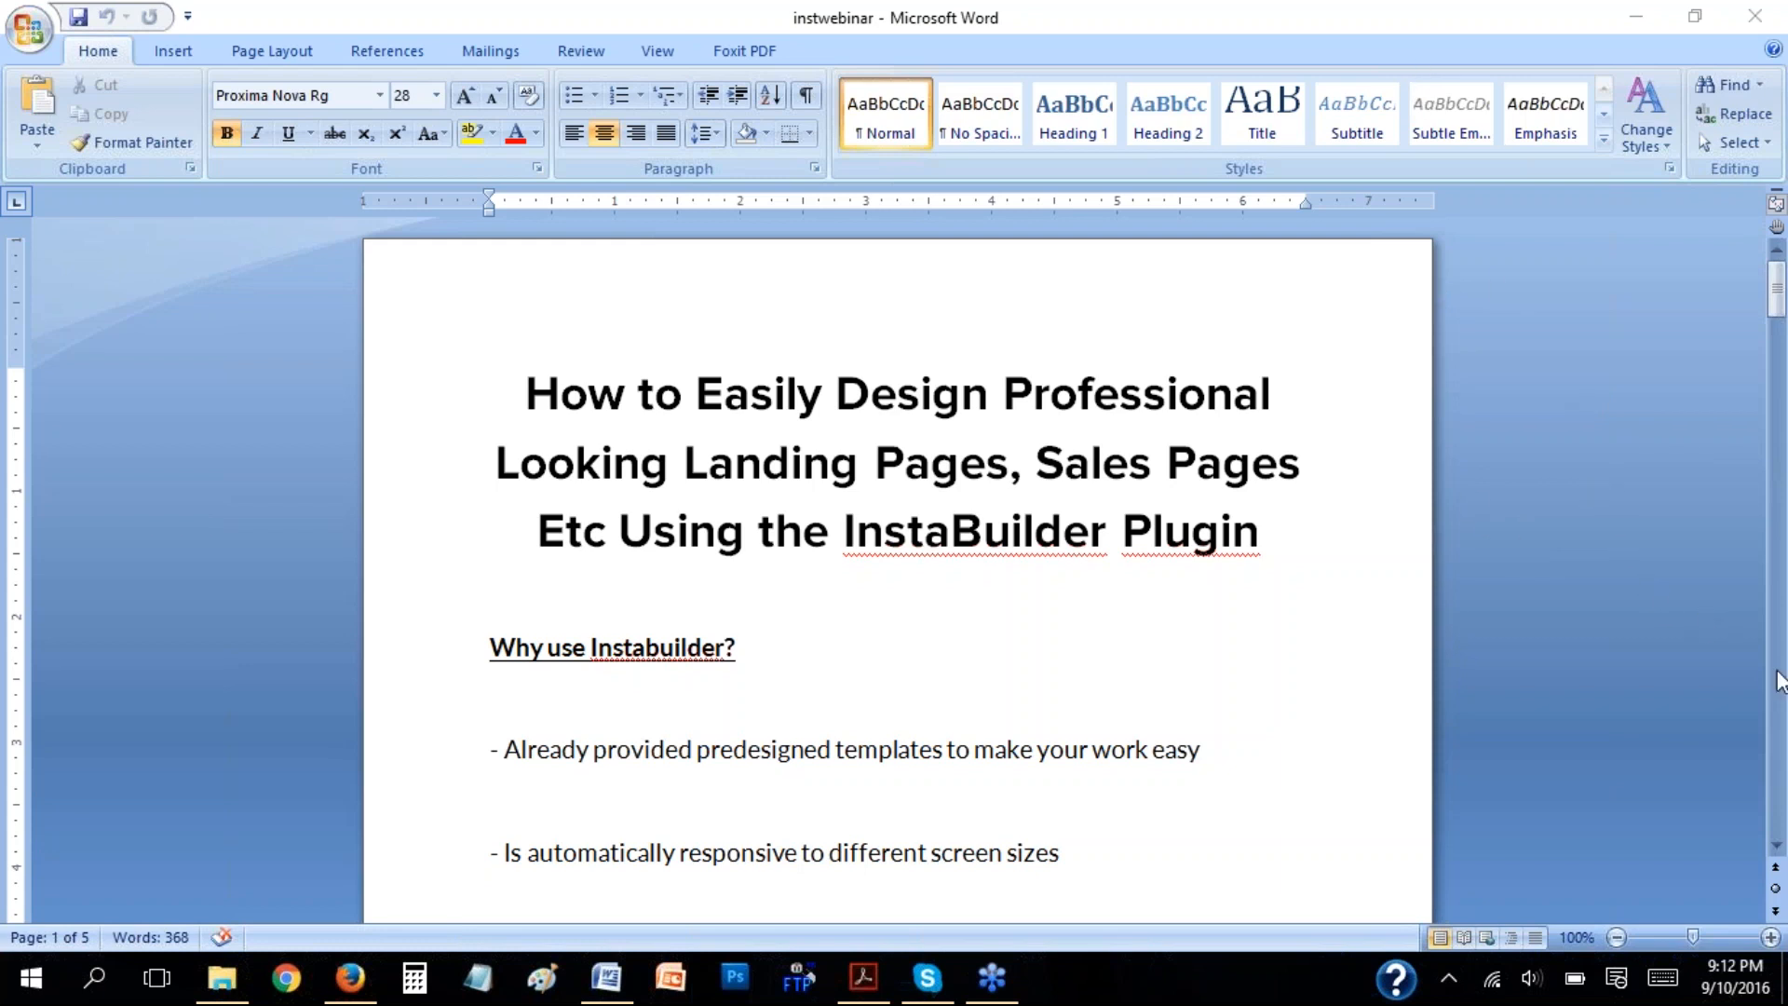
Review the "Why use Instabuilder?" list of reasons in the instwebinar document.
click(1776, 844)
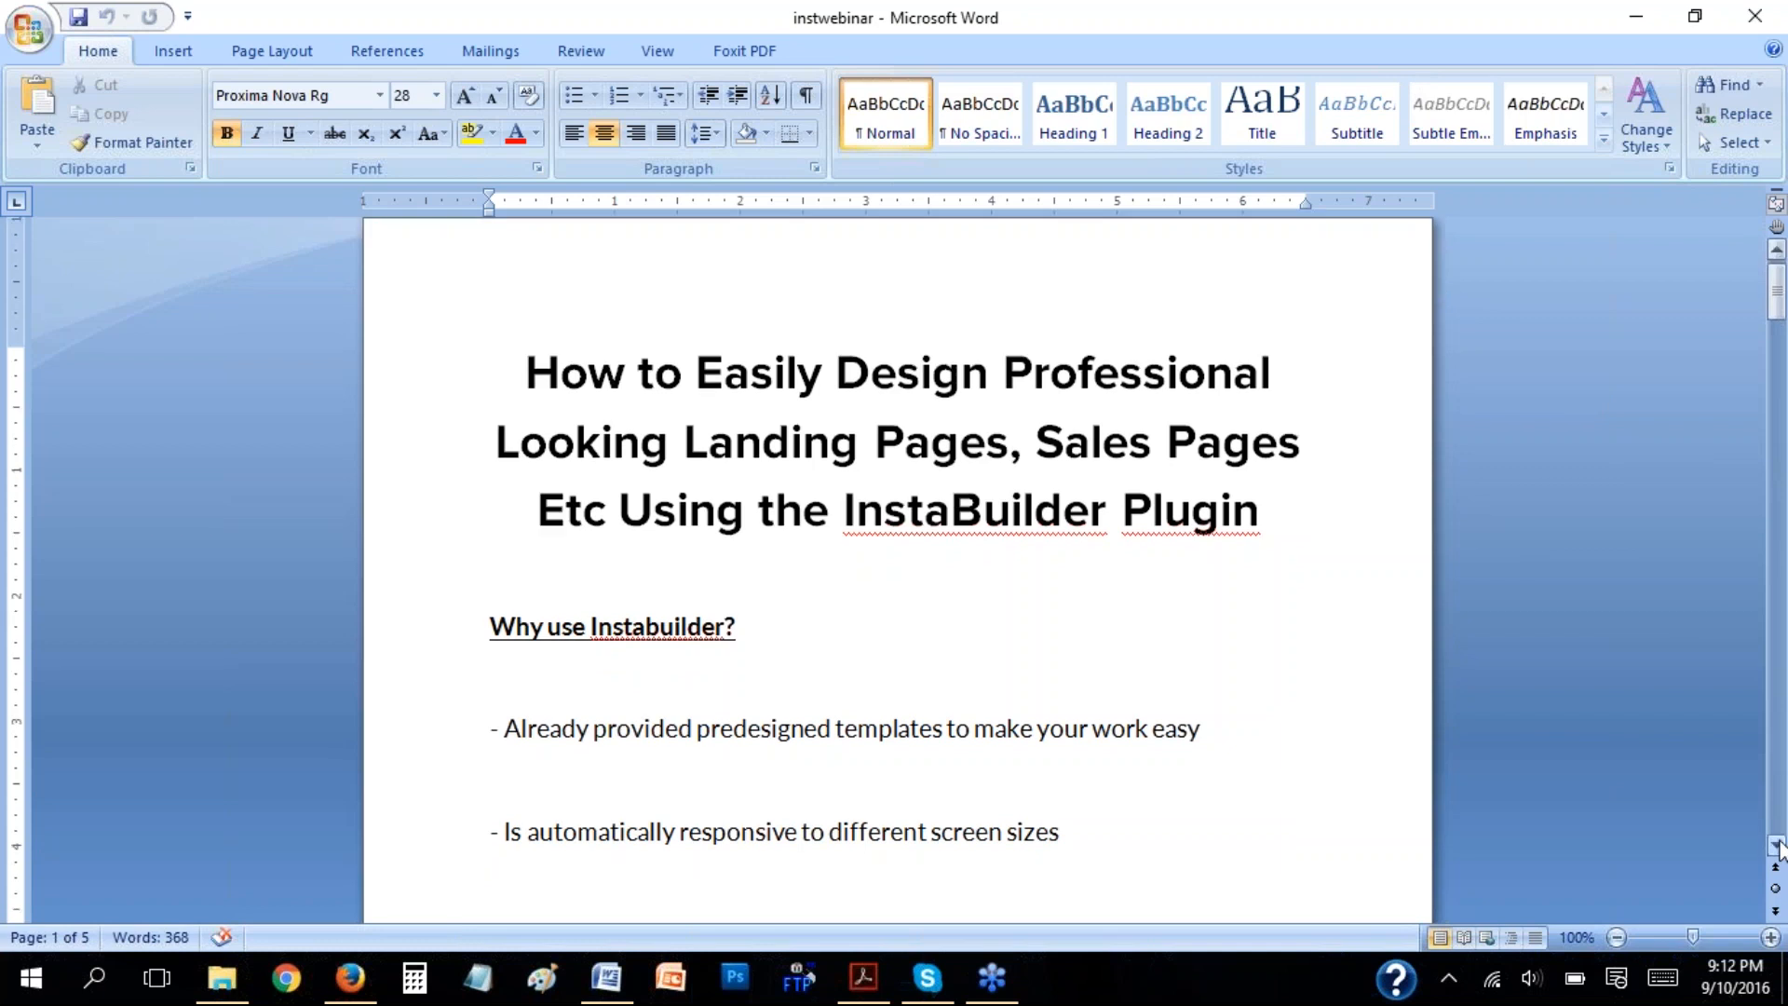
click(1776, 845)
click(1776, 844)
scroll(1775, 844, down, 4)
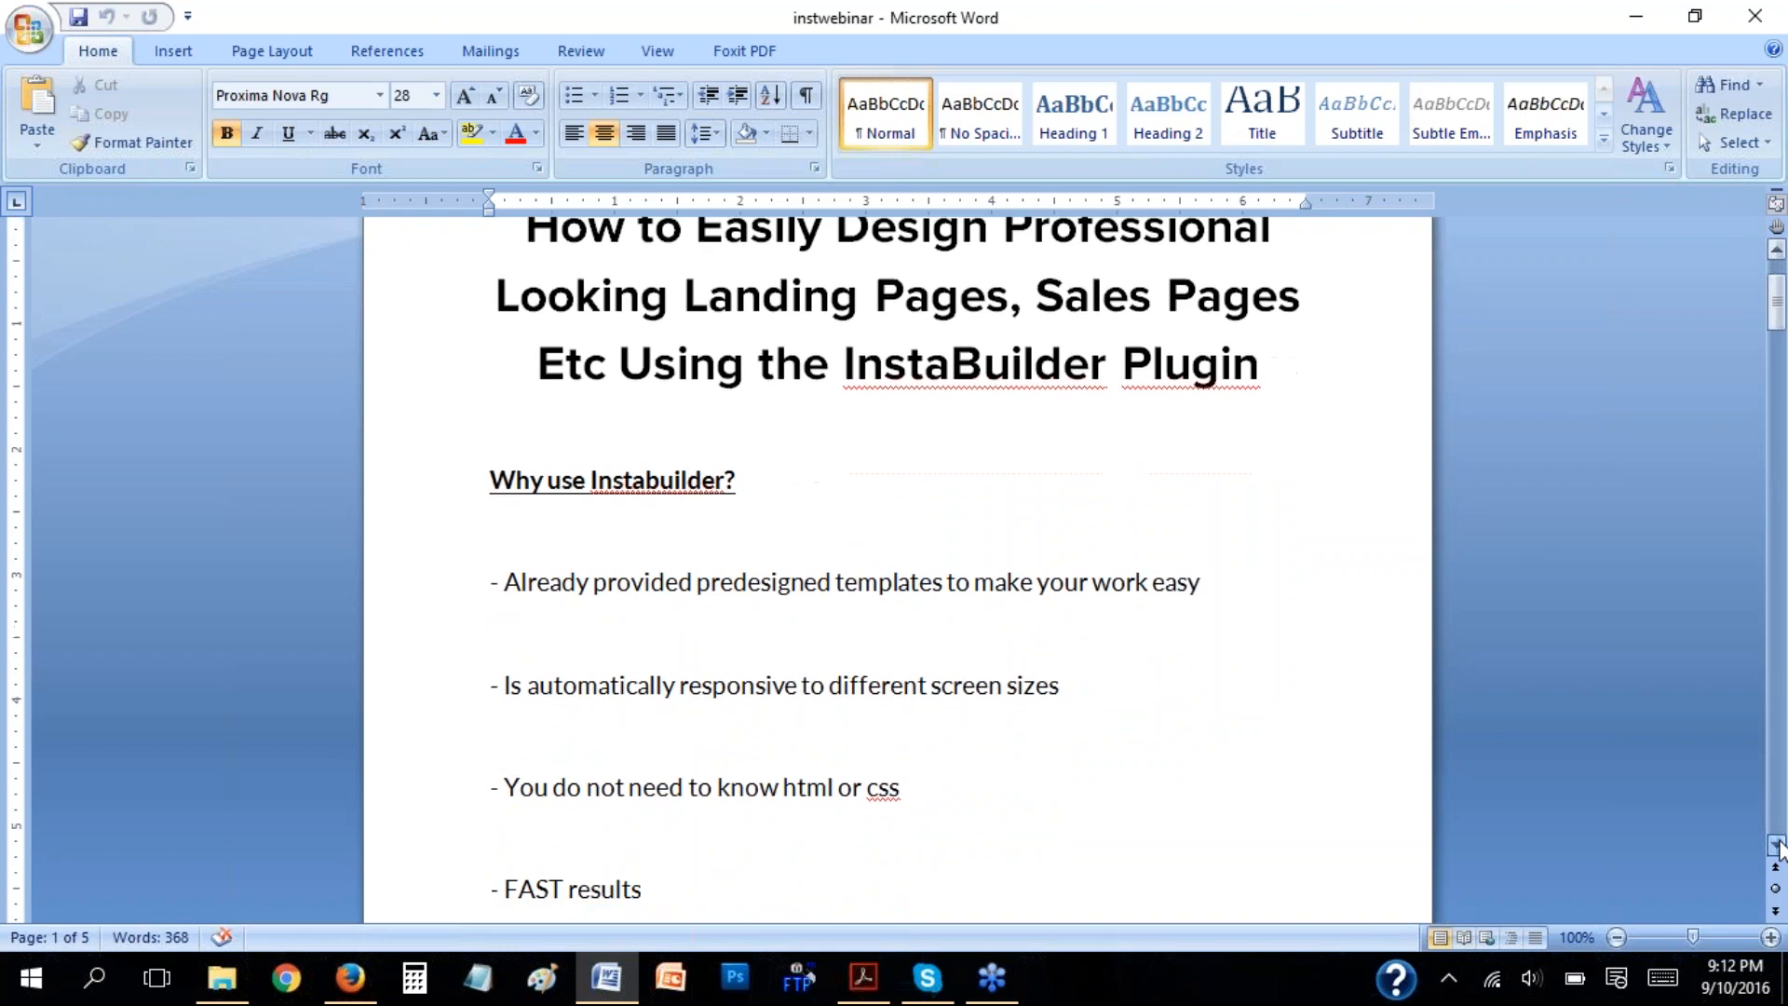
click(879, 474)
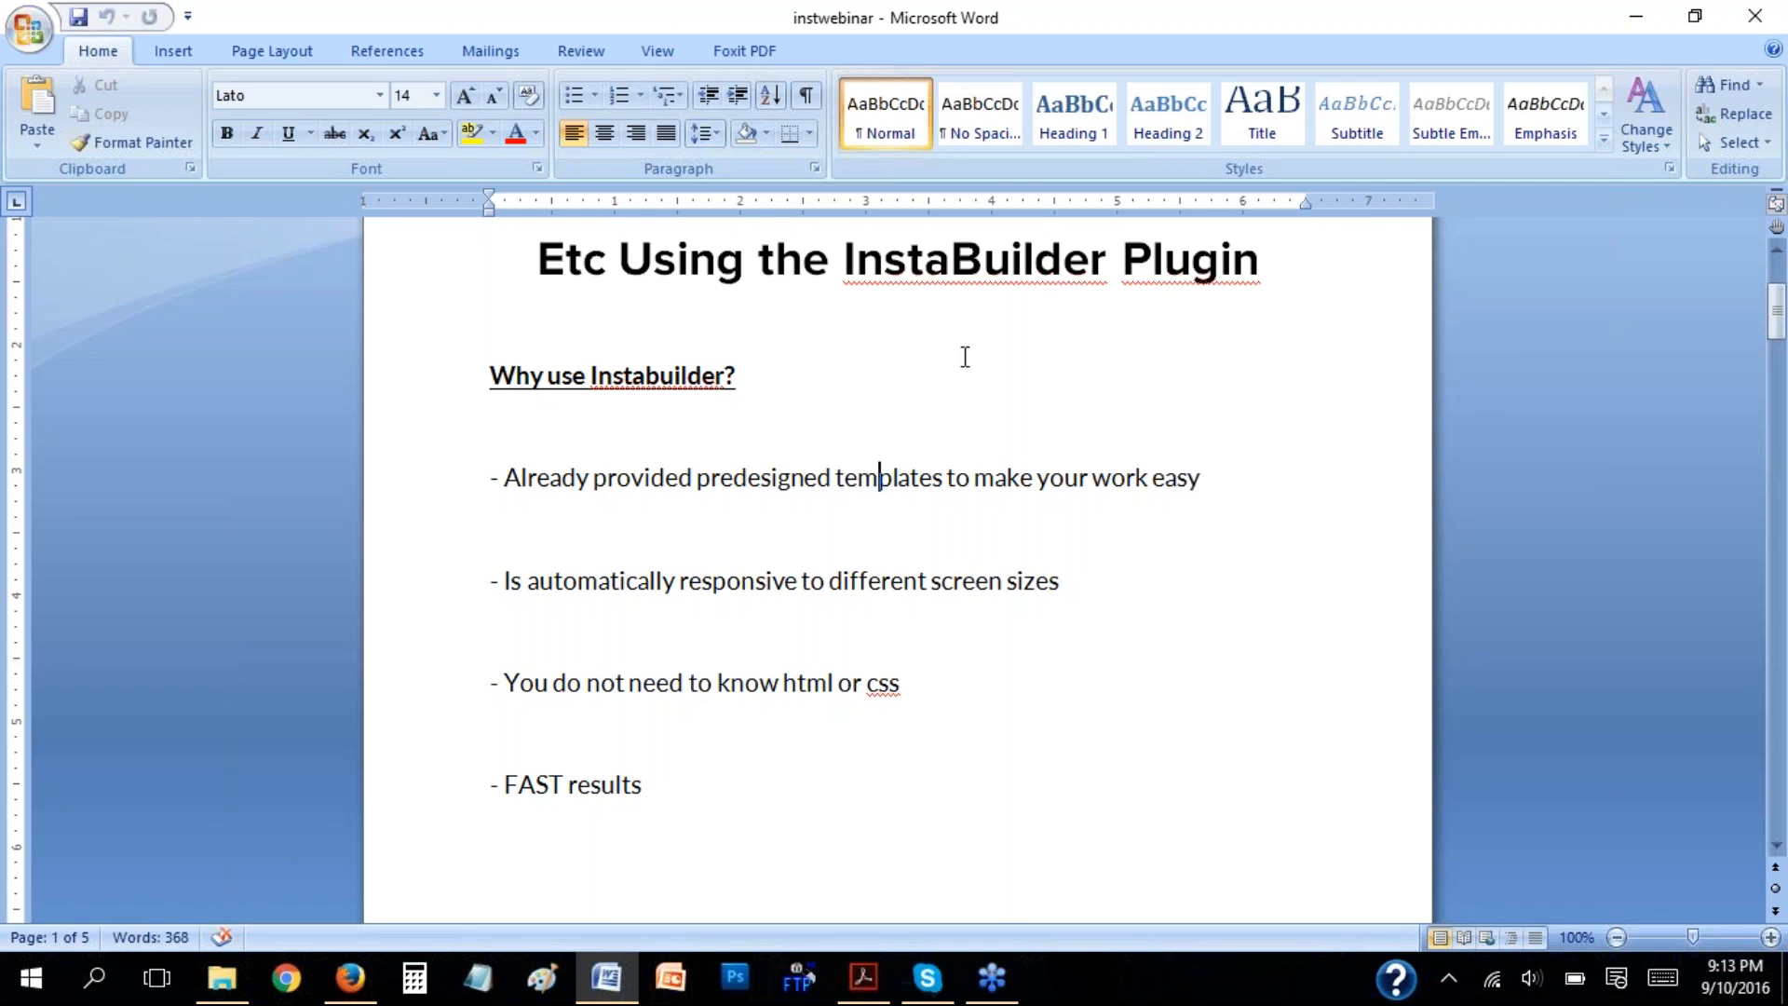
Go to the "Let's start from the basics" section and highlight "You should also have a design idea in mind".
scroll(909, 516, down, 5)
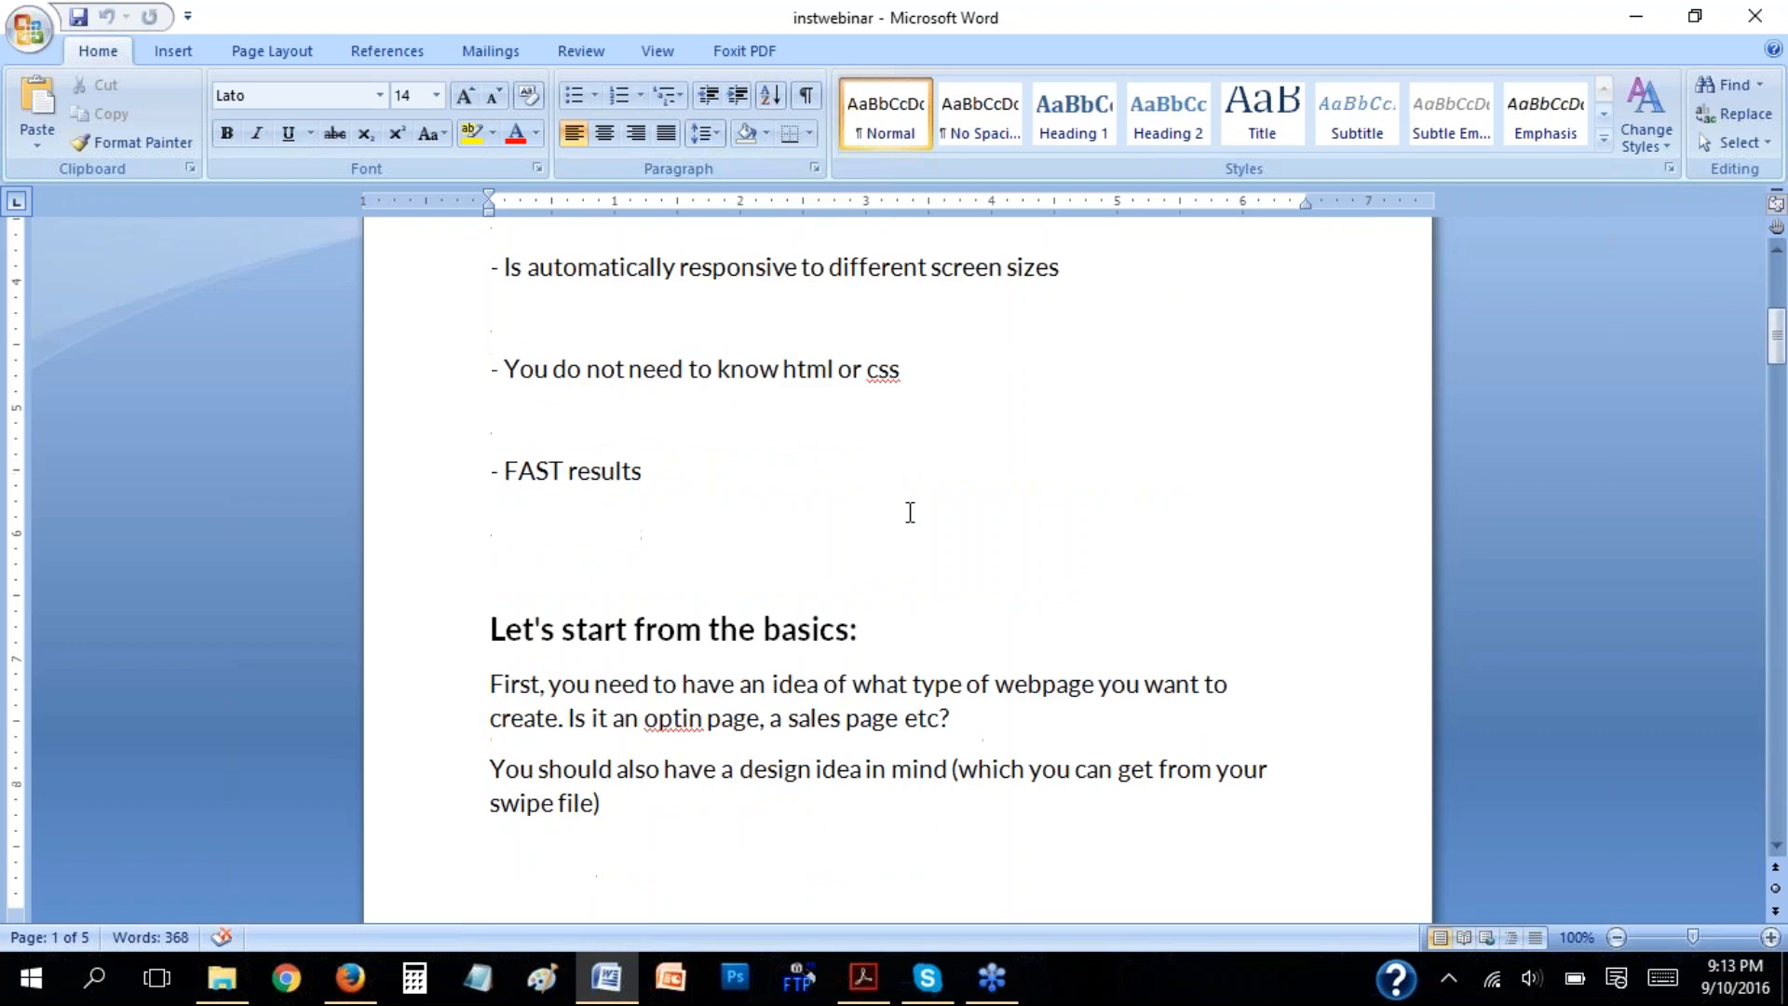
scroll(910, 512, down, 1)
scroll(910, 511, down, 1)
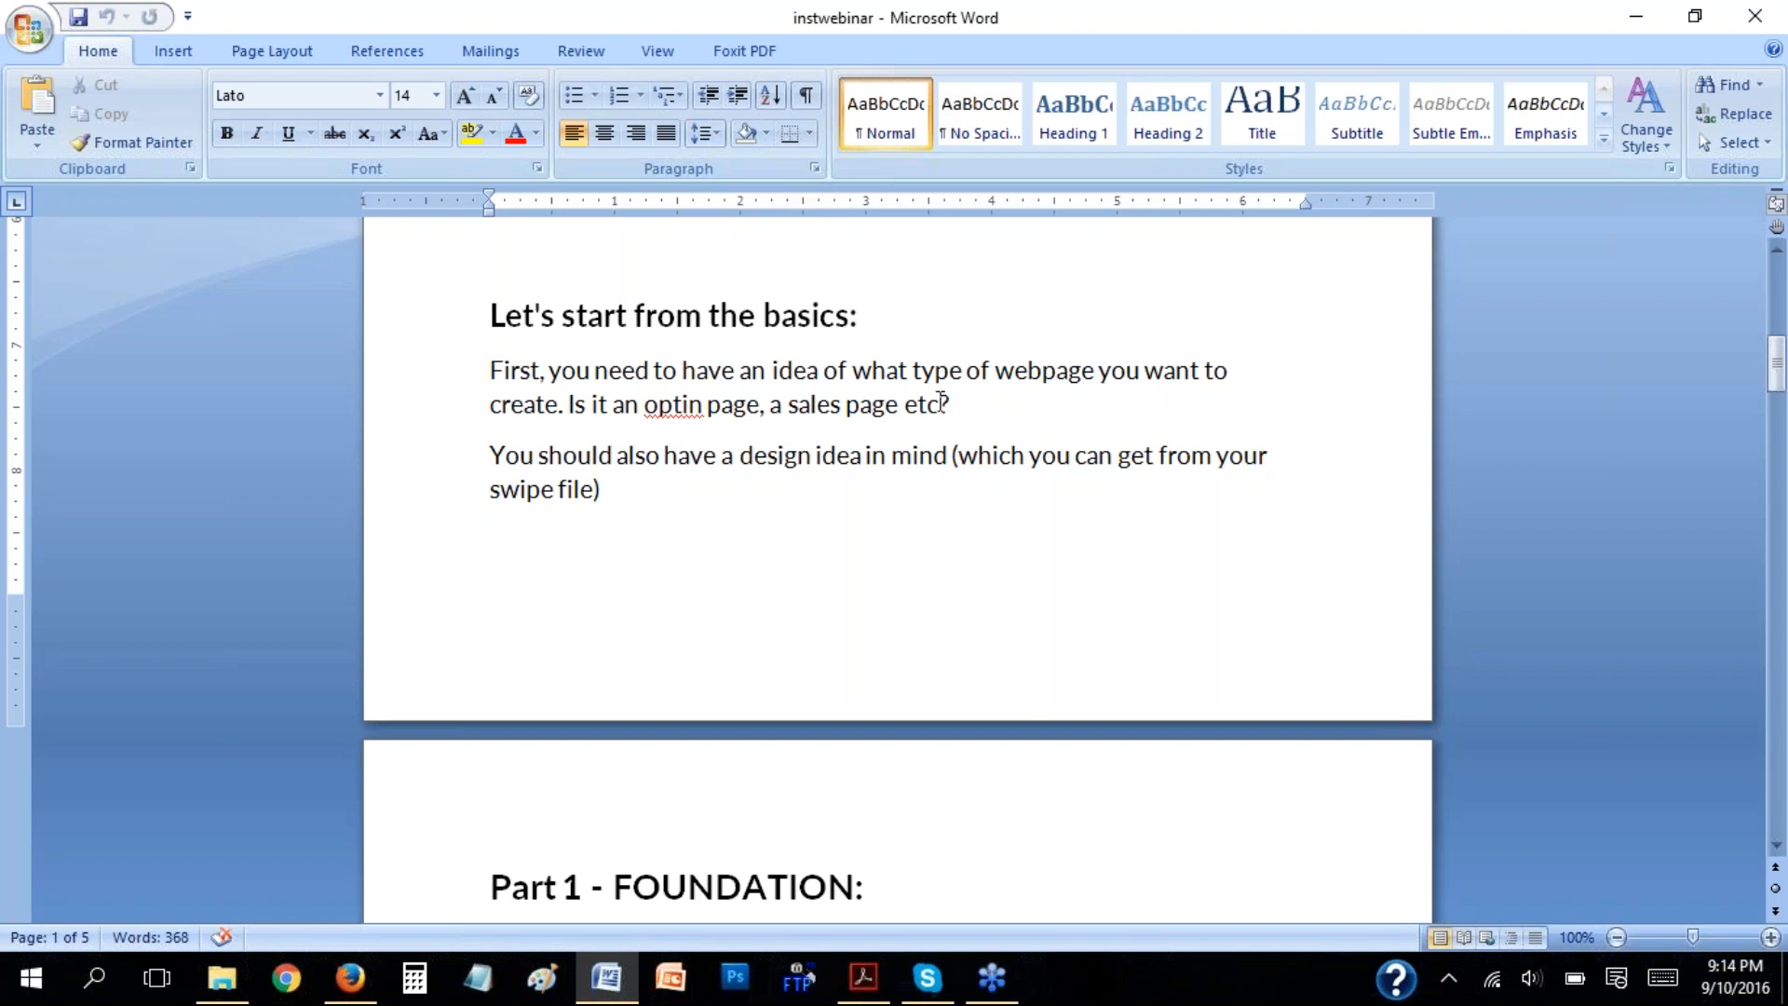
drag(490, 454, 942, 463)
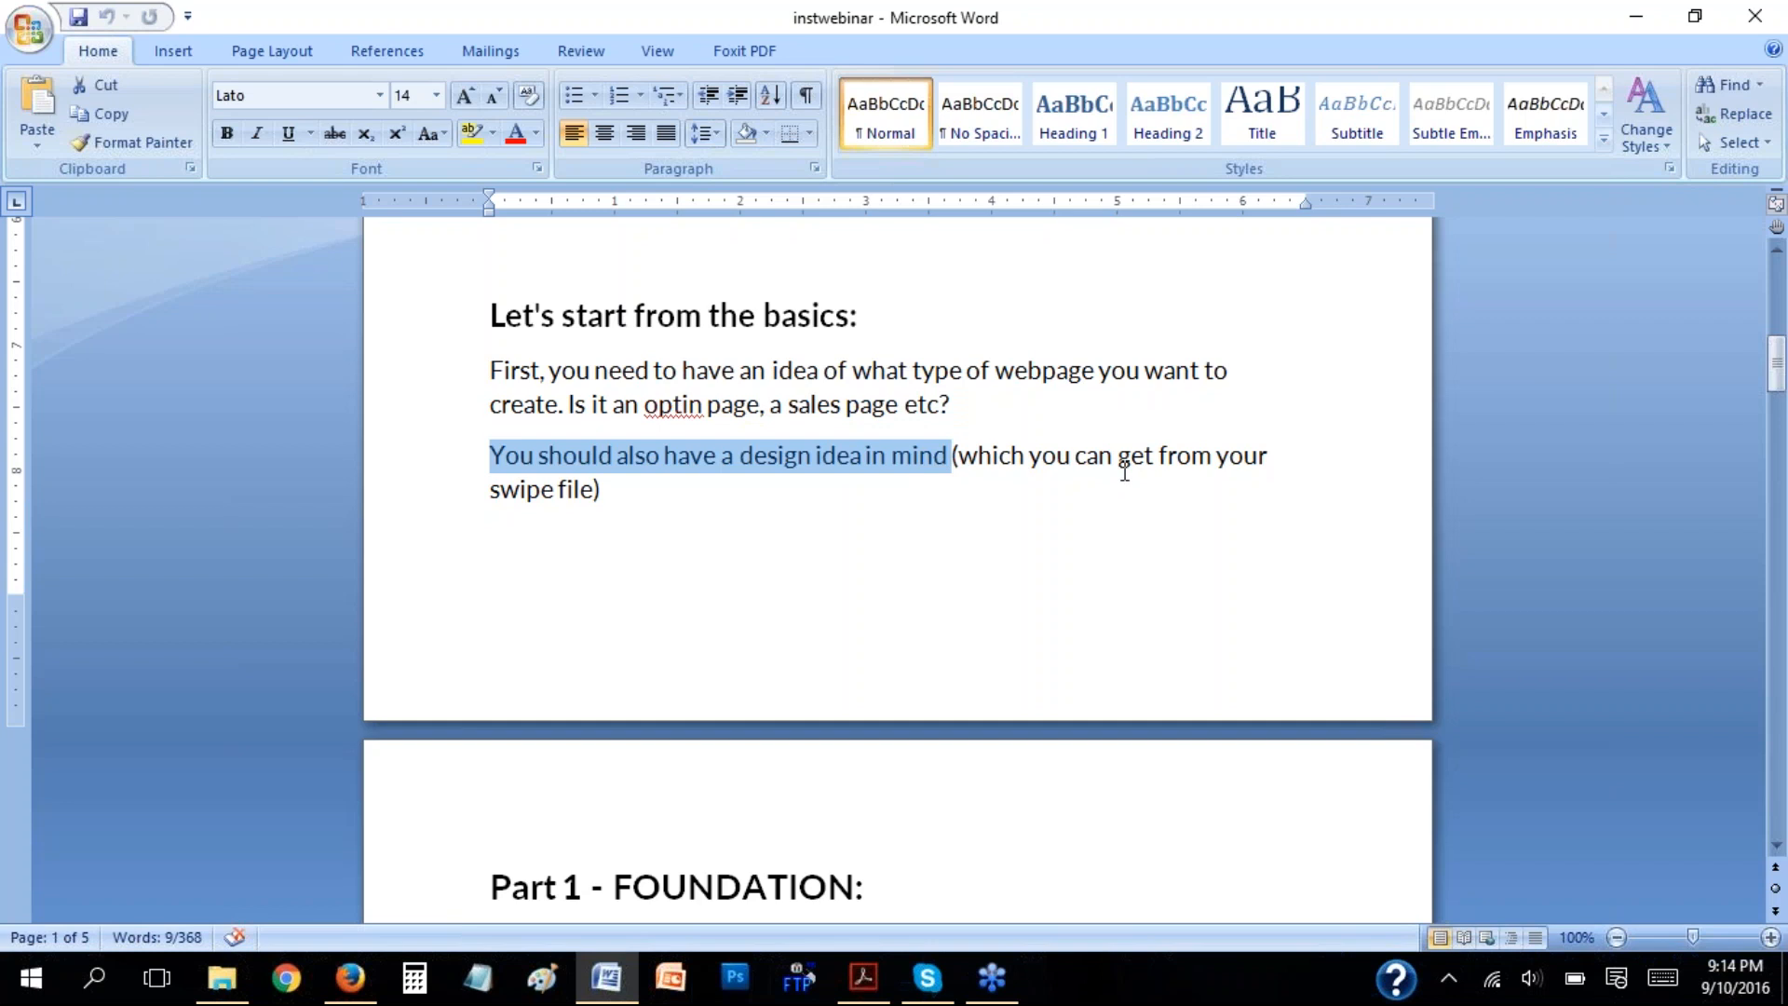
Switch to File Explorer and open the squeezepages folder under Desktop, b3boost project, marketing-tools, squeeze or optin page samples.
click(223, 978)
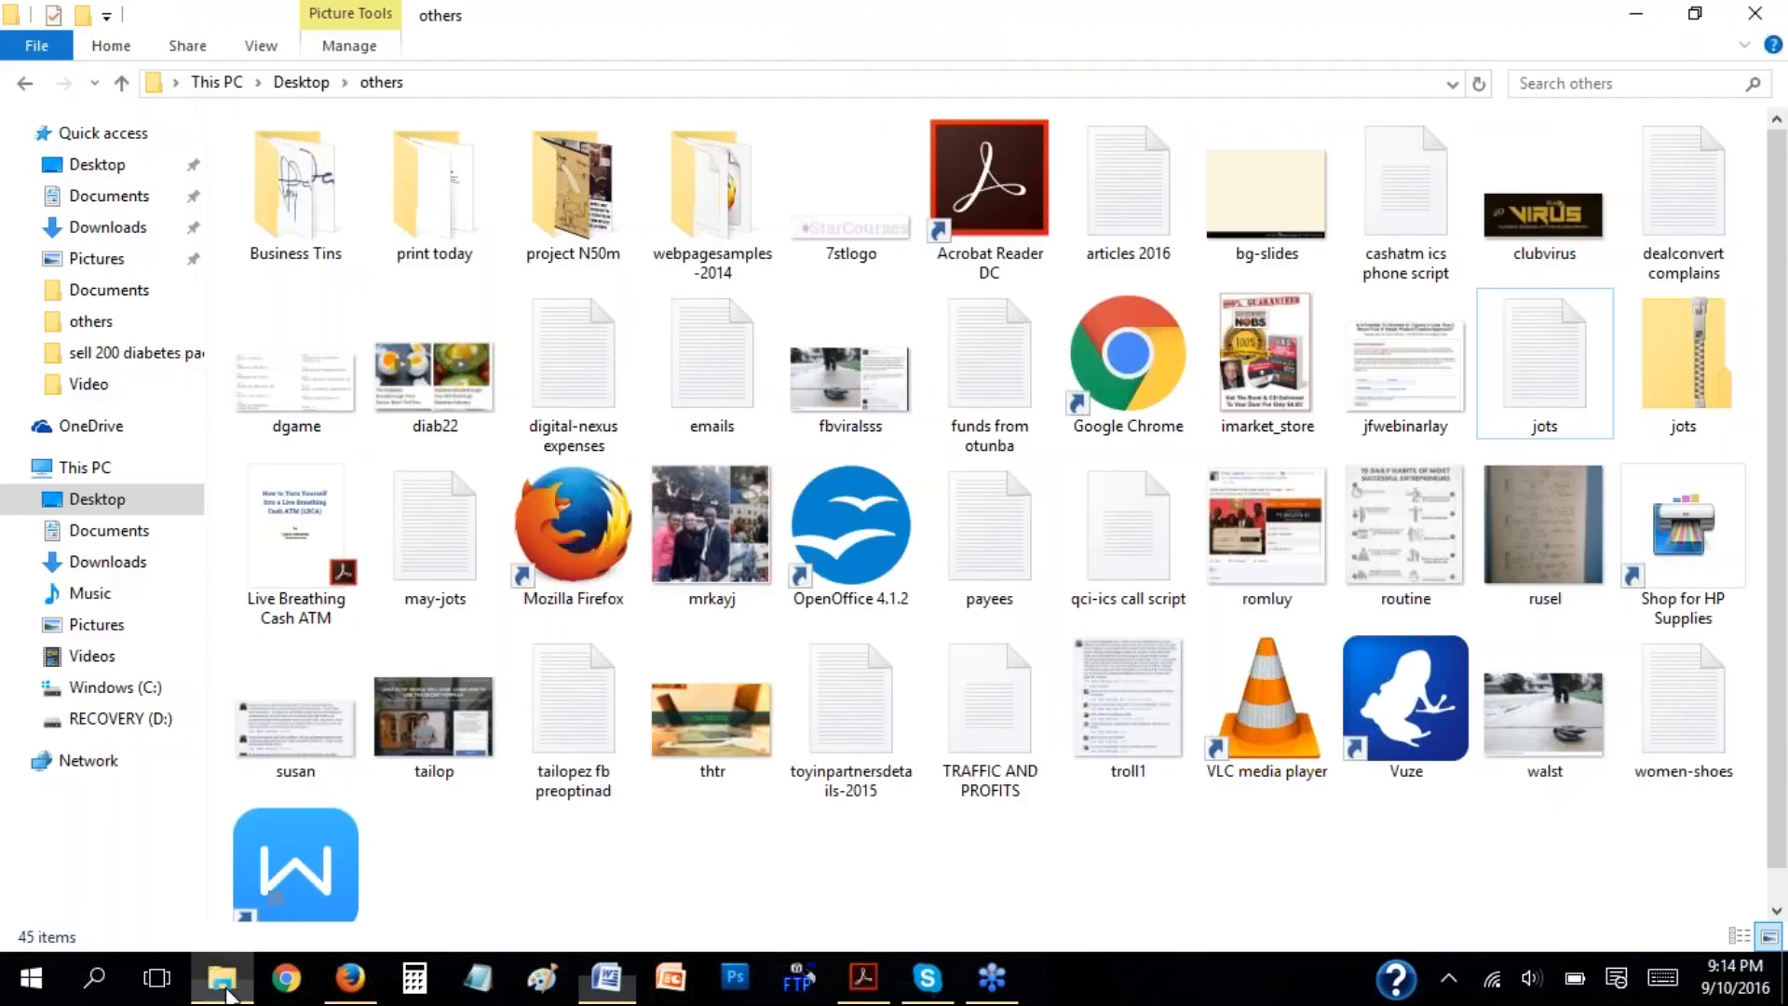
click(110, 169)
click(326, 229)
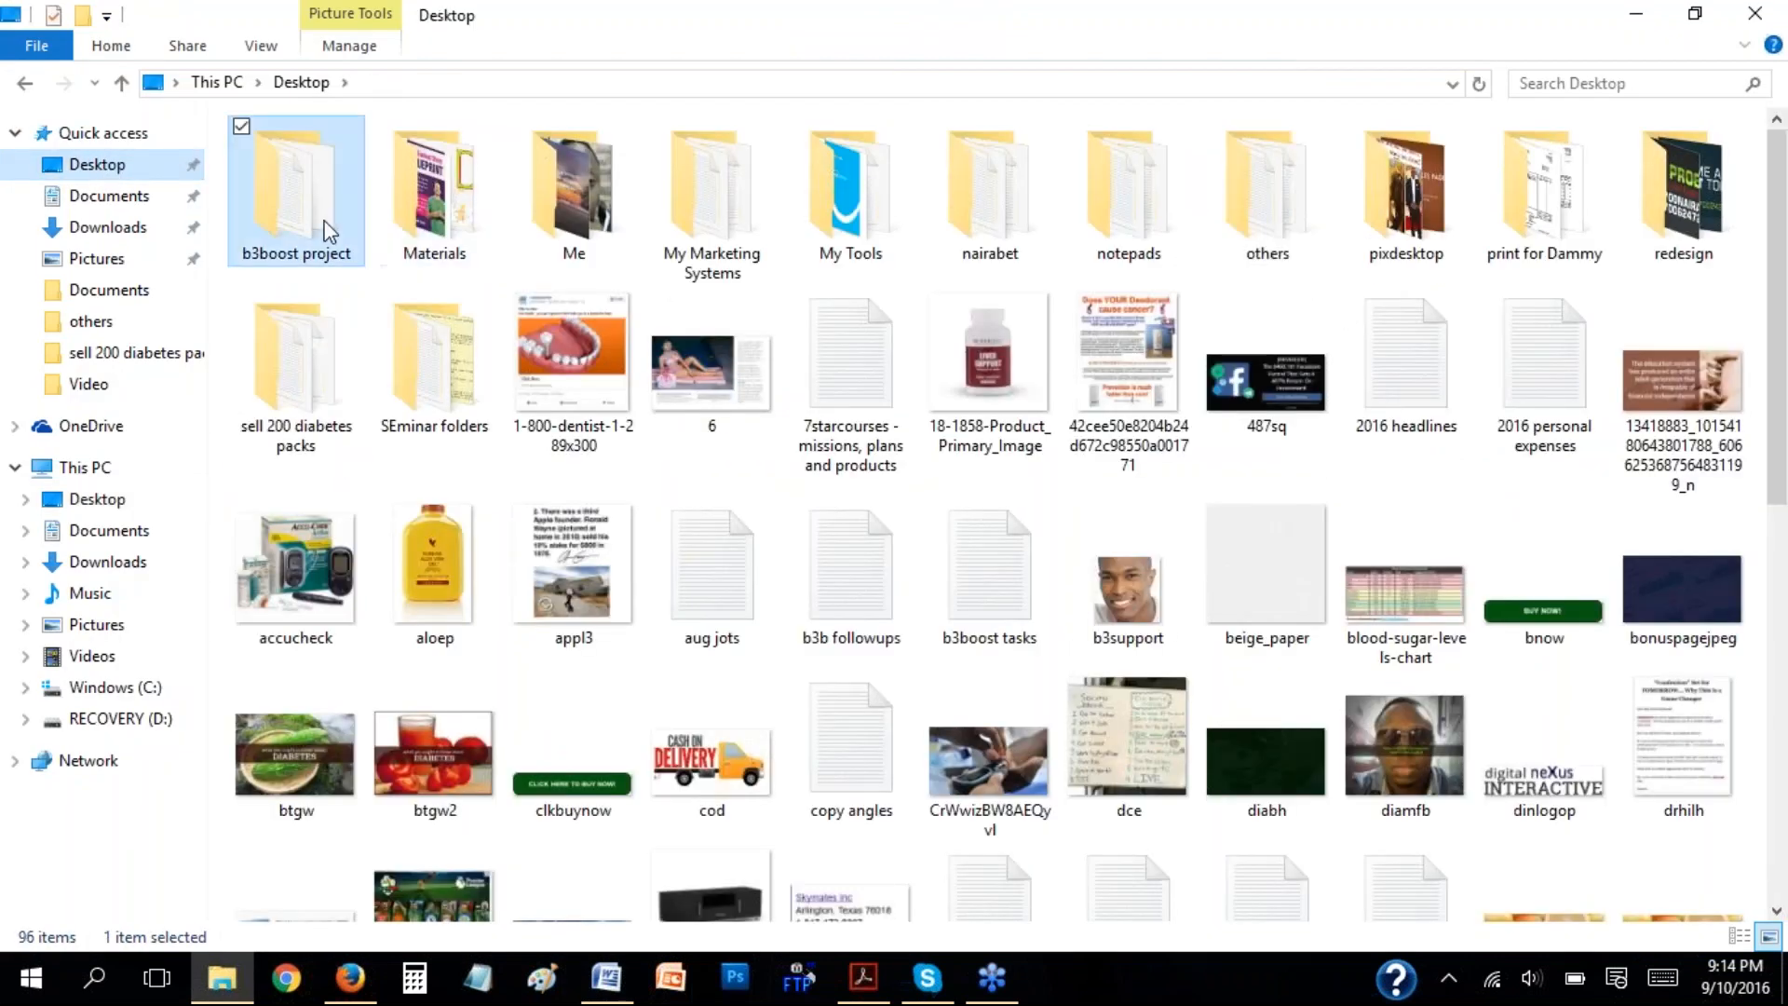
double_click(325, 229)
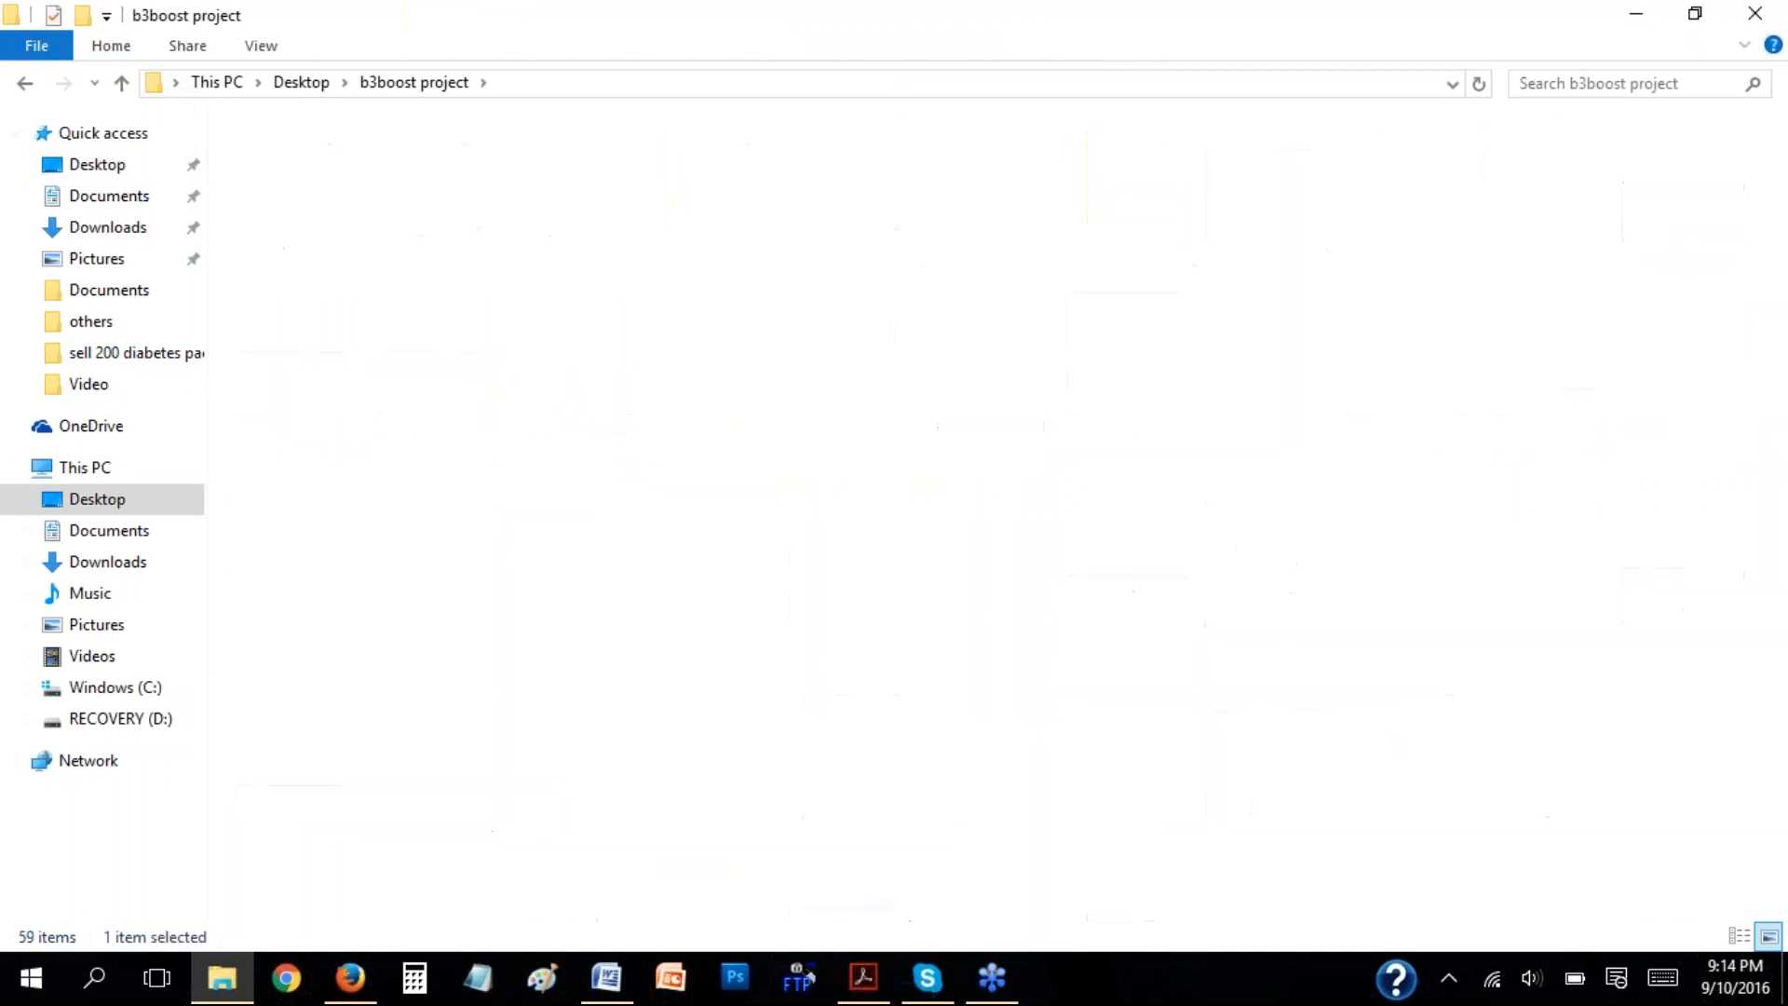
double_click(386, 359)
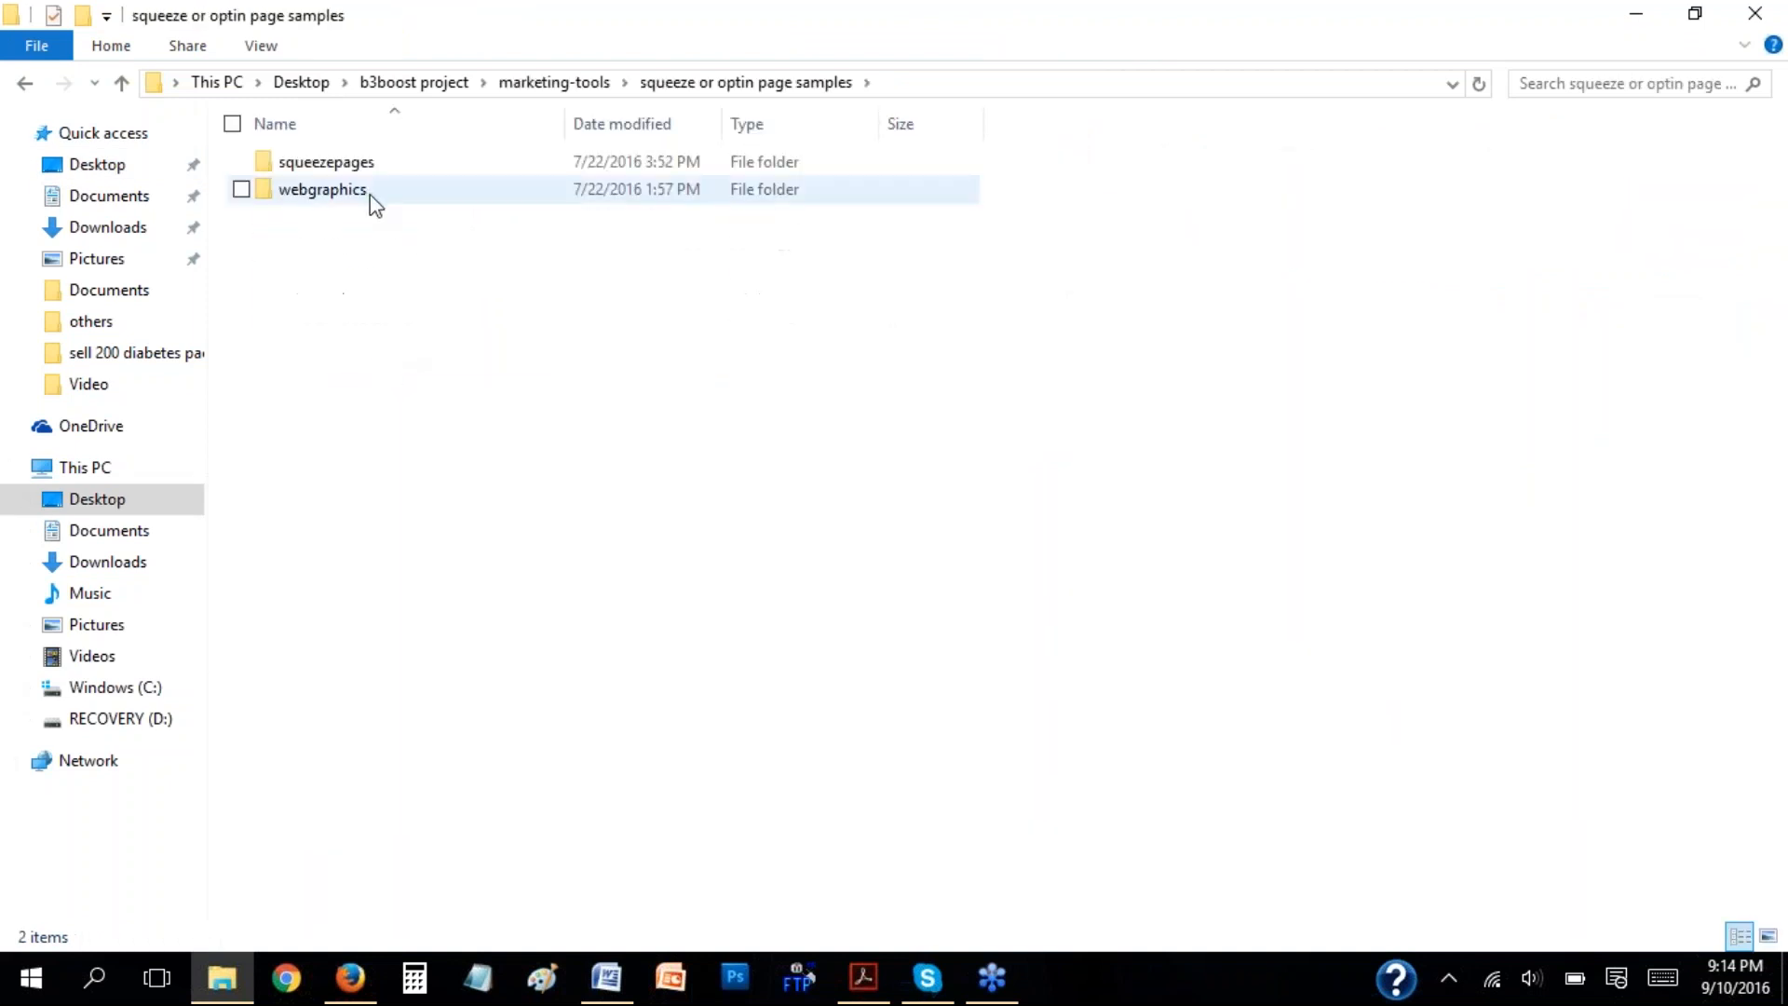
double_click(365, 165)
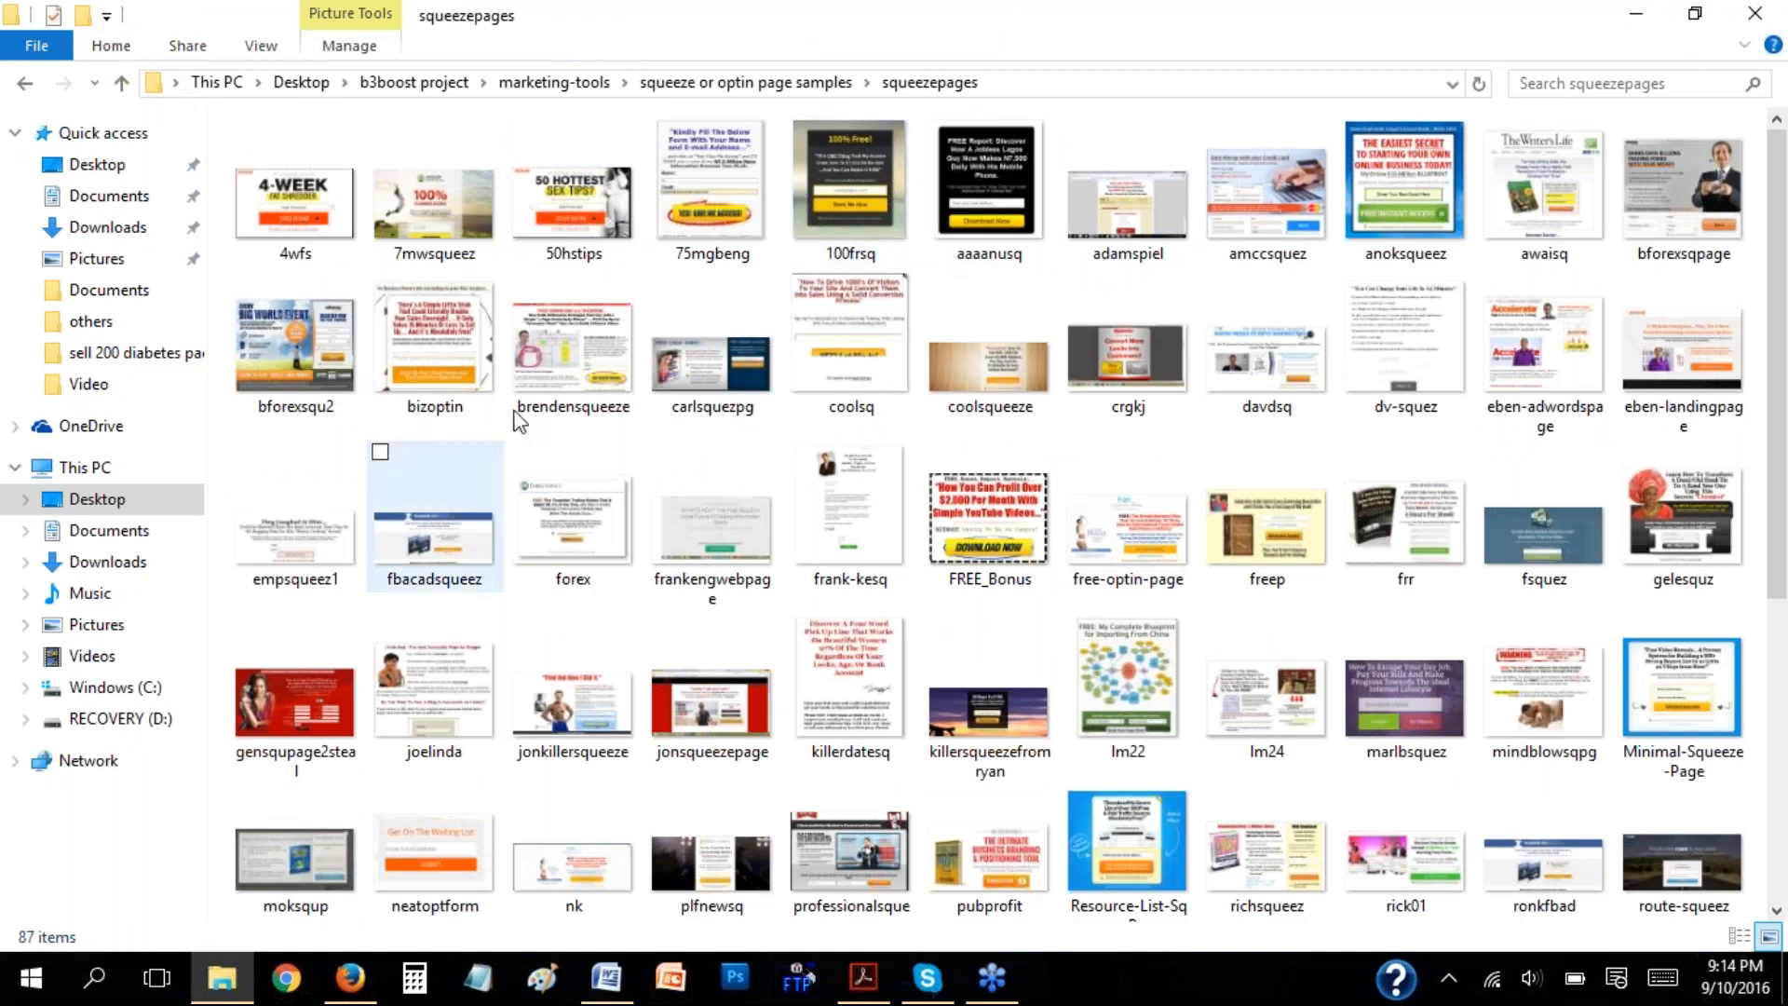
Preview the 4wfs squeeze page sample in Windows Photo Viewer.
click(296, 188)
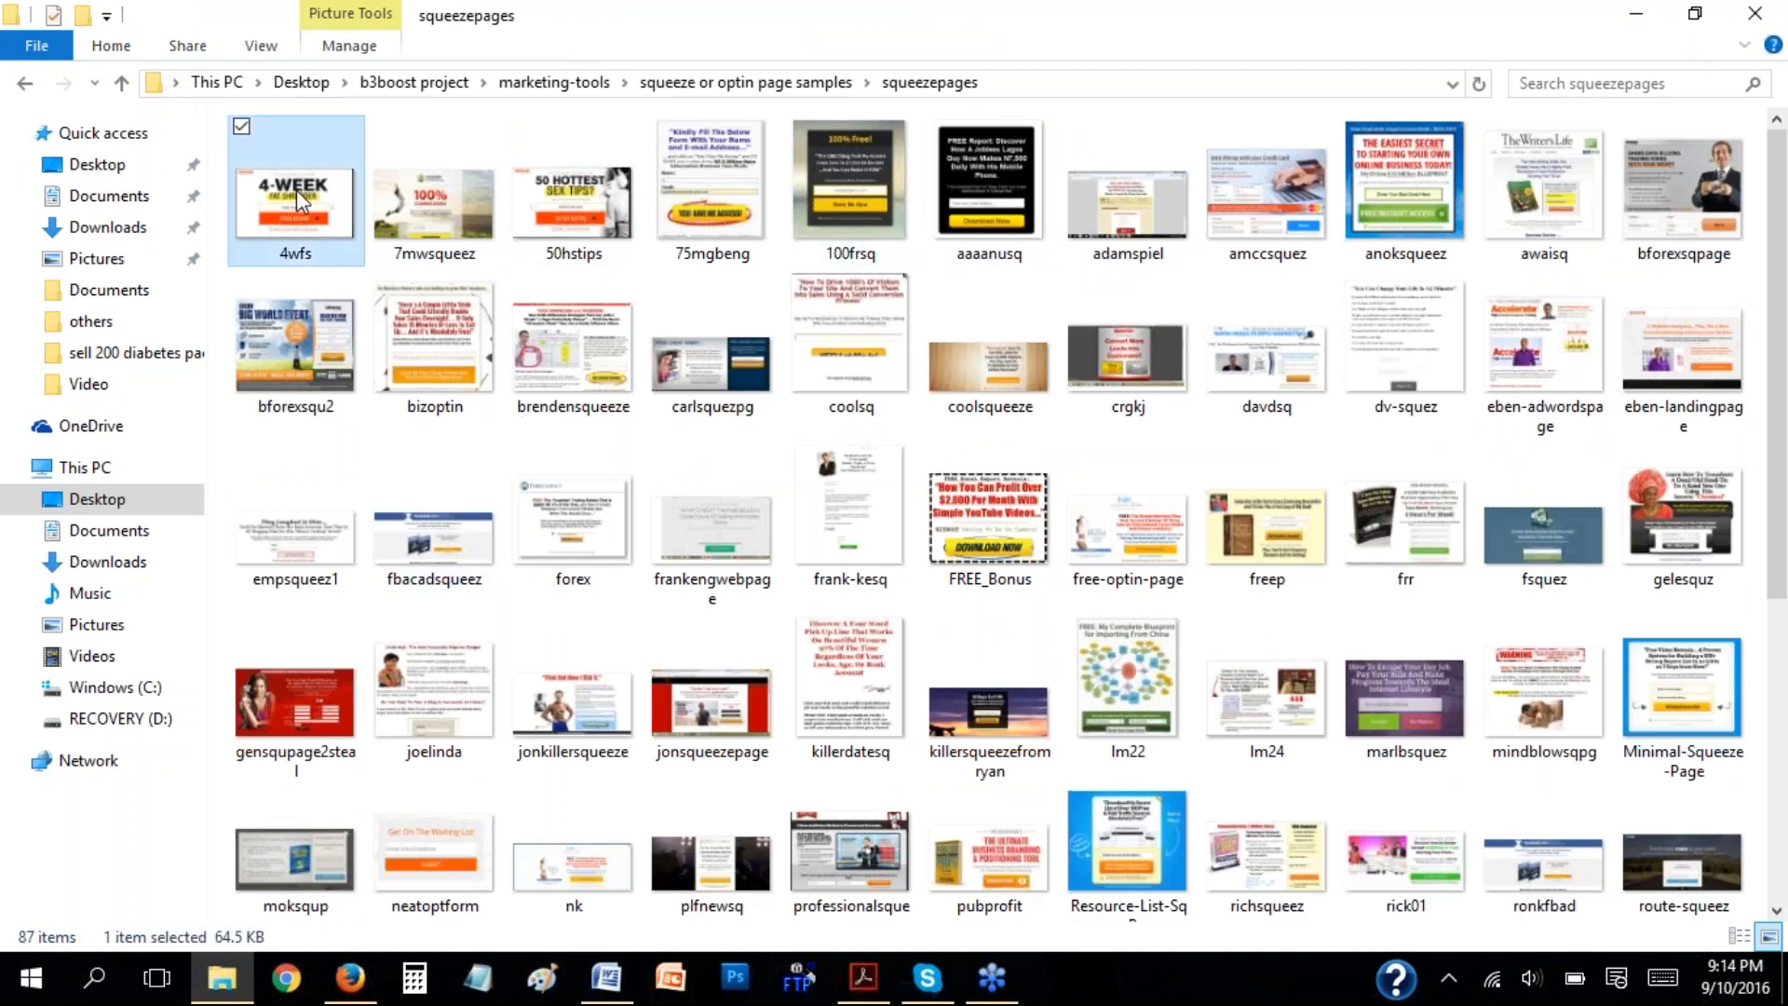
right_click(296, 188)
click(84, 207)
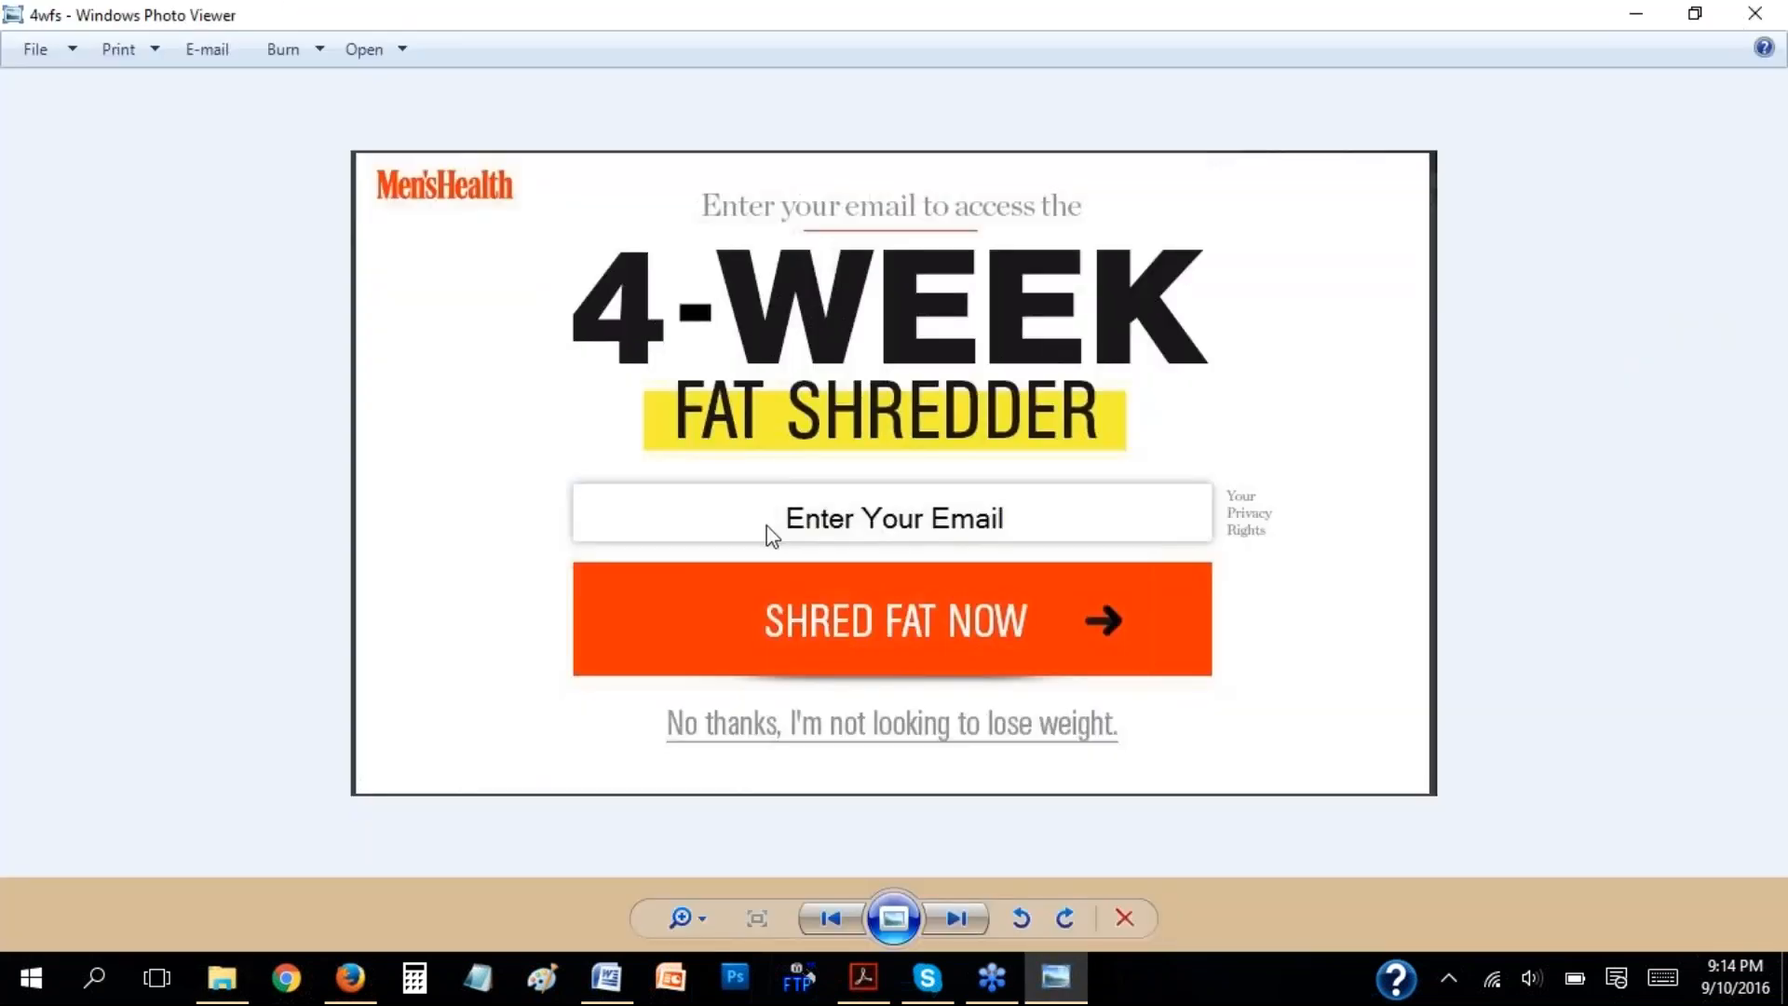
Browse forward through the squeeze page samples up to the freep gardening newsletter image.
key(Right)
key(Right)
key(Right)
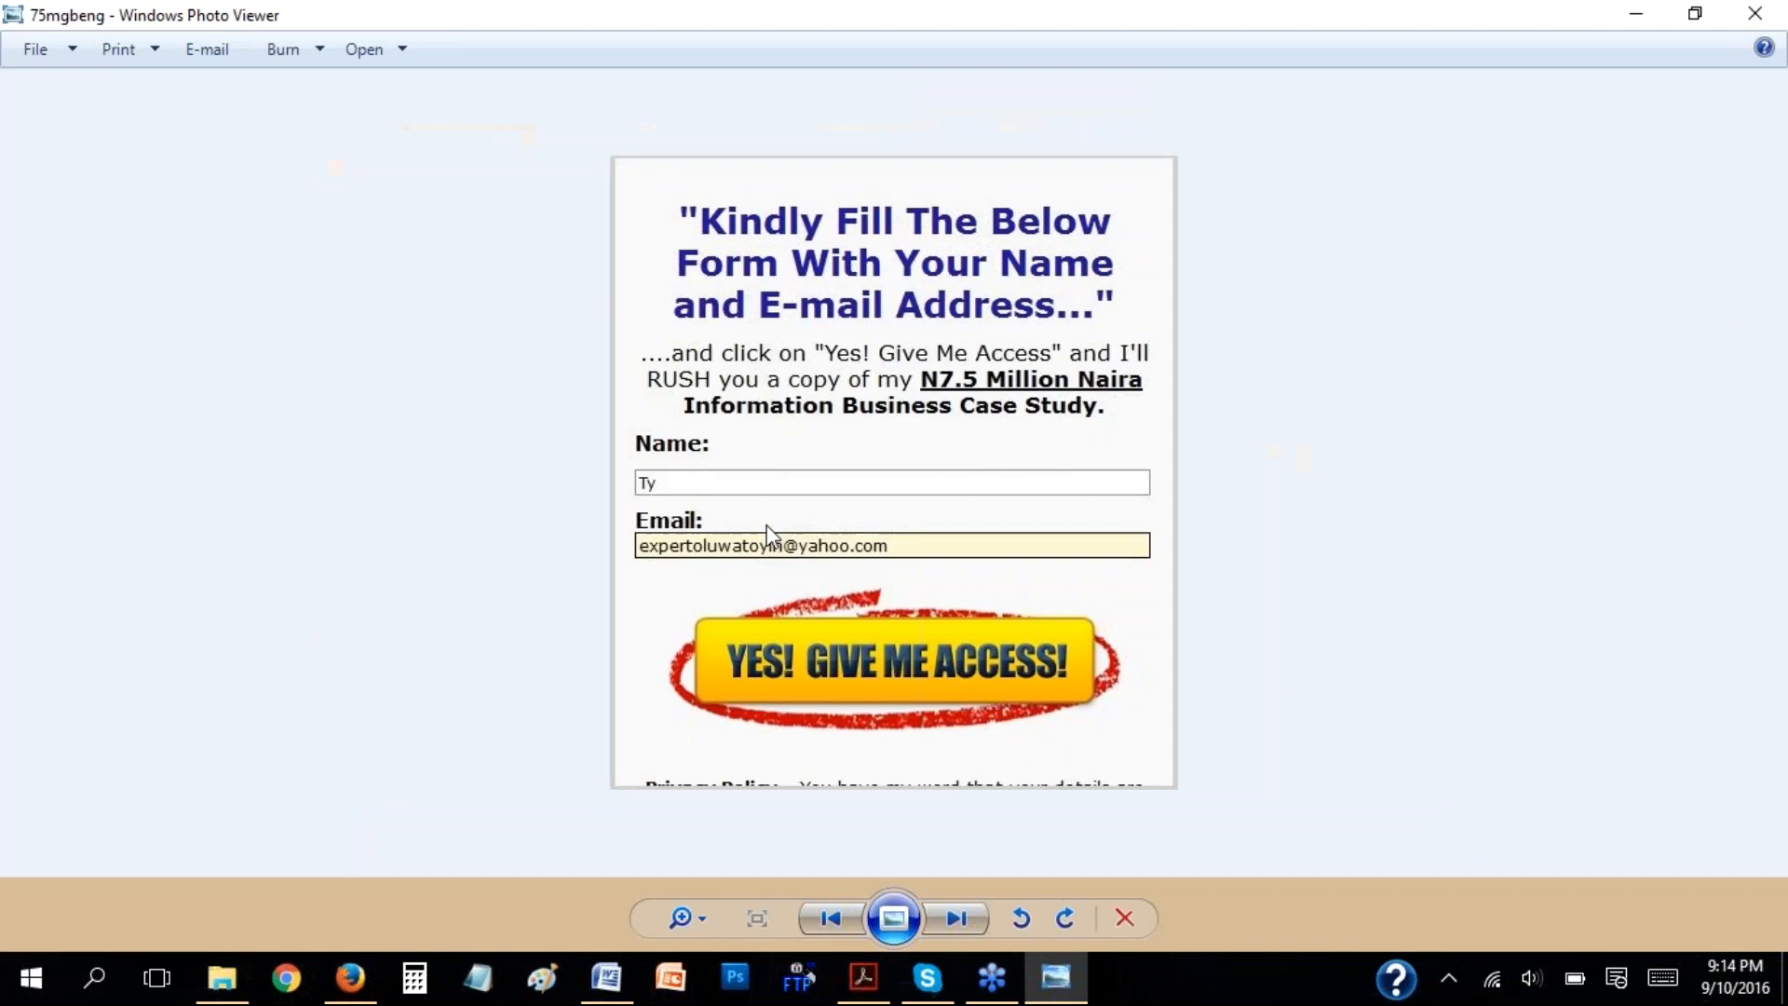
key(Right)
key(Right)
key(Right)
key(Right)
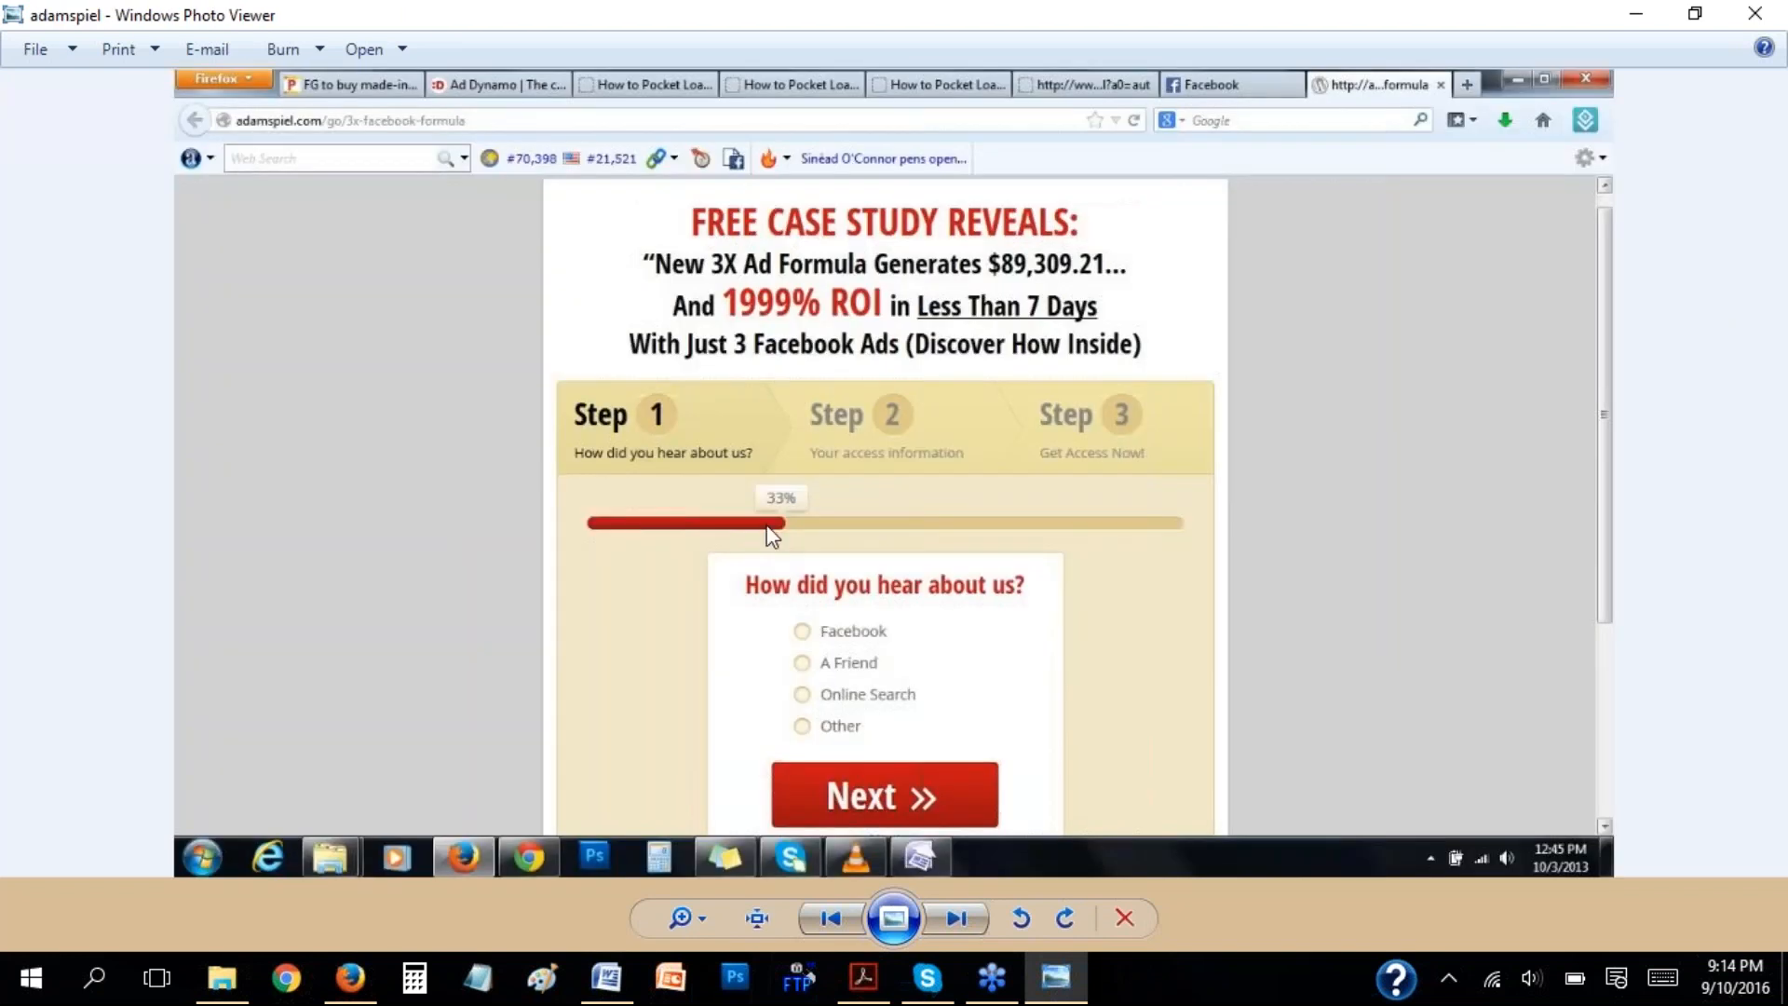
key(Right)
key(Right)
key(Right)
key(Right)
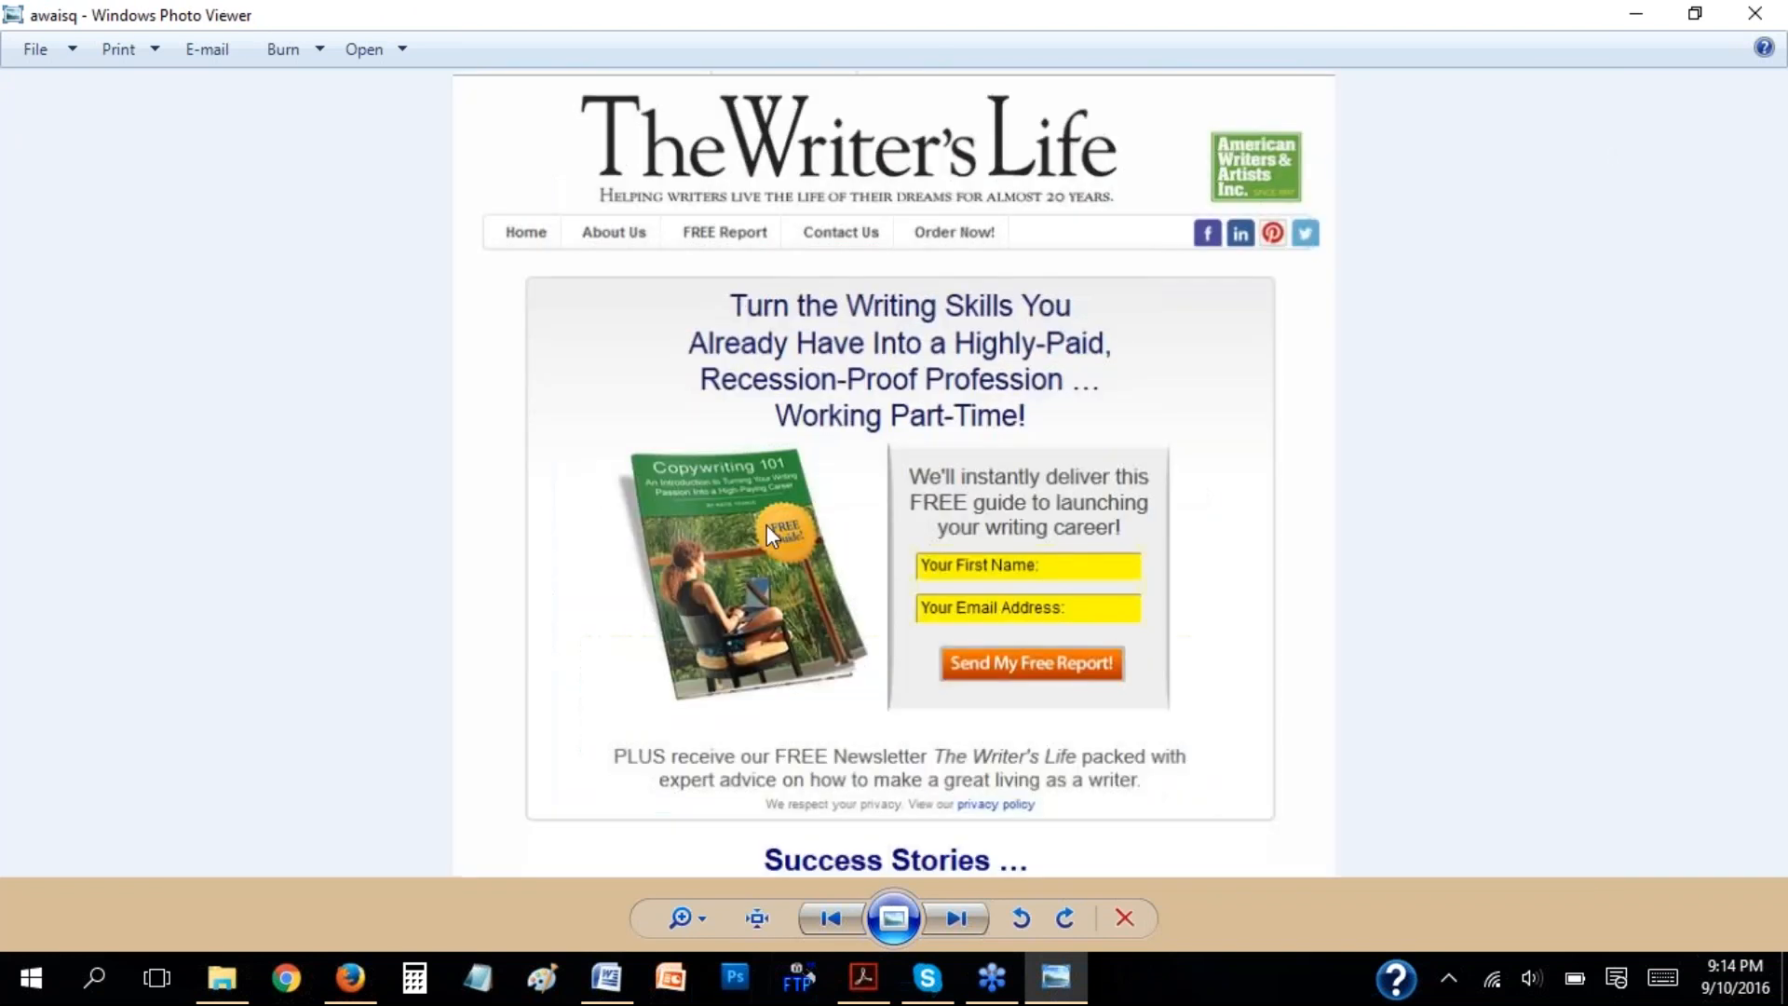
key(Right)
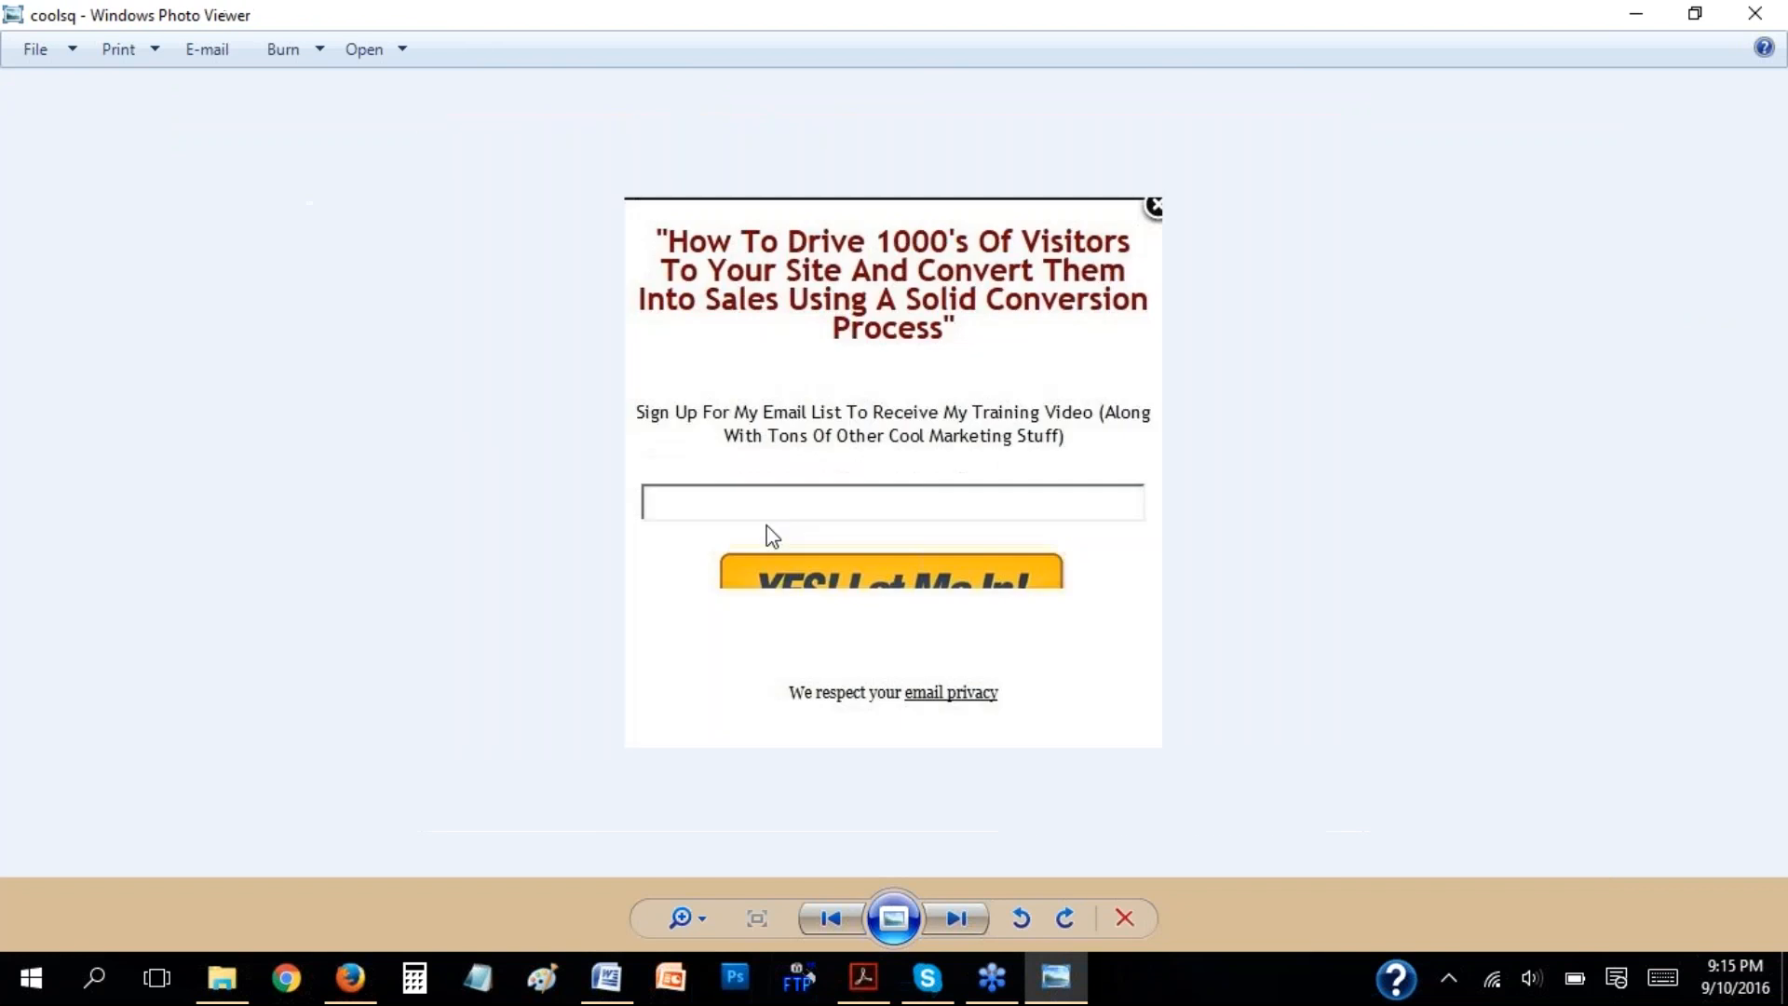
key(Right)
key(Right)
key(Right)
key(Right)
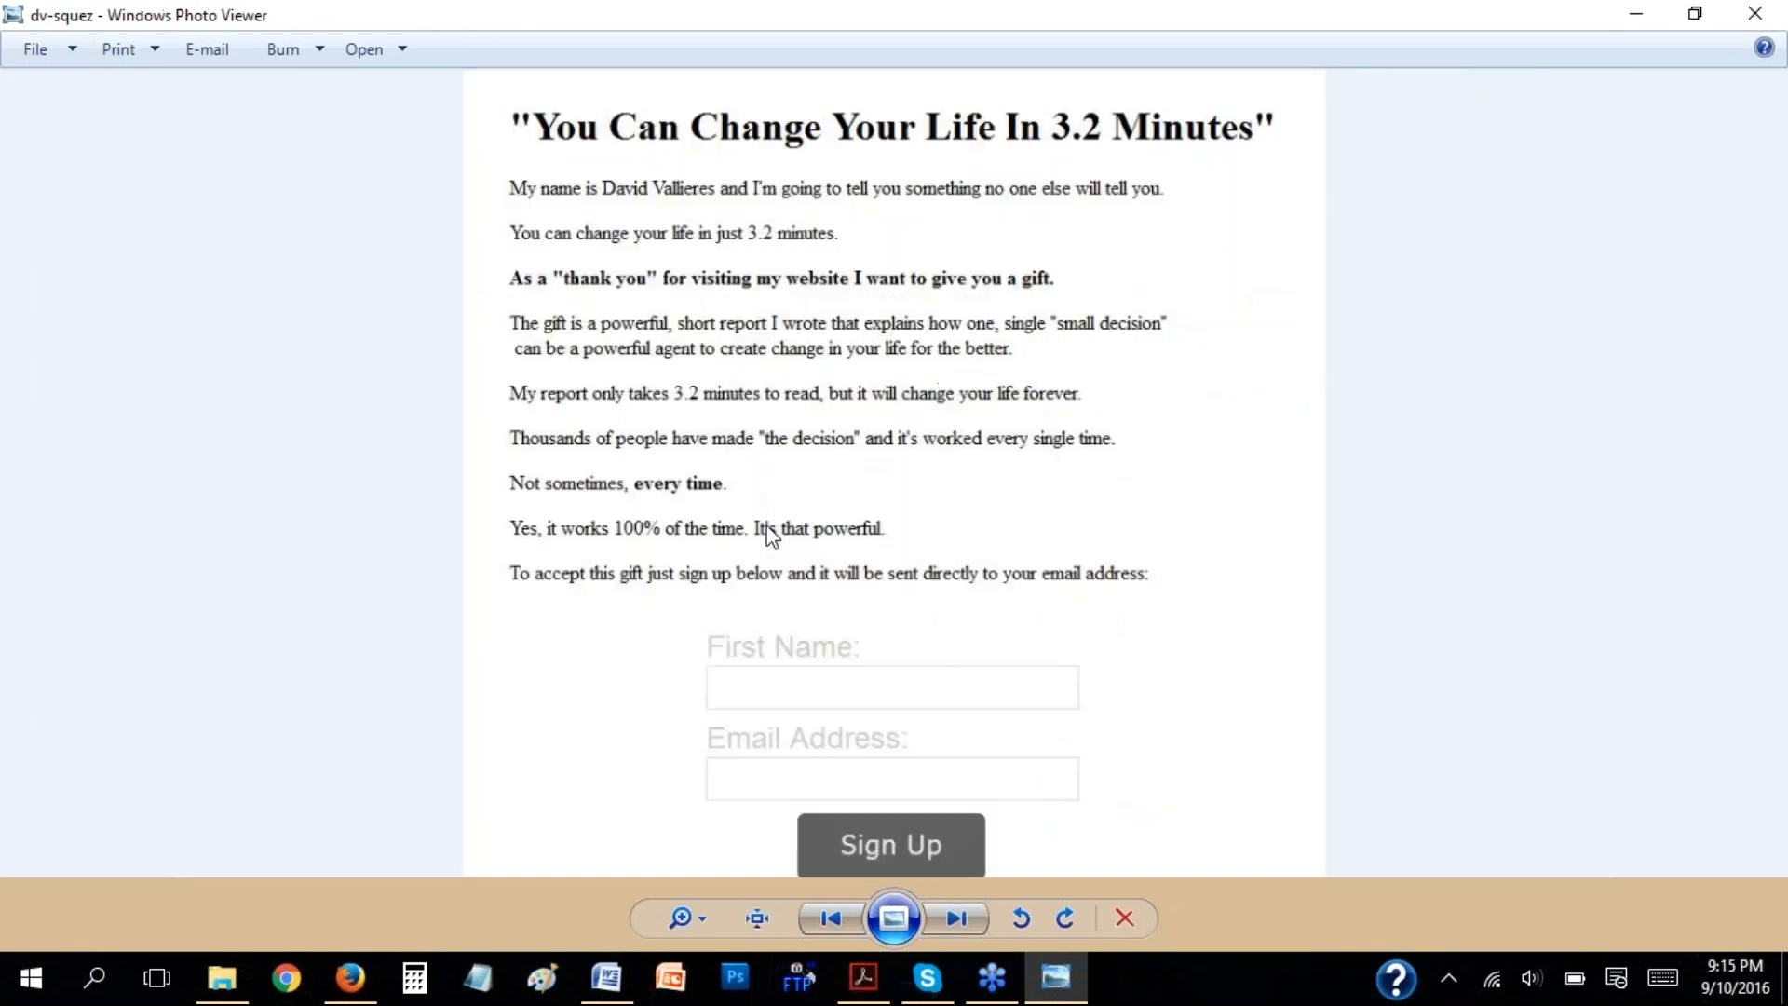
key(Right)
key(Right)
key(Right)
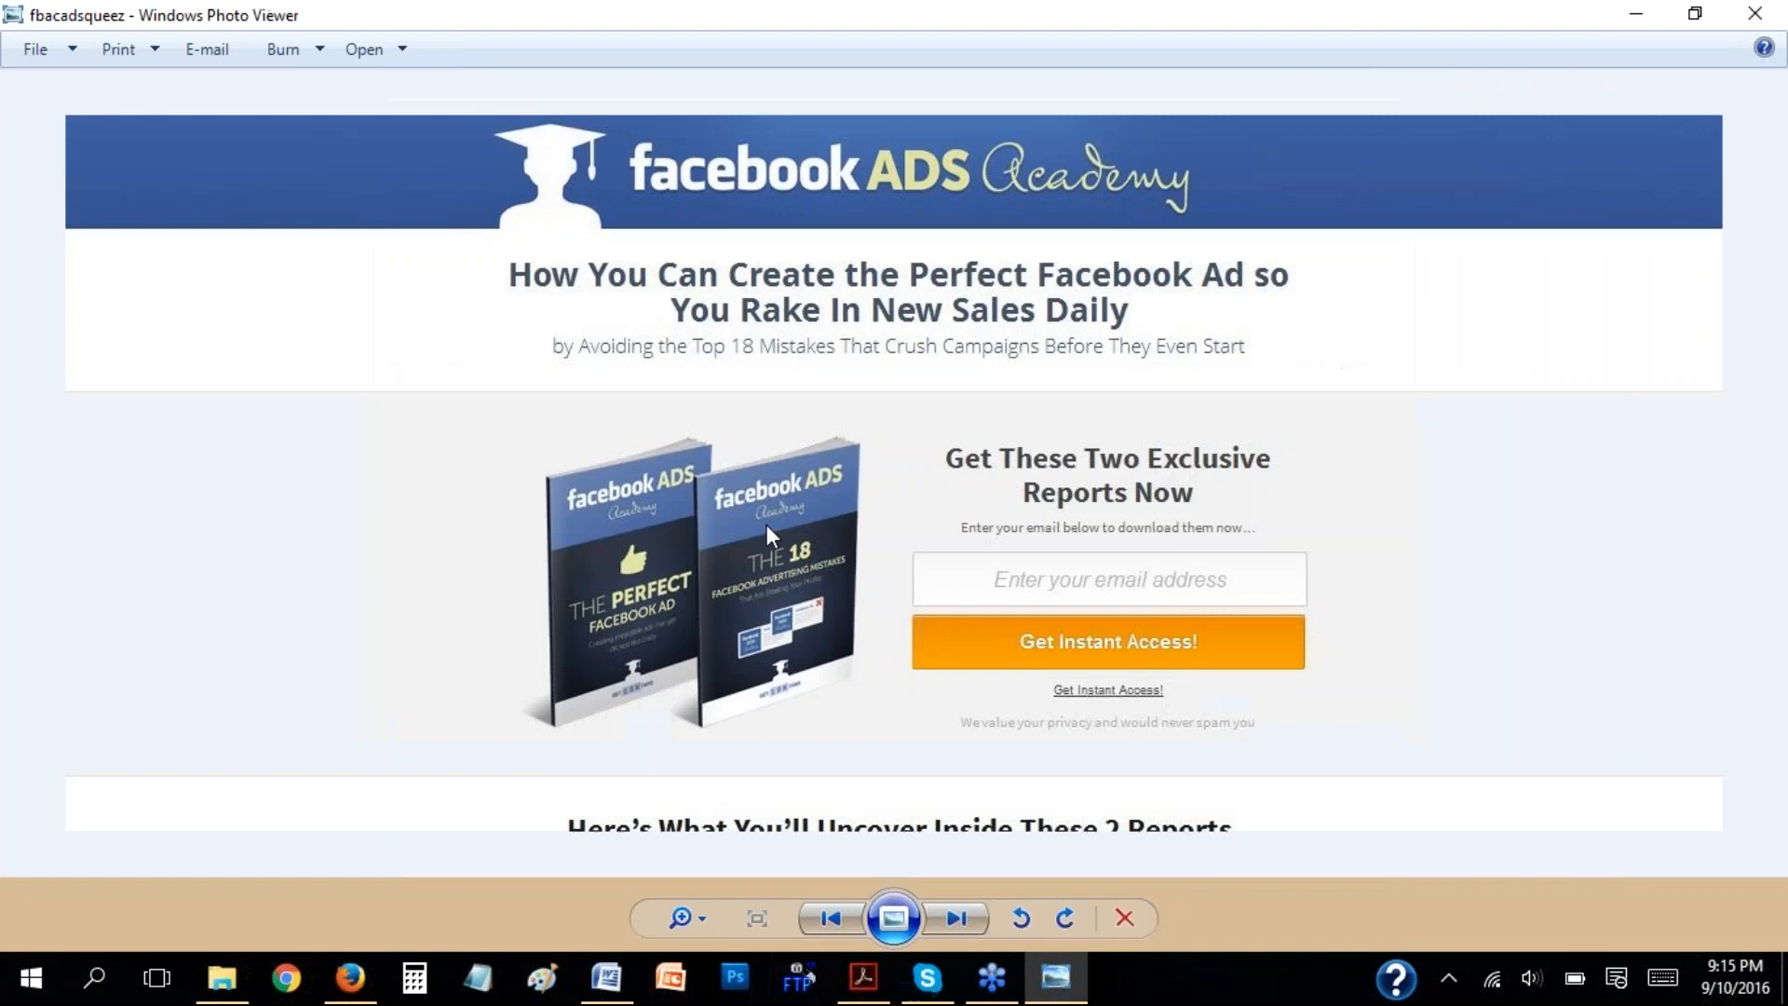
key(Right)
key(Right)
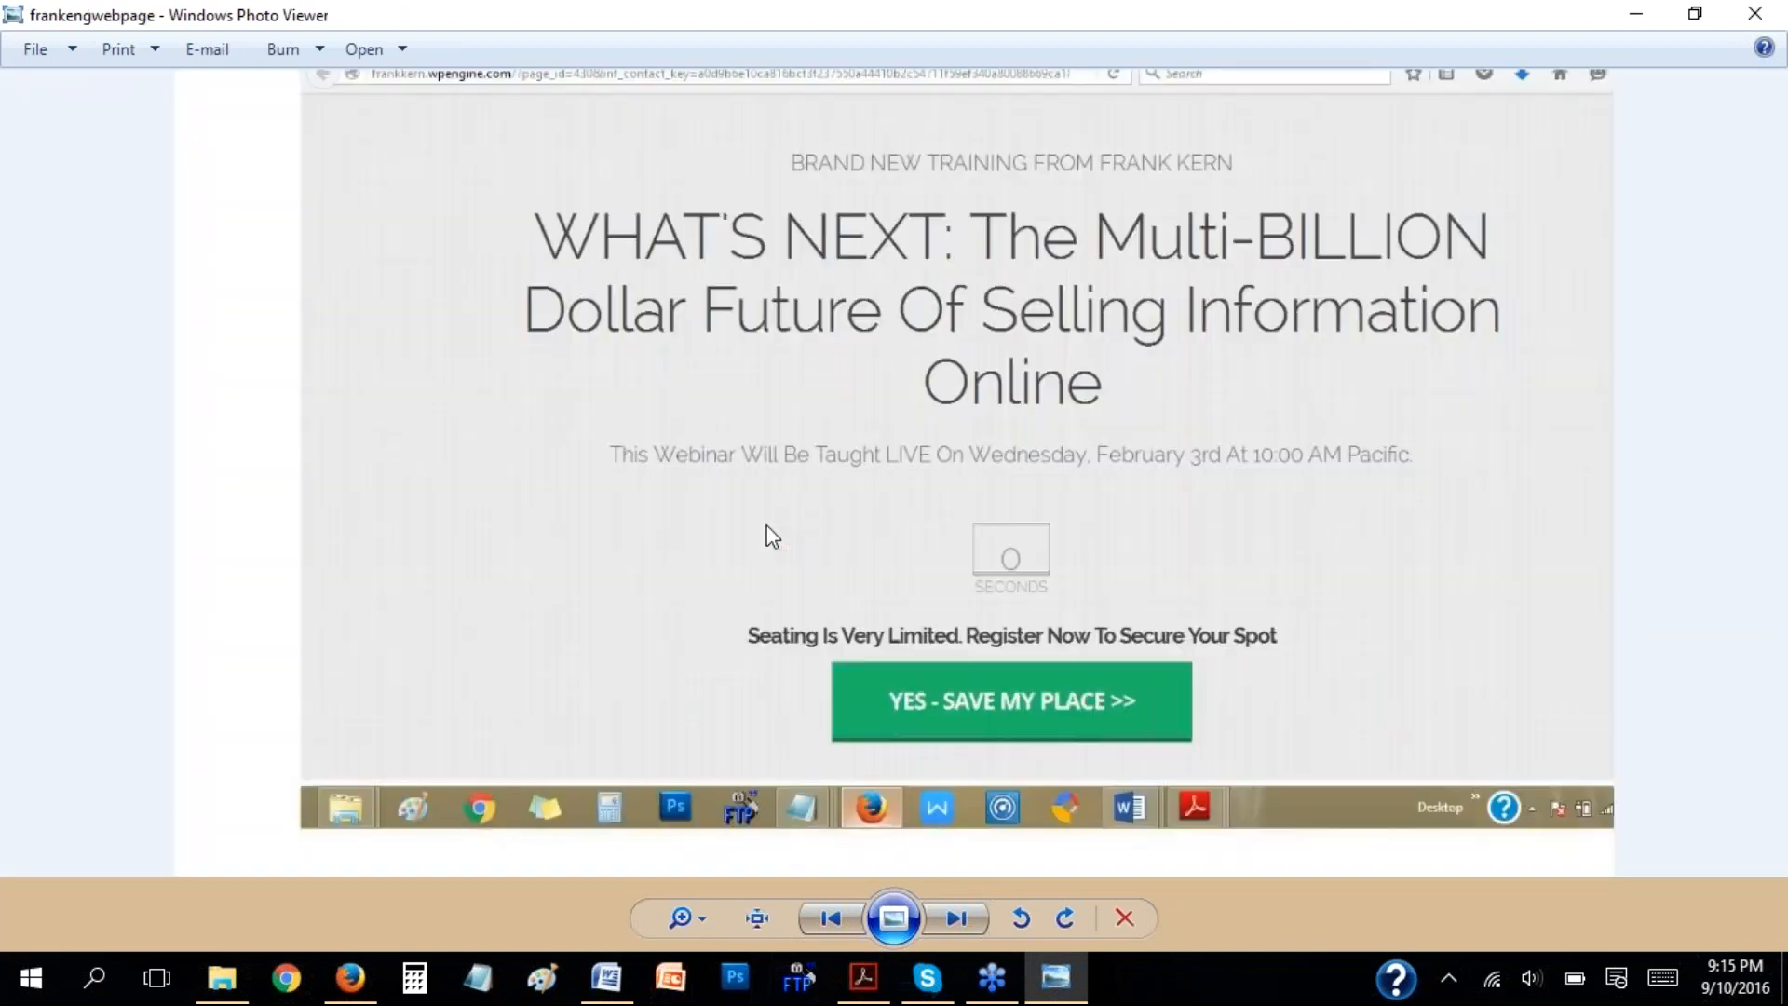
key(Right)
key(Right)
key(Right)
key(Right)
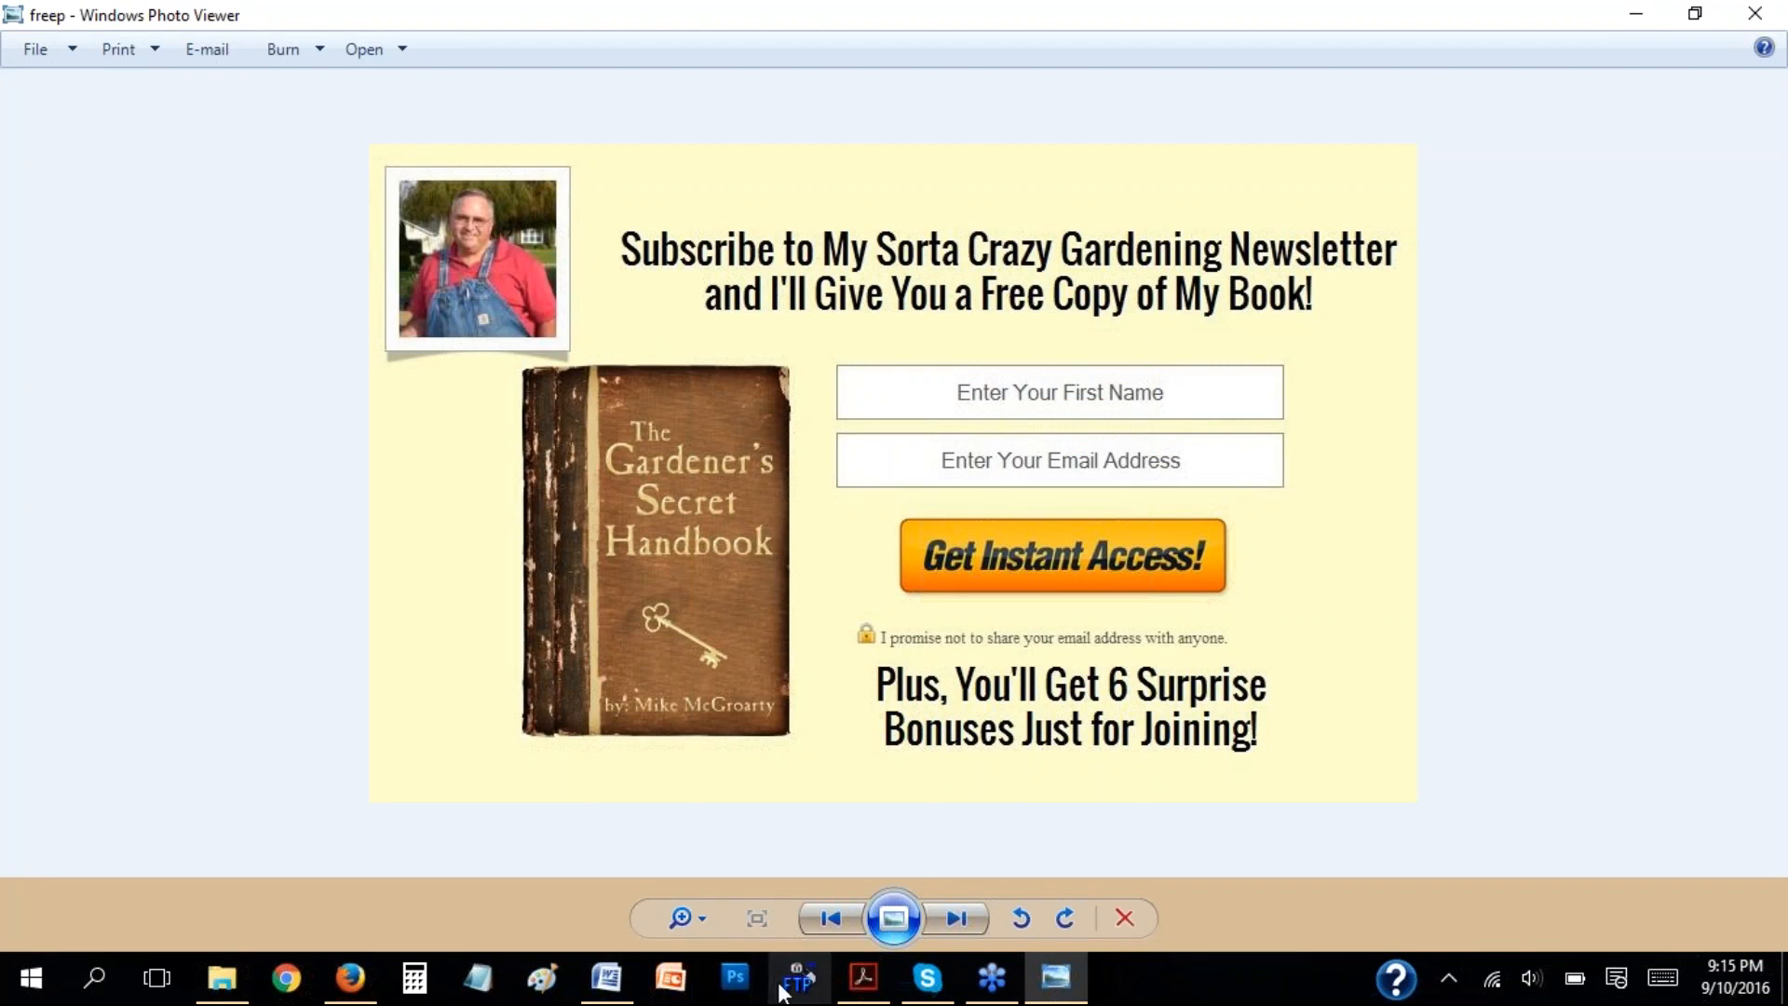
Return to the instwebinar document in Word and bring up the "Part 1 - FOUNDATION" section.
click(615, 996)
click(604, 488)
scroll(763, 441, down, 5)
scroll(762, 442, down, 2)
click(790, 323)
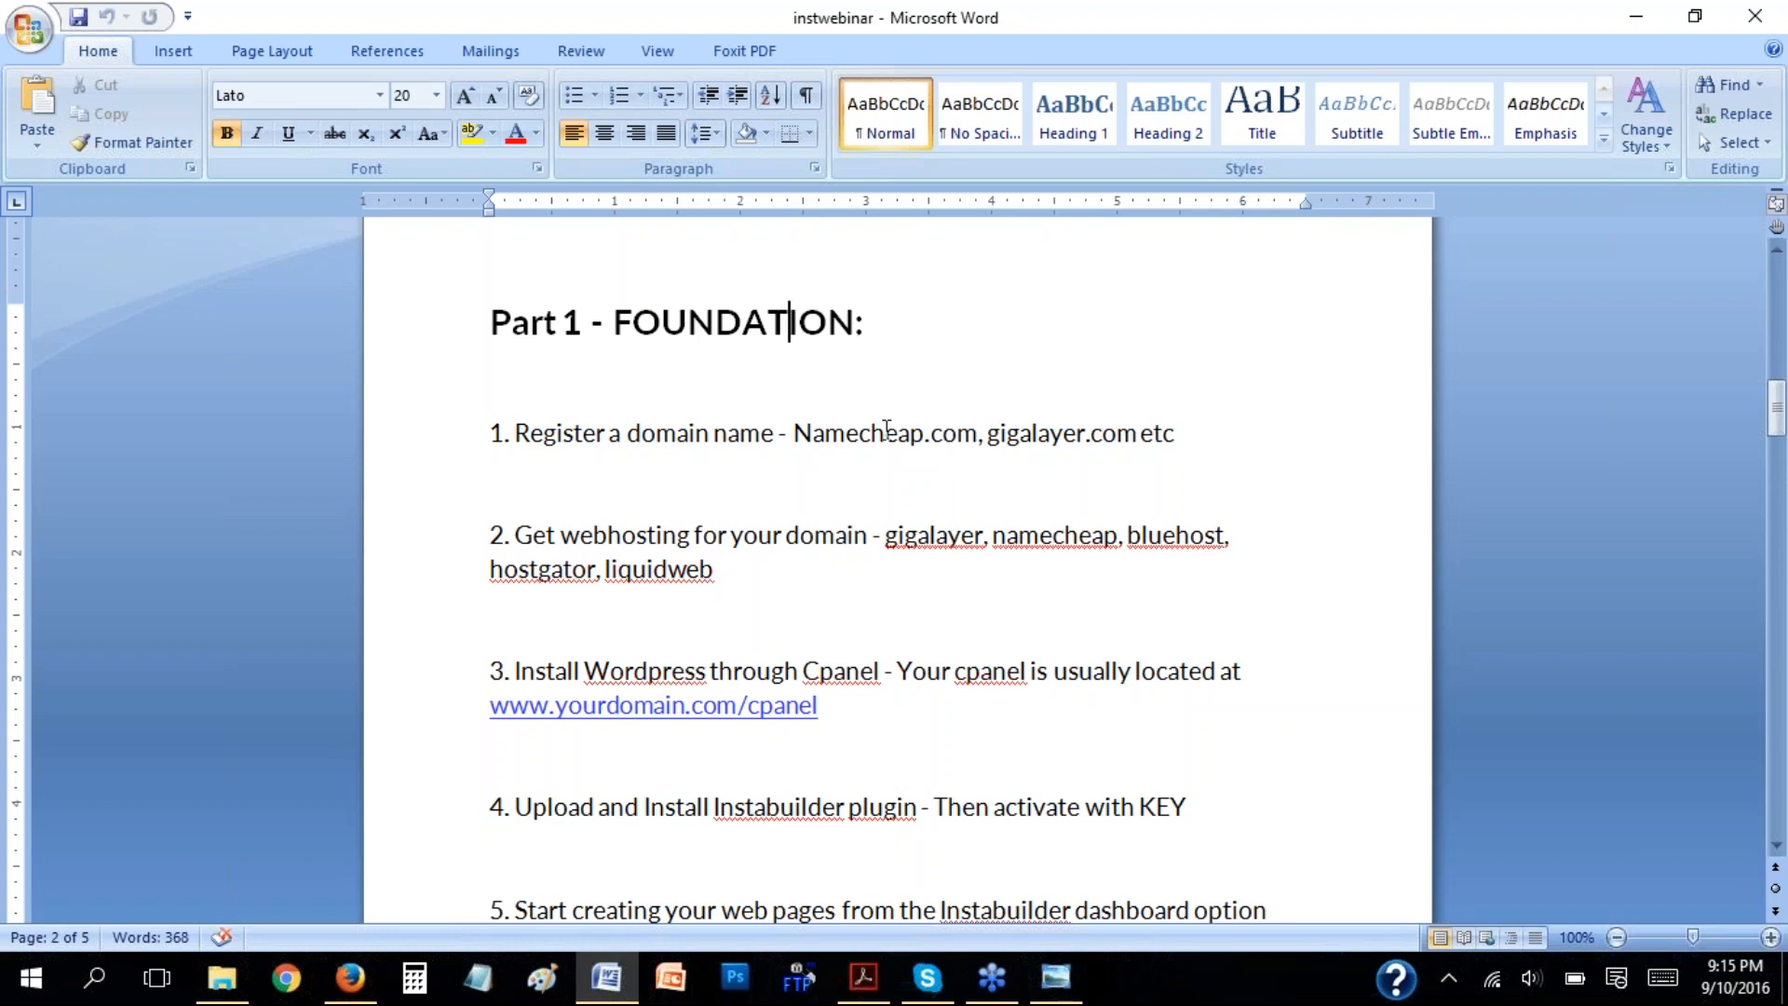
Highlight Namecheap and gigalayer.com in turn in the domain name registration item.
click(887, 431)
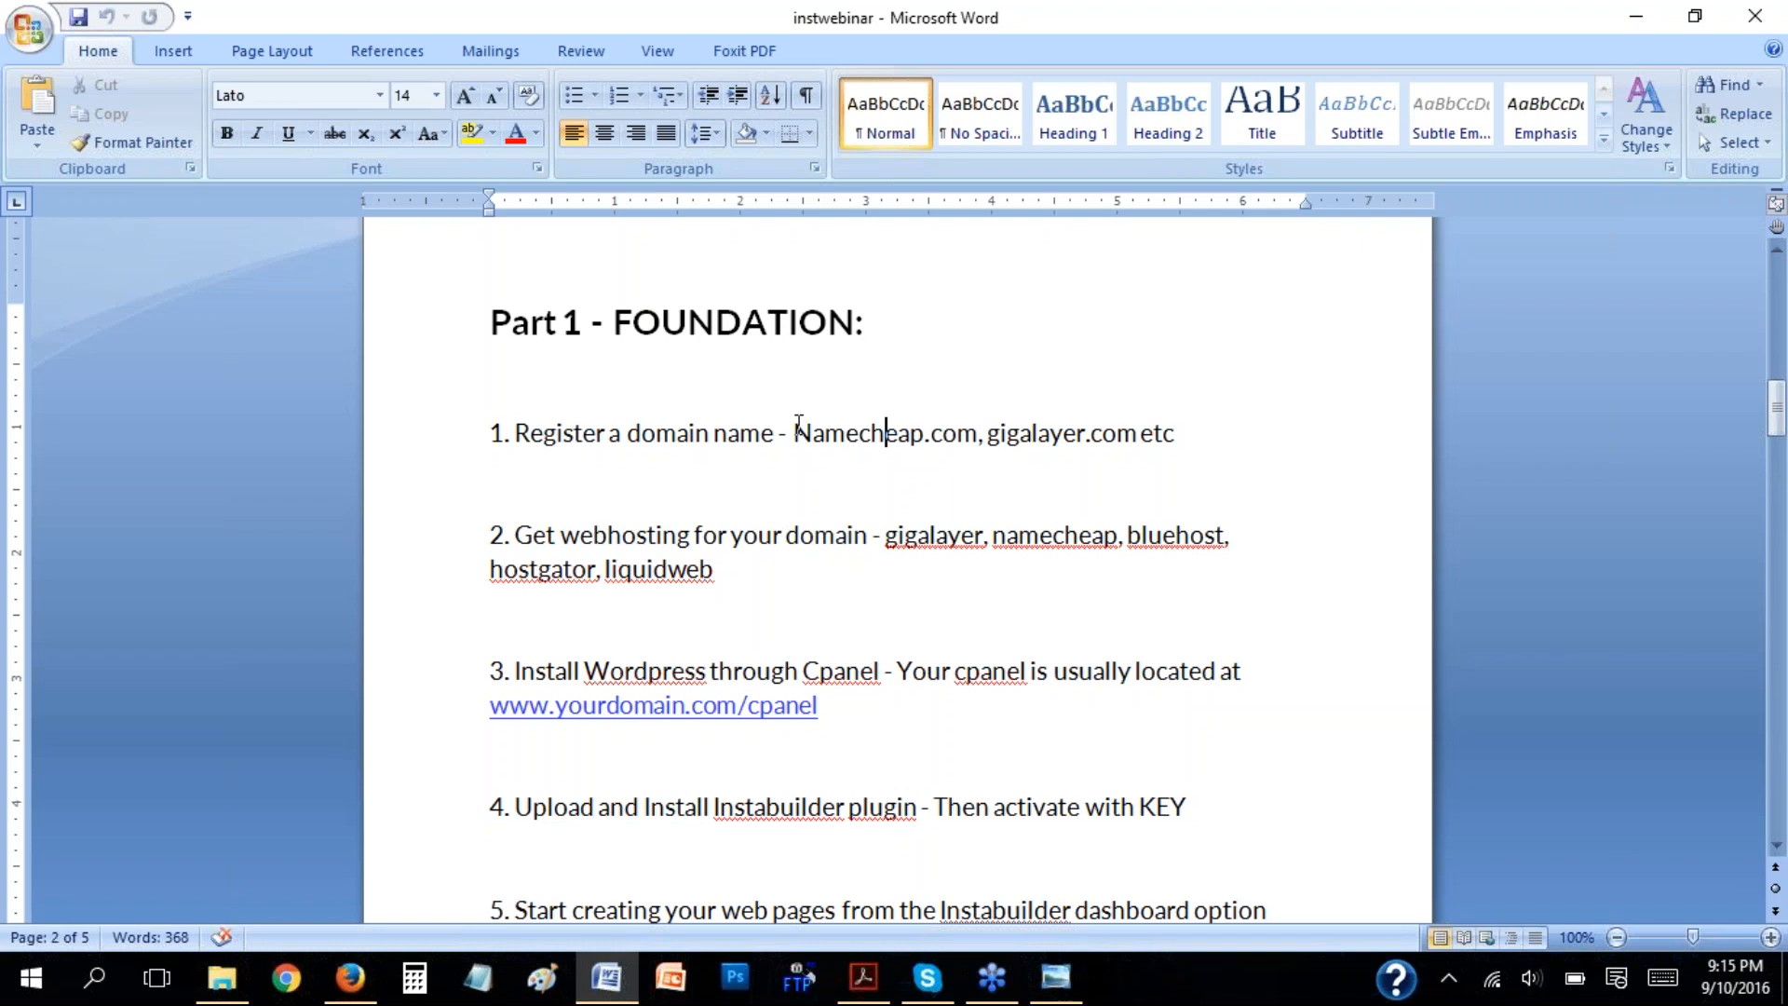
drag(827, 433, 910, 433)
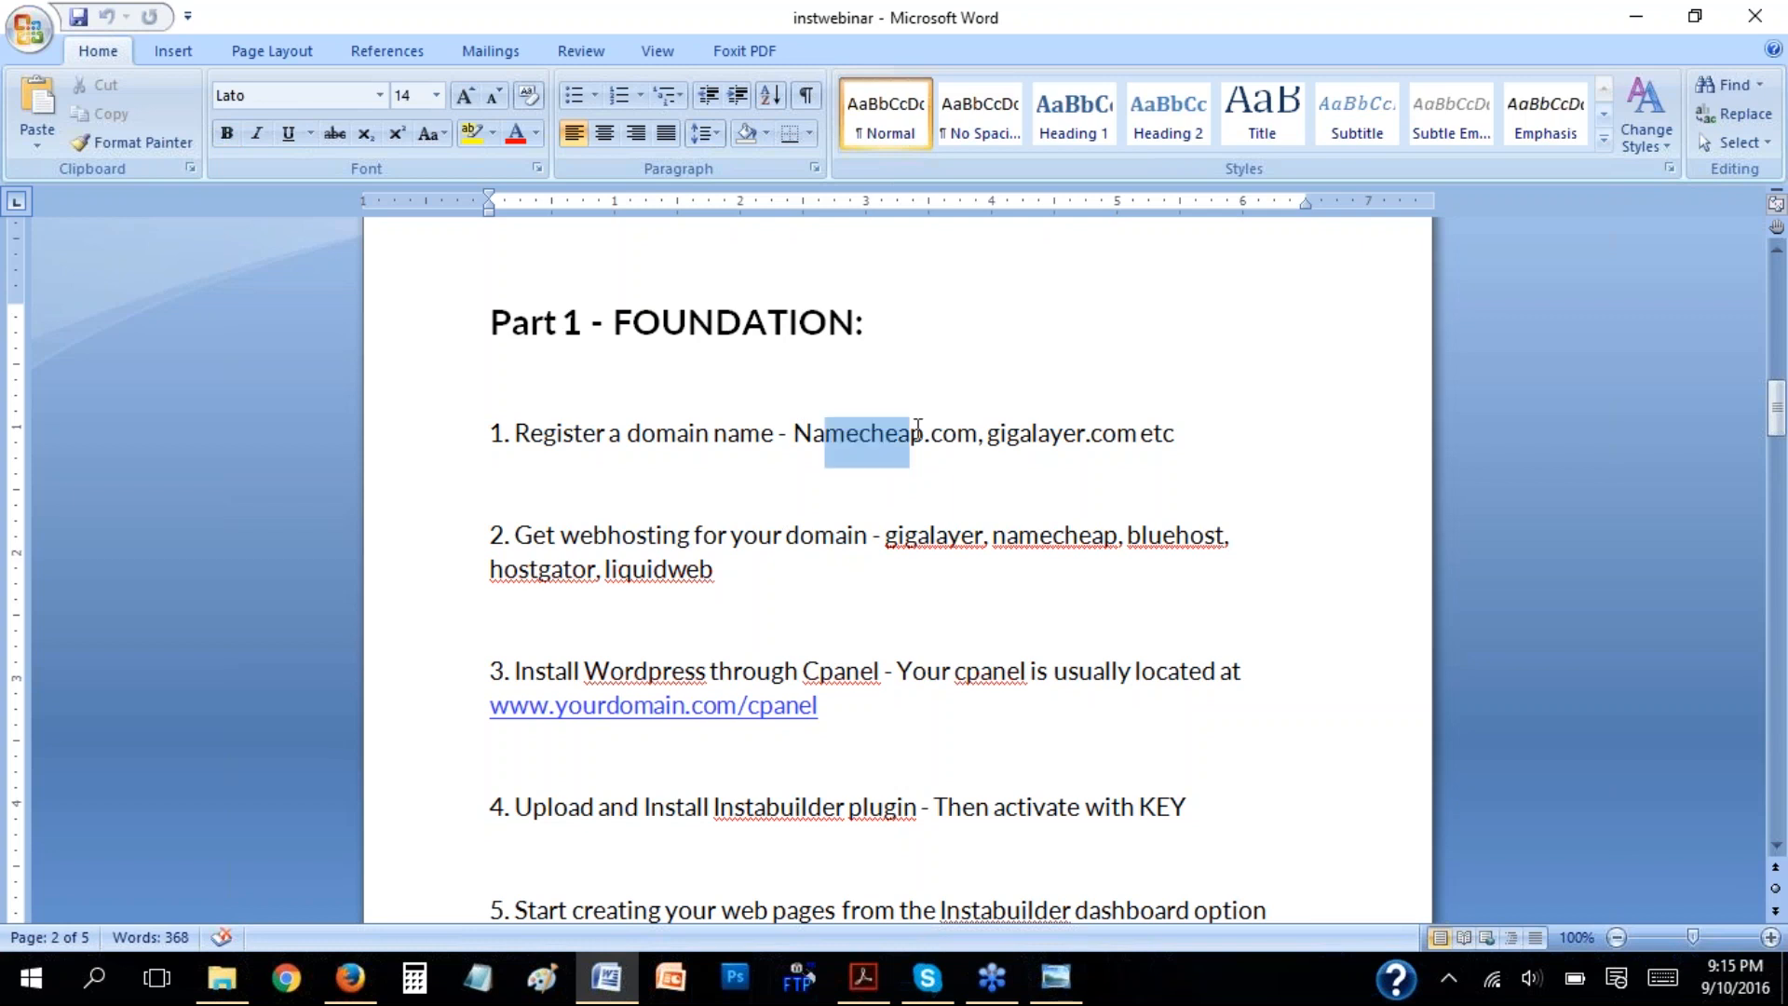
drag(1020, 433, 1104, 423)
click(1134, 434)
double_click(1134, 434)
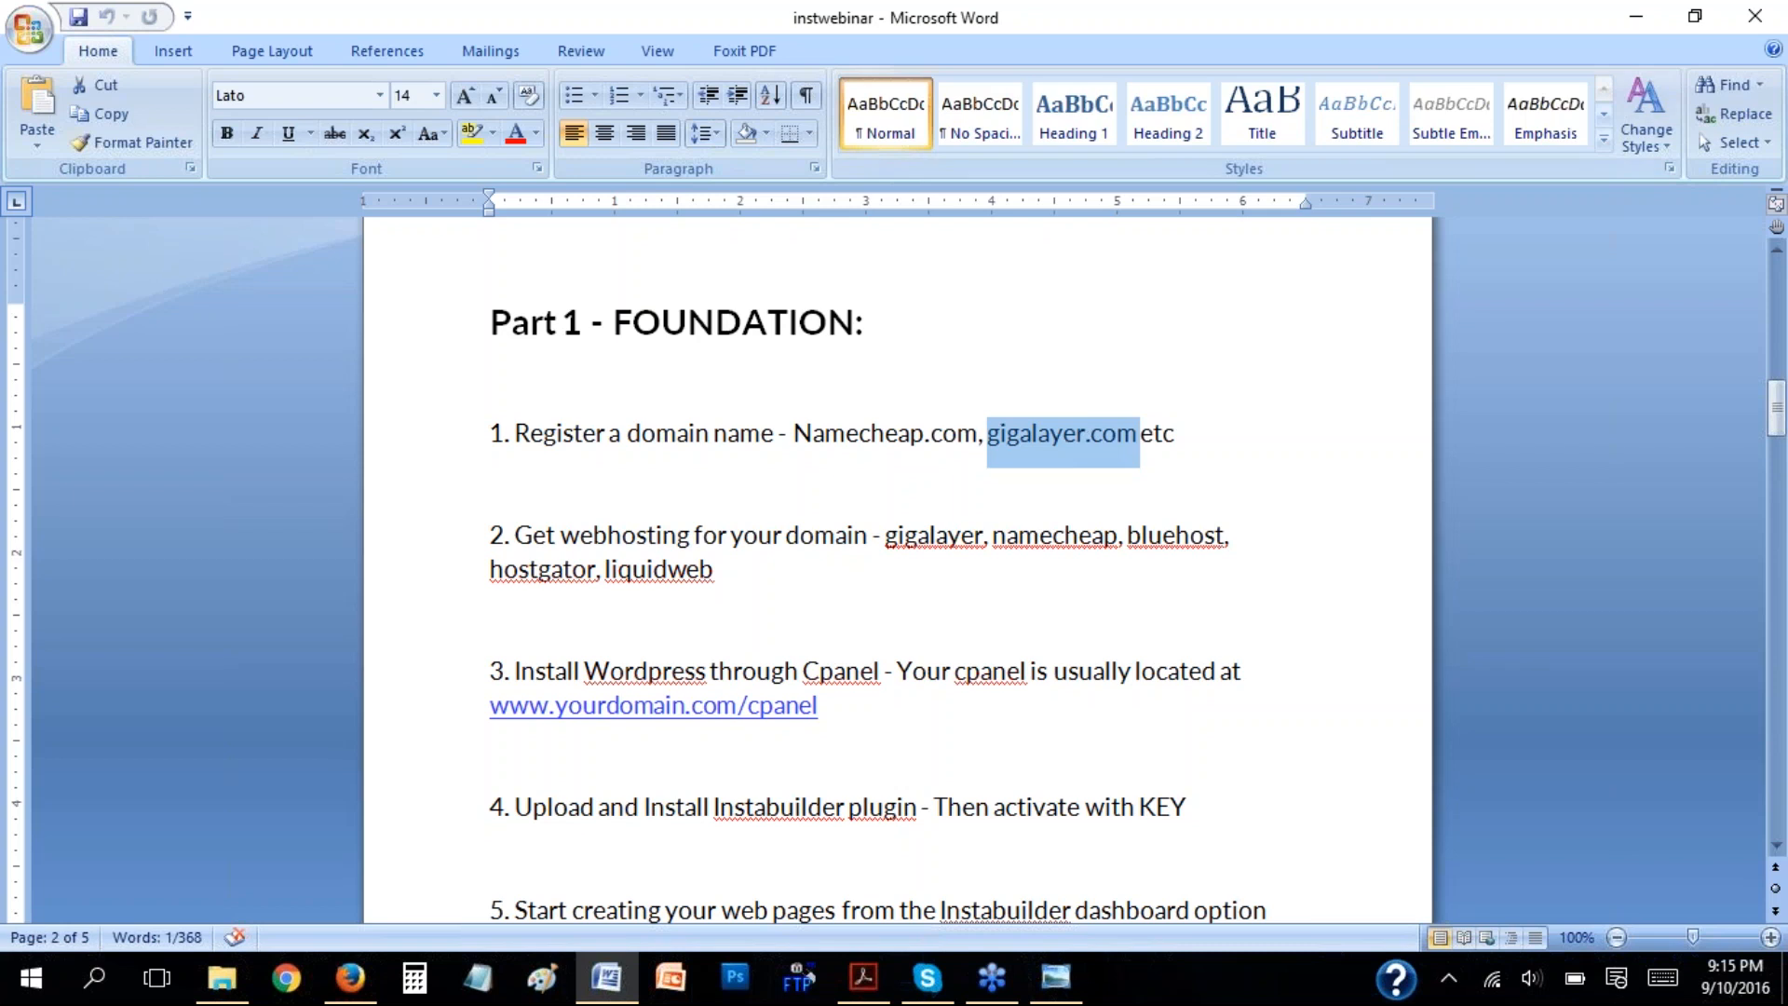
Switch to Firefox, look through the Namecheap domain list up to its beginning, and return to the Word document.
click(352, 980)
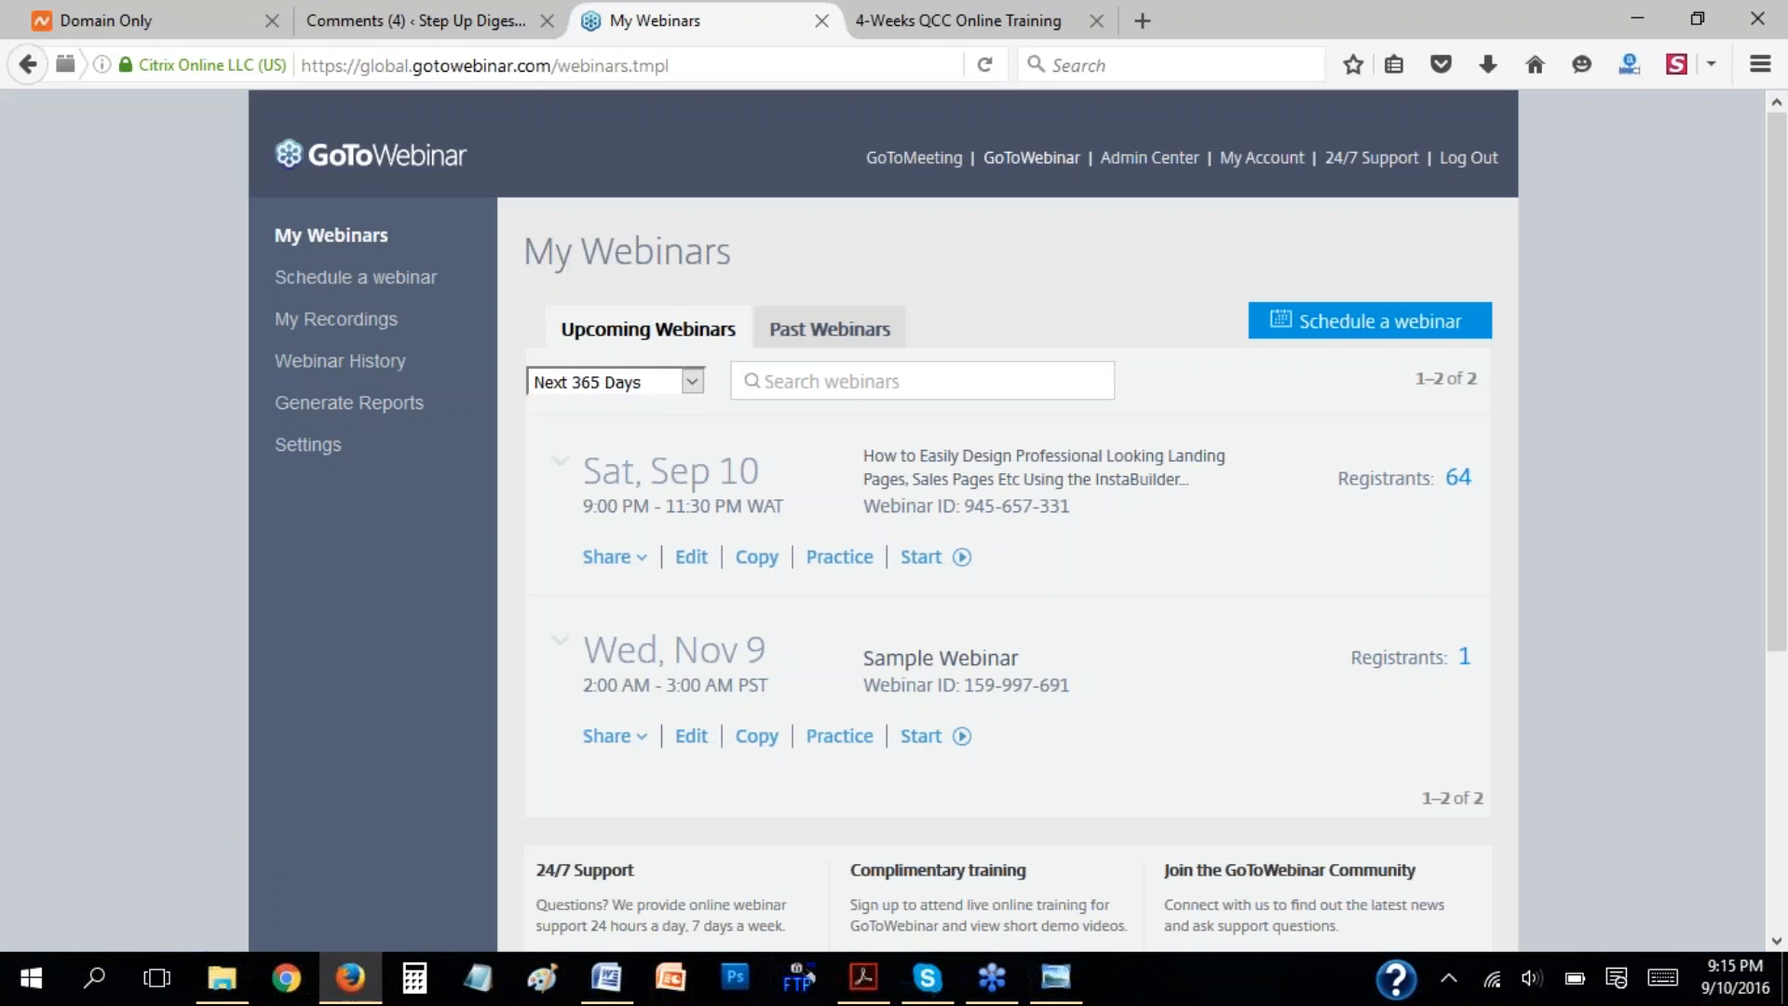
click(131, 17)
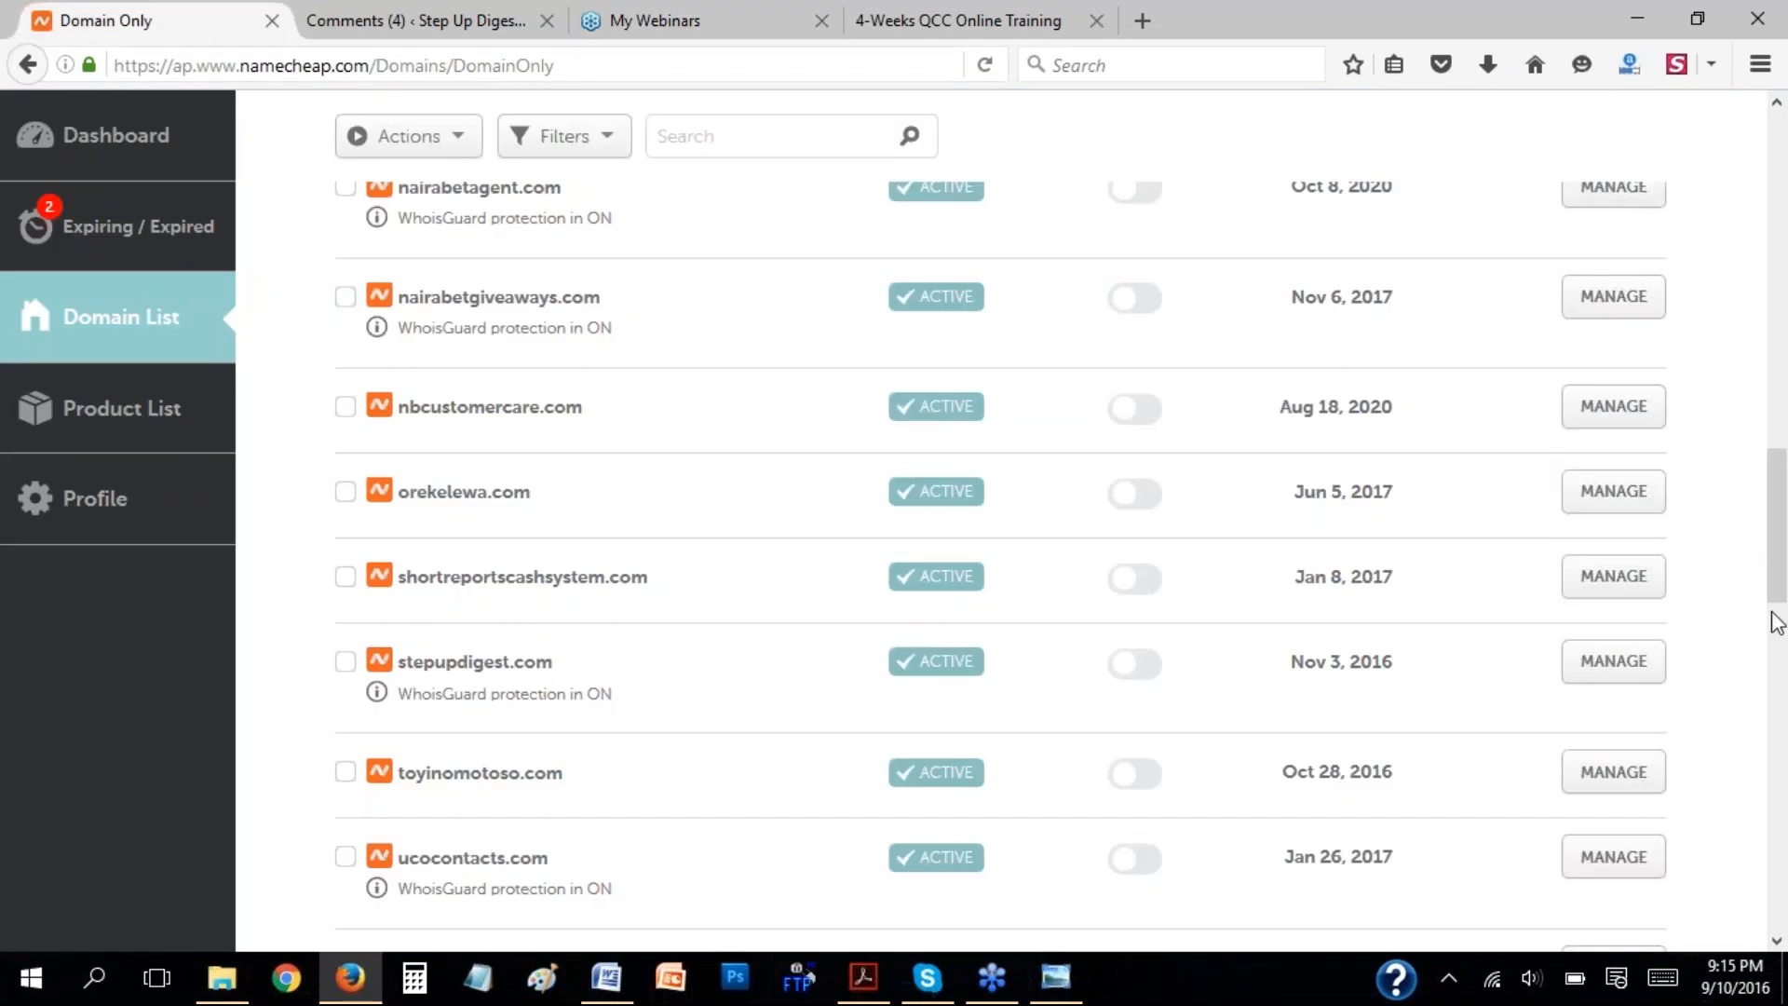
scroll(1704, 447, up, 10)
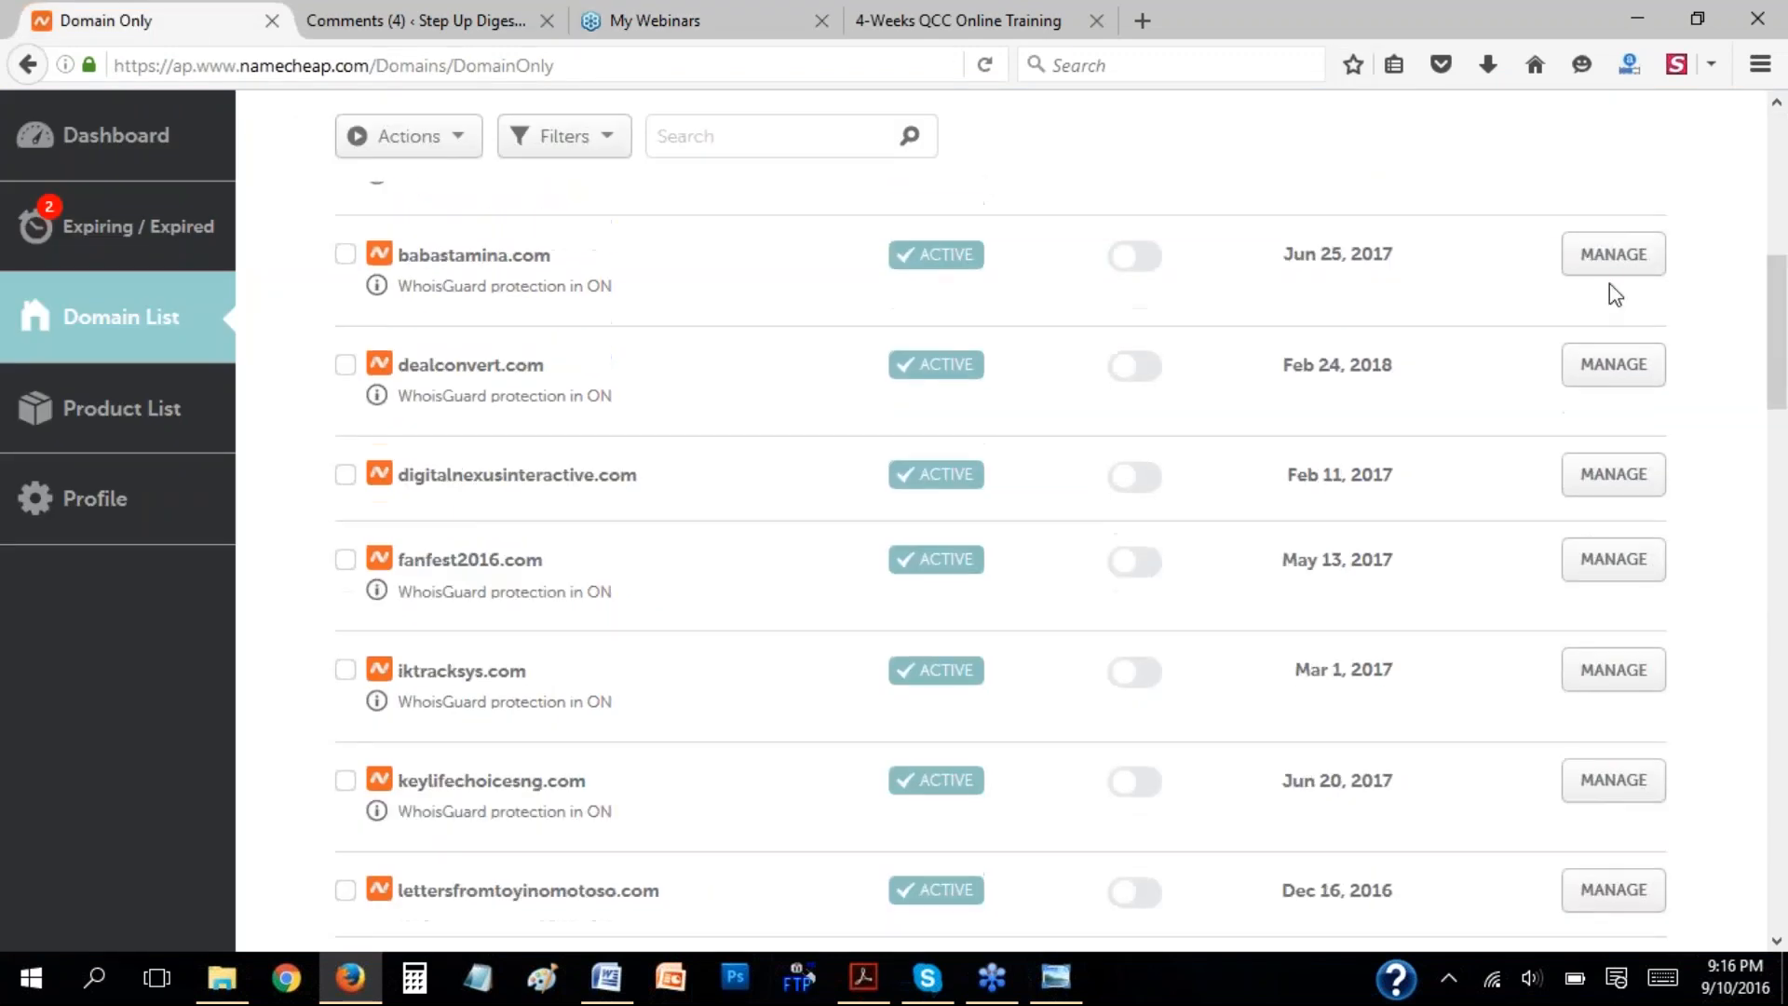
scroll(1667, 191, up, 6)
scroll(1004, 177, up, 2)
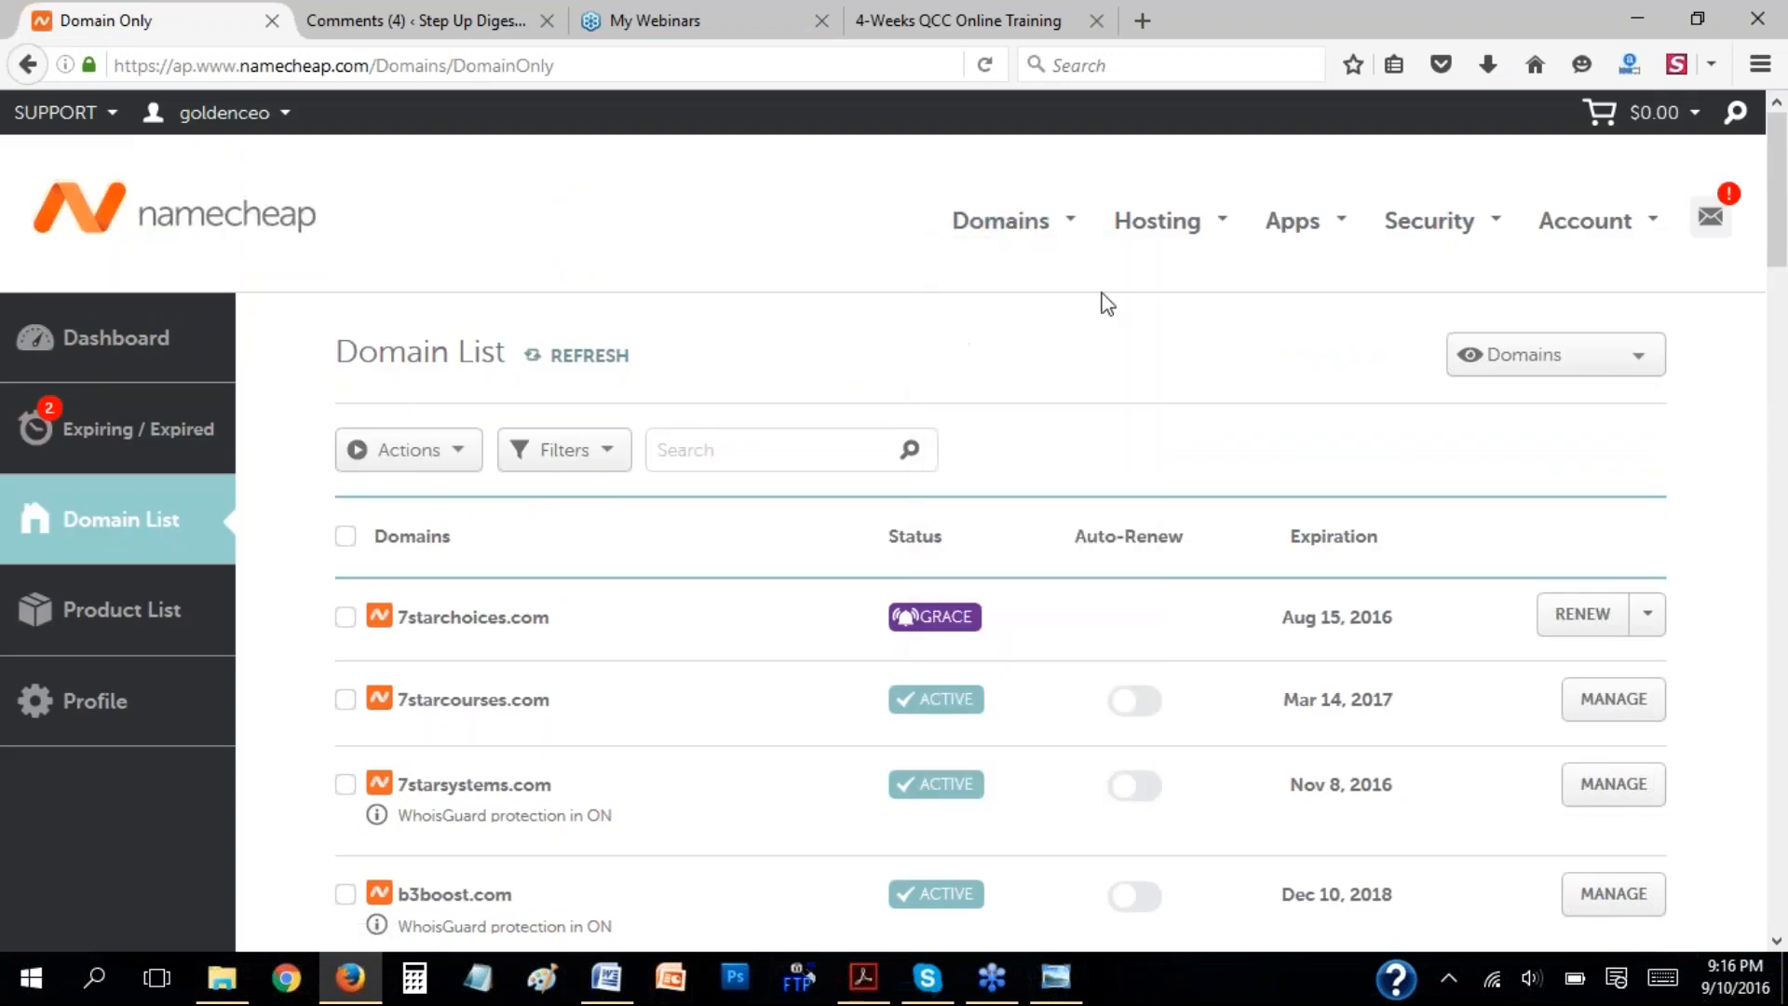
click(348, 980)
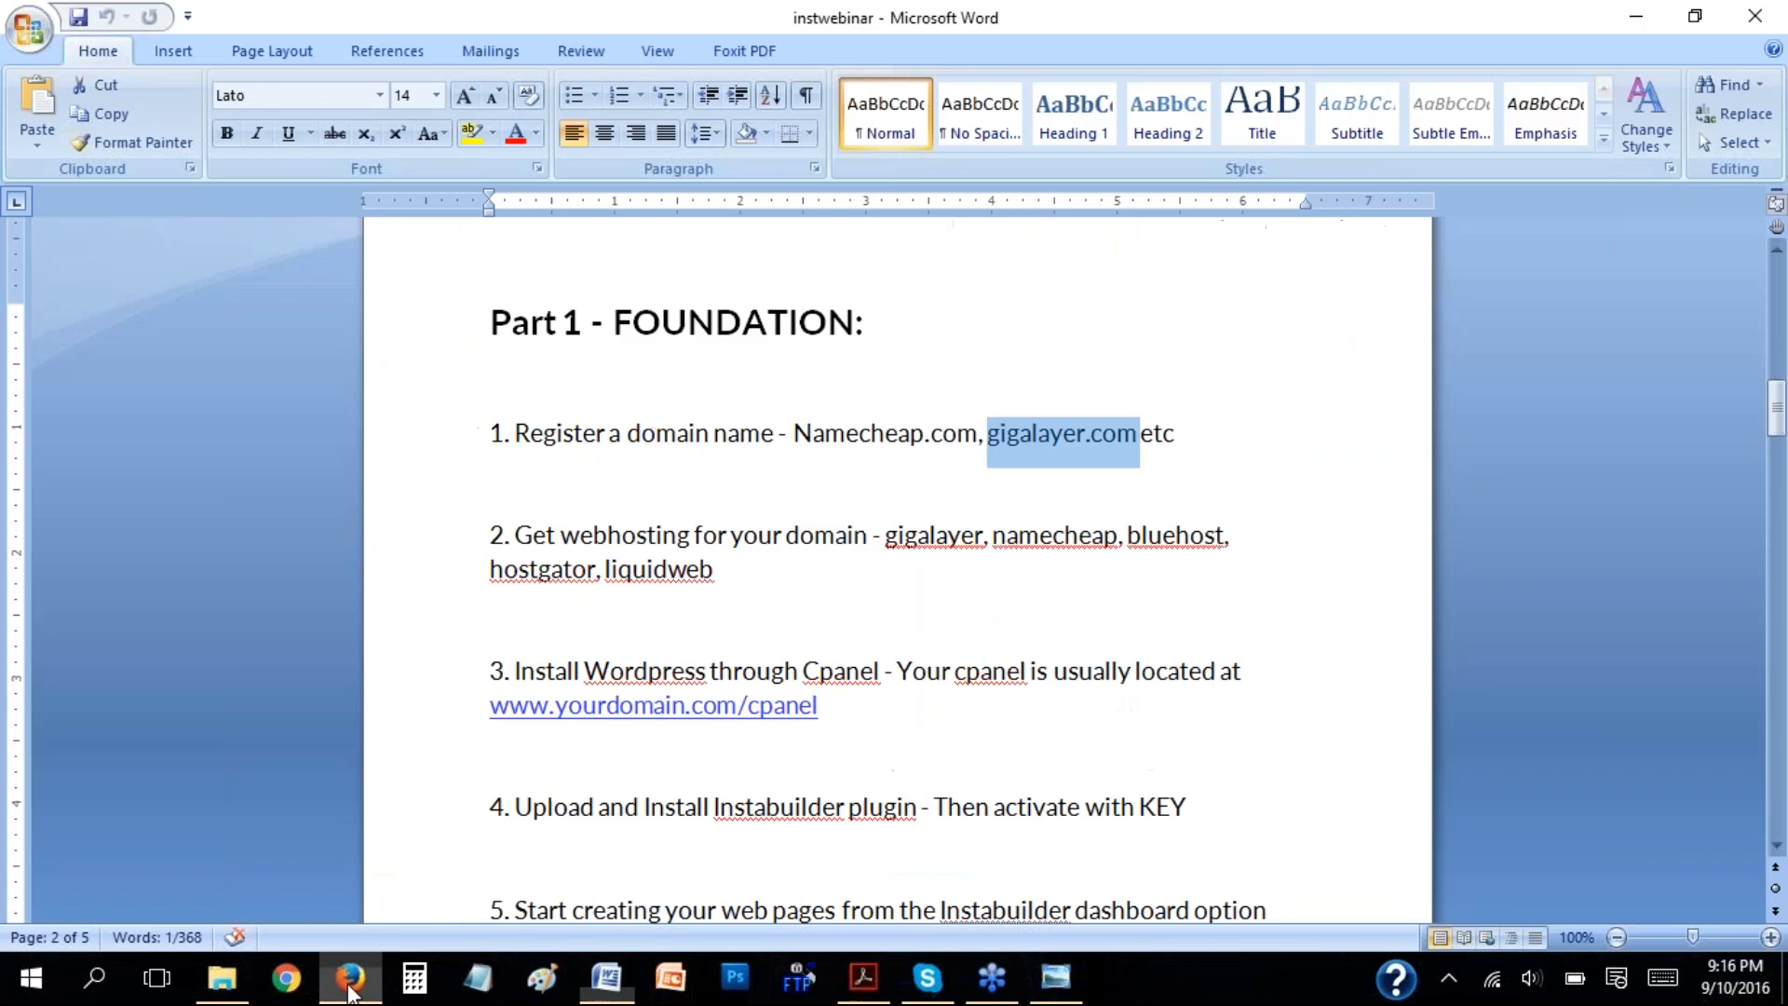
Examine the webhosting item in Part 1 and point out gigalayer among the listed hosting providers.
click(994, 536)
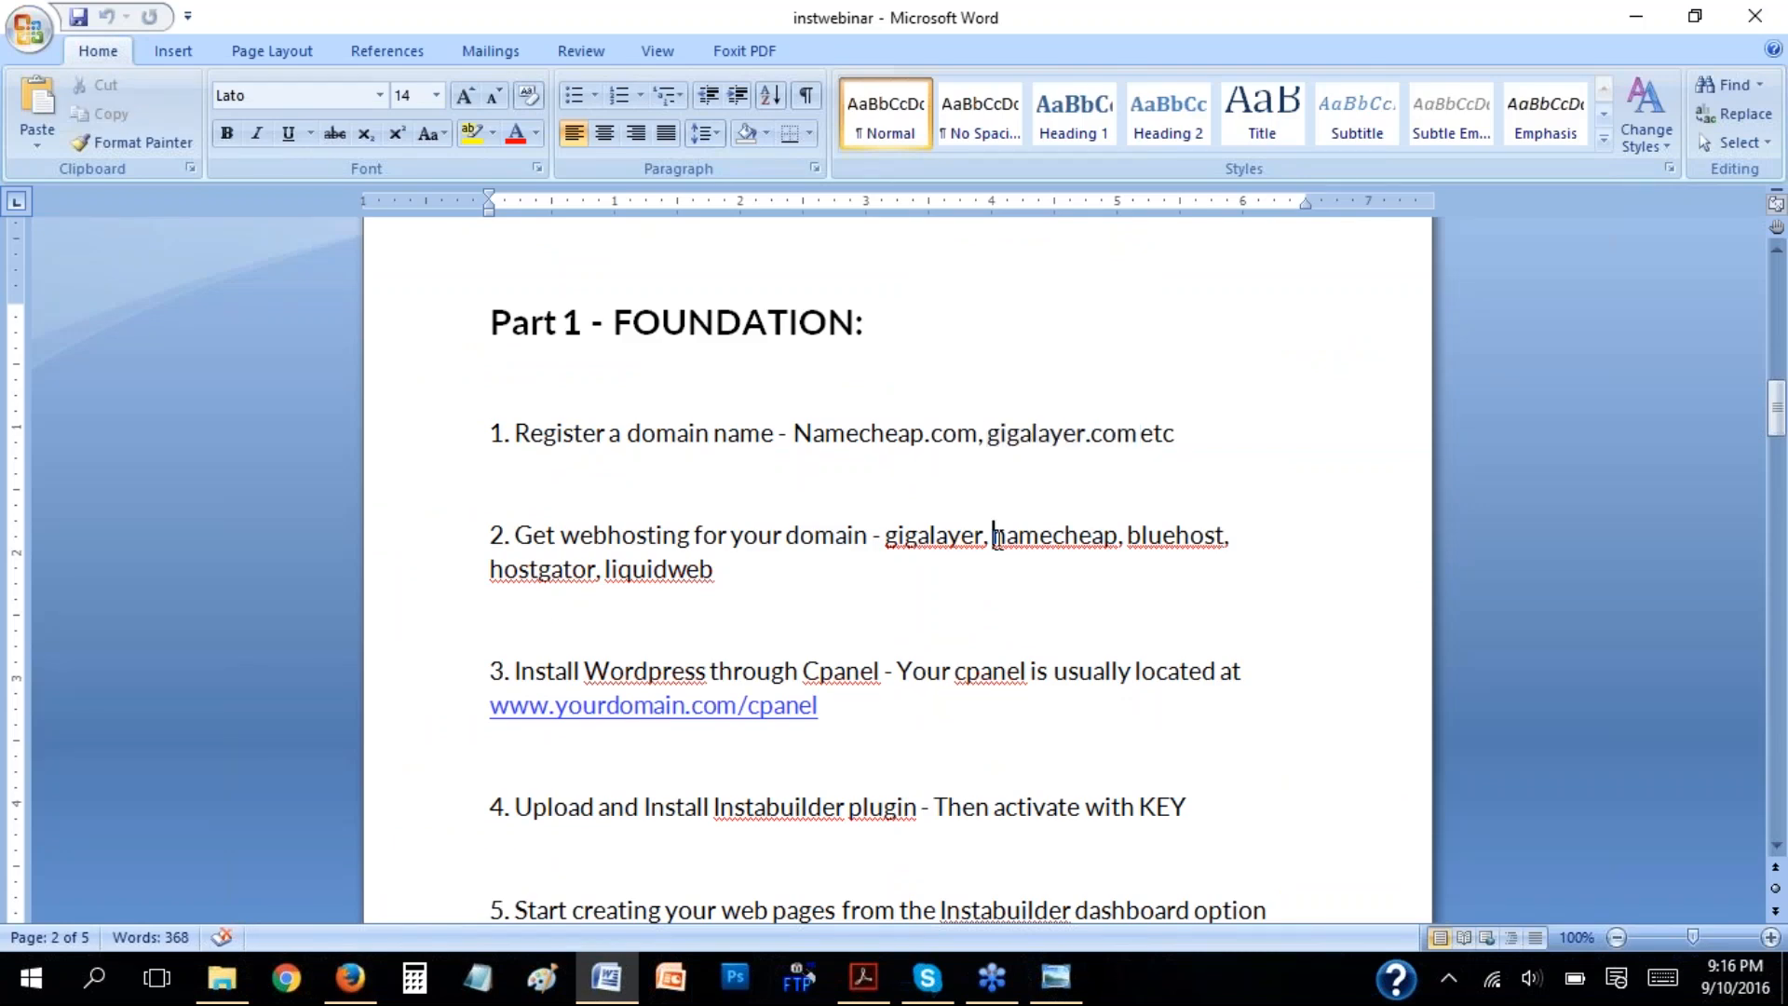
scroll(1015, 533, down, 3)
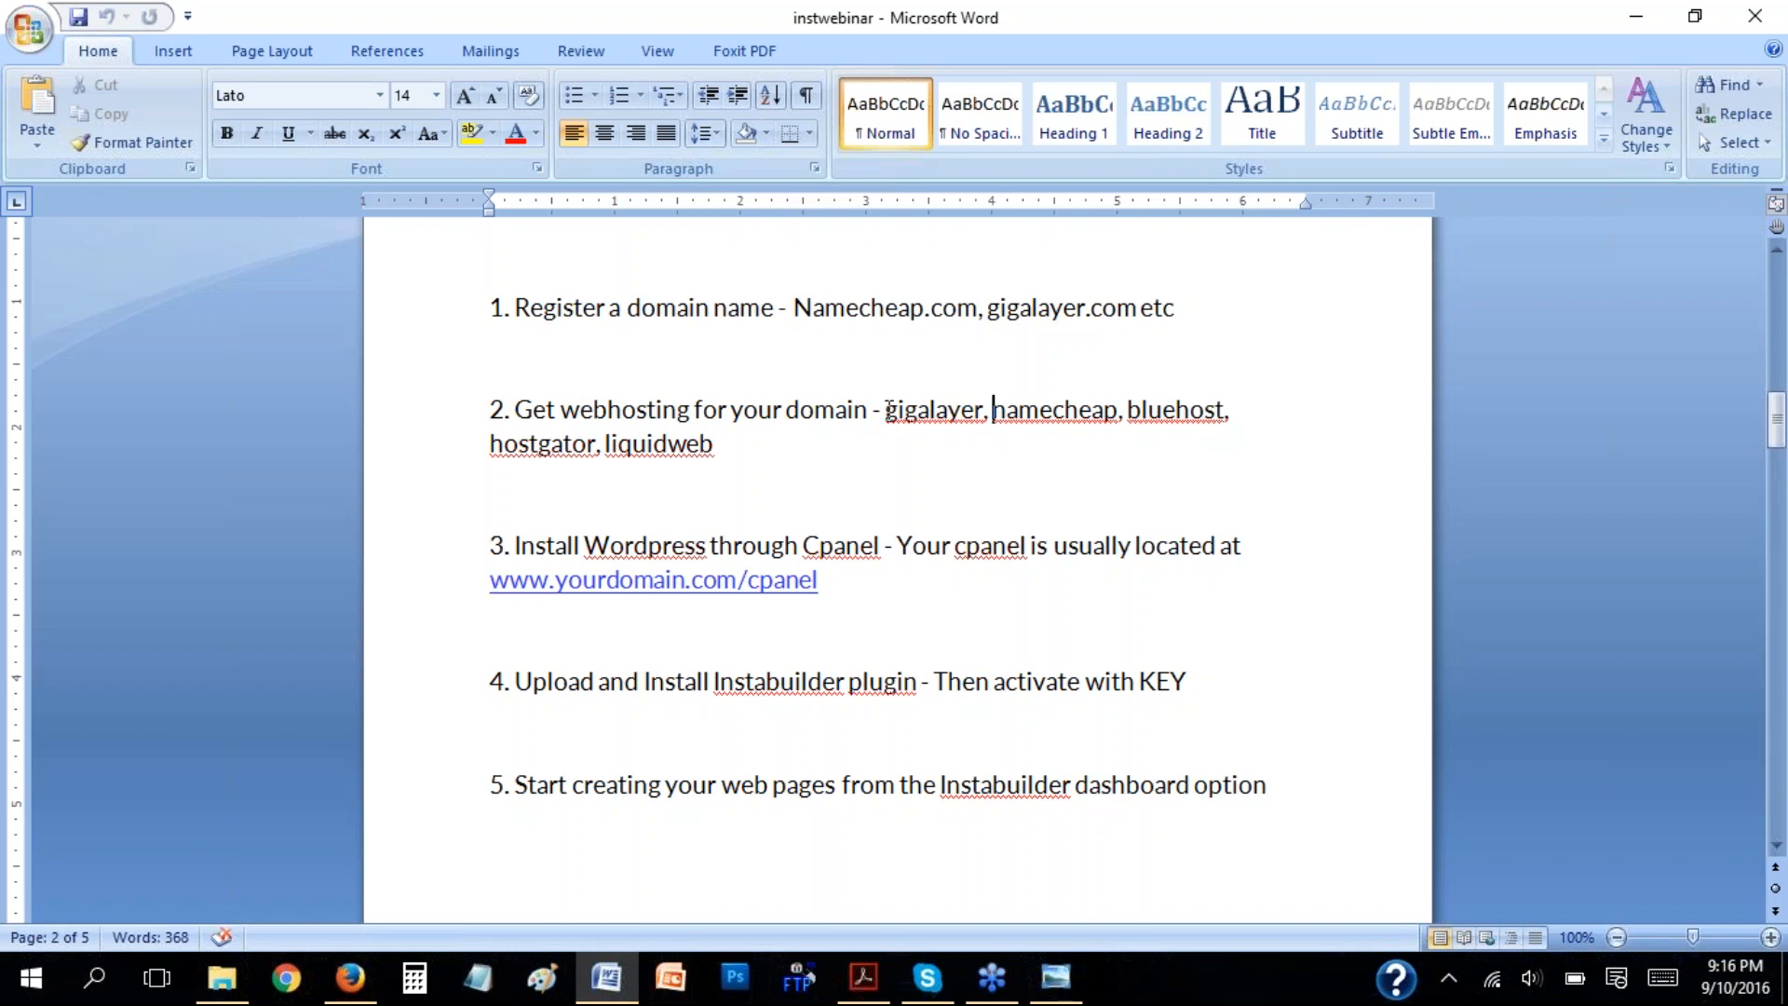
click(890, 410)
drag(896, 411, 935, 411)
click(949, 410)
scroll(765, 429, down, 1)
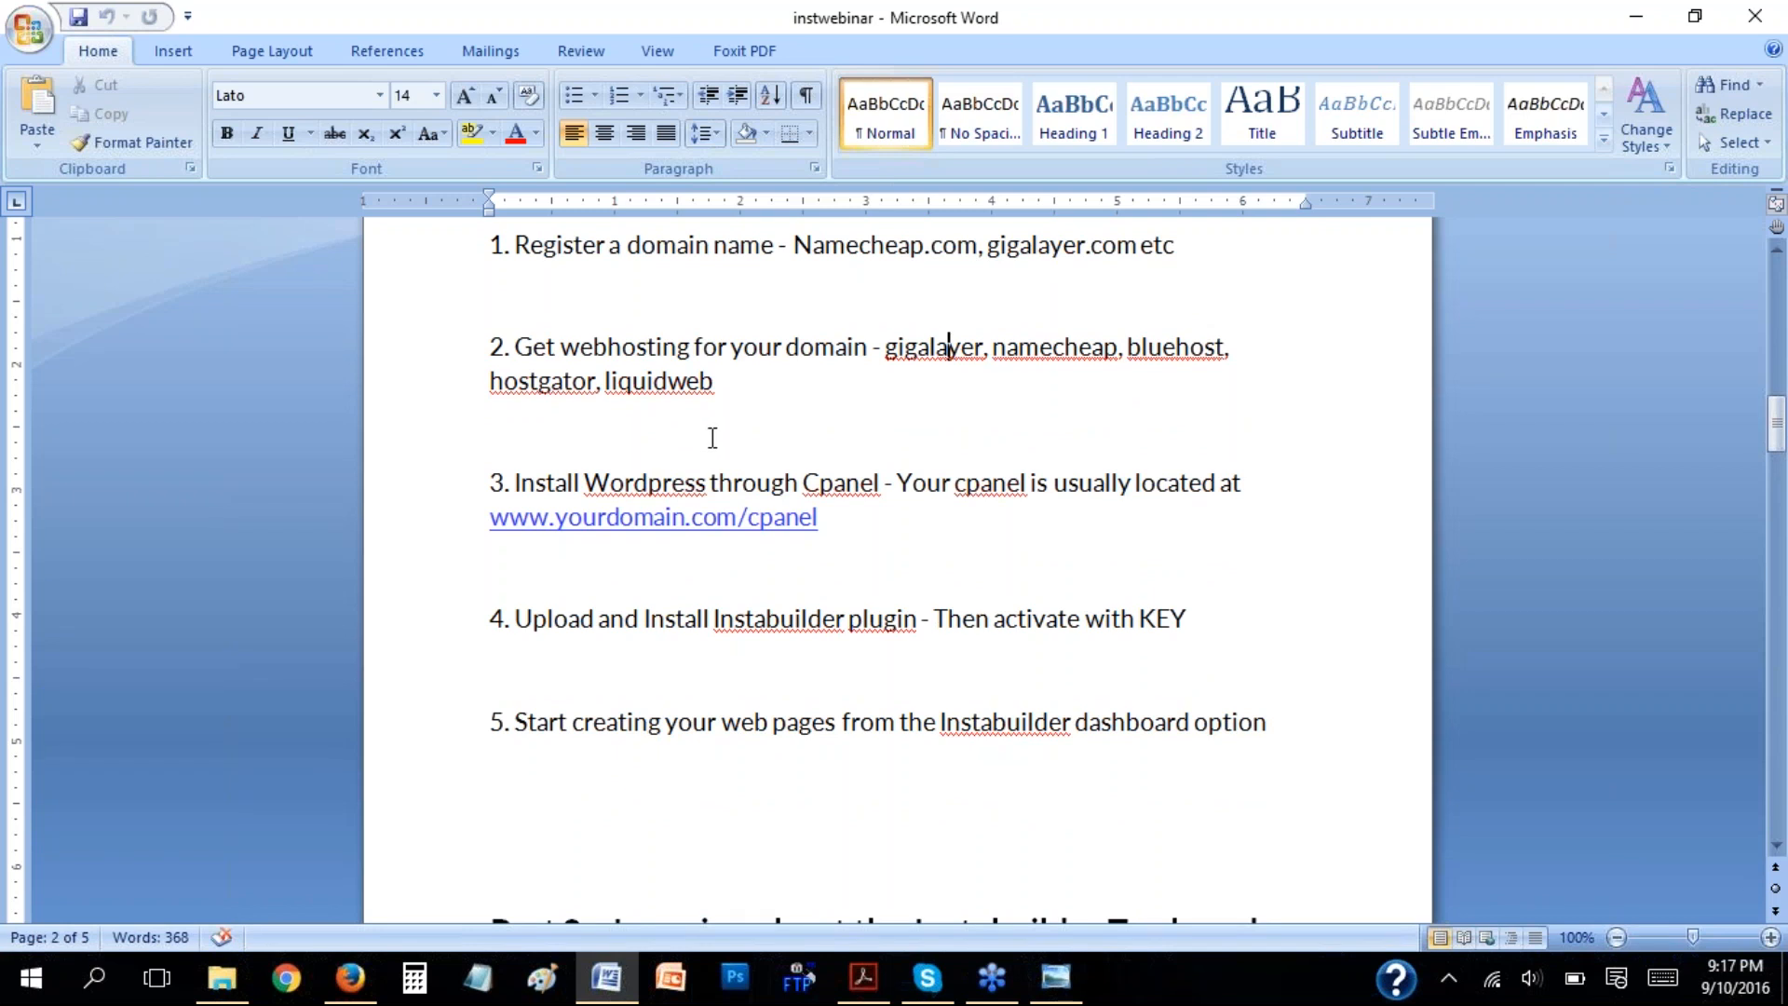
scroll(722, 435, down, 1)
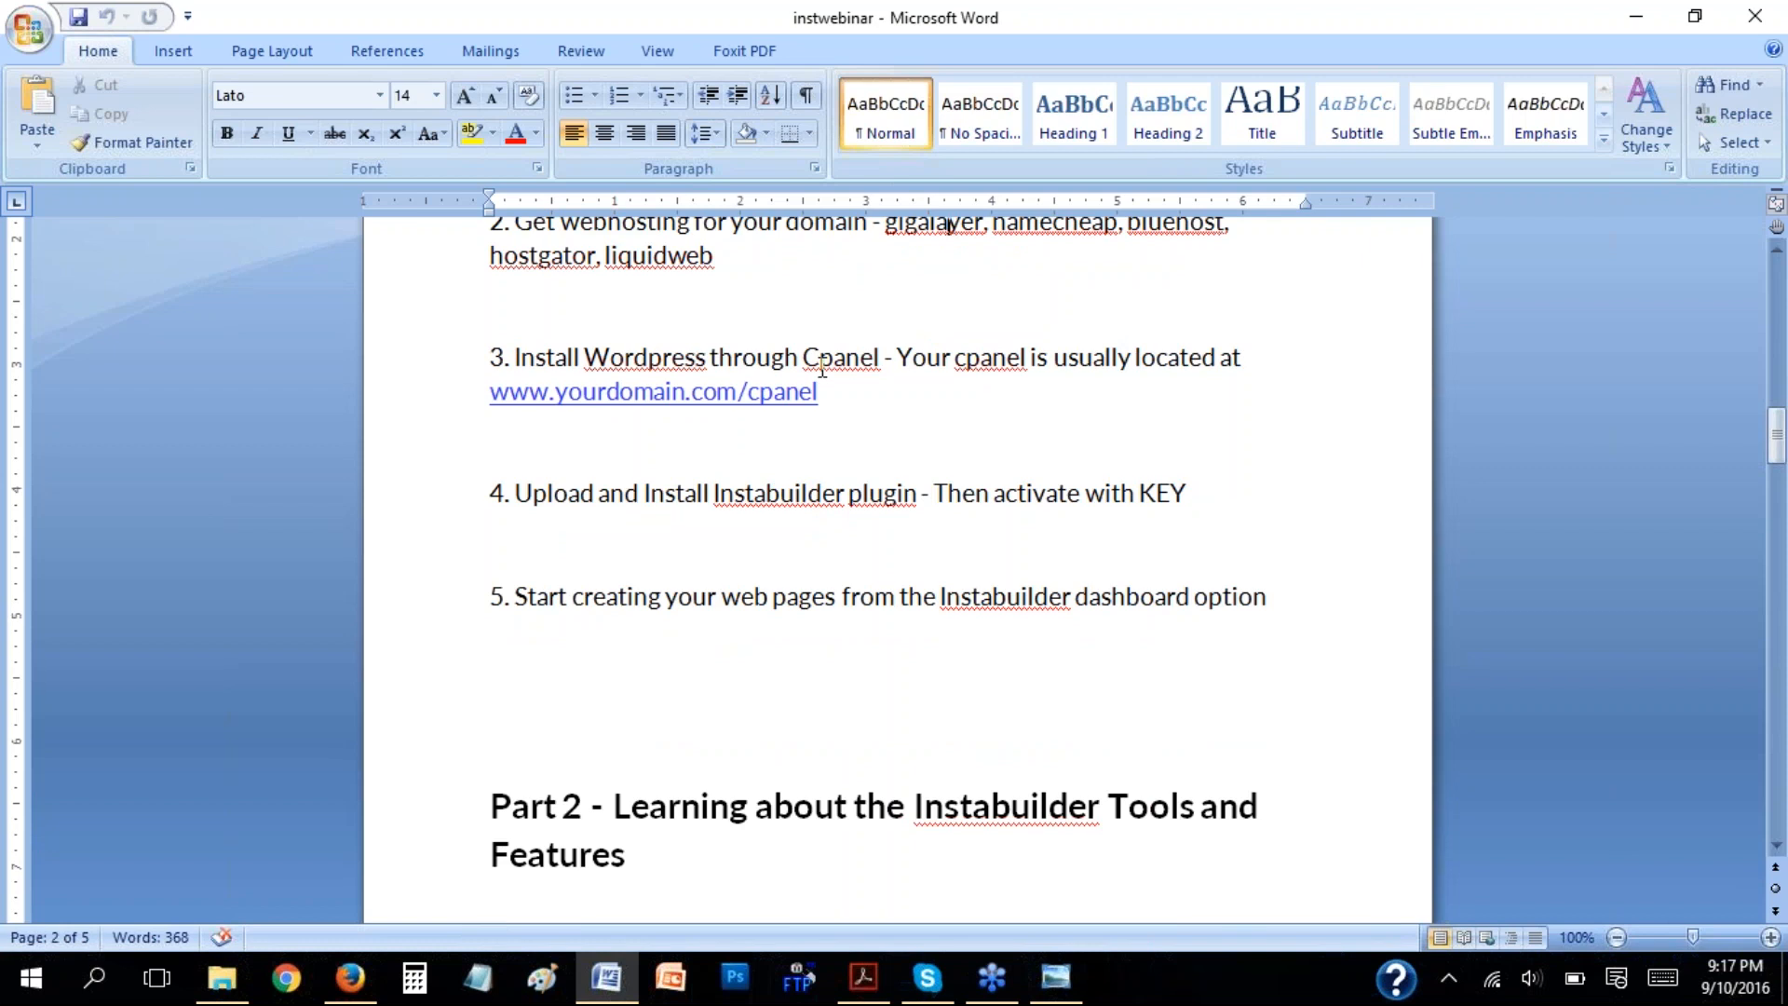
drag(850, 398, 527, 406)
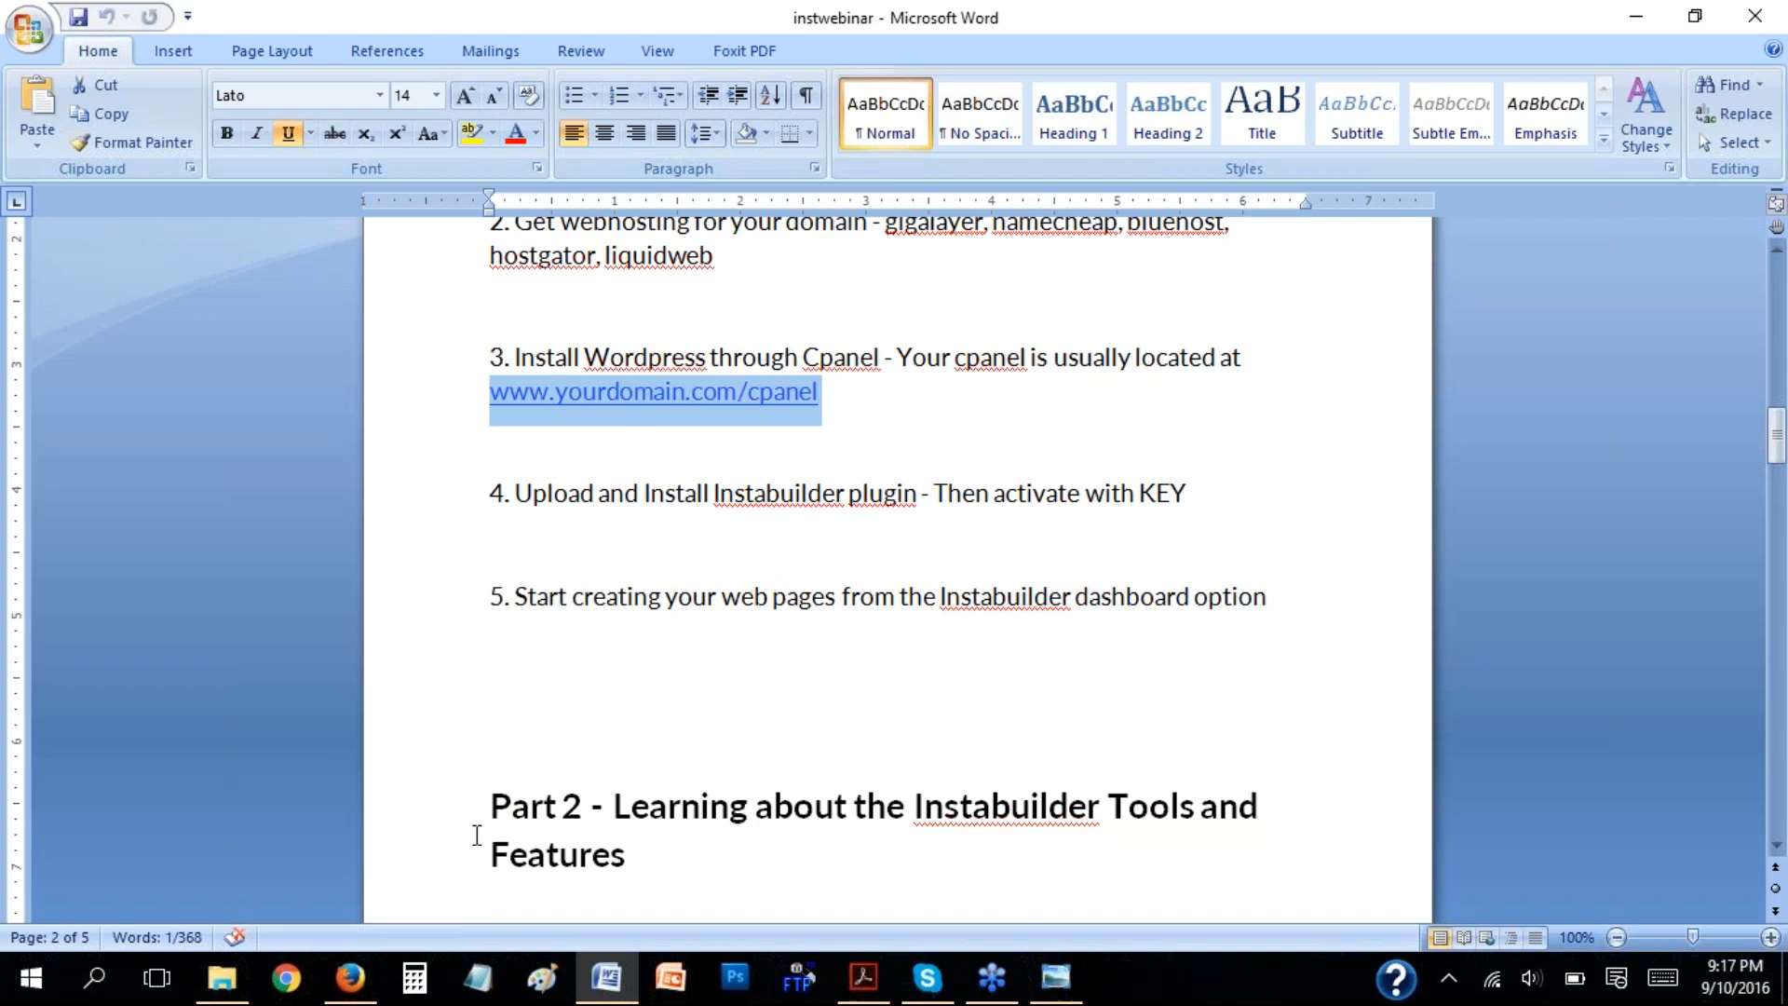
Switch to Firefox and show the orekelewa.com website and its web address.
click(350, 977)
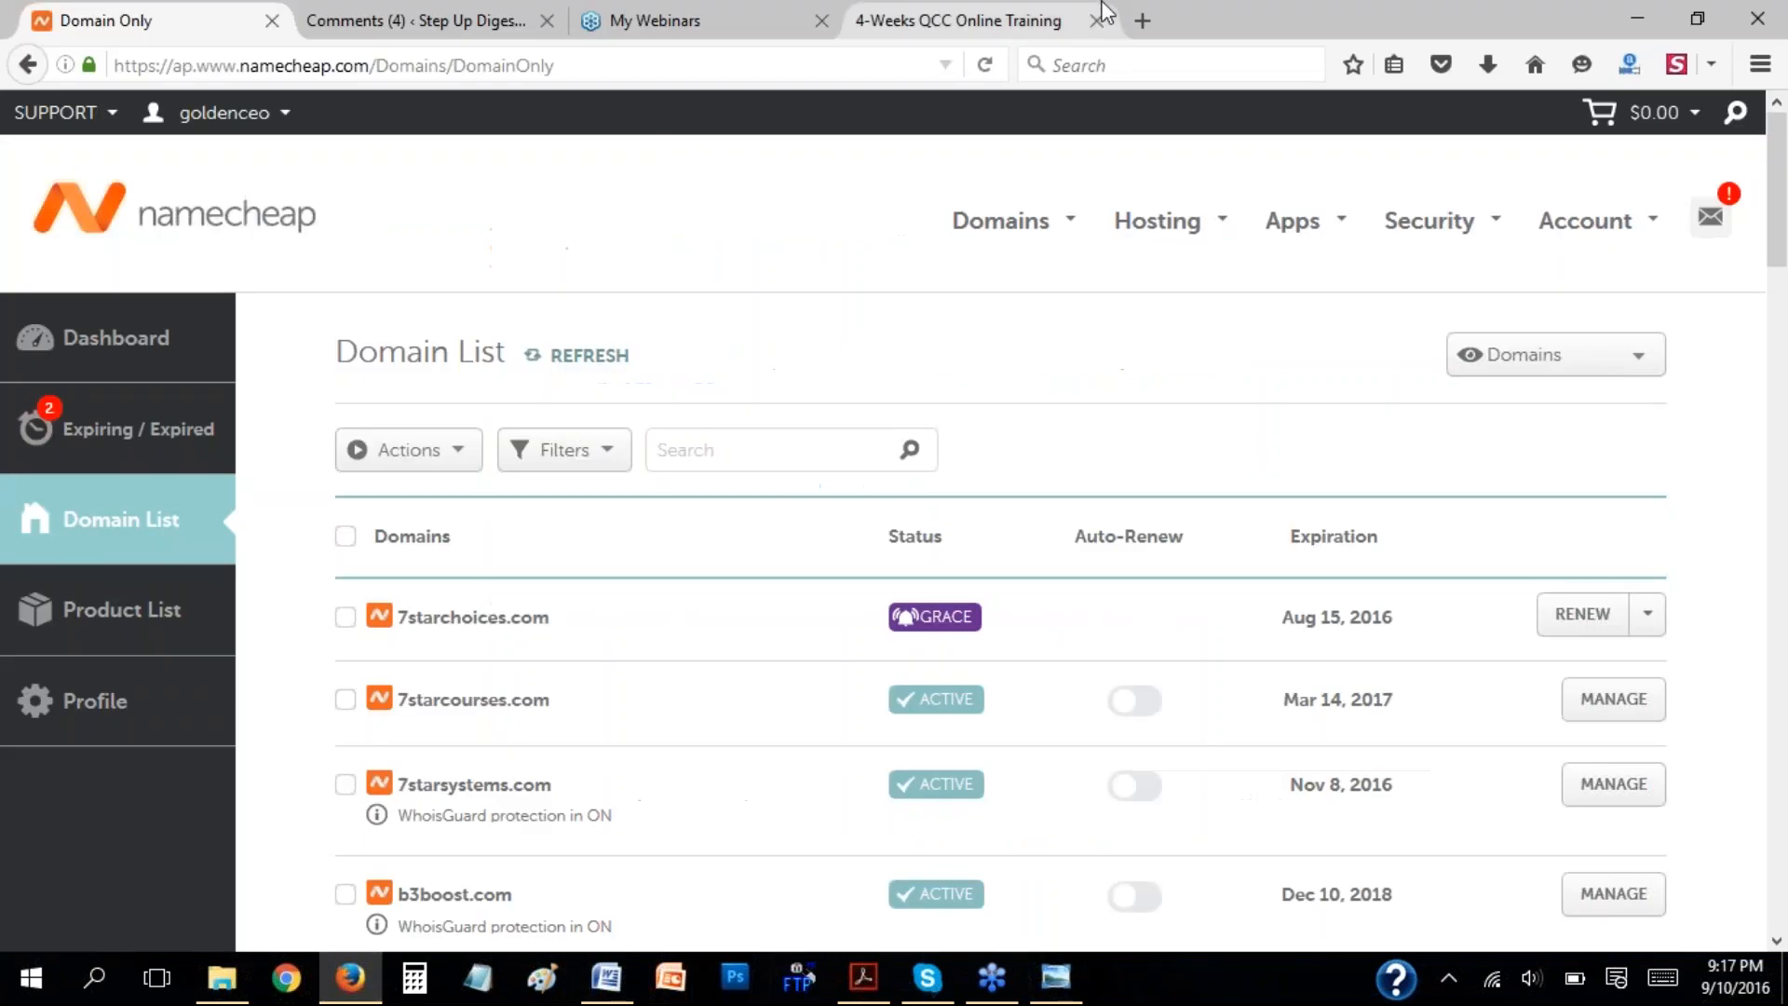
click(1006, 7)
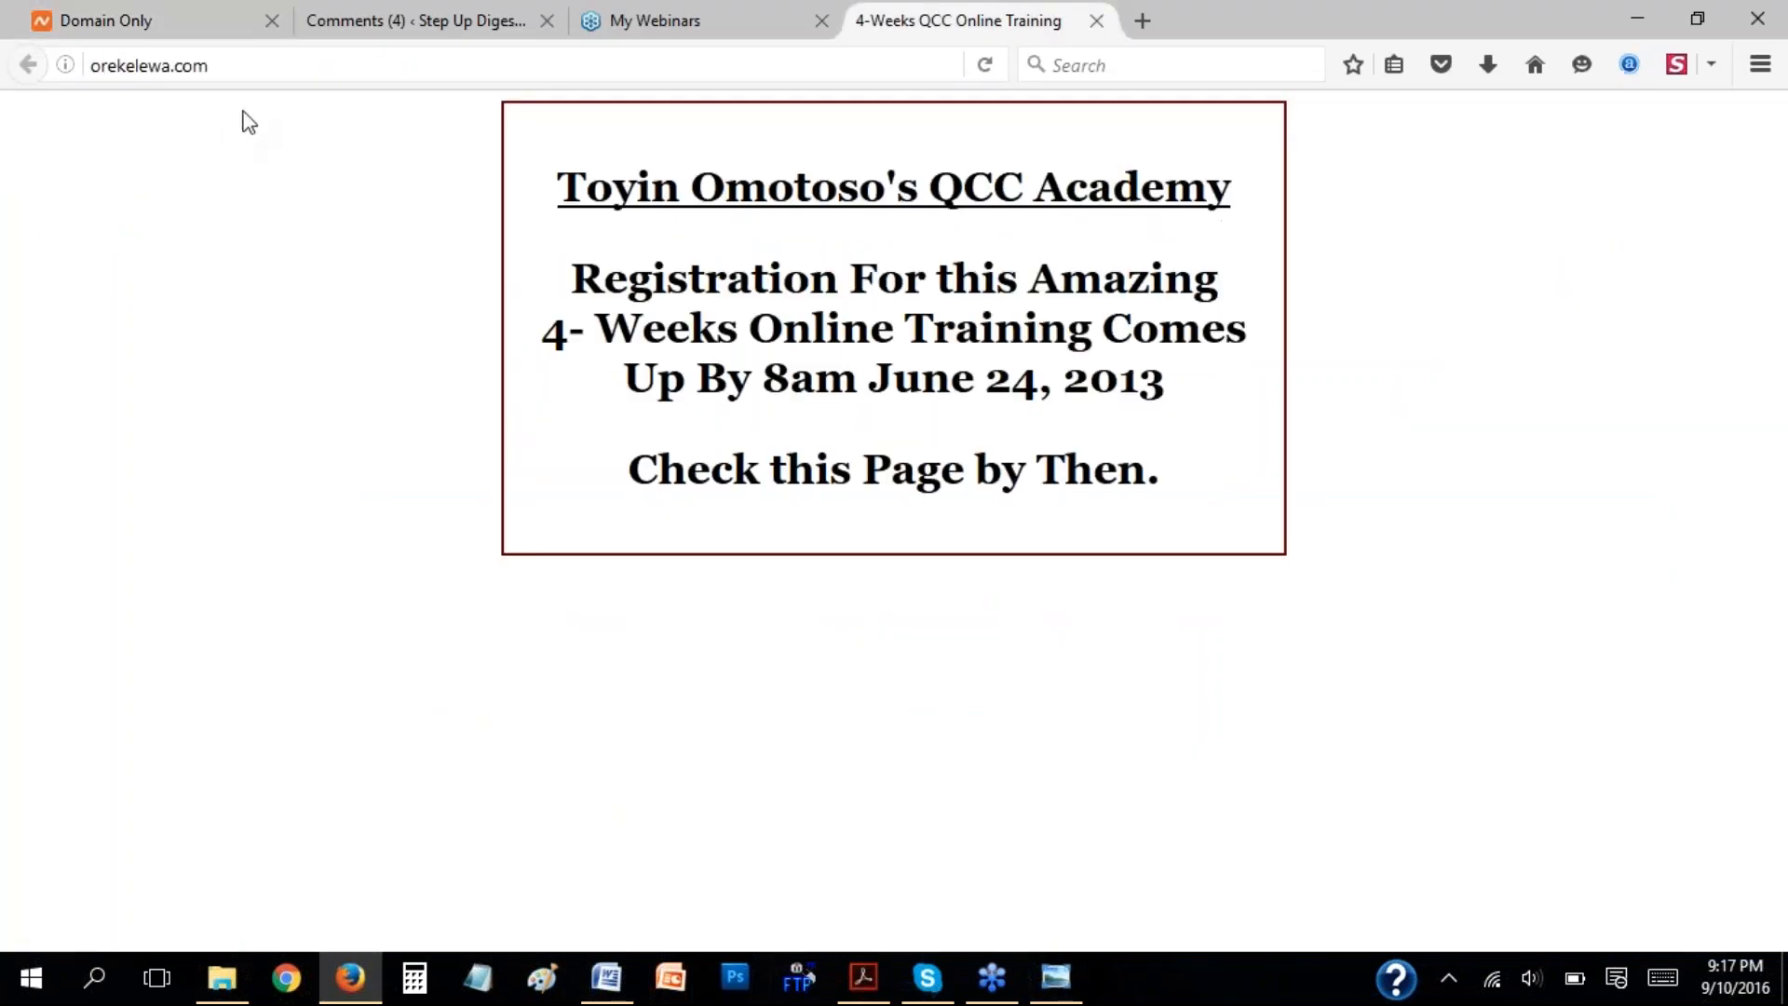
click(280, 68)
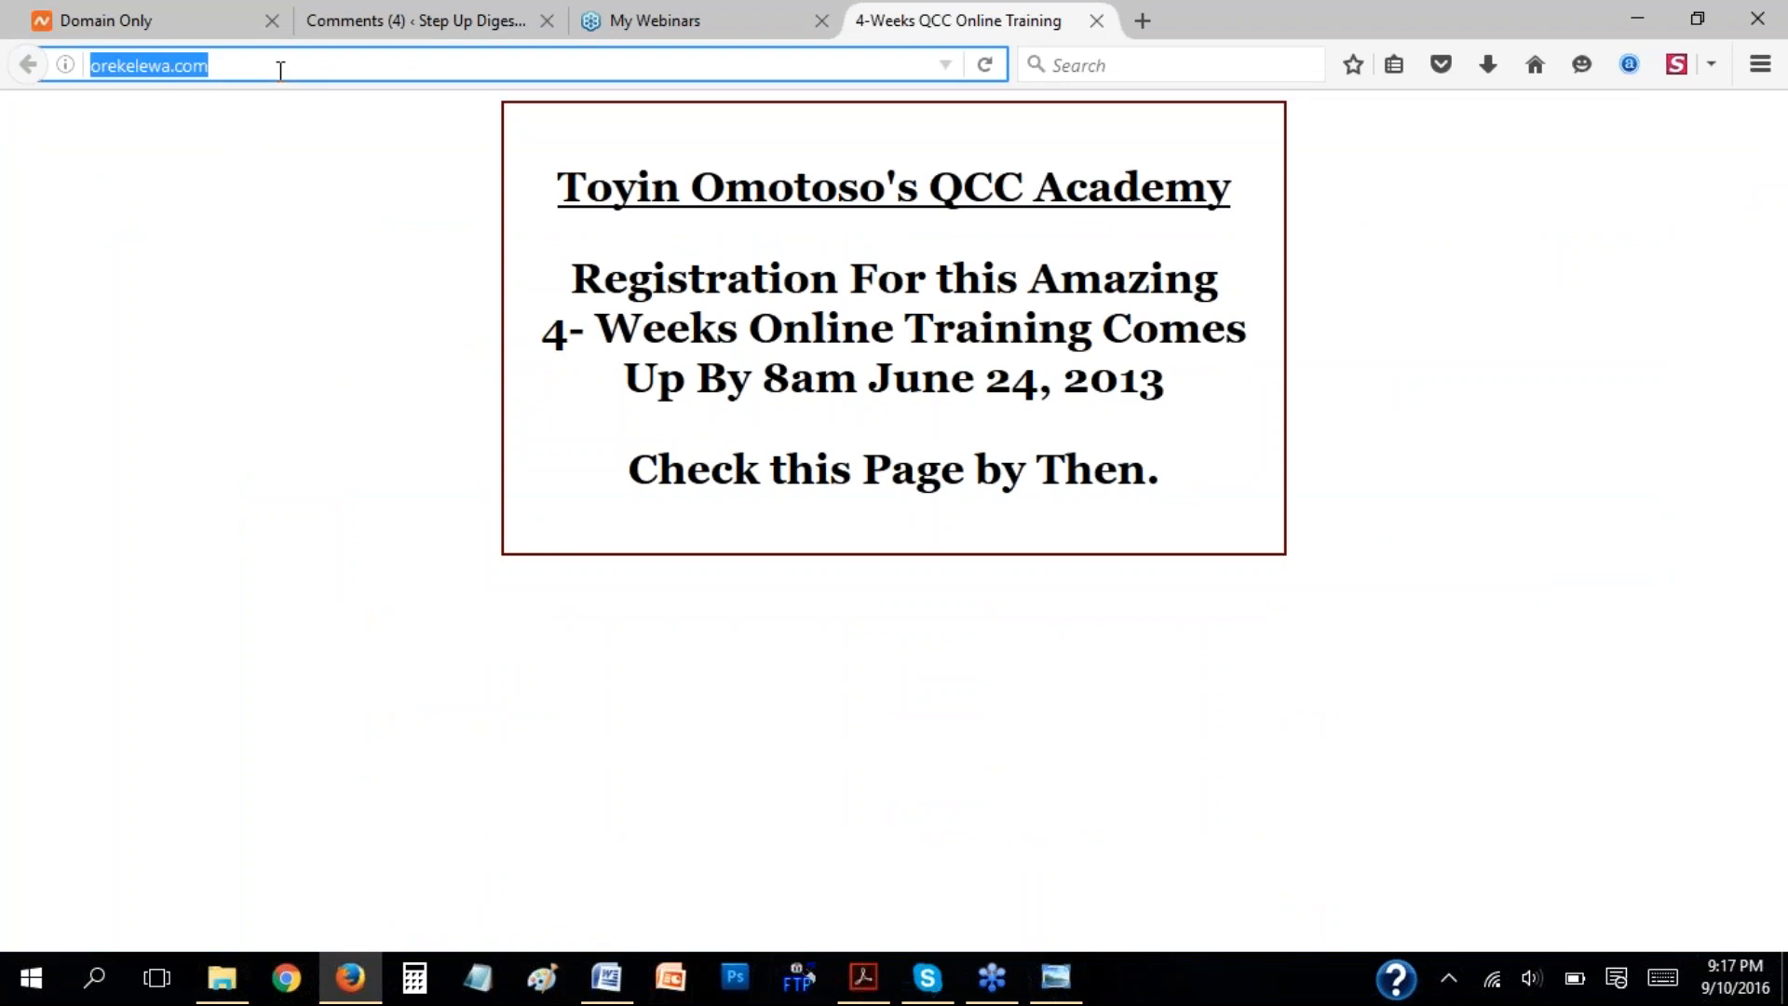
click(280, 68)
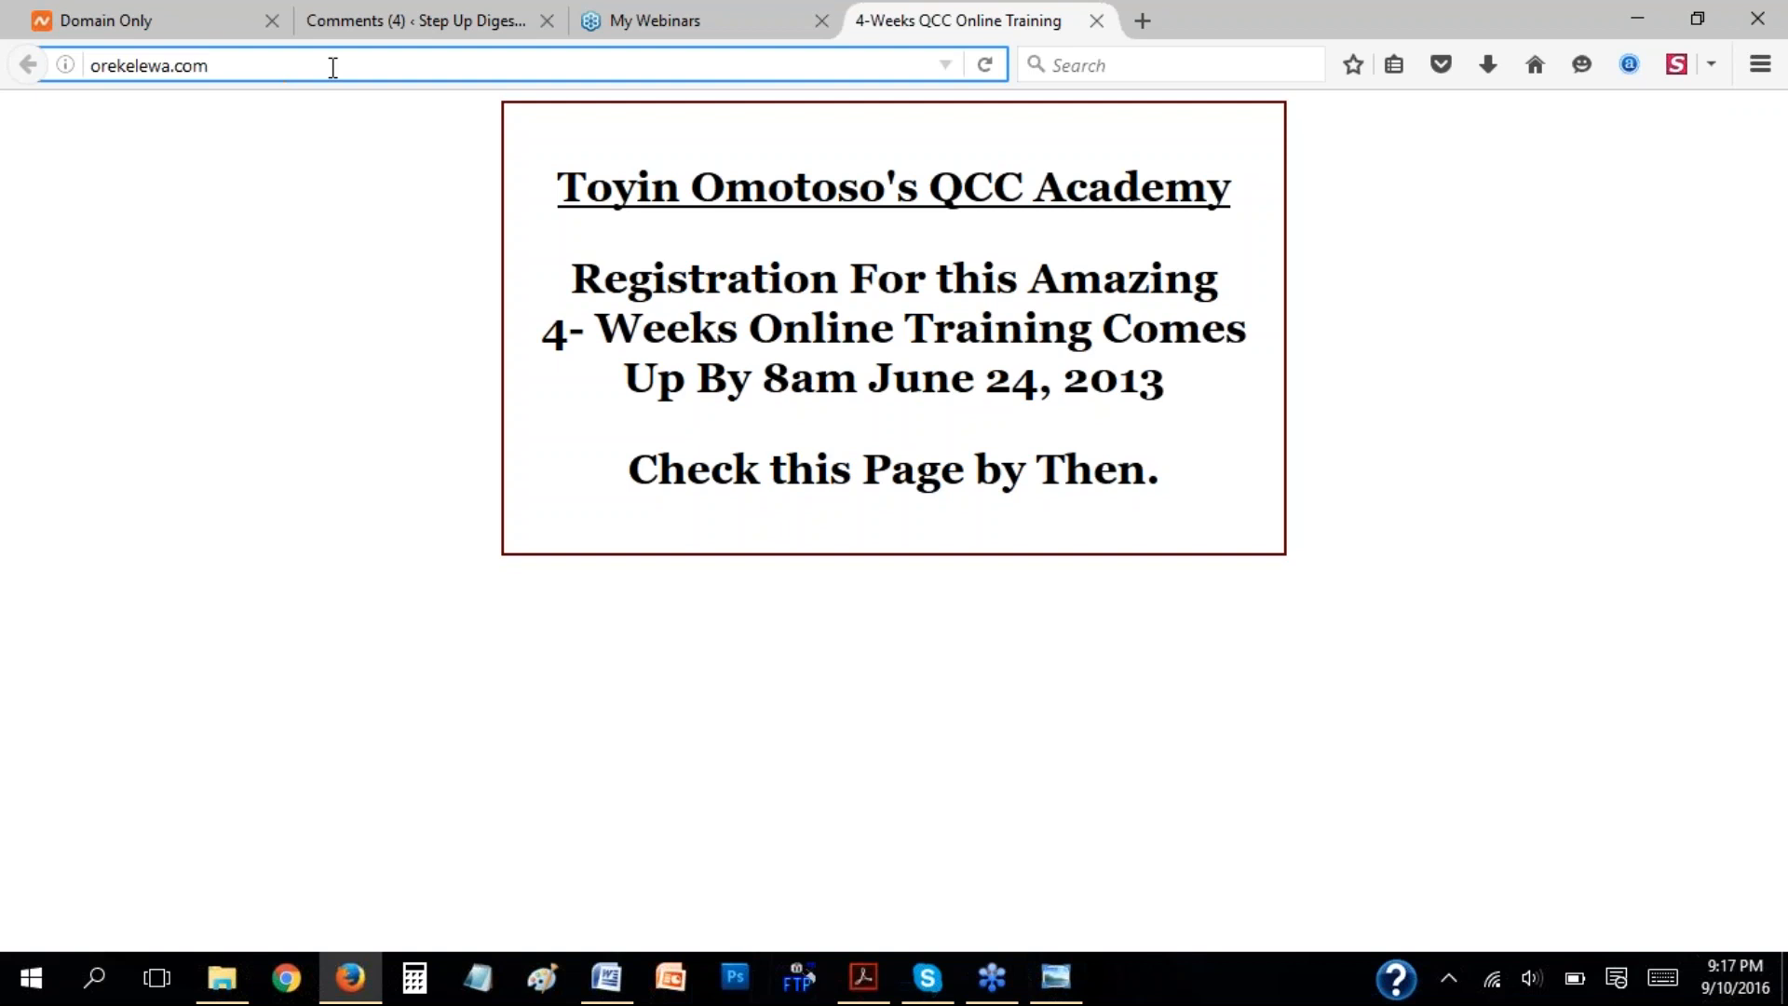
click(1775, 402)
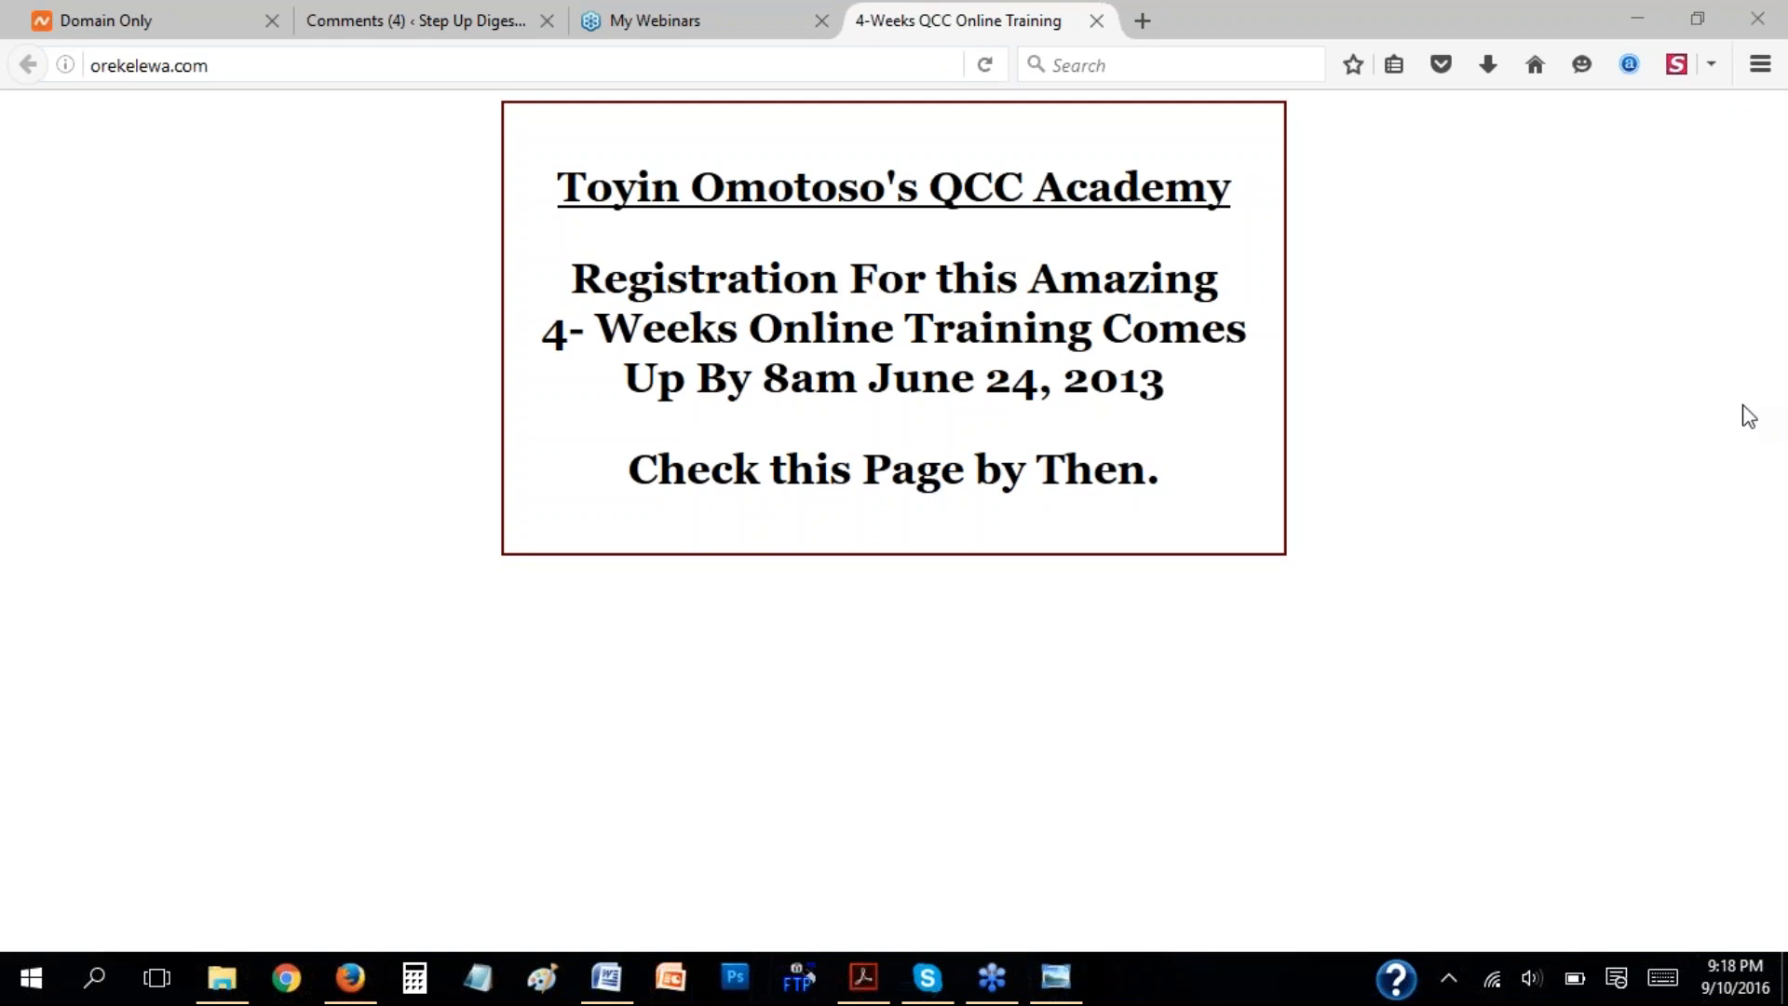
Extend the domain's web address to orekelewa.com/cpanel and load it.
click(346, 69)
click(346, 69)
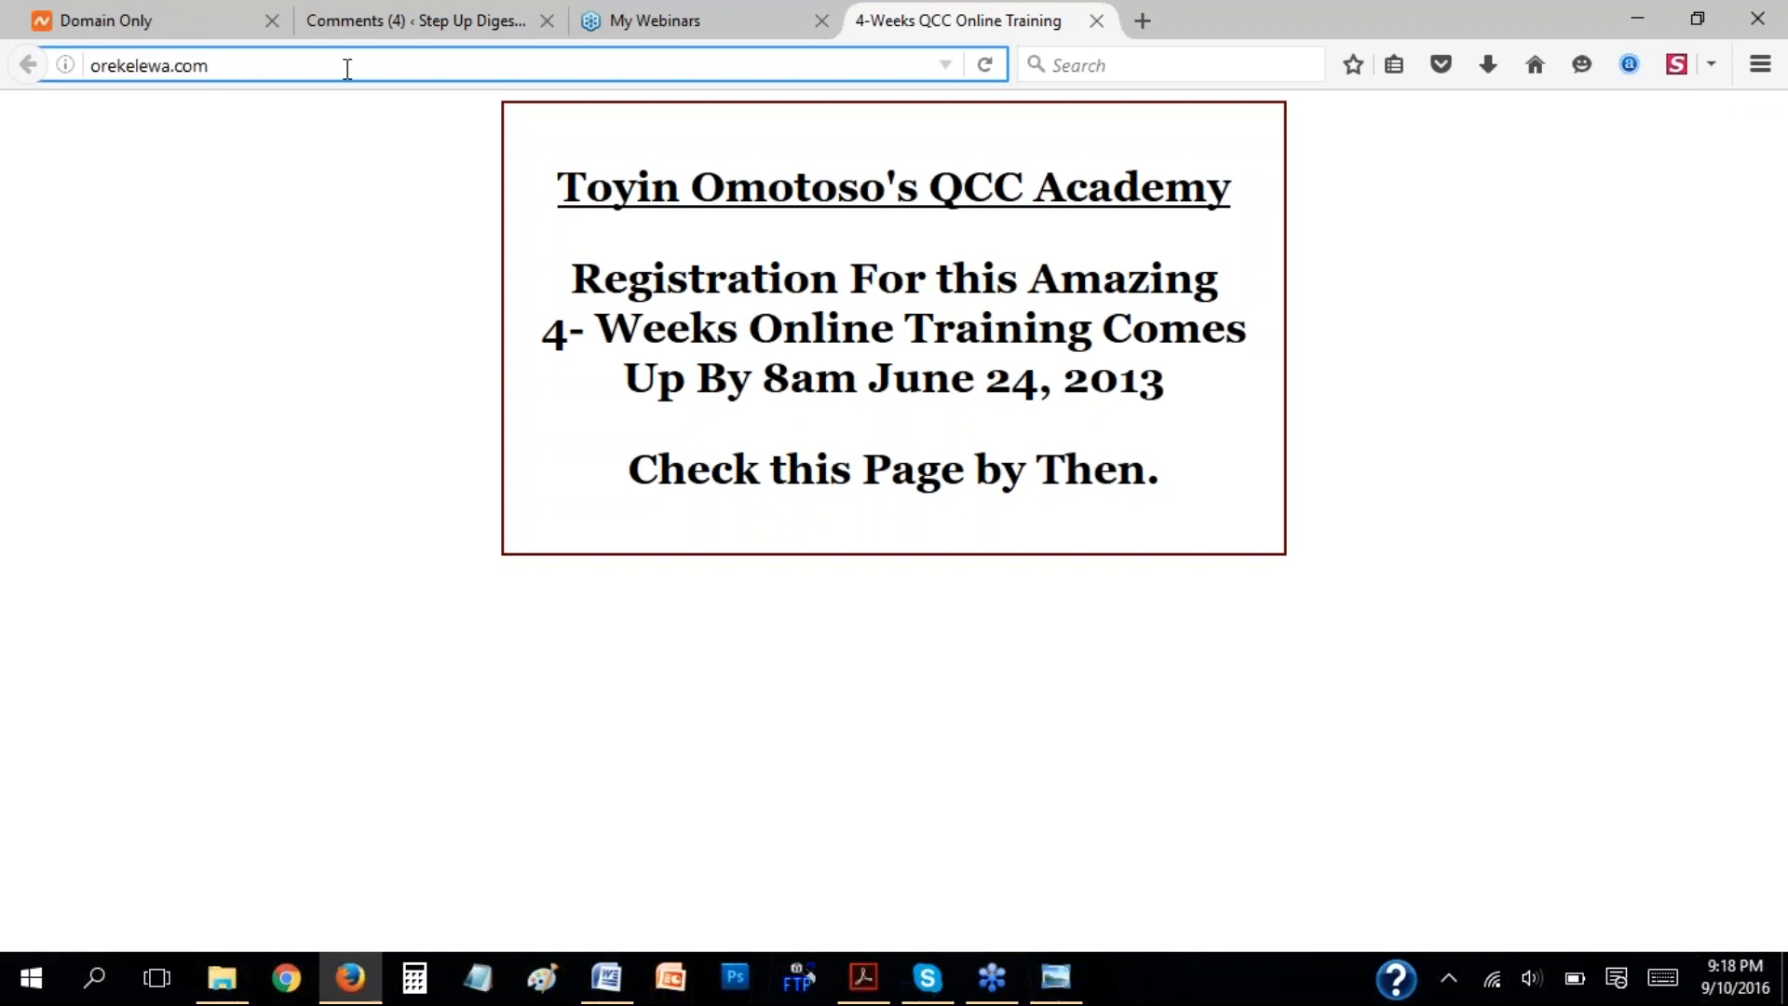
text(/)
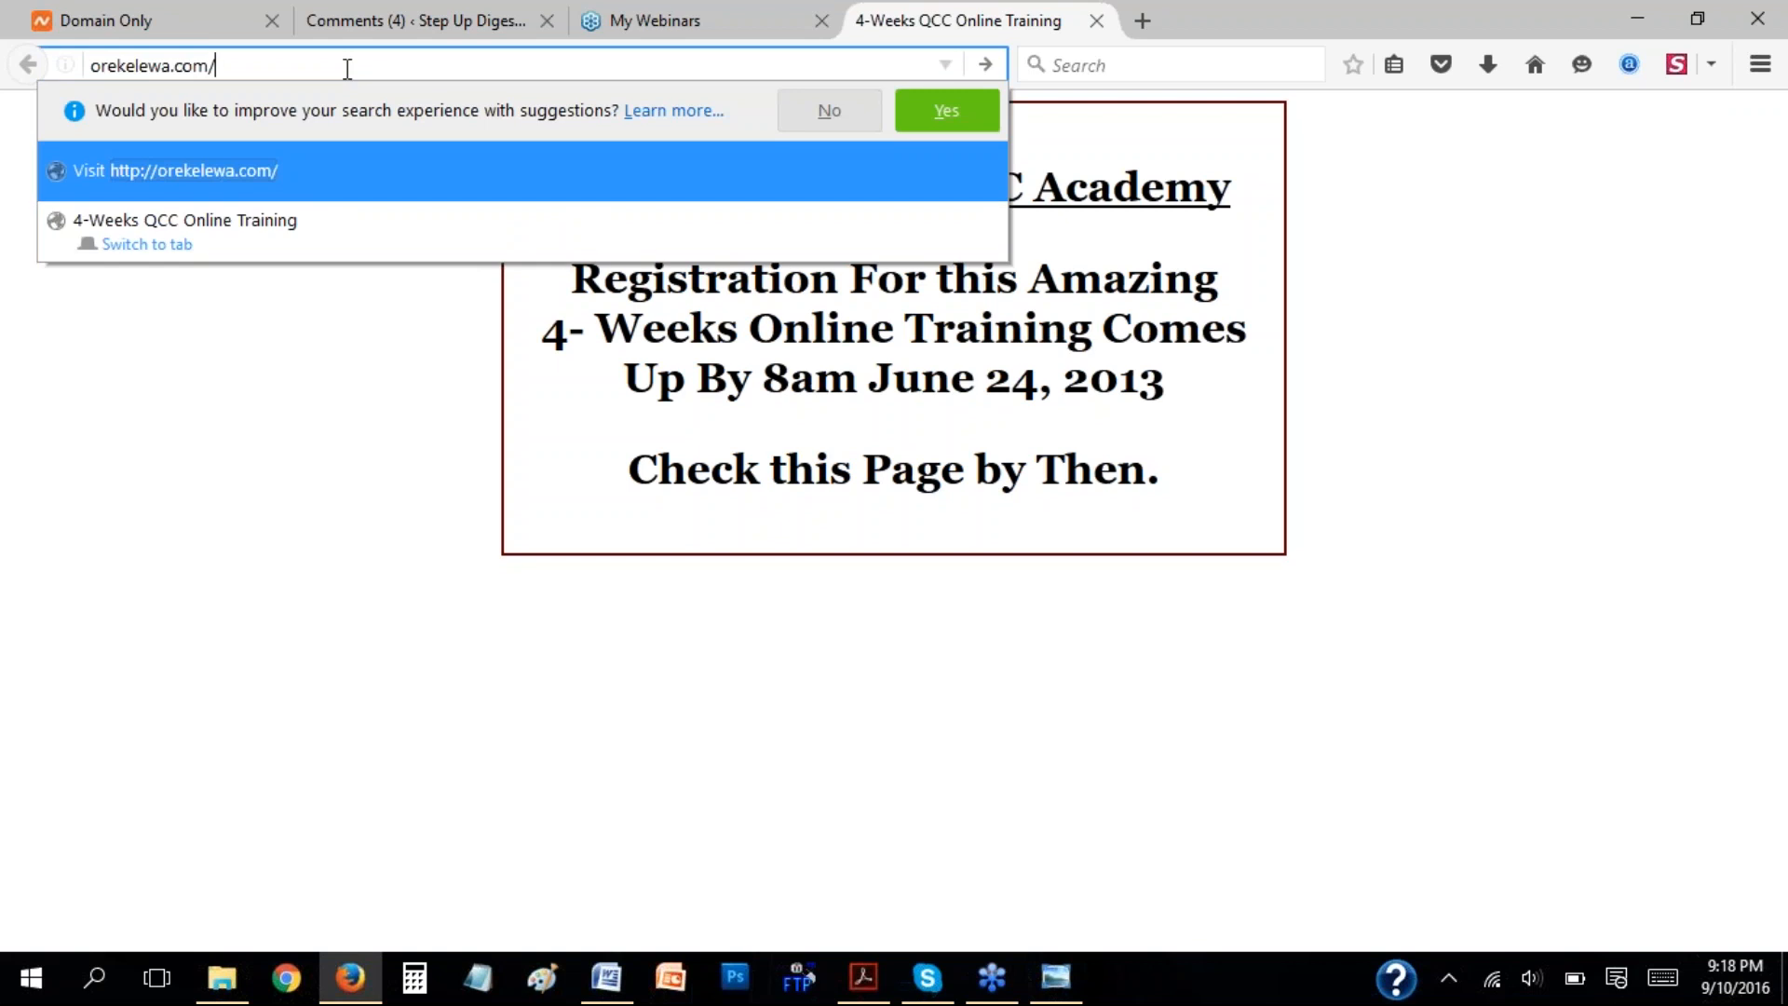
text(cpanel)
key(Return)
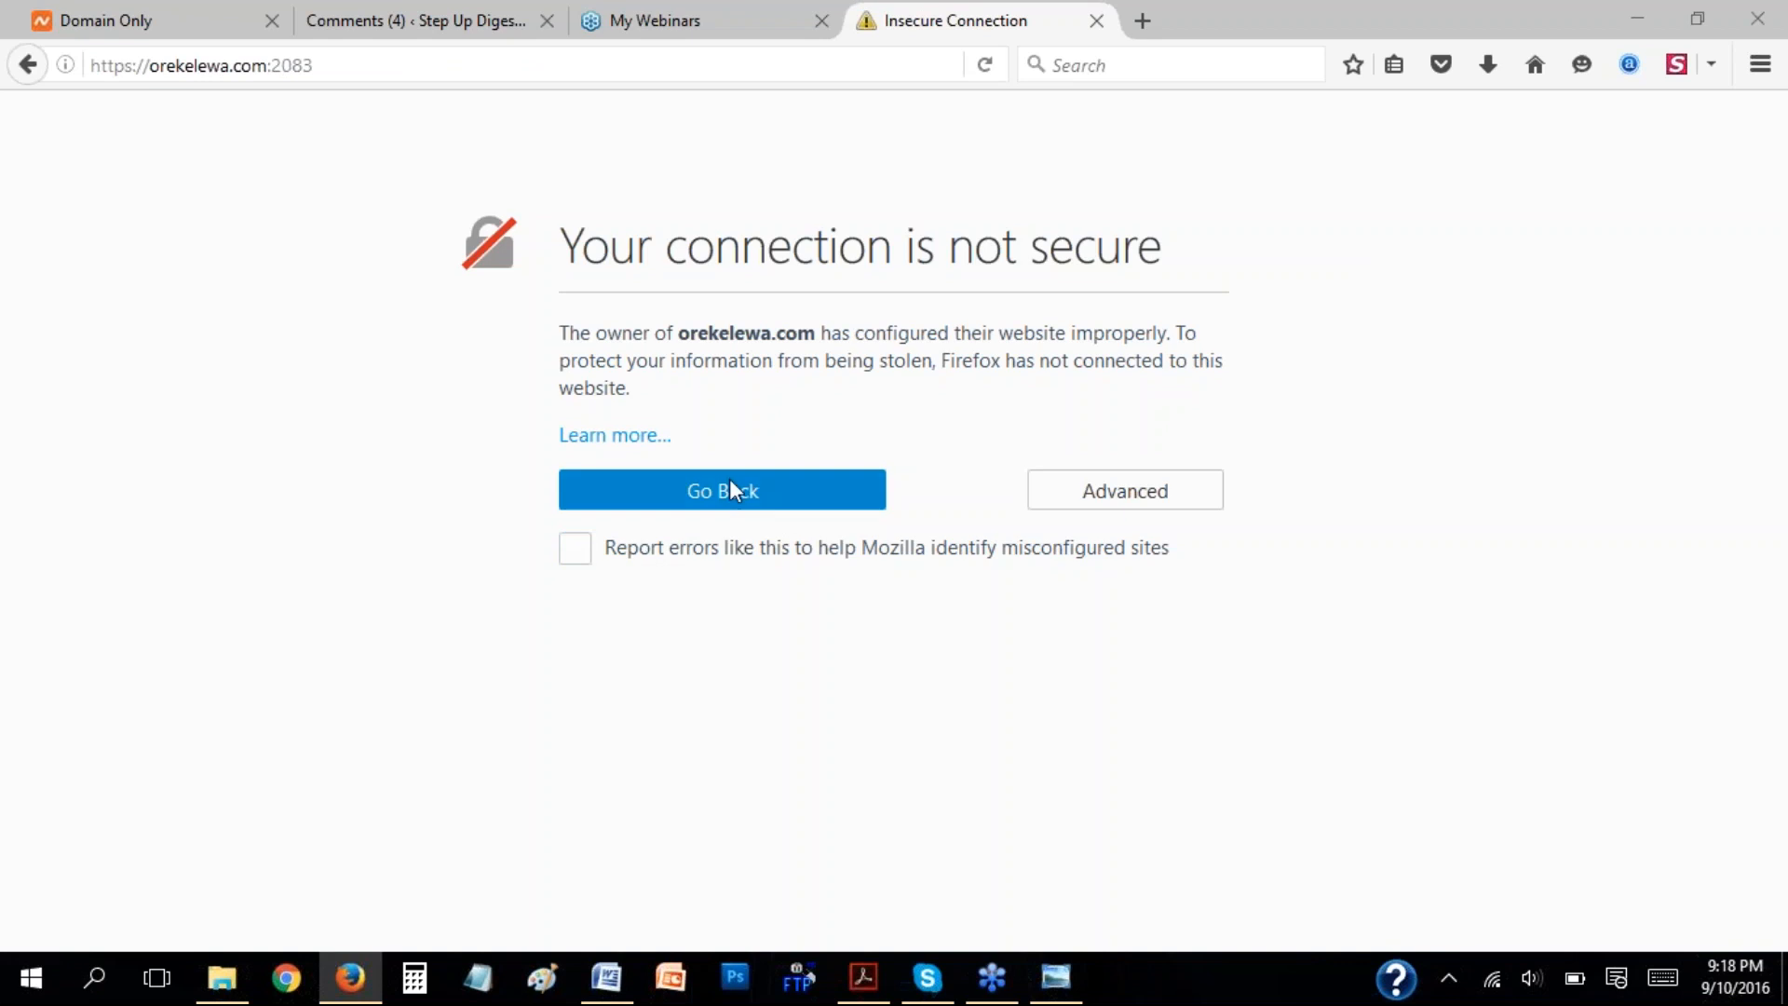
Bypass the insecure connection warning with a security exception for orekelewa.com to reach the cPanel login page.
click(1145, 501)
click(684, 806)
click(1017, 751)
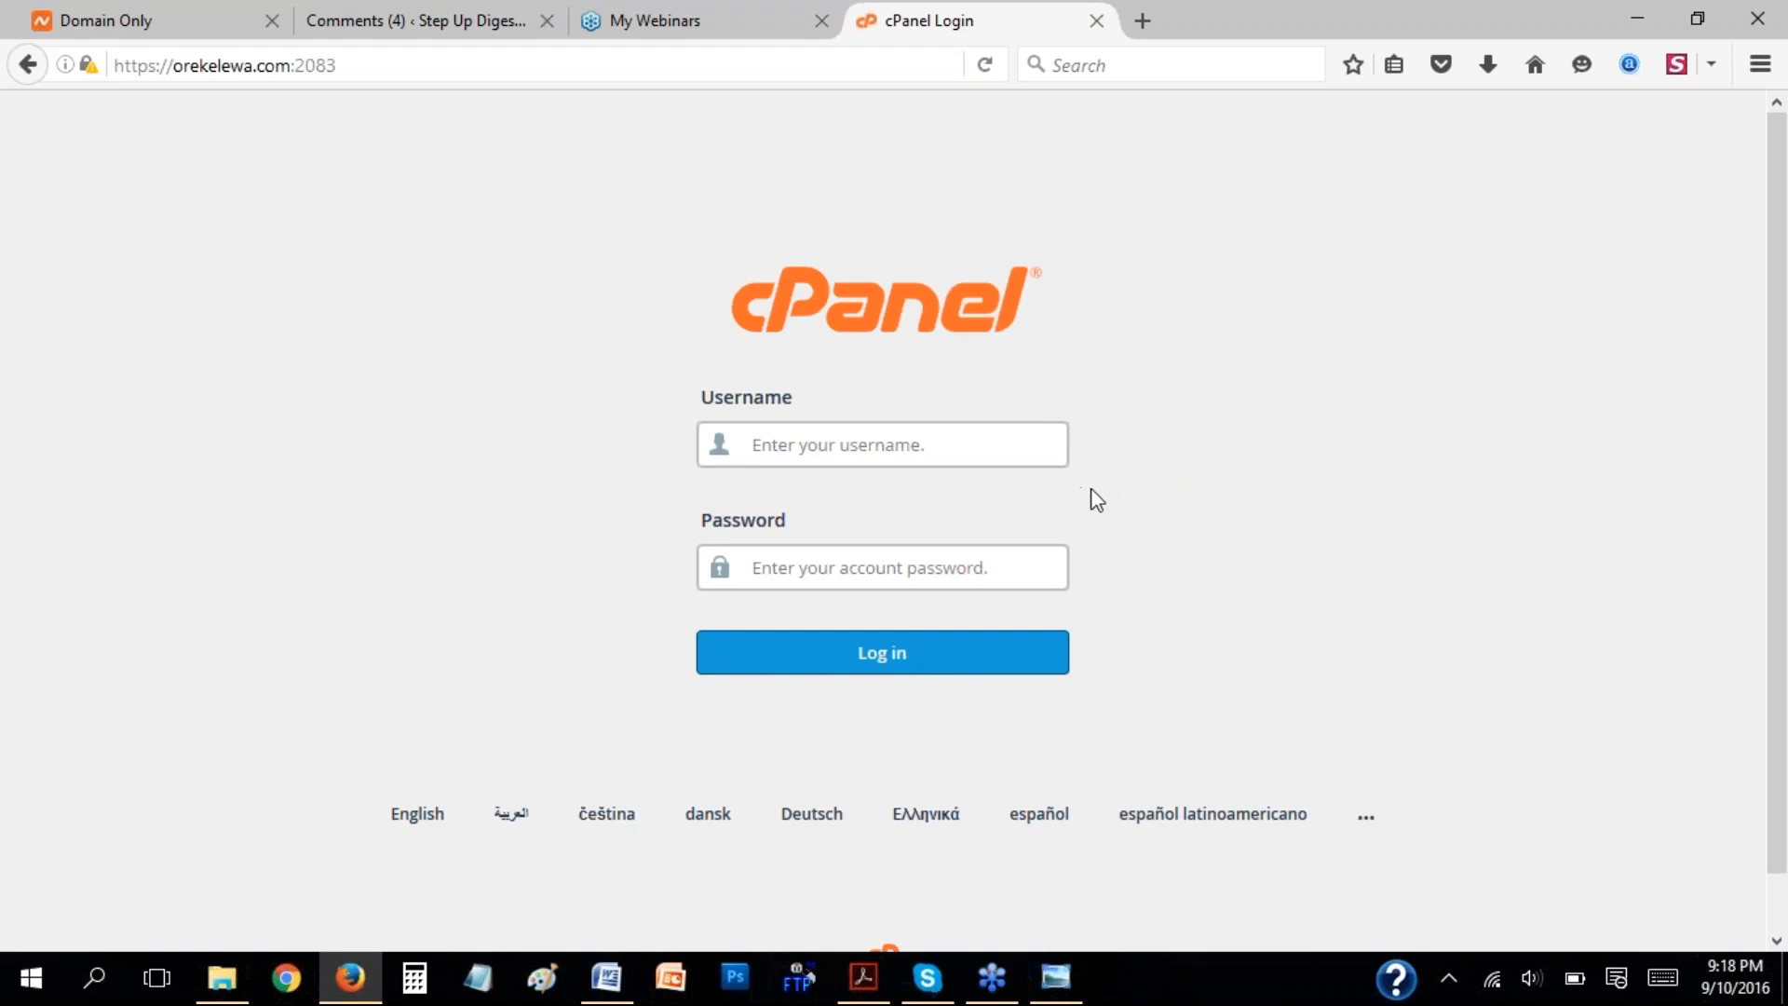
click(866, 447)
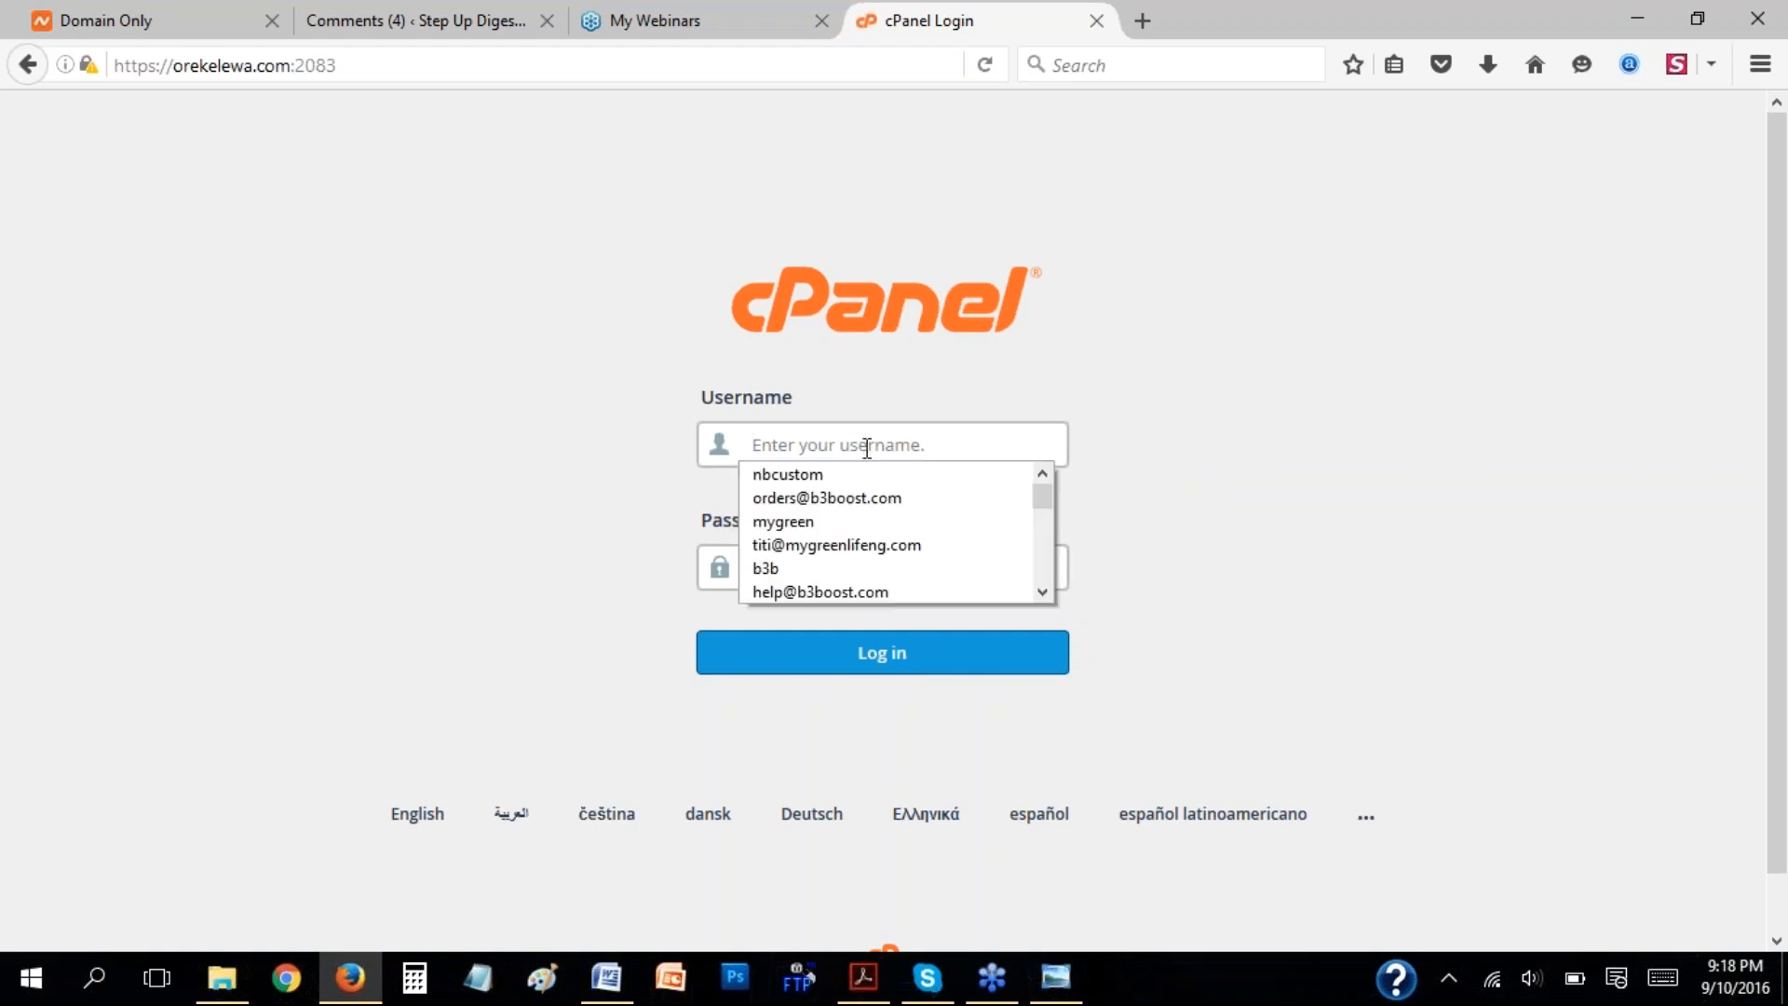
text(ore)
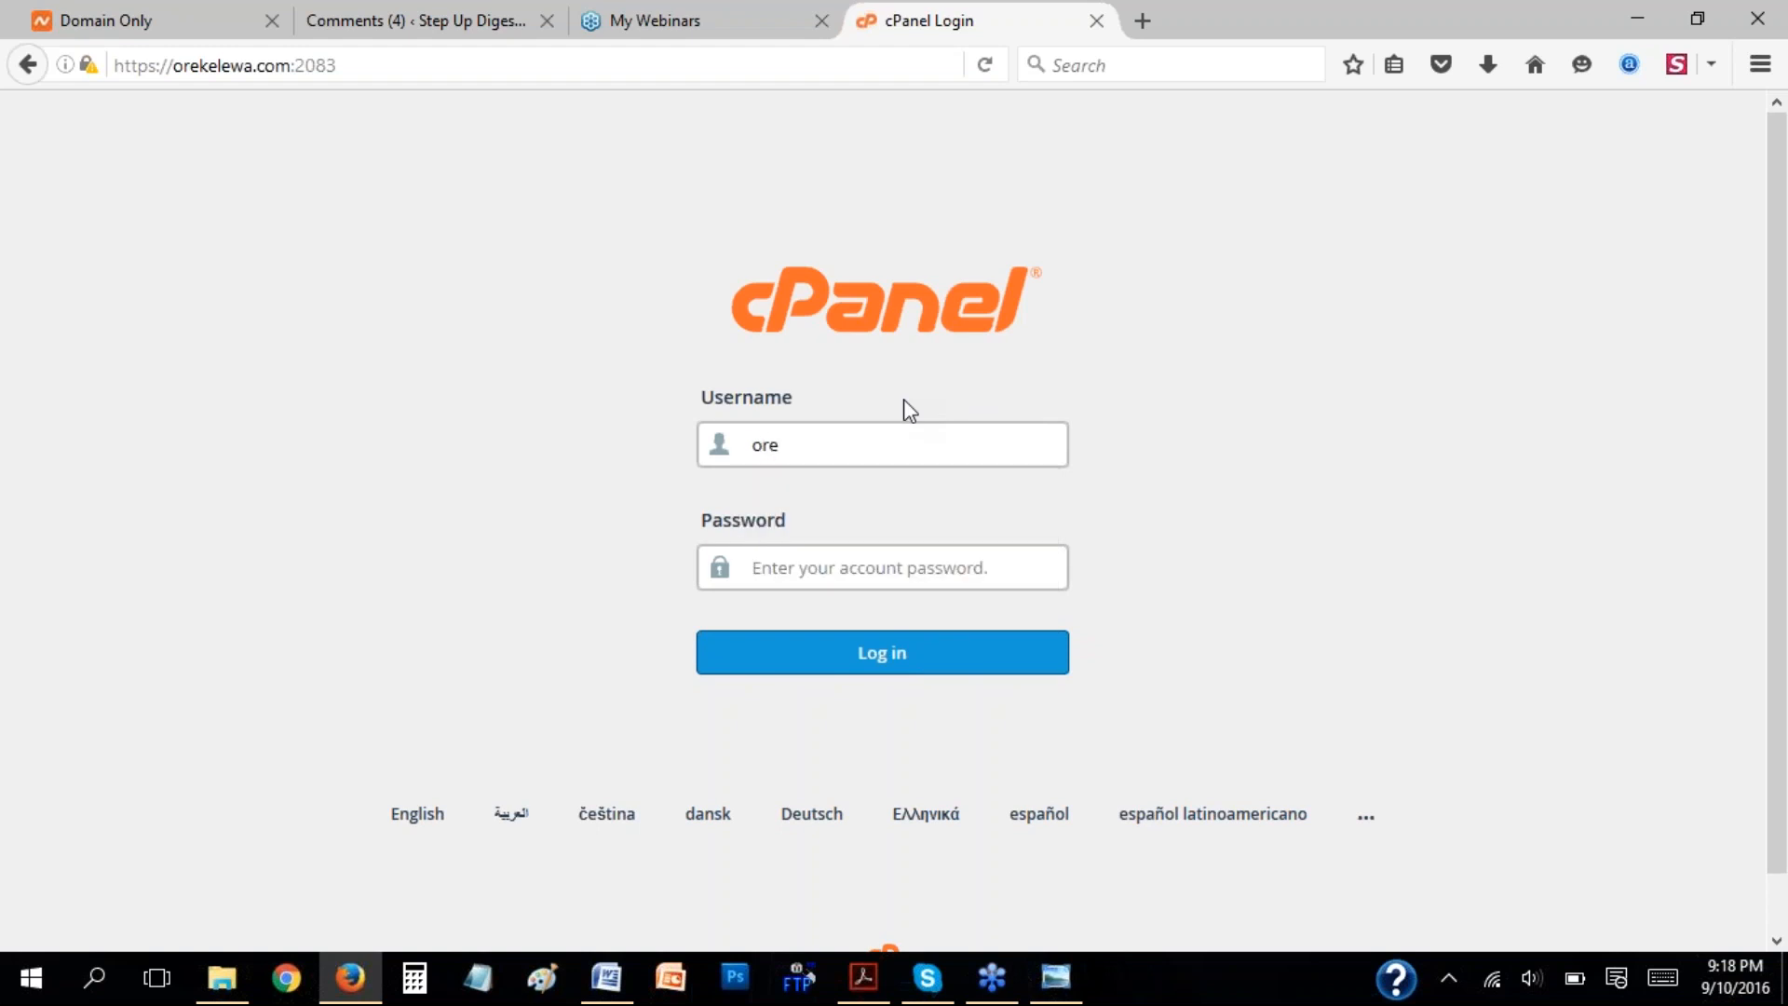
key(BackSpace)
text(ekelew)
click(816, 570)
text(••••••)
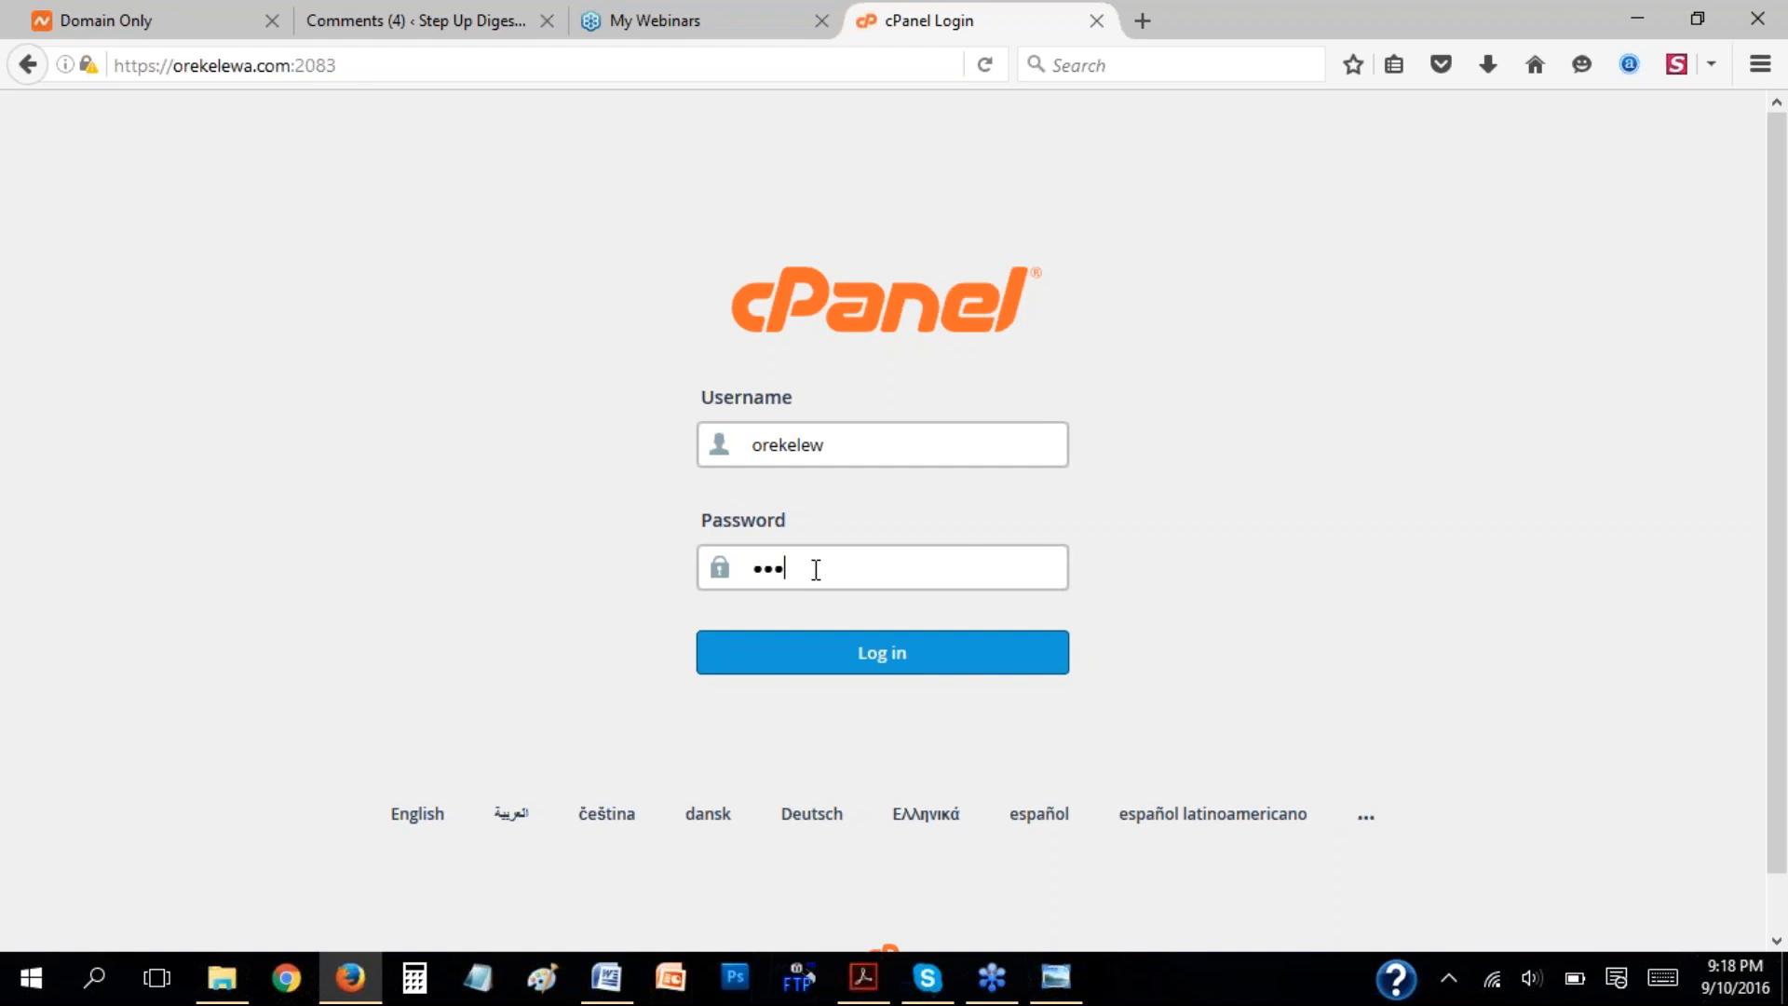
text(•••••••)
click(890, 652)
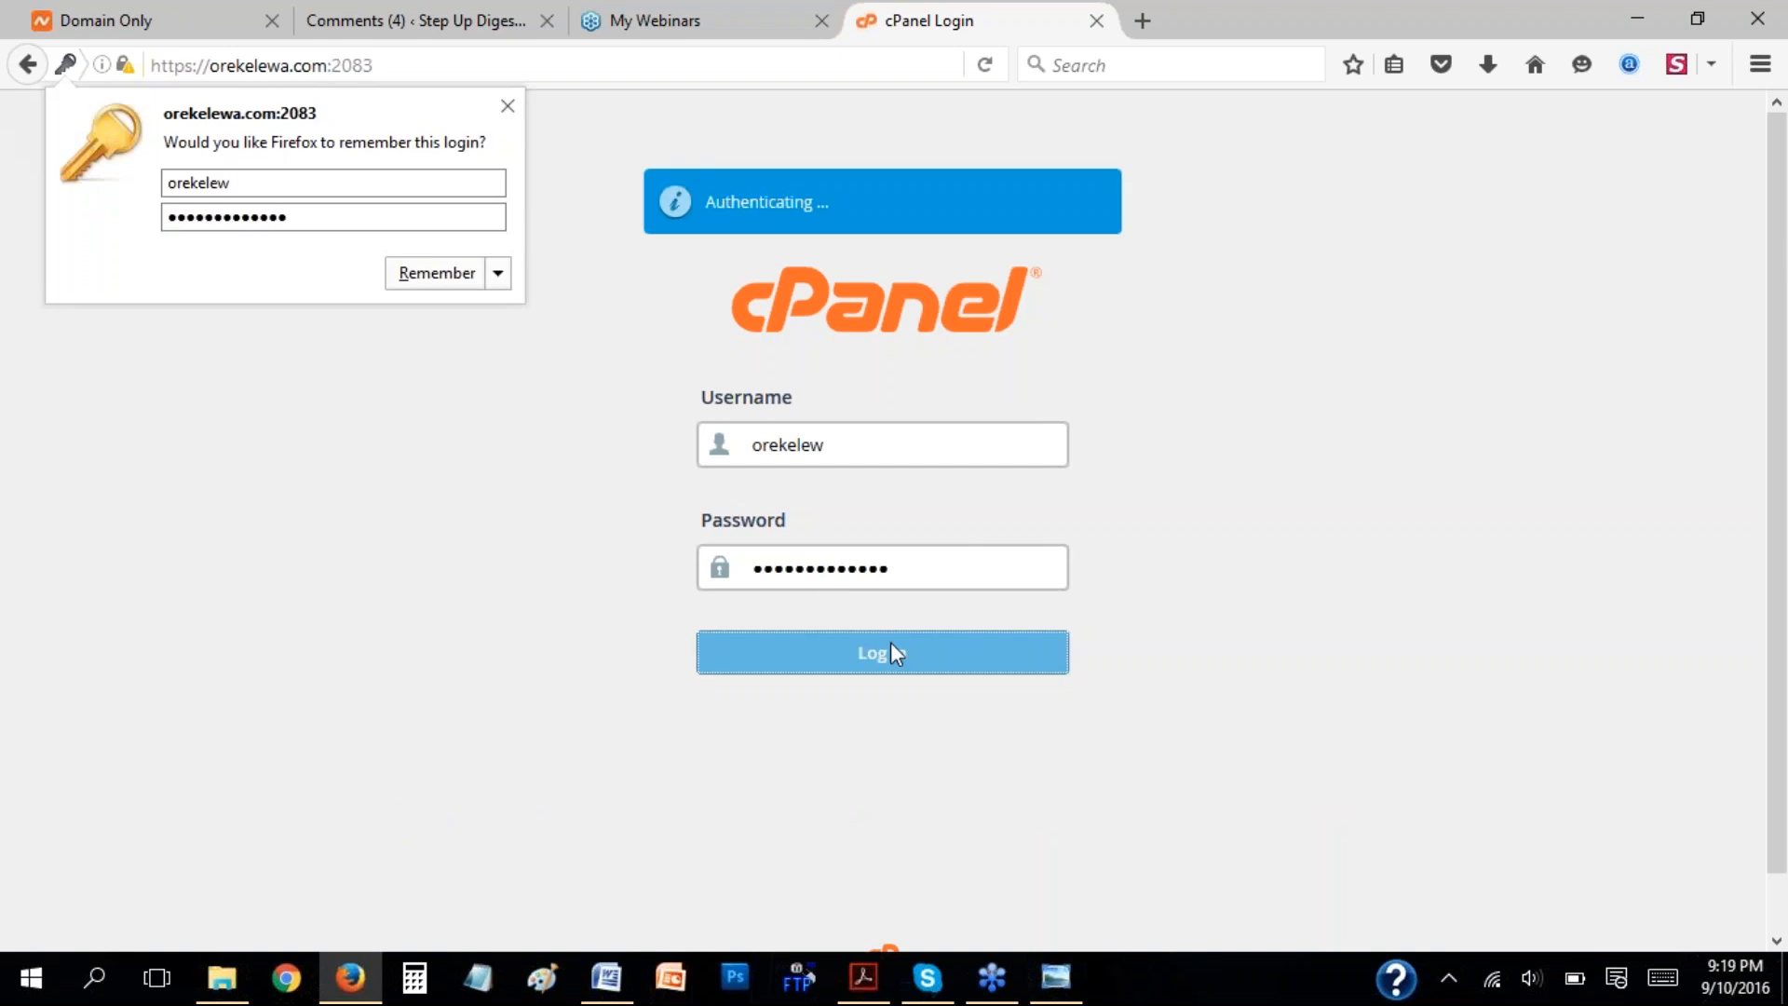
click(441, 279)
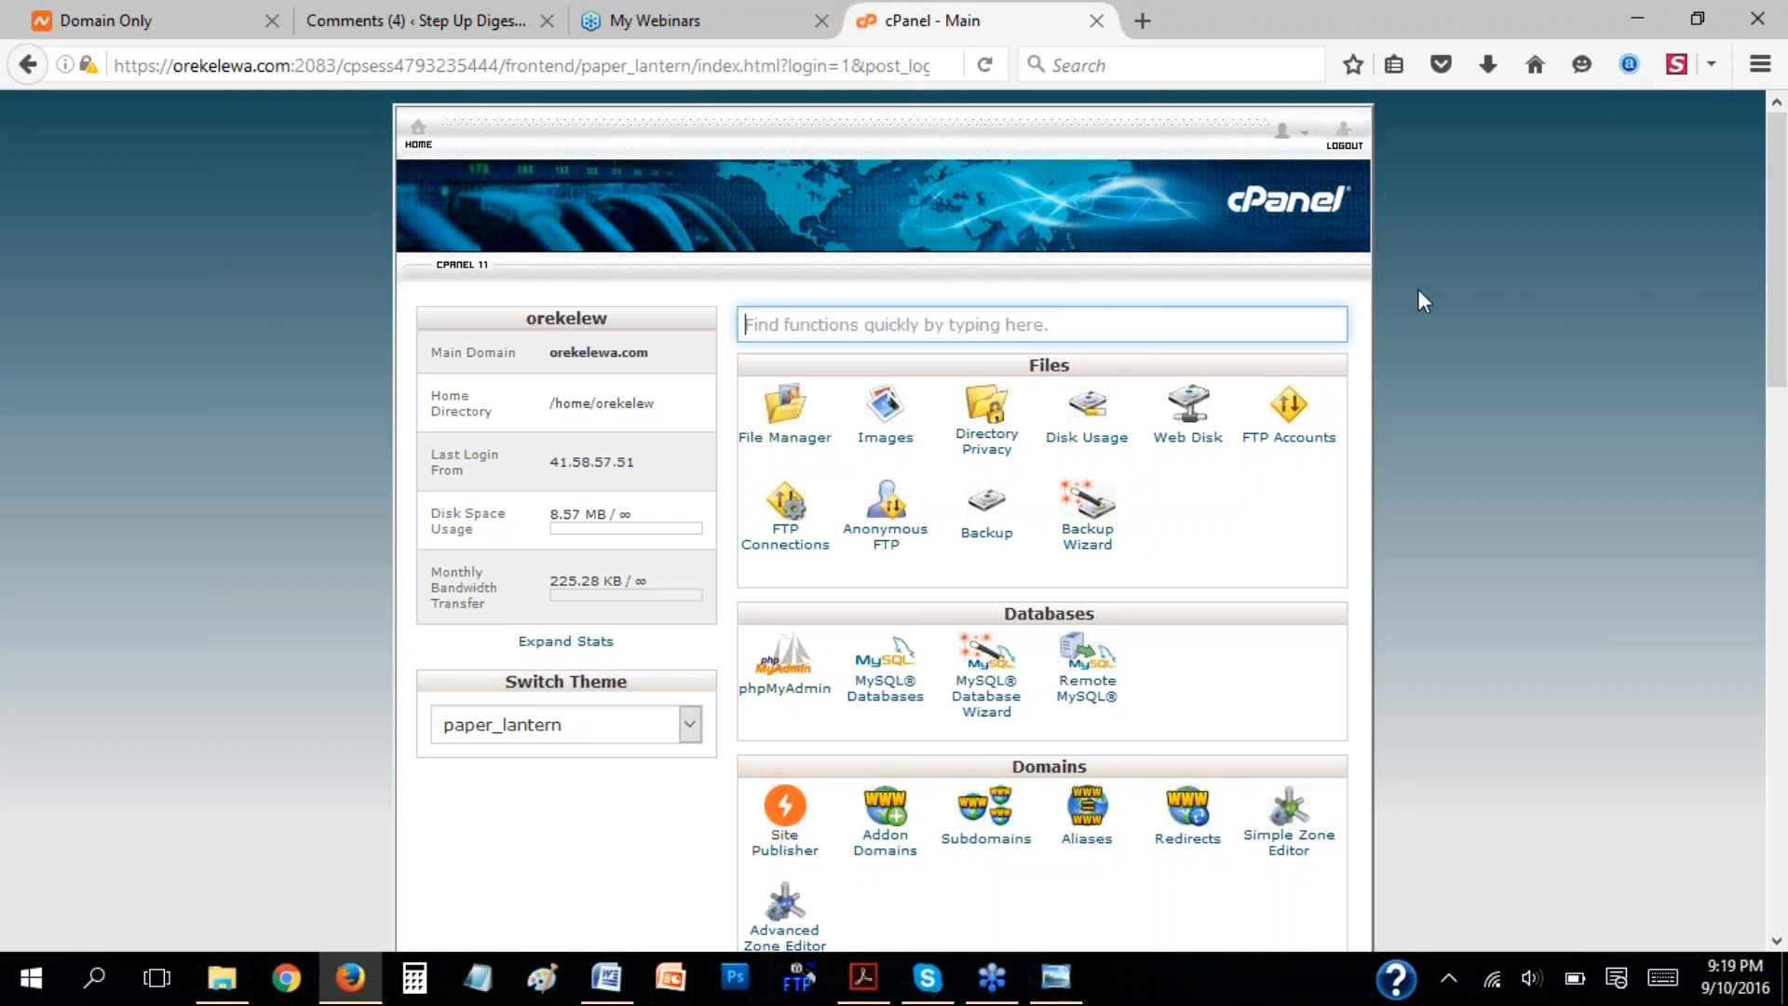
Open Email Accounts in the Email section and enter a mailbox name at orekelewa.com in the new account form.
scroll(1418, 293, down, 3)
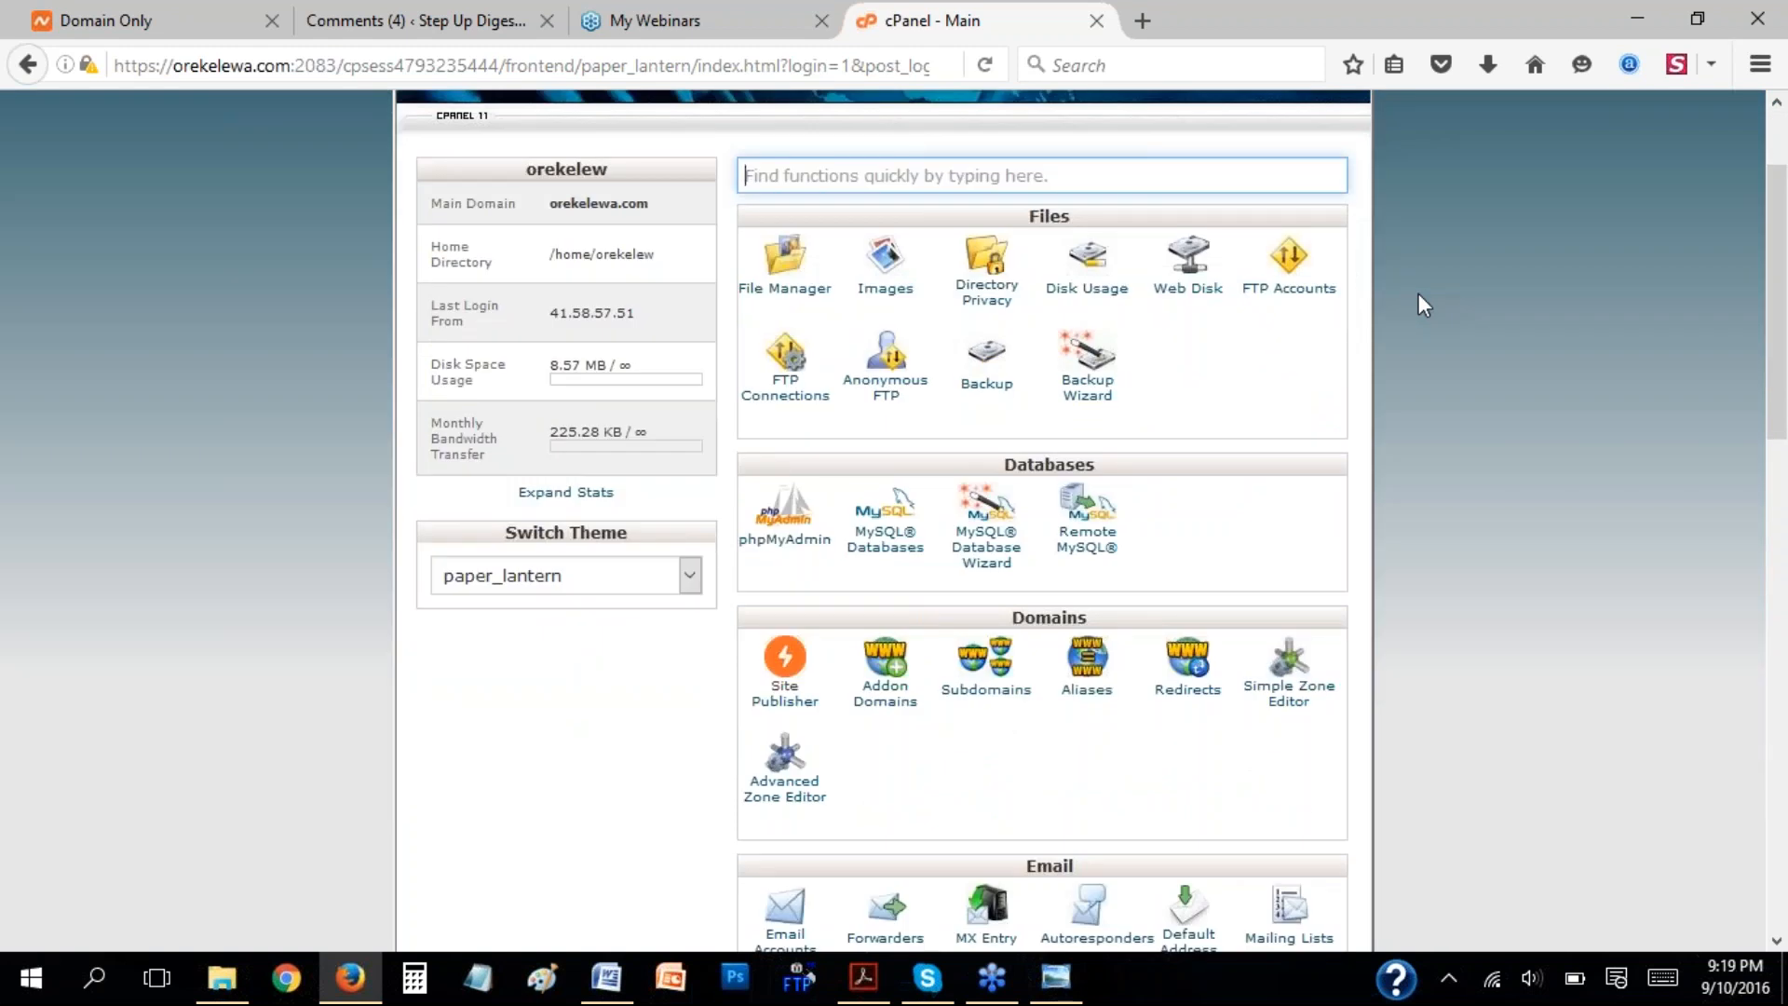
scroll(1417, 293, down, 12)
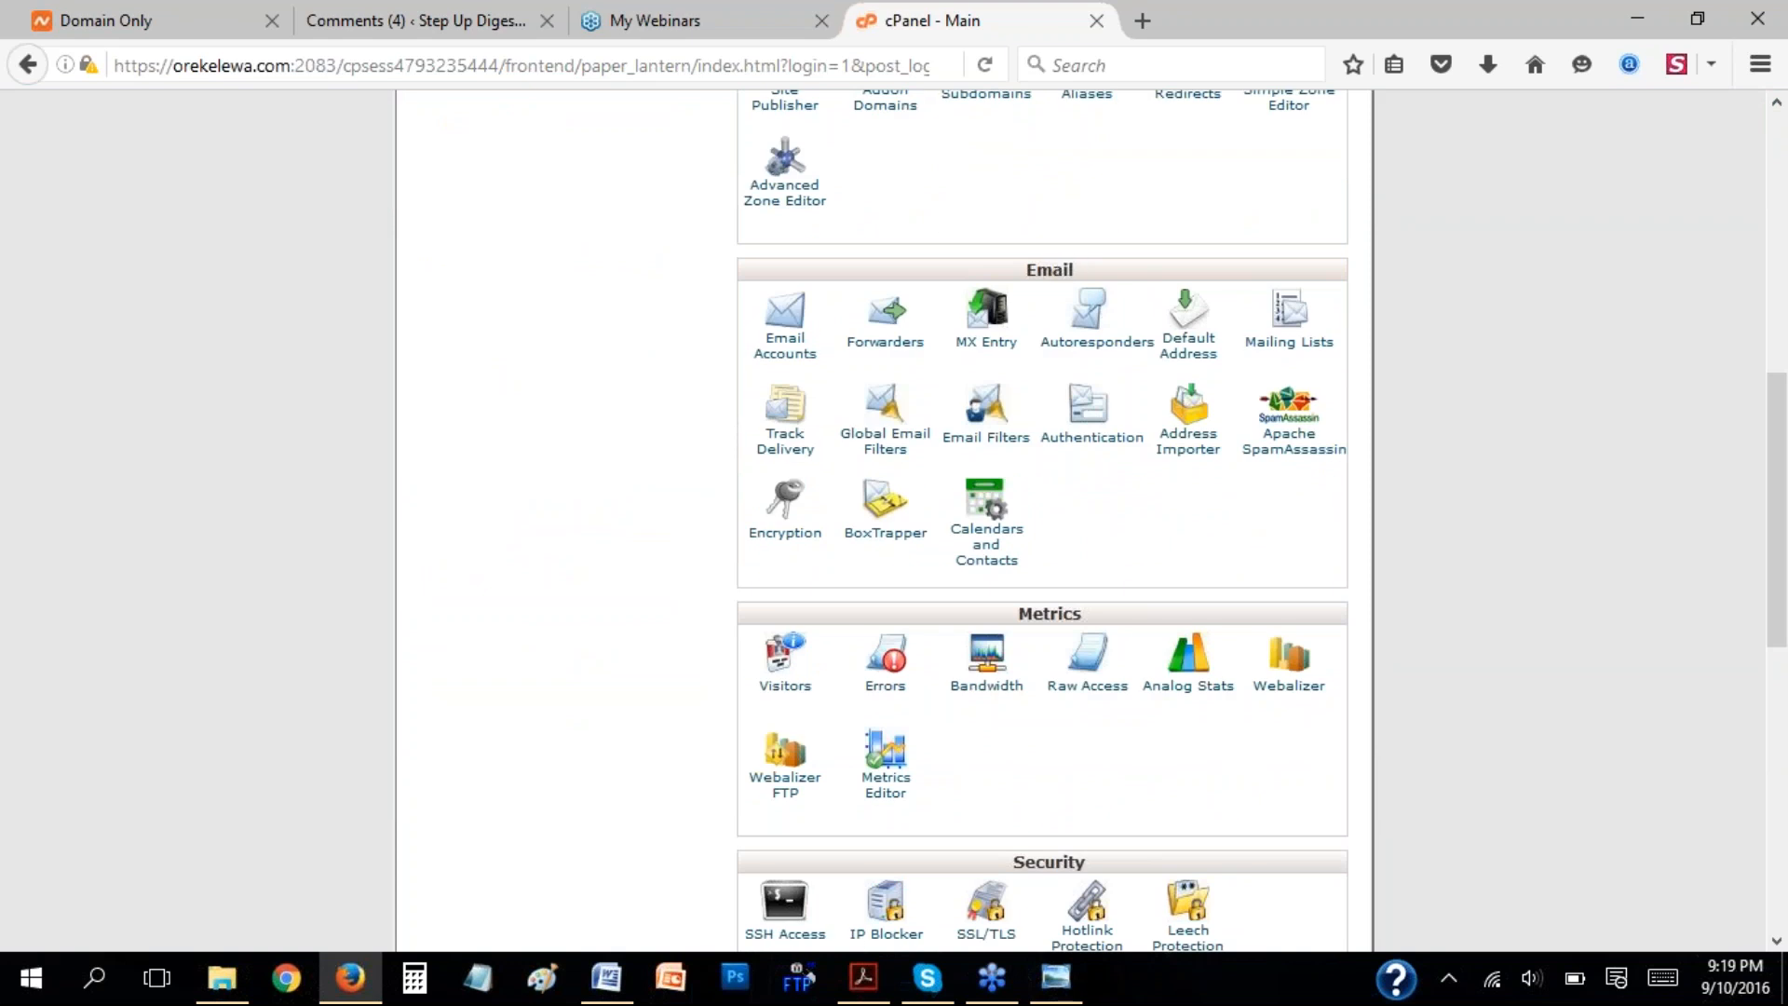
click(787, 351)
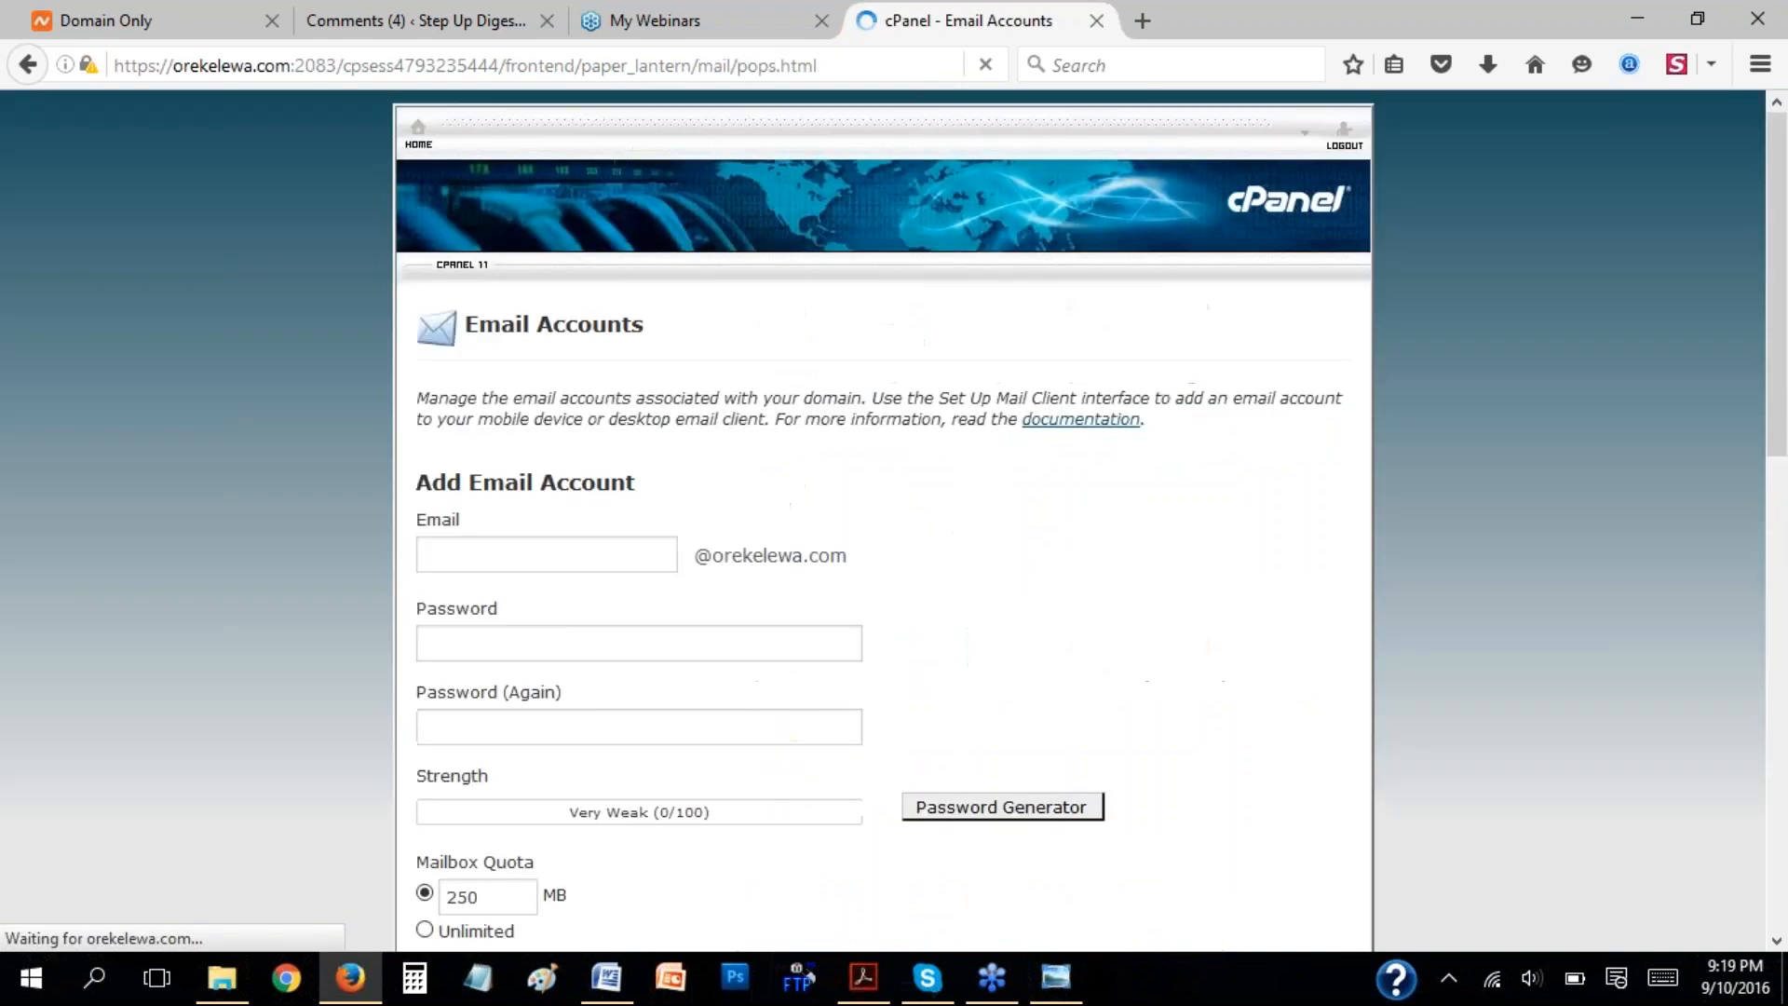
double_click(515, 556)
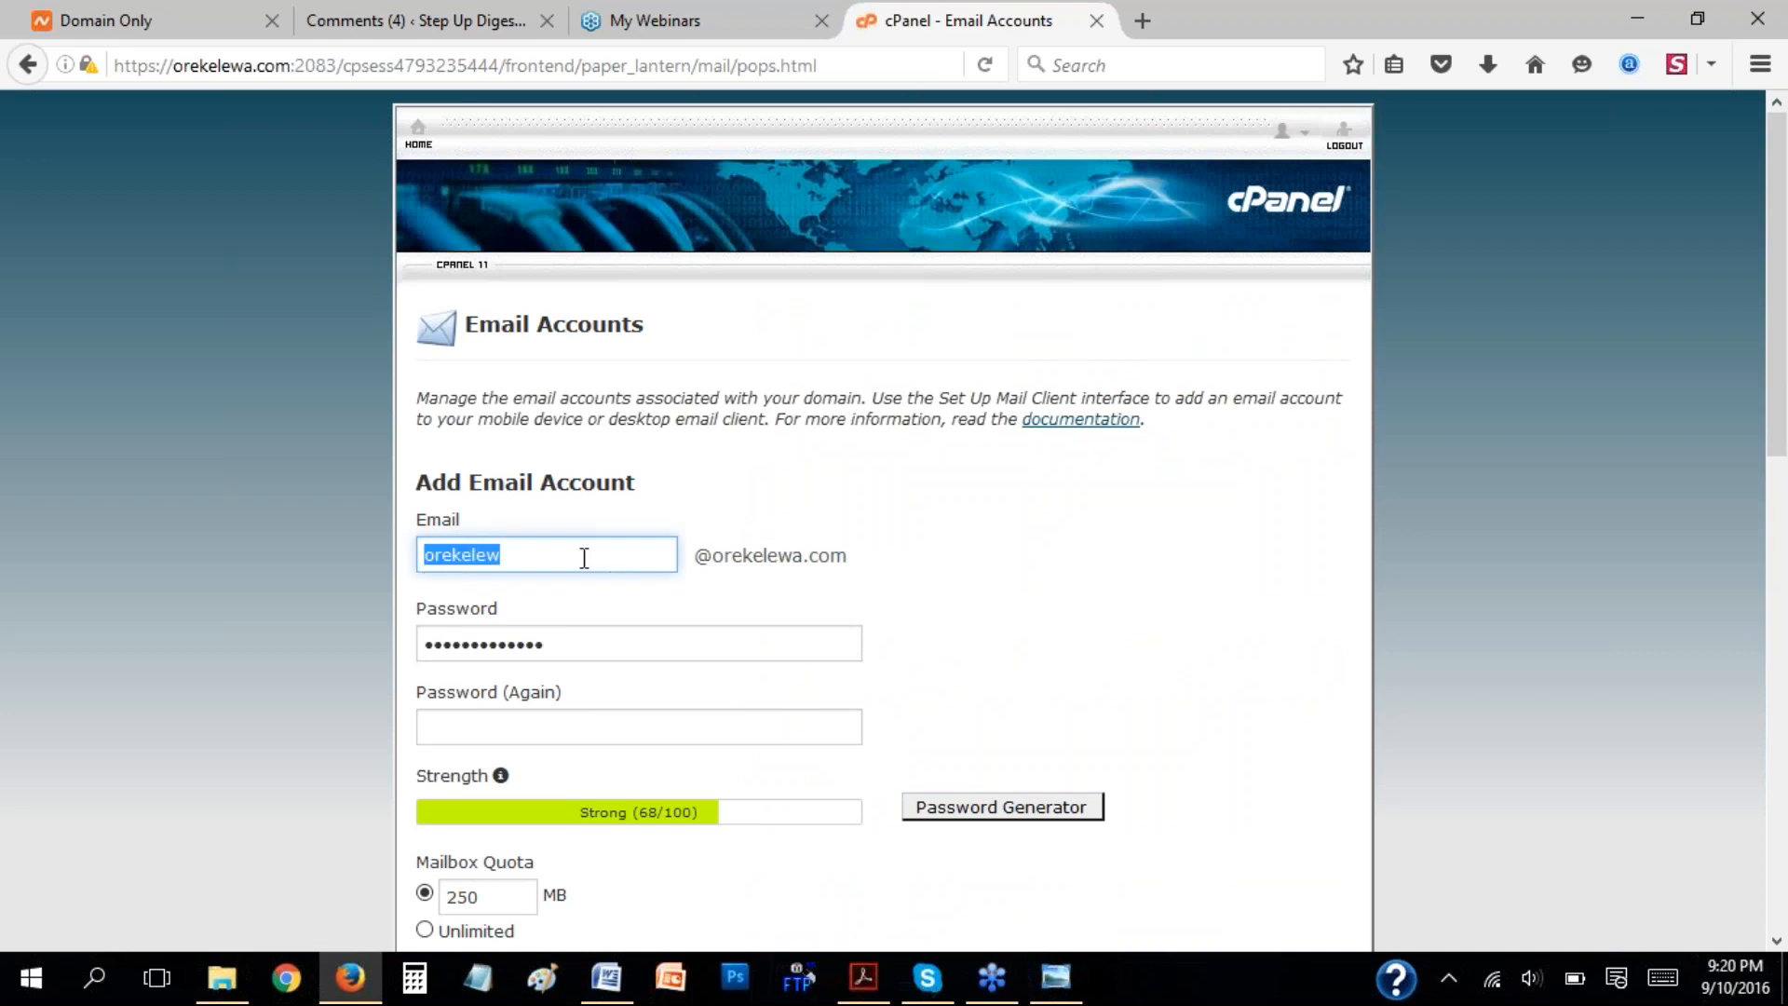
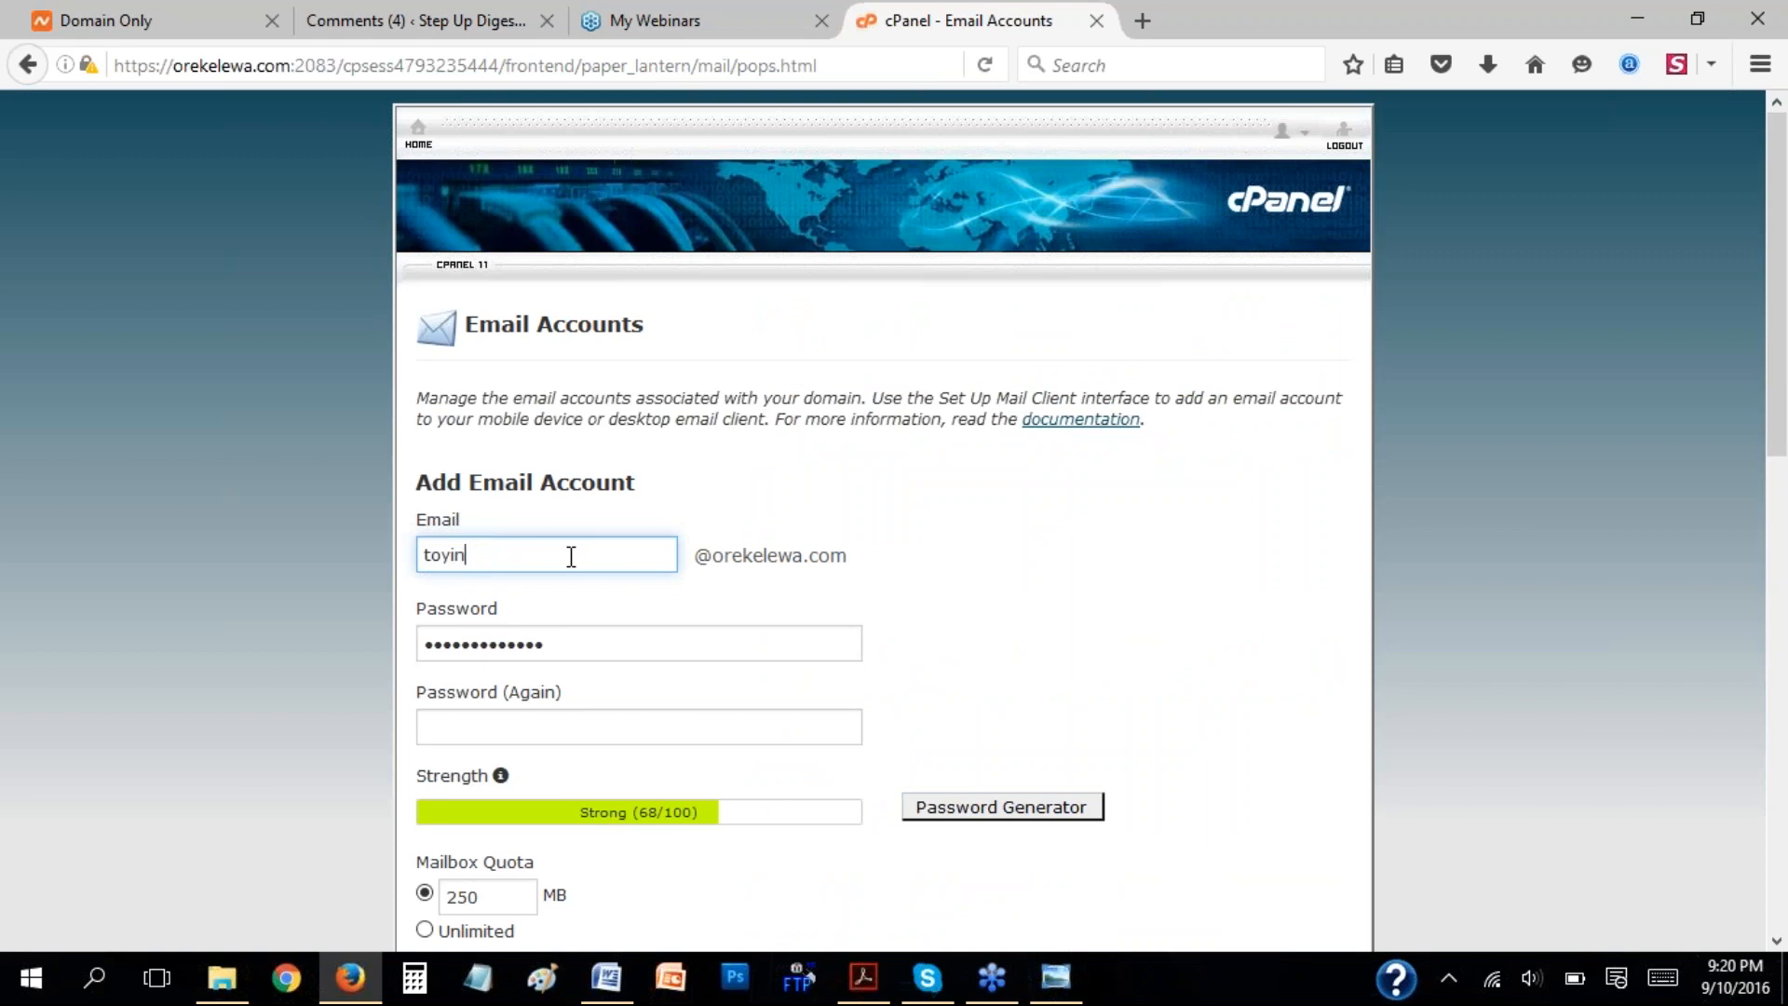
drag(691, 555, 858, 557)
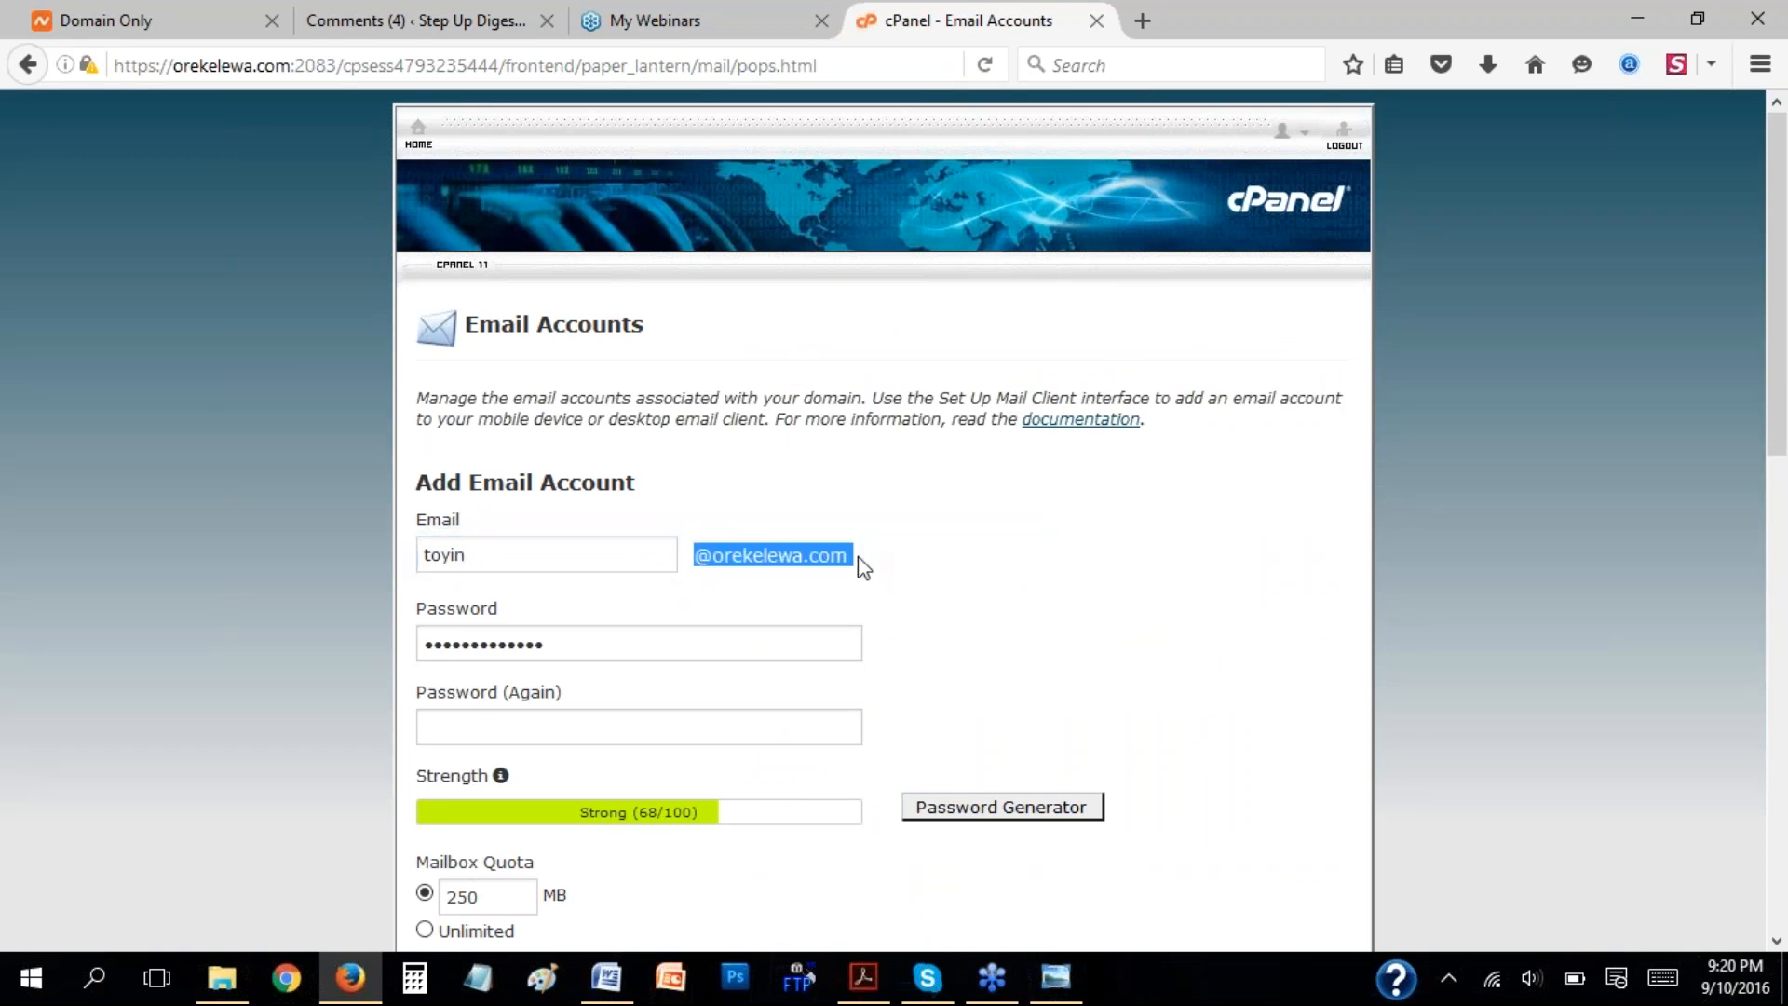
click(587, 644)
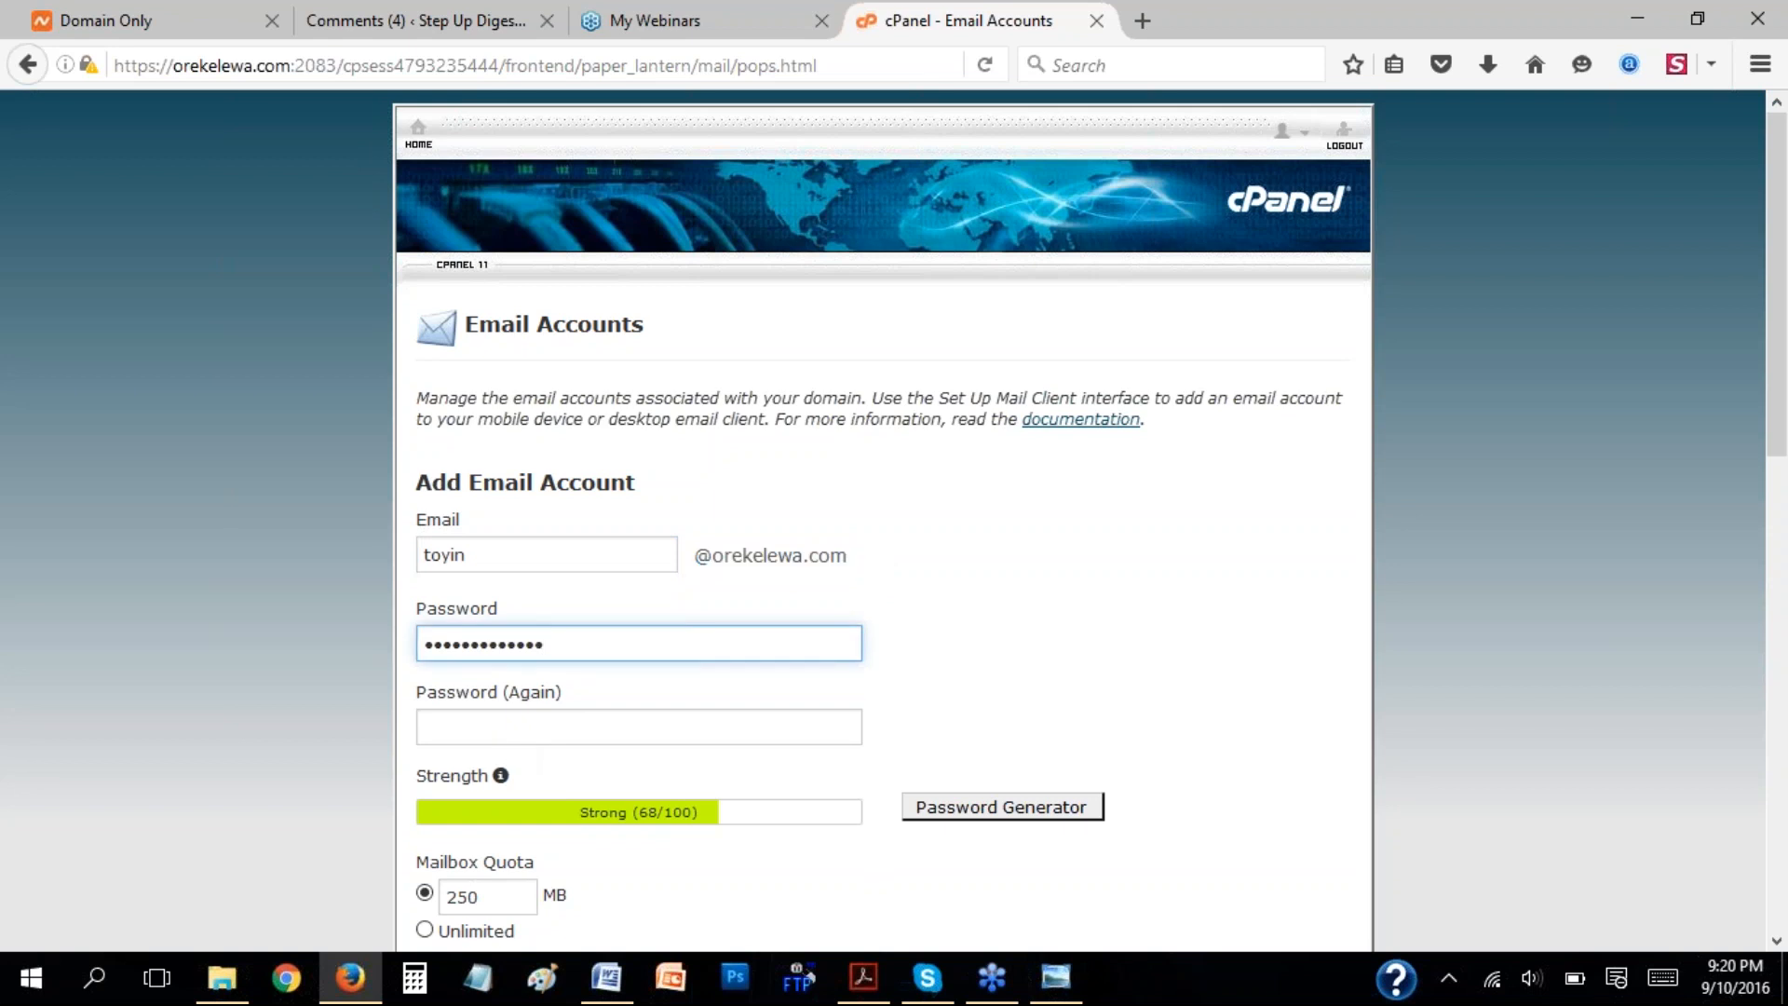
Look over the rest of the email account form and the accounts list, and return to the cPanel home page.
scroll(922, 781, down, 5)
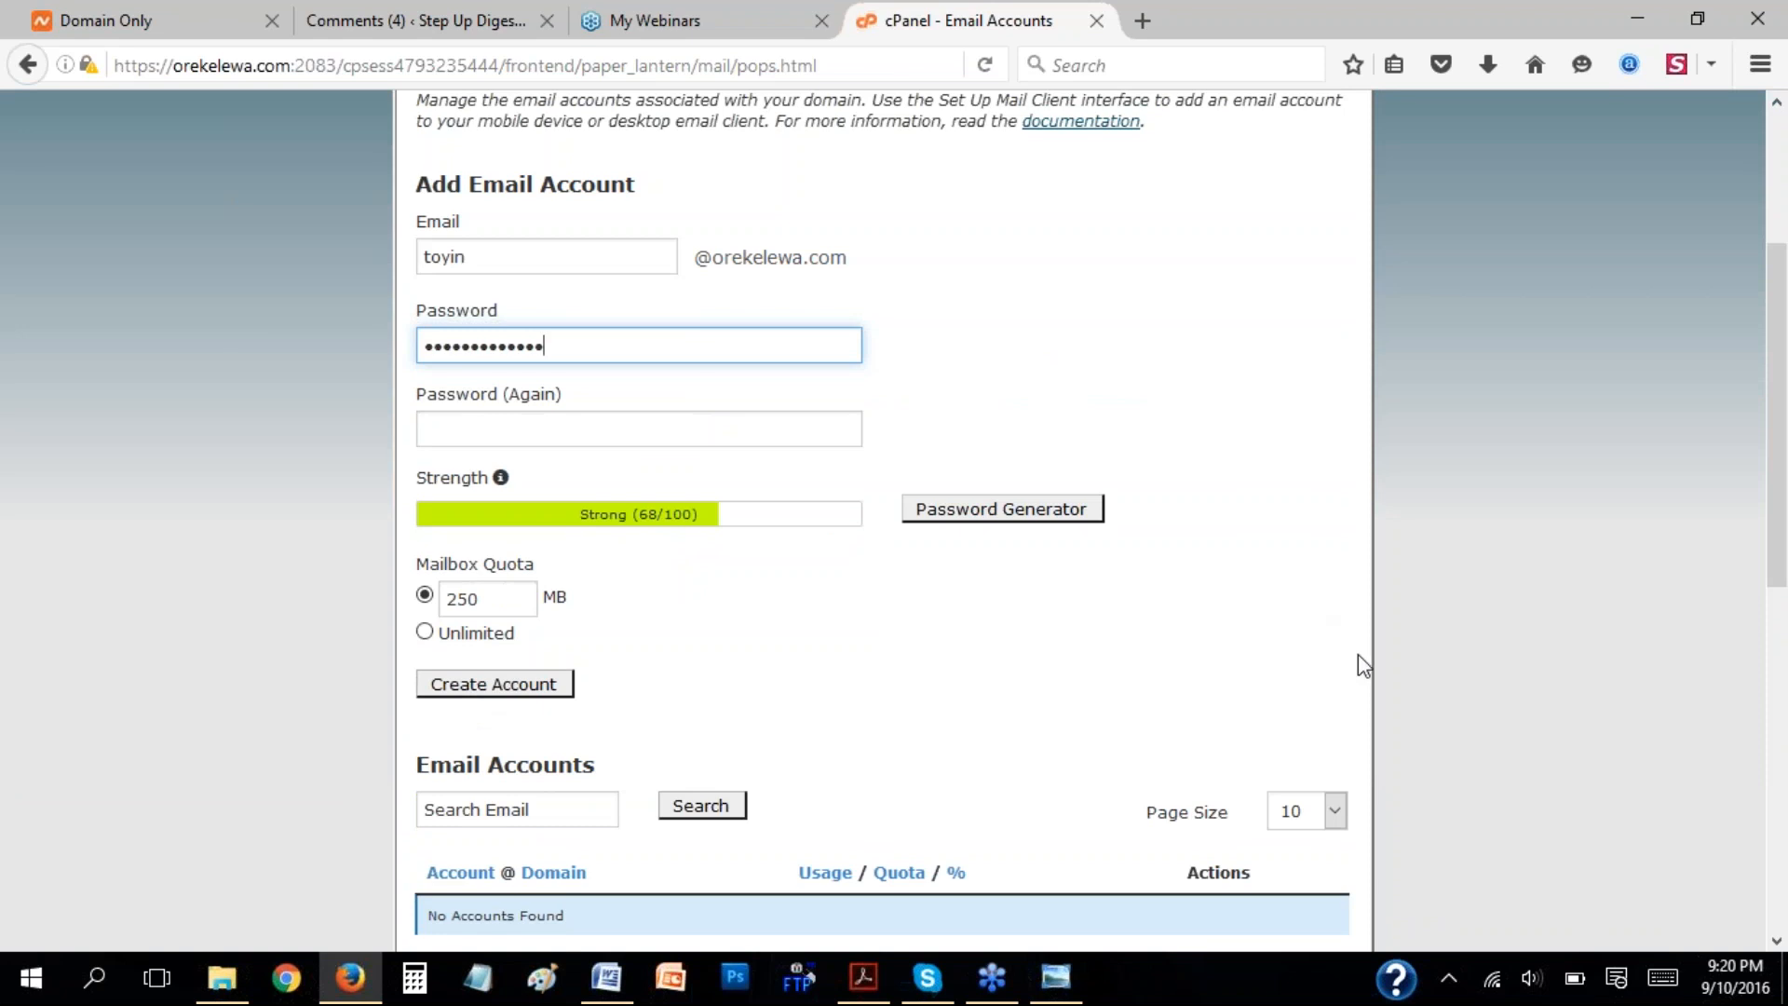
scroll(1357, 654, down, 4)
scroll(1031, 548, up, 4)
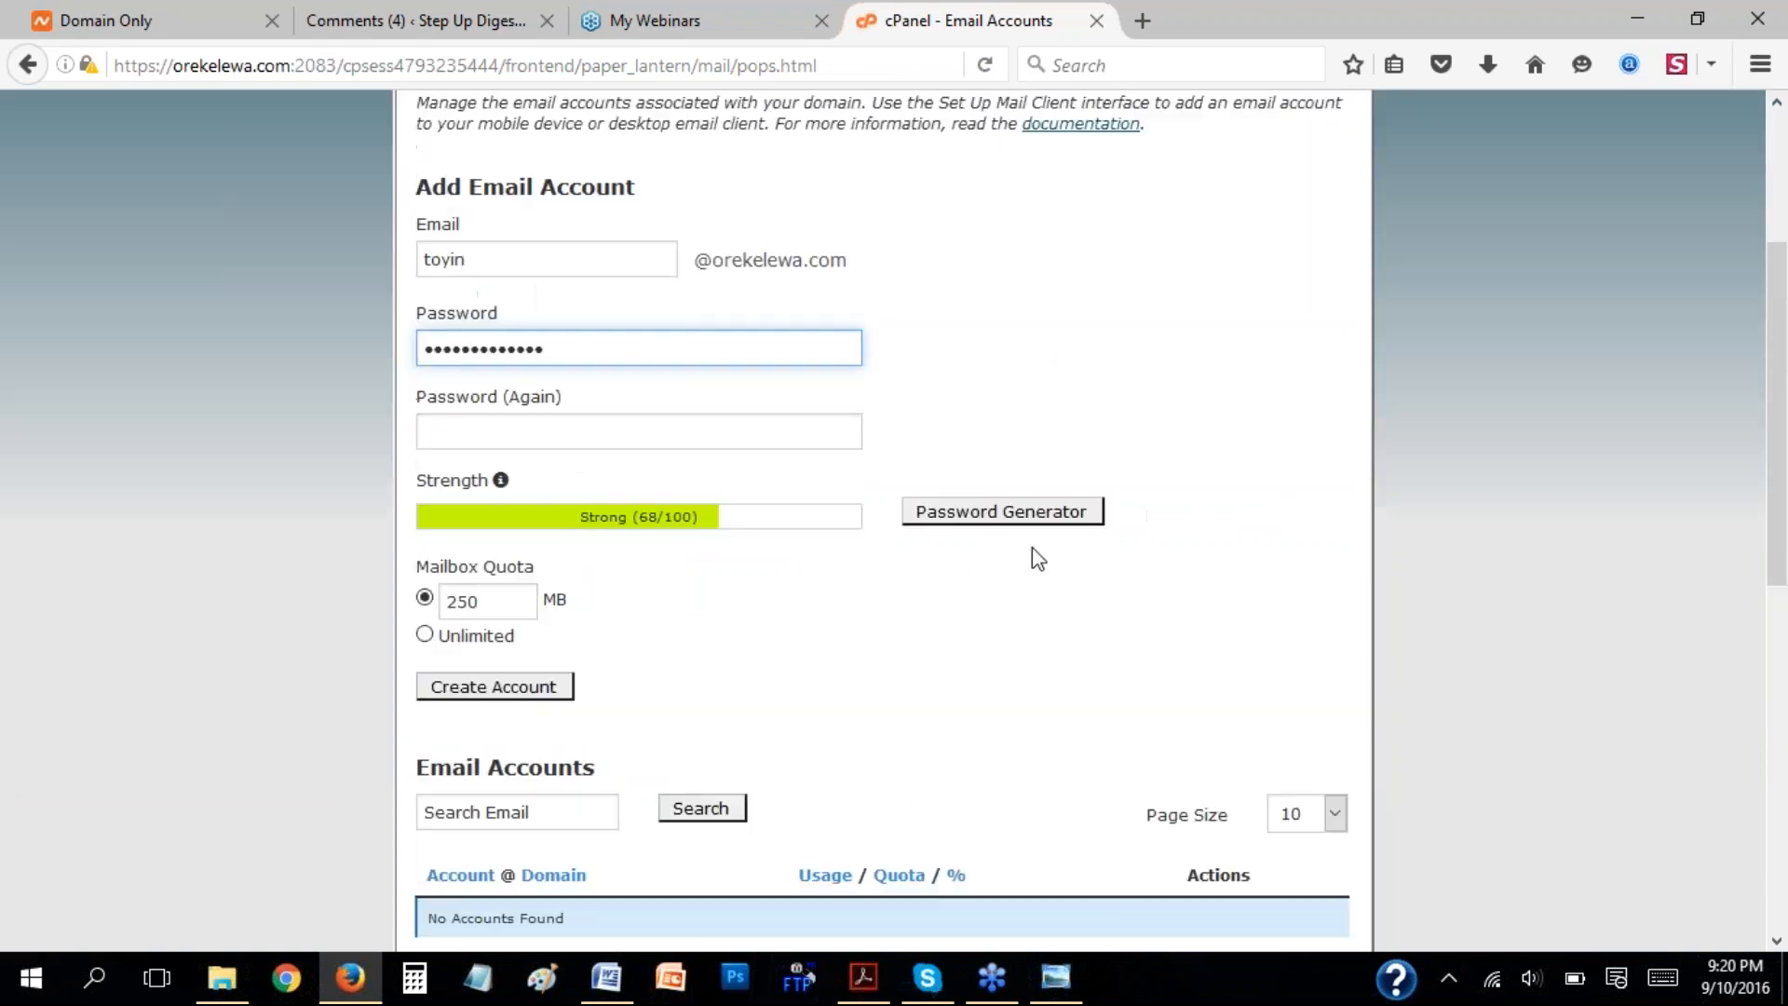
scroll(1032, 546, up, 4)
click(419, 132)
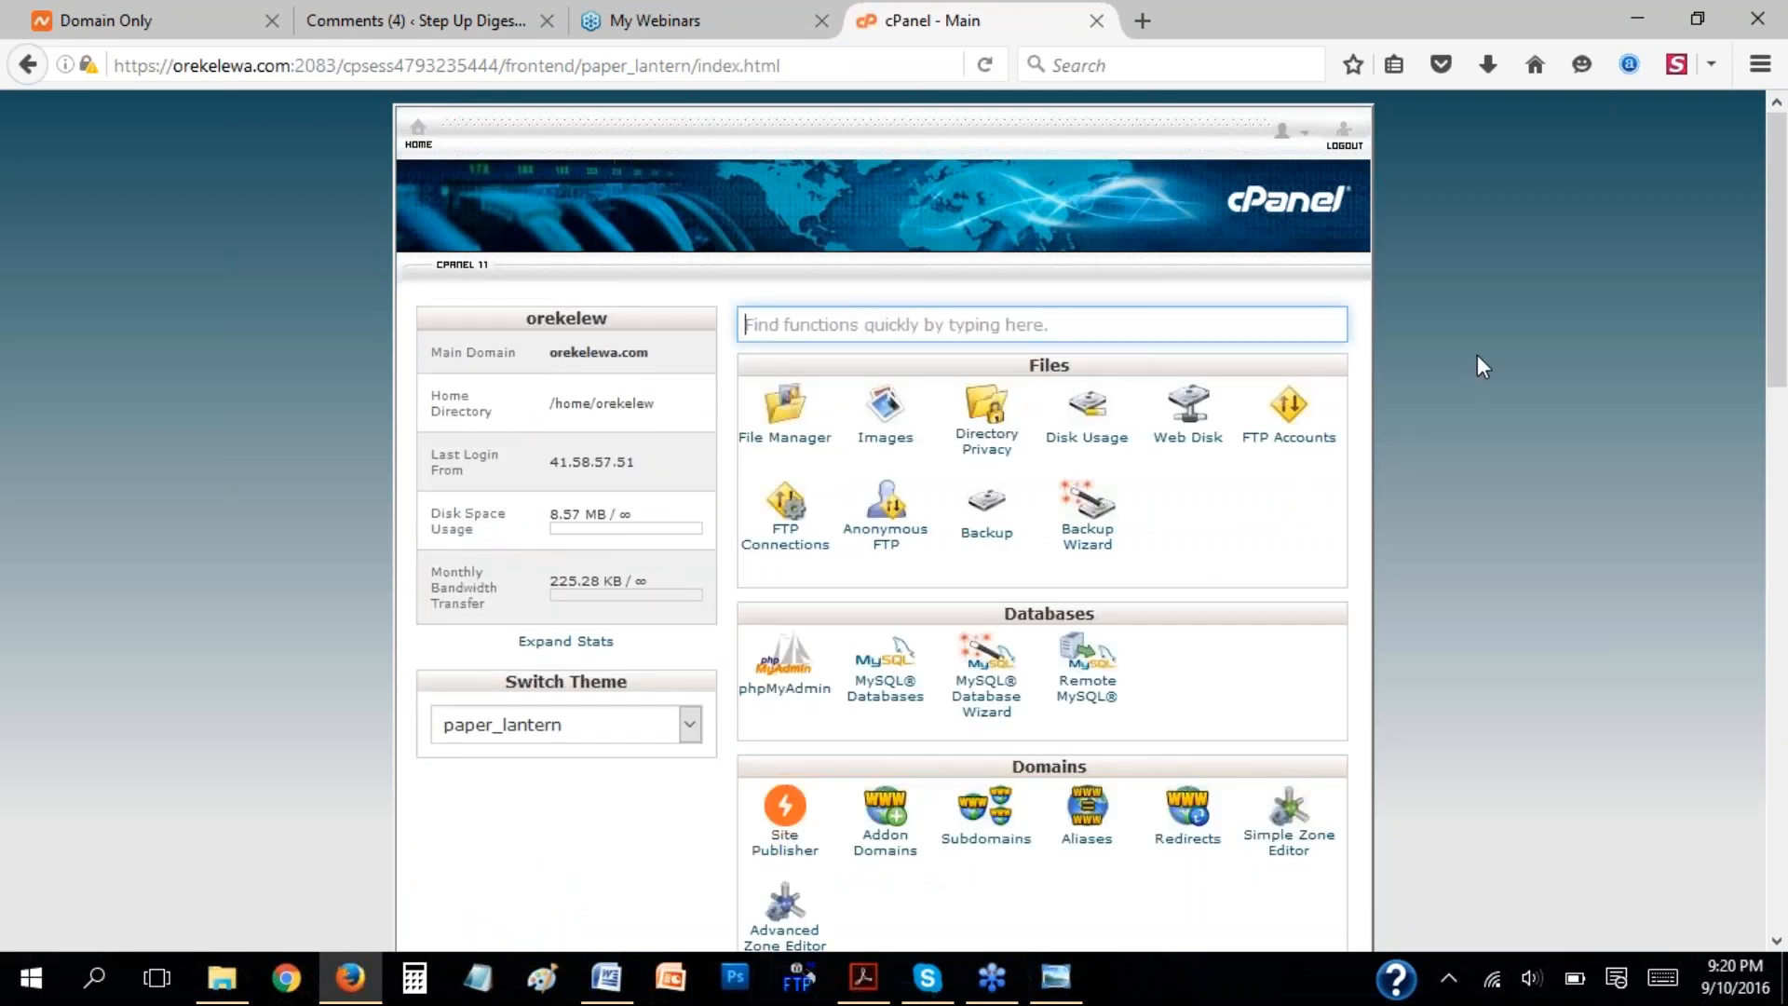
Look through the cPanel home page sections from Files down to Software and Preferences.
scroll(1481, 352, down, 3)
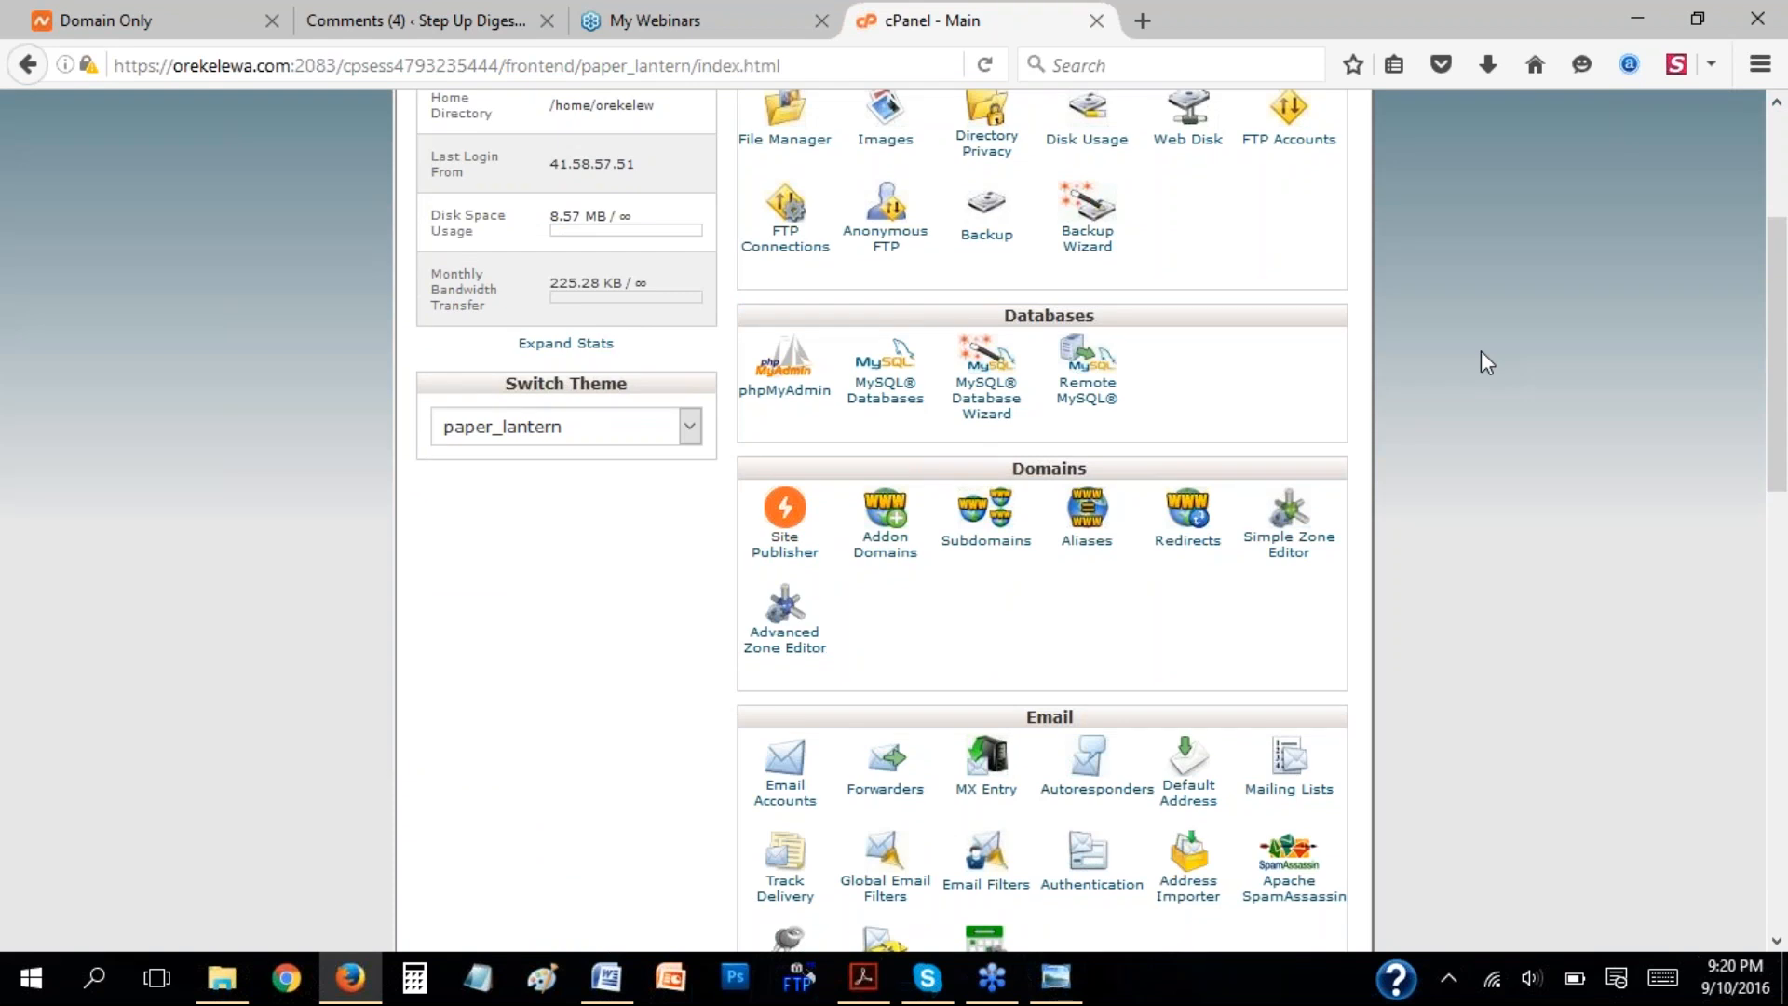
scroll(1480, 352, down, 3)
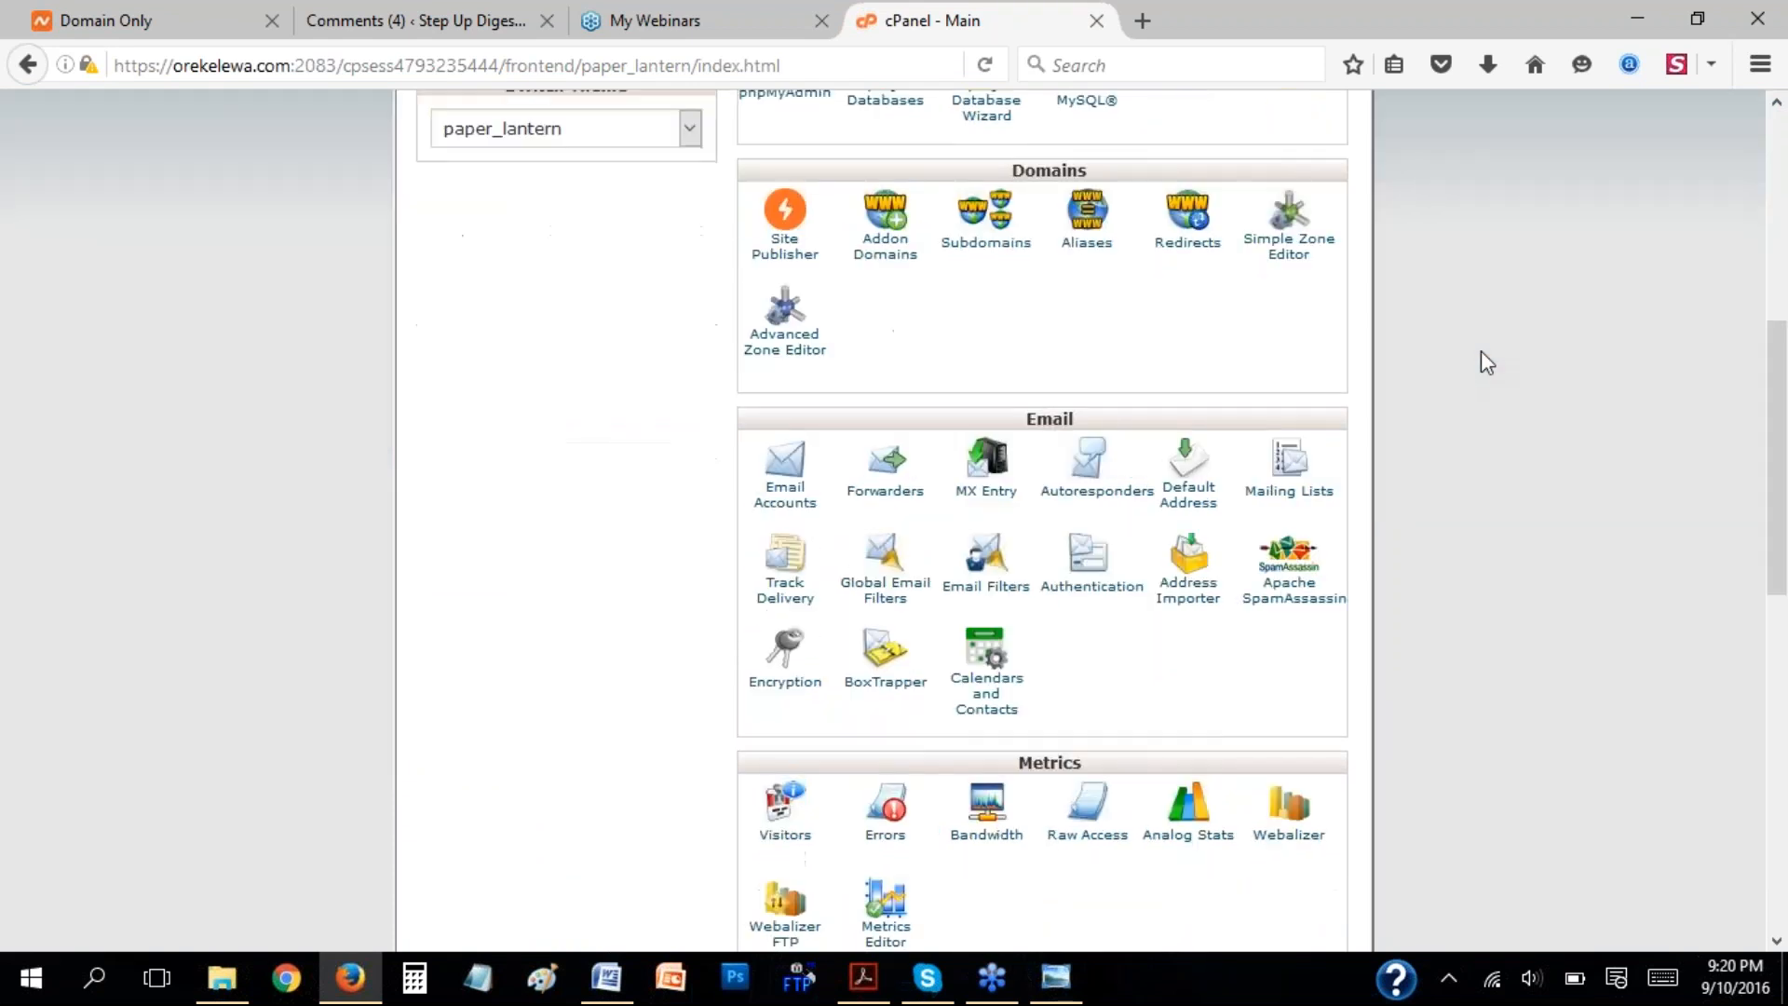
scroll(1481, 361, down, 2)
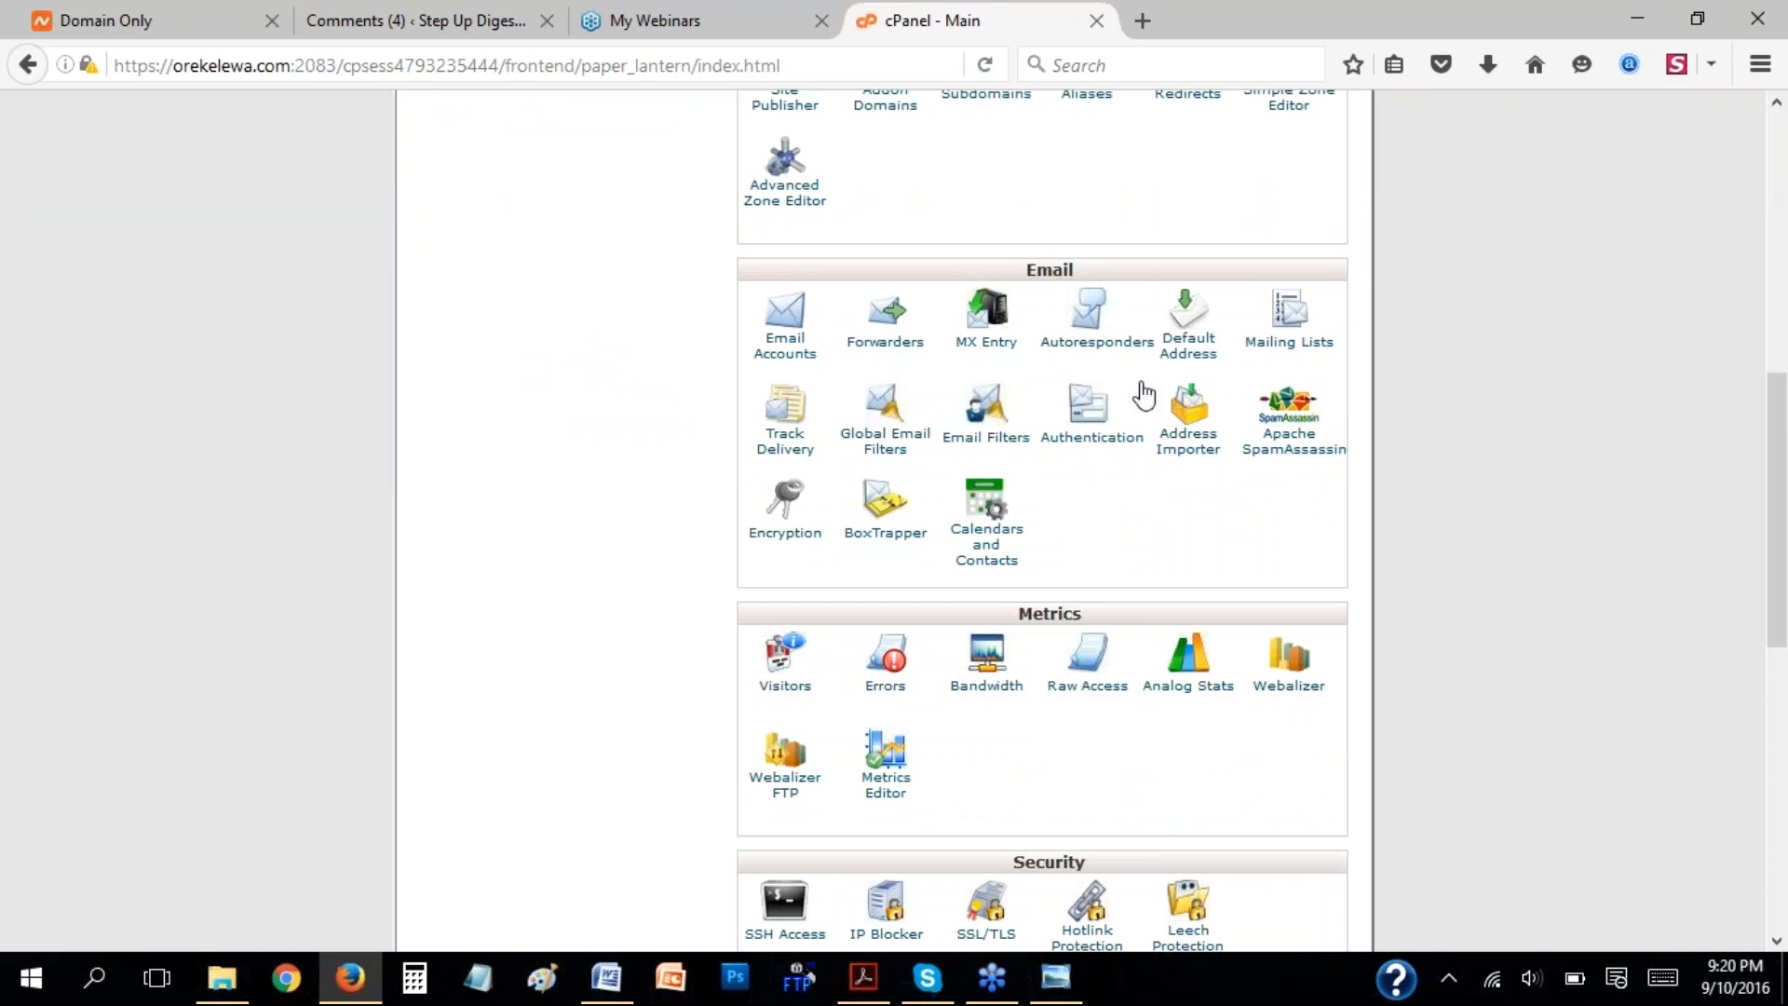
scroll(1481, 327, down, 2)
scroll(1483, 331, down, 1)
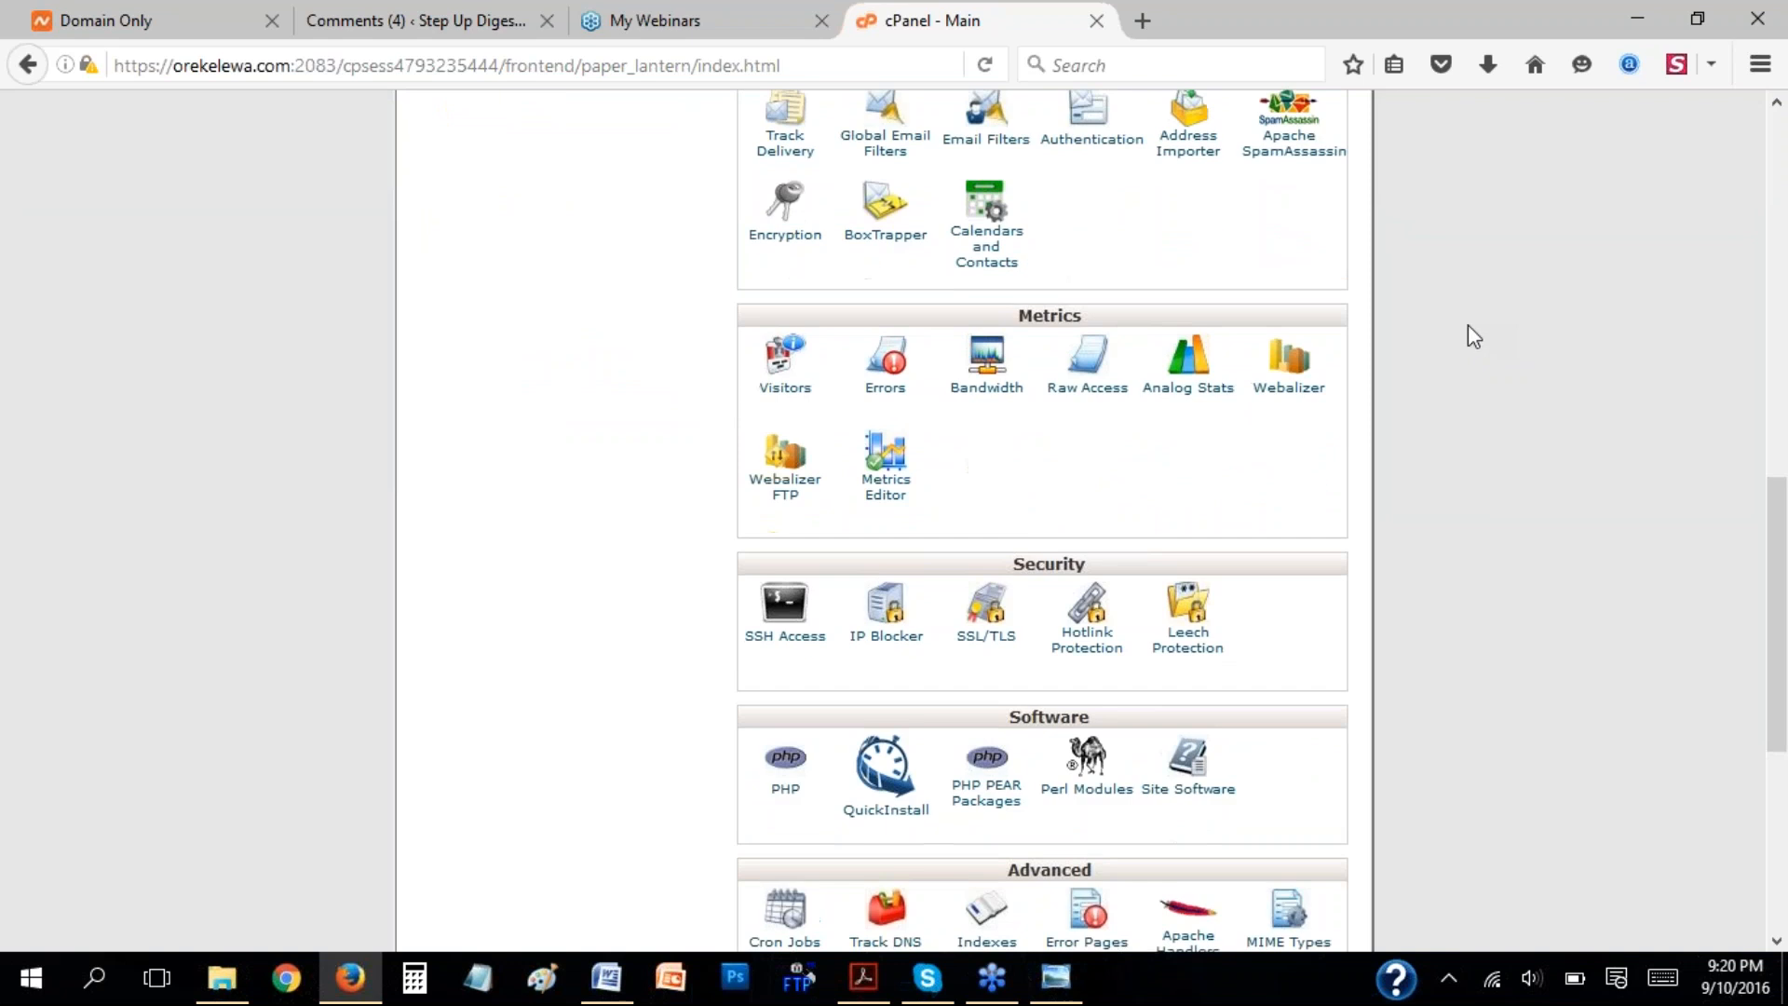
scroll(1472, 336, down, 2)
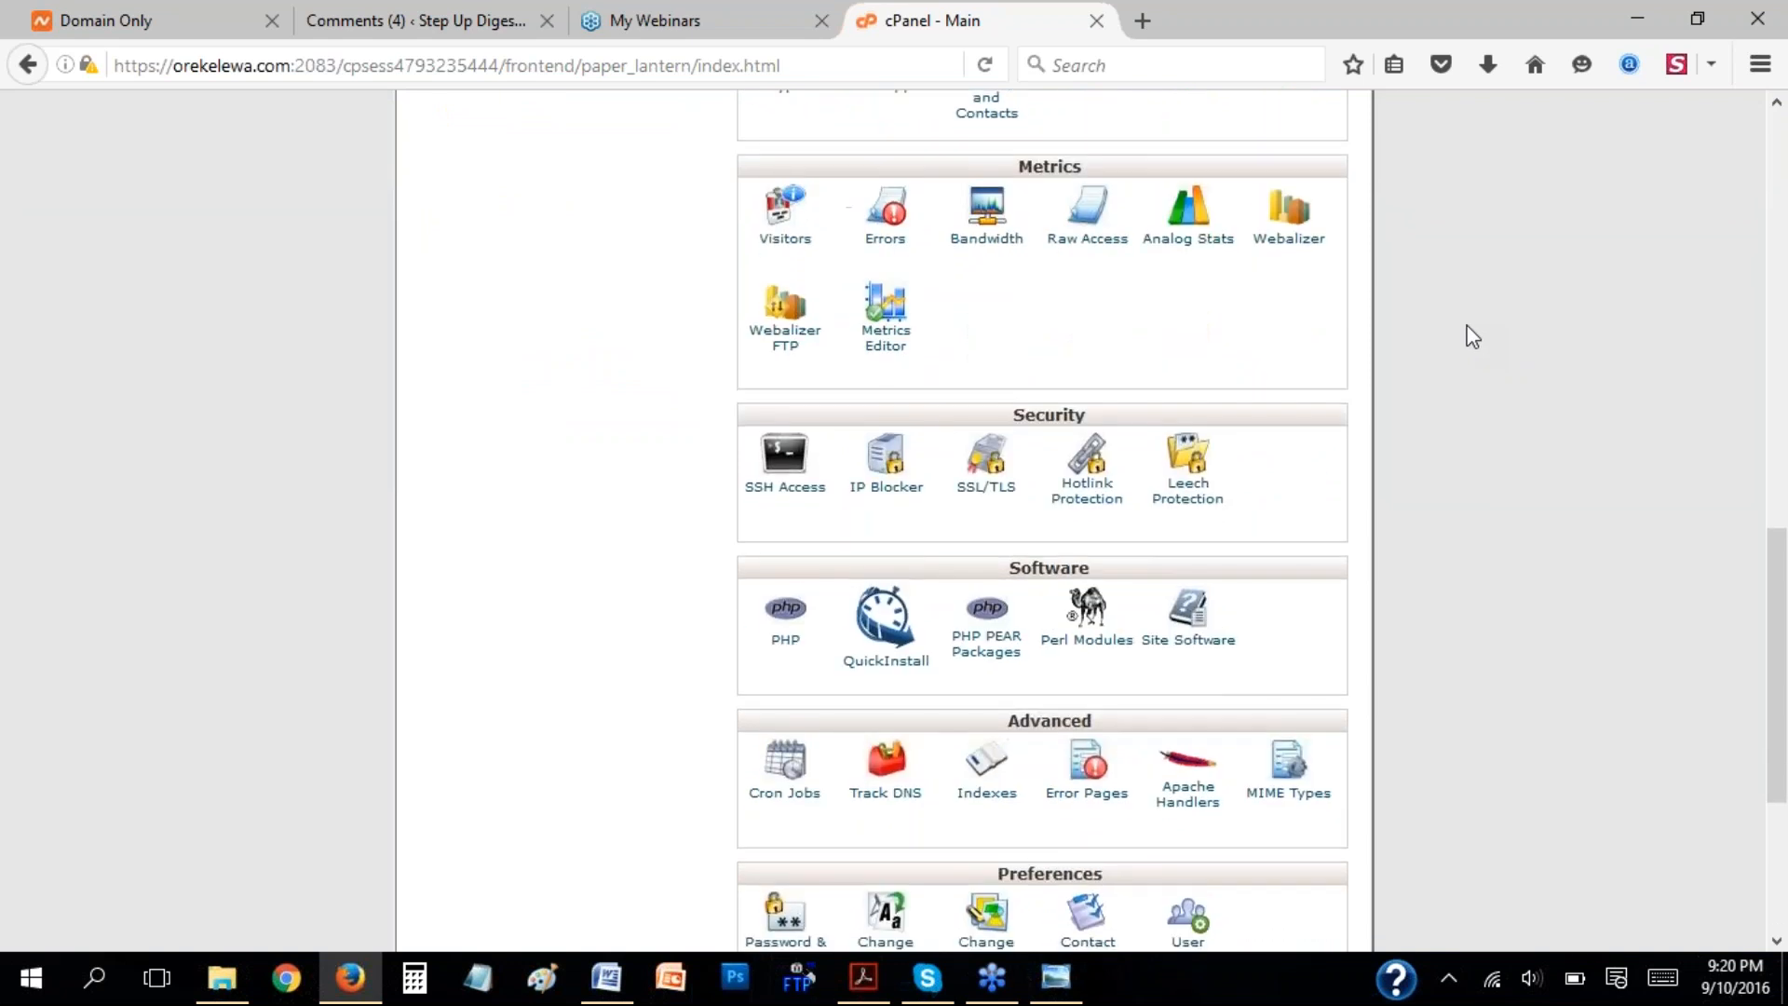
scroll(1472, 336, down, 2)
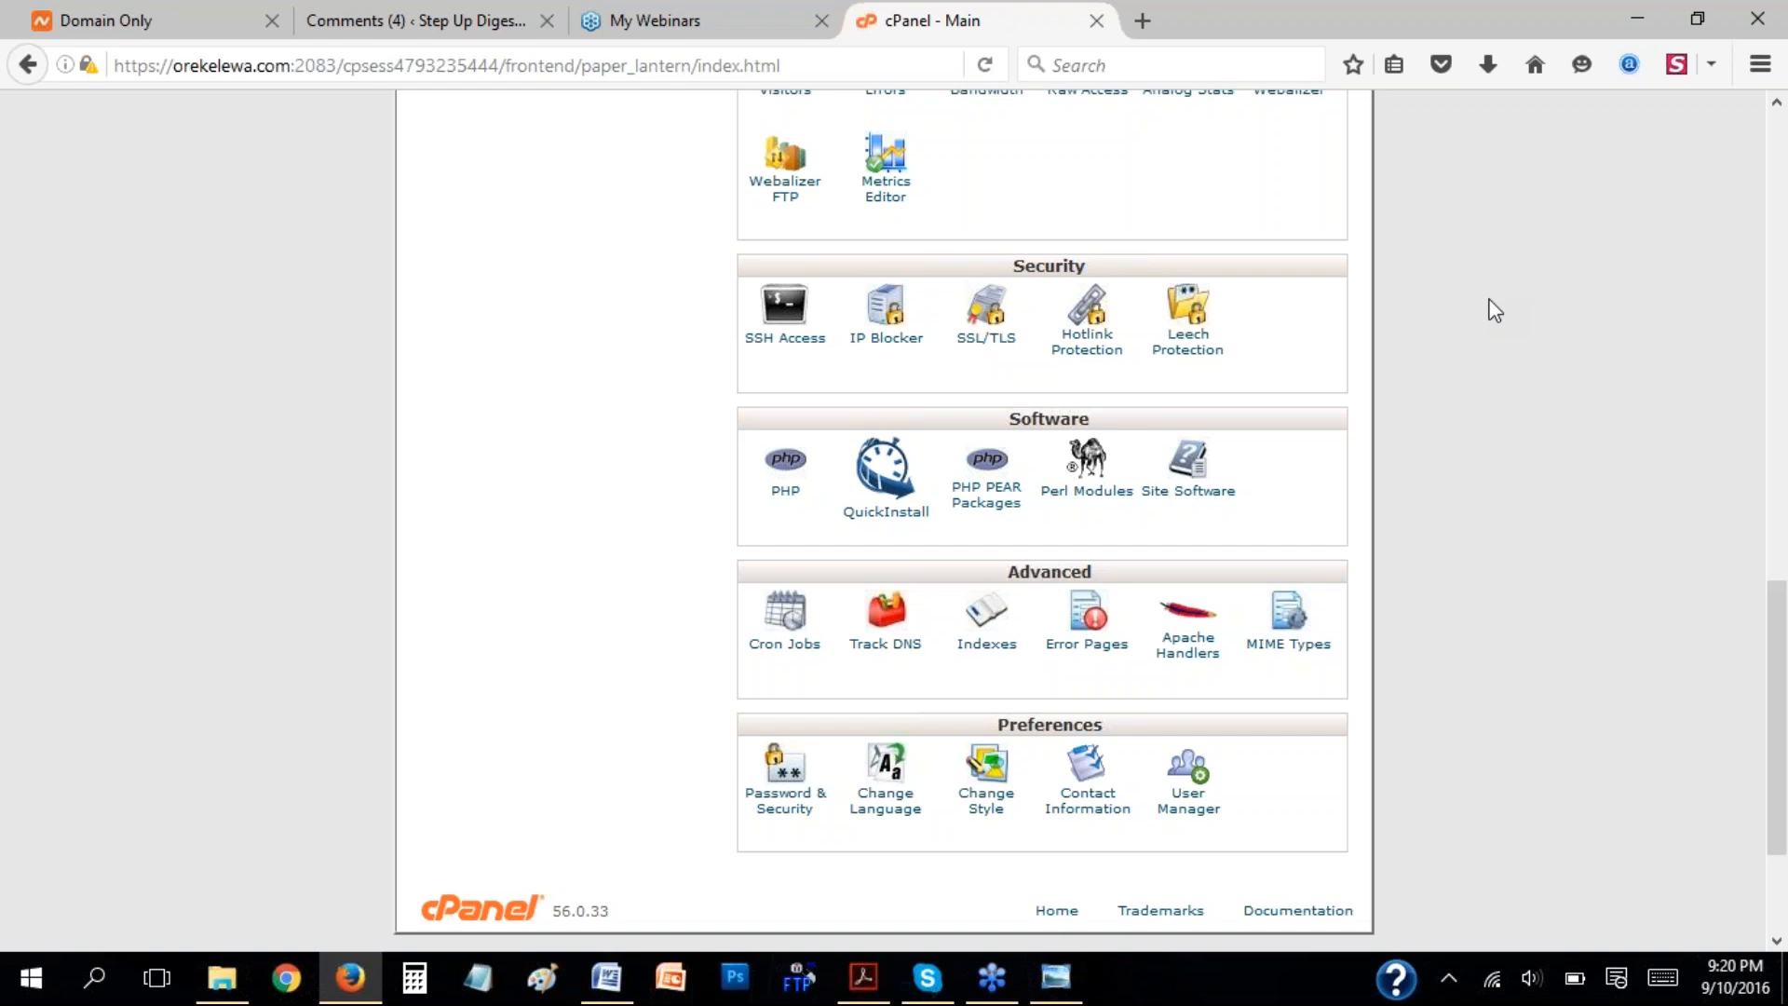
Circle the Software section freehand with the pen drawing tool and erase the drawing.
click(1766, 399)
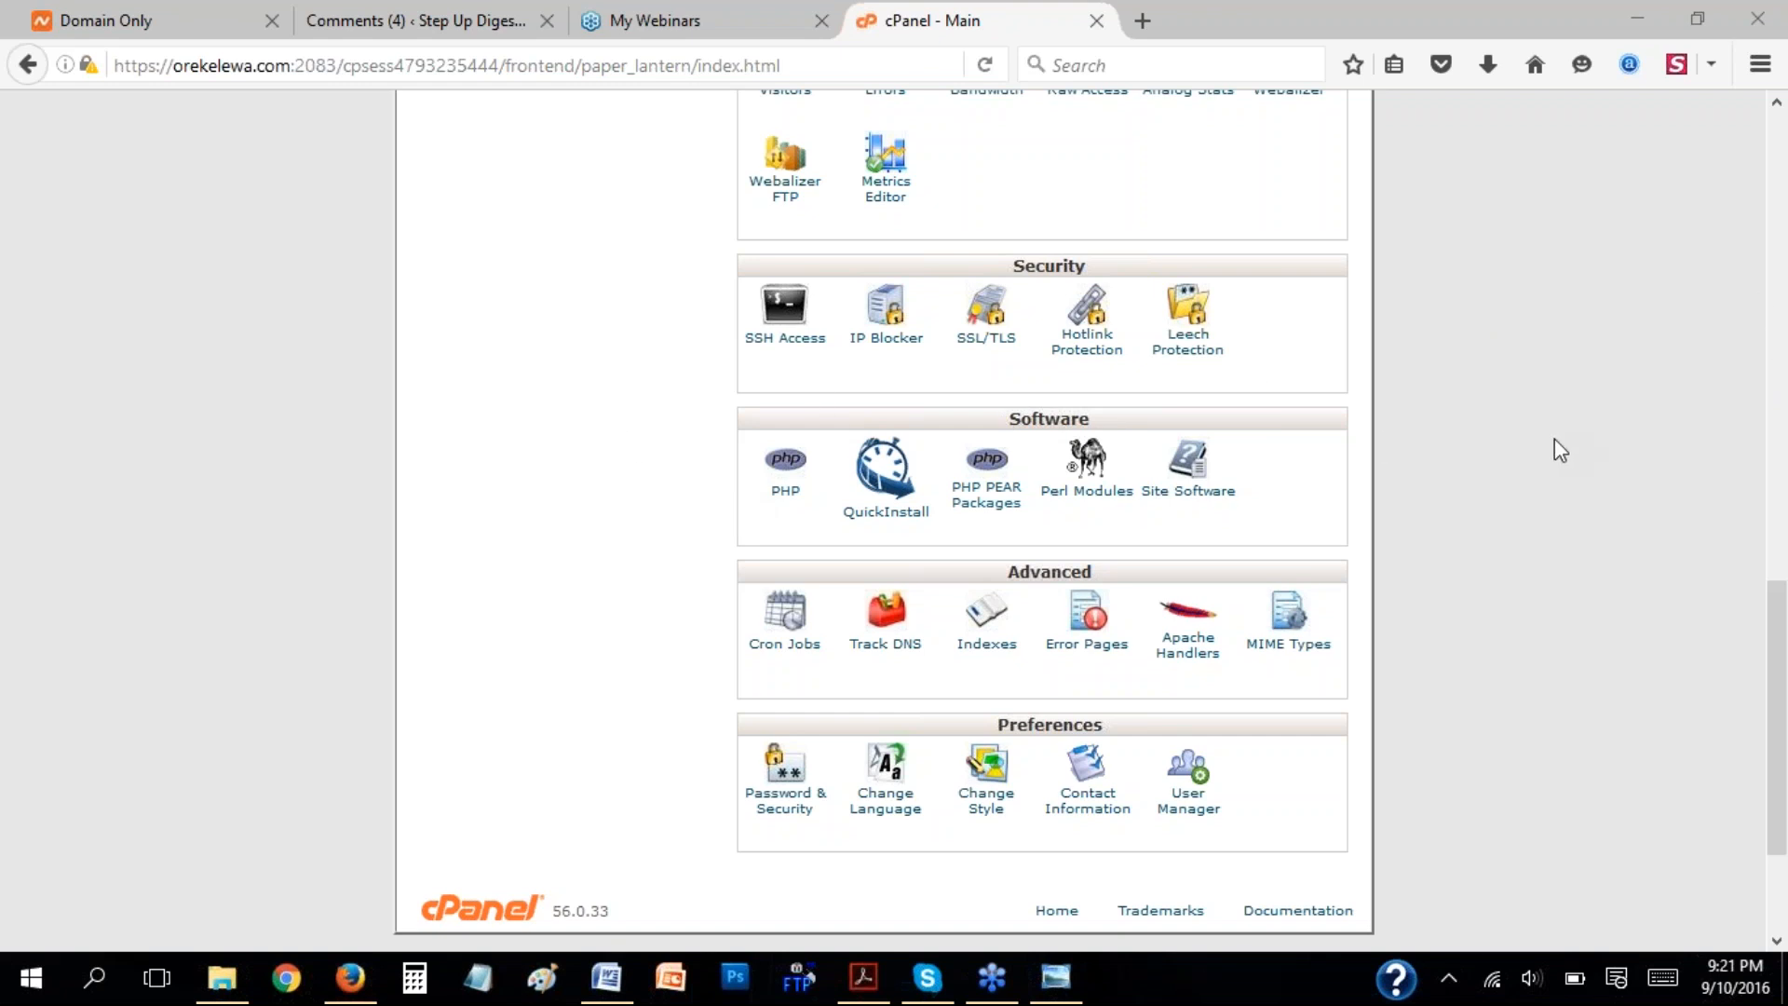
click(1599, 394)
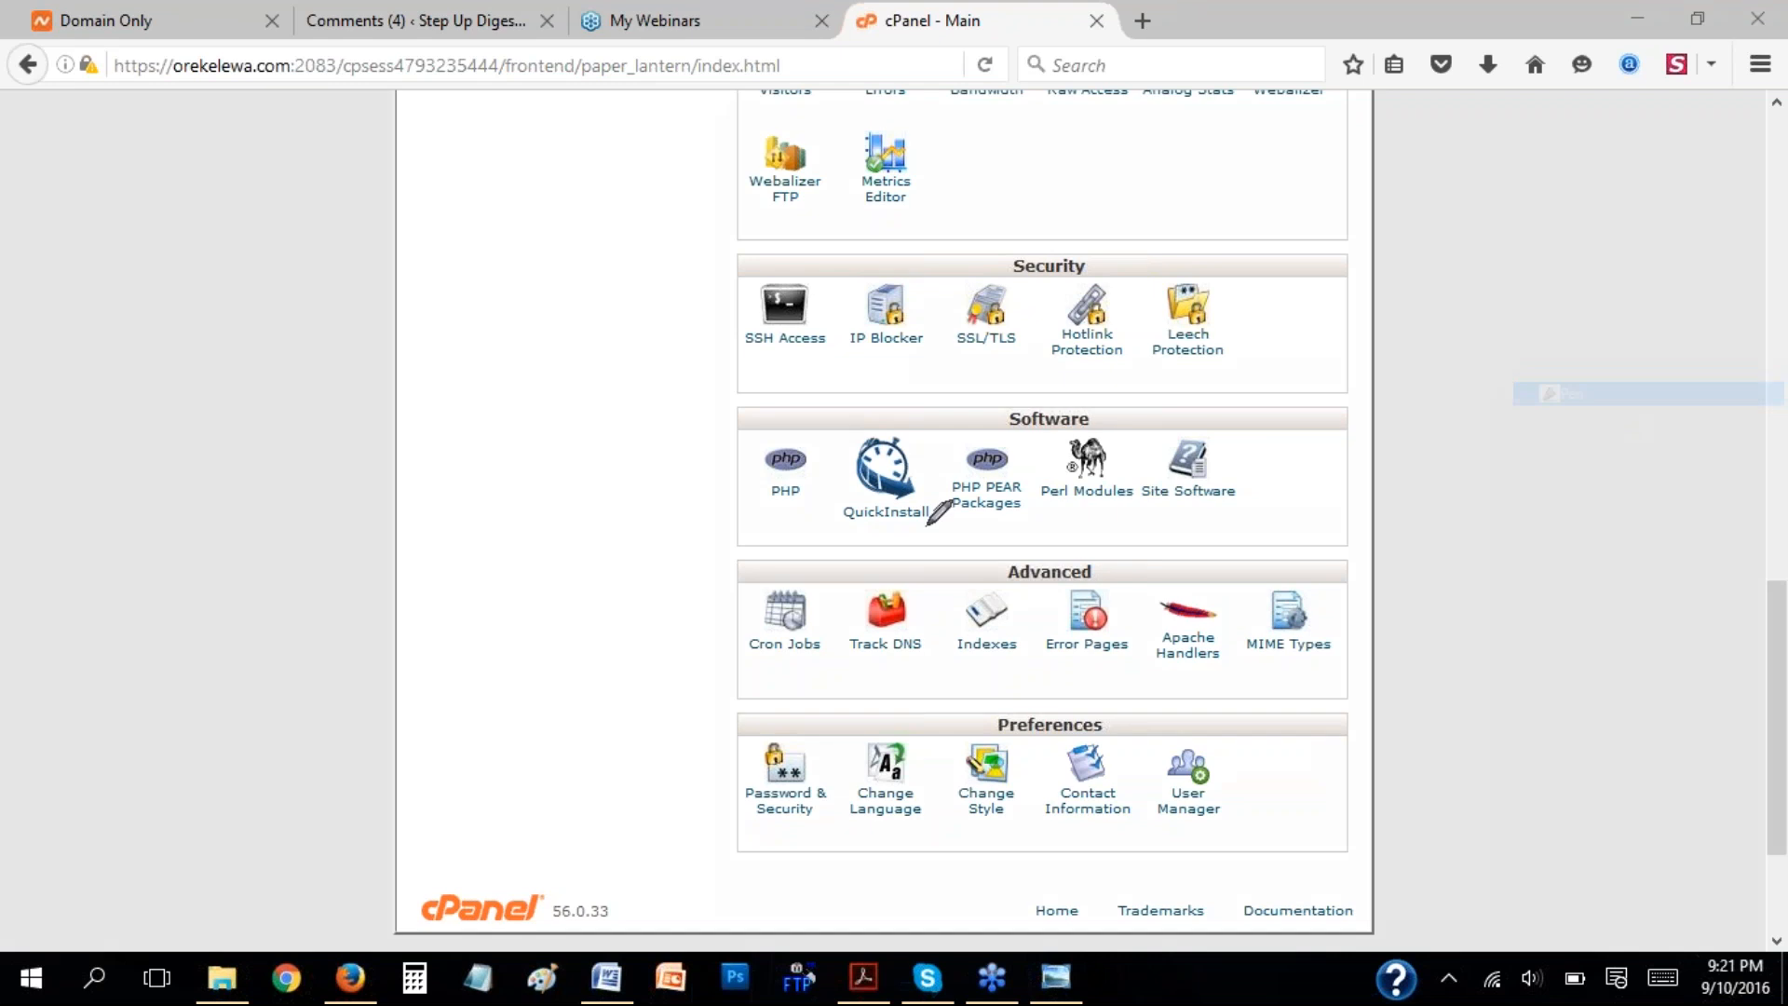
mouse_move(813, 377)
mouse_down()
mouse_move(791, 548)
mouse_move(1289, 511)
mouse_move(1099, 361)
mouse_move(760, 395)
mouse_up()
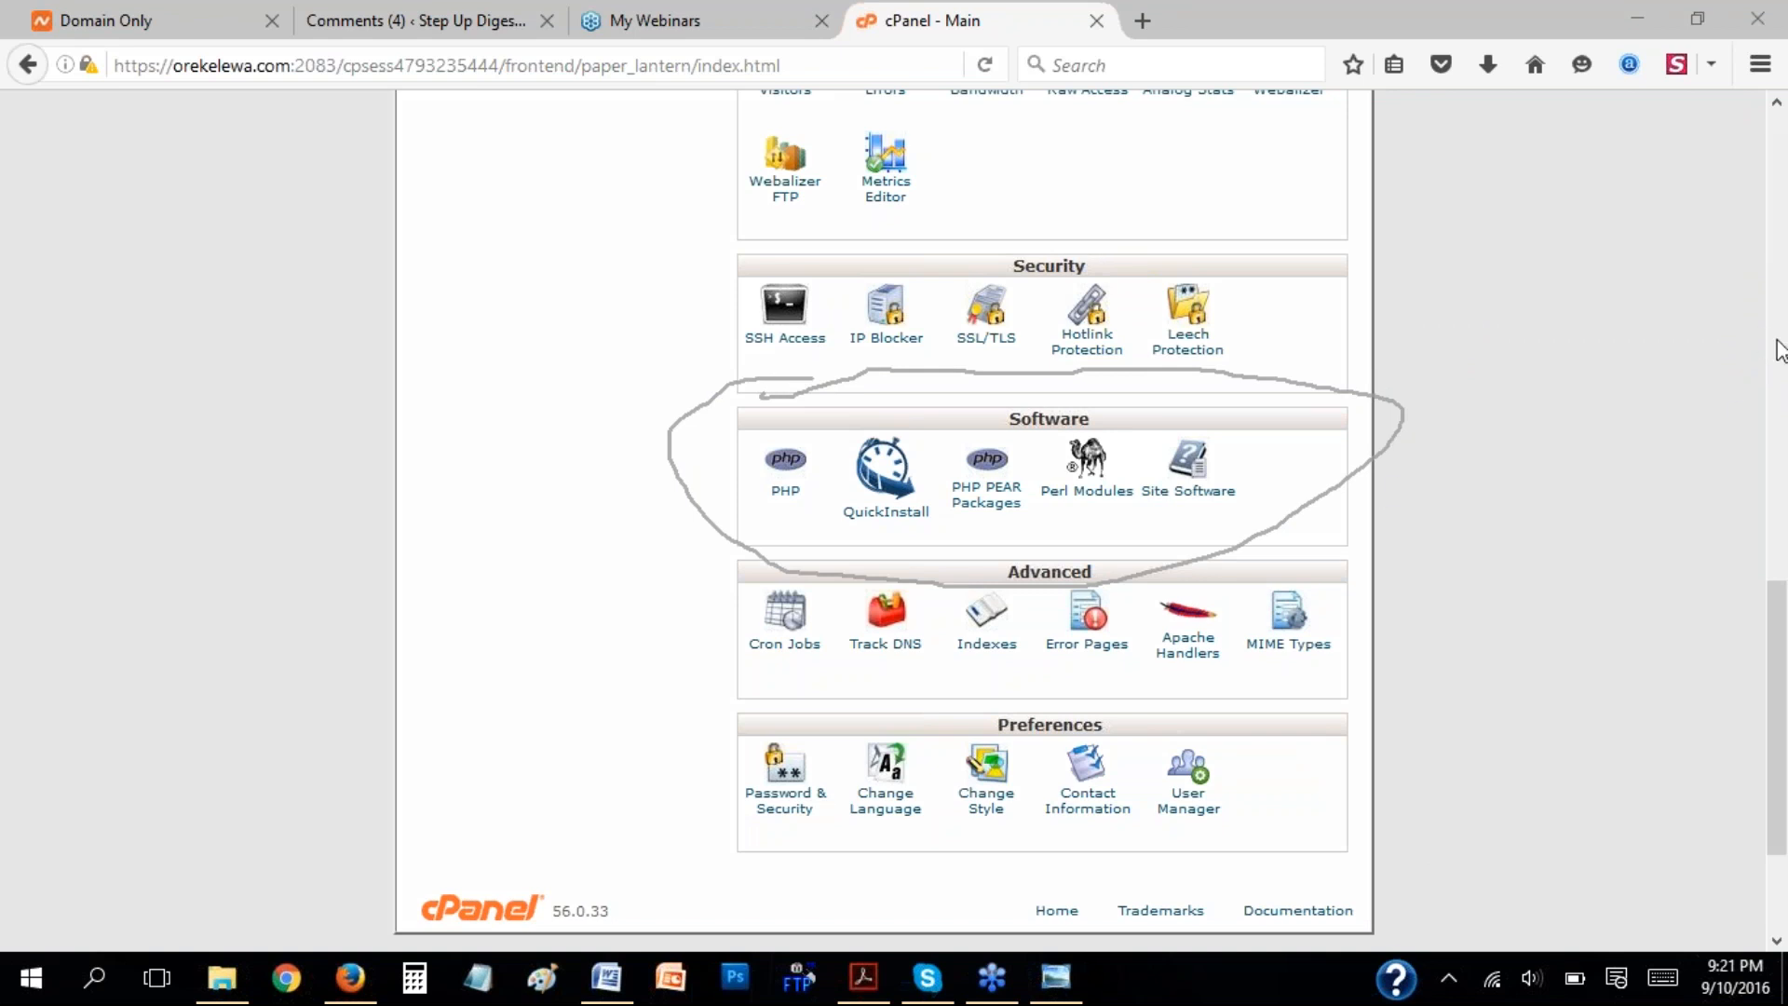
click(1592, 500)
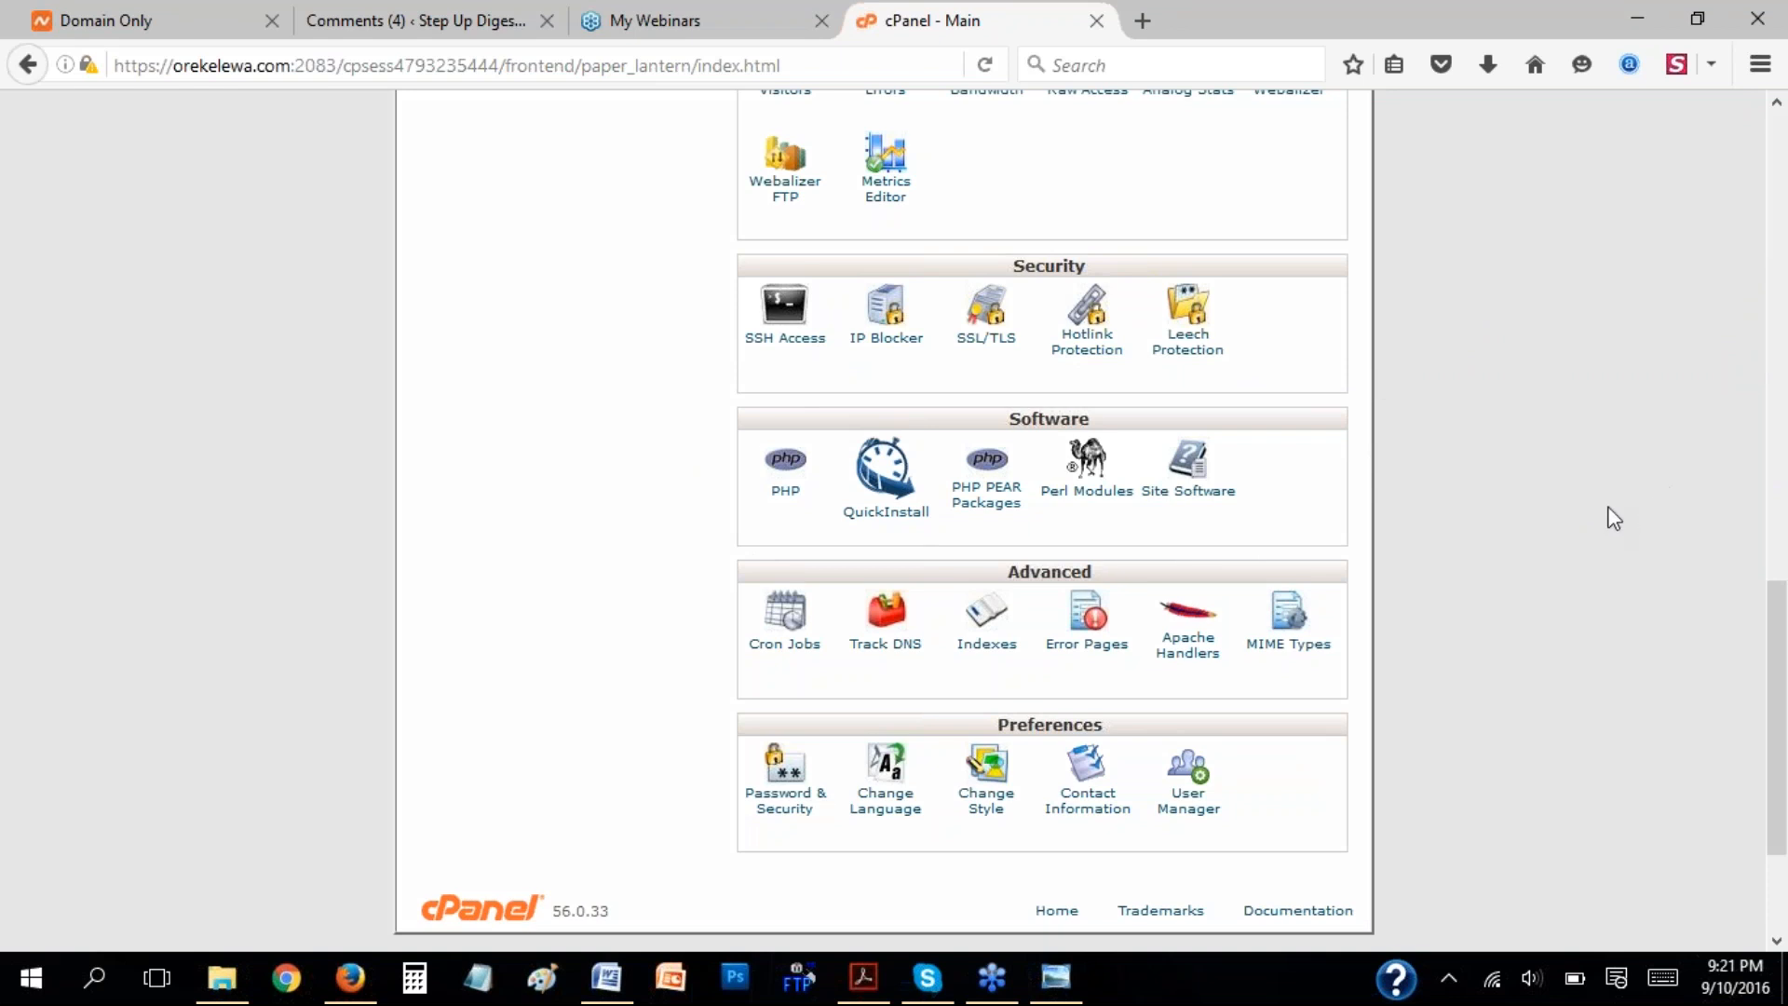
click(1592, 374)
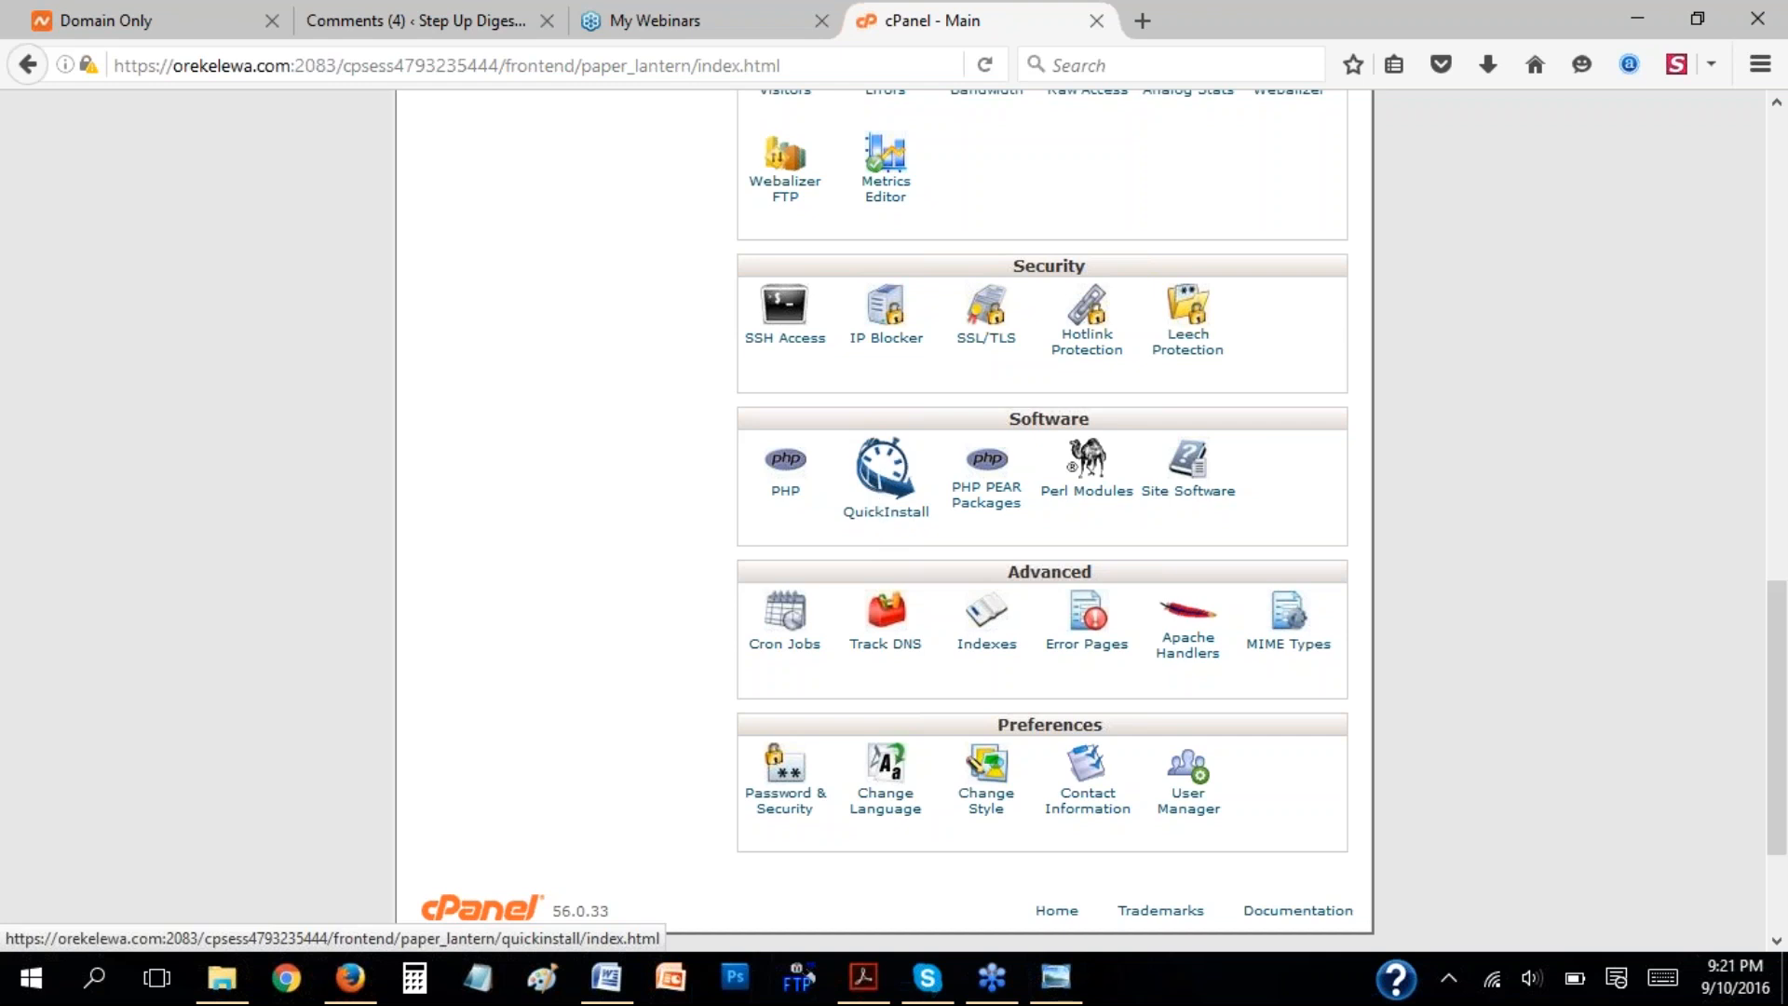
Open QuickInstall from the Software section and bring up the form for the free WordPress install.
click(896, 515)
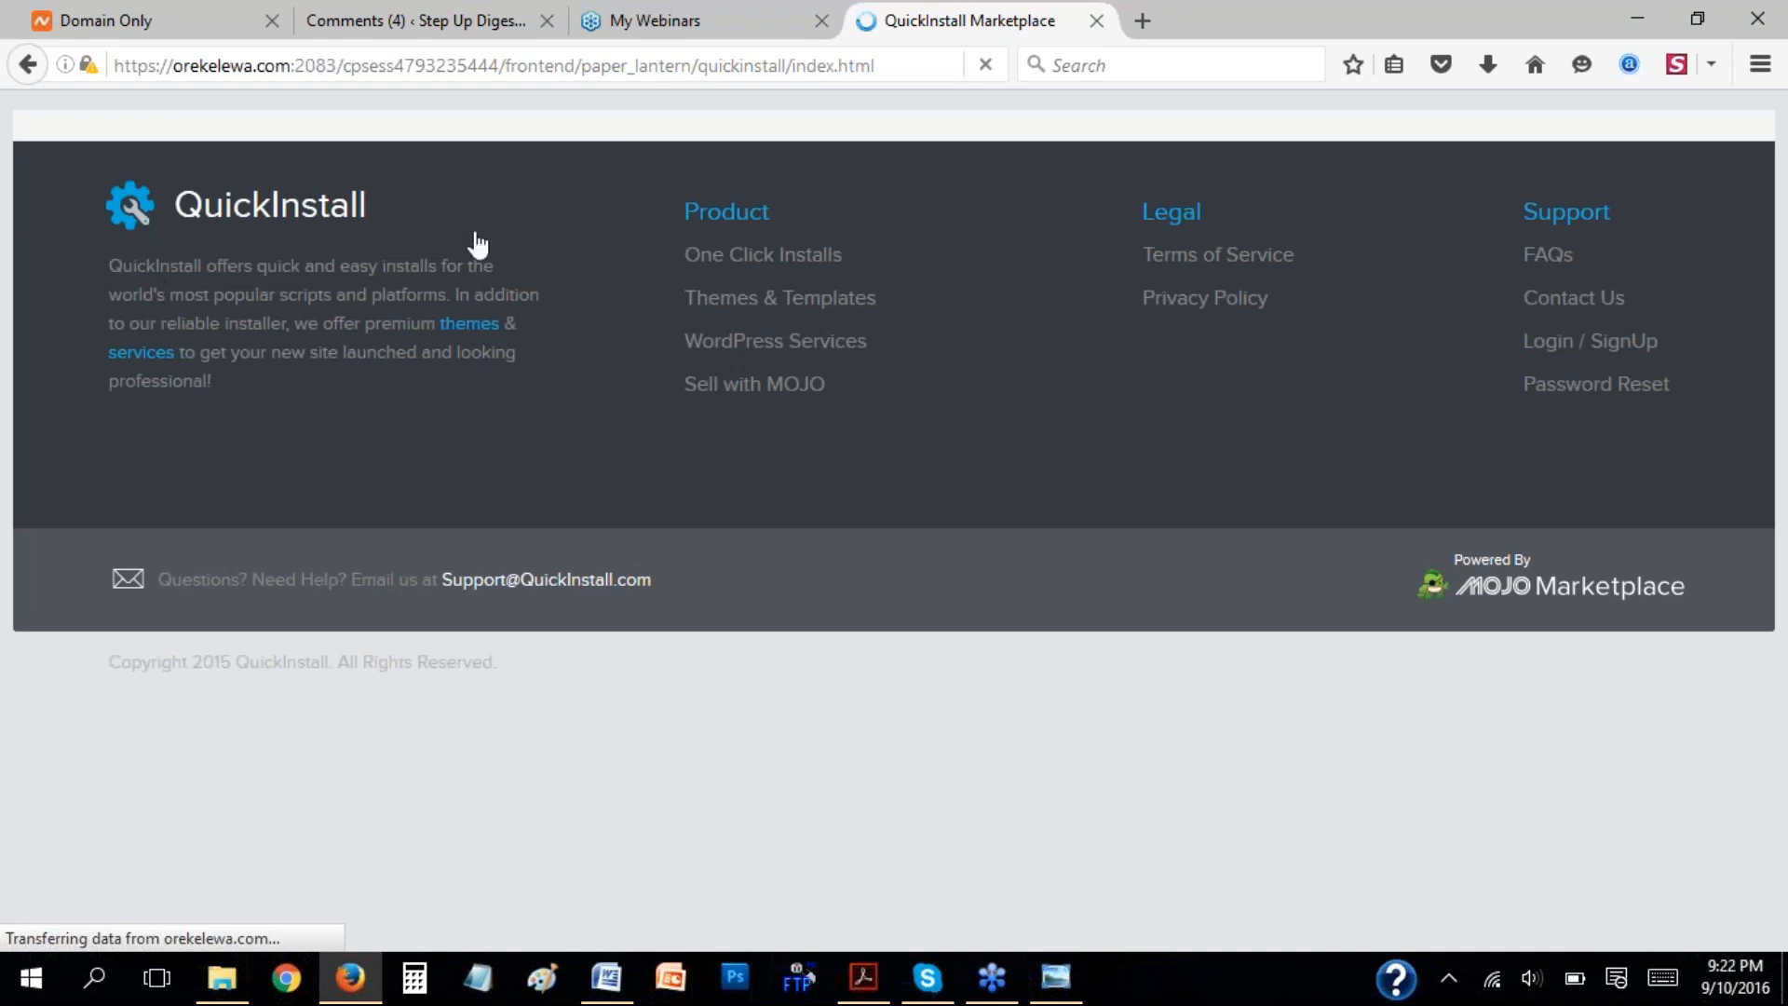
click(798, 266)
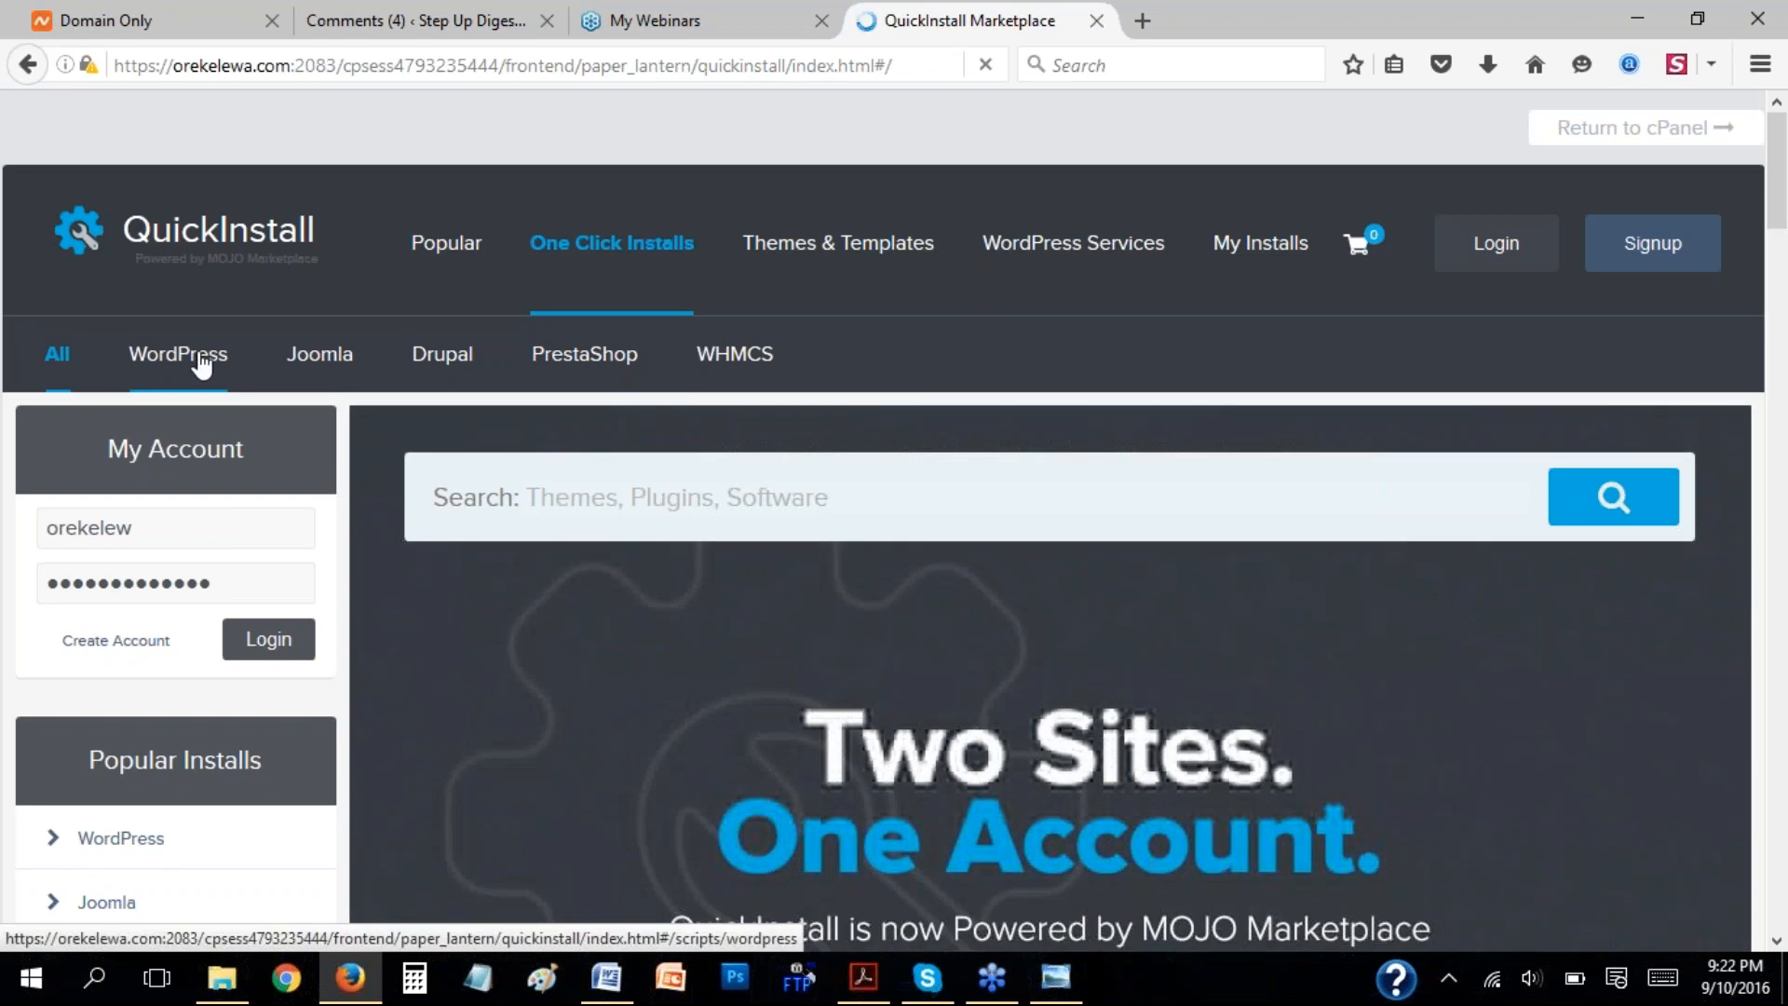
click(202, 364)
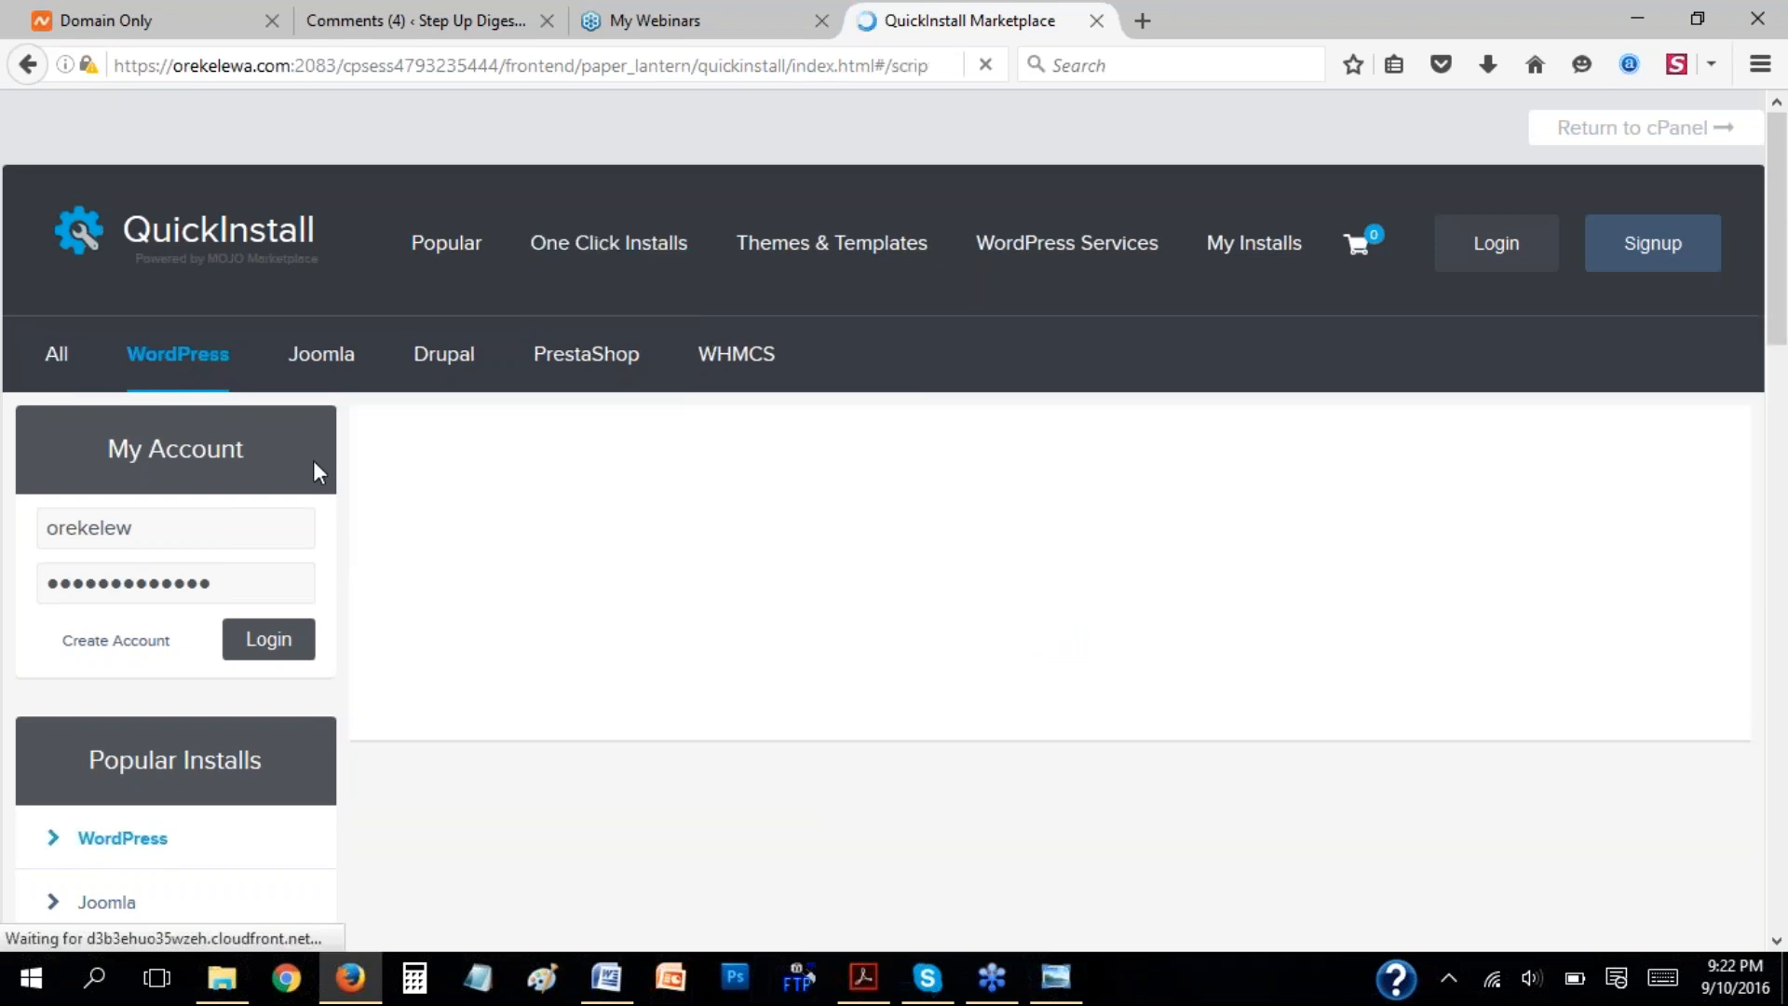
scroll(1104, 507, down, 10)
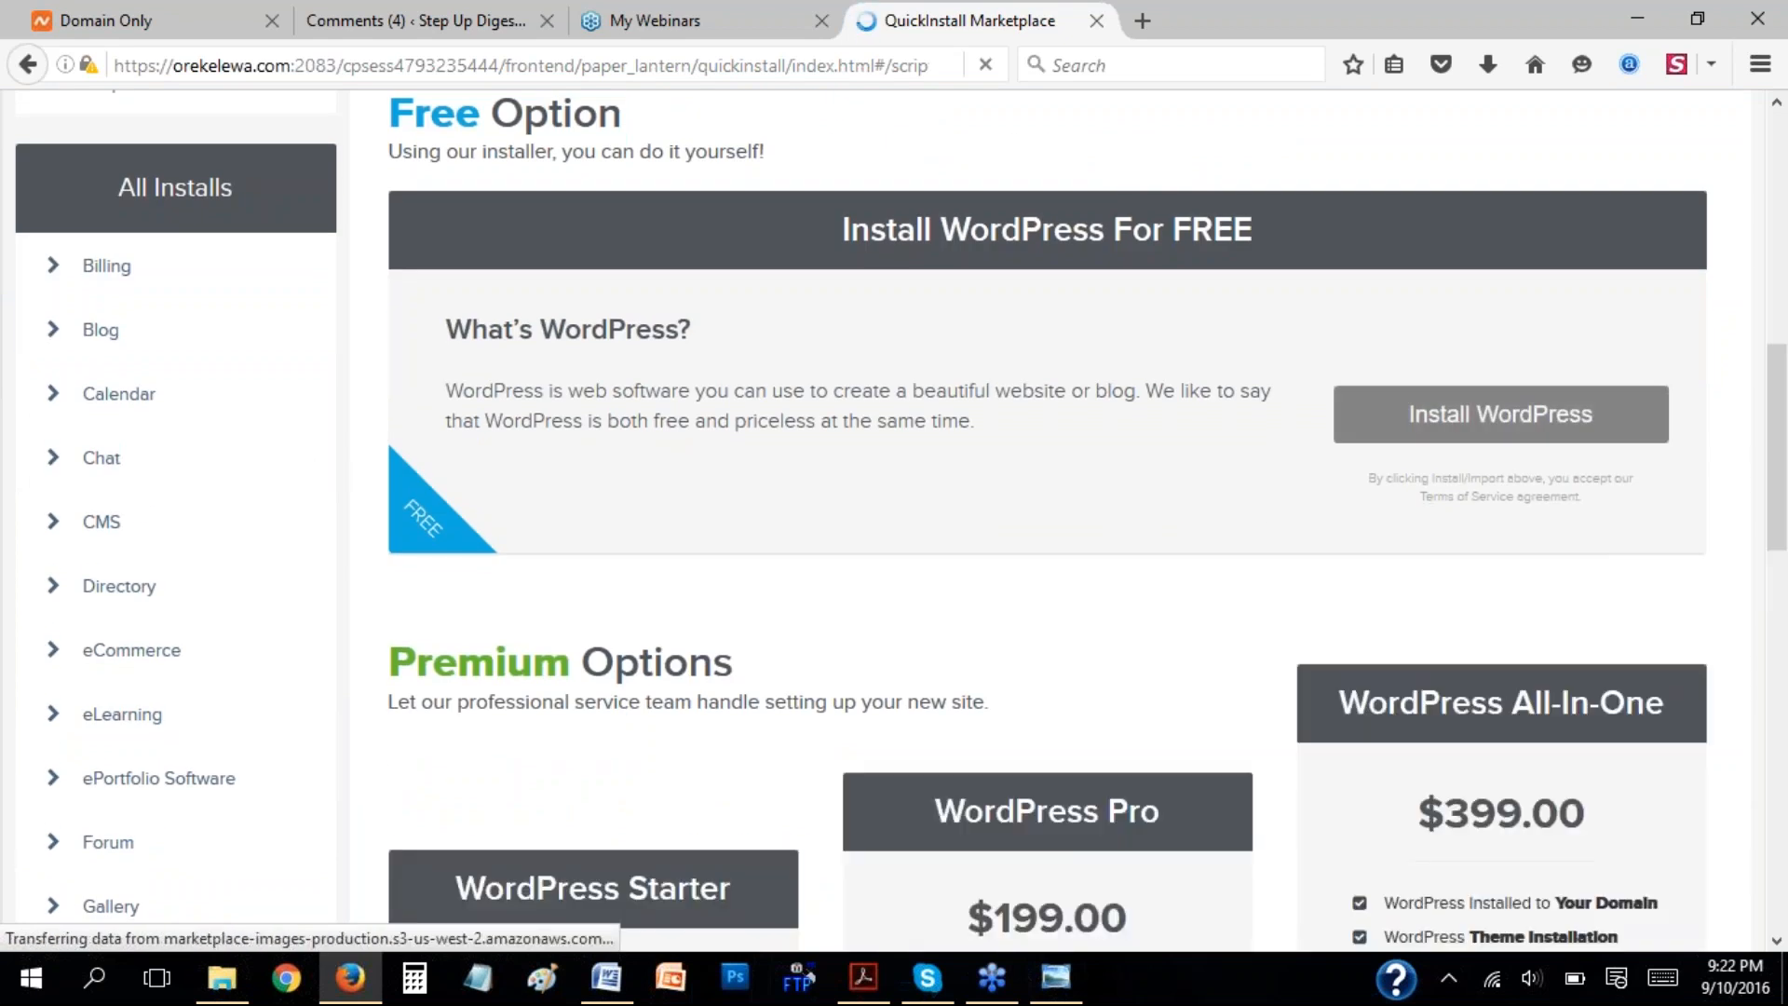
scroll(826, 367, up, 2)
scroll(991, 286, up, 3)
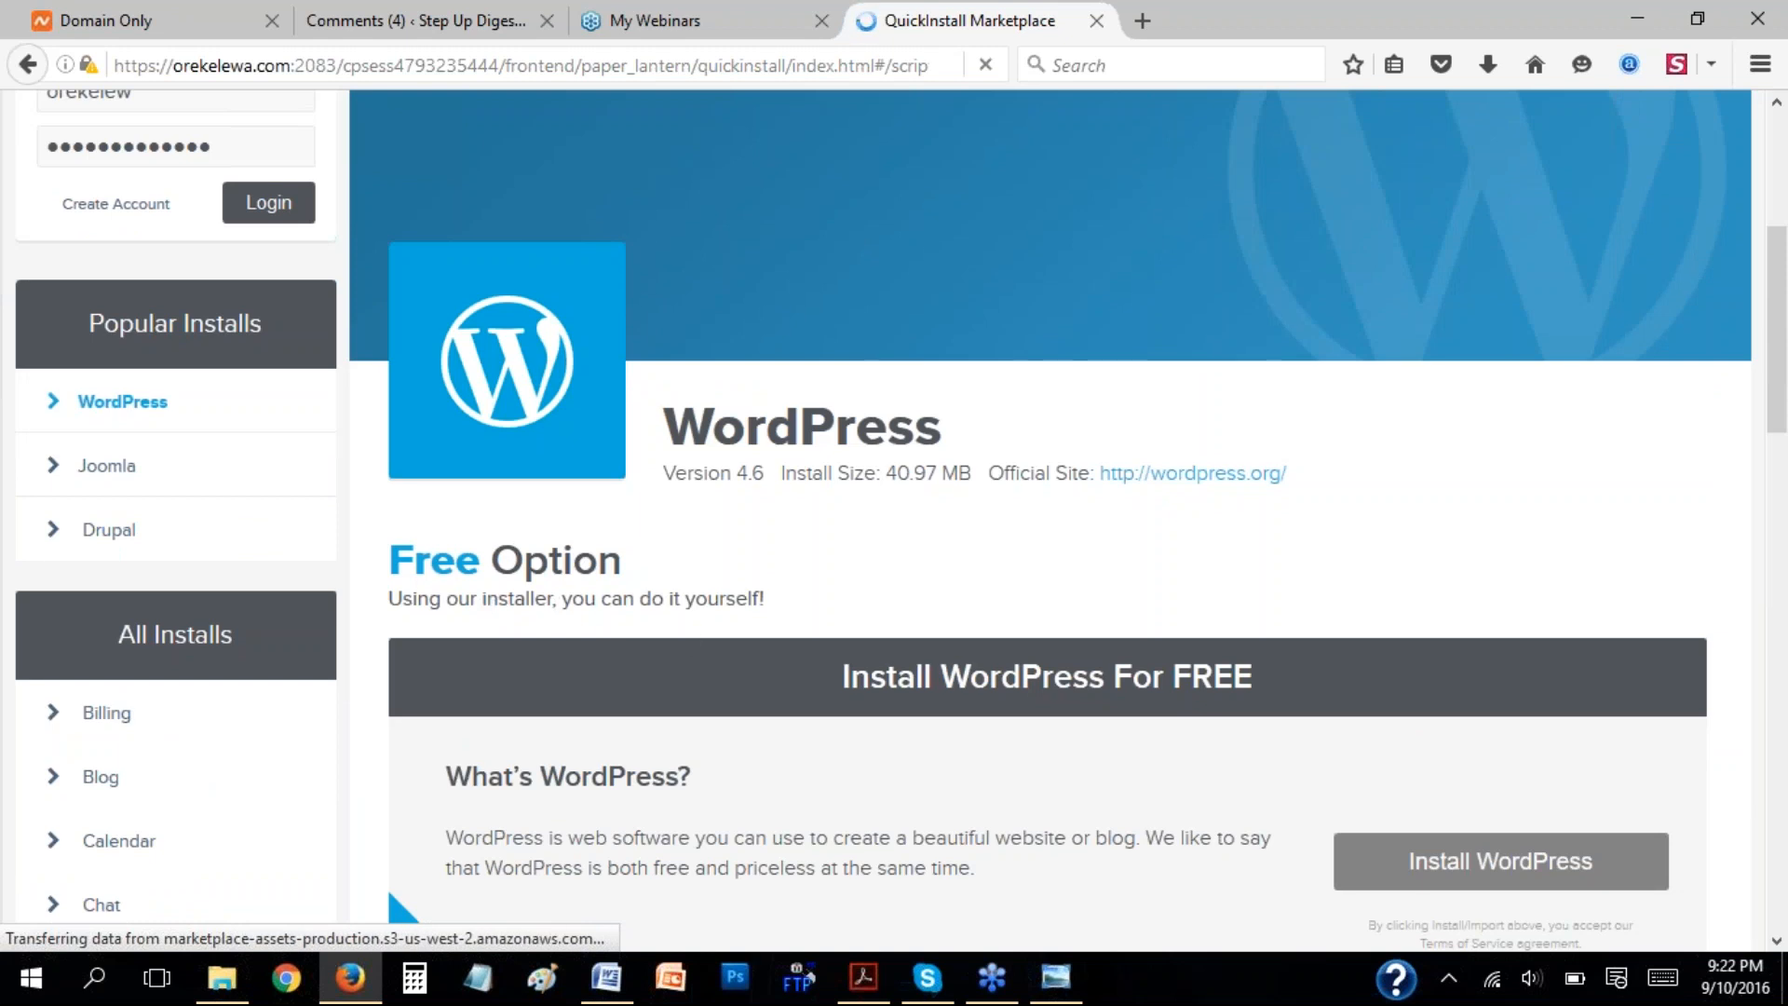
scroll(850, 589, down, 5)
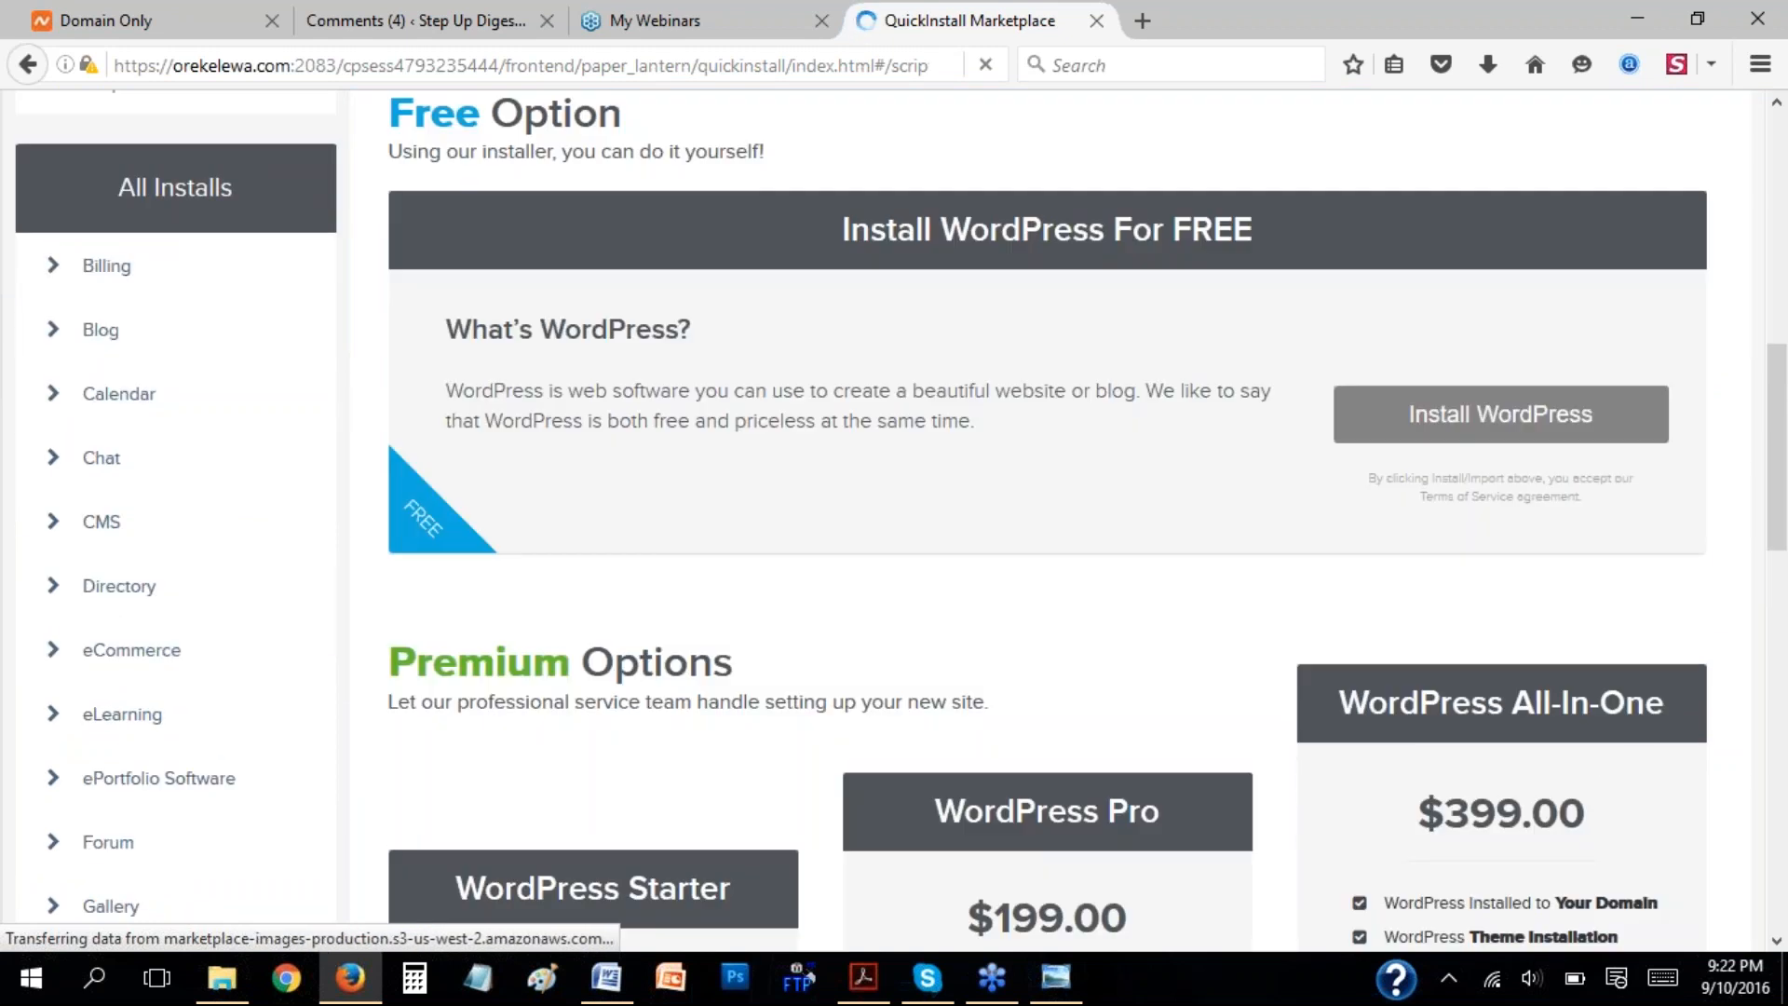
scroll(1285, 466, up, 2)
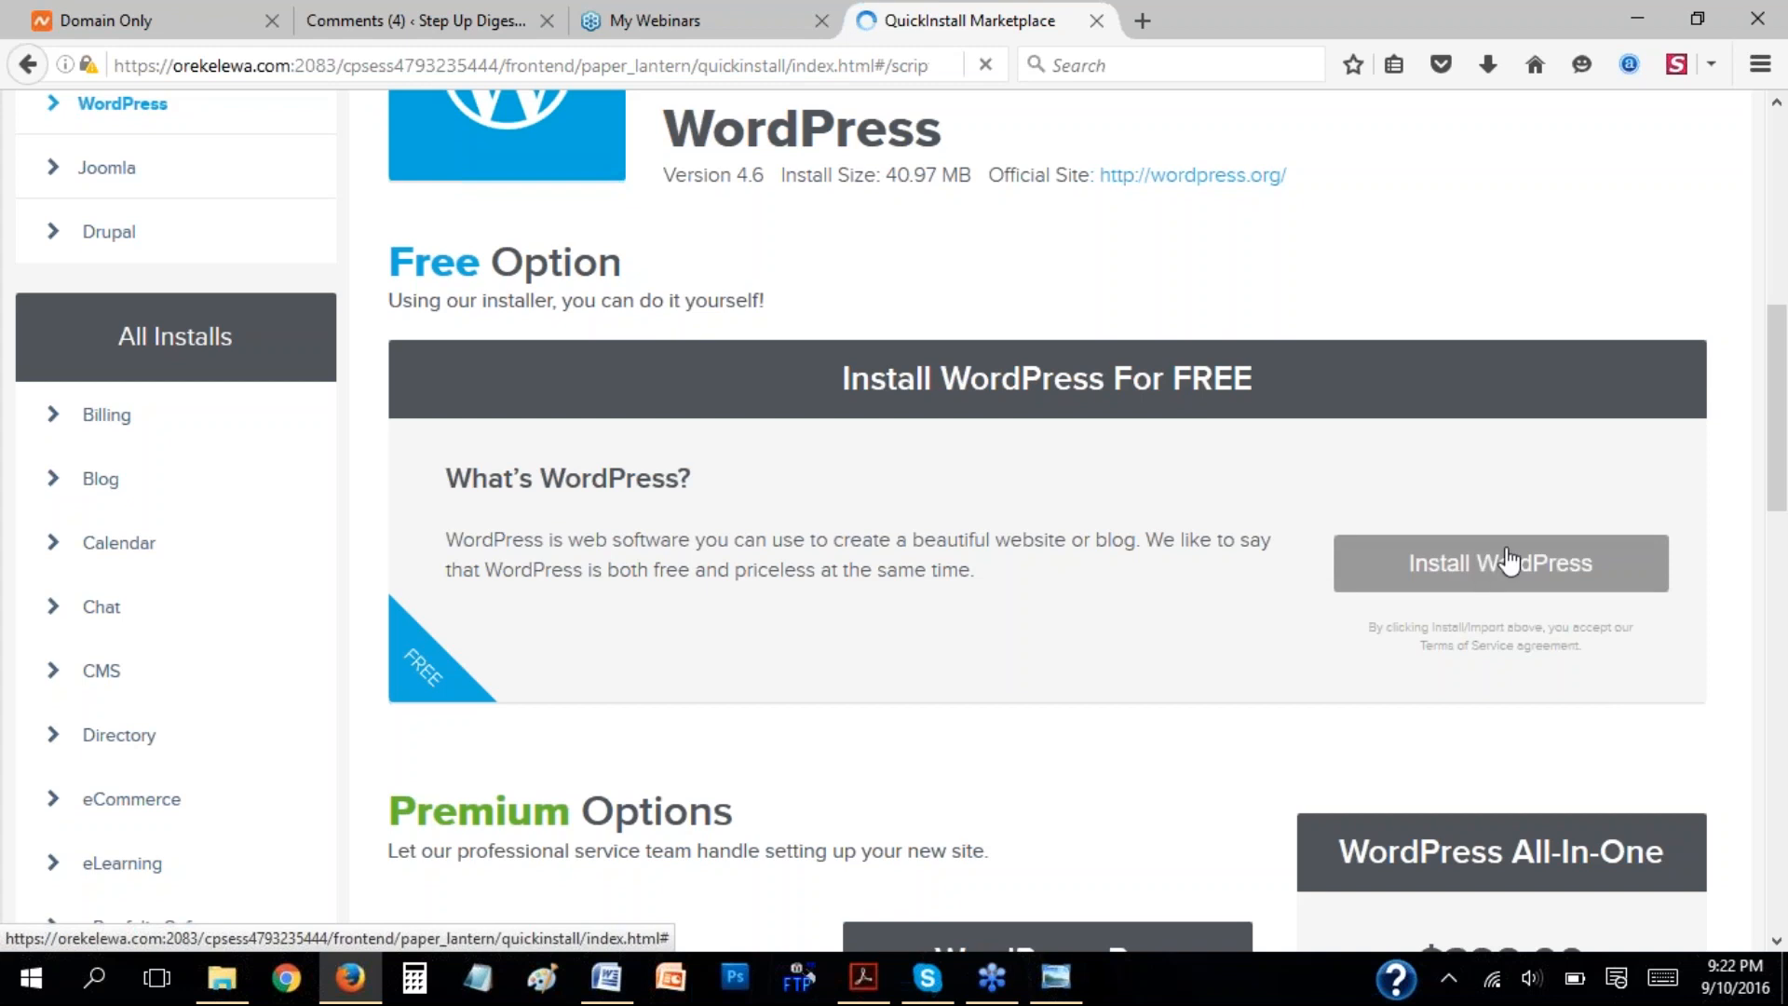
click(1479, 566)
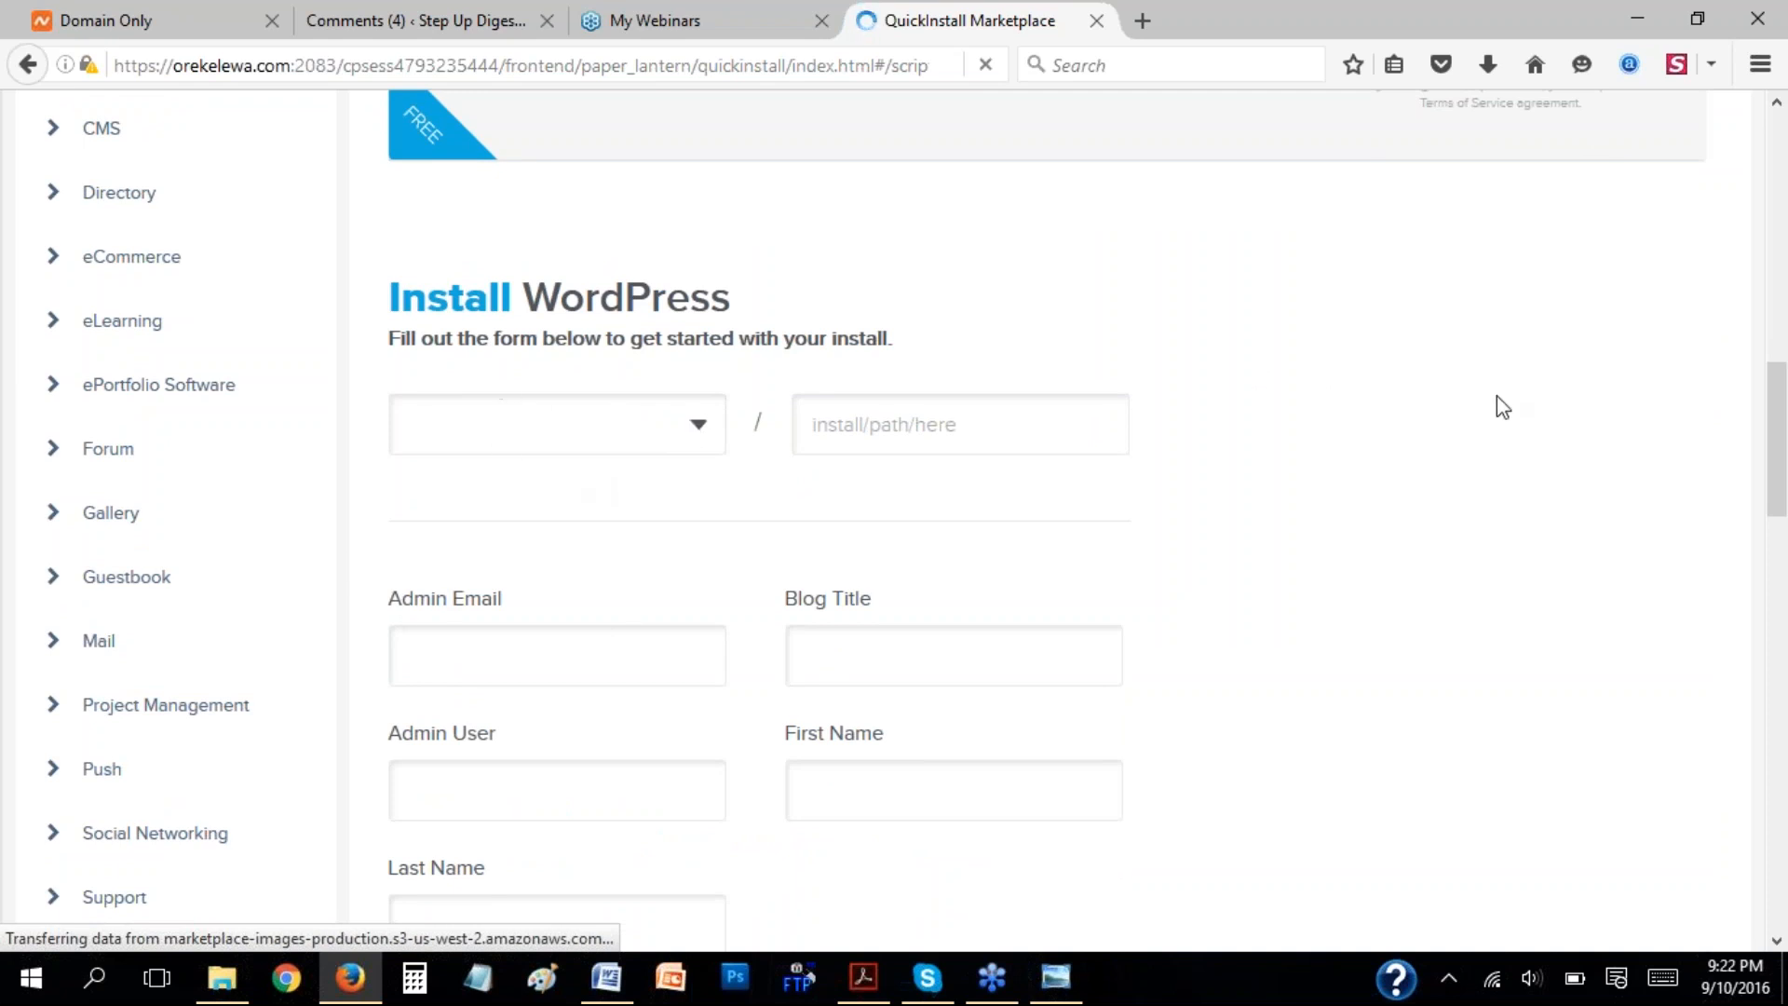
Choose orekelewa.com as the domain for the WordPress install.
scroll(1495, 402, down, 3)
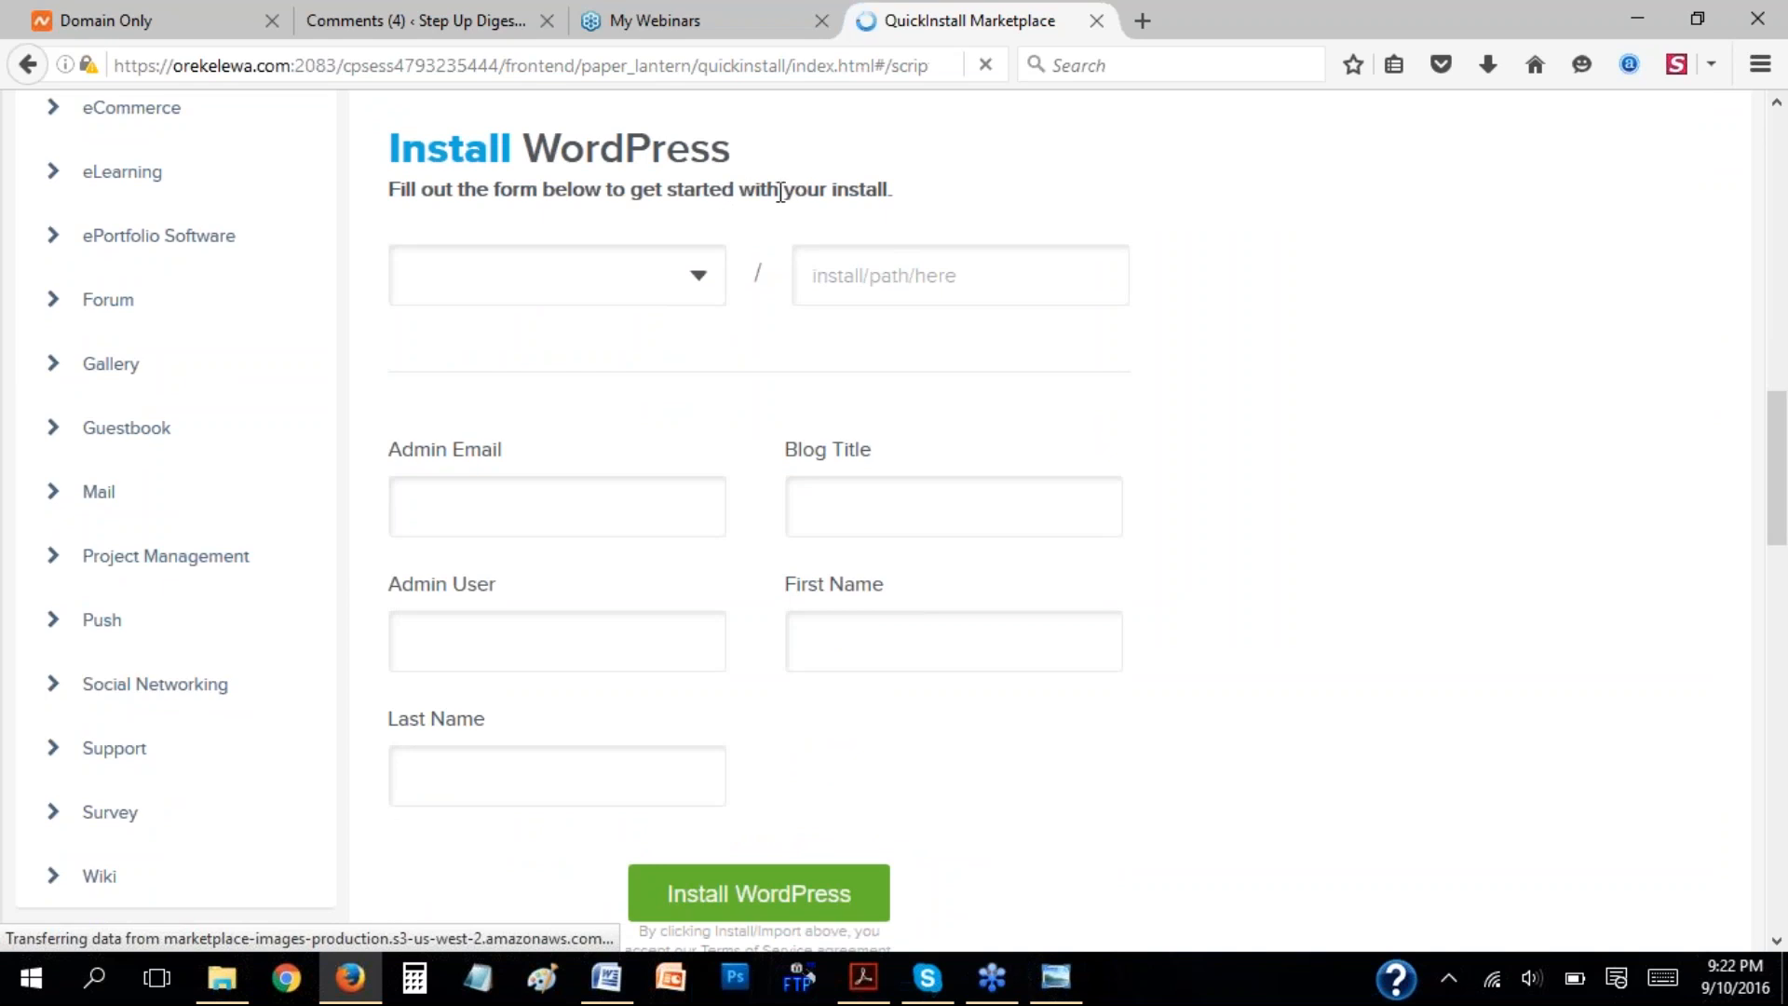
click(700, 280)
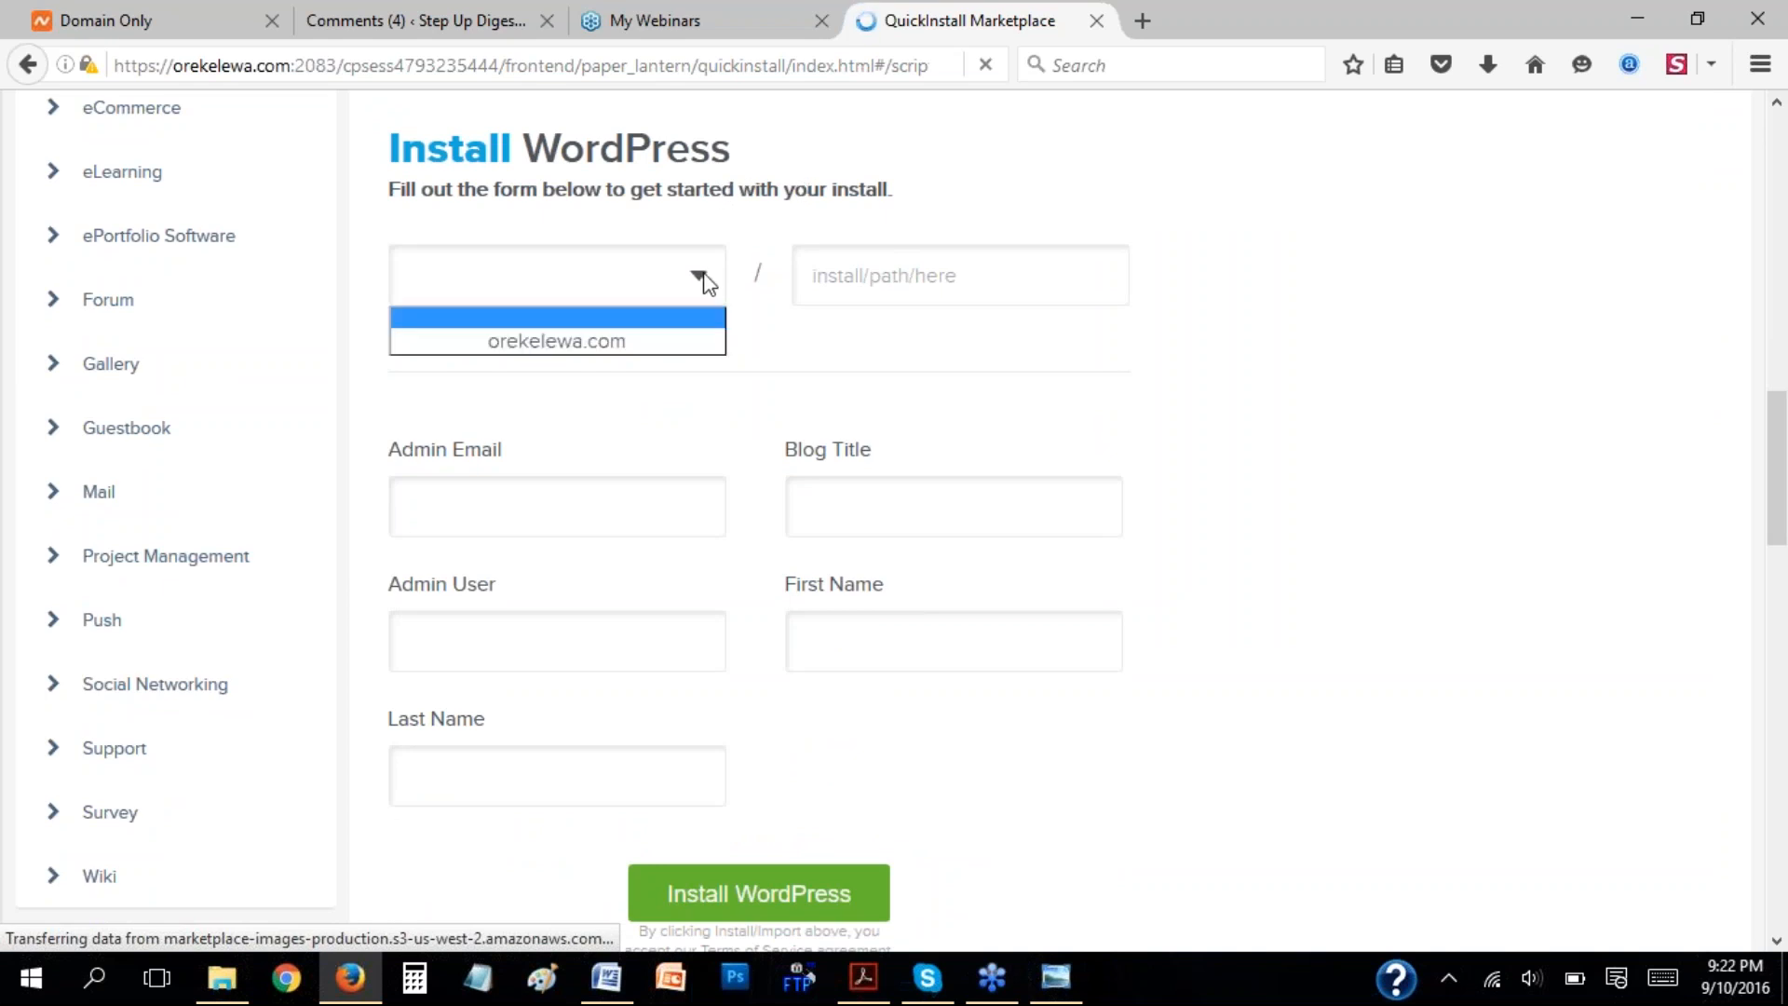
click(656, 347)
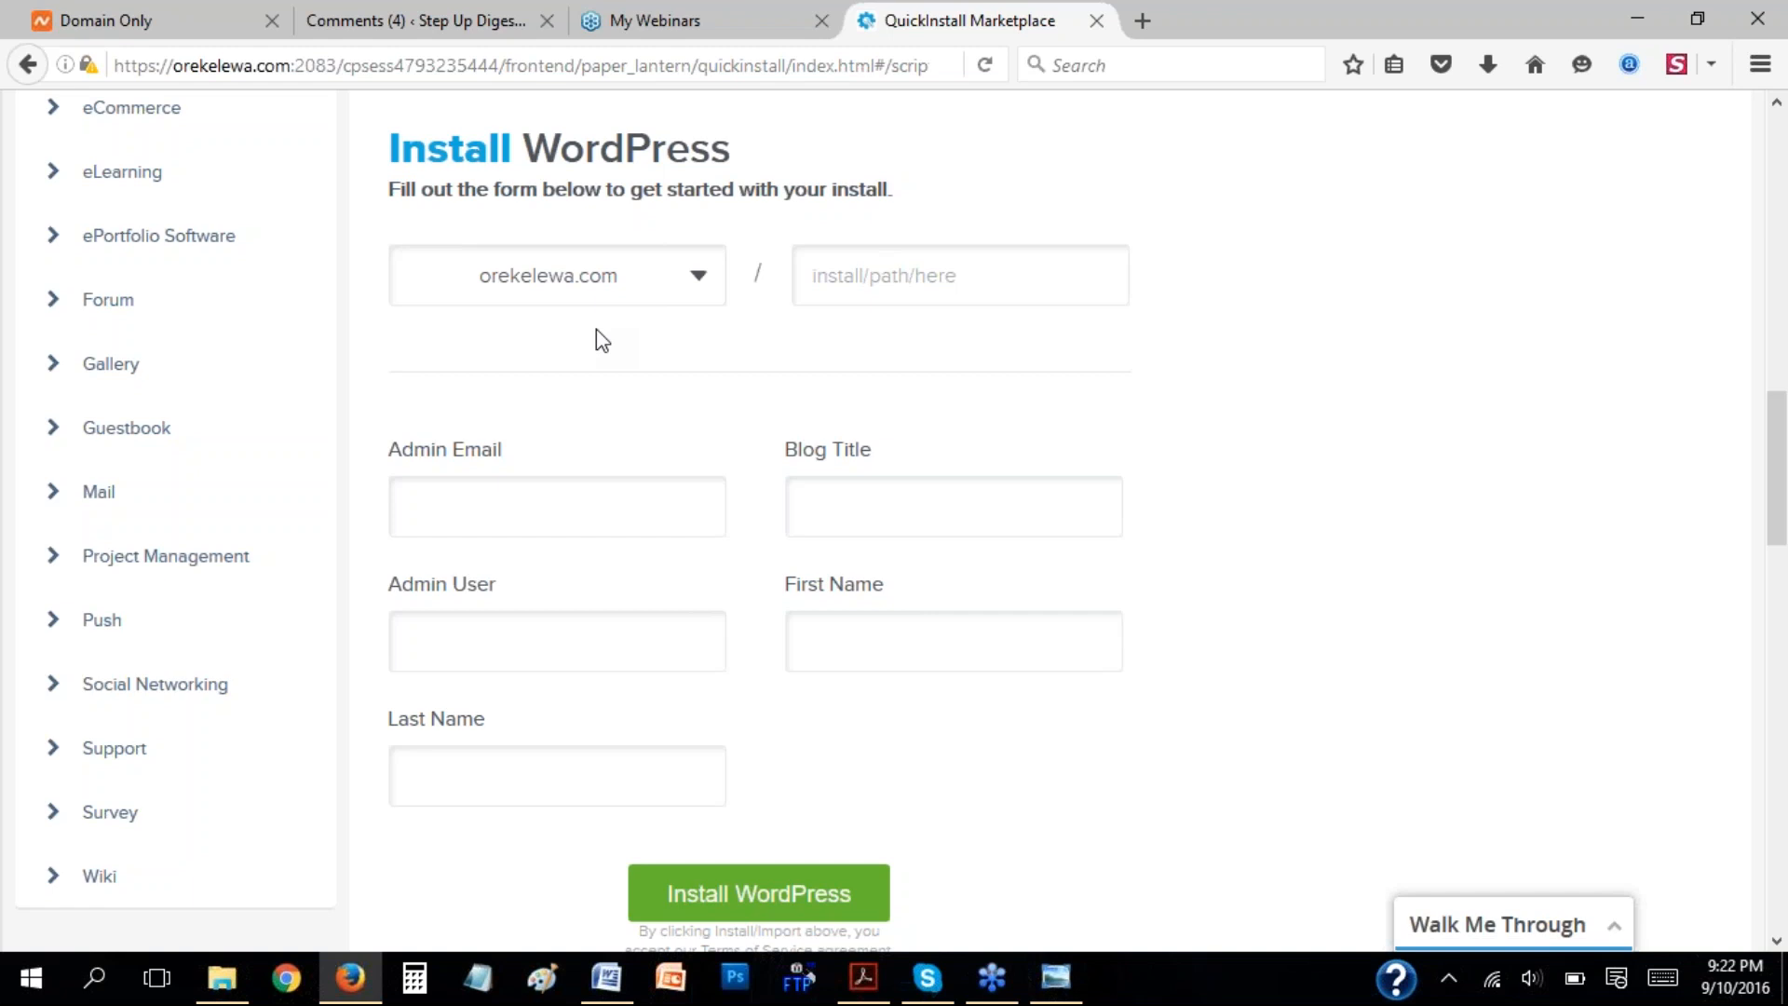
Enter "blog" as the install path after the domain and clear the path again.
click(982, 273)
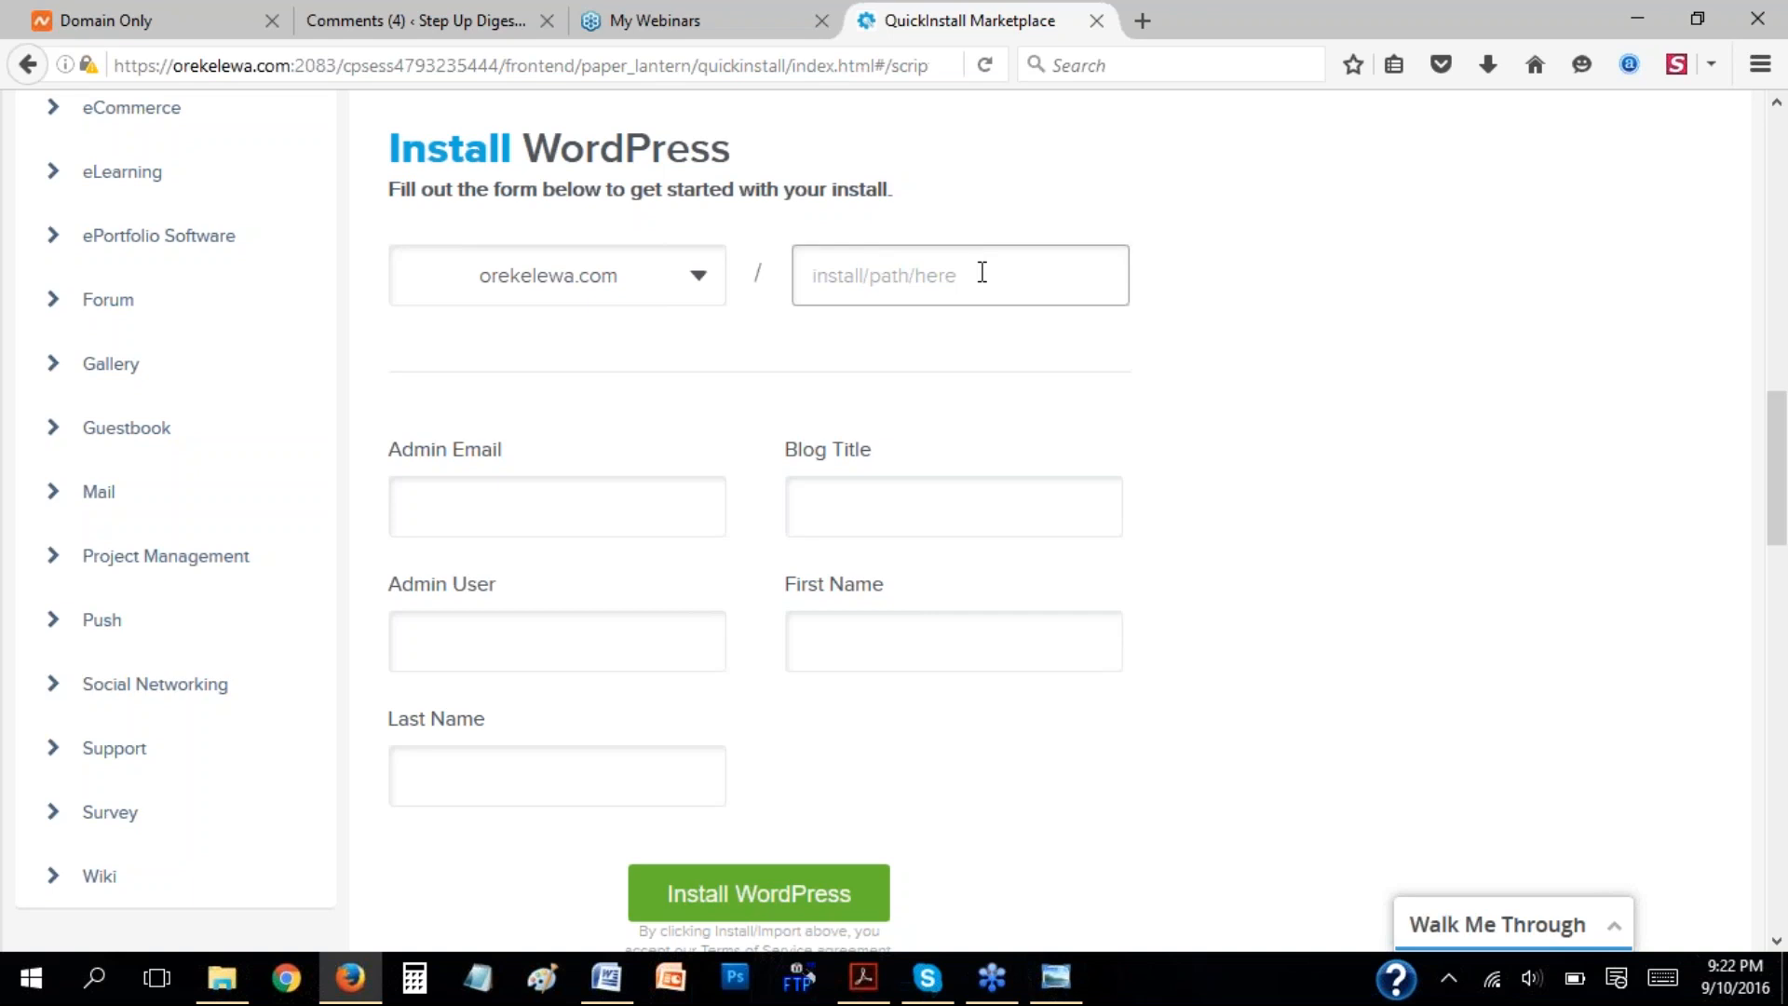
text(blog)
key(BackSpace)
key(BackSpace)
key(BackSpace)
key(BackSpace)
text(blog)
key(BackSpace)
key(BackSpace)
key(BackSpace)
key(BackSpace)
Fill in the administrator's e-mail address in the WordPress install form.
scroll(1581, 403, down, 3)
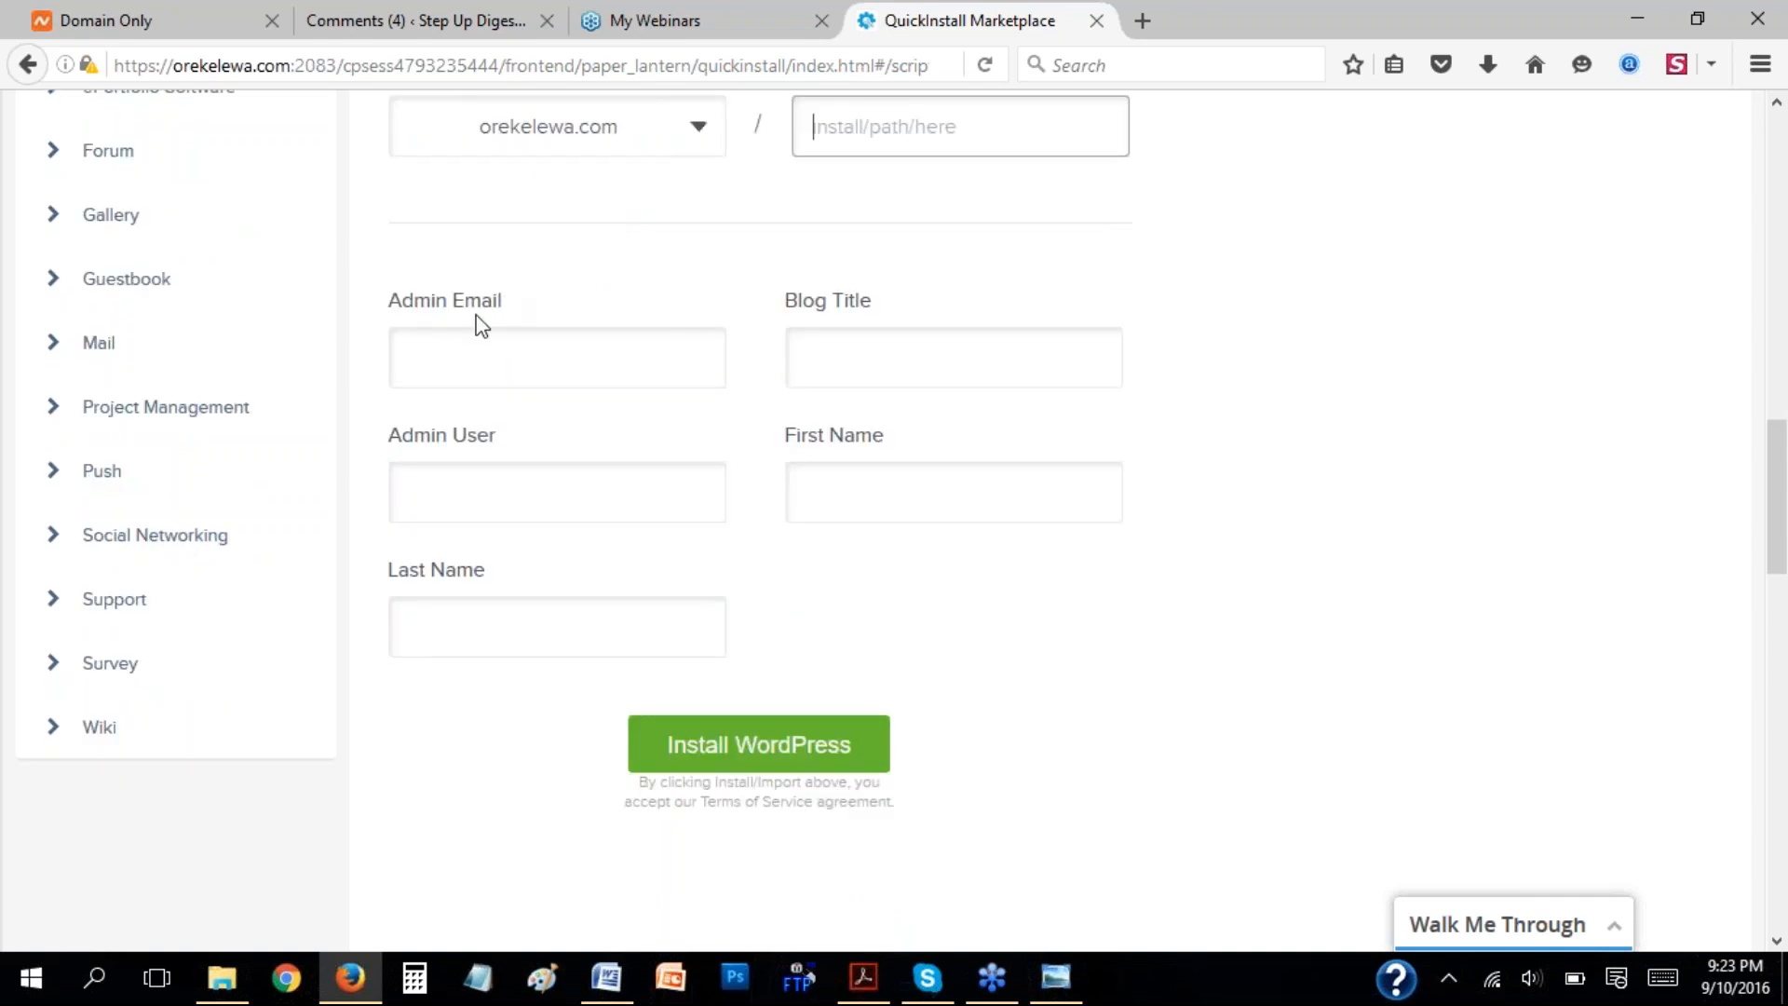
click(502, 361)
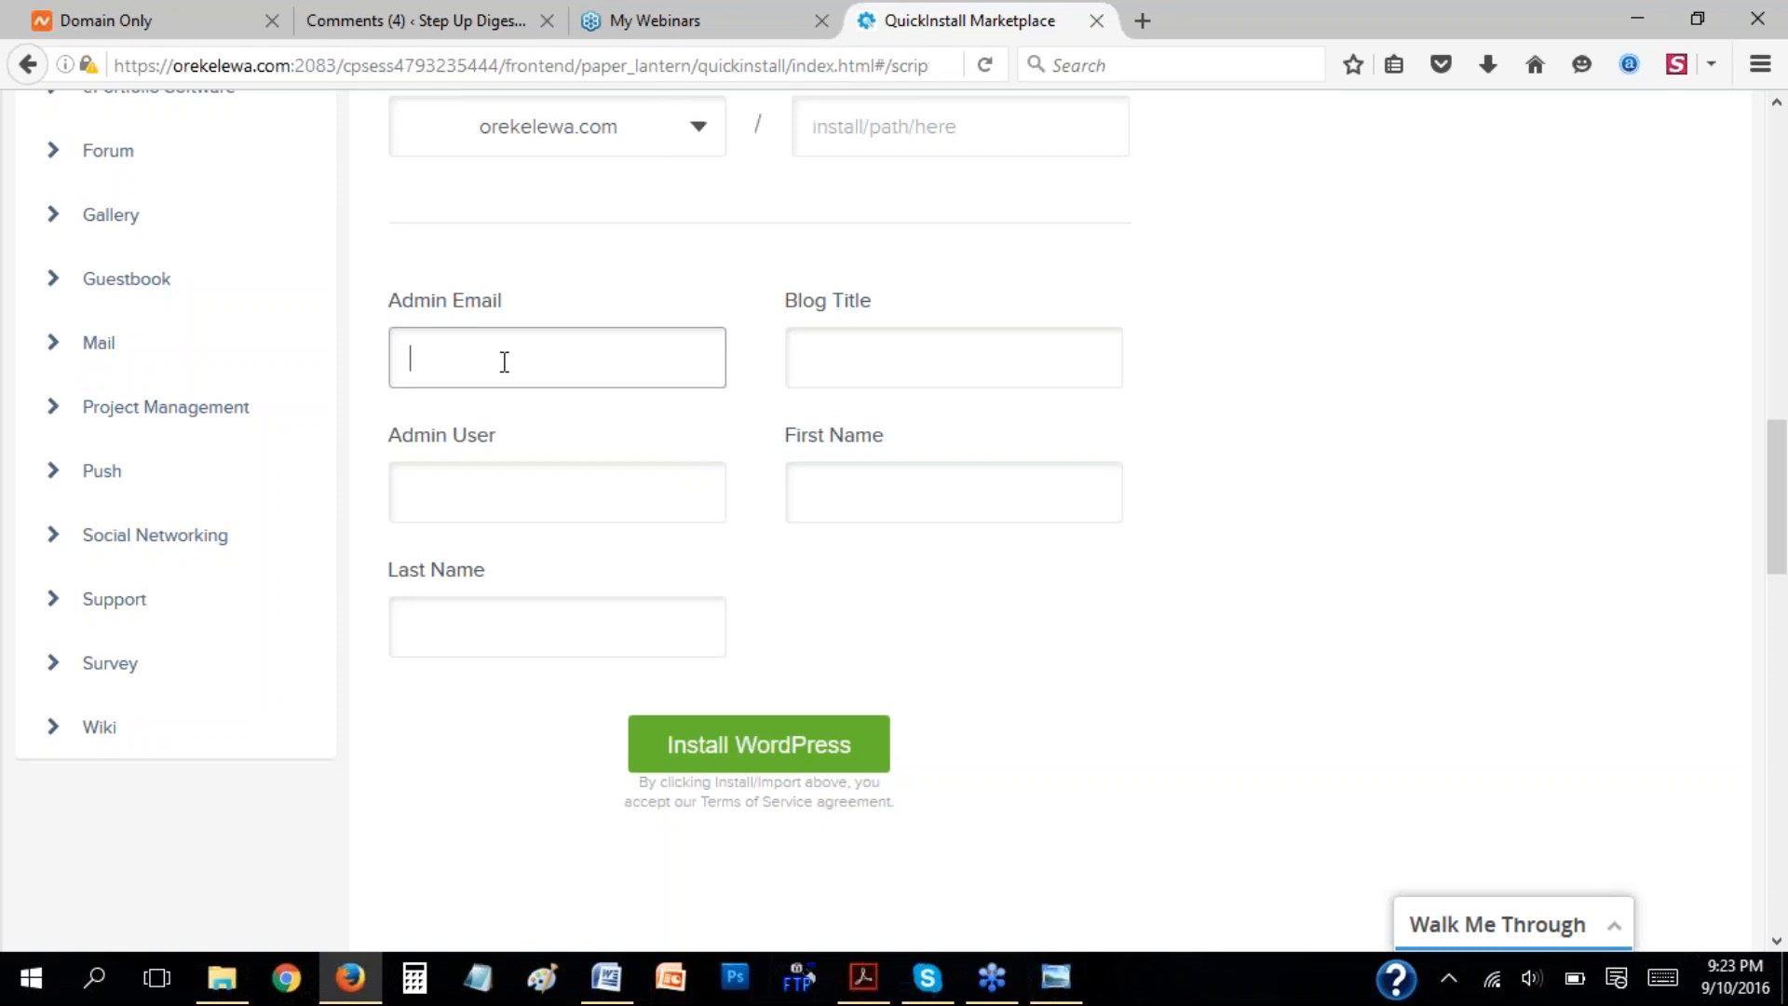
text(ex)
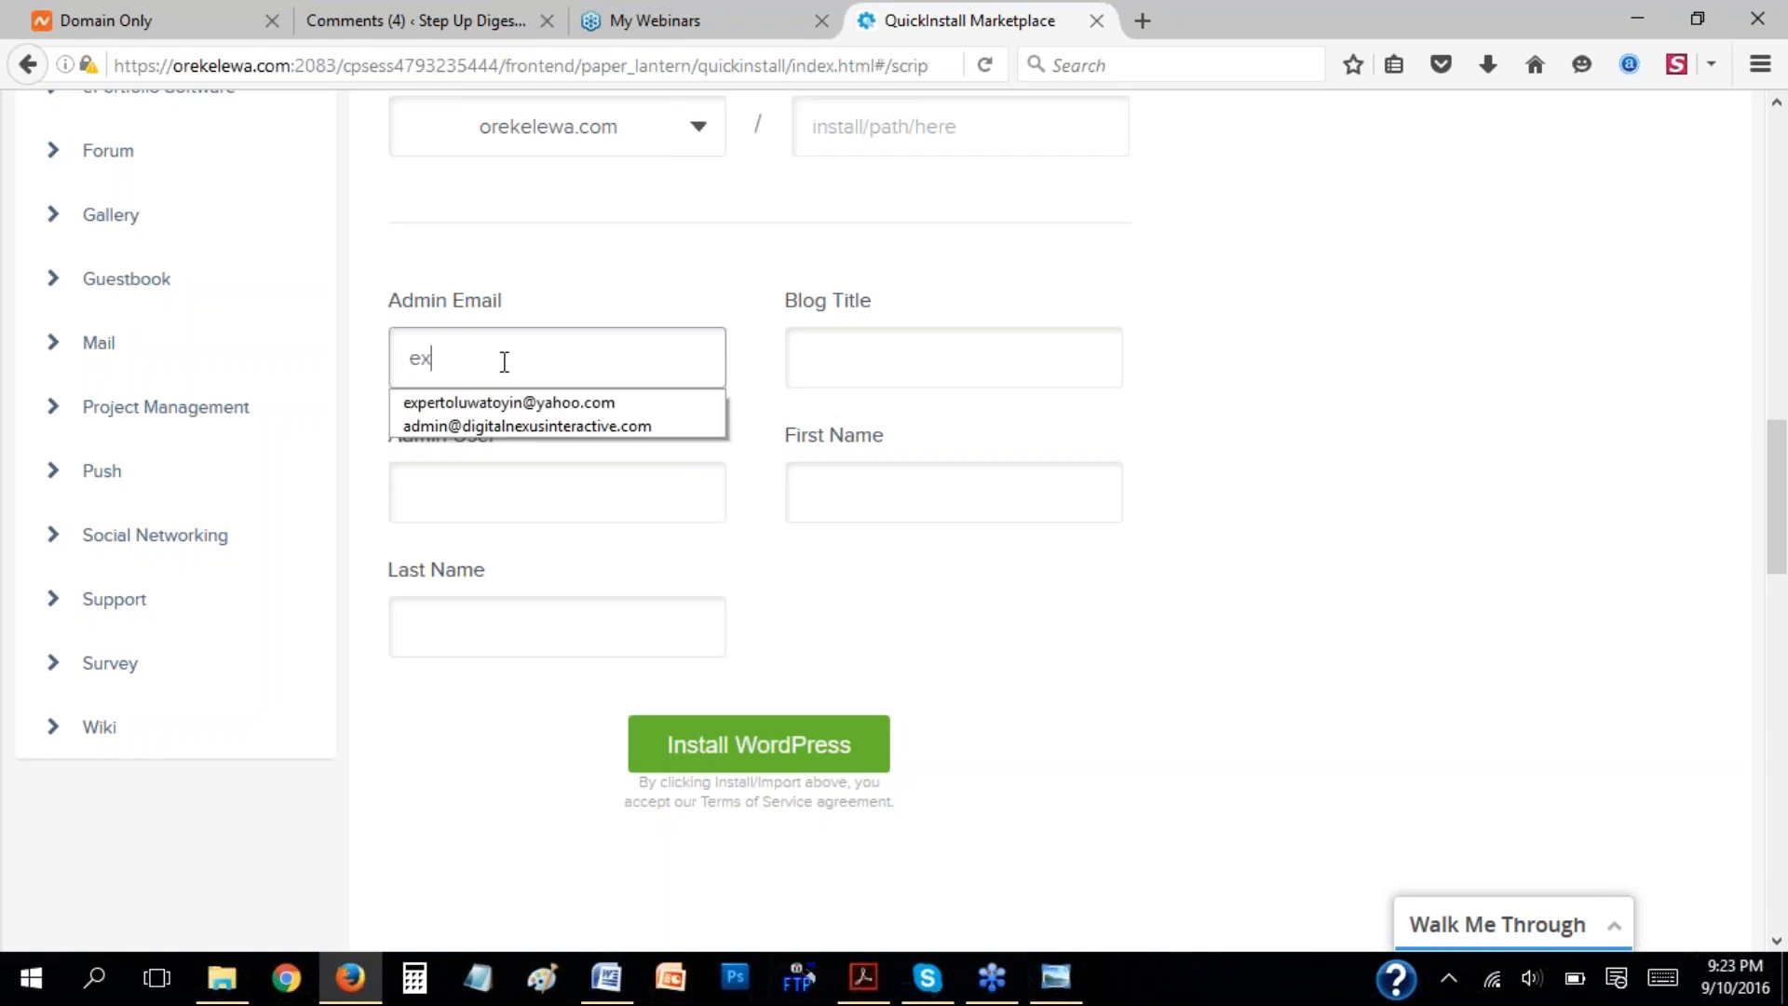
click(527, 403)
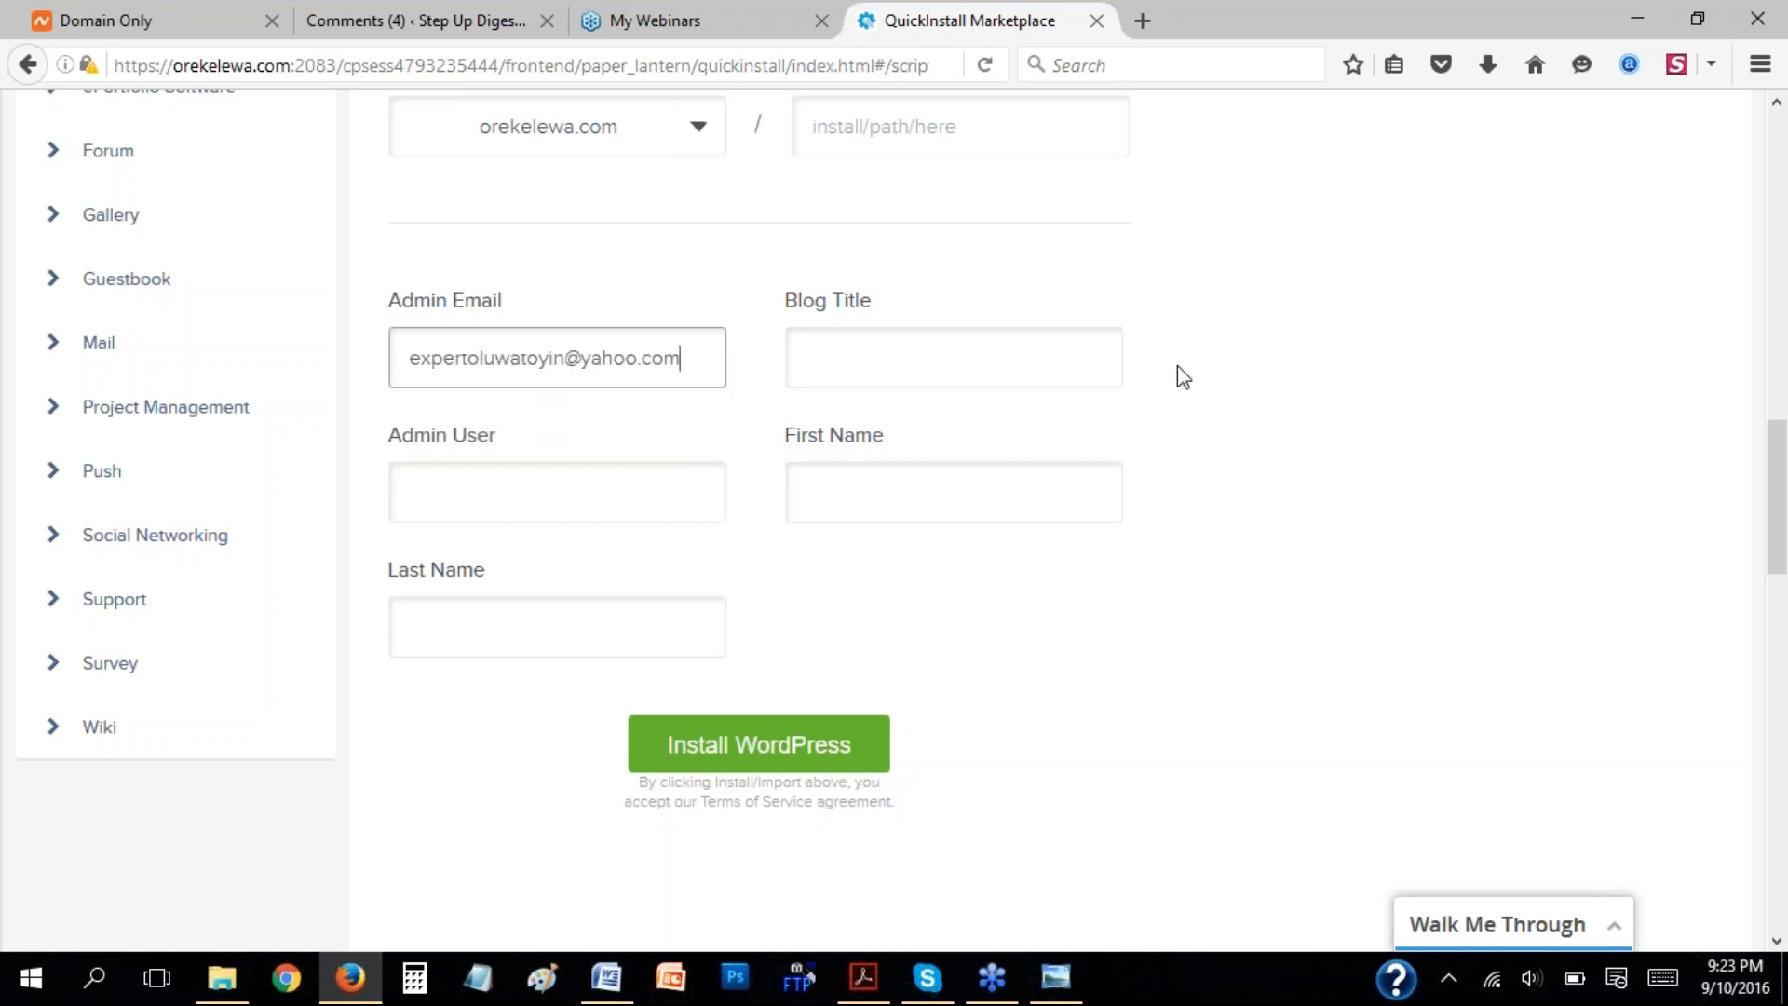
Set the blog title to "Orekelewa Fashion Tips".
click(908, 364)
text(Ore)
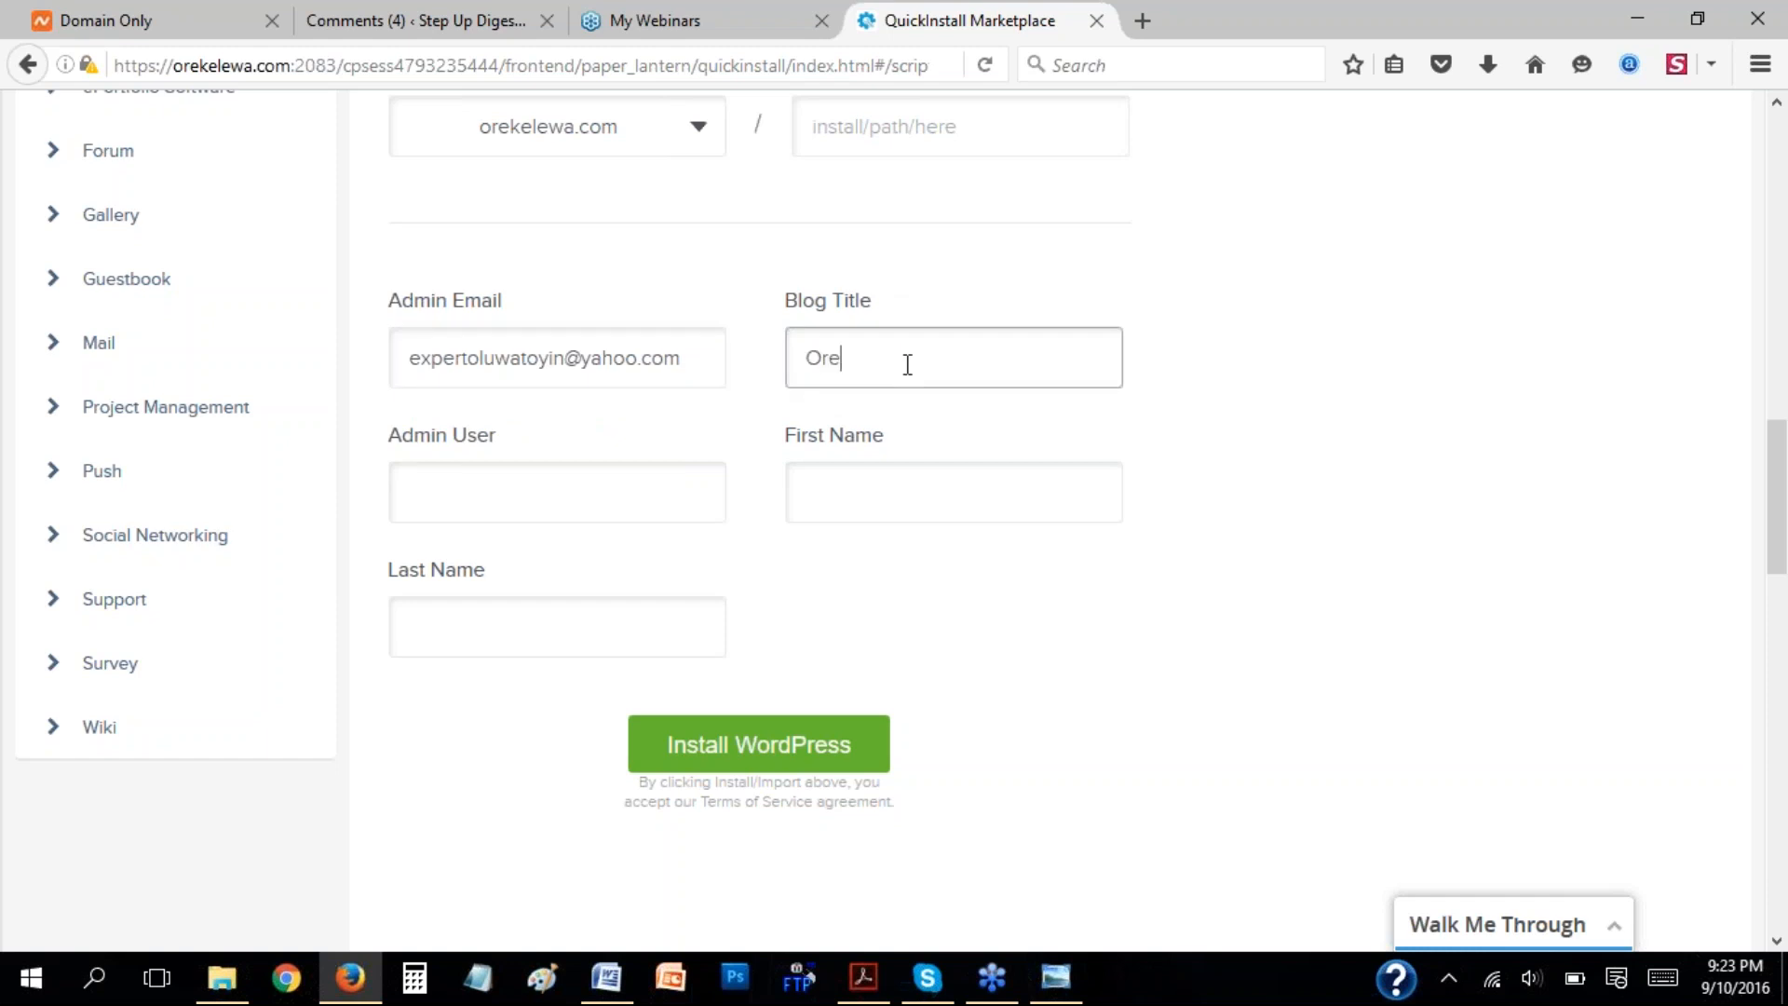
text(kelewa)
text(Fashion Tips)
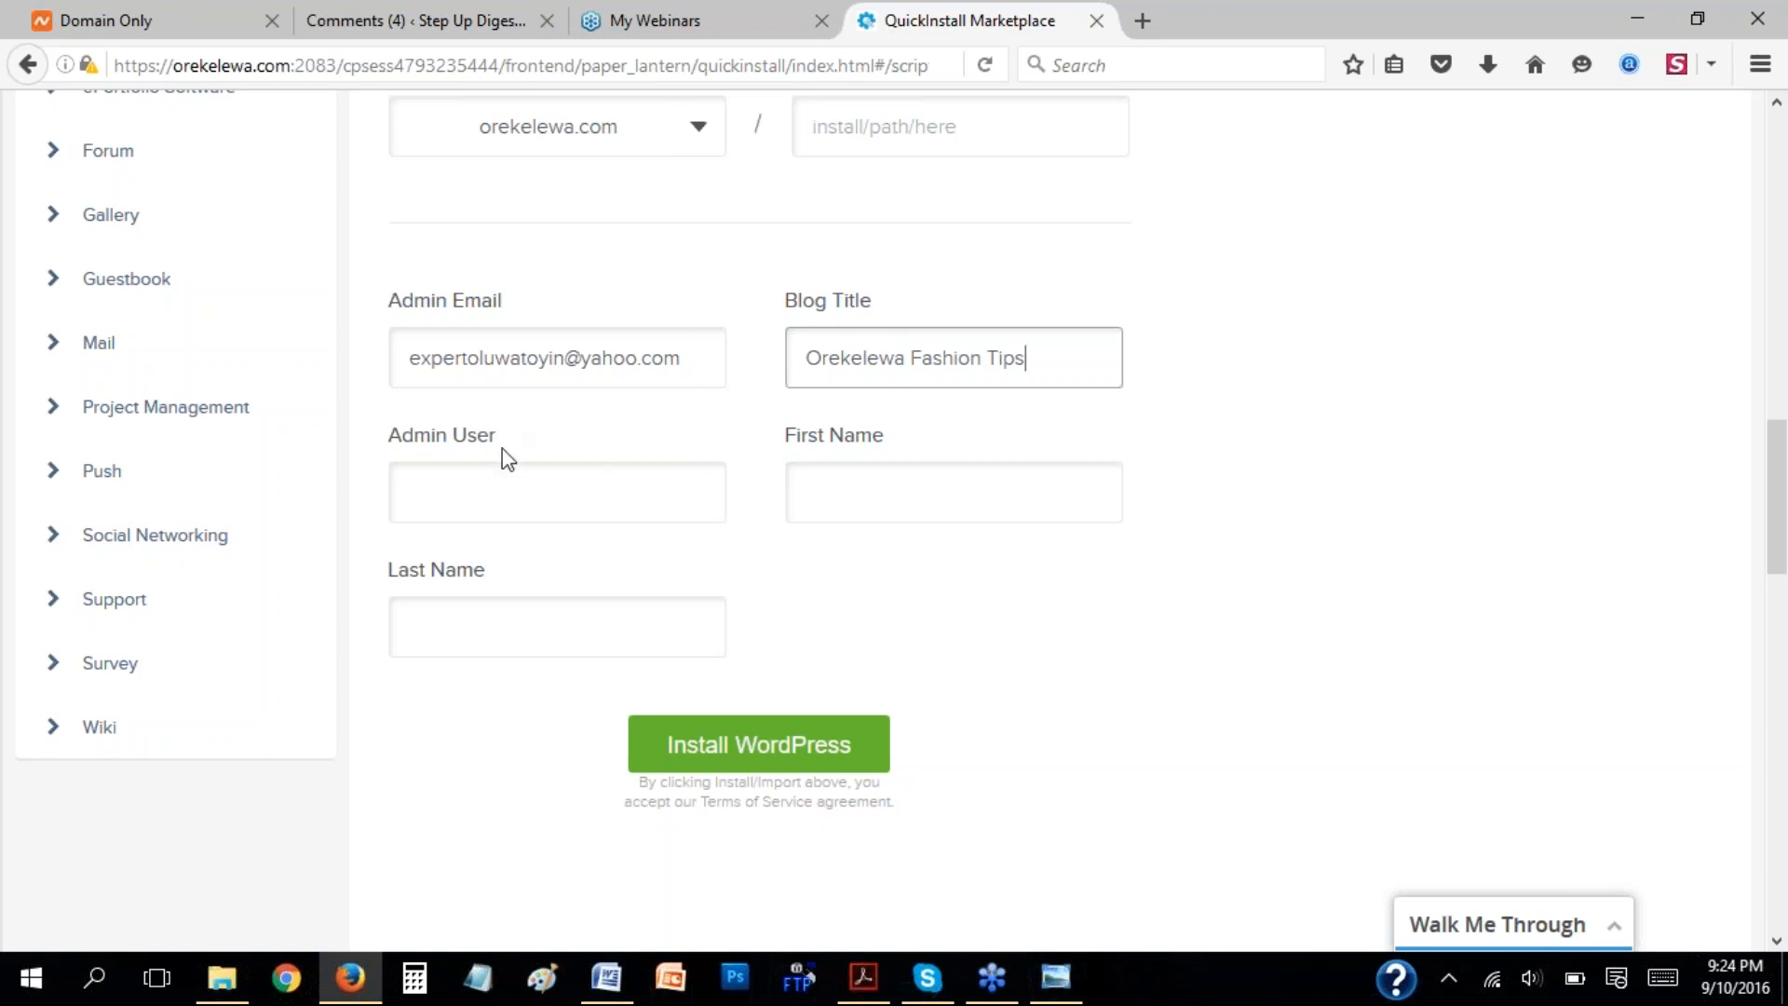
Set the admin user to "admin" and enter the administrator's first and last name.
click(510, 502)
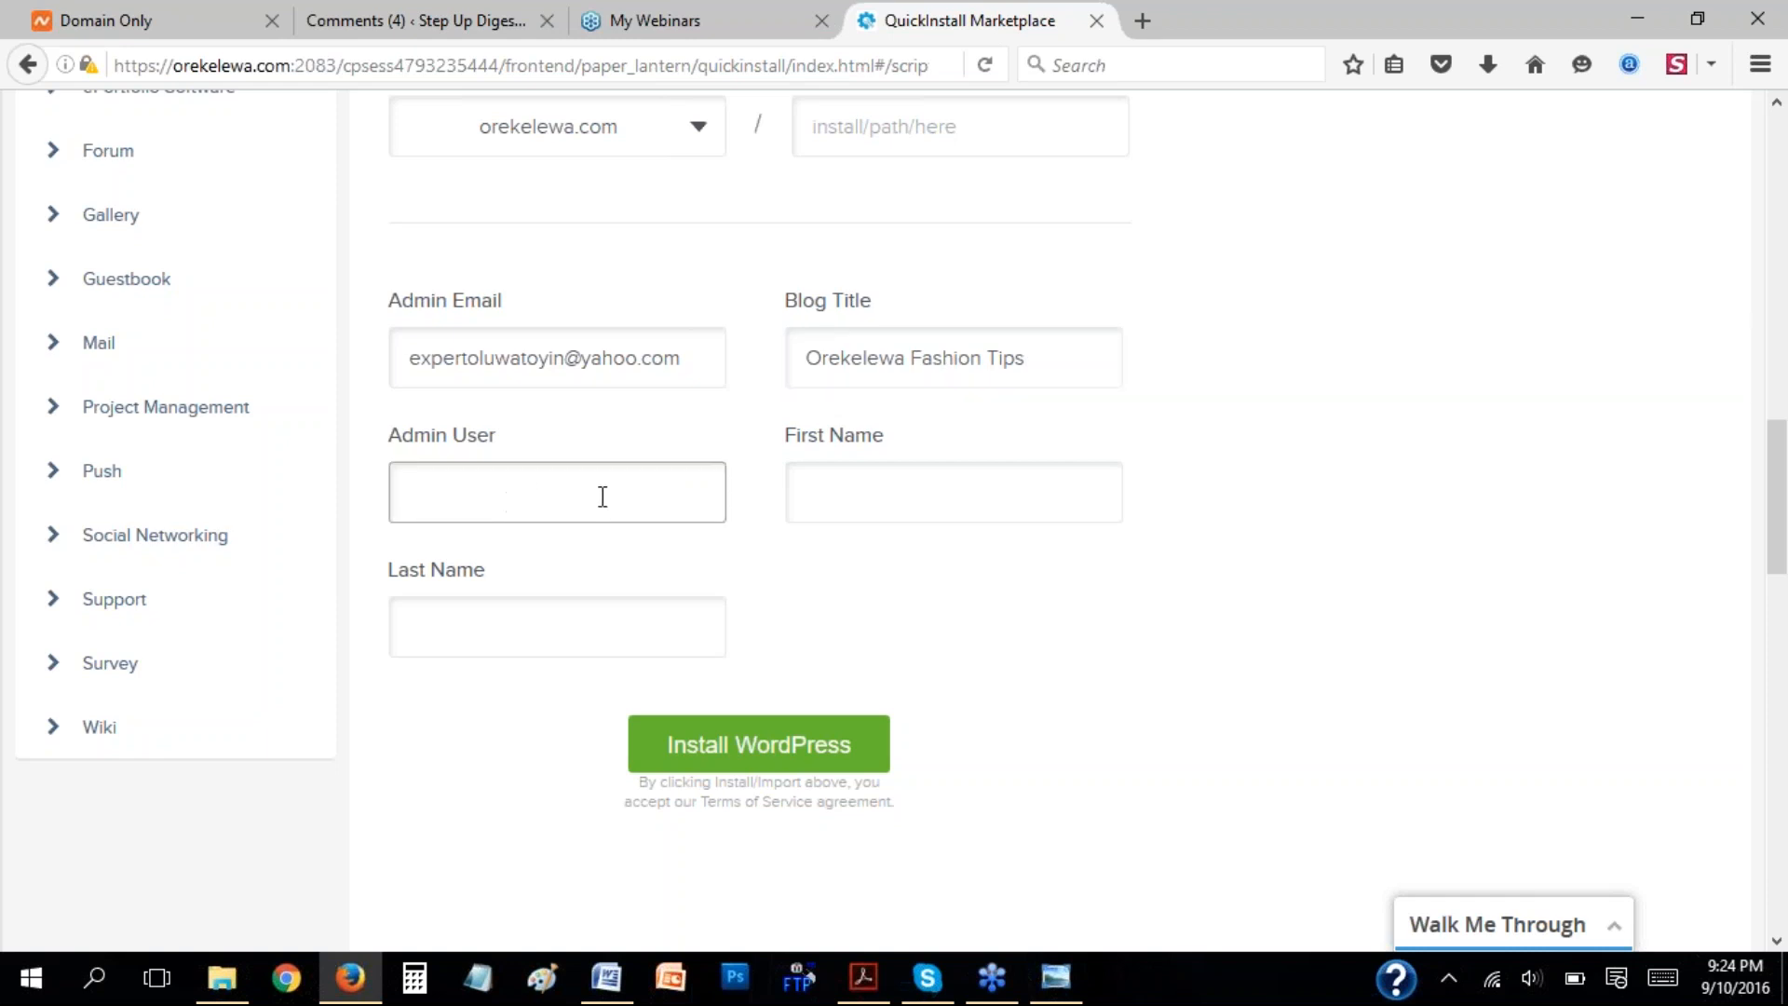
text(admin)
click(868, 497)
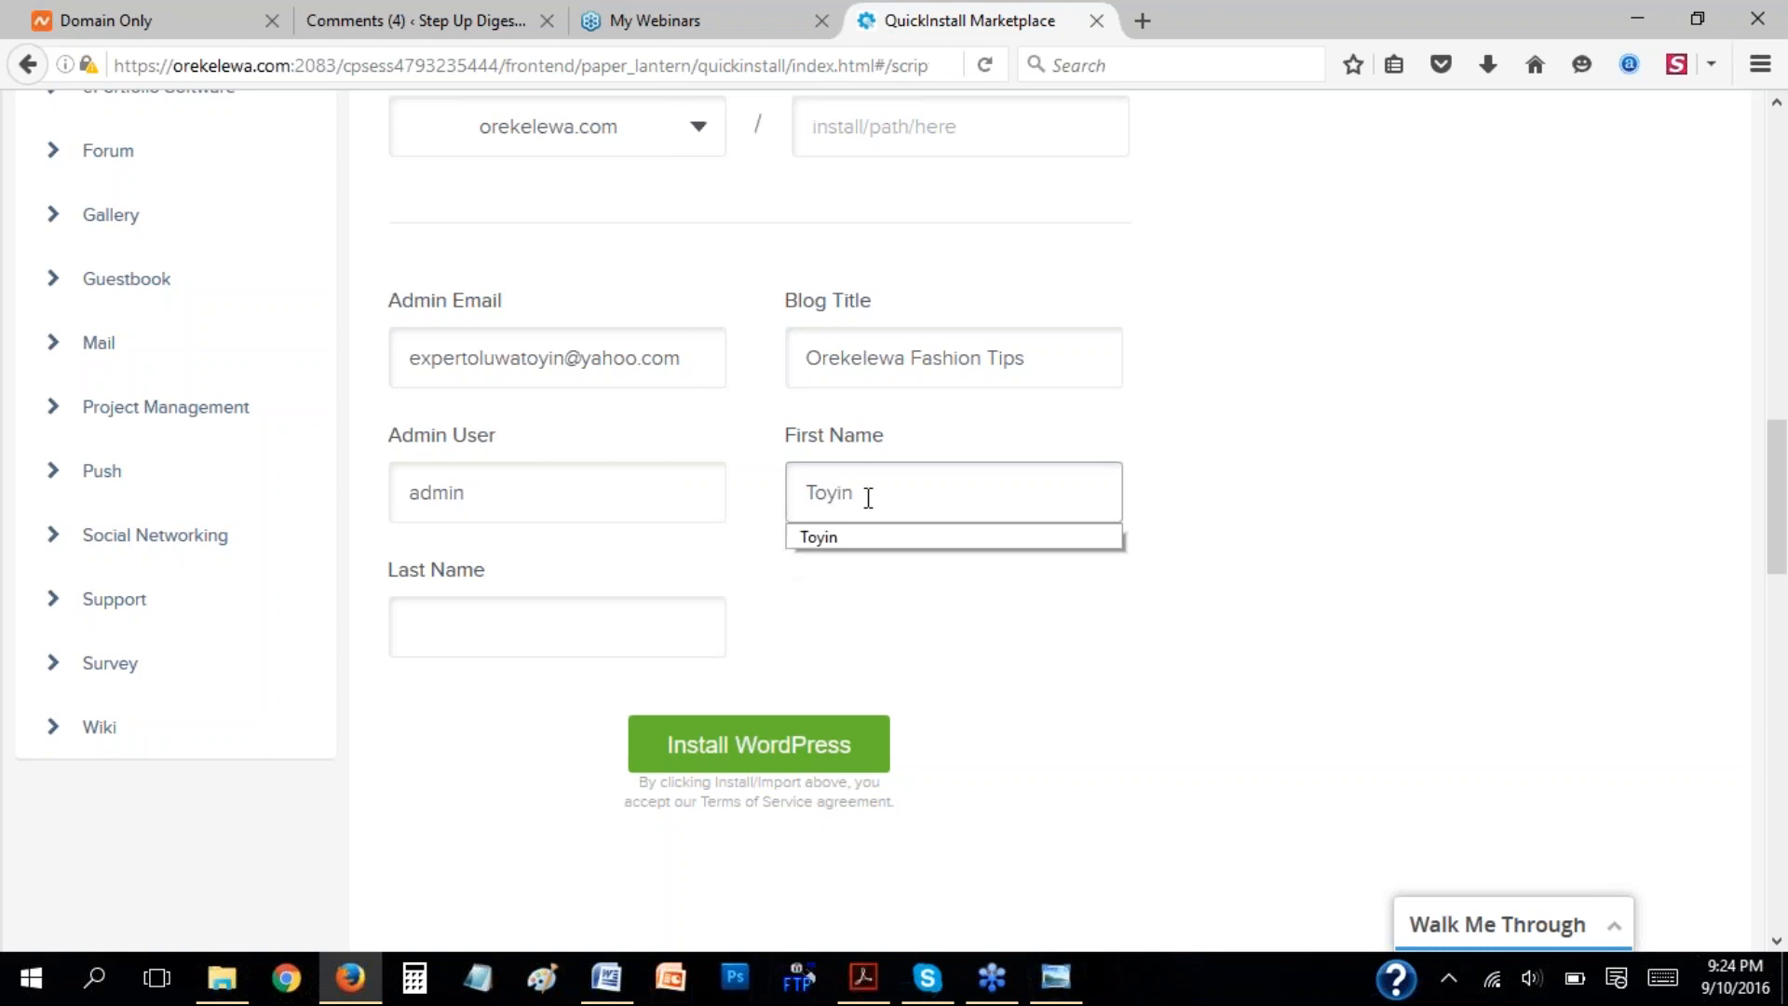
click(873, 536)
click(450, 636)
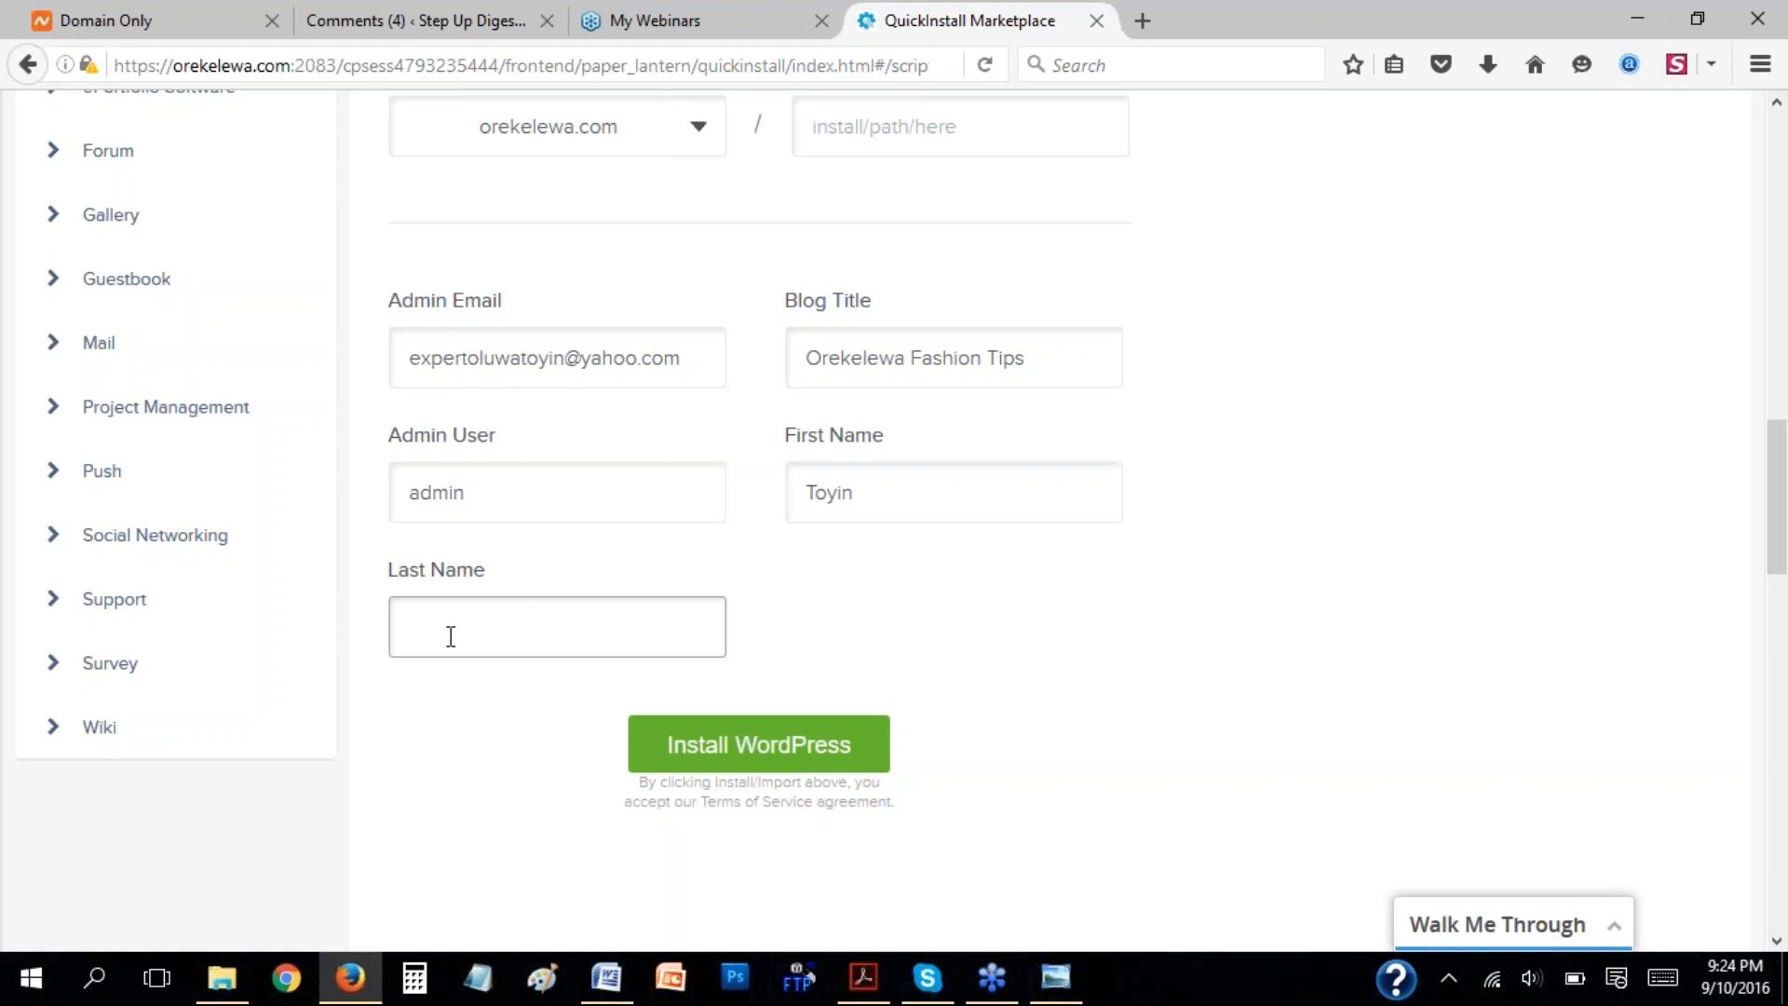
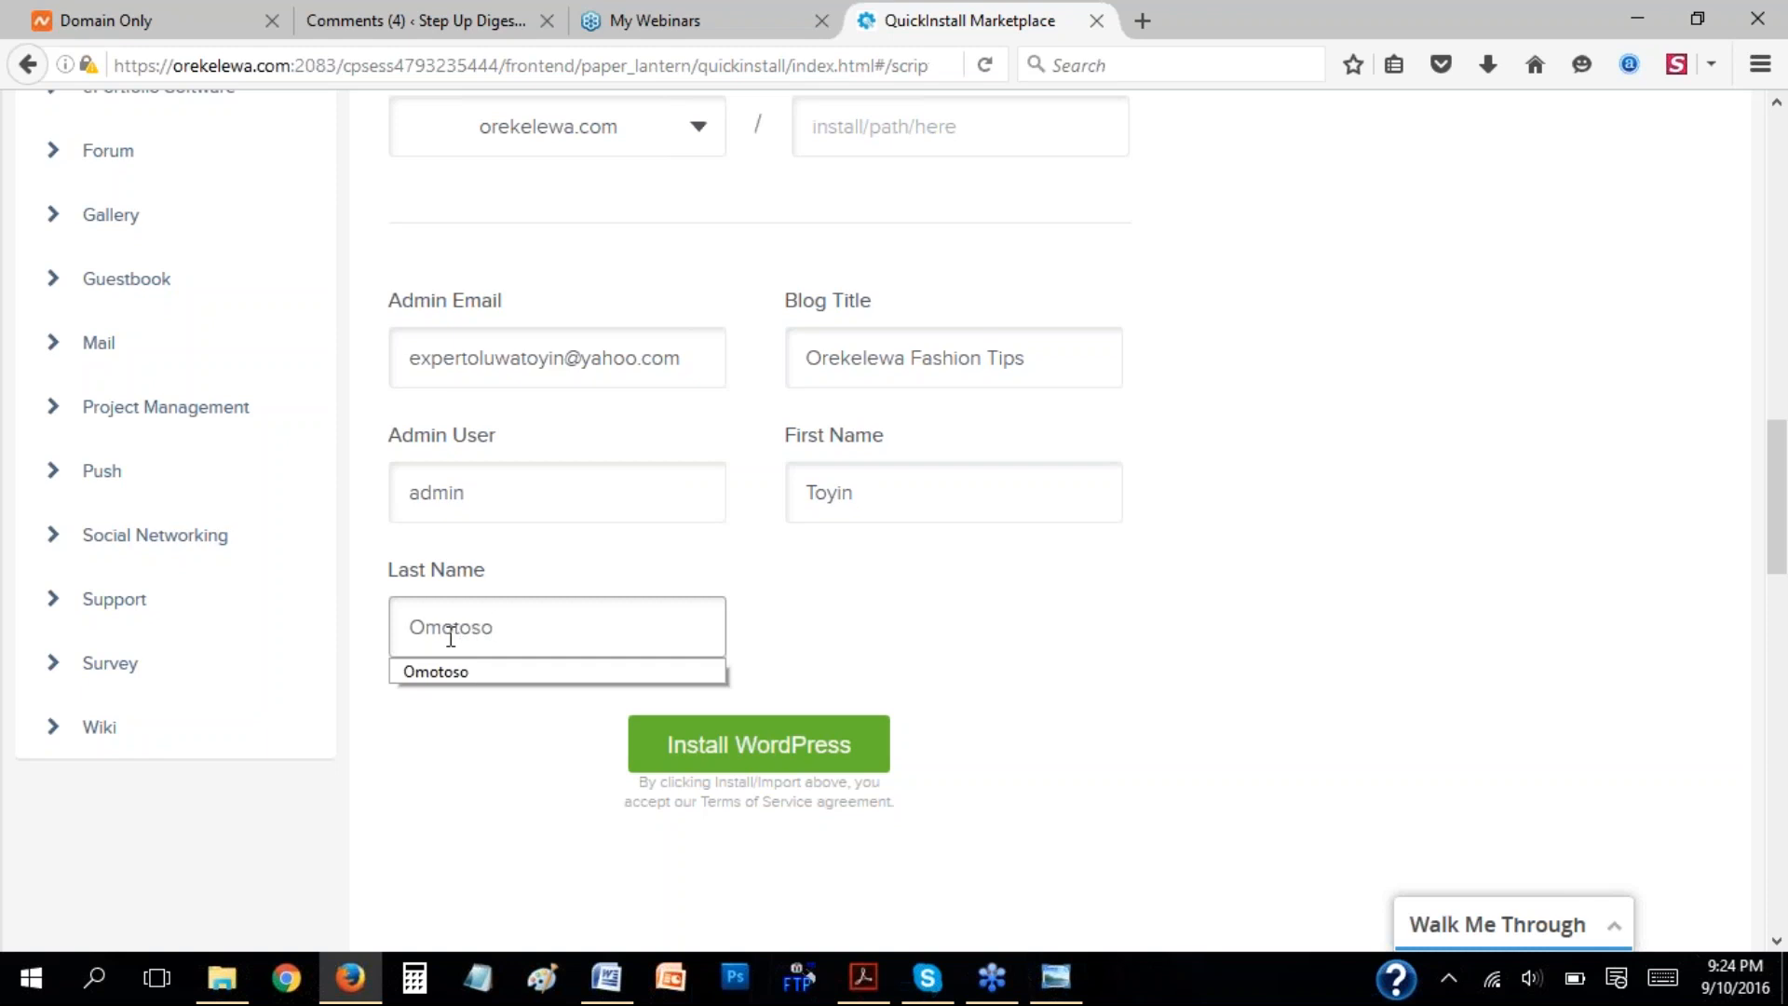
key(Down)
key(Return)
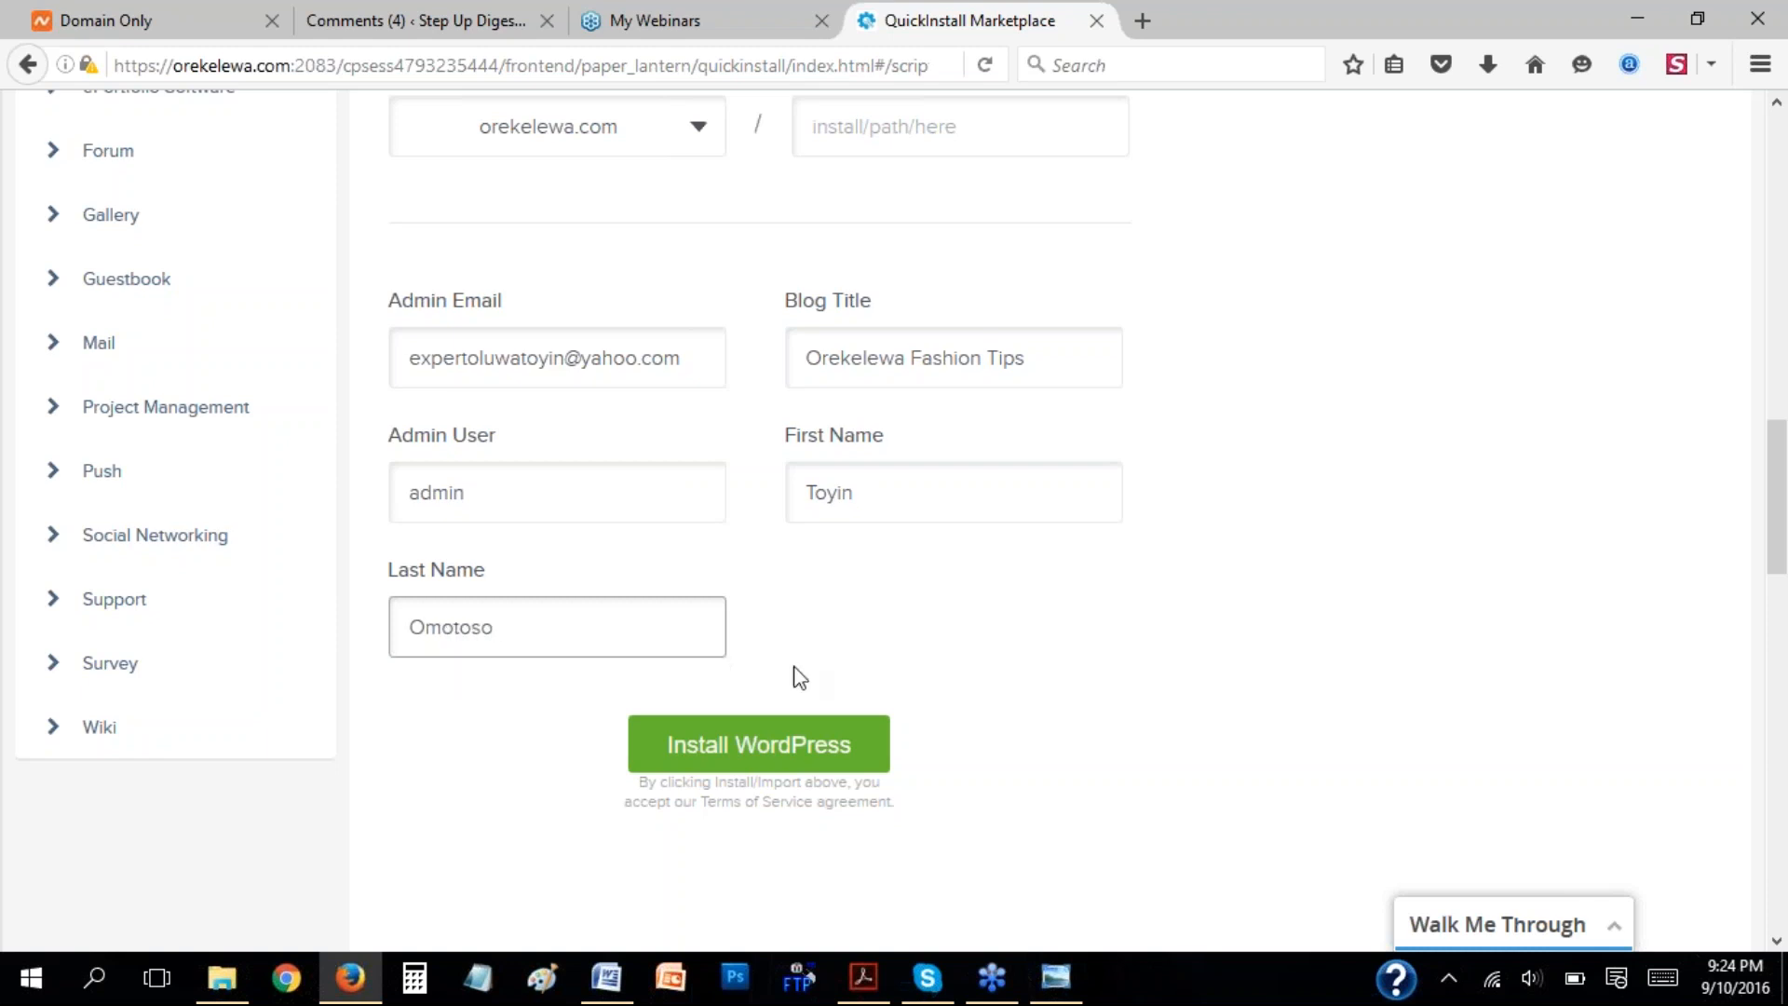
Start the WordPress installation, dismiss the theme offer, and show the install's progress details.
click(765, 751)
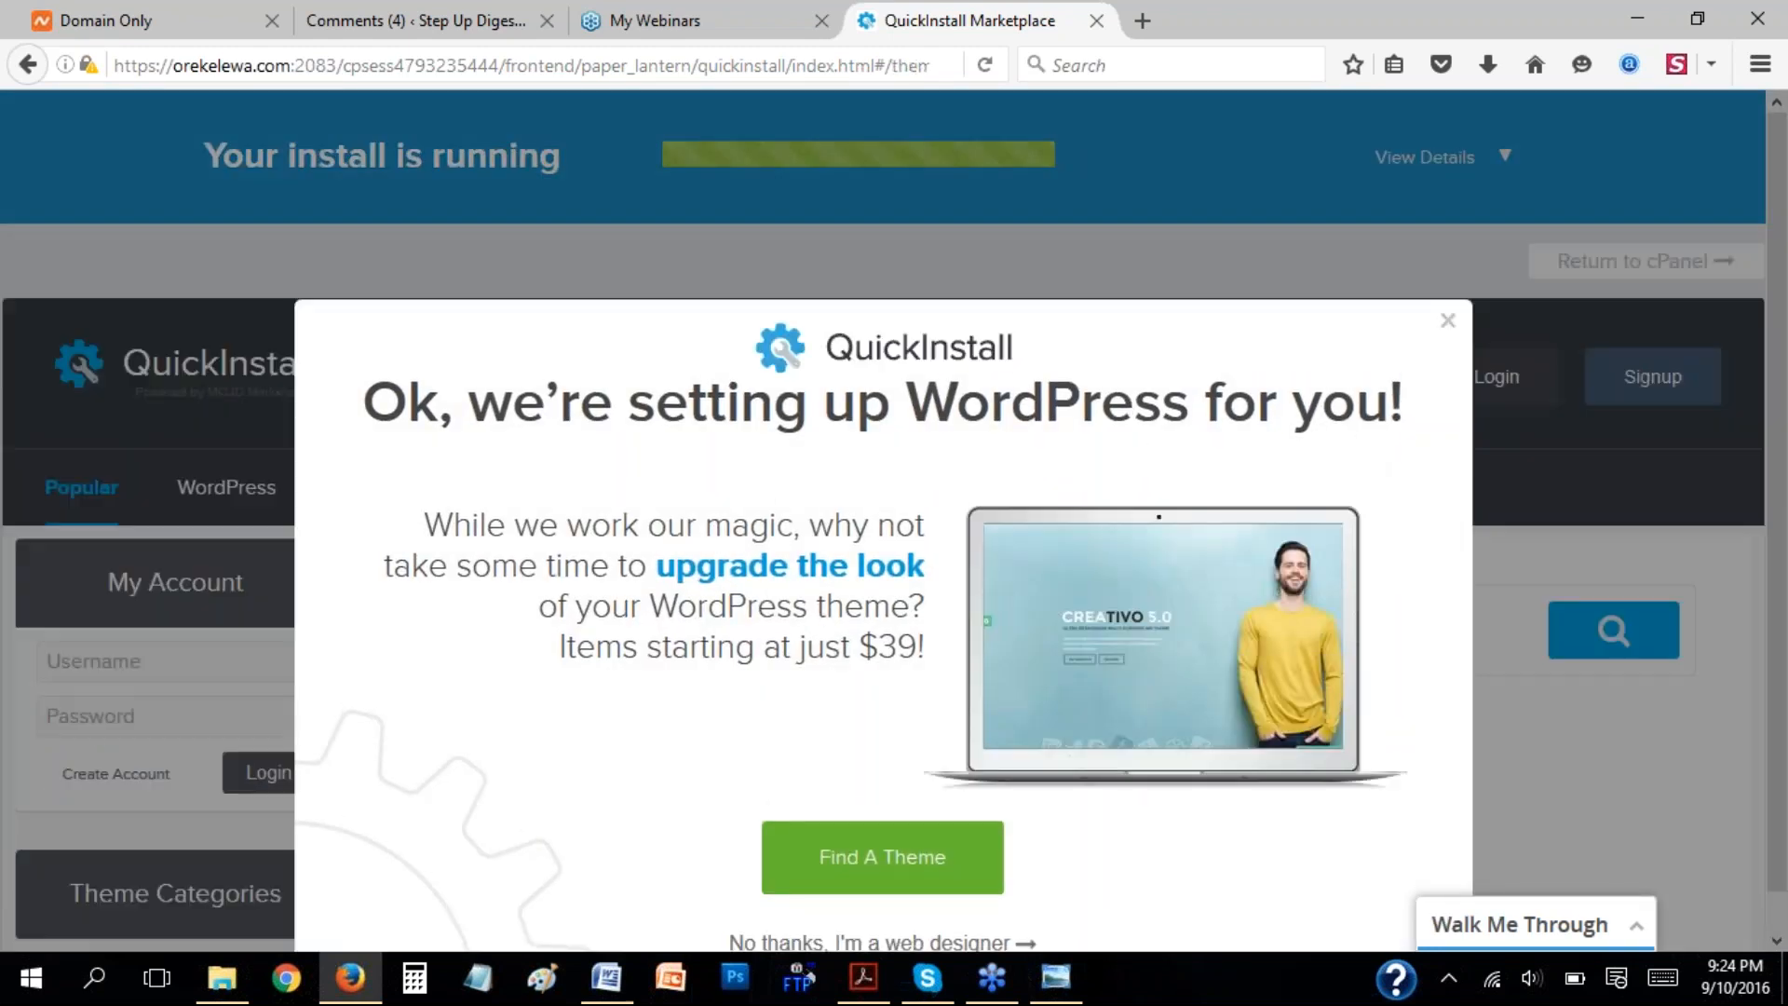
click(1448, 321)
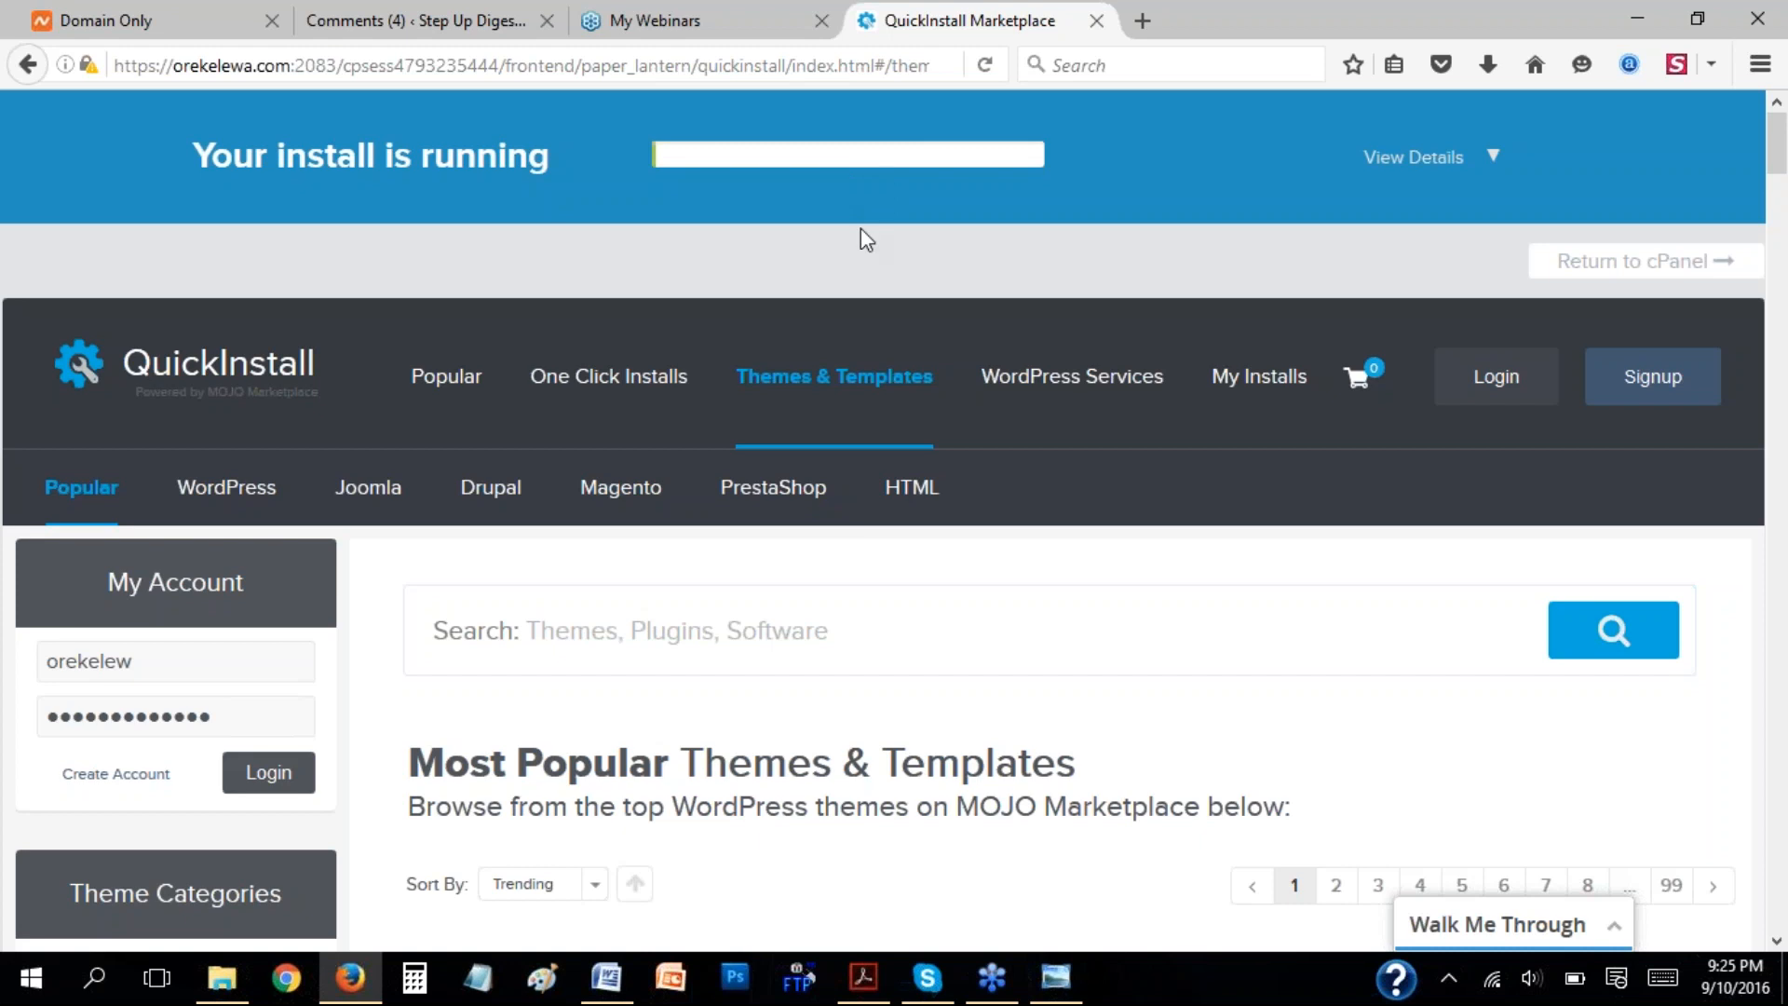
click(1491, 158)
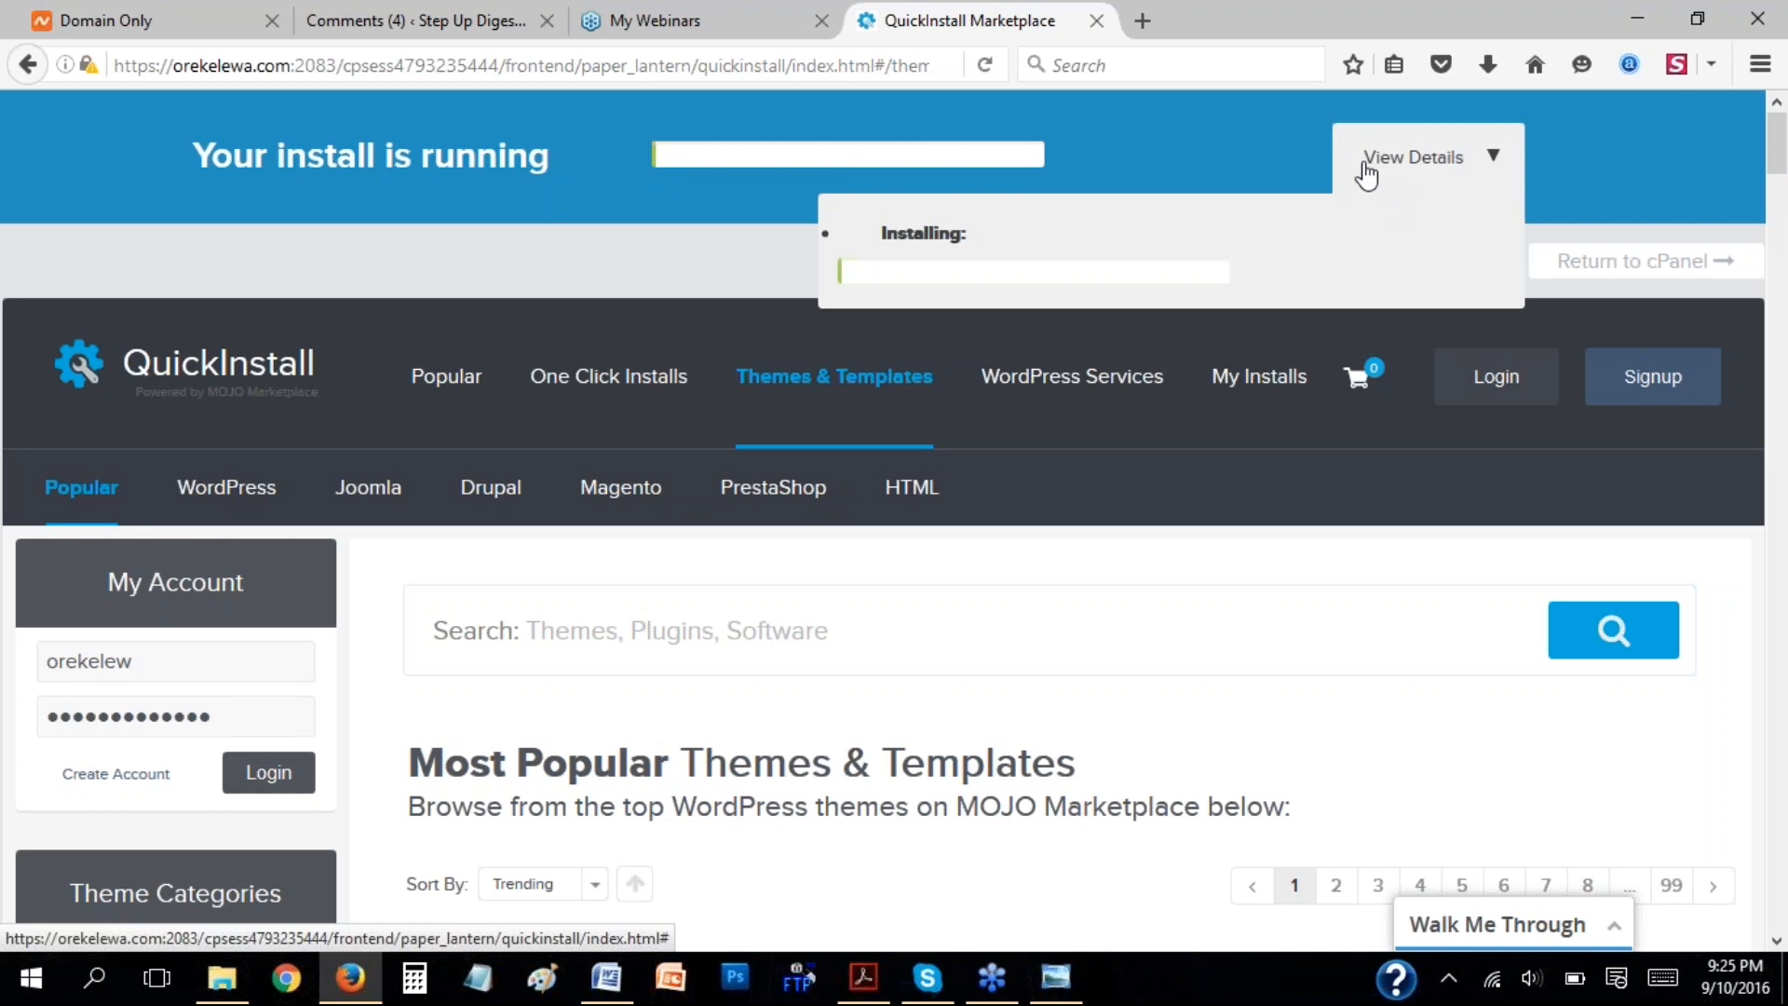
click(1138, 64)
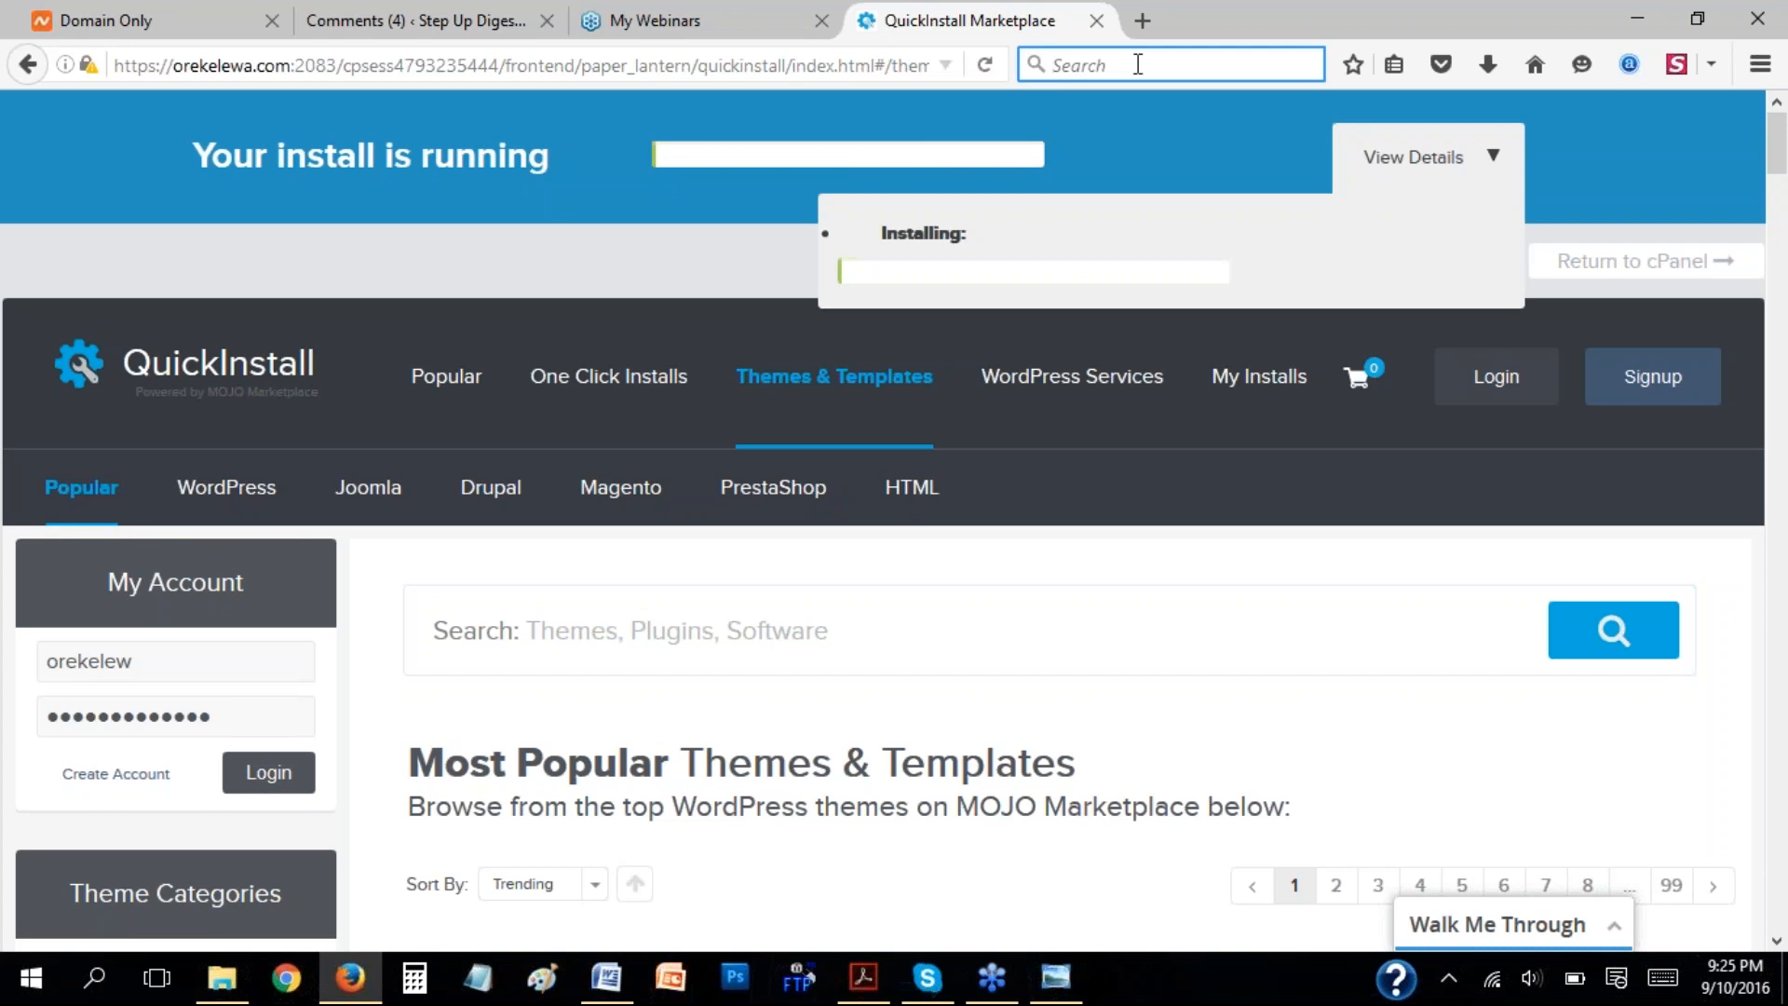
Switch to the Step Up Digest WordPress dashboard and log out of it.
click(483, 12)
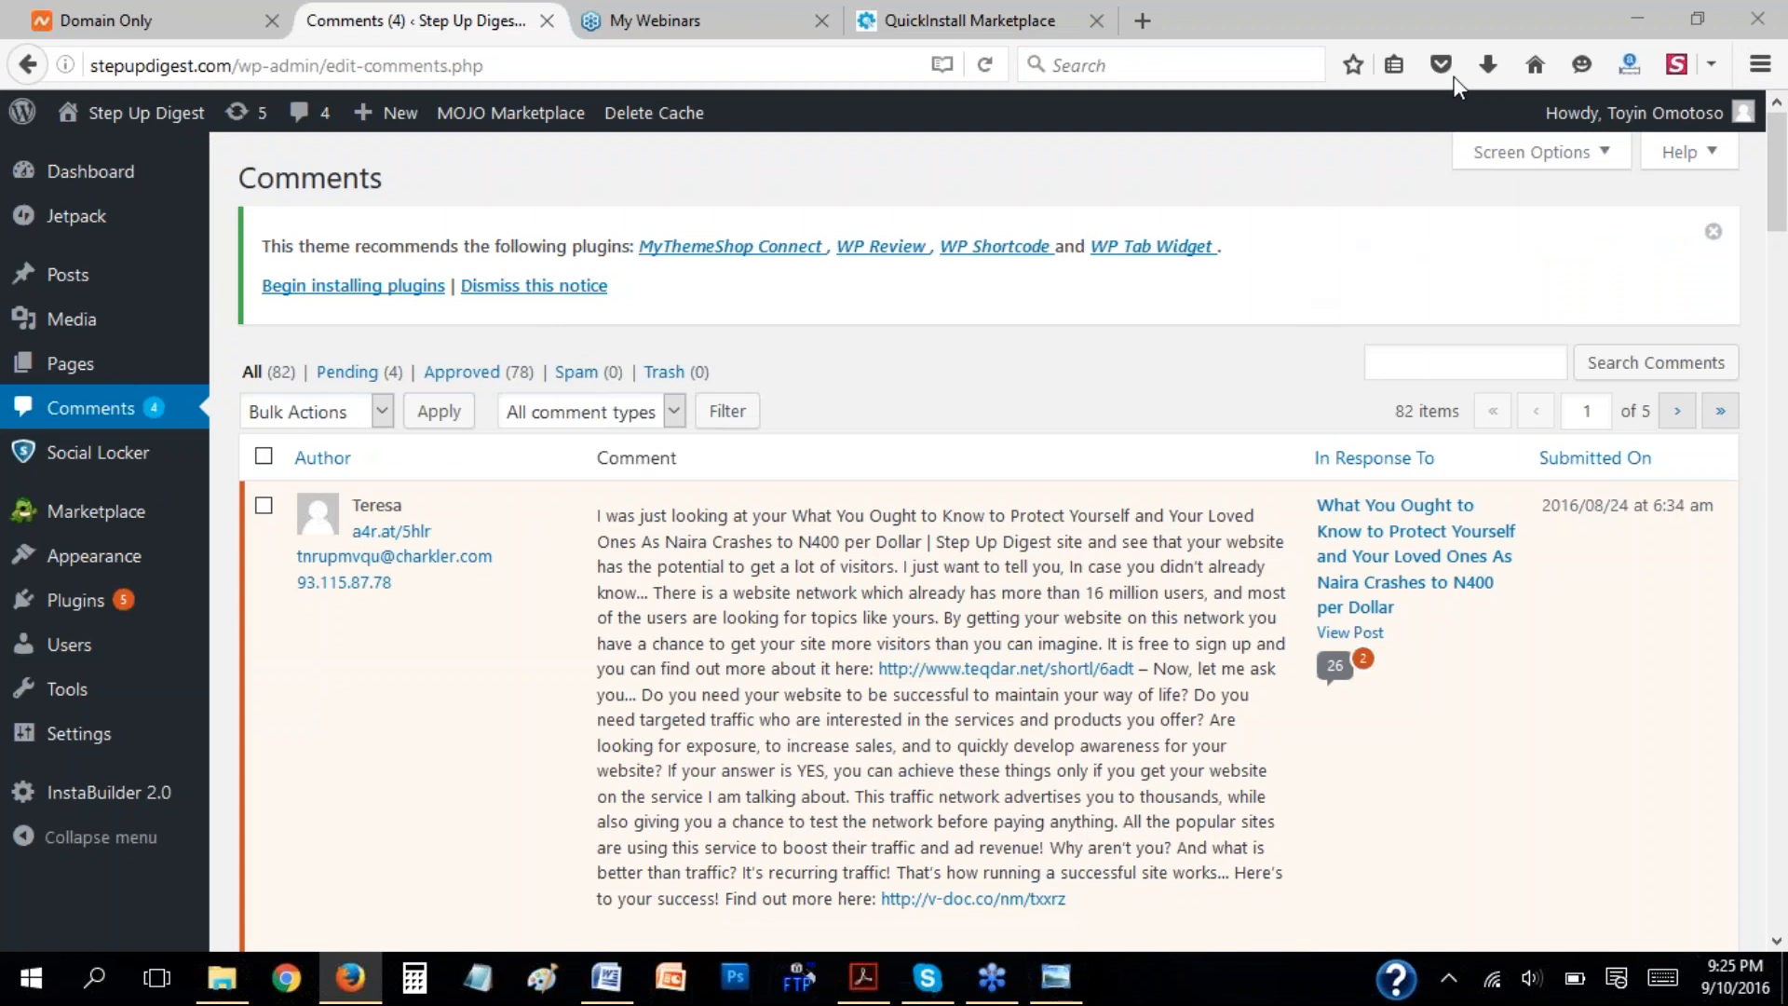
mouse_move(1739, 123)
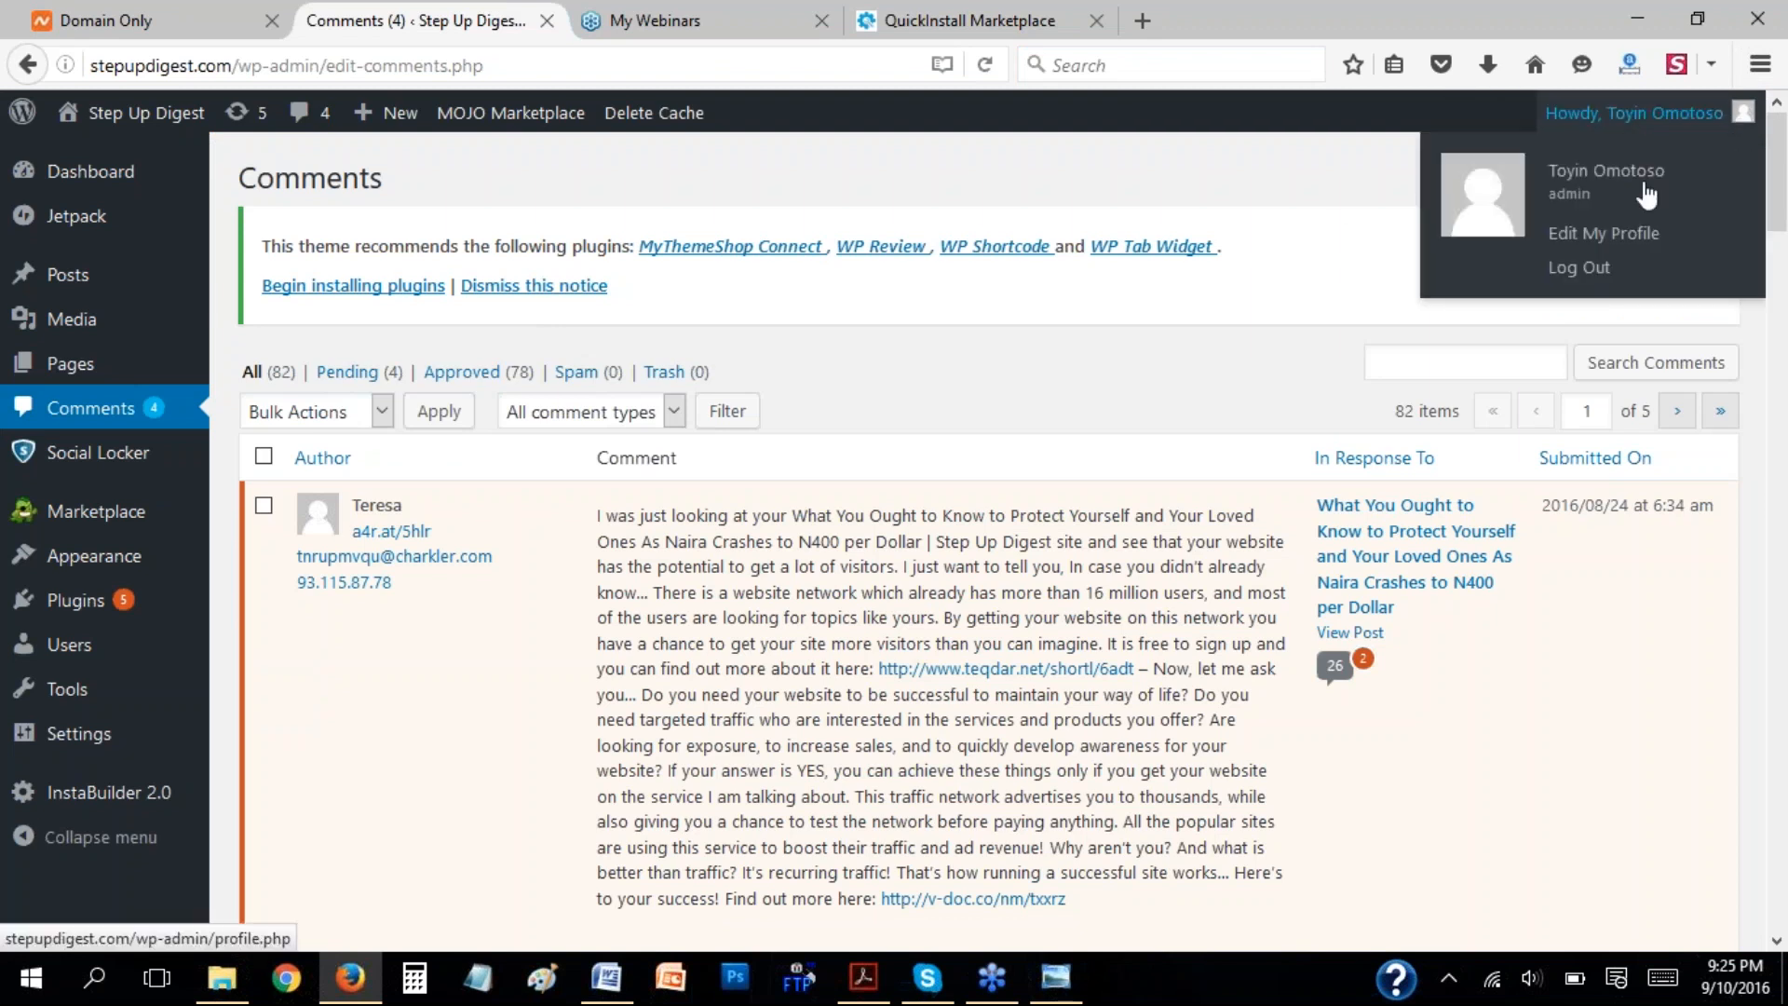
click(1580, 269)
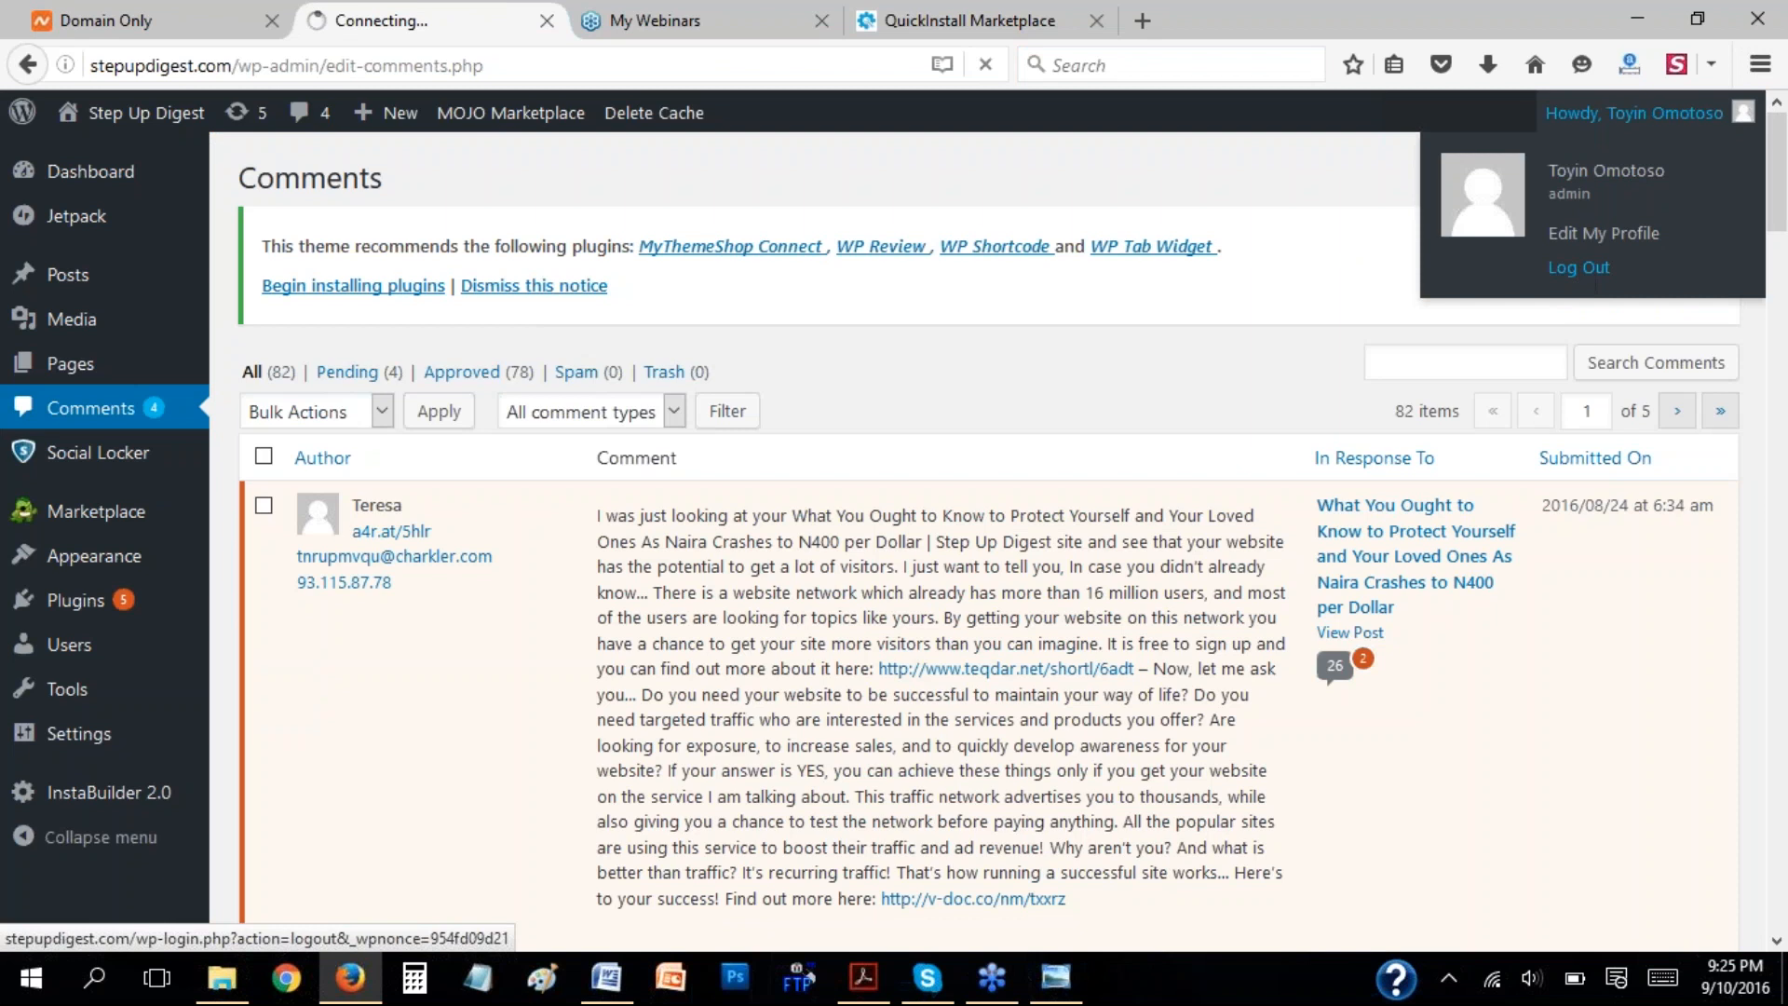
Show the login credentials of the new WordPress install in QuickInstall and open its orekelewa.com/wp-admin link in a new tab.
click(942, 22)
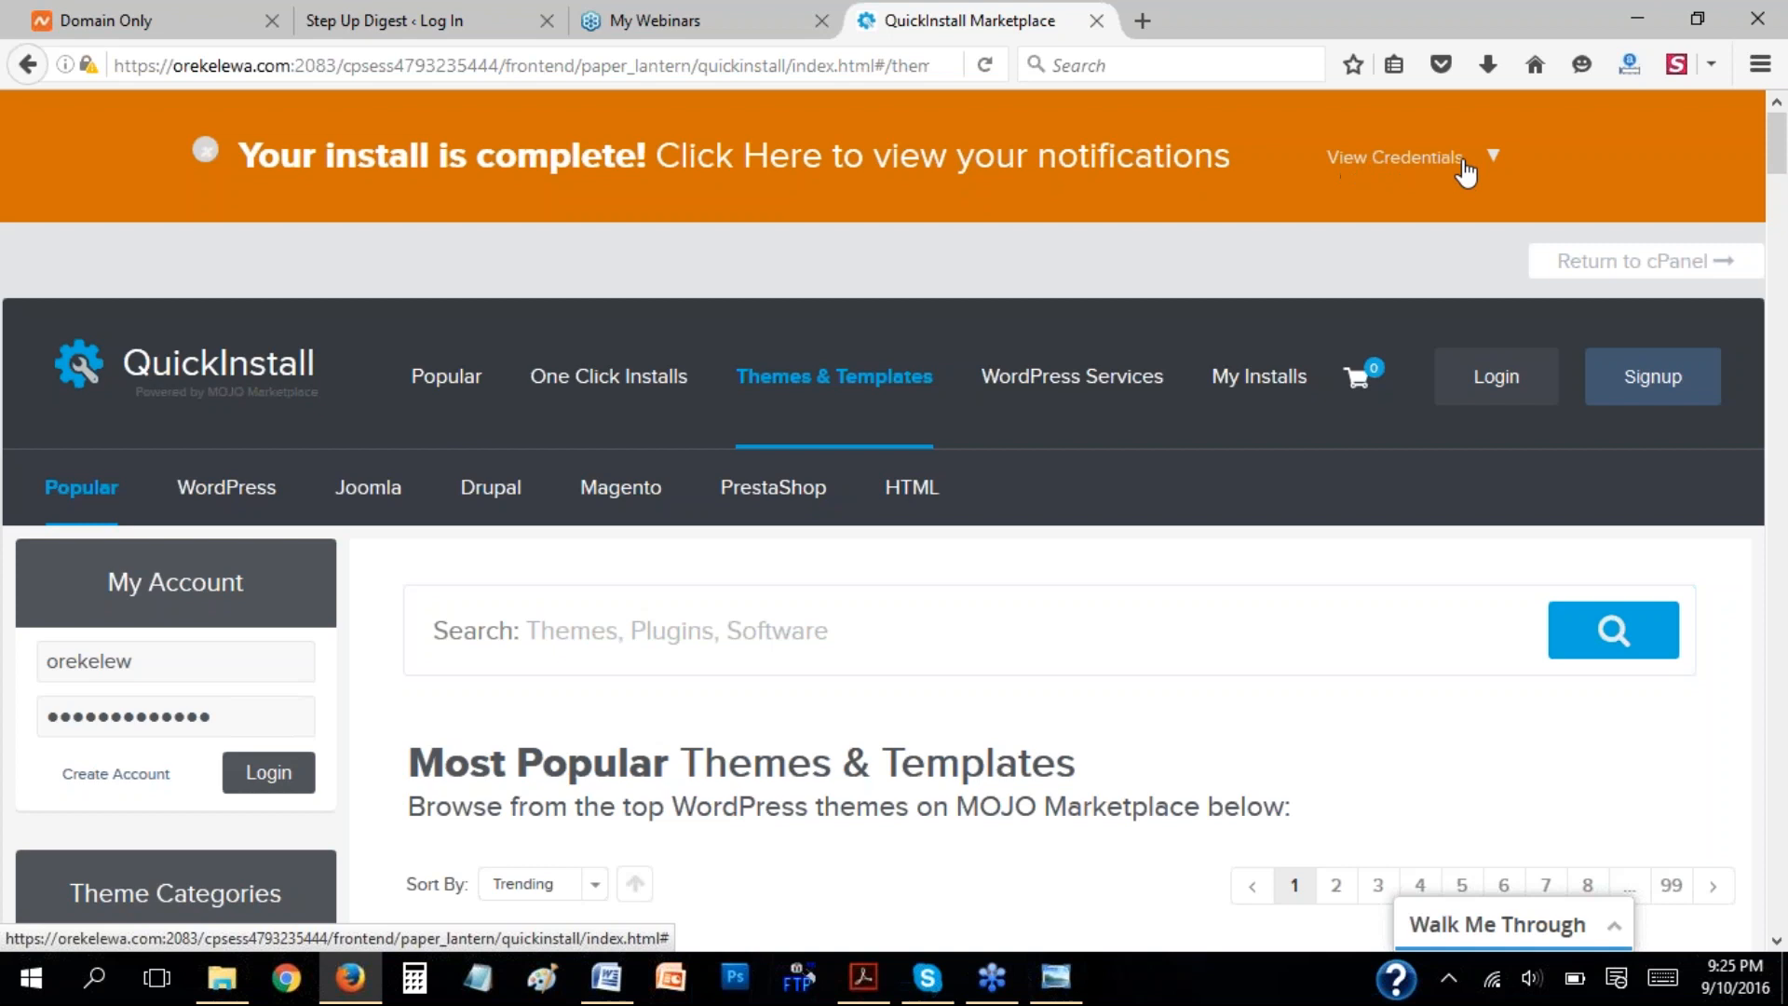
click(1493, 160)
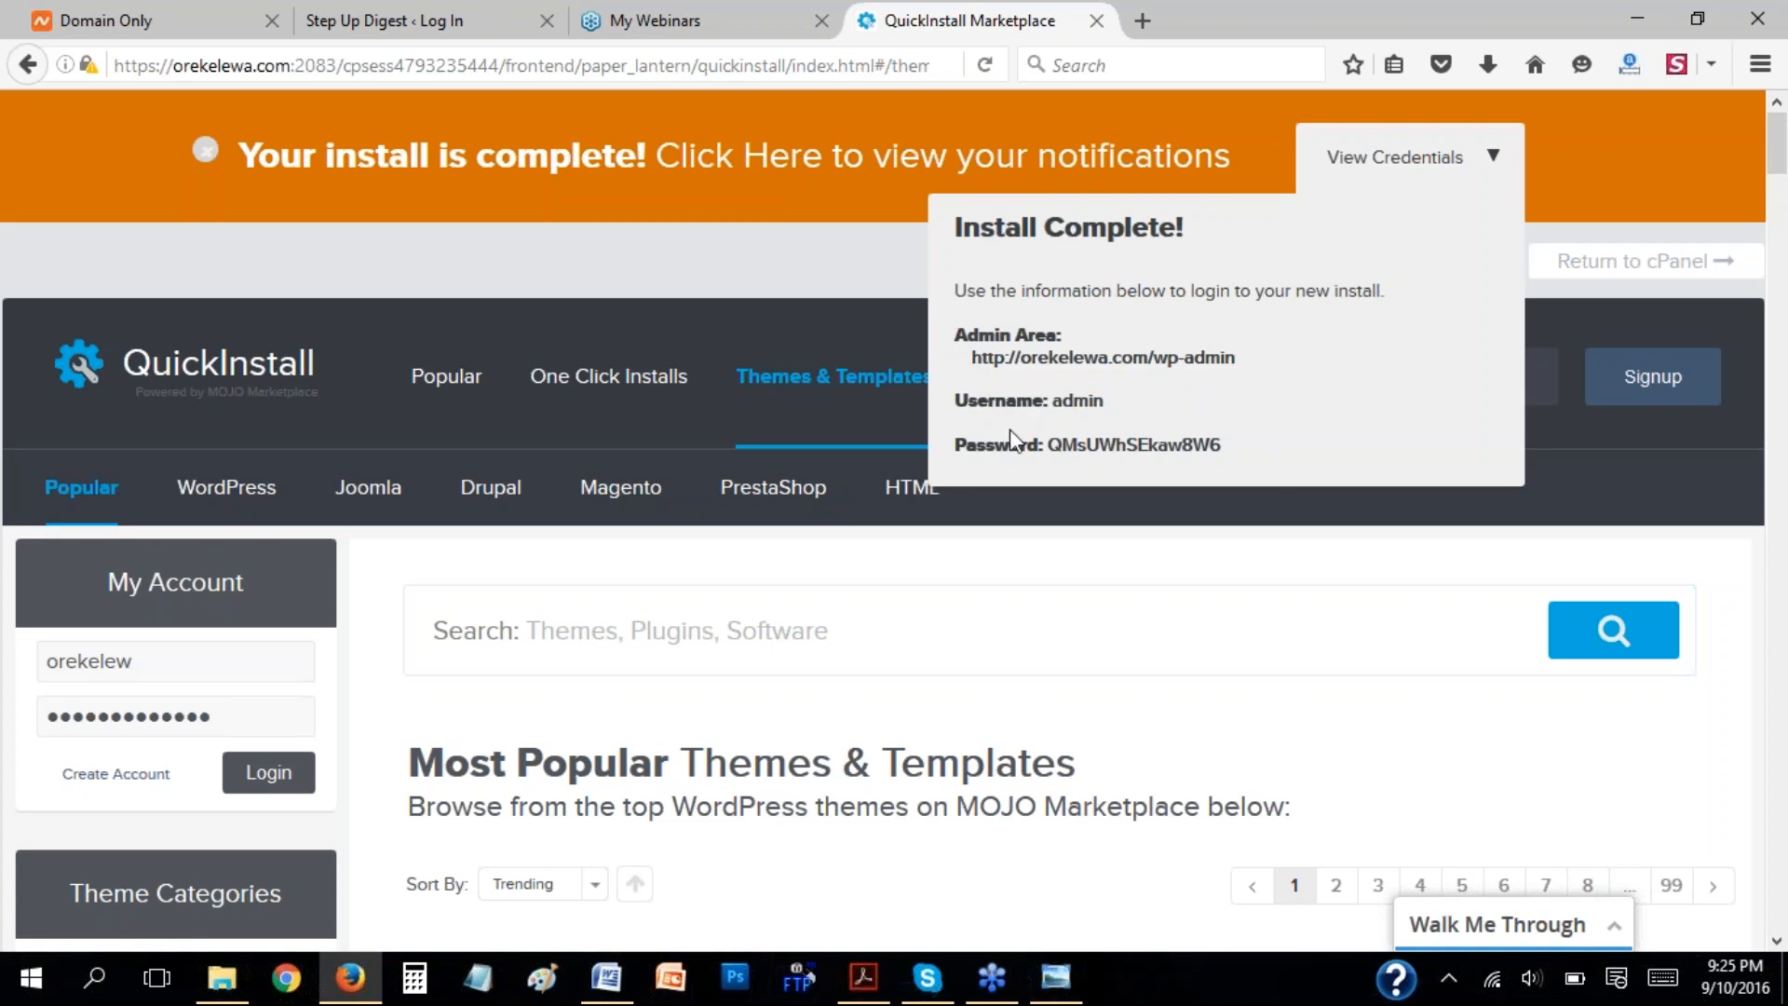
right_click(1171, 372)
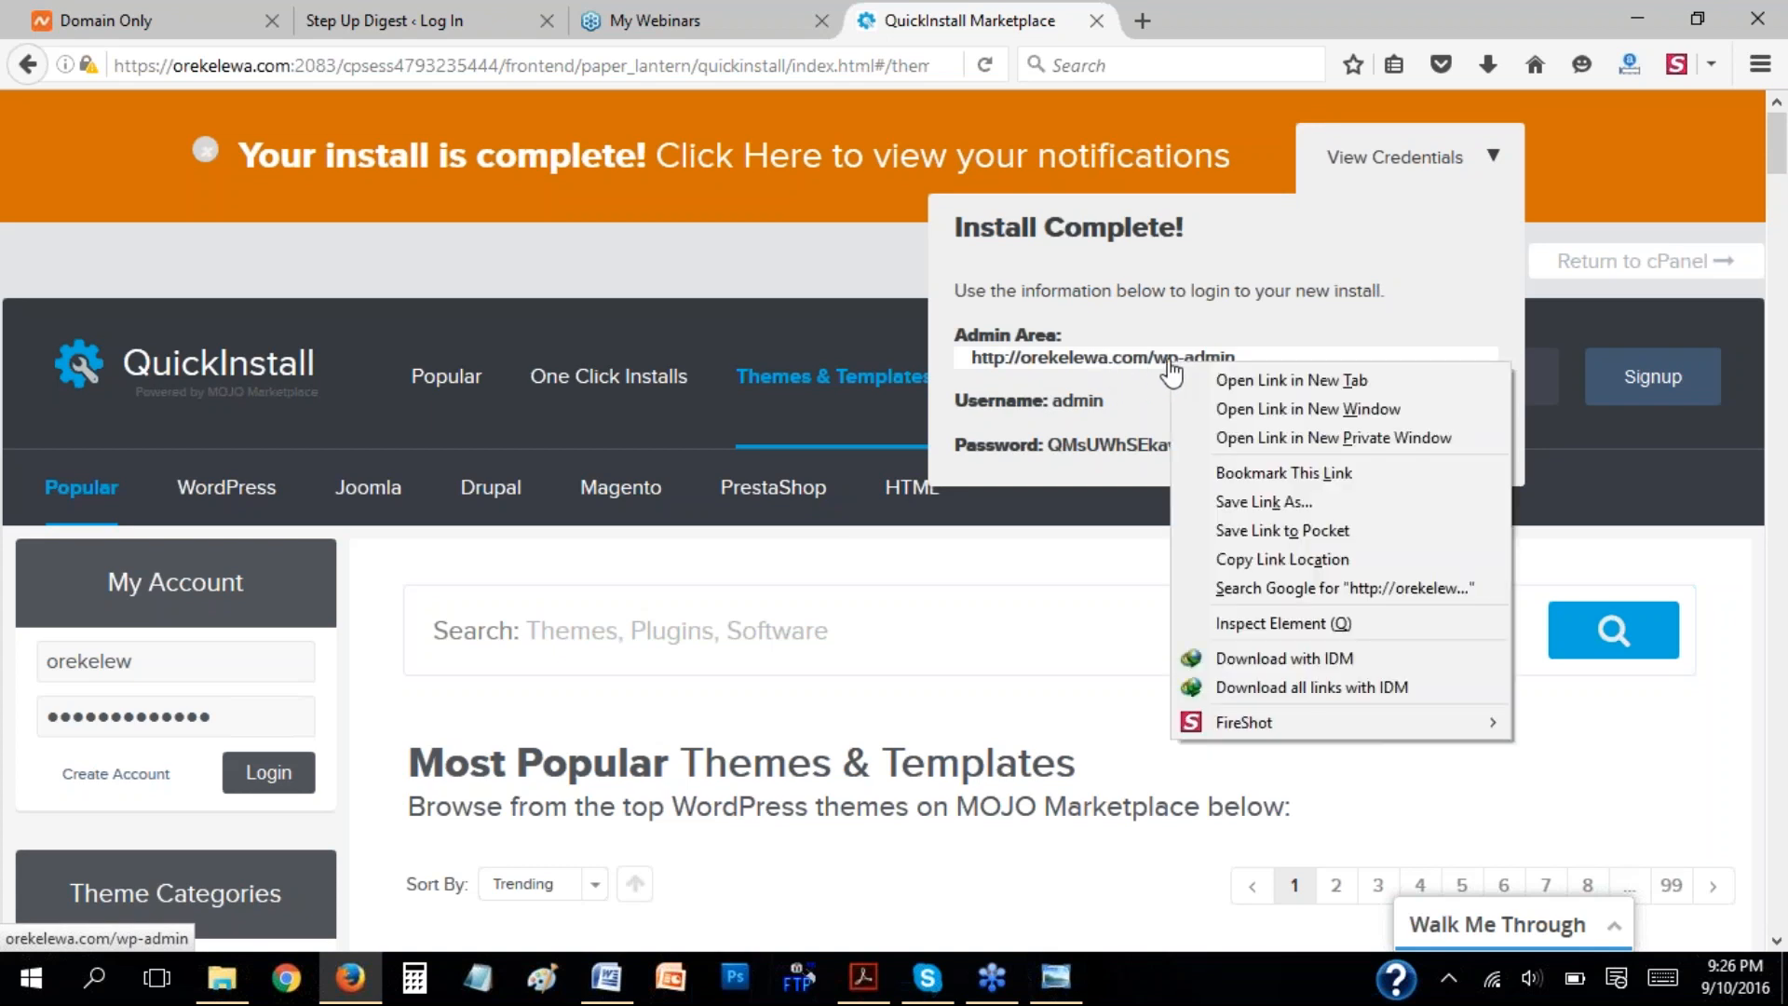
click(1201, 376)
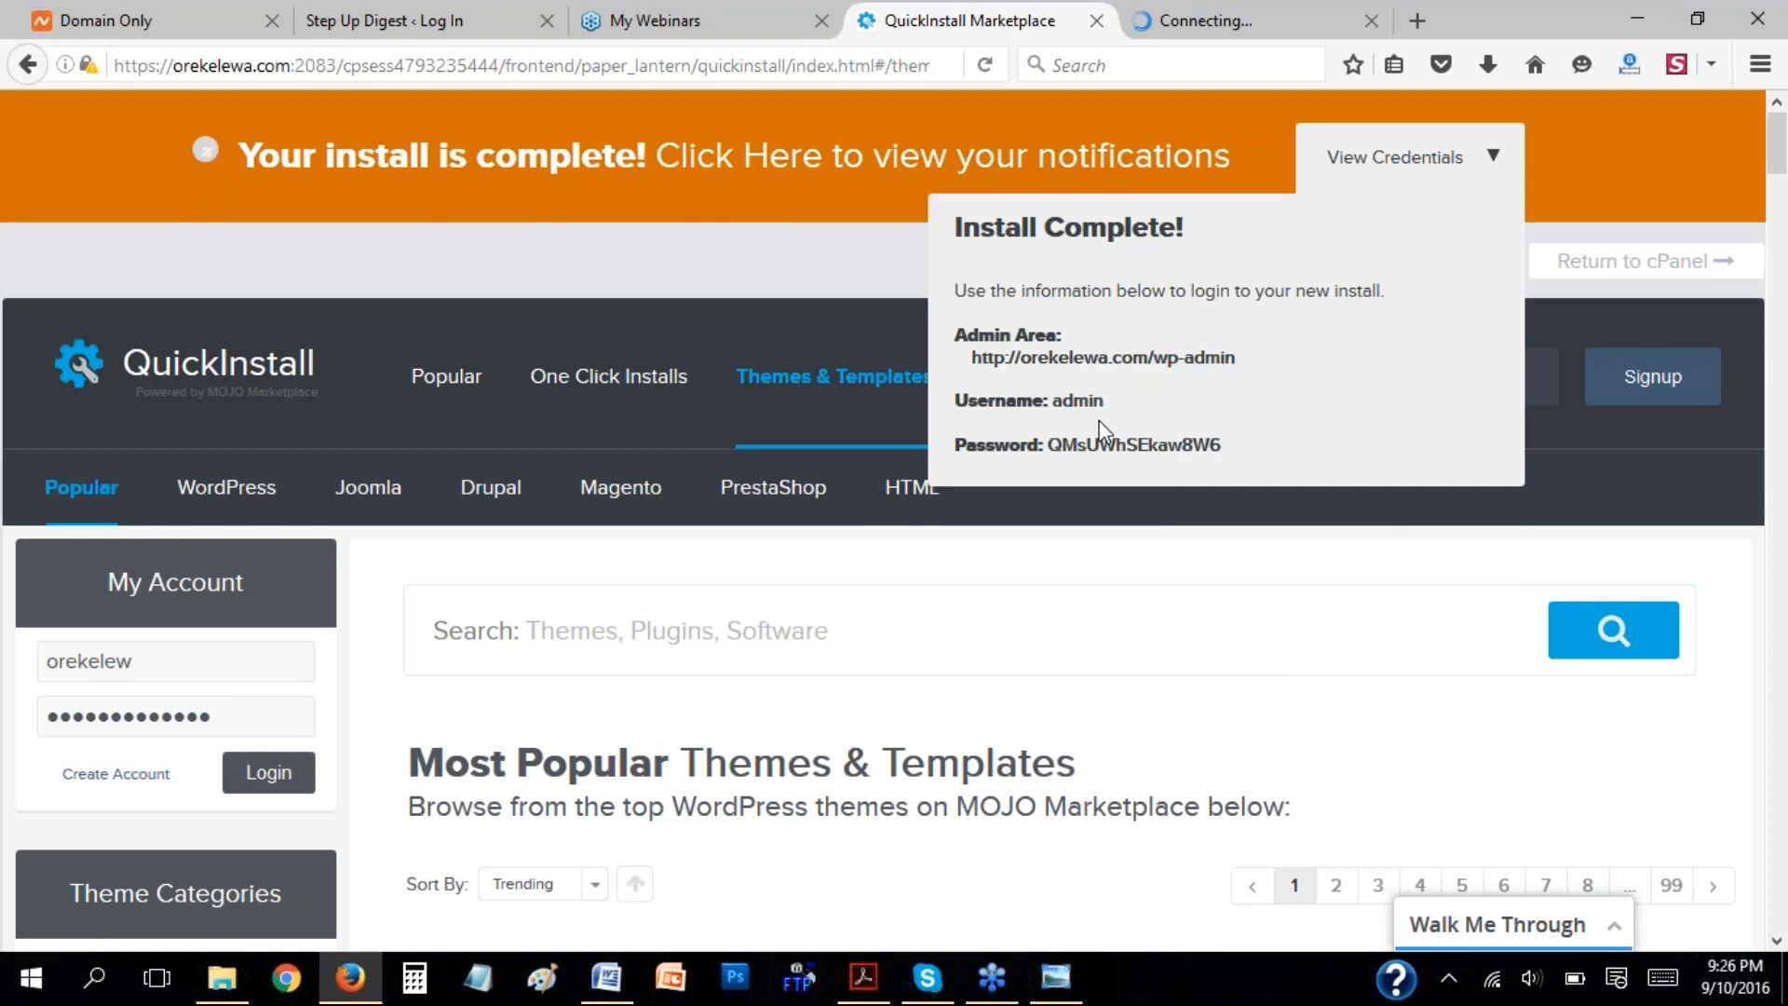
Select the password in the new install's credentials and check the orekelewa.com/wp-admin page against the QuickInstall page.
drag(1232, 440, 1052, 449)
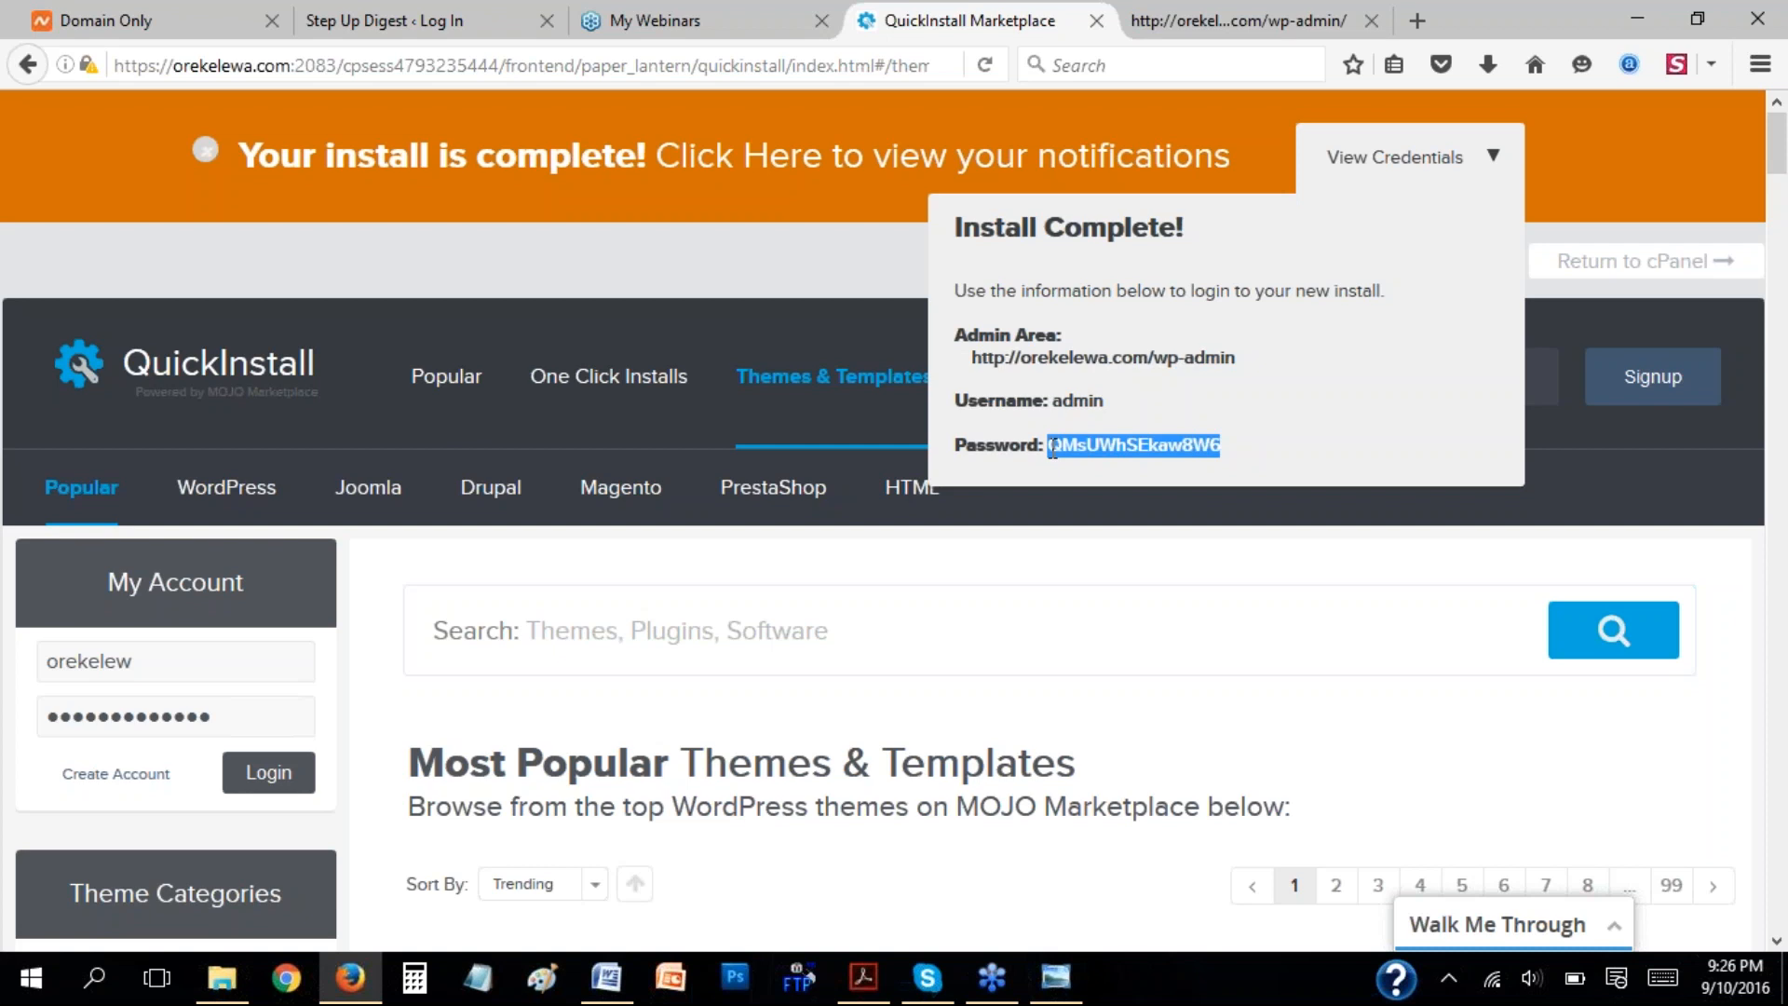
click(1272, 19)
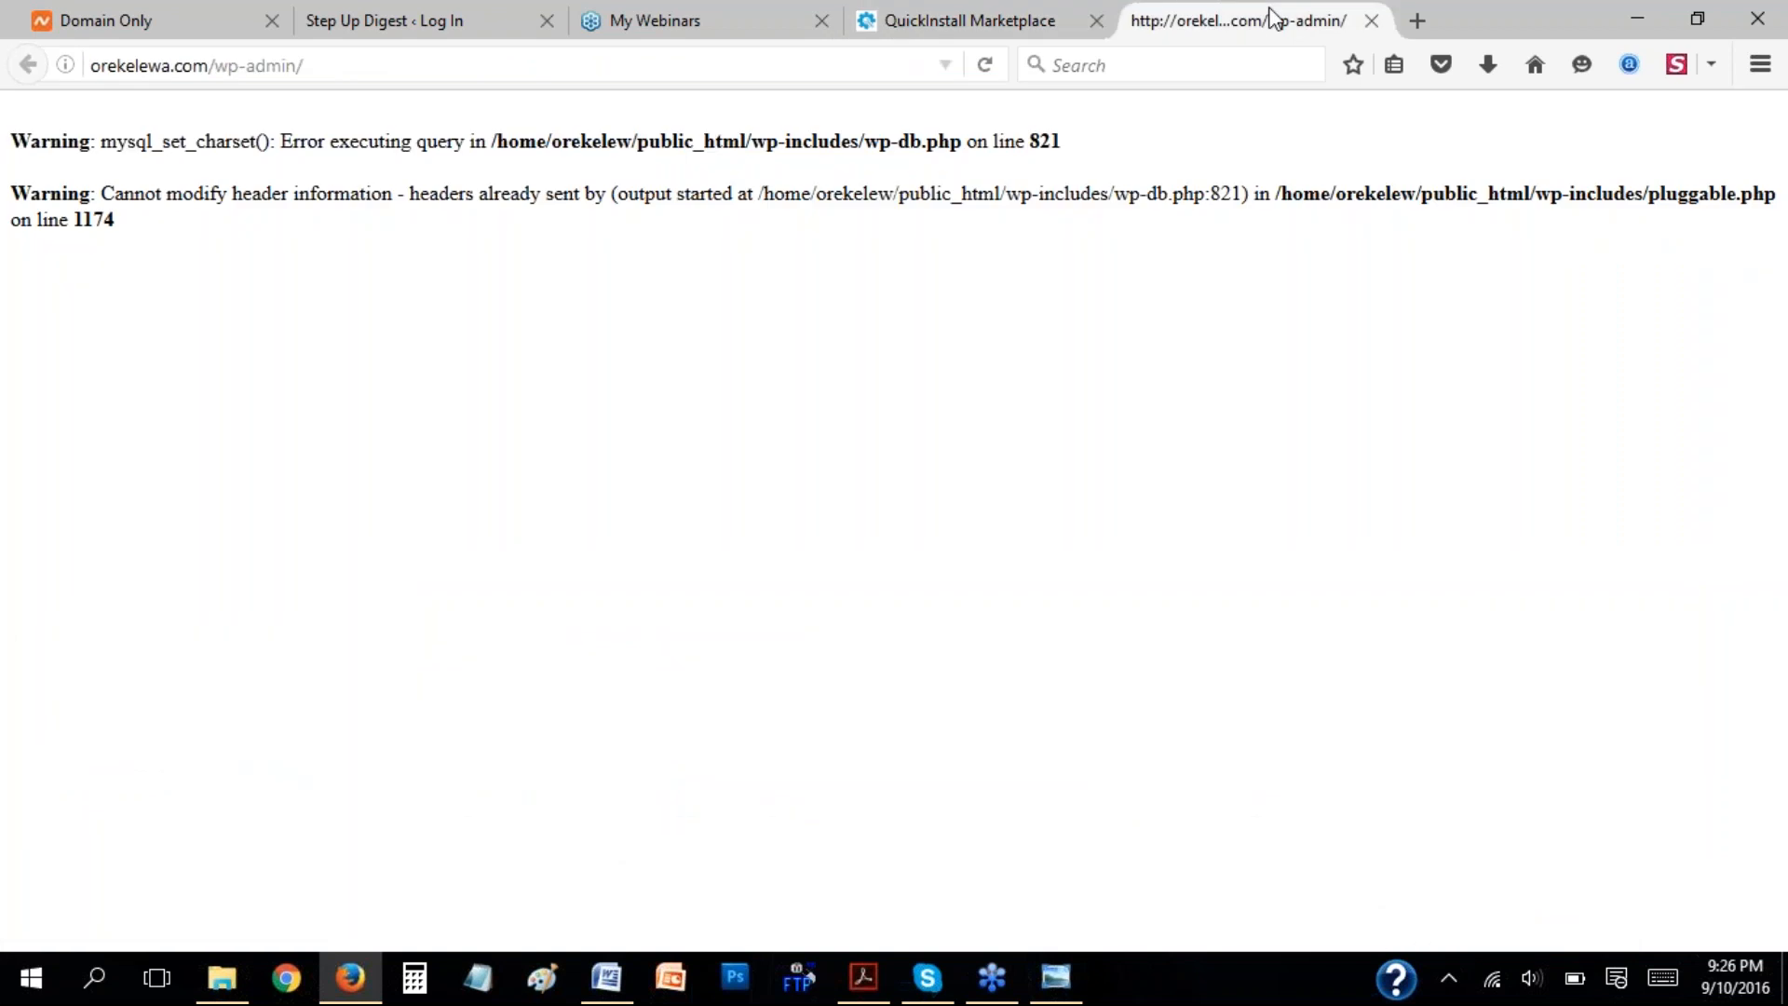
click(1234, 65)
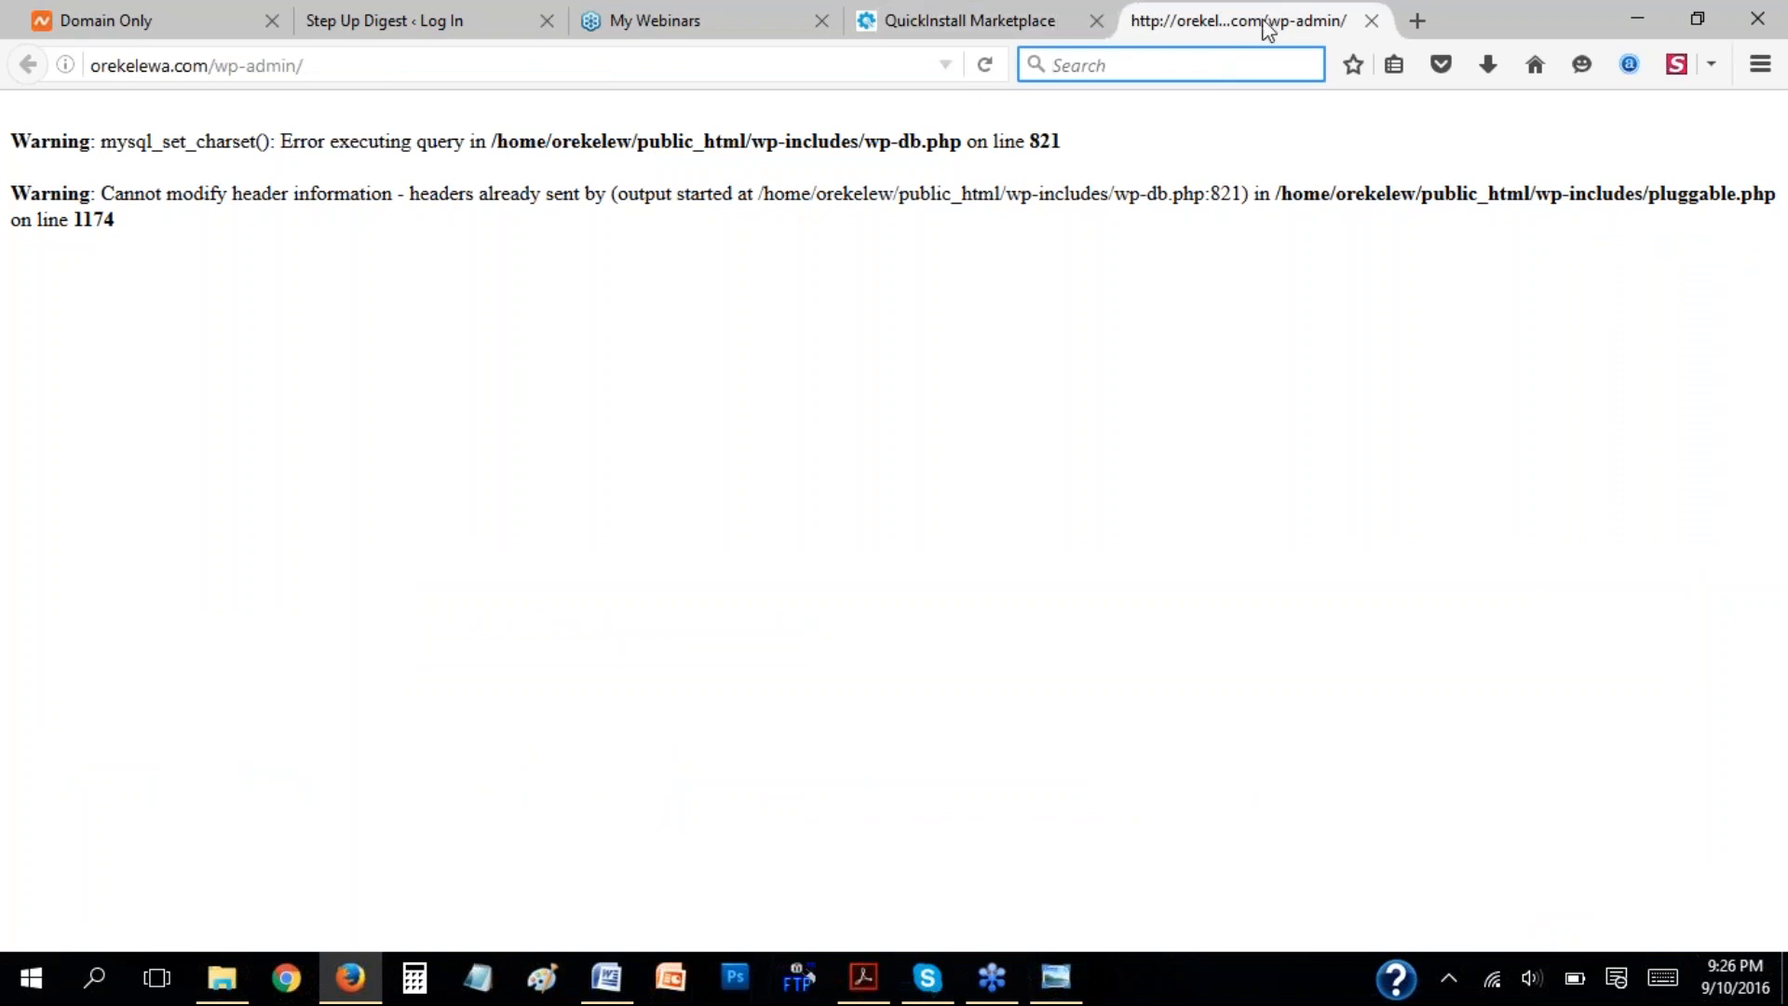
click(1007, 24)
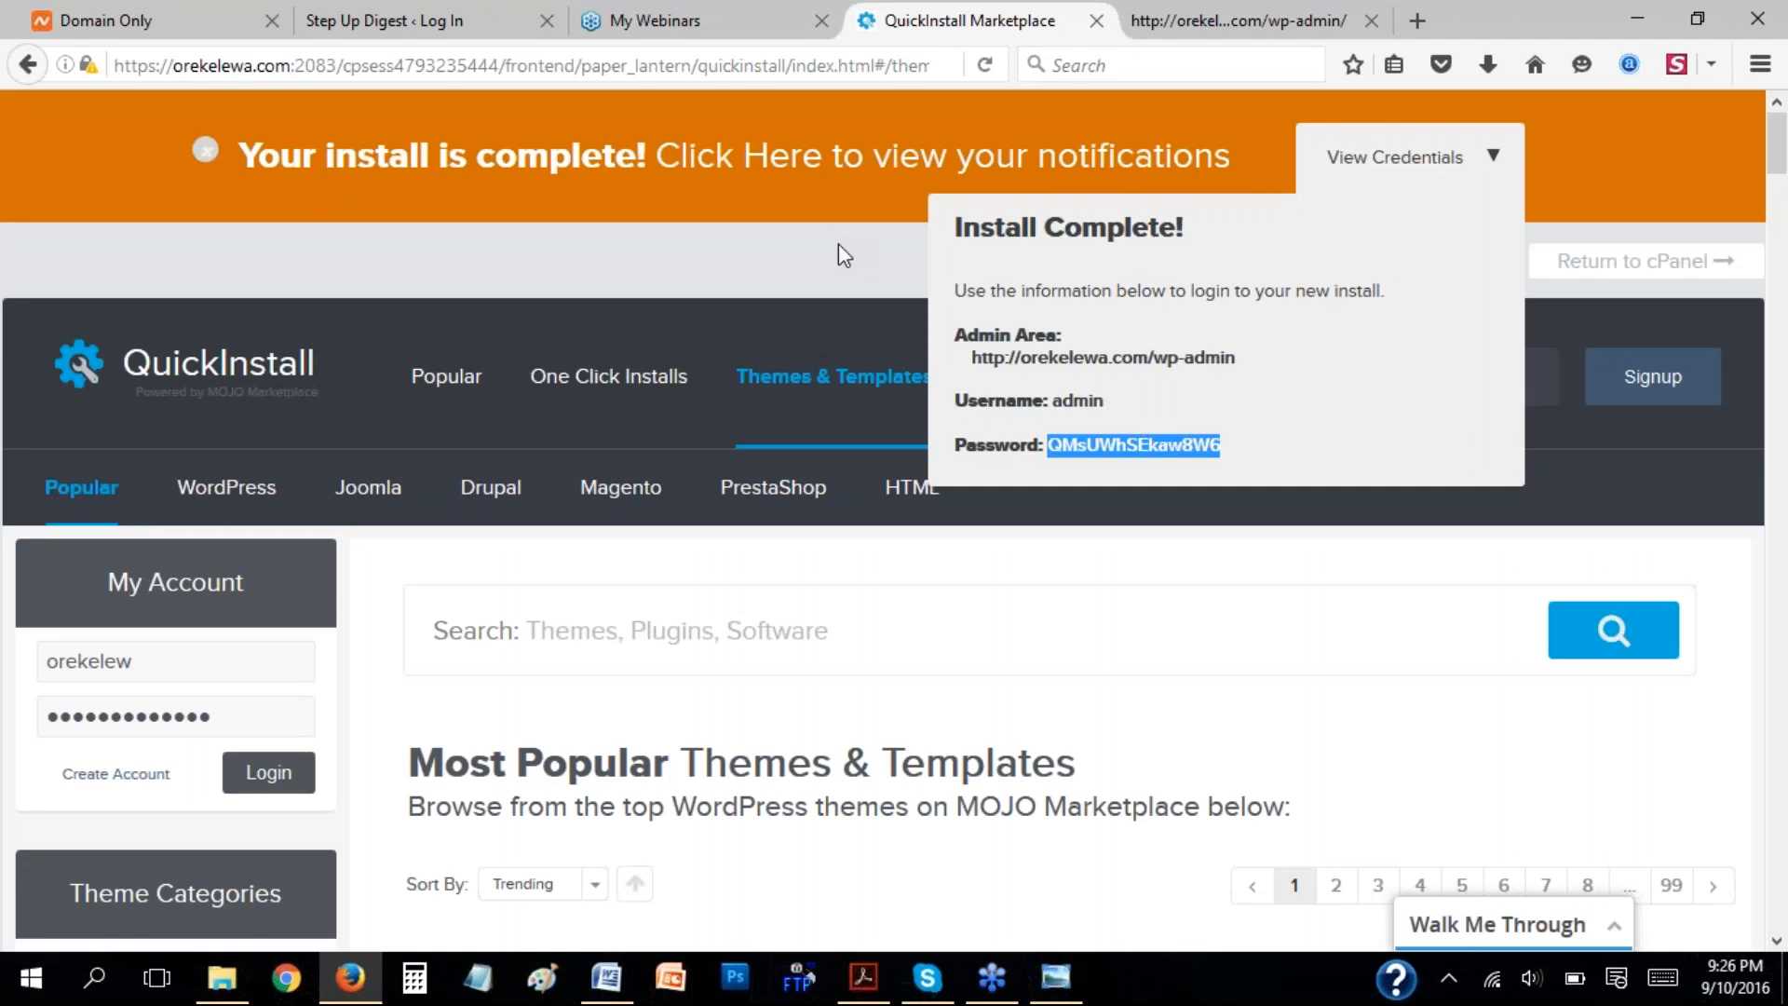
click(1217, 20)
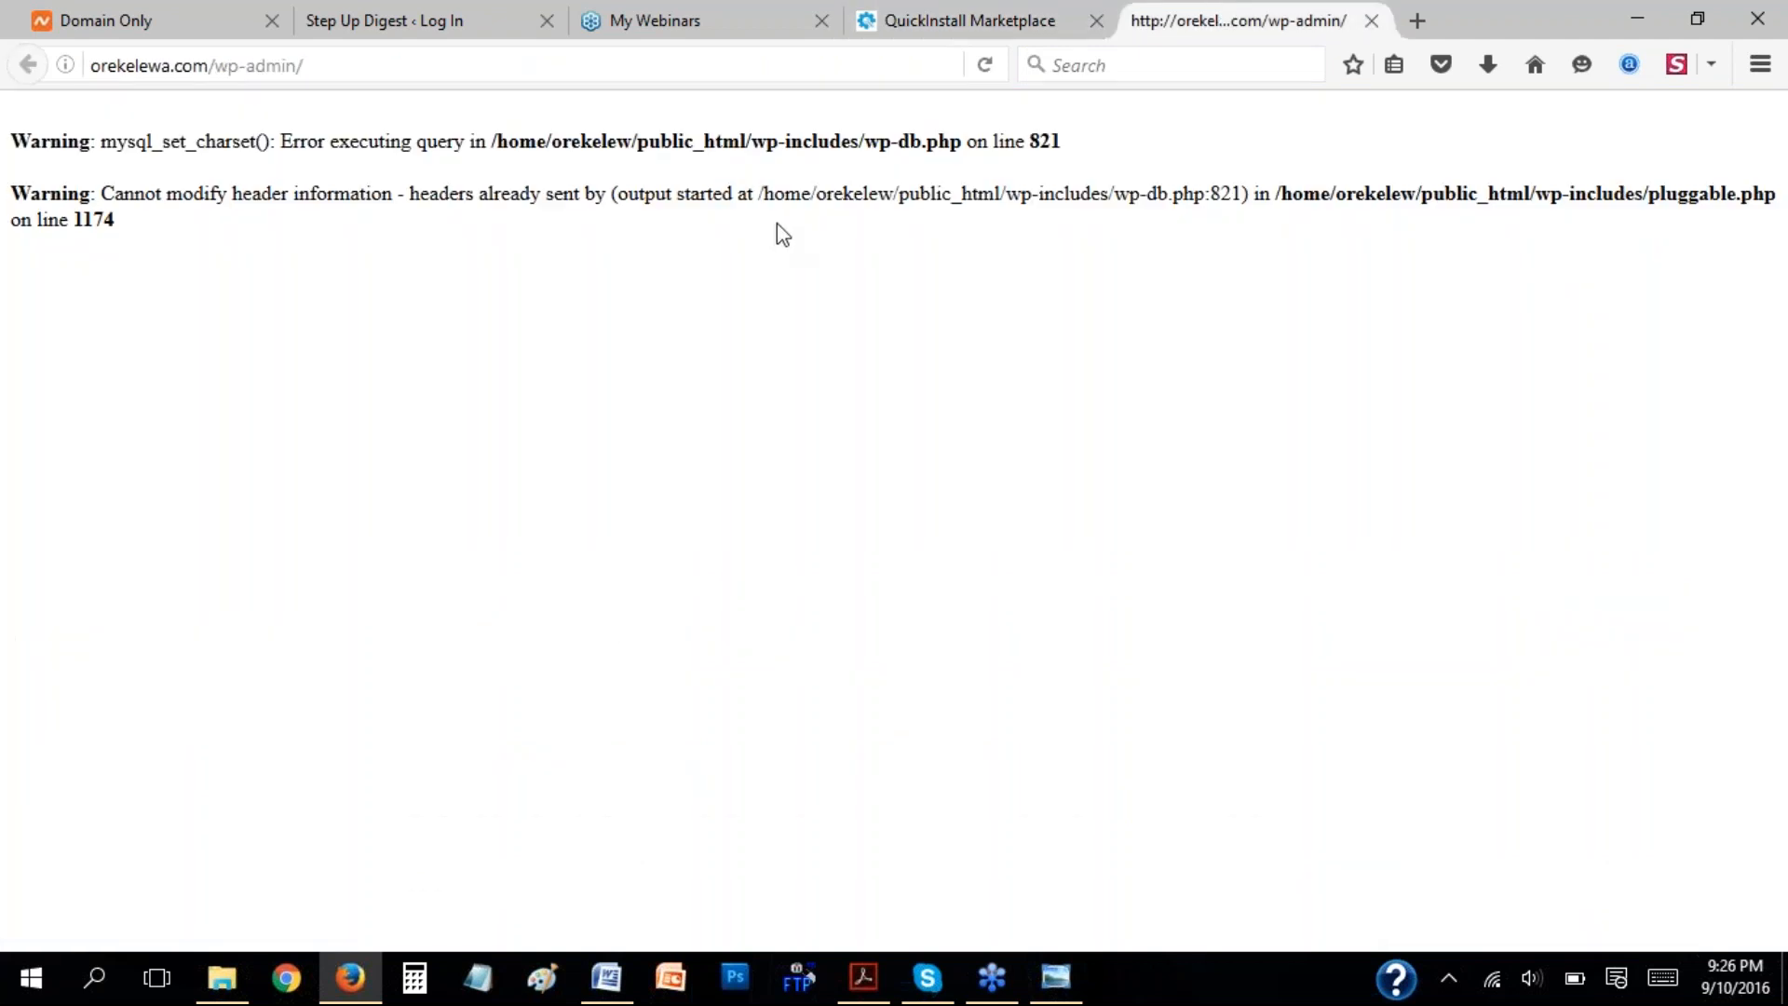
click(1097, 78)
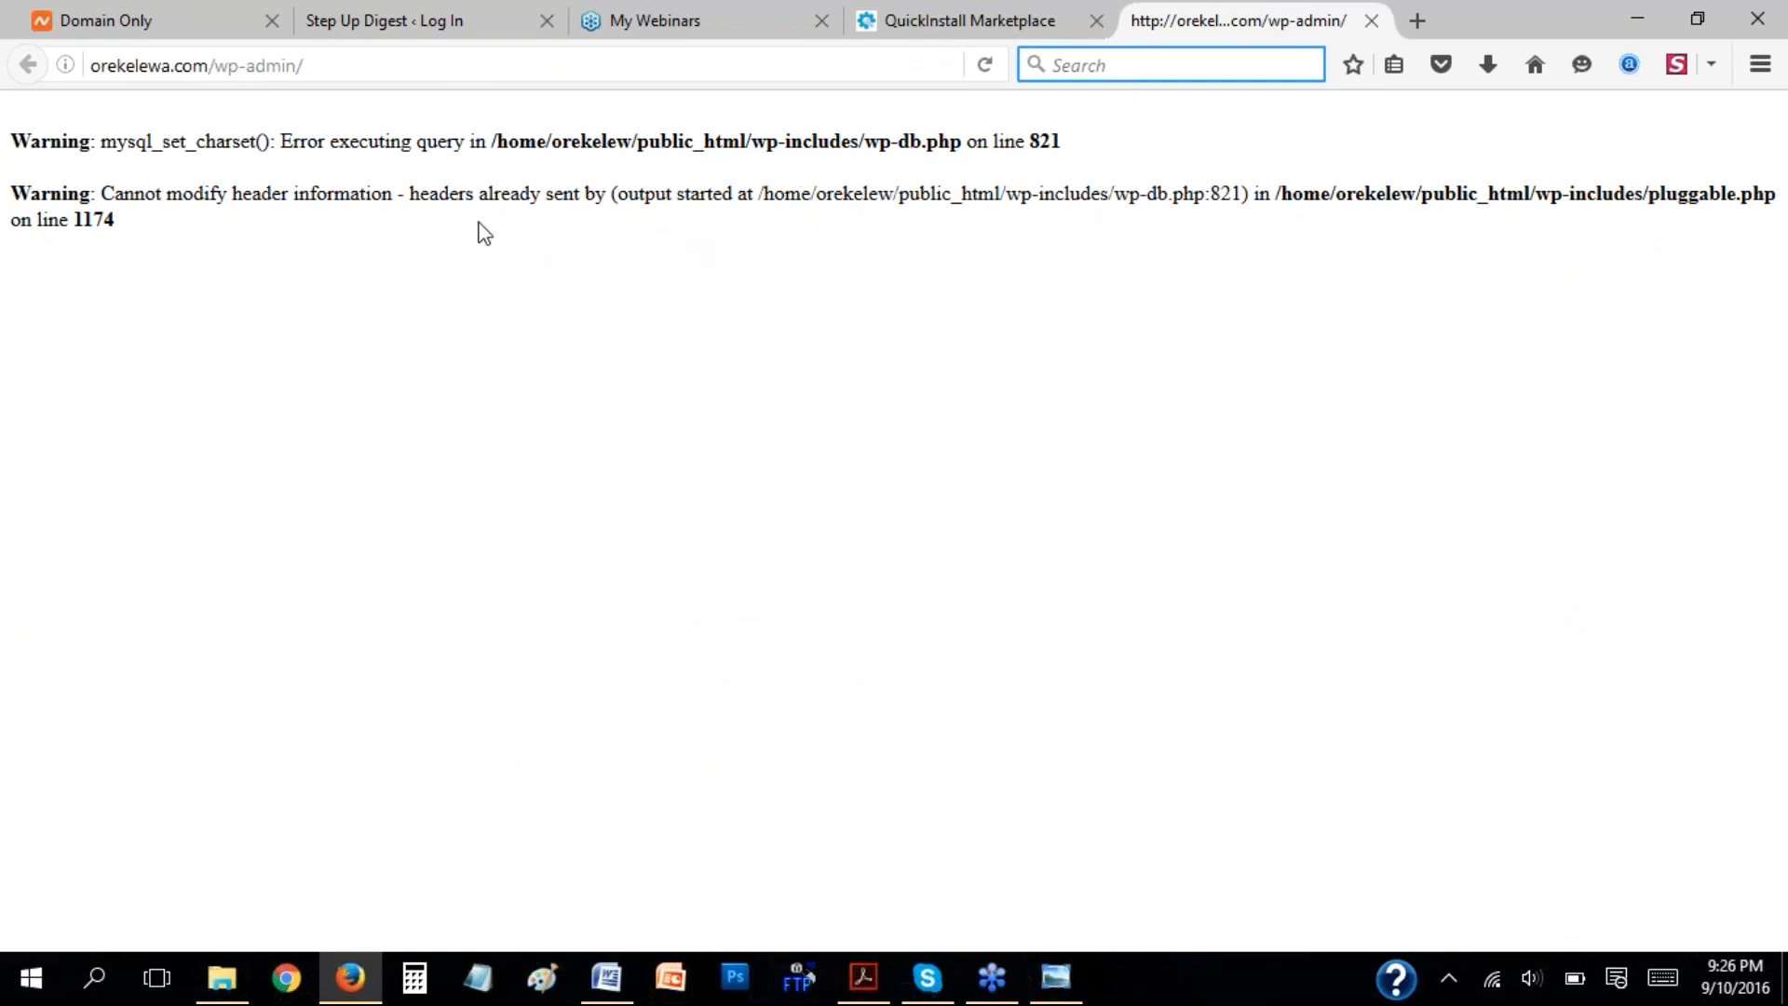
Highlight the warning text on the orekelewa.com/wp-admin page, compare it with the Step Up Digest login page, and close the orekelewa.com tab.
drag(153, 232, 12, 113)
click(968, 21)
click(1221, 12)
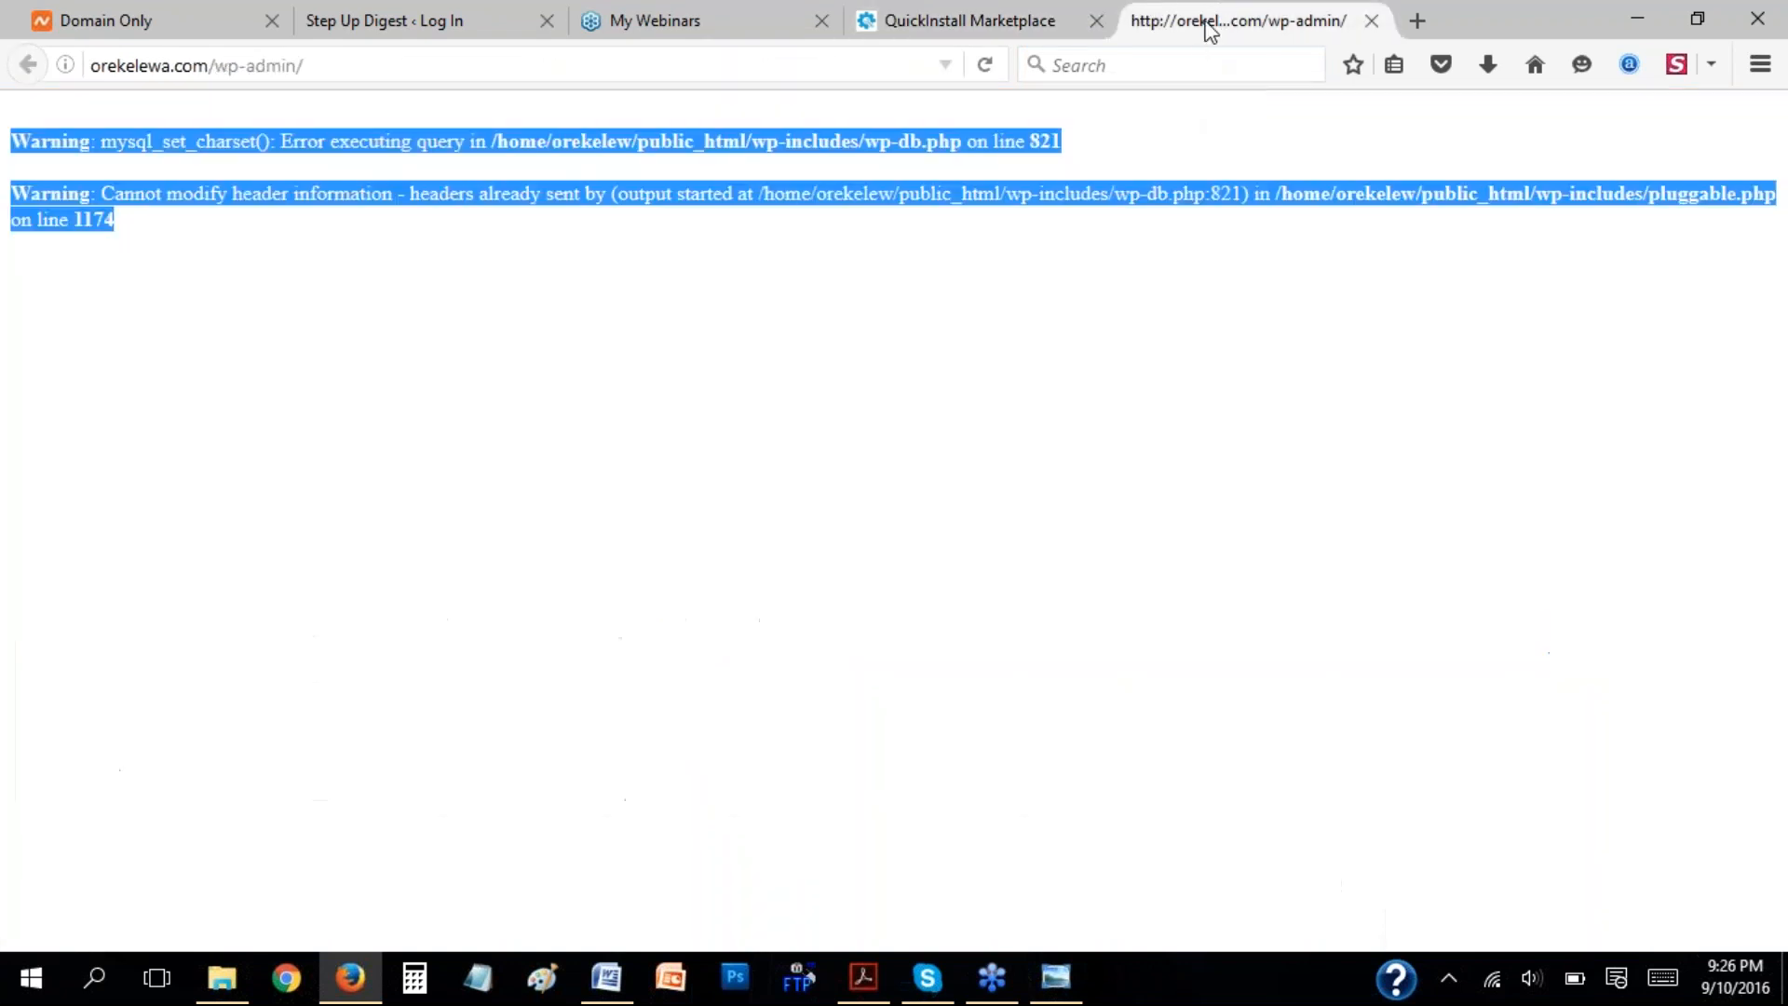
click(412, 12)
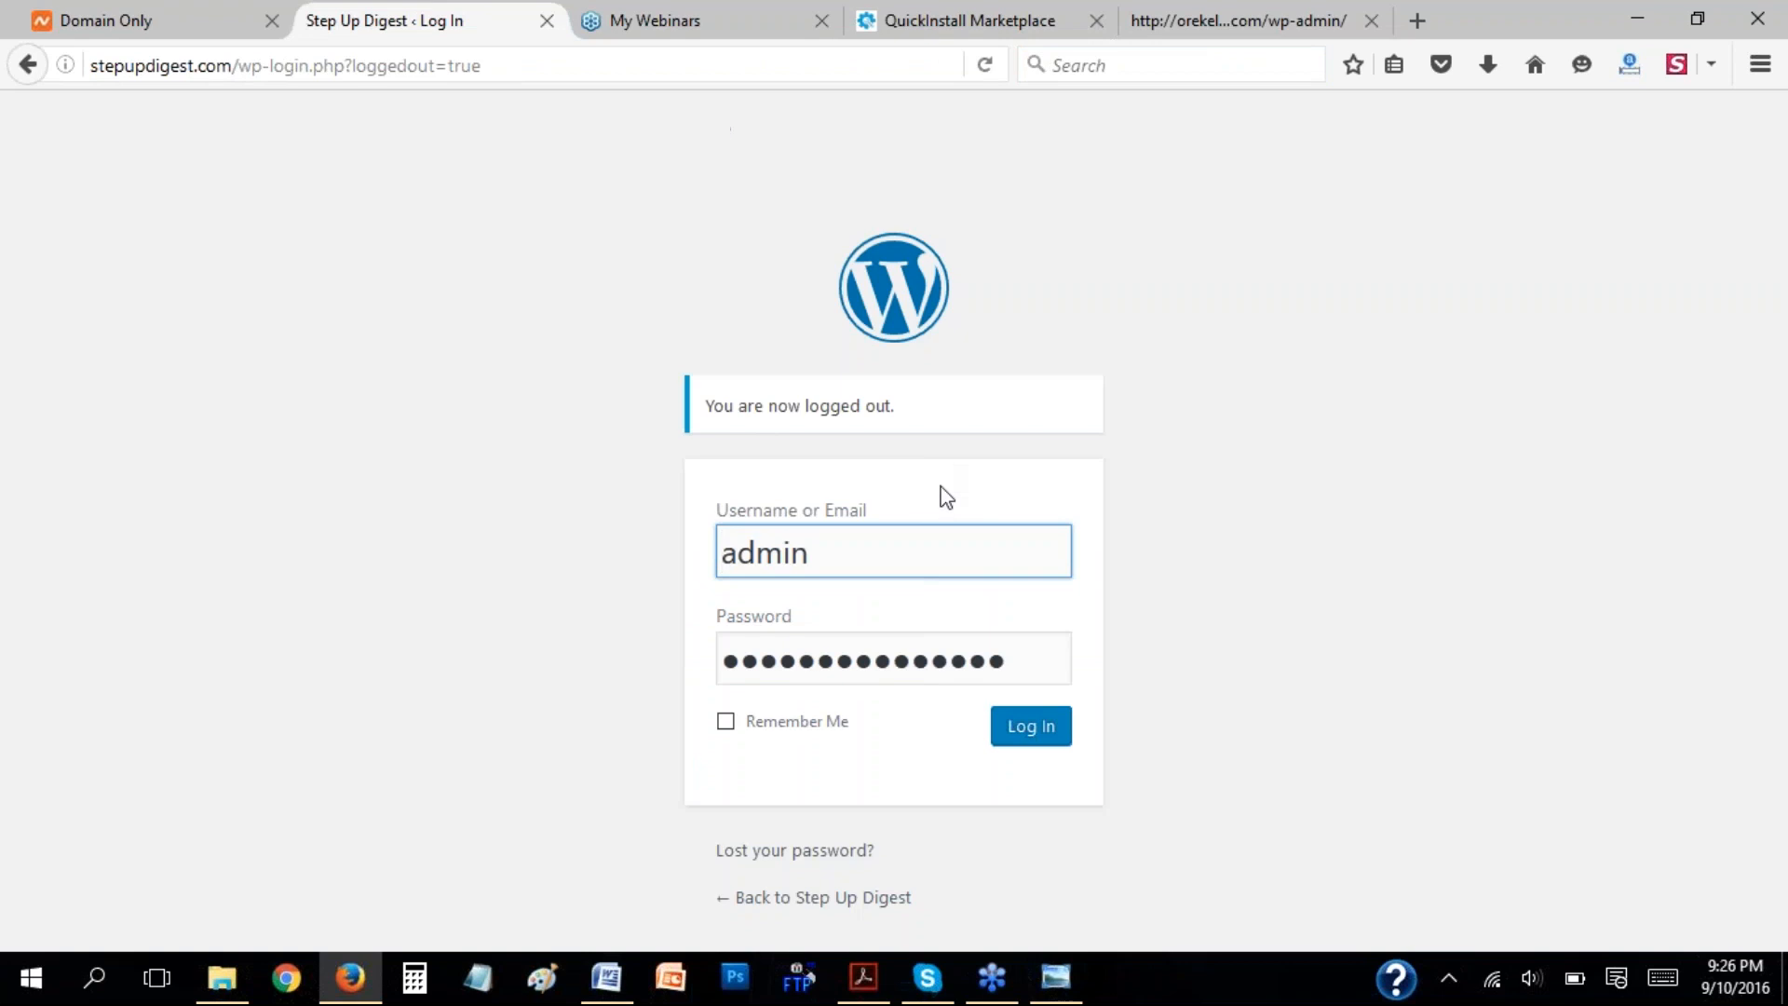
click(1267, 4)
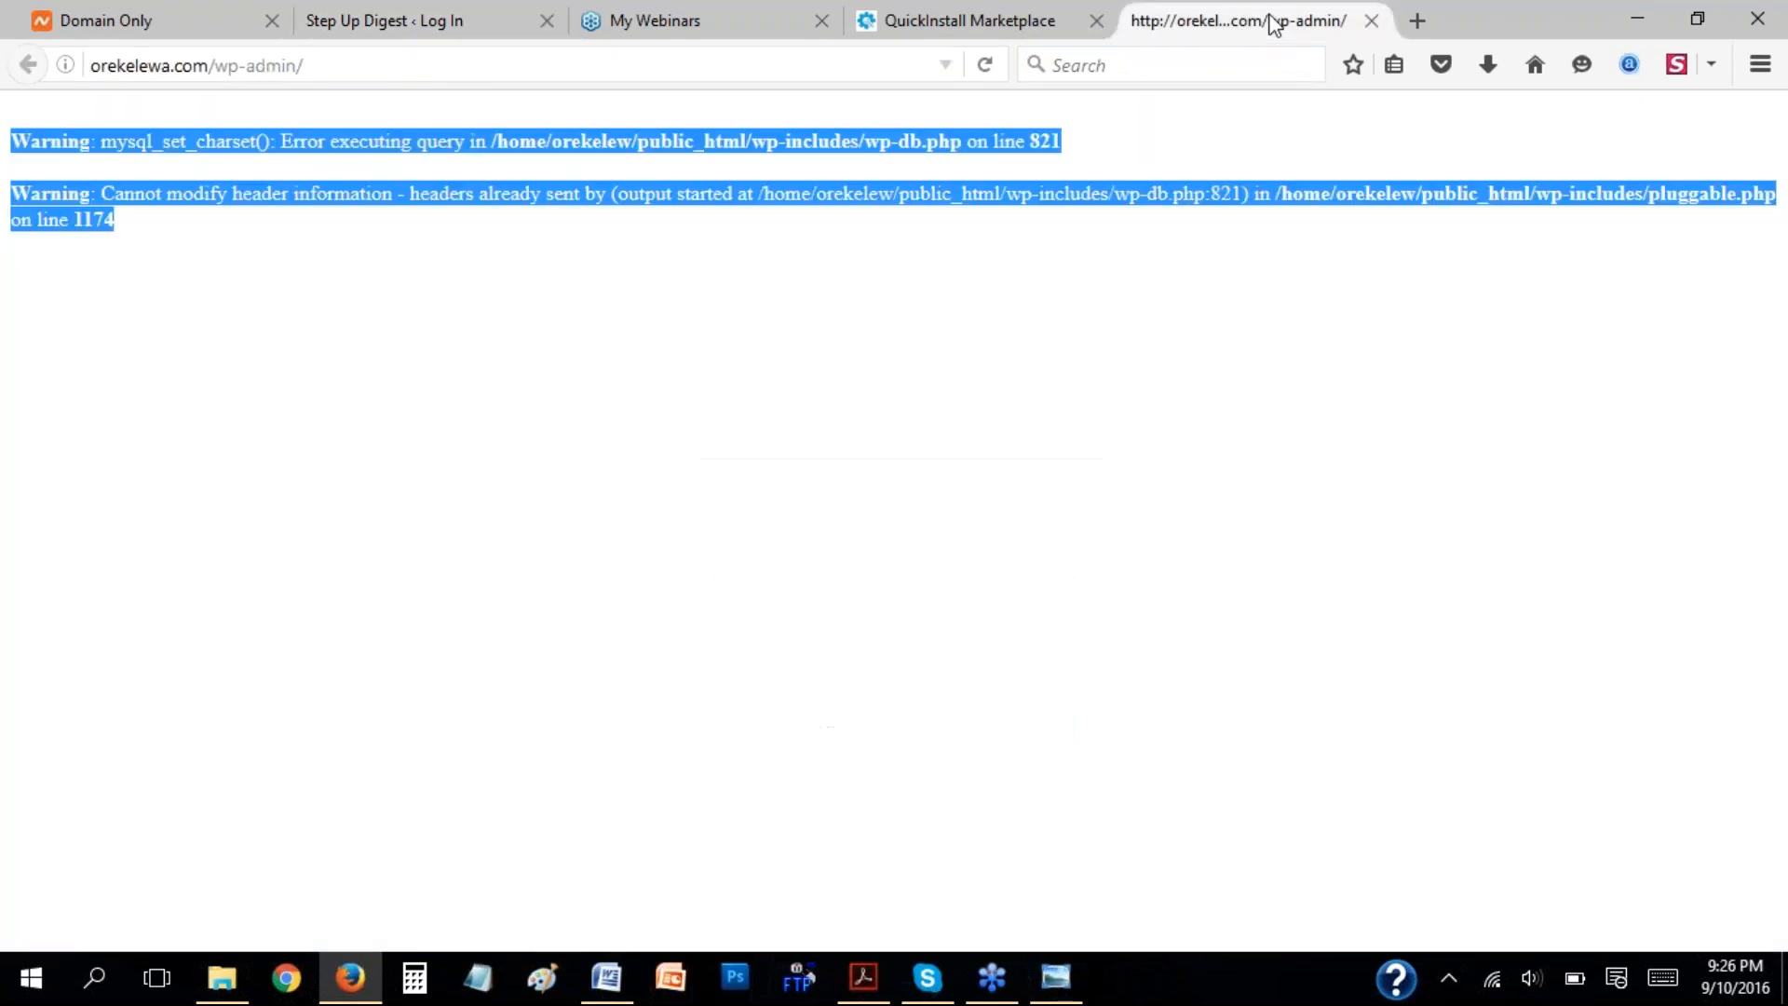
click(1373, 20)
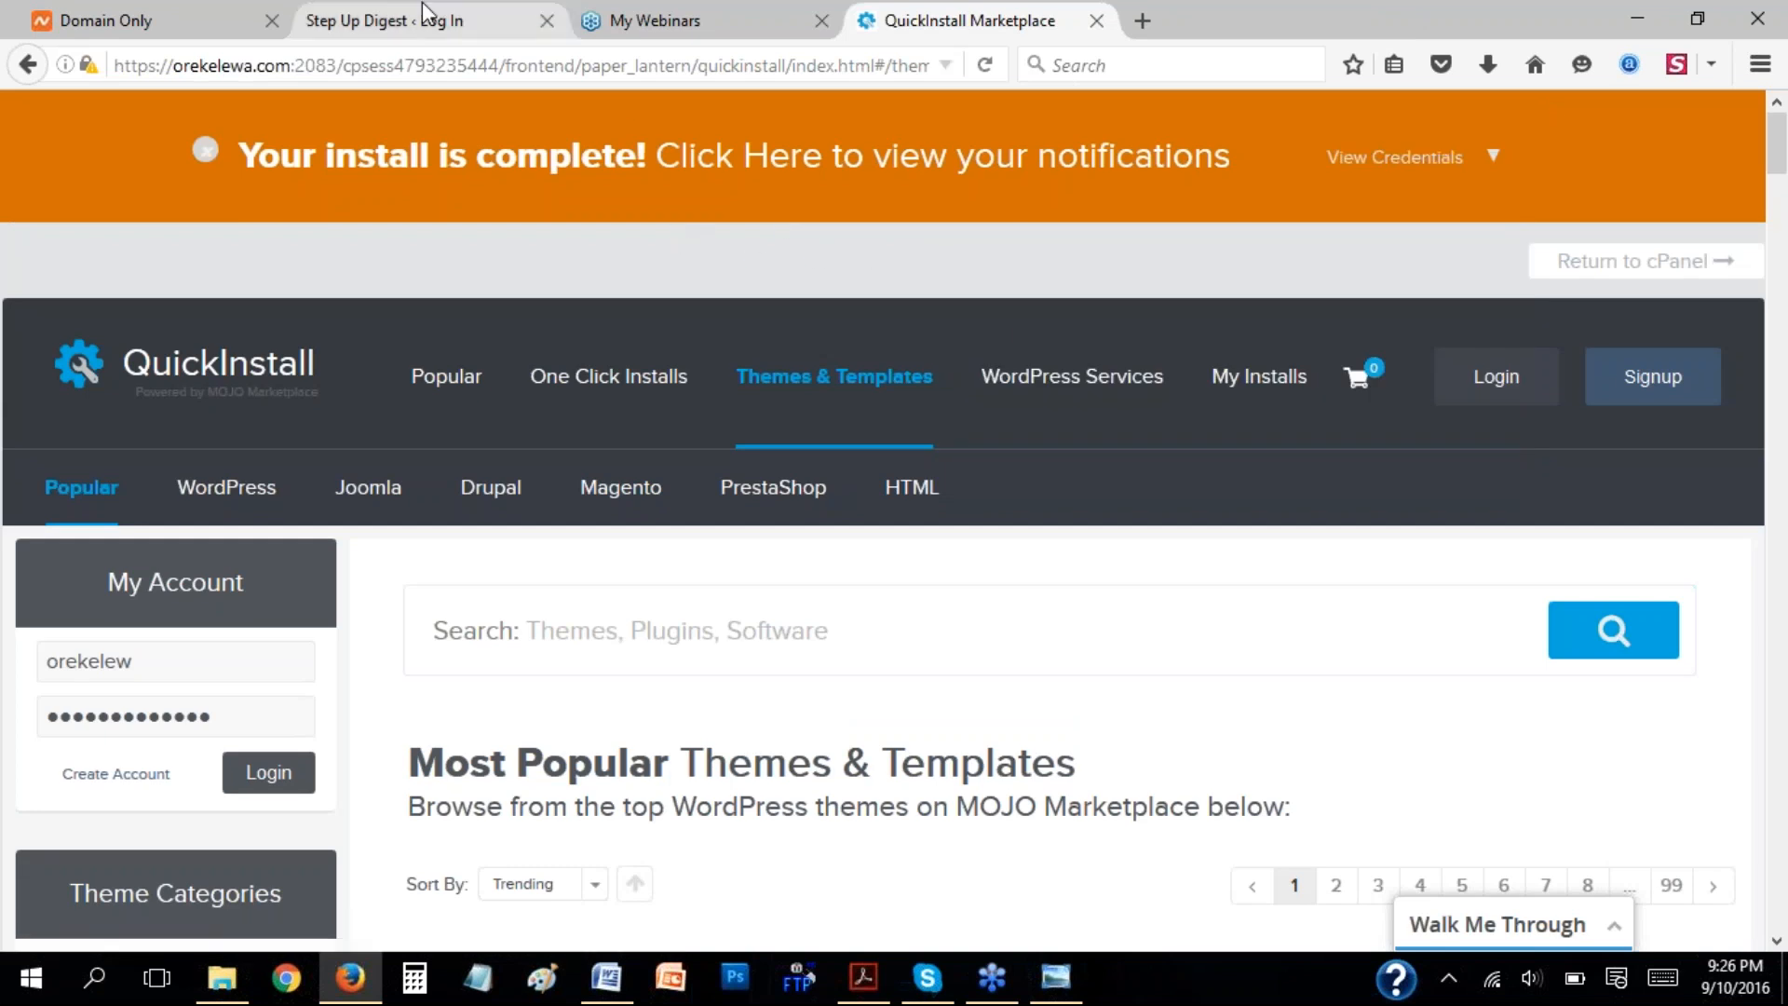
Show the Step Up Digest login page and load stepupdigest.com/wp-admin in a new tab.
click(506, 18)
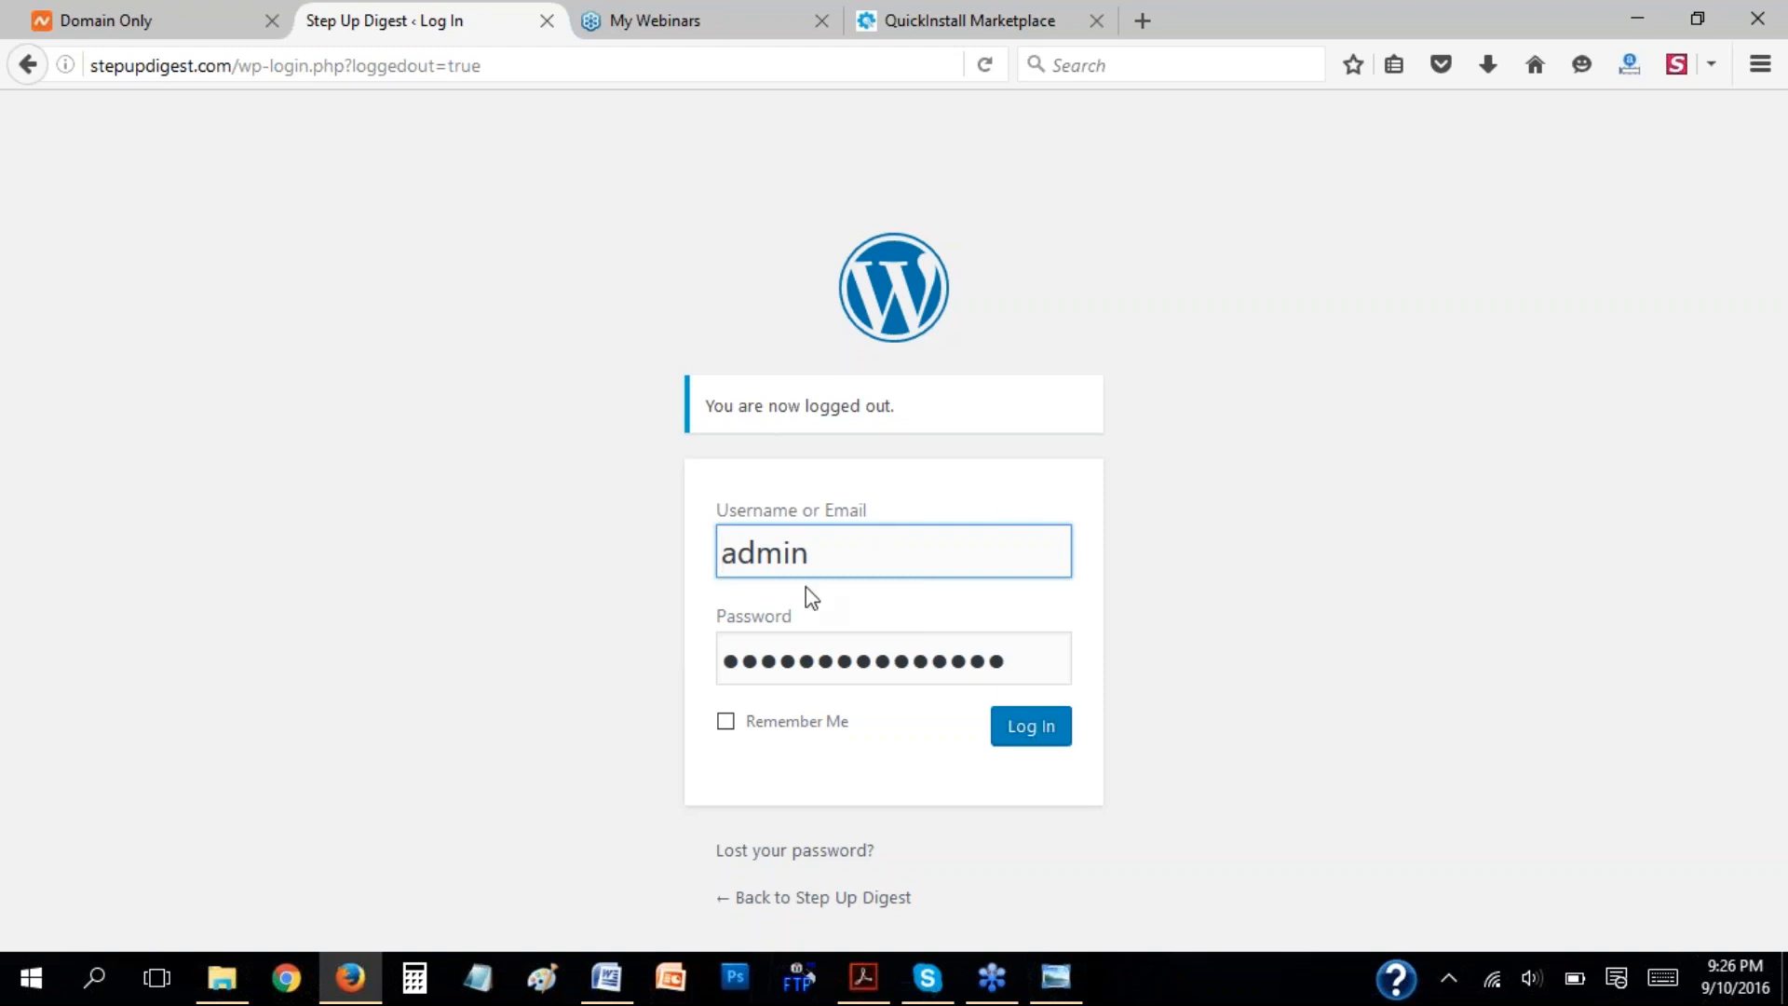
click(1142, 27)
text(stepupdigest.com/)
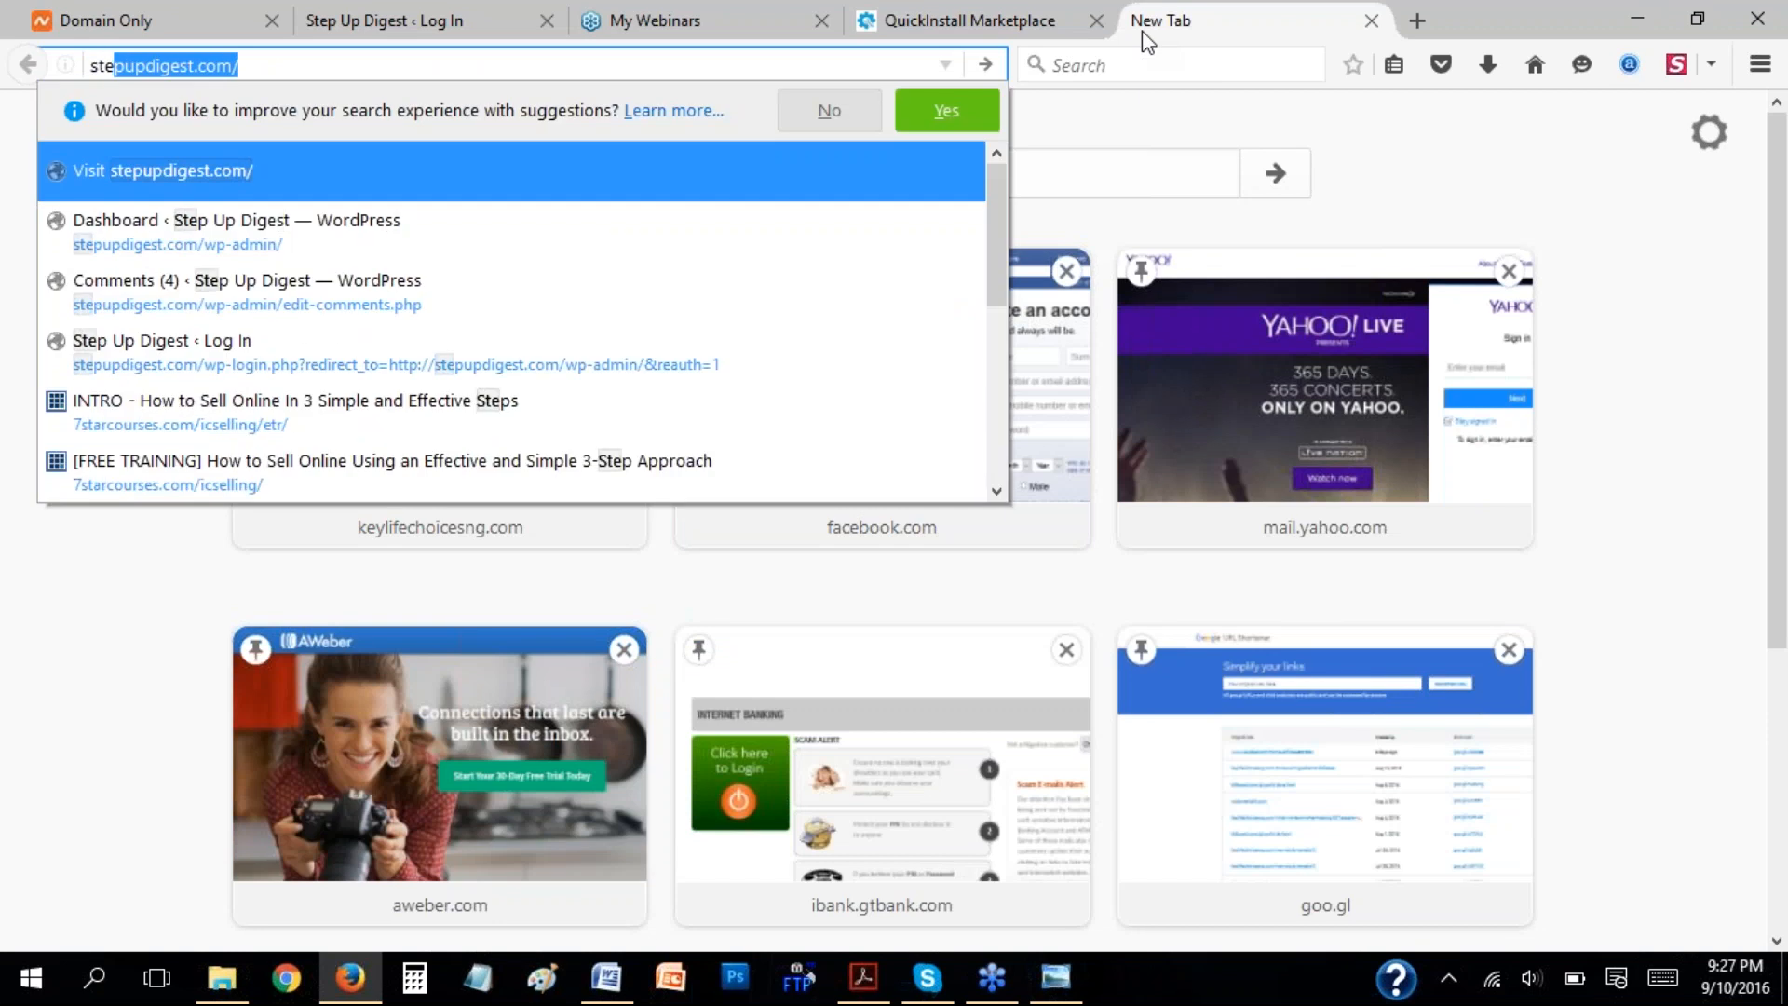
key(End)
text(wp-admin)
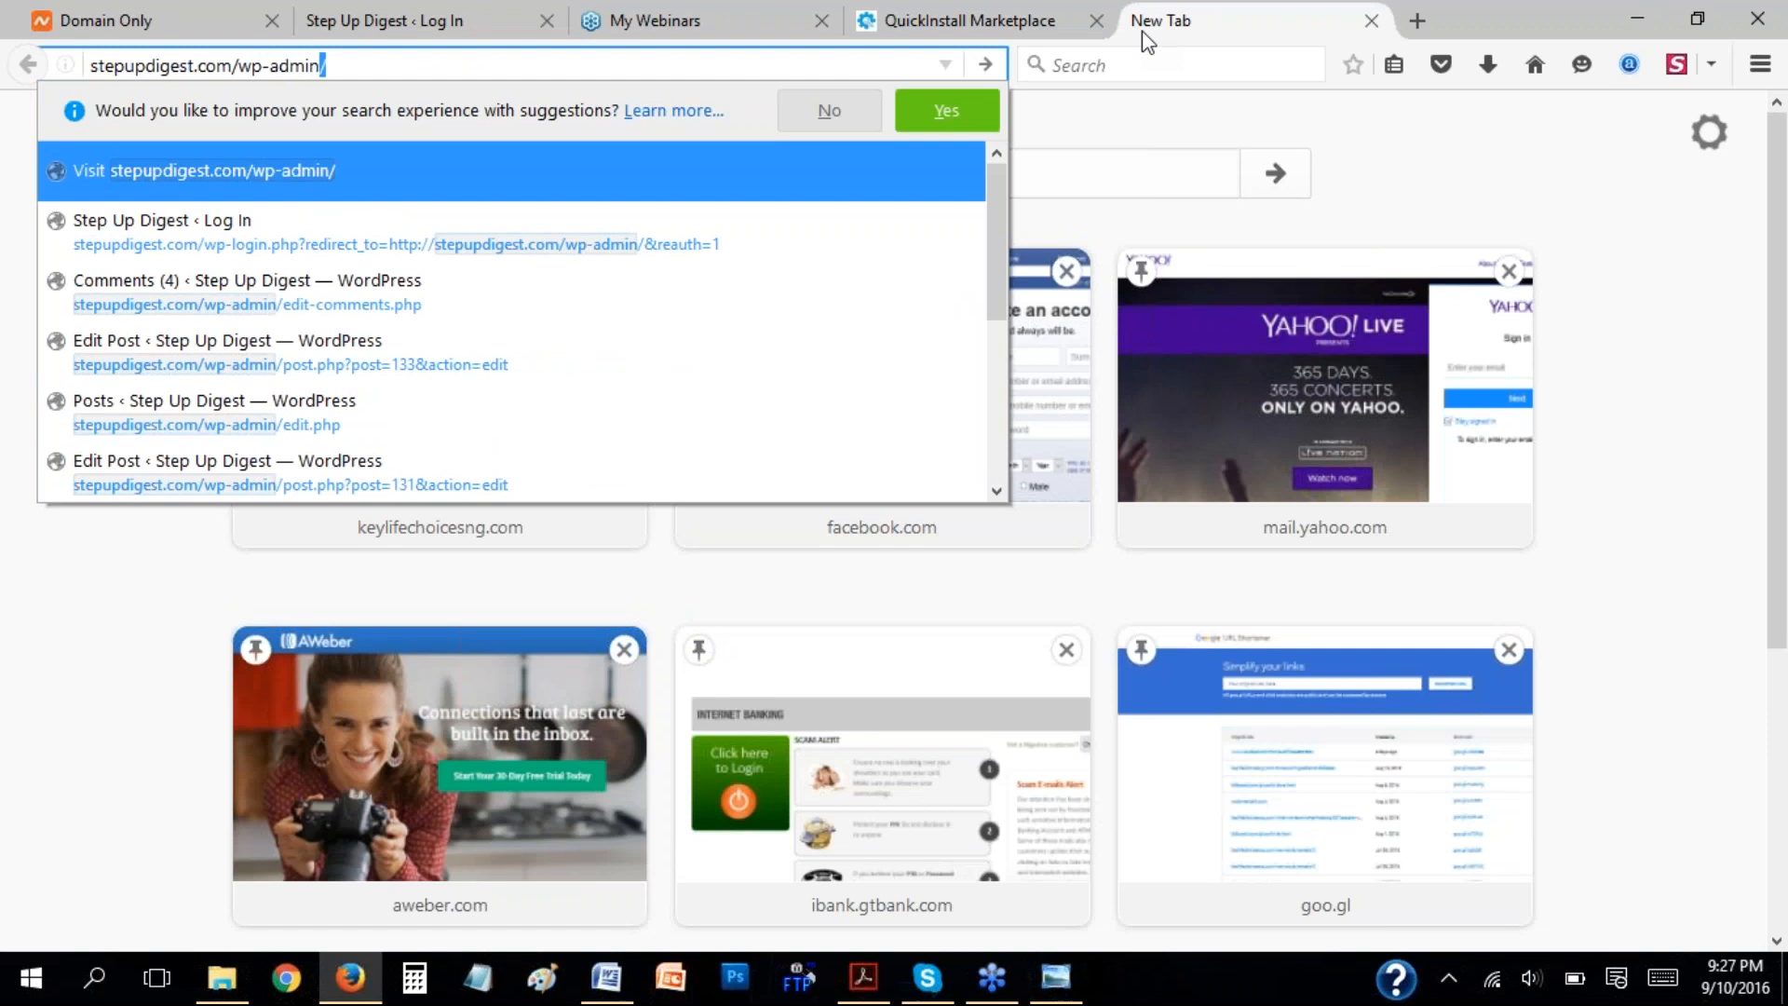
key(Return)
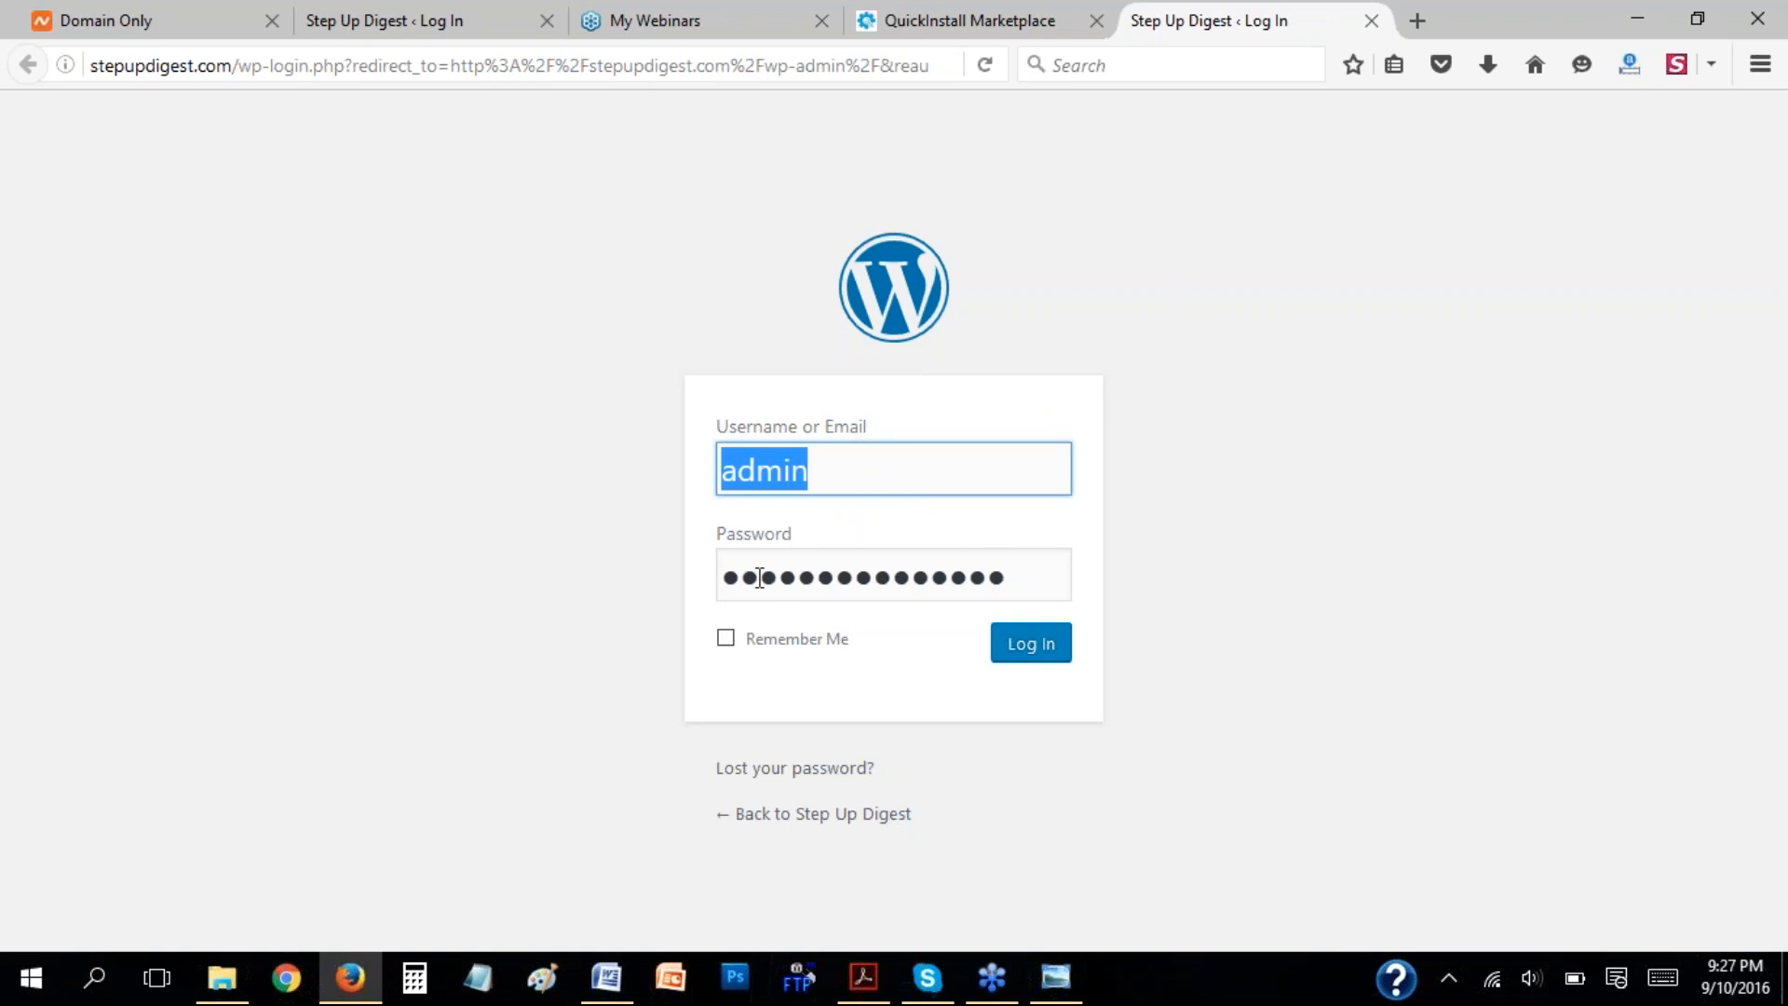
Log in to Step Up Digest with the prefilled admin credentials and open the page for adding new plugins.
click(1026, 652)
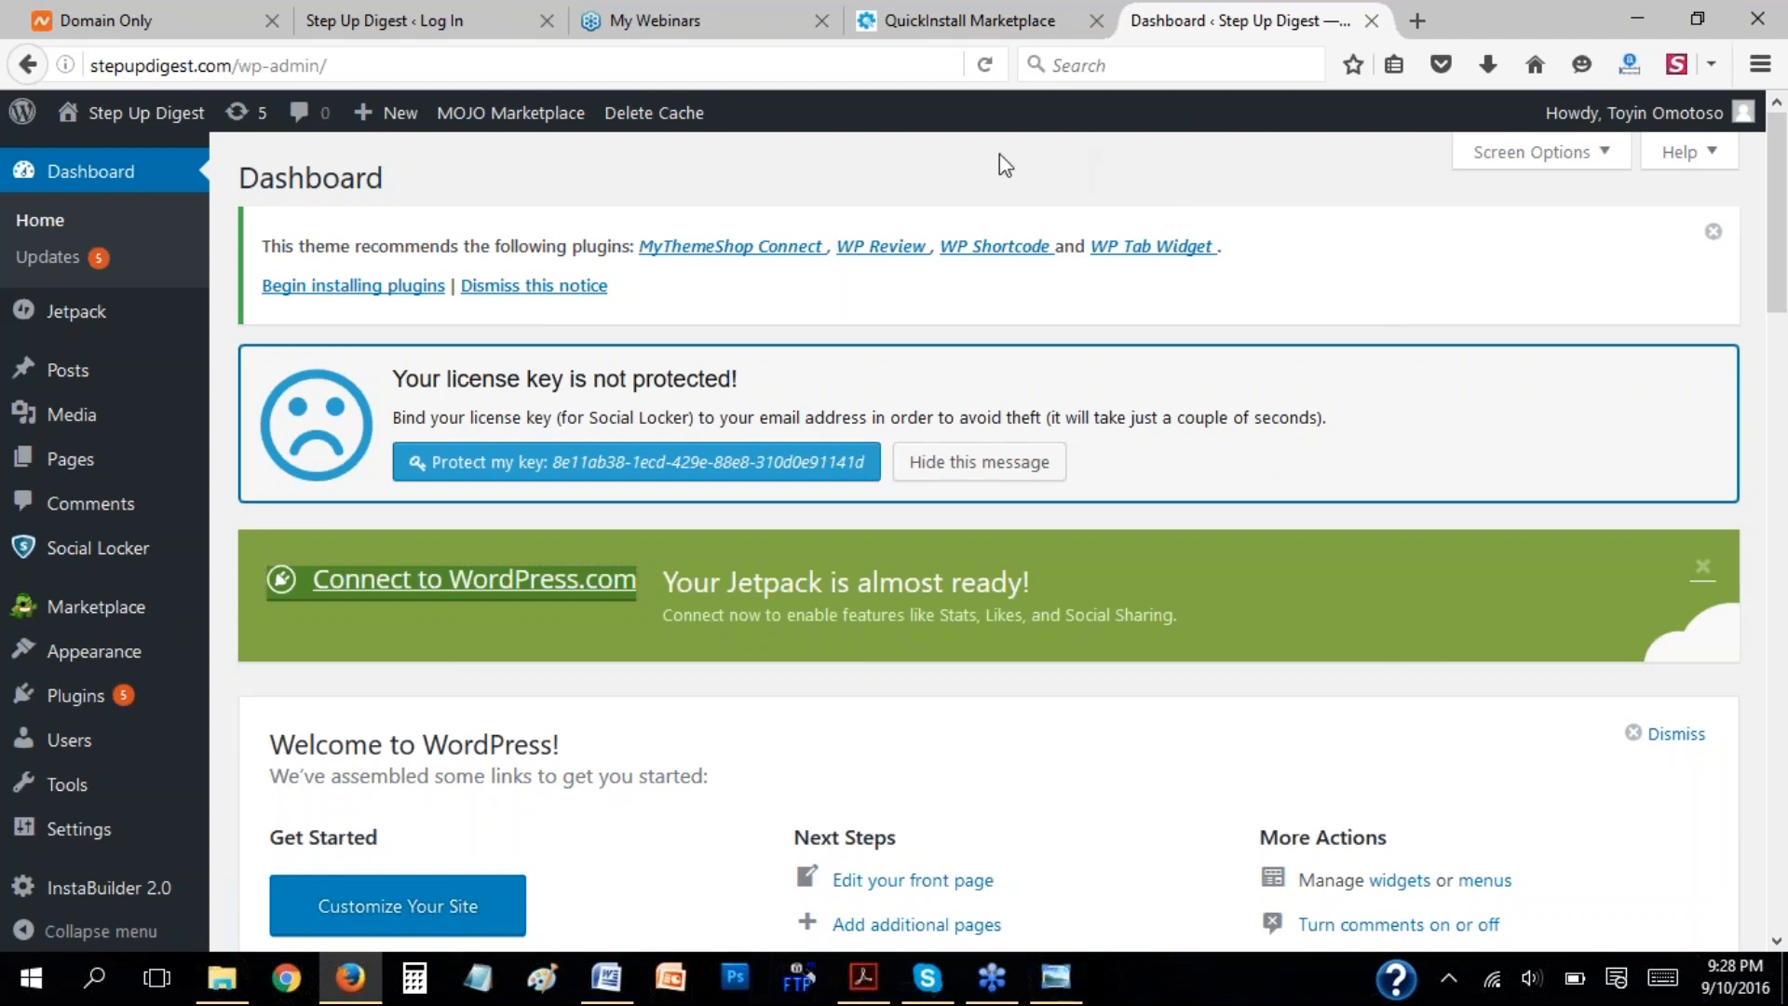
mouse_move(84, 710)
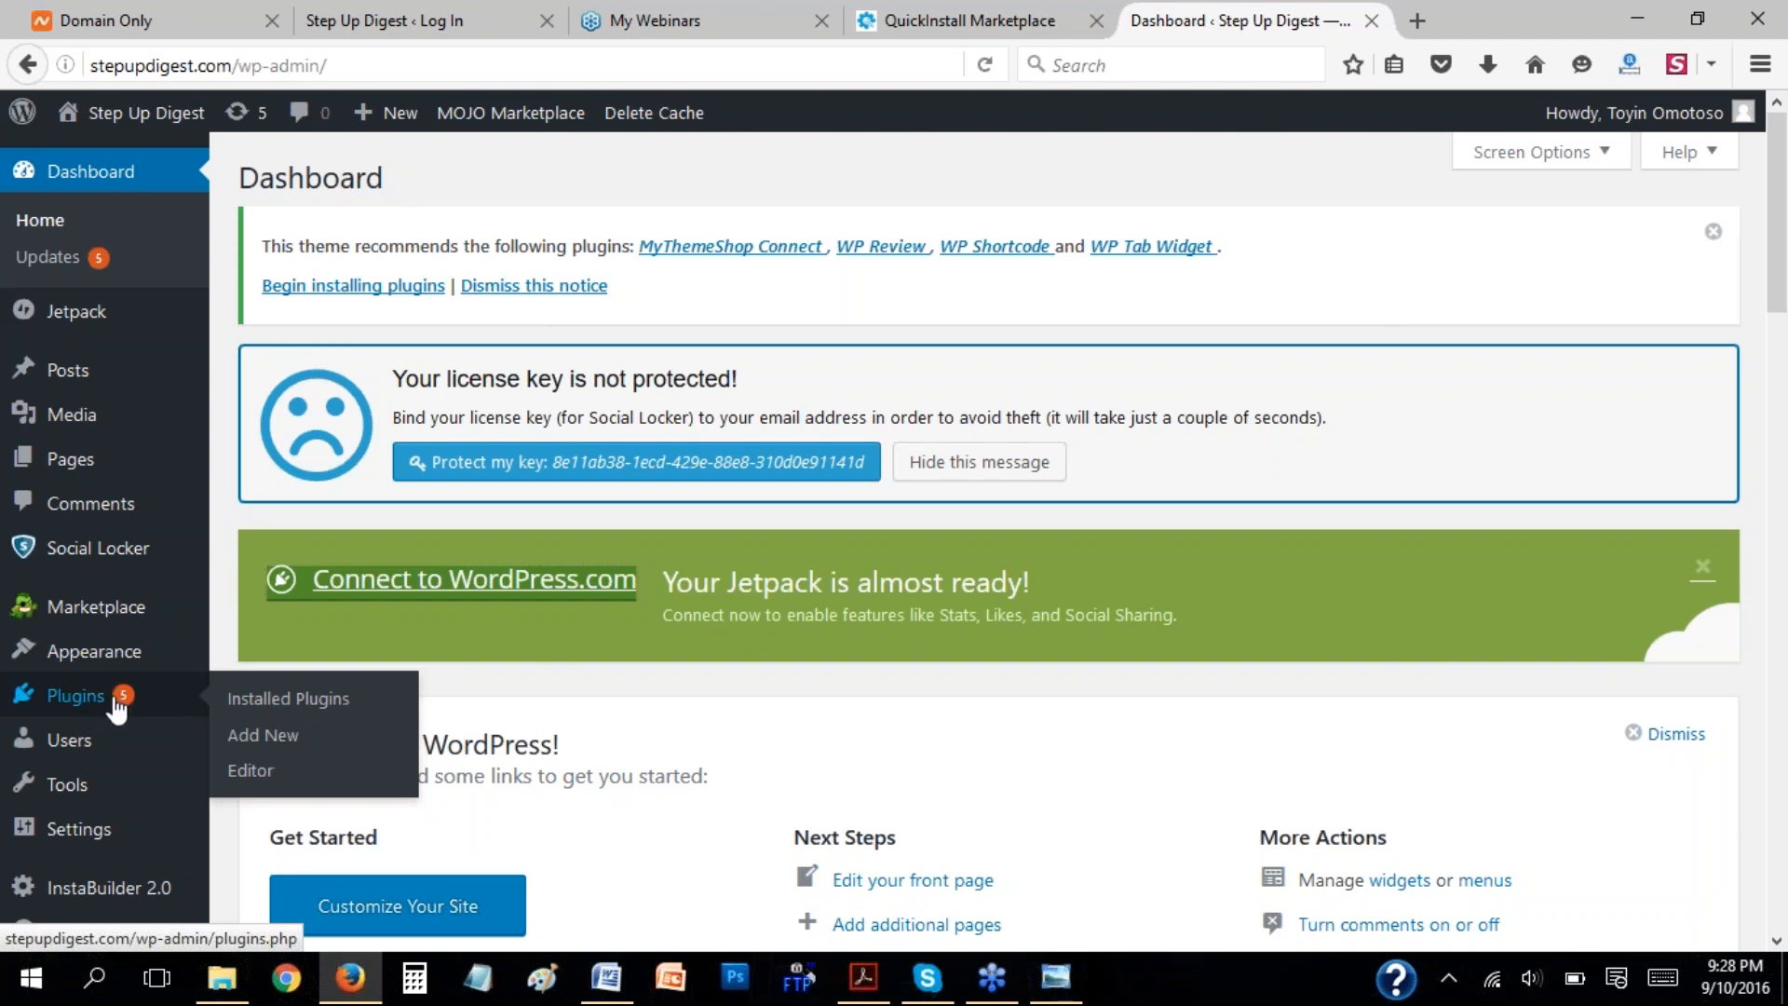
click(252, 745)
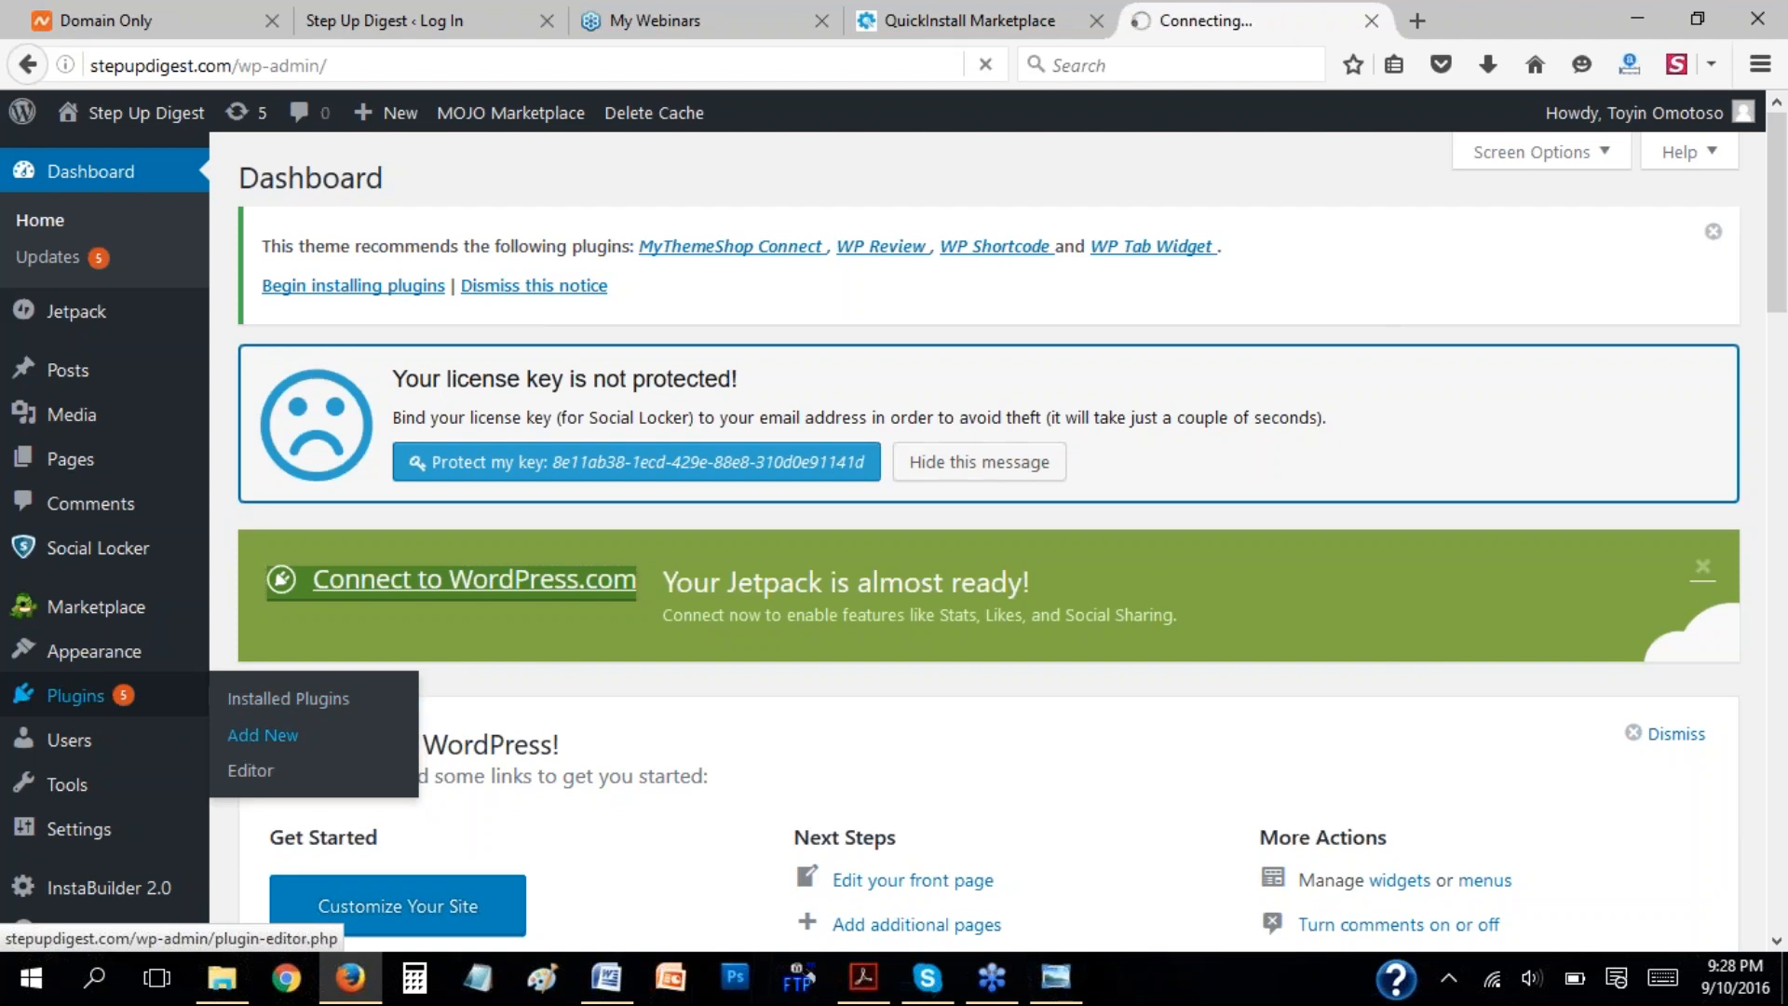
Switch to the instwebinar document in Word and review the numbered setup steps, especially uploading, installing and activating the Instabuilder plugin.
click(606, 977)
click(843, 508)
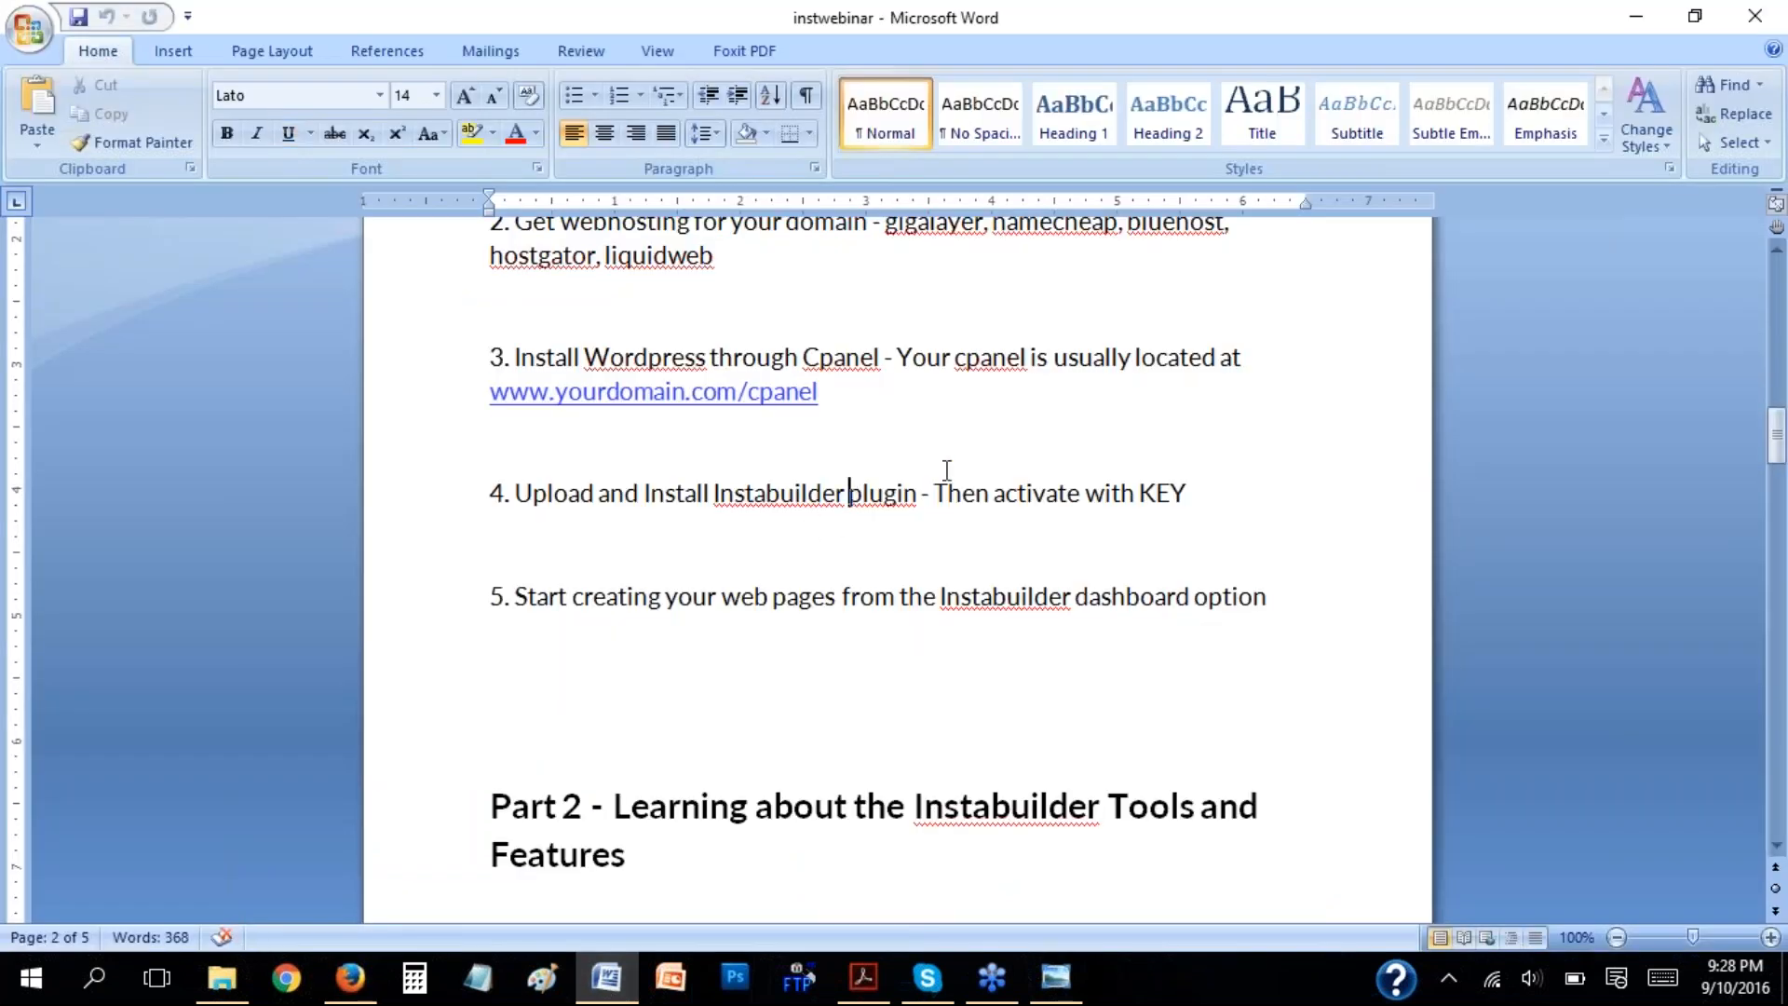
scroll(942, 457, up, 3)
scroll(738, 403, down, 2)
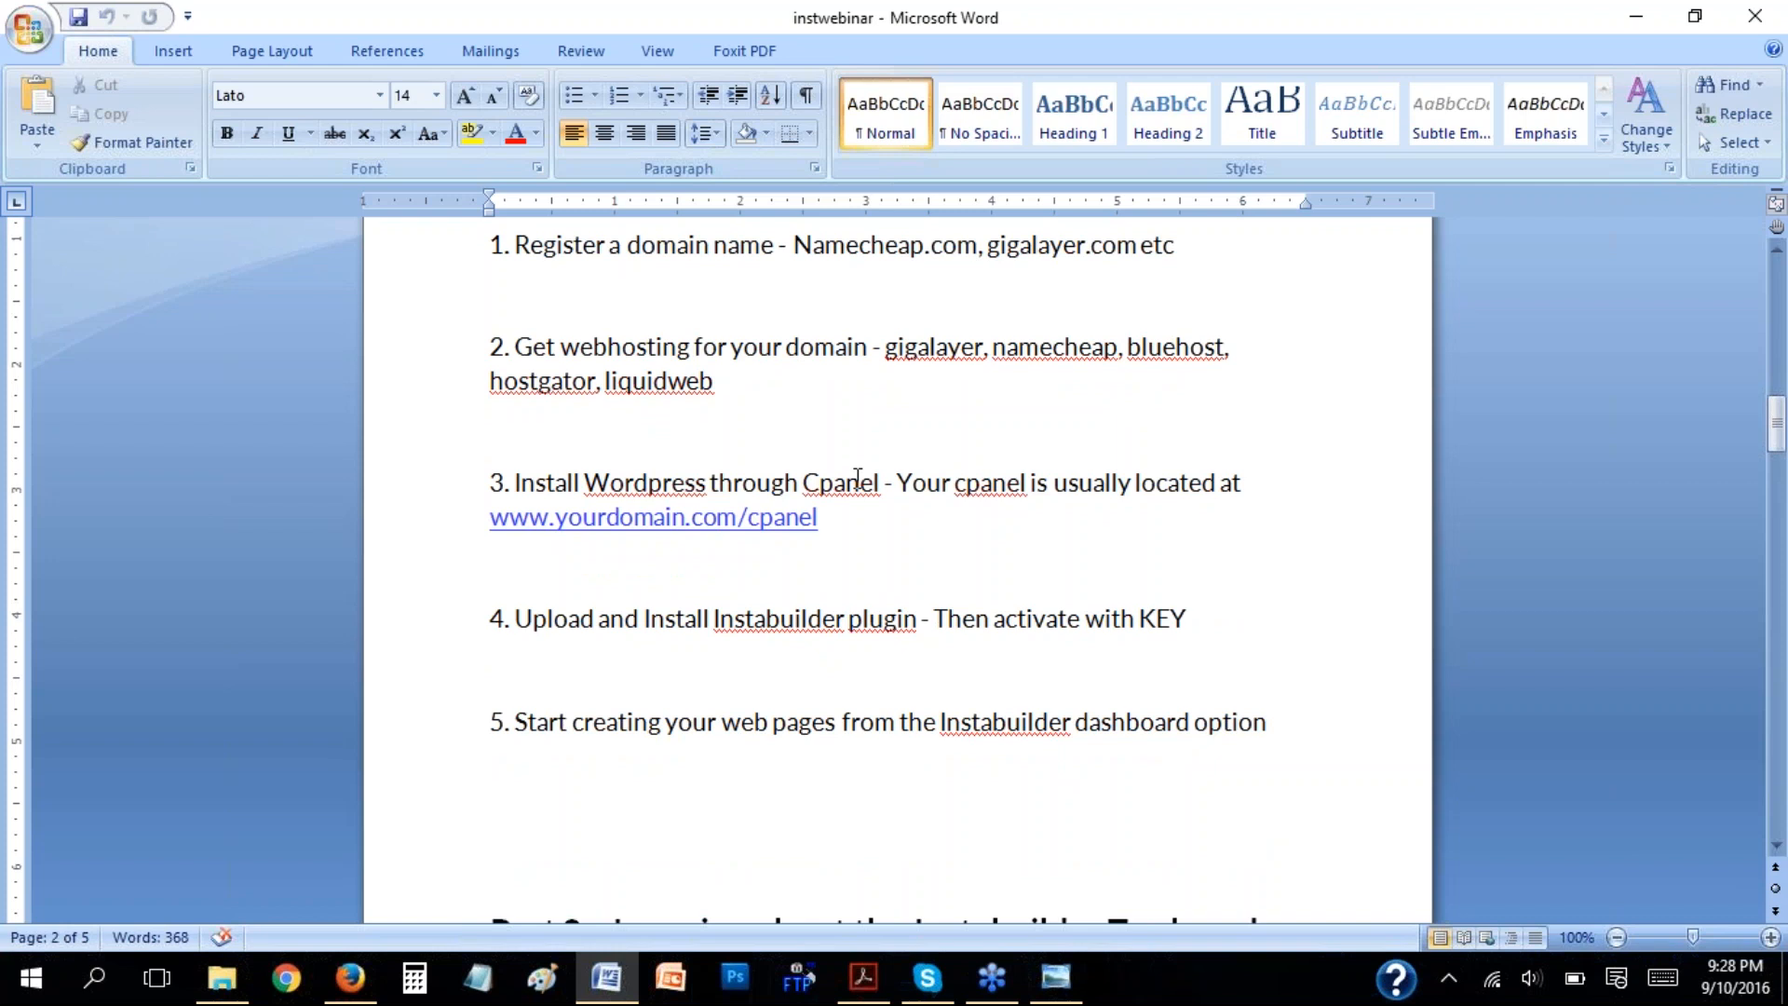
scroll(1086, 484, down, 1)
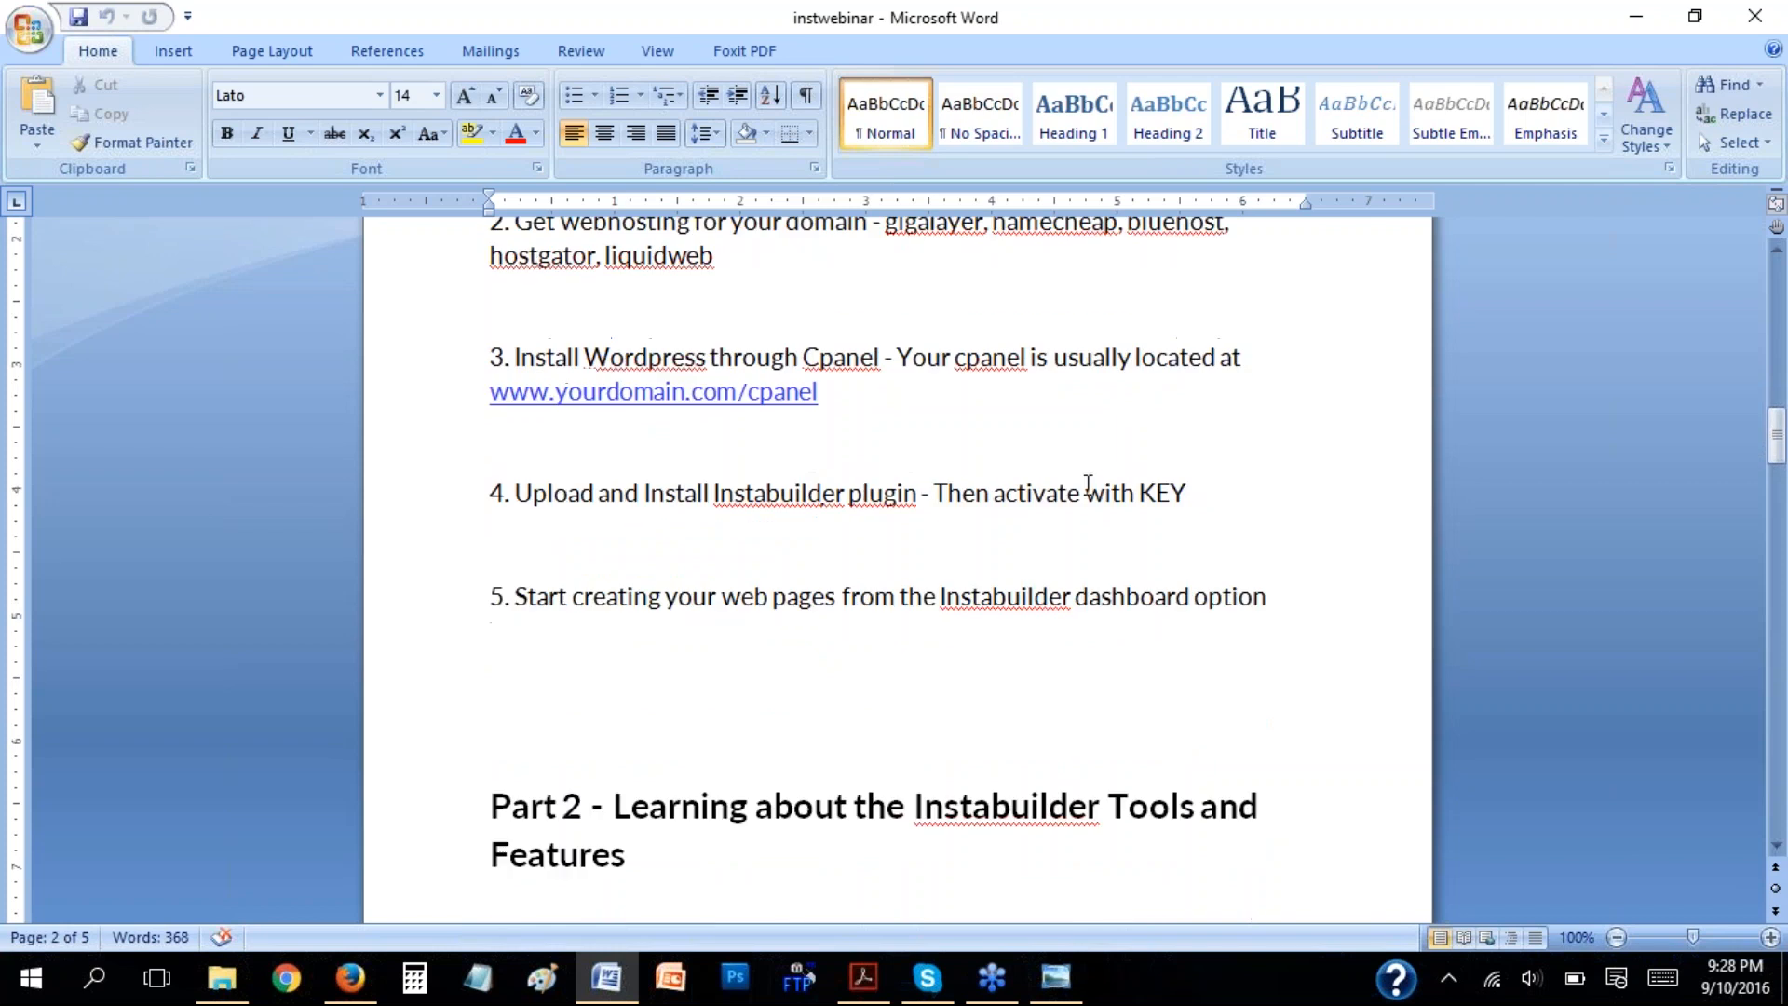
click(644, 495)
click(838, 495)
scroll(838, 494, down, 1)
key(Up)
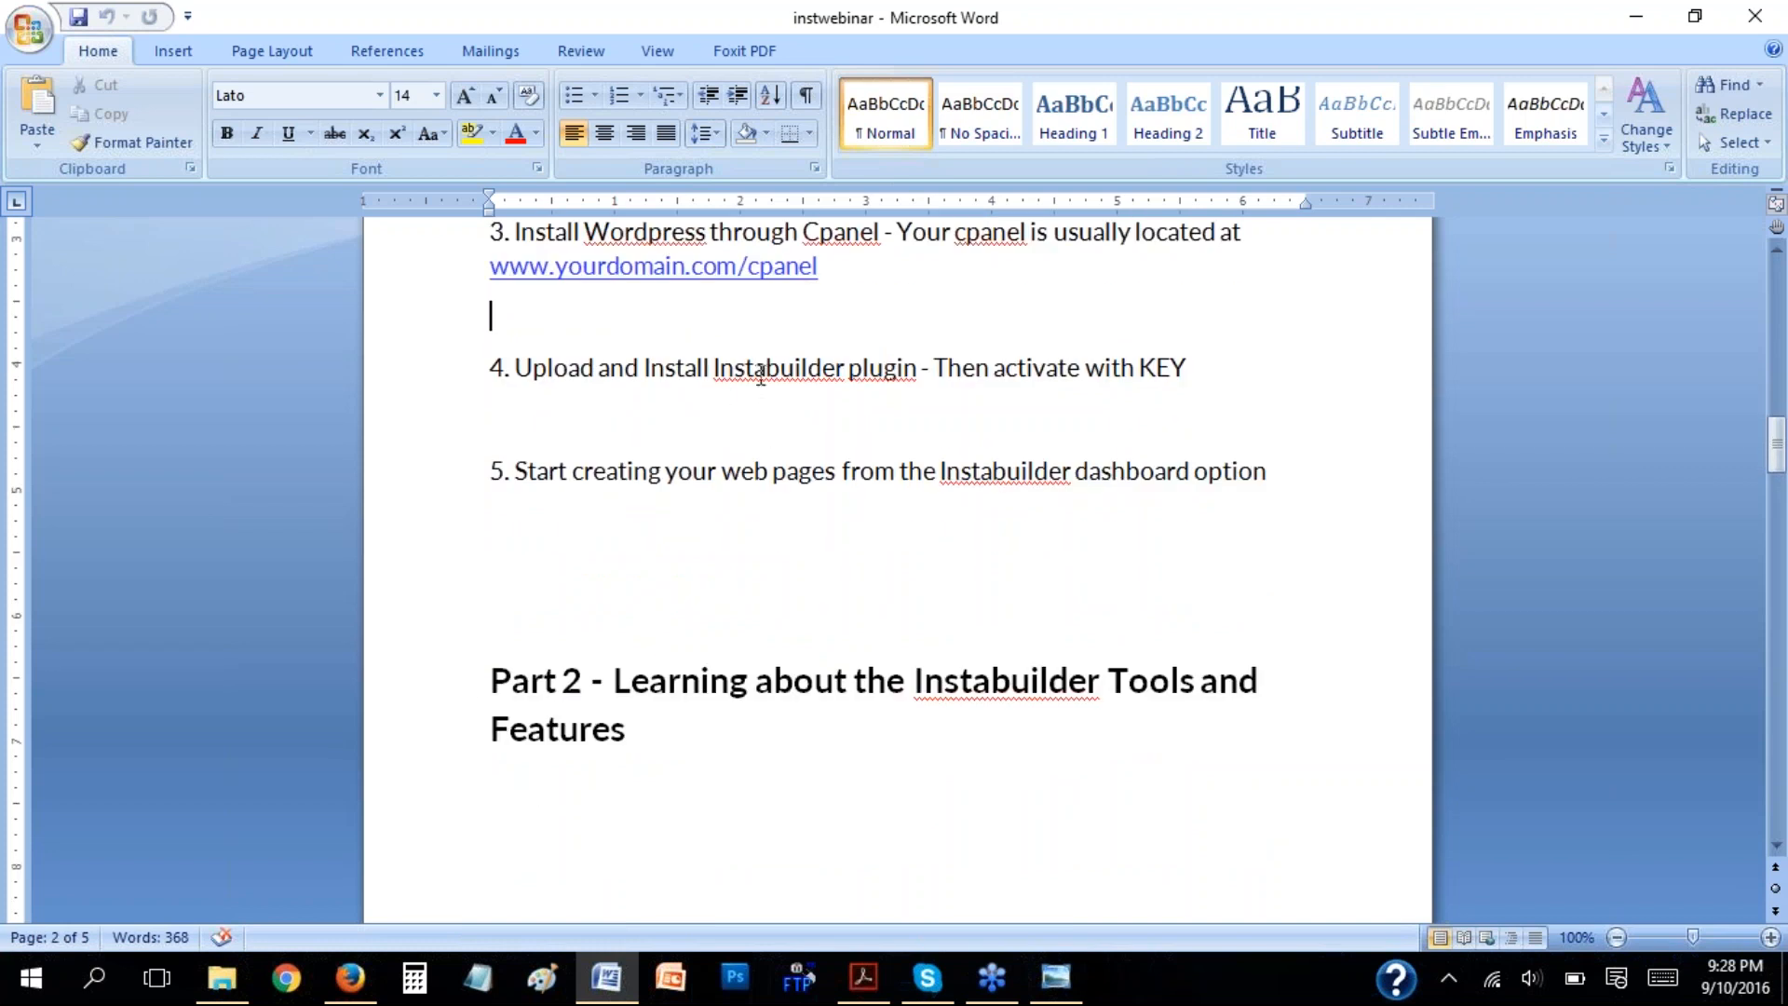
Return to Firefox, start a plugin upload and choose instabuilder216.zip from the Compressed folder in Downloads.
click(349, 978)
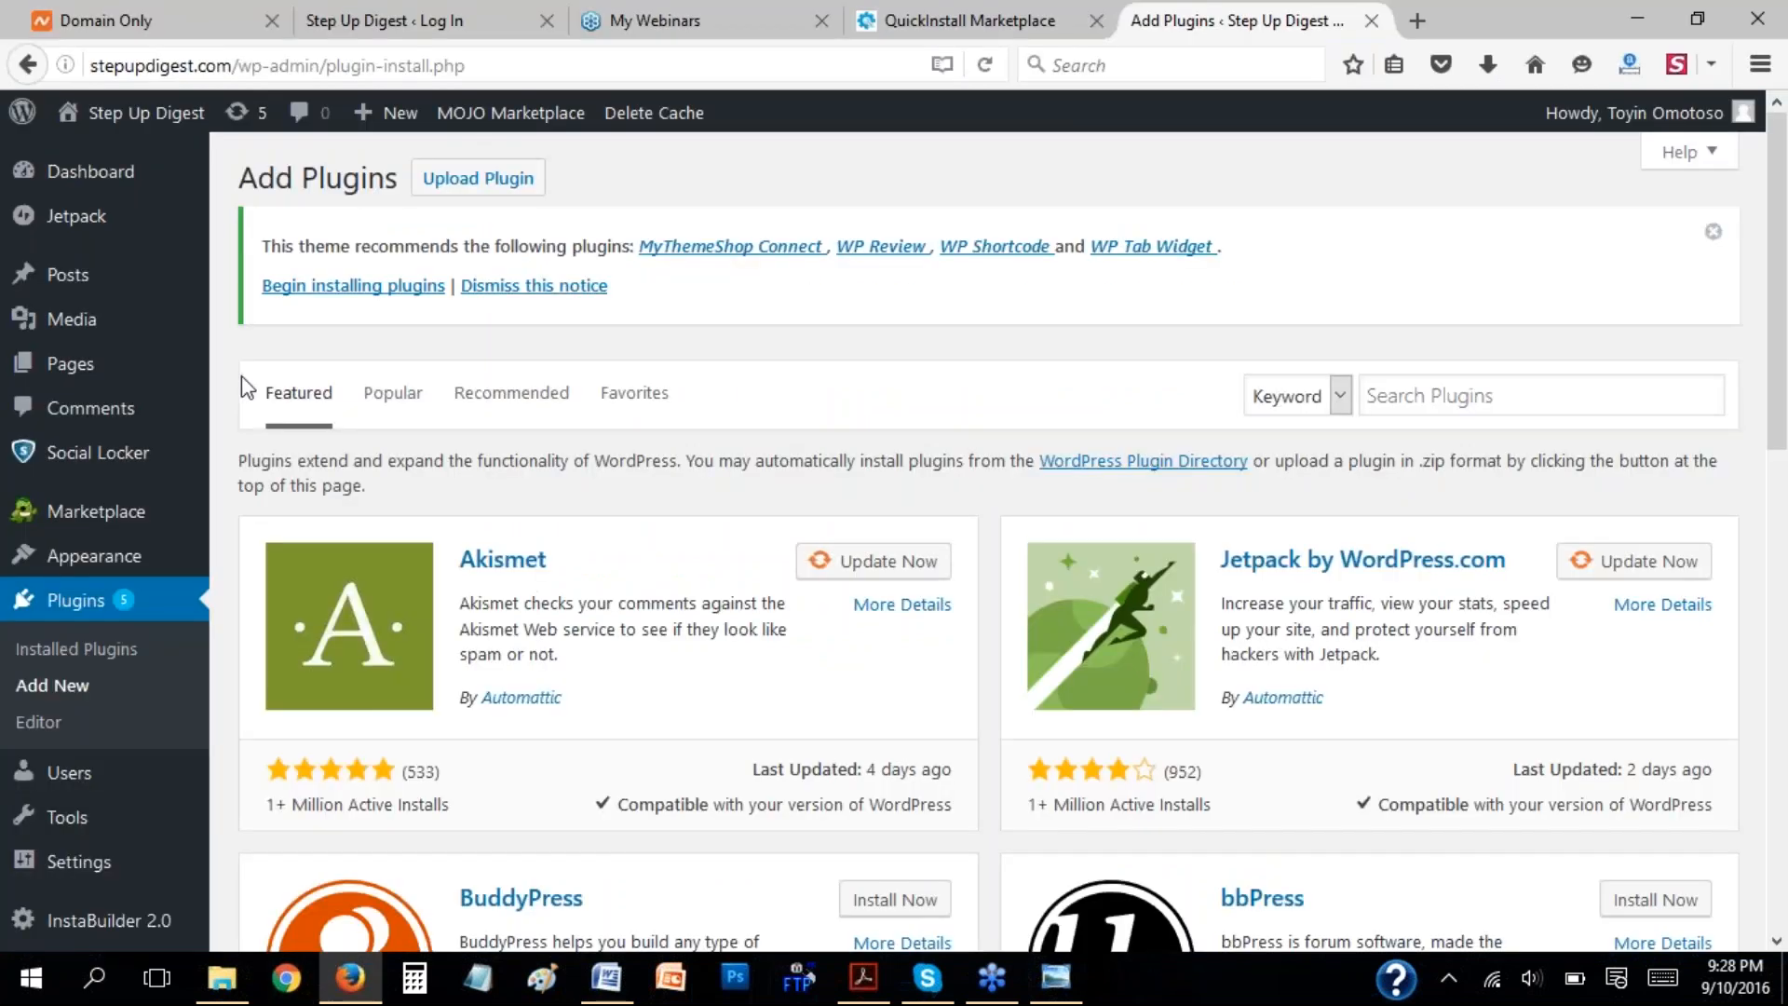
click(479, 183)
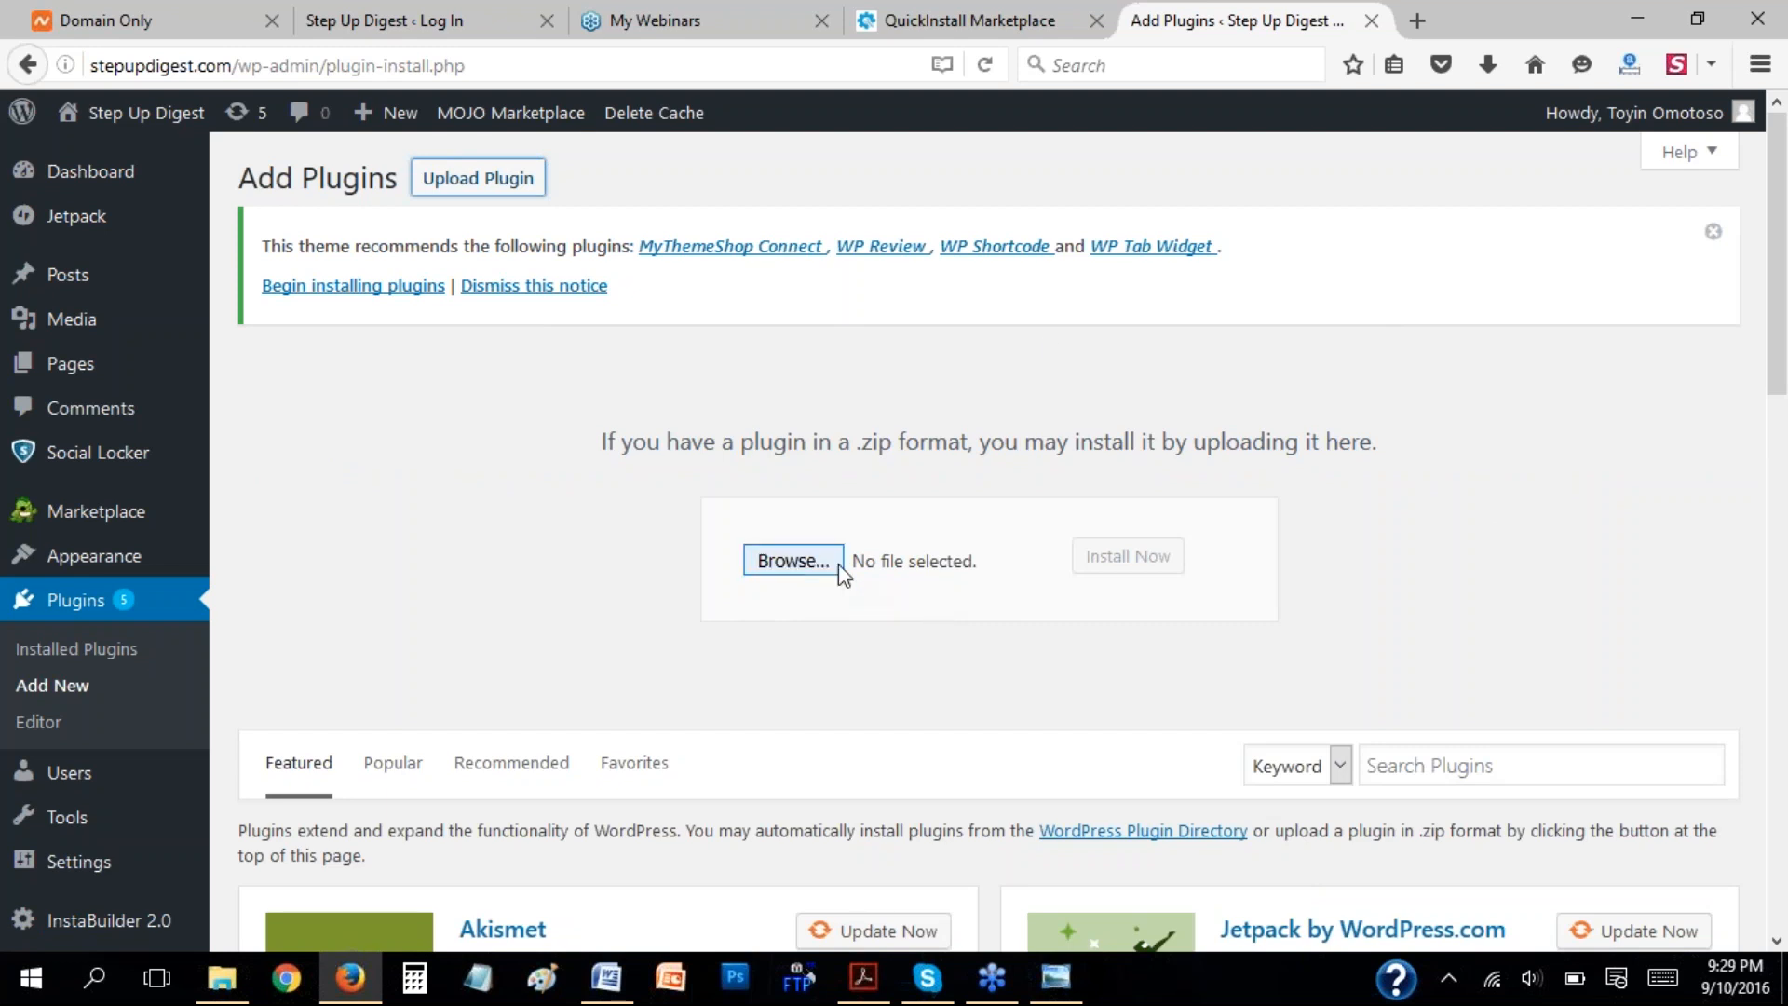
click(792, 560)
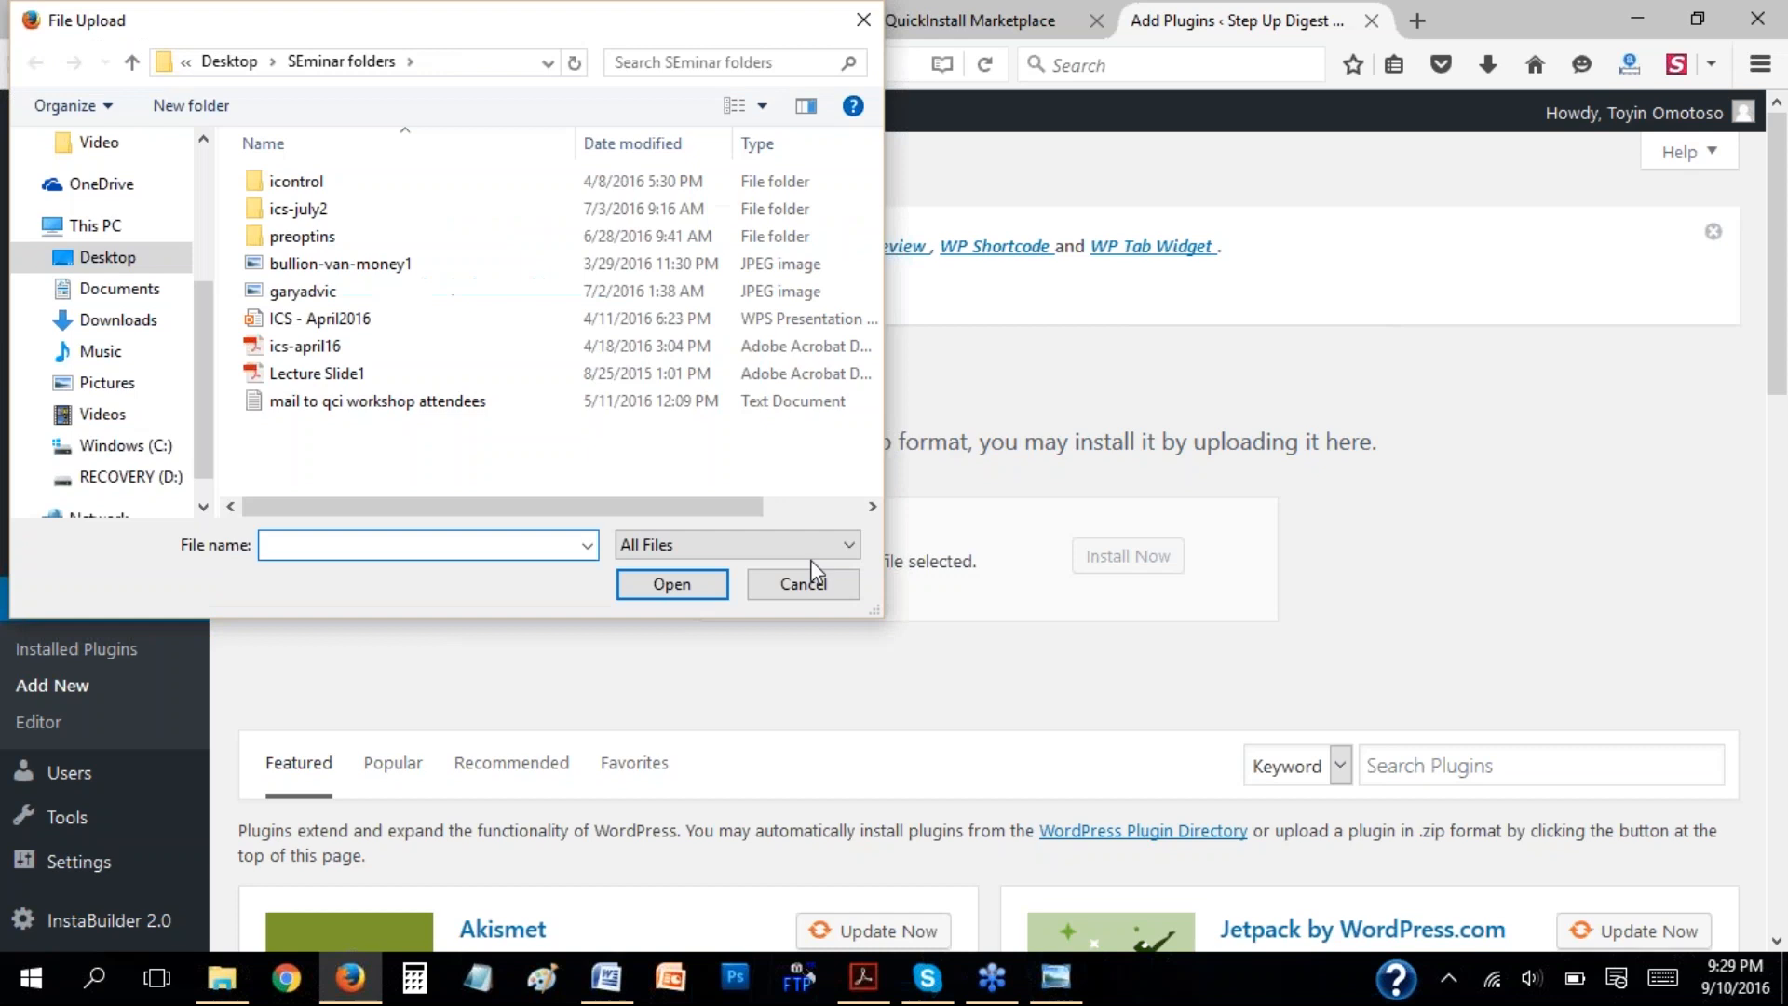
click(131, 319)
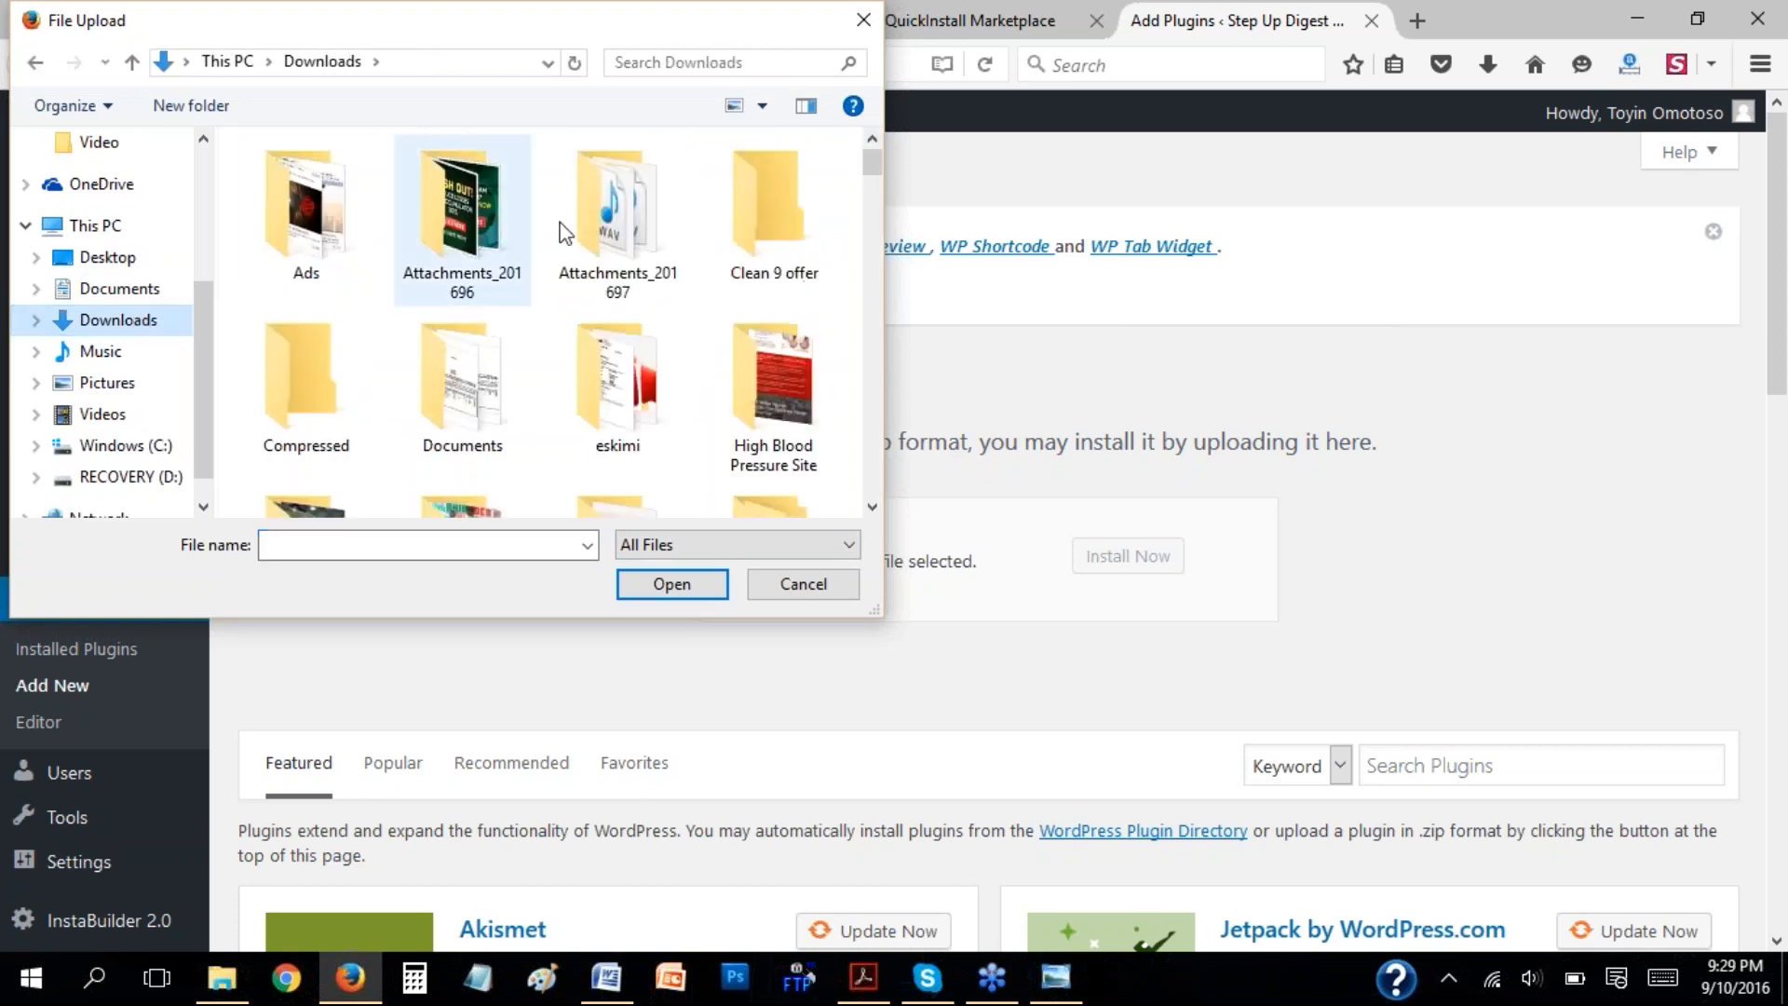
double_click(324, 393)
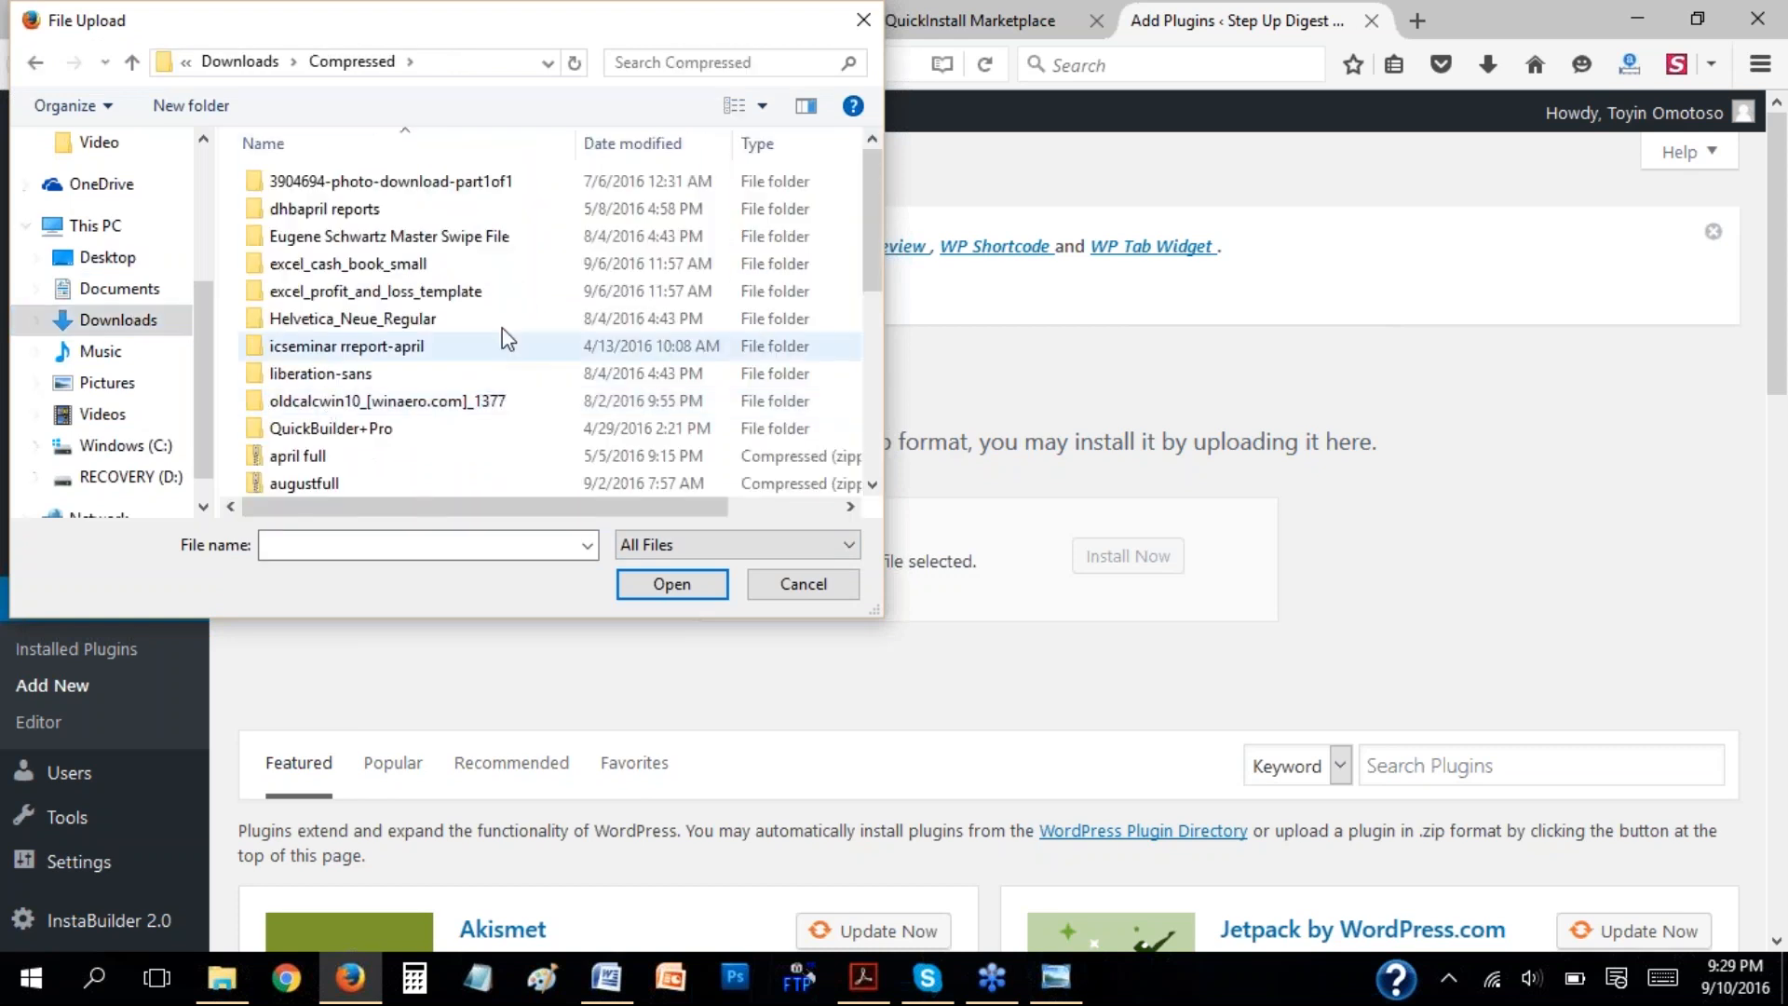
drag(874, 205, 872, 287)
click(396, 338)
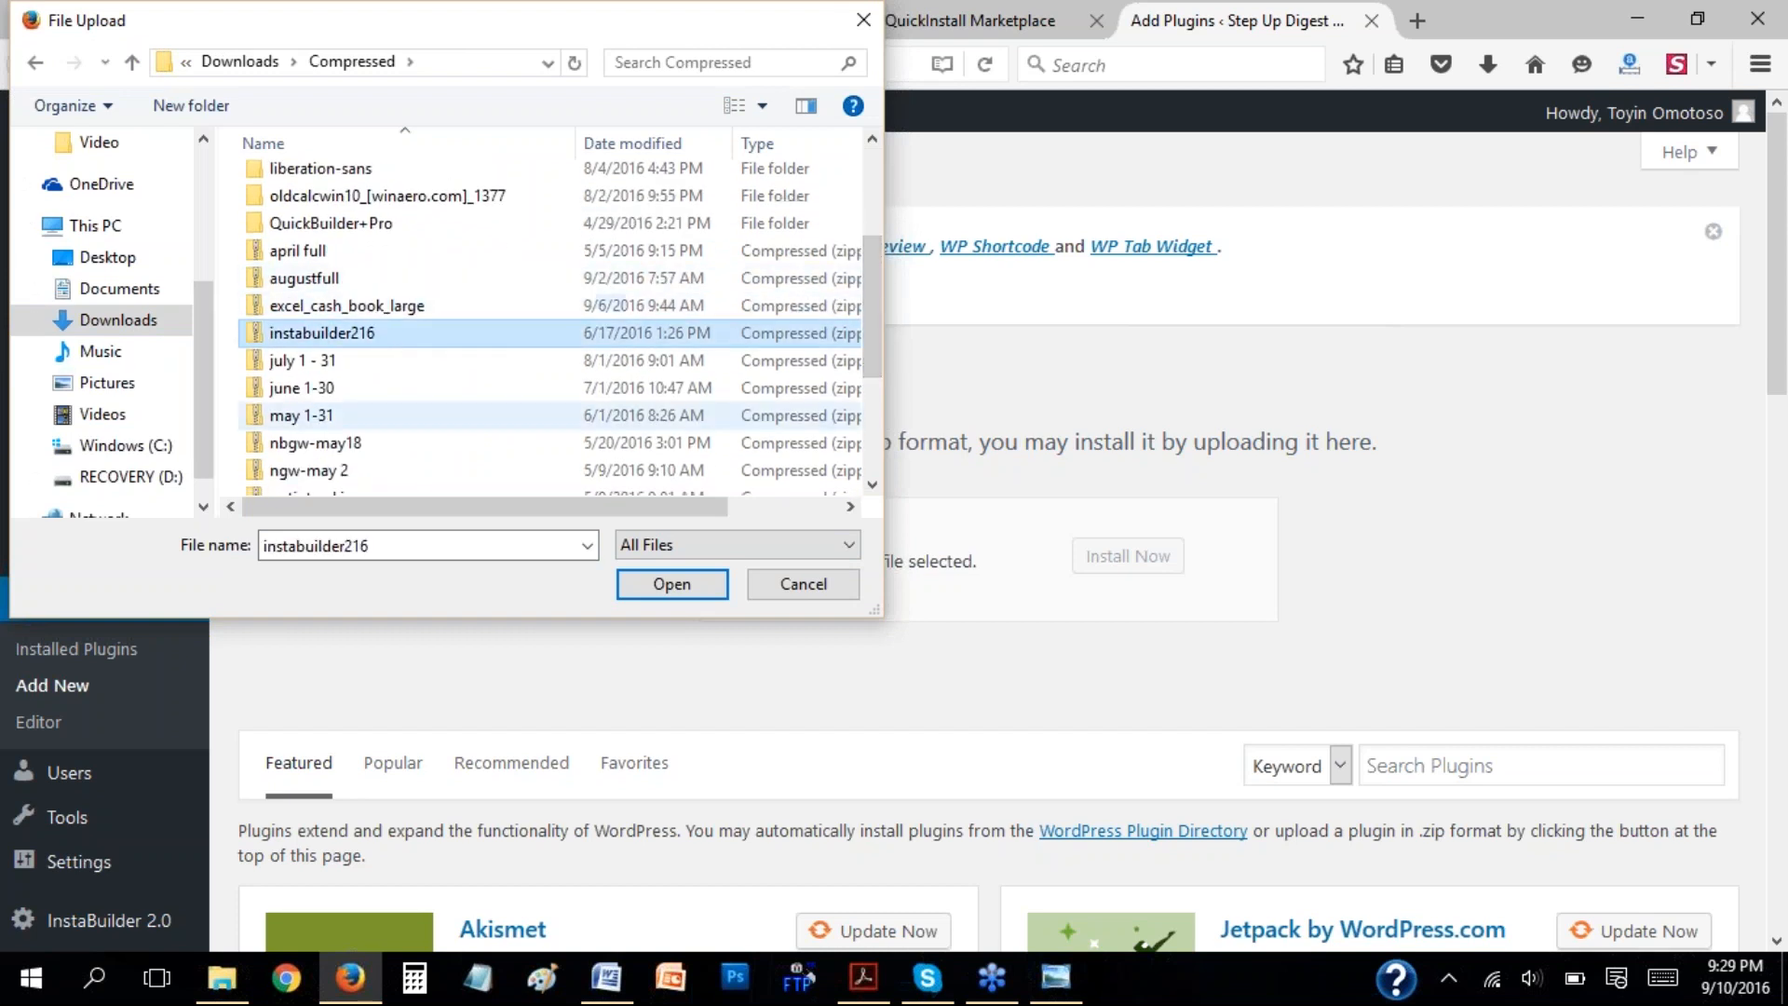
click(678, 586)
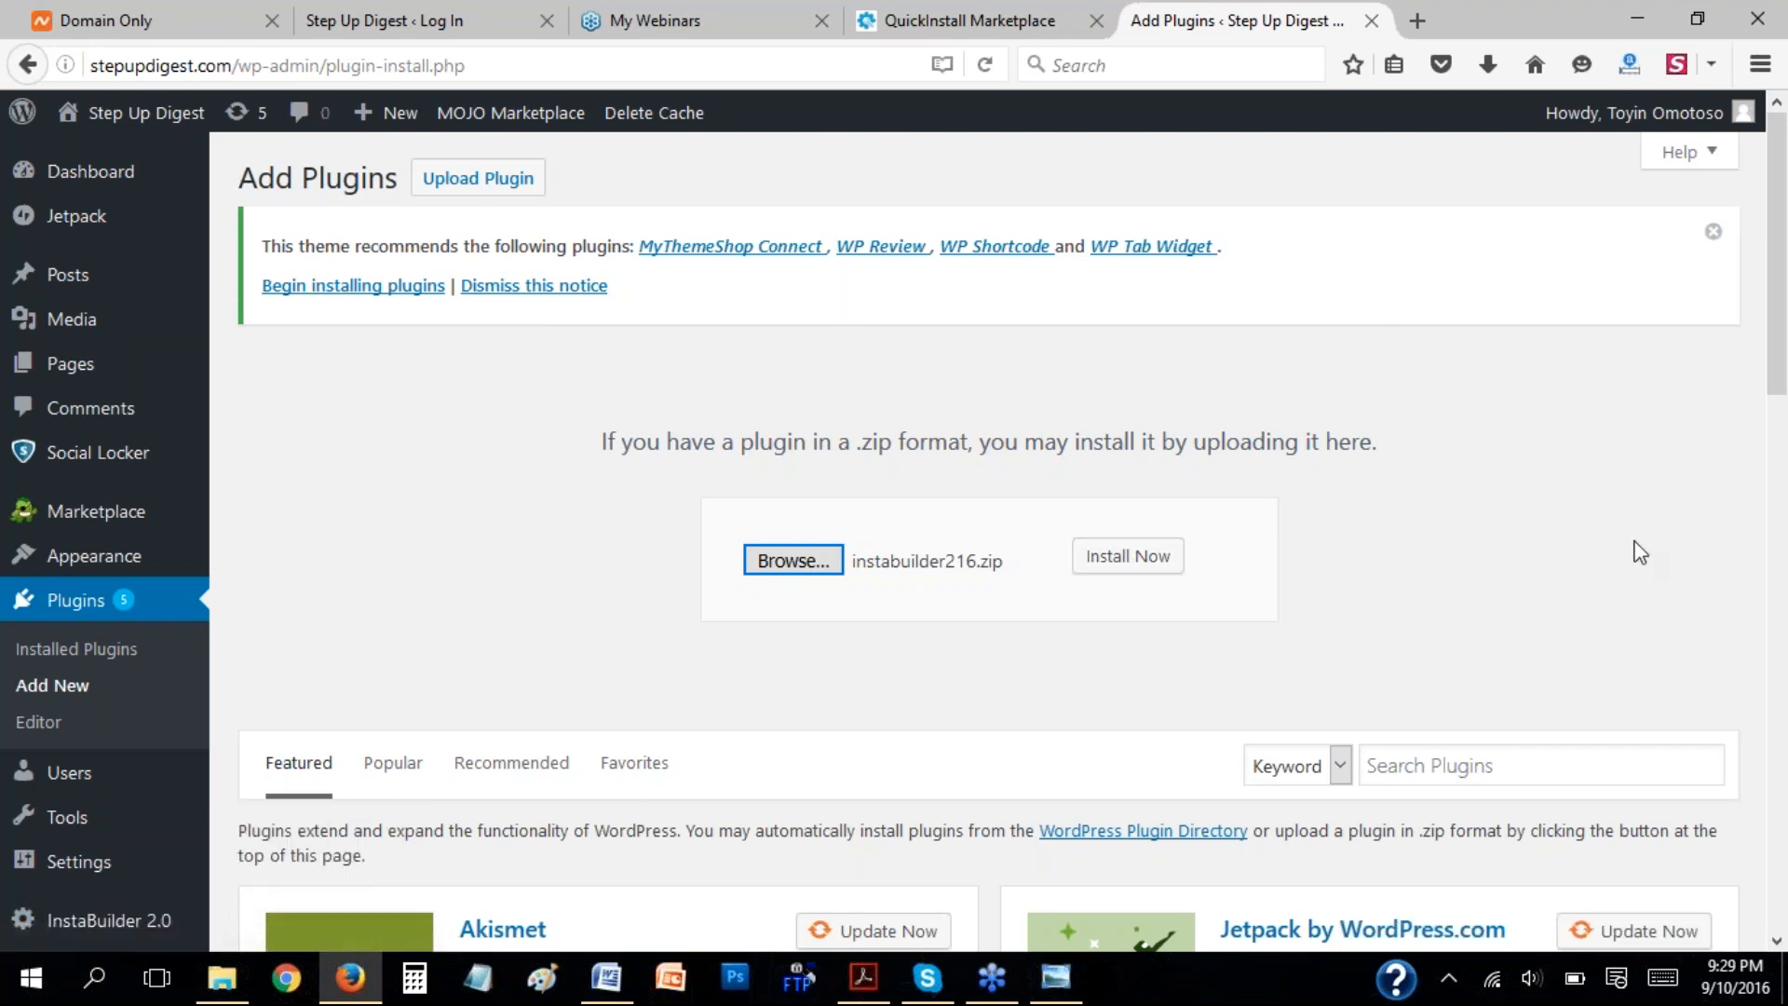
Open the InstaBuilder 2.0 settings and show where the License Key is entered in the General Settings.
scroll(466, 850, down, 3)
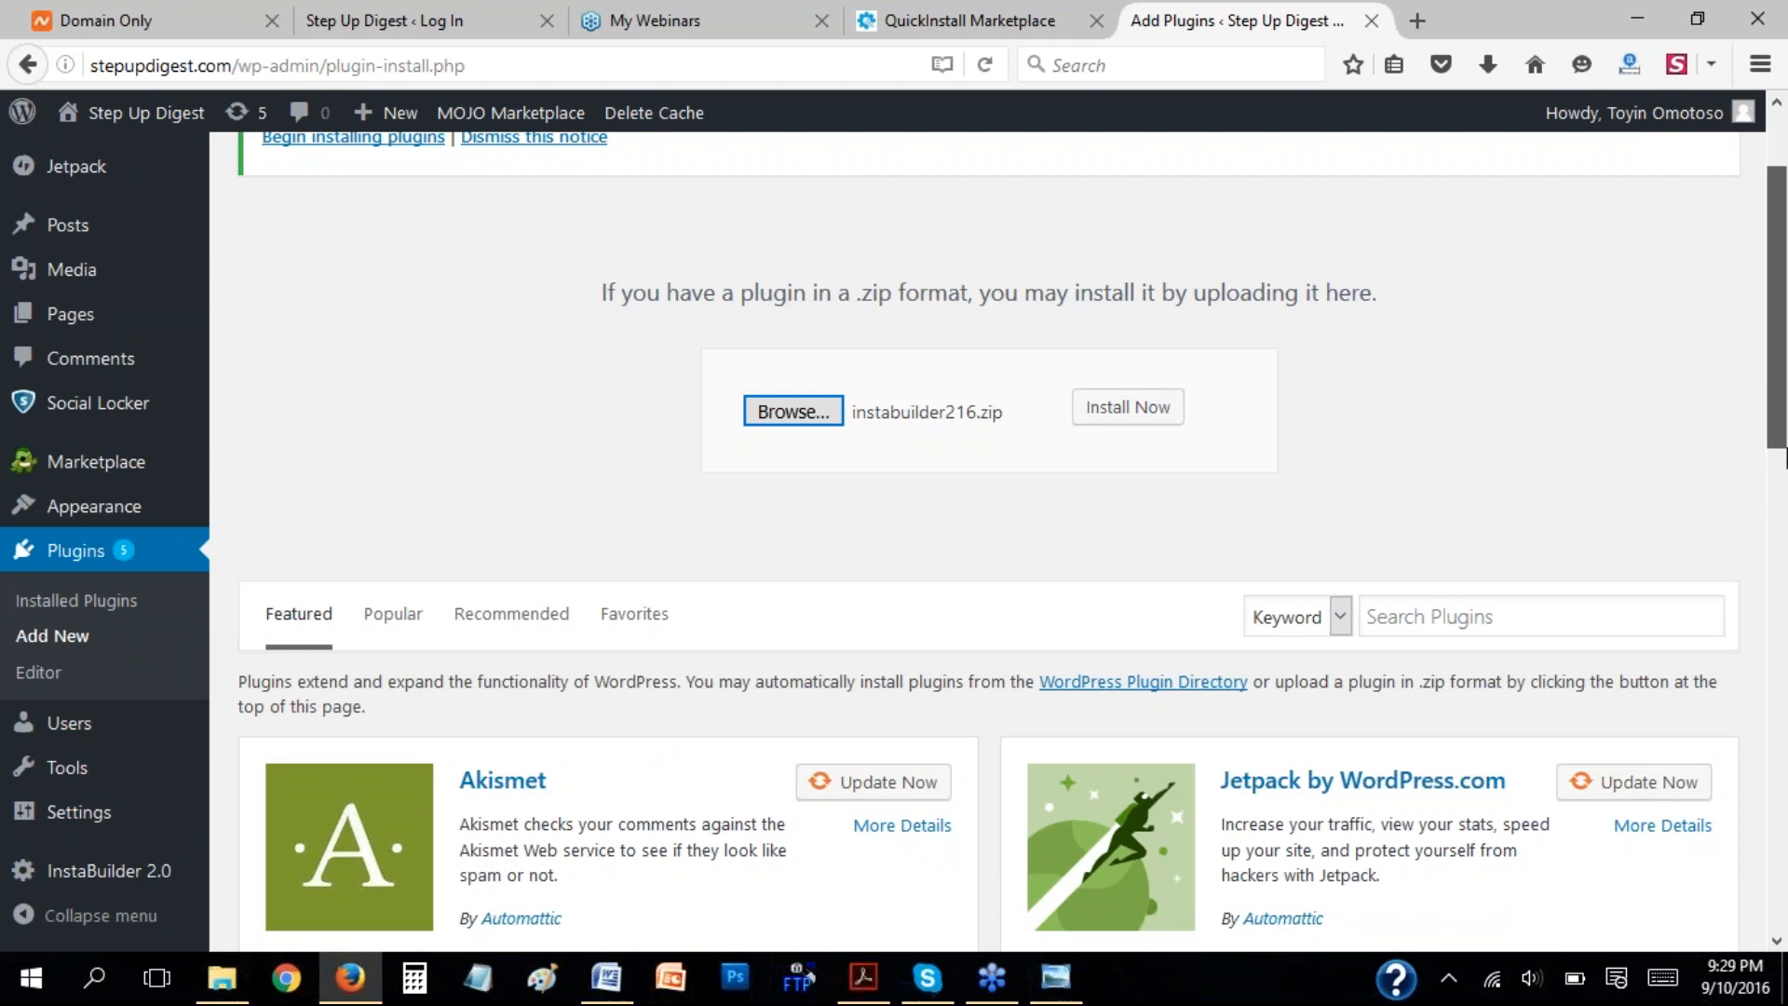
scroll(1583, 461, up, 1)
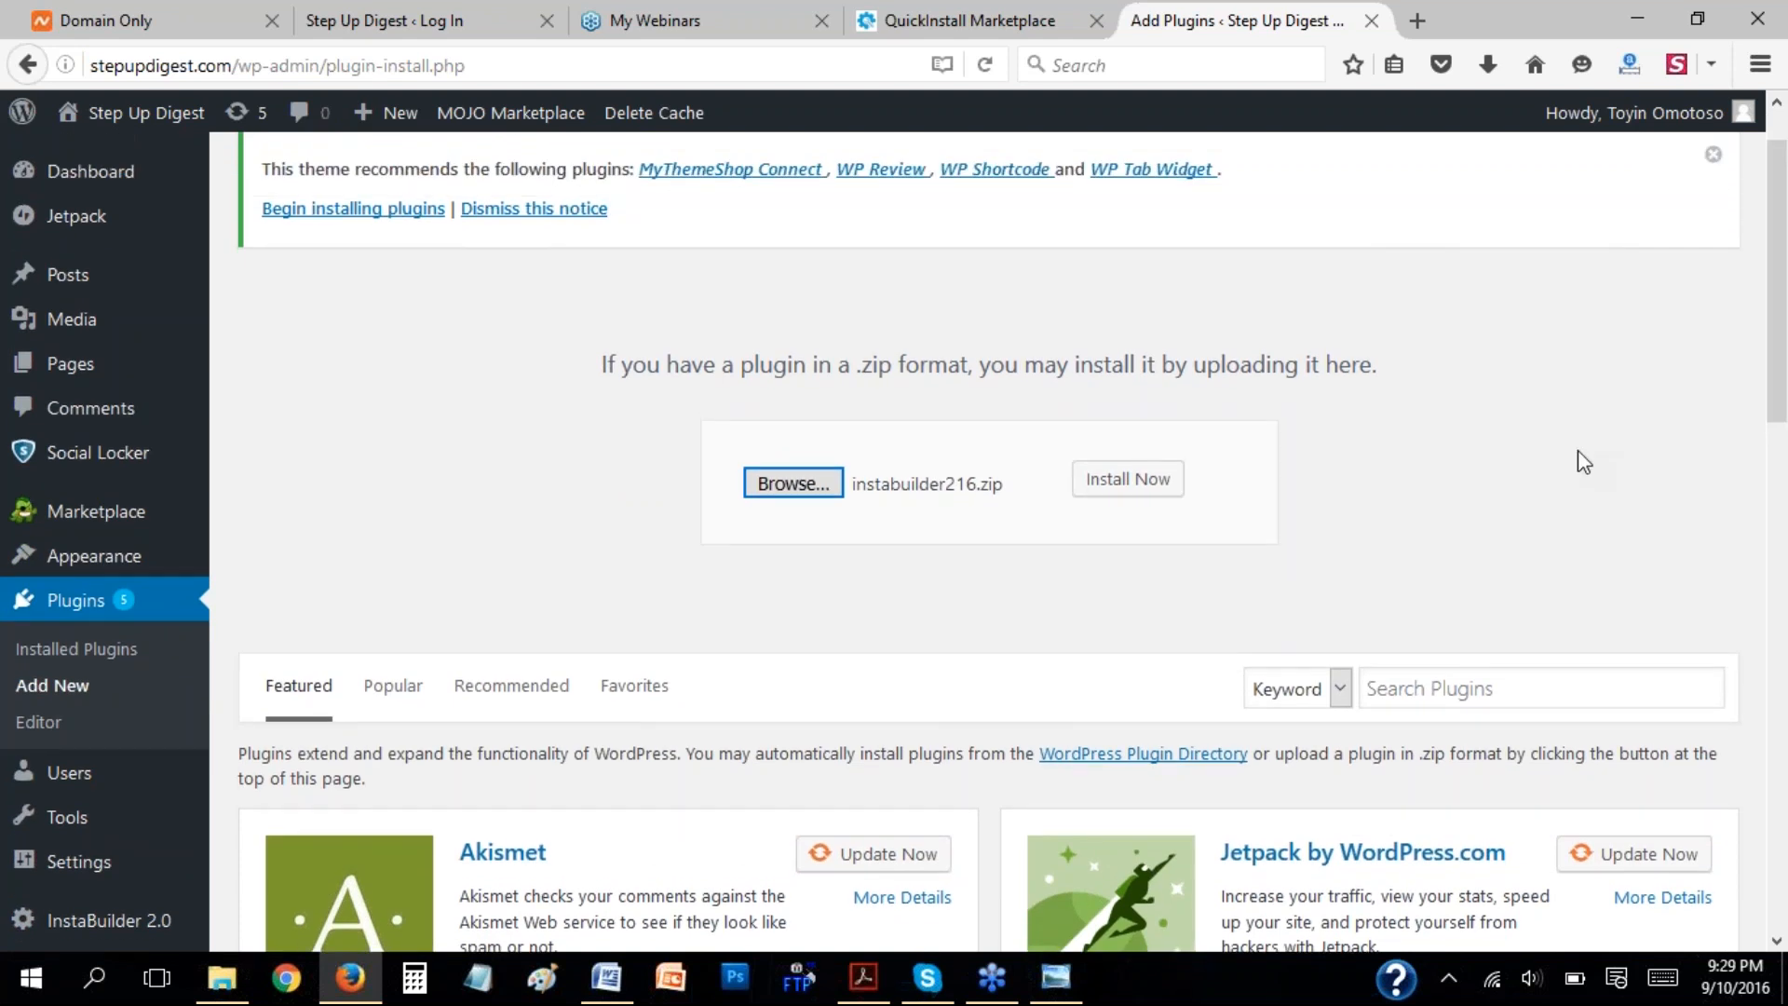
scroll(1583, 461, up, 1)
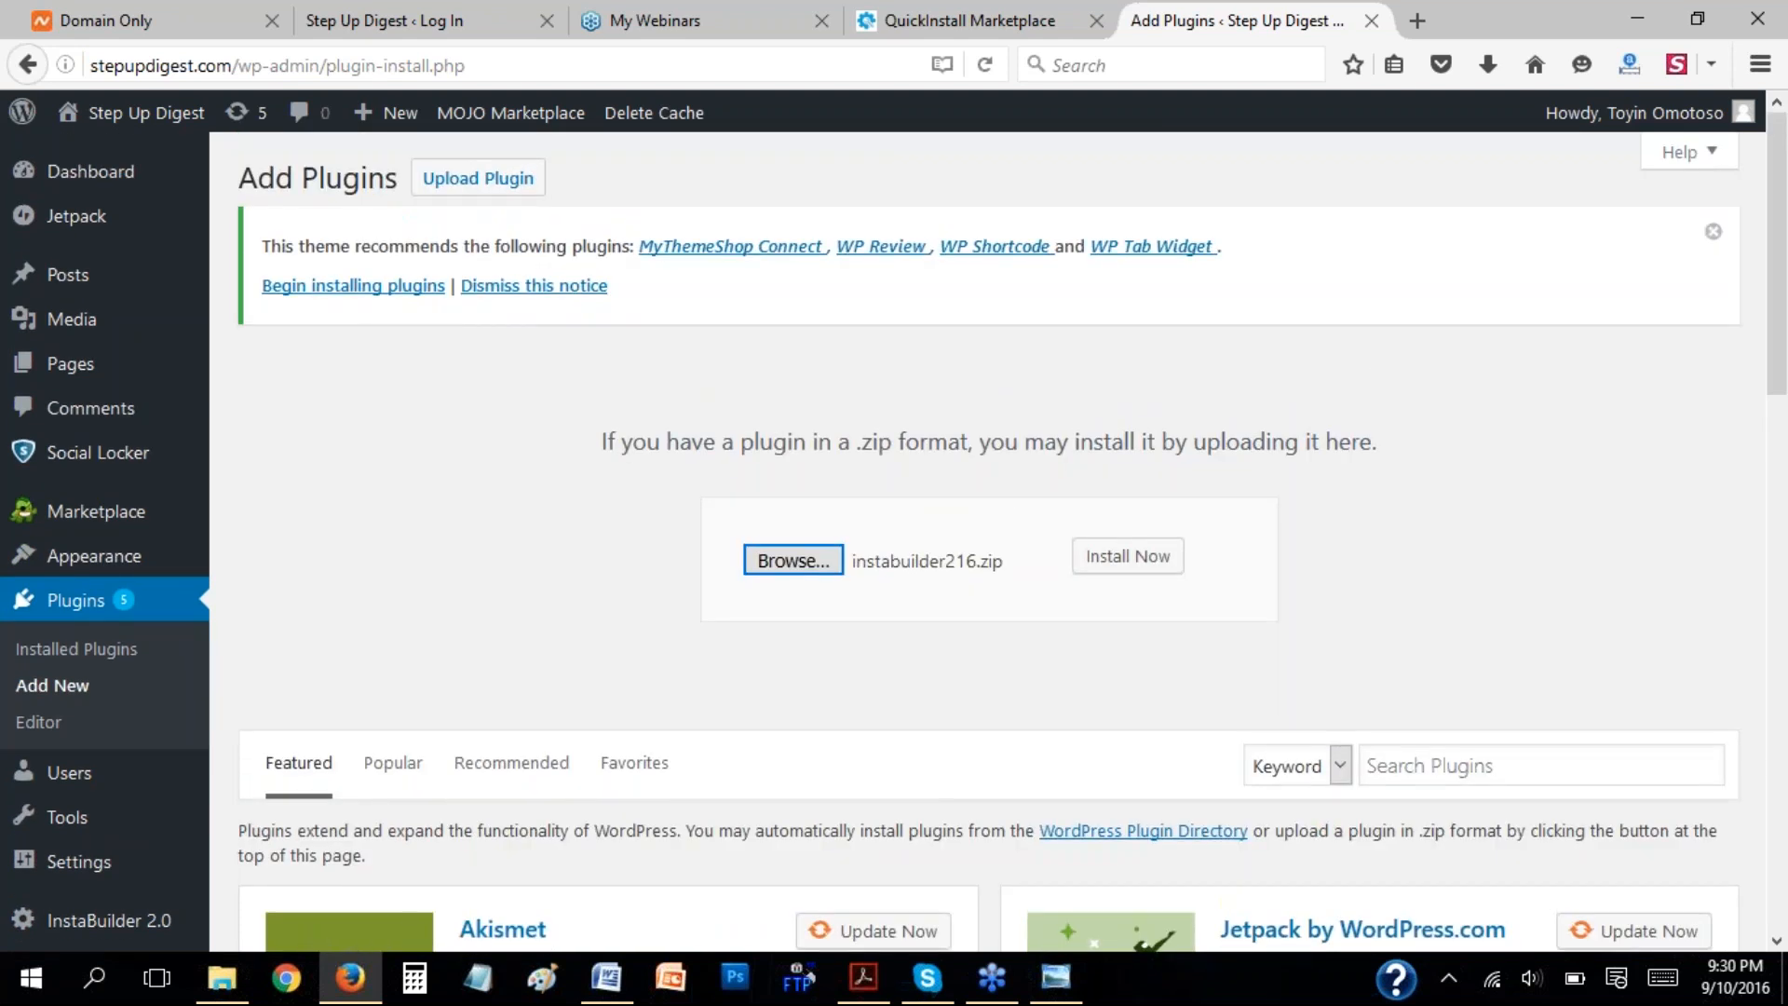
scroll(578, 507, down, 6)
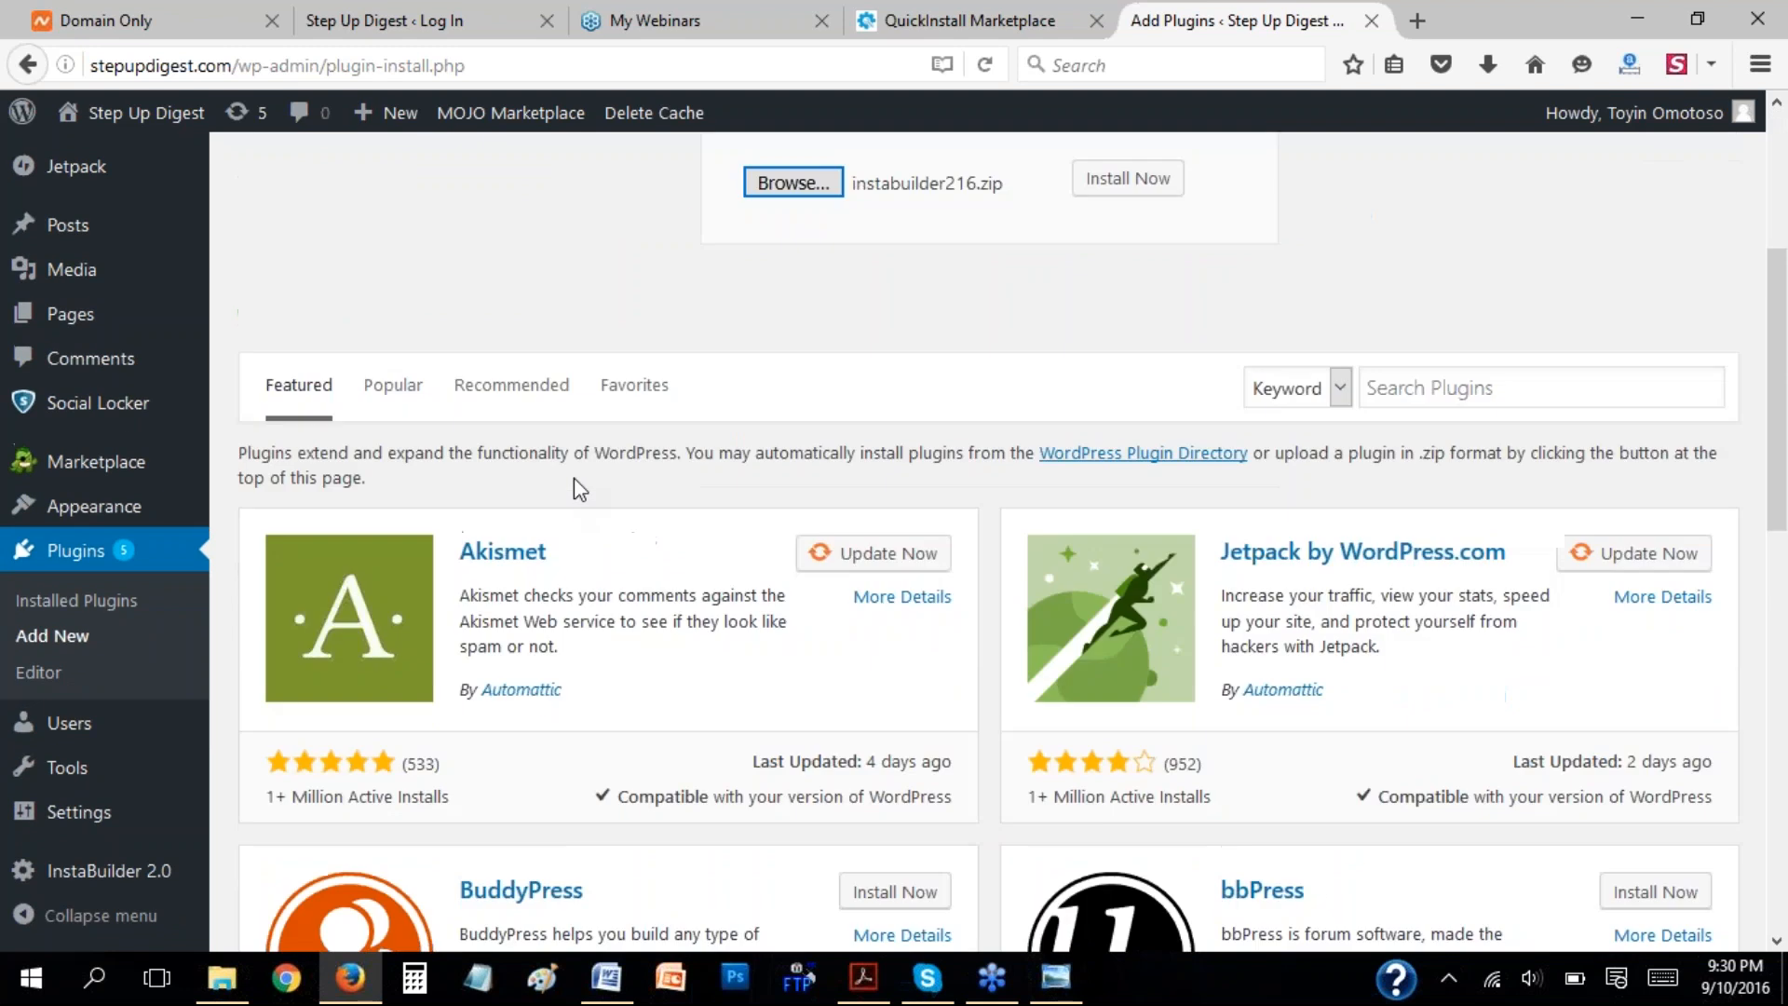
mouse_move(63, 876)
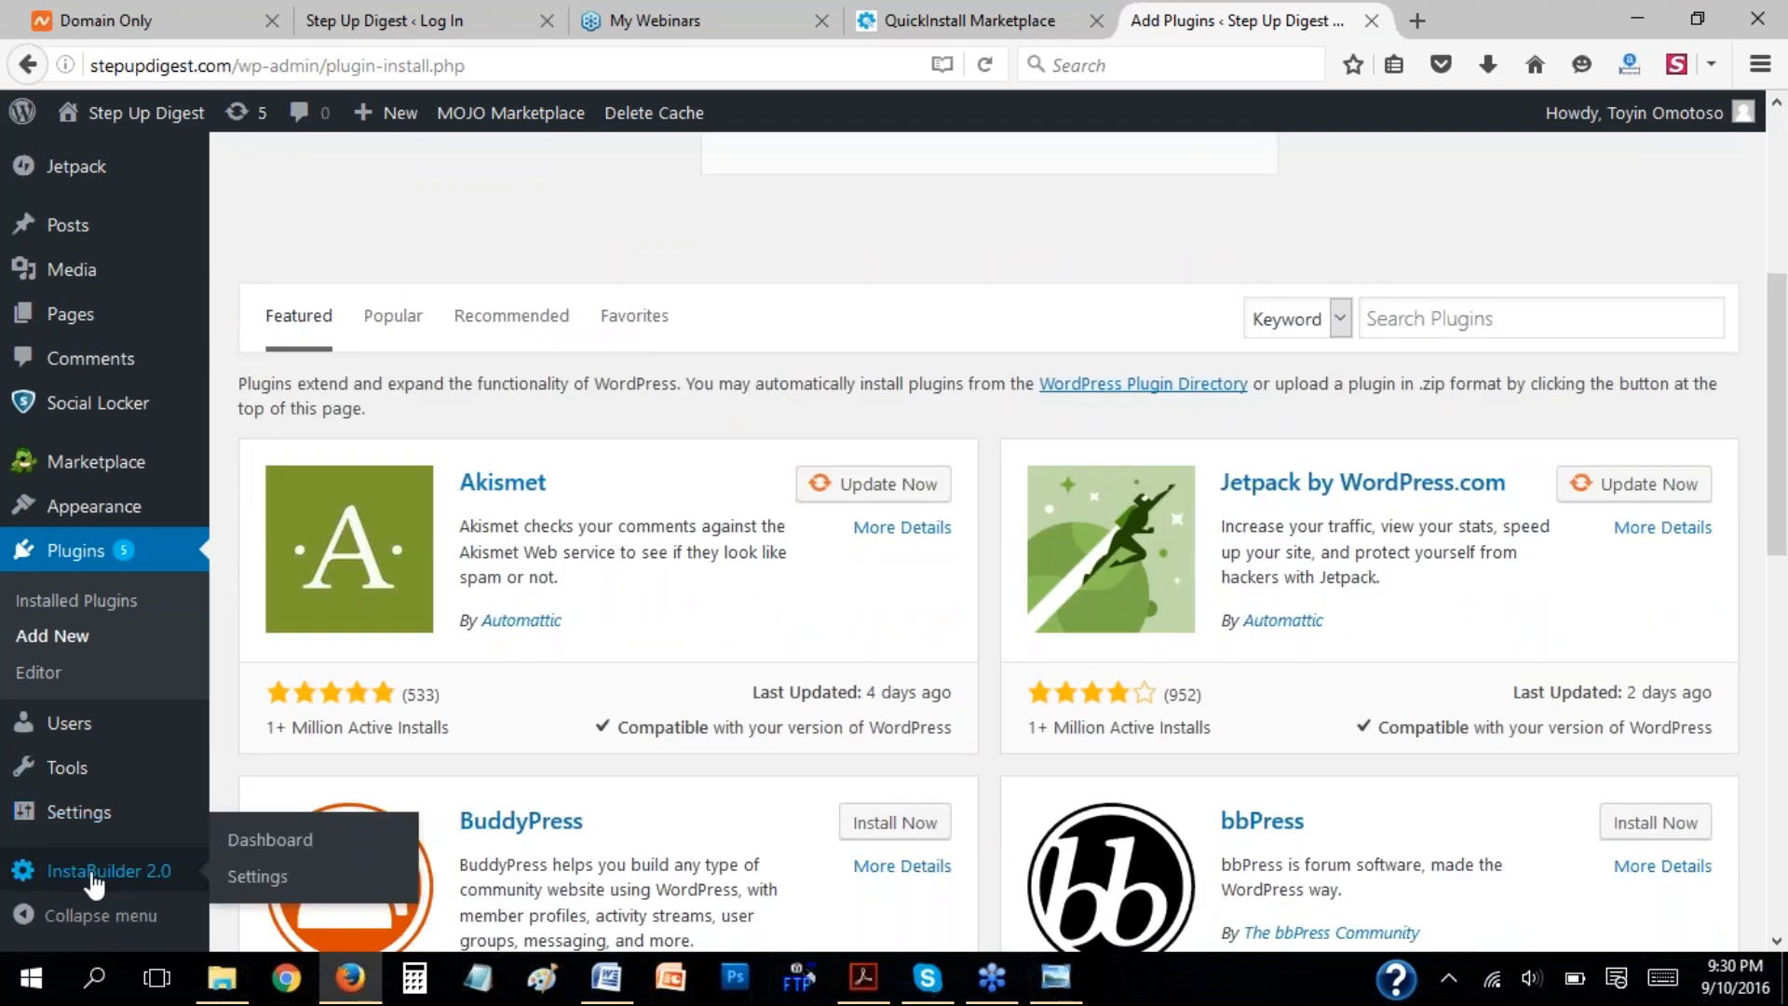
click(257, 878)
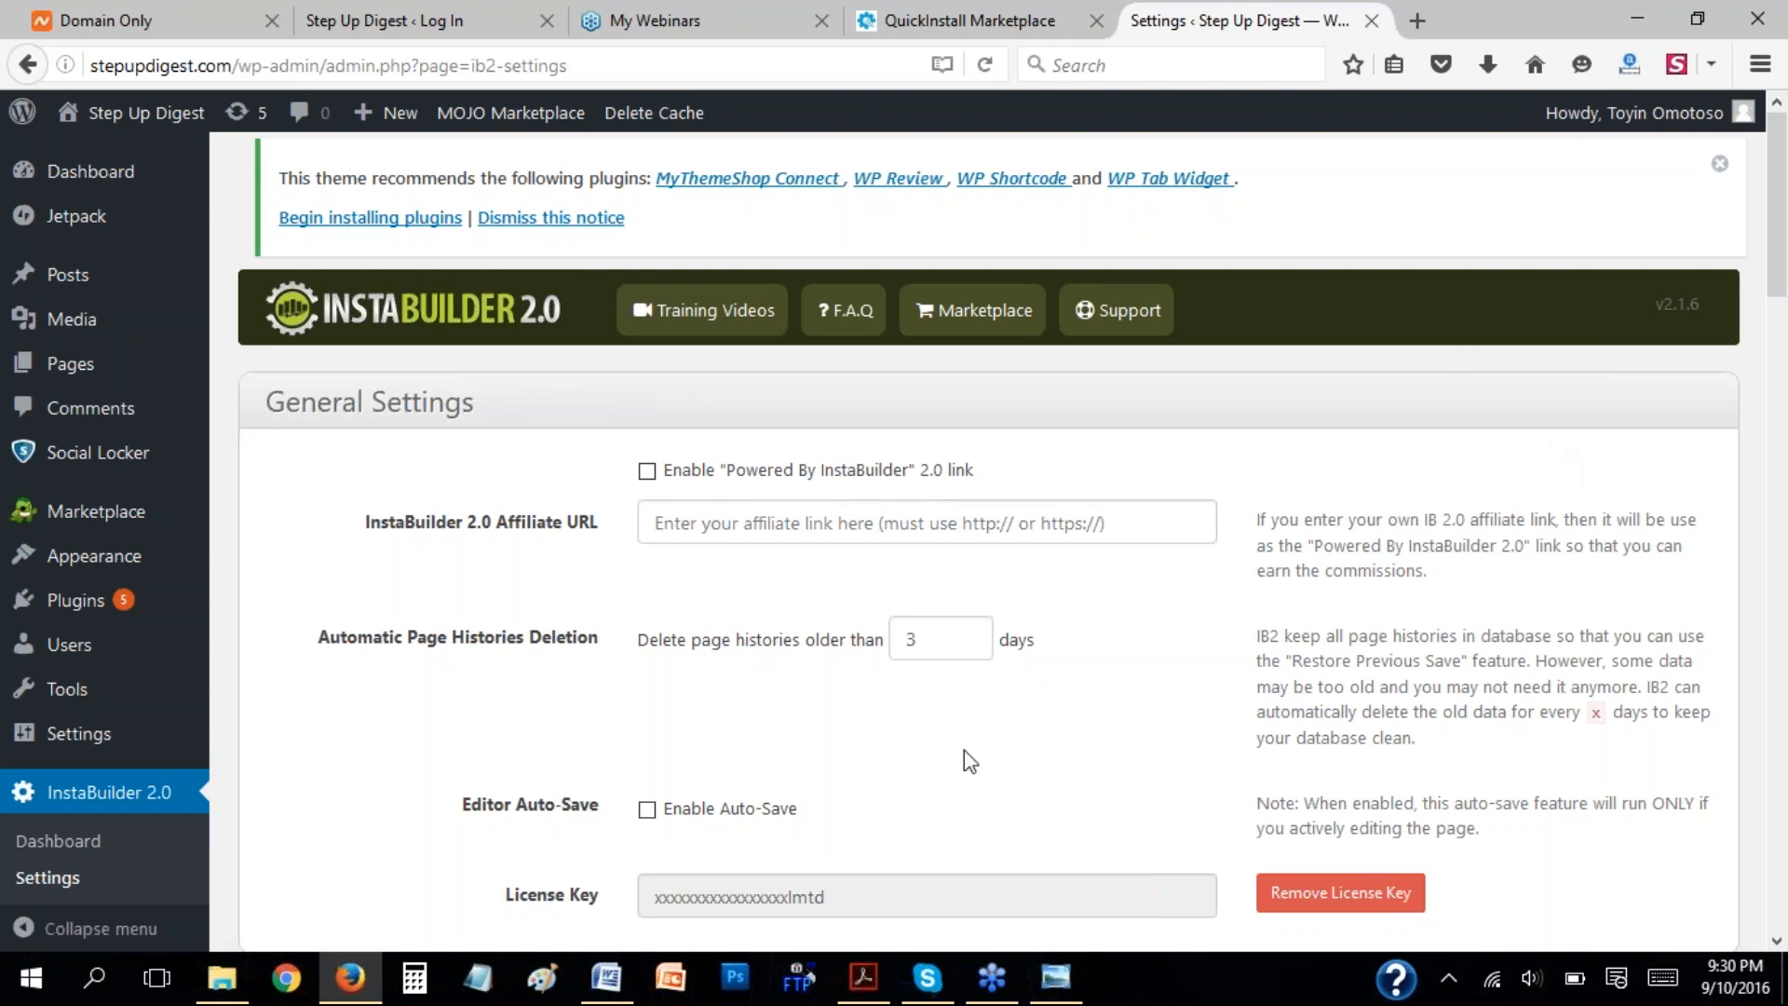
scroll(1261, 624, down, 3)
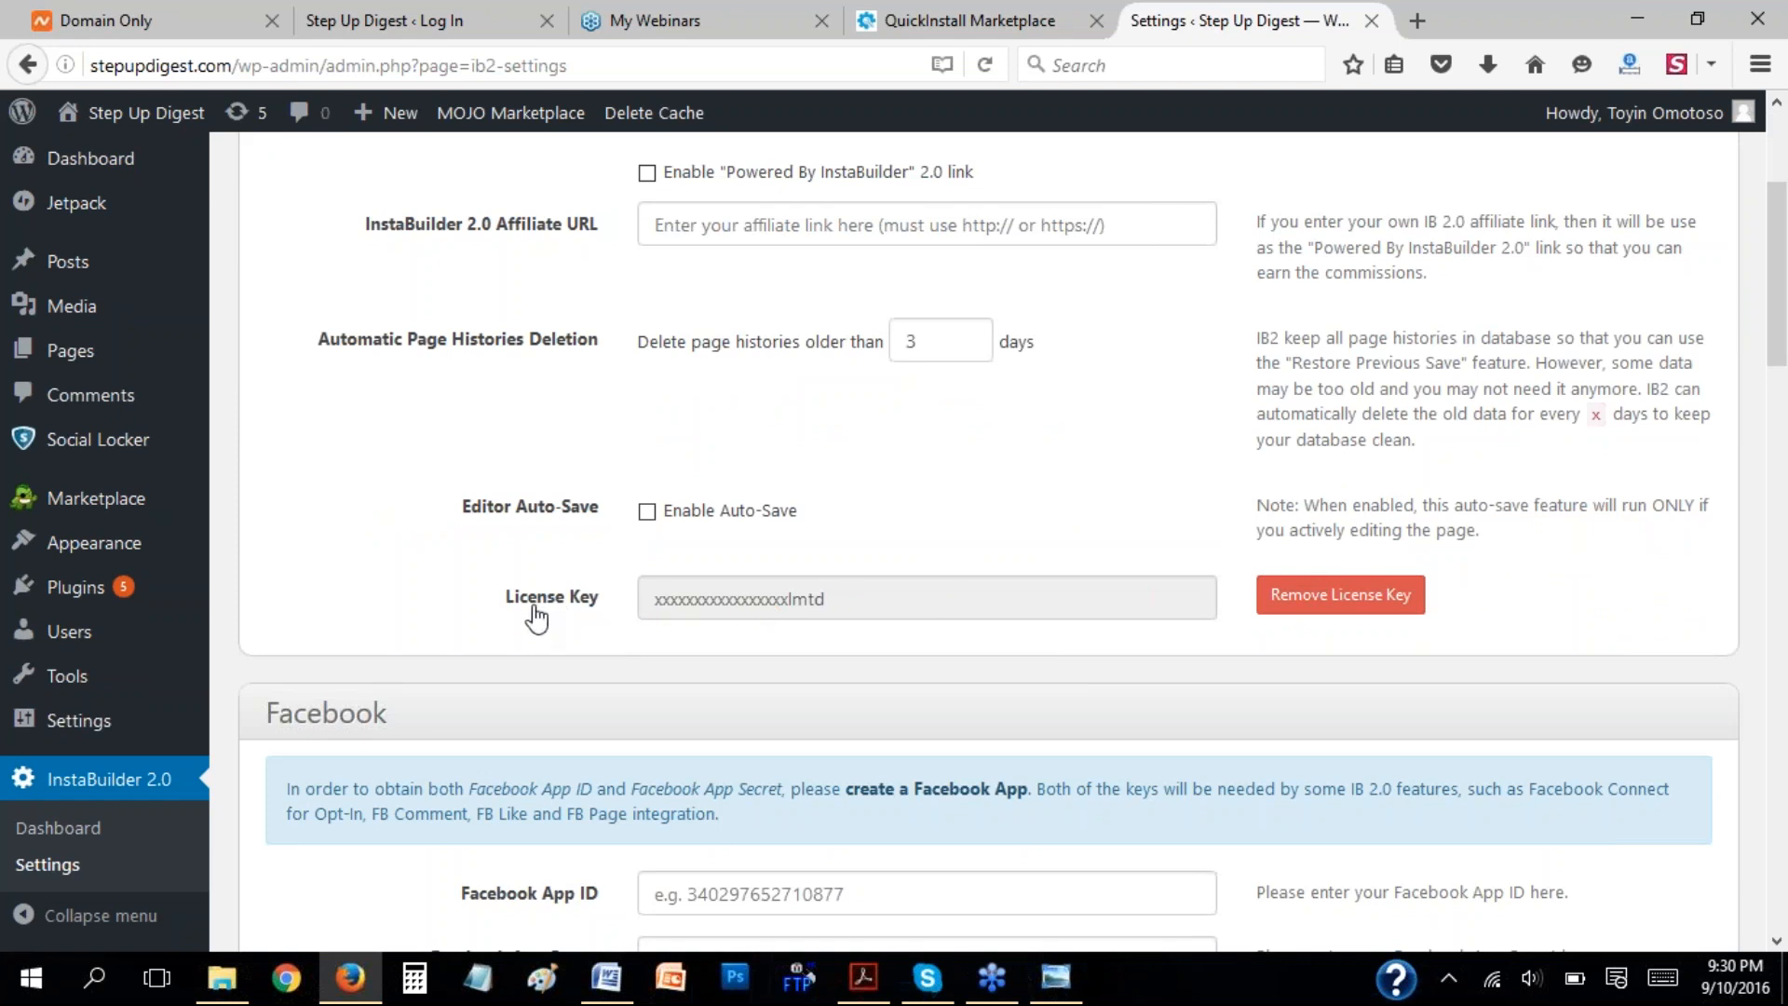
Switch to the instwebinar document in Word and highlight step 5 about creating web pages from the Instabuilder dashboard option.
scroll(1408, 382, up, 3)
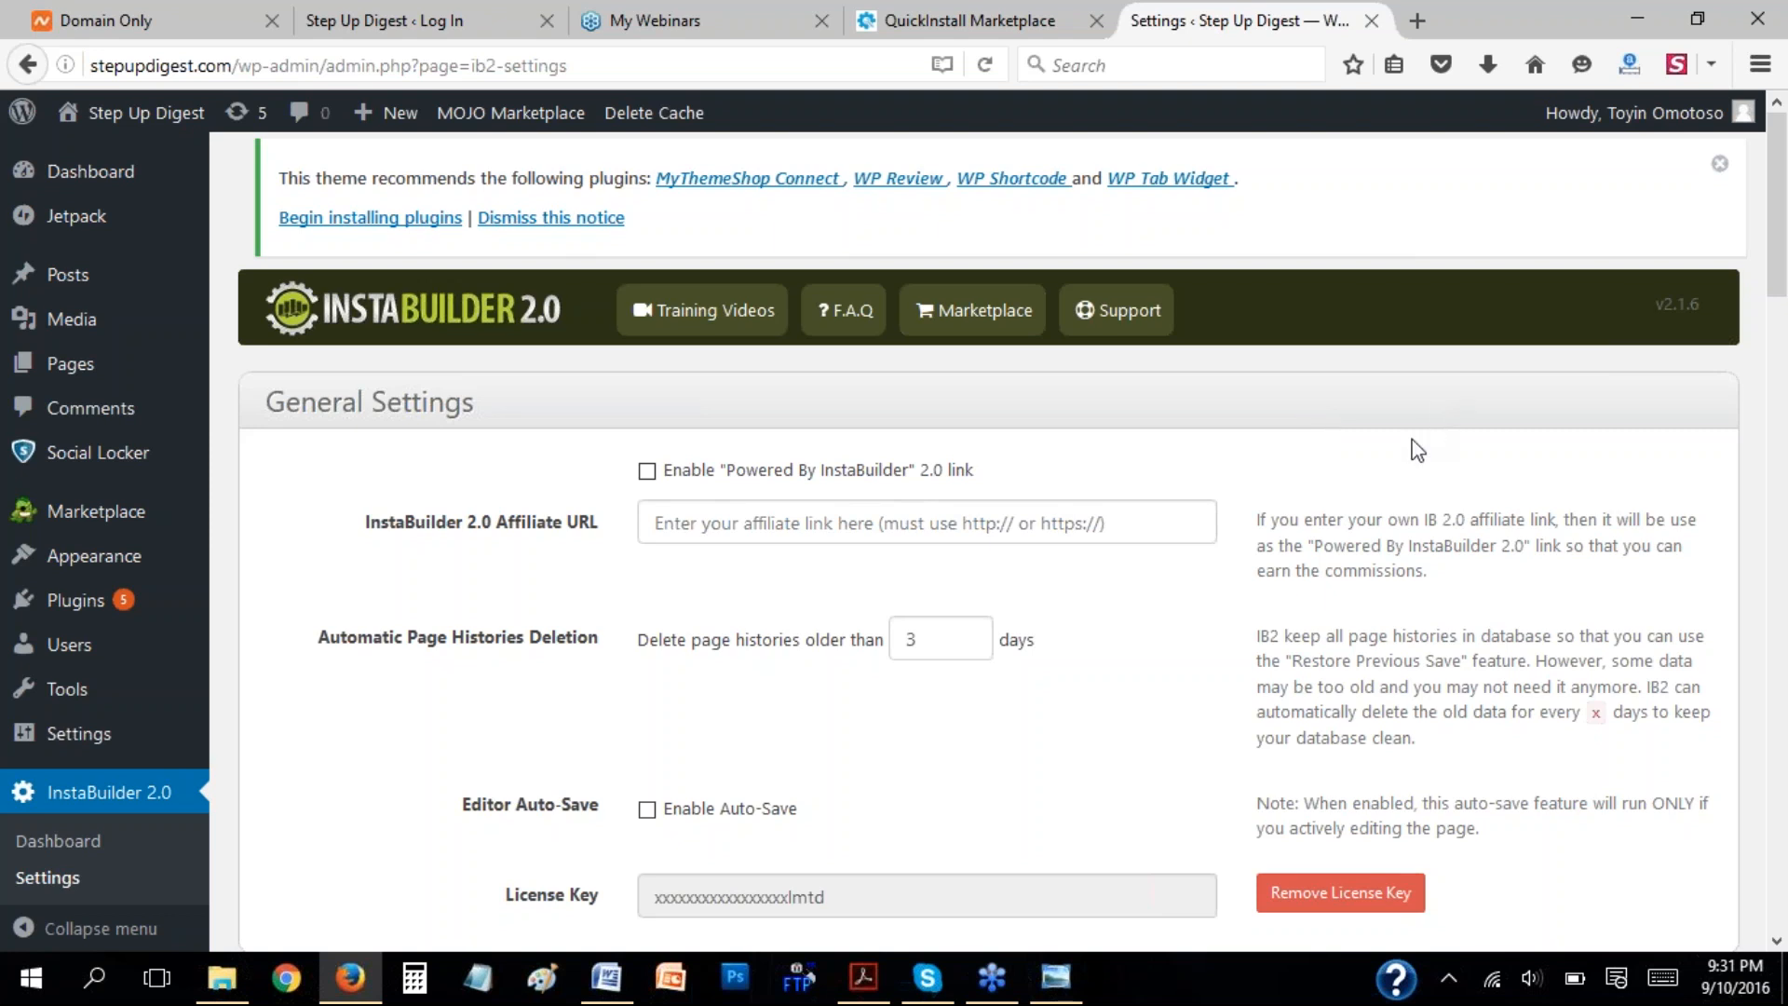
click(608, 980)
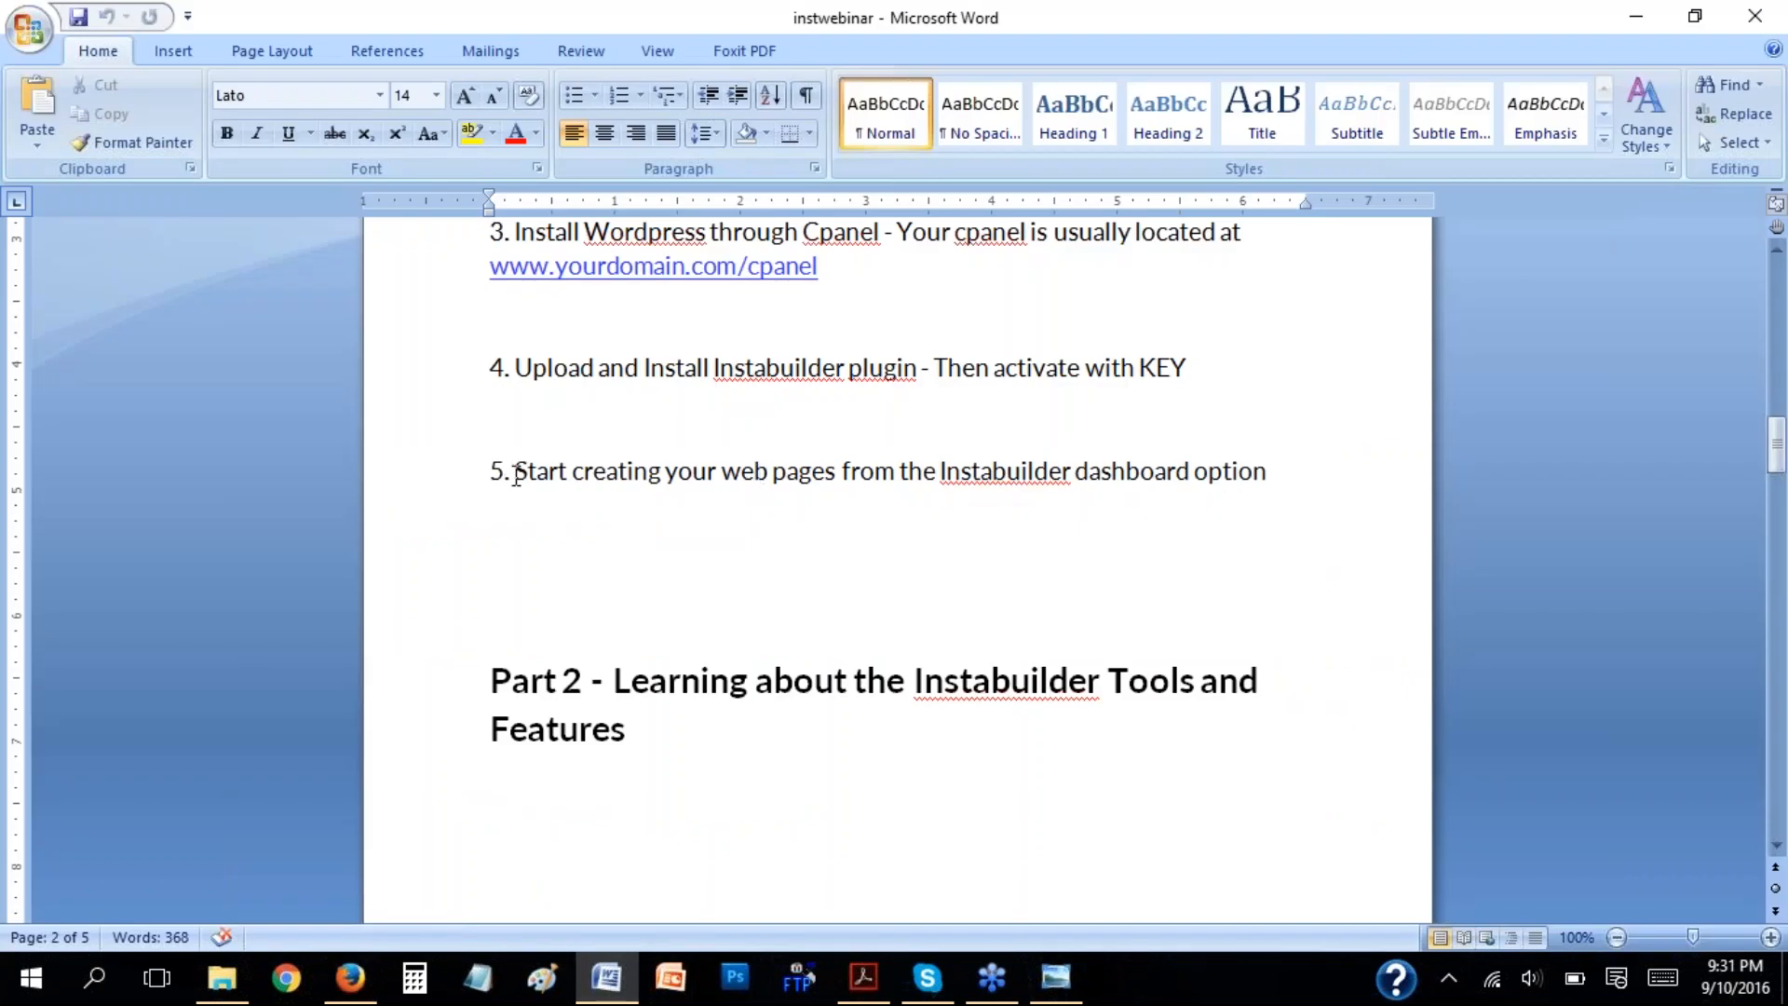
drag(515, 471, 1278, 465)
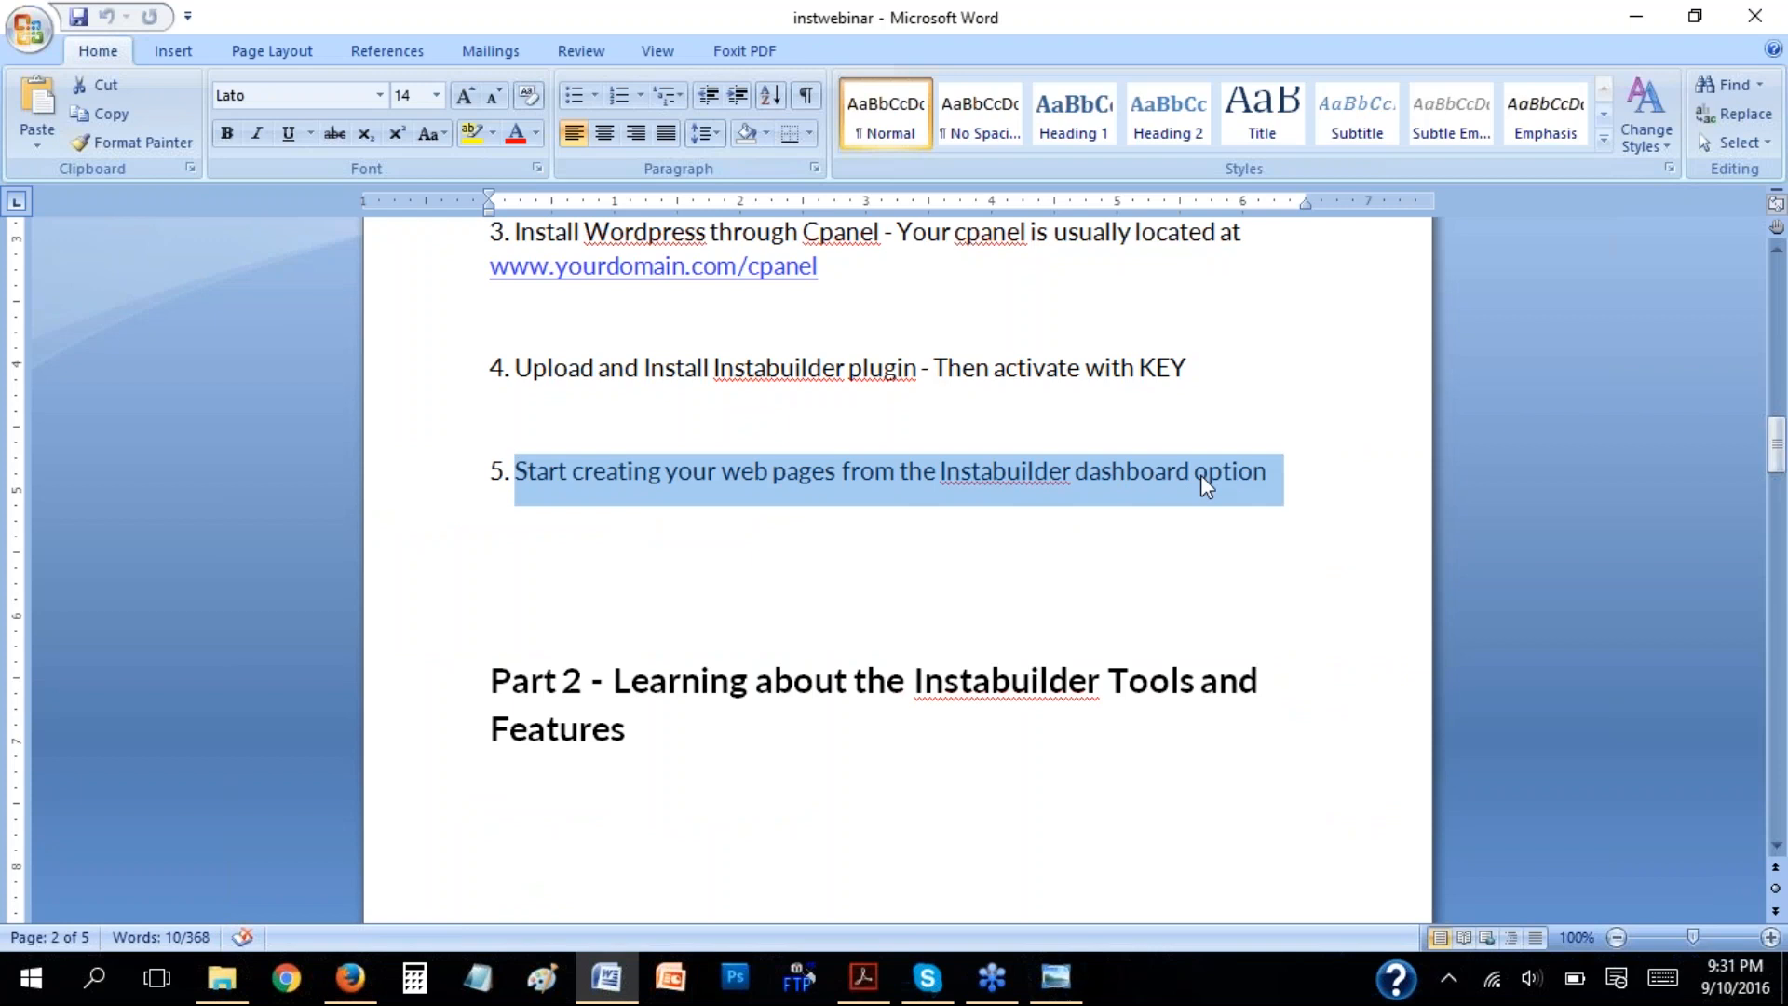
Return to Firefox, open the InstaBuilder 2.0 dashboard and show its options for new pages, new groups and importing.
click(350, 977)
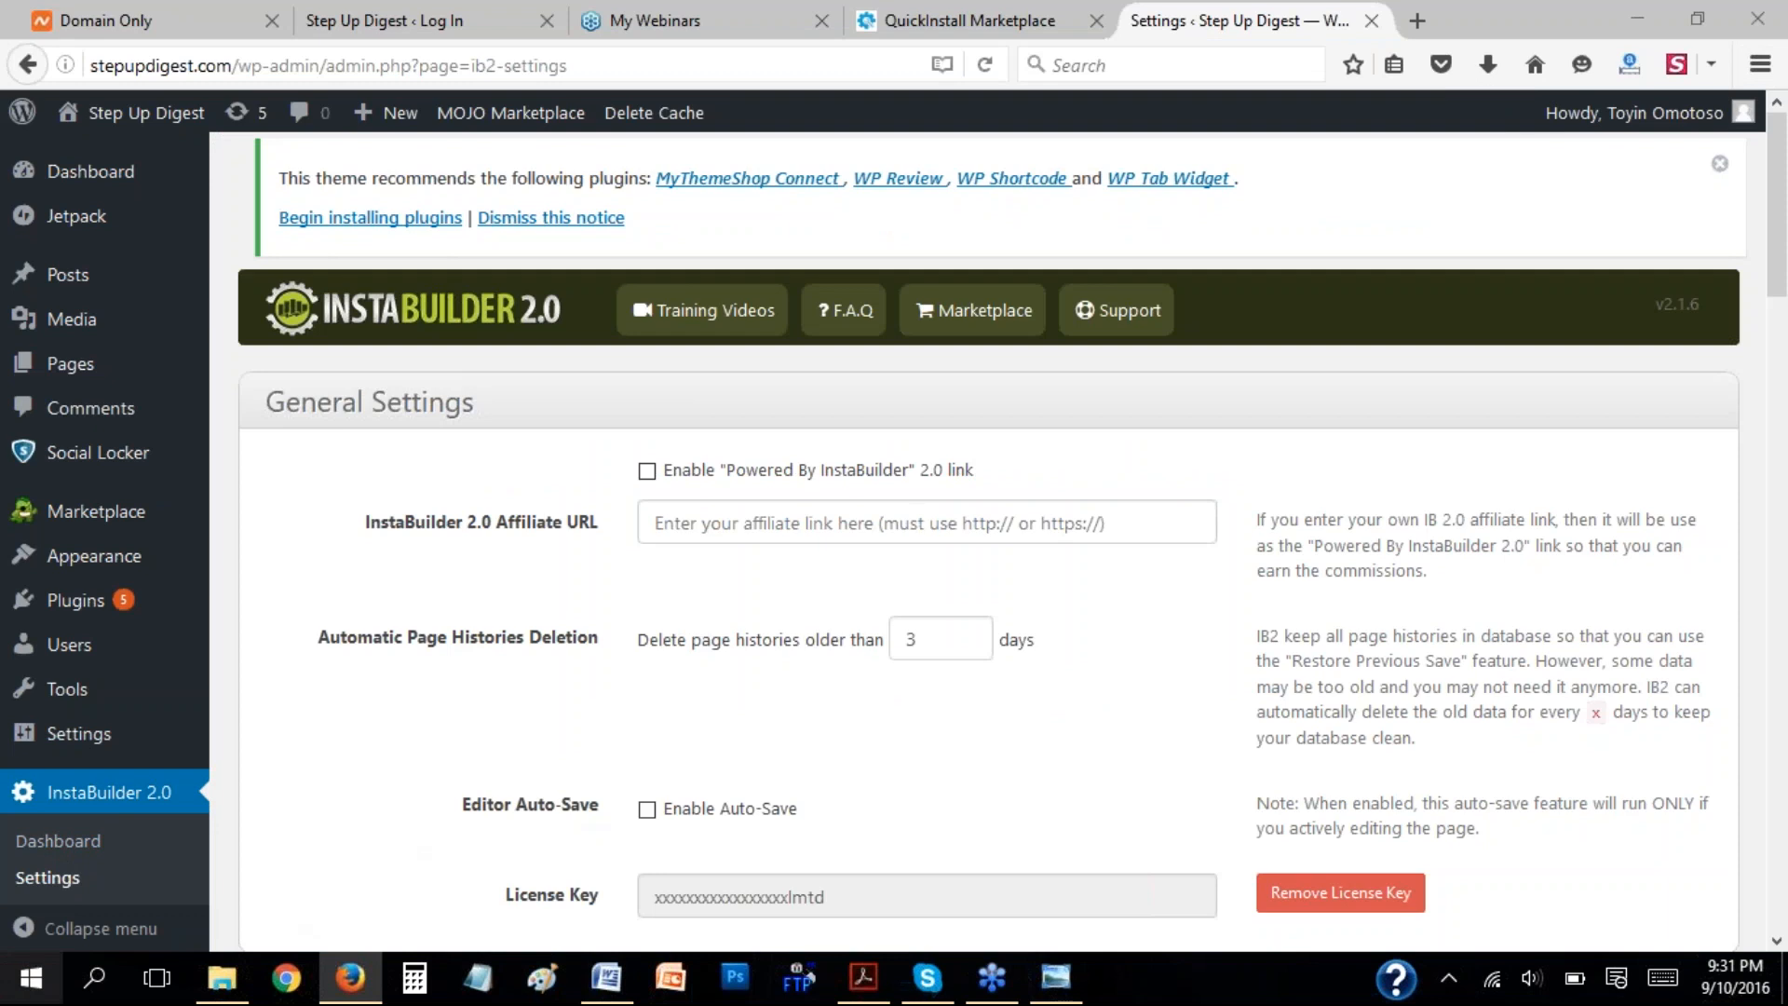
click(59, 843)
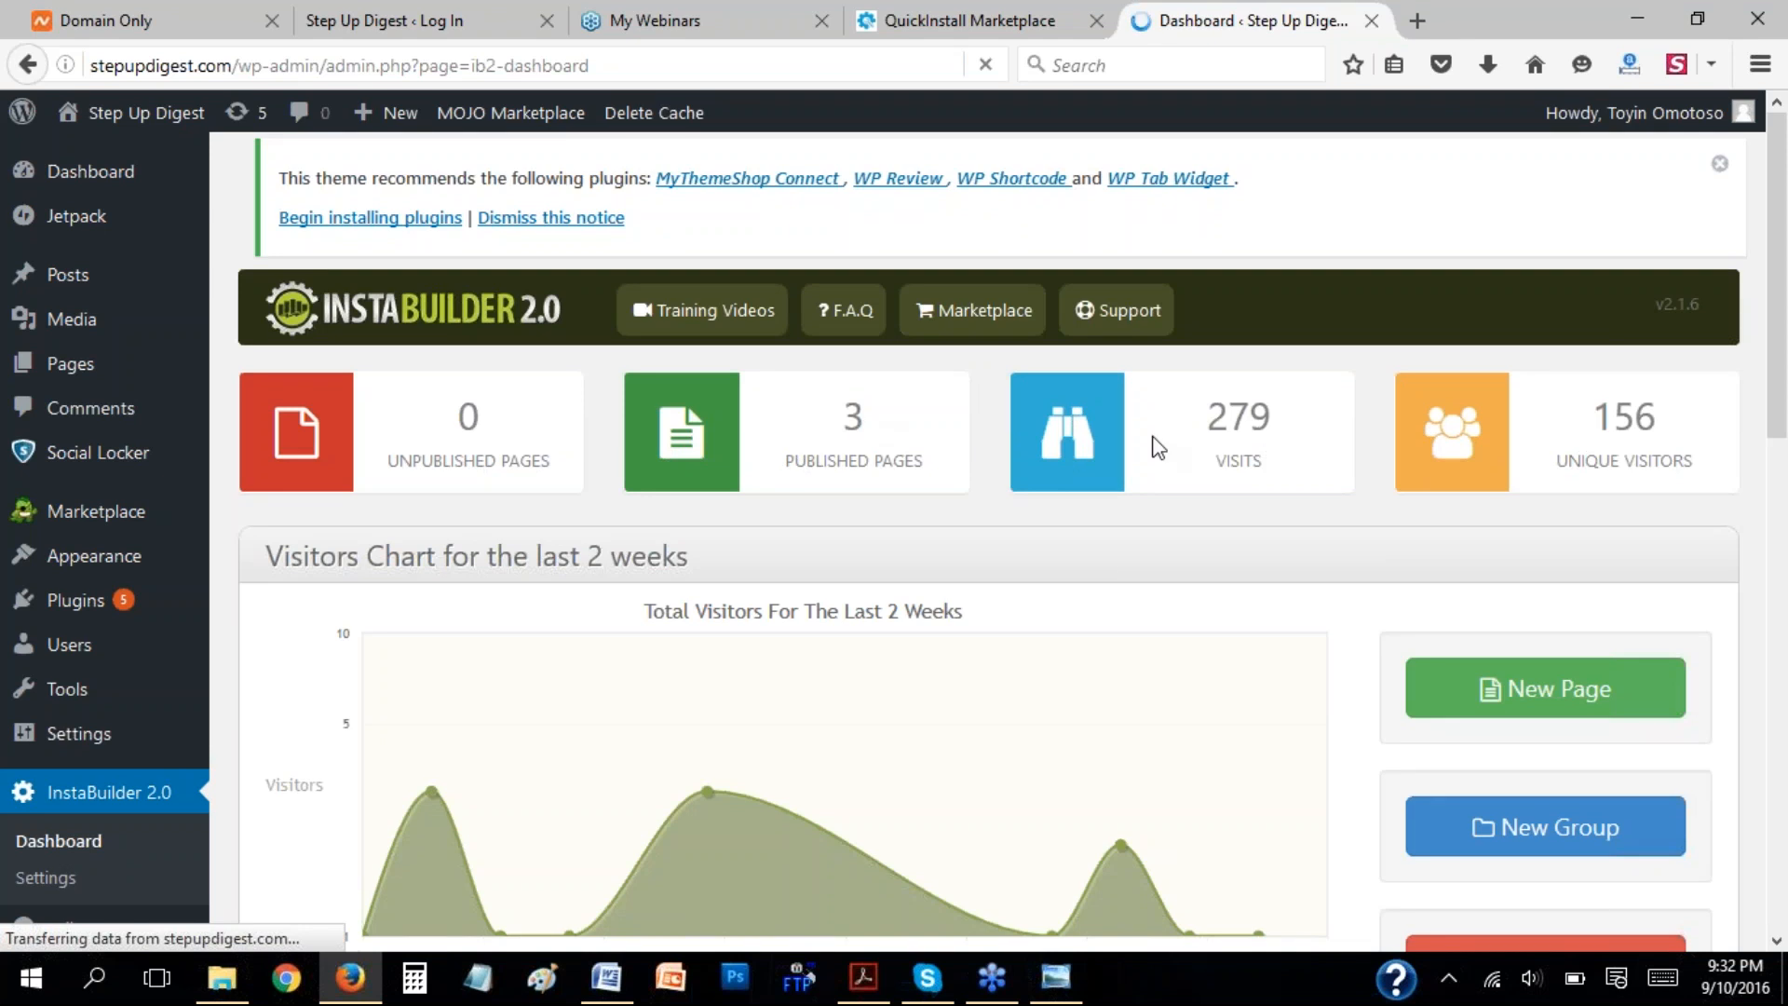
drag(1780, 428, 1770, 549)
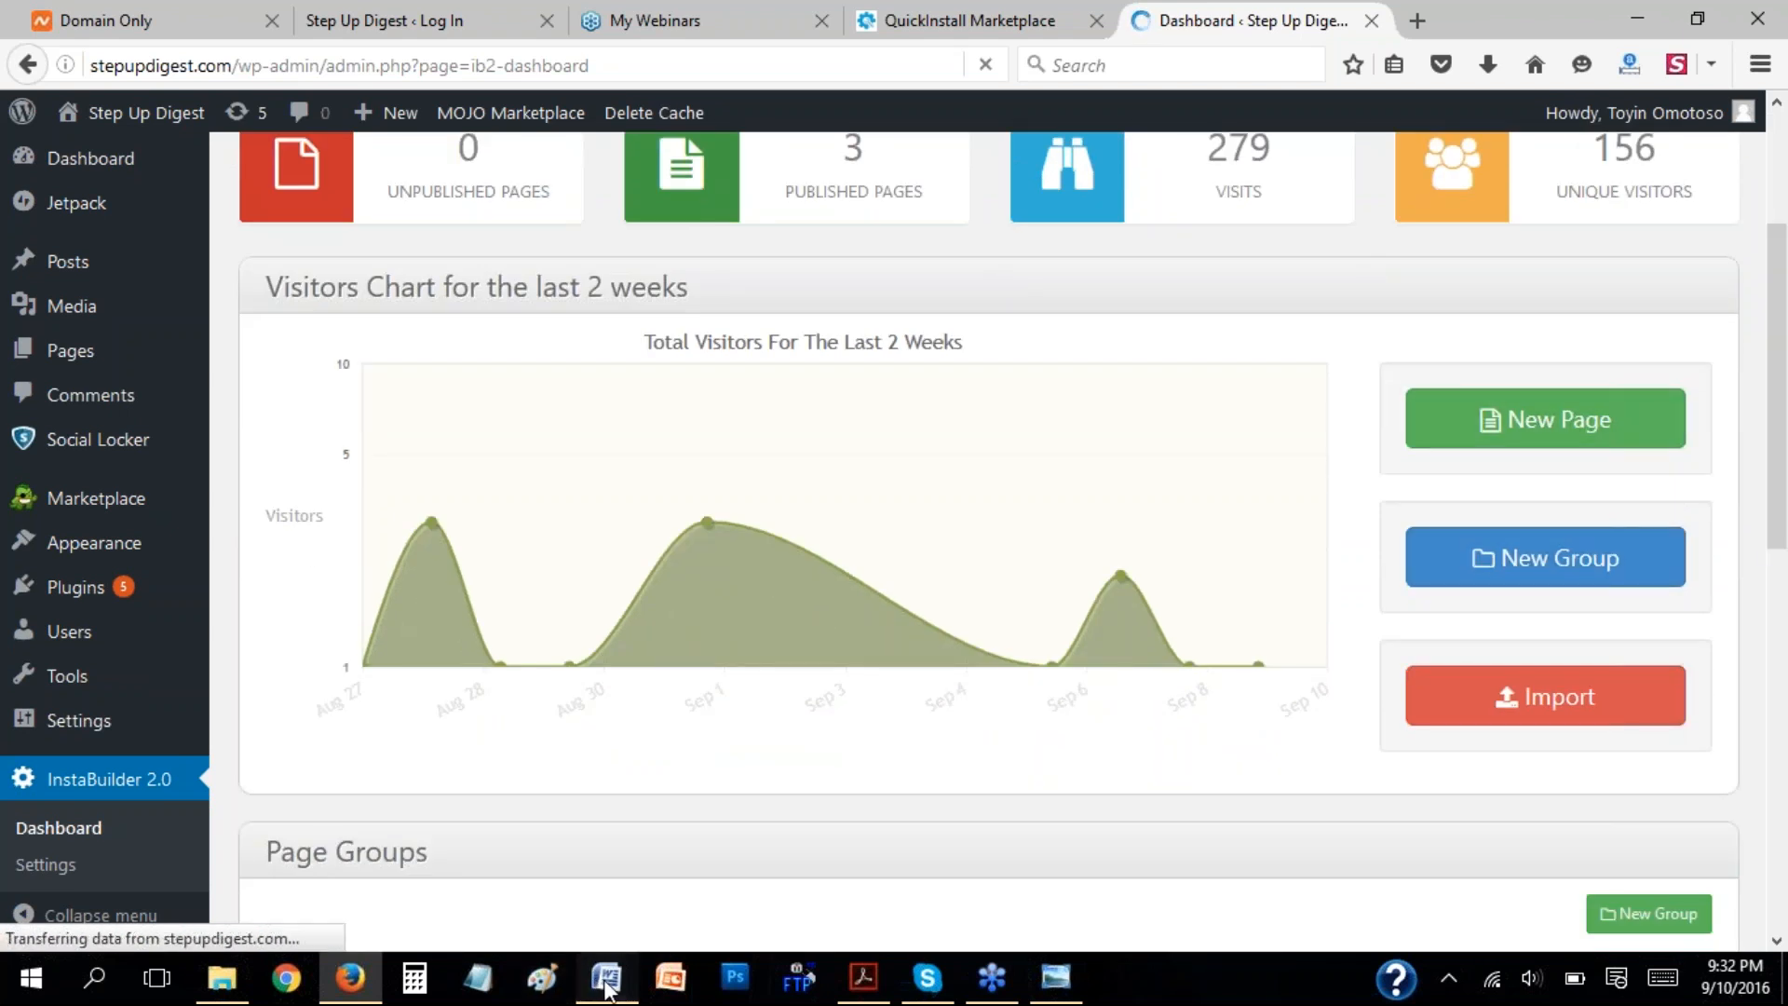
Switch to Word and read from the Part 2 heading on to Part 3 - Creating Your Page (General).
click(606, 978)
click(837, 681)
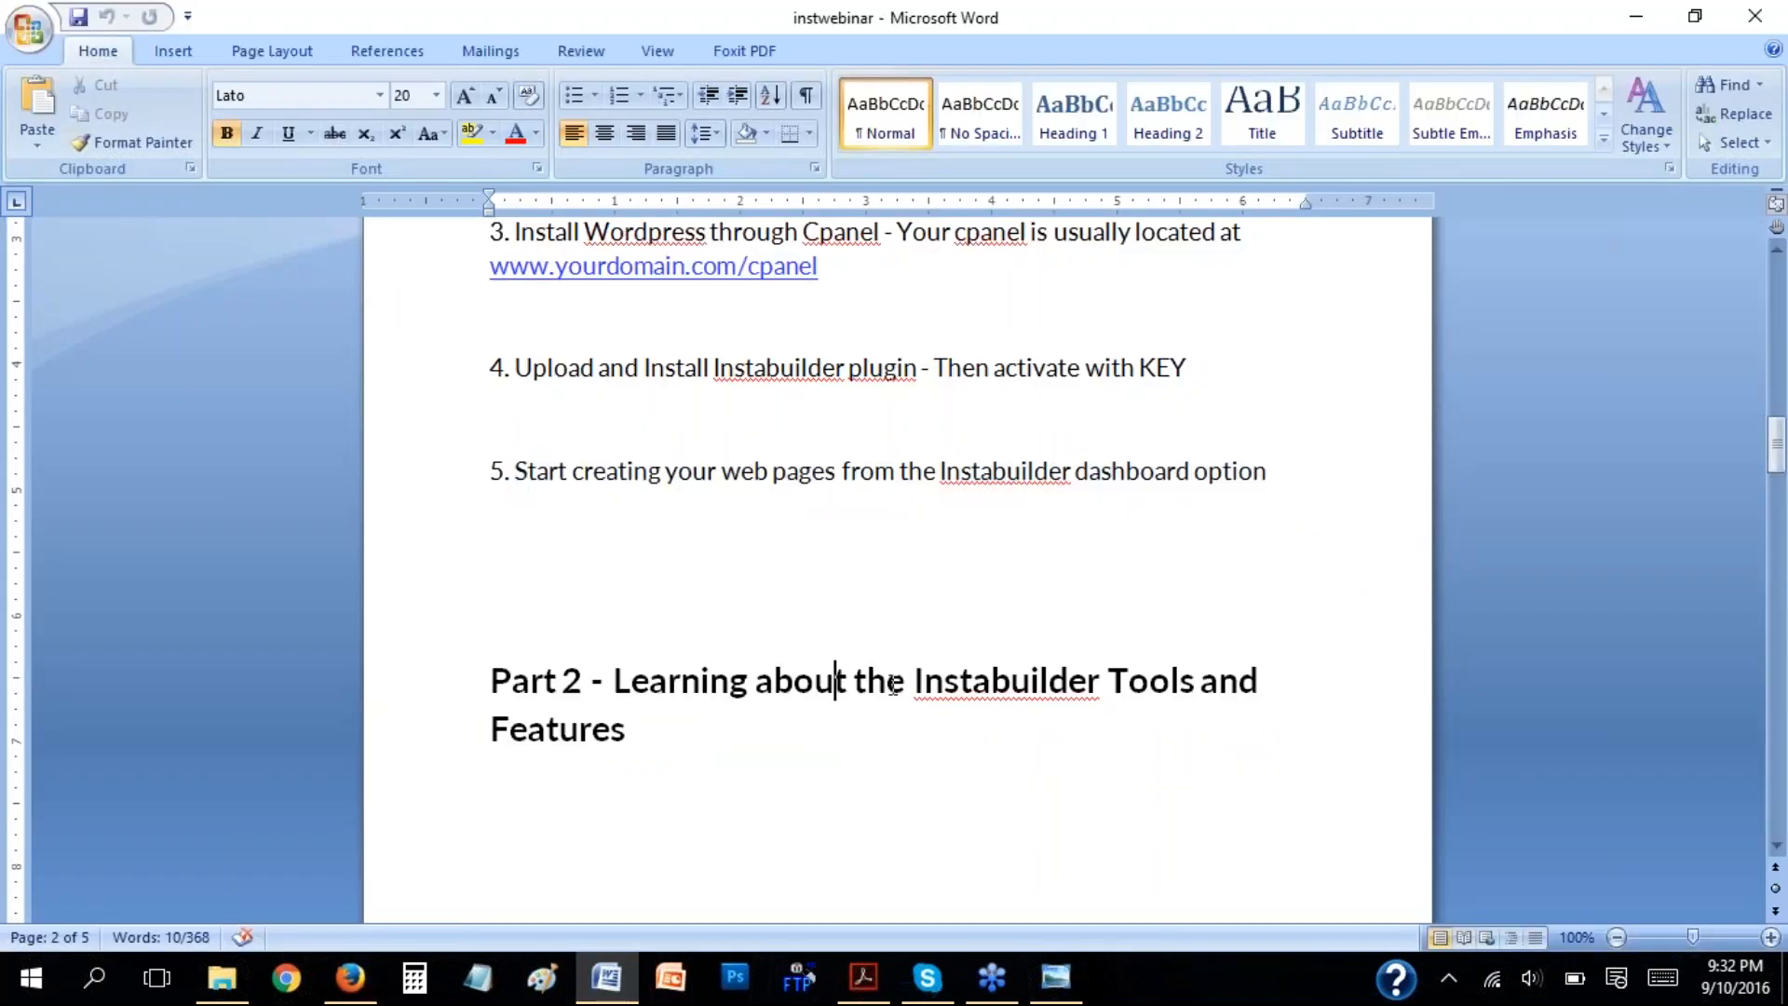
scroll(893, 685, down, 15)
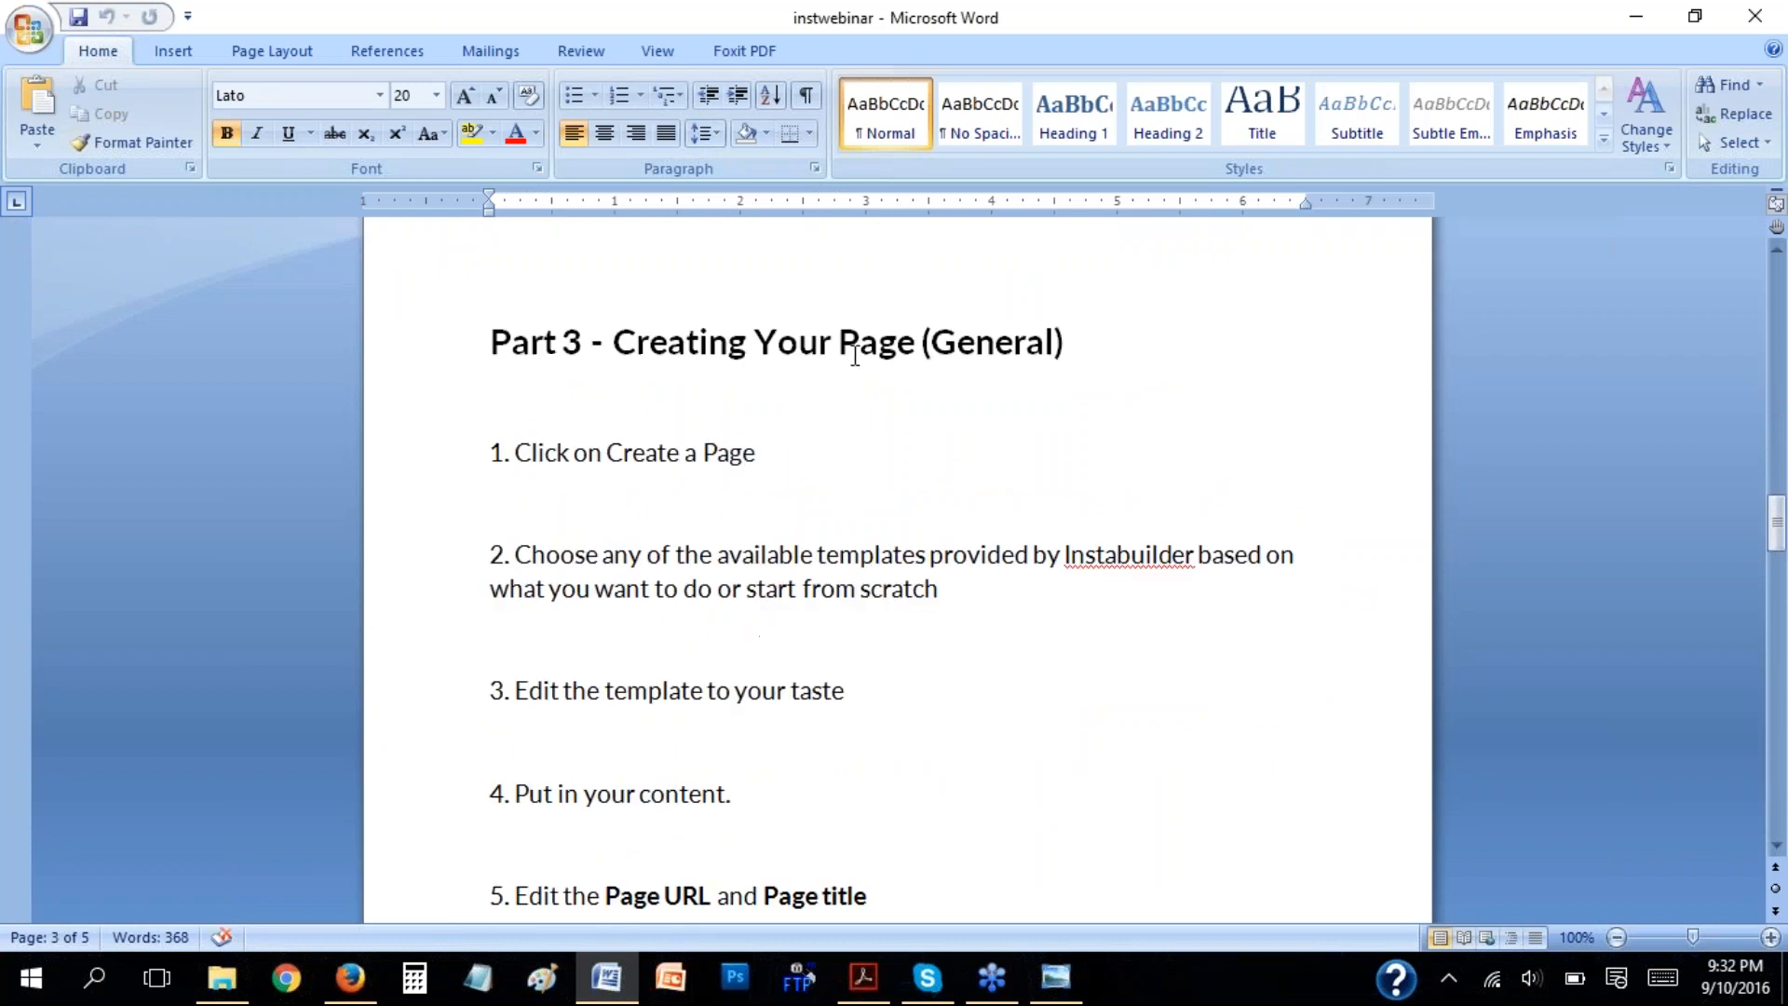
Return to Firefox, start a new InstaBuilder page and point out the Choose a Template heading.
click(352, 980)
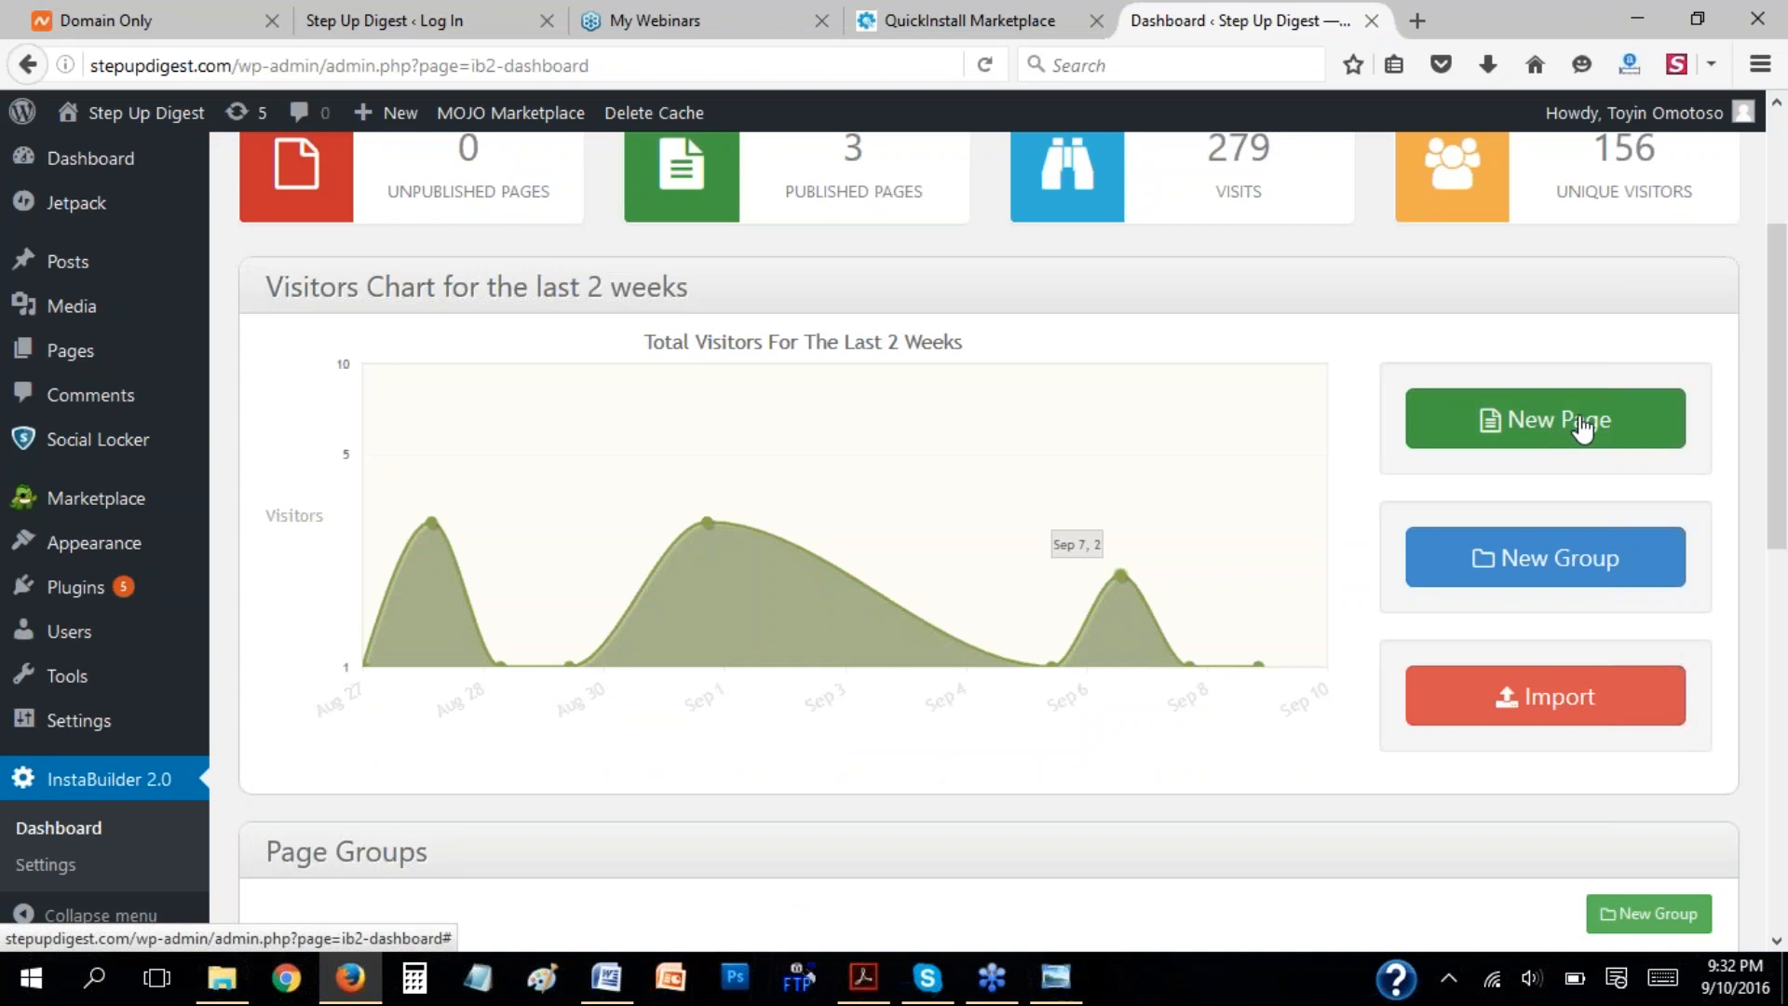
click(1537, 431)
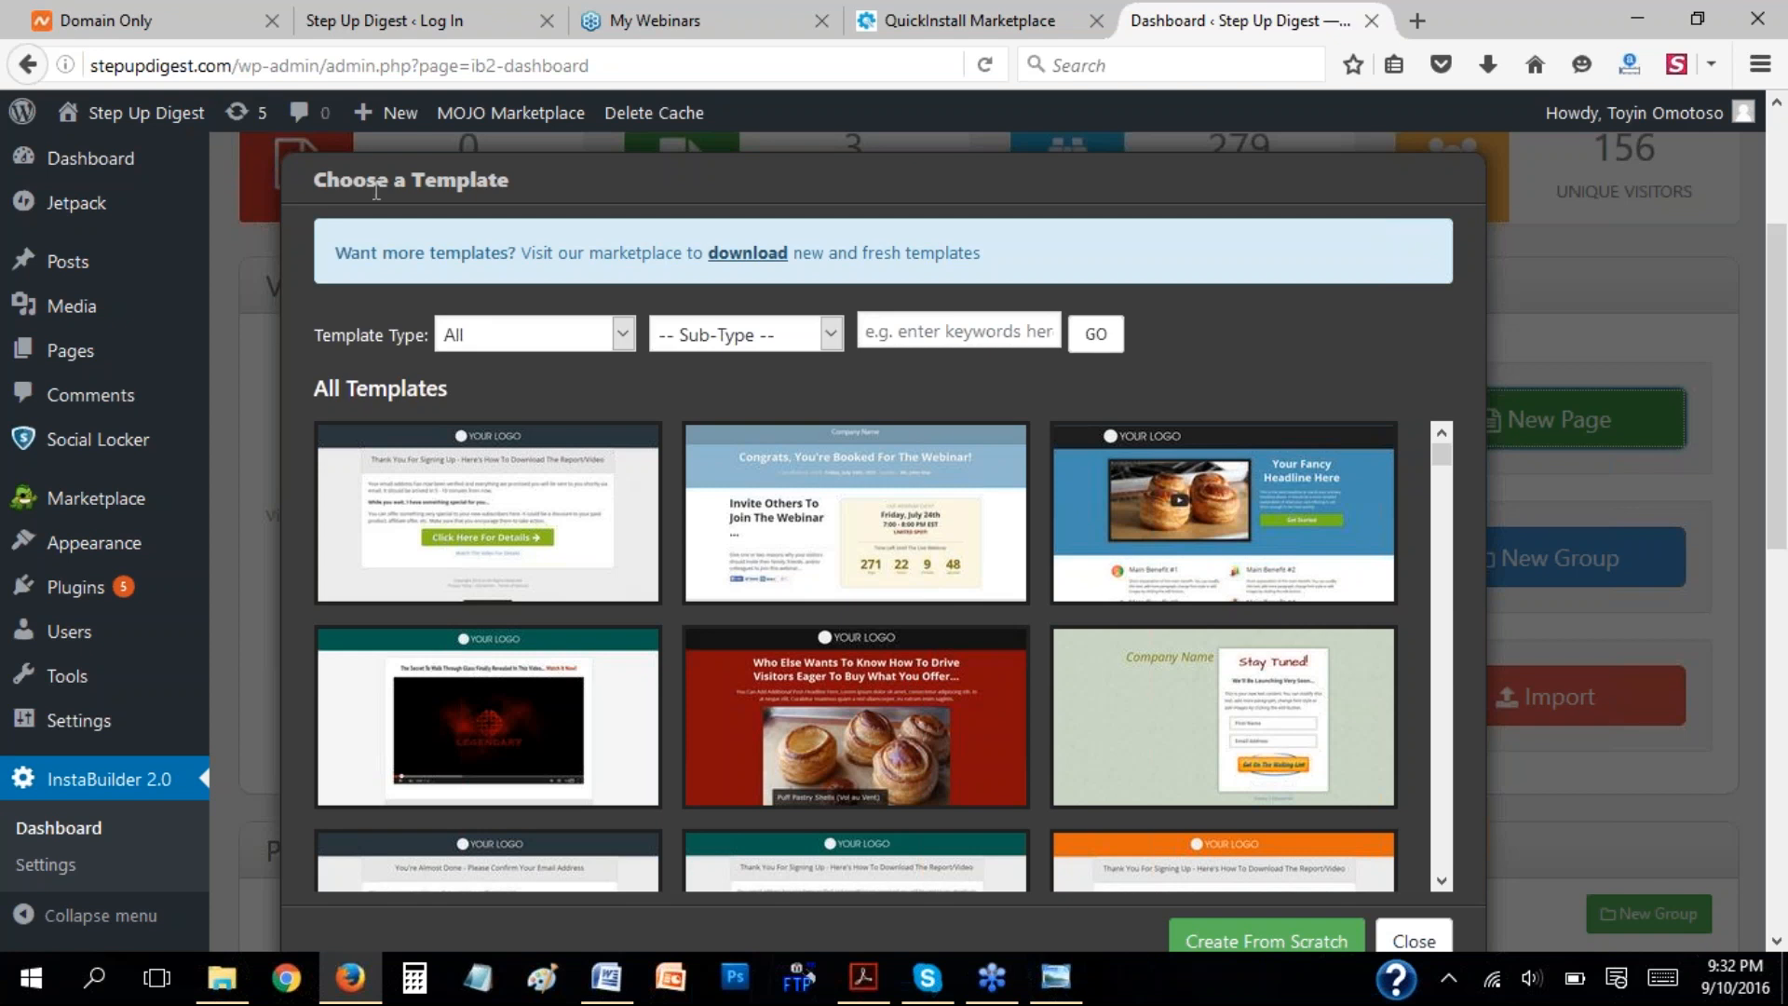
drag(317, 184, 562, 193)
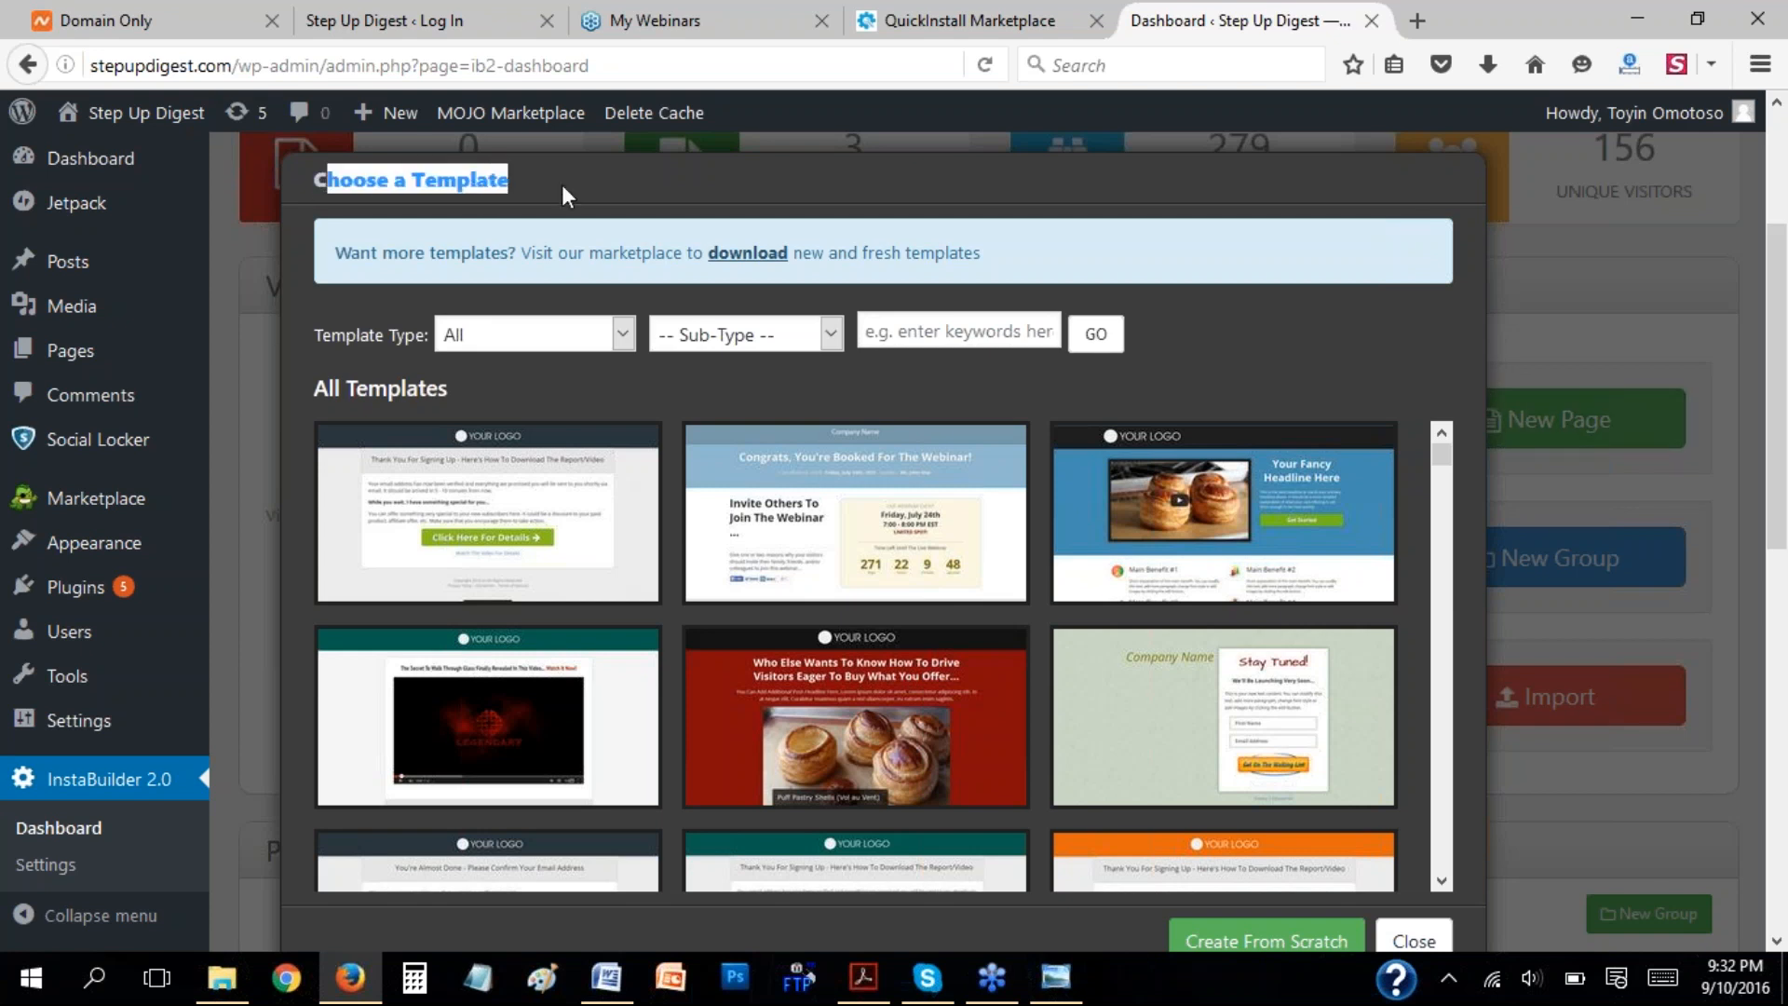
click(410, 350)
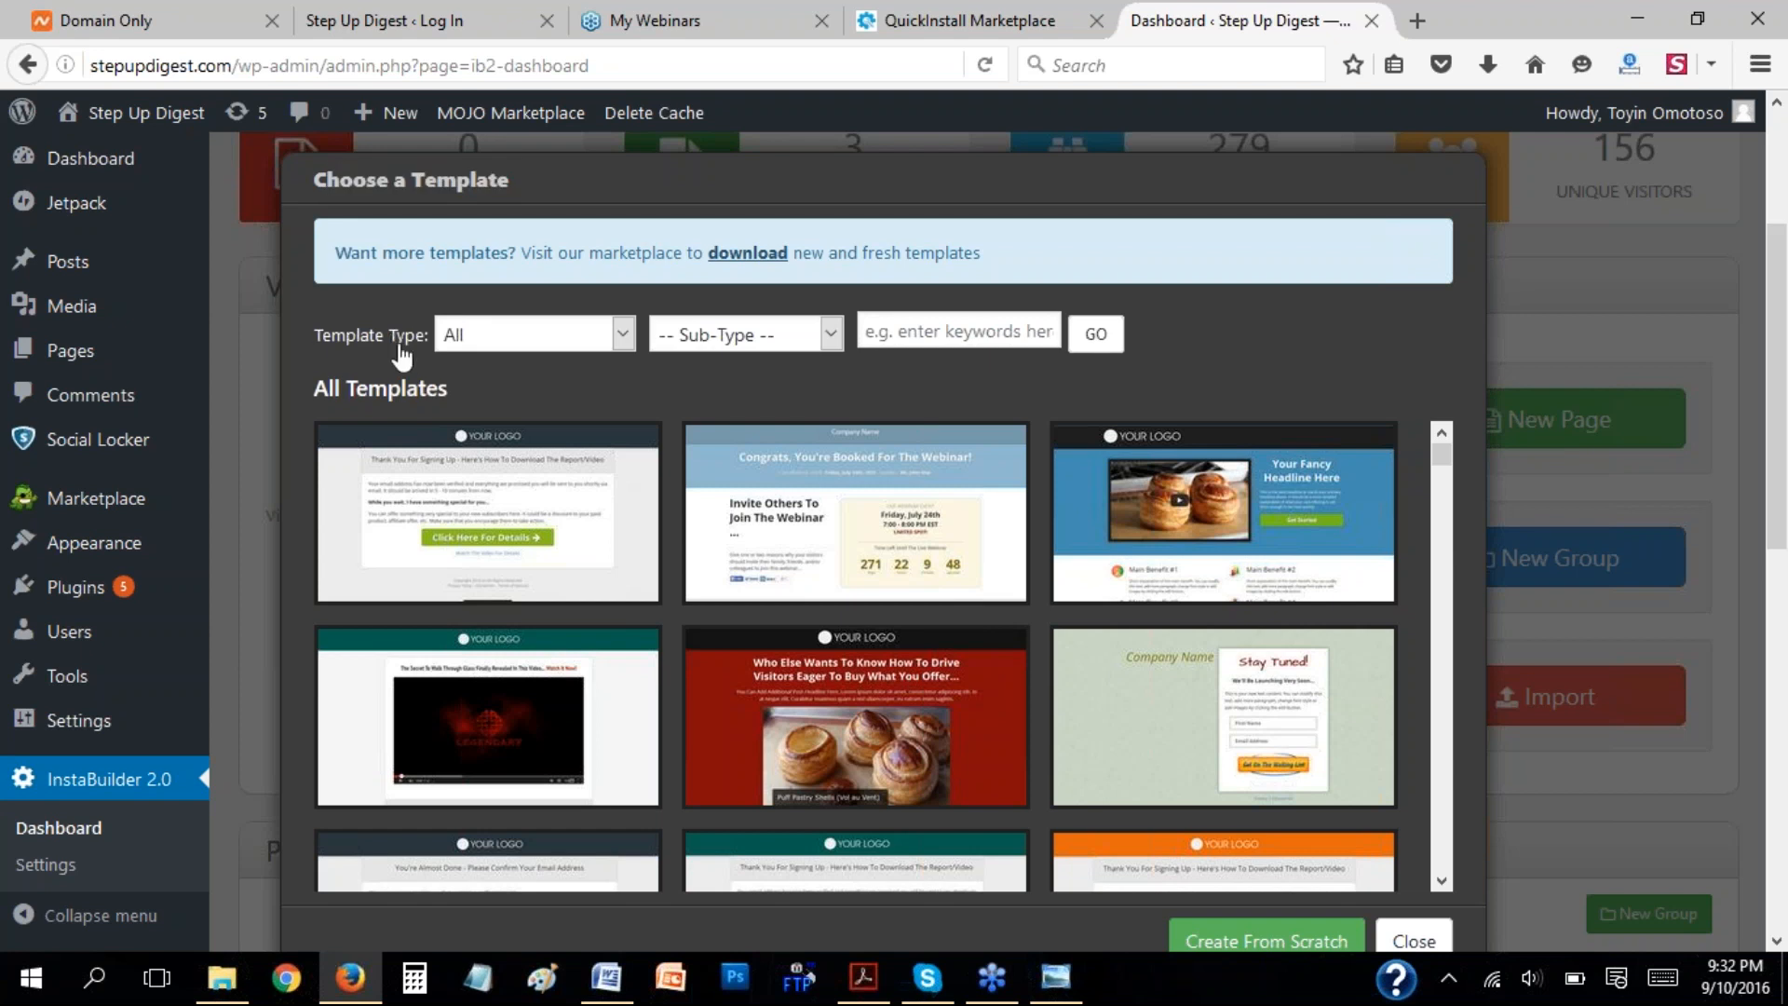
Filter the templates by the Sales Pages type and show the available sub-types without choosing one.
click(623, 334)
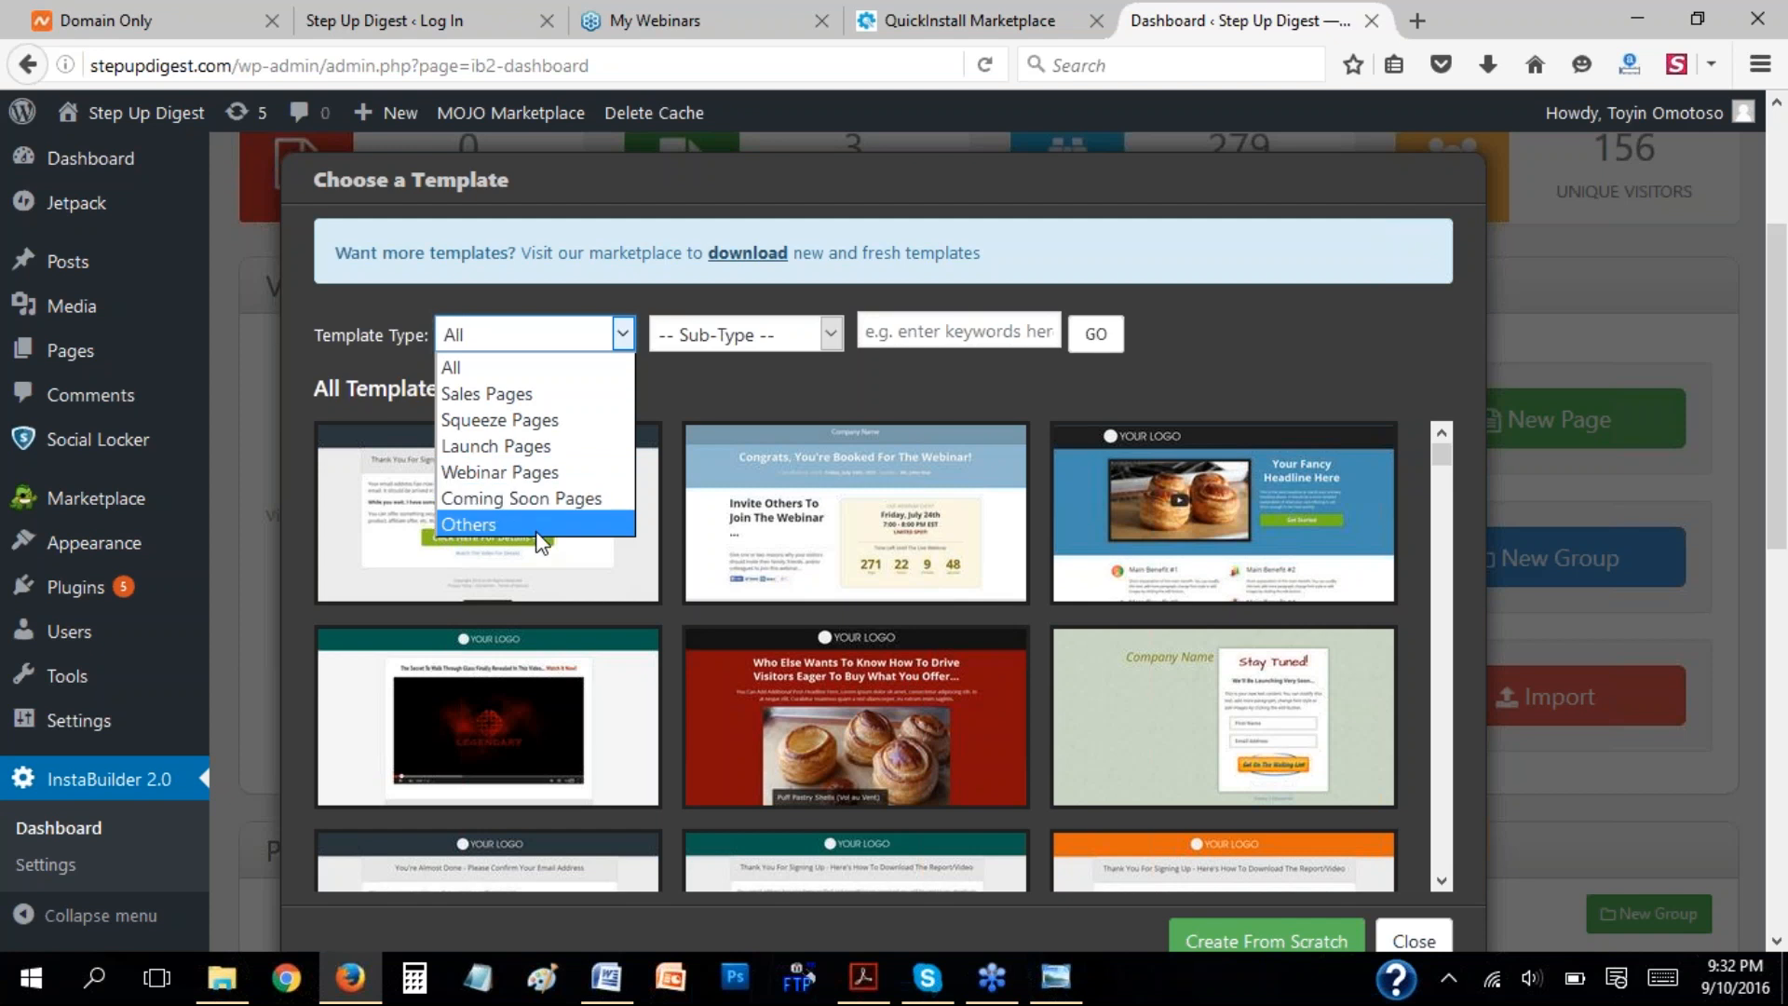
click(550, 401)
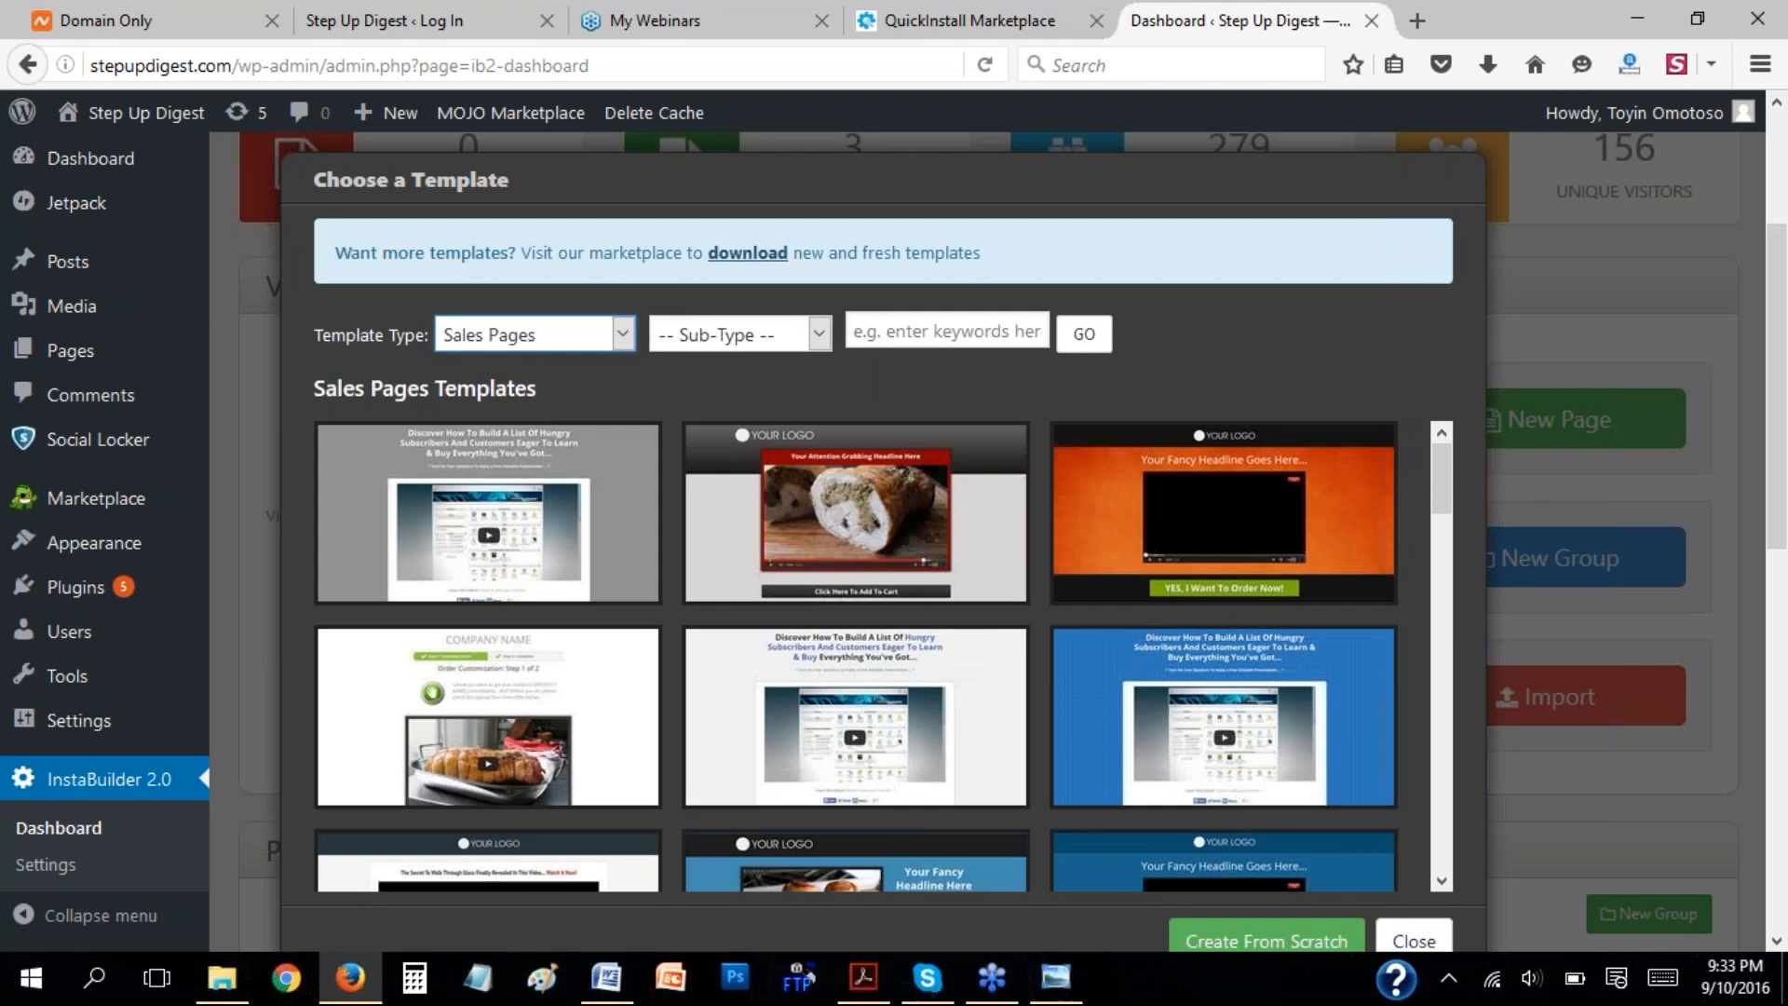
click(819, 334)
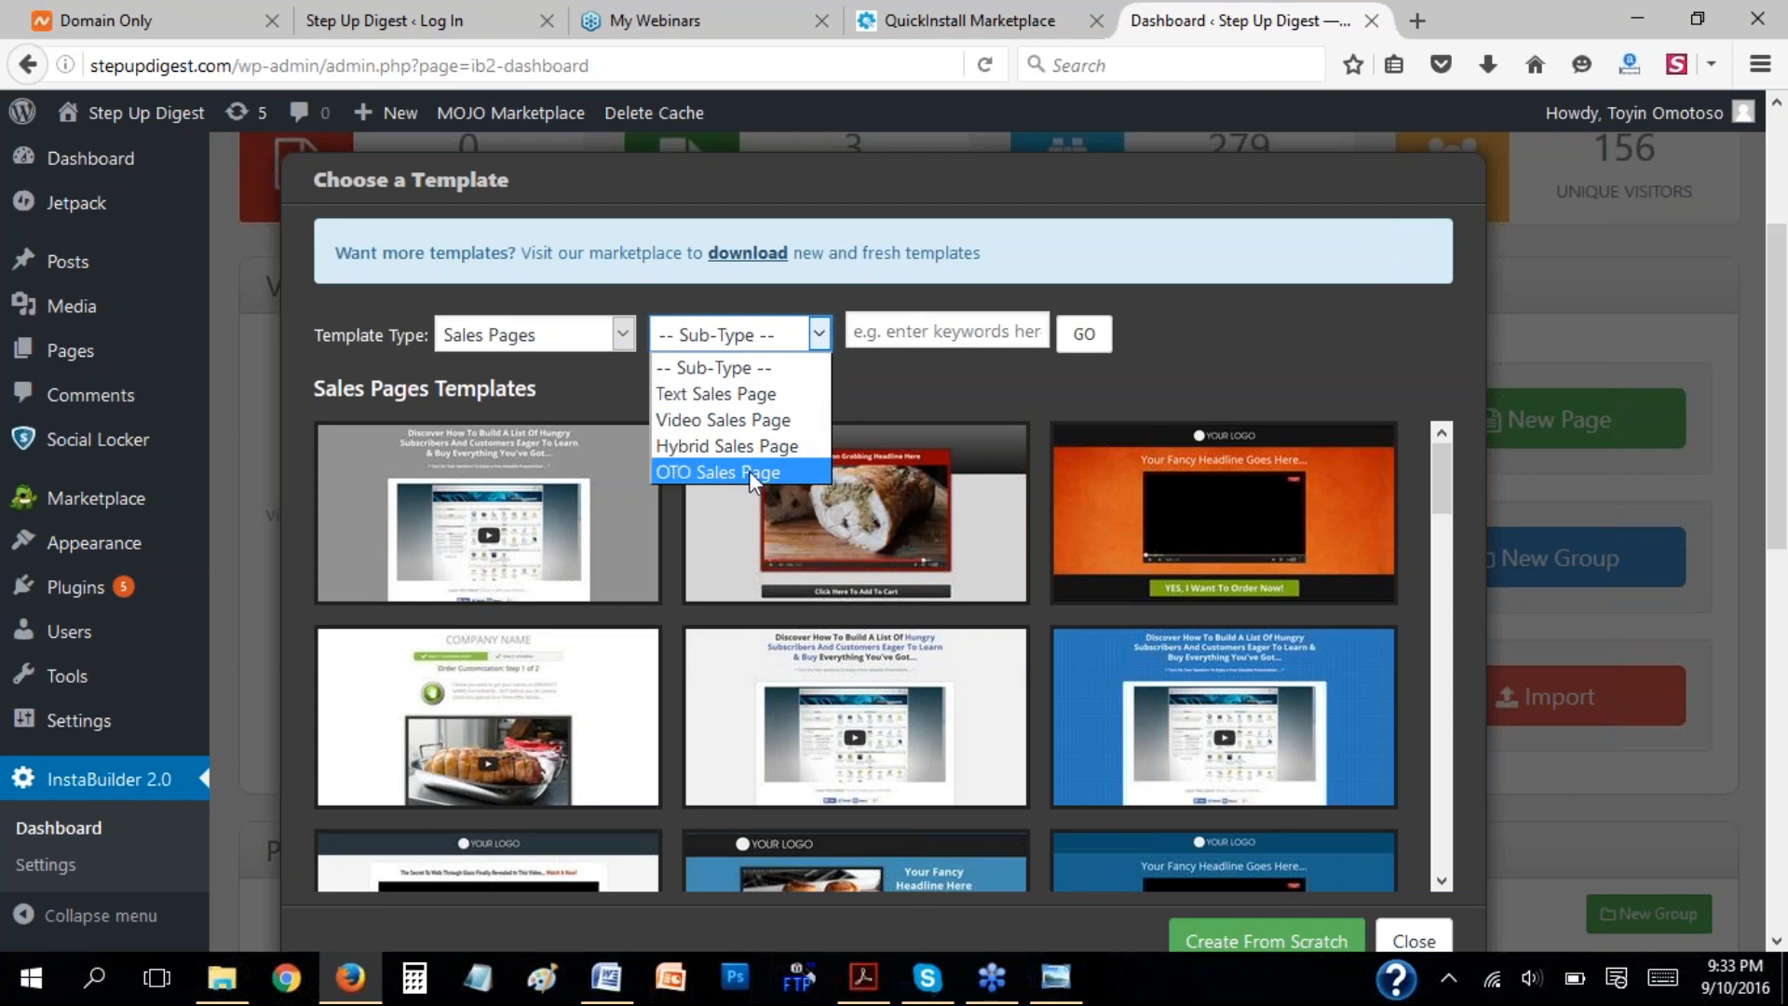
click(951, 374)
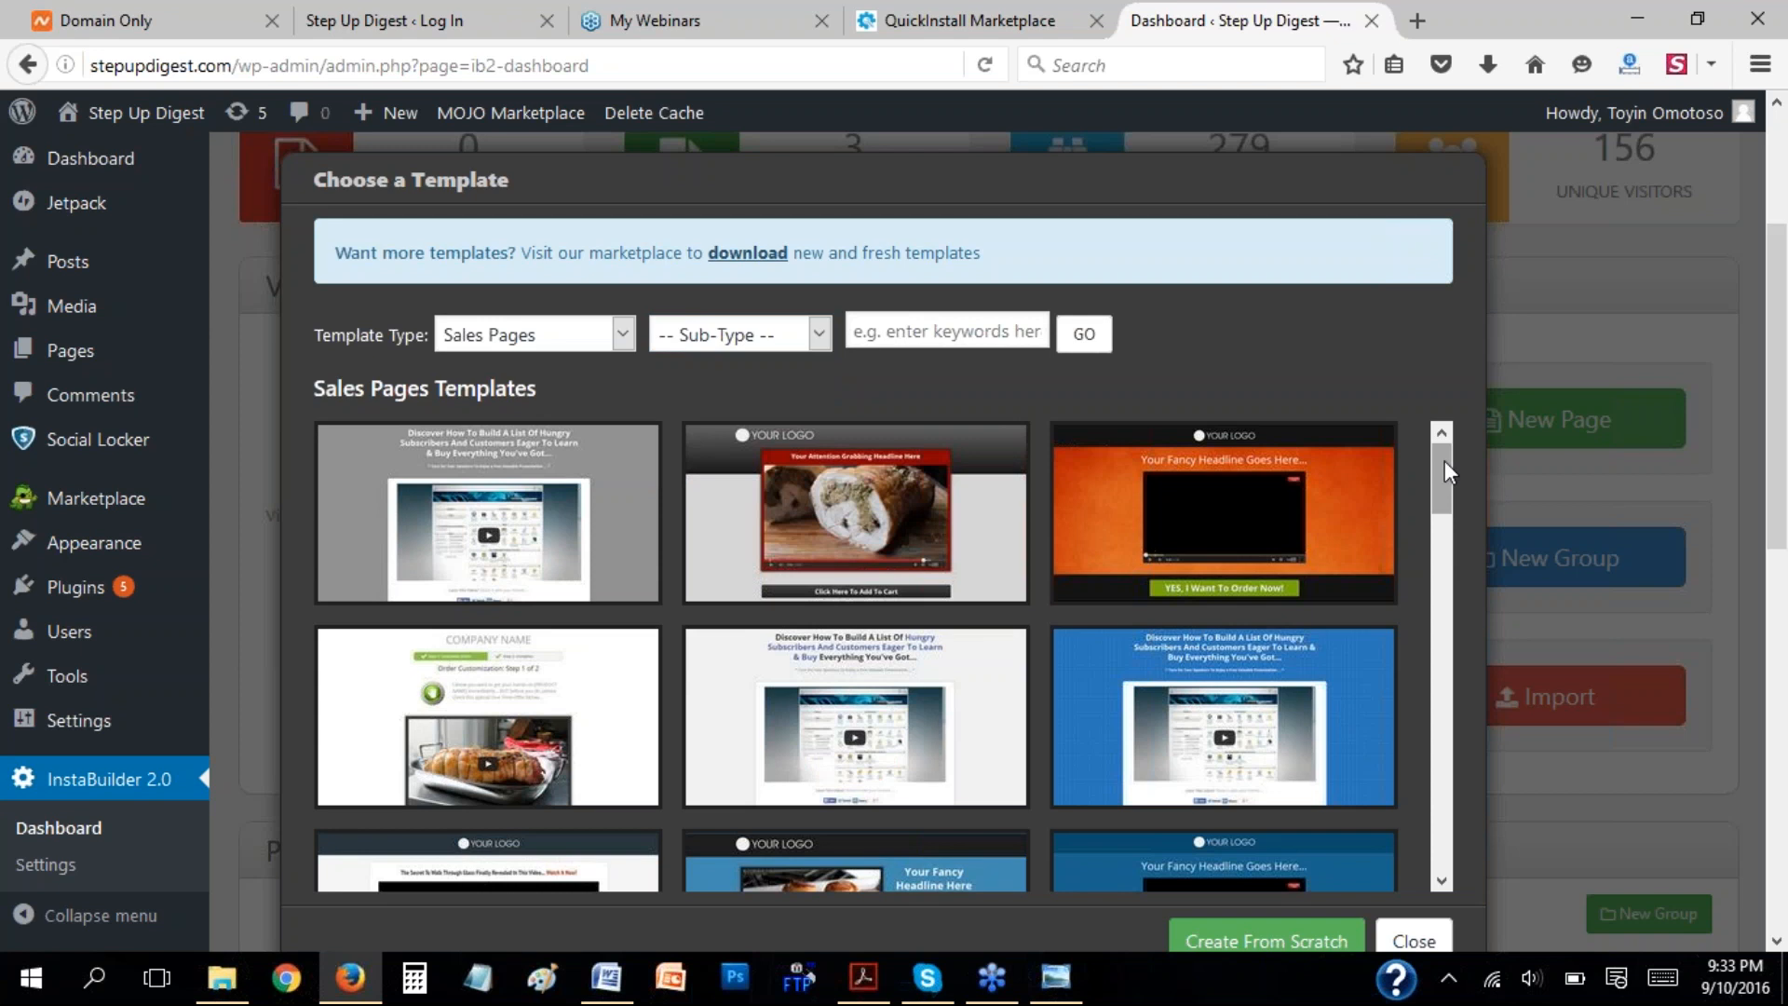
Browse the Sales Pages templates and choose the dark "Your Fancy Headline Goes Here" template with the green call-to-action button.
drag(1444, 460, 1444, 584)
mouse_move(1201, 639)
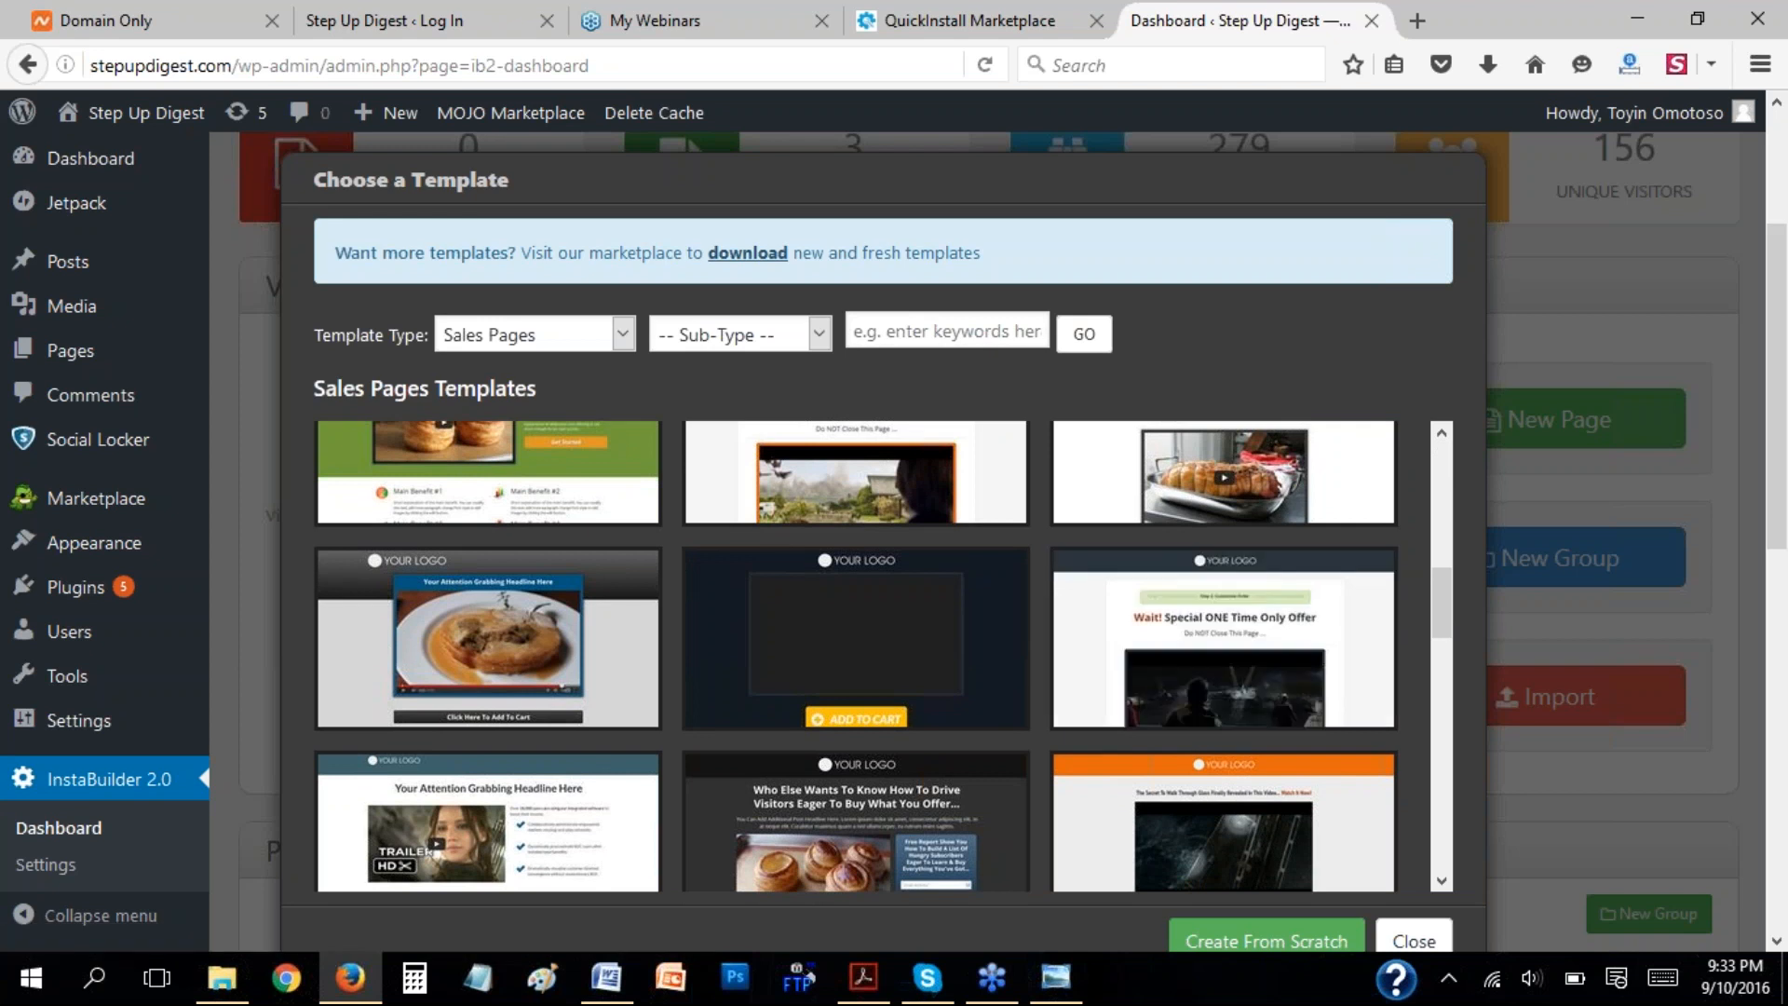
drag(1441, 585, 1439, 778)
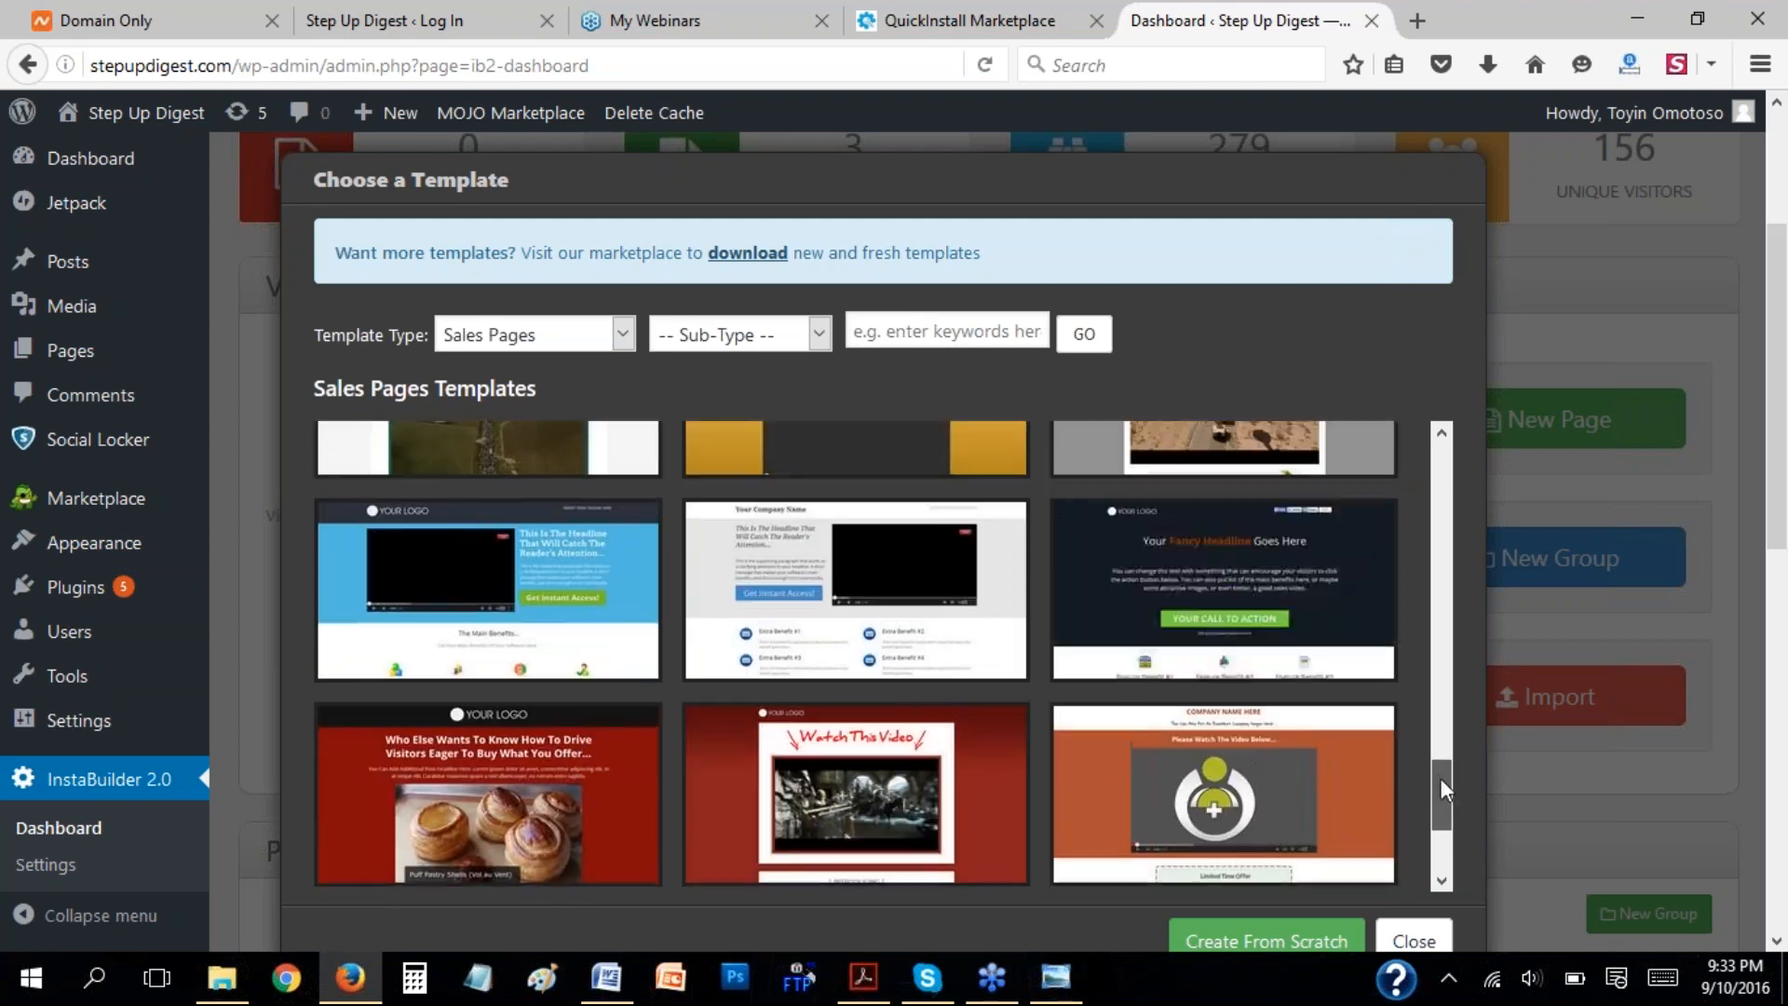
mouse_move(1256, 582)
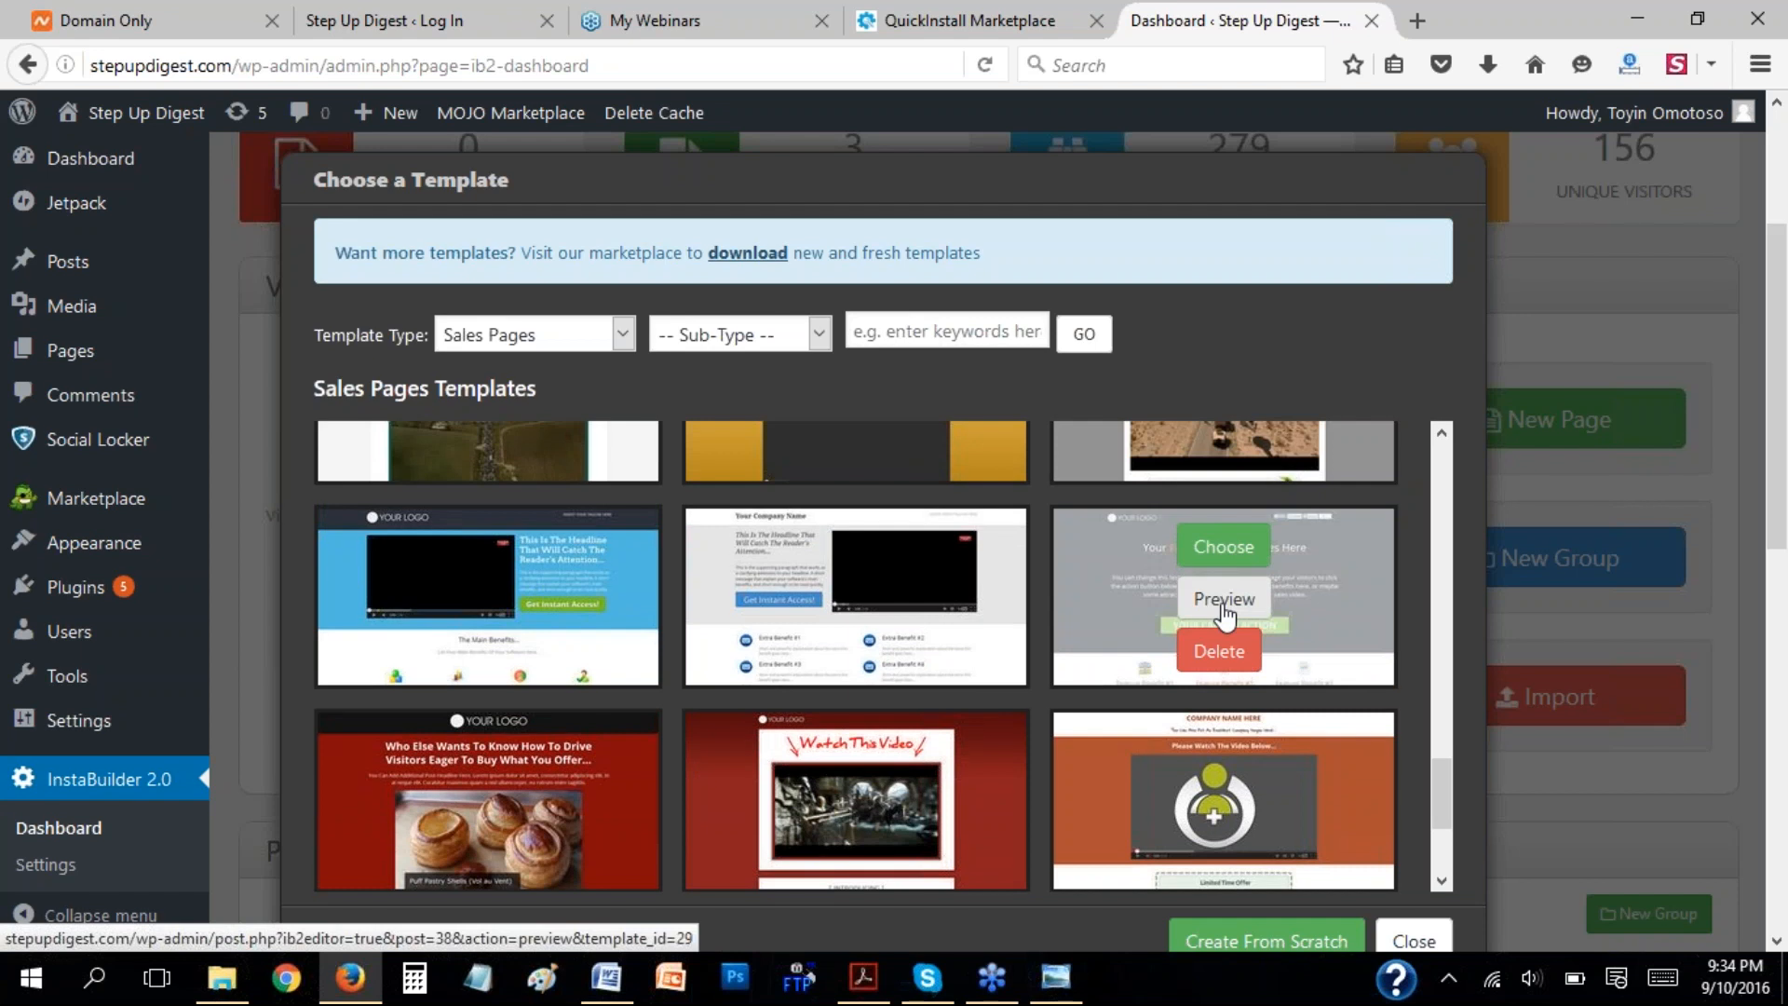
click(1224, 552)
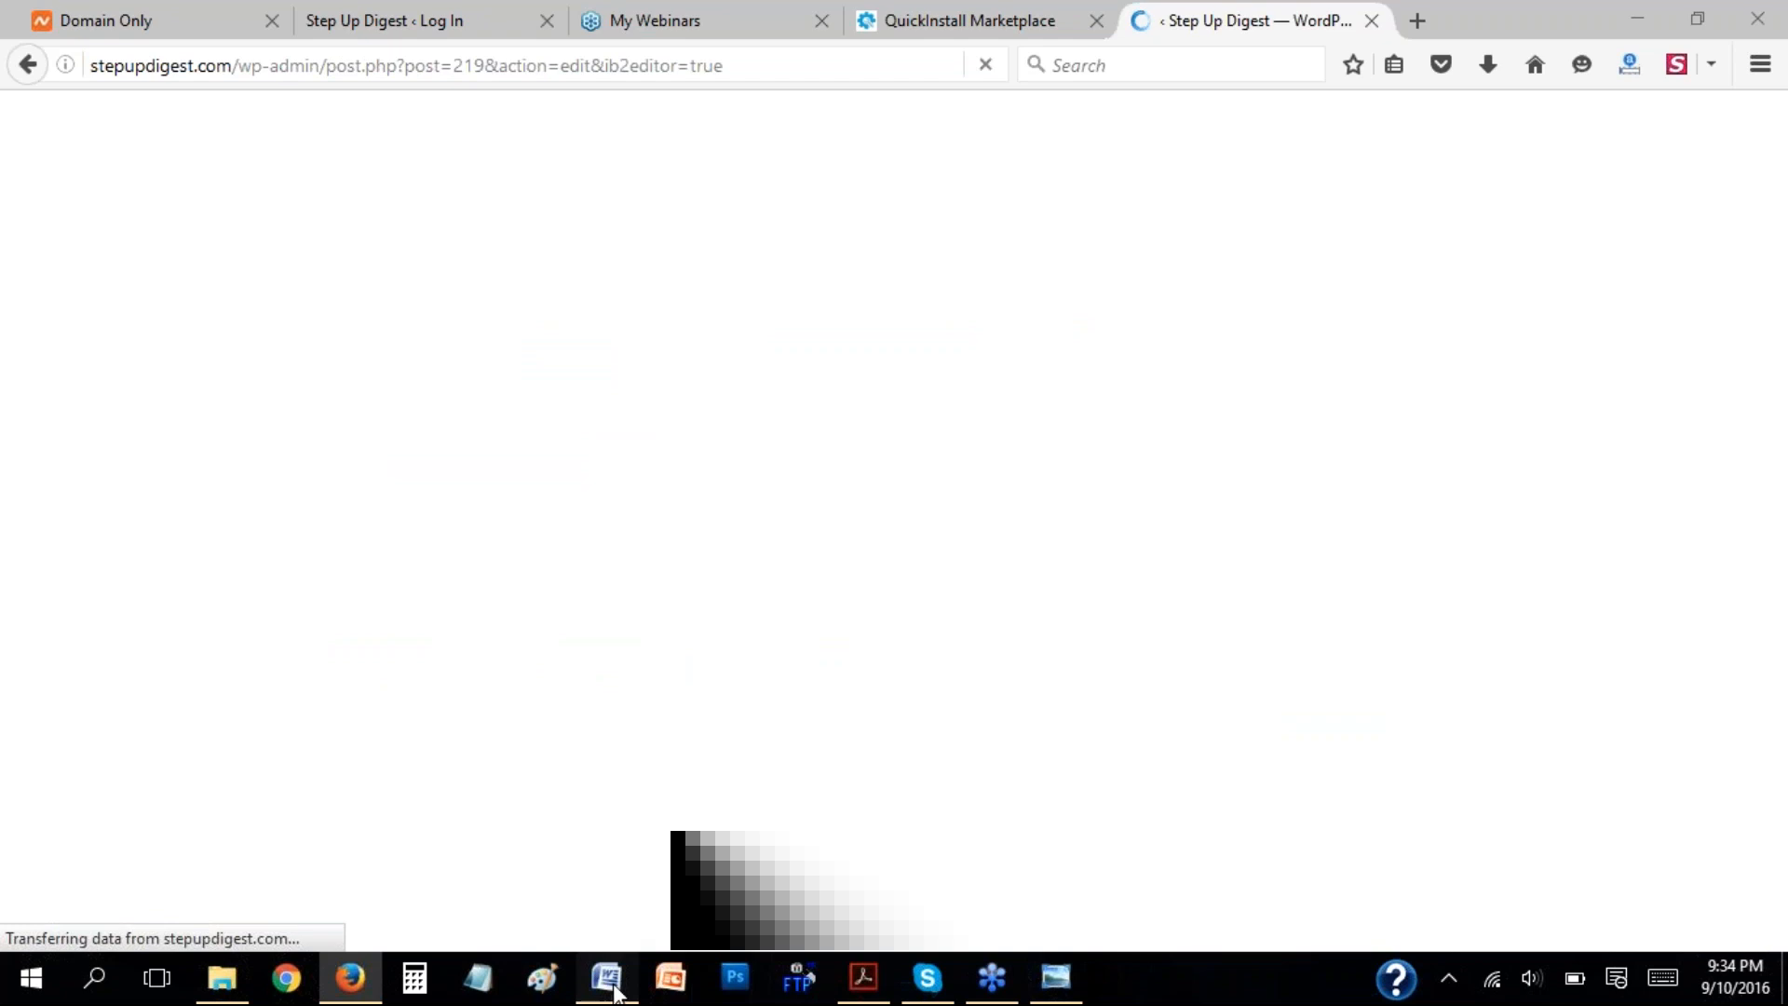
Switch to Word and review the Part 3 page creation steps, highlighting step 2 on choosing a template or starting from scratch.
click(603, 978)
click(819, 584)
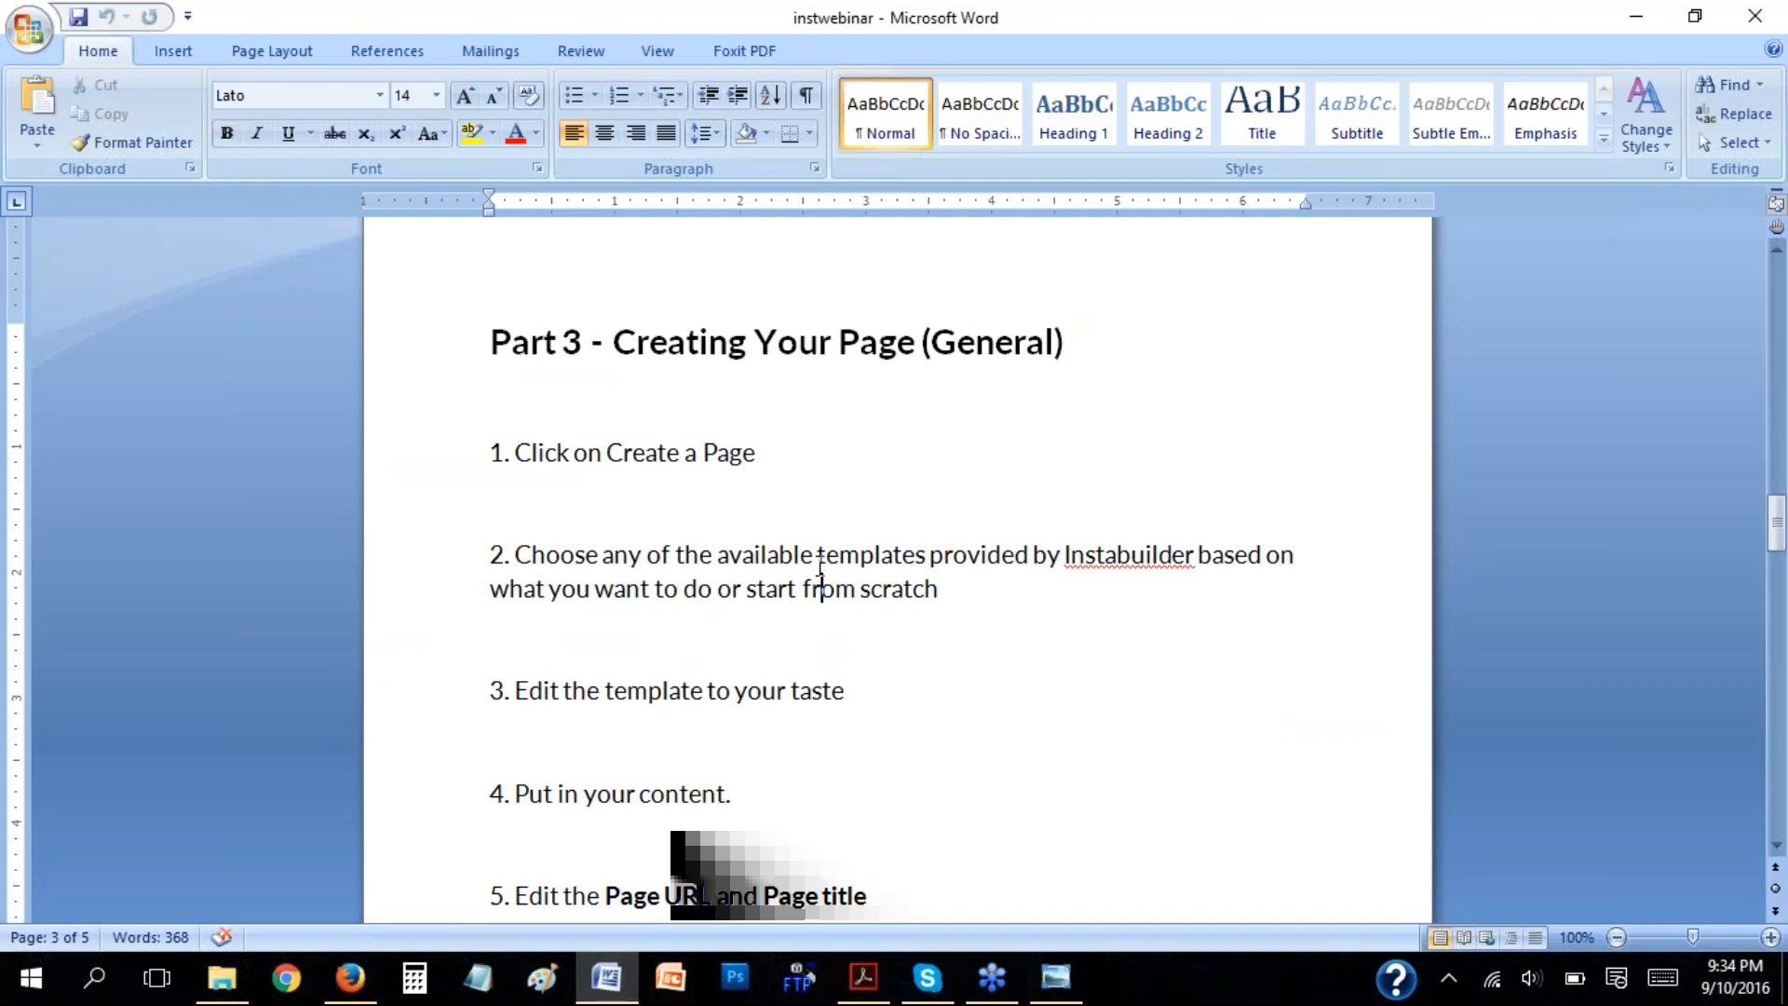
scroll(820, 584, down, 1)
click(743, 391)
scroll(961, 559, down, 2)
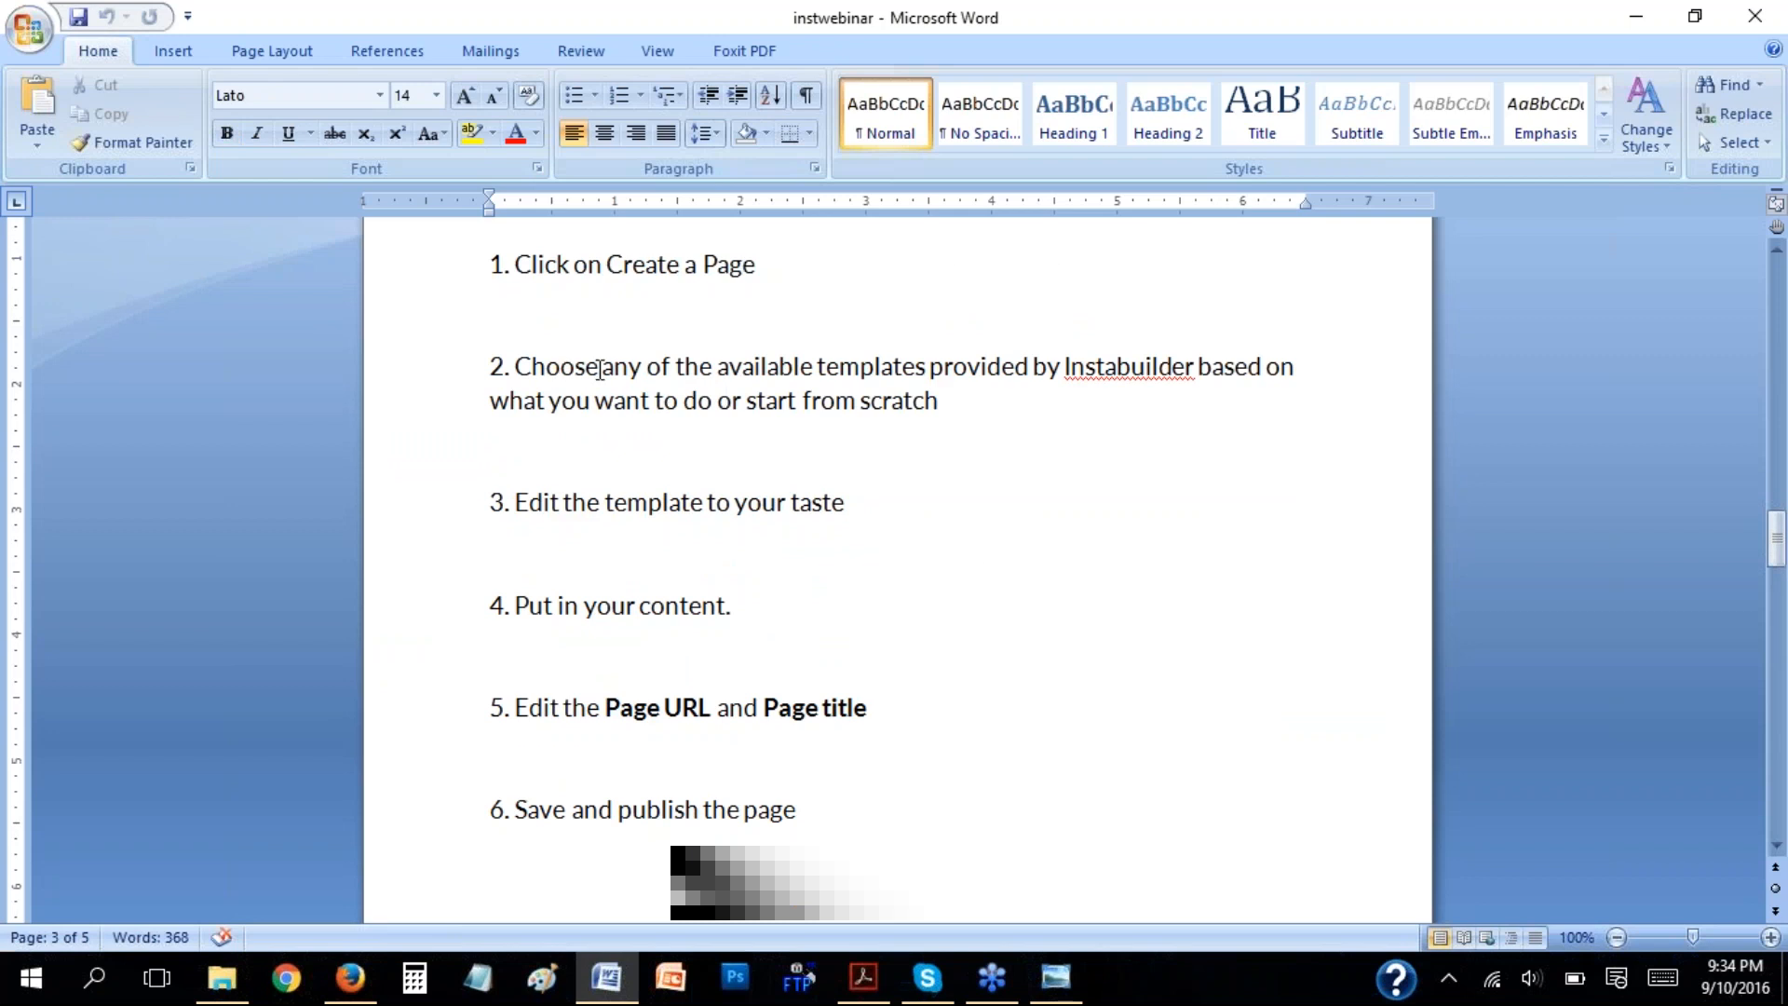
drag(647, 366, 936, 401)
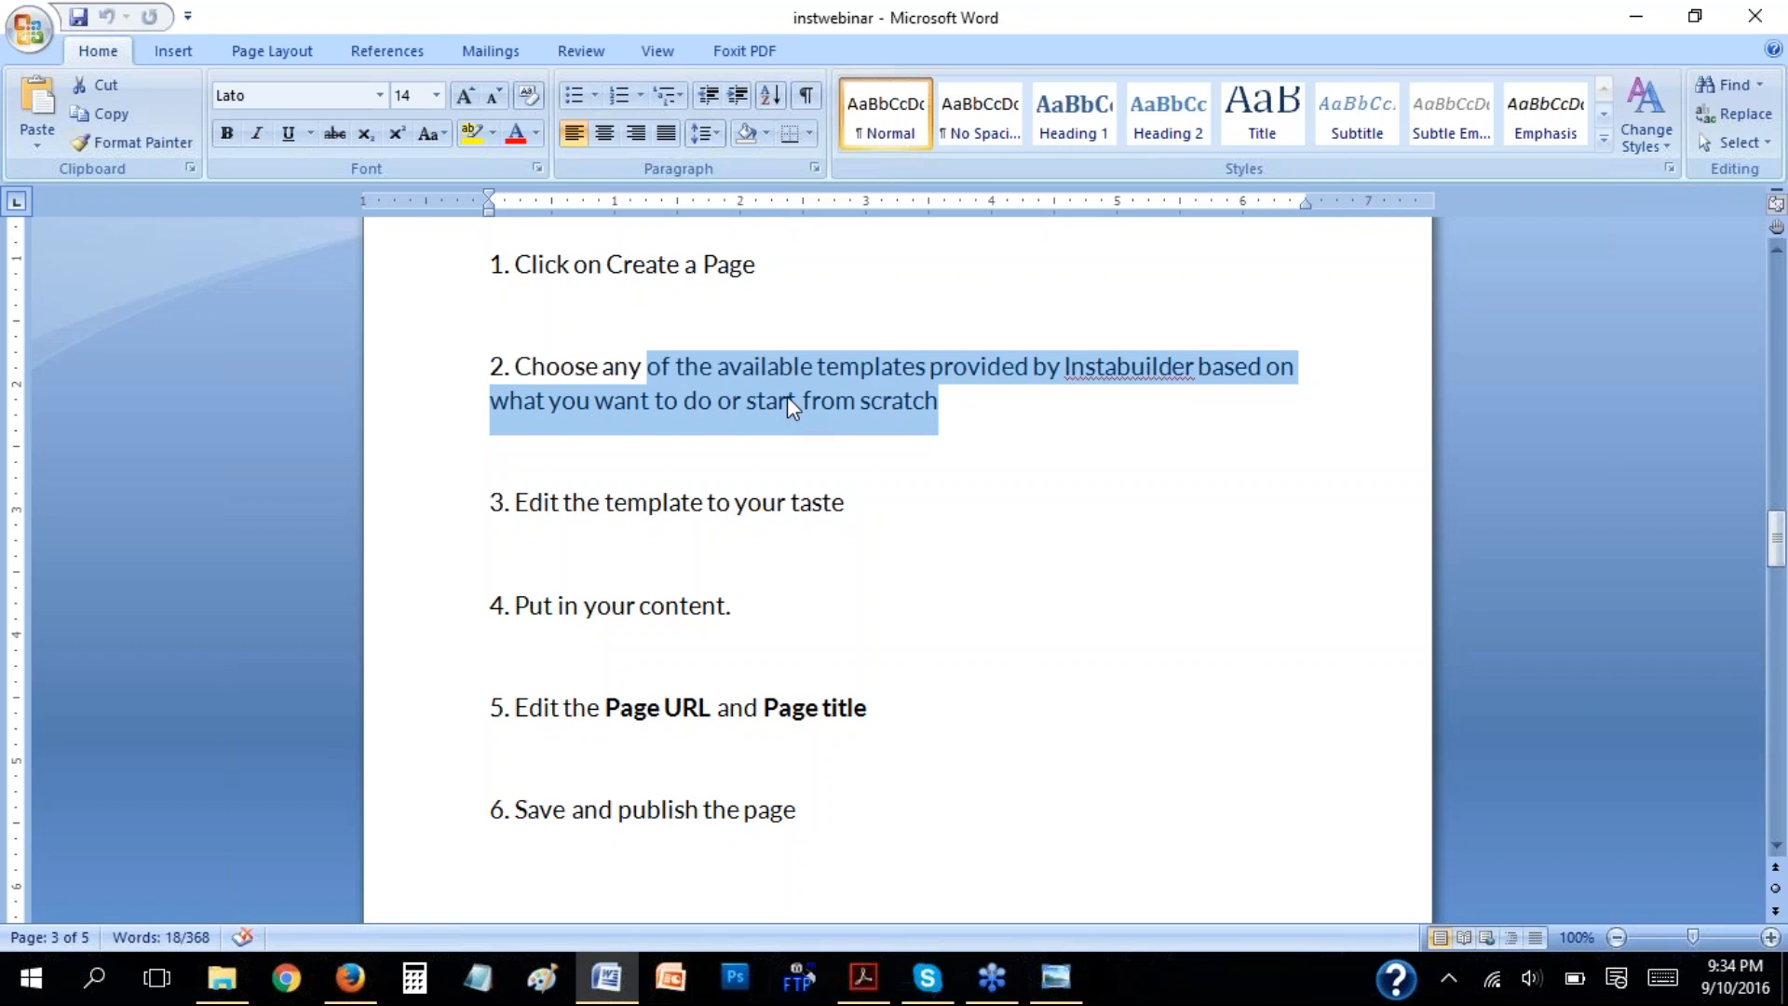
click(823, 398)
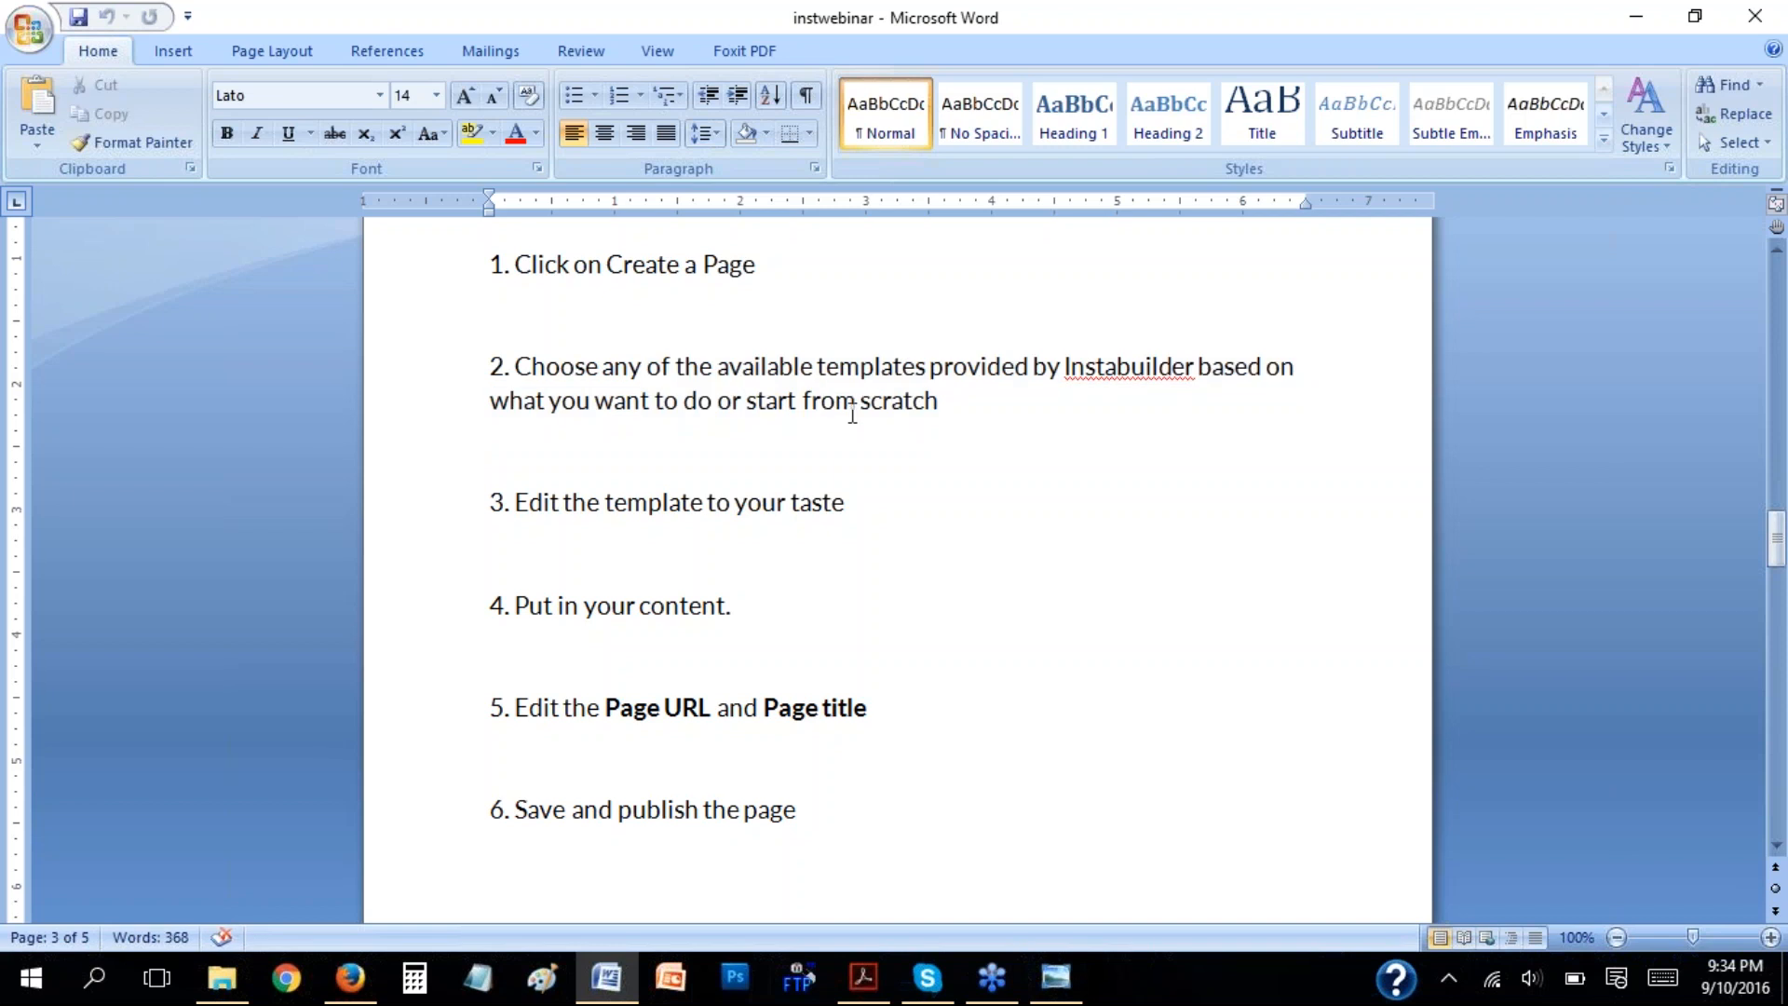
Return to Firefox and look over the chosen sales page template in the InstaBuilder editor.
click(350, 977)
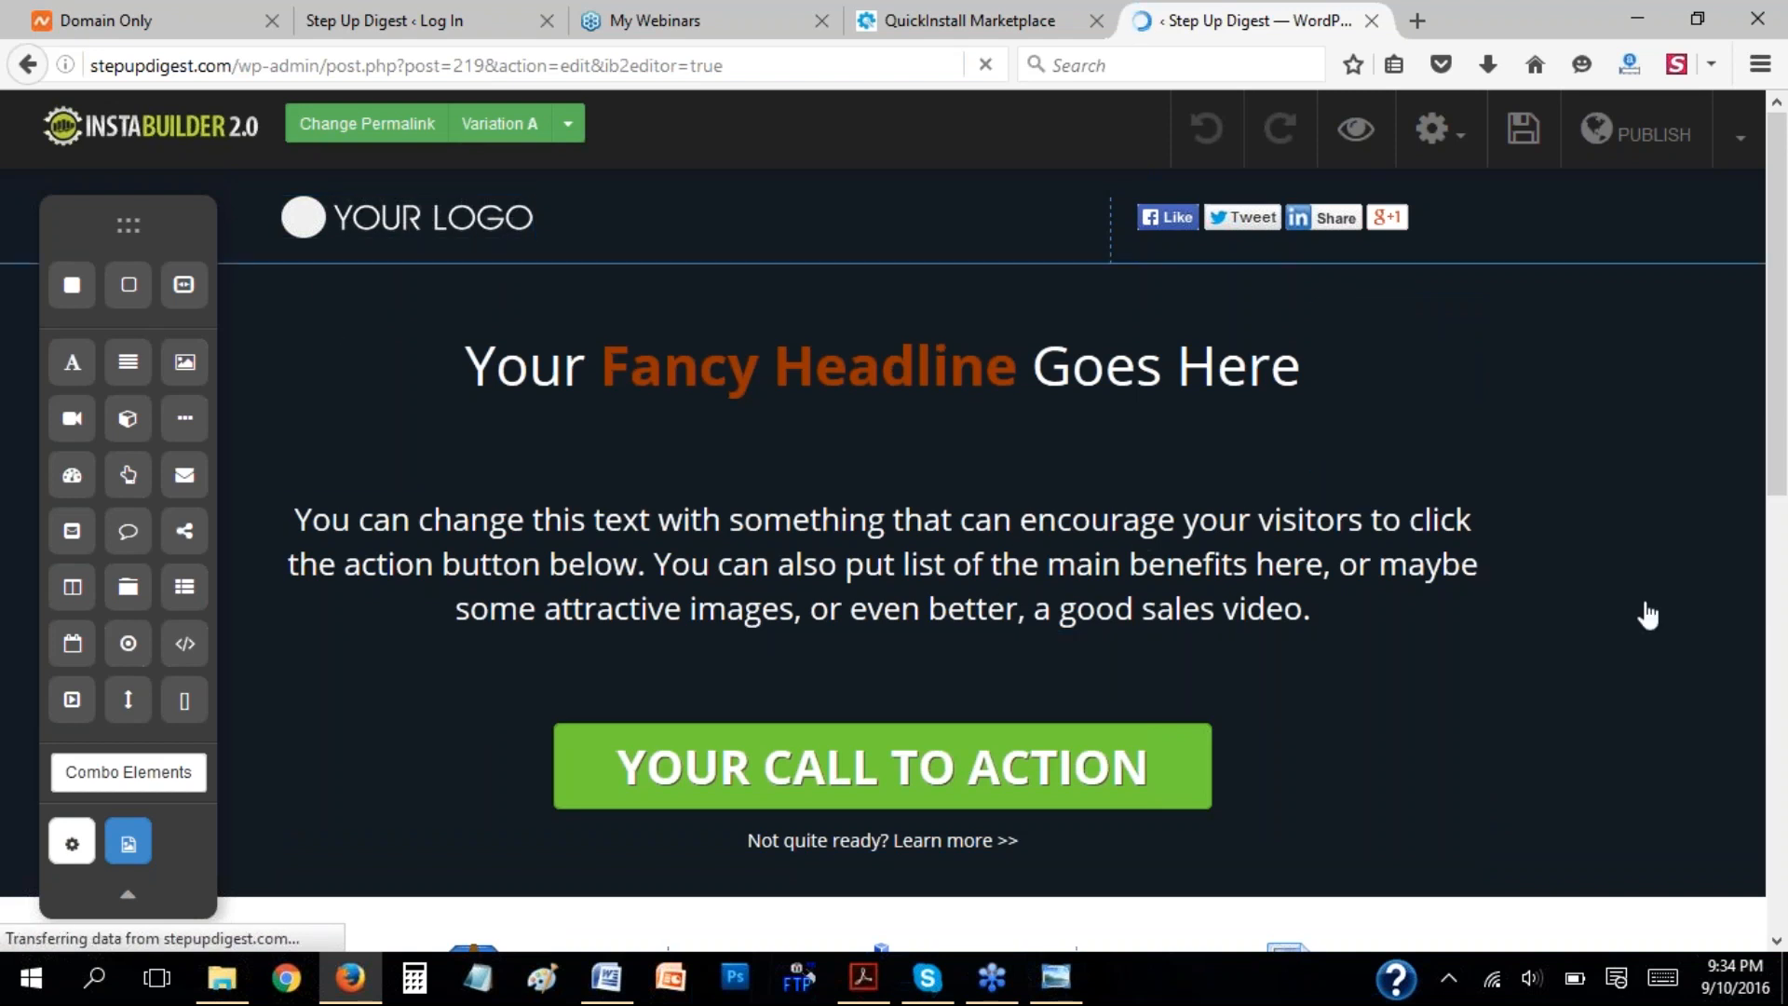
drag(1780, 466, 1782, 506)
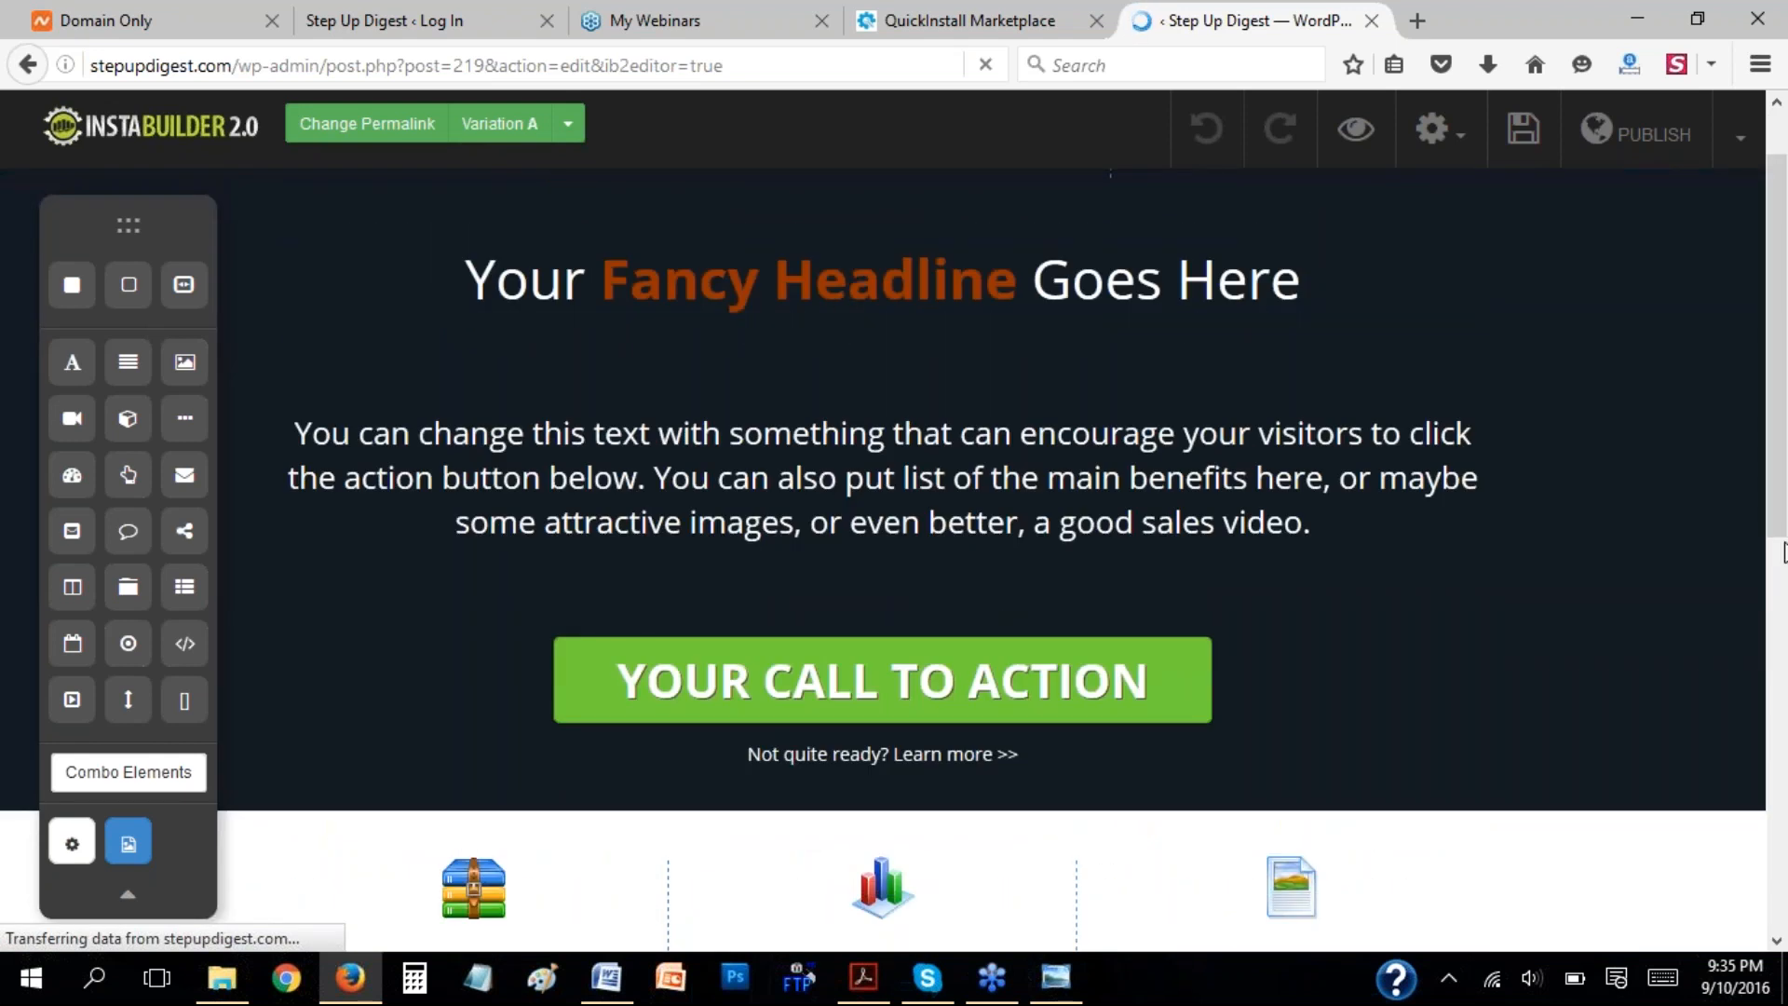
drag(1781, 499, 1781, 458)
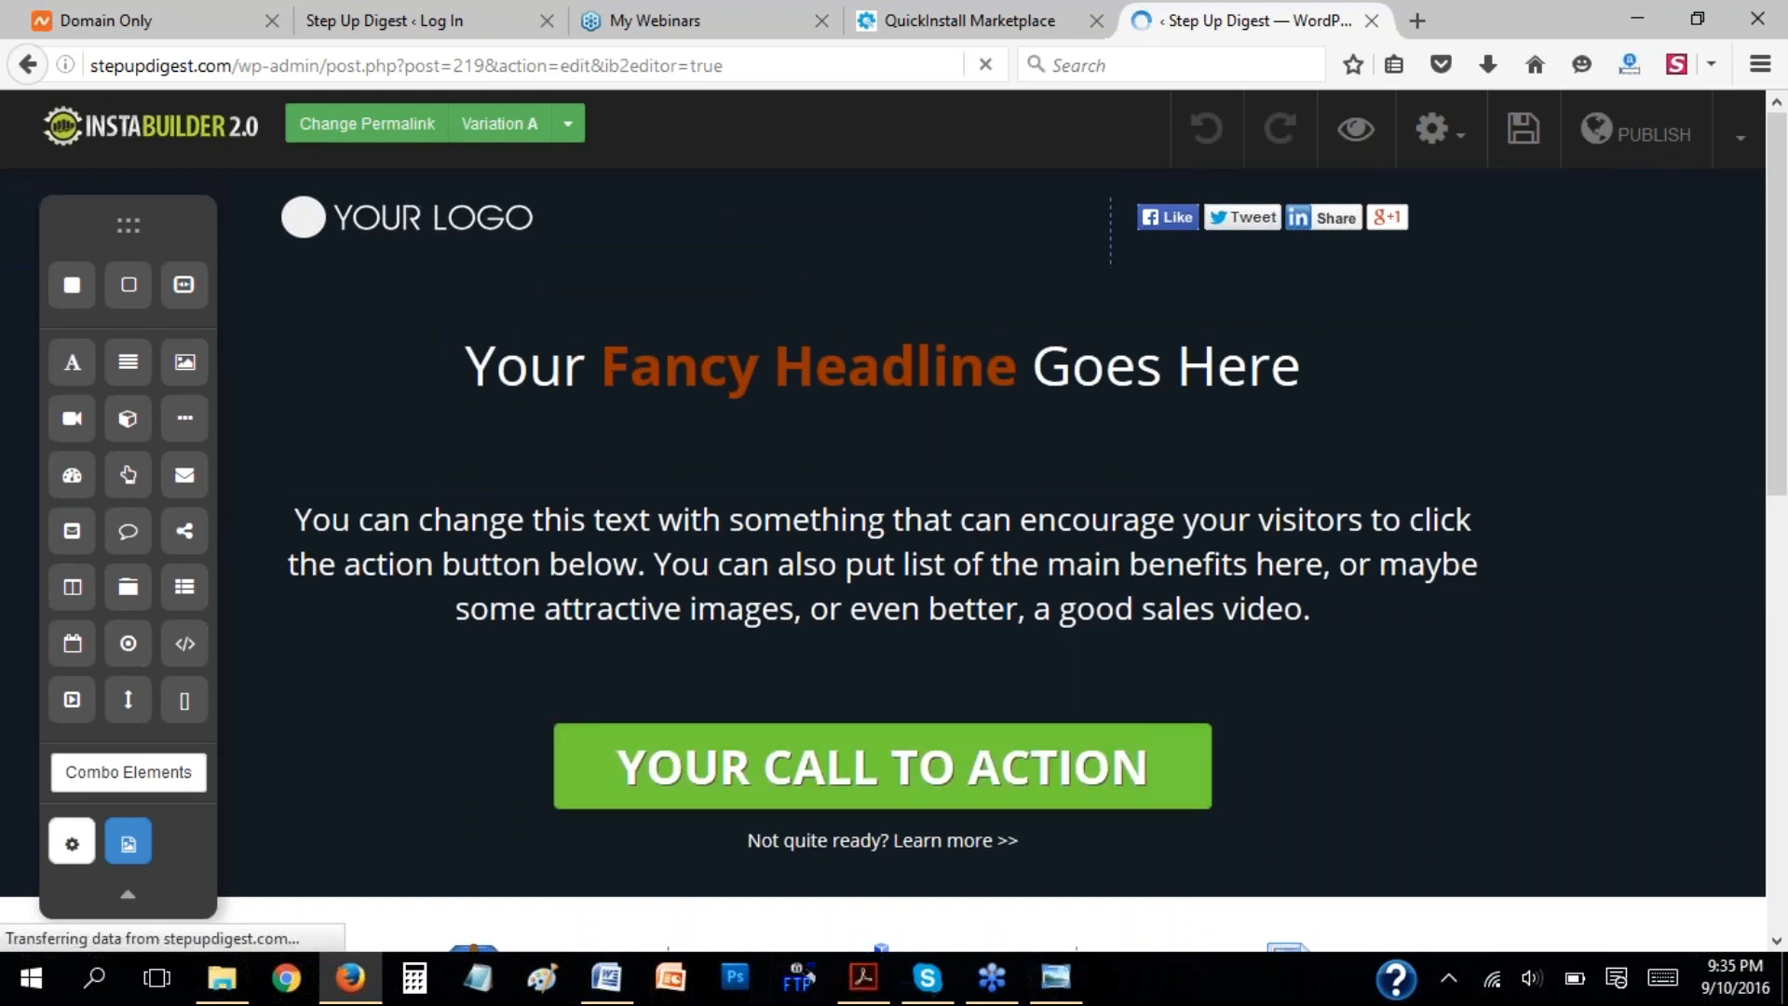
Open b3boost.com/ndiabetes in a new browser tab.
click(1422, 24)
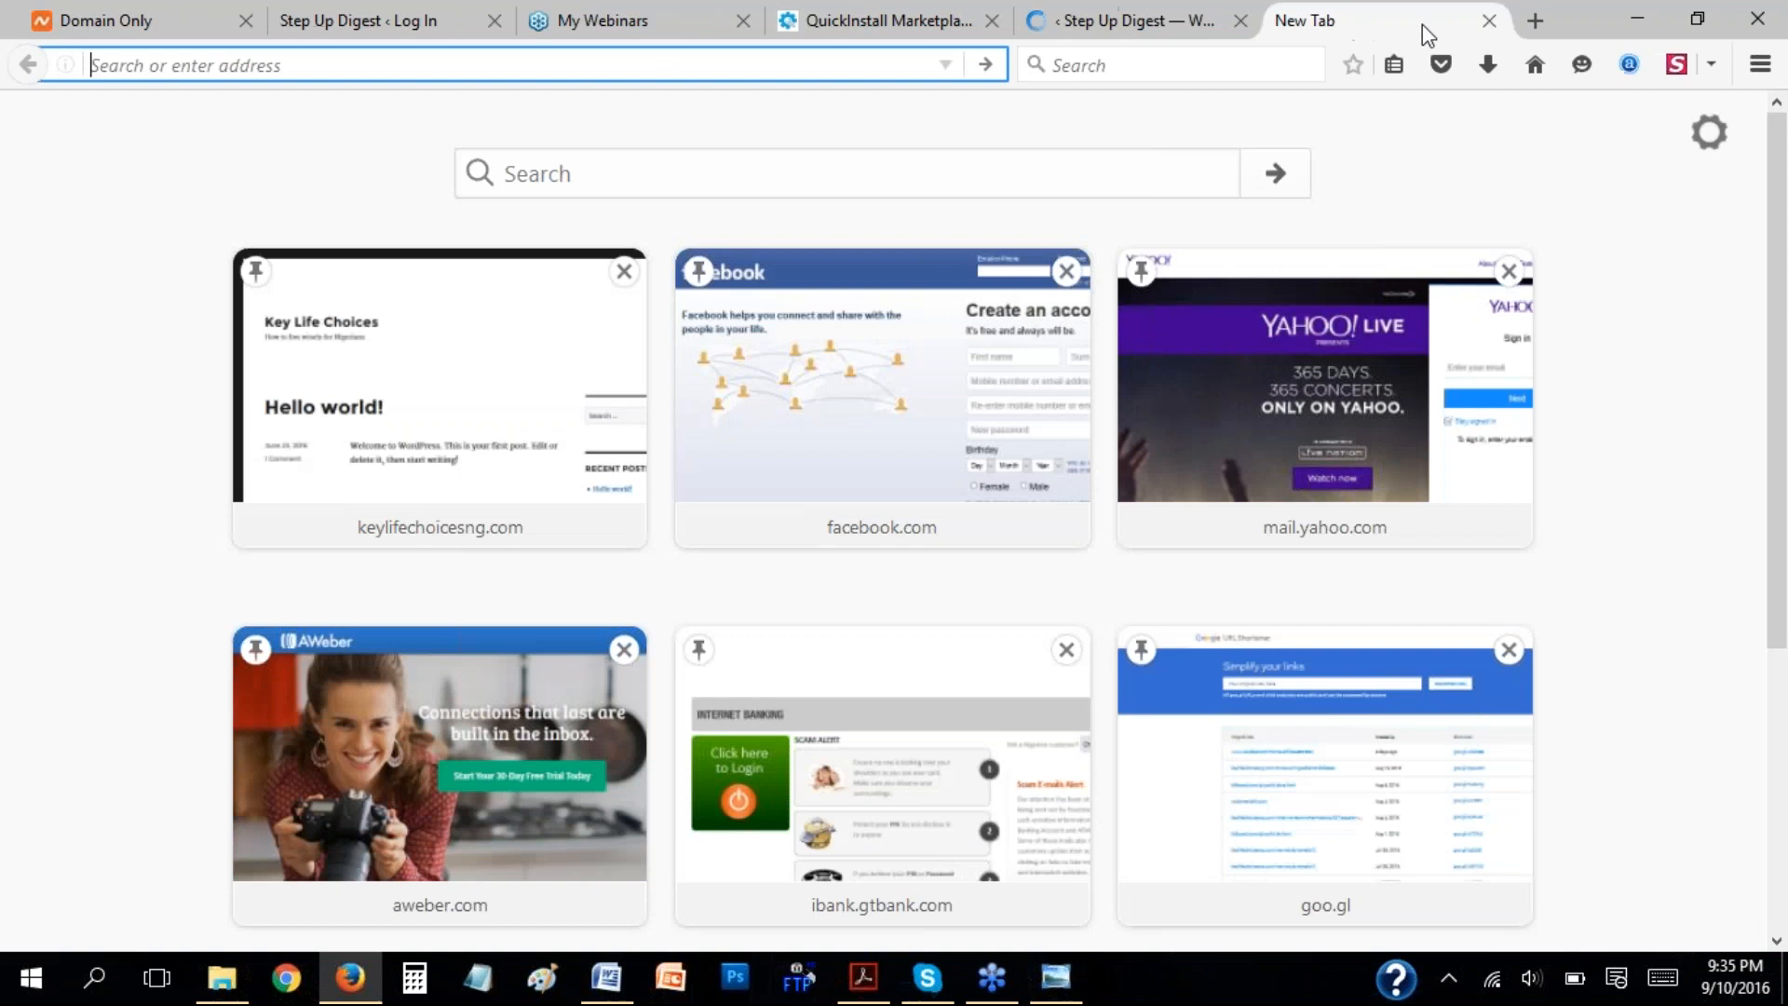
text(b3bost)
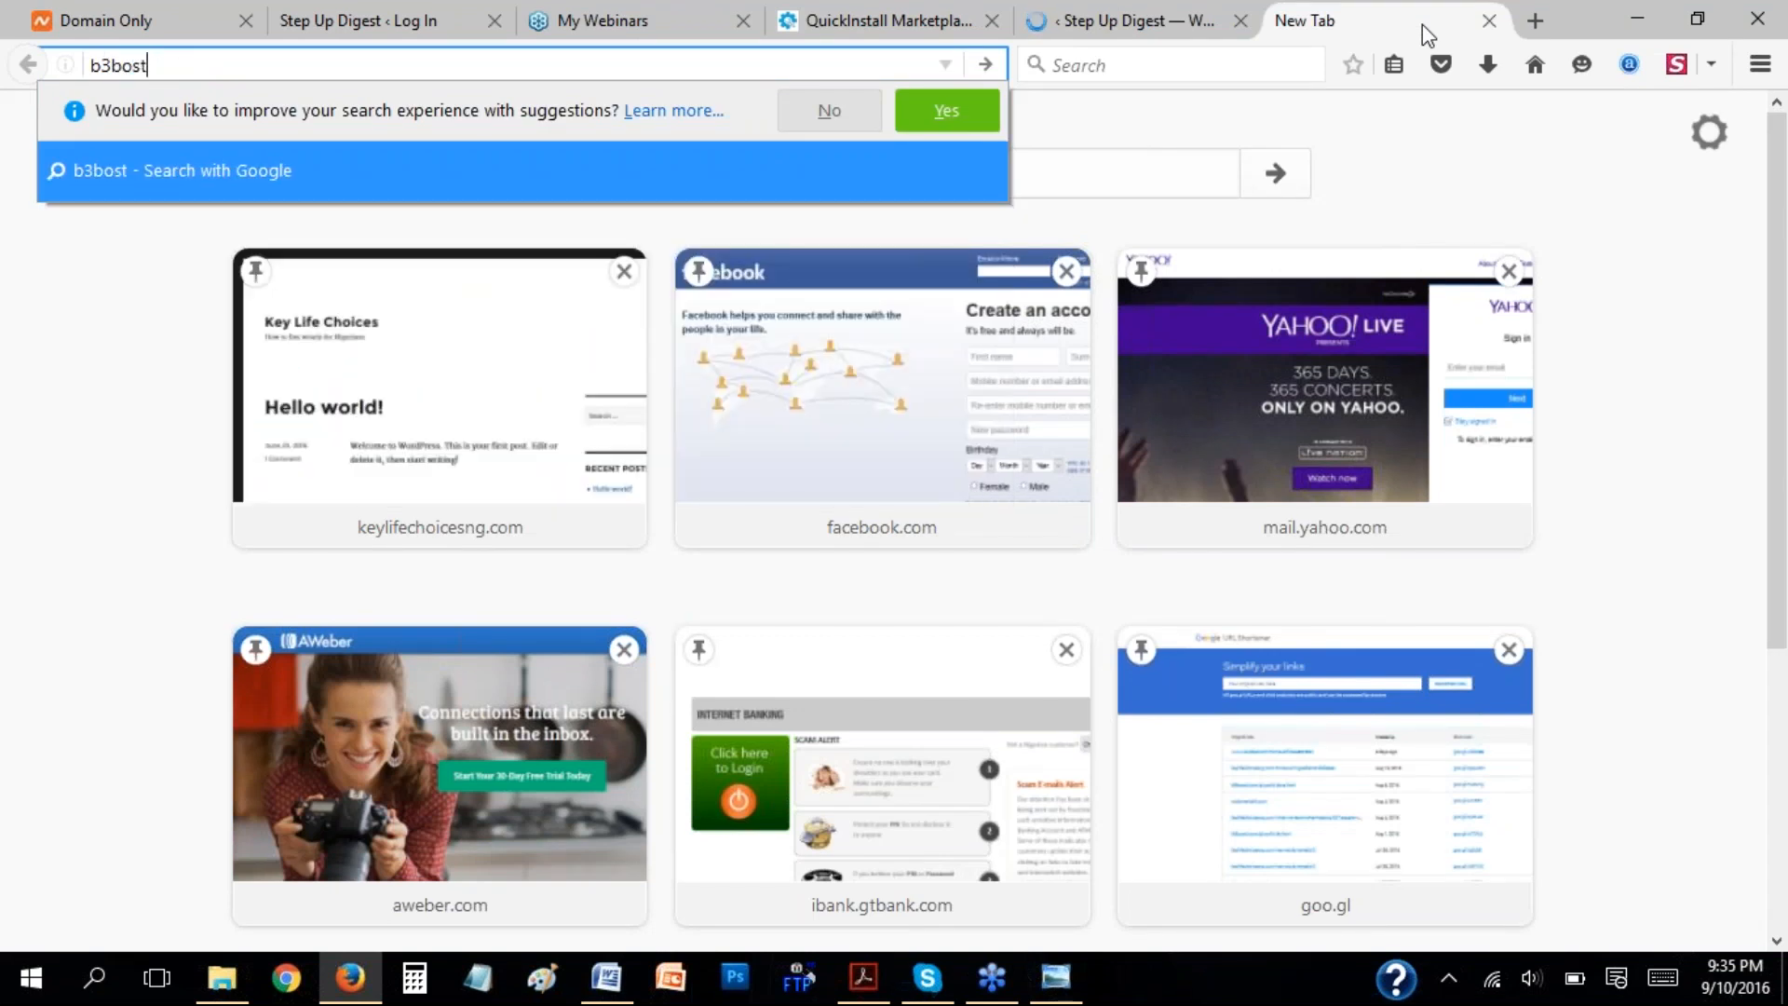
key(BackSpace)
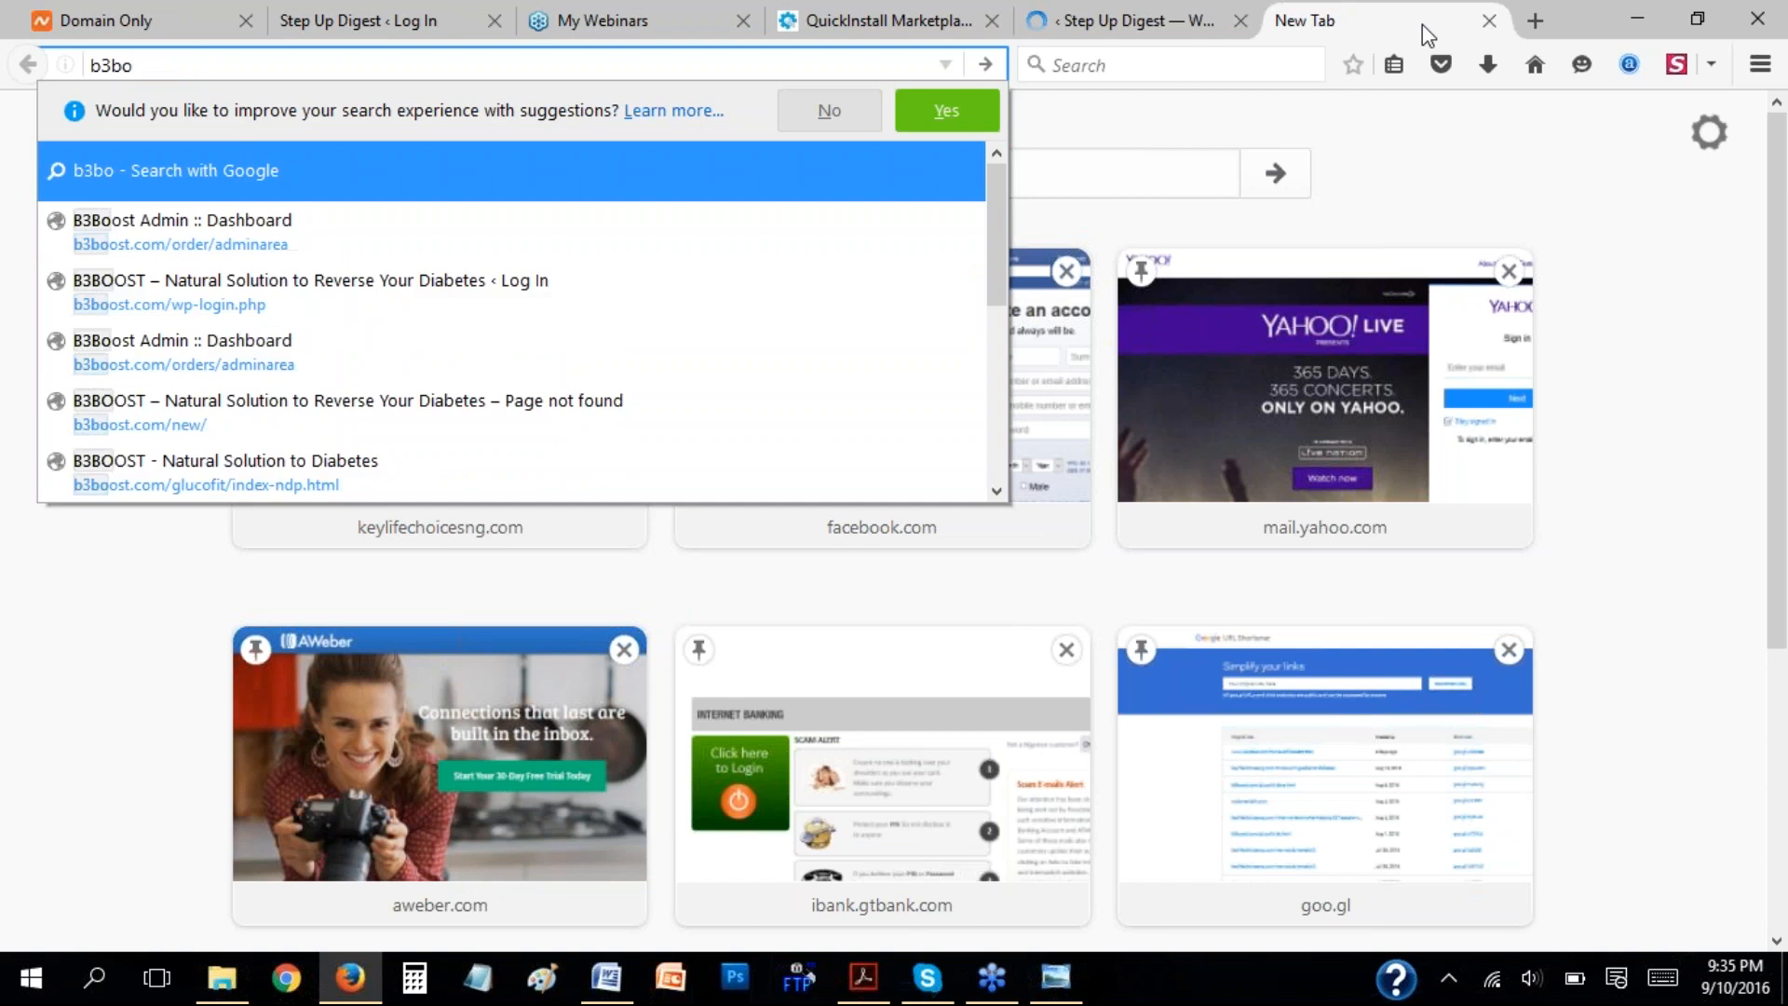
text(ost)
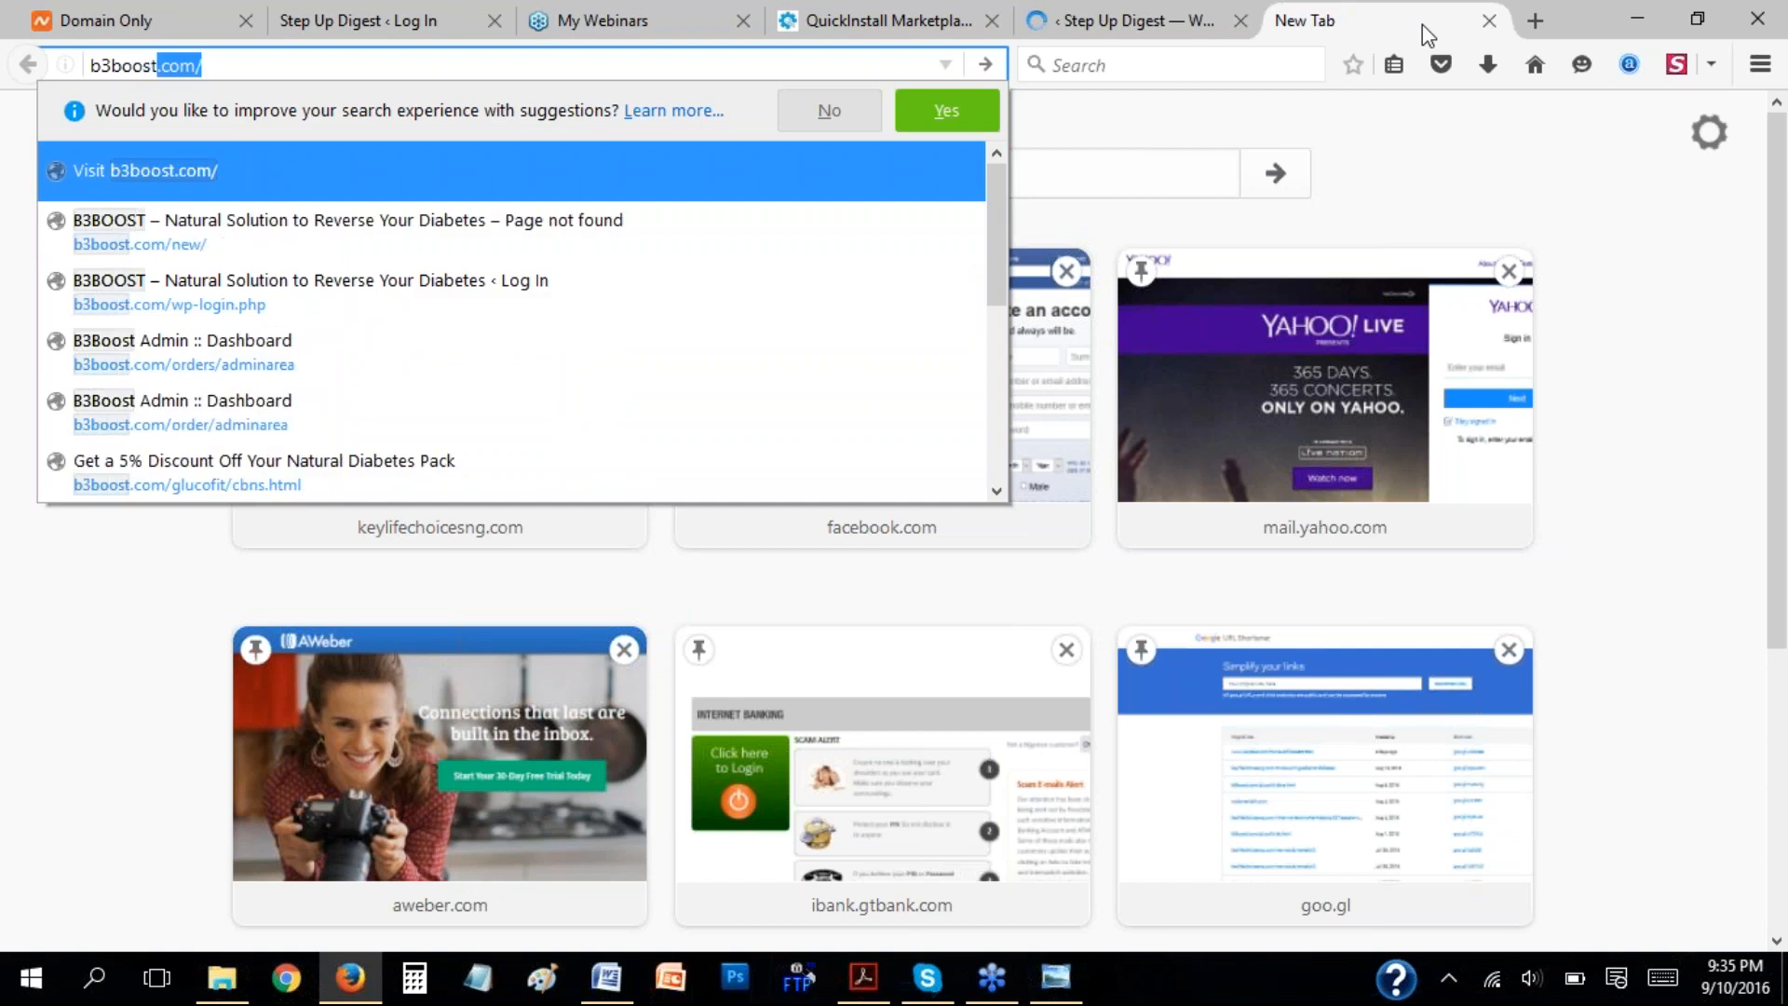
text(.com/ndiabetes)
key(Return)
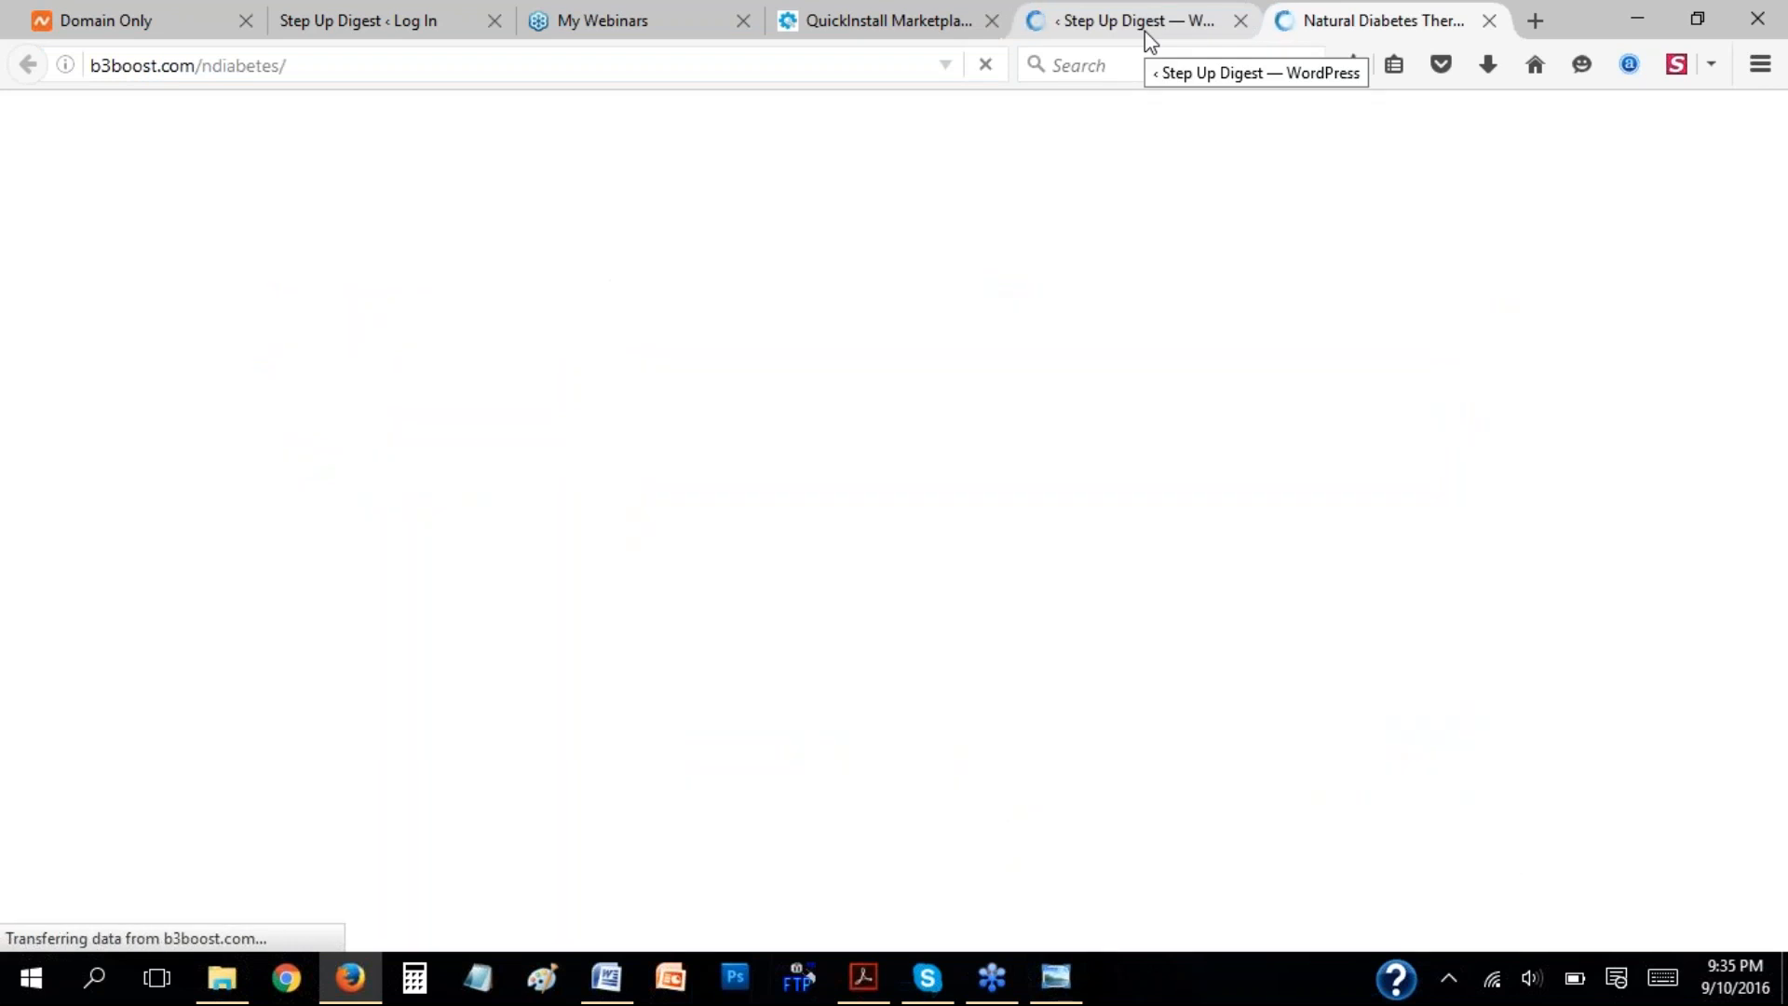
Go back to the InstaBuilder editor tab, then switch to Word to review step 3 on editing the template.
click(1144, 31)
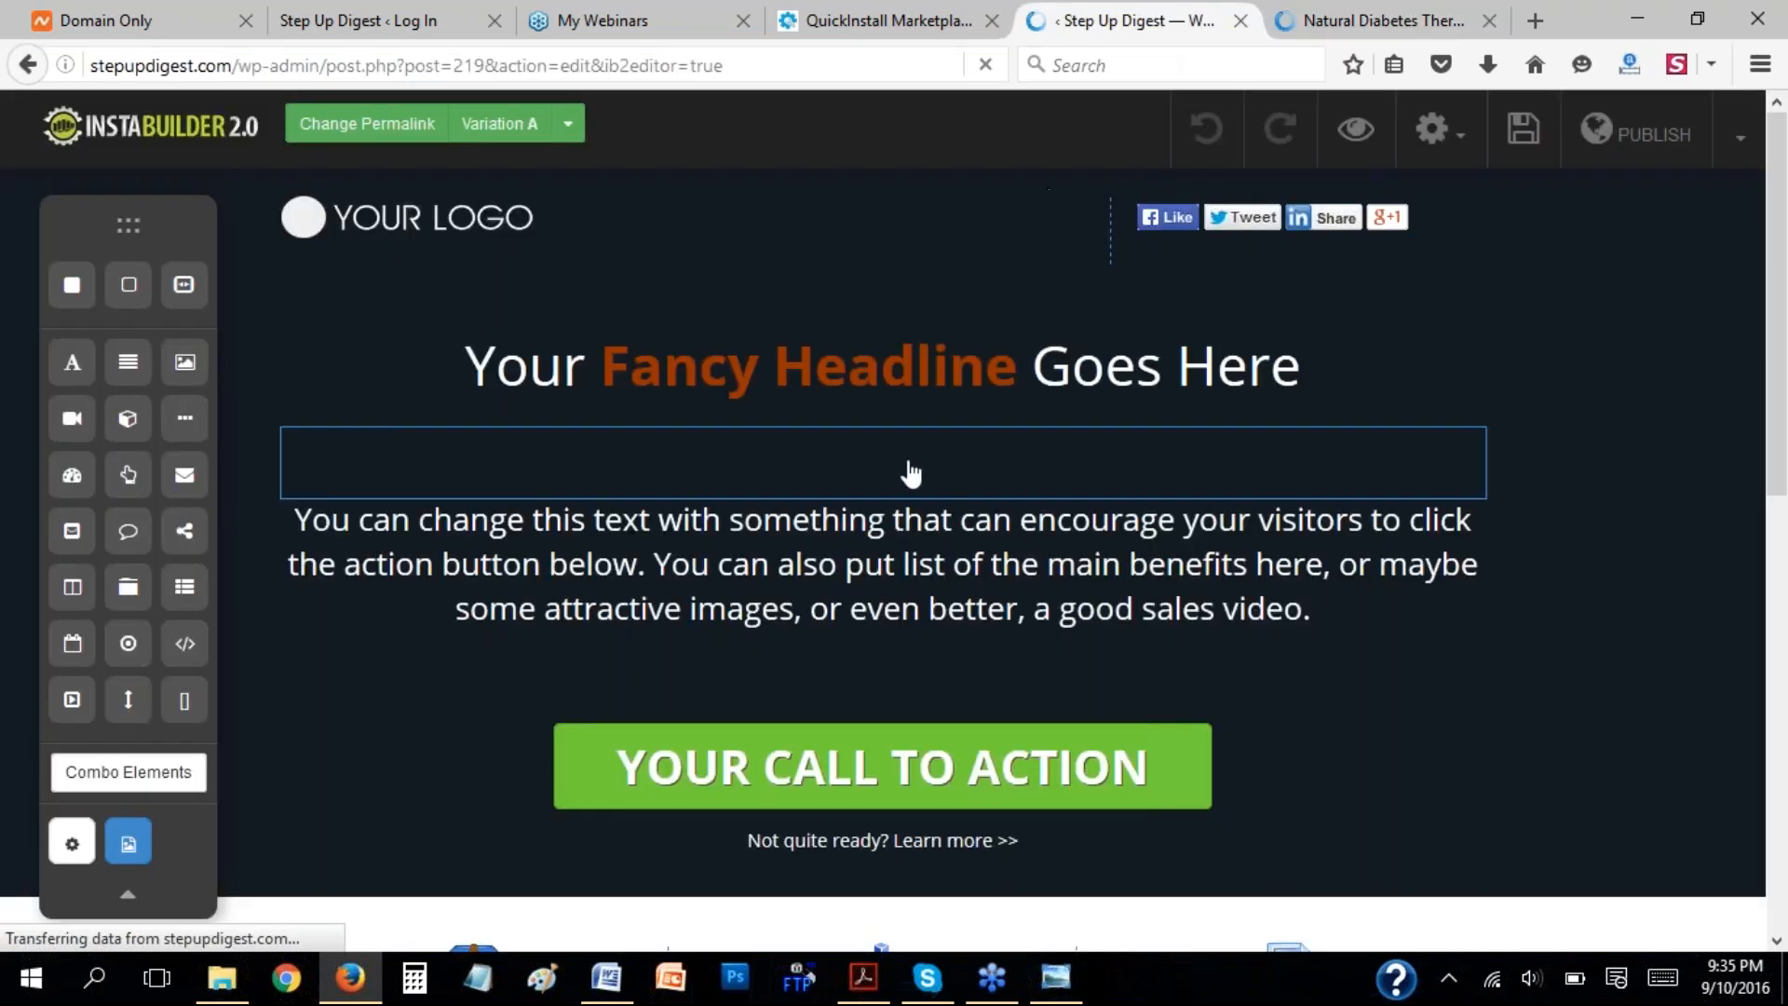
click(606, 977)
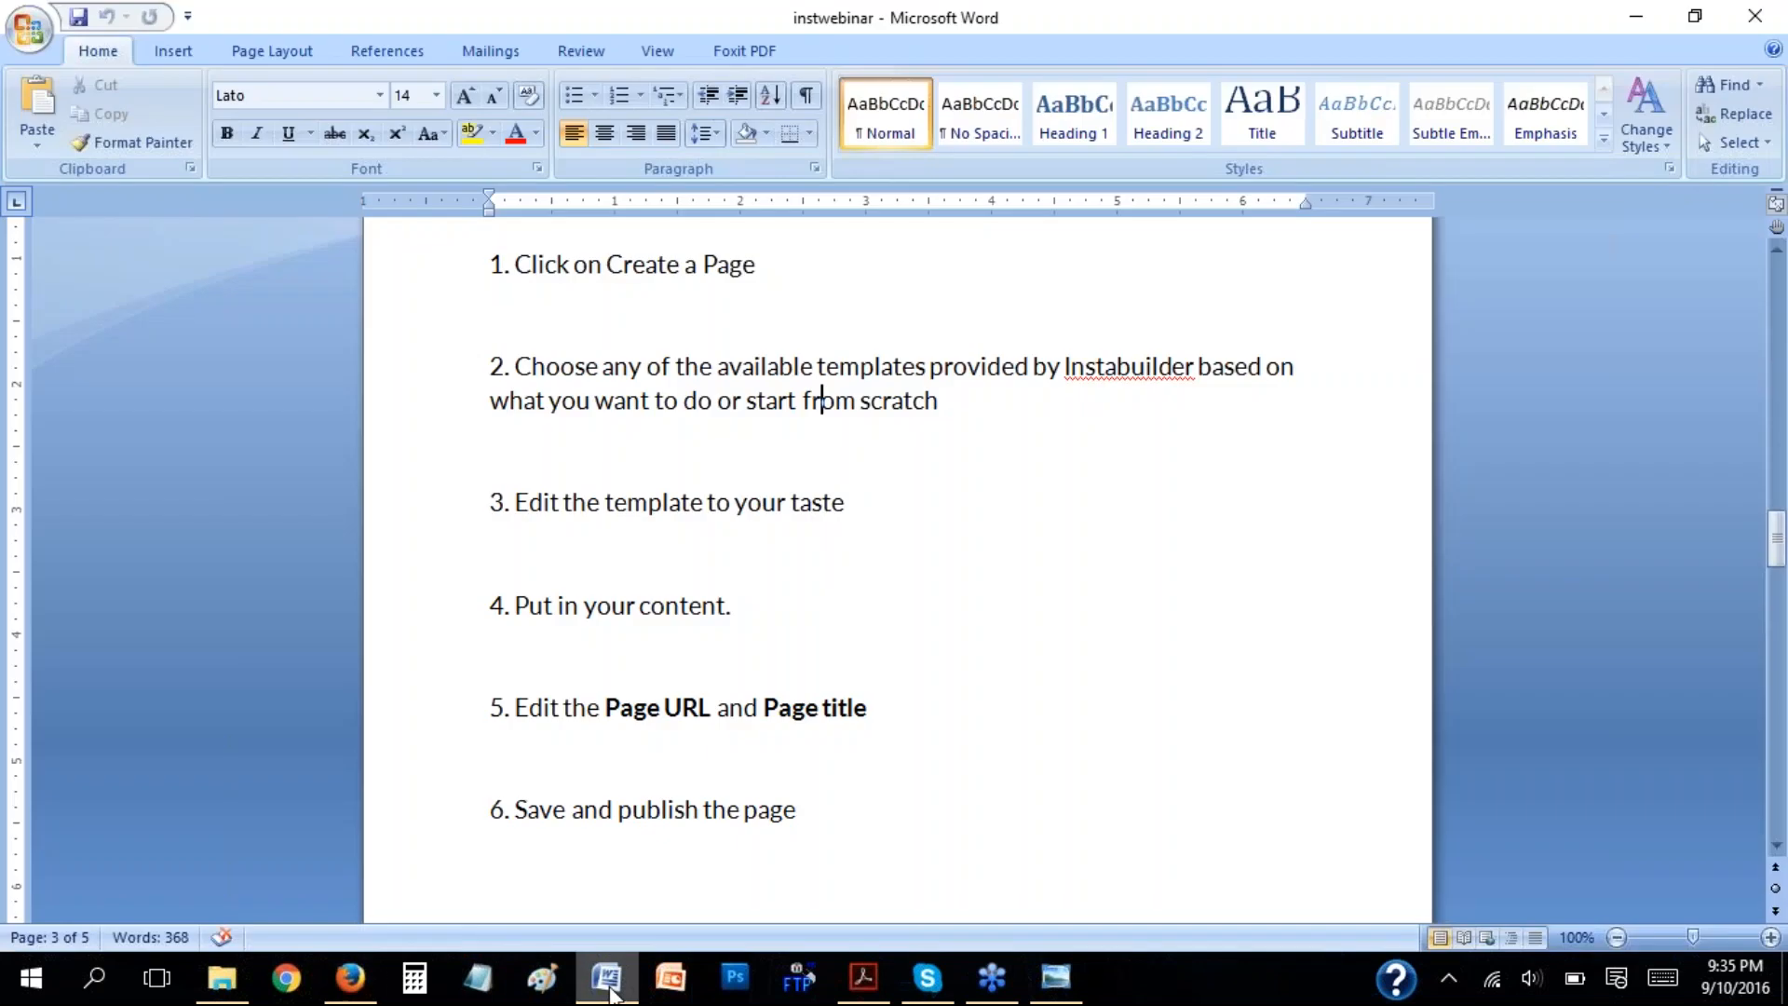
click(689, 407)
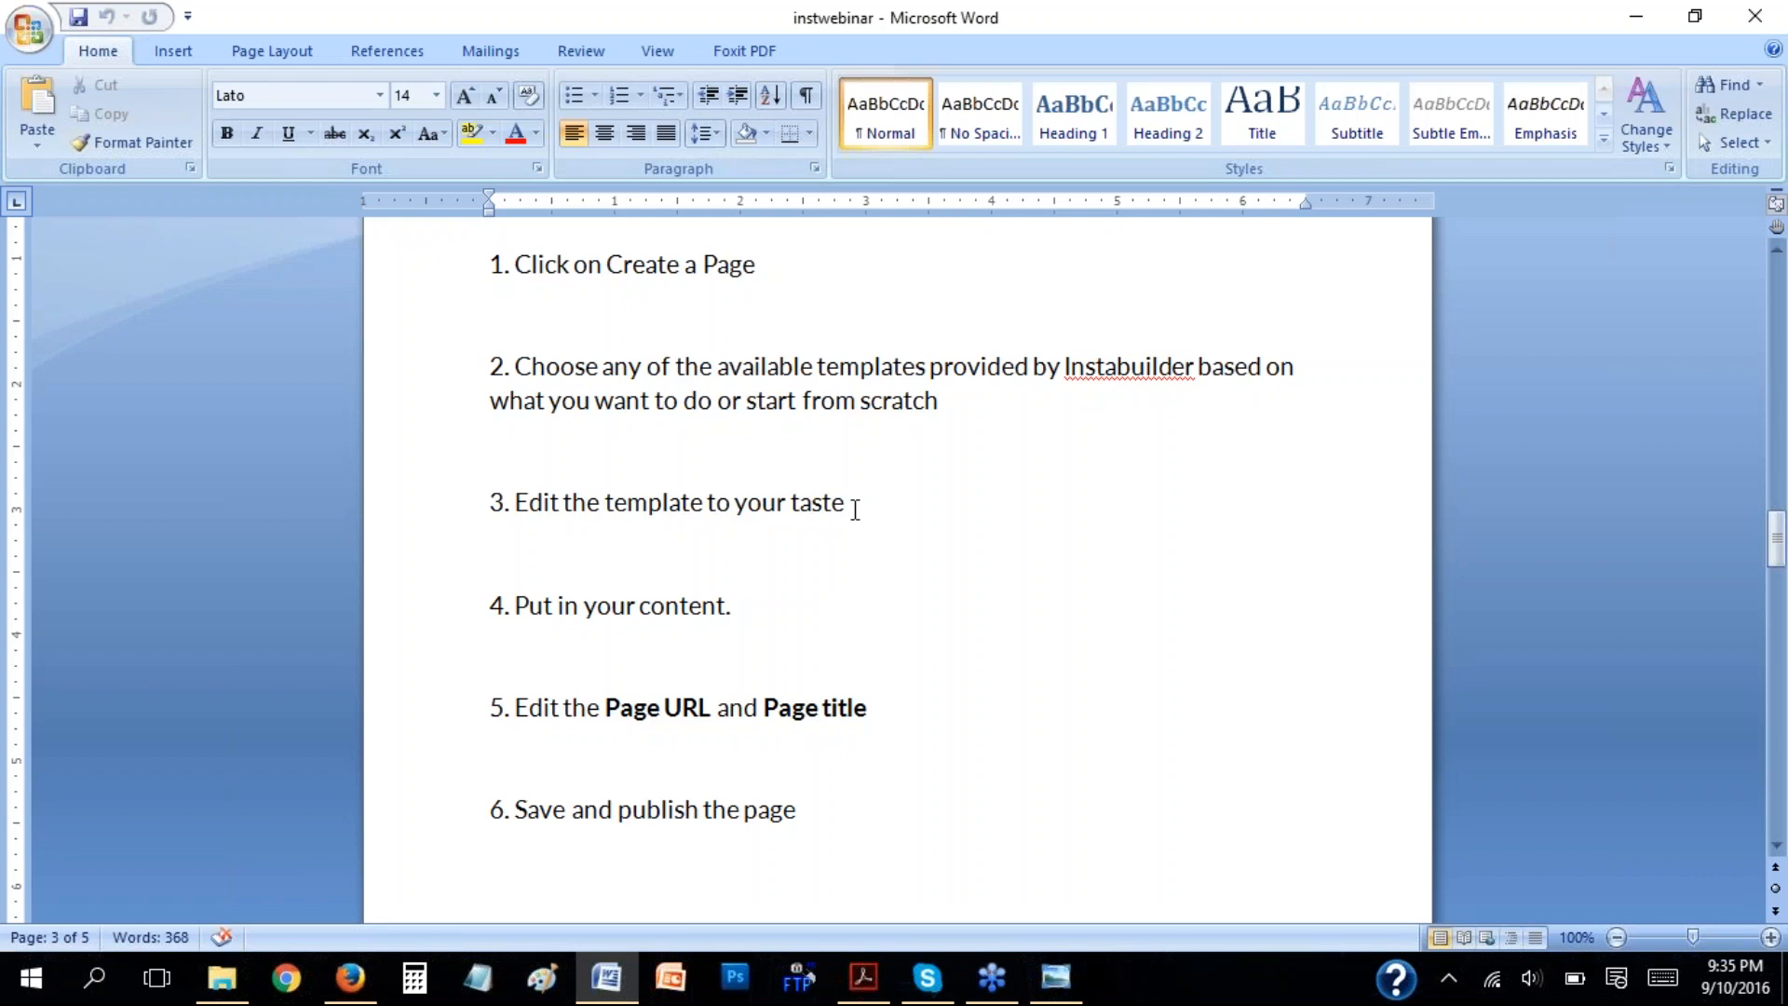
Highlight step 3 on editing the template in the Word notes, then switch to Firefox and view the b3boost.com/ndiabetes page.
drag(856, 508, 565, 504)
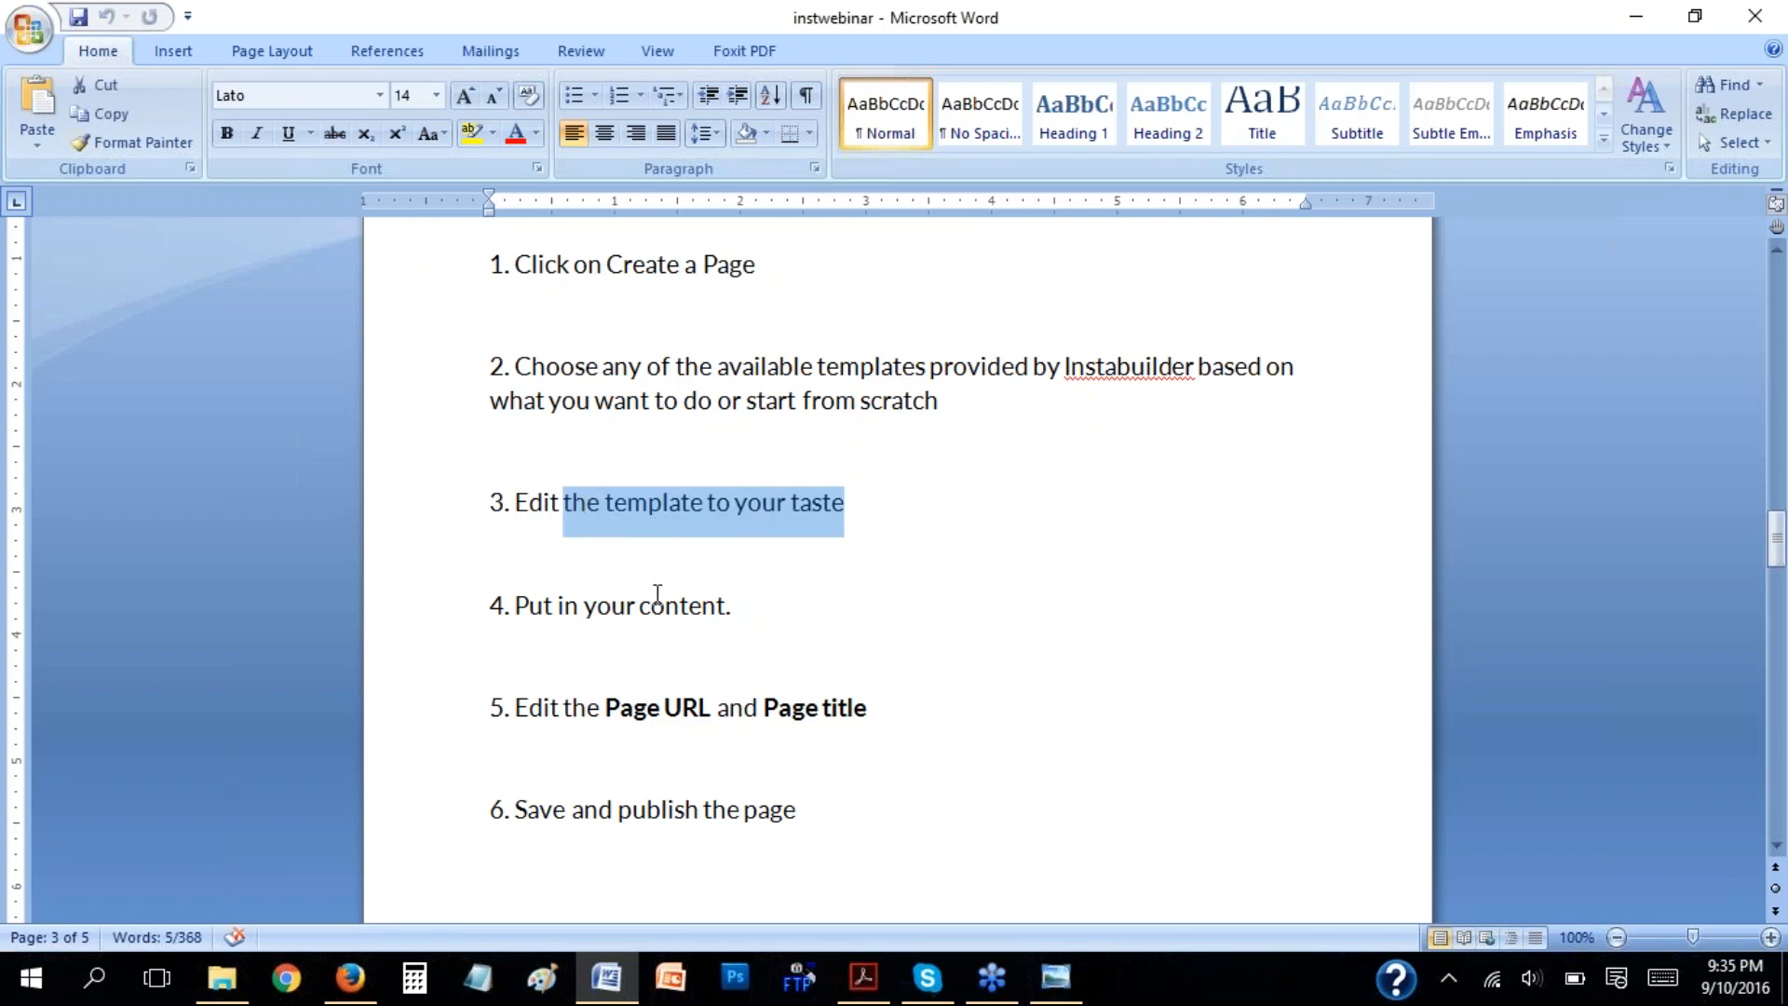
click(655, 603)
click(352, 983)
click(1365, 21)
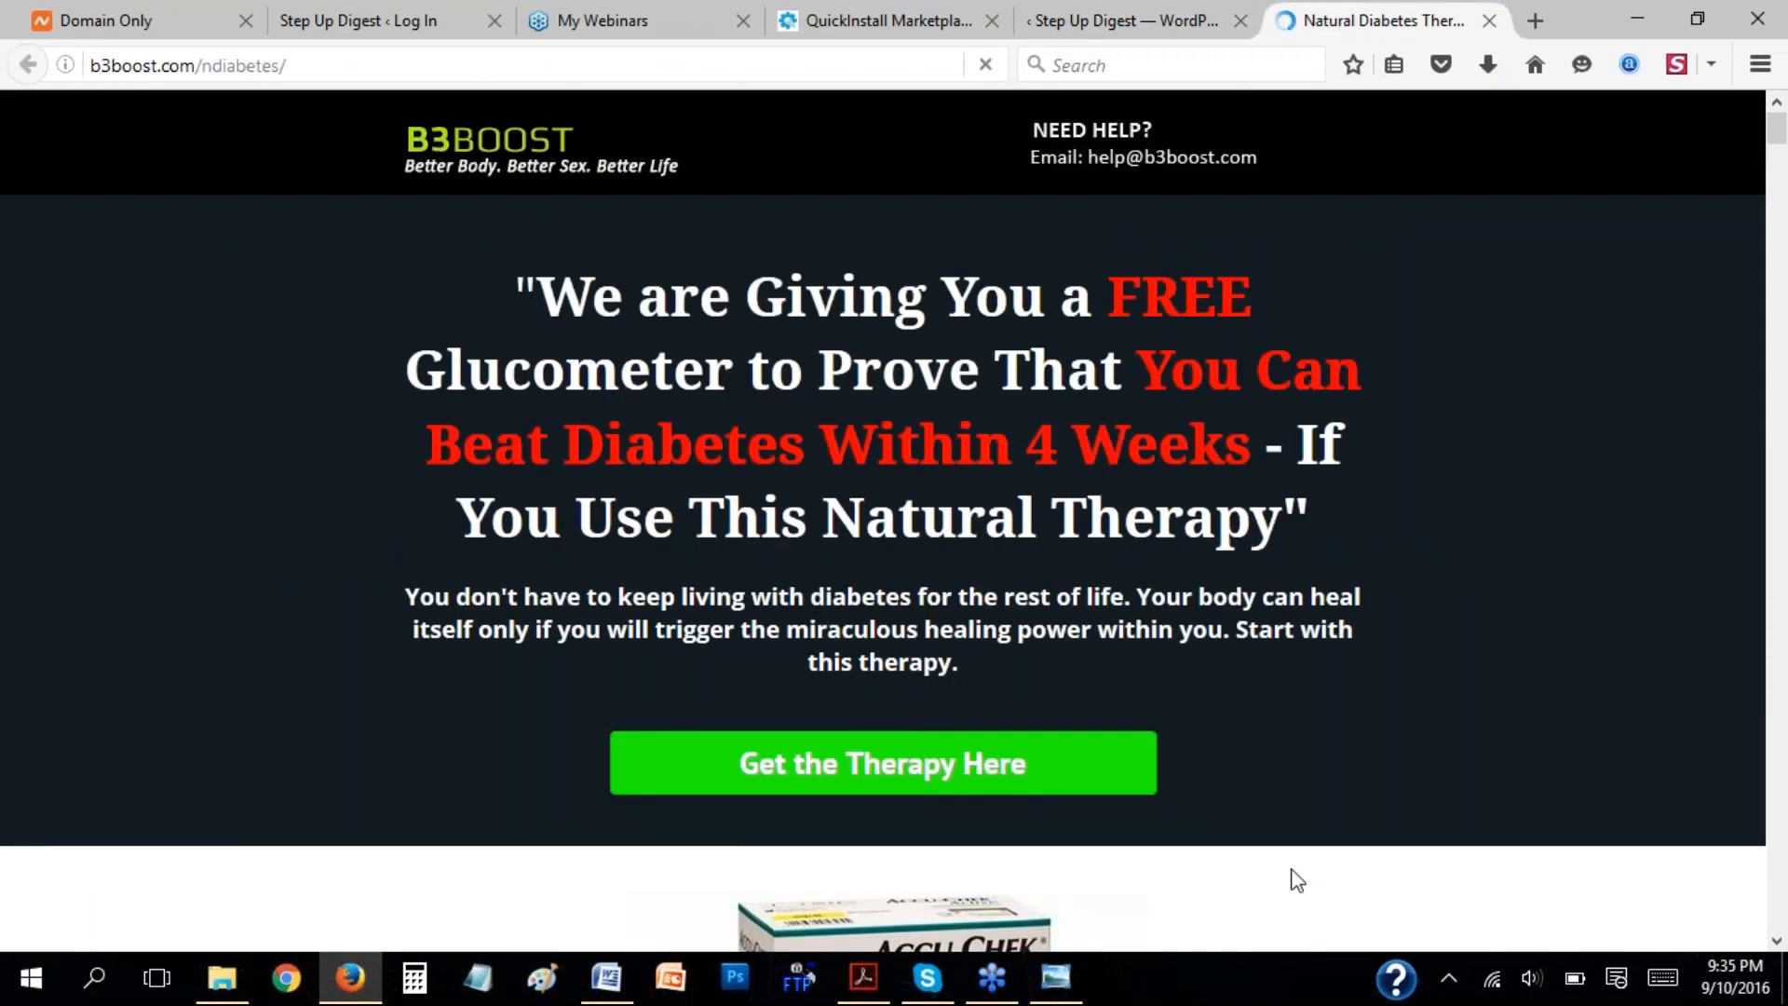
Compare the sales template in the InstaBuilder editor with the b3boost.com/ndiabetes page, then shift the editor's floating element toolbox slightly.
click(1120, 22)
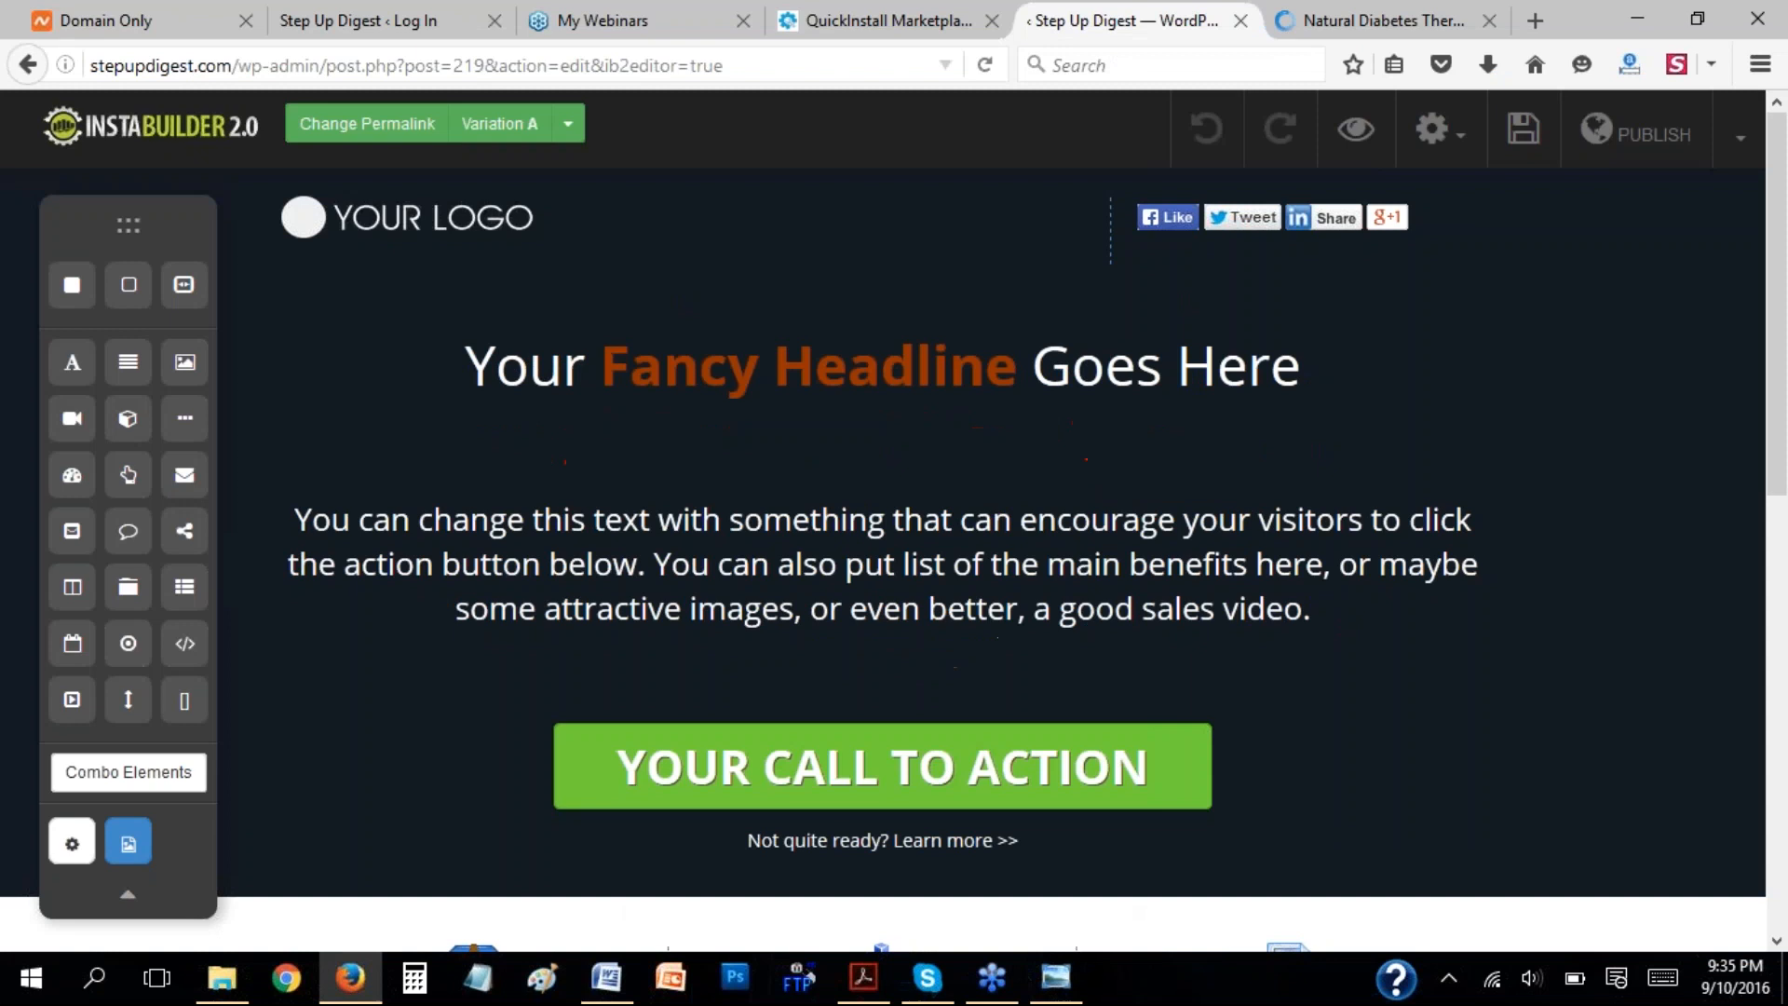
click(1387, 20)
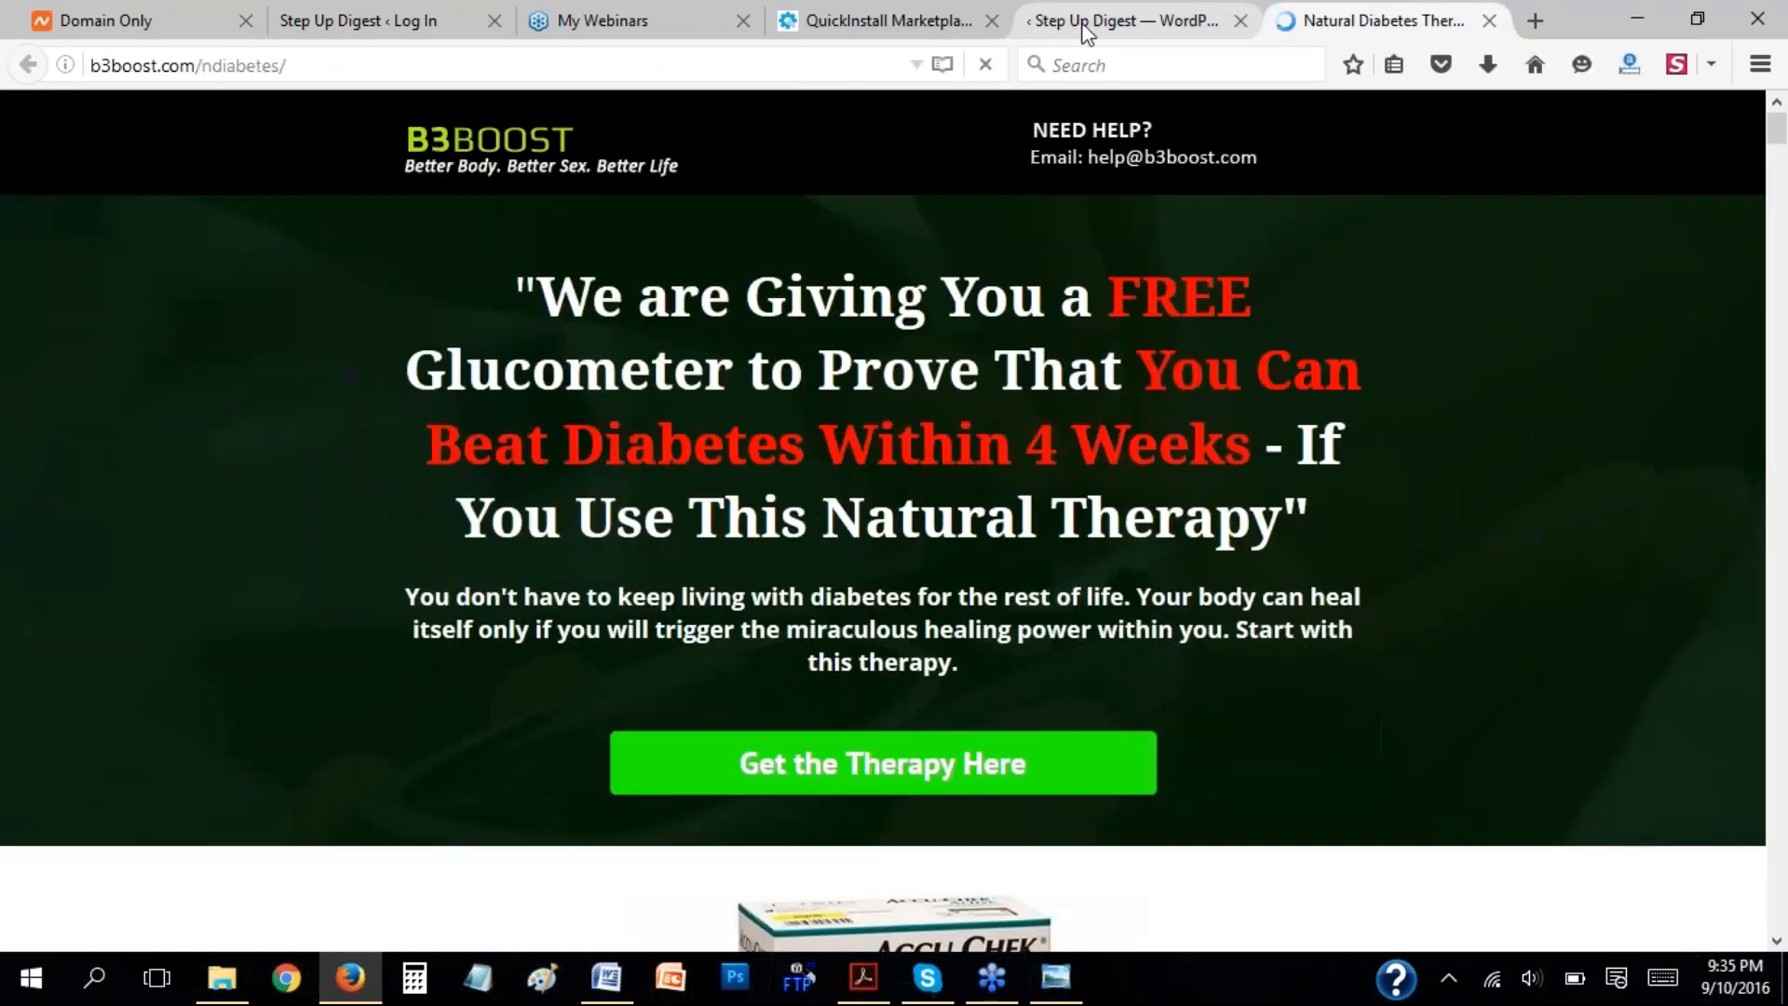
click(1089, 23)
click(1329, 17)
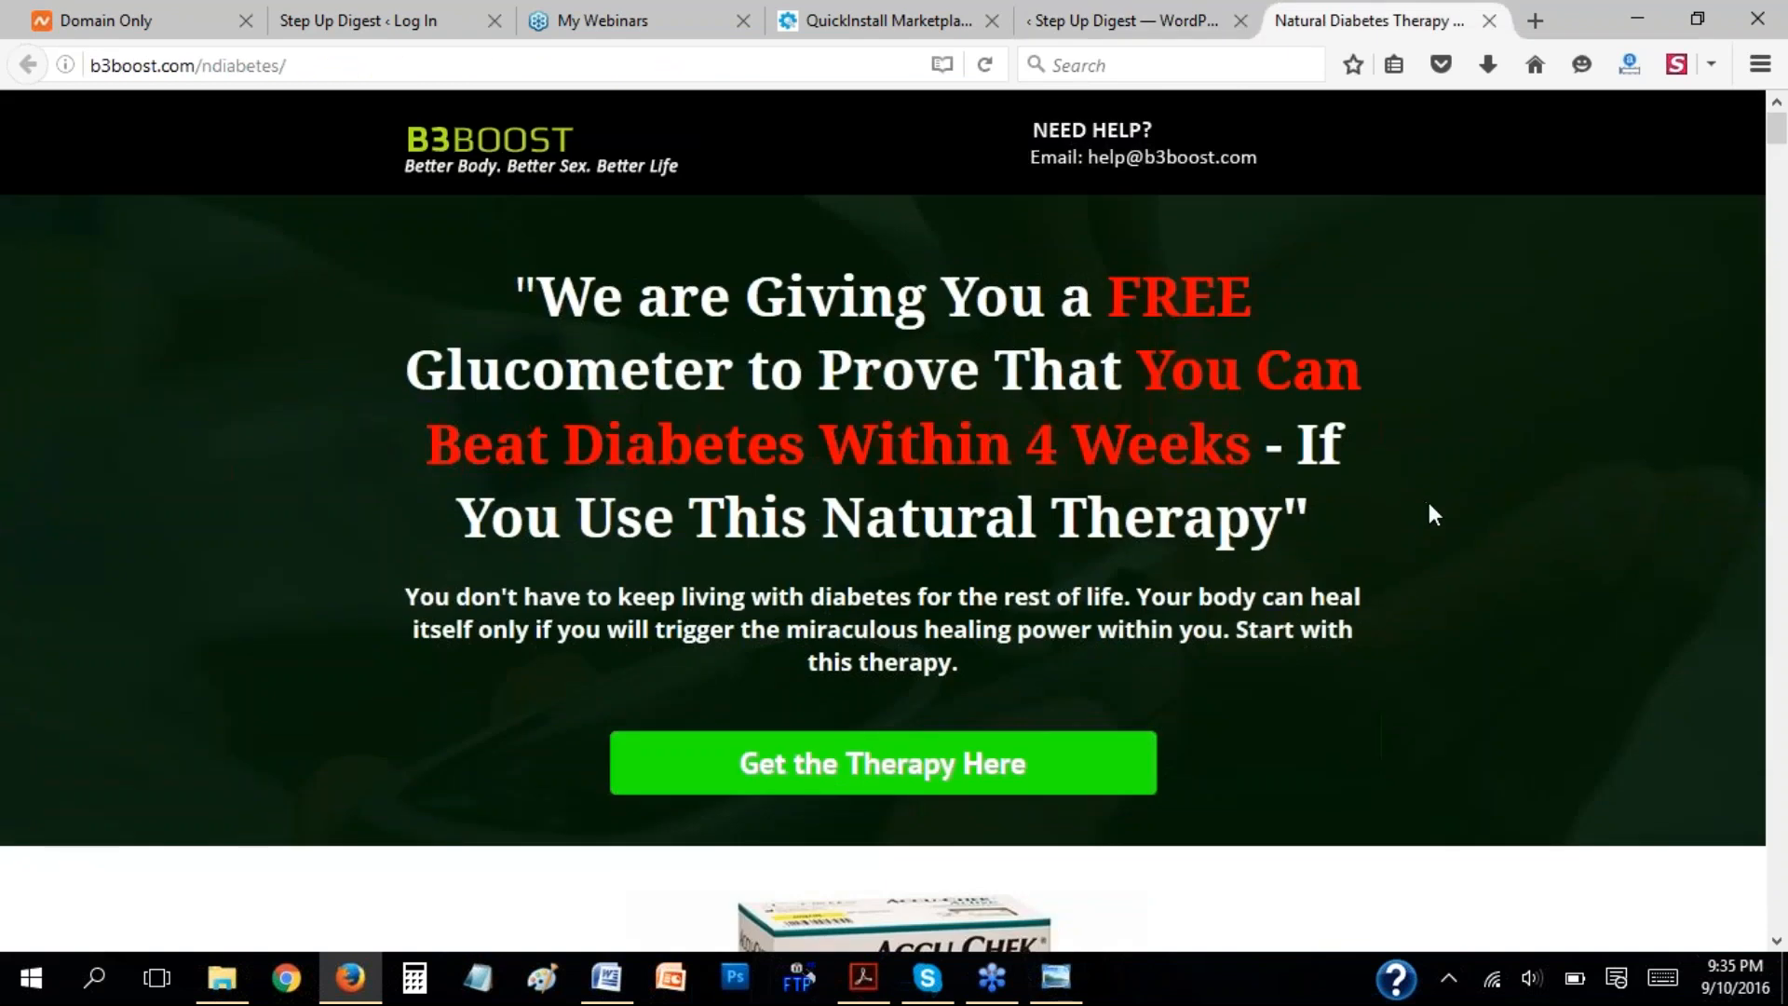
click(1122, 20)
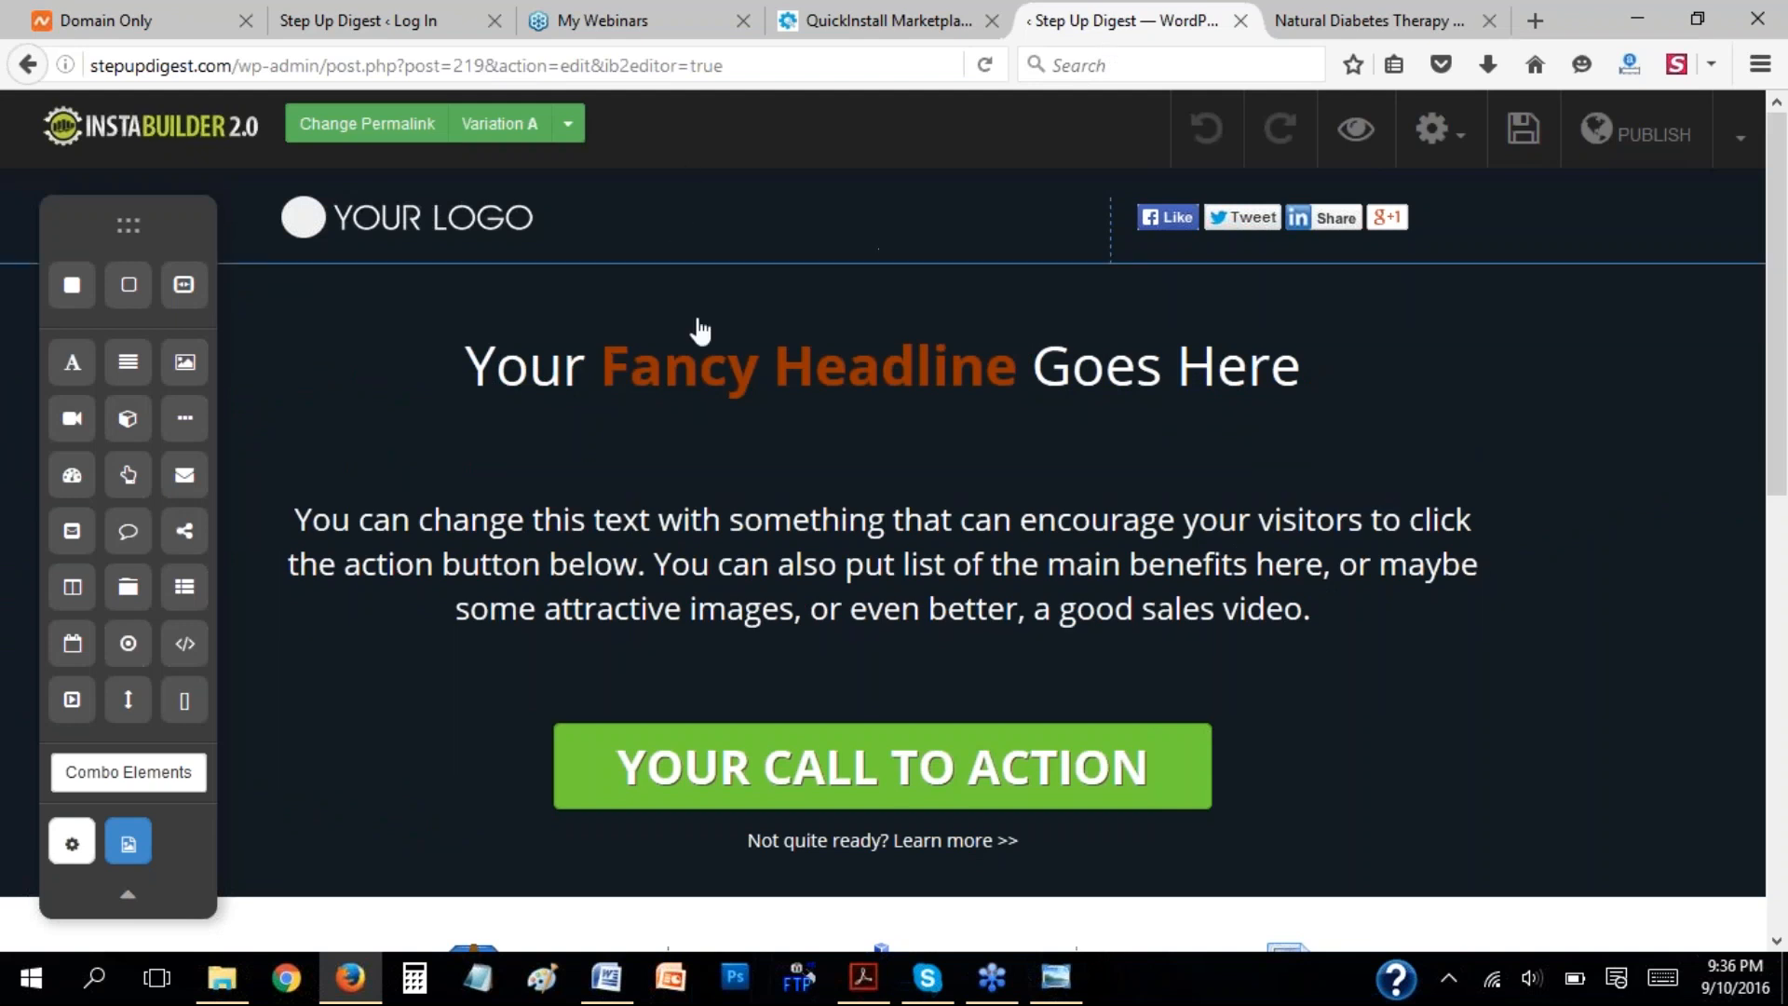
mouse_move(128, 224)
mouse_down()
mouse_move(12, 239)
mouse_move(140, 214)
mouse_up()
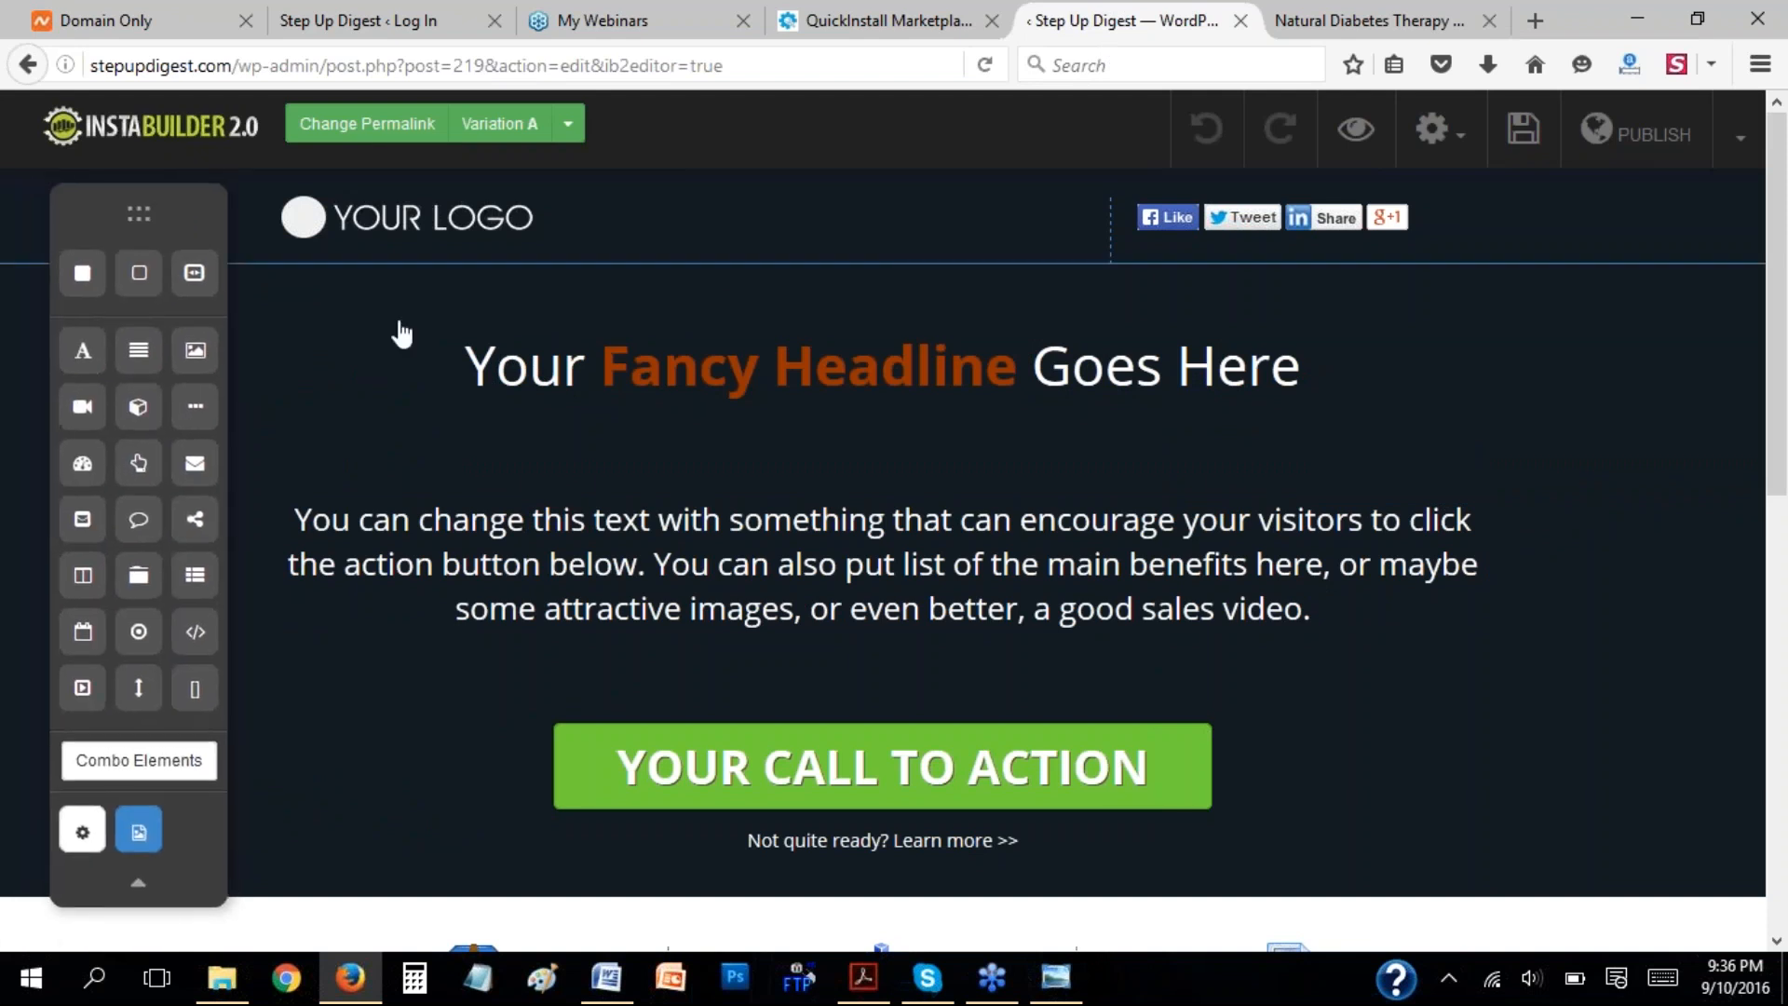
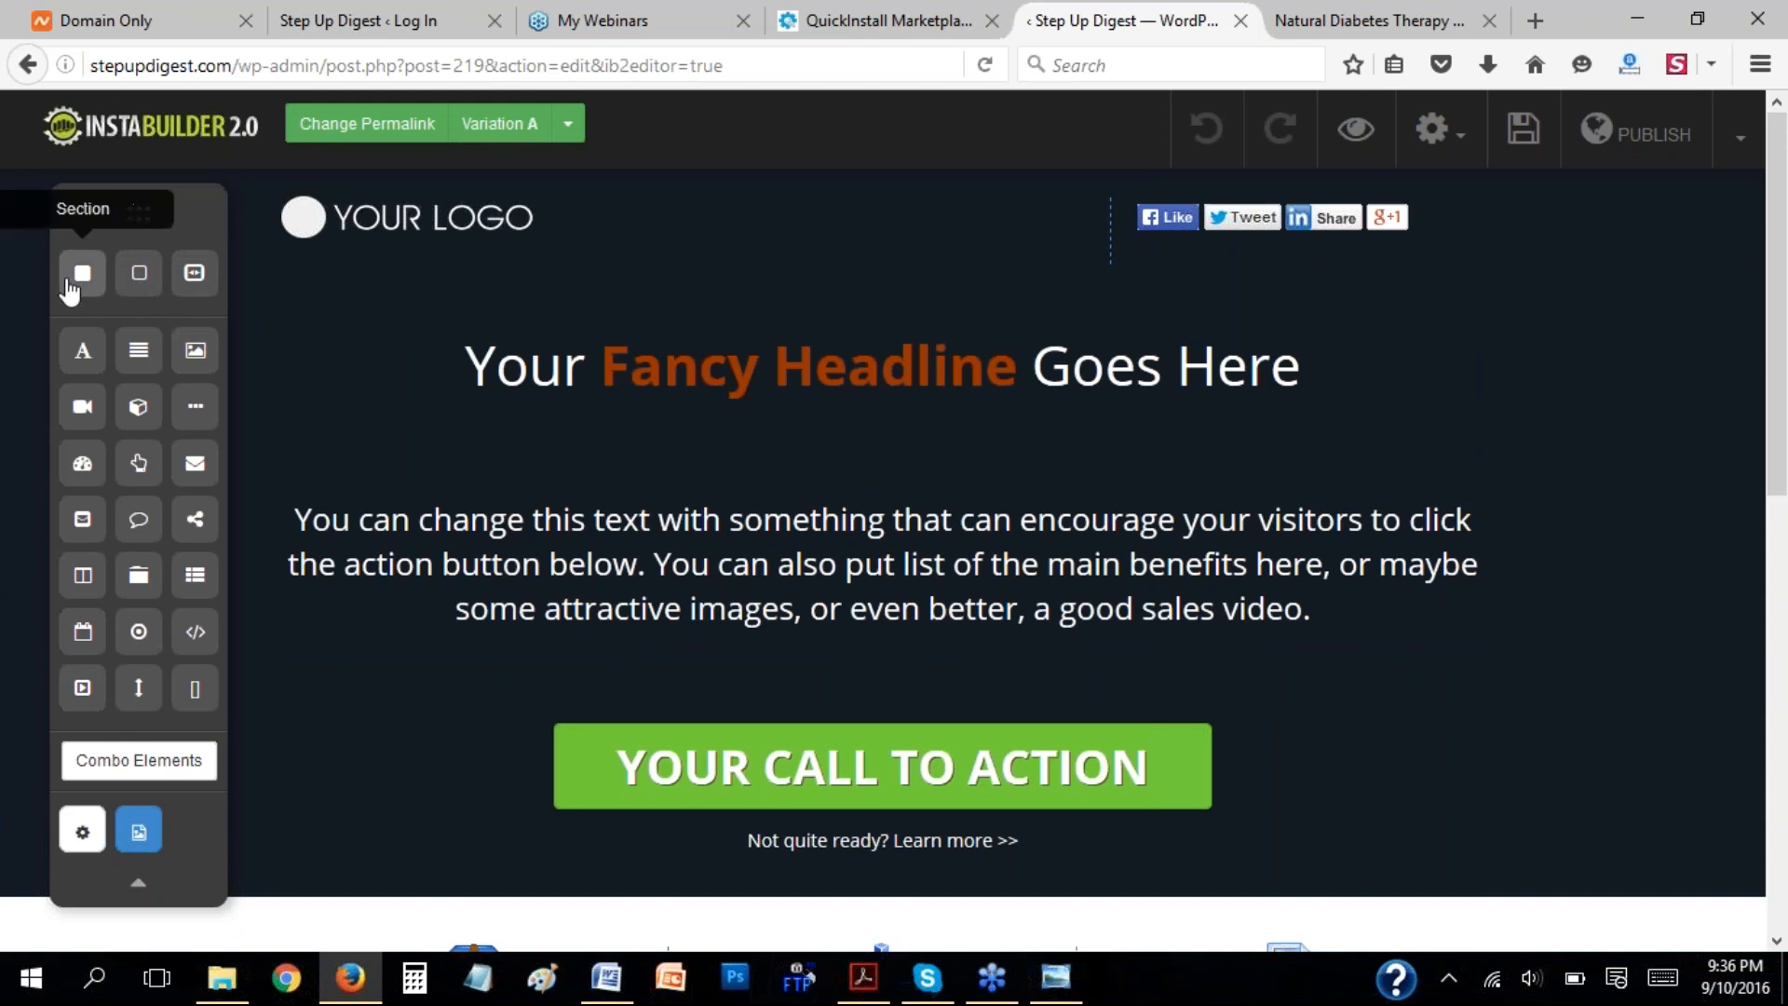
Place a Section element between the headline and the paragraph, and delete it again.
drag(83, 284, 714, 479)
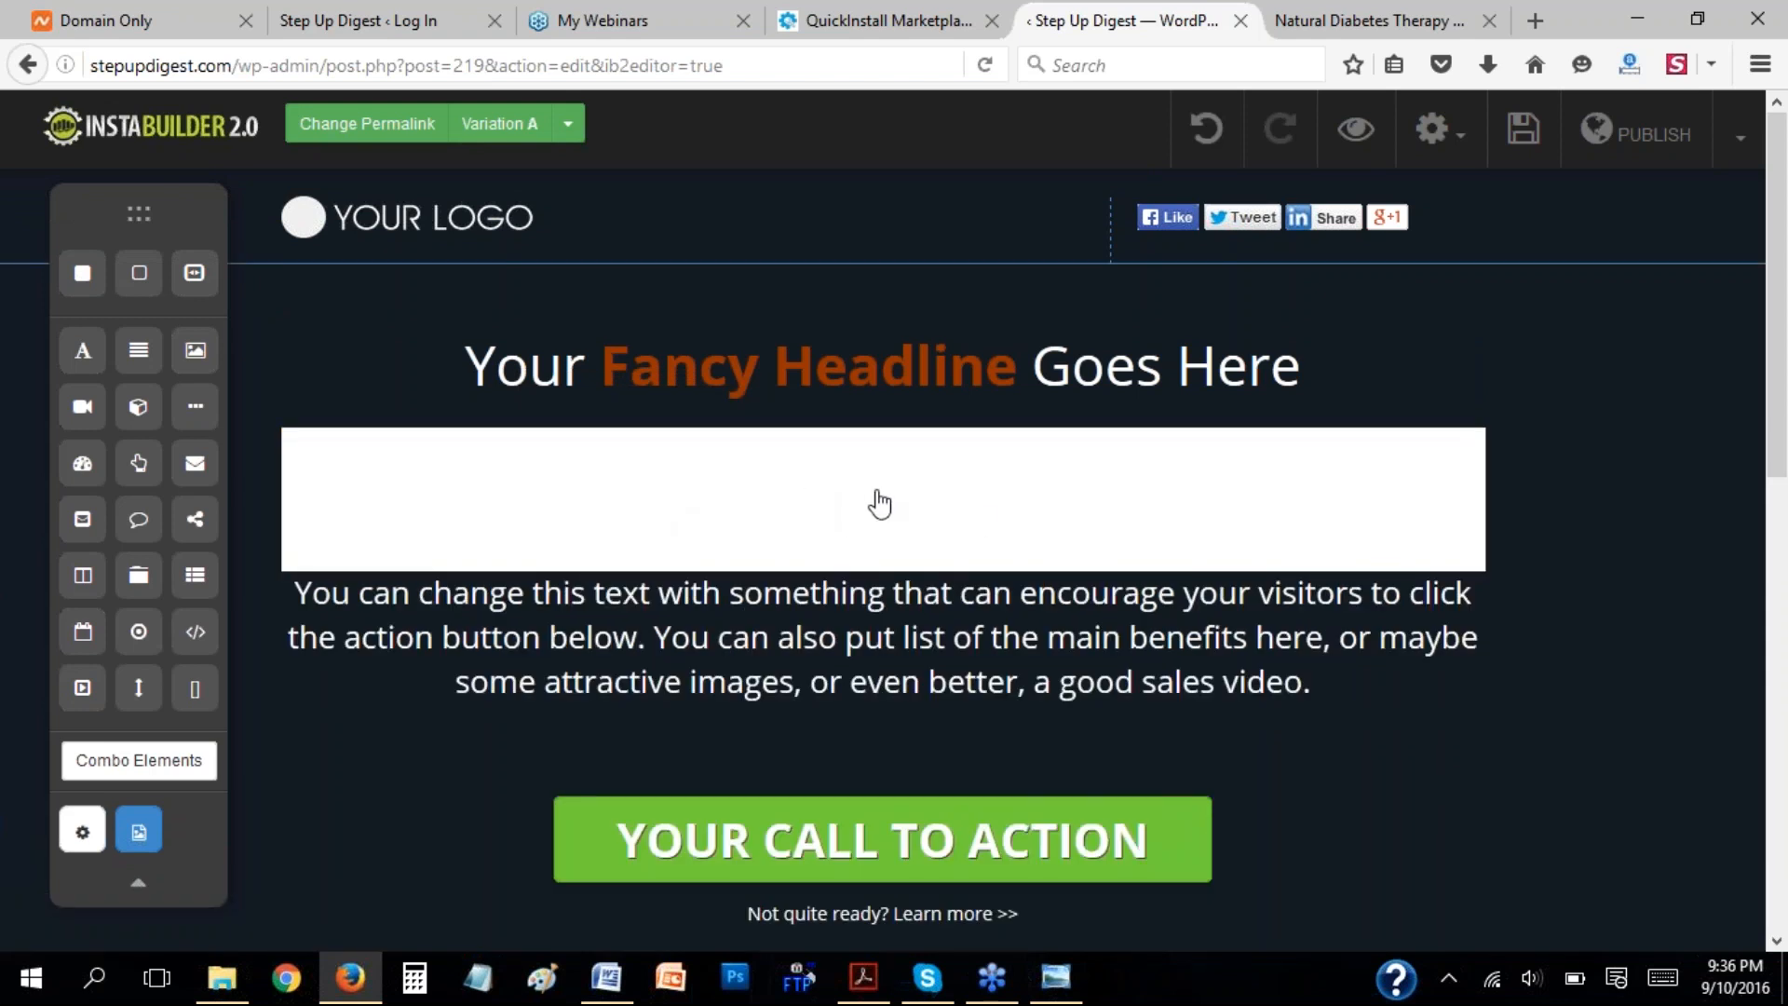
click(850, 503)
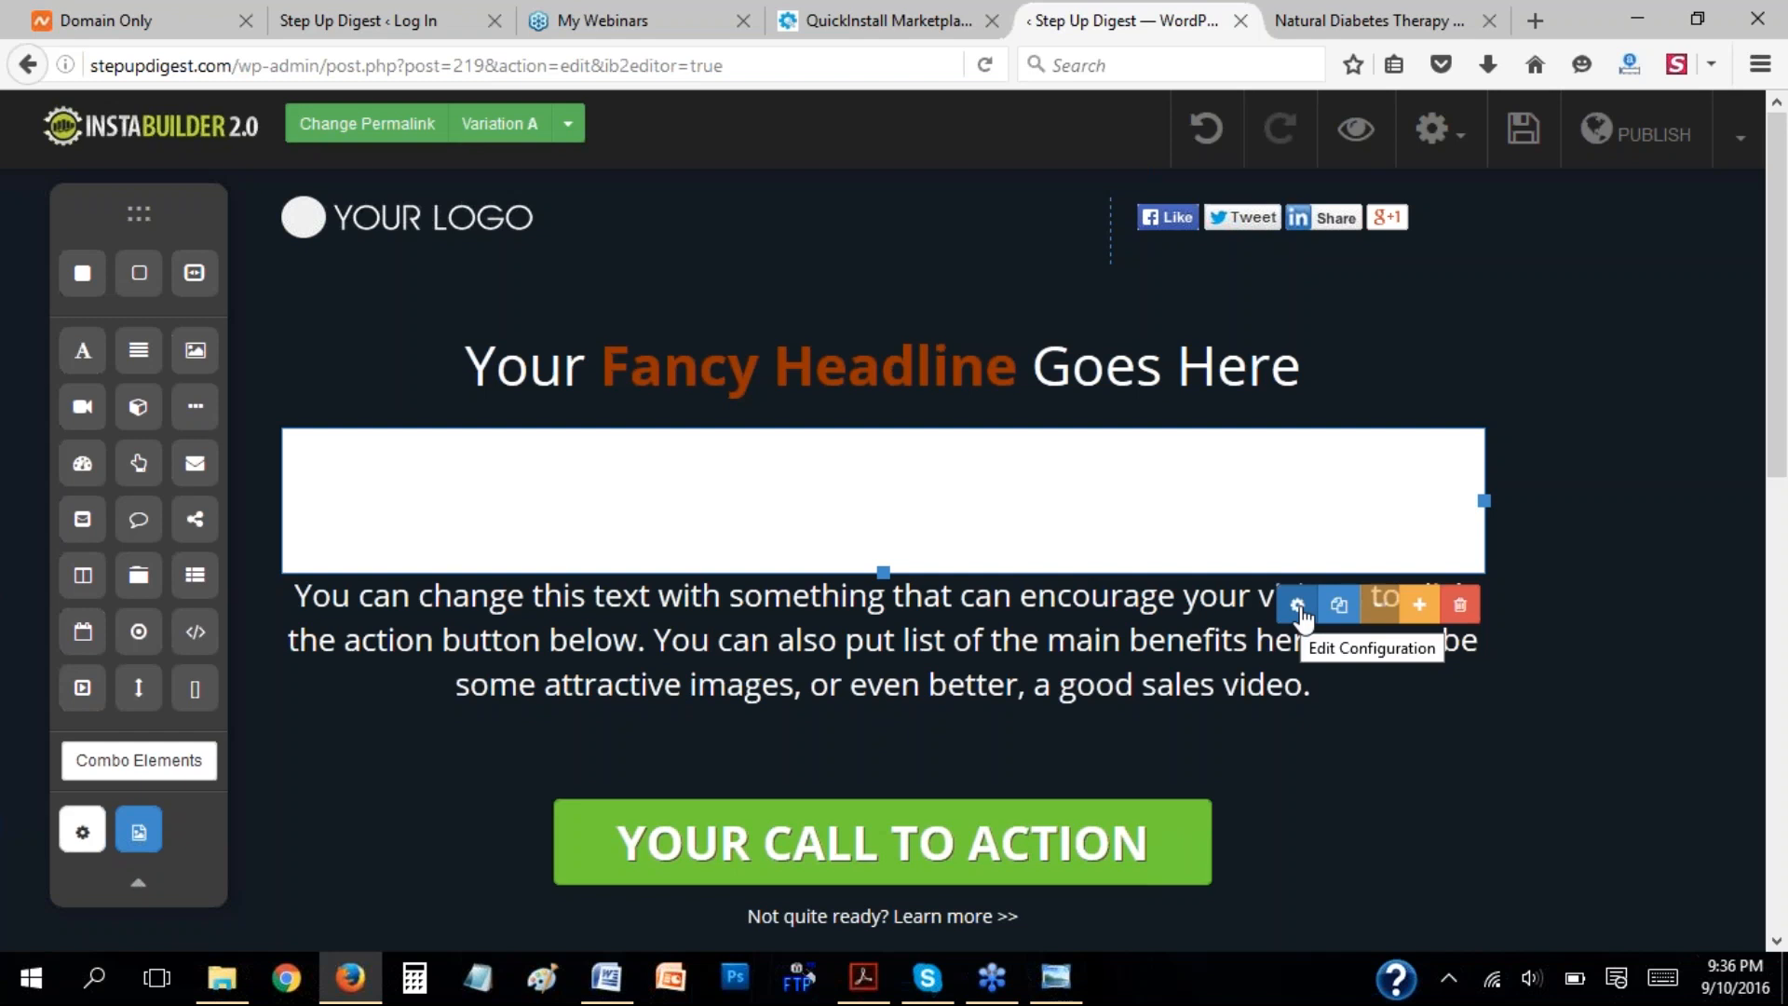
click(1462, 612)
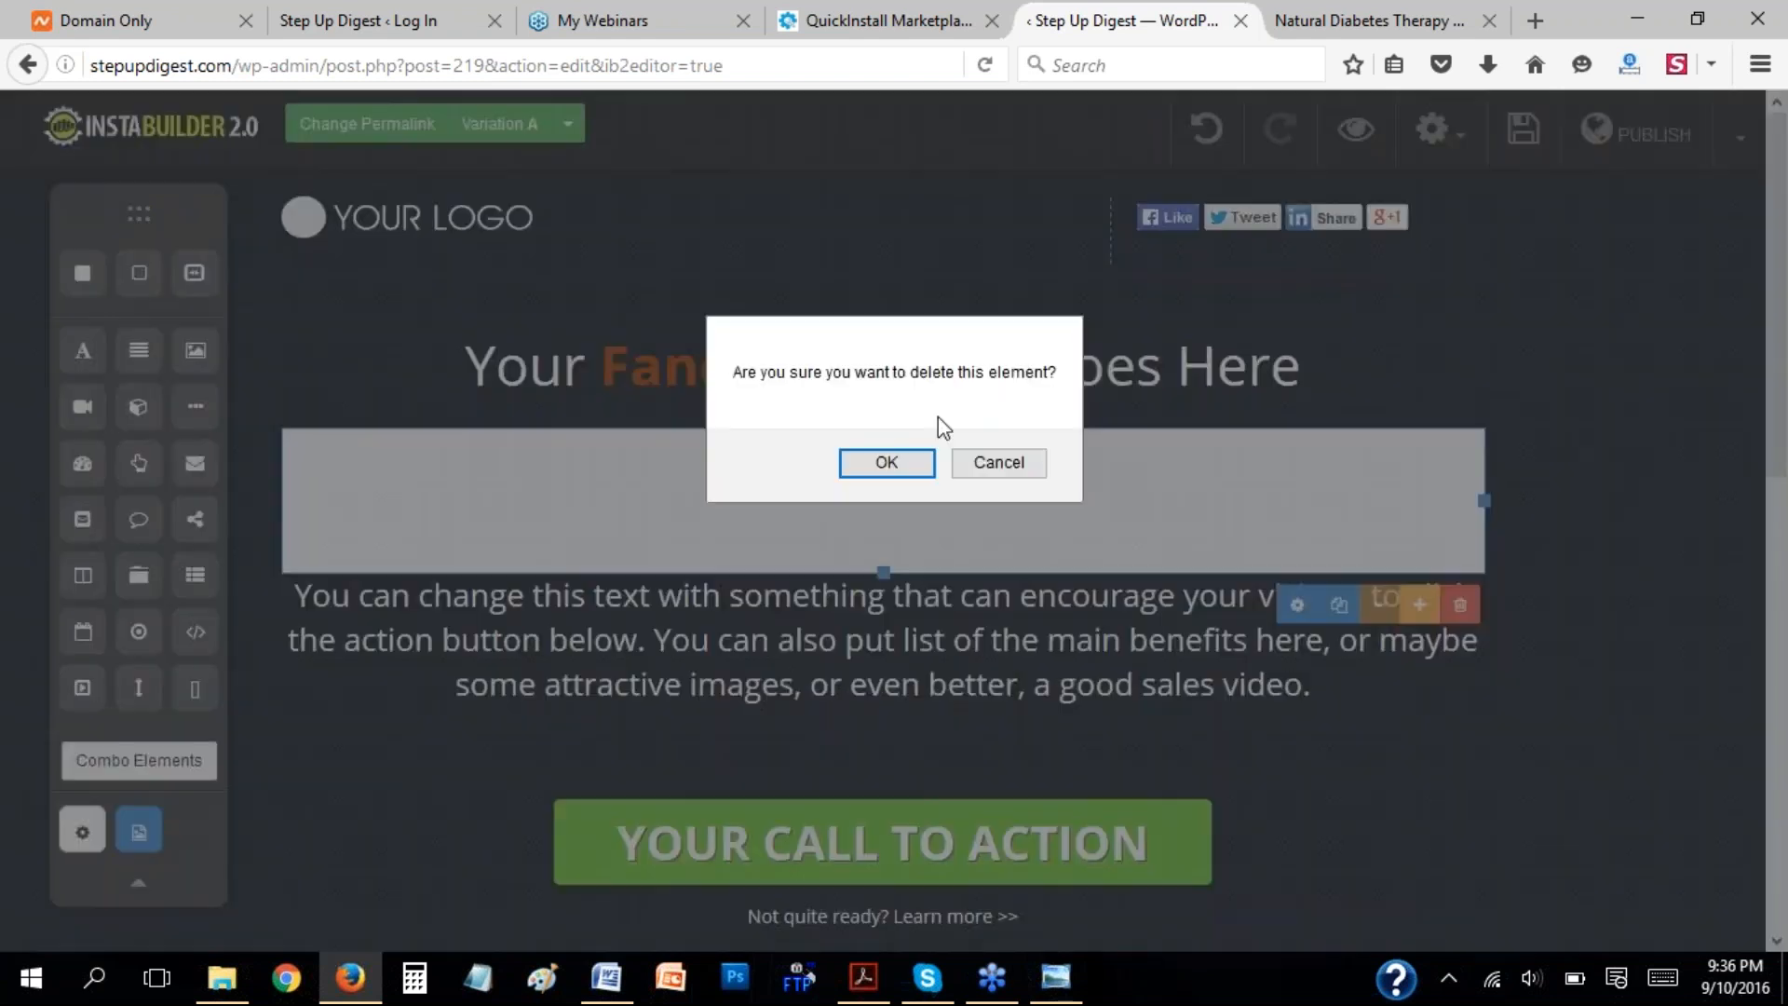
click(903, 460)
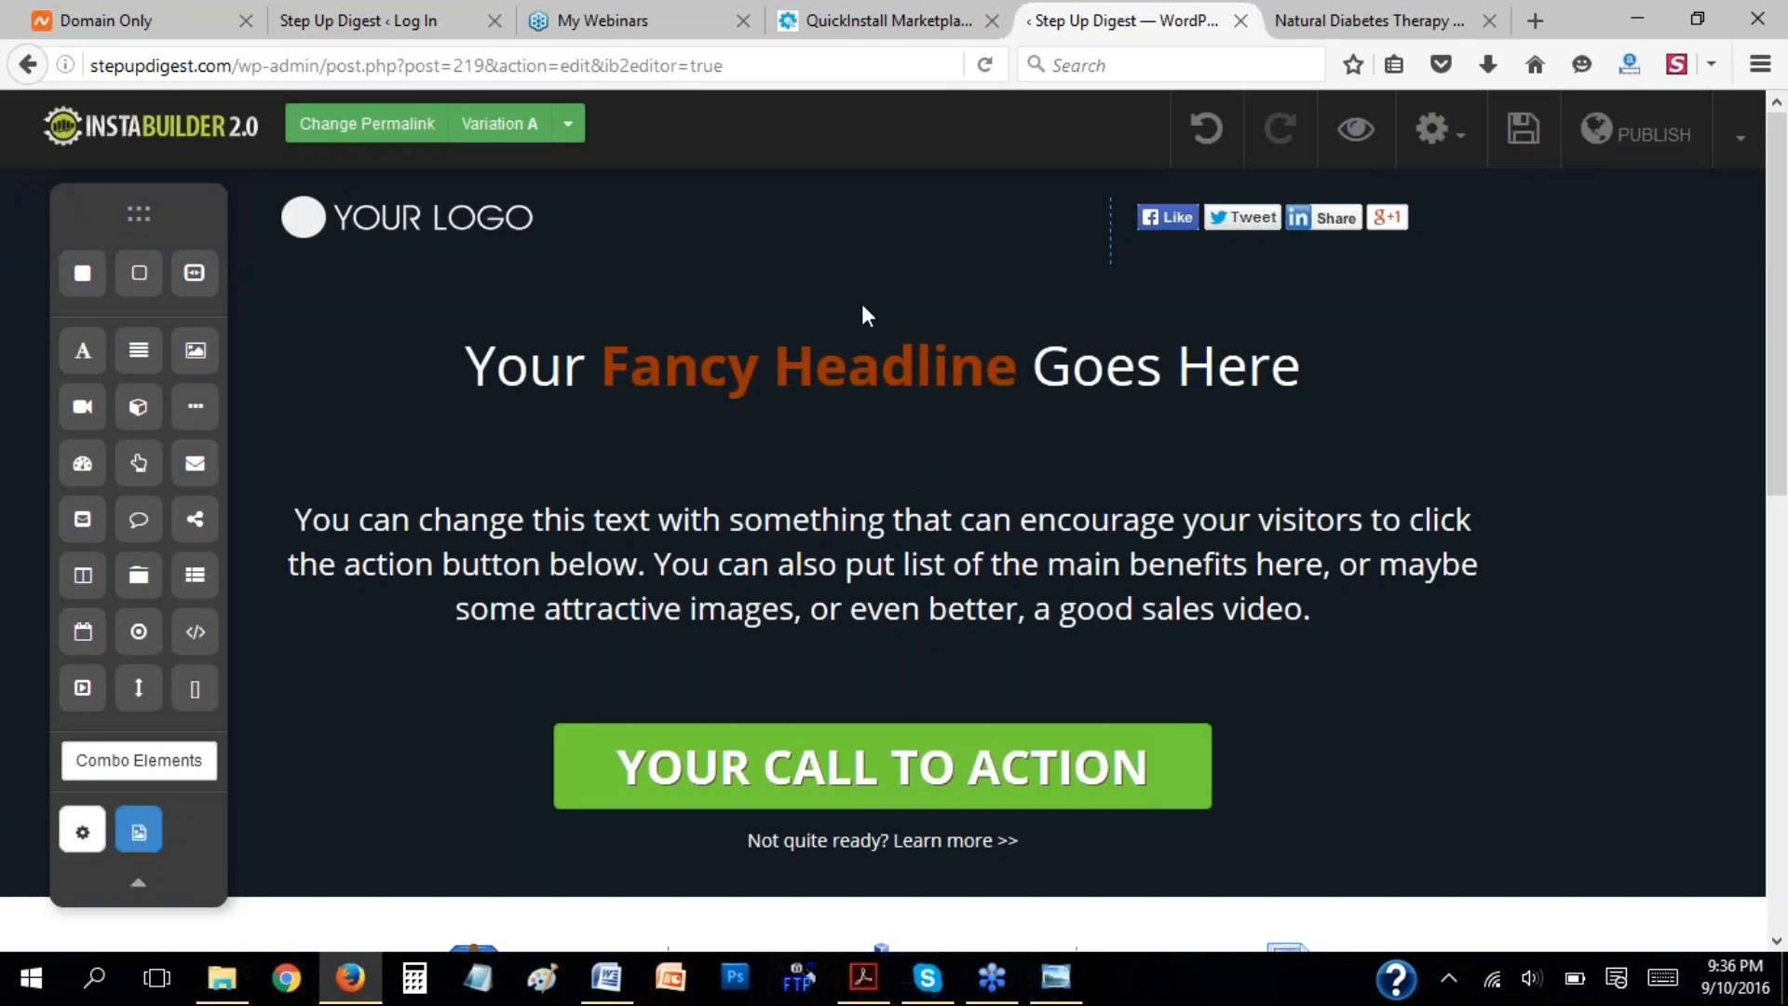
Try the second container element in the headline section, and examine the template's sections down to the footer.
drag(144, 281, 619, 477)
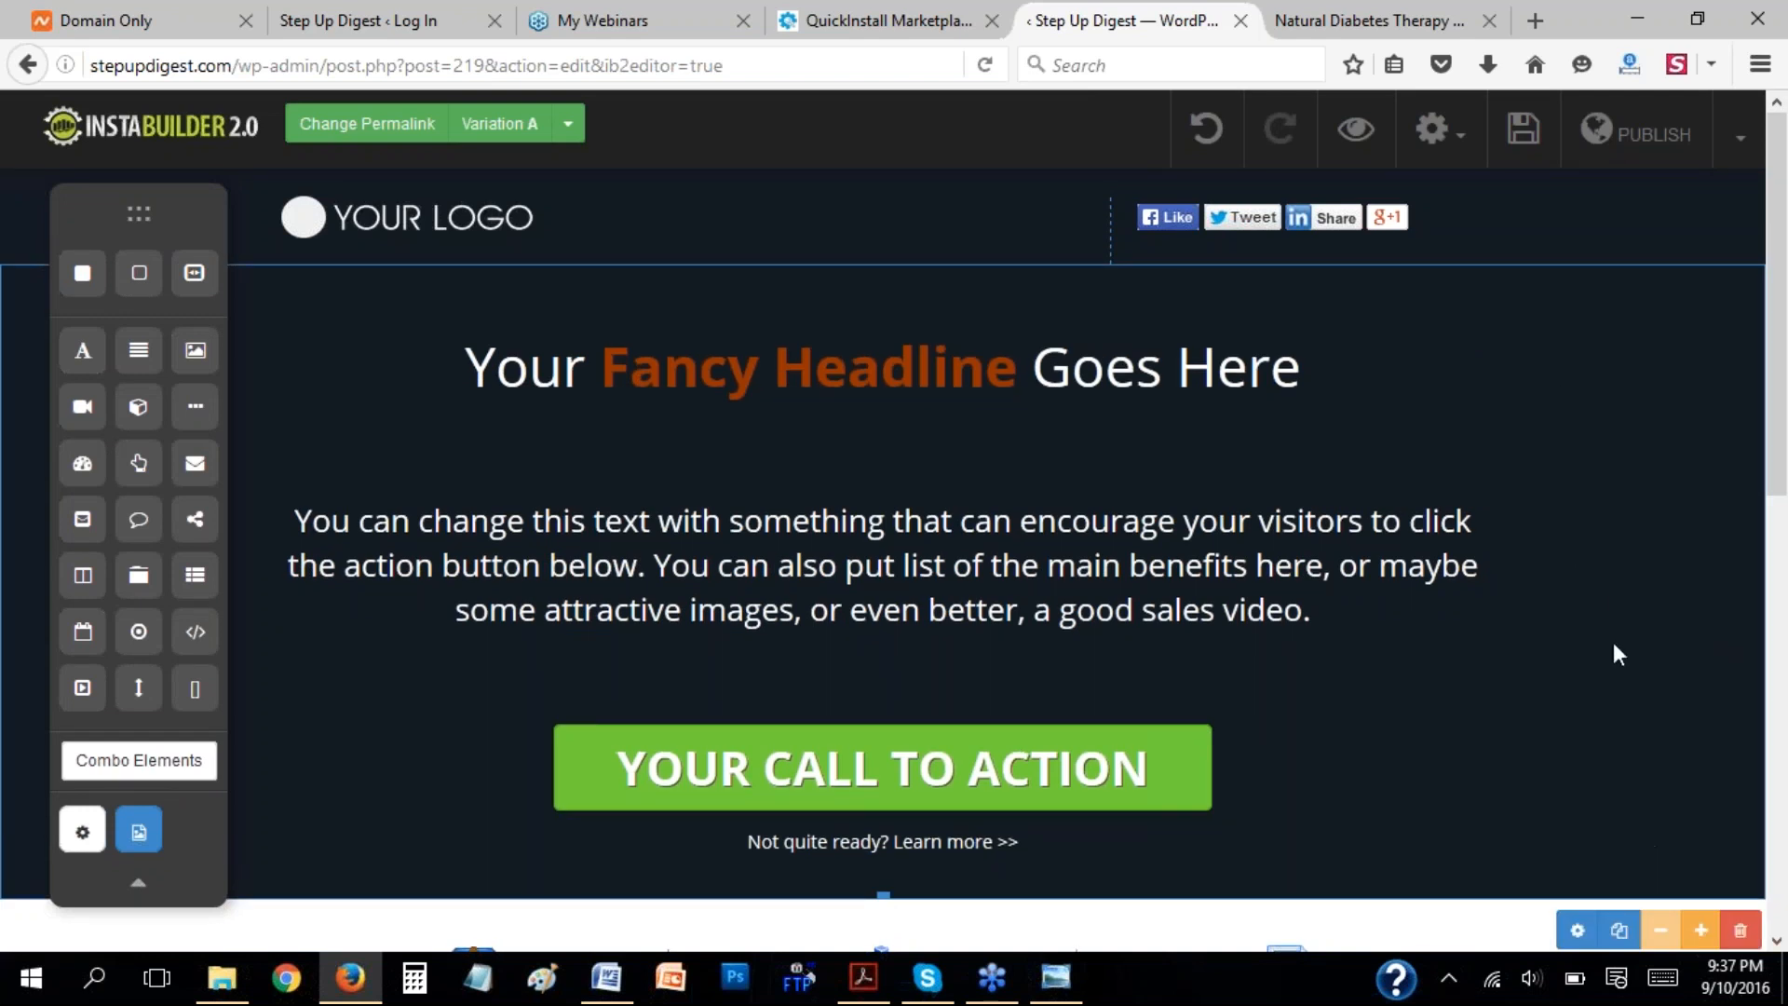
drag(149, 291, 137, 359)
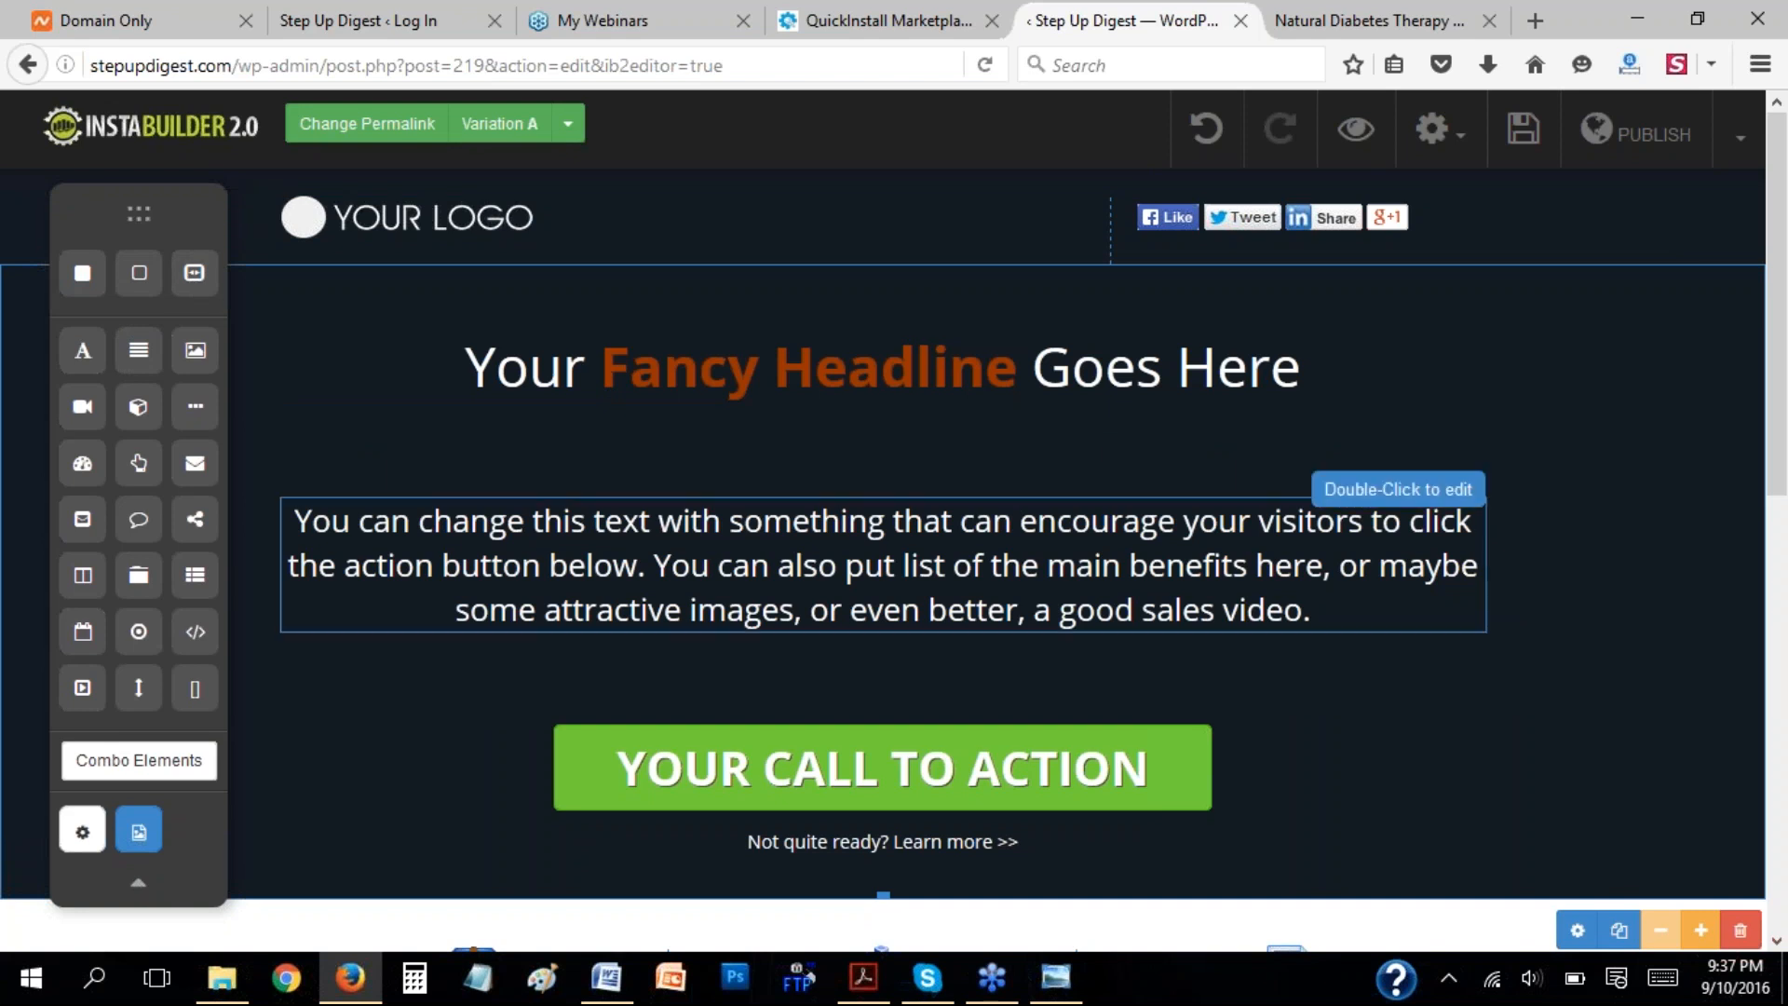
scroll(1784, 589, down, 8)
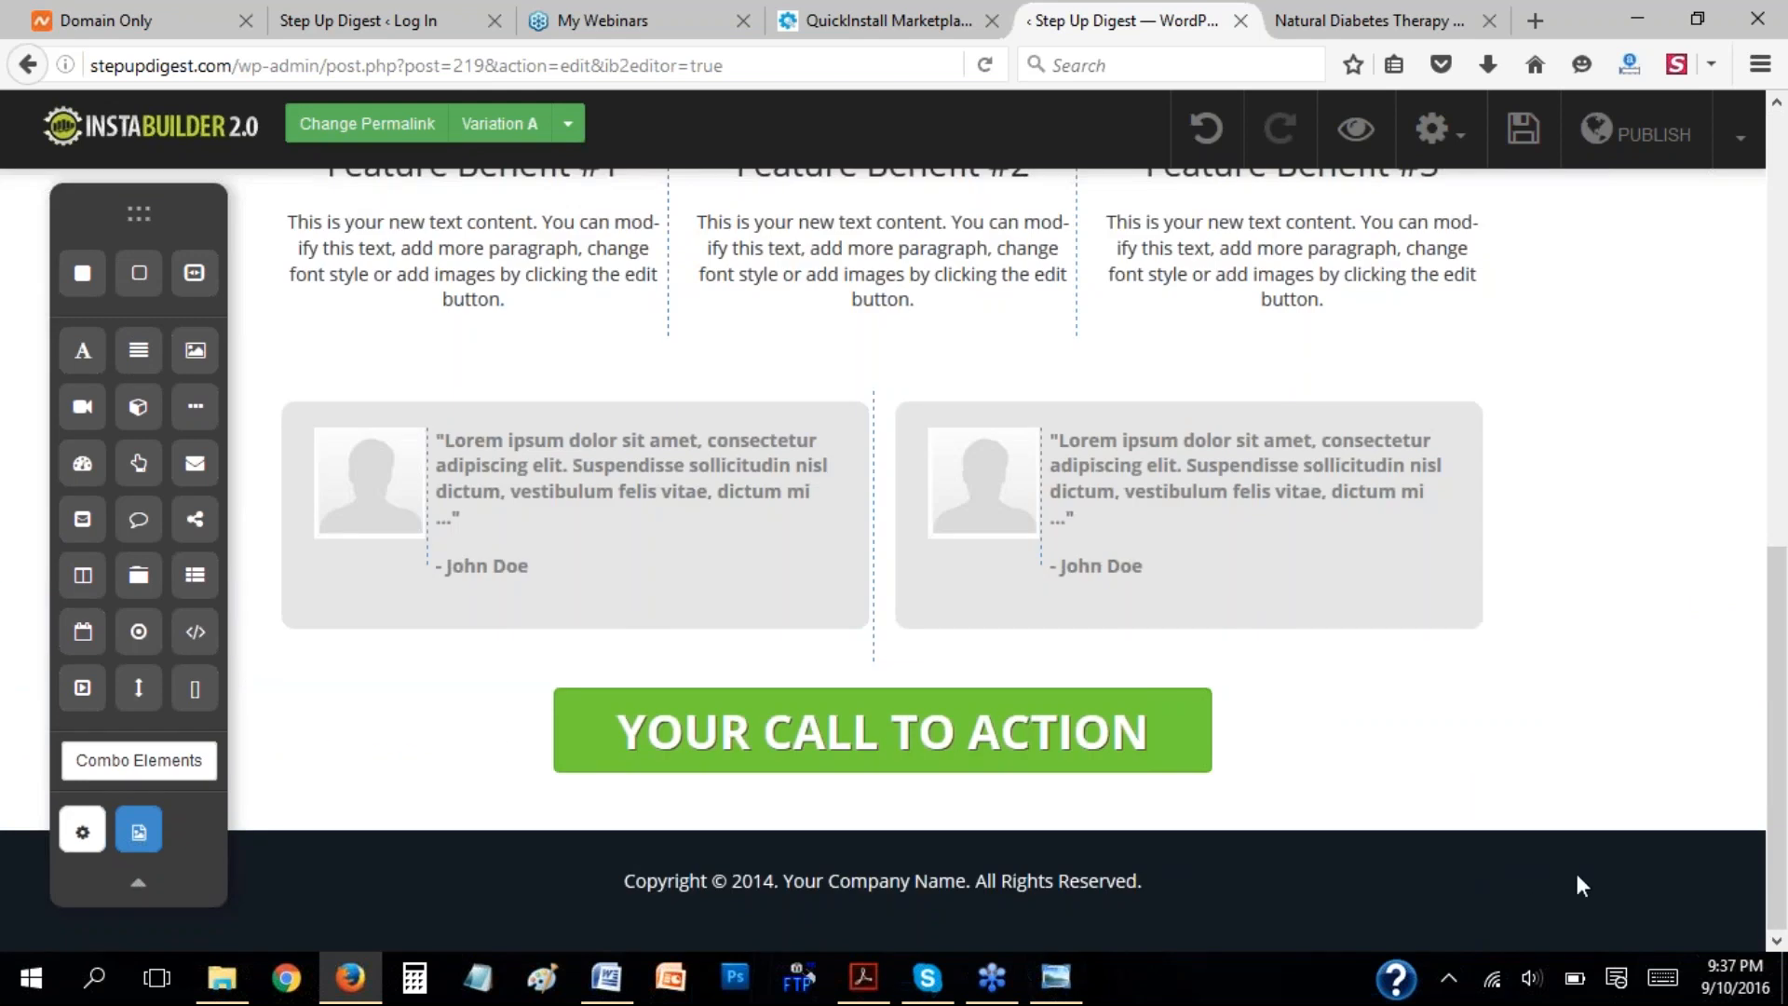
click(1783, 536)
scroll(1784, 535, up, 2)
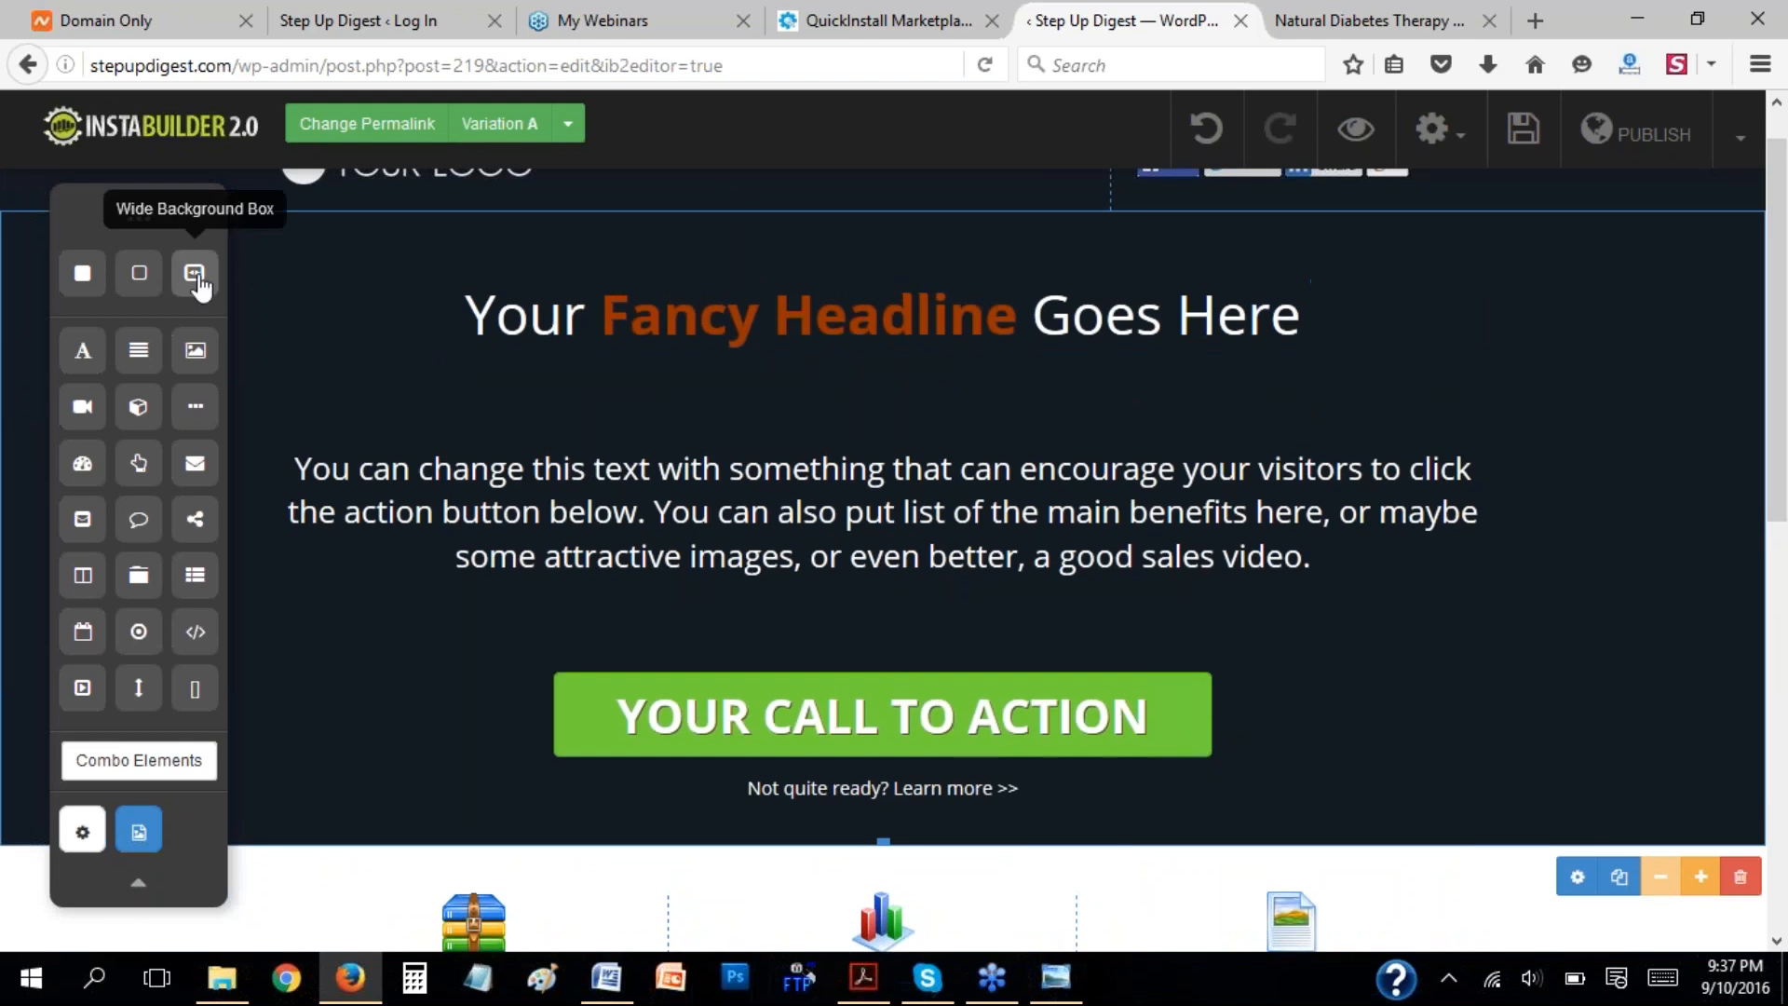
Try to add a Wide Background Box around the headline area of the template.
drag(194, 273, 490, 309)
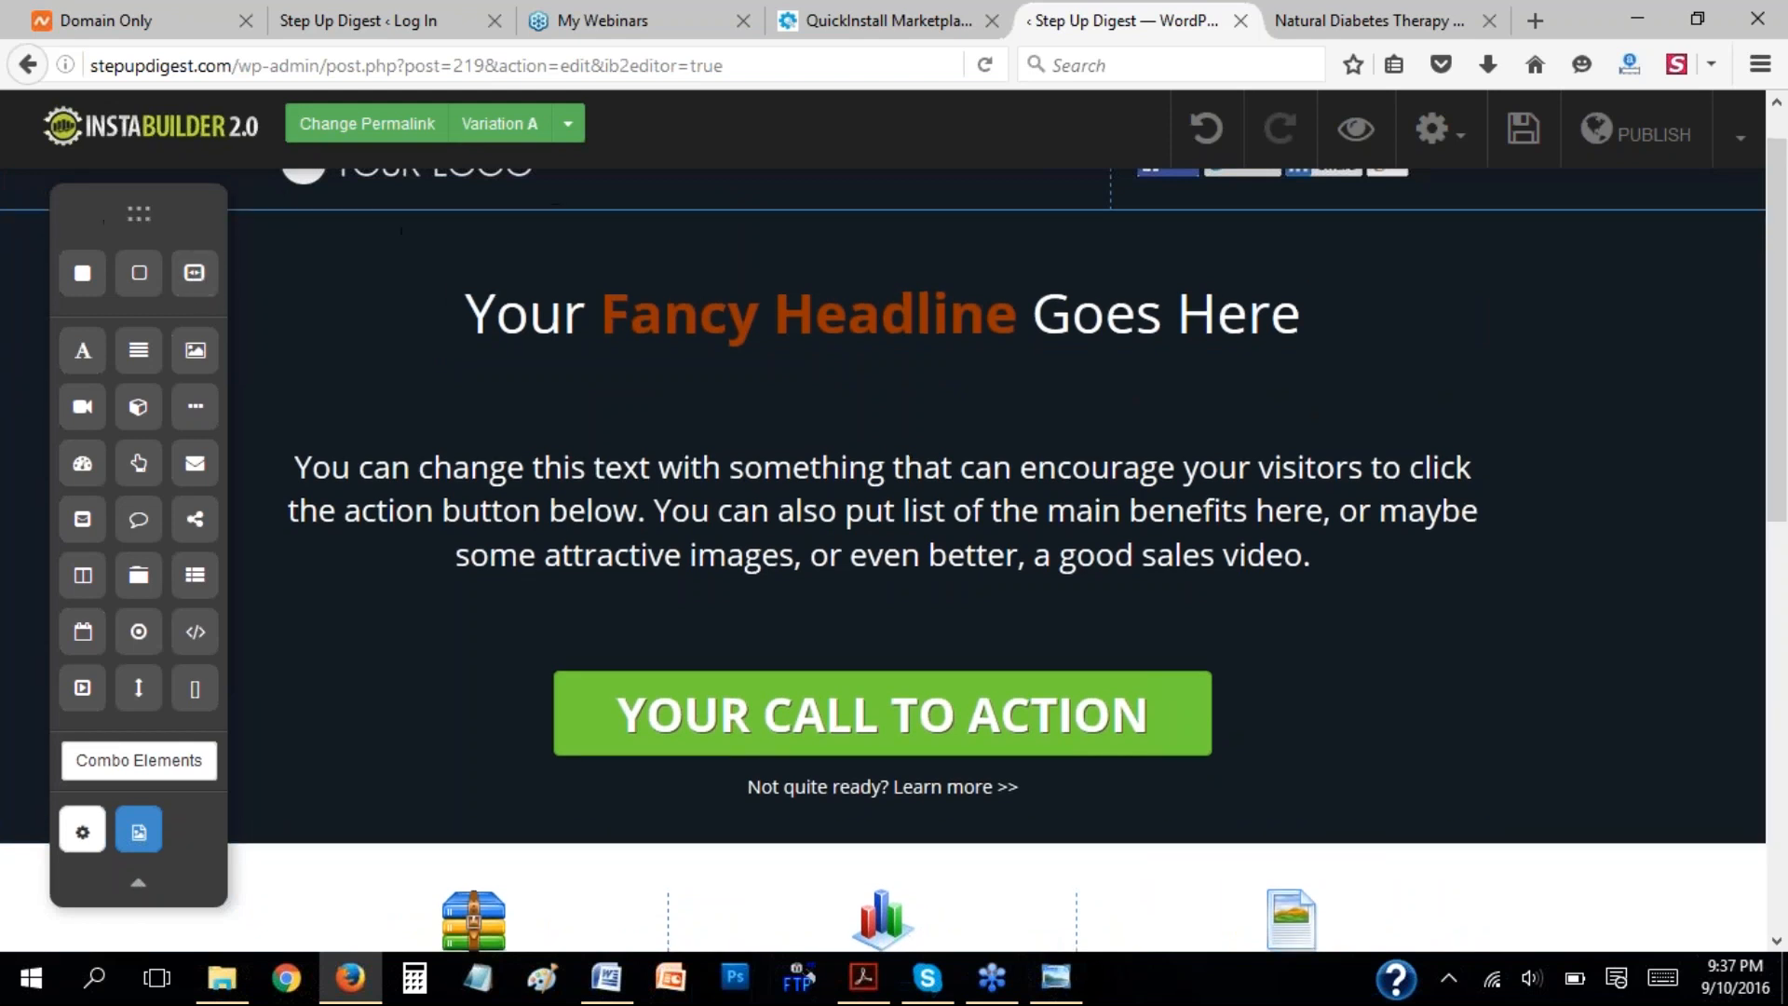
scroll(1785, 438, up, 1)
mouse_move(1784, 438)
mouse_down()
mouse_move(1784, 892)
mouse_move(1782, 451)
mouse_up()
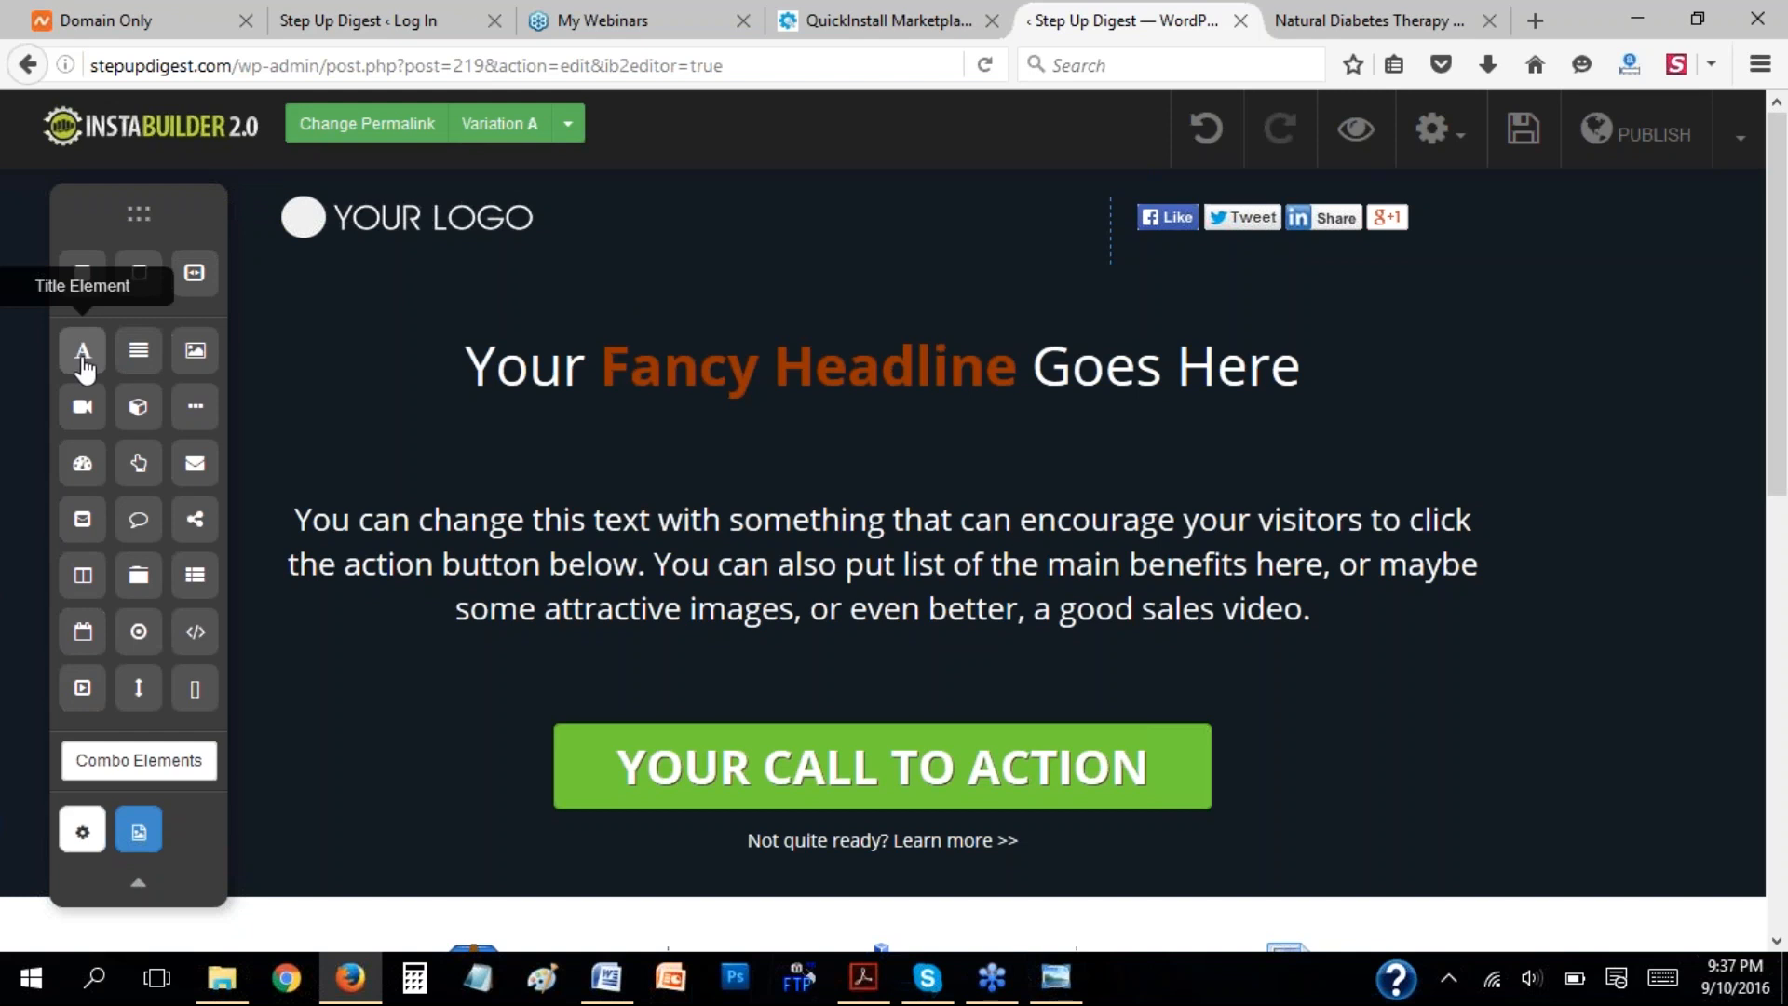
Add a Title element between the headline and the paragraph, and make its text bold and centred.
drag(83, 365, 630, 459)
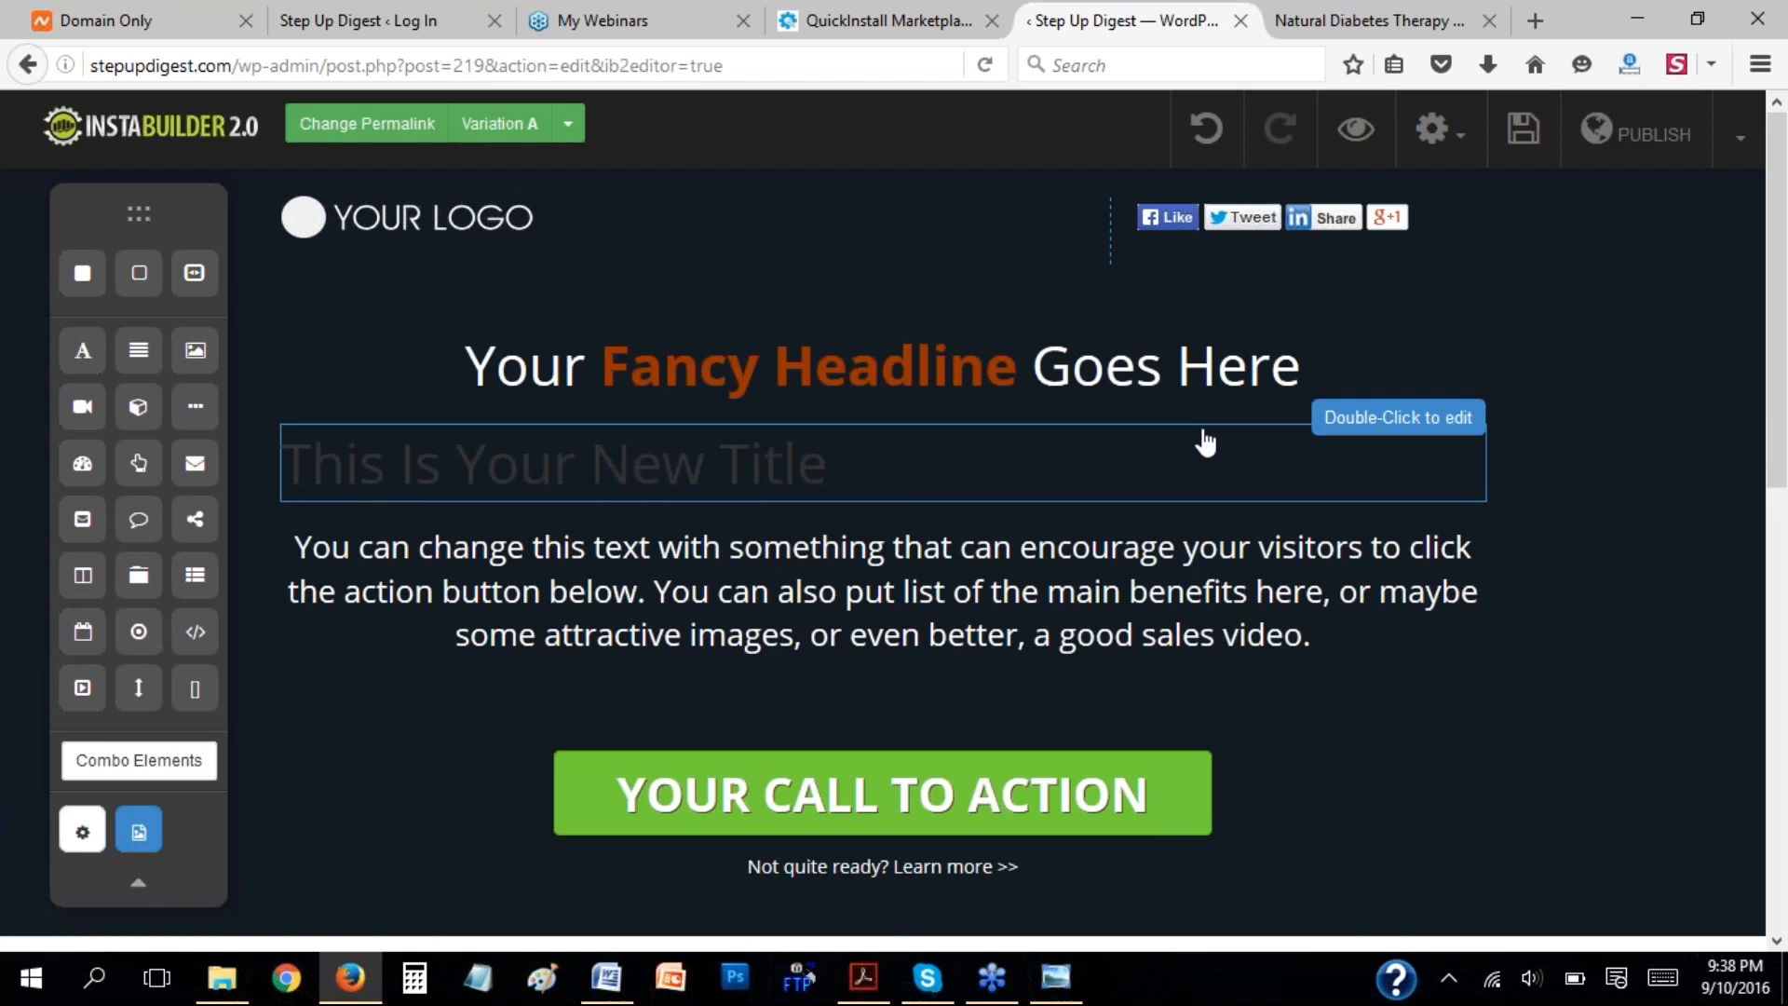
click(776, 482)
double_click(775, 482)
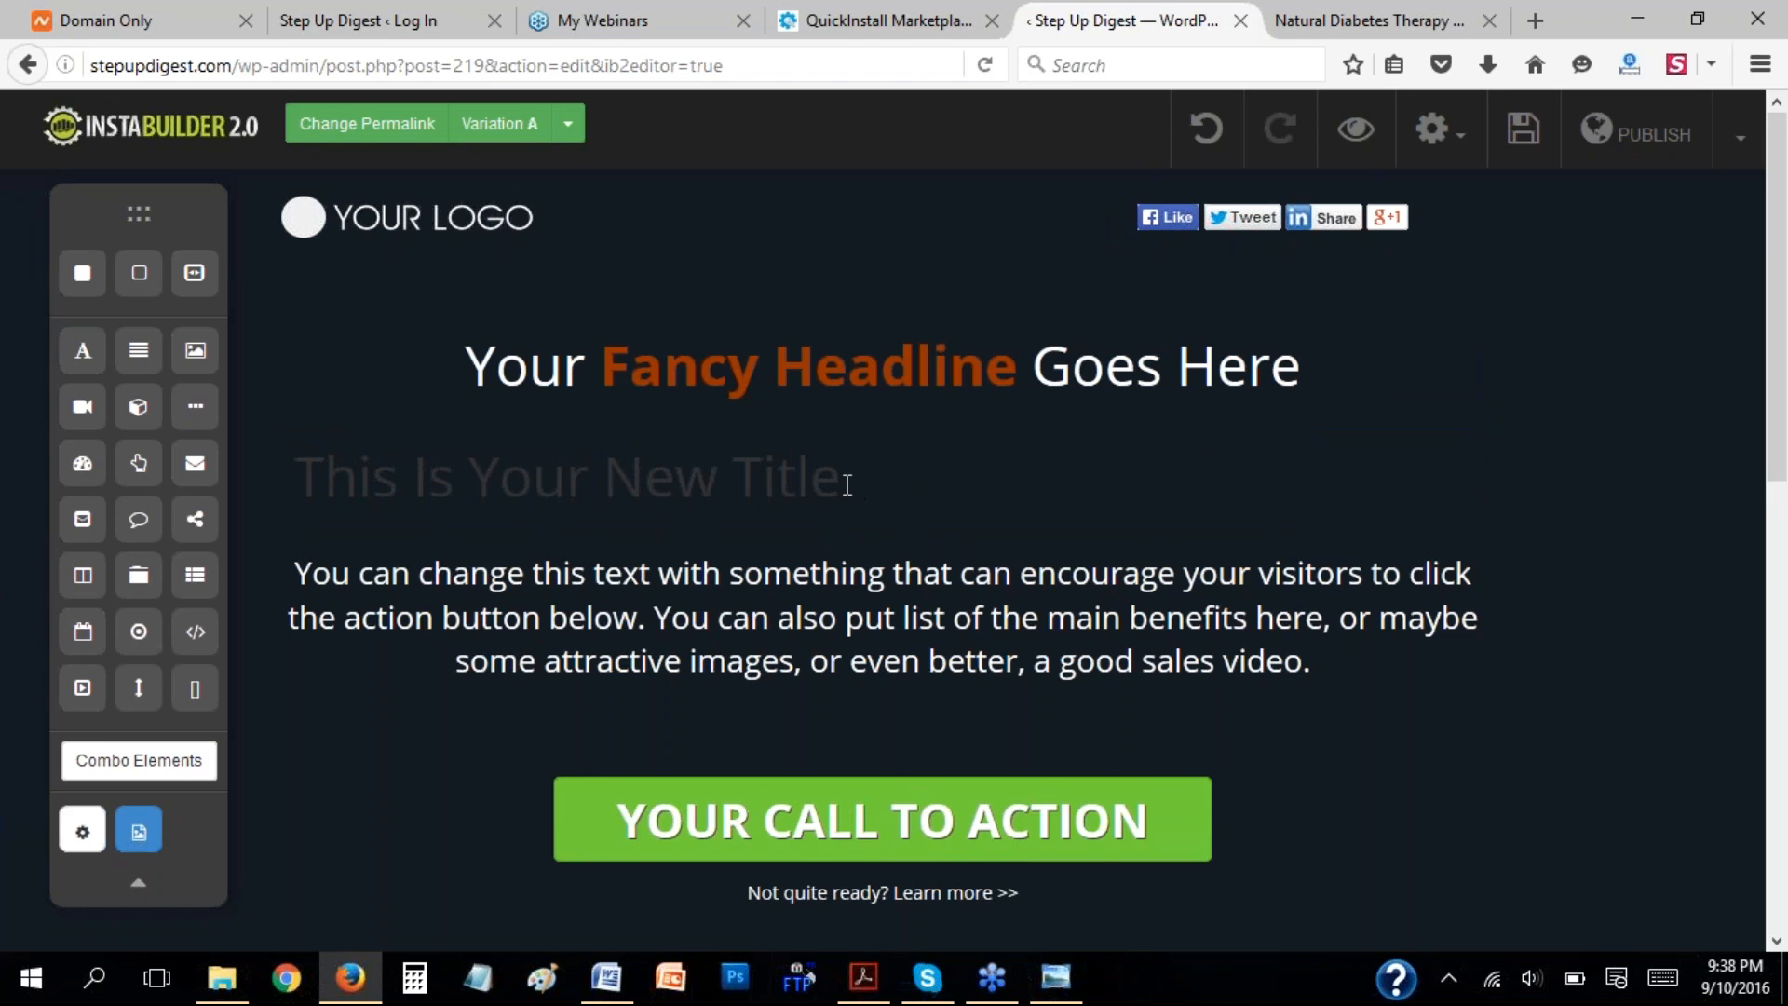
drag(832, 476, 303, 501)
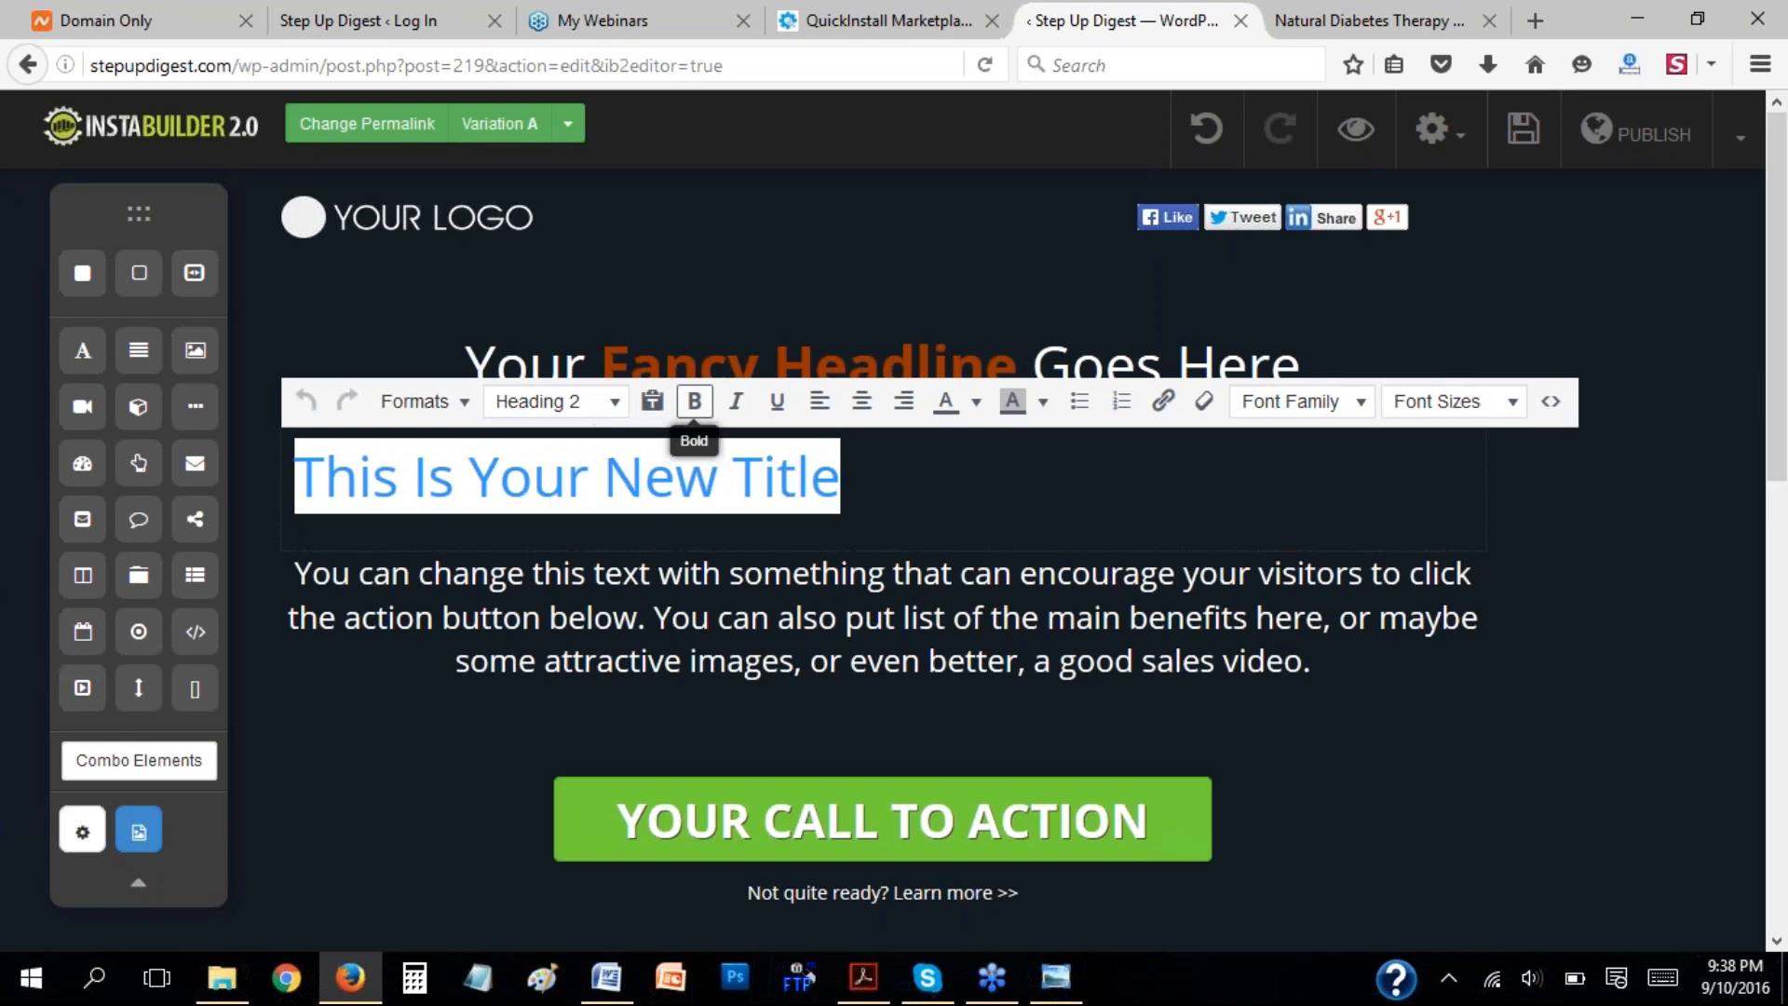
click(701, 410)
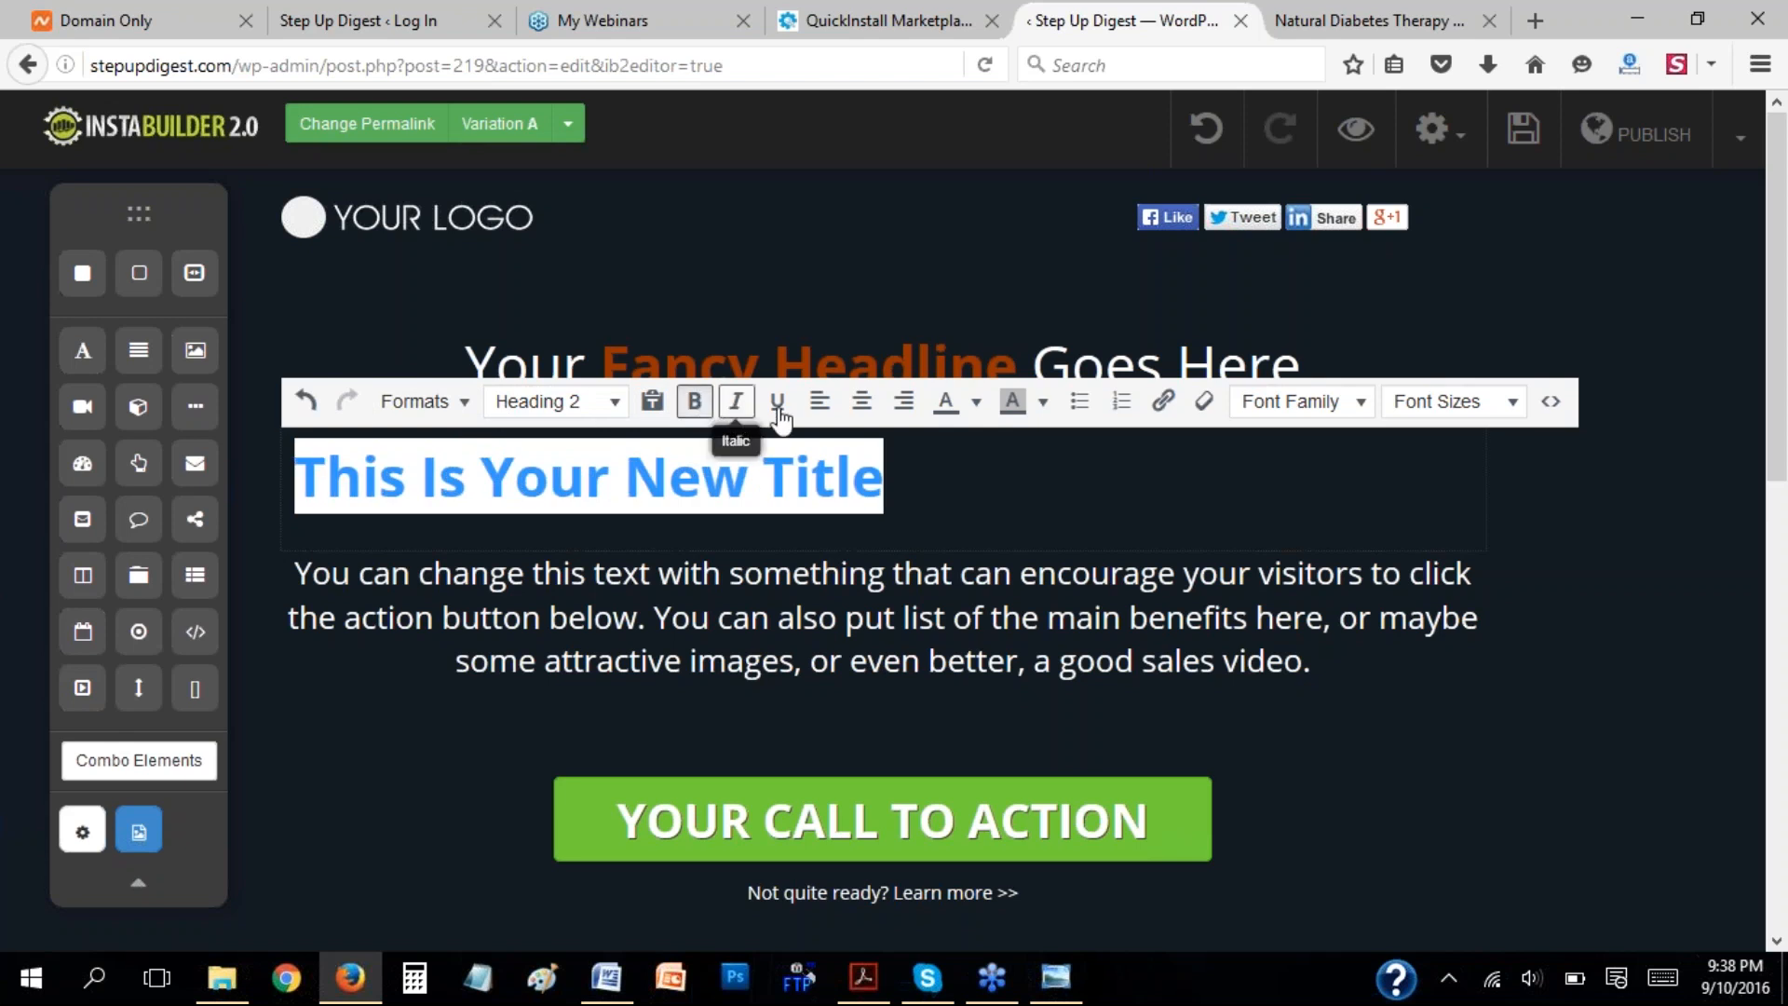
click(861, 402)
click(975, 403)
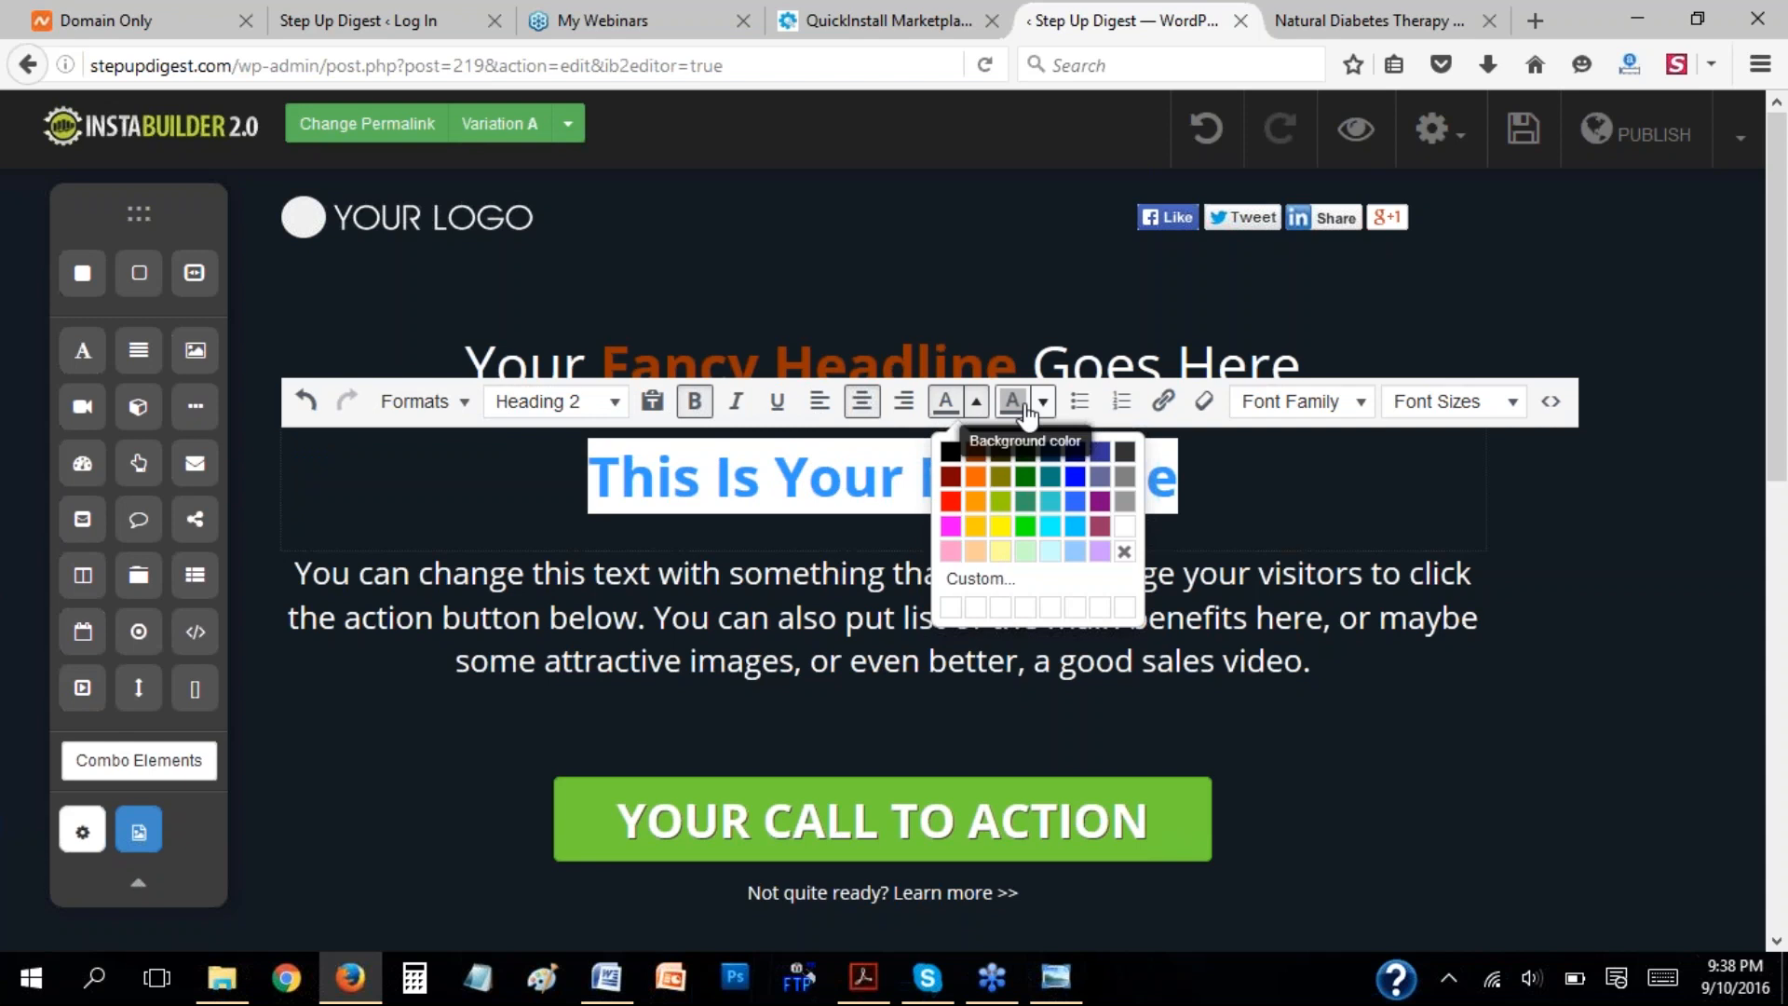
click(1114, 422)
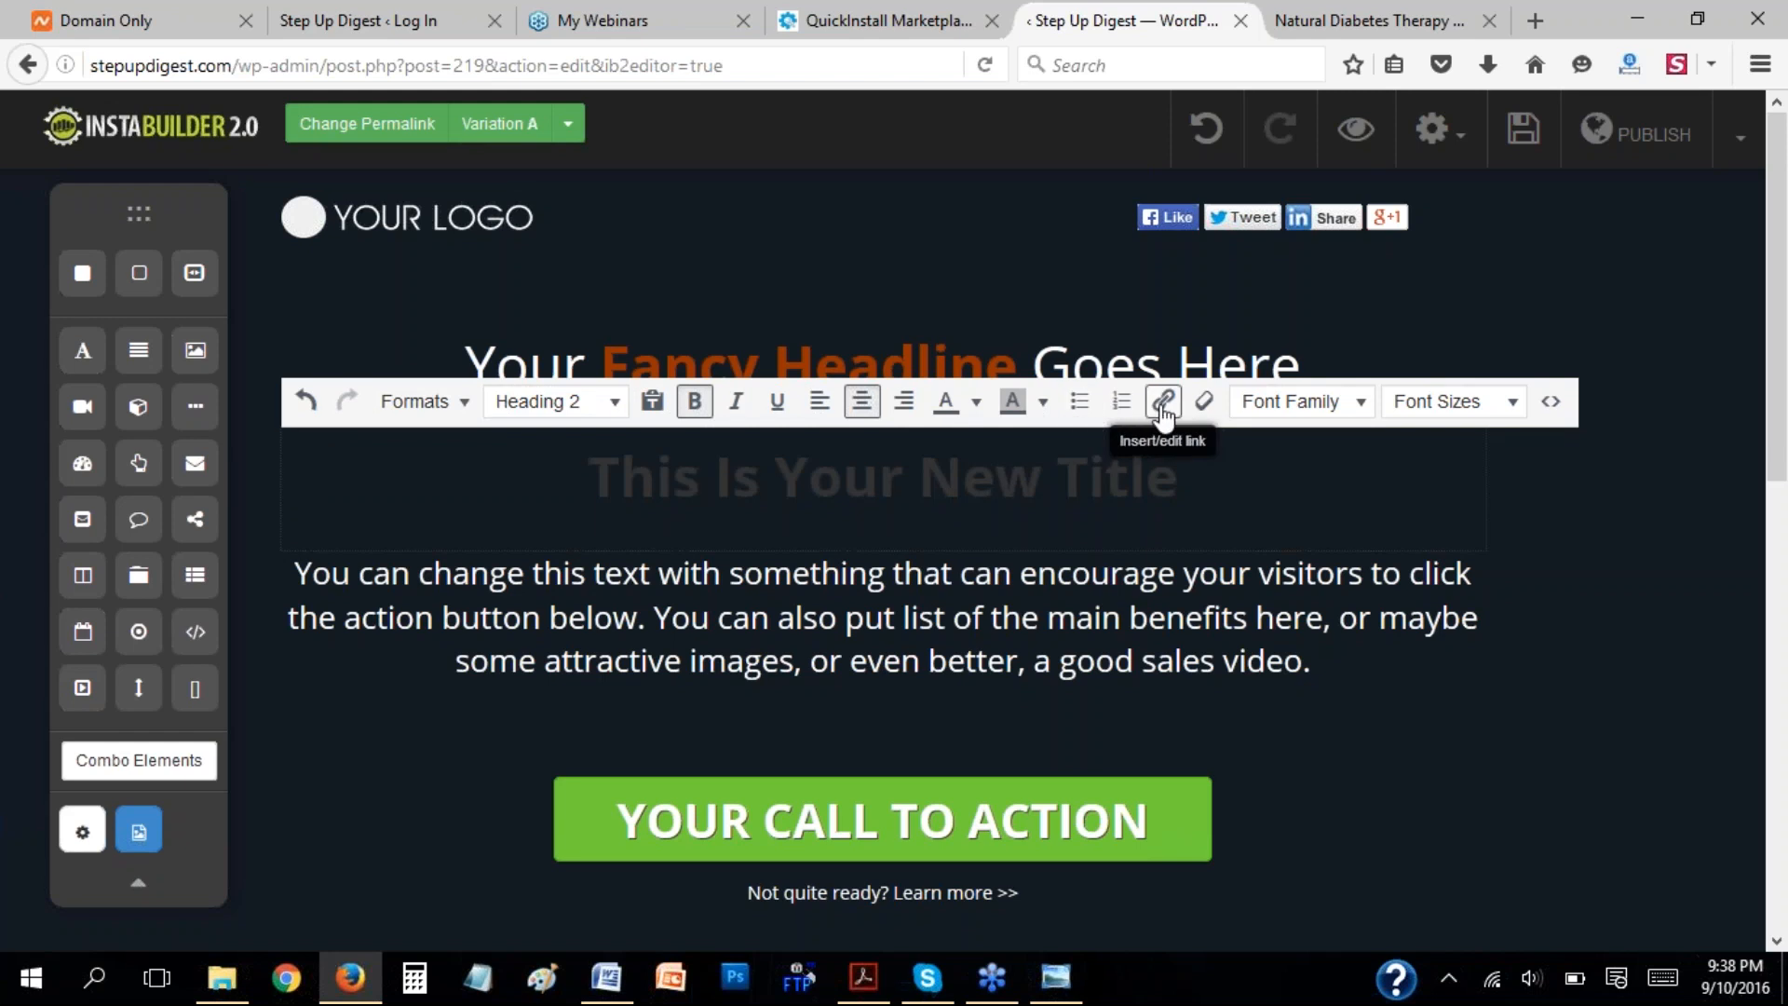
Set the new title's font family to Finger Paint and look through the available font sizes.
click(1362, 410)
drag(1482, 457, 1483, 684)
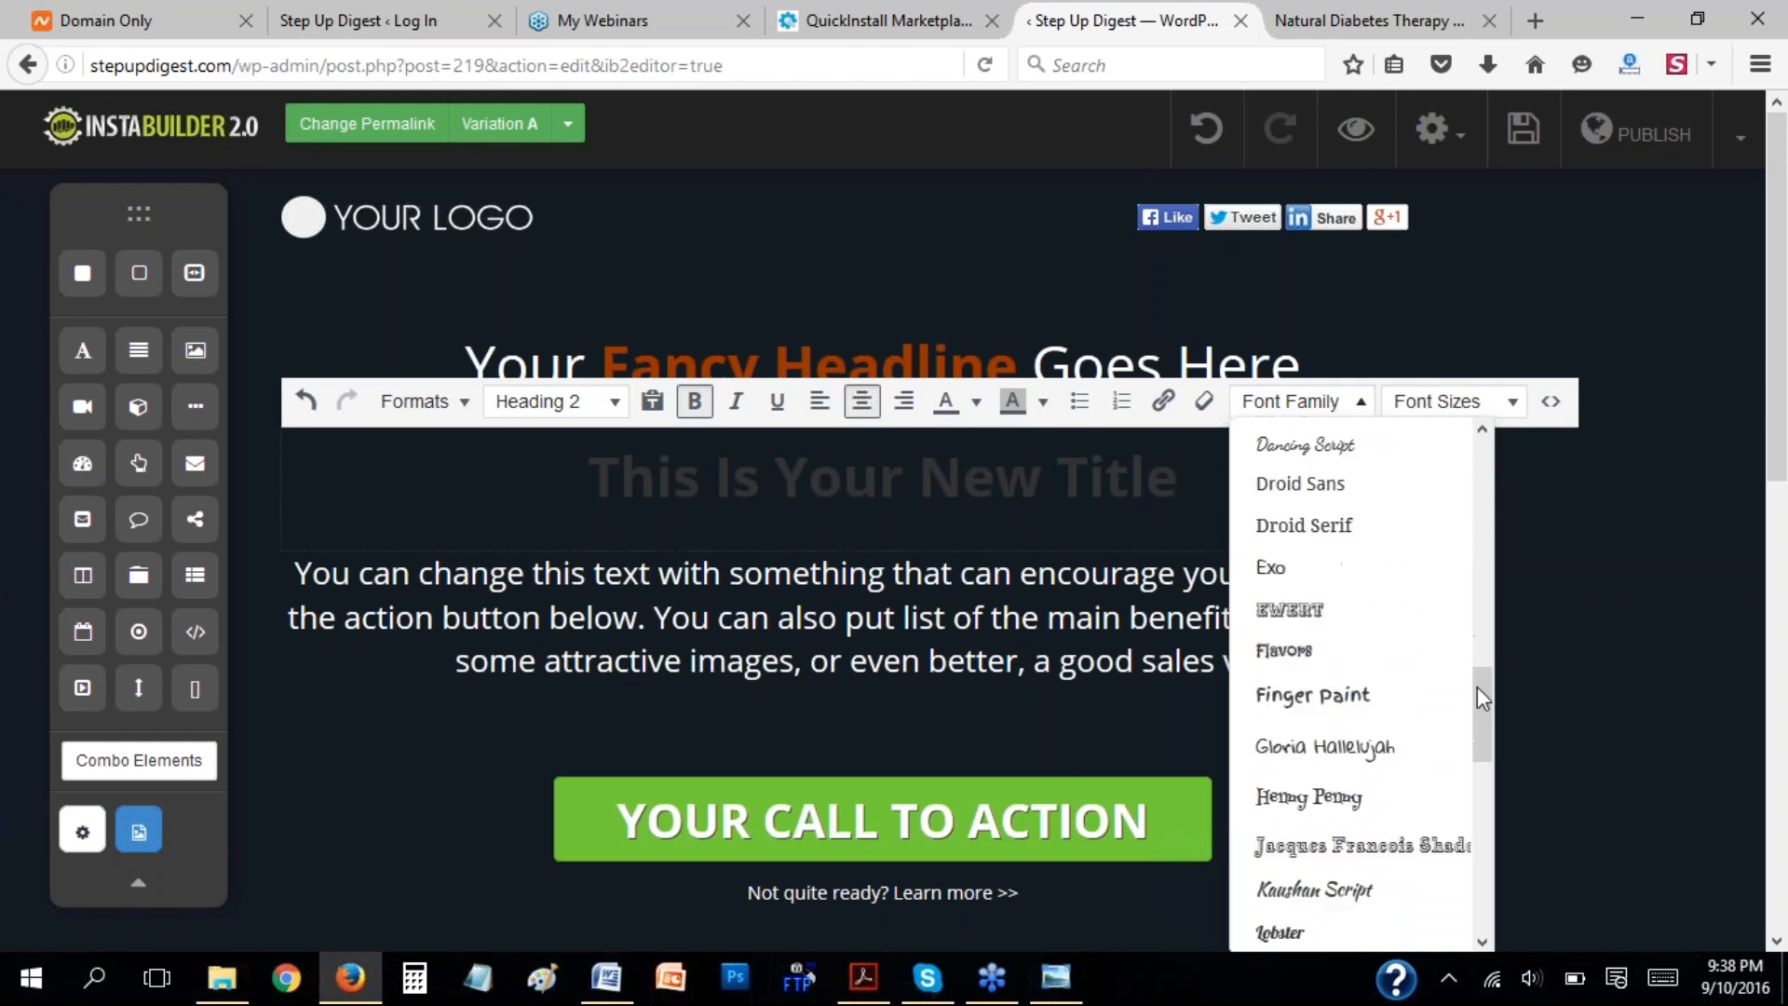
click(1342, 713)
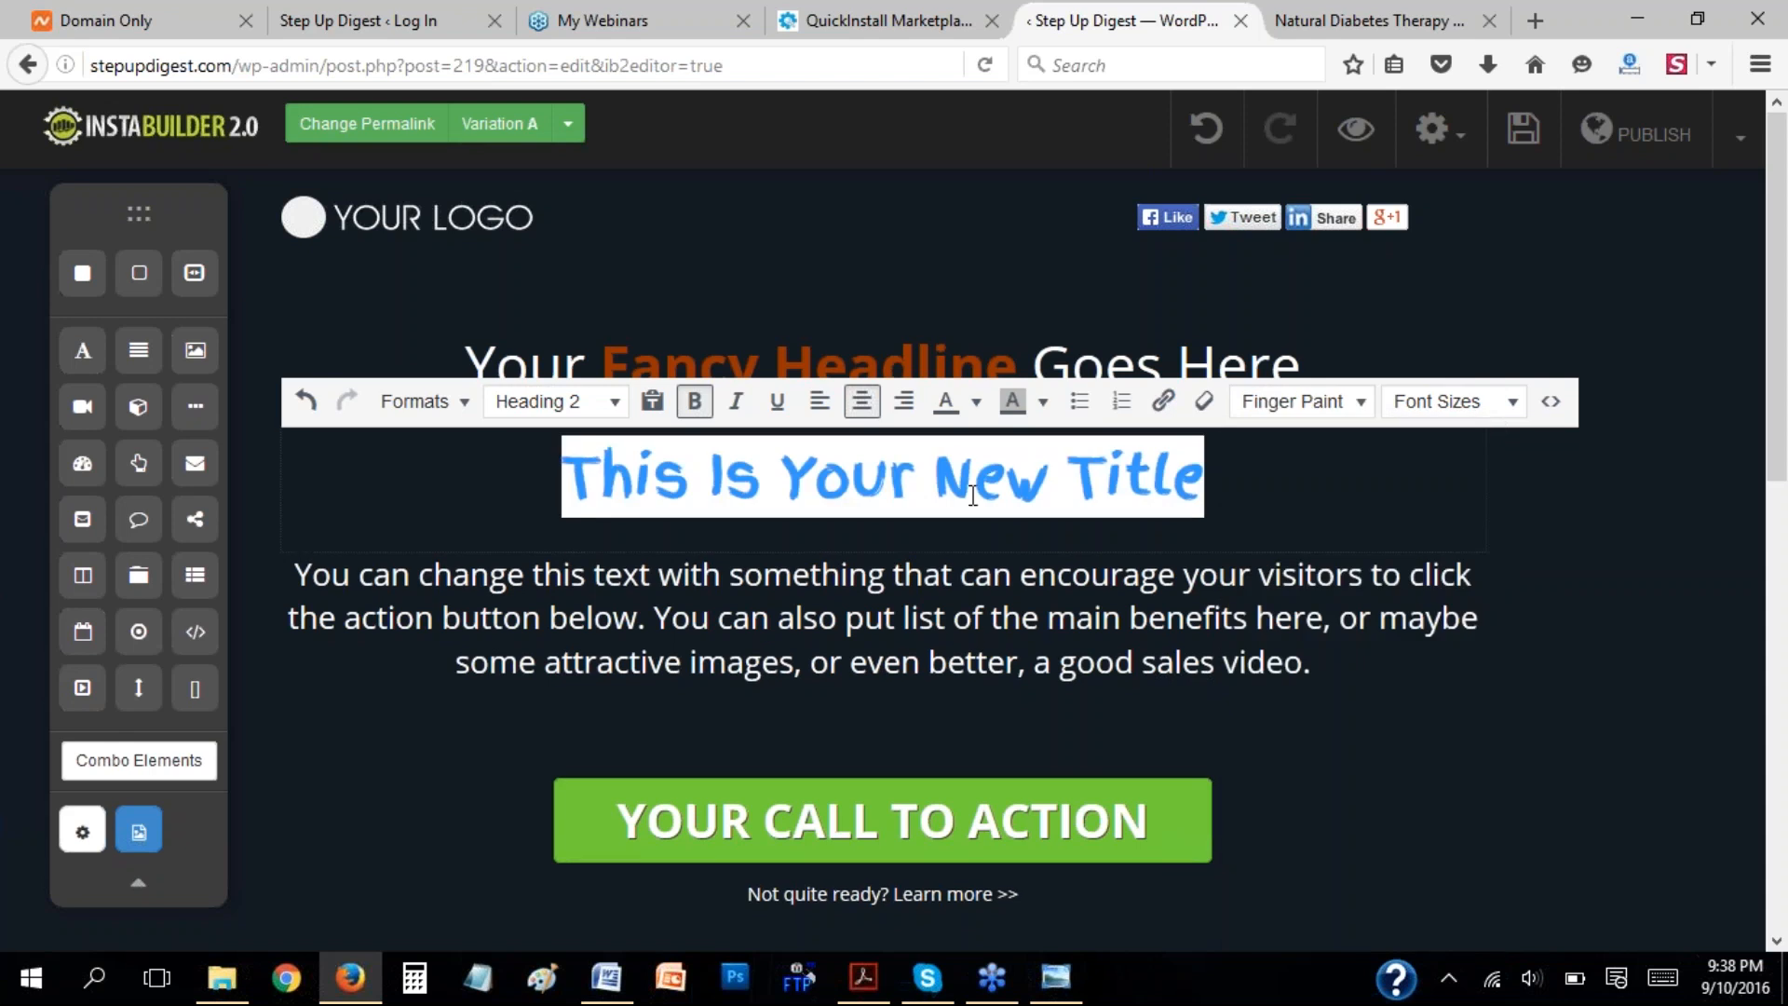
click(1512, 402)
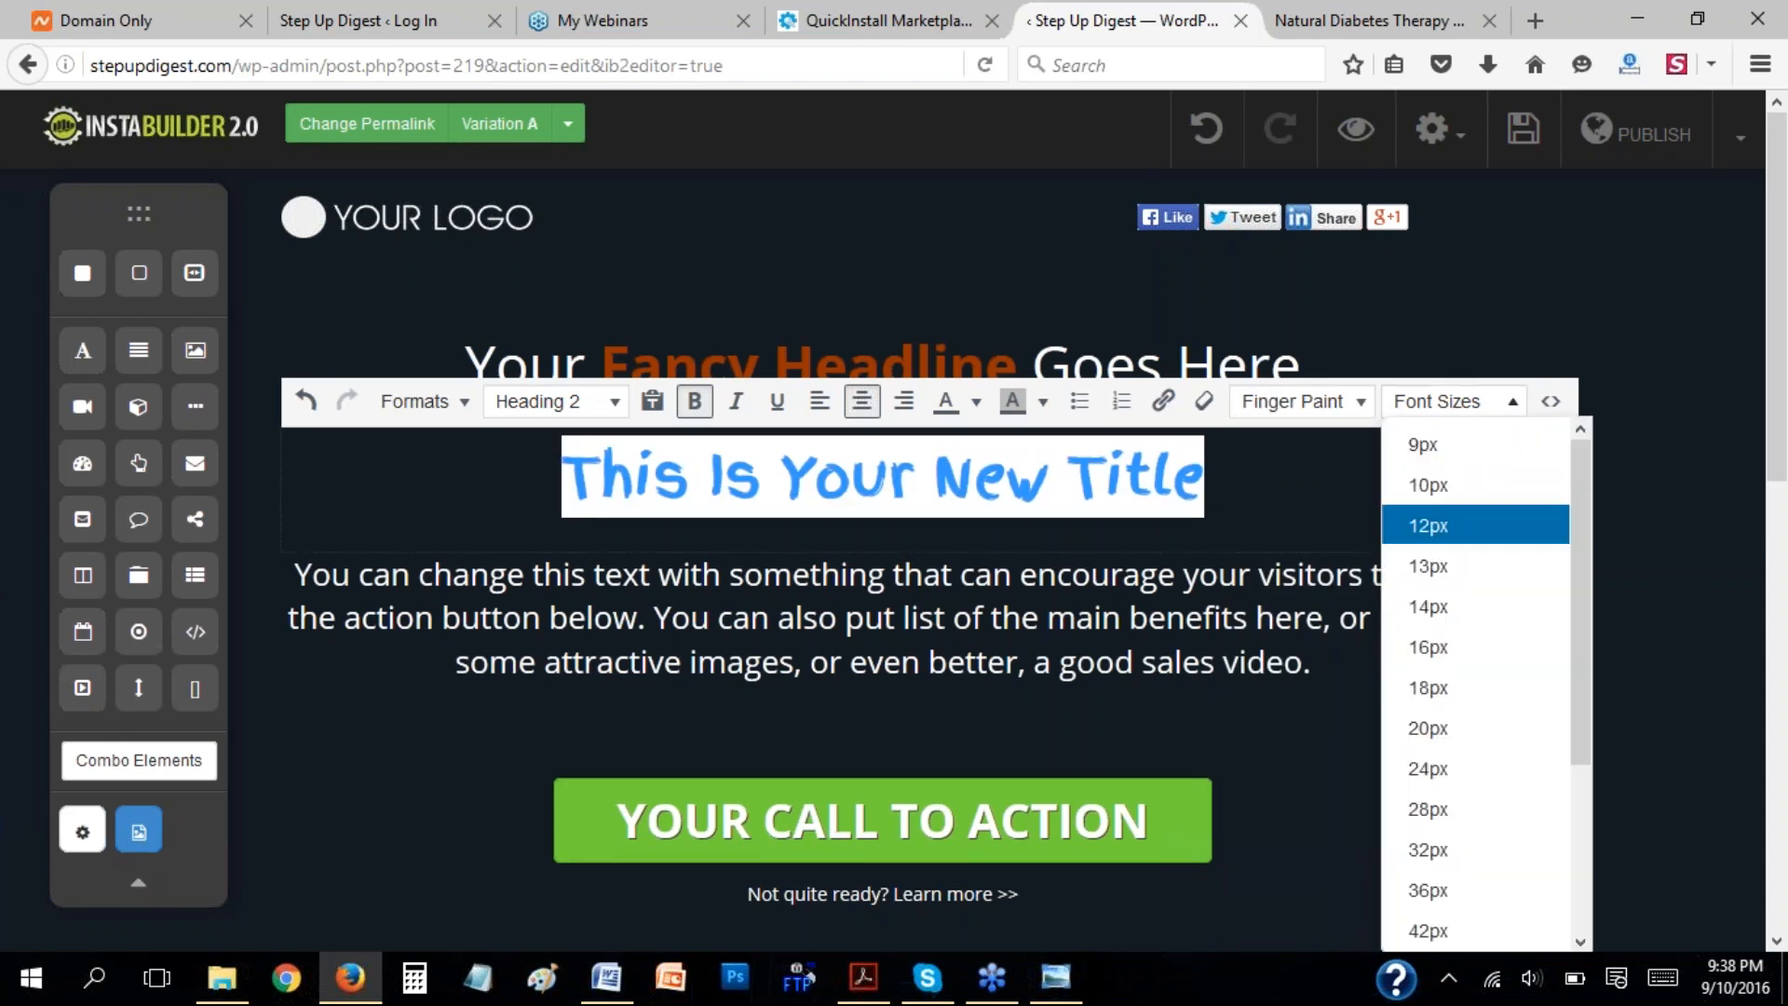
drag(1580, 600, 1587, 483)
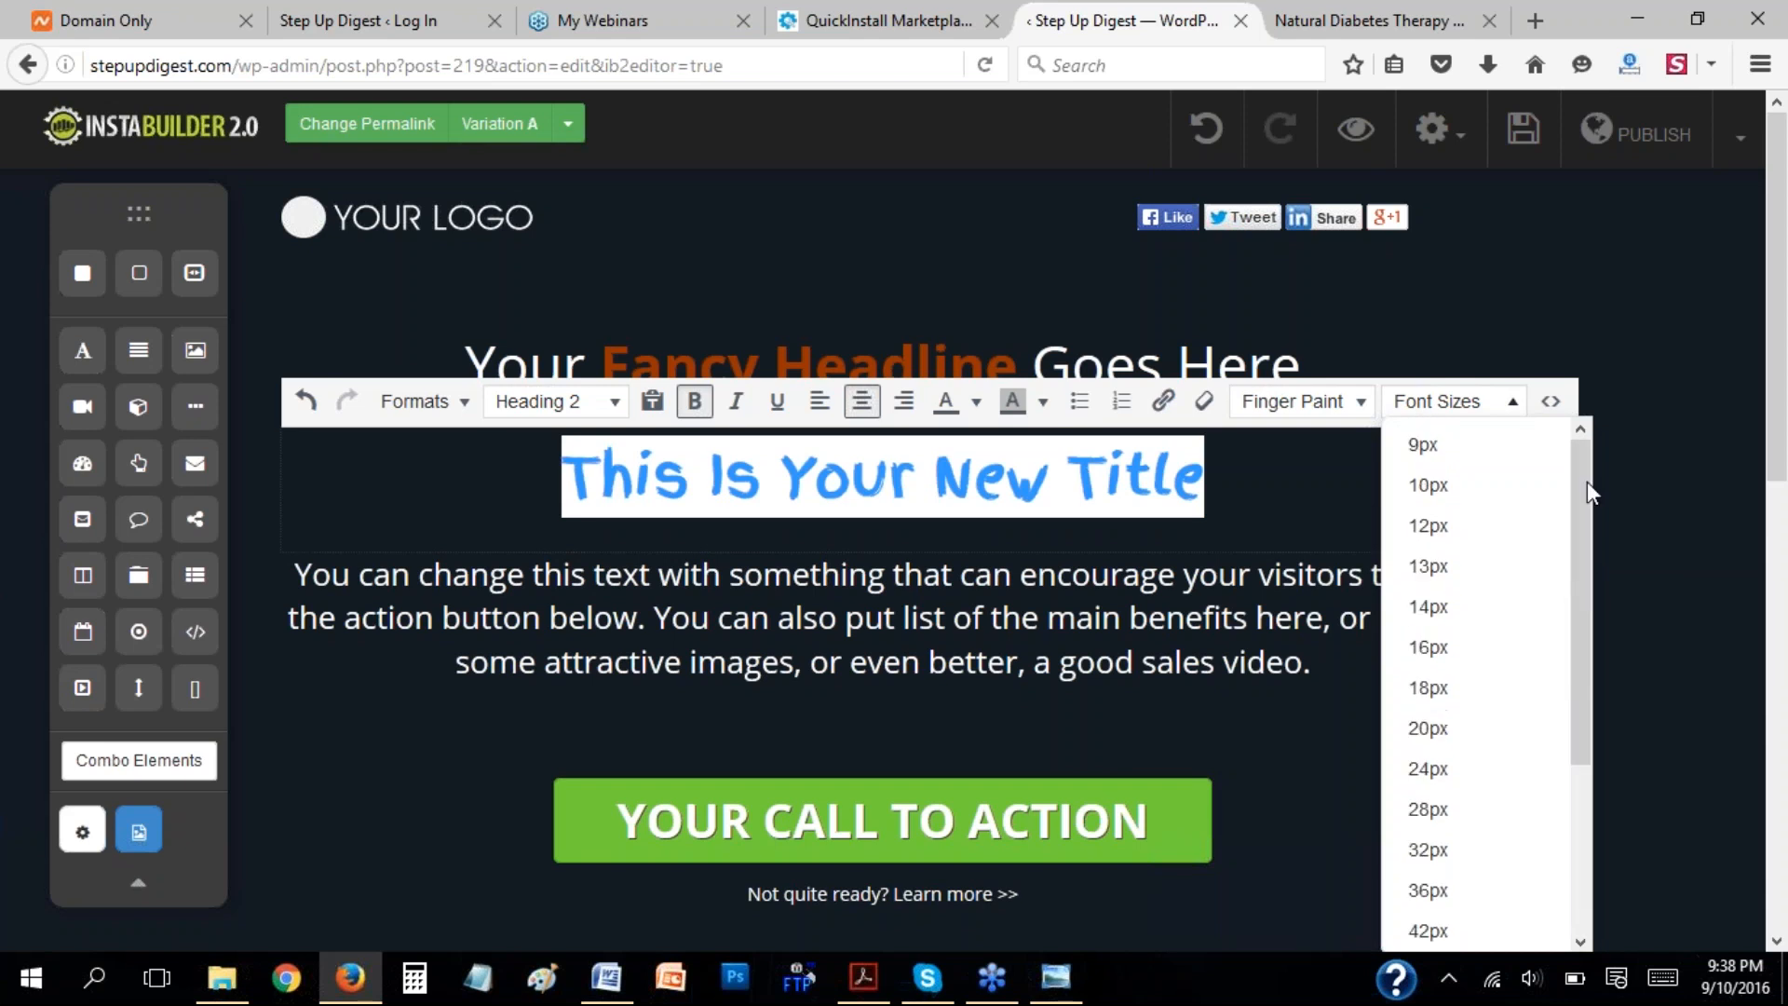
Colour the entire new title text red and finish editing it.
click(1244, 496)
drag(1244, 496, 613, 505)
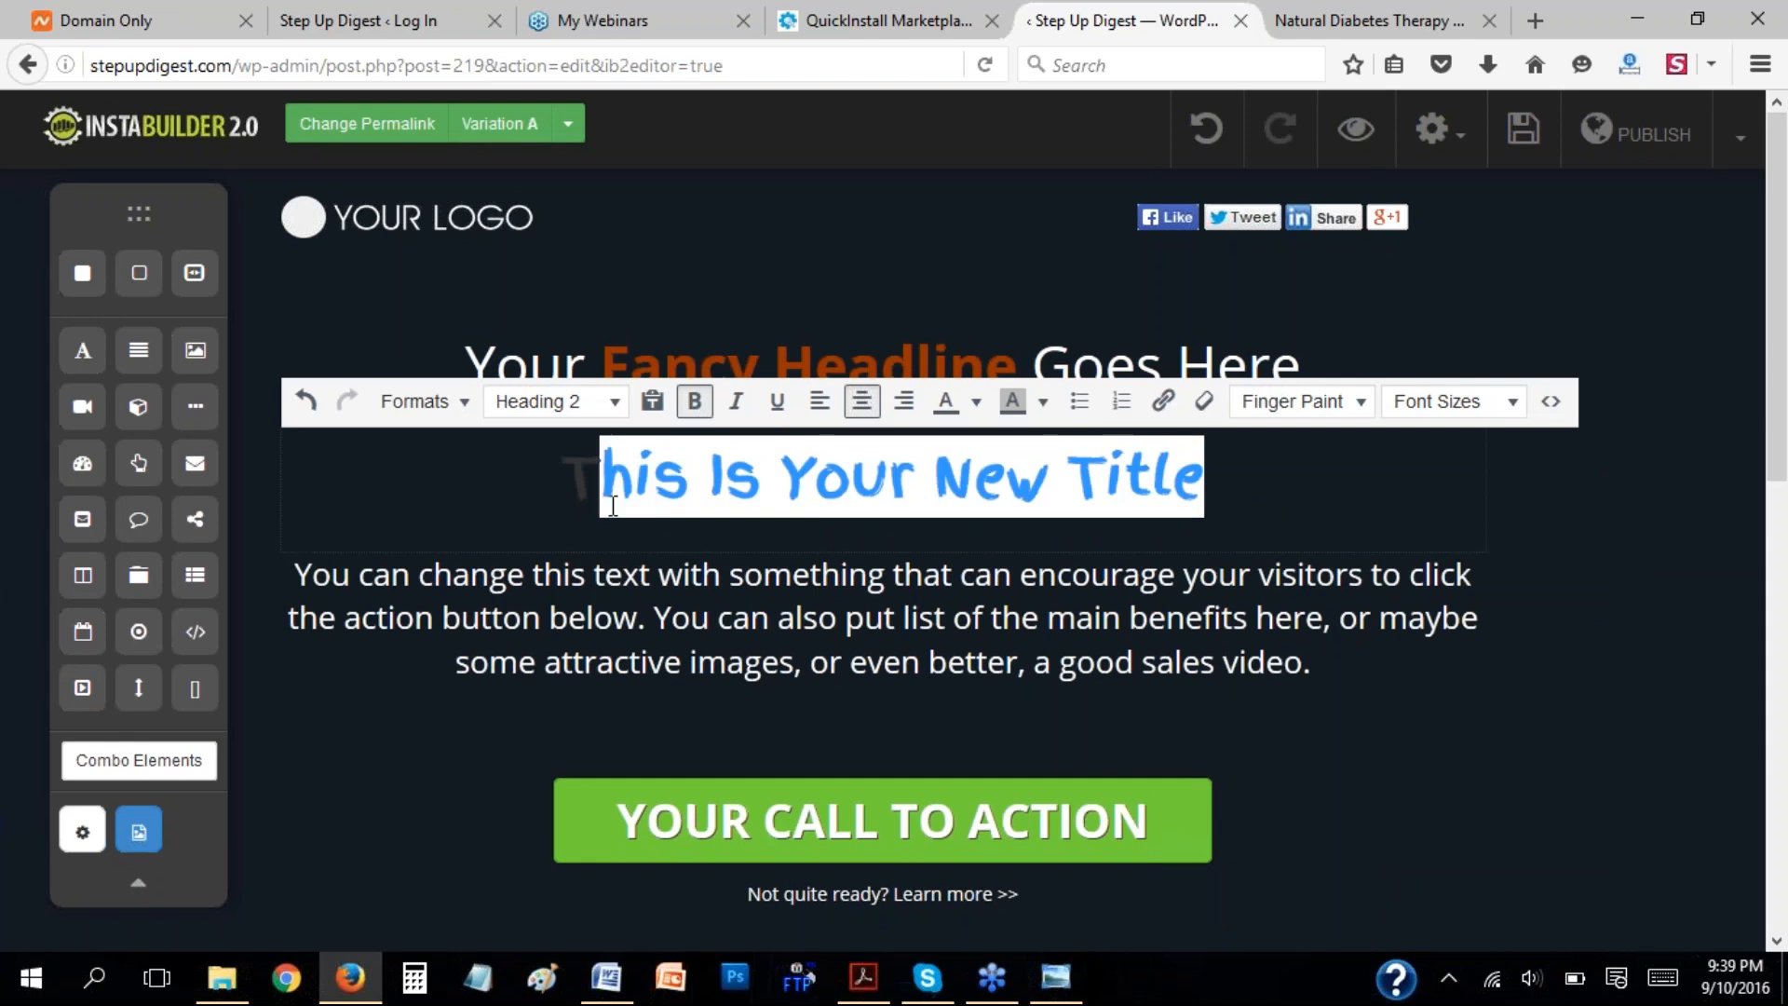
click(976, 401)
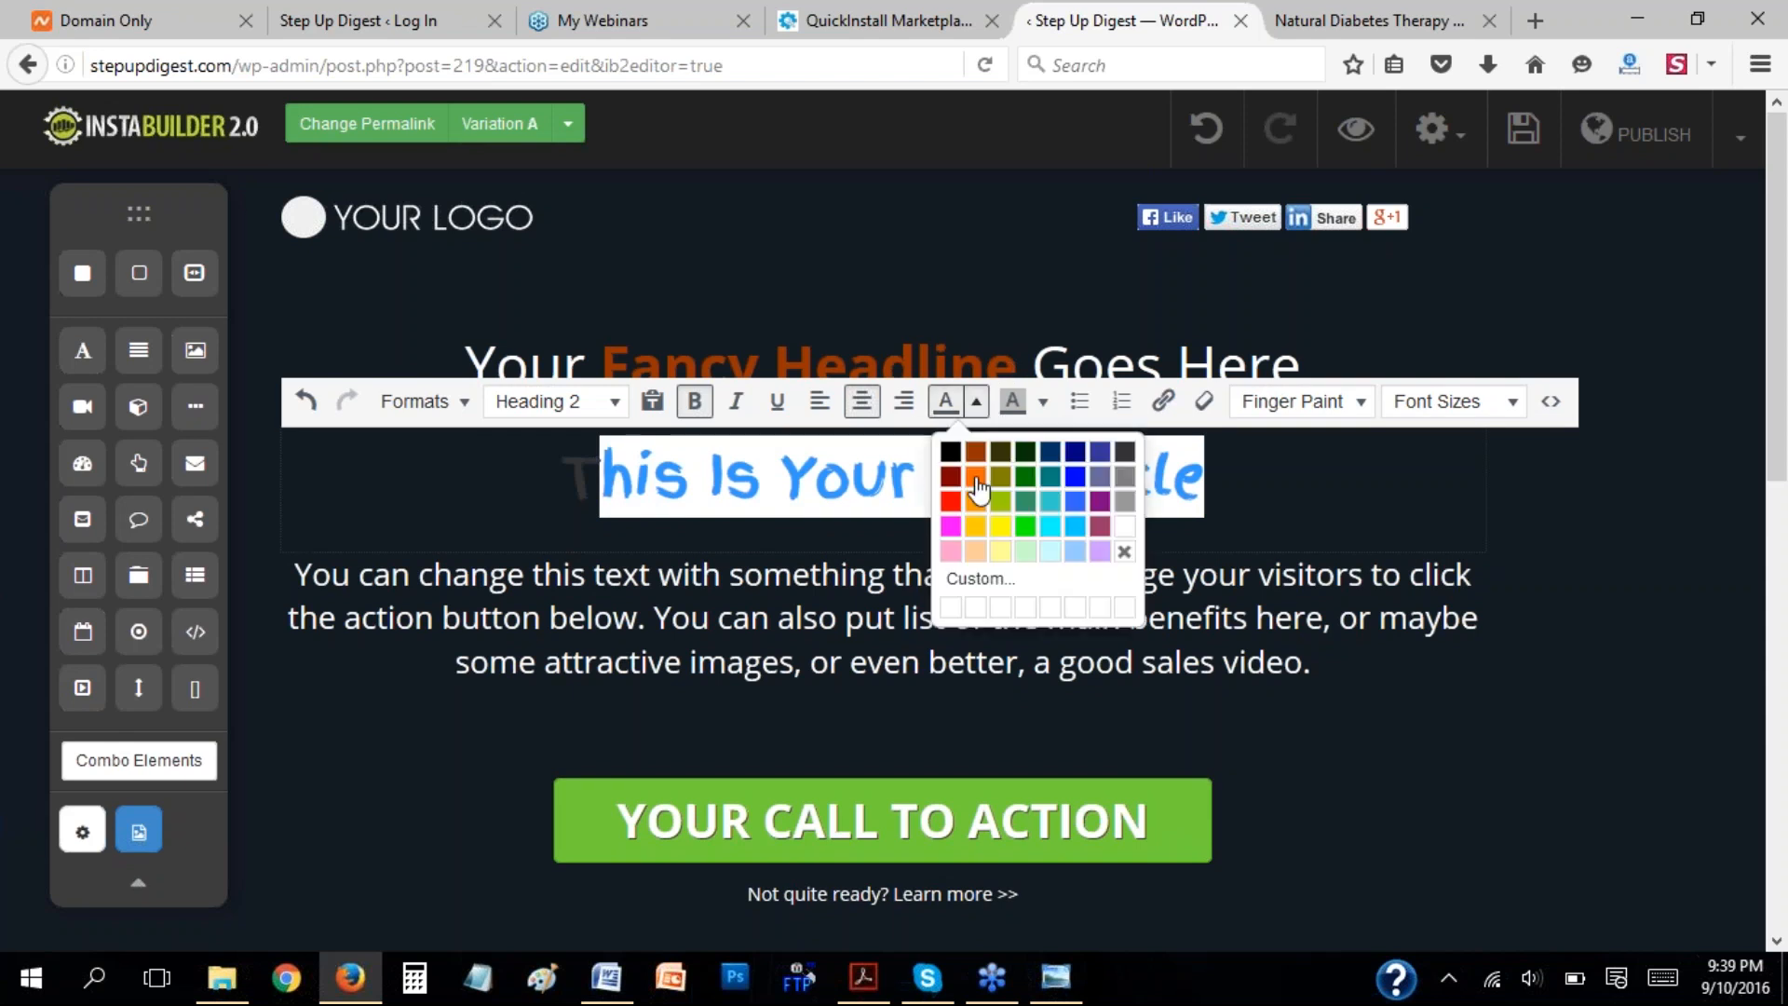
click(942, 486)
click(1235, 484)
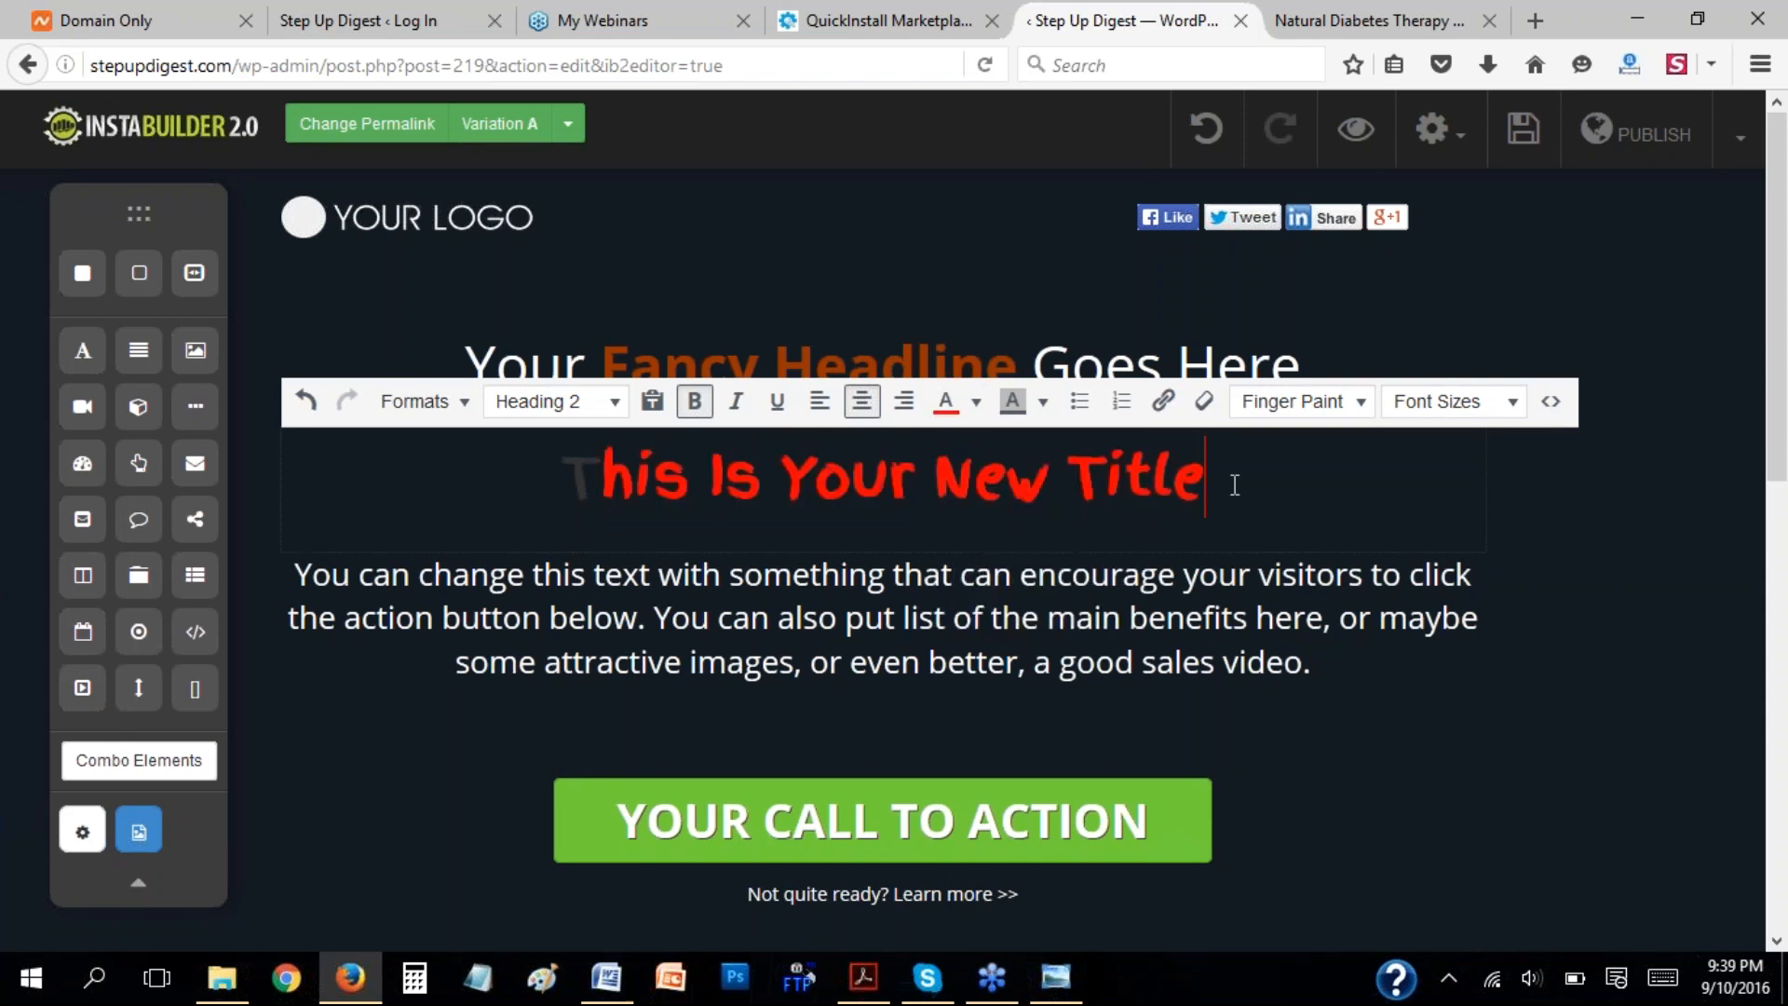
drag(564, 477, 1238, 453)
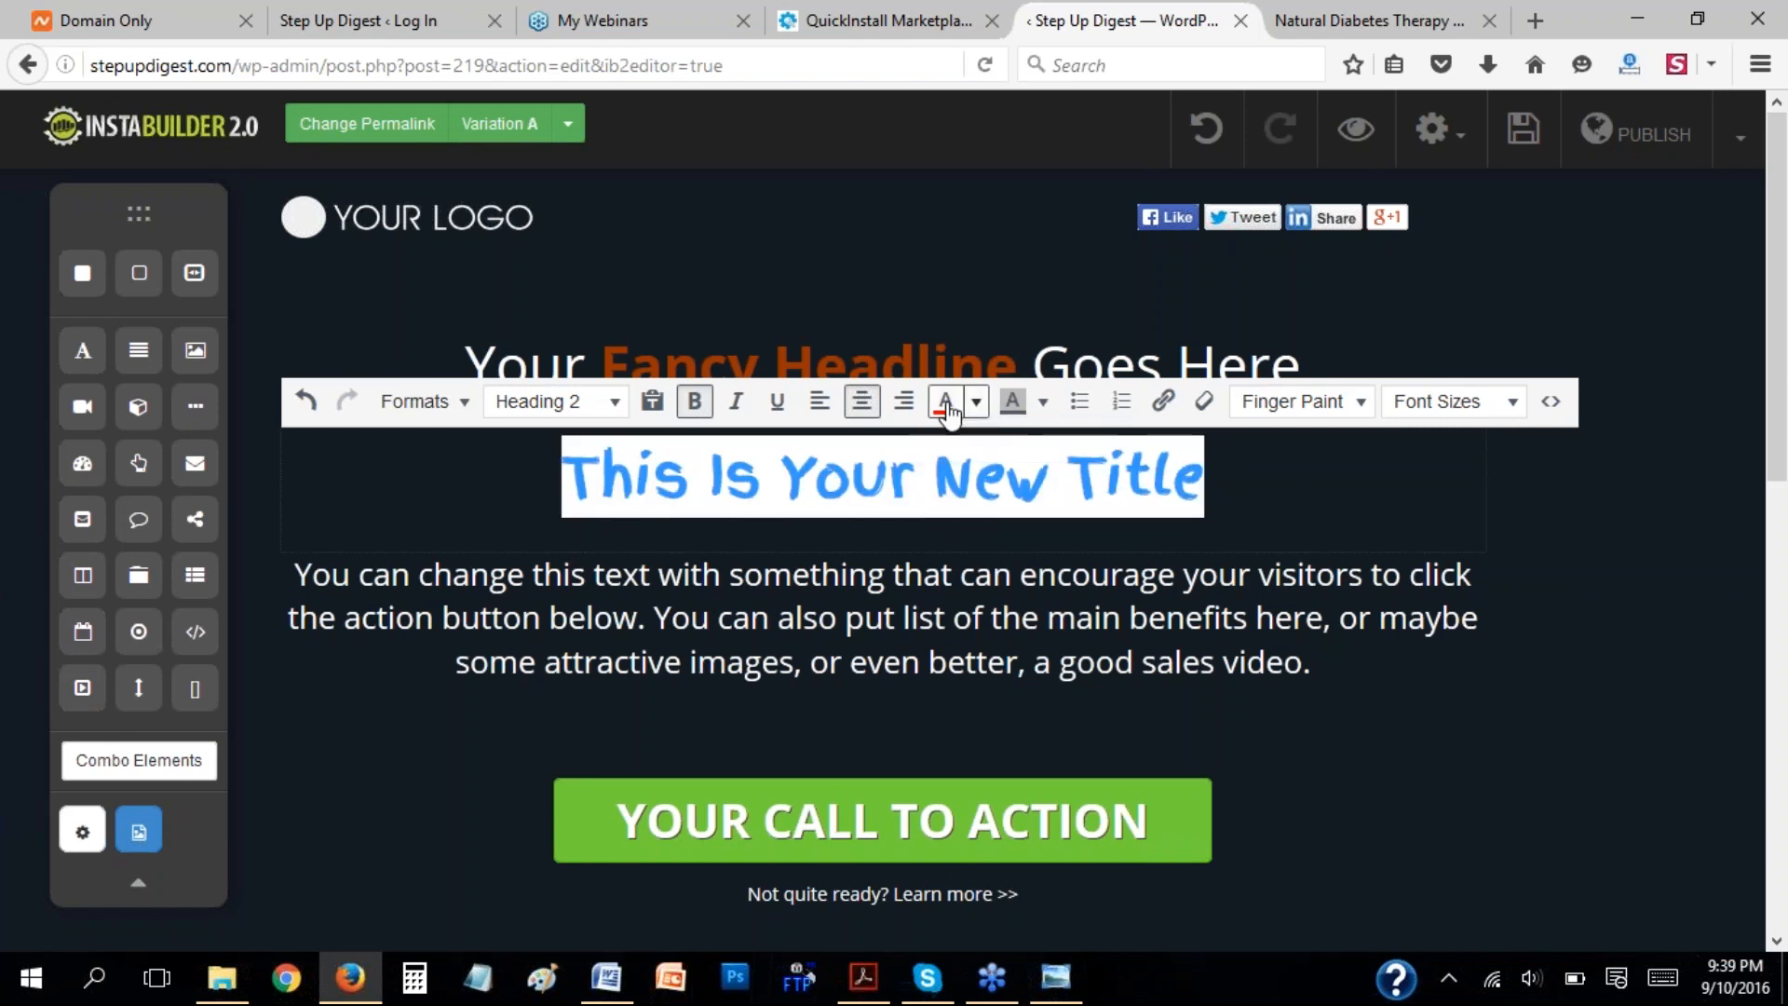
click(1015, 488)
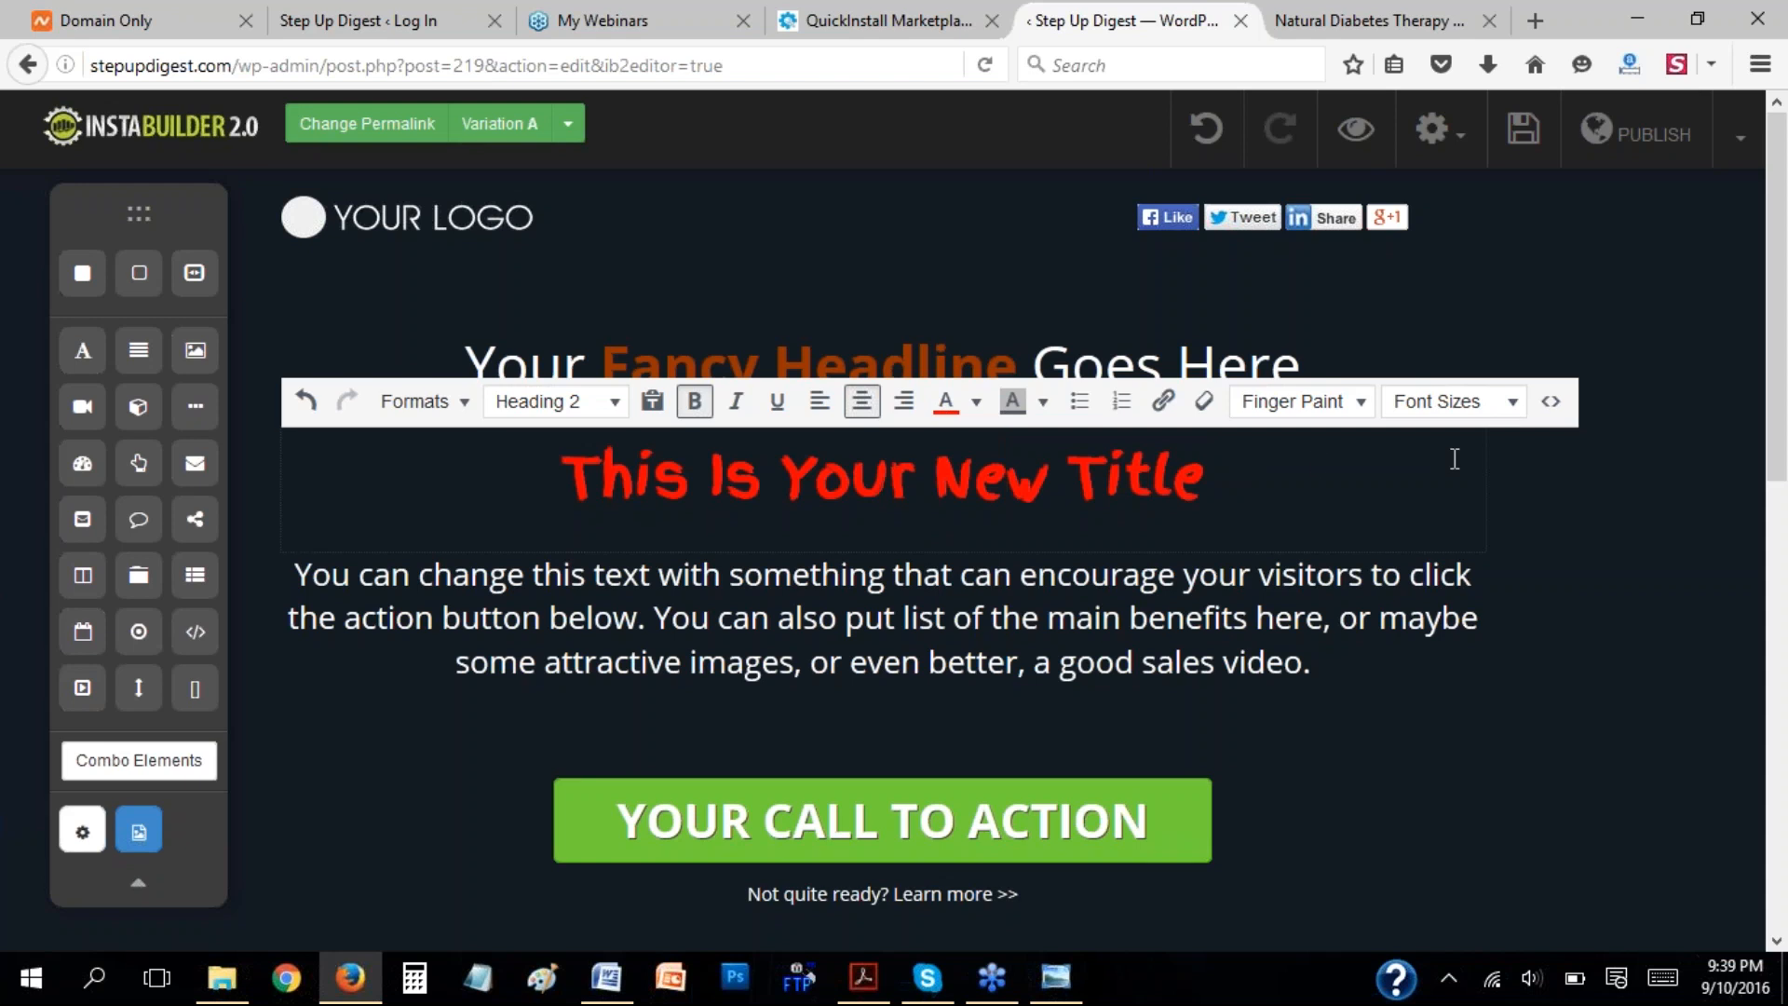
click(1563, 480)
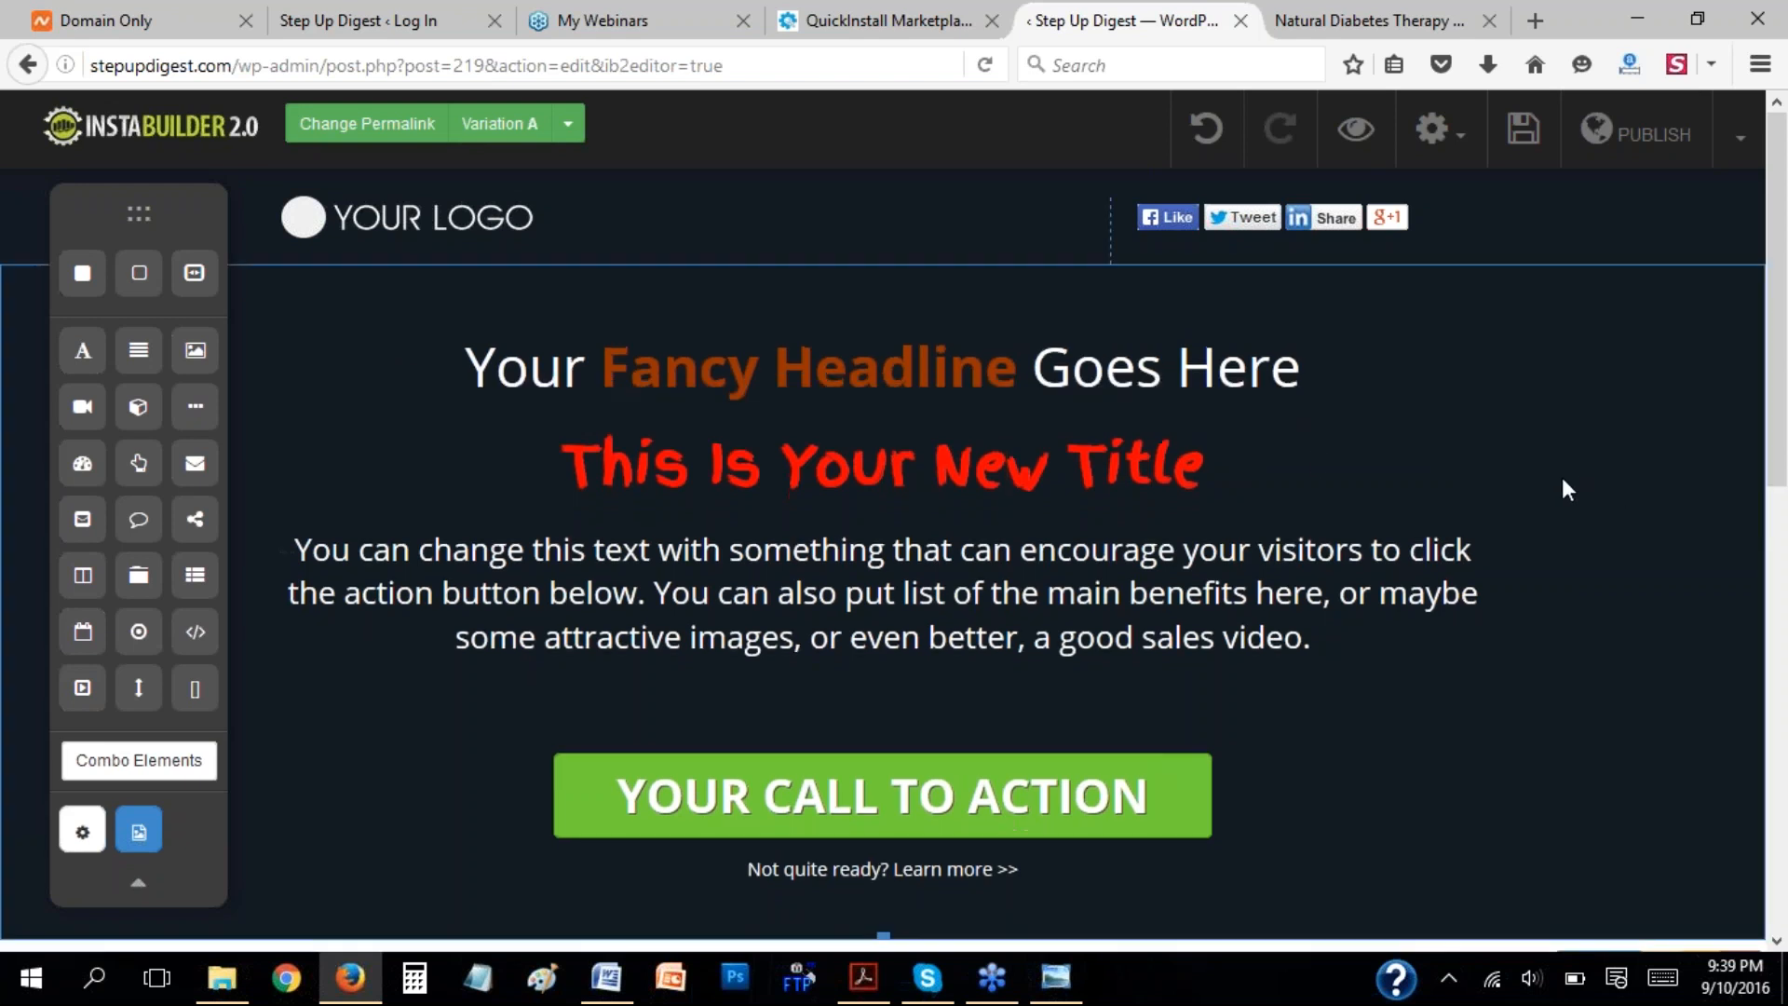
Duplicate the red title, and delete the duplicate.
click(1109, 471)
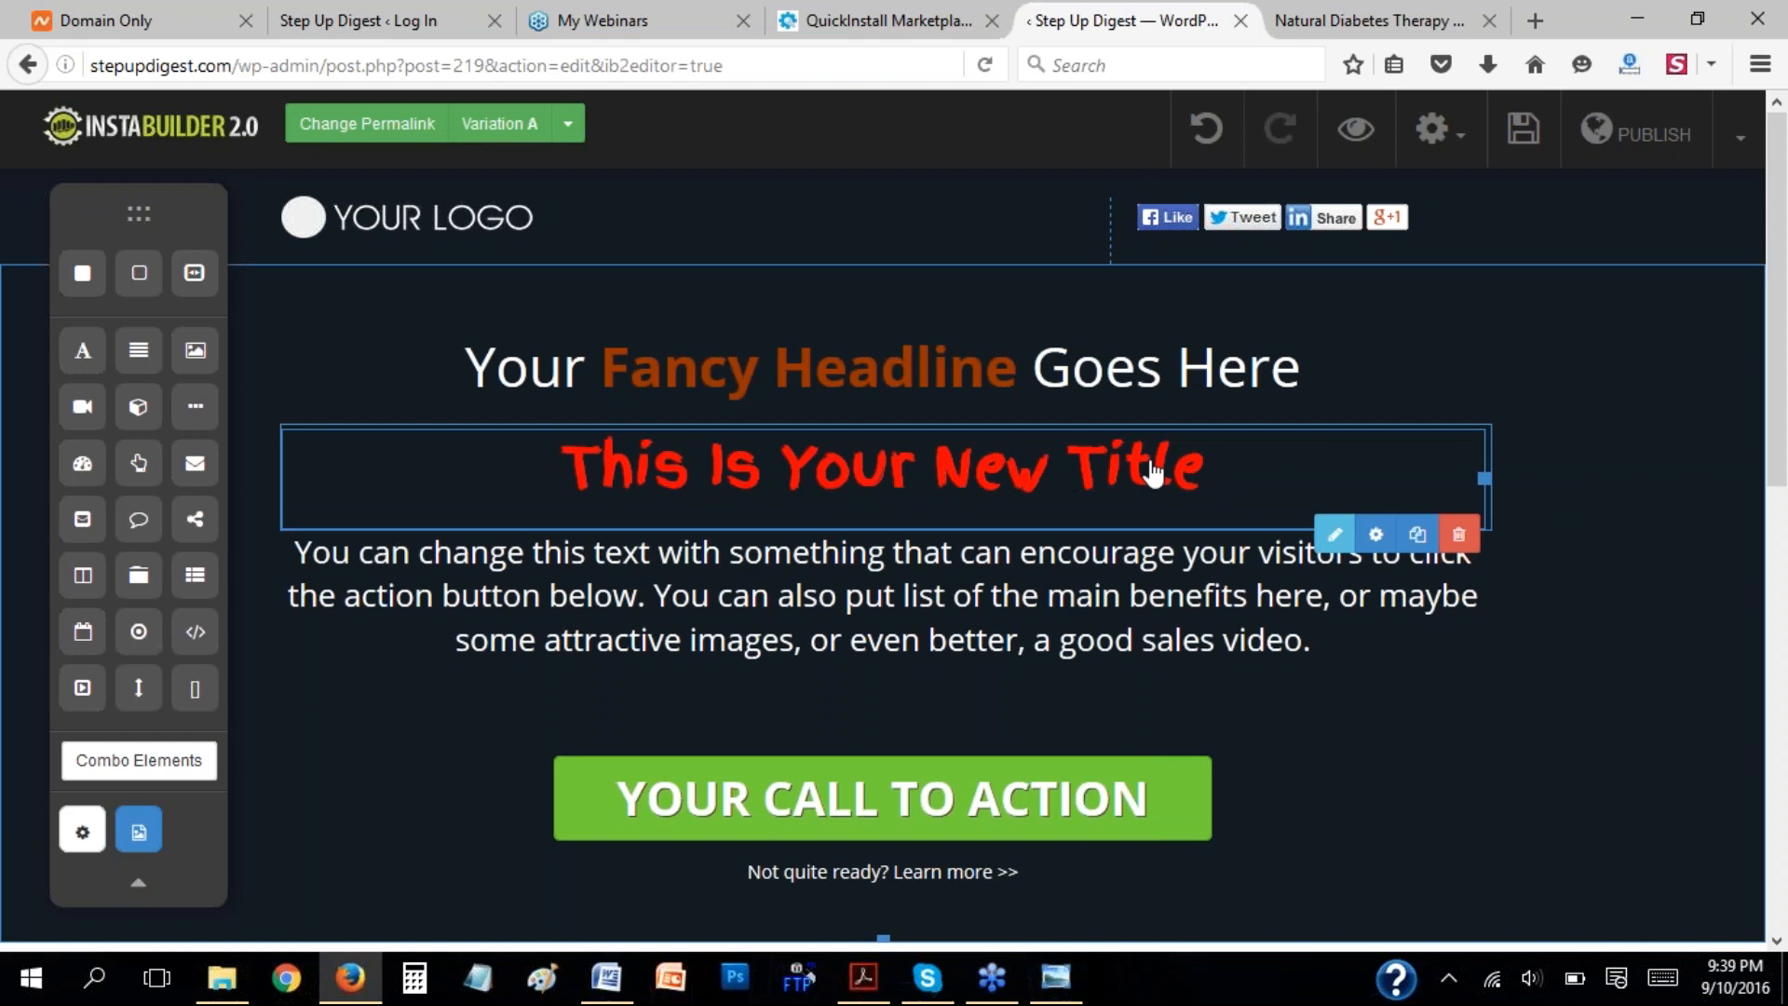
click(1418, 536)
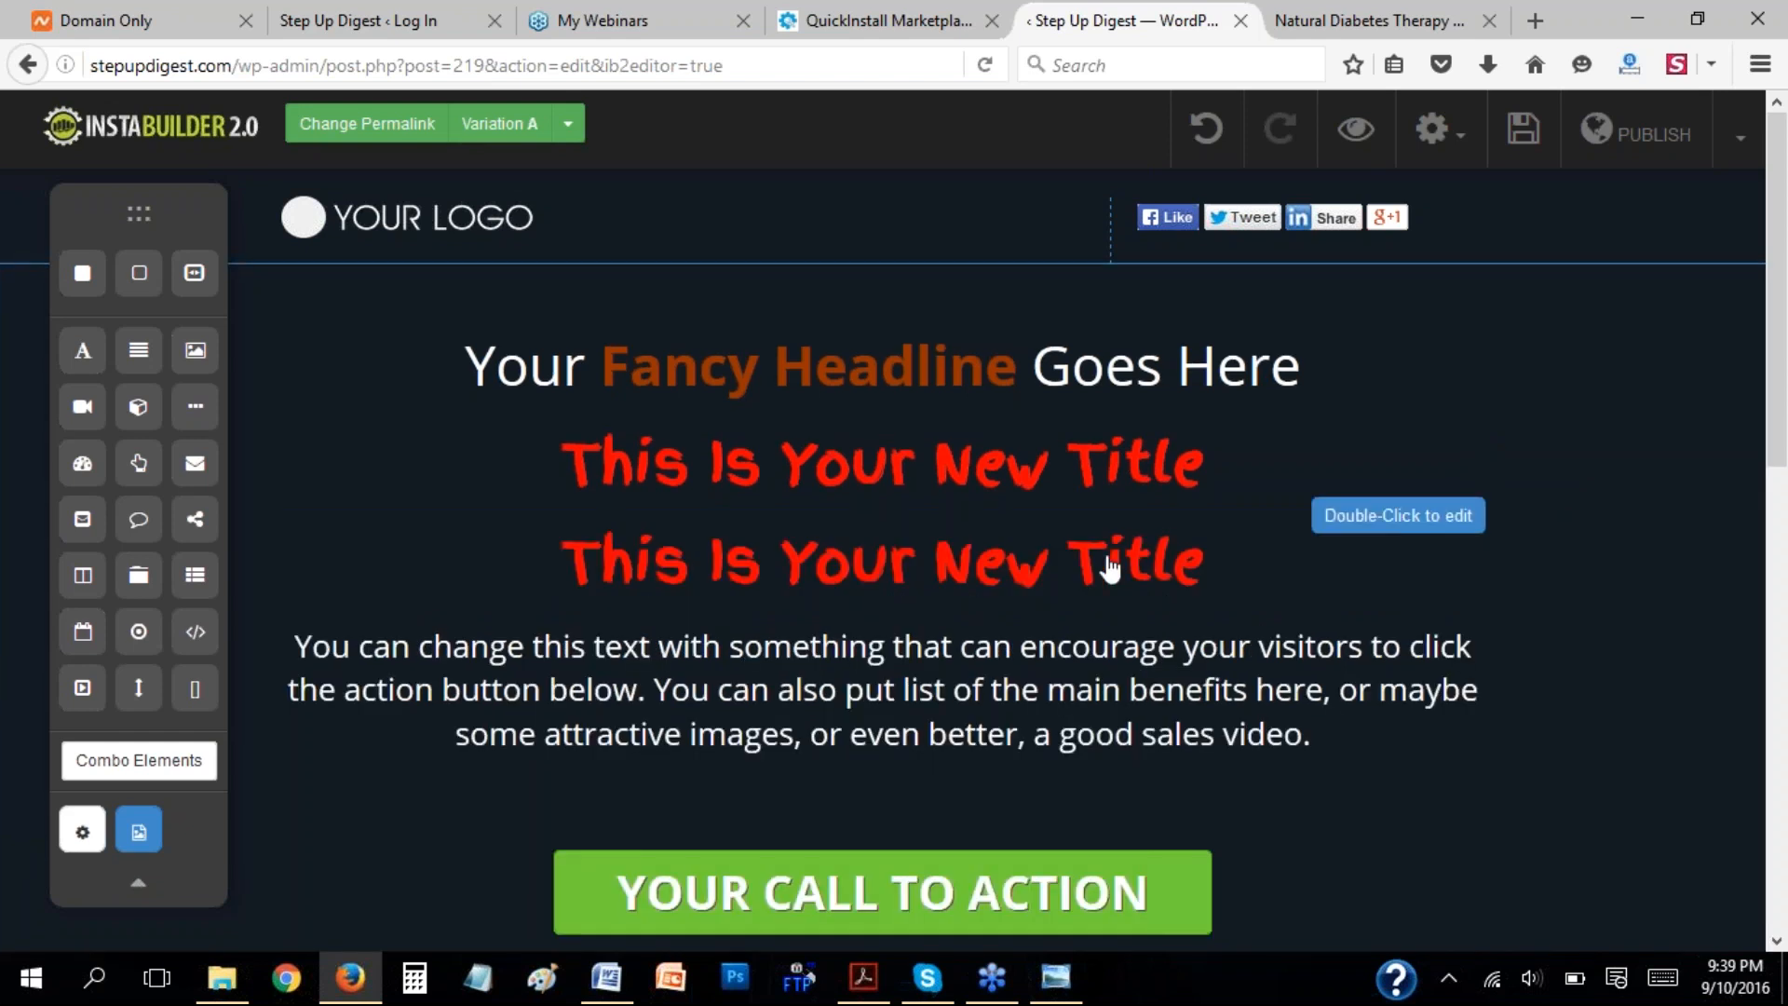
click(1335, 563)
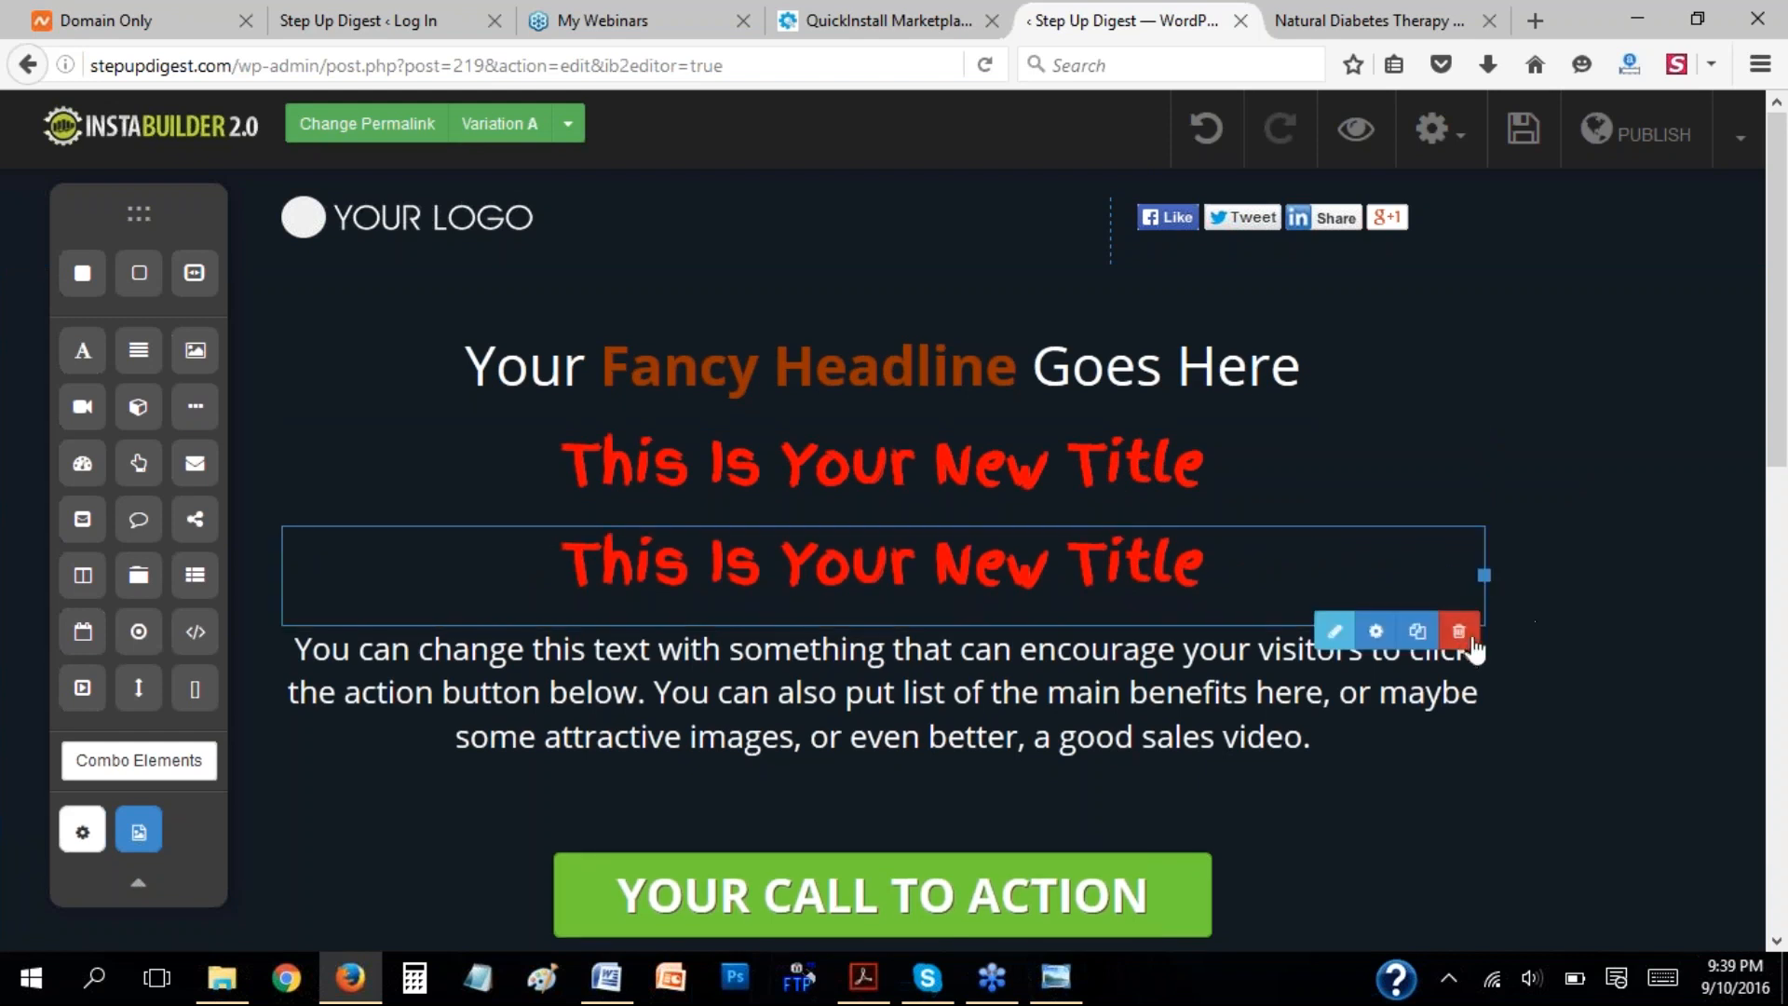
click(1459, 633)
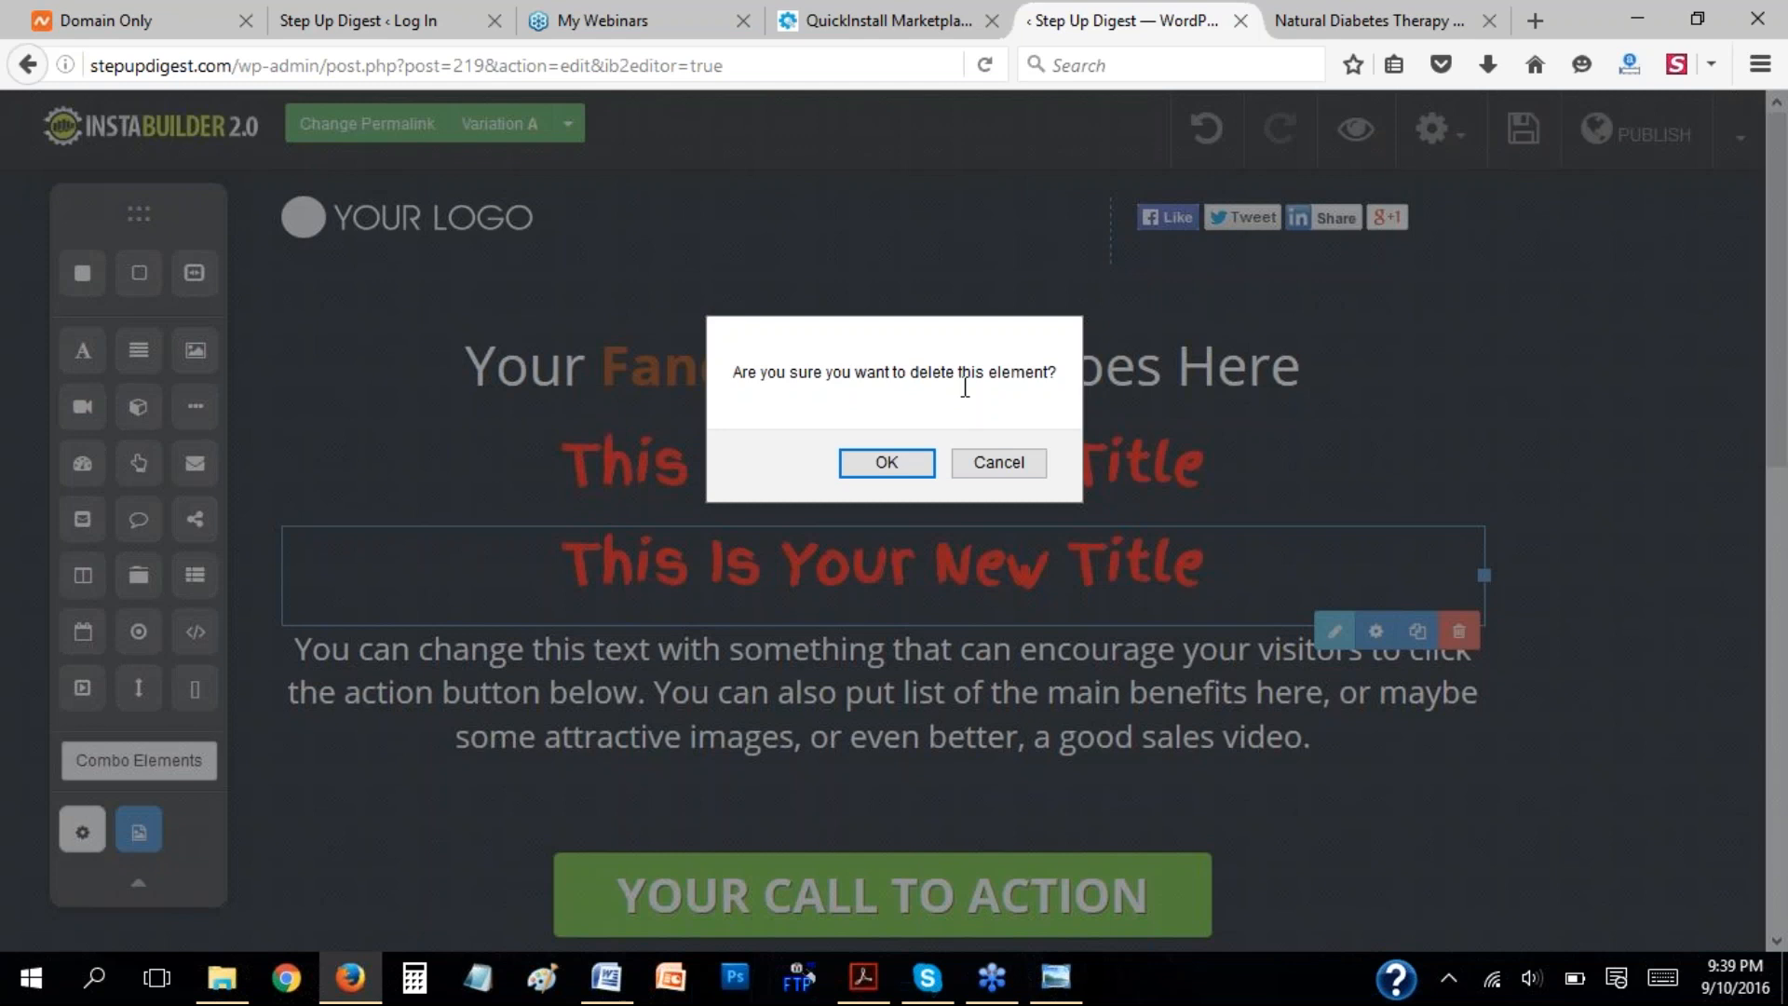
click(914, 466)
Delete the remaining red title below the headline.
click(1192, 473)
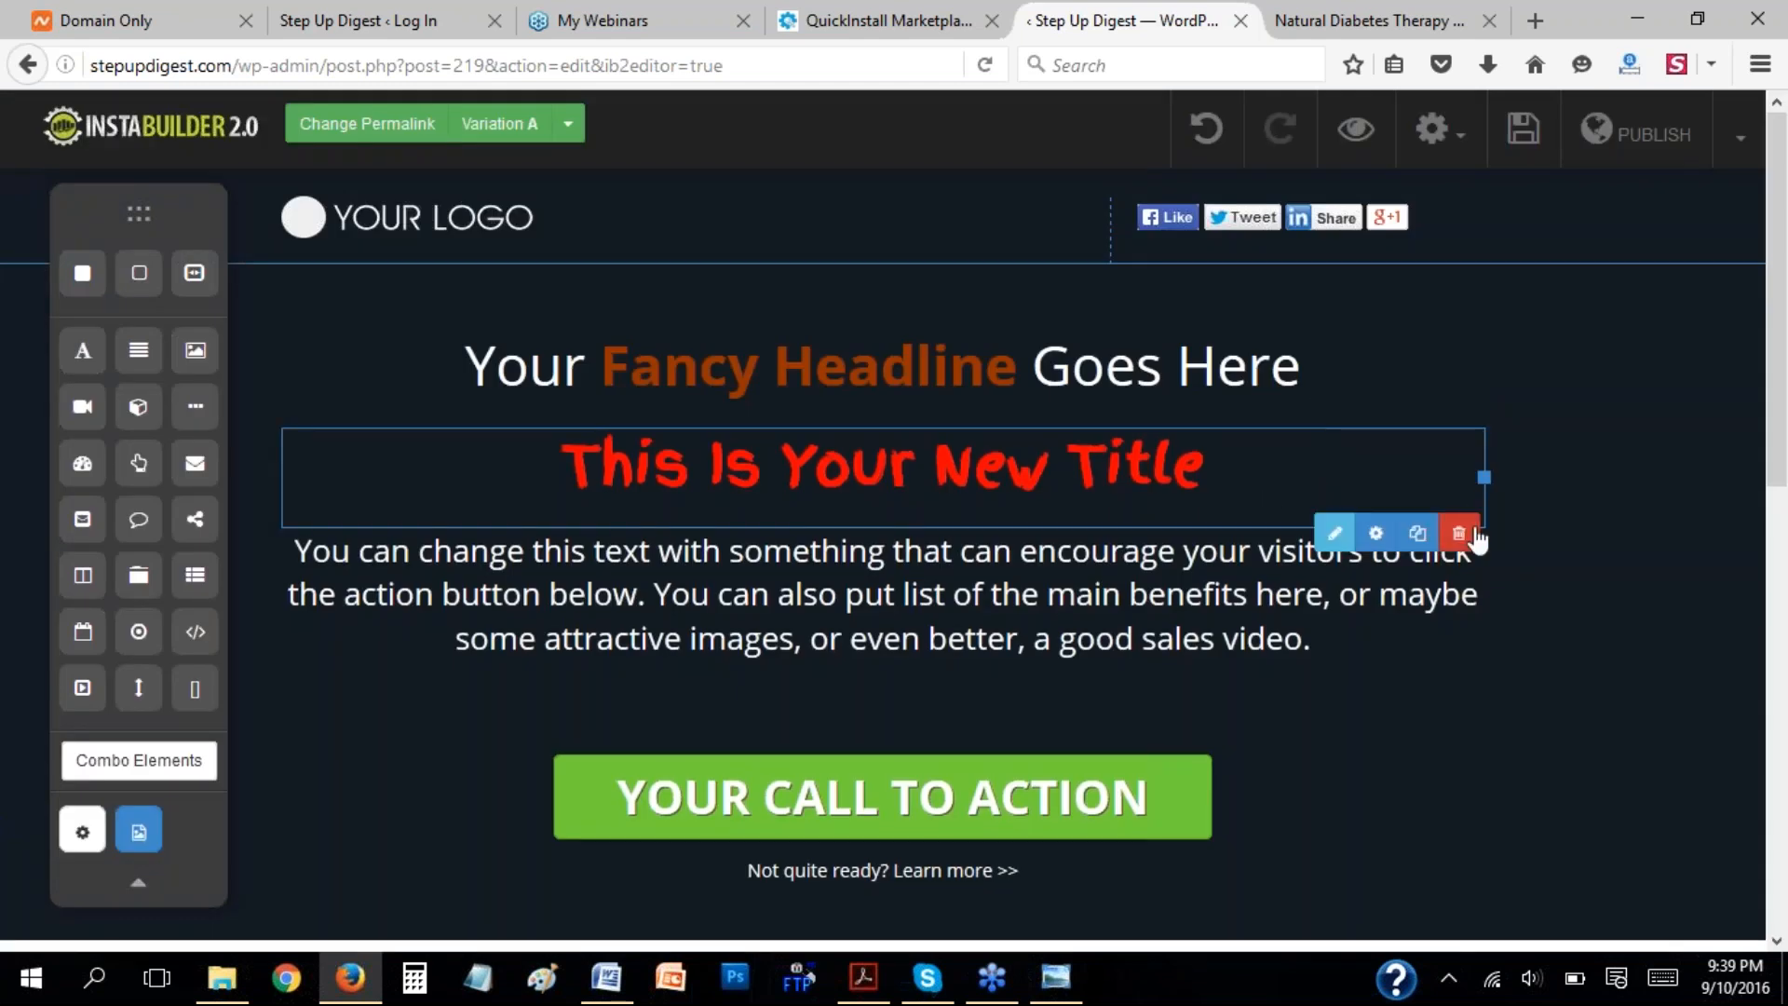
click(1460, 533)
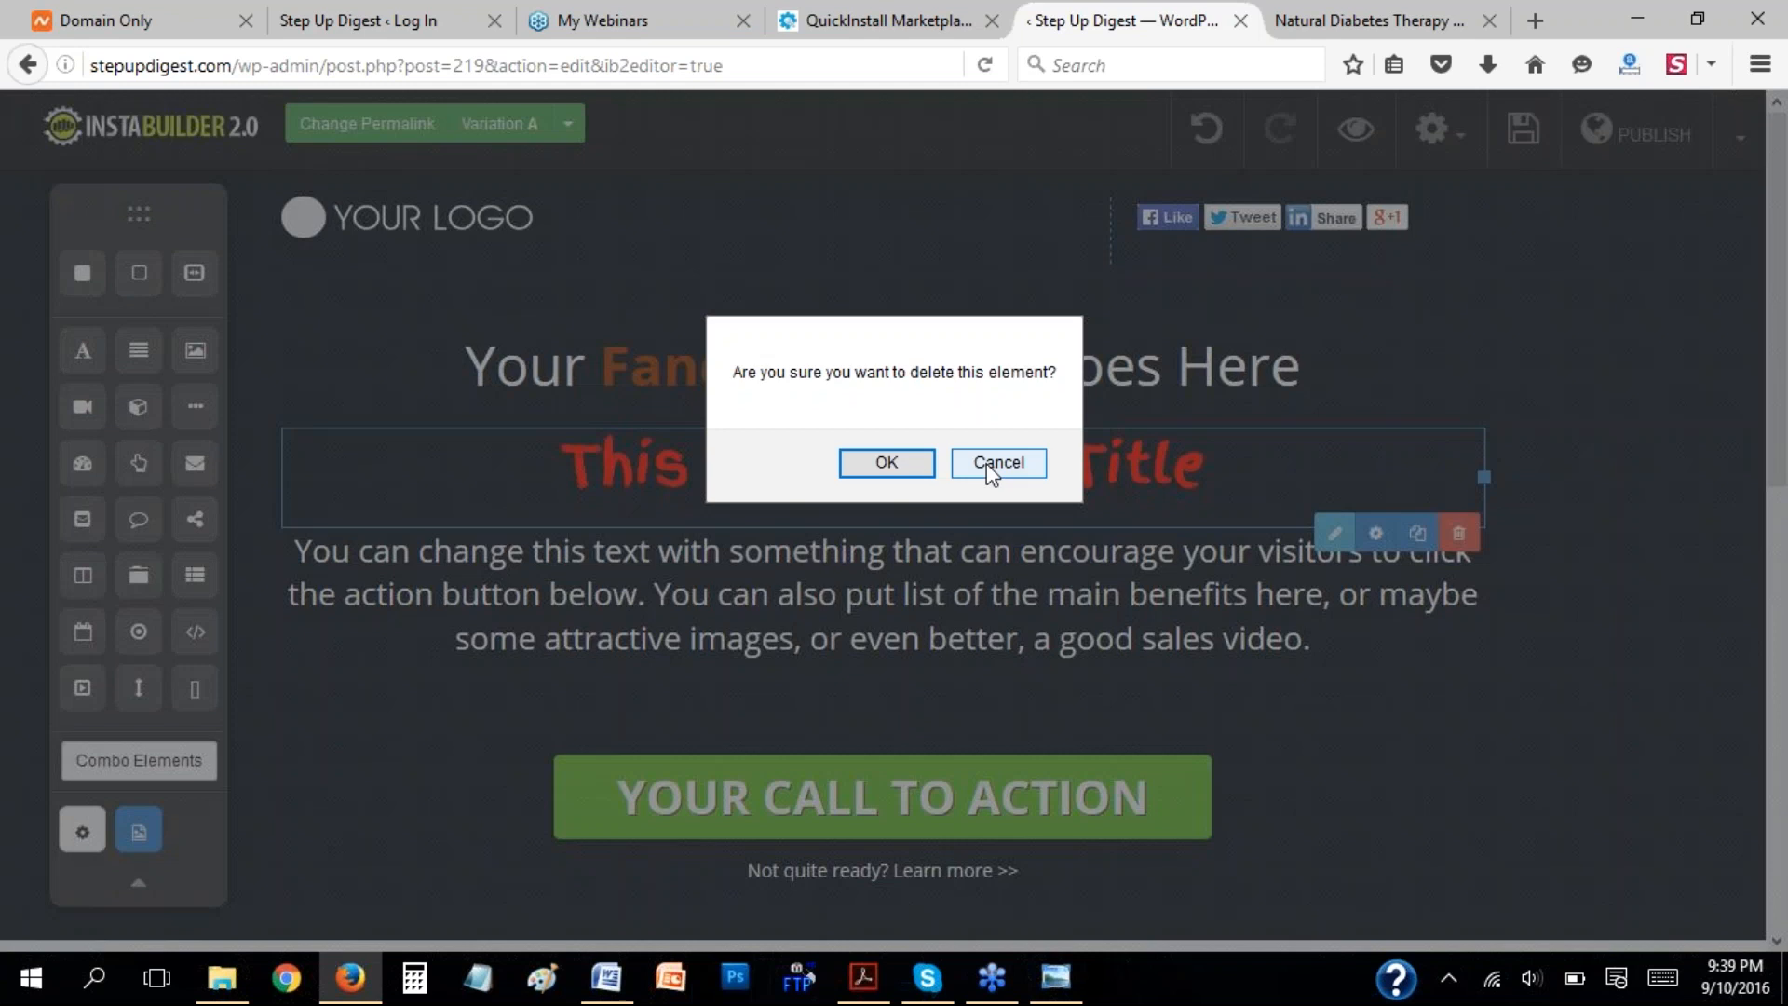
click(886, 463)
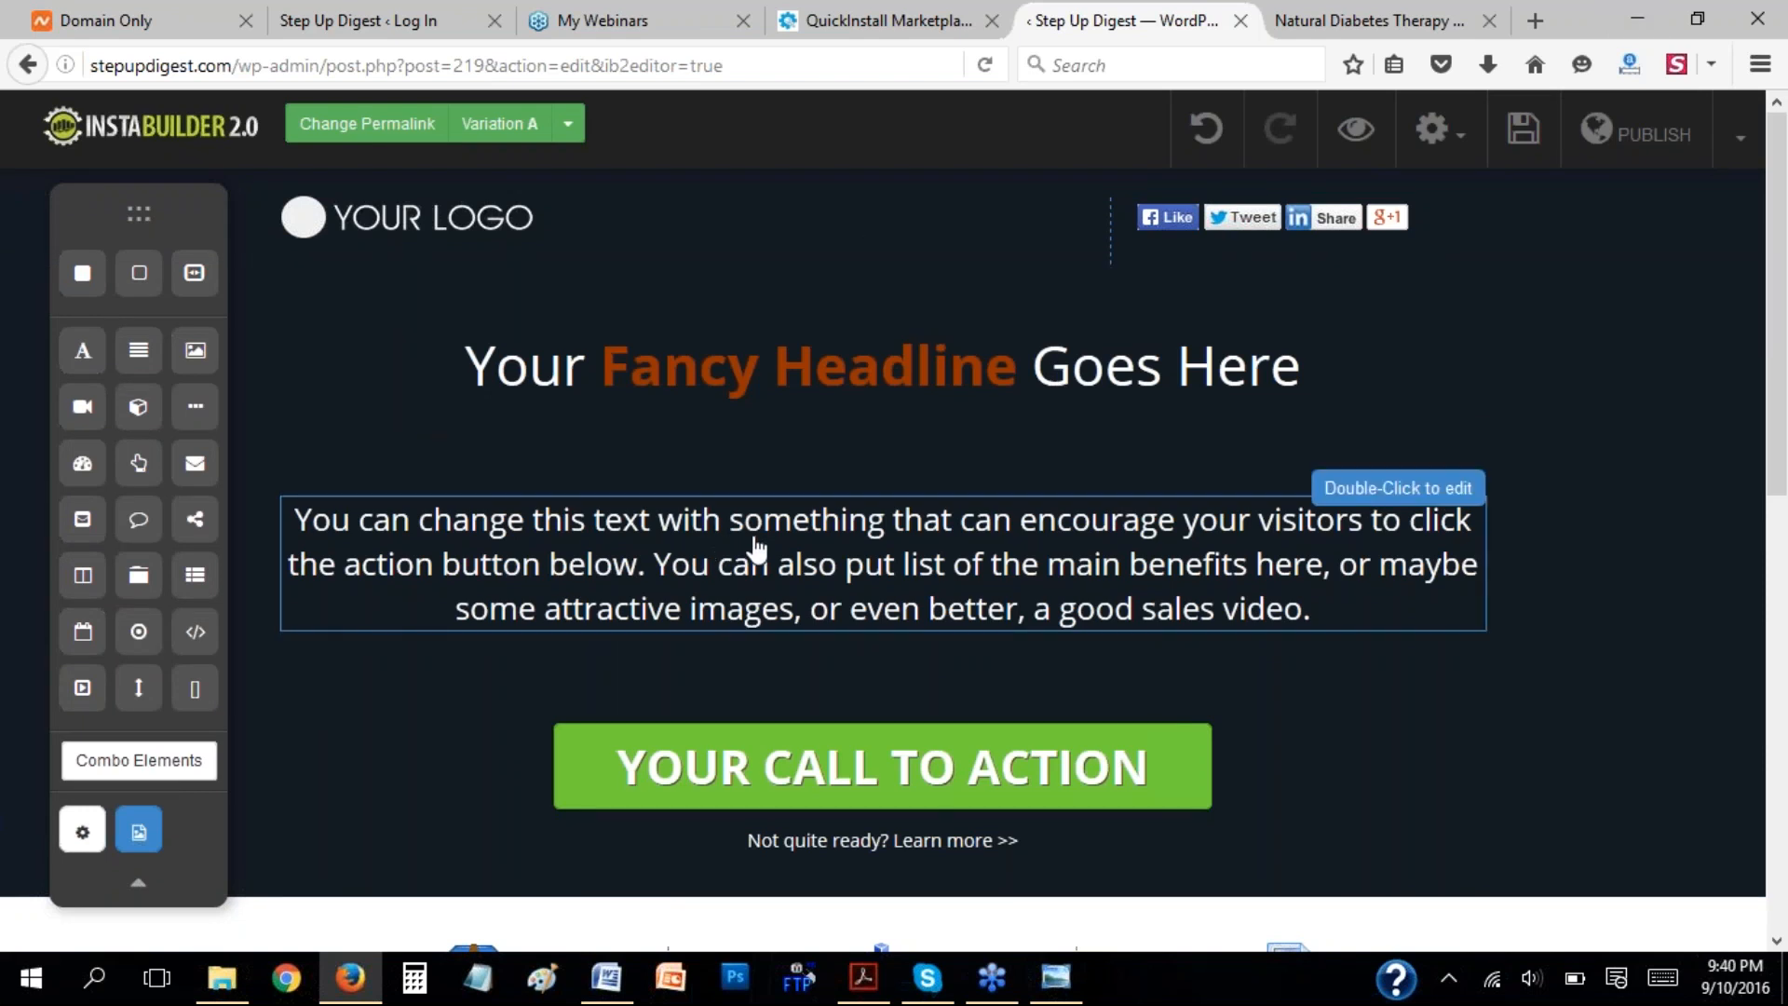
Compare the template's headline with its paragraph element, leaving the paragraph selected.
click(788, 539)
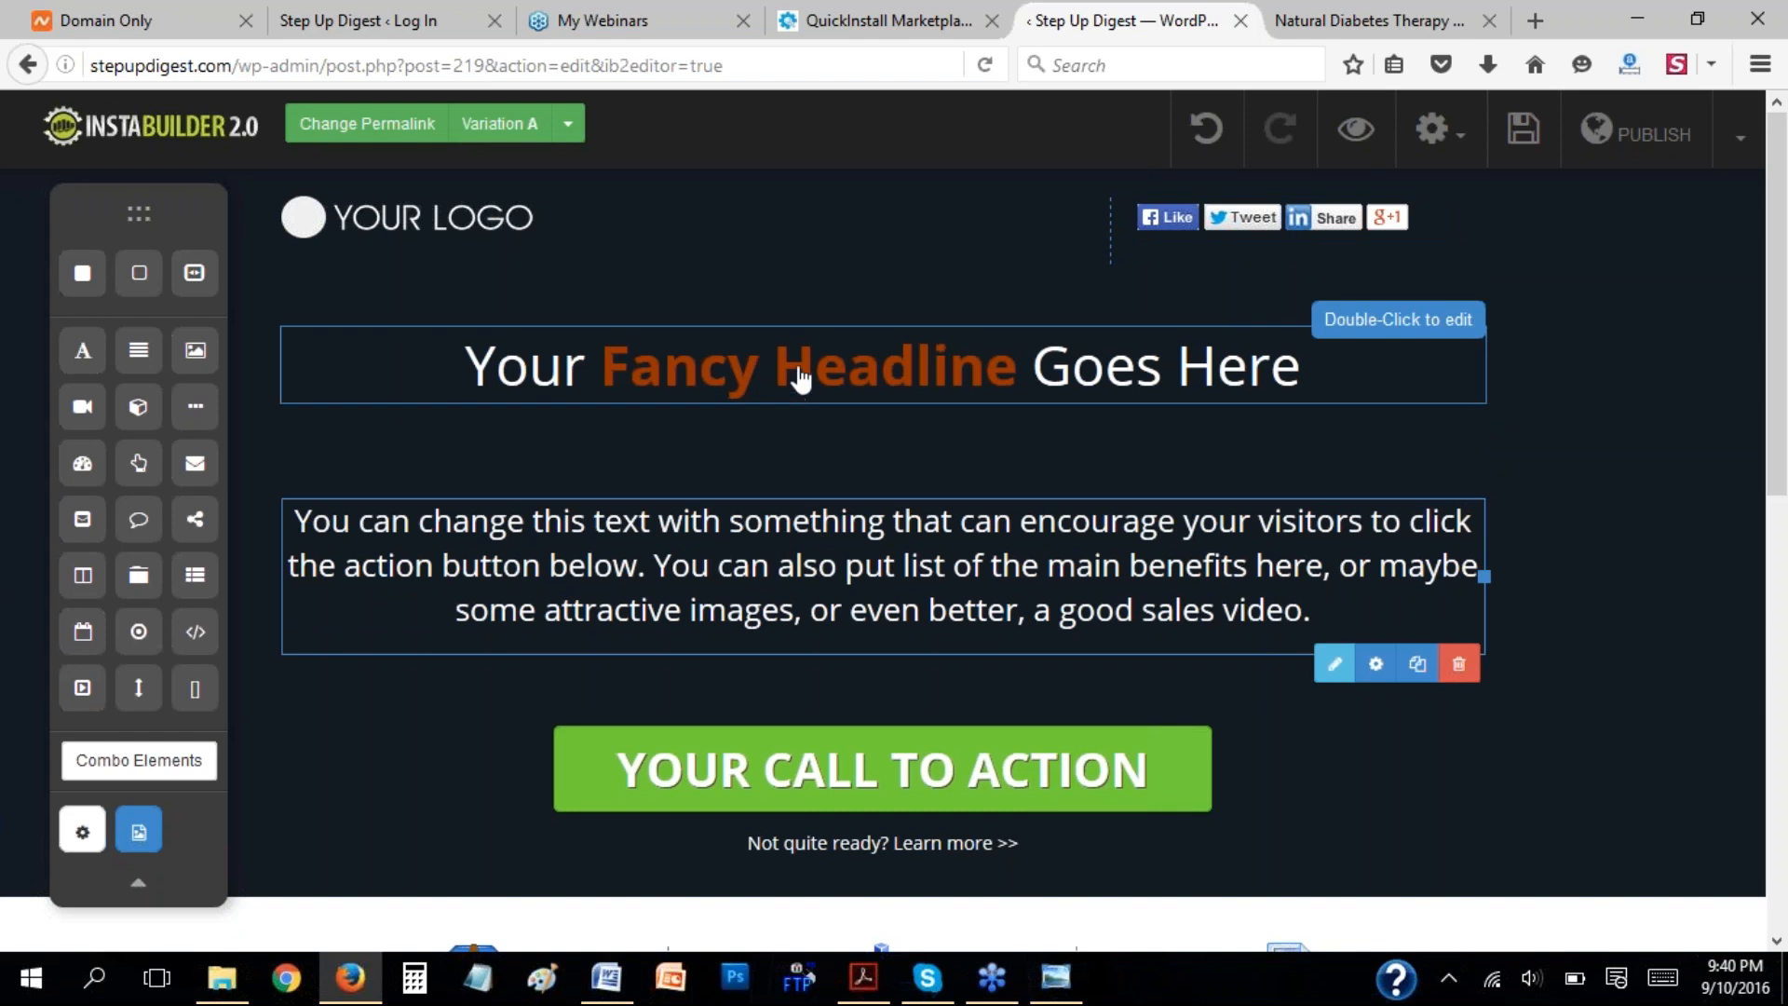
click(794, 382)
click(807, 556)
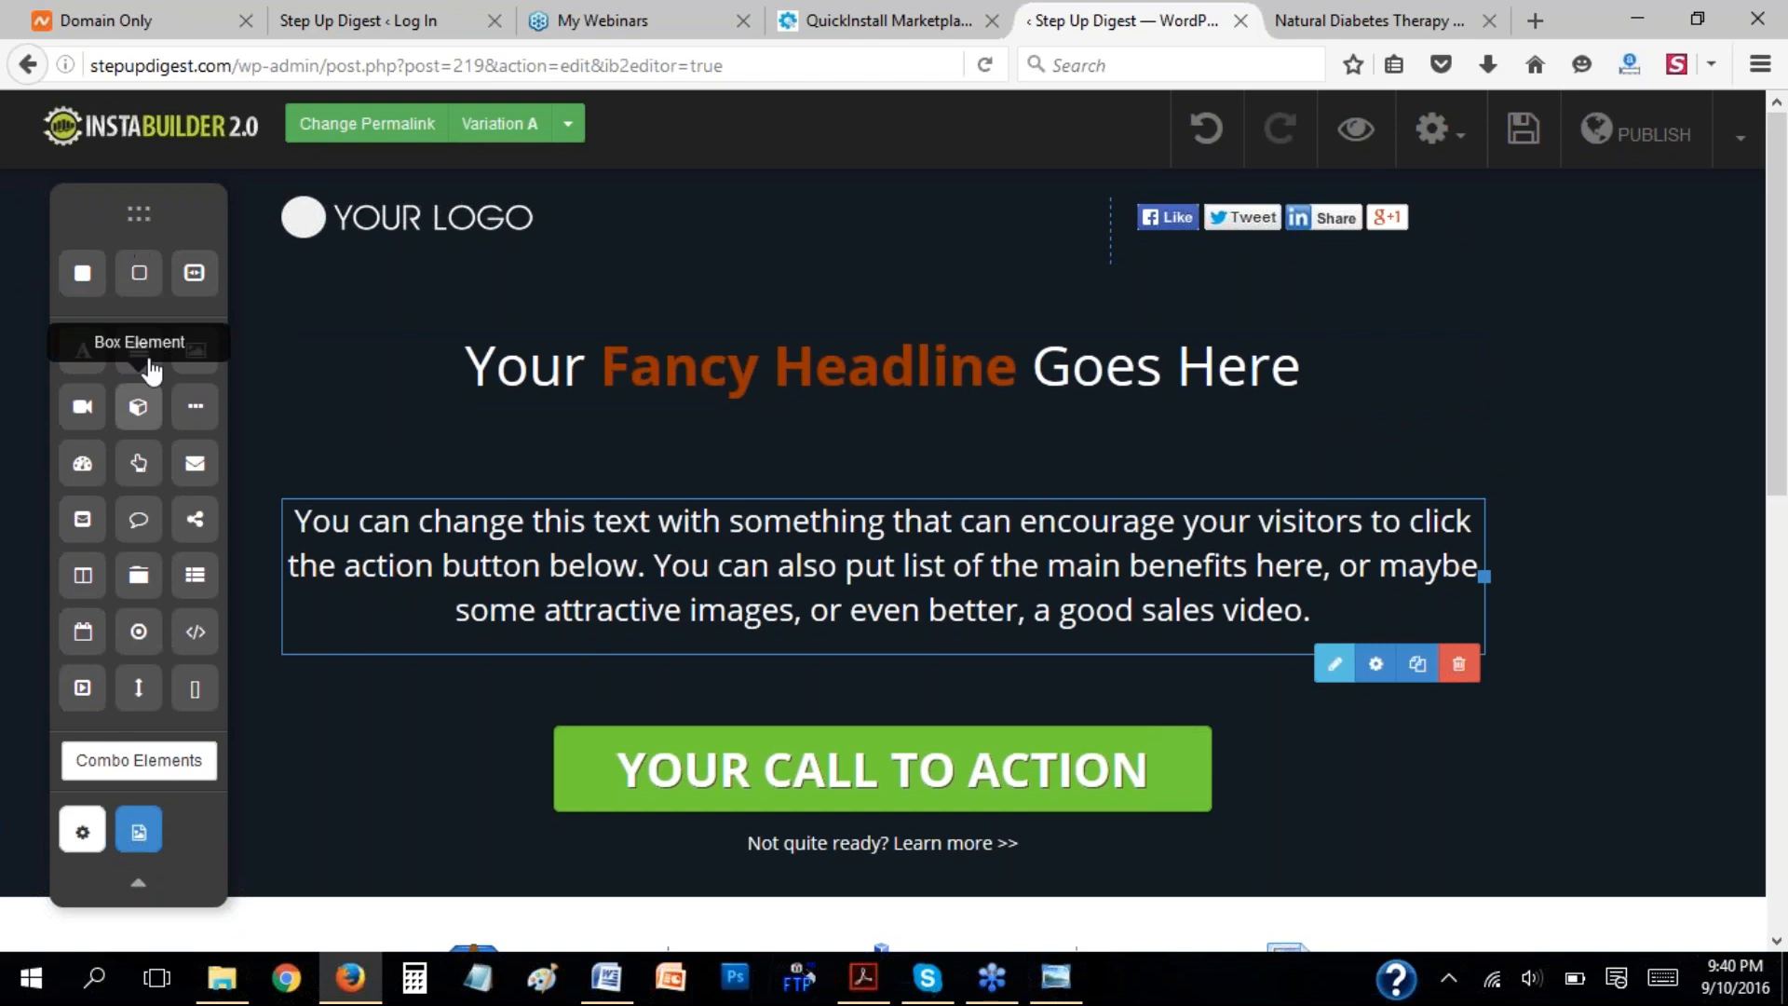
Try out a text element between the headline and the paragraph by selecting its default text, and delete the element.
drag(139, 354, 758, 466)
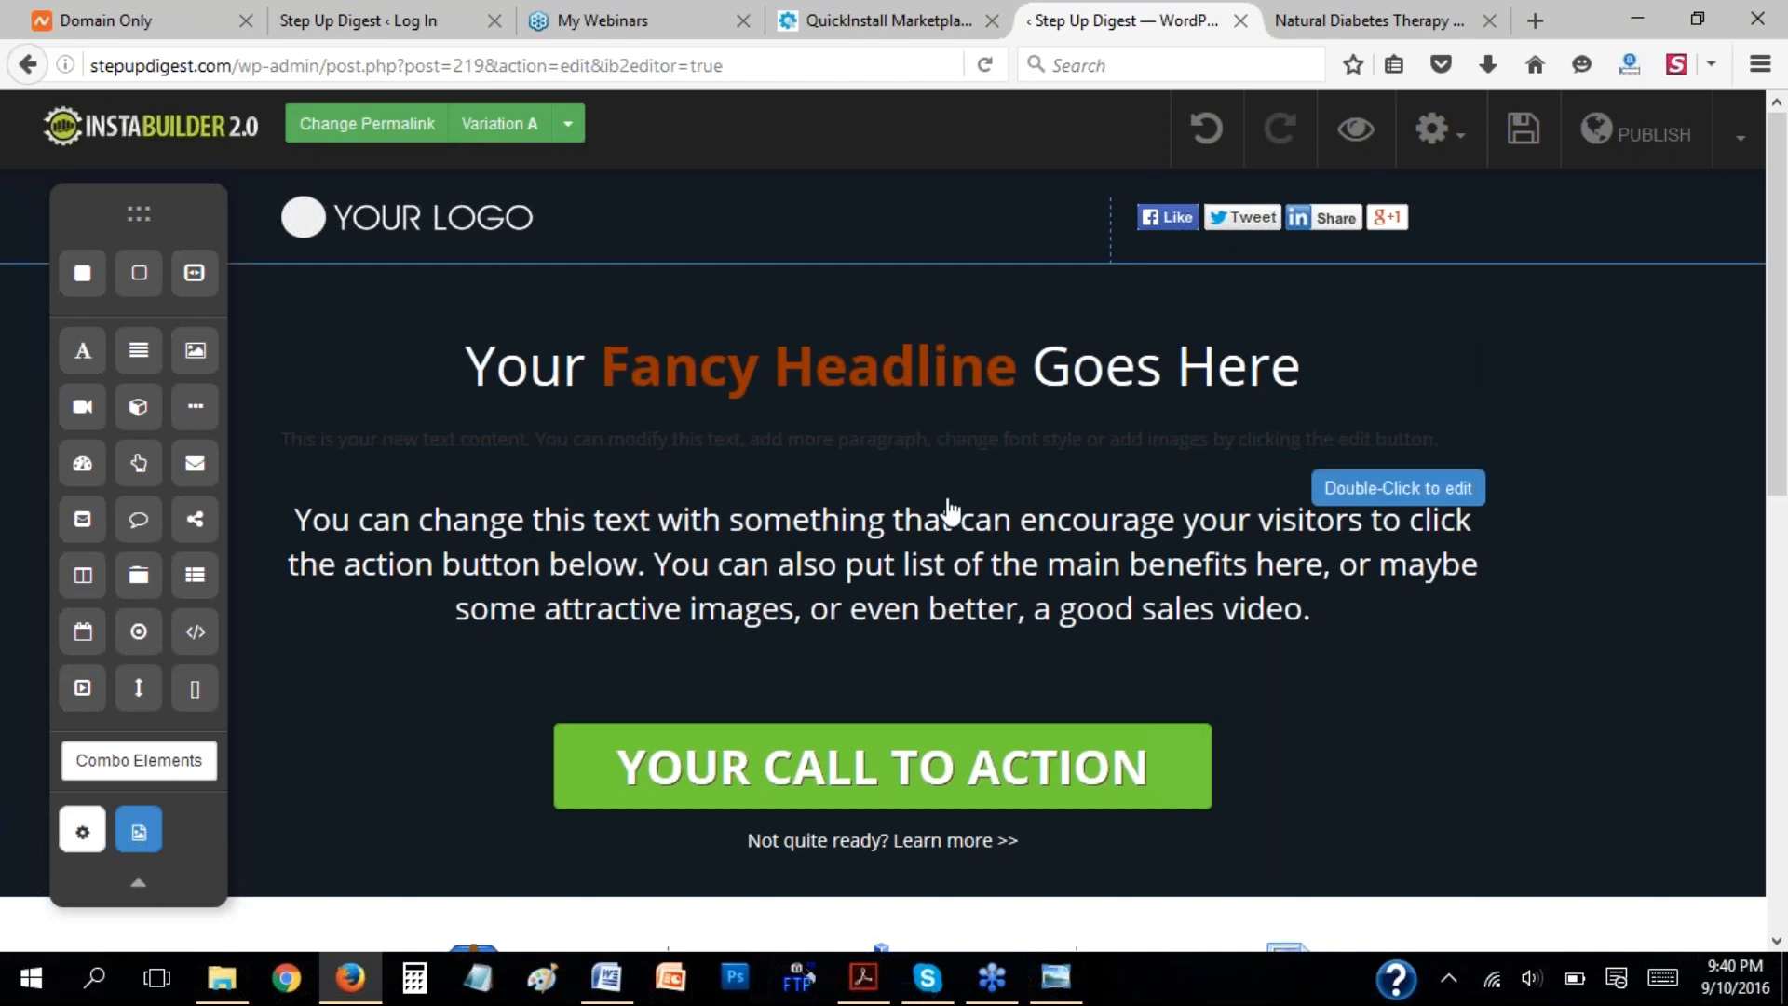
double_click(959, 452)
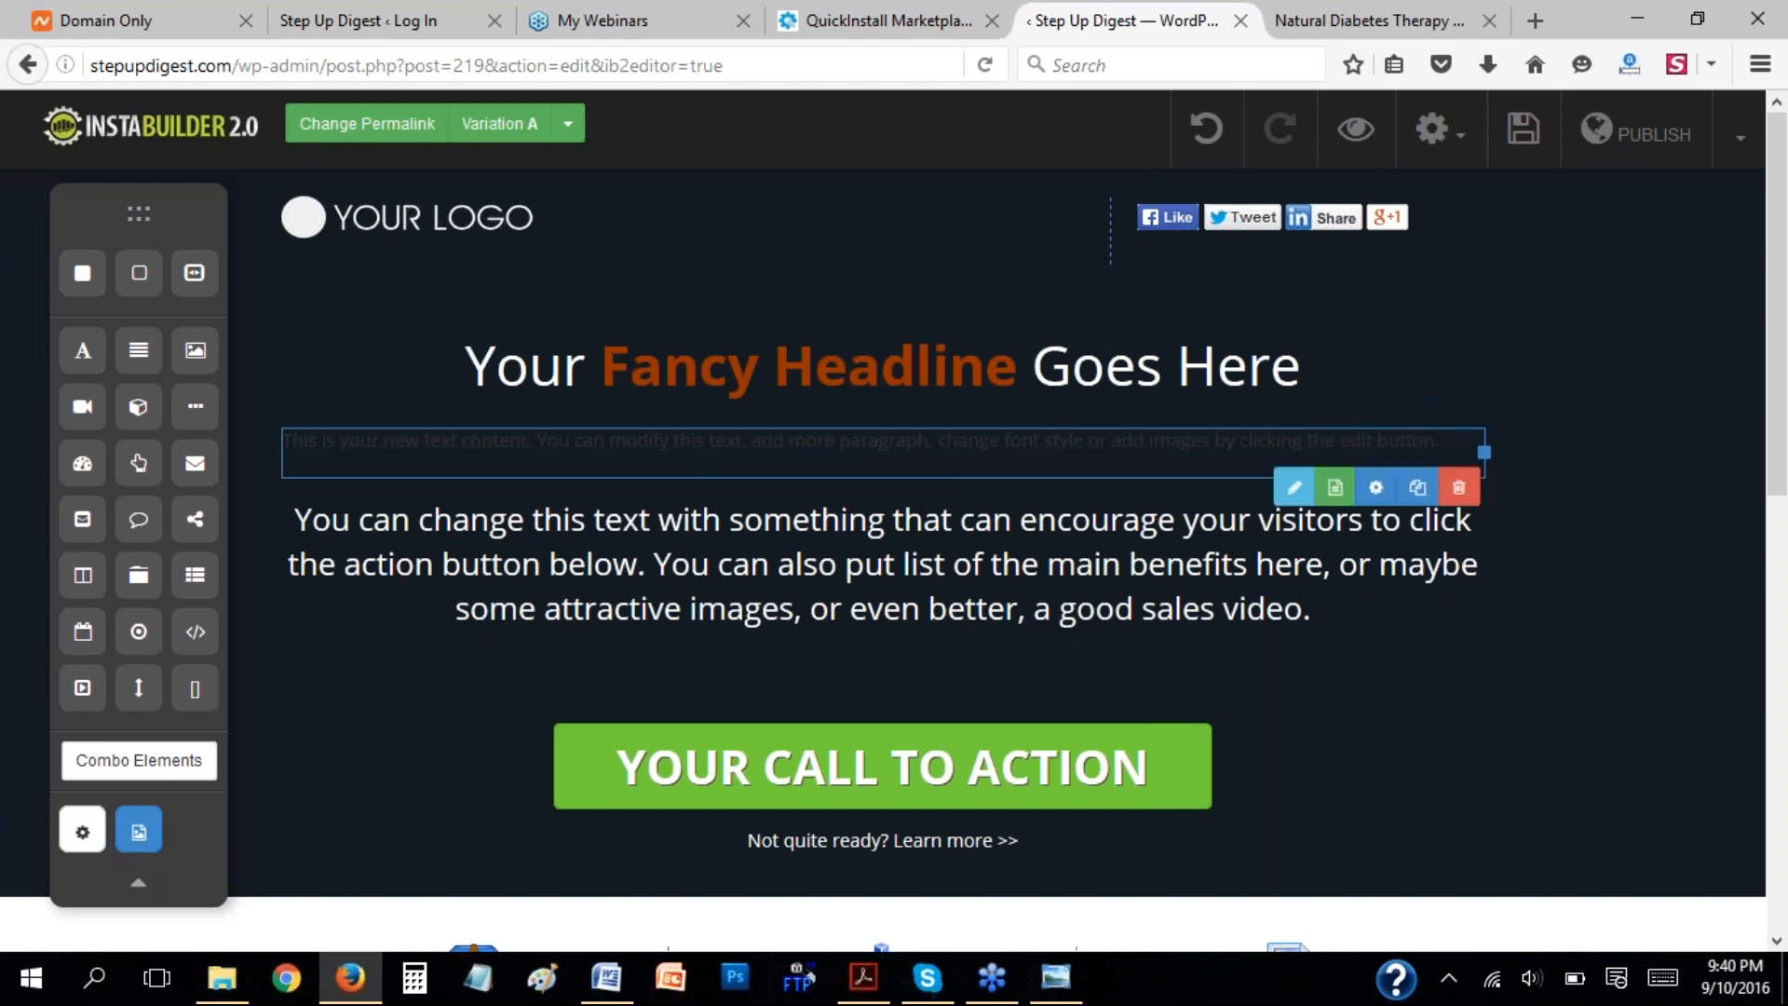
drag(291, 454, 1435, 452)
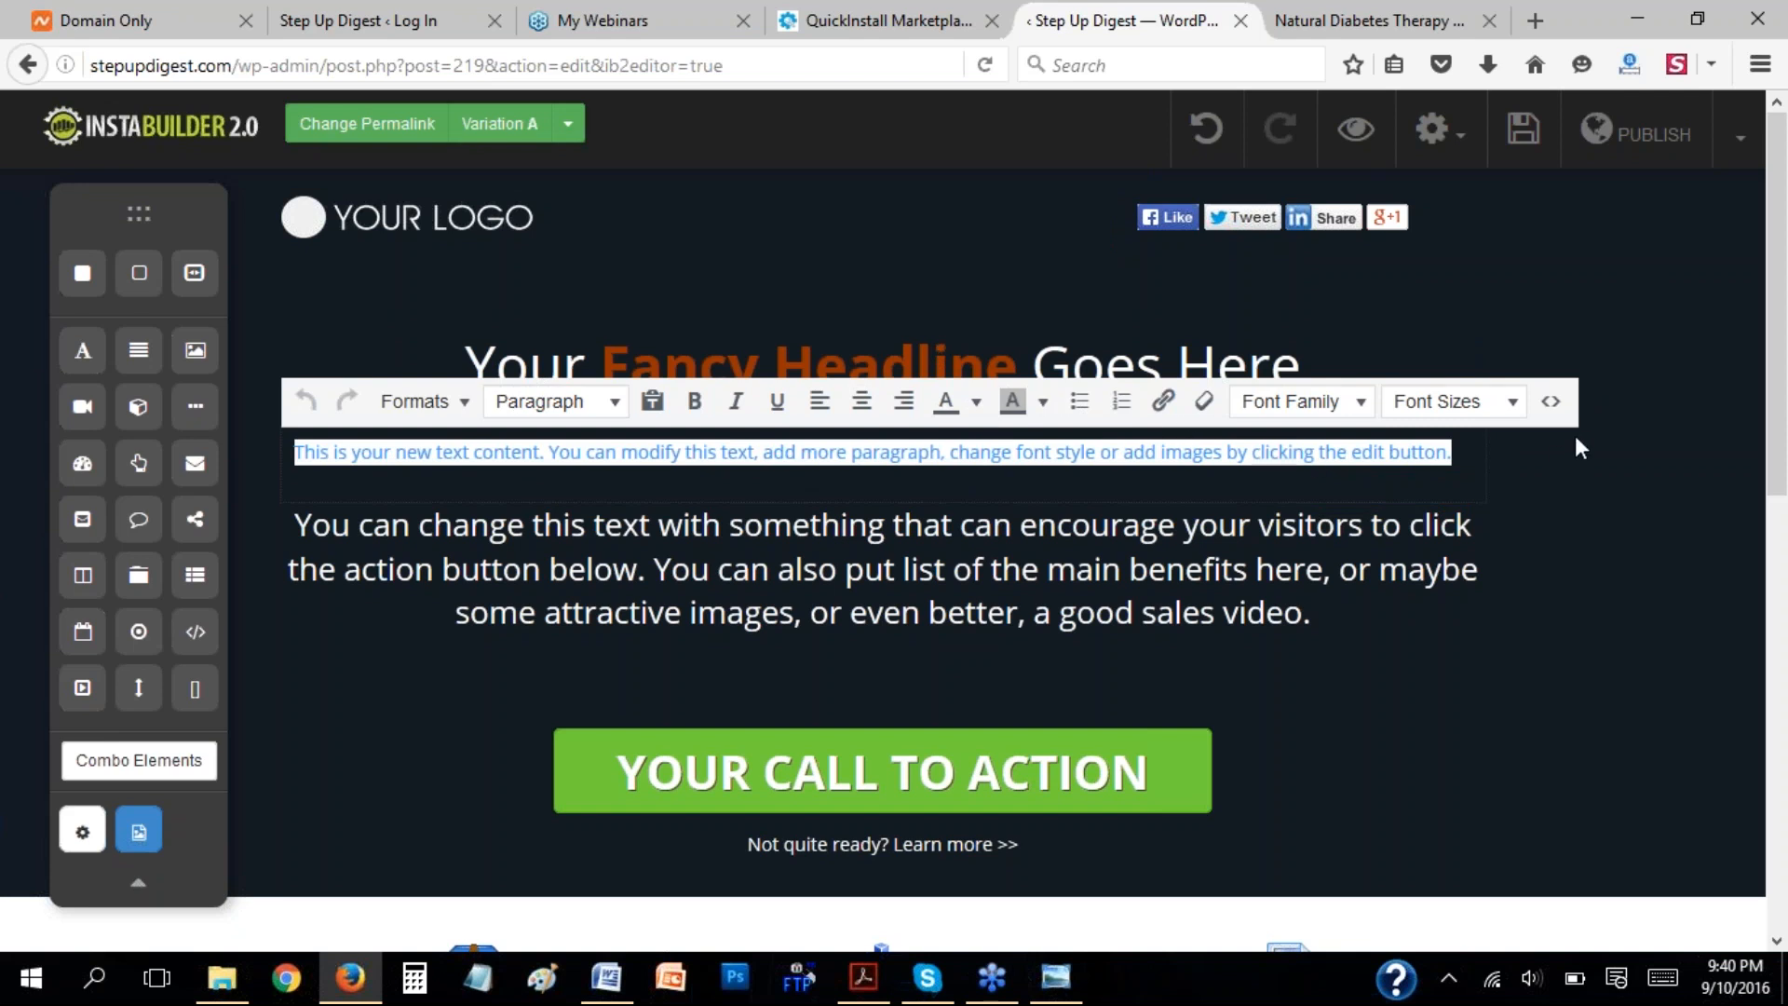
click(1394, 463)
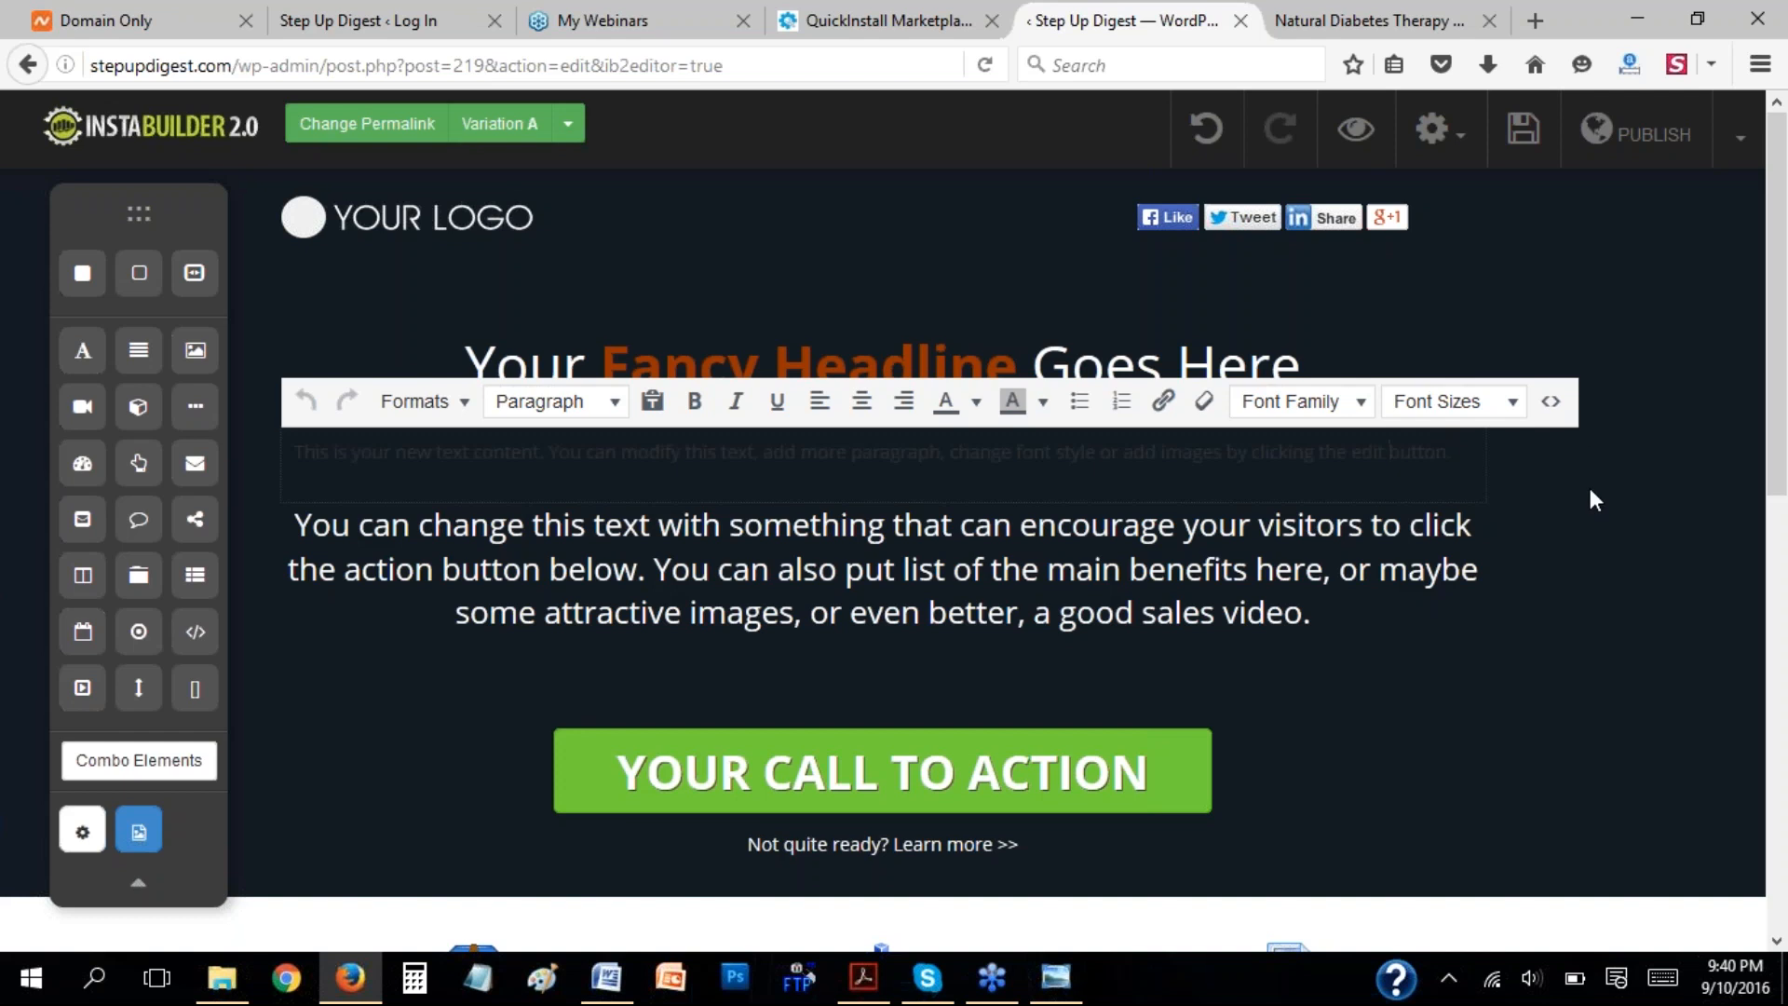
click(1608, 470)
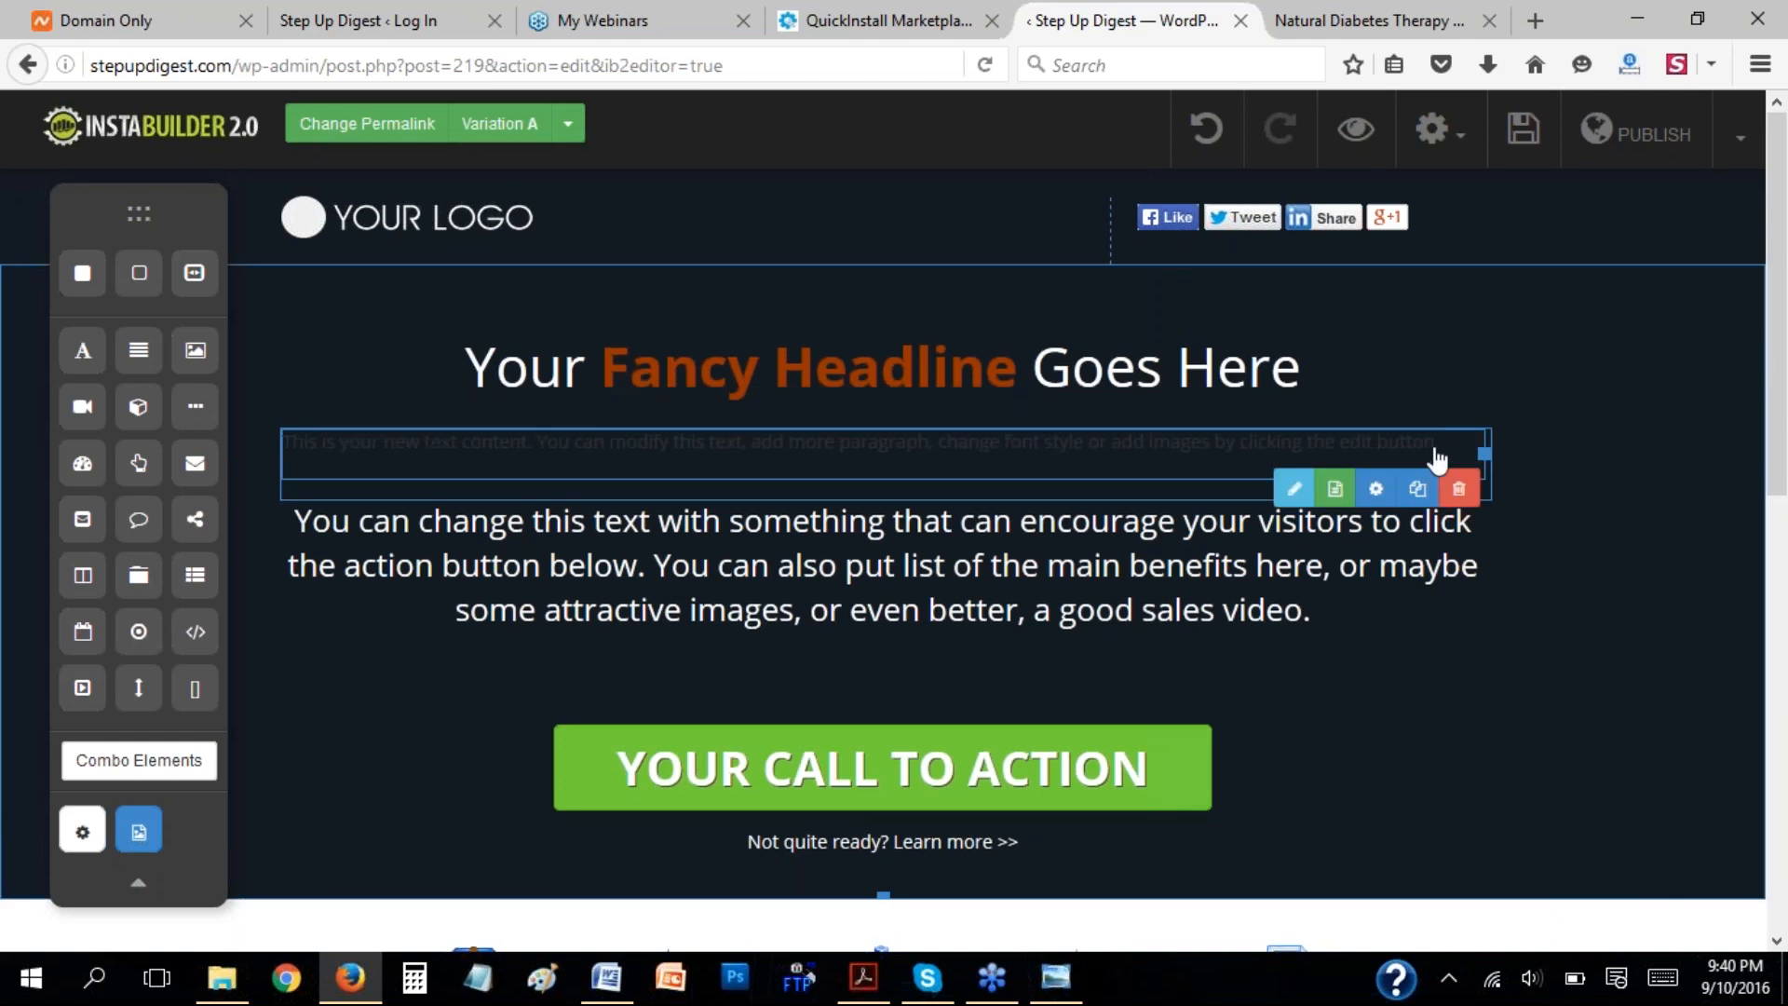
click(1458, 491)
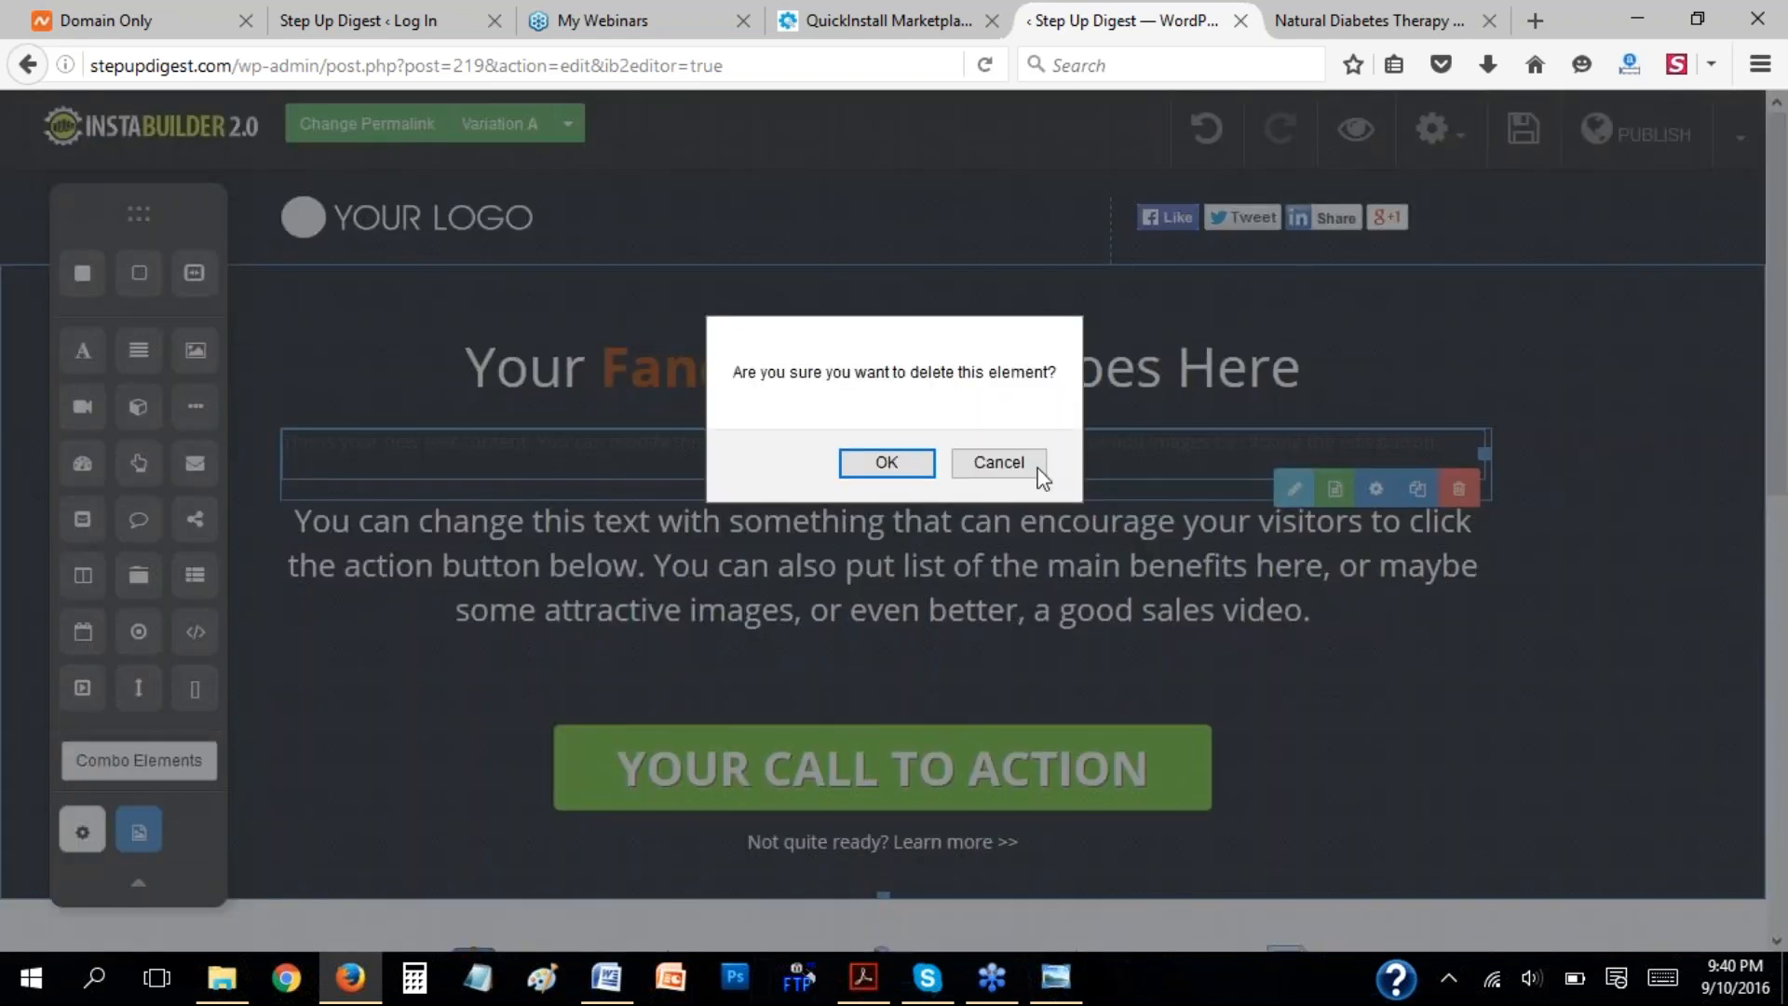
click(885, 462)
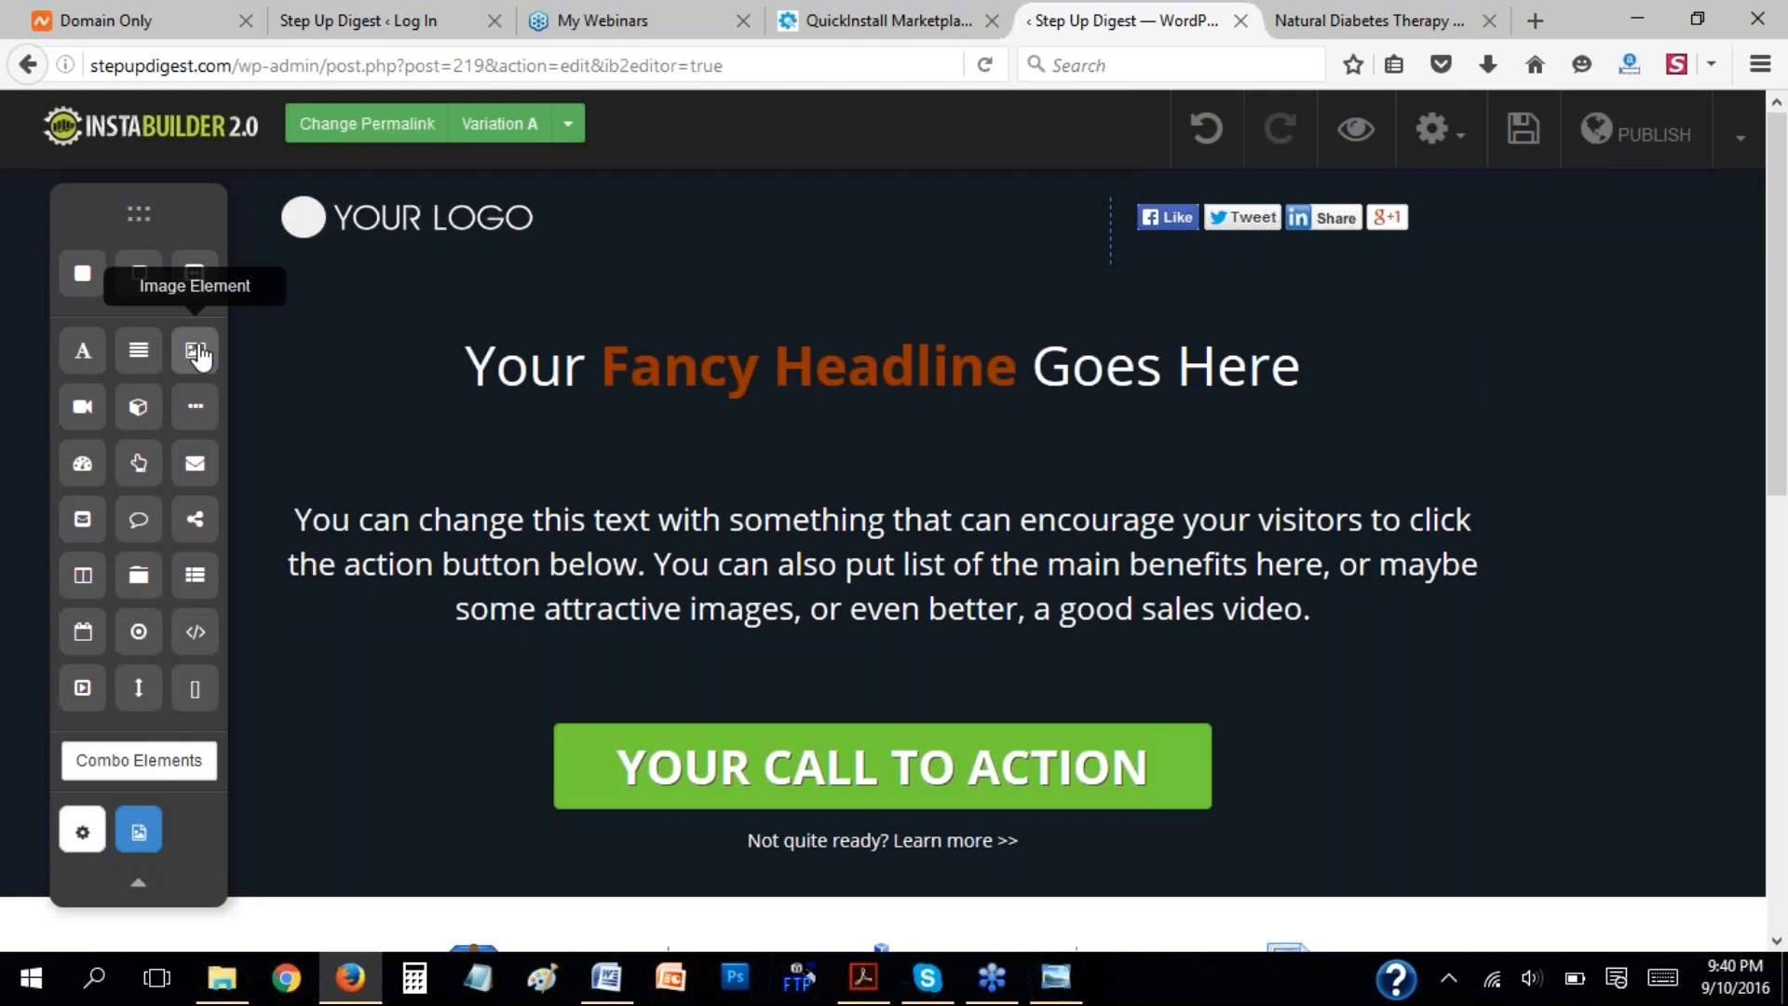
Add an image element between the headline and the paragraph, and open its settings.
drag(198, 360, 833, 510)
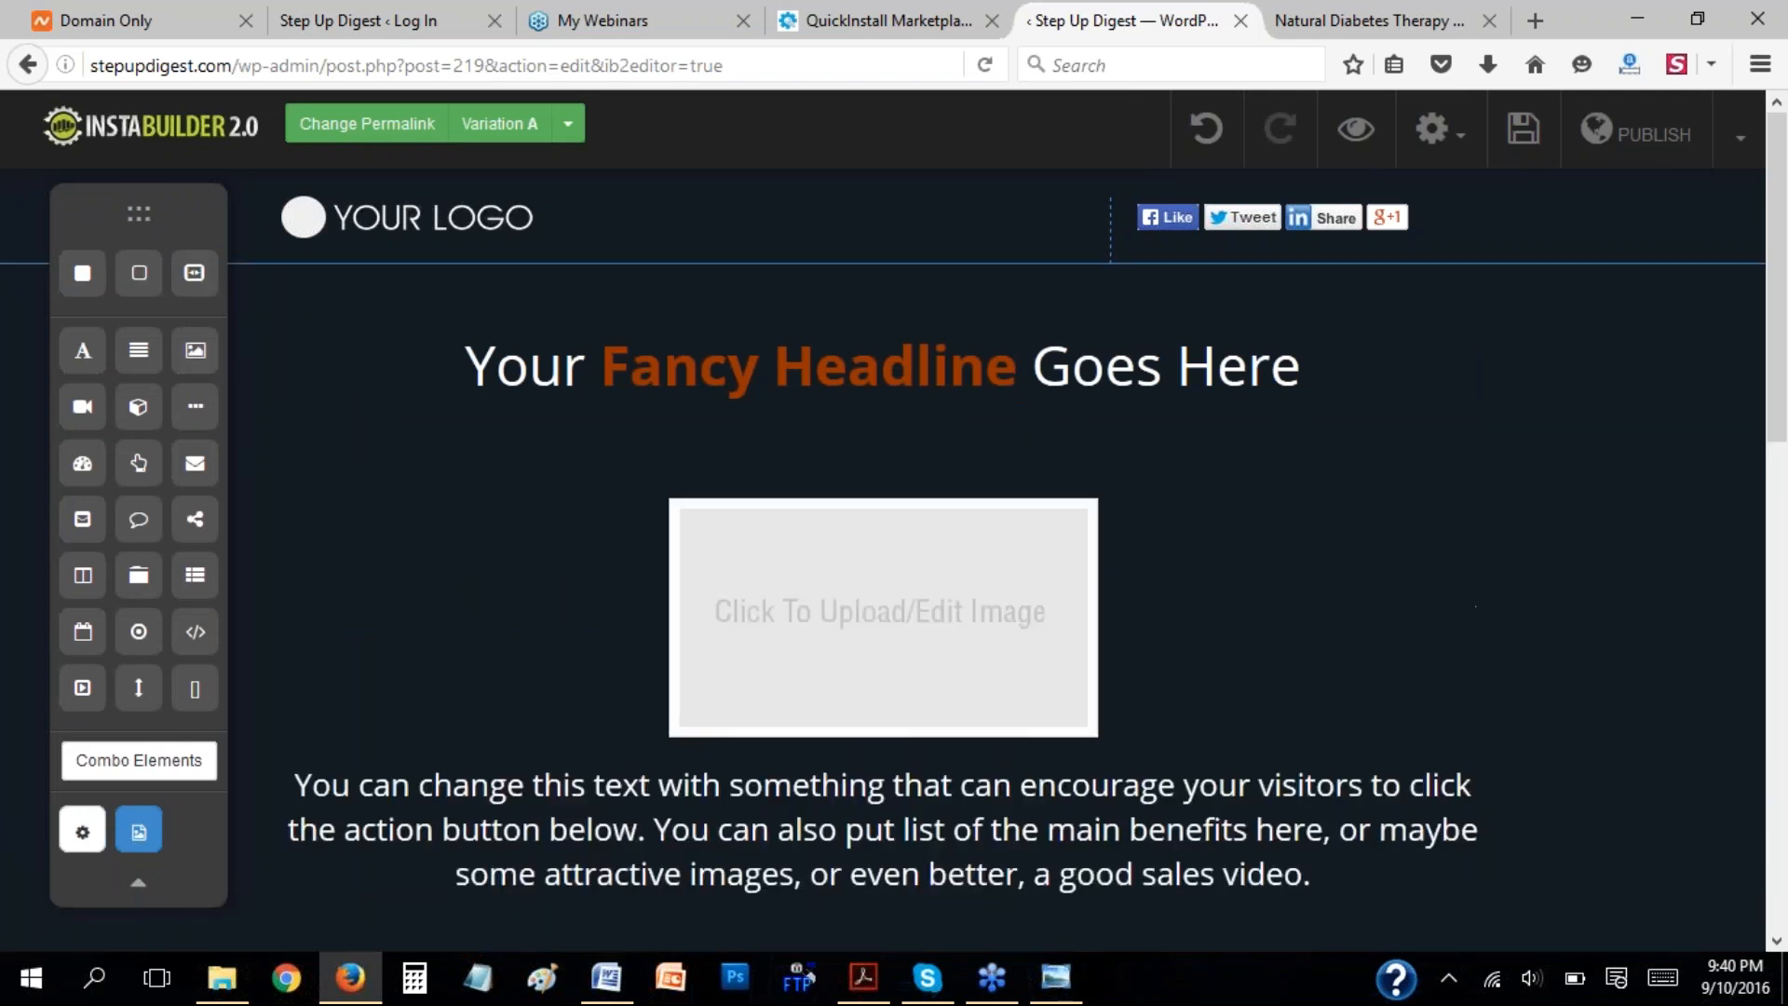
click(892, 621)
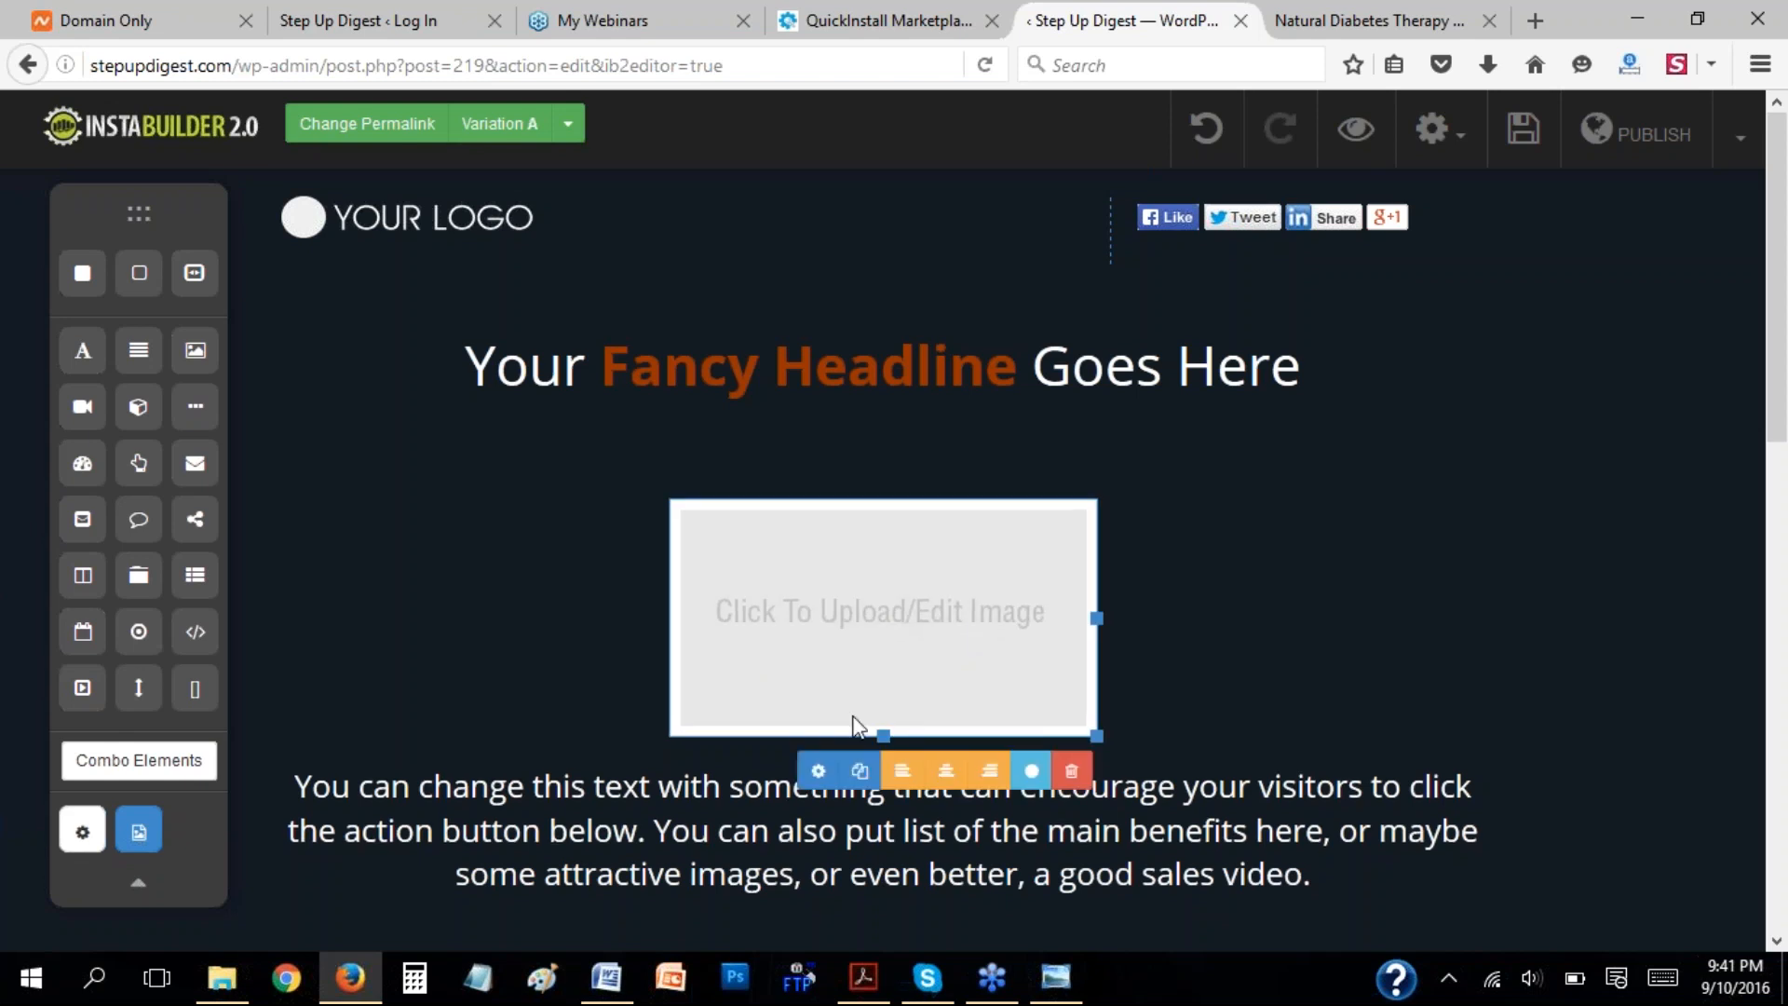
click(818, 772)
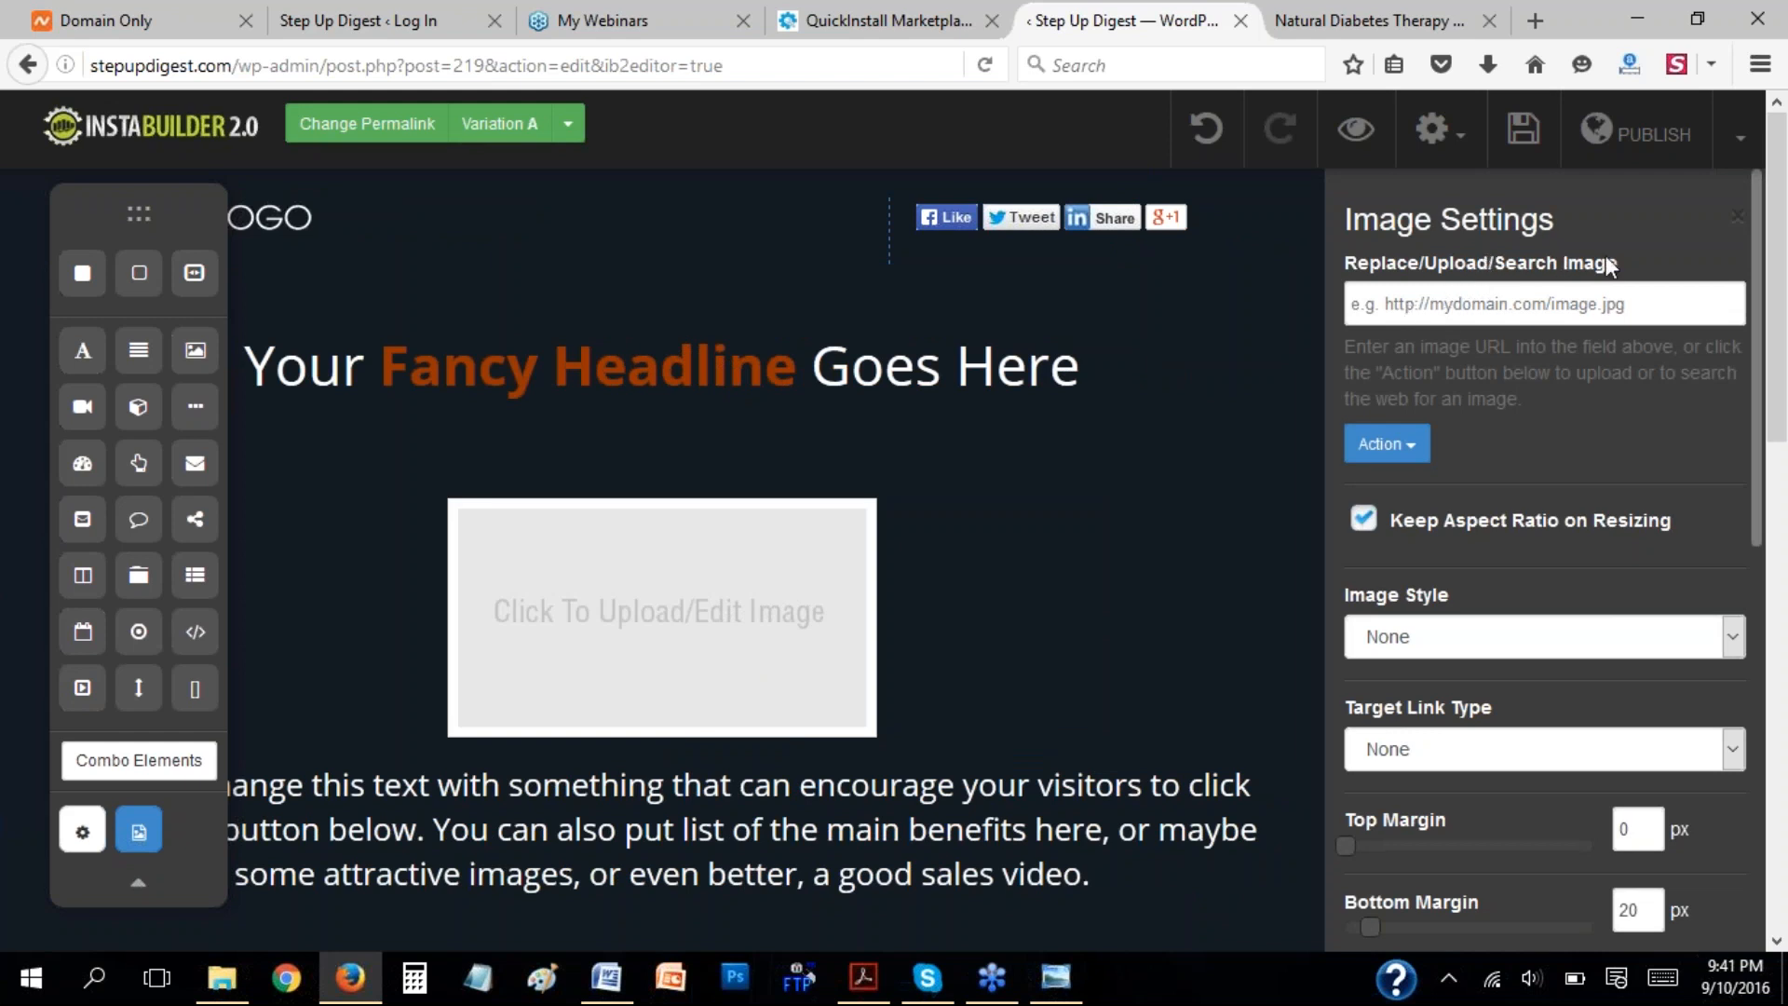
Upload the Fruit5 picture from the Desktop folder and use it in the new image element.
click(1411, 449)
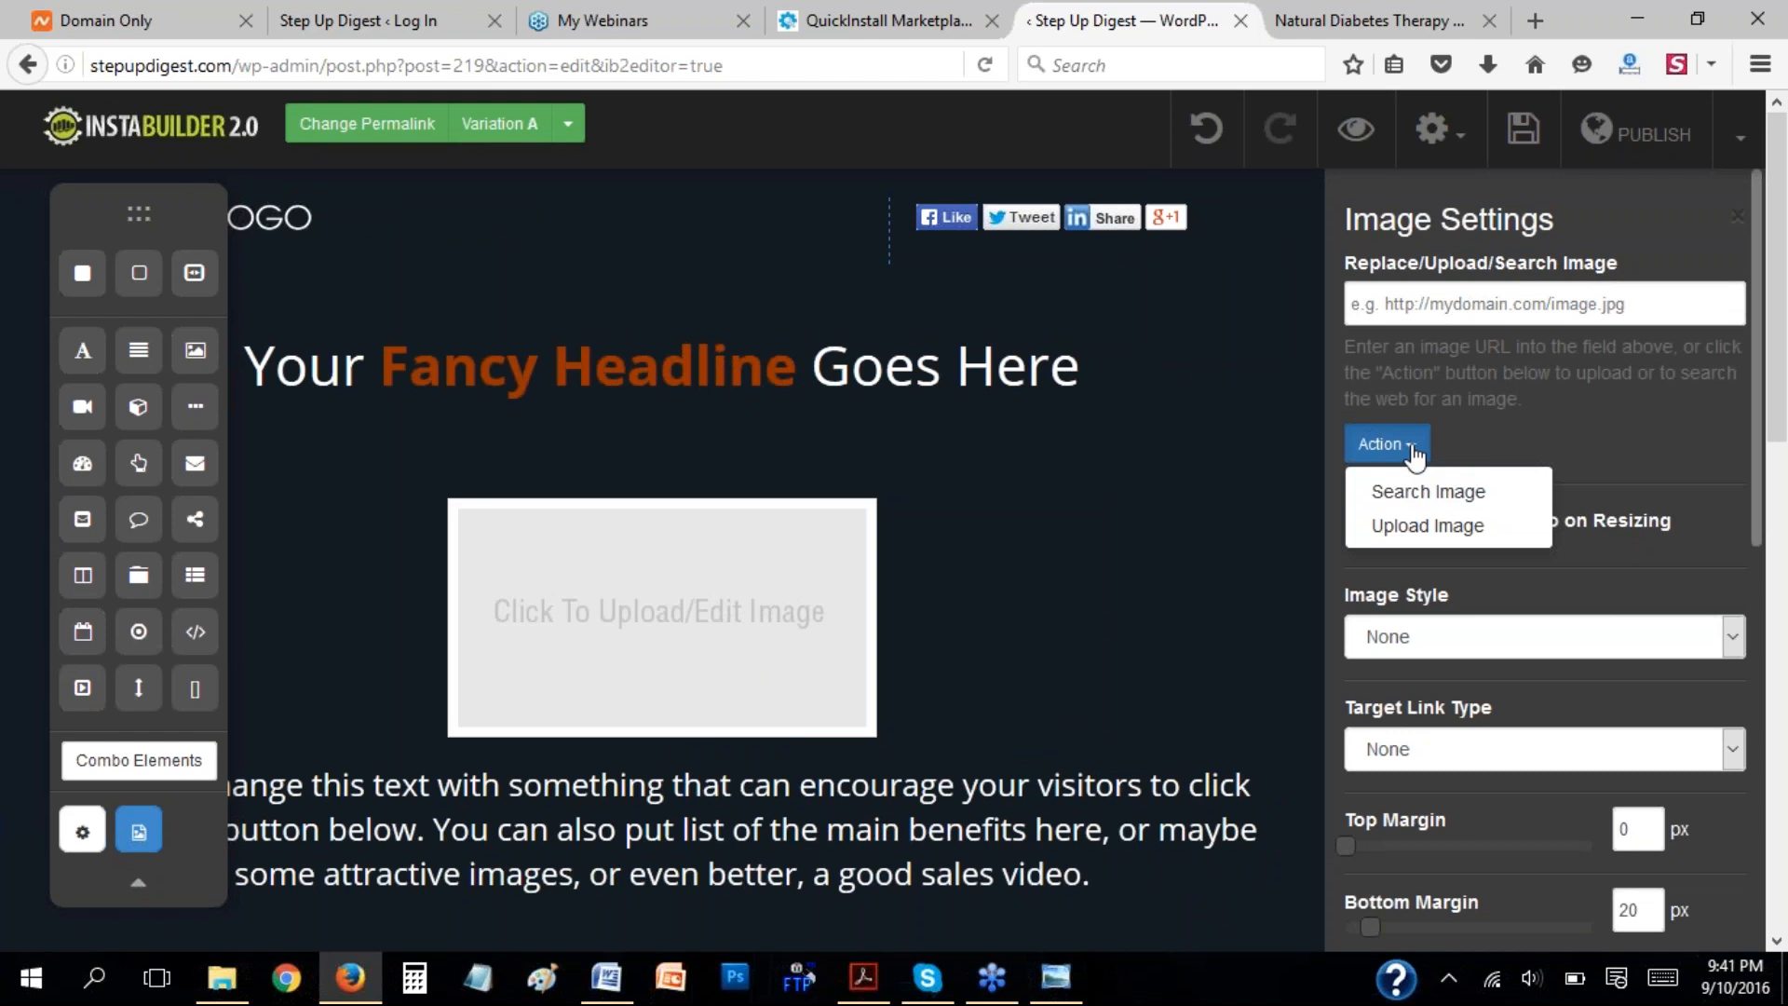
click(1414, 528)
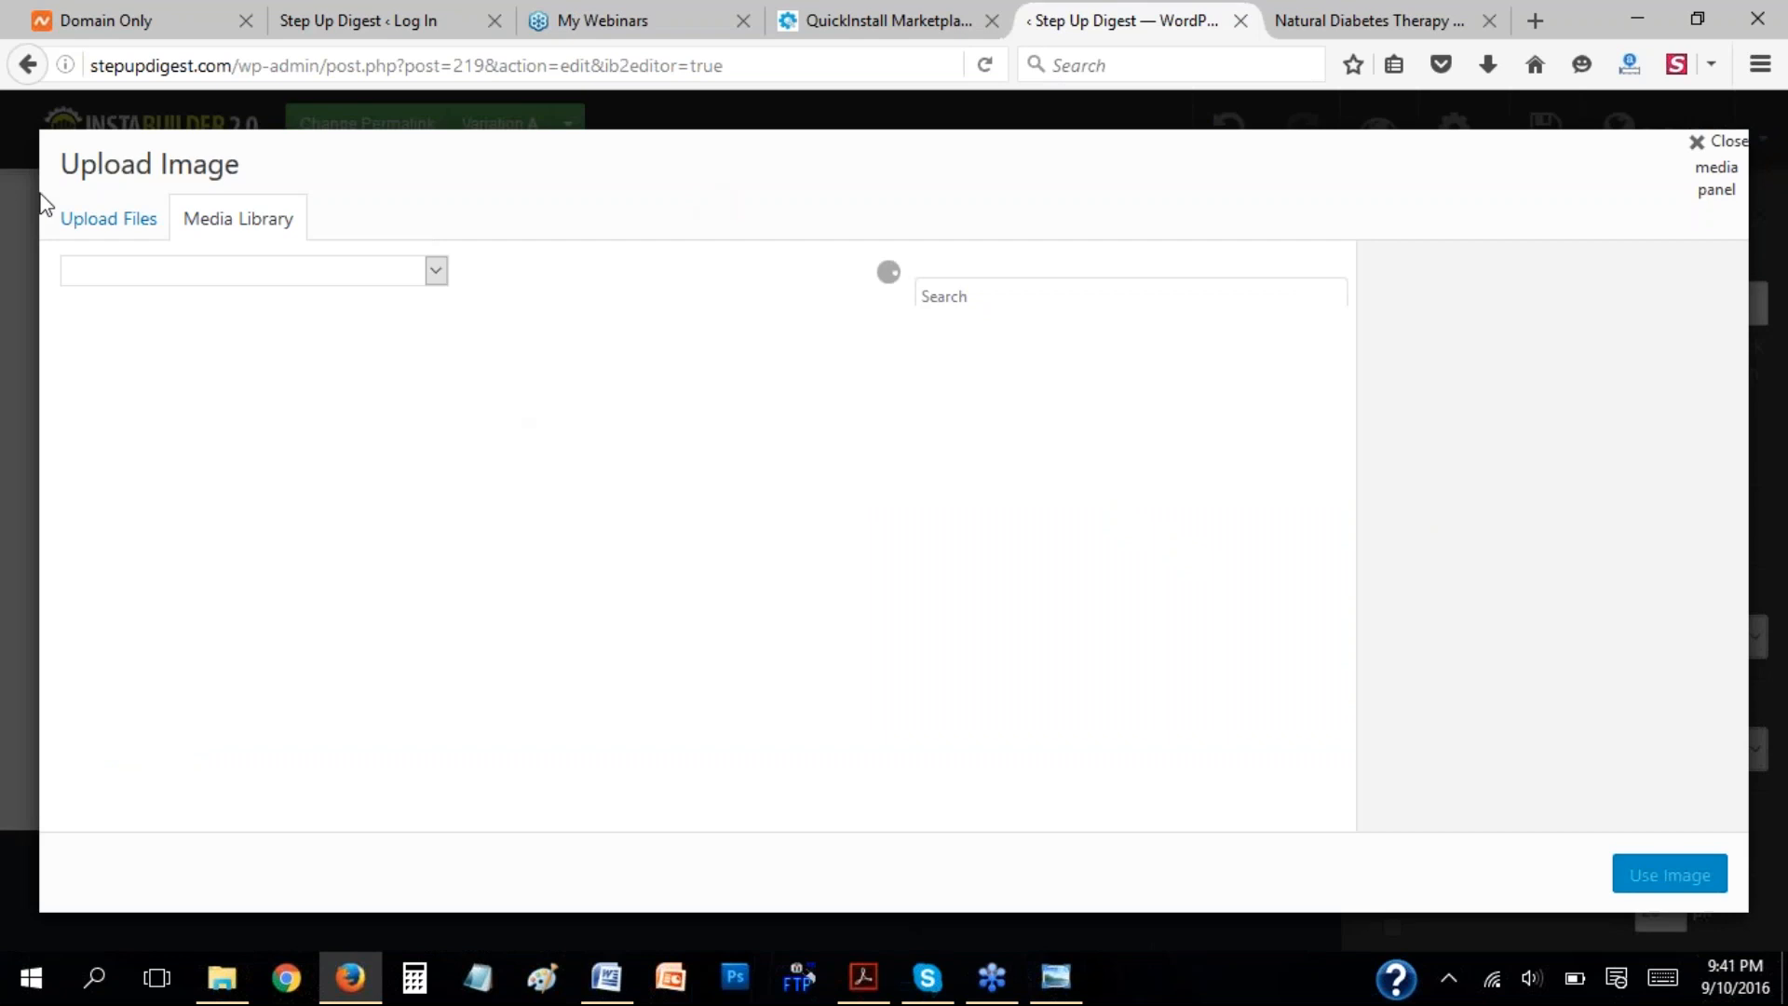
click(100, 226)
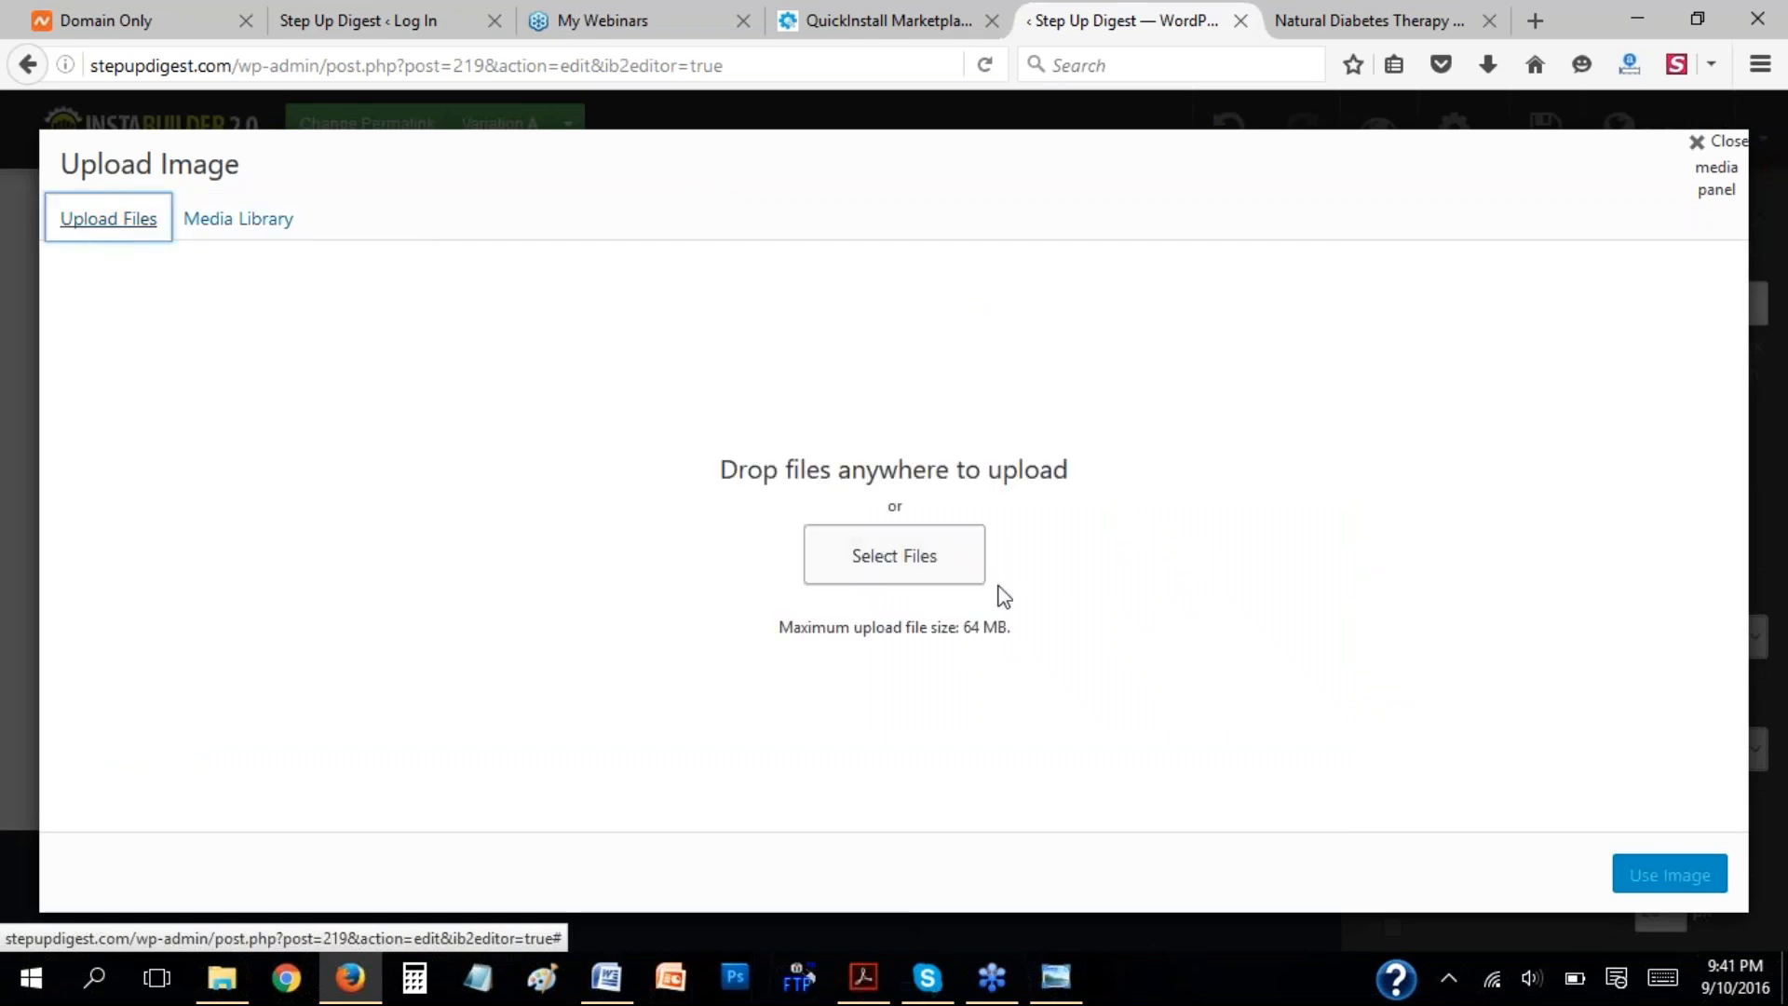
click(892, 563)
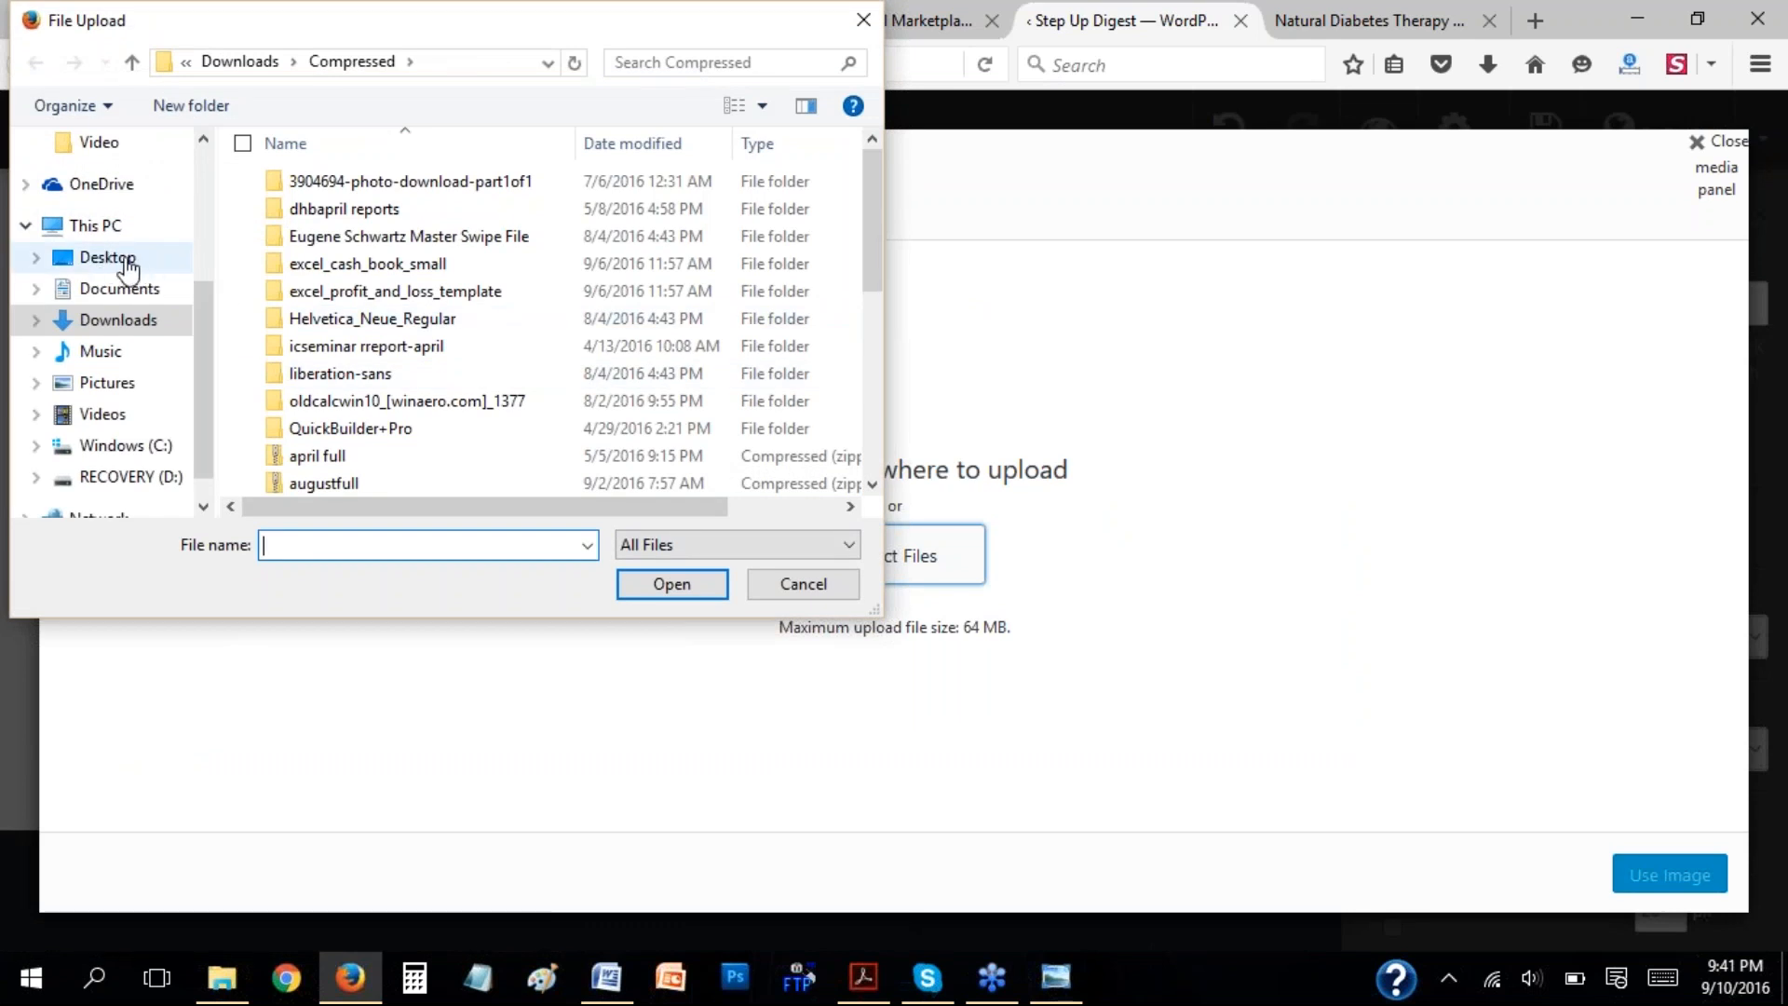
click(115, 265)
drag(872, 168, 874, 265)
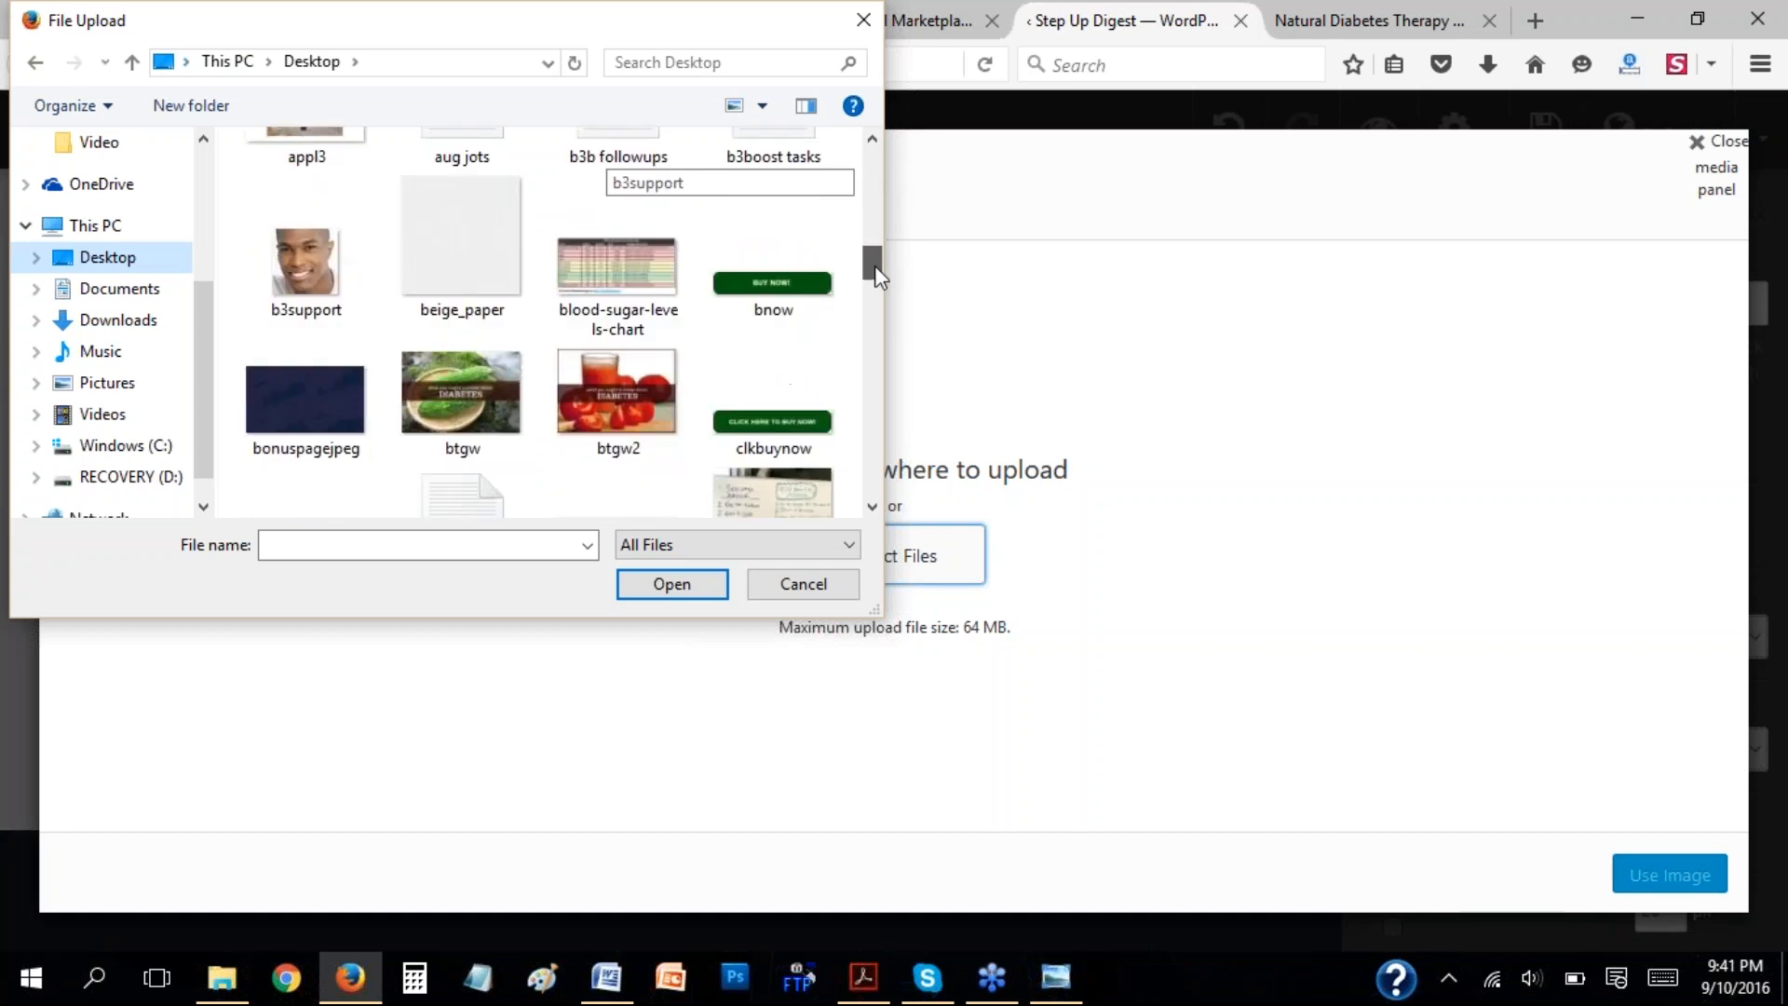
click(322, 247)
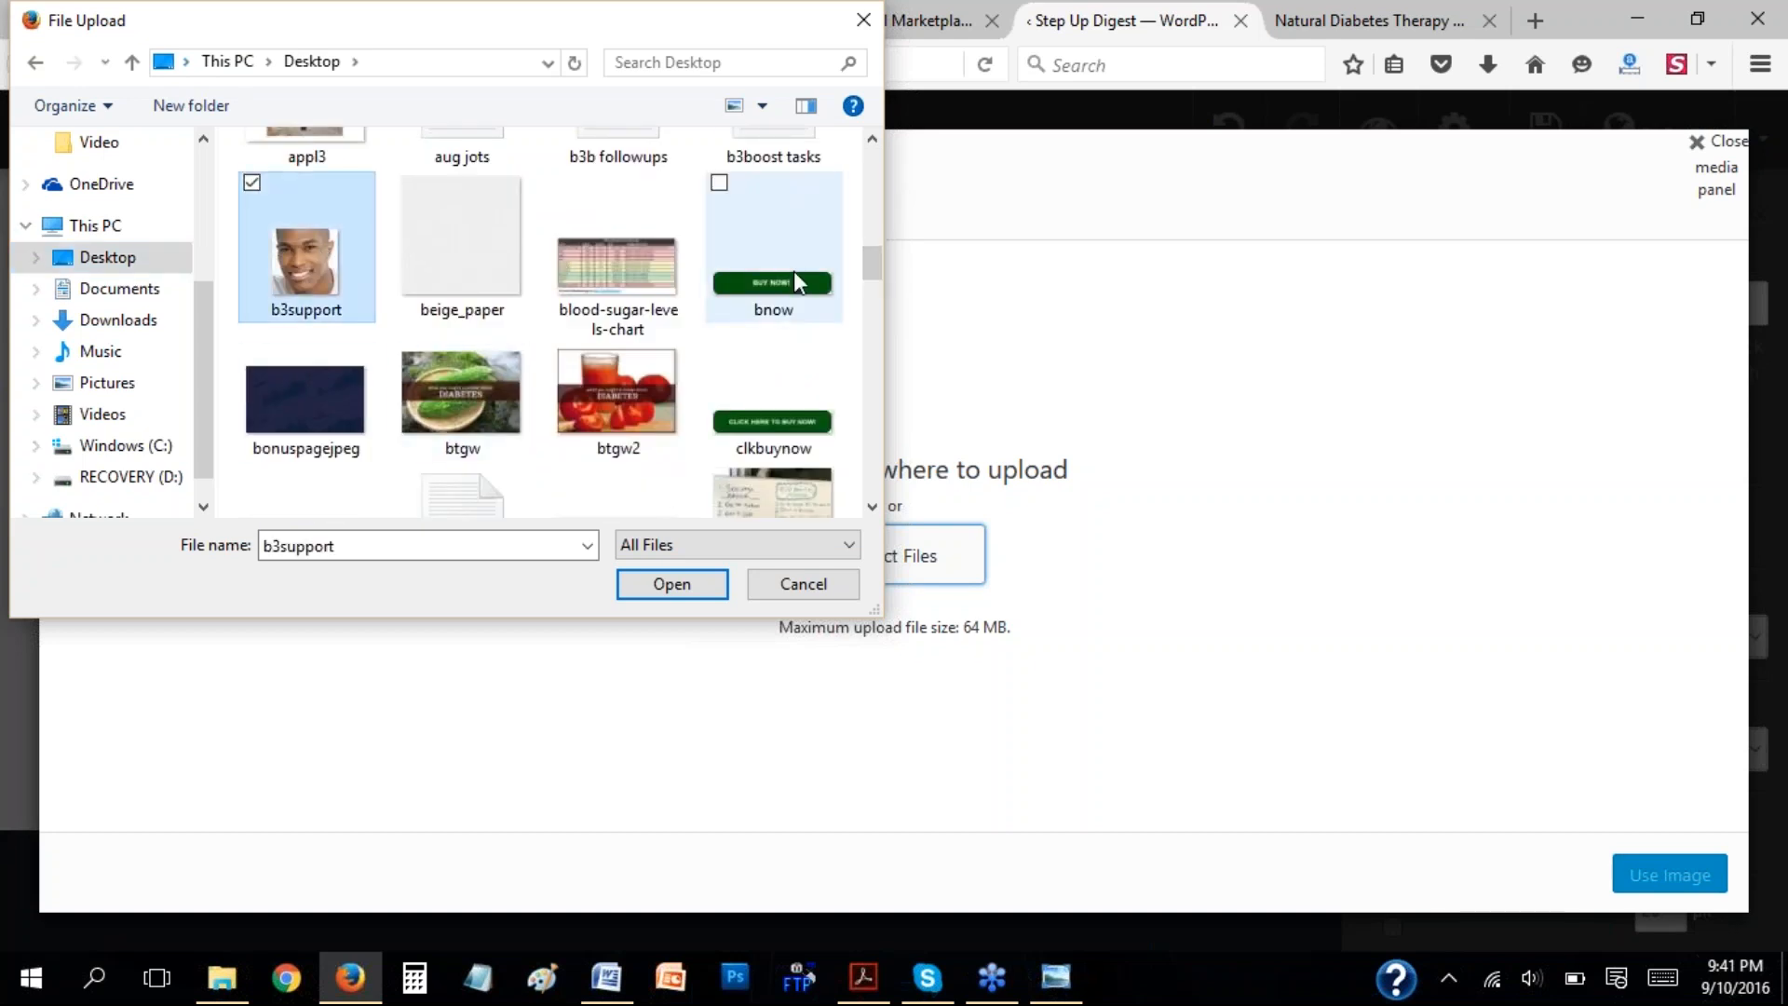
drag(870, 276, 862, 365)
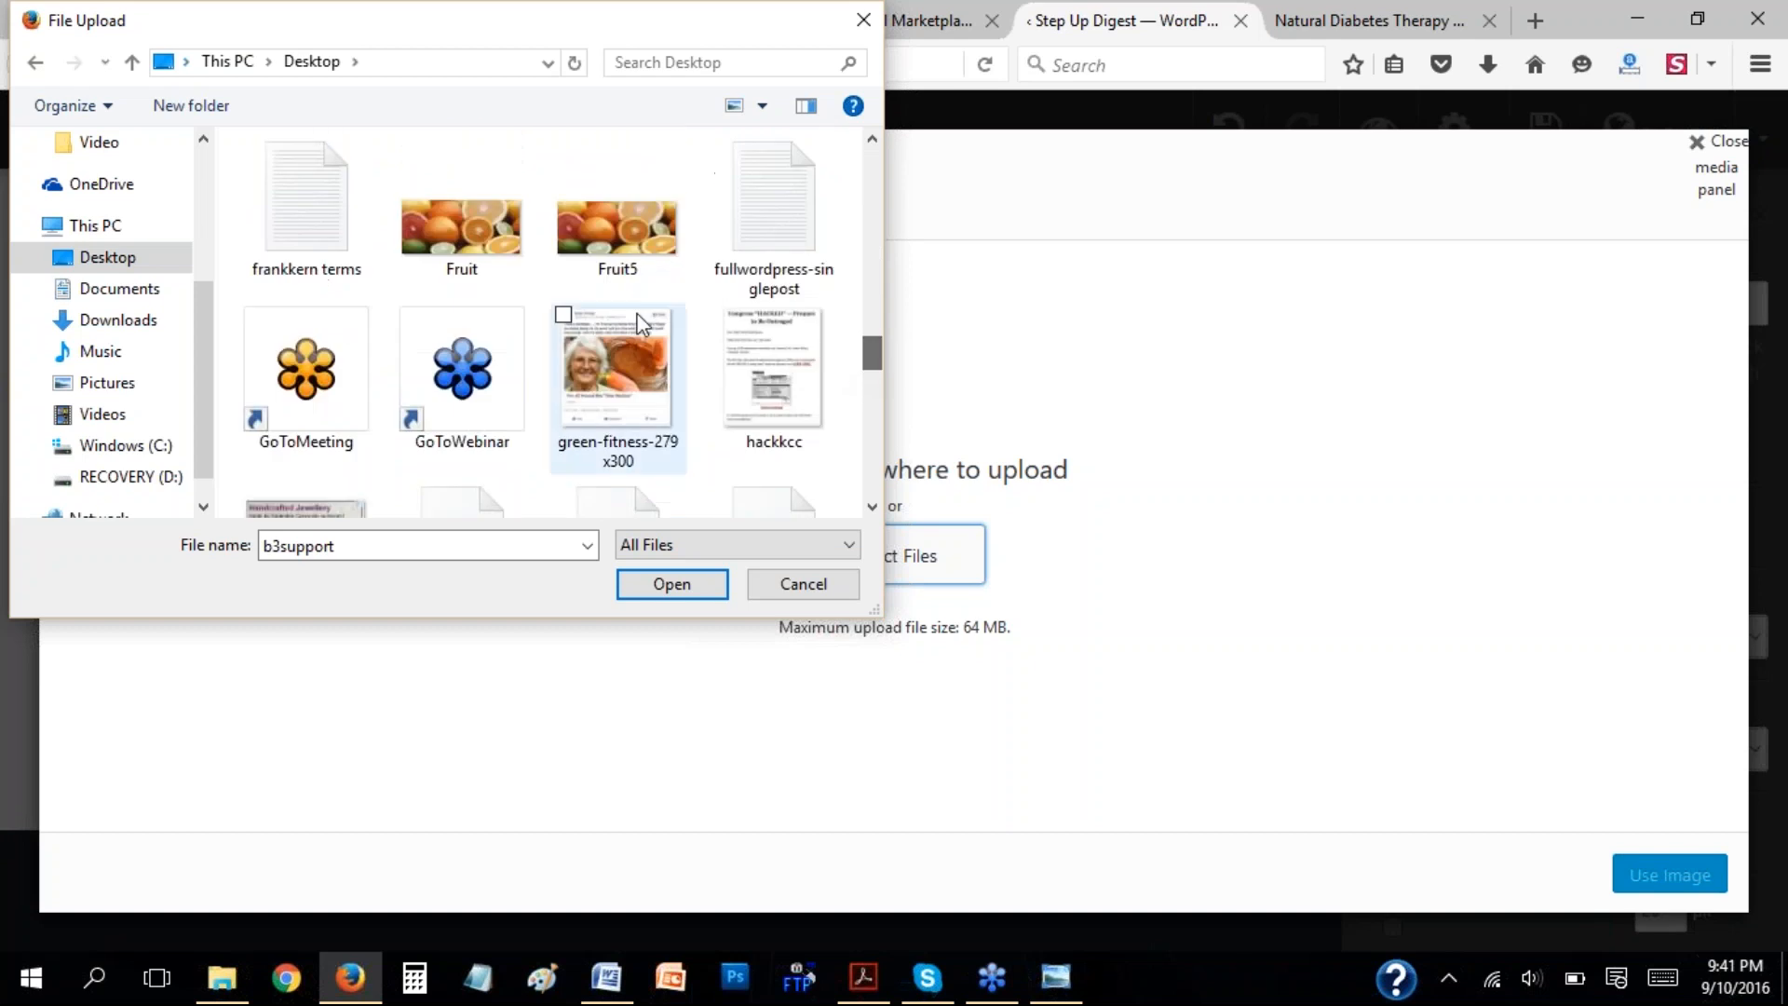
click(609, 230)
click(692, 594)
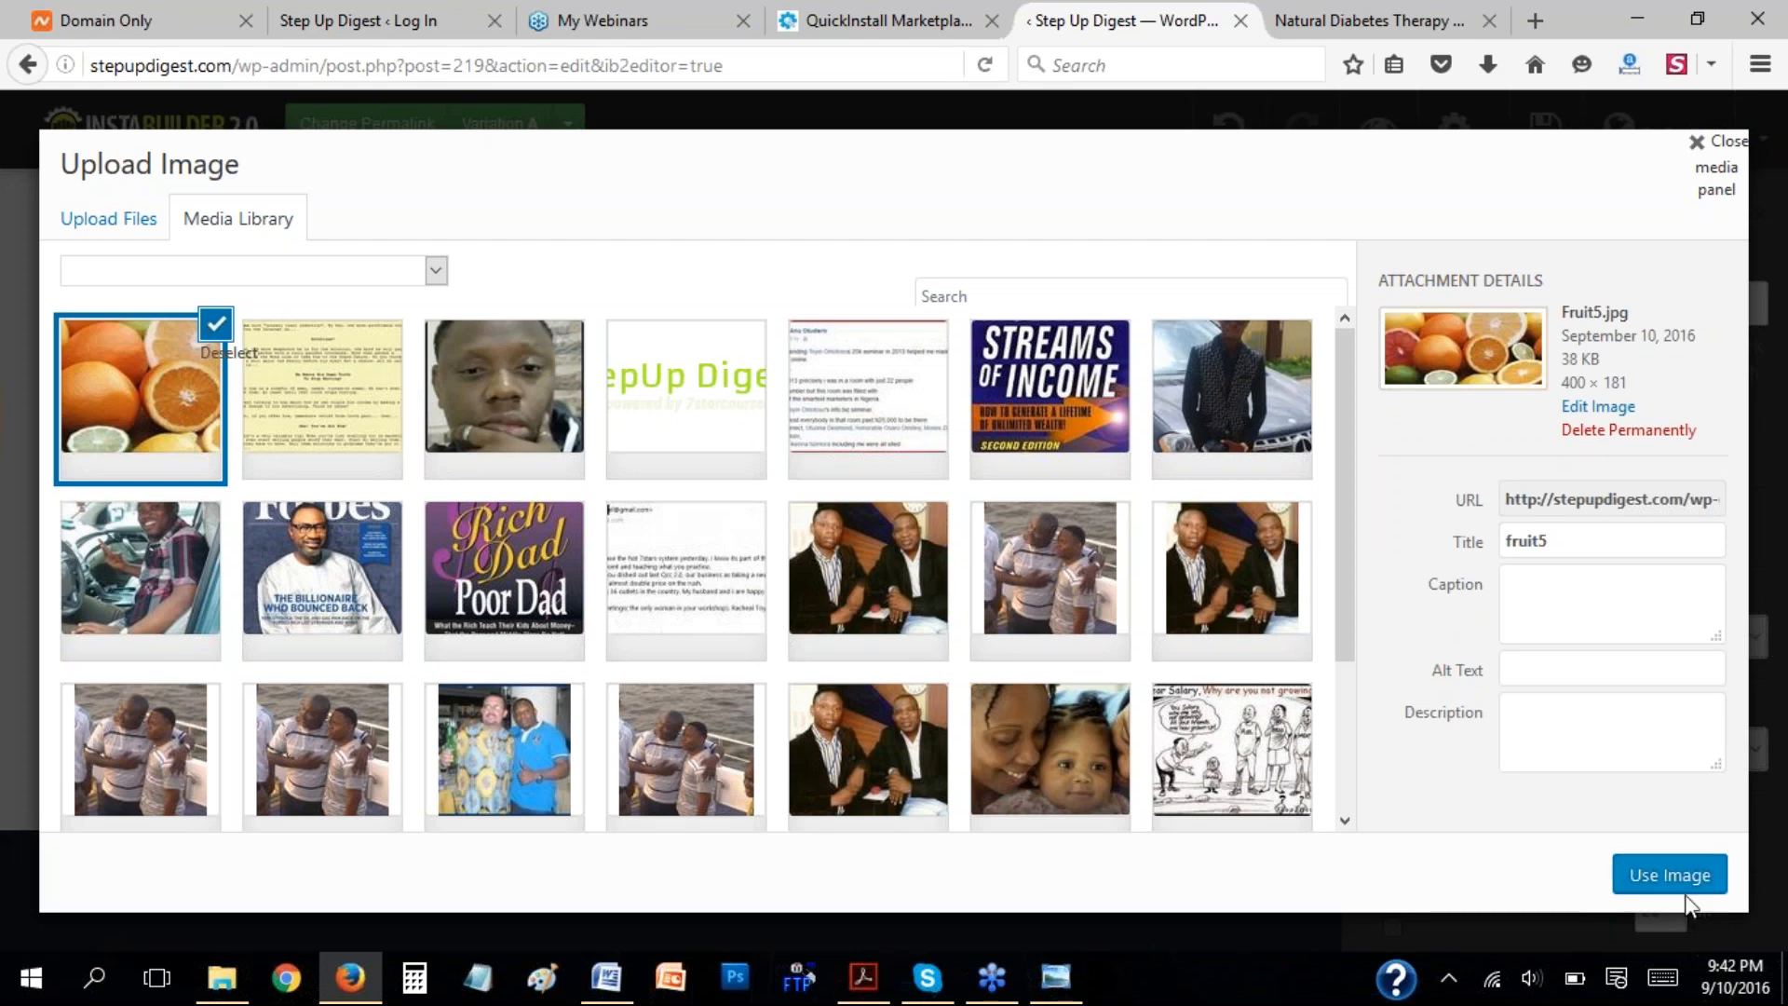
click(1660, 880)
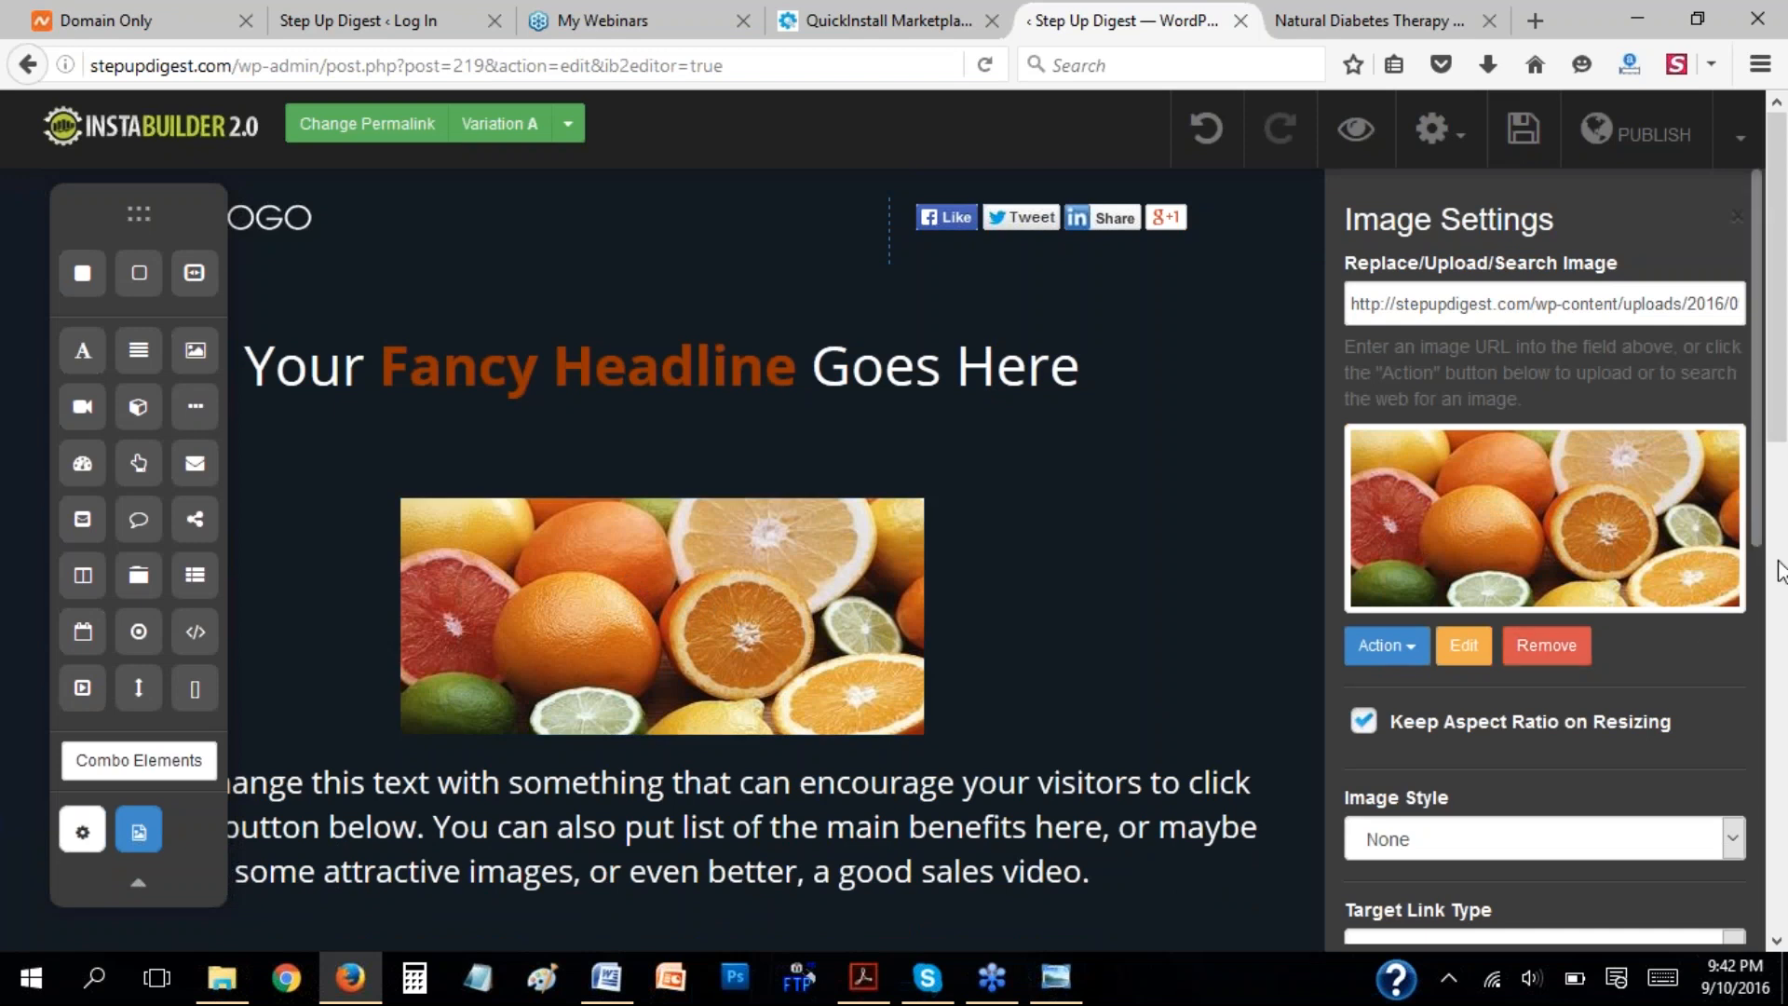
Try the Rounded Edge and Circle image styles on the fruit picture, and set its style to Thumbnail.
scroll(1778, 474, down, 1)
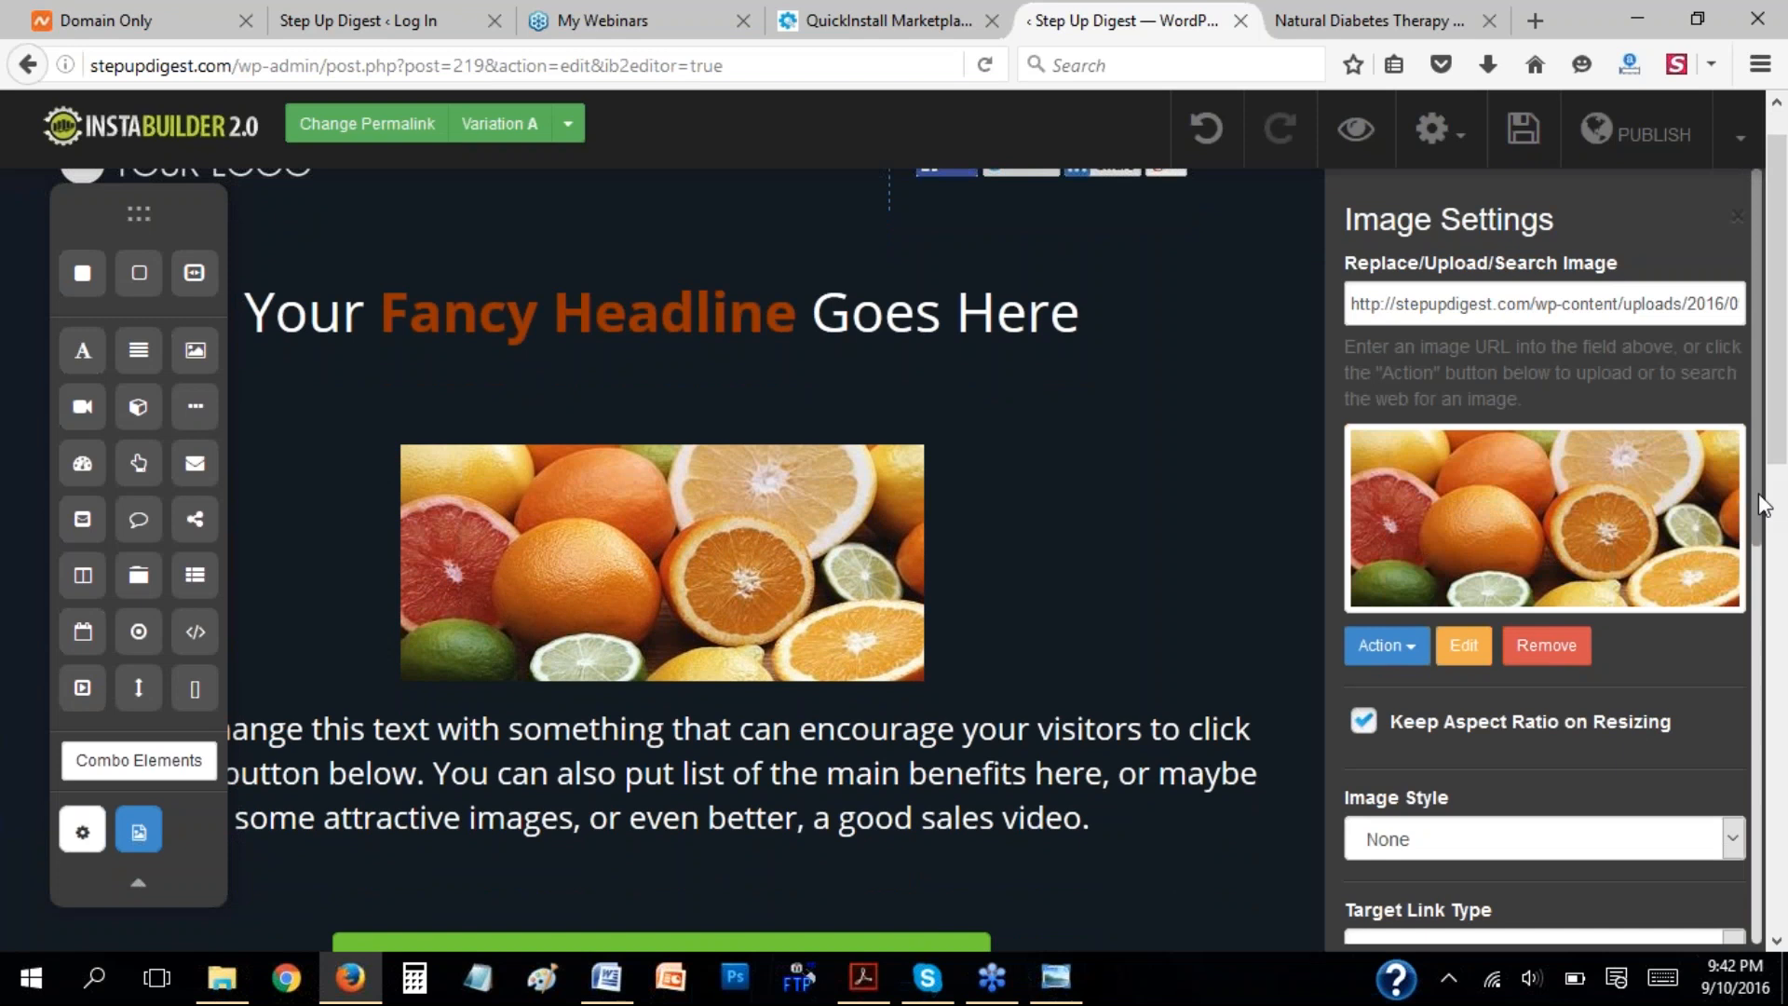
scroll(1748, 558, down, 3)
scroll(1629, 540, down, 2)
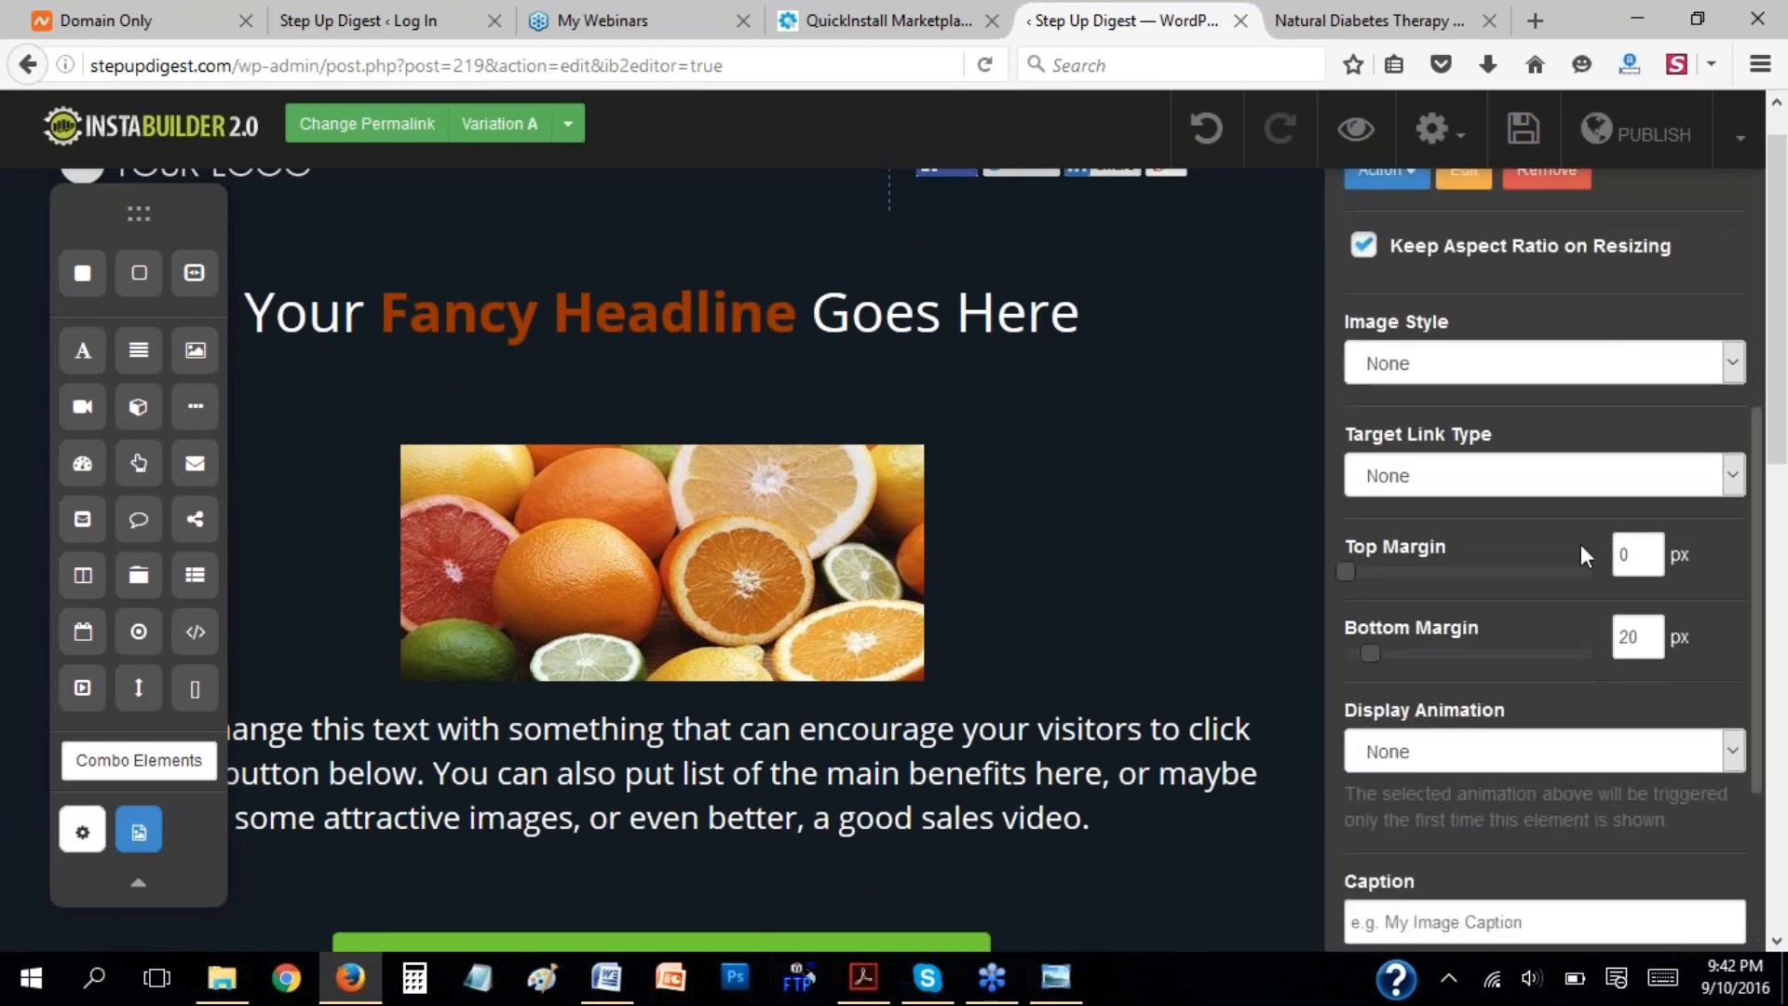
click(1438, 366)
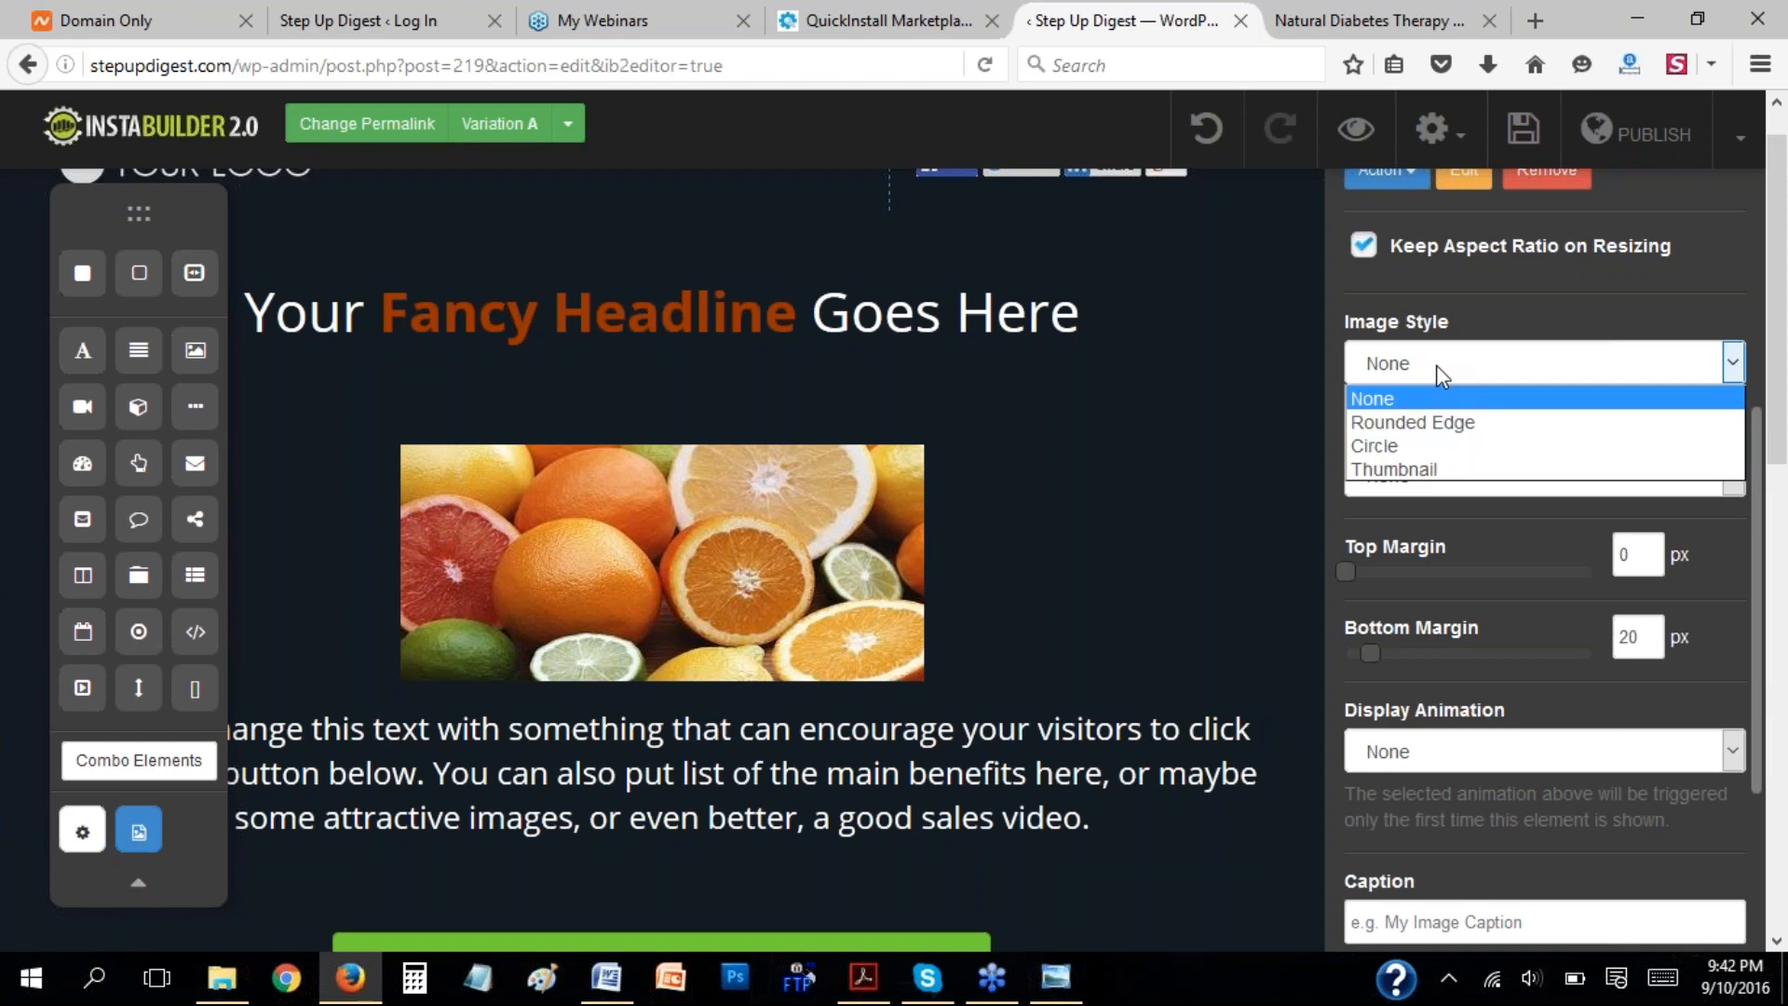
click(1464, 426)
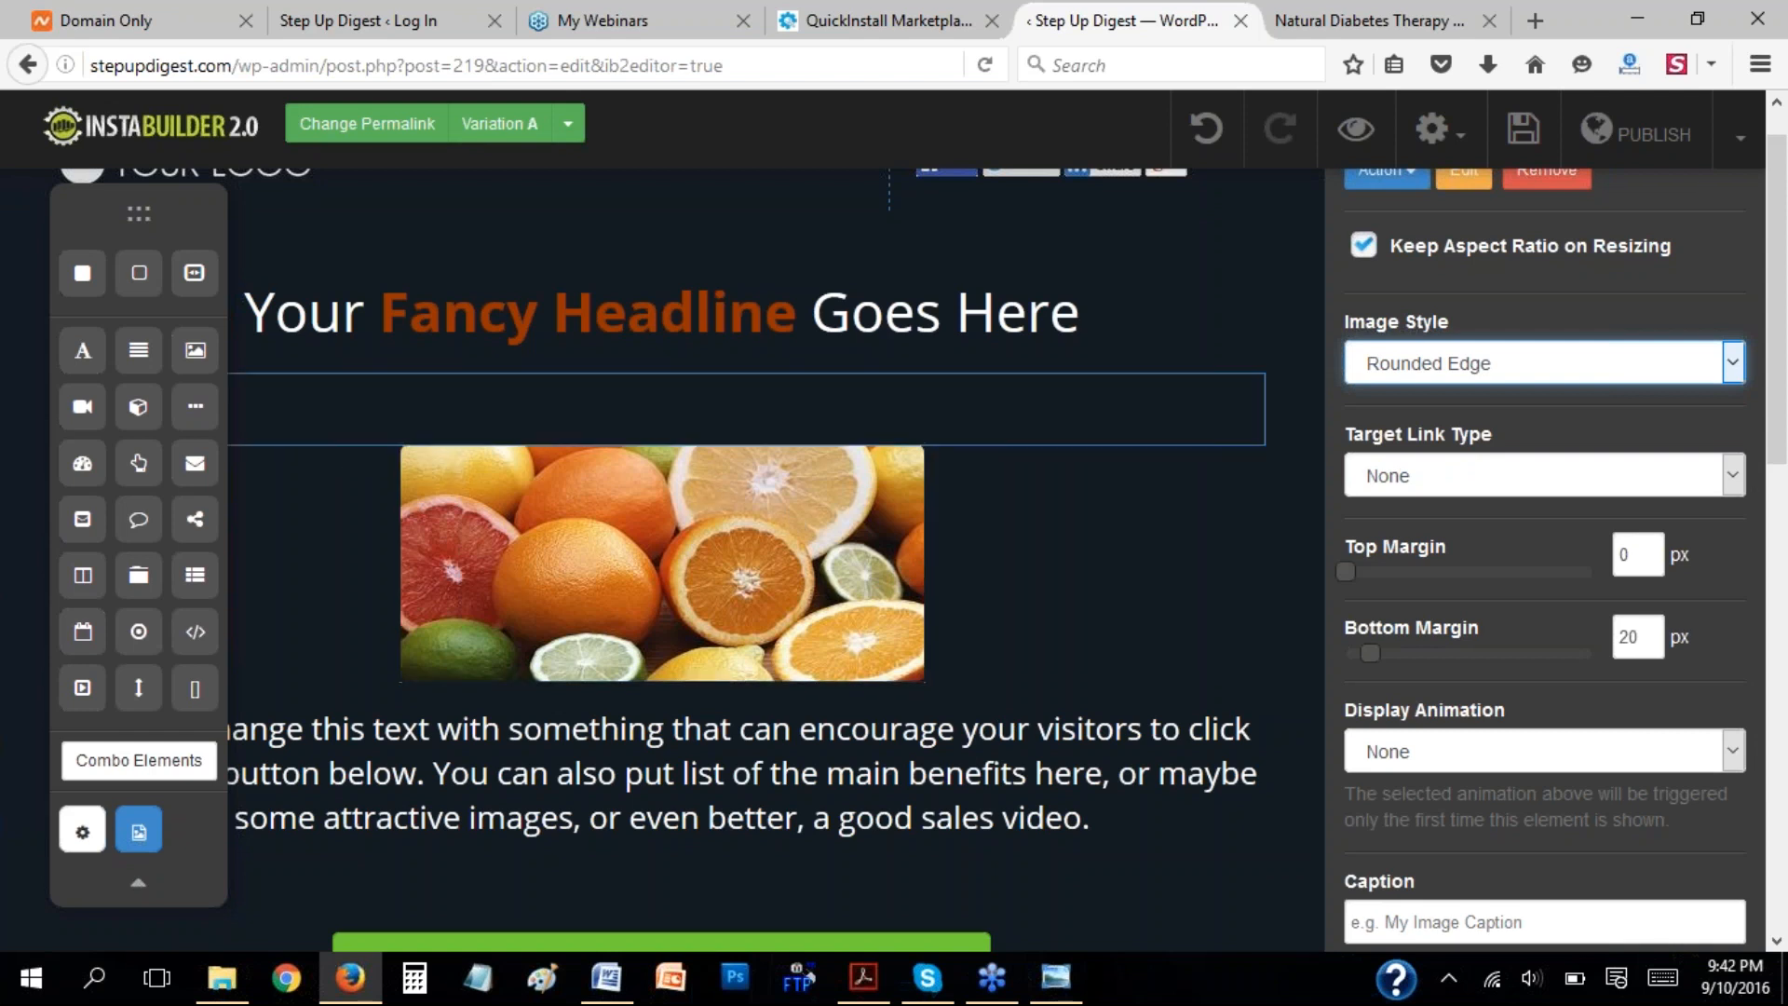
click(1732, 363)
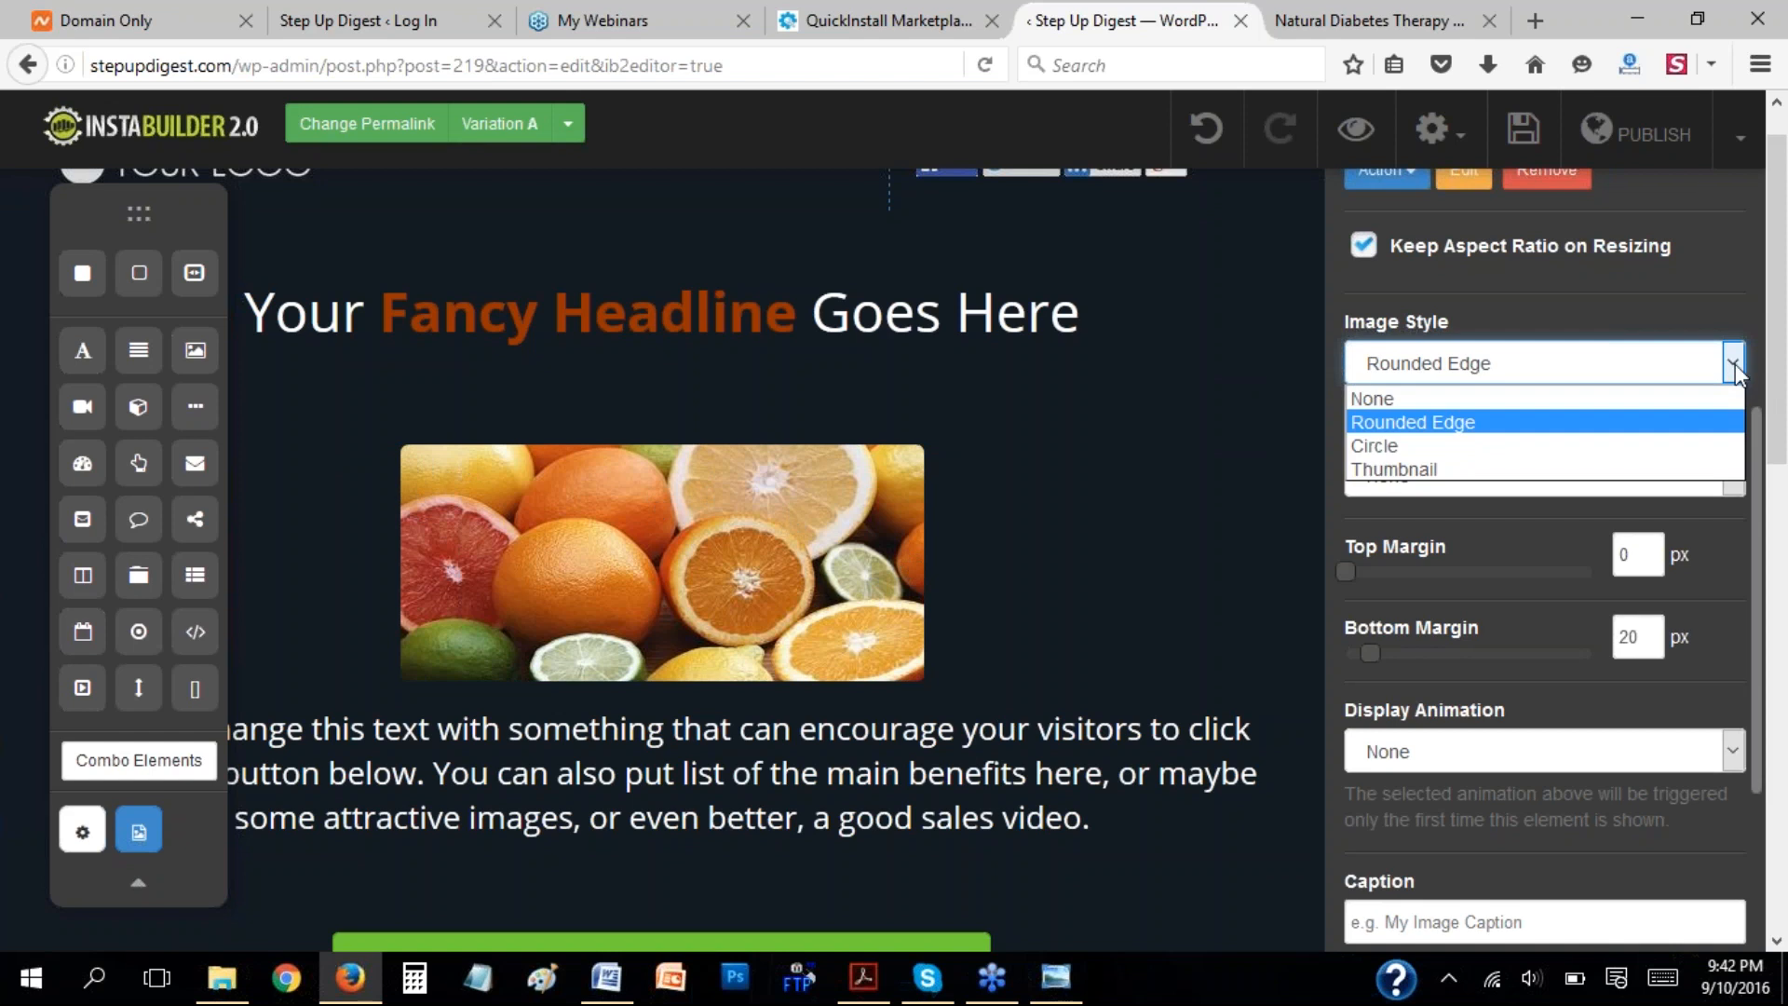
click(1468, 446)
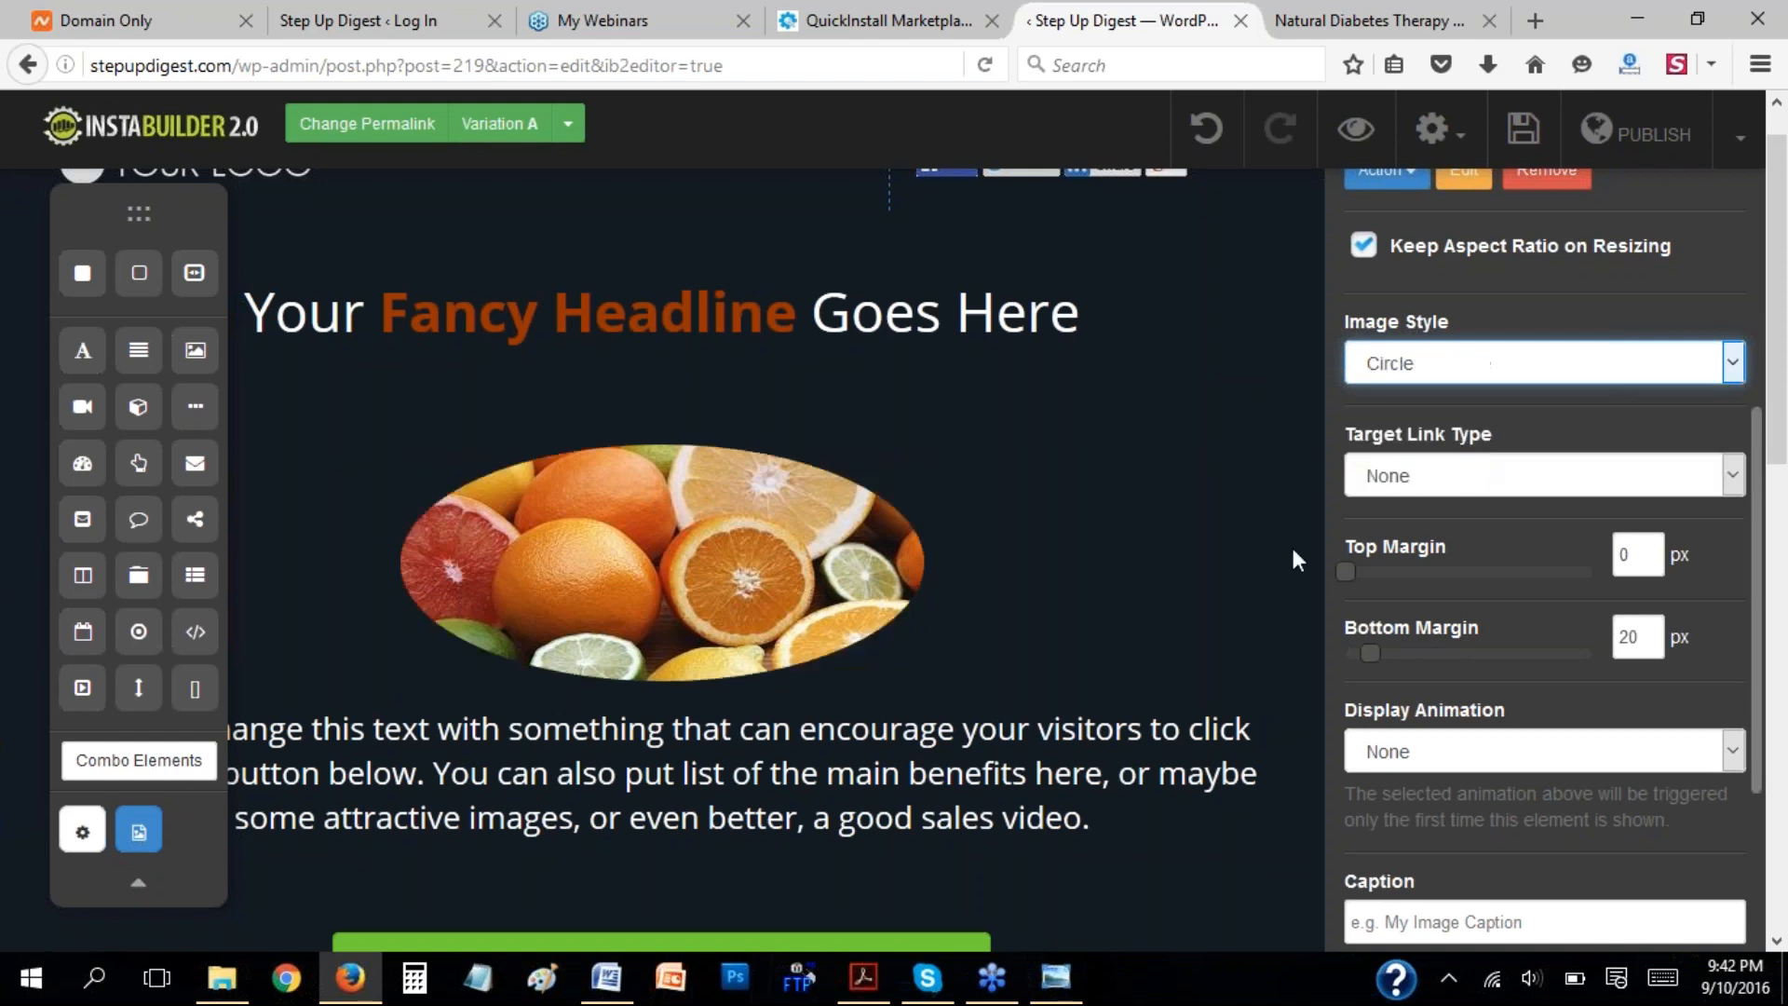
click(1732, 363)
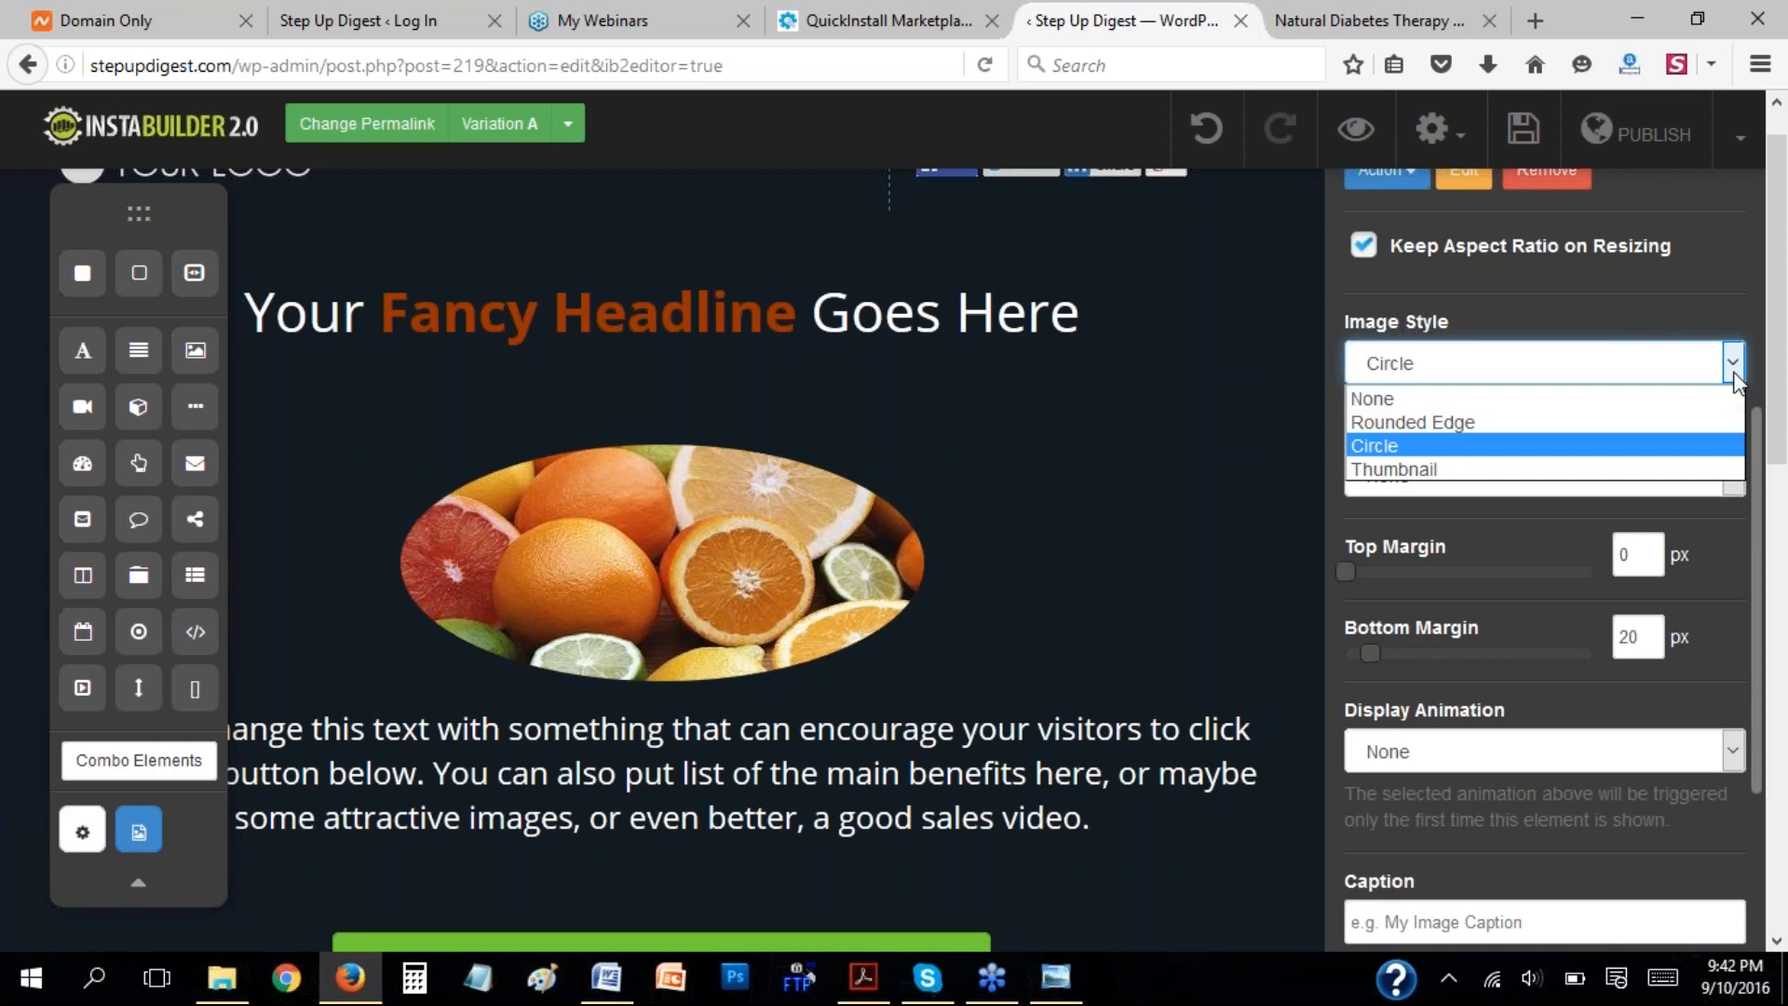
click(1471, 466)
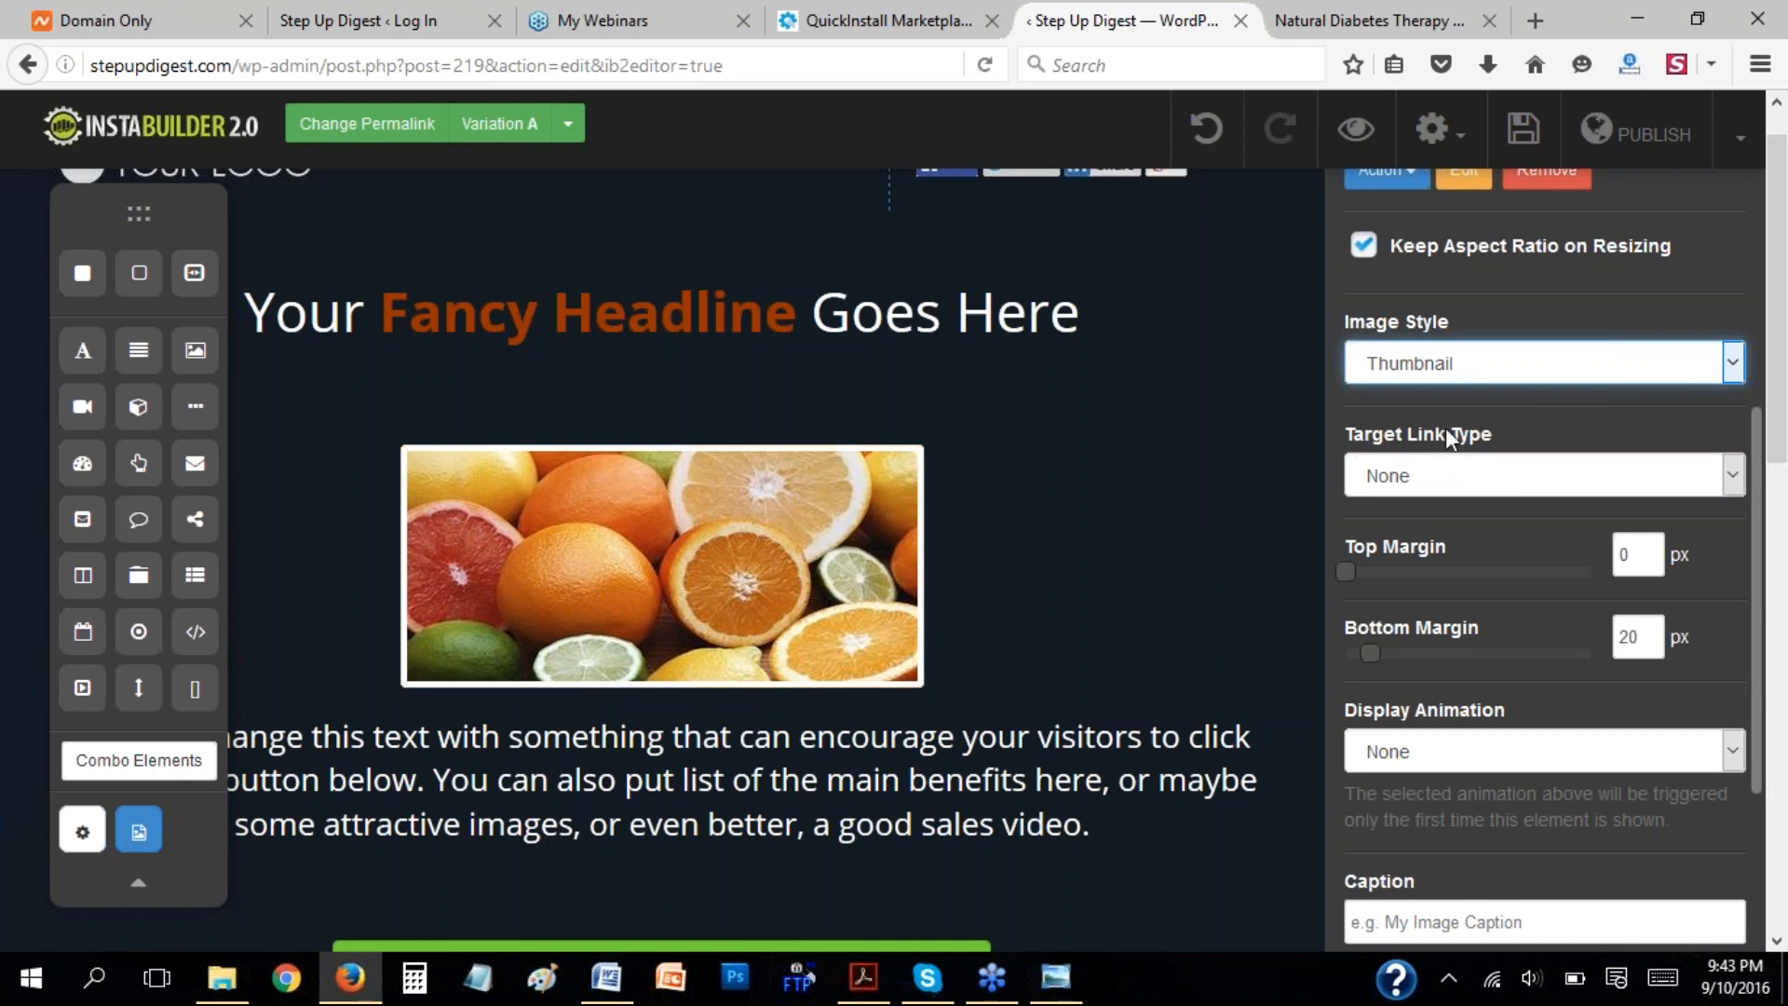
Switch the fruit image's target link type to URL, and set it back to None.
click(1728, 477)
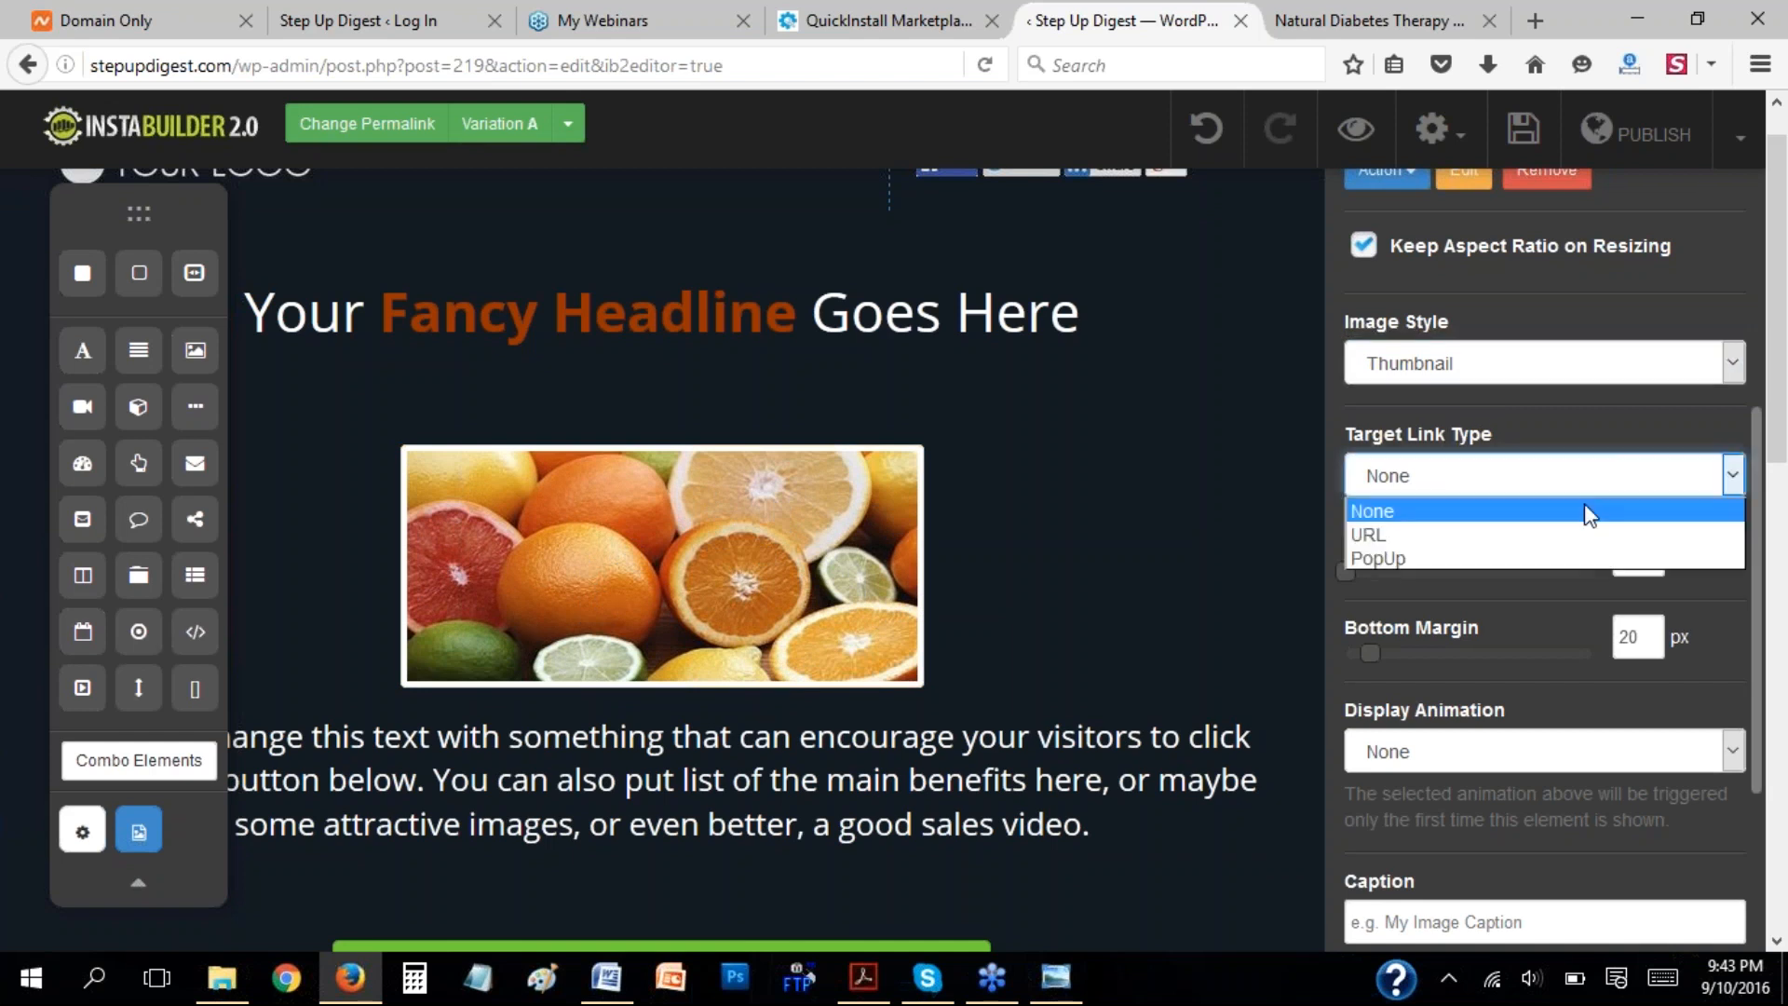
click(1420, 536)
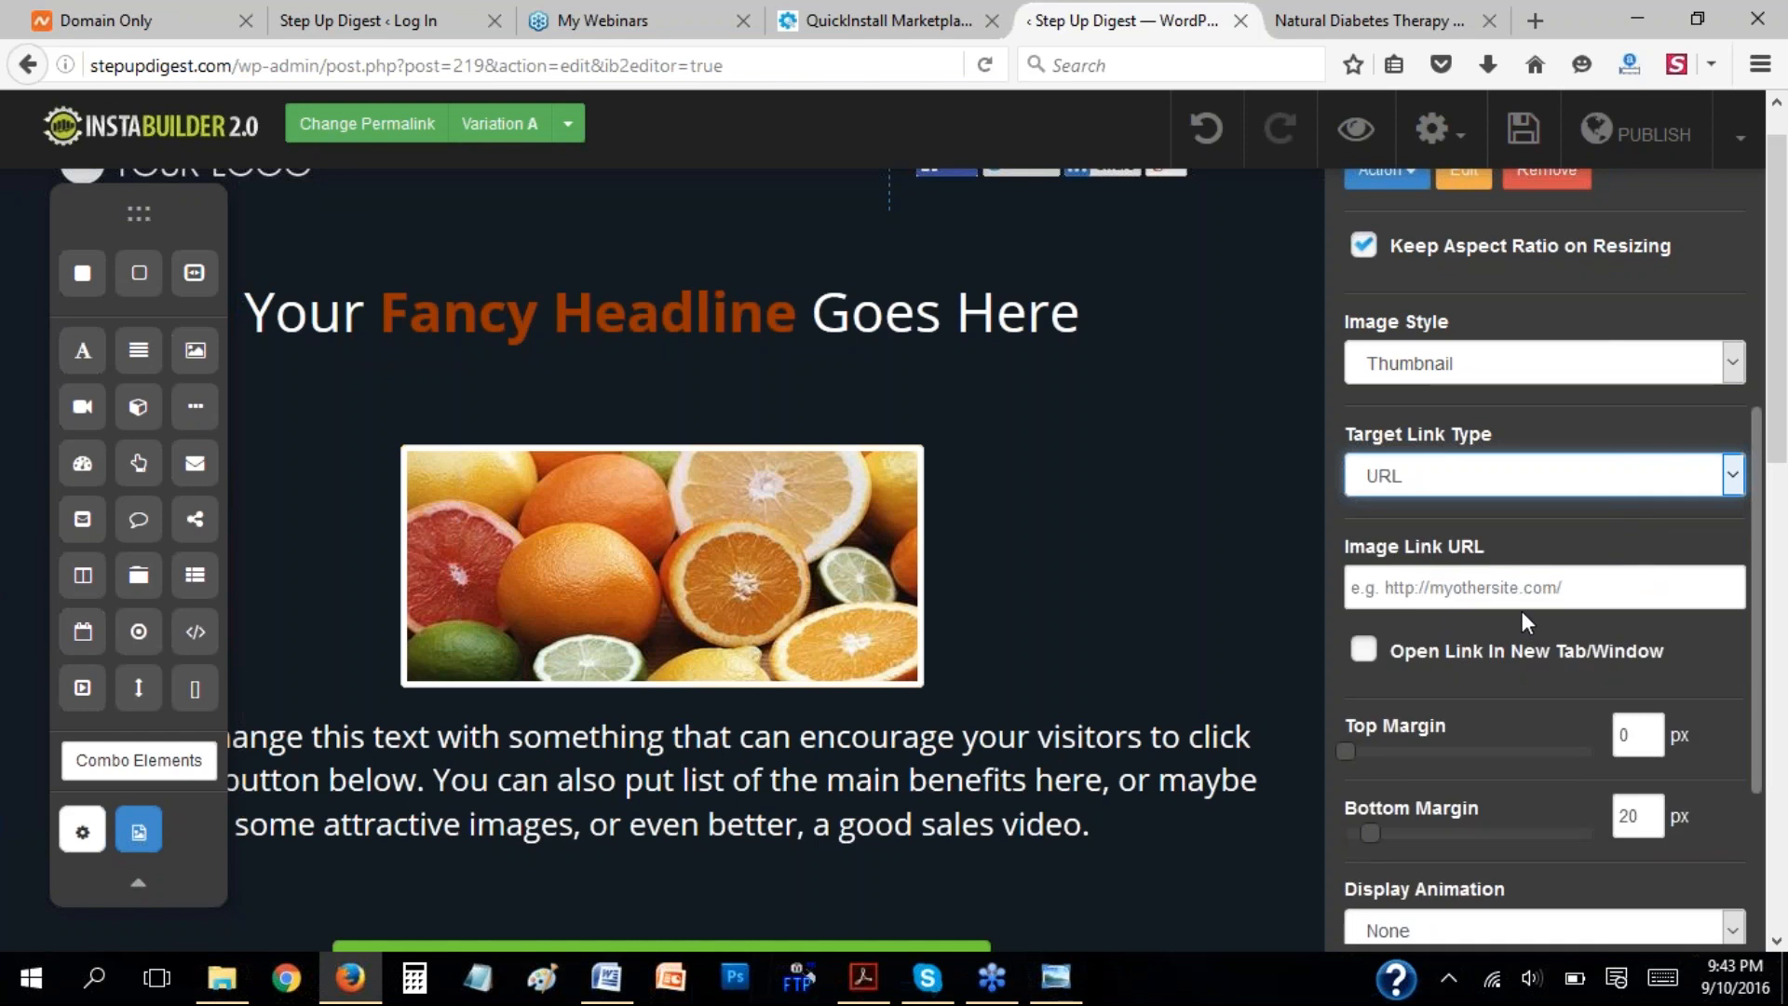
click(1387, 585)
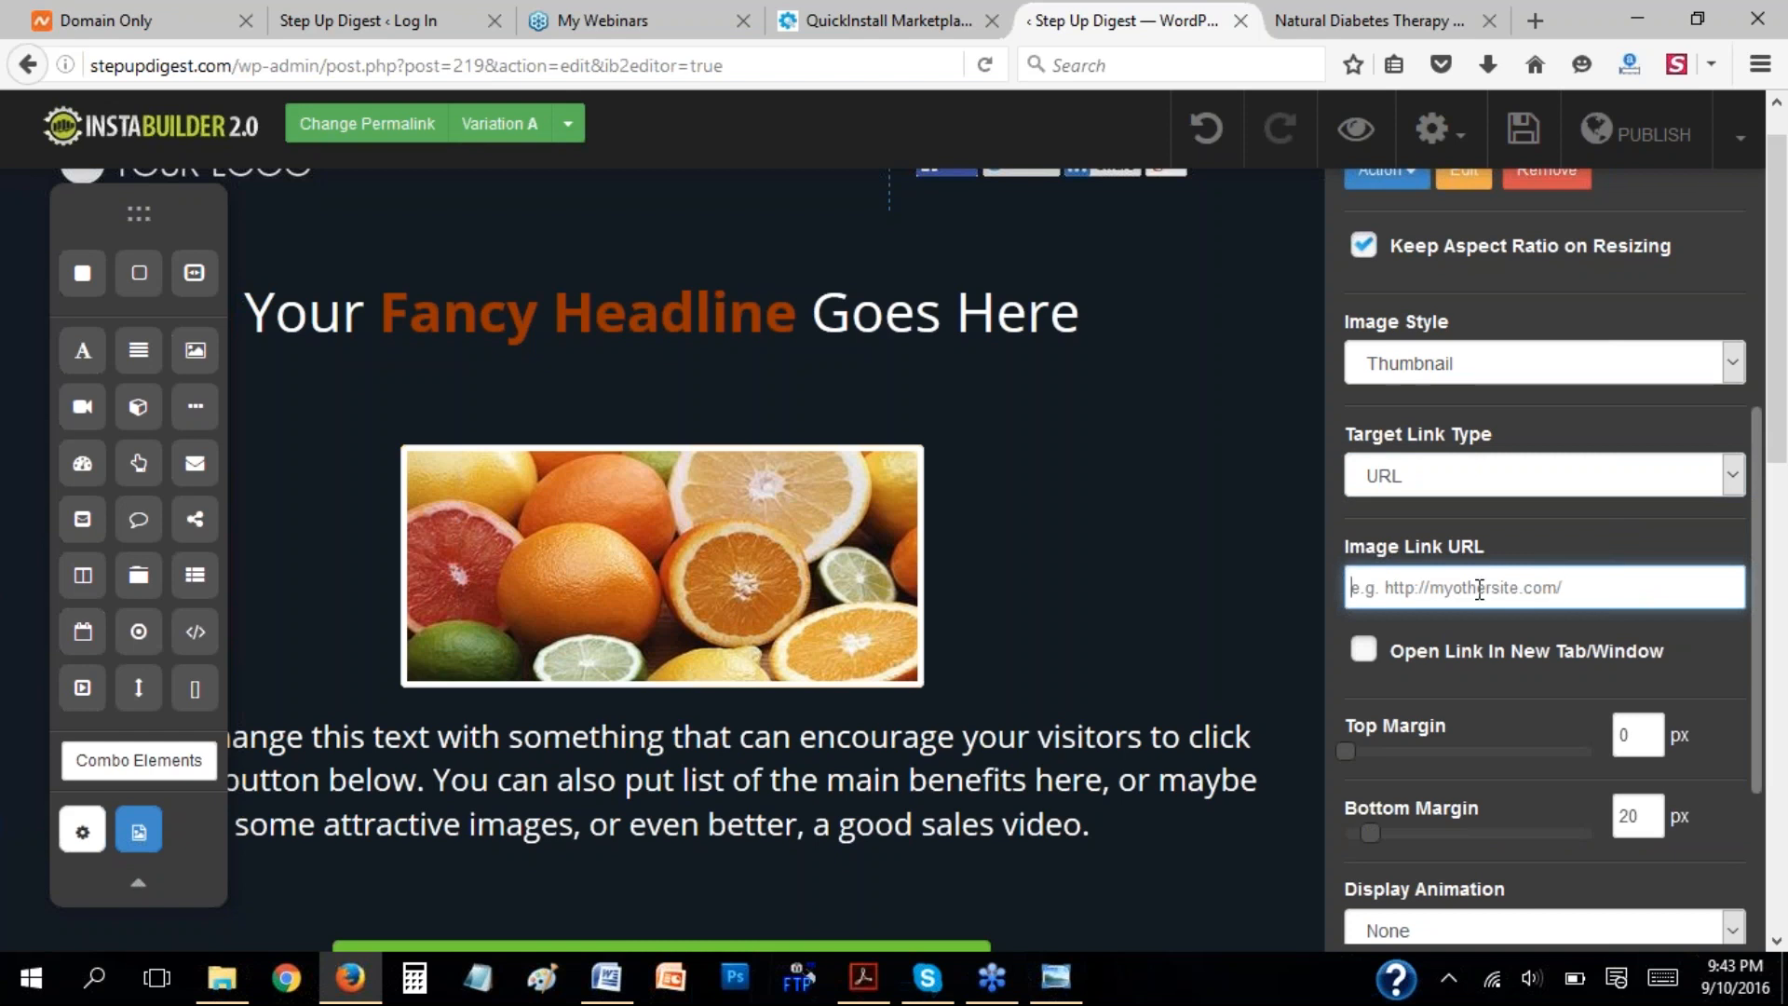
click(1732, 478)
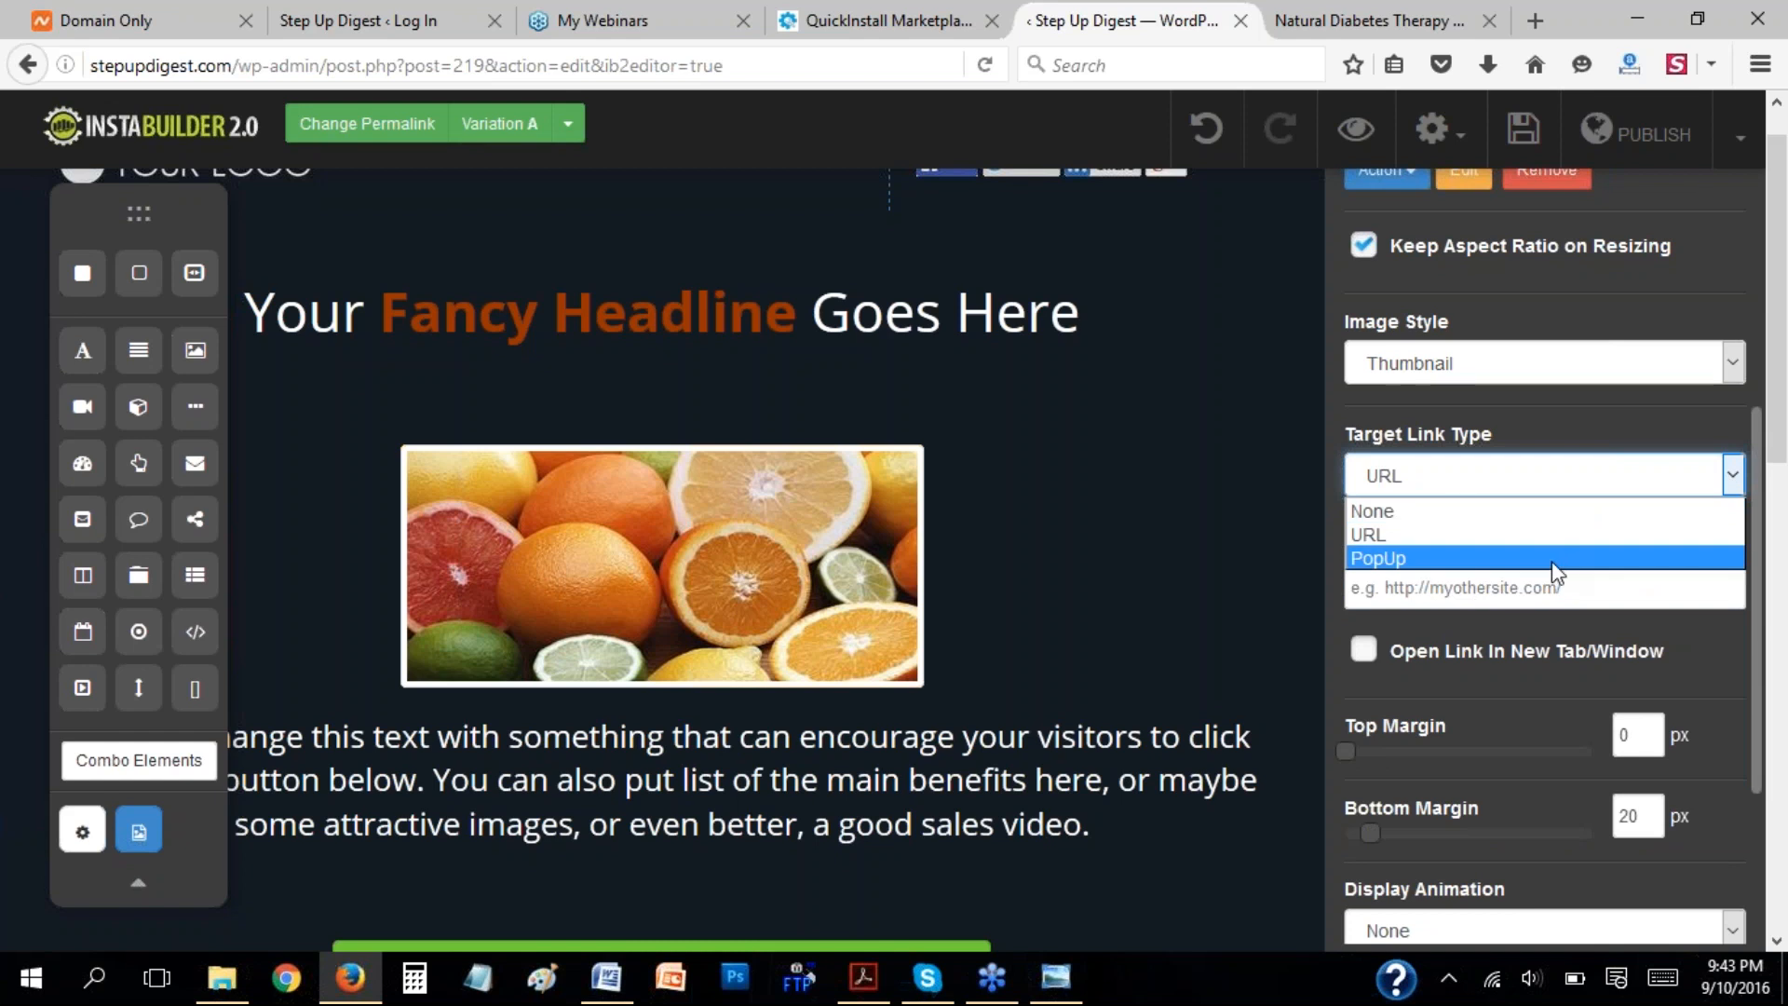
click(1537, 512)
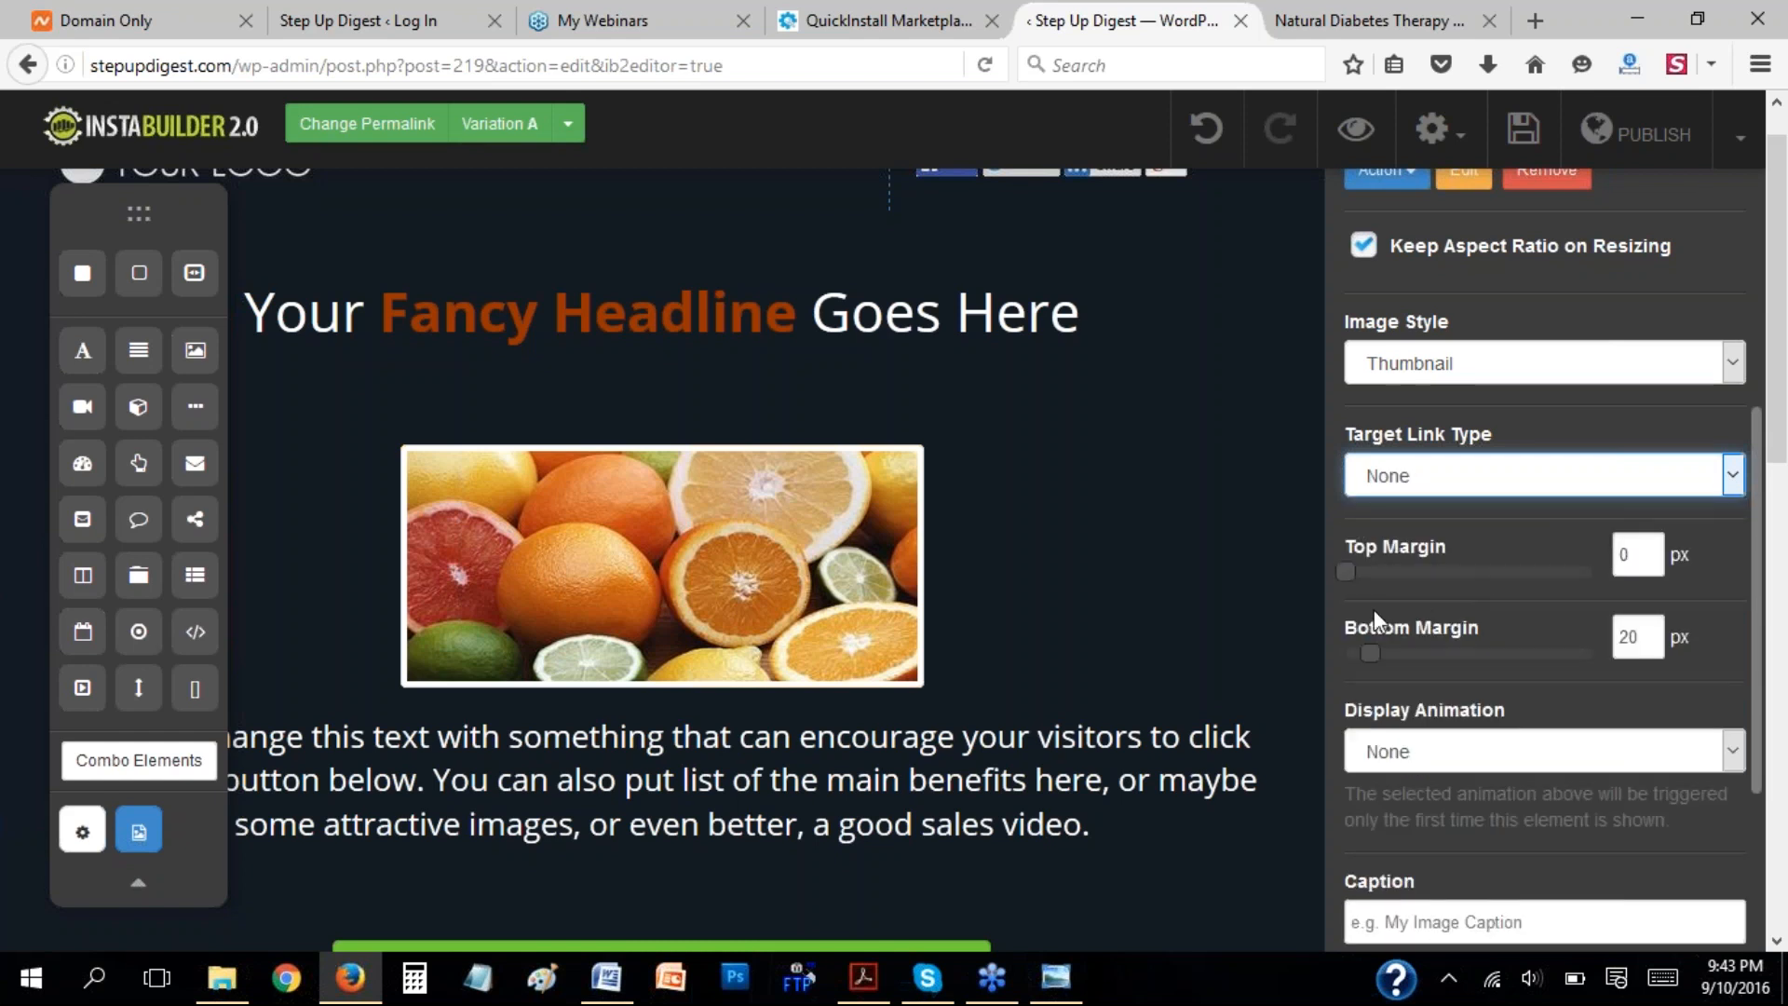
Try a bottom margin of 118 px on the fruit image, and reduce it to 37 px.
click(1717, 573)
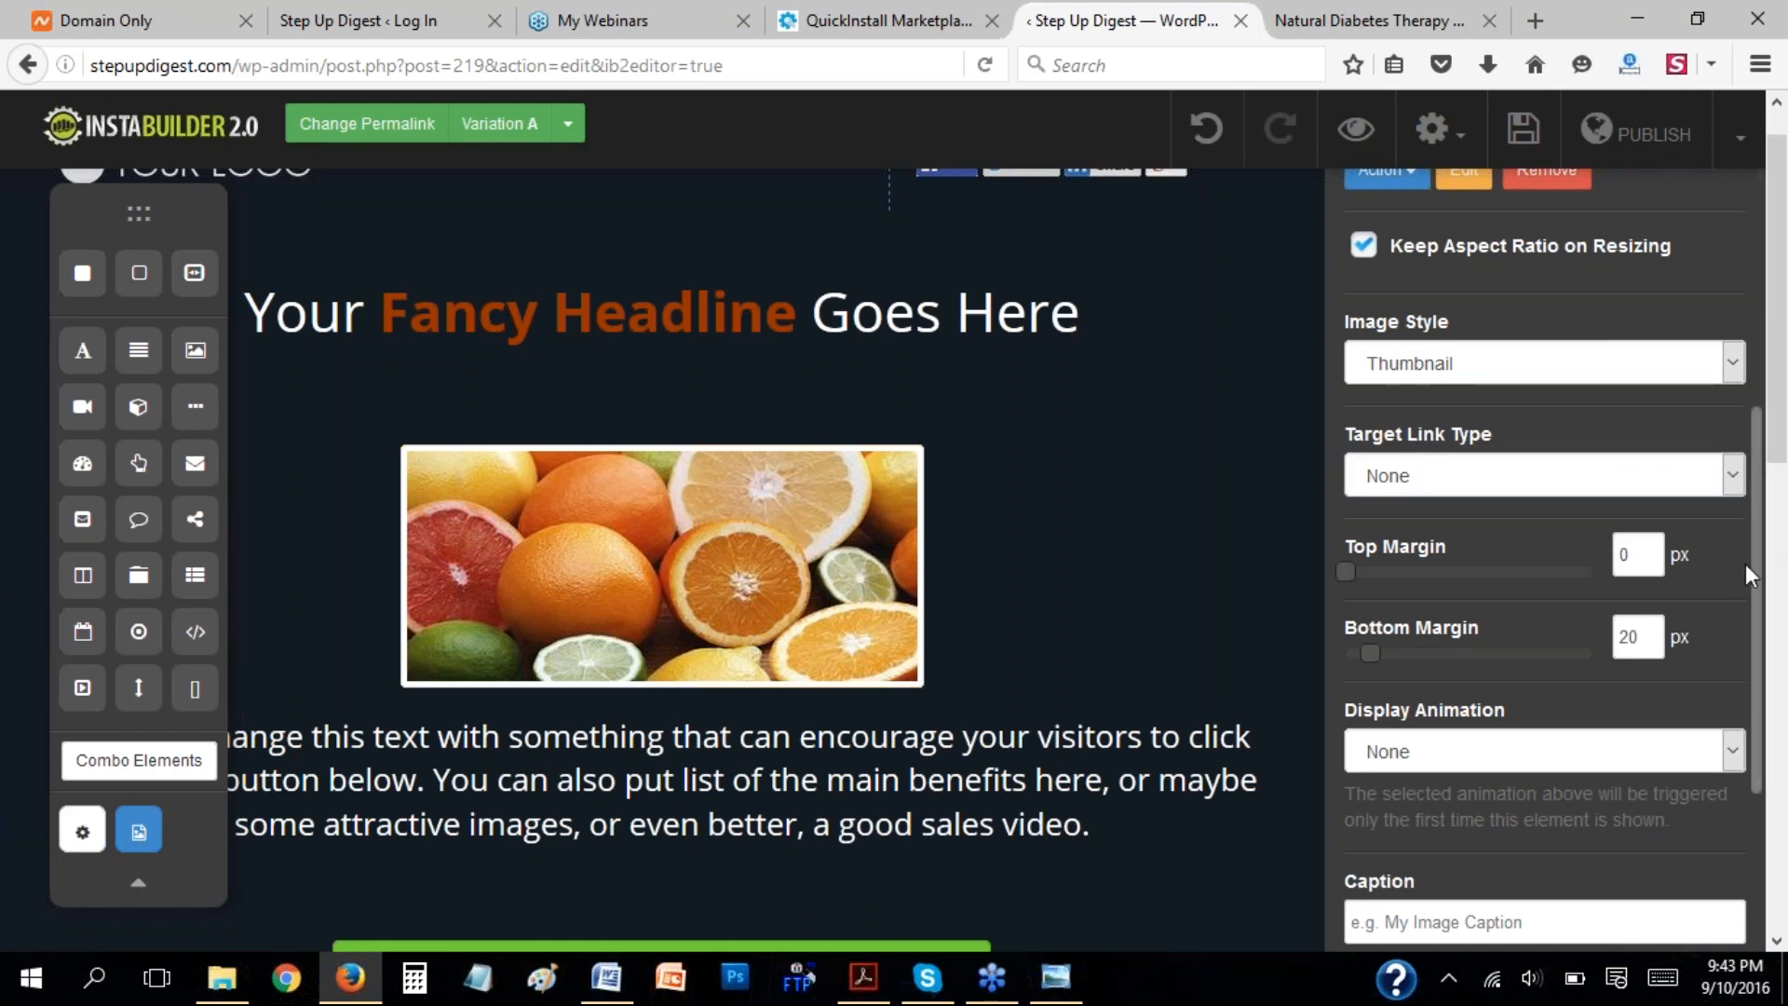
drag(1756, 582, 1572, 591)
click(1473, 586)
drag(1376, 651, 1498, 650)
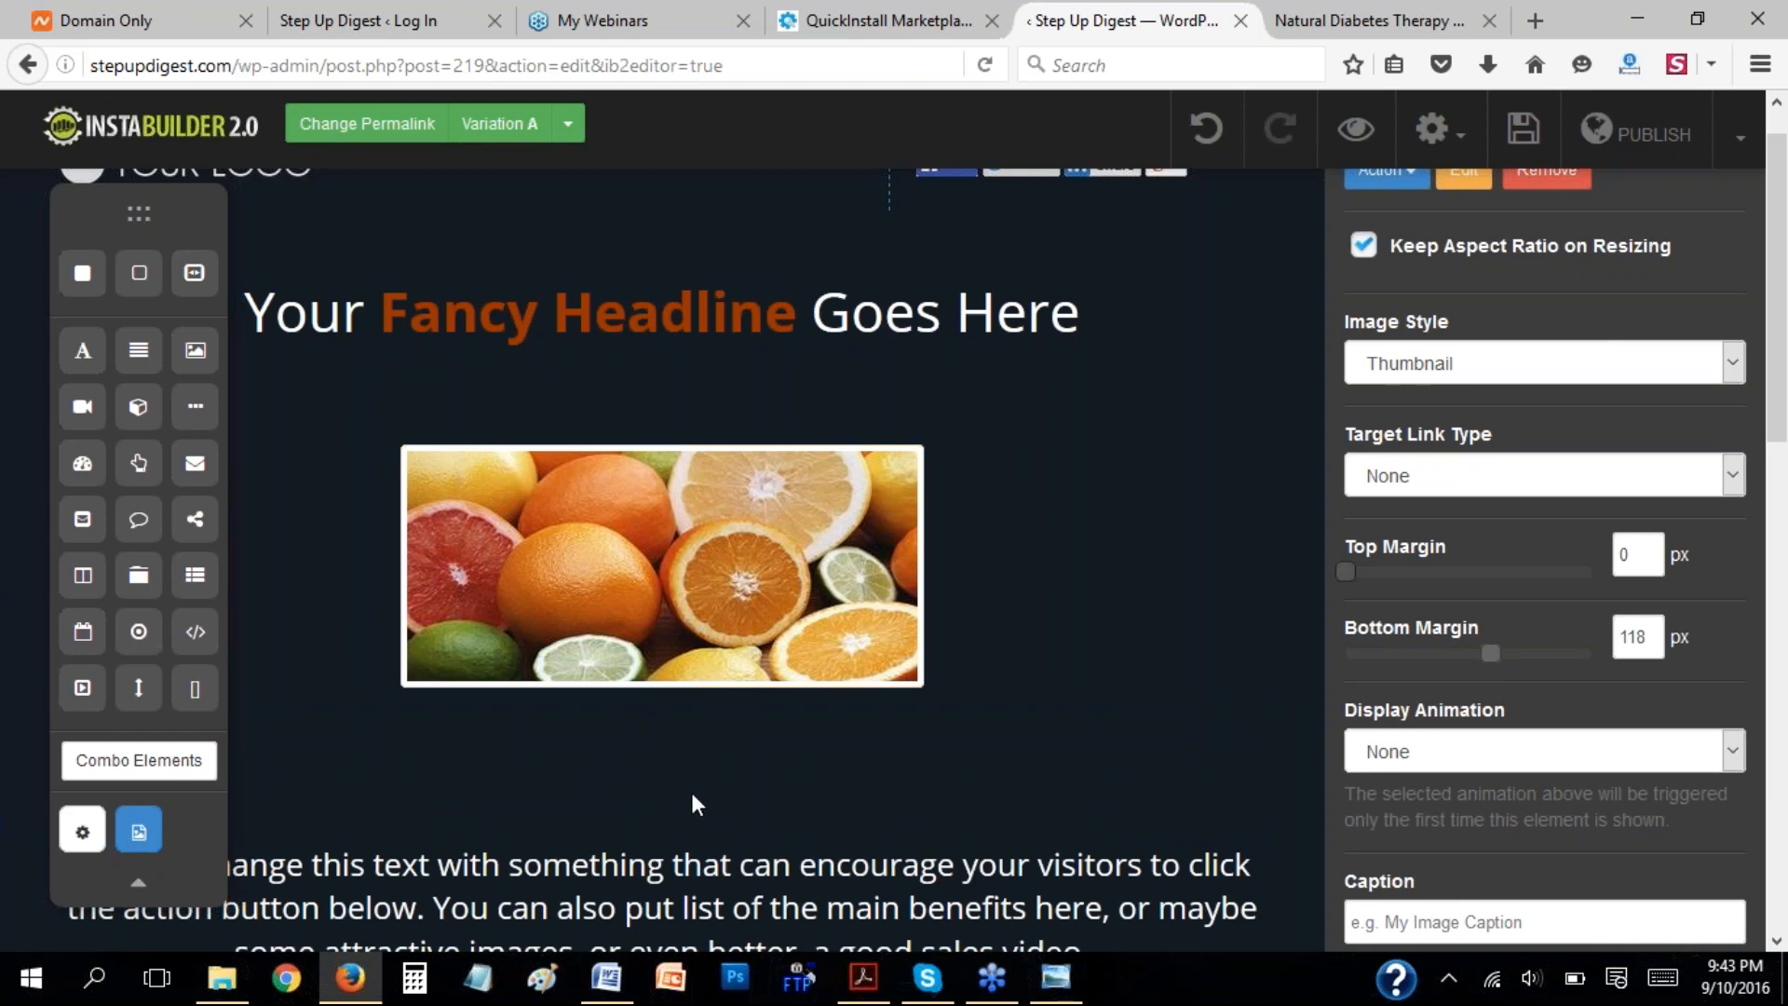
drag(1490, 651, 1384, 652)
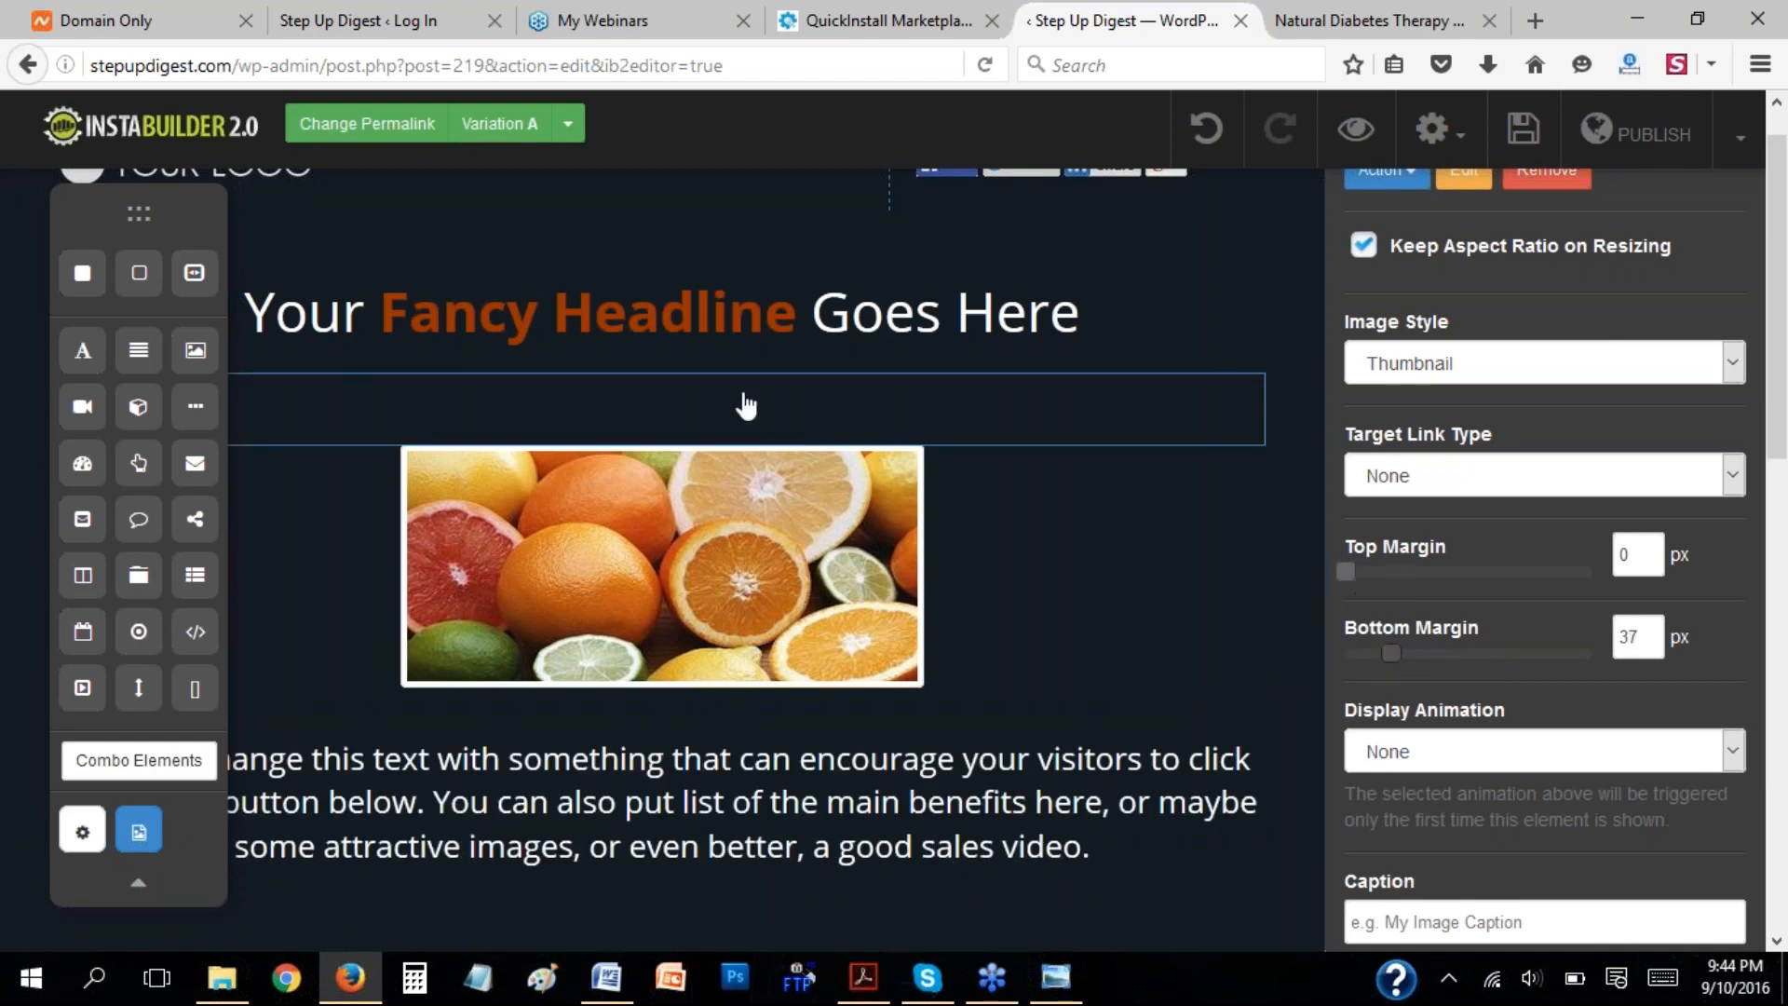
Set the fruit image's top margin to 17 px, and review the display animation options and caption settings.
mouse_move(1345, 572)
mouse_down()
mouse_move(1516, 572)
mouse_move(1363, 585)
mouse_up()
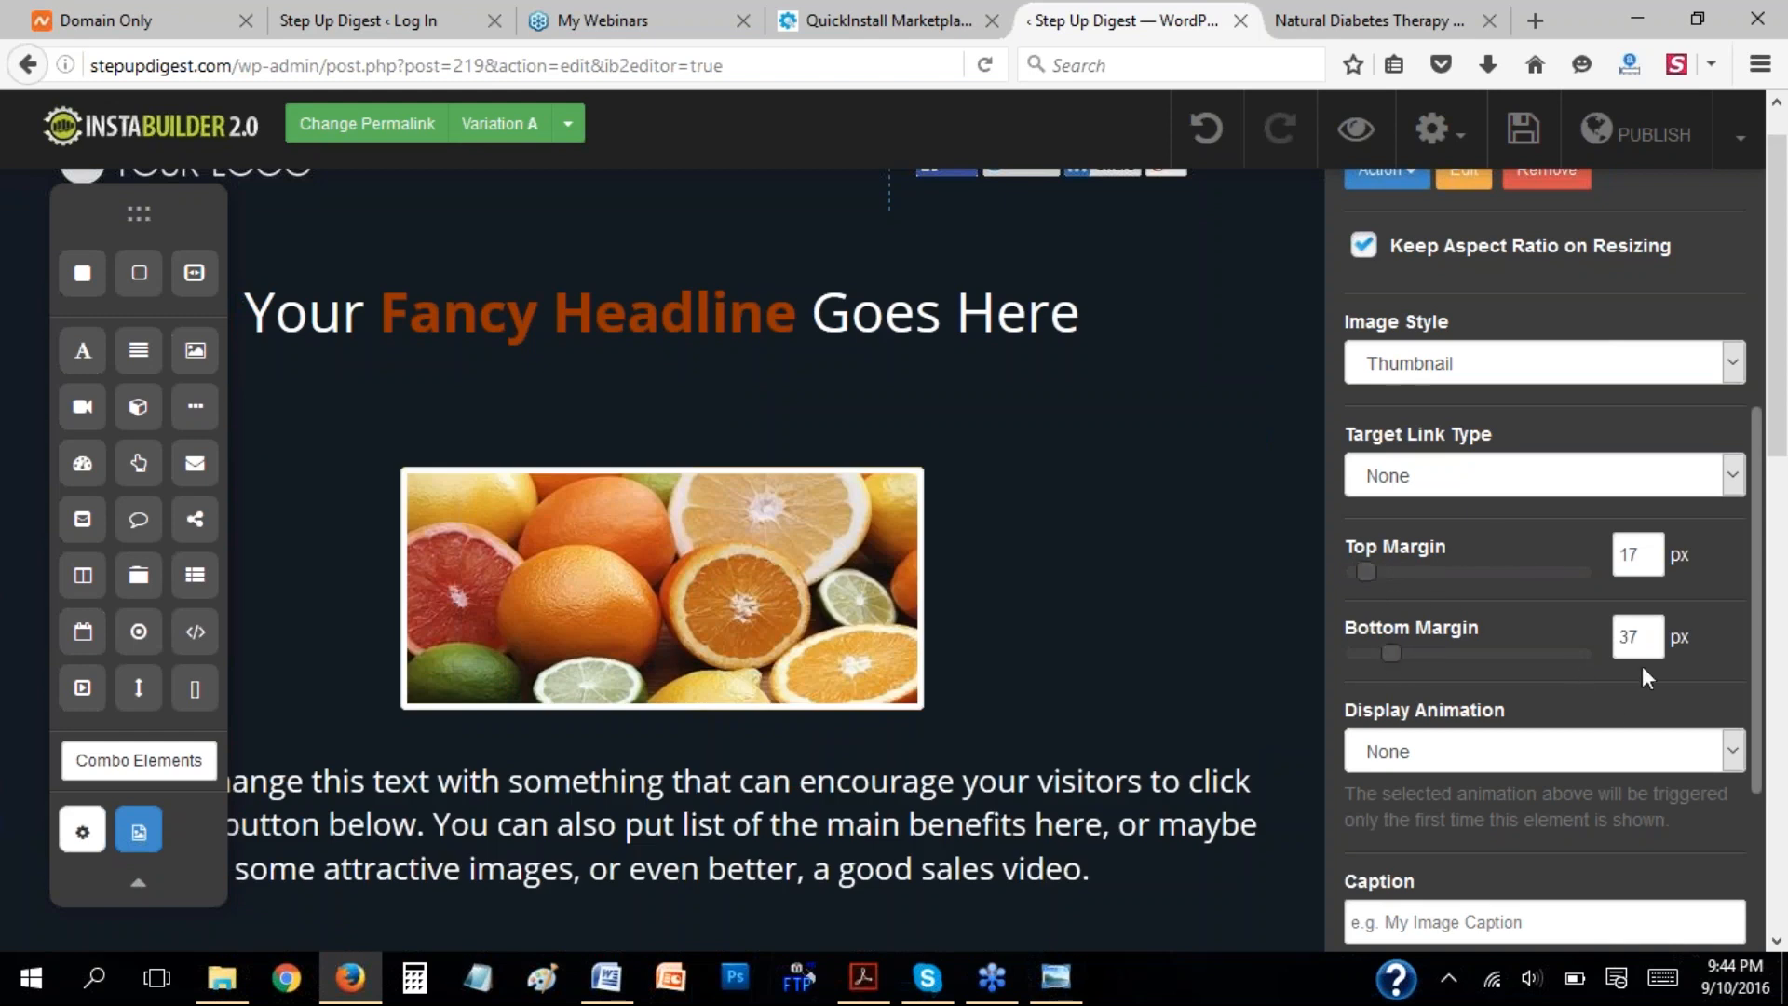
scroll(1751, 719, down, 3)
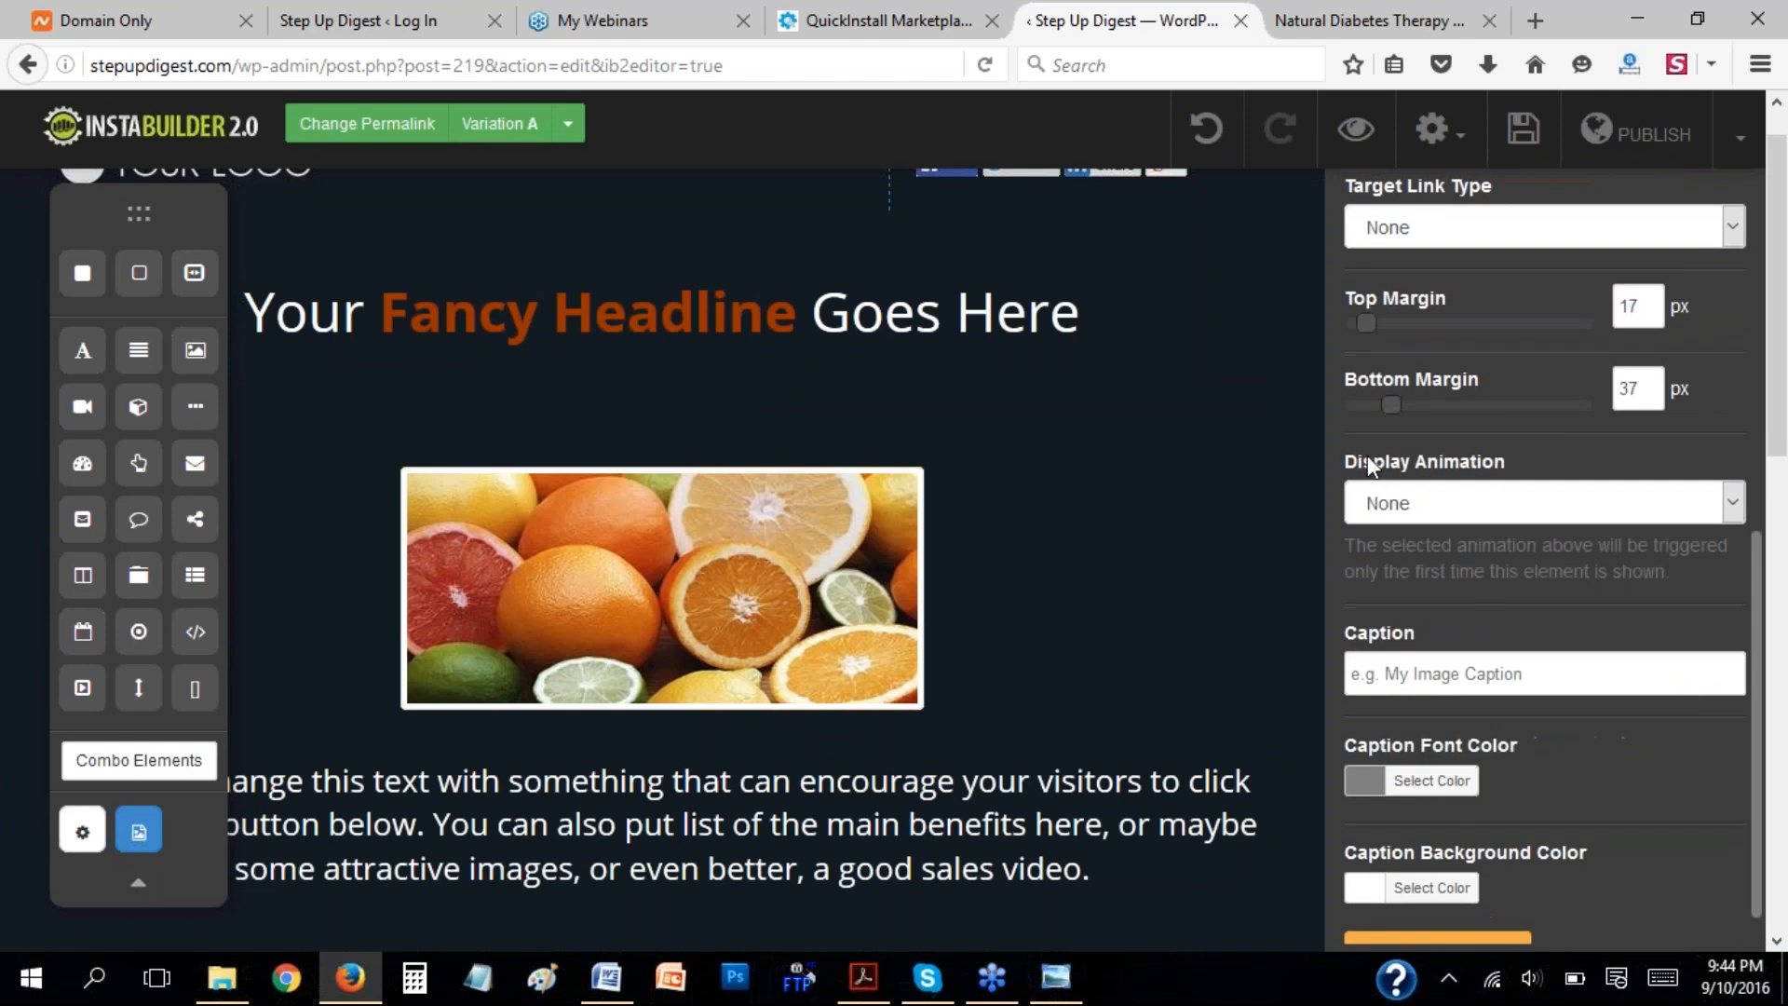
click(1738, 501)
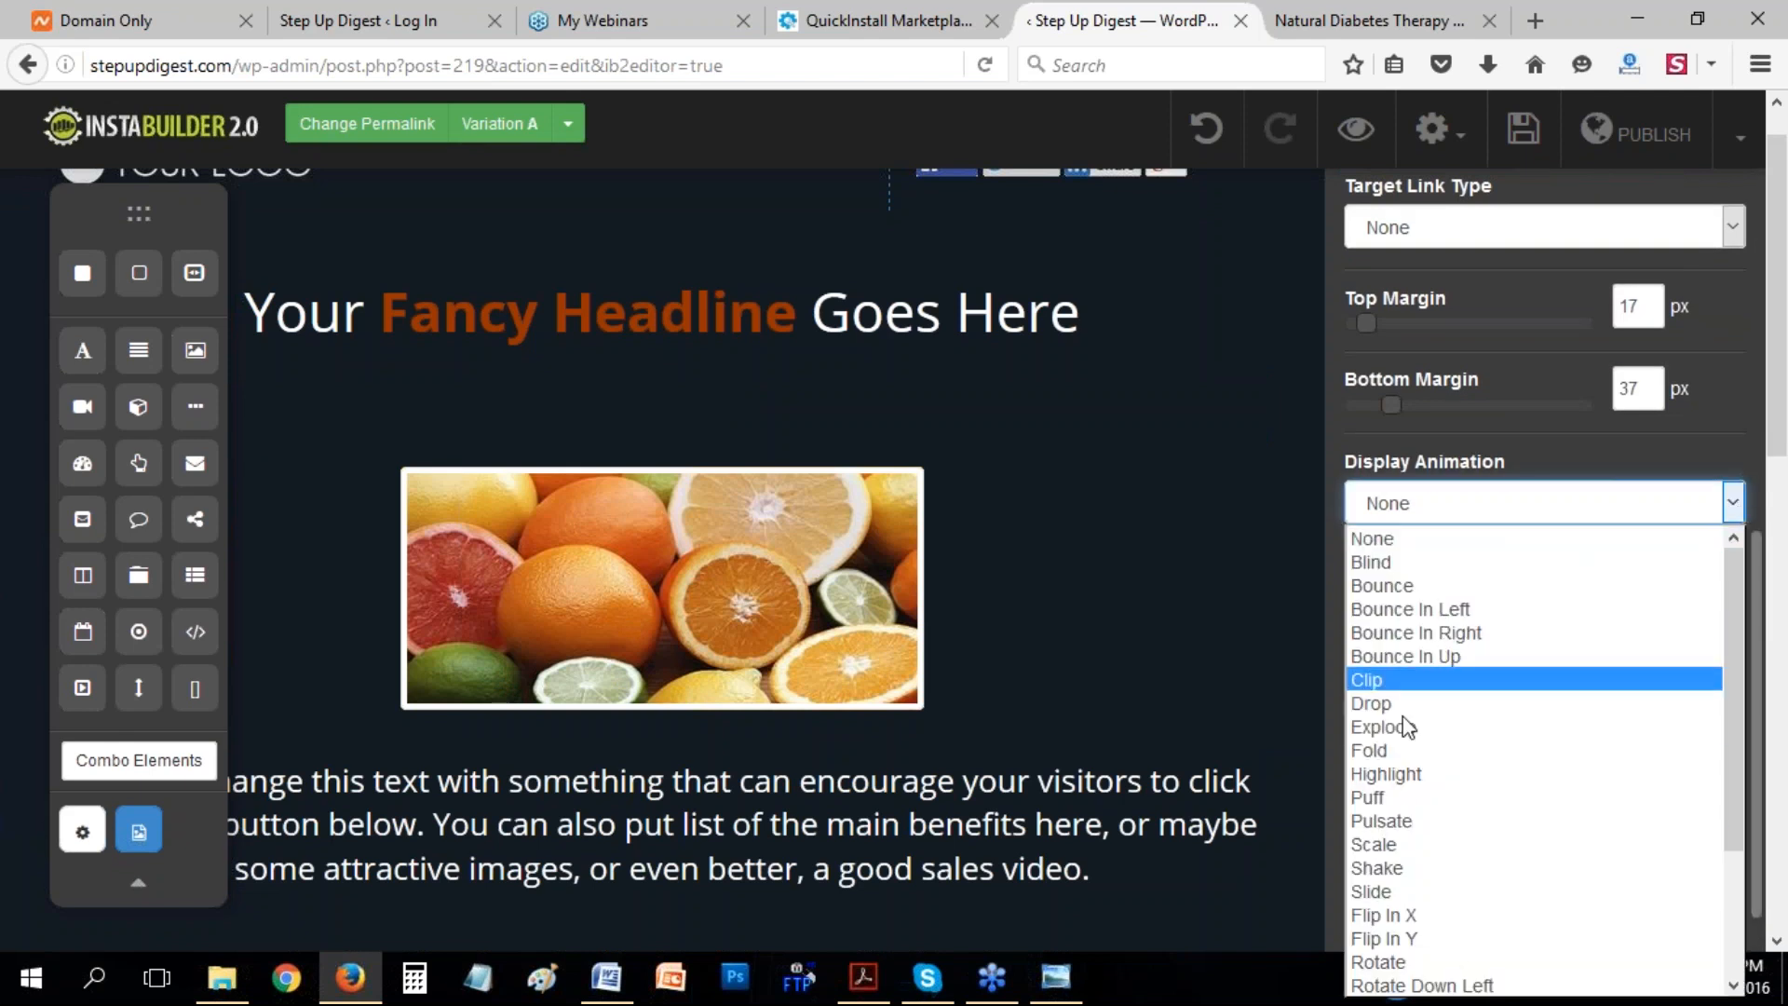
click(1562, 477)
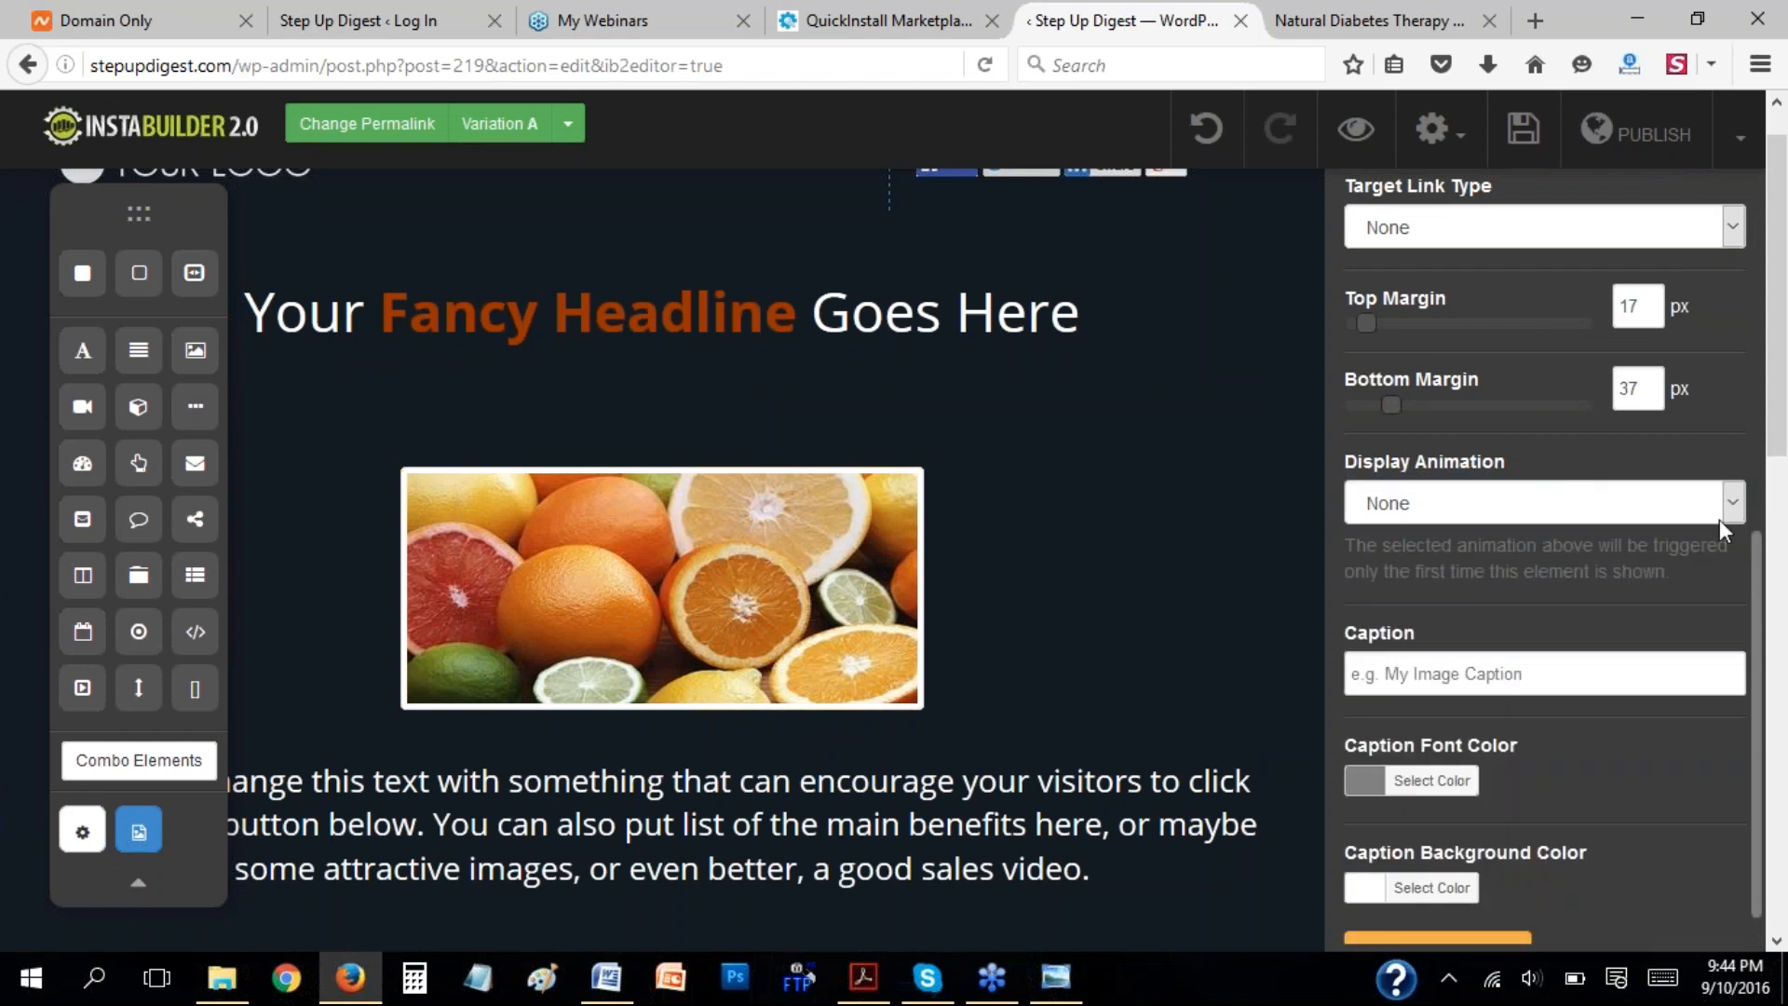
scroll(1433, 667, down, 1)
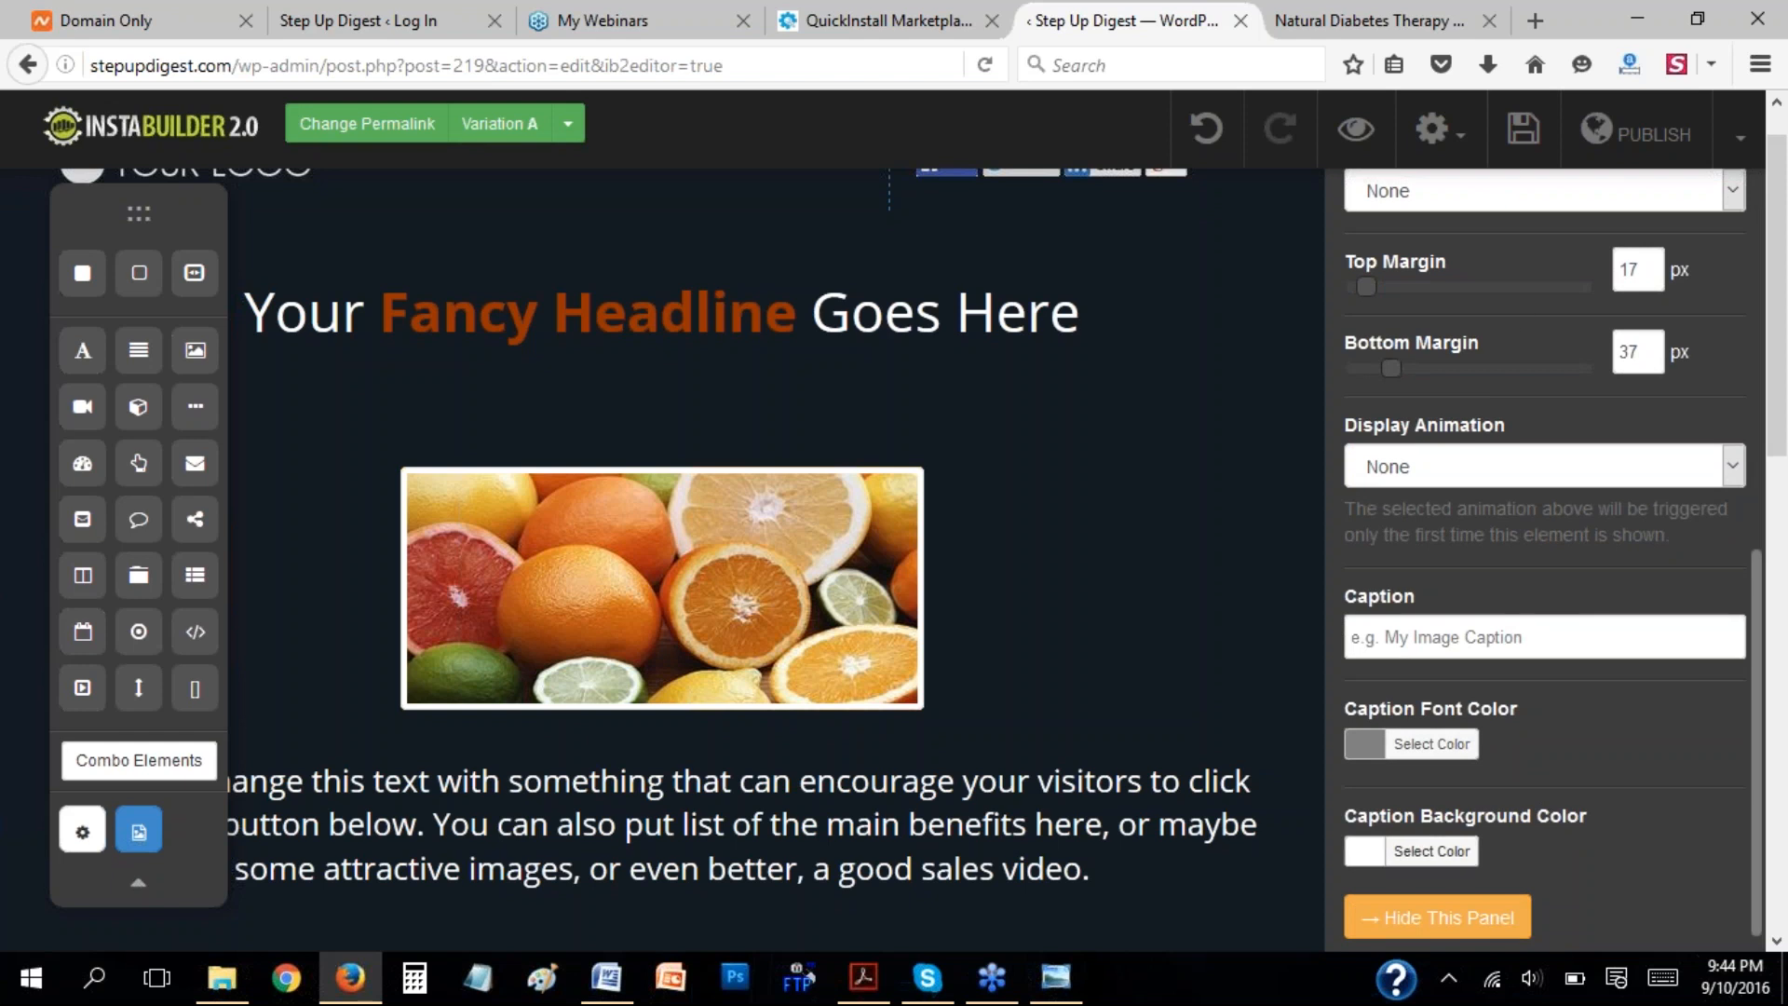
click(1384, 924)
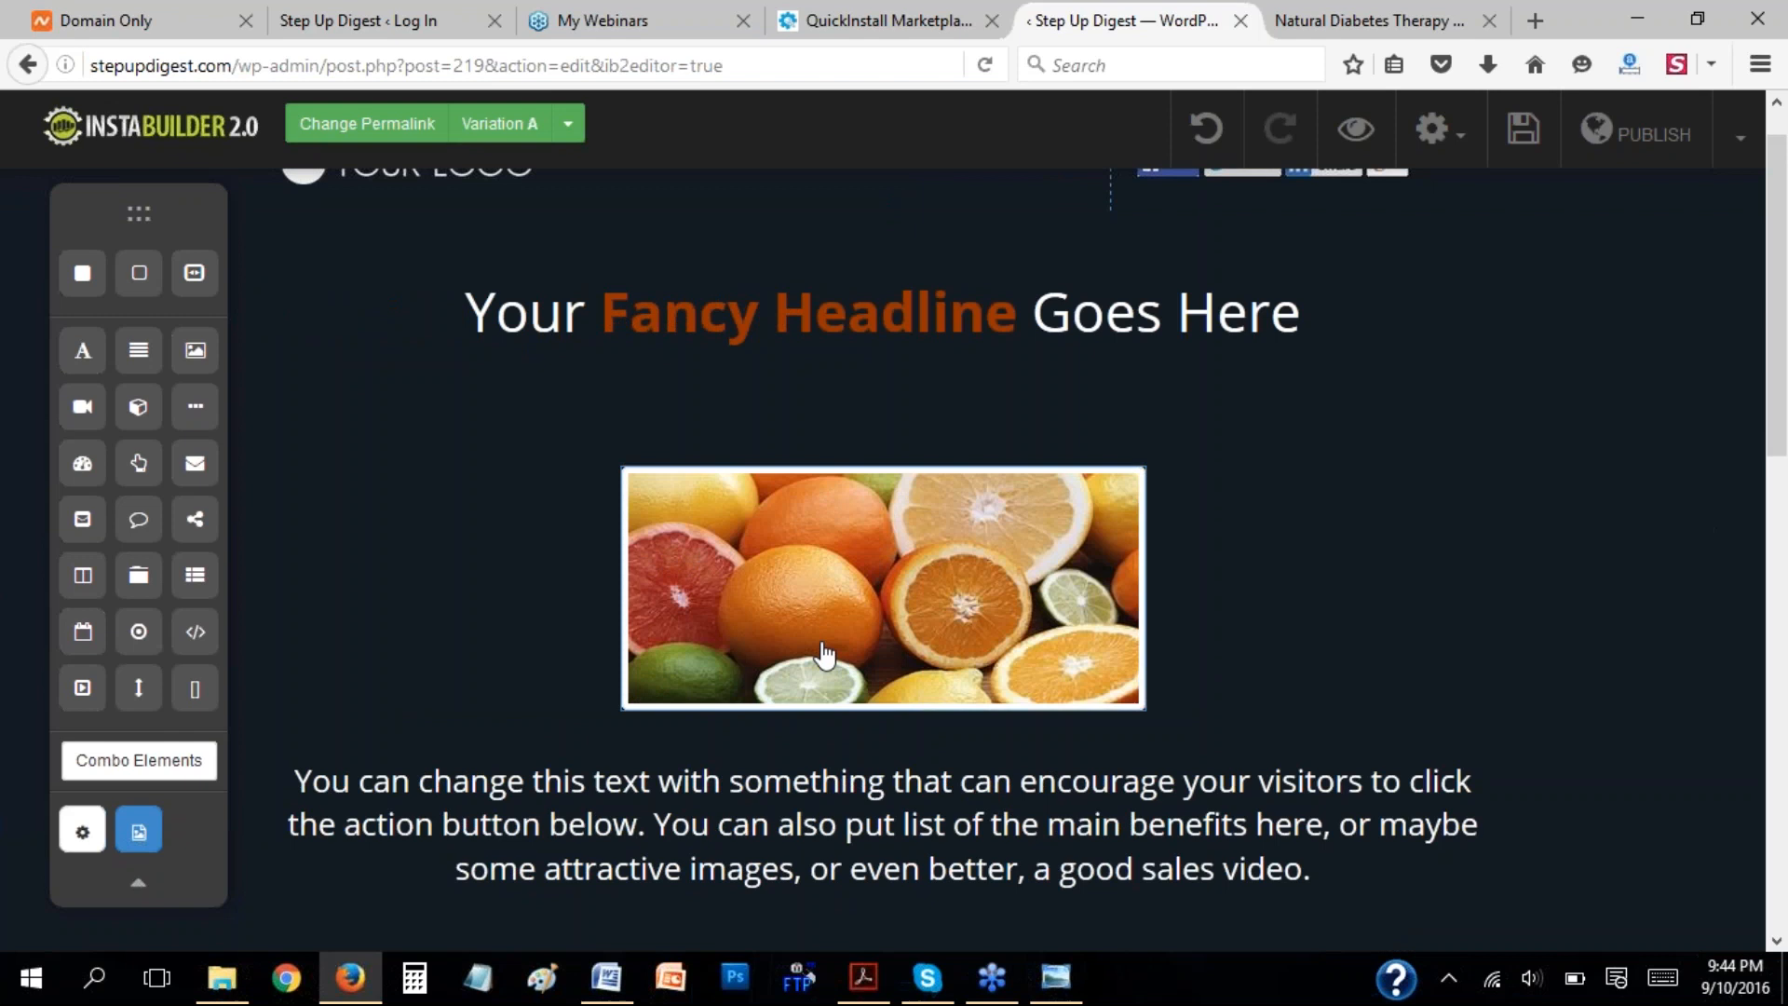
Try the left and right positions for the fruit image, and delete the image element.
click(973, 559)
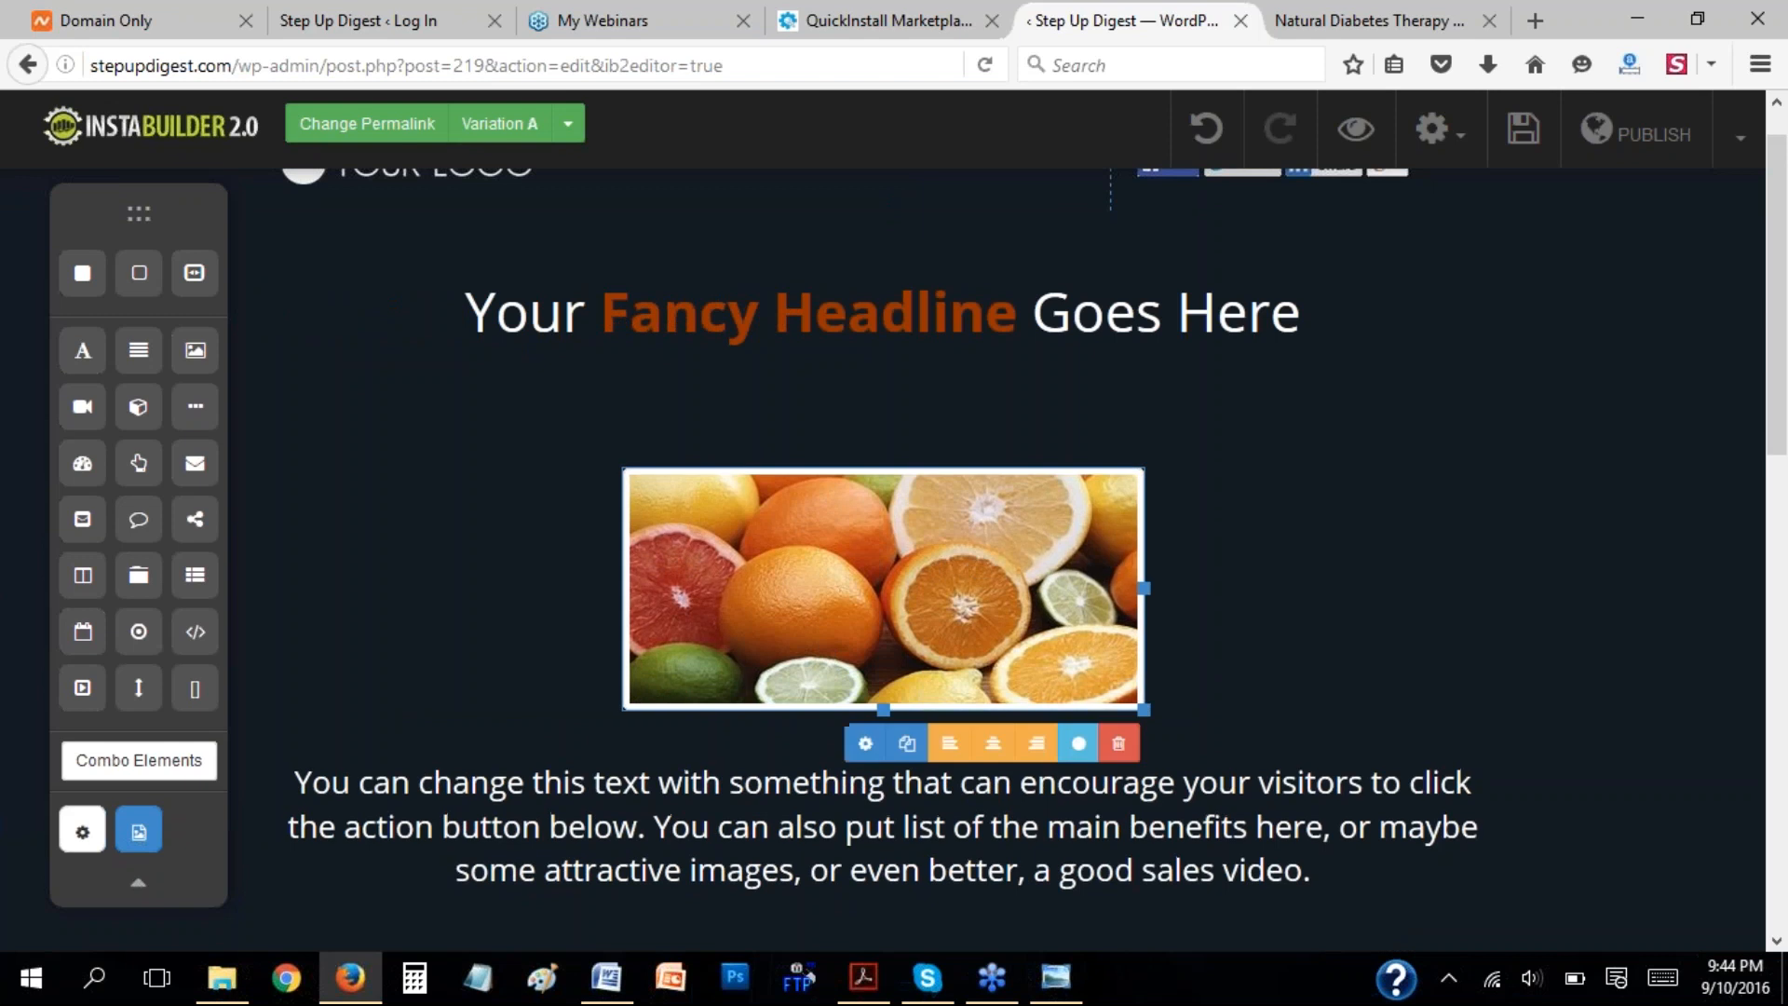
click(951, 745)
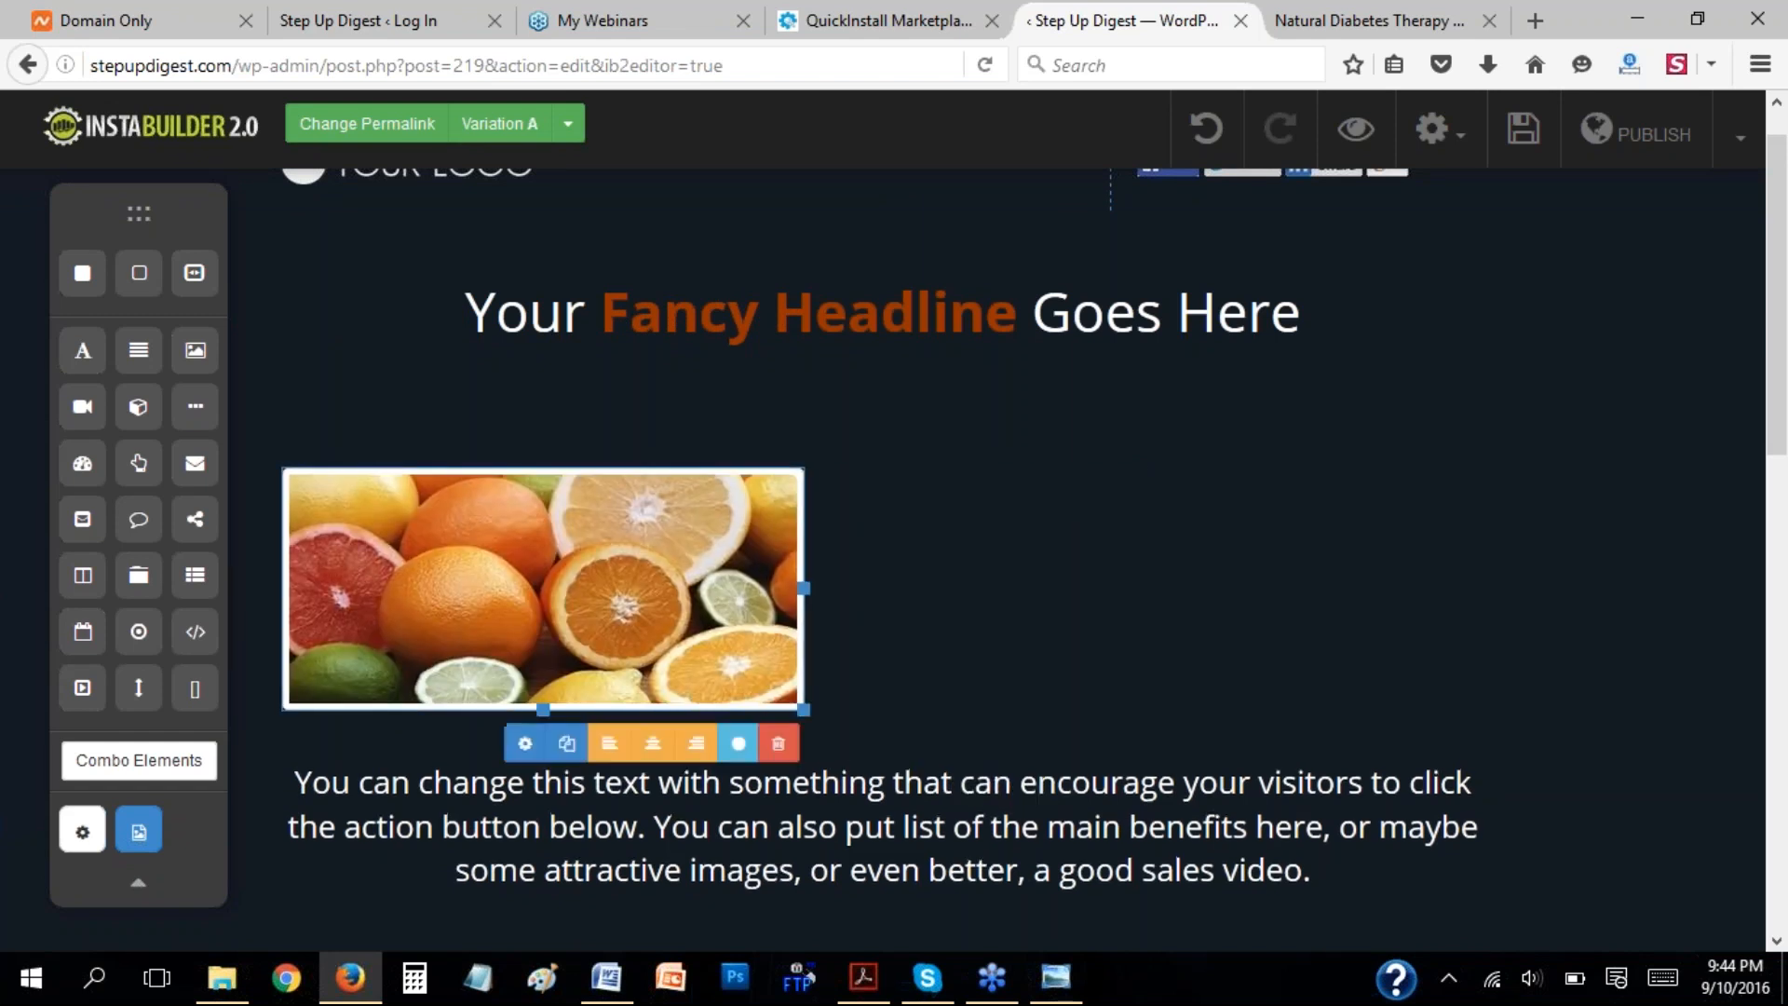
click(696, 742)
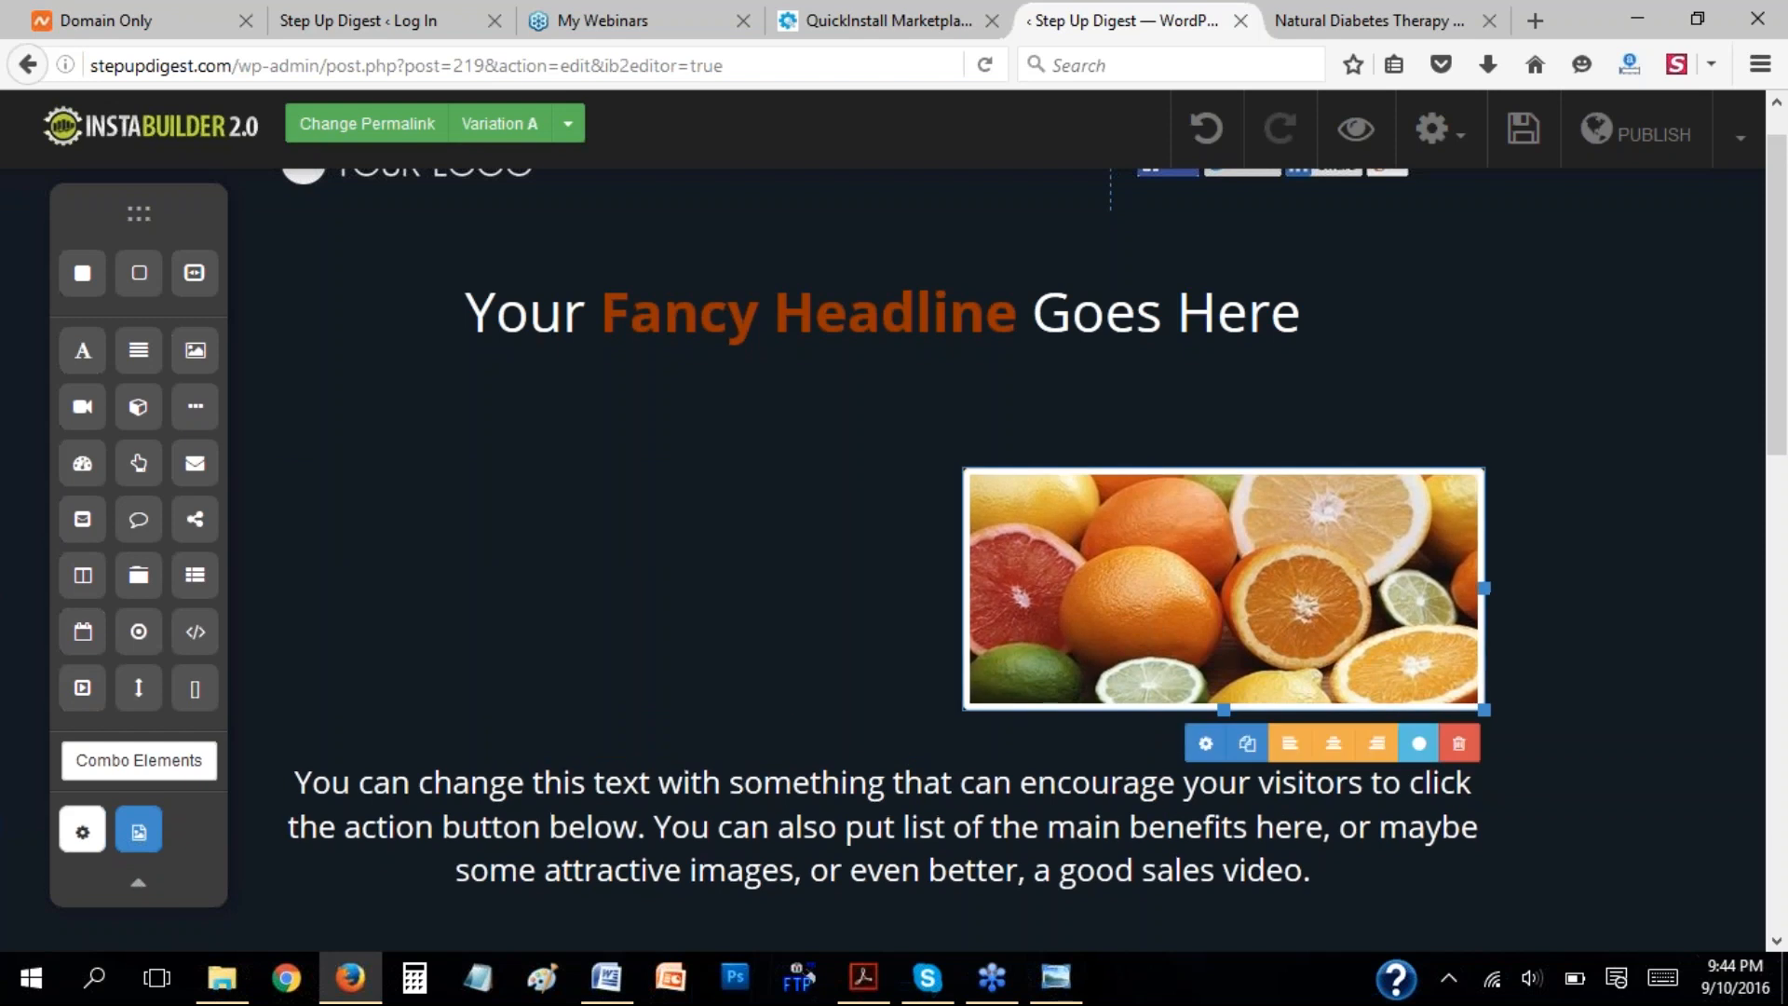
click(1459, 745)
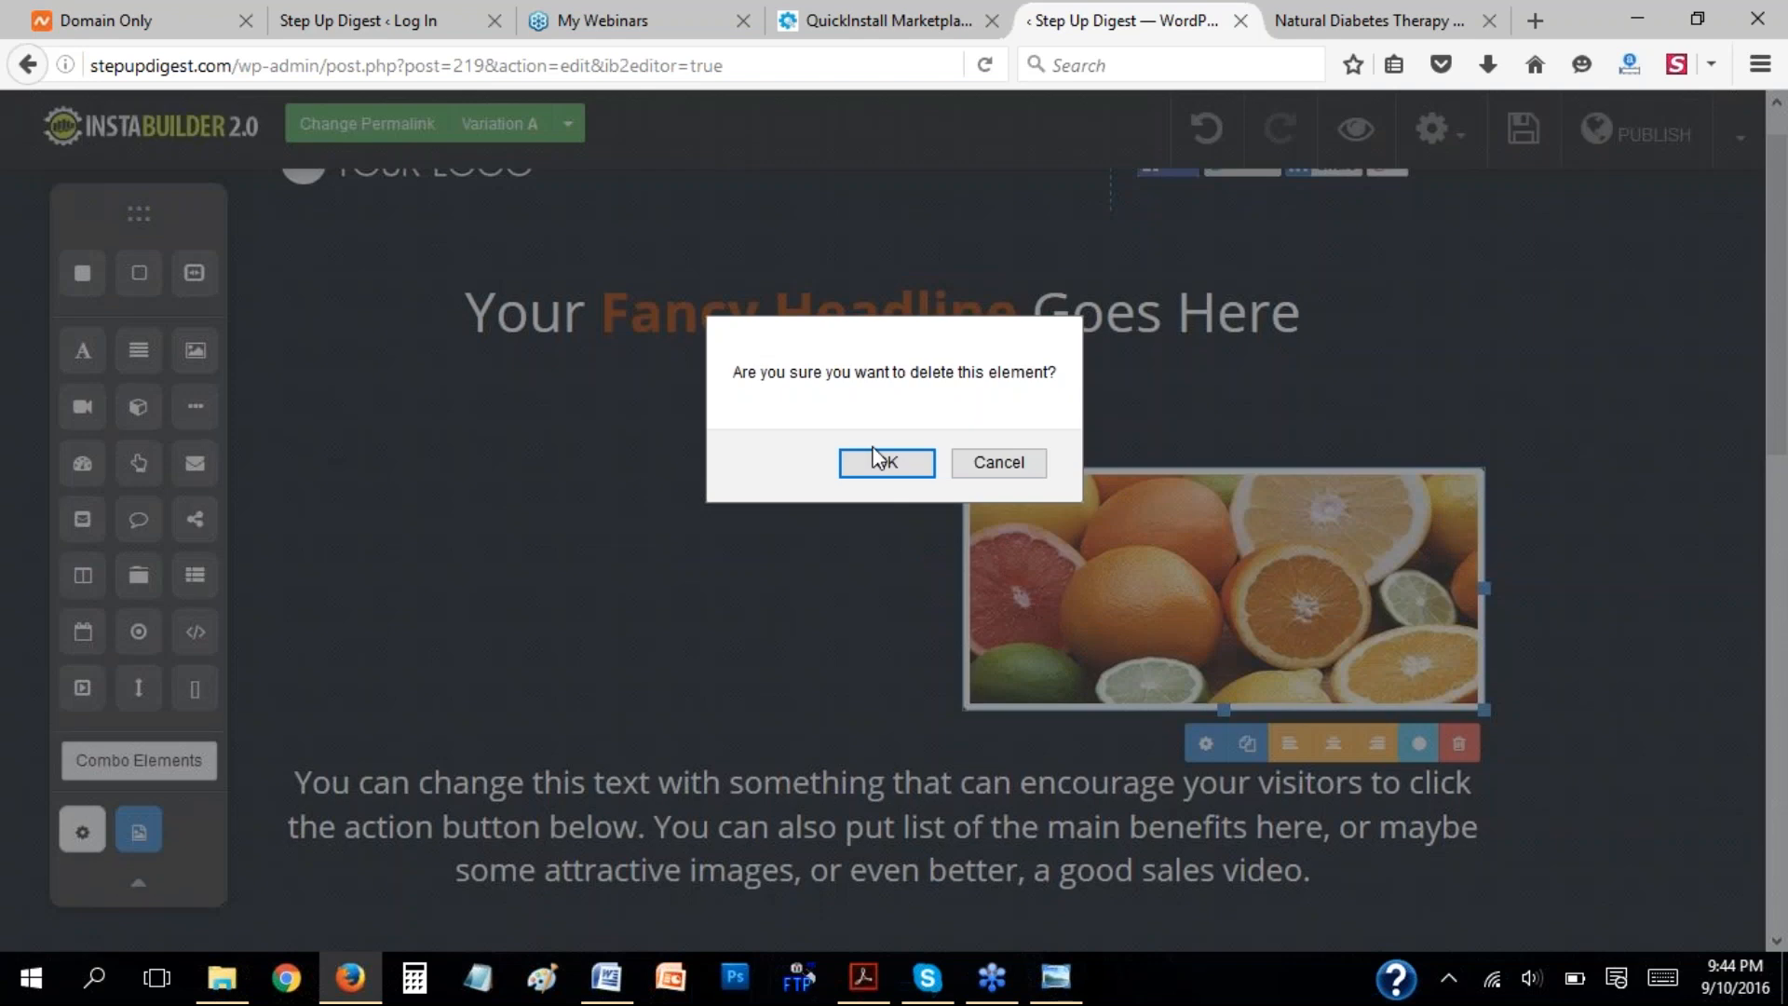
click(884, 461)
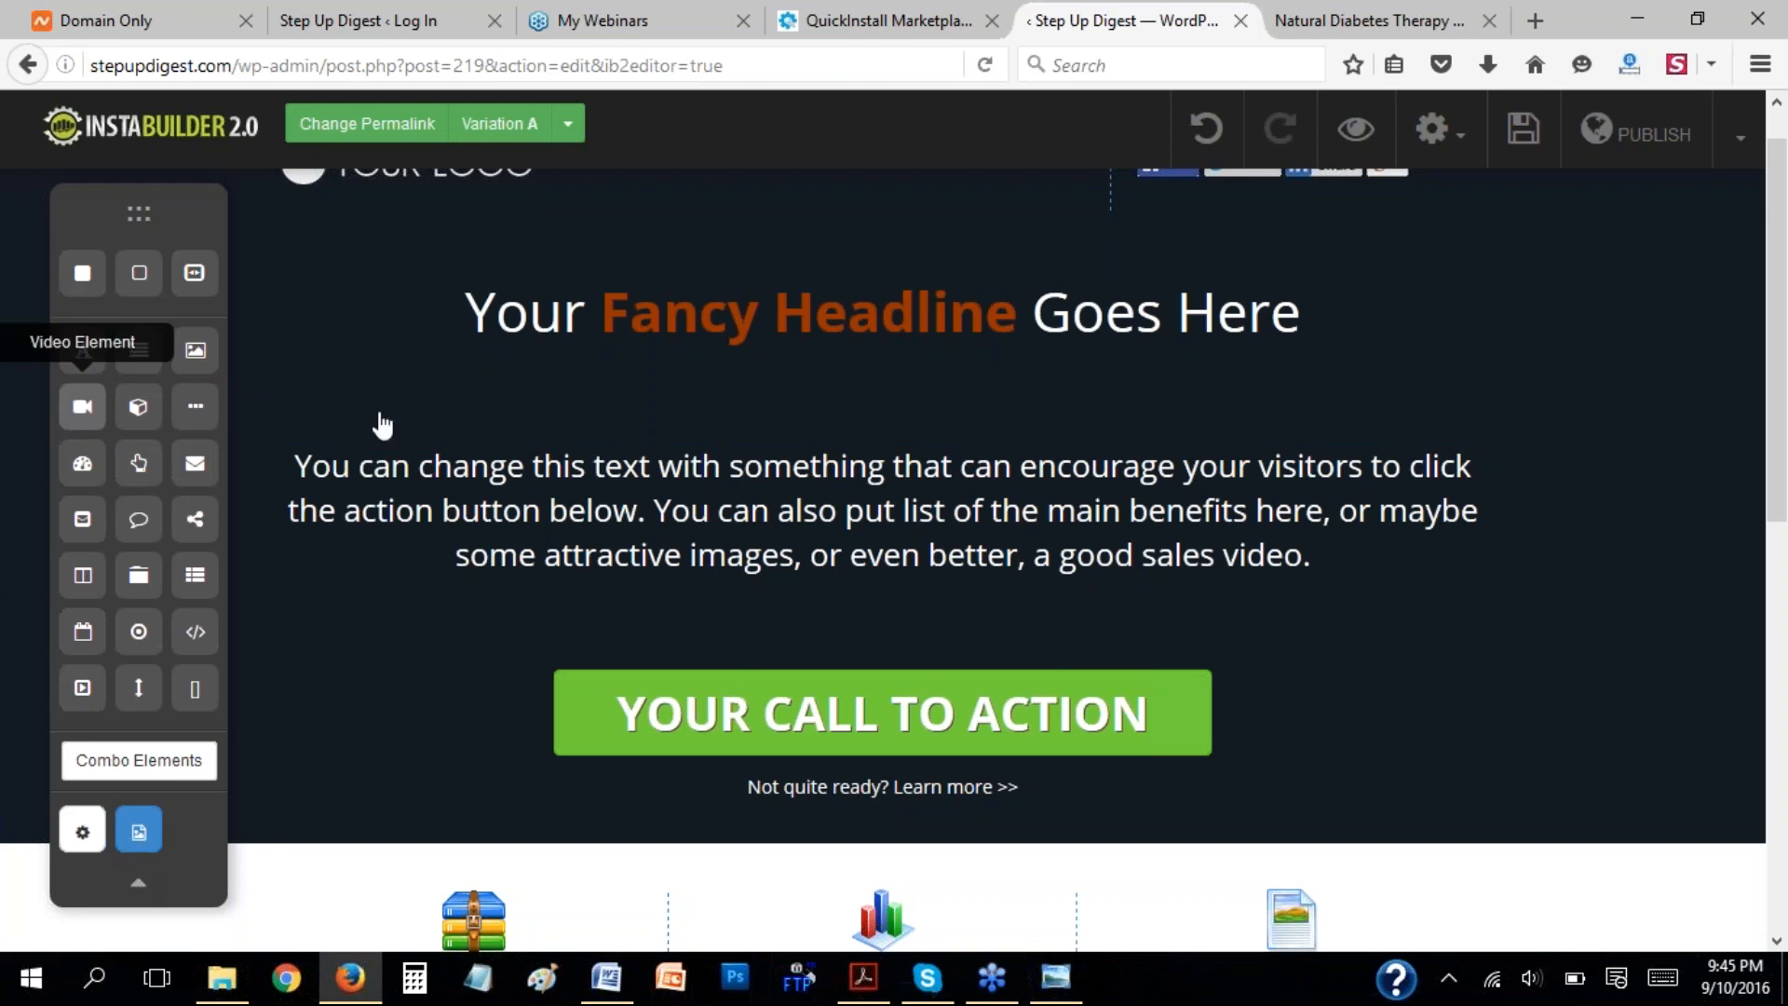
Add a video element below the headline and view its video settings.
drag(82, 410, 812, 441)
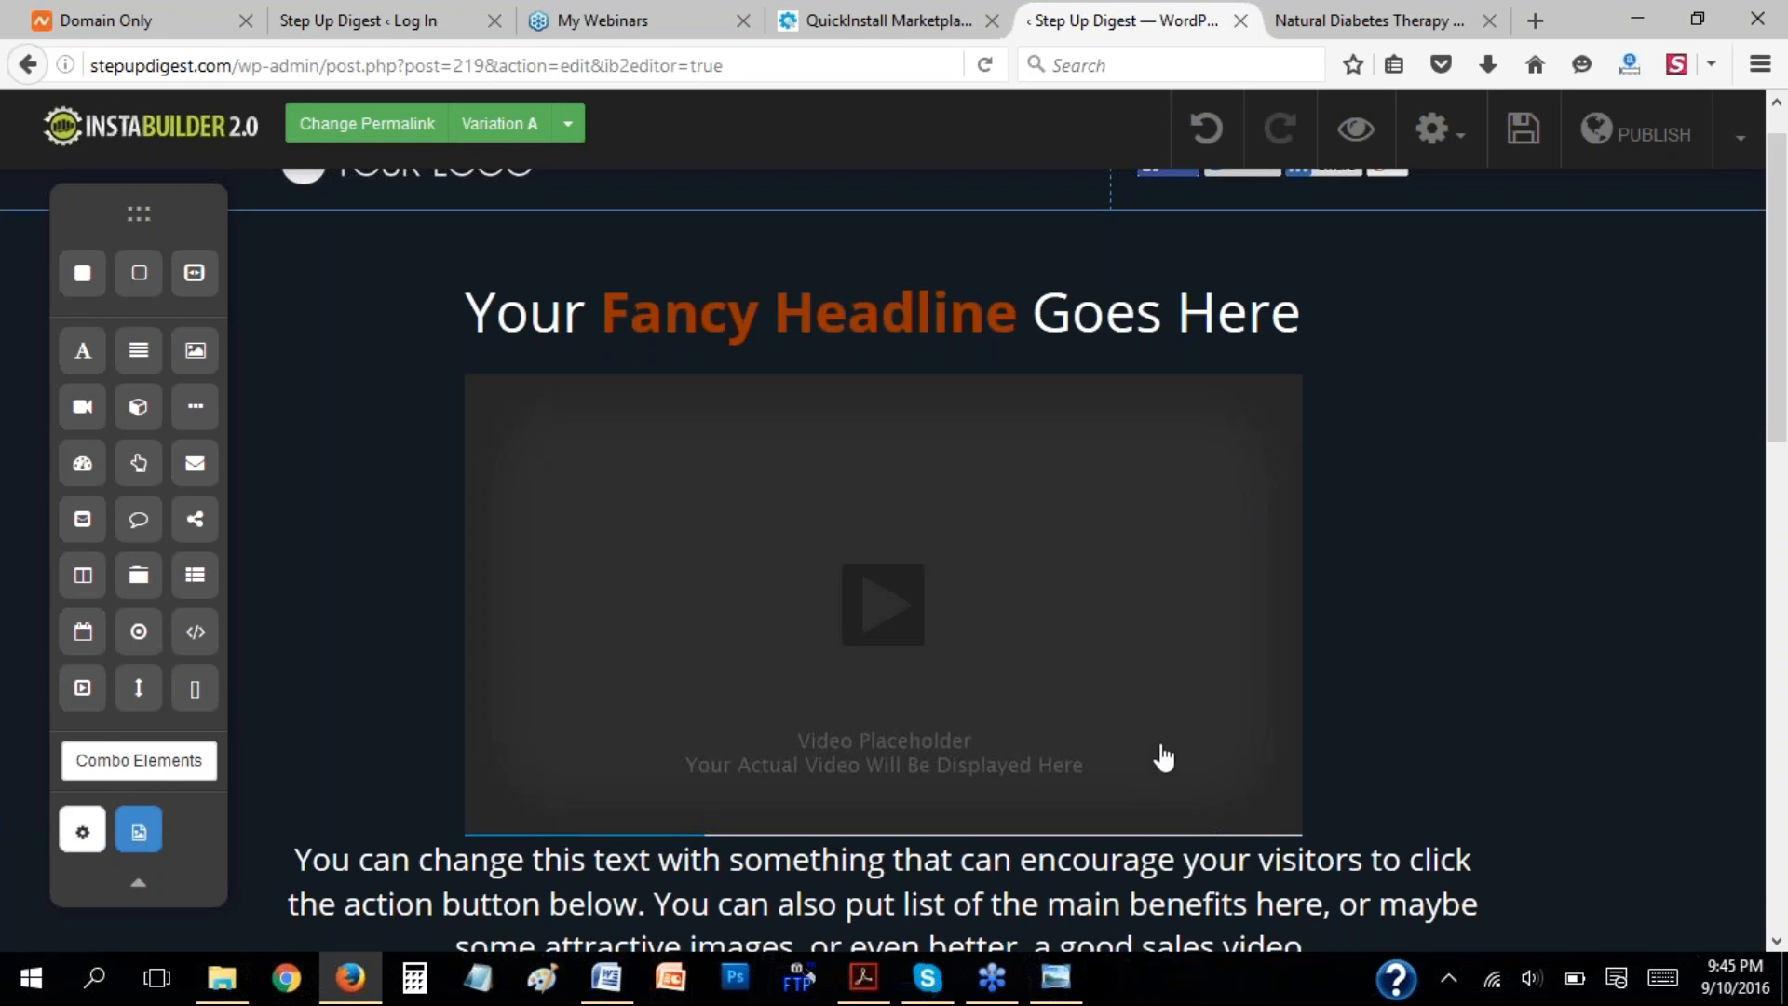
click(1210, 658)
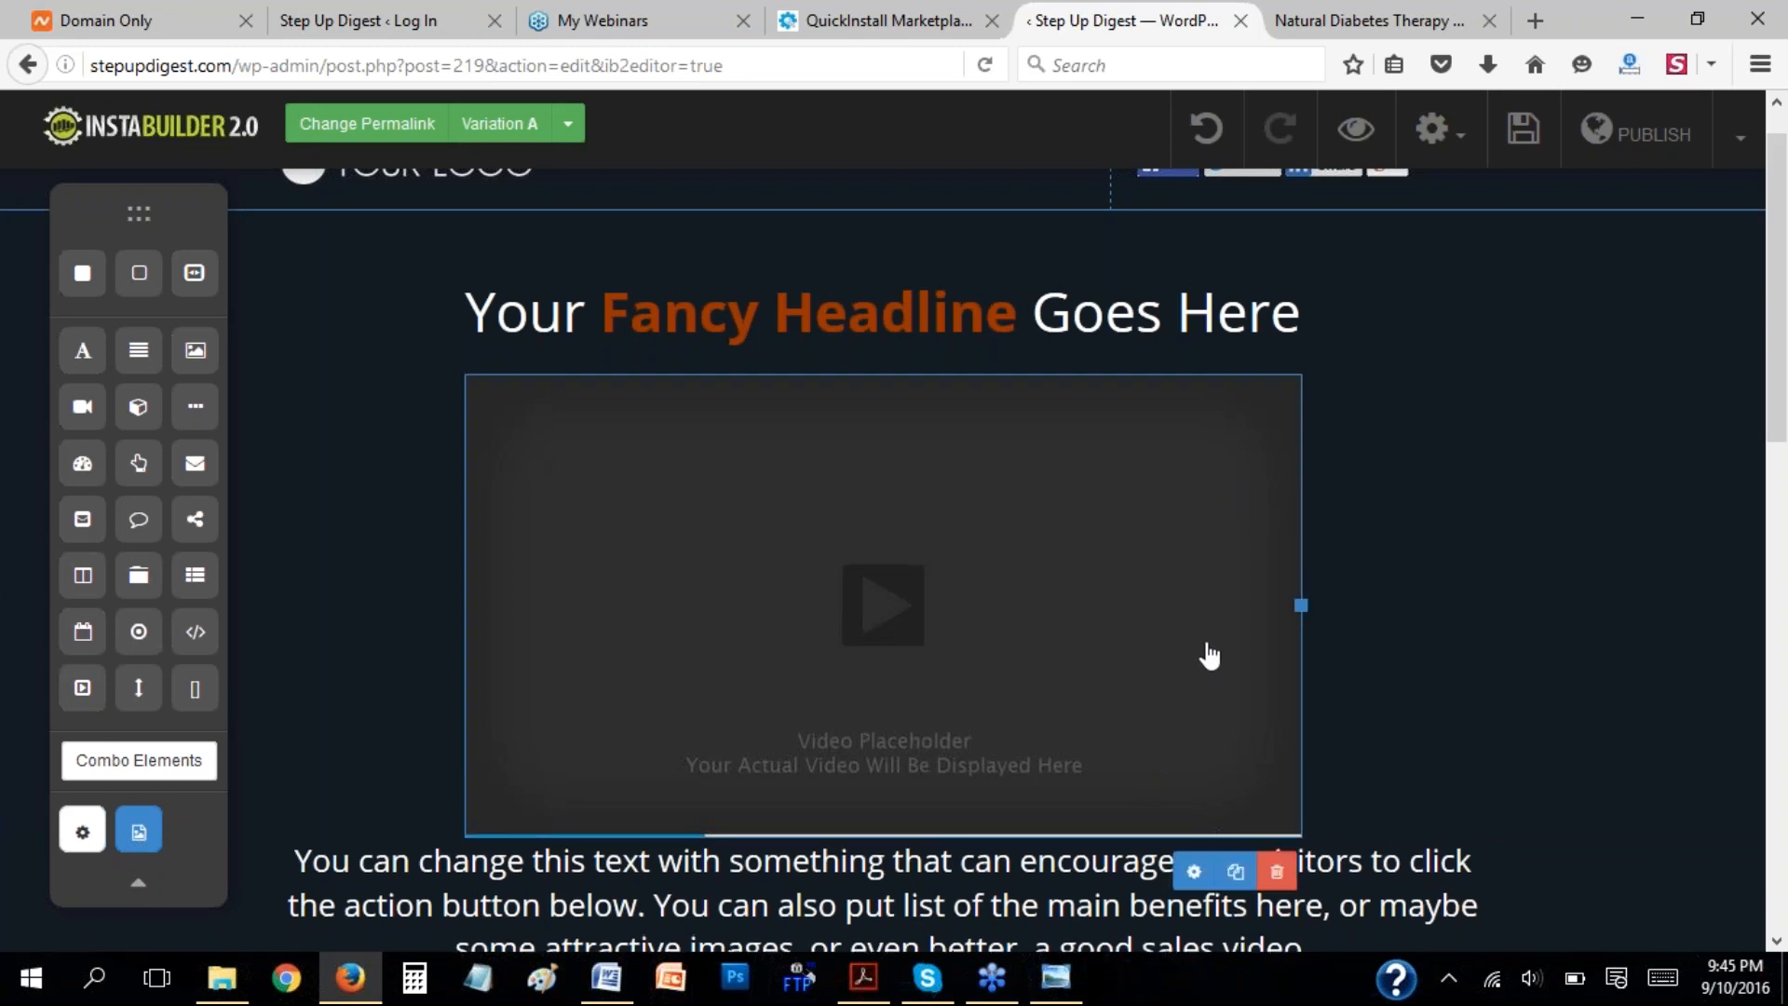
click(1193, 872)
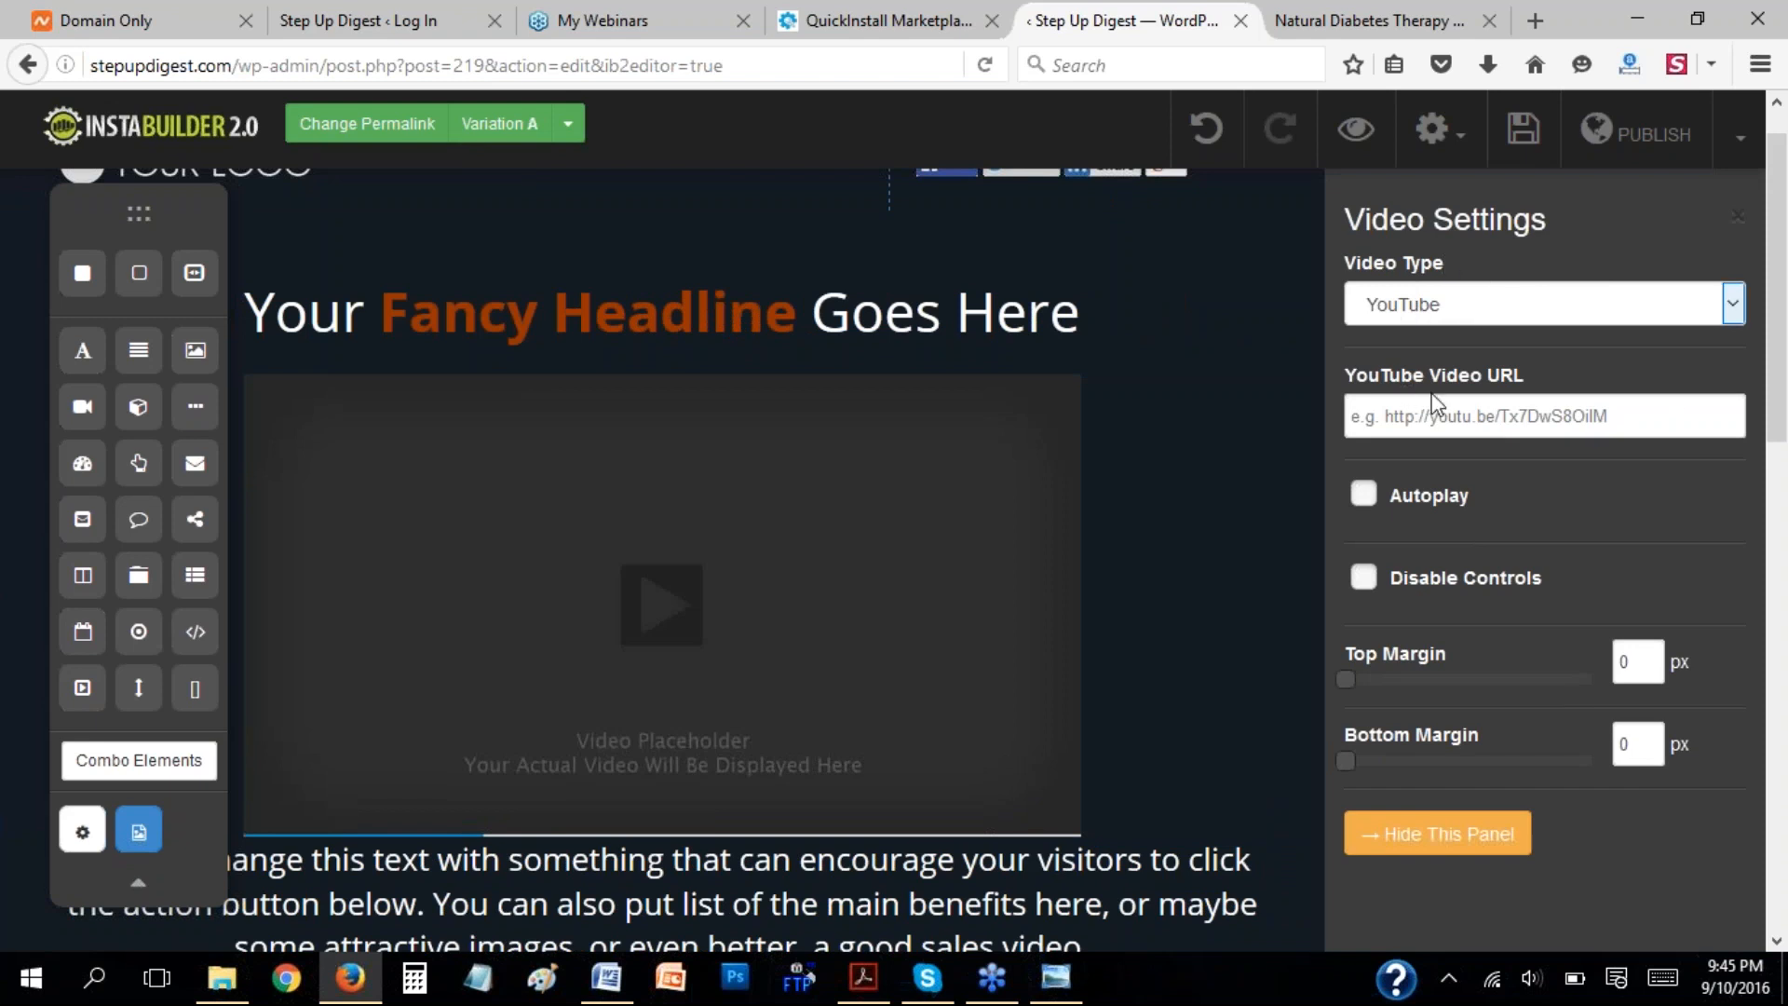
click(1393, 836)
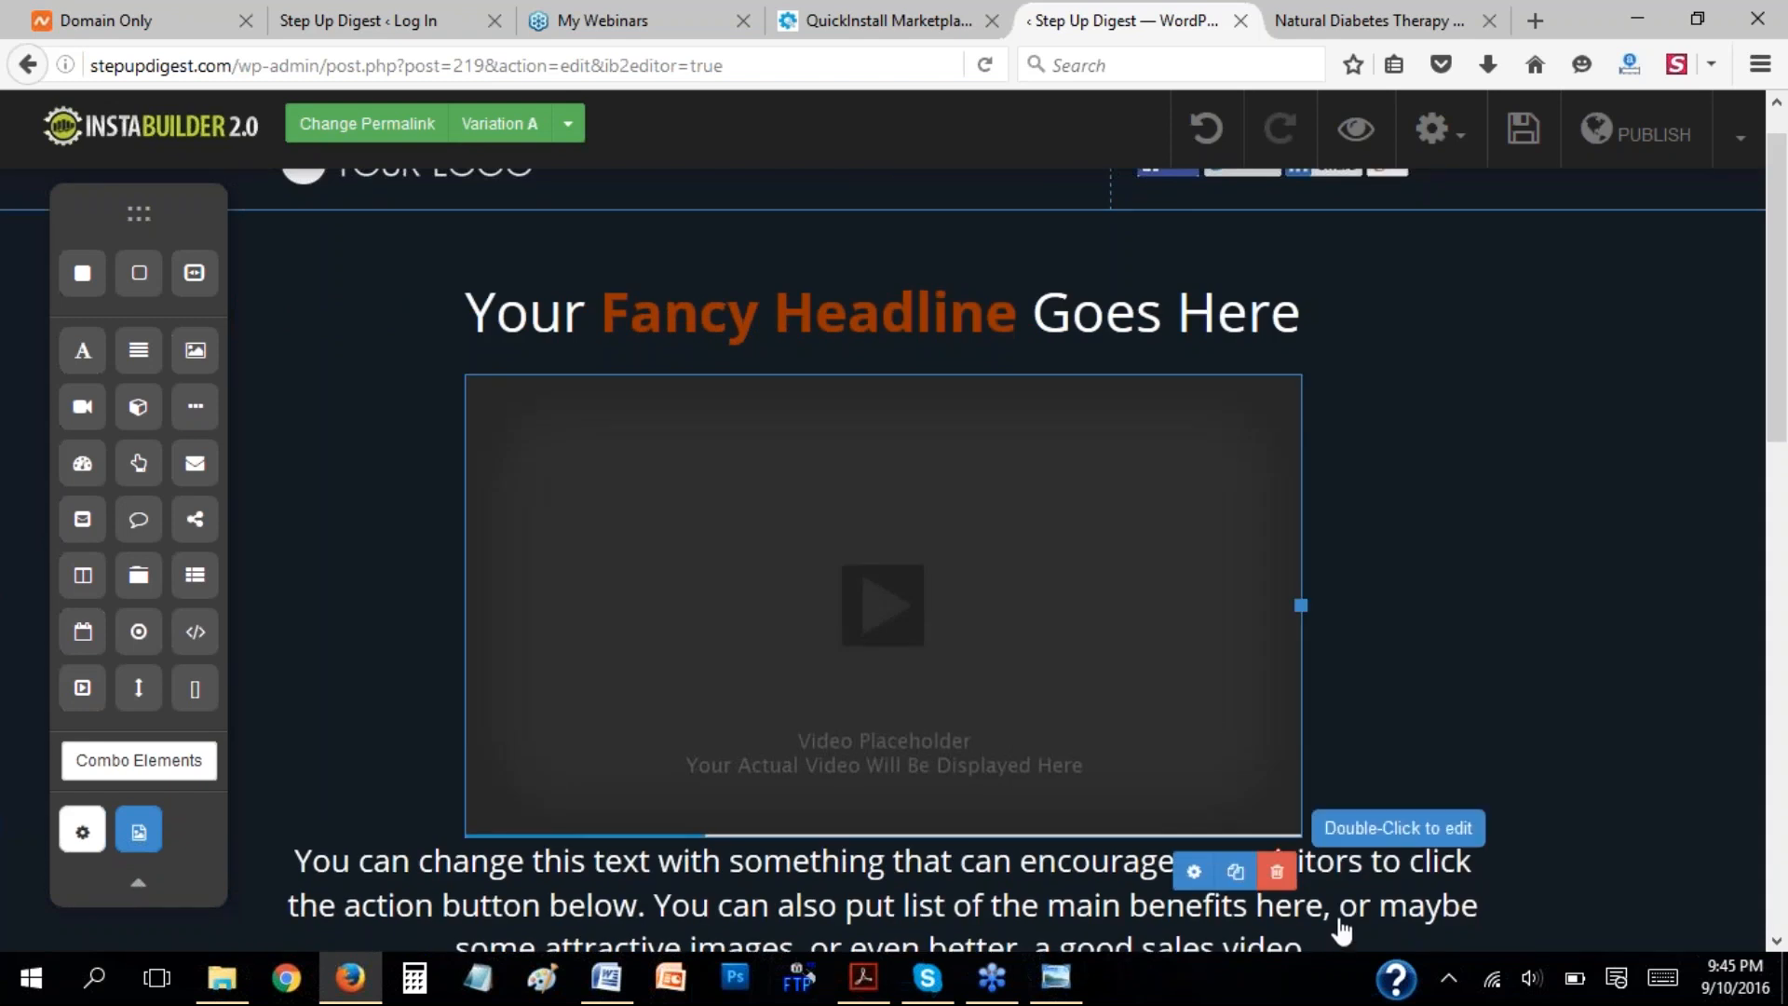
Delete the video element below the headline.
click(1279, 880)
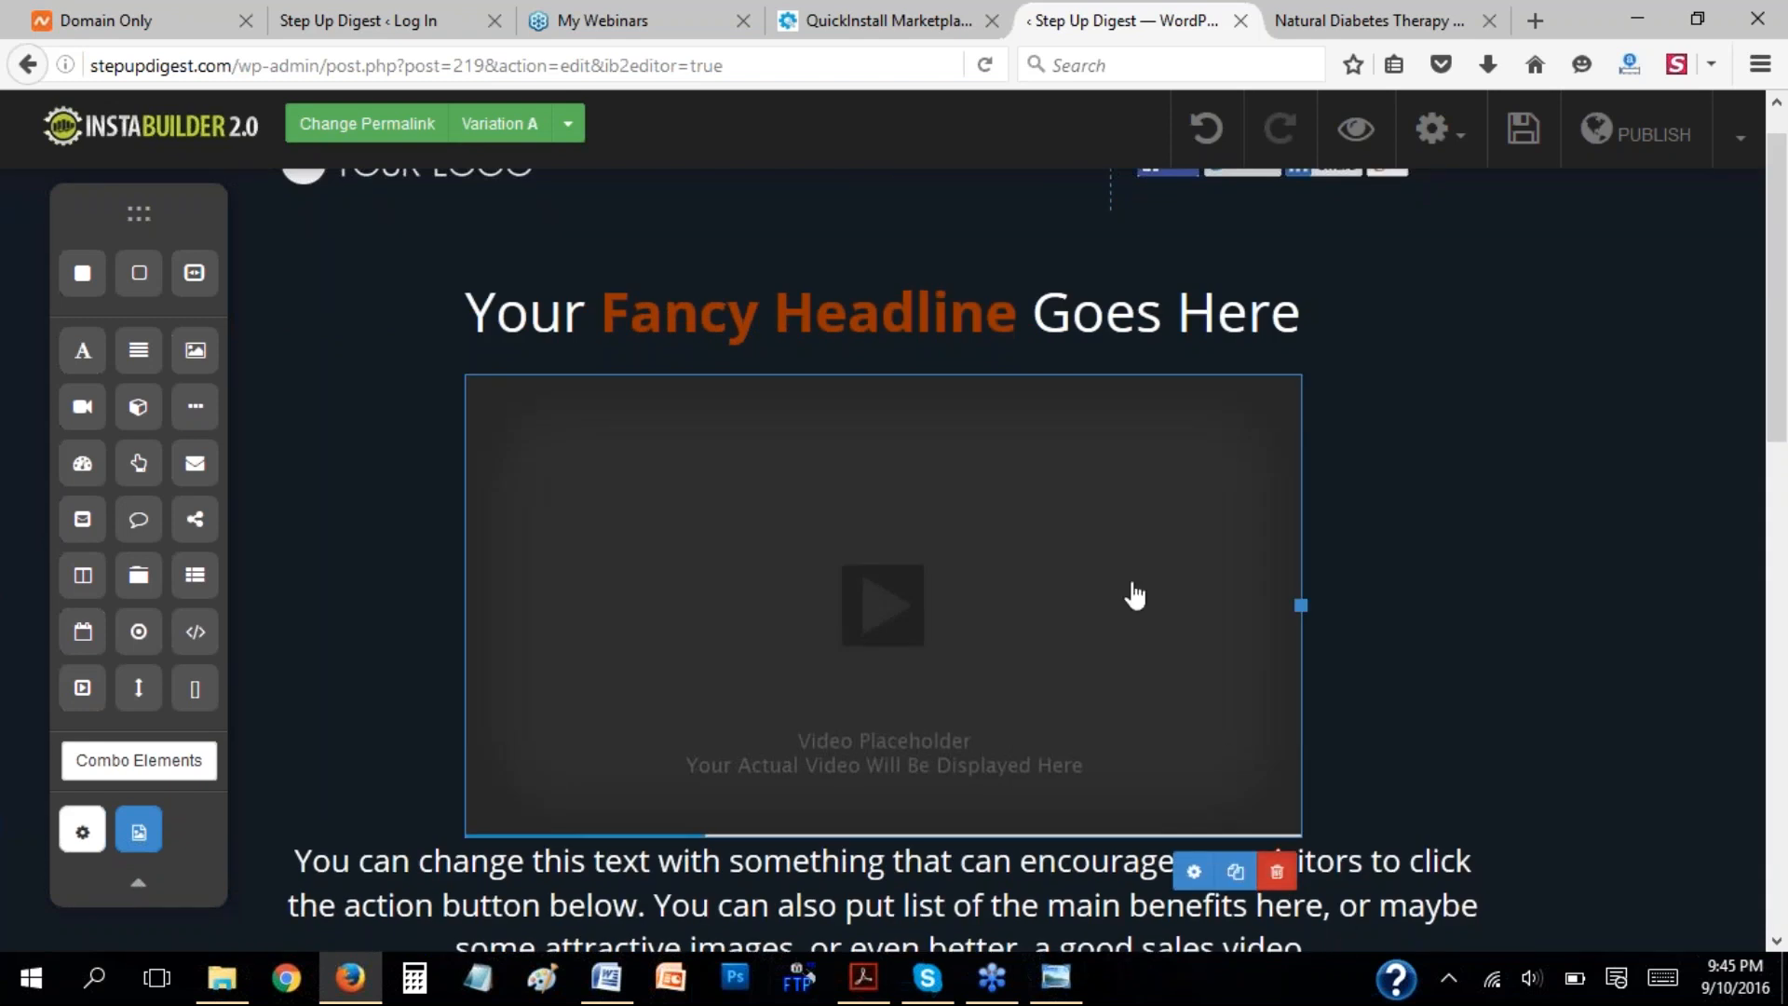
click(899, 465)
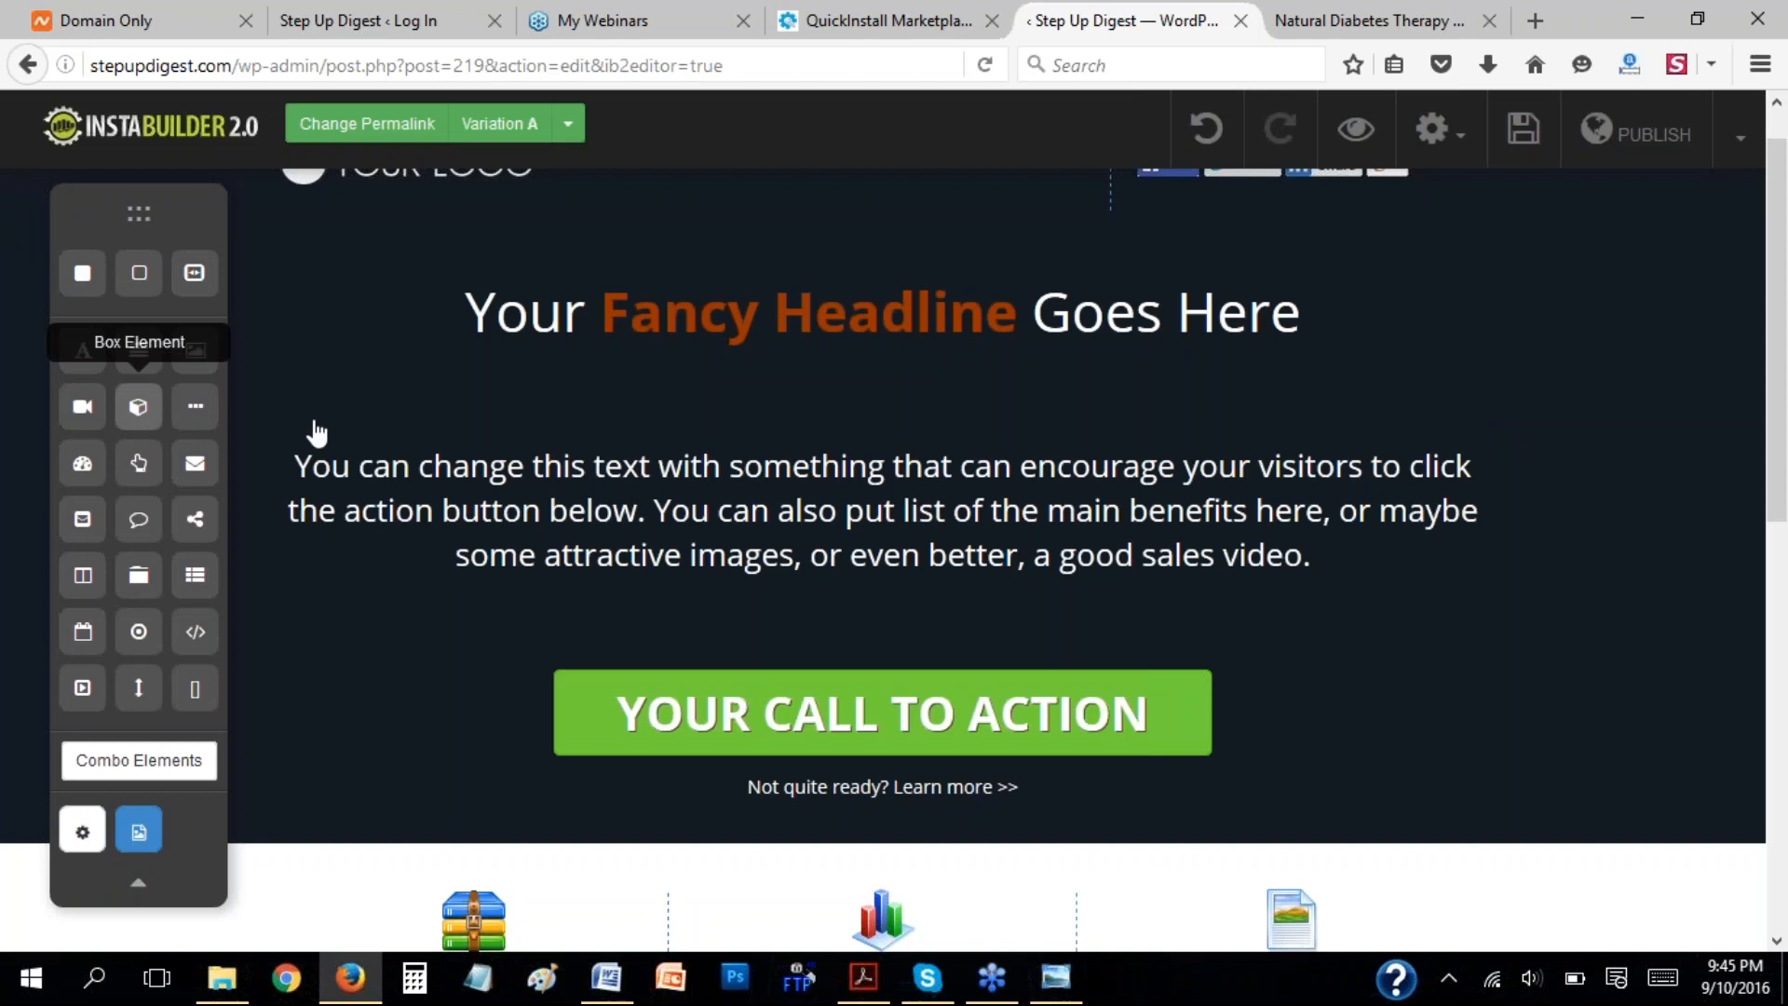
Review the boxed testimonials, offer and order sections on the Natural Diabetes Therapy page, and return to the page editor.
click(1388, 22)
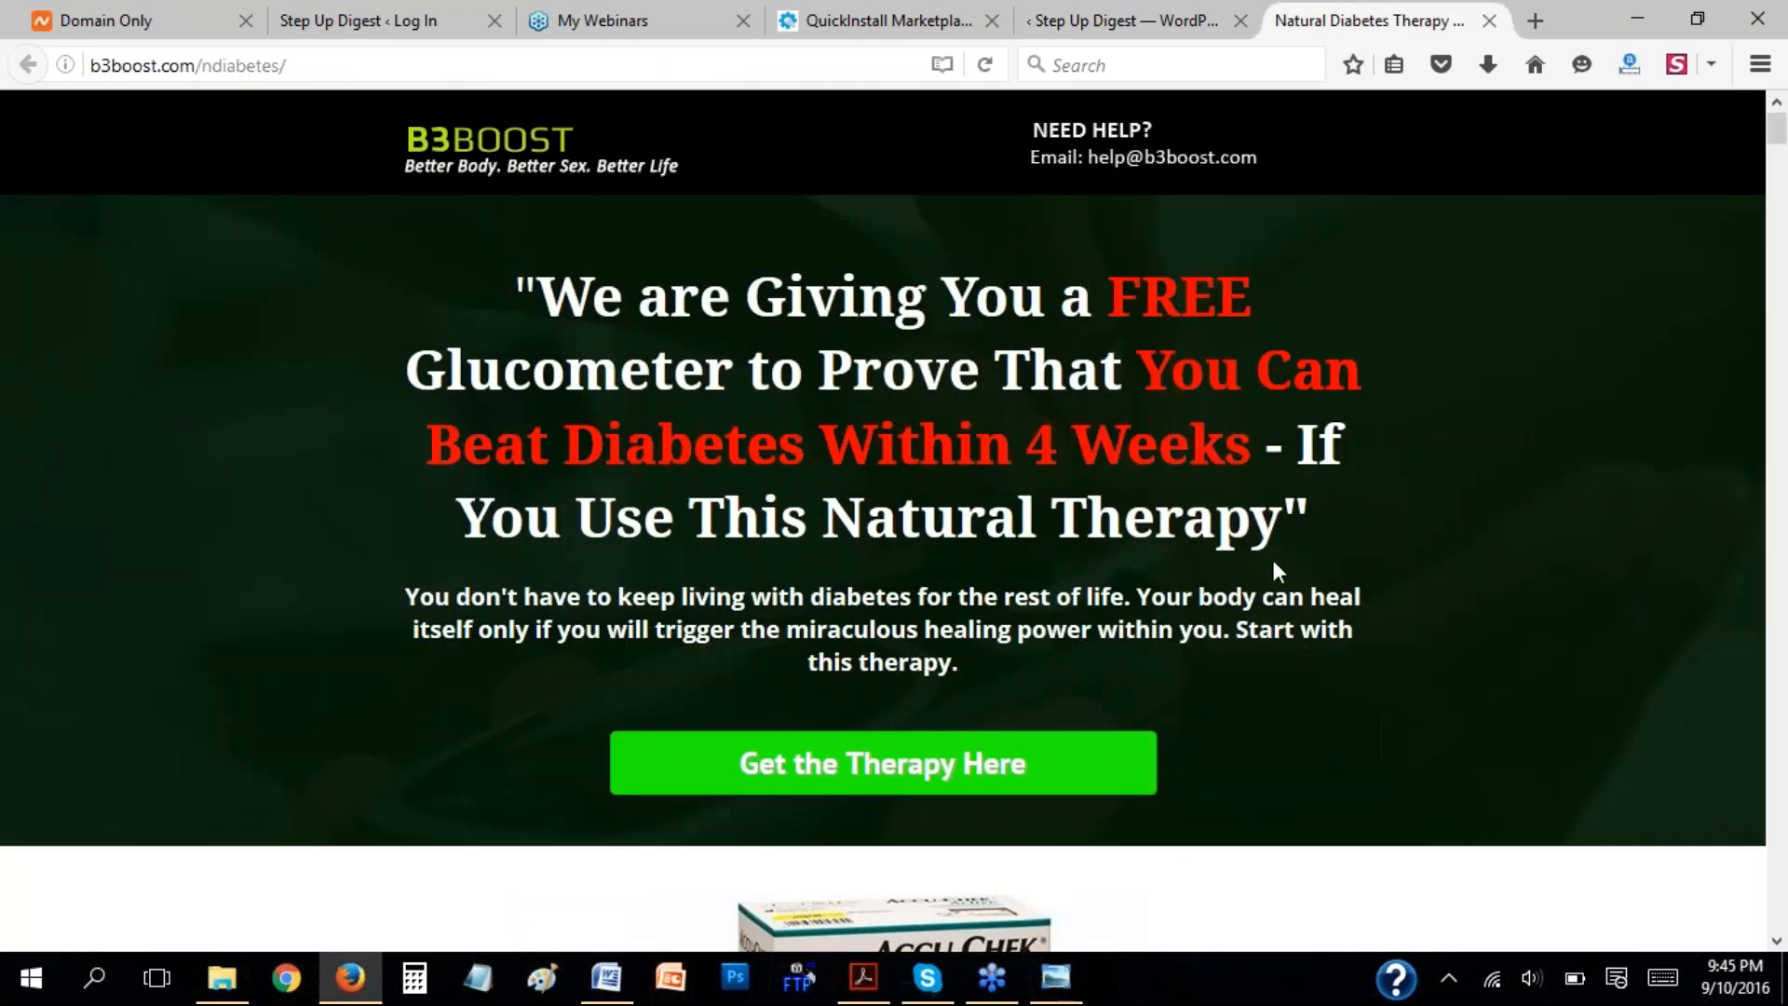
scroll(1271, 559, down, 20)
scroll(1283, 582, down, 15)
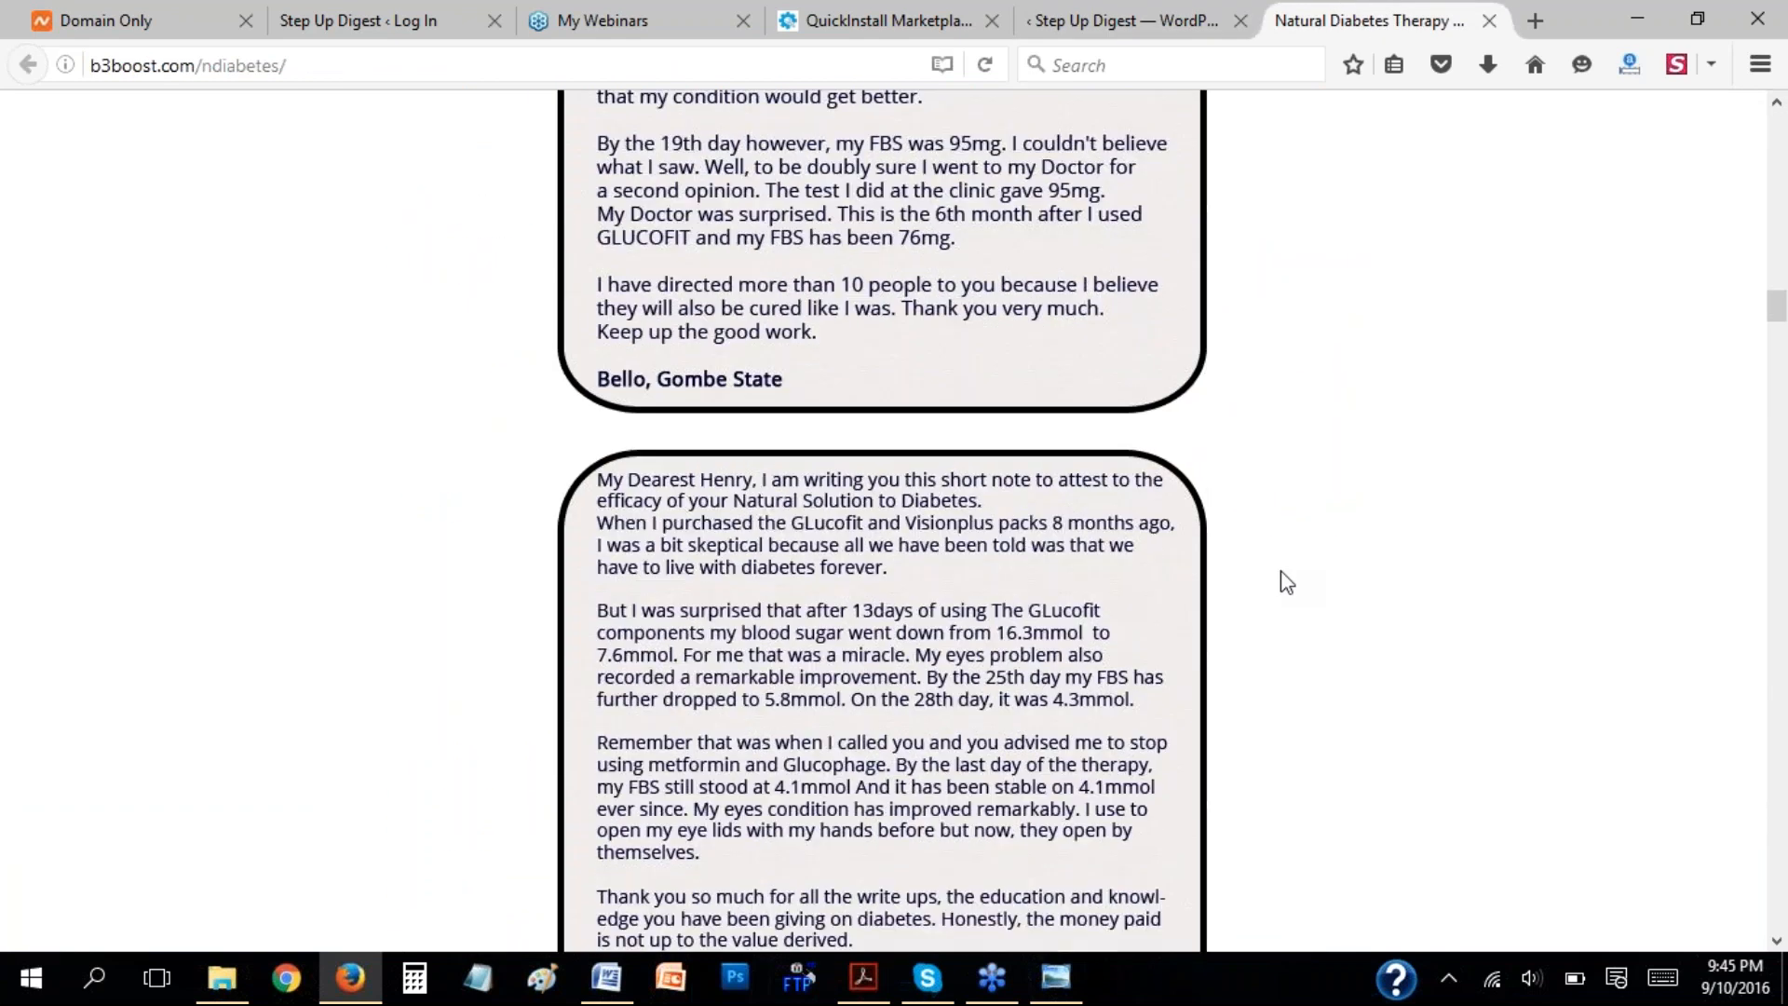
scroll(1288, 590, down, 20)
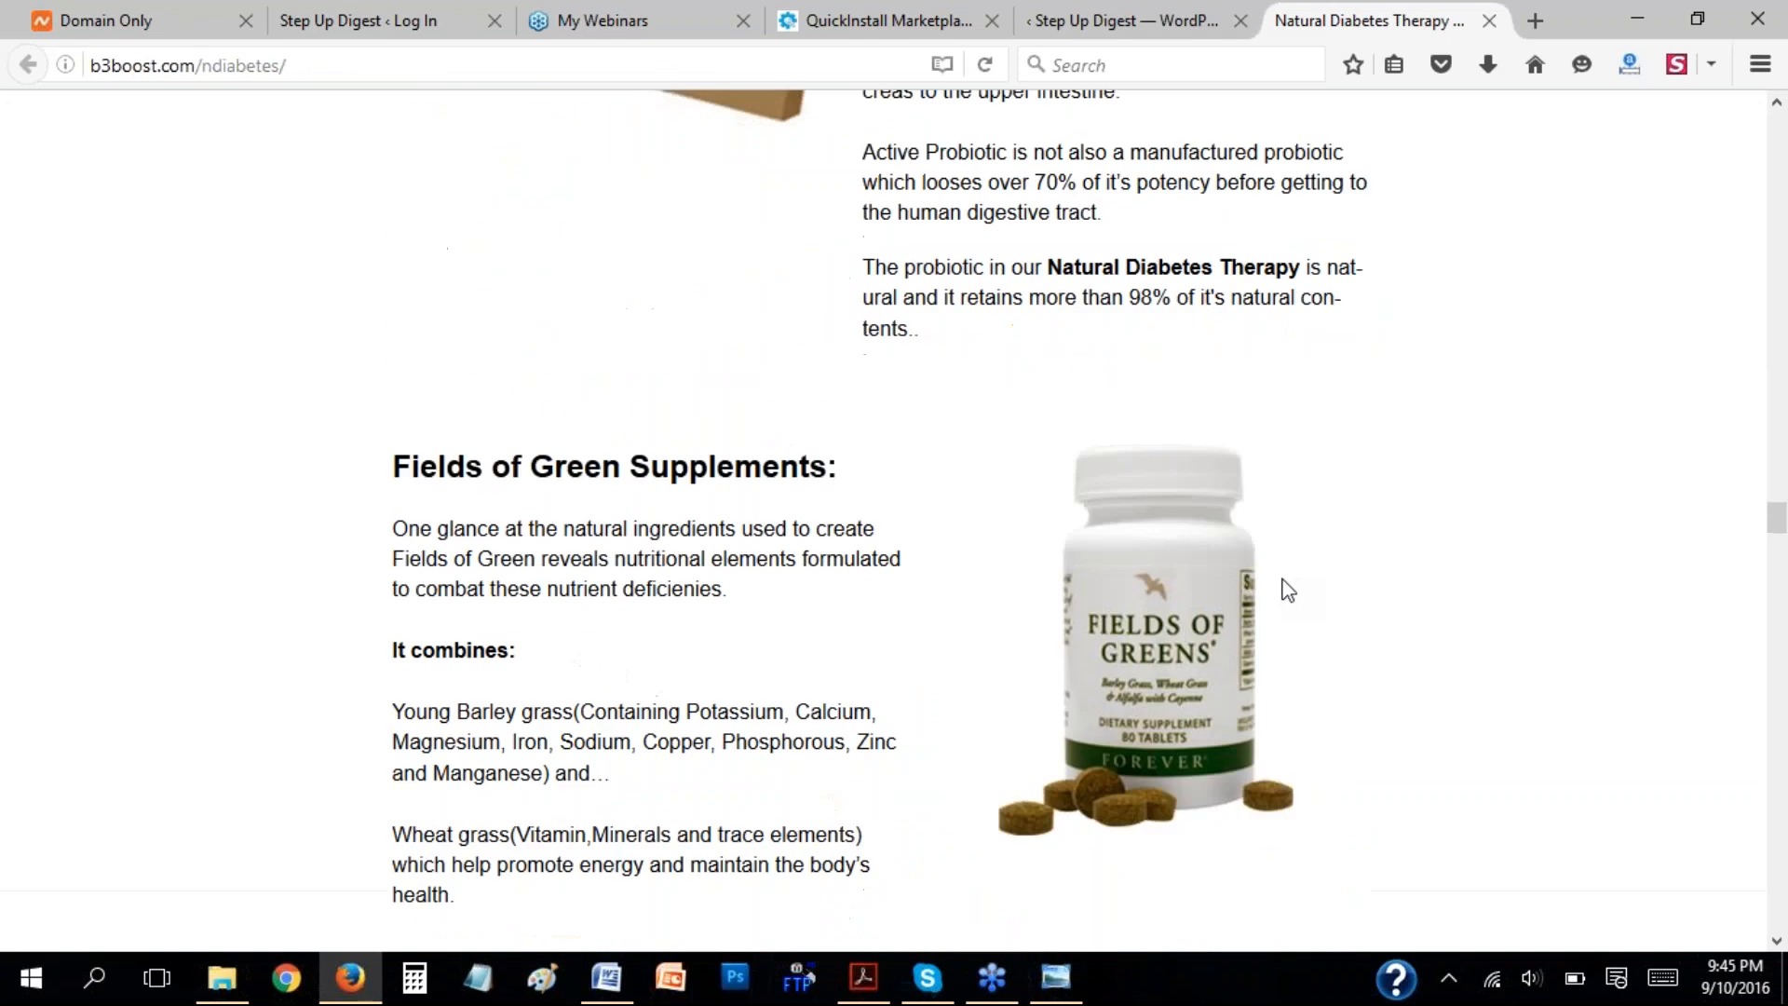
scroll(1288, 590, up, 5)
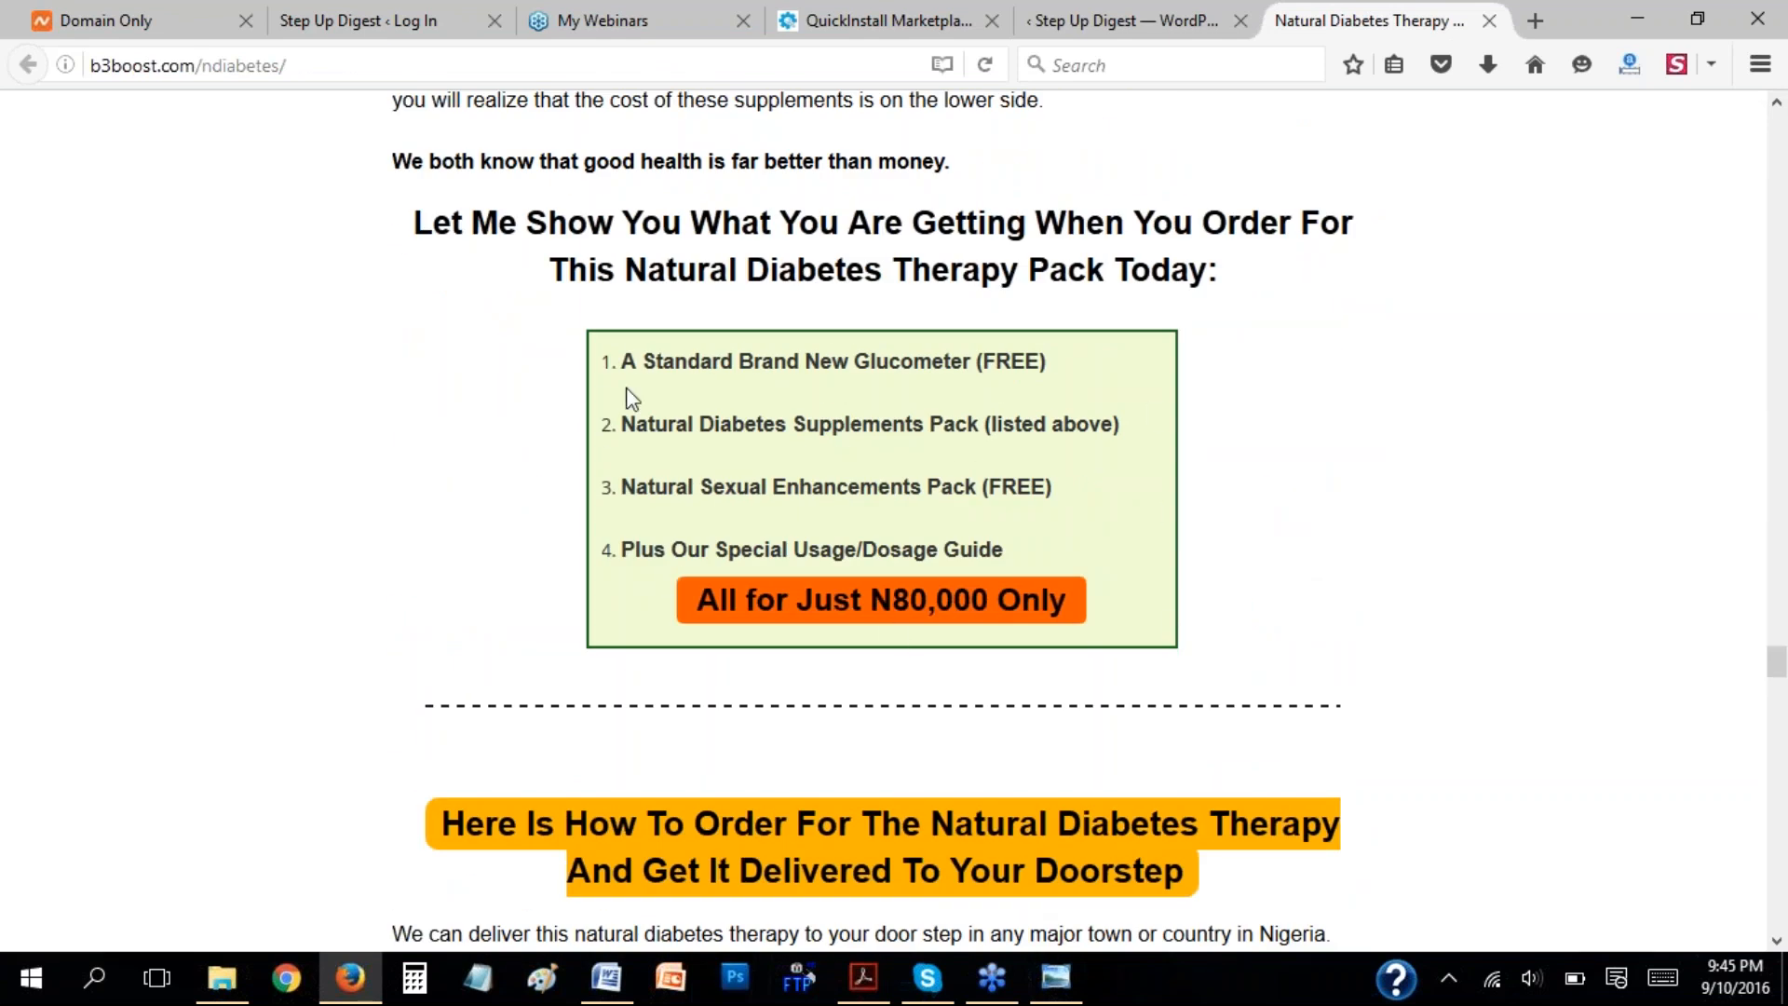
scroll(1243, 513, down, 15)
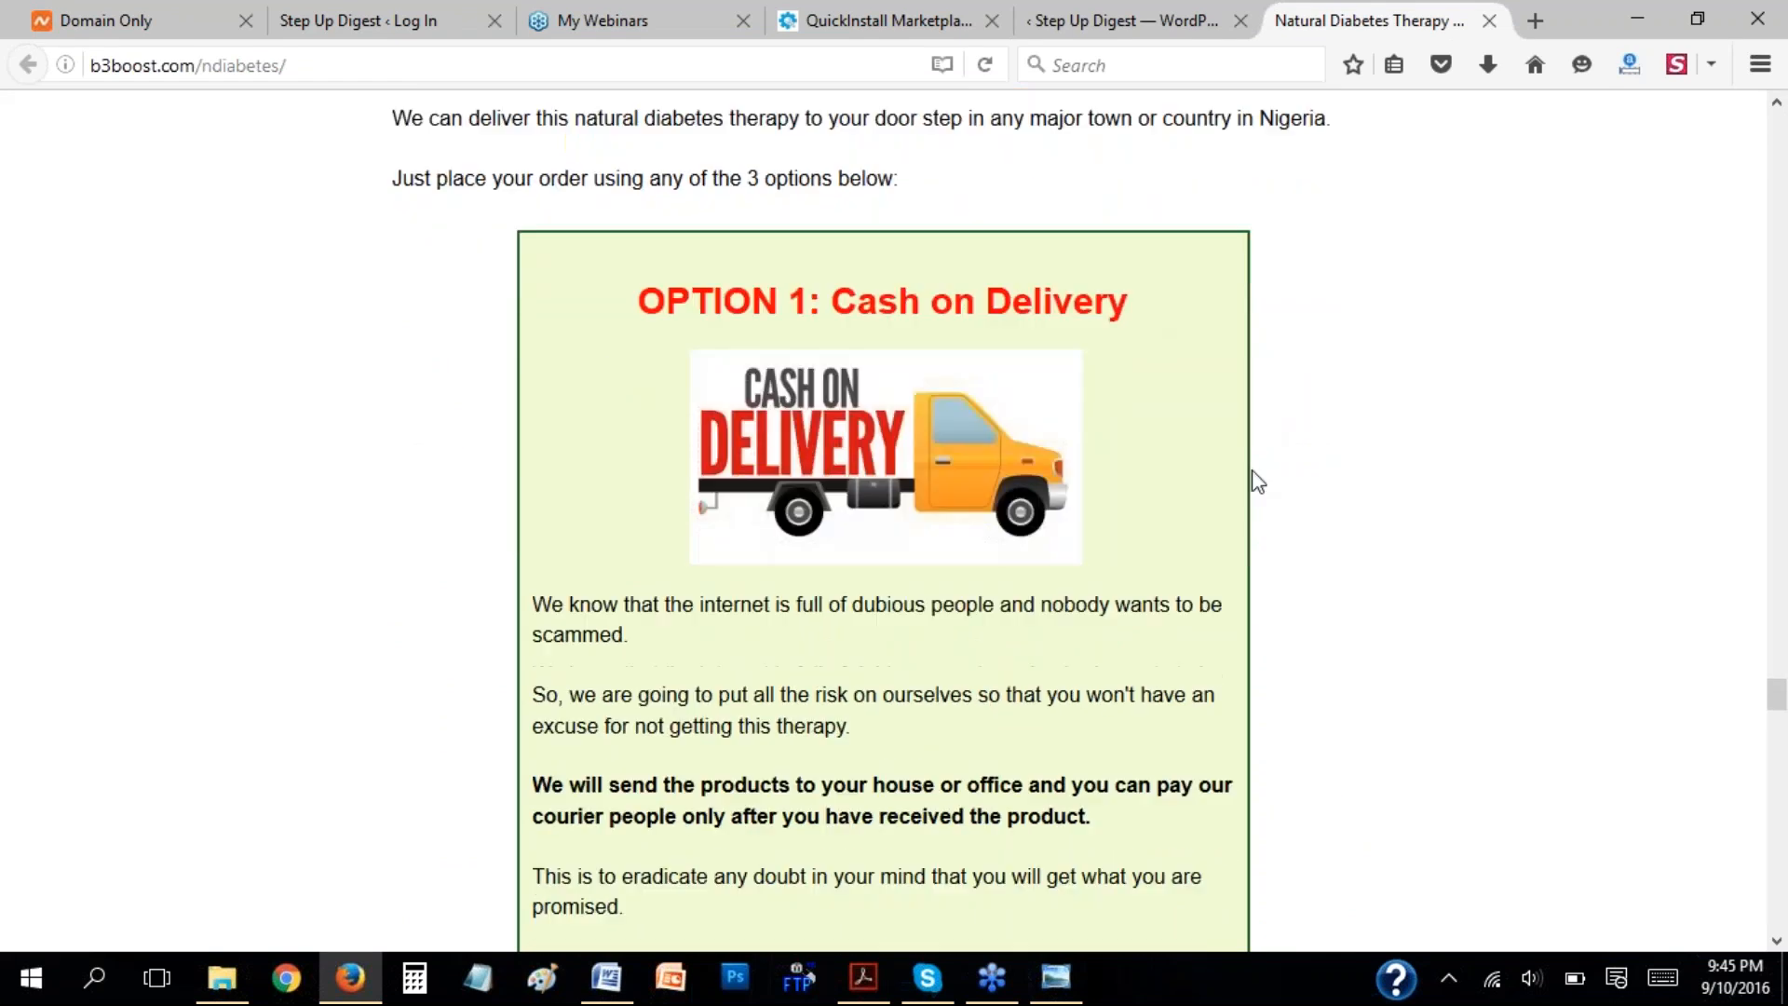
click(1141, 20)
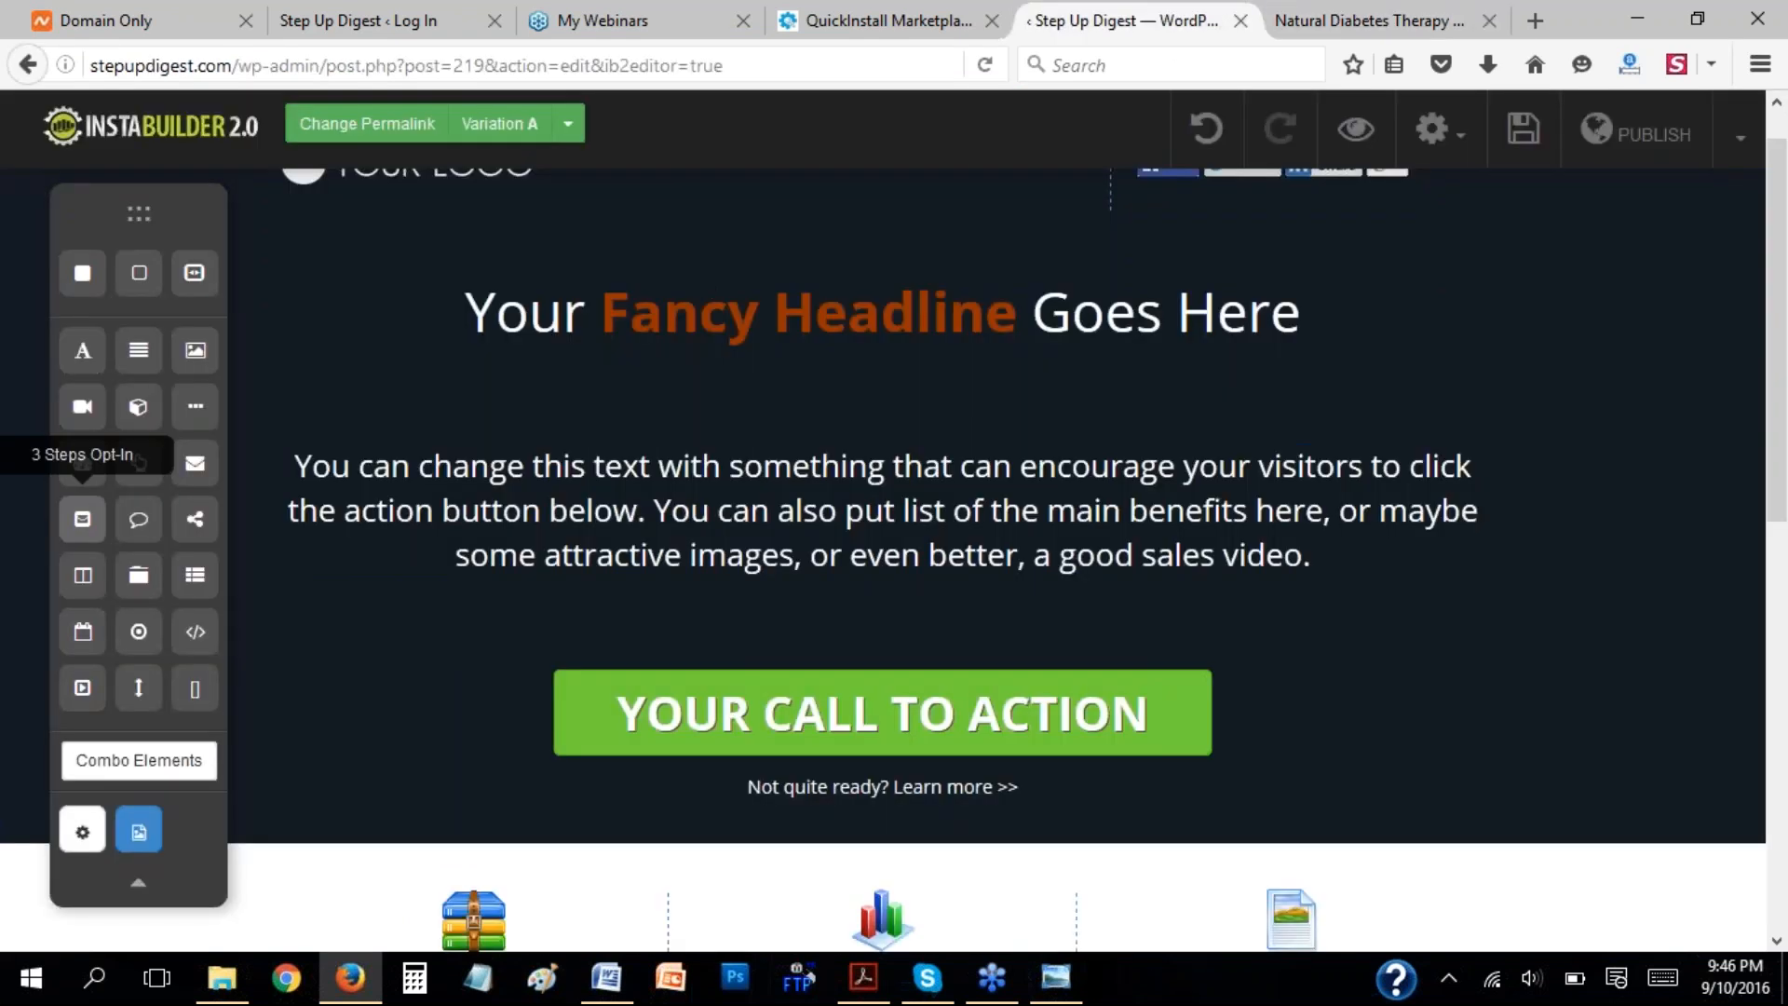
Add a box element between the headline and the paragraph text, and open its settings.
drag(138, 418, 894, 475)
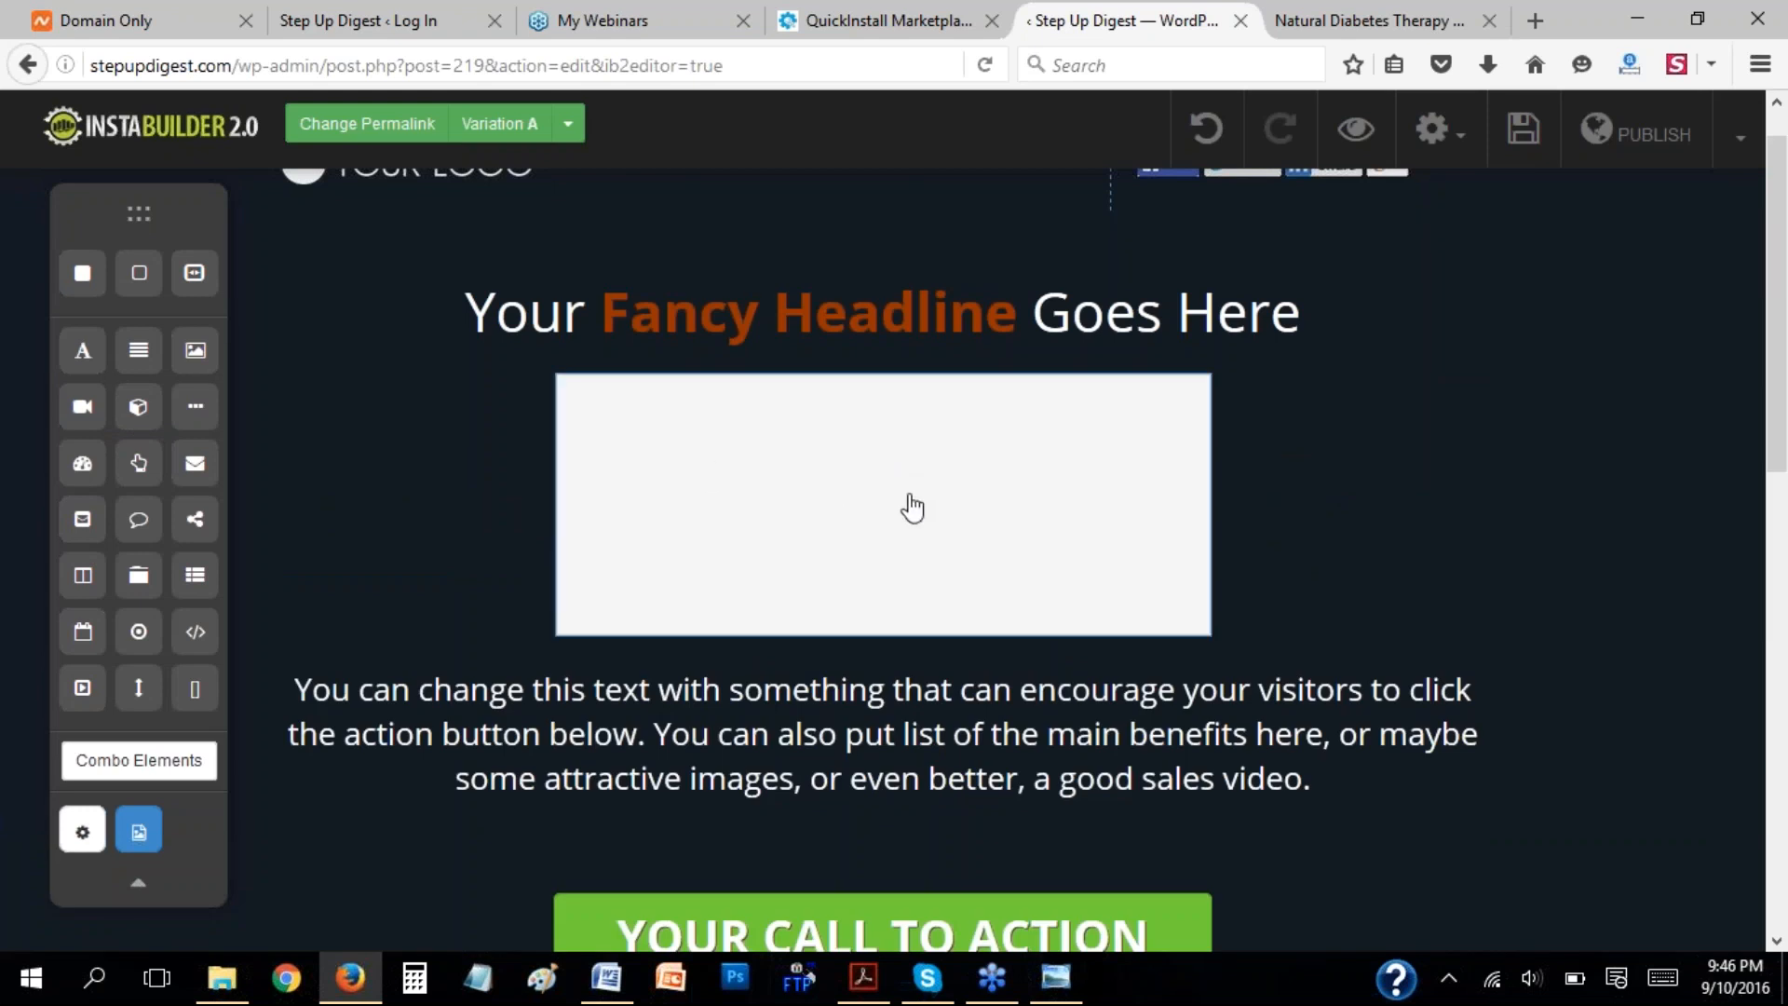
click(974, 449)
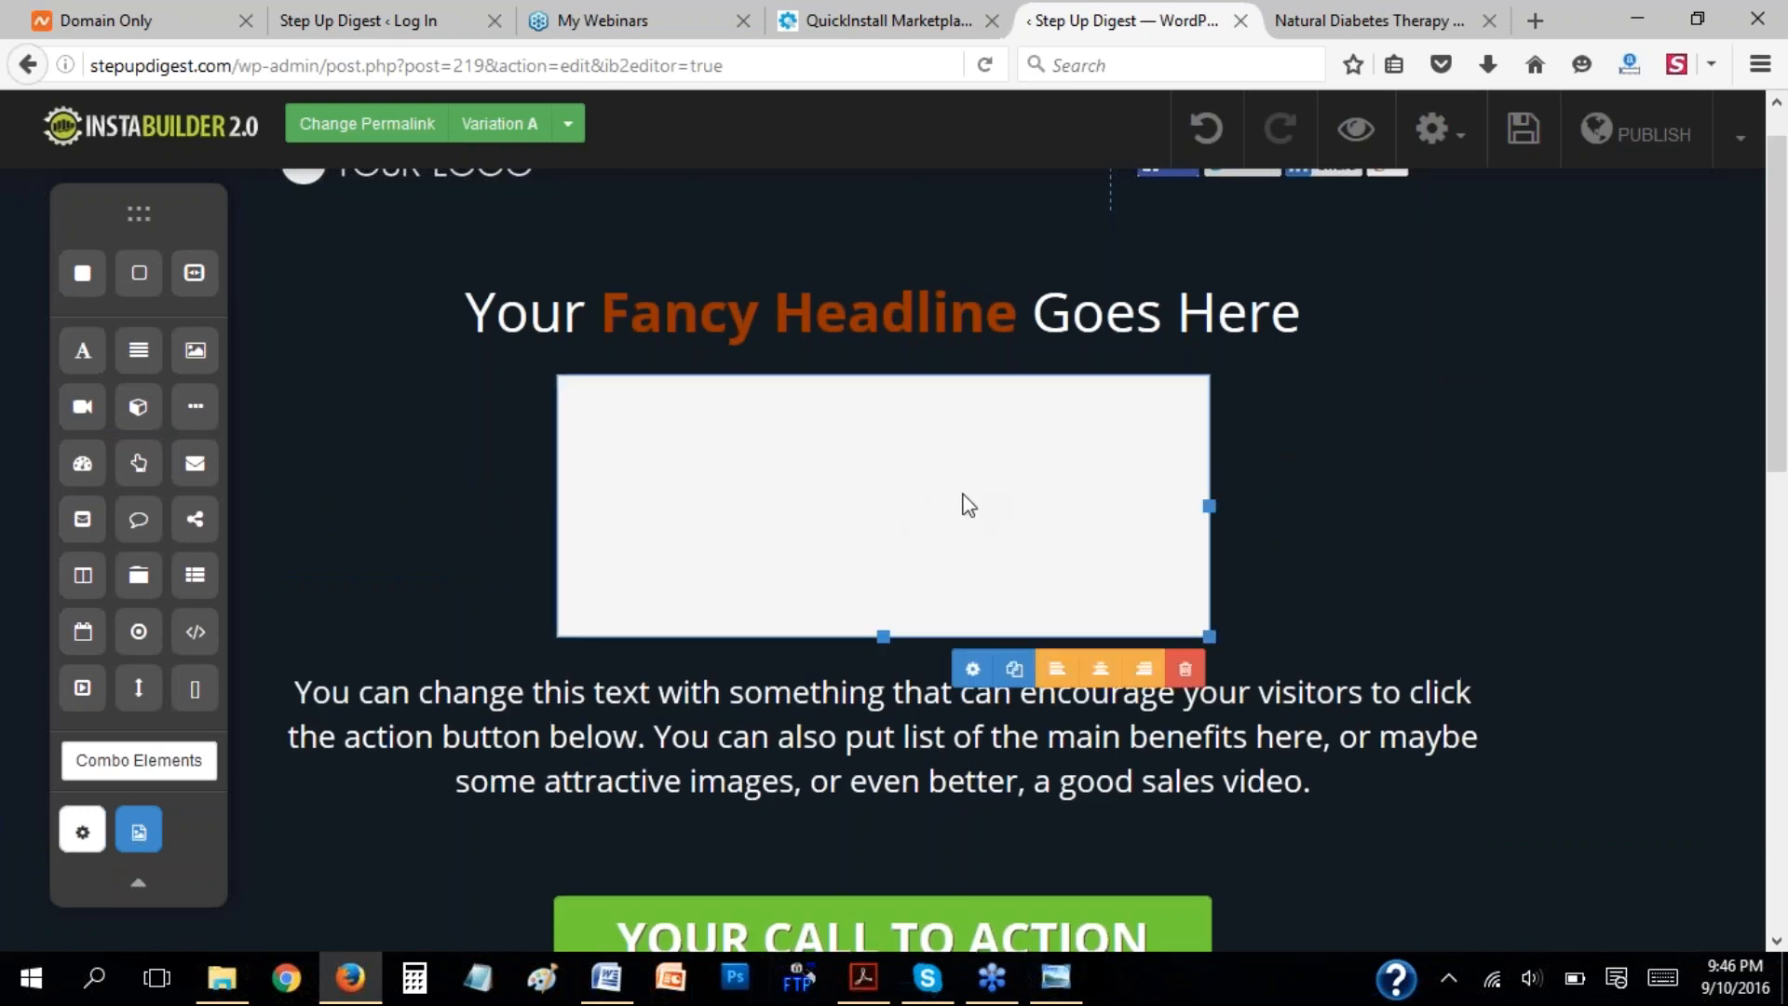
click(974, 670)
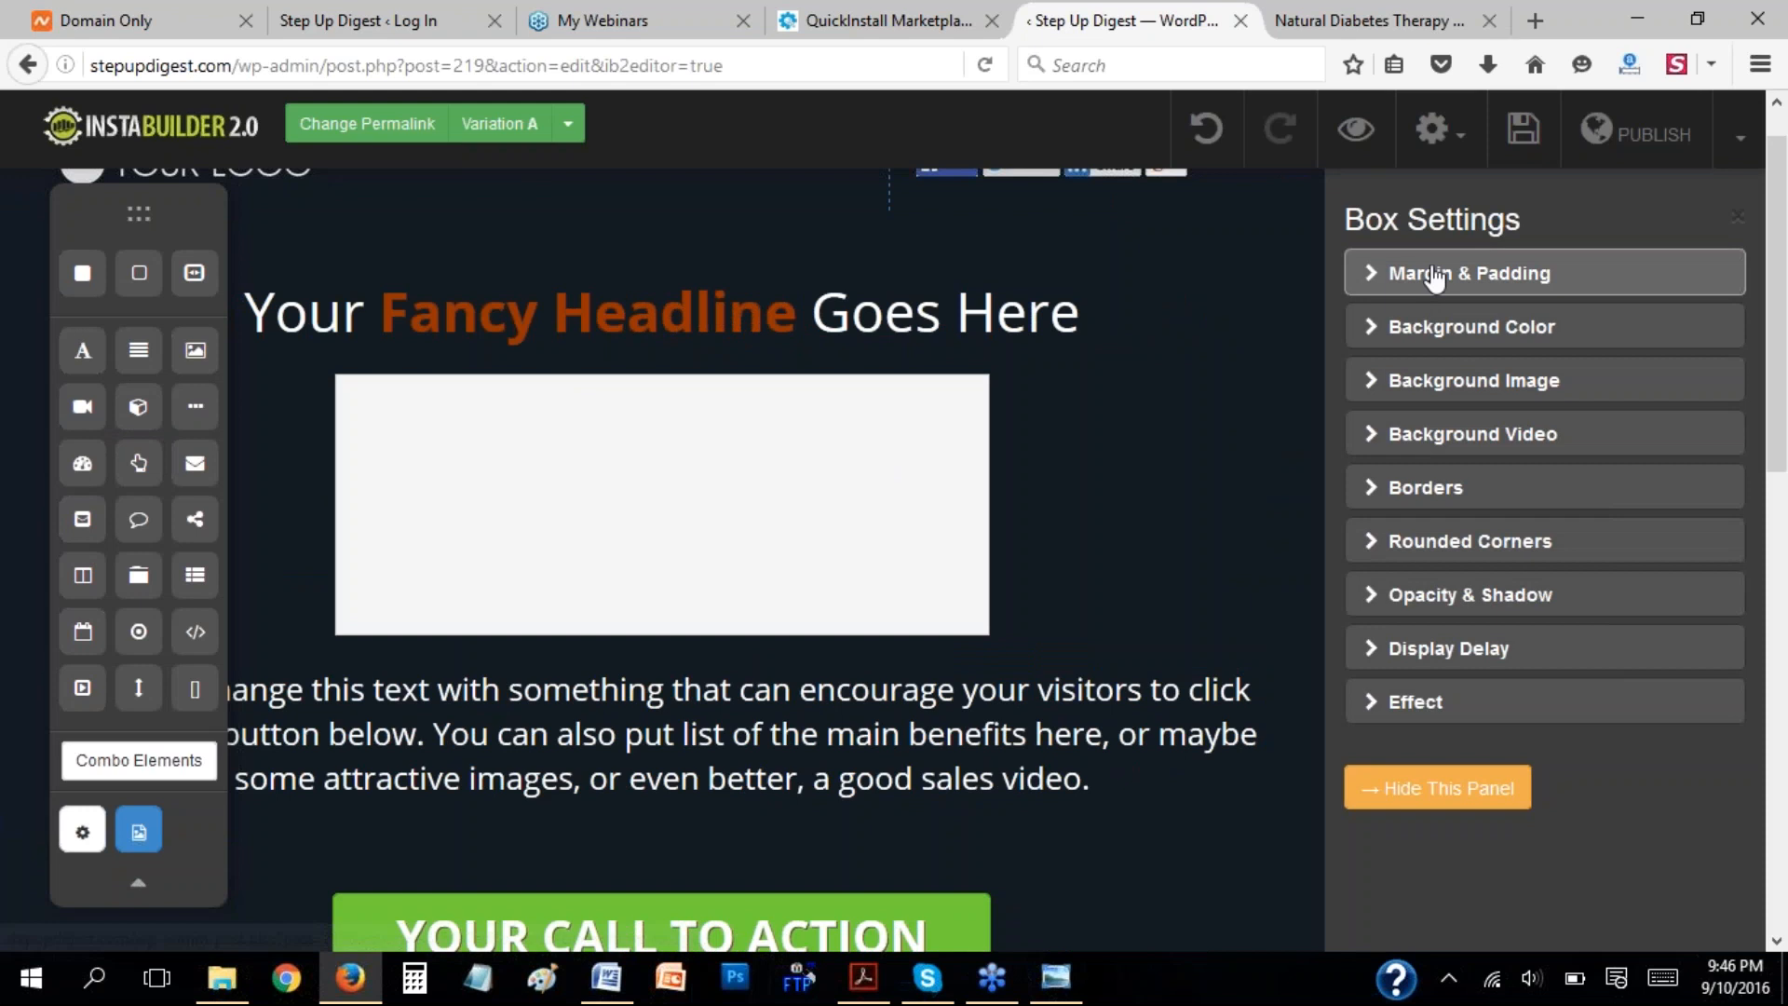
Set the box's background color to coral red (#e46262).
click(1377, 328)
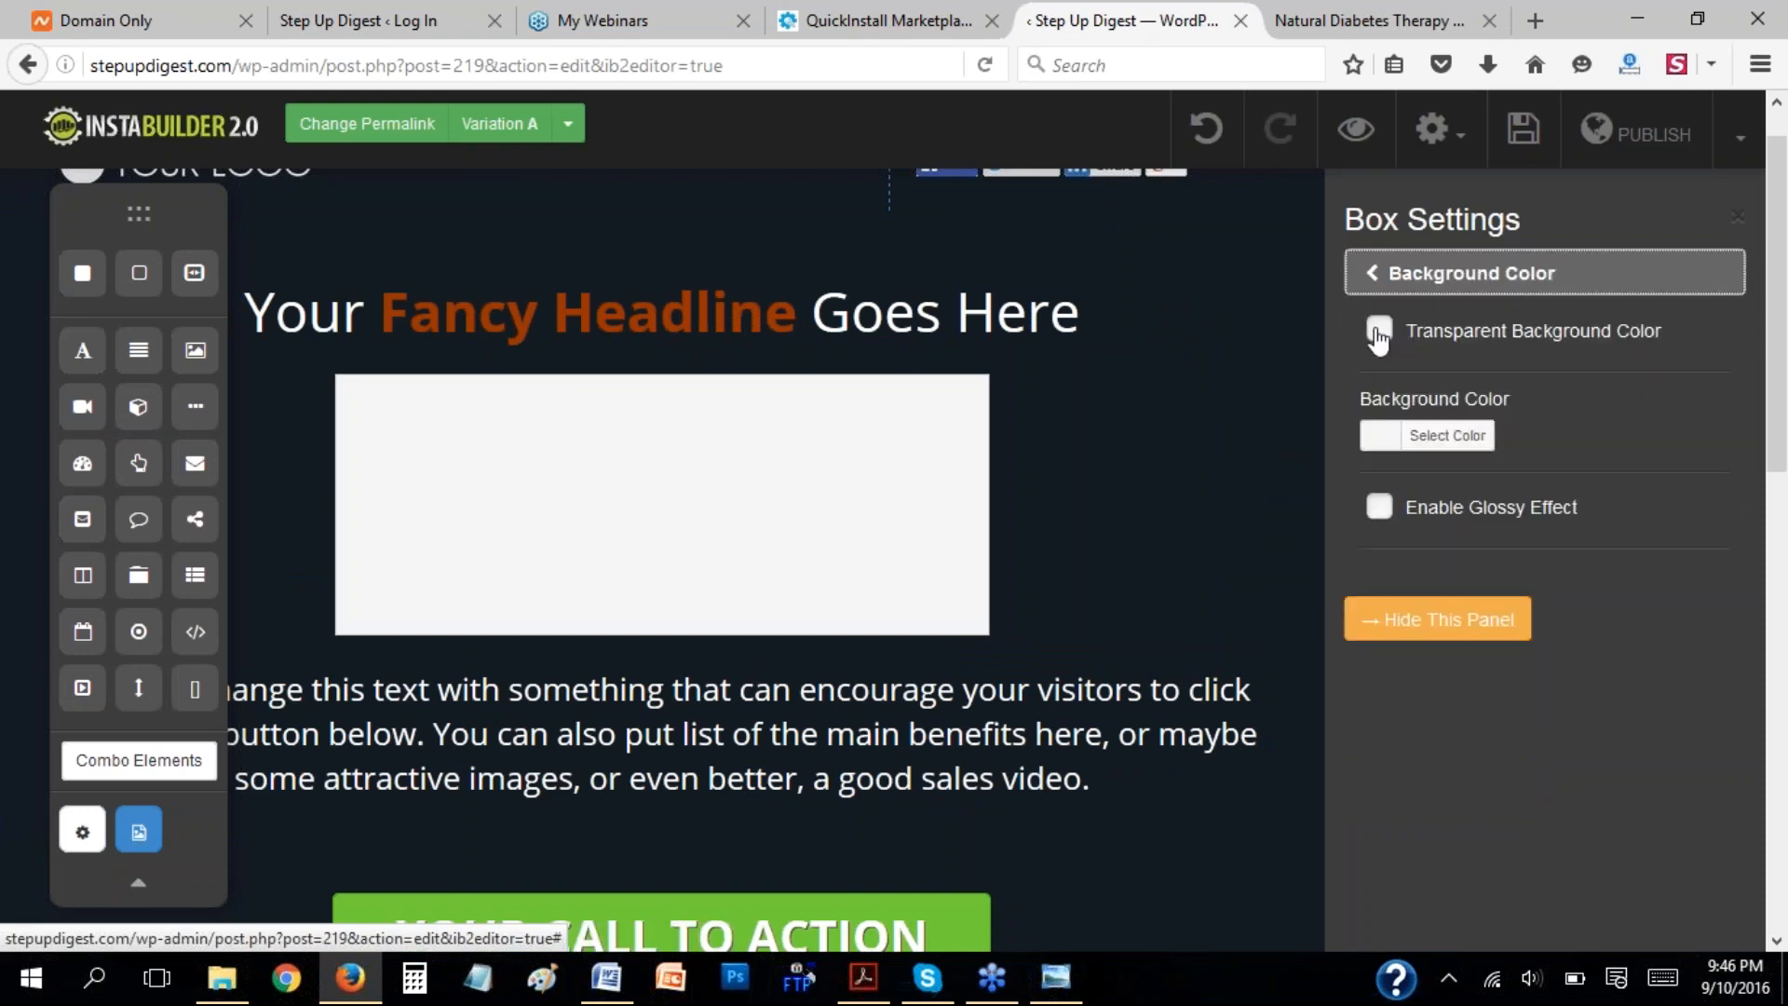
click(1447, 435)
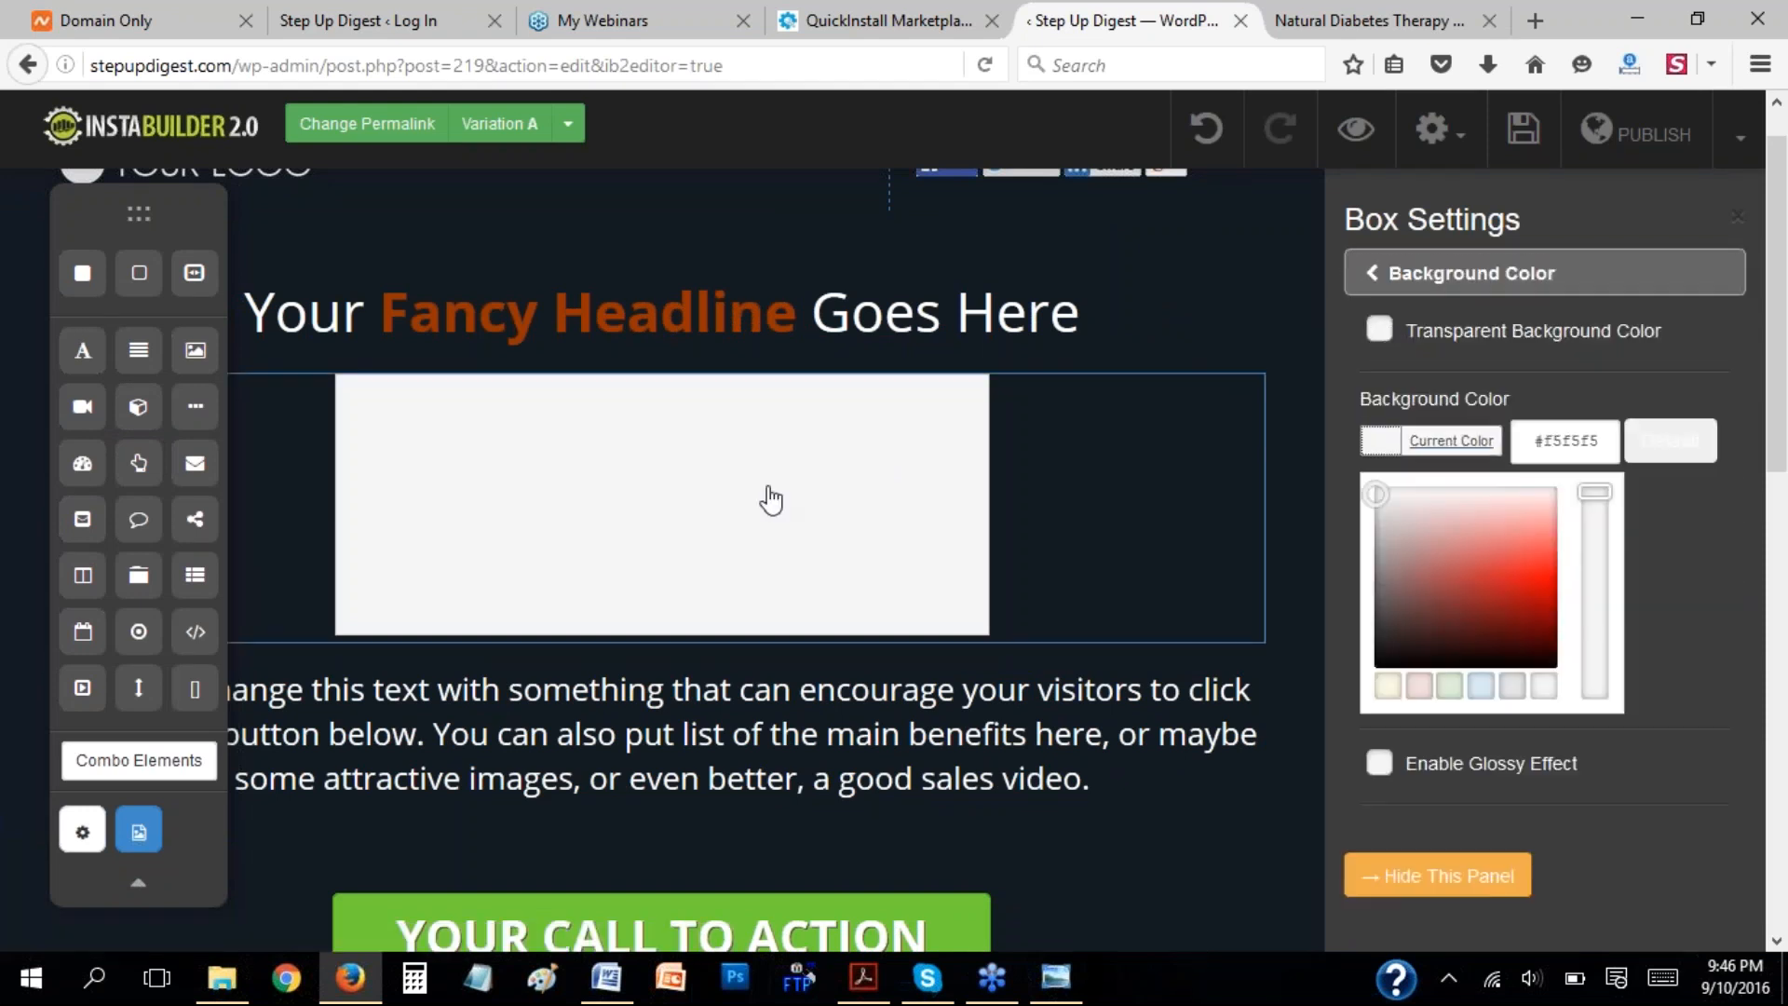
click(1508, 552)
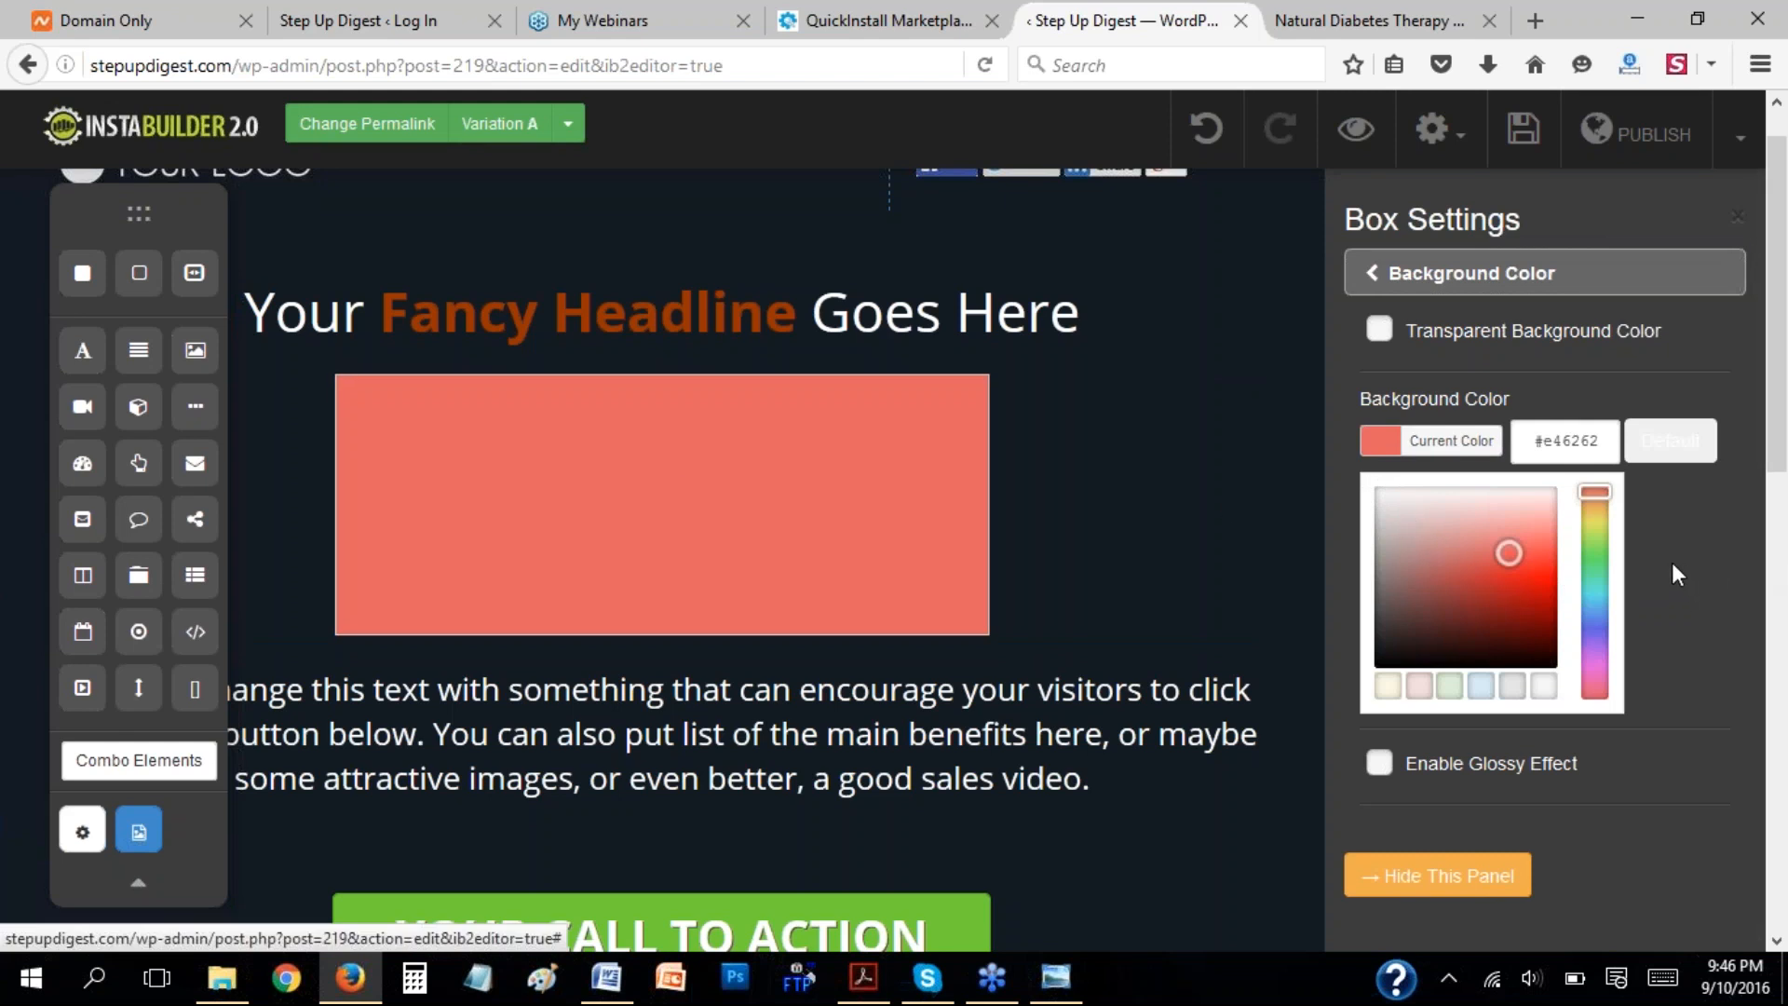
click(1505, 350)
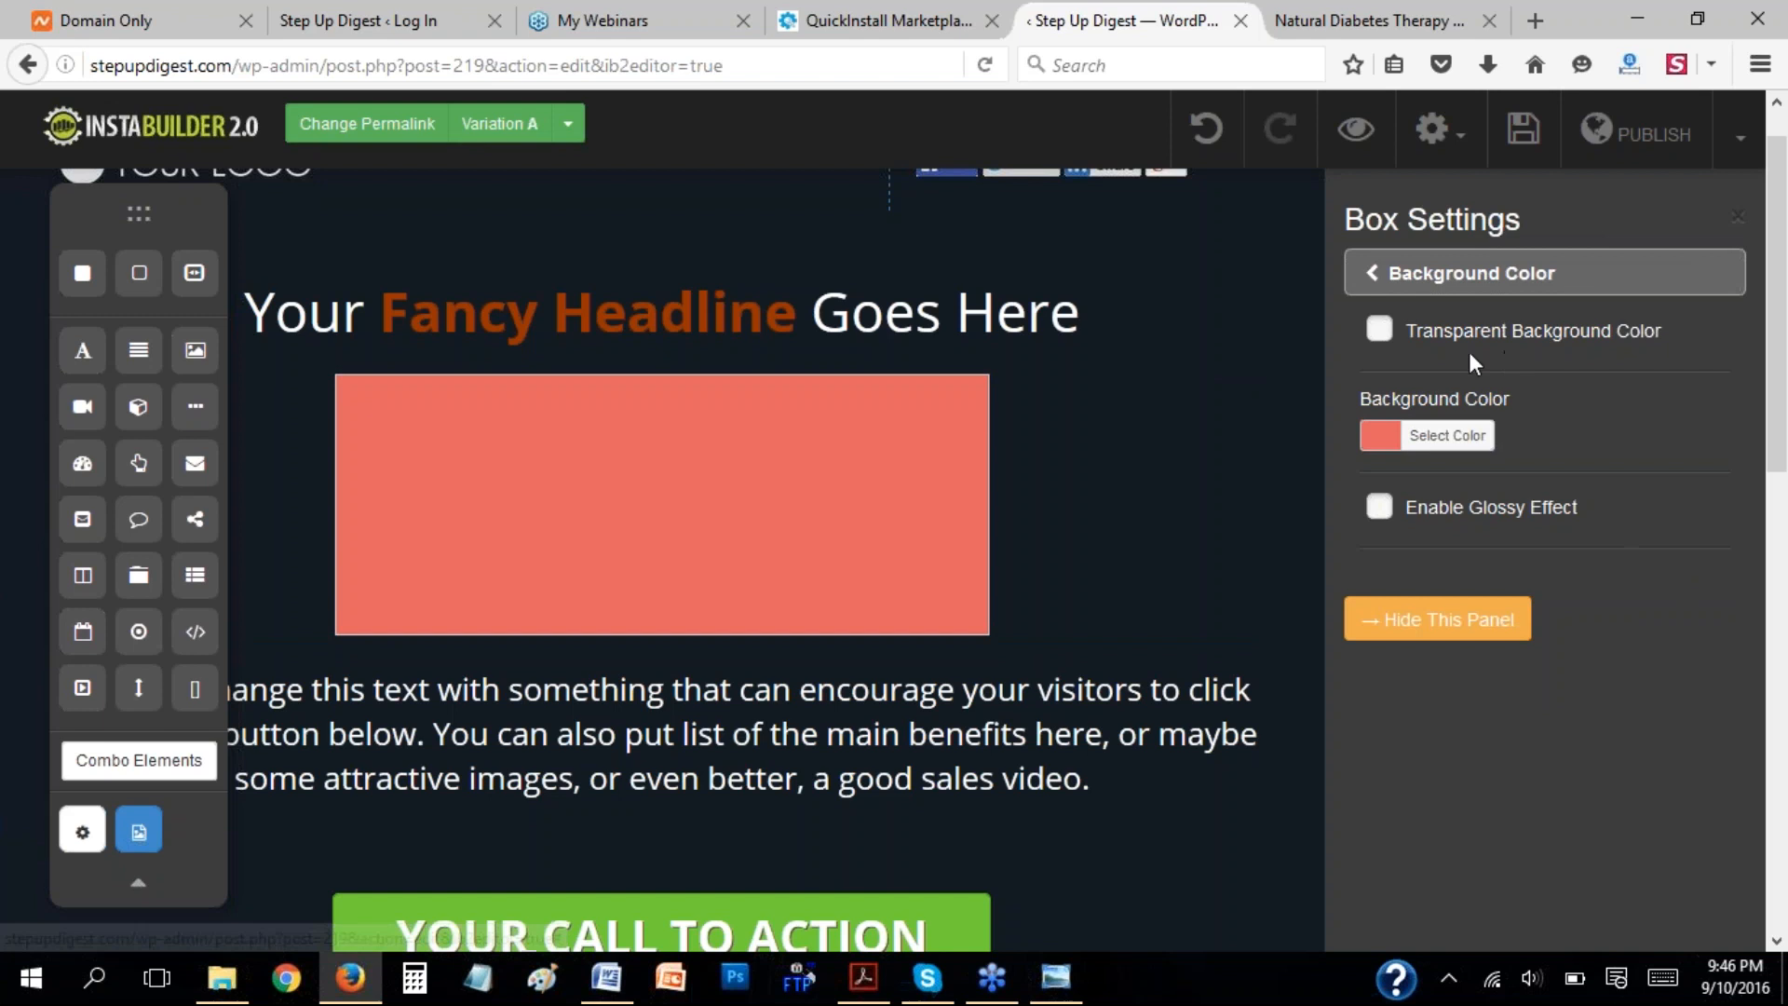
click(1380, 276)
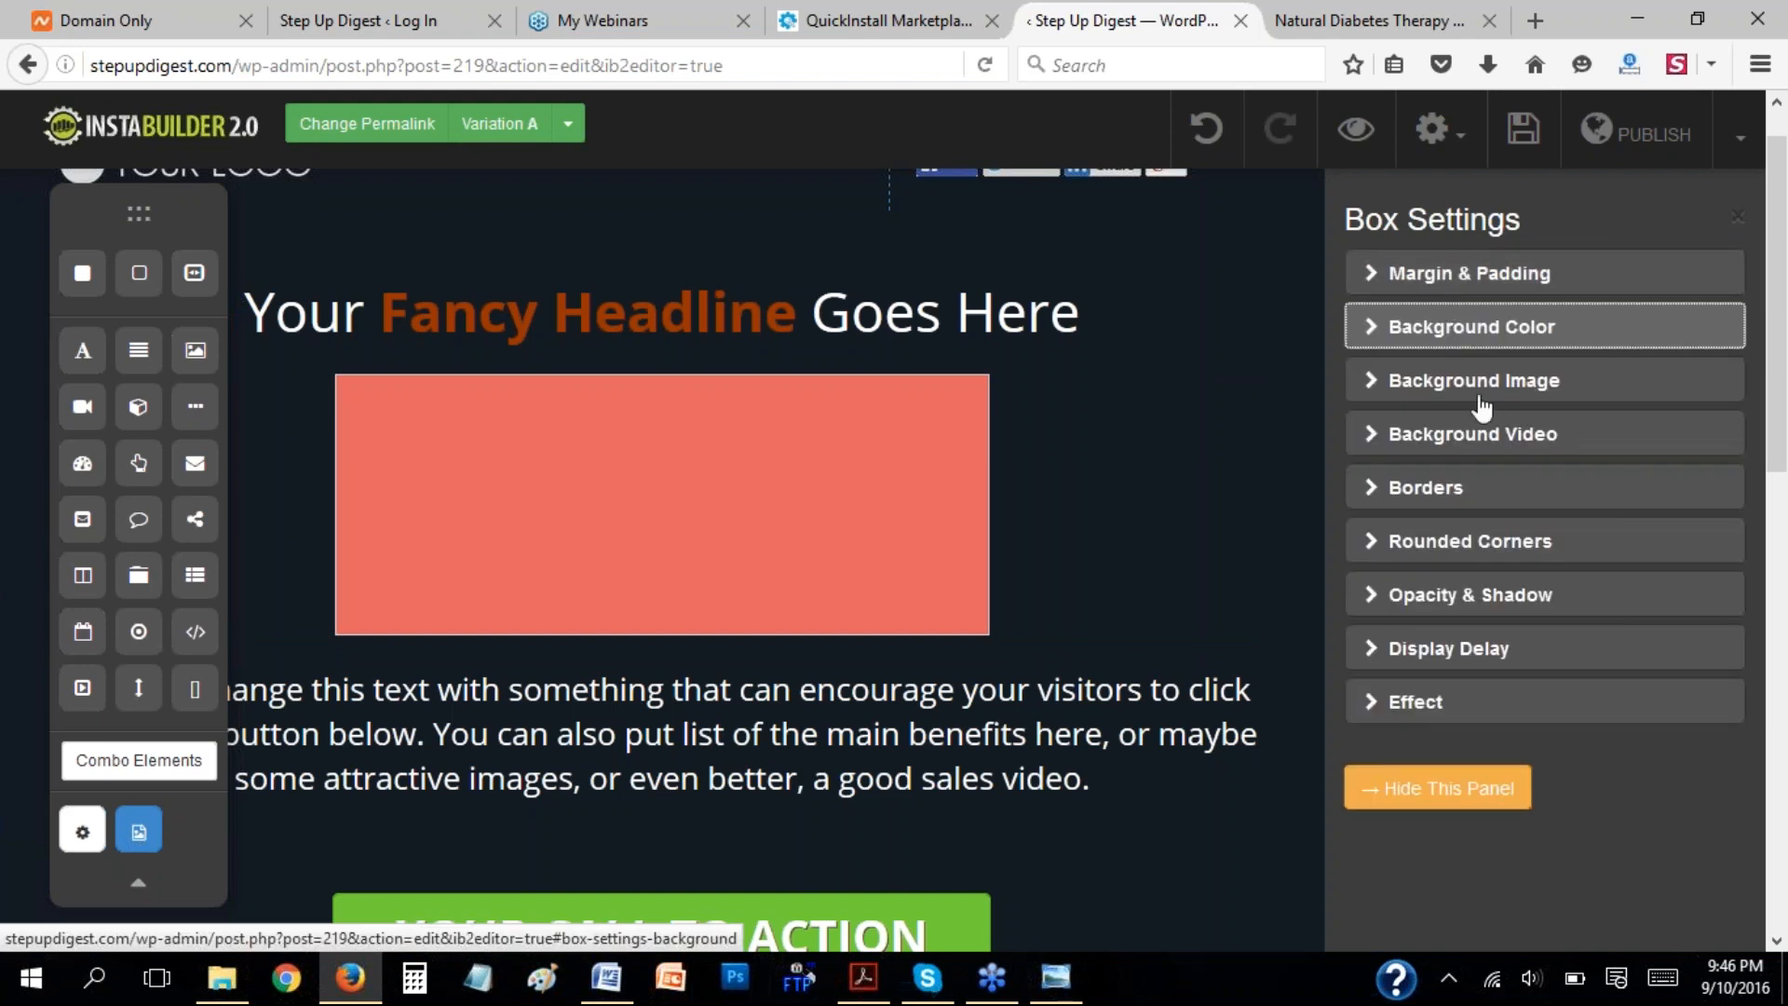
Apply the gold textured pre-made pattern as the box's background image.
click(1374, 390)
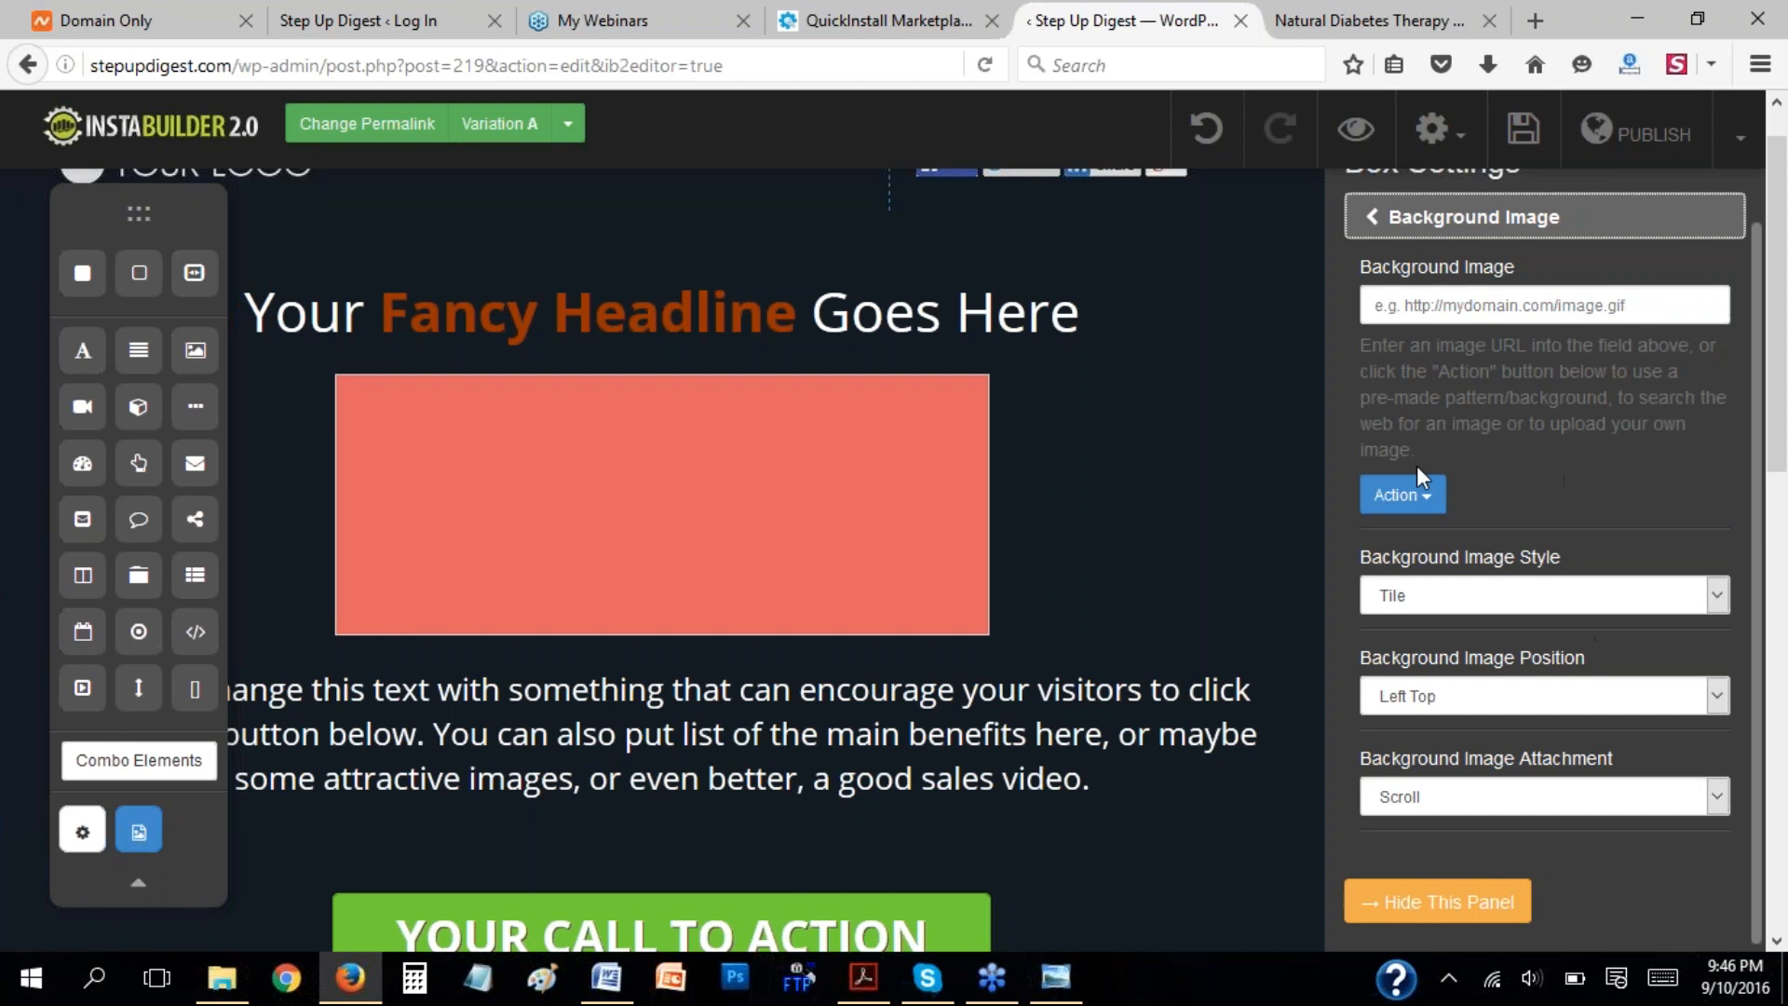
click(1439, 501)
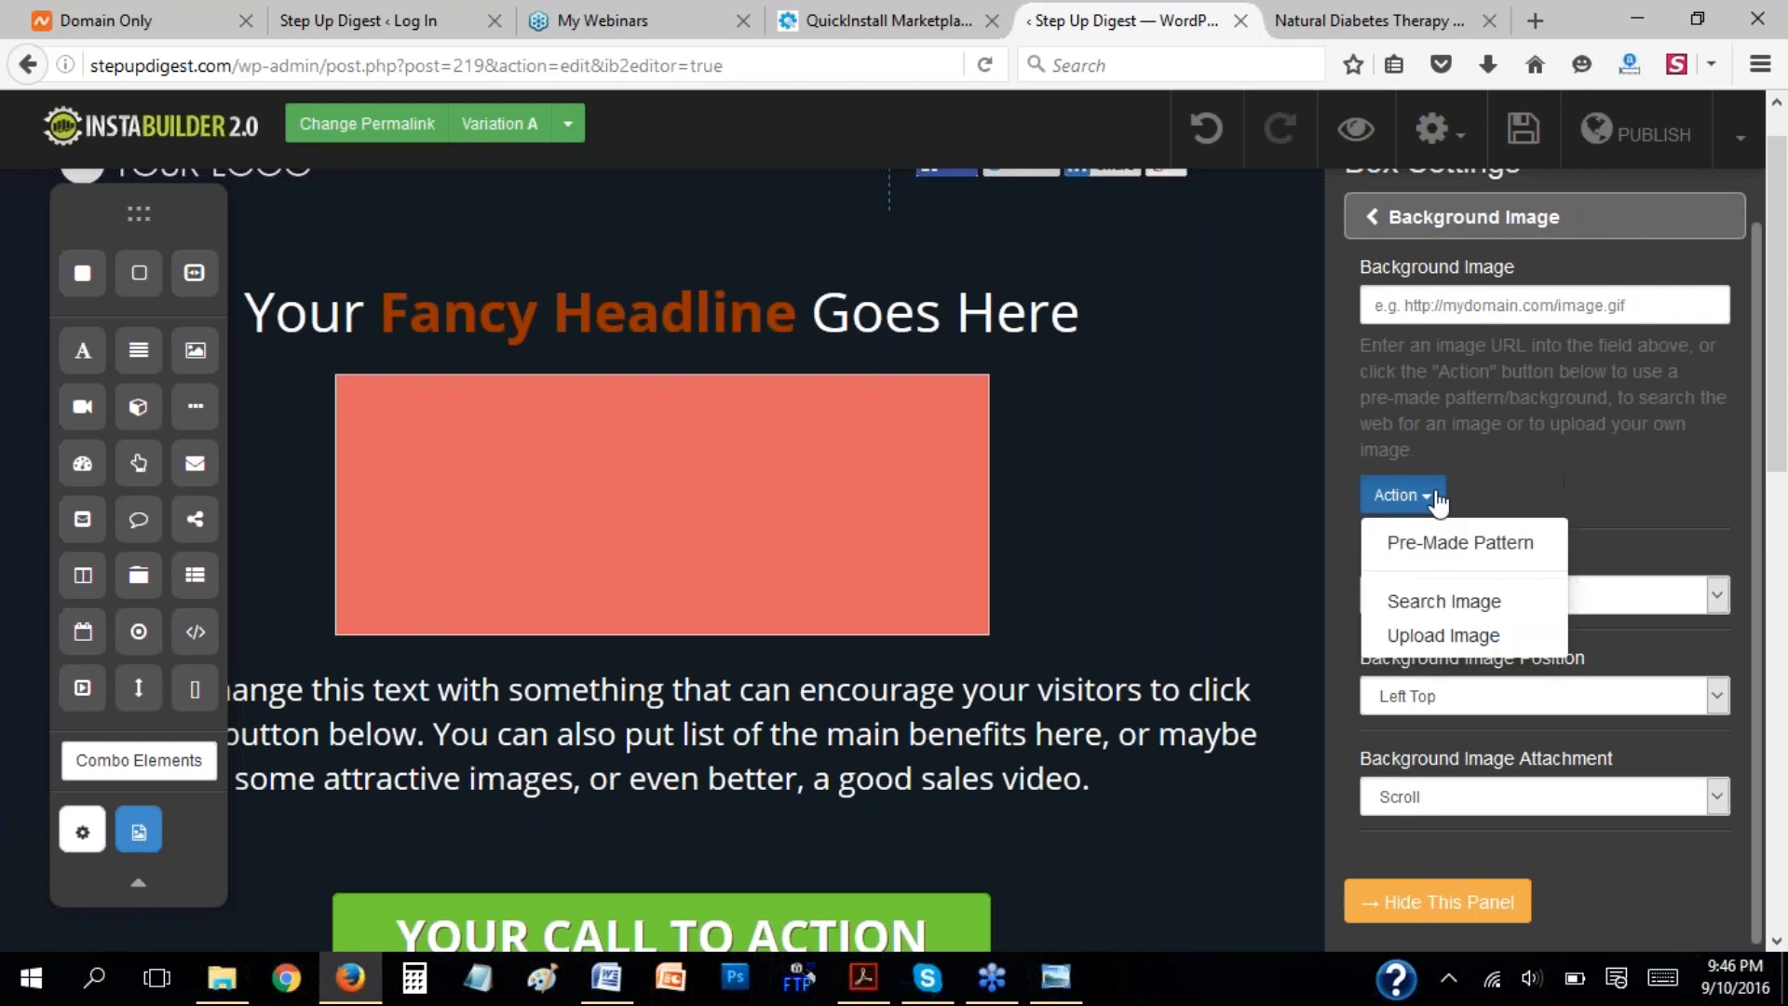
click(1483, 544)
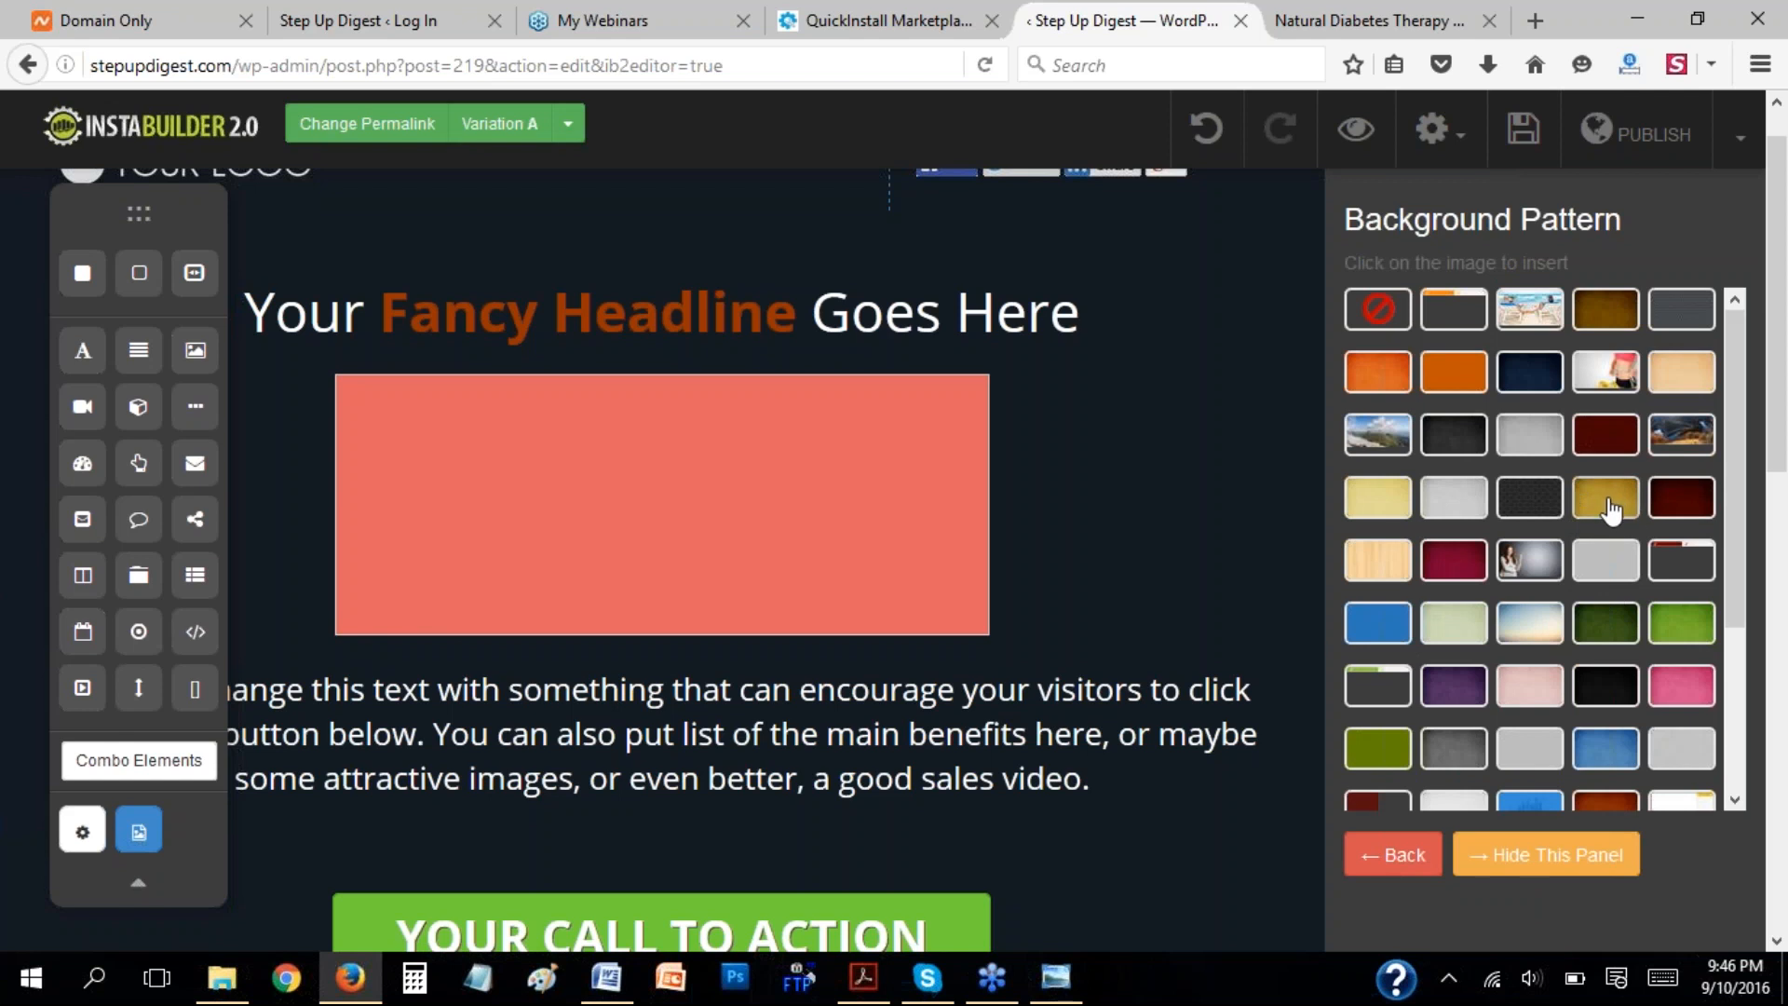
click(1609, 505)
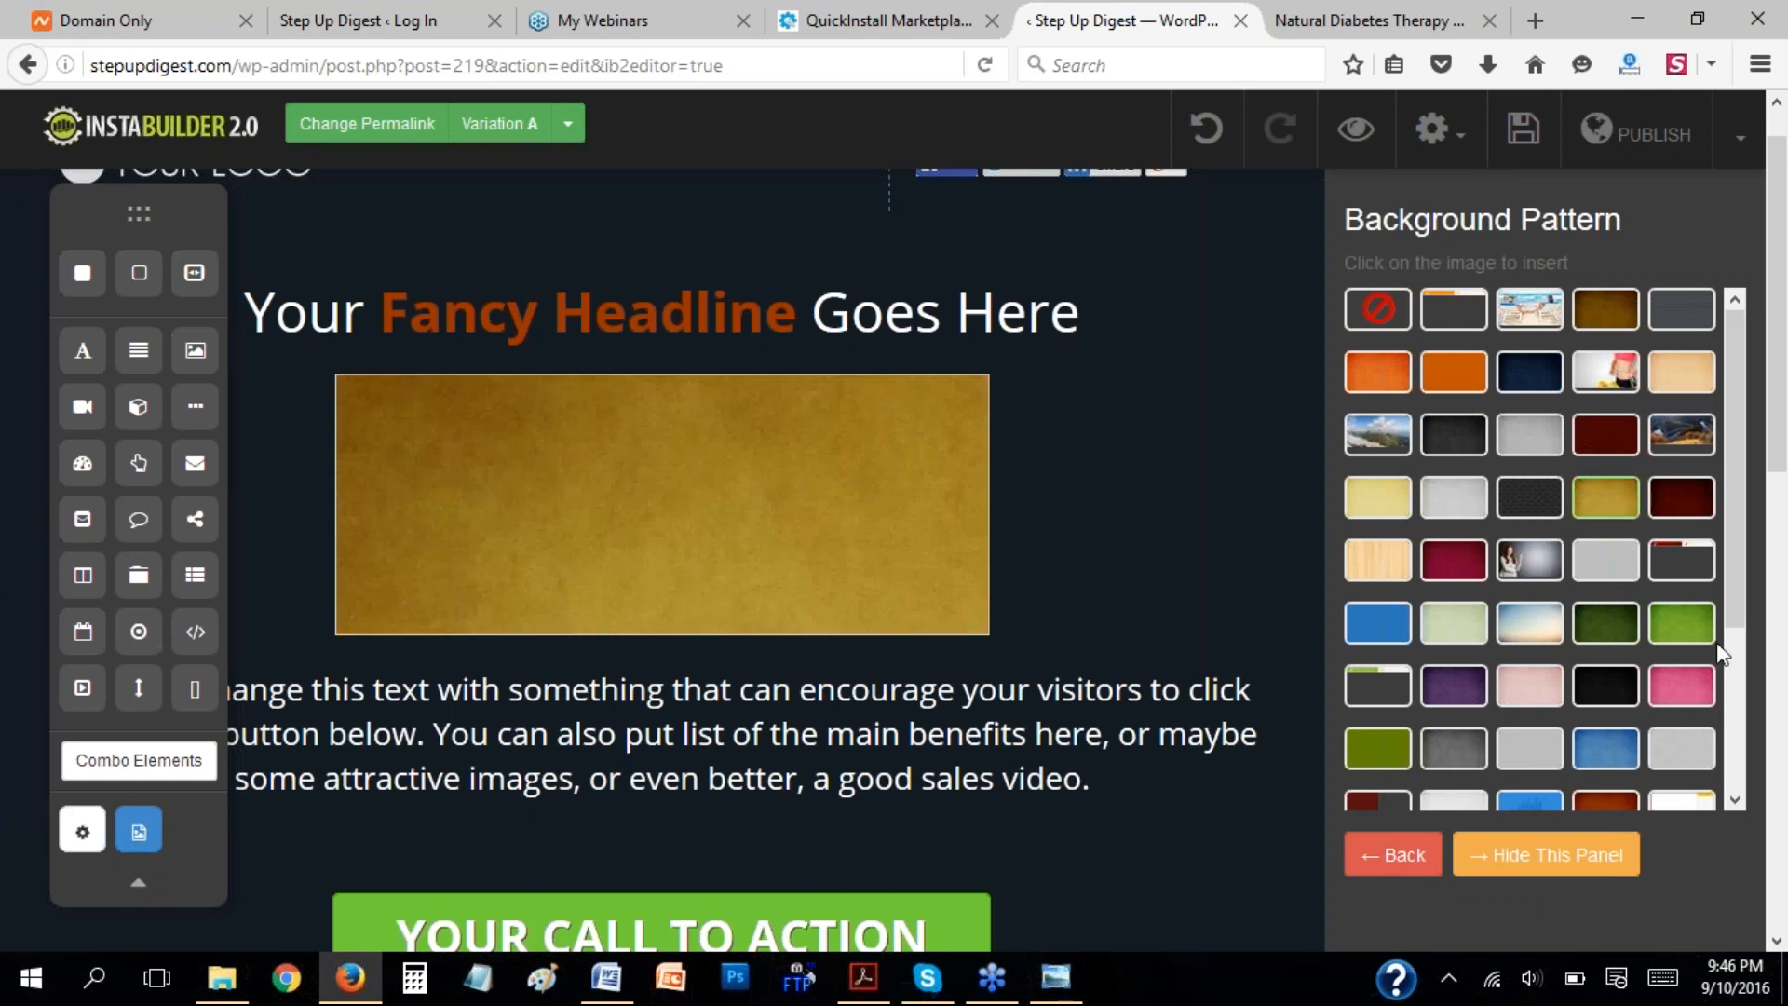
Try several pre-made patterns on the box, including dark purple, and apply a pale textured pattern as its background image.
click(1682, 630)
click(1458, 687)
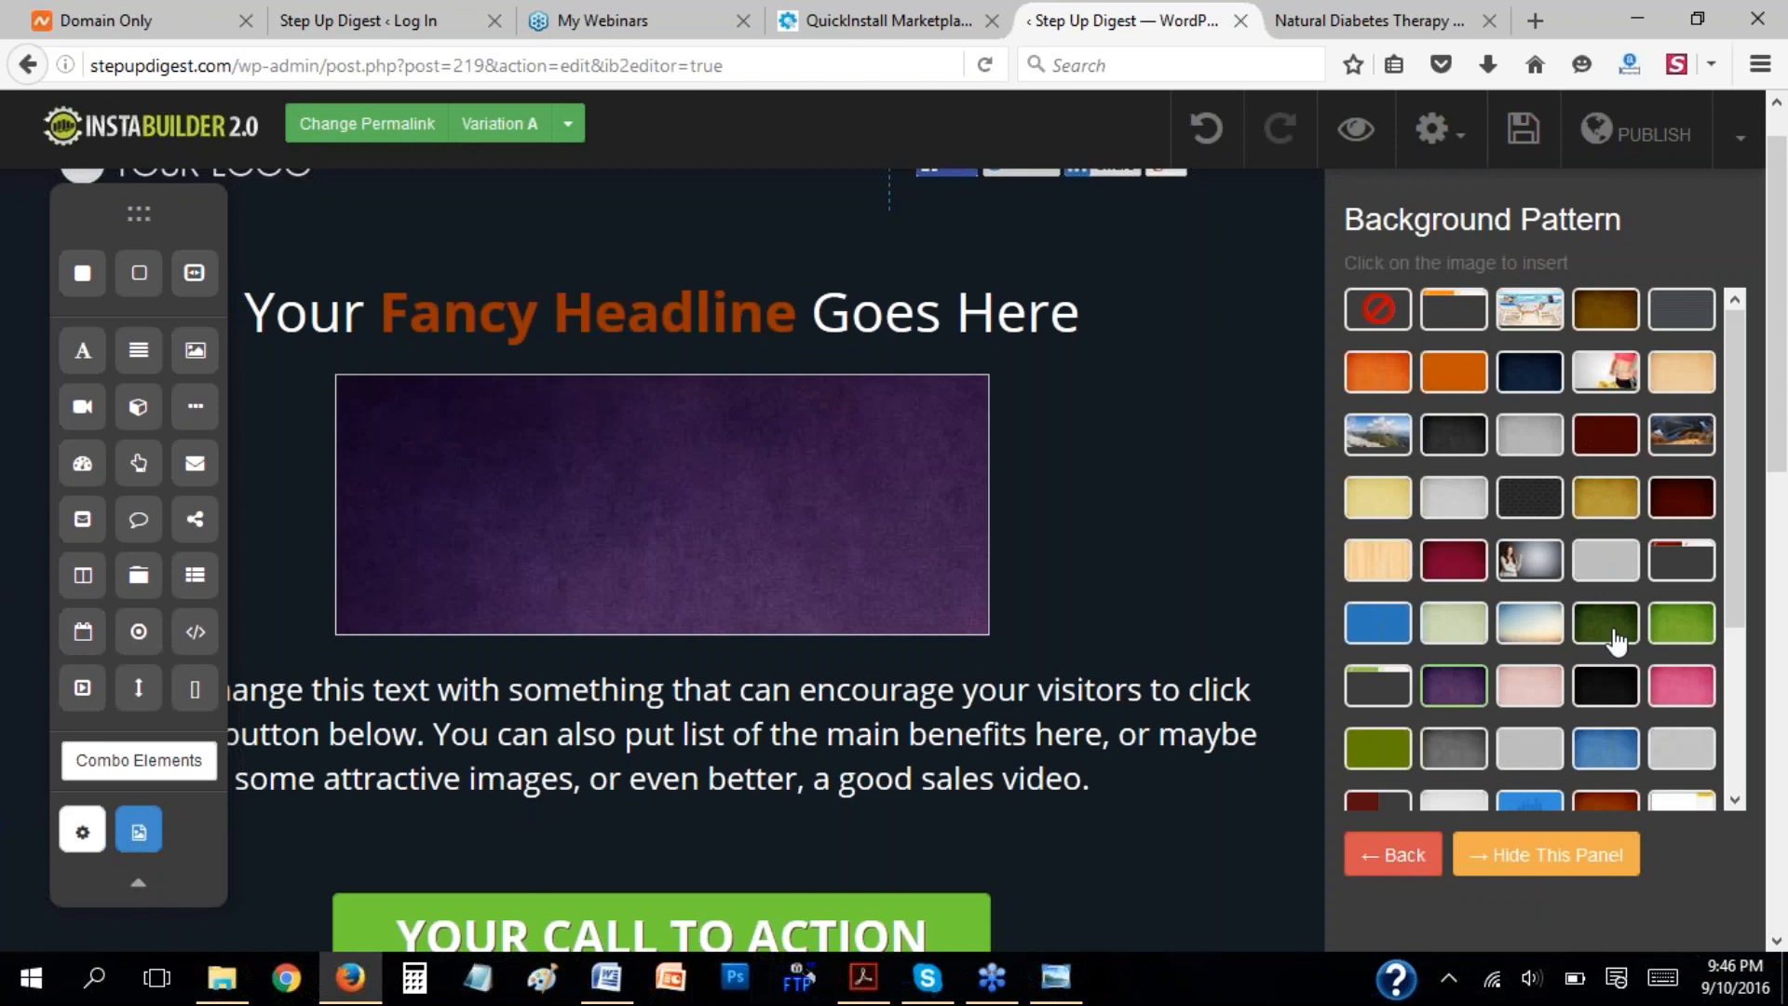
click(1603, 689)
click(1530, 686)
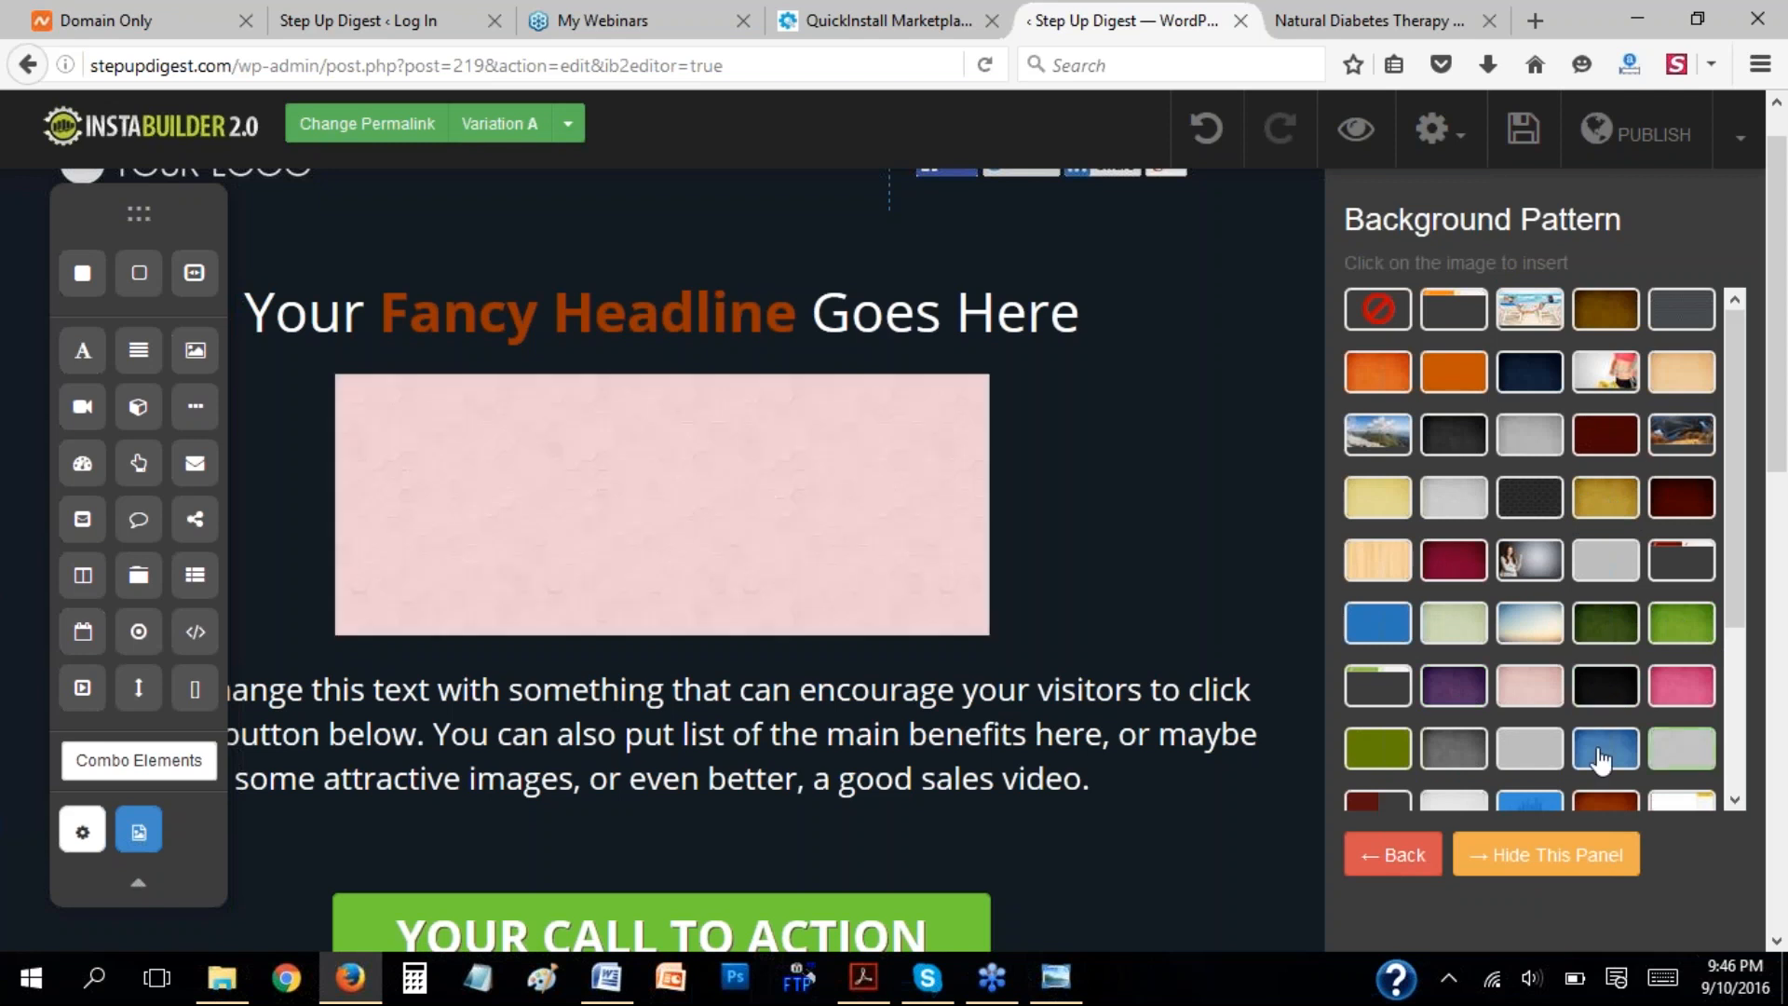
click(1394, 855)
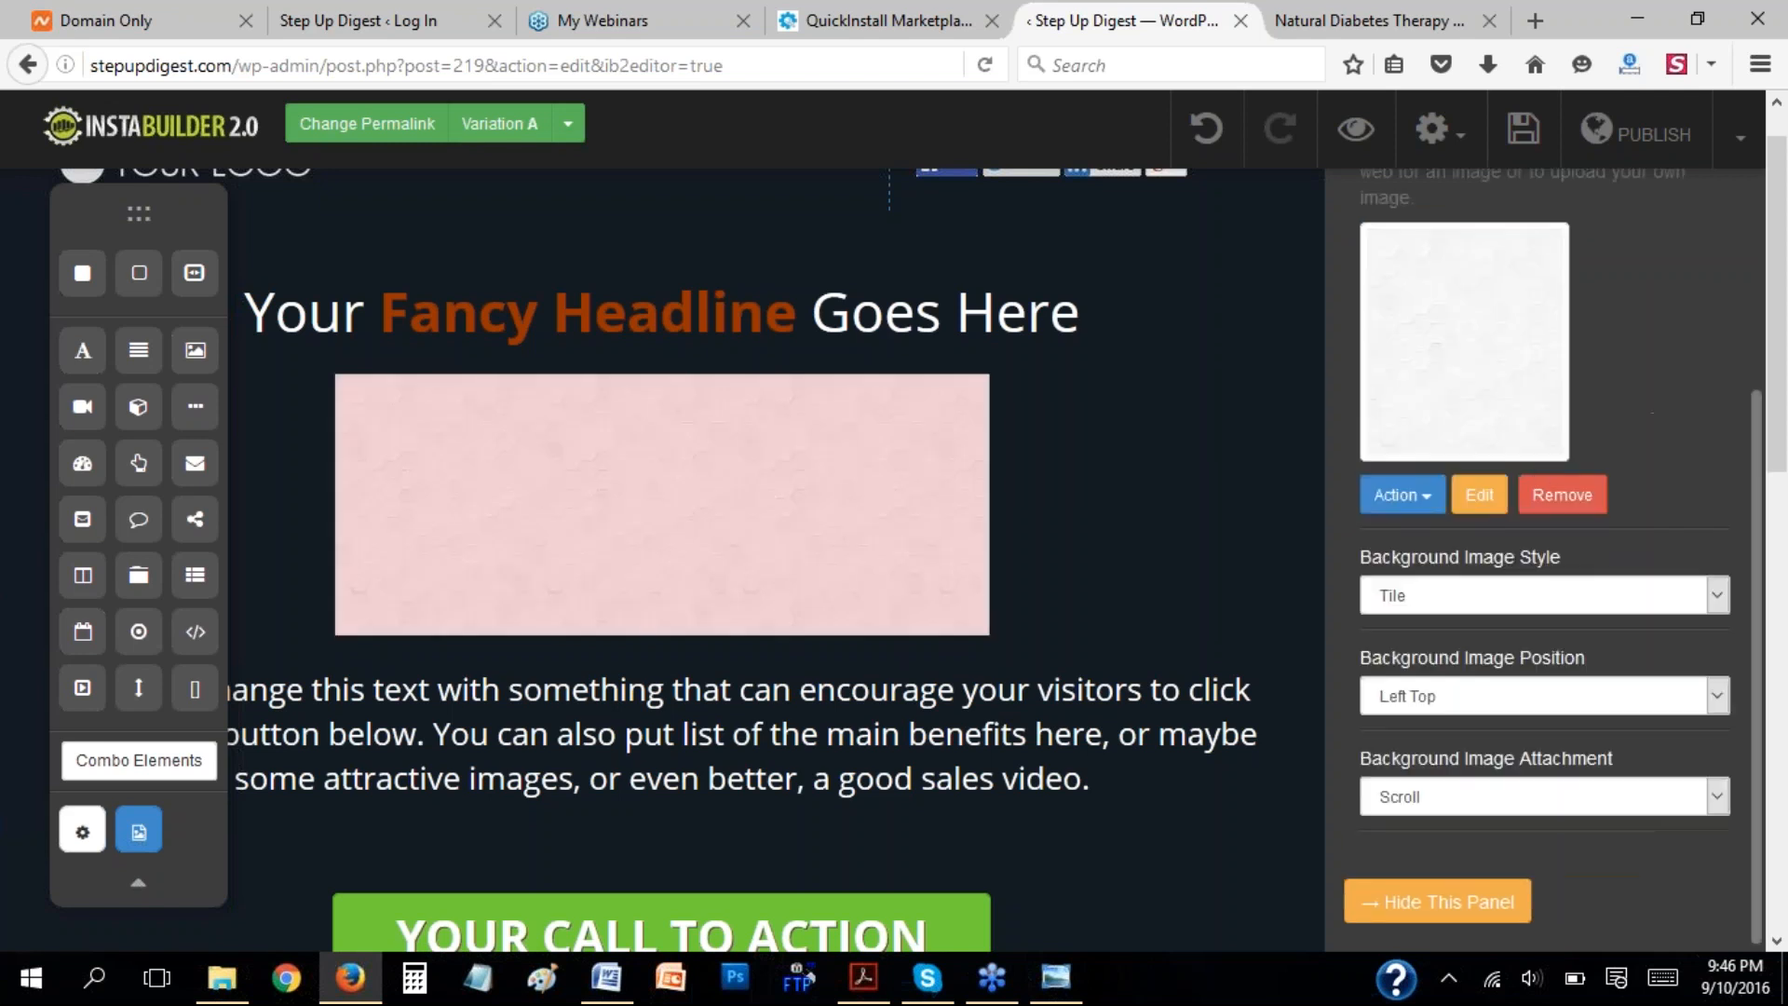
Review the box's background image style, position and attachment options, and look at the background video settings.
click(1472, 594)
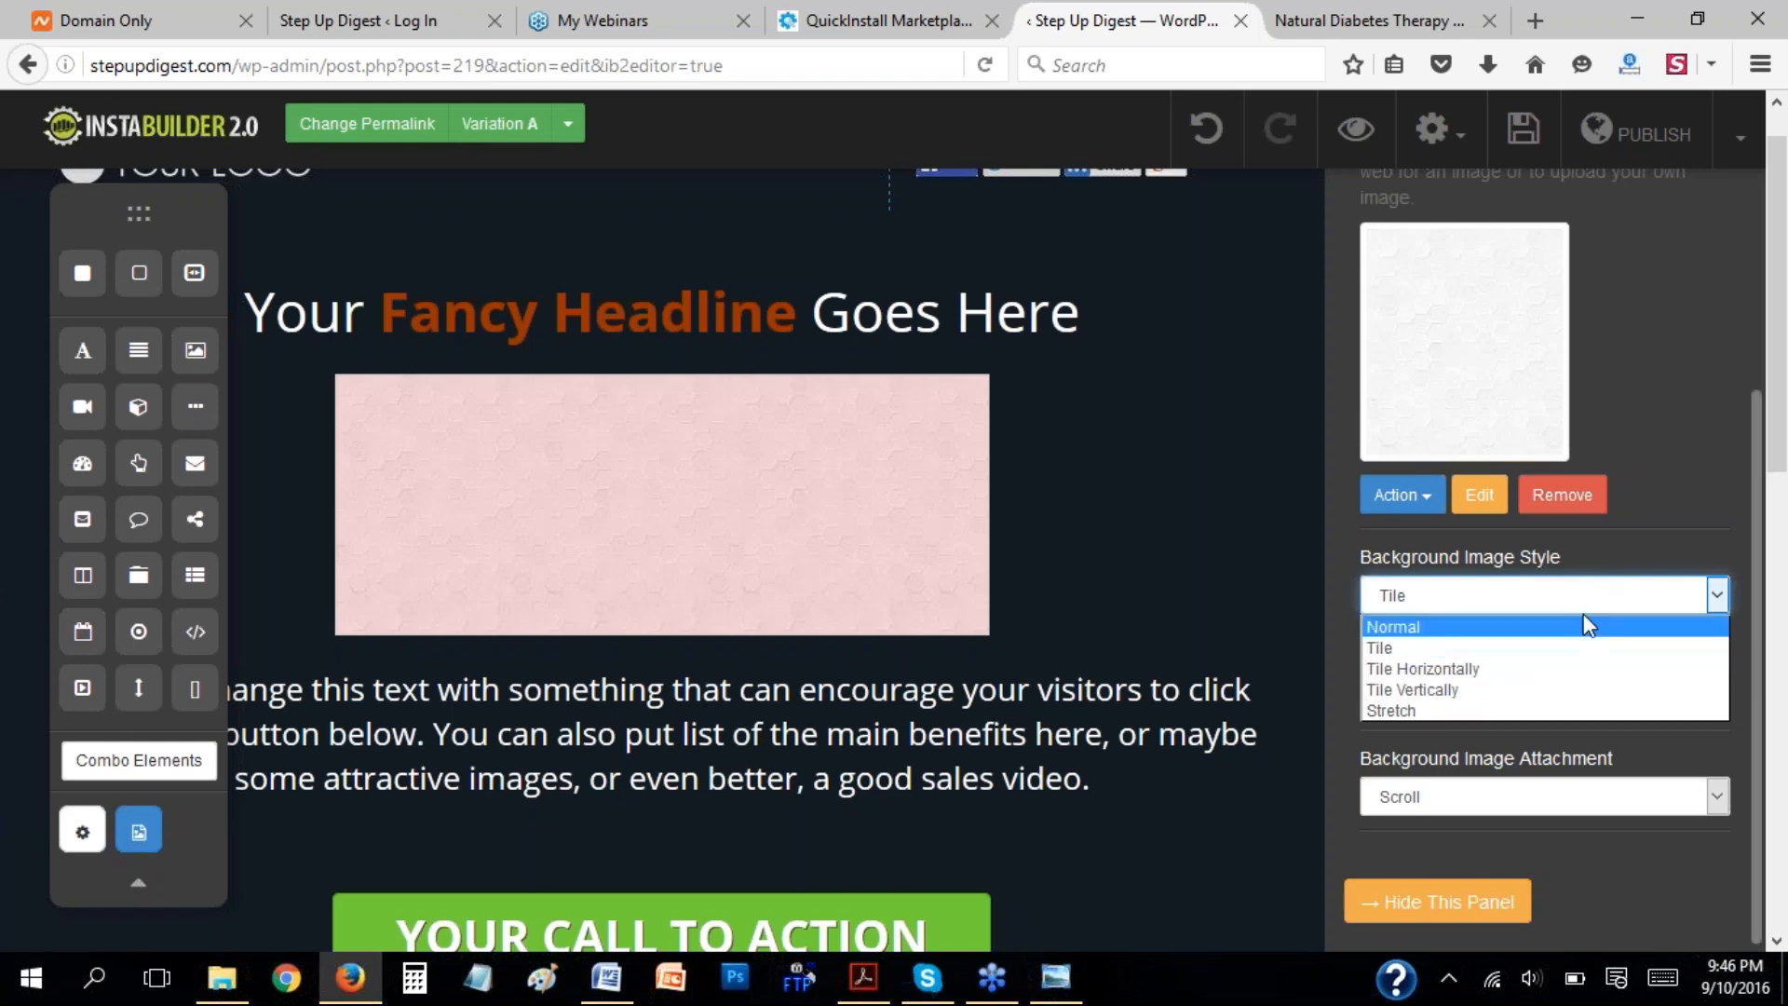
click(1560, 602)
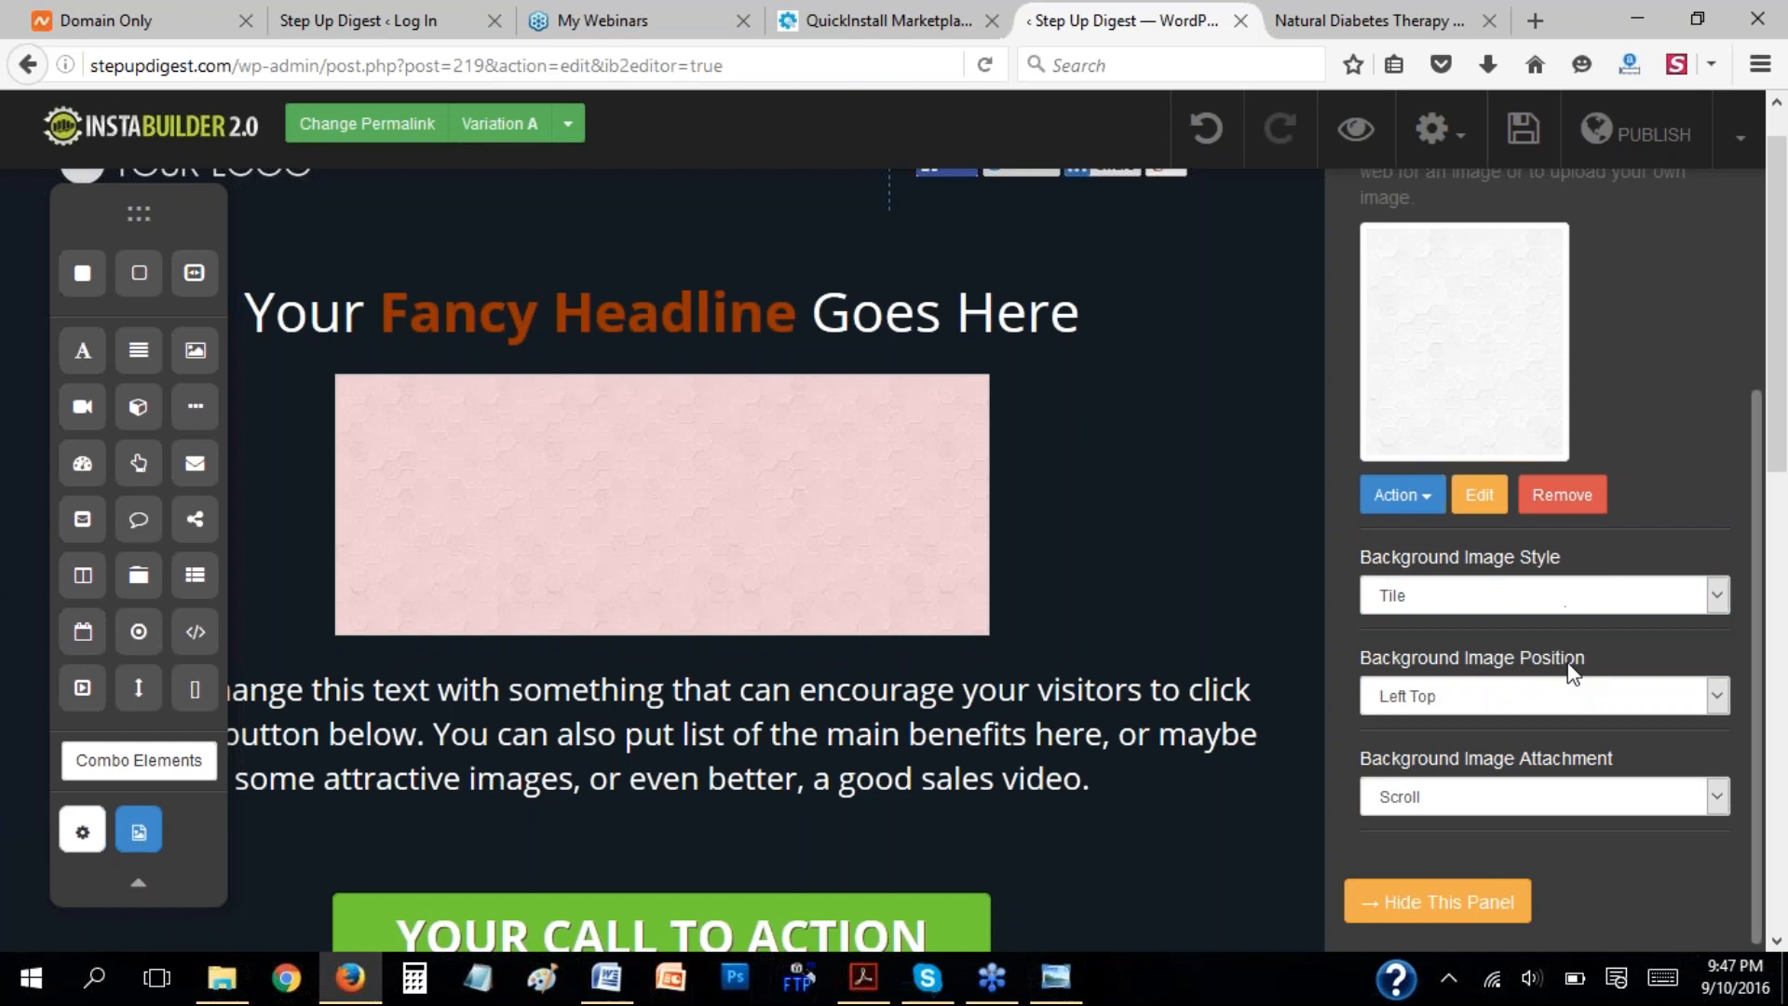
click(1718, 698)
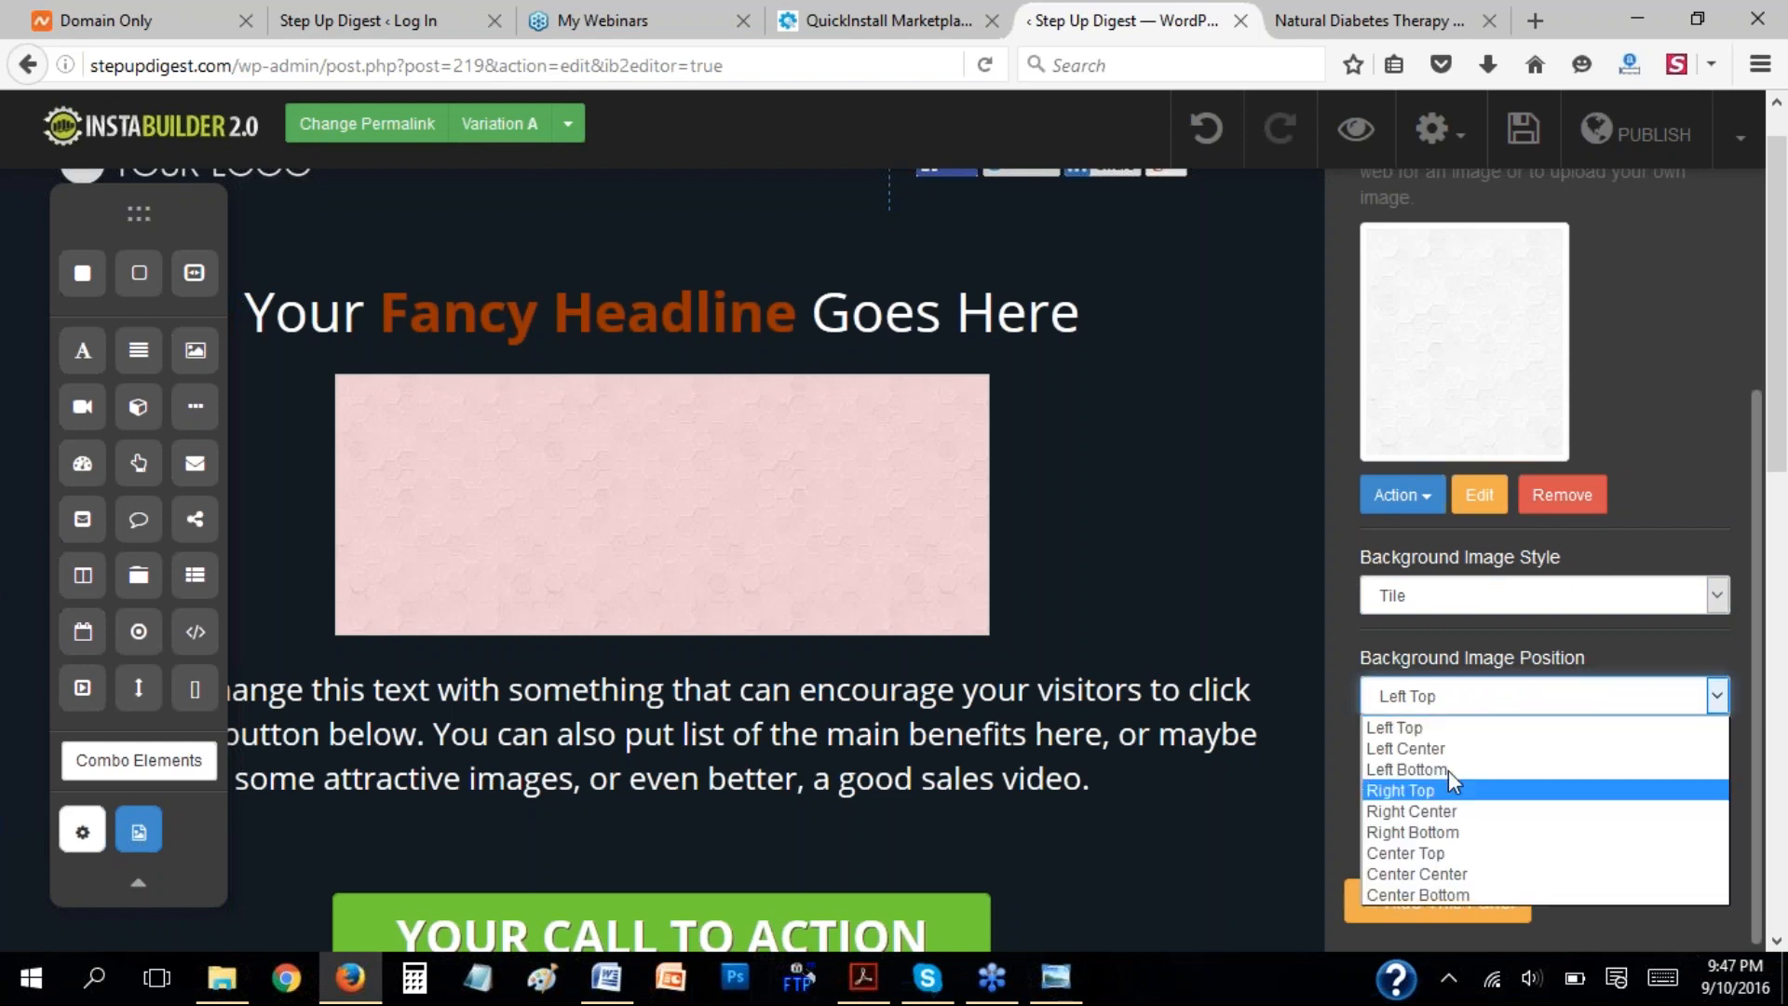
click(1497, 648)
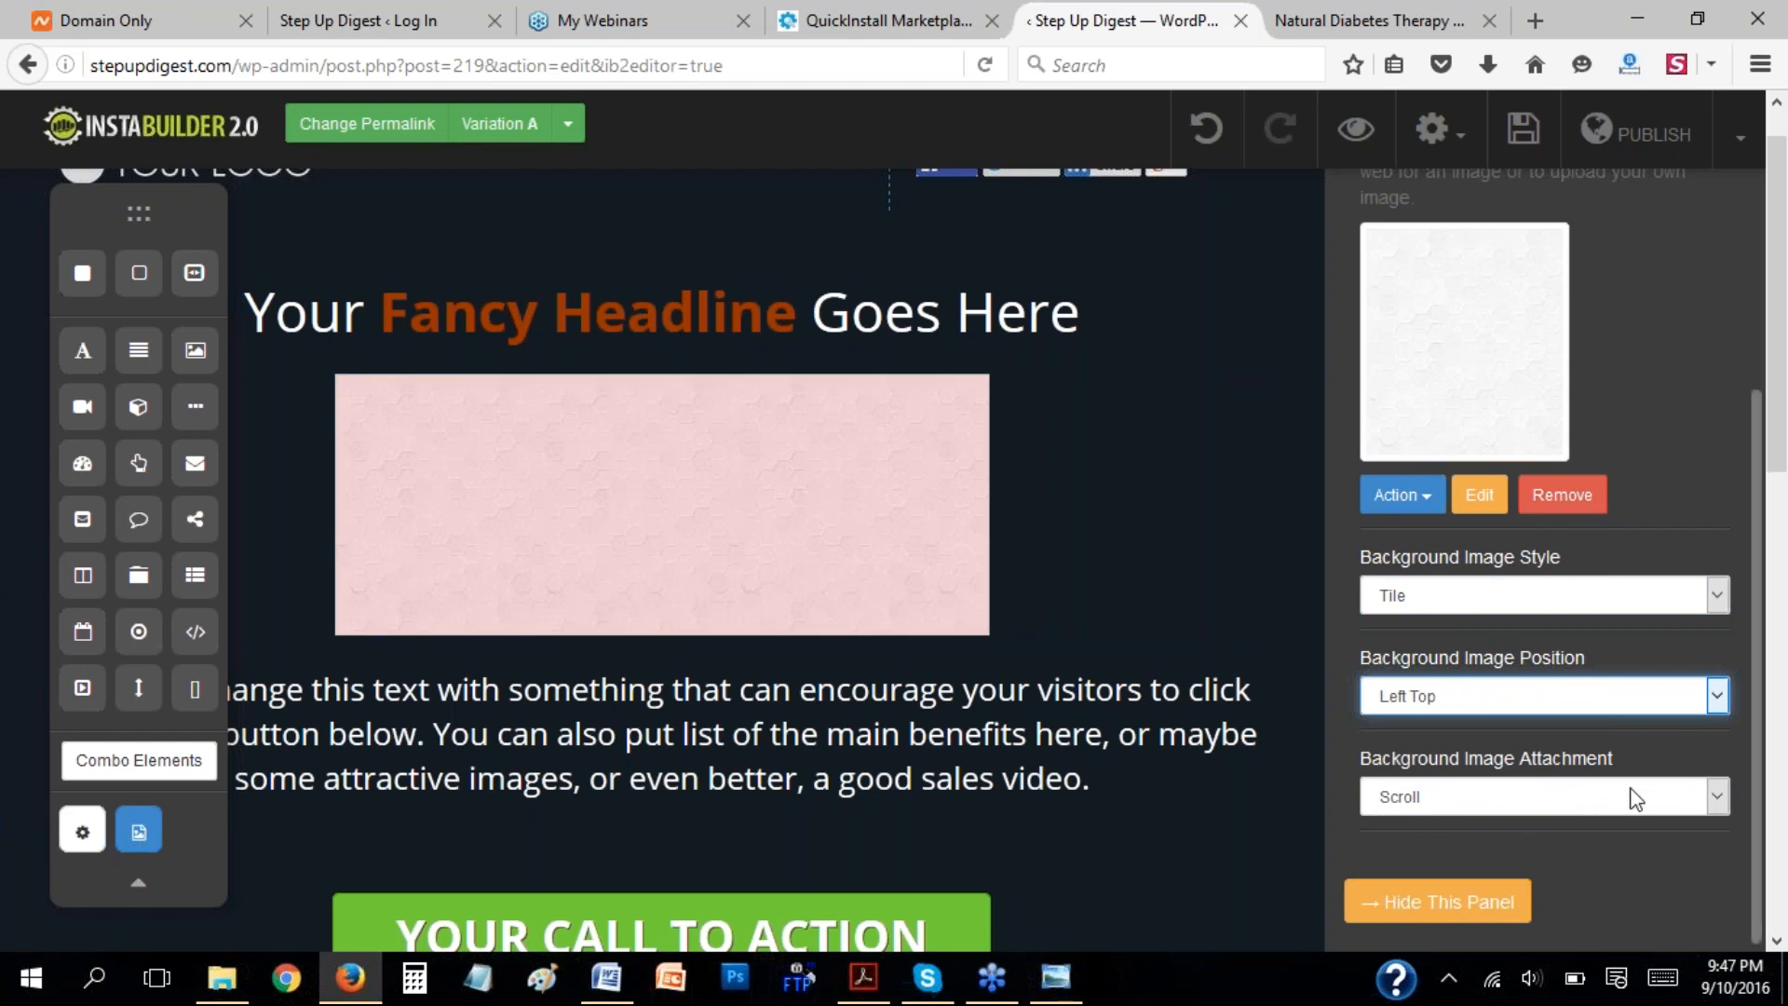
click(1715, 791)
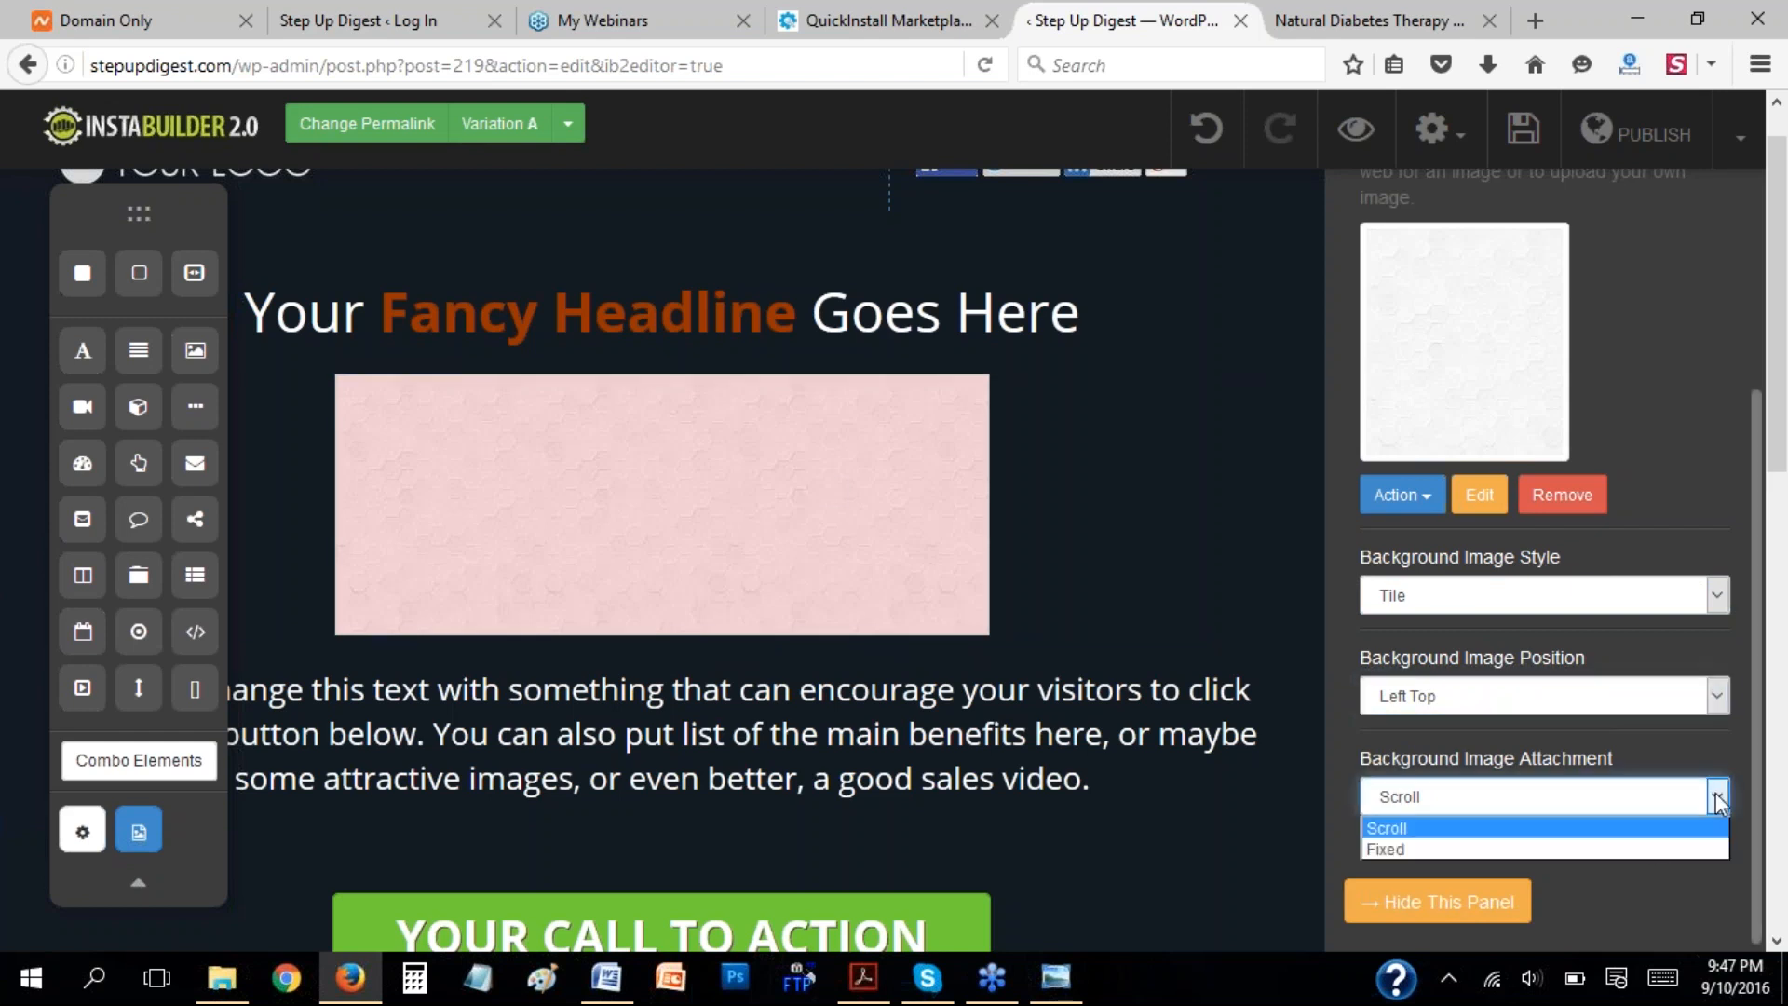
click(1600, 745)
scroll(1629, 373, up, 4)
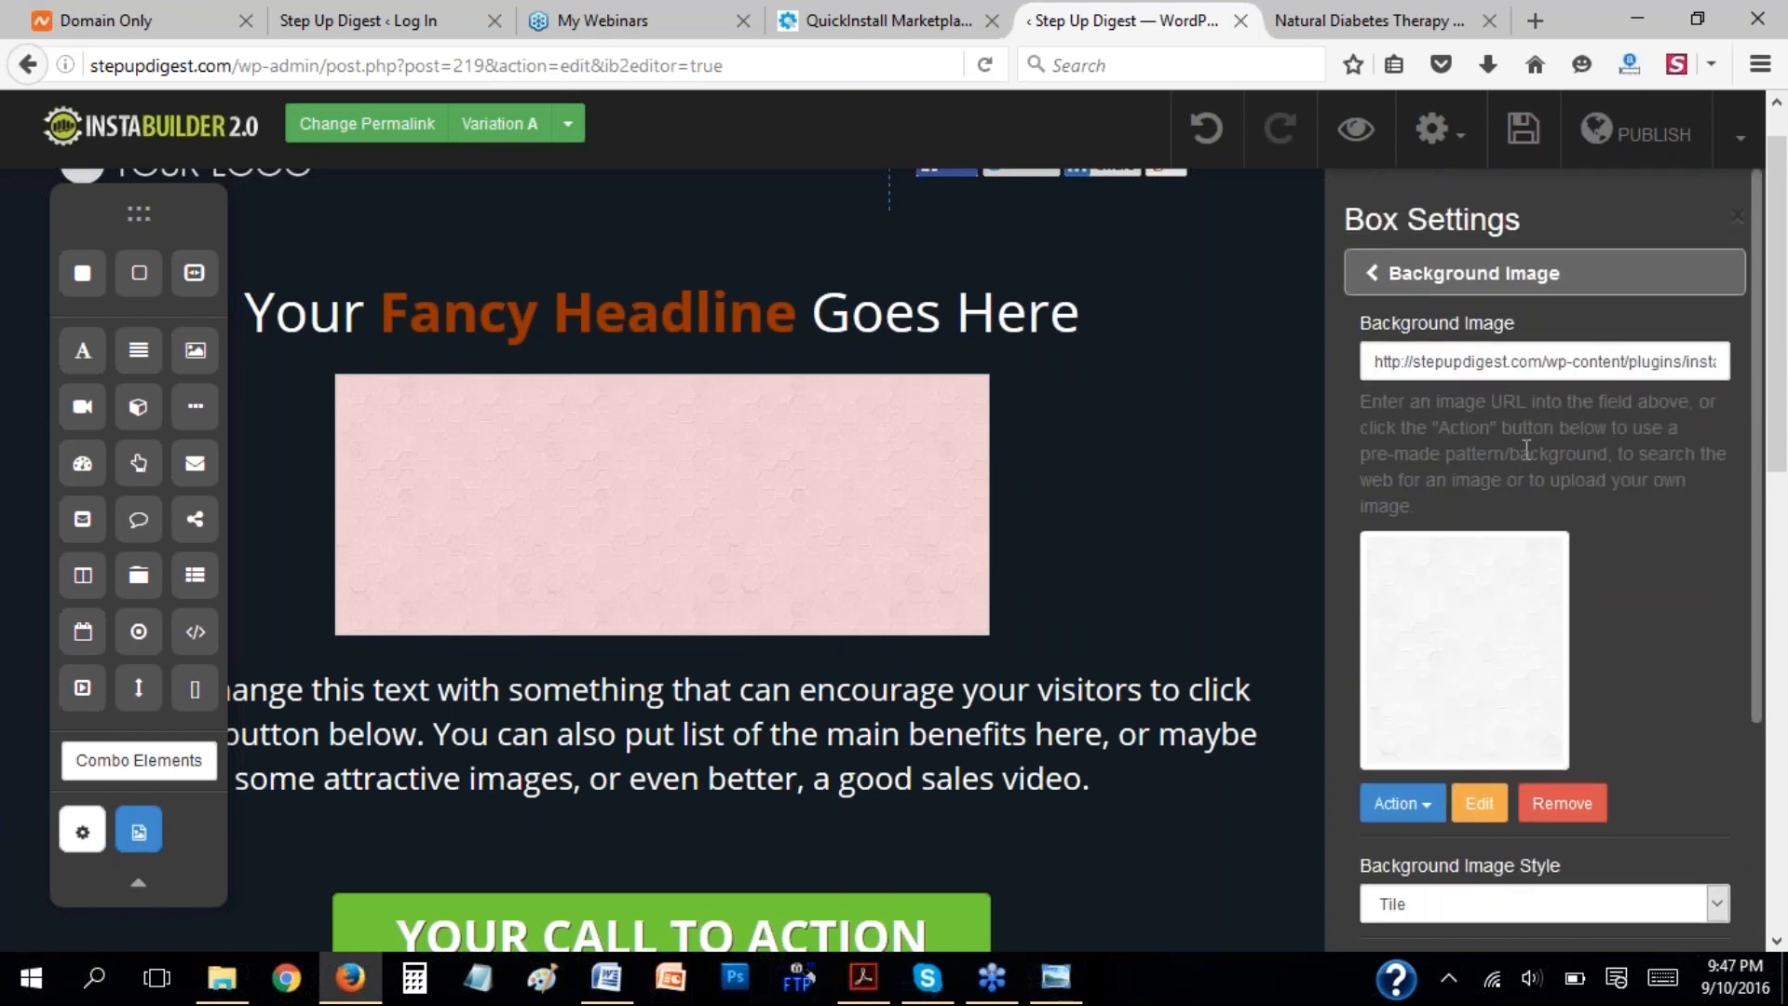
click(1376, 281)
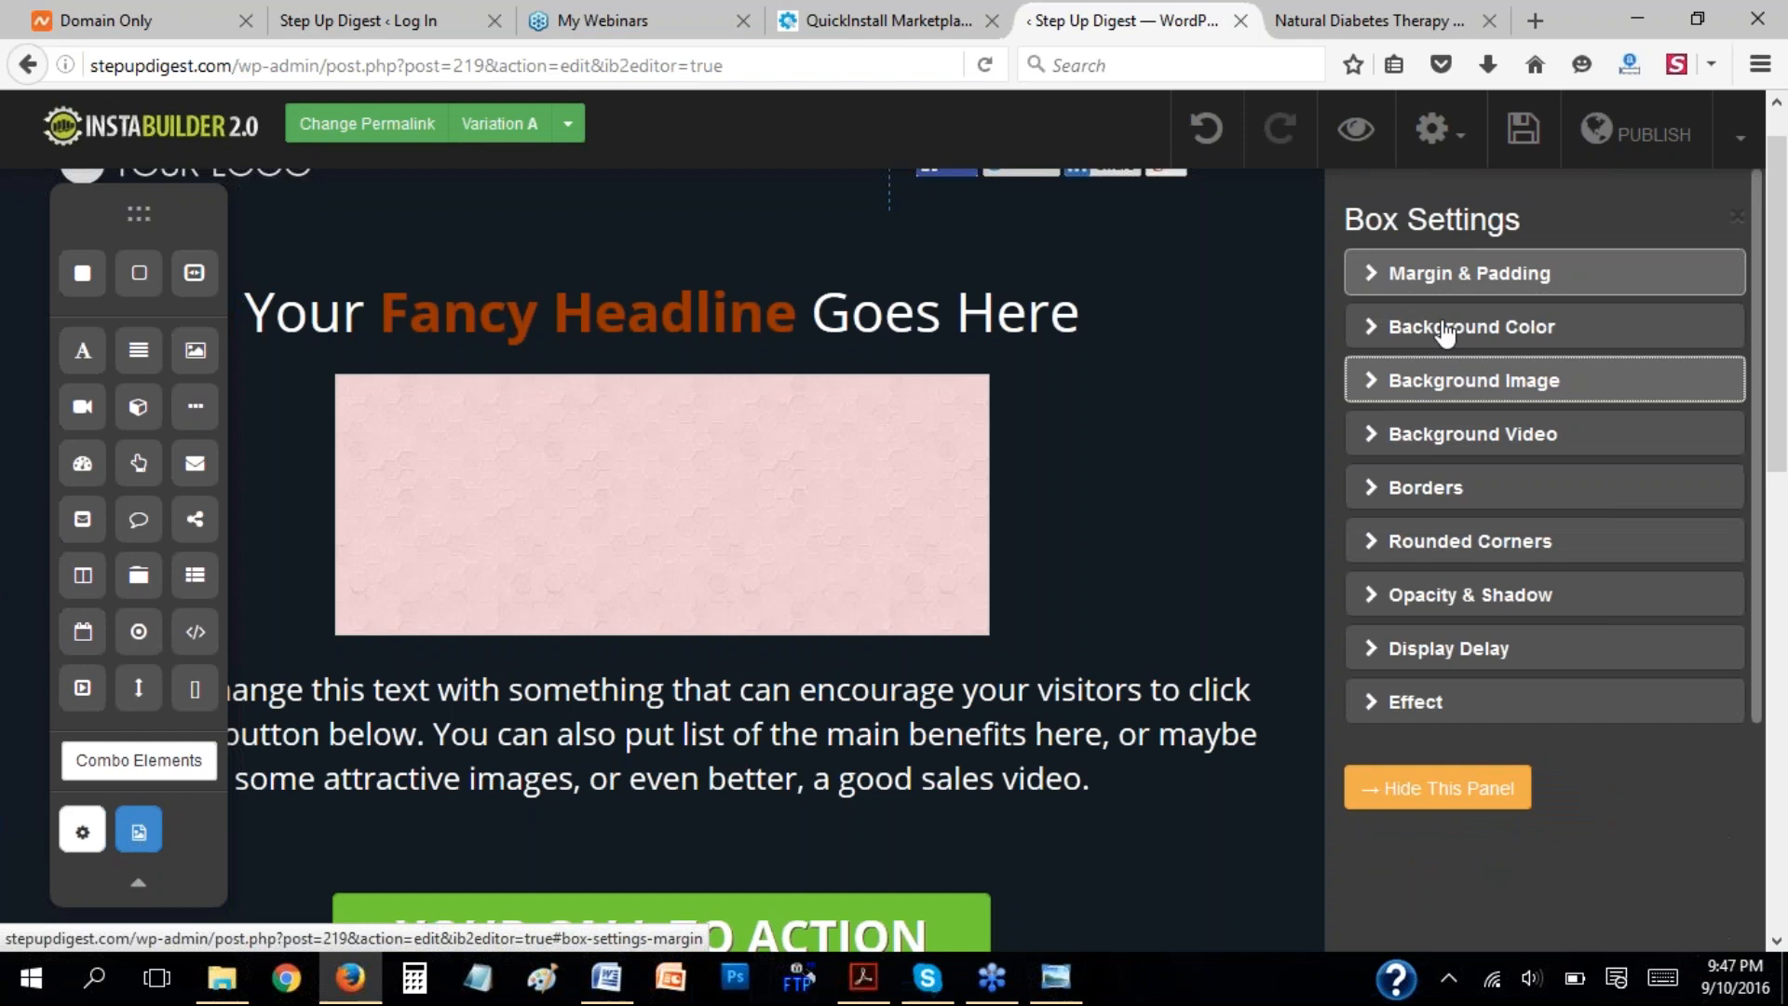
click(1381, 438)
click(1392, 279)
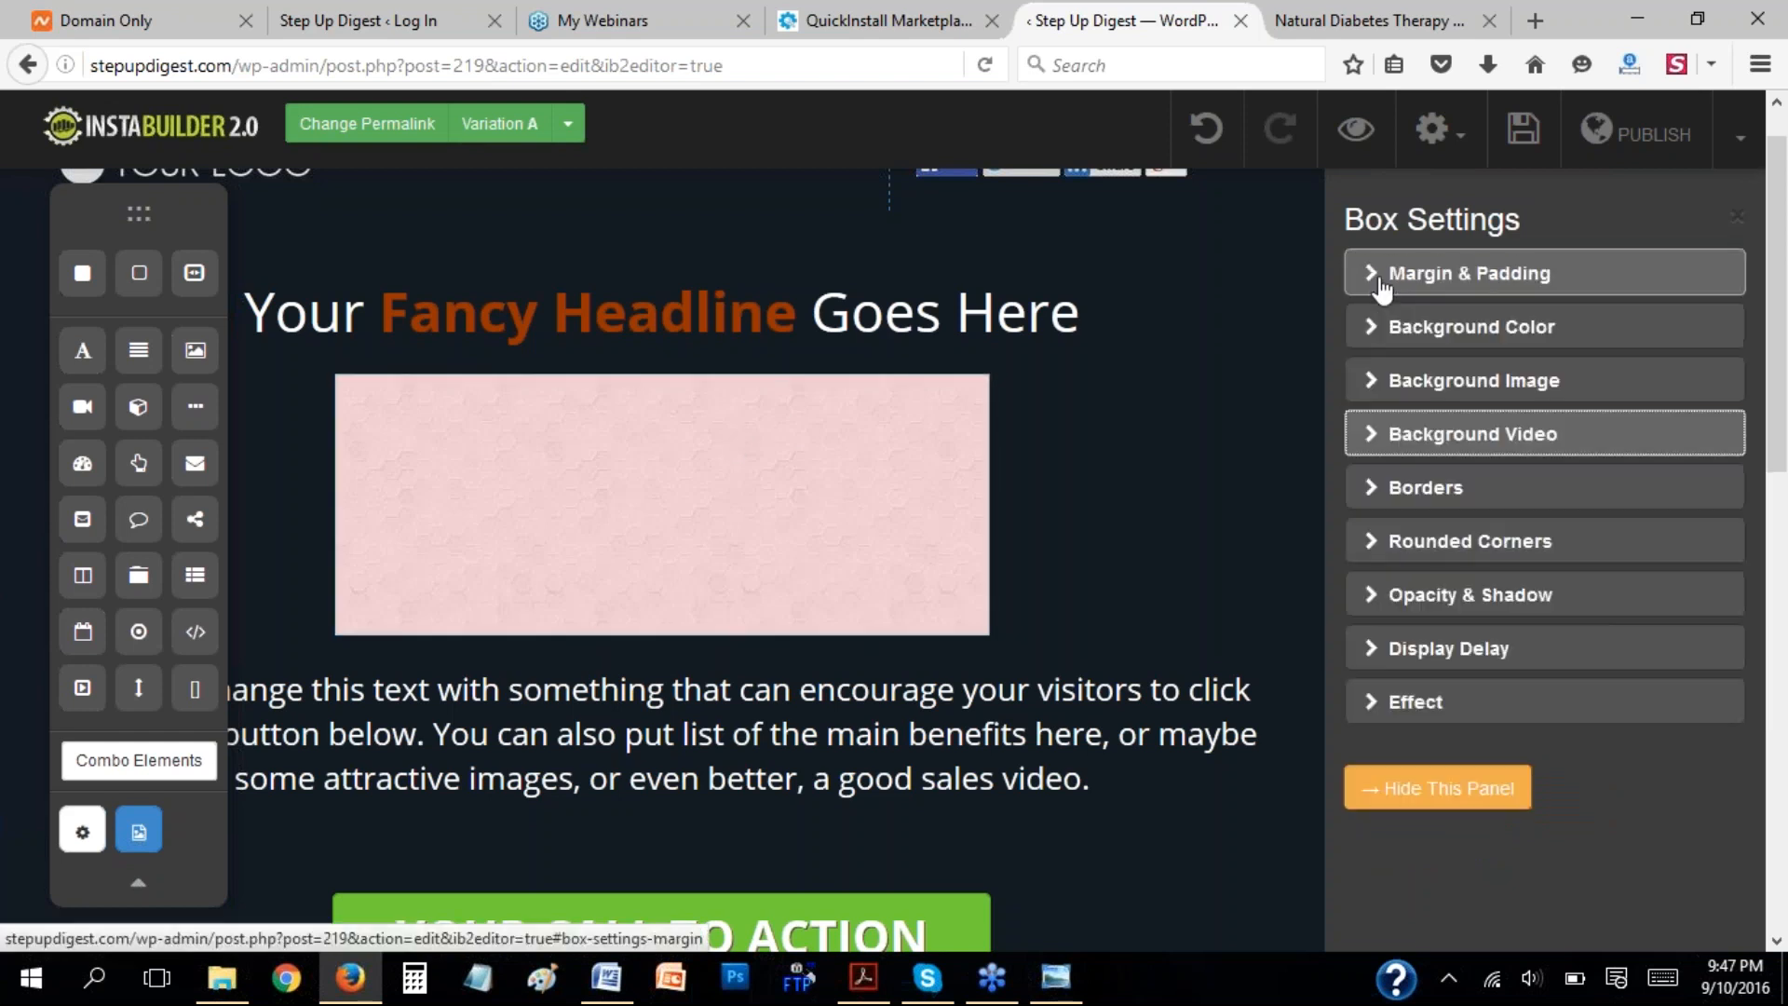
Set the box's border color to pale pink (#f1e8e8) and the border thickness to 5 px.
click(1378, 486)
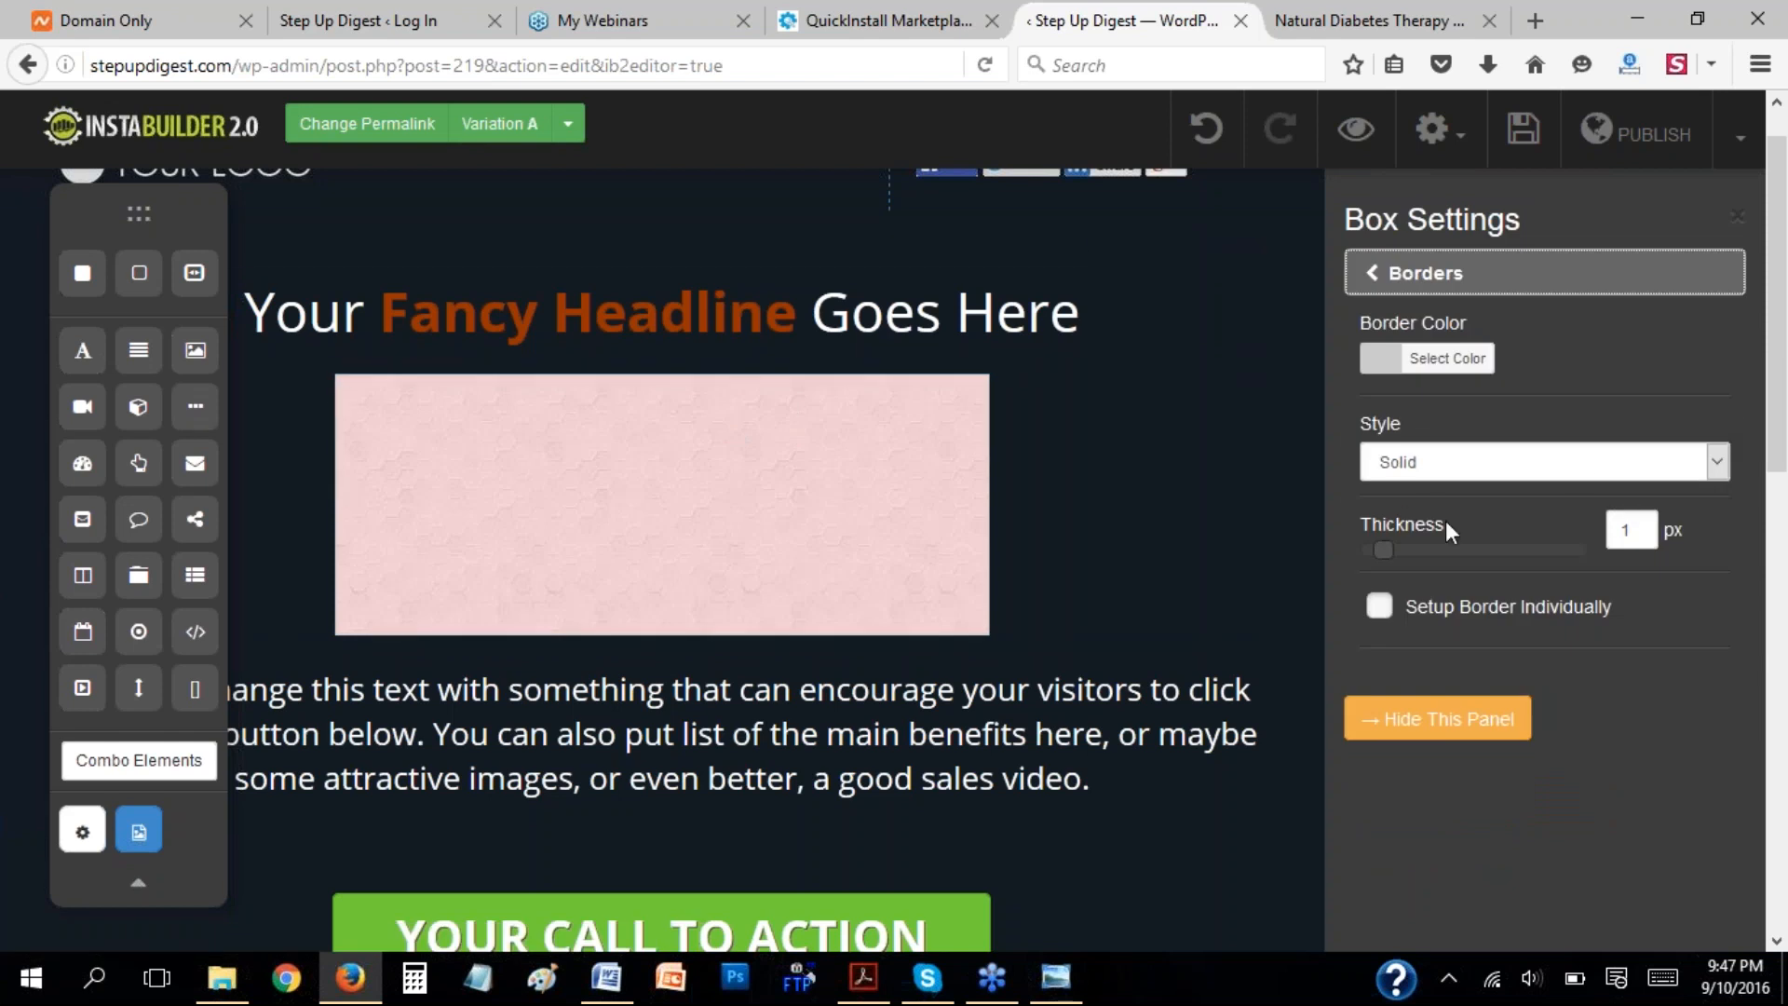
drag(1391, 549, 1434, 554)
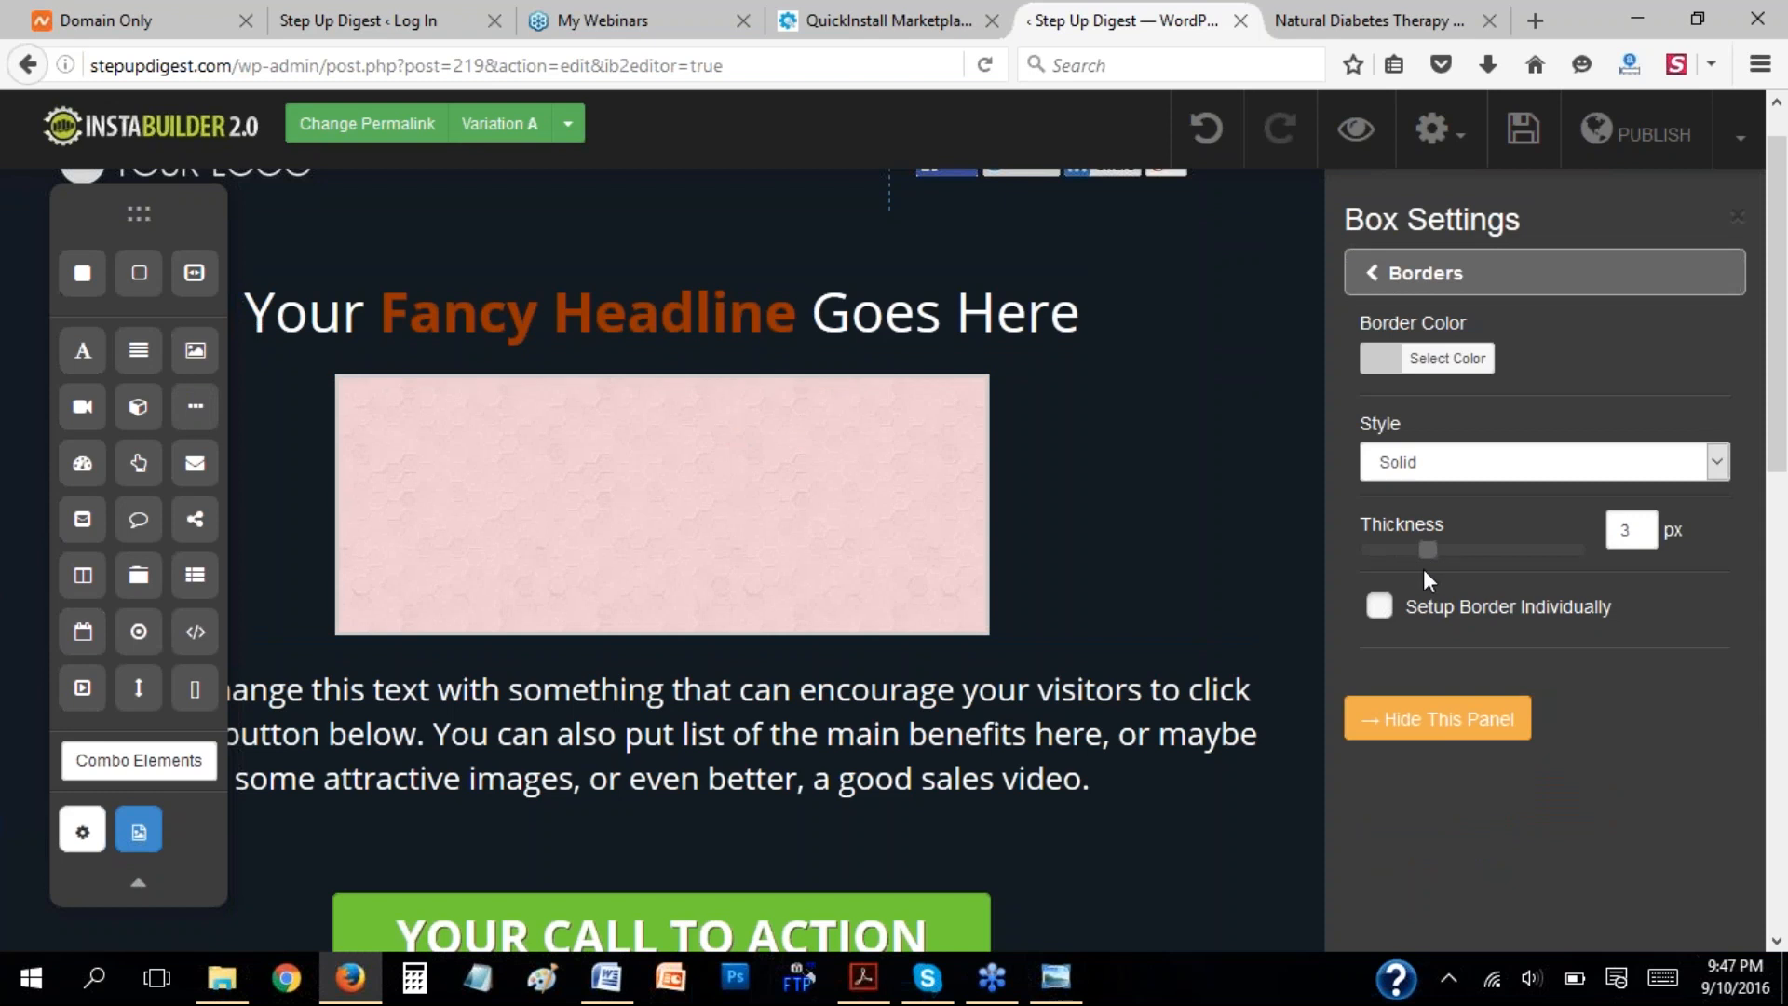
click(1449, 358)
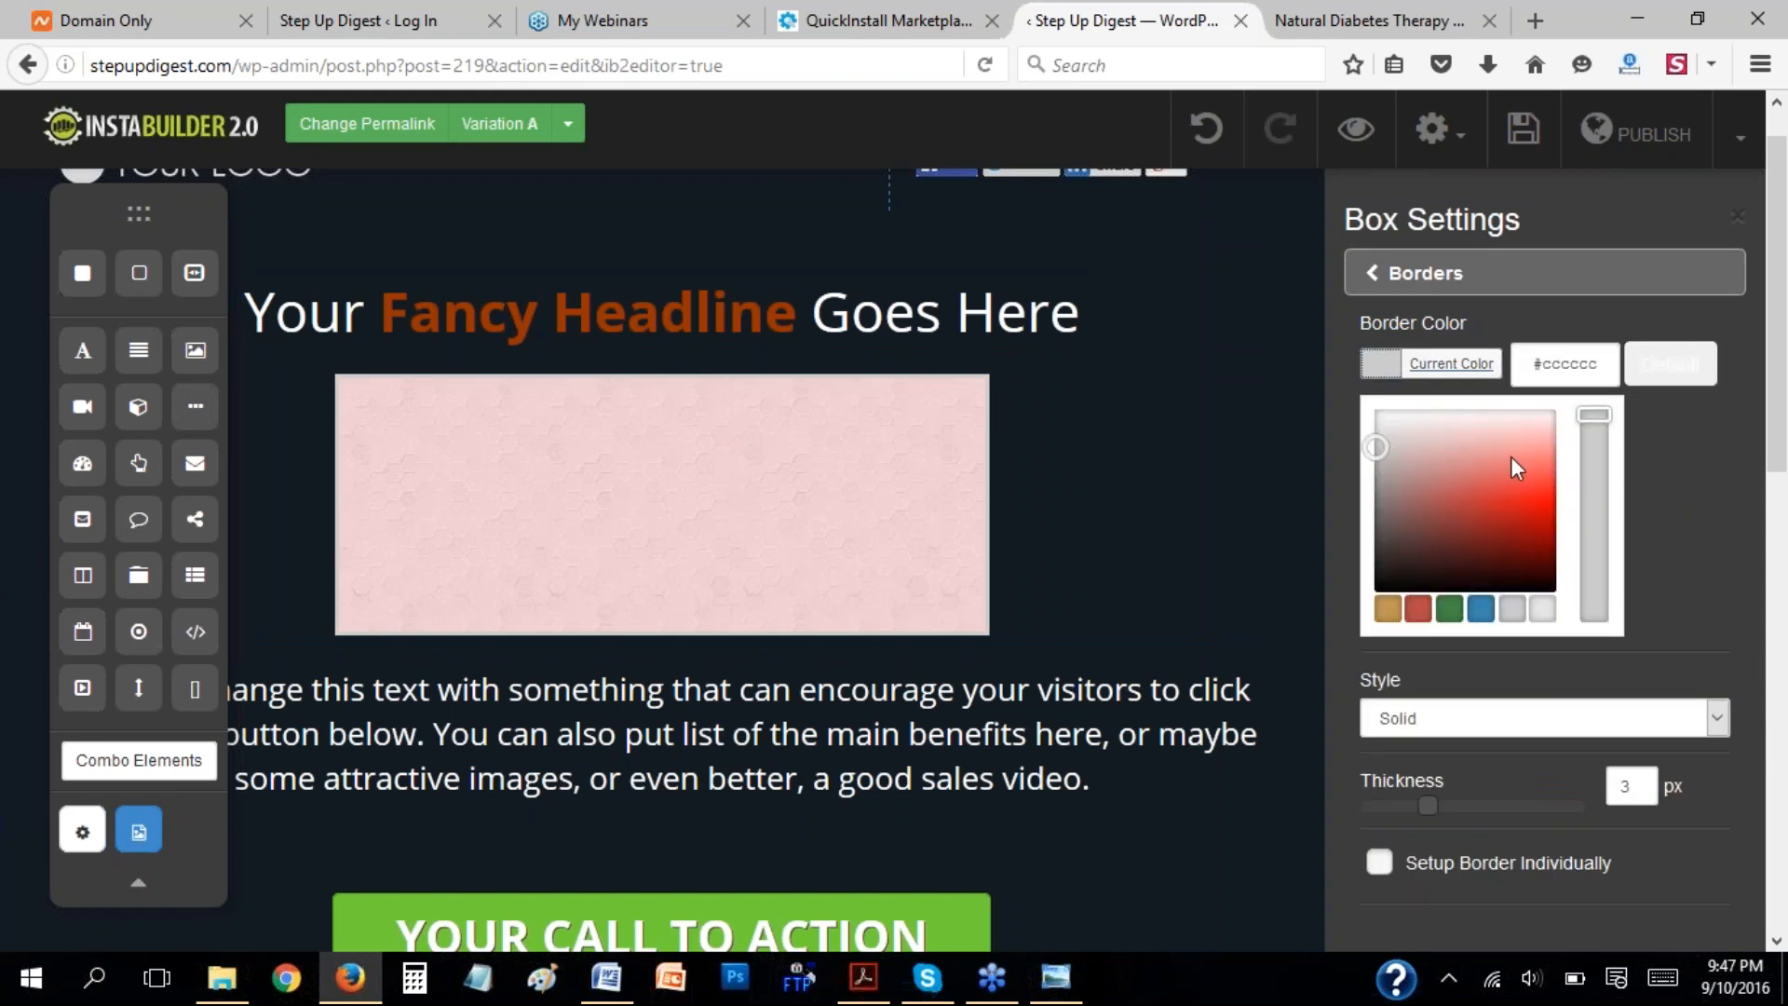
drag(1381, 415, 1416, 427)
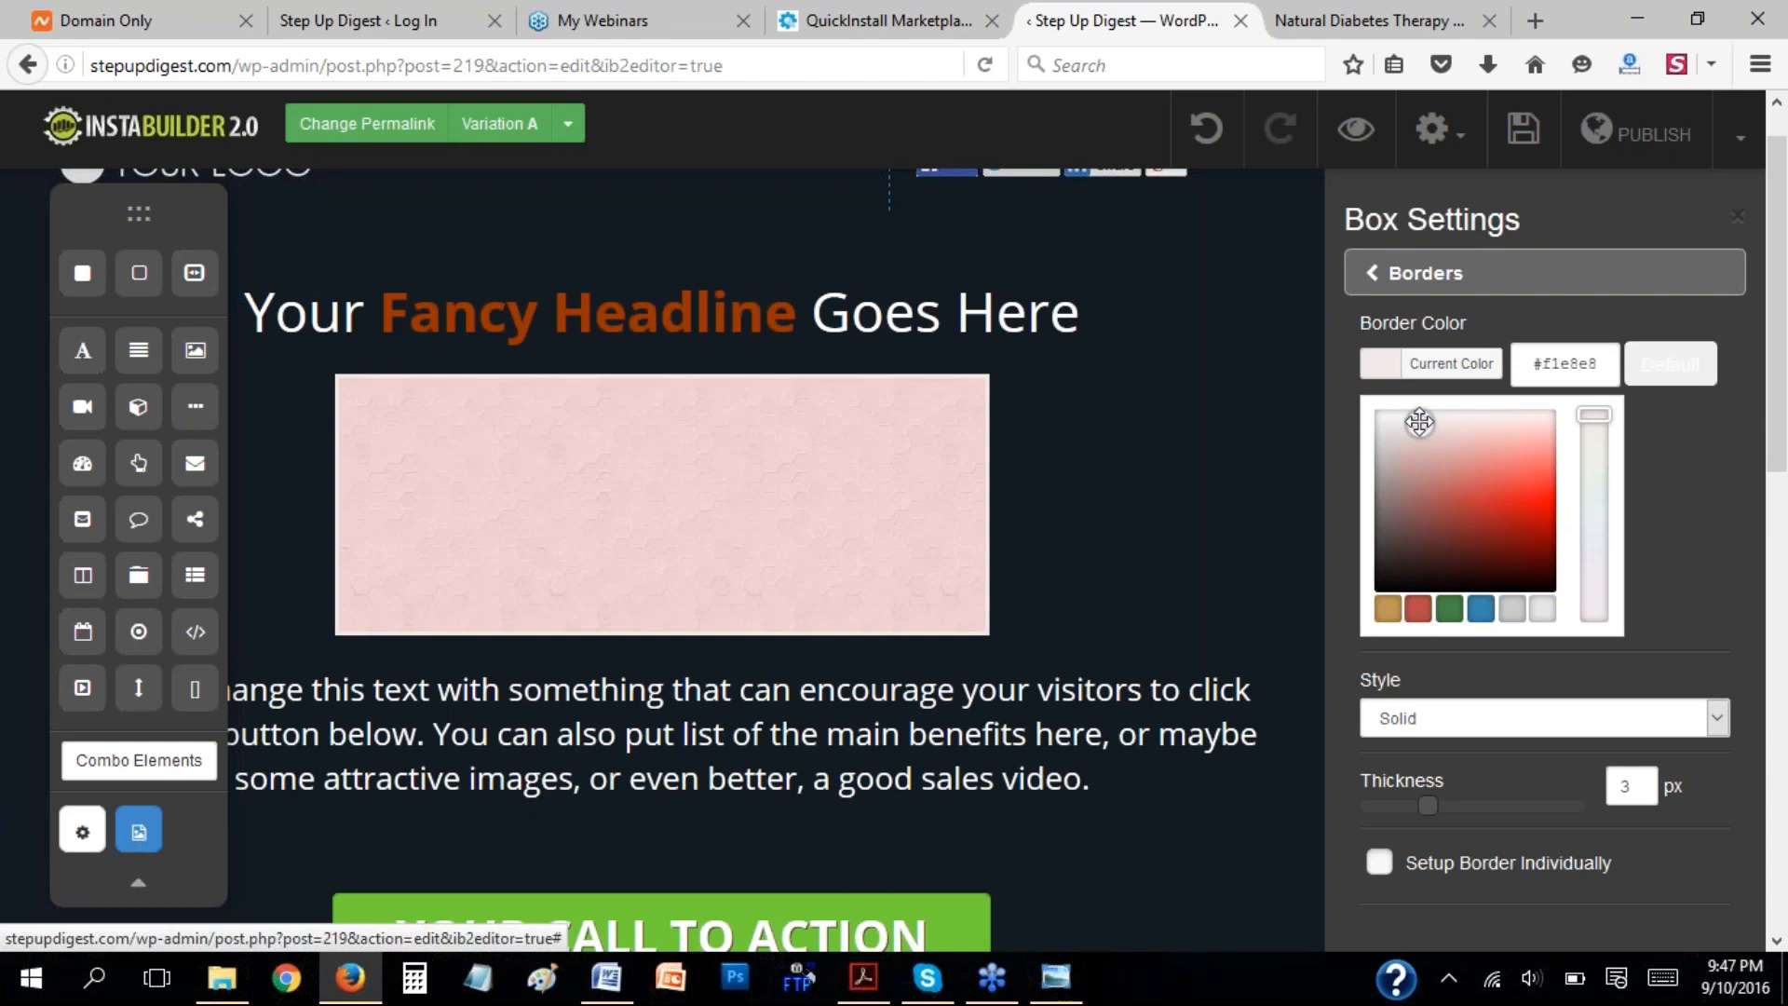
click(1722, 543)
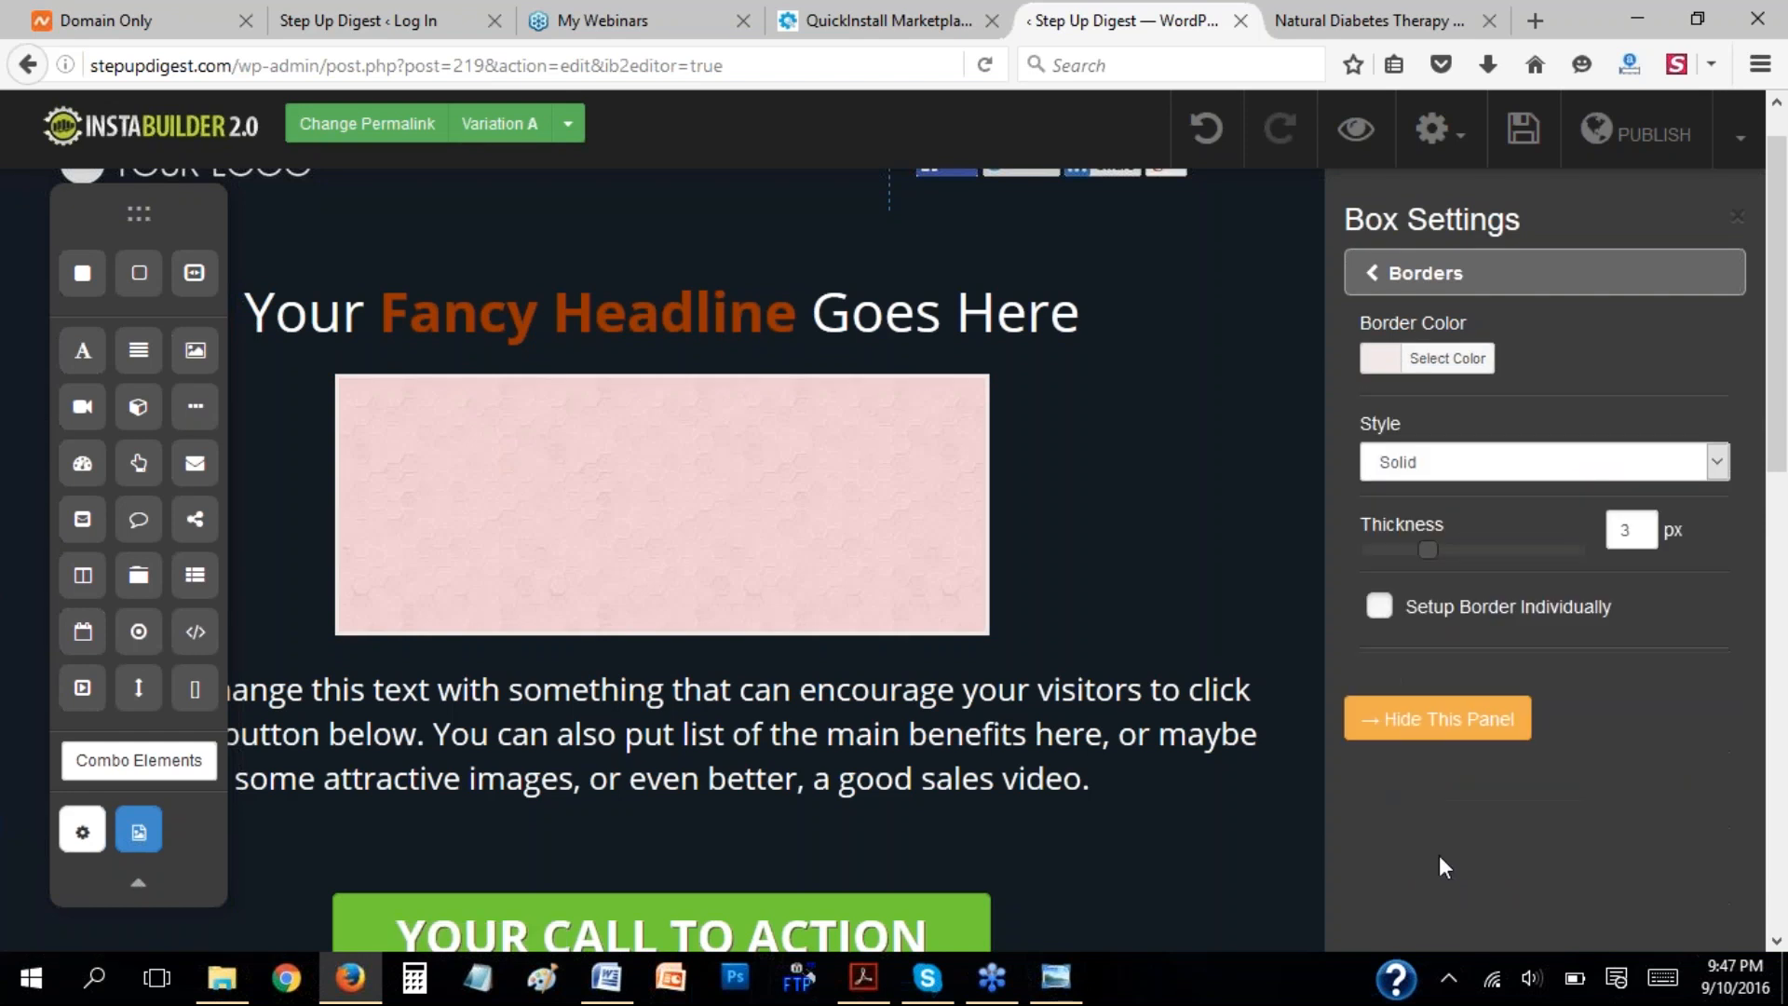
click(1472, 550)
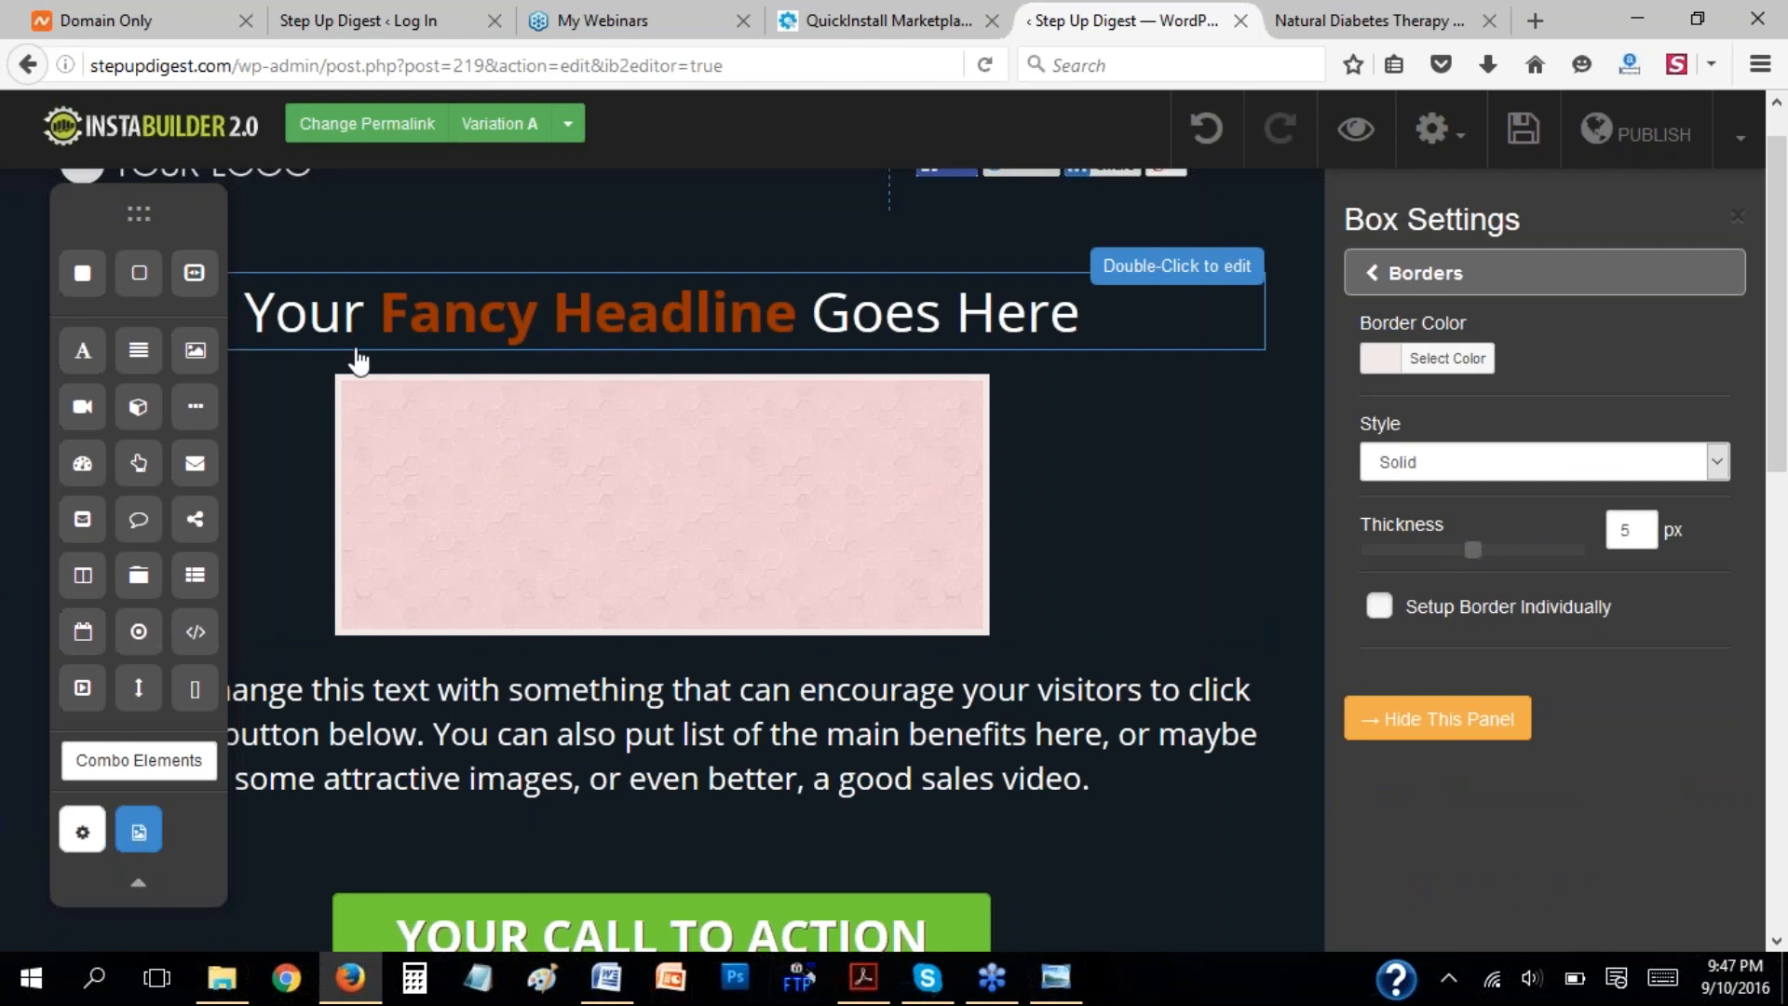
Try setting up the box's left, right, top and bottom borders individually.
click(1395, 615)
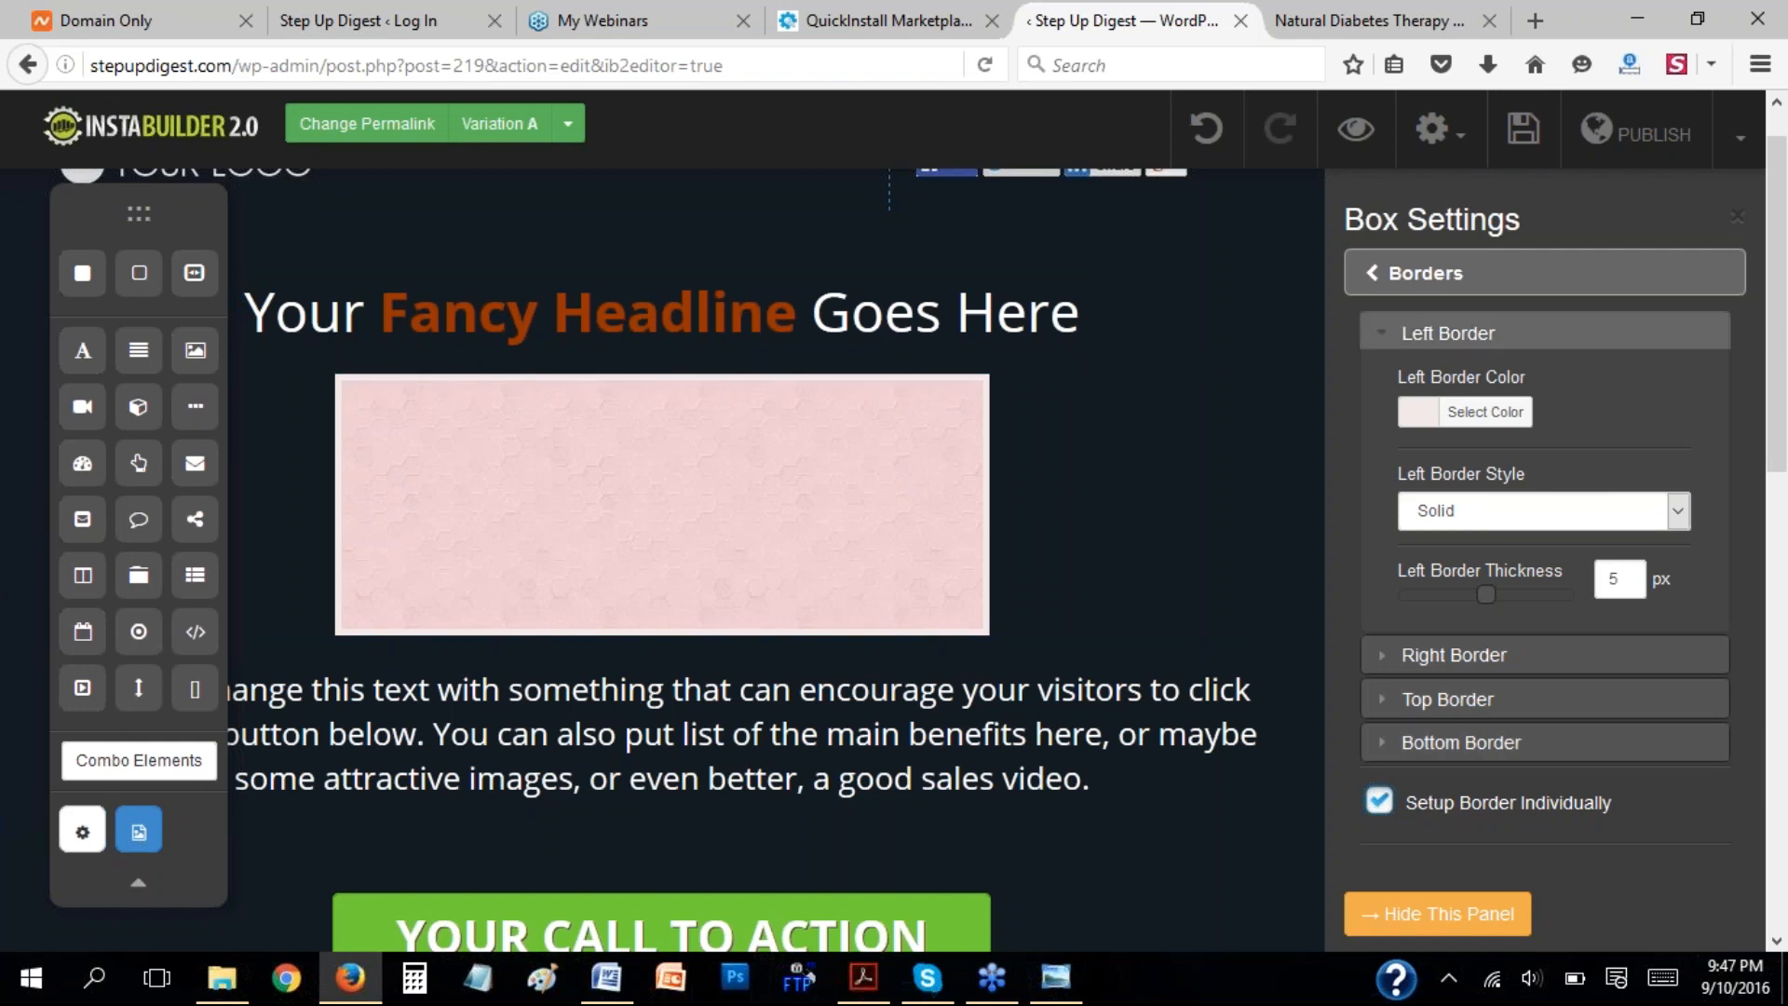
click(1389, 340)
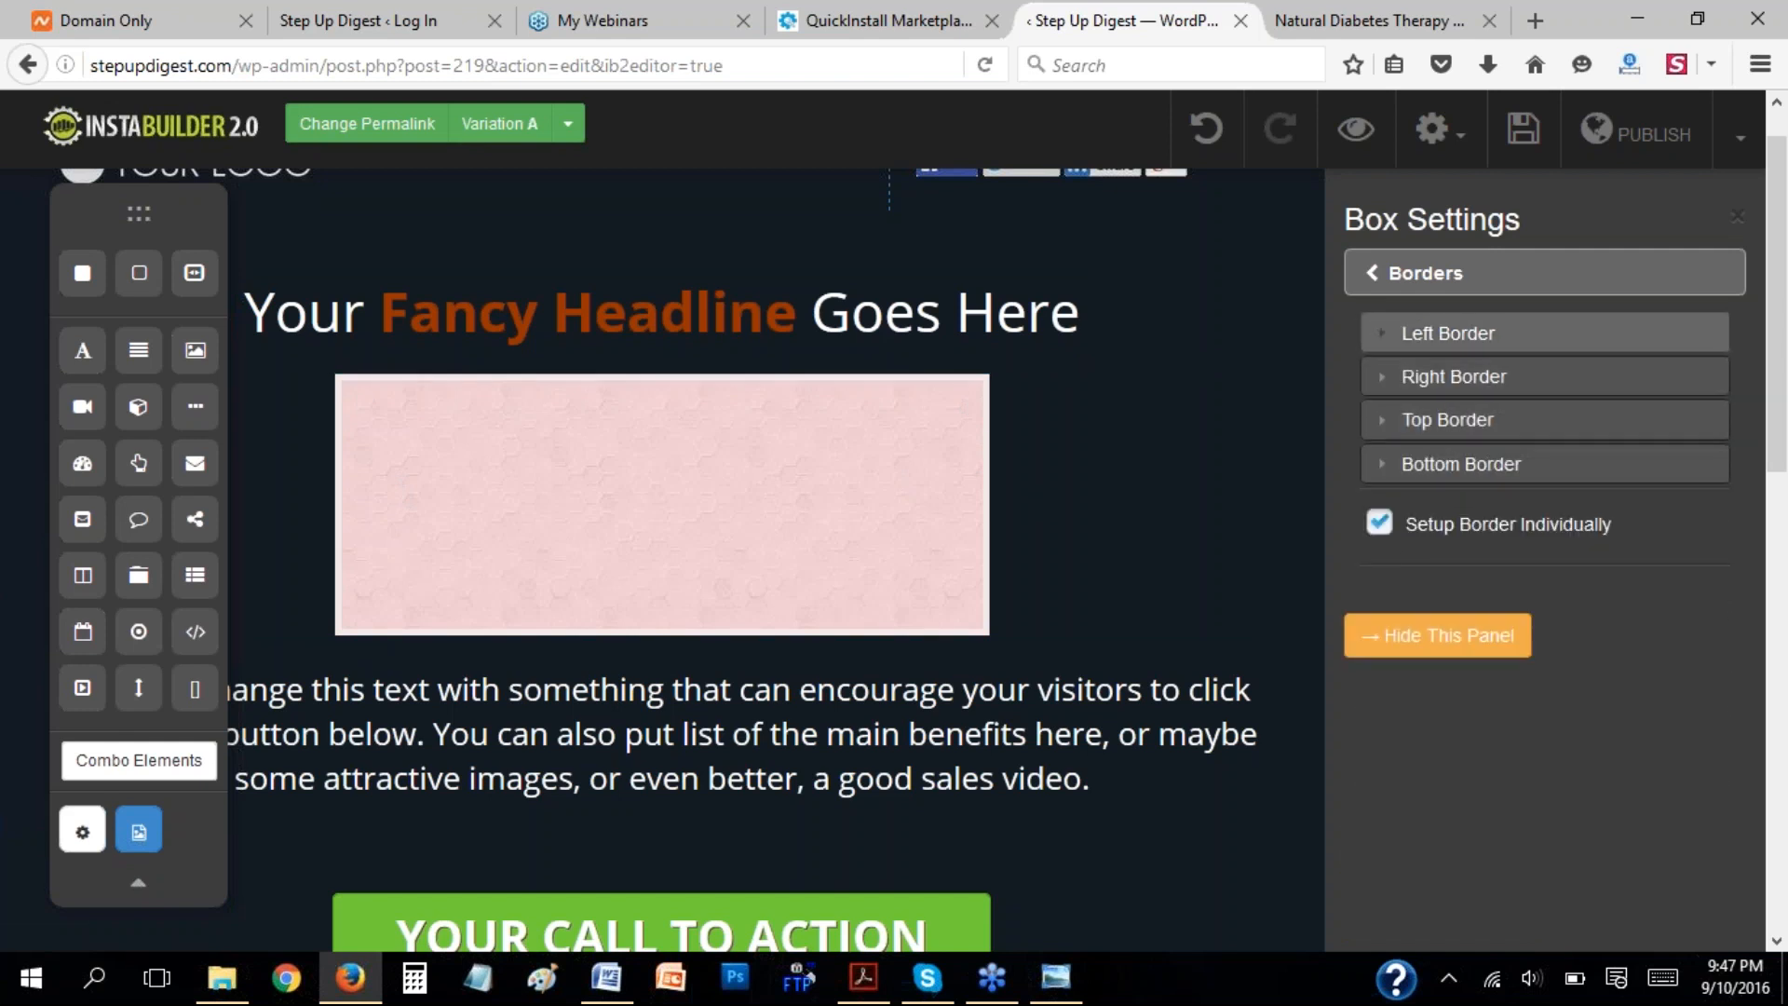
click(1380, 524)
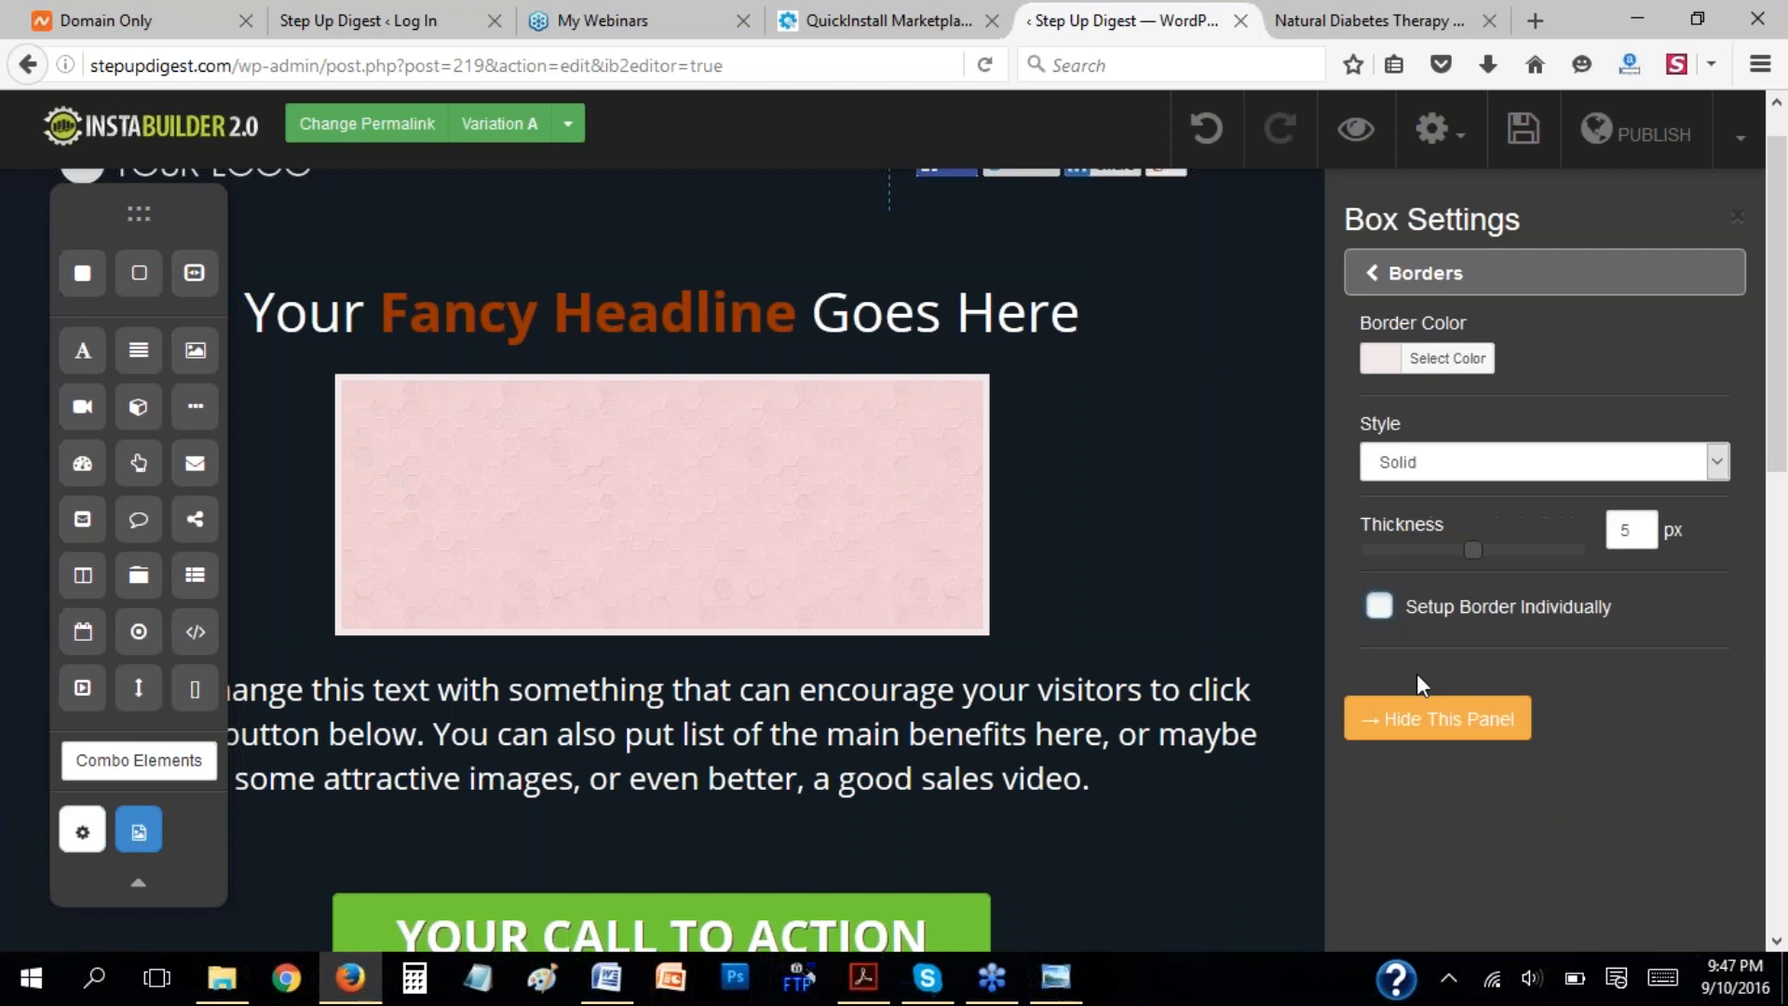
click(1371, 272)
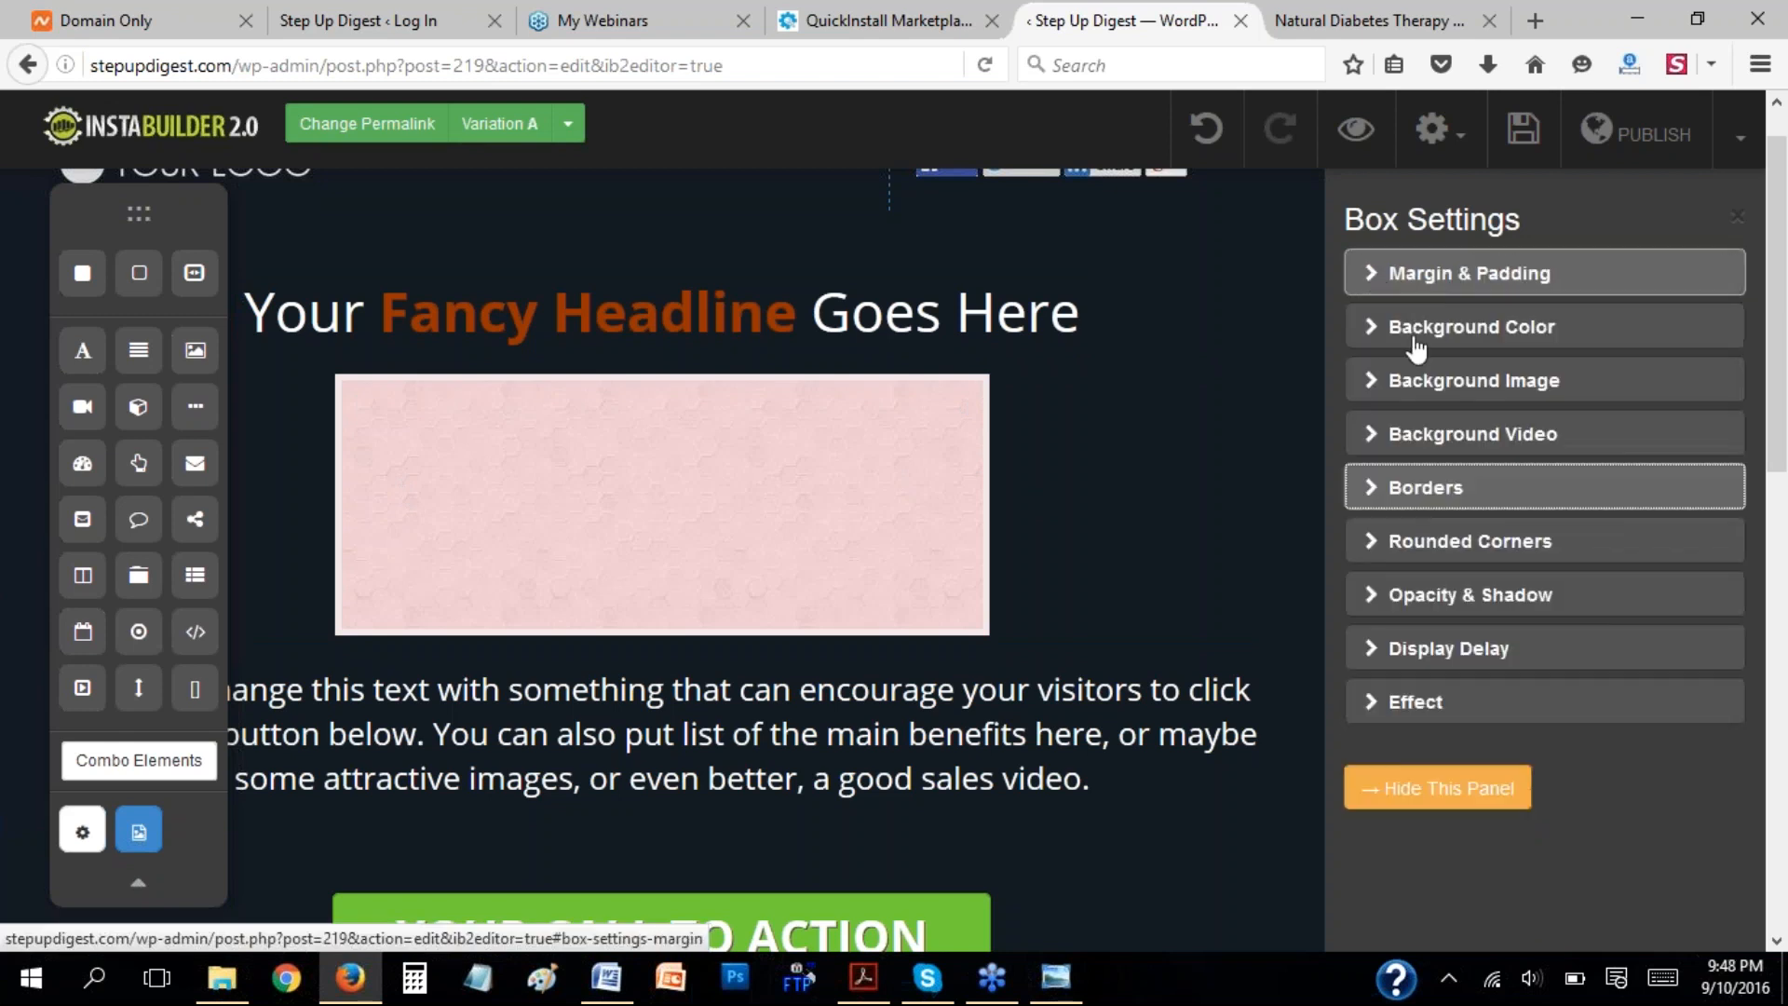
Round the box's corners by 9 px at the top and 6 px at the bottom.
click(1379, 552)
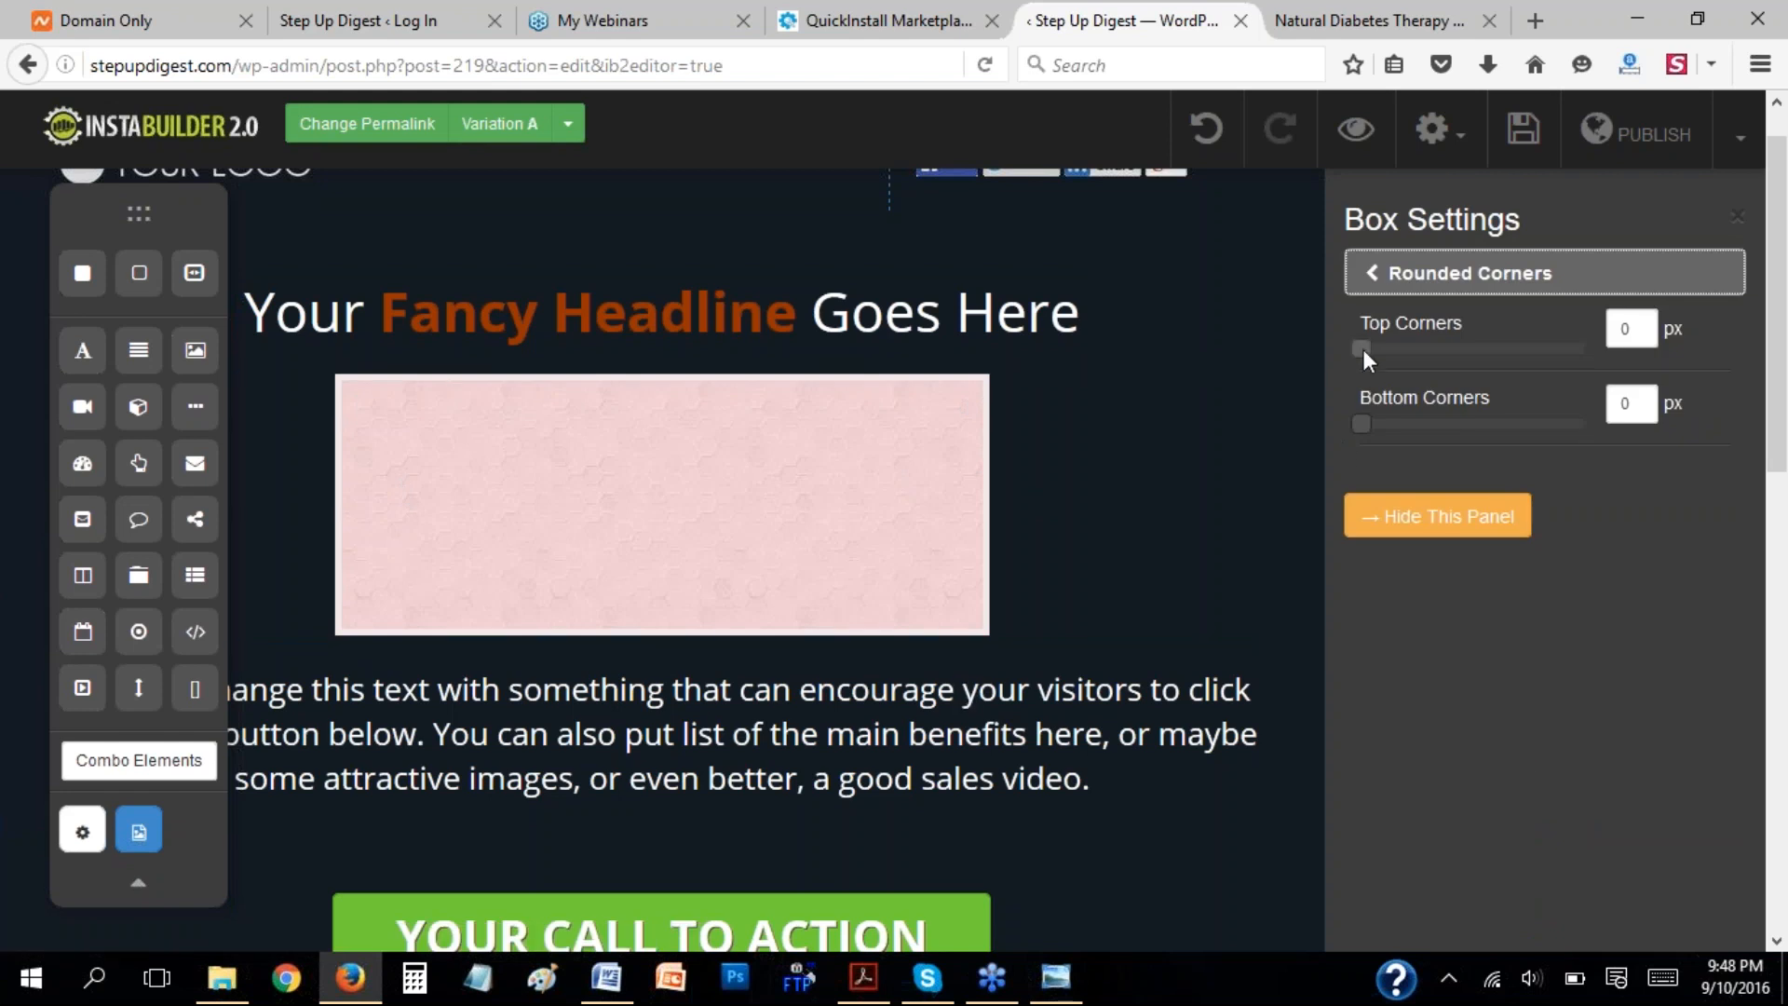
drag(1364, 349, 1384, 349)
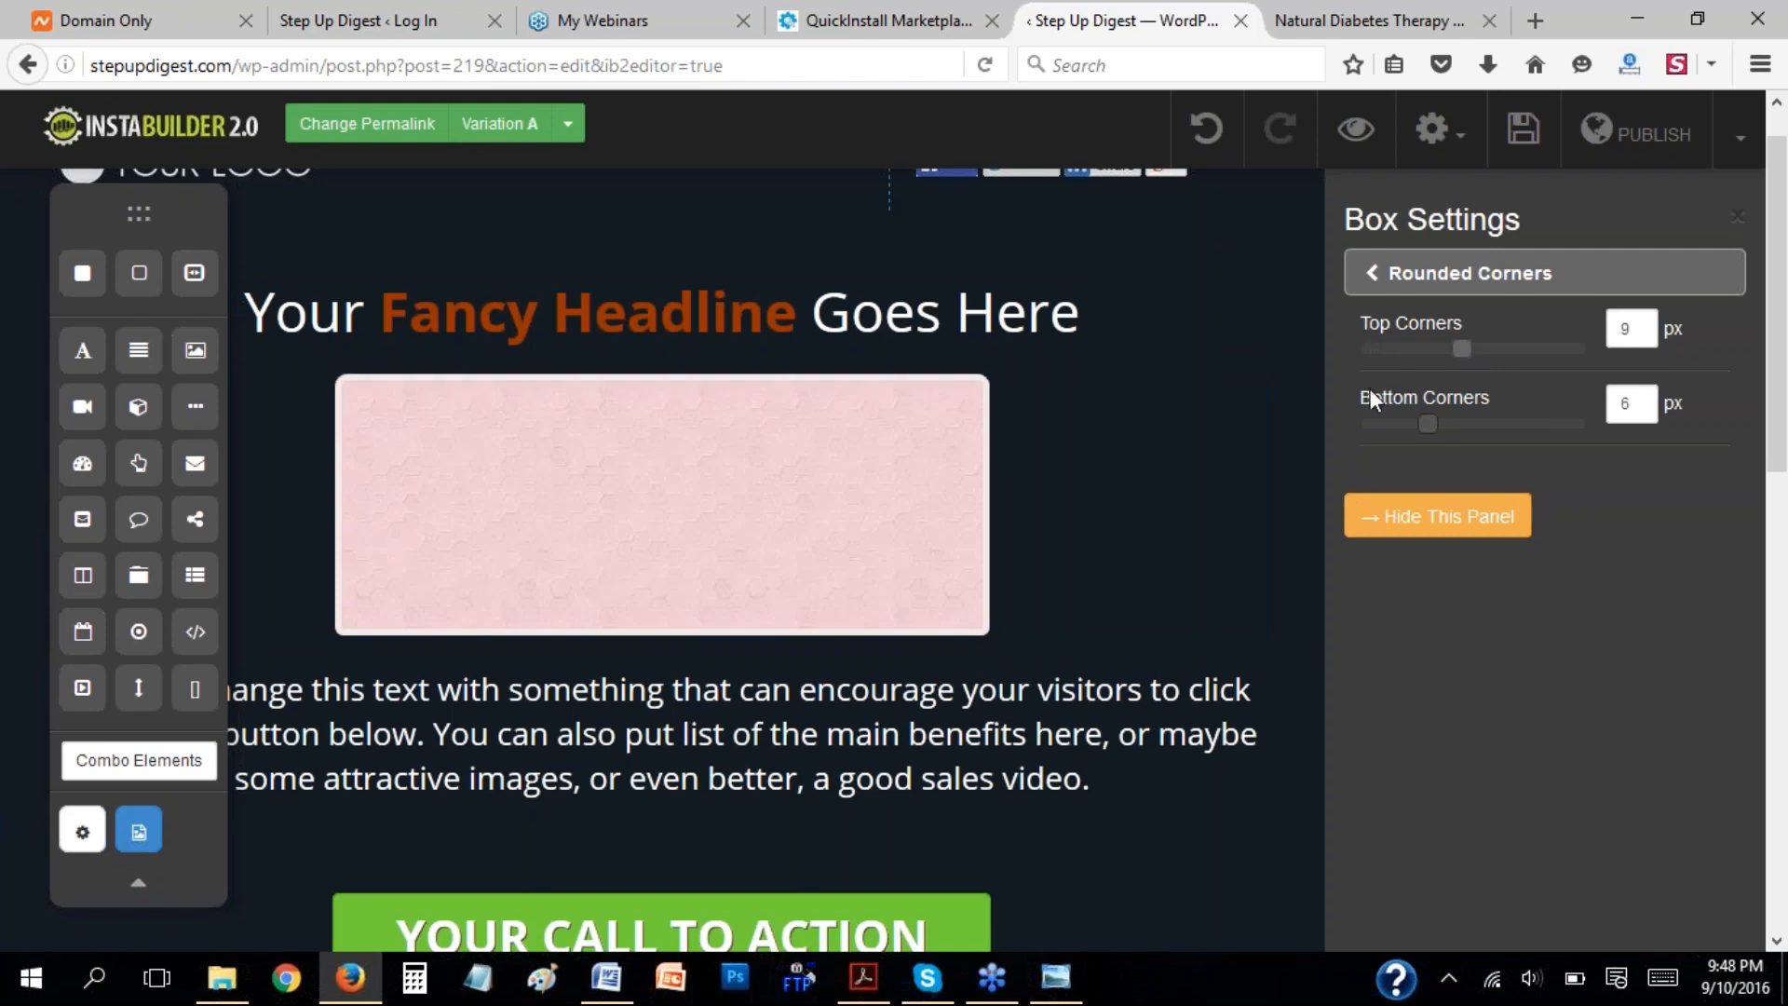
click(1372, 278)
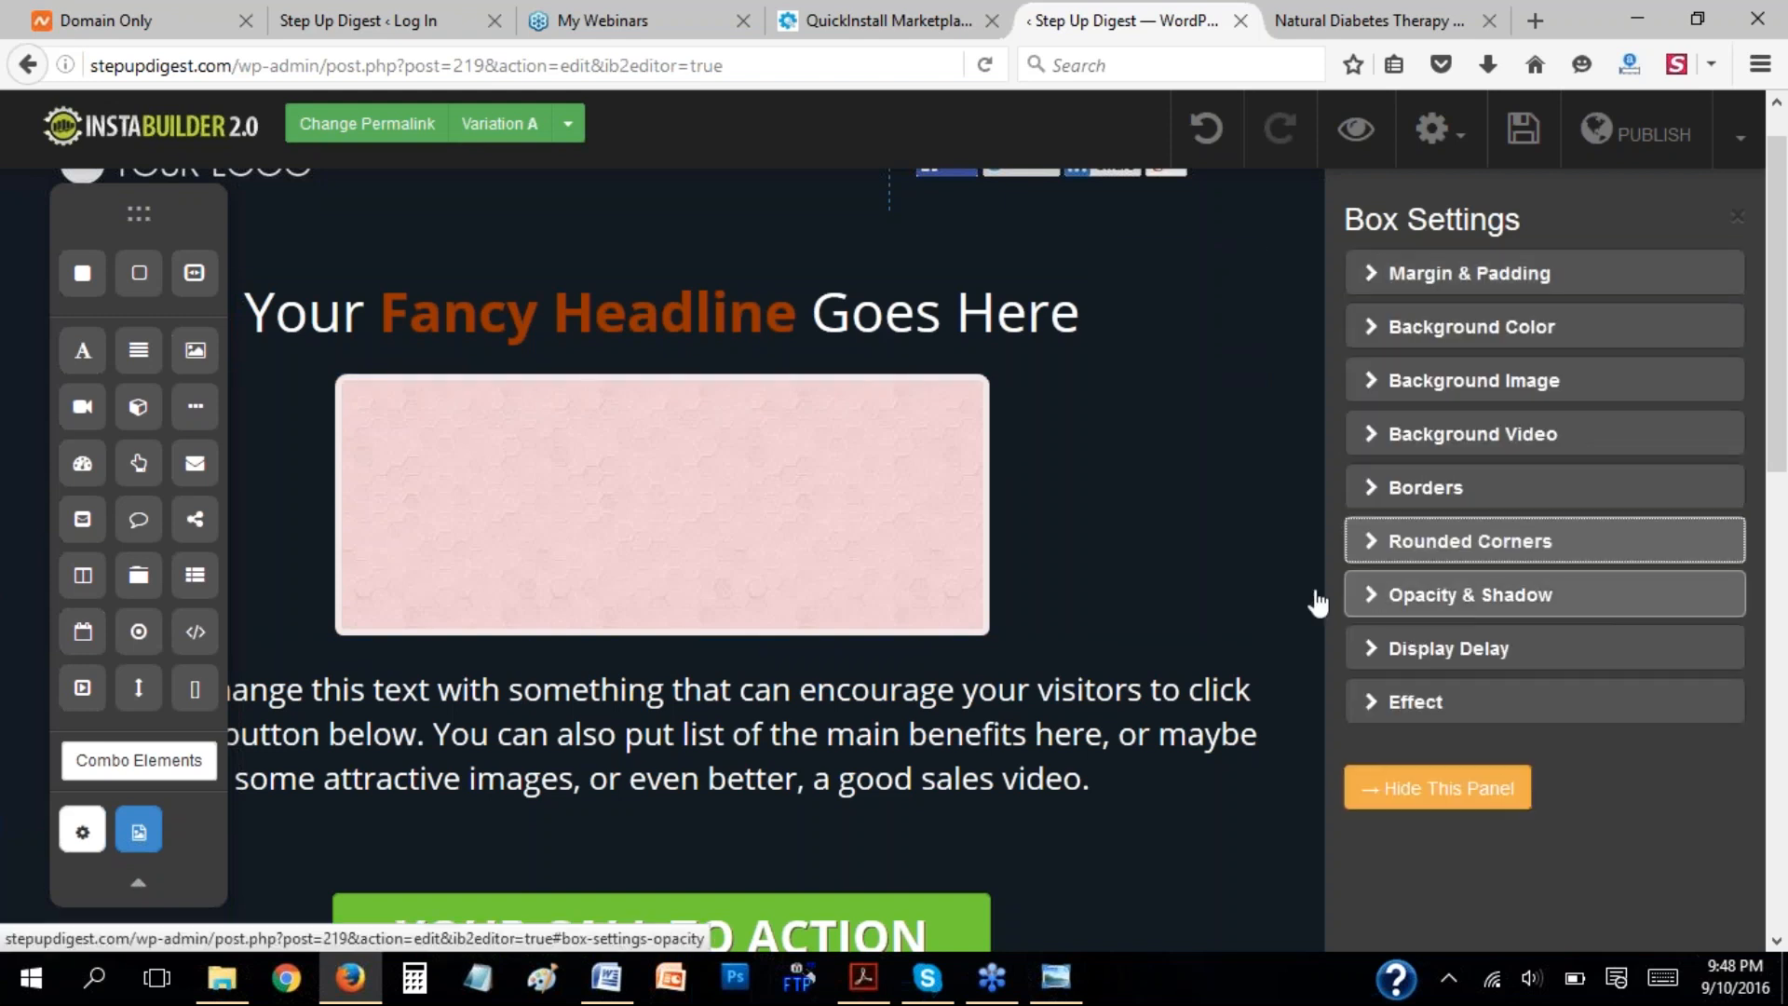
Review the box's opacity and shadow, display delay and display animation options.
click(1378, 596)
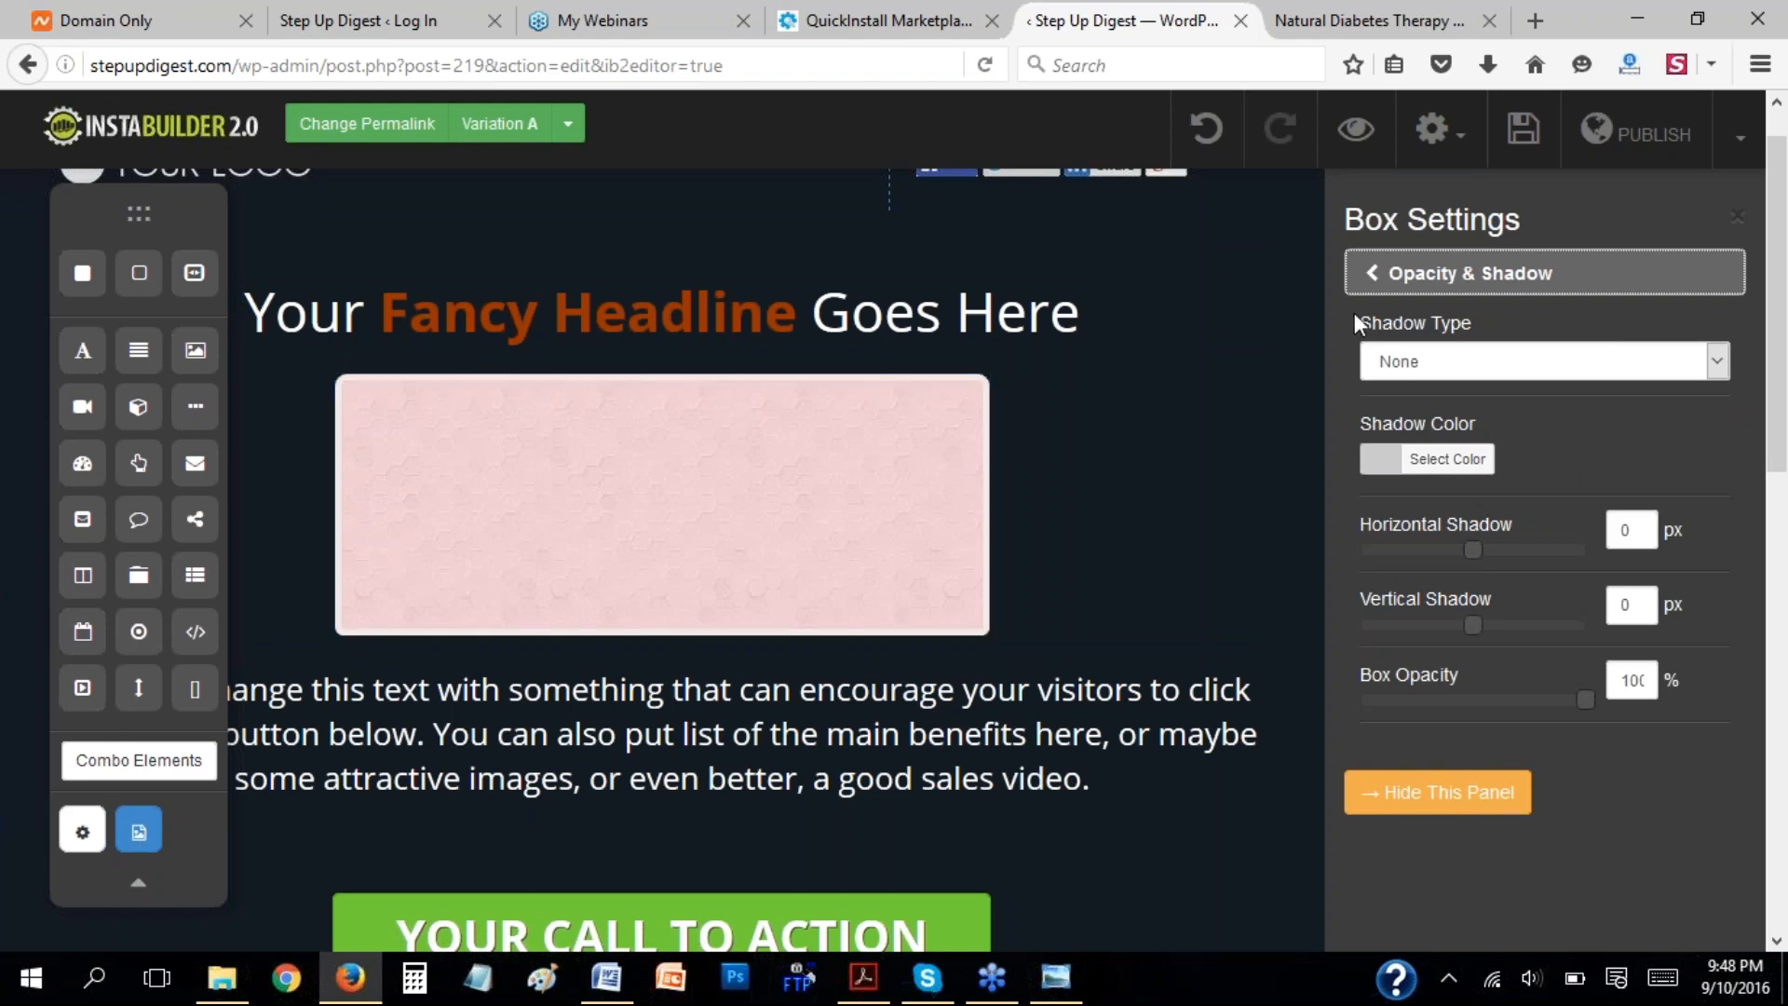
click(1373, 277)
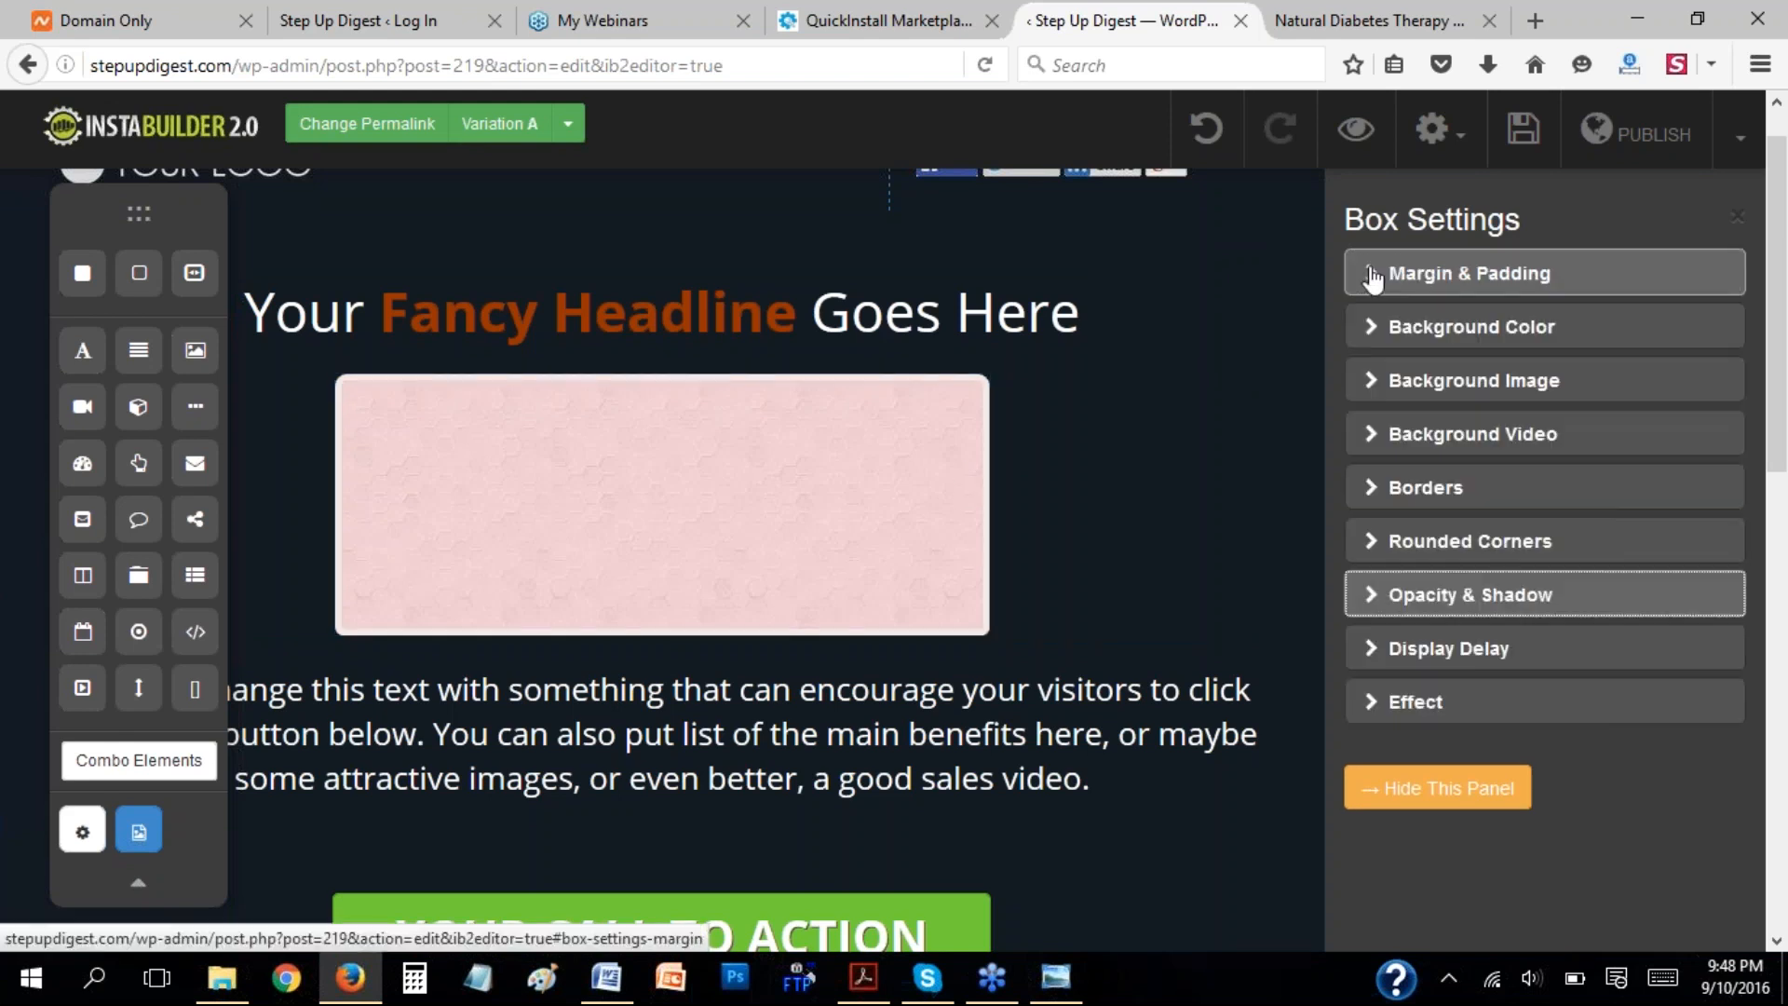
click(1378, 652)
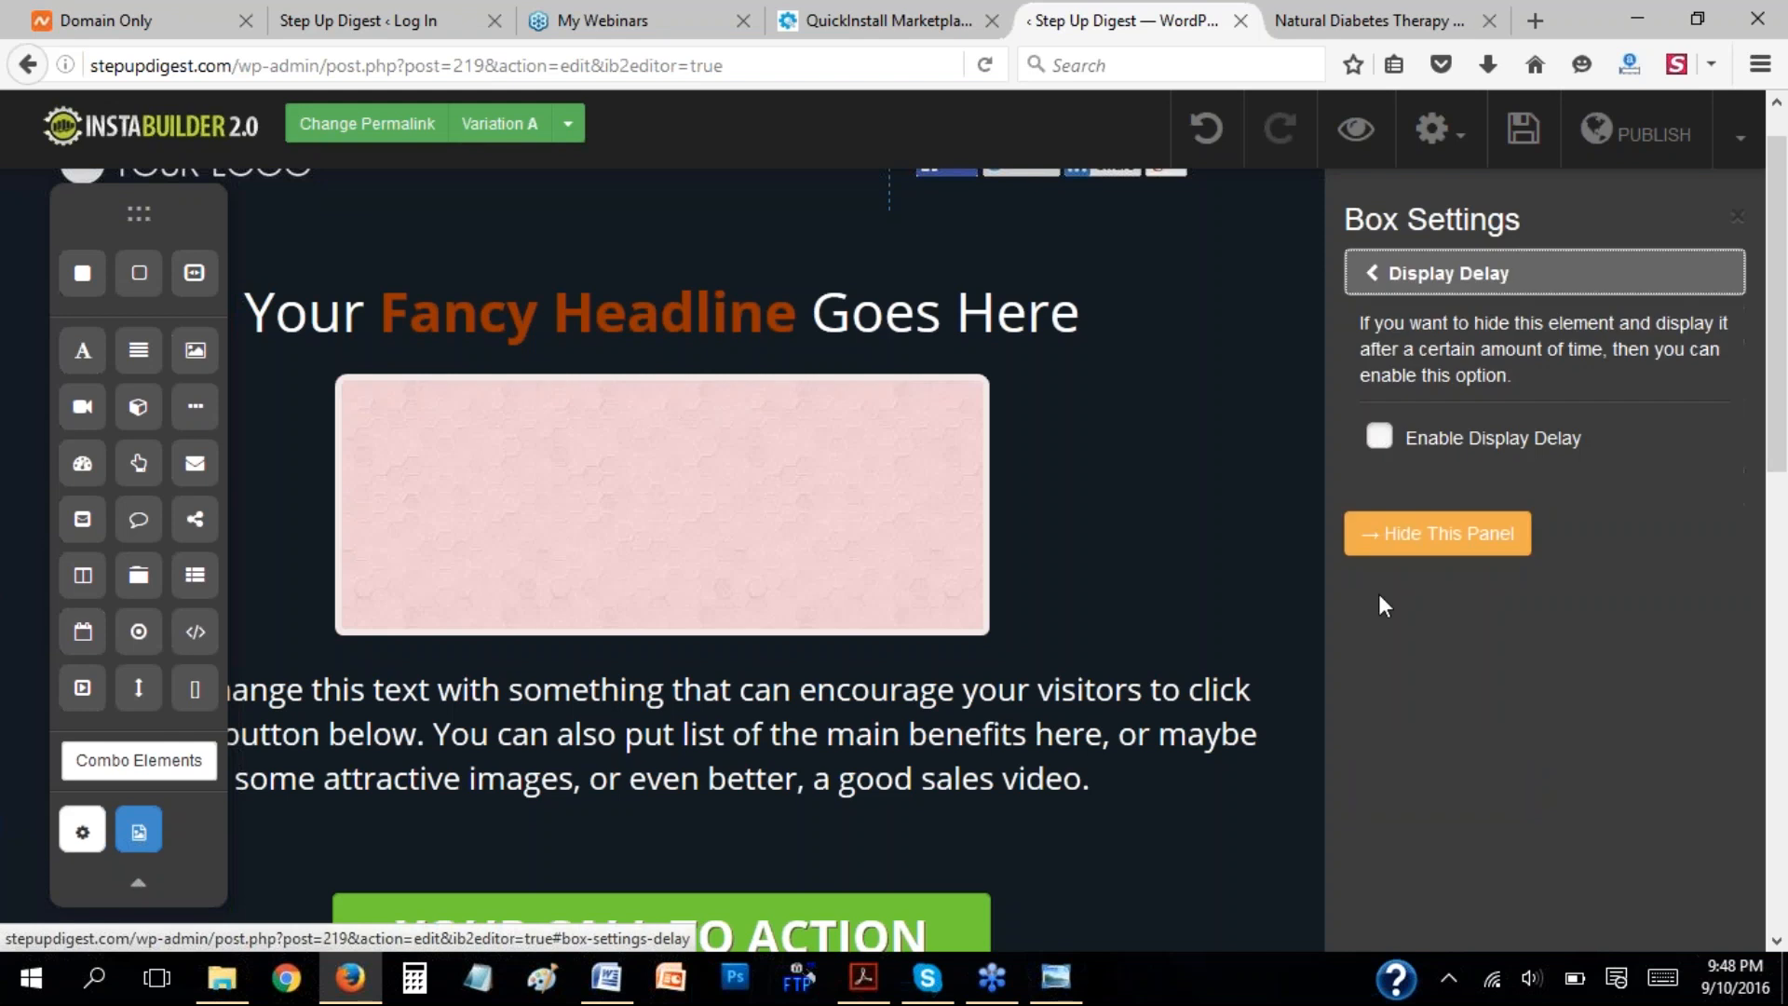
click(1380, 277)
click(1378, 702)
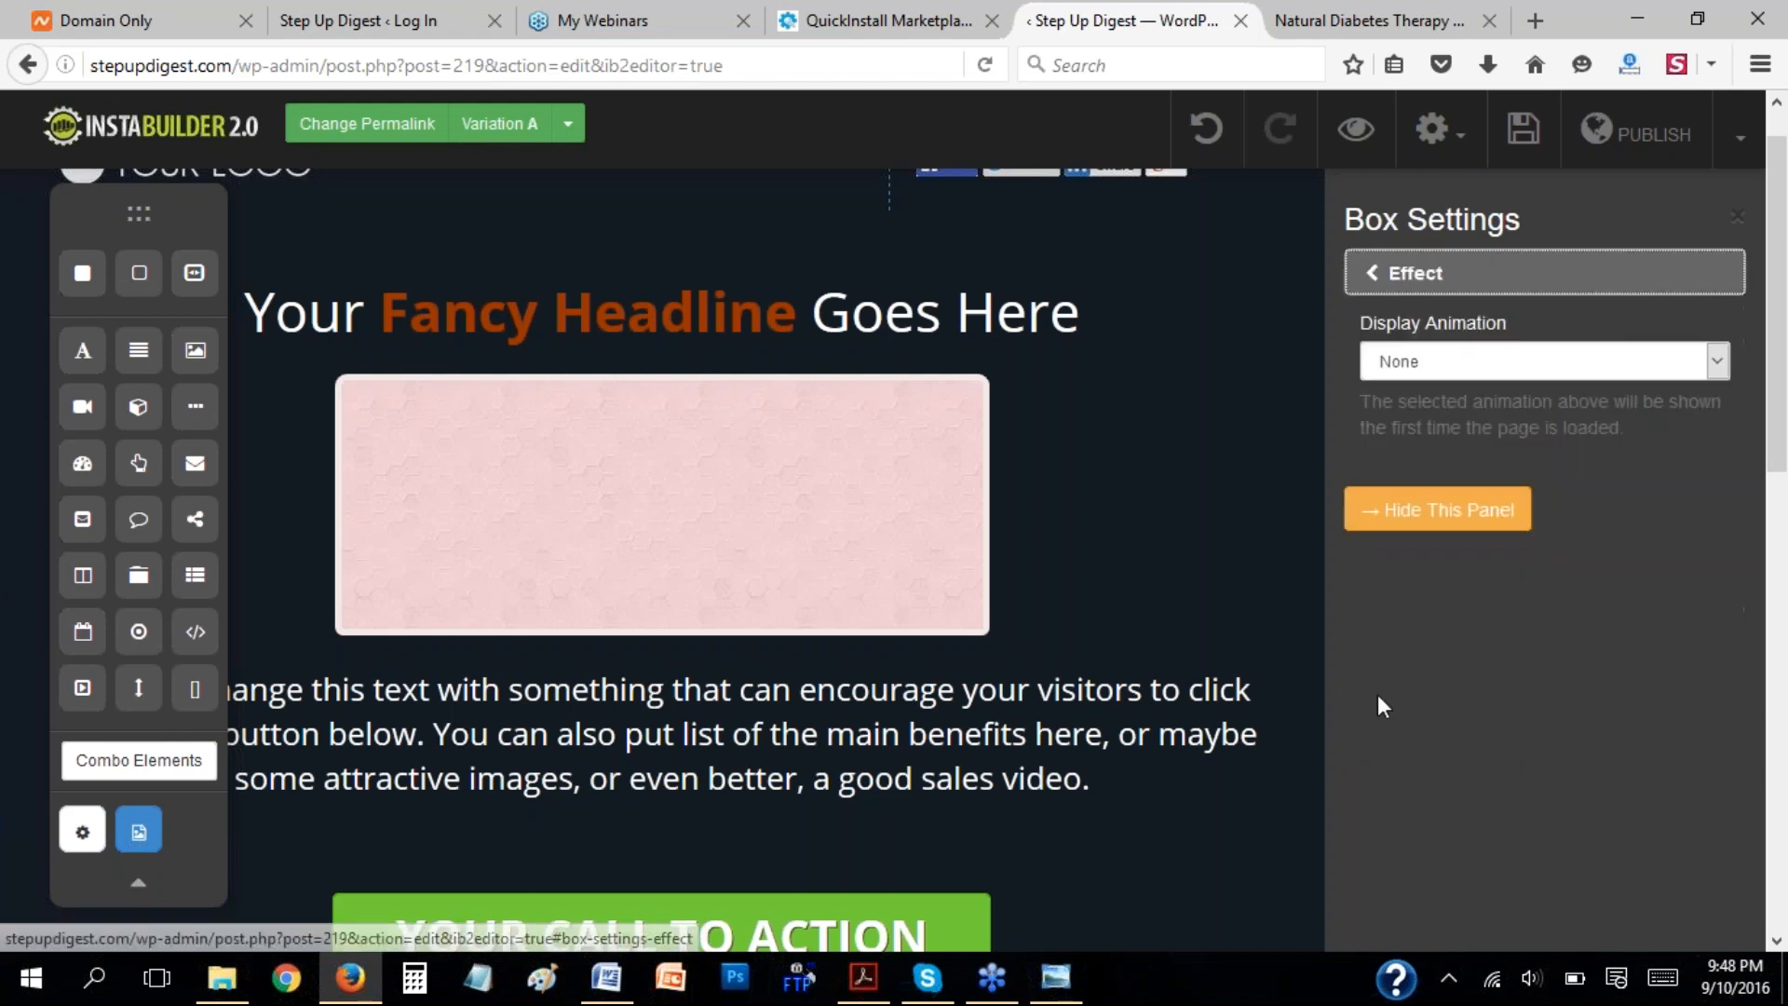
click(1696, 365)
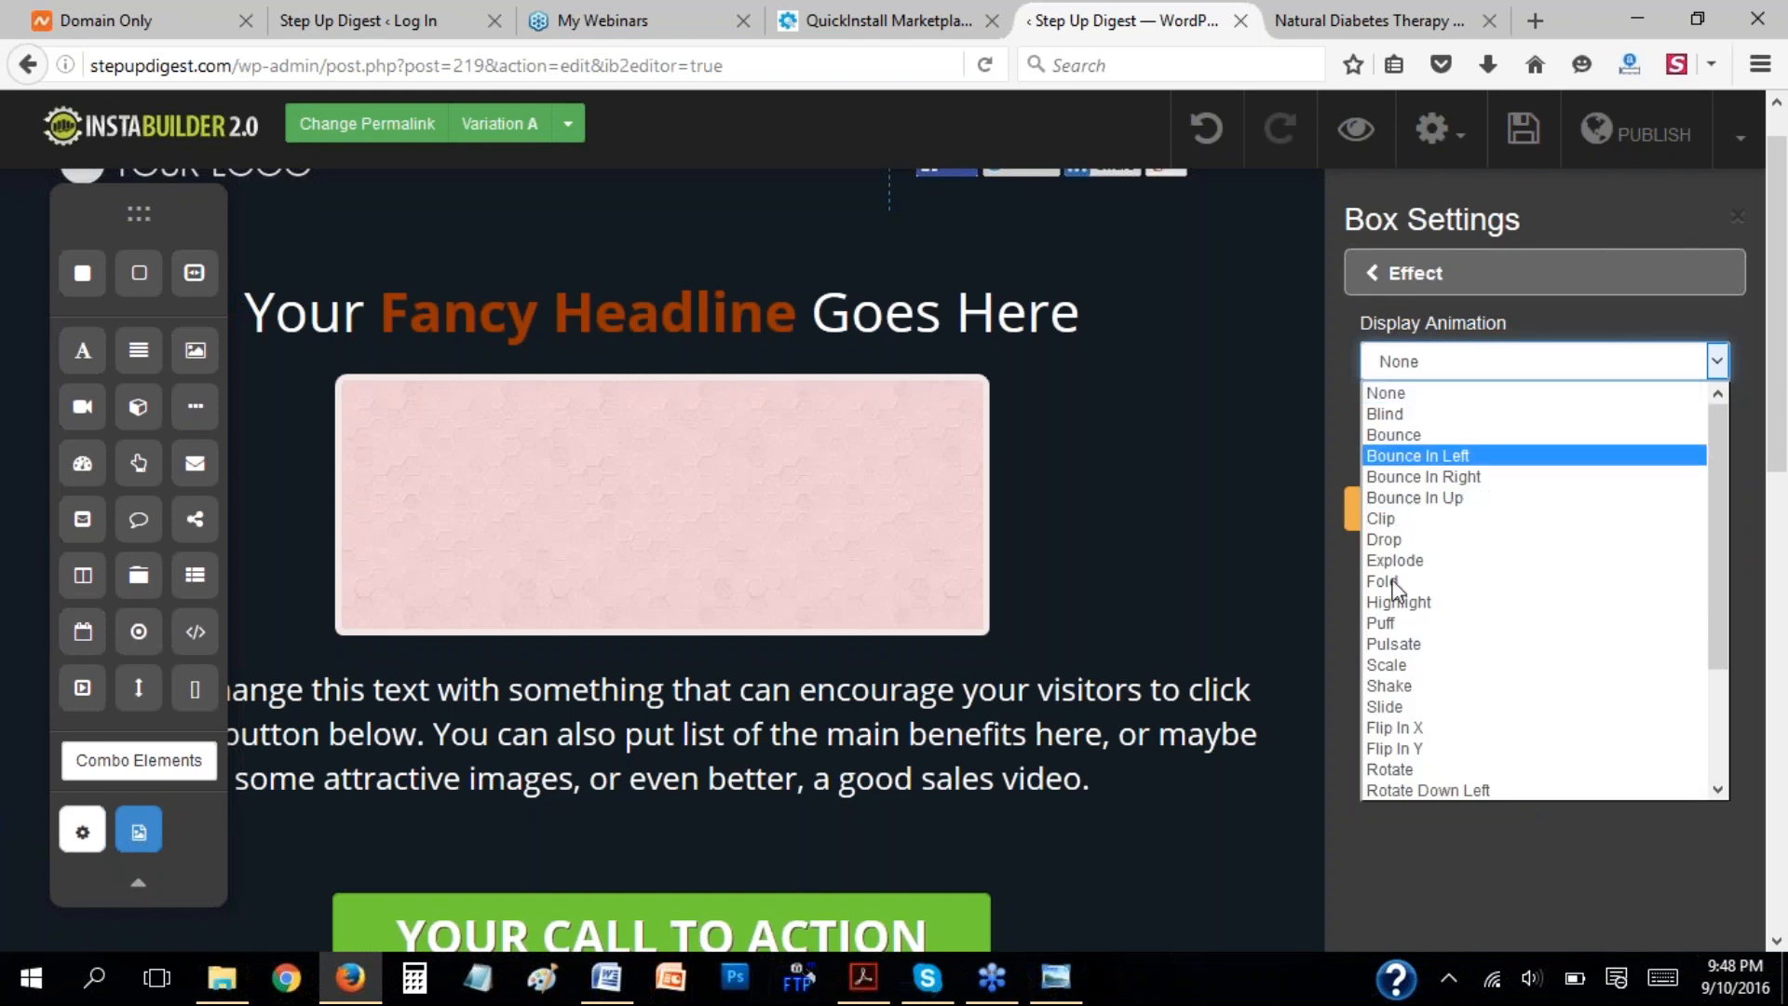
click(1483, 332)
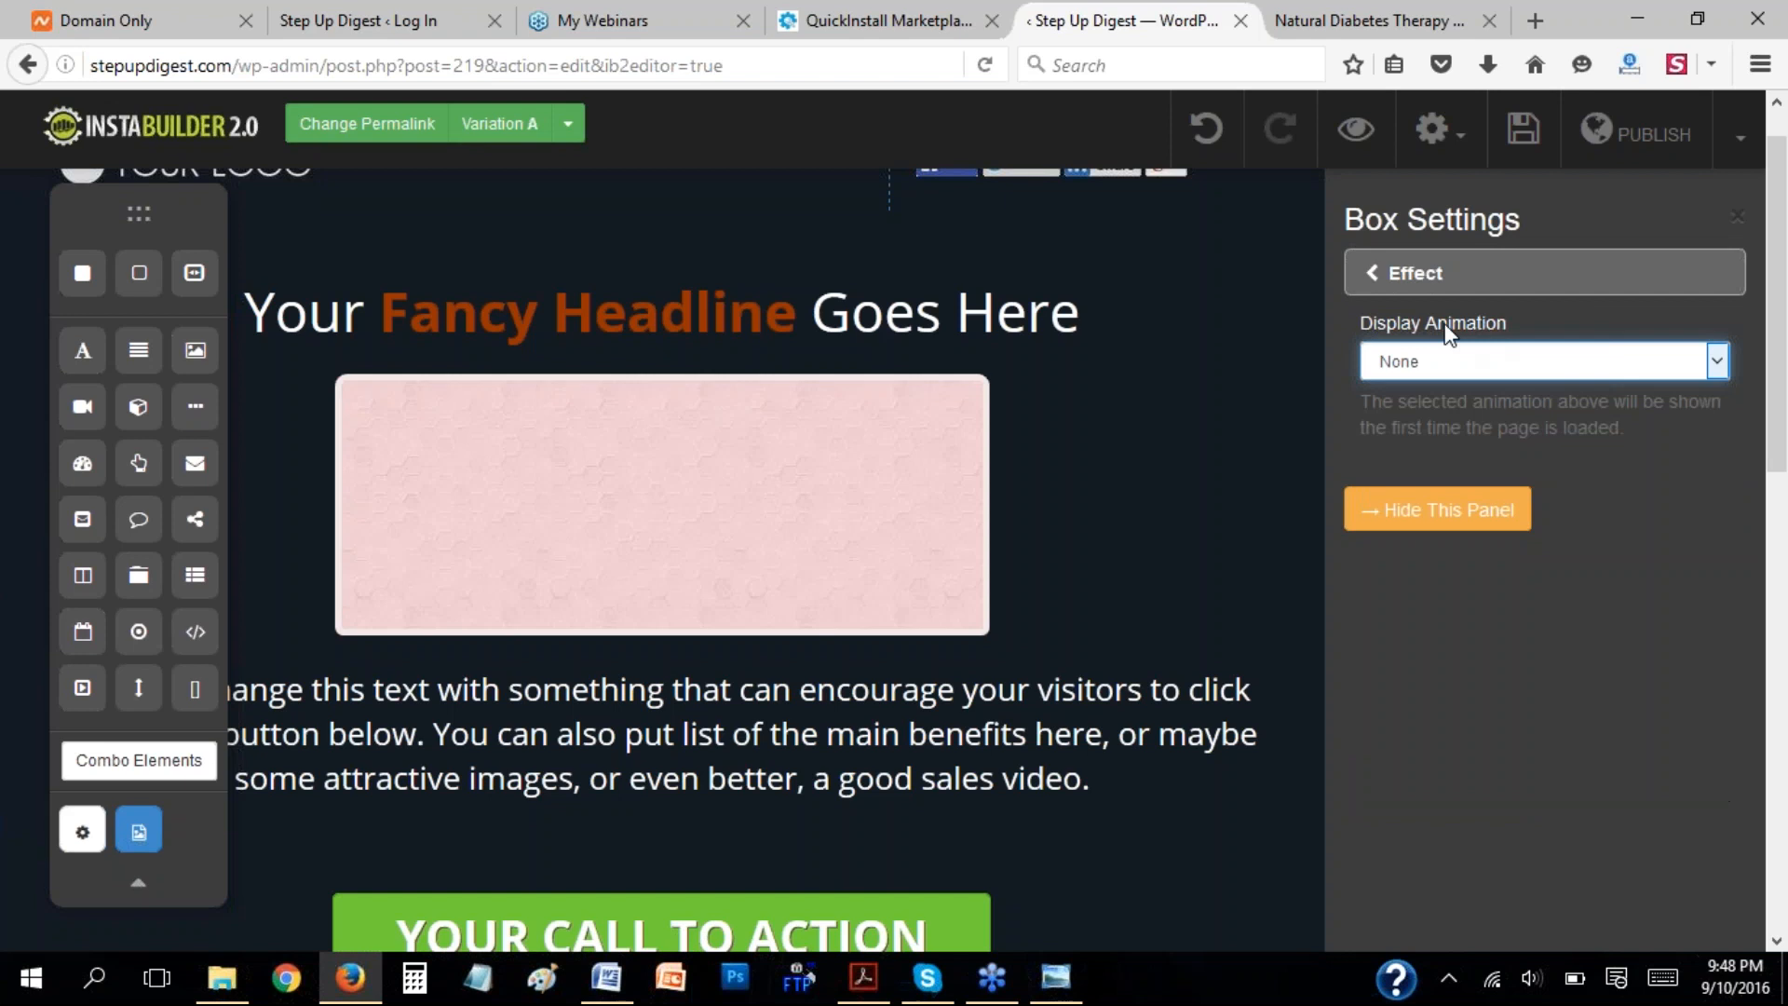
click(1373, 272)
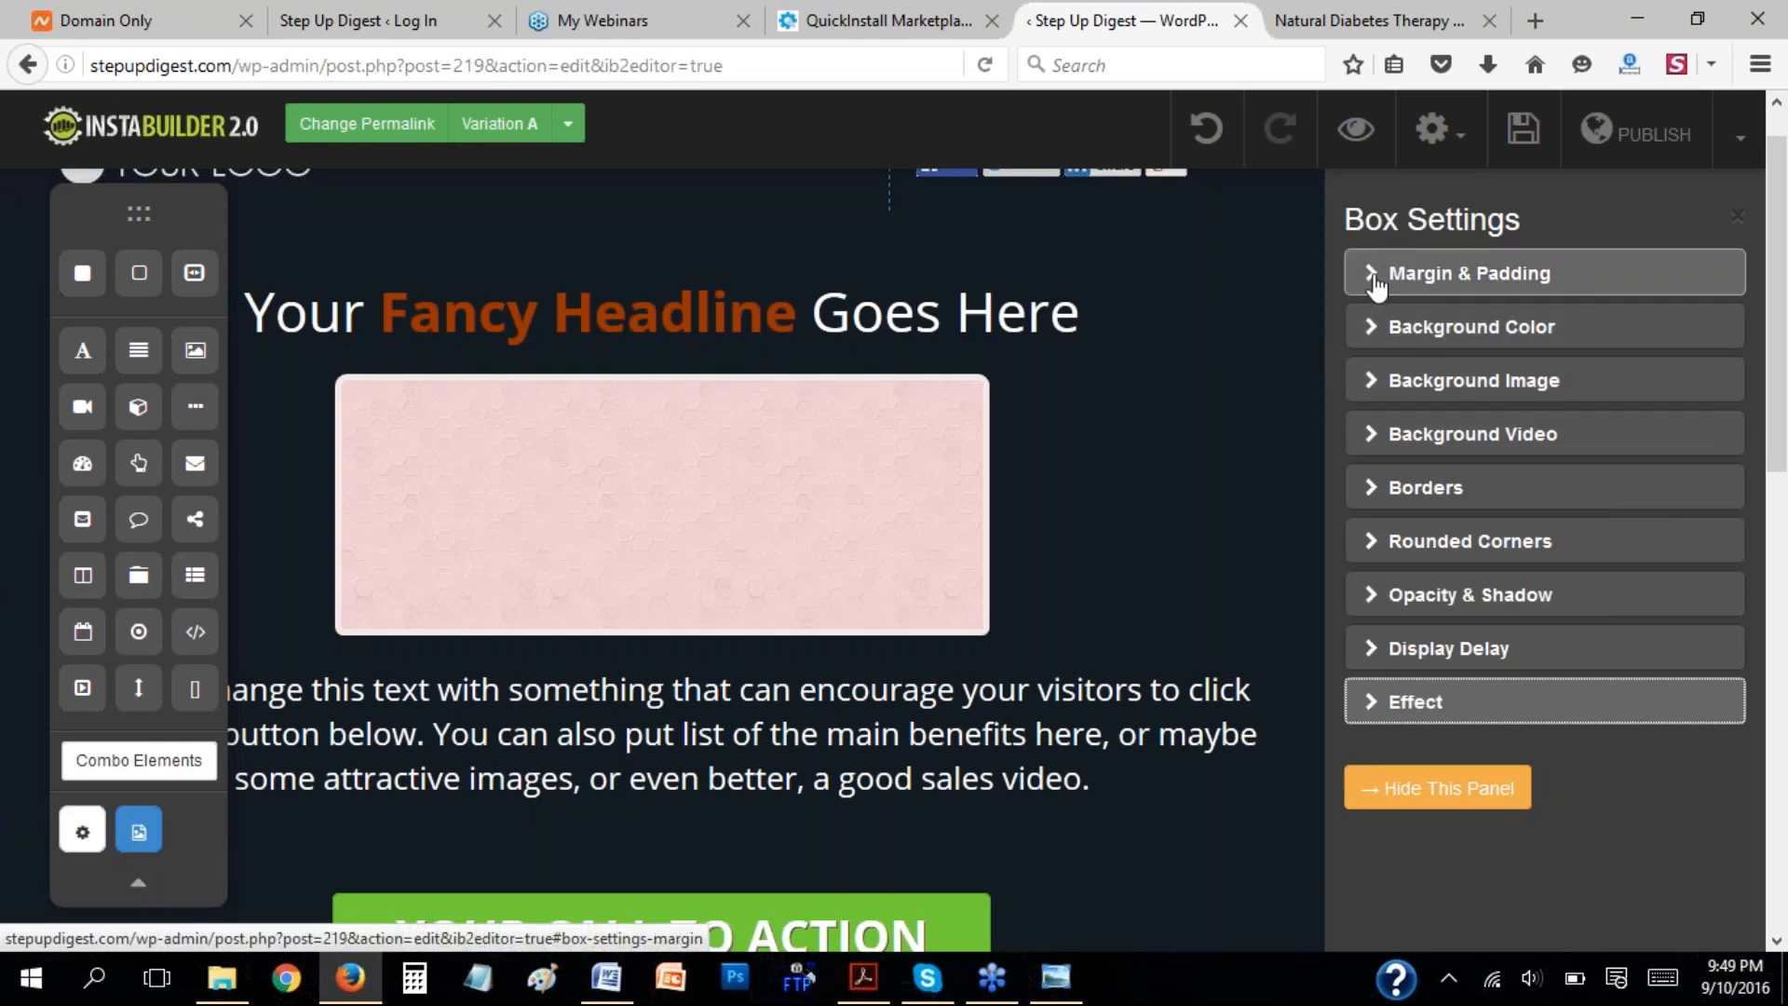
Hide the box settings, align the box to the left, and realign it to the right.
click(1411, 789)
click(966, 460)
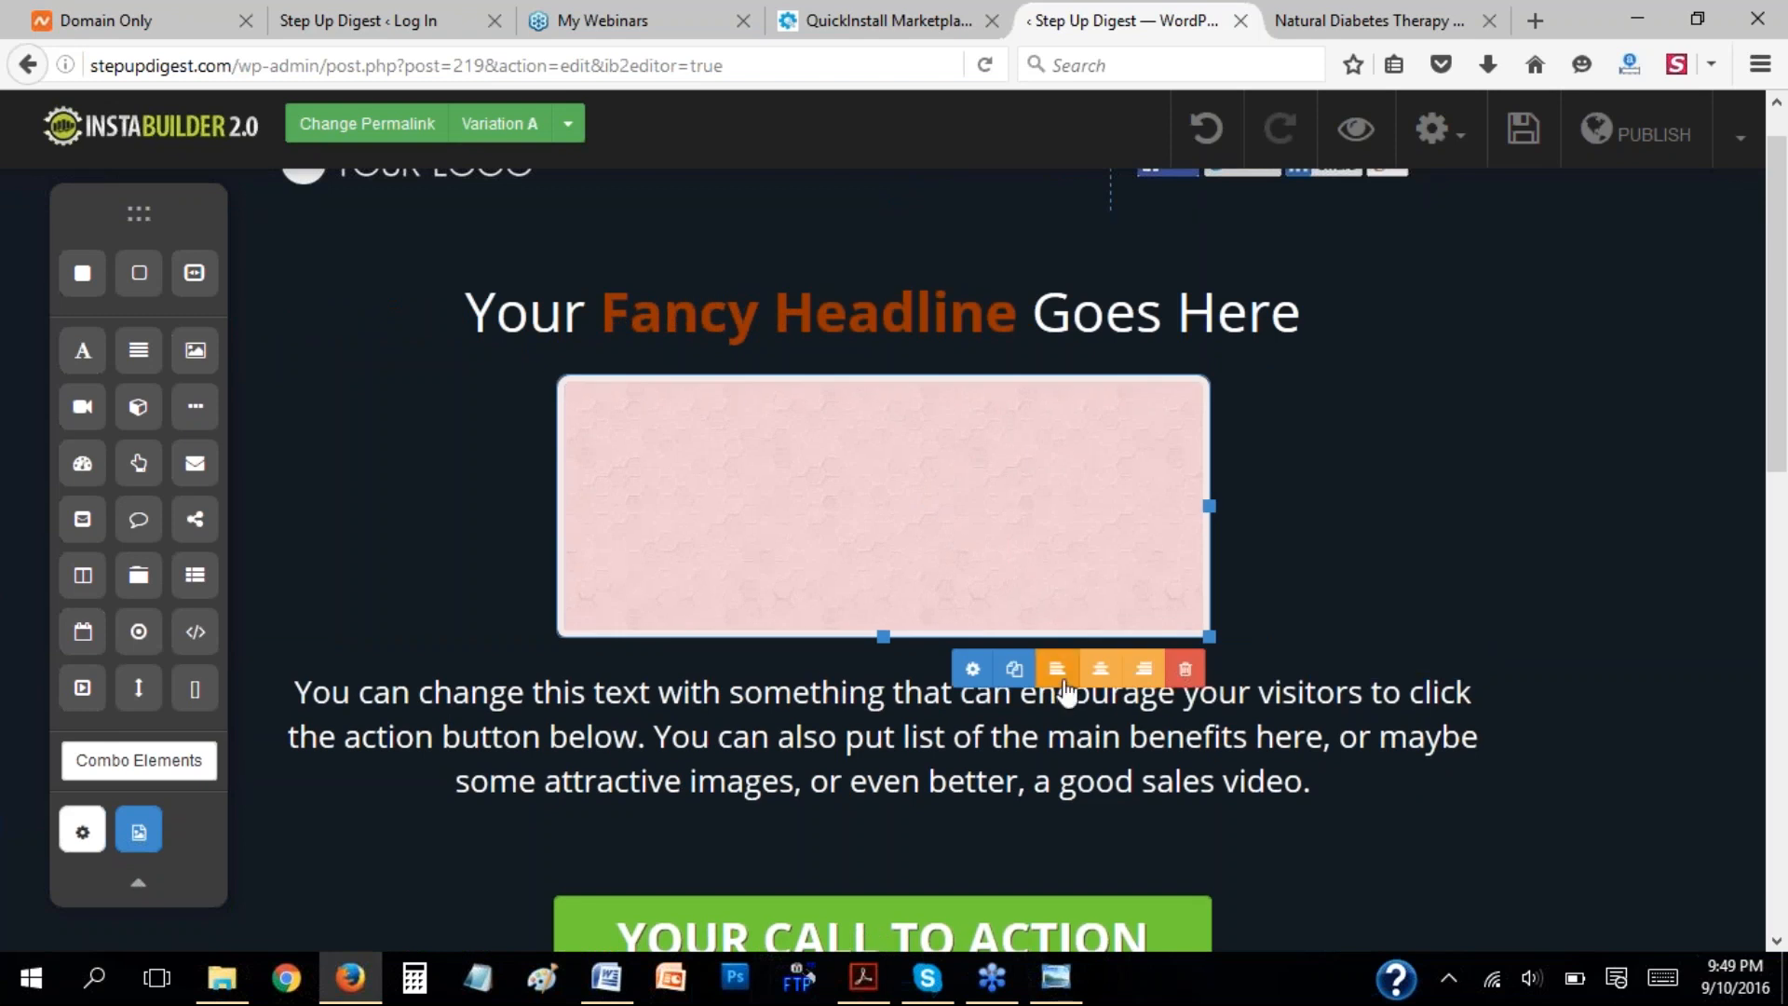
click(1057, 669)
click(818, 542)
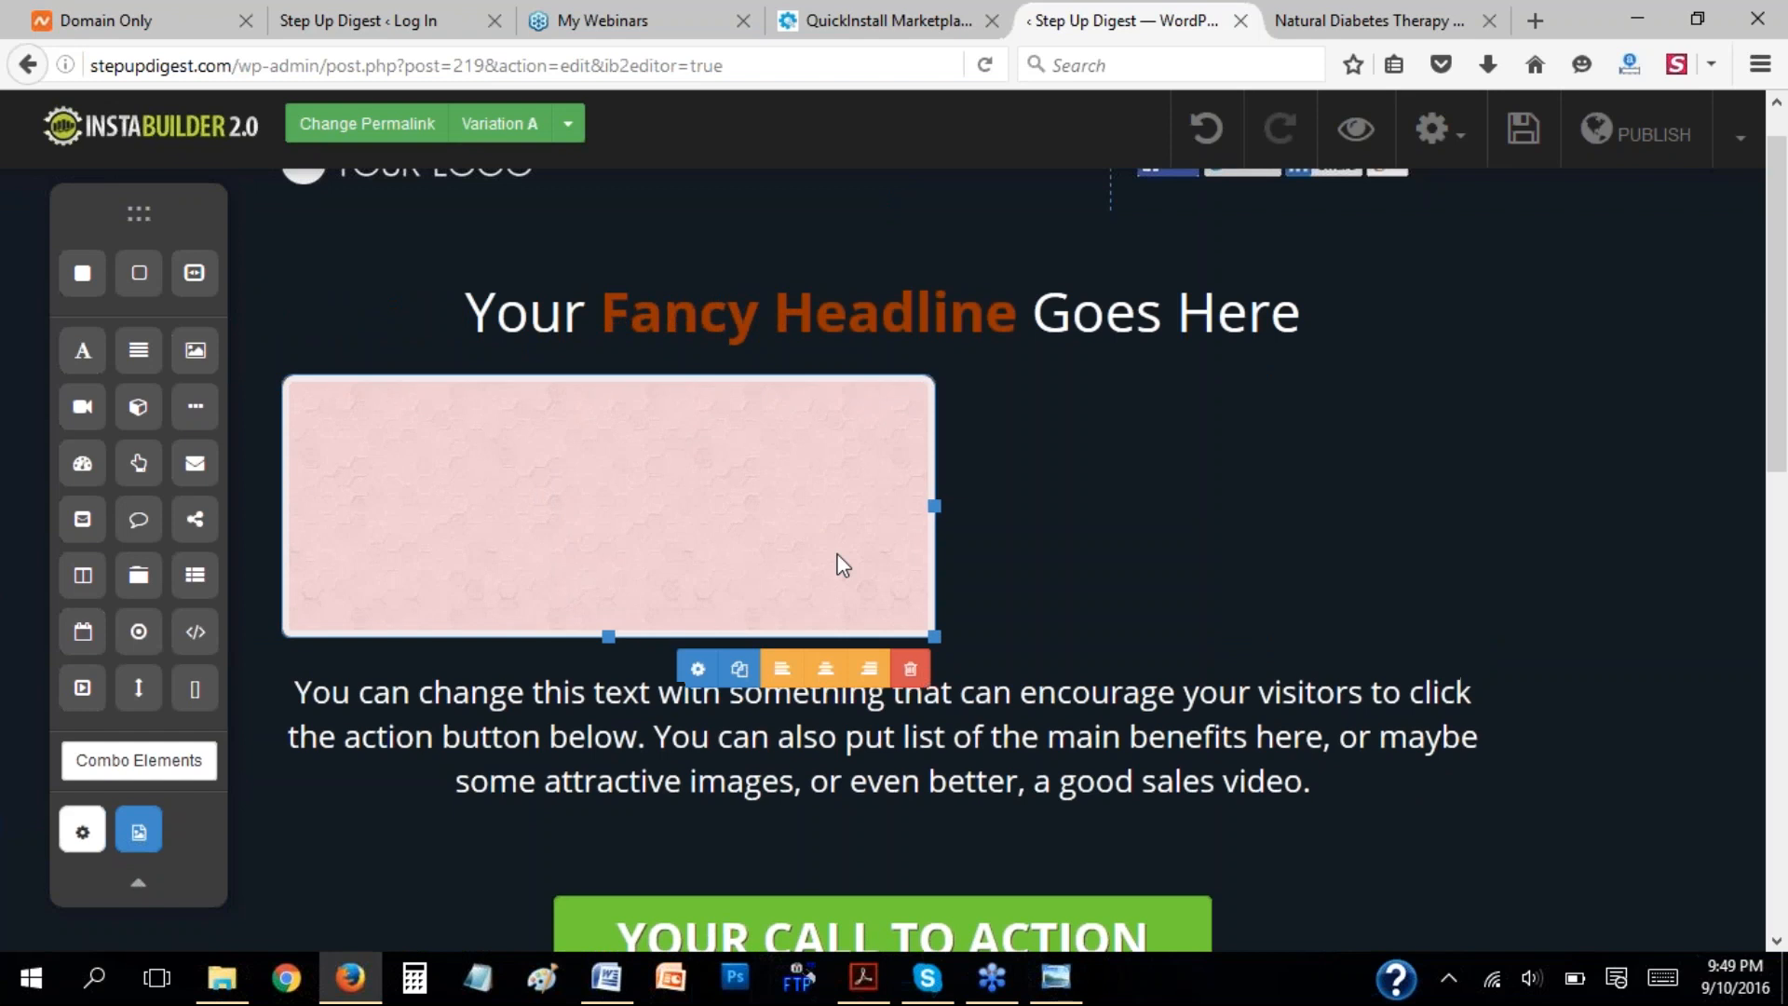
click(874, 679)
click(1248, 546)
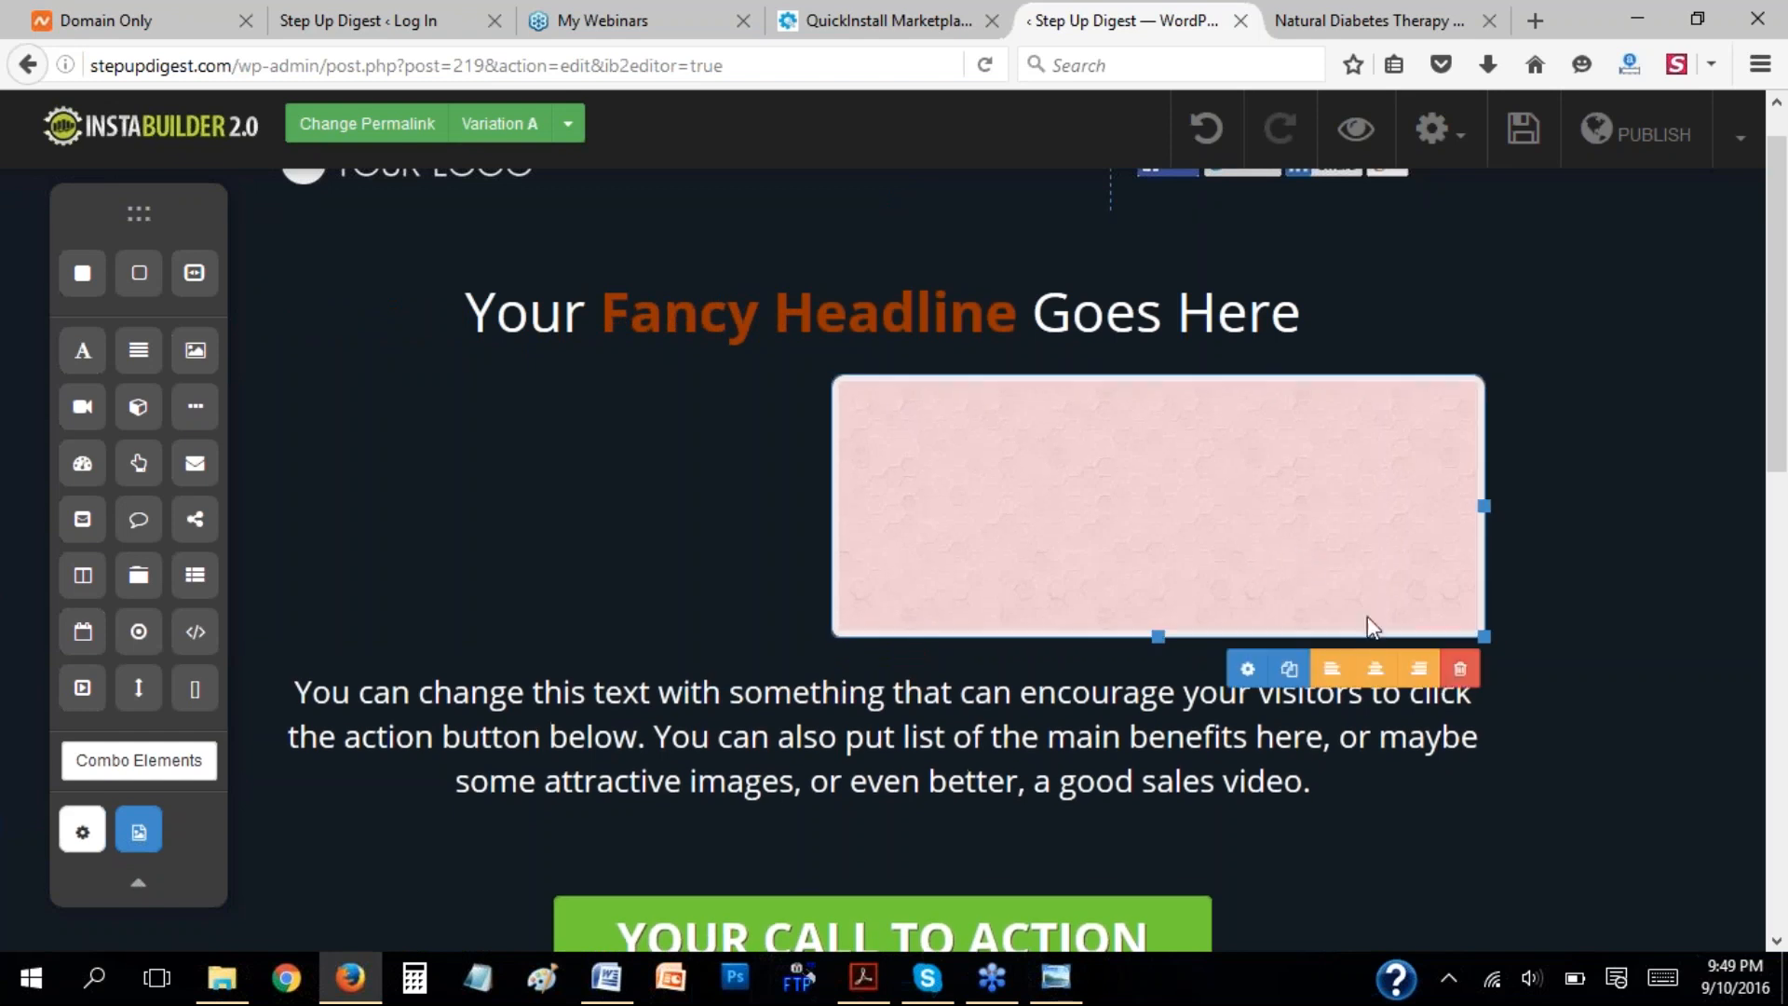
Delete the pink box and insert a line/divider beneath the "Your Fancy Headline Goes Here" headline.
click(1461, 671)
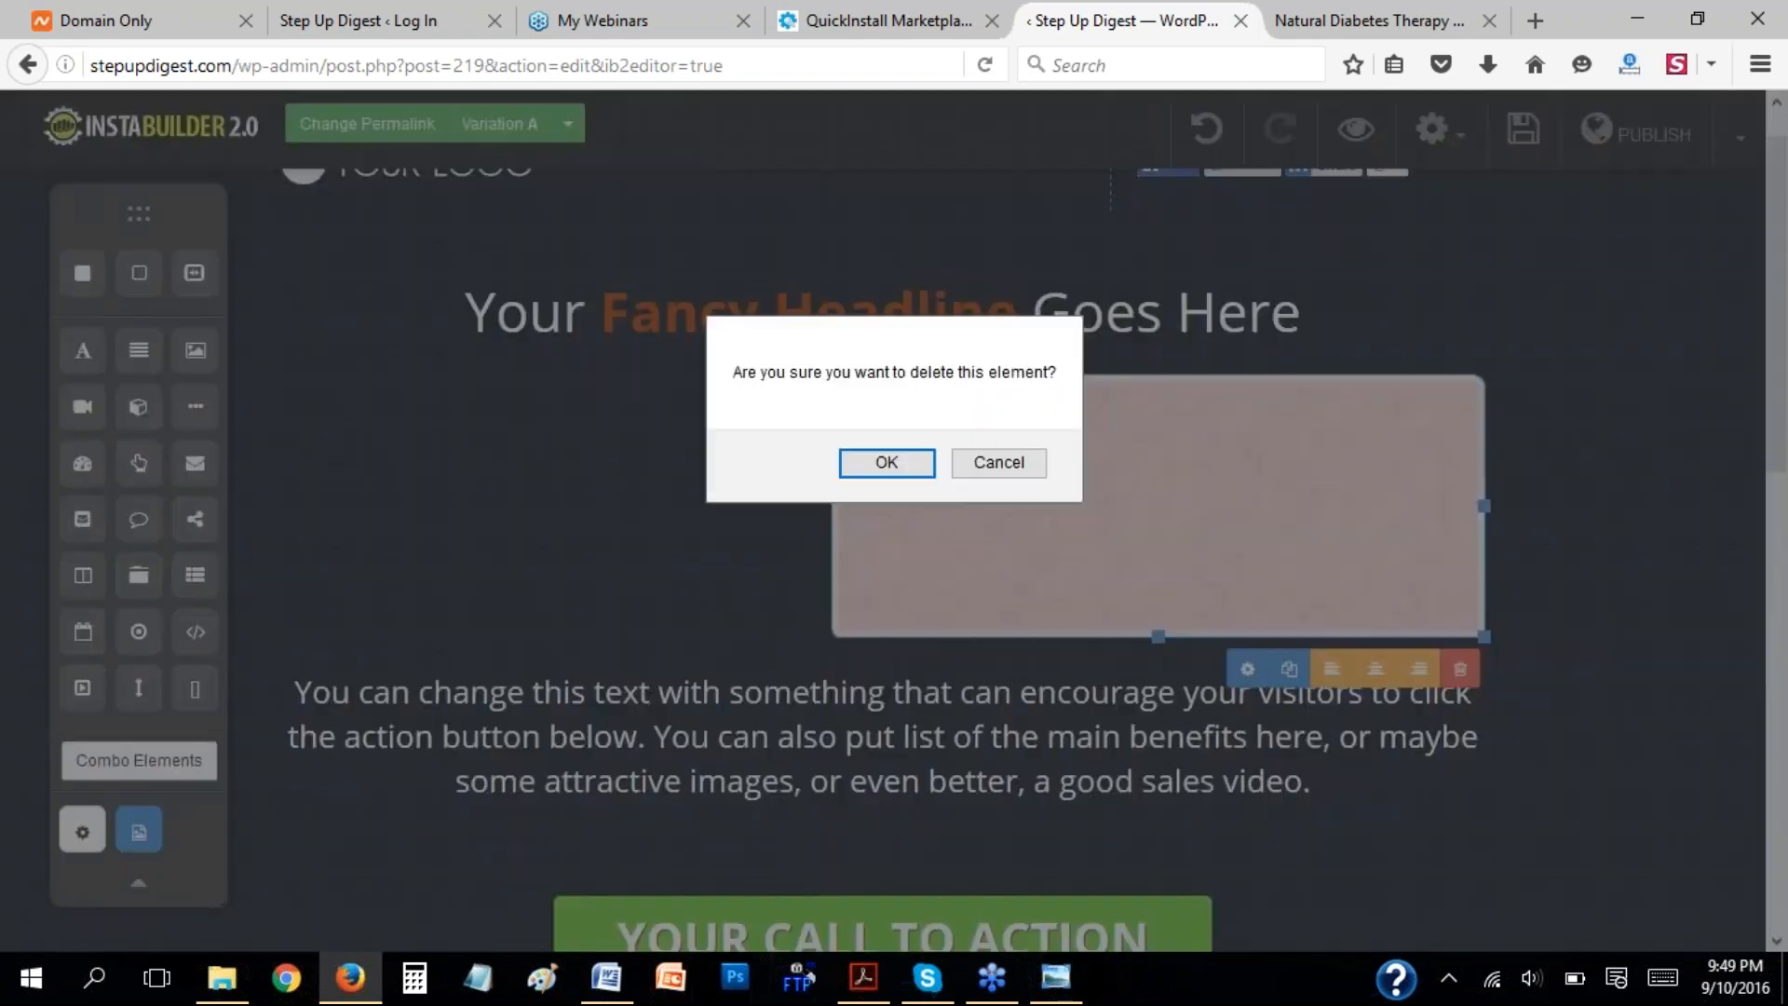
click(918, 471)
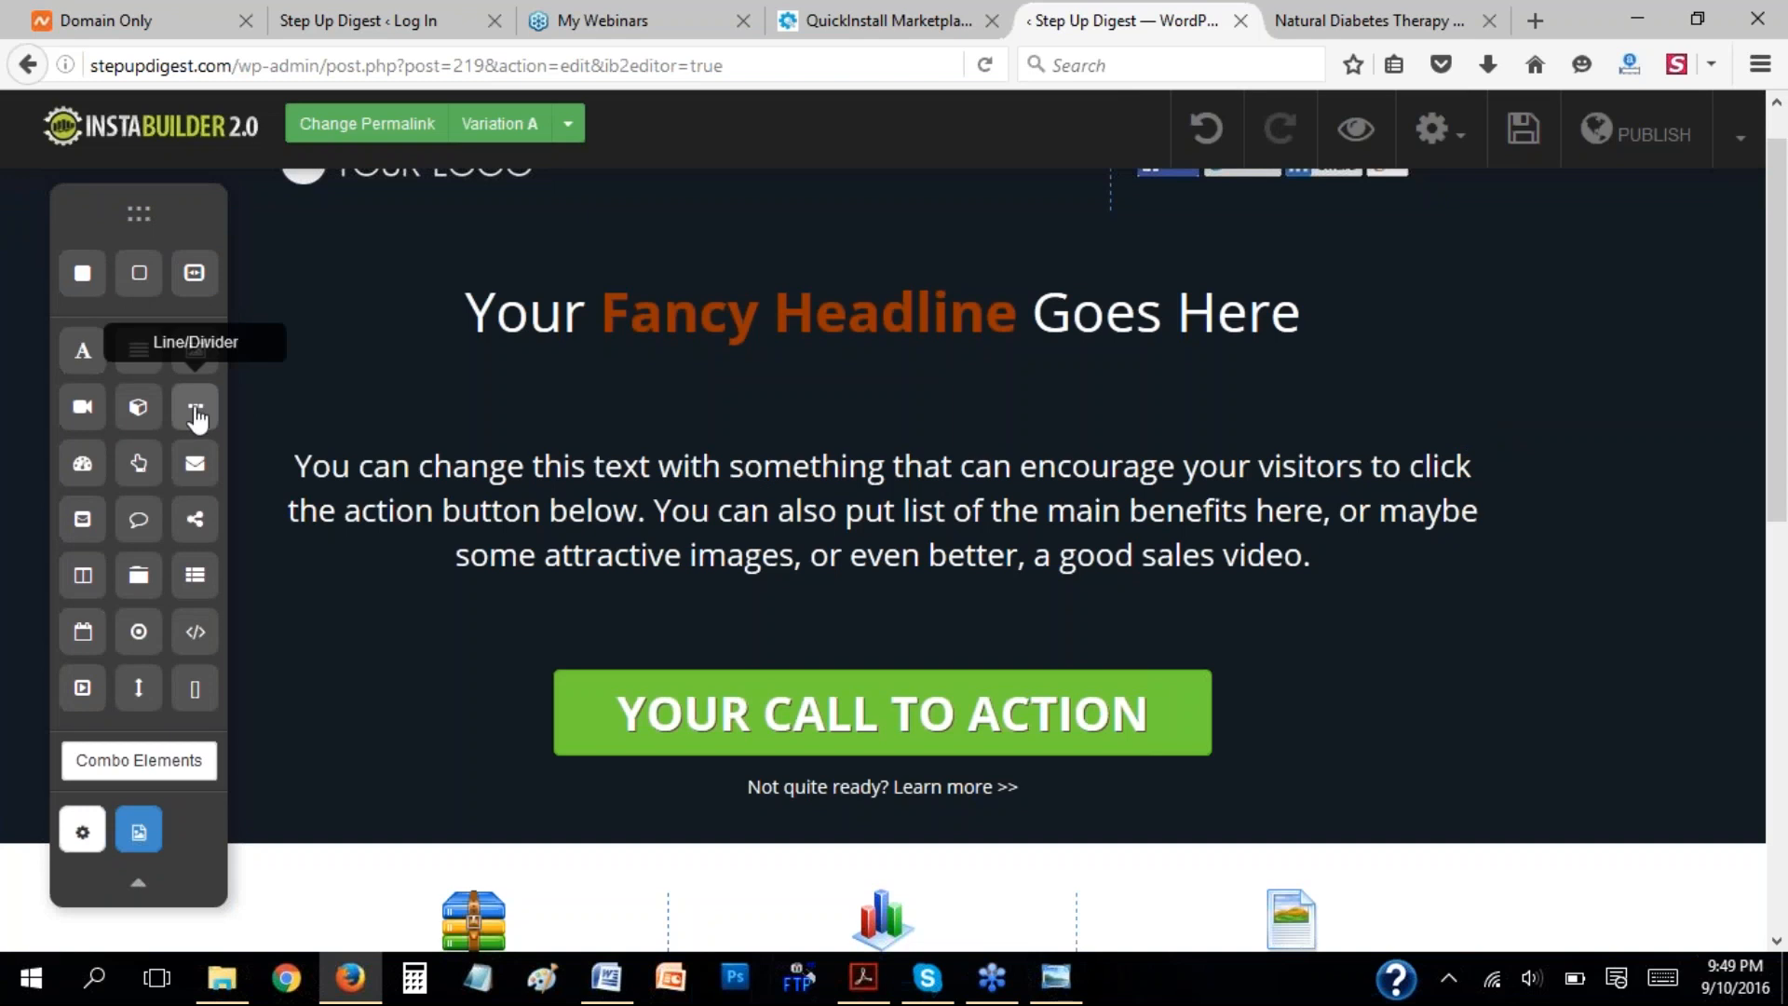
drag(197, 419, 866, 386)
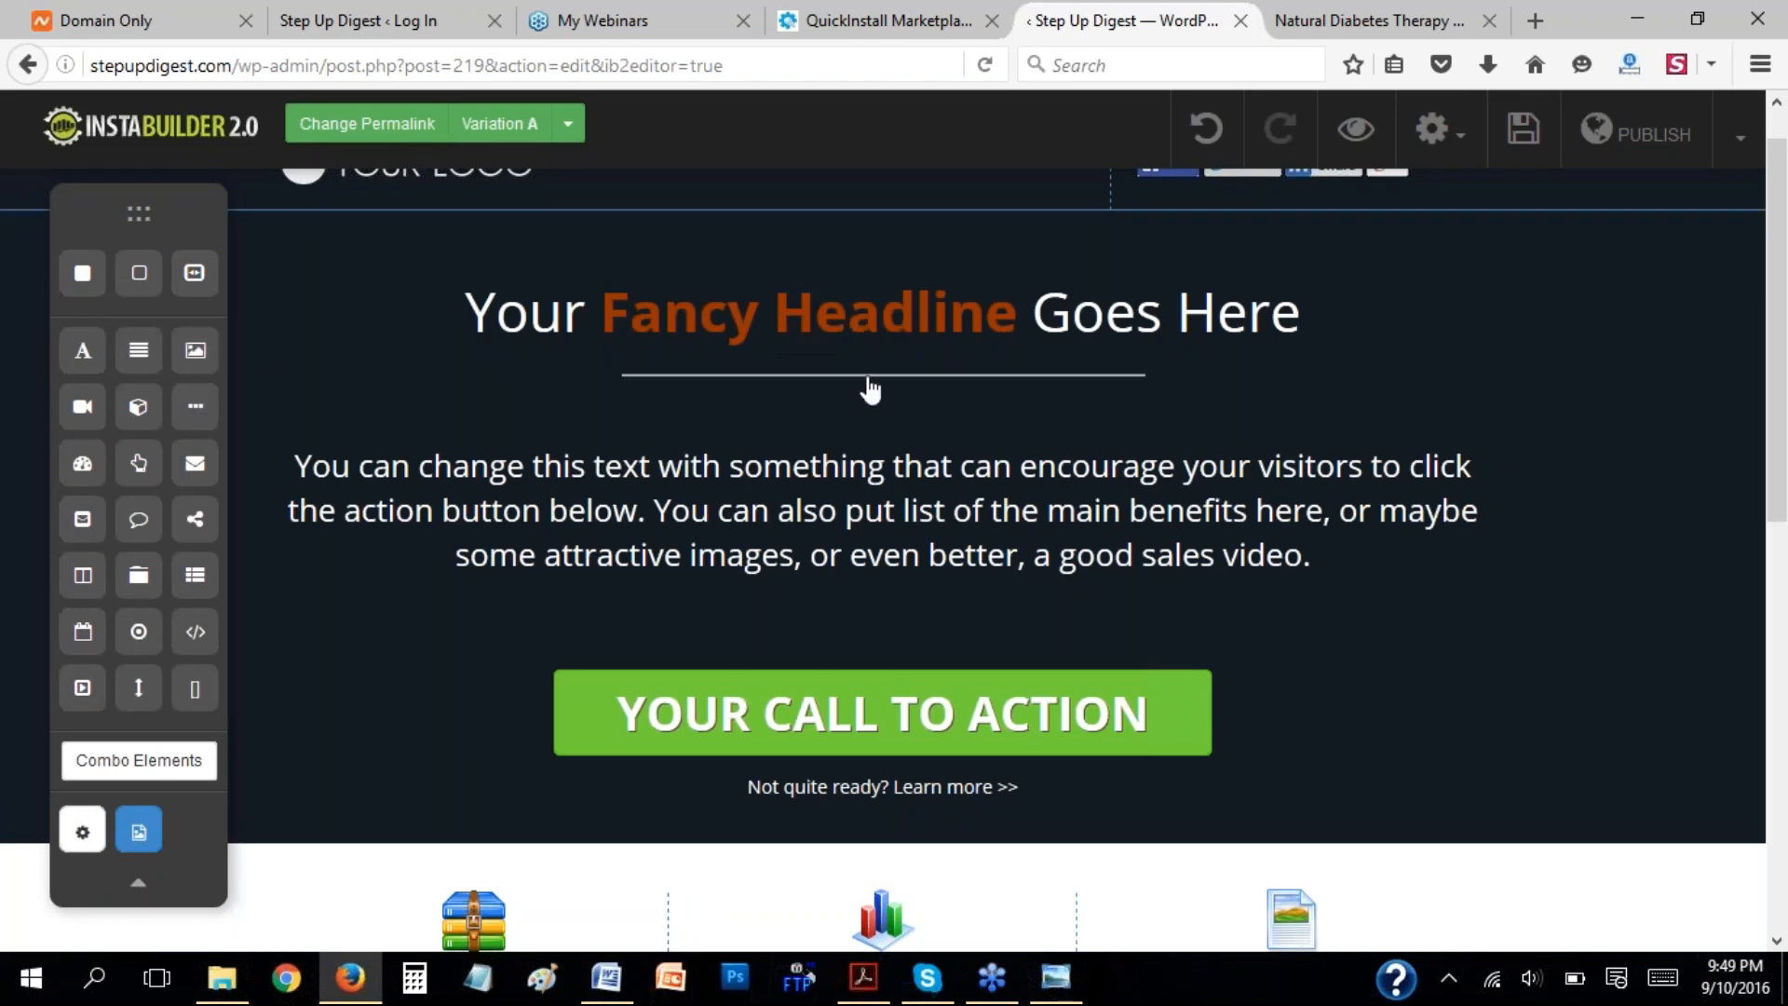
Examine how dividers are used on the published Natural Diabetes Therapy sales page.
click(1362, 17)
scroll(1349, 456, down, 1)
scroll(1348, 457, down, 4)
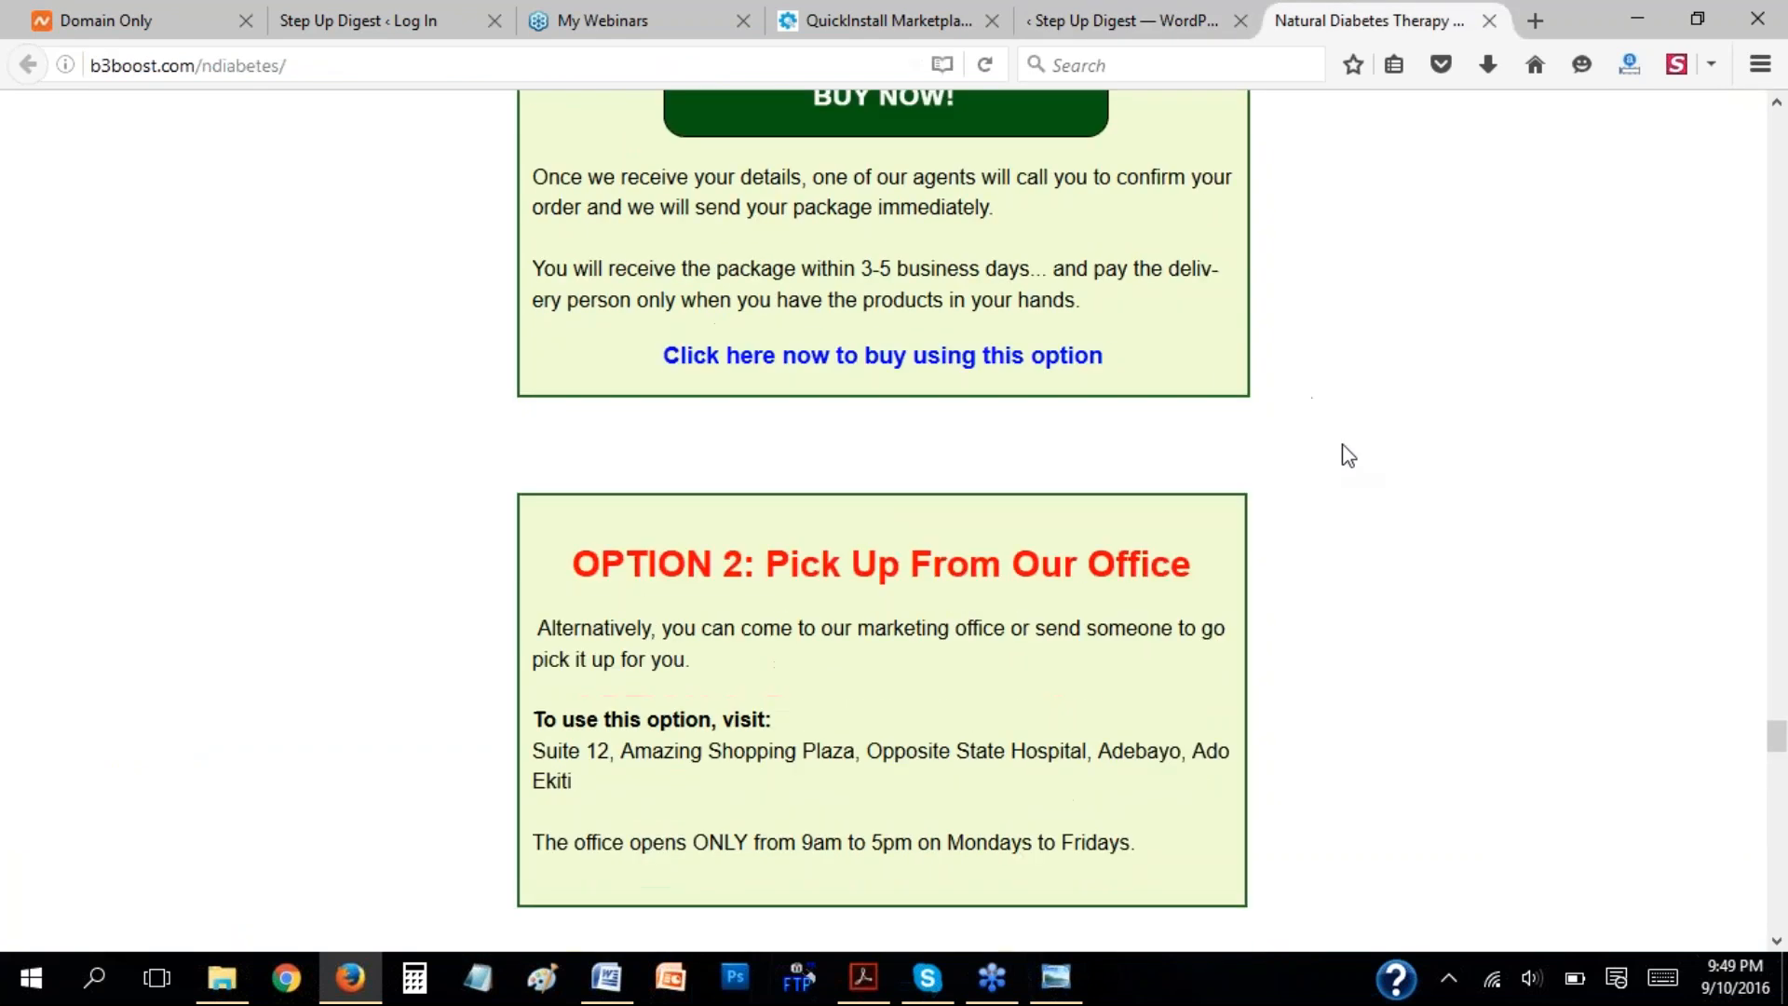
scroll(1341, 452, up, 20)
scroll(1341, 433, up, 10)
scroll(467, 307, down, 4)
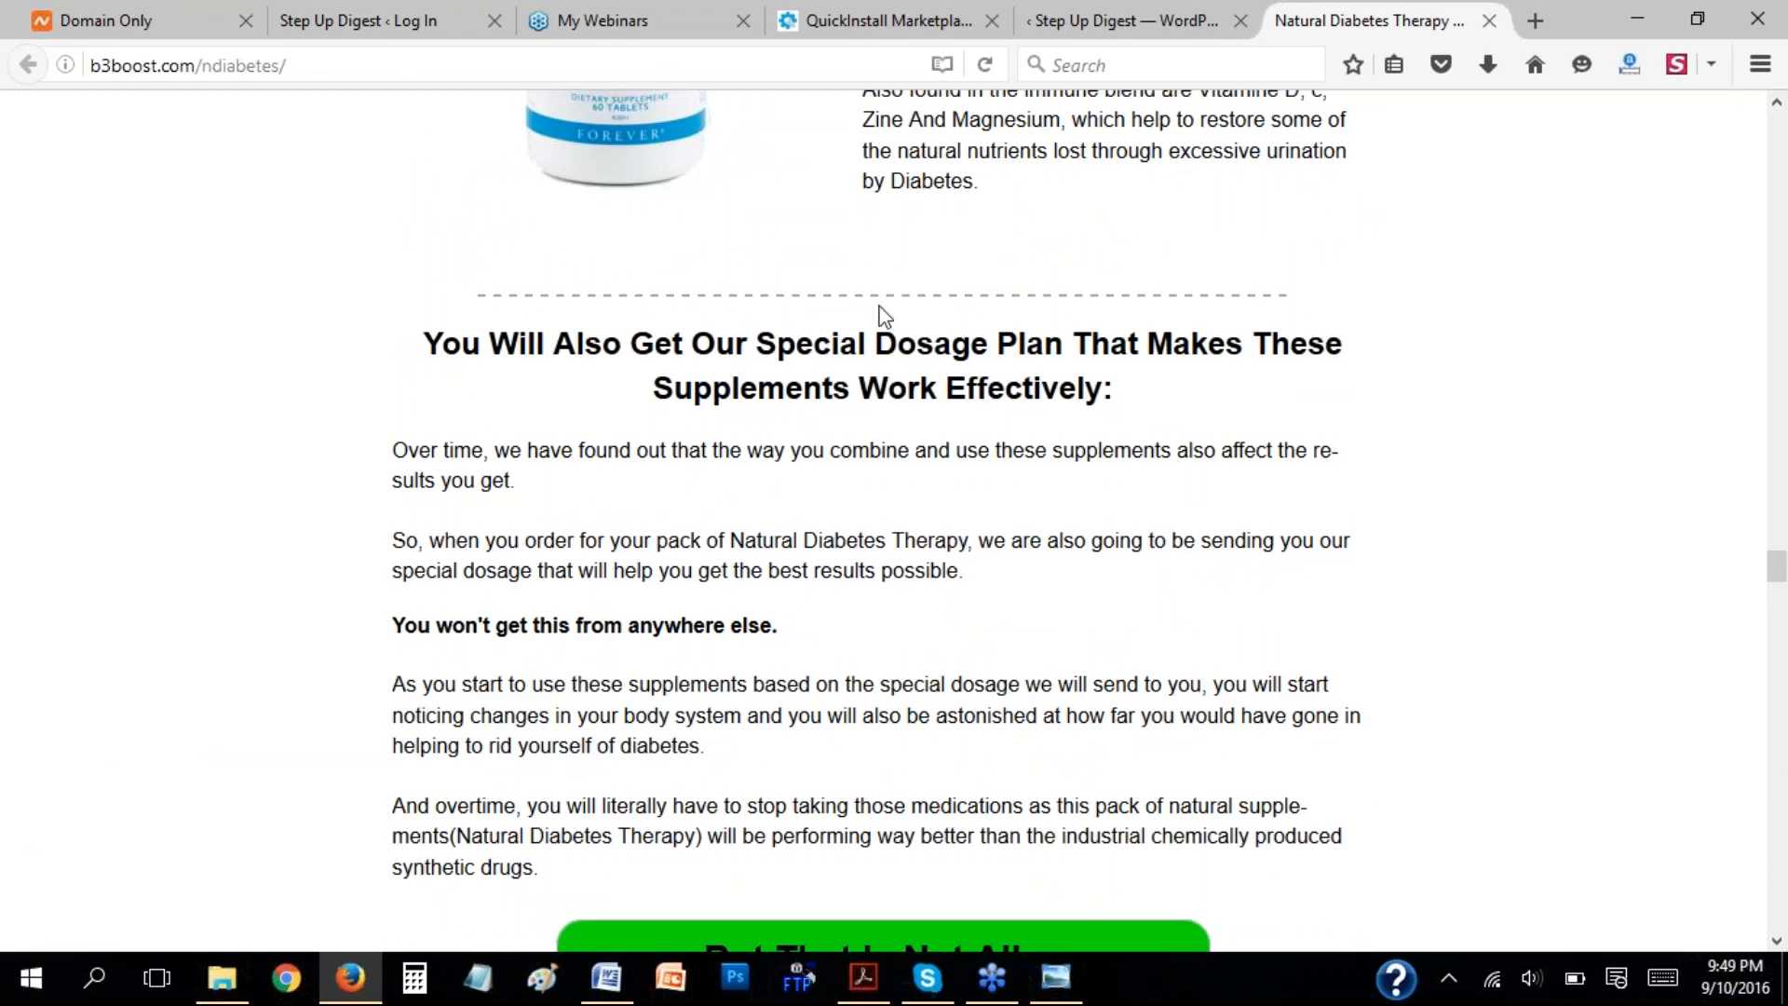
Review the divider's line style options in the page editor, compare them with the sales page's dashed divider, and hide the settings.
click(1155, 11)
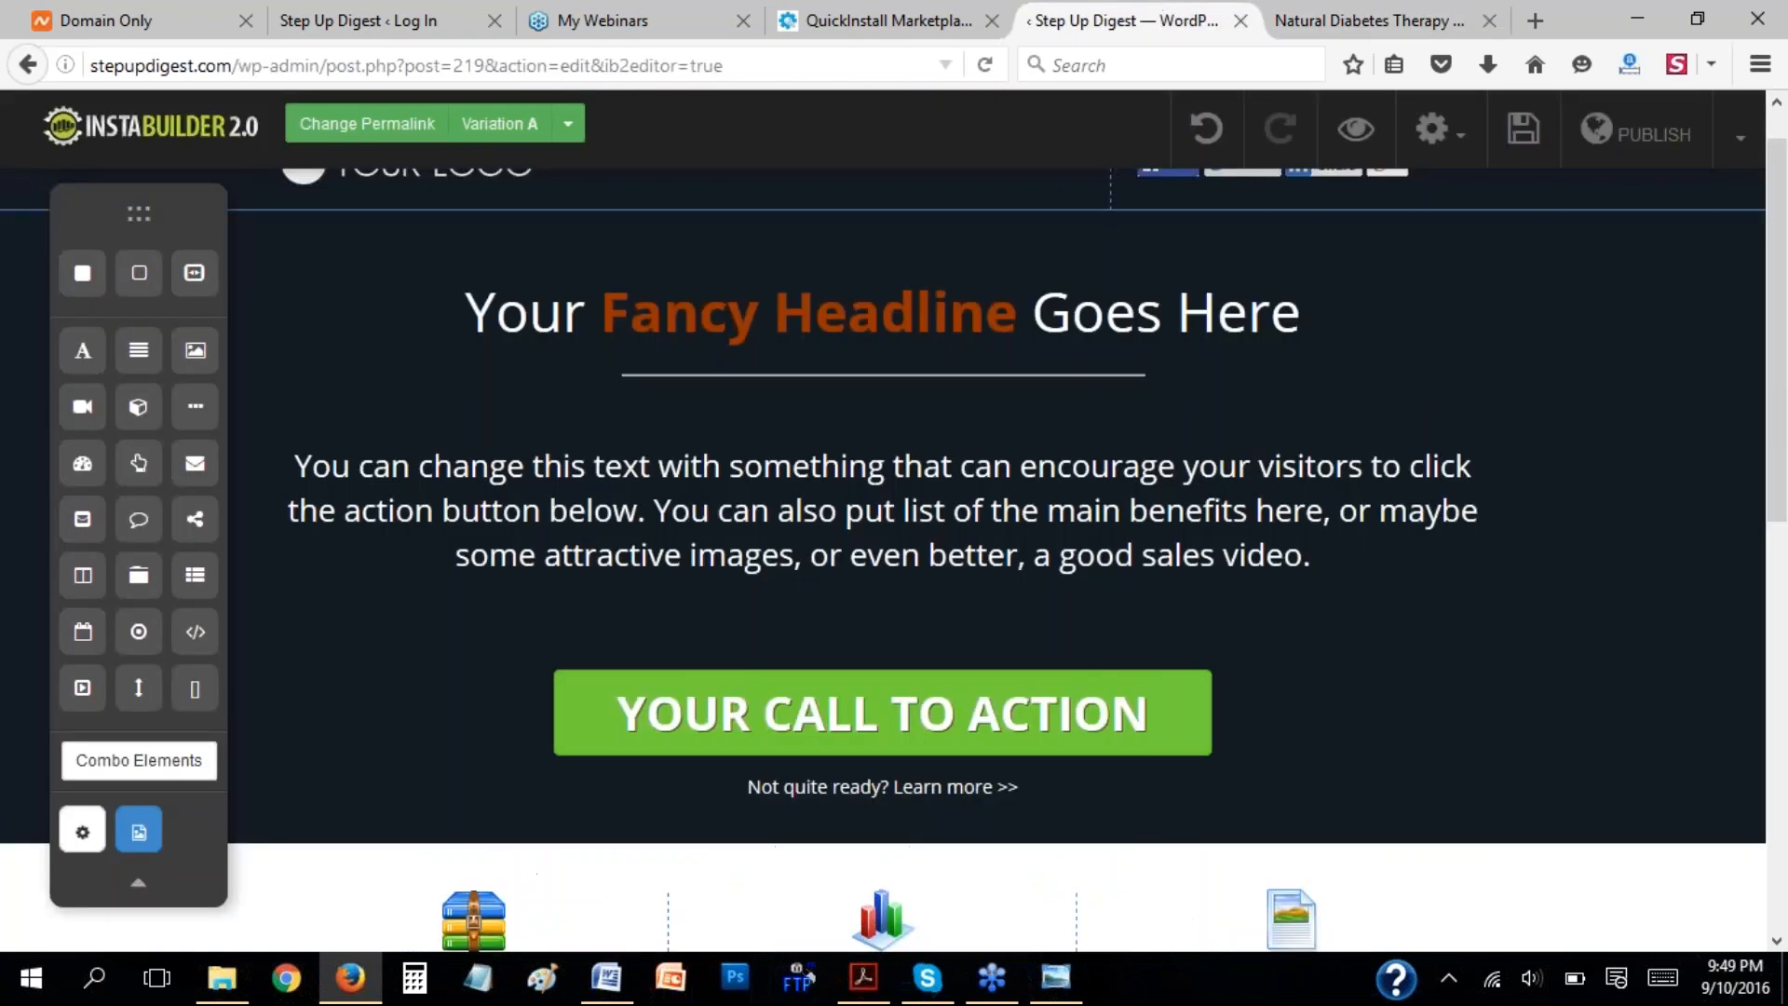
click(808, 384)
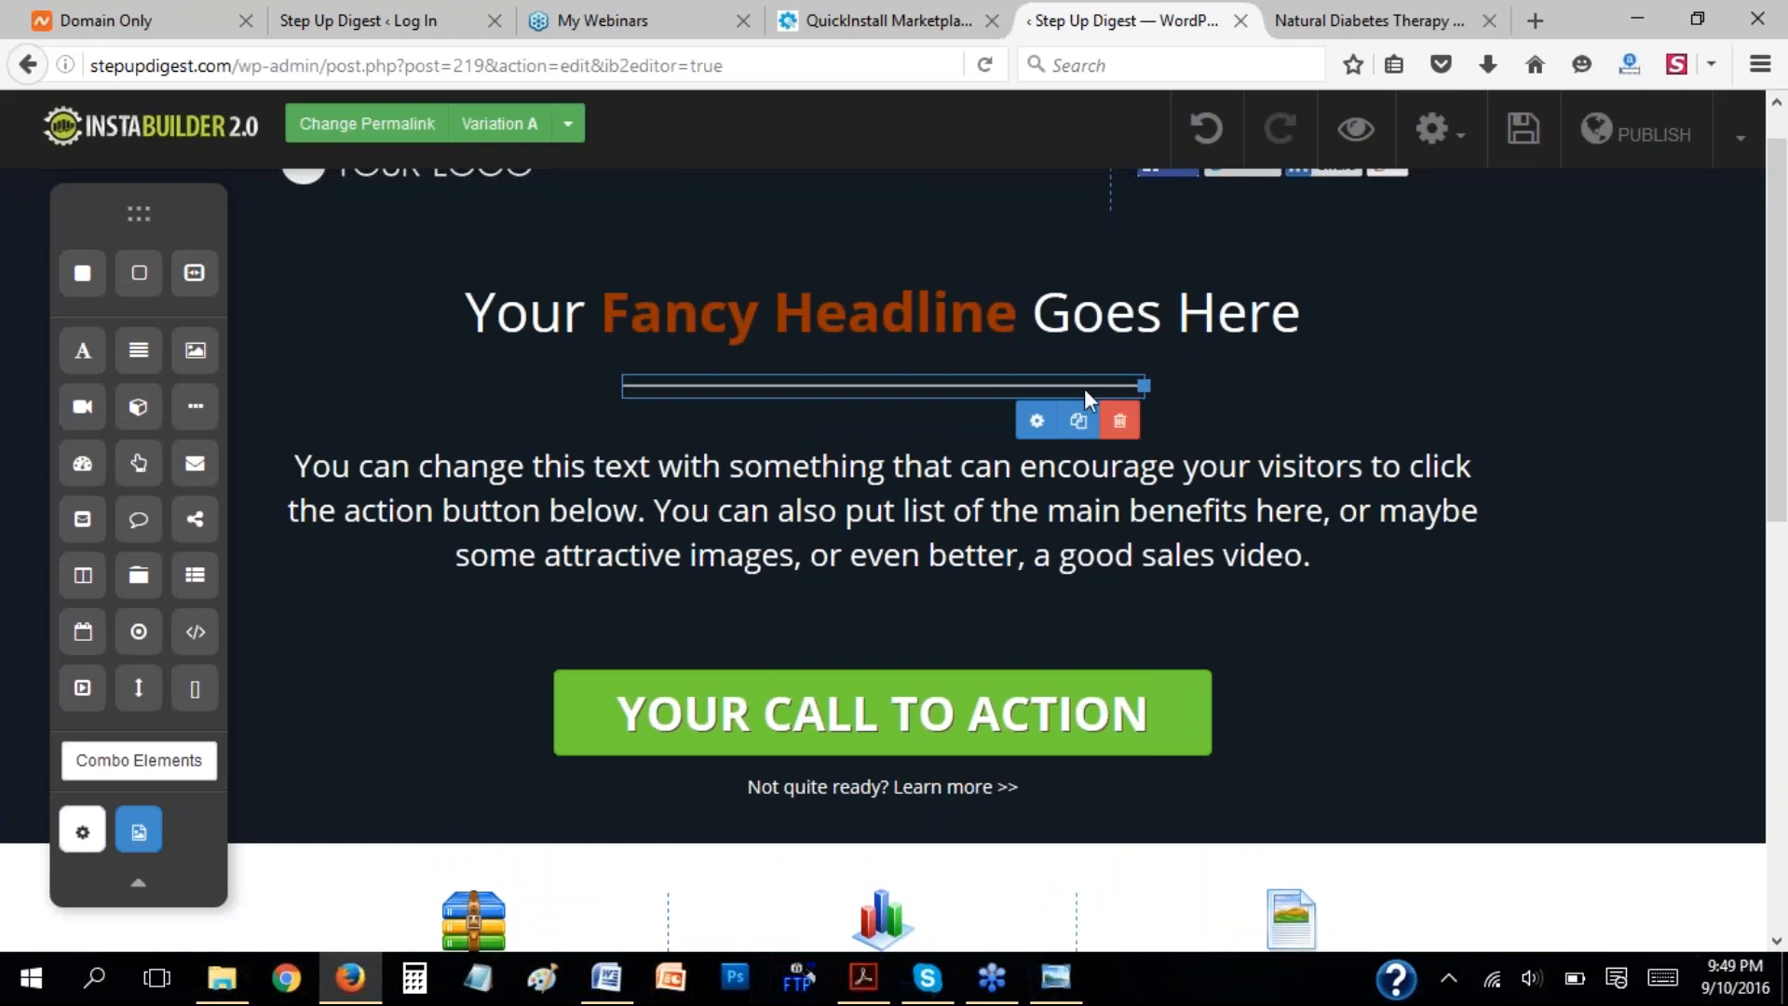
click(1043, 419)
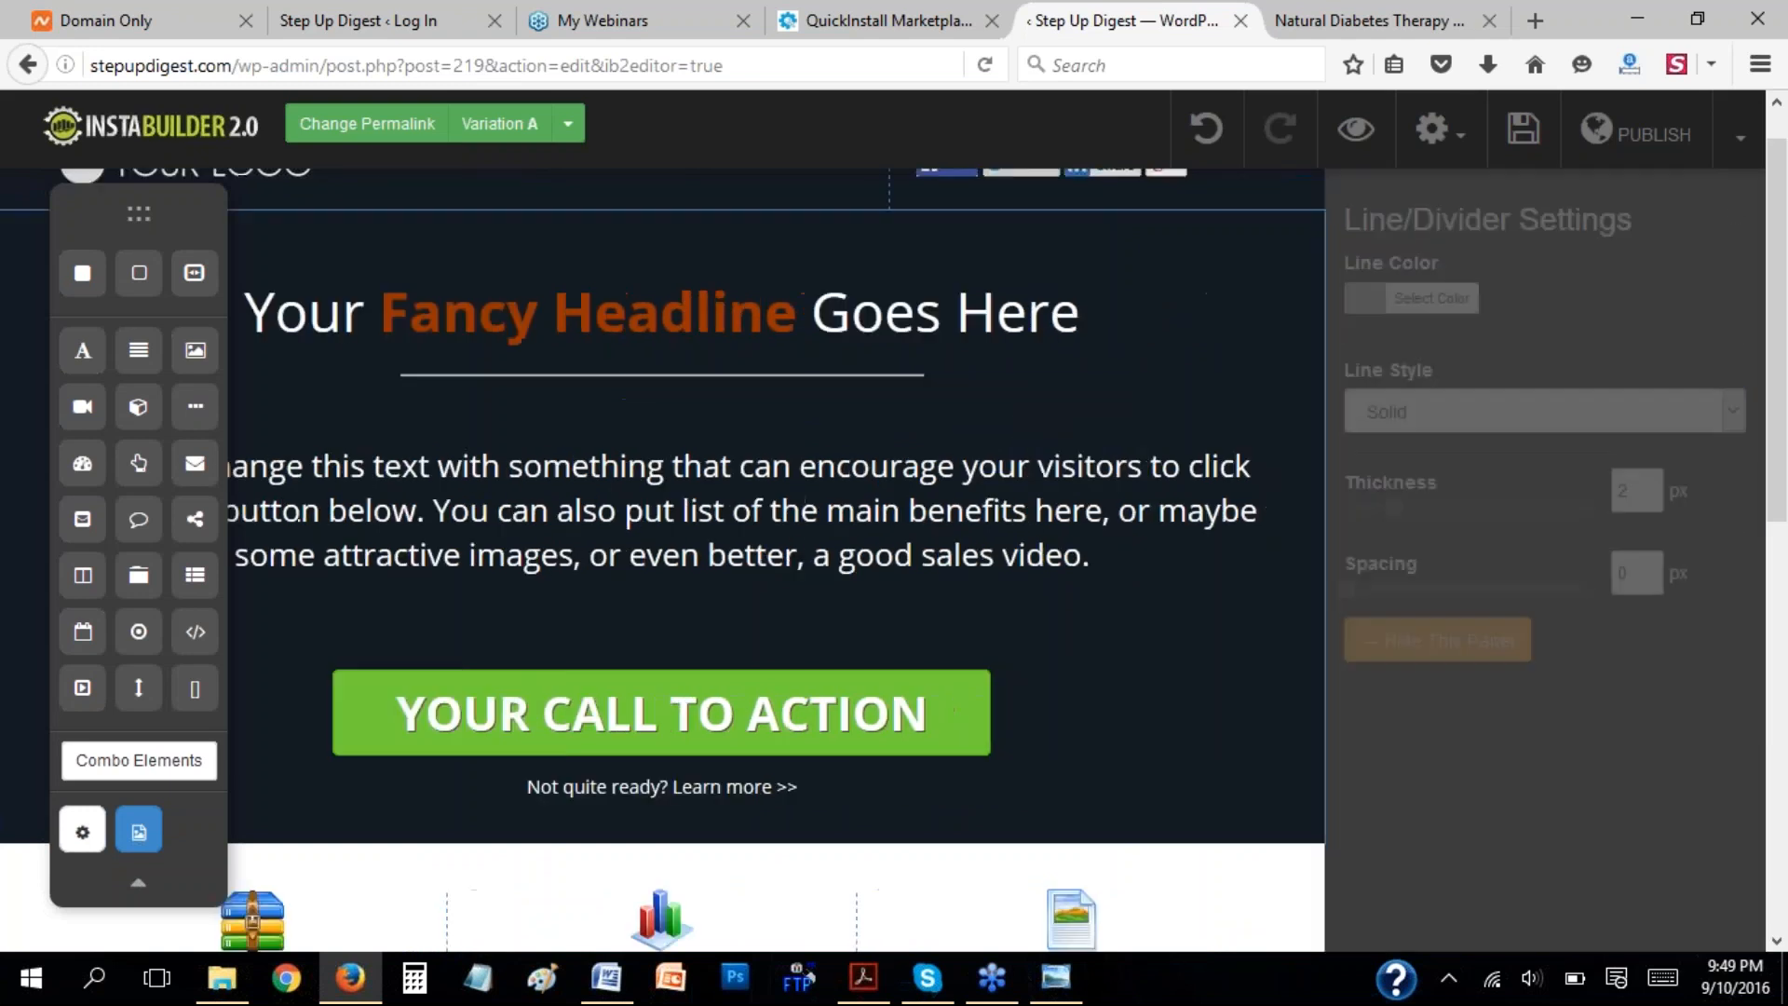
click(1528, 417)
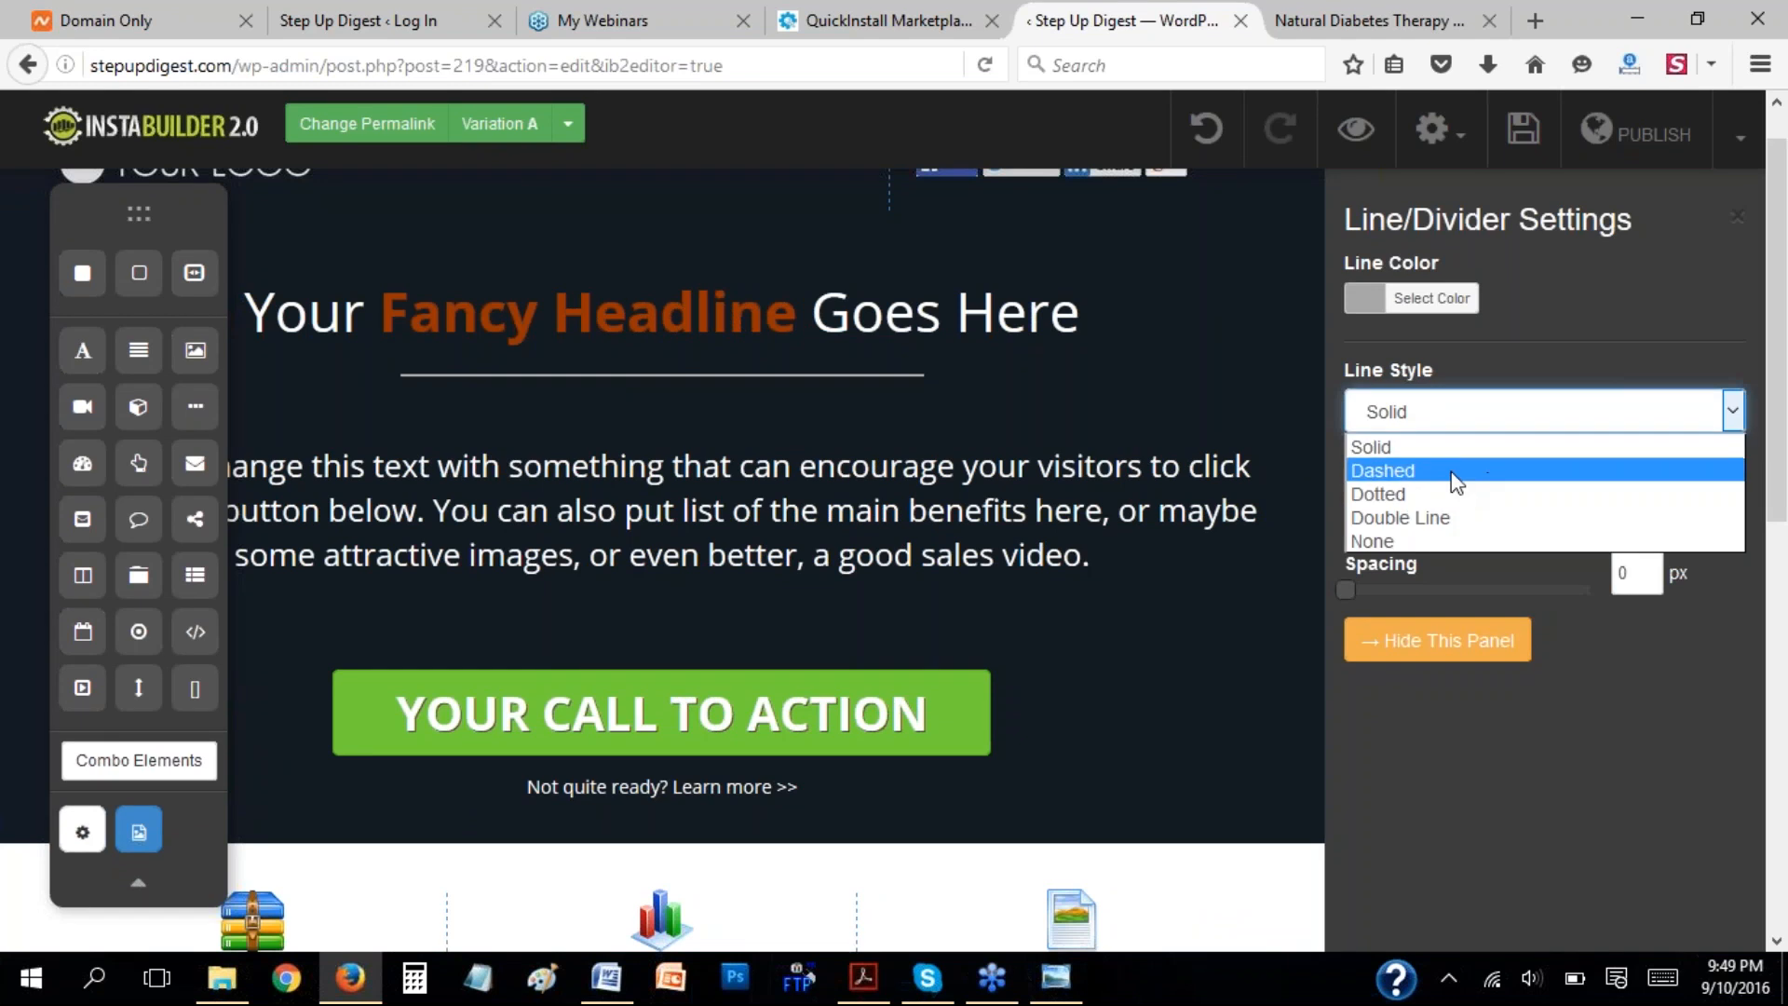
click(1369, 20)
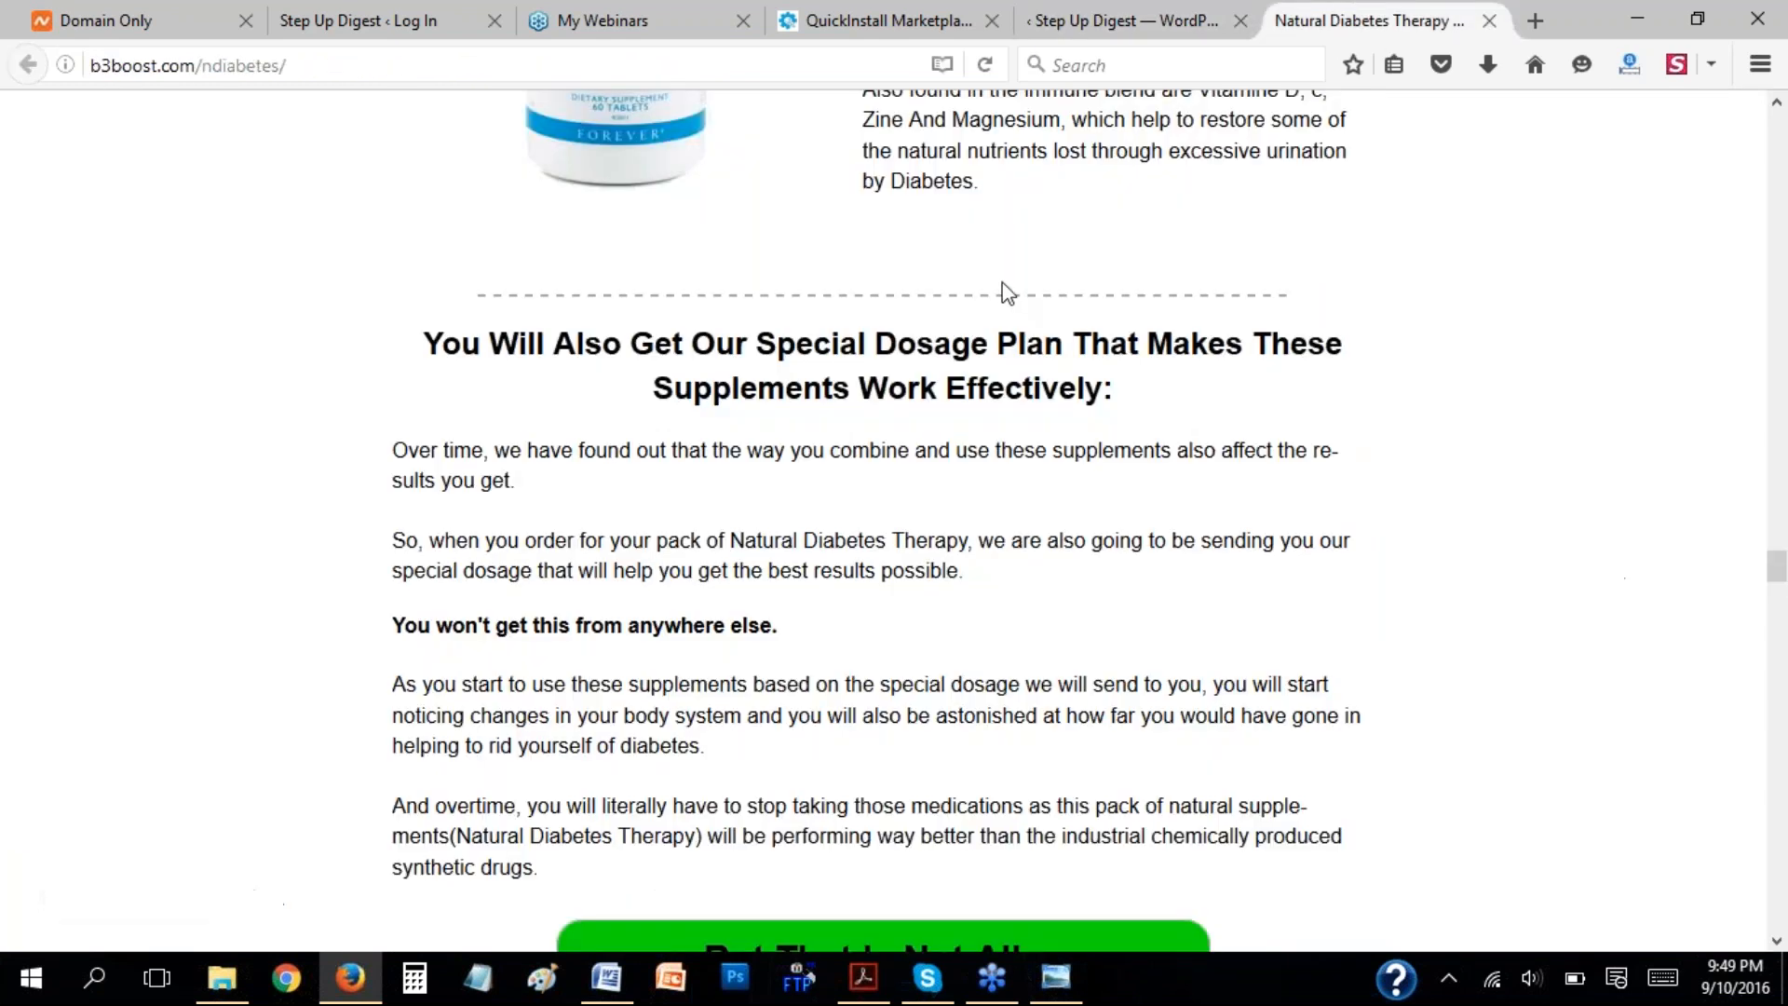
click(1122, 19)
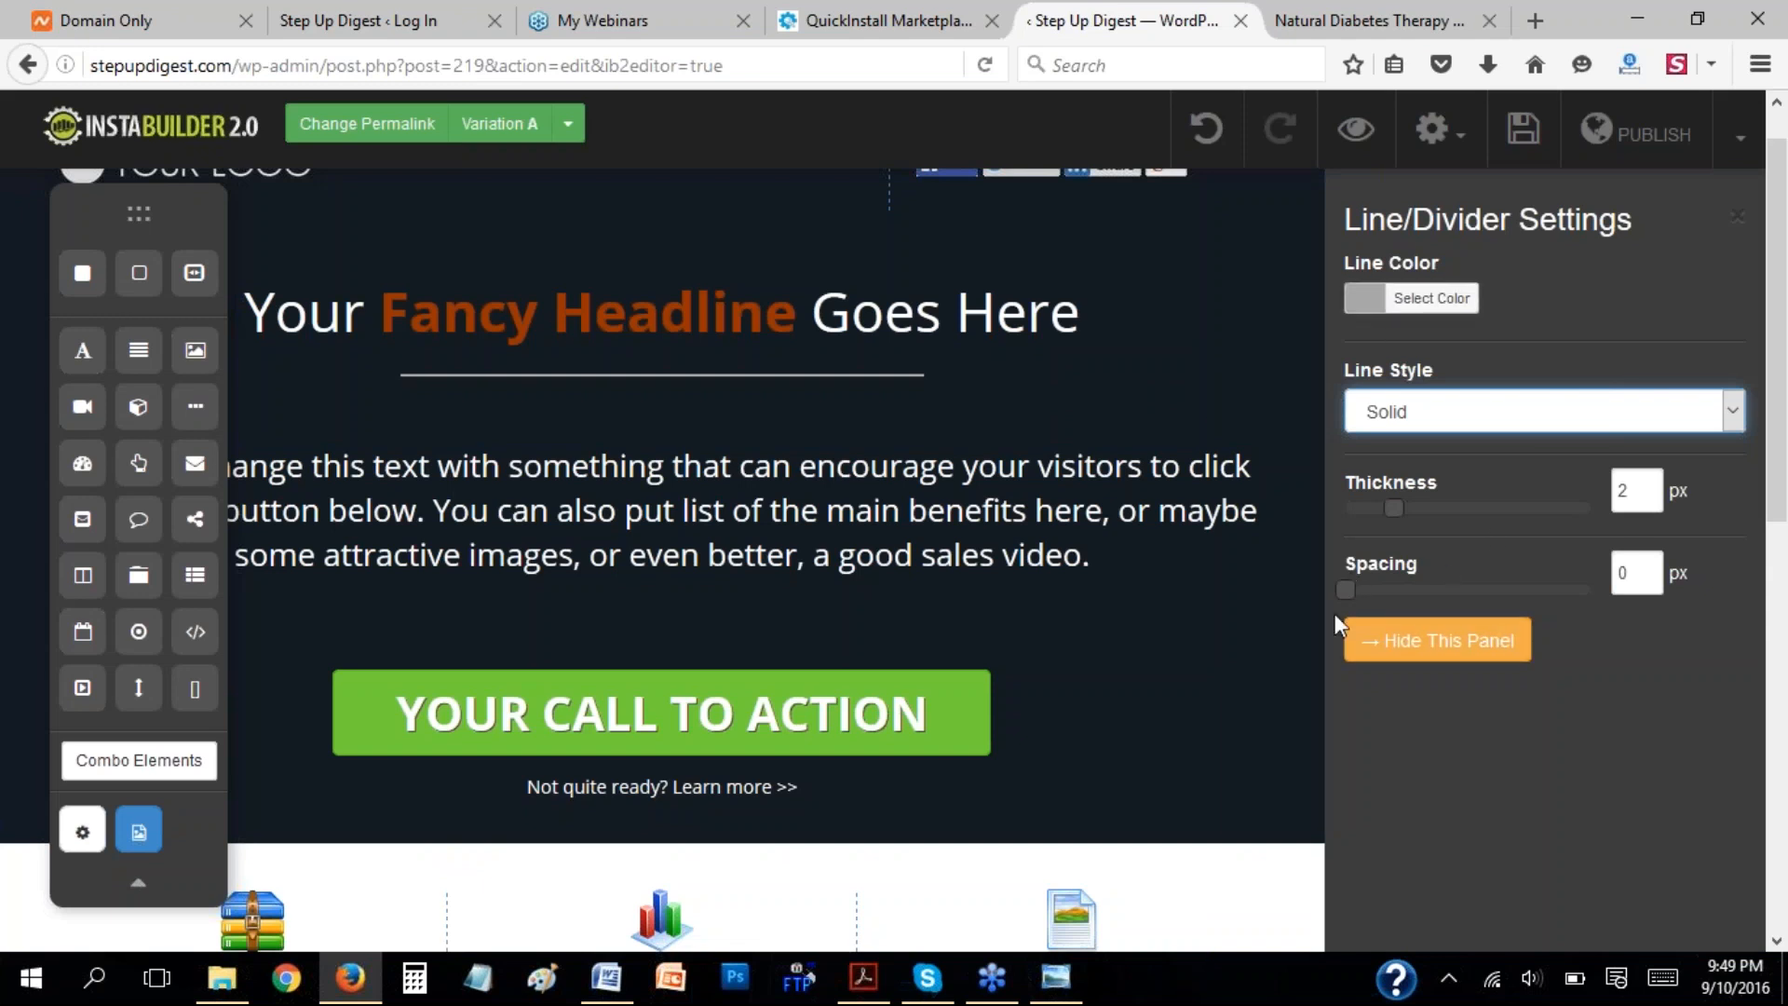
click(1437, 640)
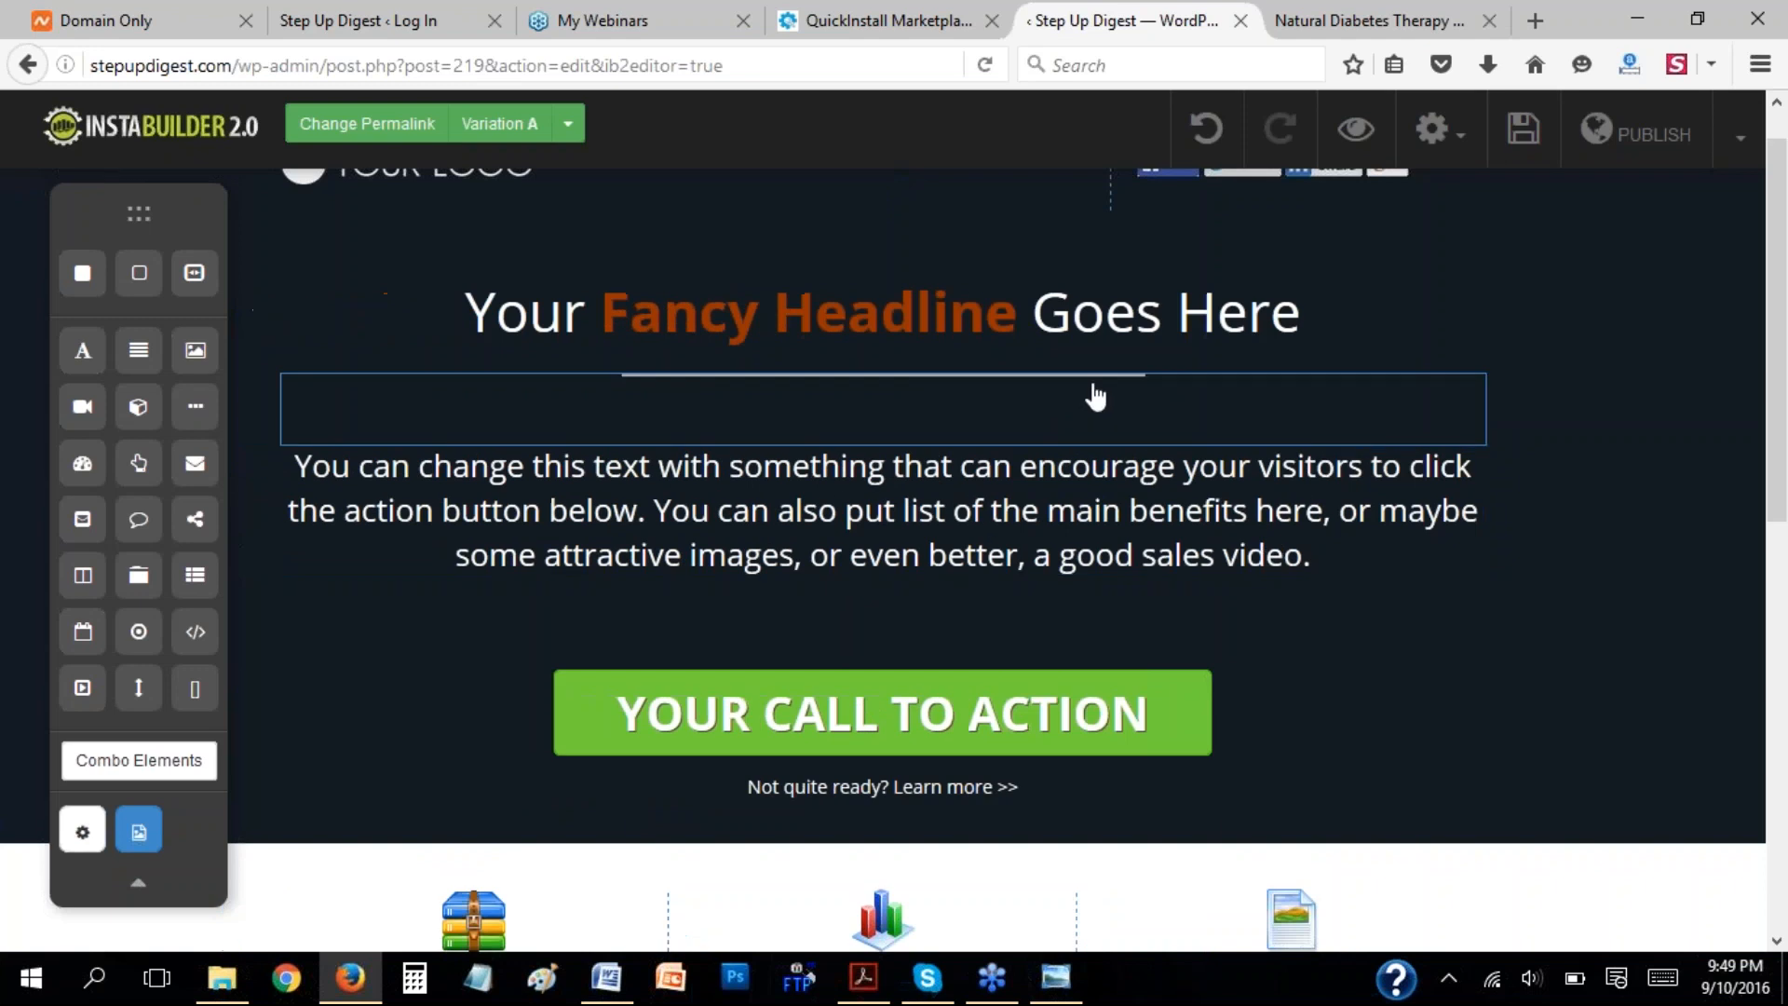
Delete the line/divider beneath the headline.
click(1094, 385)
click(1119, 421)
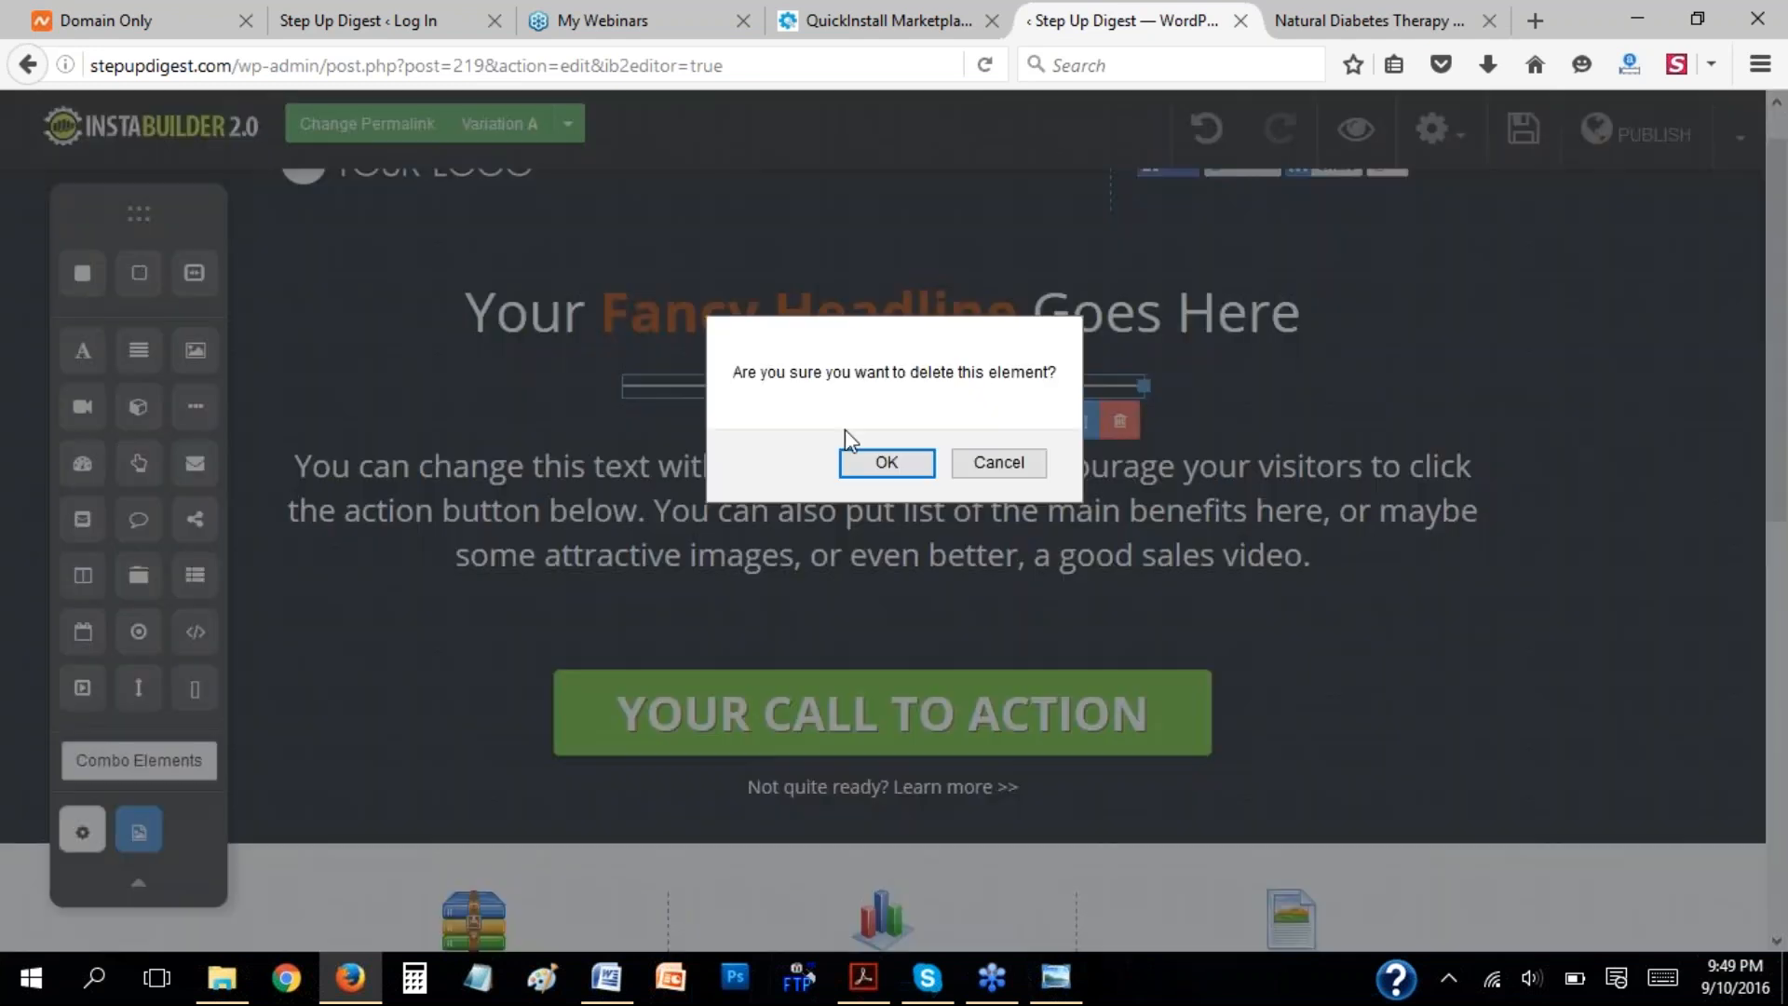
click(882, 459)
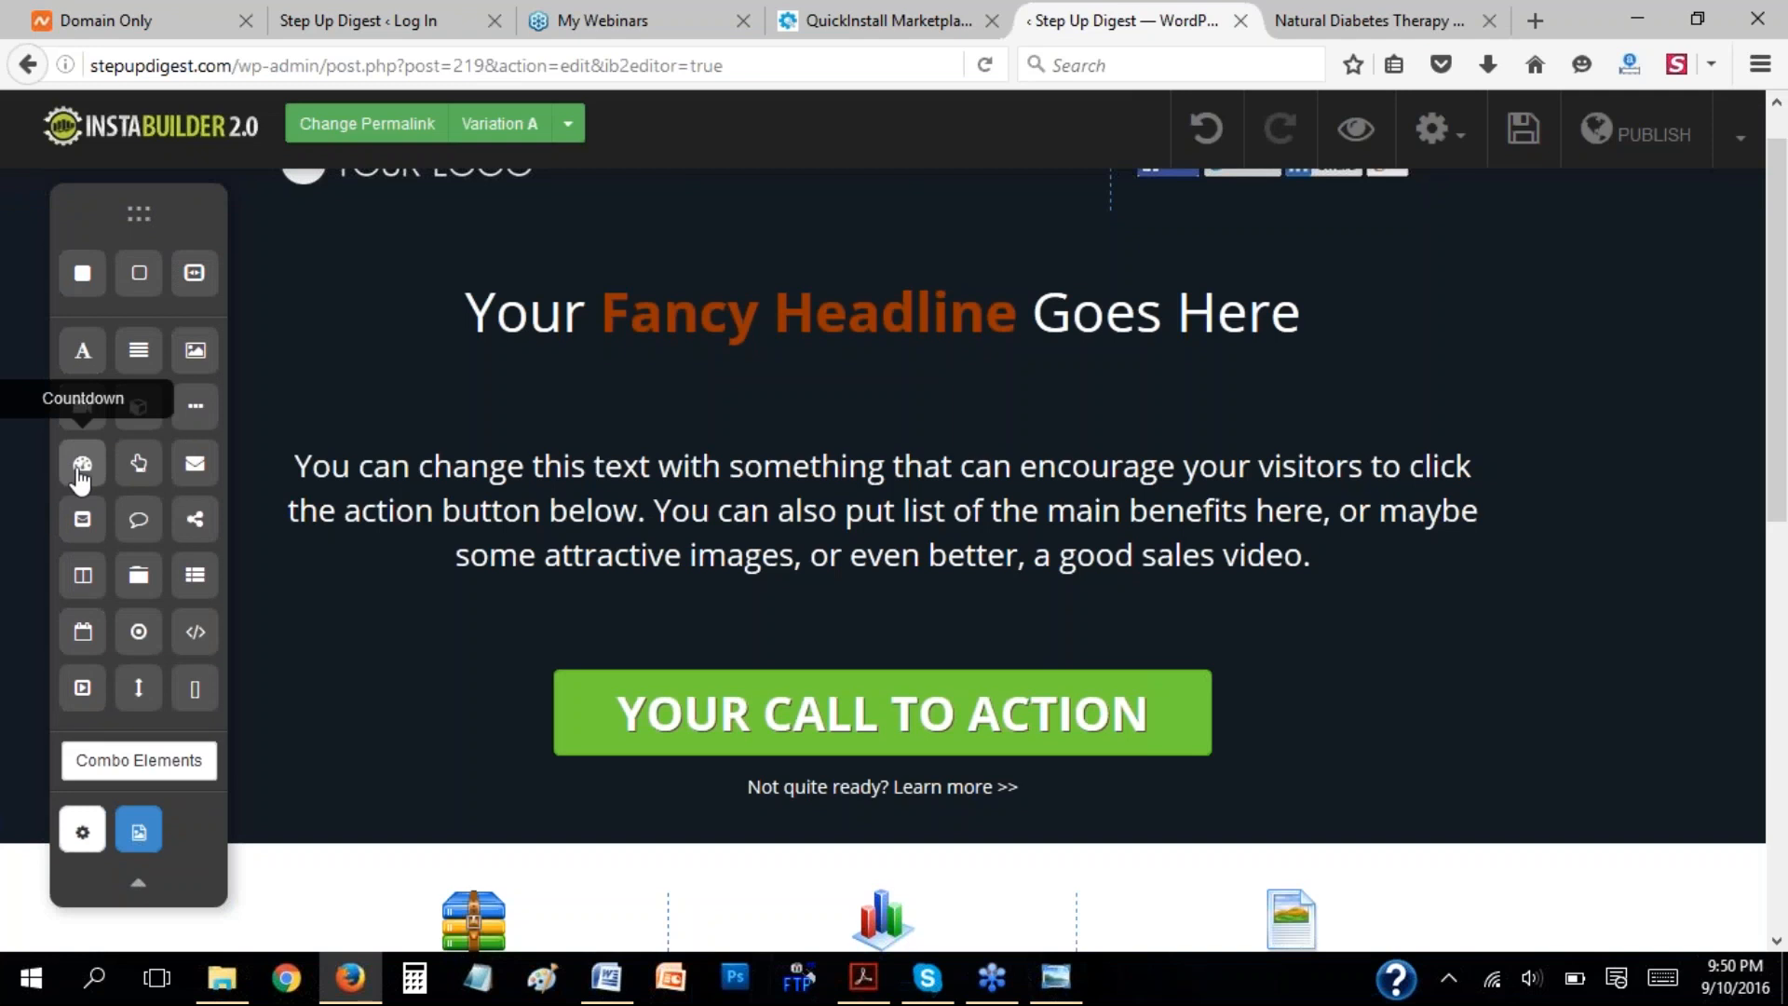
Insert a countdown element beneath the headline and delete it again.
drag(82, 470, 852, 409)
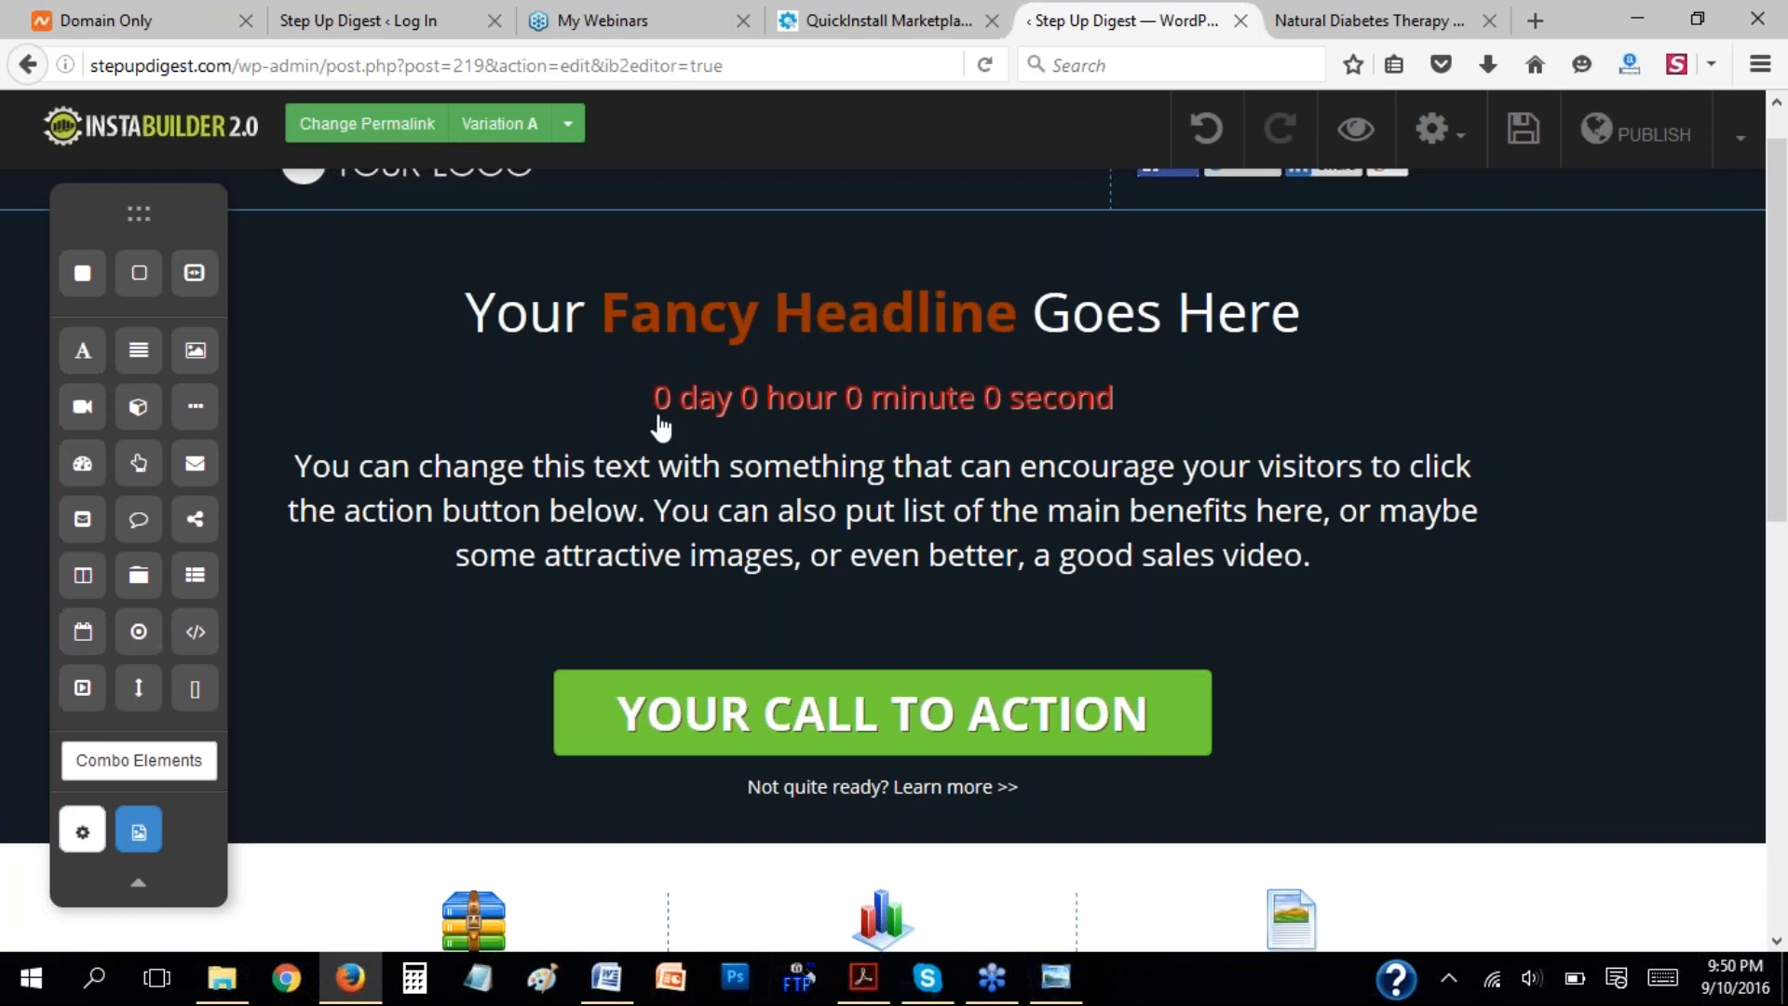
click(903, 399)
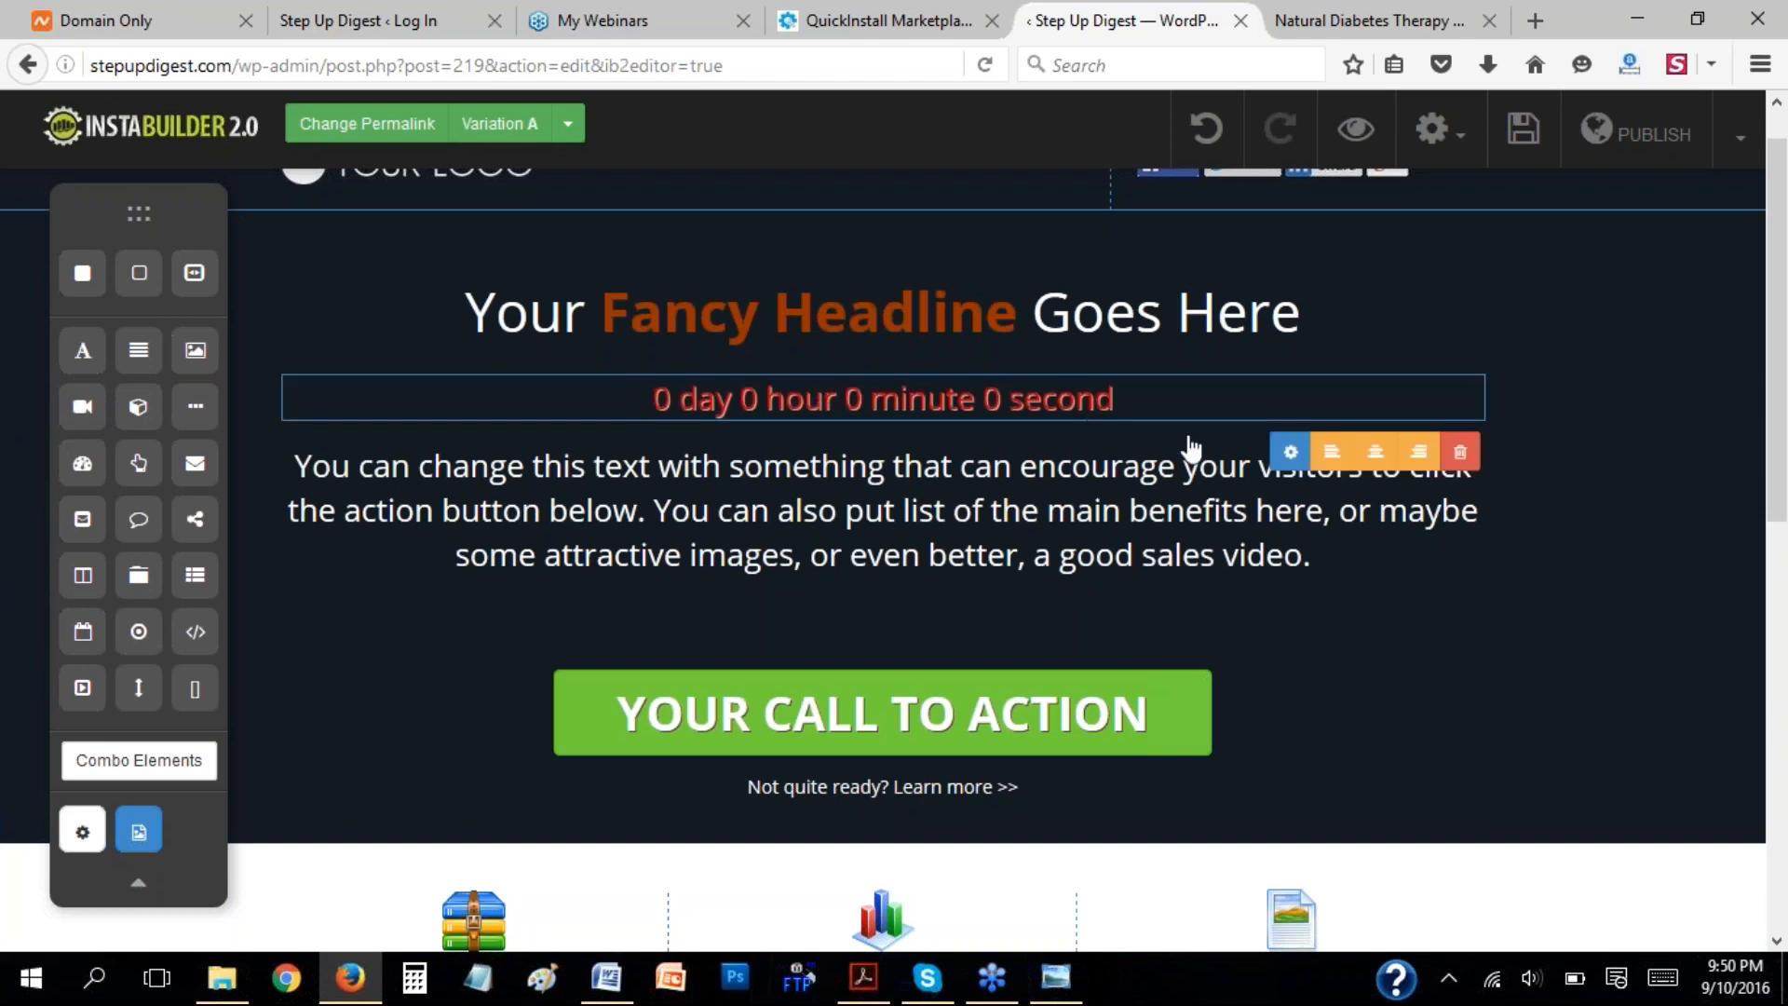
click(1457, 456)
click(896, 460)
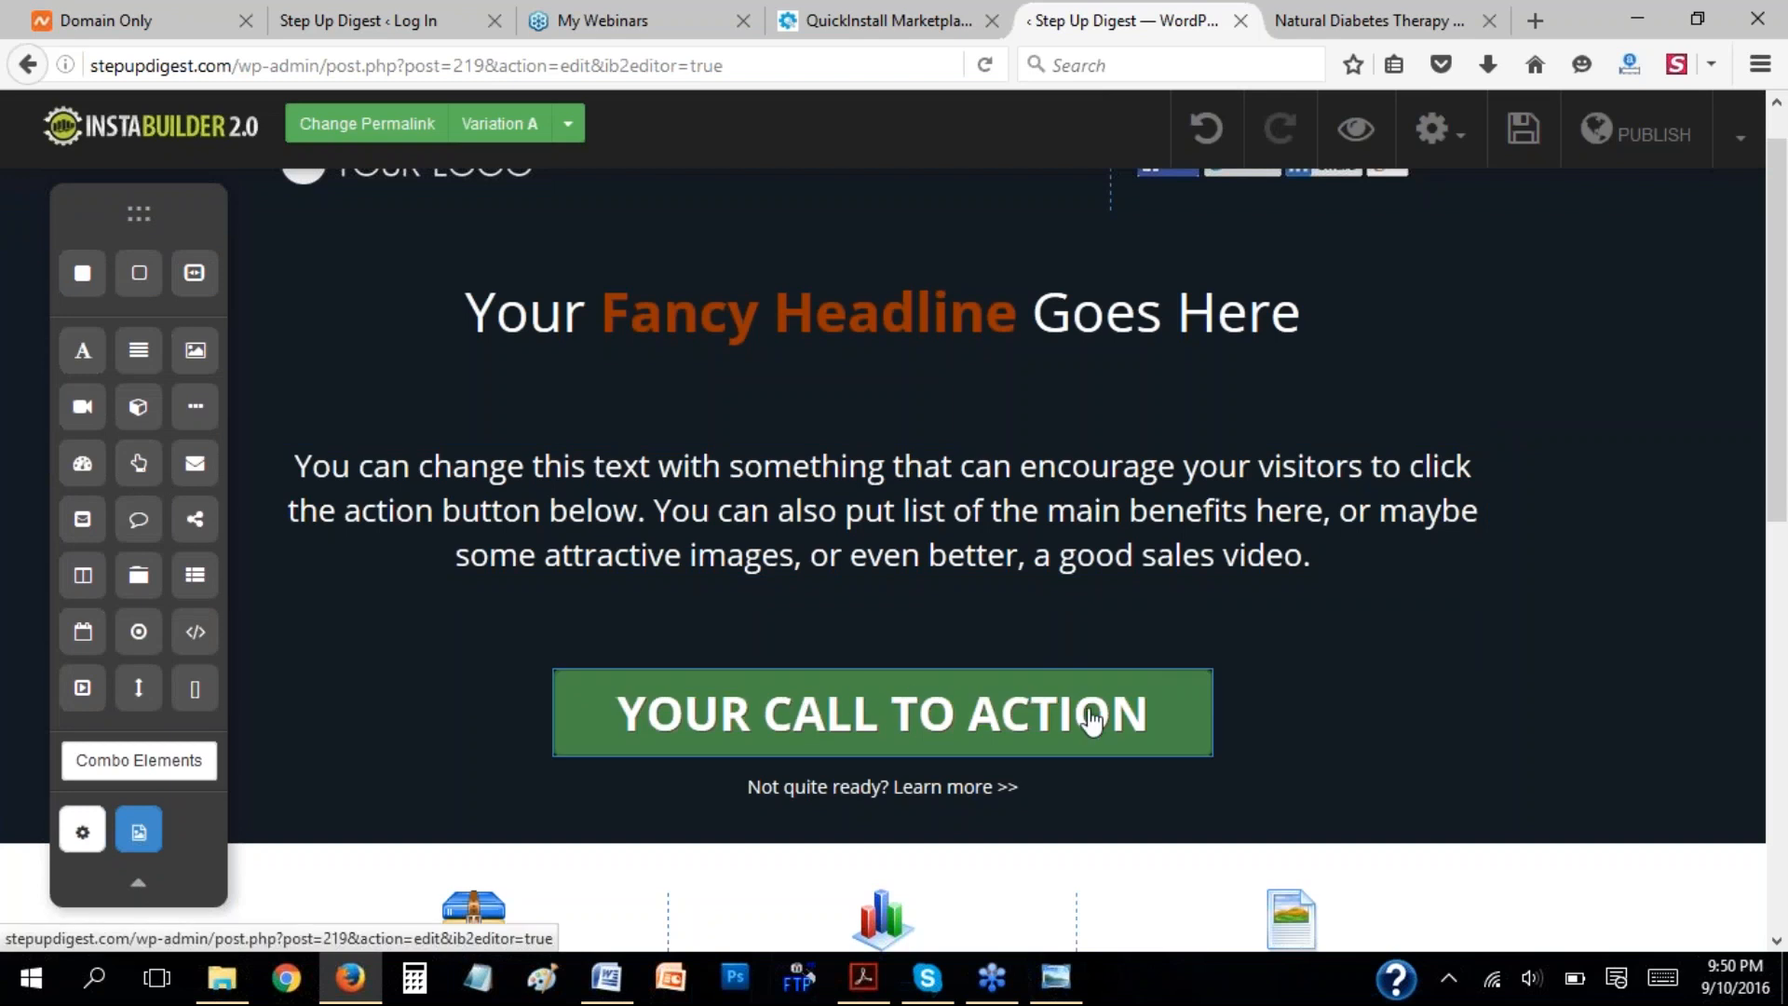
Examine the "Get the Therapy Here" call-to-action button on the Natural Diabetes Therapy sales page.
click(1330, 13)
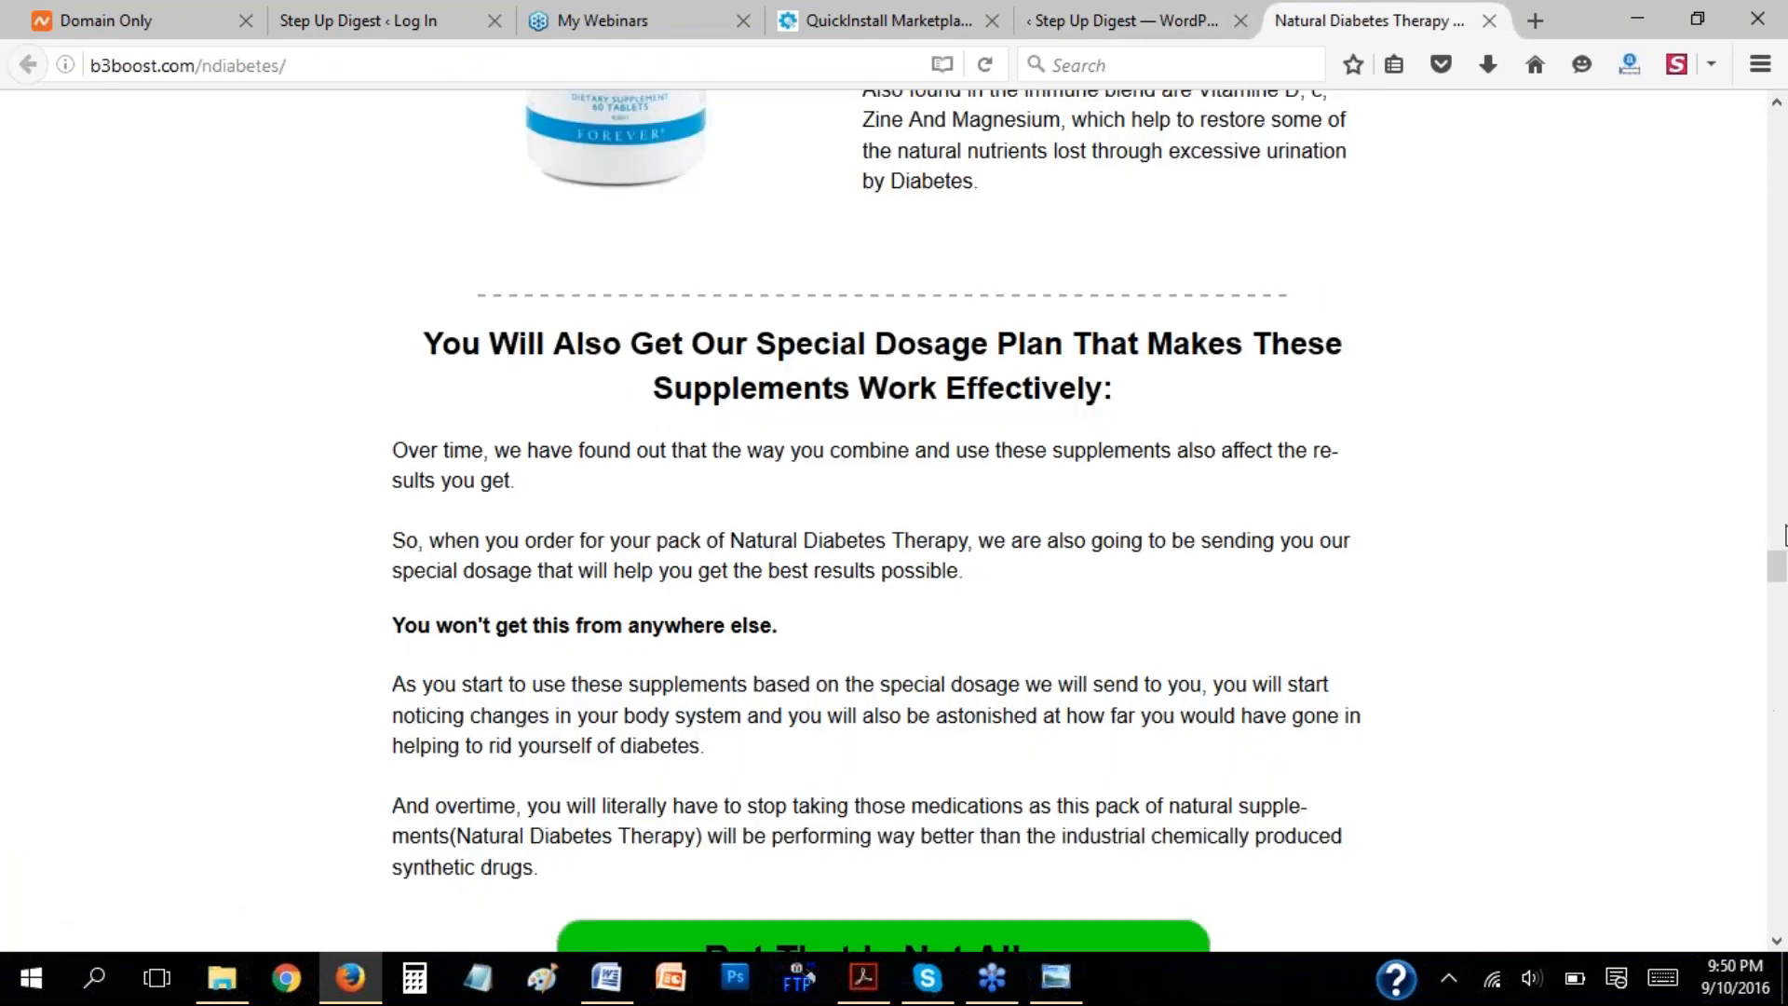
drag(1782, 564, 1782, 185)
scroll(1341, 444, up, 10)
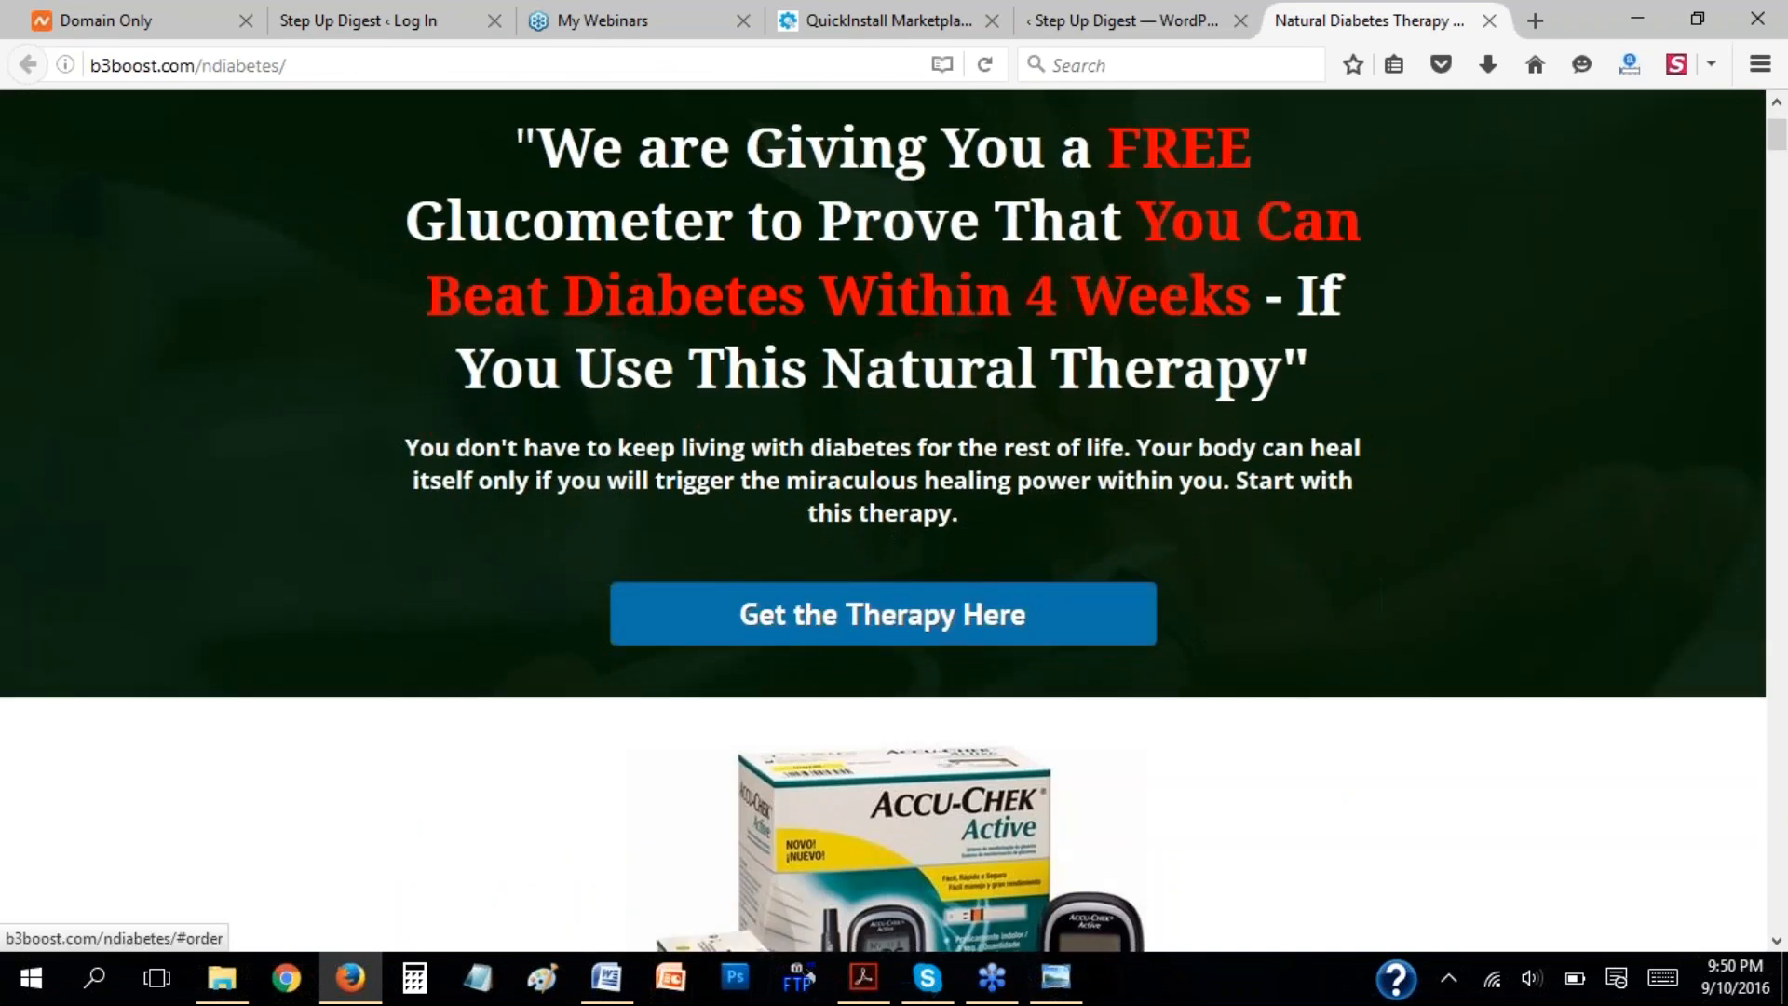
Return to the page editor, insert a button beneath the headline, and open its settings.
click(1126, 18)
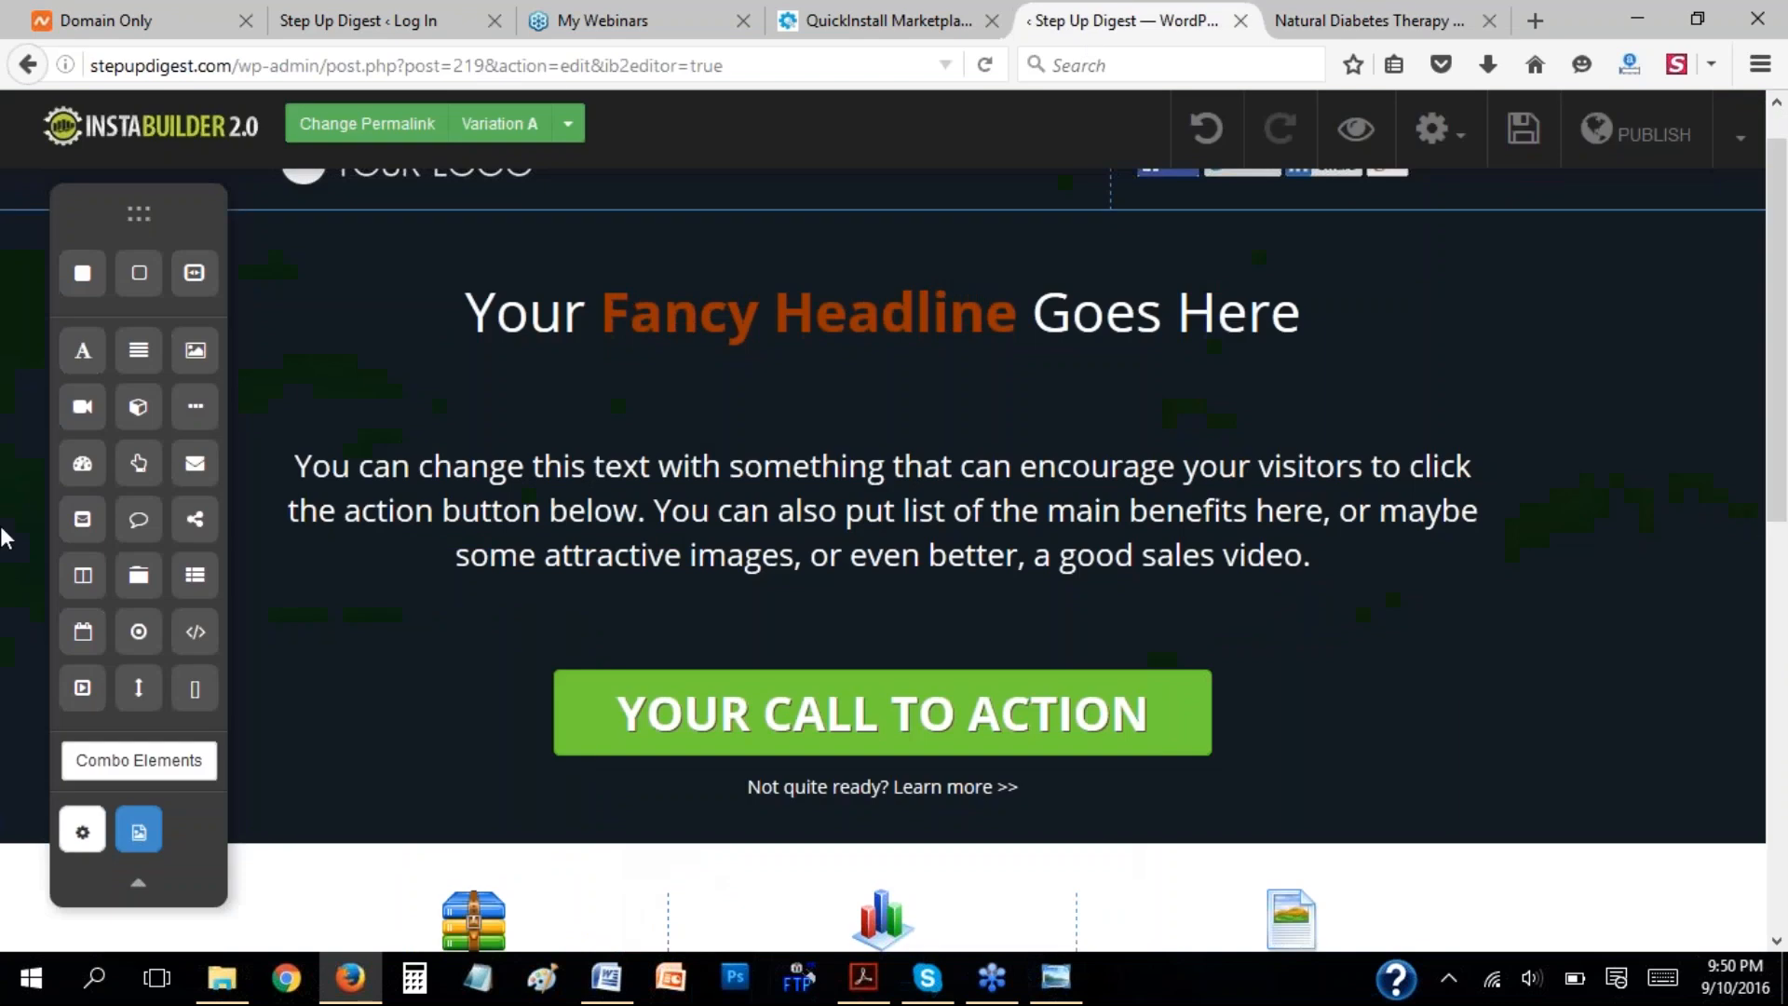
drag(138, 465, 801, 416)
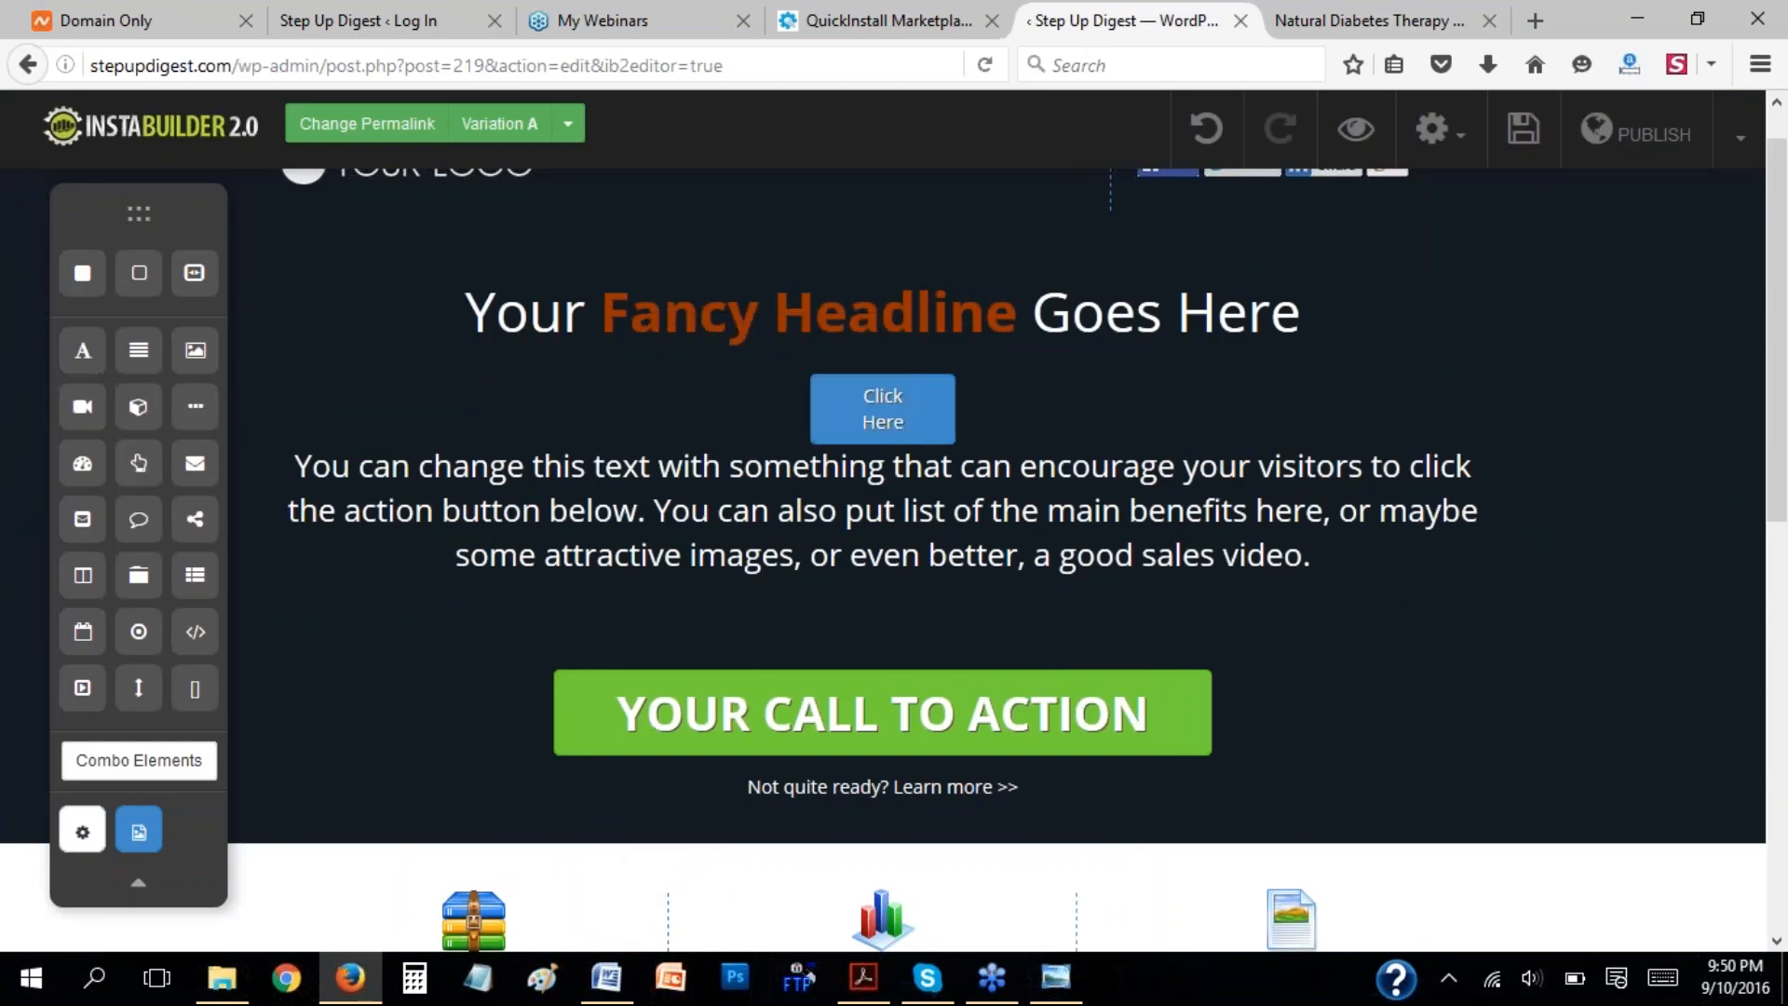
click(920, 414)
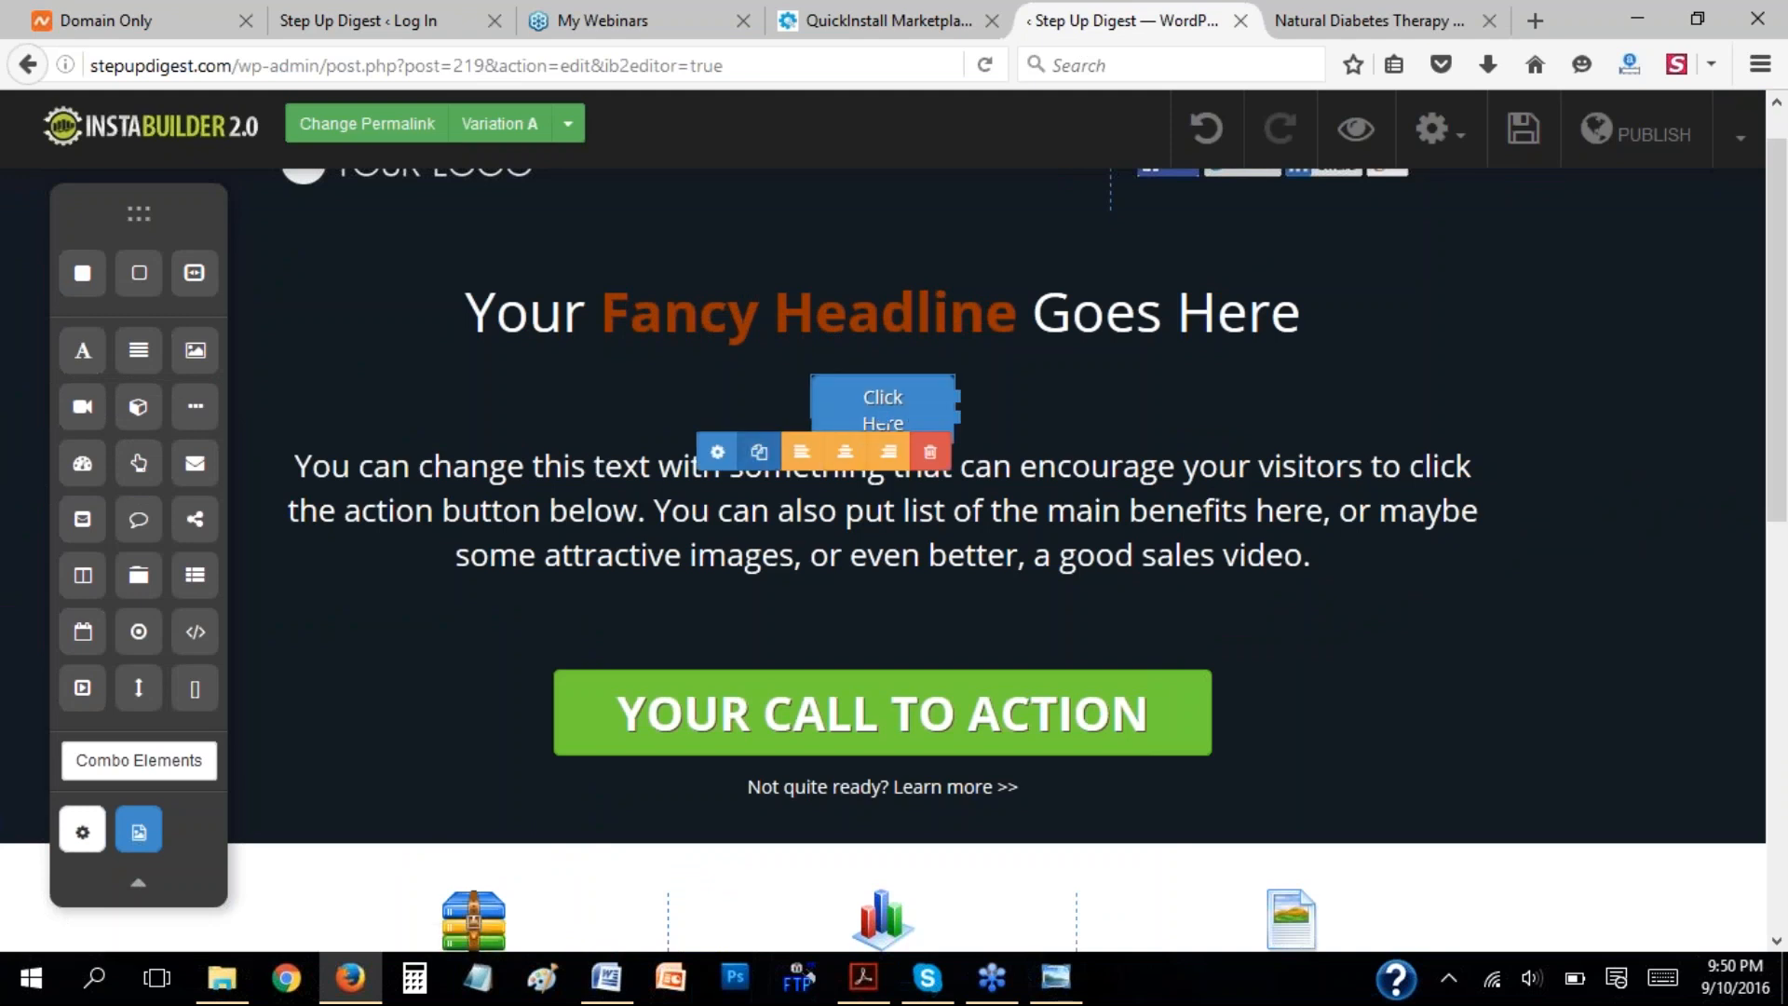
click(717, 453)
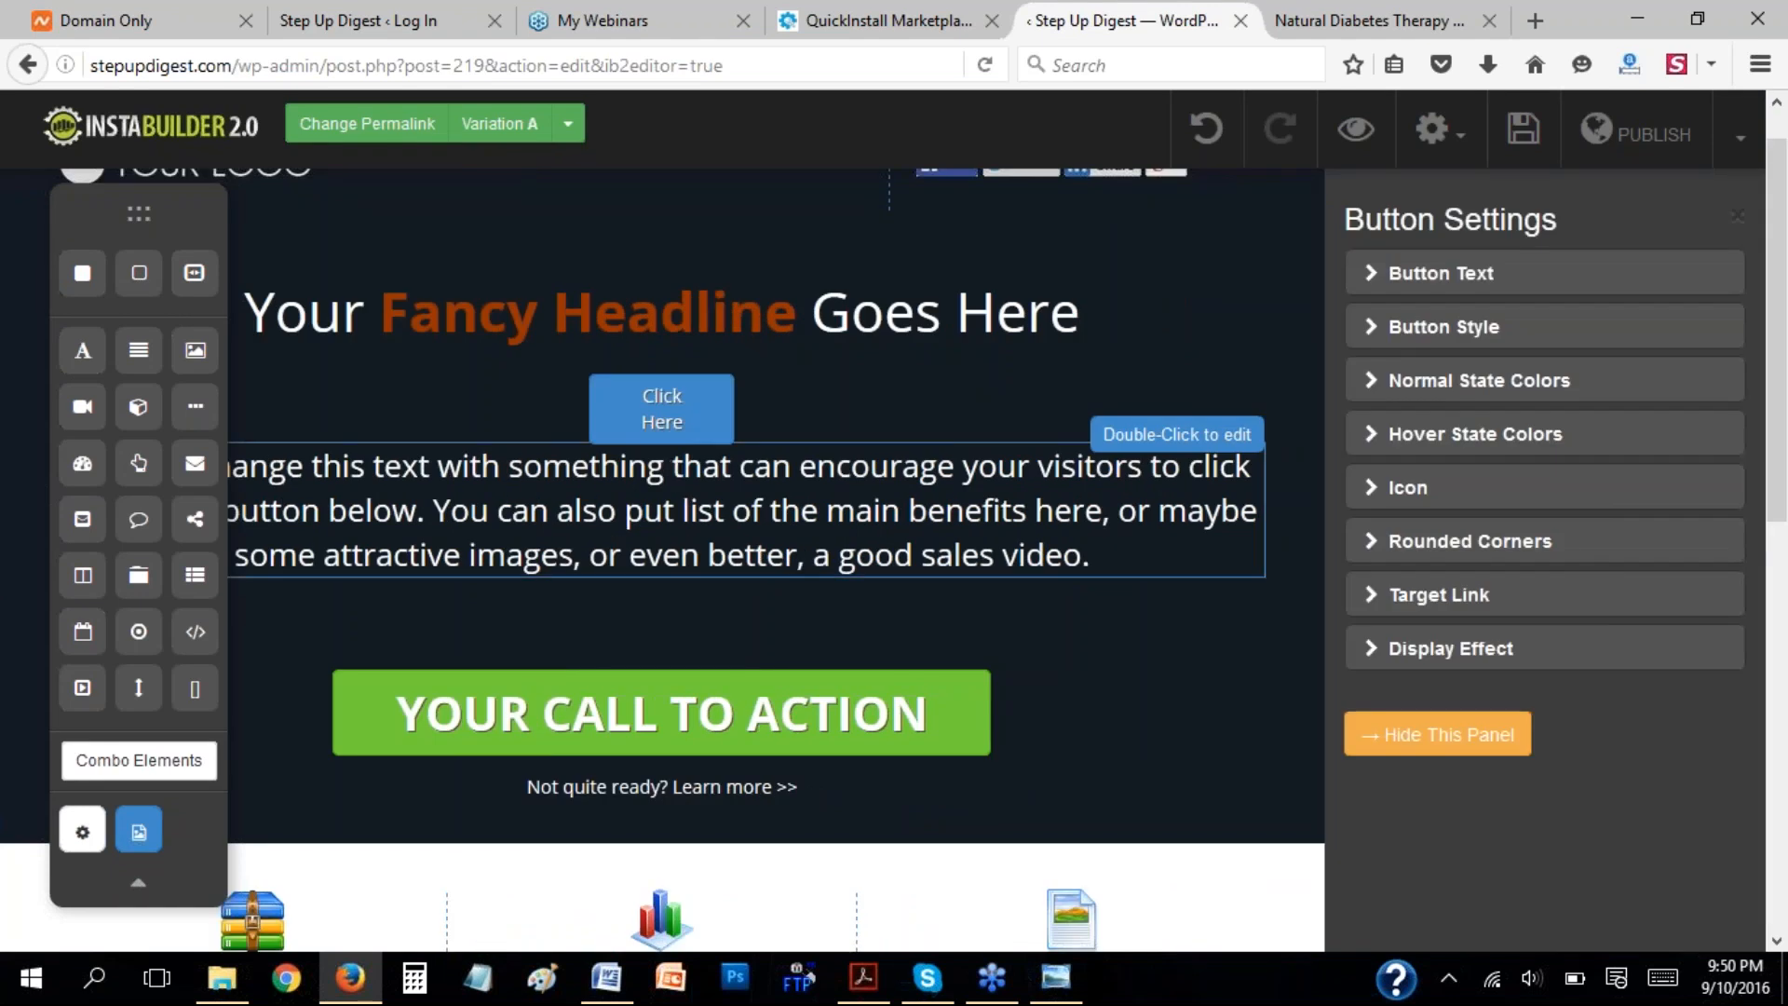
Set the new button's text label to "Get the training here".
click(1378, 275)
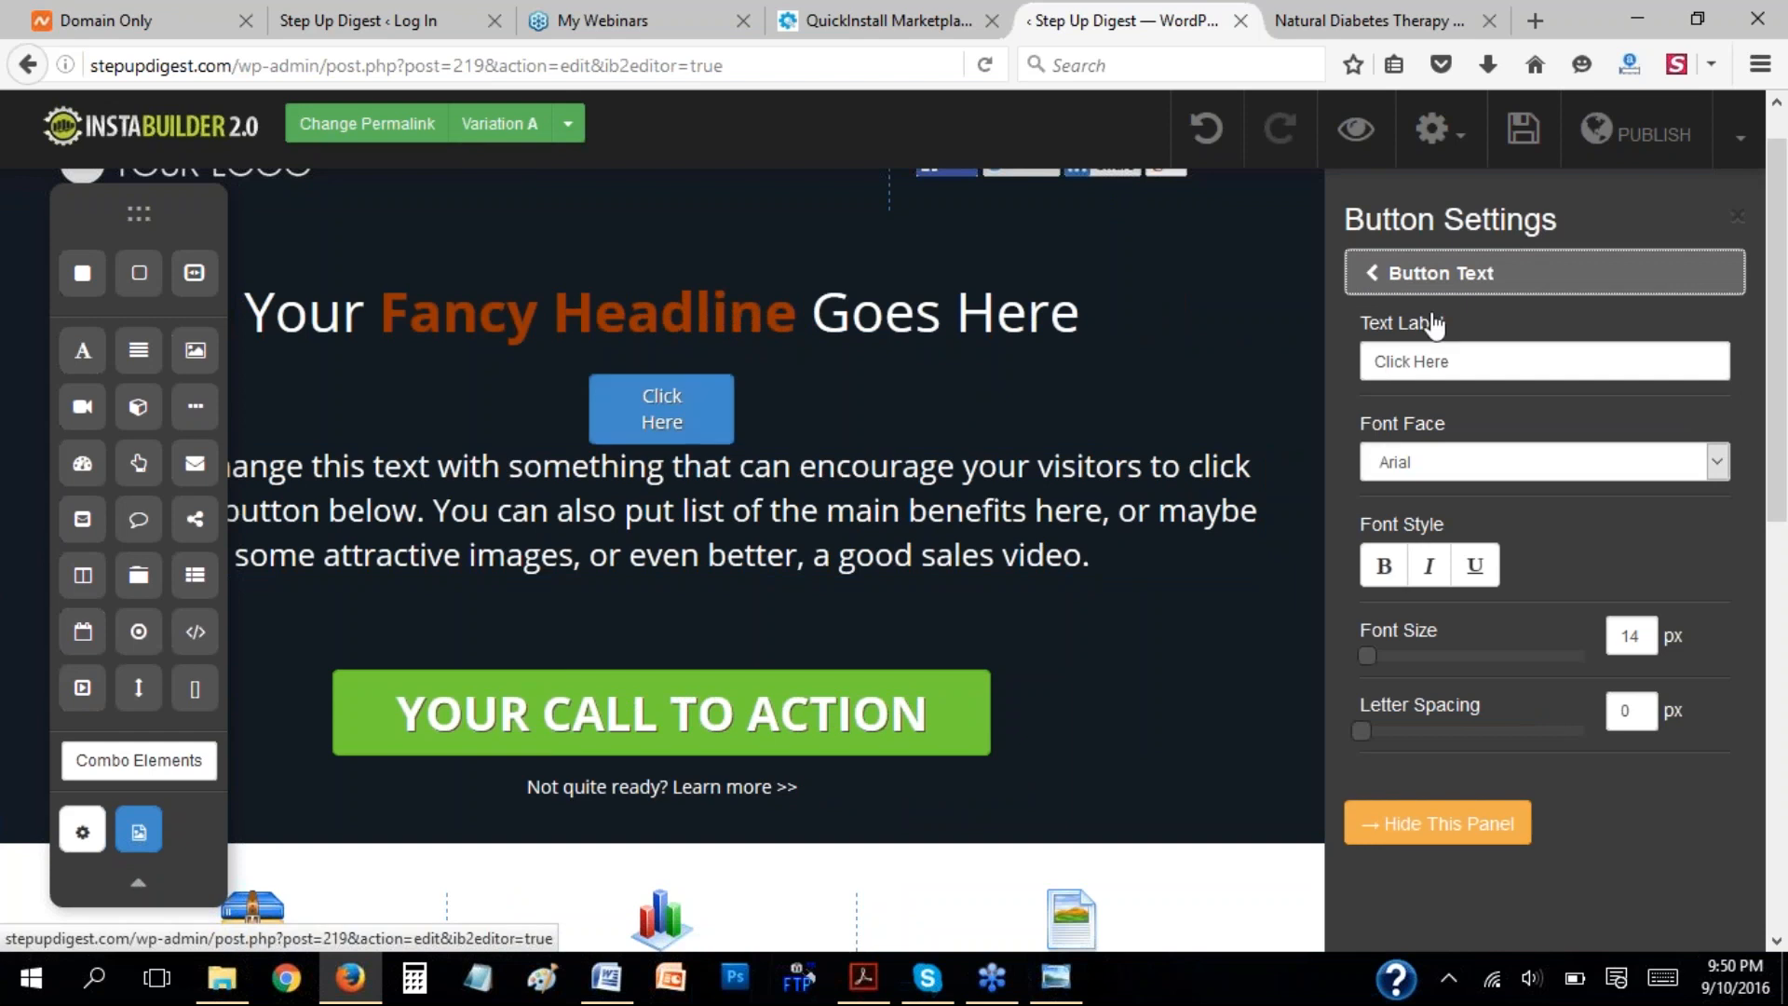
drag(1468, 362, 1336, 370)
text(G)
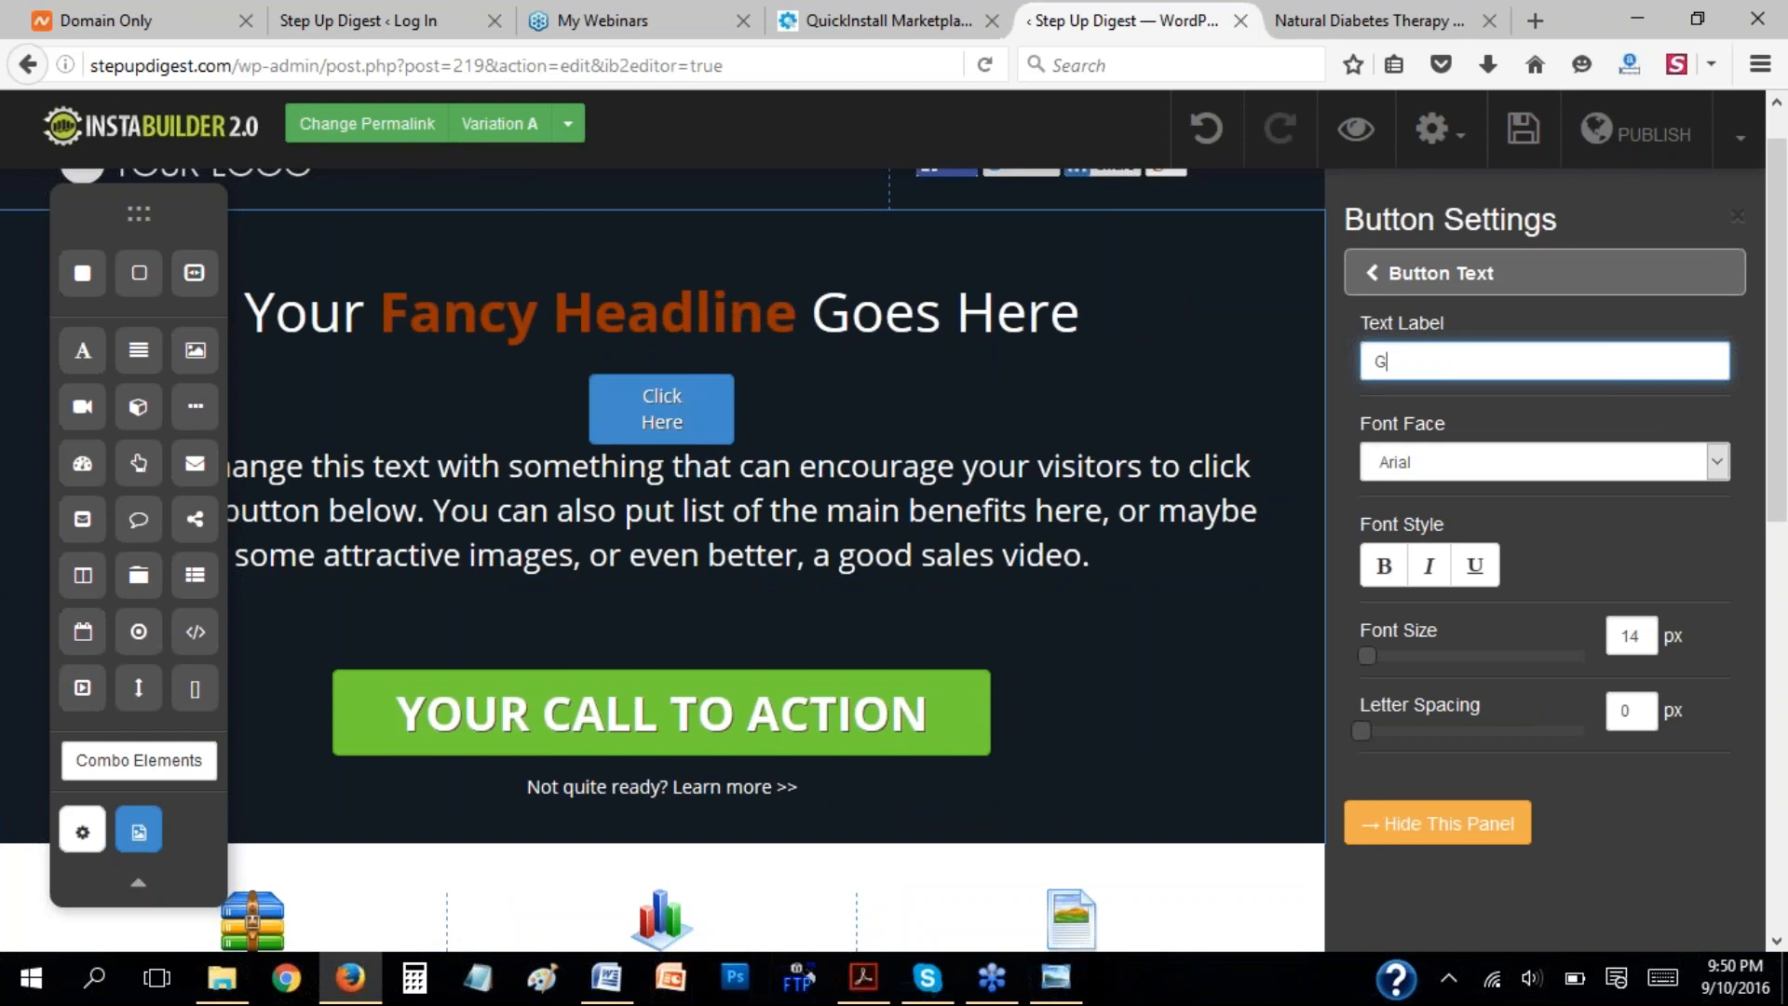
text(et the)
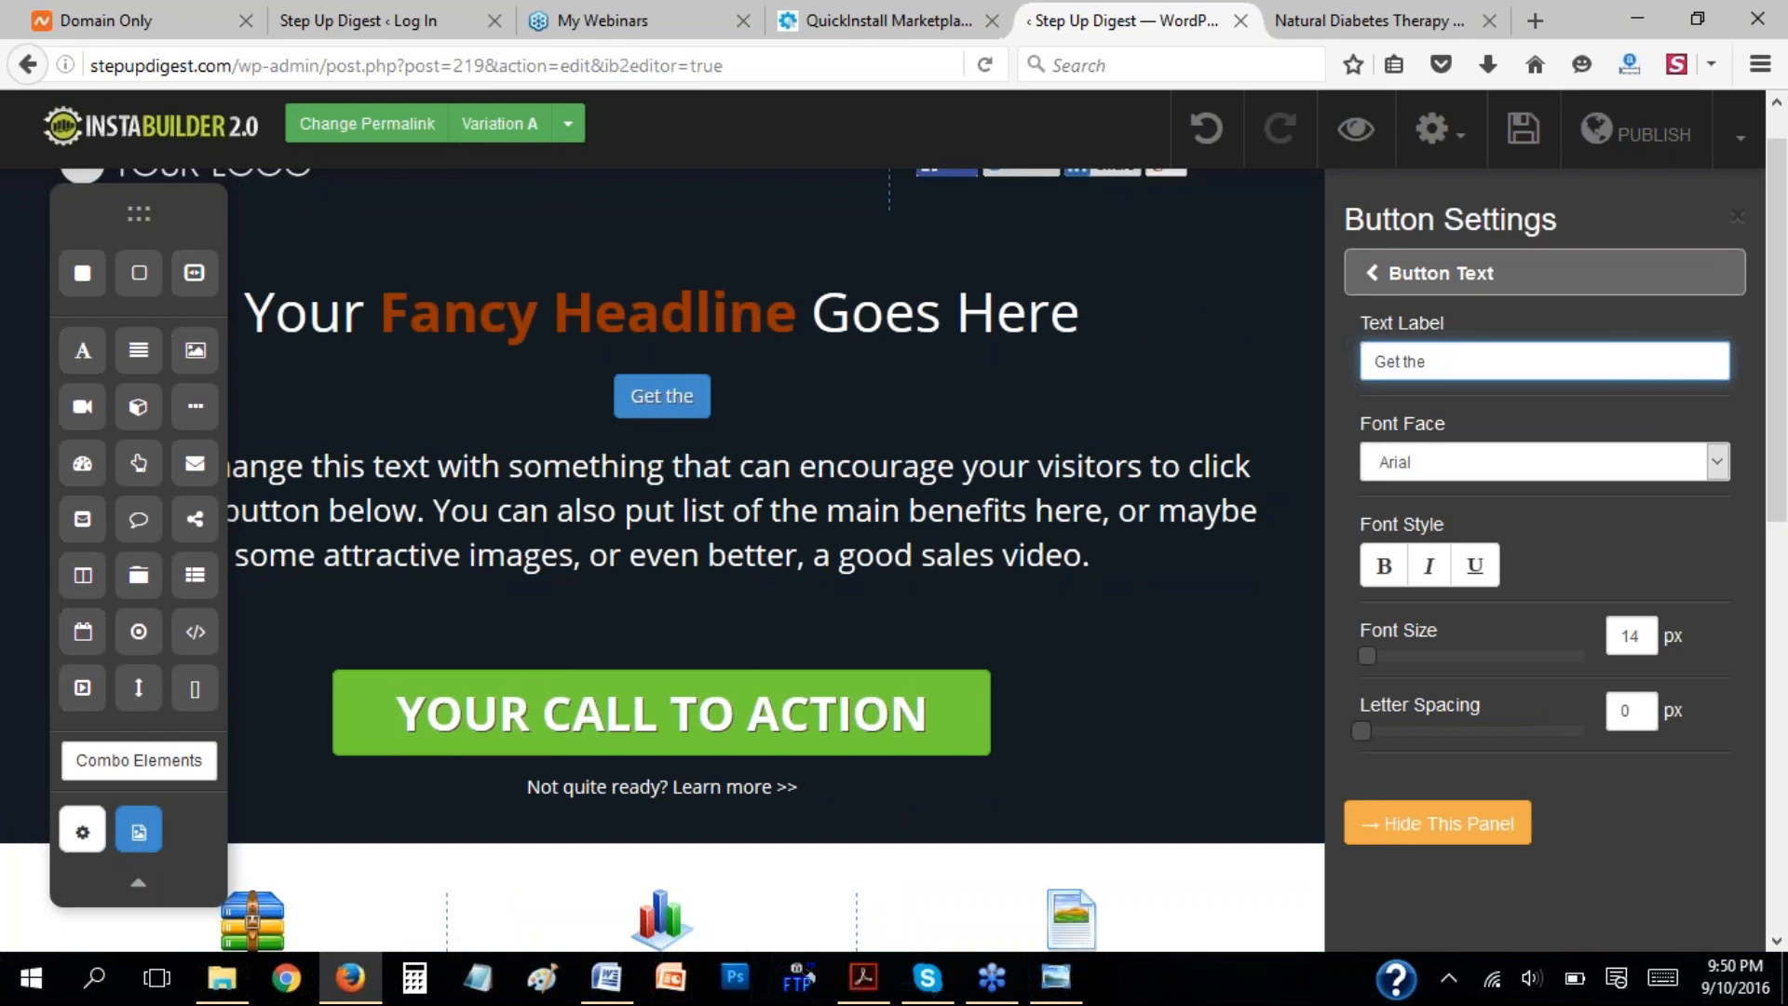
text( trainin)
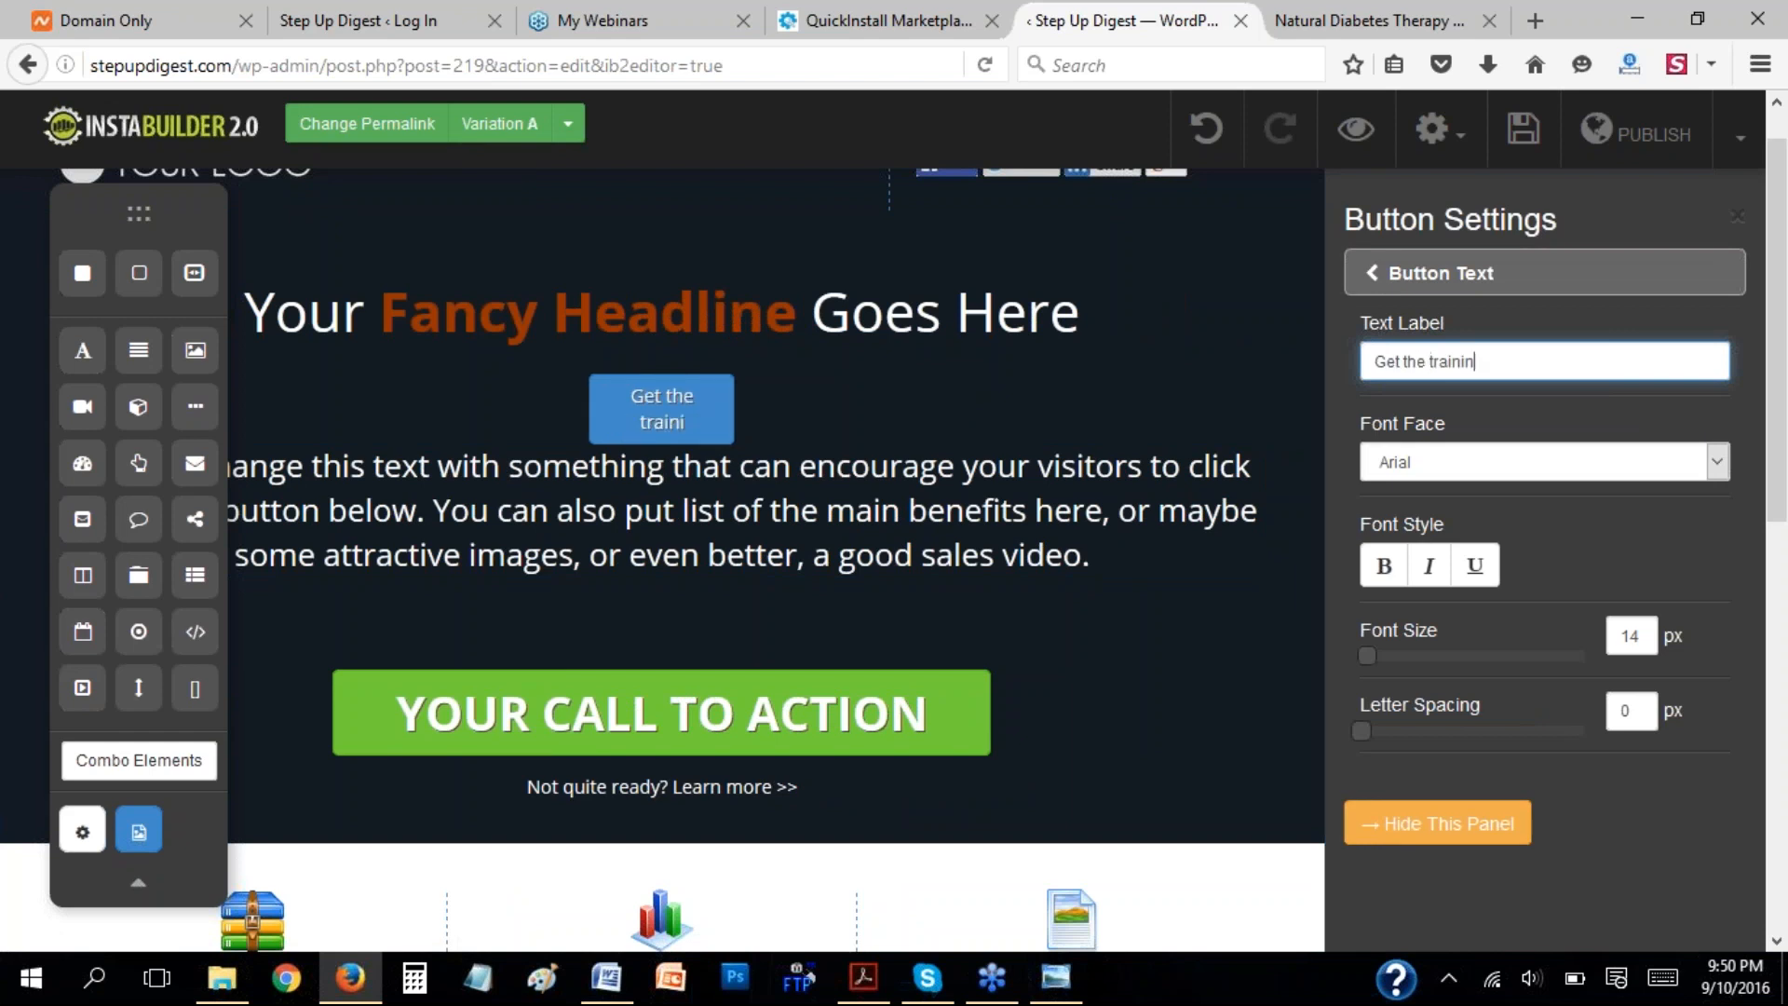
text(g here)
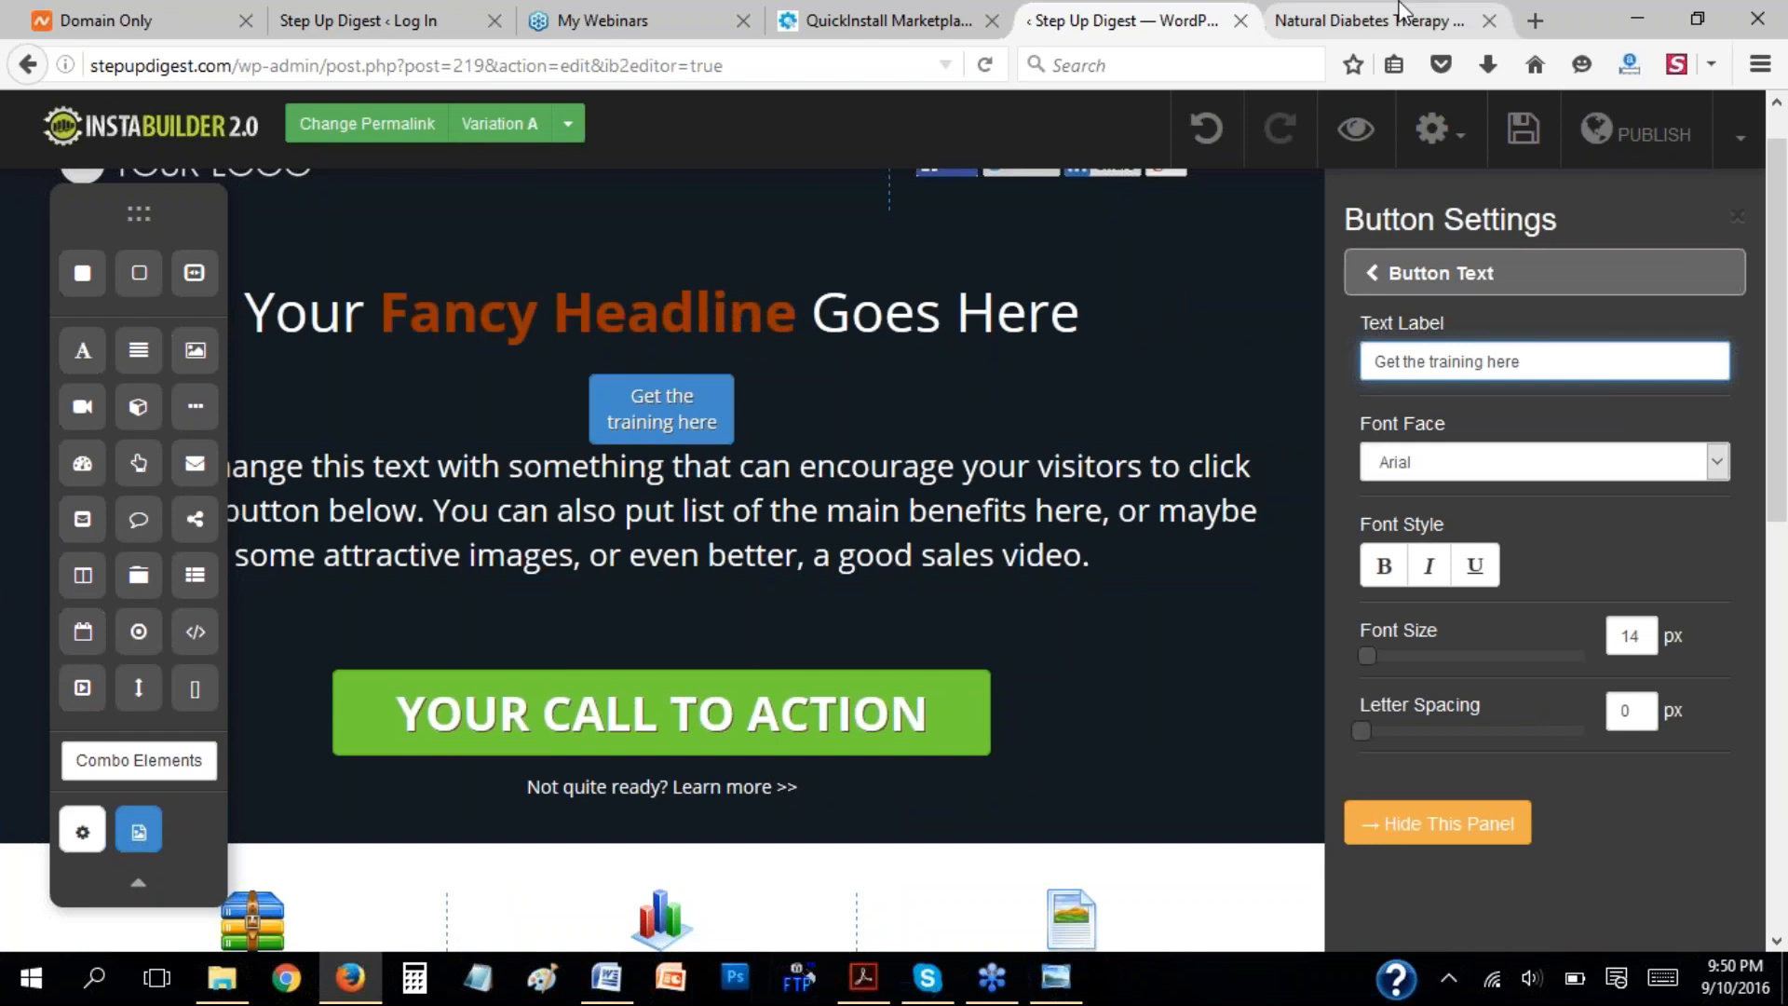
Try the Georgia font on the button text and switch it back to Arial.
click(1422, 468)
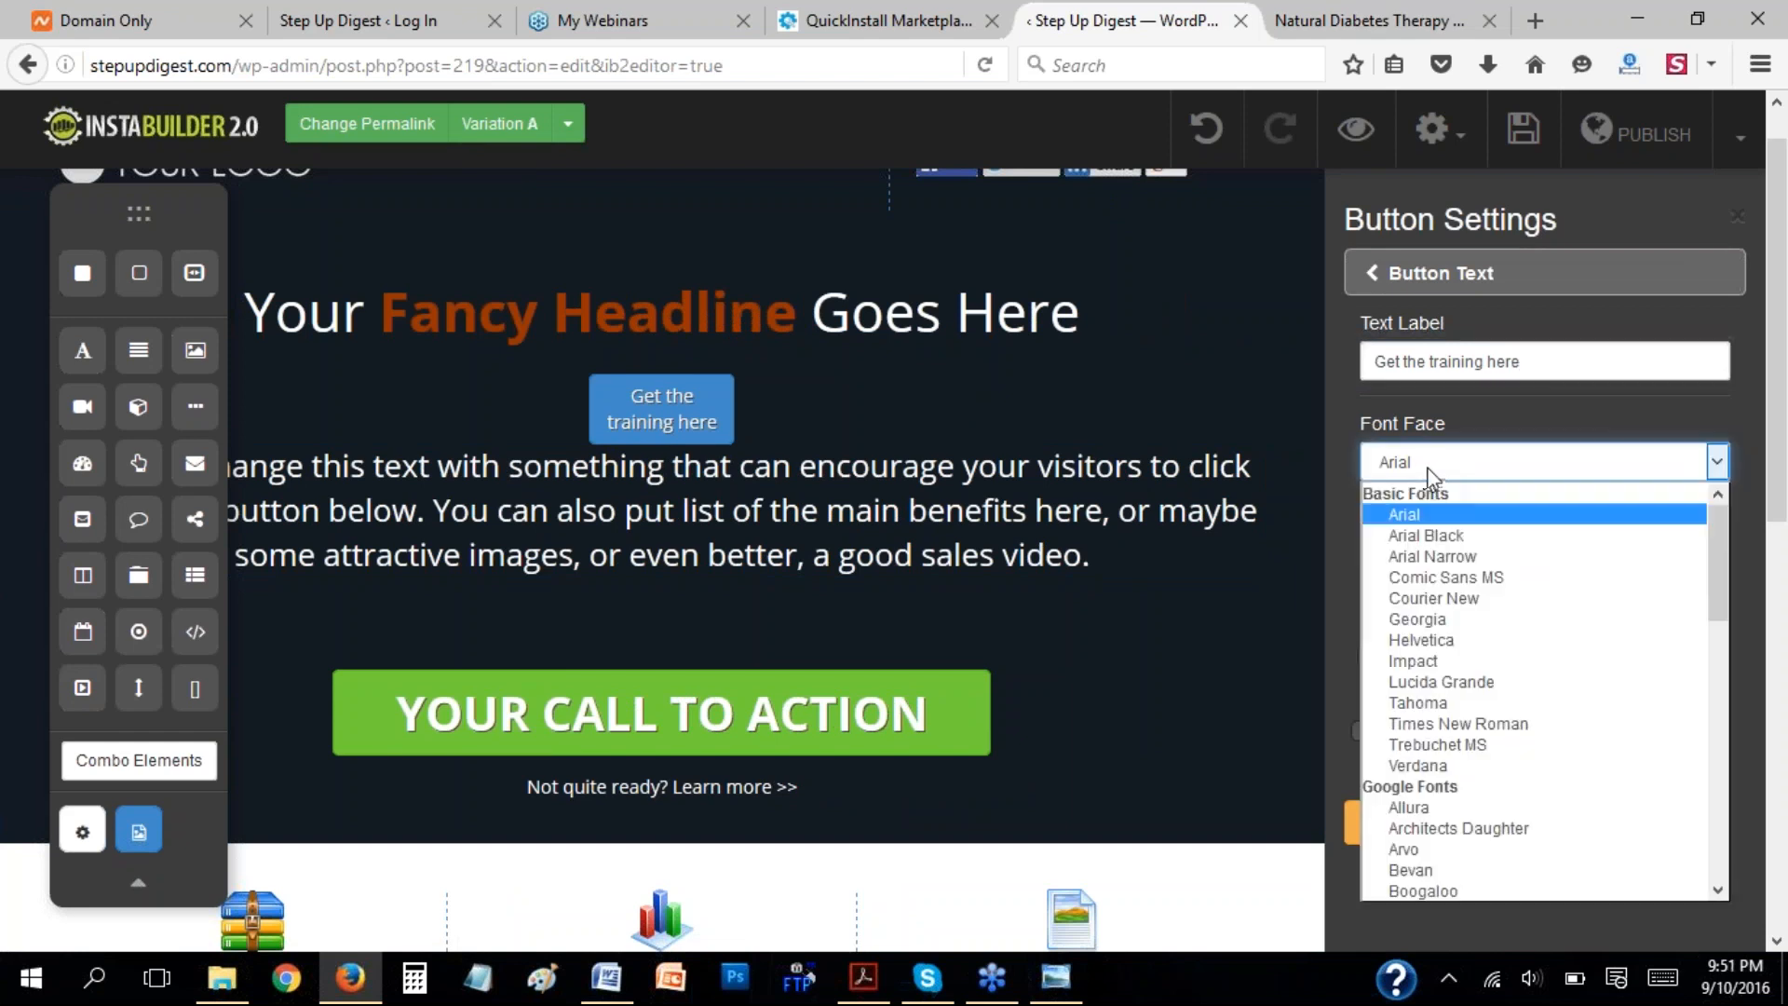
click(1464, 619)
click(1553, 462)
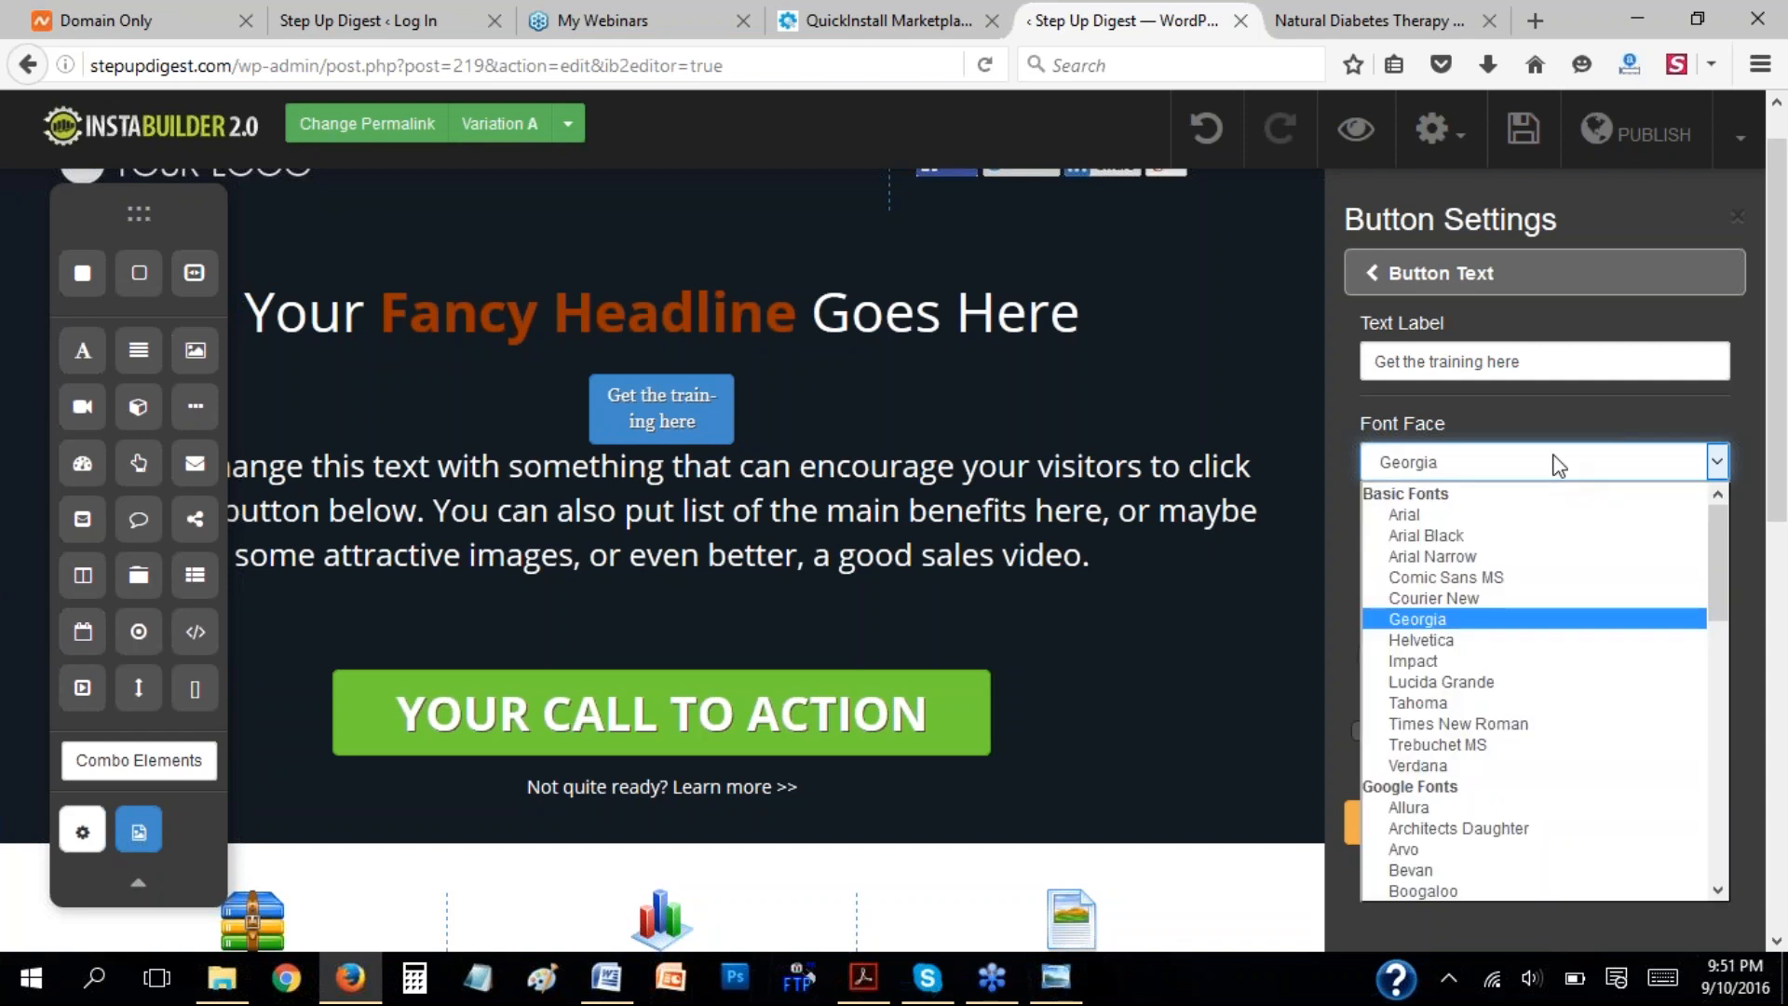
click(1482, 515)
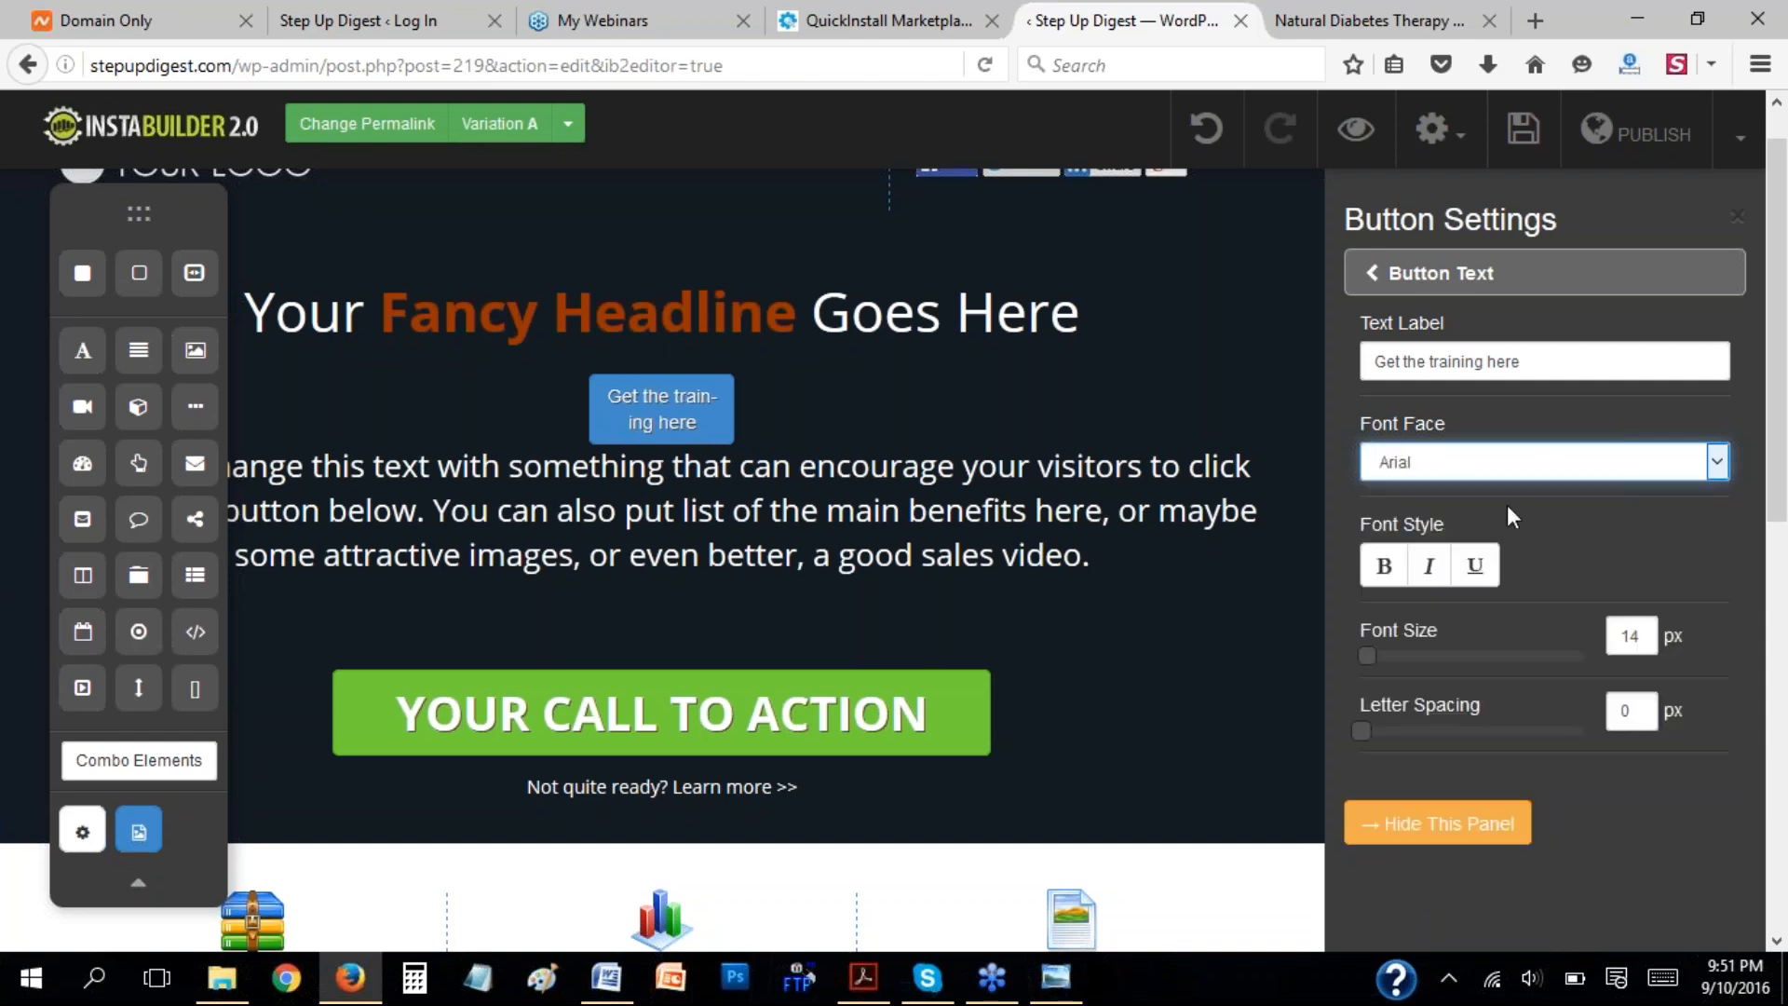
Make the button text bold, italic and underlined, and set its font size to 29 px.
click(1383, 565)
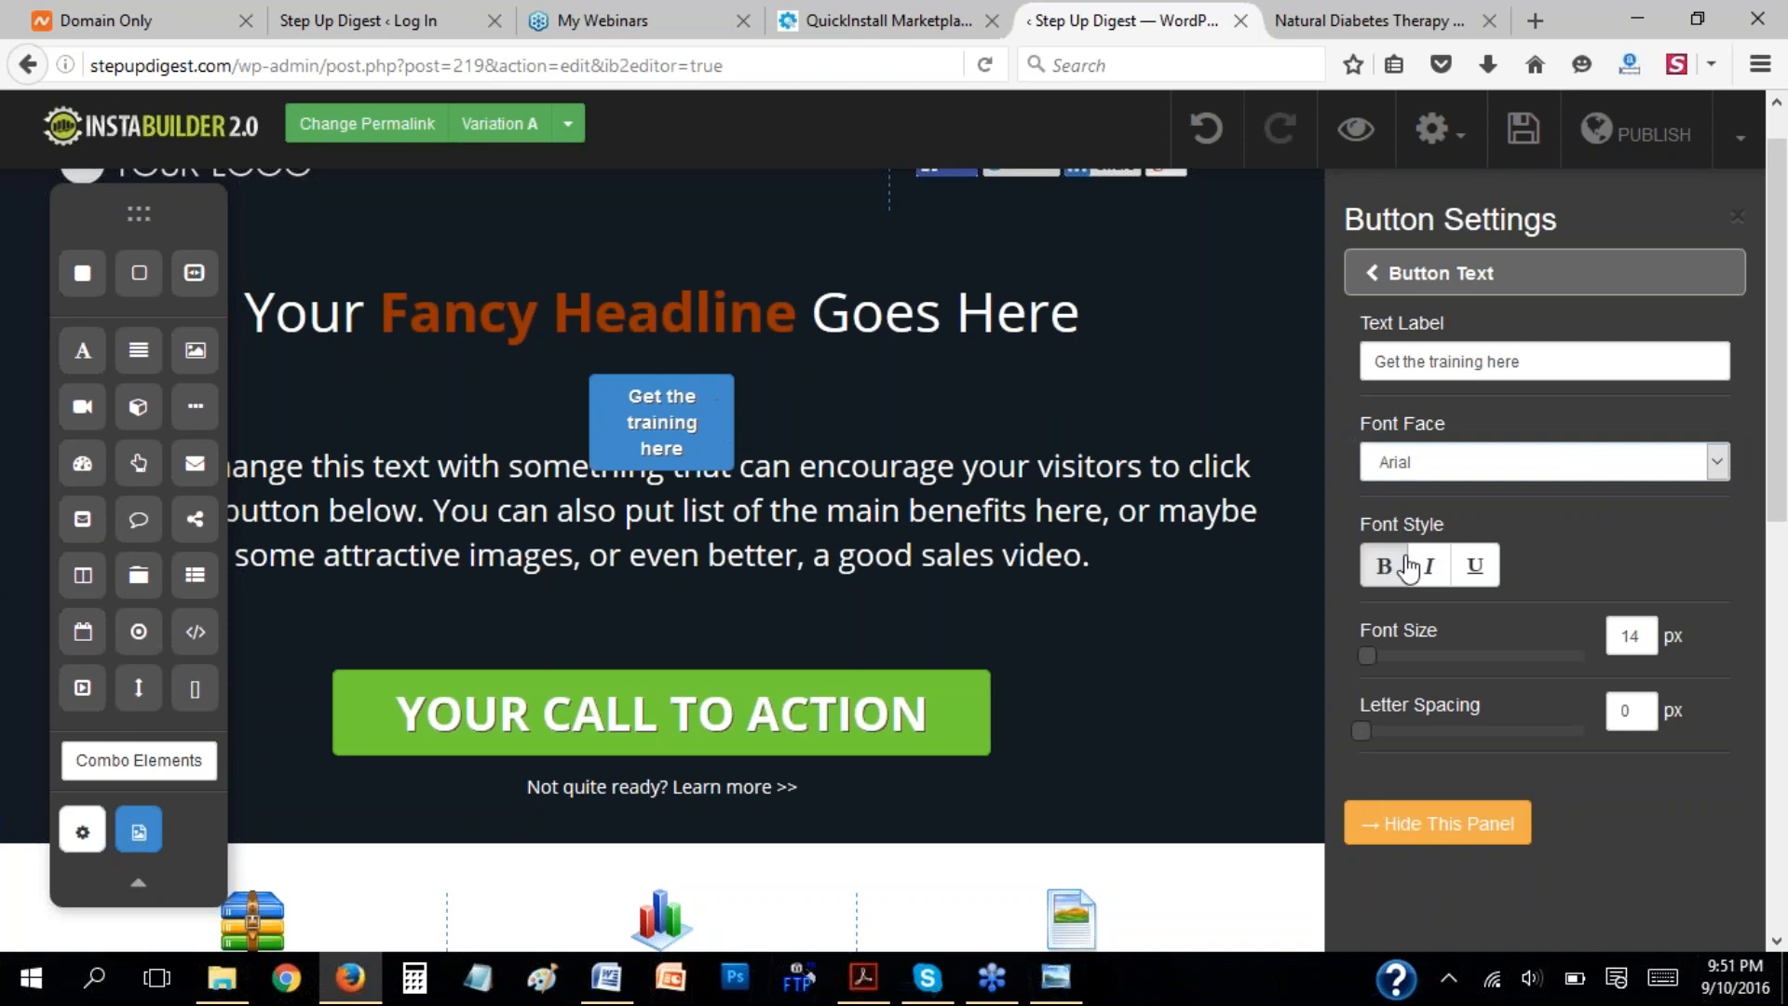
click(1440, 570)
click(1472, 568)
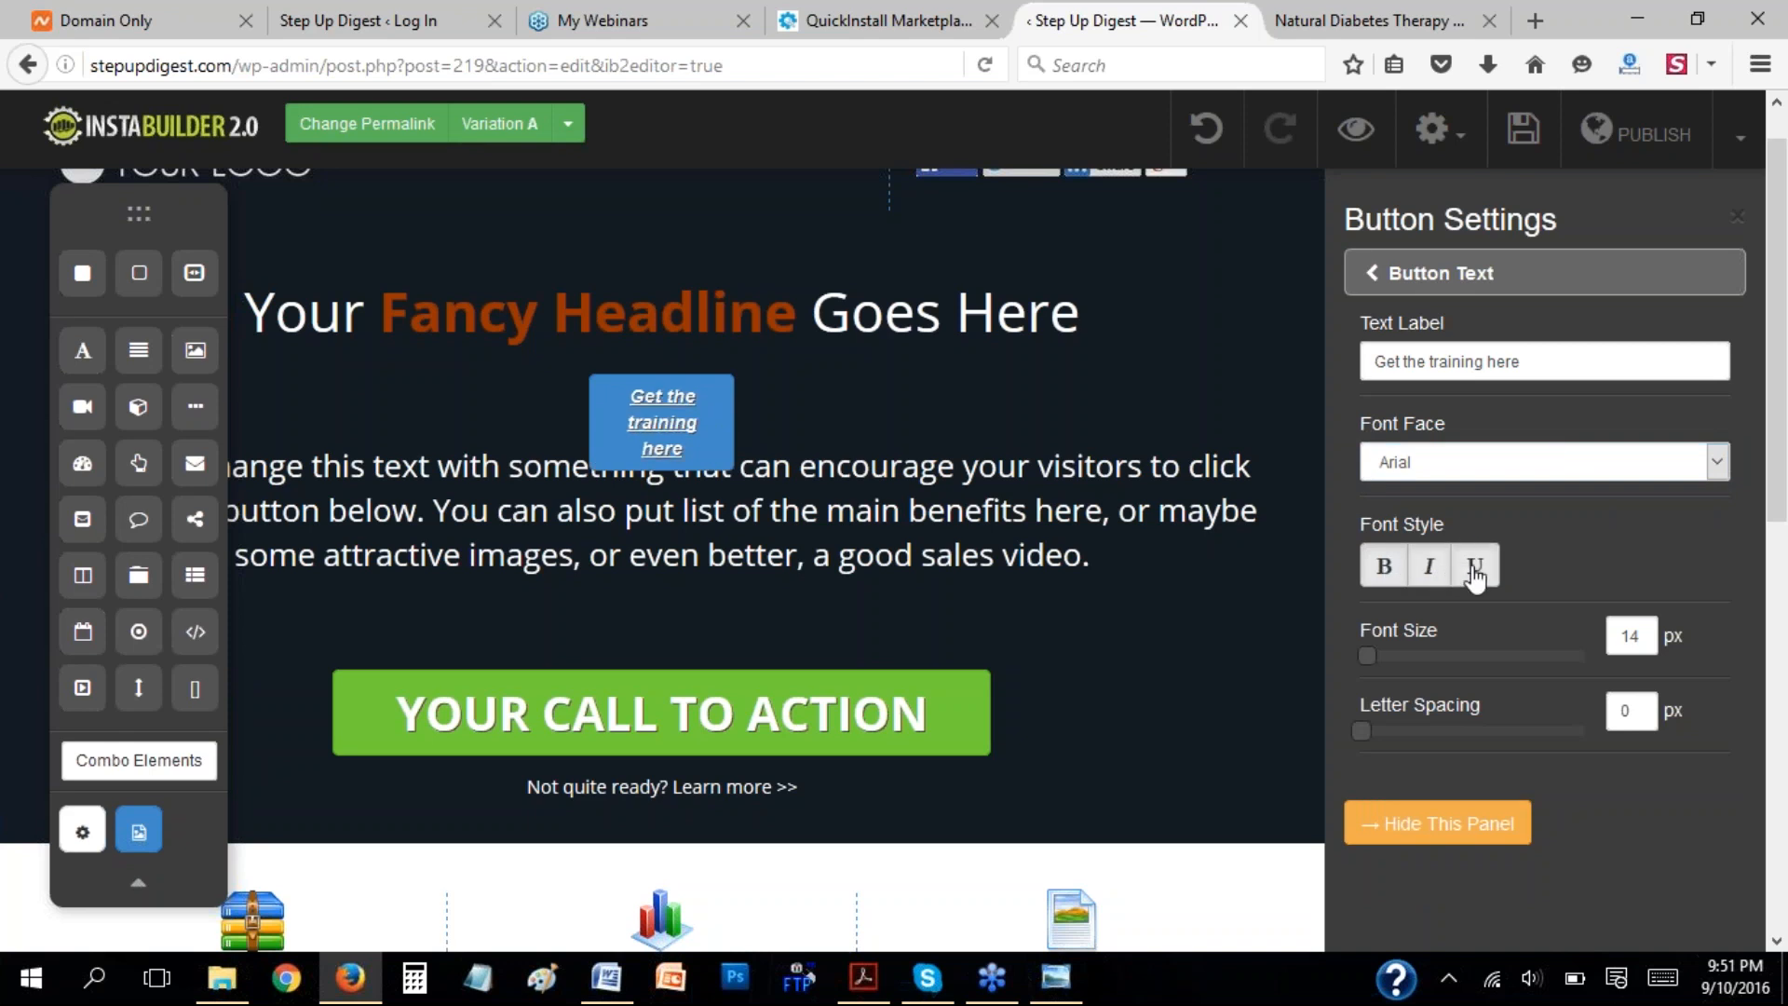
click(1391, 656)
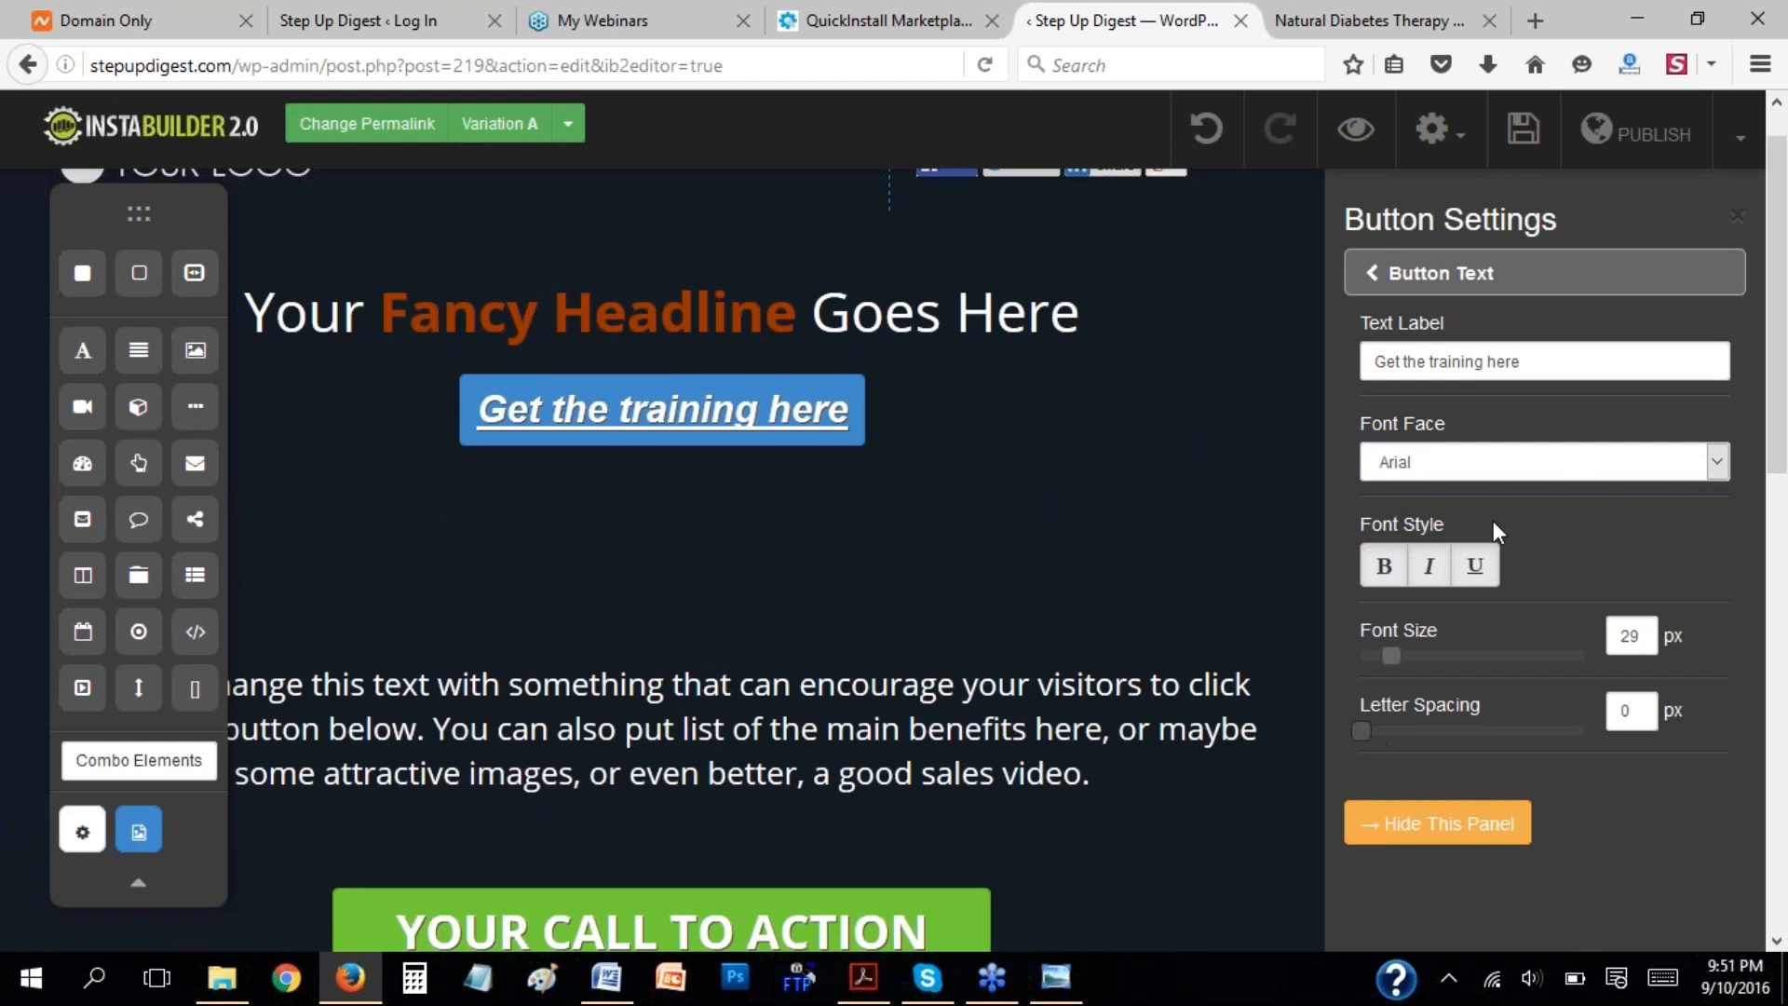
Review the Flat and Glossy options in the button style settings, keeping the Flat style.
click(1373, 271)
click(1369, 330)
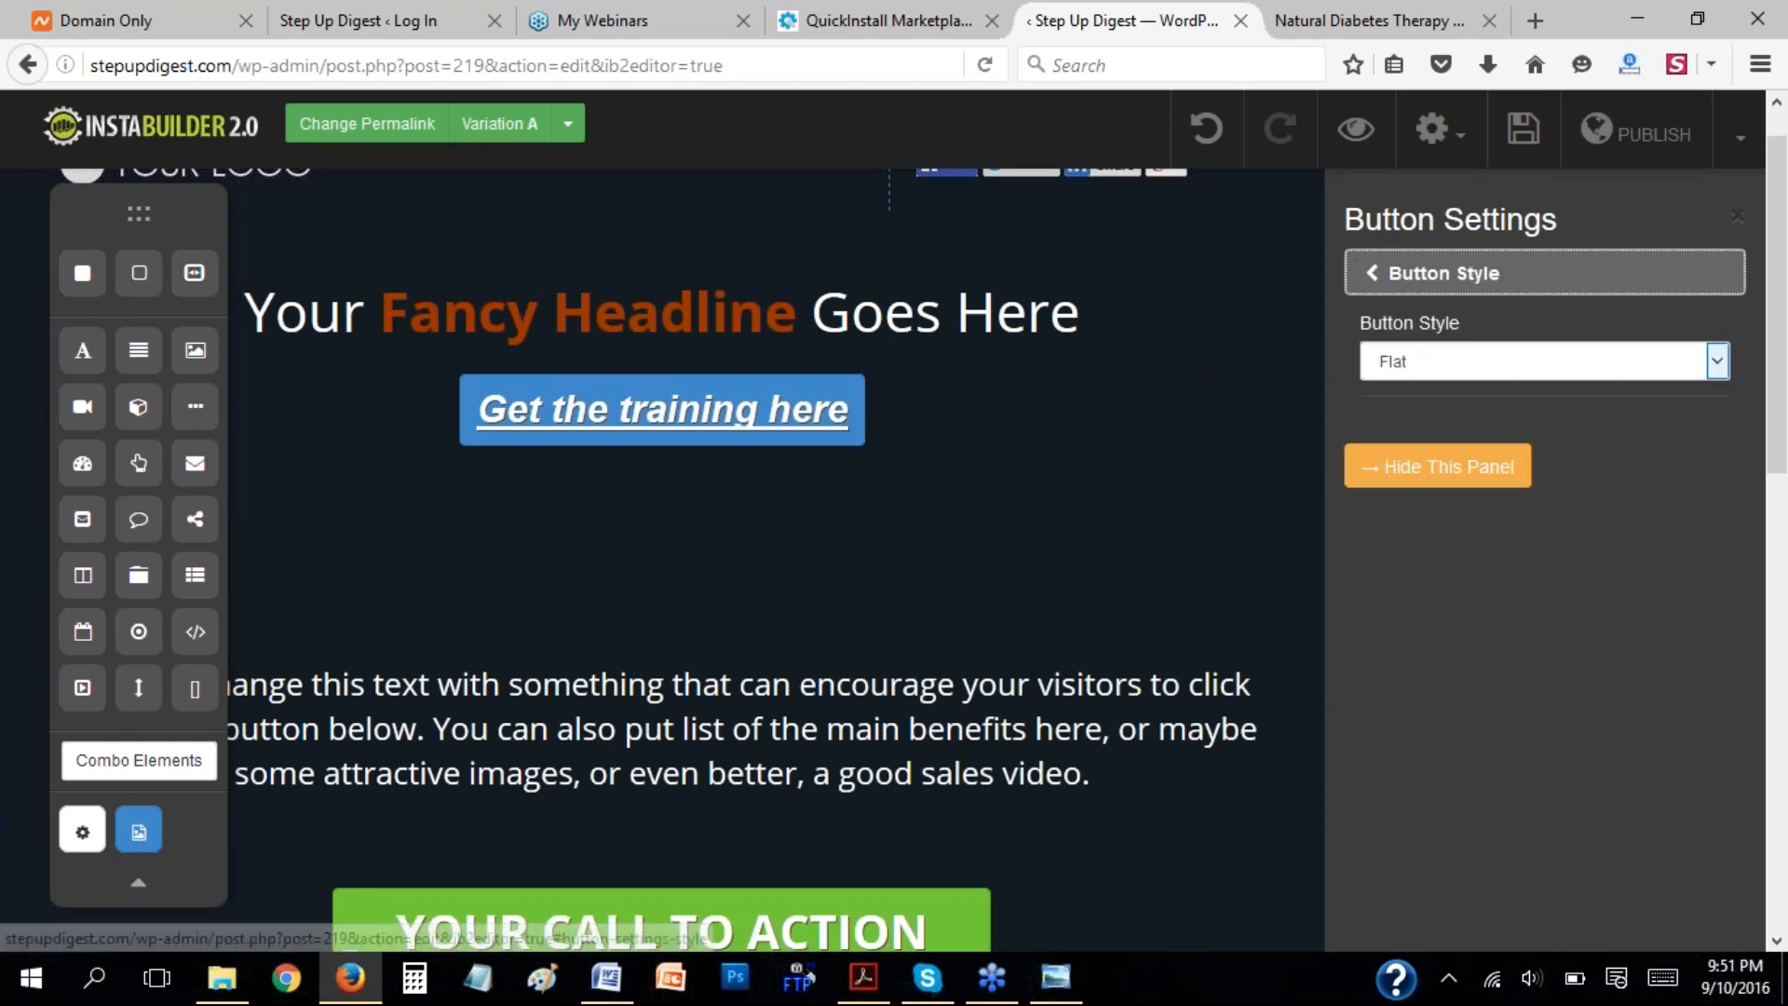
click(1494, 363)
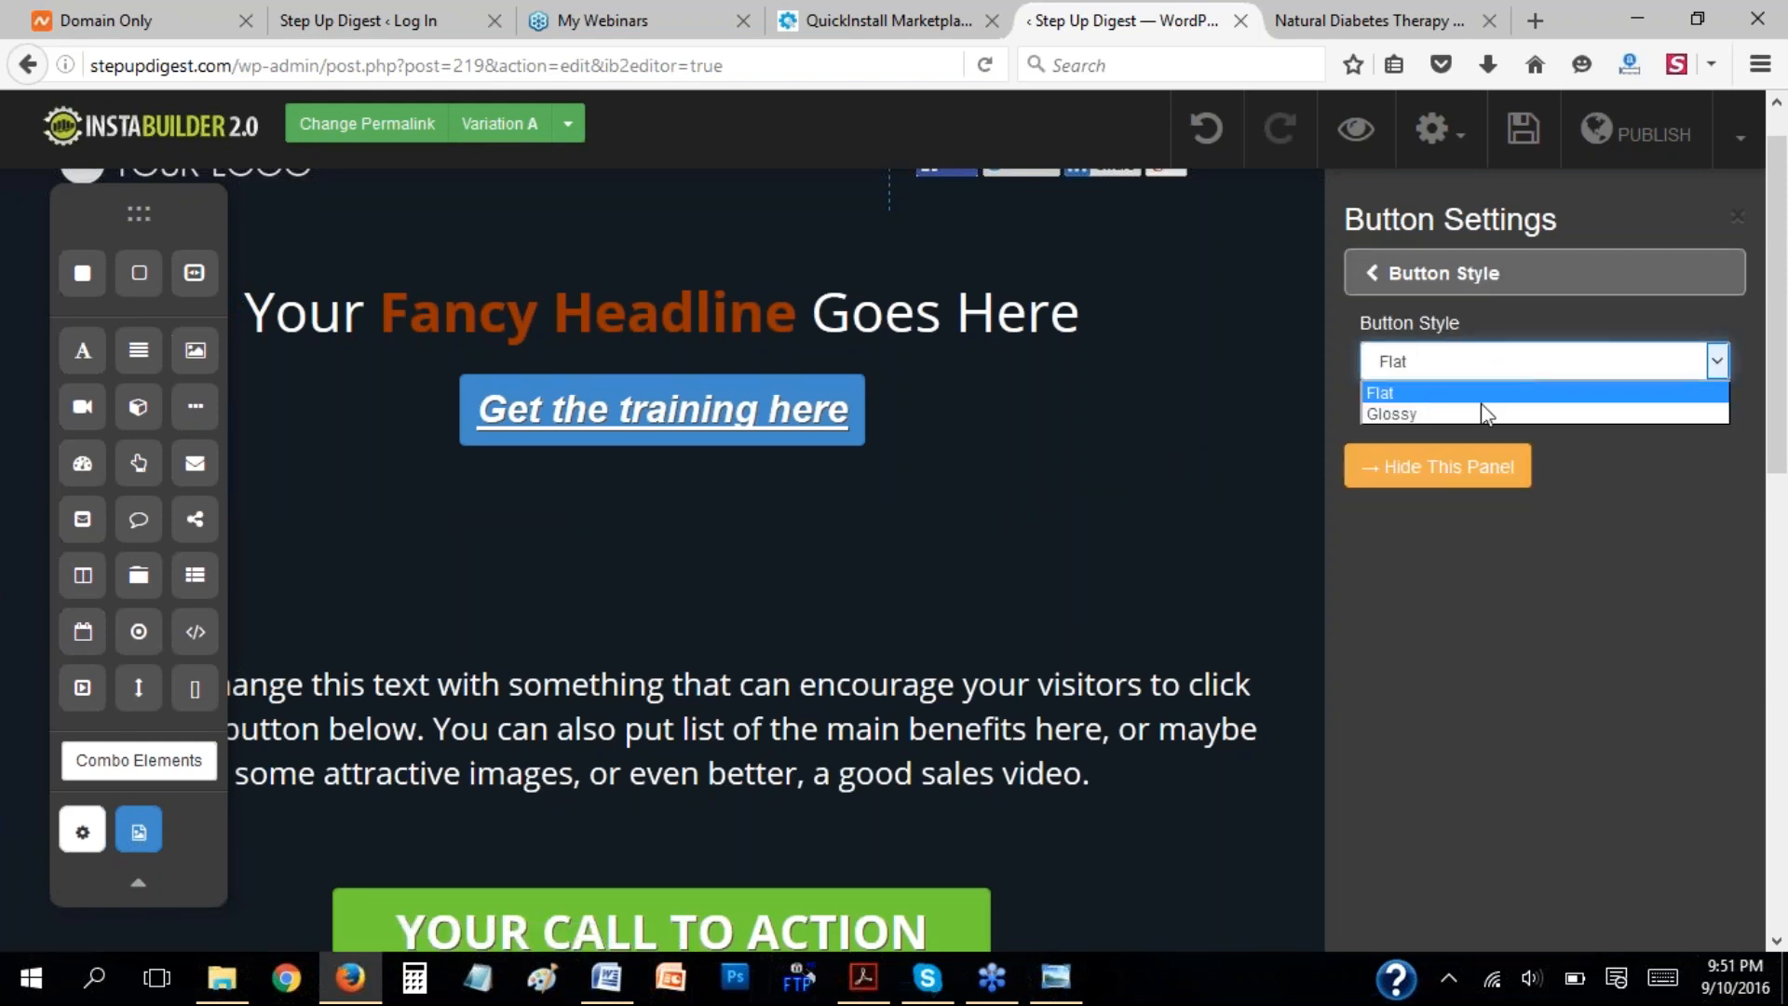
click(1572, 421)
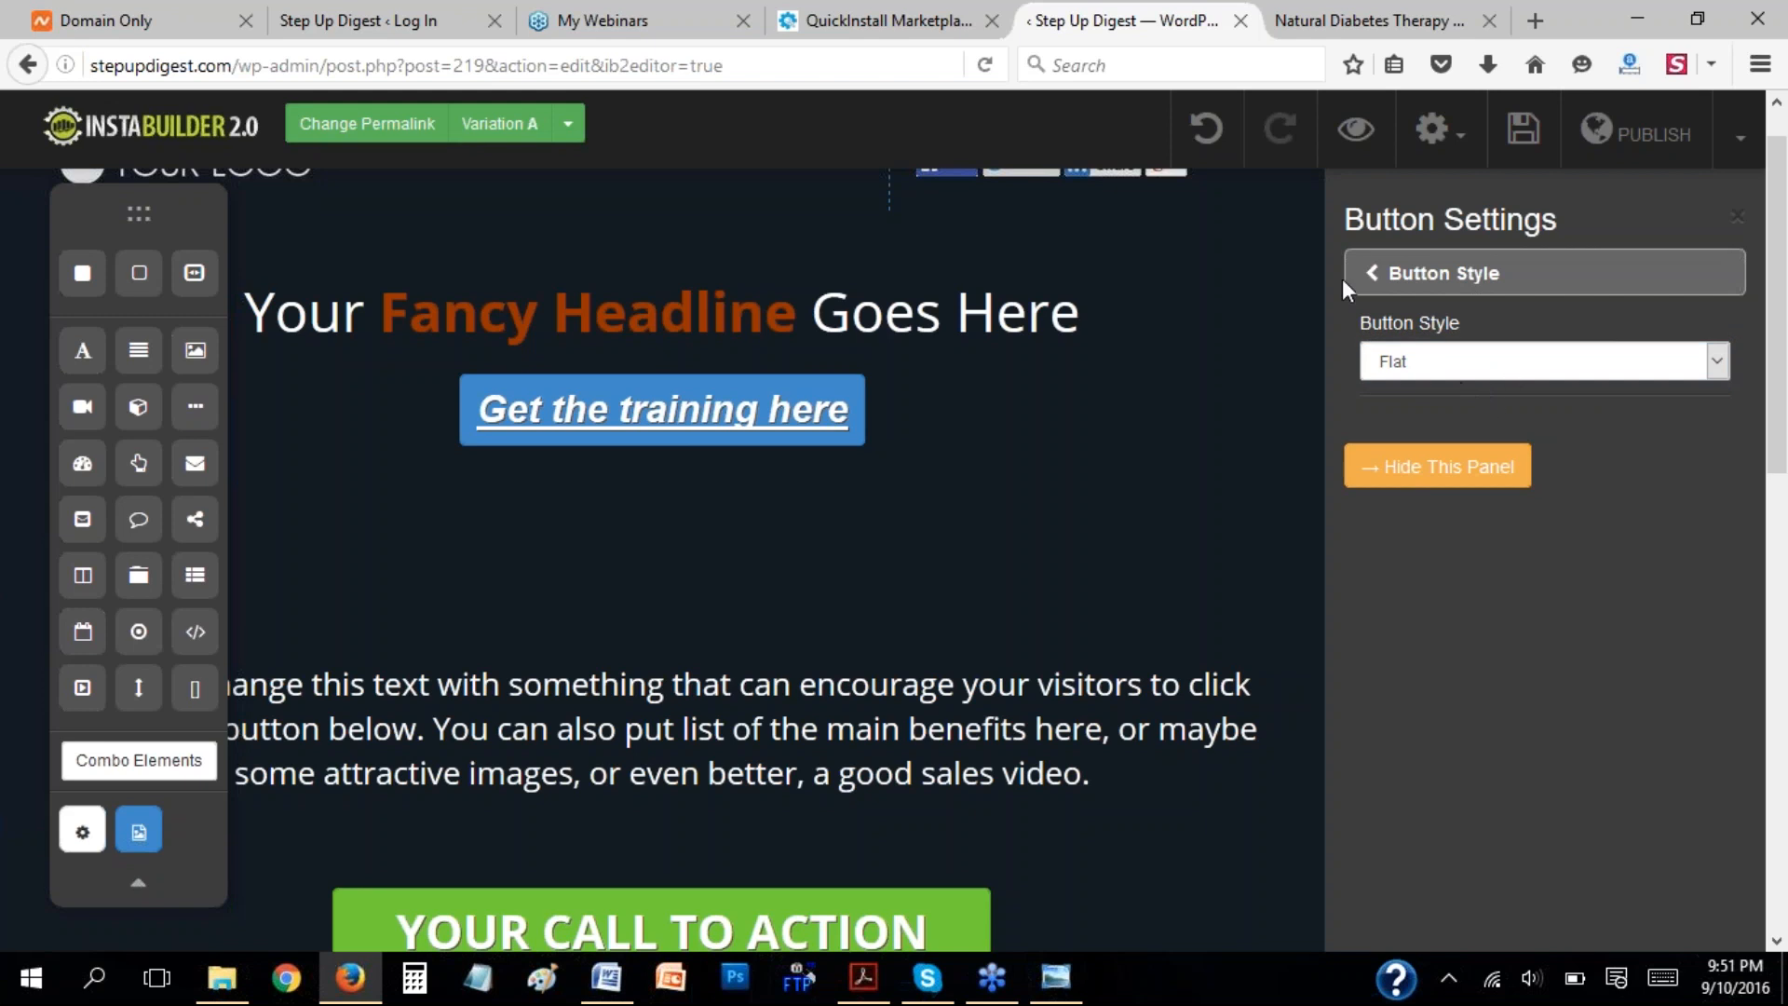
click(1375, 278)
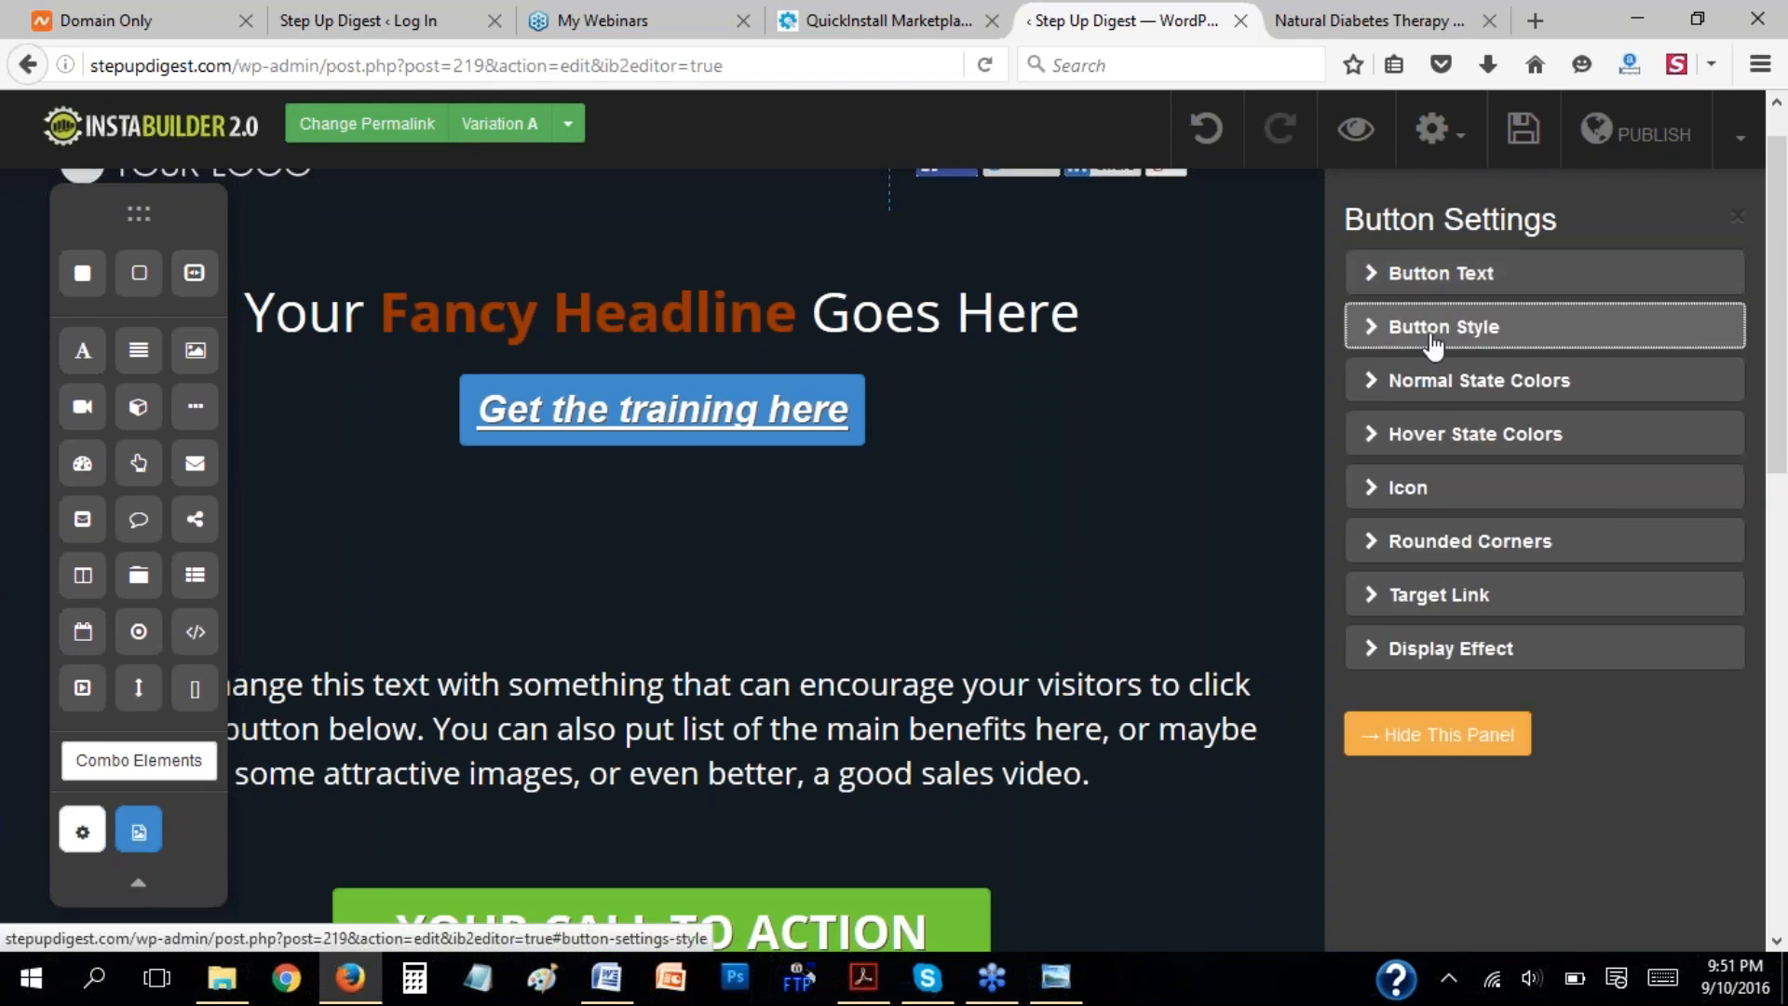
Set the button's normal-state text color to salmon pink, #f28181.
click(1371, 399)
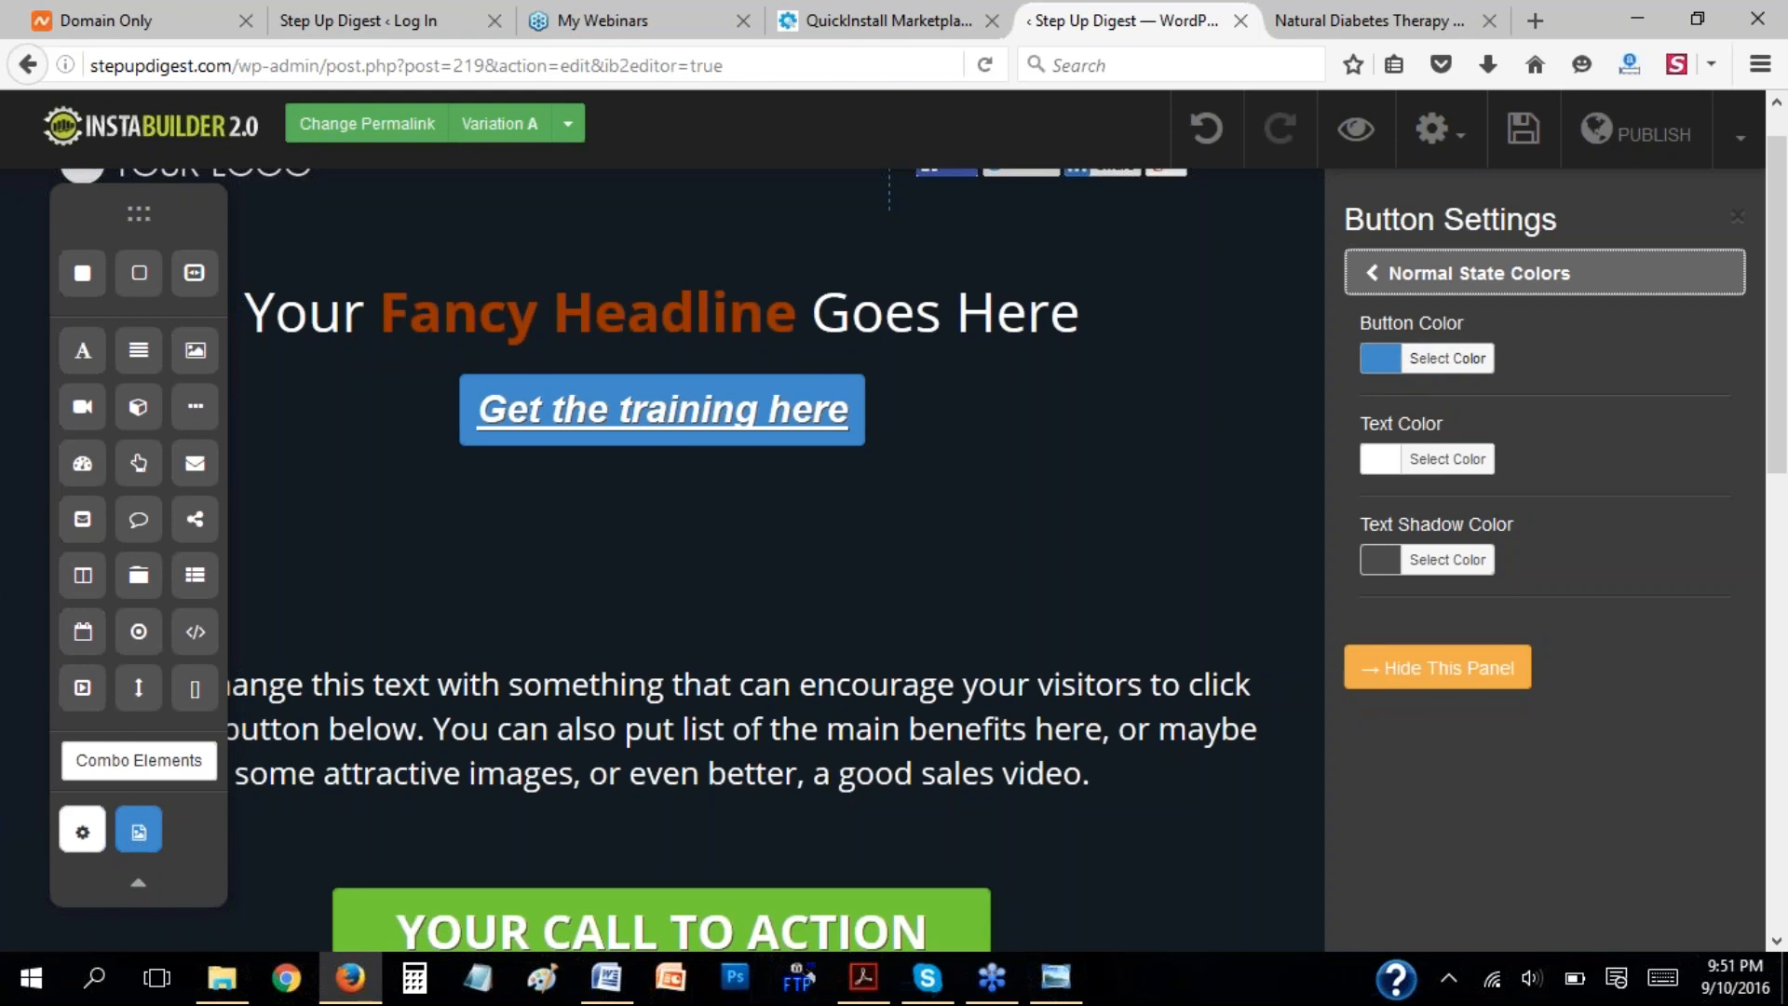
click(1383, 359)
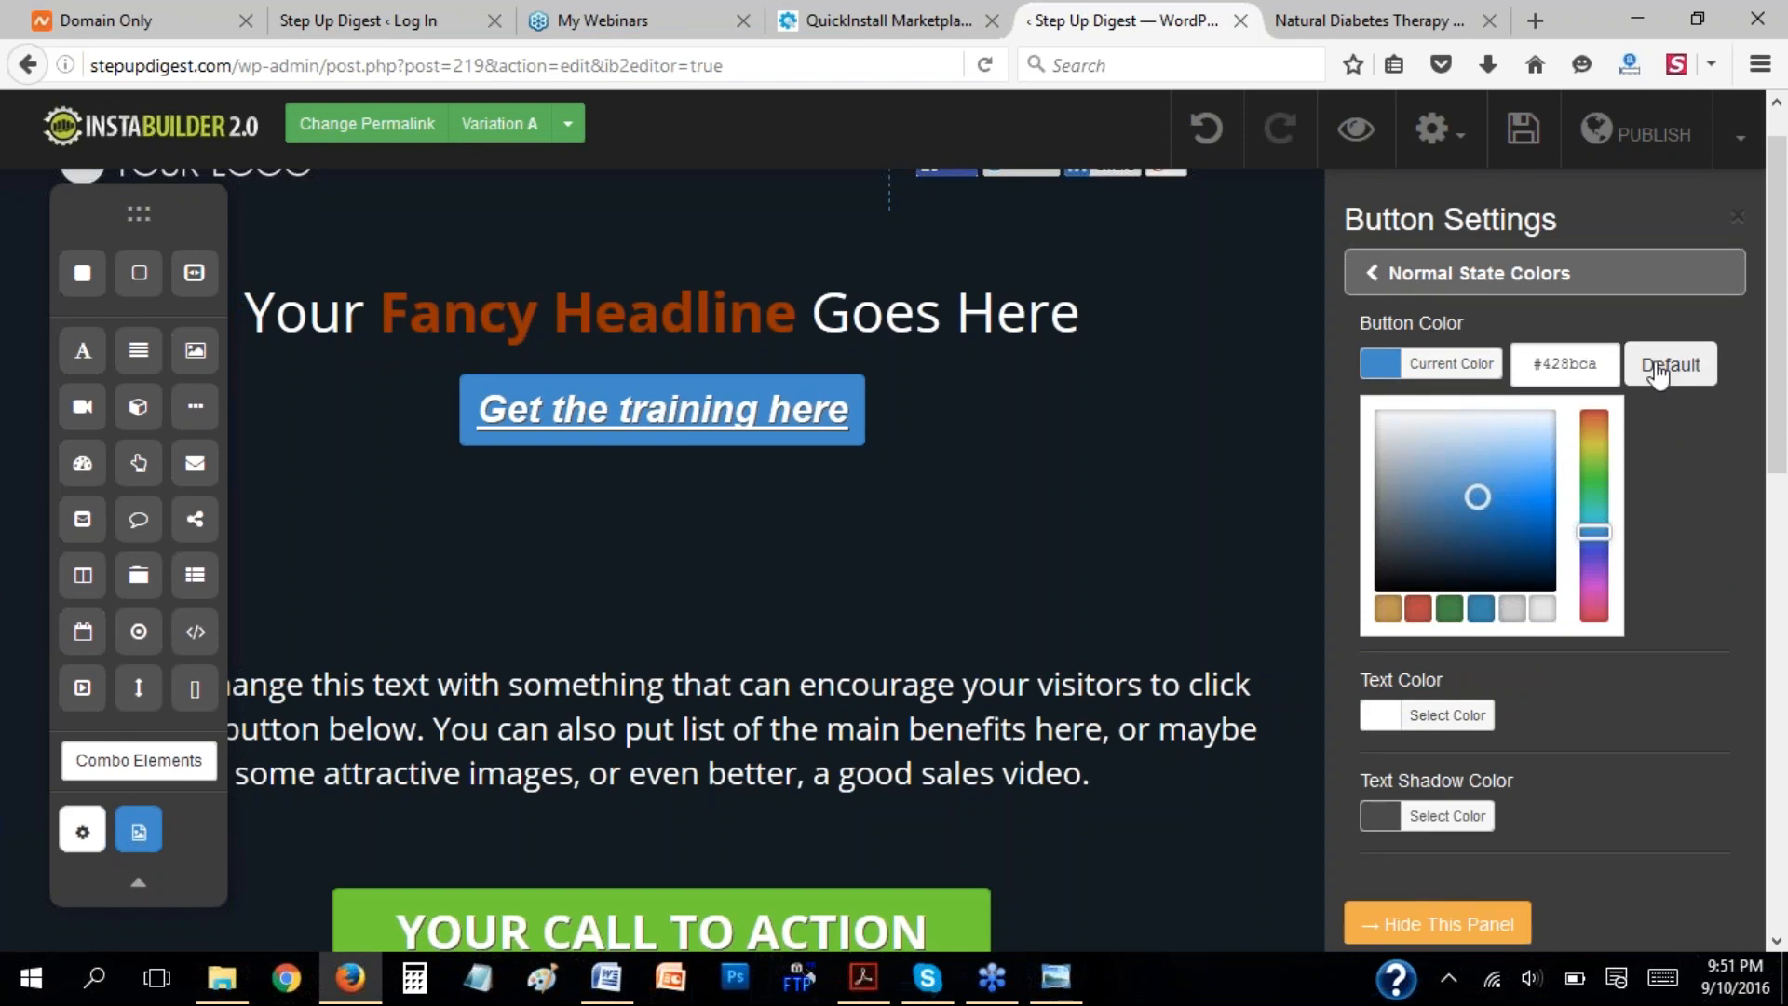
click(1430, 363)
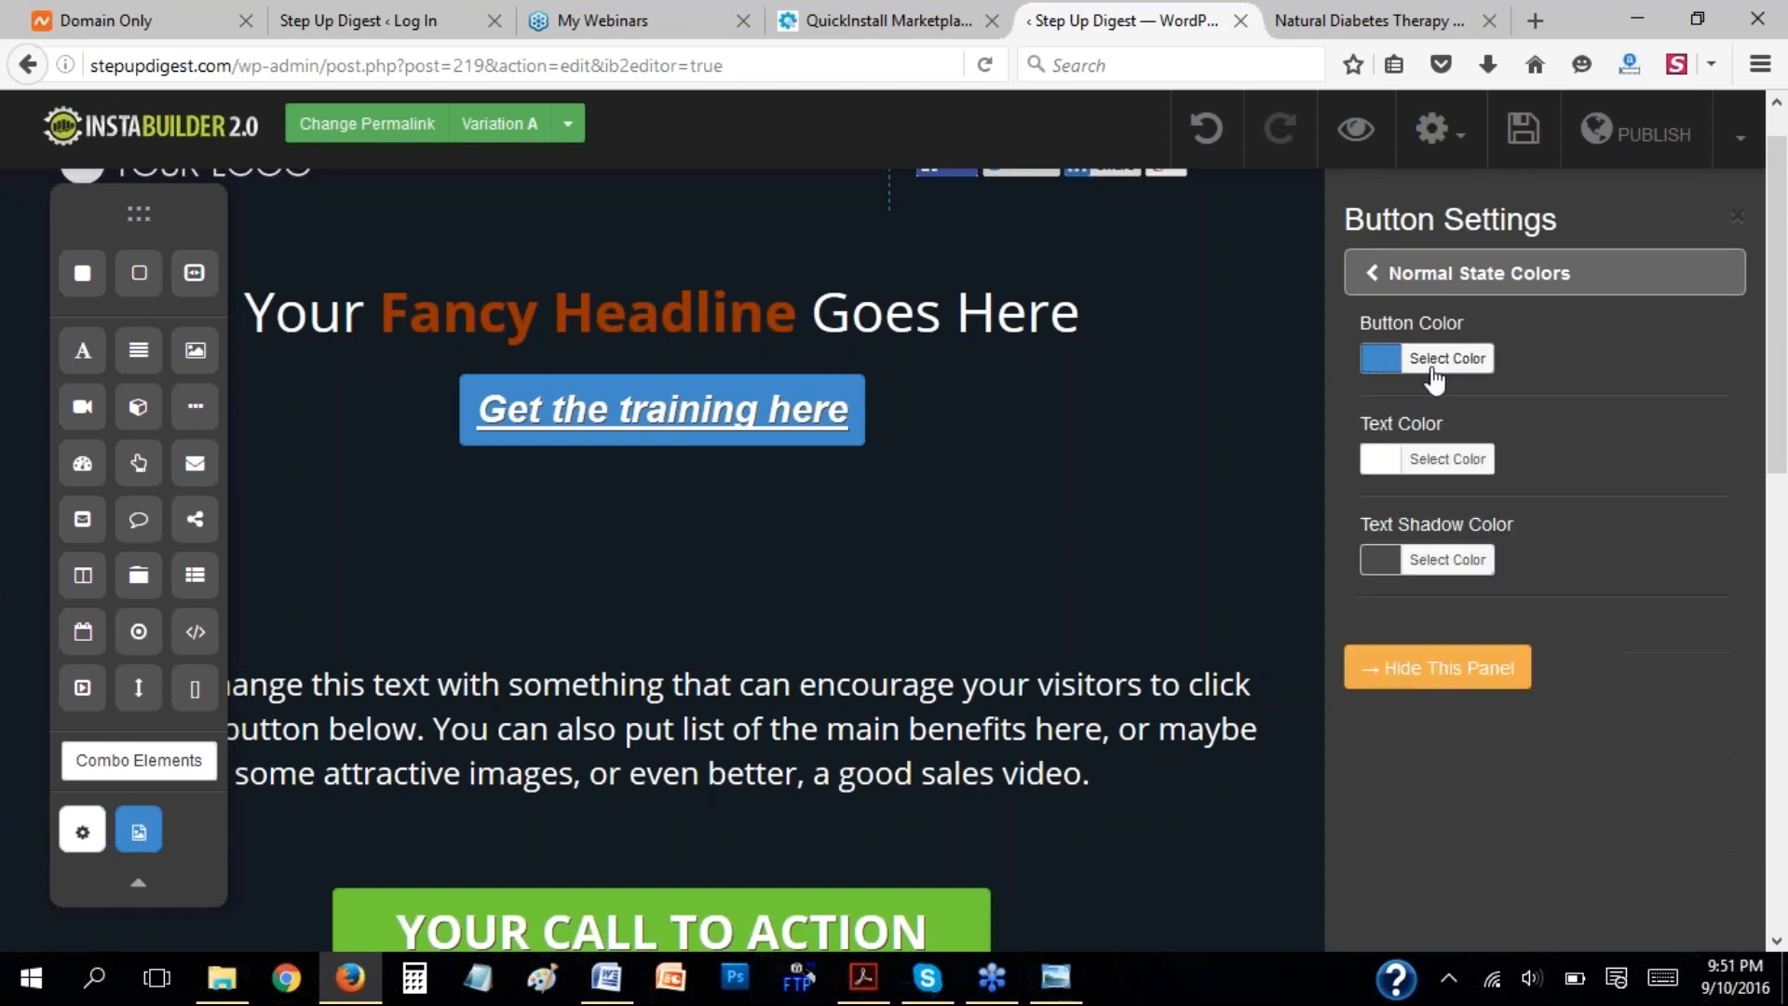
click(1372, 466)
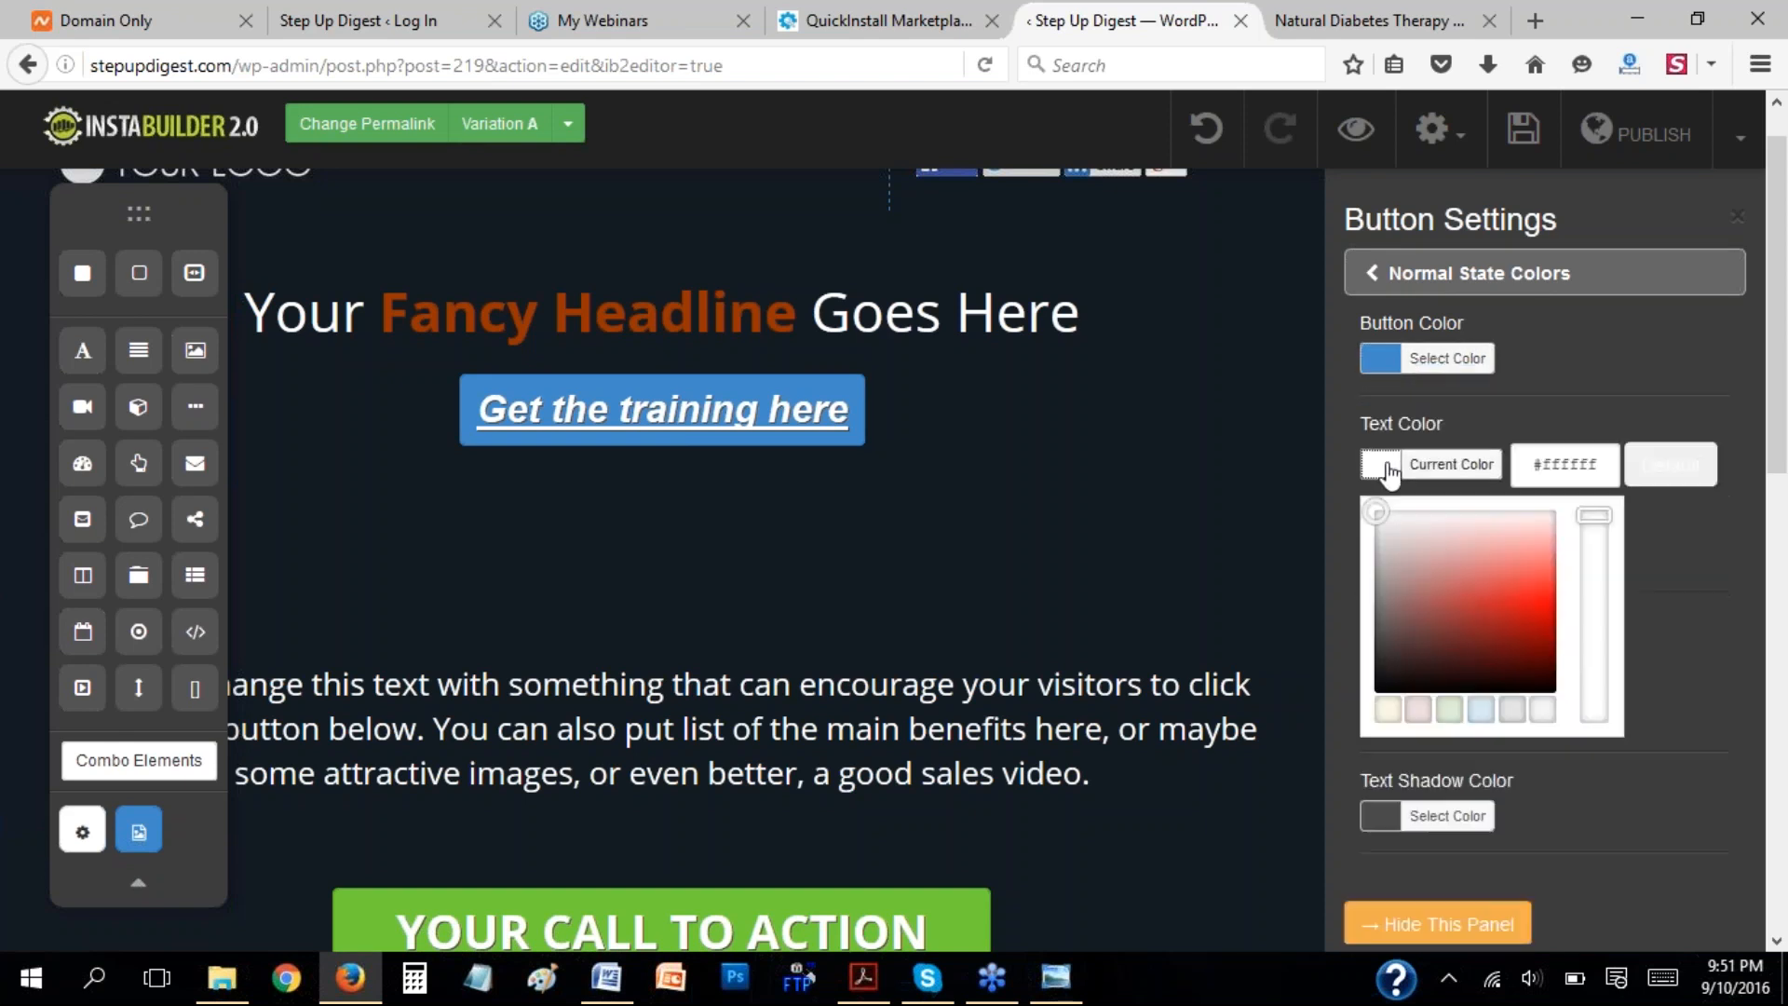
click(1489, 562)
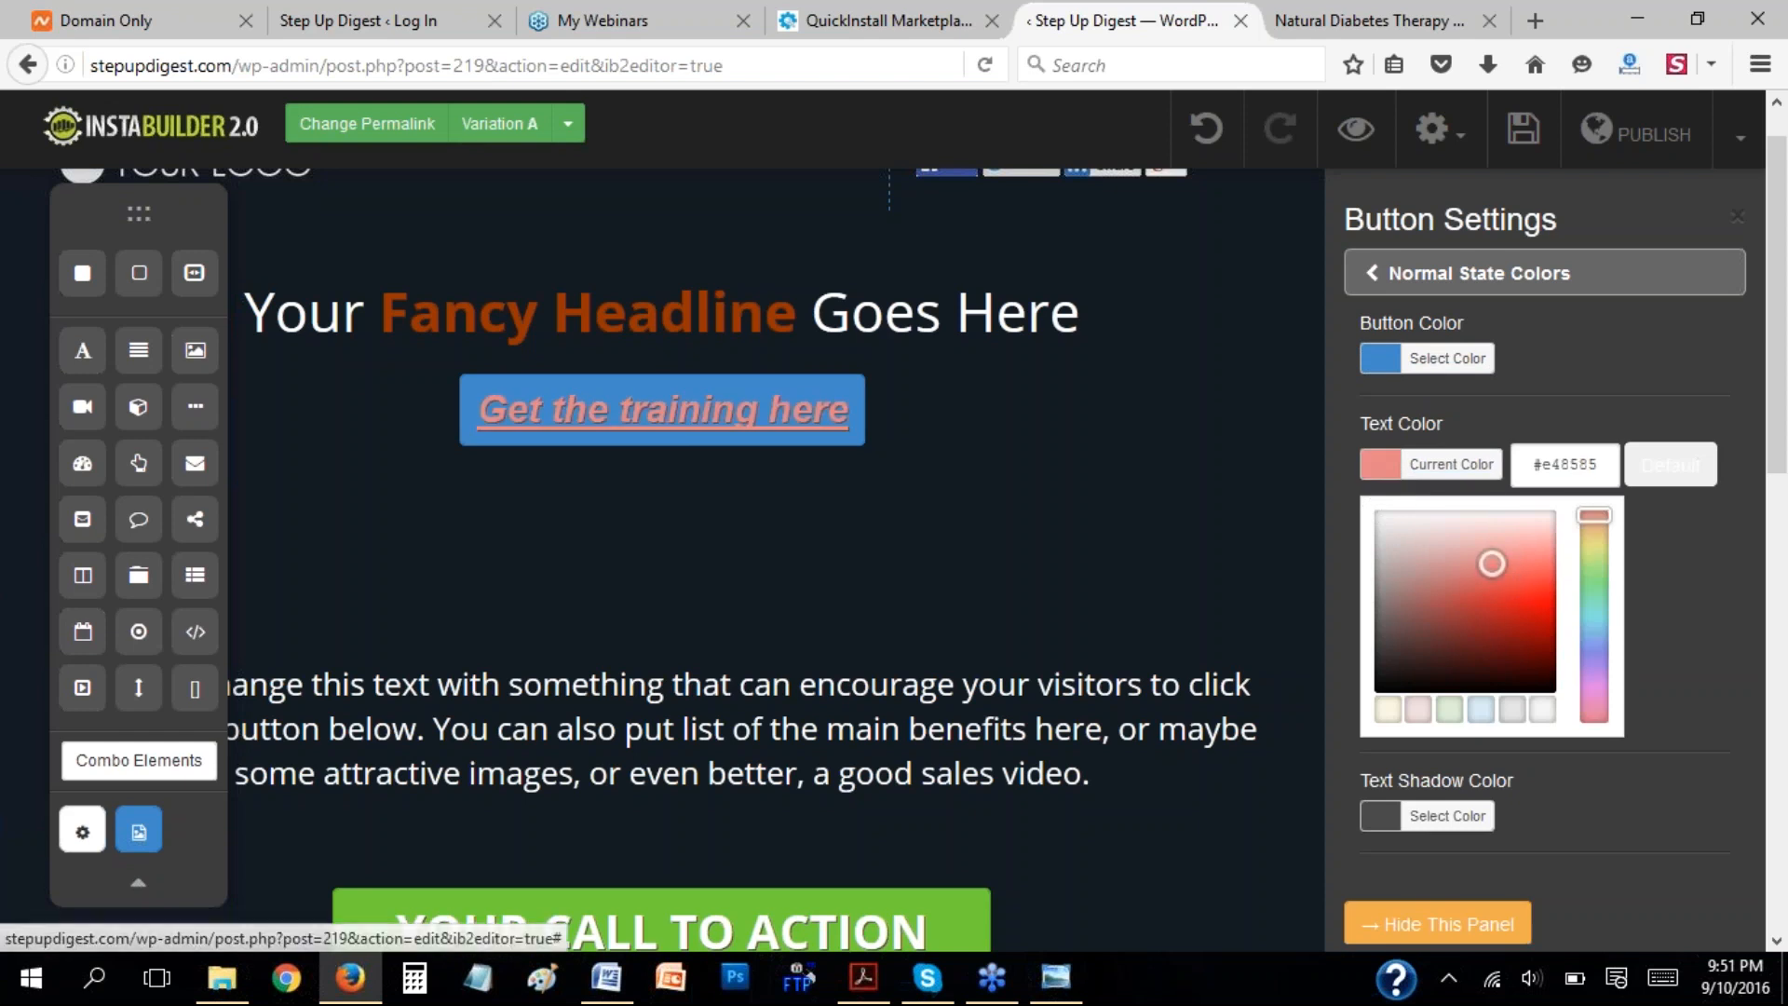
click(1525, 562)
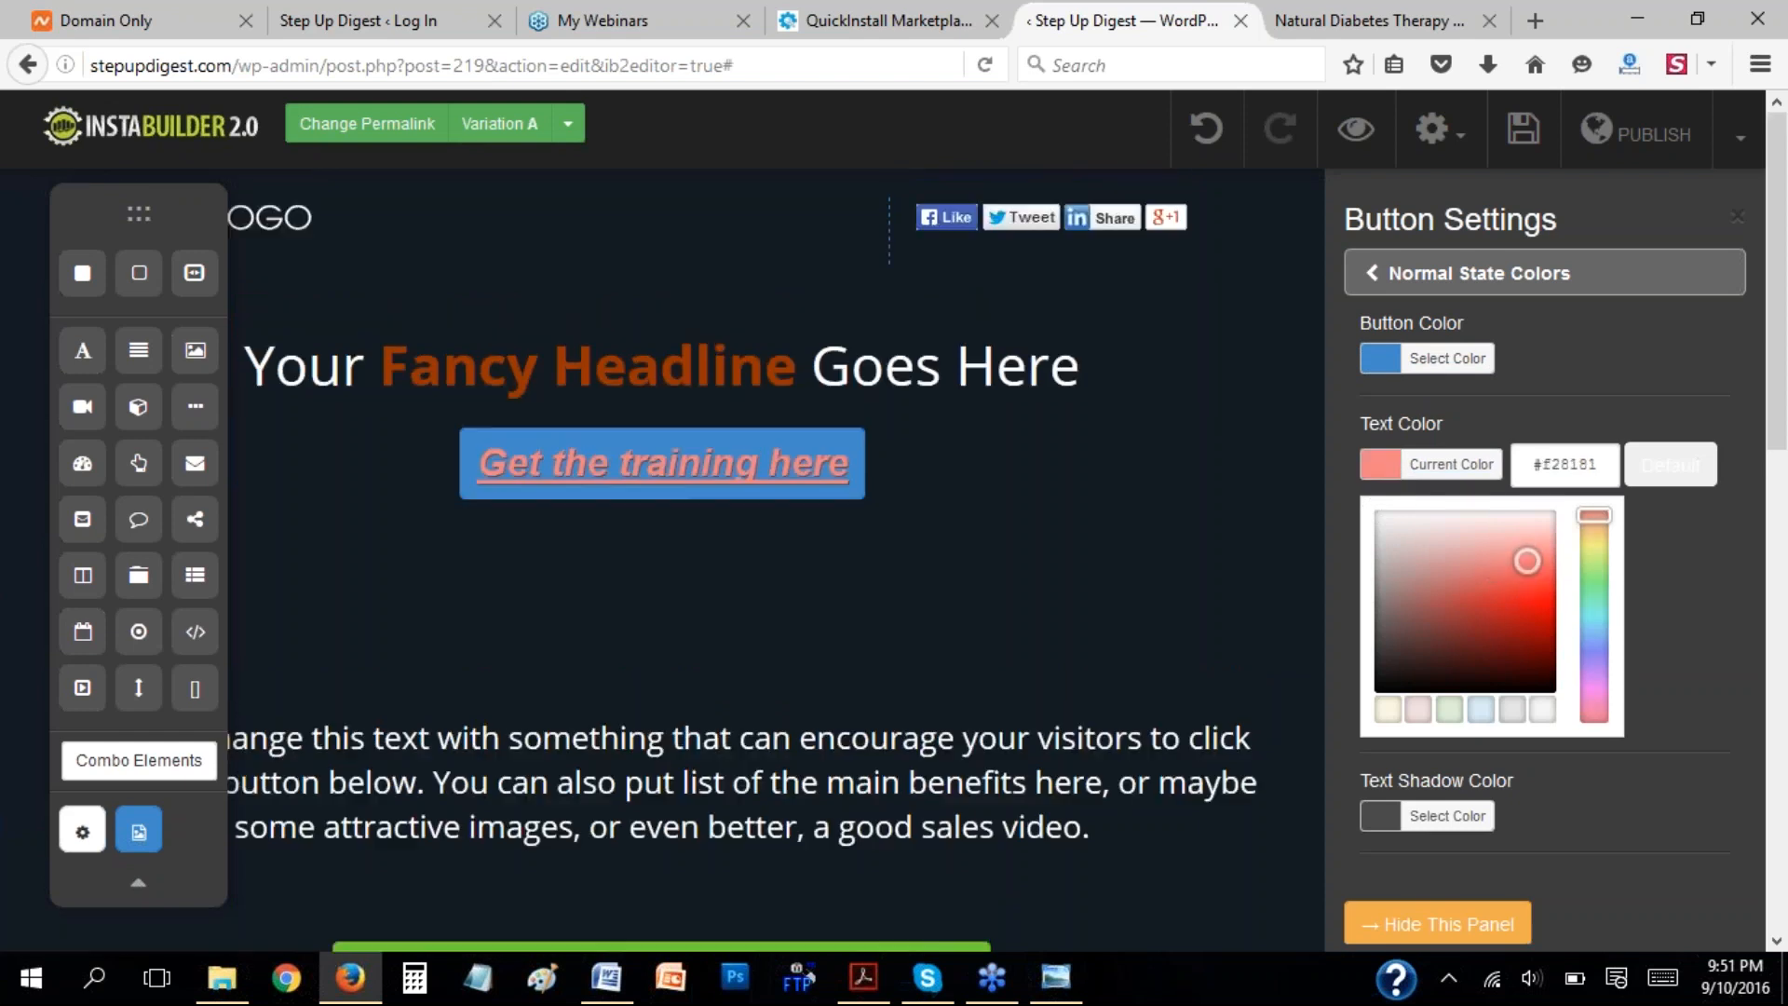
click(1648, 359)
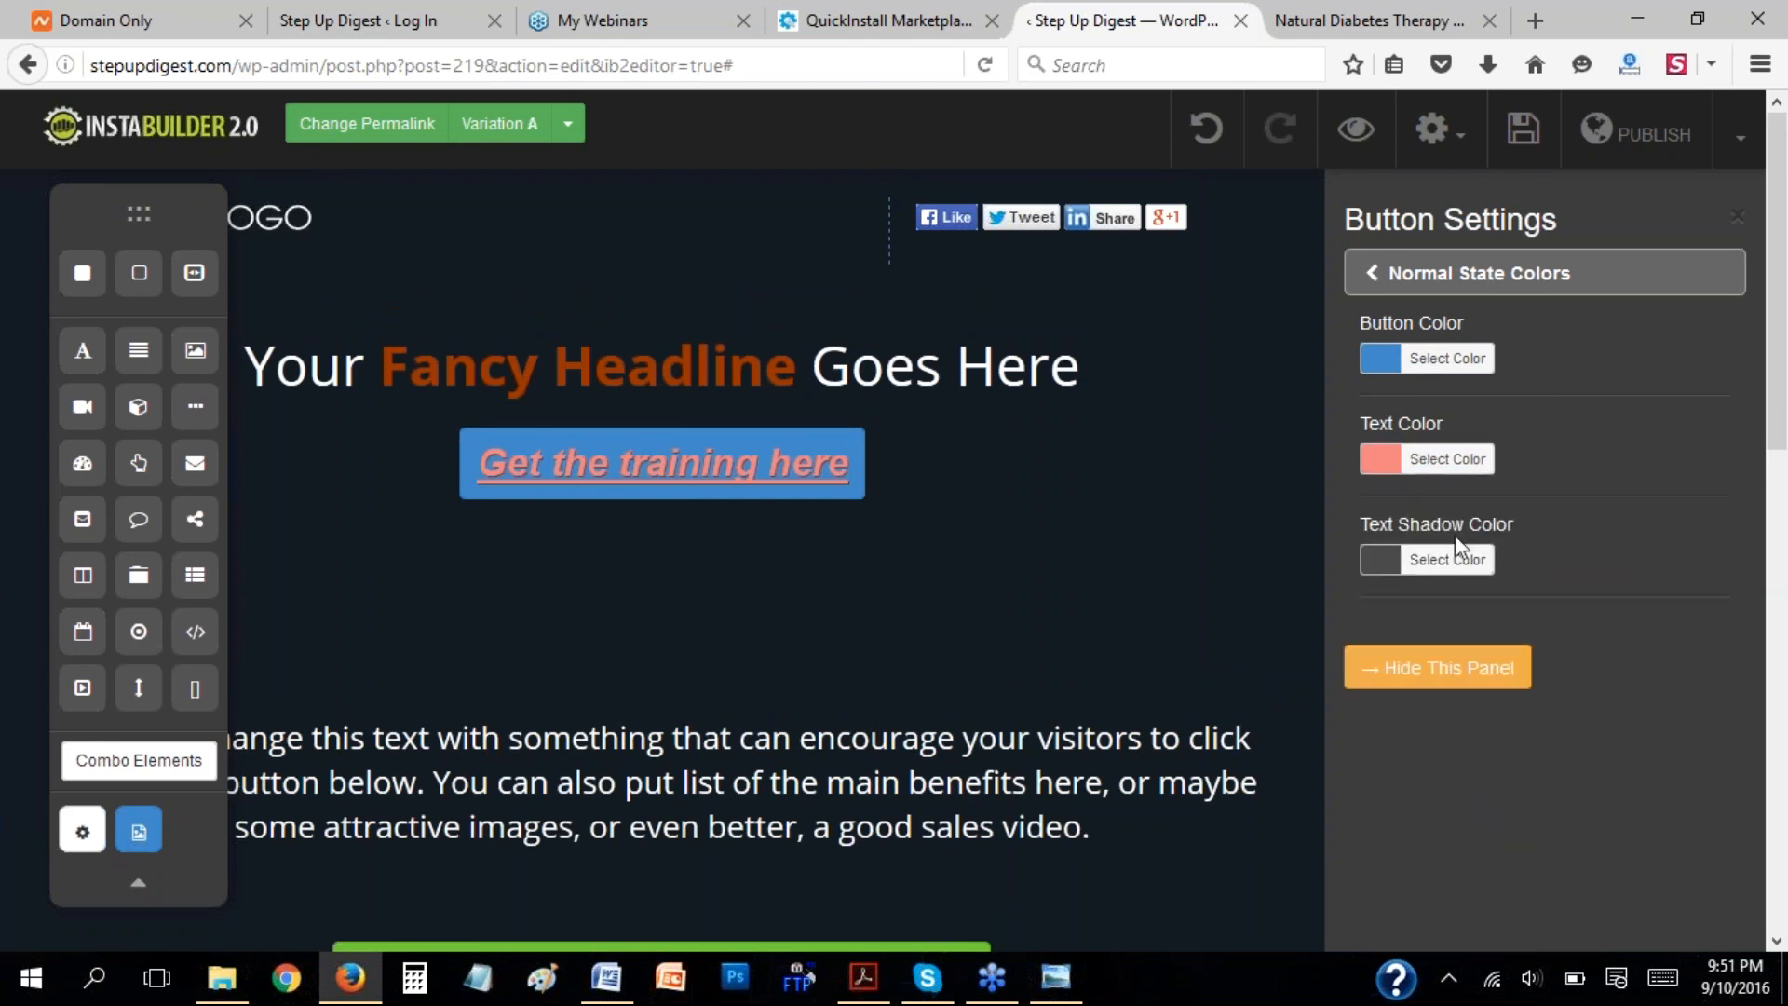
Copy the button color code #428bca into the normal-state text shadow color.
click(1402, 560)
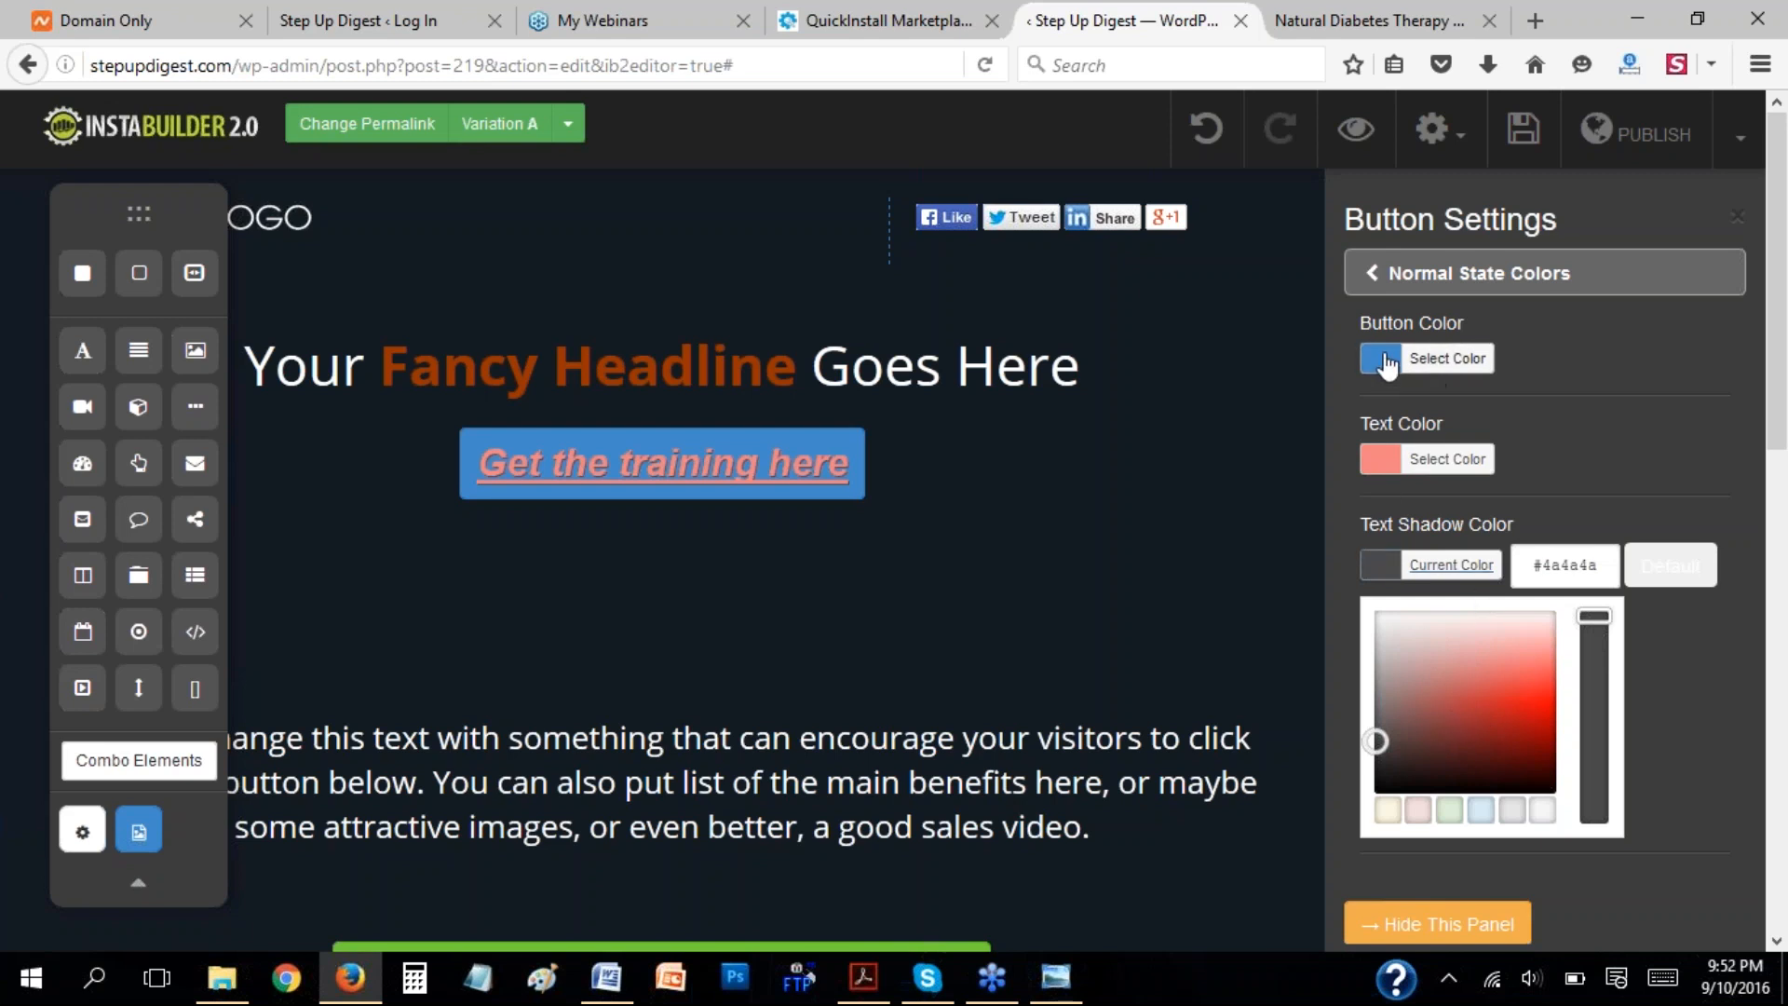
click(1448, 358)
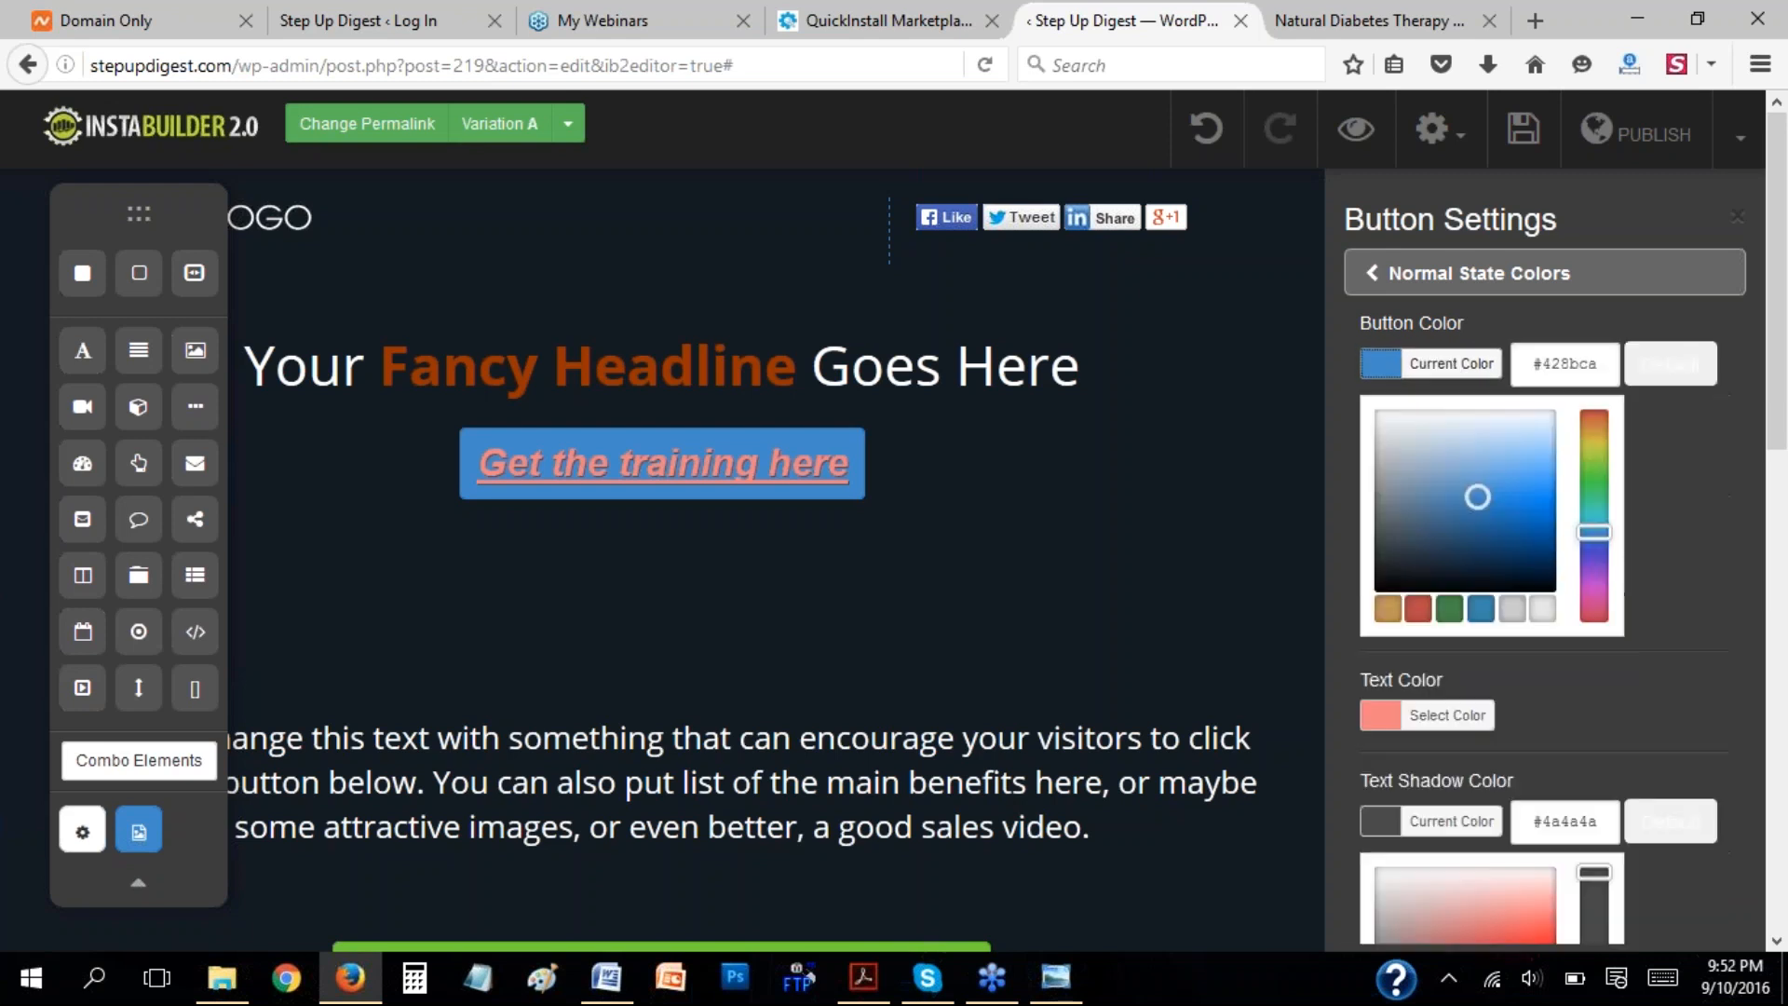
click(1604, 371)
key(ctrl+c)
click(1568, 704)
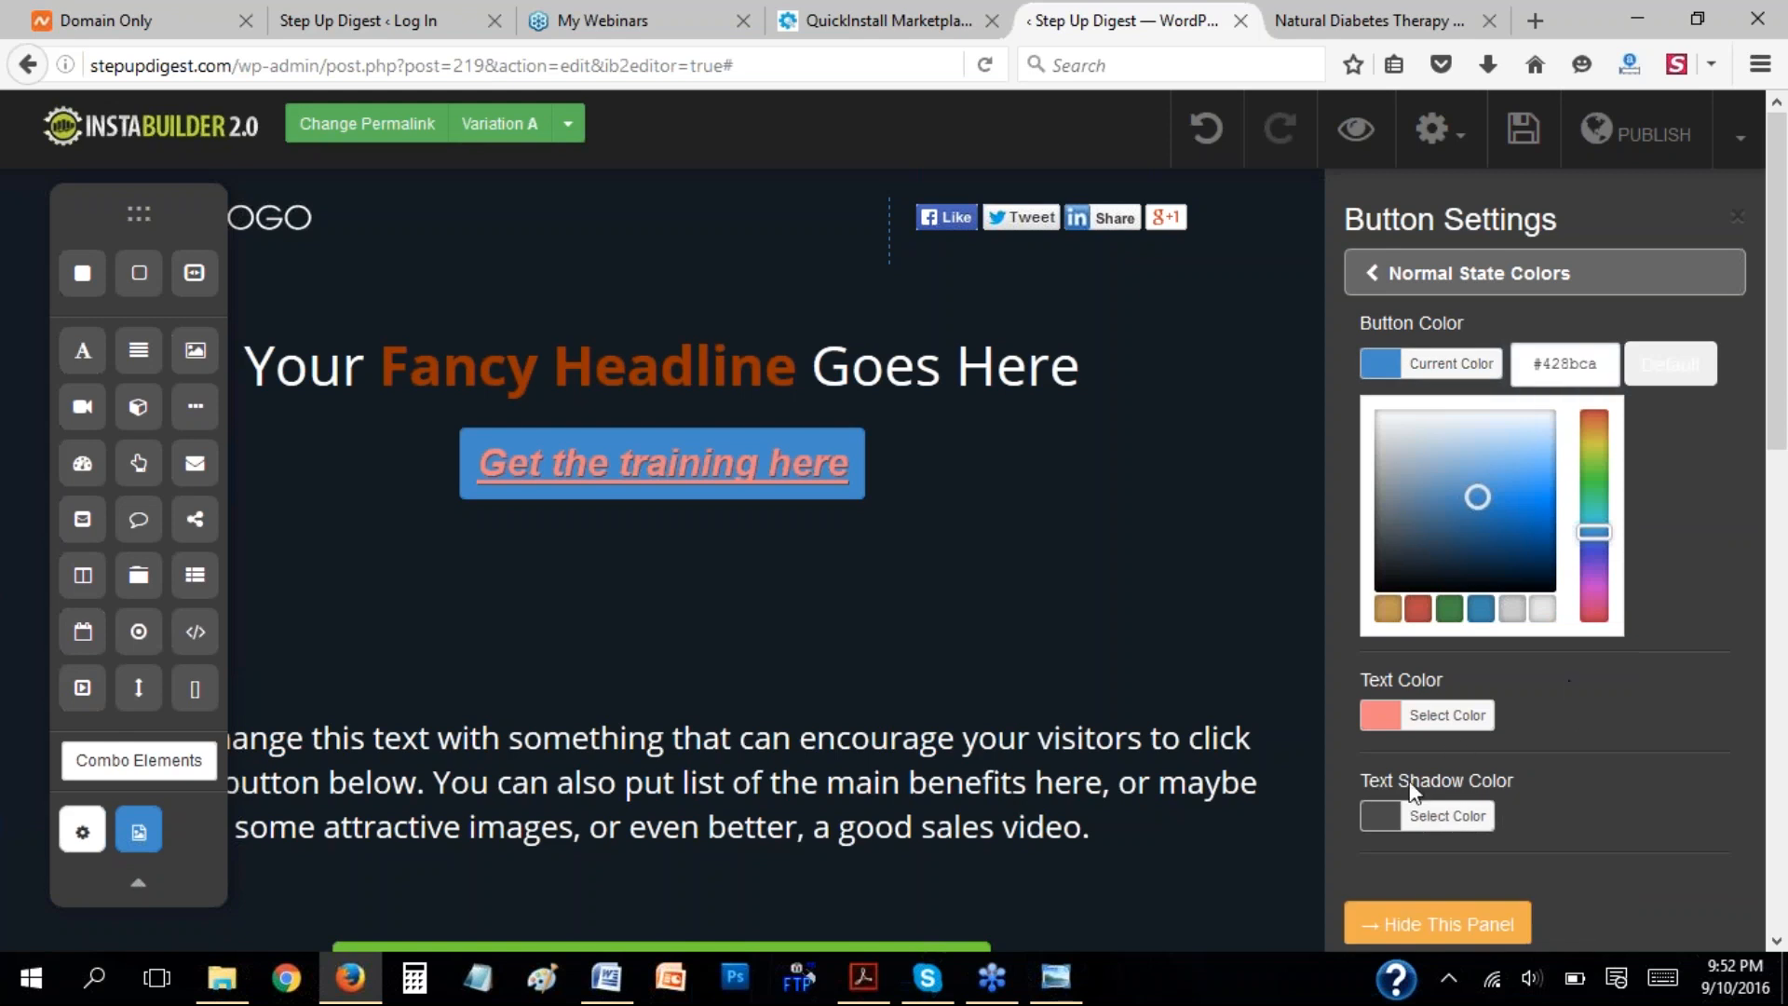
click(1387, 818)
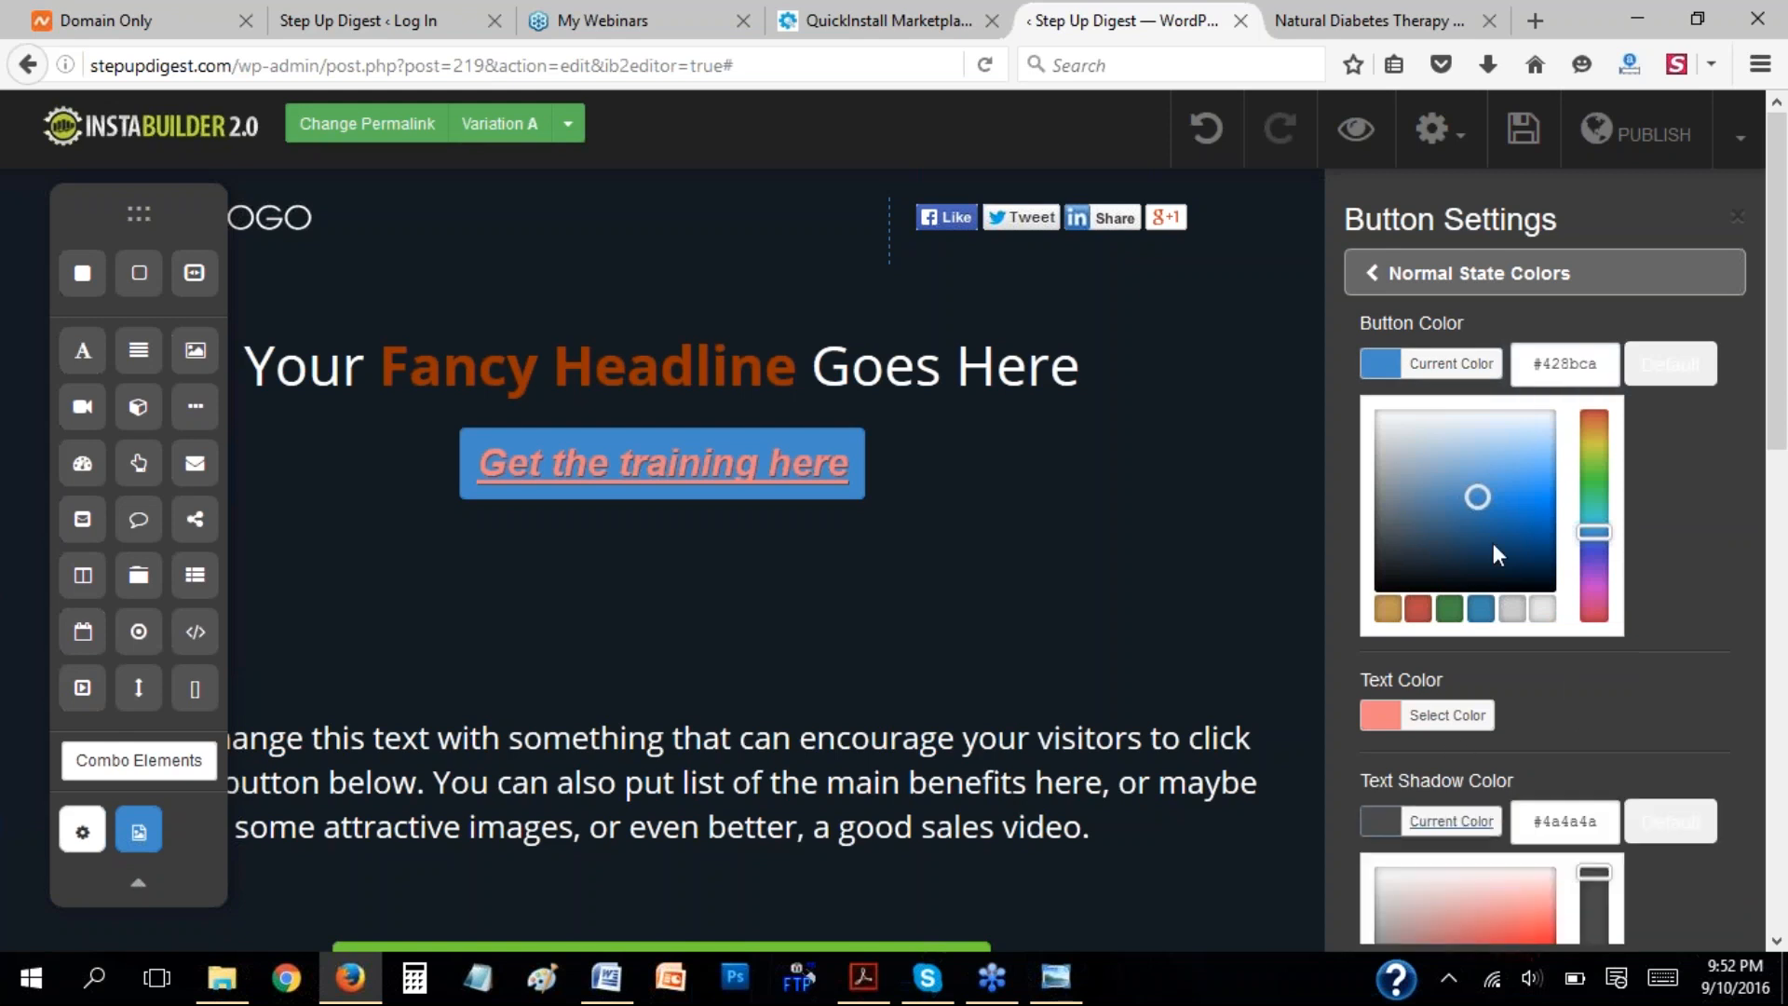
double_click(1597, 821)
key(ctrl+v)
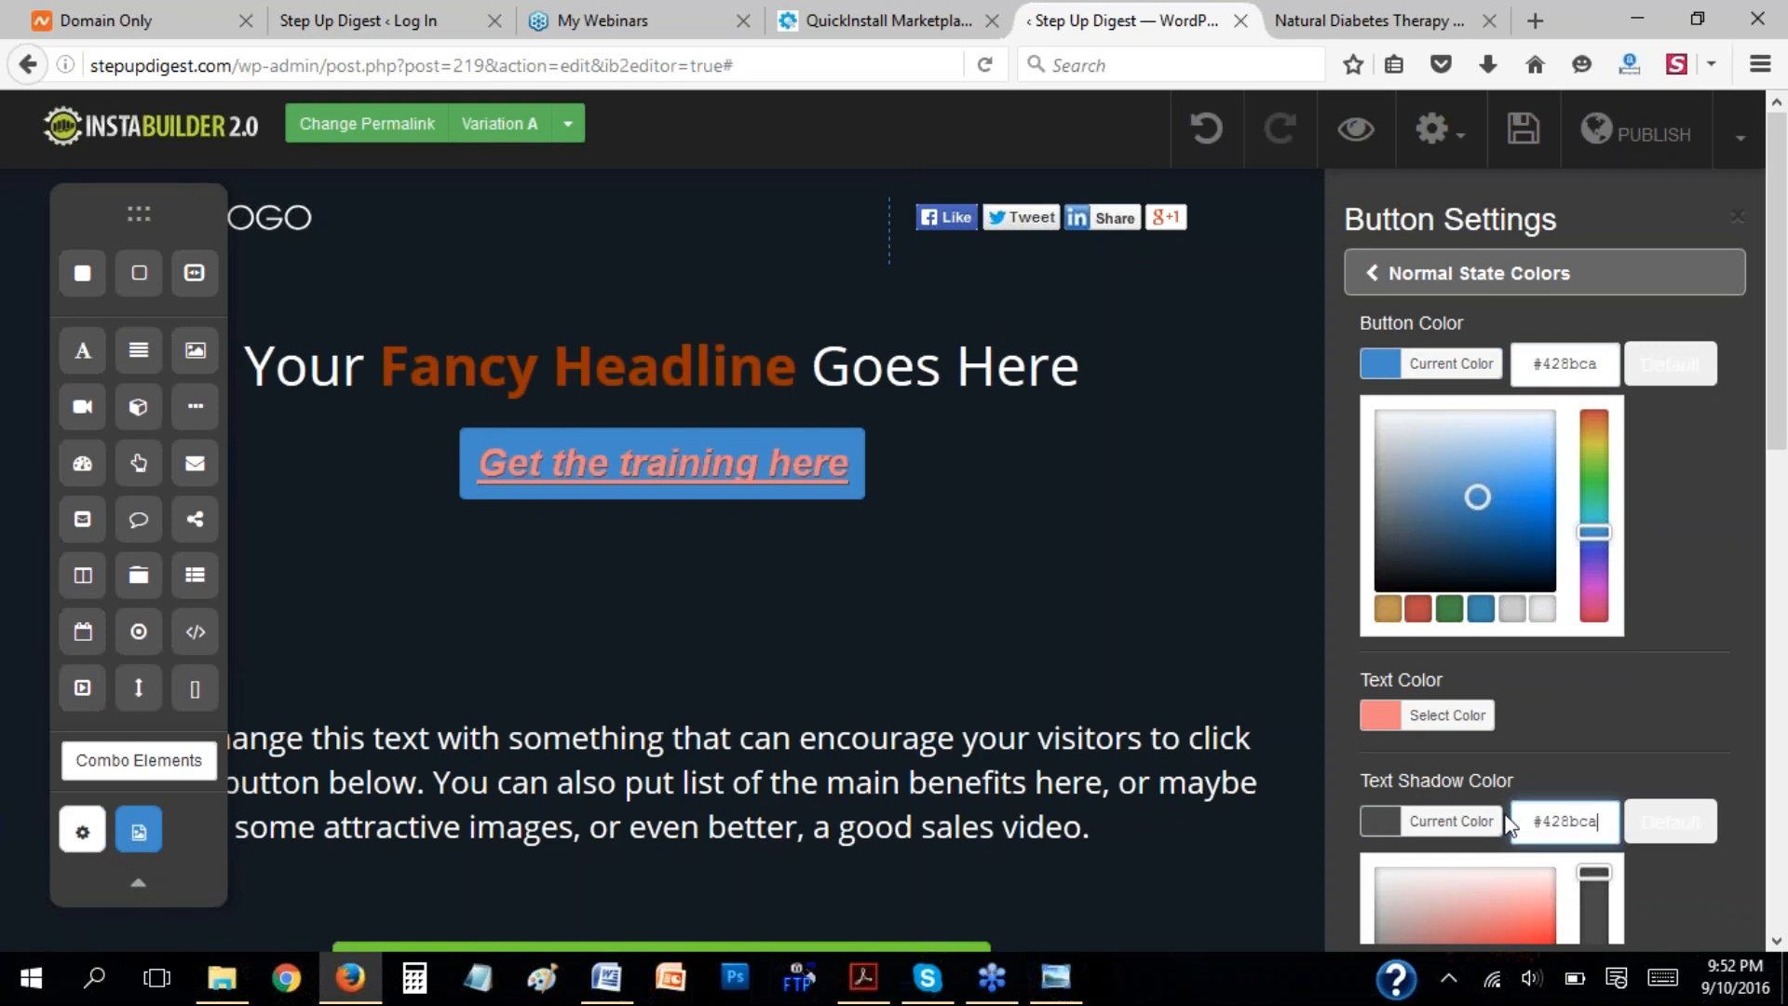
click(1705, 626)
click(1385, 276)
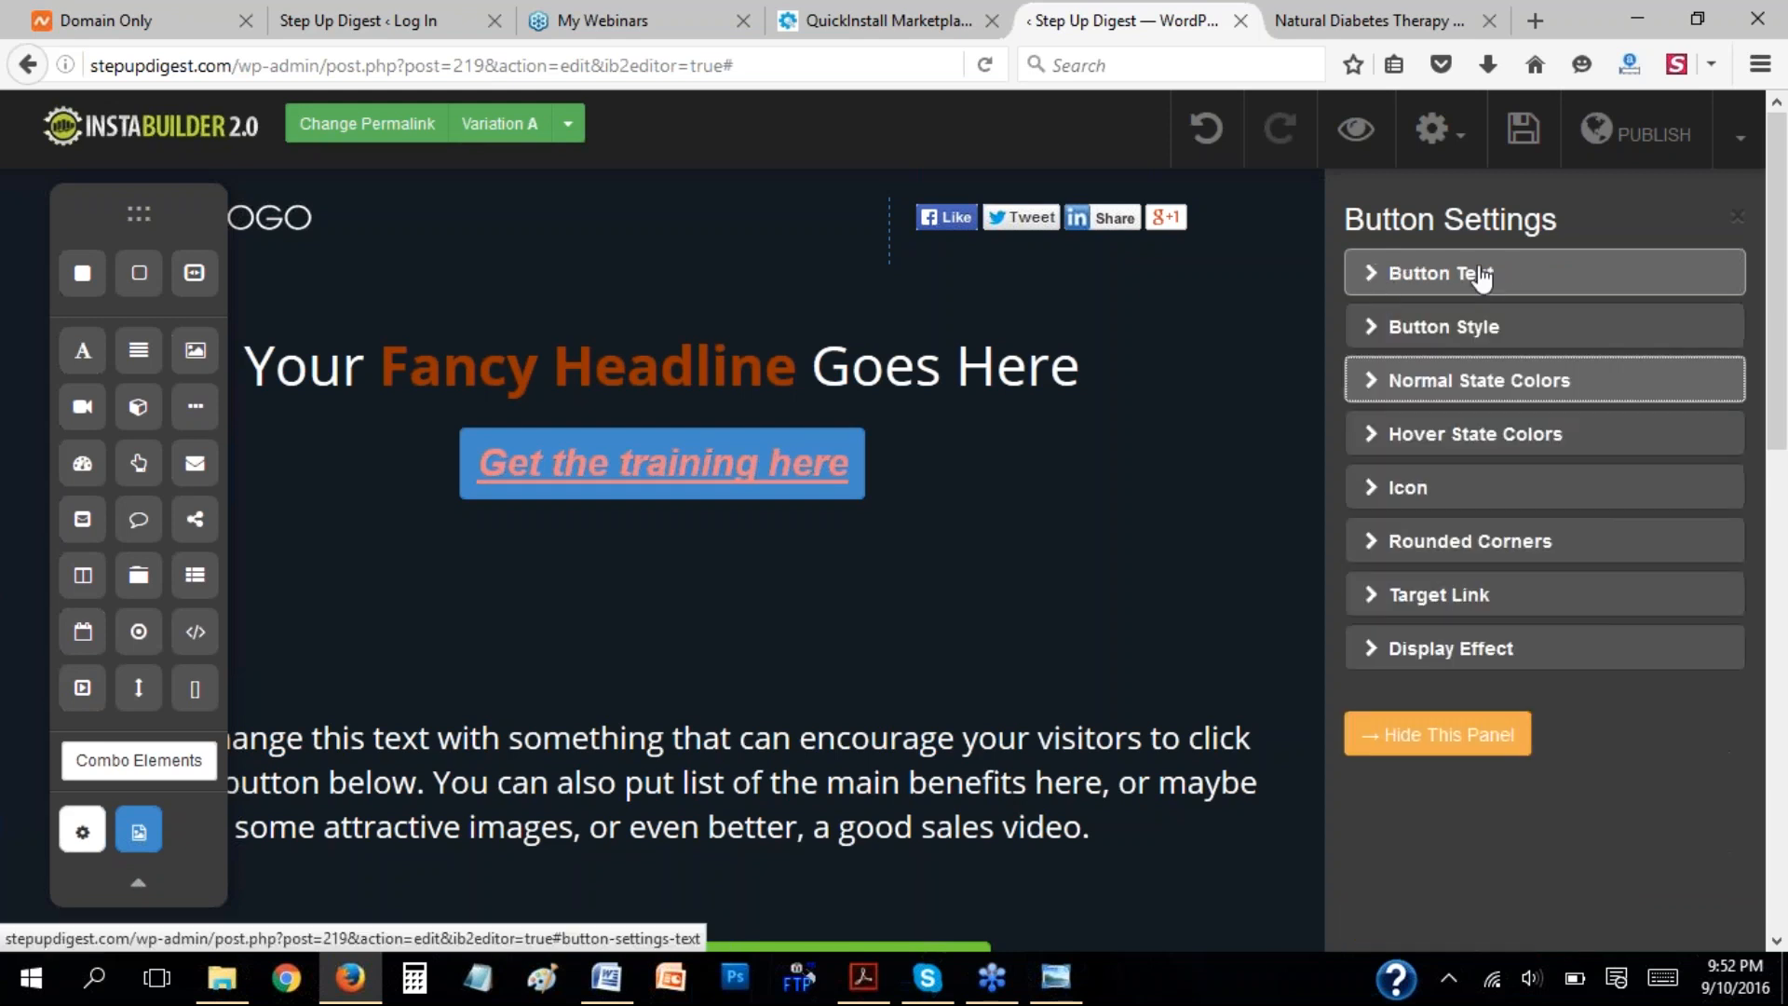
Examine the button's hover-state color settings and the "Get the Therapy Here" button on the diabetes sales page.
click(1374, 435)
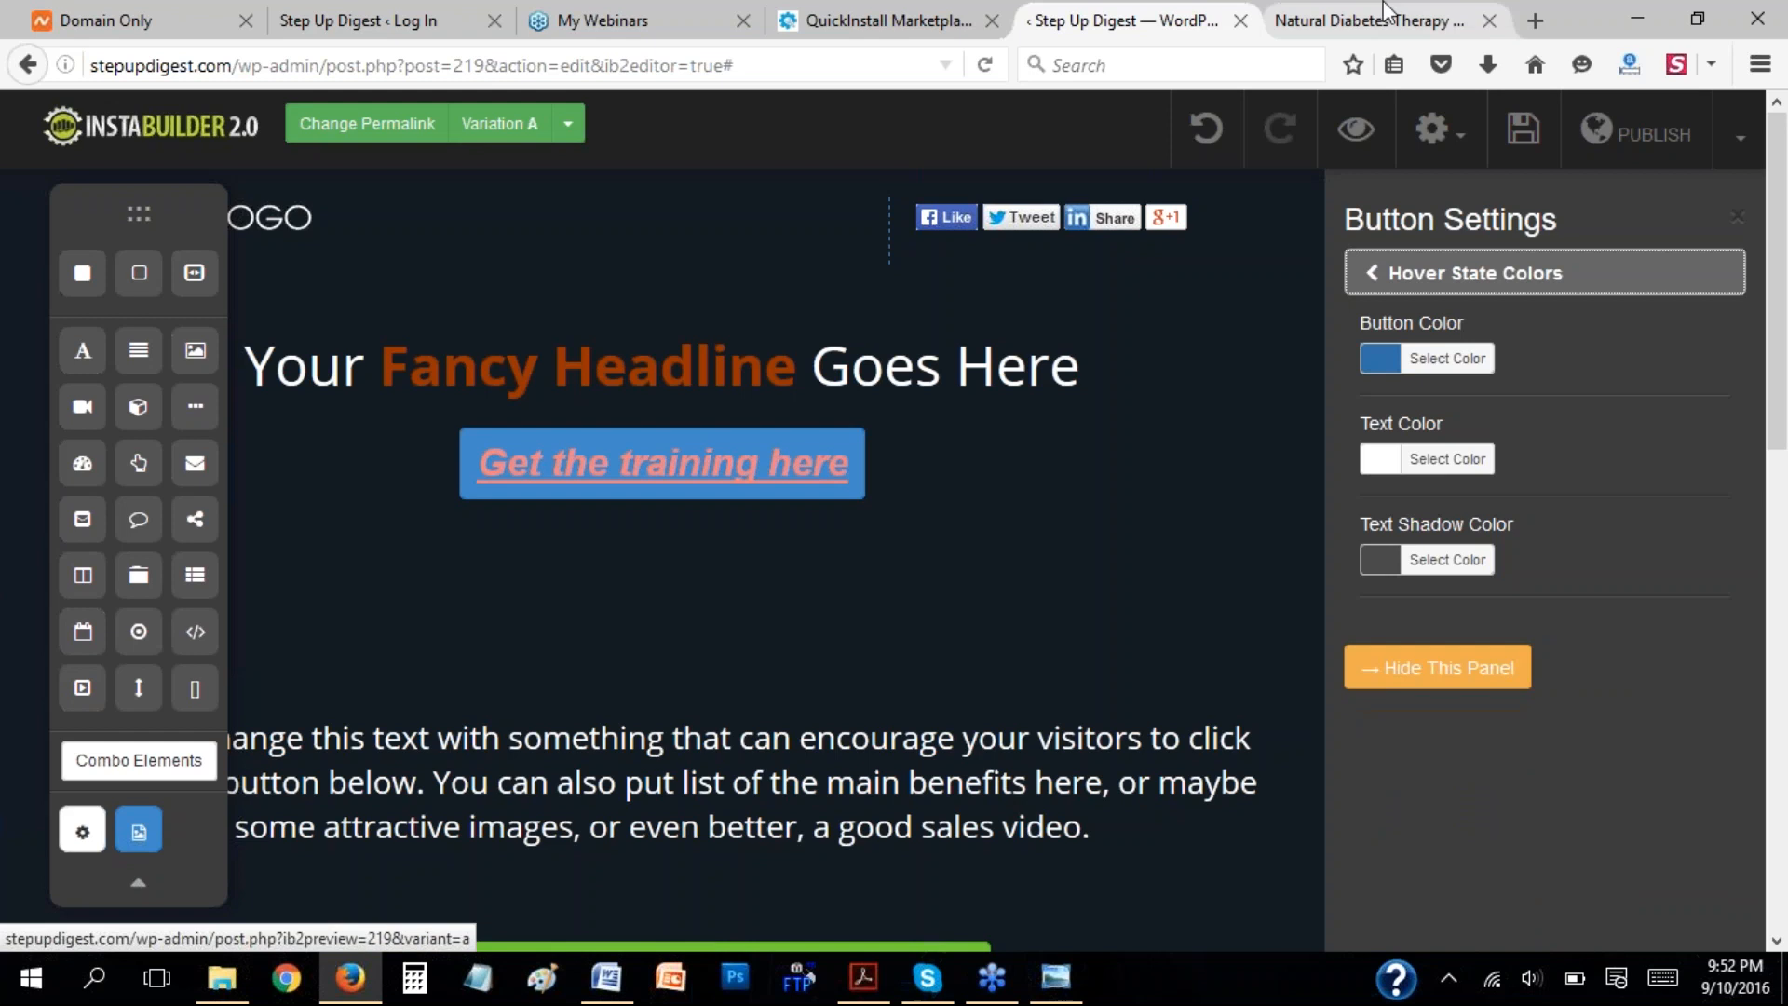
click(1367, 21)
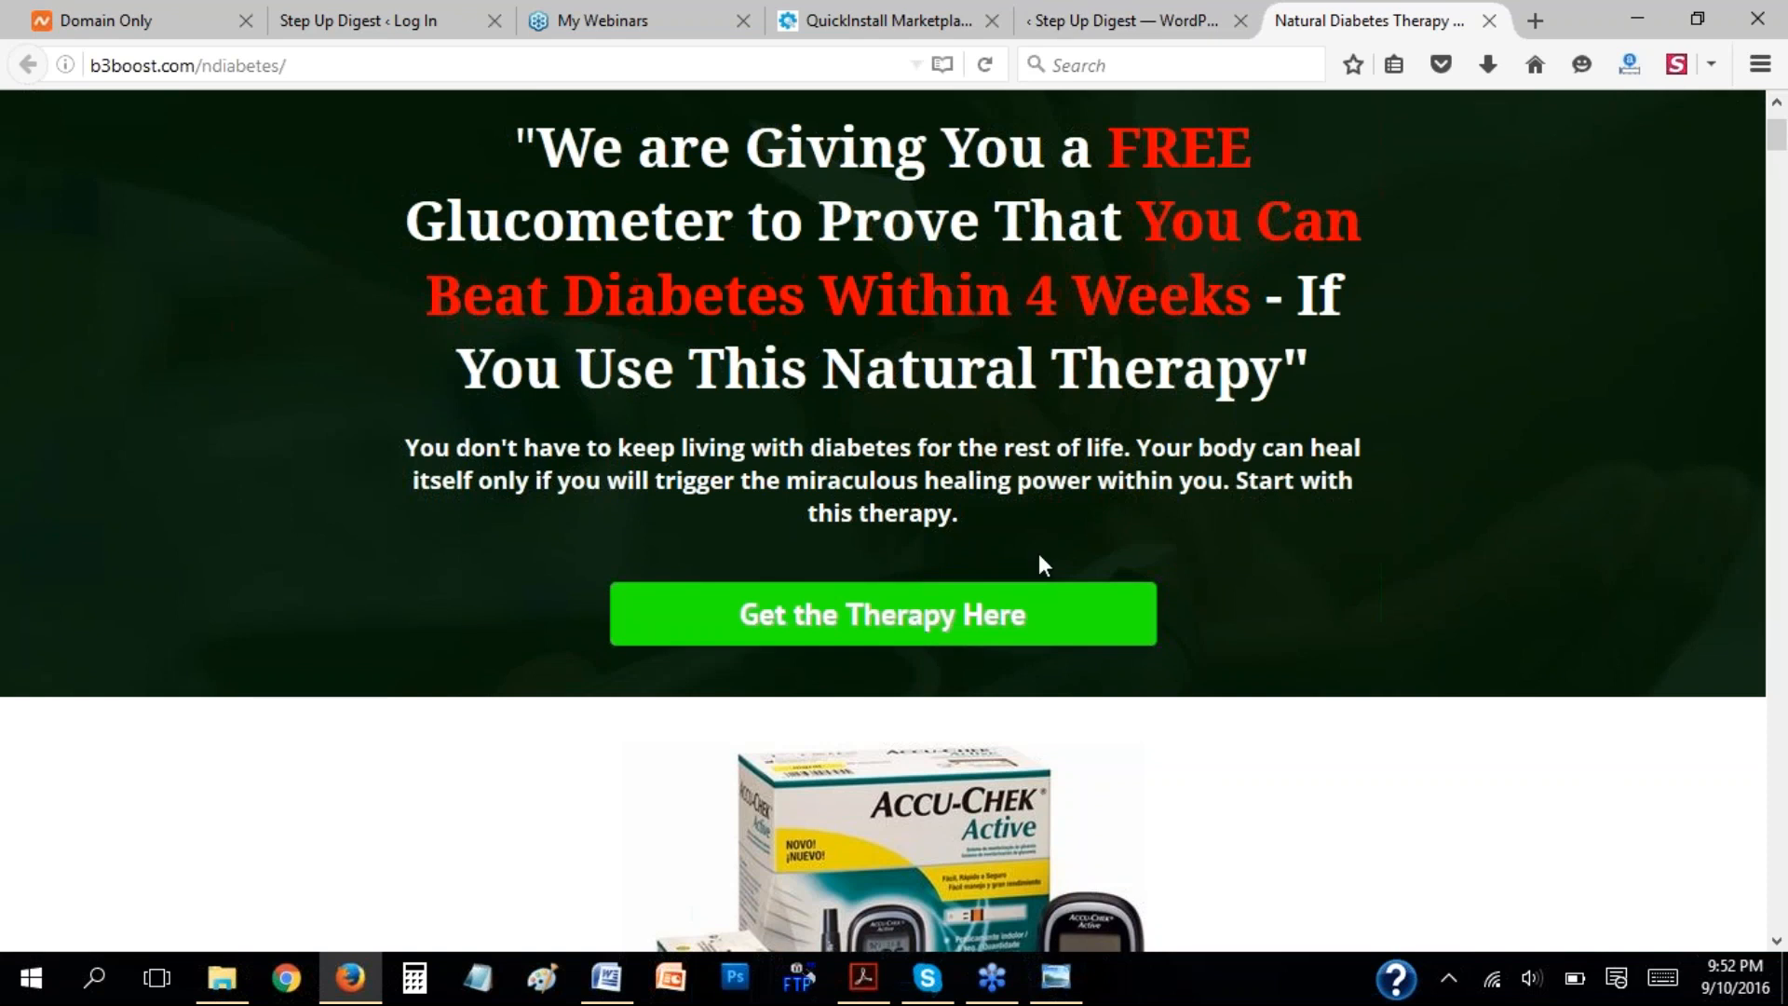
click(1161, 11)
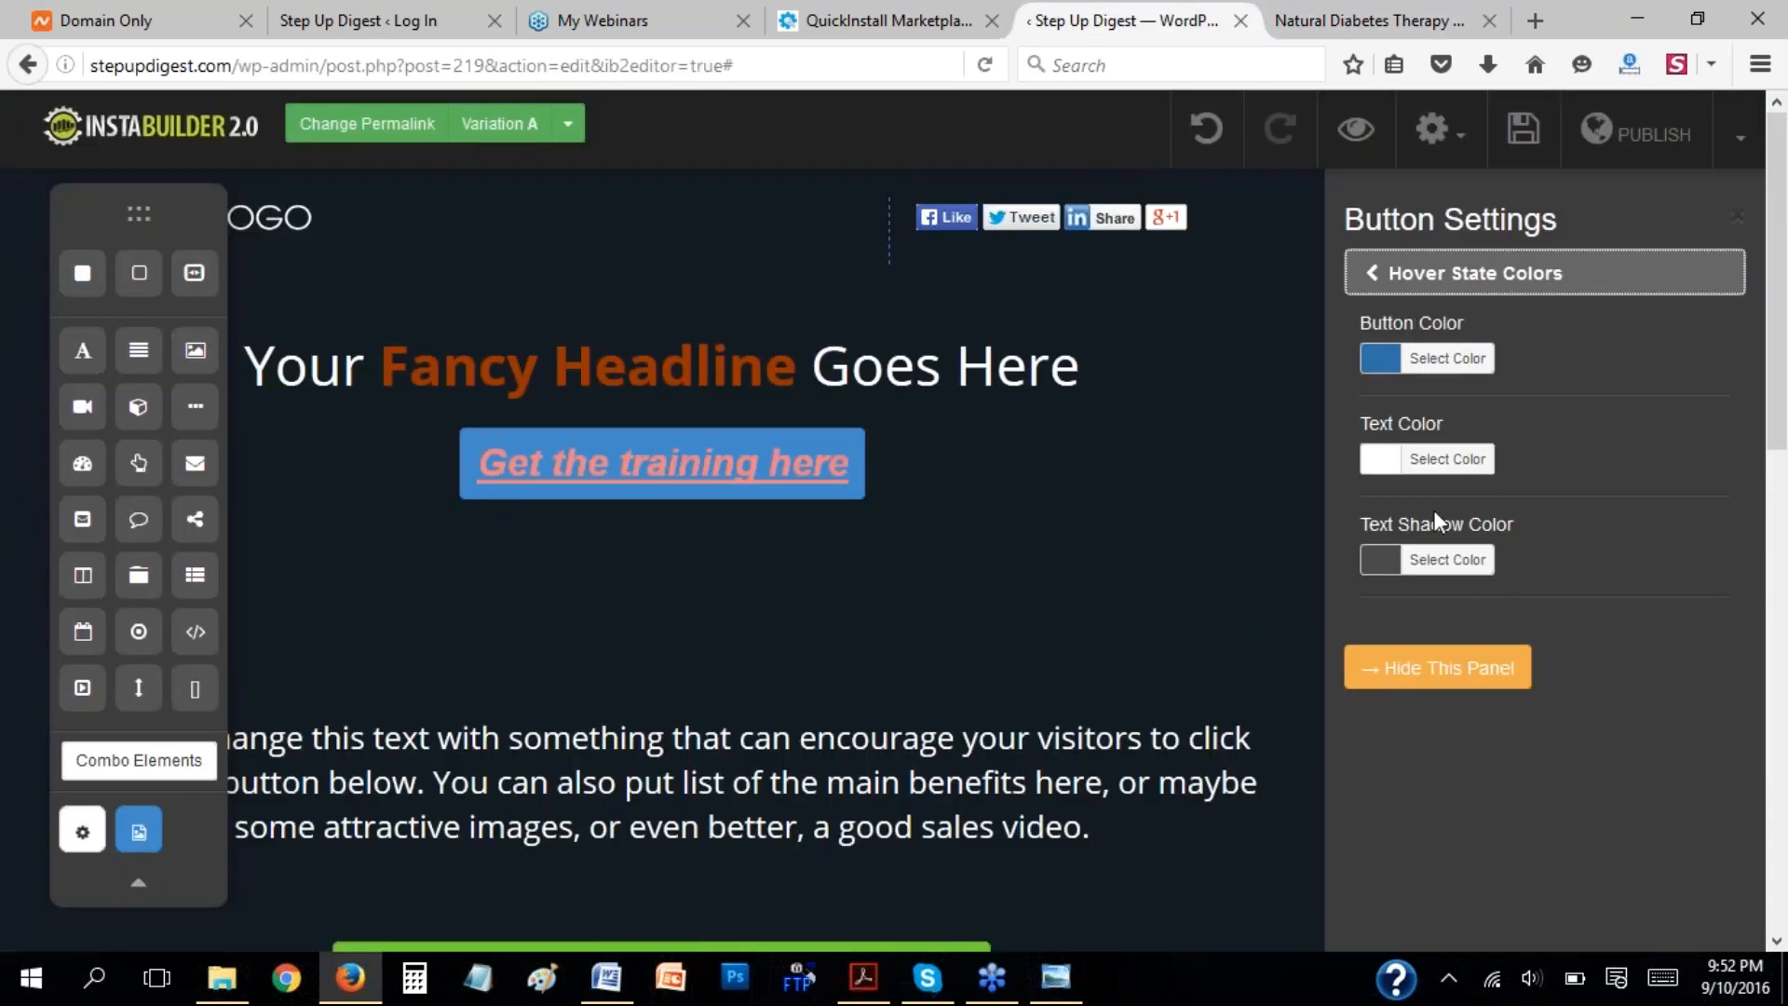
click(1376, 280)
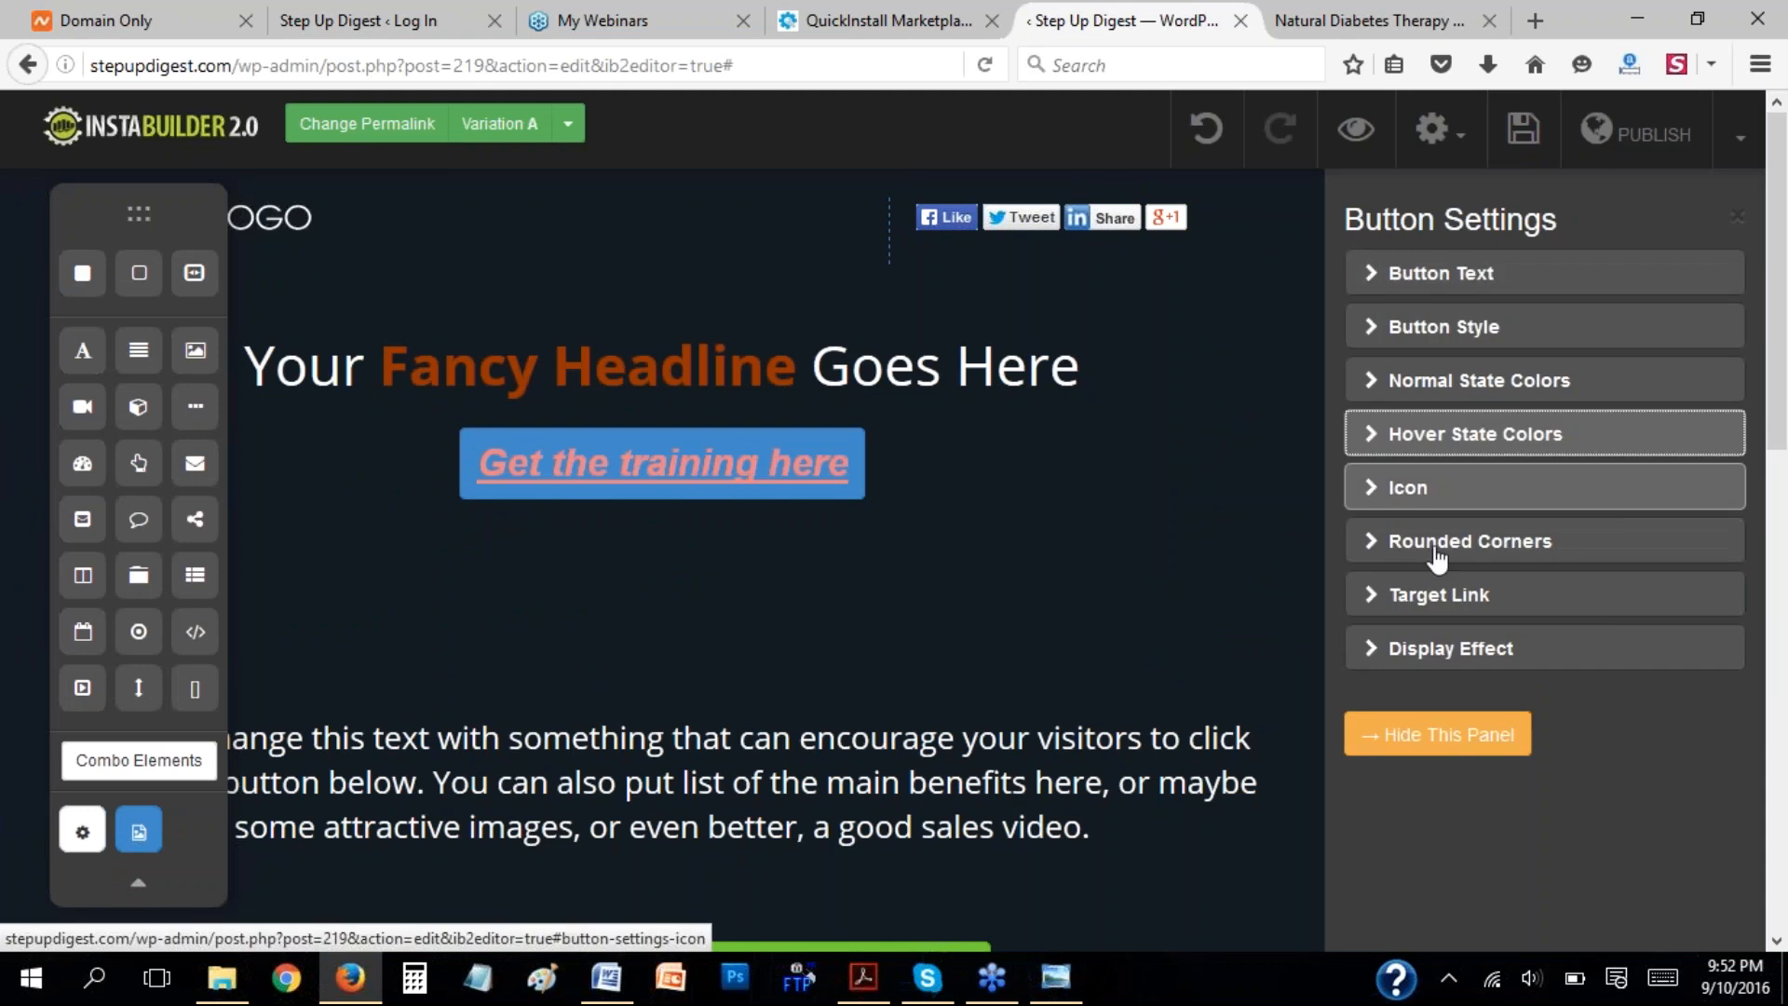
View the cart-icon buy button at the end of the diabetes sales page and add a right-arrow icon before the training button's text.
click(1387, 489)
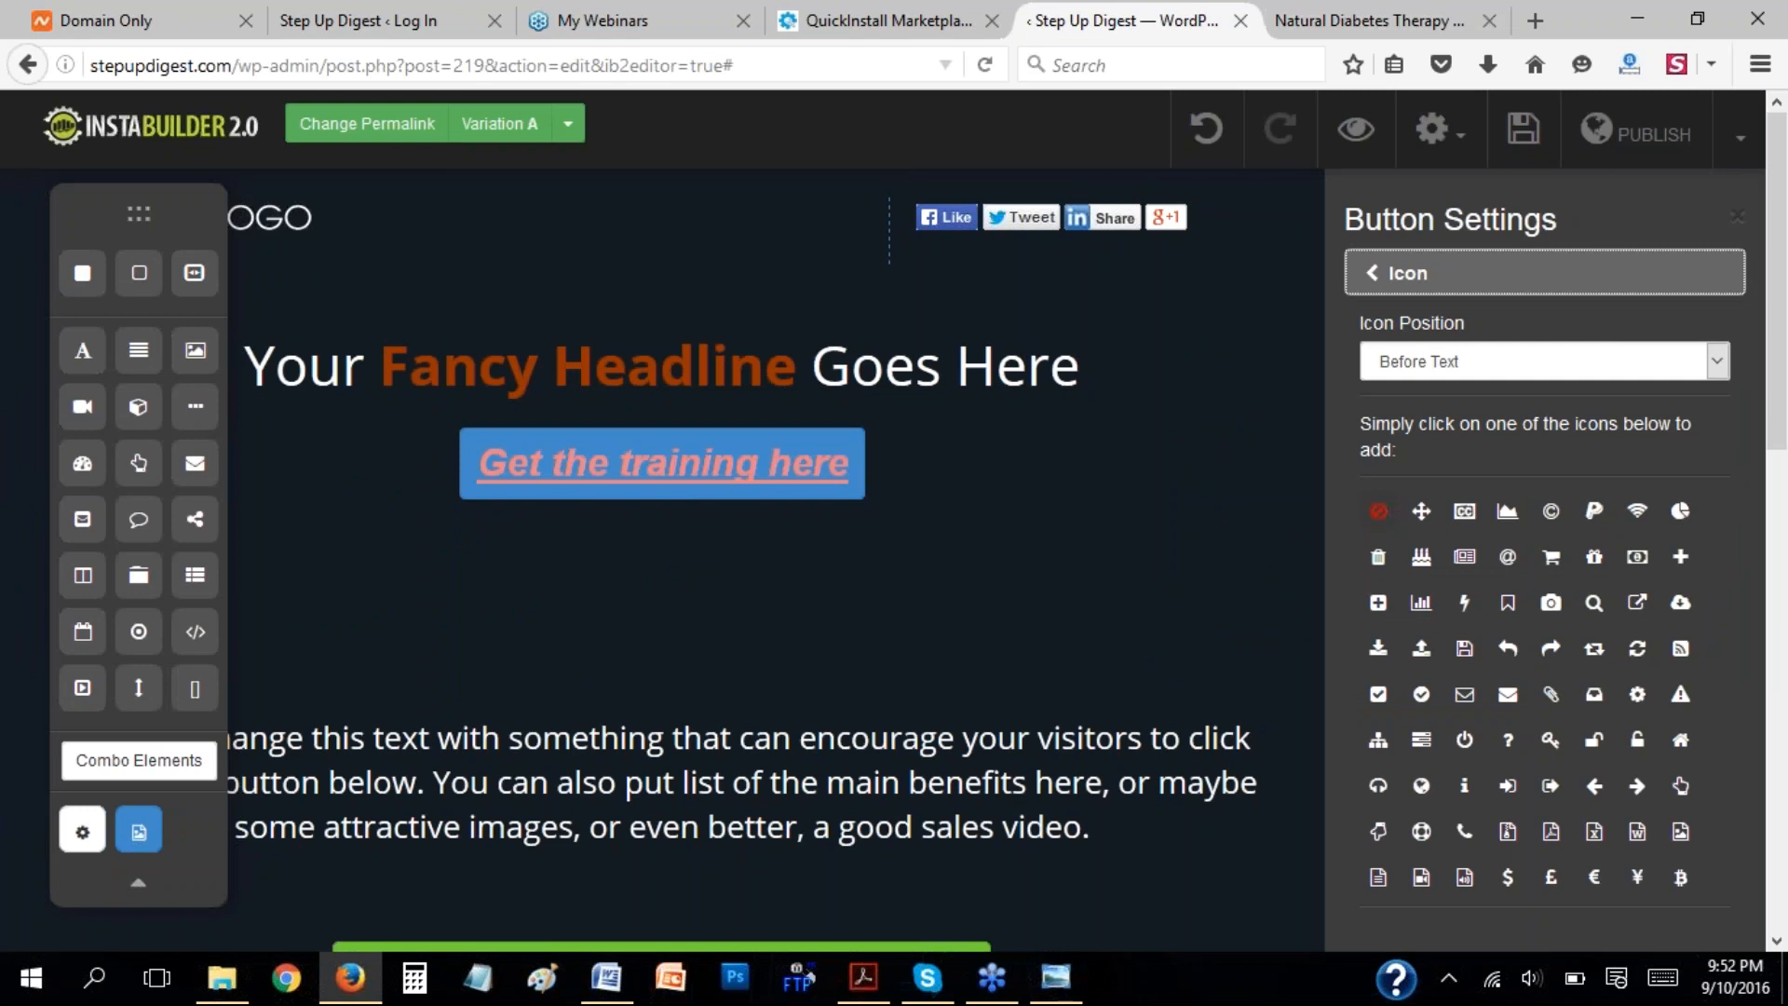
click(1390, 25)
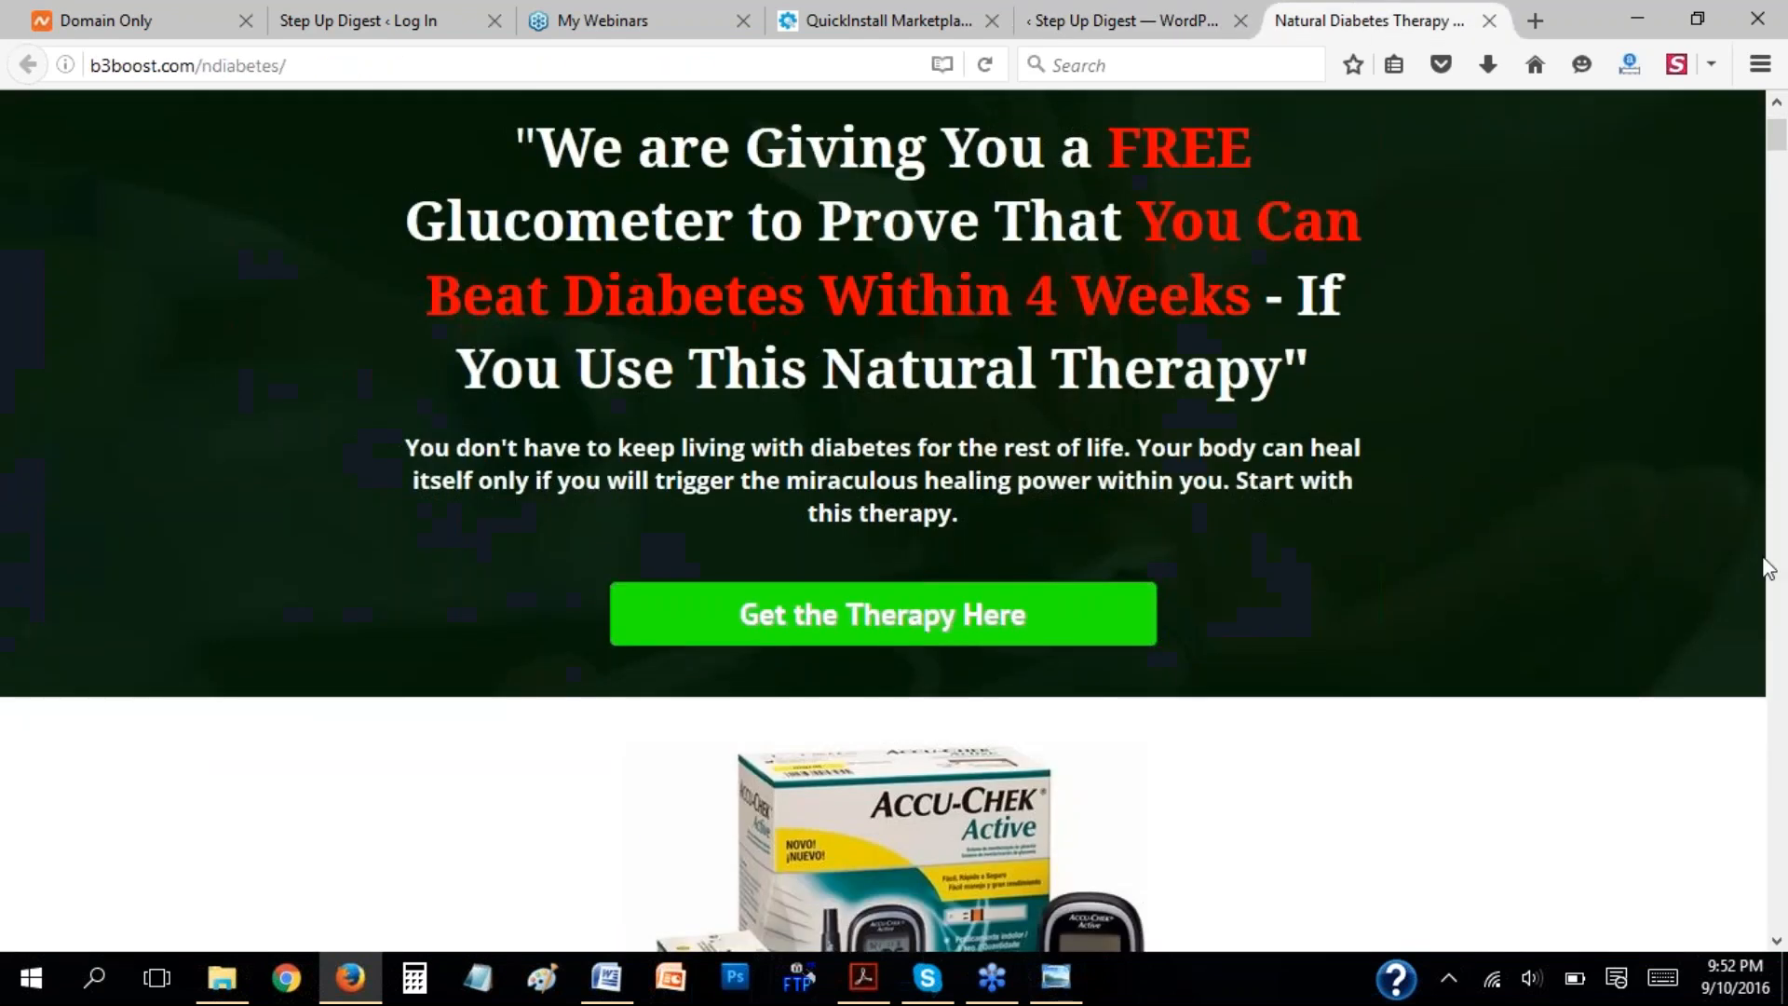
scroll(1725, 596, down, 20)
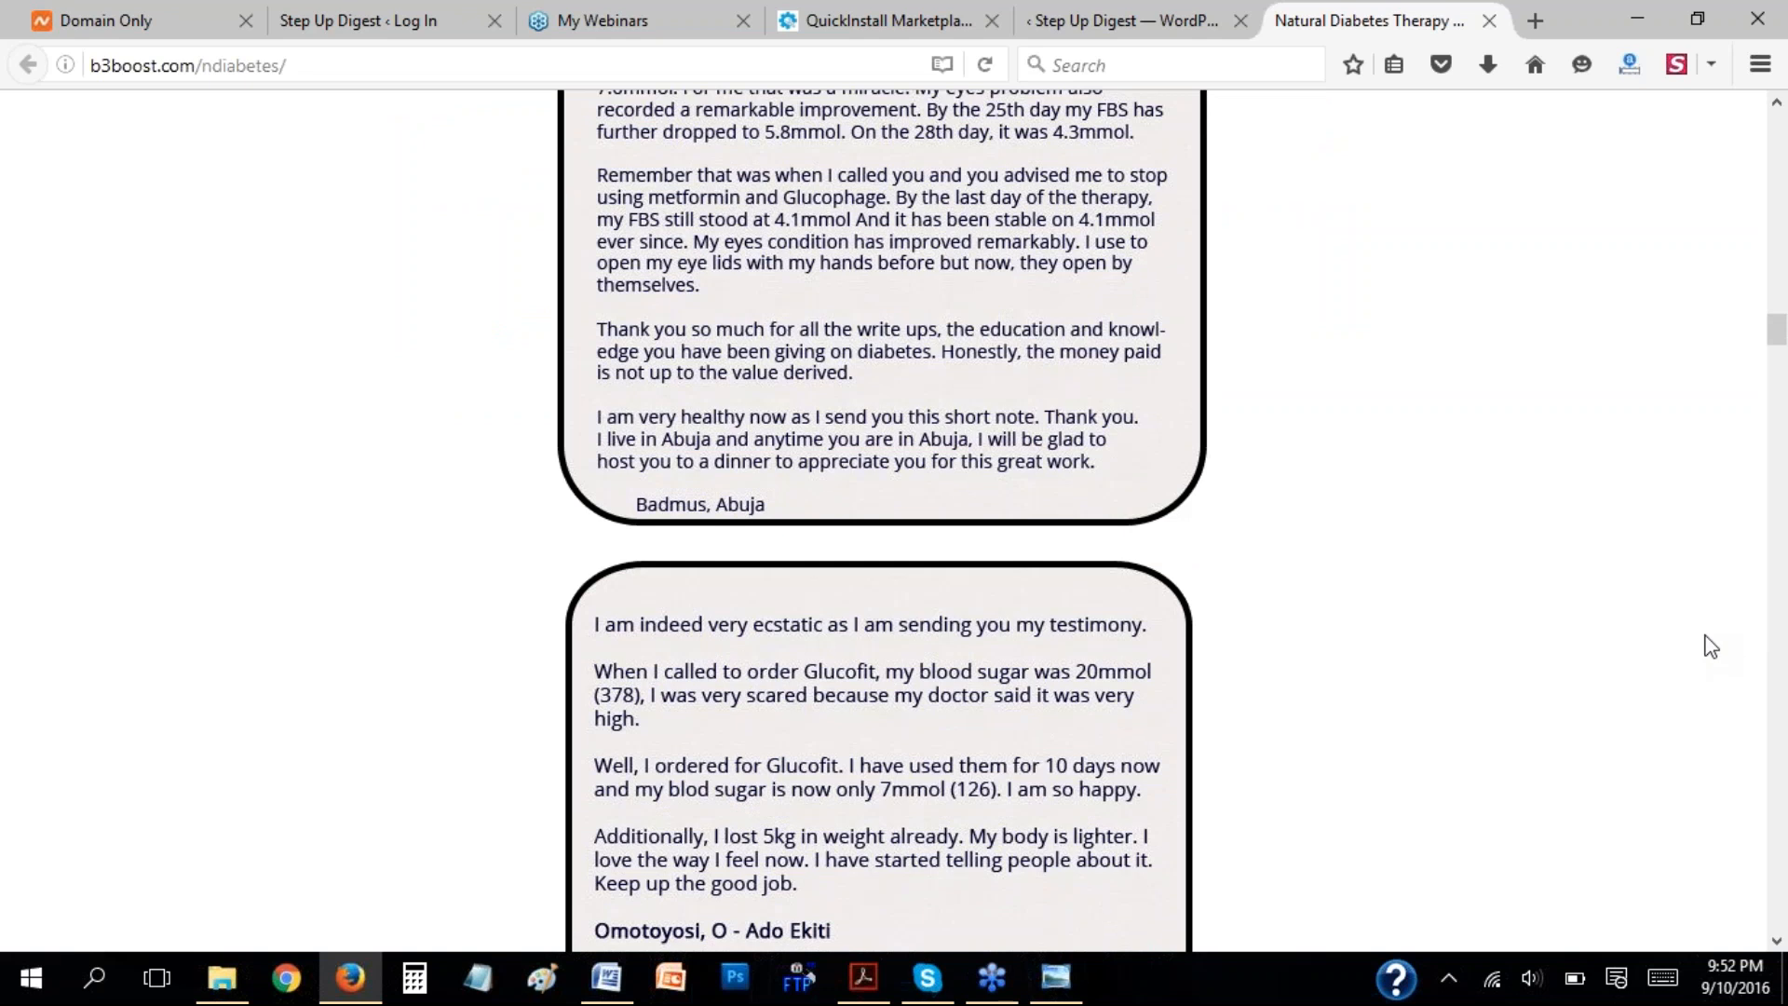
scroll(1711, 646, down, 15)
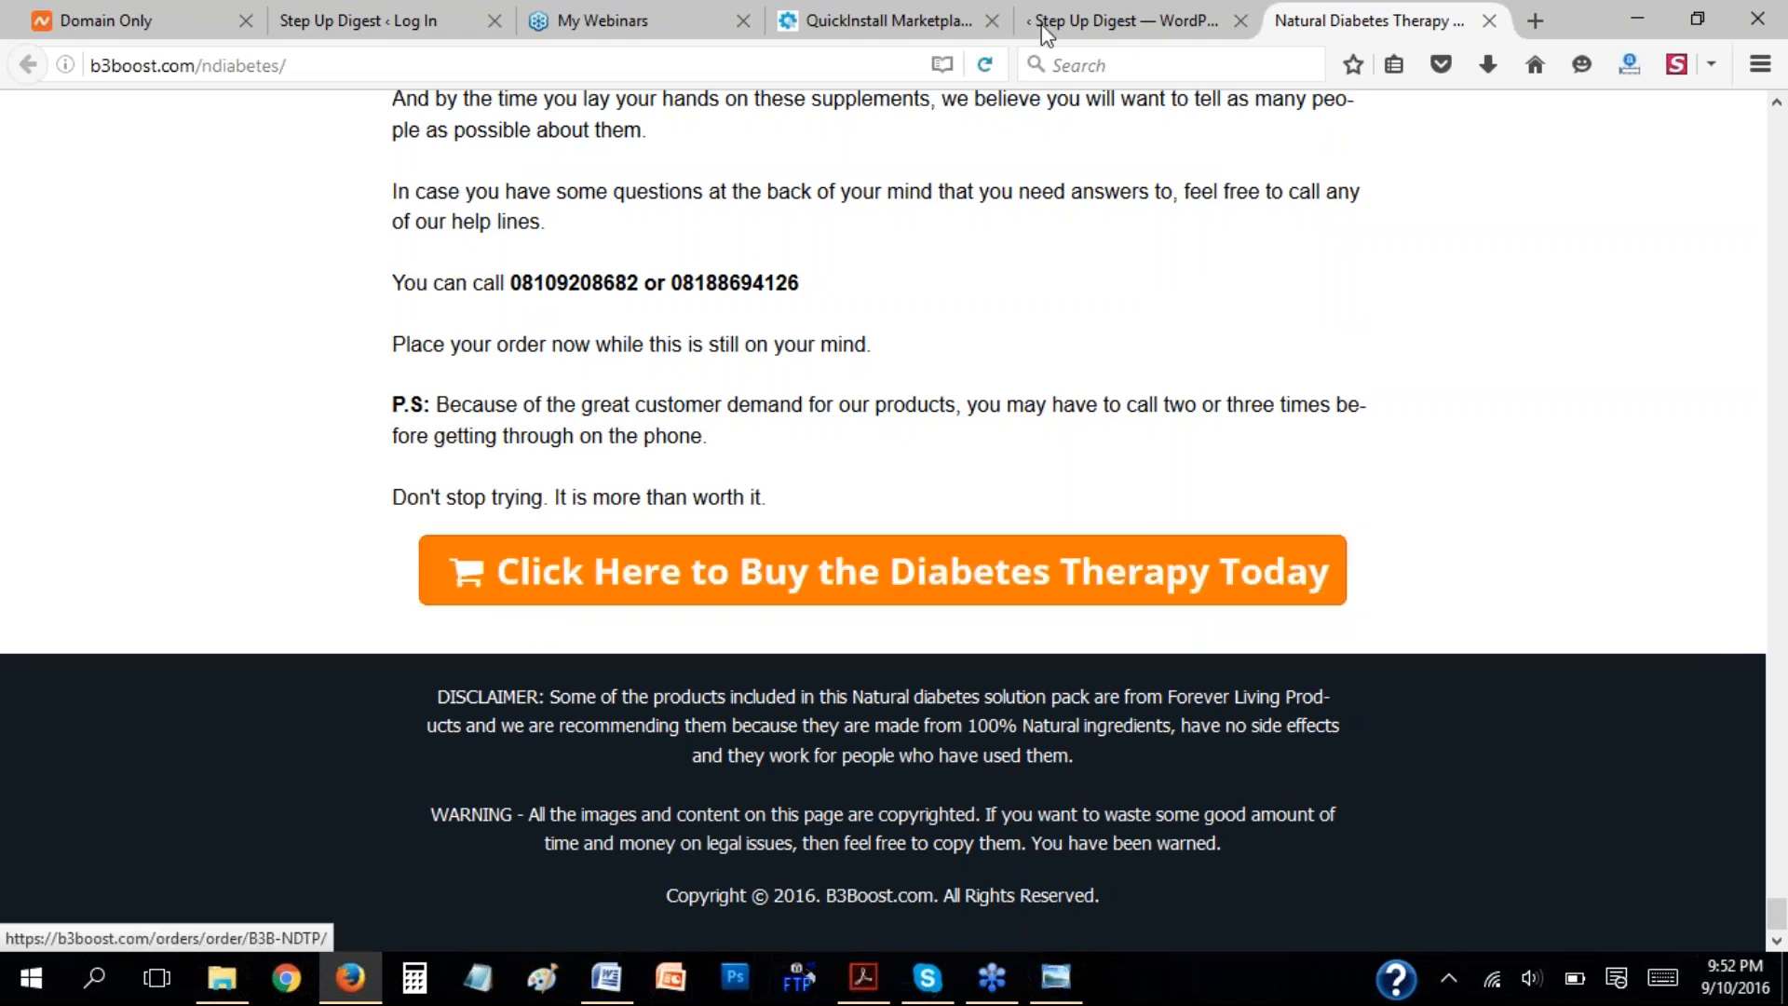
click(1109, 13)
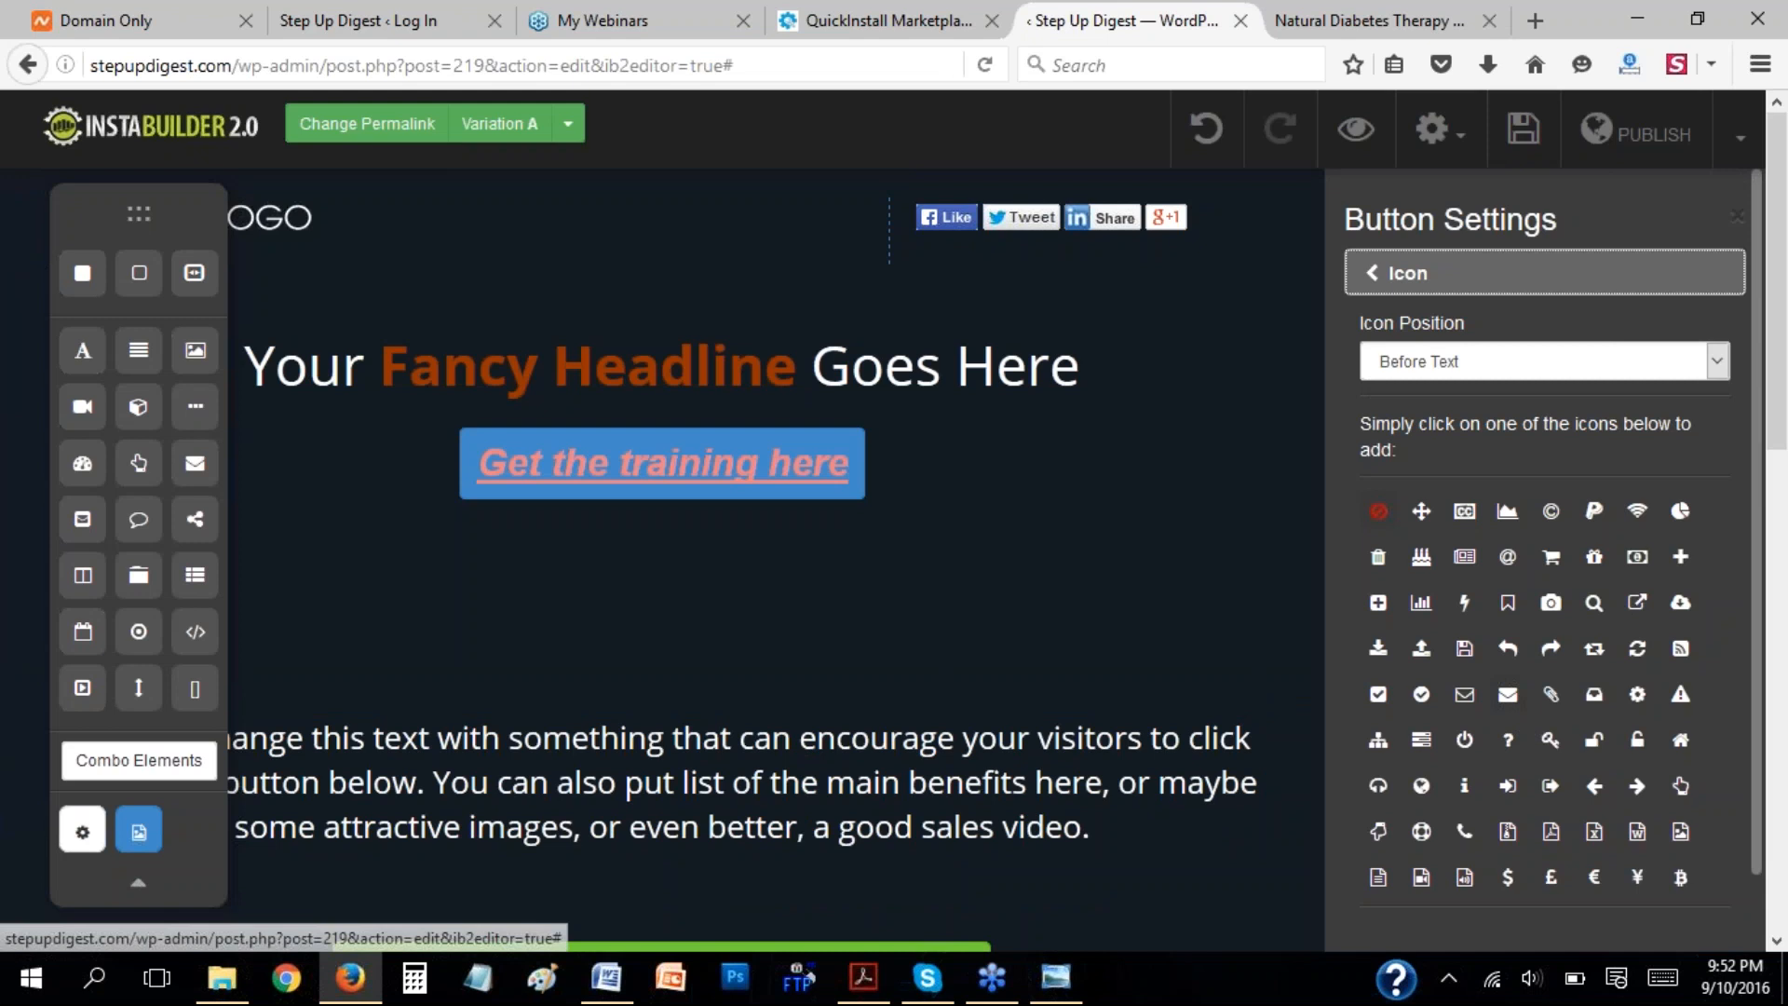
click(1638, 786)
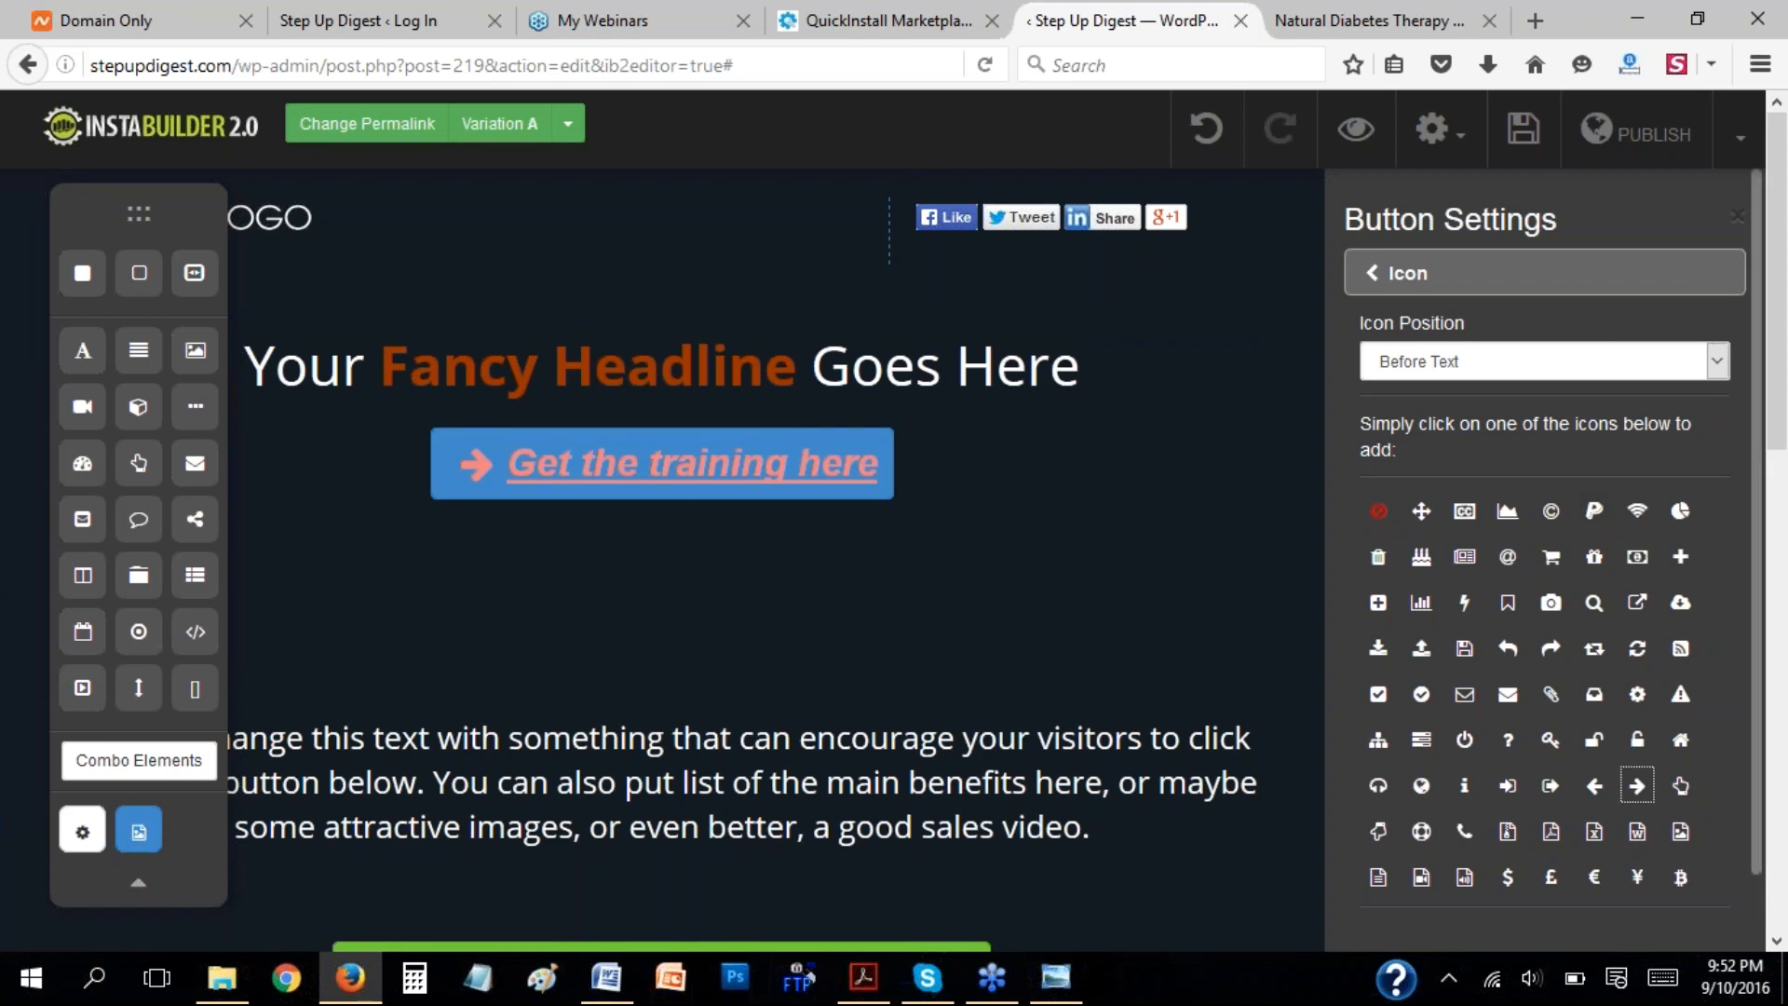
click(1382, 273)
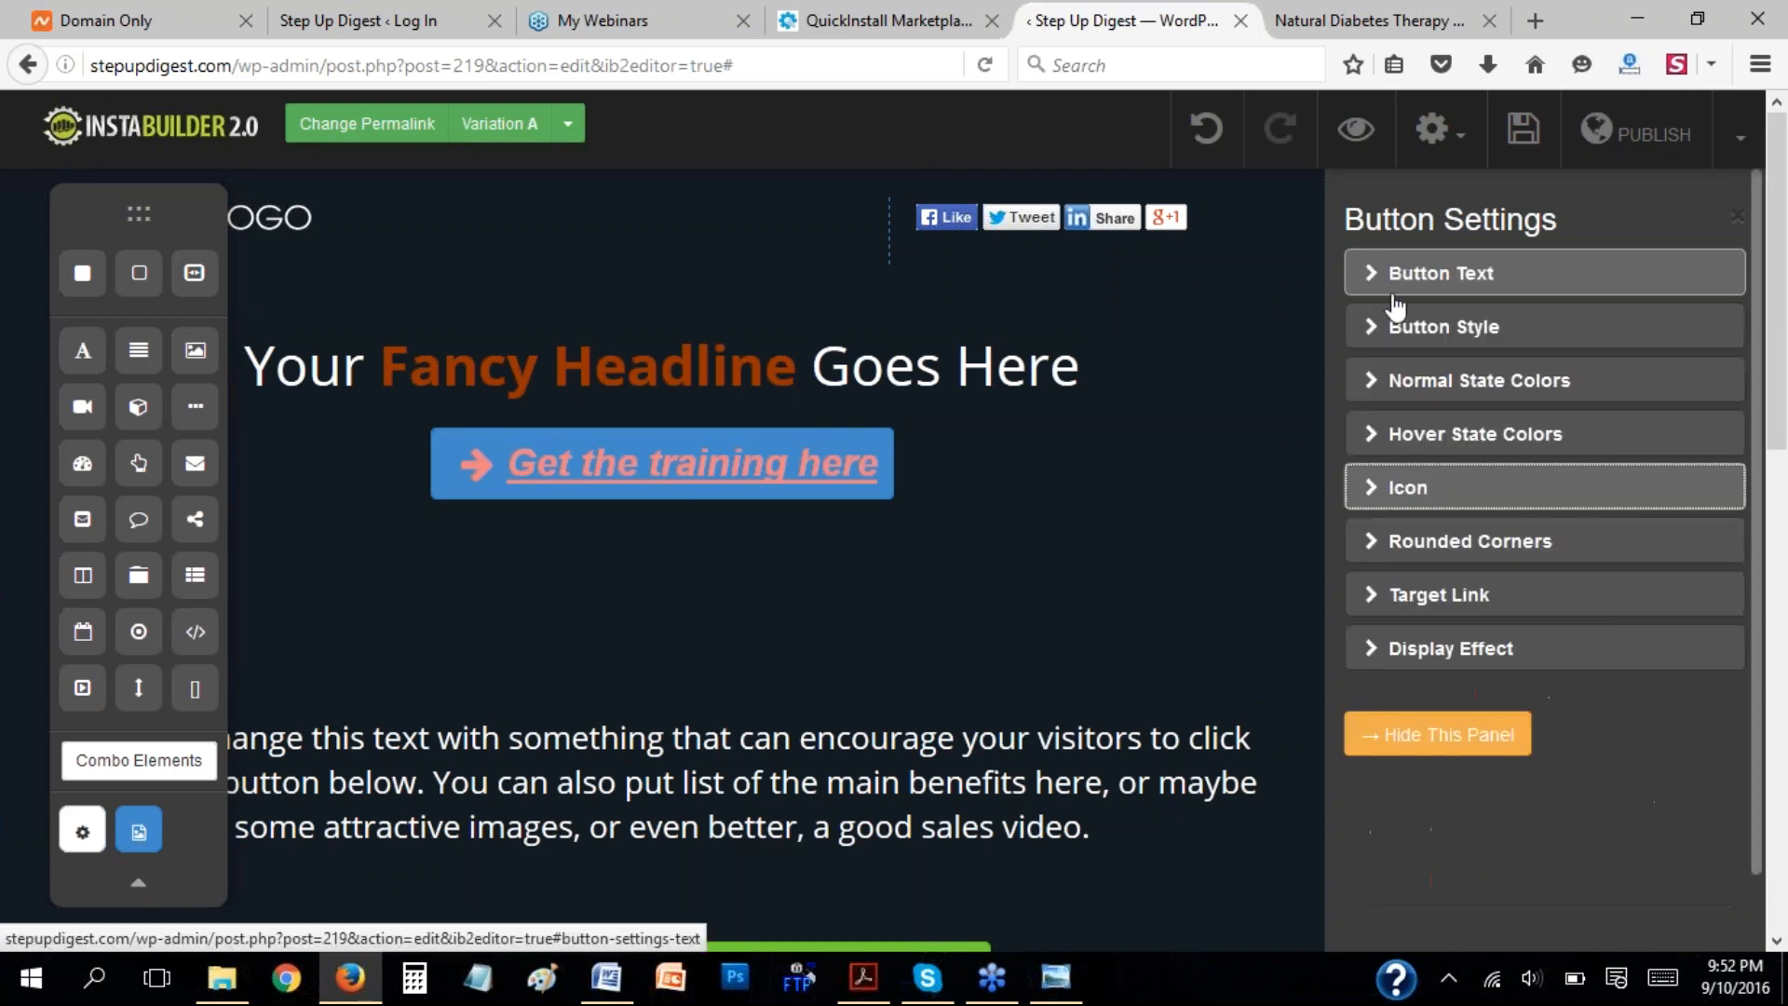
Check the button's rounded corners setting and set its target link type to PopUp.
click(1378, 556)
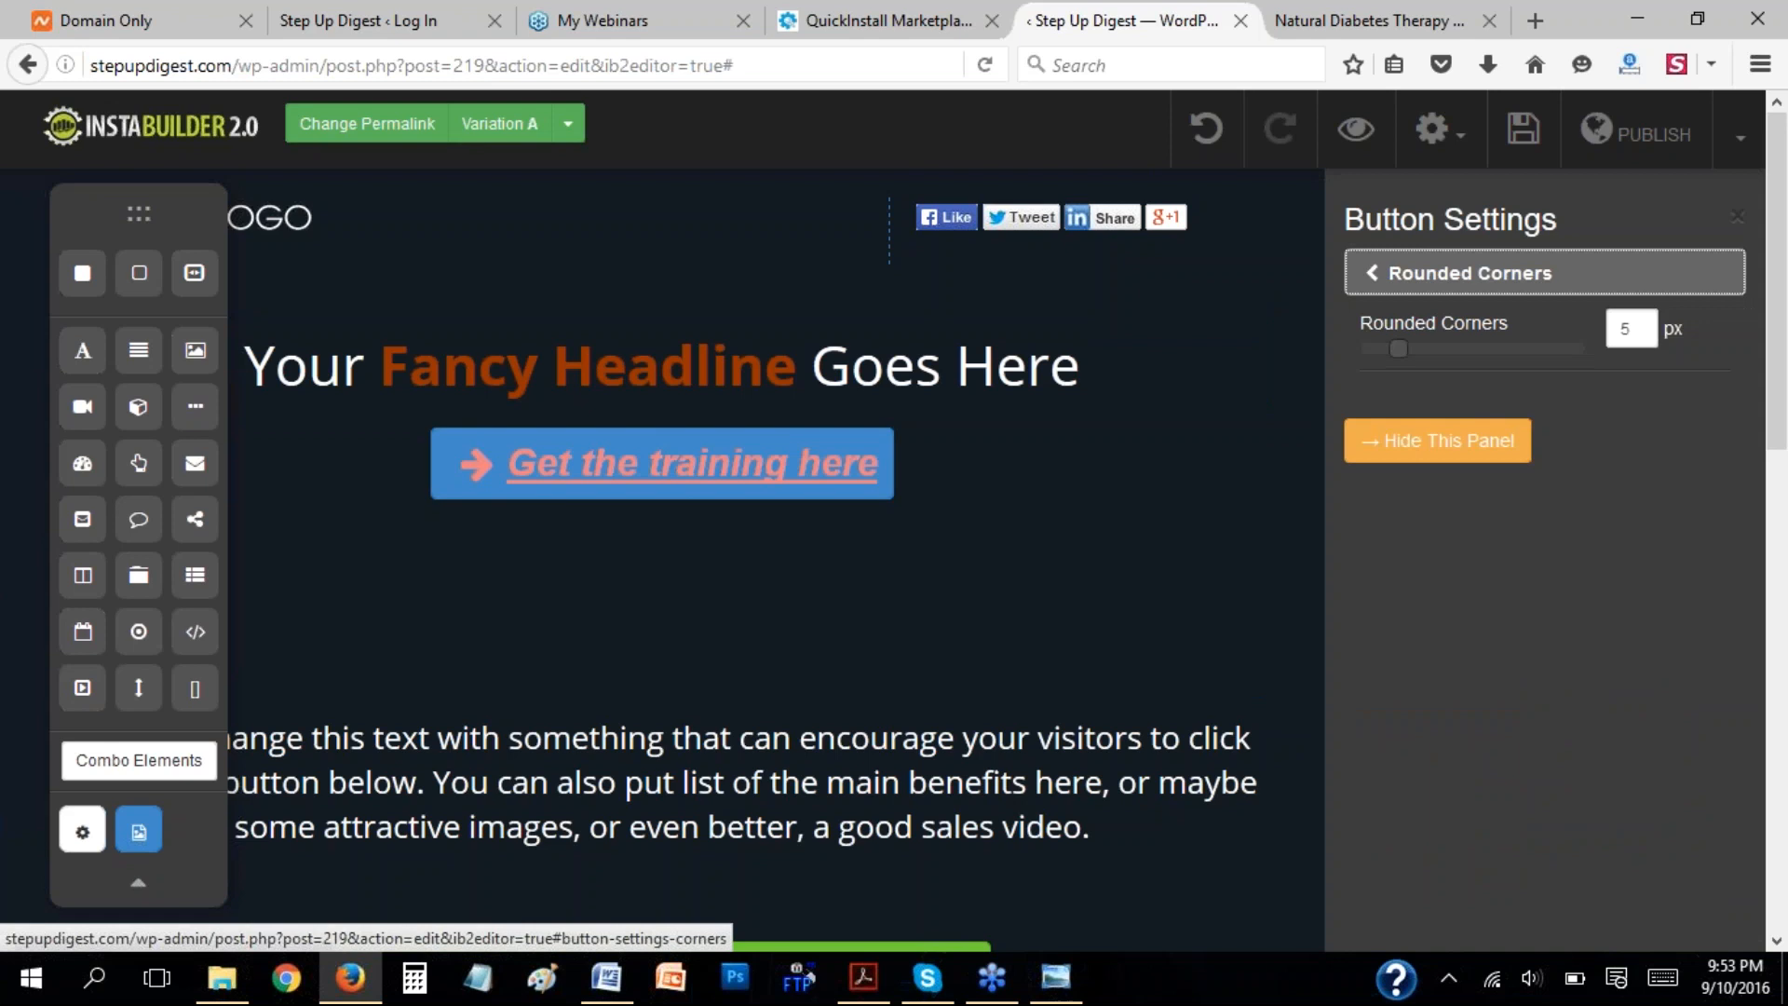
click(1377, 275)
click(1481, 598)
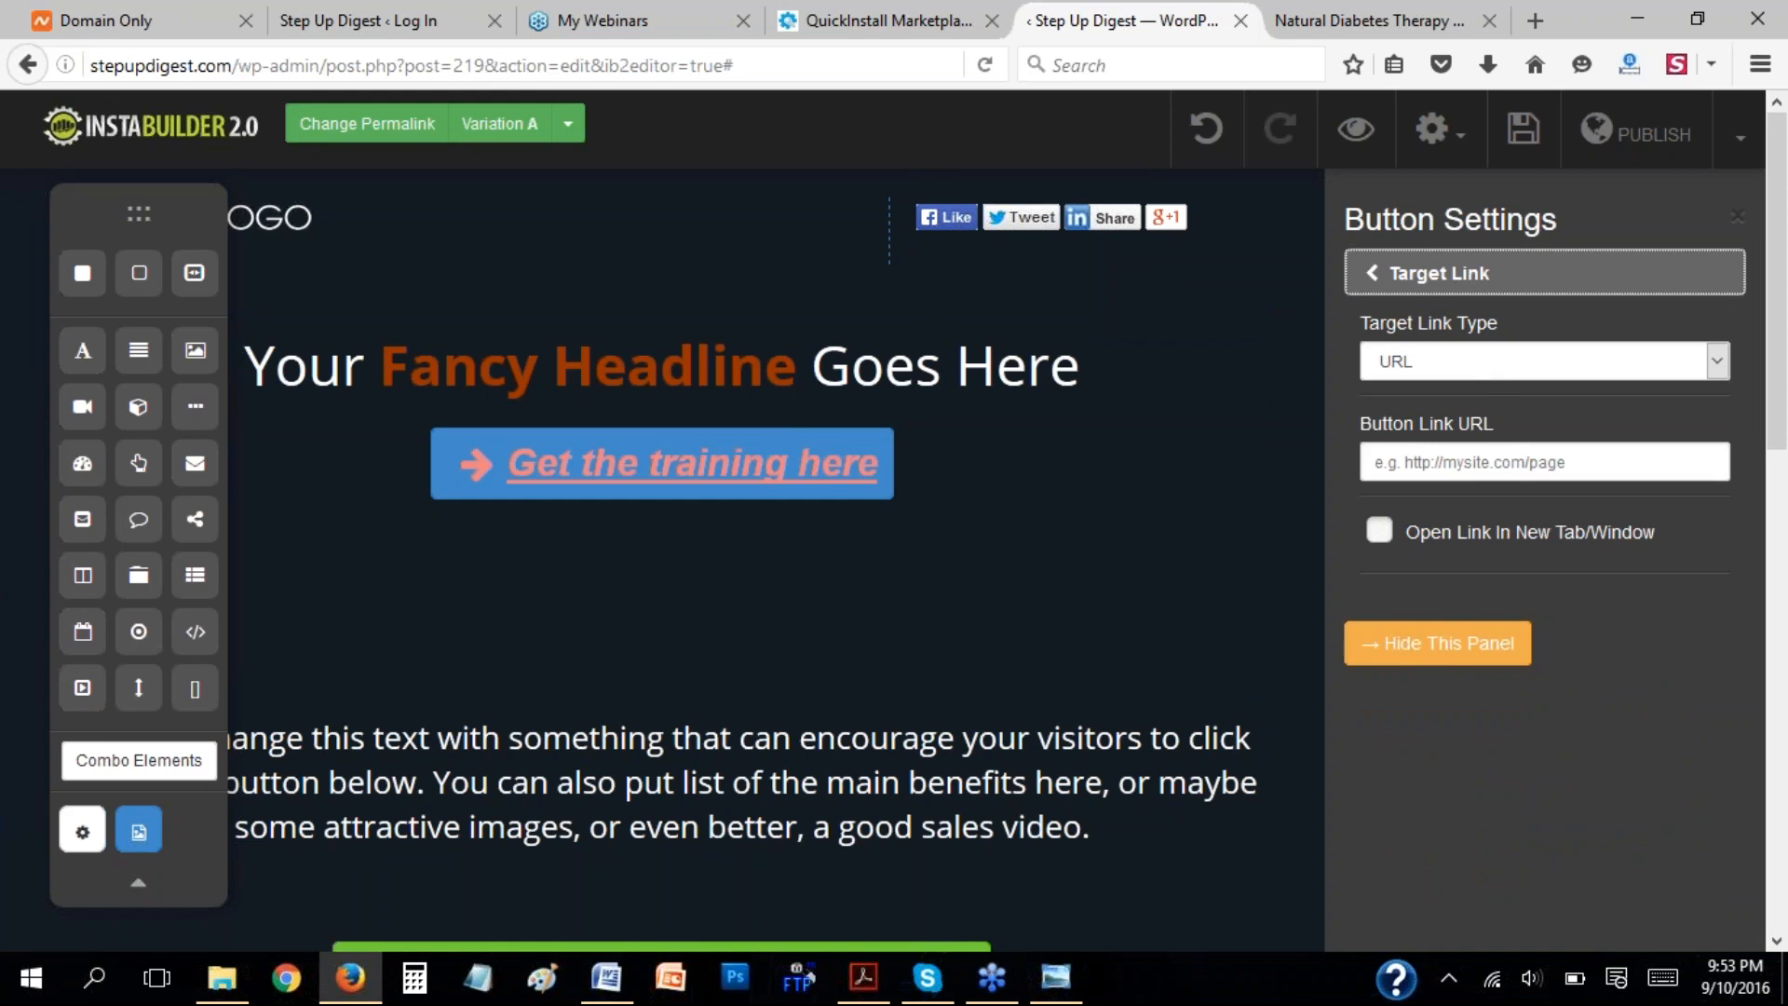
click(1413, 464)
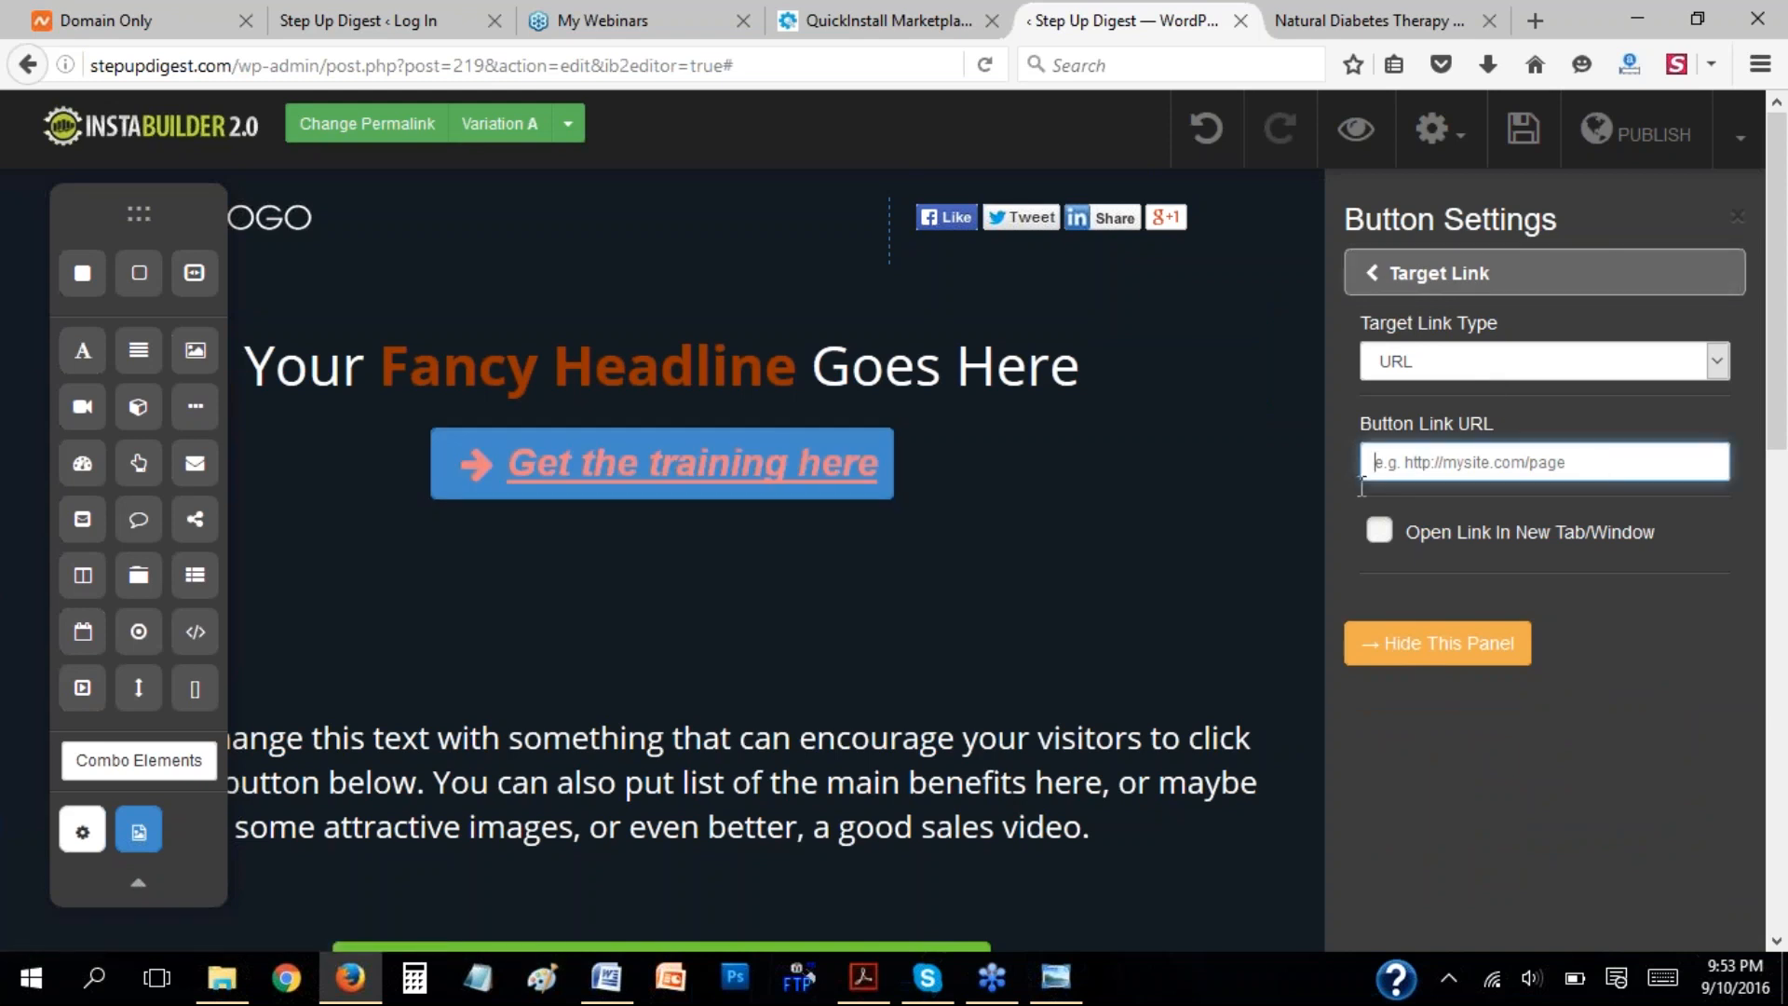
click(1719, 361)
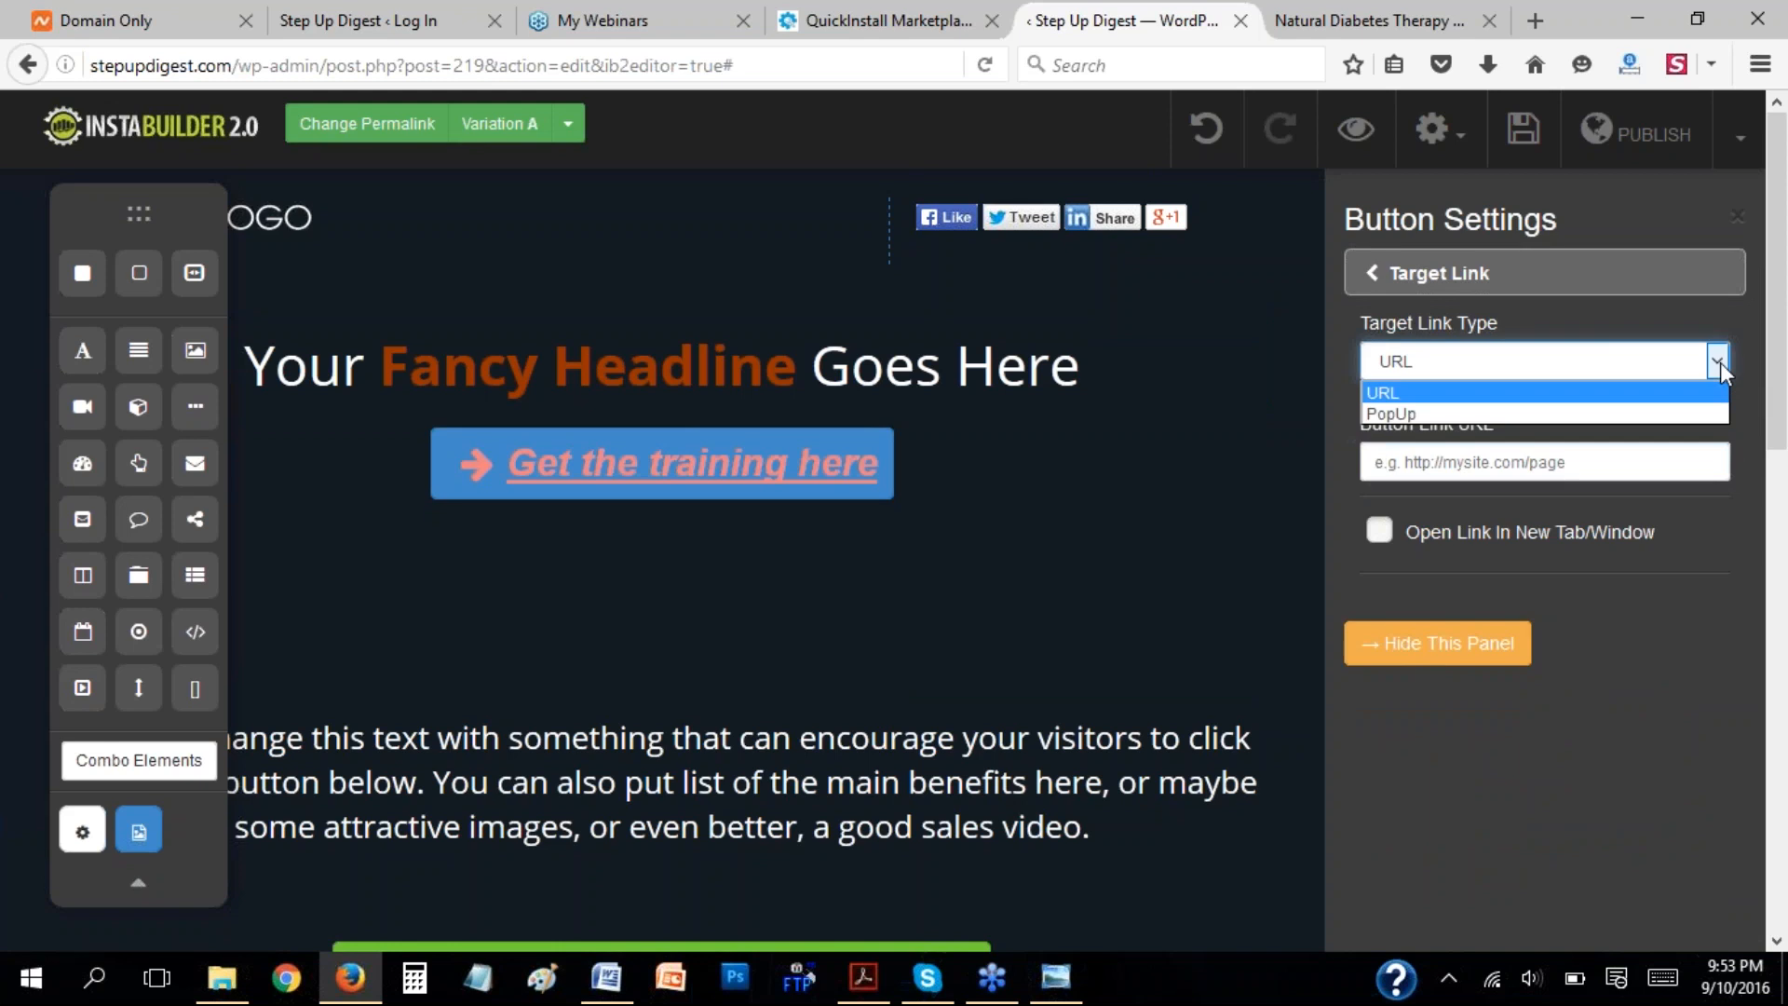
click(1570, 416)
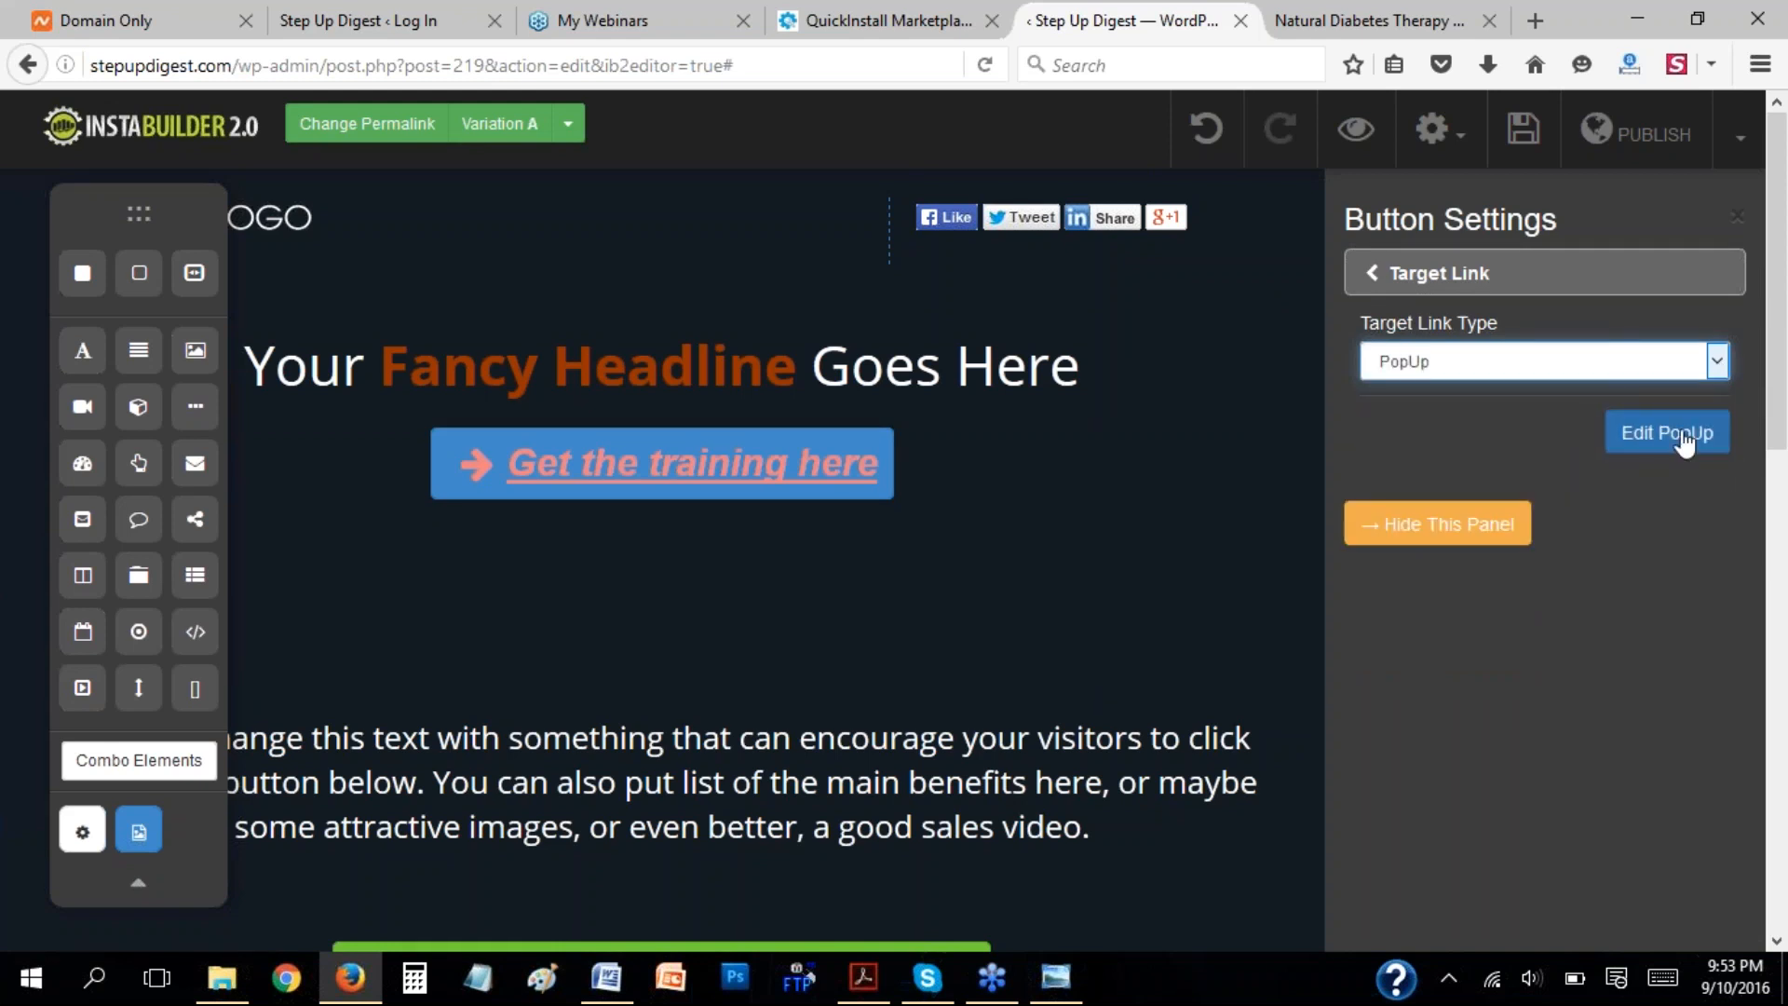
click(1719, 362)
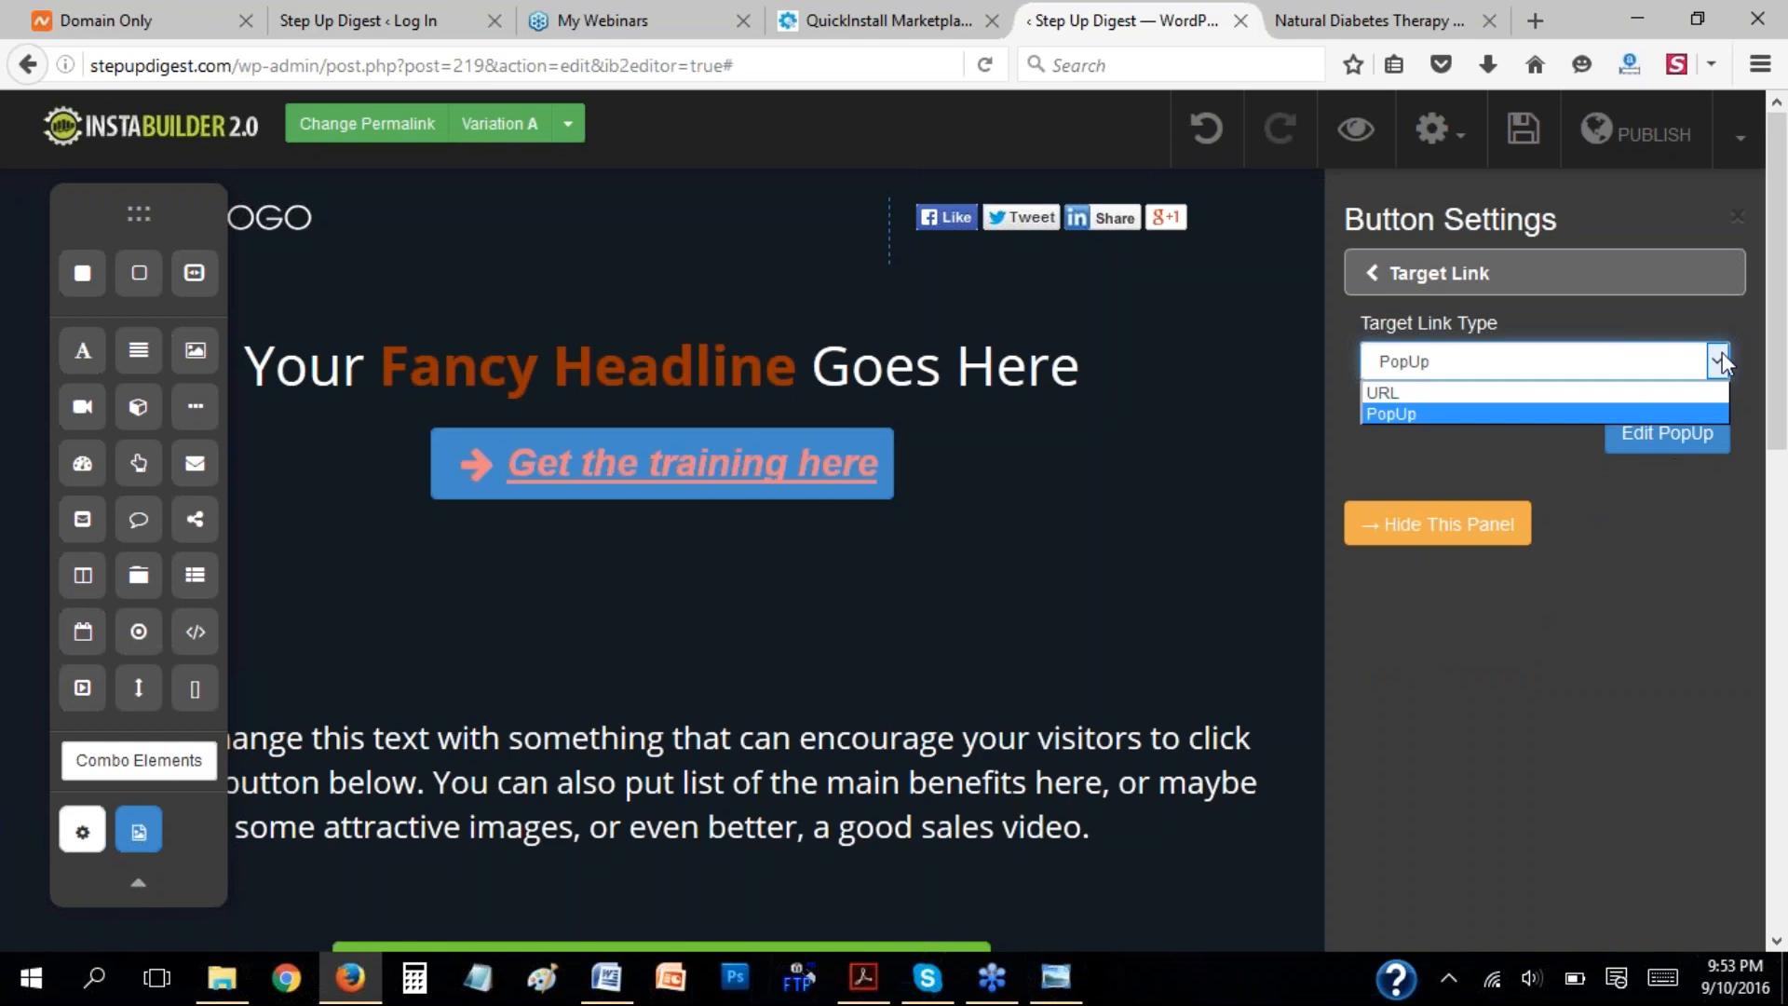
click(1367, 273)
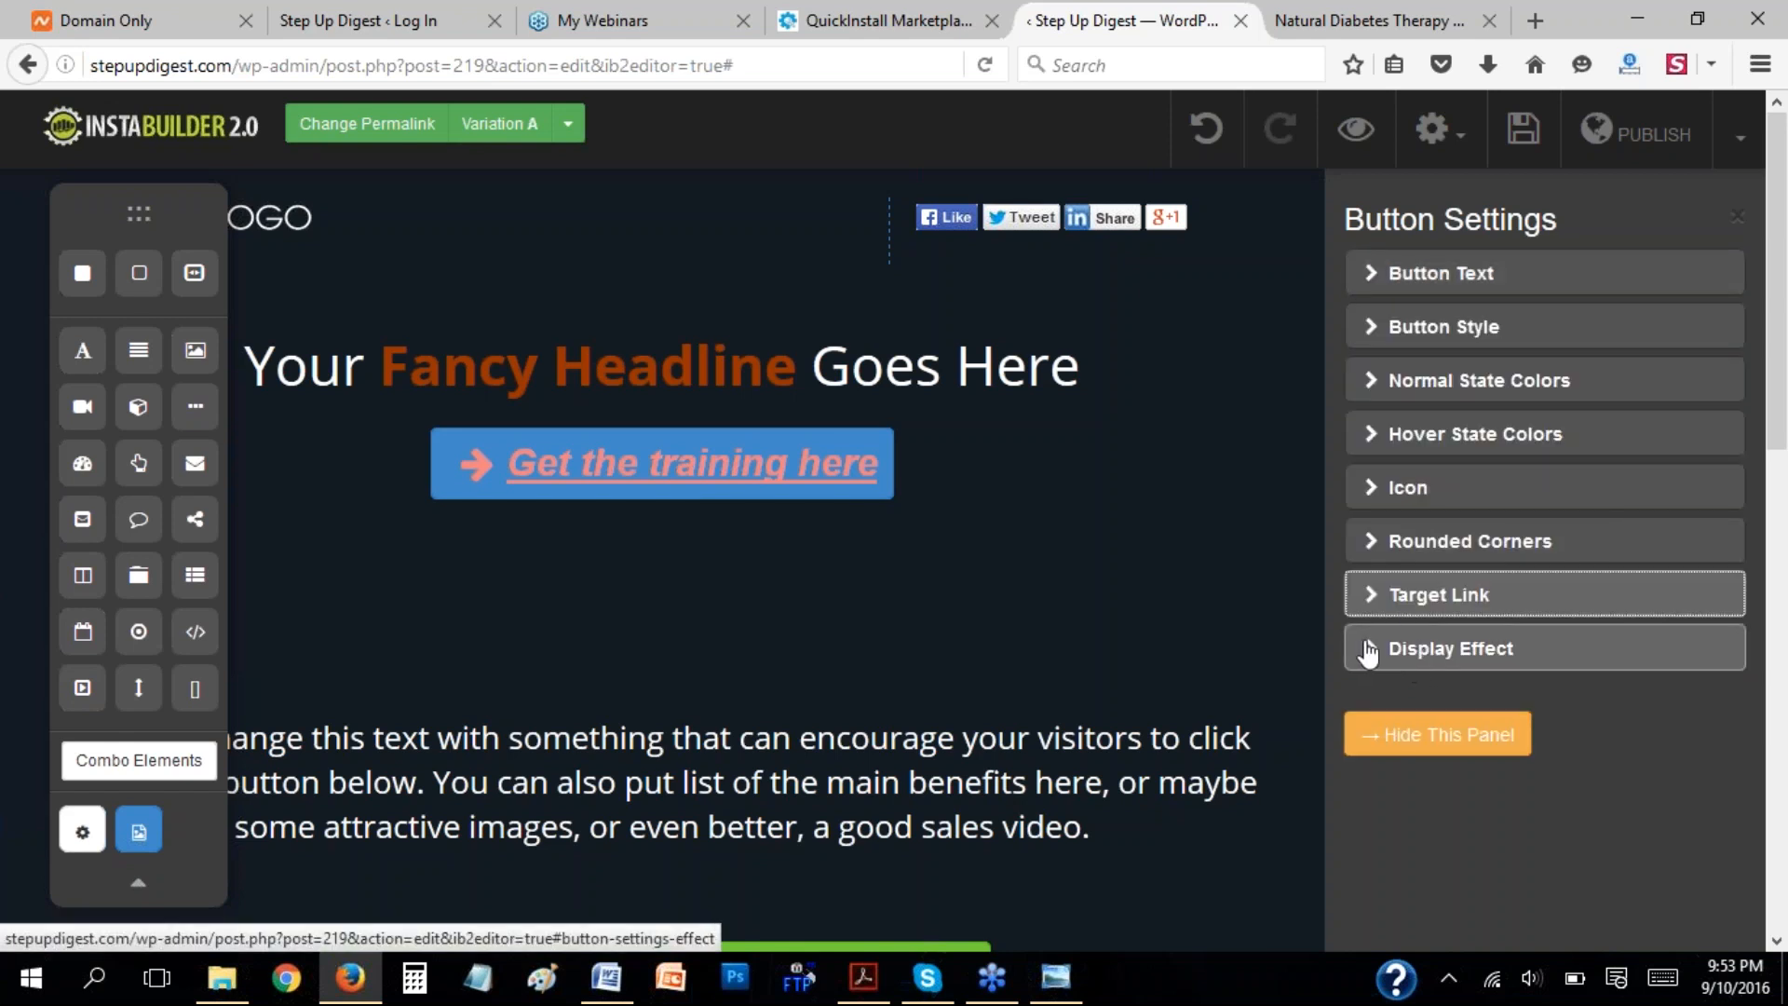
Check the training button's display effect and text settings and close the button settings.
click(1367, 649)
click(1370, 275)
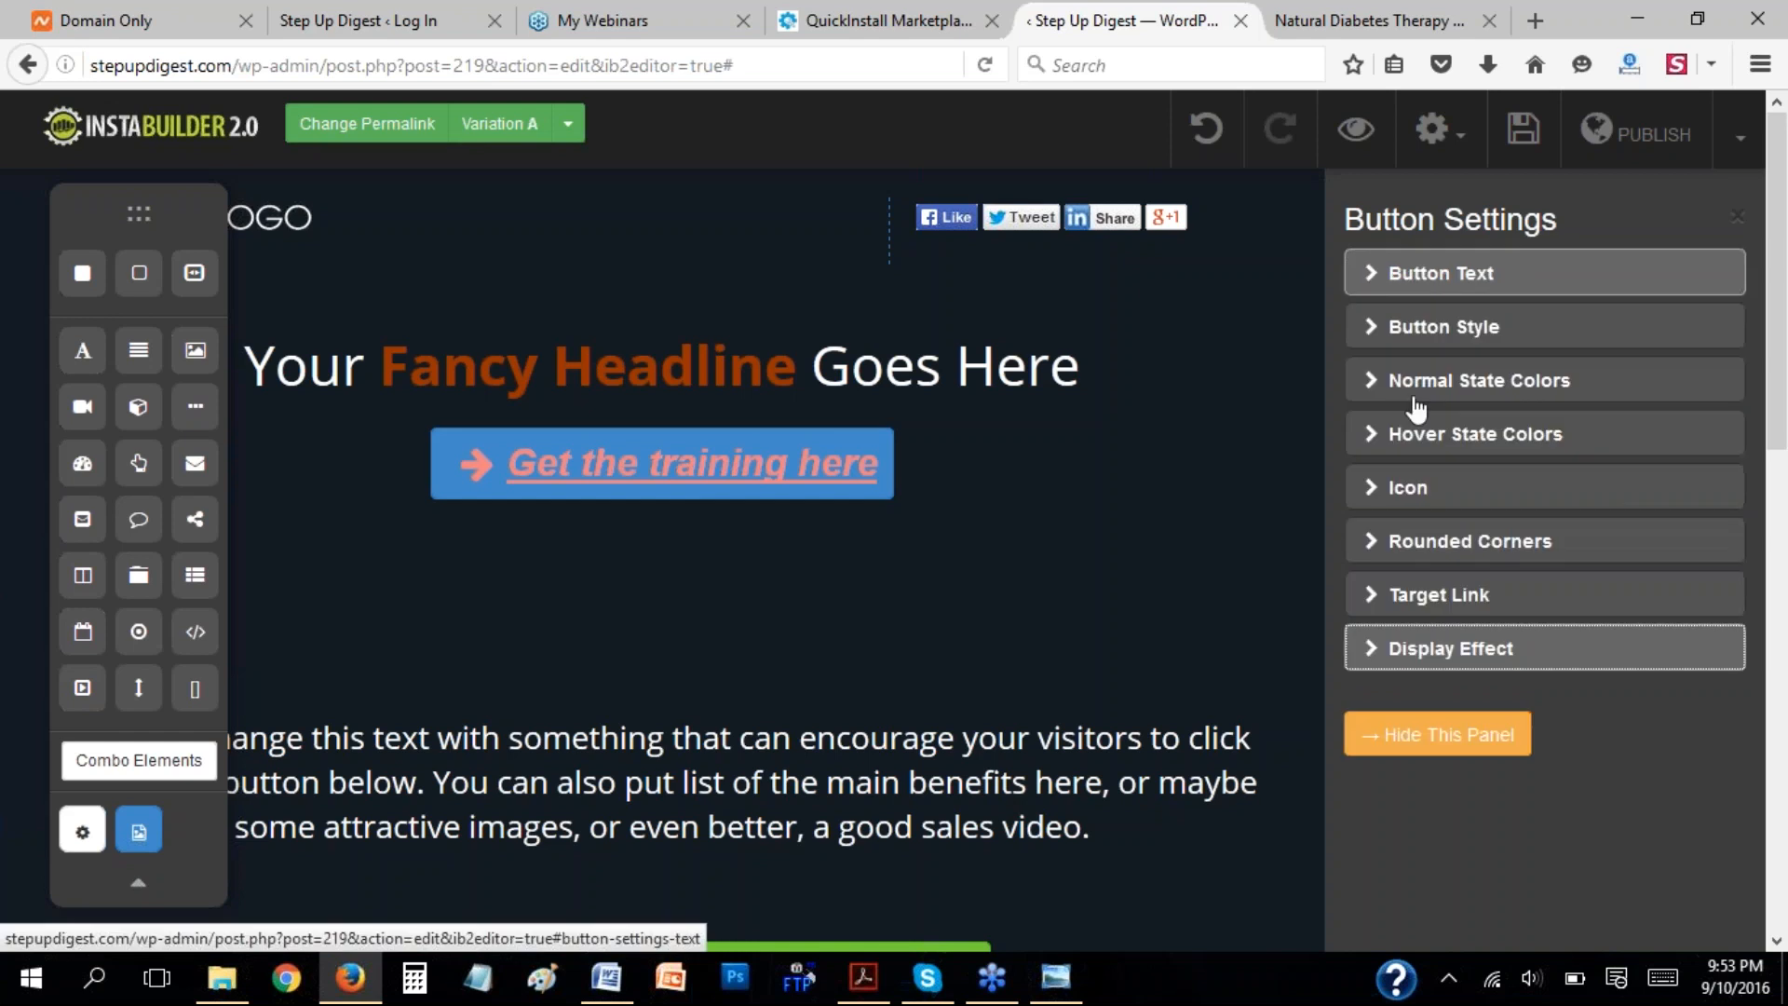
click(1448, 733)
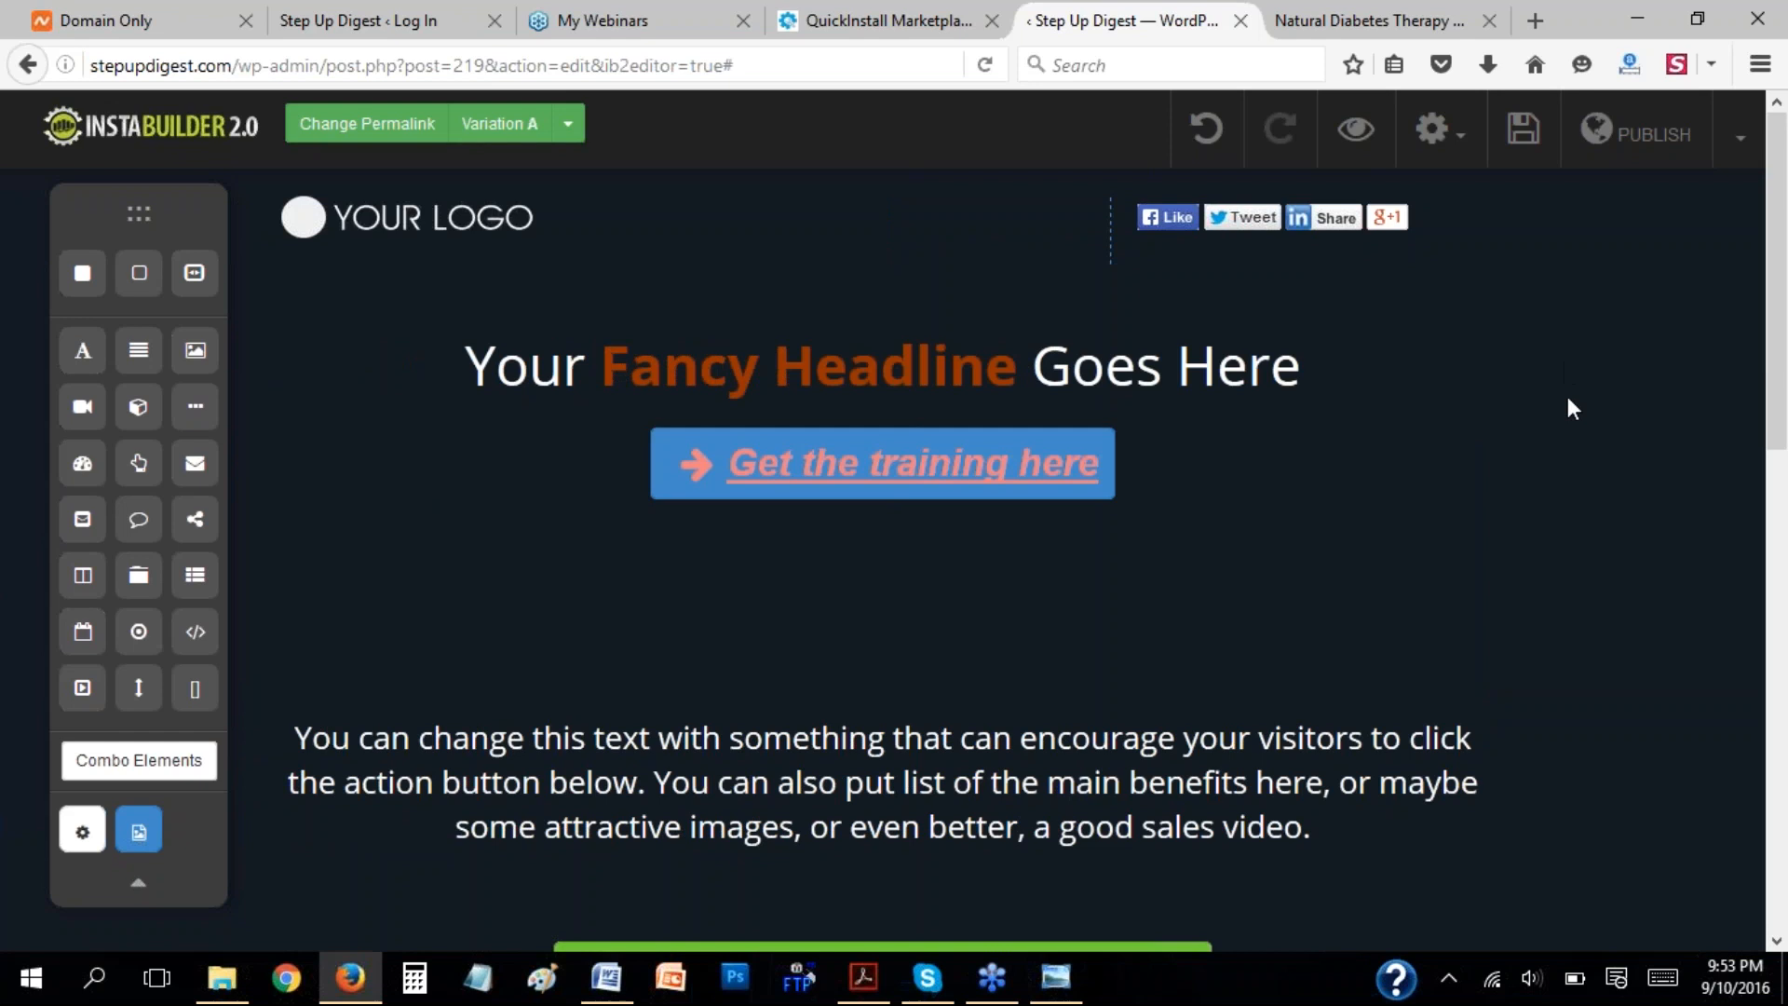
Shrink the training button's frame to fit the button and delete the box containing it from under the headline.
click(1080, 462)
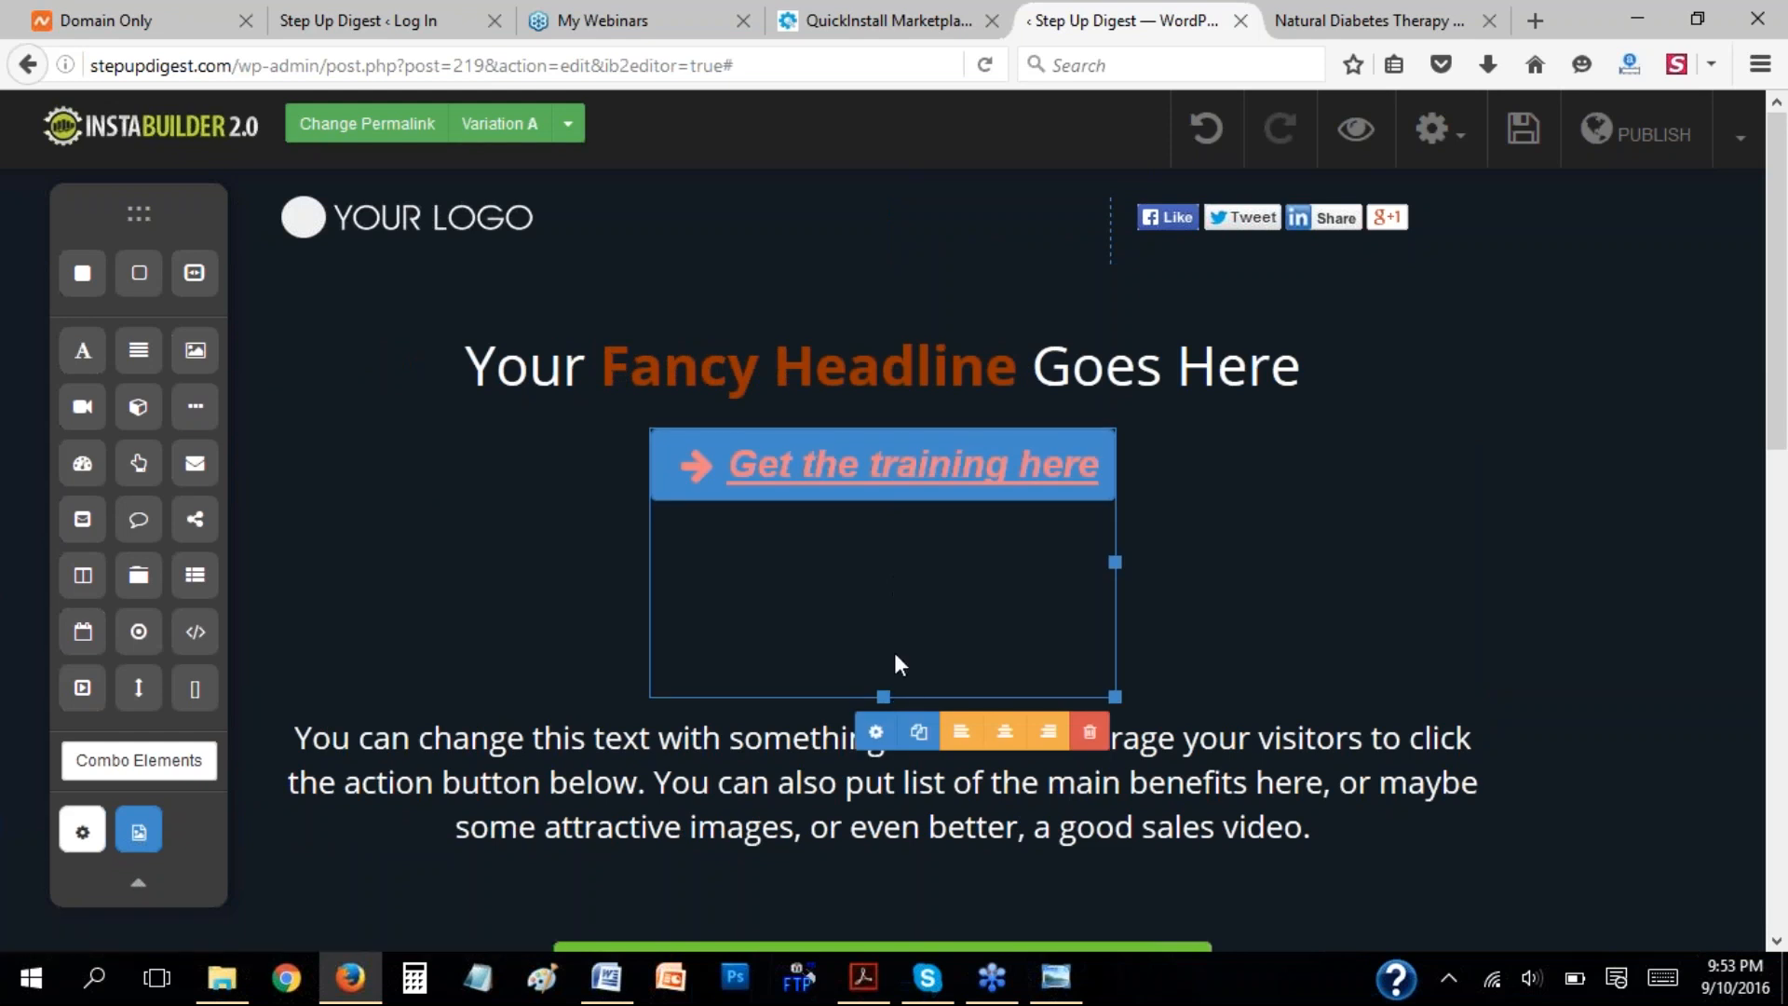
drag(884, 692, 884, 503)
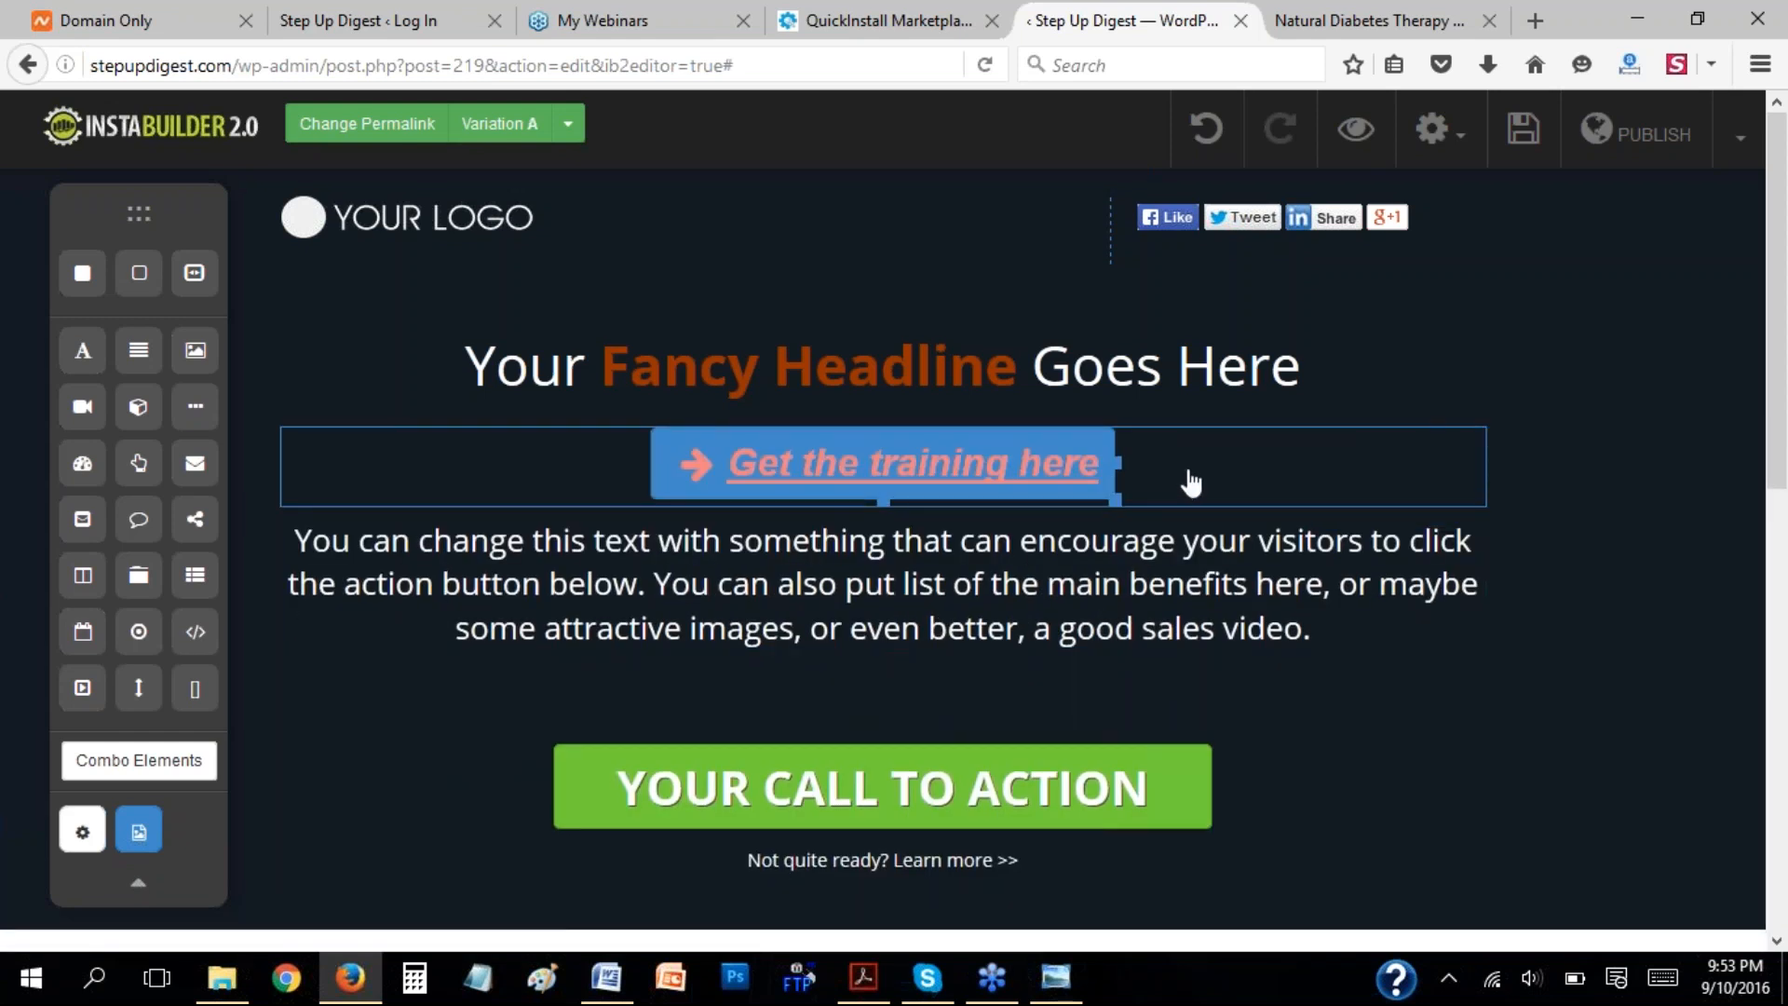
click(1404, 480)
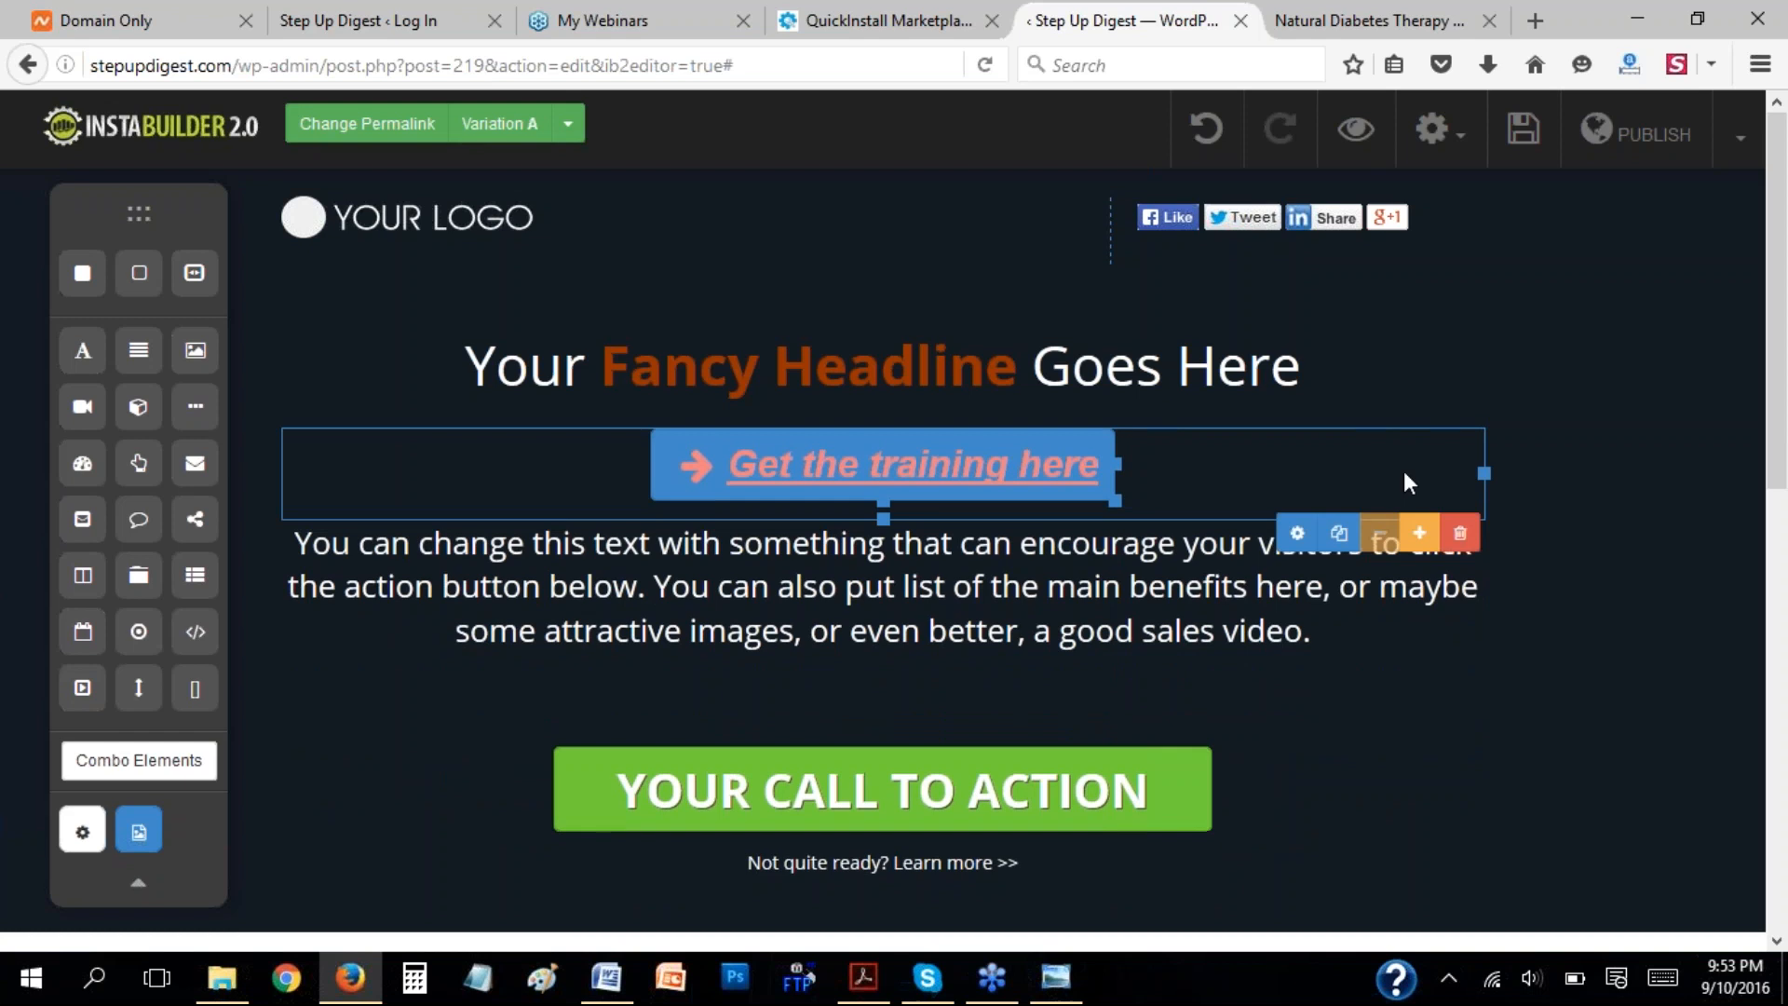
click(1460, 538)
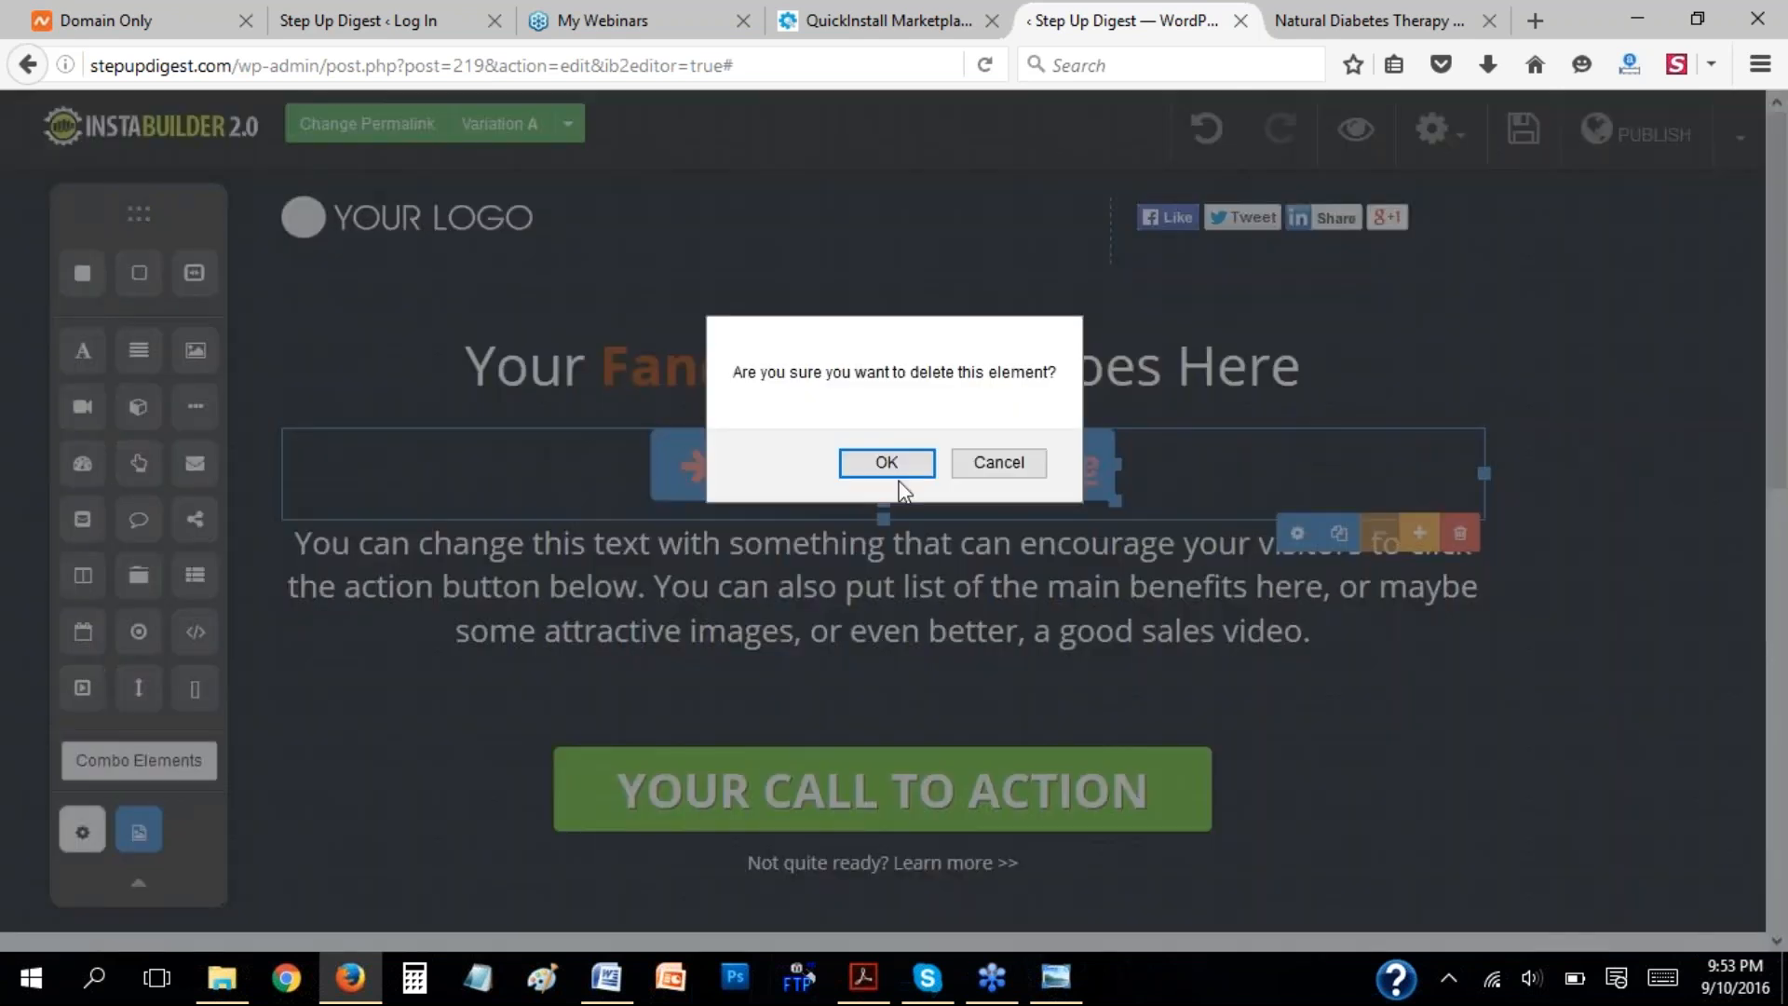
click(894, 466)
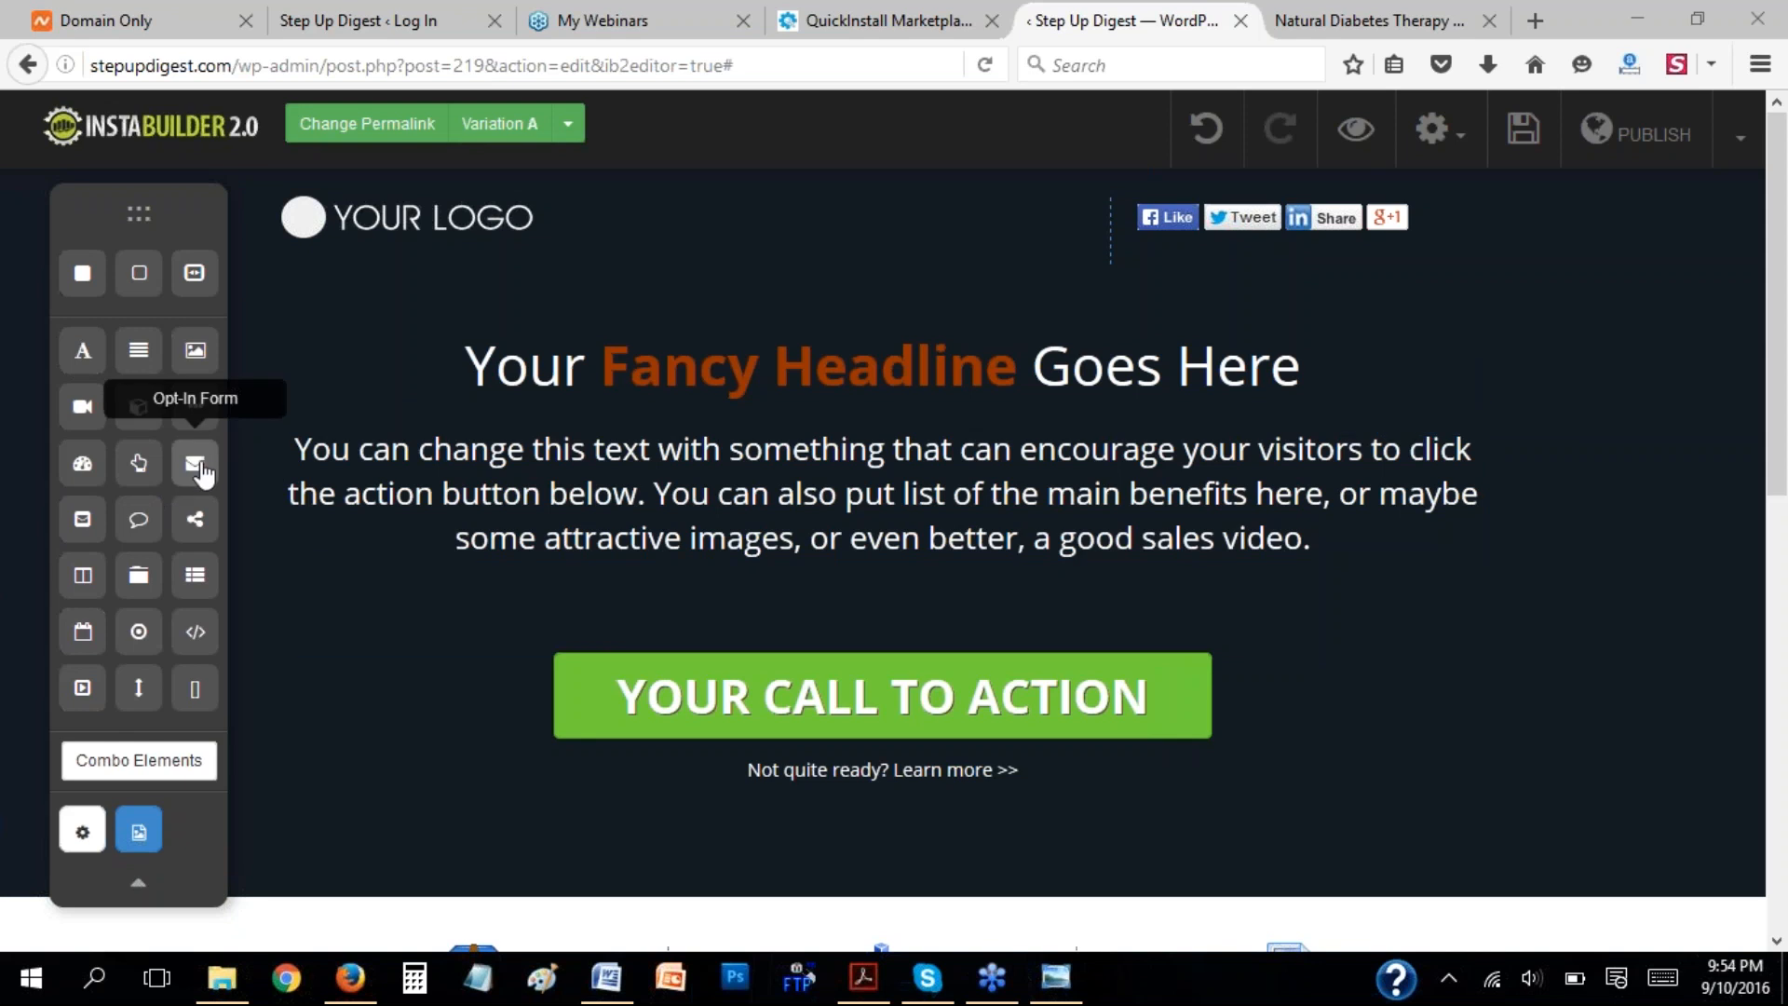
Add an opt-in form beneath the headline and delete it again.
drag(524, 473, 870, 437)
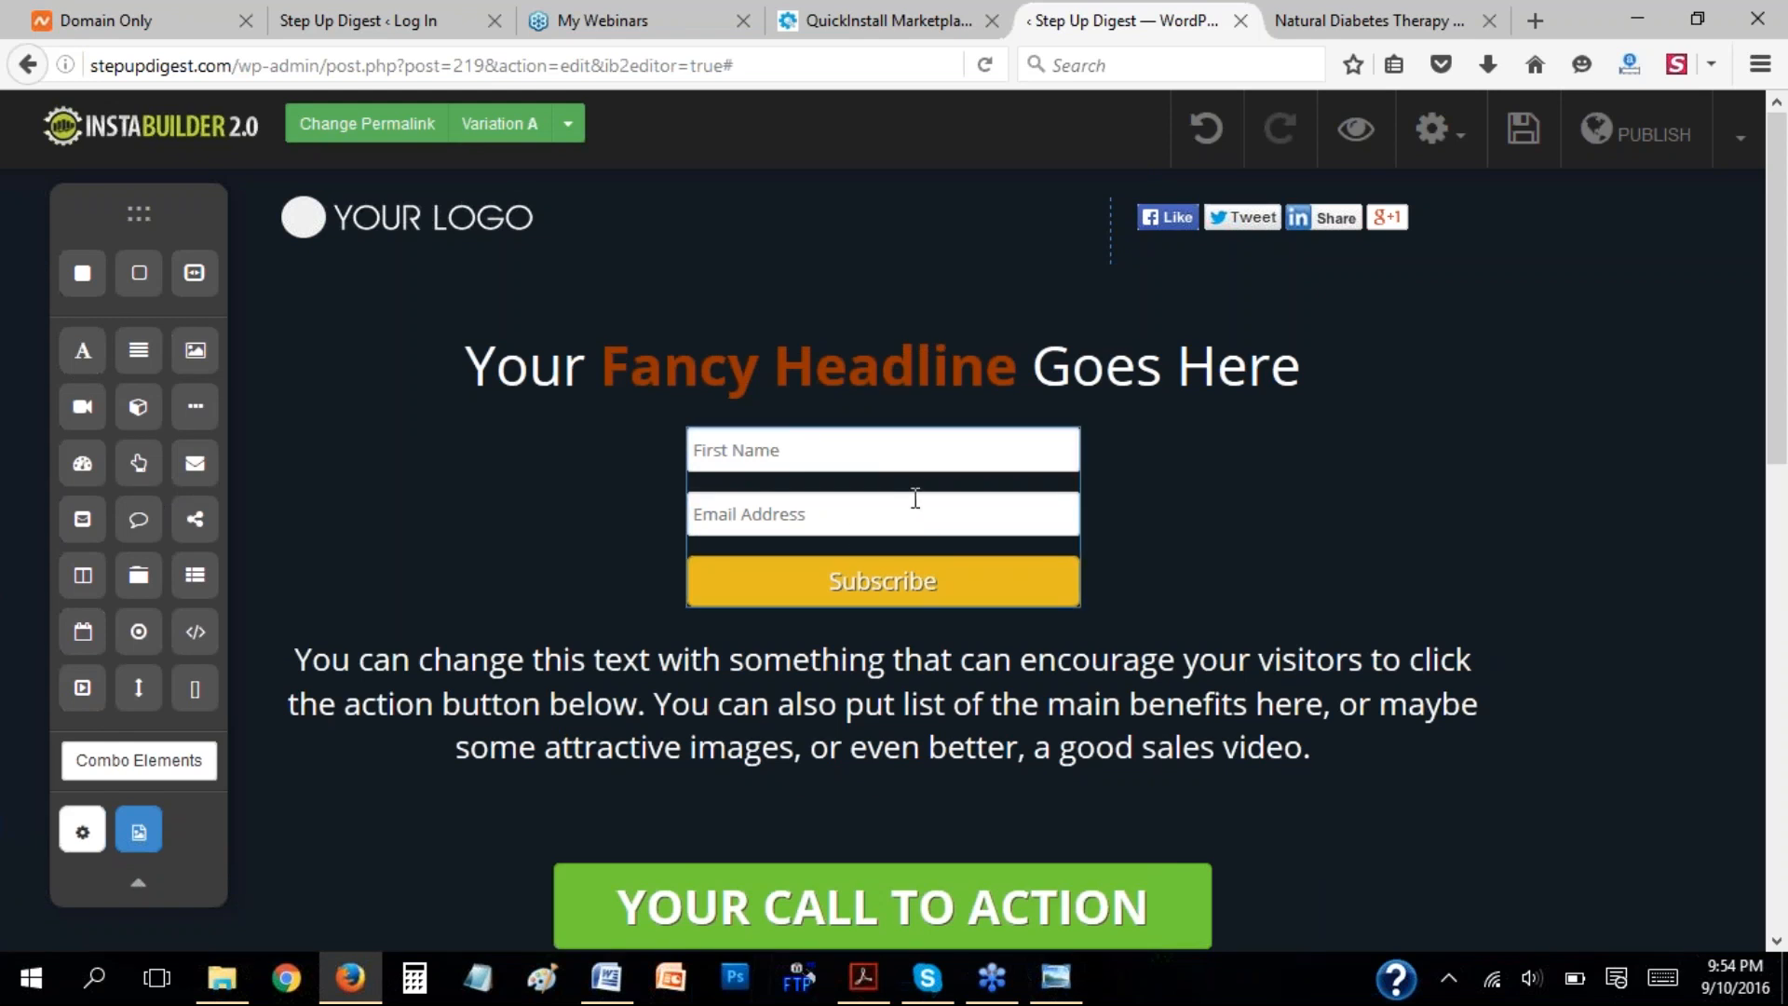
click(1019, 532)
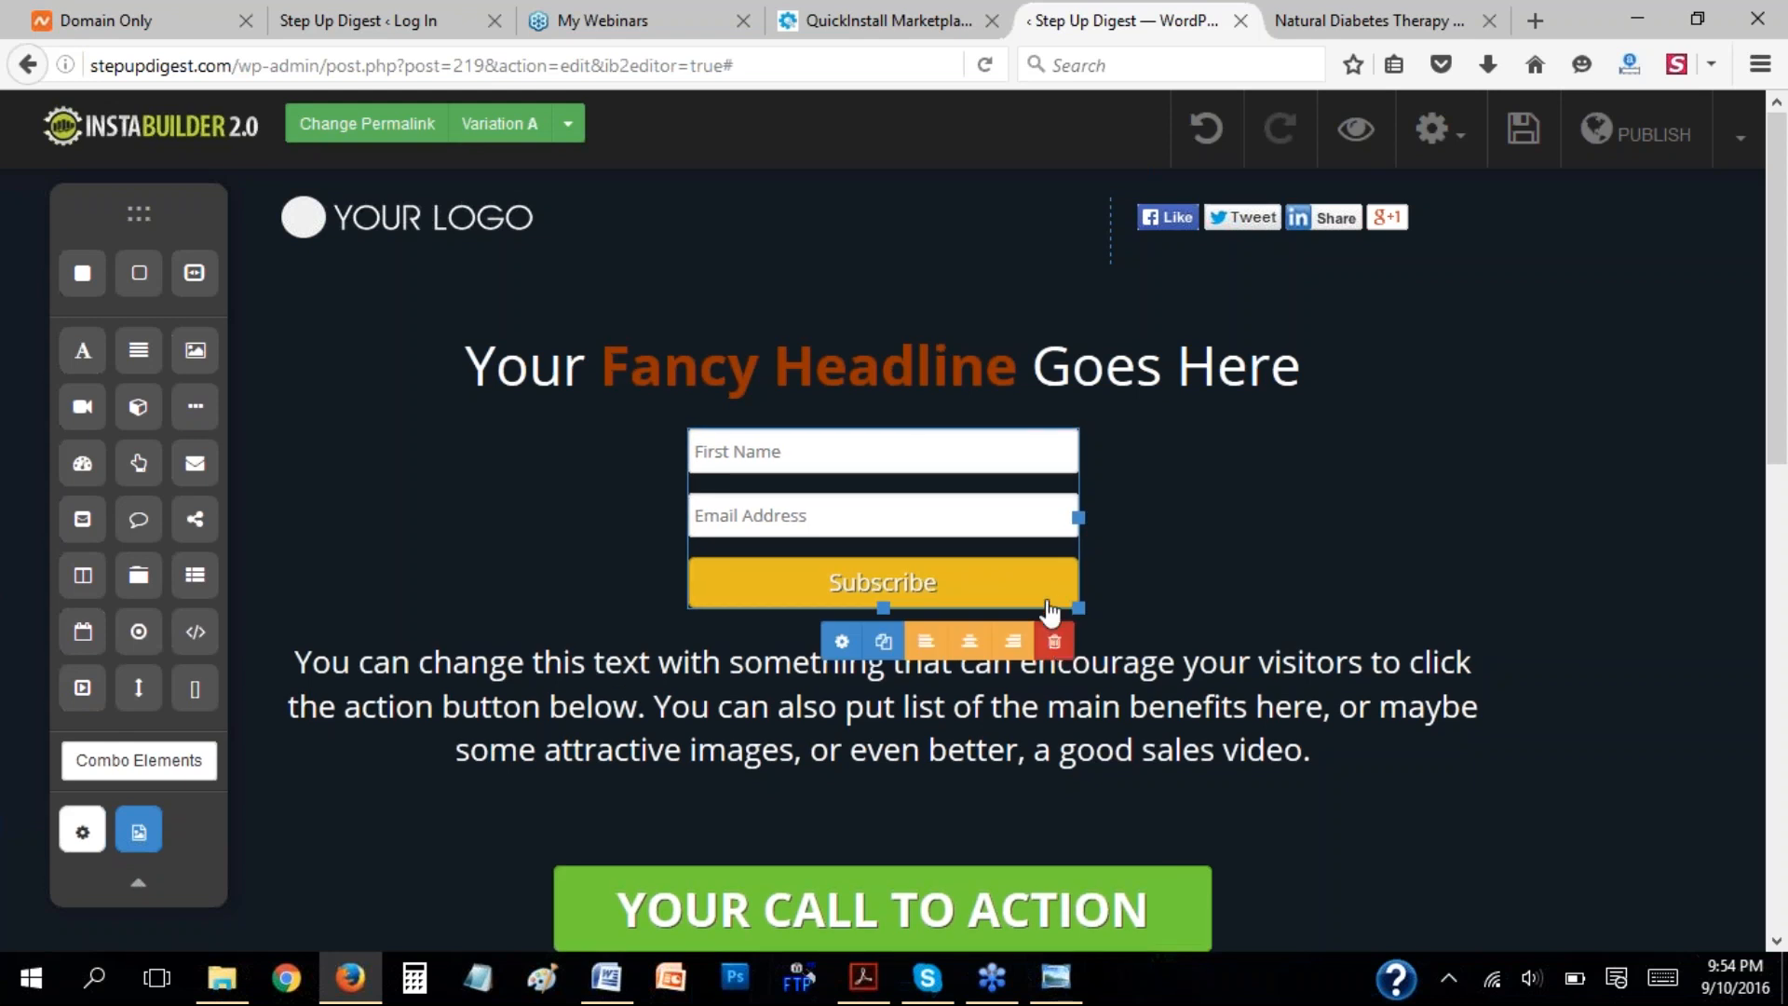
click(1054, 641)
click(883, 473)
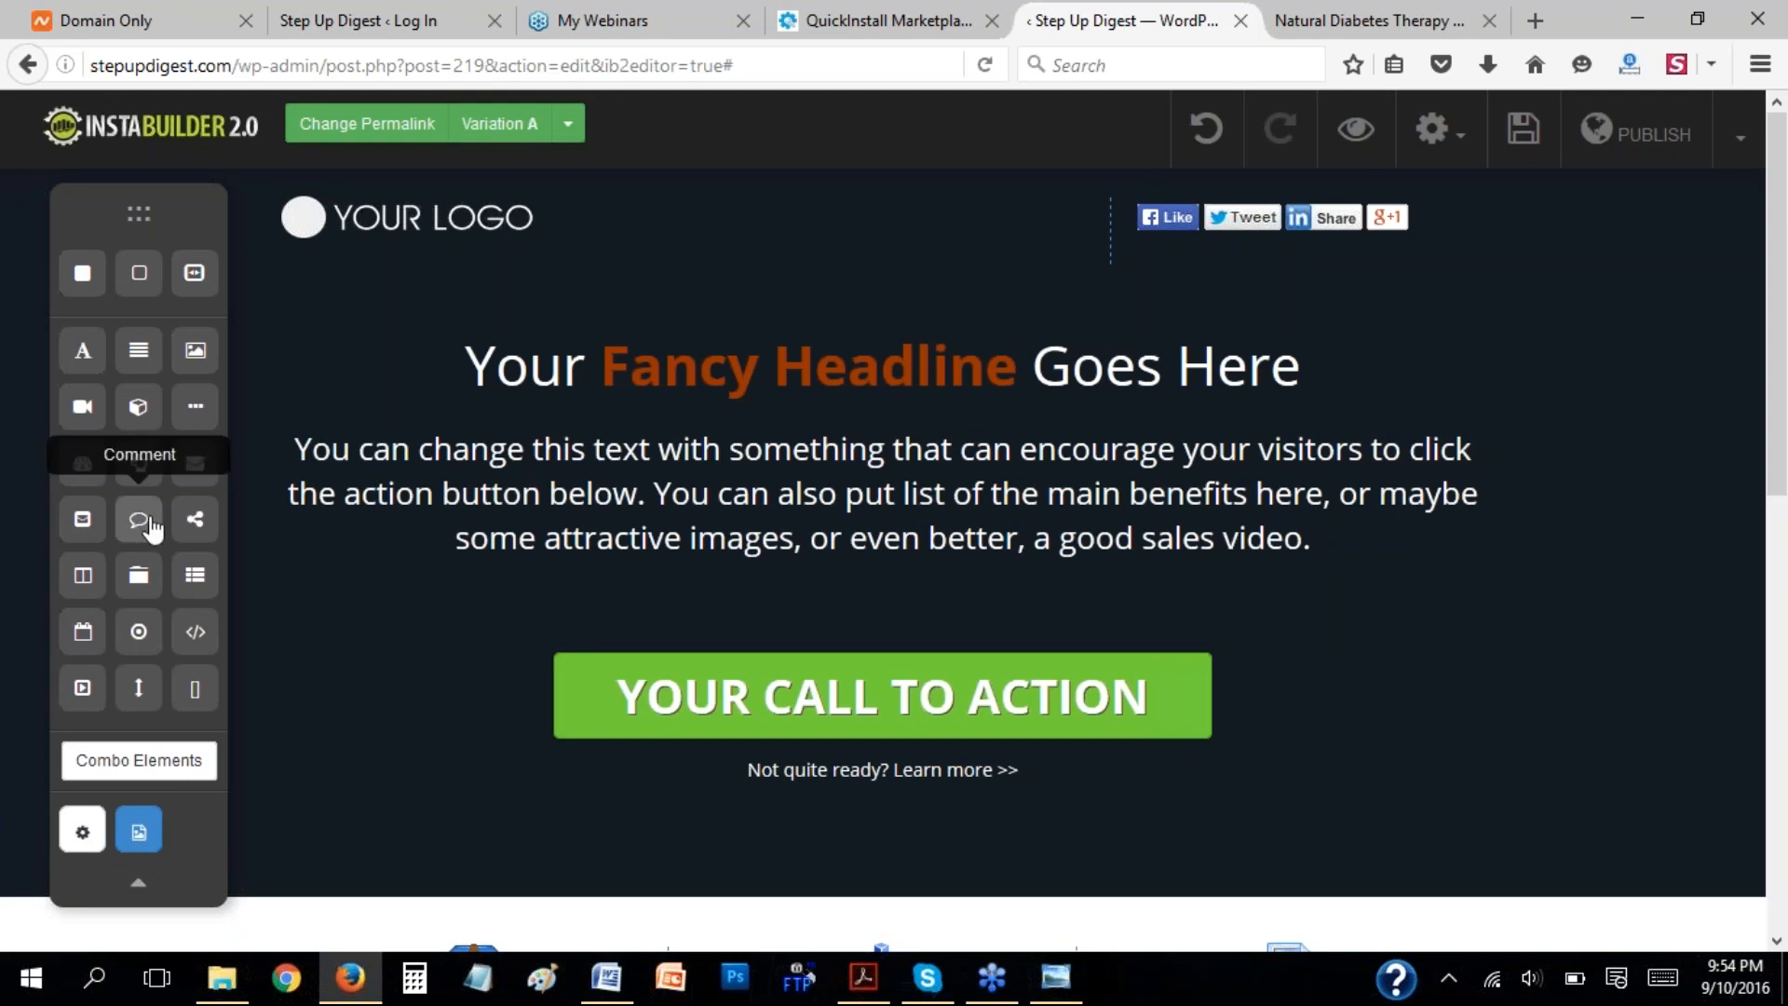
Add a comment box beneath the headline and review its comment system settings.
drag(140, 531, 861, 507)
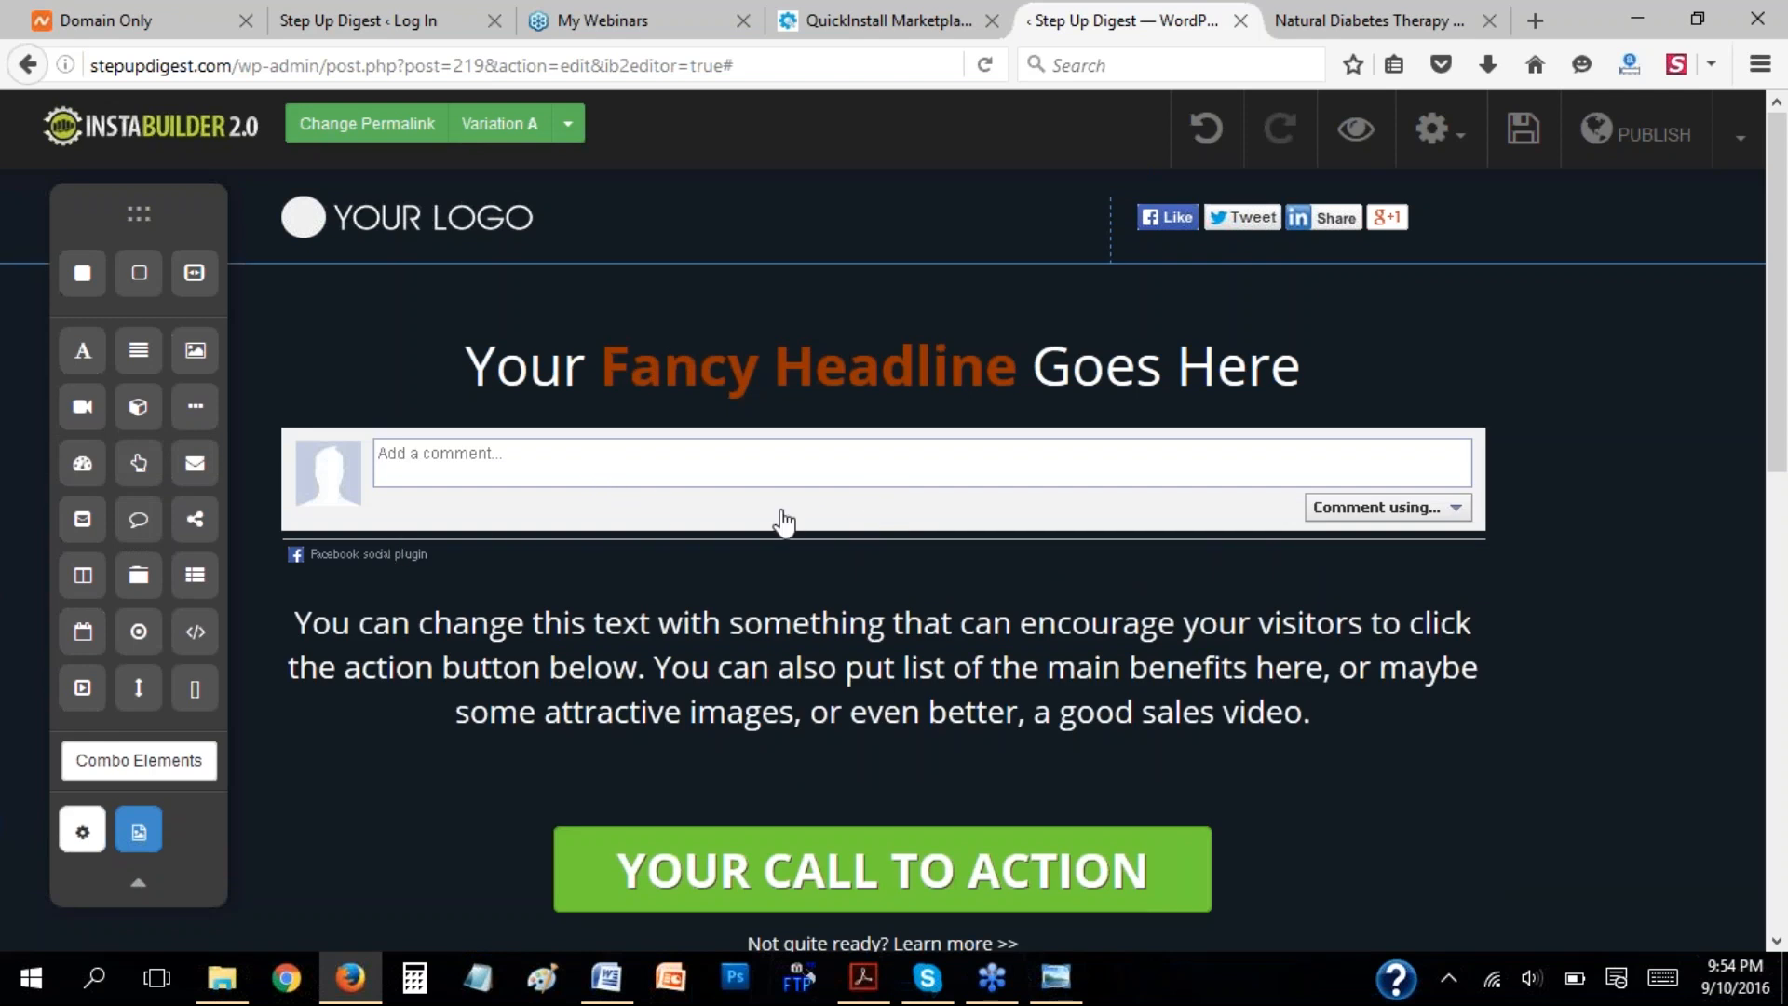
click(1020, 549)
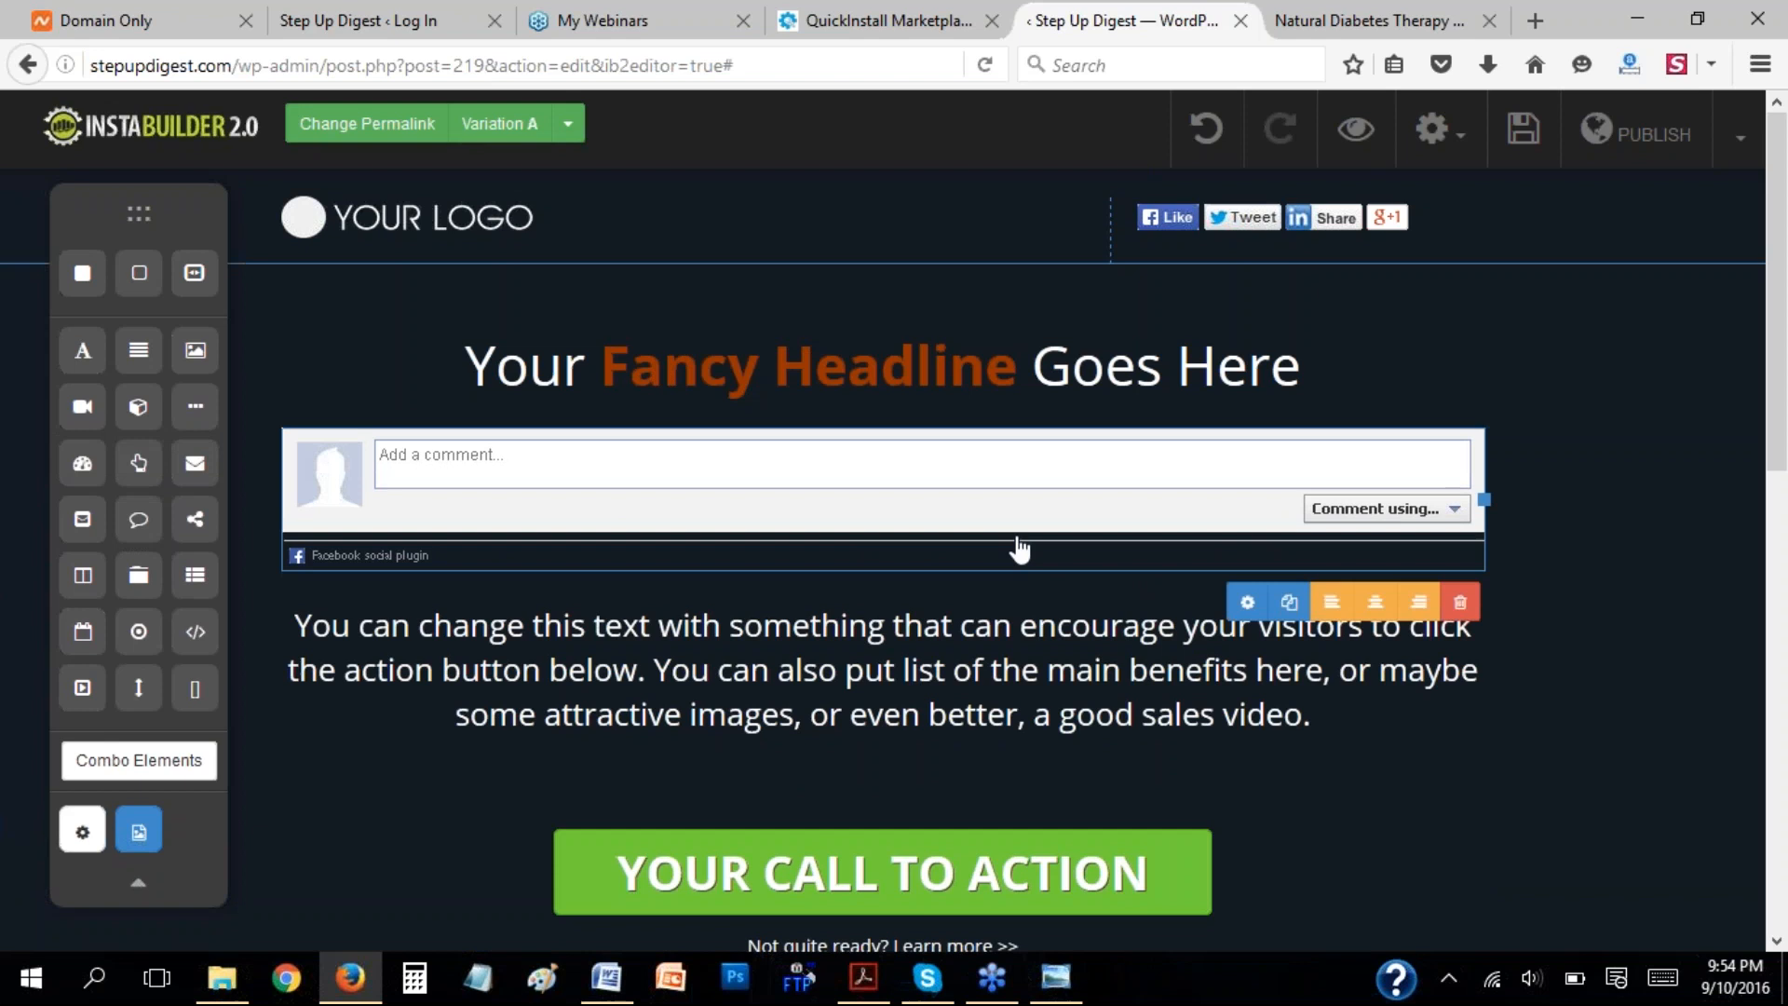
click(1248, 606)
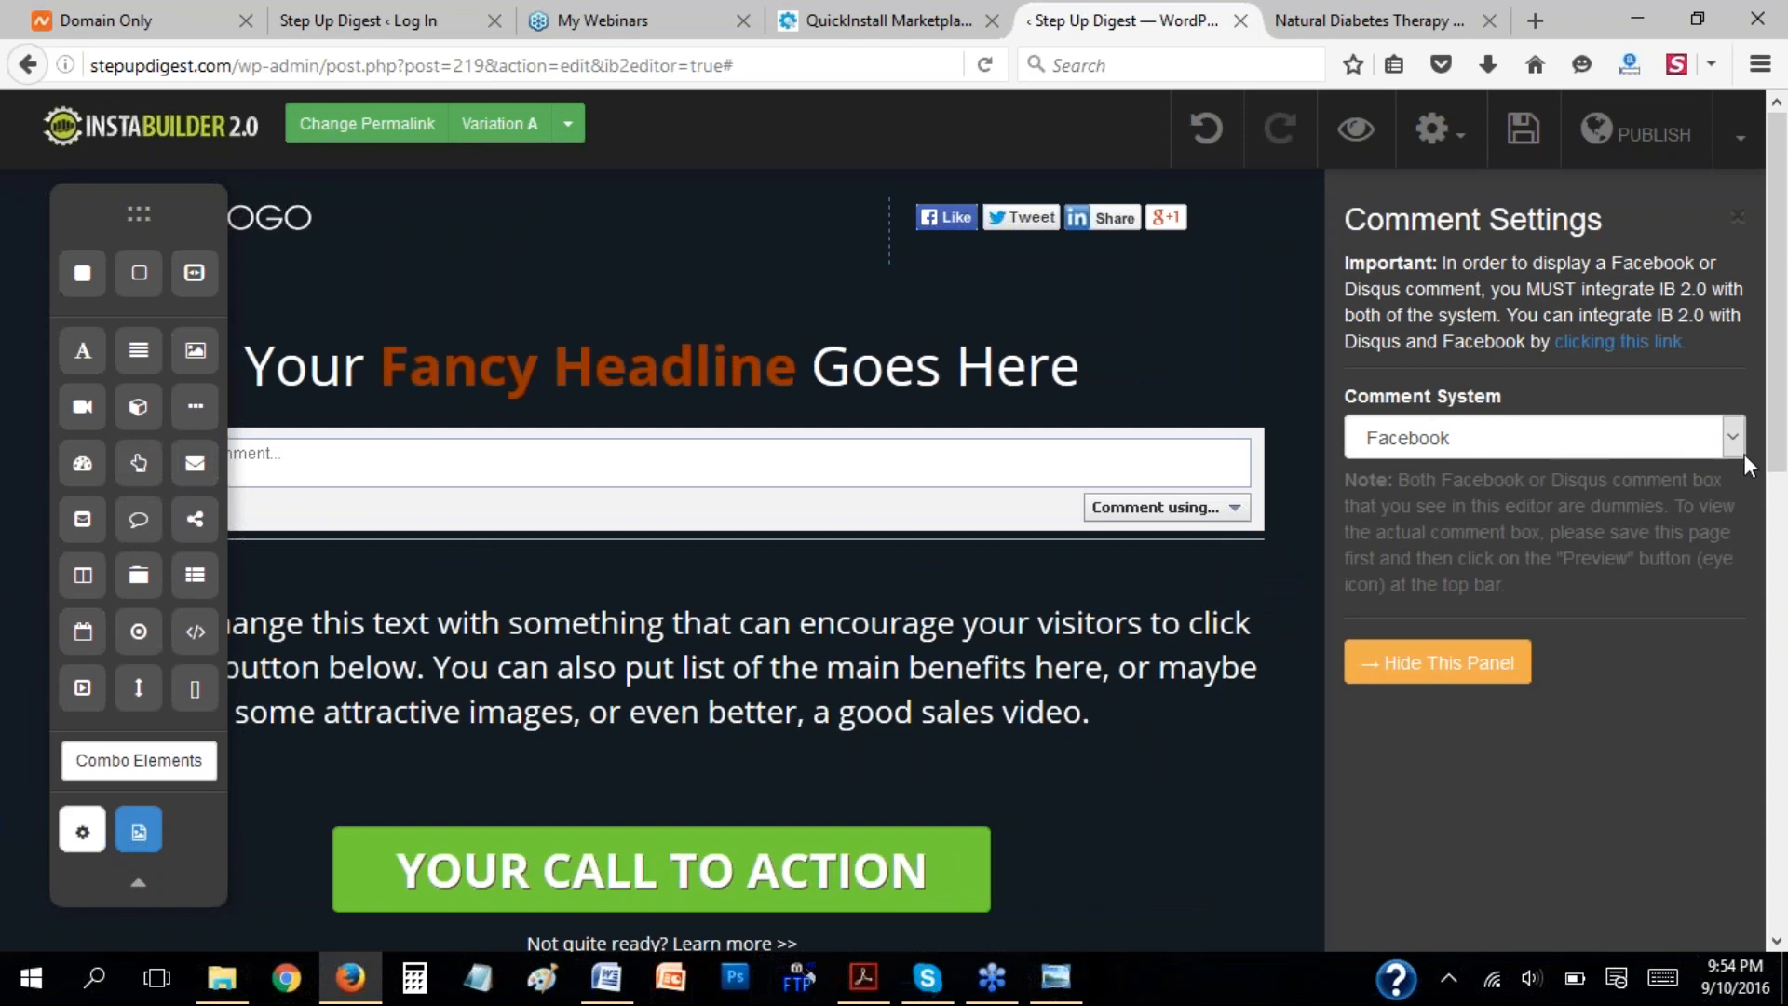
click(1389, 663)
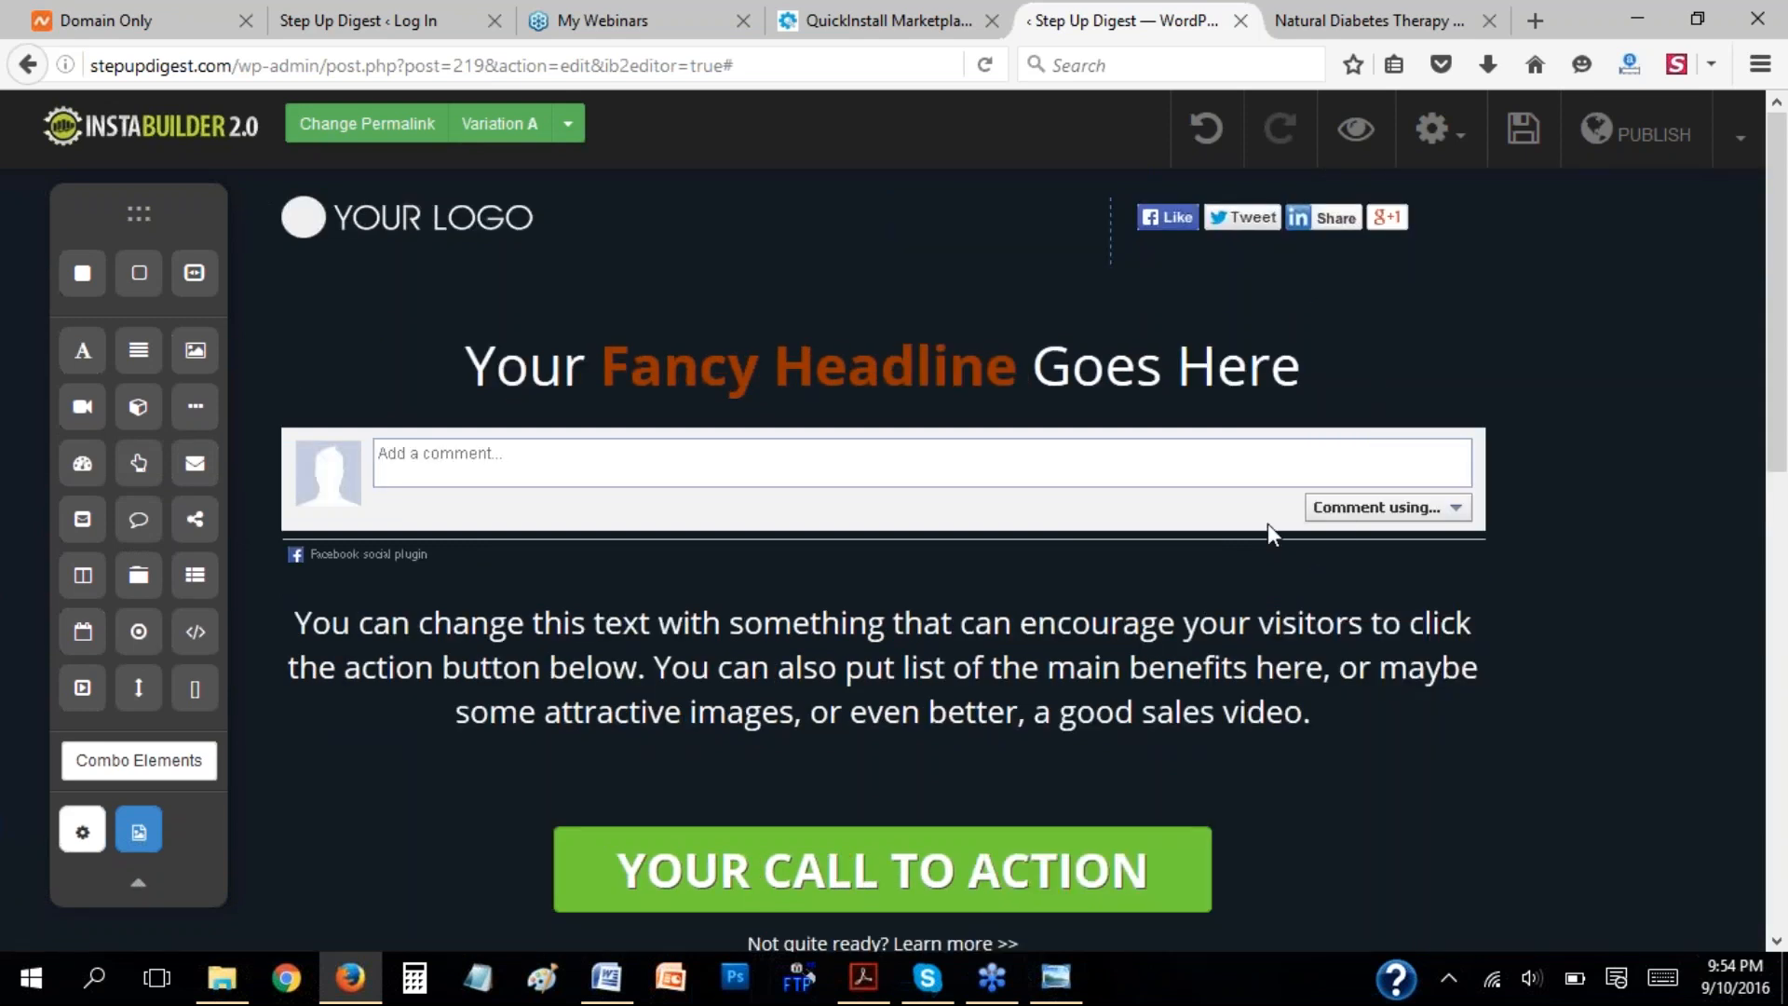
Delete the comment box from under the headline.
mouse_move(1349, 535)
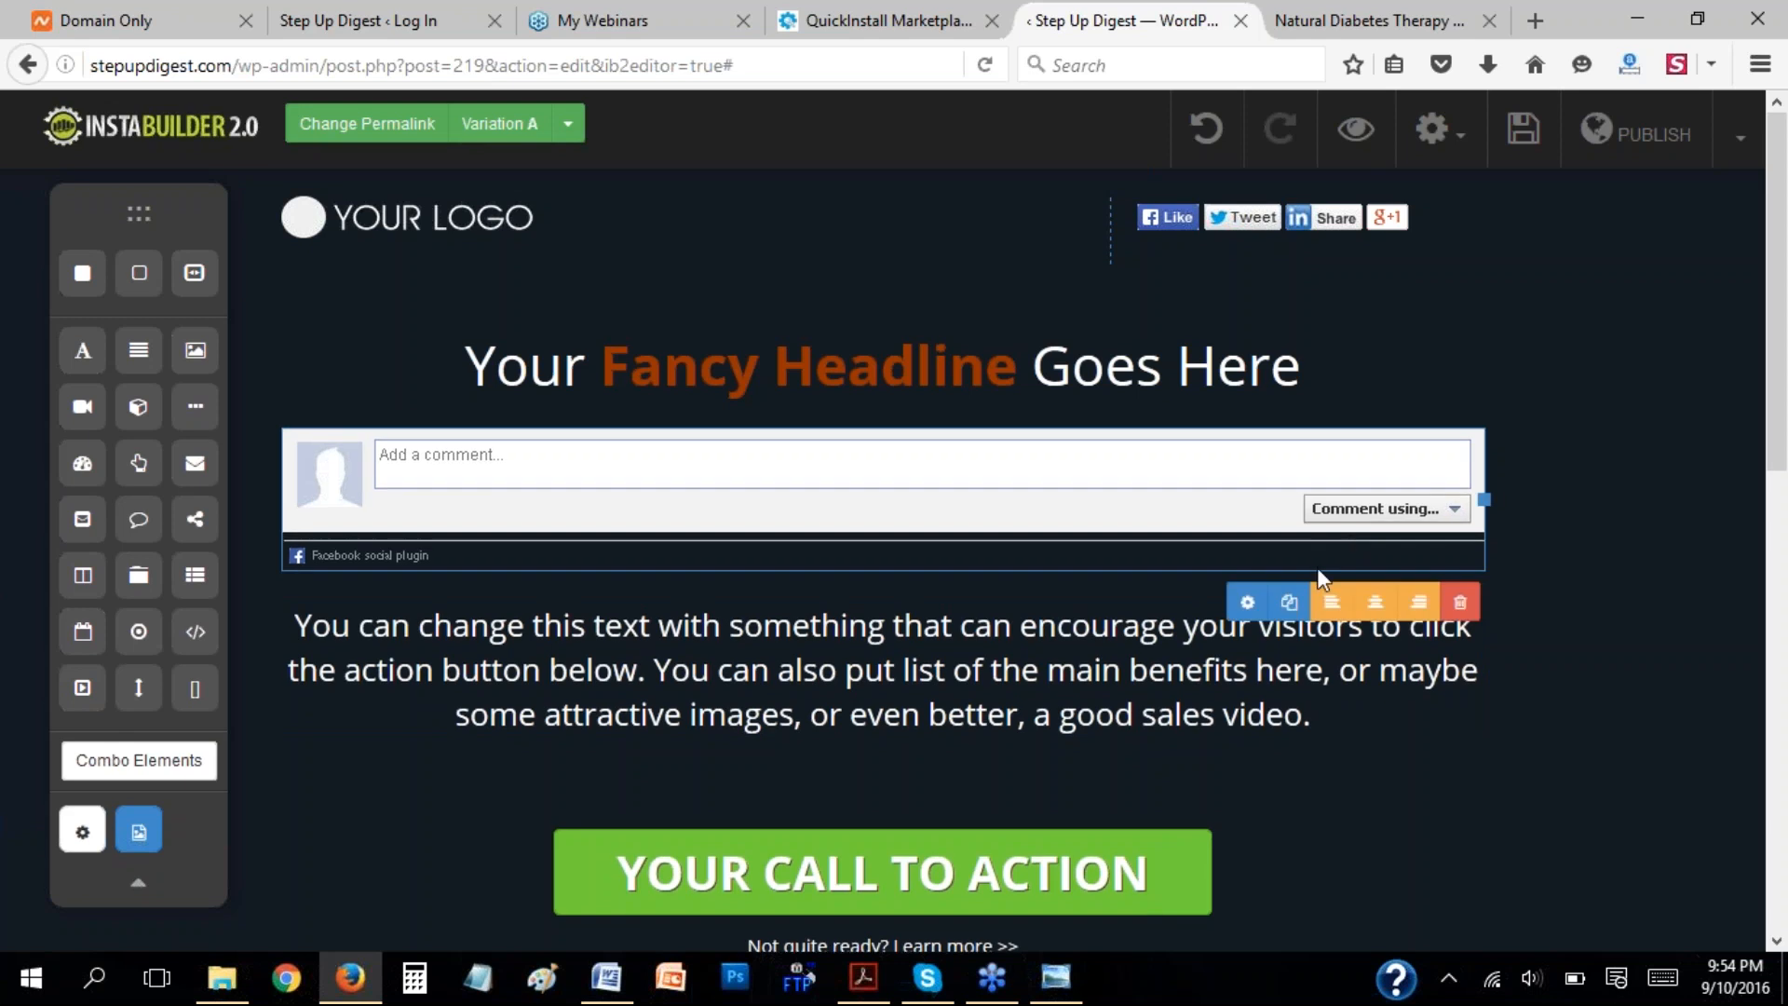
click(1456, 605)
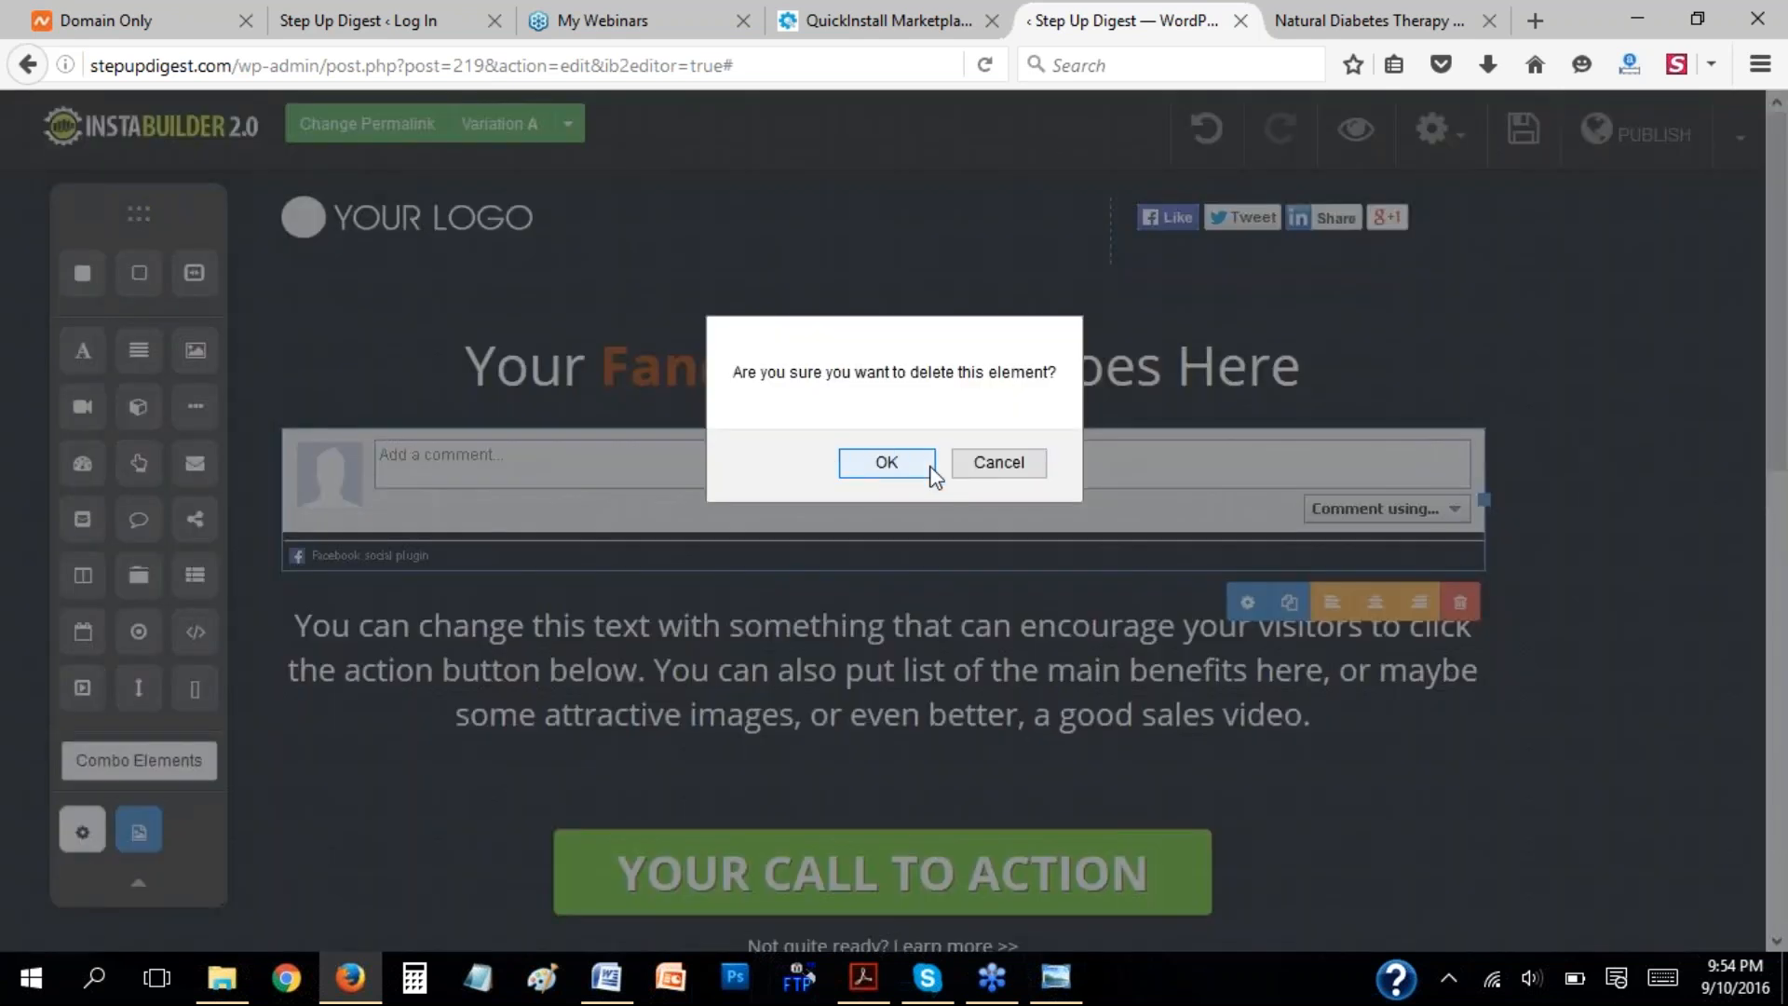
click(916, 468)
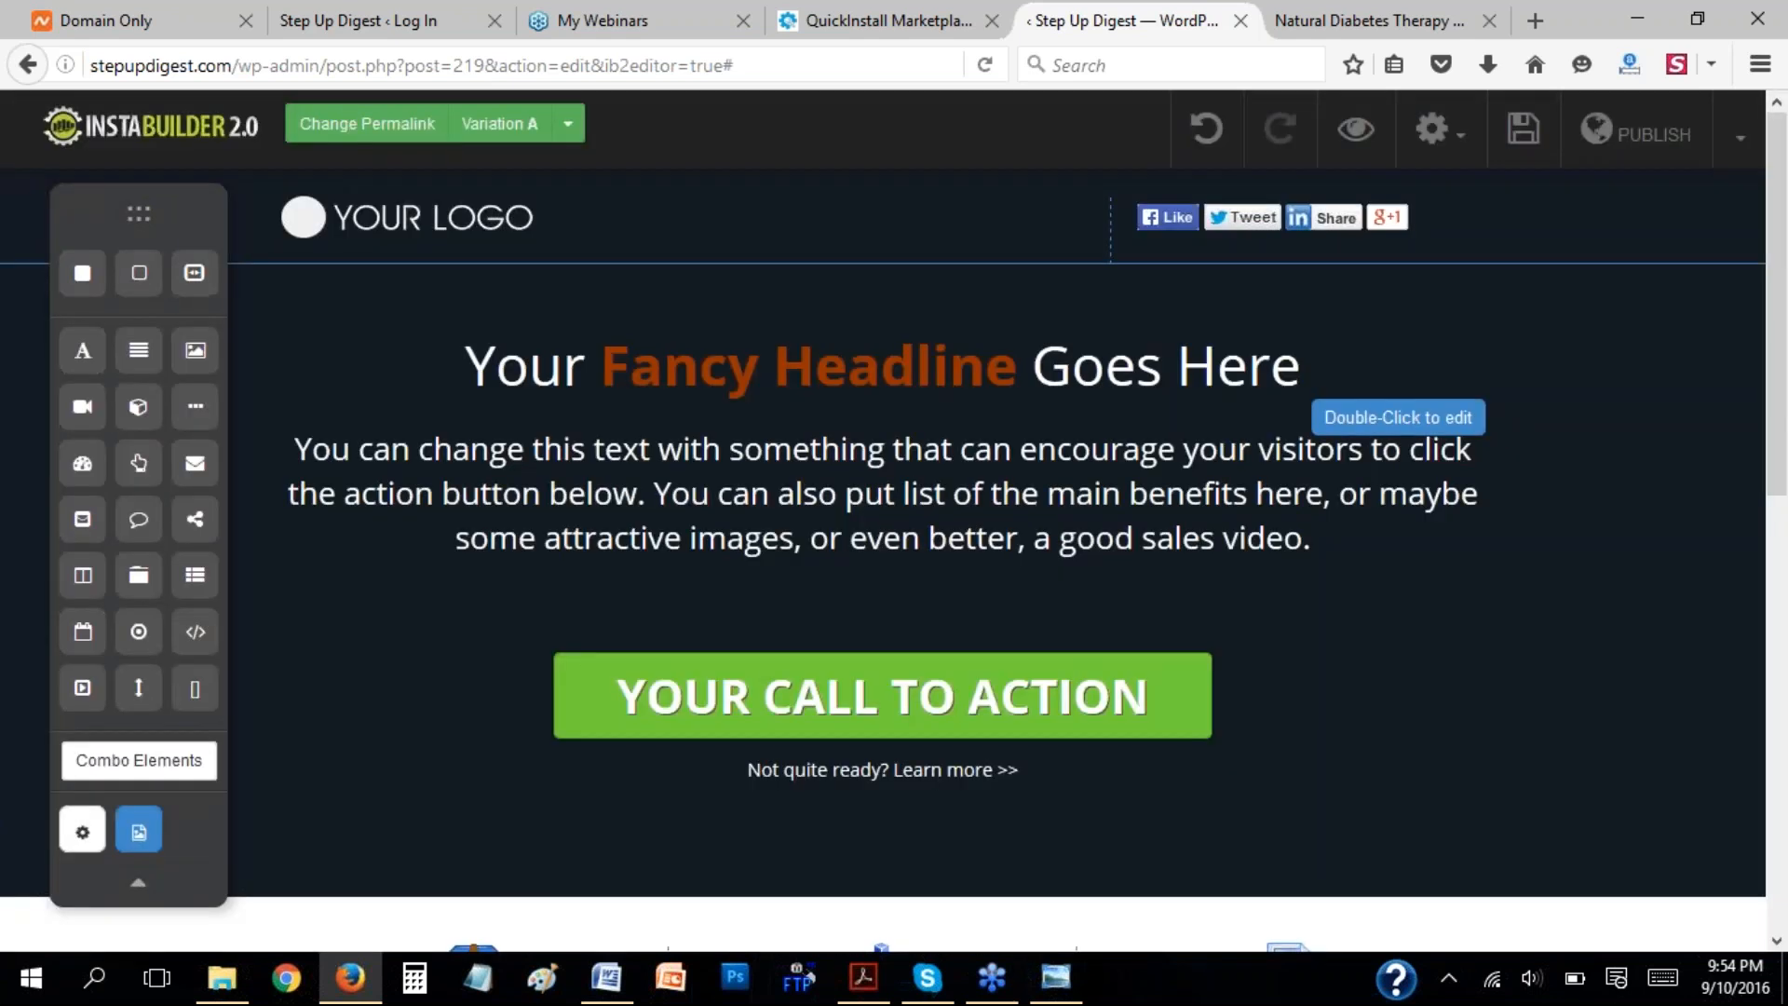
Switch to Adobe Acrobat Reader and examine the InstaBuilder user's guide, including its table of contents and Welcome Gate section.
click(858, 978)
scroll(1089, 409, down, 3)
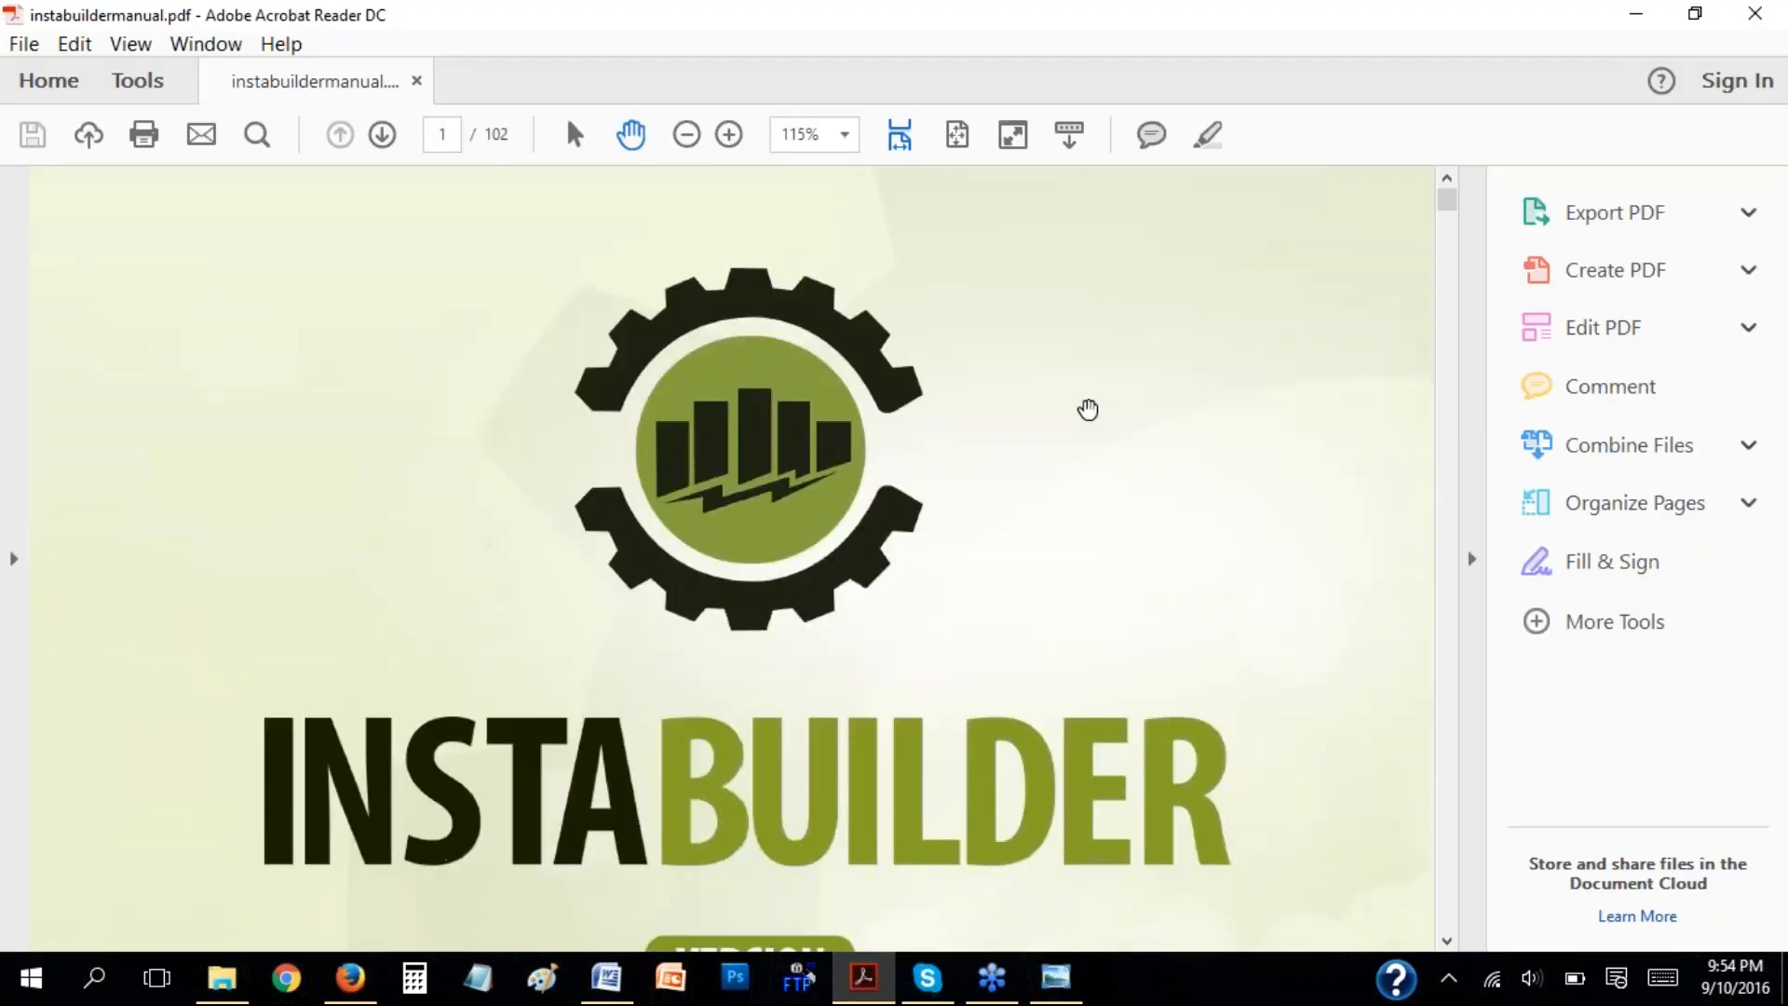
scroll(1101, 420, down, 10)
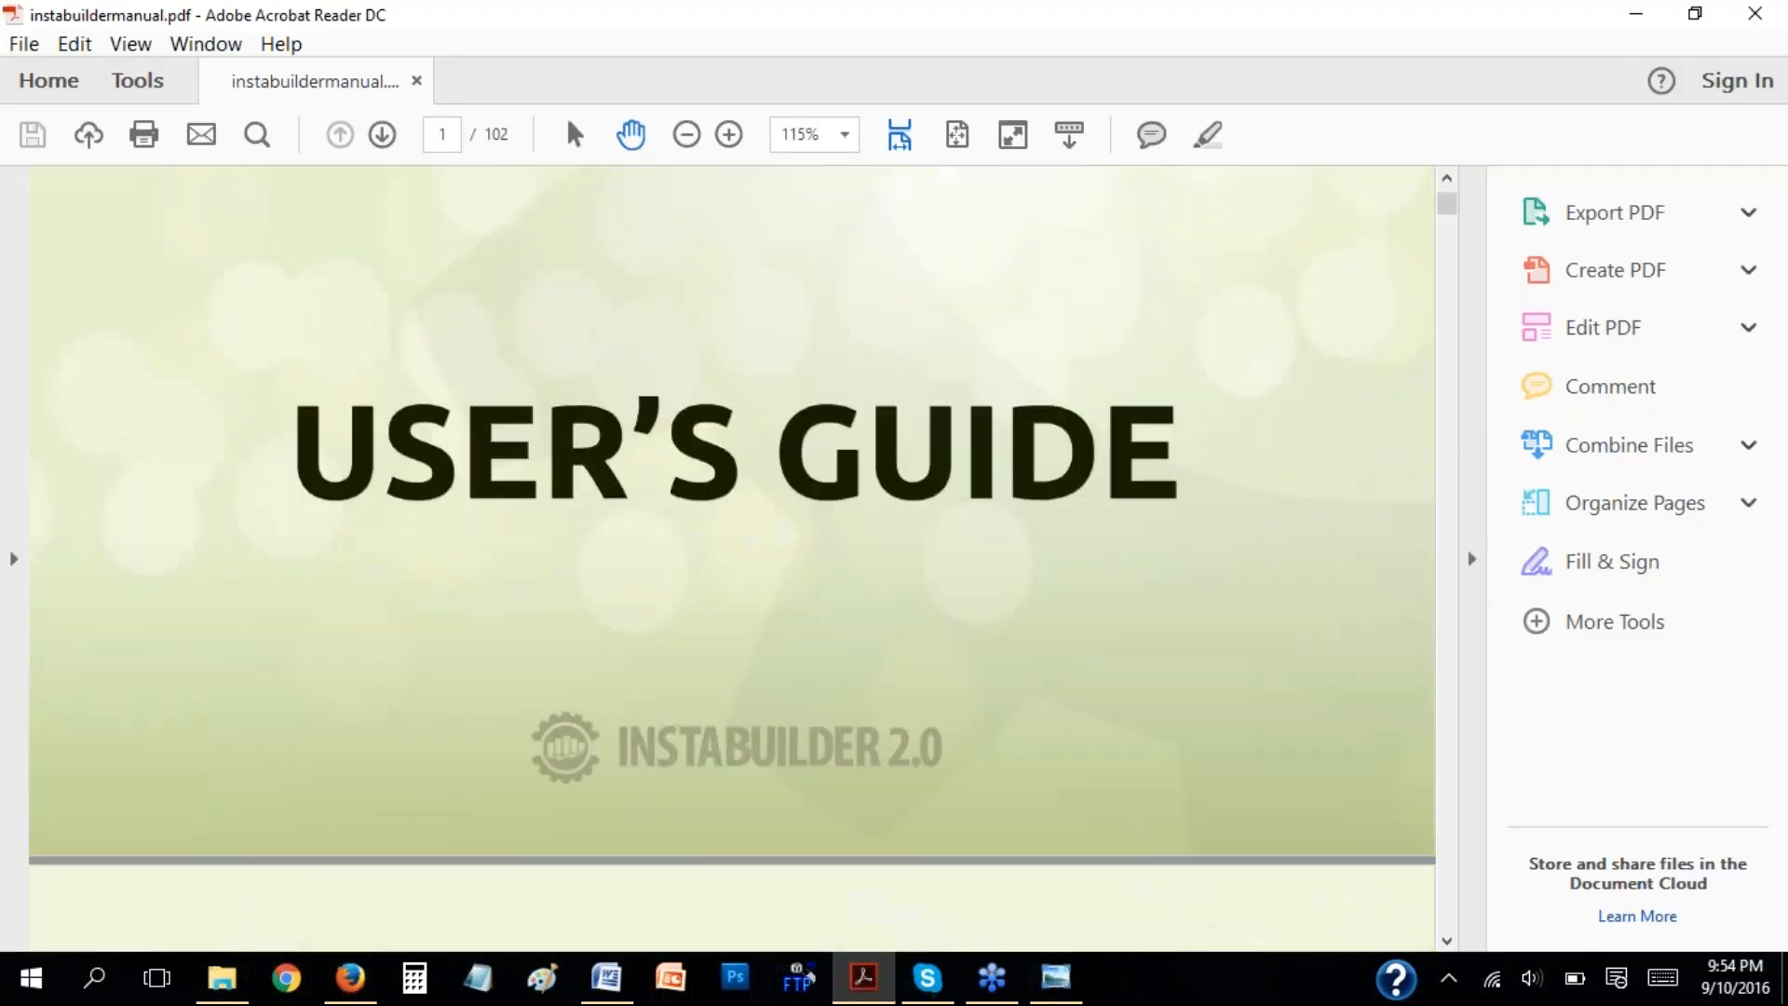
scroll(1101, 439, down, 20)
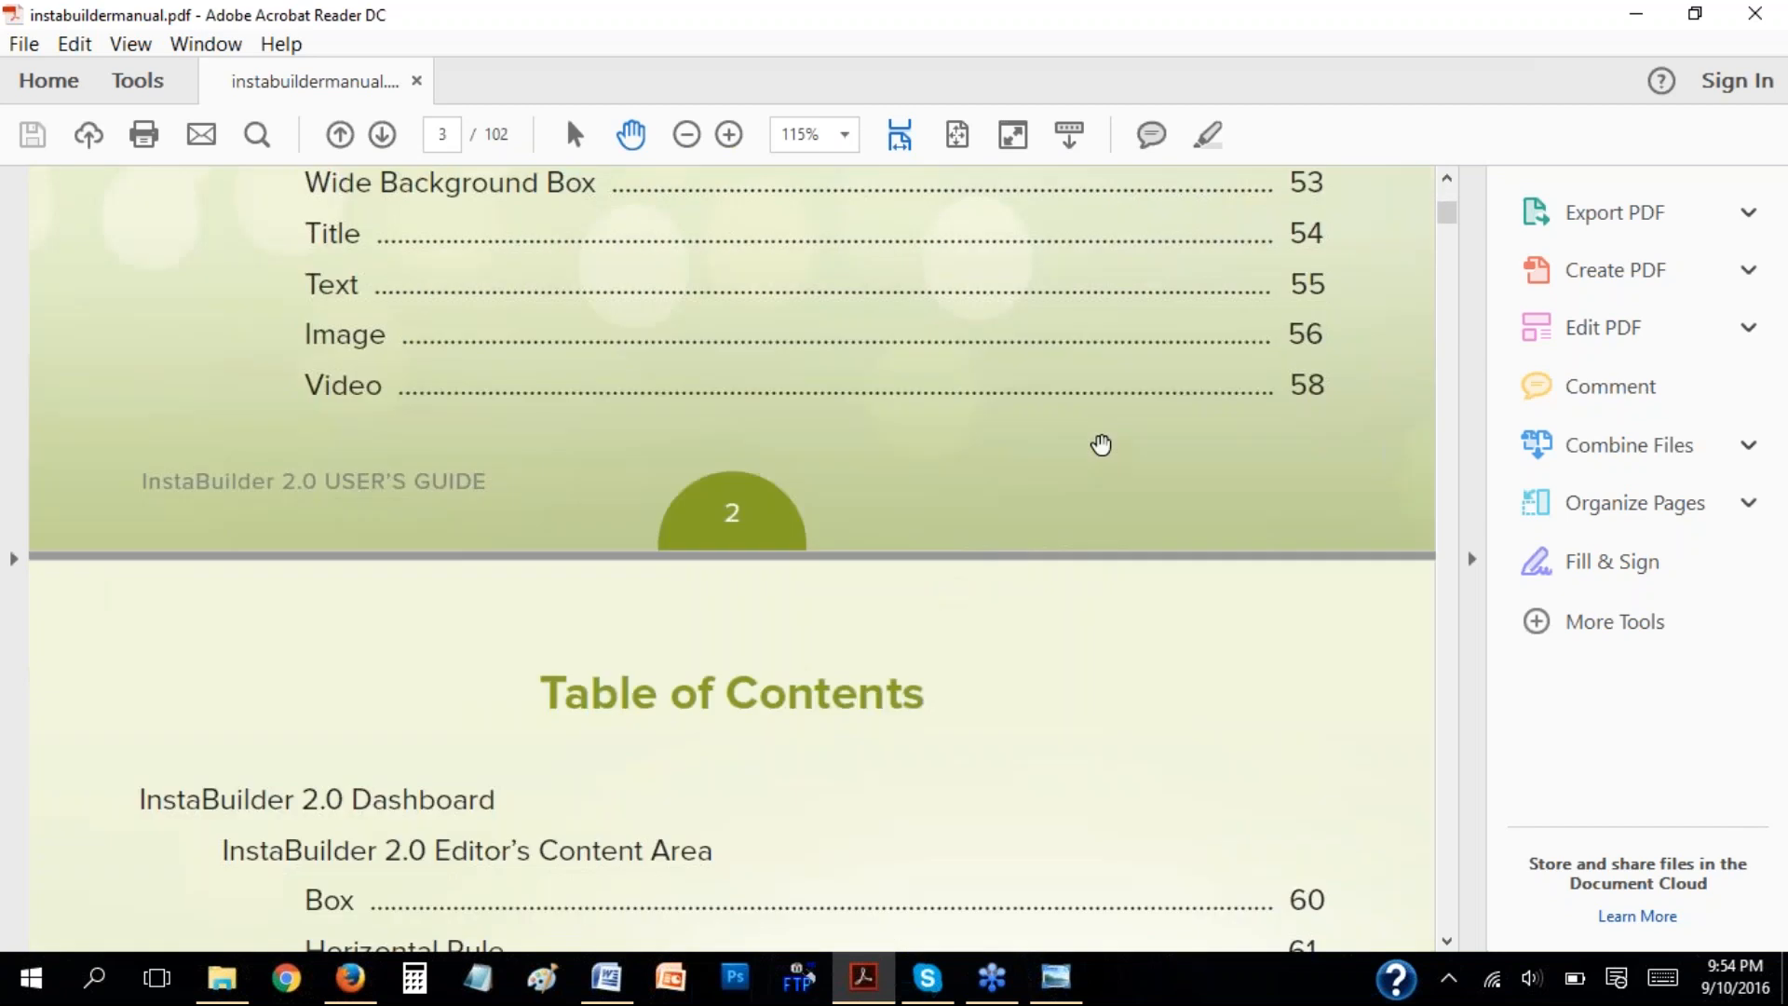
scroll(1100, 447, down, 2)
scroll(1100, 447, up, 4)
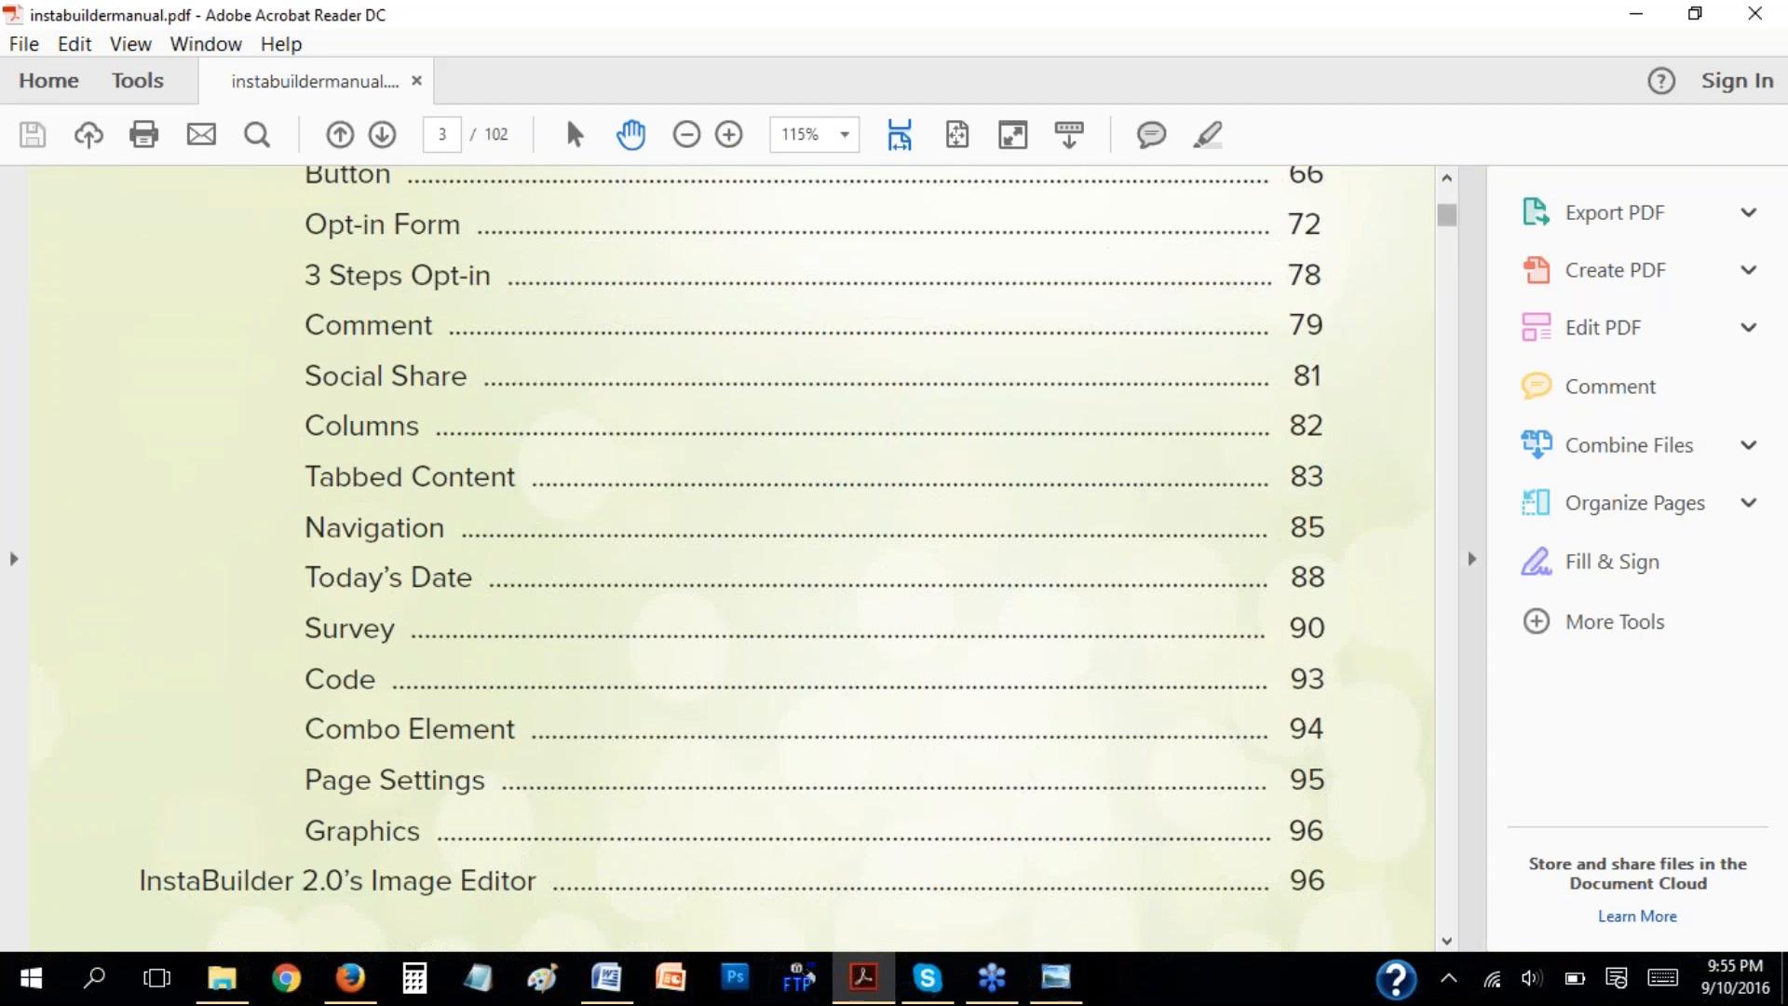
drag(1446, 216, 1452, 470)
scroll(969, 507, down, 6)
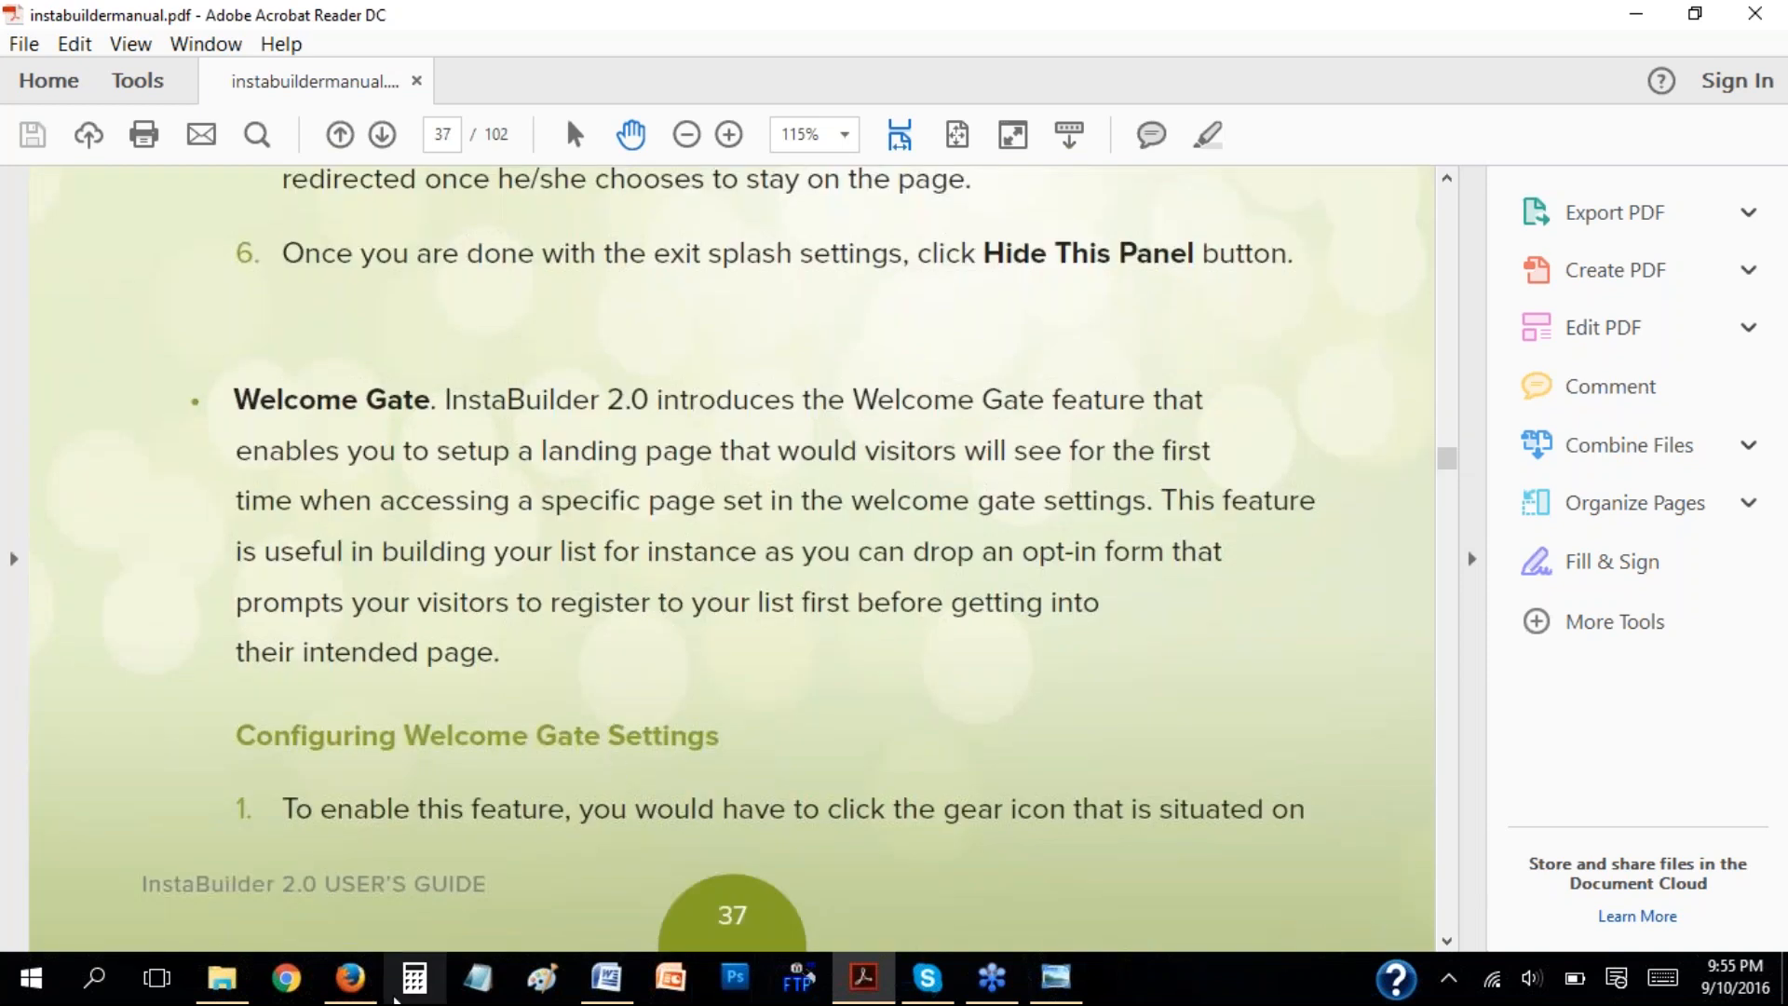
Switch back to Firefox and add a two-column element between the headline and the paragraph text.
click(350, 977)
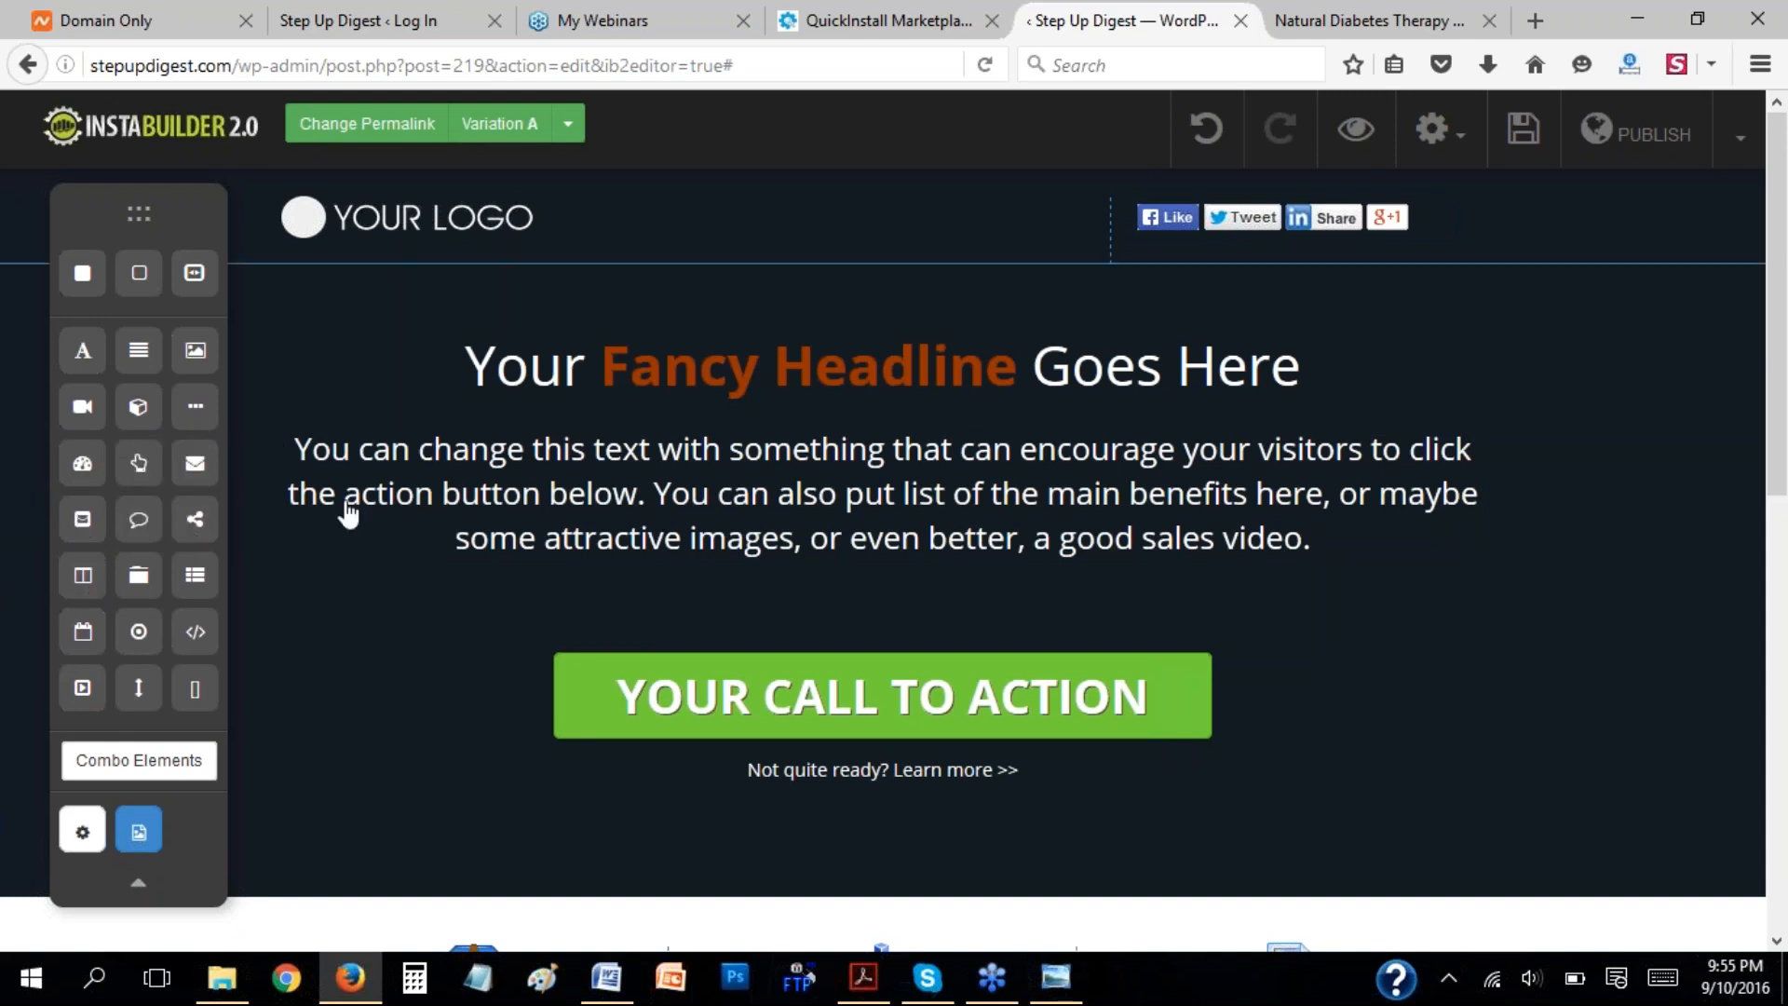
drag(93, 582, 824, 475)
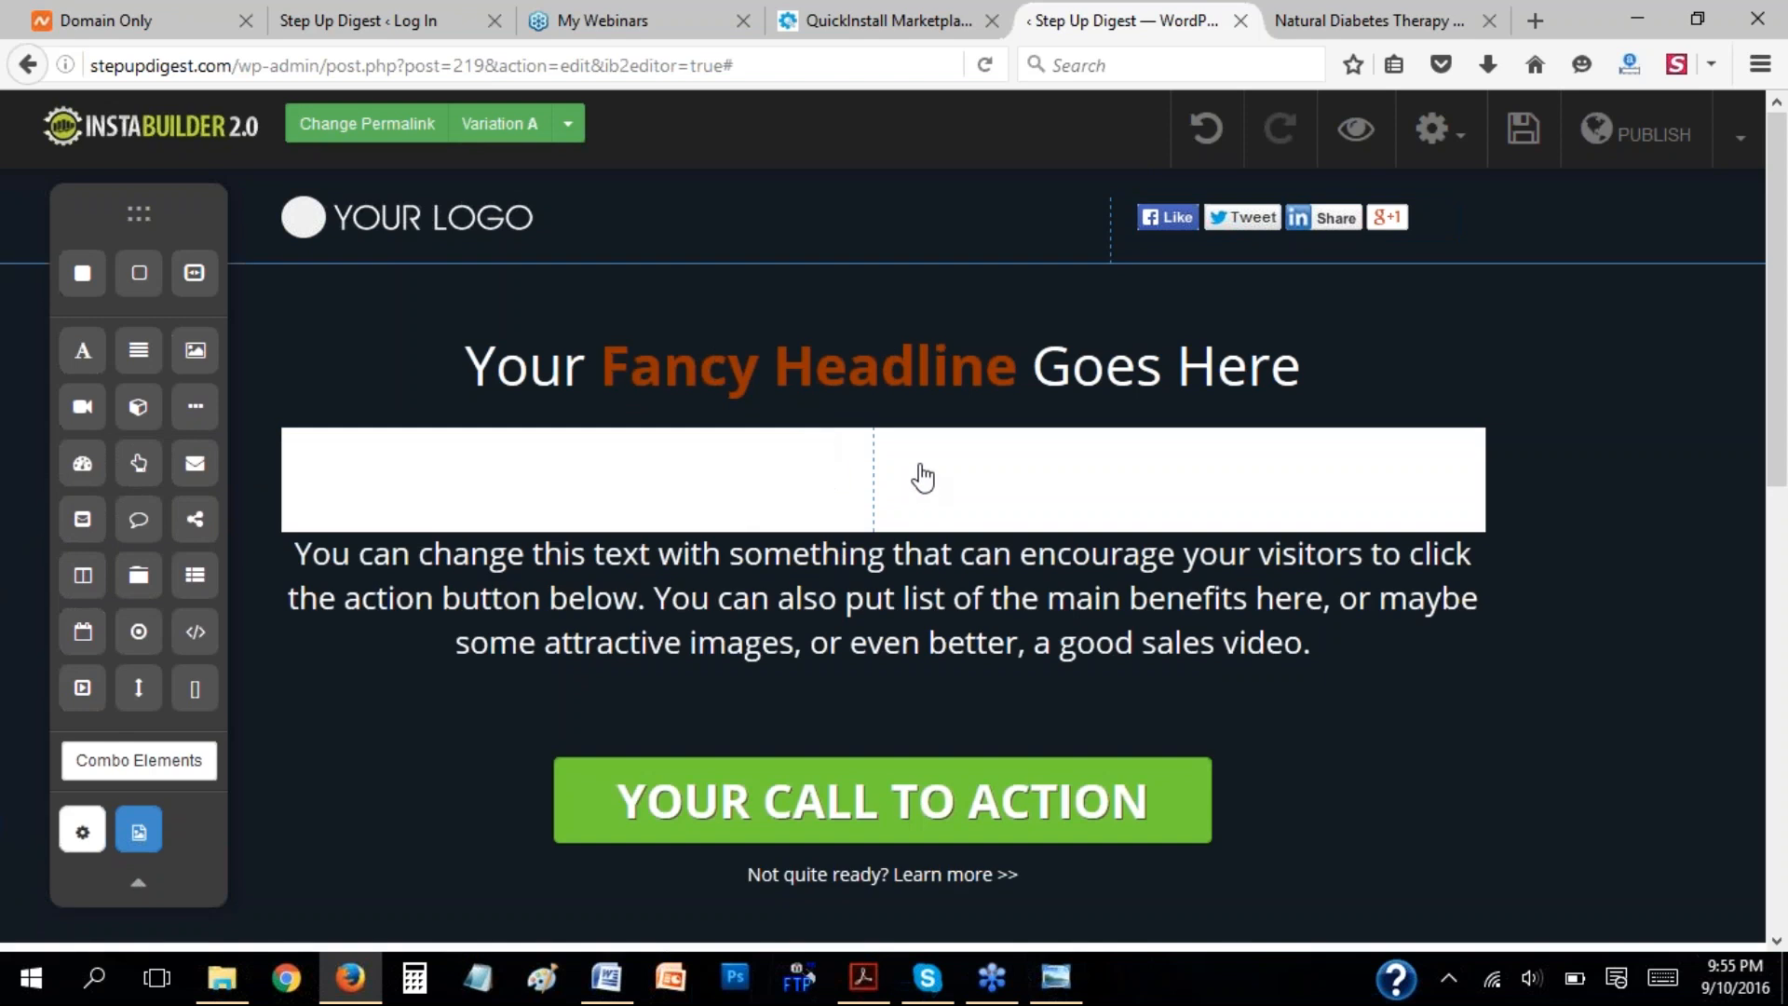
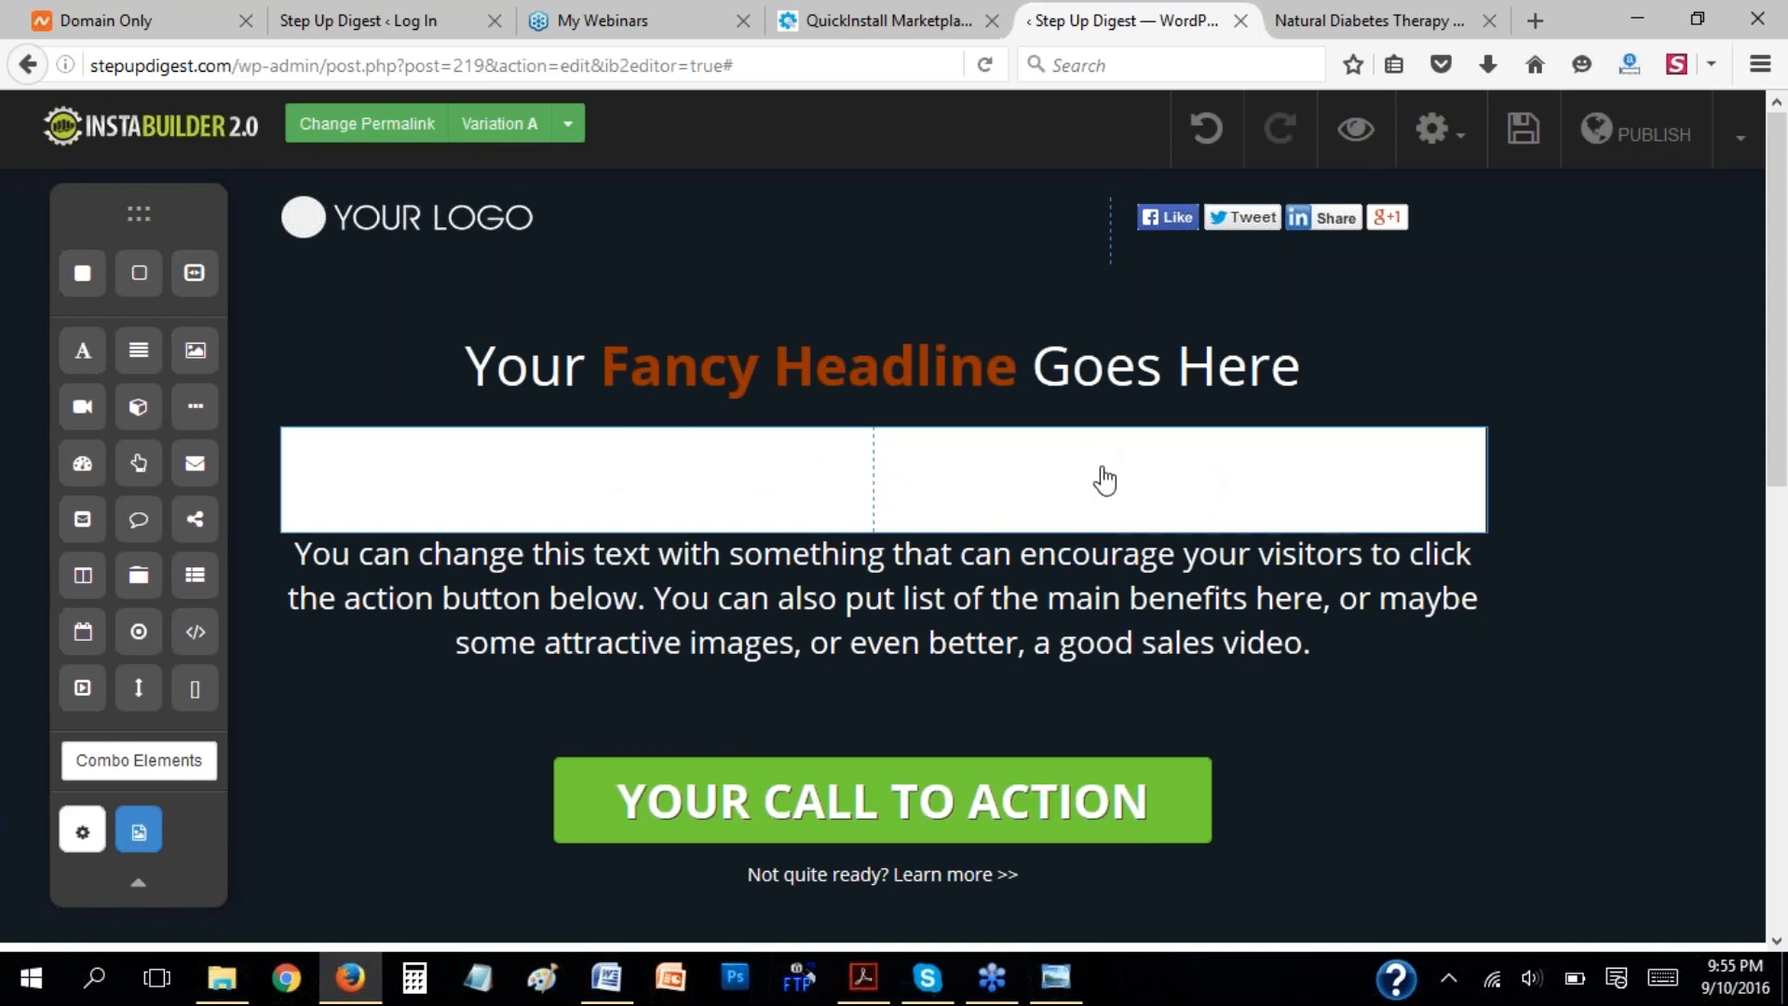
Increase the column element beneath the headline from two to four columns and compare it with the feature benefit columns below.
click(1340, 500)
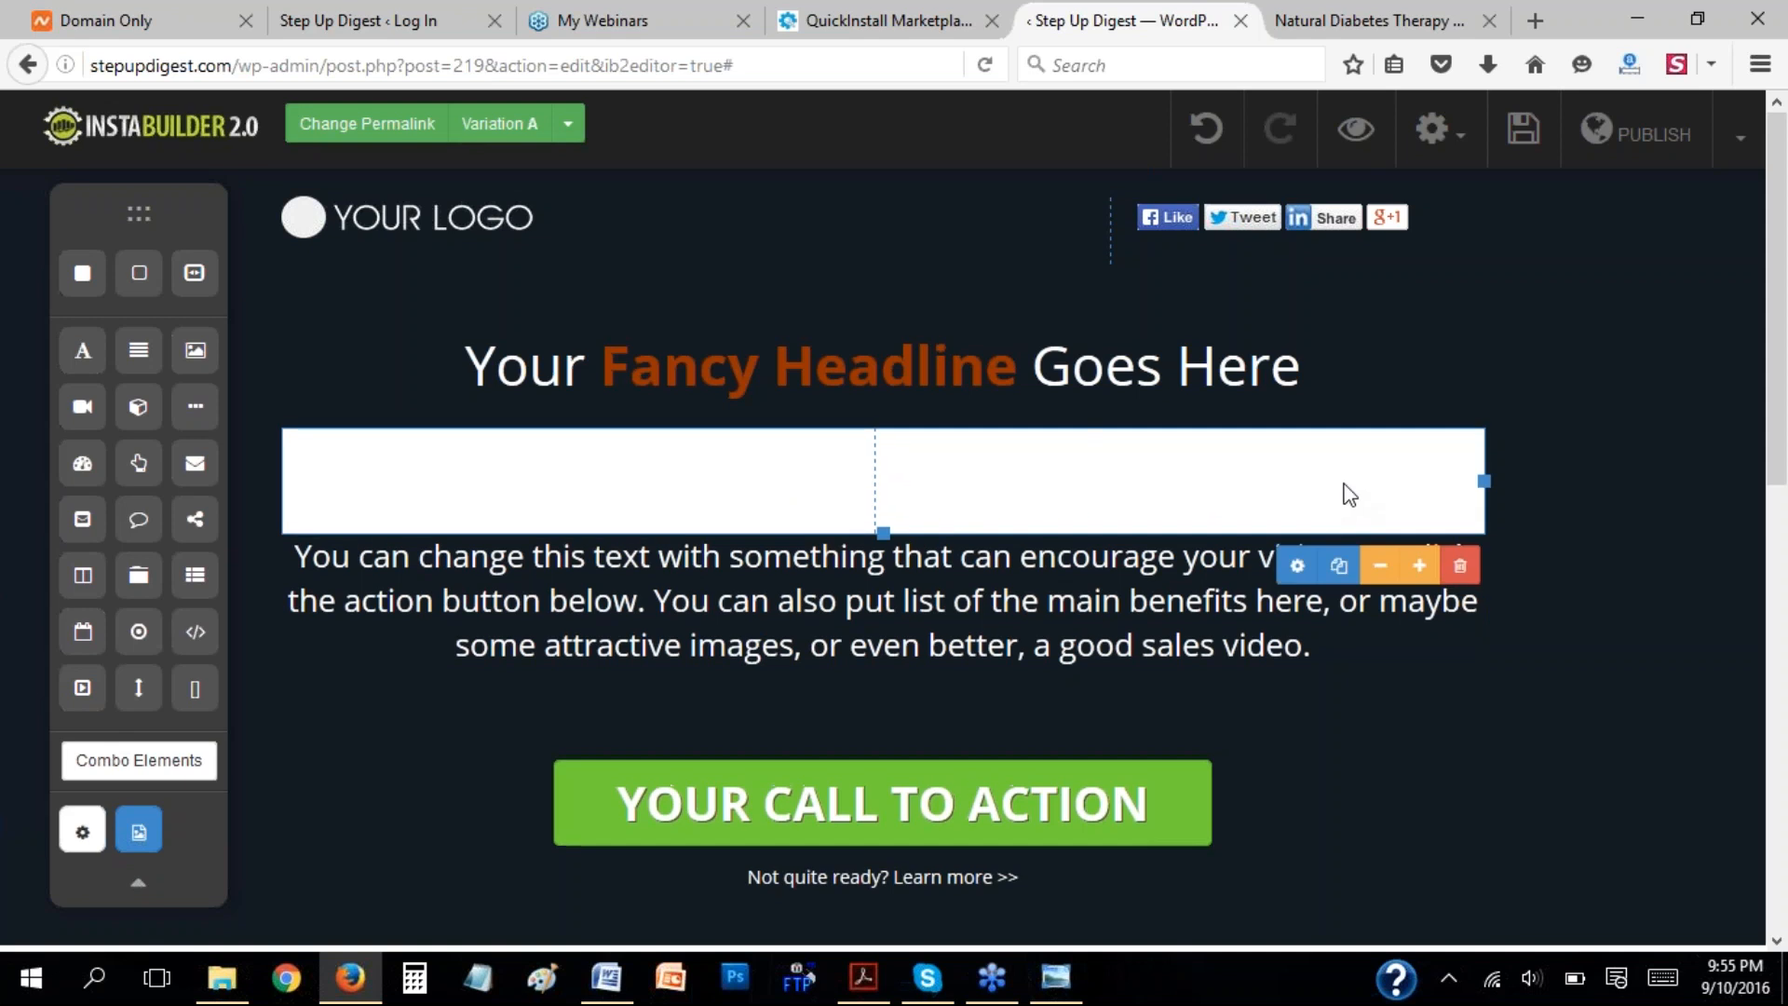
click(1420, 568)
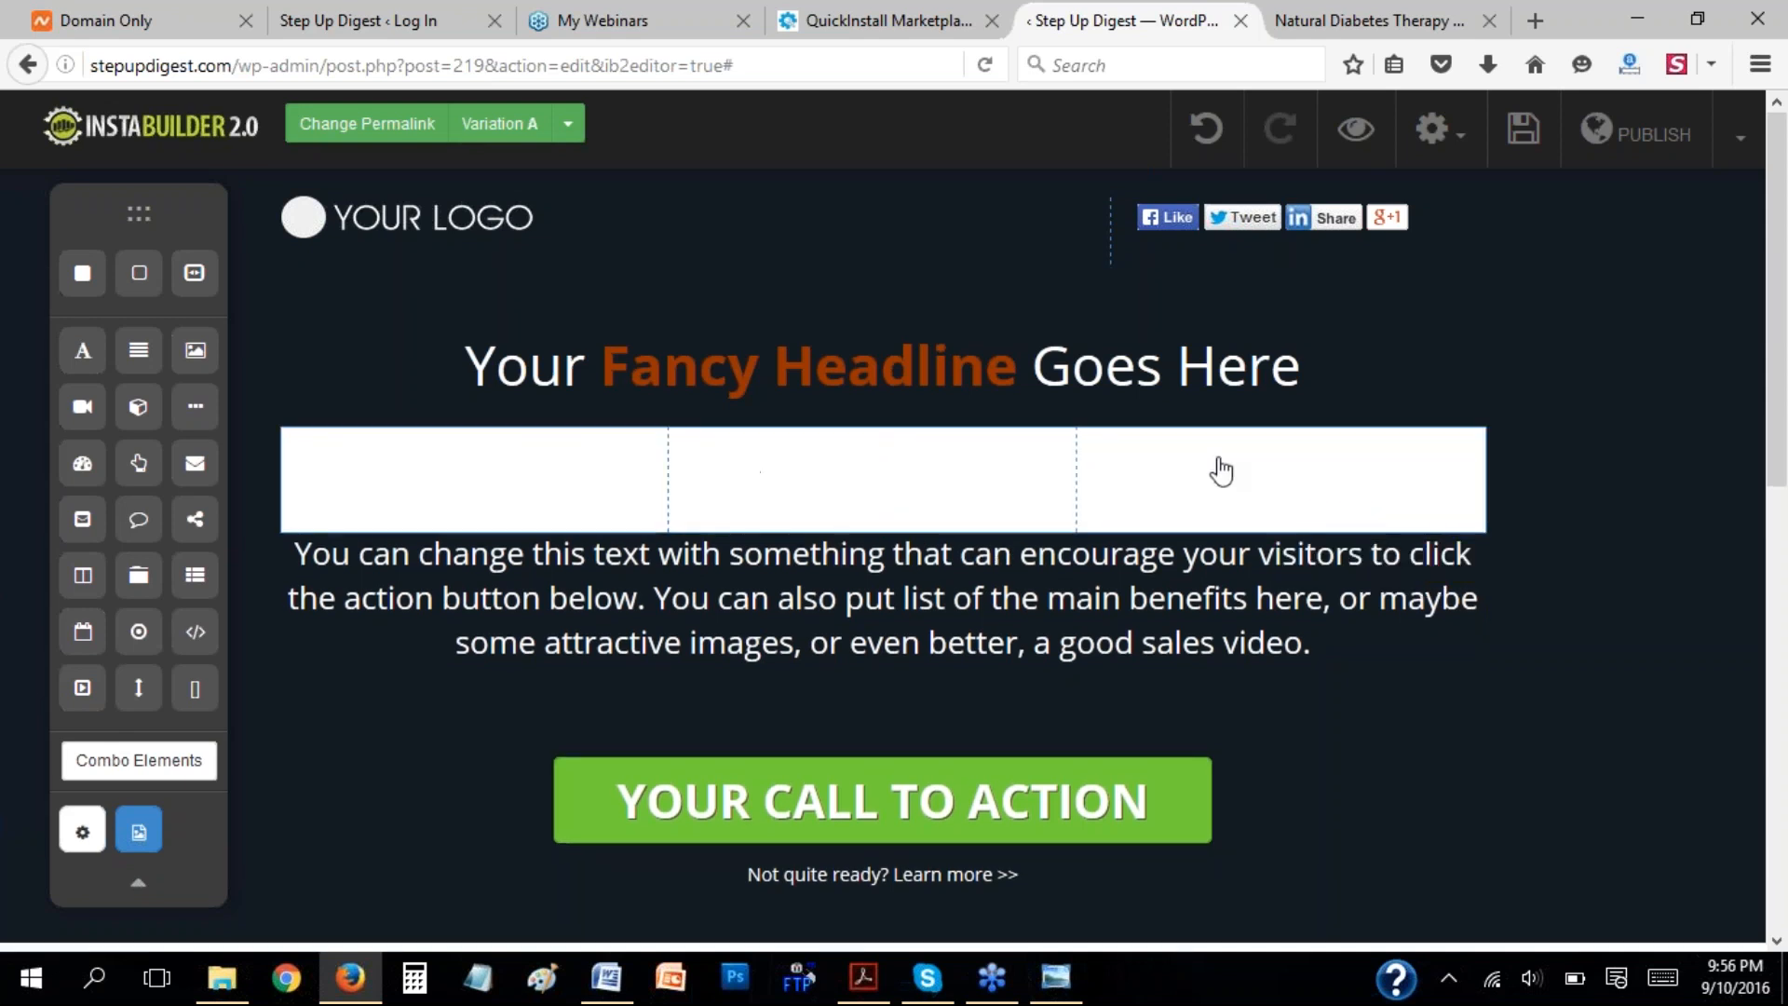
click(1415, 500)
click(1420, 566)
scroll(1429, 488, down, 2)
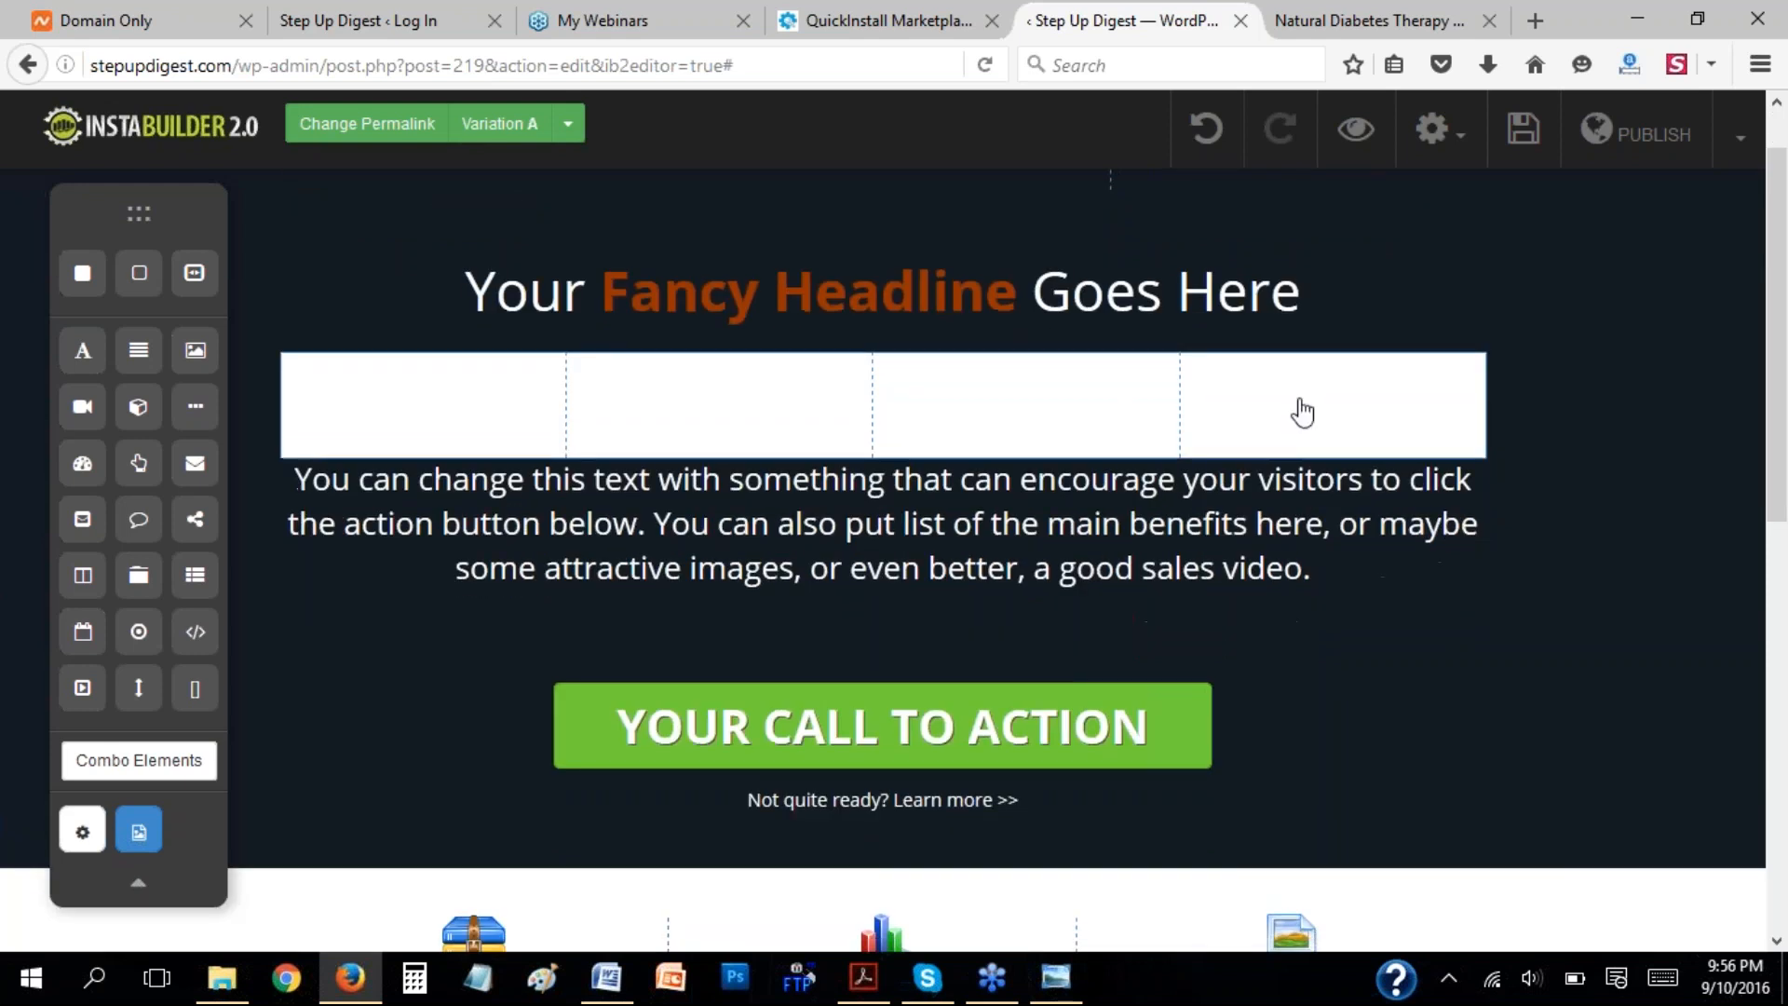
drag(1779, 452, 1784, 596)
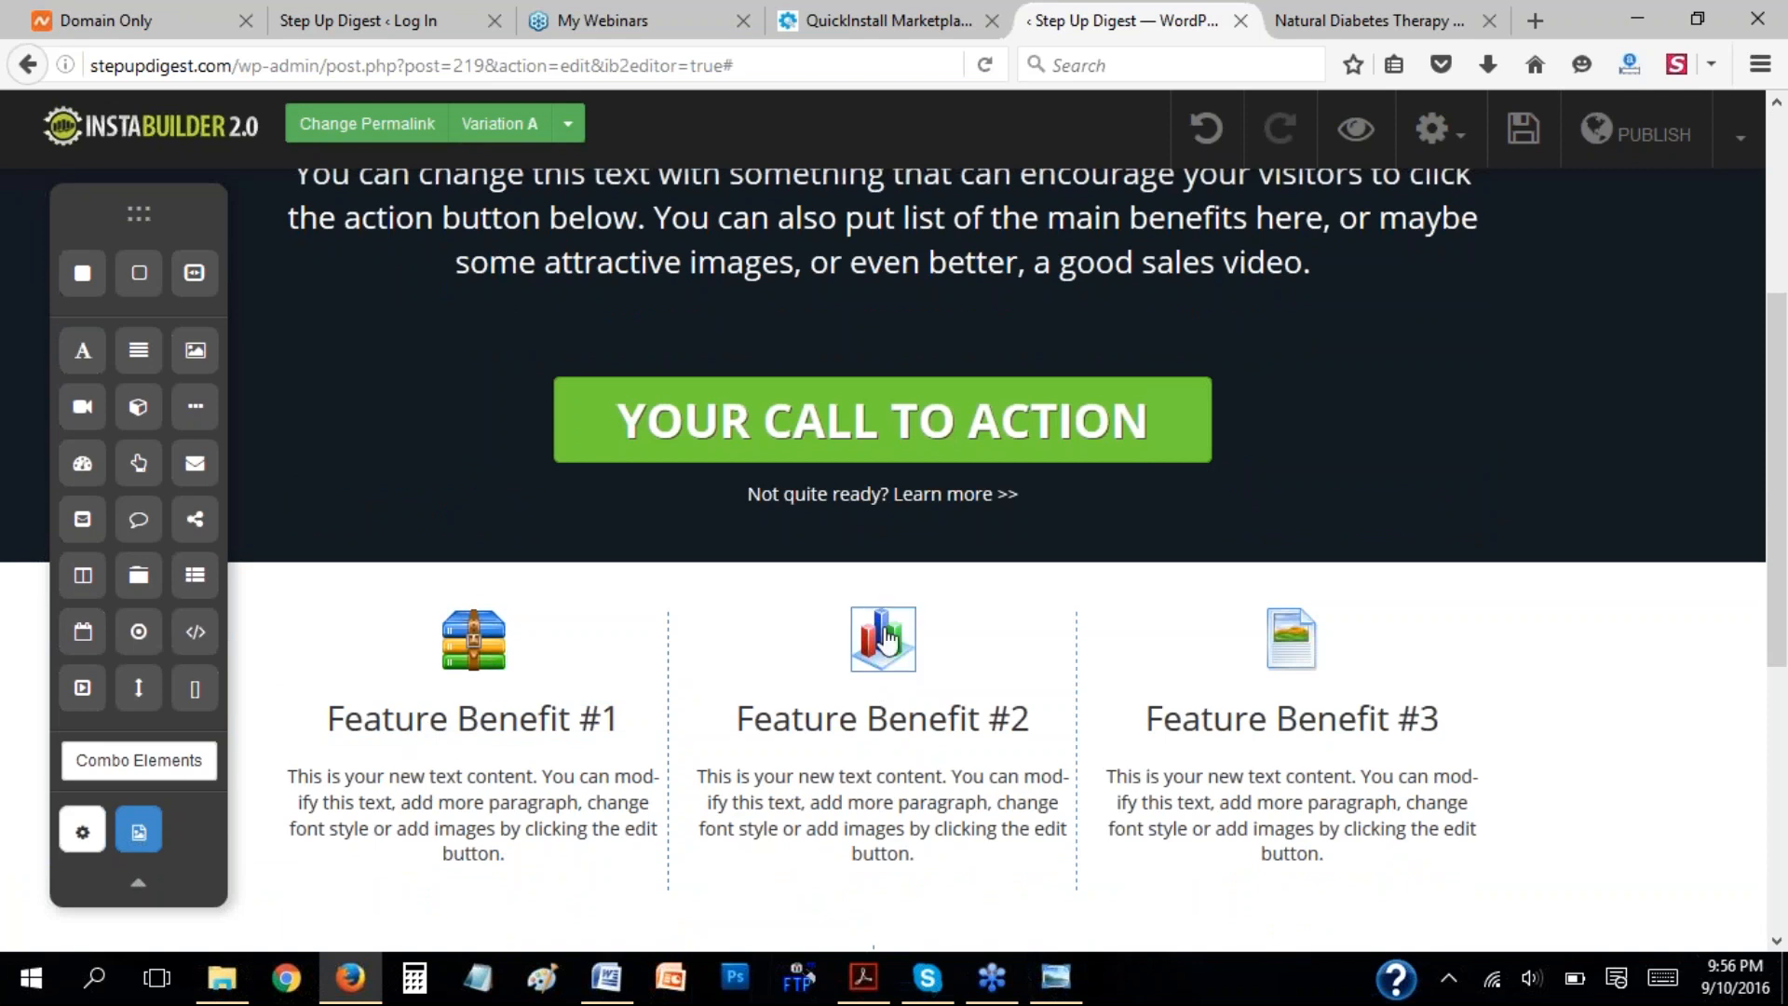
drag(1784, 588, 1783, 468)
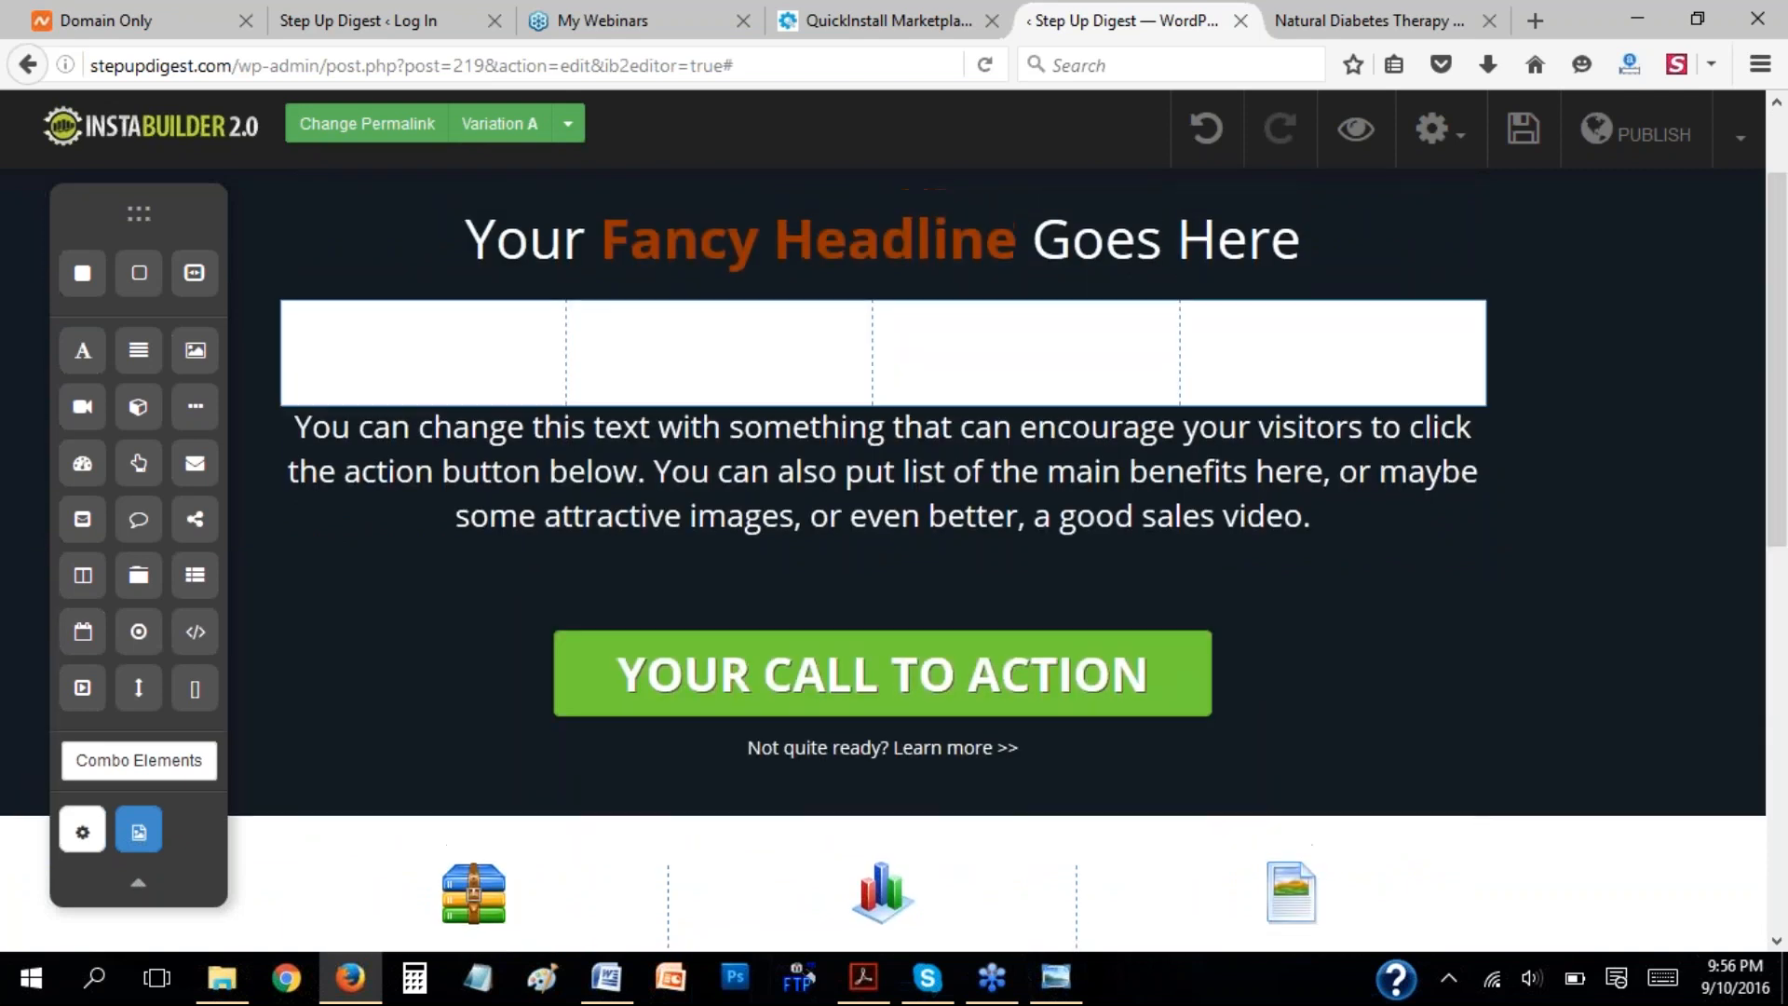
Reduce the column element beneath the headline to two columns and delete the element from the page.
click(1420, 371)
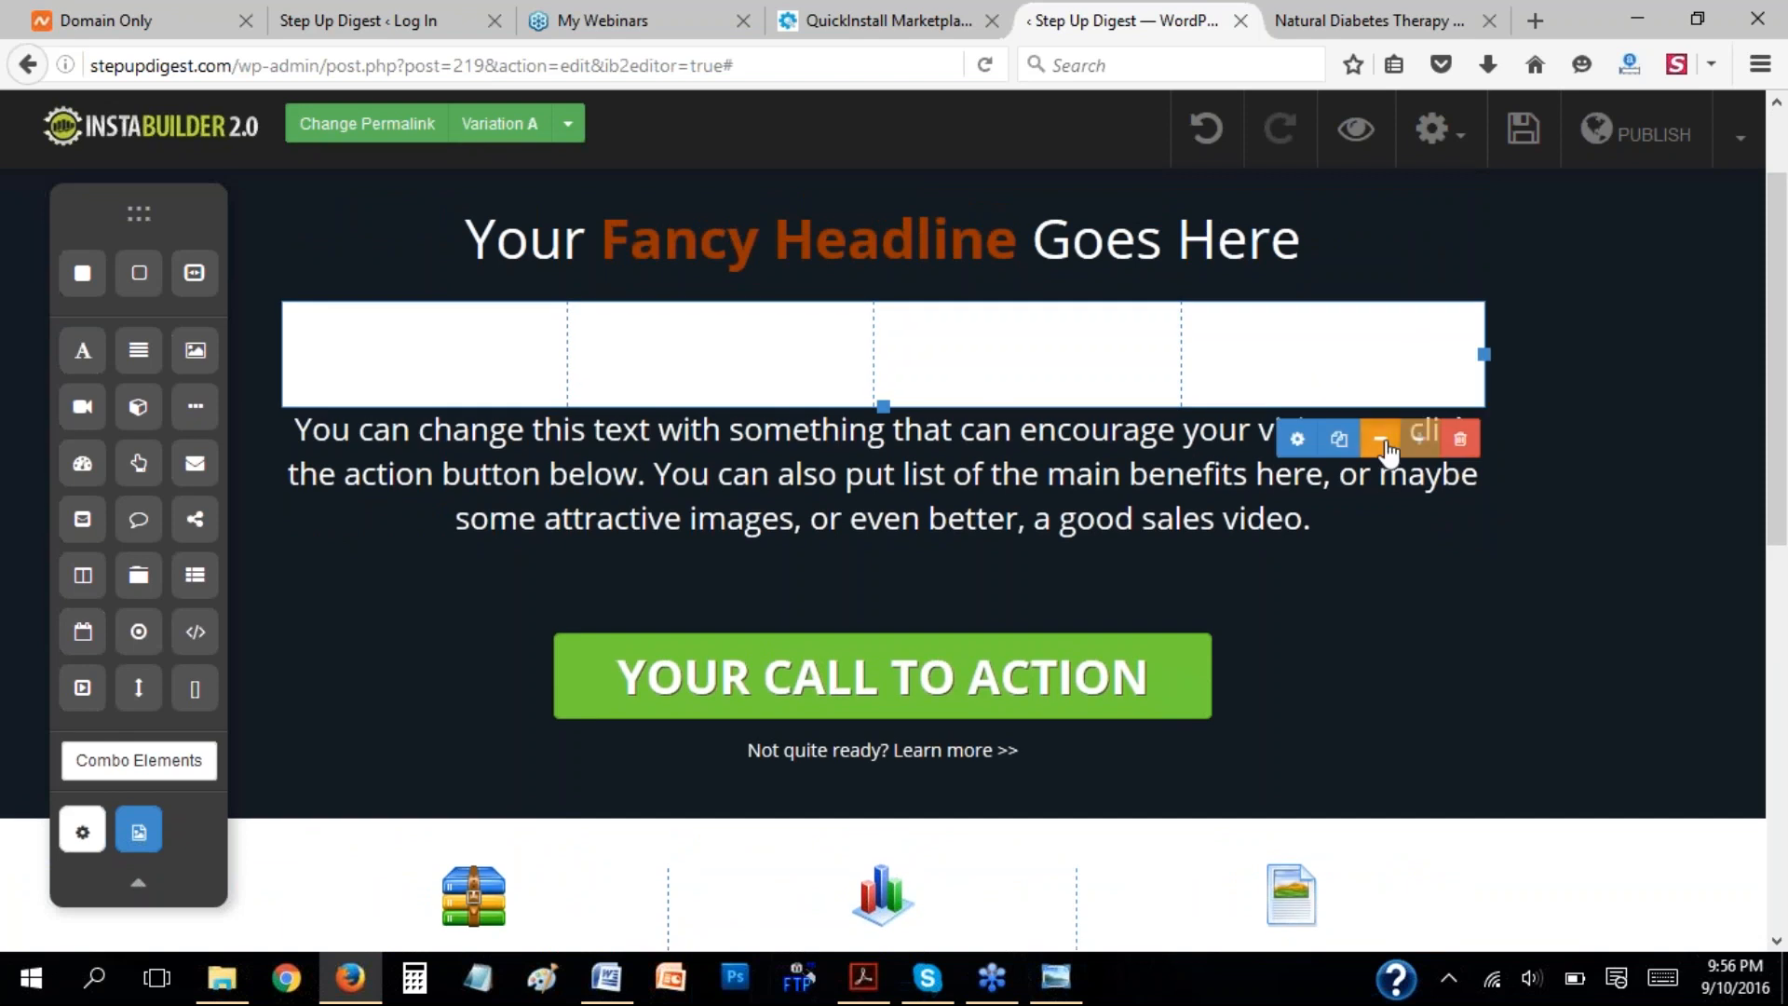
click(1383, 441)
click(1428, 371)
click(1380, 441)
click(1359, 347)
click(1463, 442)
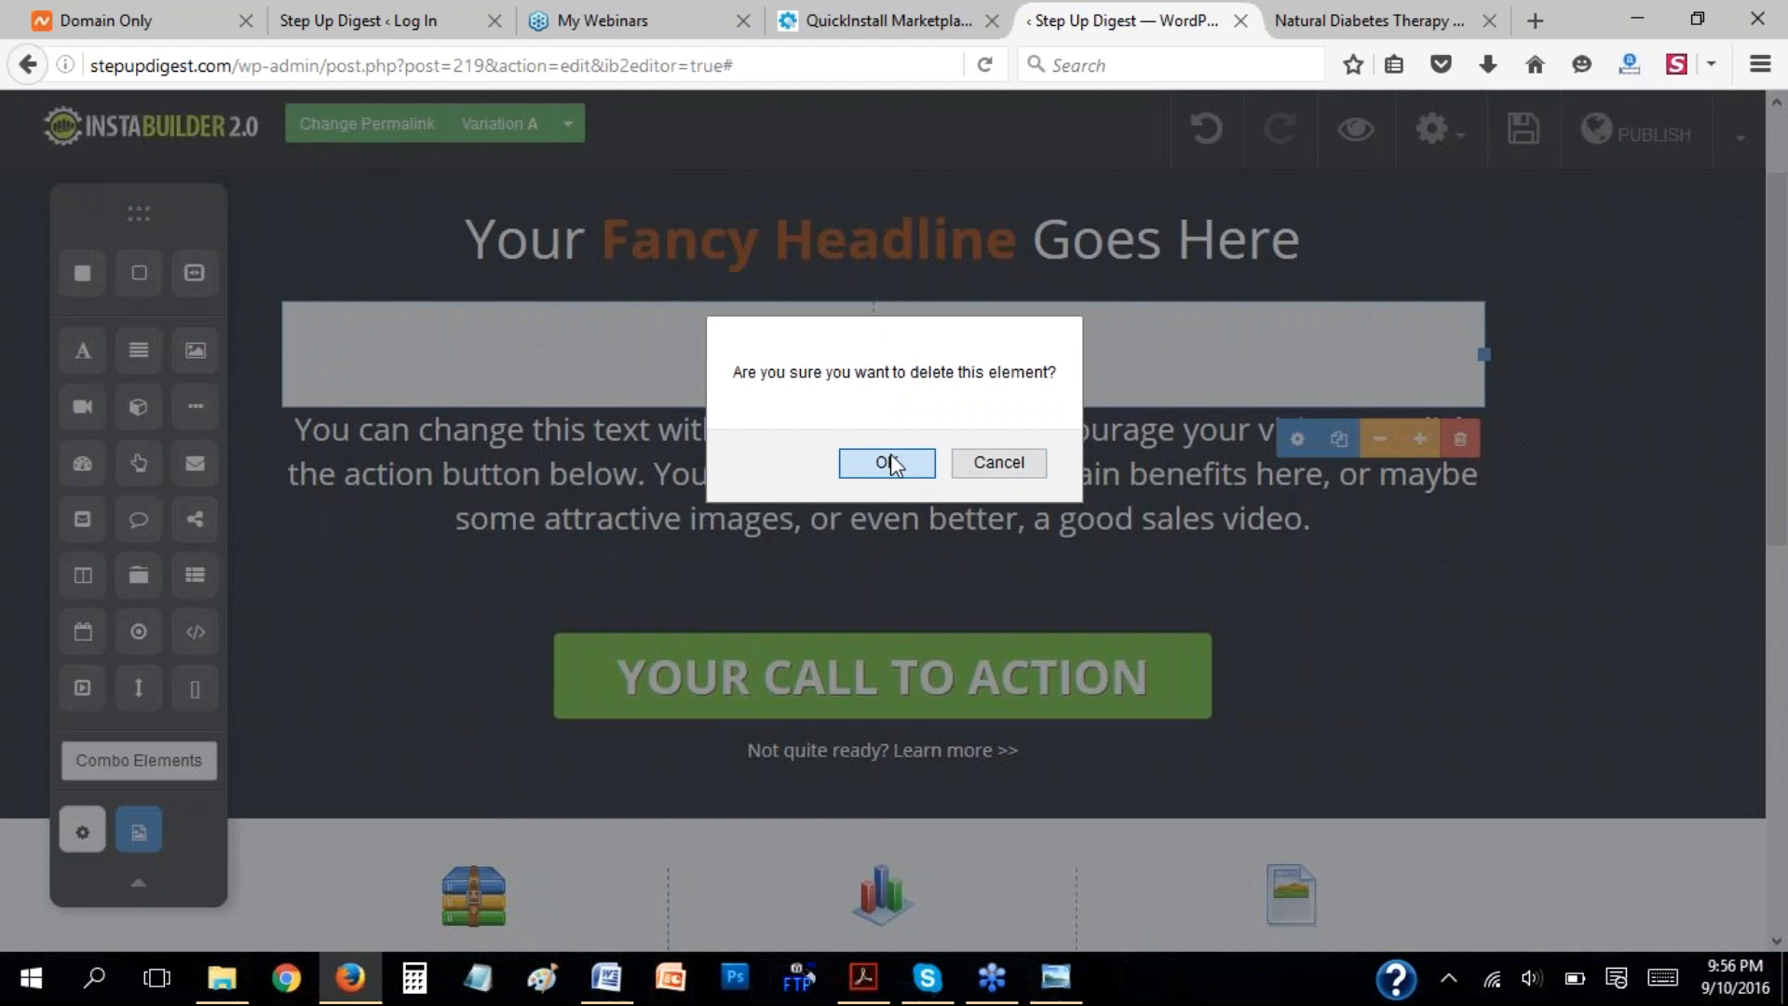
click(888, 463)
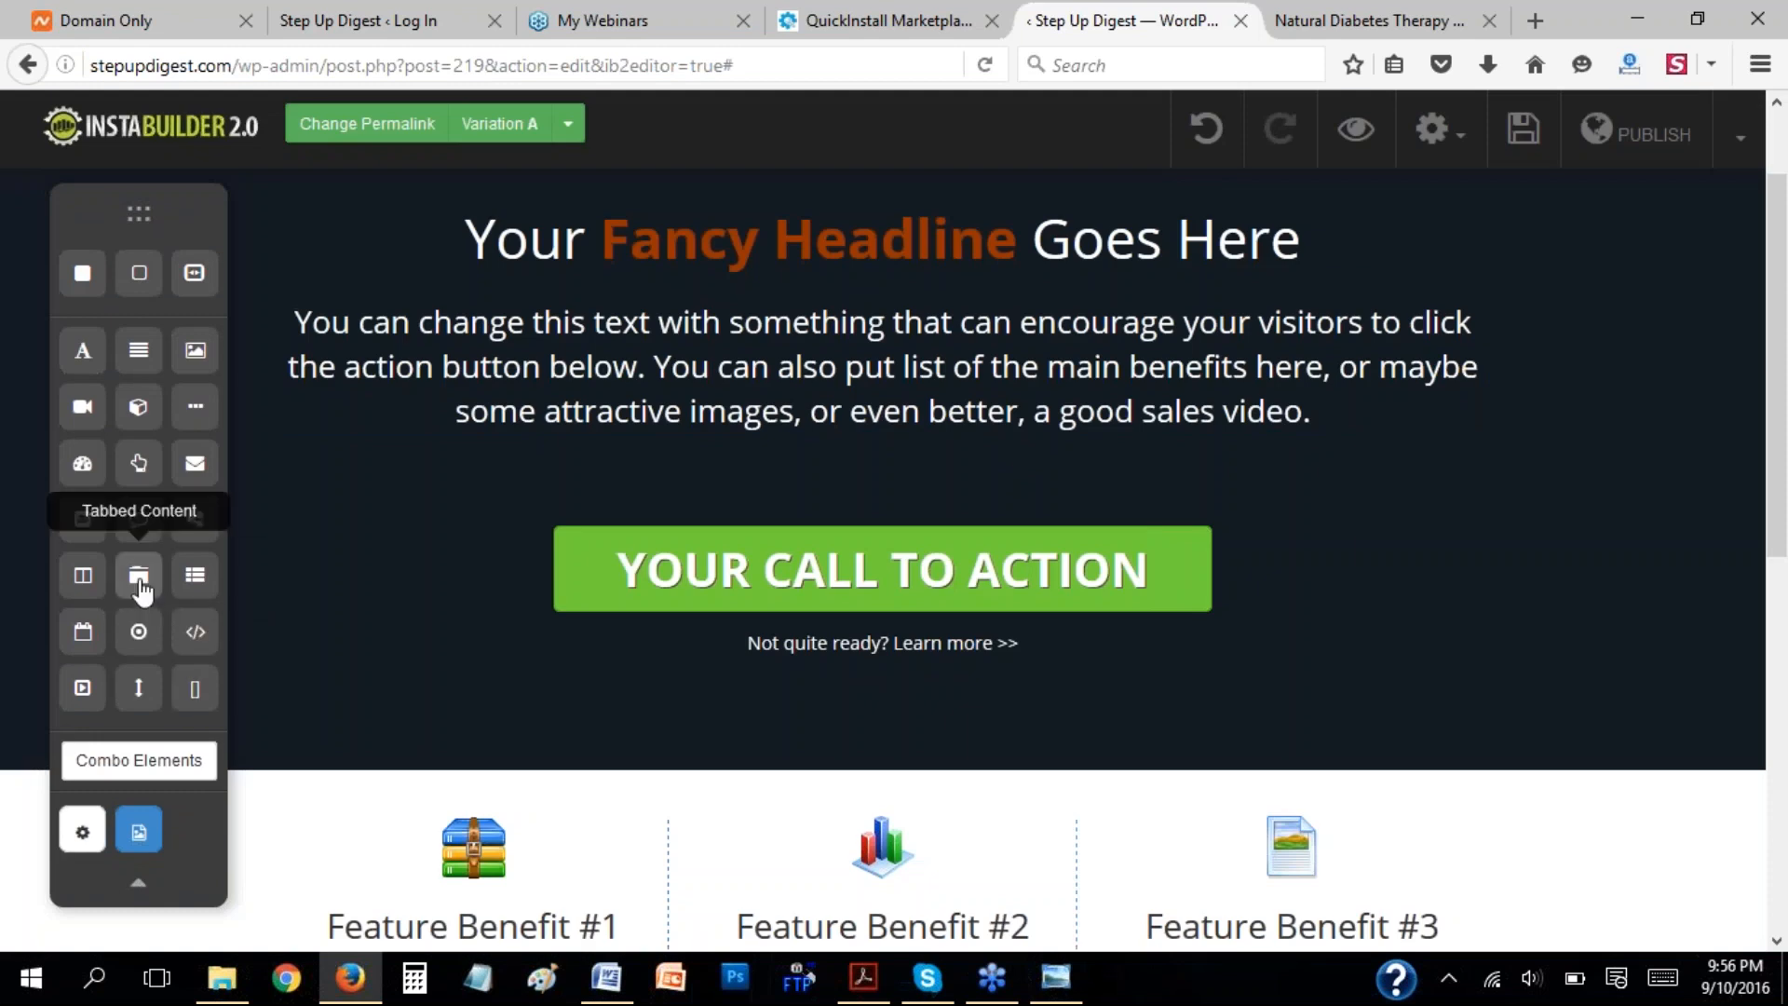
Add a Tabbed Content element between the headline and the paragraph text, inspect it, and delete it.
drag(139, 577, 982, 366)
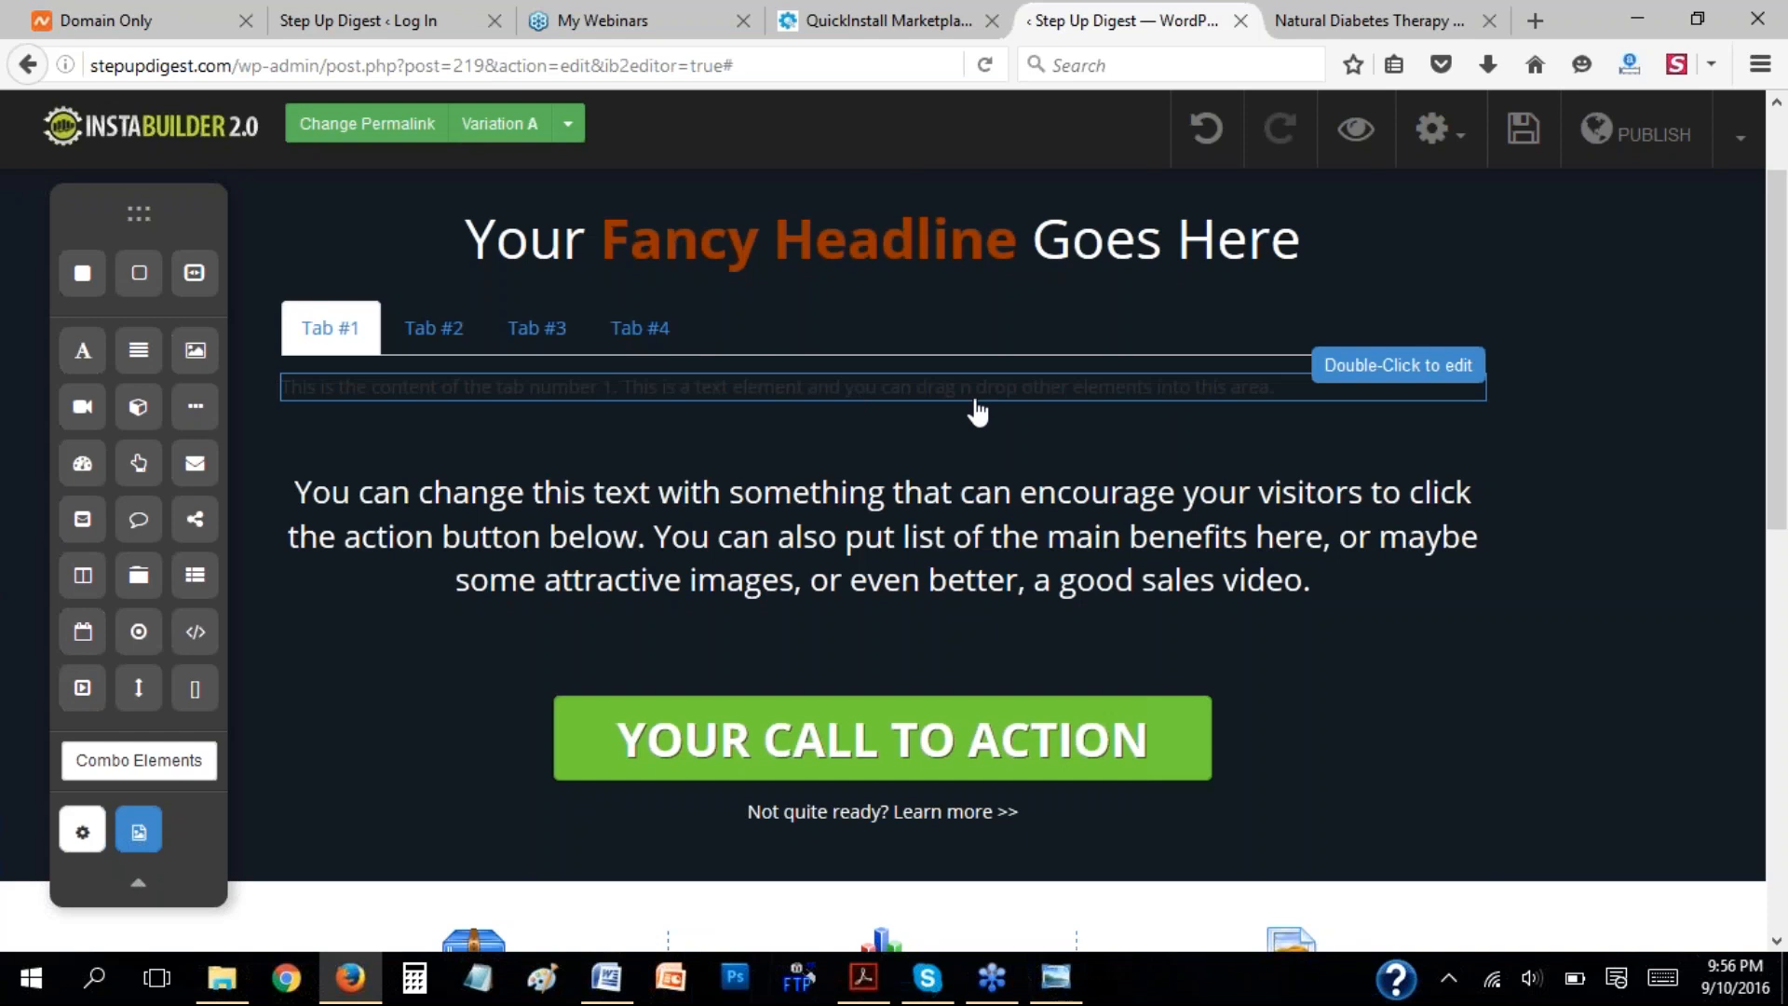
click(1255, 345)
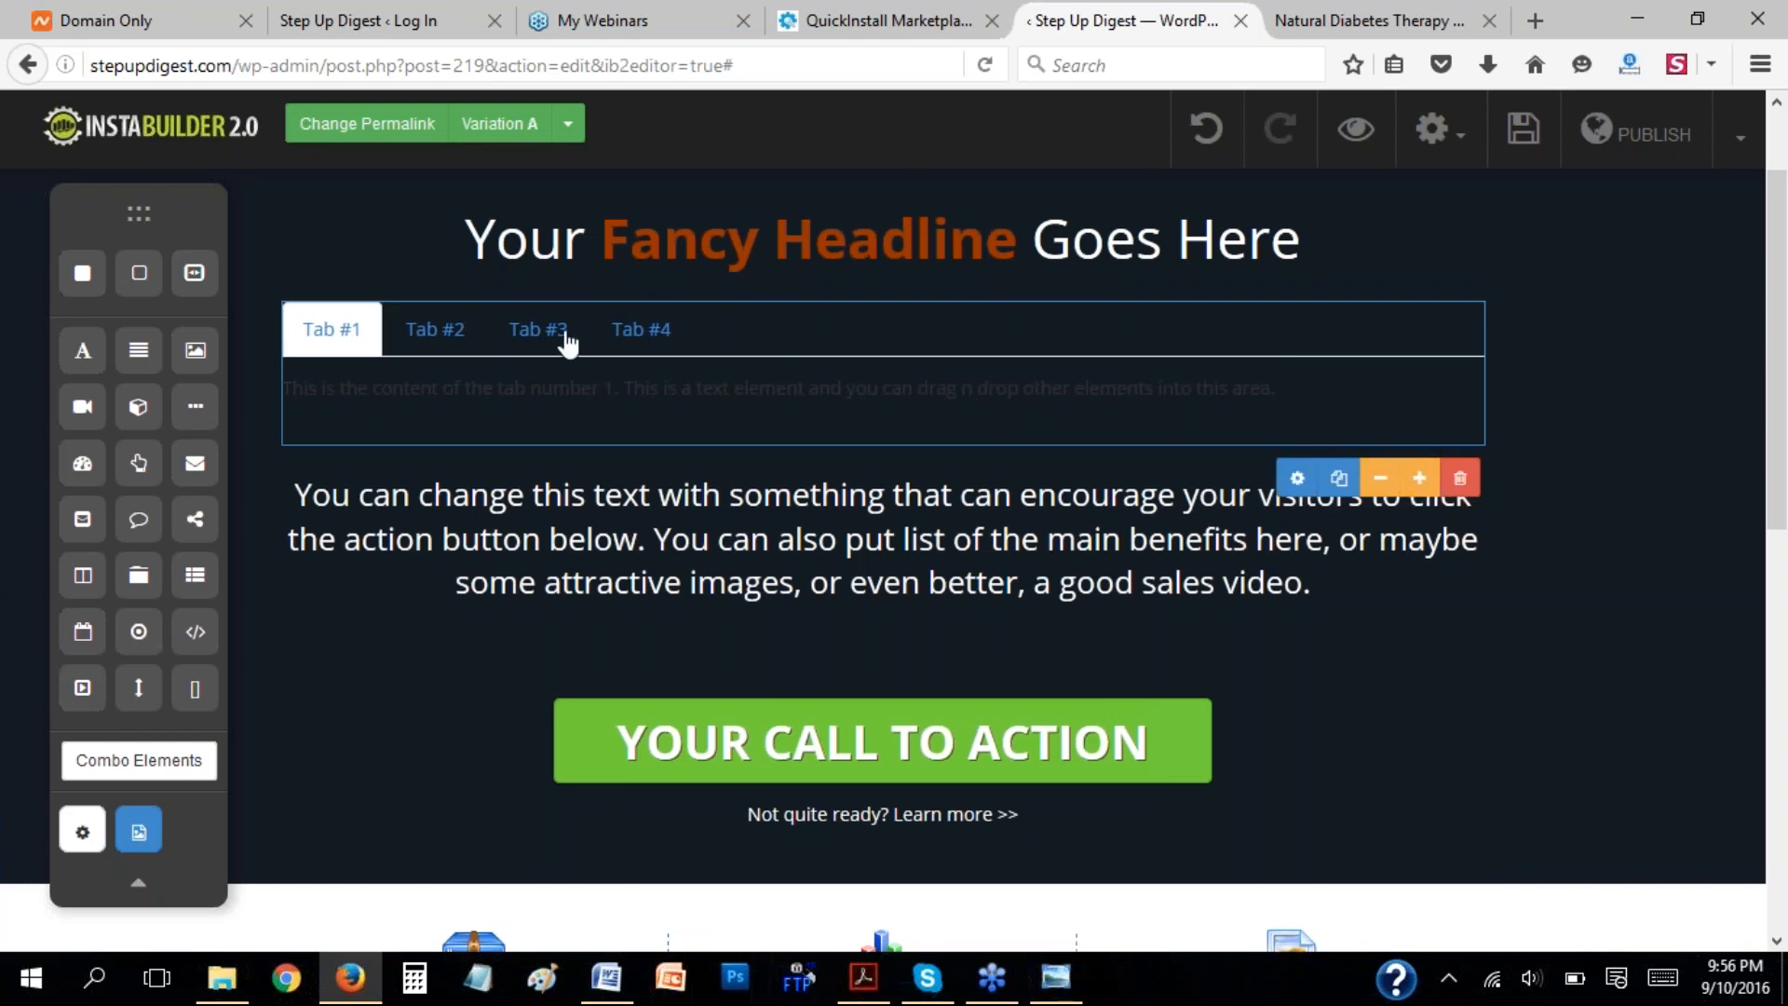
click(1460, 480)
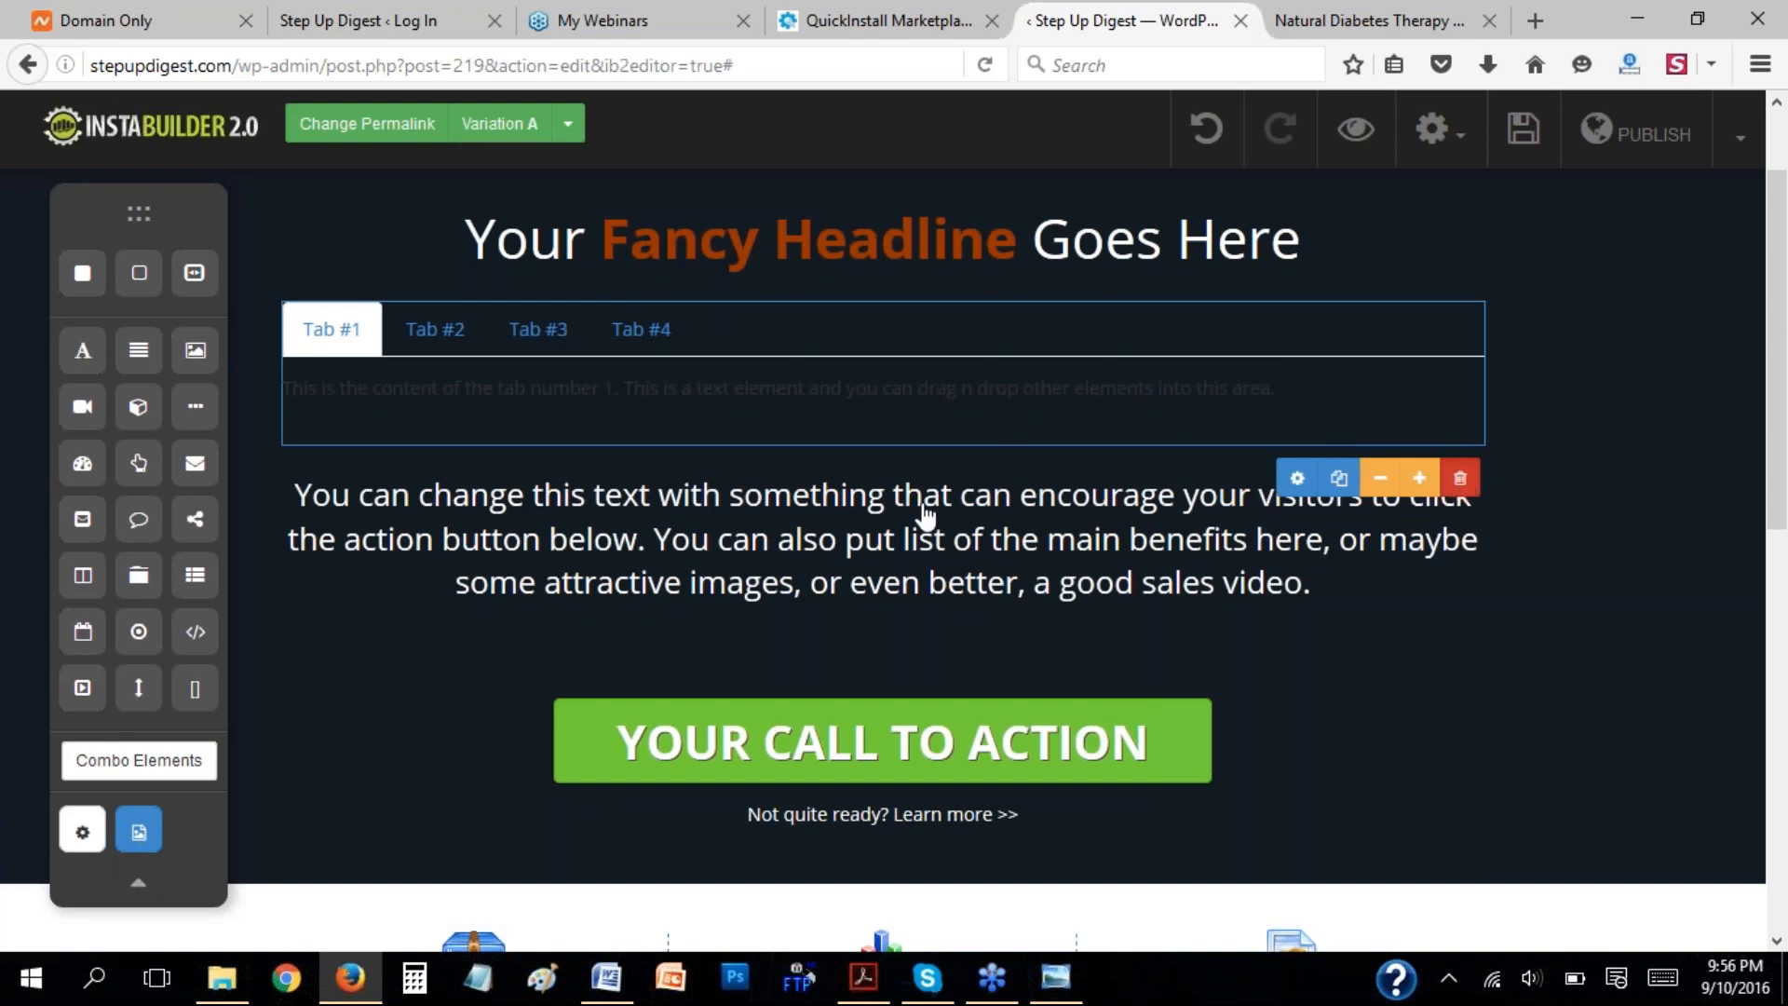
click(892, 463)
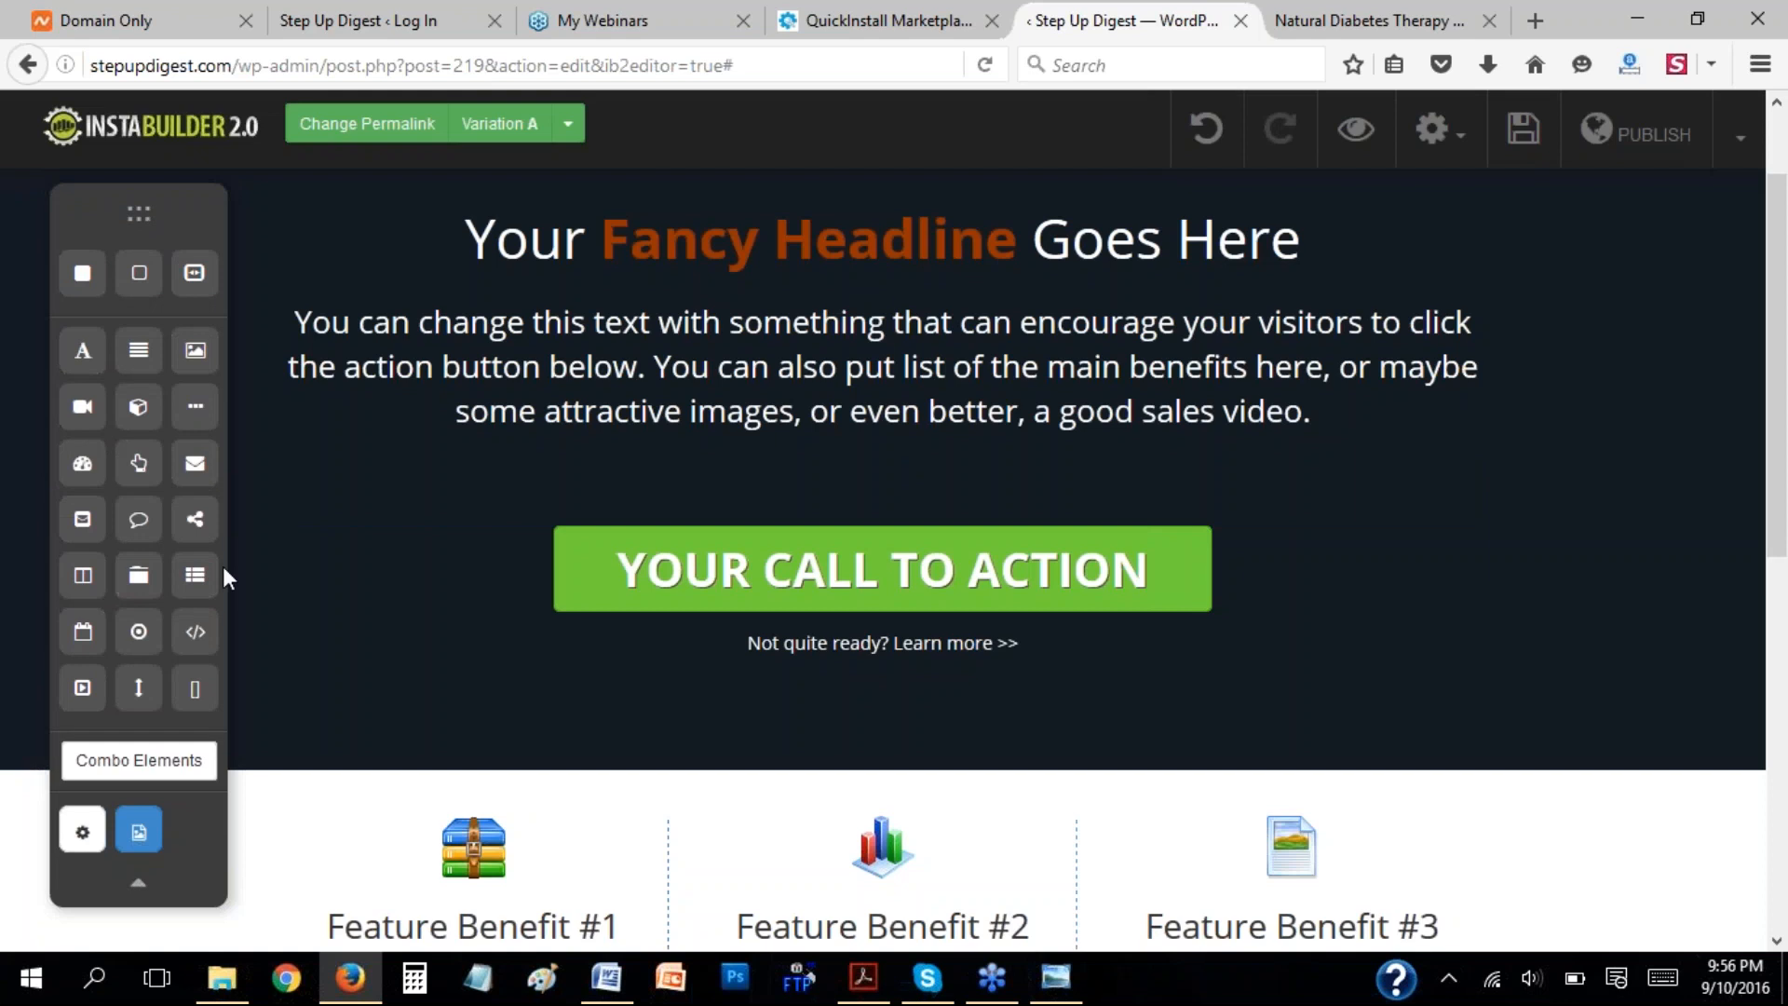
Add a Navigation element between the headline and the paragraph text, view its options, and delete it.
drag(194, 583, 924, 334)
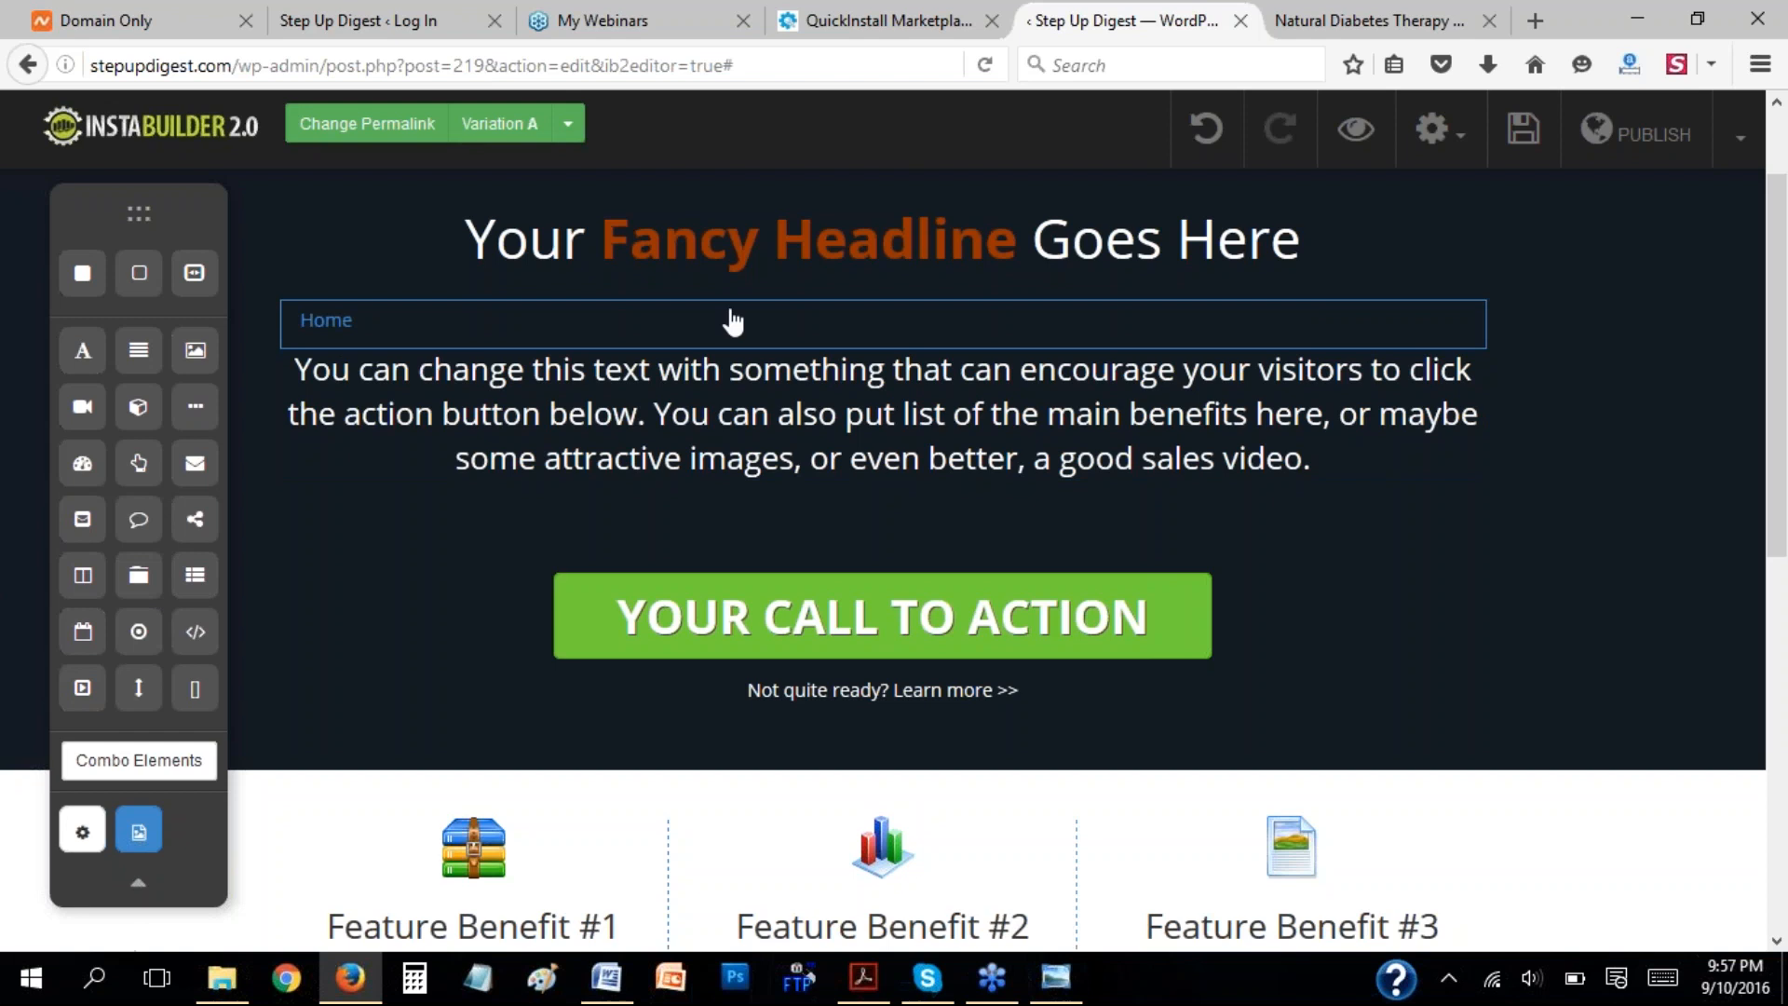
click(892, 326)
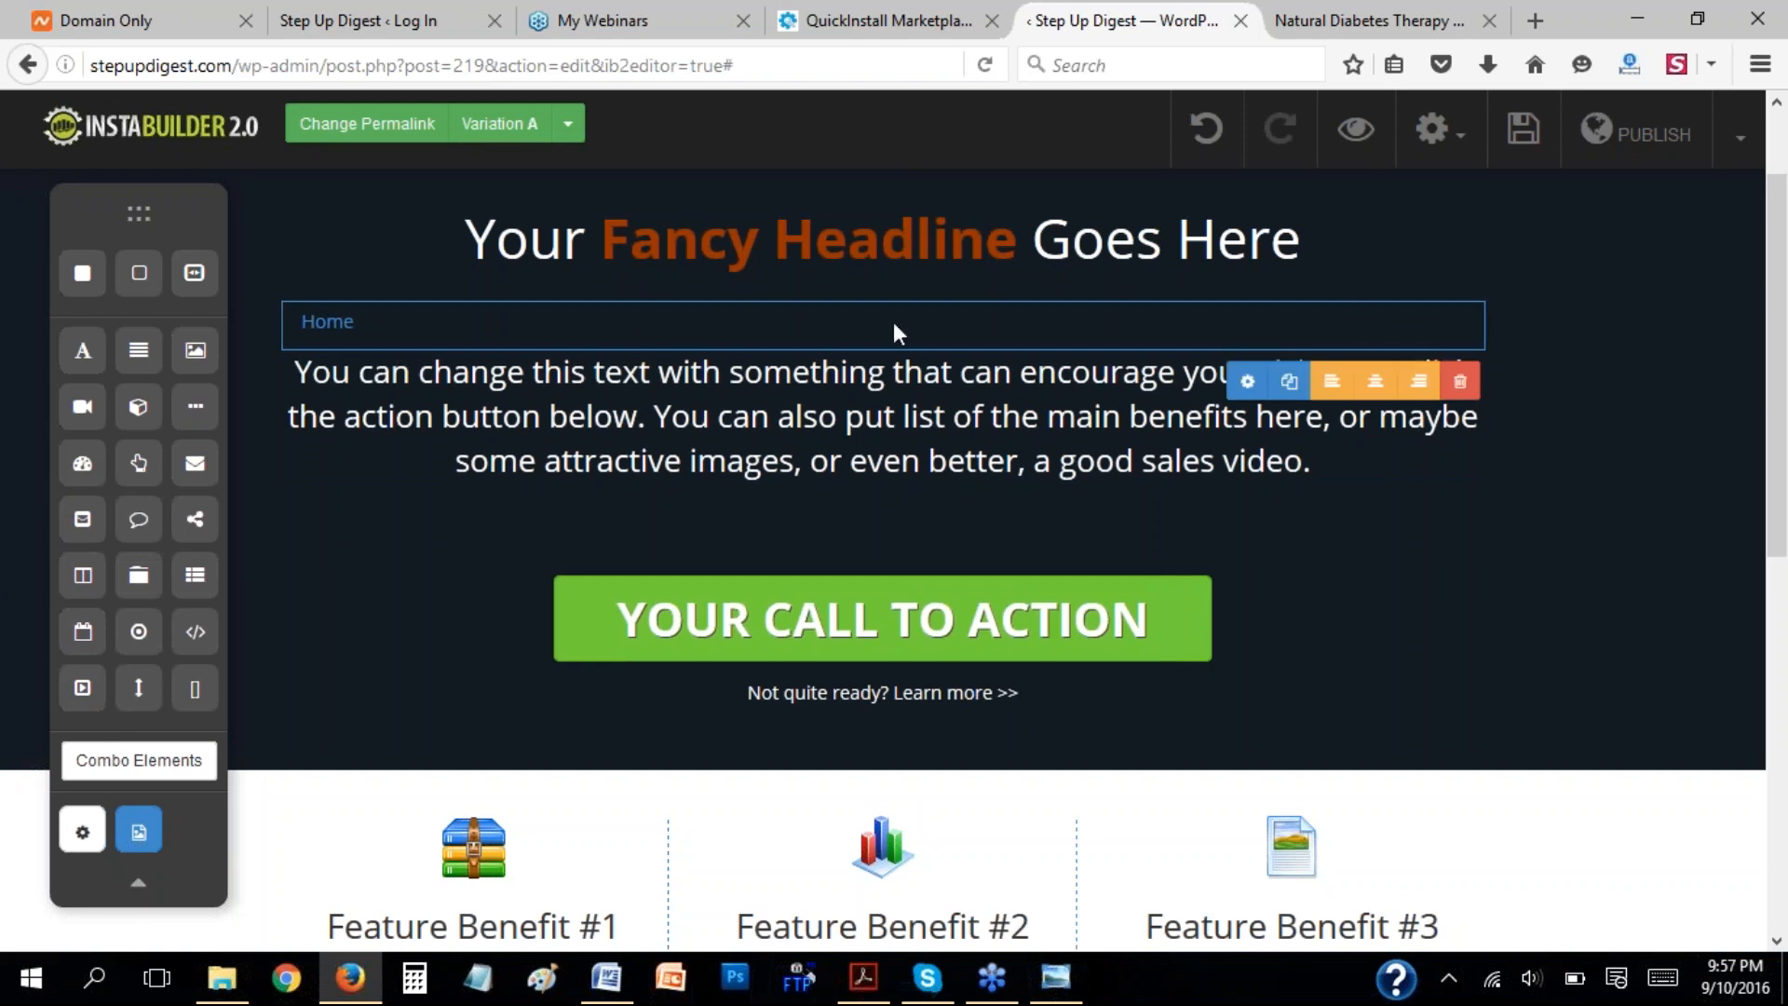
click(1461, 384)
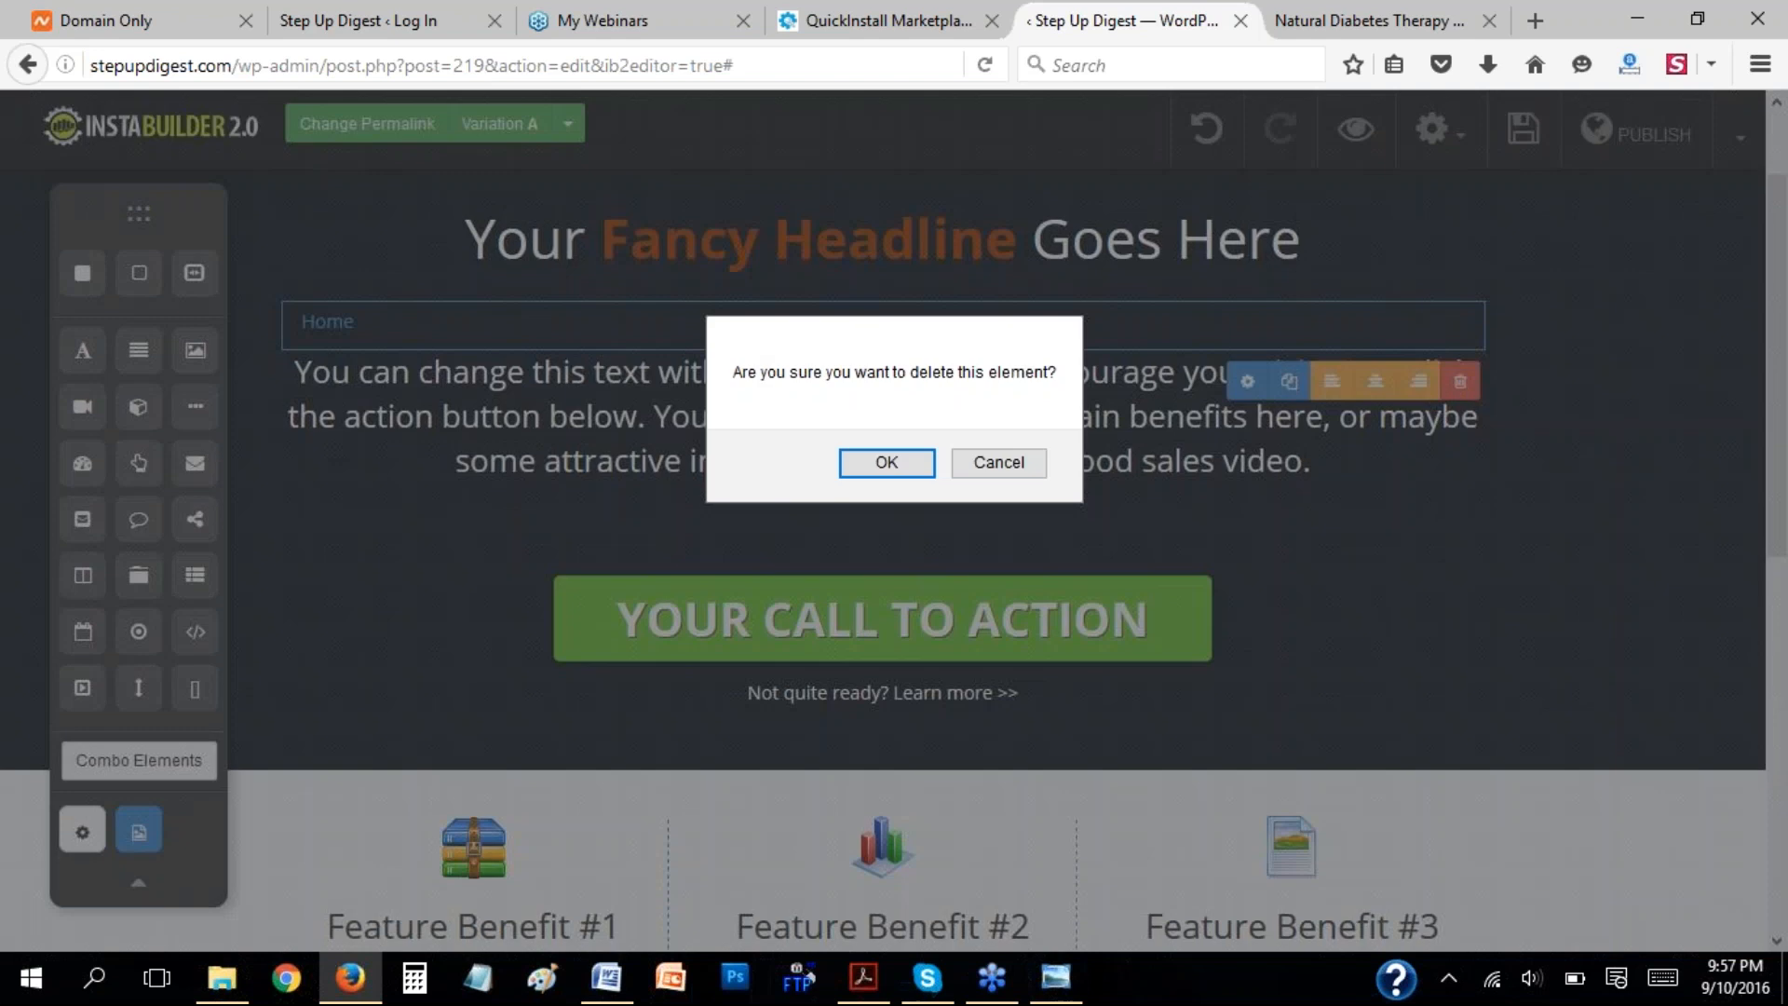
click(909, 461)
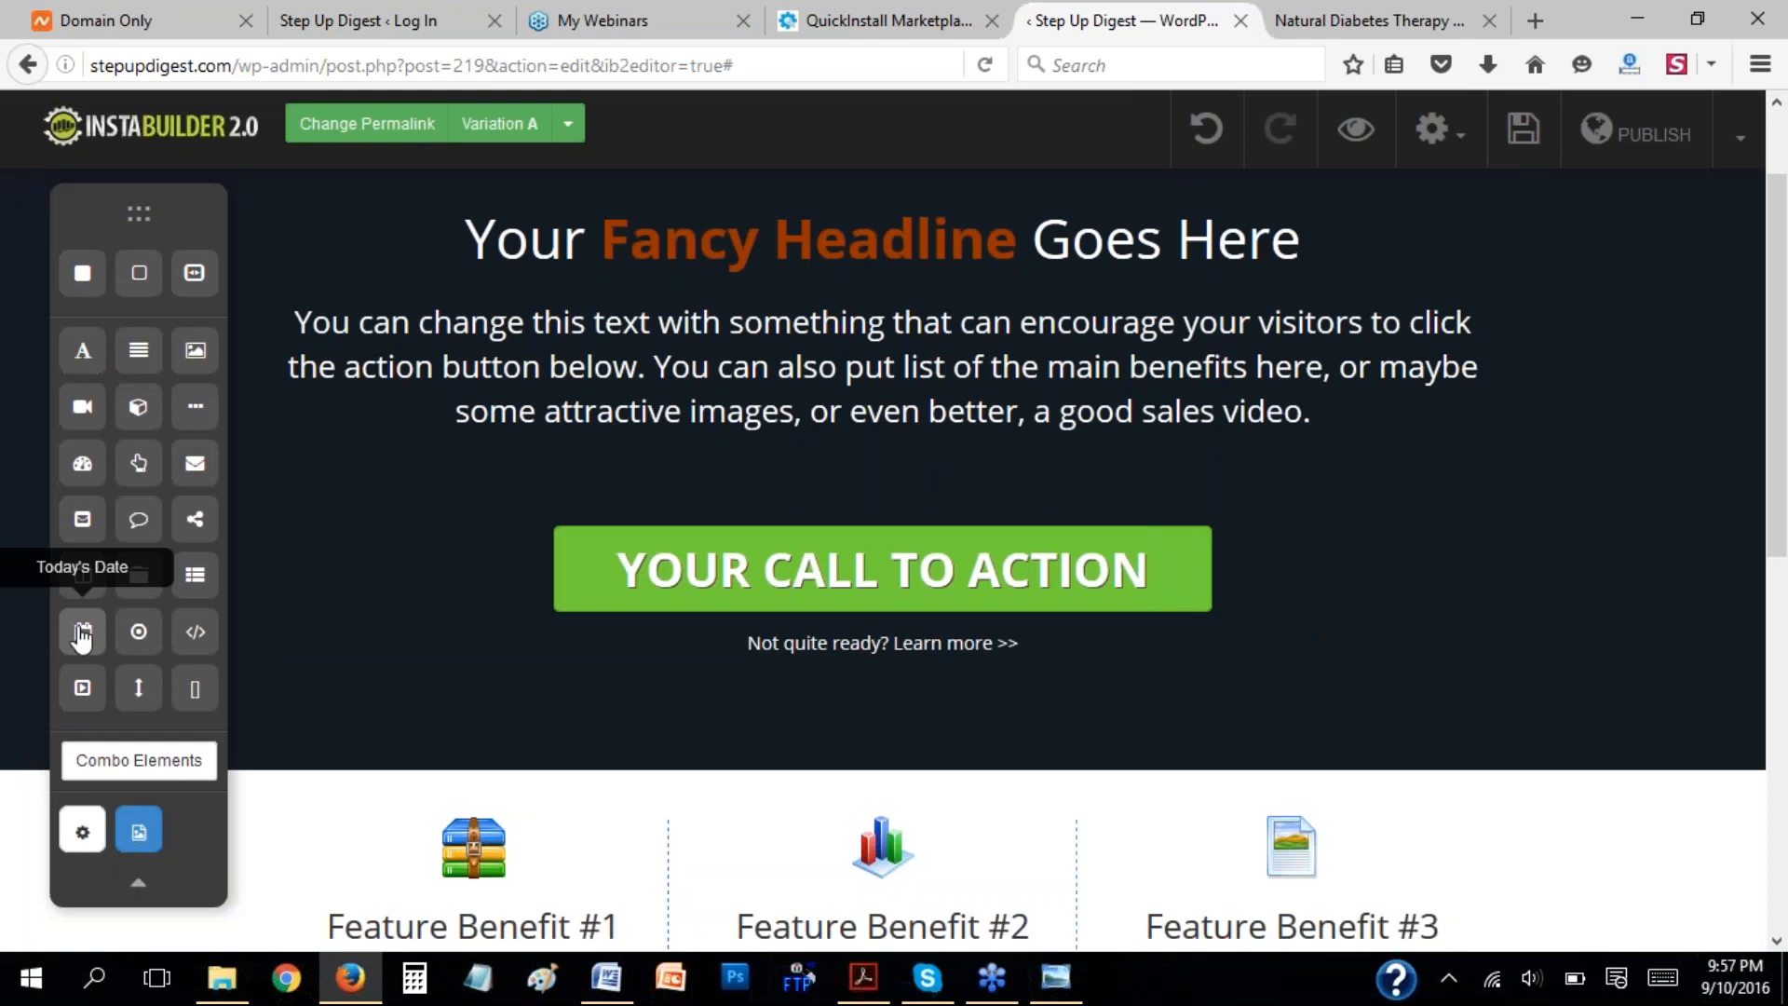
Add a Today's Date element between the headline and the paragraph text, and delete it.
drag(83, 631, 977, 326)
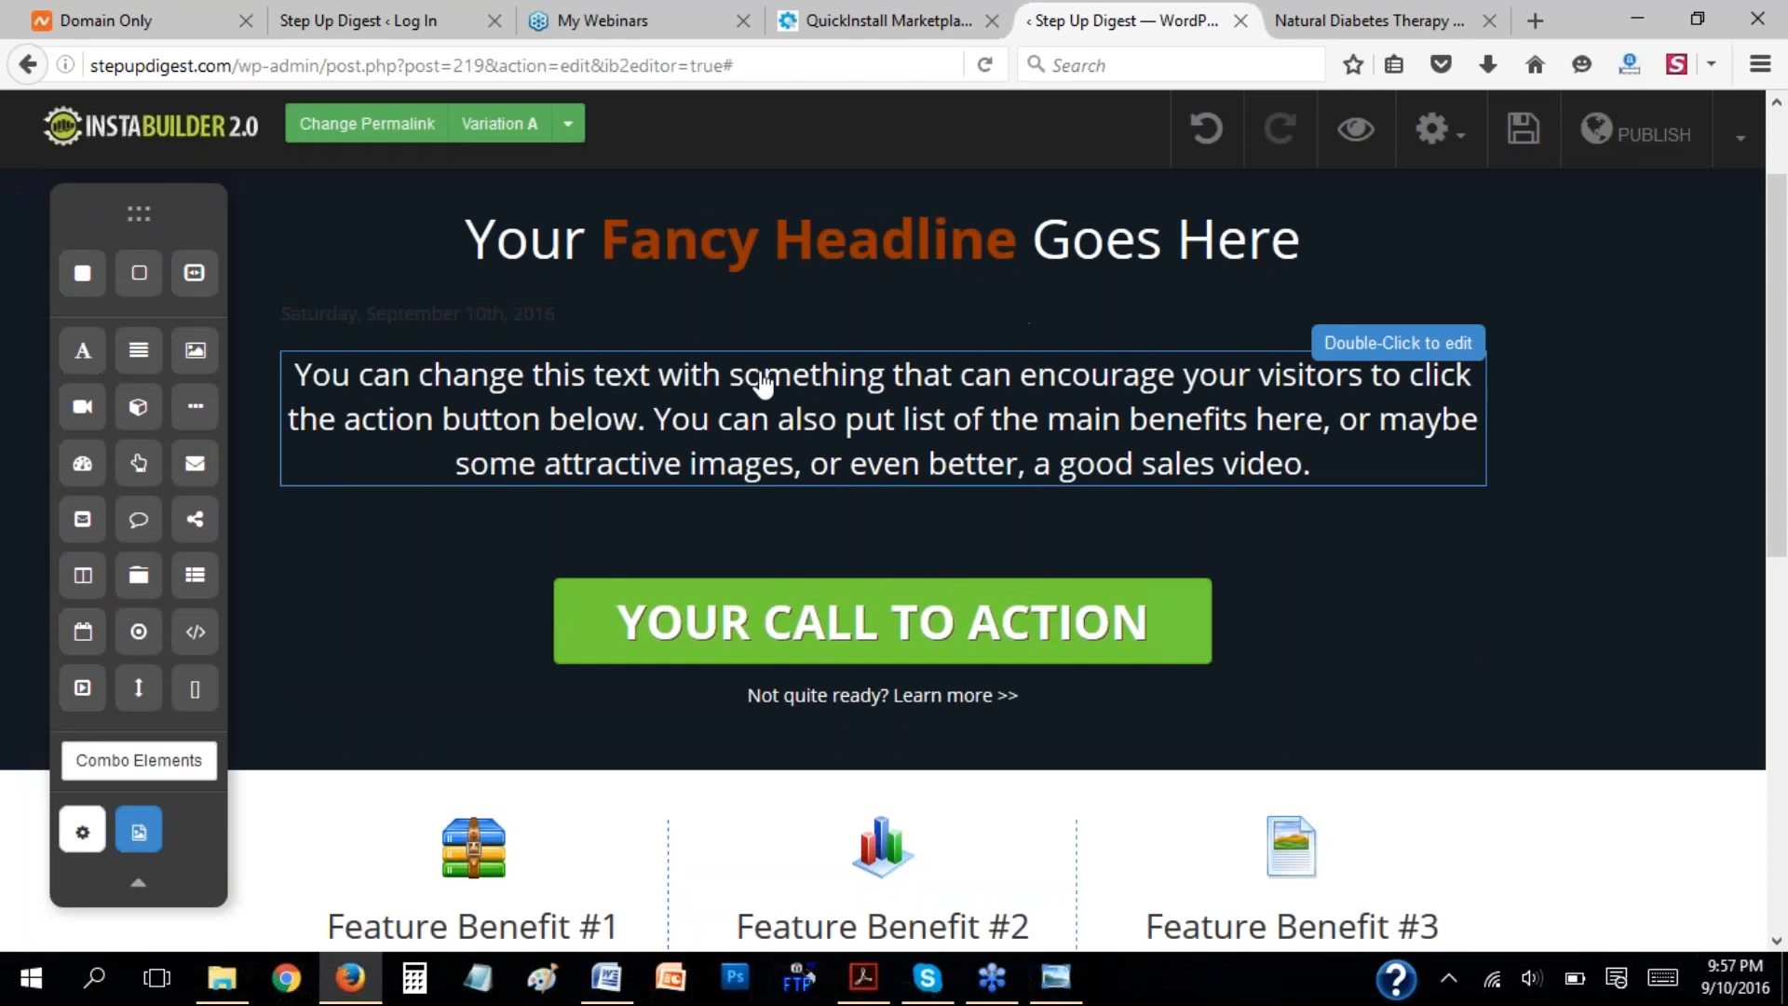
click(569, 319)
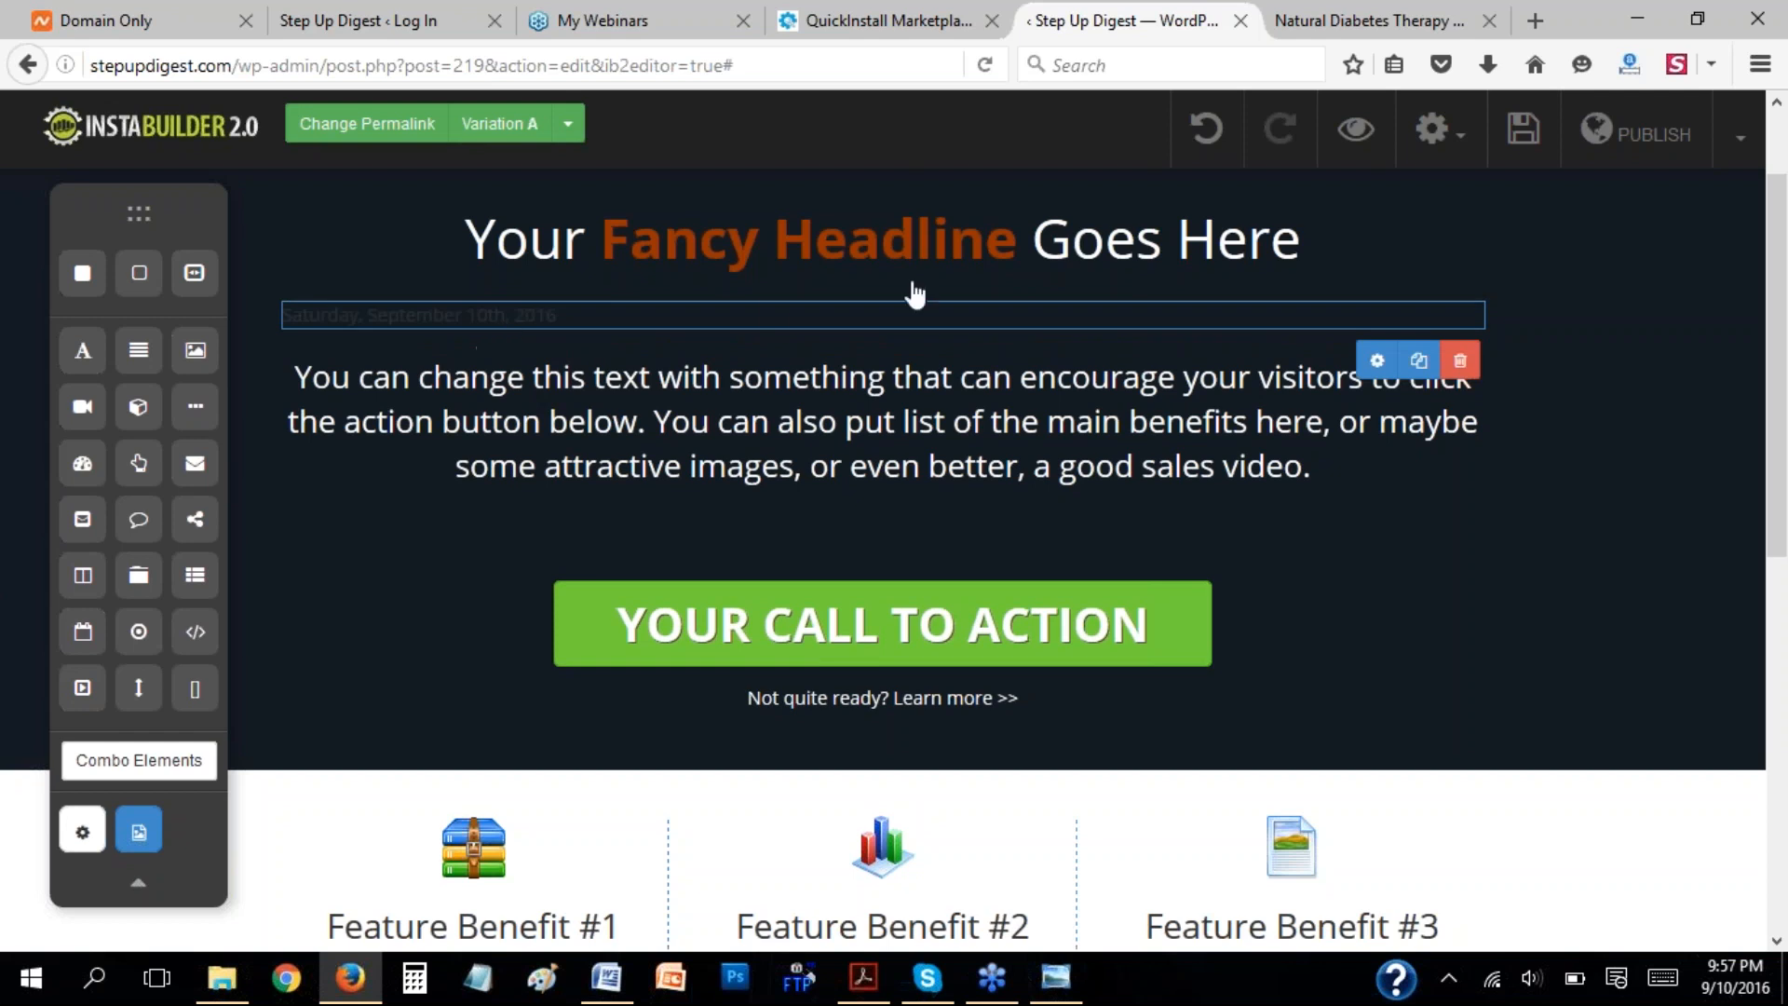
click(1460, 365)
click(883, 466)
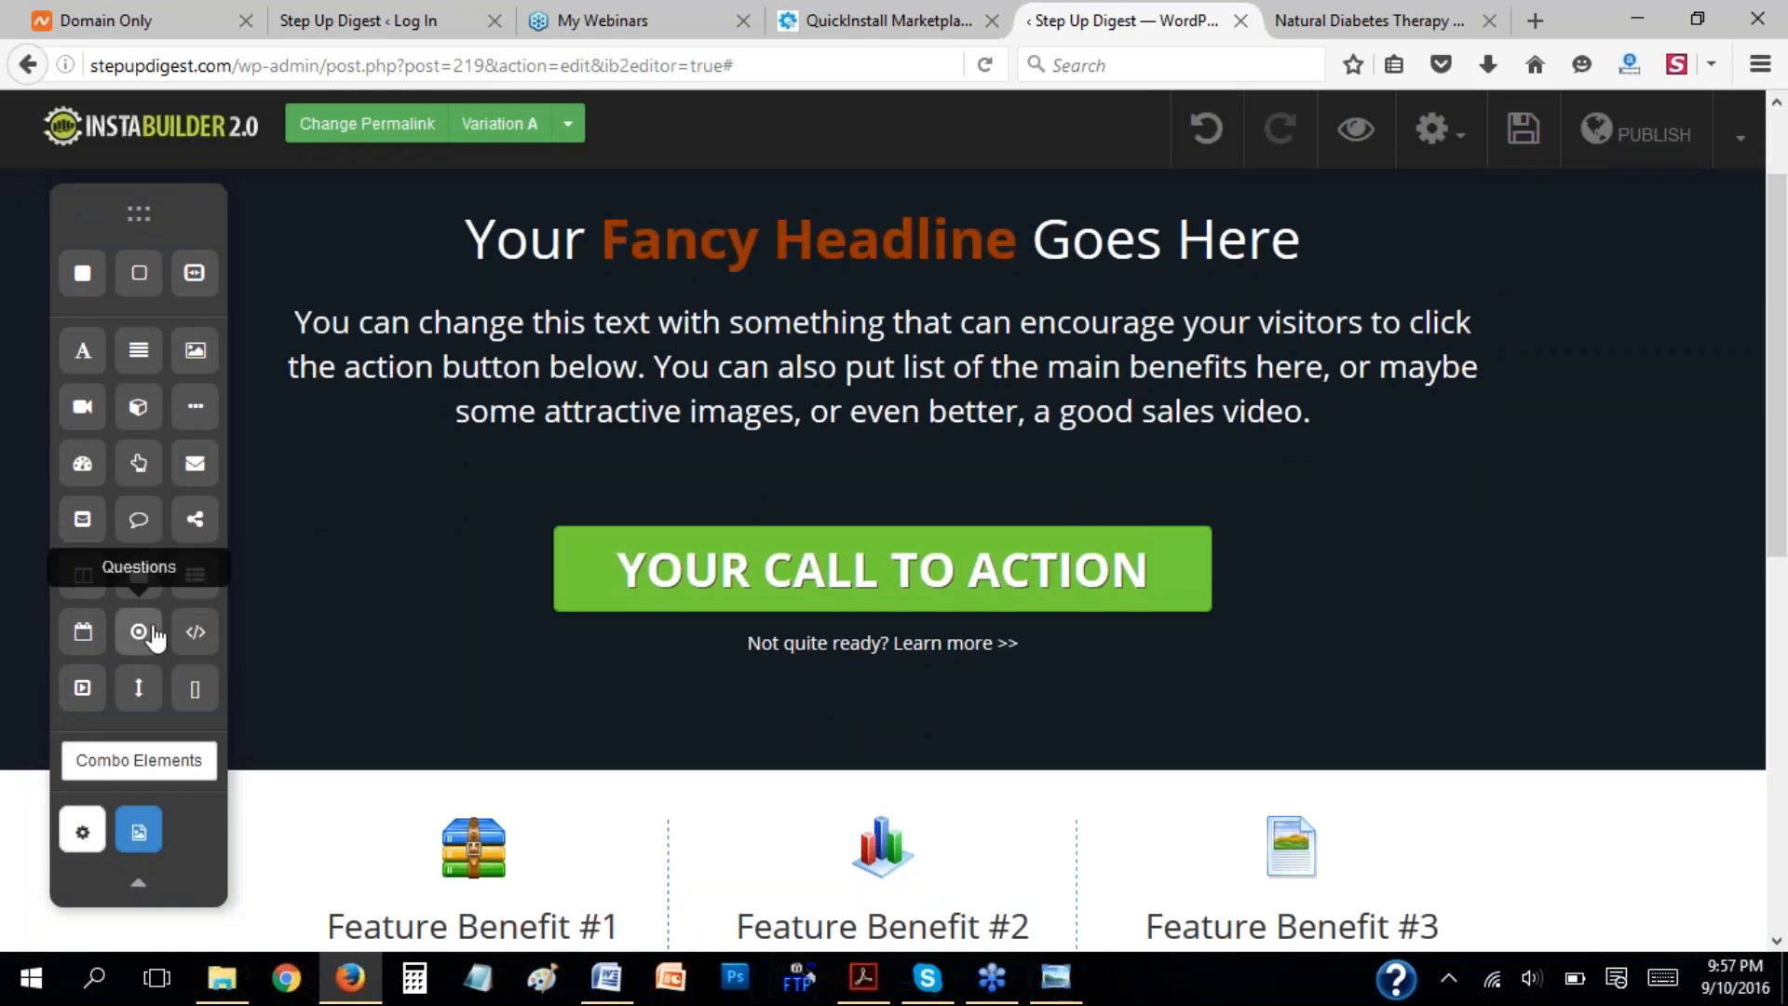
Add a Questions element between the paragraph text and the call-to-action button, view its options, and delete it.
drag(138, 631, 734, 475)
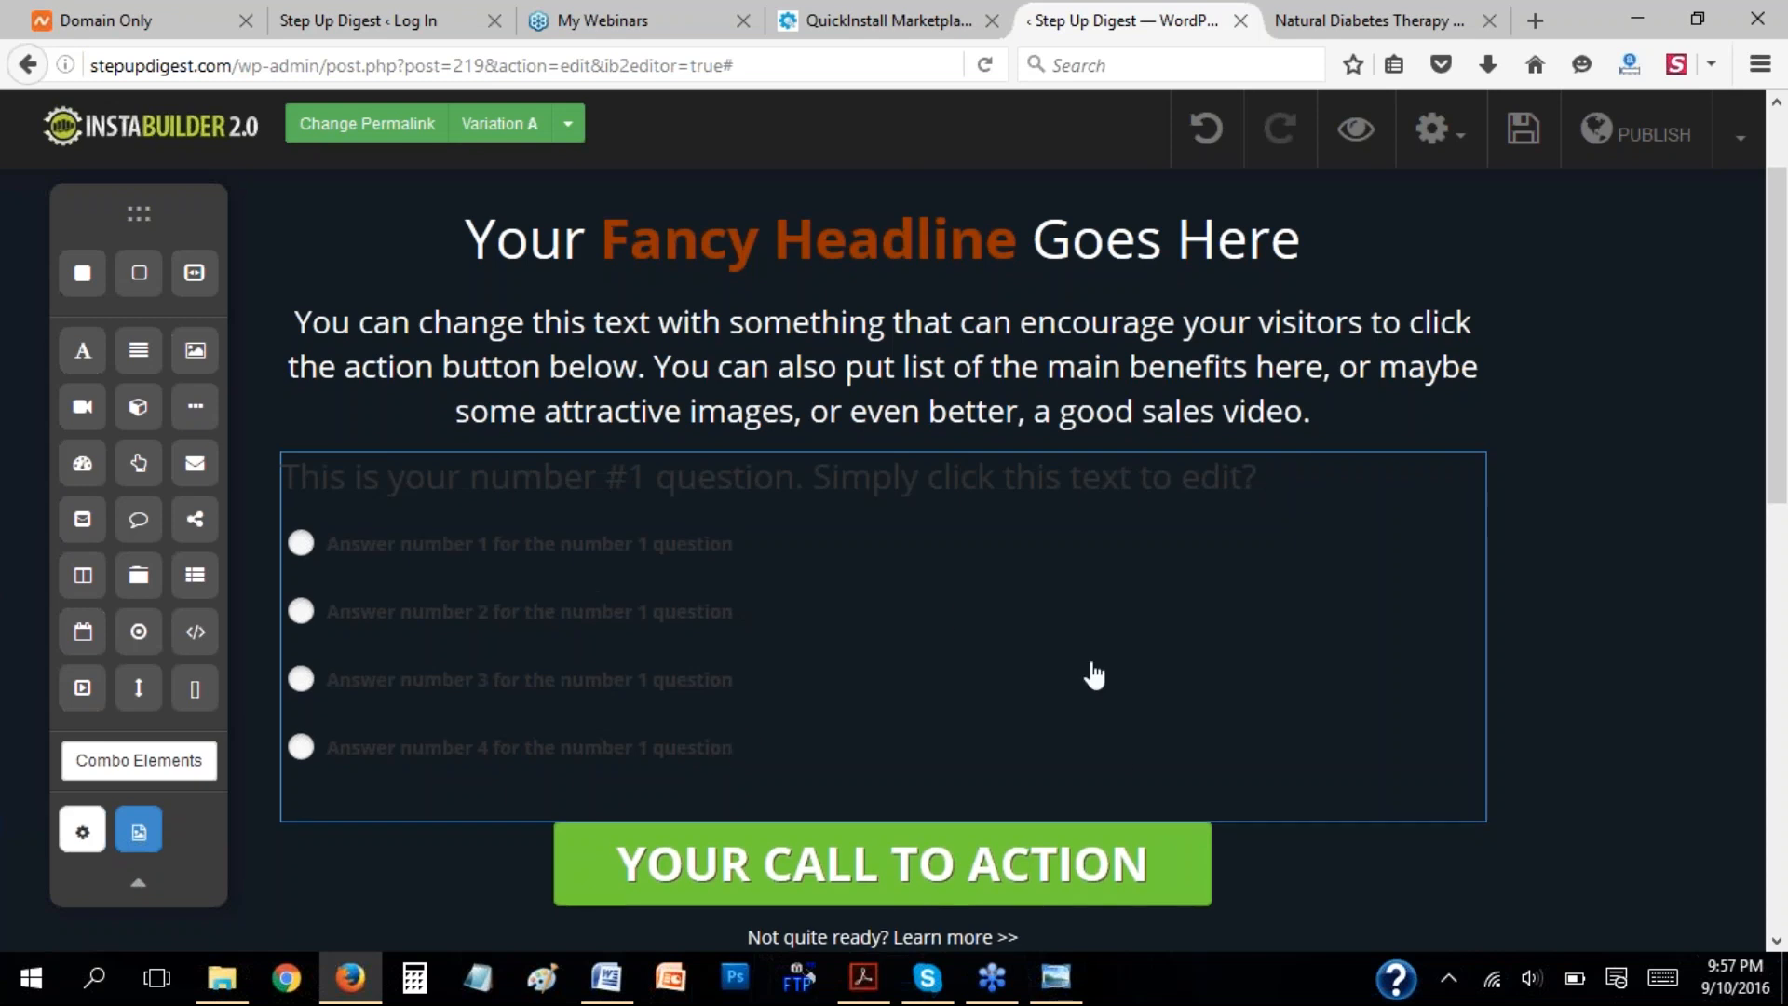
mouse_move(1353, 782)
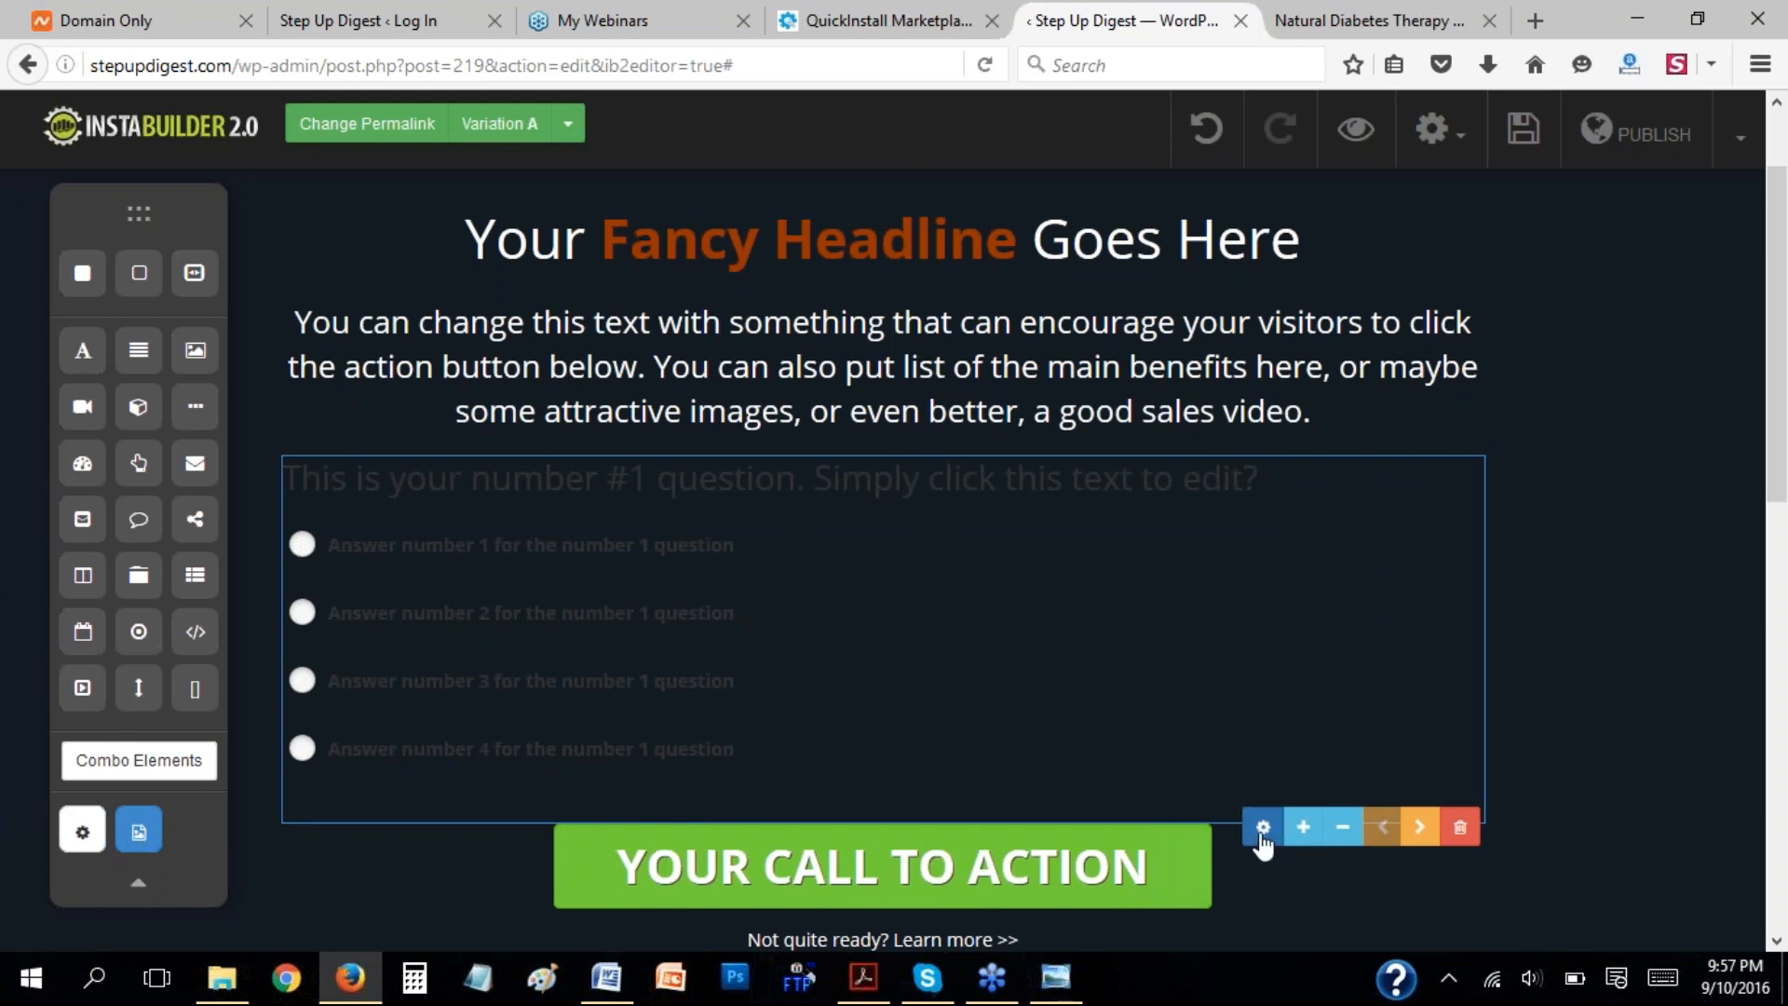
click(1458, 830)
click(924, 466)
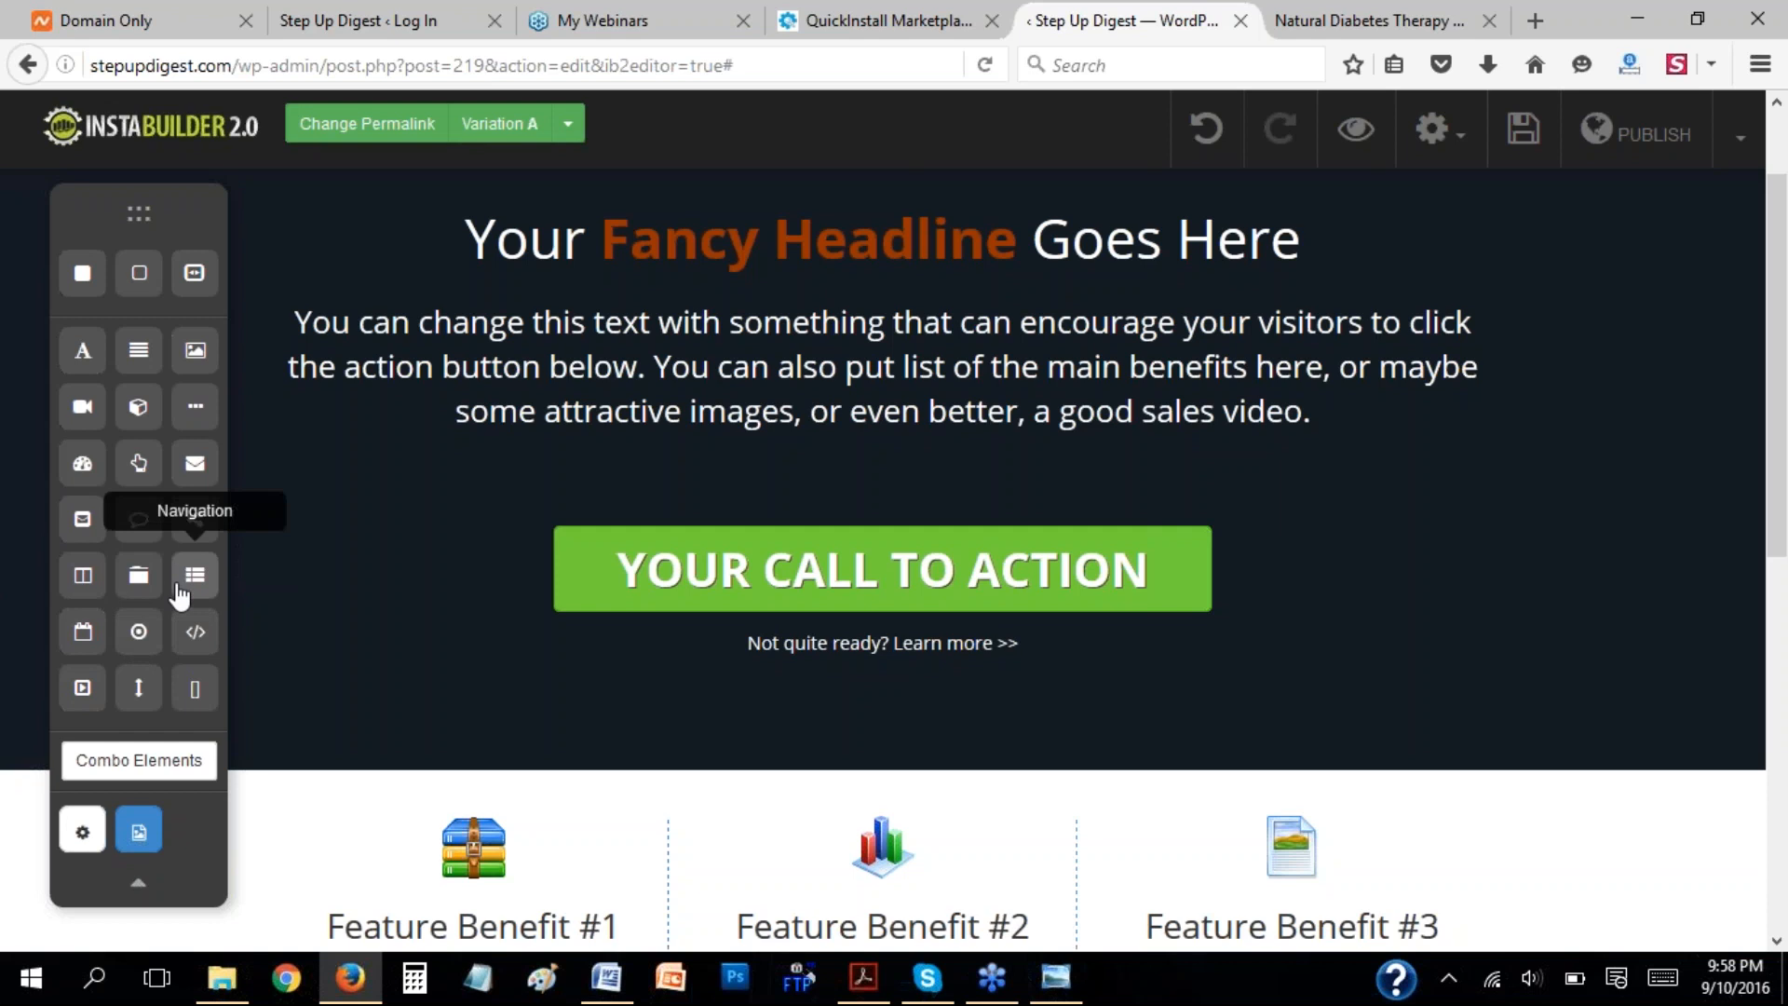
Add a Slides/Carousel element above the call-to-action button and review its image, title and destination URL settings.
drag(196, 639, 780, 494)
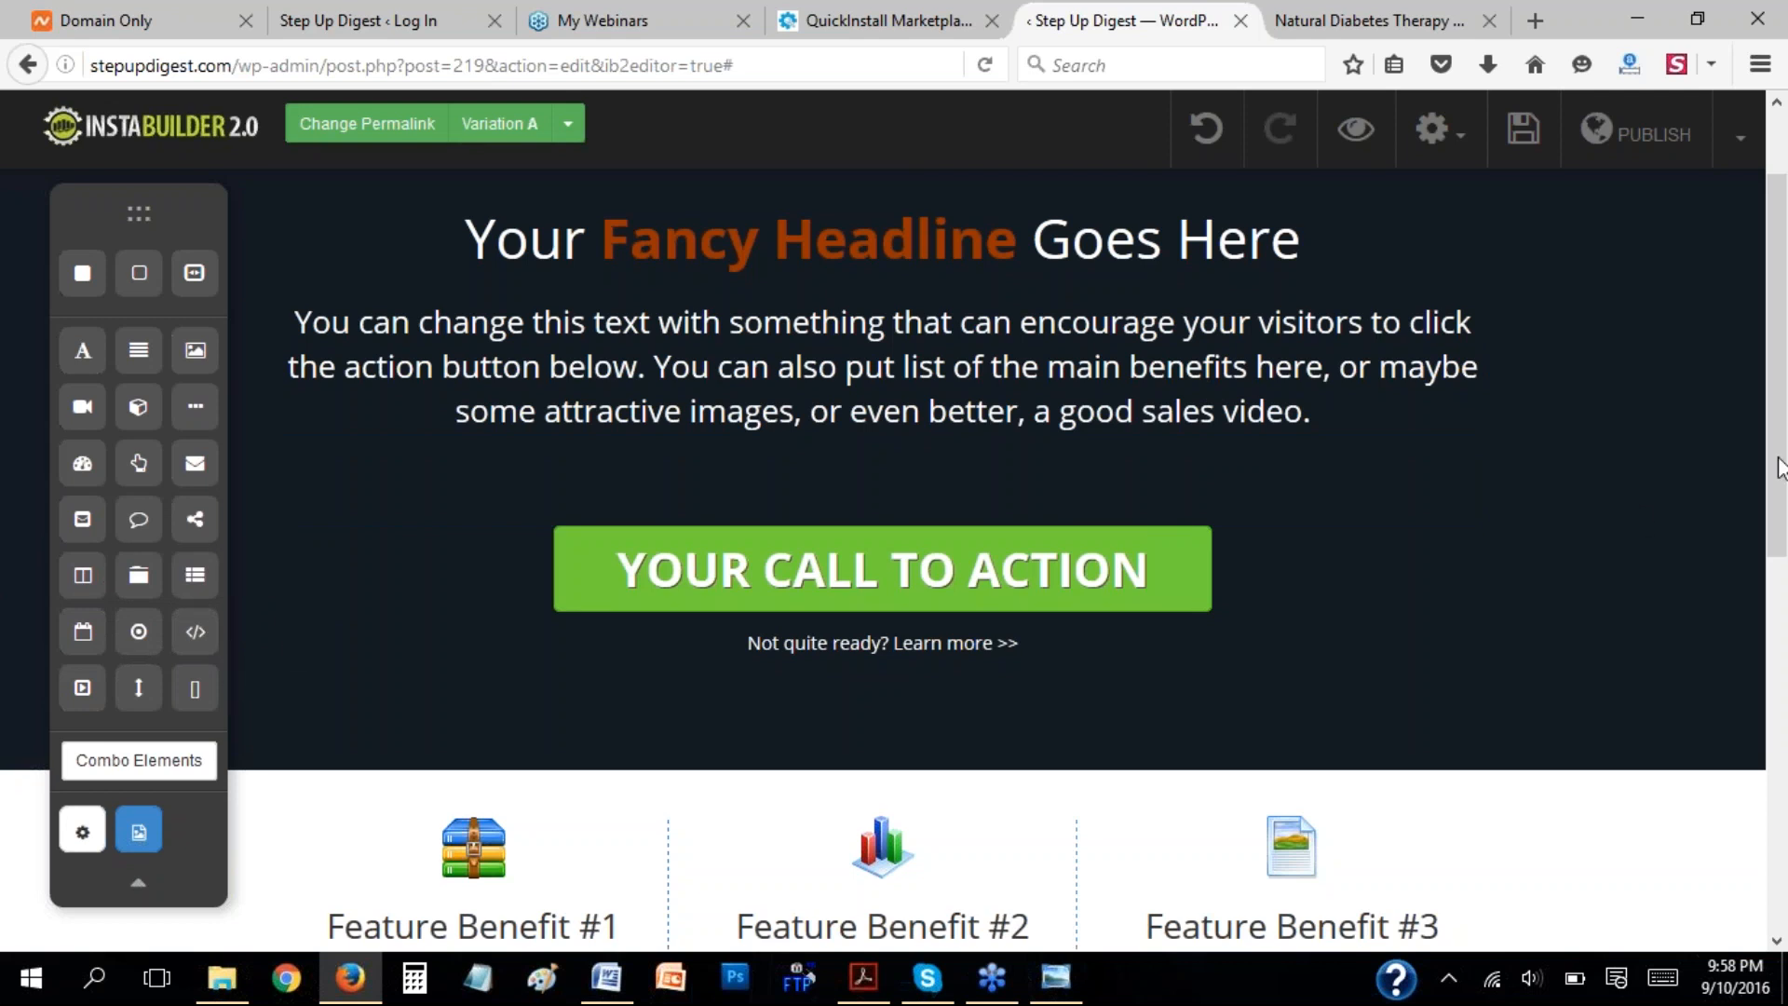
scroll(1781, 466, down, 2)
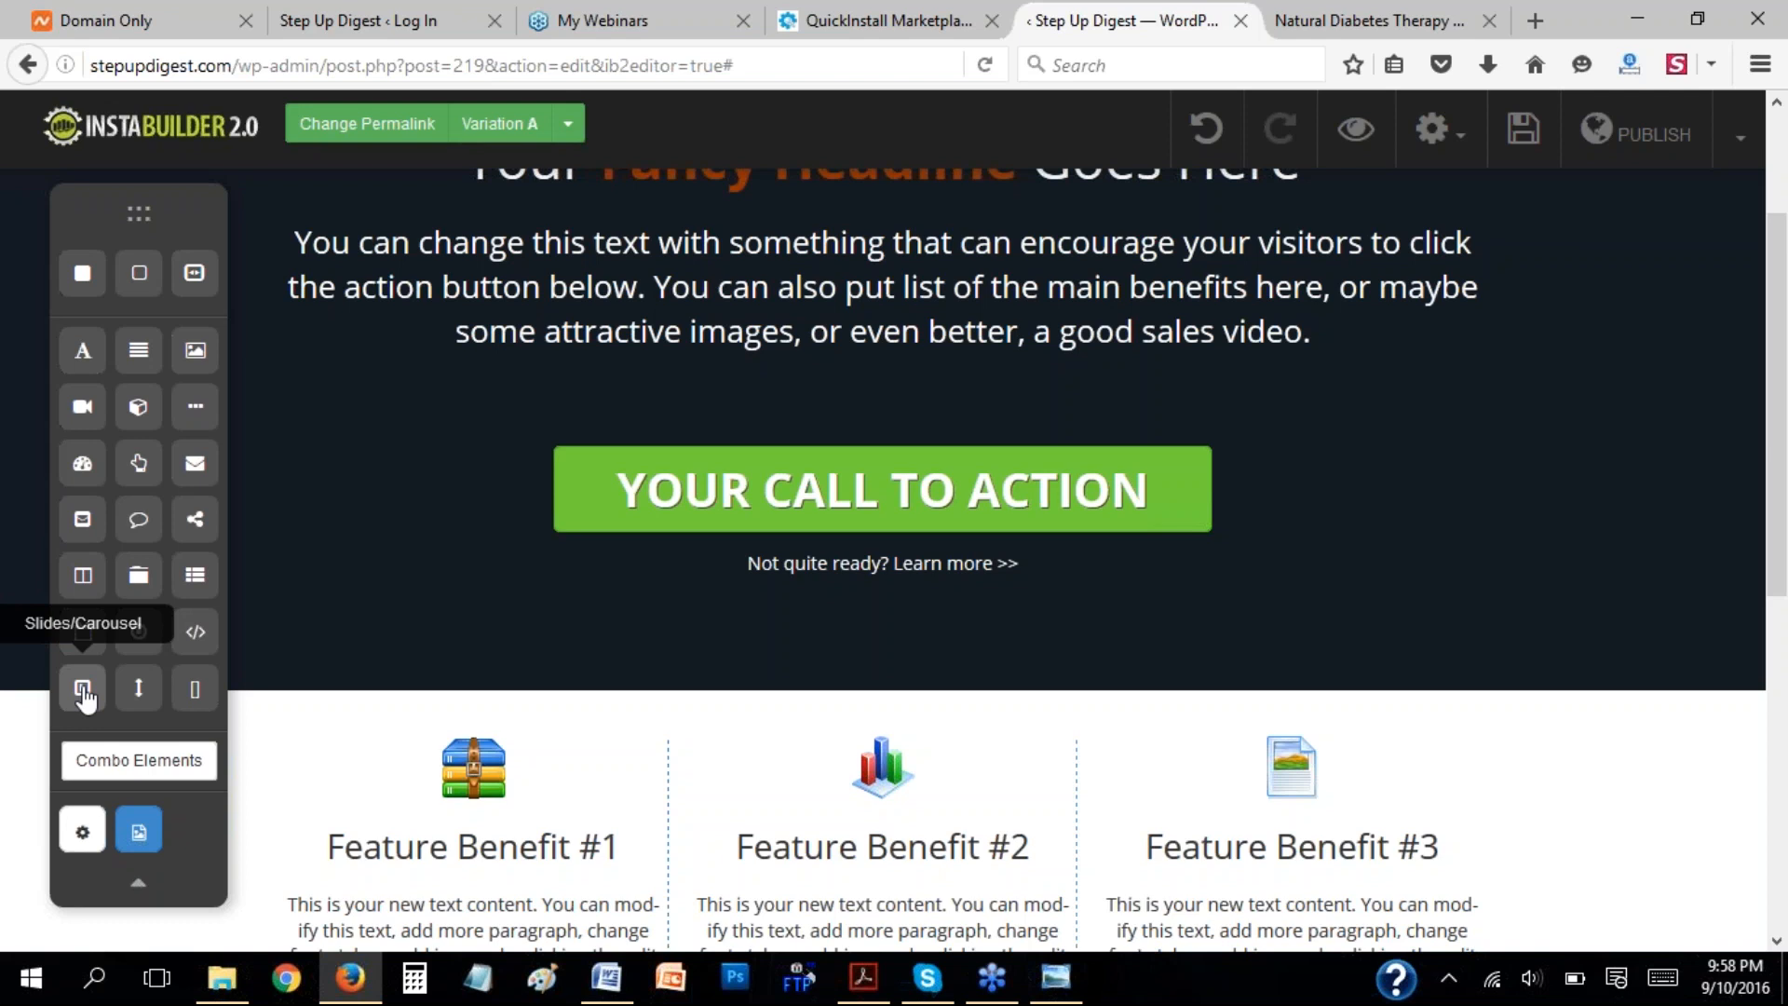
drag(82, 689, 769, 411)
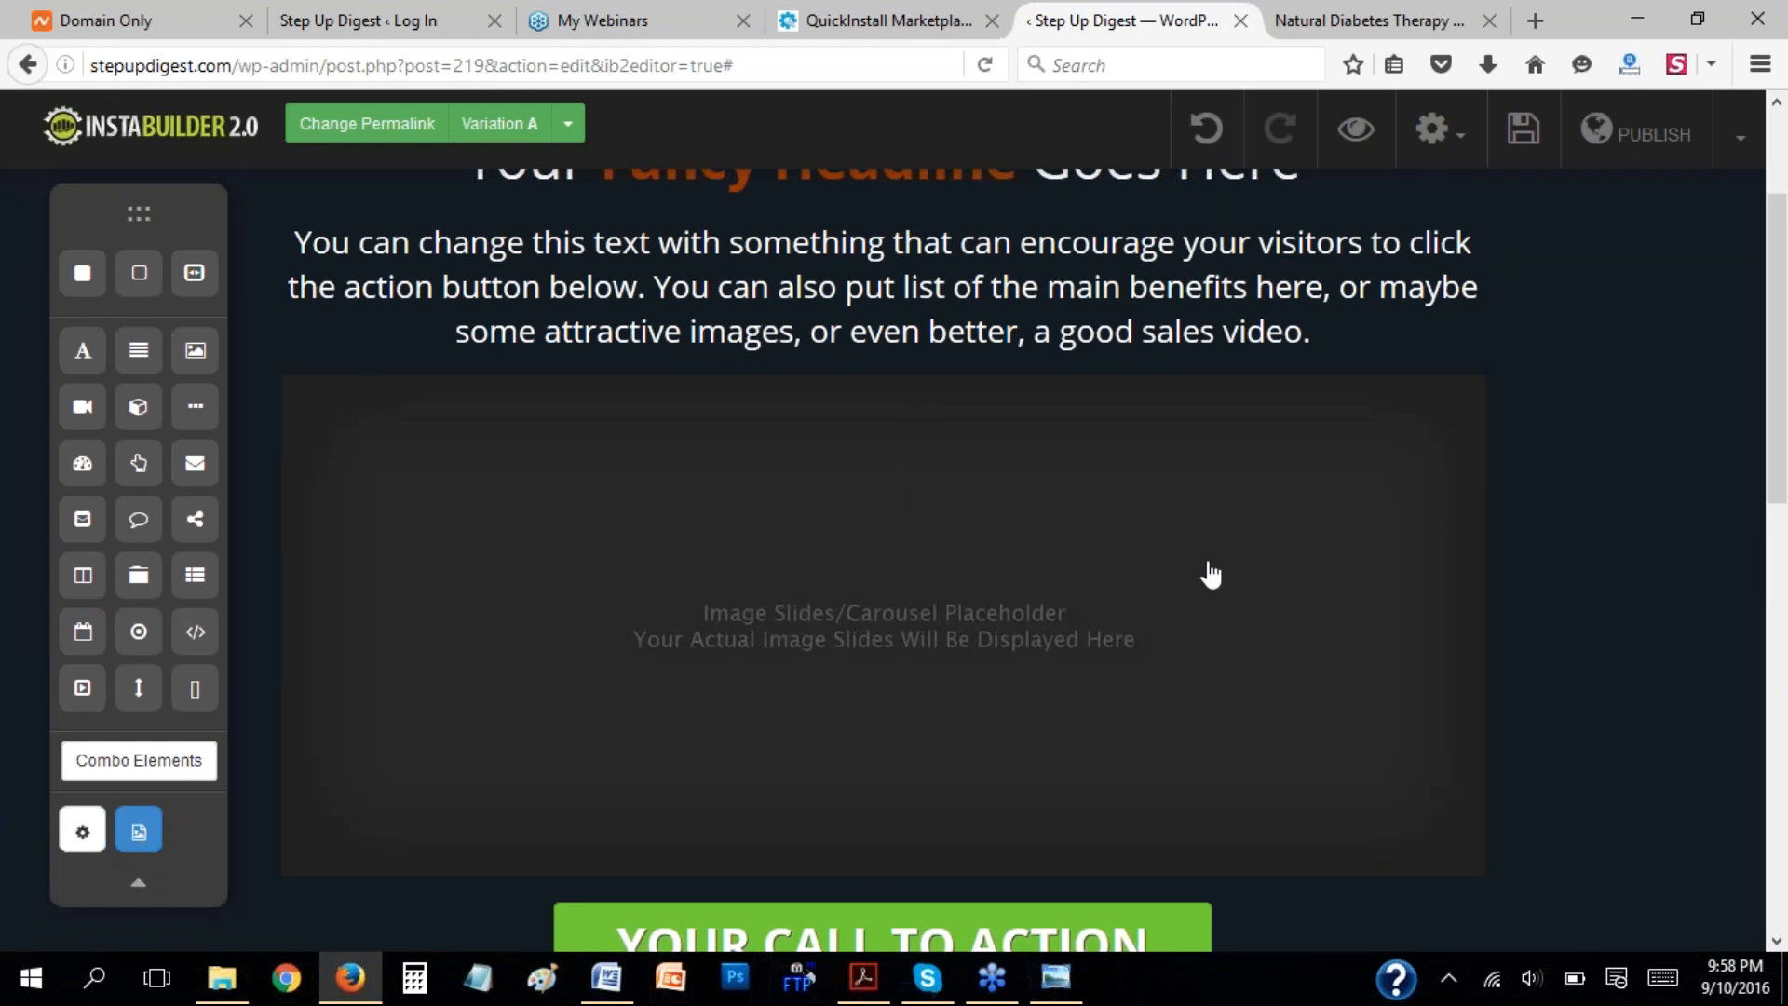
click(1211, 574)
click(1382, 898)
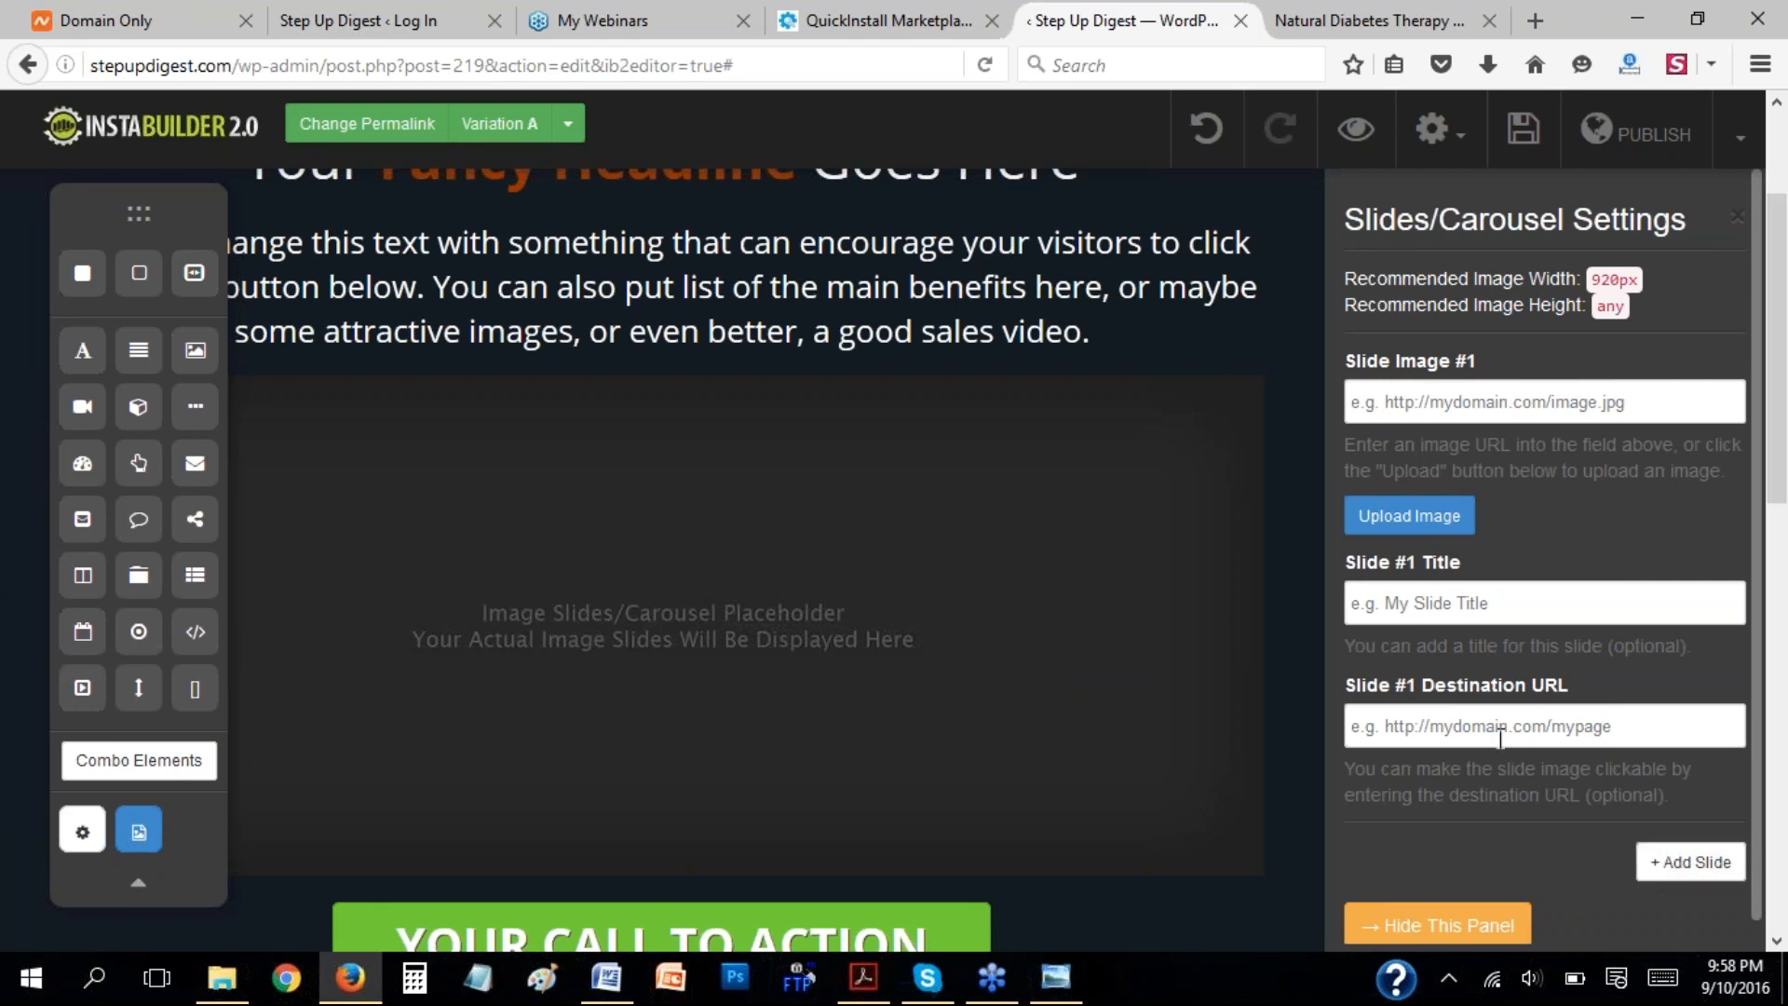
click(1469, 601)
click(1490, 728)
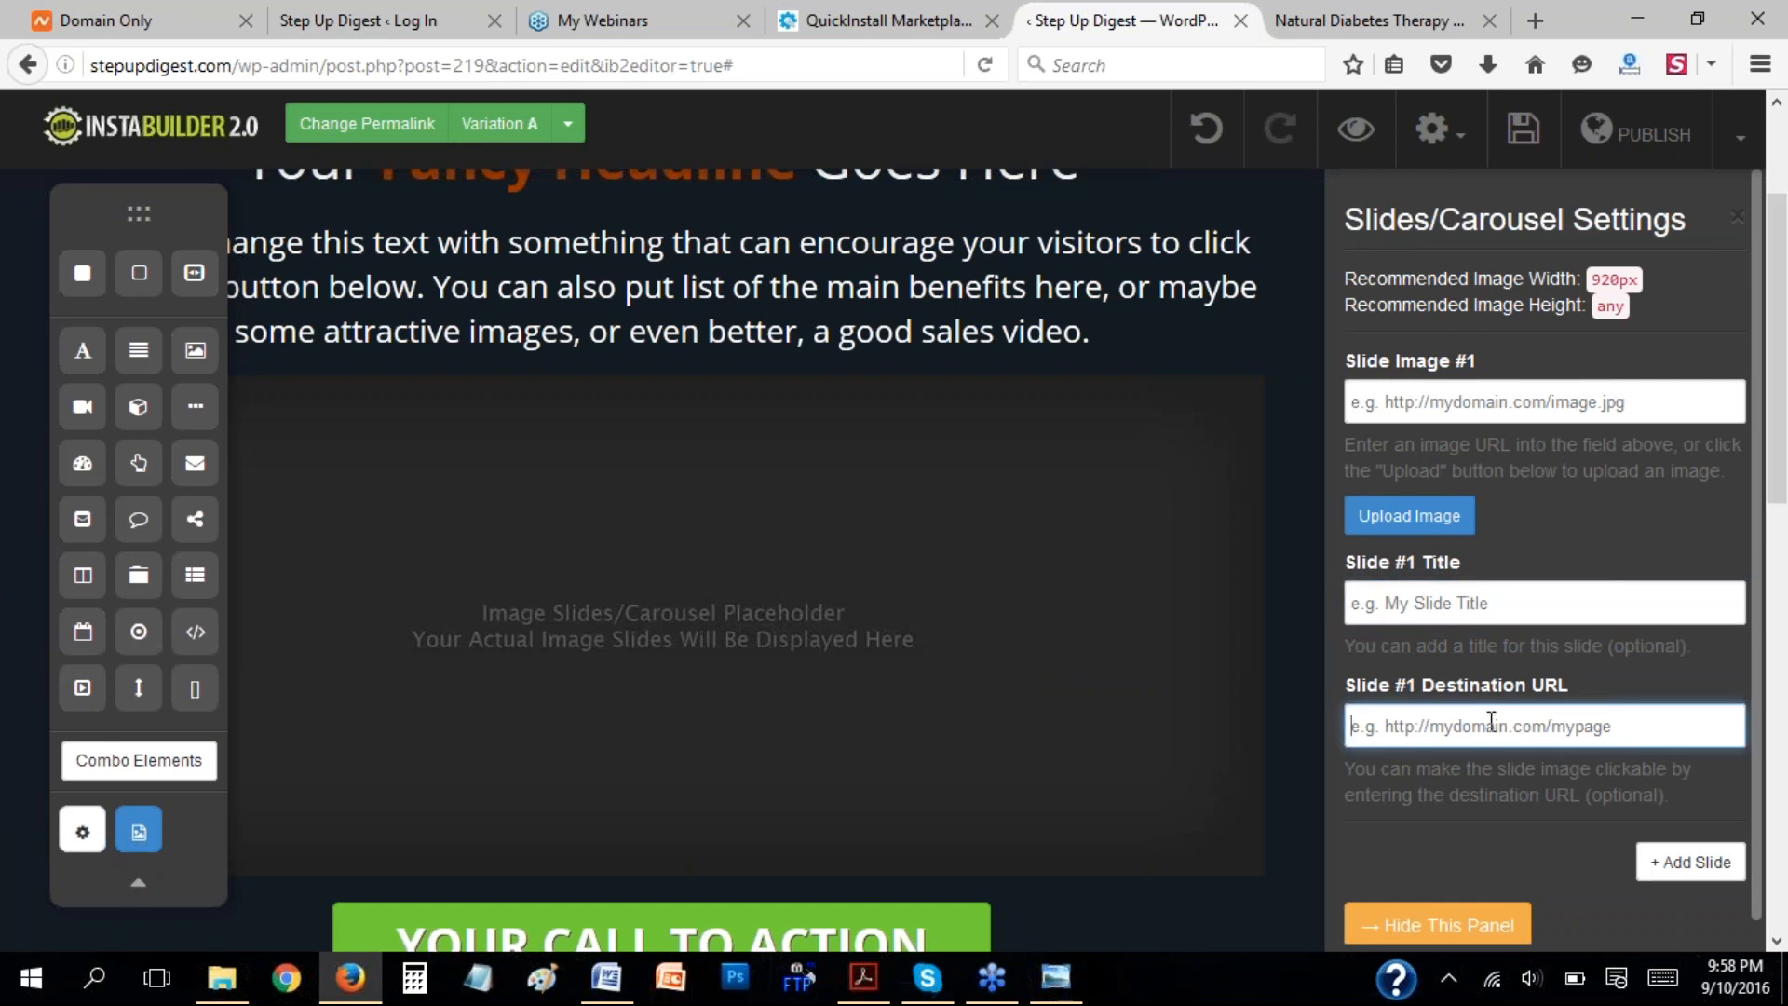
click(1421, 925)
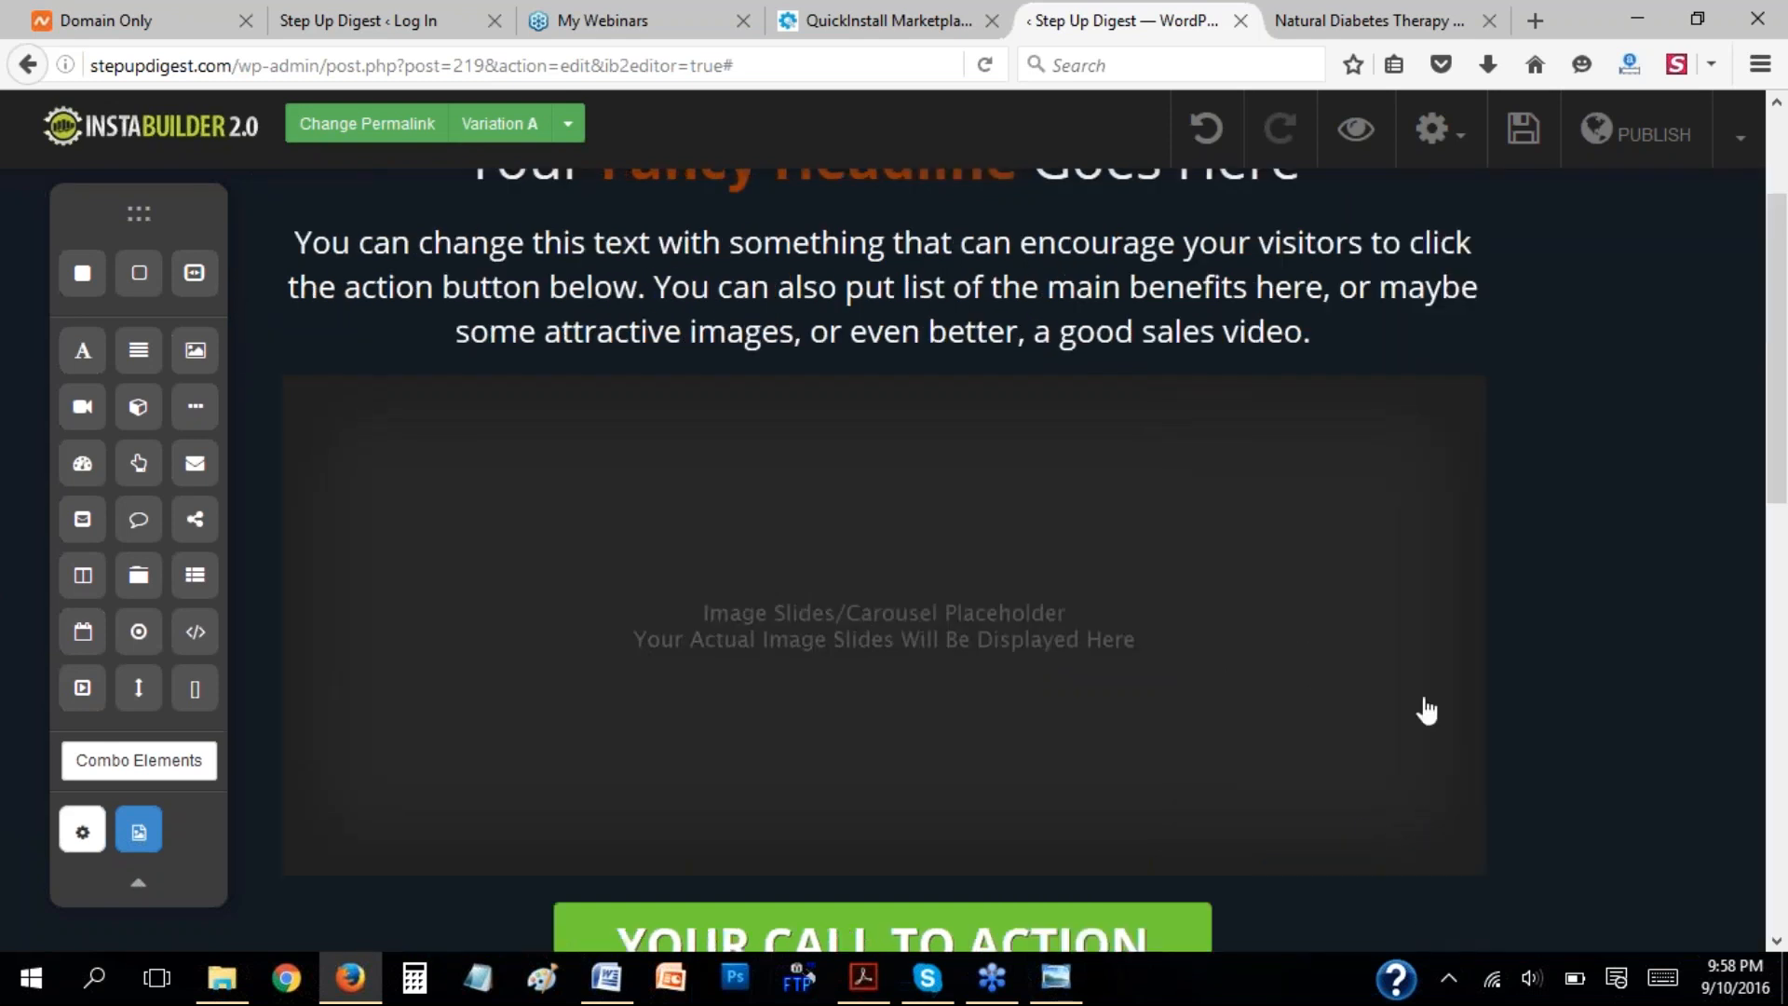
Delete the image slides placeholder from above the call-to-action button.
click(1349, 559)
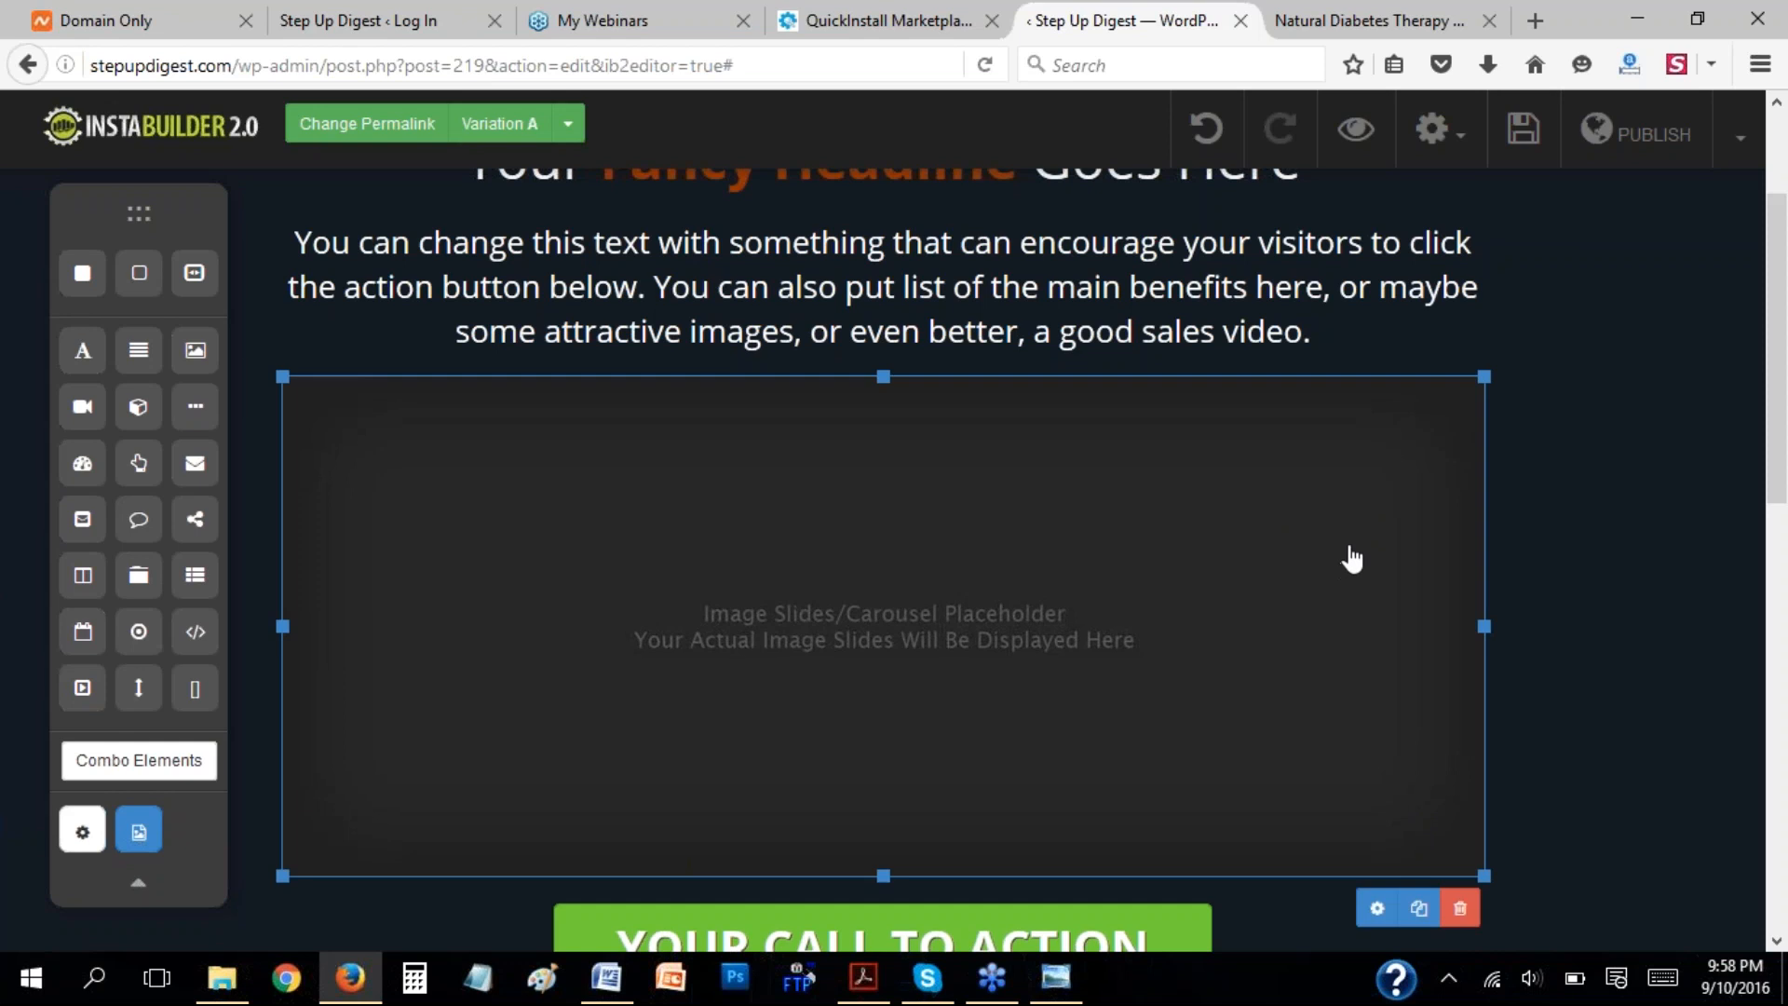
click(1460, 909)
click(888, 466)
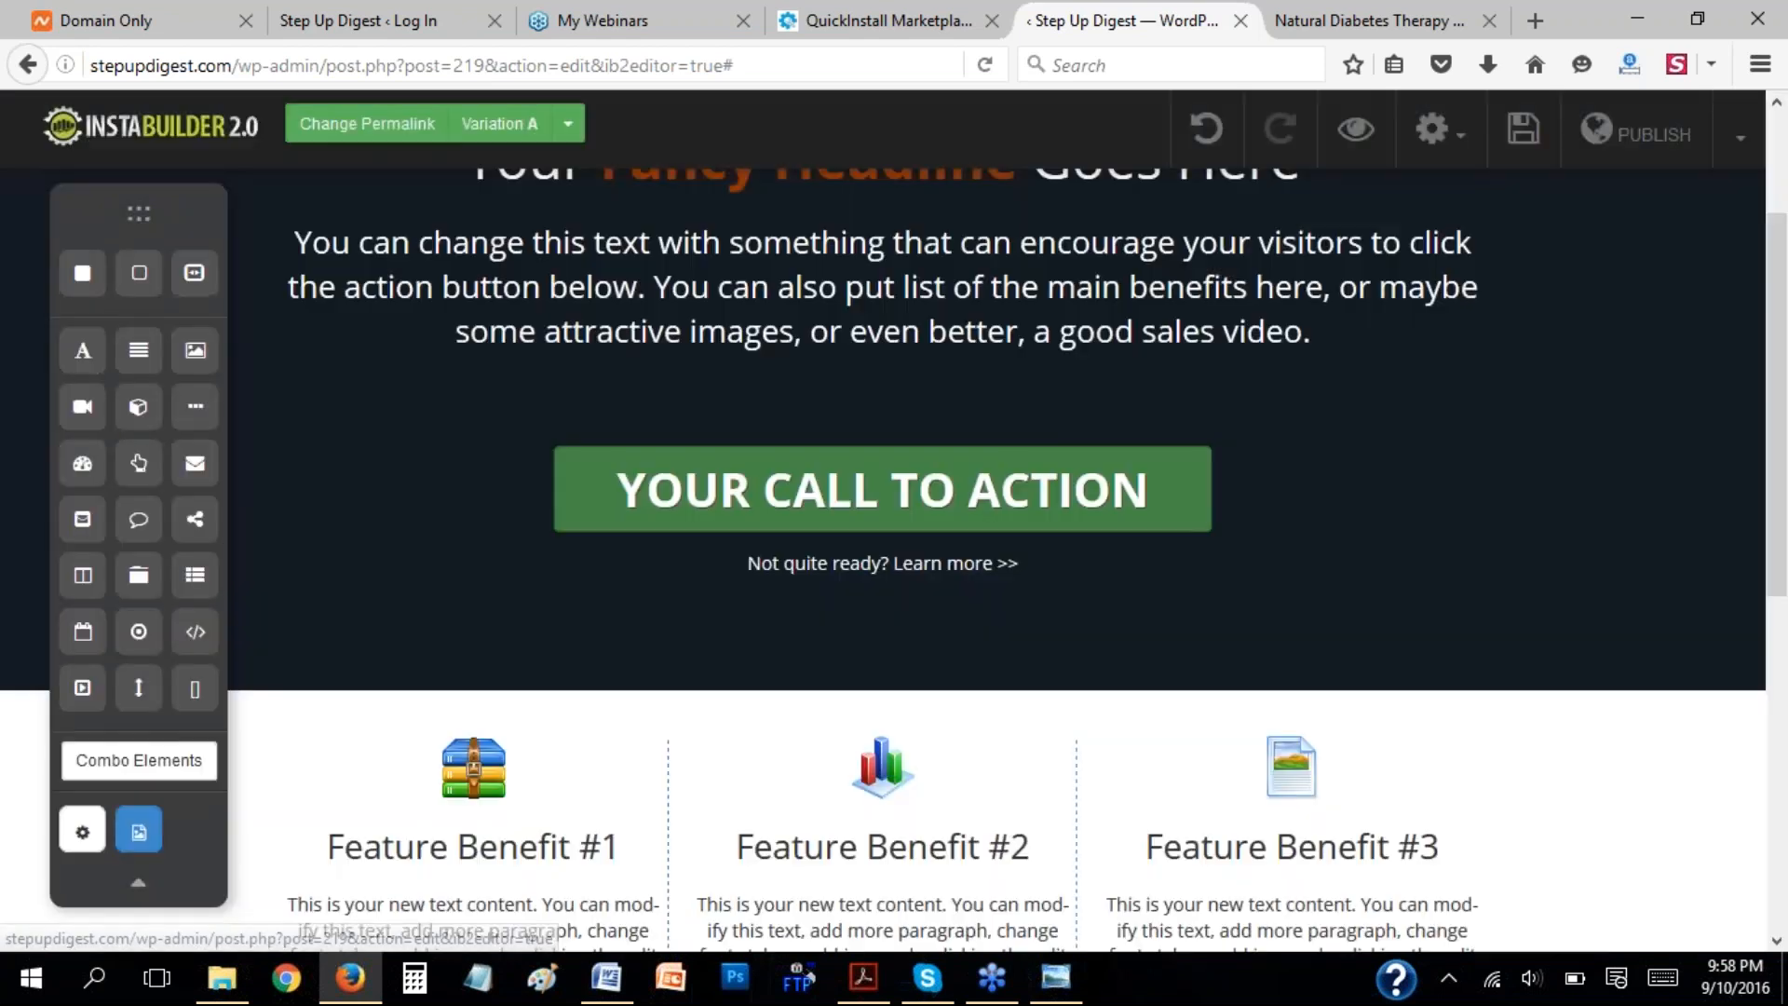
Add a Spacer element between the headline and the paragraph text, and delete it.
scroll(1528, 538, up, 2)
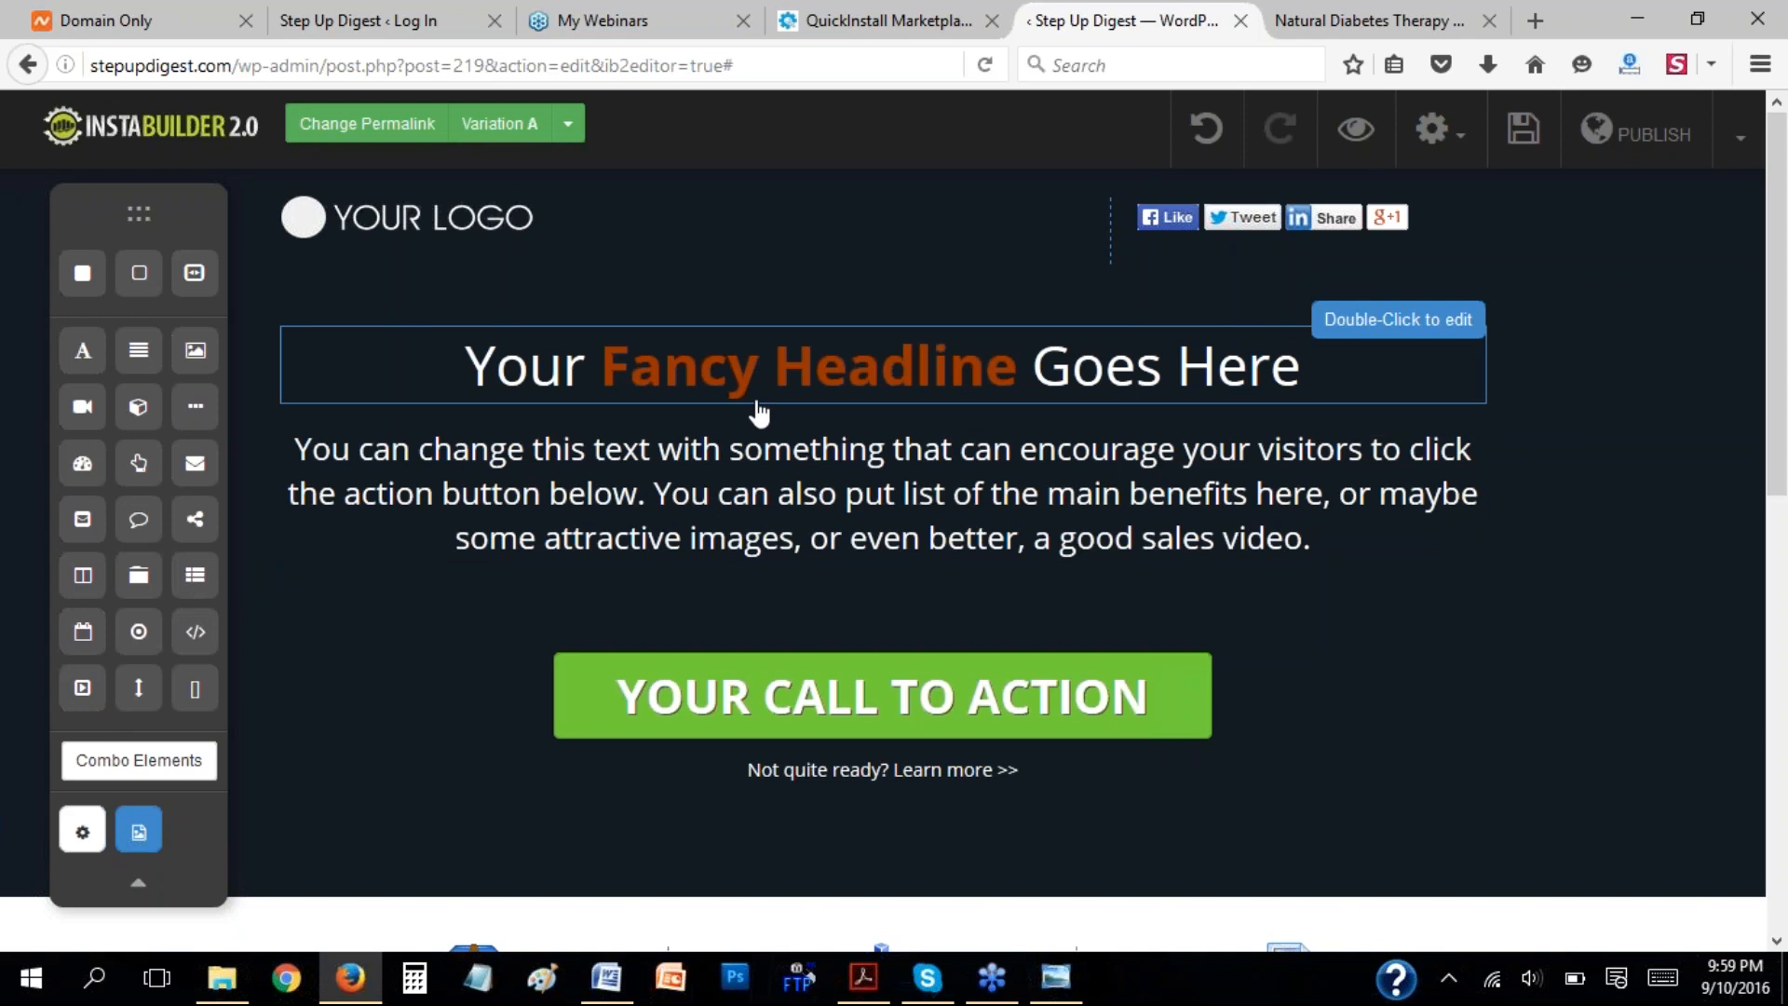
scroll(1602, 491, down, 3)
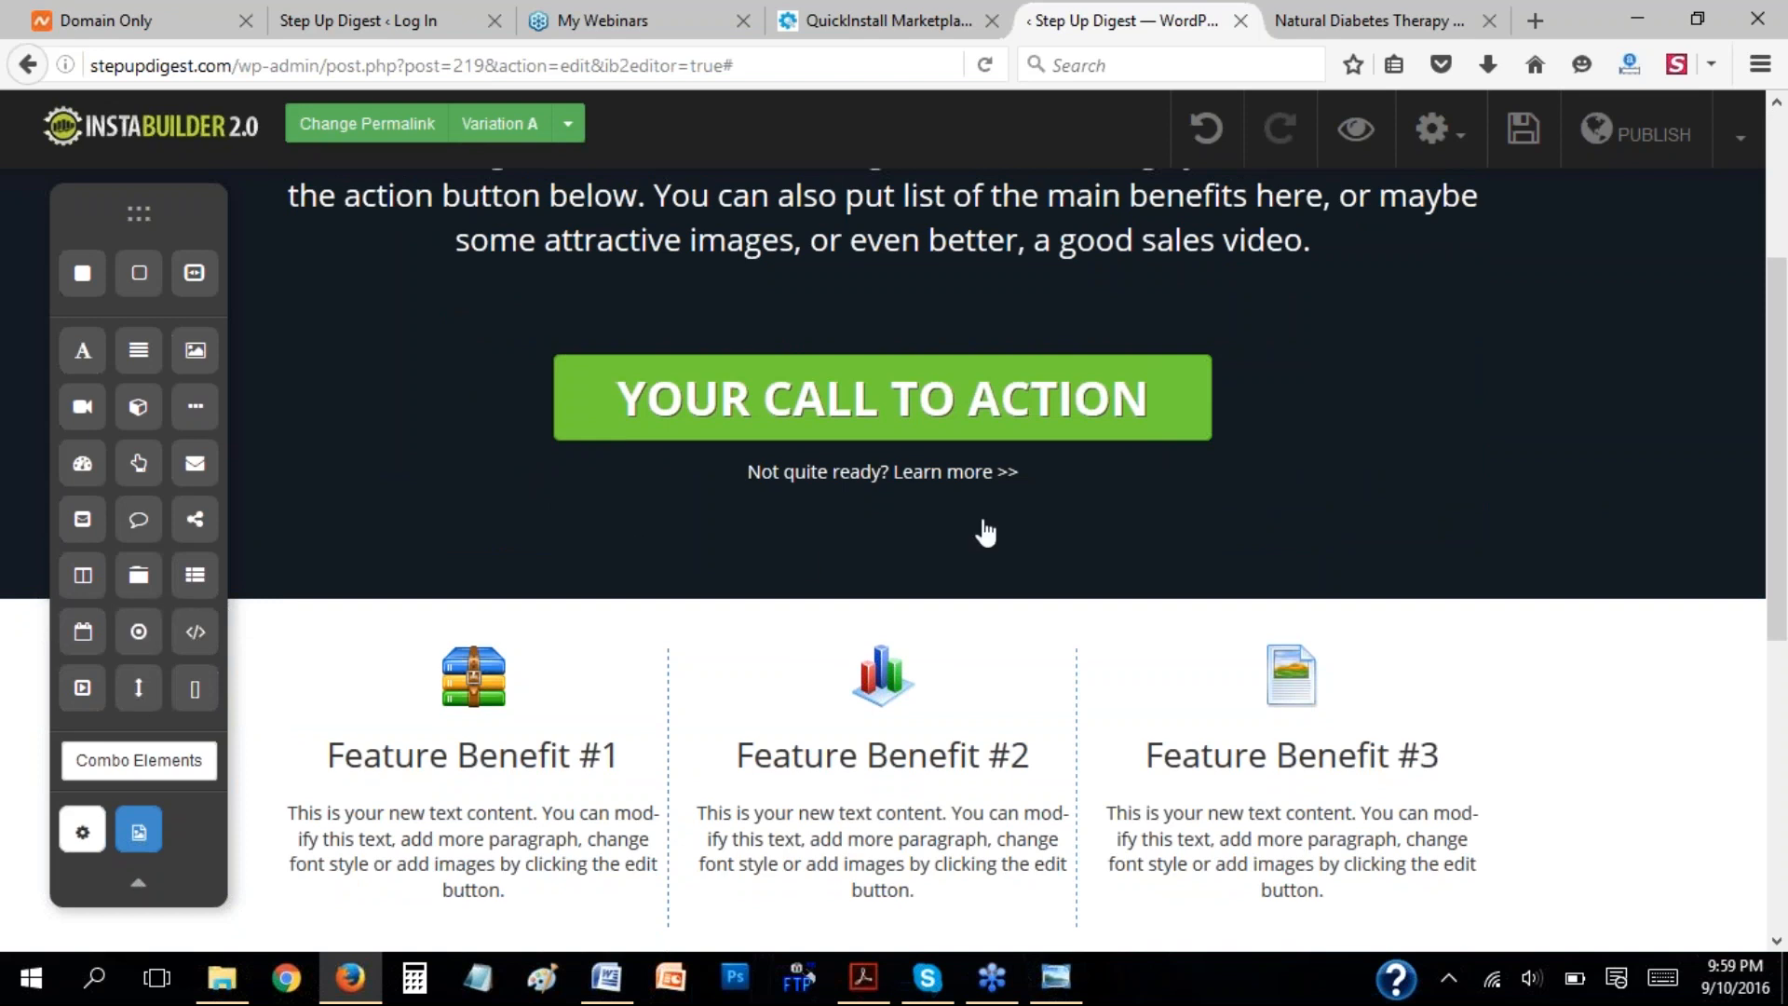
scroll(890, 395, up, 2)
scroll(880, 359, up, 2)
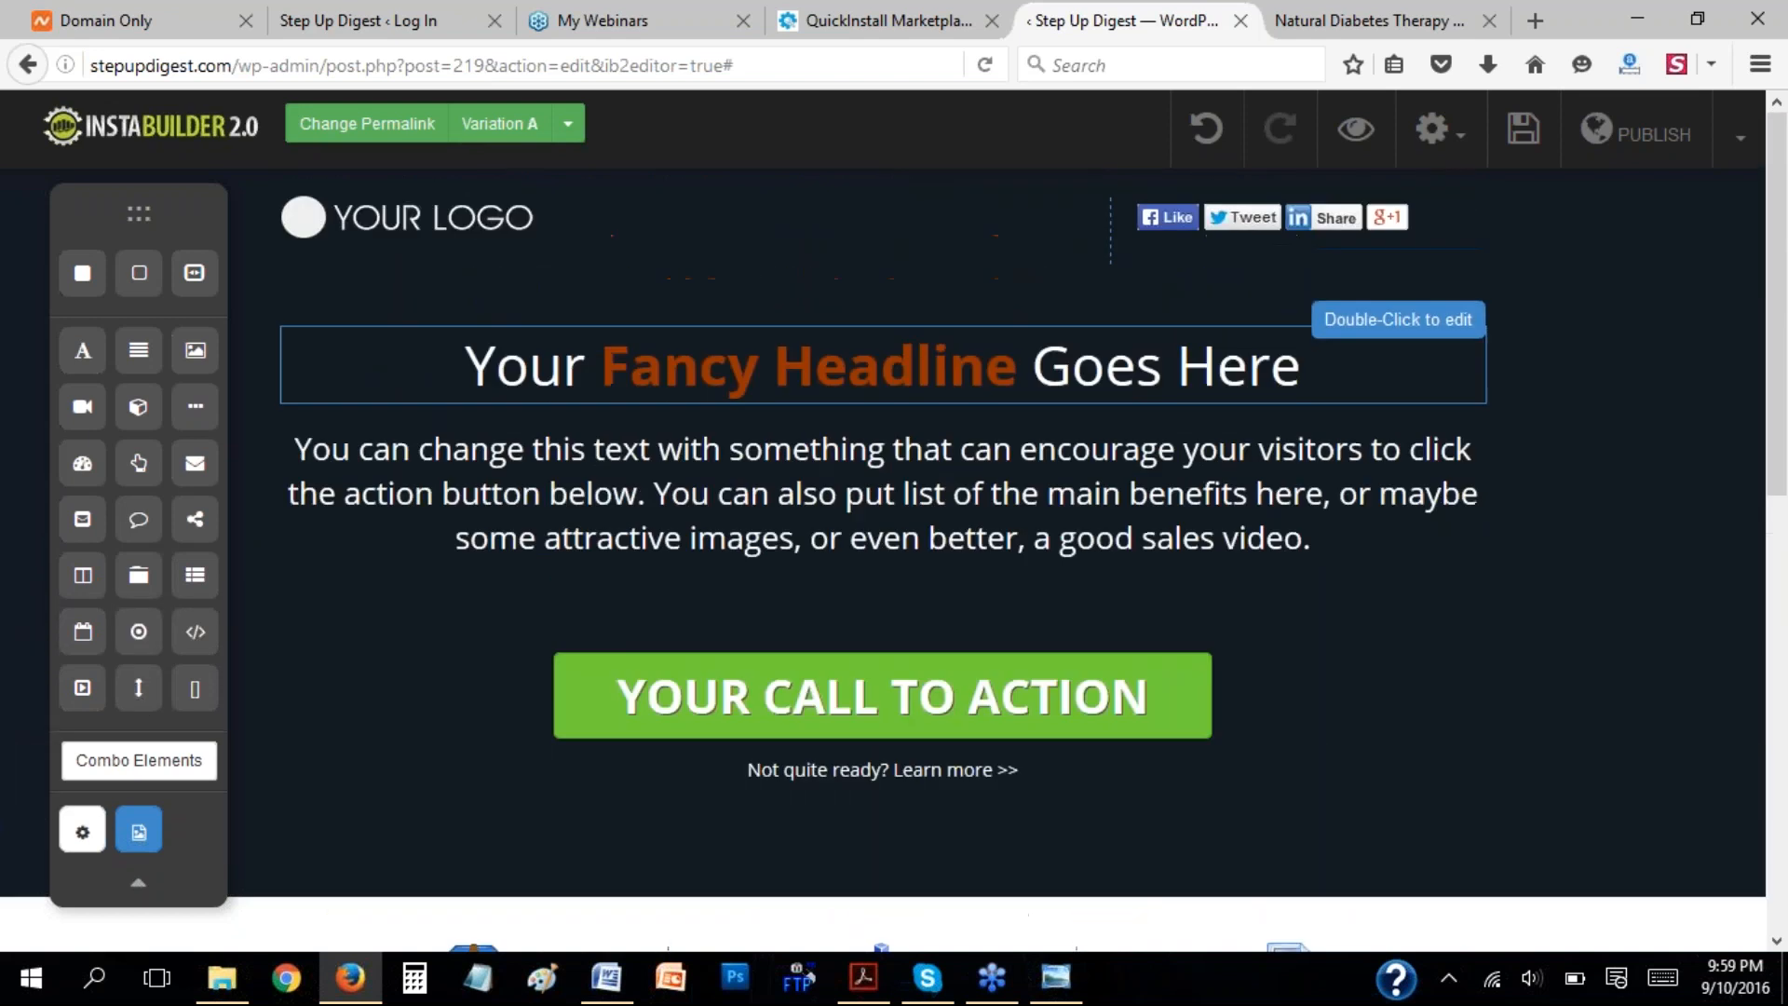
drag(145, 696, 830, 463)
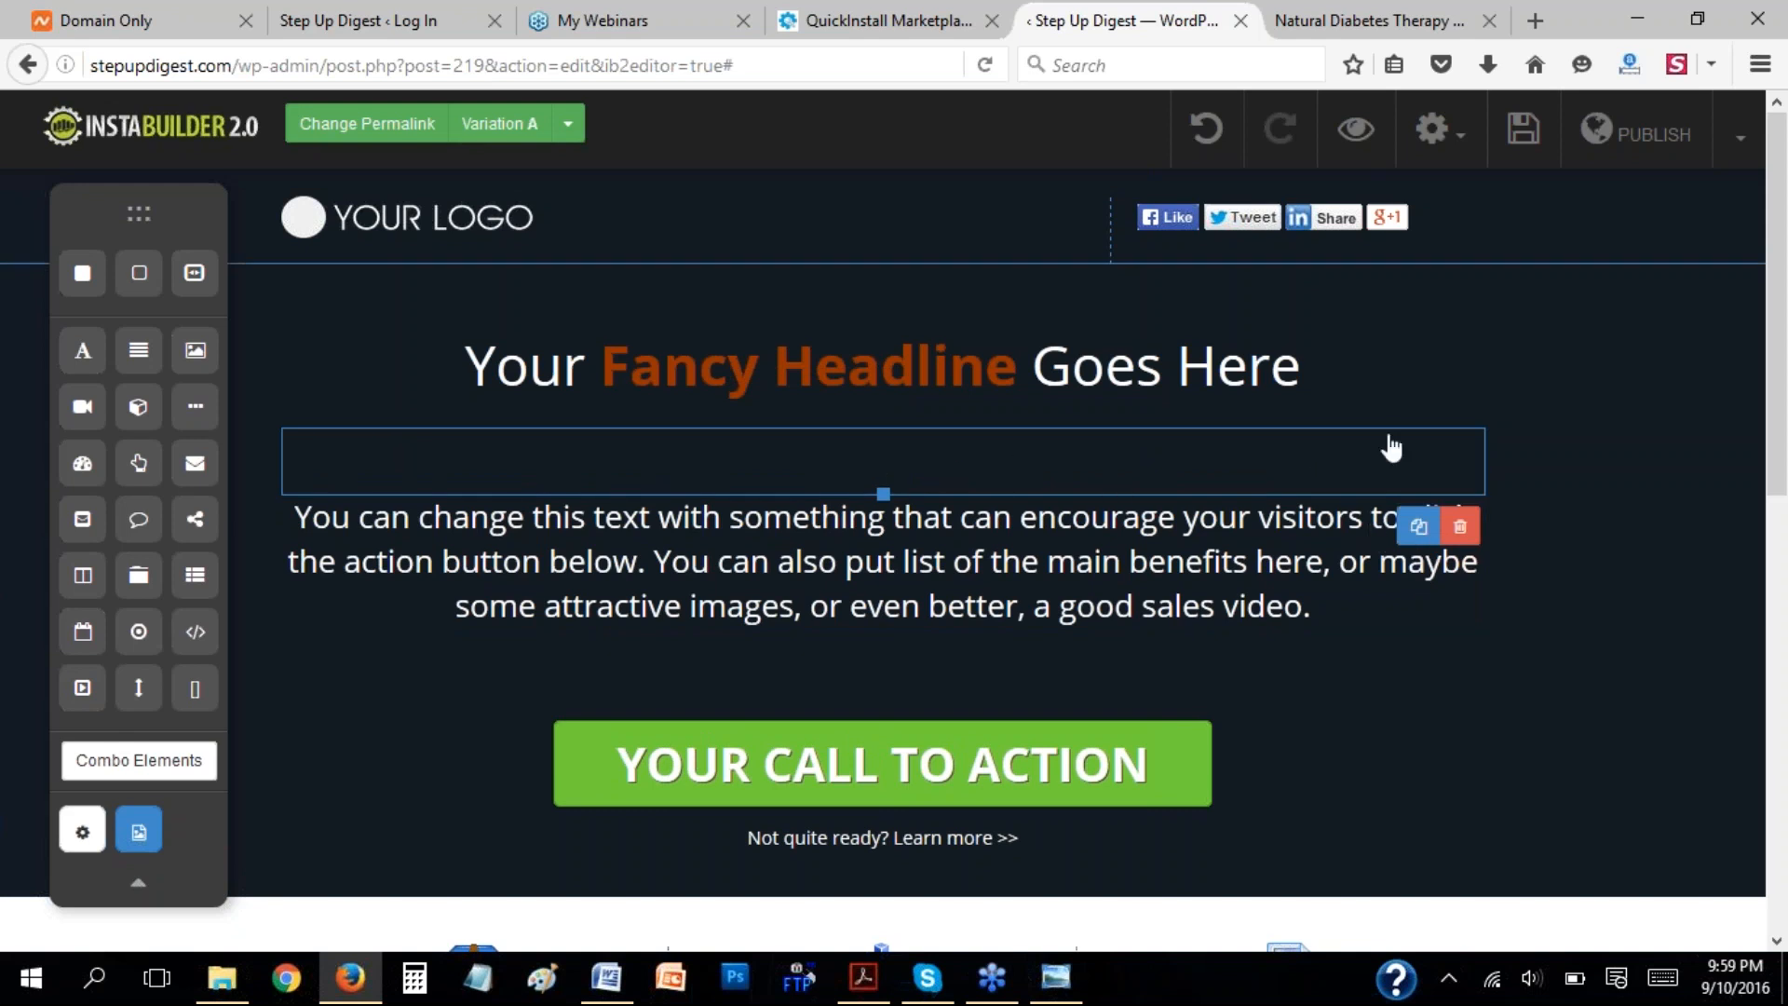
click(1459, 529)
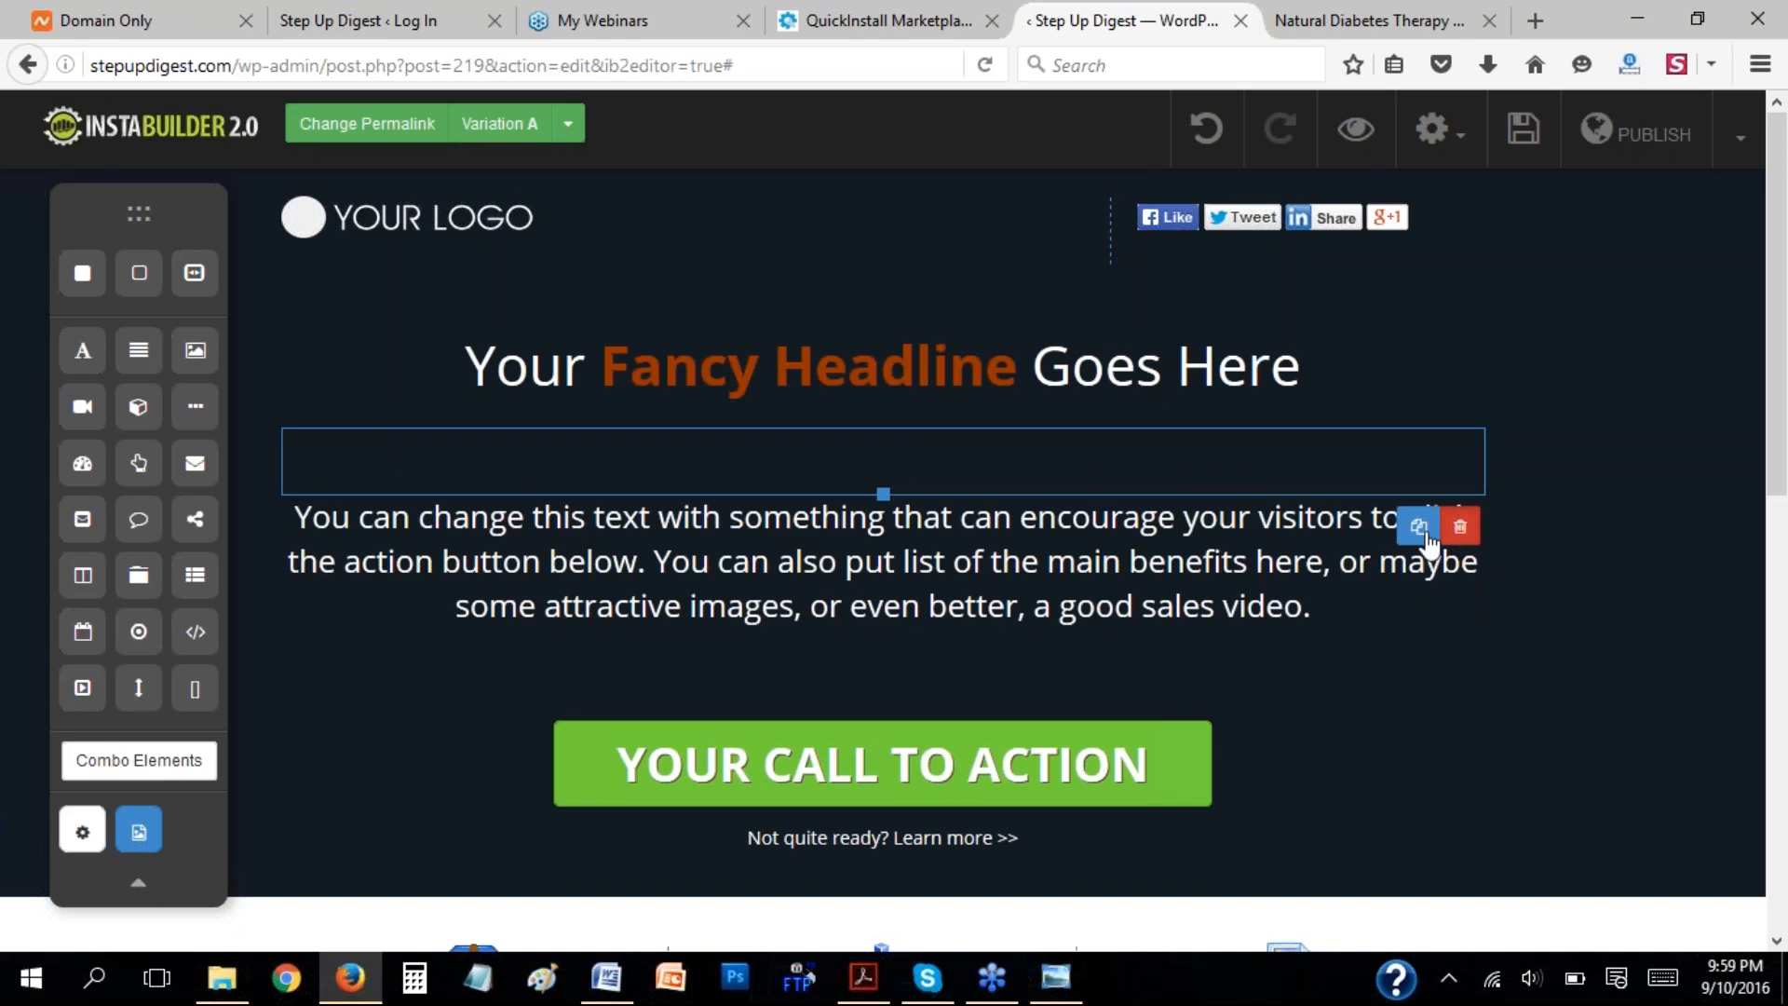
click(886, 462)
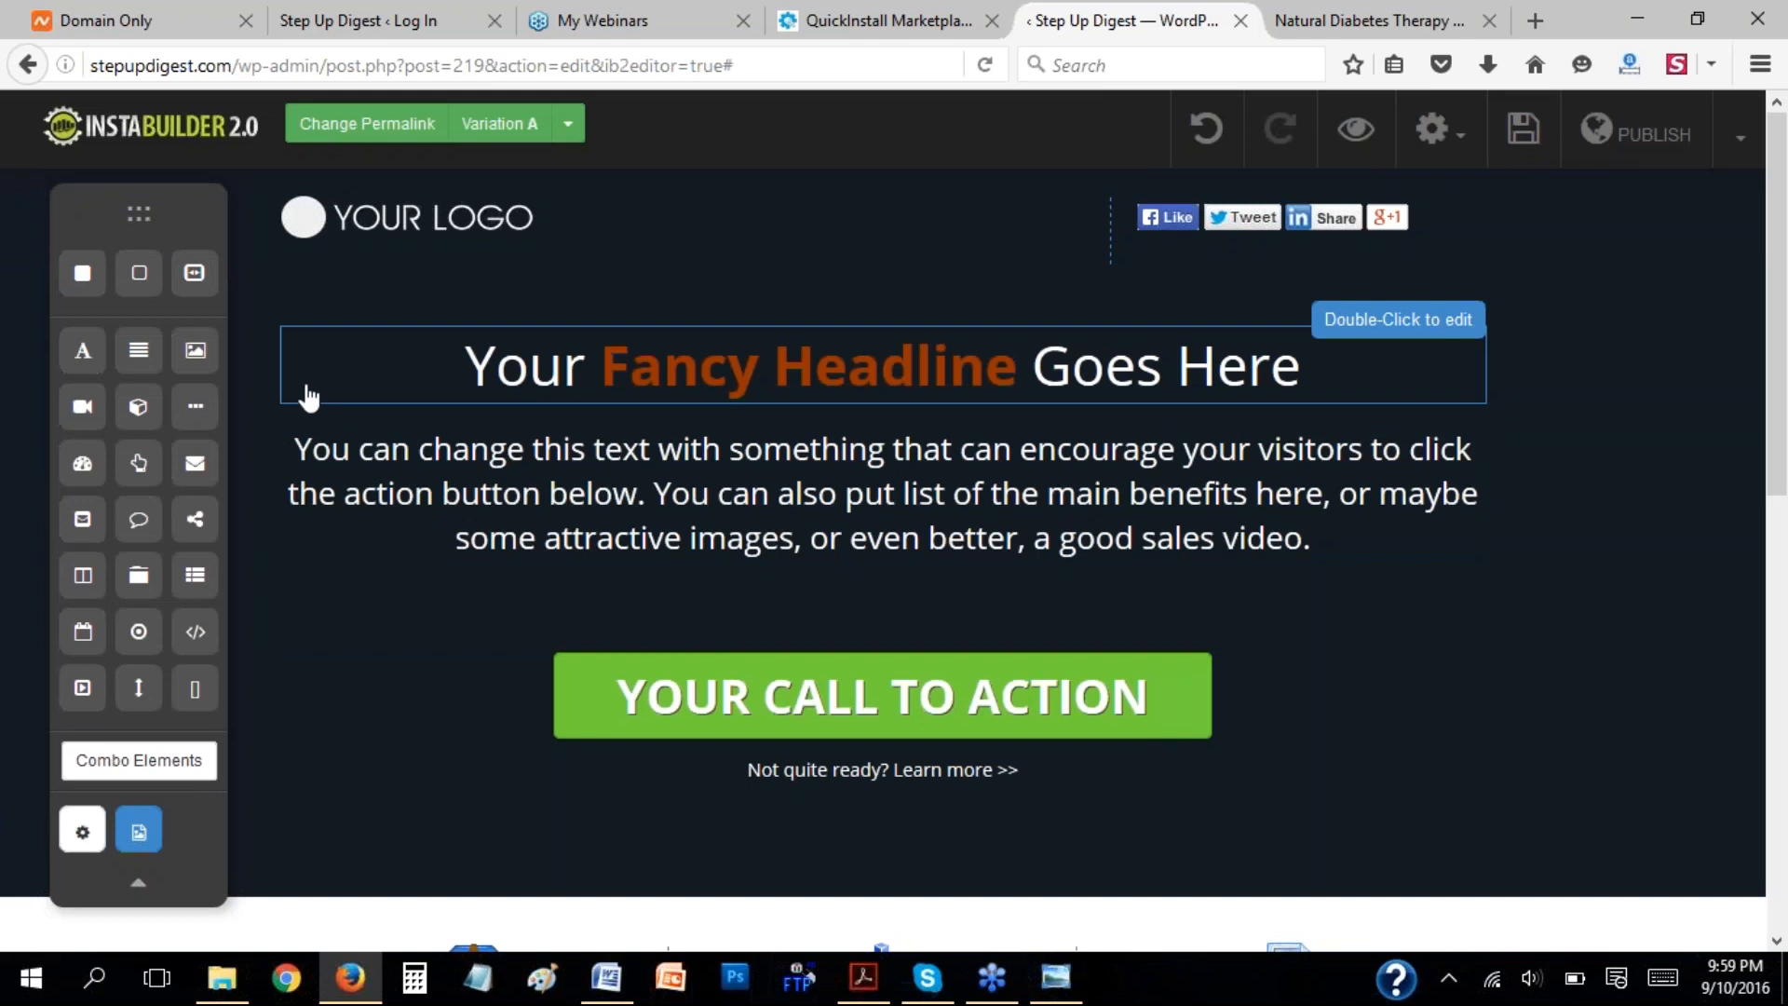
Add the Text + Image #1 combo element between the headline and the paragraph text, and delete its body text block.
click(105, 770)
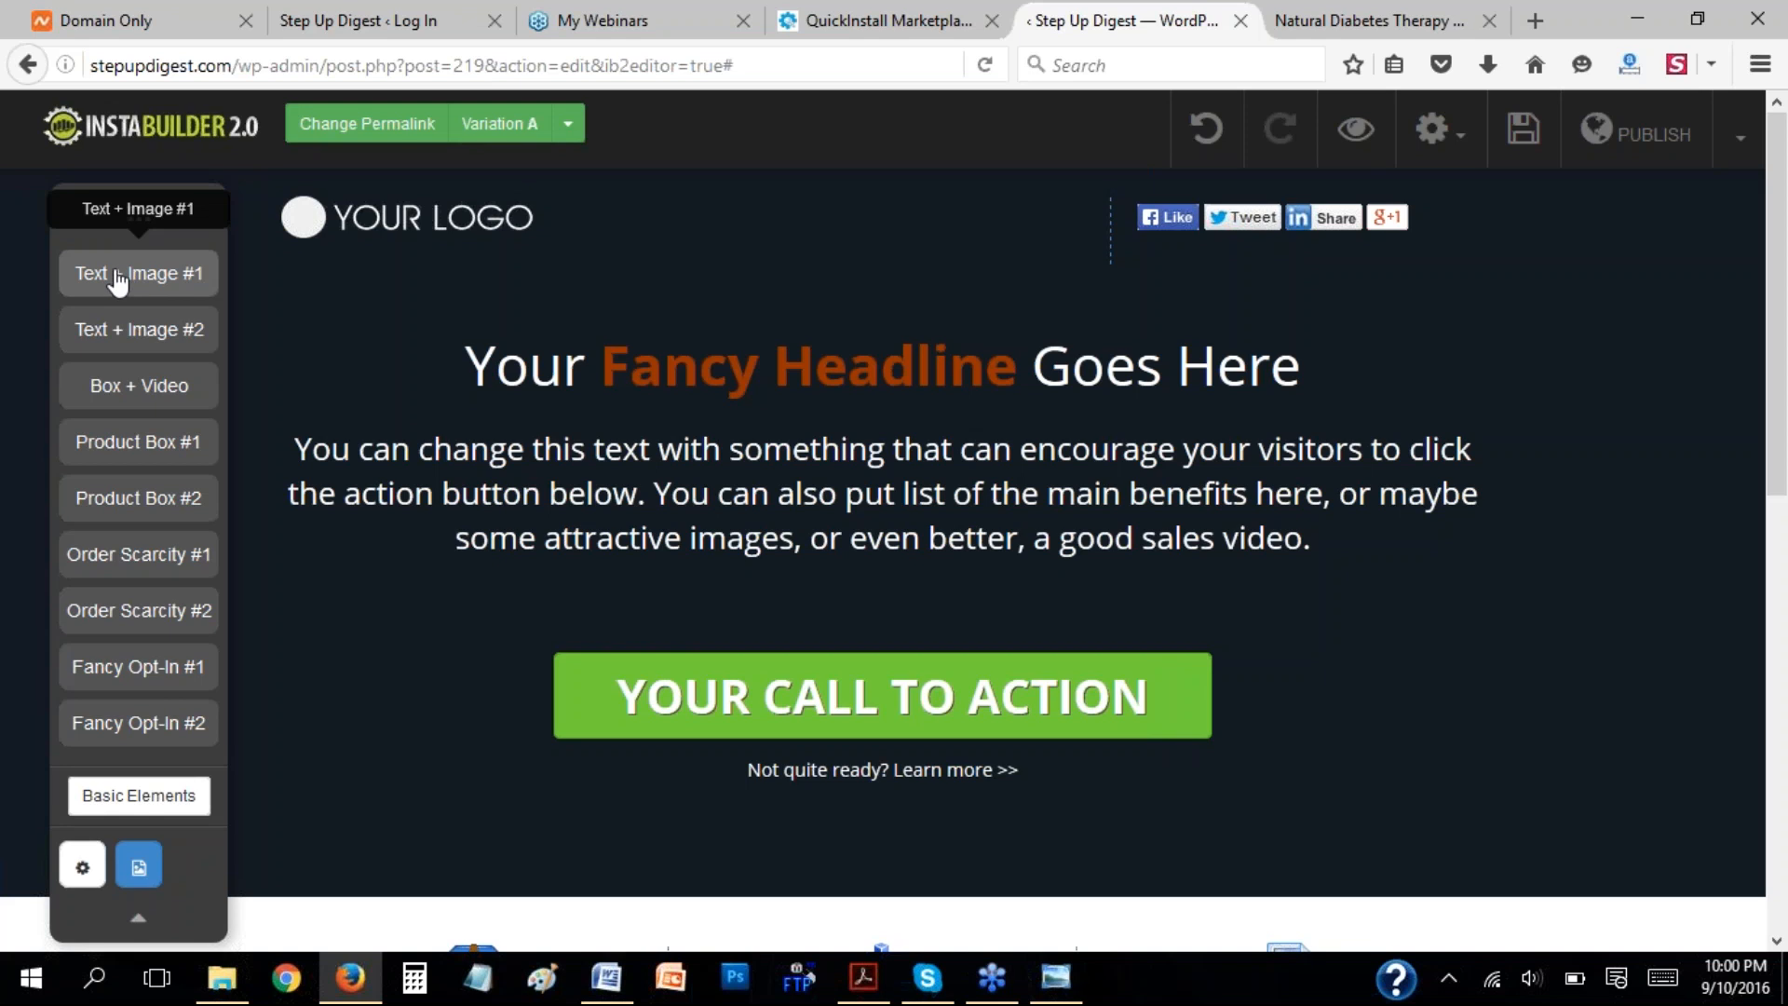
drag(118, 278, 798, 437)
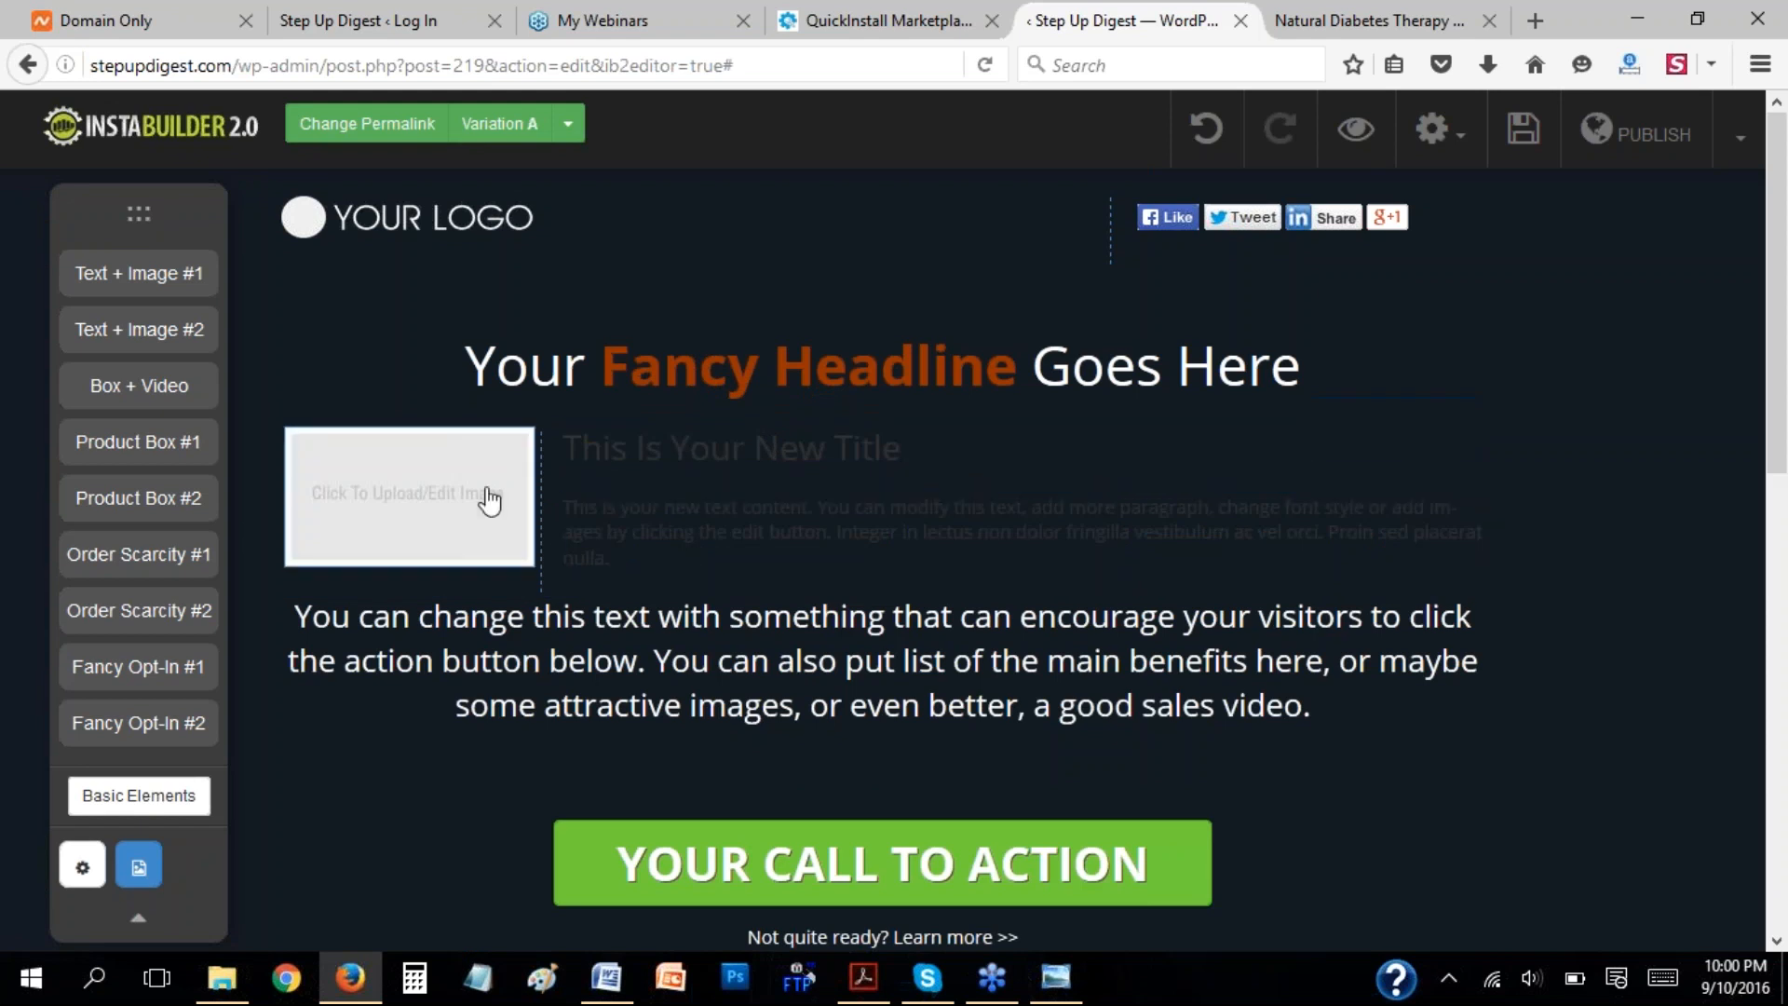
click(400, 514)
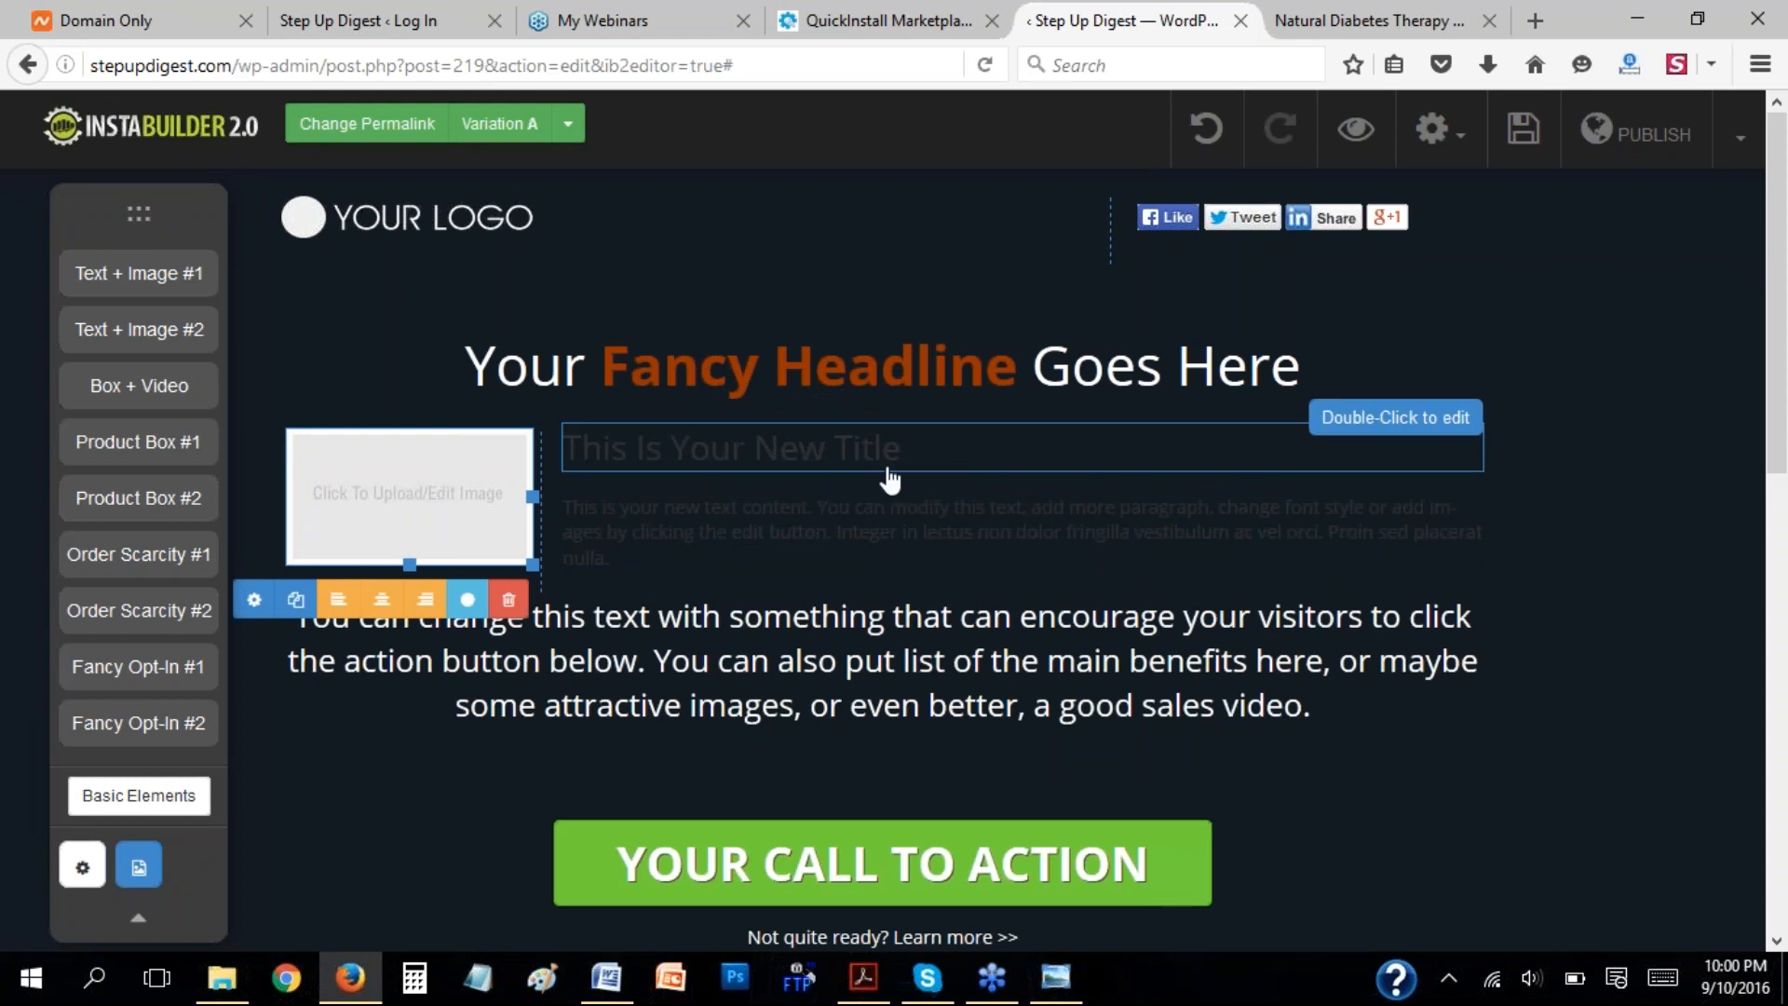
click(759, 522)
click(787, 444)
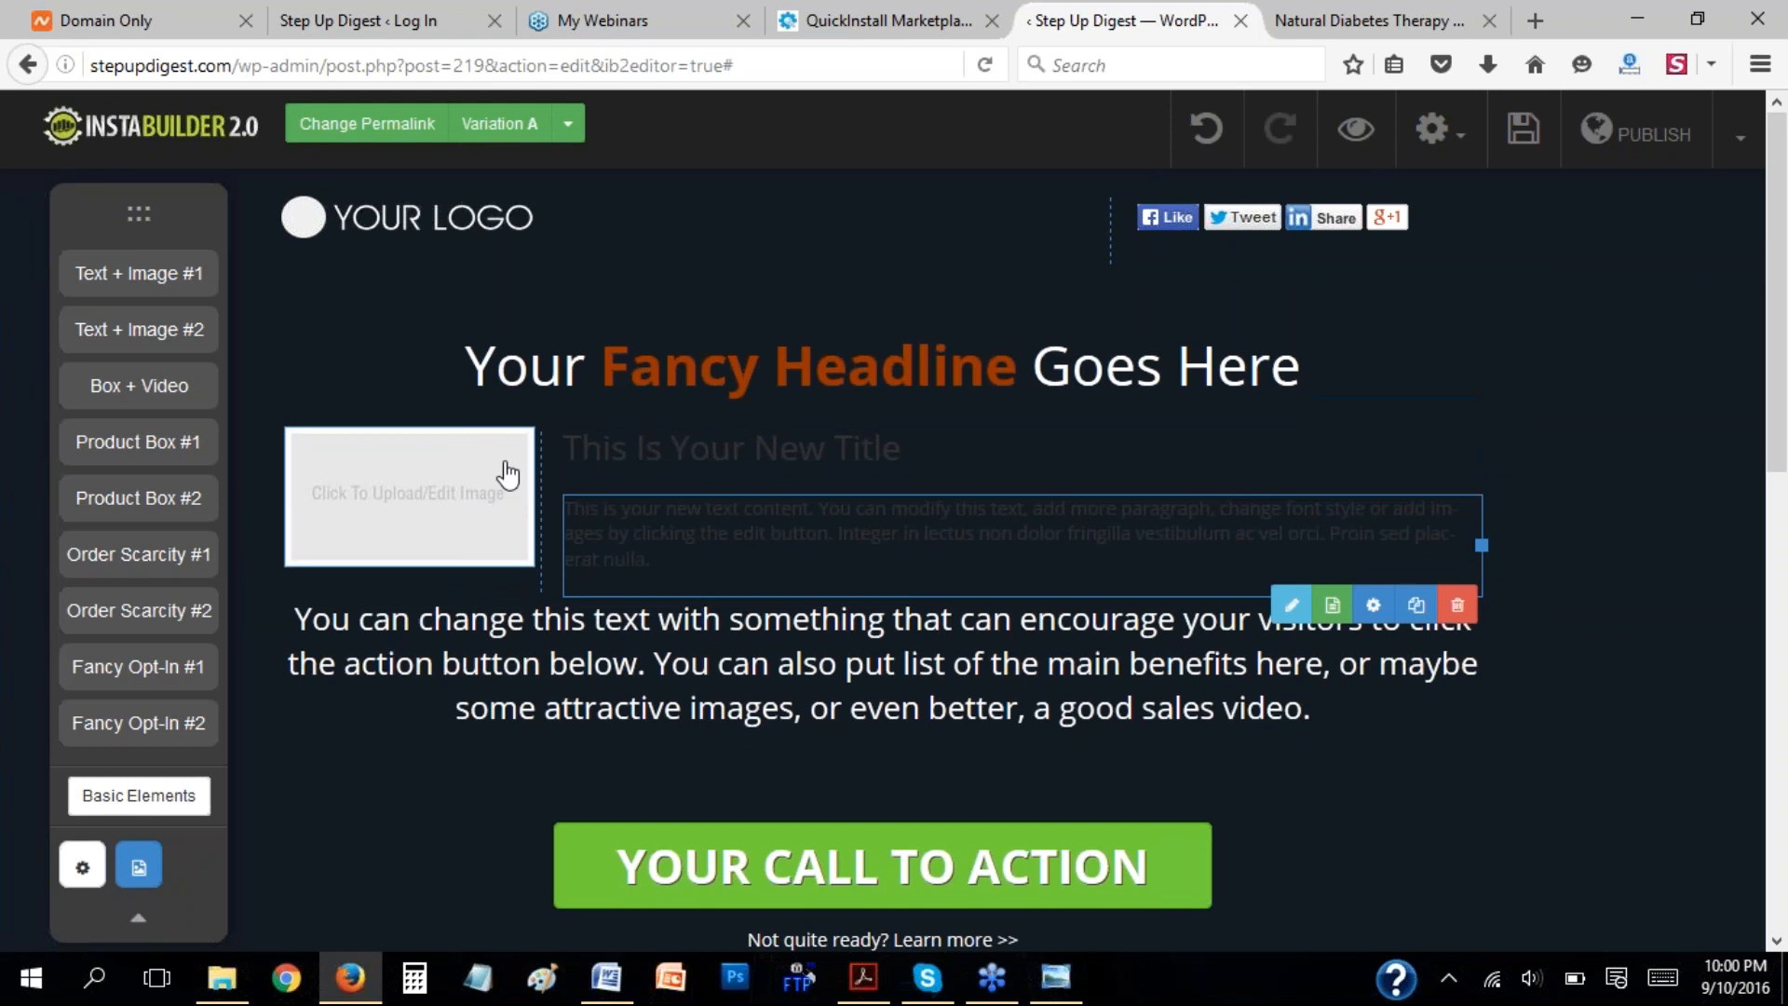
click(1458, 607)
click(885, 463)
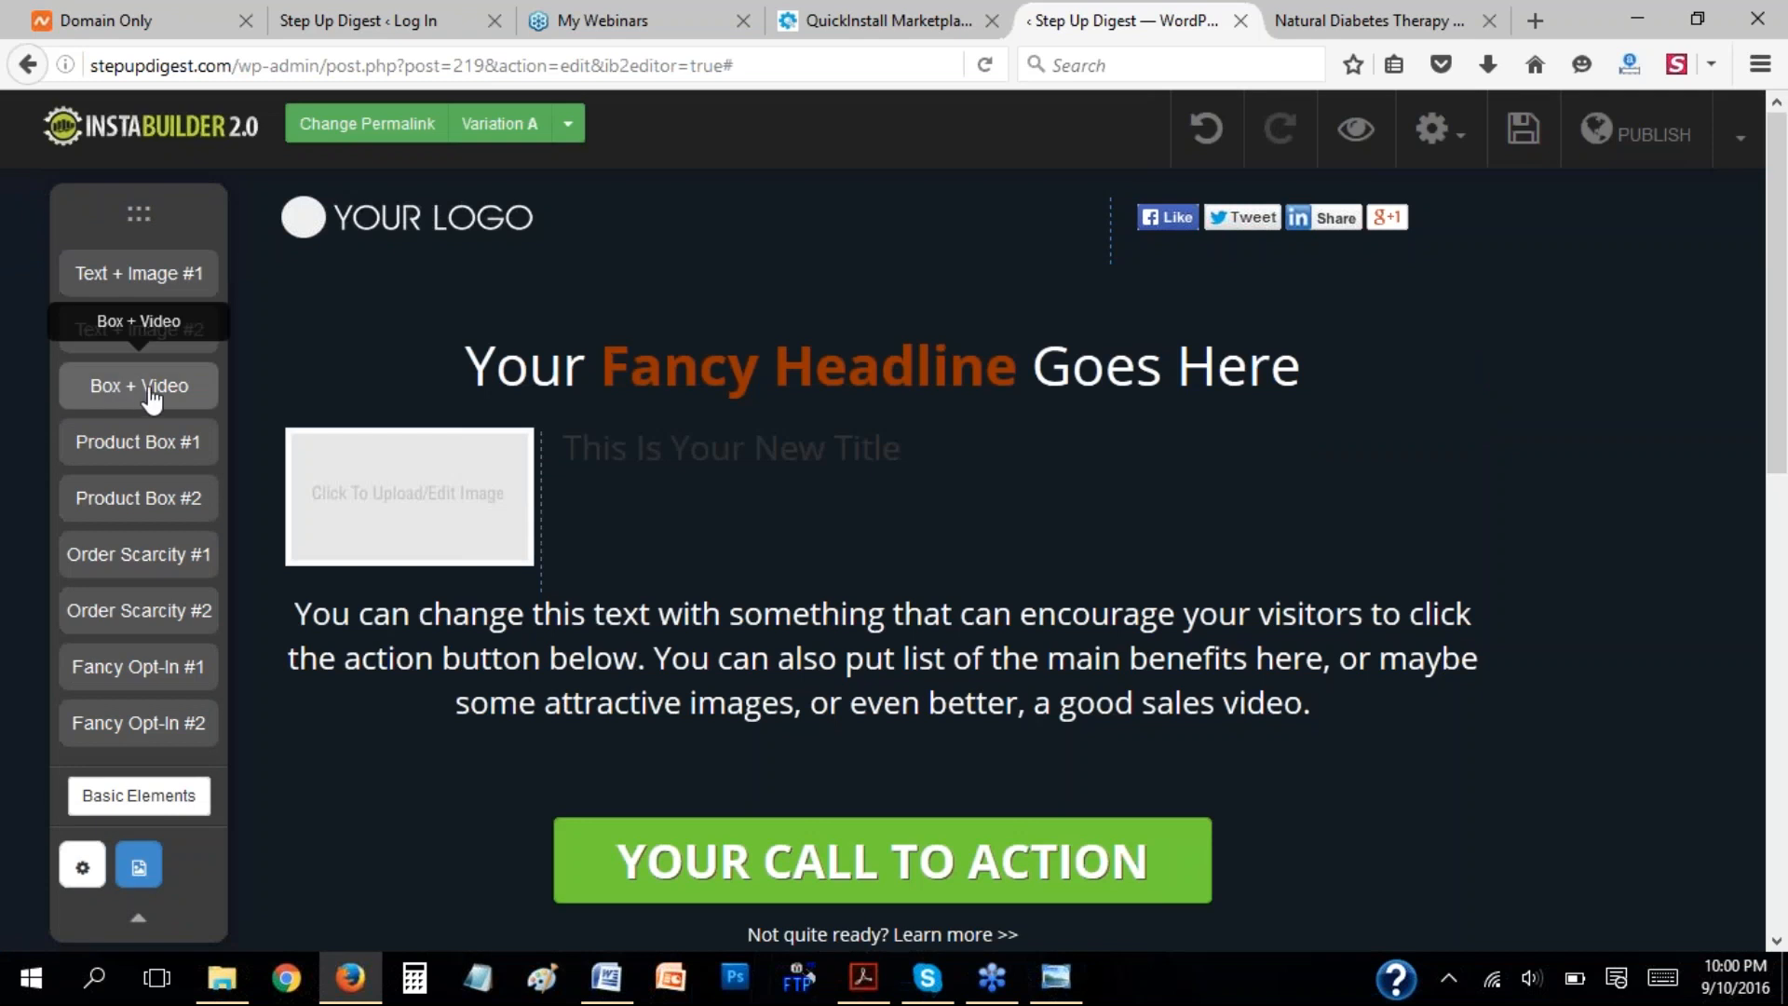
Add the Product Box #1 combo element beside the image placeholder, above the new title.
drag(156, 456, 855, 503)
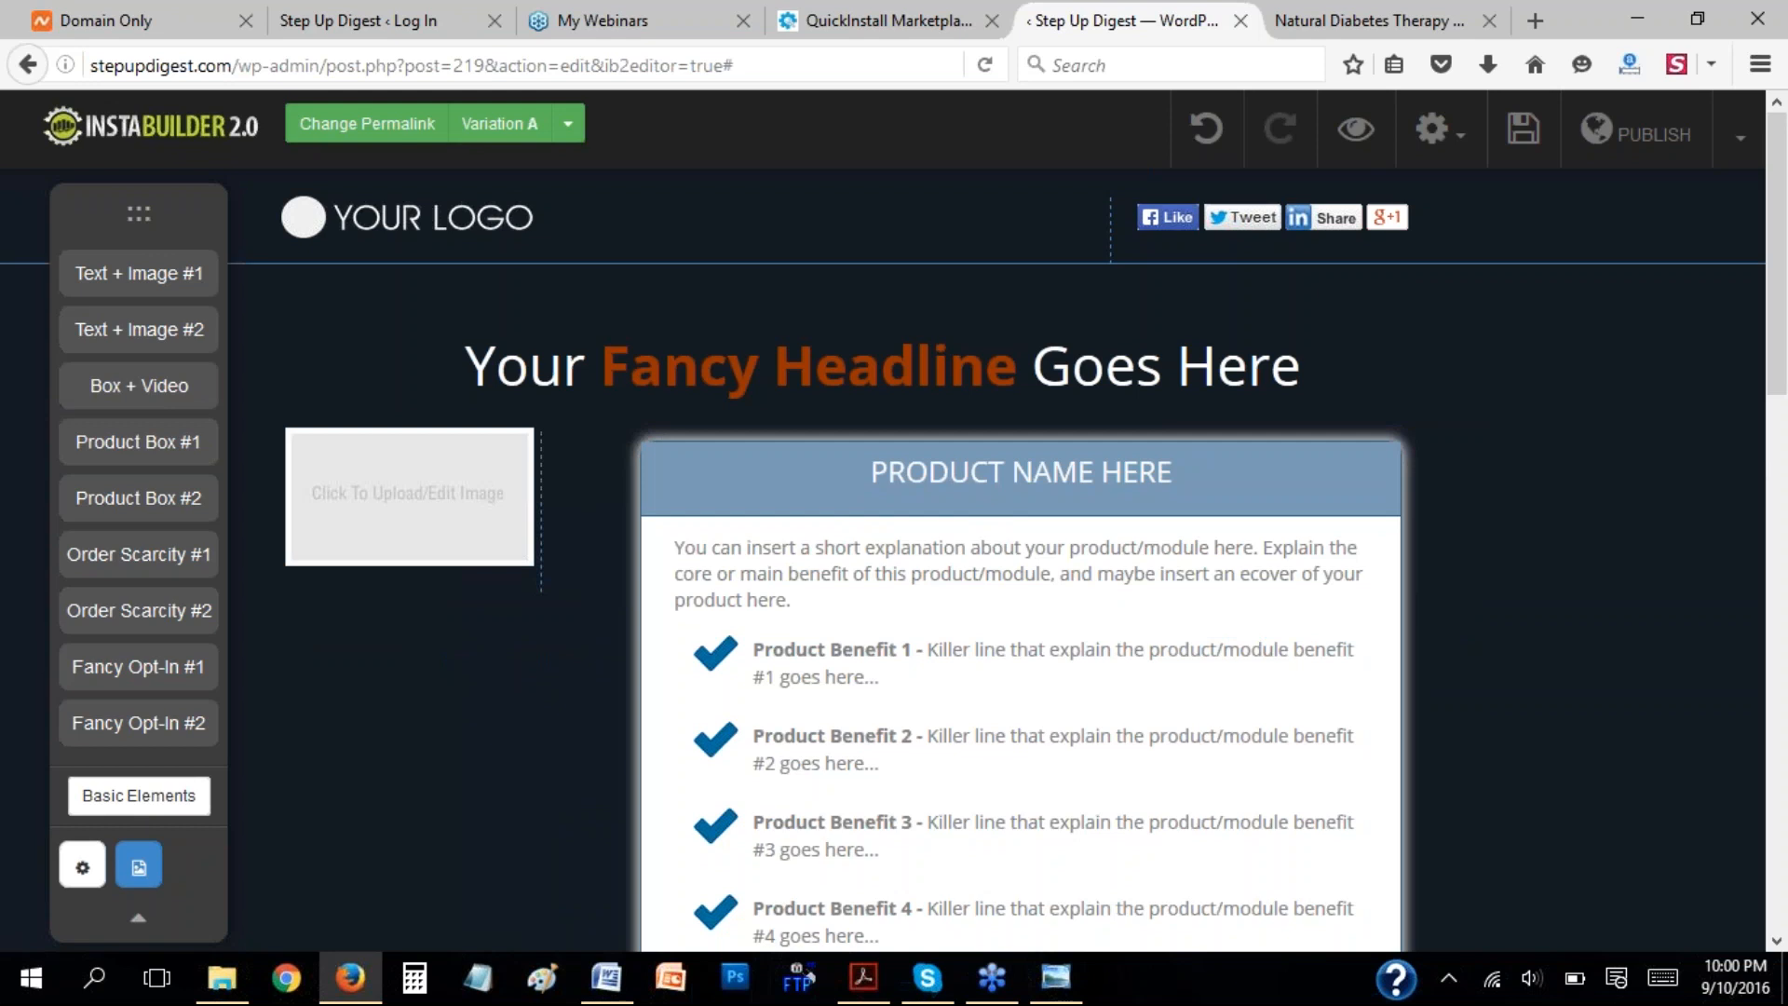
scroll(1453, 680, down, 3)
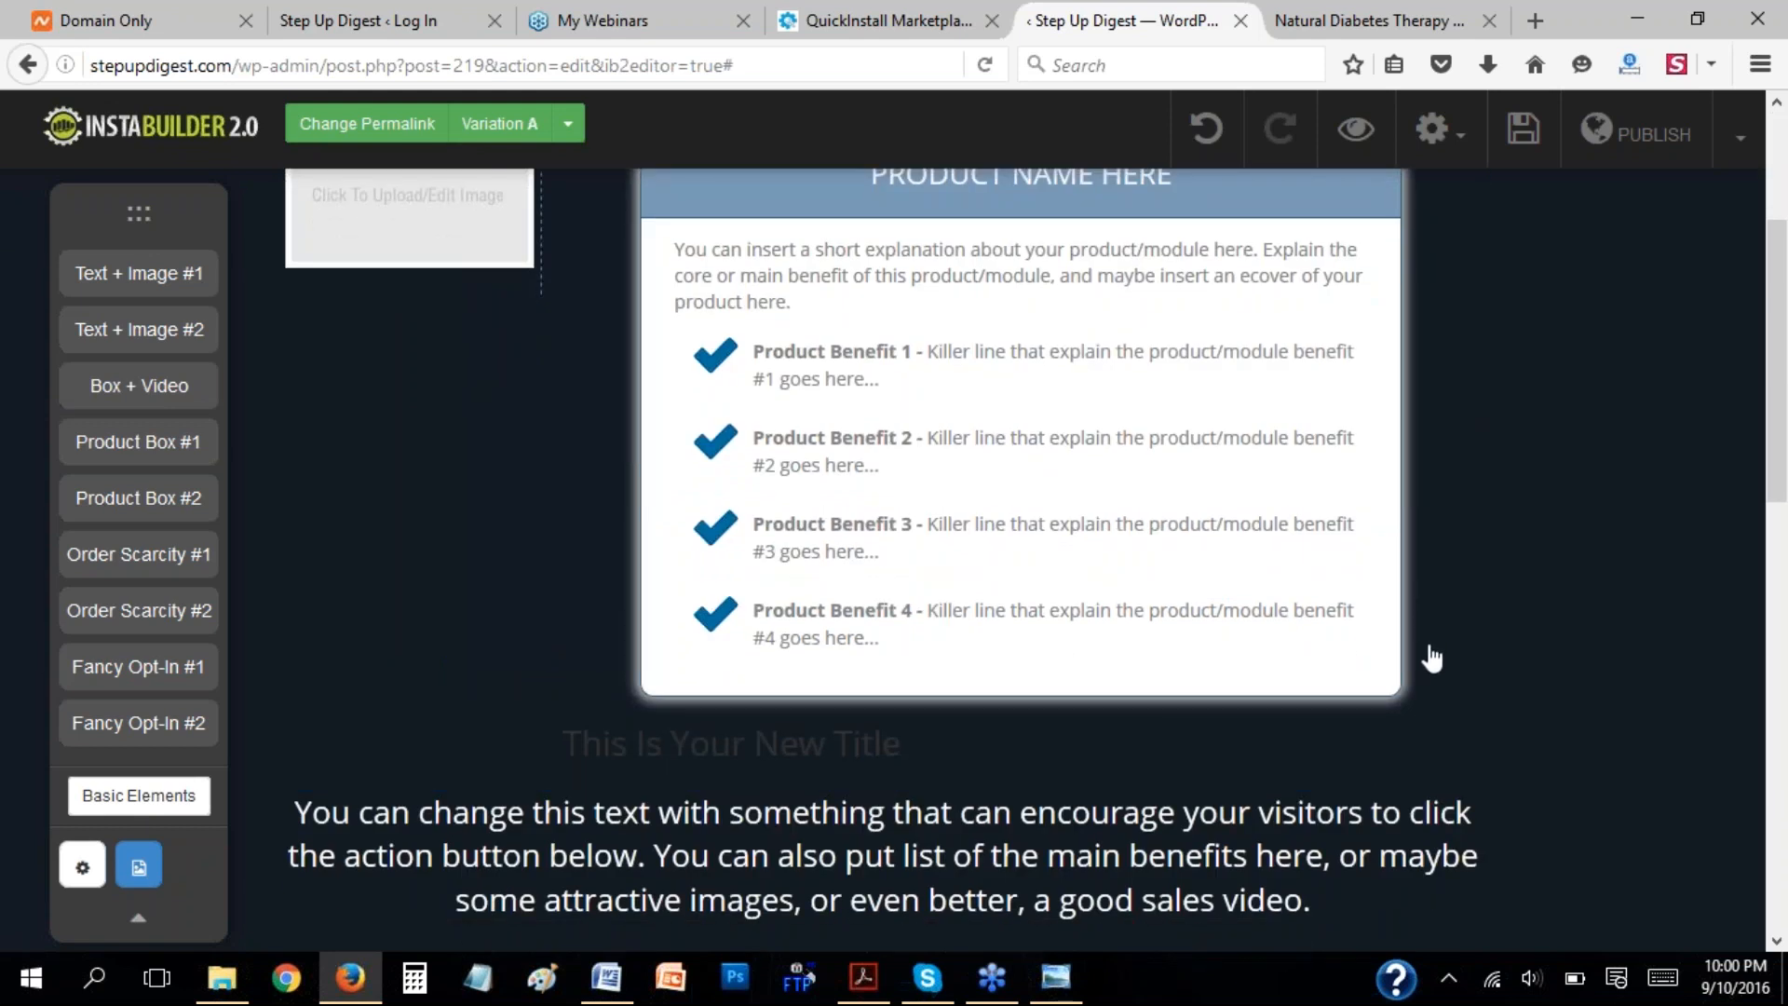
Delete the product box's benefits list and the whole column block holding the image placeholder and product box.
mouse_move(1414, 603)
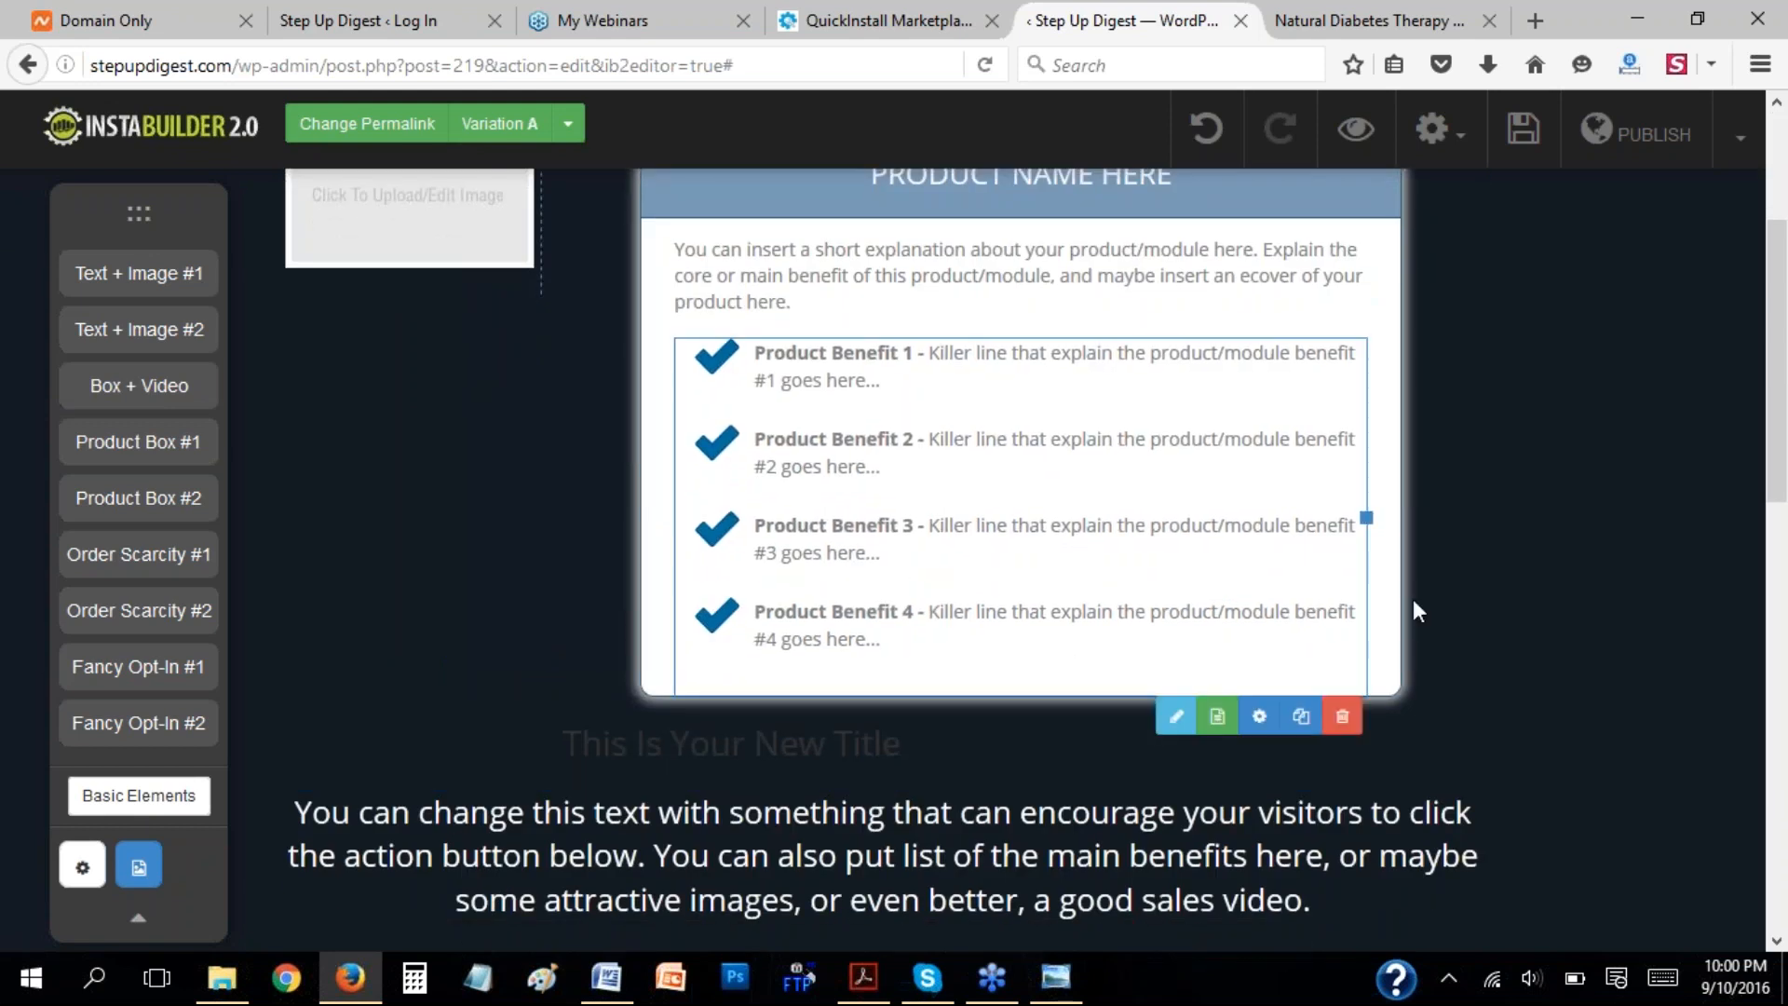
click(1338, 715)
click(886, 462)
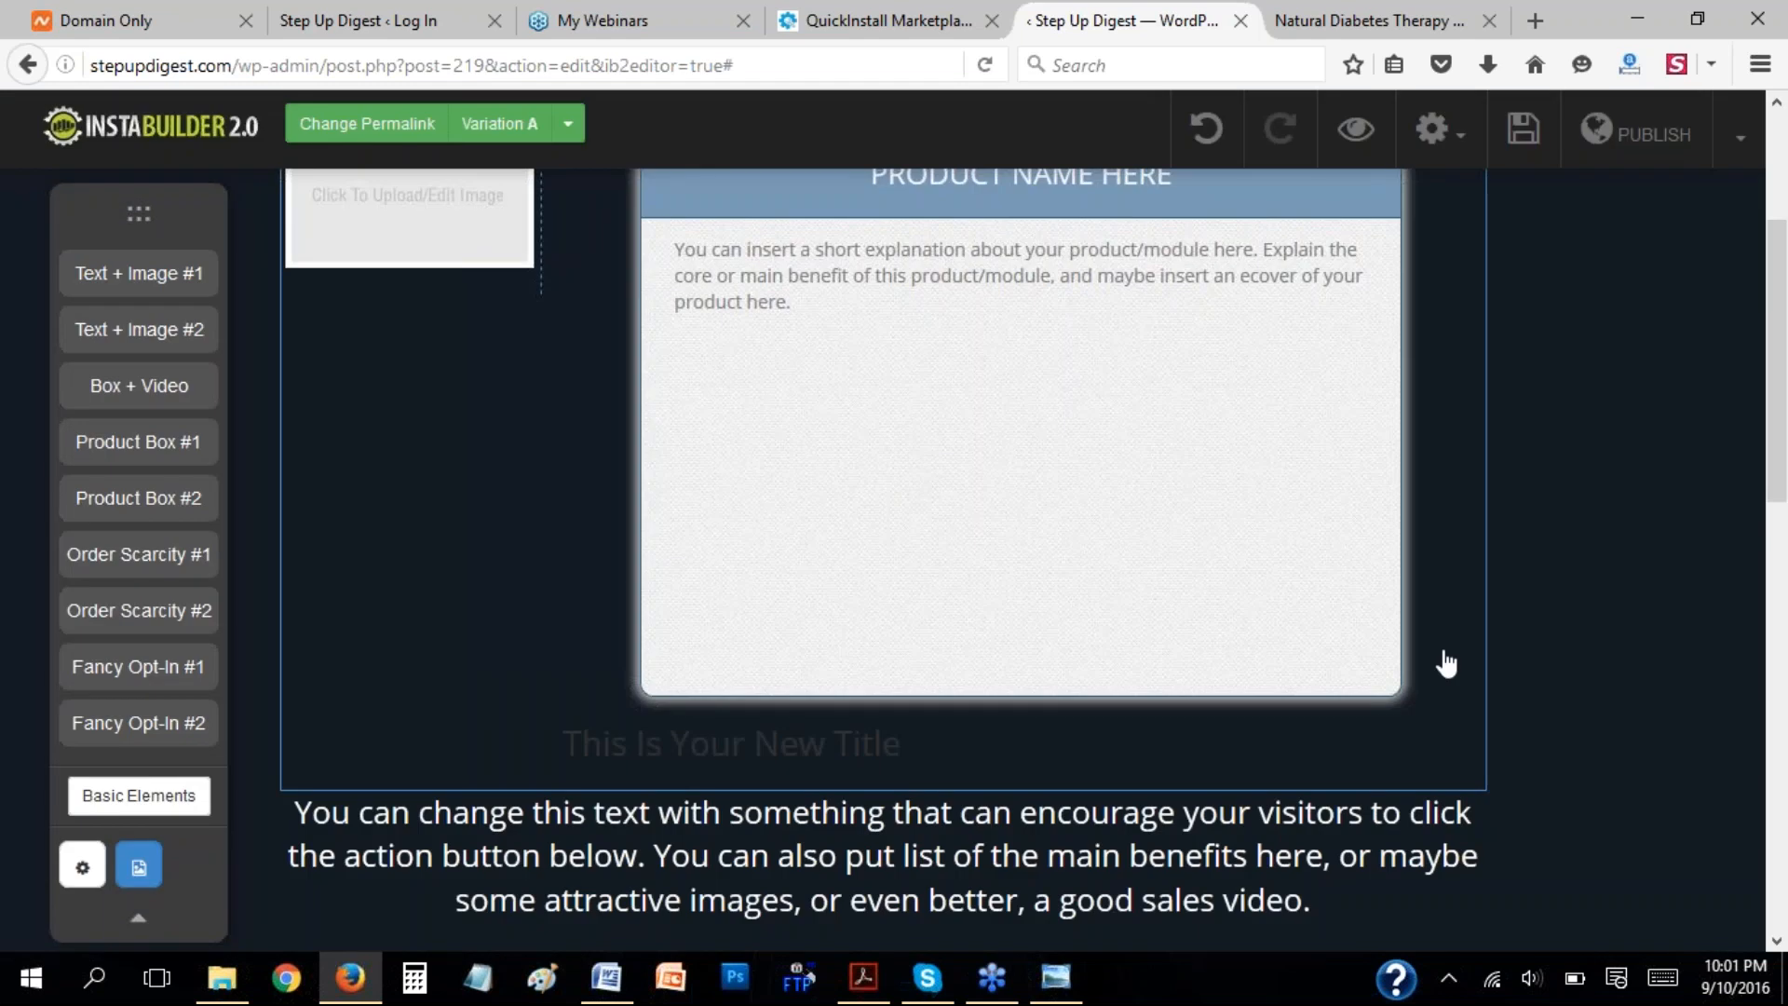
click(1459, 824)
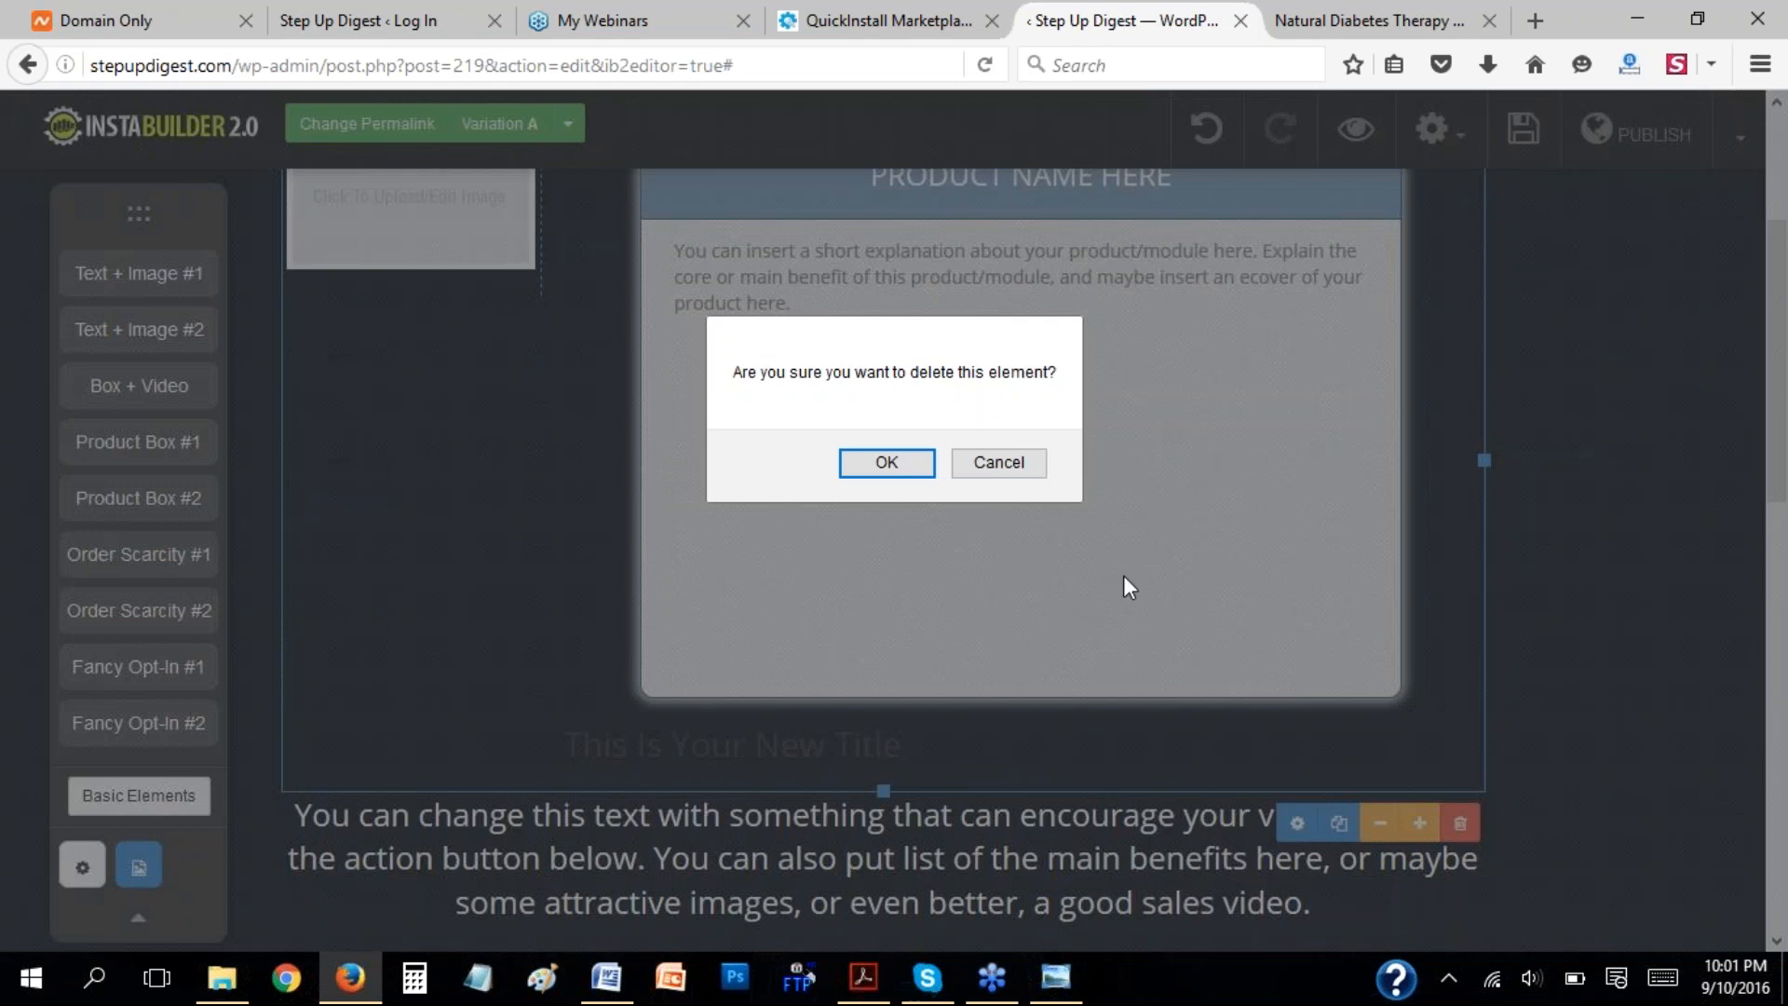
click(886, 461)
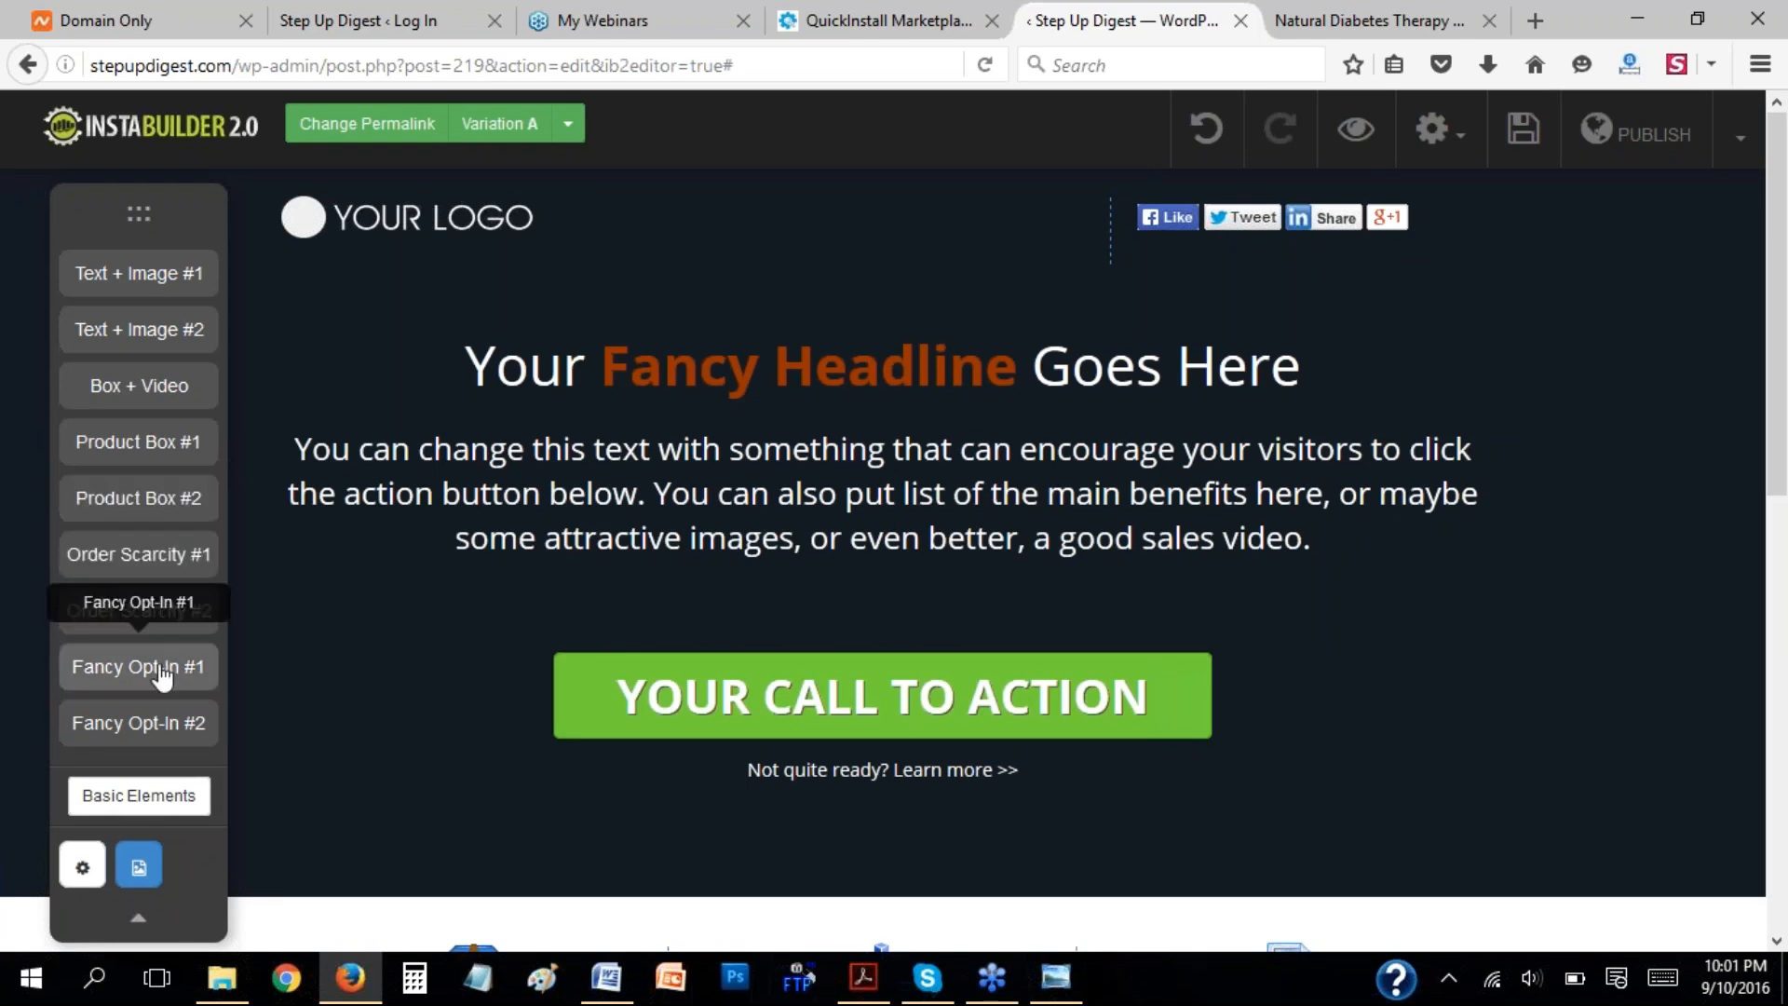
Add the Fancy Opt-In #1 combo element between the paragraph text and the call-to-action button, and look over its form.
drag(162, 677, 707, 611)
scroll(1026, 602, down, 4)
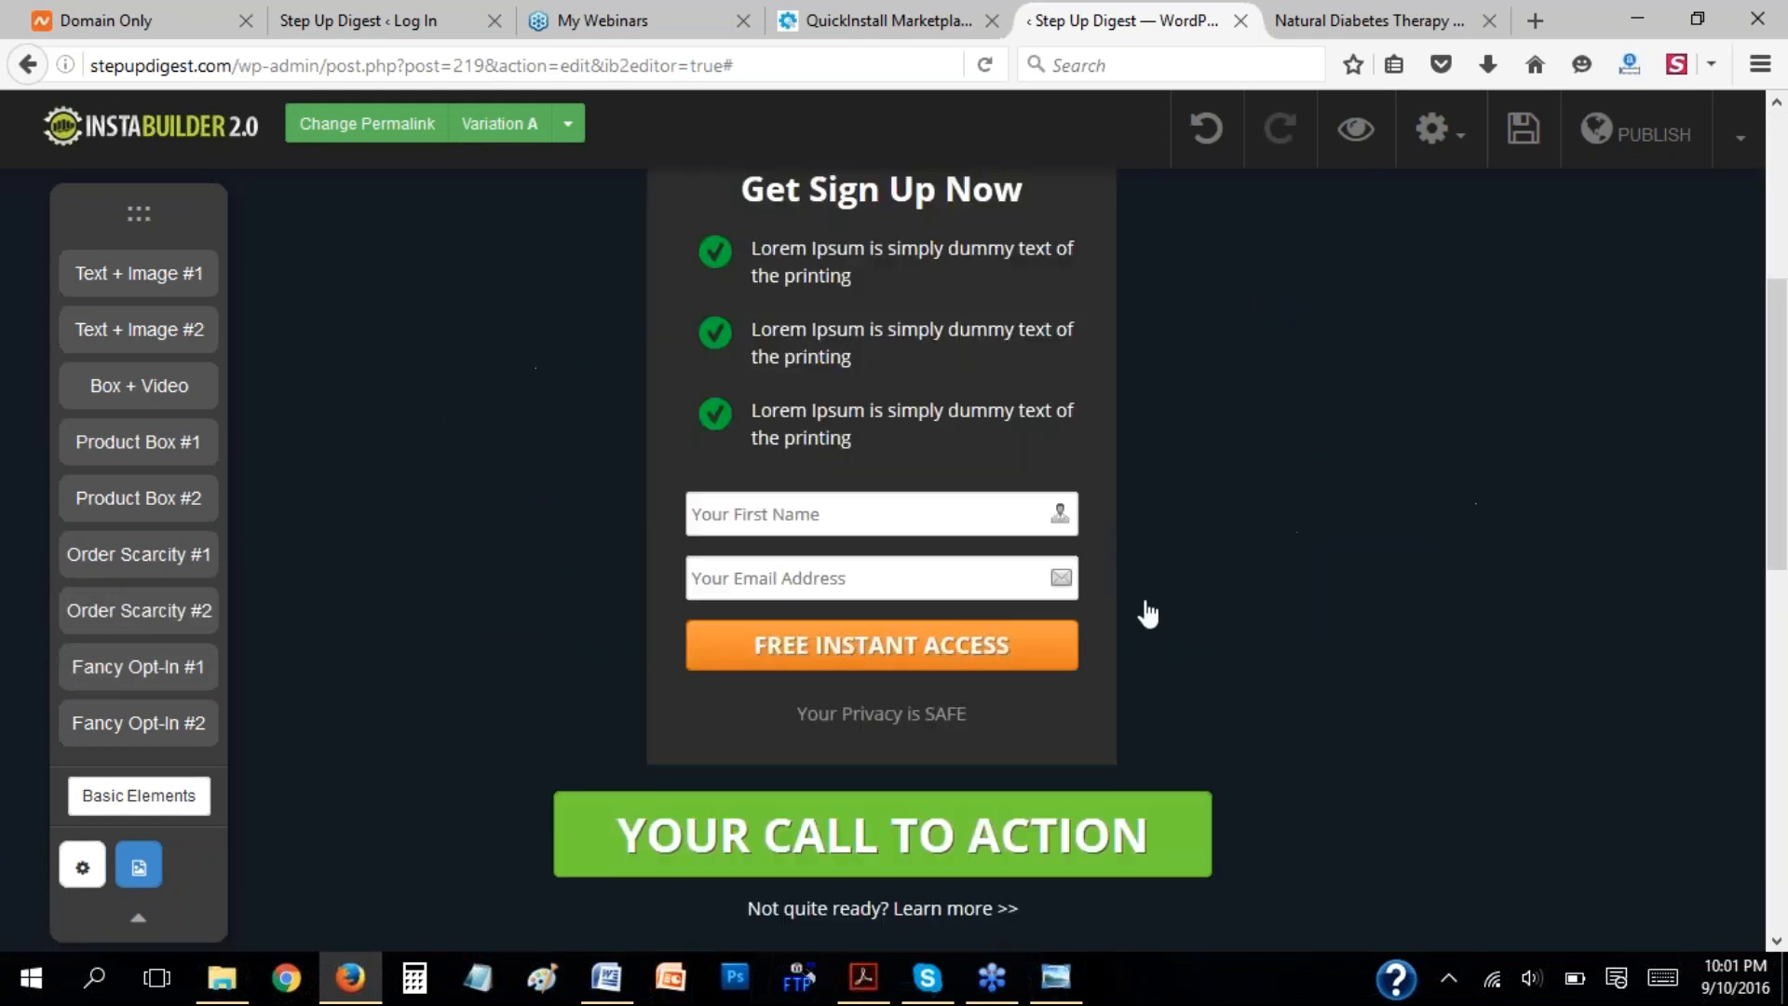
scroll(1127, 428, up, 3)
scroll(1126, 465, down, 3)
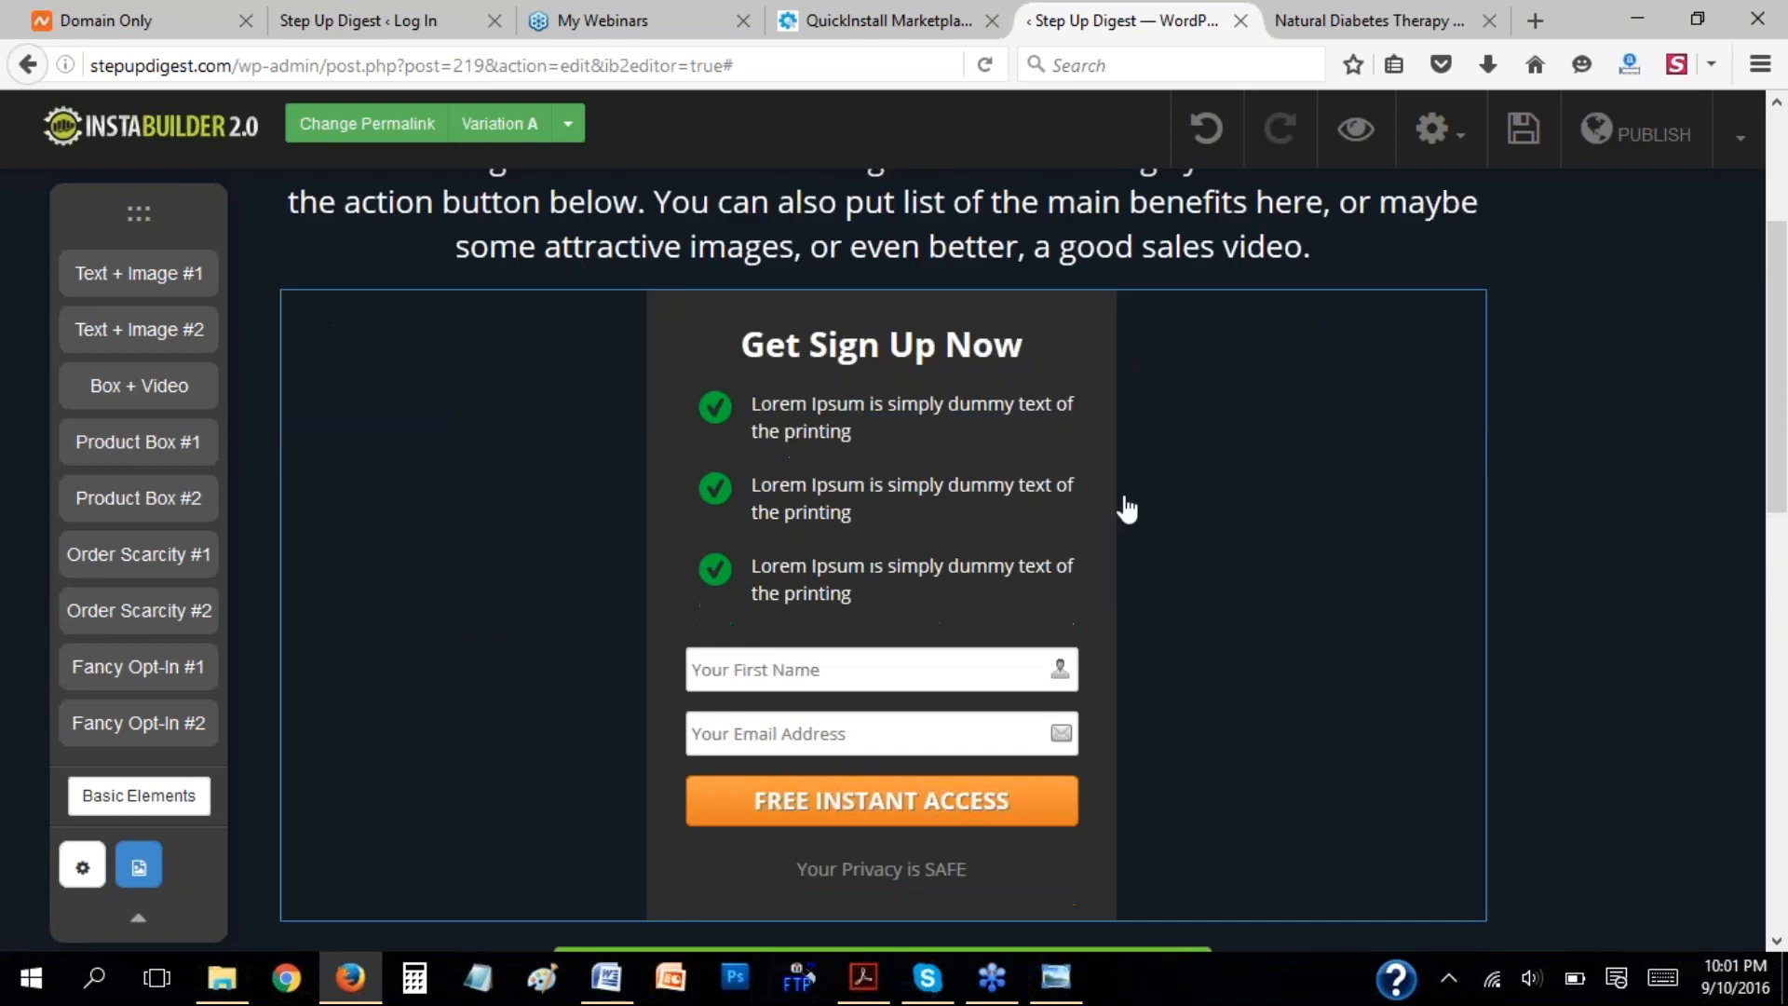
scroll(1027, 419, up, 2)
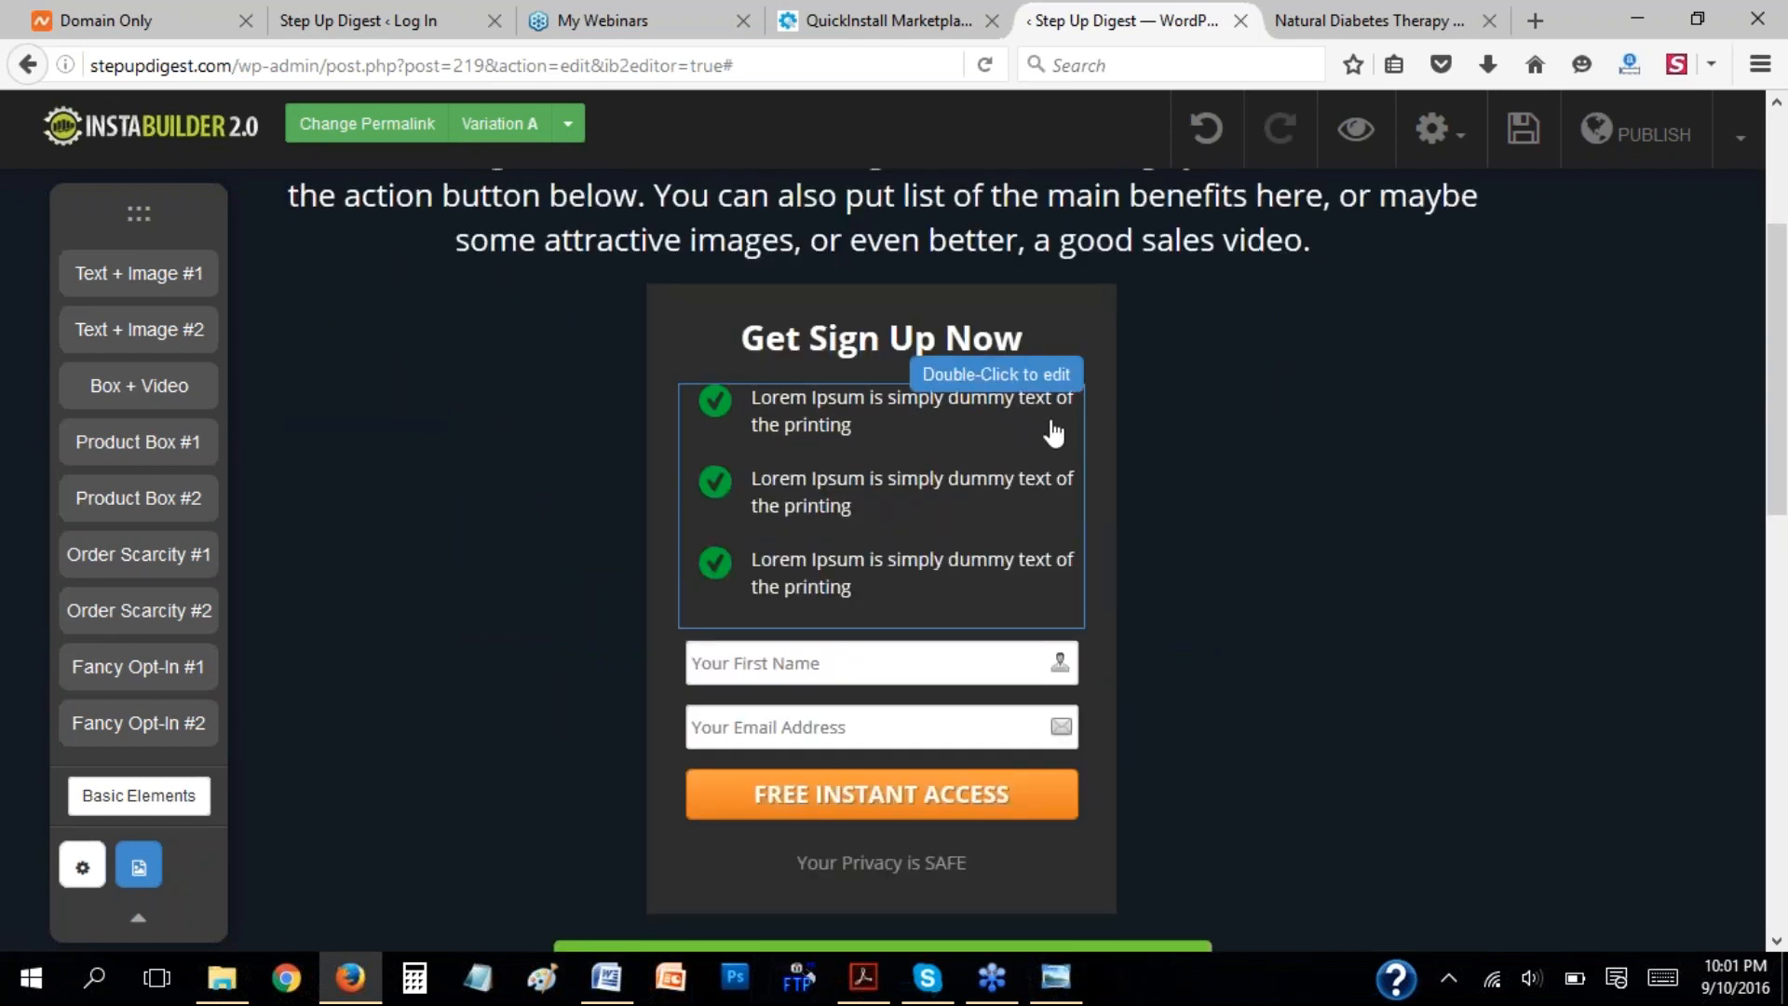
scroll(1464, 635, down, 2)
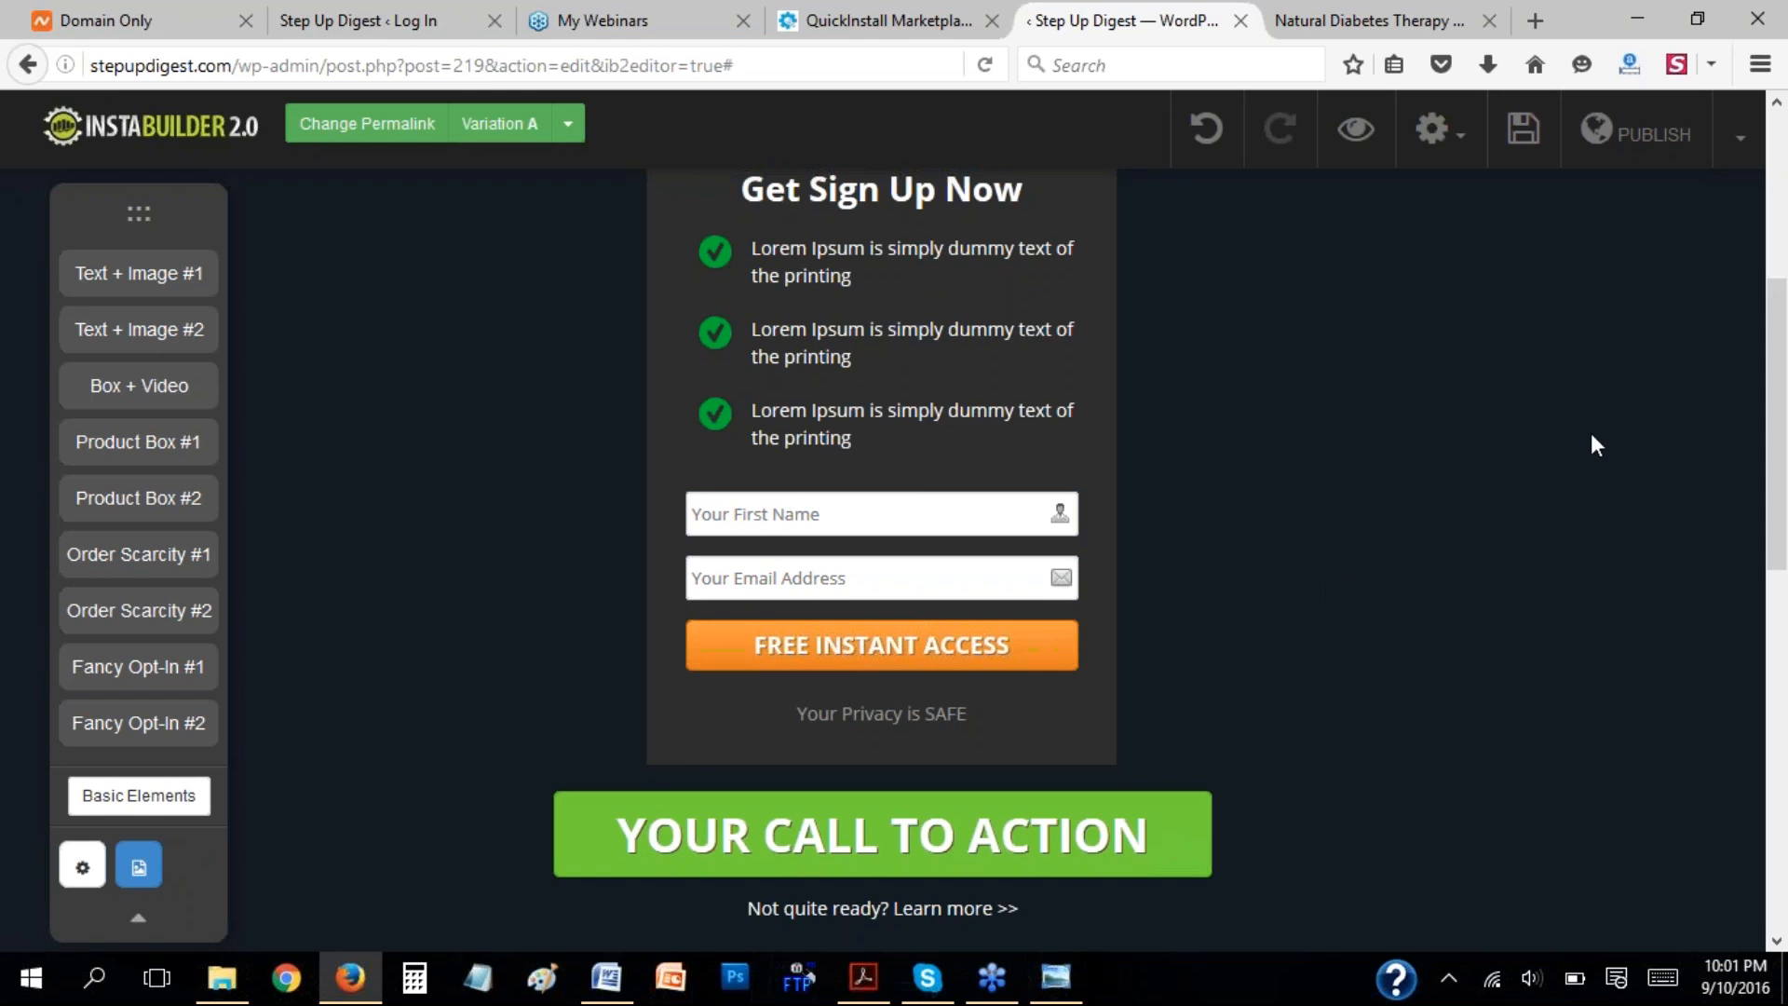
scroll(1578, 402, up, 2)
scroll(1574, 400, down, 2)
scroll(1583, 539, up, 4)
Delete the block containing the opt-in form above the call-to-action button.
click(1285, 630)
scroll(1601, 503, down, 4)
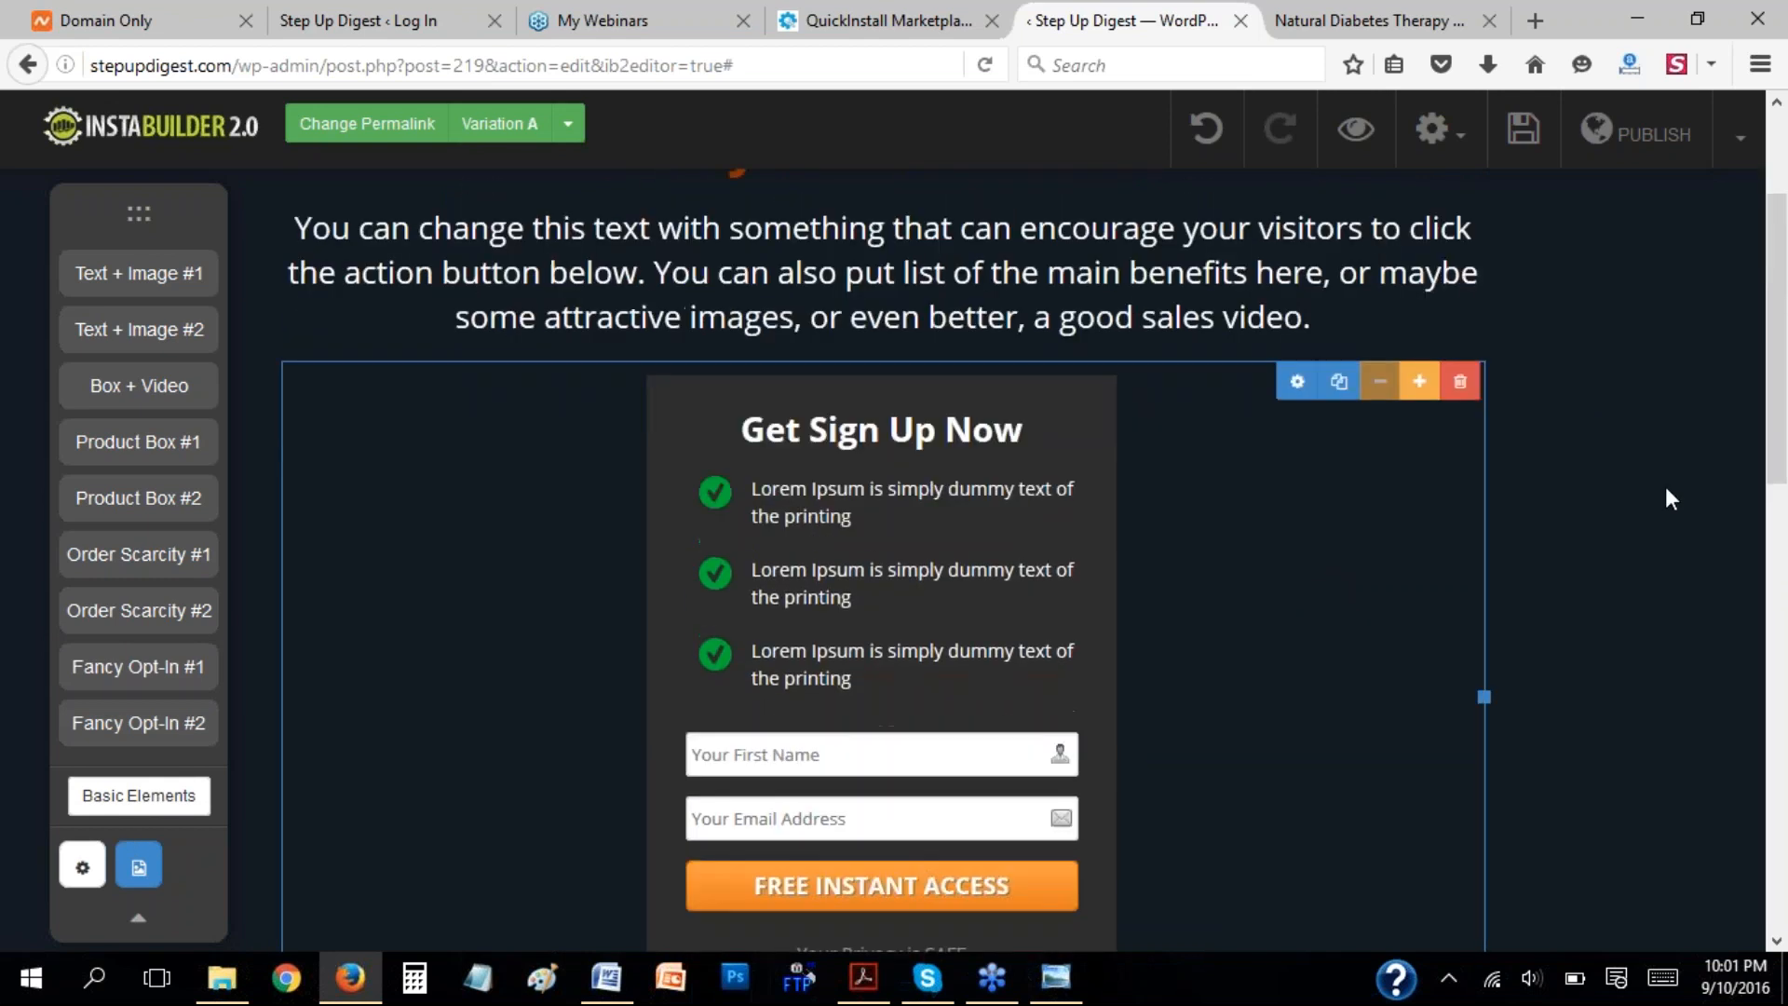
scroll(1562, 292, up, 2)
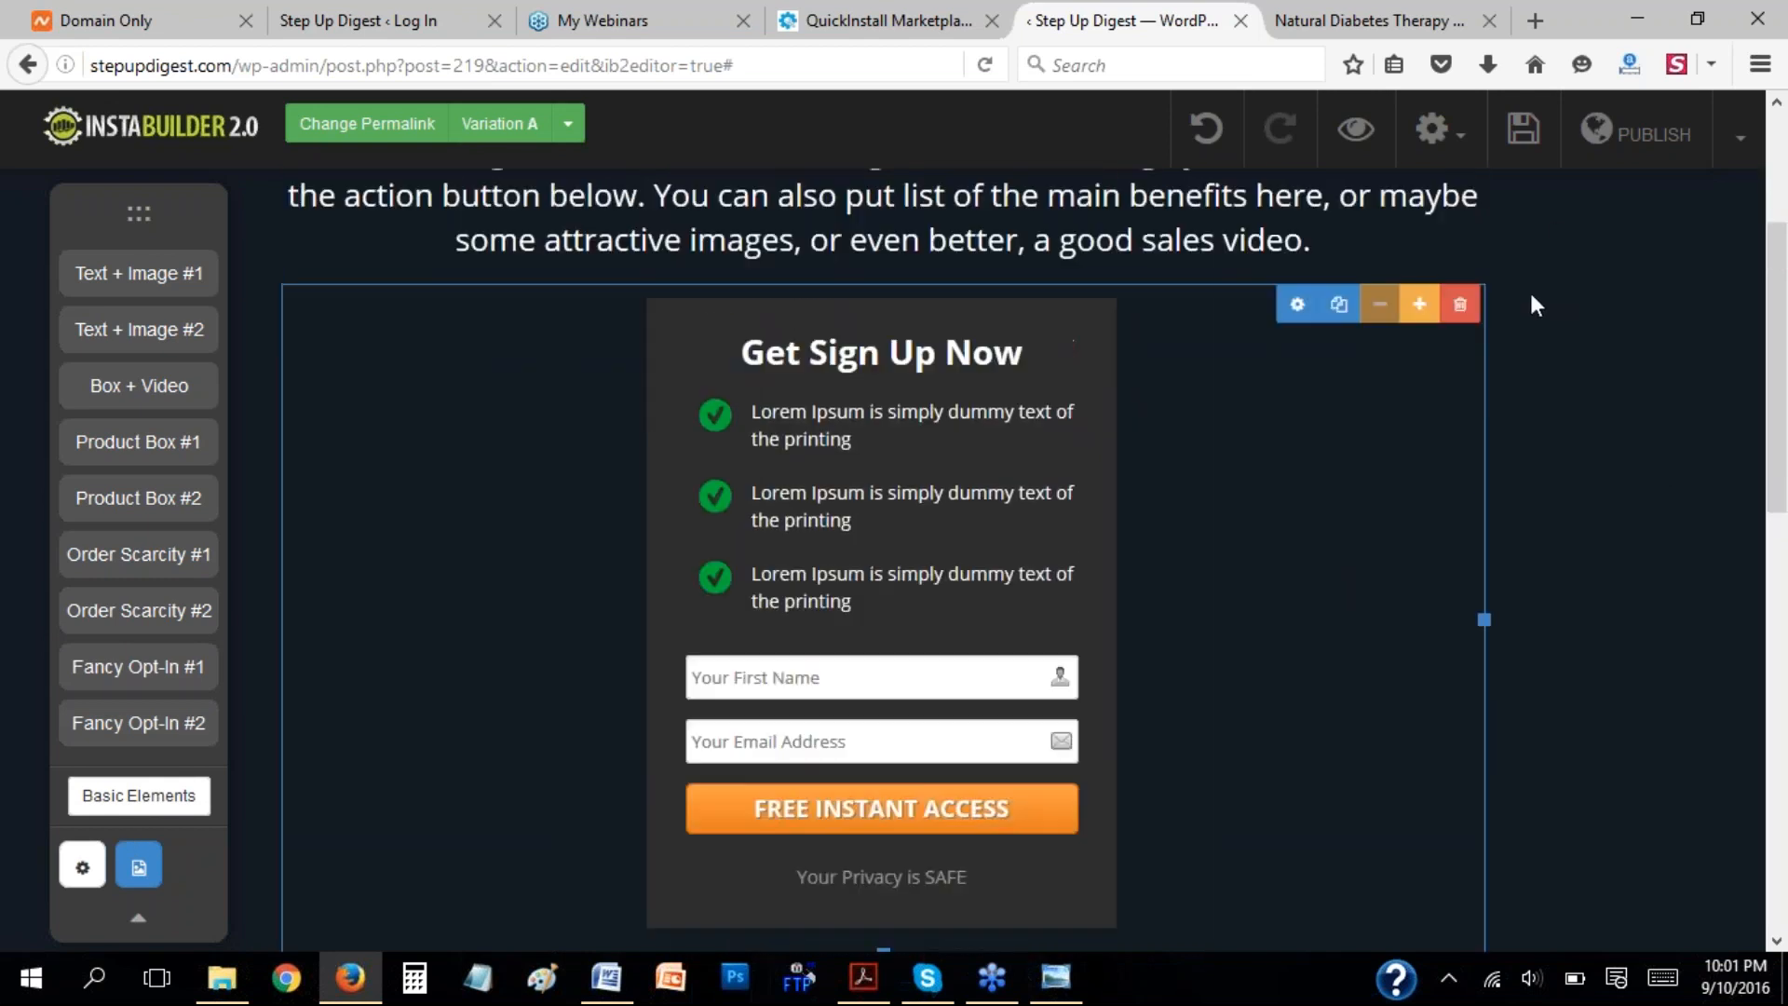
click(1467, 312)
click(915, 461)
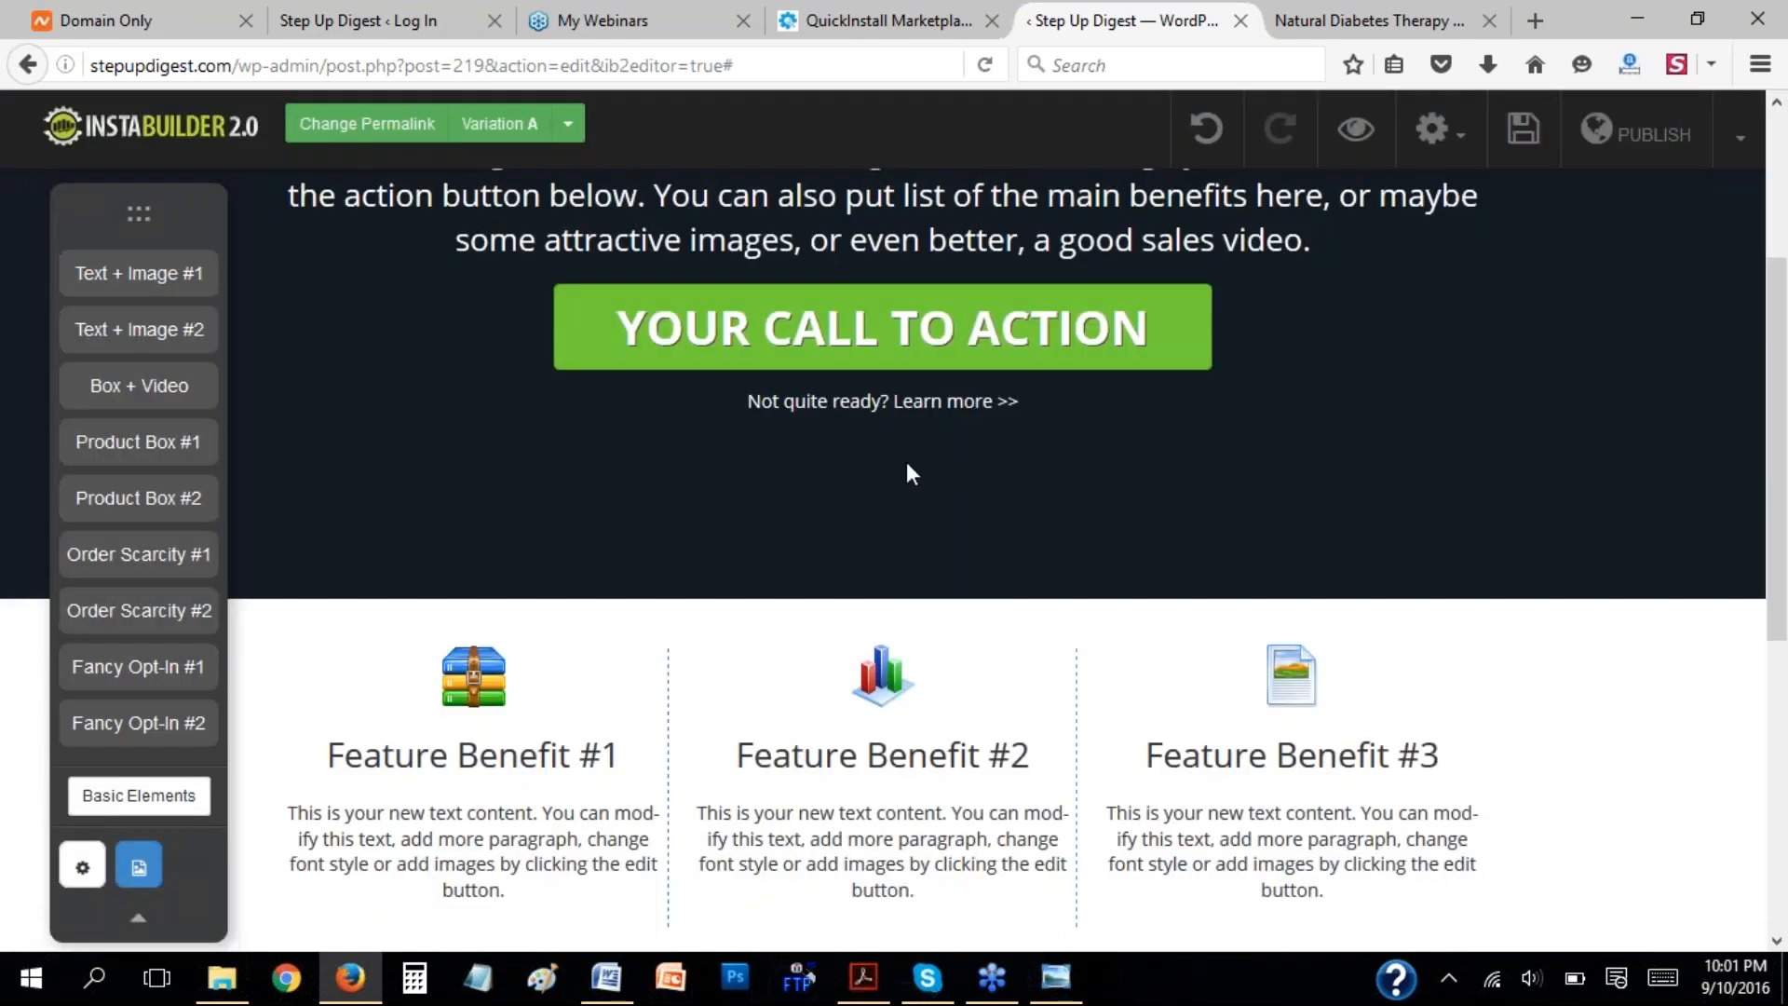
Insert a green checkmark and a blue-grey arrow from the Bullets graphics below the "Not quite ready? Learn more" link.
scroll(1458, 421, up, 4)
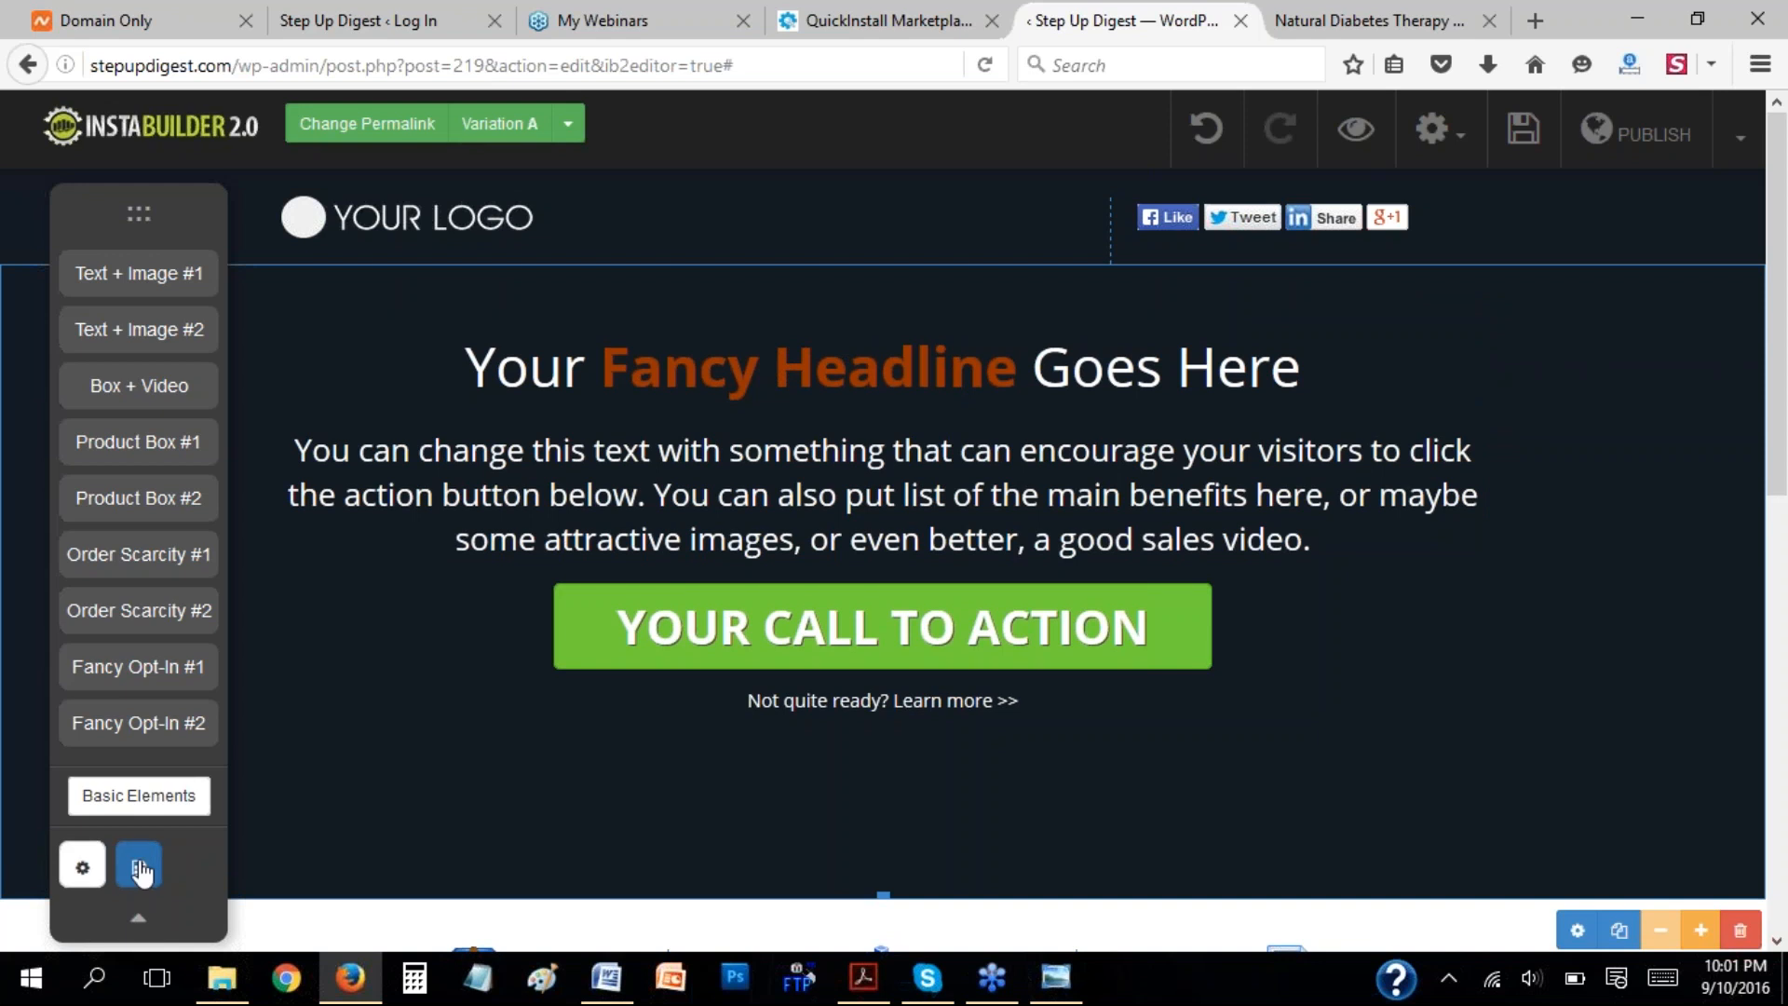
scroll(332, 707, down, 3)
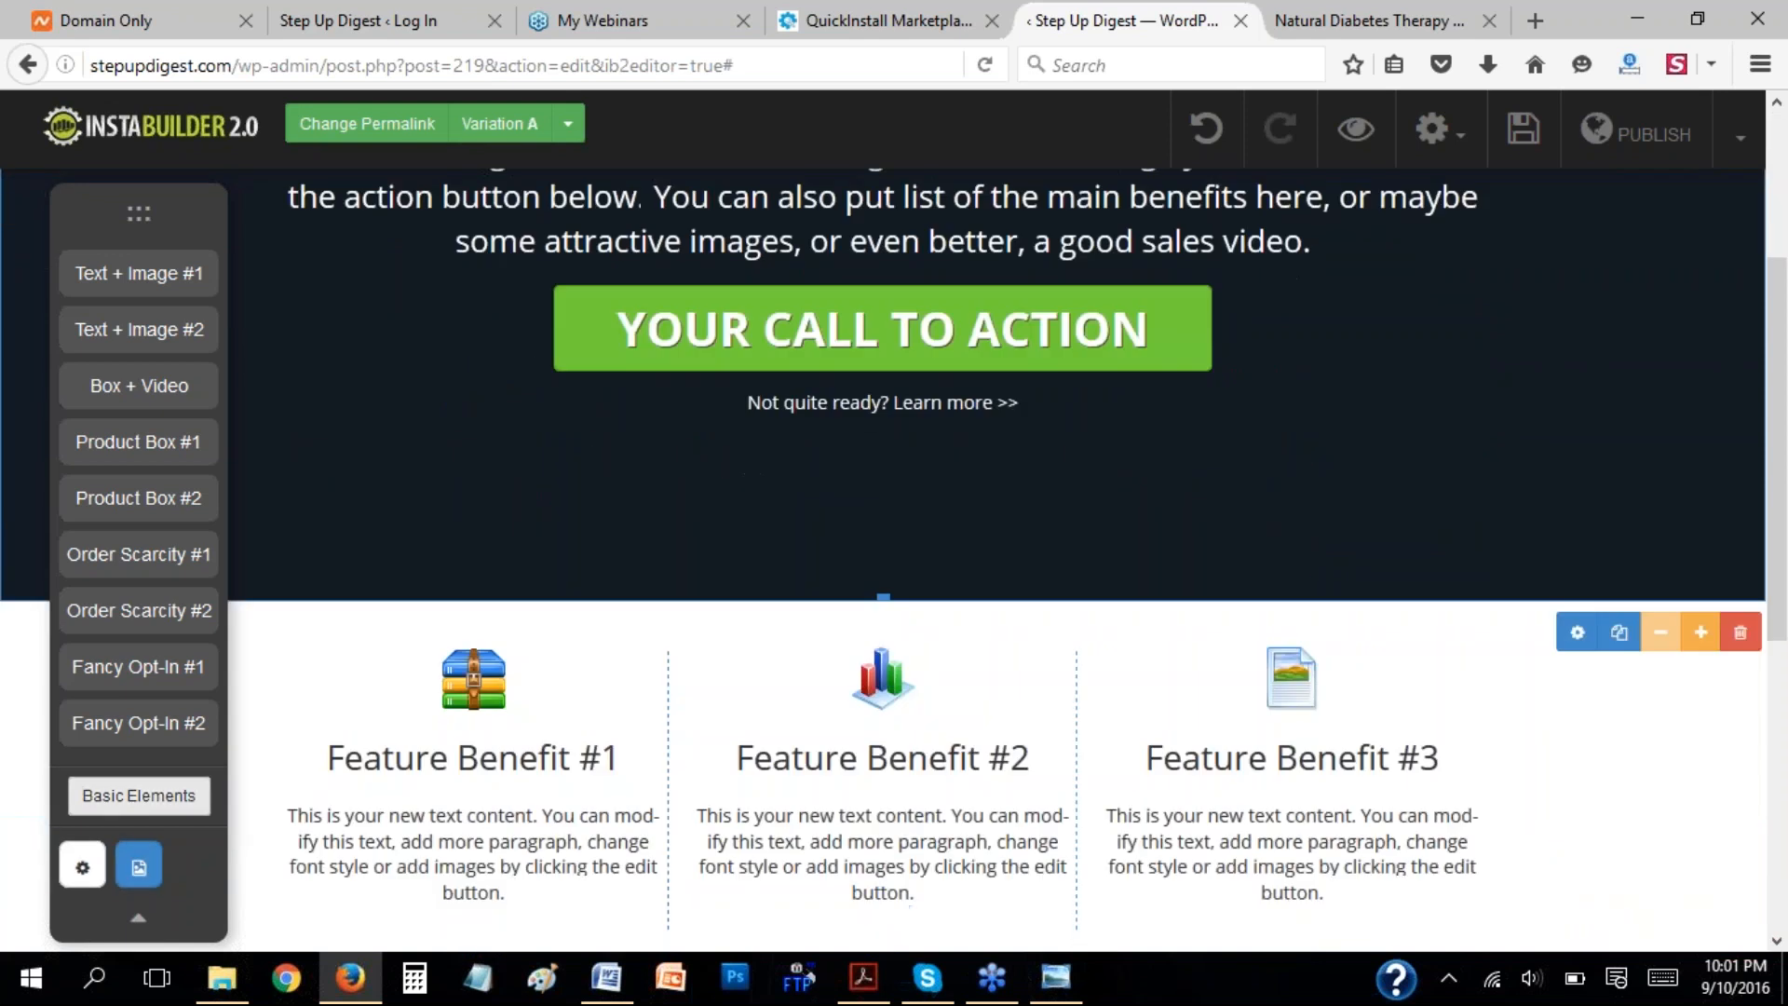
click(137, 870)
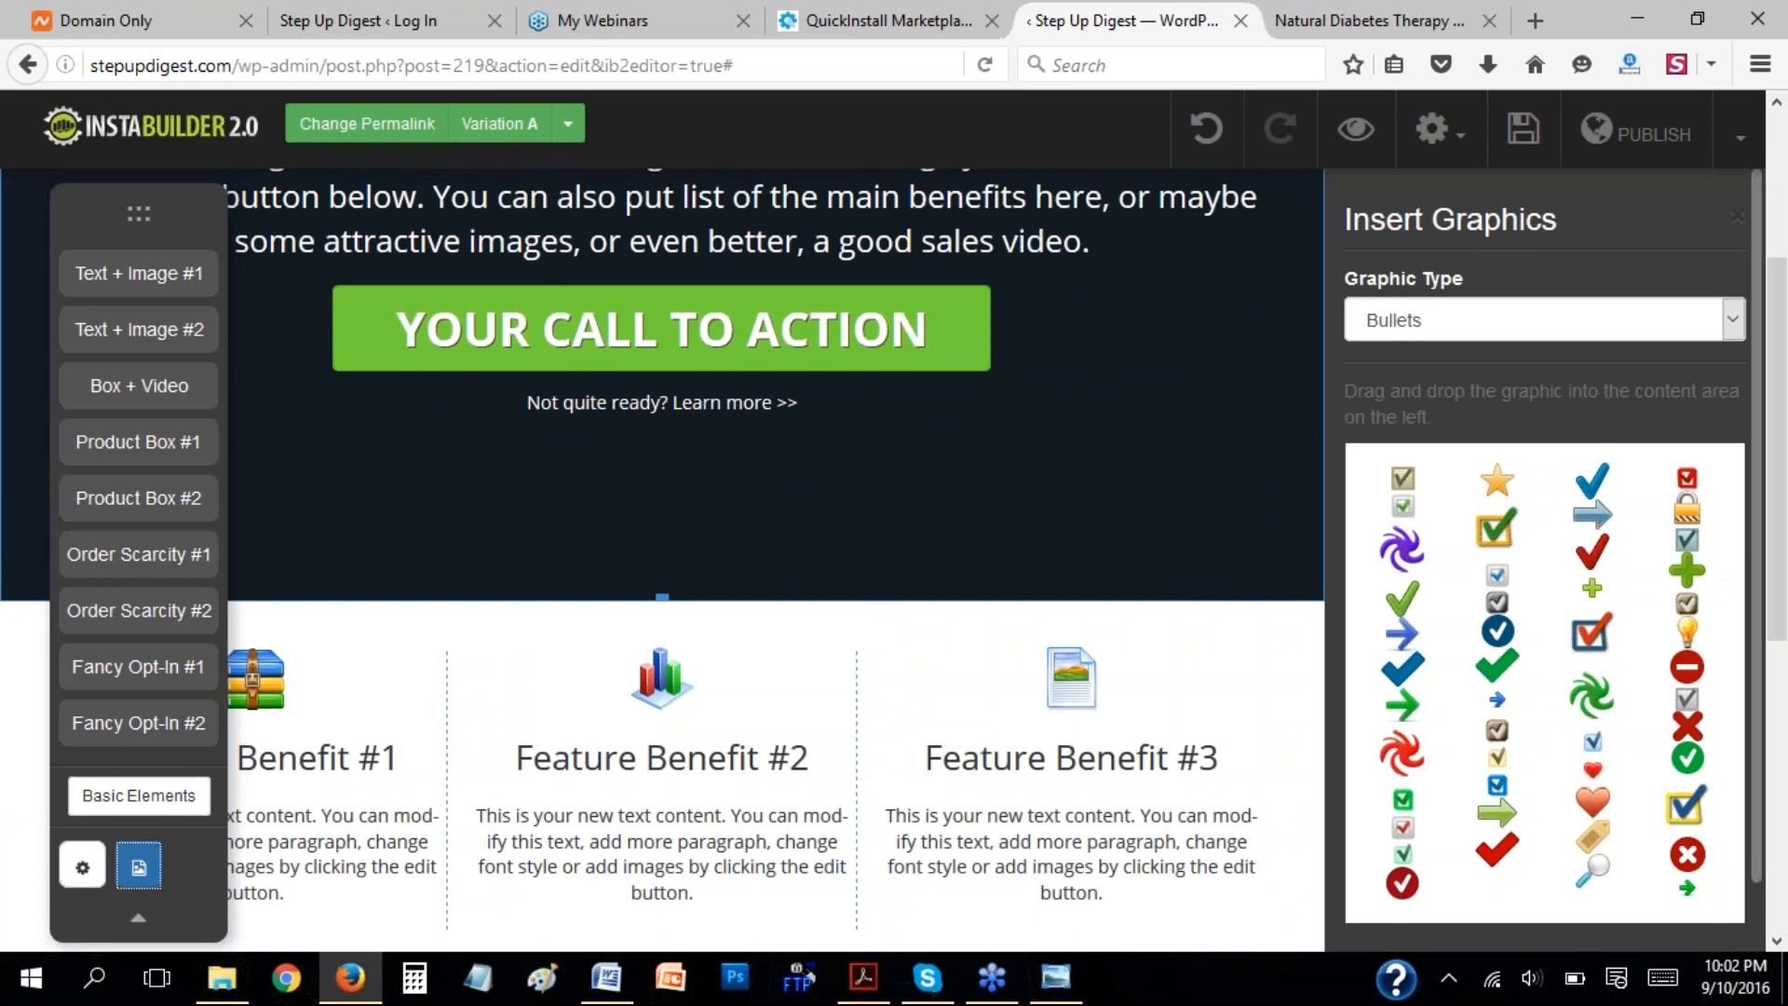
click(1501, 657)
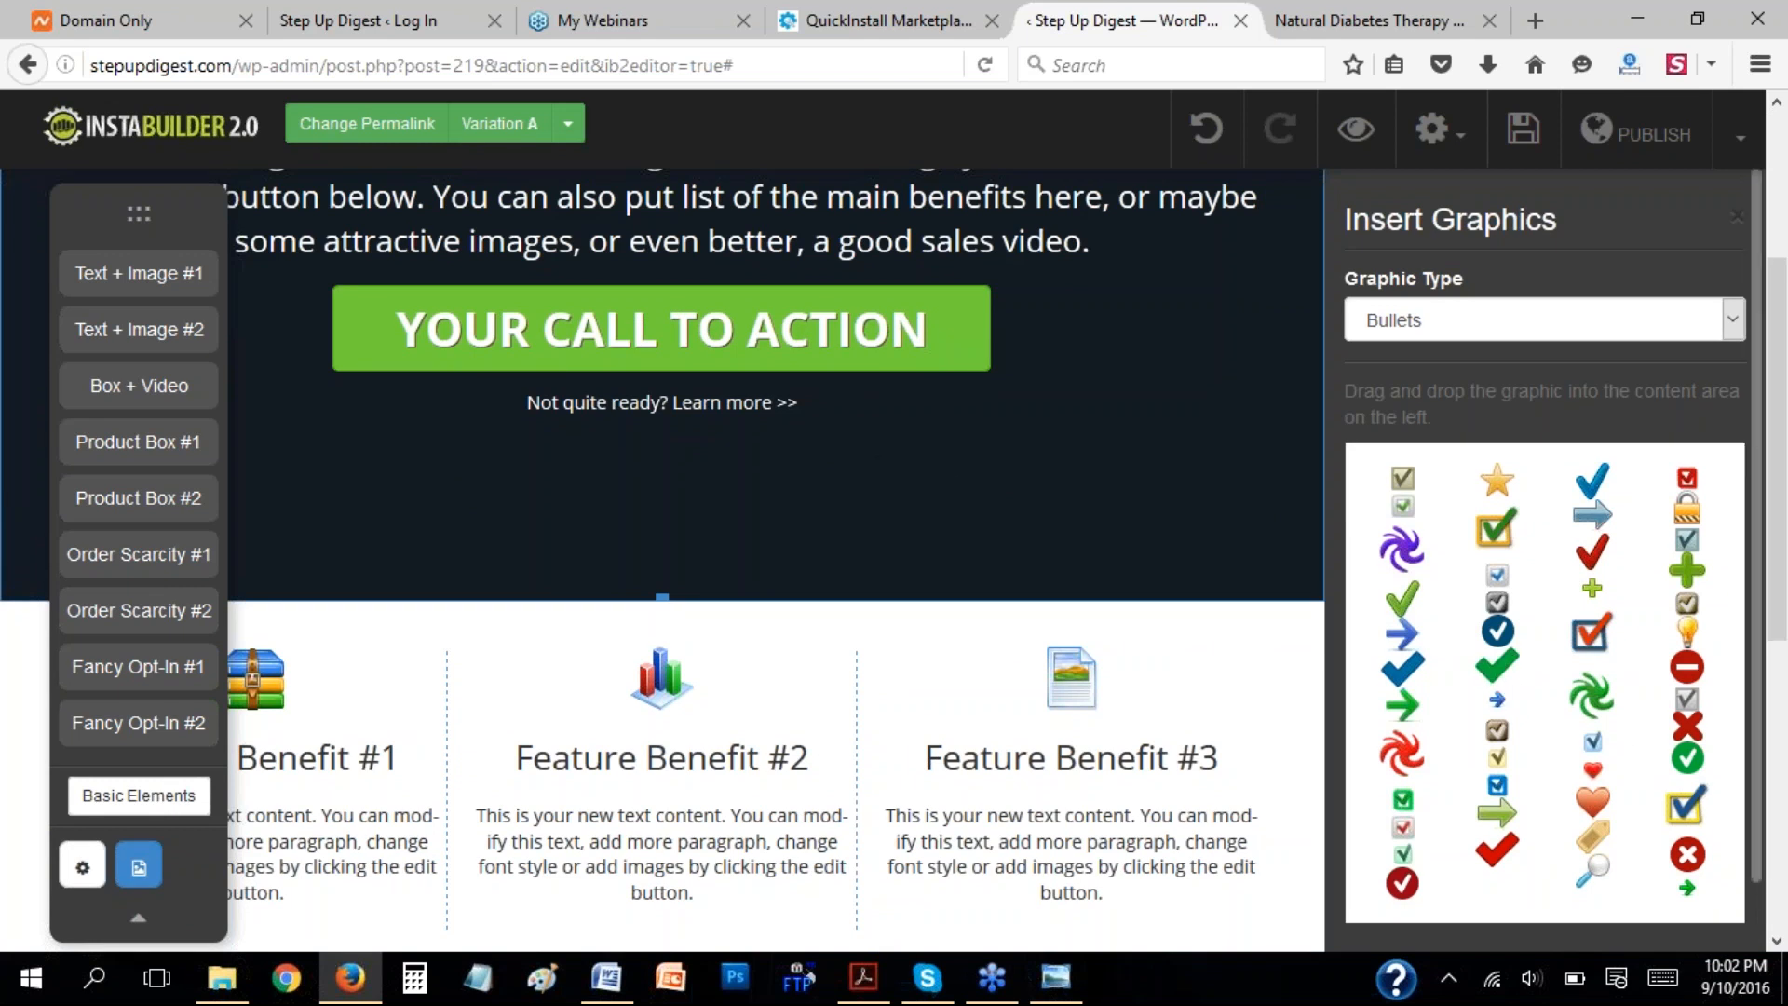
drag(1064, 476, 1064, 477)
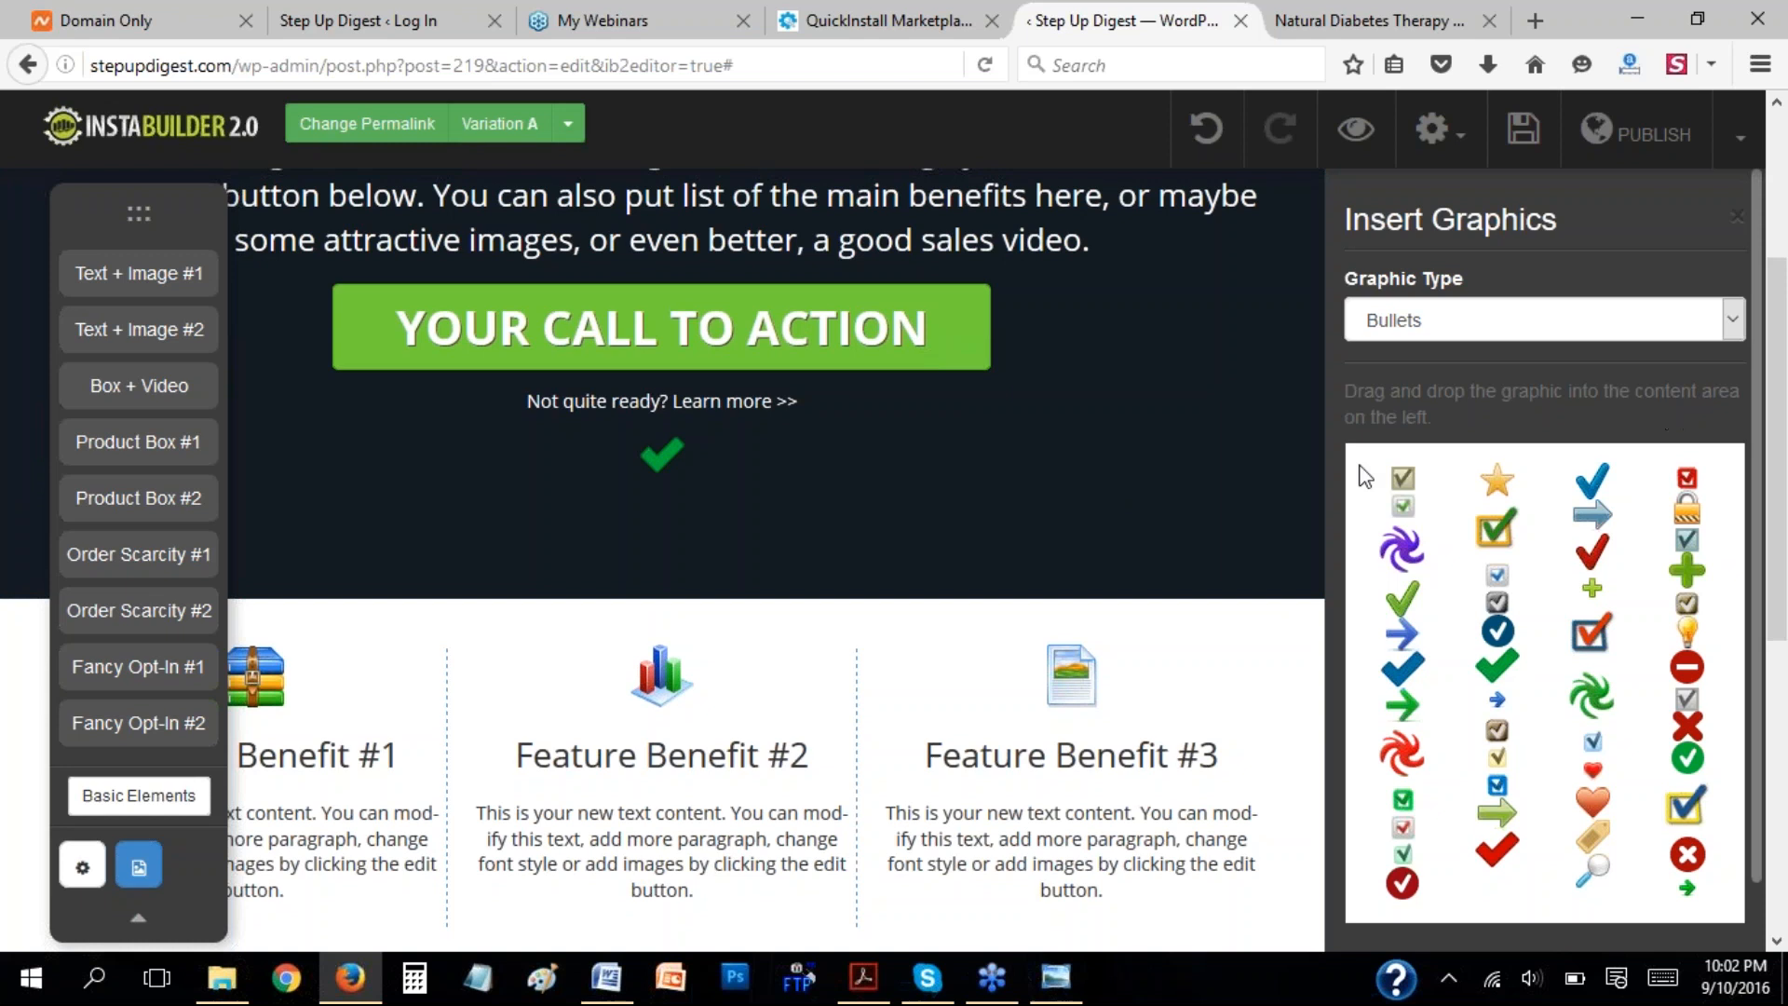
drag(1592, 514, 1136, 466)
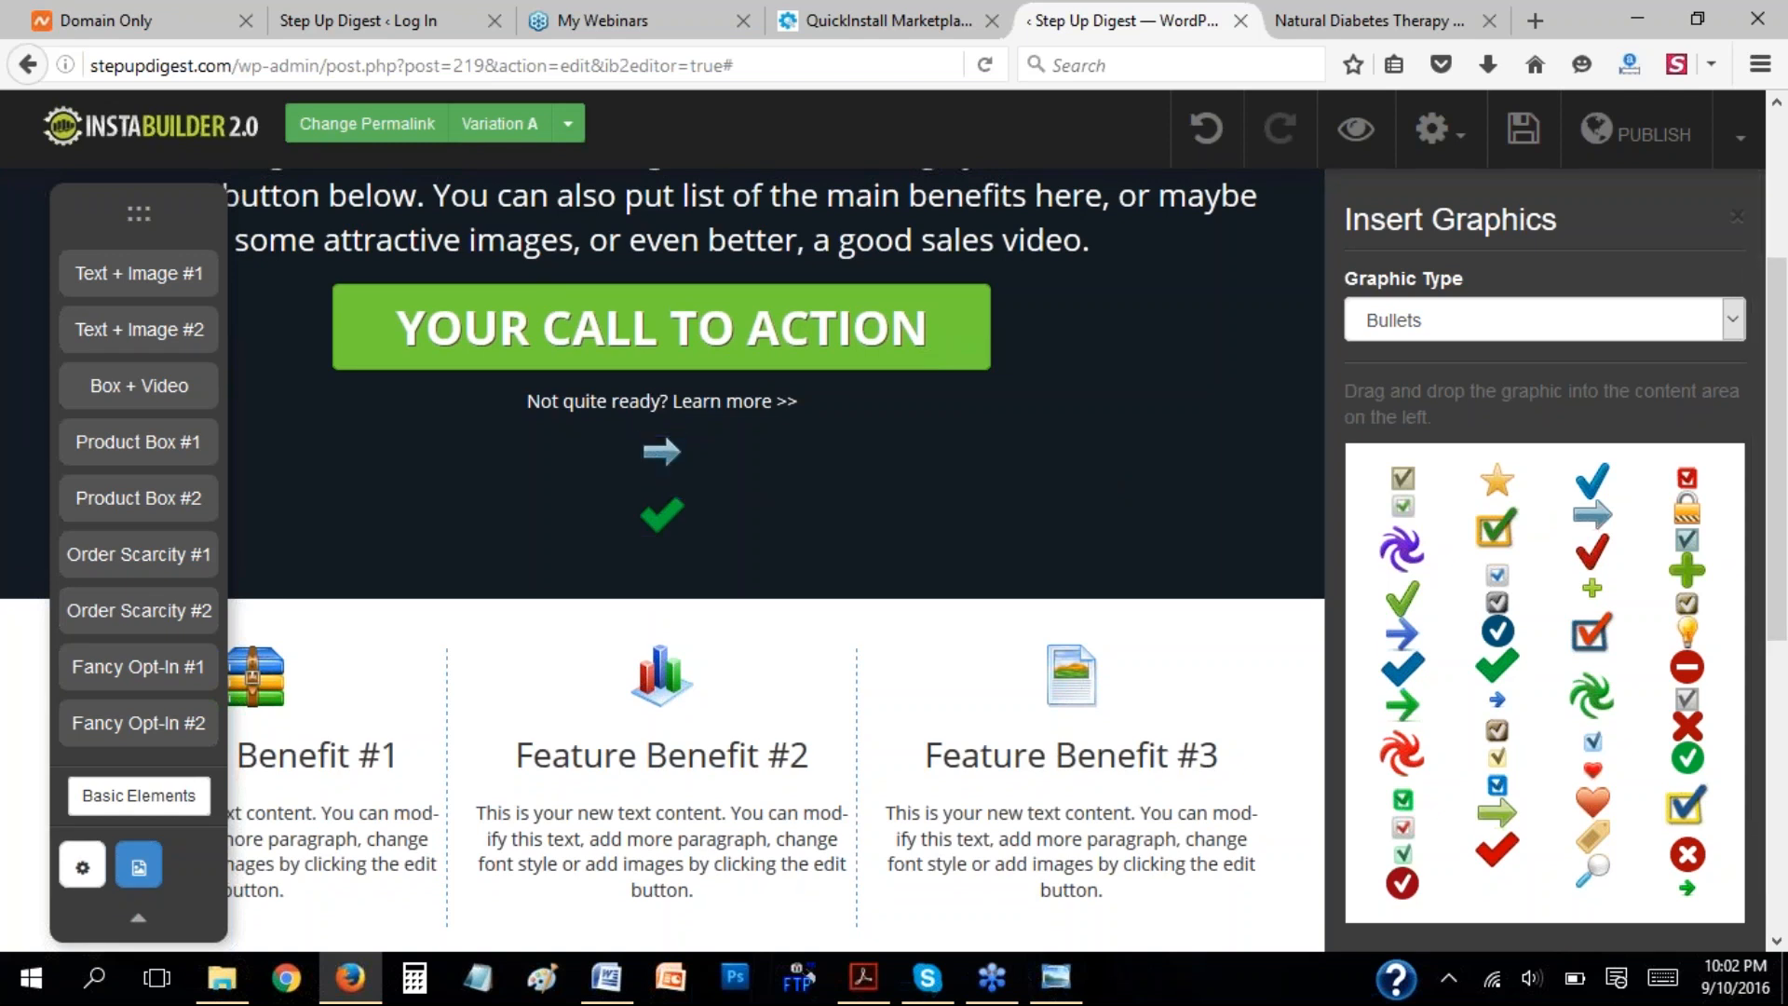
View the available graphic types, and undo the insertion of the arrow and checkmark graphics.
click(1732, 321)
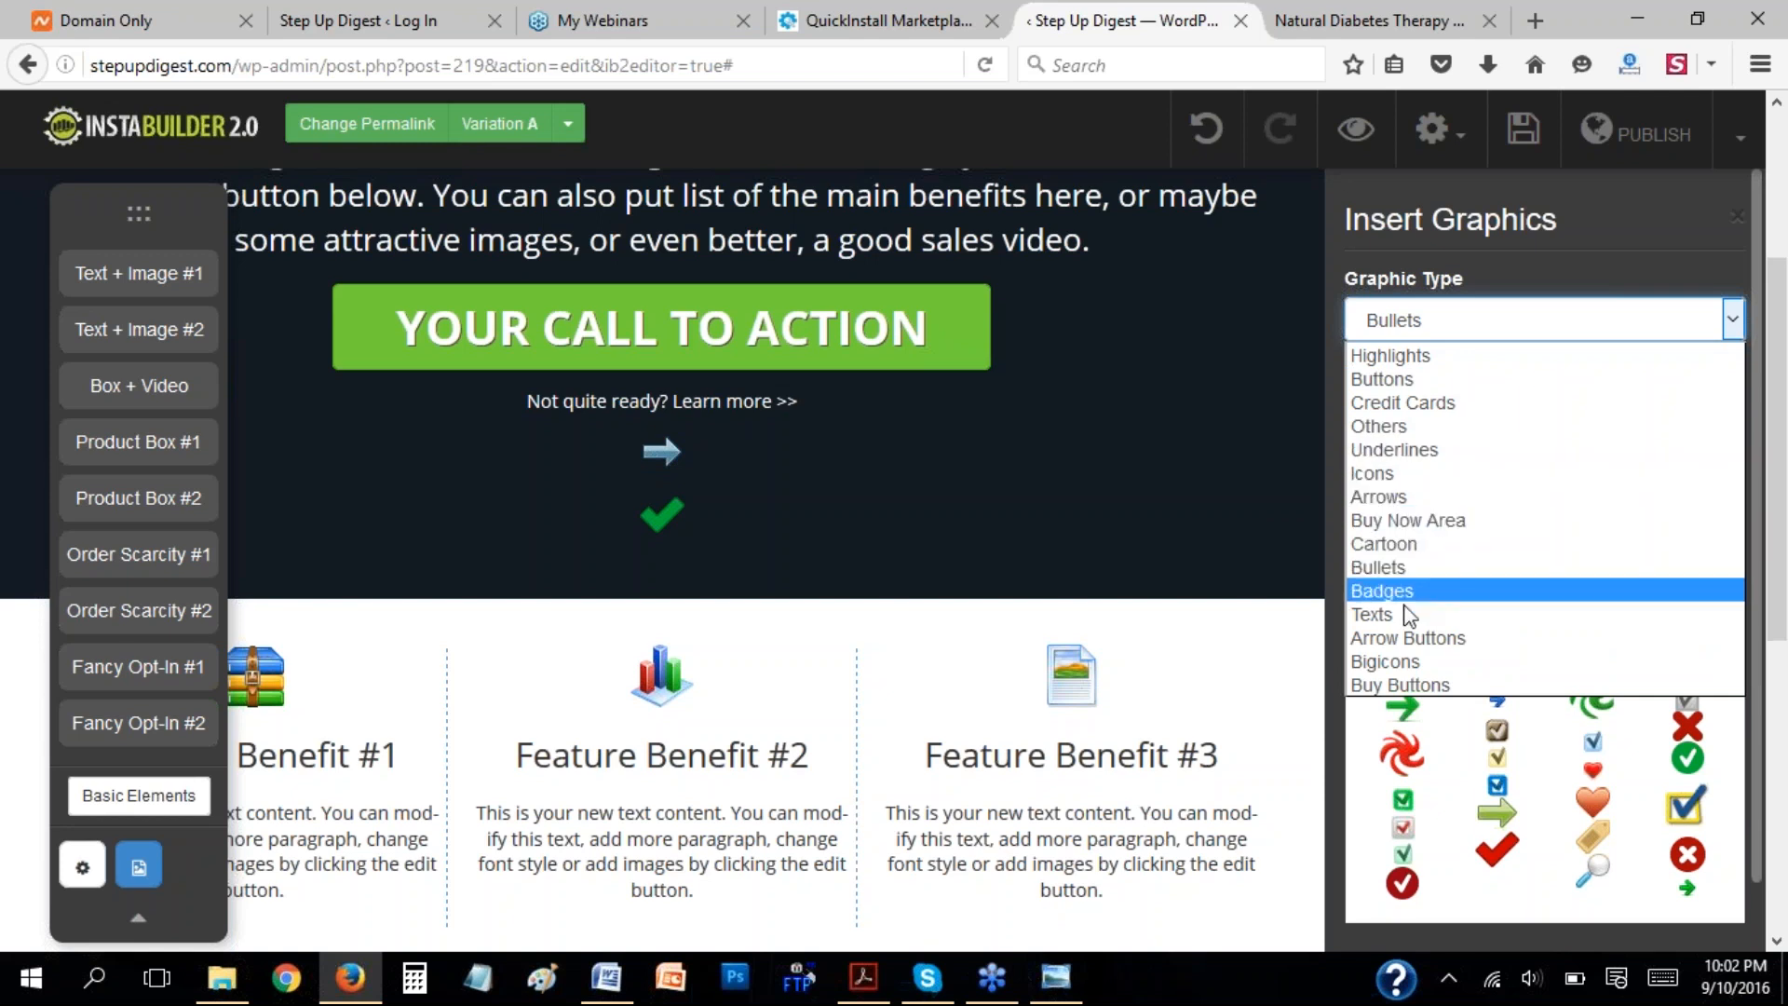
click(1232, 437)
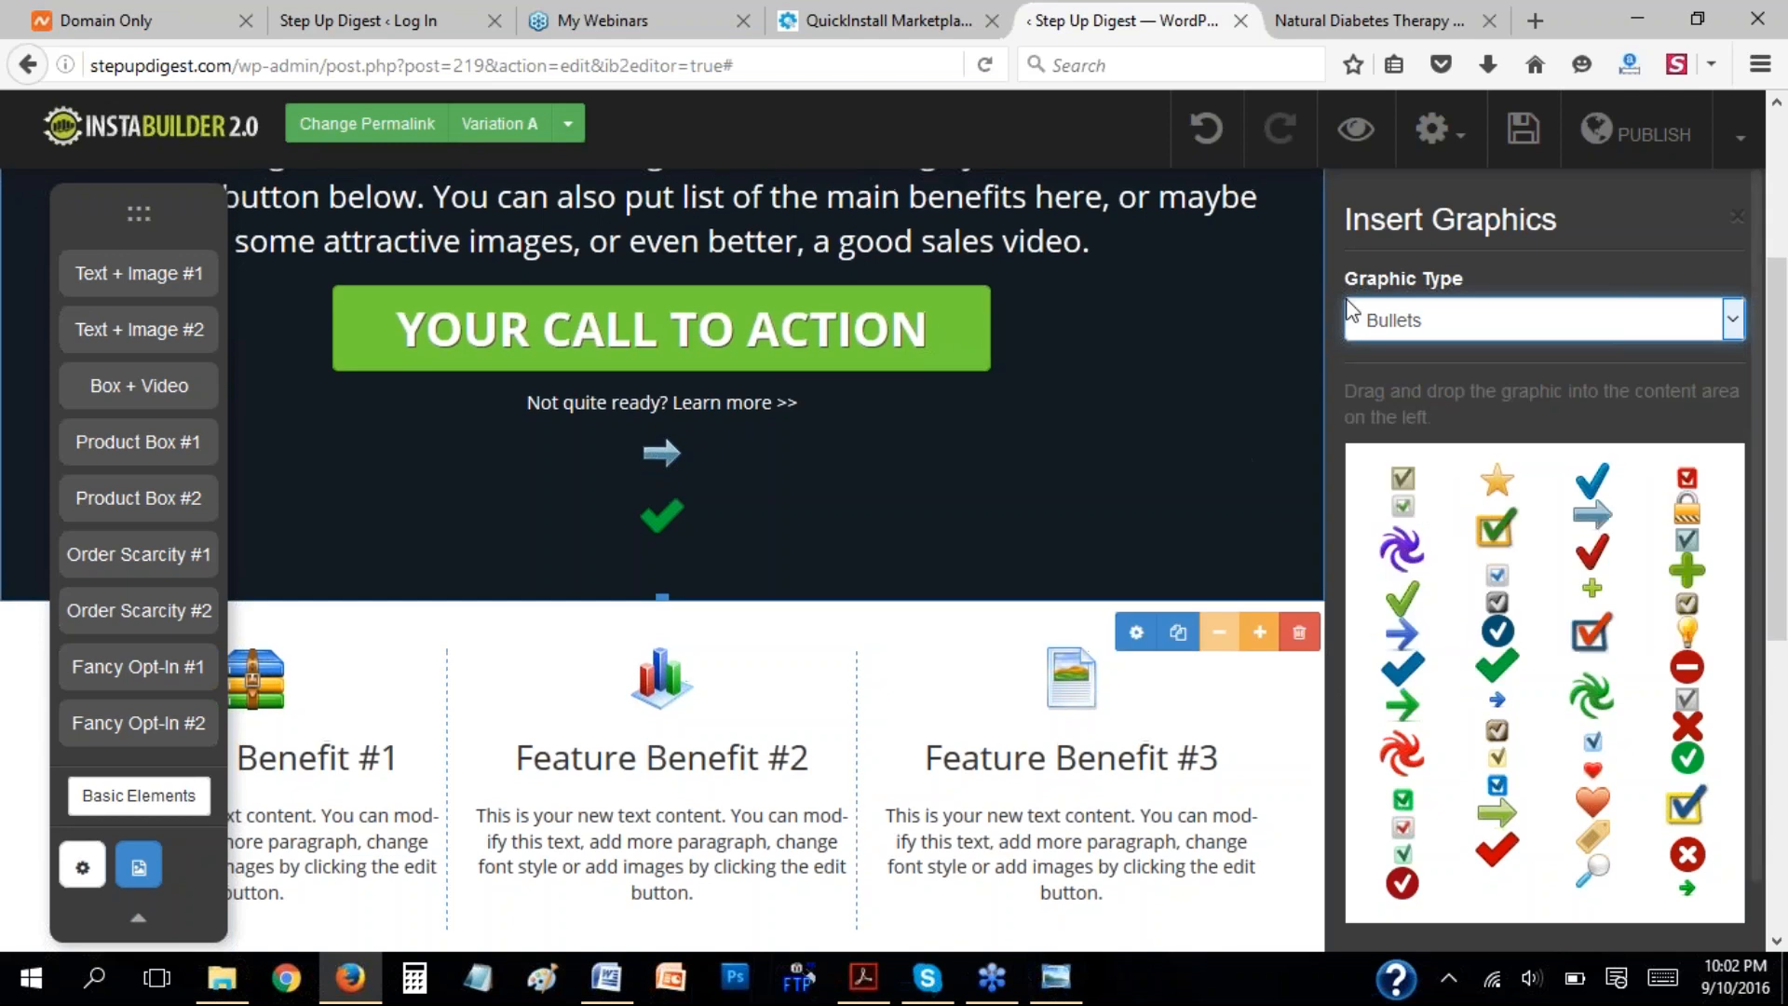
click(1210, 131)
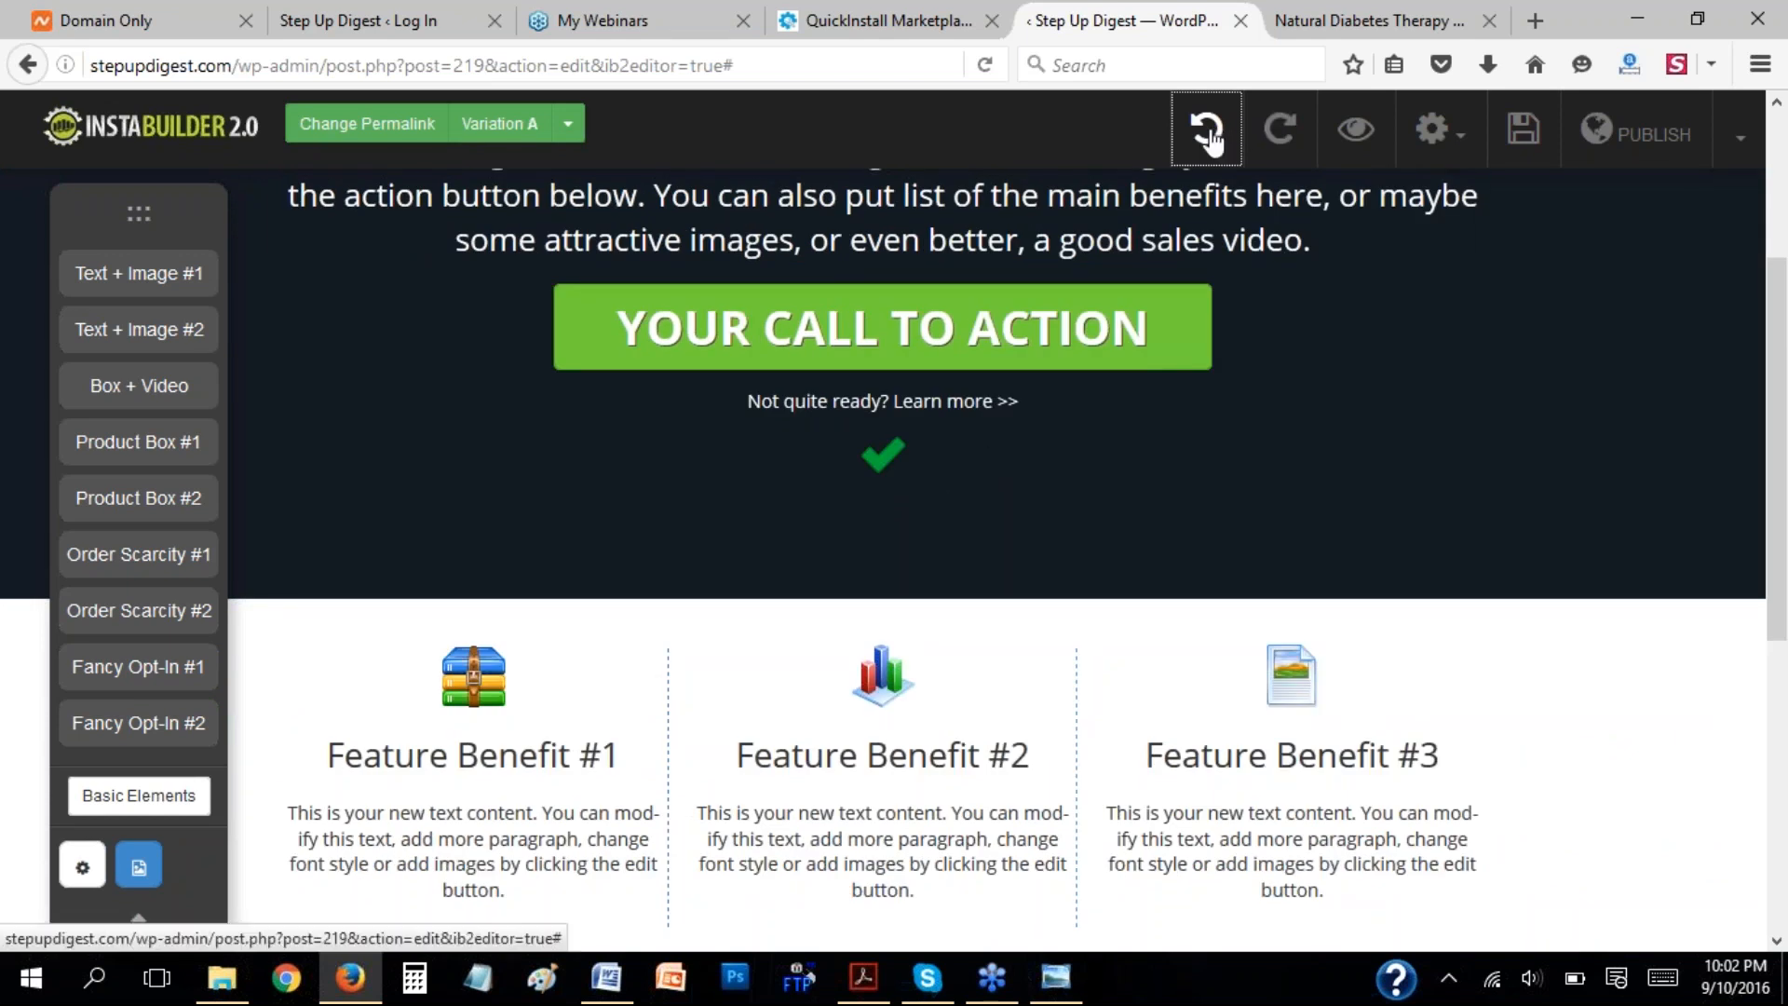
click(1211, 137)
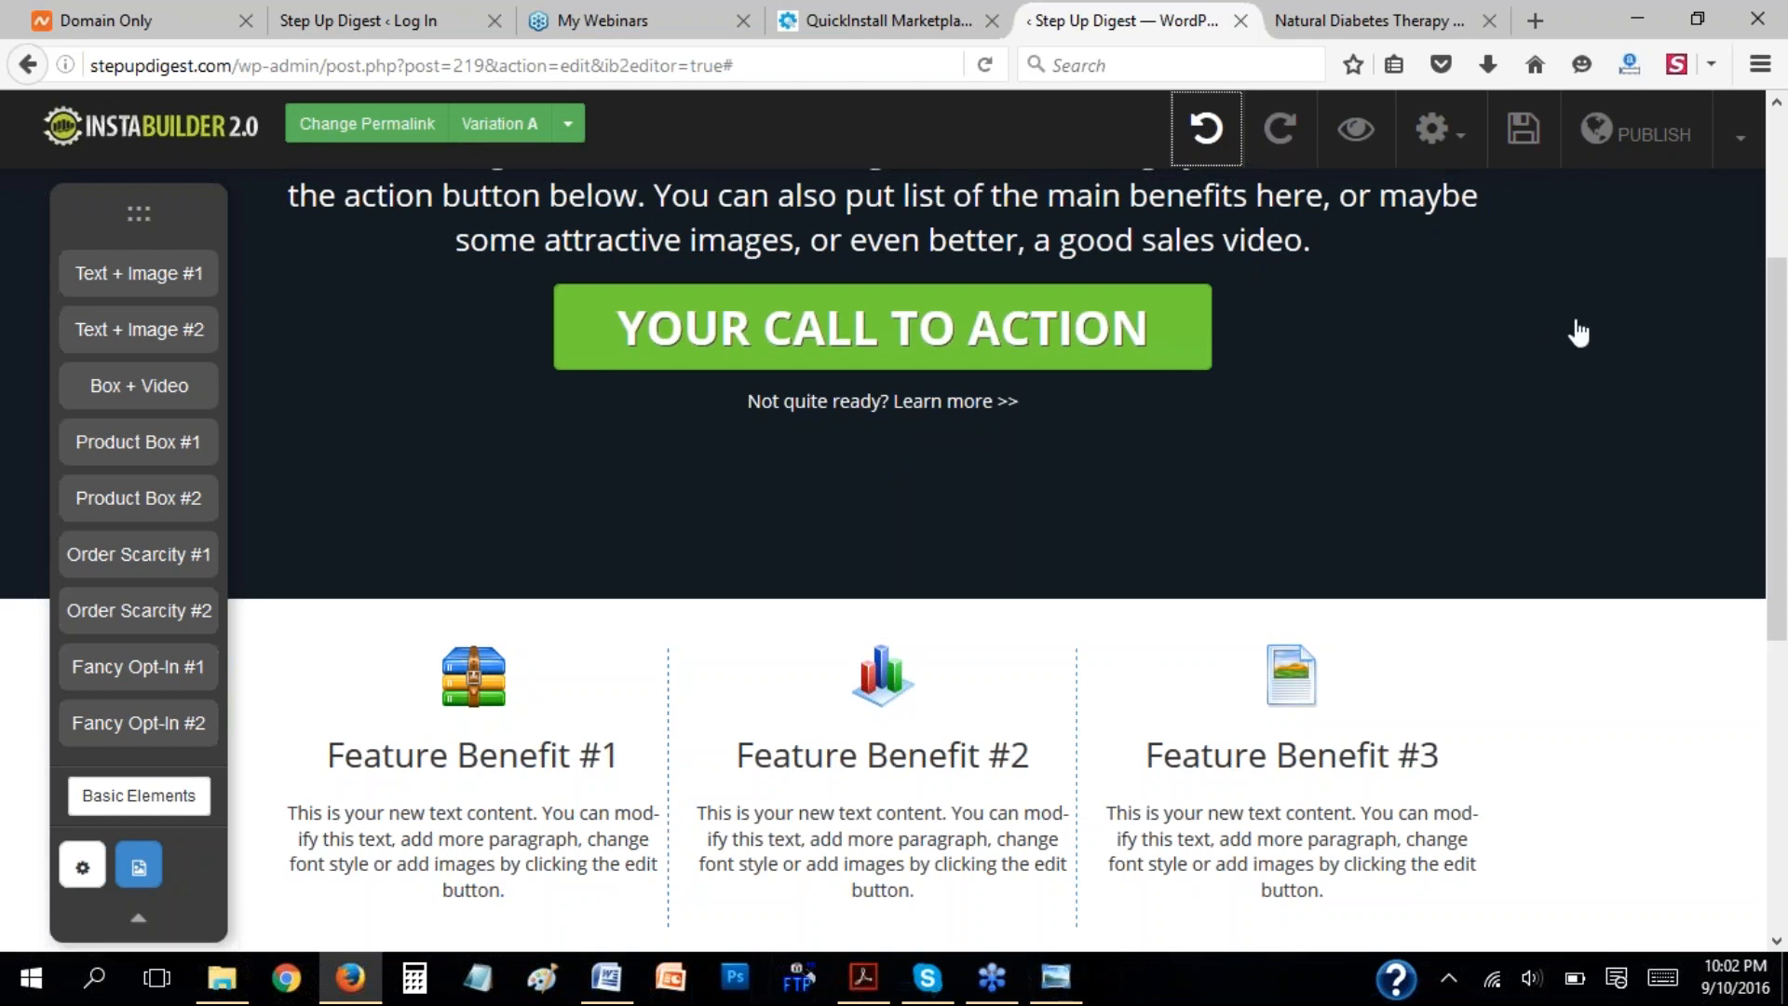
View the page title in the Page Info & SEO settings and compare it with the title of the Natural Diabetes Therapy page.
click(82, 868)
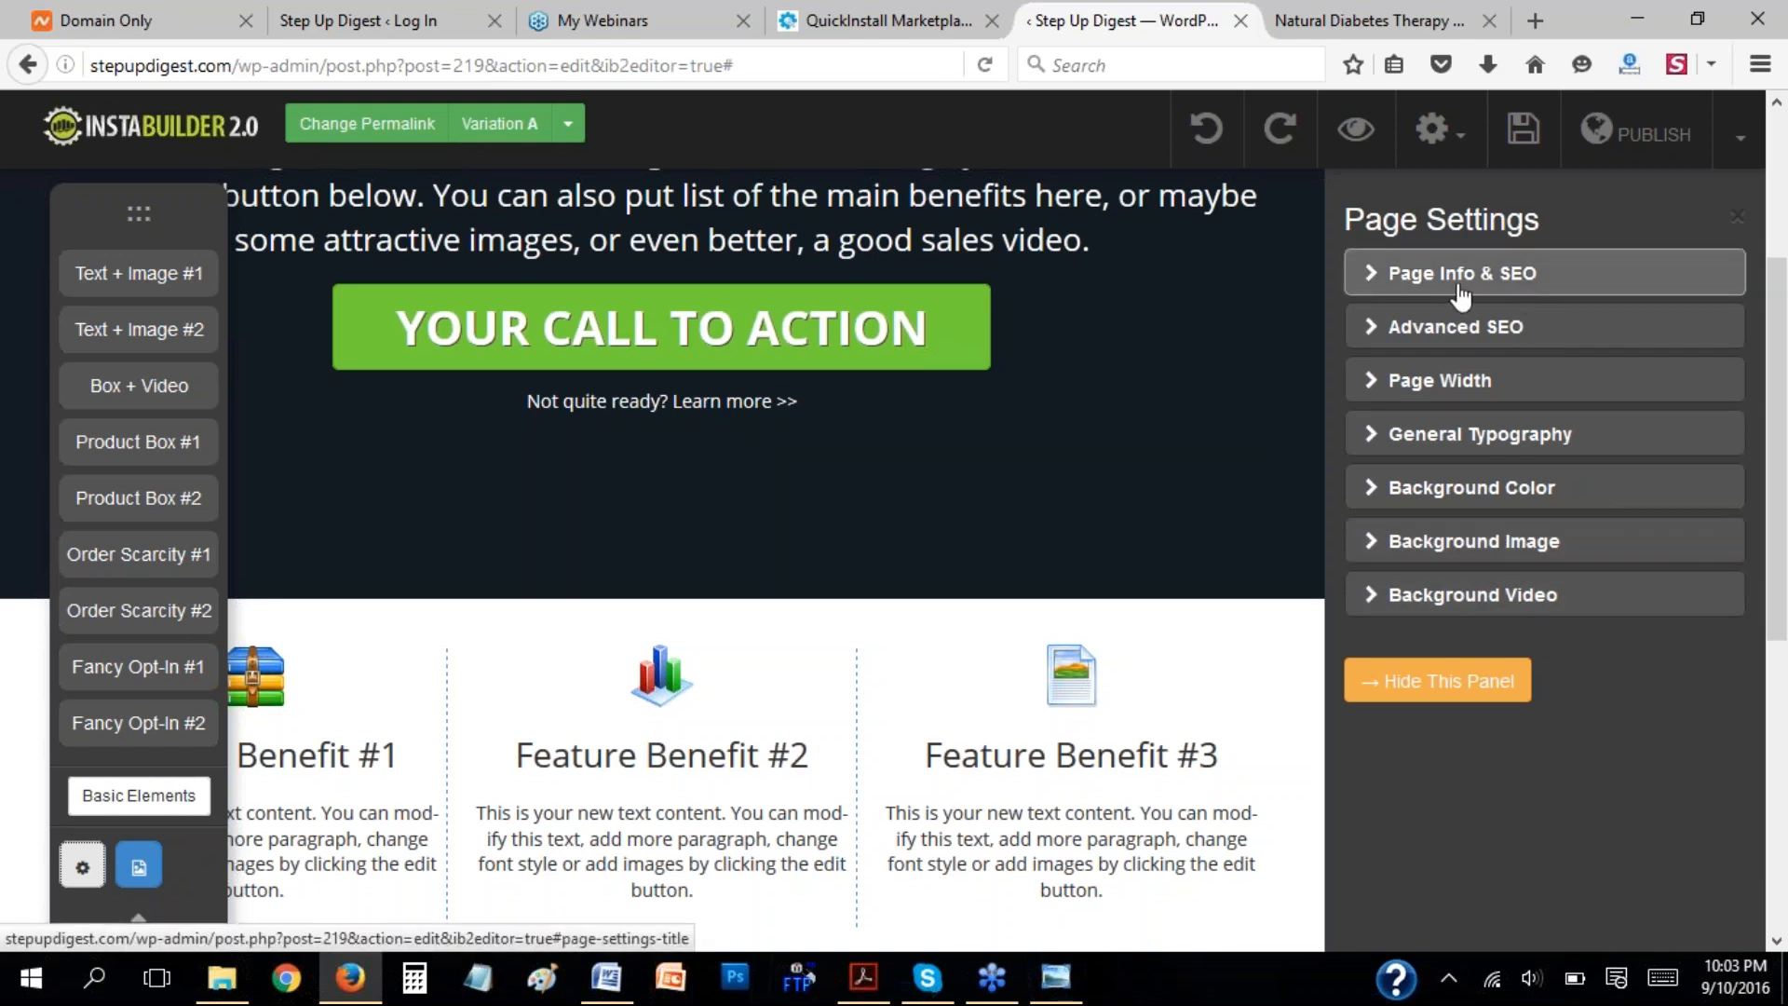
click(1379, 290)
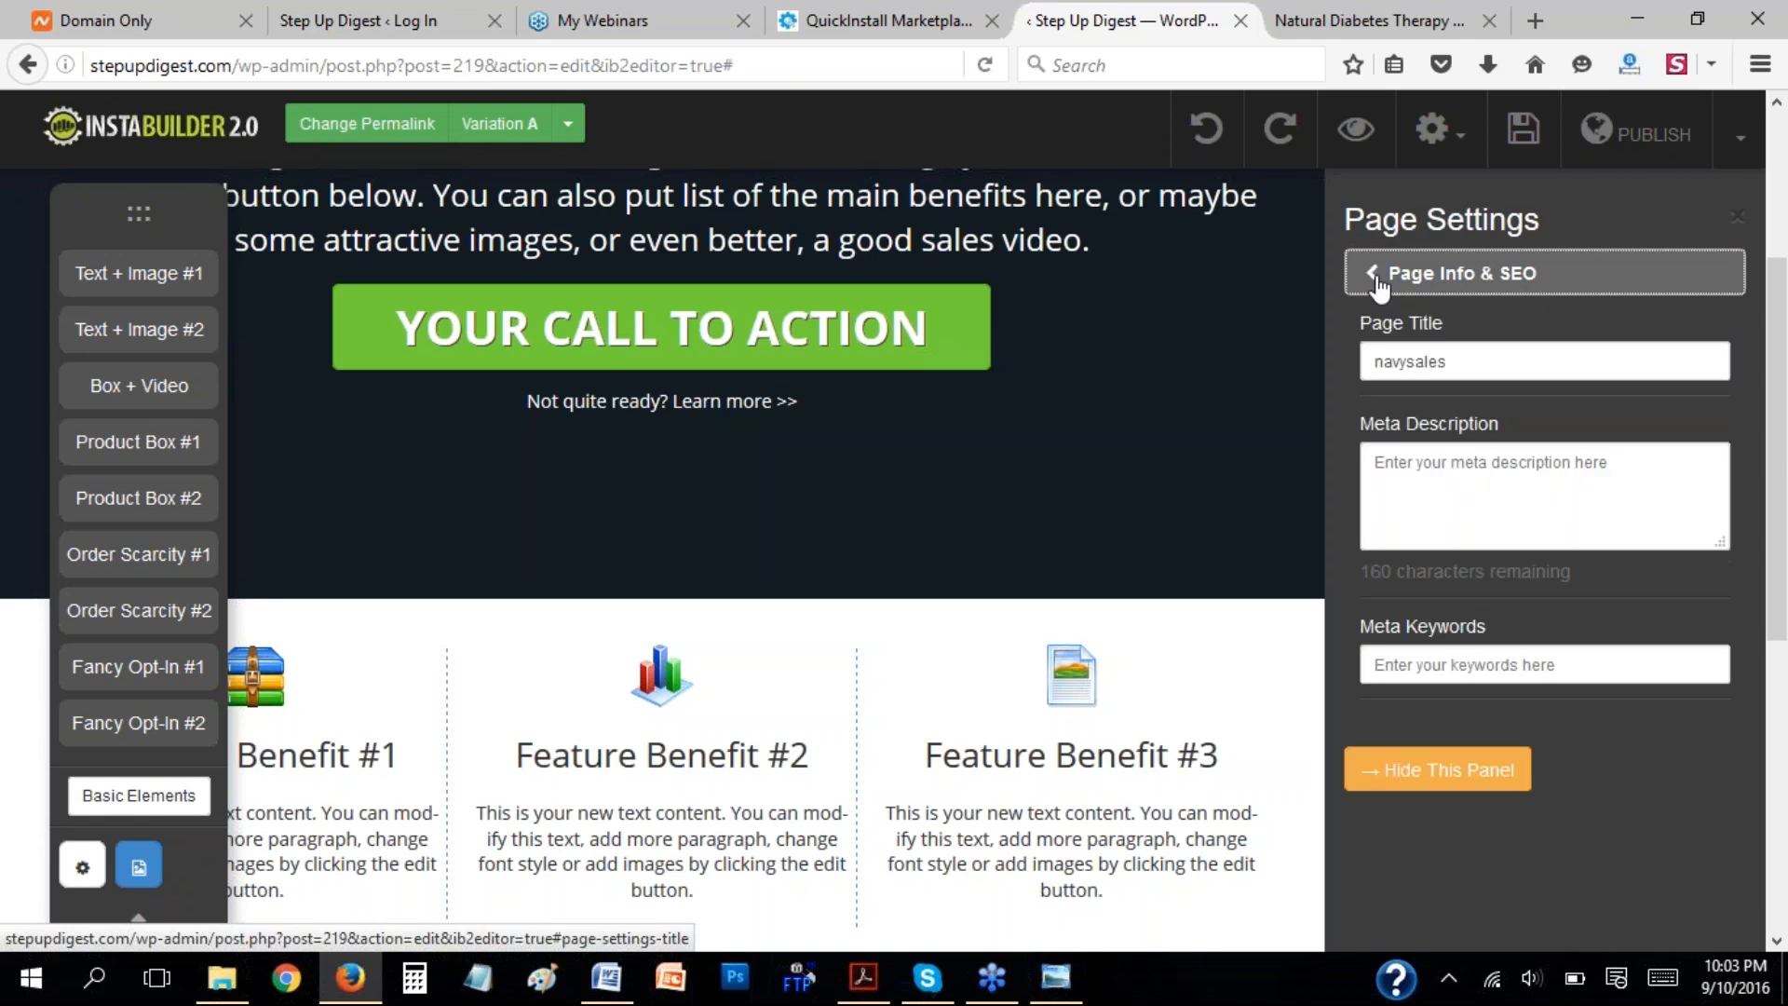
drag(1464, 362, 1370, 368)
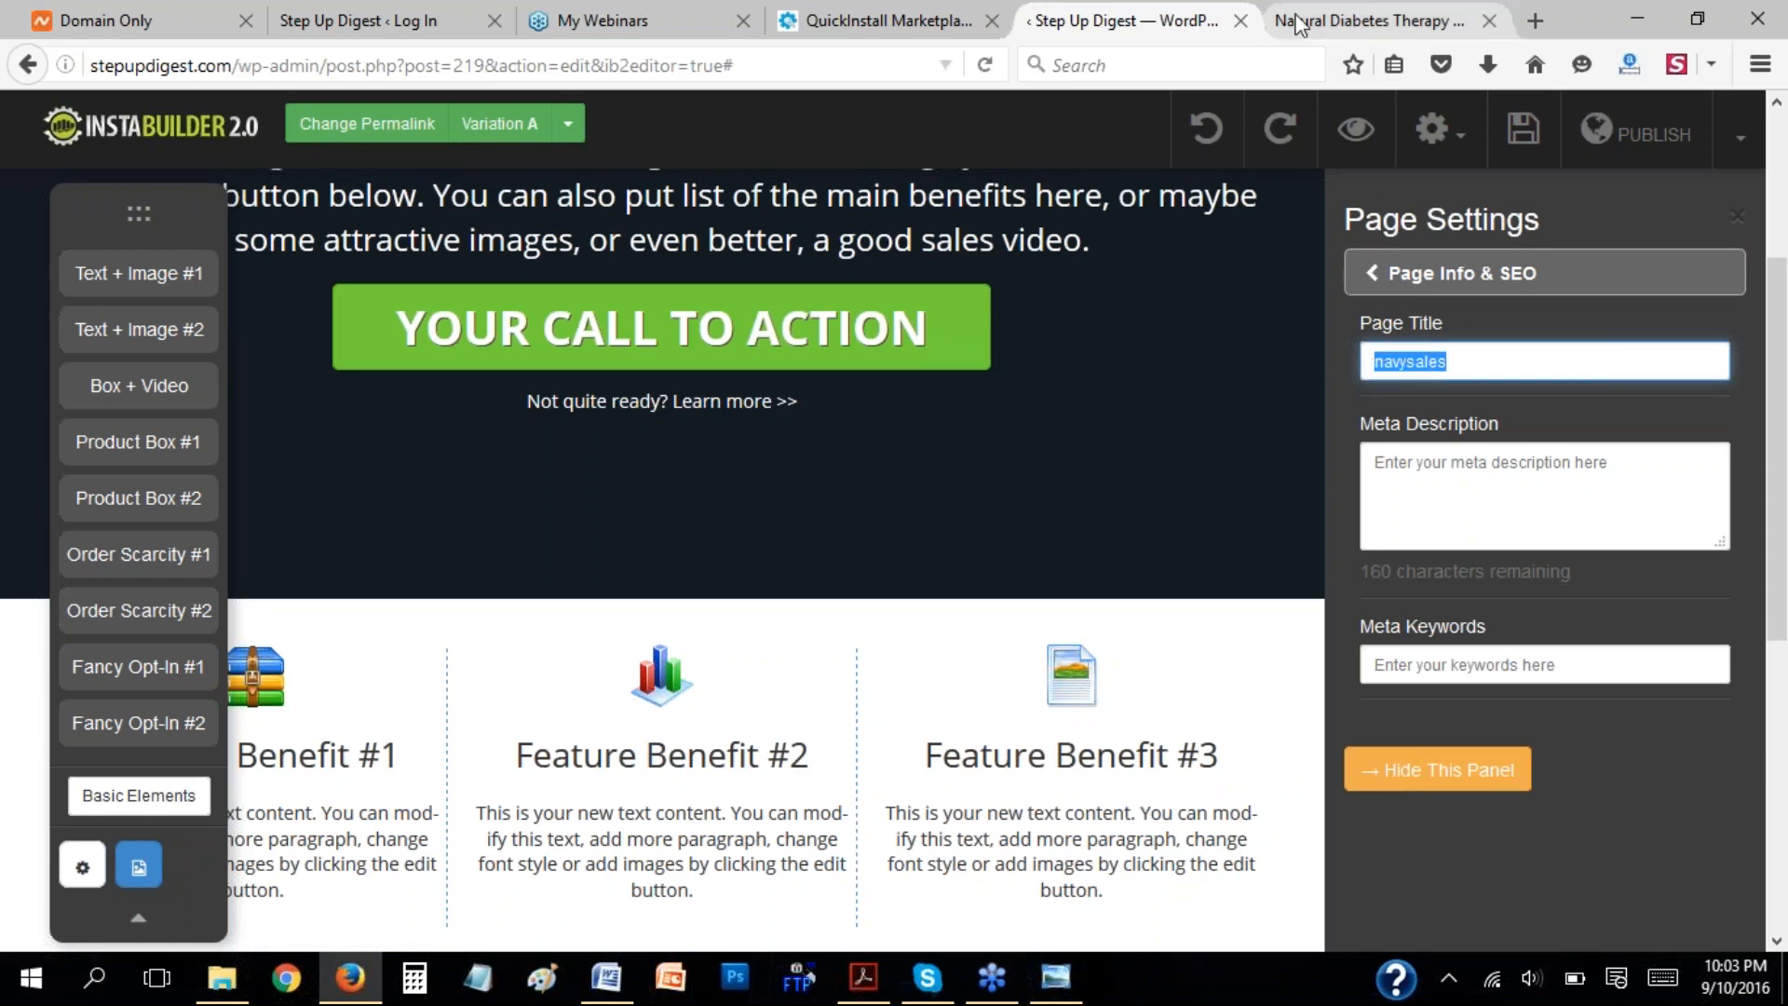
click(1388, 23)
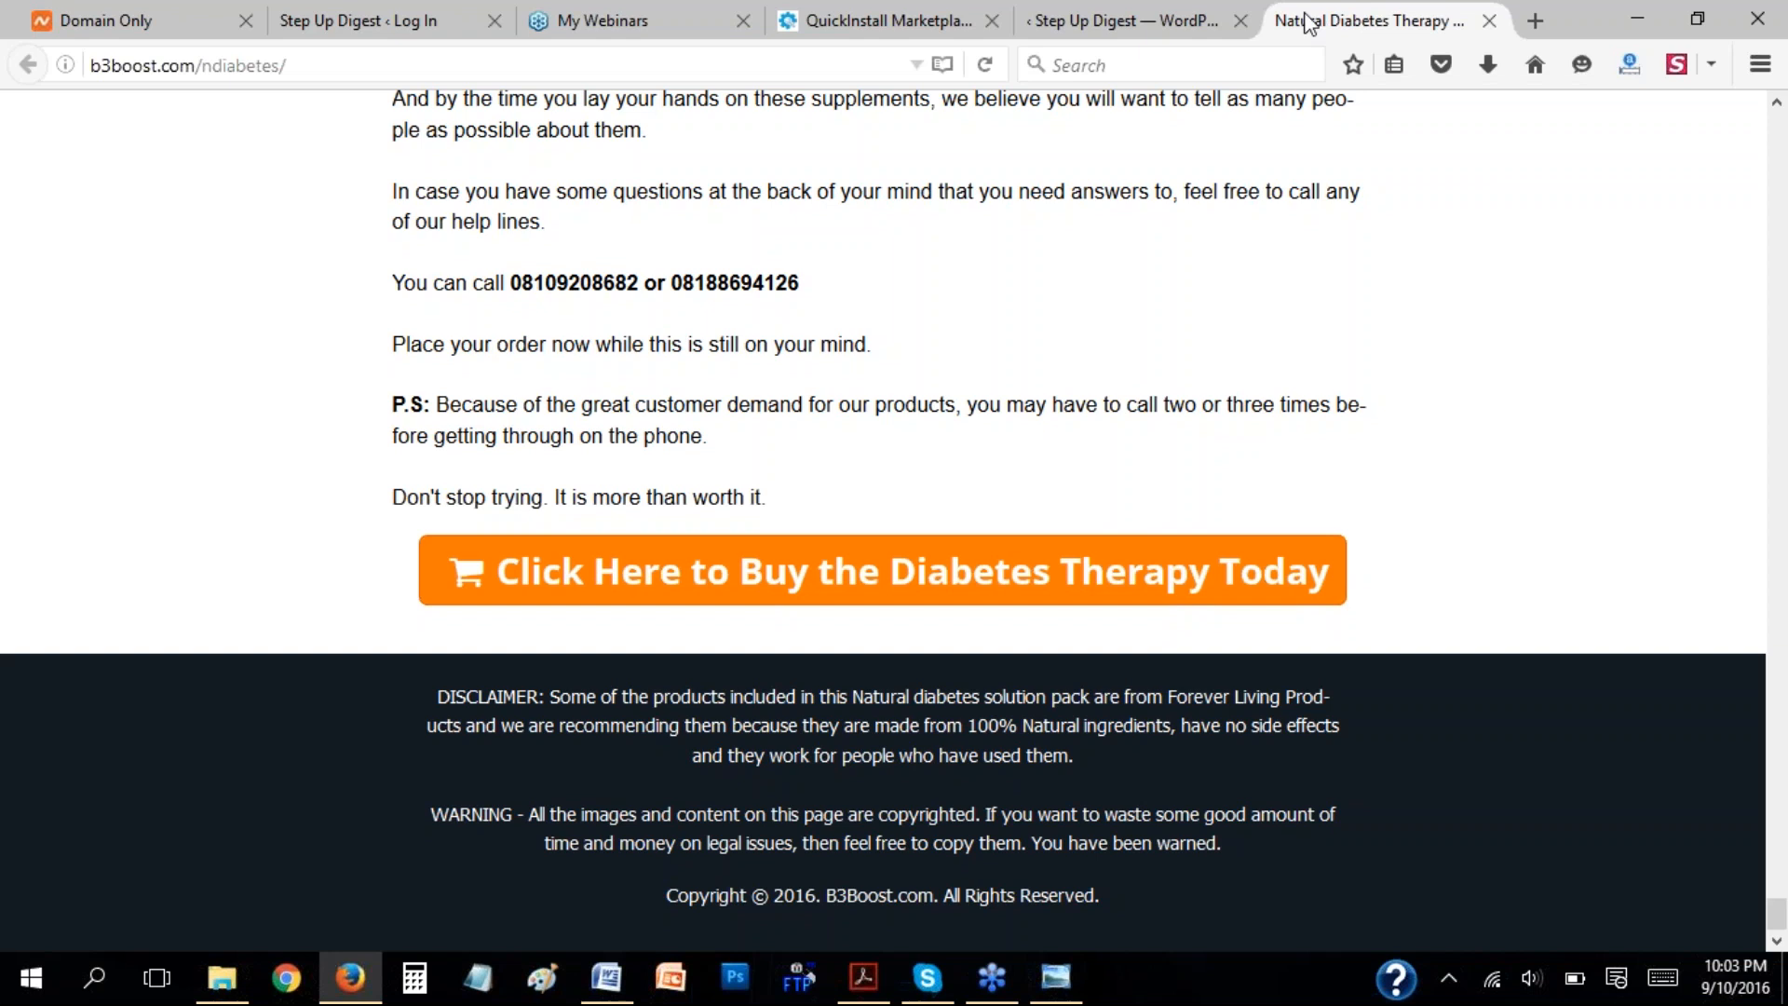
click(1192, 23)
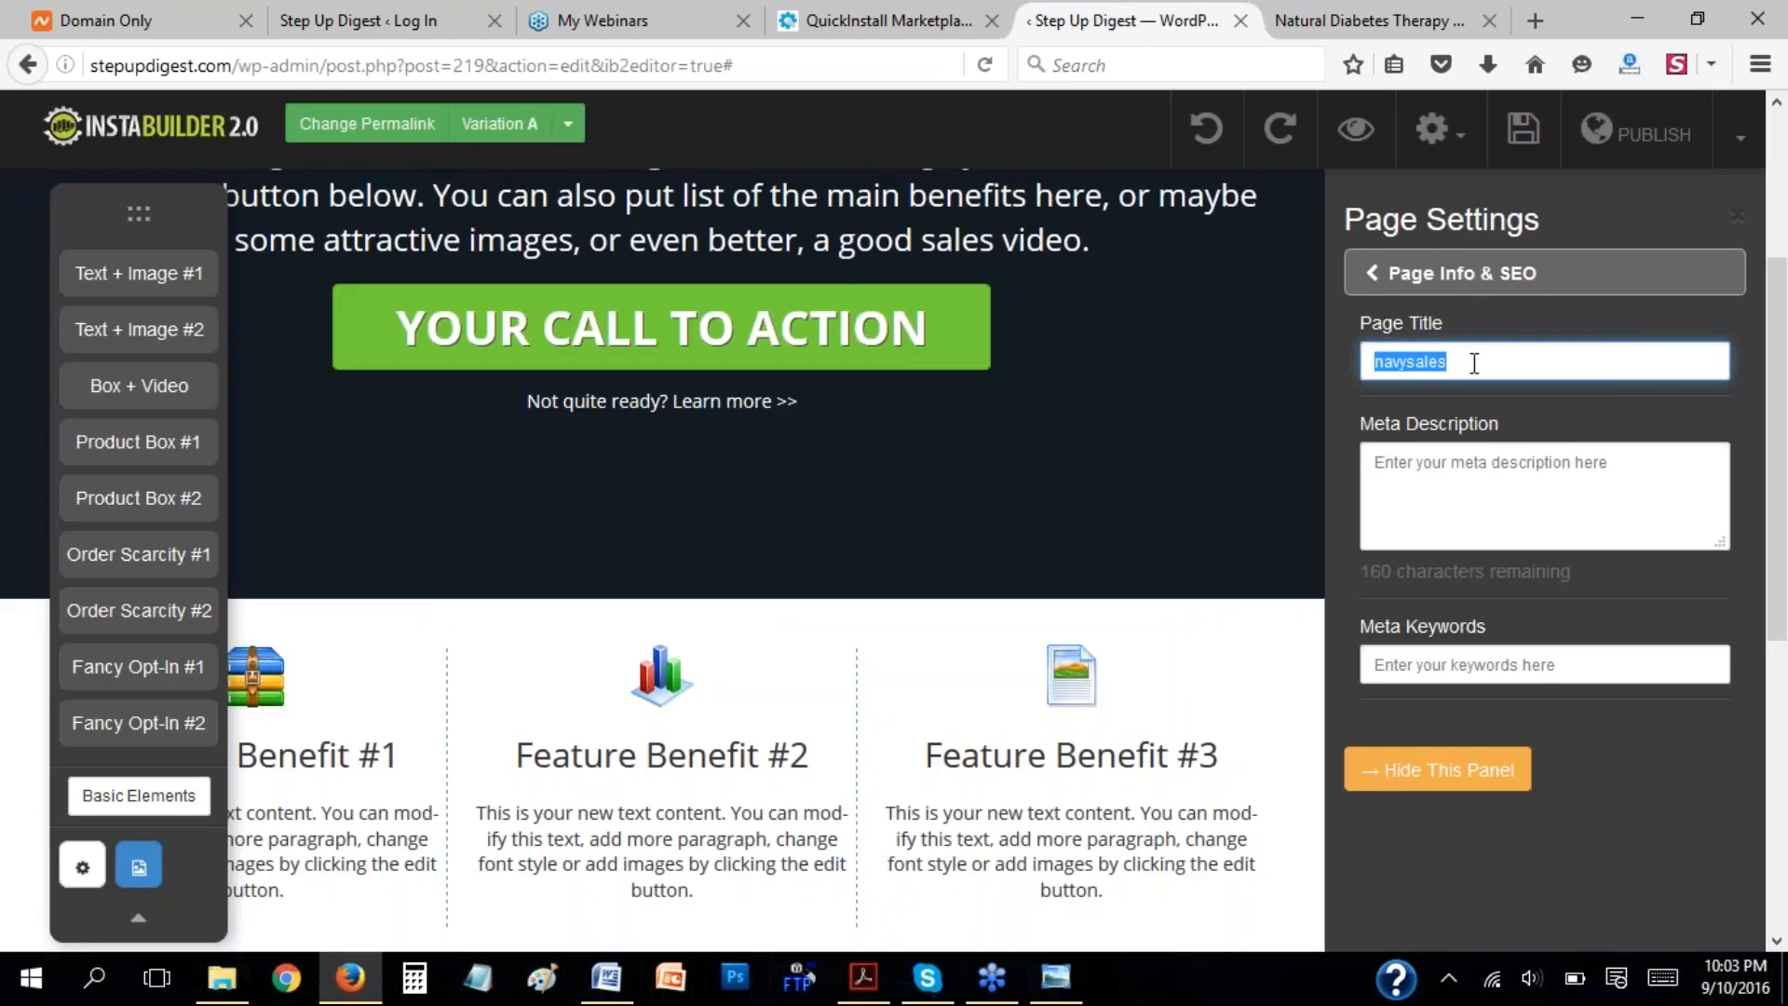
click(1479, 363)
drag(1372, 364, 1505, 353)
Look over the meta description and meta keywords fields, and check the Advanced SEO section of the page settings.
click(1467, 466)
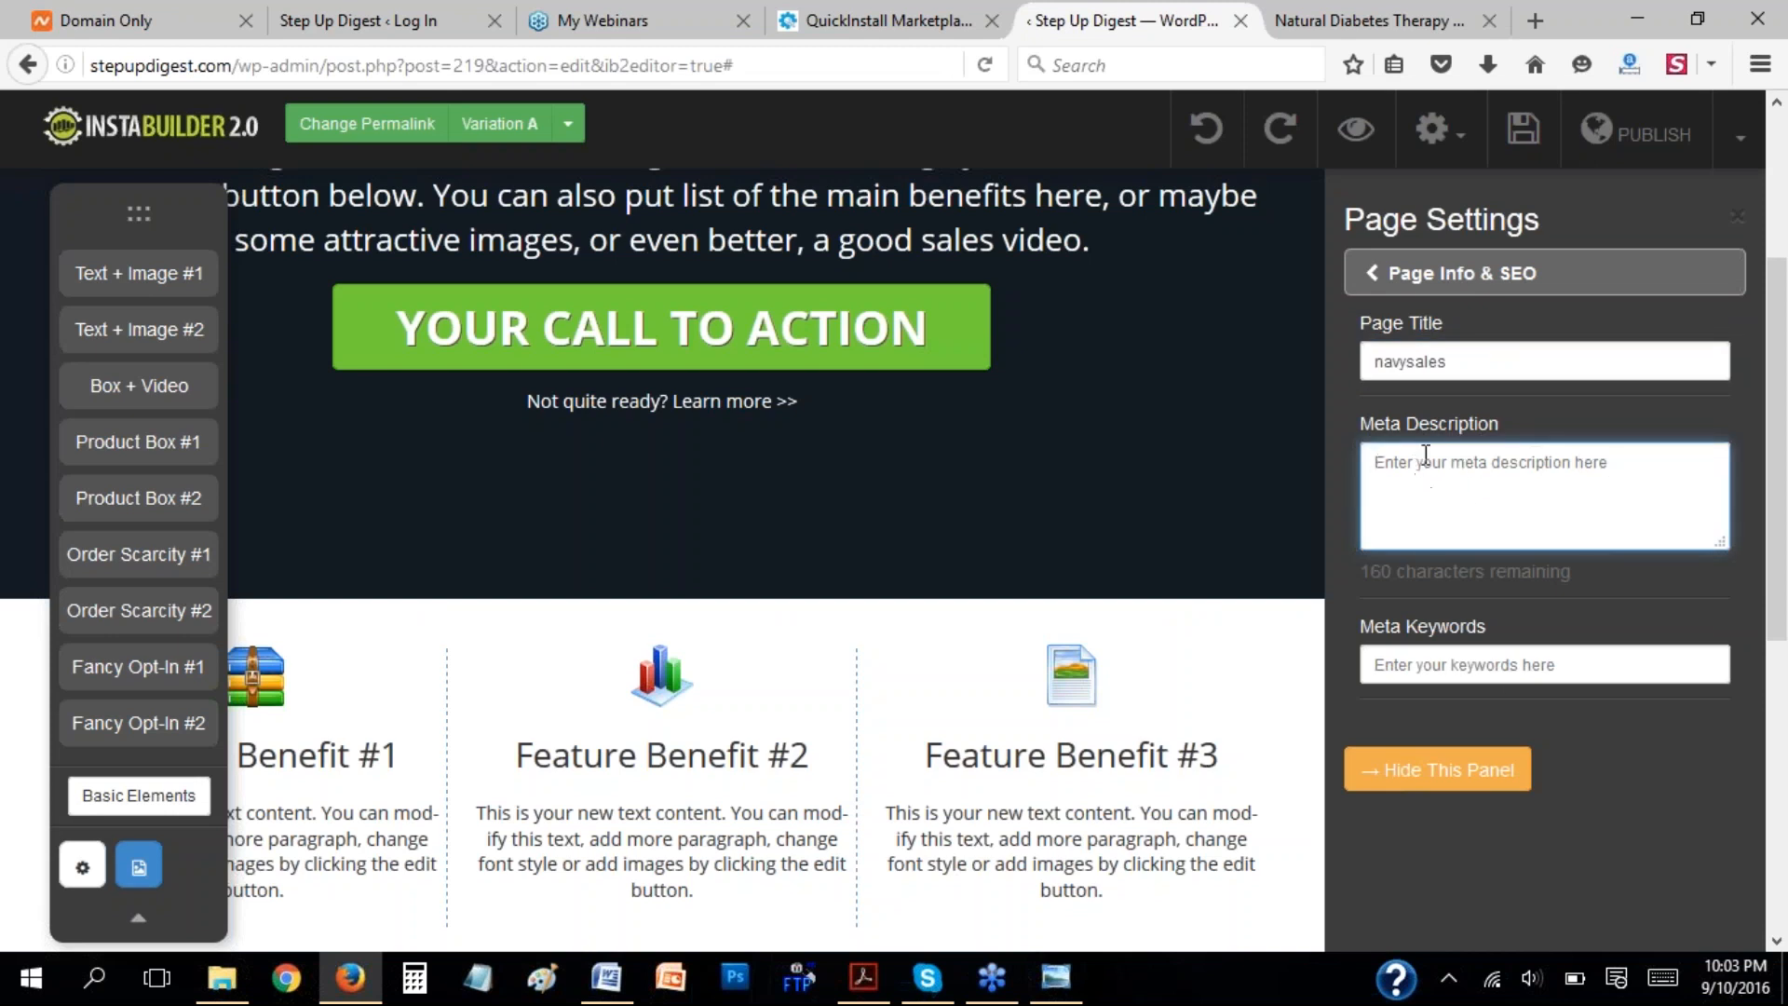
click(1487, 663)
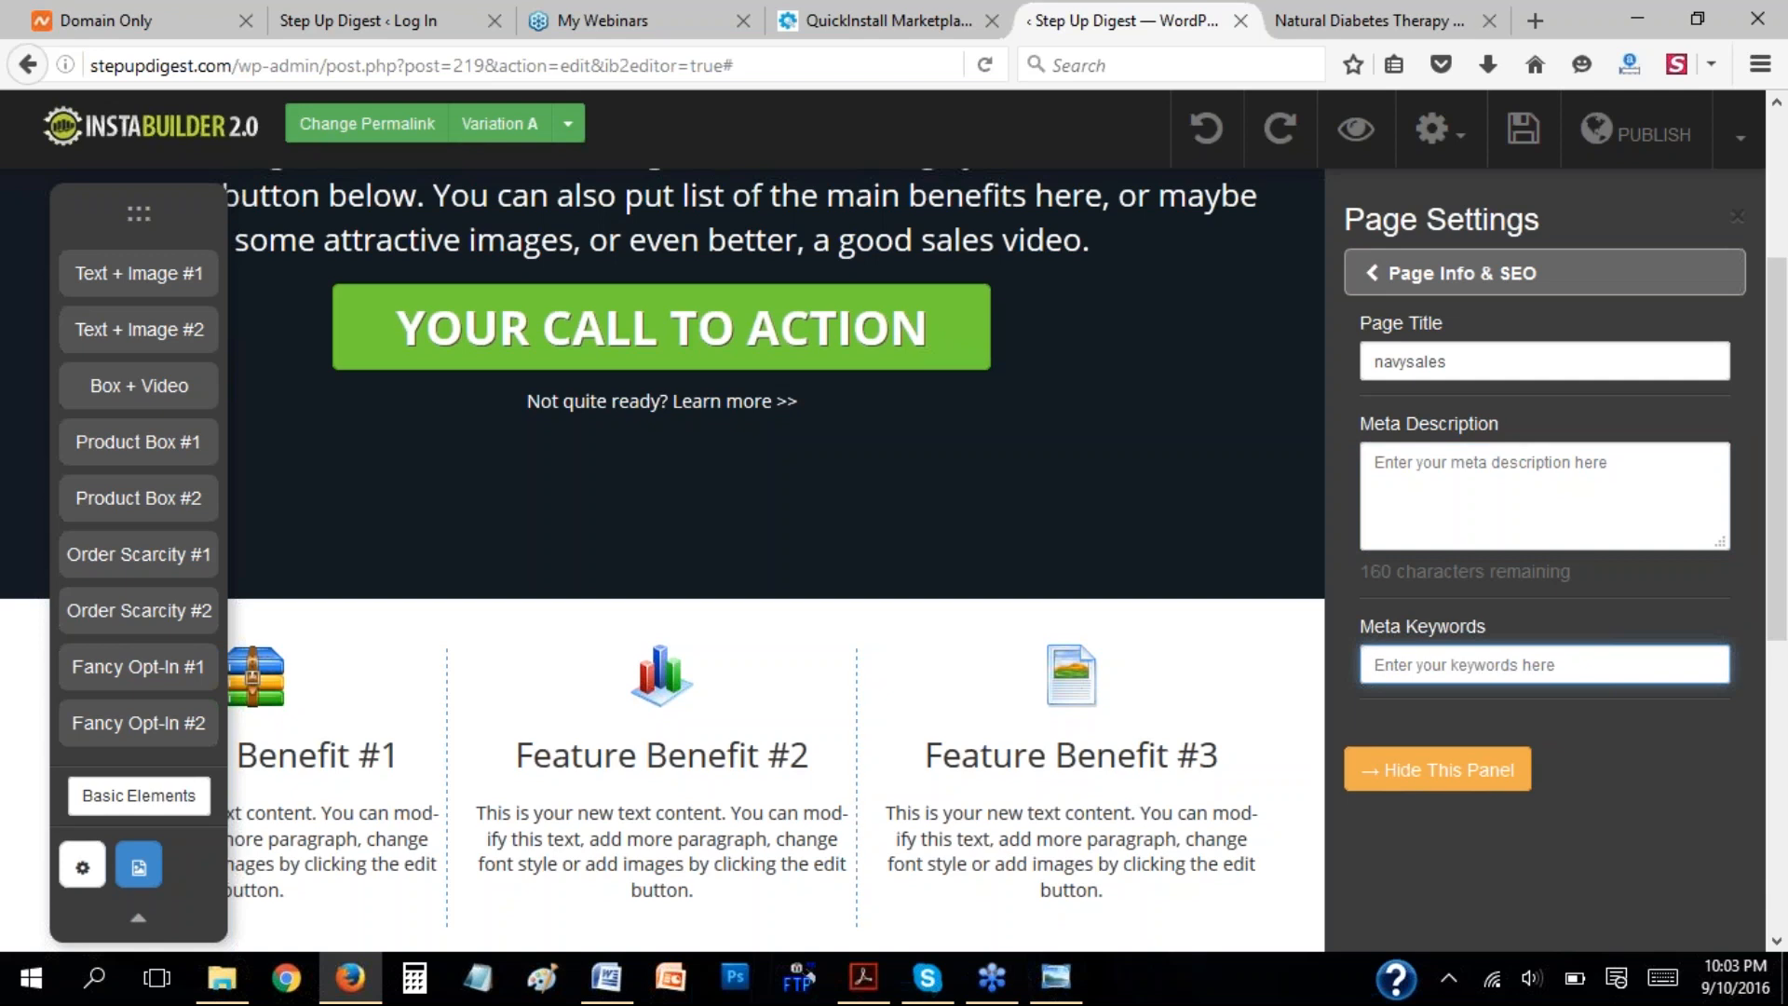
click(1373, 278)
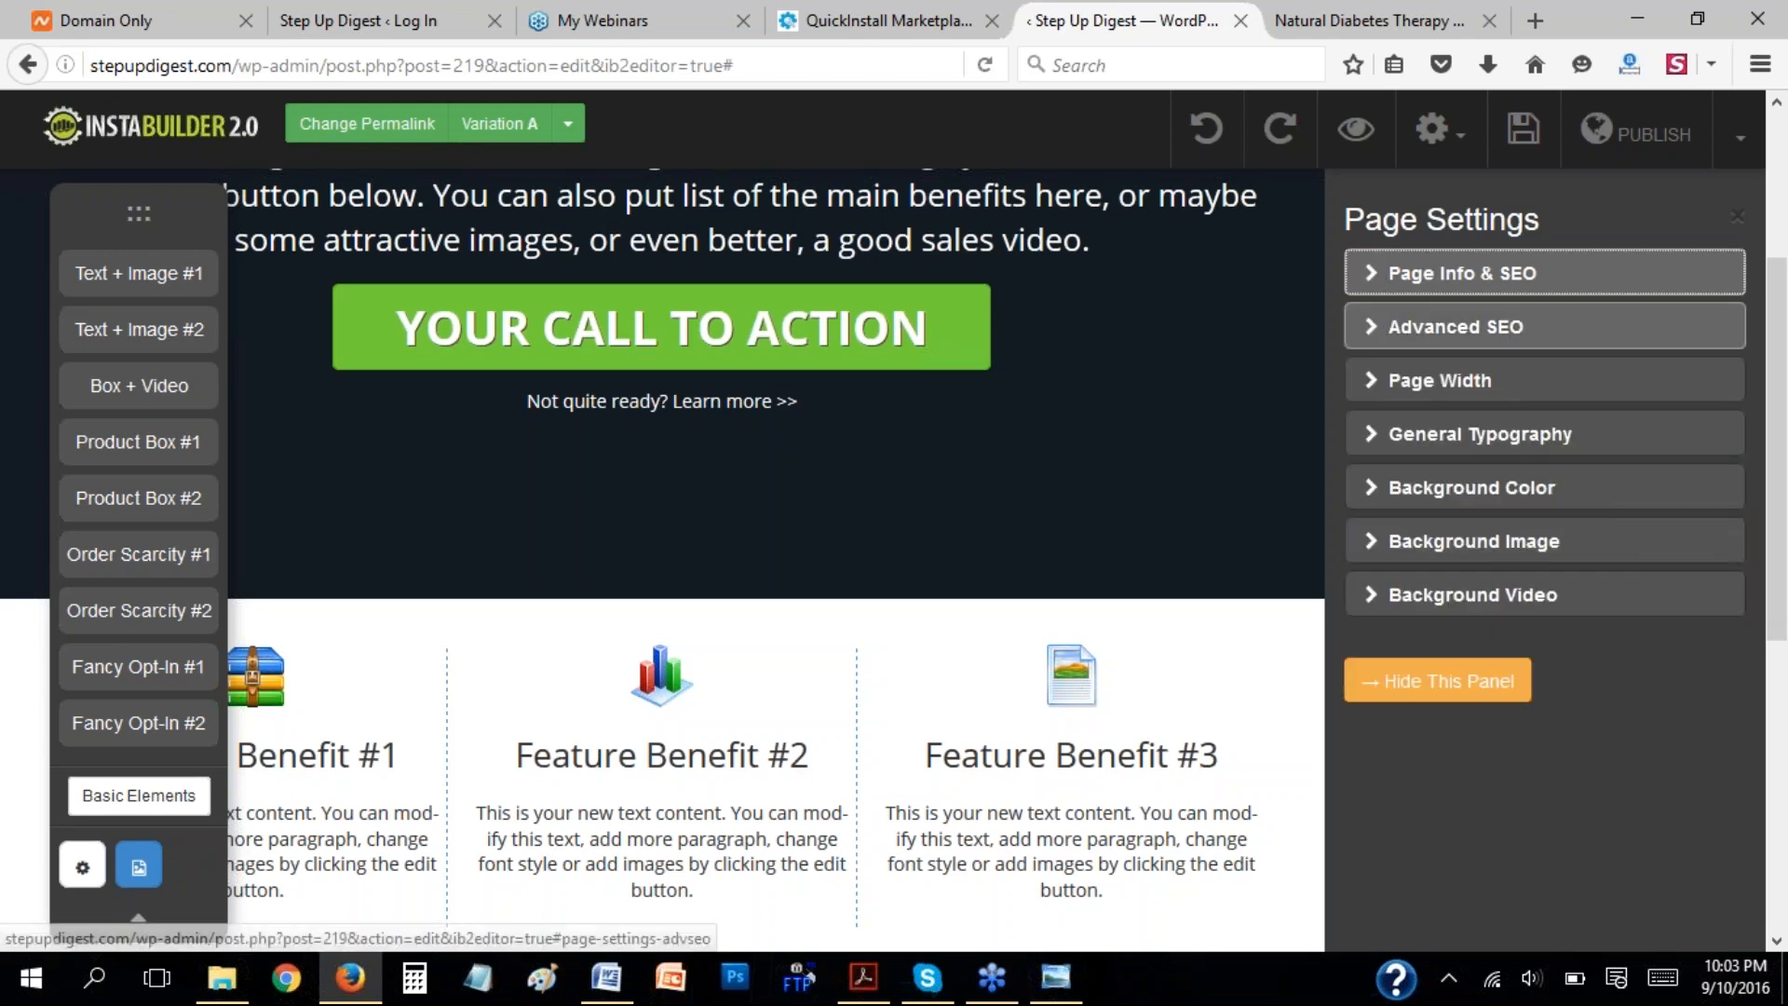
click(1375, 324)
click(1370, 273)
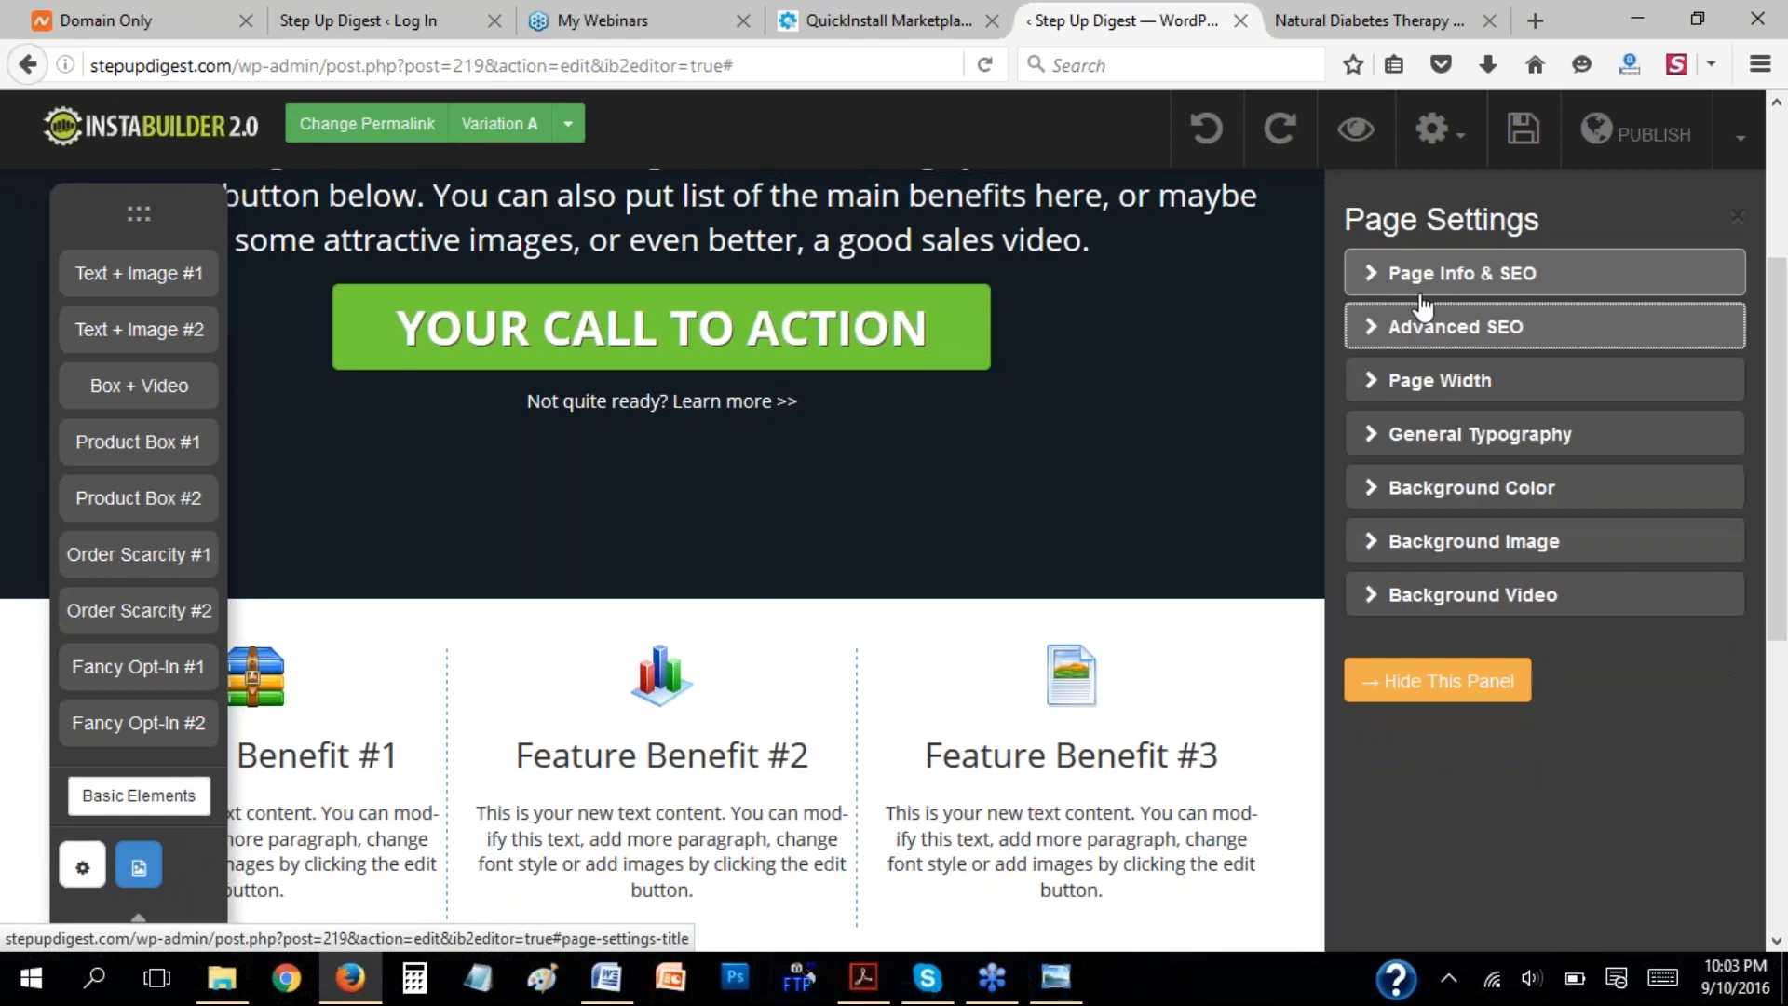
Reduce the page width to about 695 px and look at the narrower layout with the page settings hidden.
click(1374, 391)
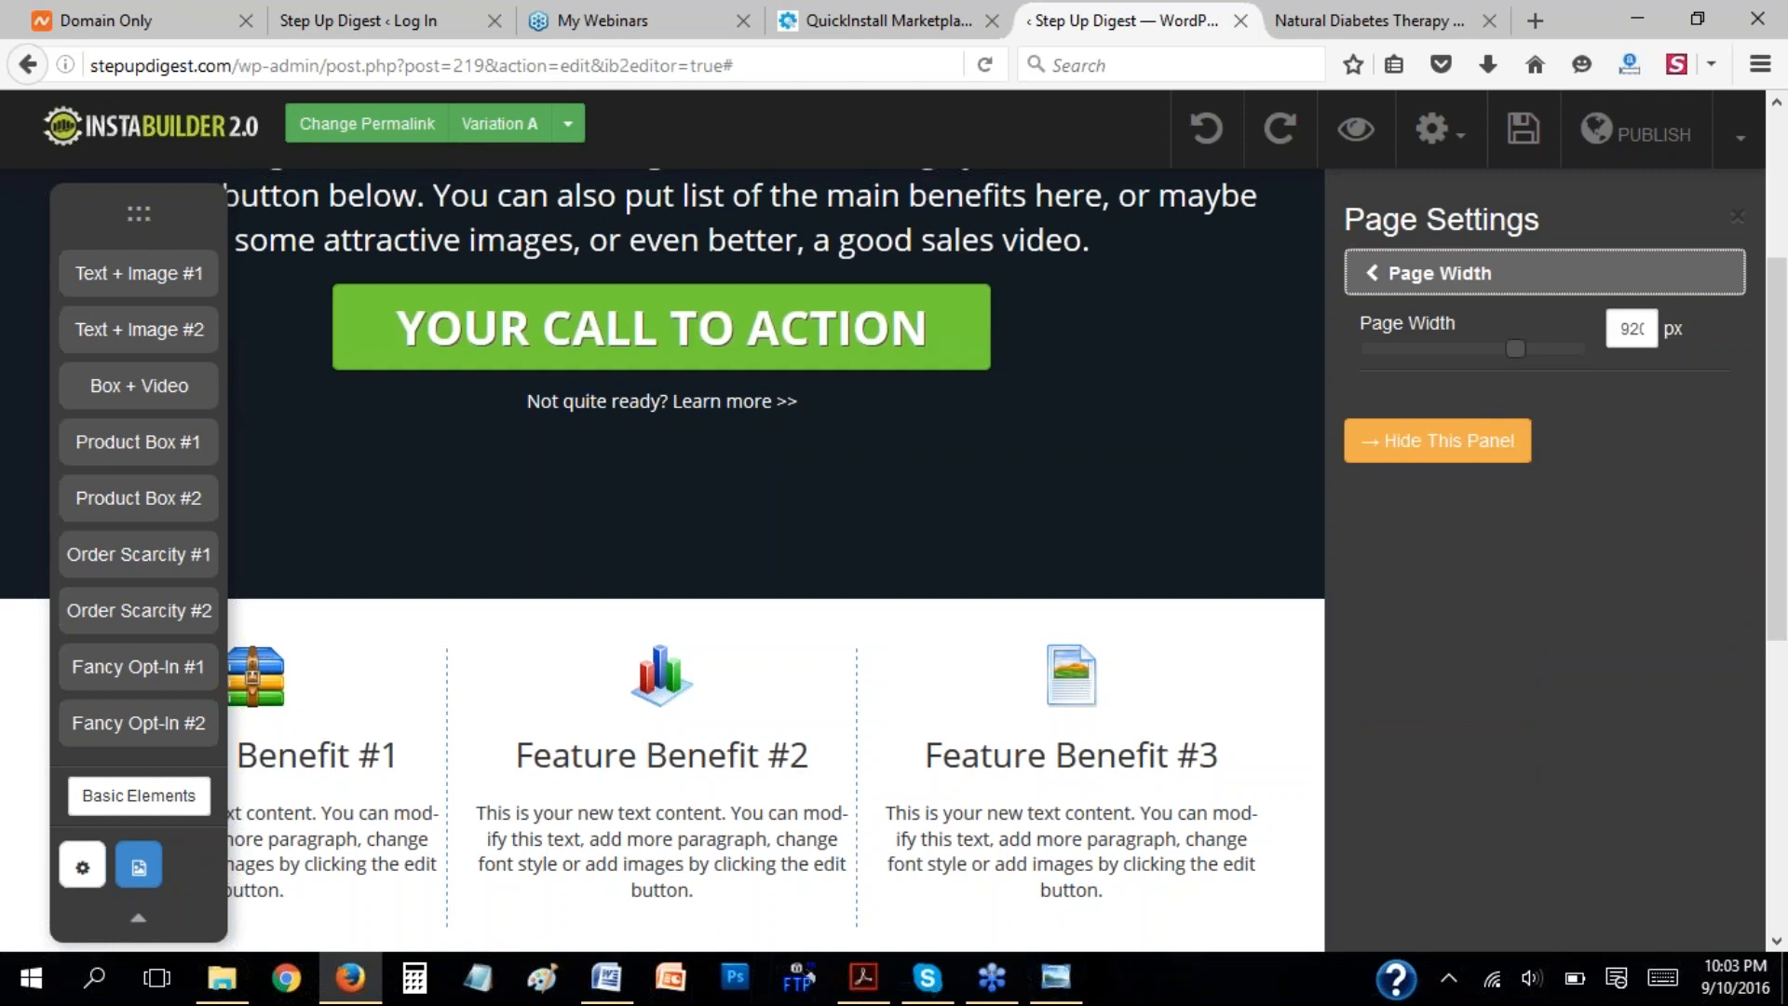
drag(1516, 354, 1459, 362)
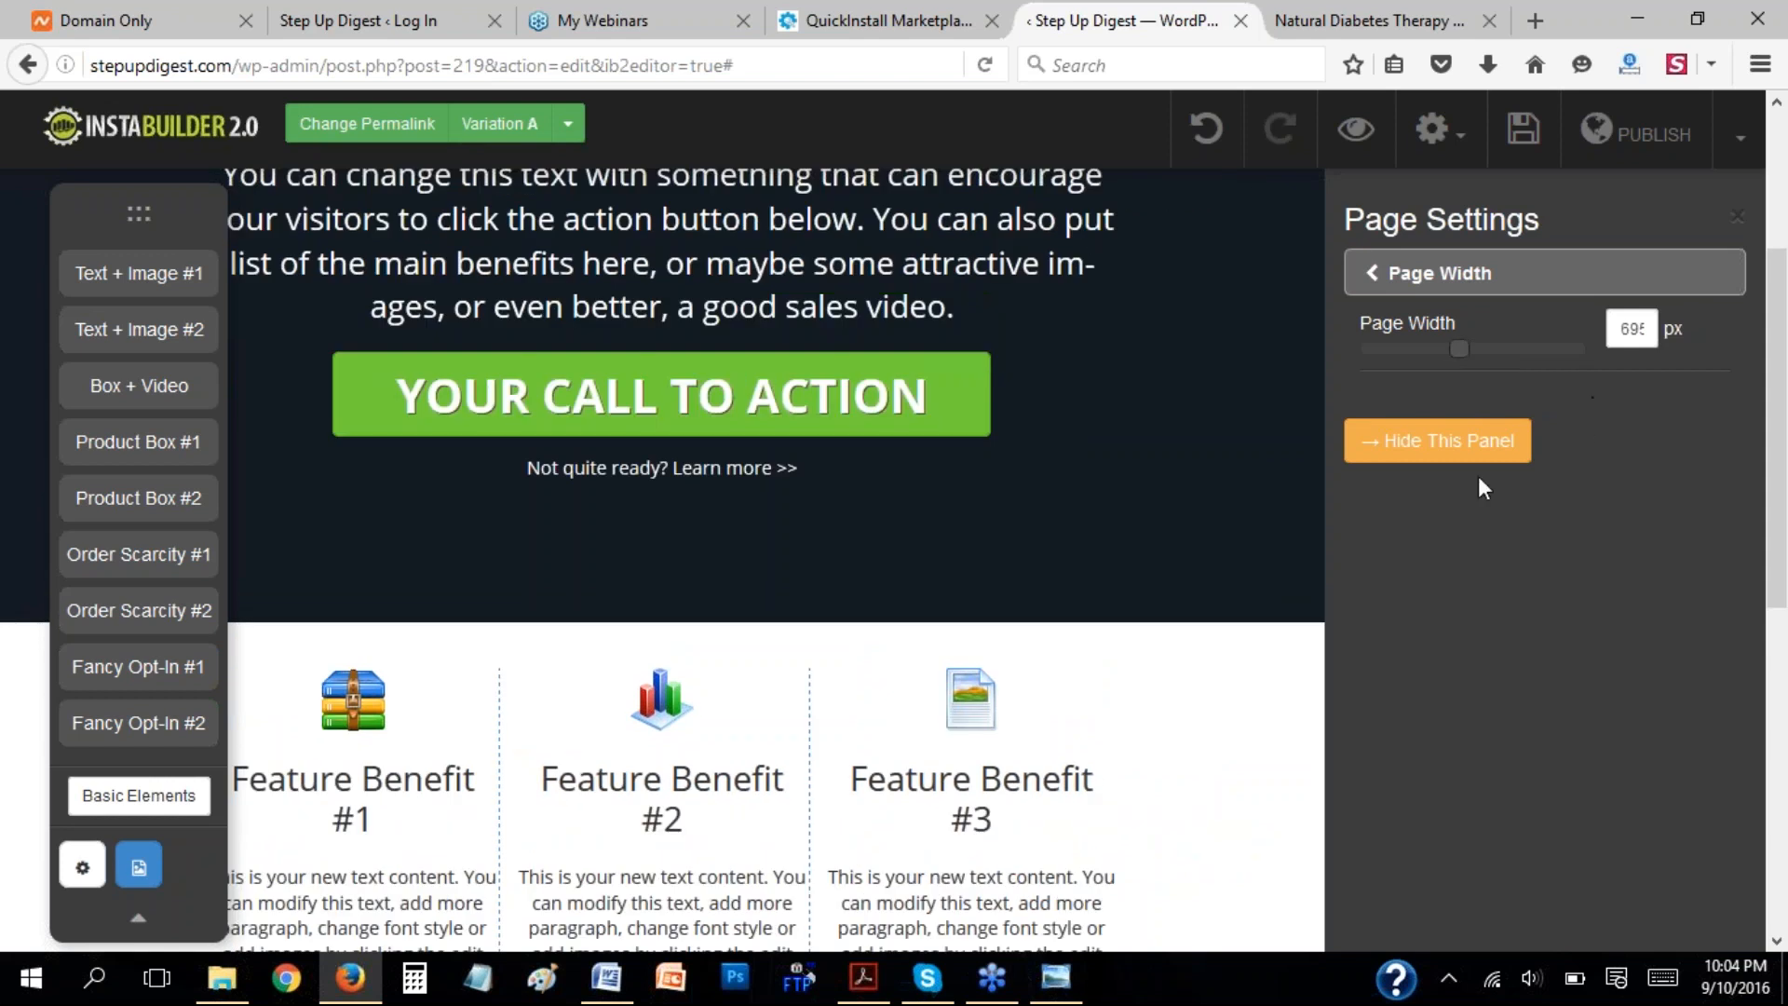
click(1416, 447)
scroll(1215, 499, up, 4)
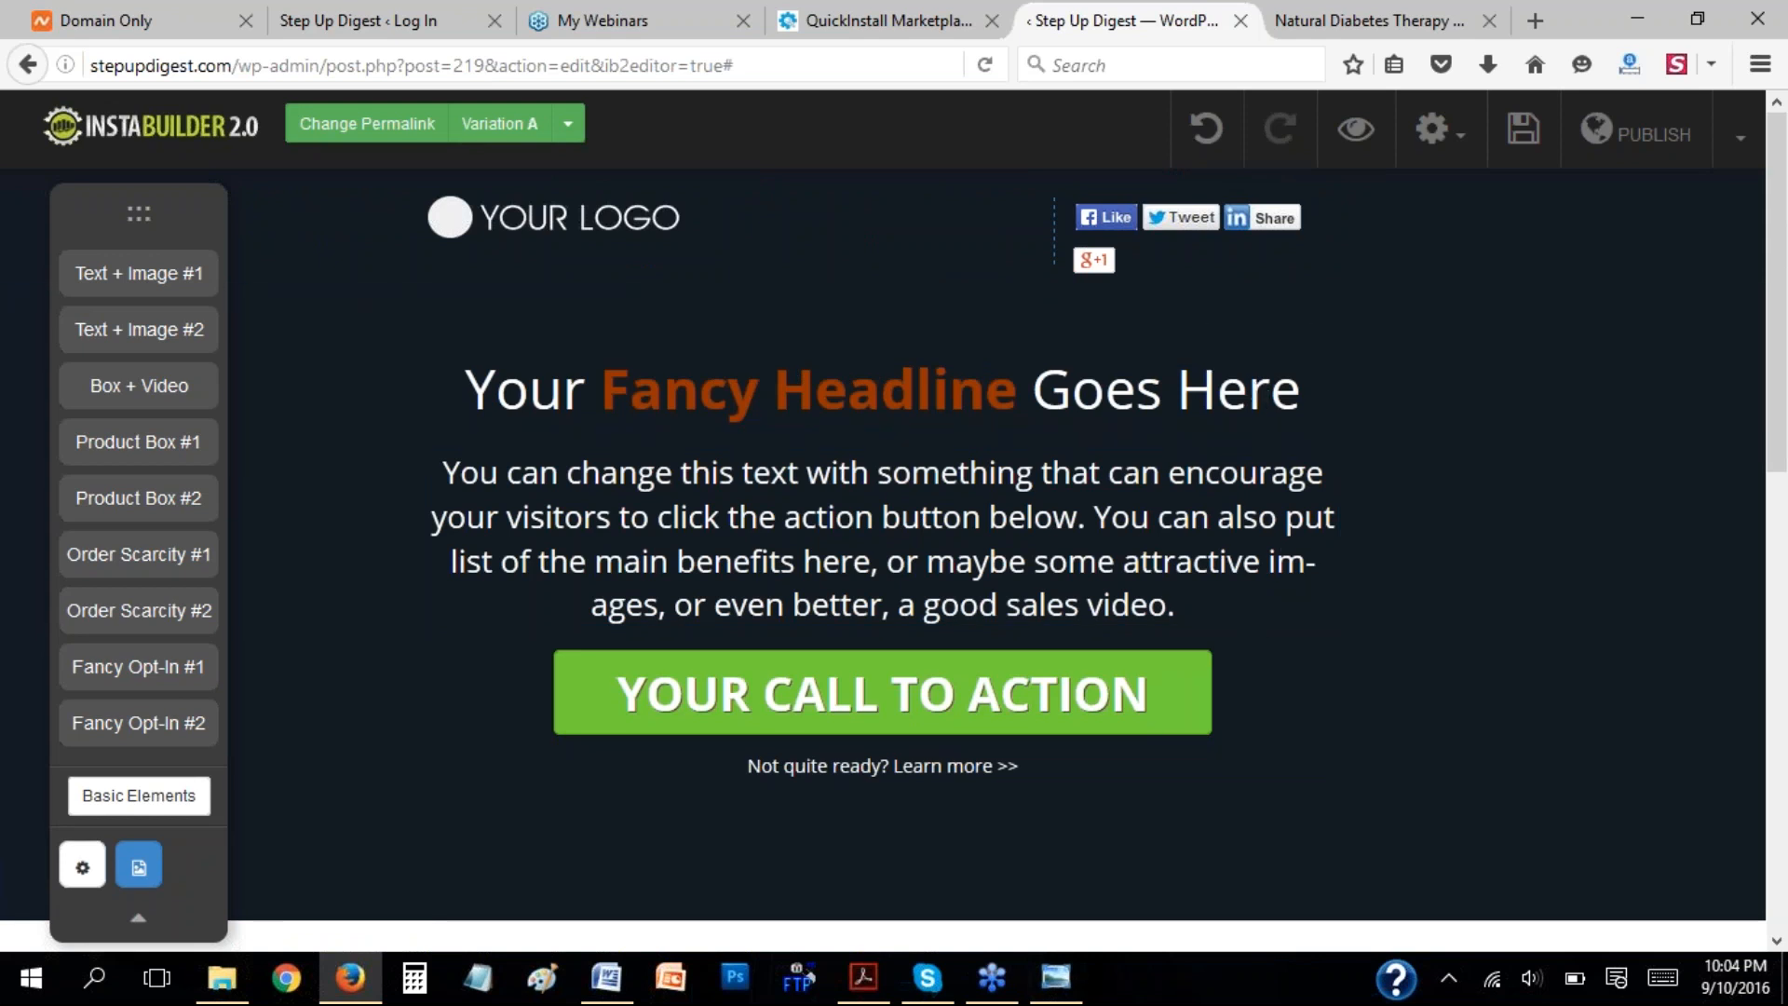
Set the page width to about 954 px and hide the page settings.
click(82, 868)
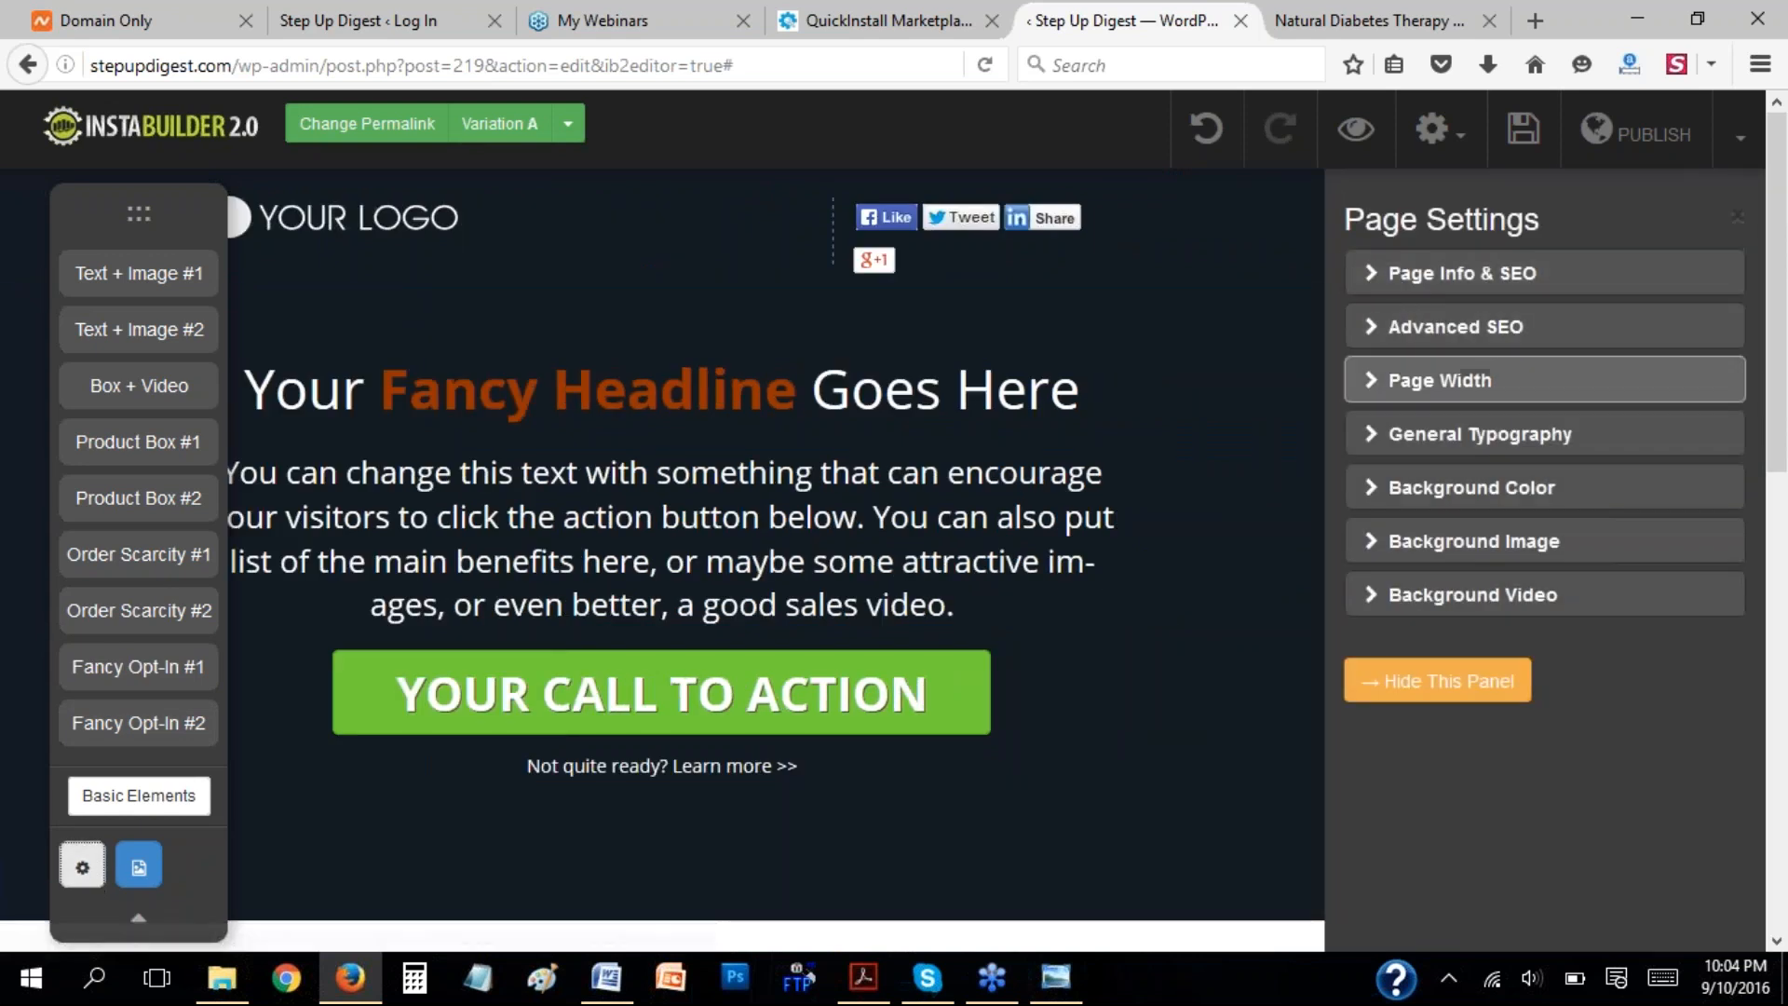
click(1376, 383)
drag(1458, 352, 1508, 352)
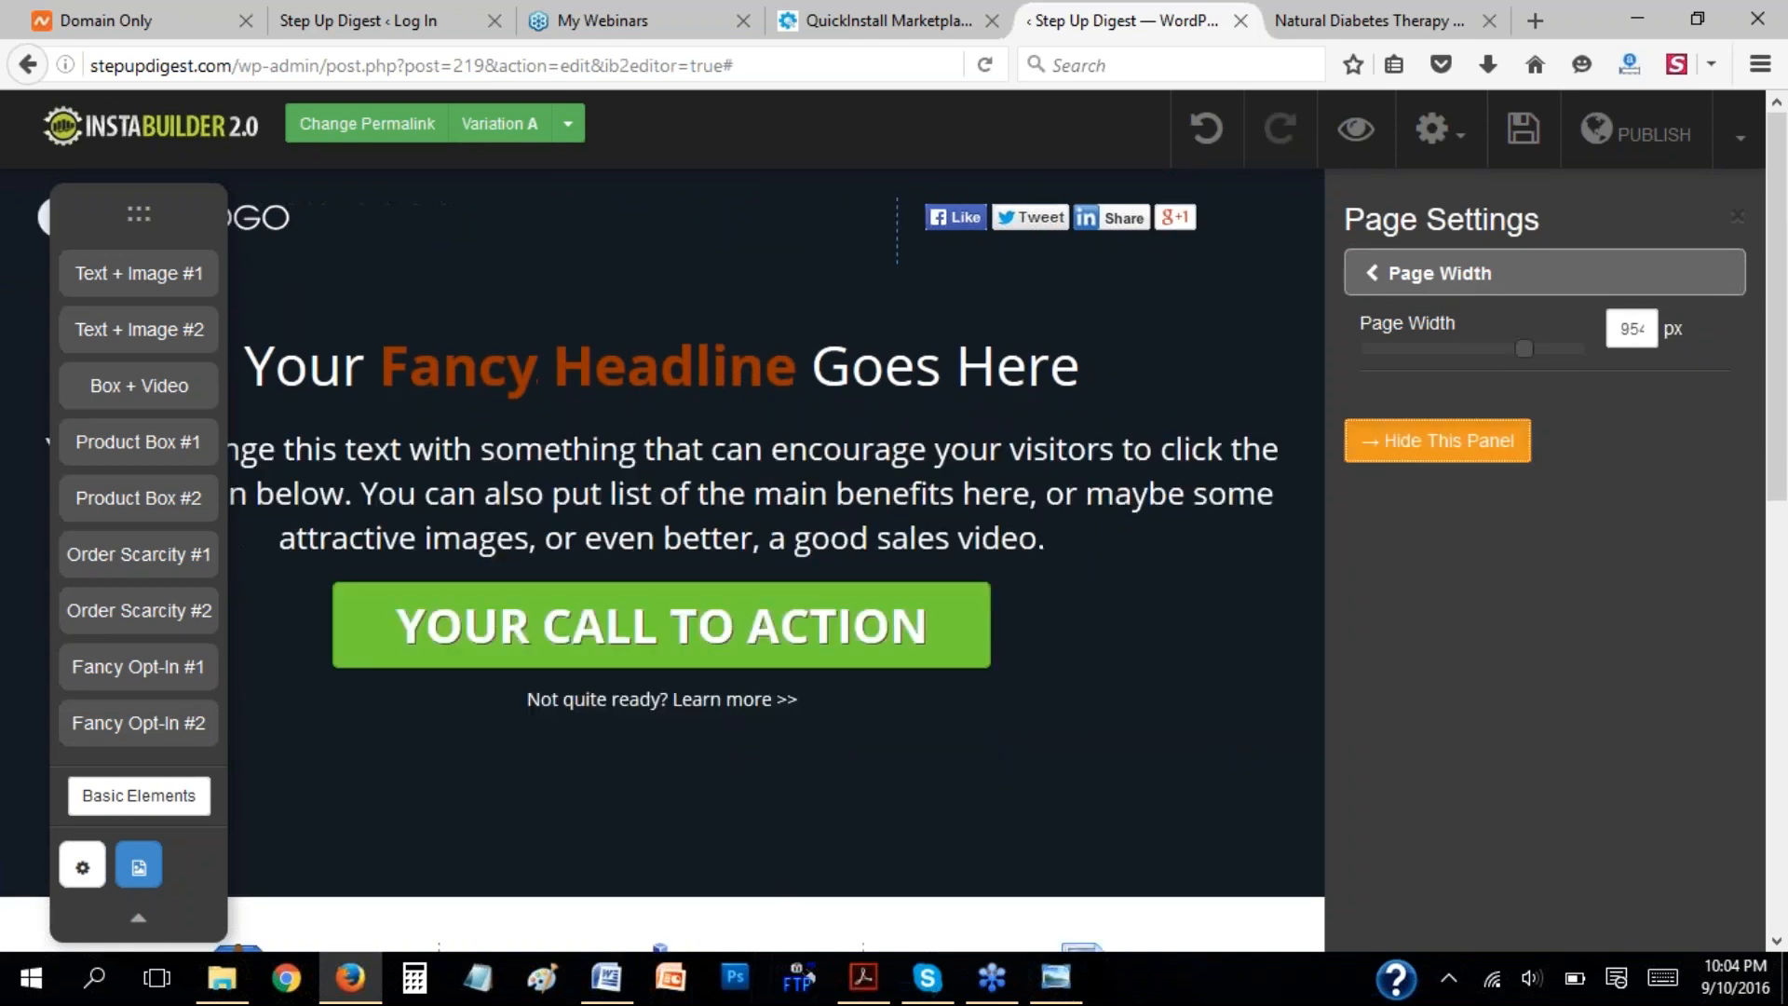
click(1437, 440)
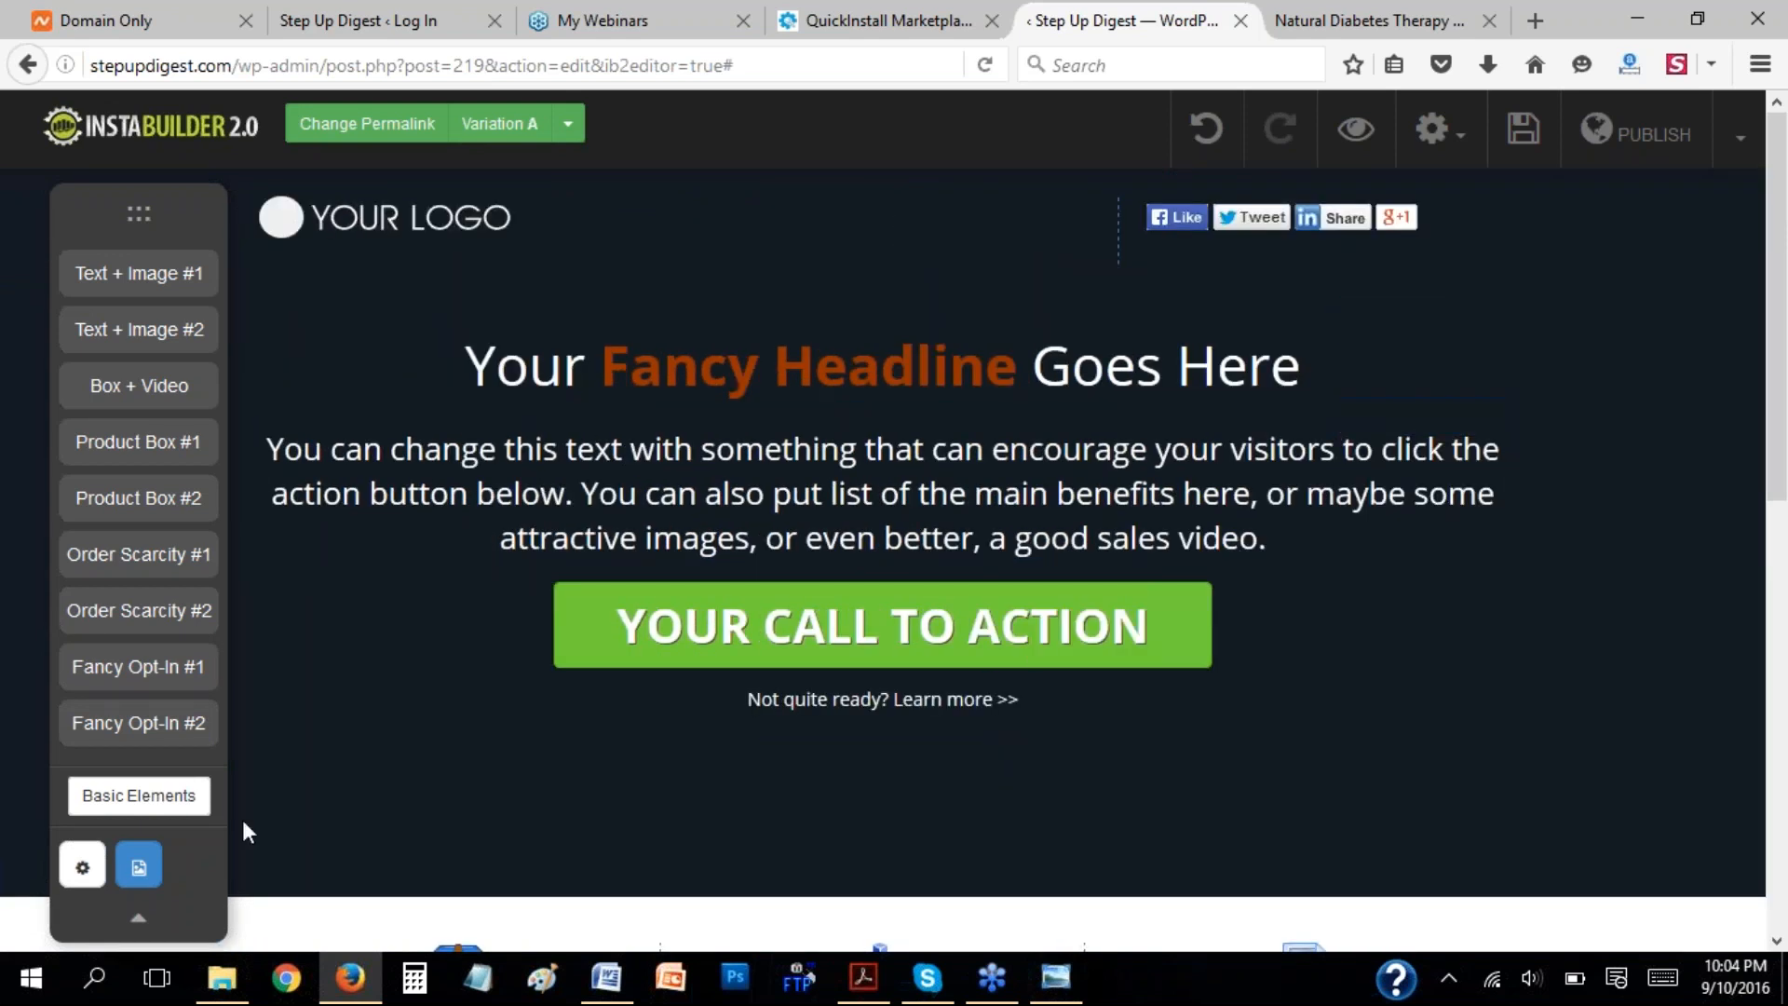
Recheck the Page Width setting, try moving the headline below the paragraph text, and undo the move.
click(82, 866)
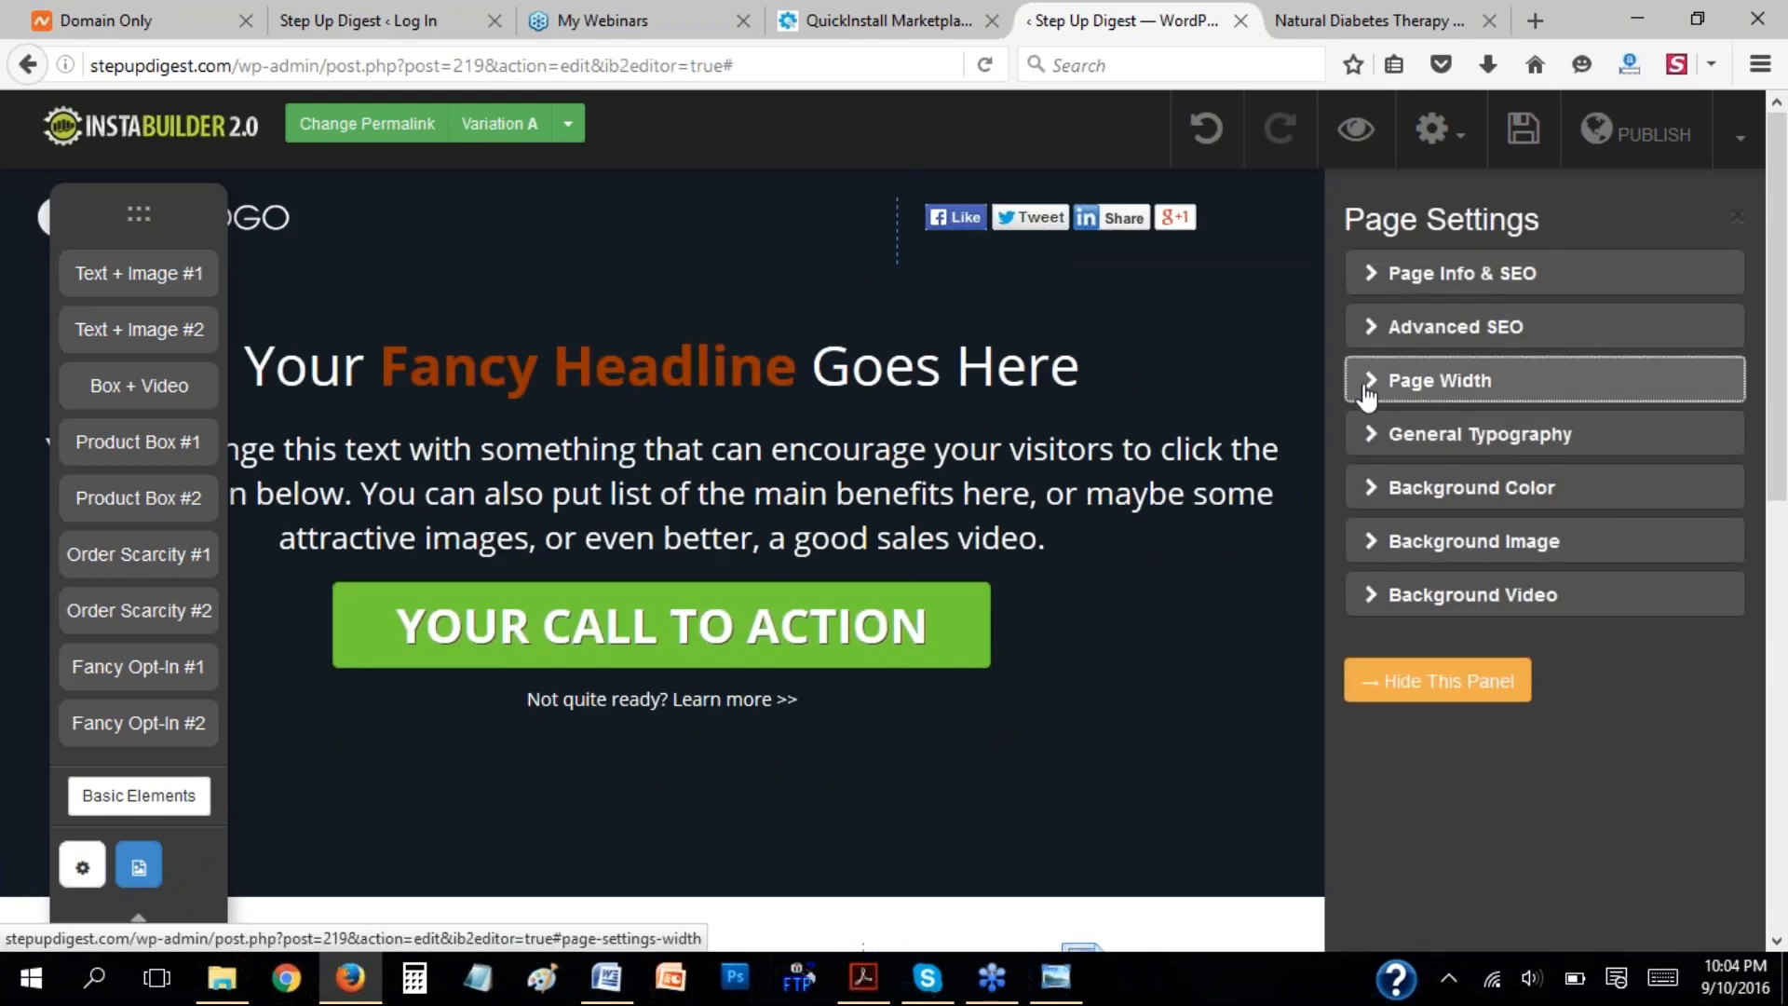
click(1448, 380)
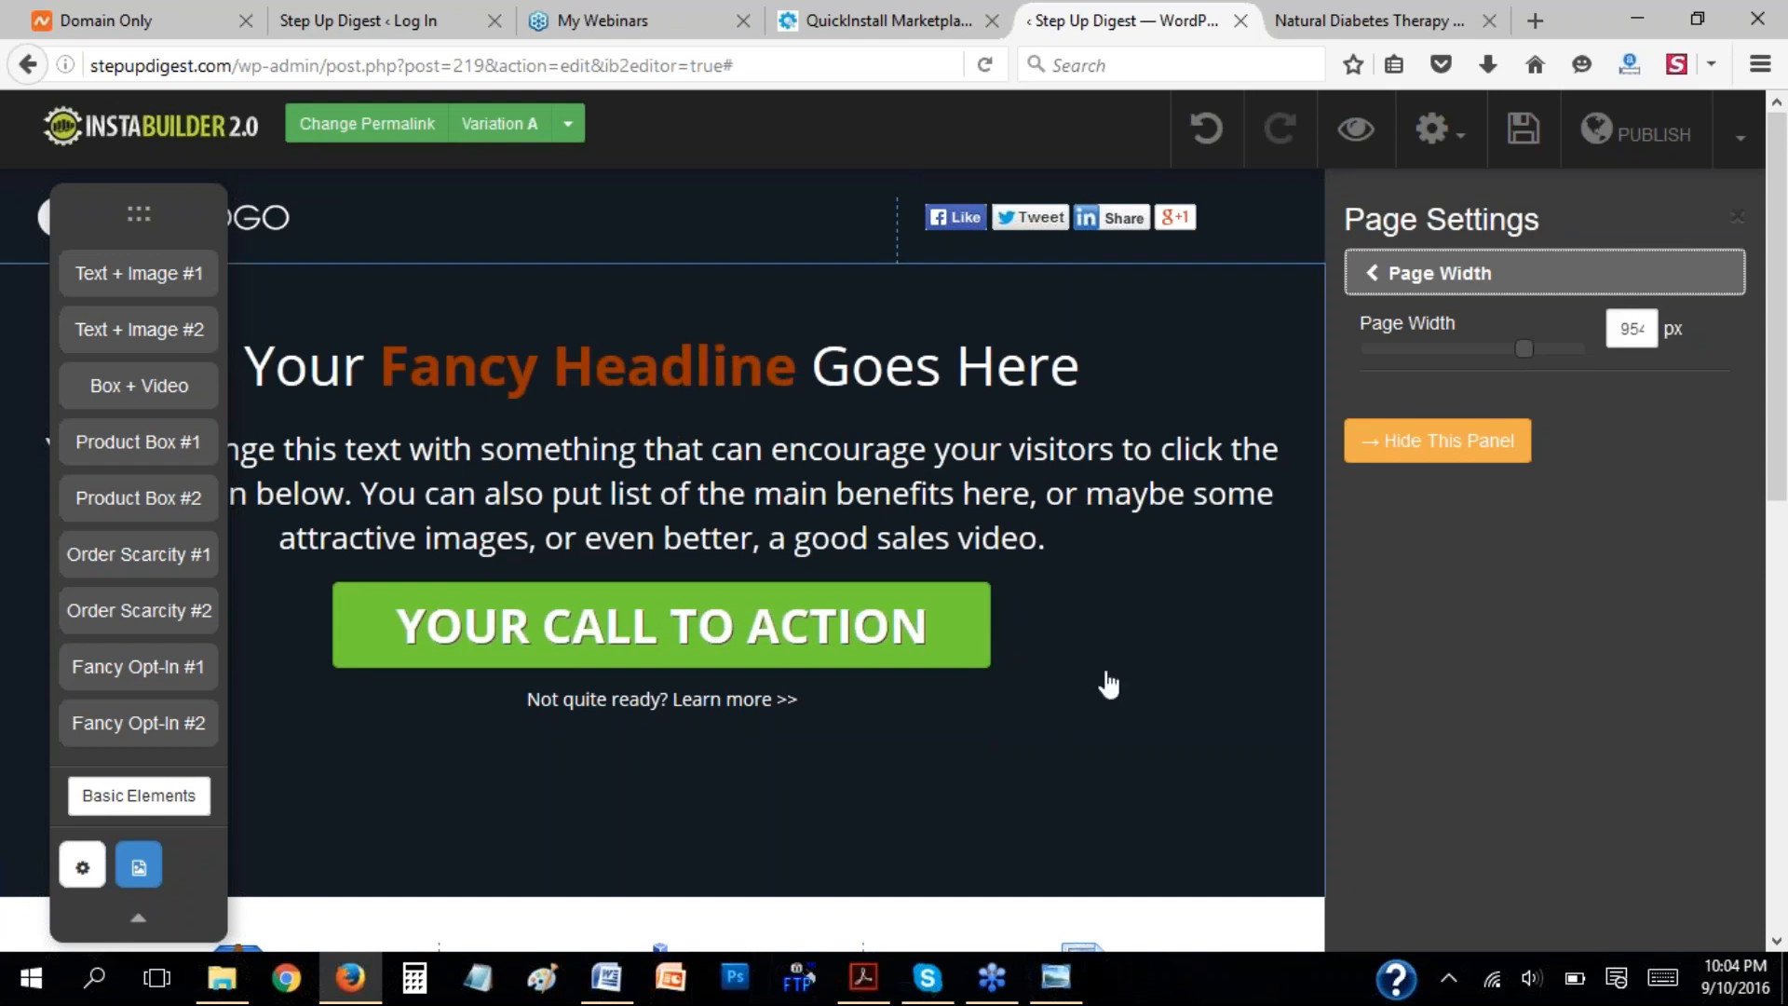
click(1375, 457)
double_click(1564, 430)
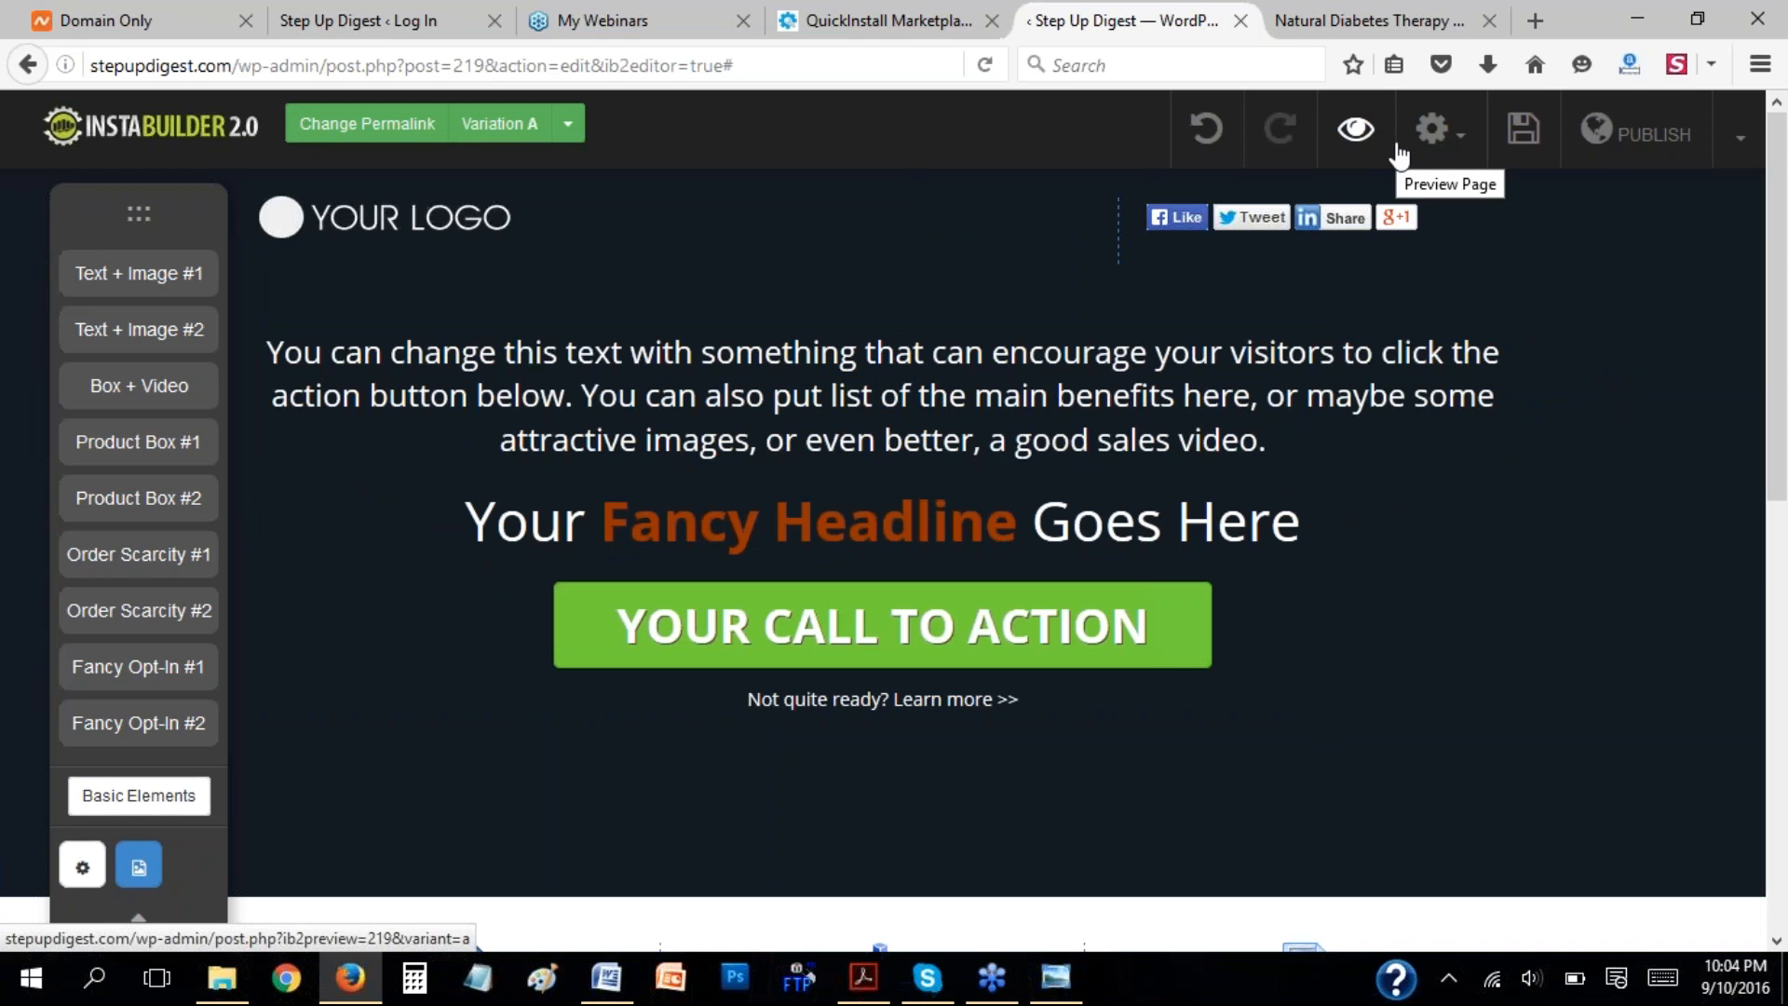
click(1207, 141)
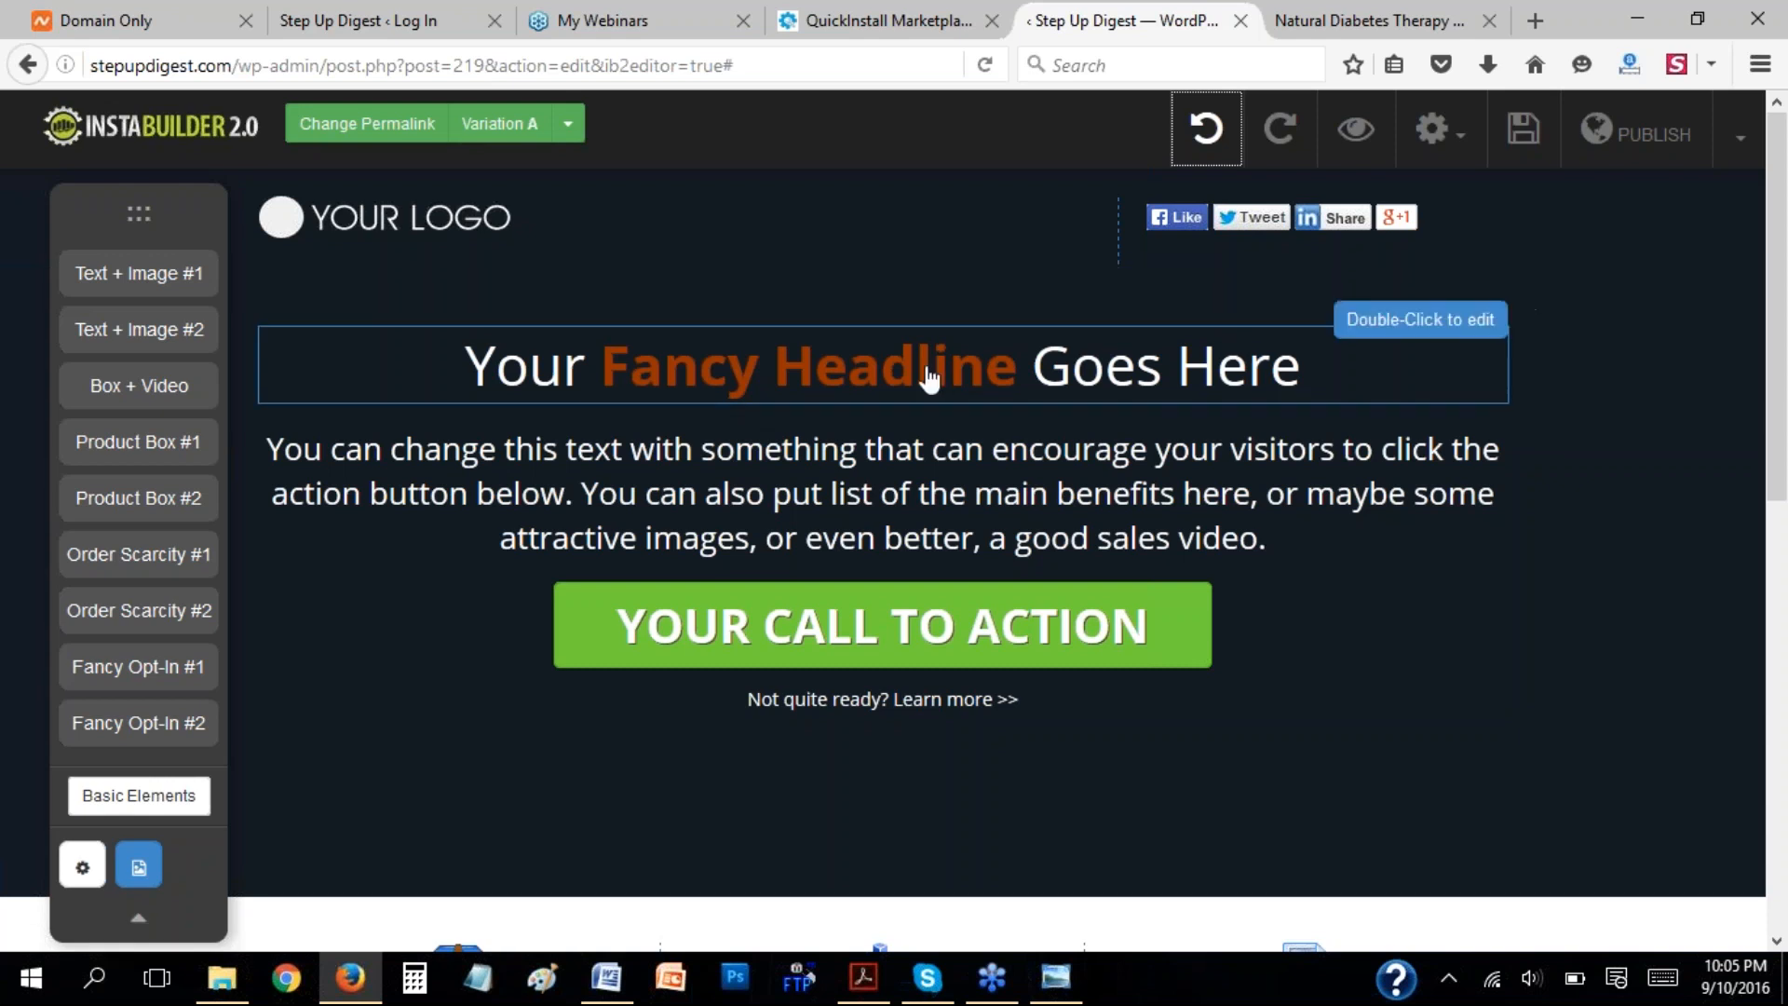
Review the General Typography page settings for font face, size, line height, paragraph spacing and colours.
click(104, 868)
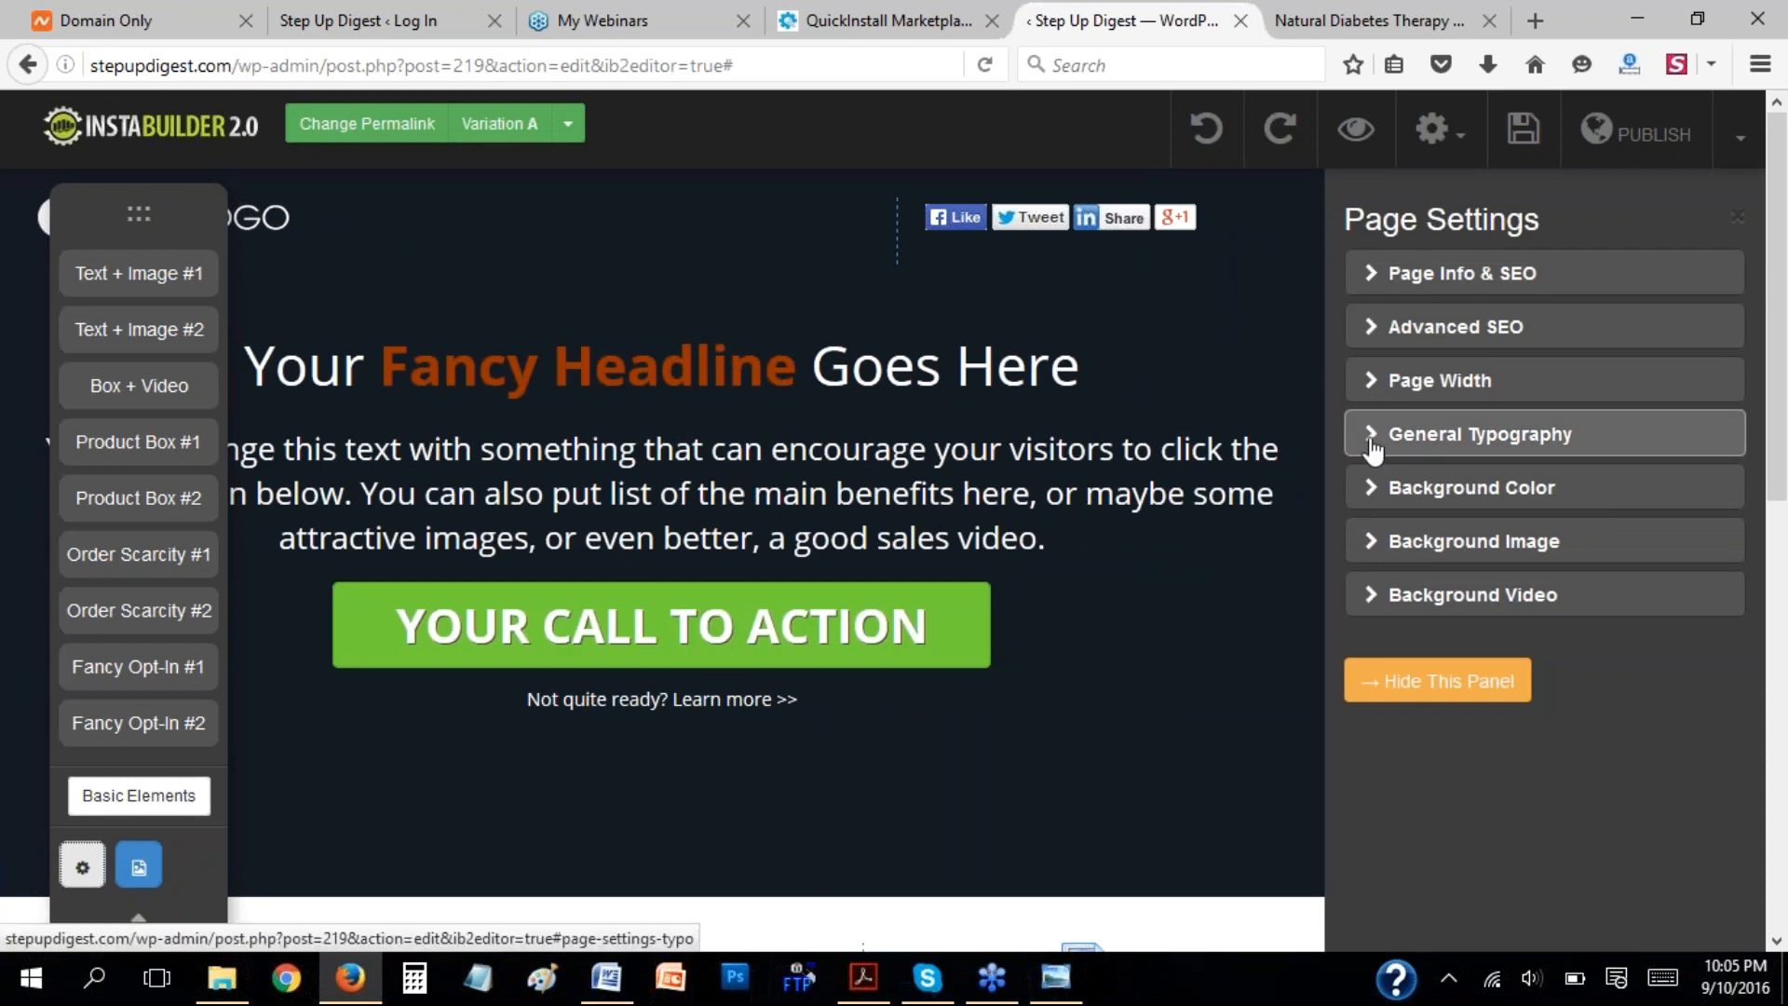
click(1372, 449)
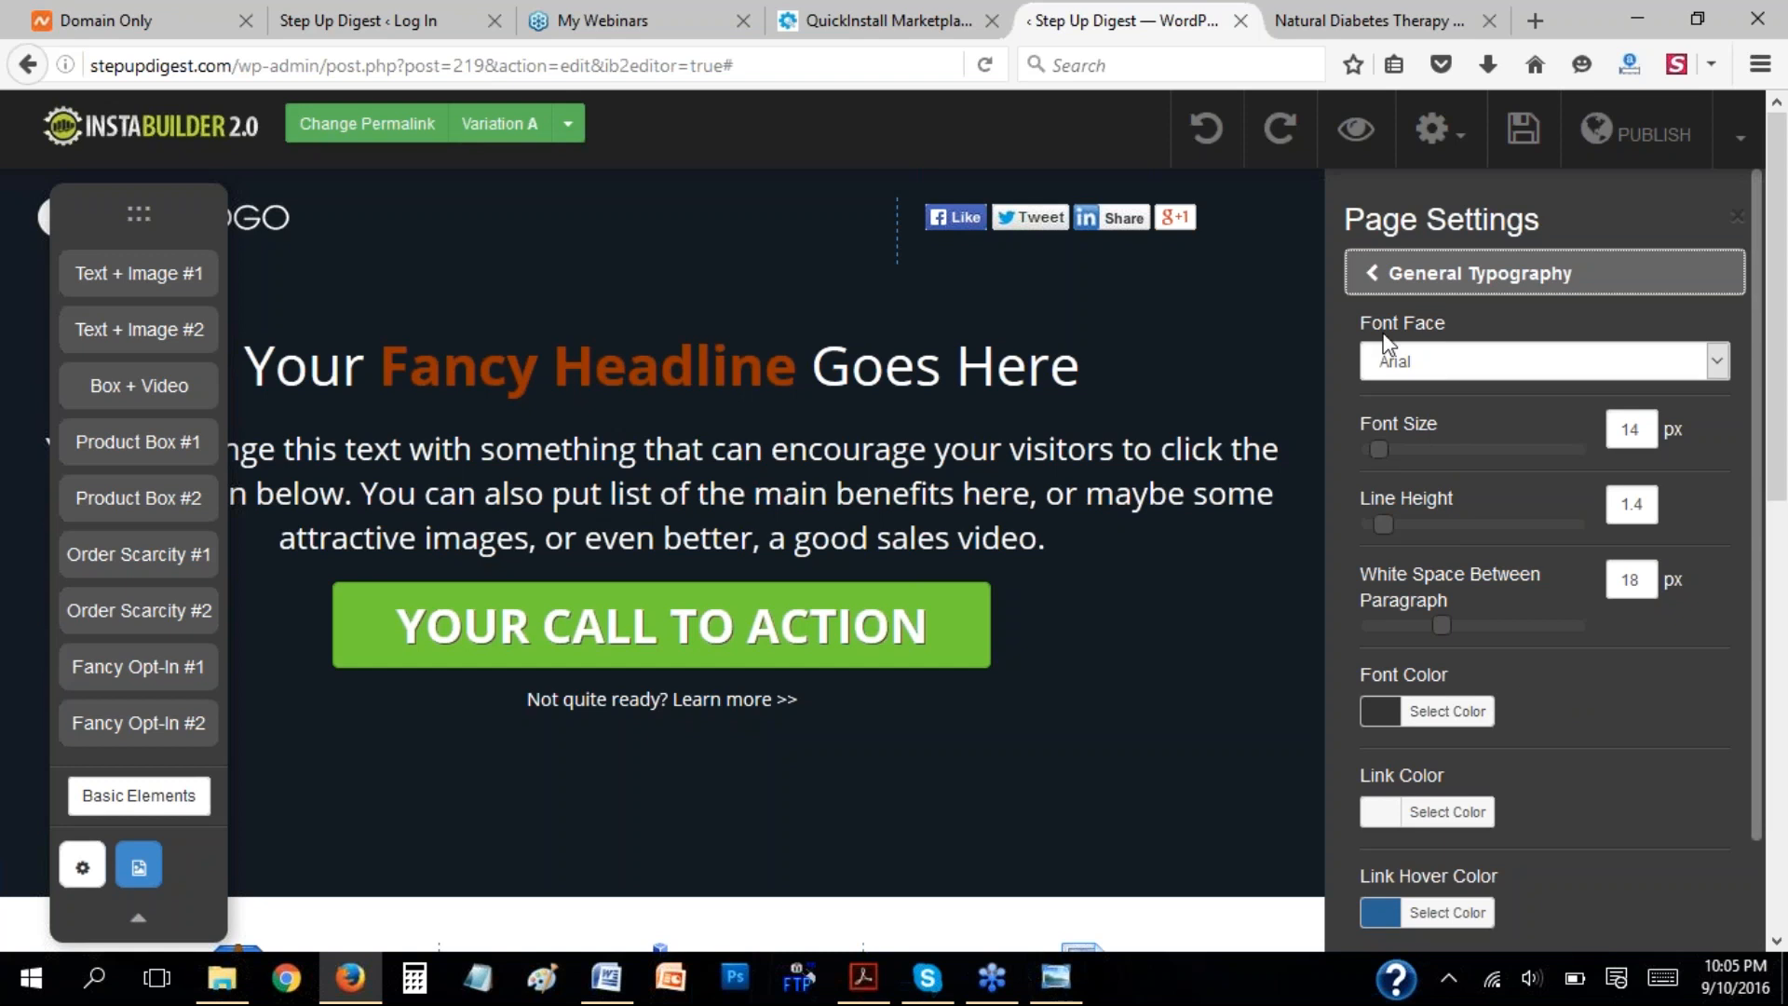
click(1377, 277)
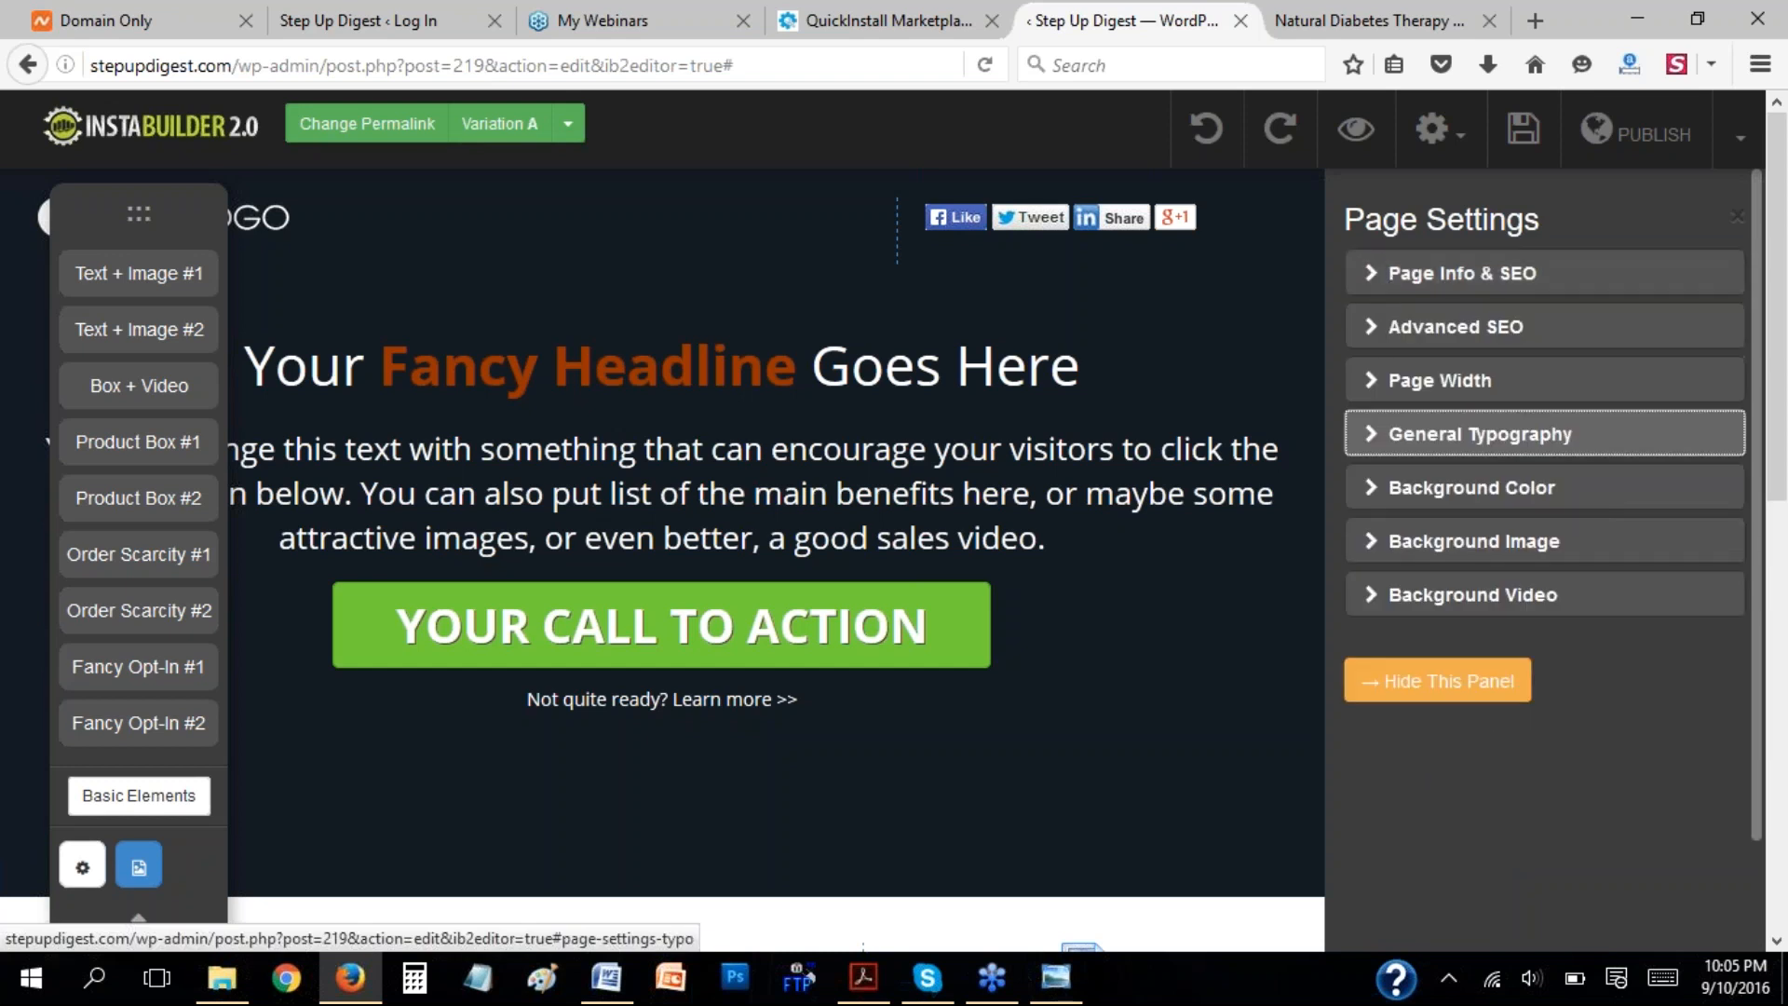
Set the page's background color to the blue #4091e2 in the page settings.
click(1369, 488)
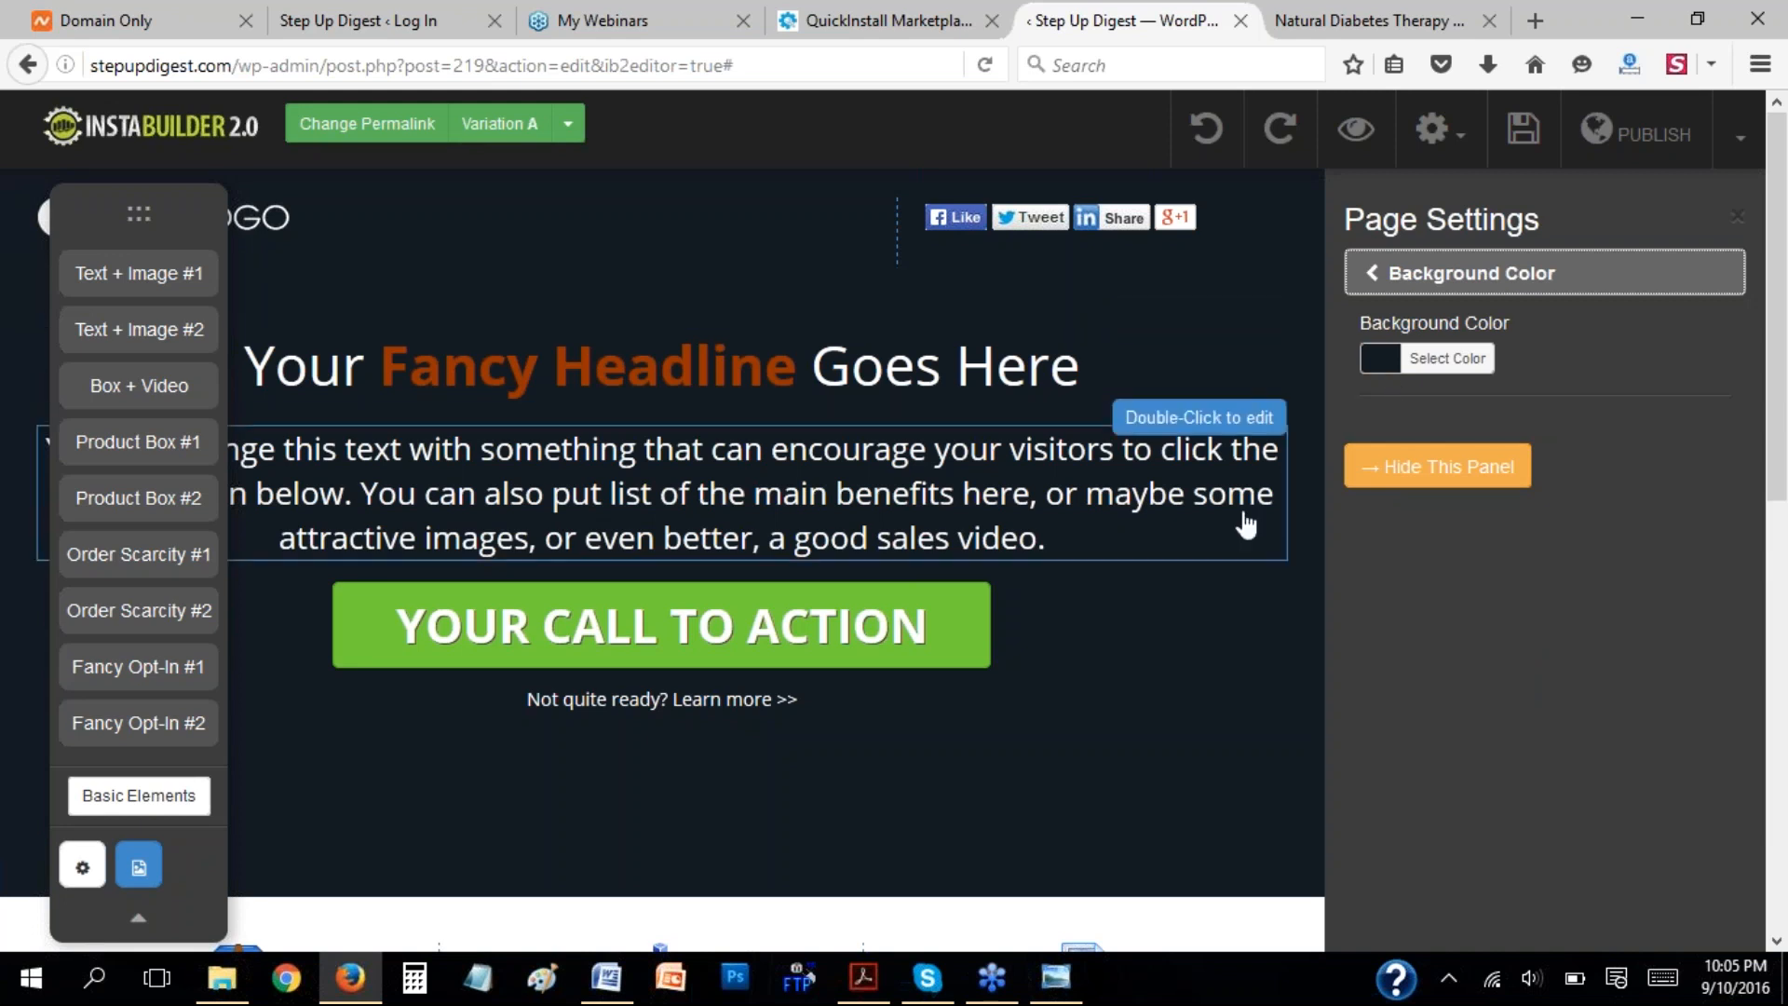
click(1386, 366)
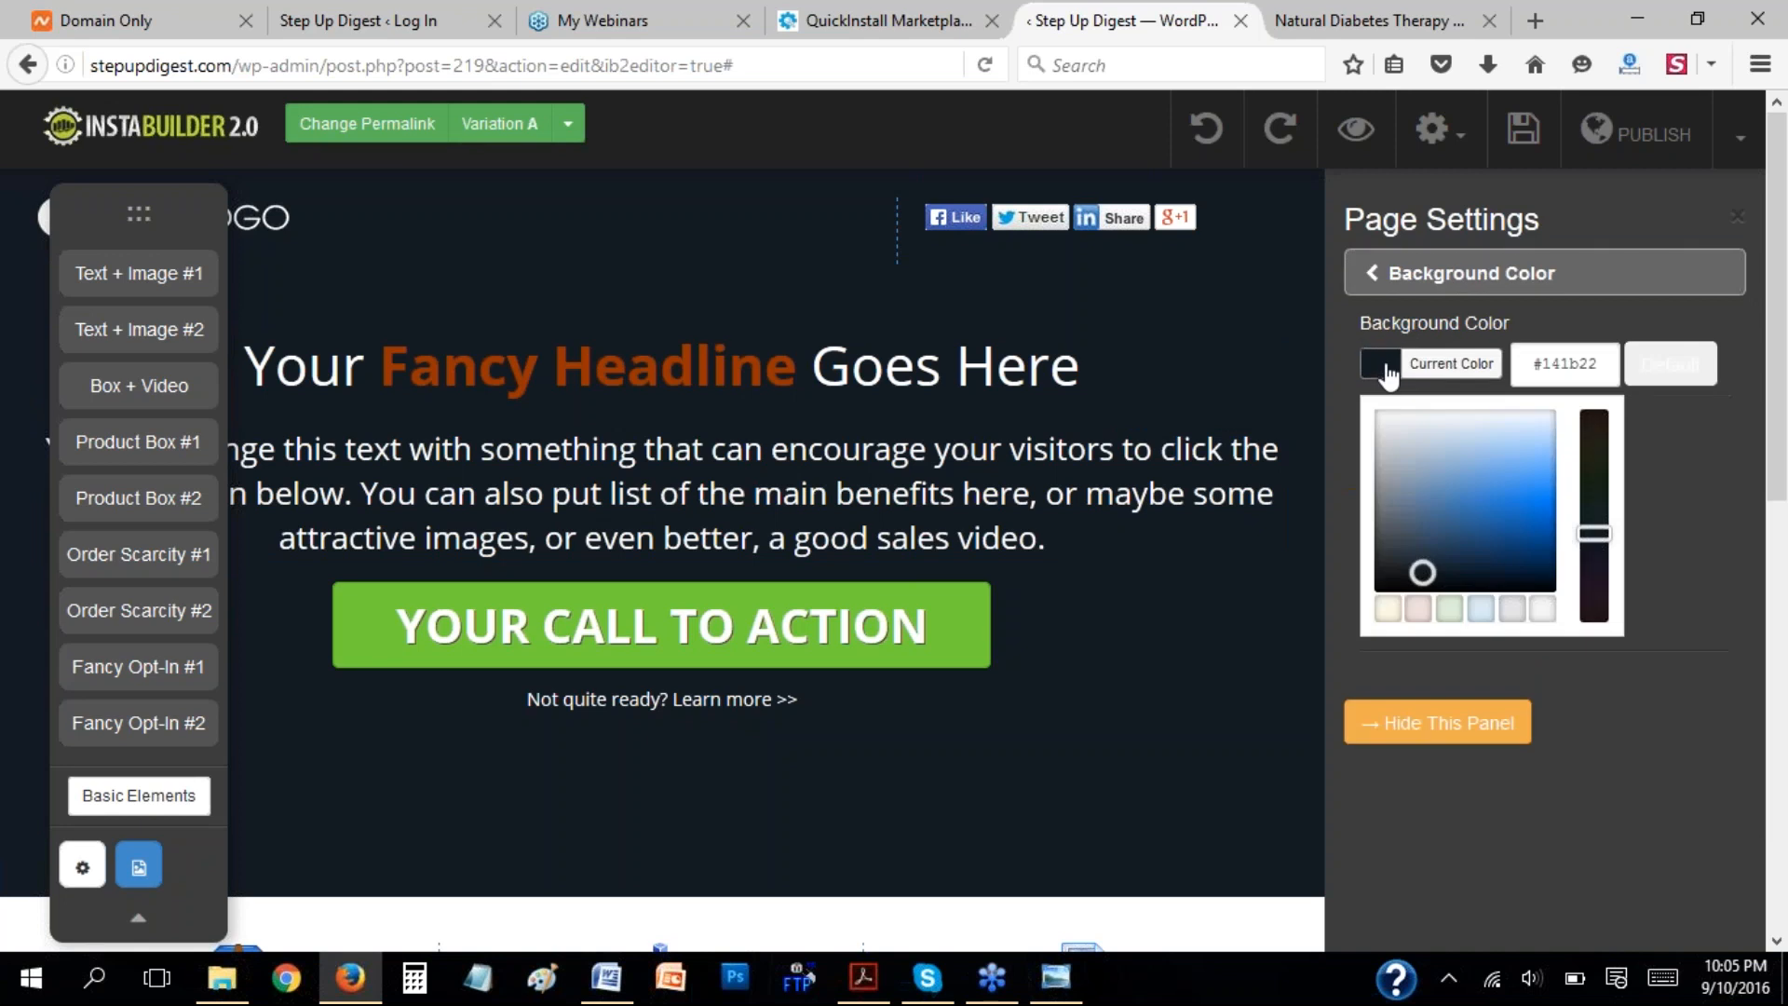
click(1509, 465)
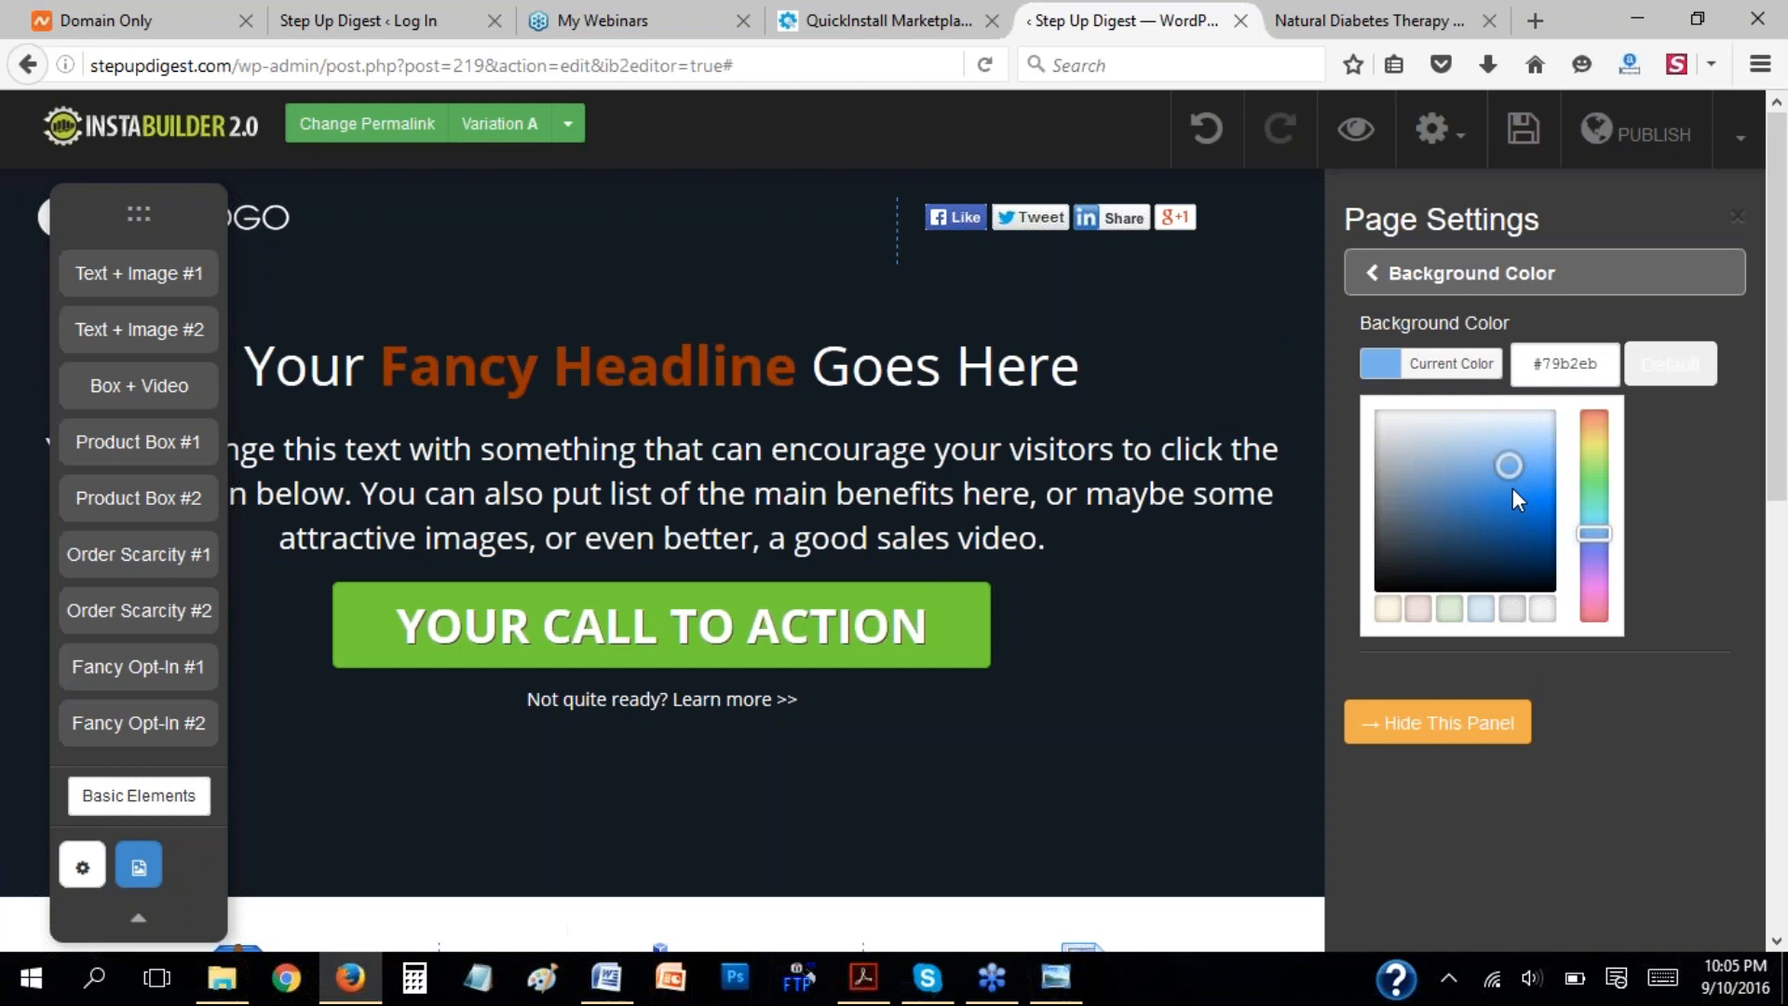
click(1512, 489)
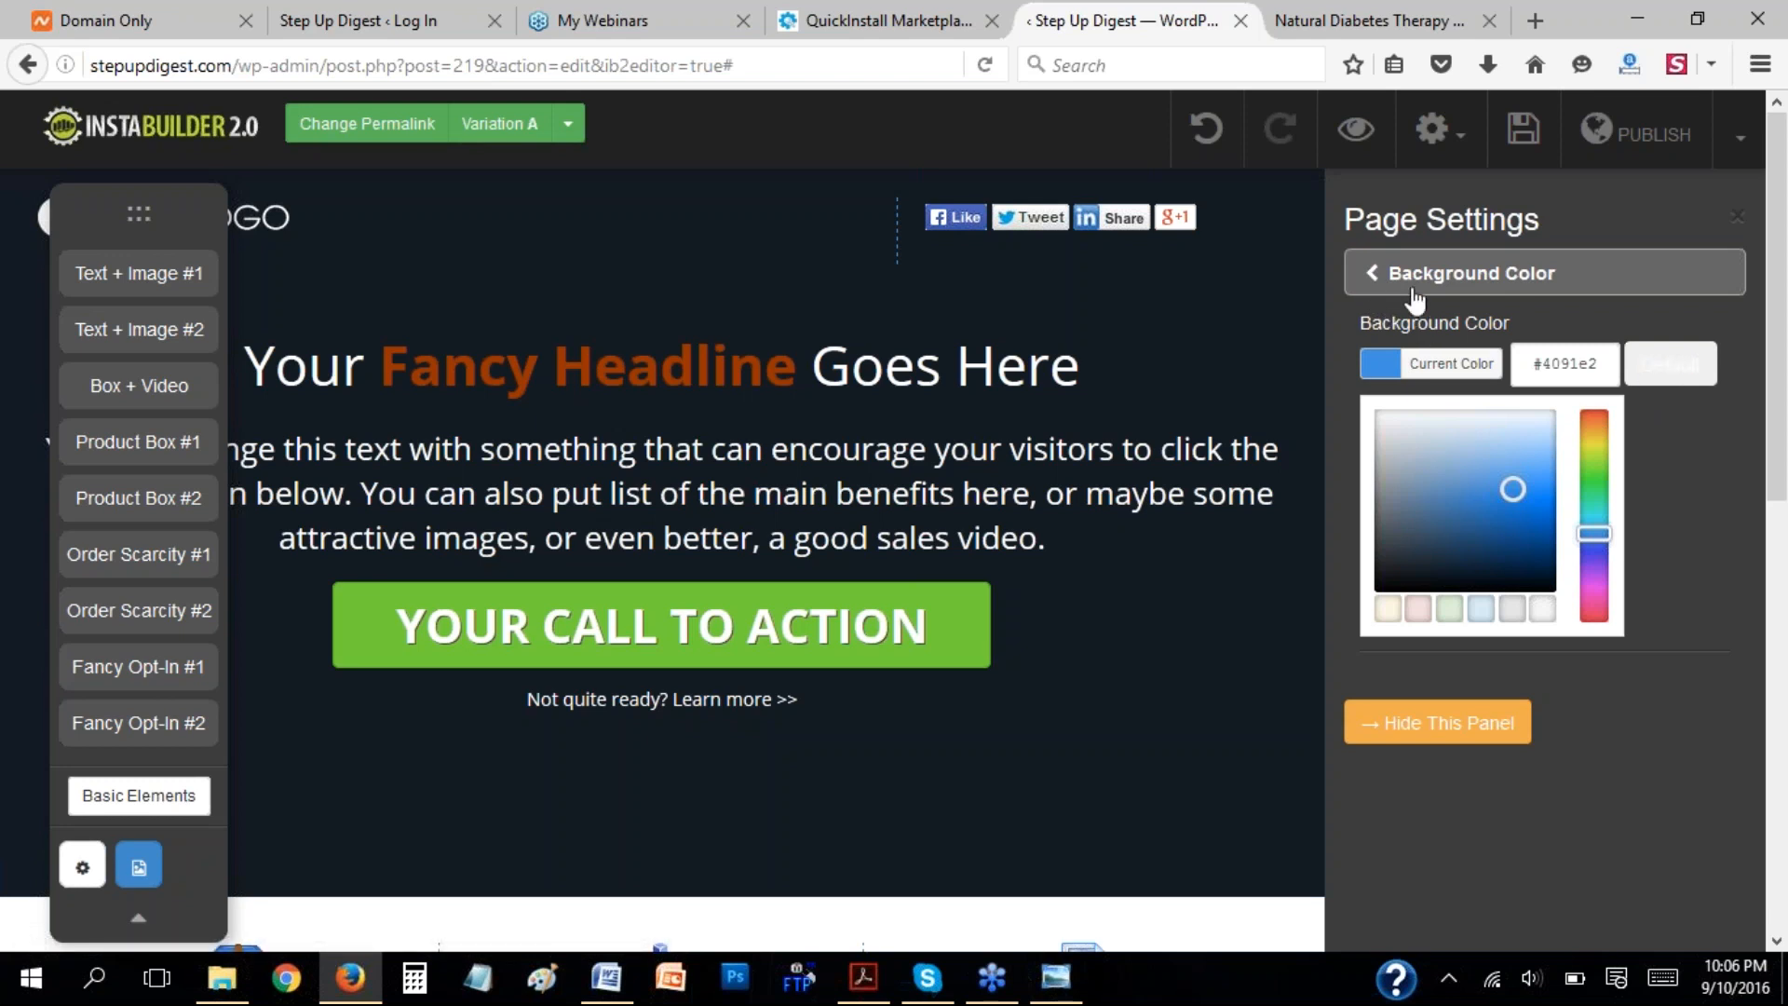
click(1379, 290)
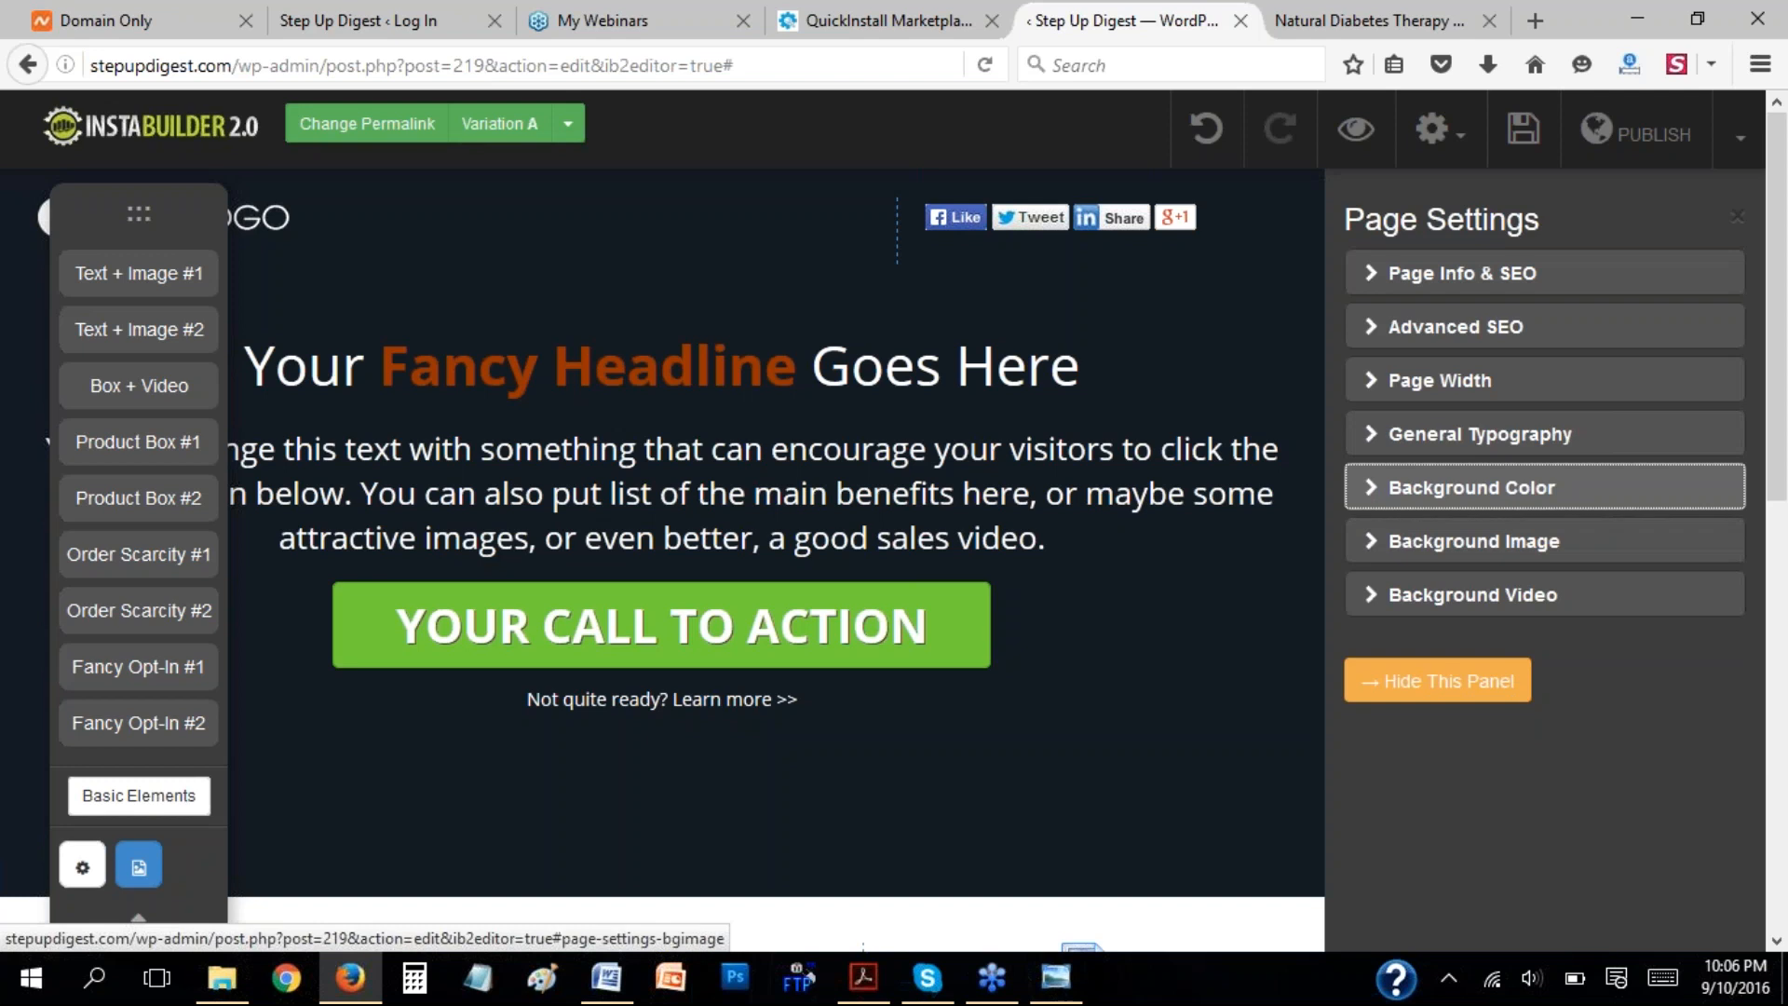
Look over the Background Image settings, including the pre-made pattern, image search and upload options.
click(1381, 548)
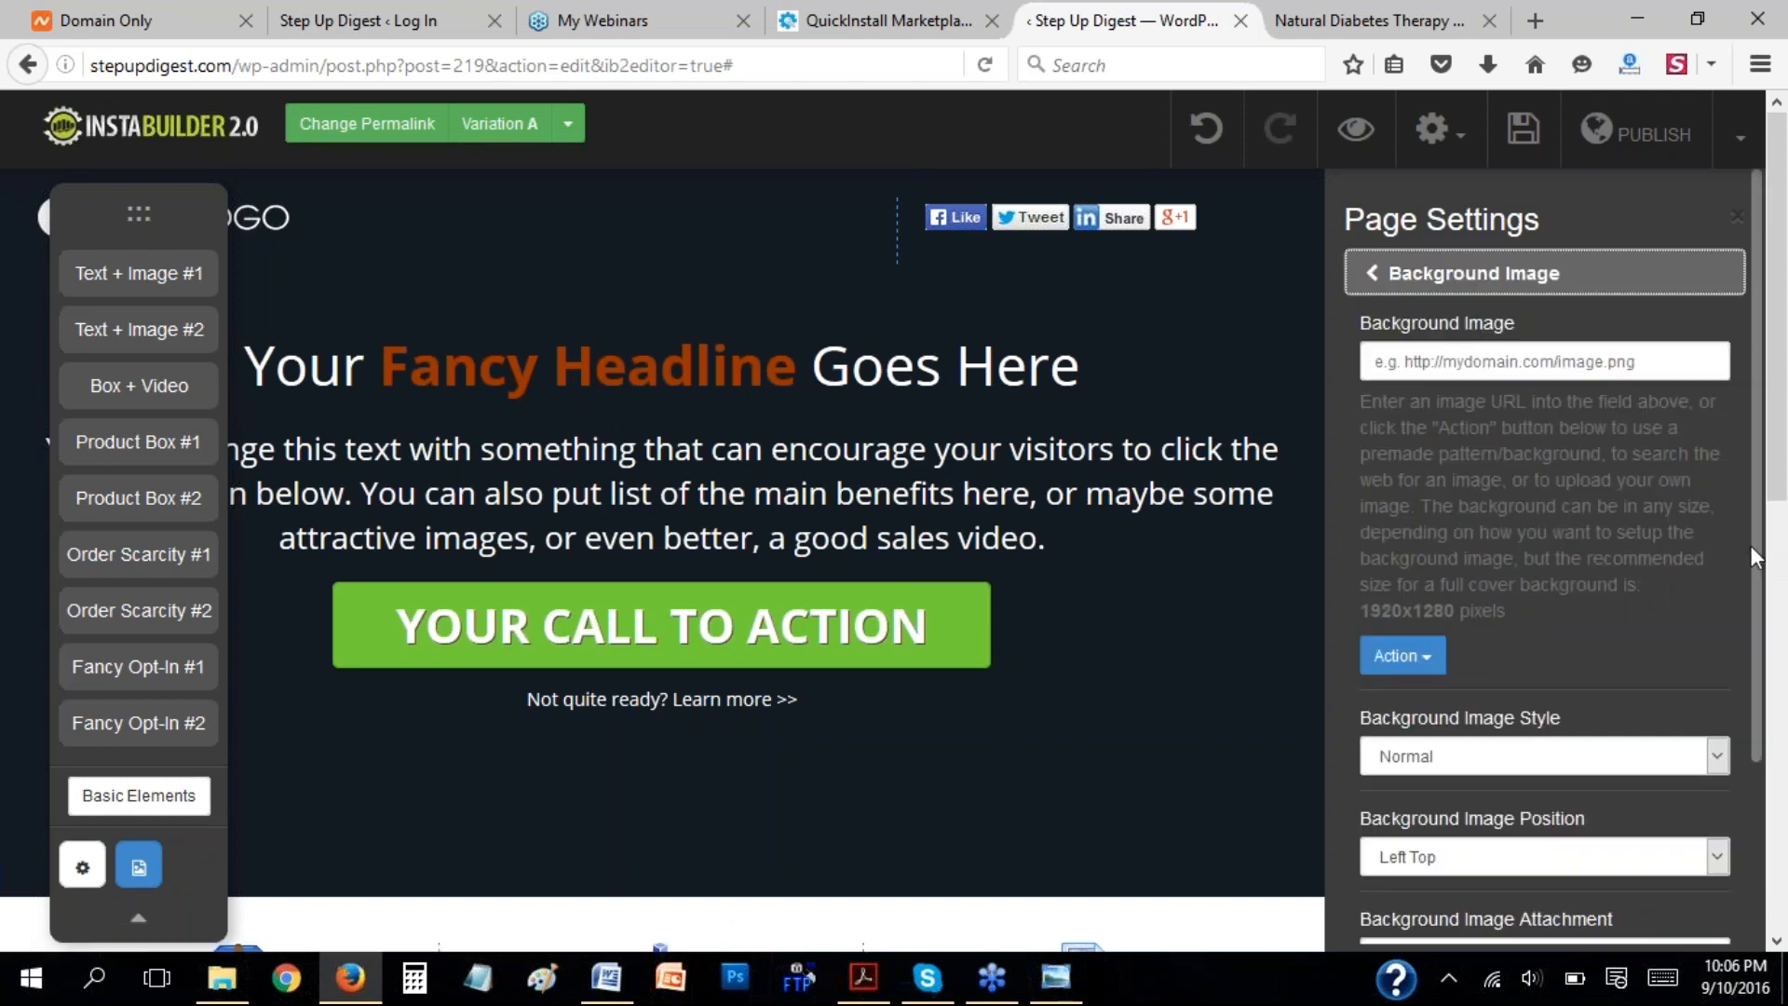
scroll(1756, 557, down, 3)
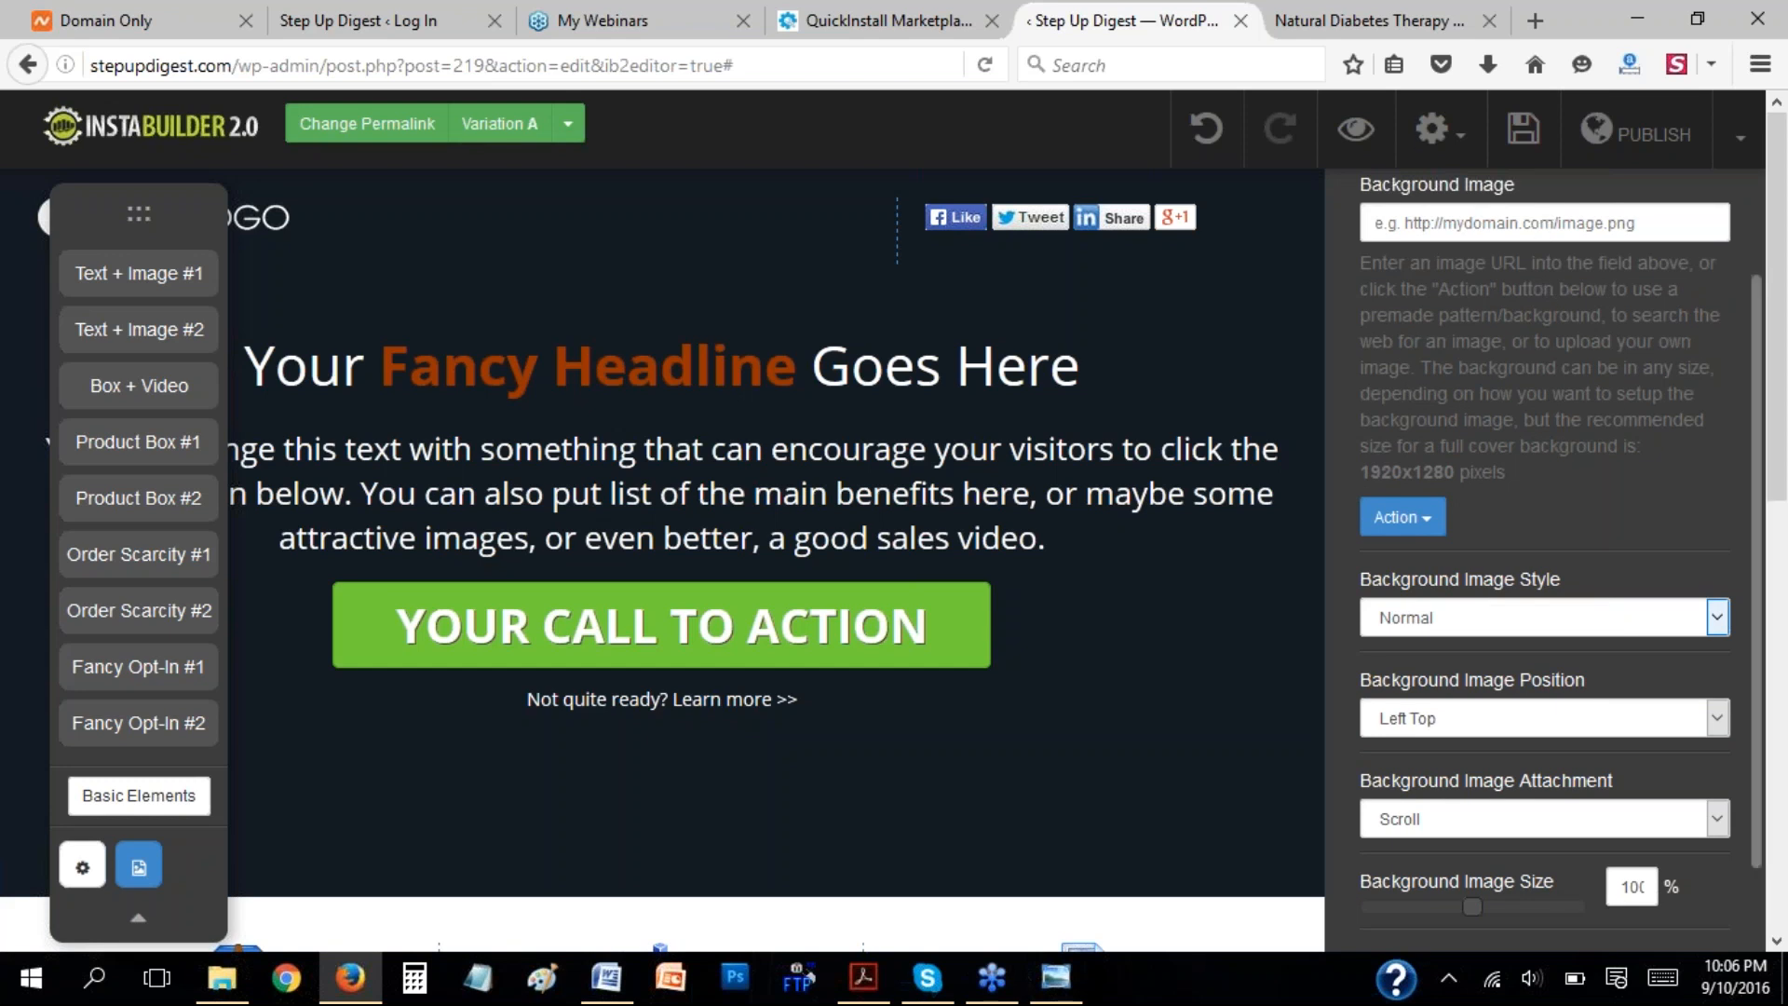
click(1422, 524)
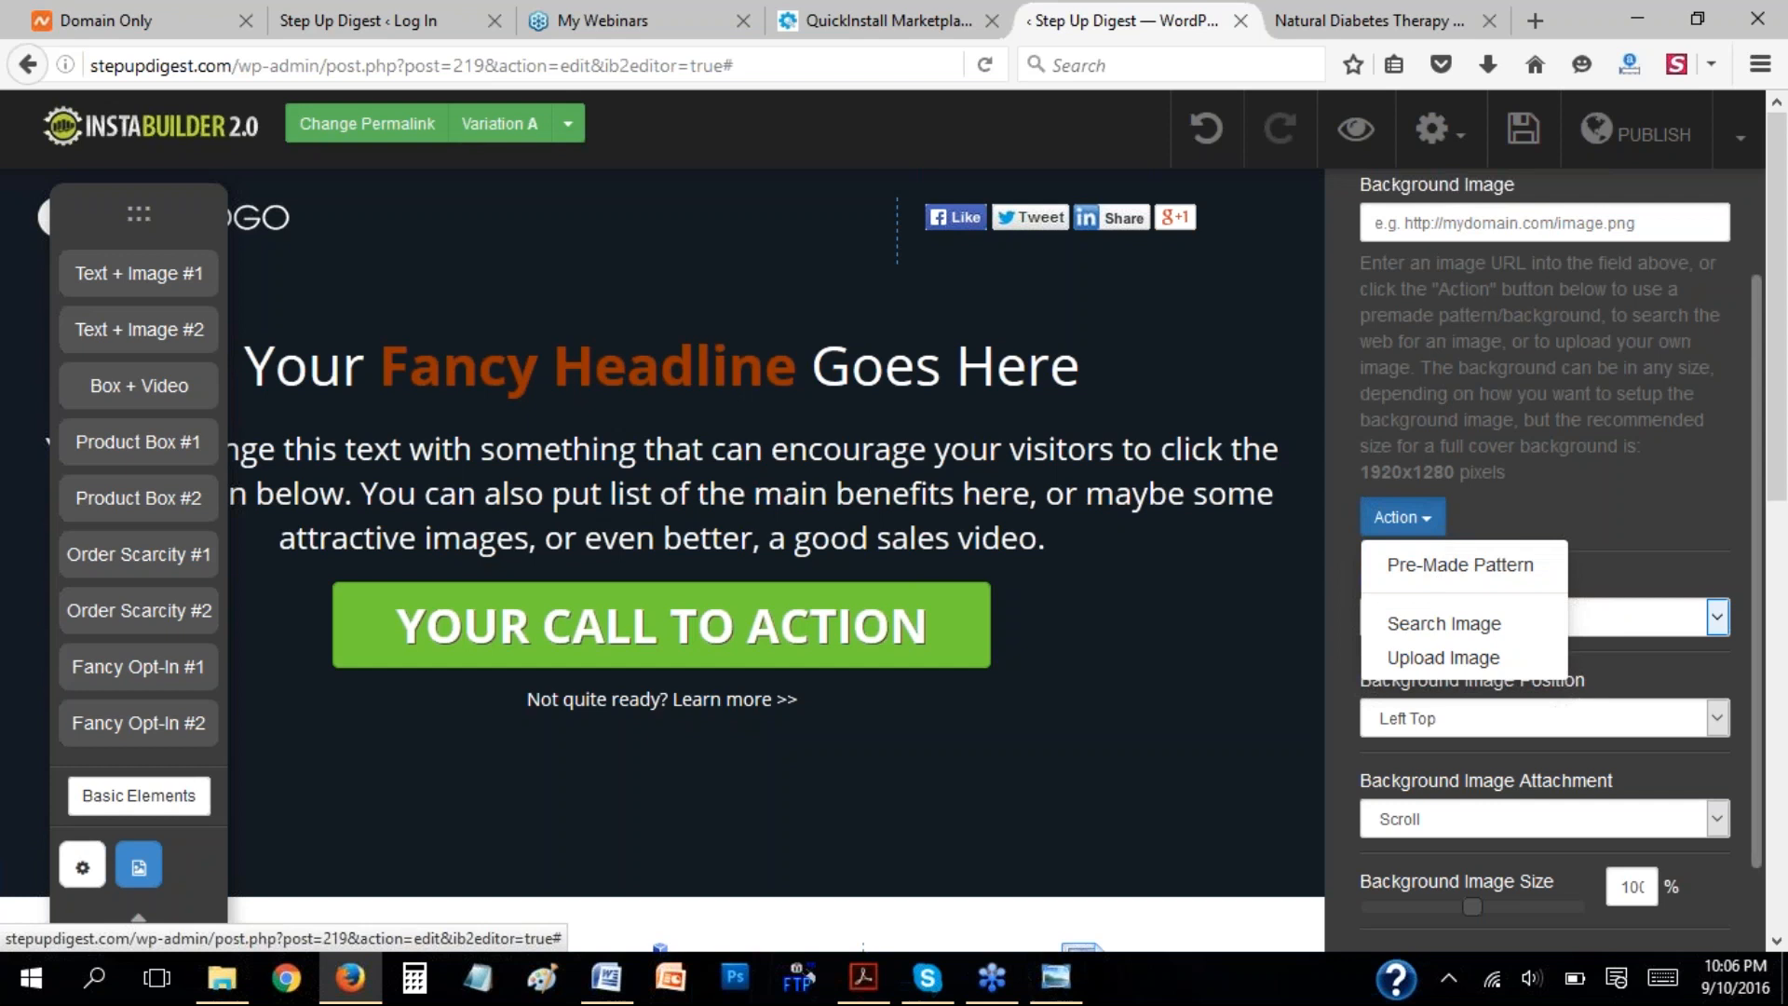
click(1552, 481)
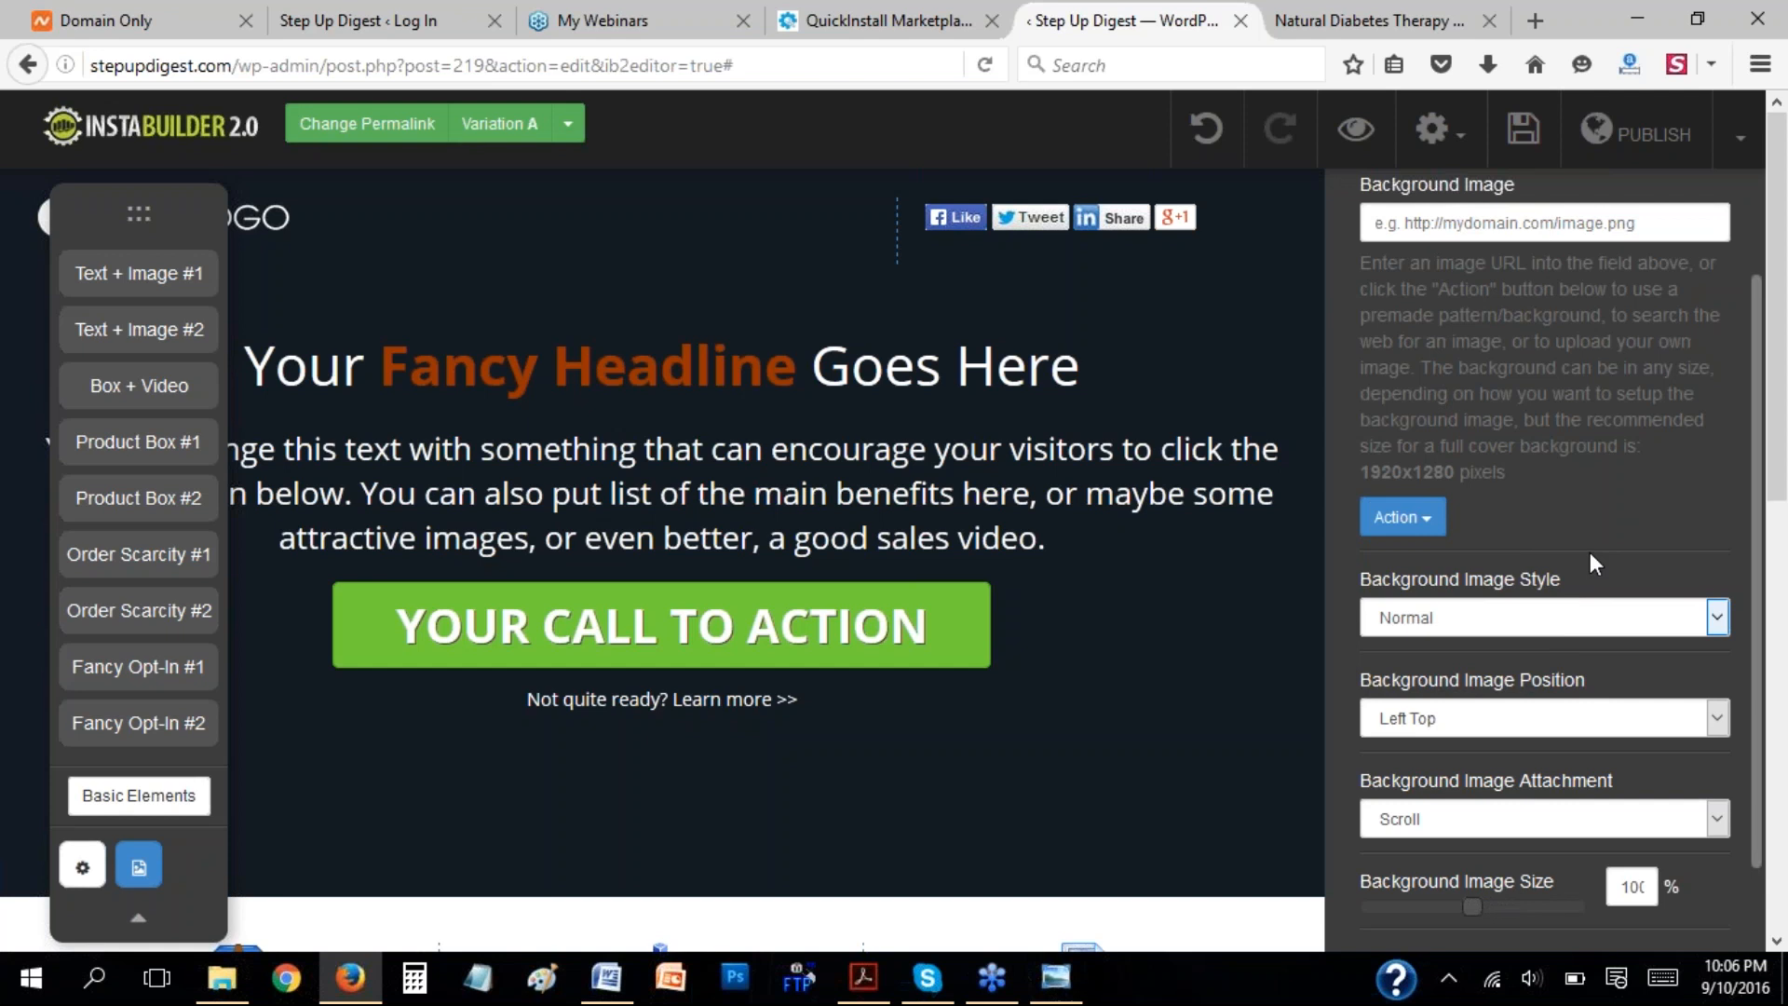
drag(1758, 585, 1772, 394)
click(1377, 276)
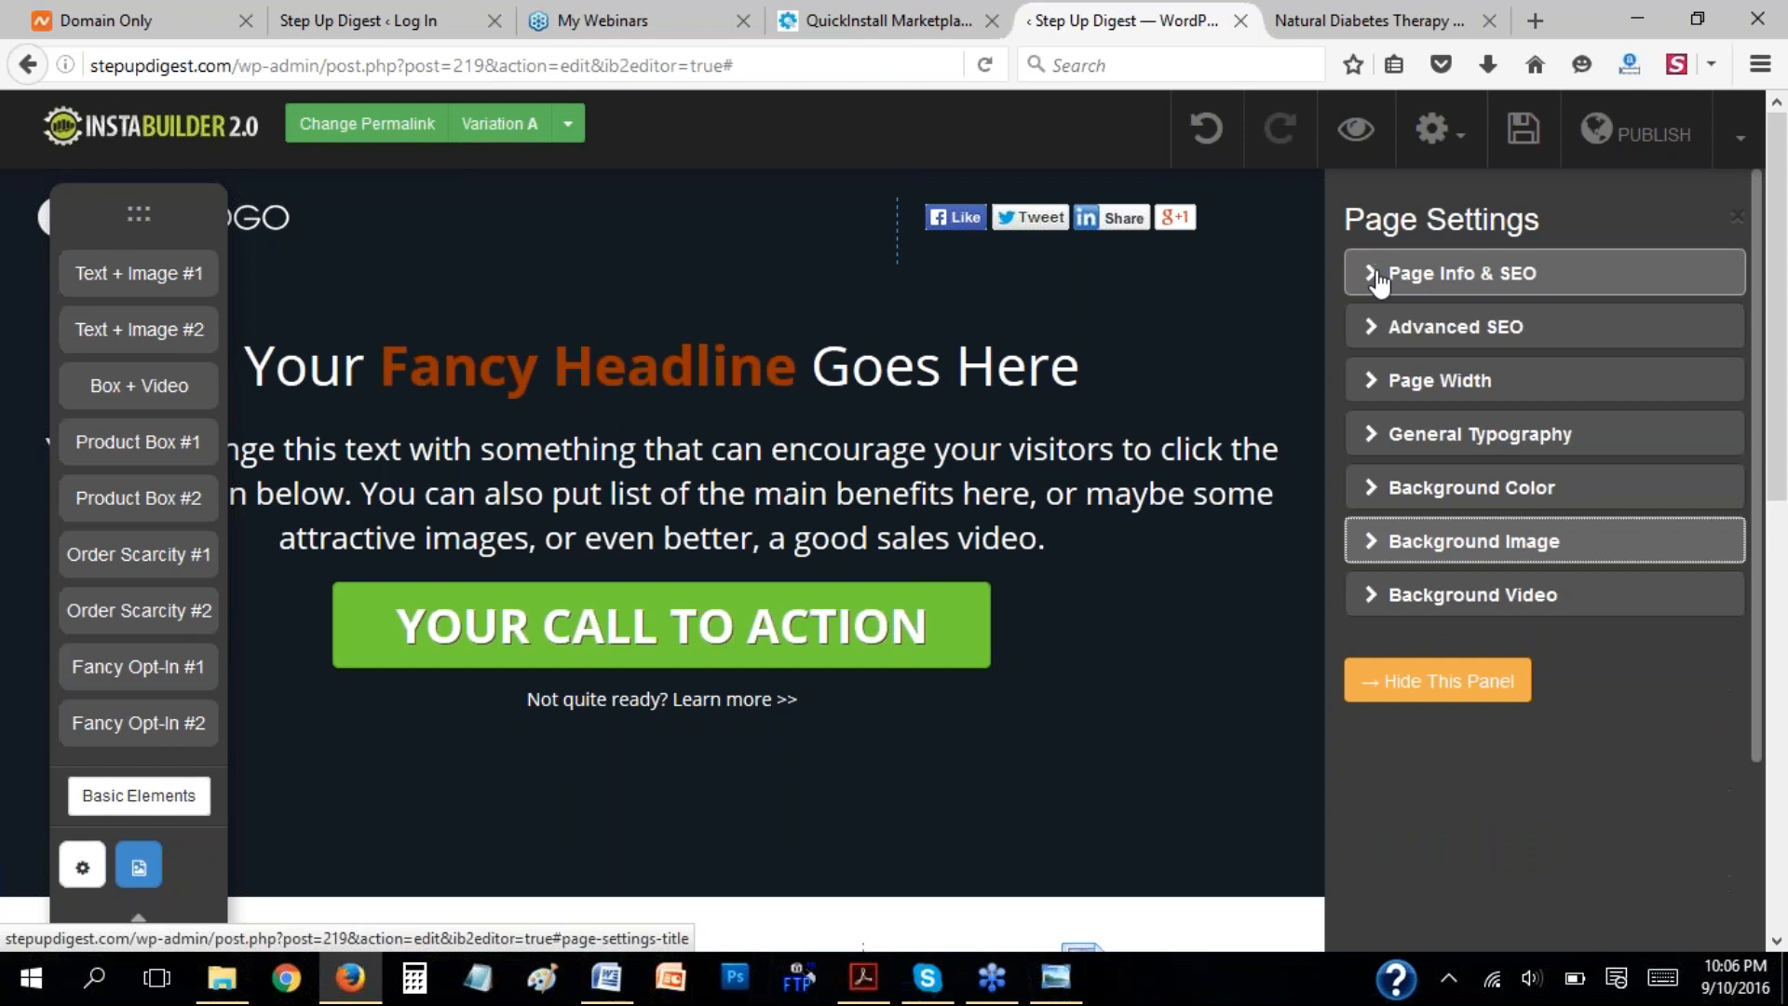
View the Background Video settings, including the YouTube video URL and playback options, and hide the page settings.
click(1376, 603)
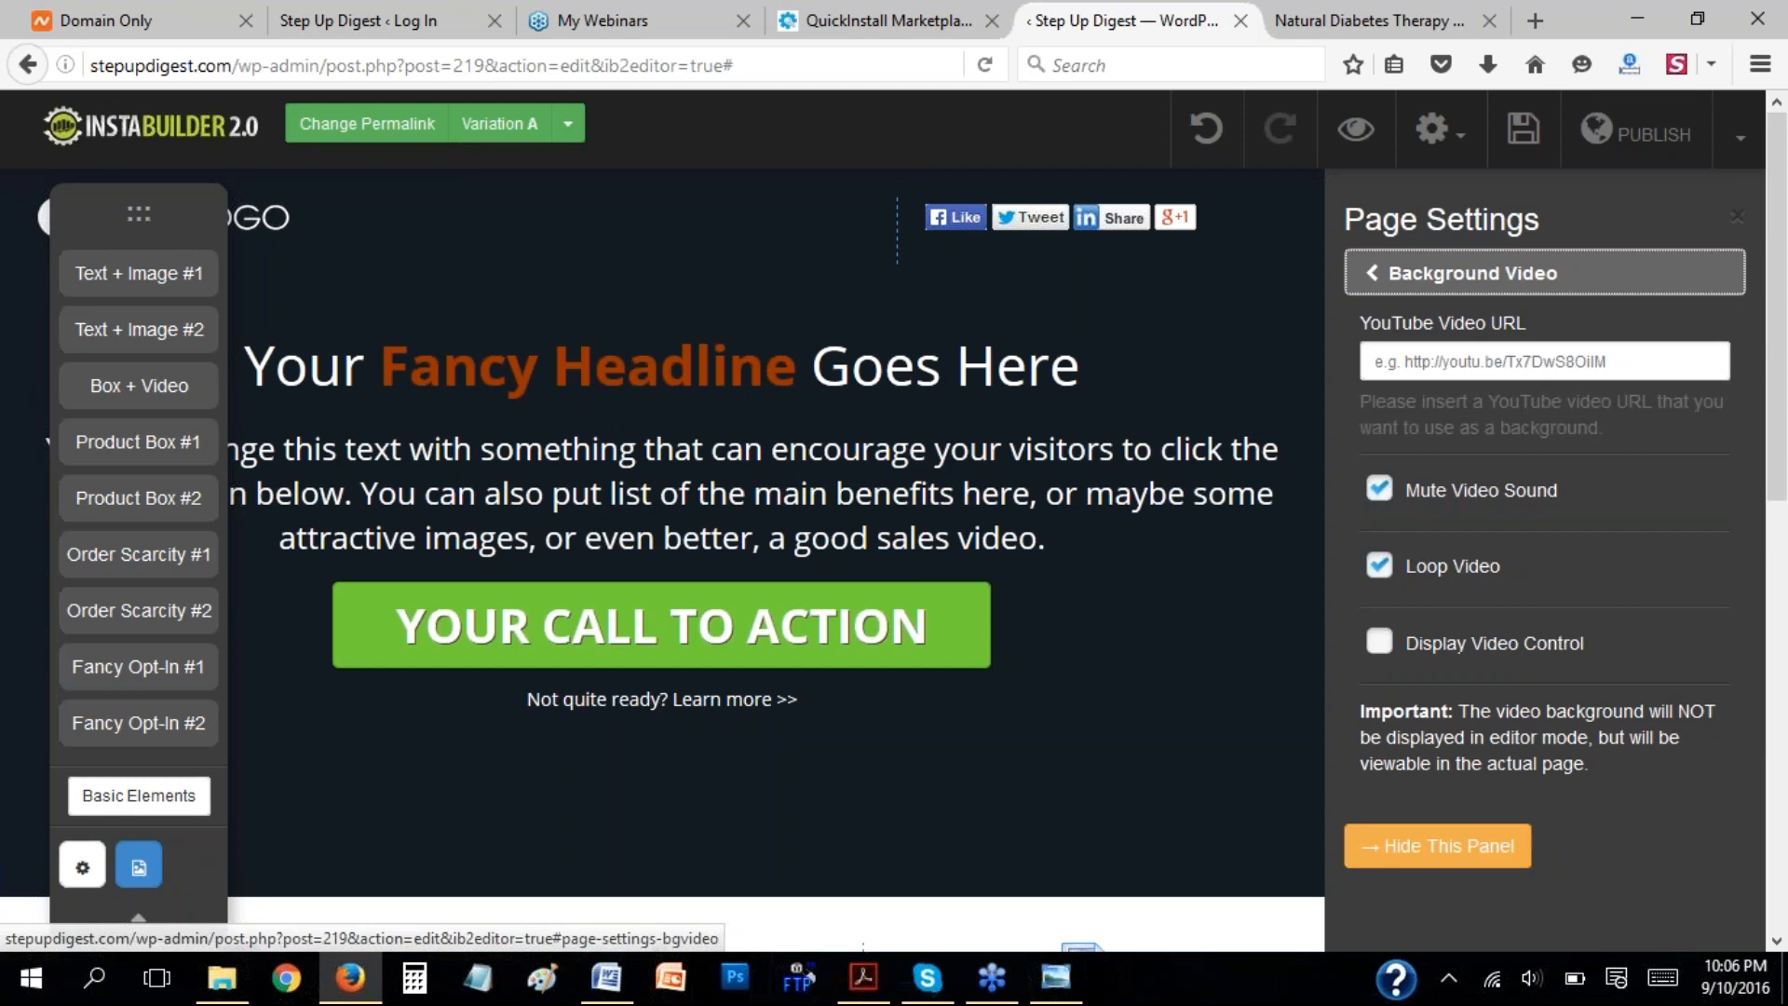
click(1462, 351)
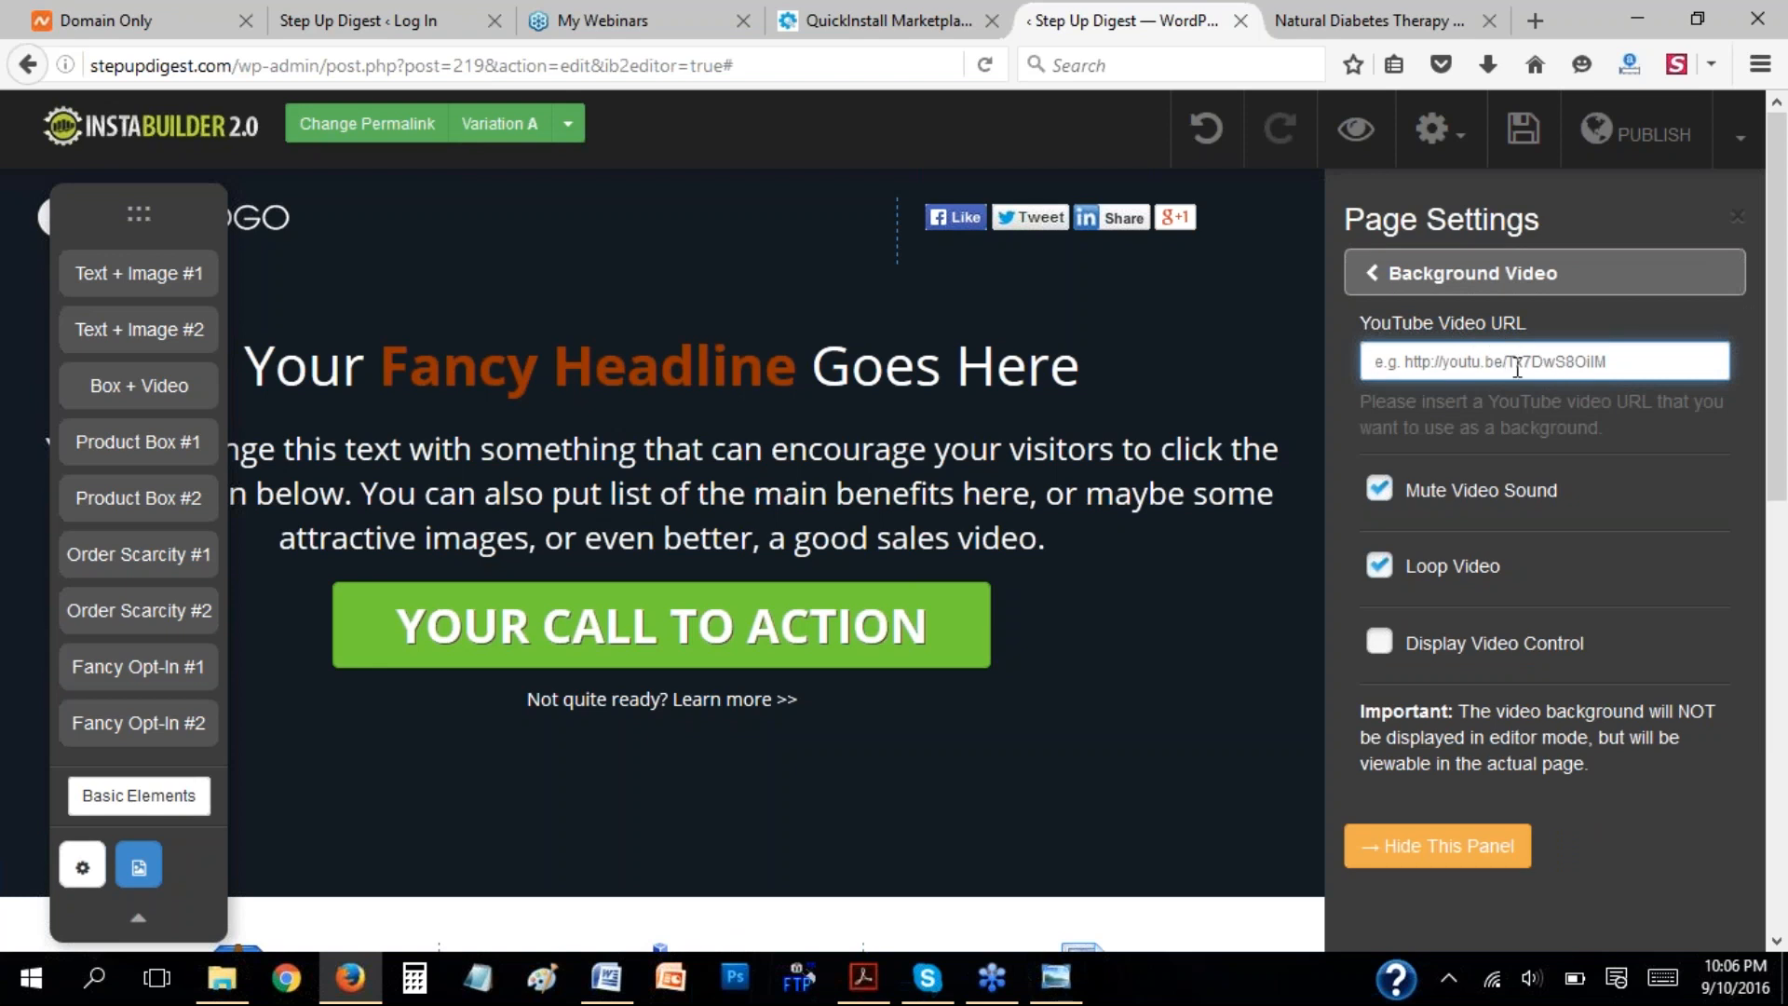
click(1429, 850)
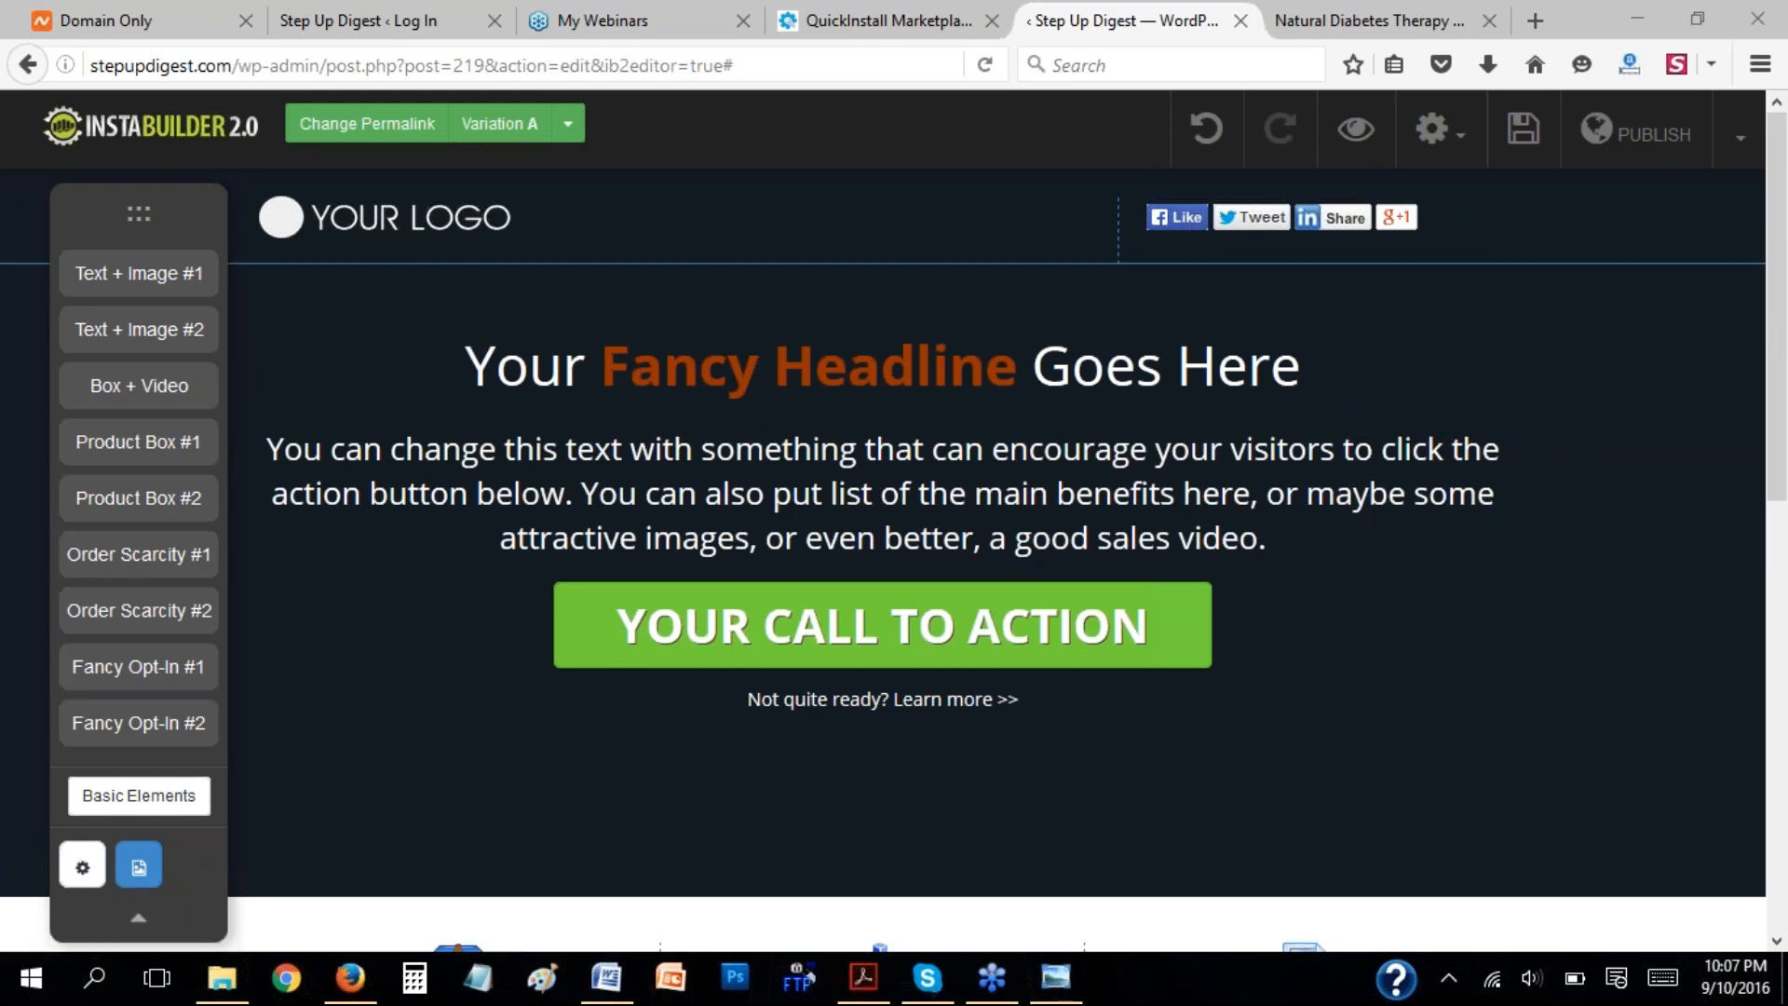
Show the basic page elements, review the Part 2 and Part 3 outline in the Word webinar document, and return to Firefox.
click(130, 796)
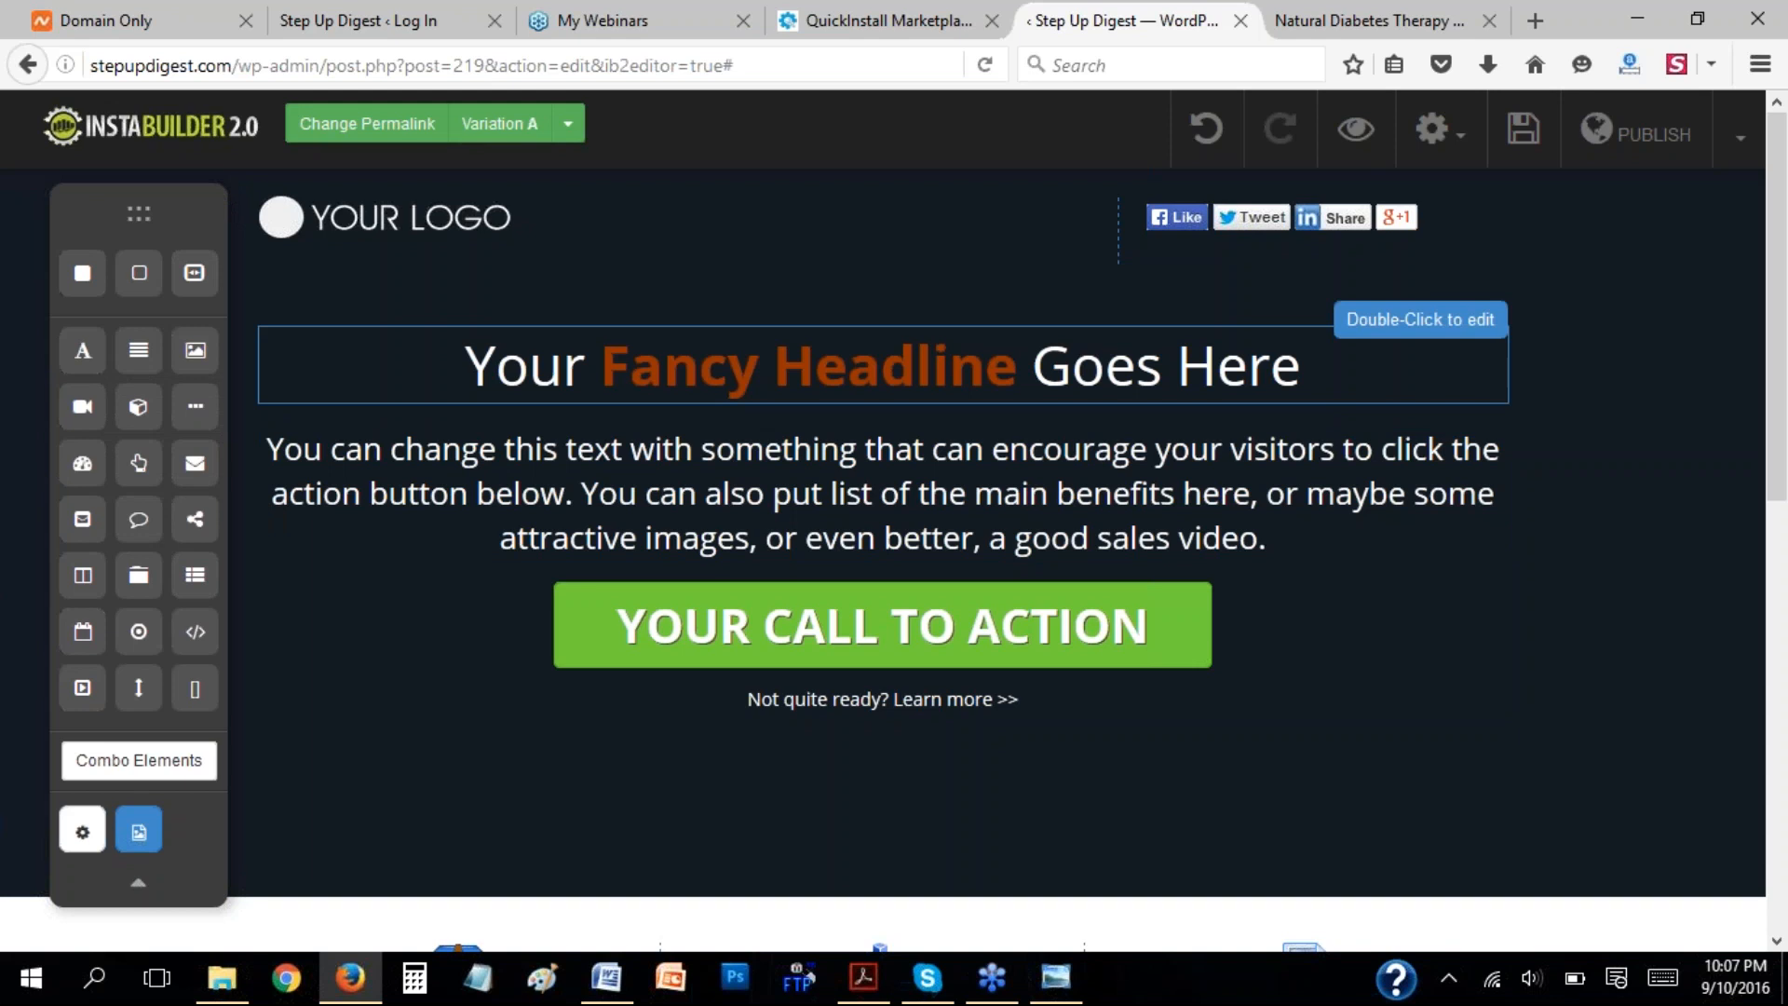
click(626, 969)
click(813, 342)
scroll(813, 342, up, 9)
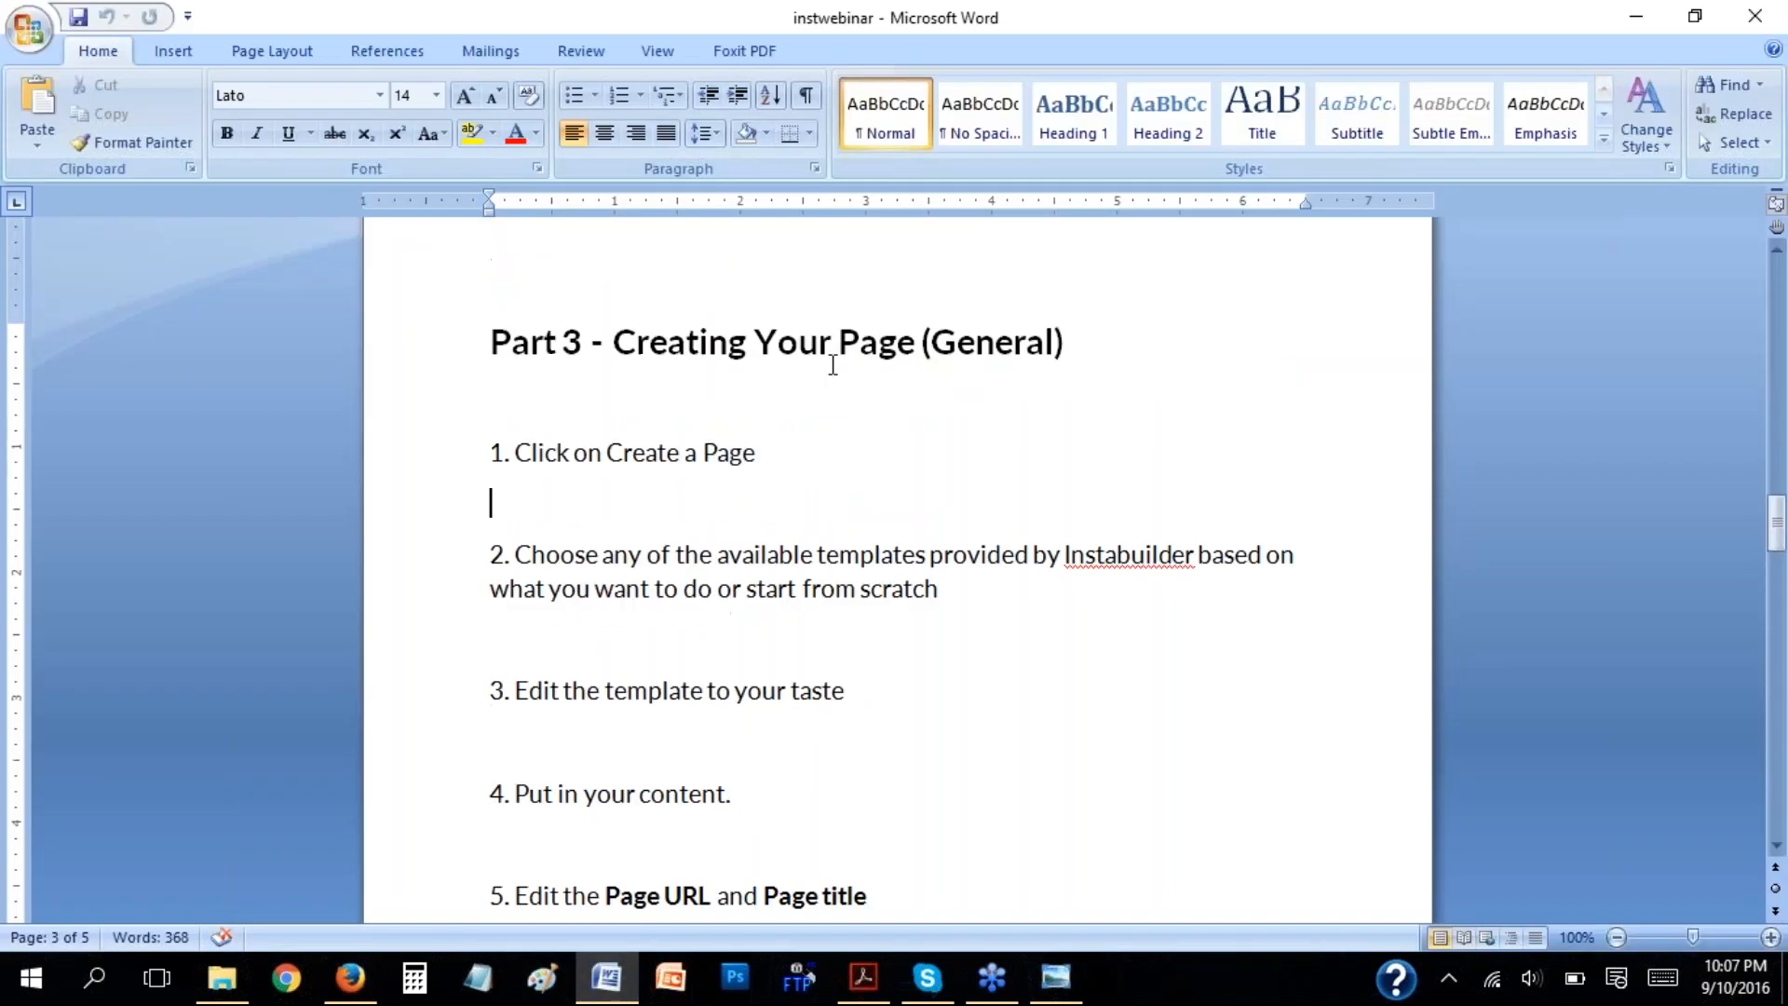
drag(522, 354, 934, 437)
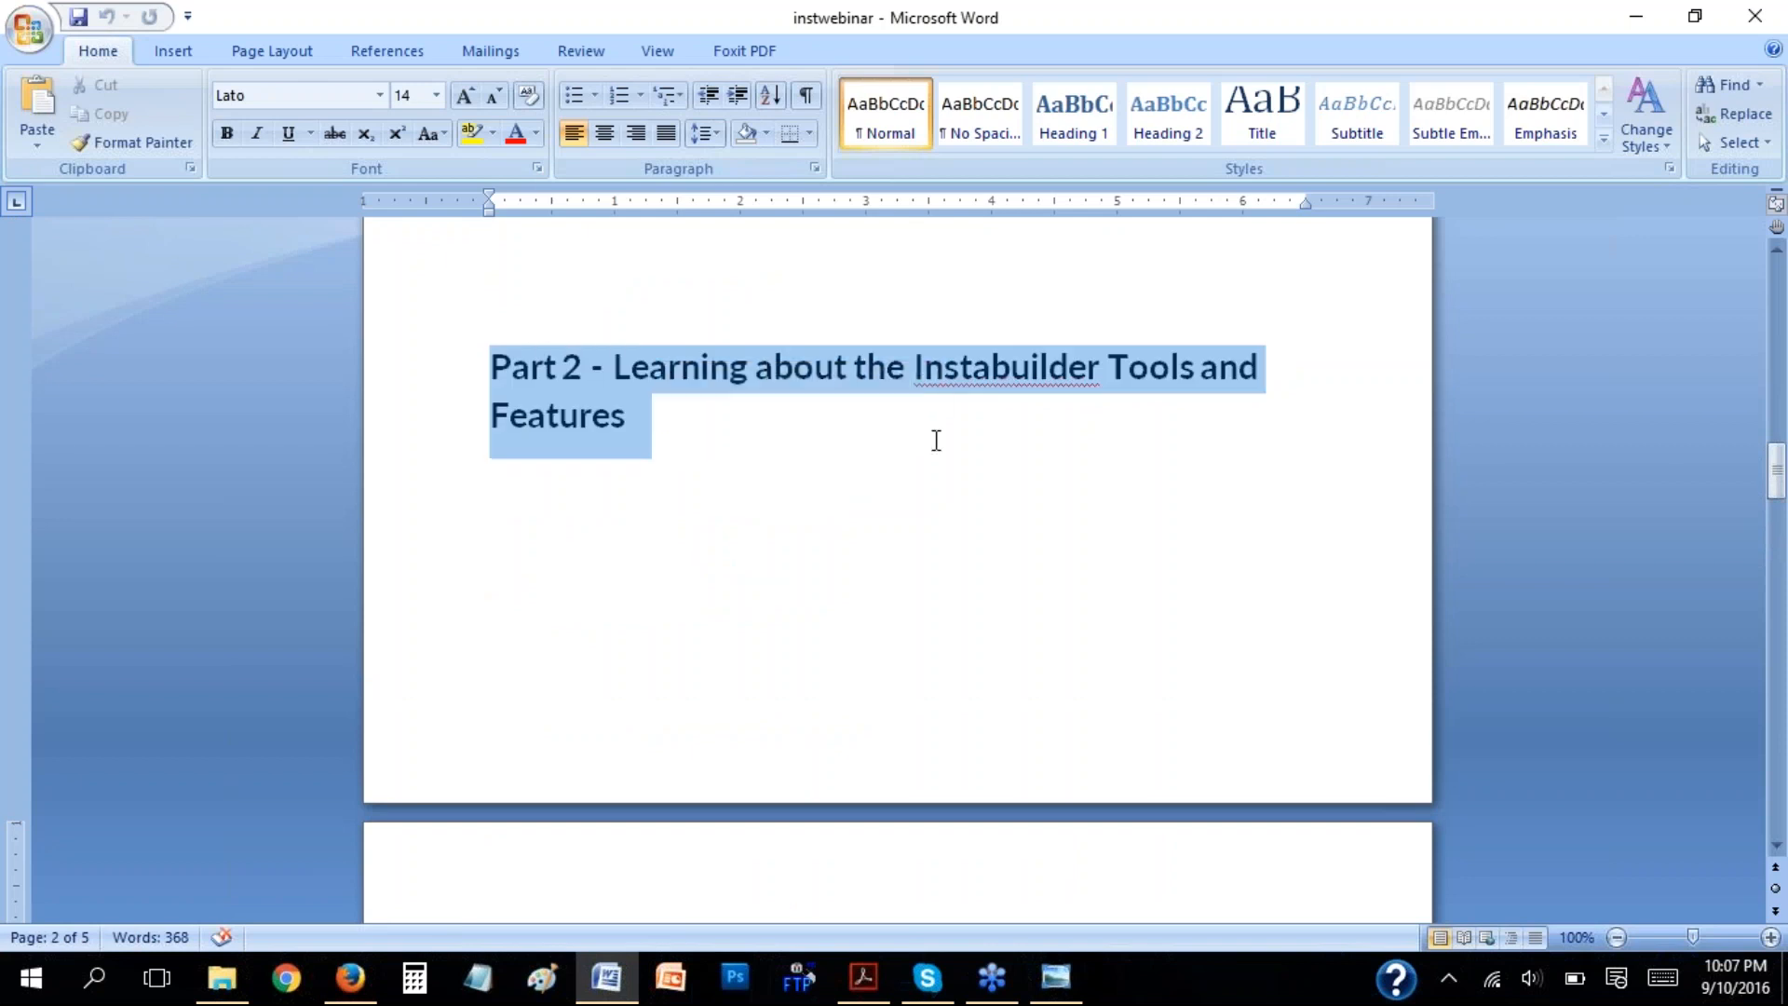
scroll(934, 438, down, 5)
scroll(1042, 466, down, 6)
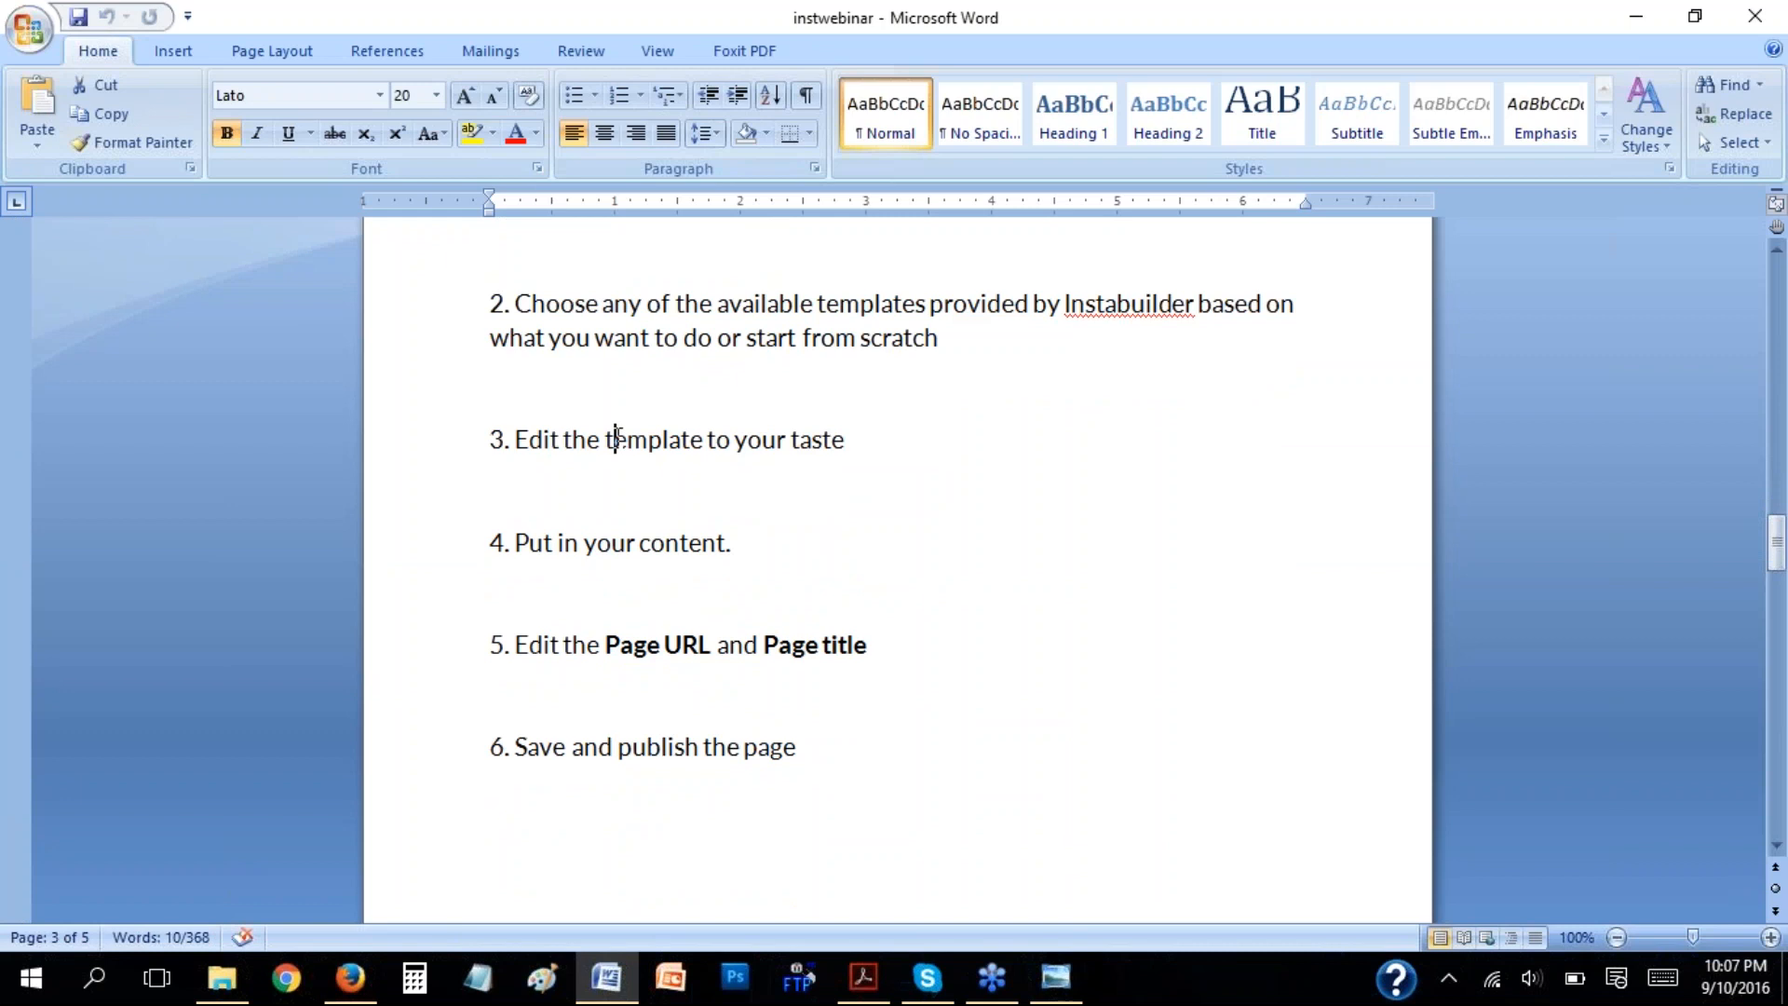
click(613, 430)
scroll(718, 382, down, 1)
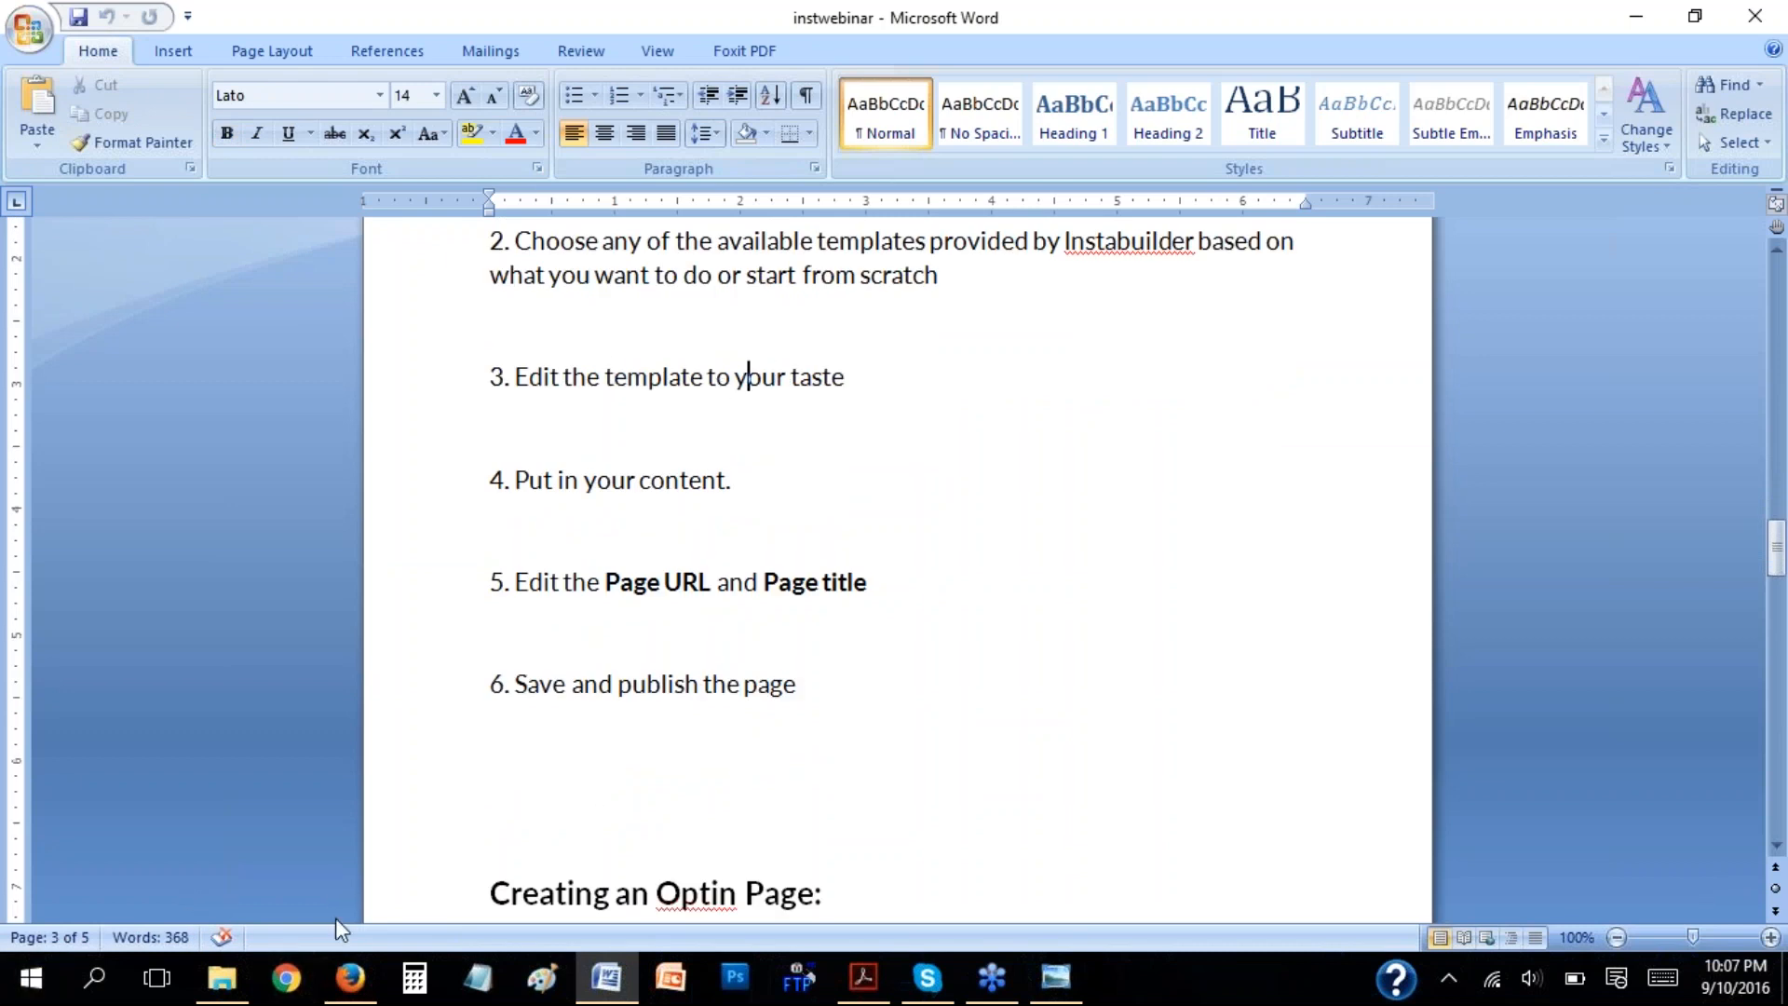
click(354, 982)
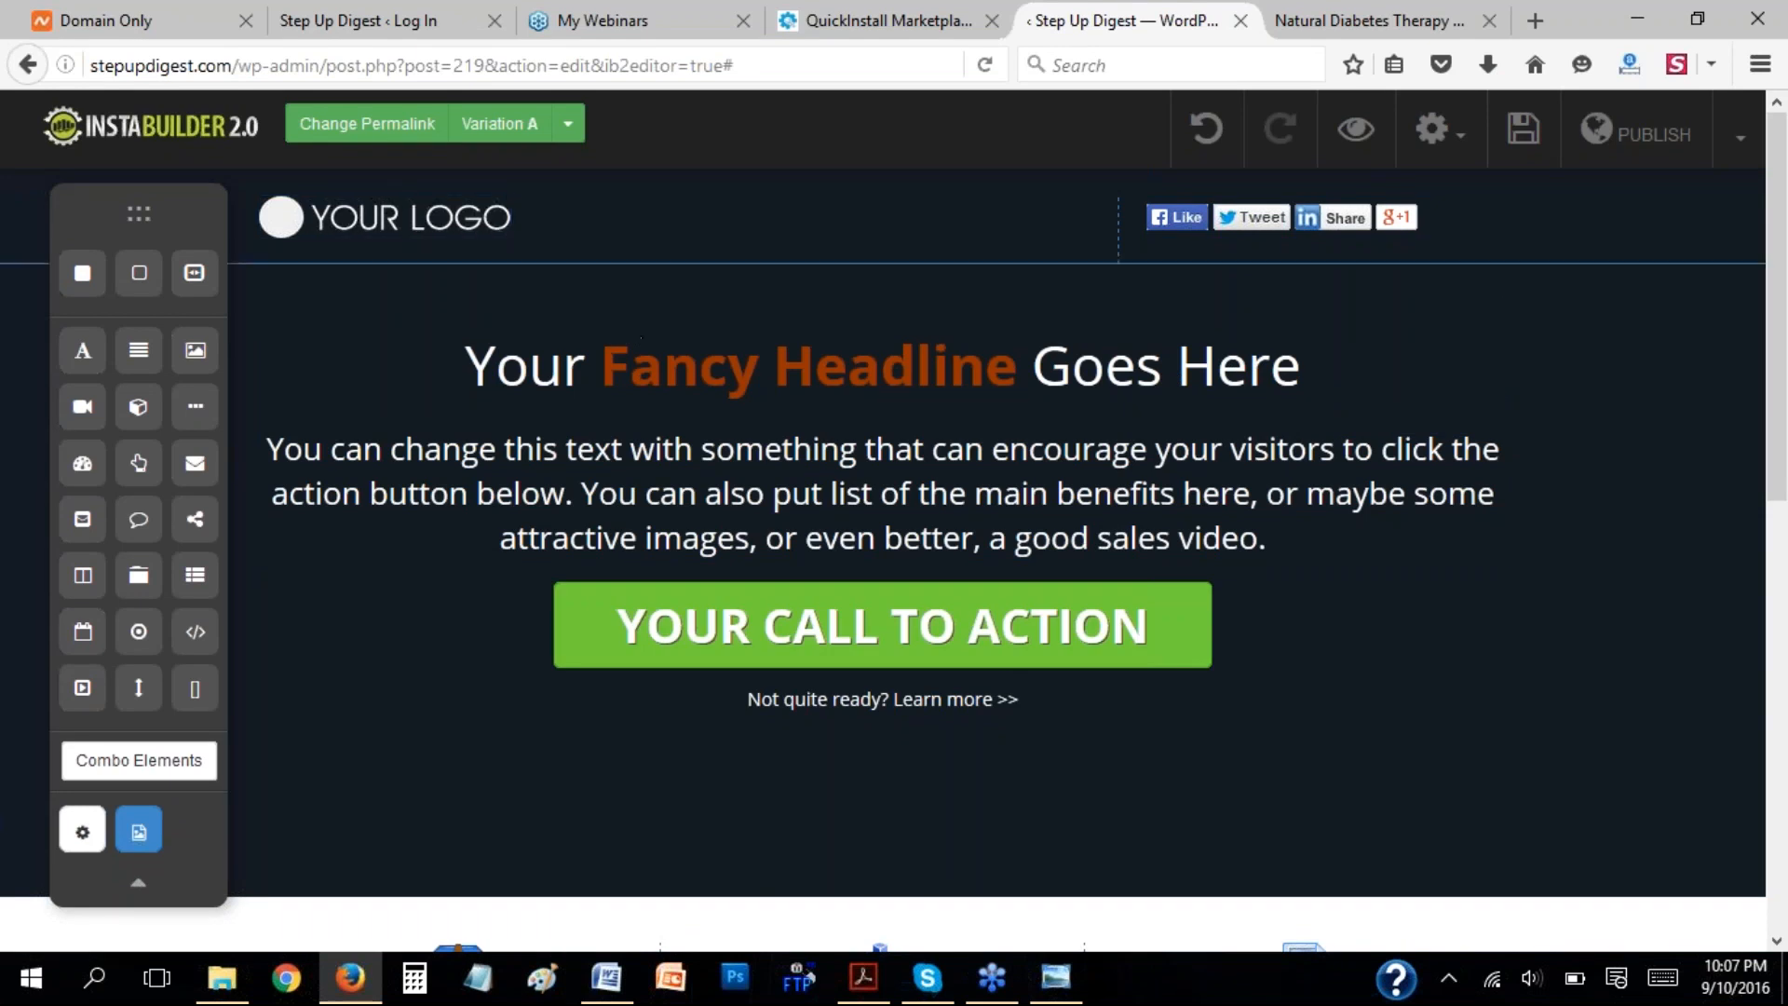
Delete the social share buttons element from the page header and confirm the deletion.
click(1242, 221)
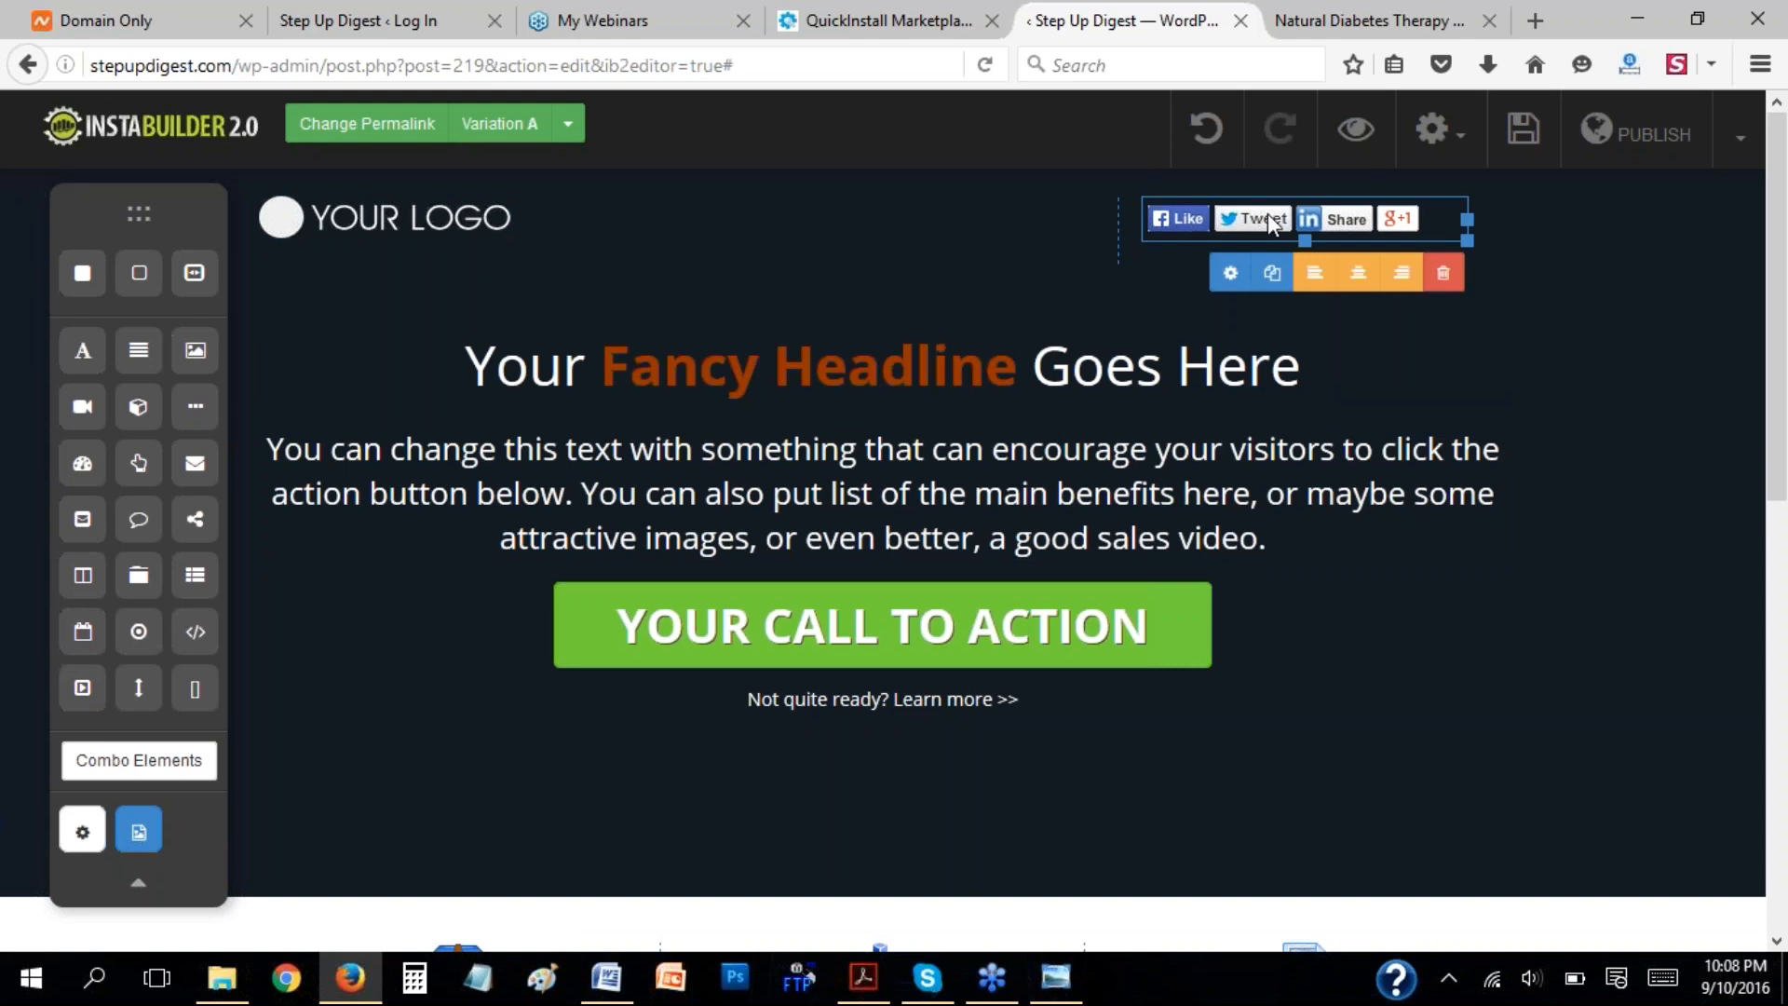
click(1445, 276)
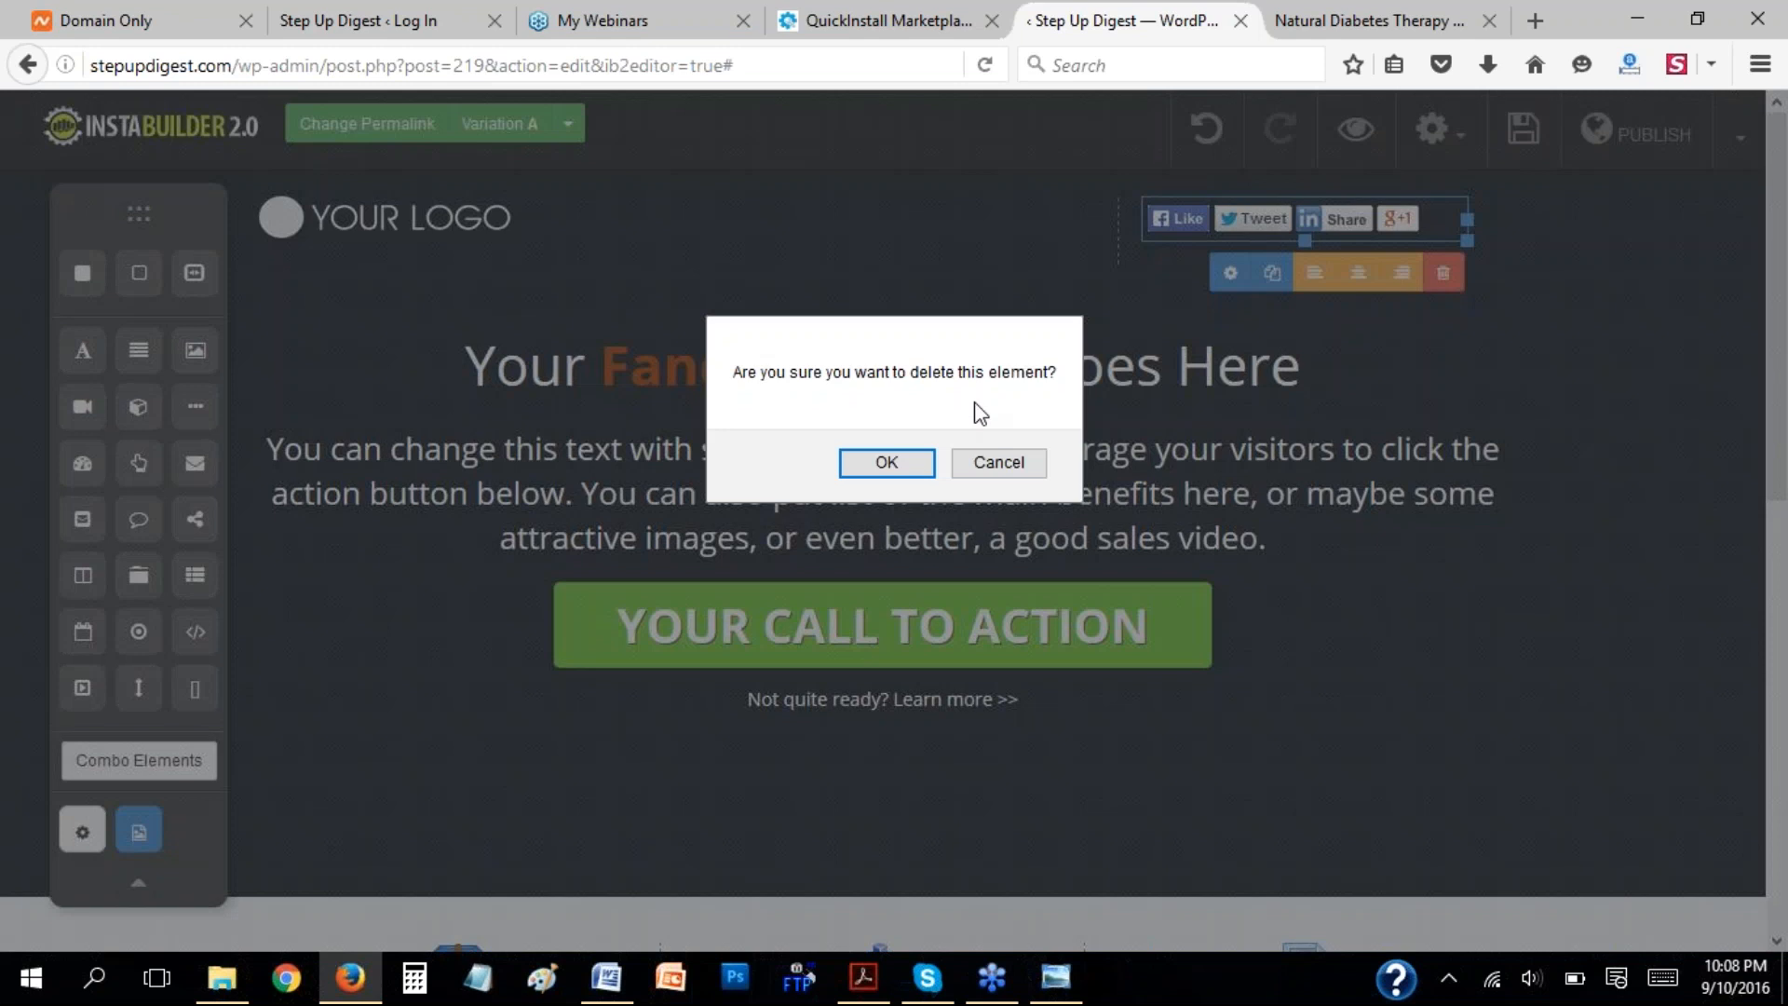
click(904, 458)
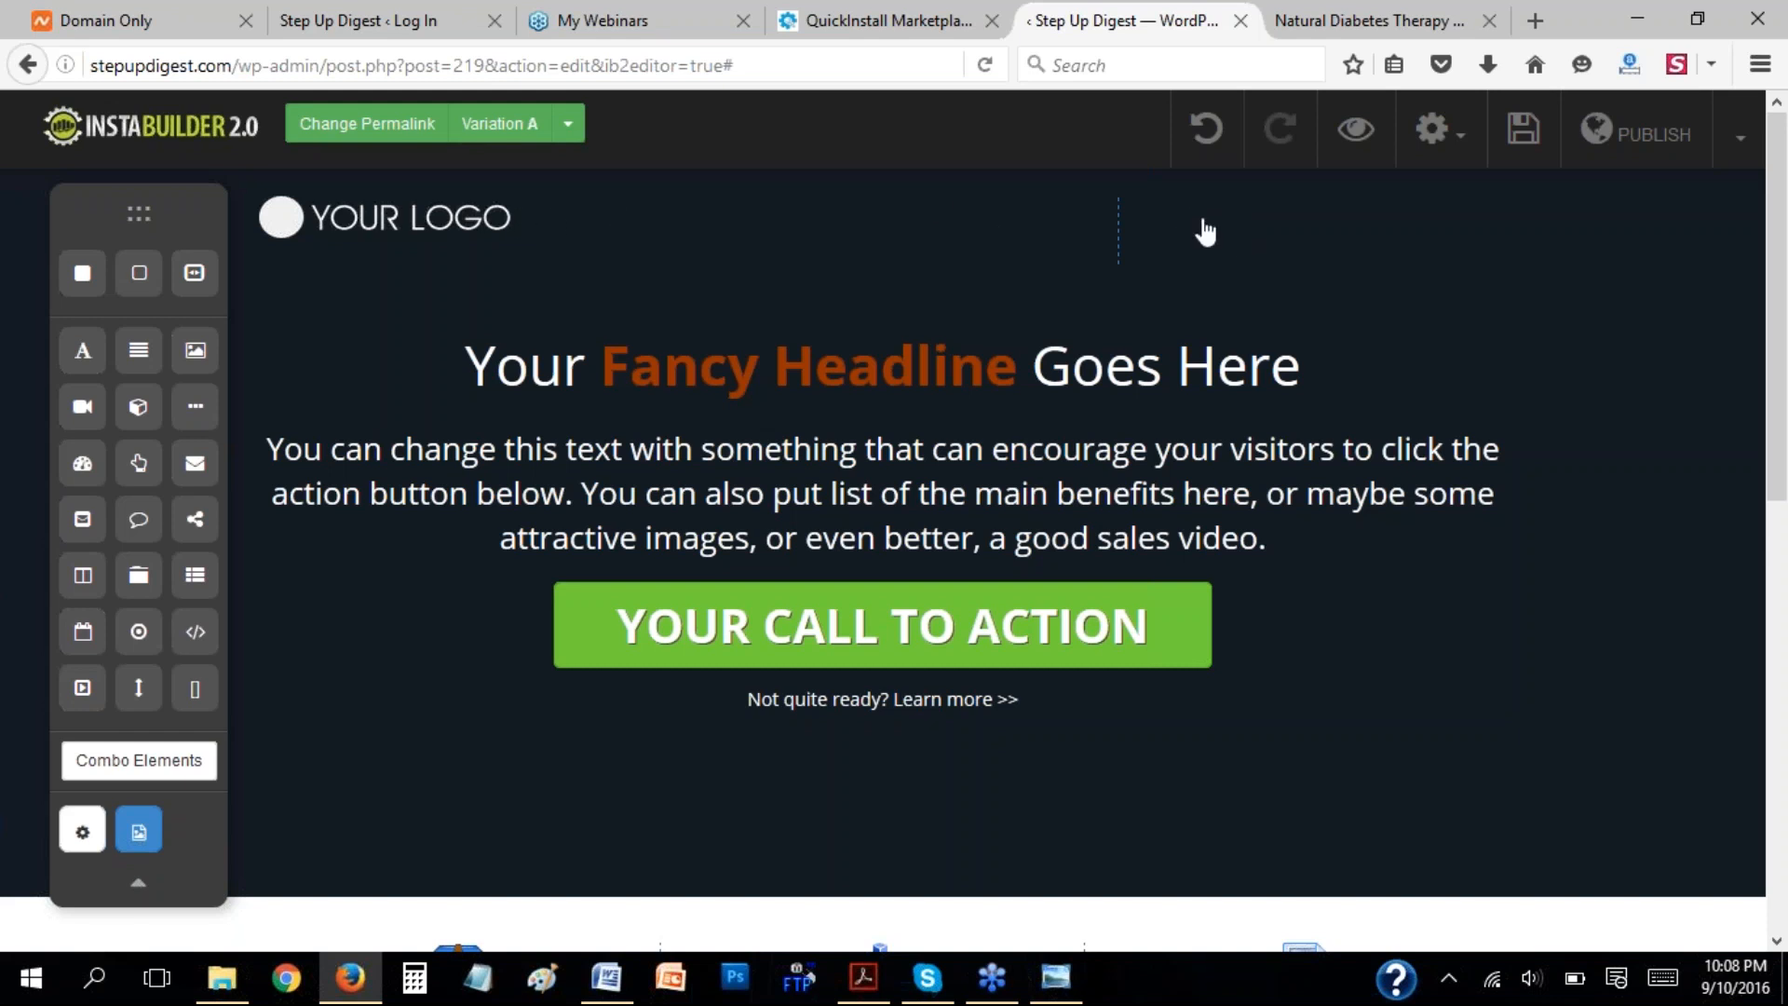
Look at the header of the Natural Diabetes Therapy example sales page and return to the InstaBuilder page.
click(1335, 25)
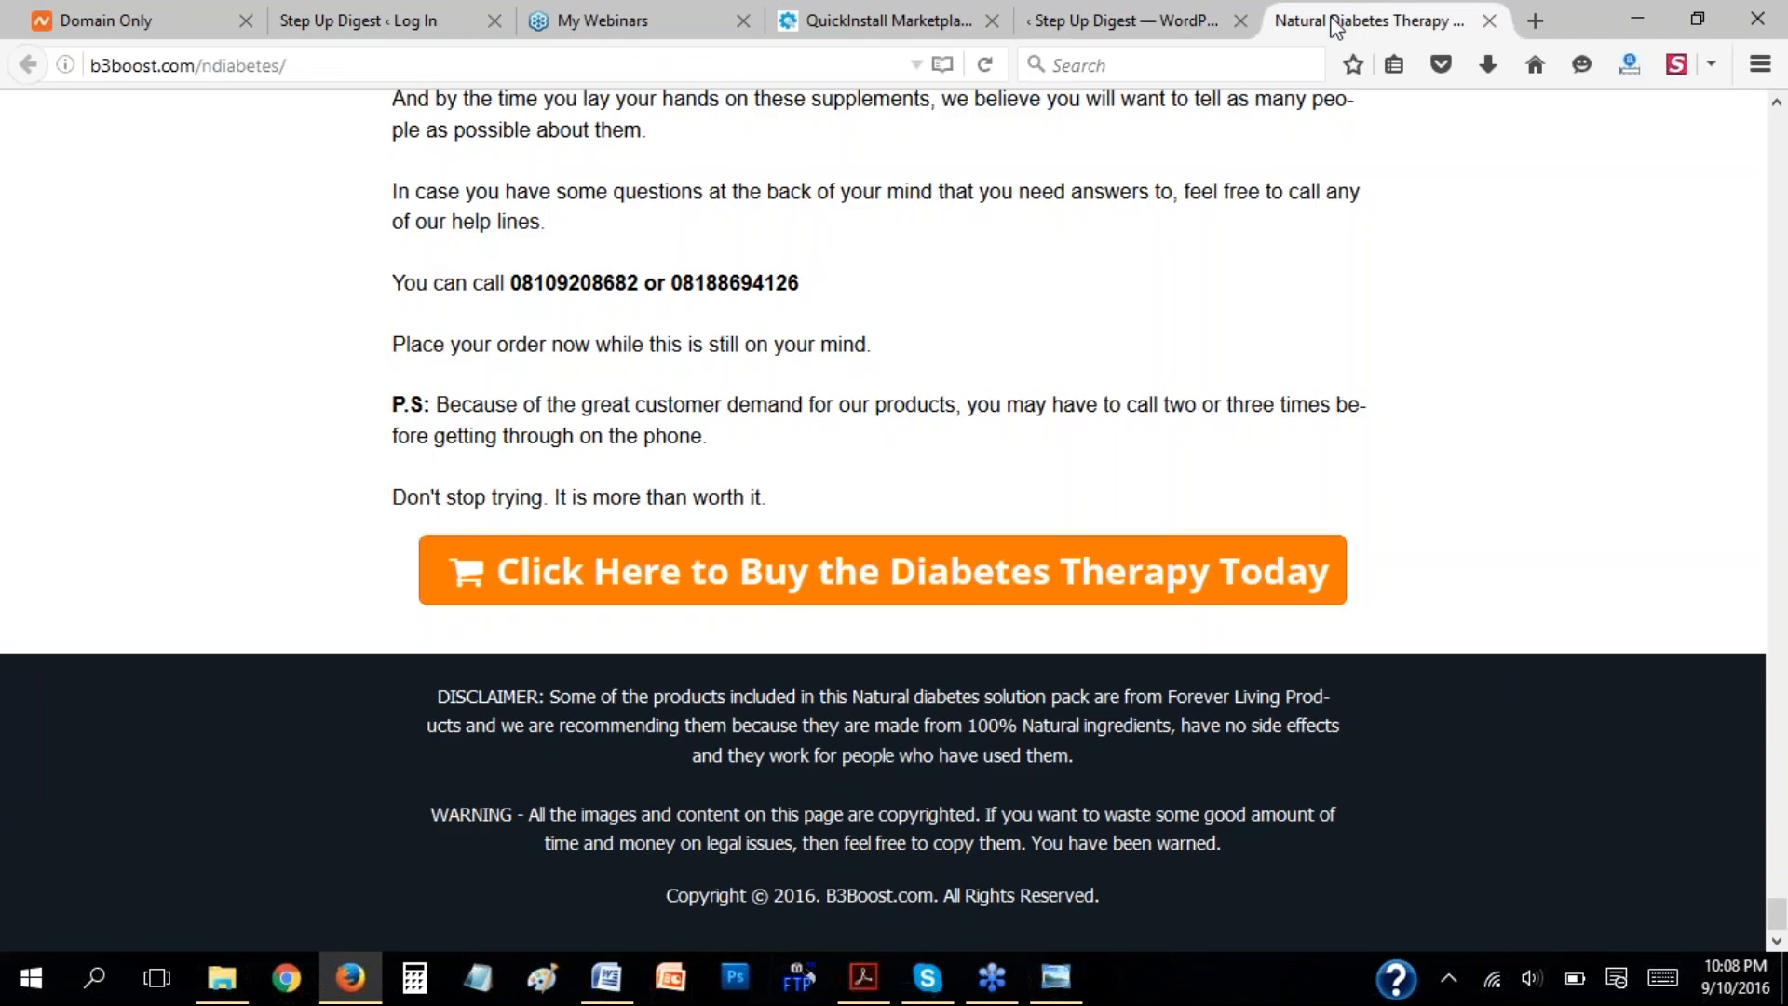
key(Home)
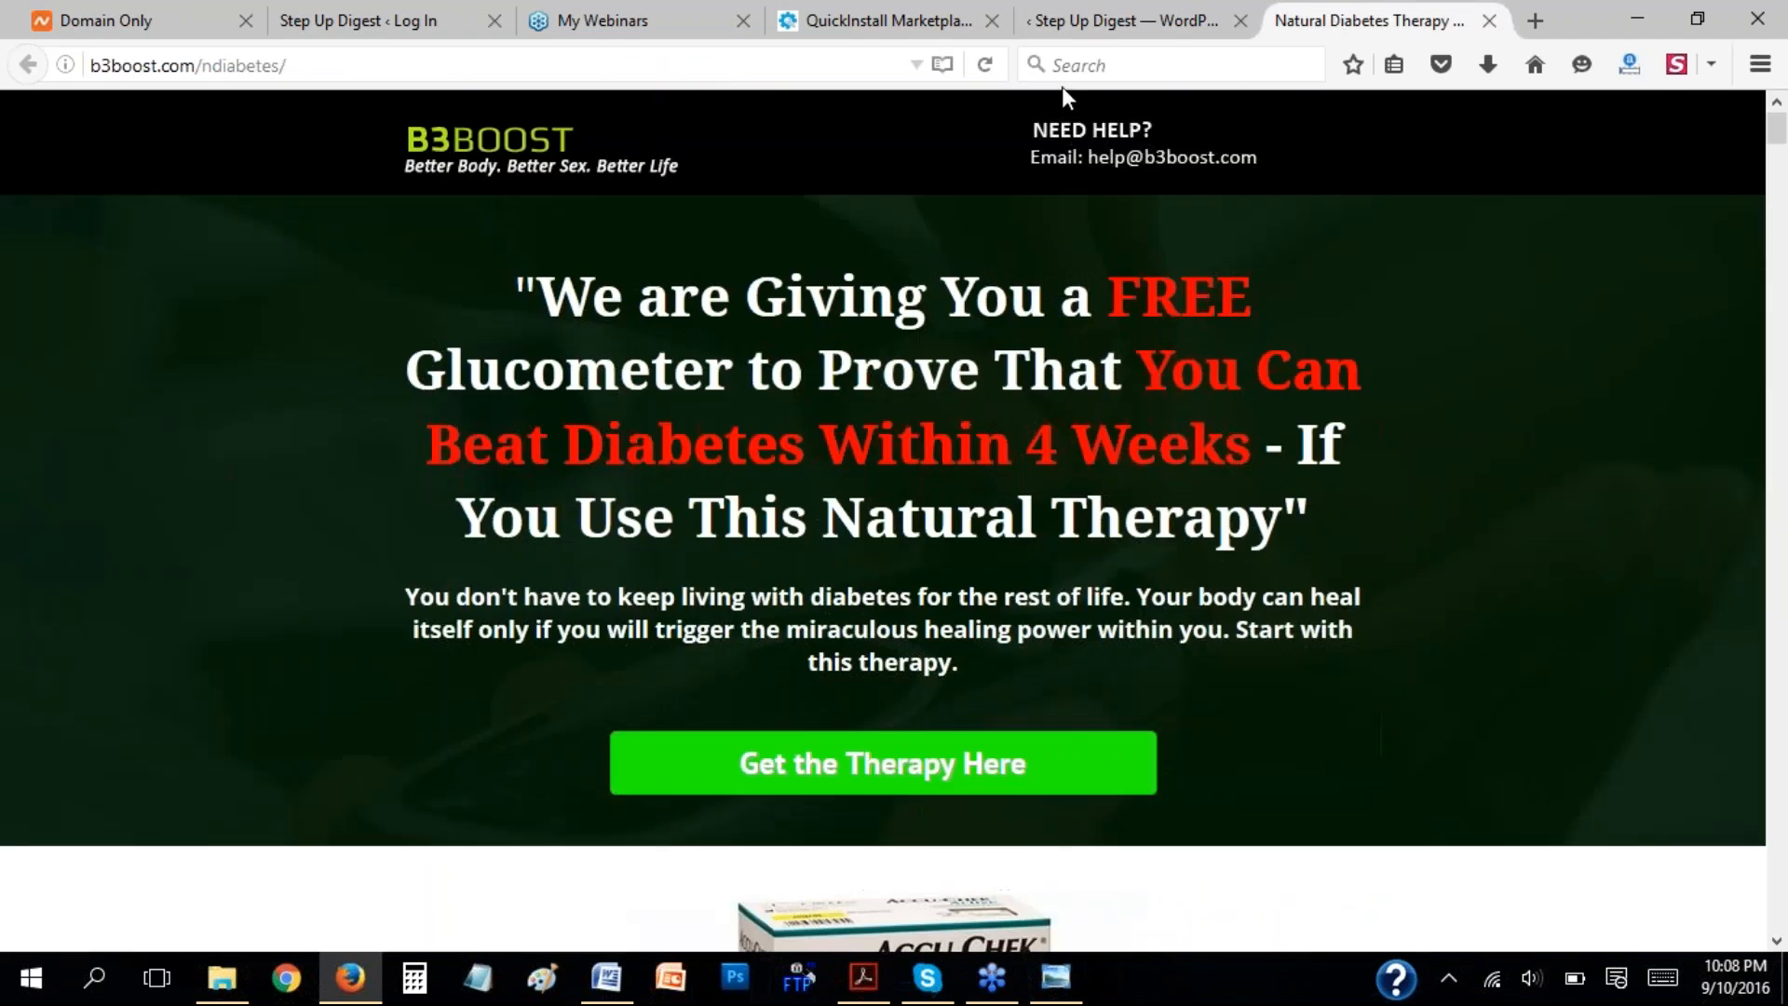
click(1110, 28)
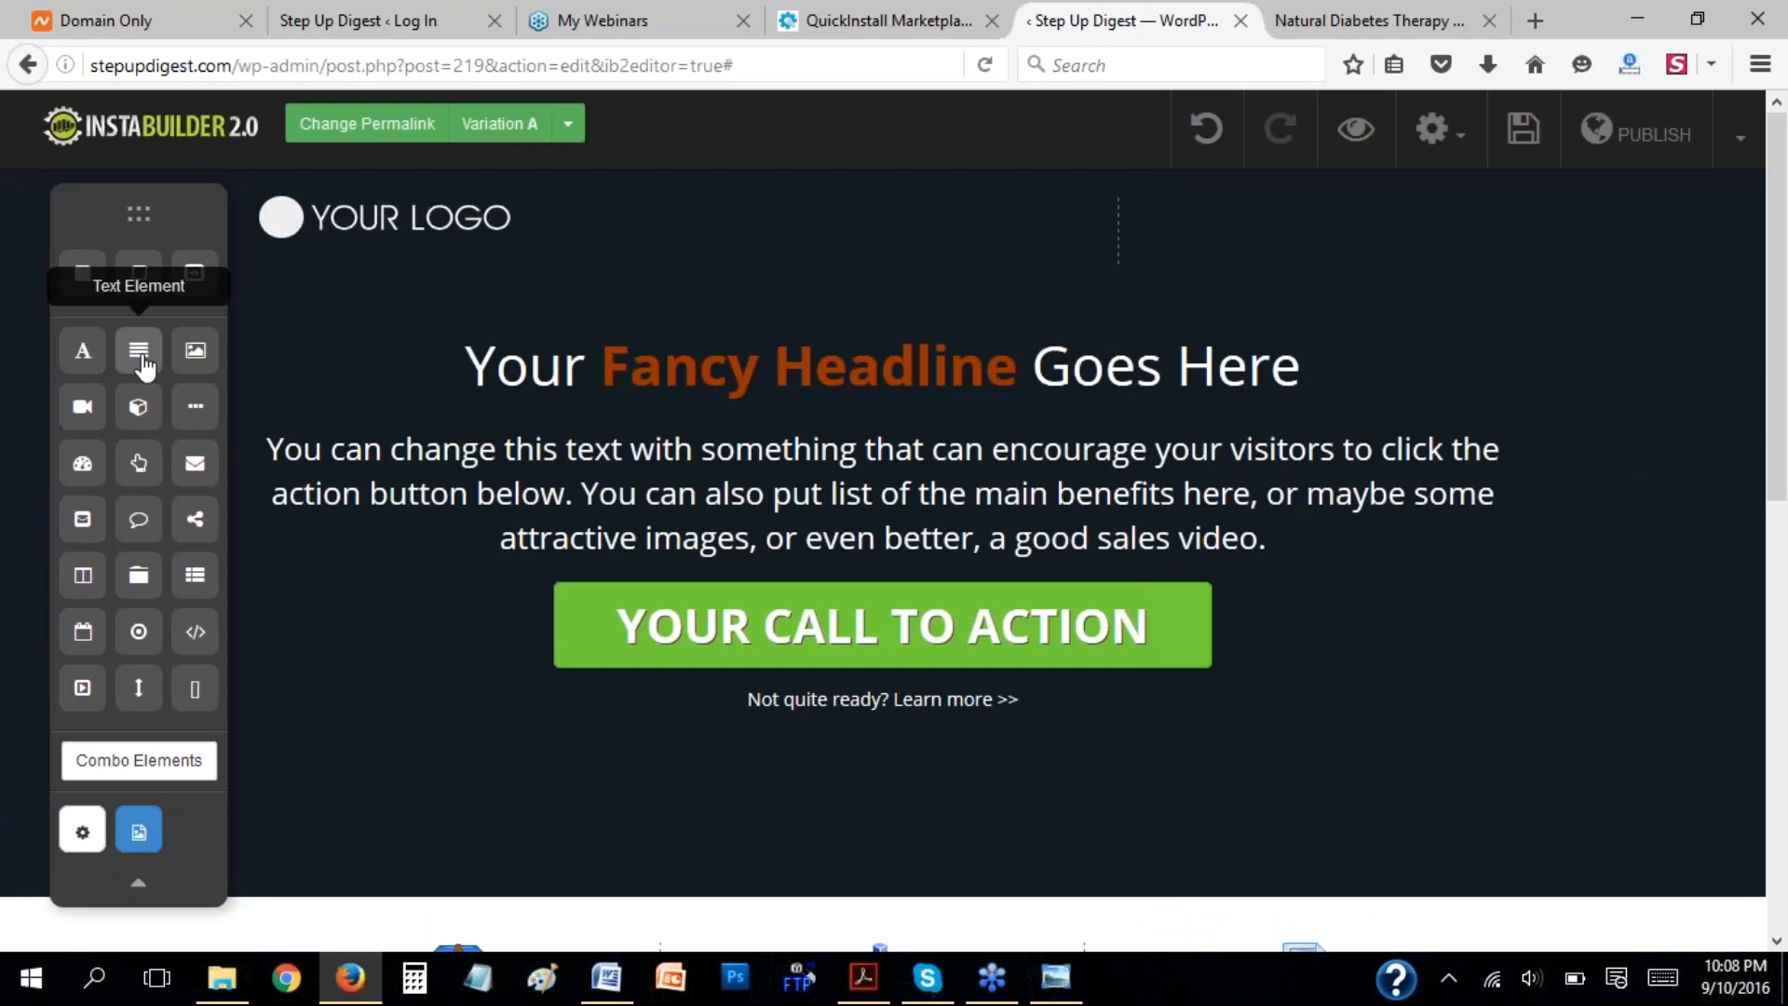
Try placing a text element beneath the logo in the header, and undo the placement.
drag(142, 364, 994, 274)
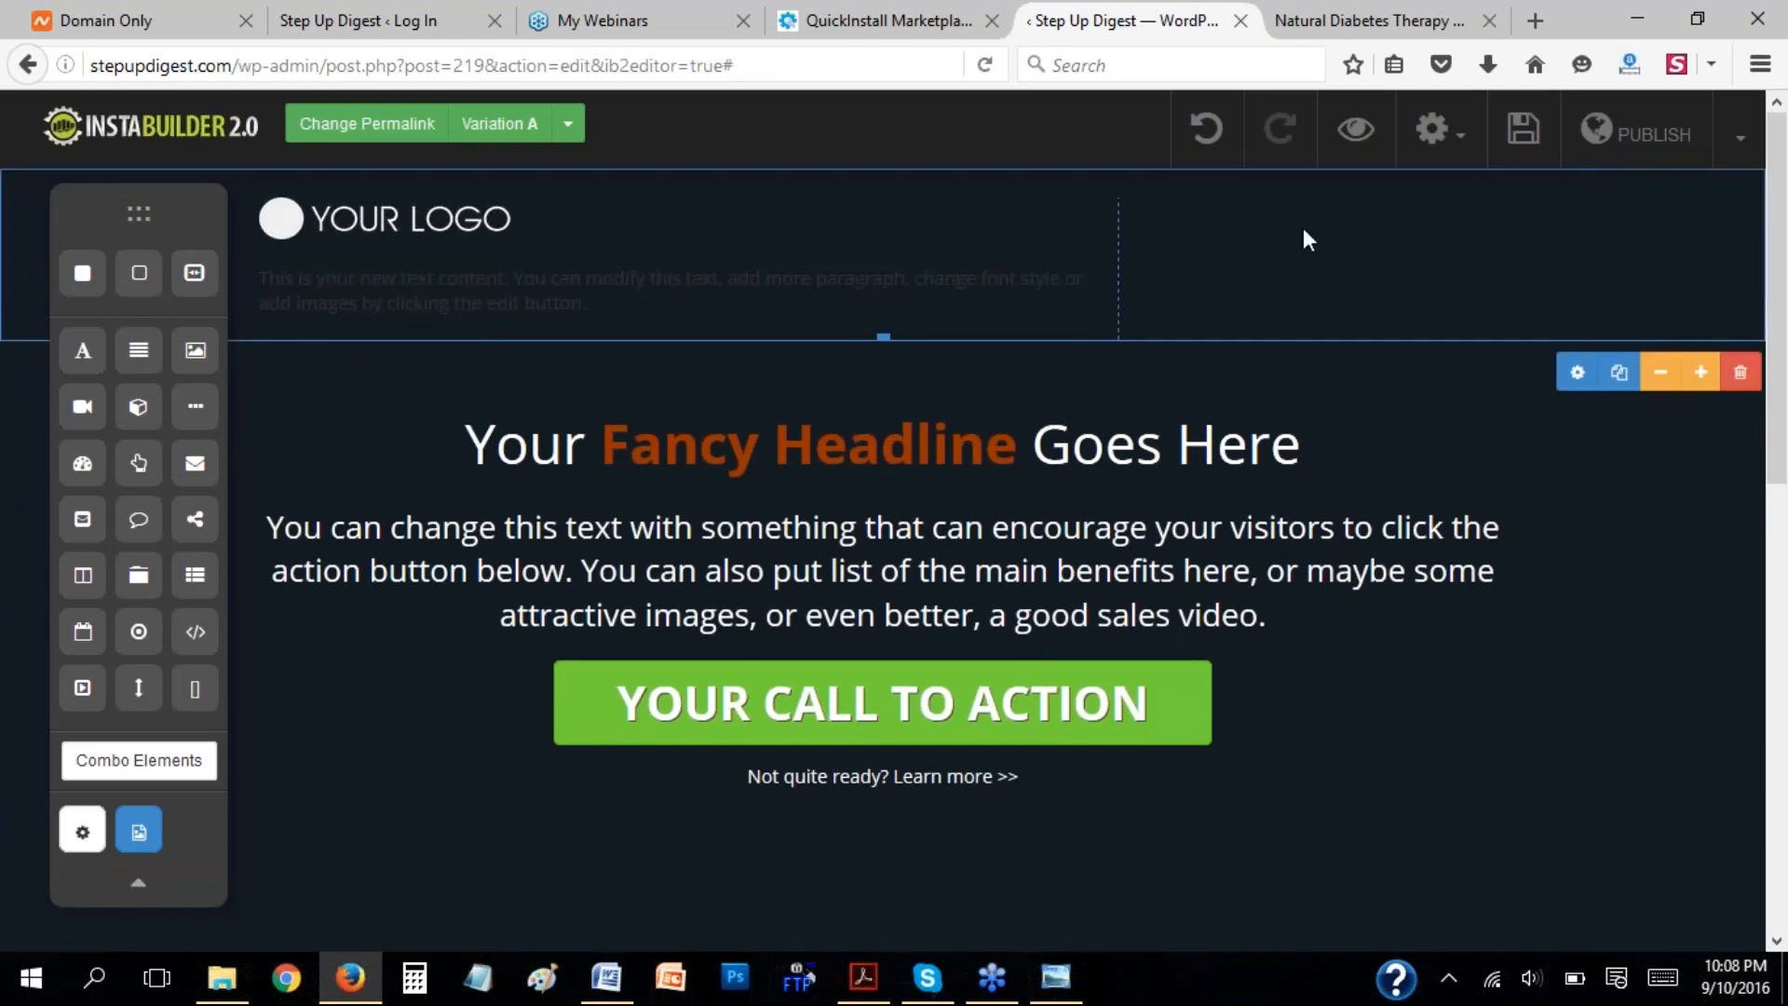
click(1214, 144)
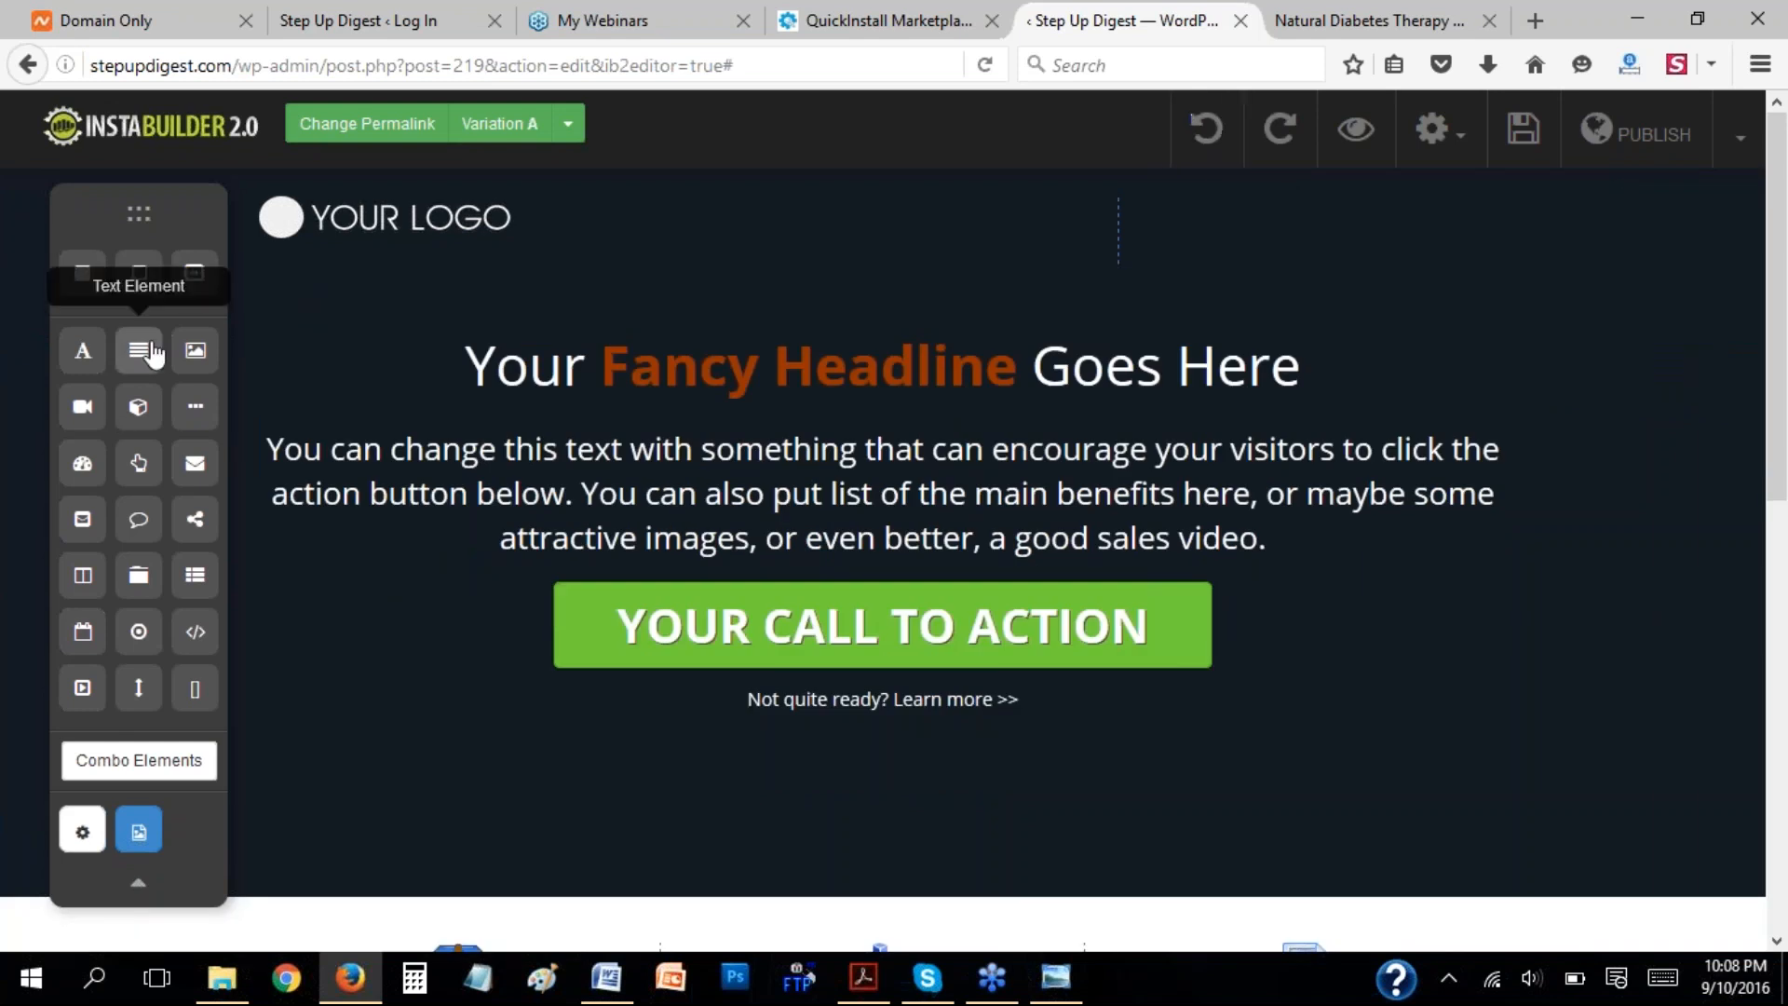
Publish the page and view its current permalink address.
click(1639, 140)
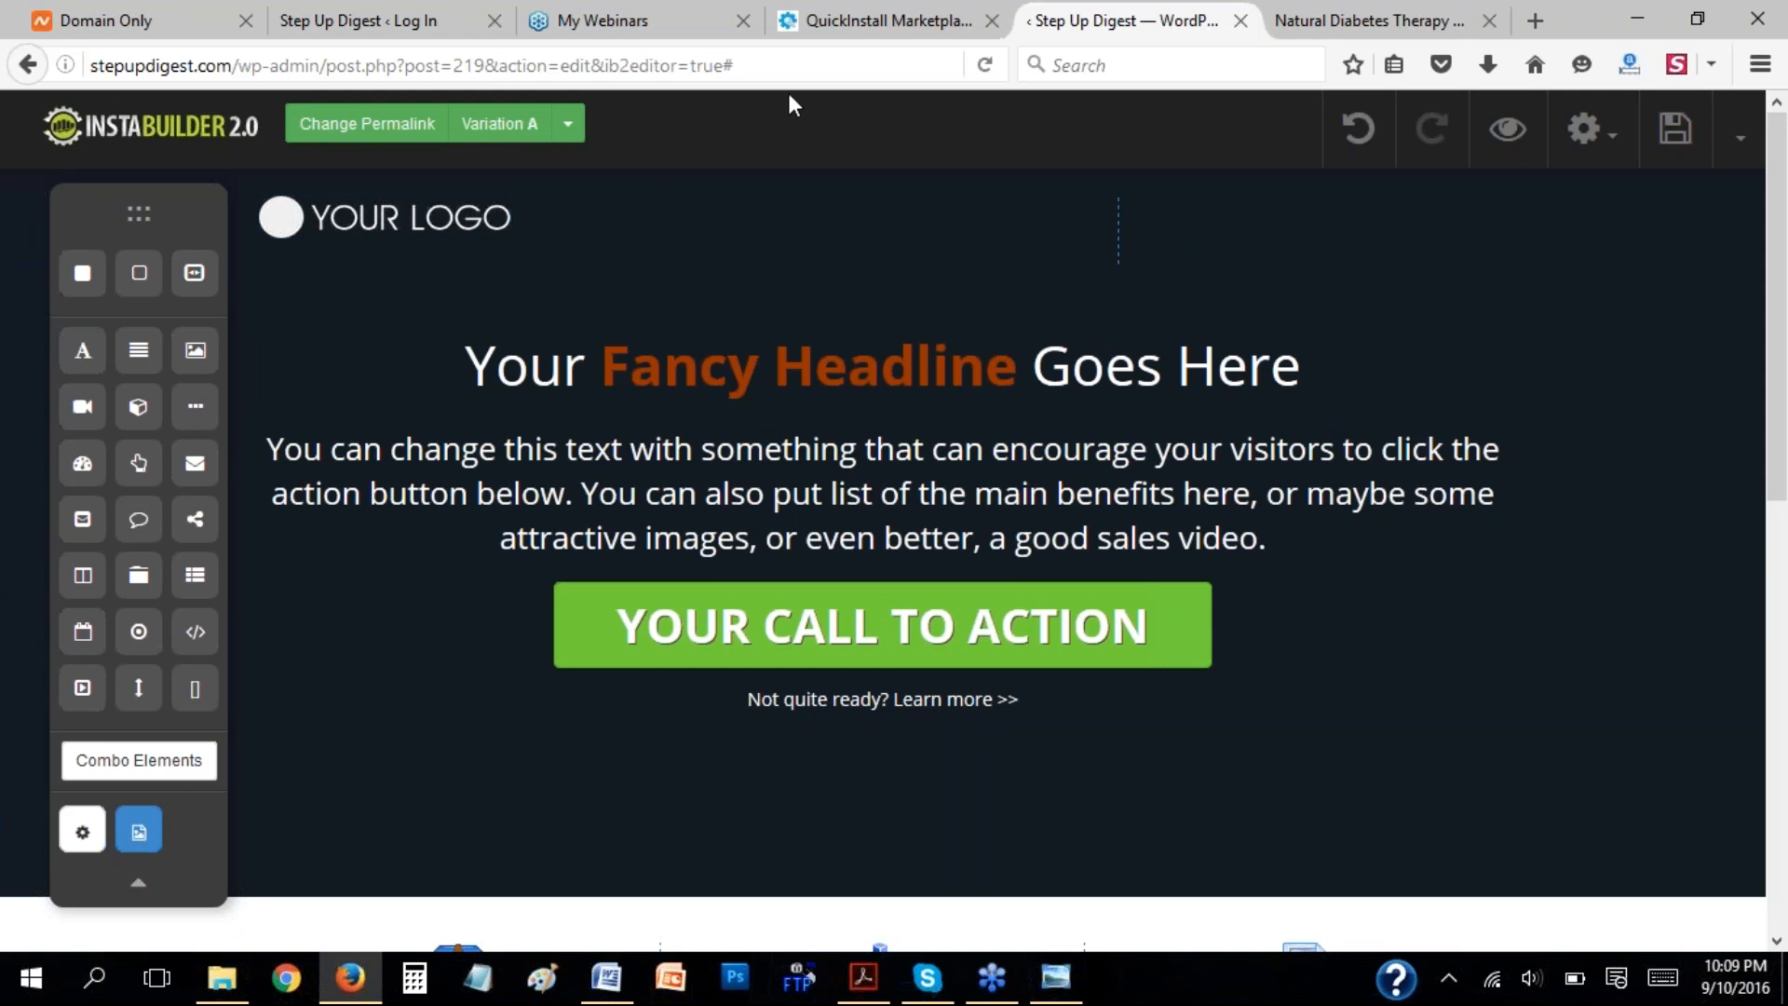
click(367, 132)
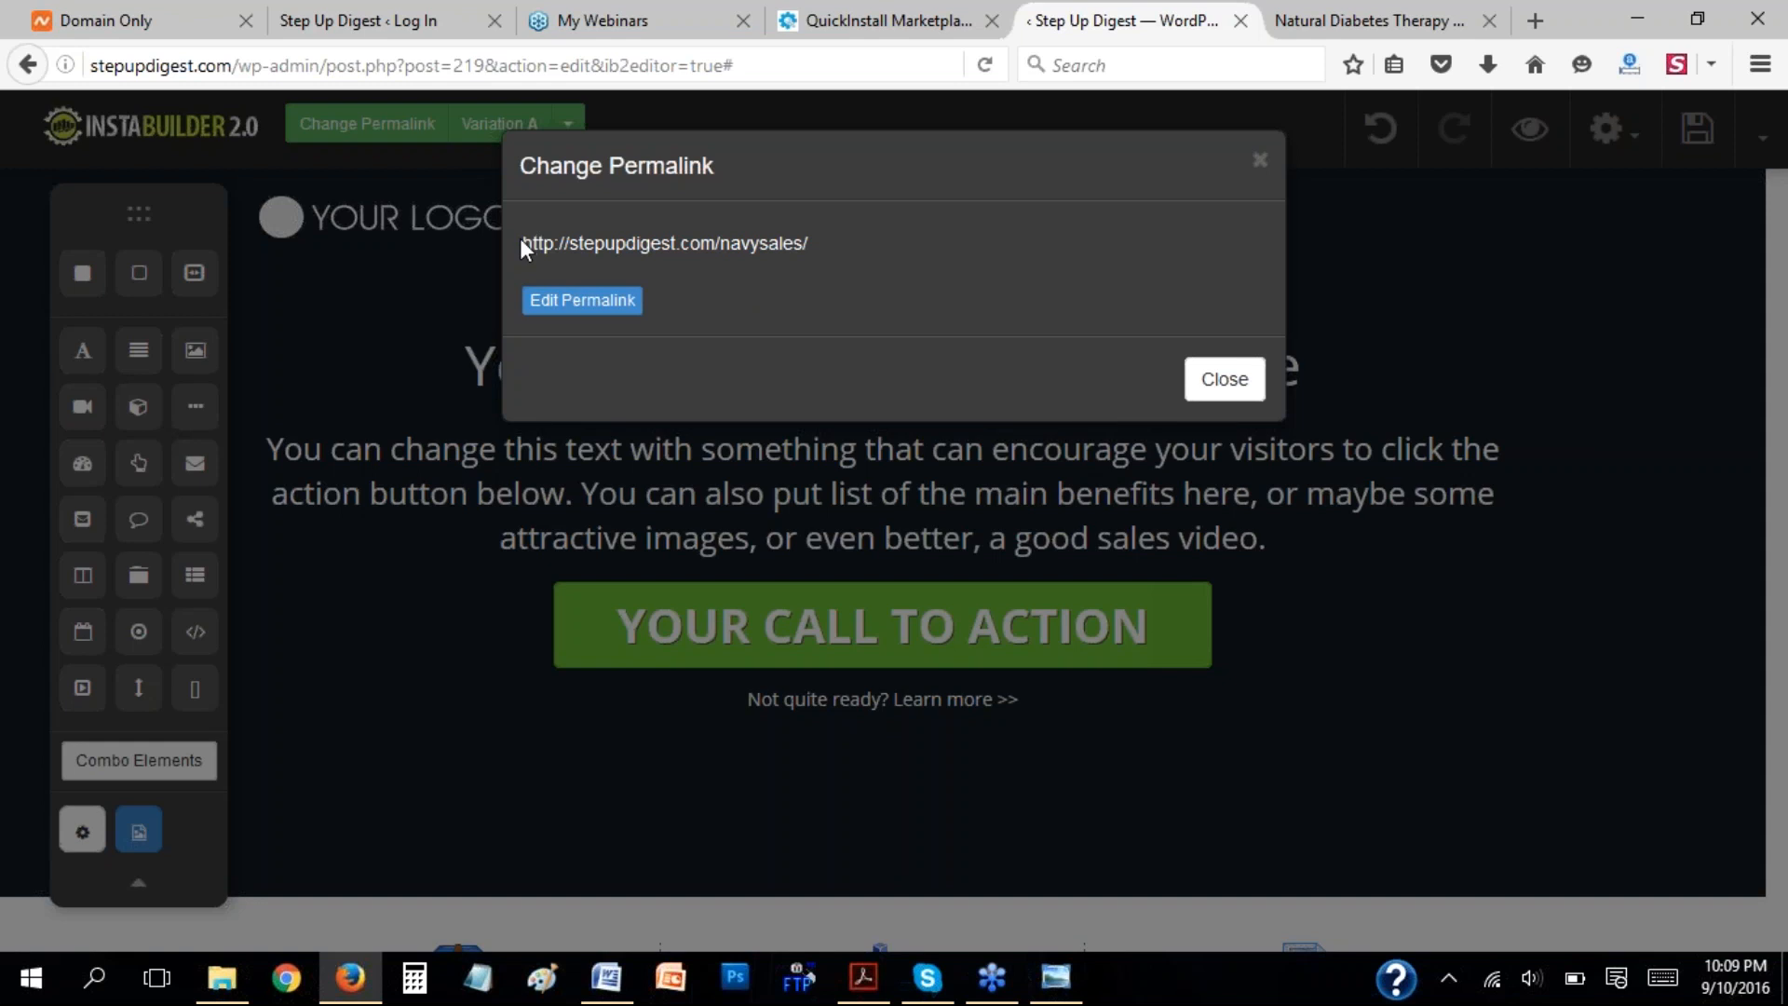
drag(521, 243, 809, 246)
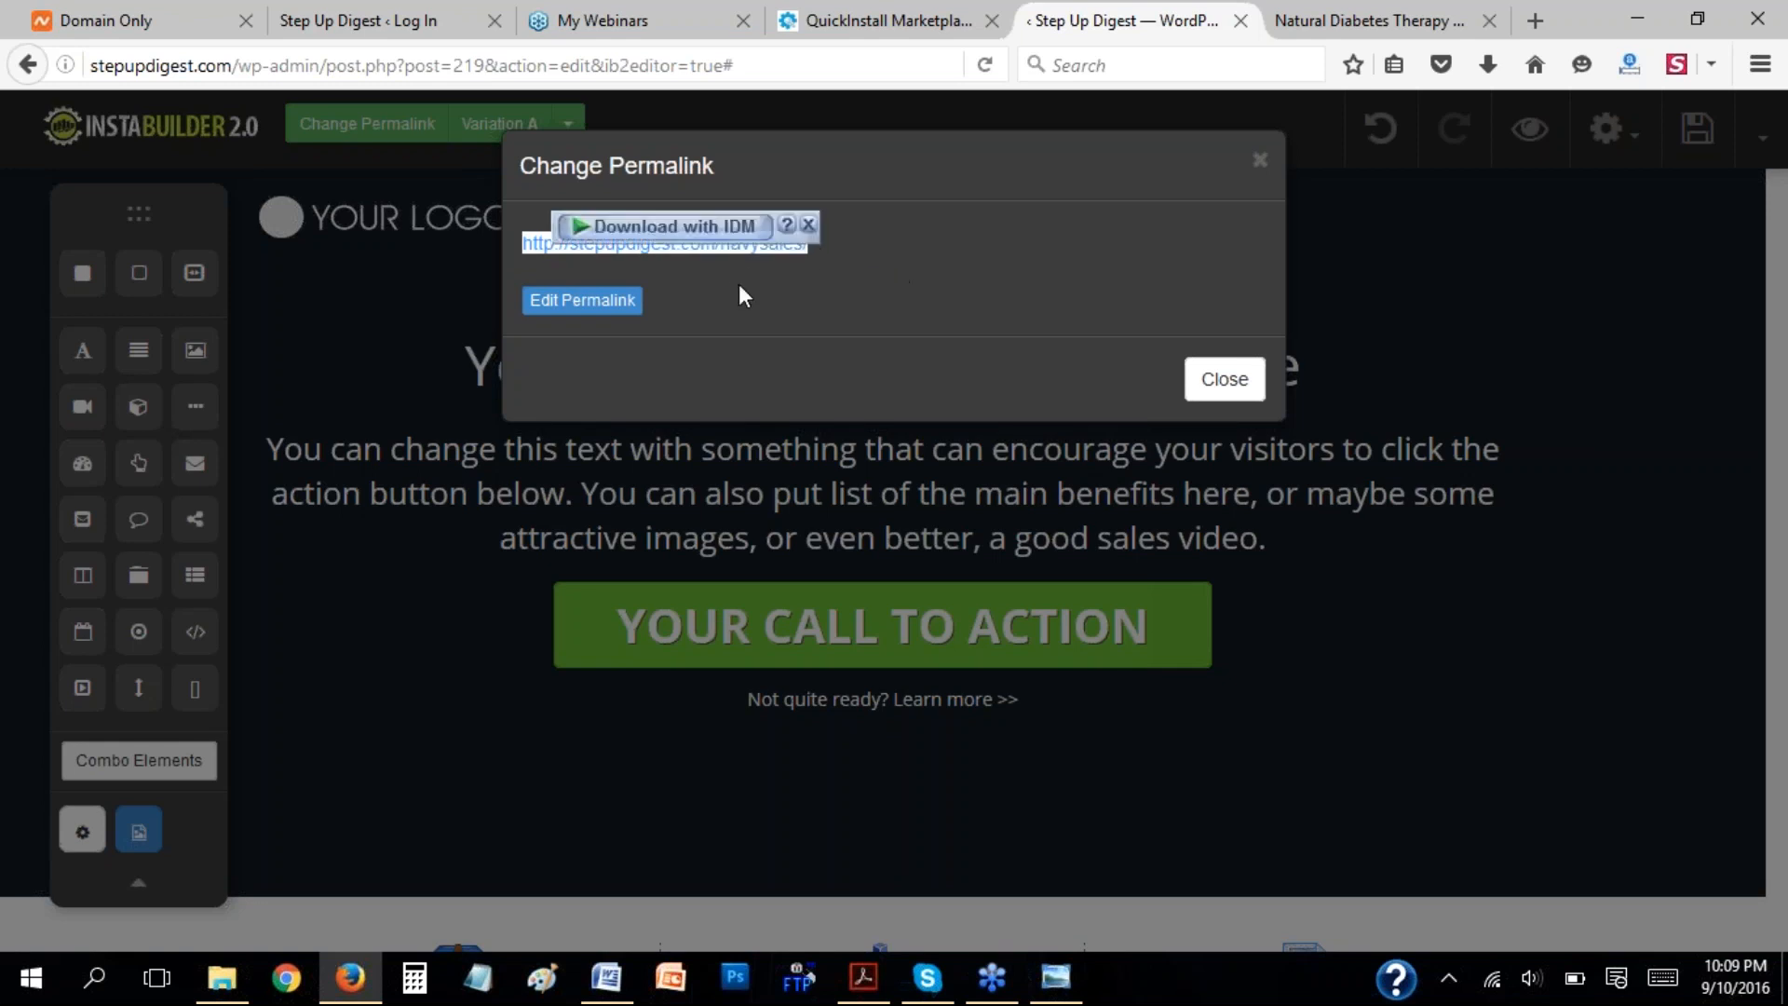
click(740, 283)
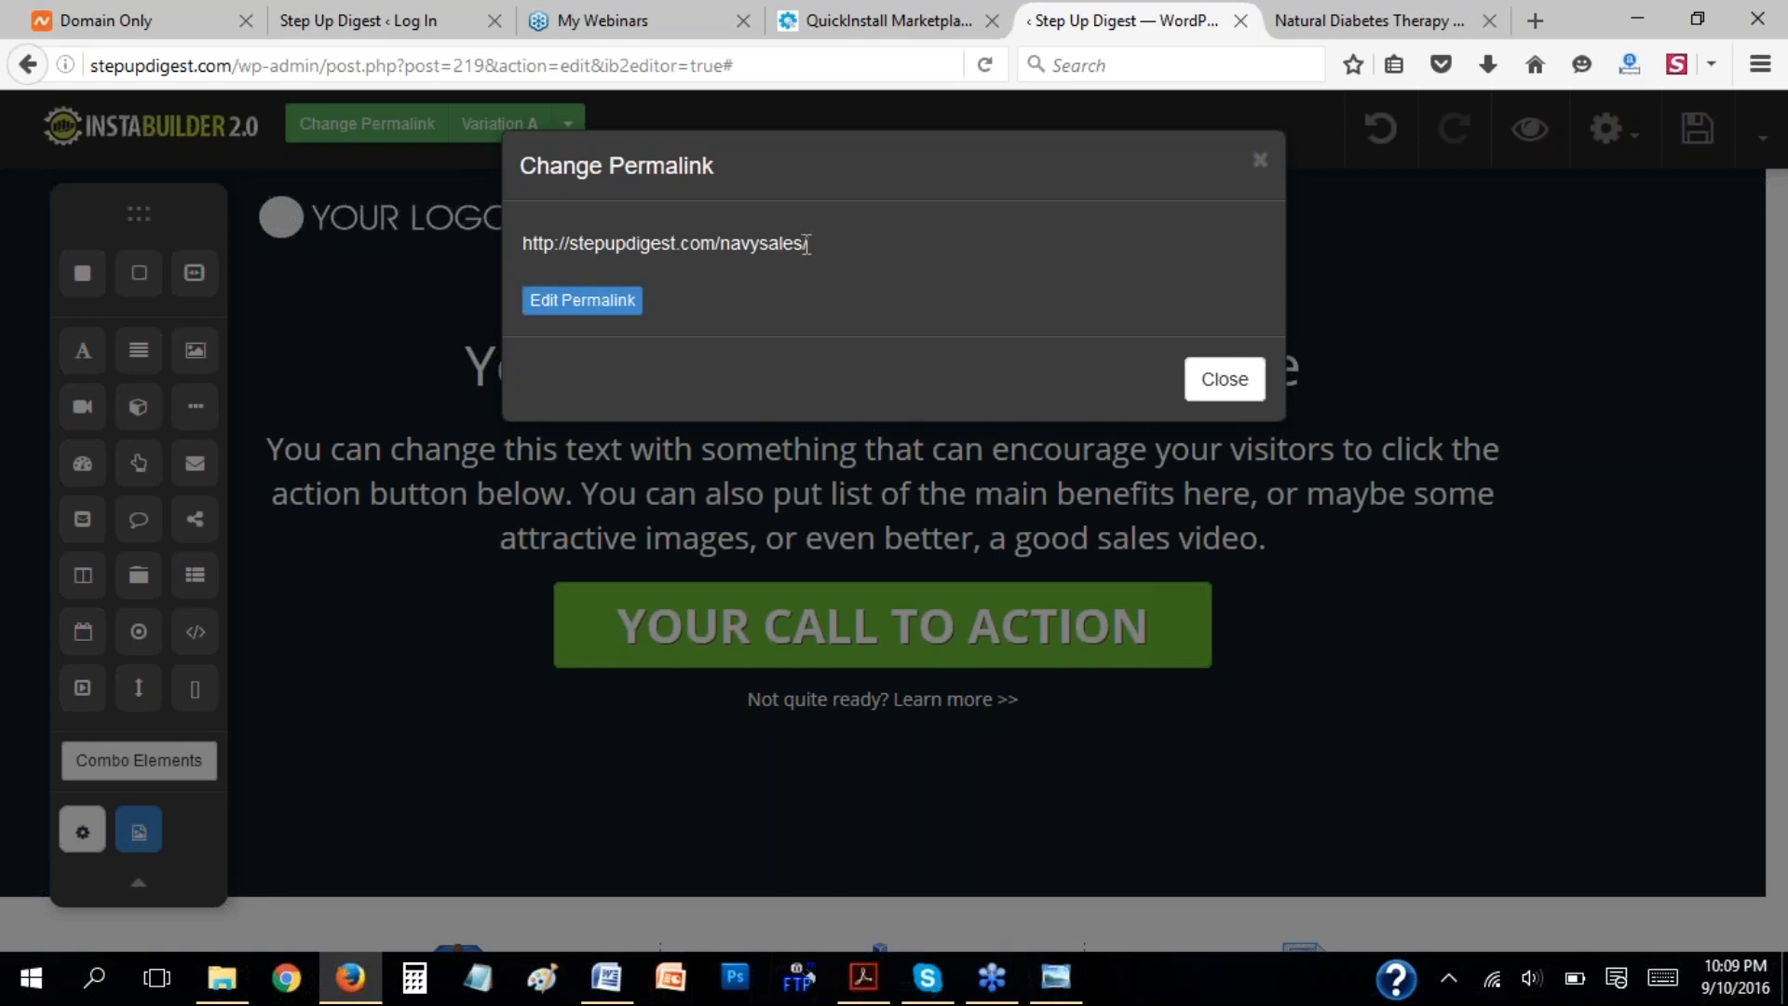
Change the page's permalink slug to sampleinstabuilderpage and save the page.
click(550, 302)
drag(843, 246, 762, 252)
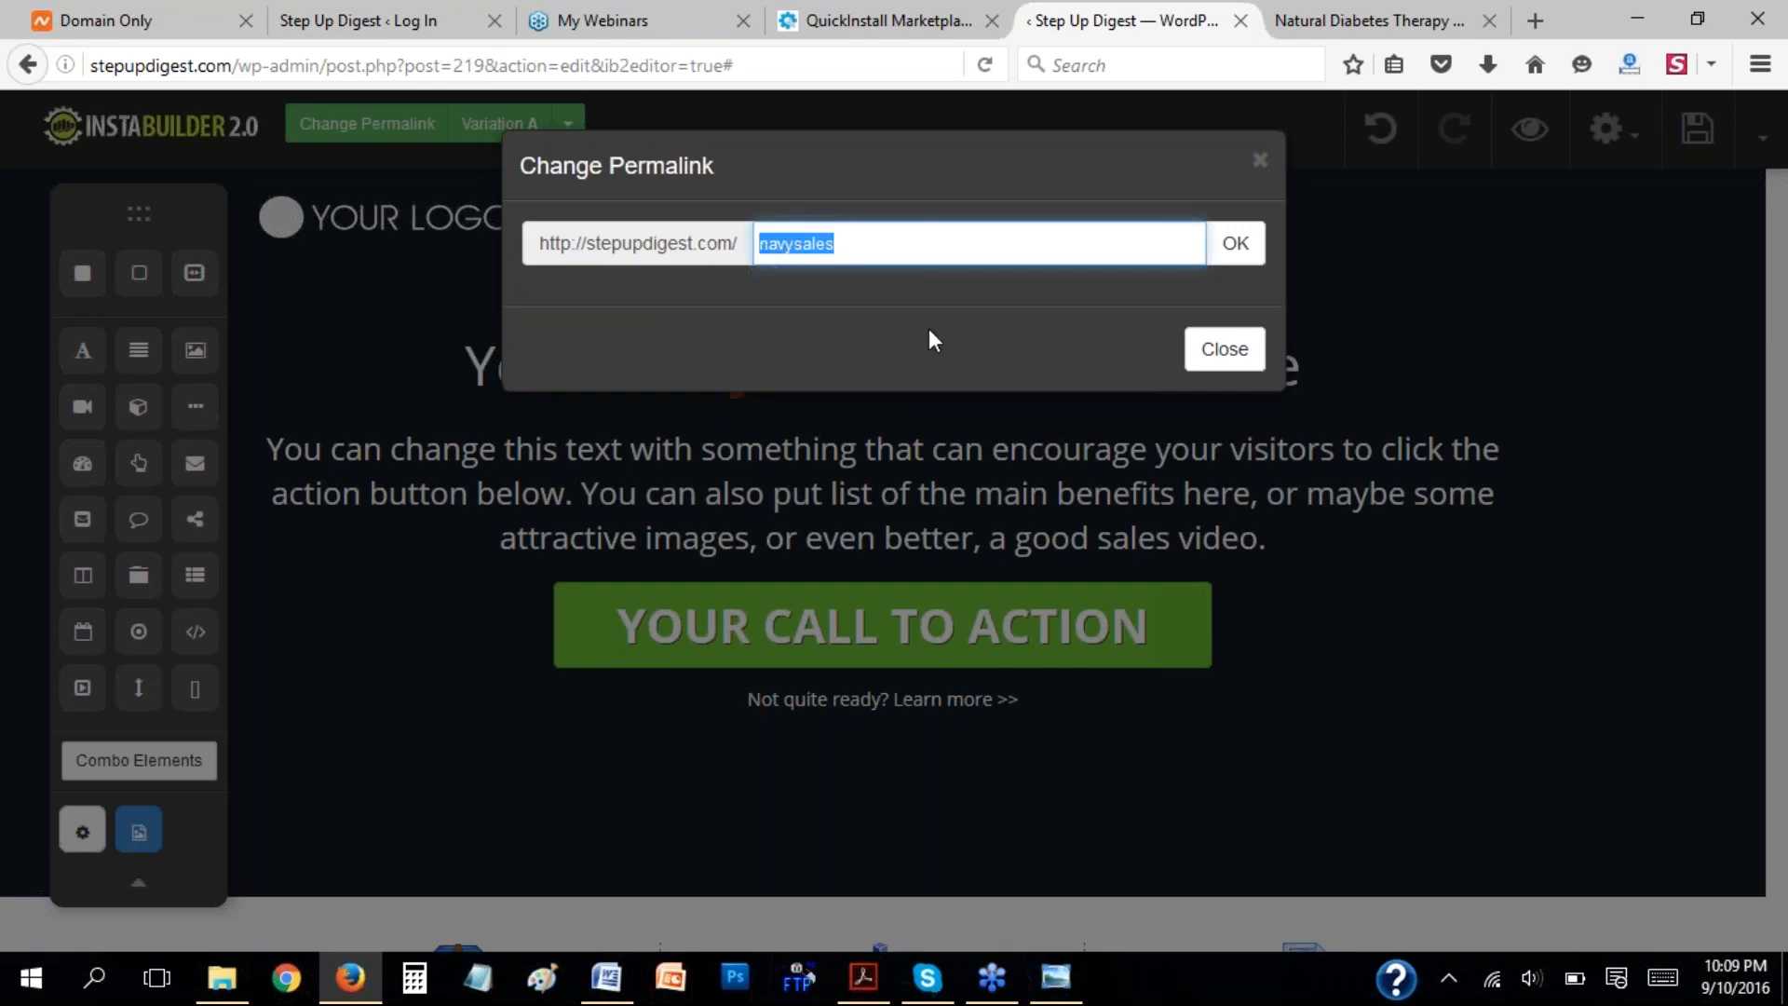
text(samplepage)
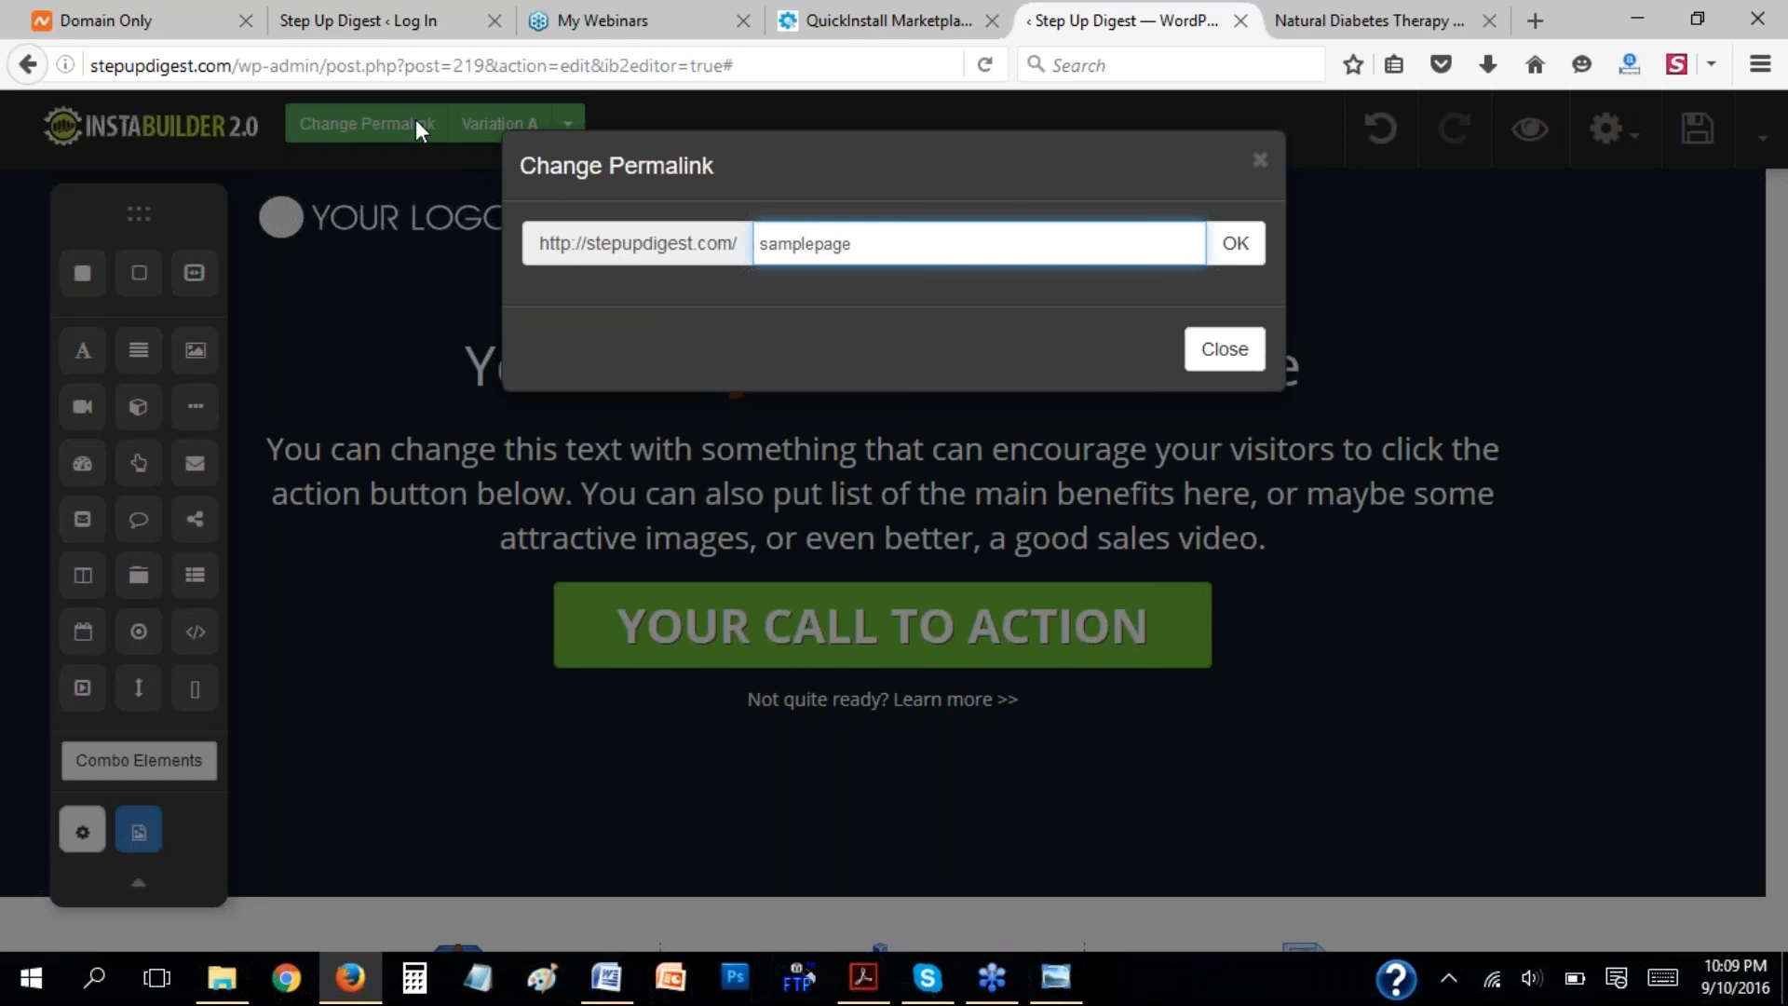
click(821, 245)
text(w)
key(BackSpace)
text(instabuilder)
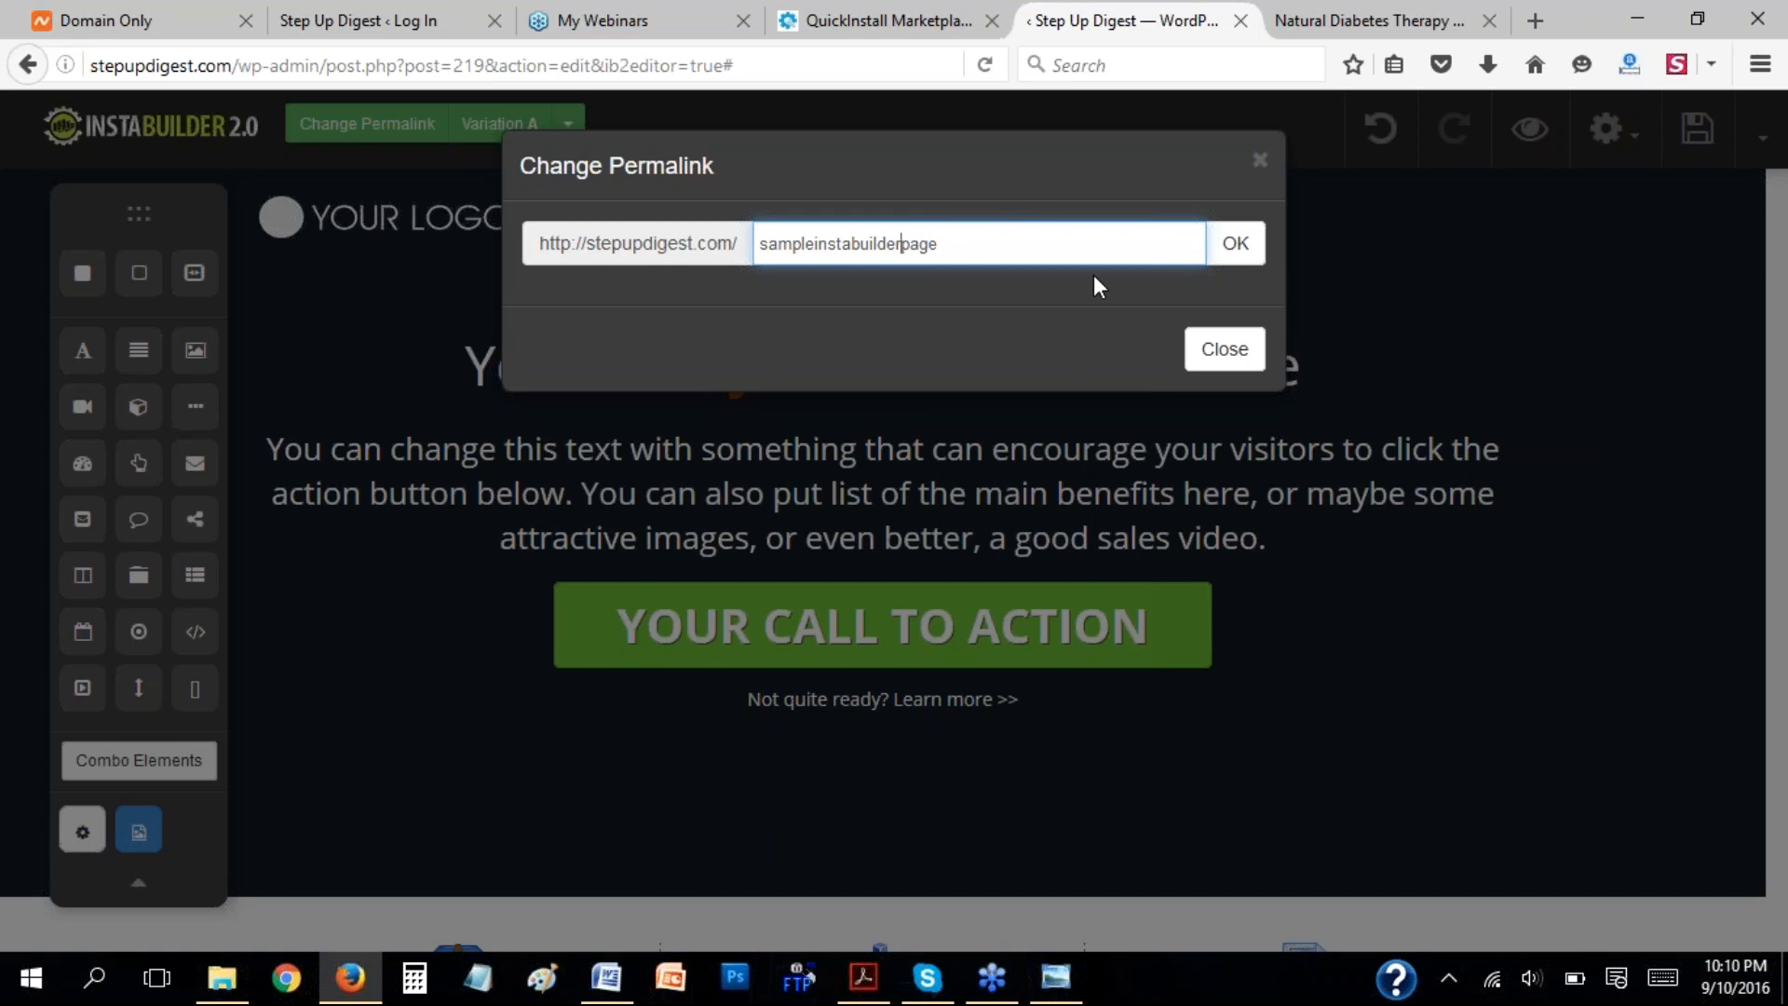
click(1235, 243)
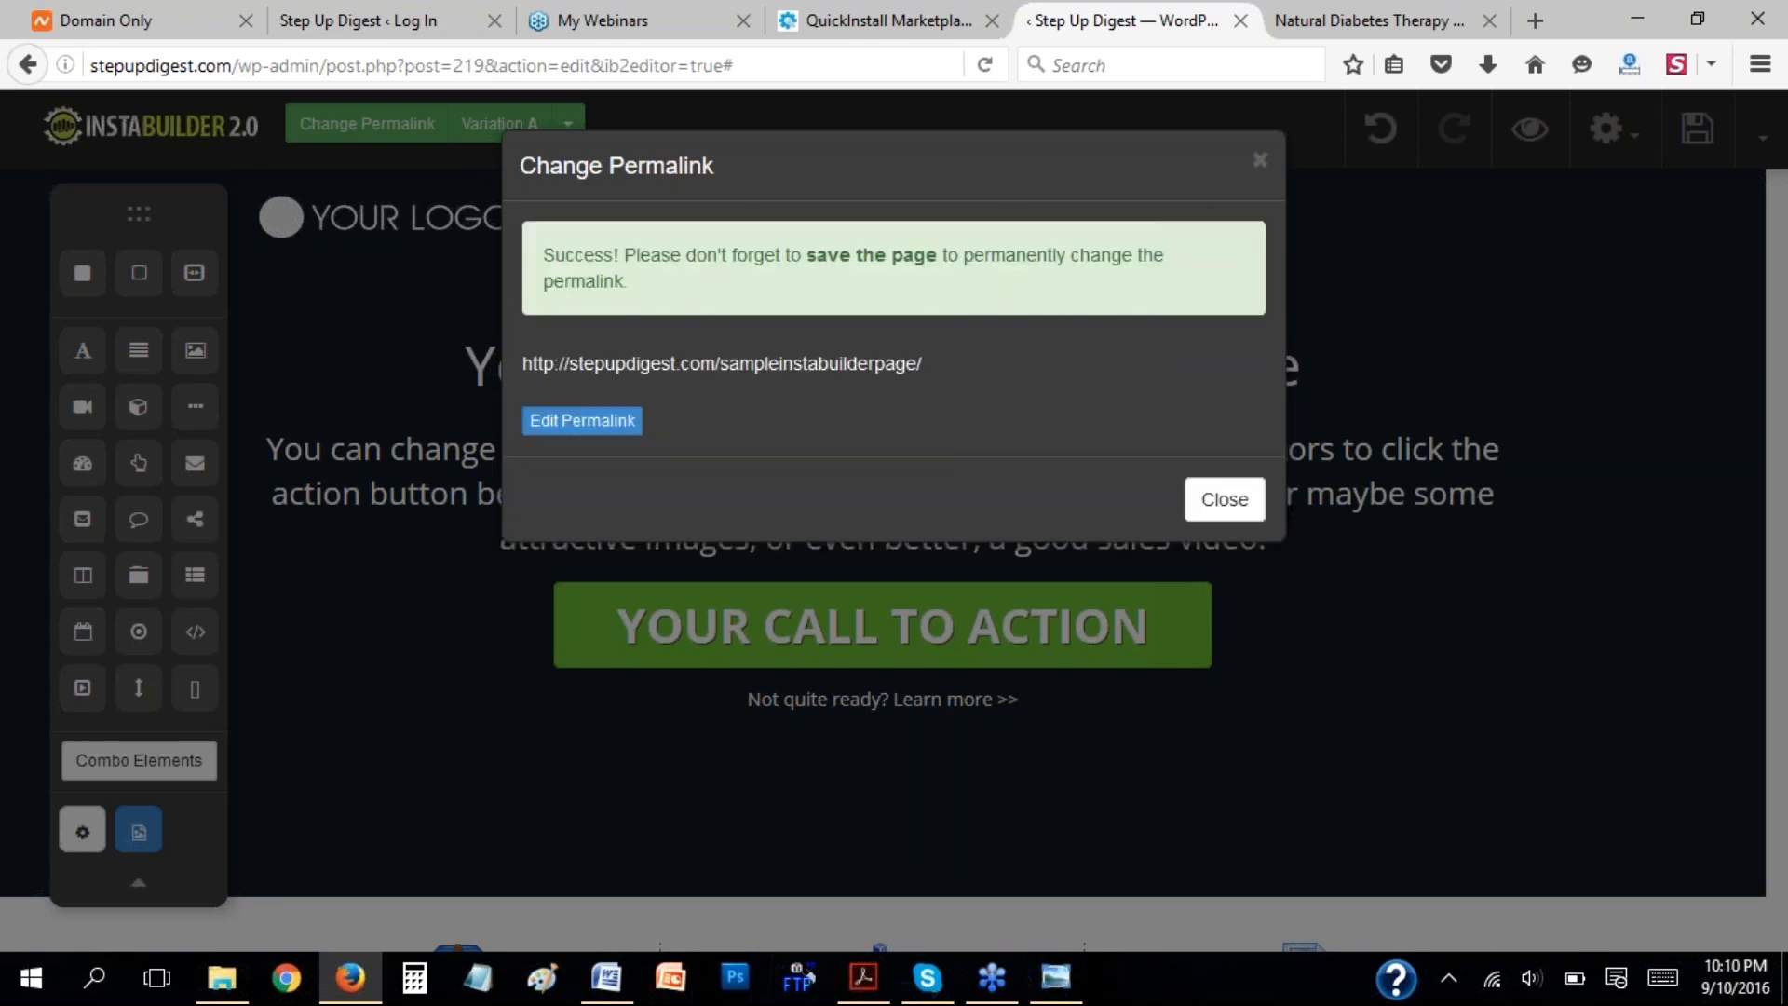
click(1228, 503)
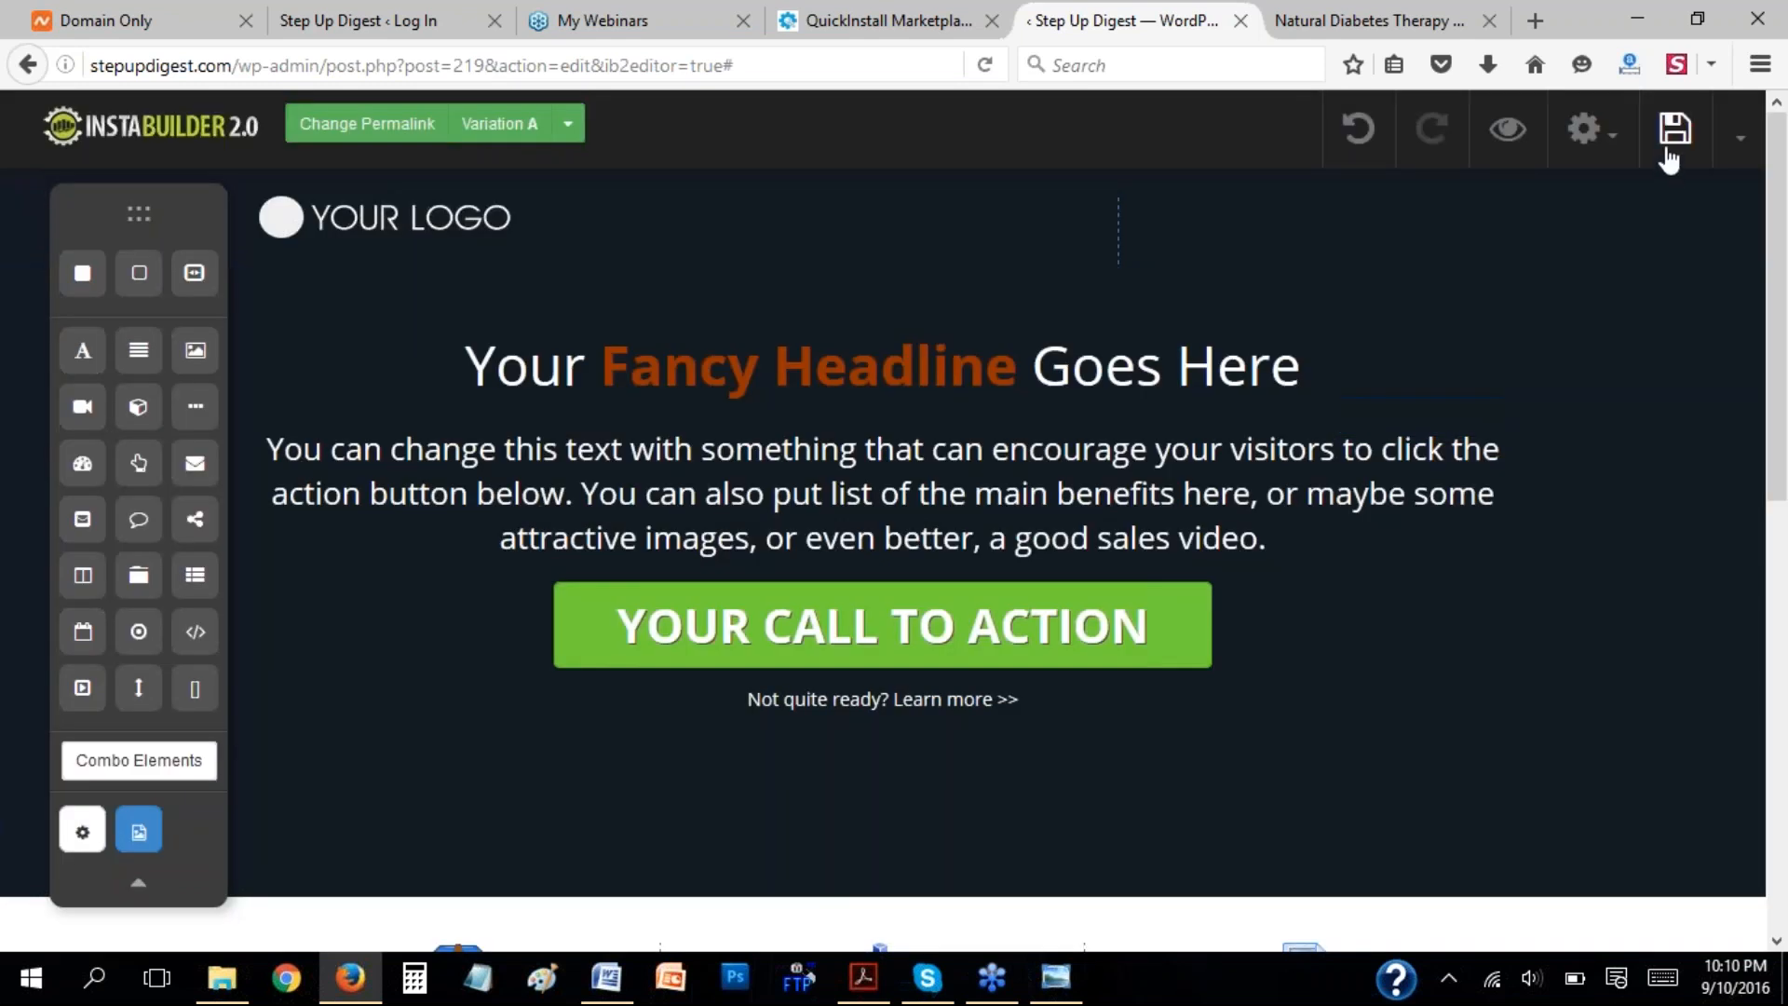
click(1673, 135)
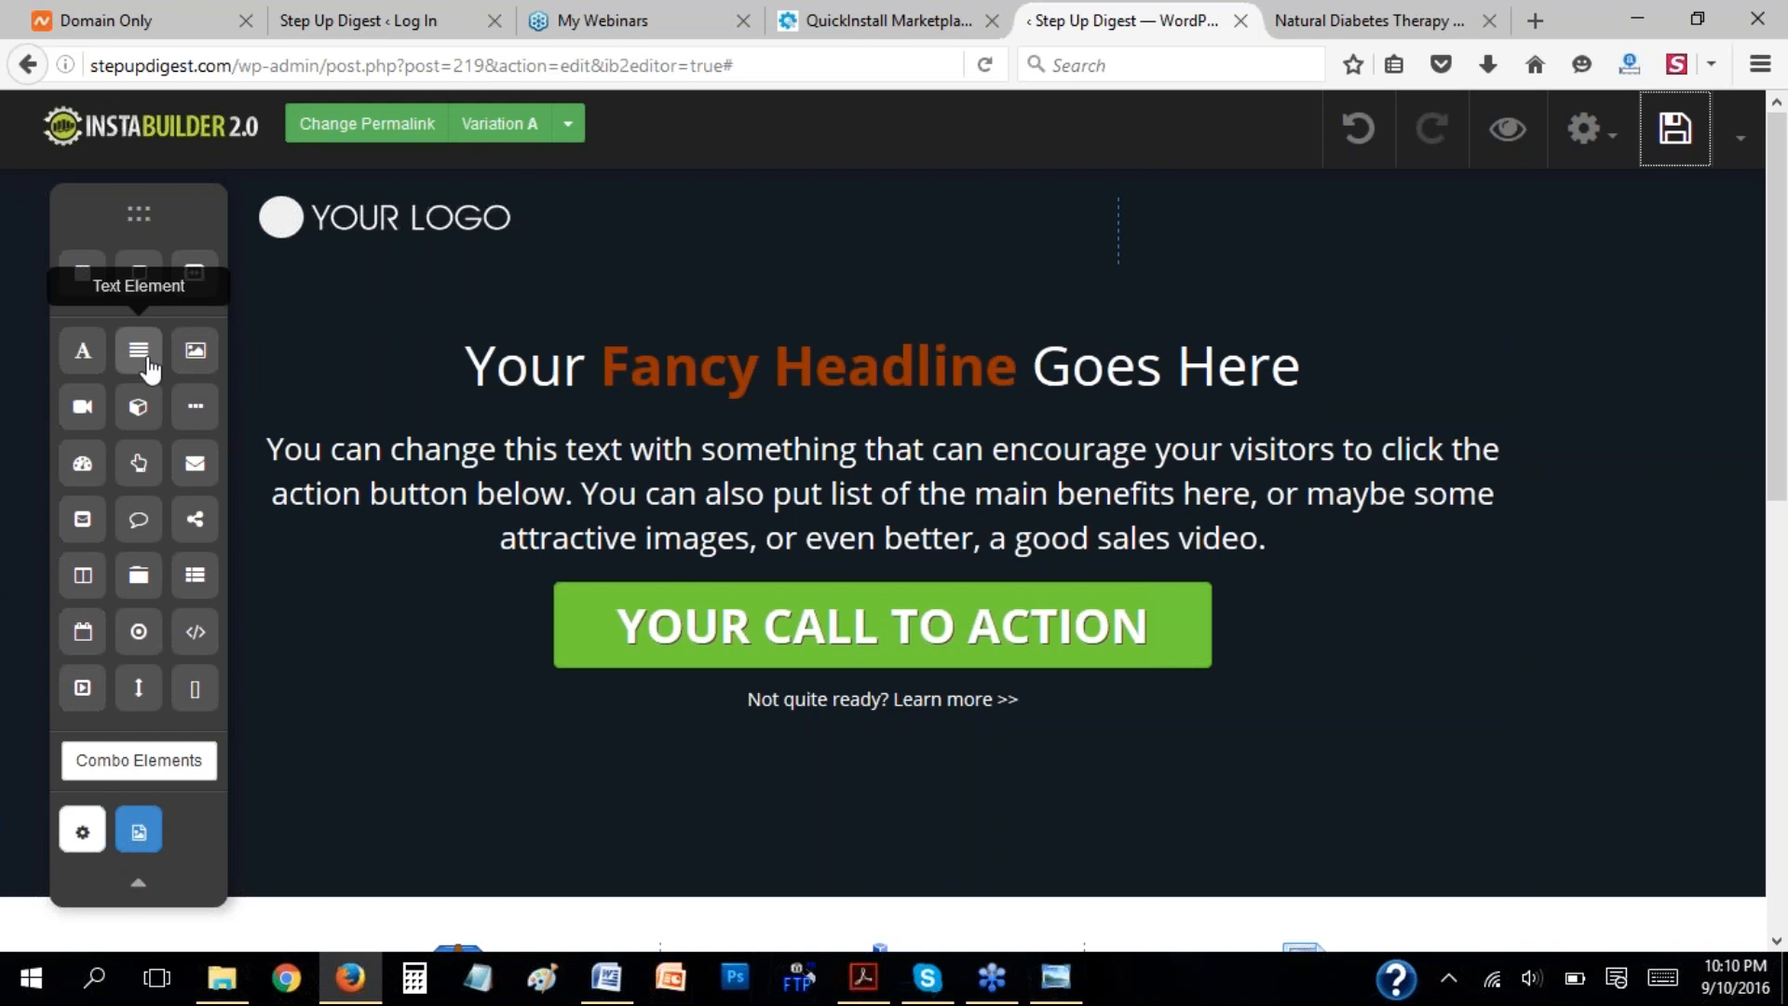
Add a text element to the empty header column opposite the logo and select it.
drag(147, 364, 1219, 253)
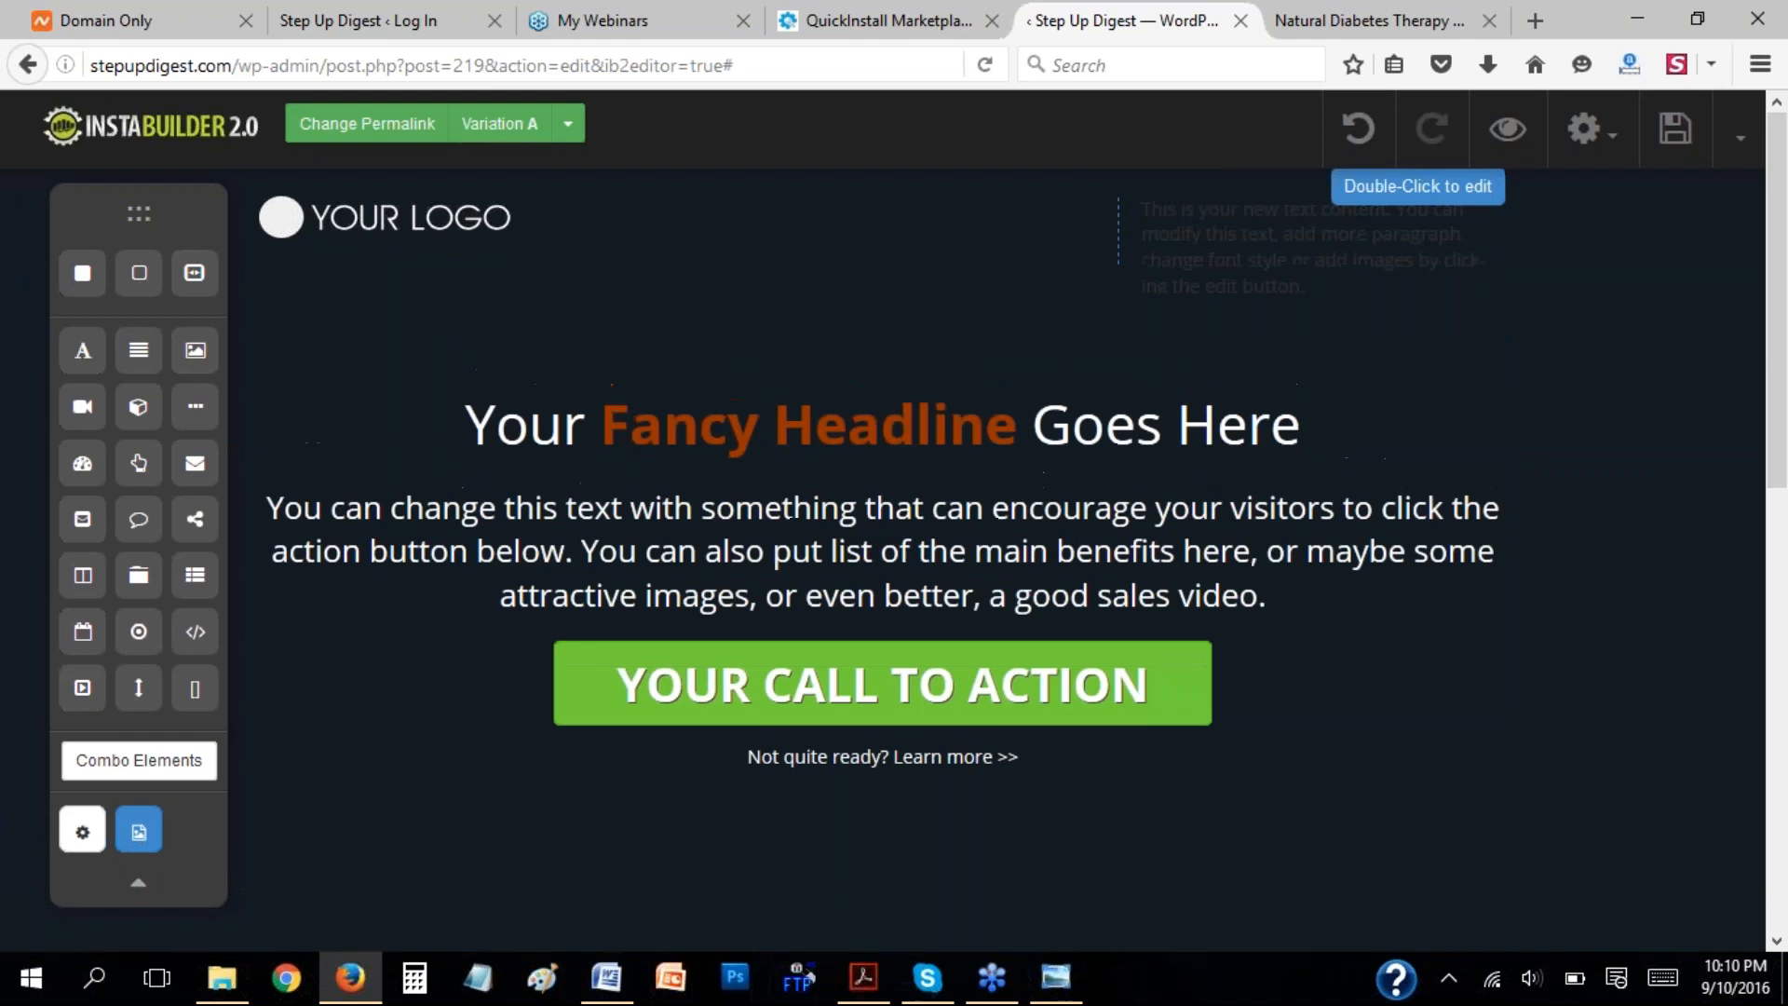
click(1229, 255)
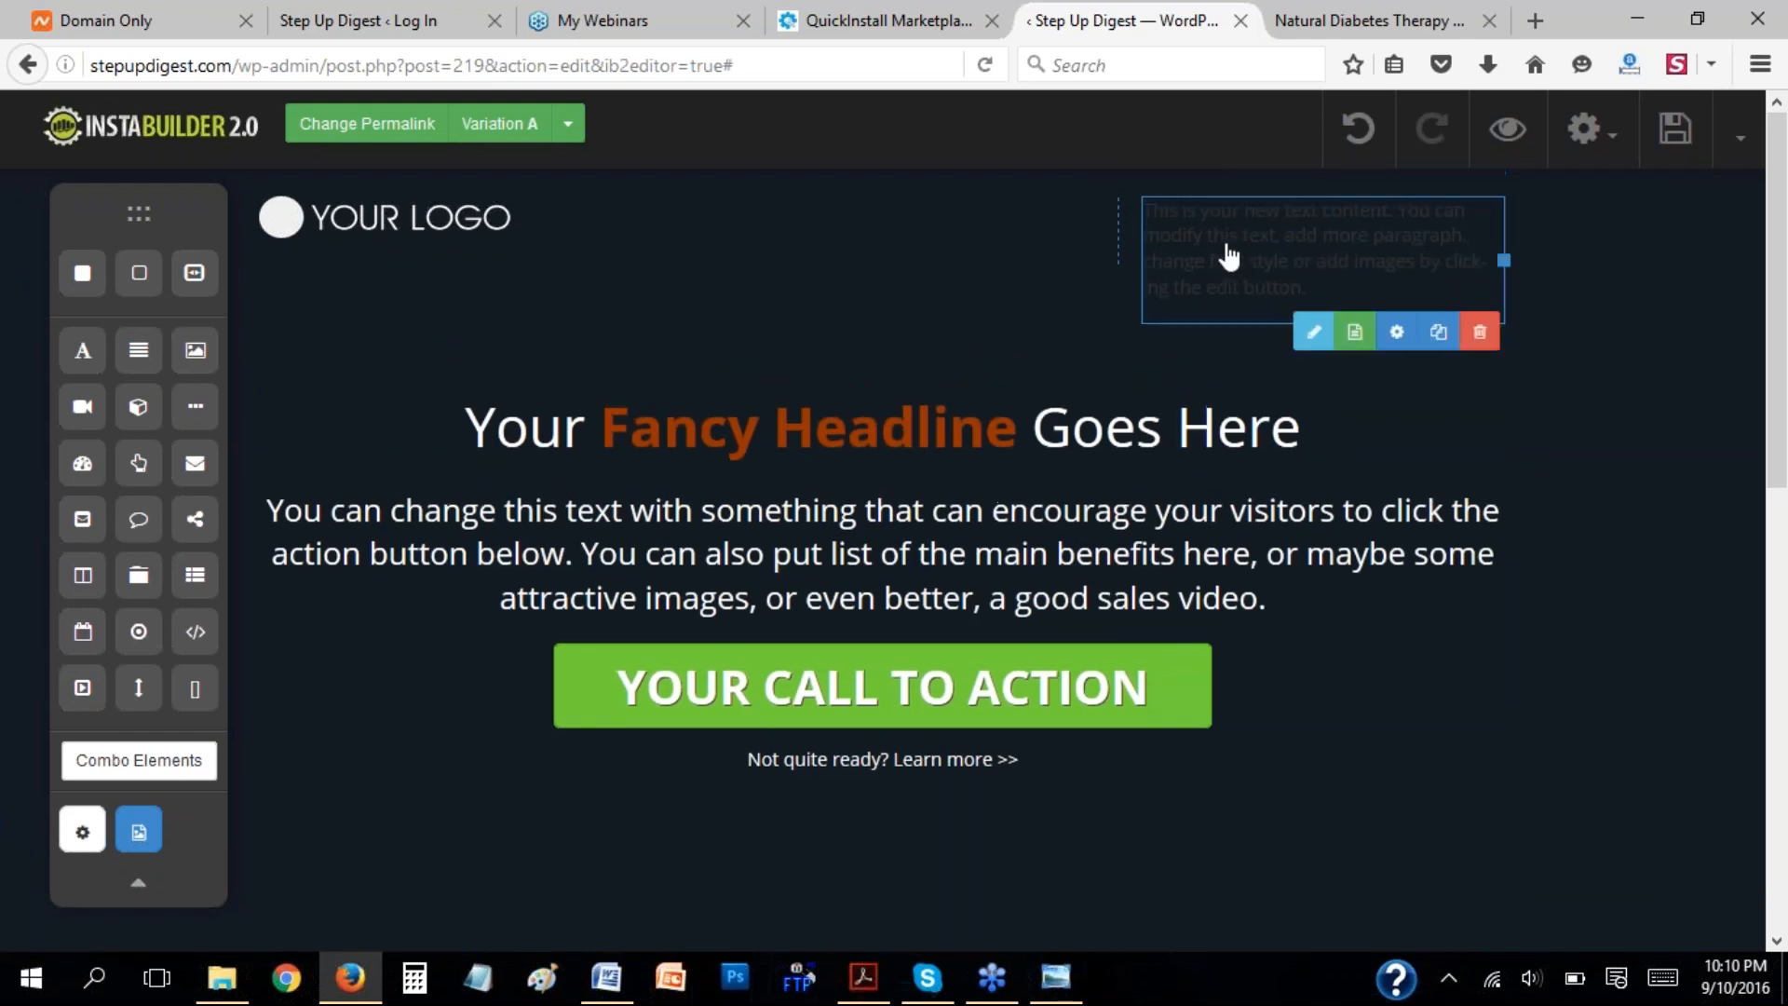
Replace the header text element's placeholder with "Need Help?" and a second line reading "Call" with a phone number.
double_click(1229, 255)
drag(1357, 299, 1151, 225)
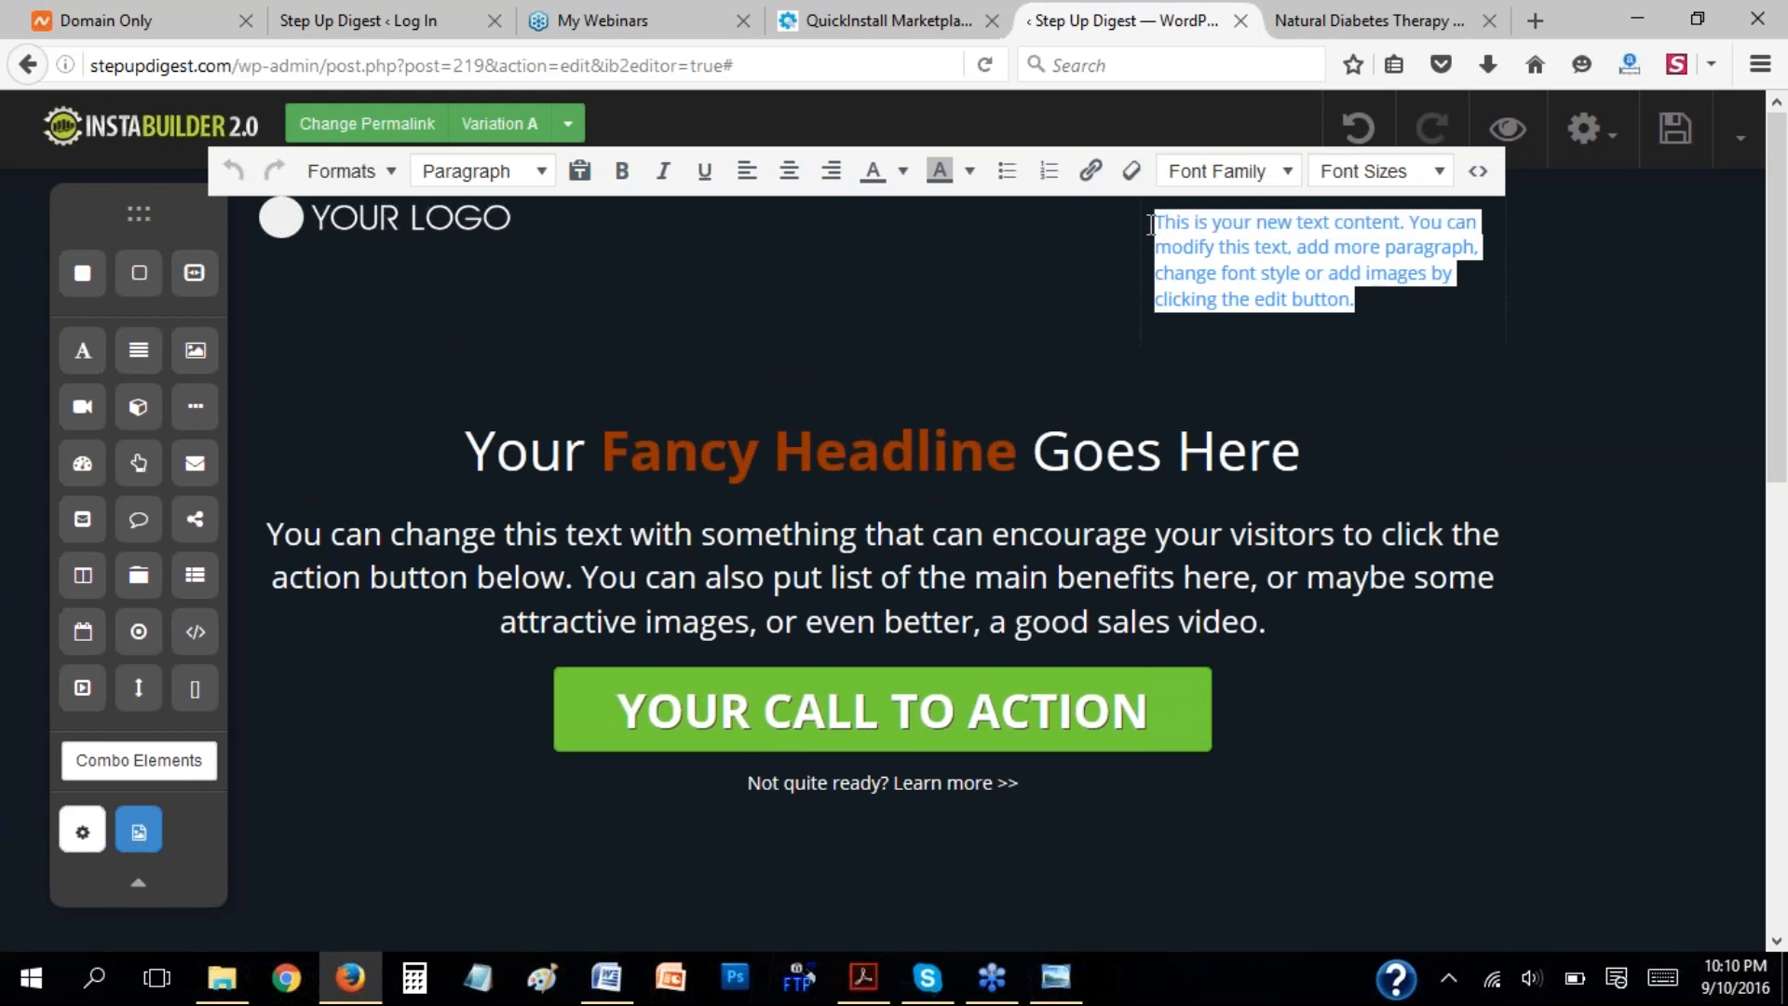
key(Delete)
text(Need Help)
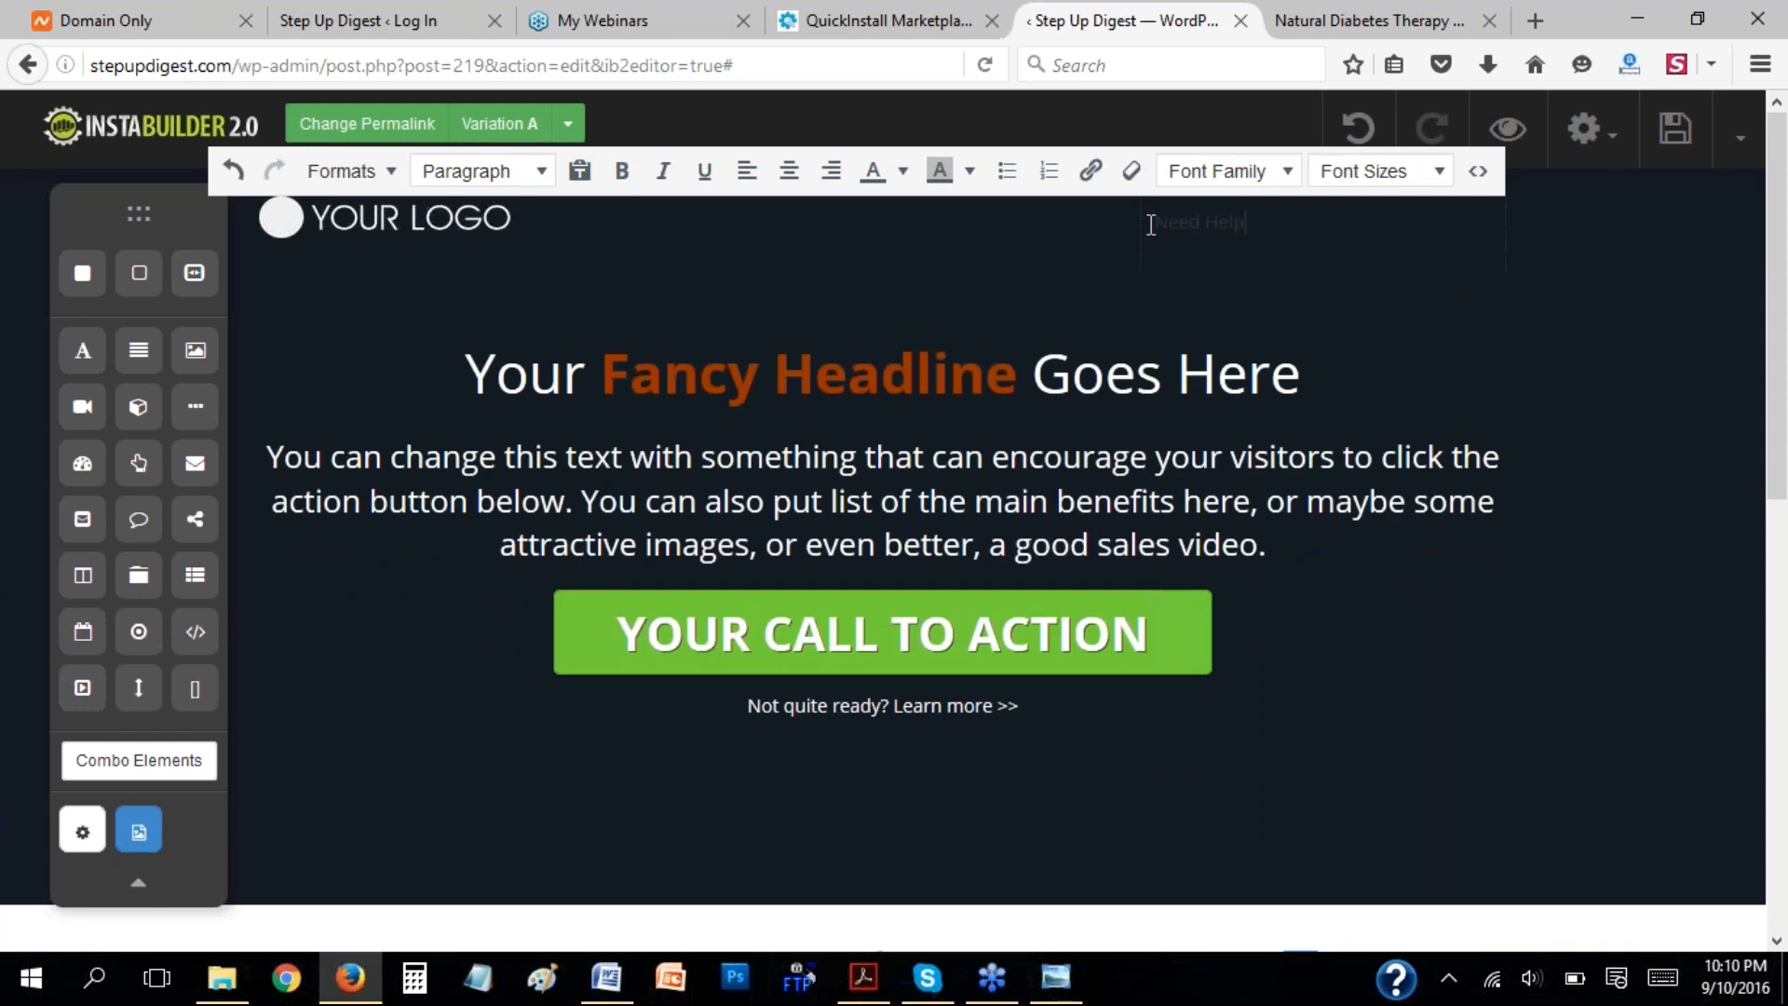
text(?)
key(Return)
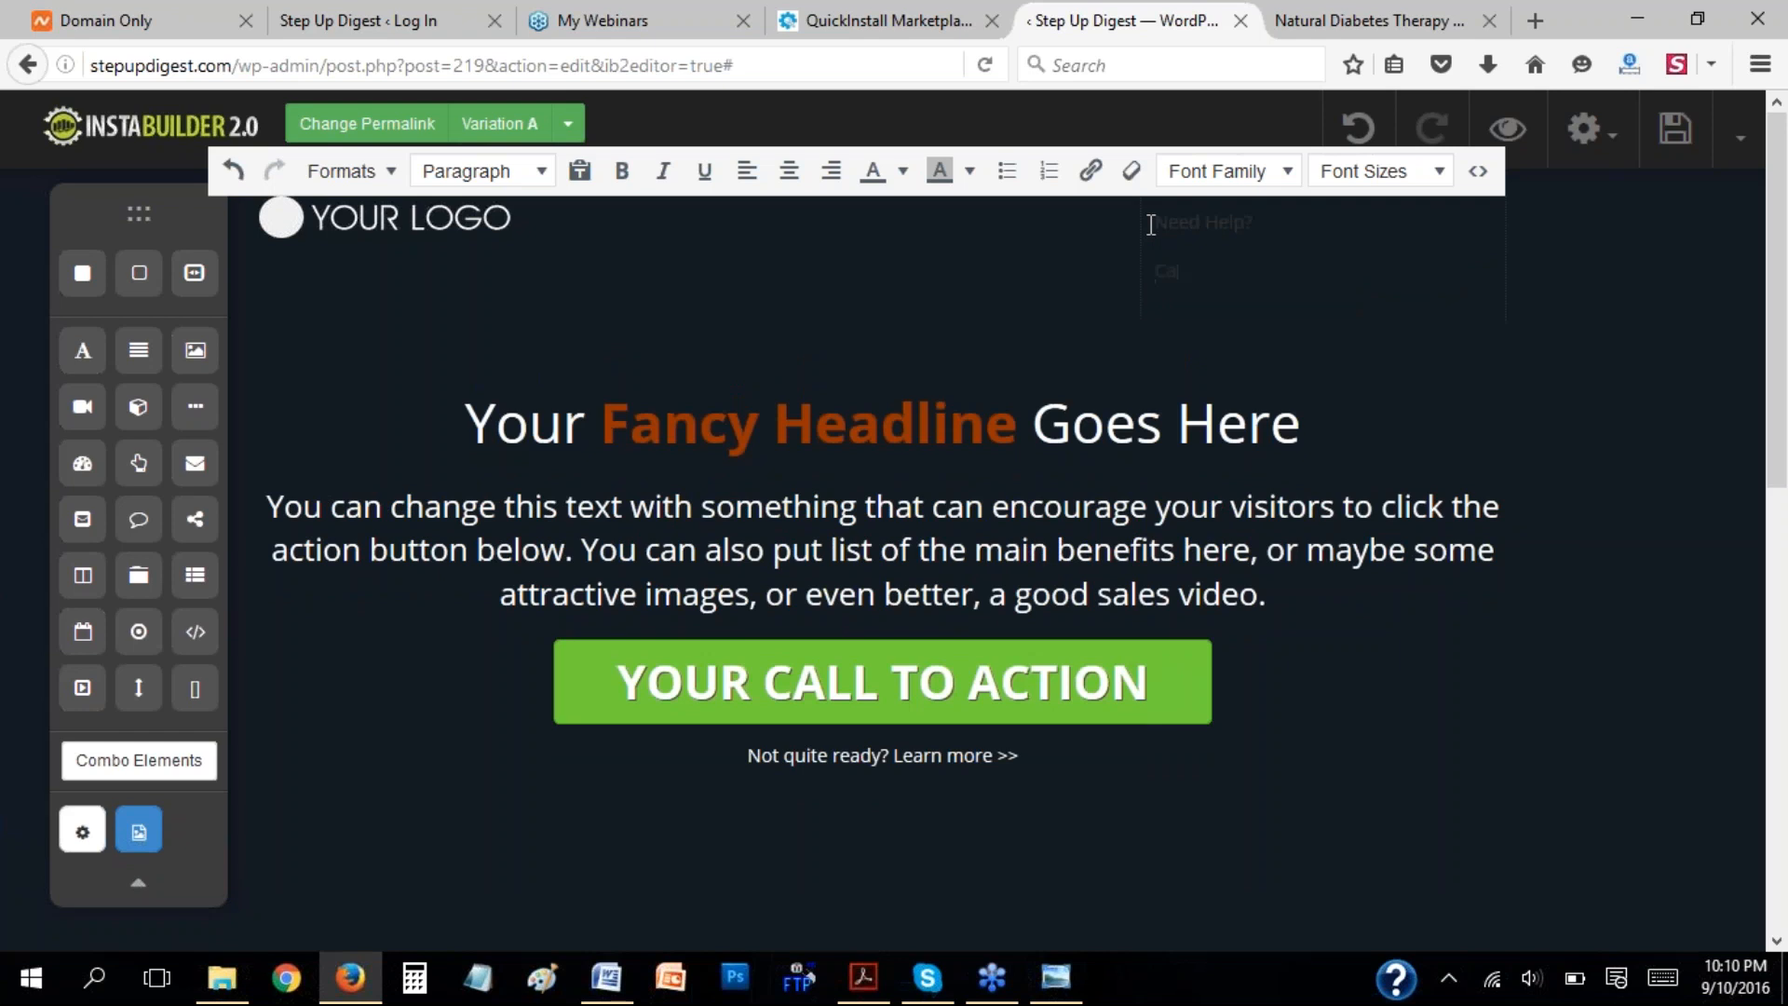
Try bold and a yellow background color on "Need Help?", and undo the edits to the header text.
drag(1269, 221, 1153, 224)
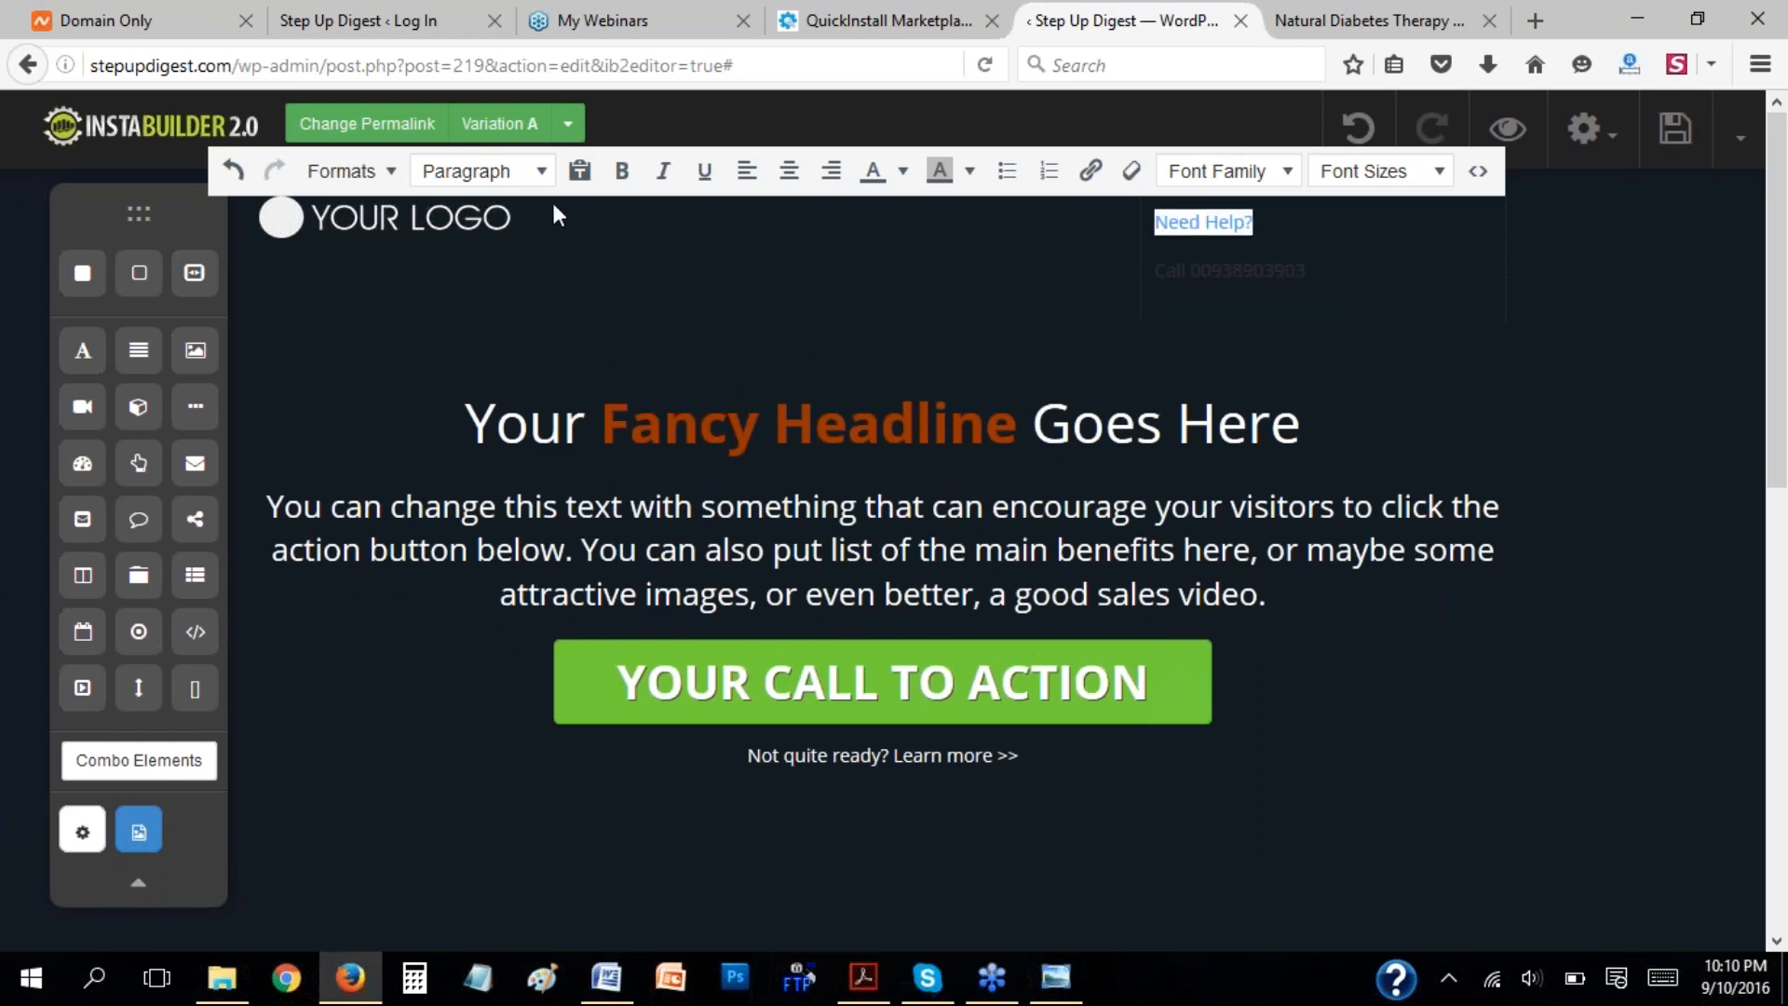
click(621, 170)
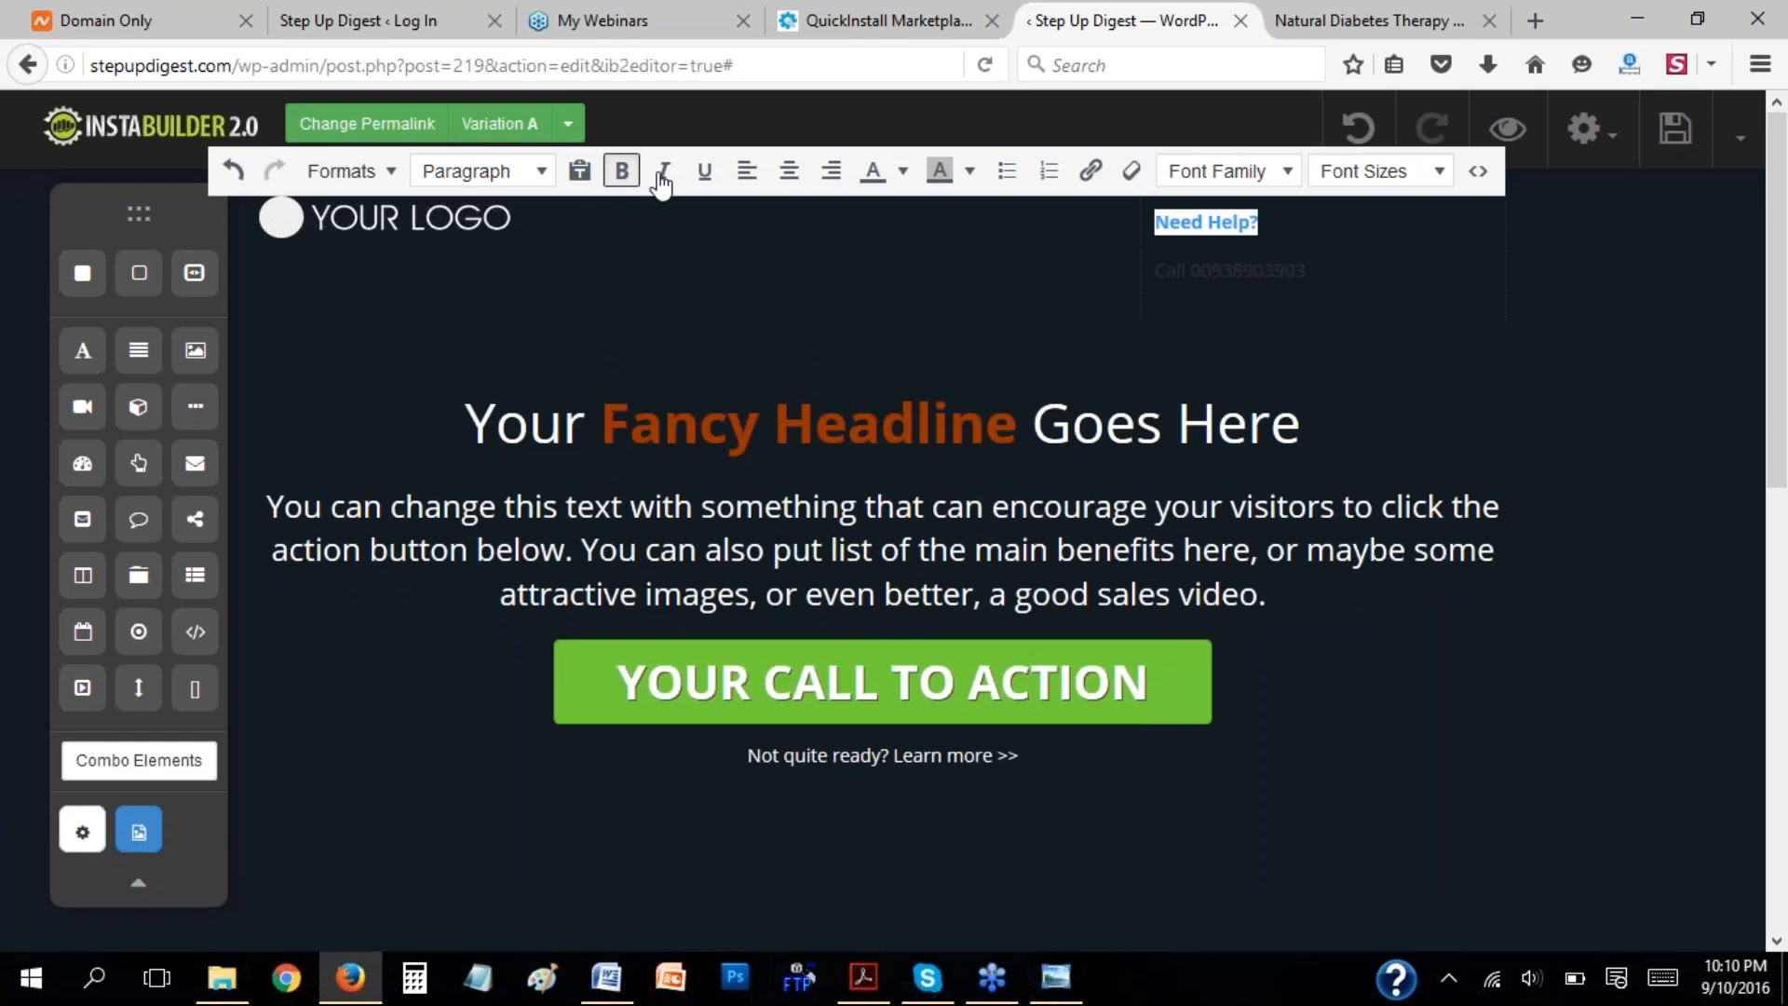
click(970, 172)
click(995, 295)
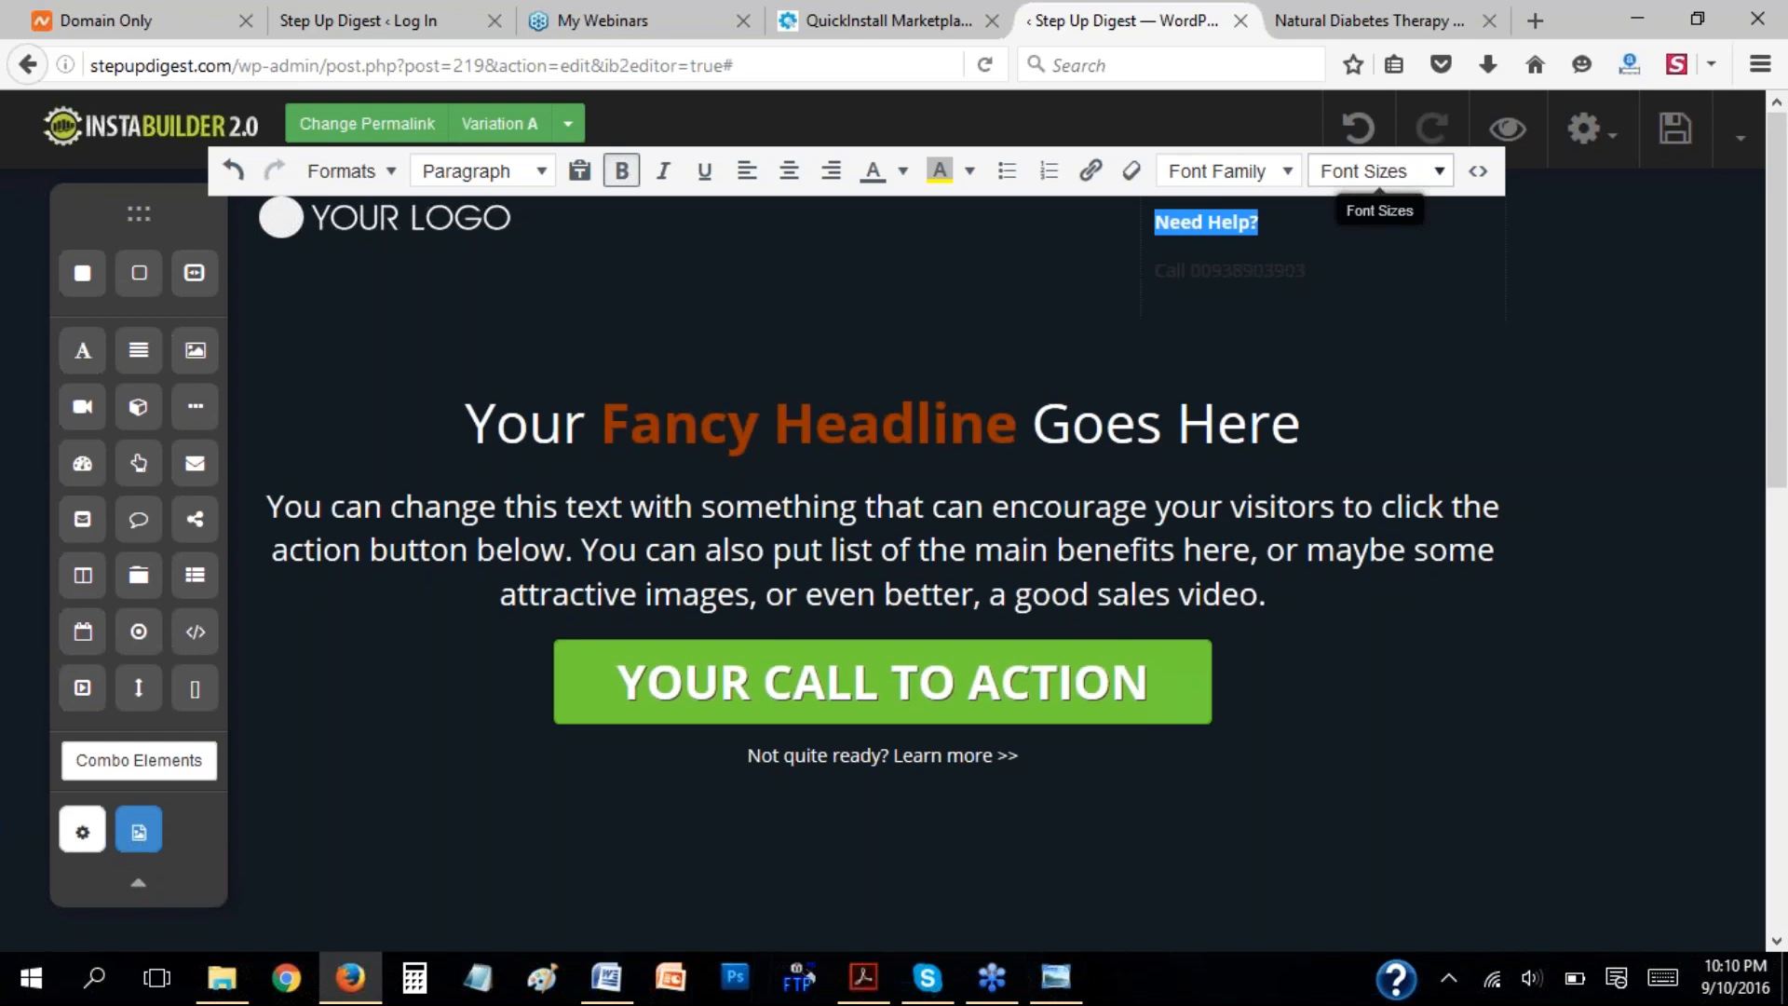
click(1246, 265)
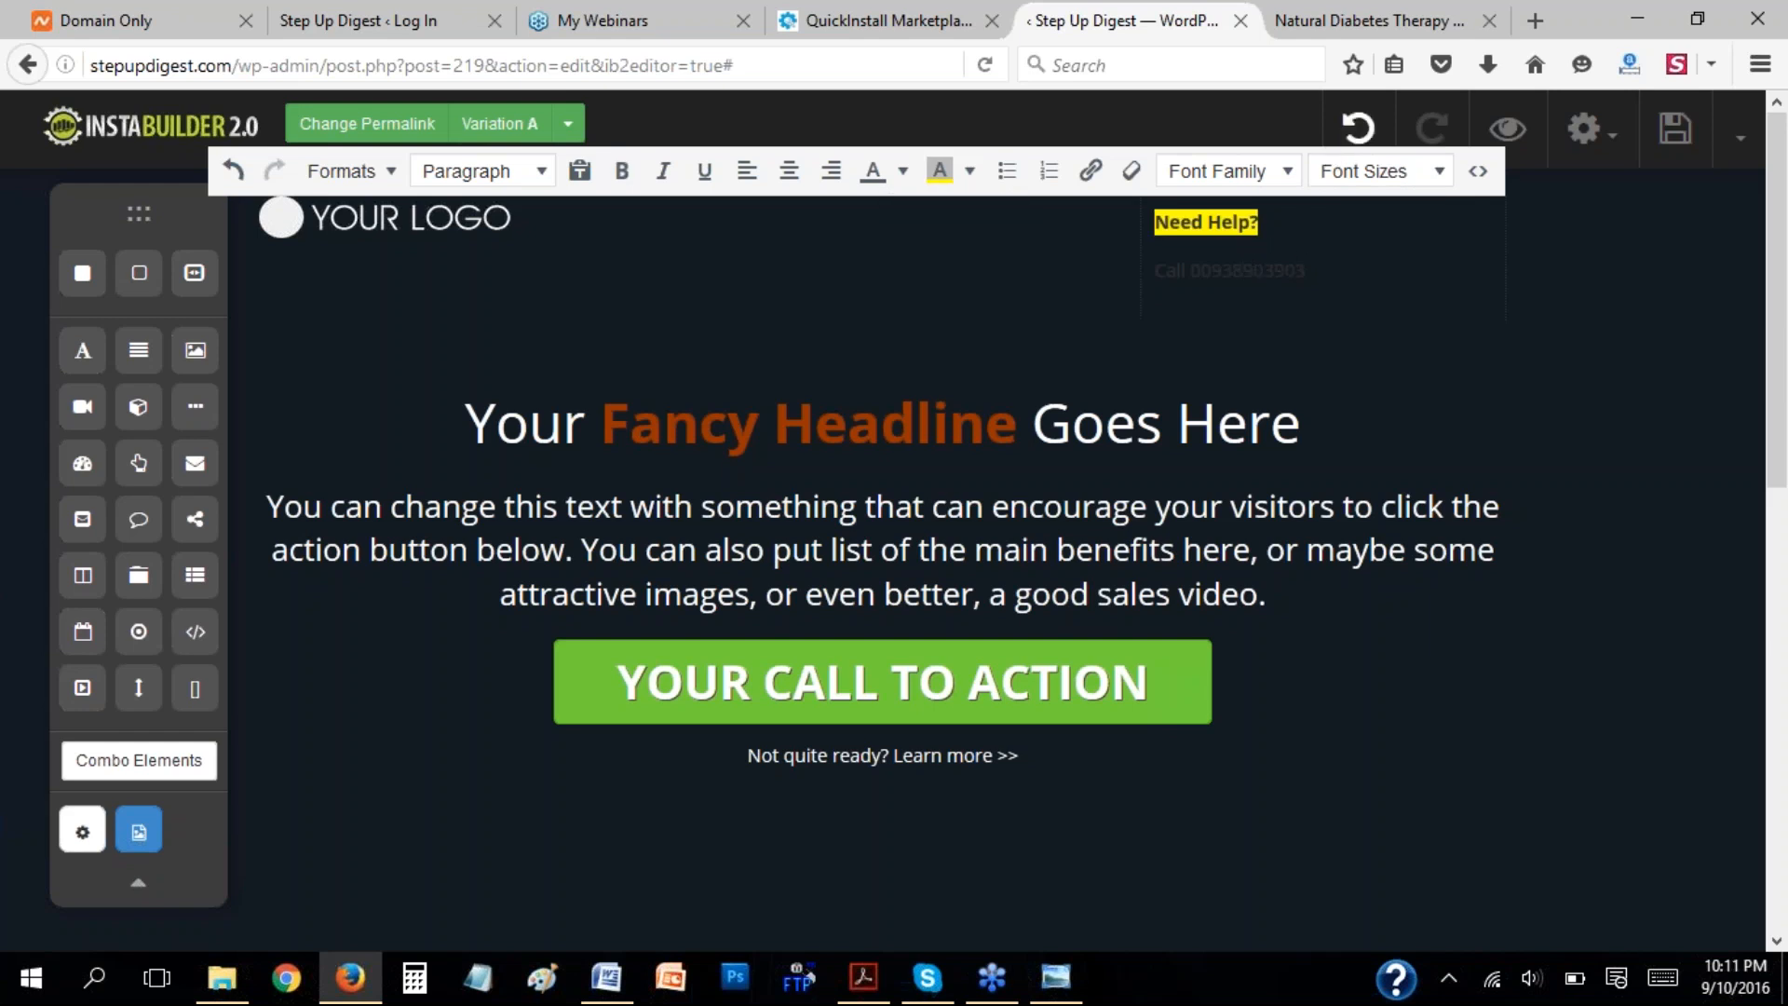
click(1358, 128)
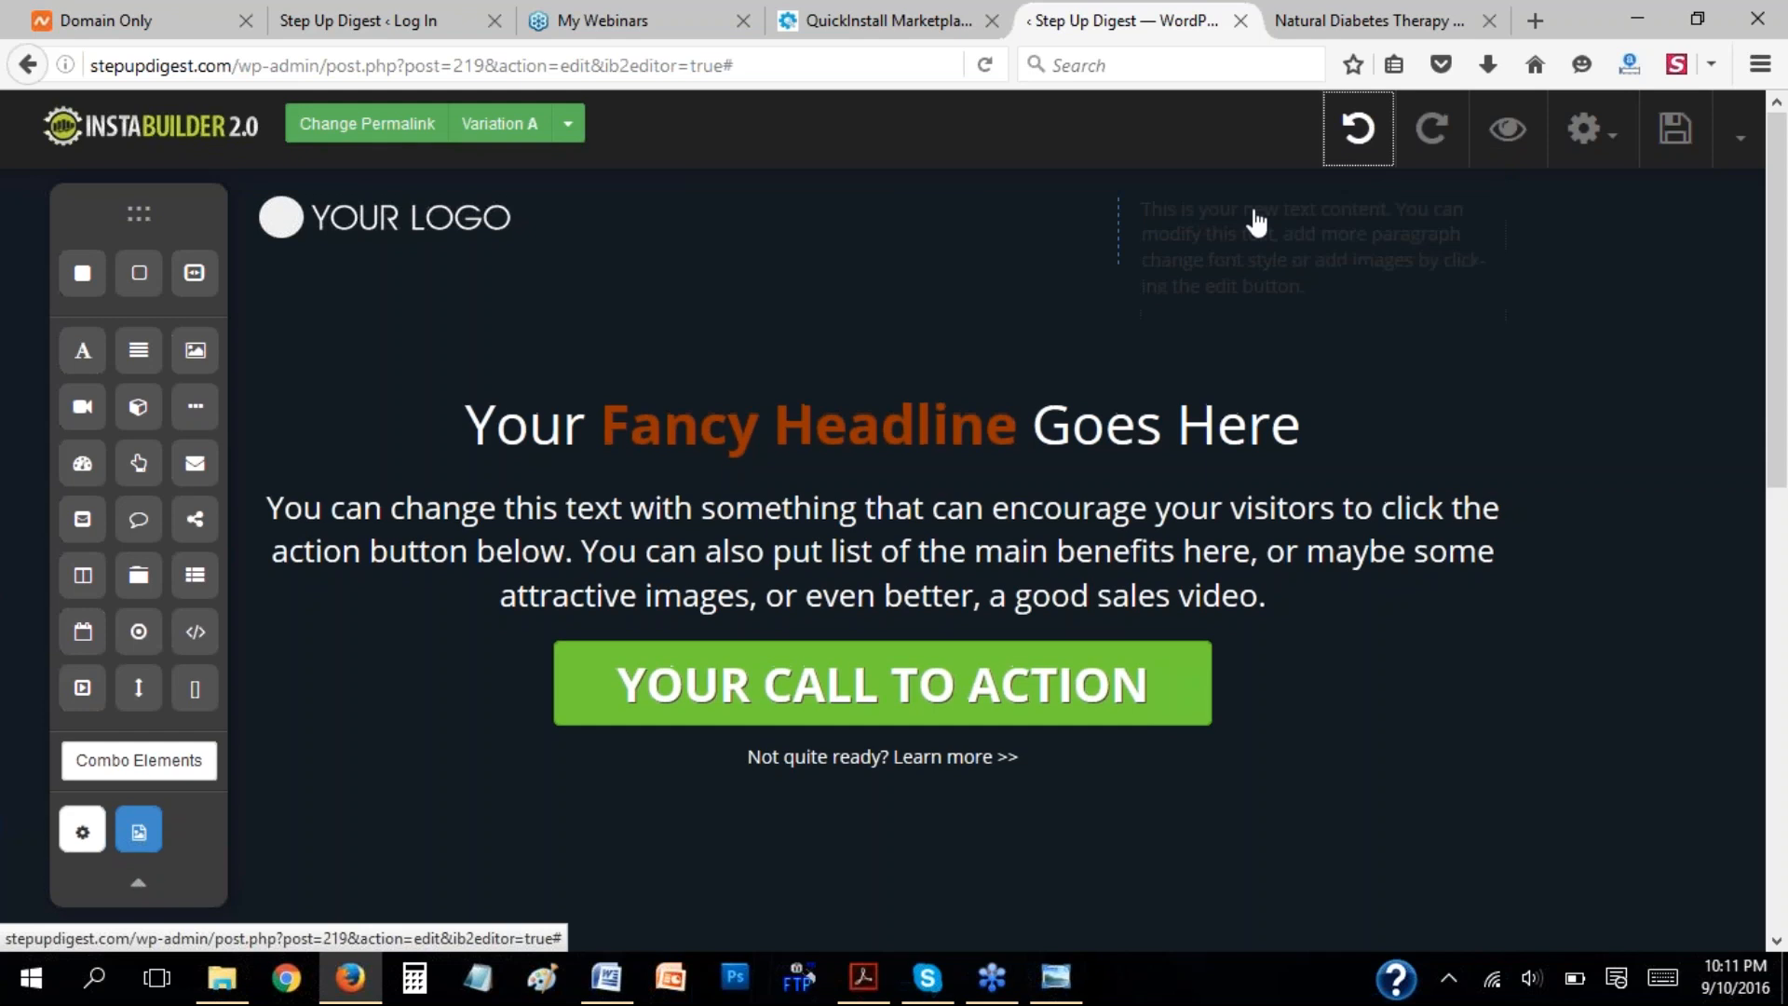
Replace the placeholder text of the header text element with "Need Help?".
double_click(1266, 256)
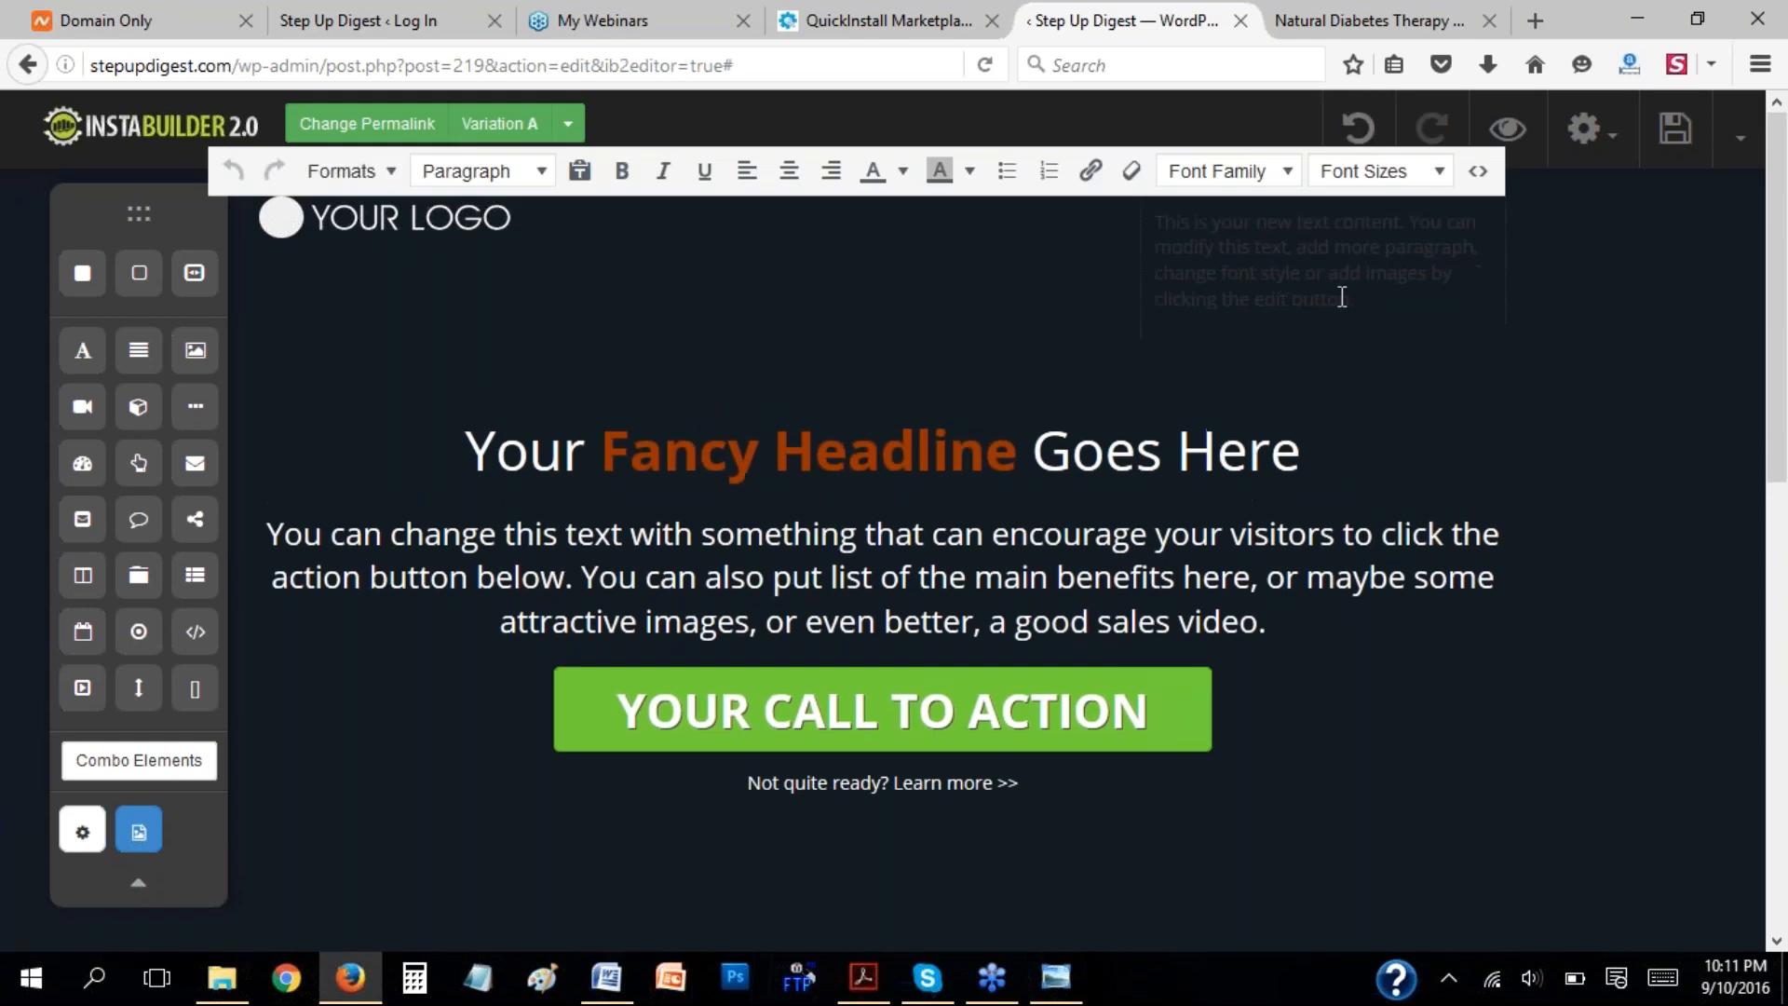
drag(1357, 299, 1129, 229)
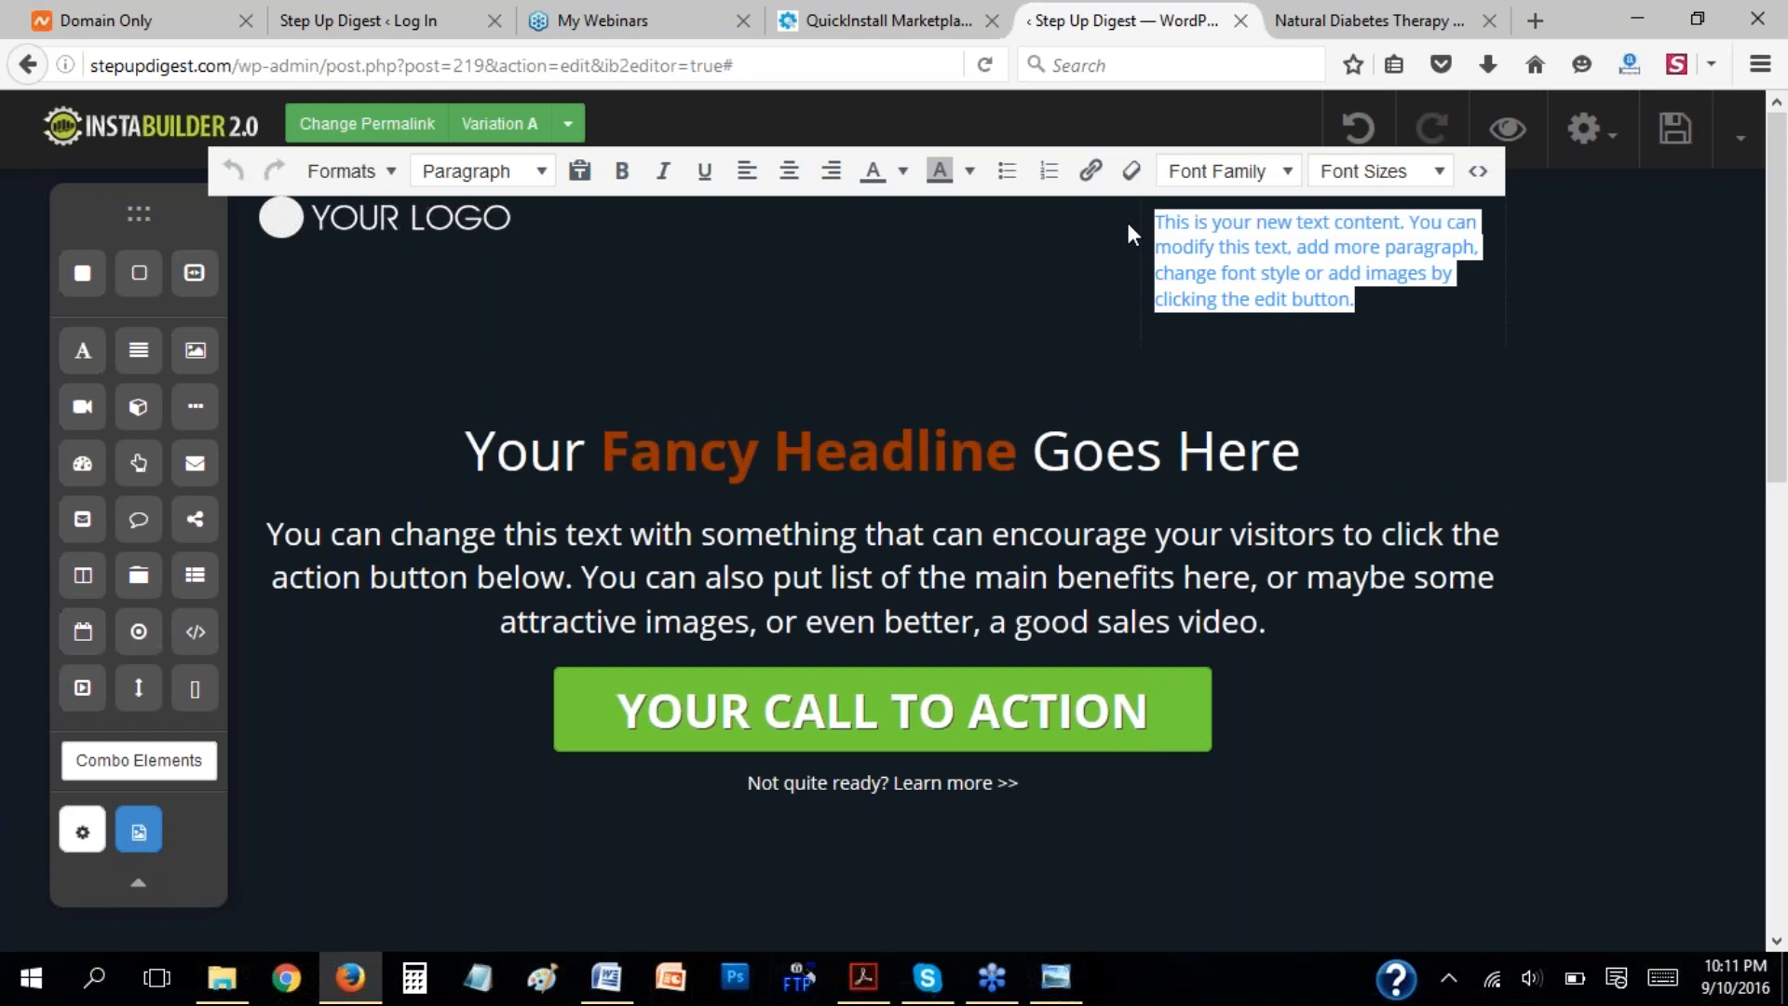
text(Need Help)
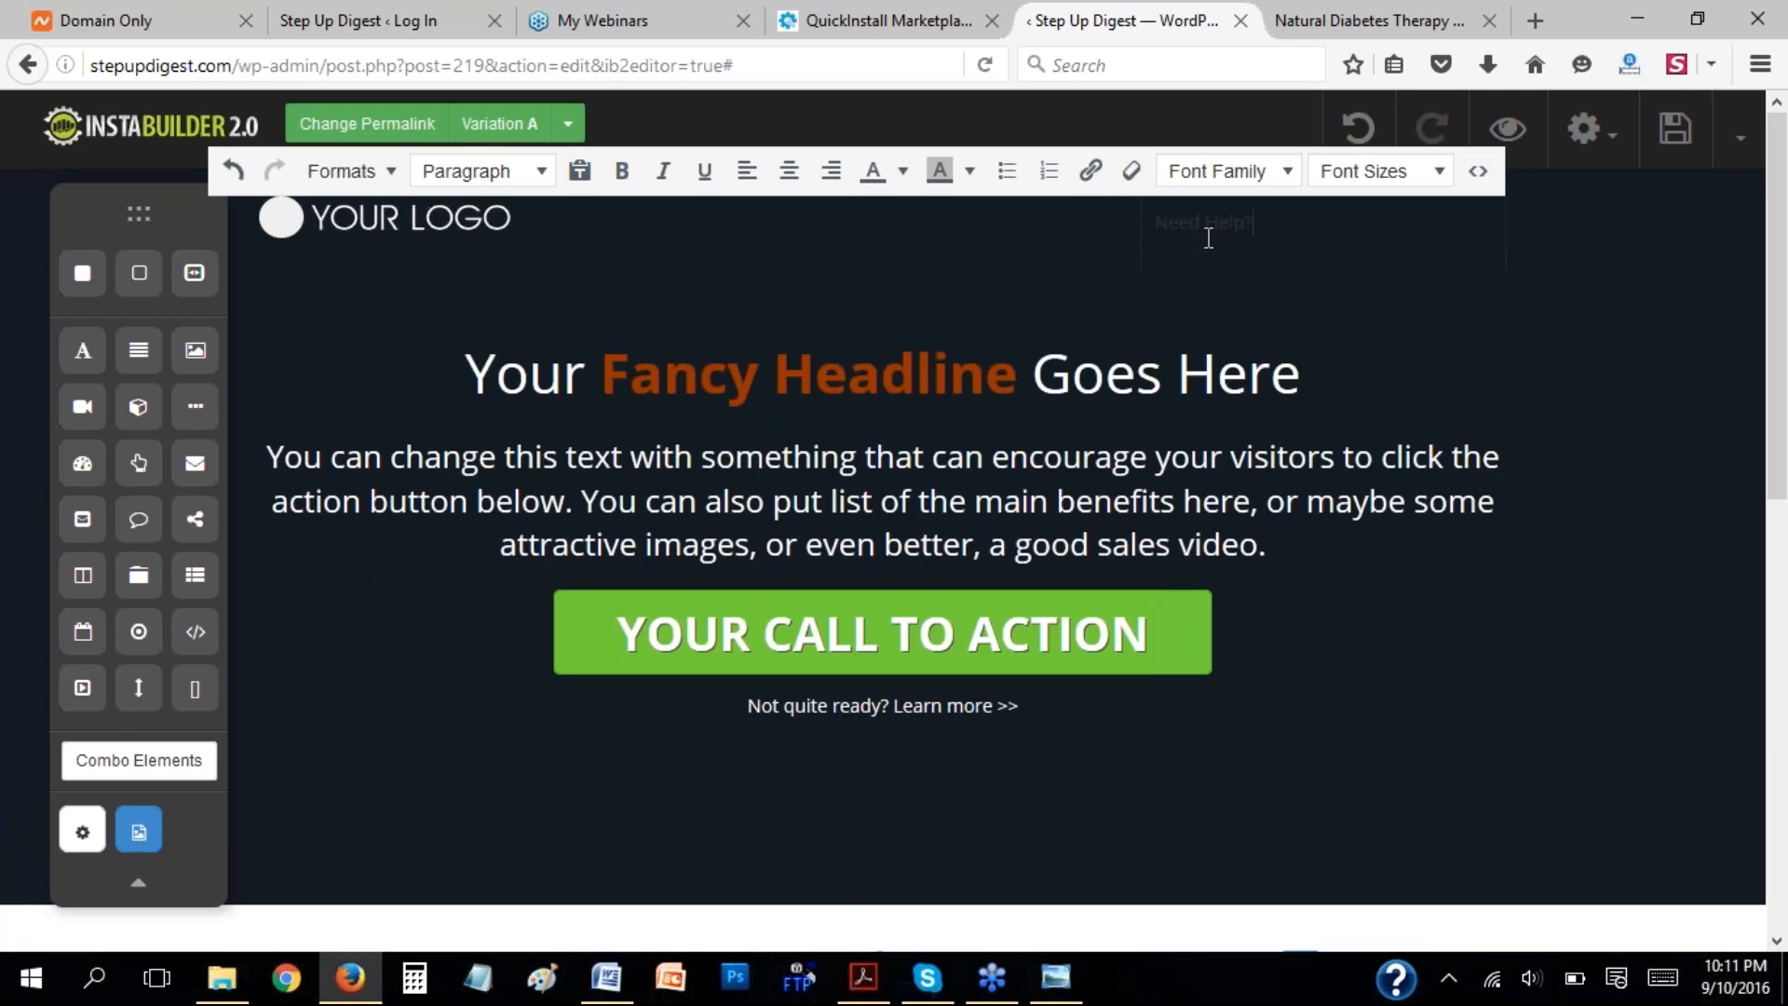
Format the header's "Need Help?" text with yellow text color, bold and center alignment.
drag(1257, 224, 1151, 227)
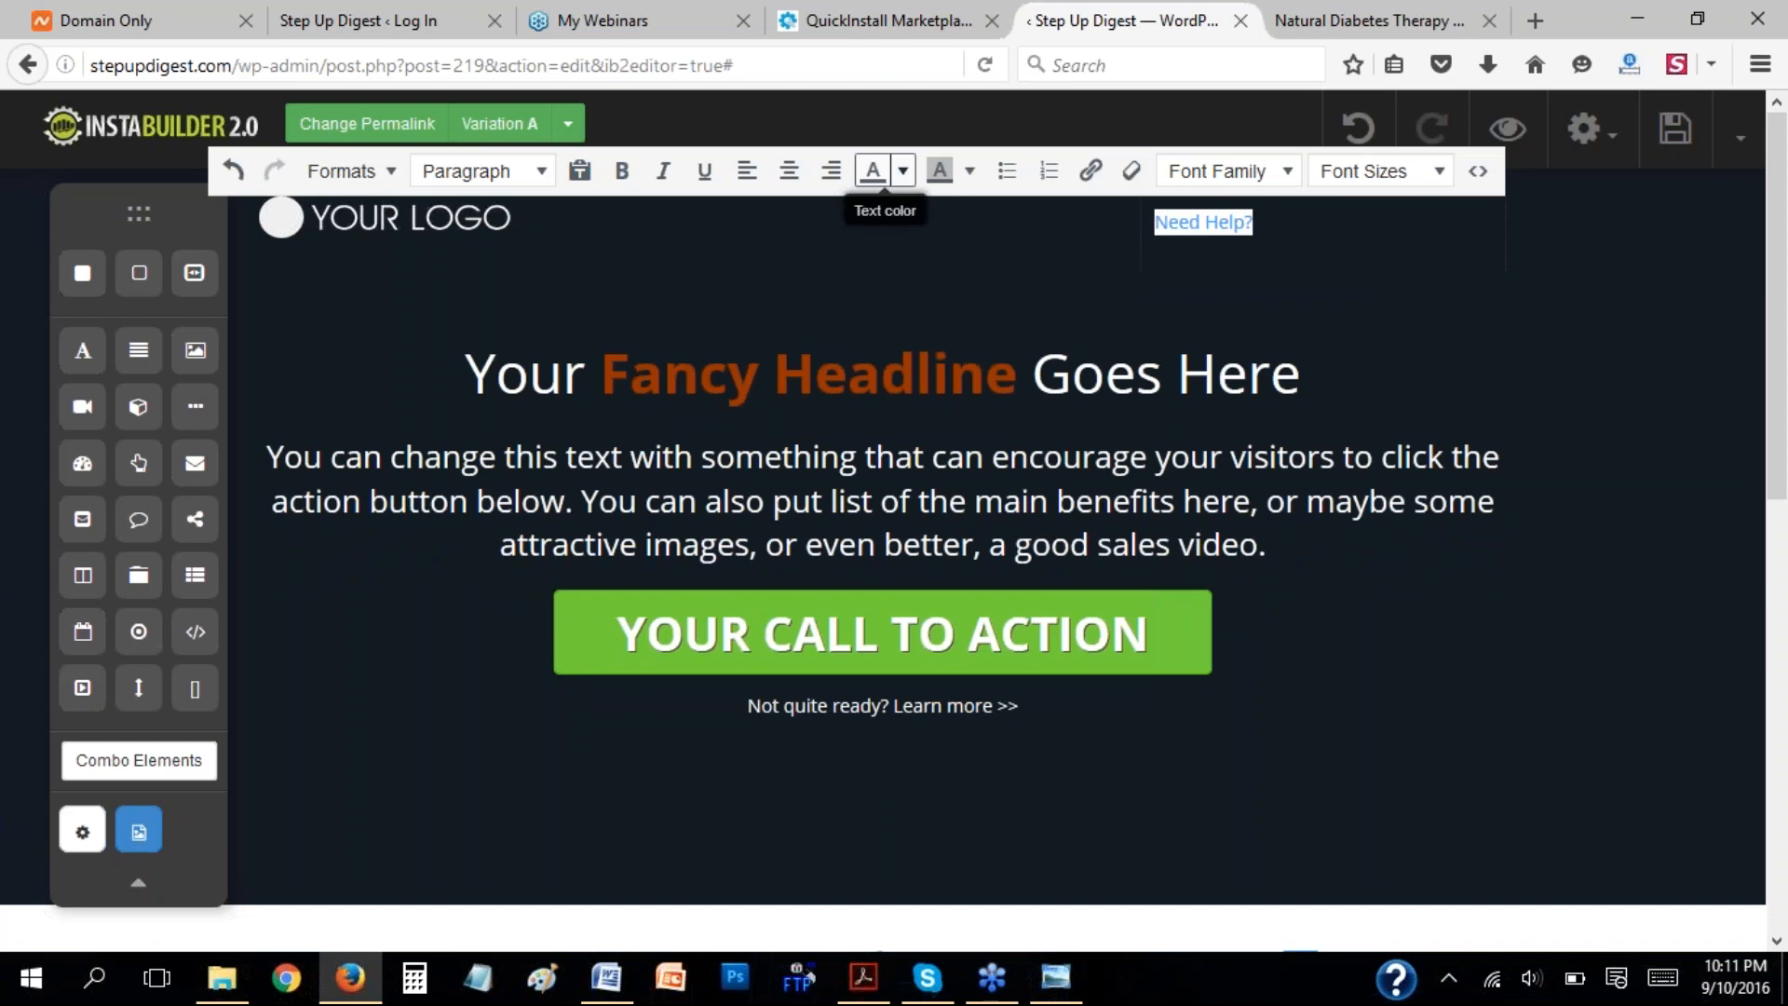
click(903, 170)
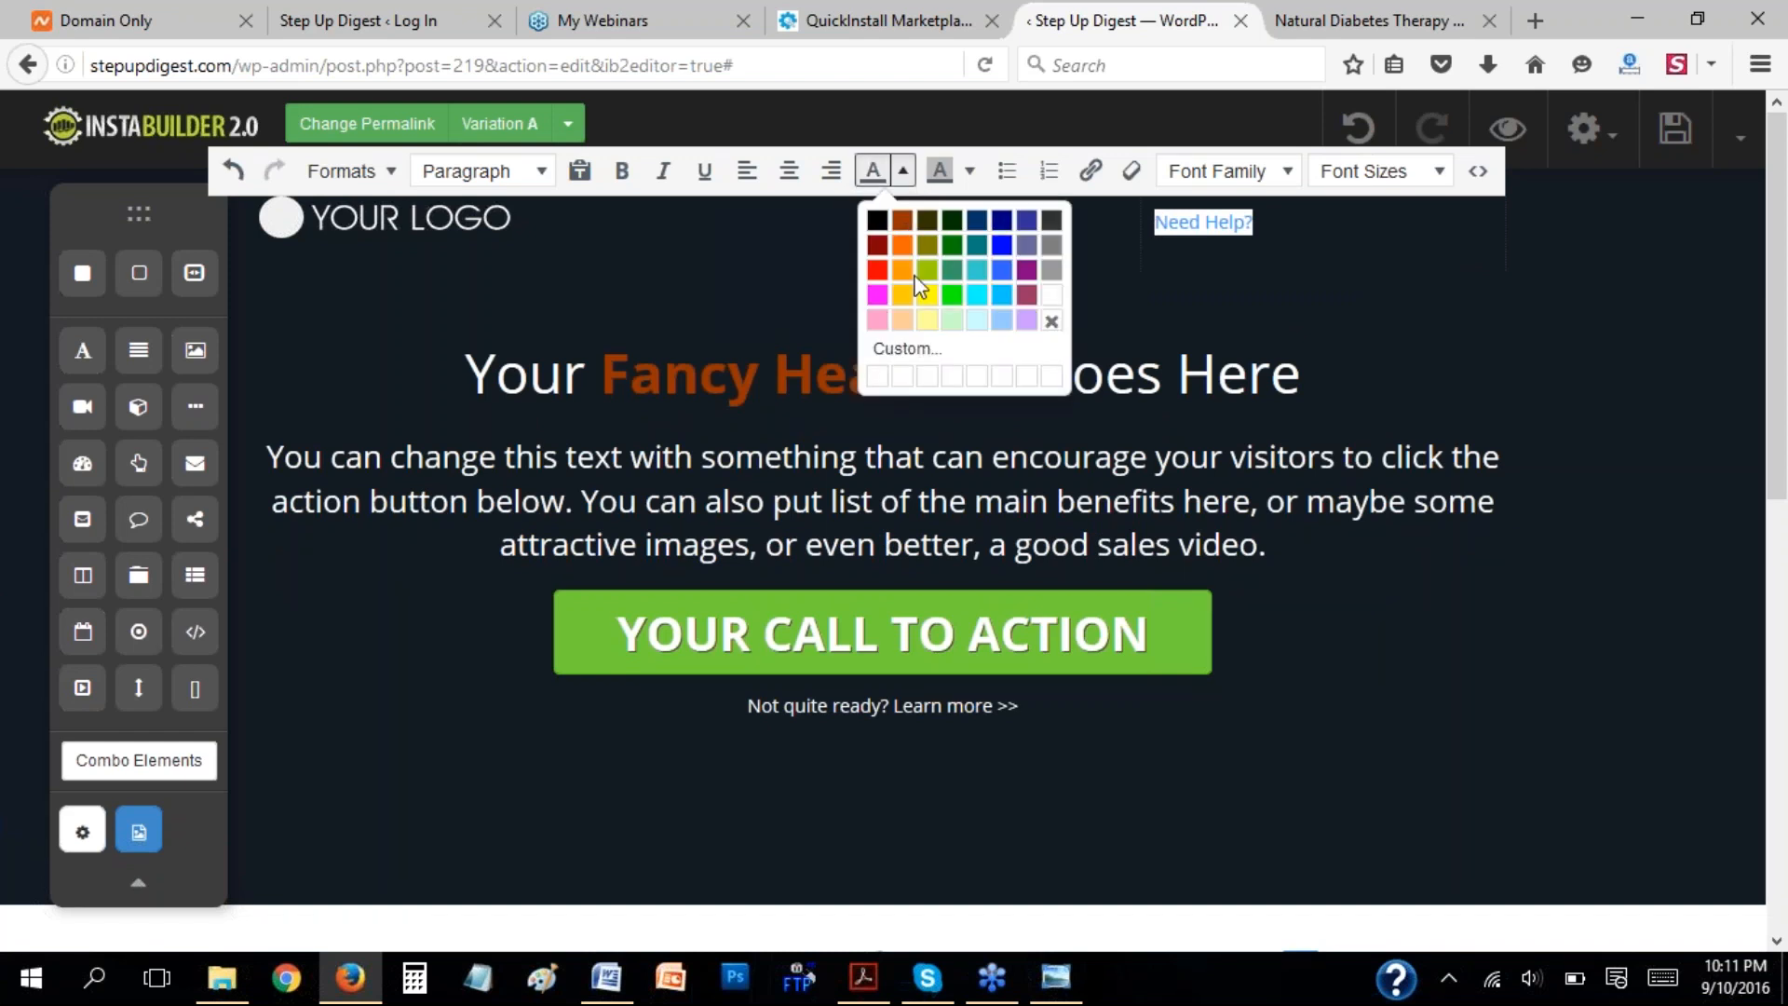
click(932, 296)
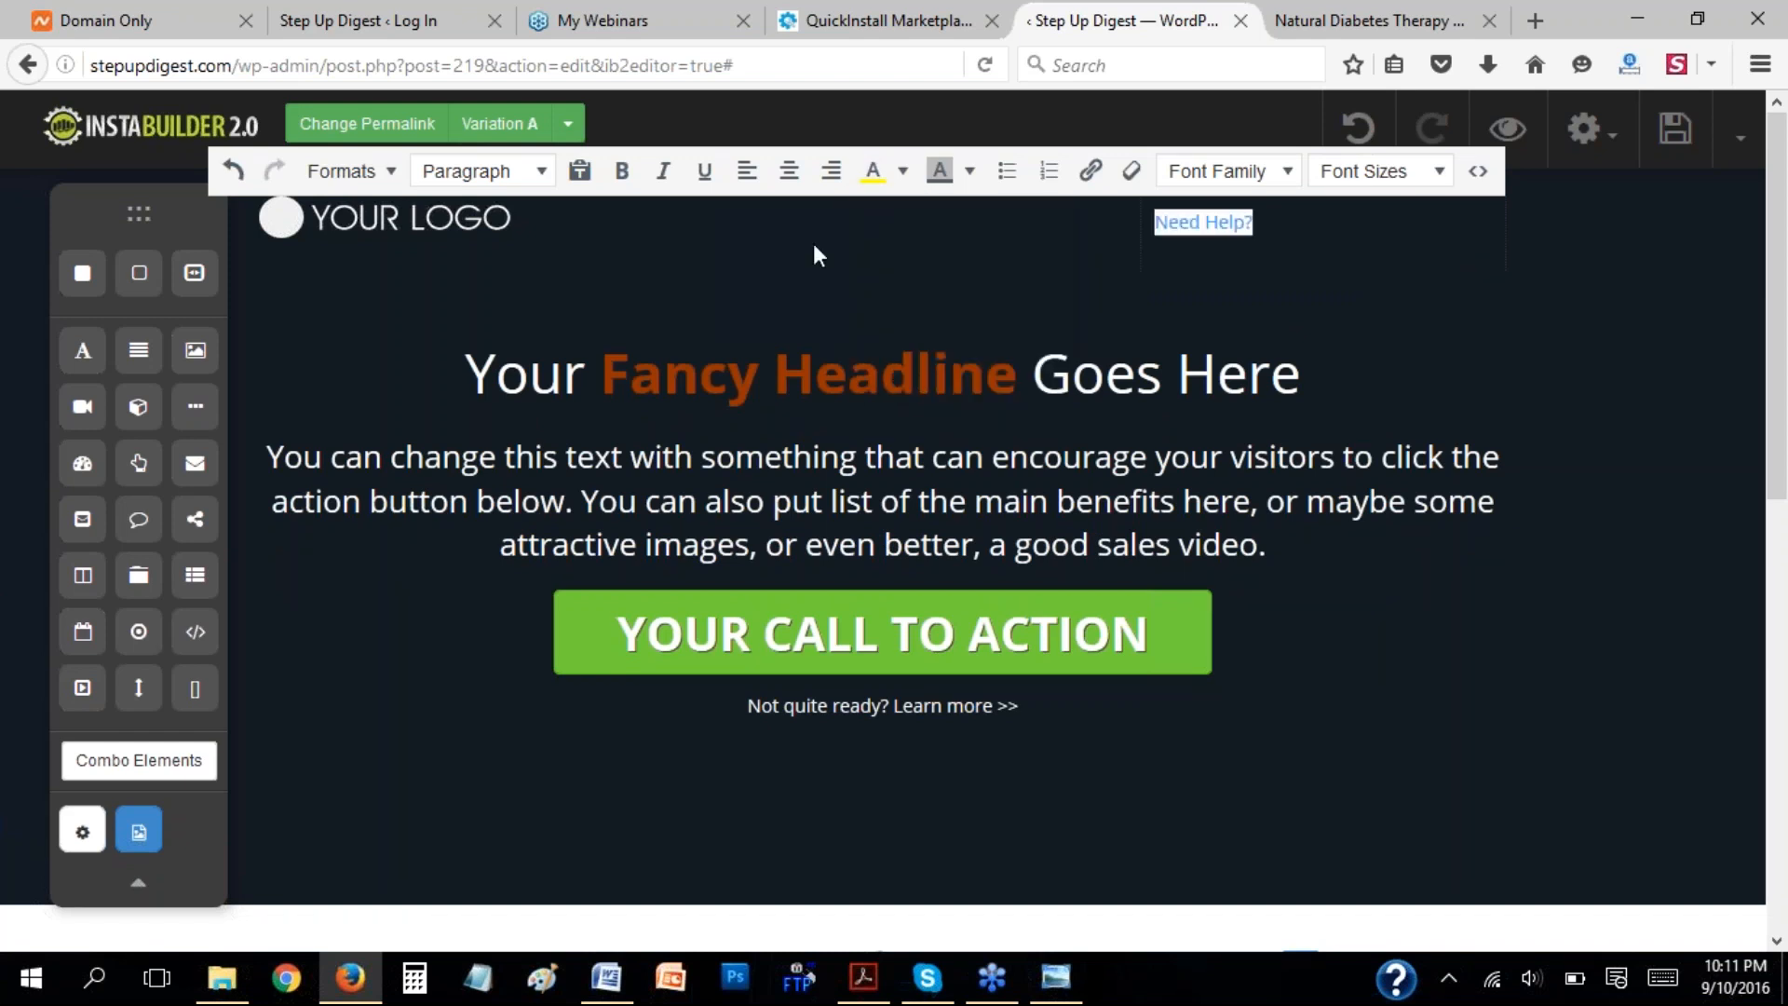
click(626, 171)
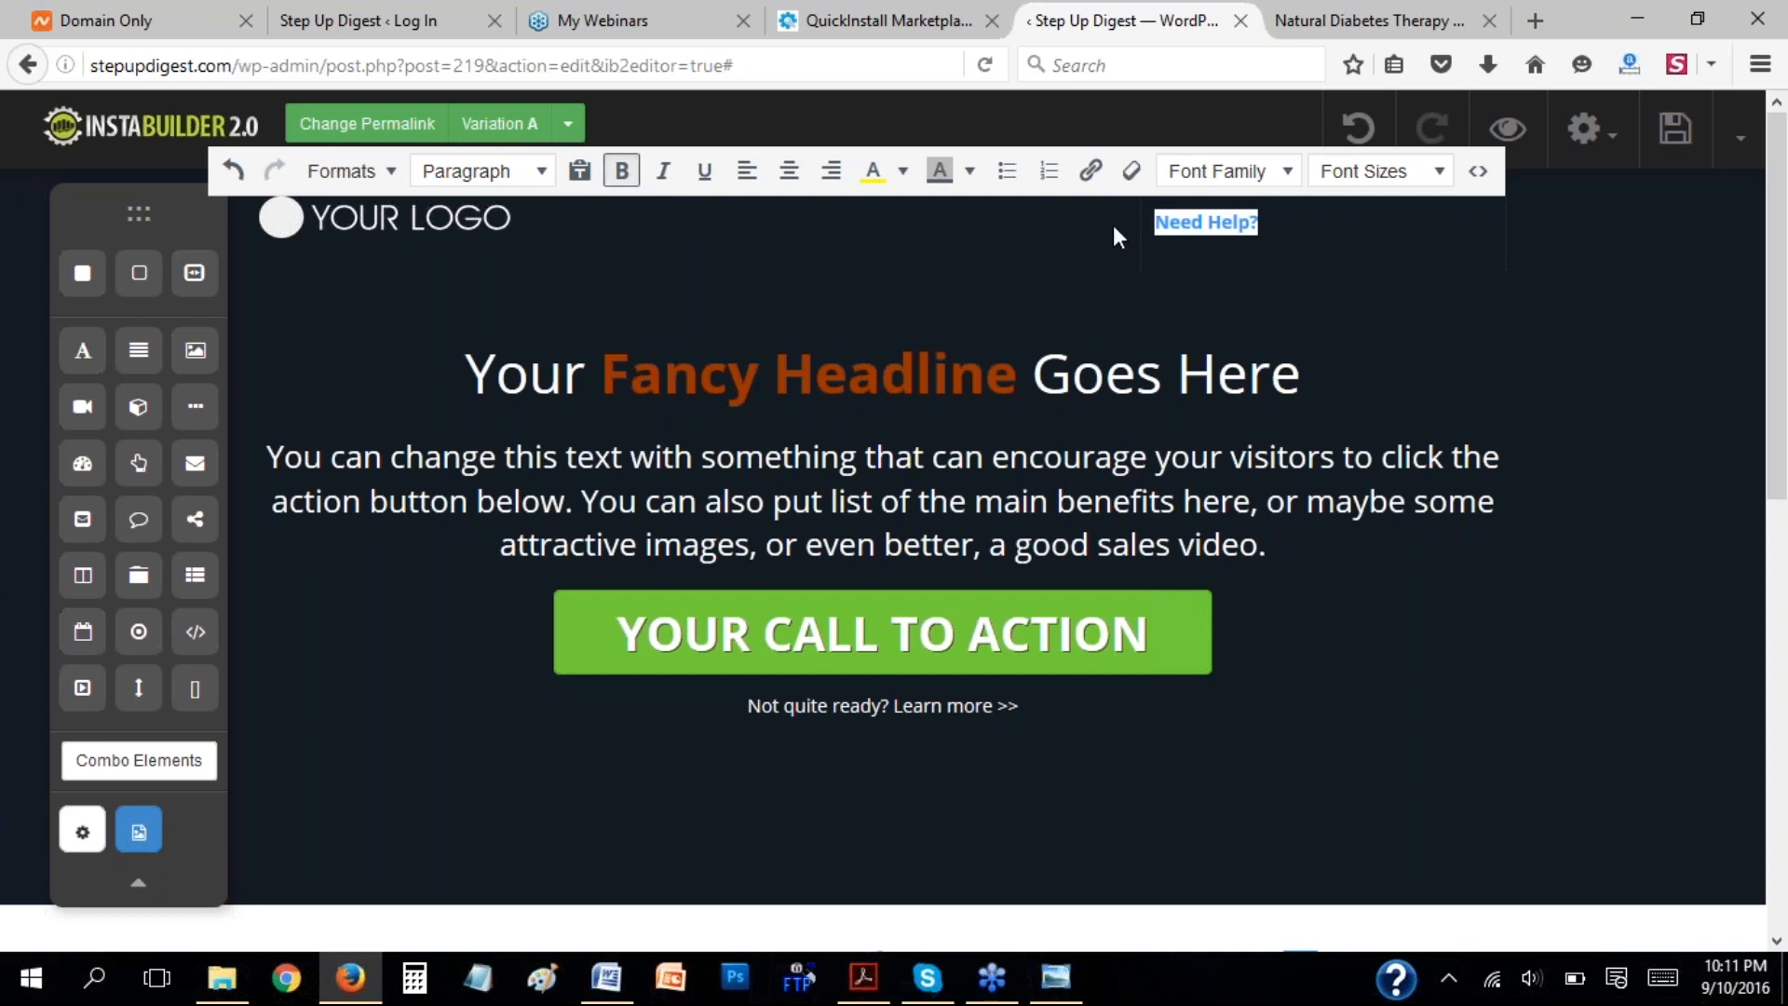
click(801, 181)
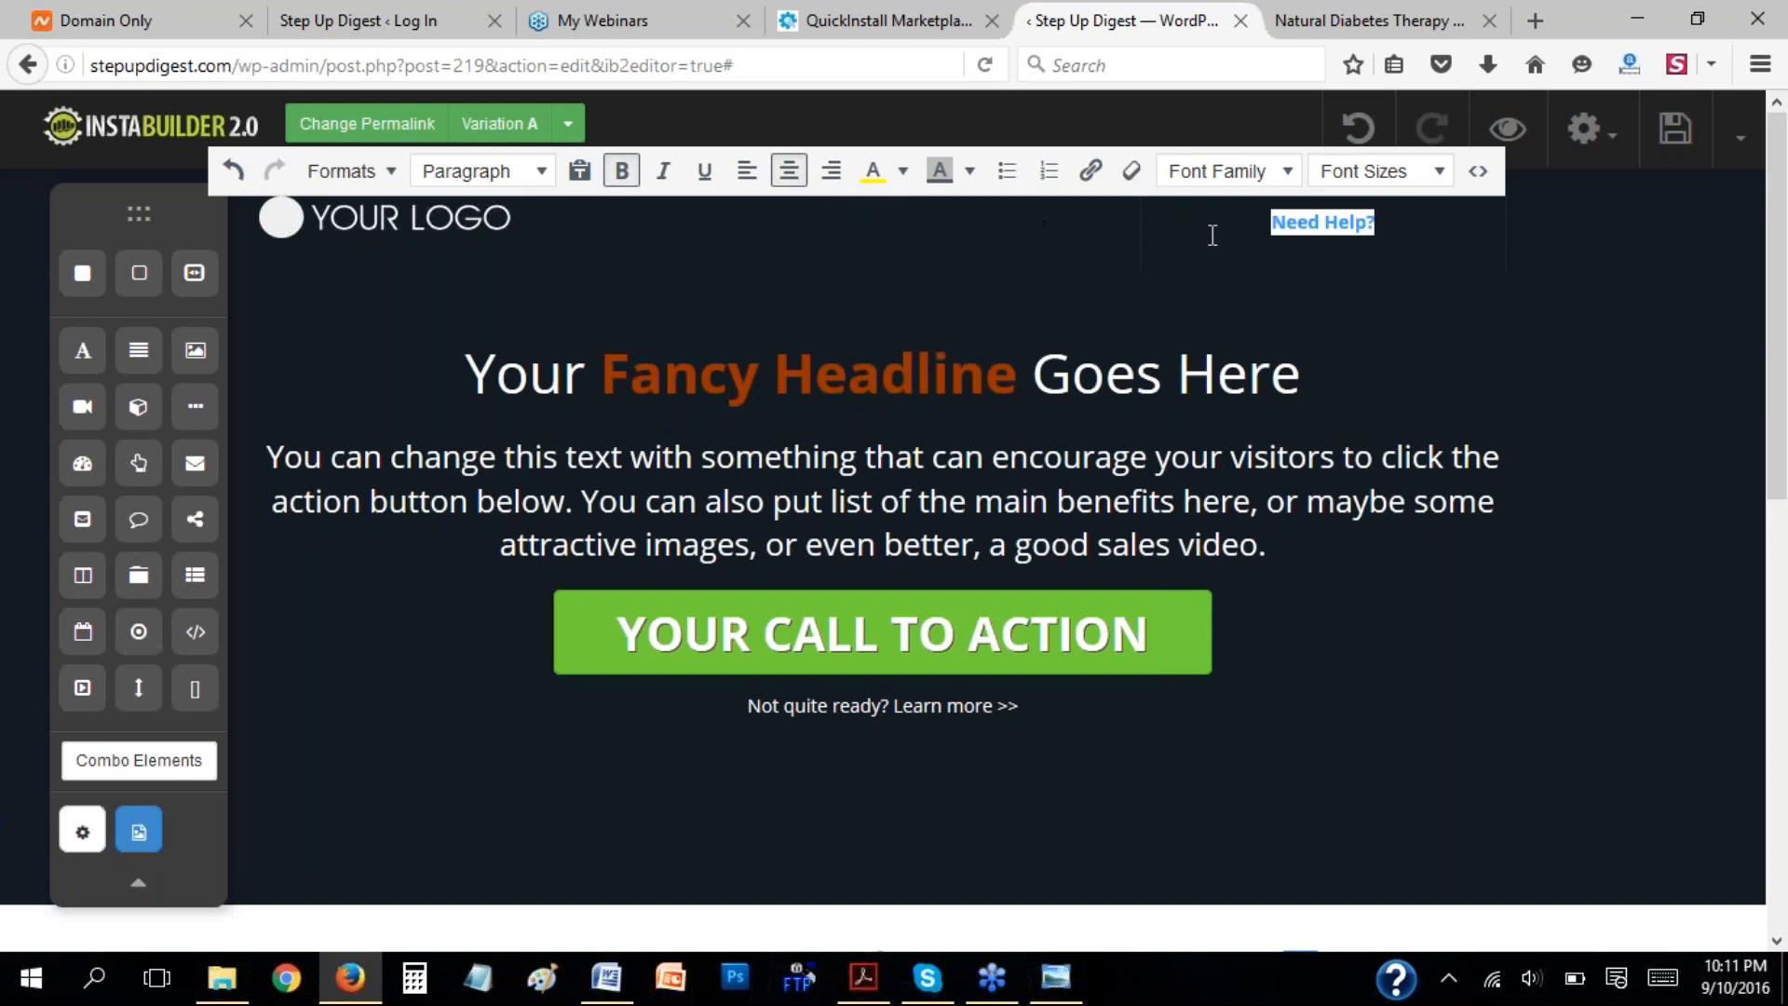
click(1405, 224)
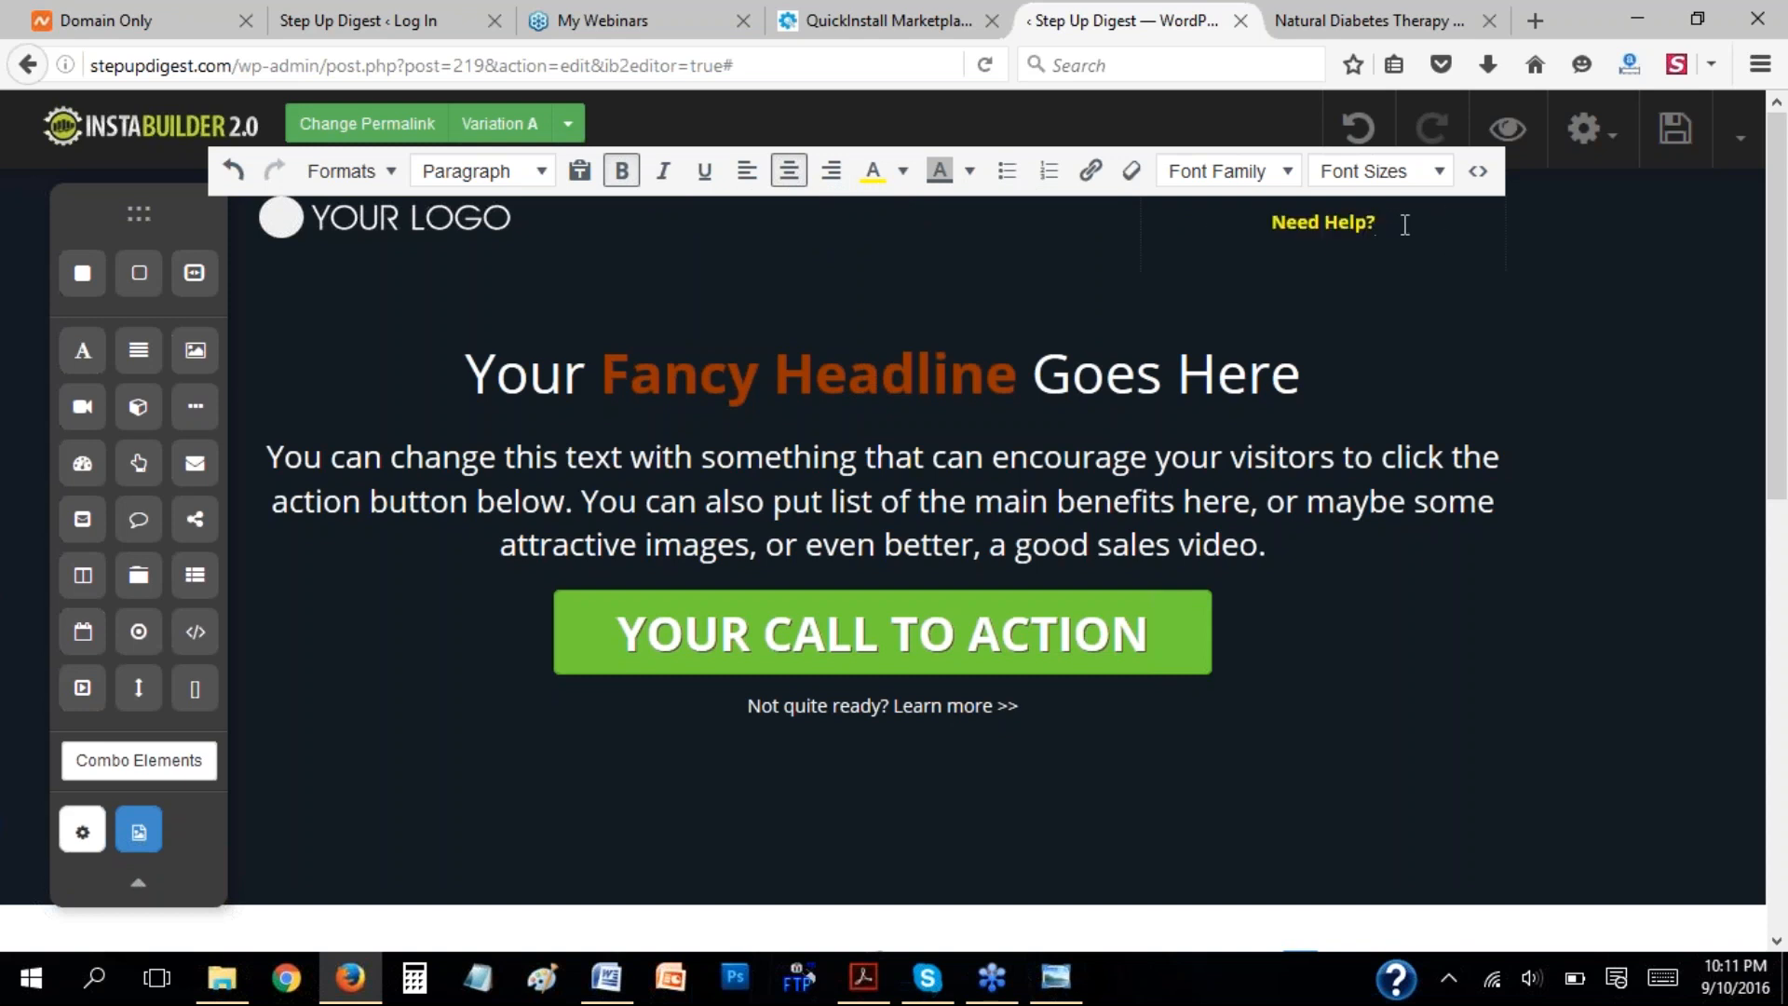
Try blue and orange backgrounds on the header section and set its background color to #0950c2.
click(1590, 316)
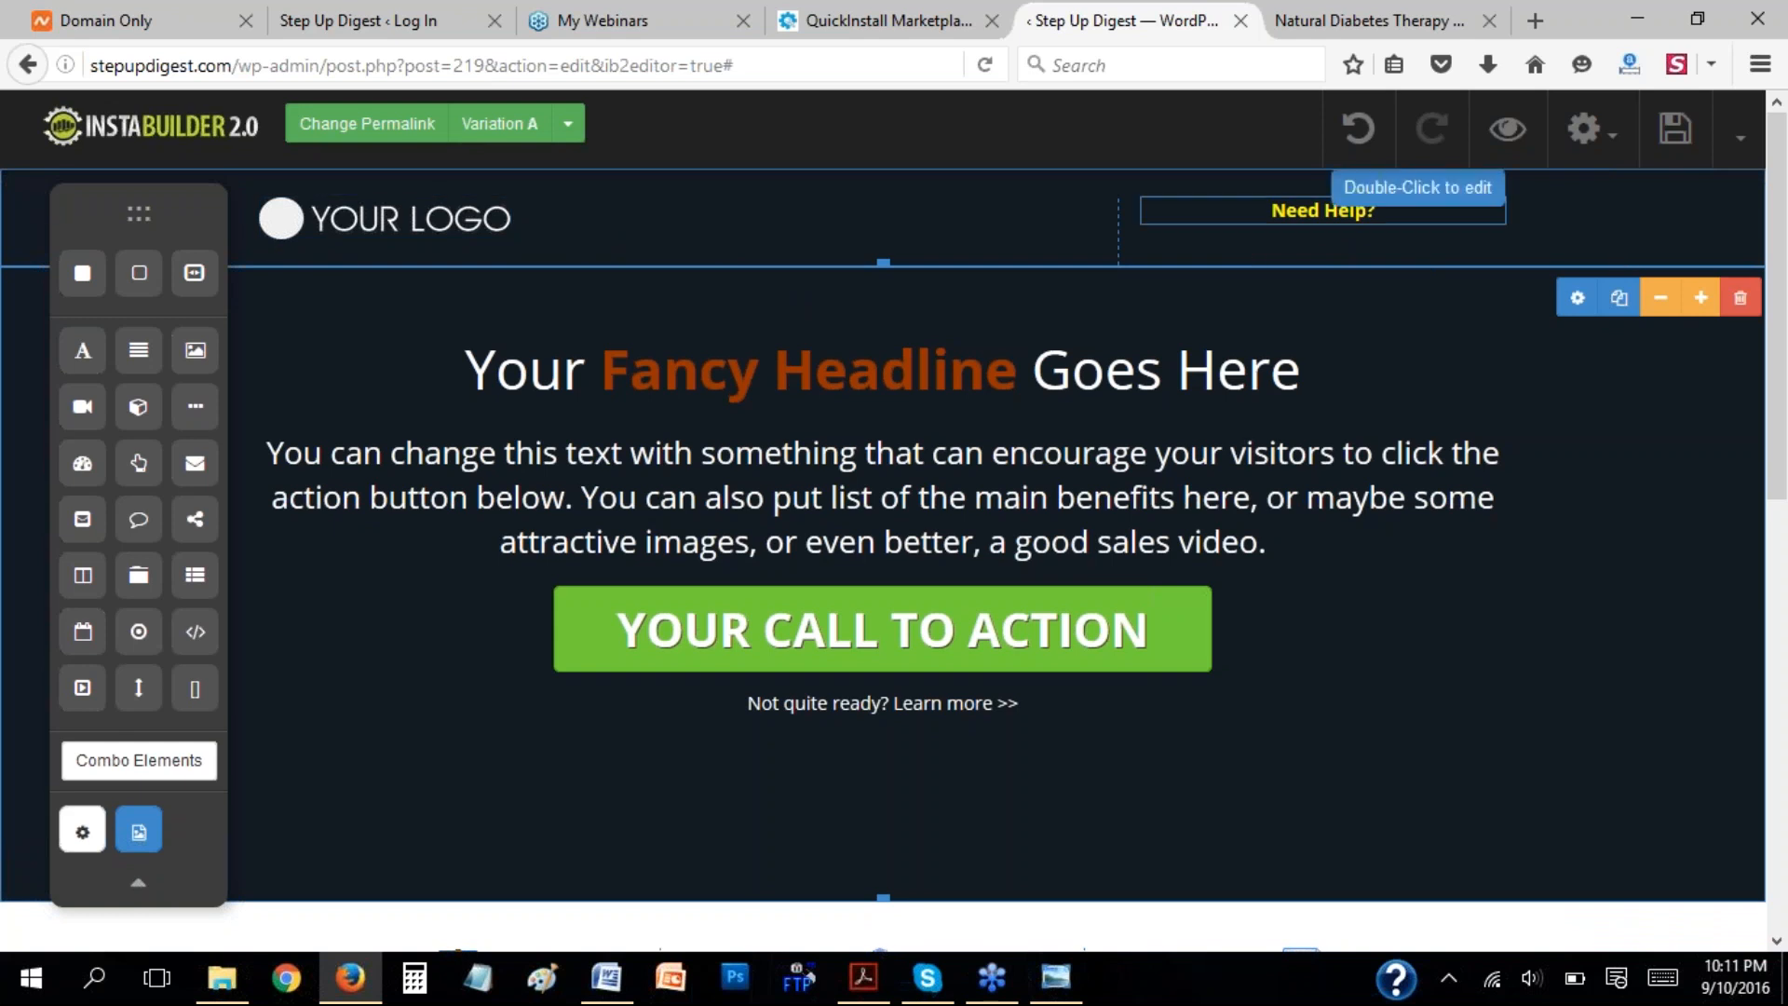
click(1578, 298)
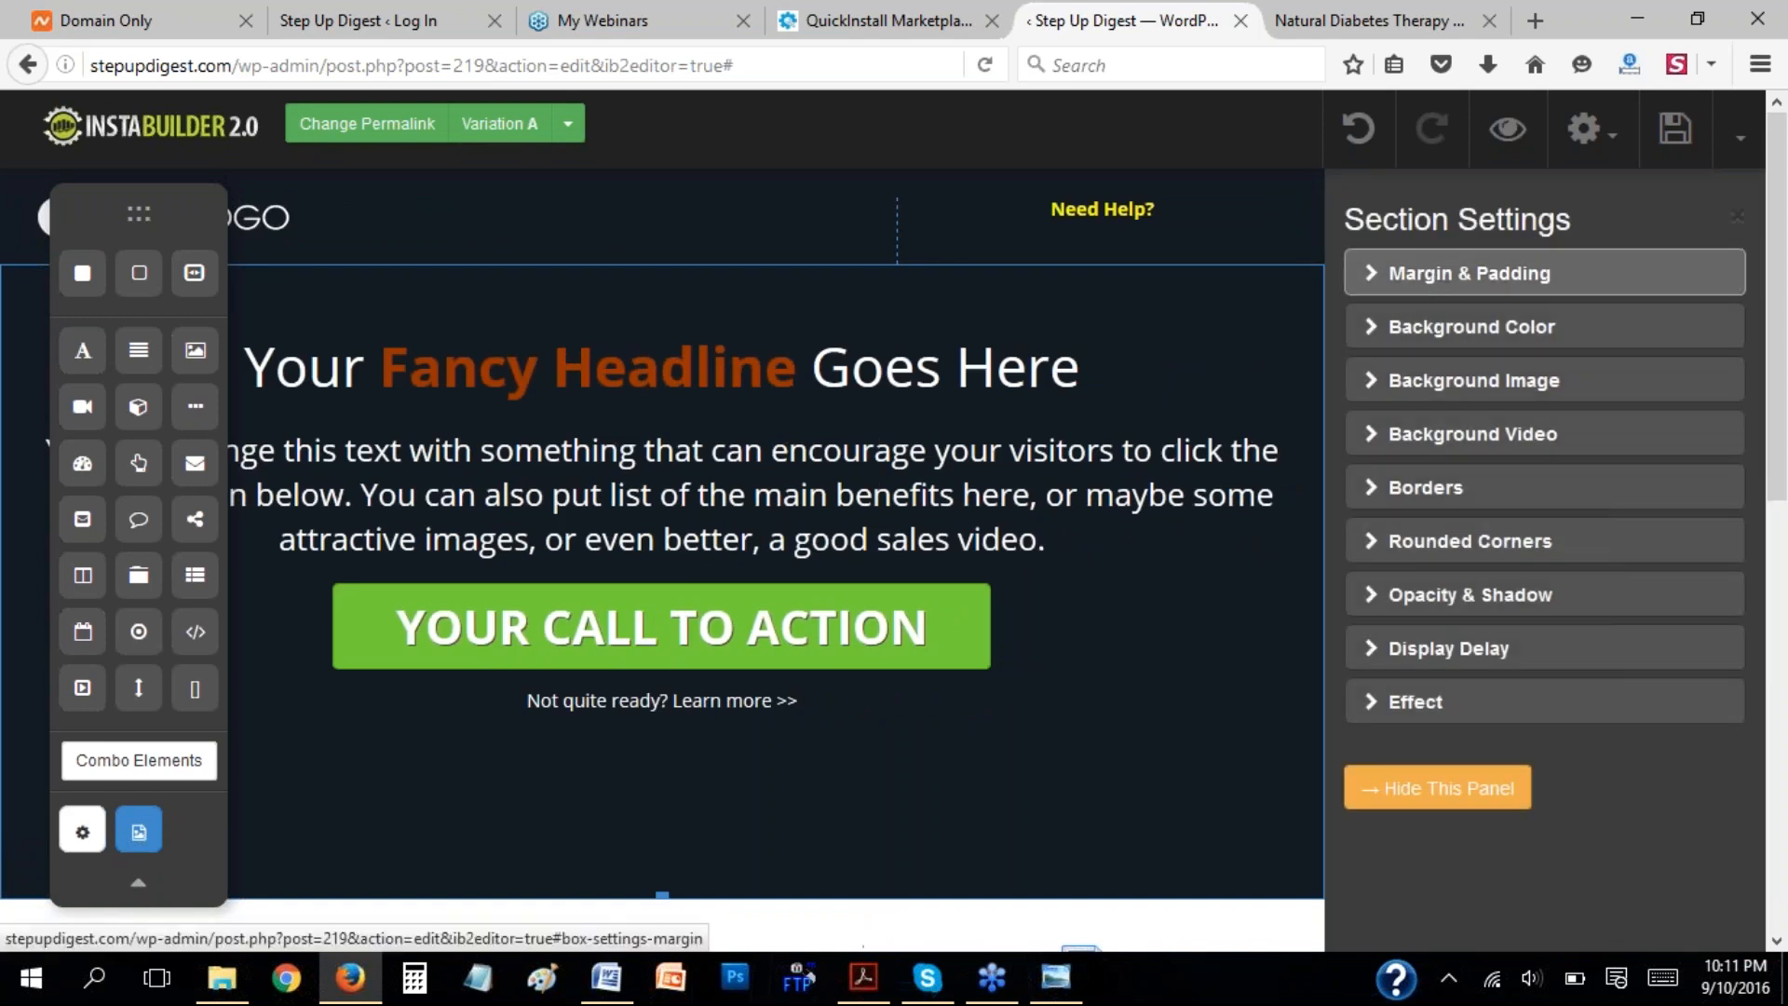
click(1375, 327)
click(1382, 435)
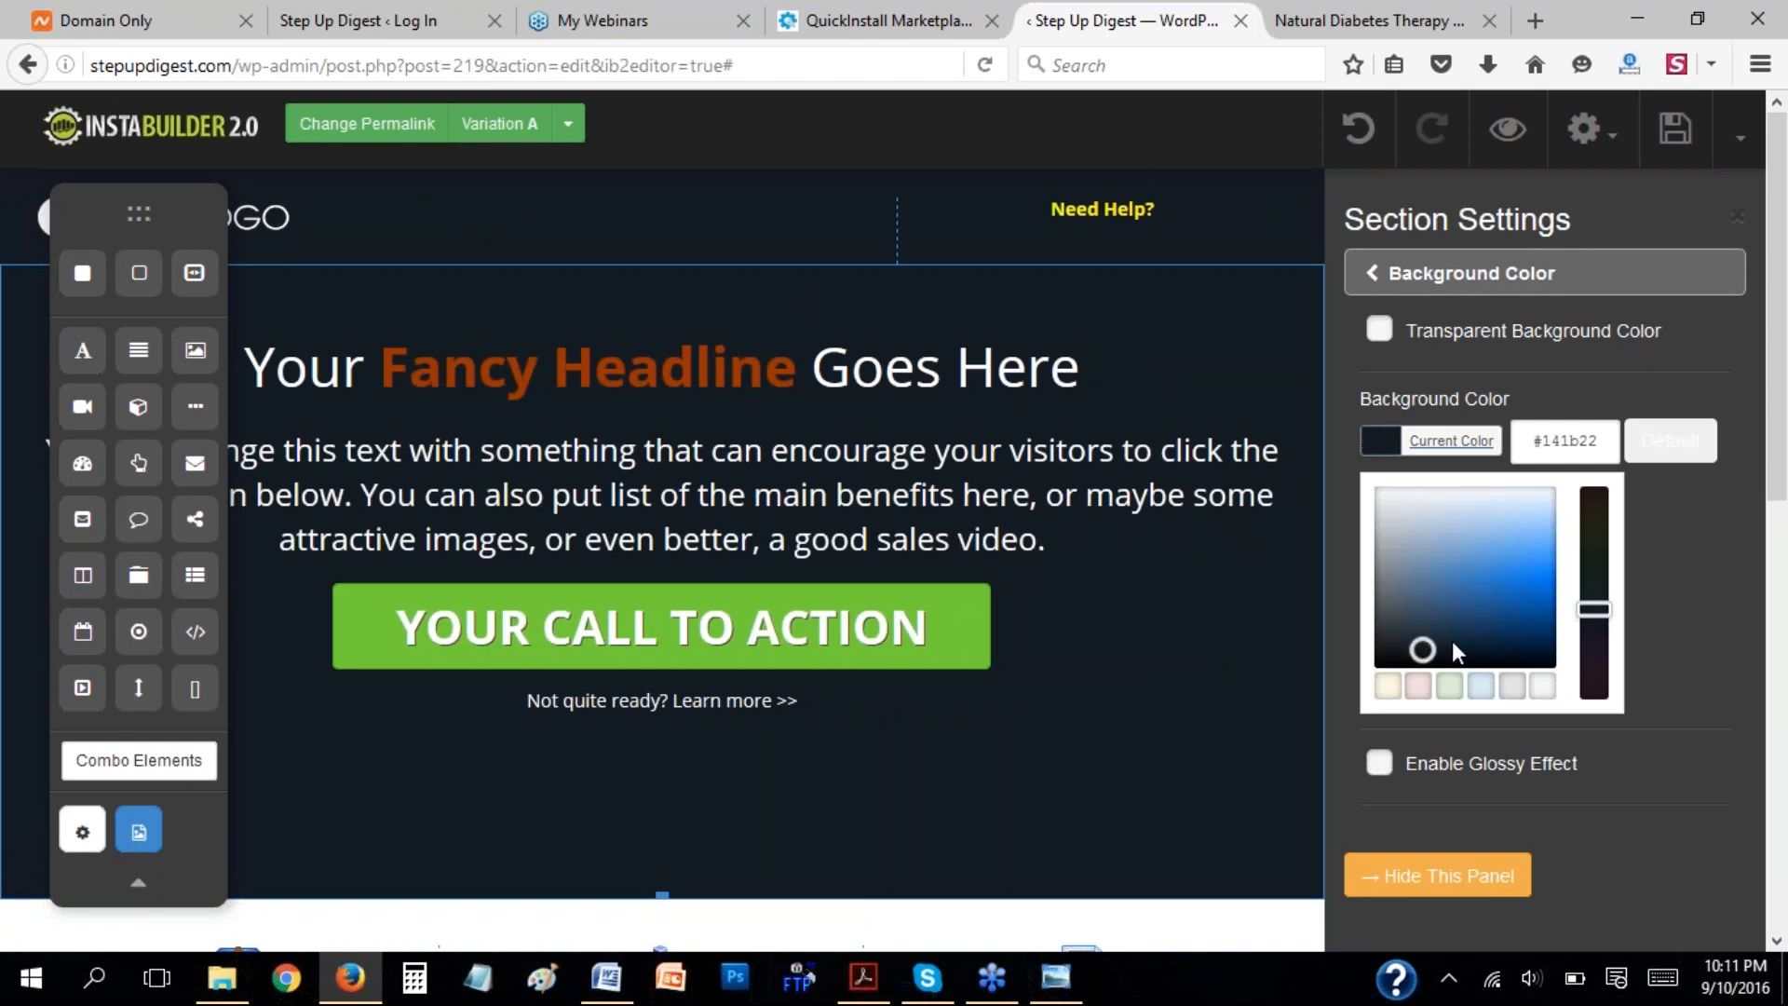
drag(1422, 648, 1522, 568)
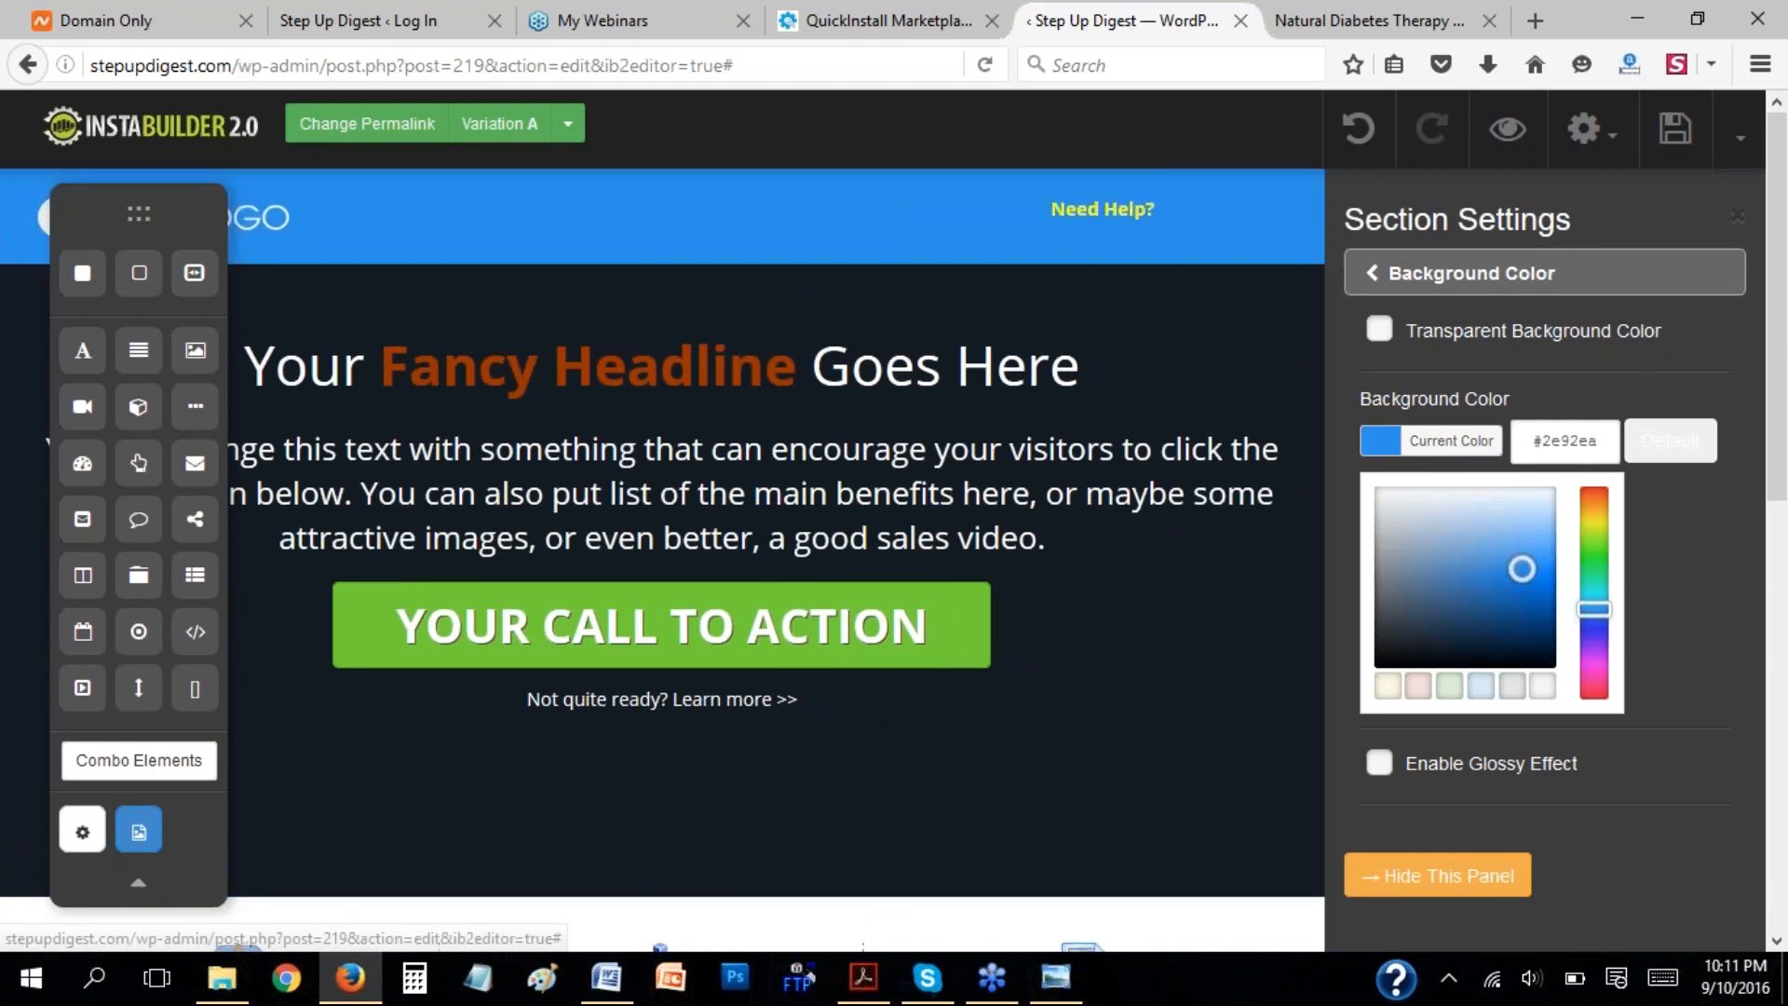
click(1586, 540)
click(1594, 511)
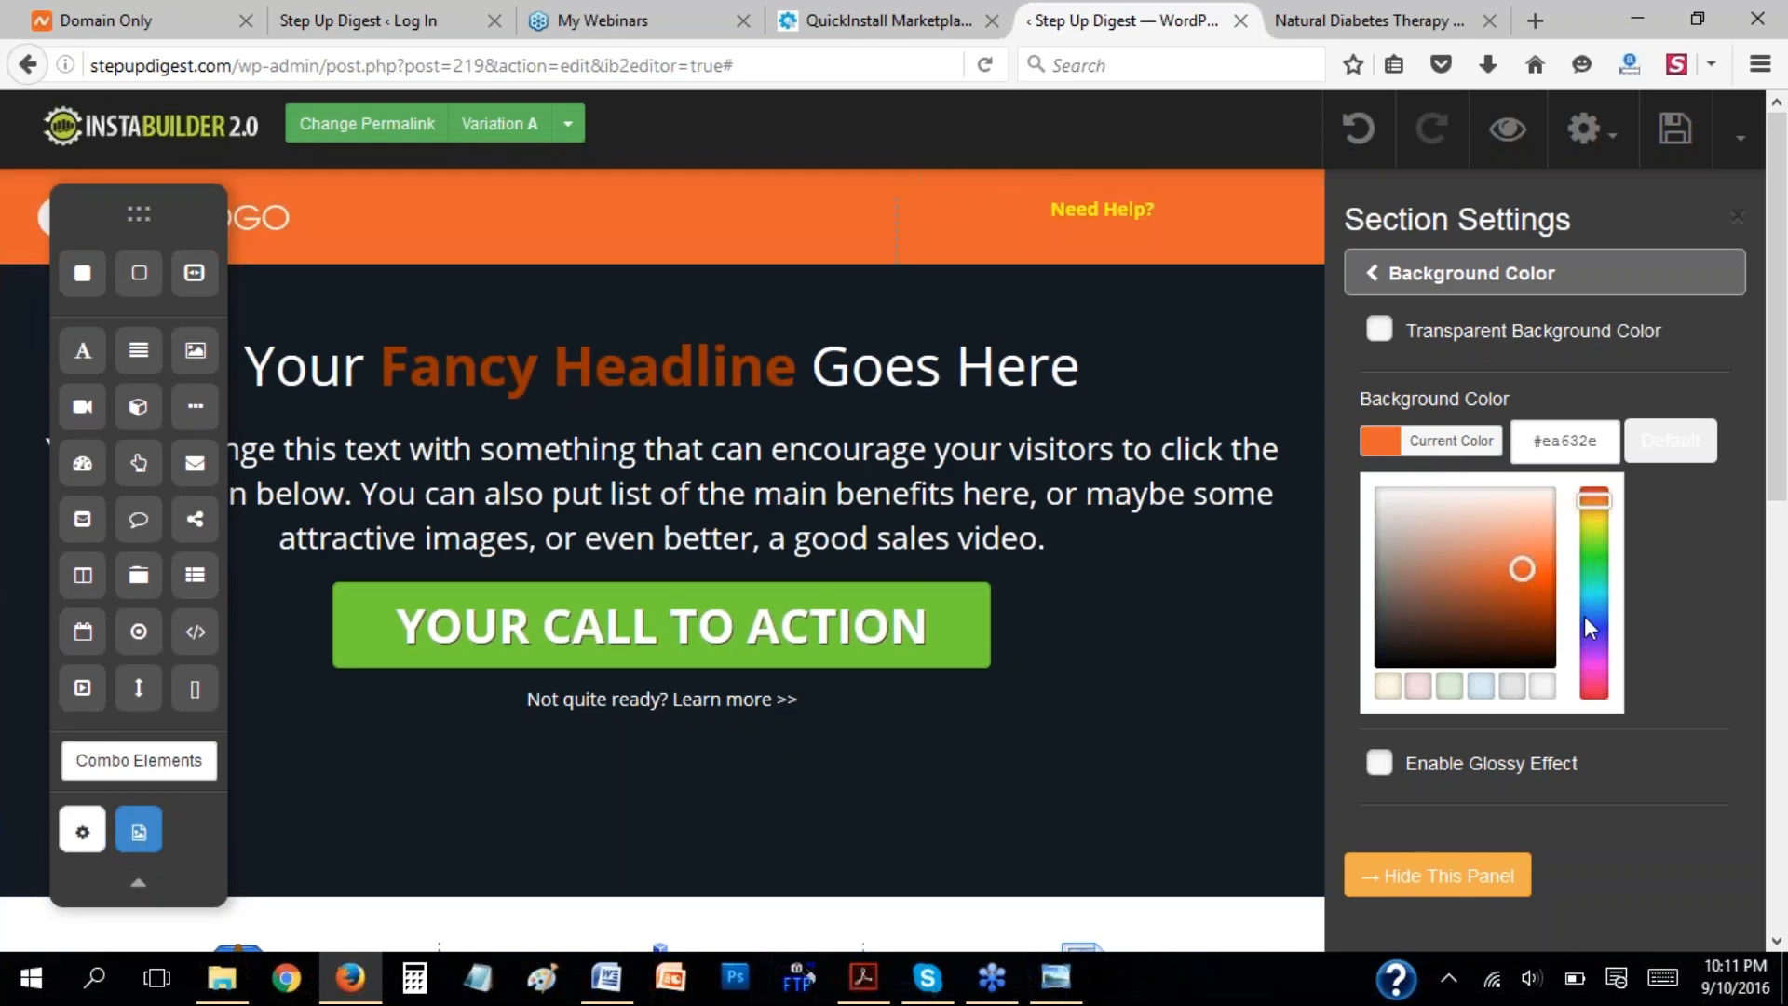
click(1587, 622)
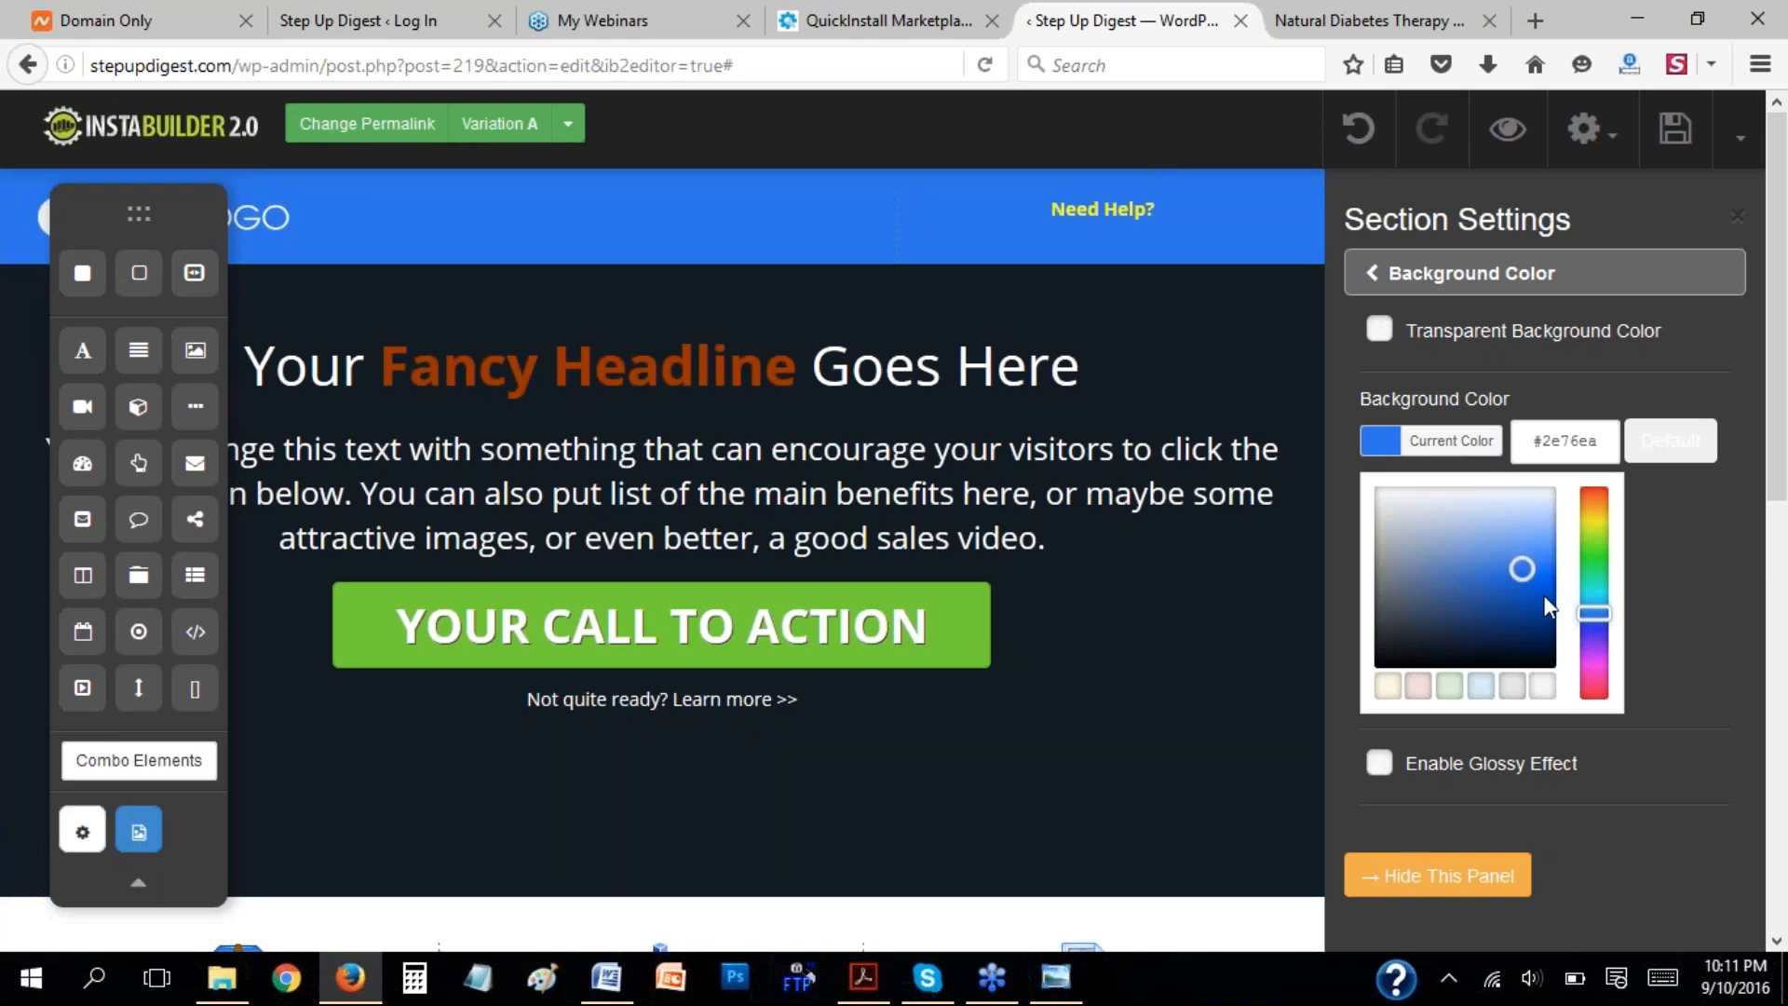
click(1544, 598)
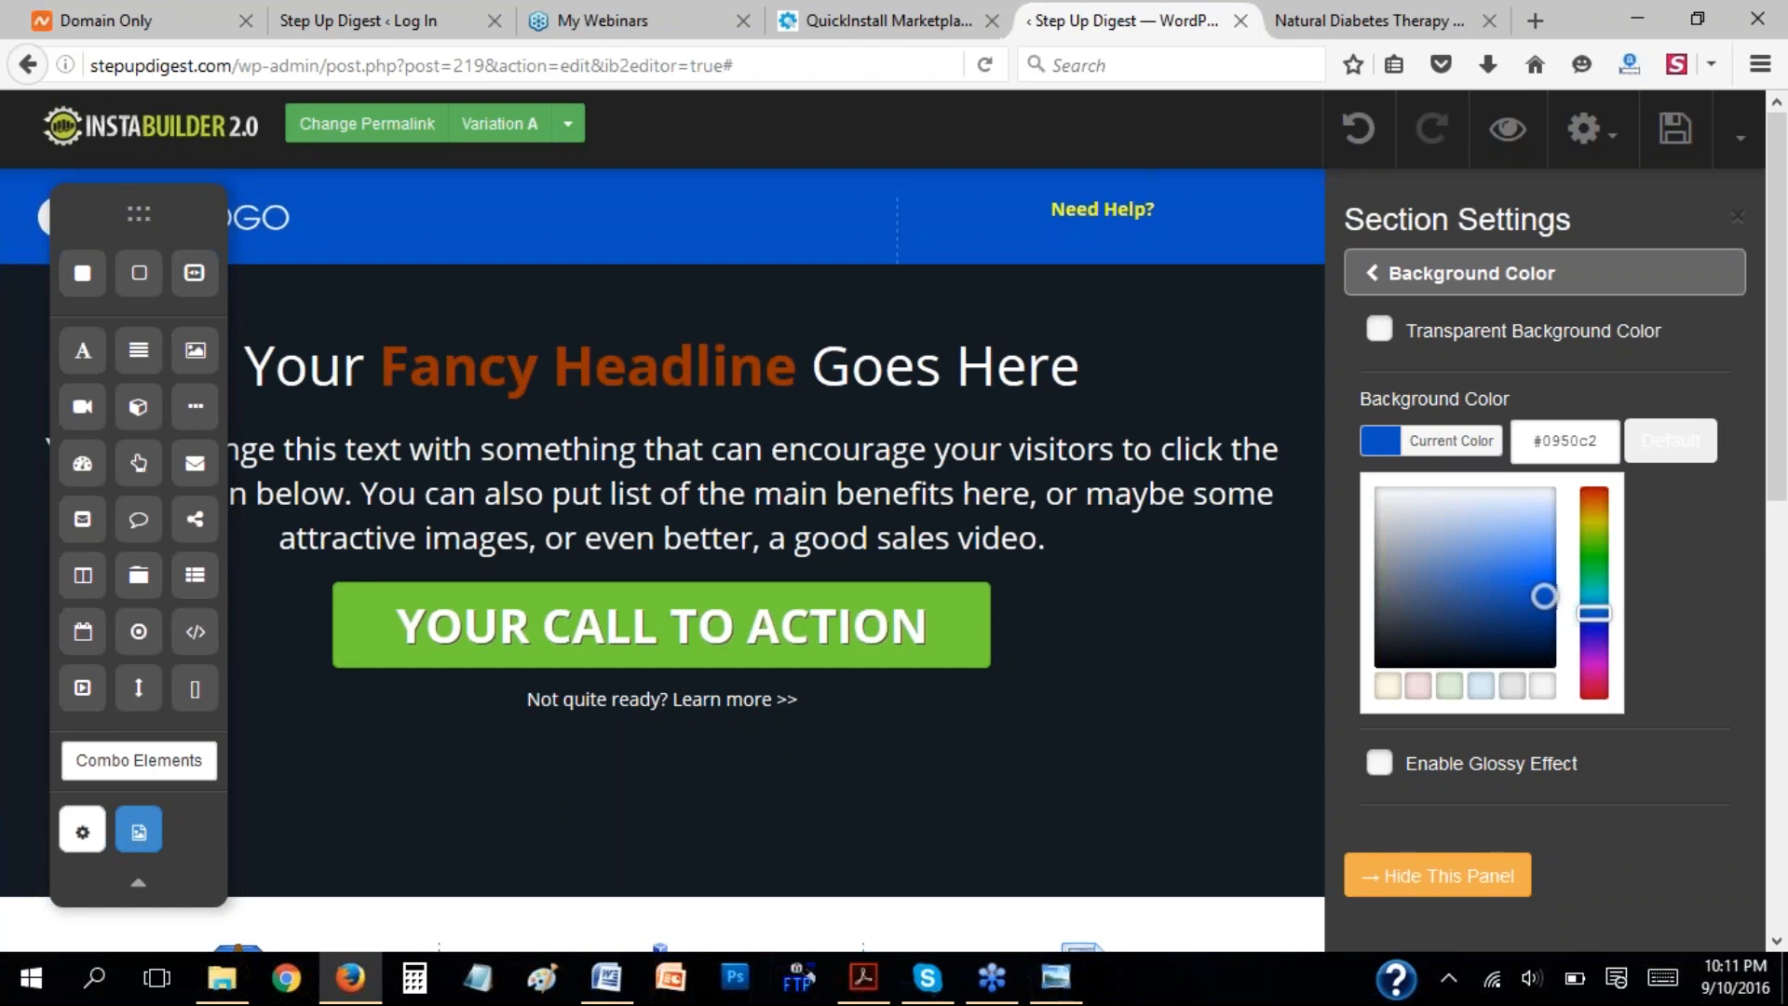
click(1544, 380)
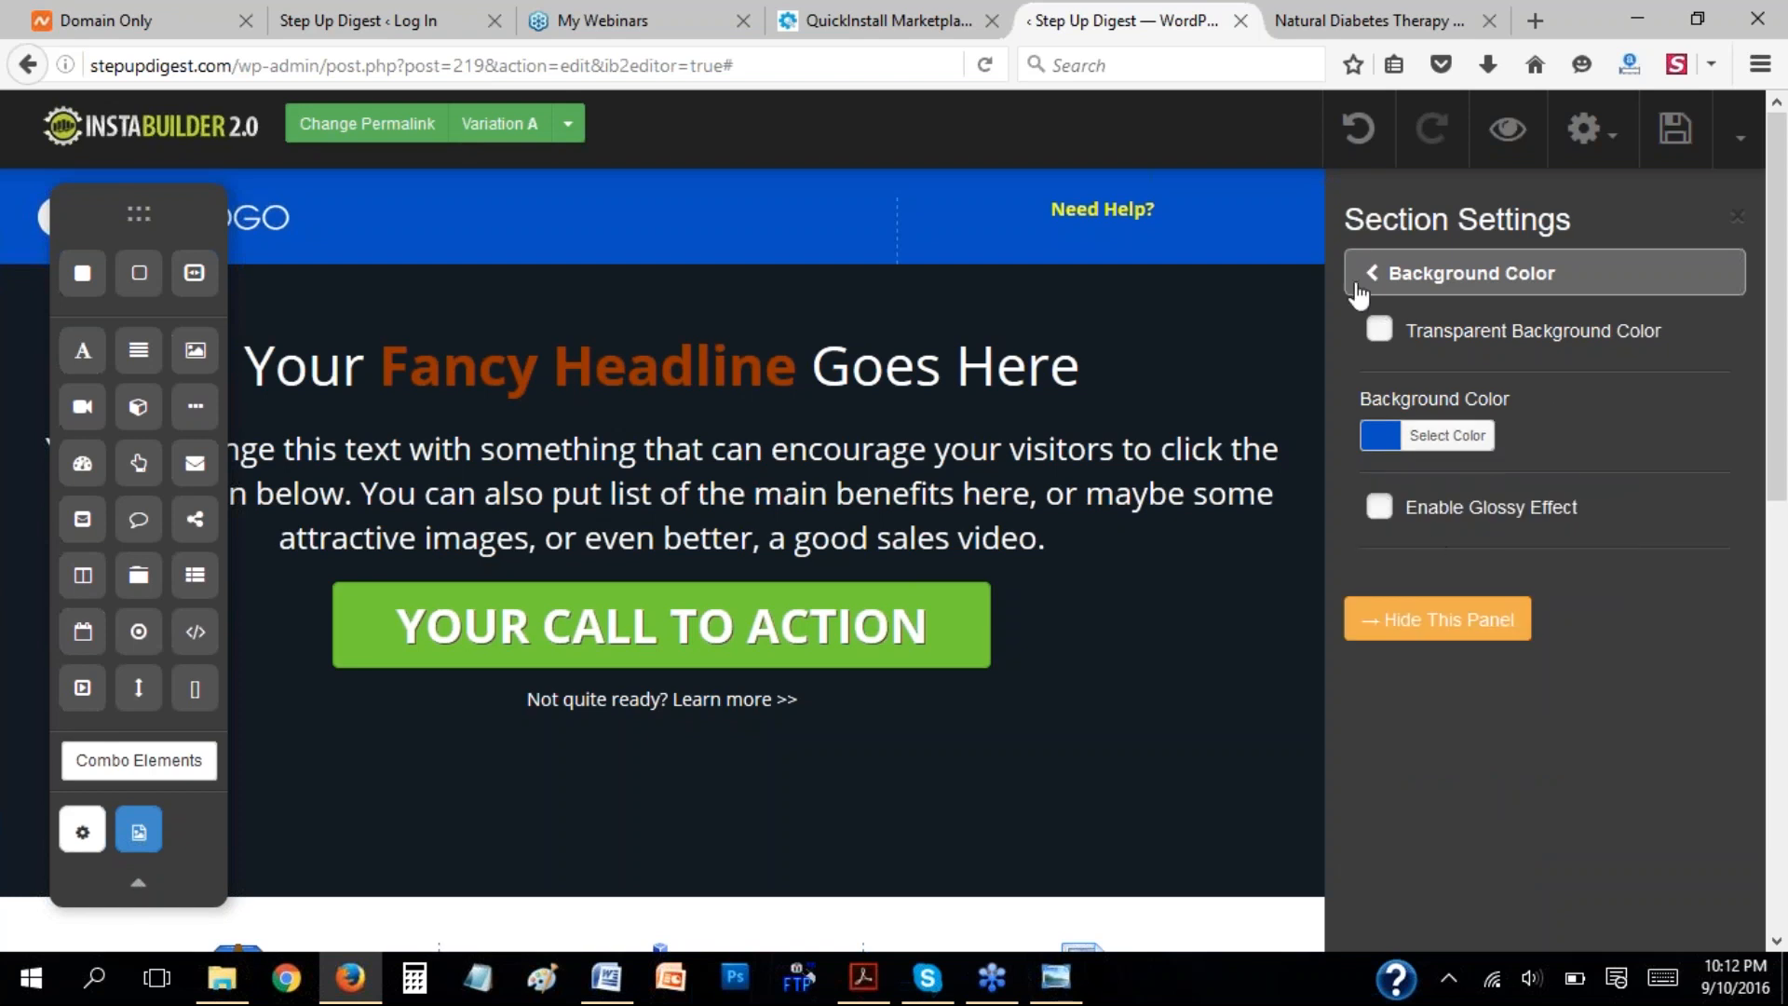
click(1374, 274)
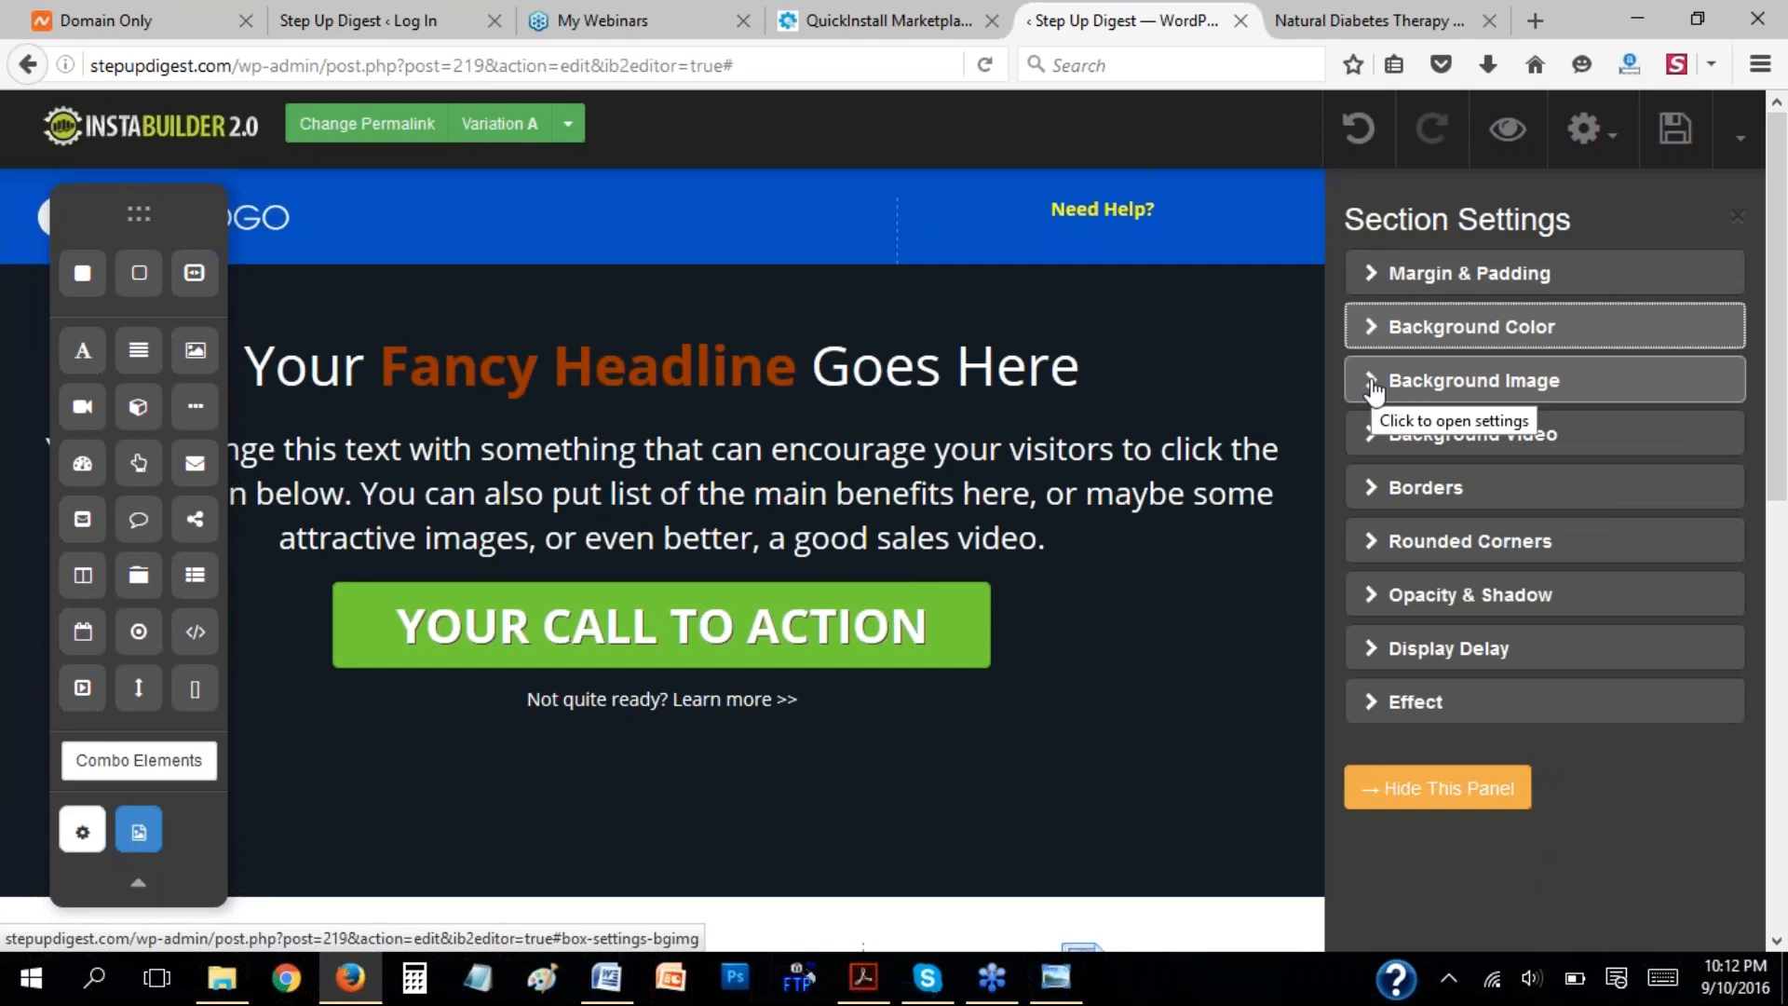
Set the header section's top padding to 12 px and compare the header with the natural diabetes therapy page.
click(1377, 284)
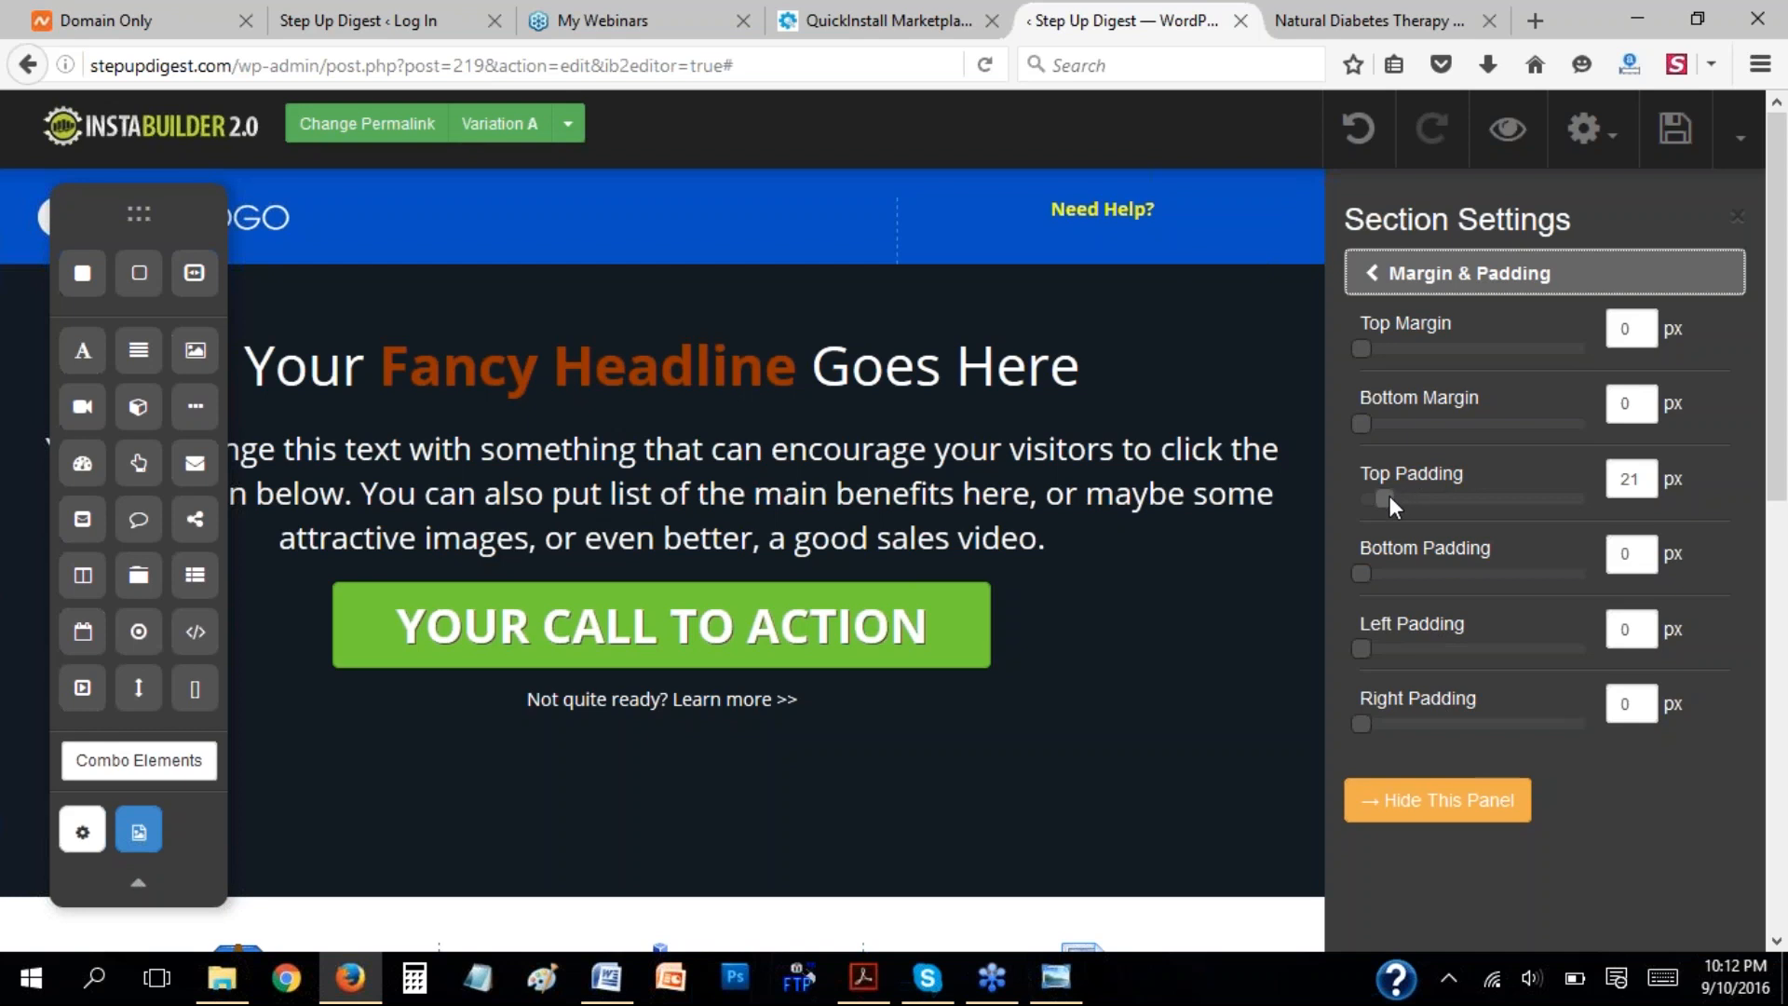
drag(1390, 495, 1455, 500)
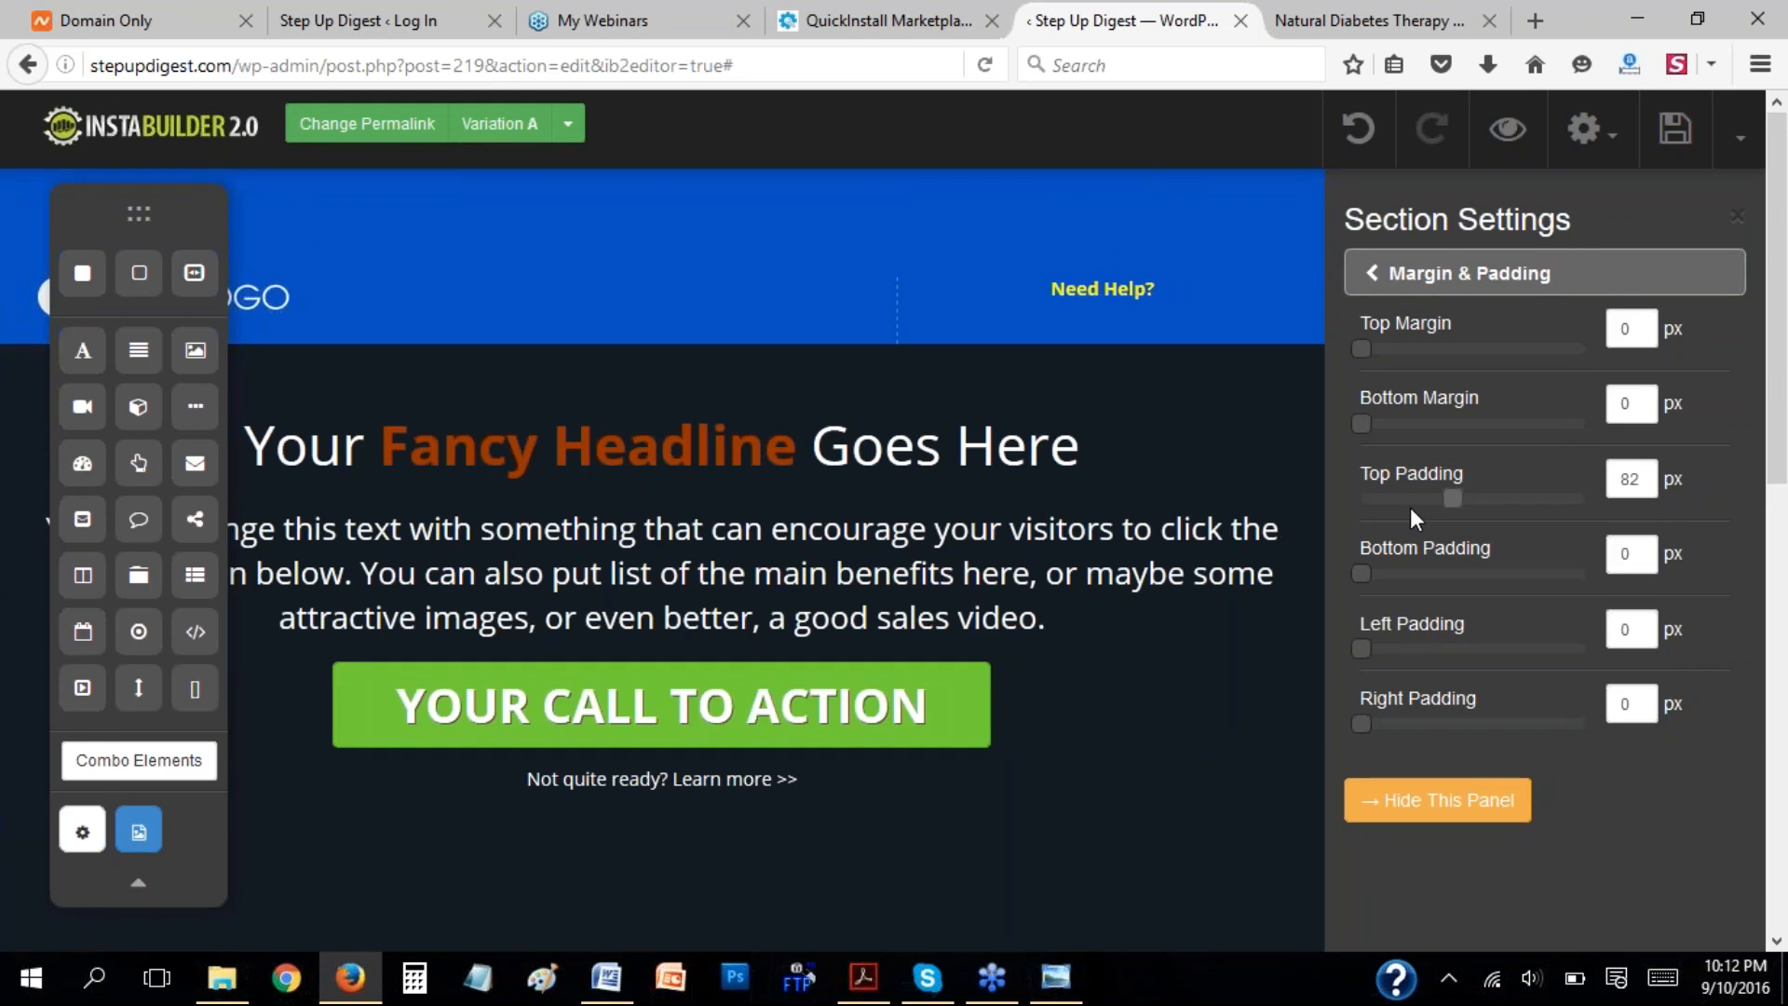
drag(1453, 500, 1374, 503)
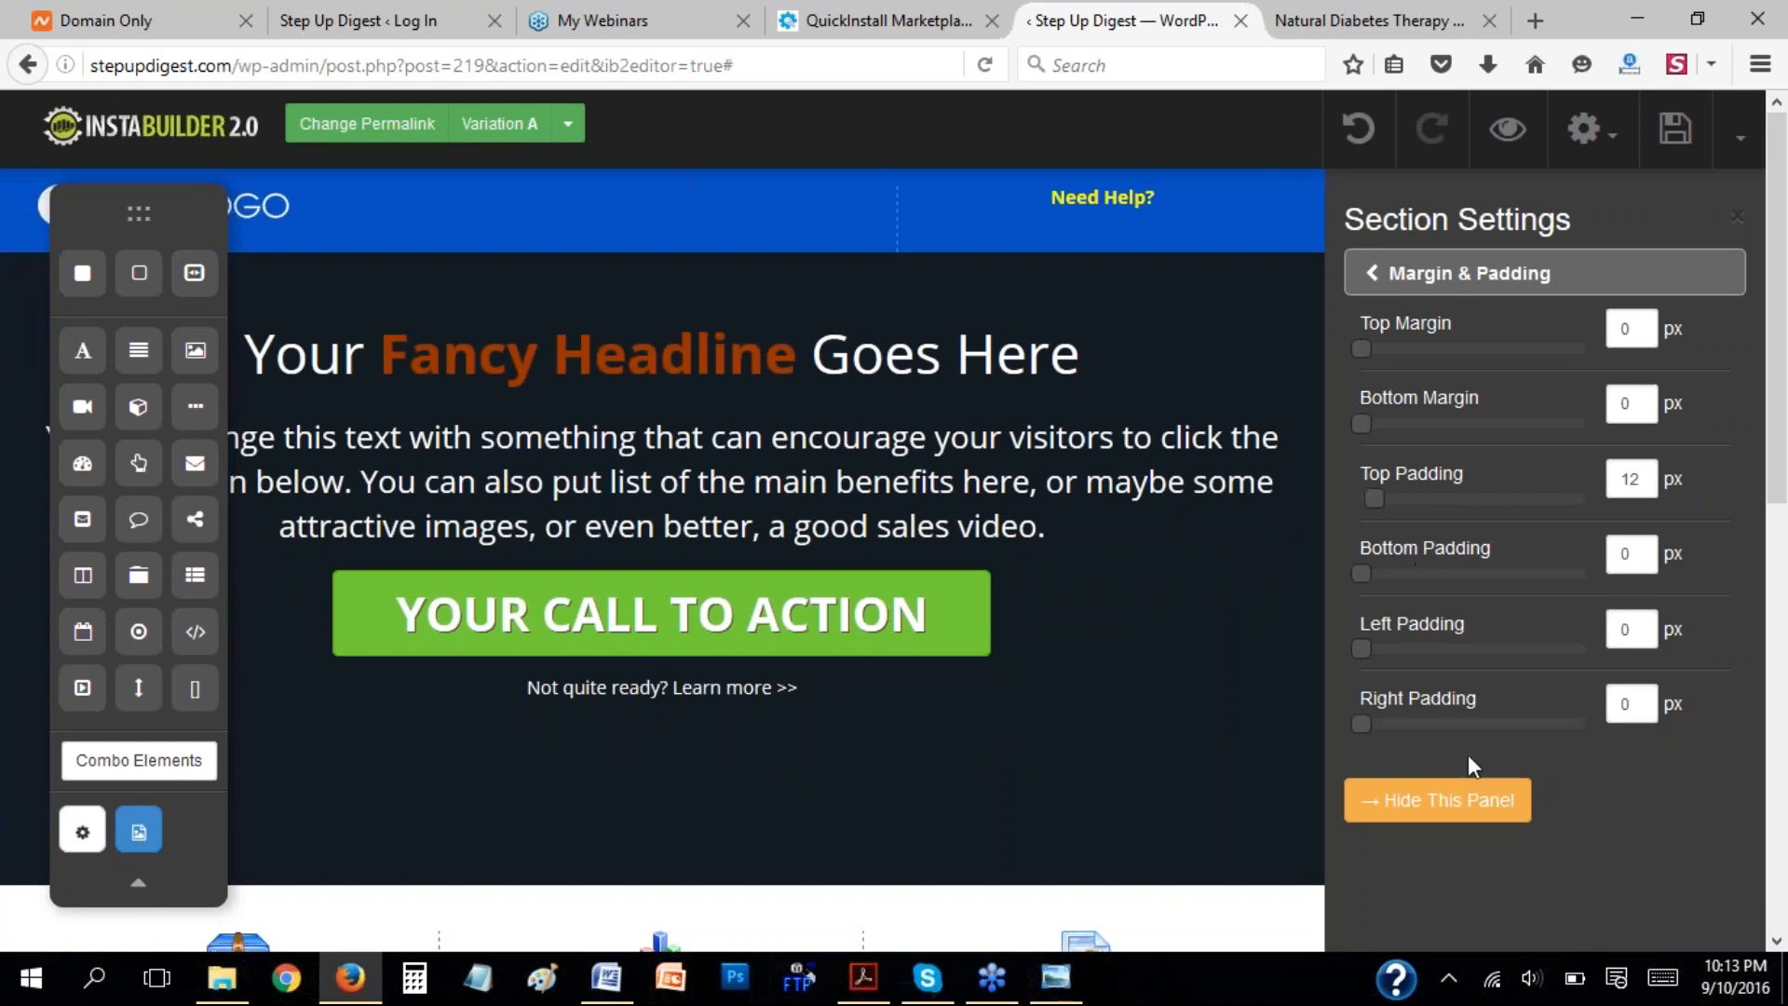
click(1439, 800)
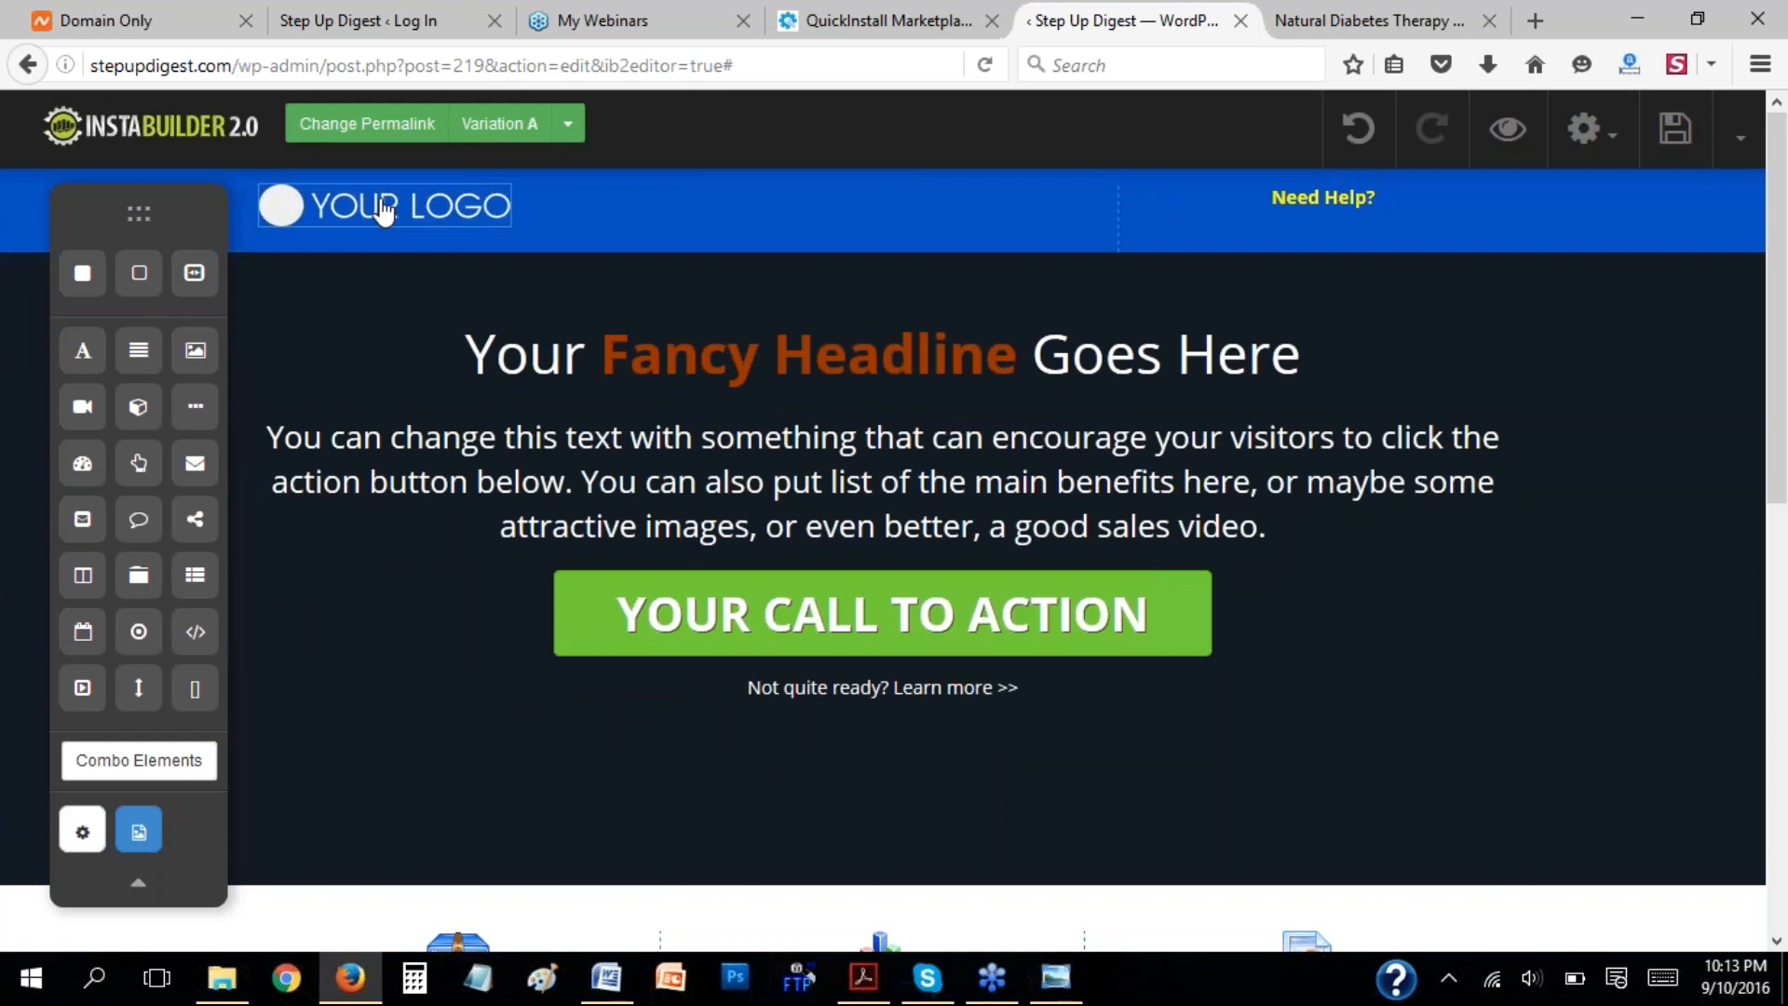
click(1338, 20)
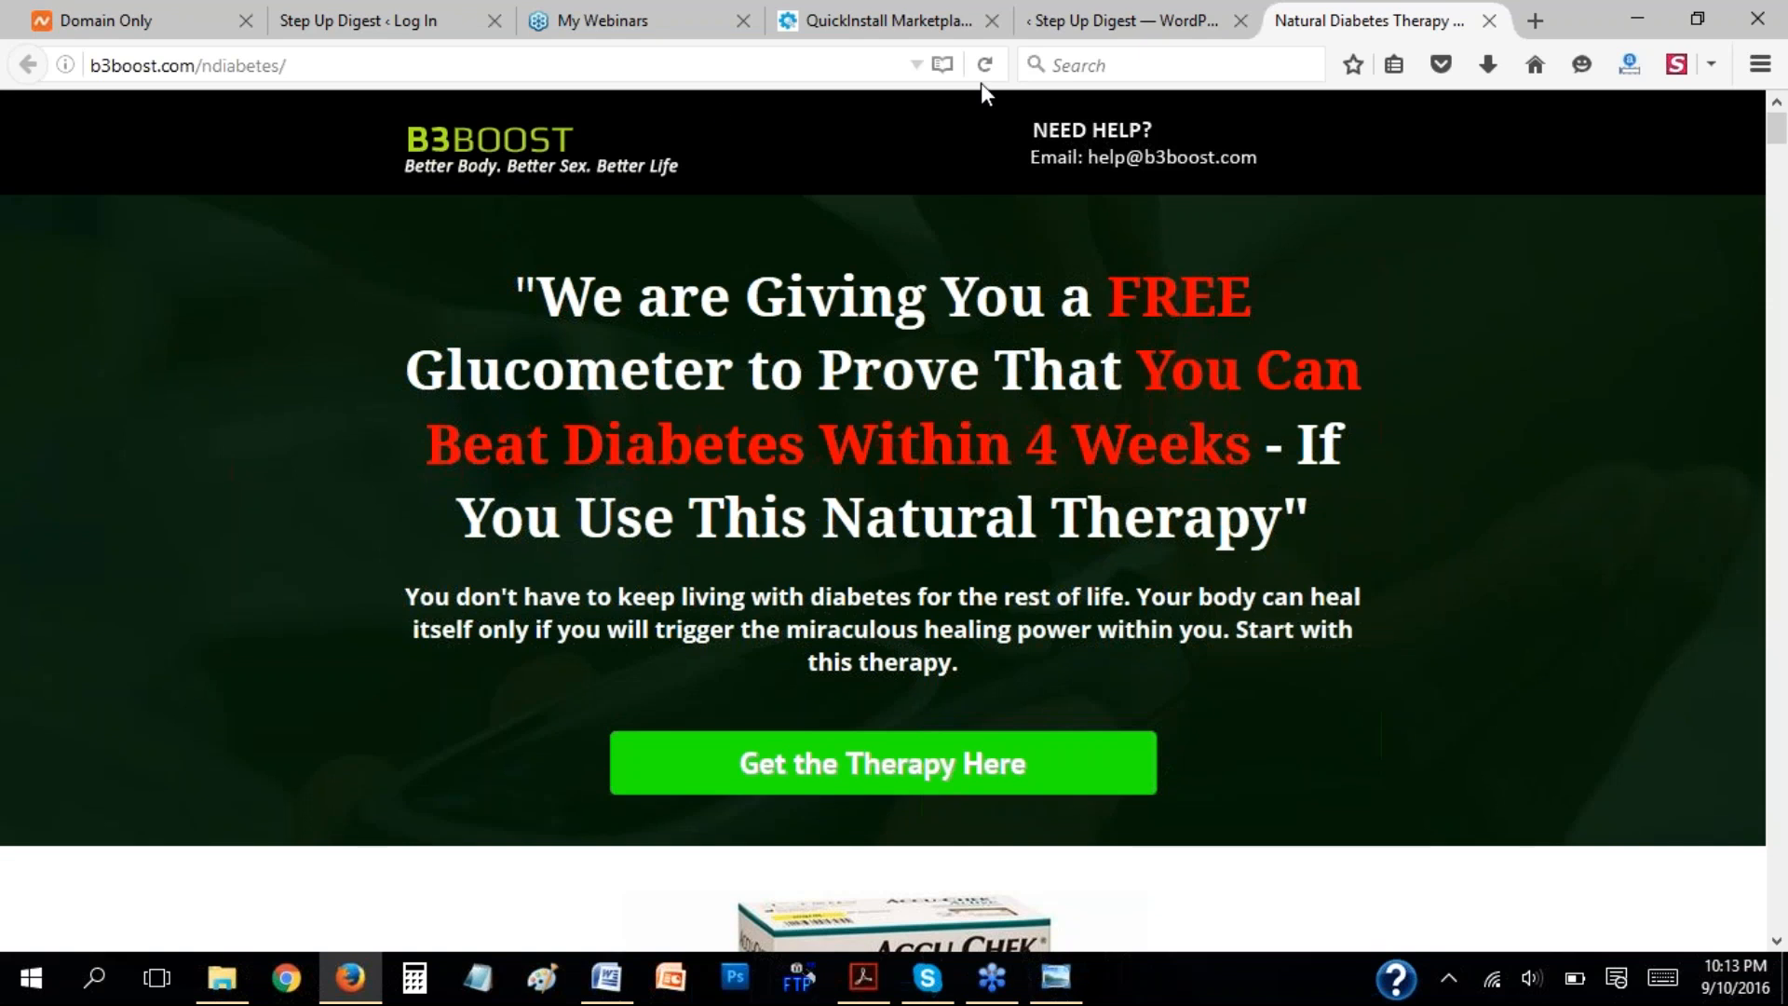
click(1069, 21)
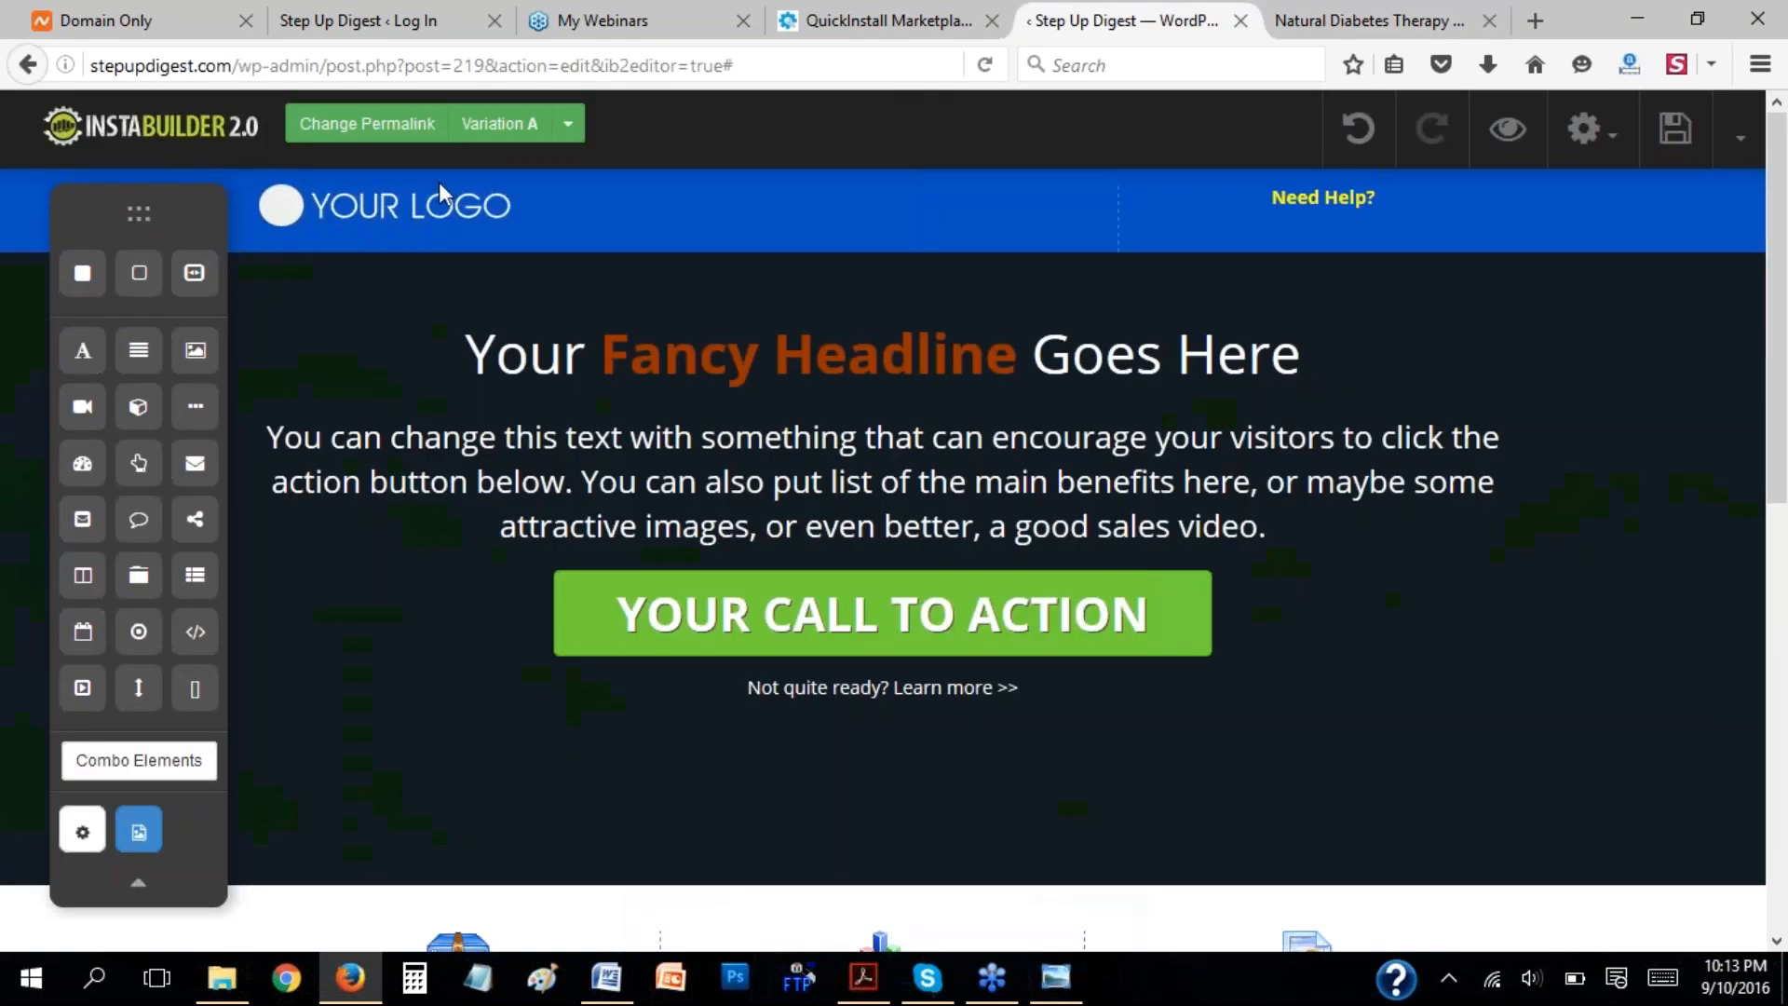
Move the element palette off the logo's controls, open the logo's image settings and look through the available options.
click(392, 221)
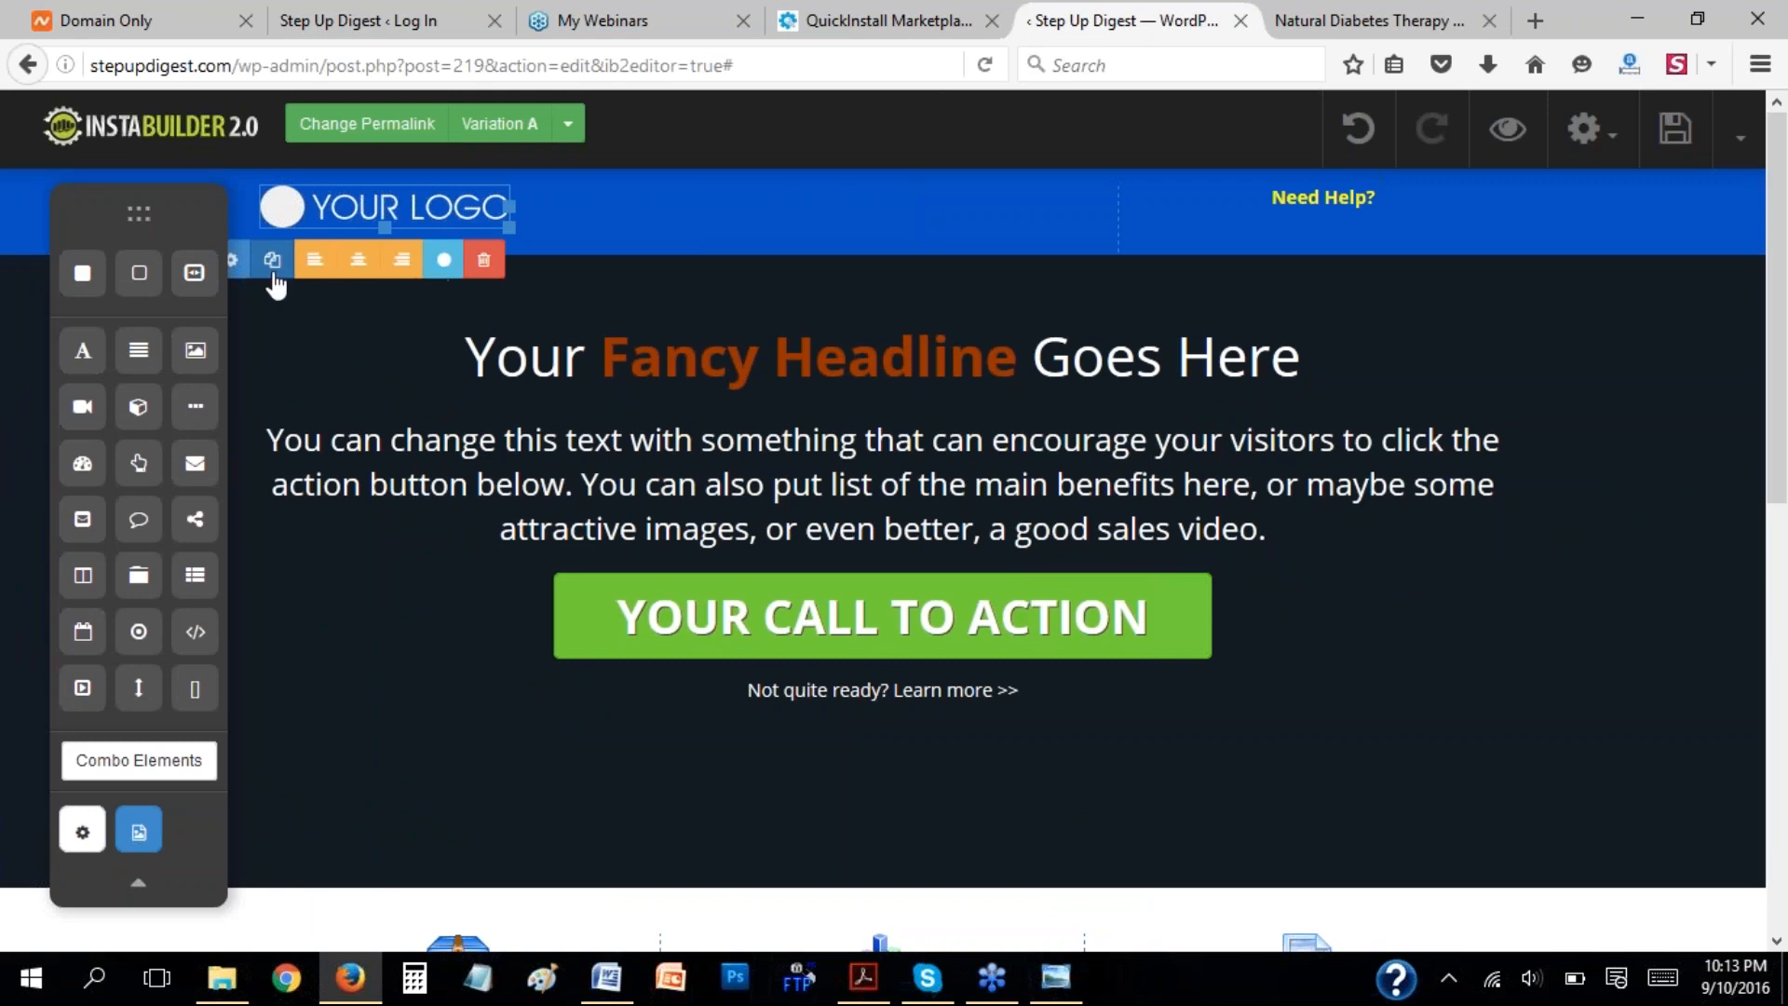
drag(153, 221, 91, 218)
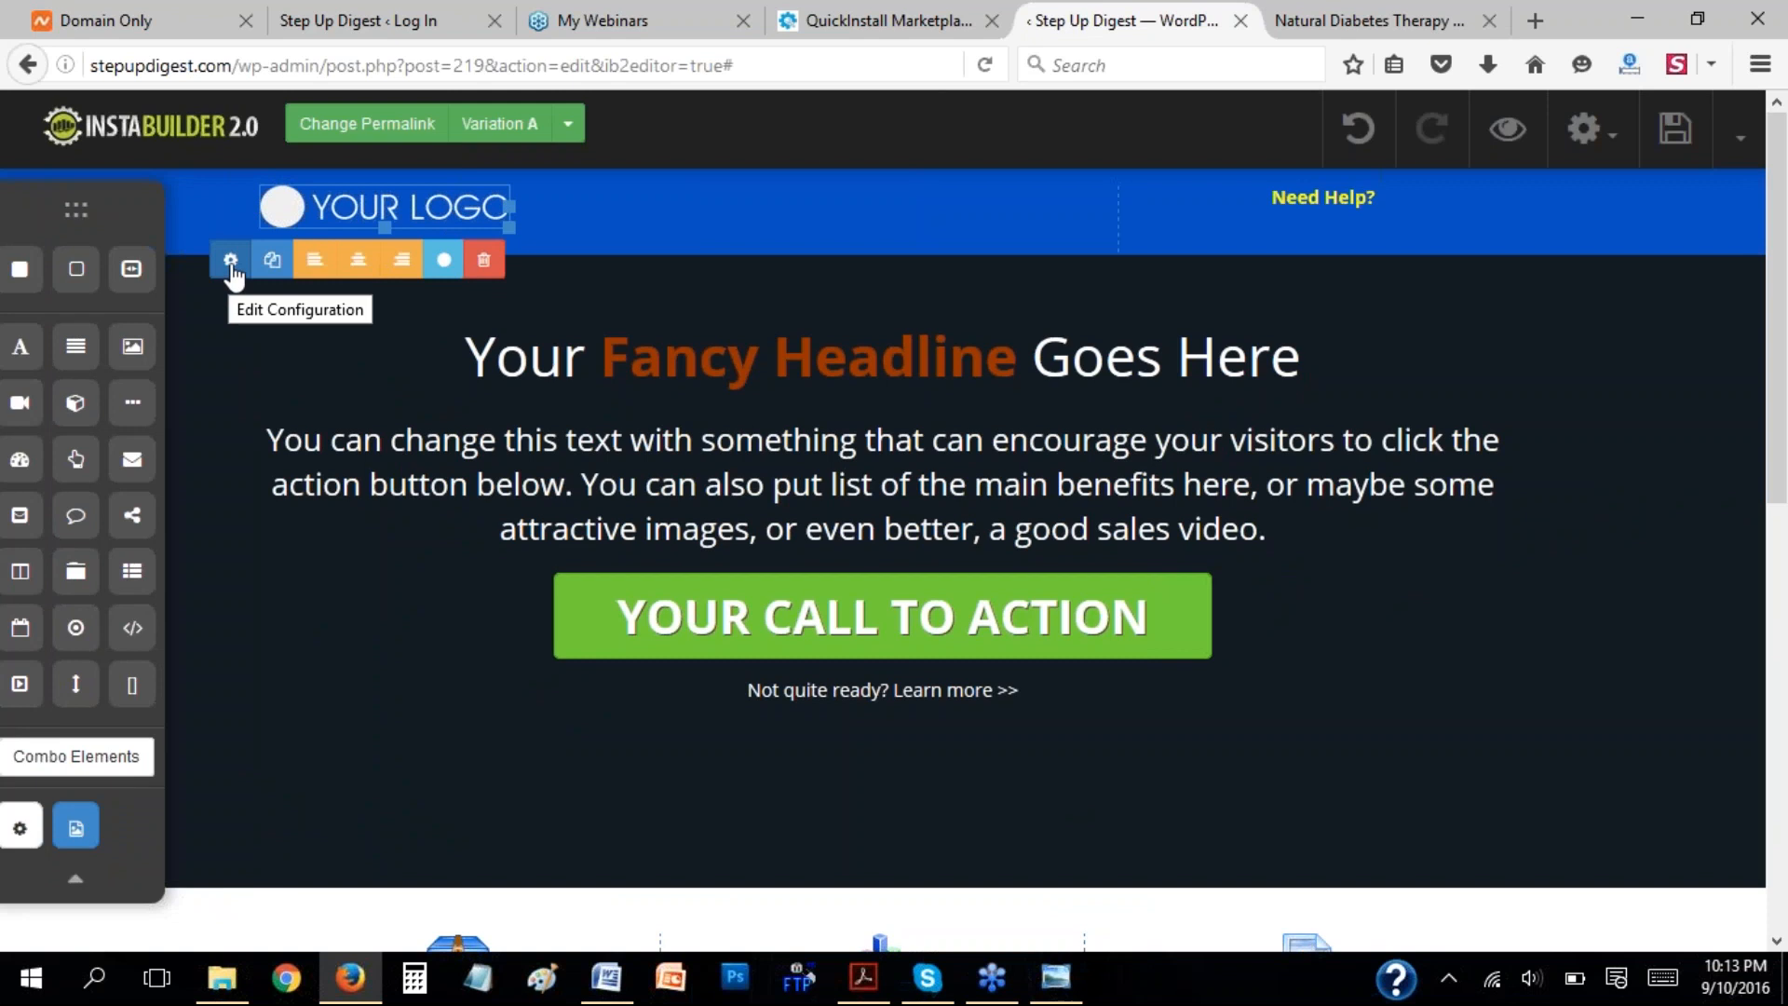
click(231, 264)
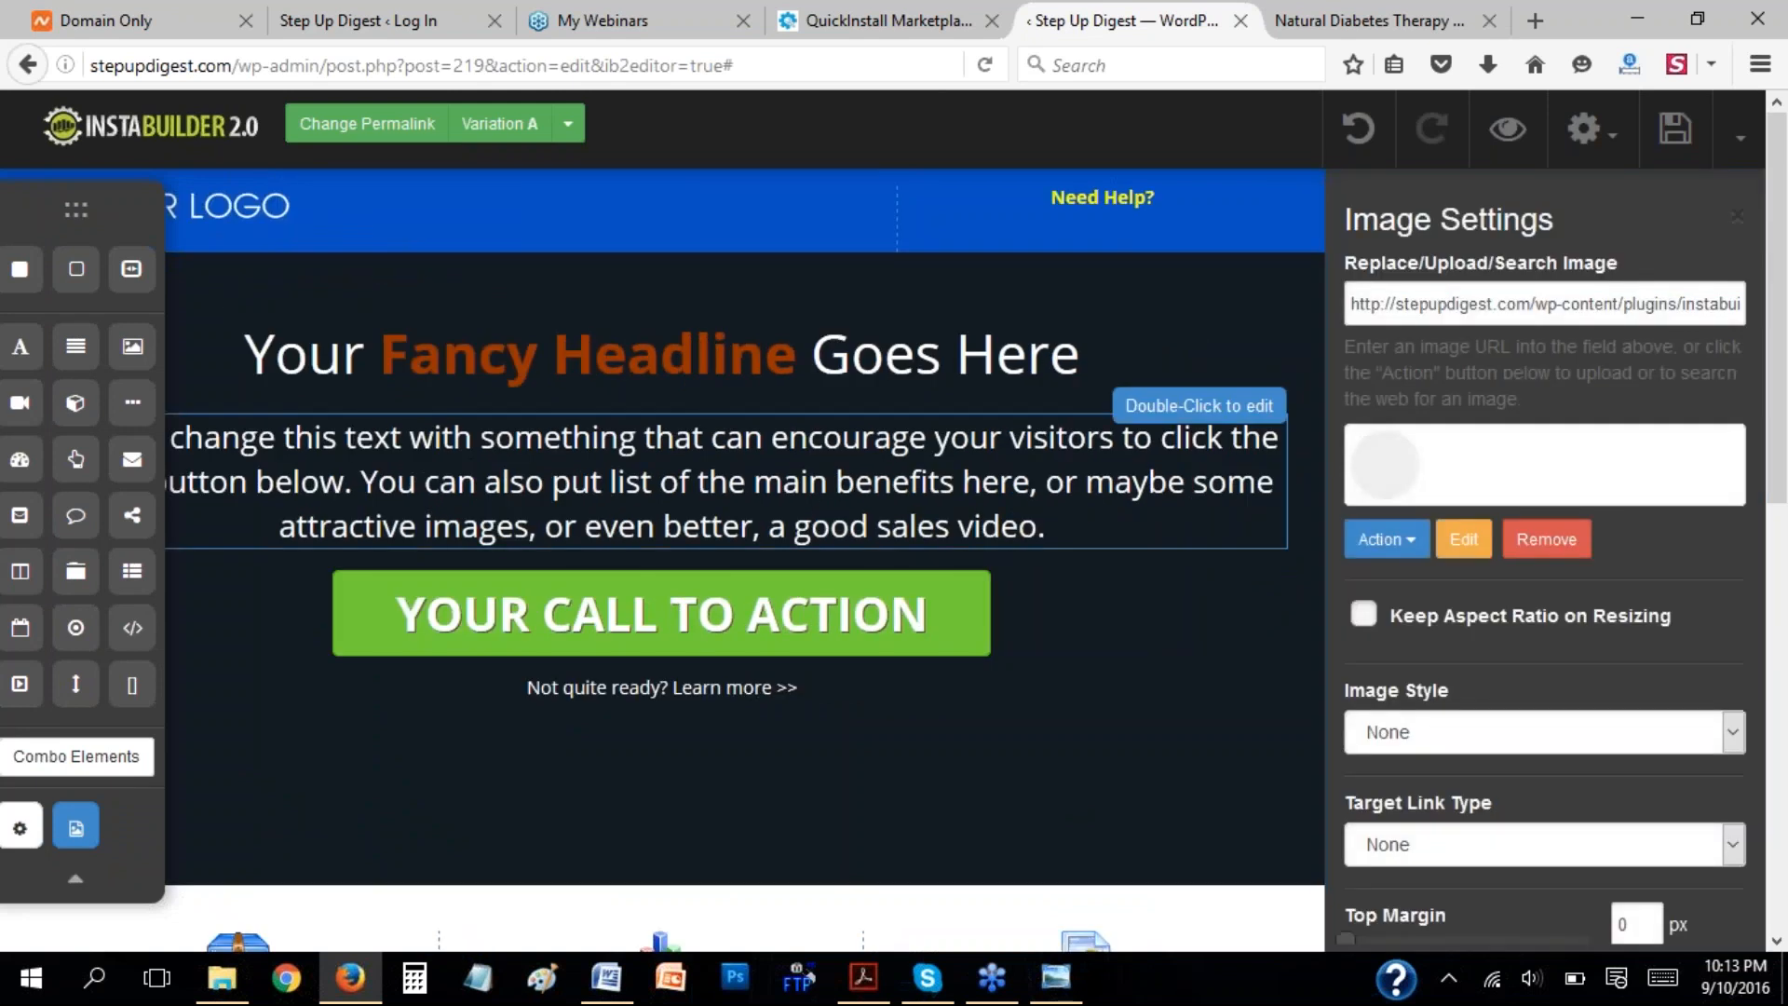
click(1417, 553)
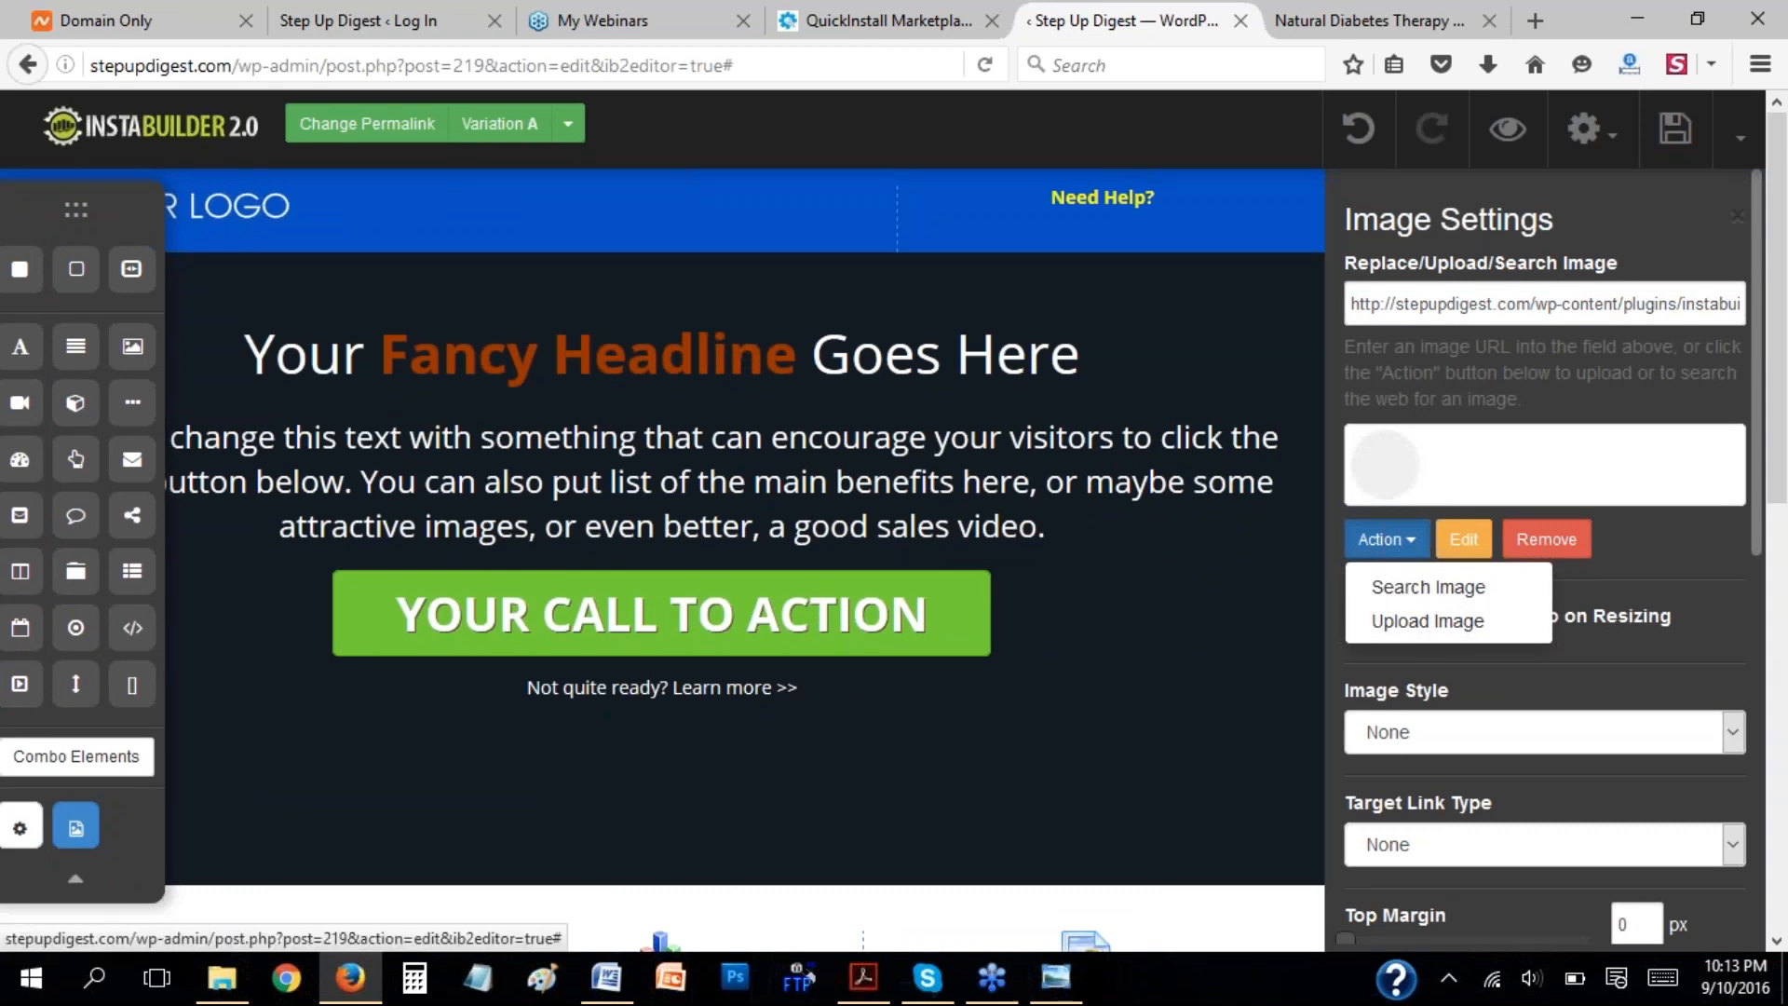
click(1641, 540)
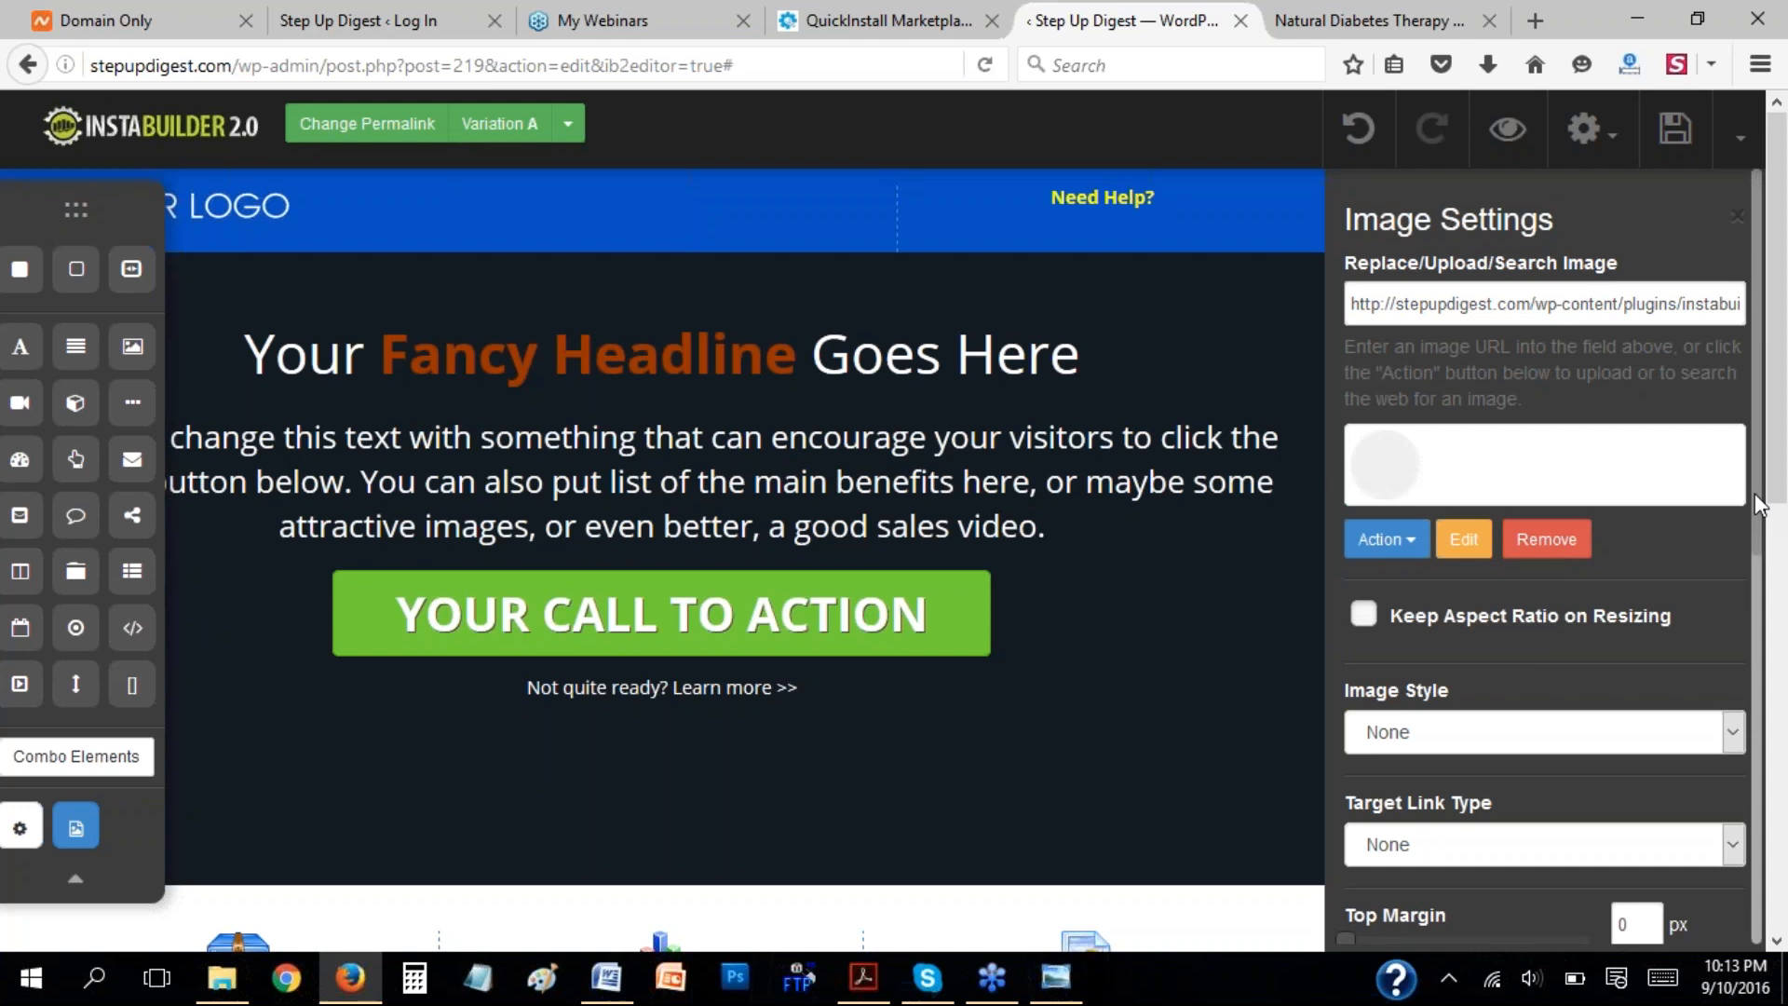
scroll(1743, 605, down, 3)
scroll(1749, 657, up, 3)
Replace the placeholder logo with the black stepUp digest image from the media library.
click(1406, 542)
click(1469, 624)
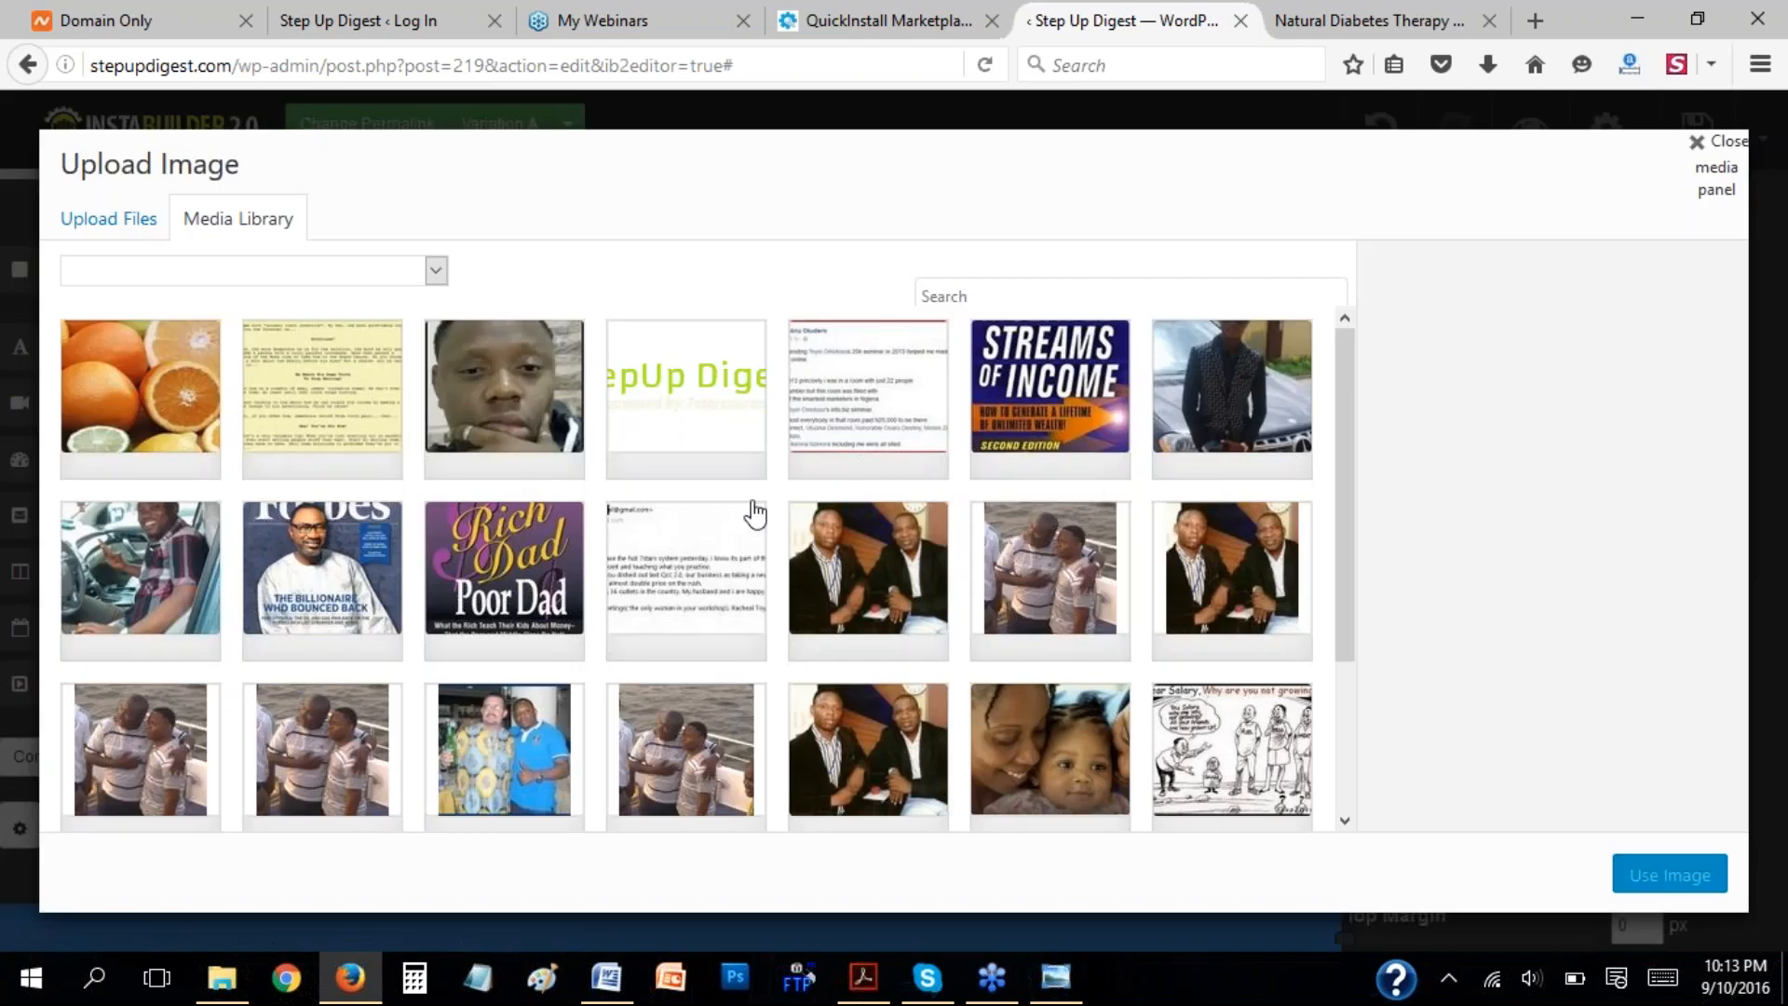
drag(1344, 496, 1353, 650)
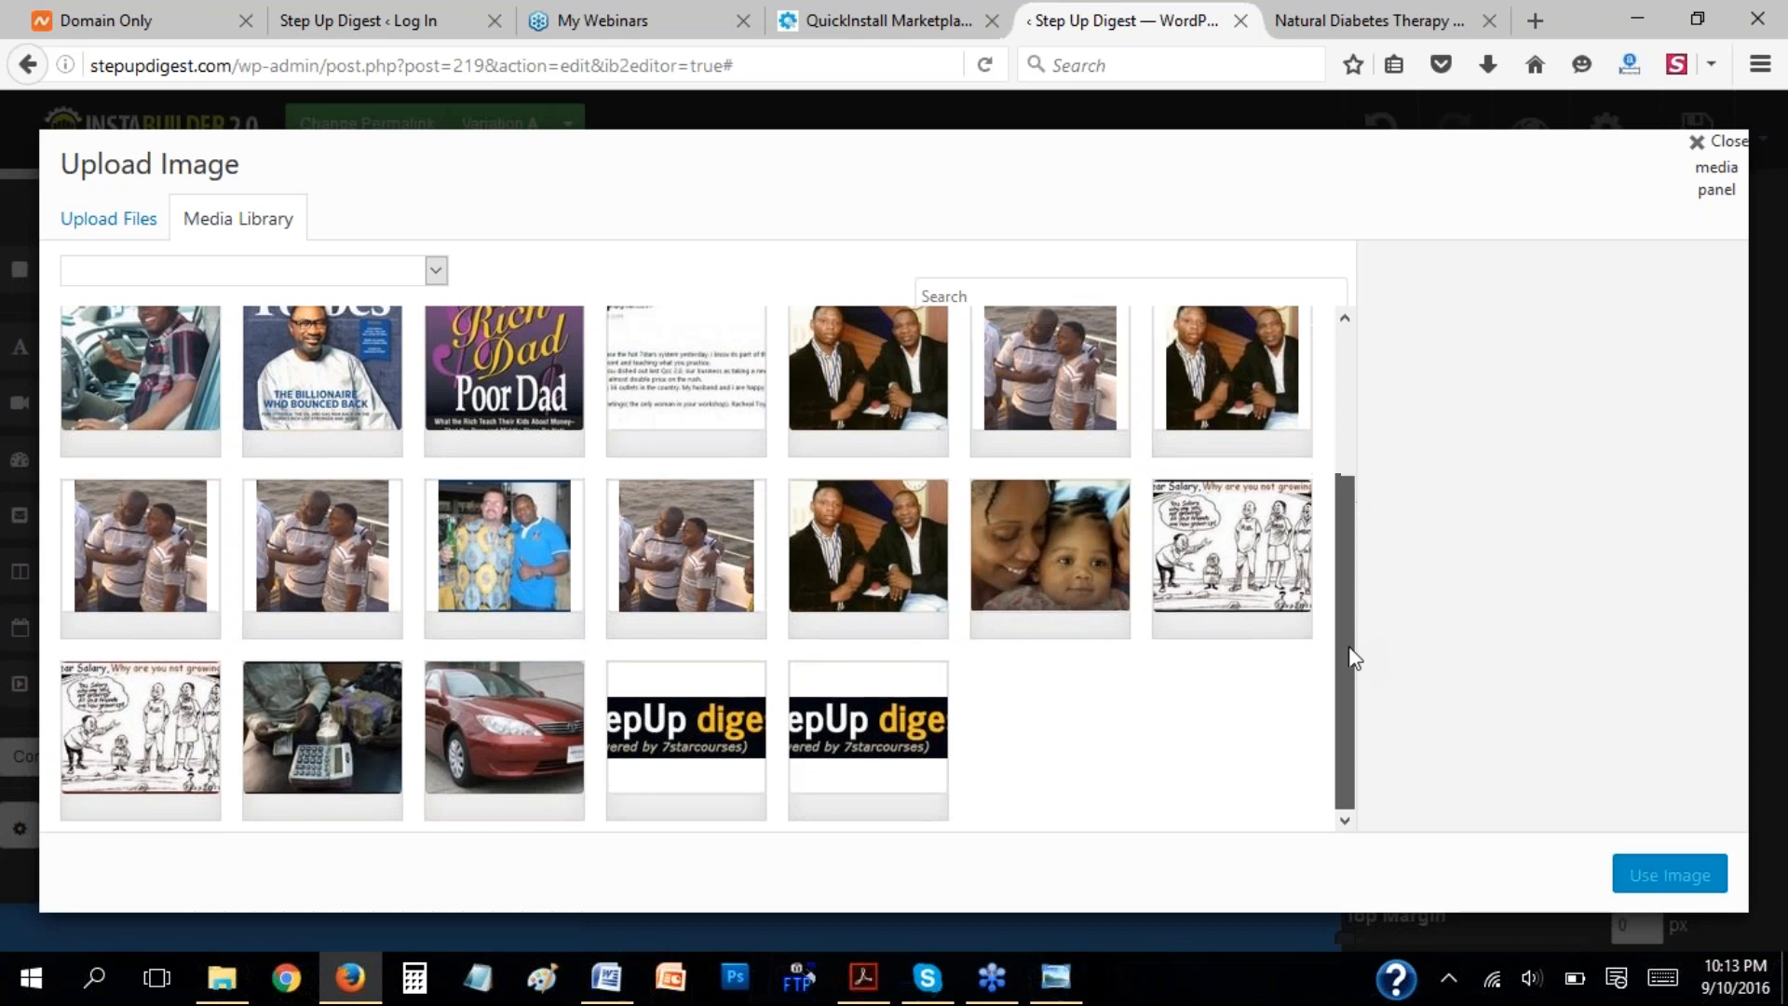
click(869, 735)
click(1664, 879)
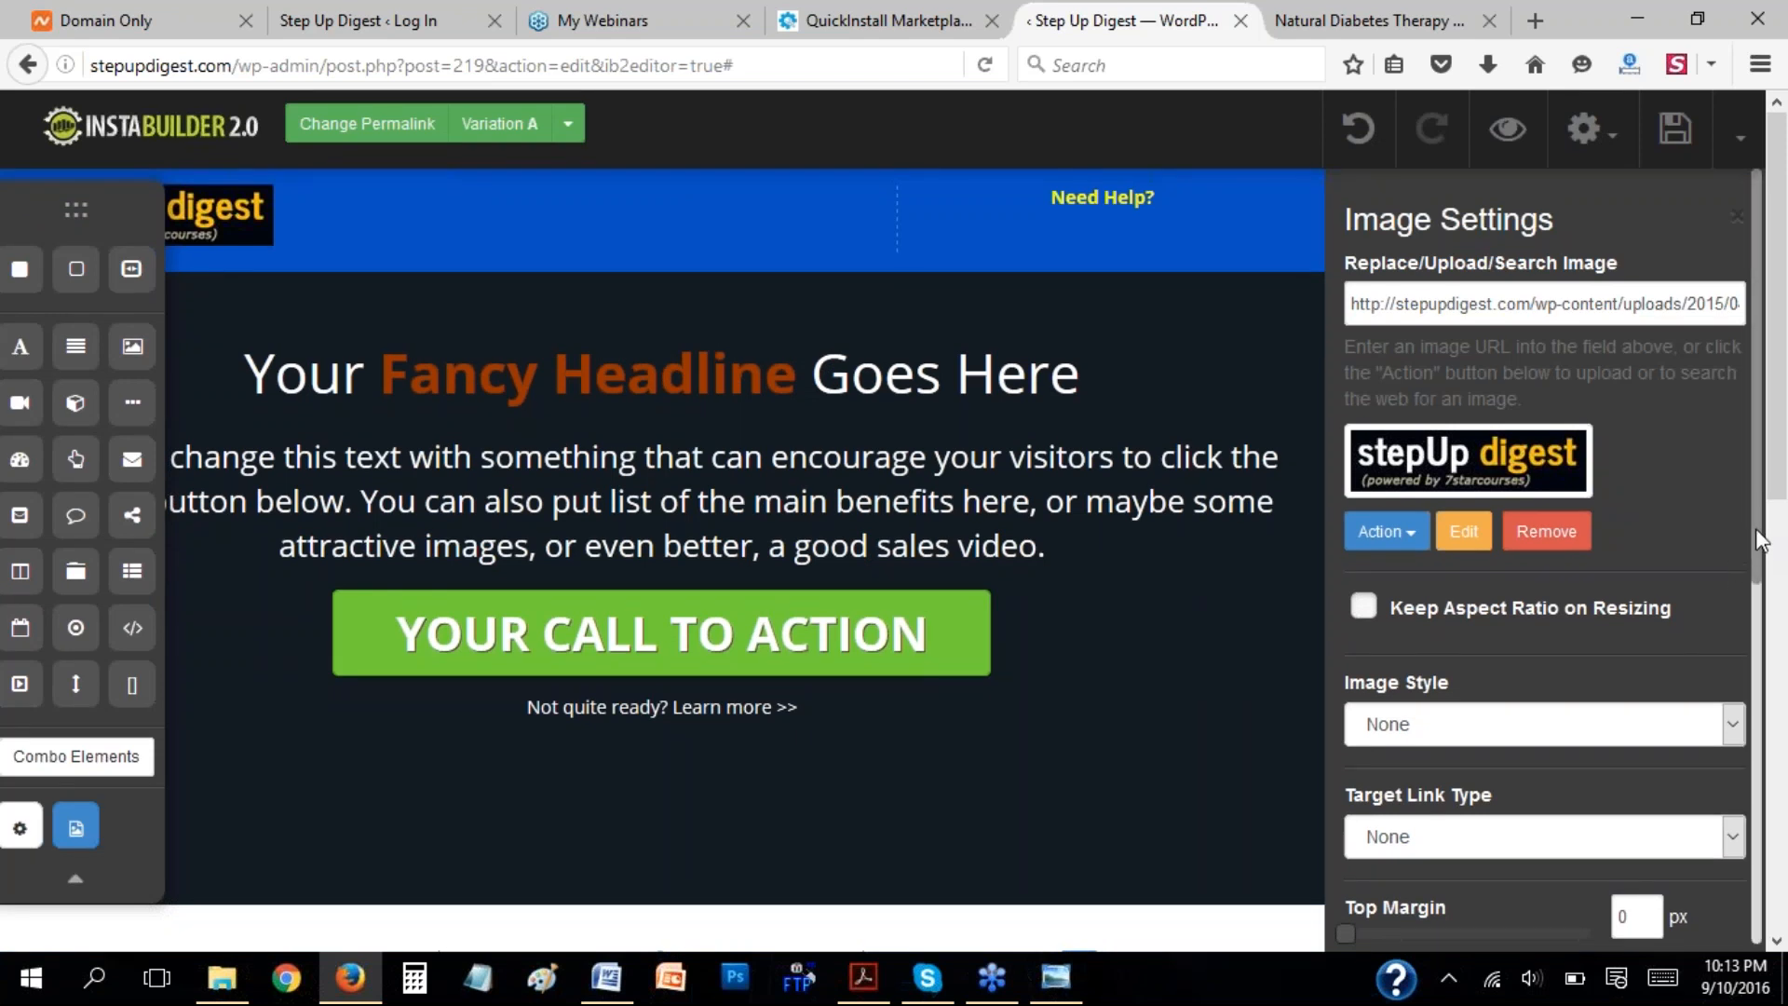
Move the element palette clear of the logo and look through the logo's target link type and other image options.
drag(80, 207, 84, 346)
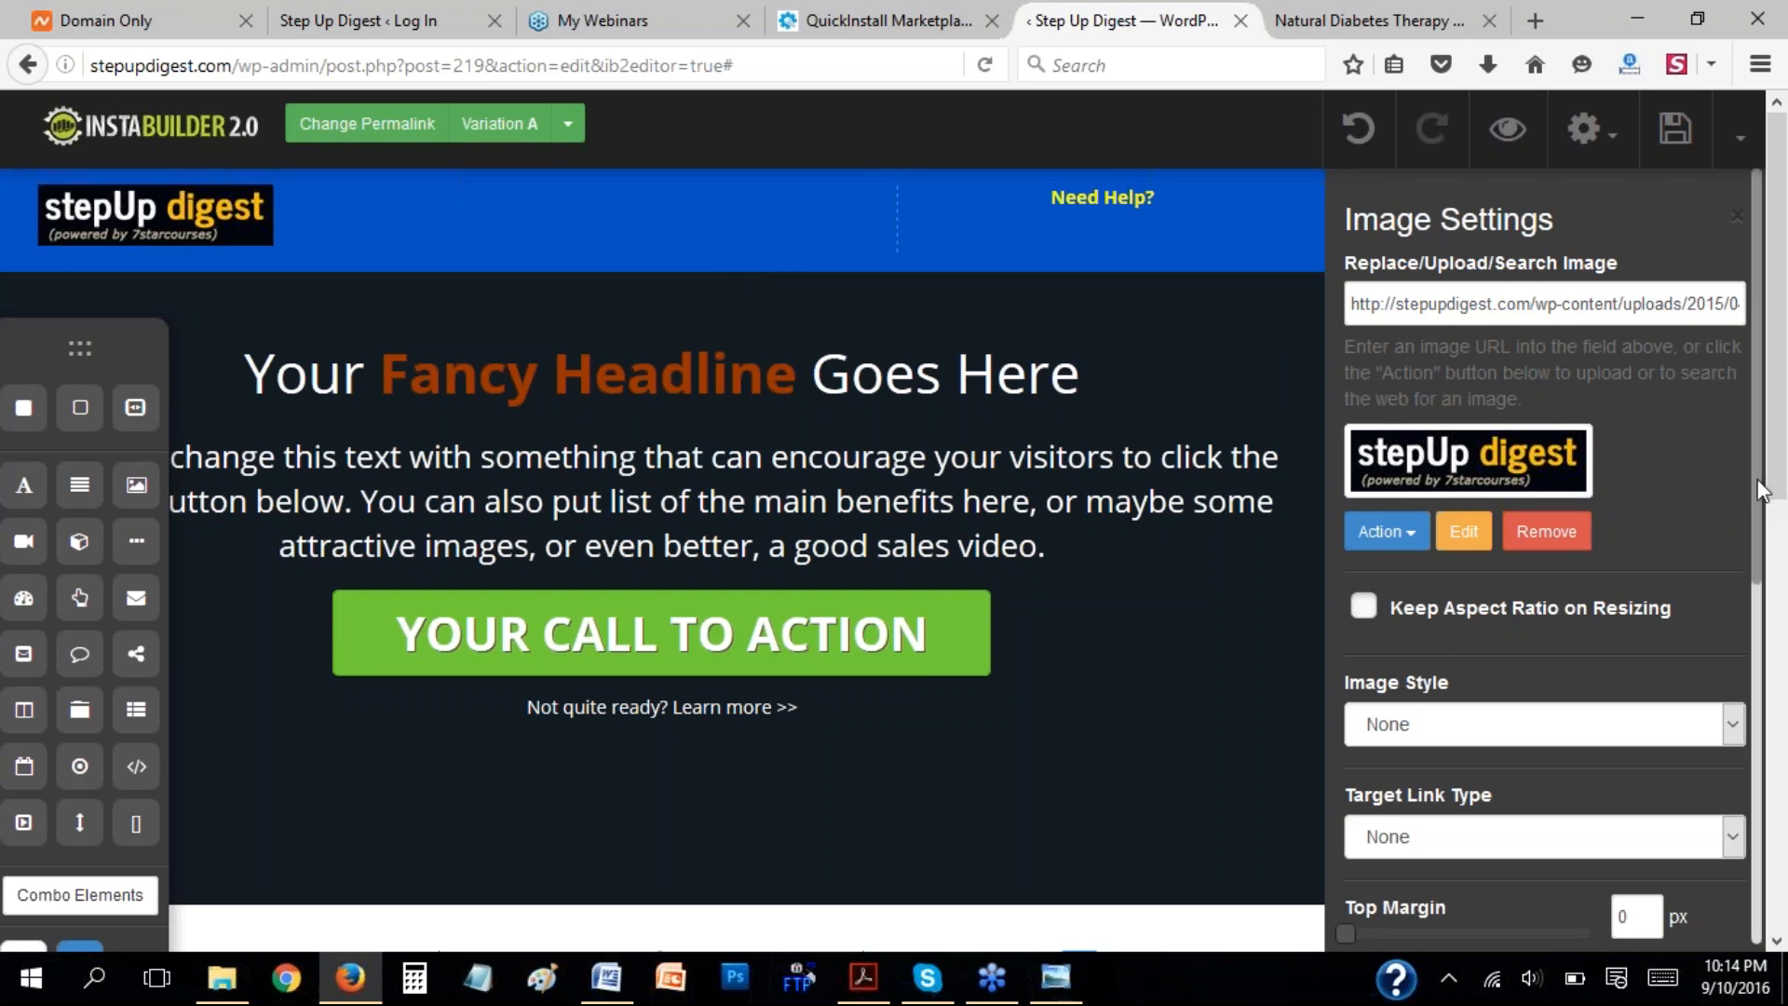
scroll(1760, 508, down, 5)
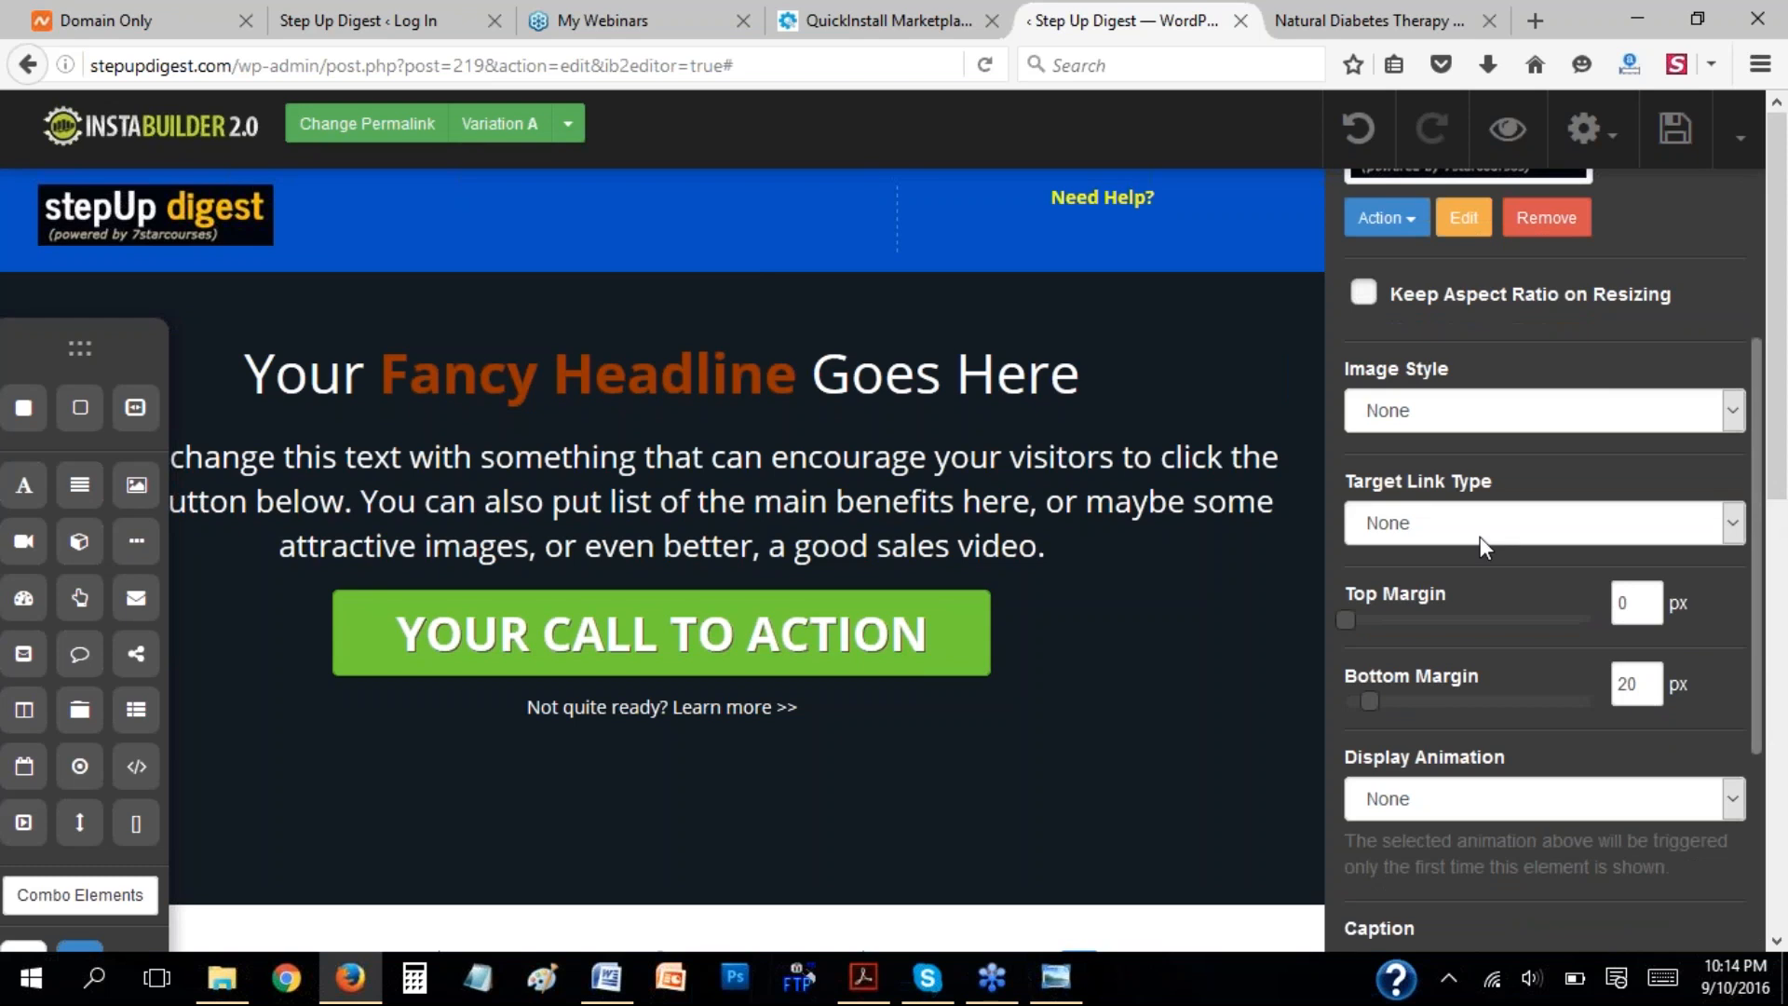
click(1439, 528)
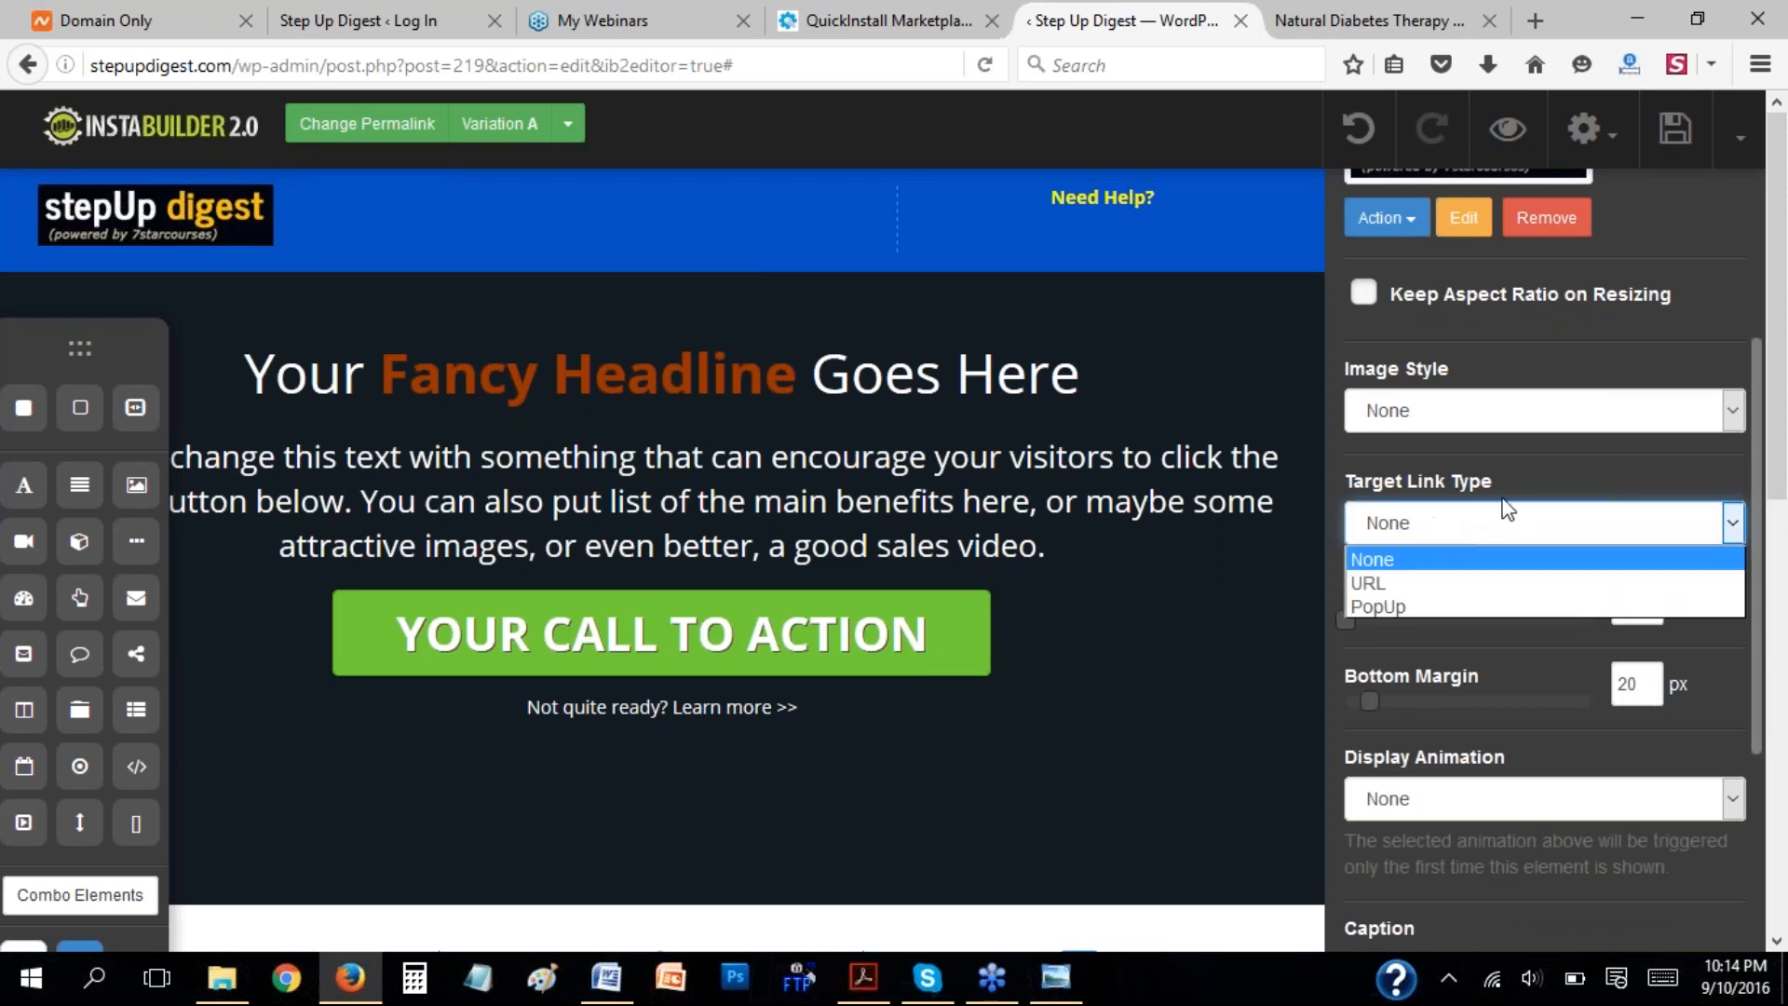
click(1505, 477)
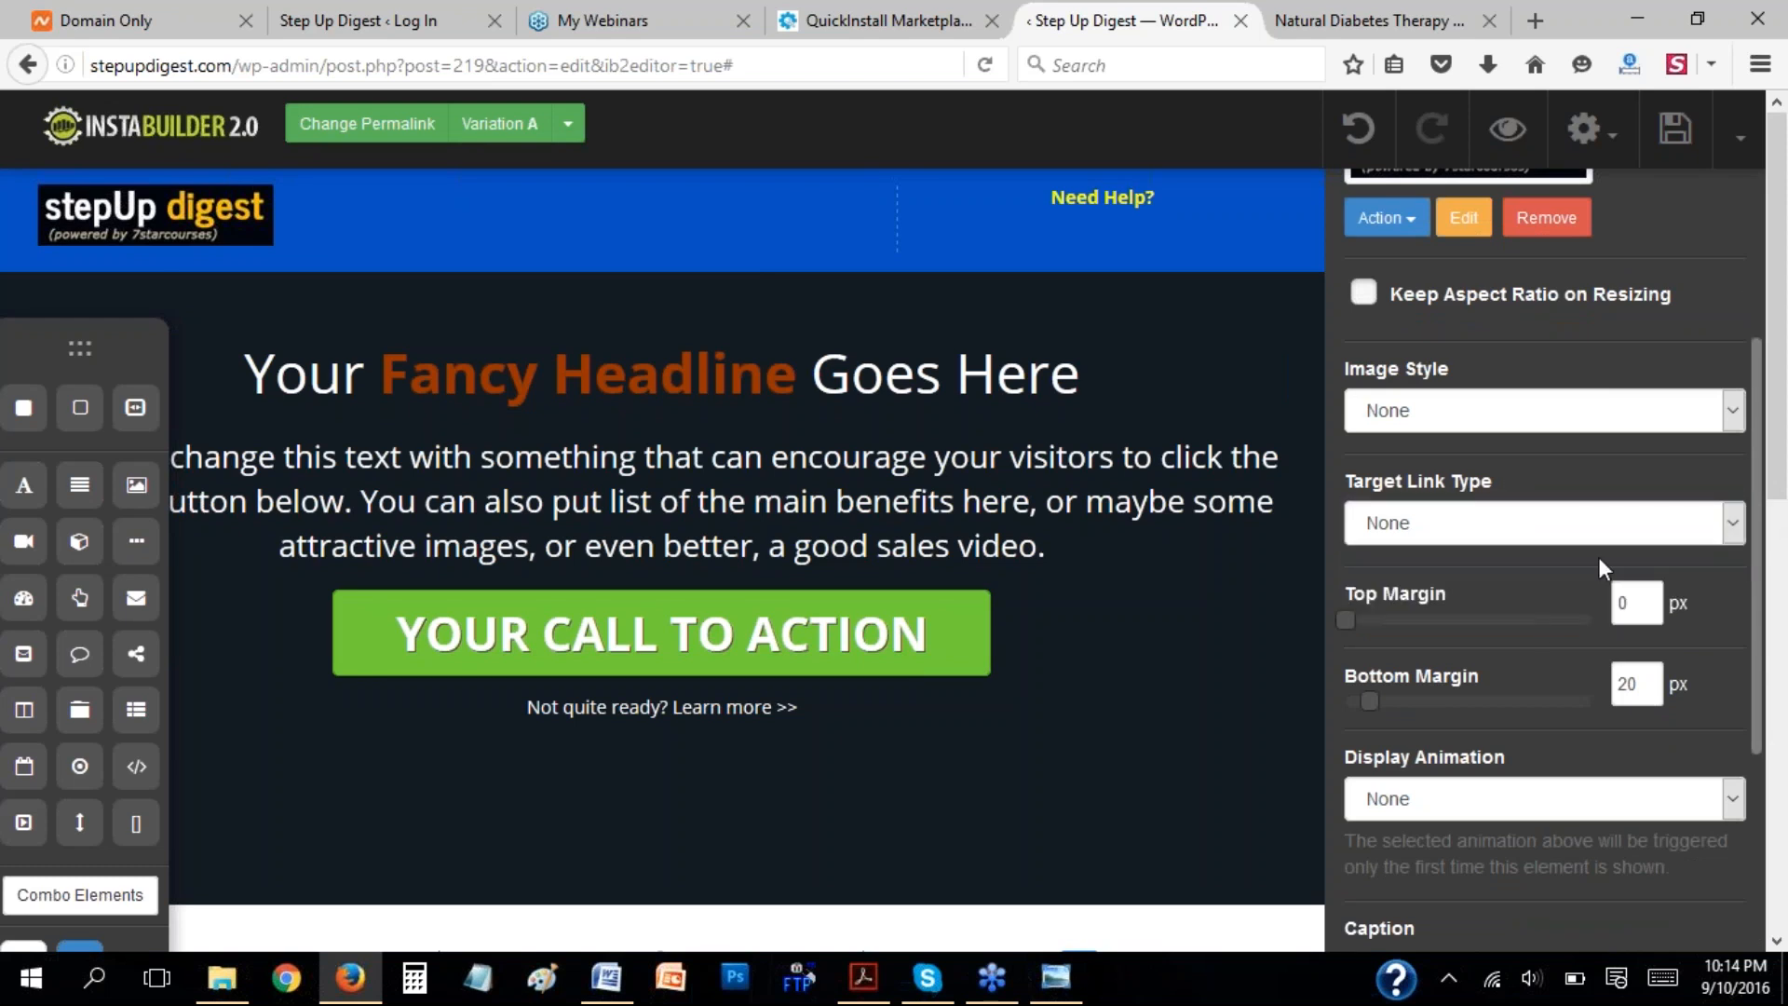
drag(1762, 605, 1774, 514)
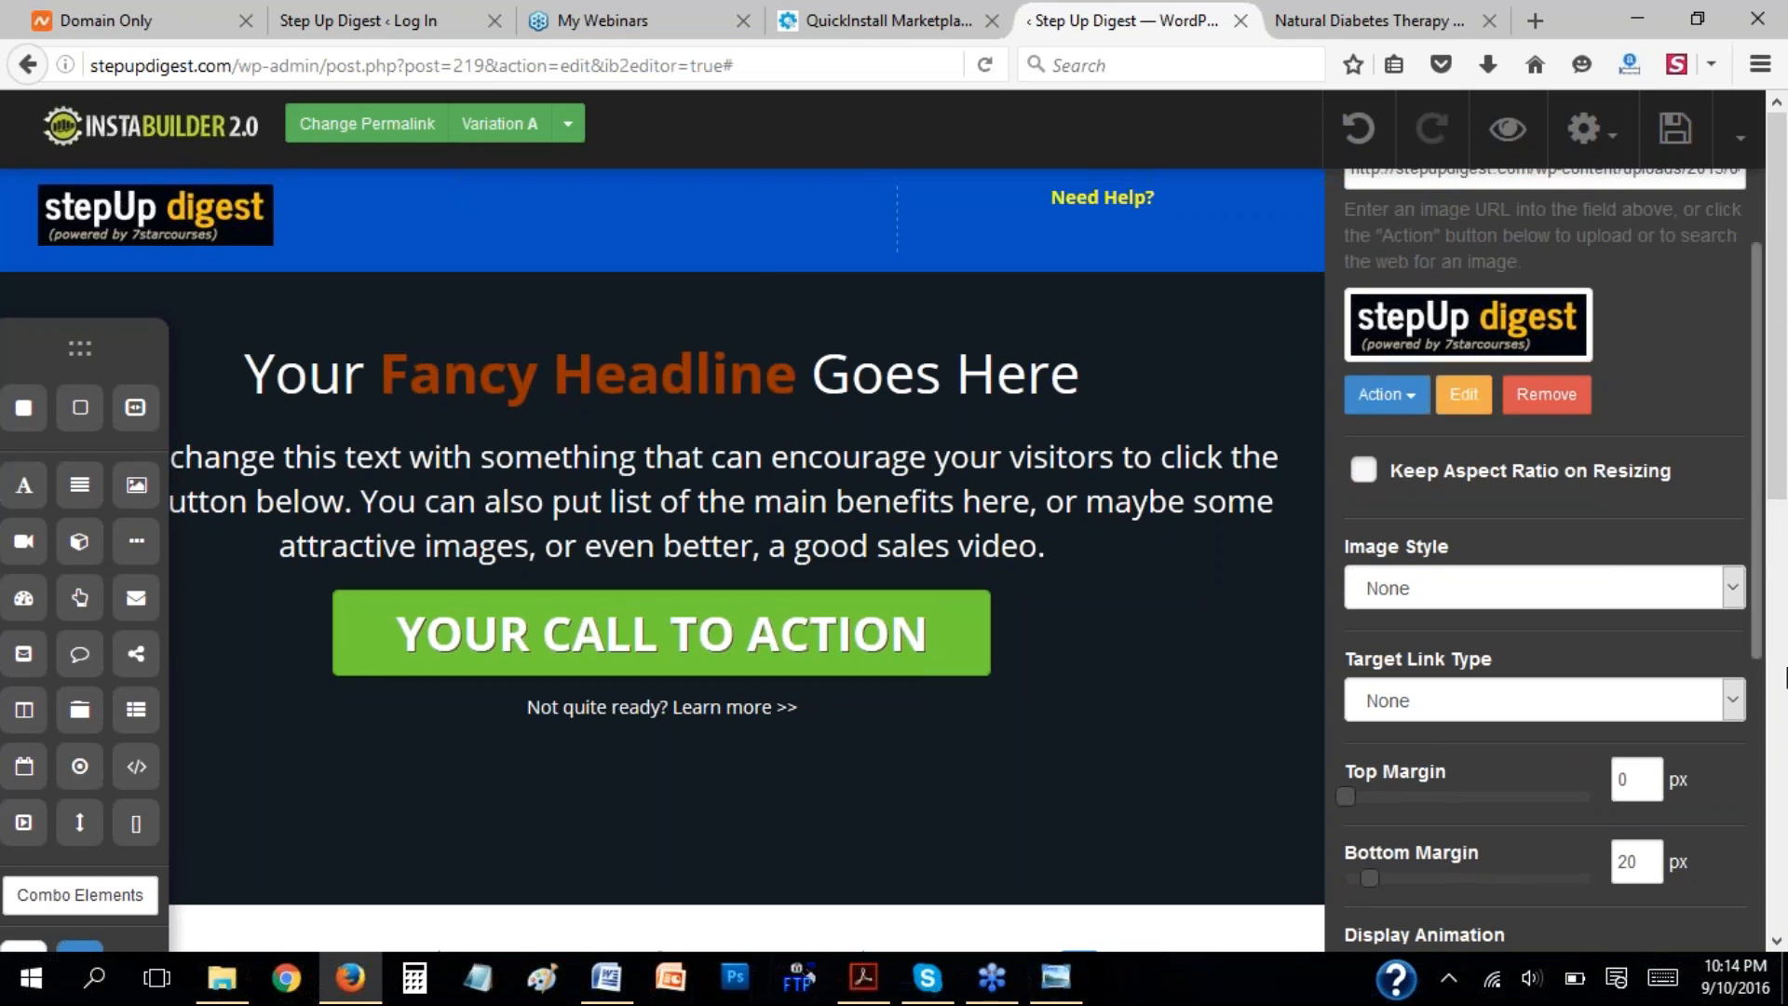
drag(1758, 549, 1761, 622)
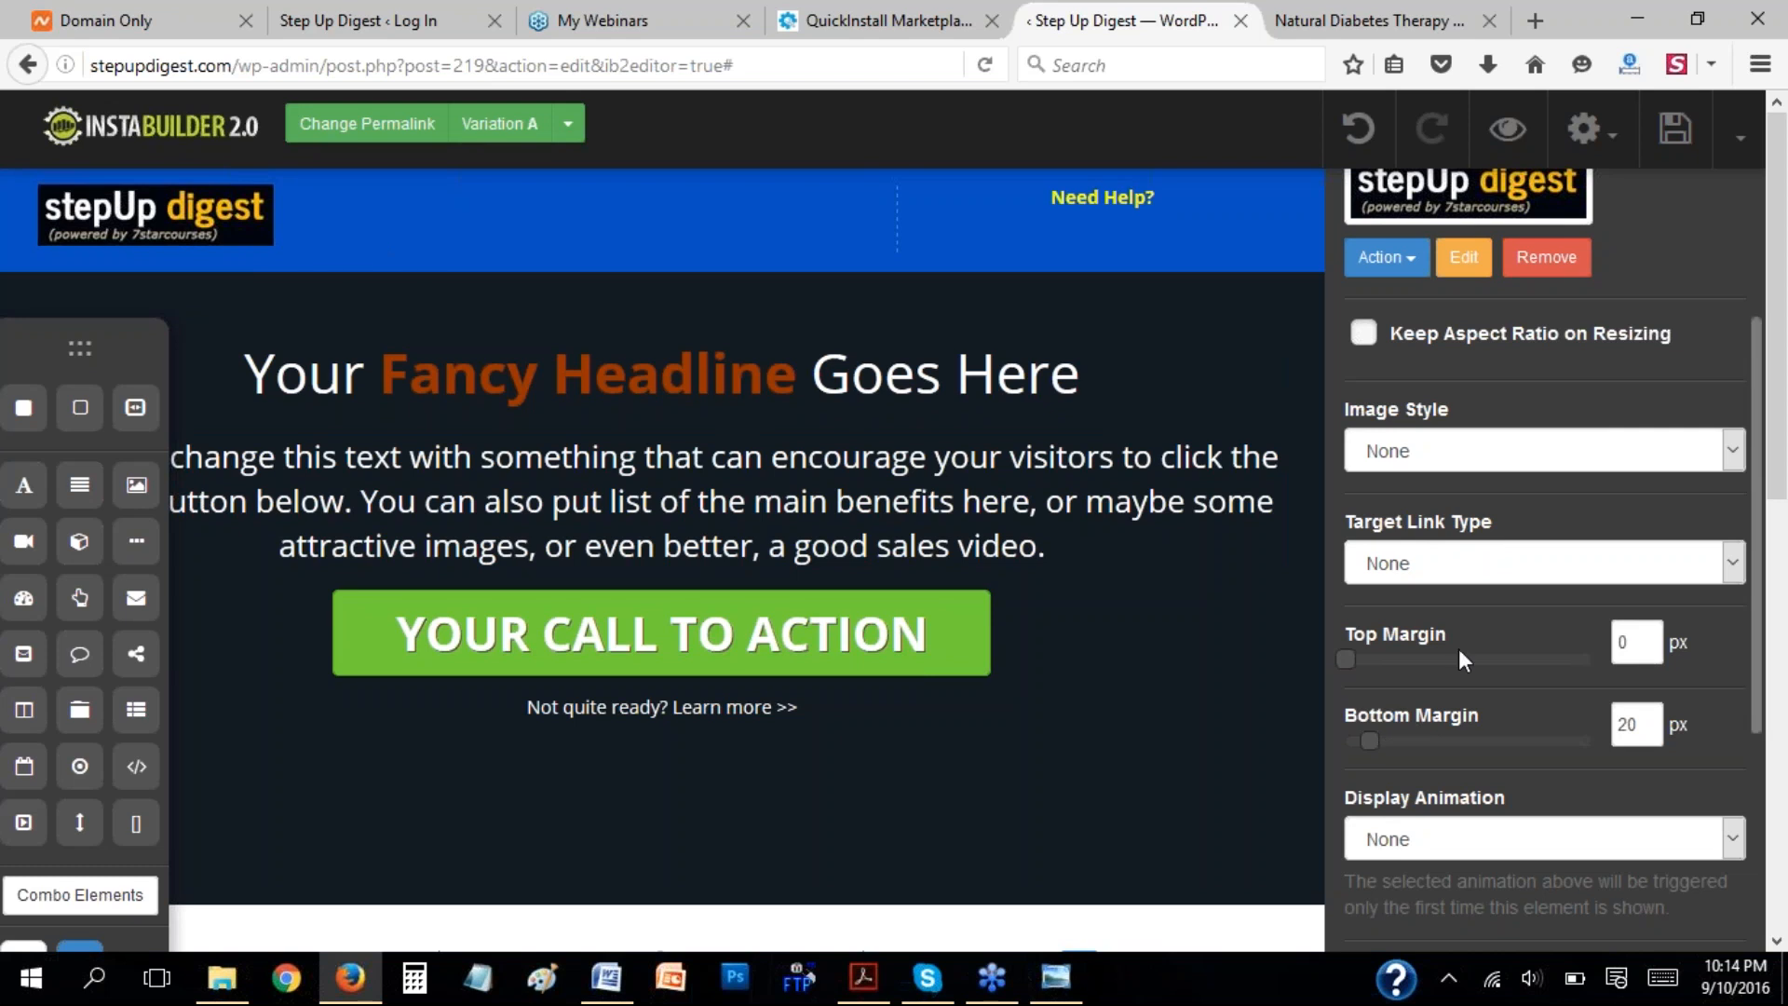
Try a 59 px bottom margin on the logo, reduce it to 13 px and hide the image settings.
drag(1373, 741, 1422, 745)
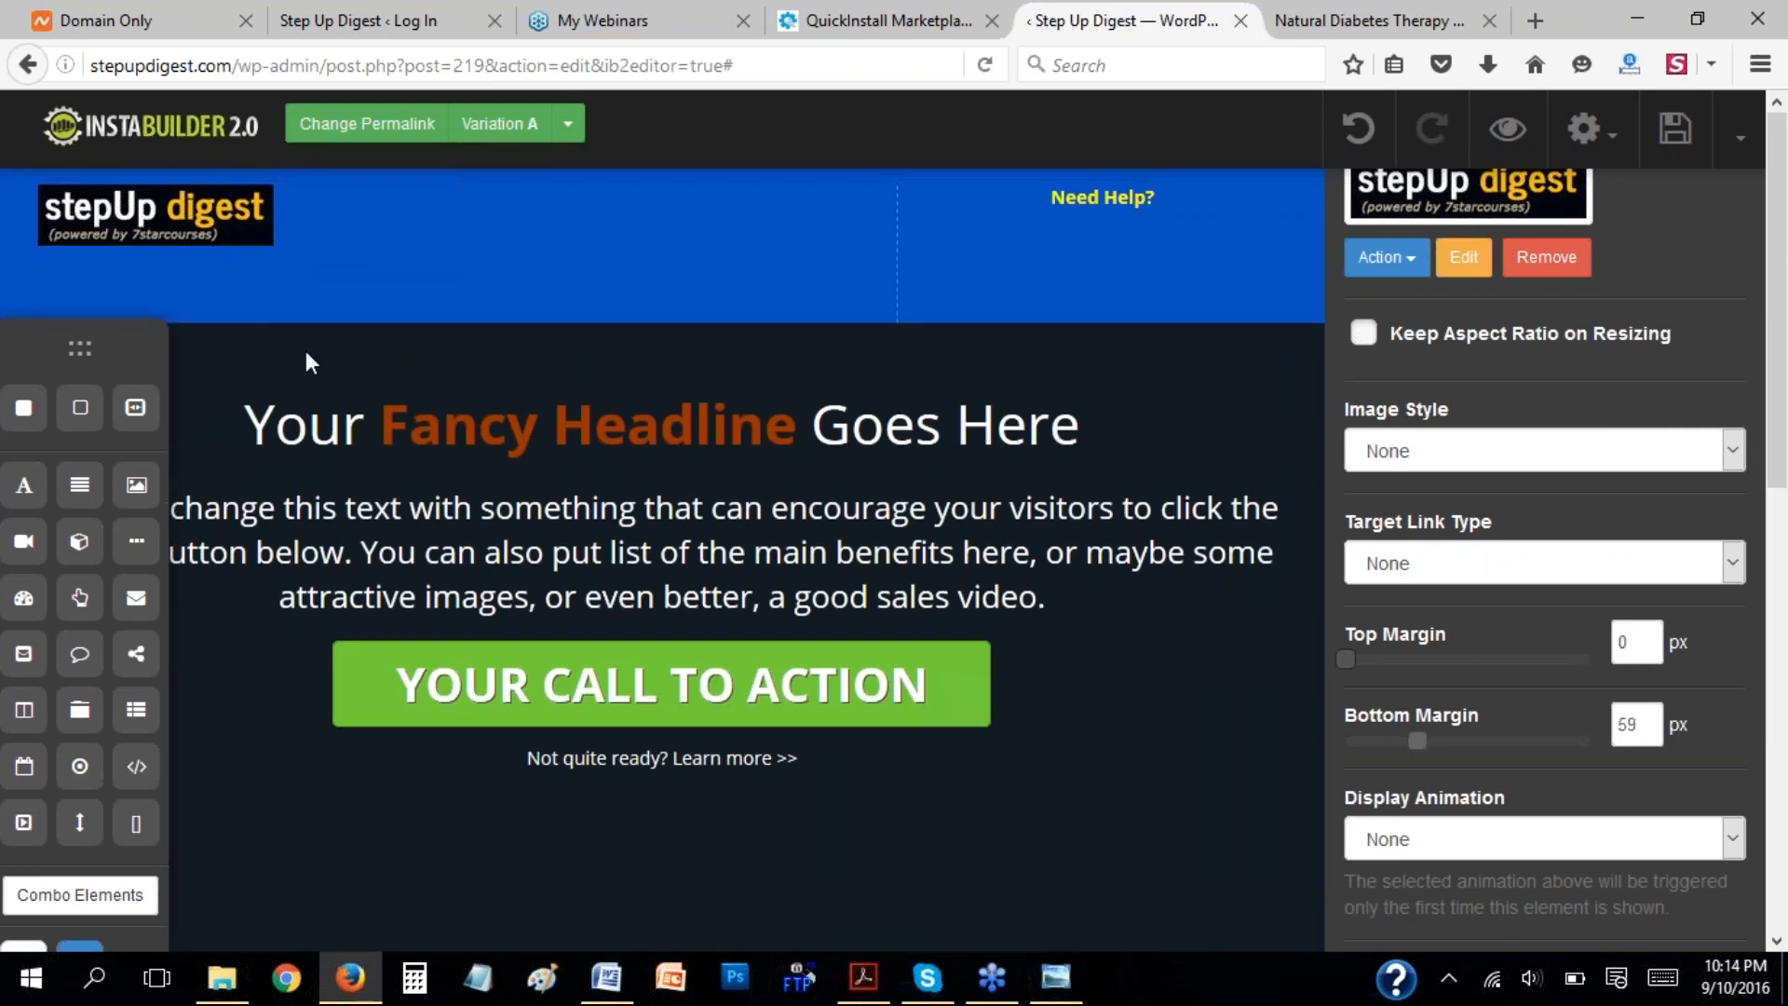
drag(1416, 739, 1365, 739)
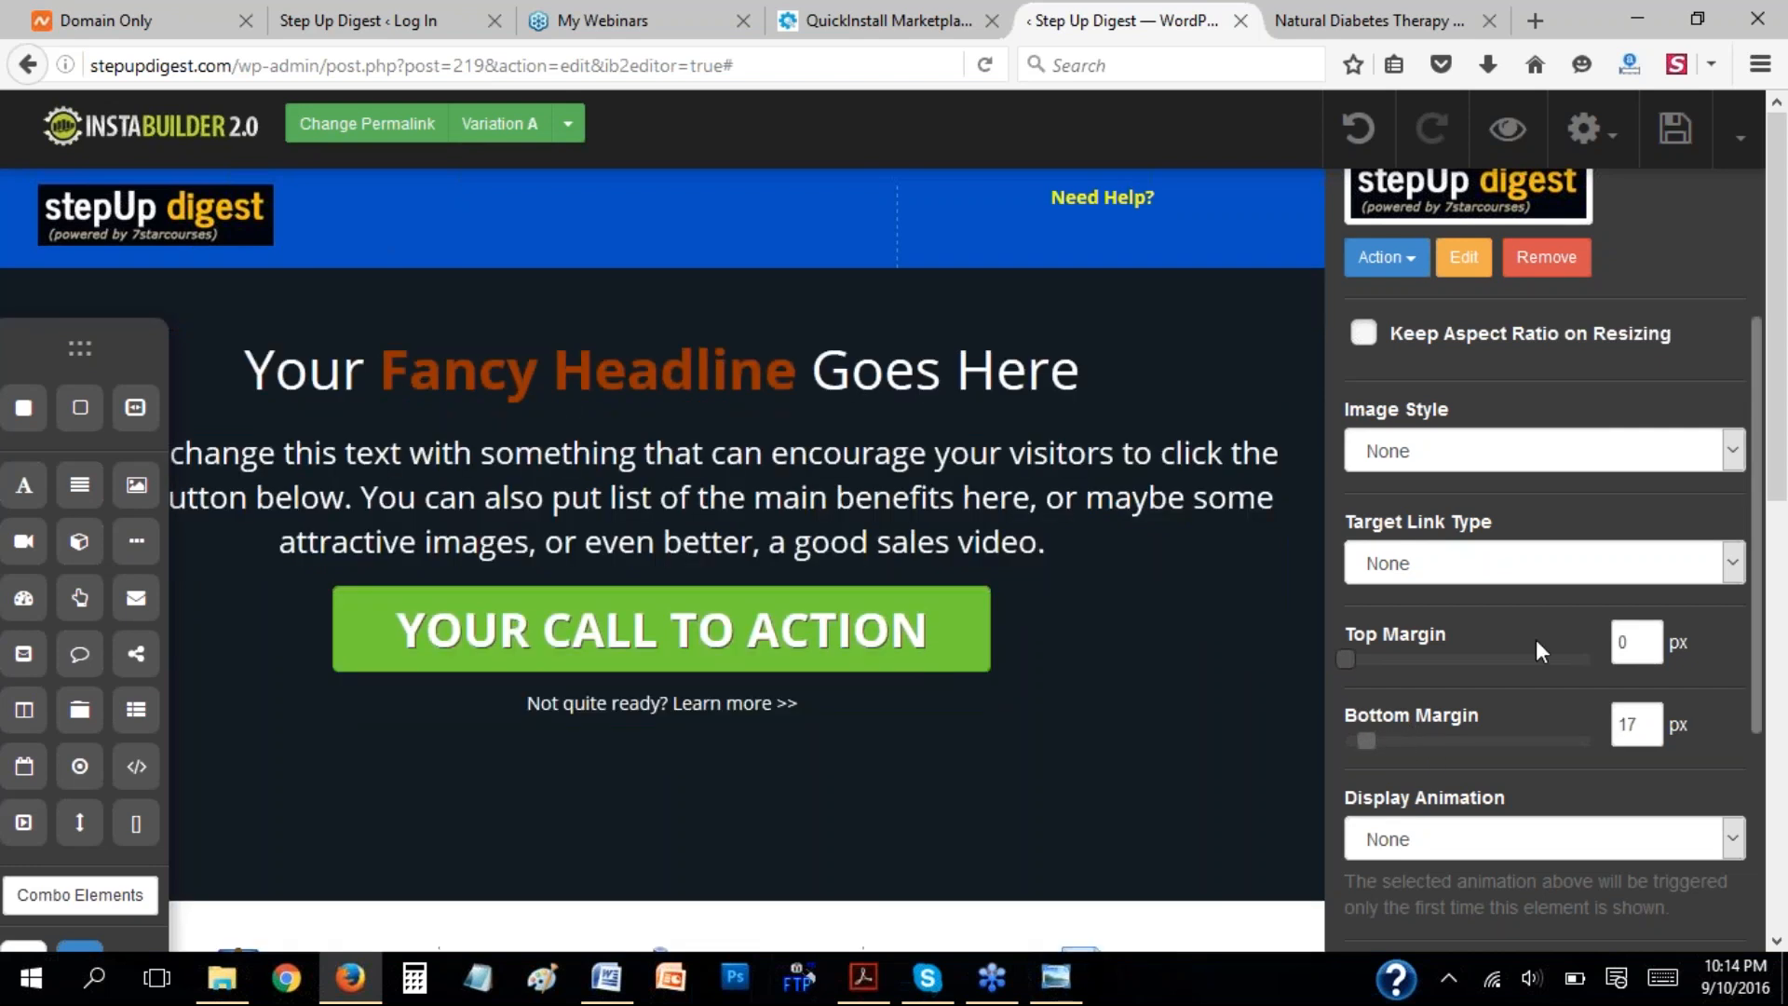
drag(1367, 740, 1361, 739)
key(Tab)
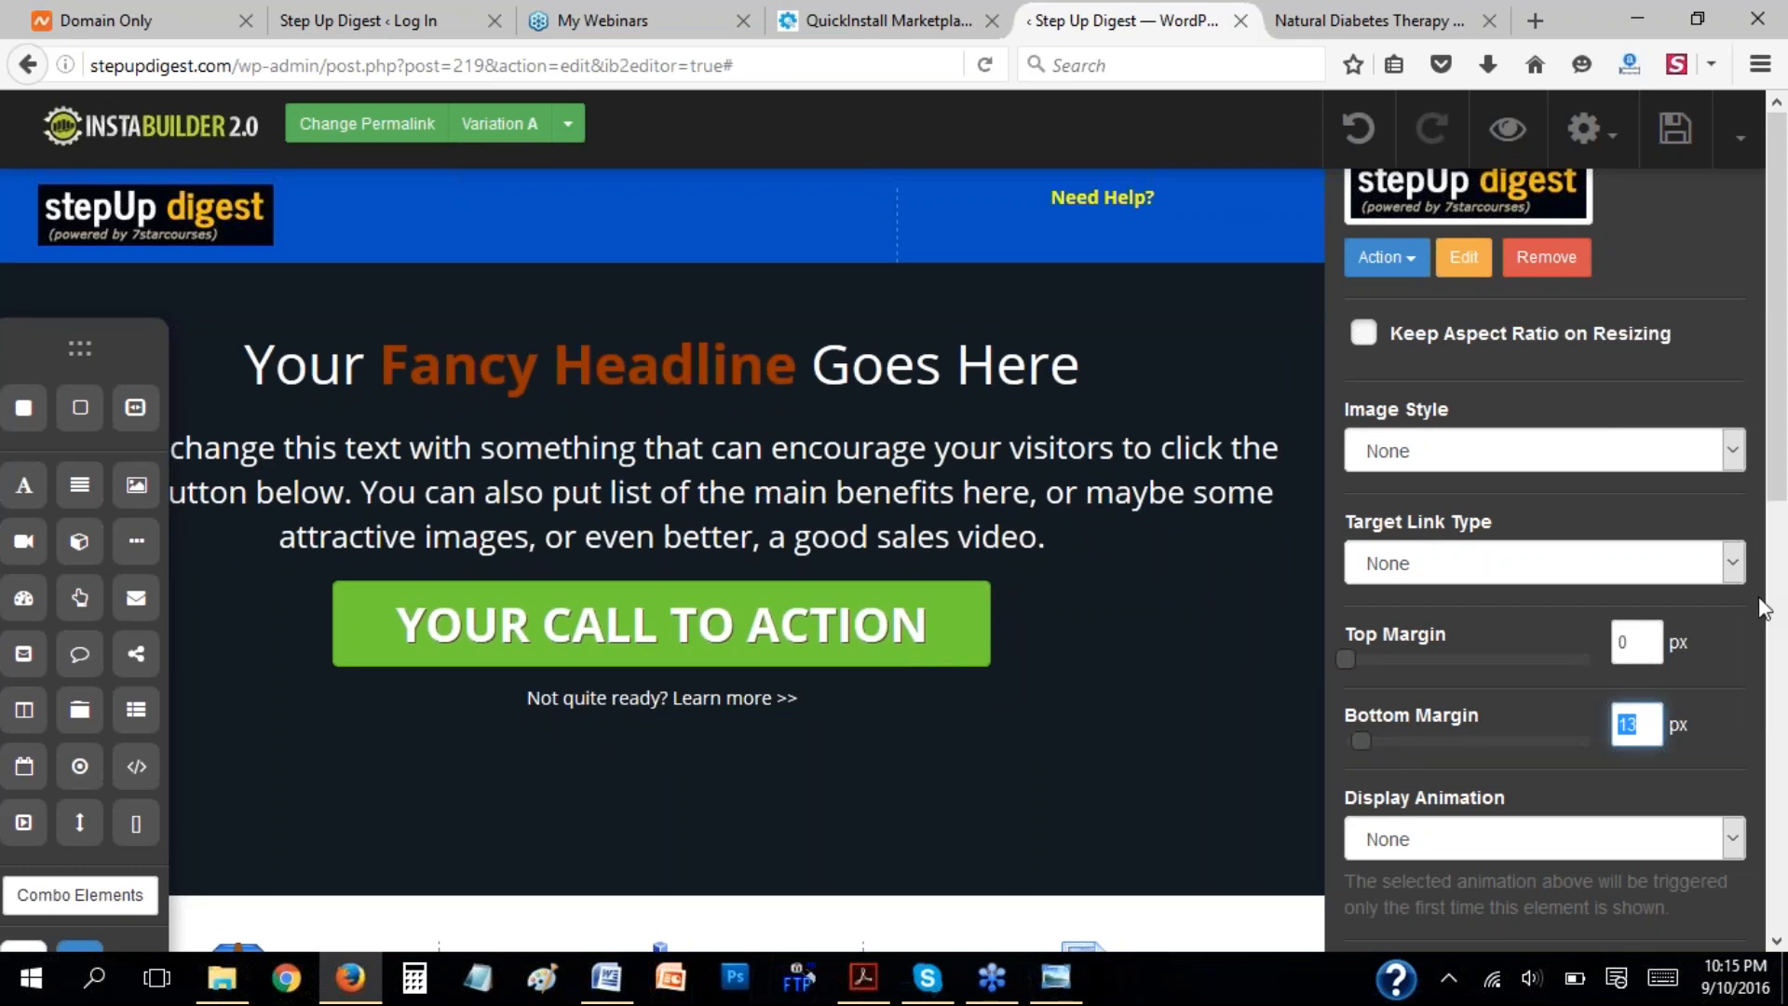
drag(1754, 619, 1748, 416)
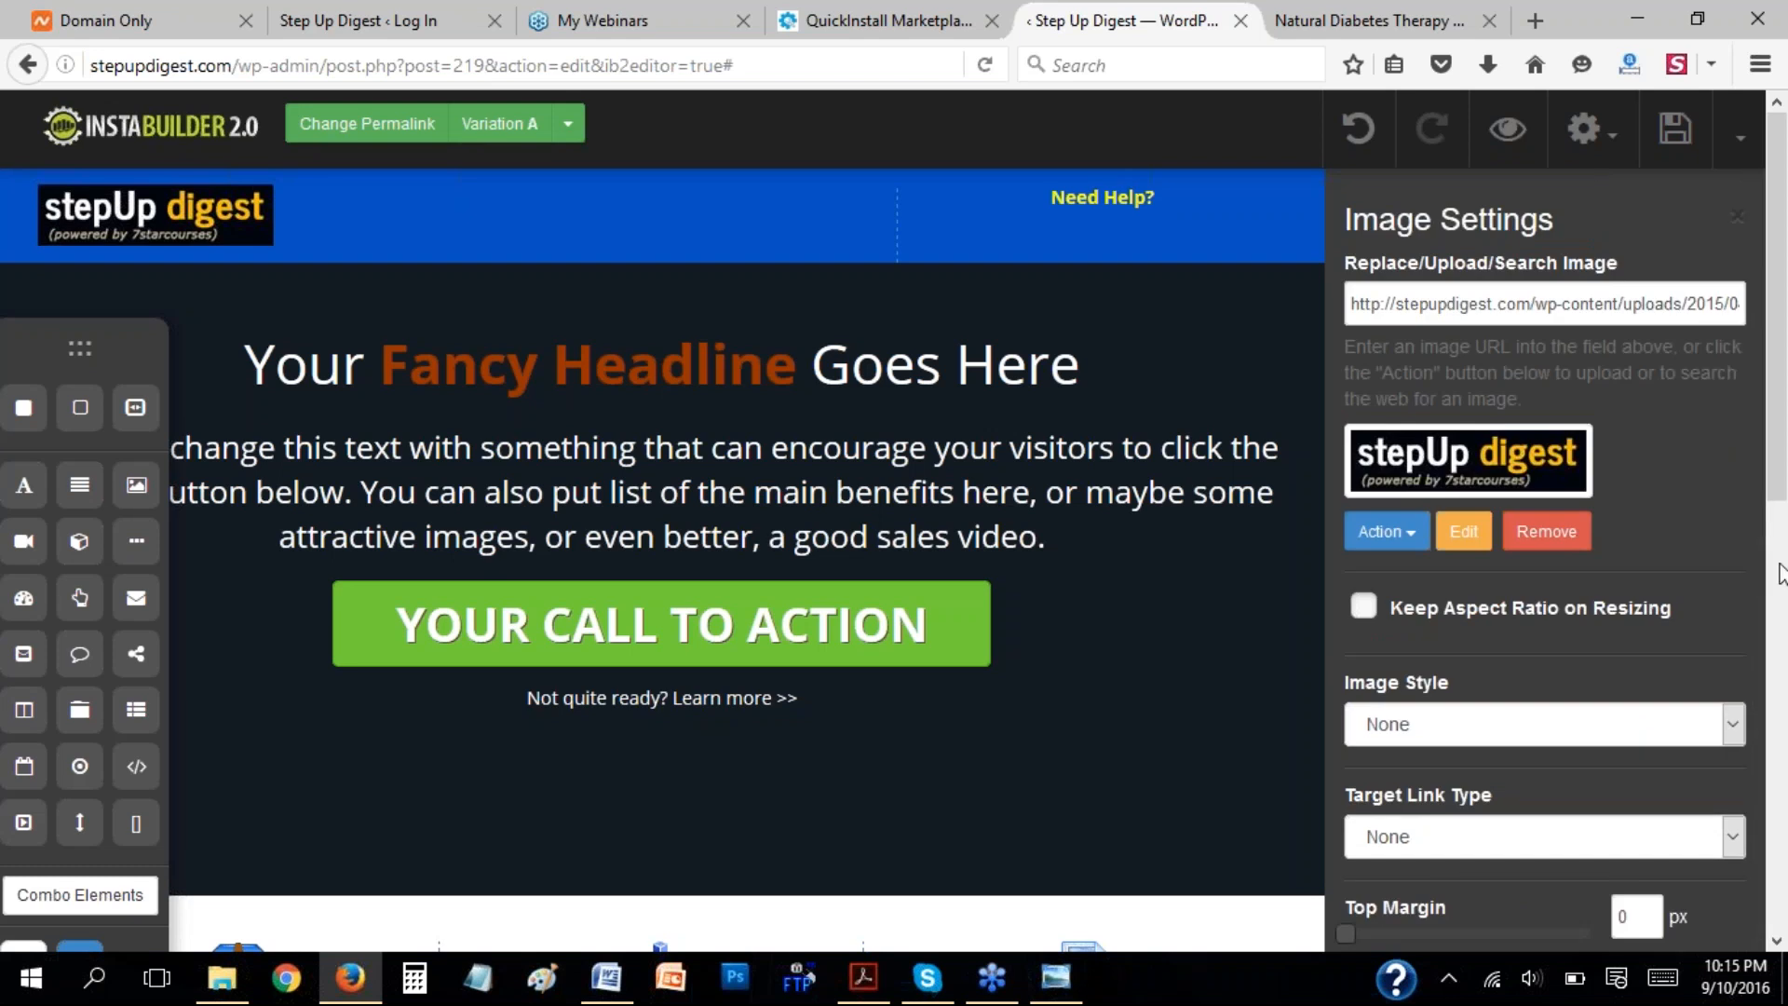
drag(1757, 537, 1768, 911)
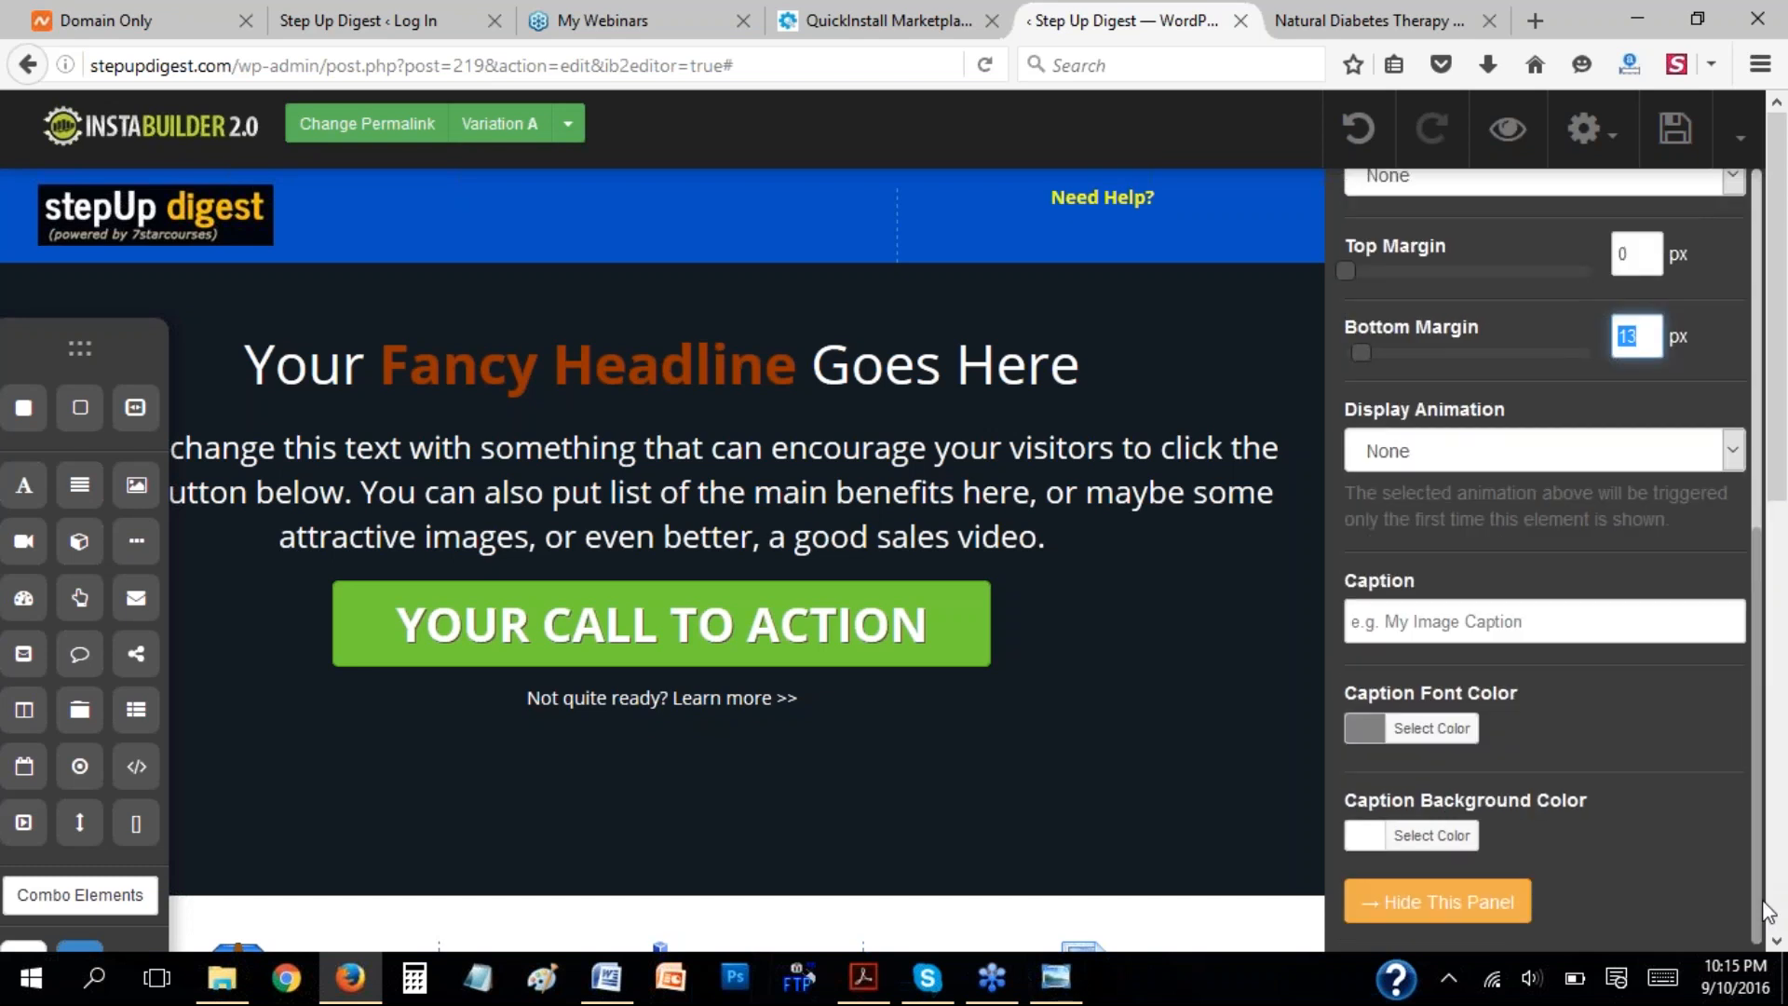
click(1425, 903)
click(1172, 64)
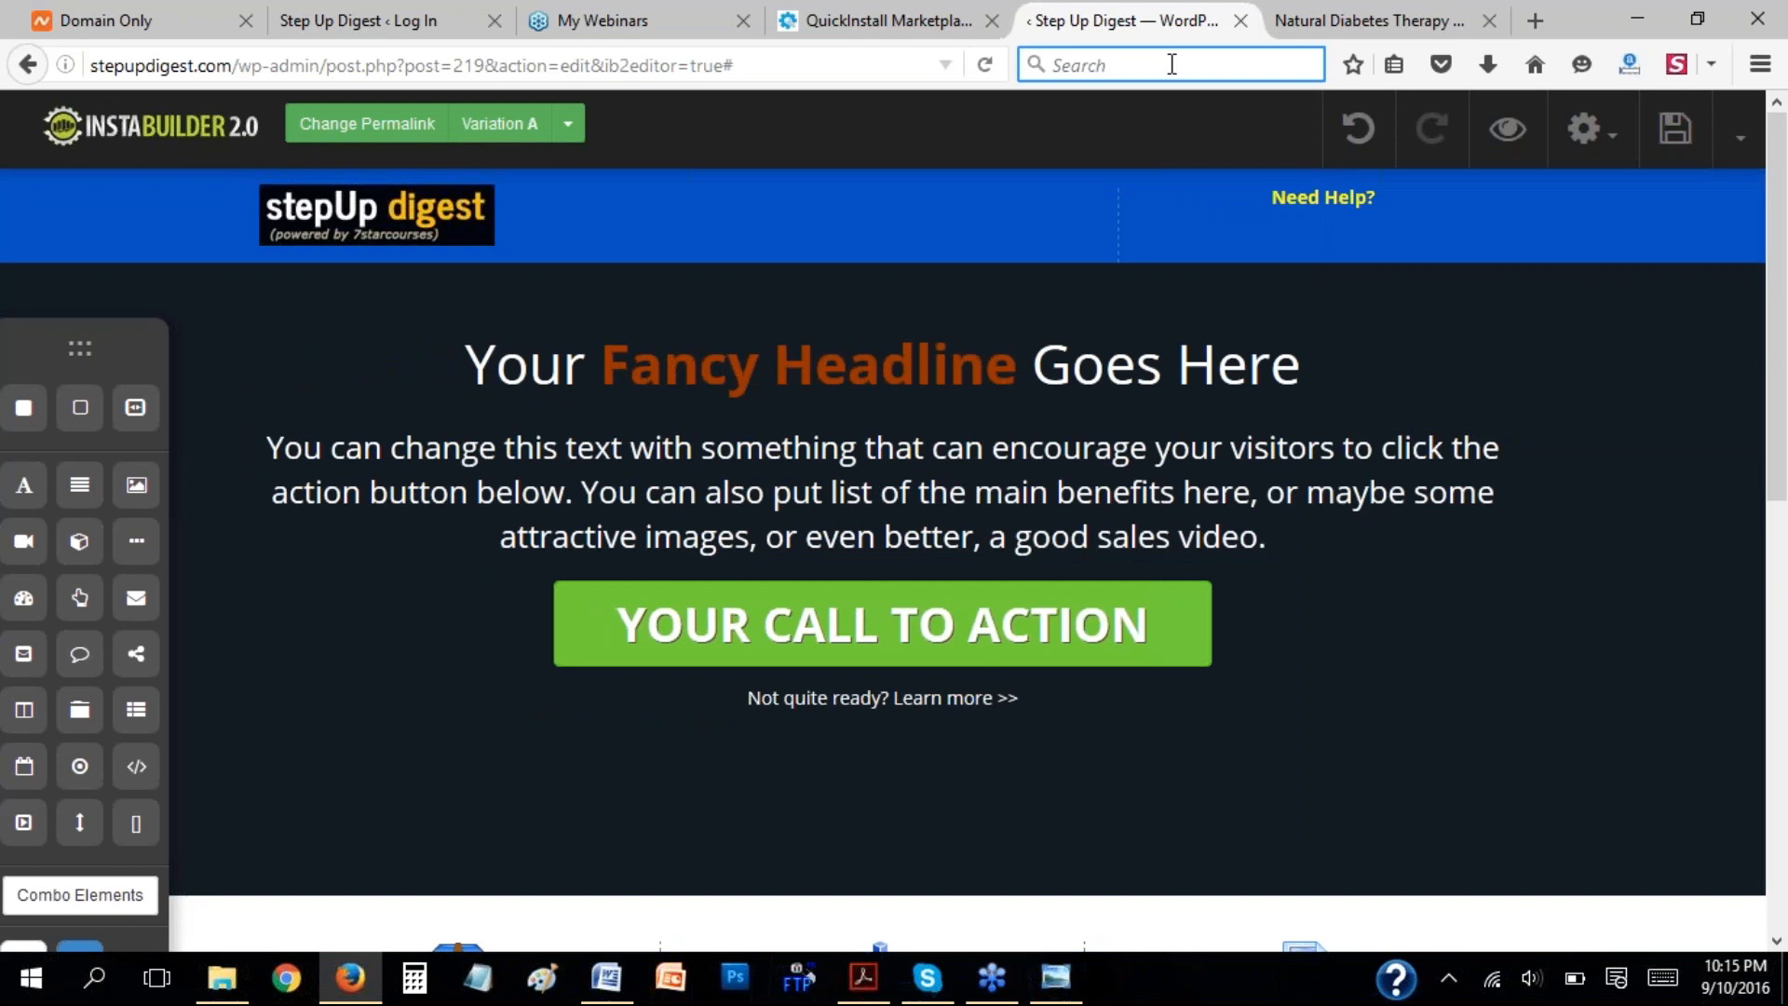
click(1184, 69)
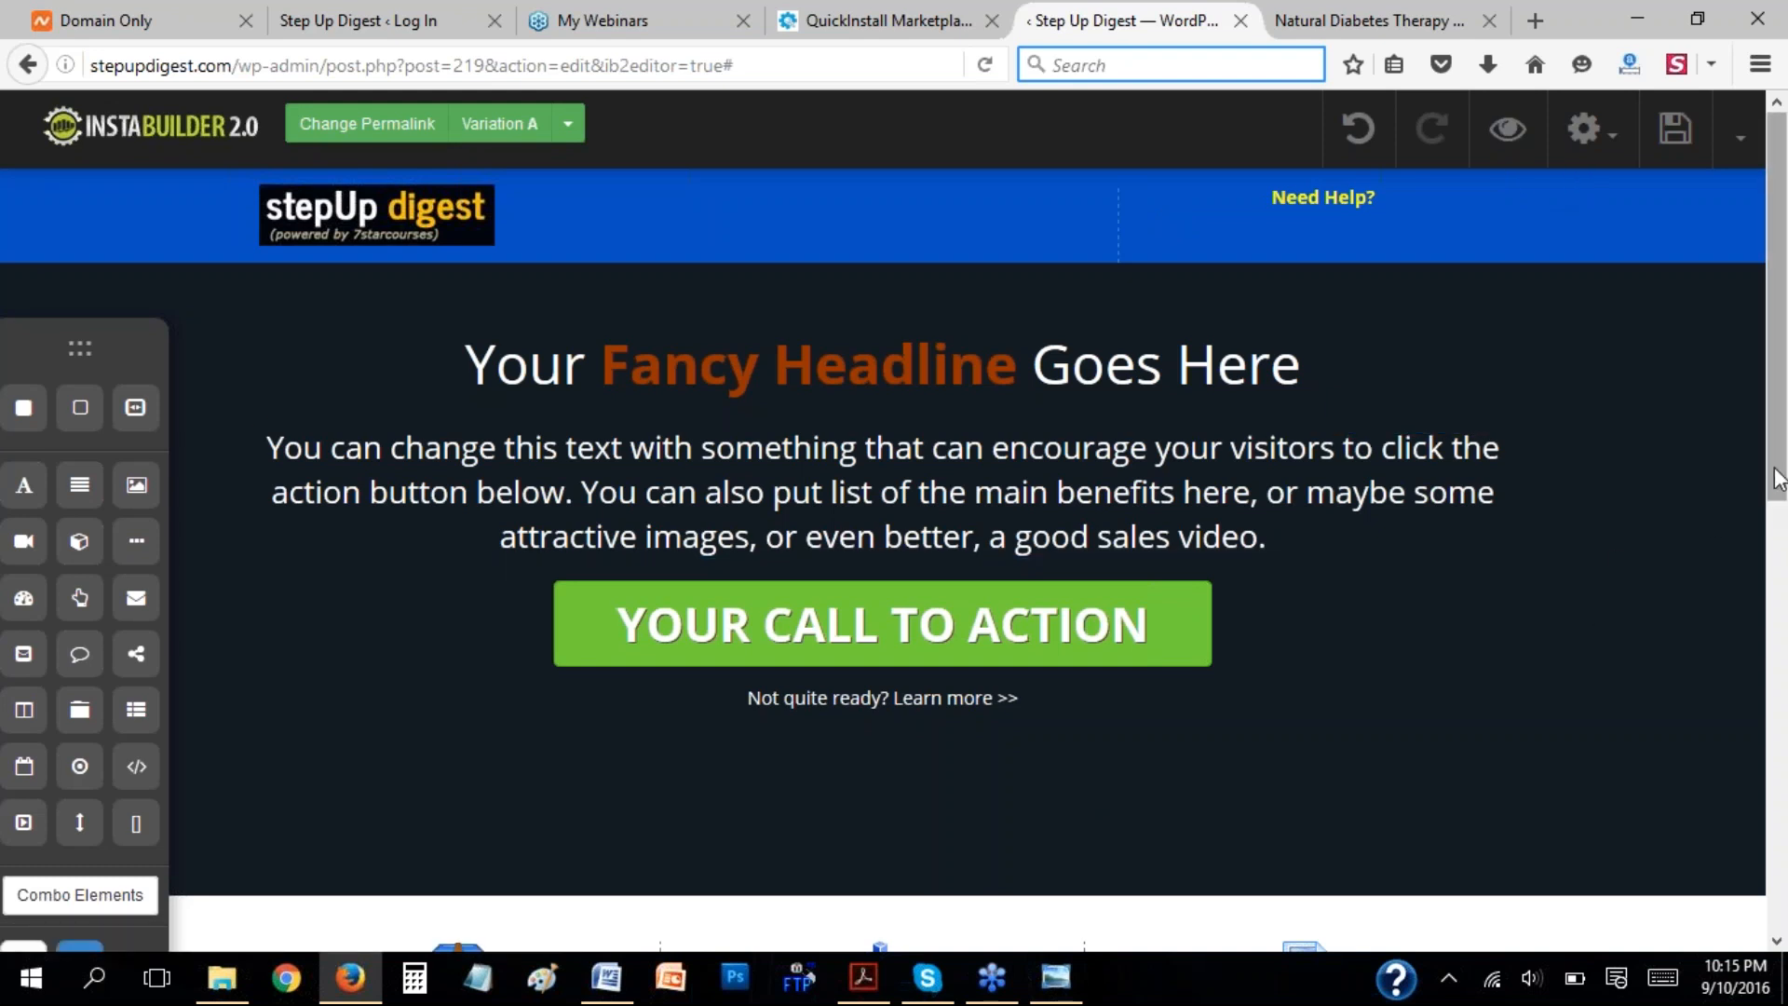
Look through the page's feature benefit and testimonial sections down to the footer, selecting some feature text elements.
drag(1775, 486, 1785, 765)
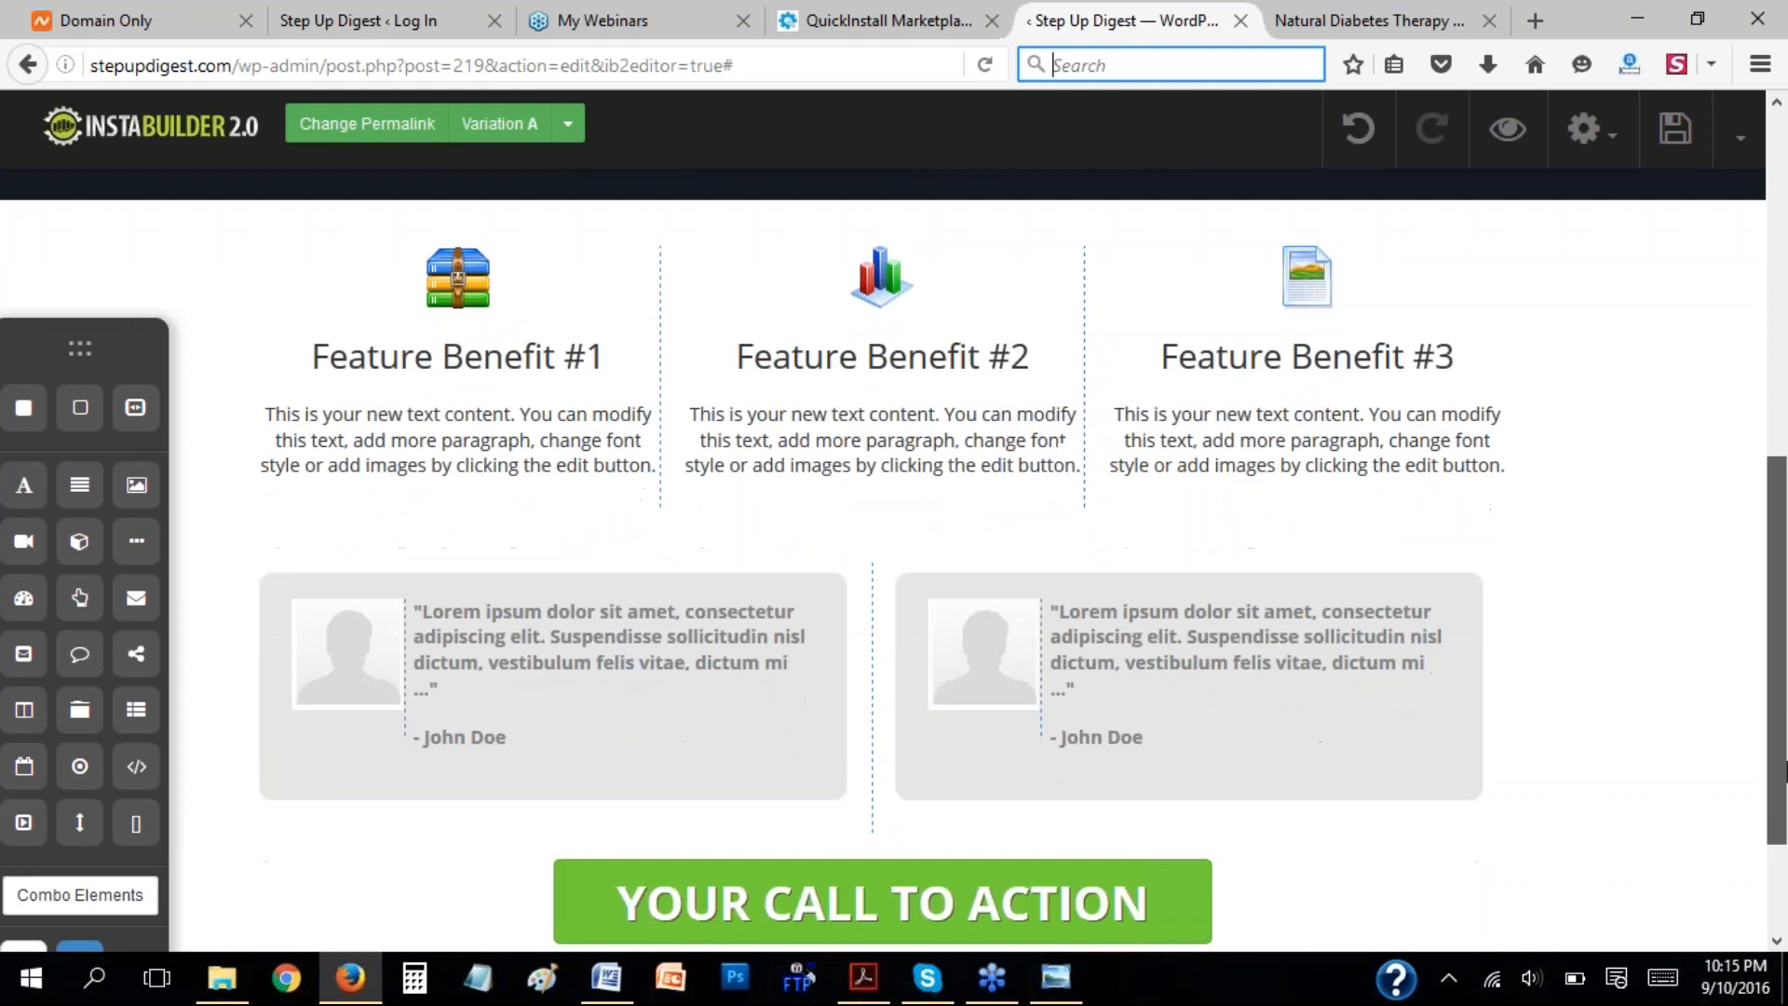
click(838, 367)
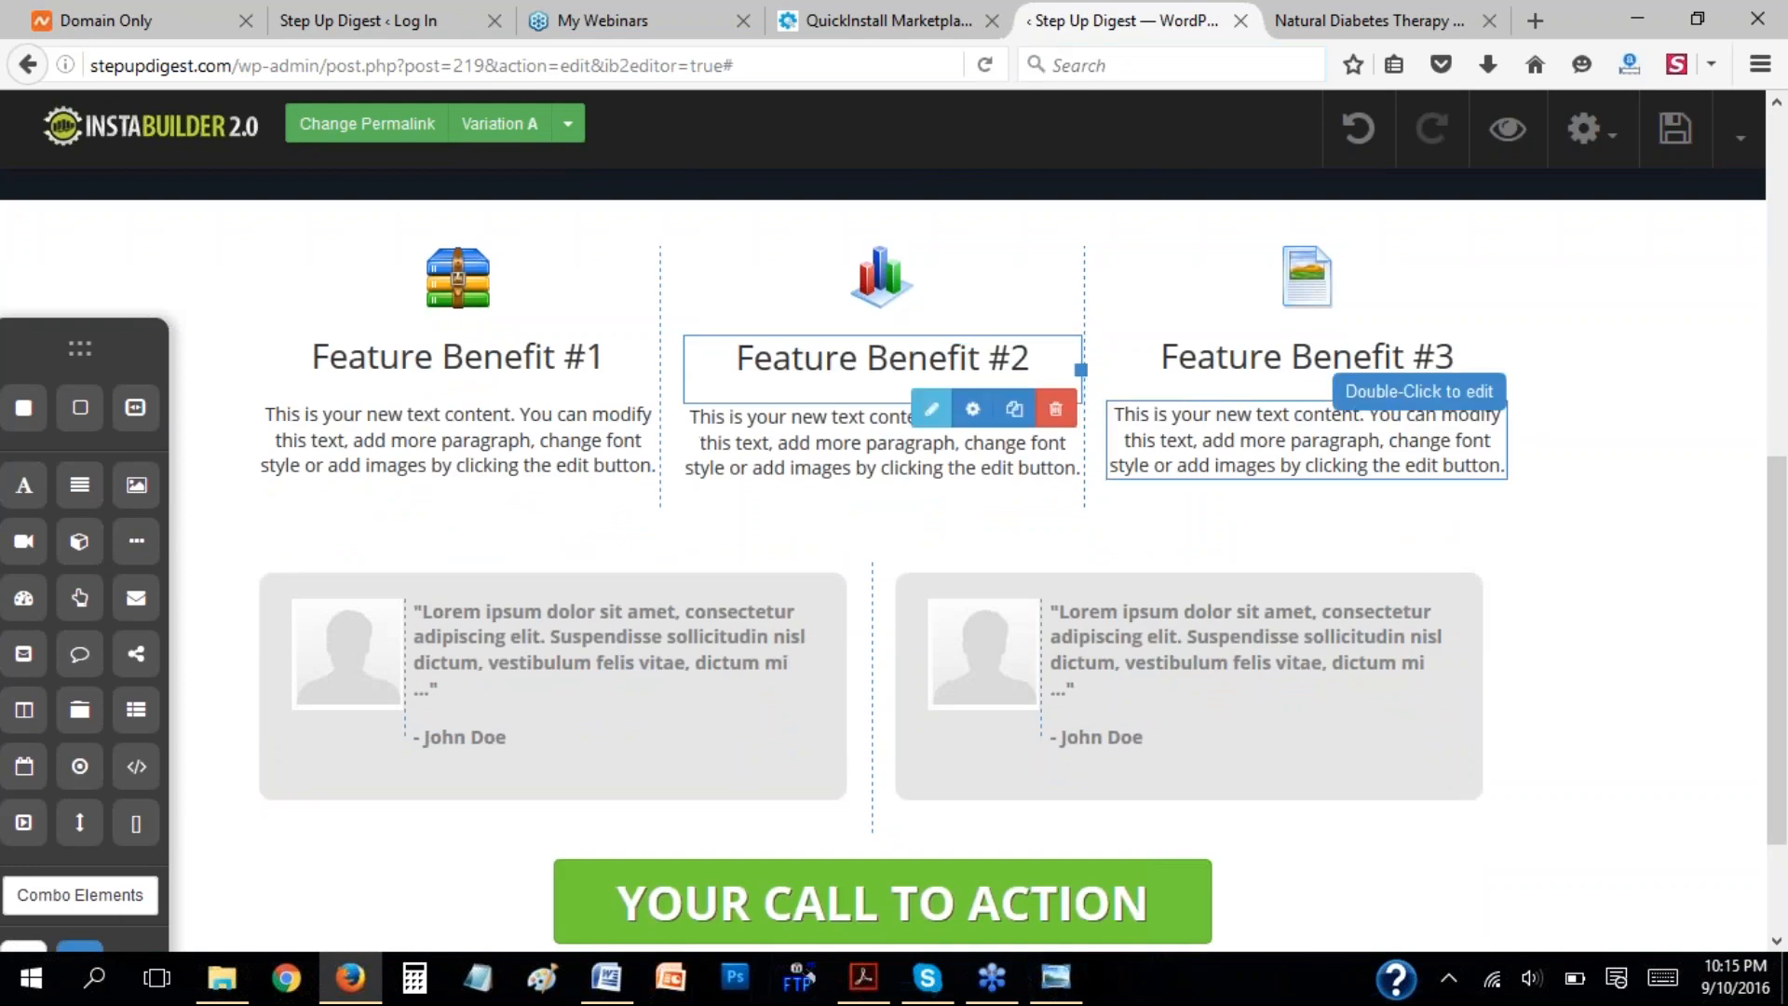
click(1360, 451)
click(1485, 371)
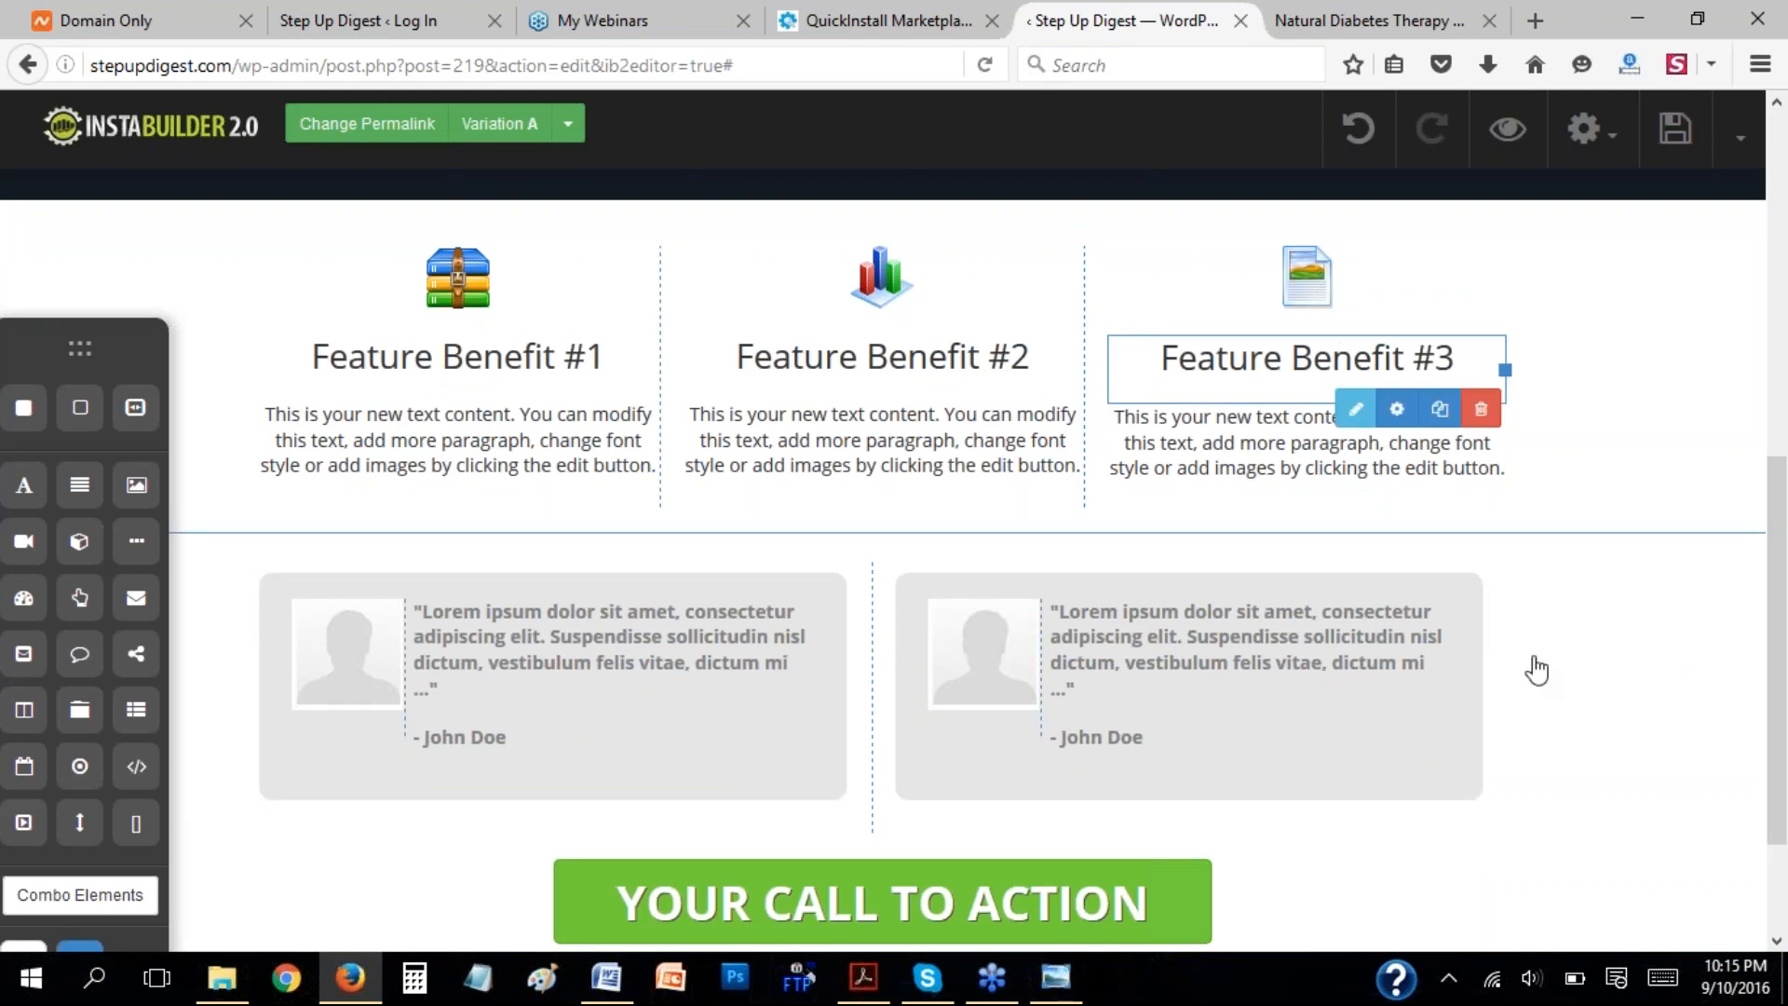
drag(1780, 591, 1785, 771)
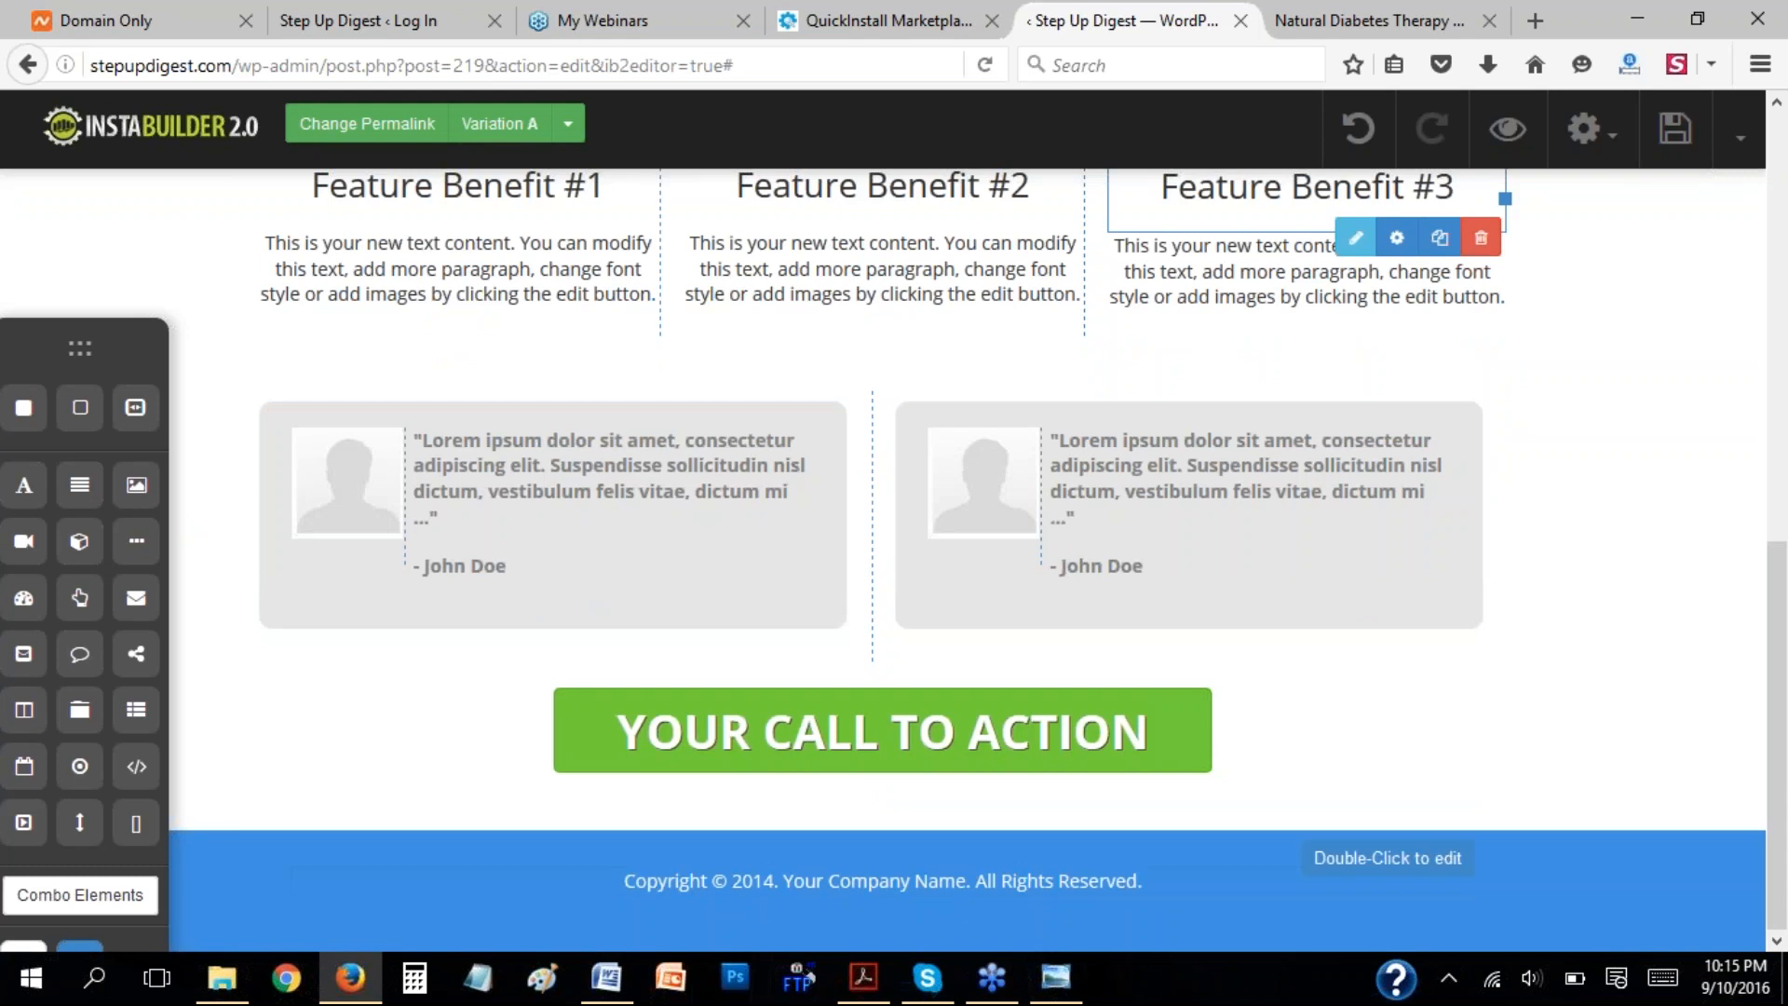
Open the footer's copyright text for editing, look through the font sizes and font families, and leave the text editor.
double_click(829, 889)
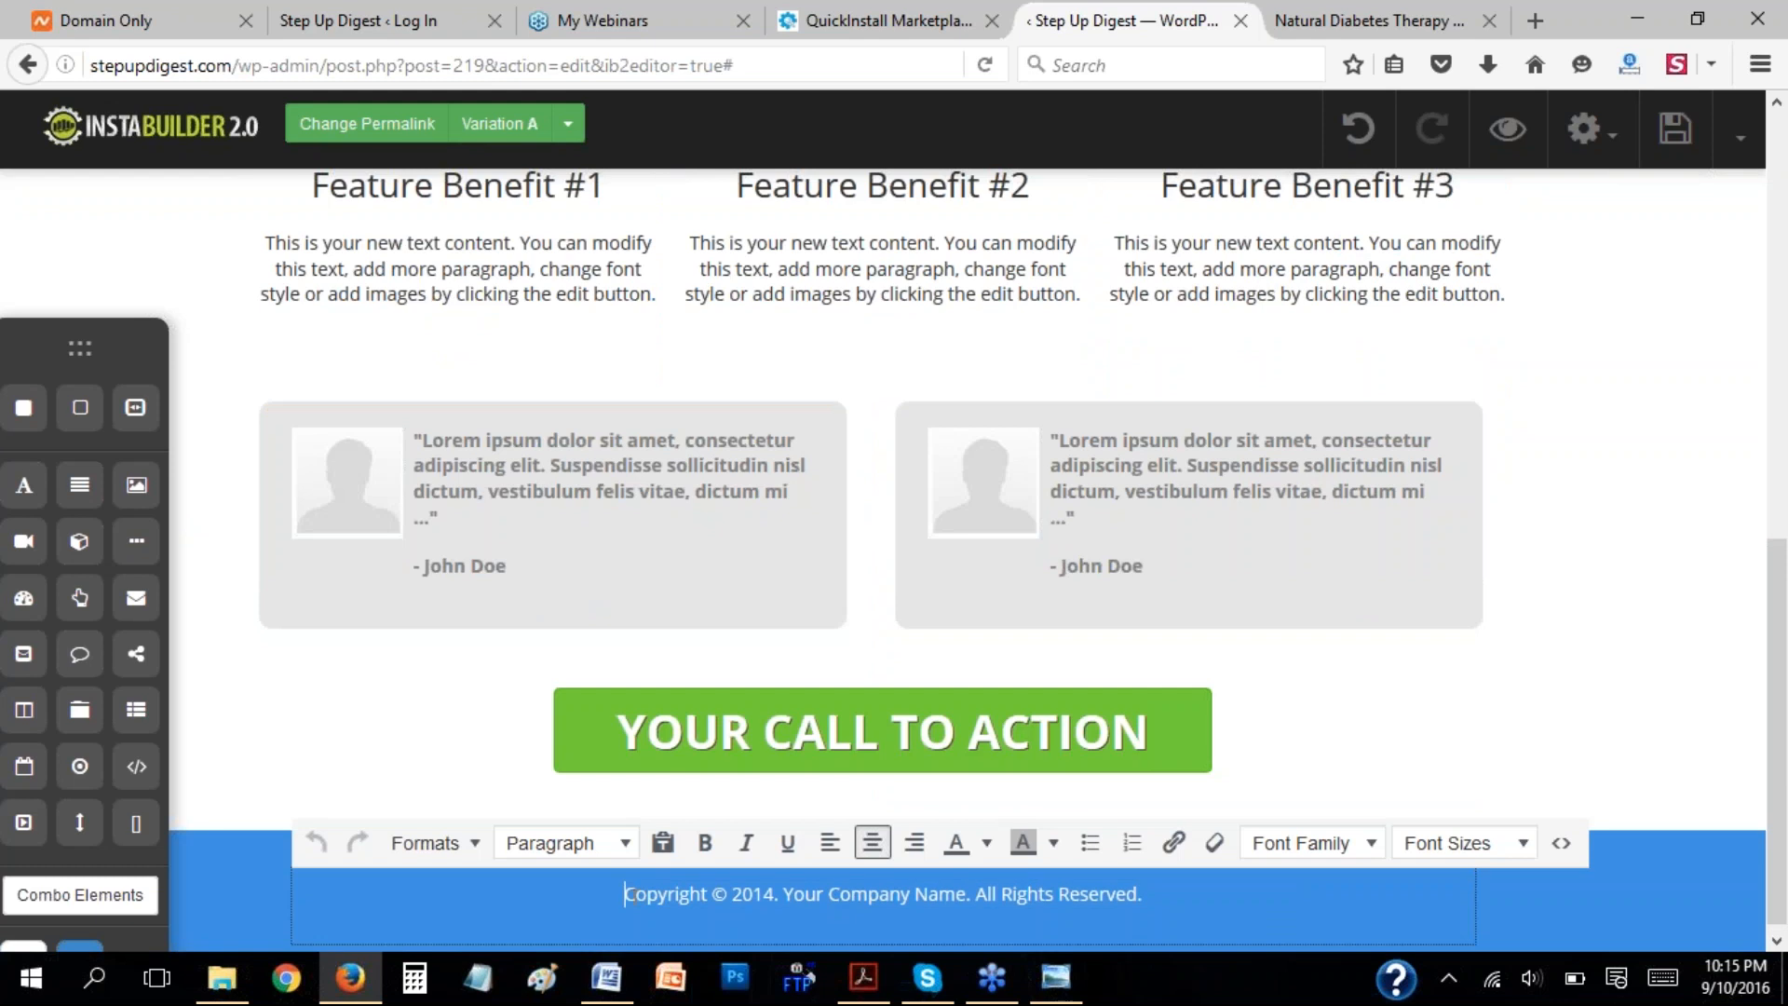
drag(636, 894, 1168, 922)
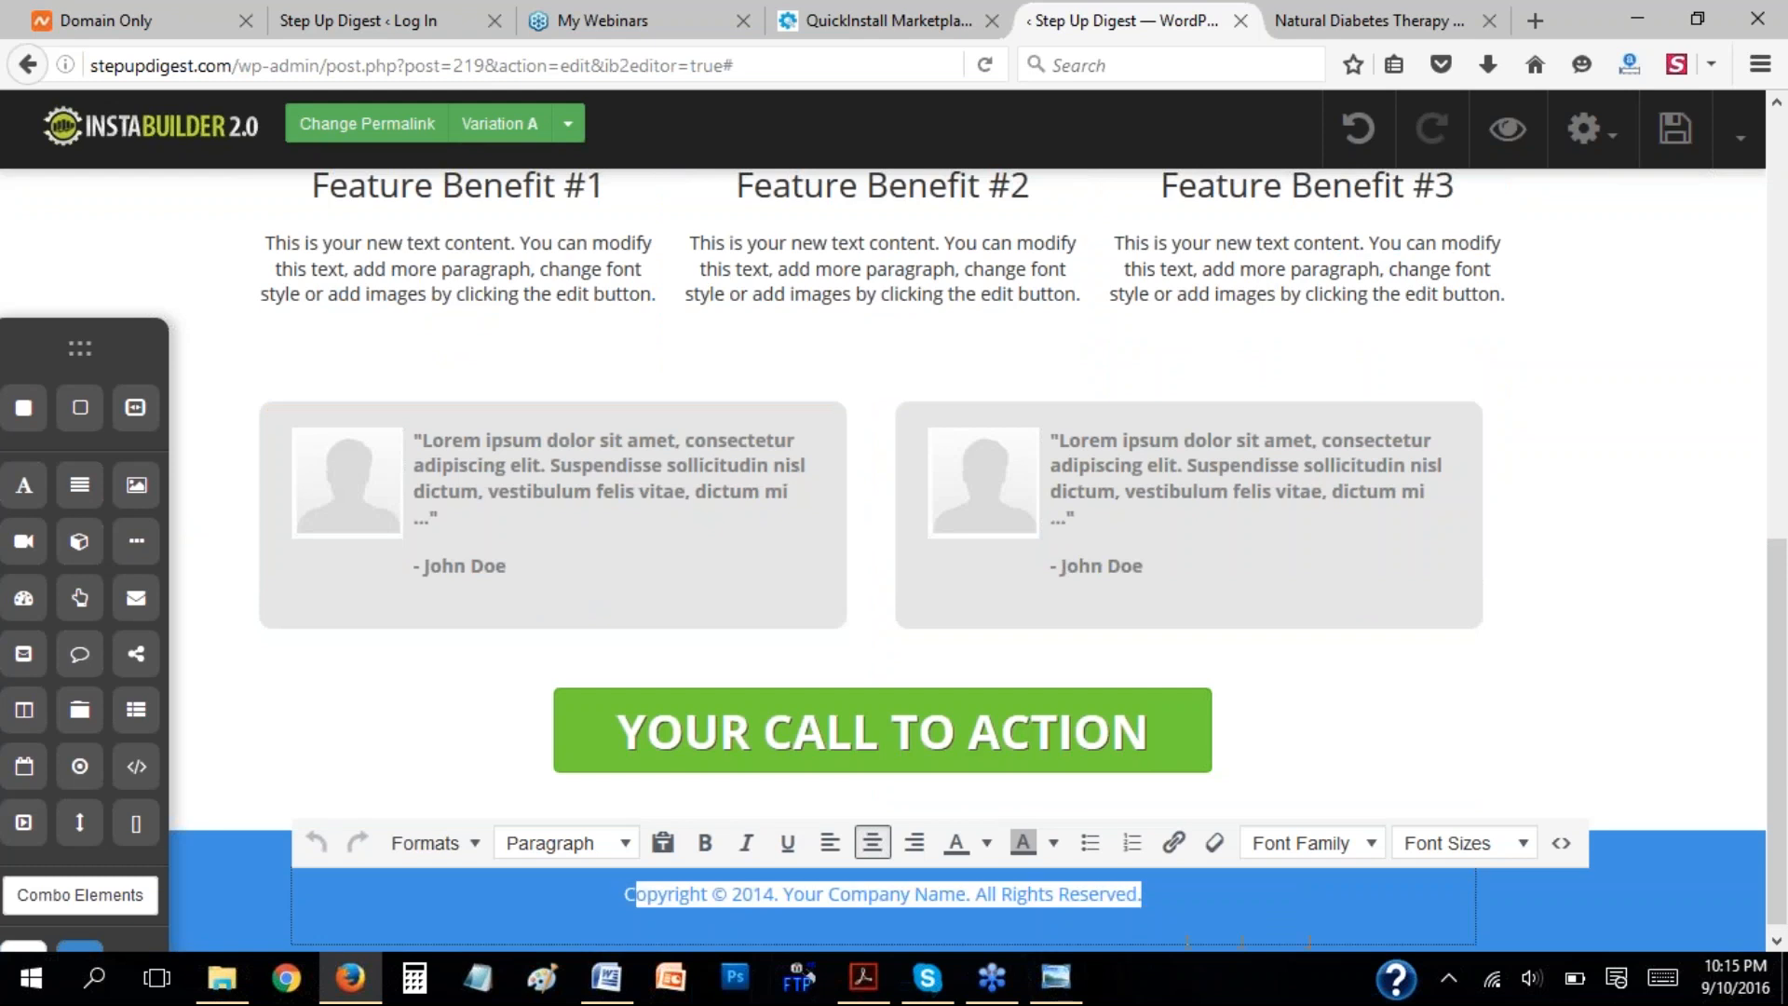
click(1517, 846)
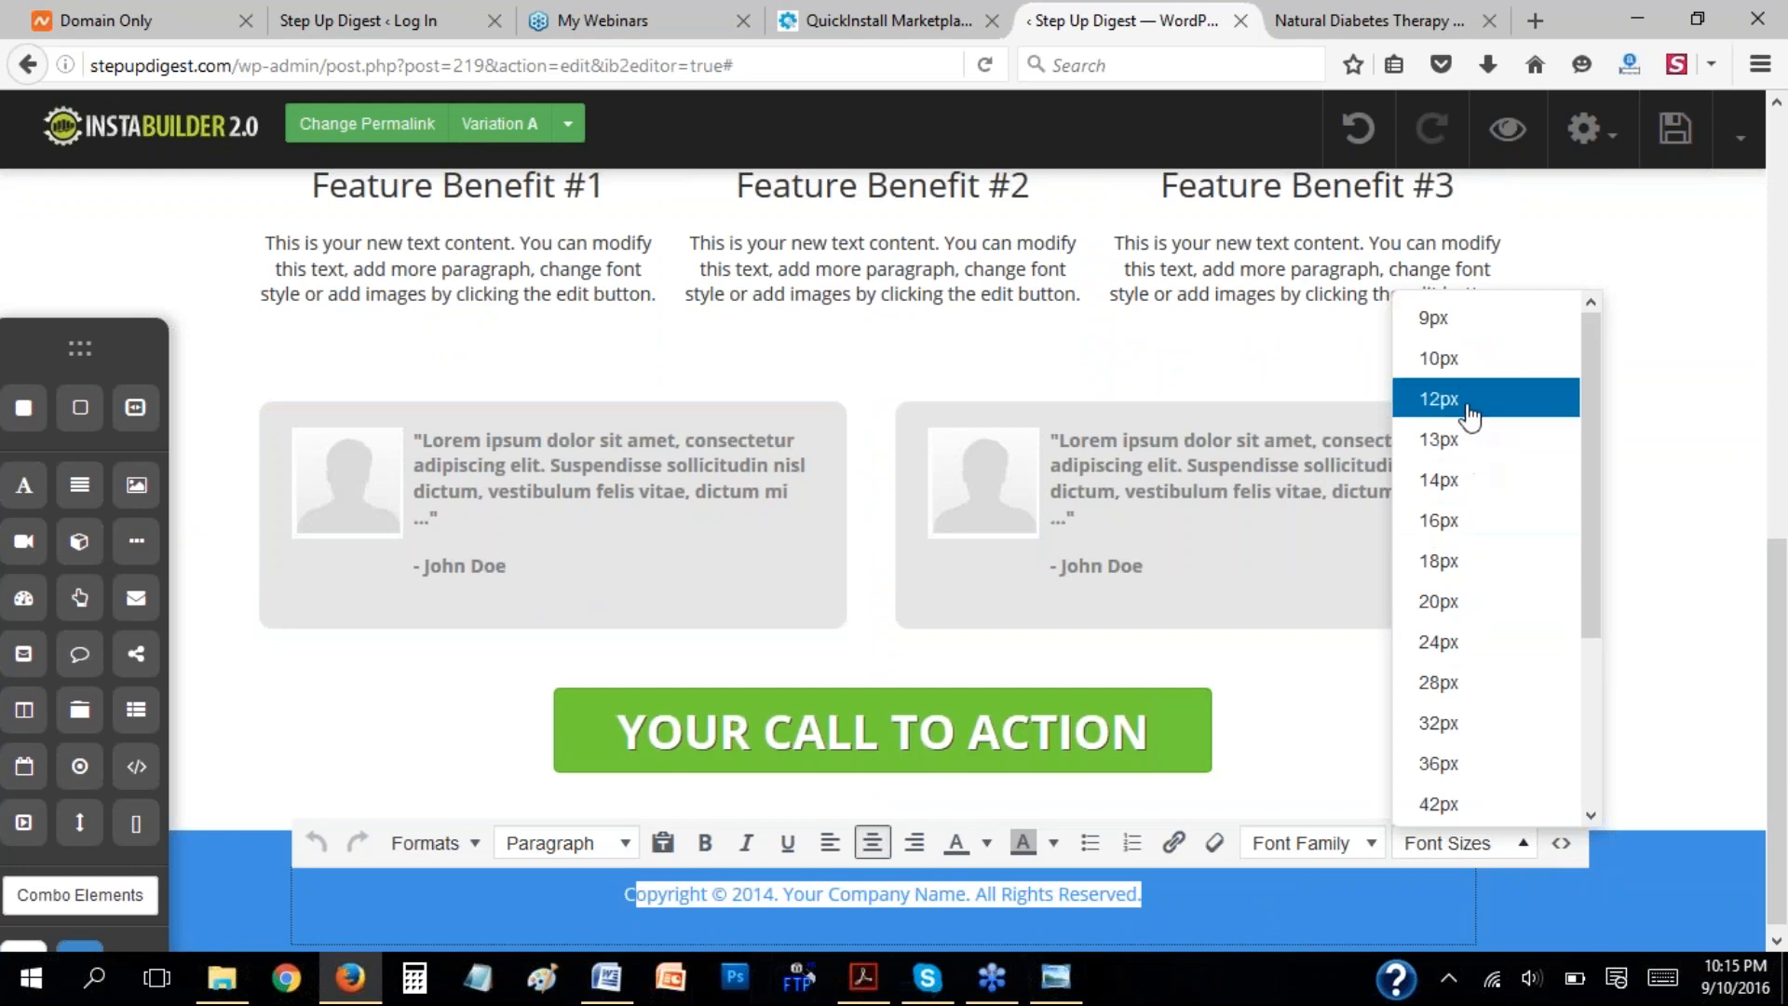
click(1373, 848)
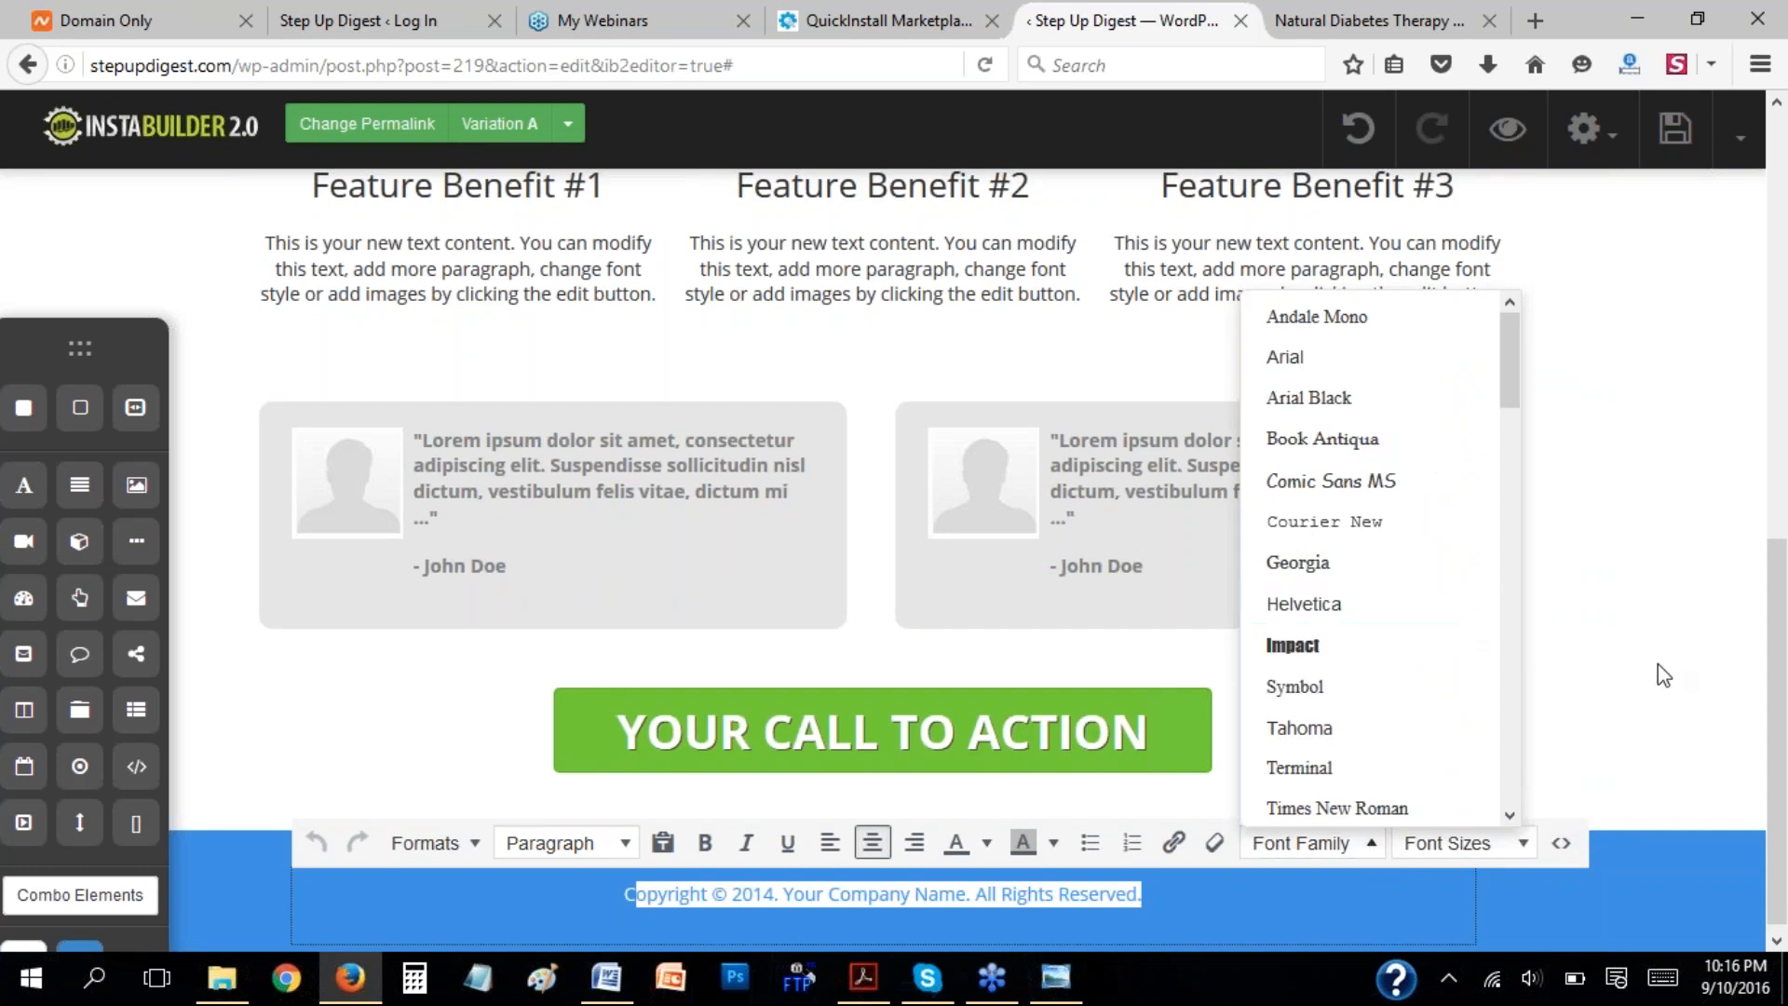
click(1657, 663)
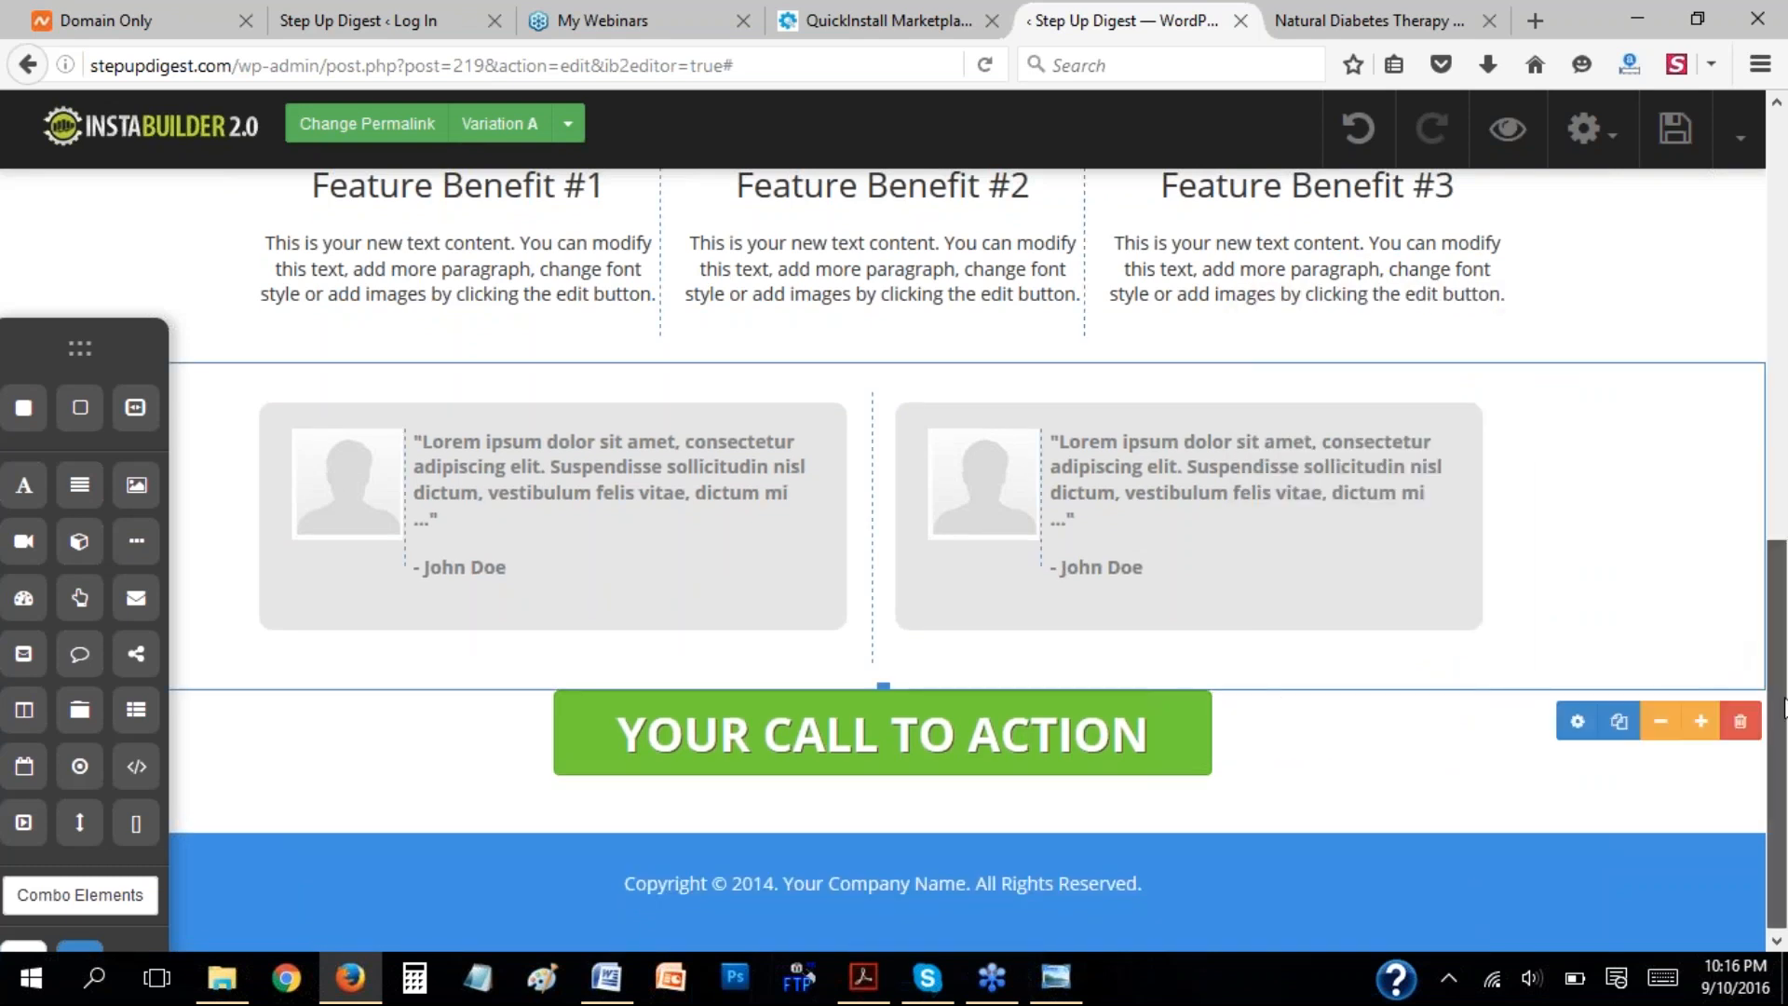
Preview Variation A of the page and return to the editor.
drag(1782, 713, 1779, 321)
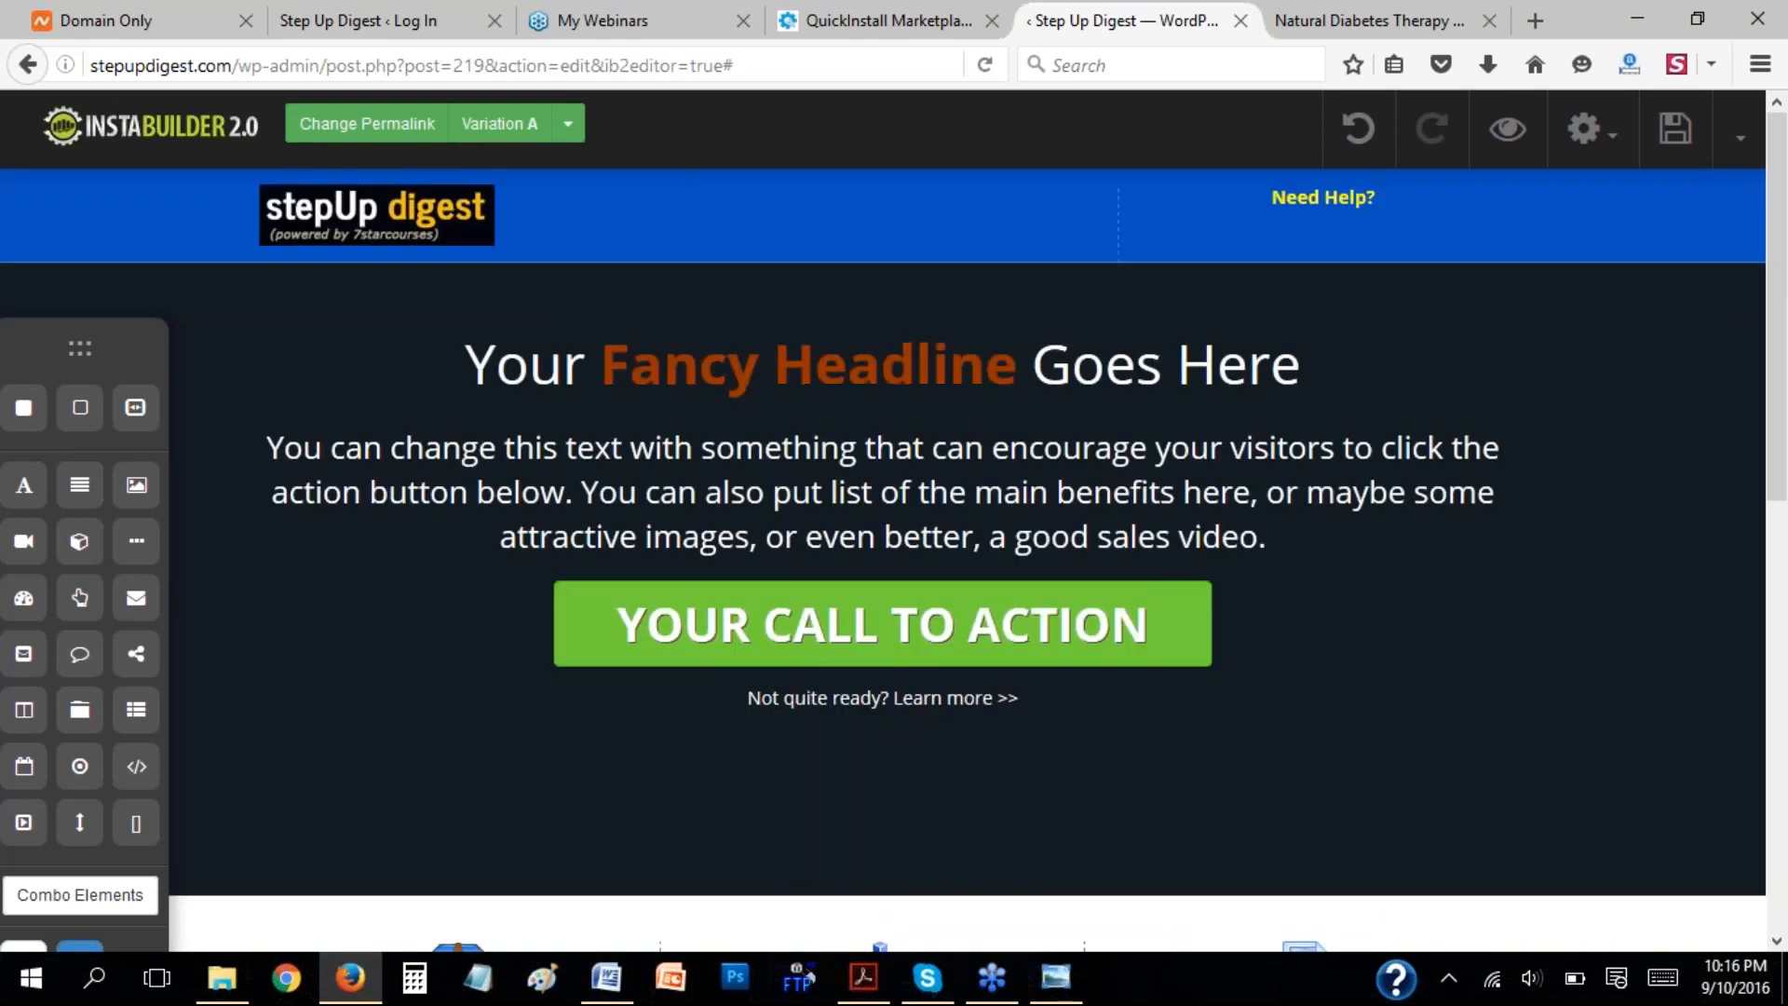
click(1507, 138)
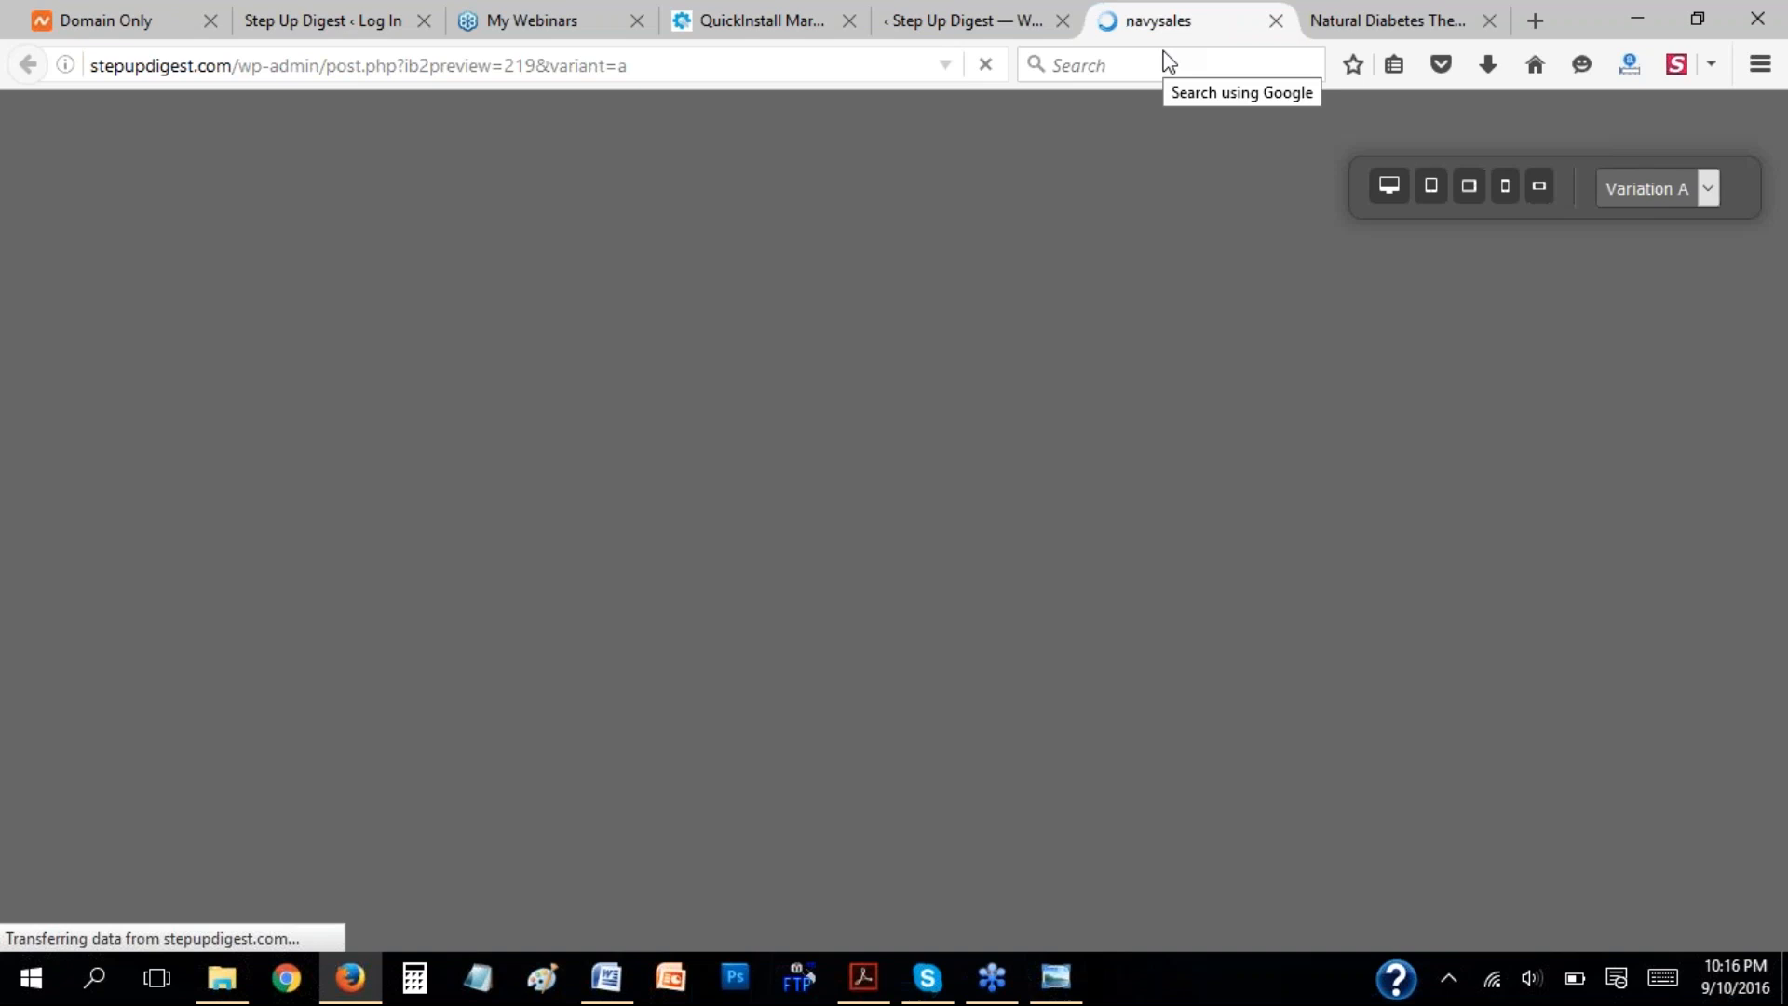
click(982, 16)
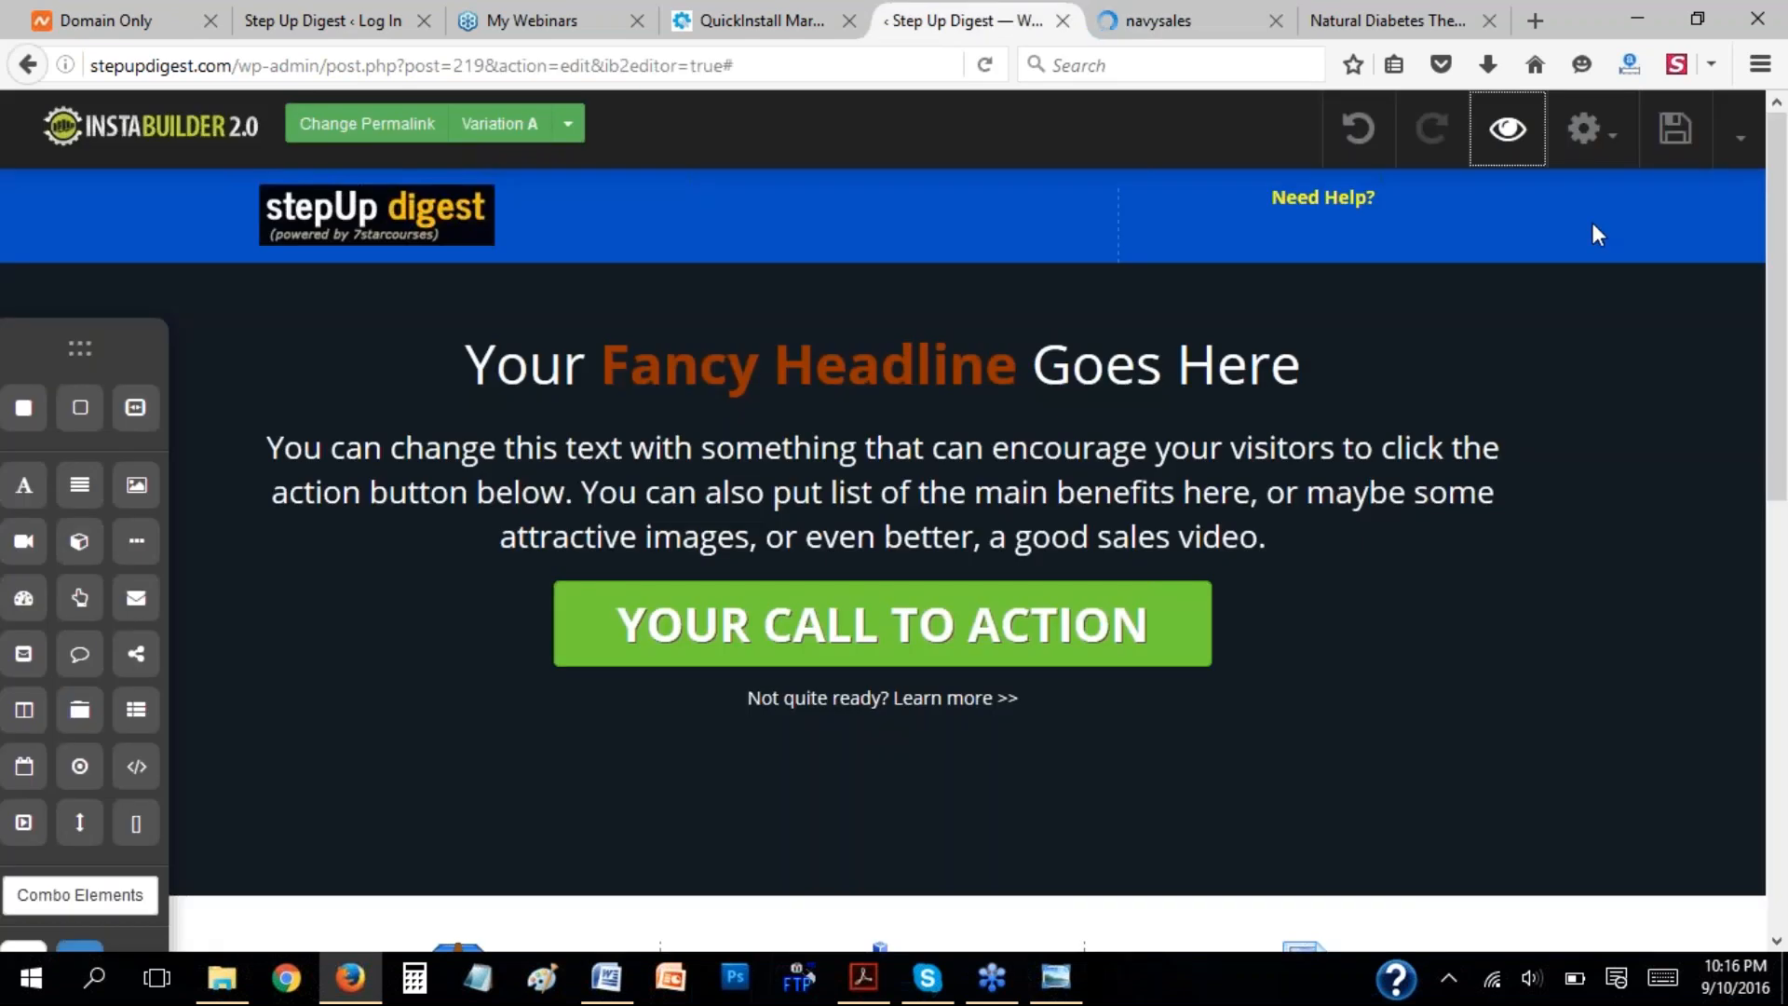
click(1161, 29)
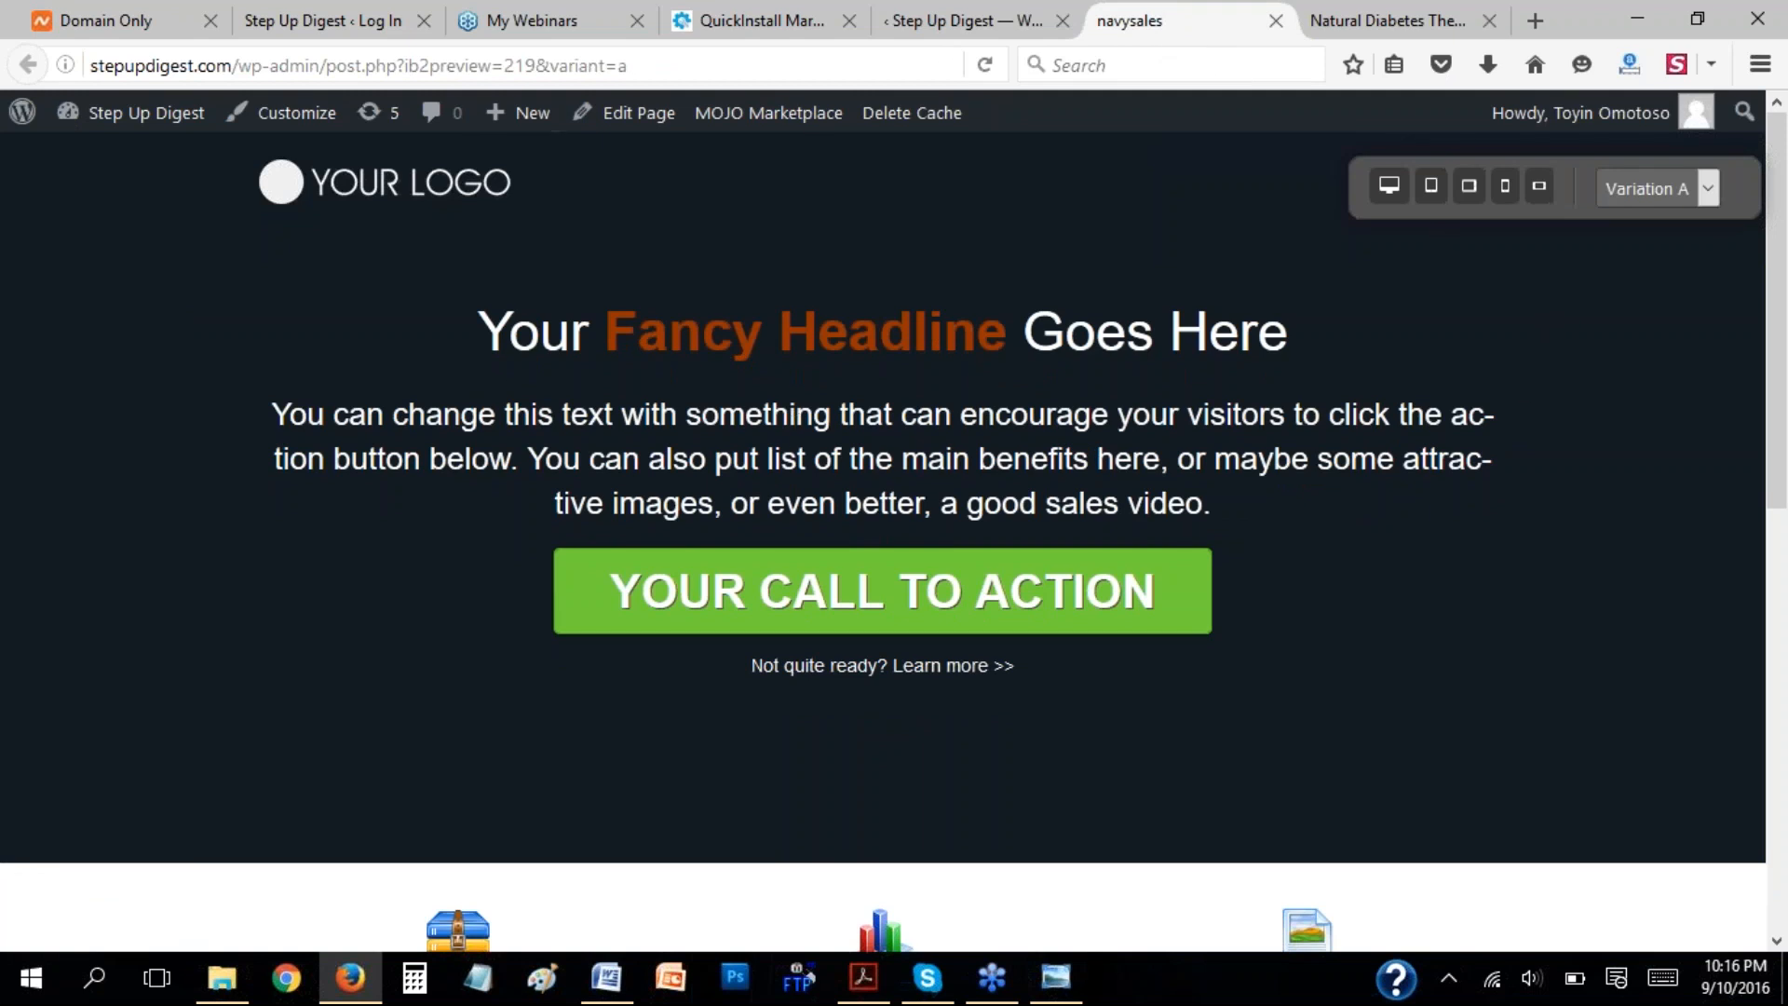
click(982, 11)
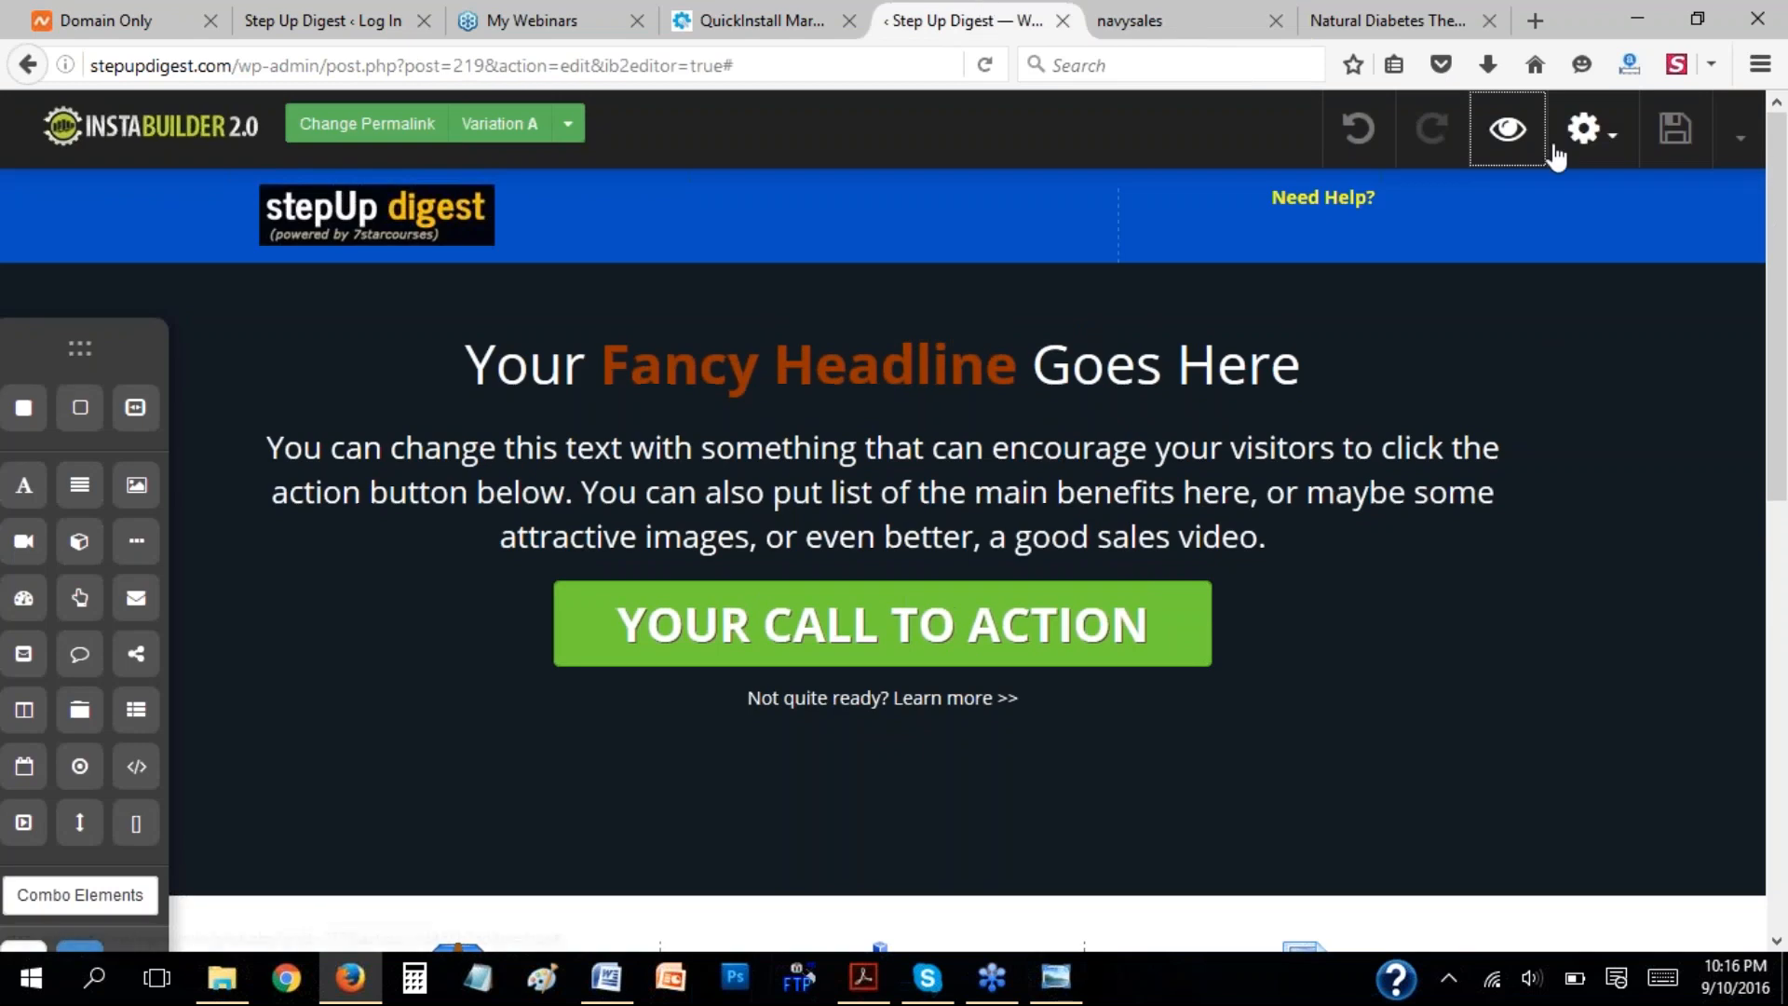
Save the page, close the outdated preview and preview the saved page again.
click(1675, 129)
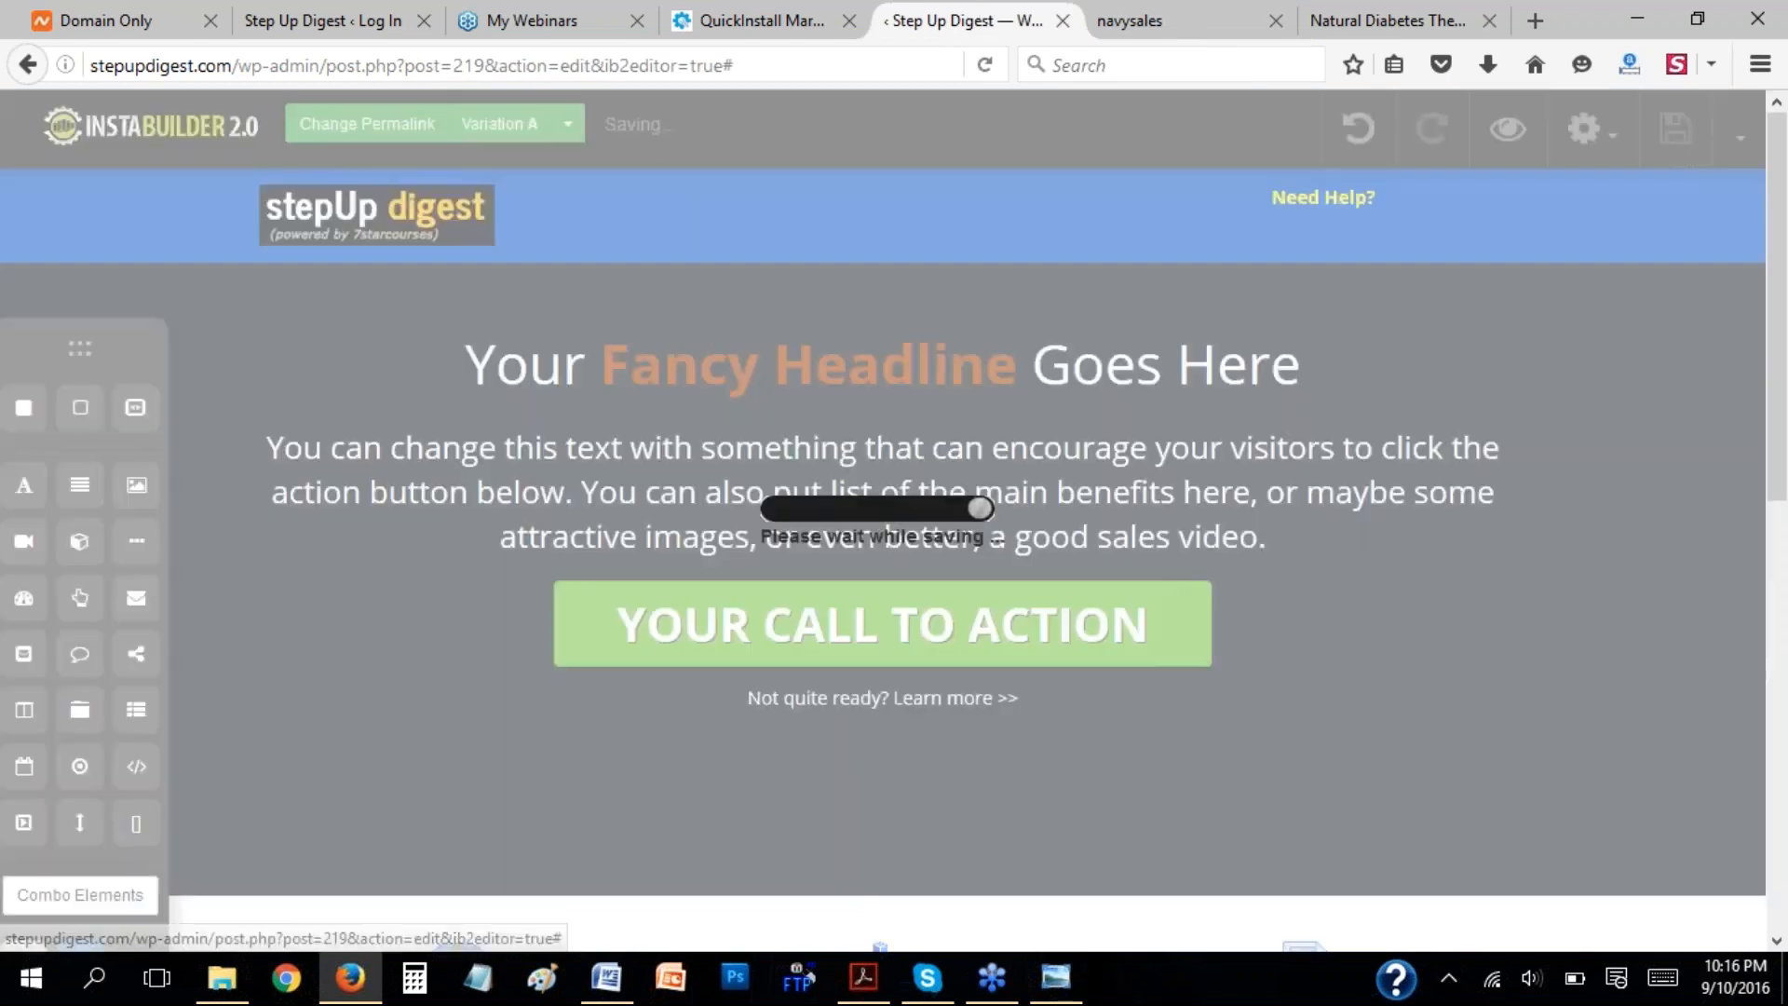
click(1147, 15)
click(1275, 20)
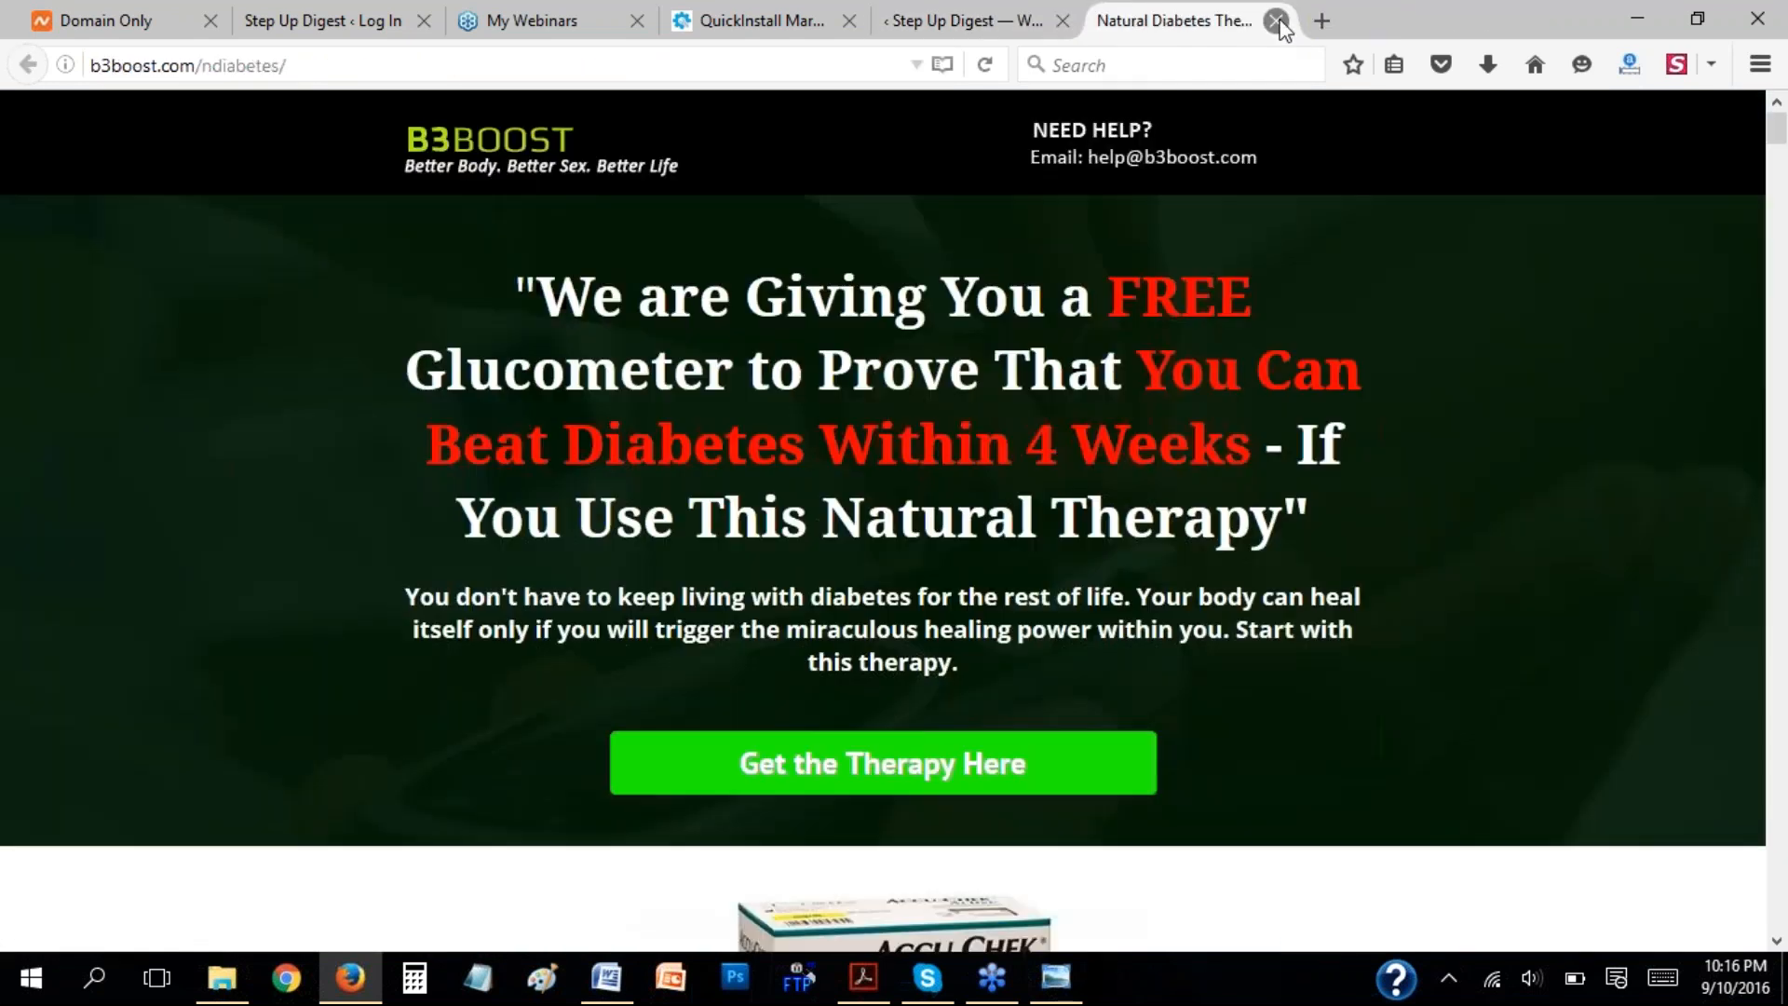
click(931, 13)
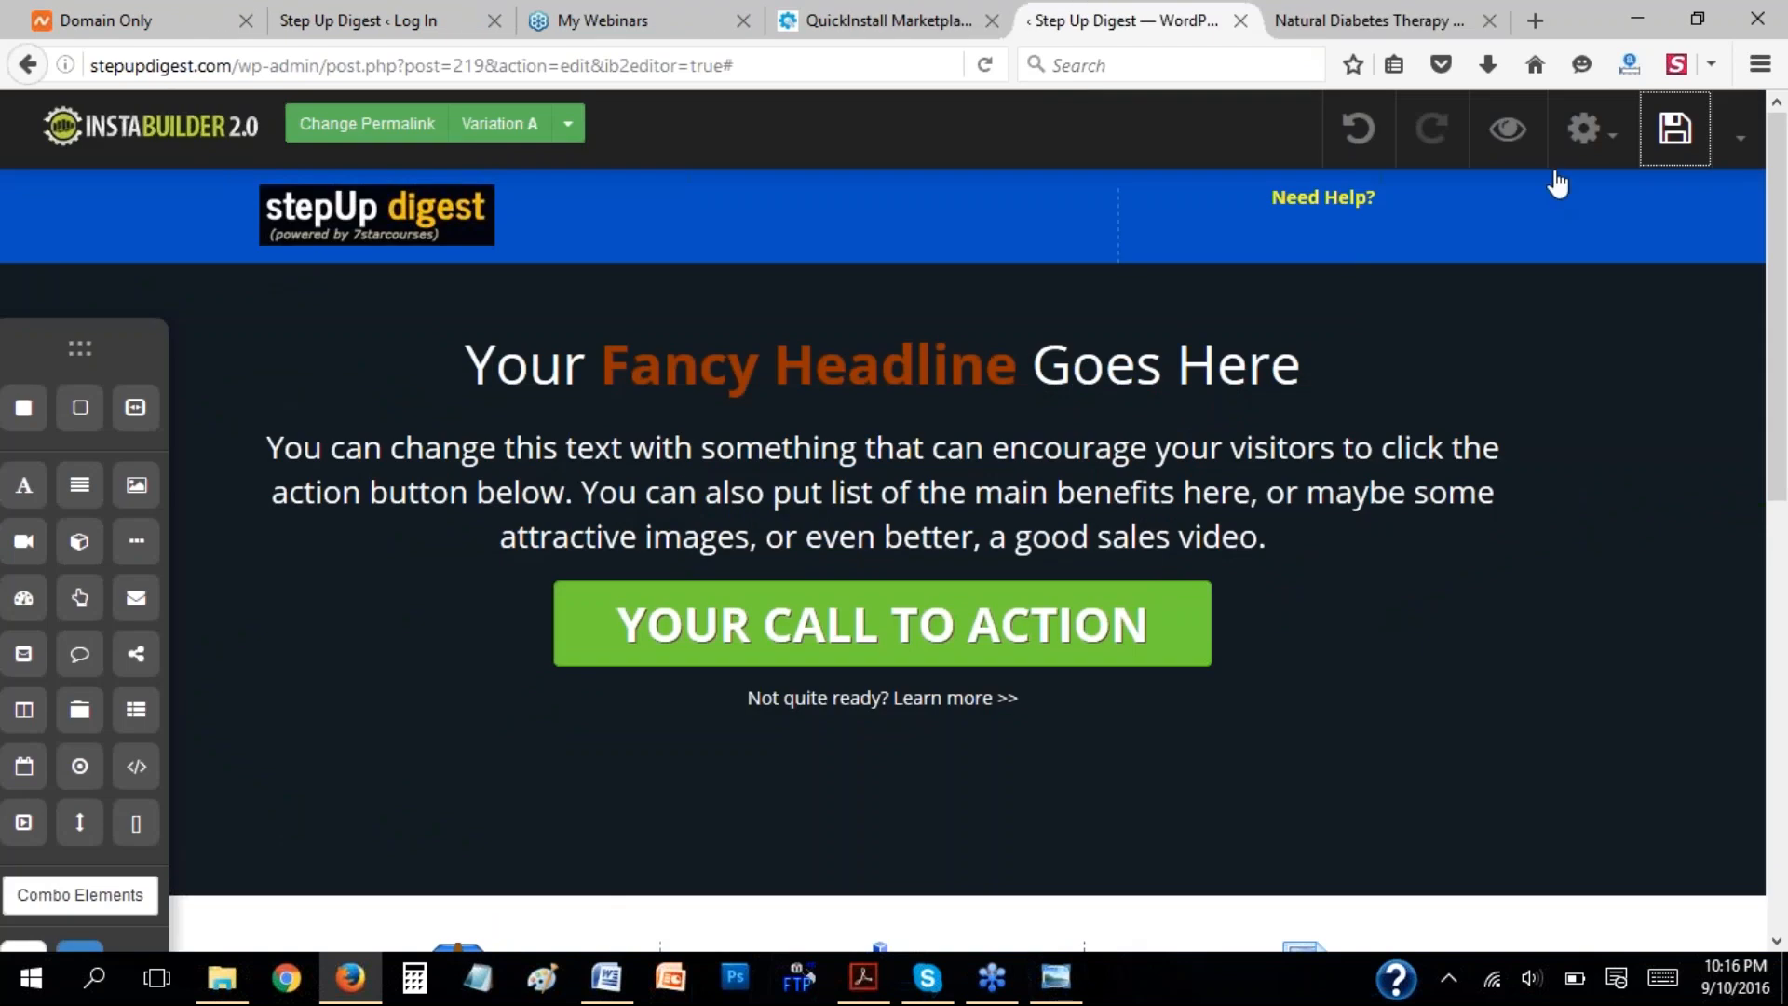
click(1509, 130)
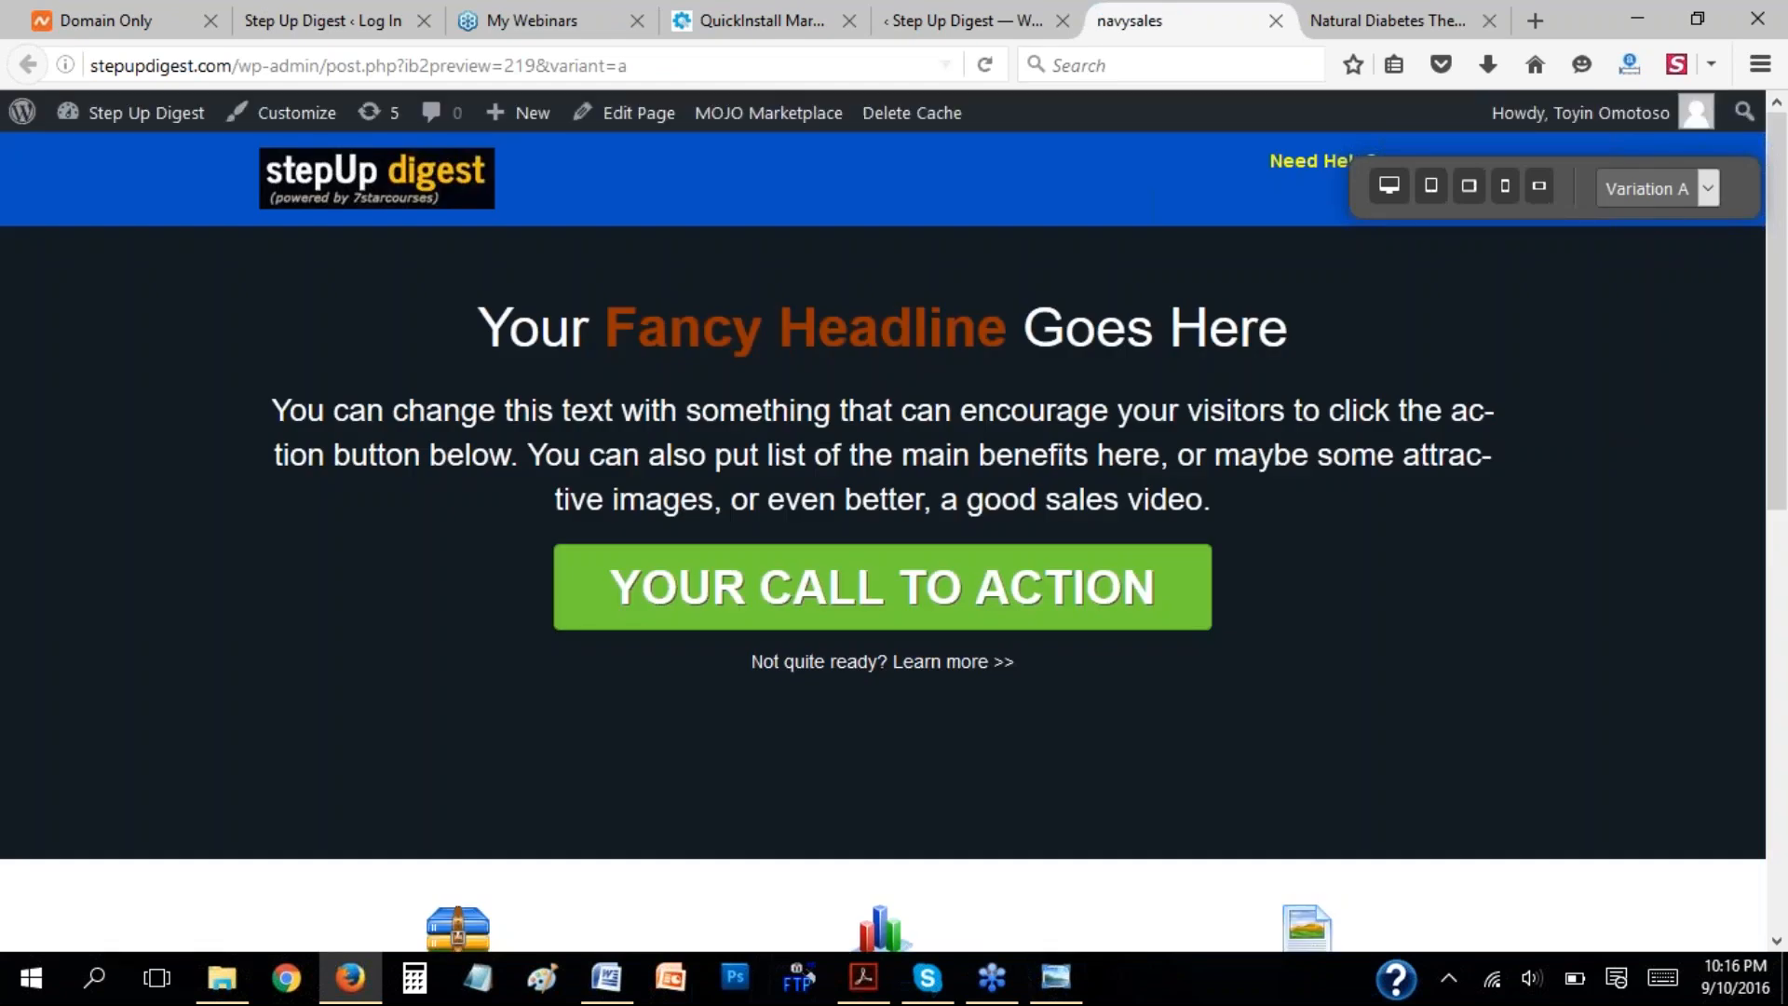
Compare the new preview's header and headline area with the page in the editor.
click(969, 20)
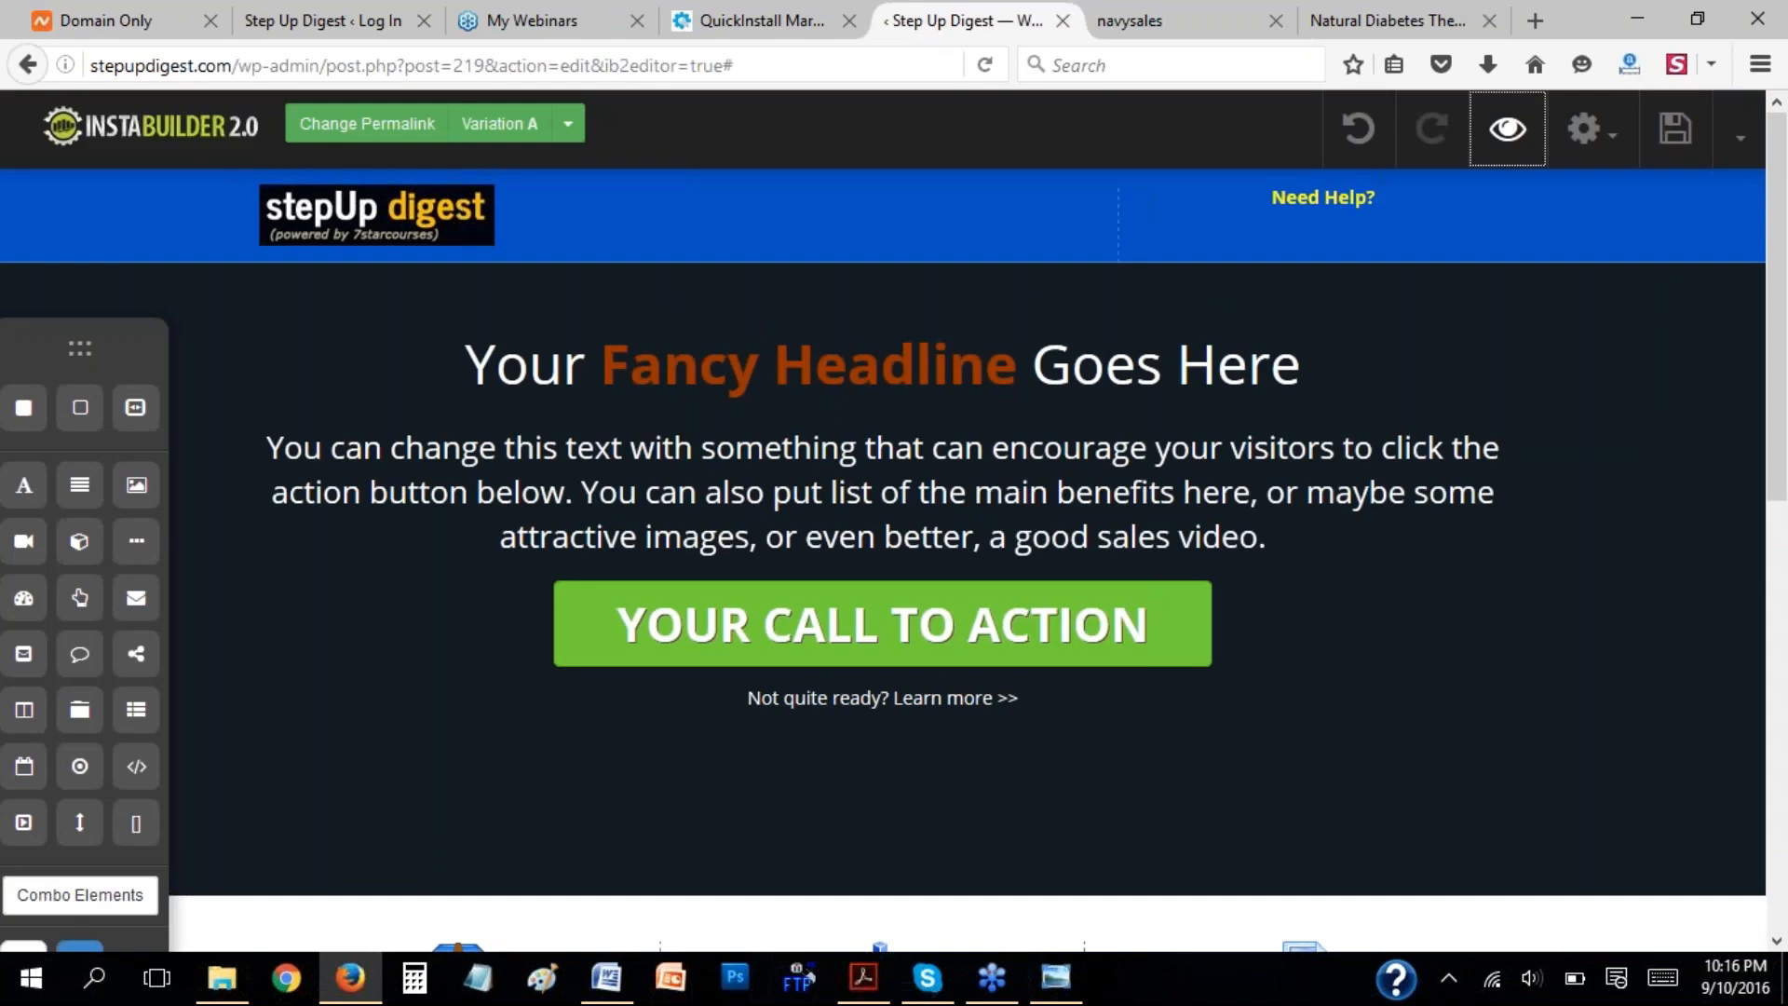
click(1185, 8)
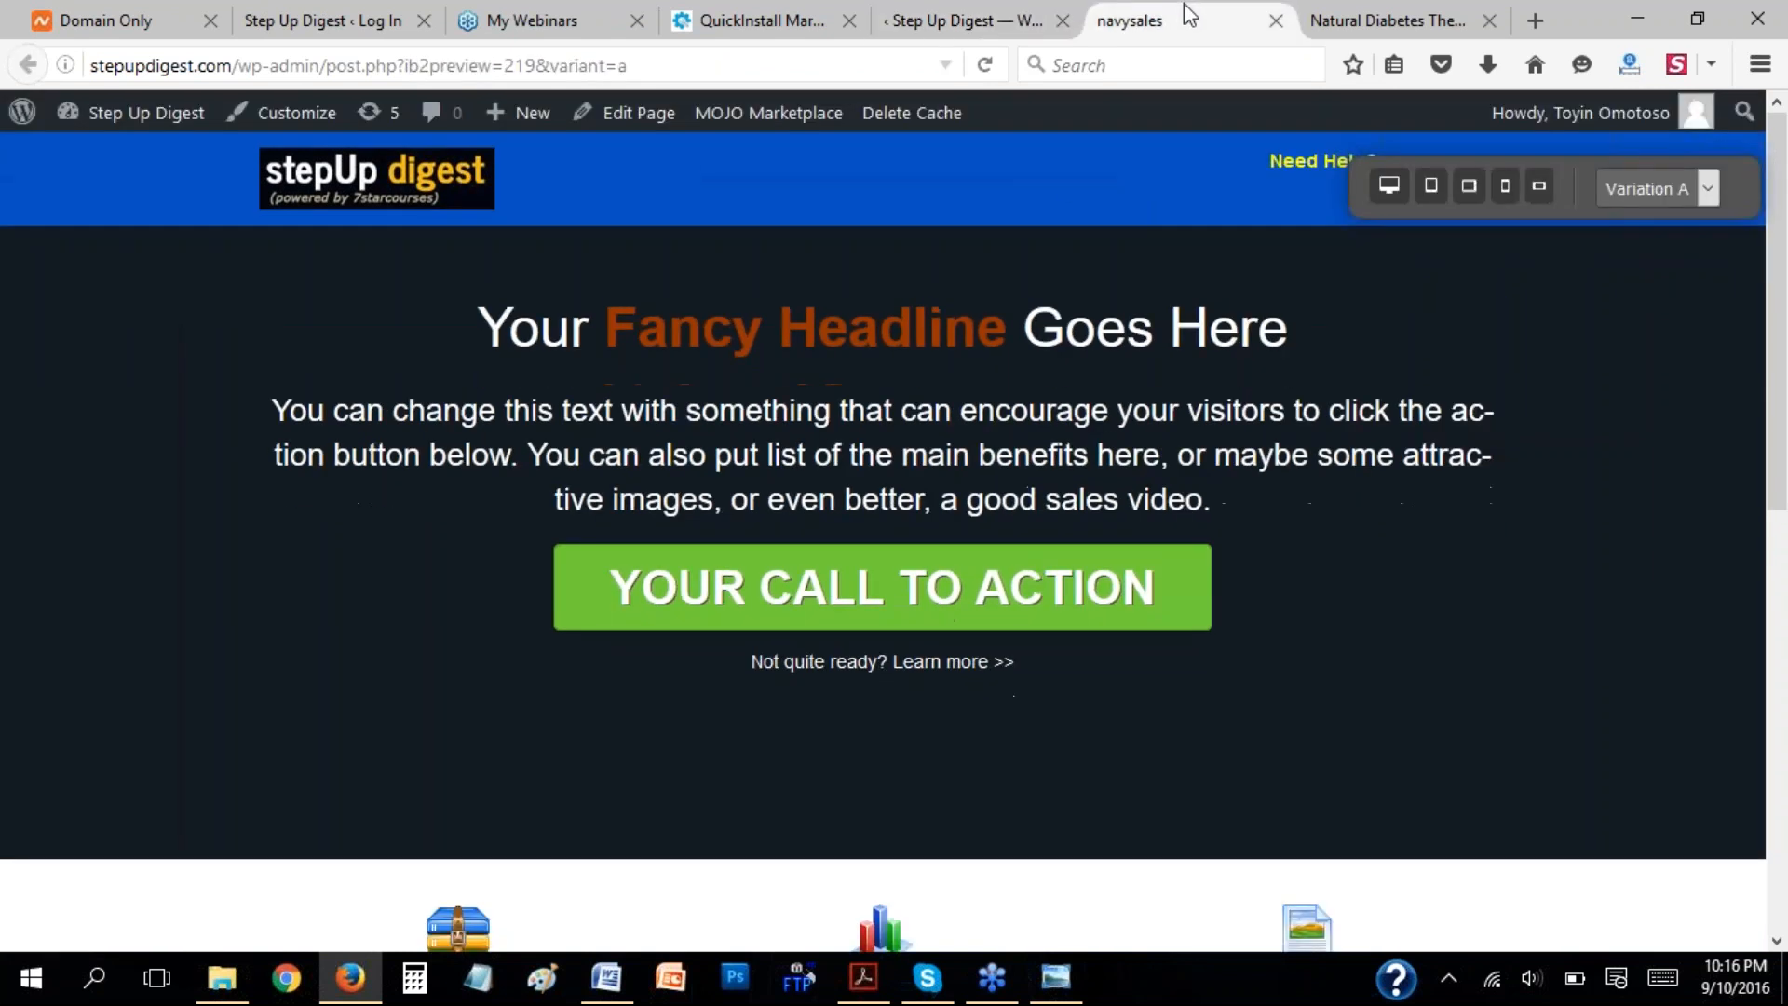
click(945, 4)
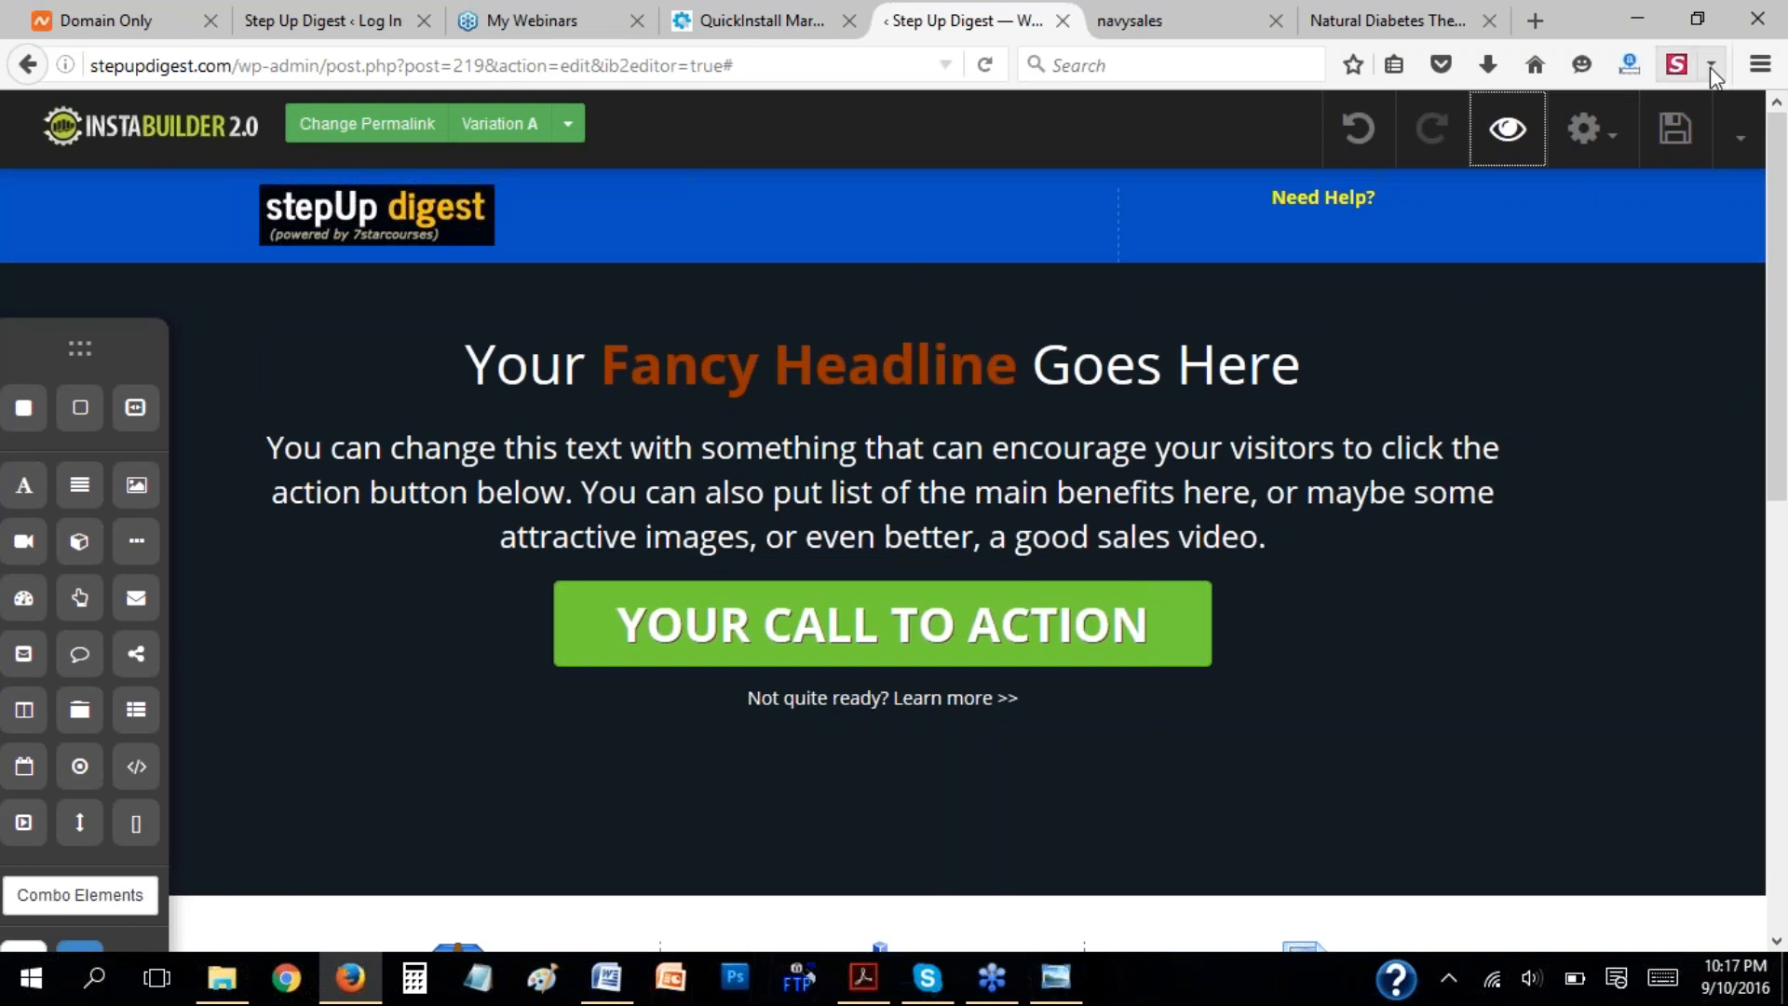
click(1740, 205)
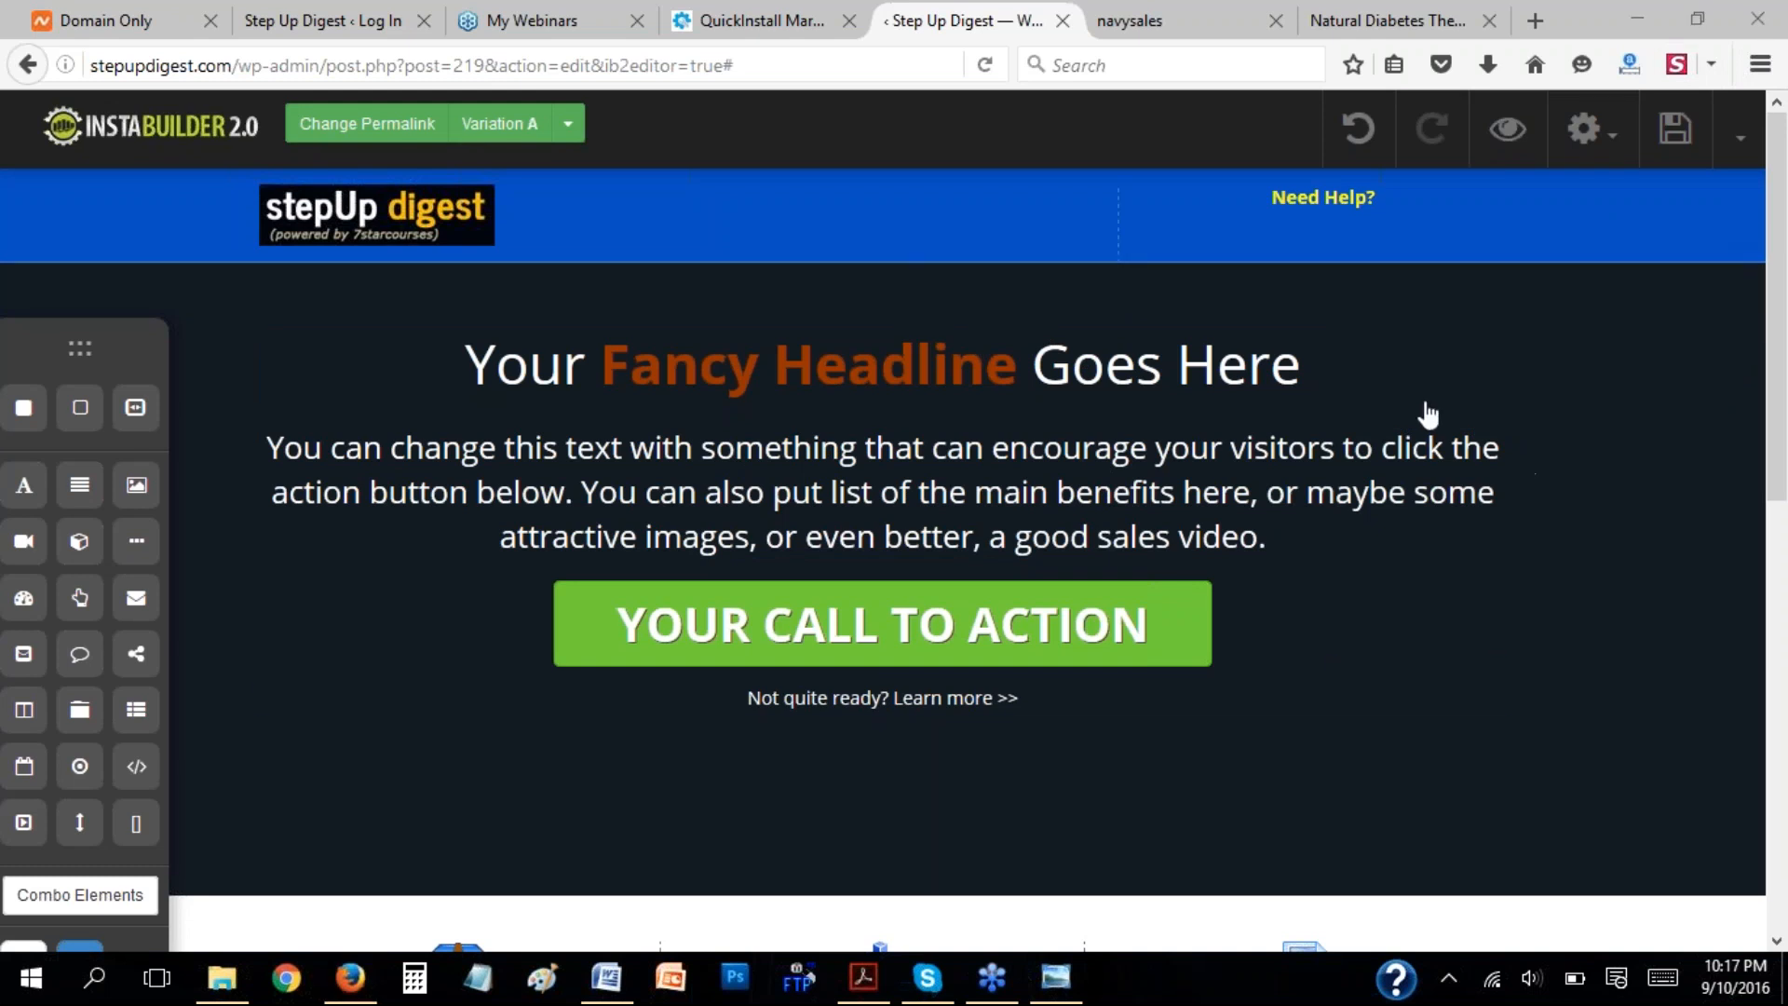
Look over the editor's extra save, export and exit options and glance at the page preview.
click(1737, 145)
click(1738, 144)
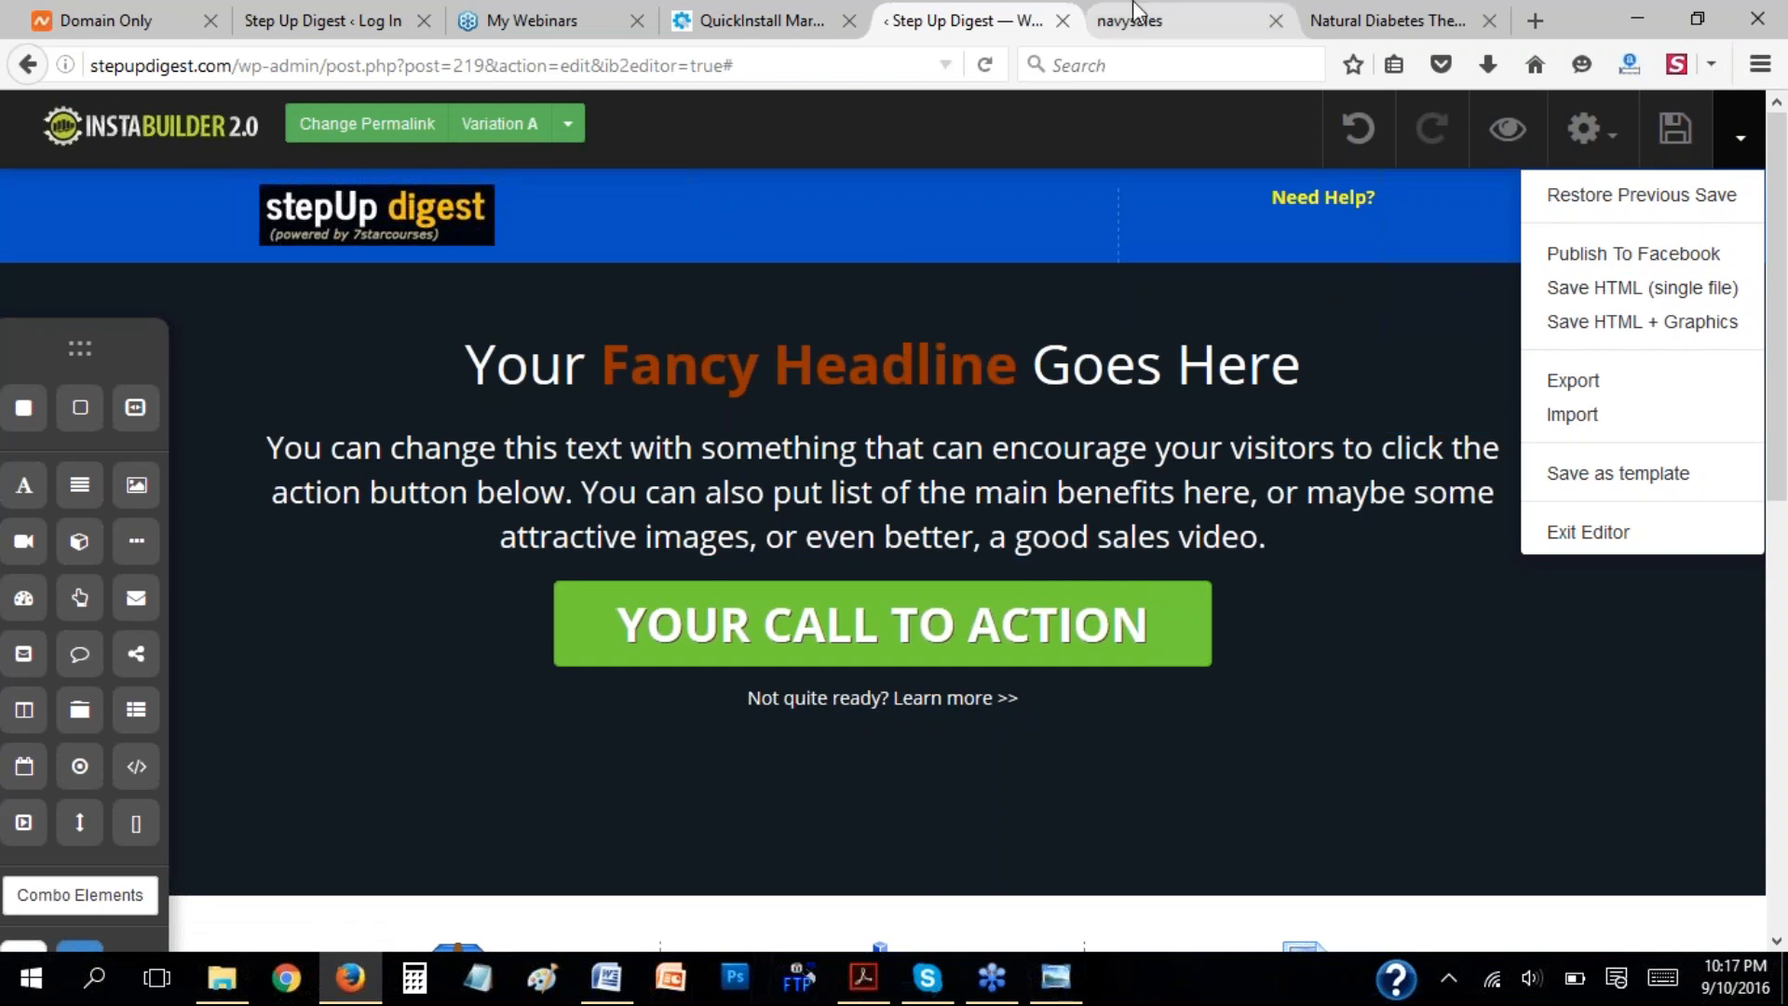
click(1108, 20)
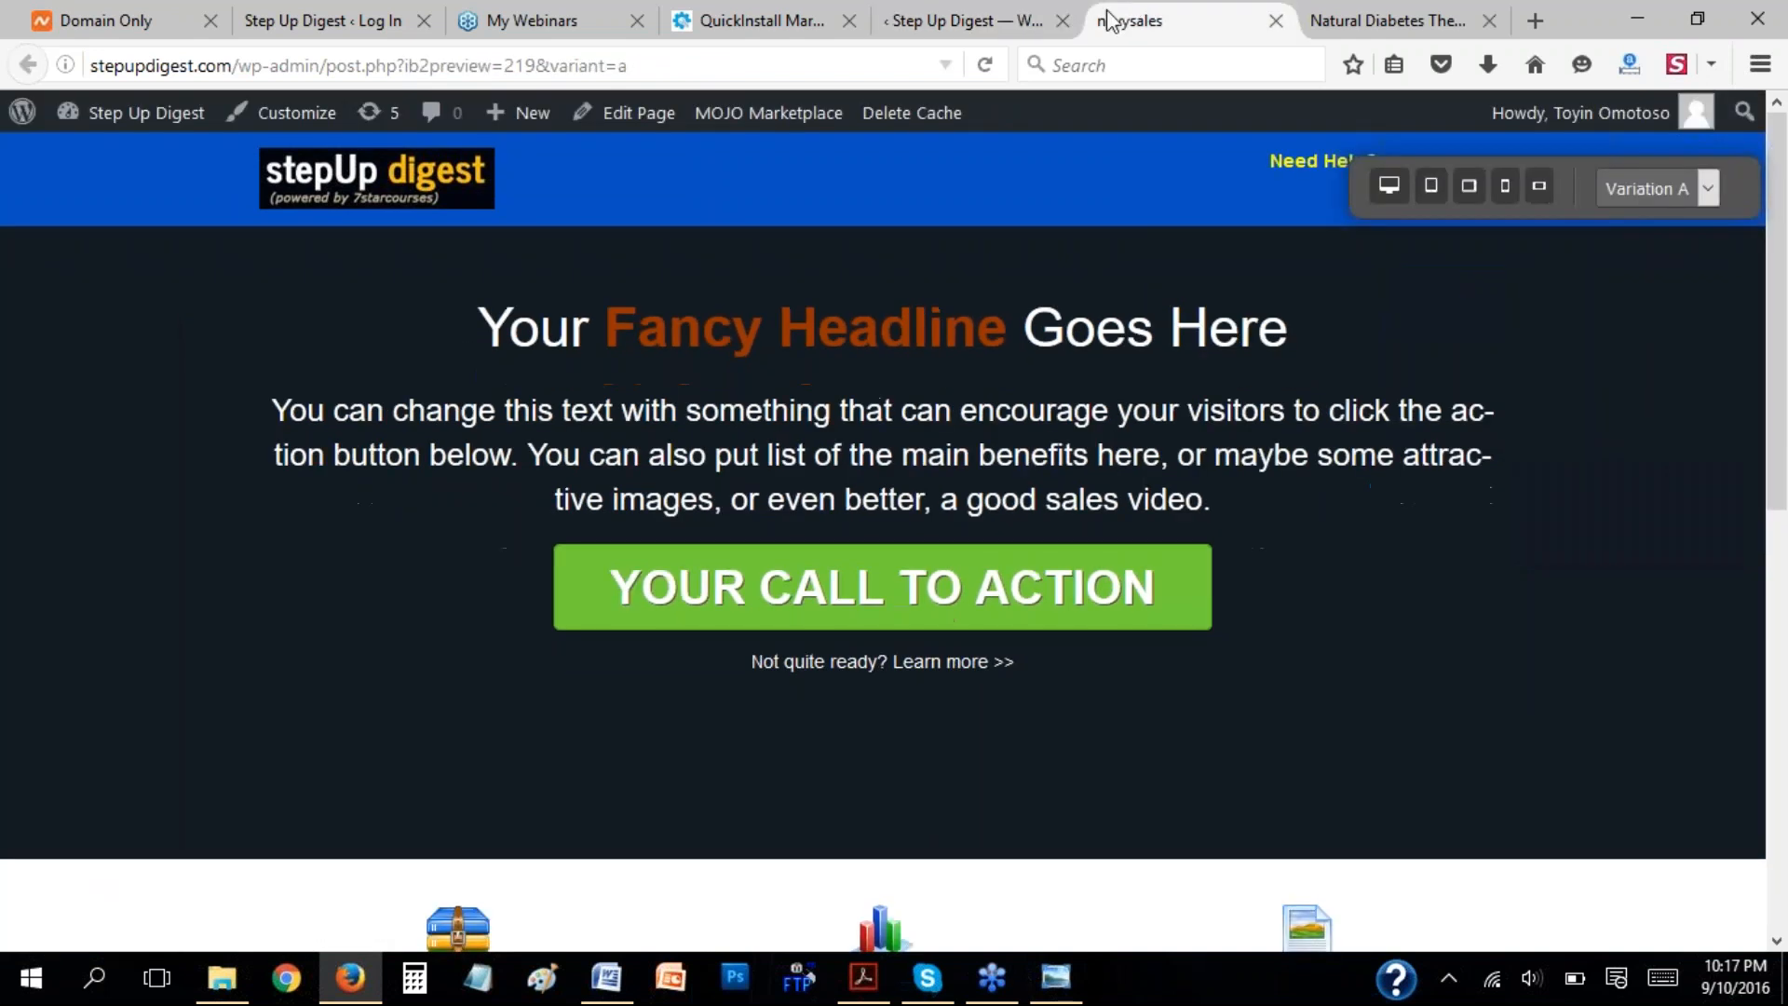
click(959, 21)
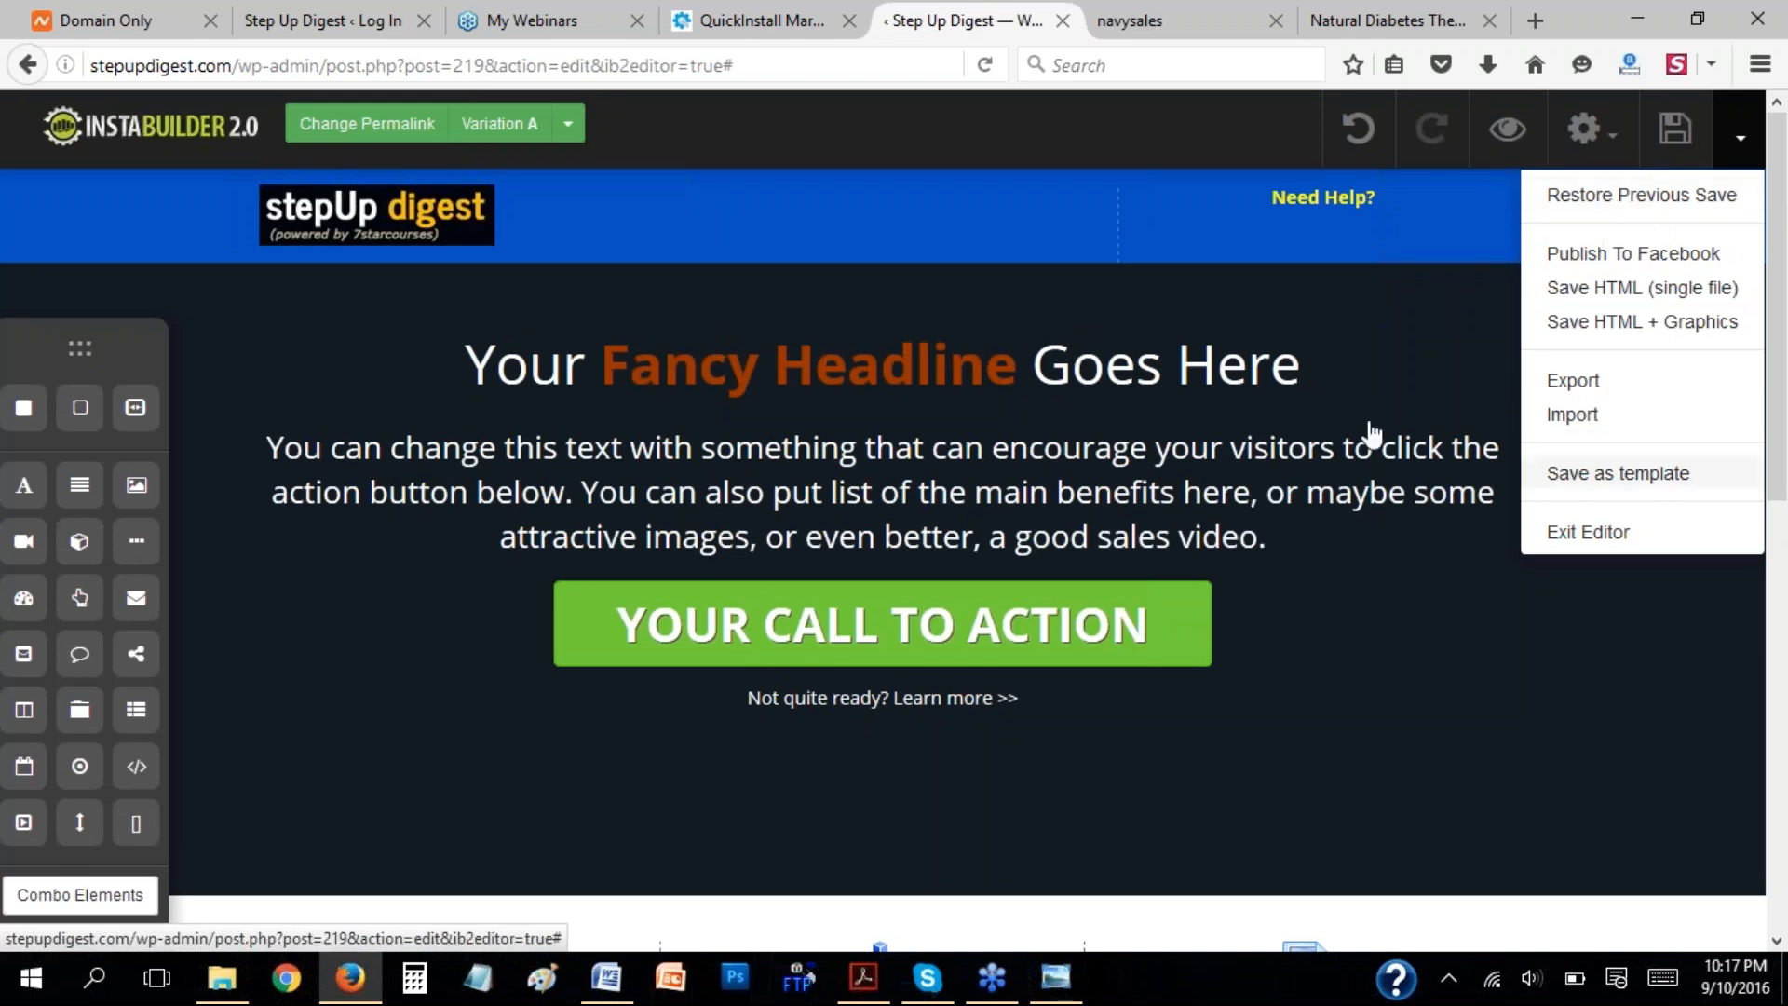
click(416, 125)
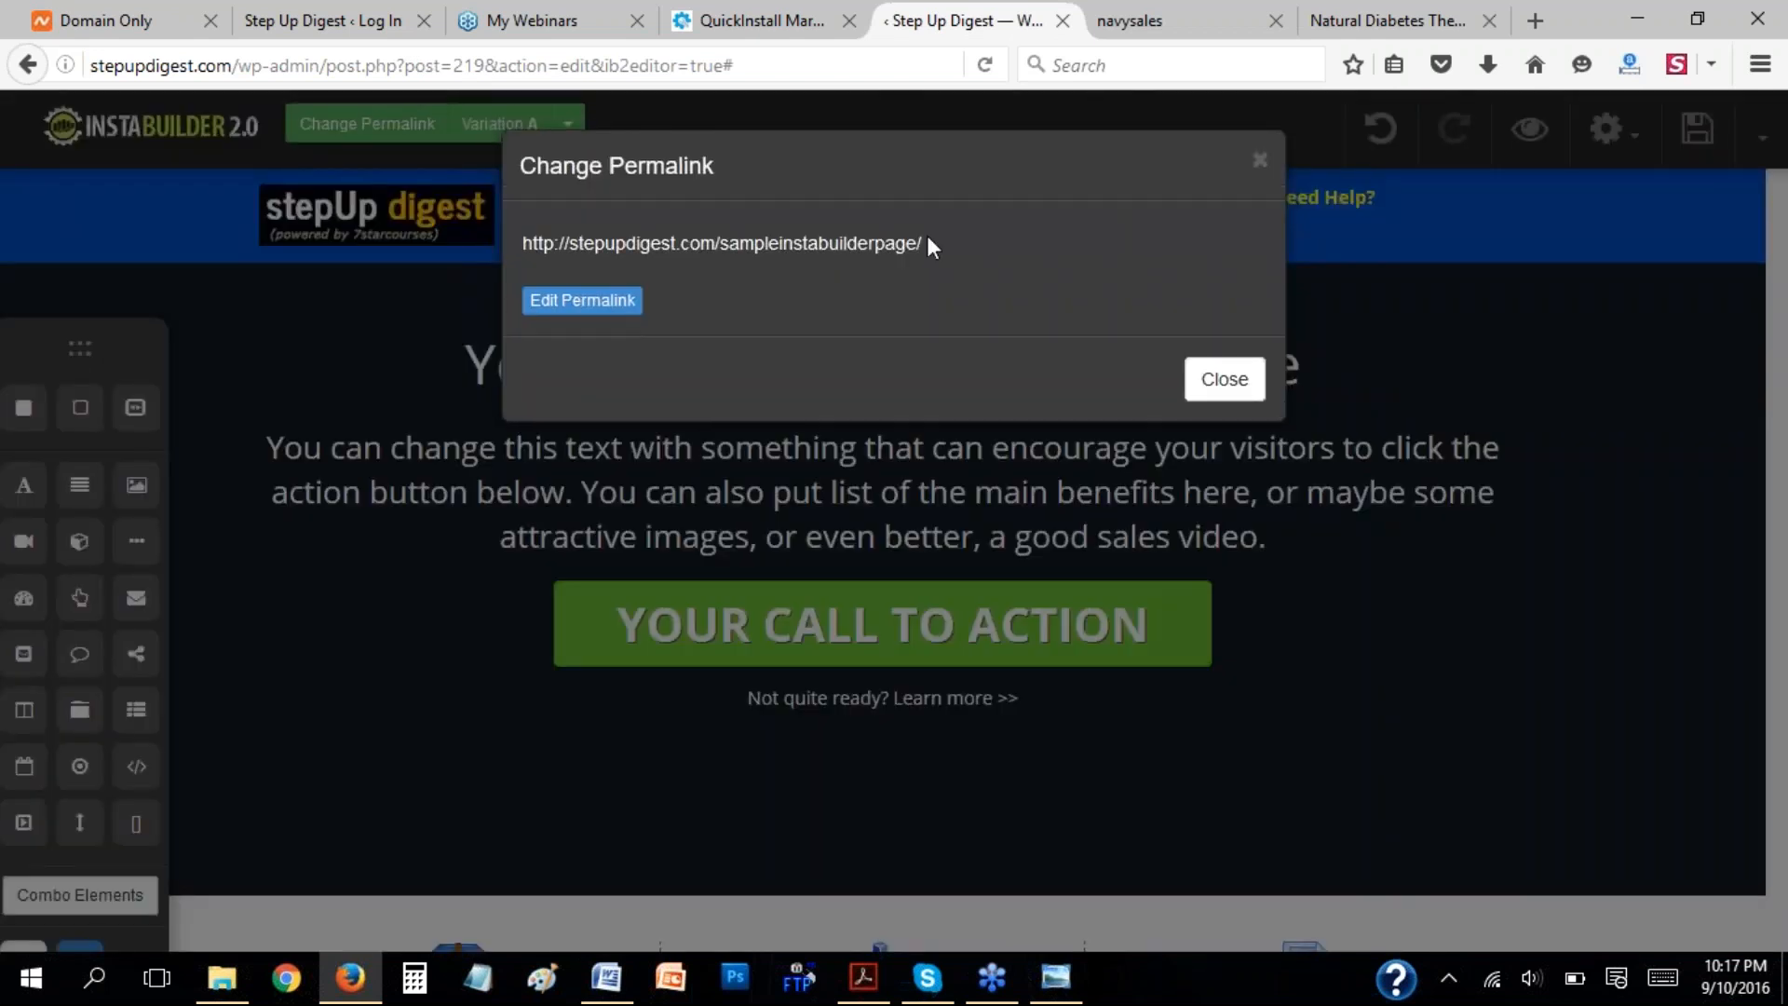
drag(925, 240, 518, 251)
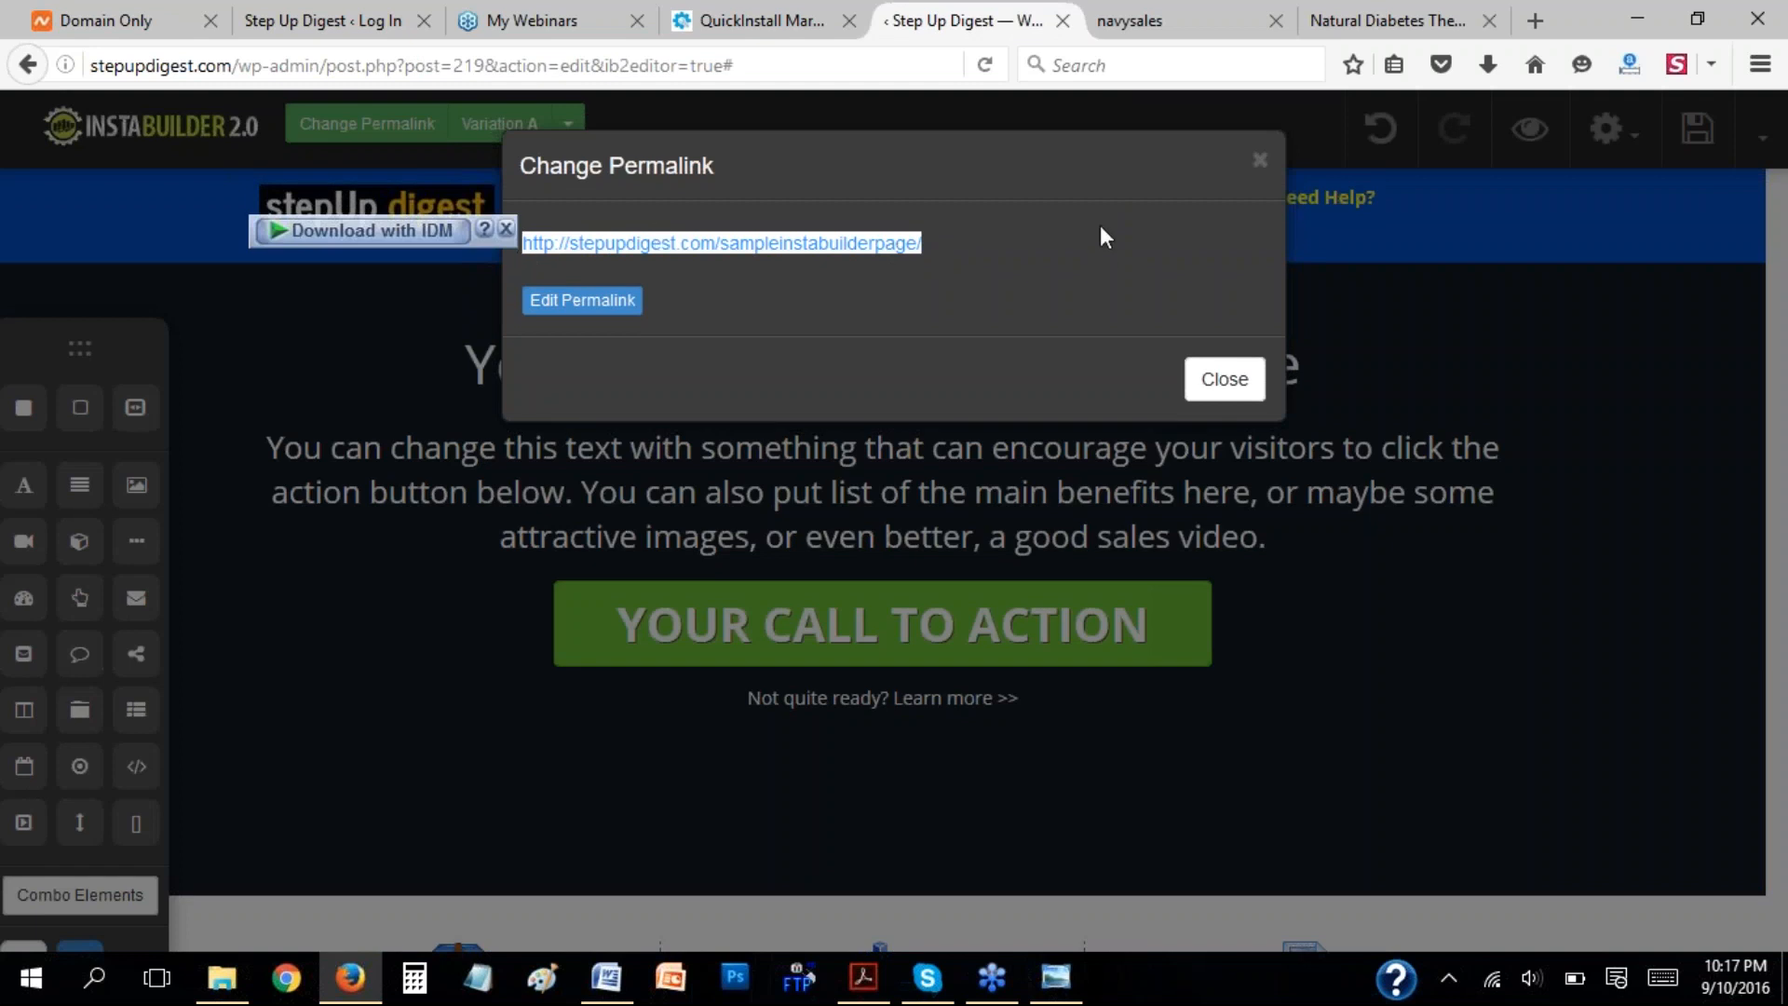
click(1537, 28)
key(ctrl+v)
key(Return)
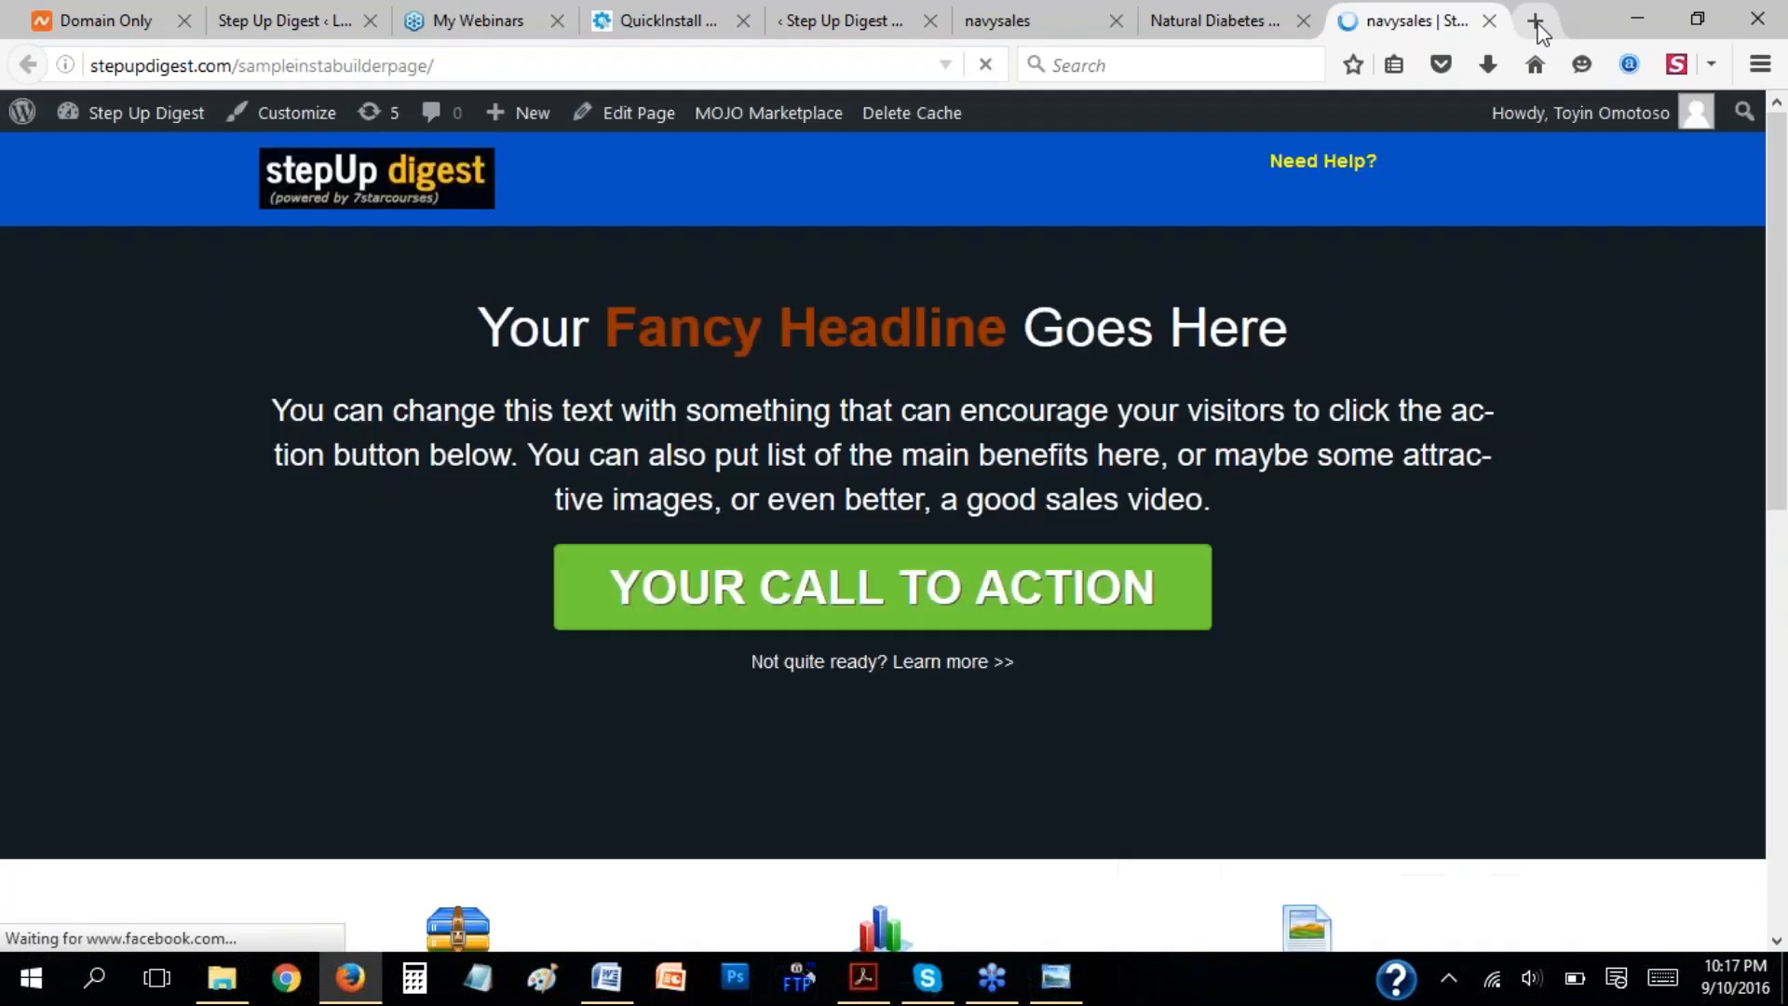
Check the Variation A preview against the live page and close the permalink dialog in the editor.
click(1045, 28)
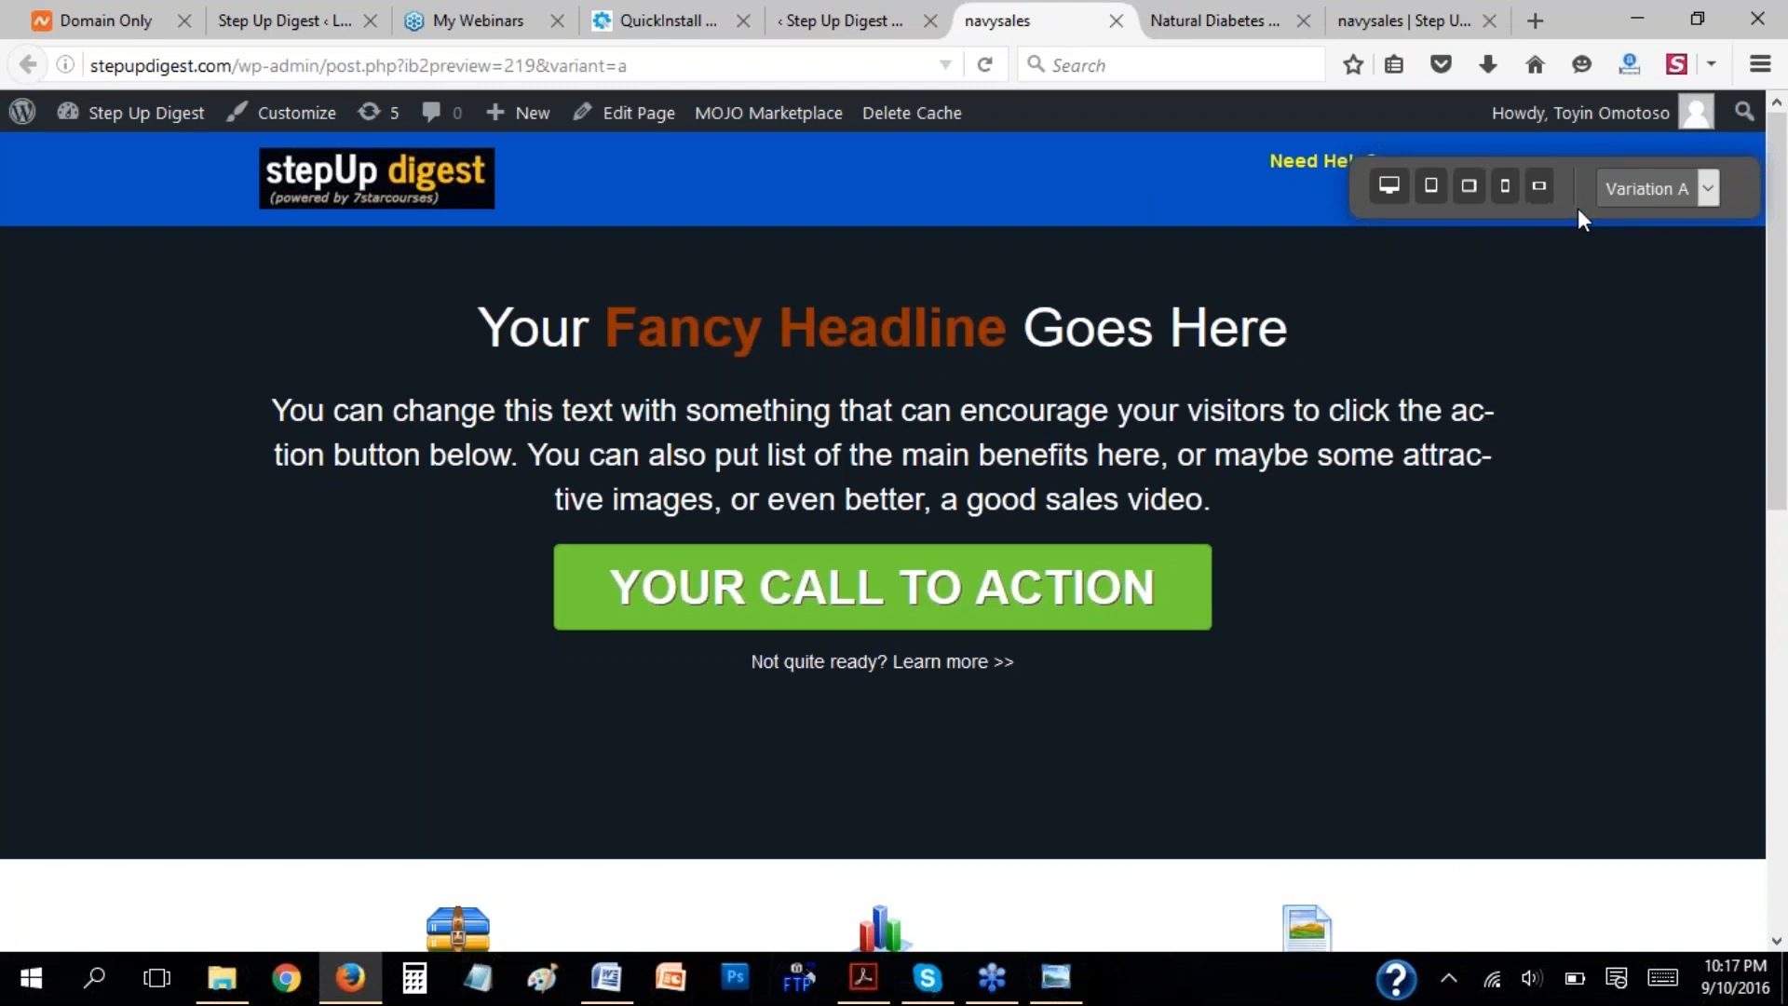
click(870, 16)
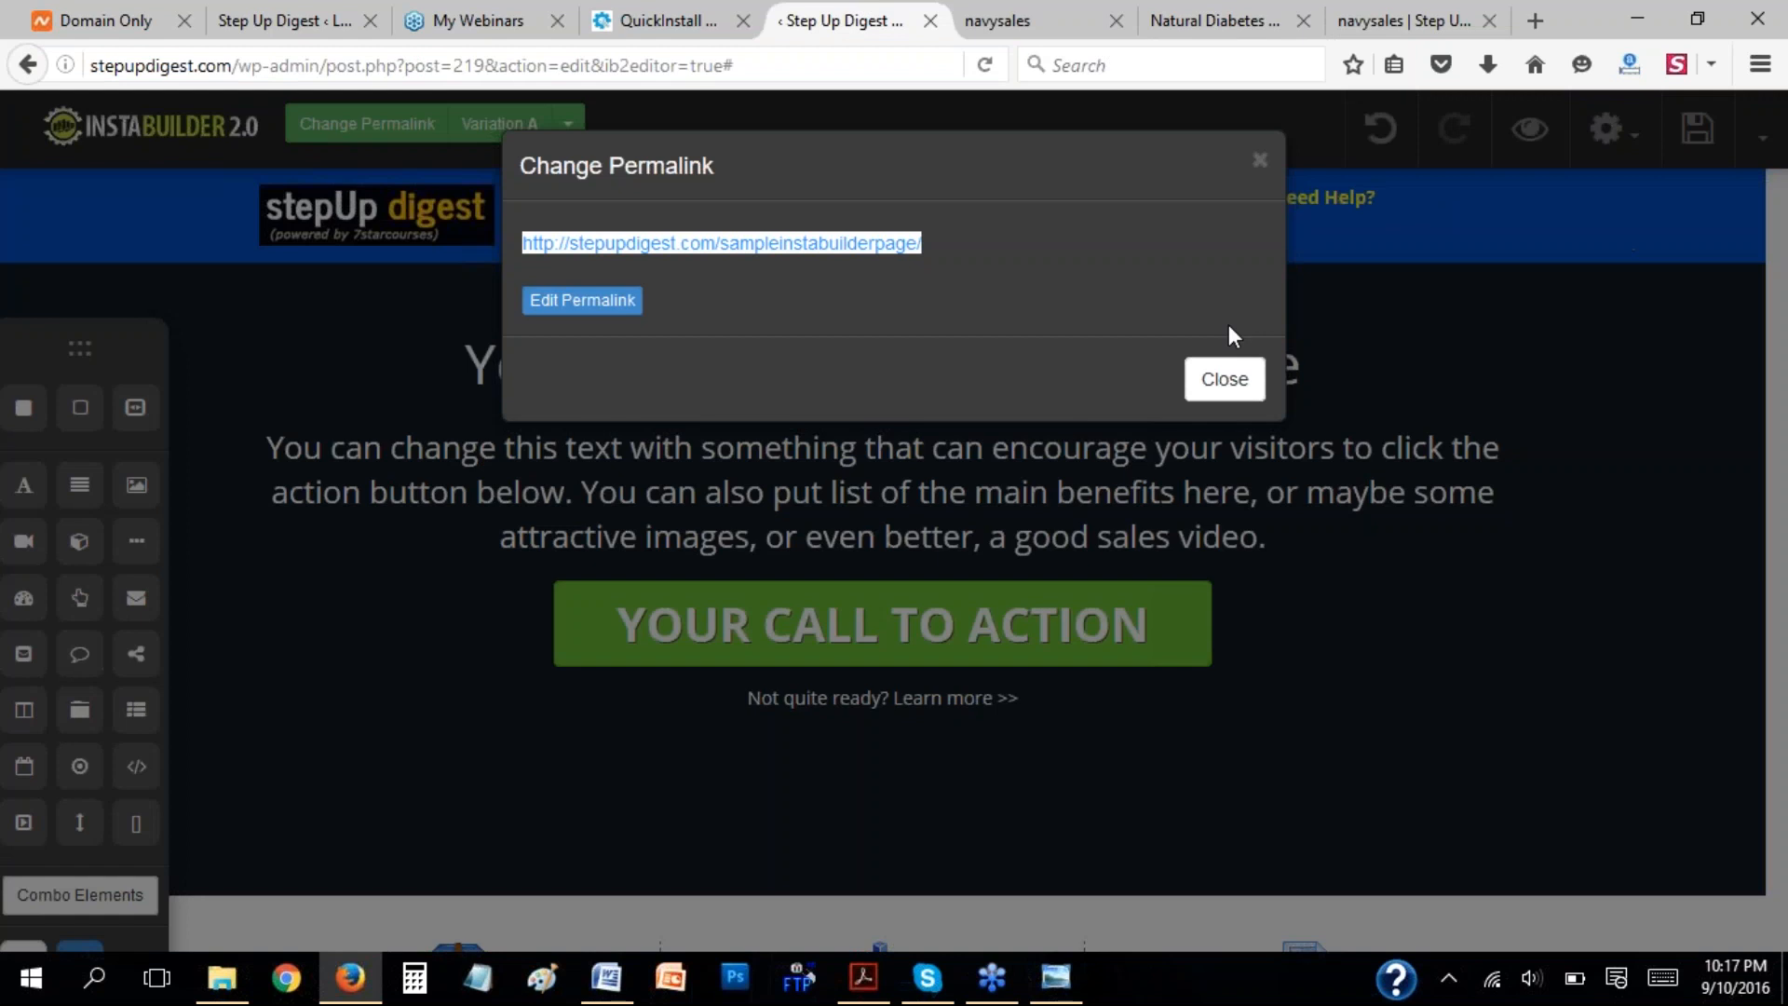
click(1227, 377)
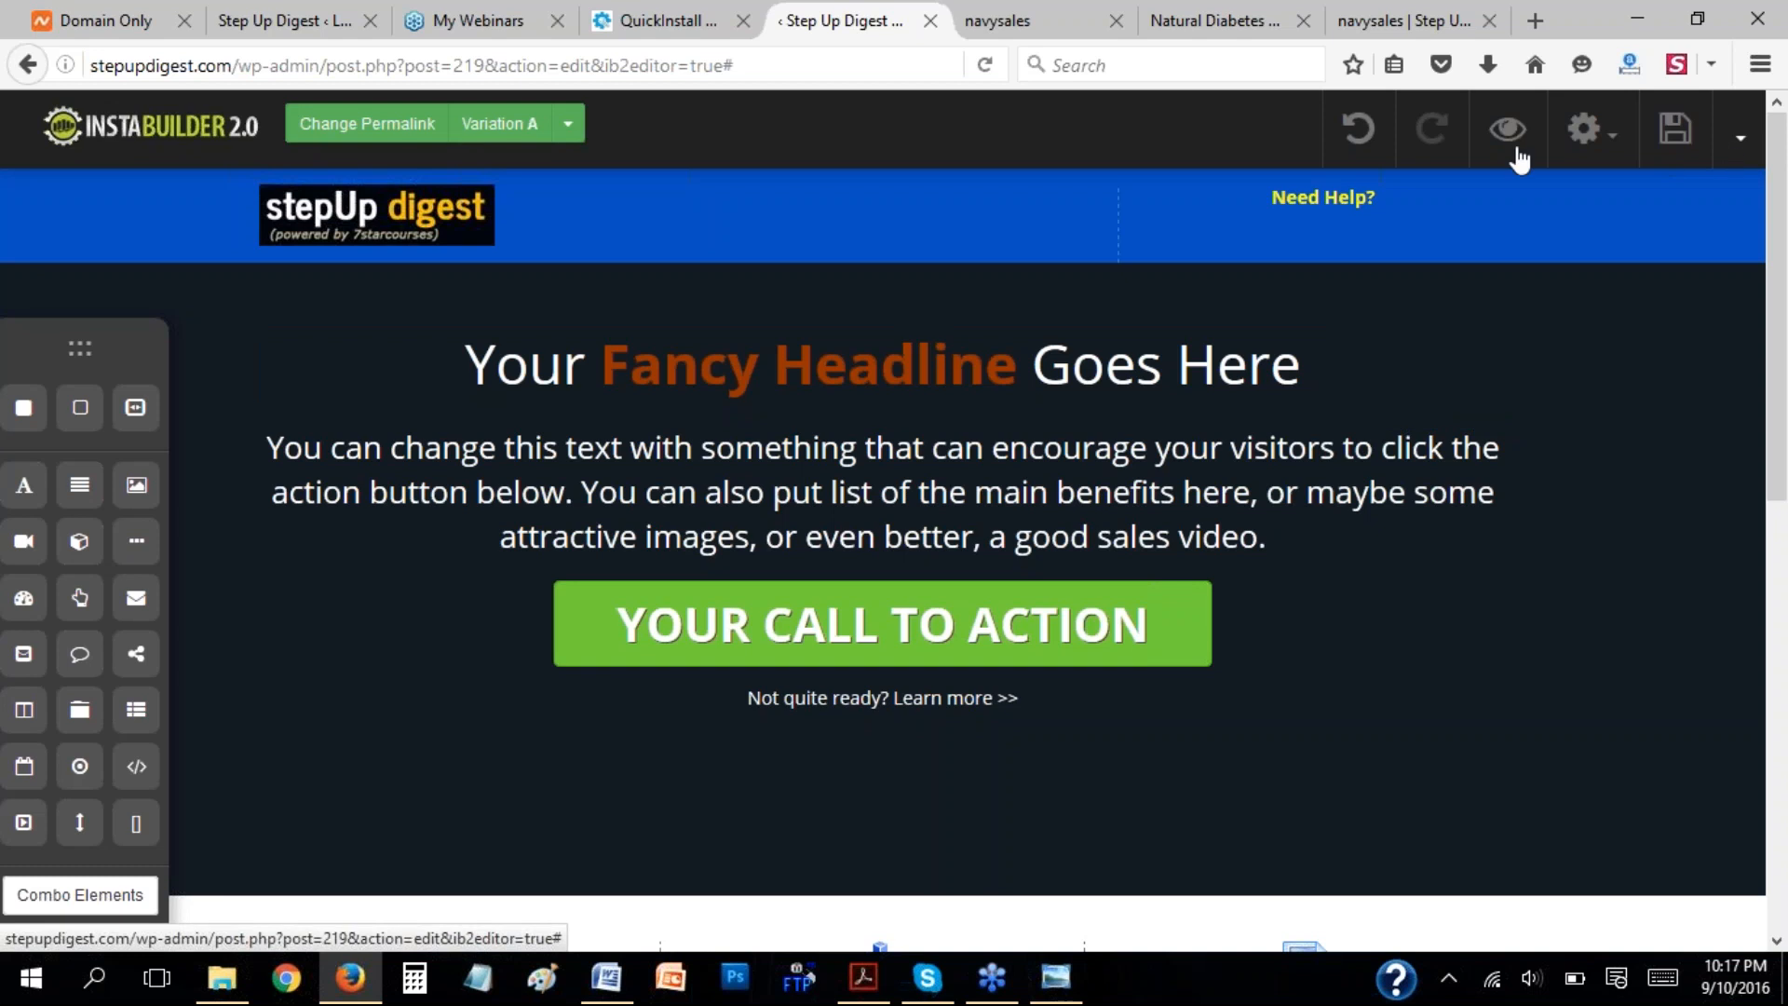
Compare the live page's web address with the permalink shown in the editor, and close the permalink dialog.
click(1387, 24)
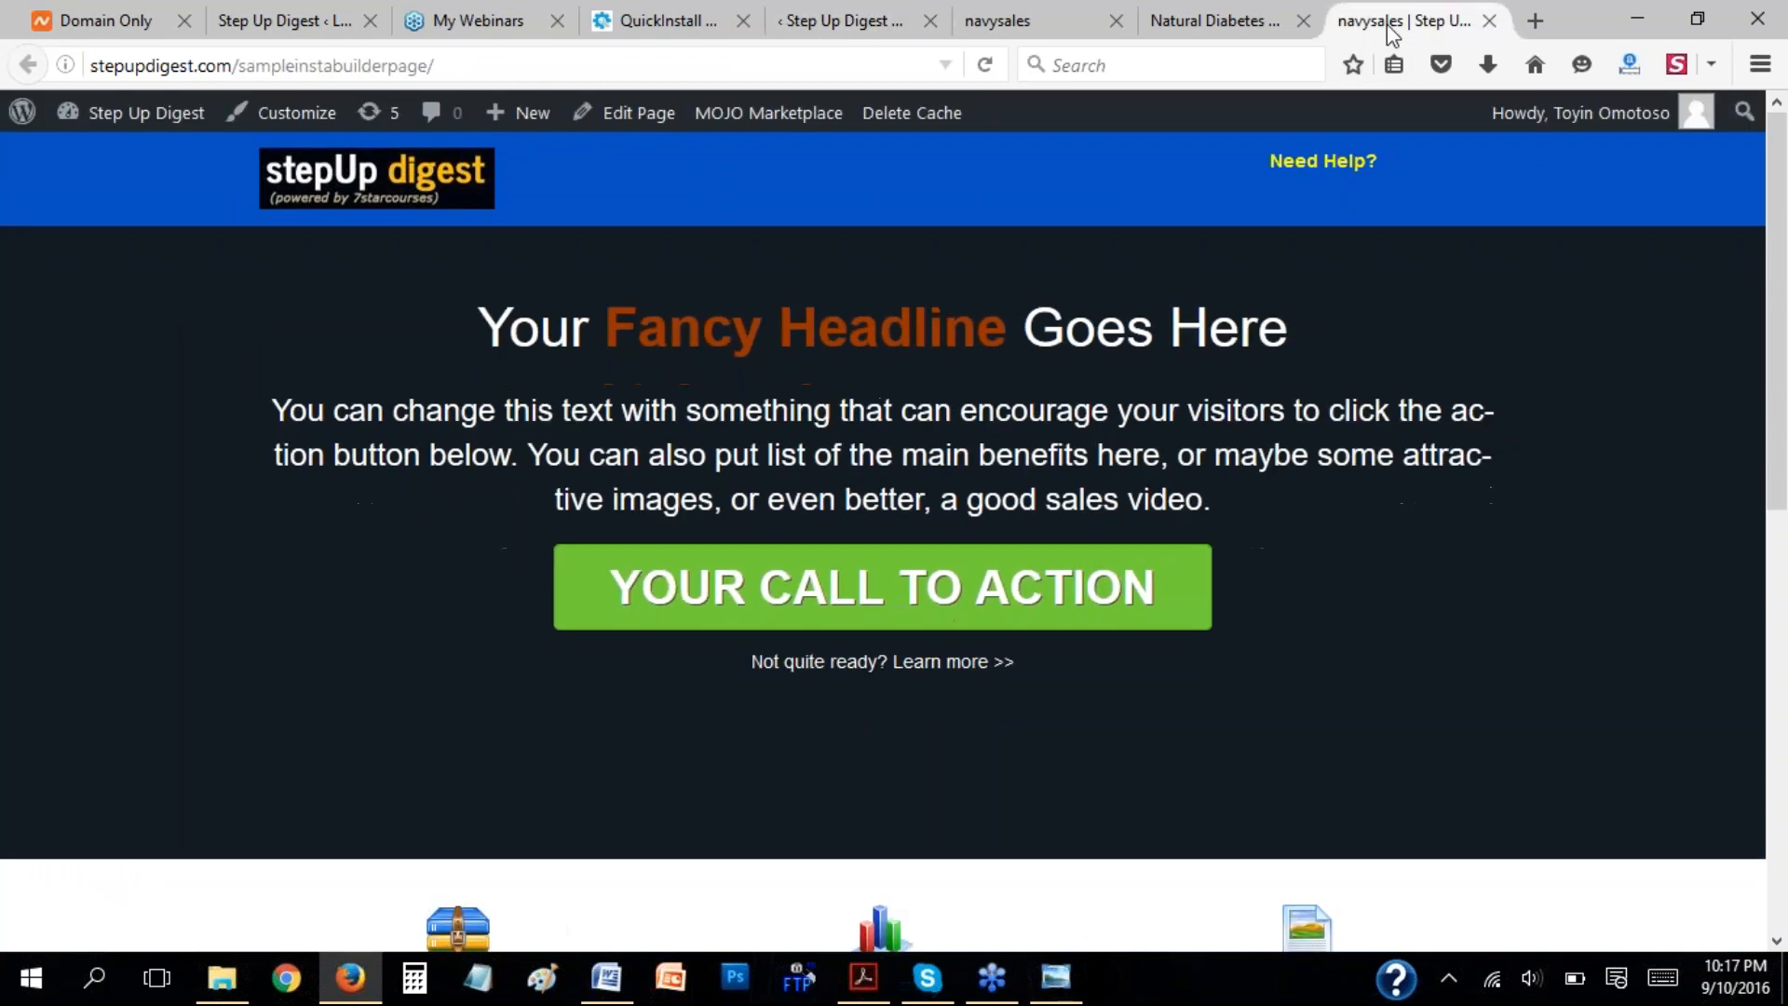
click(861, 13)
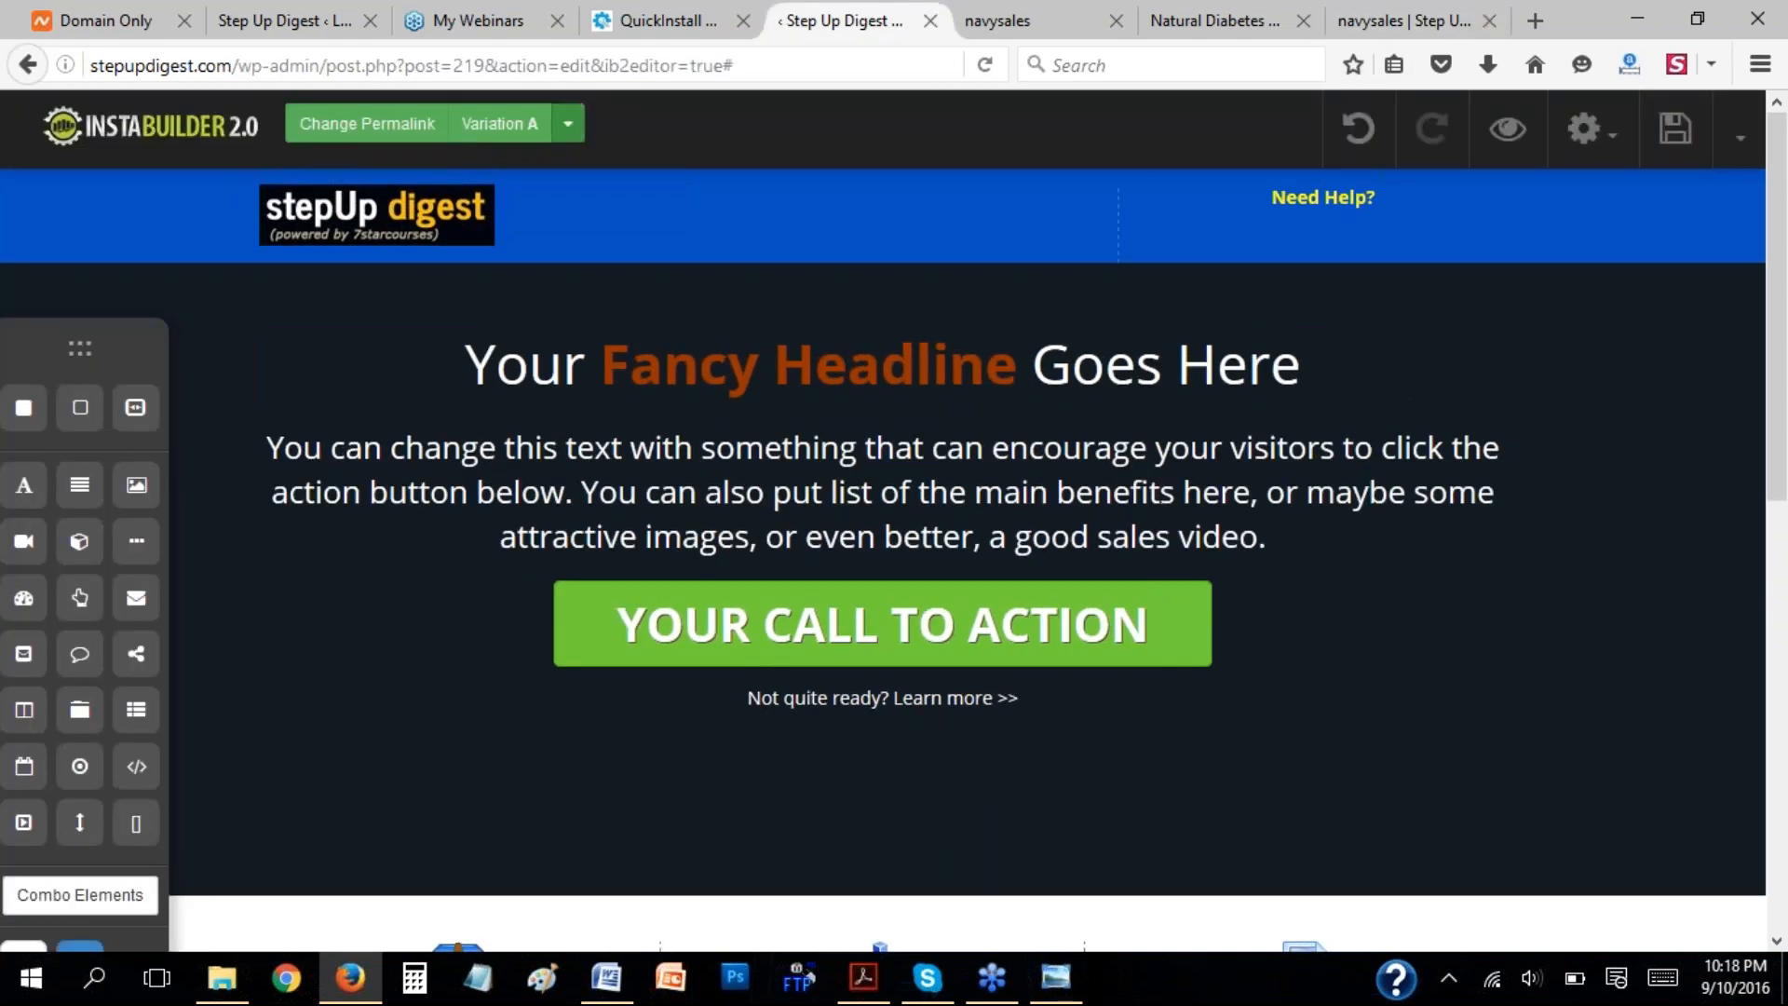
click(383, 126)
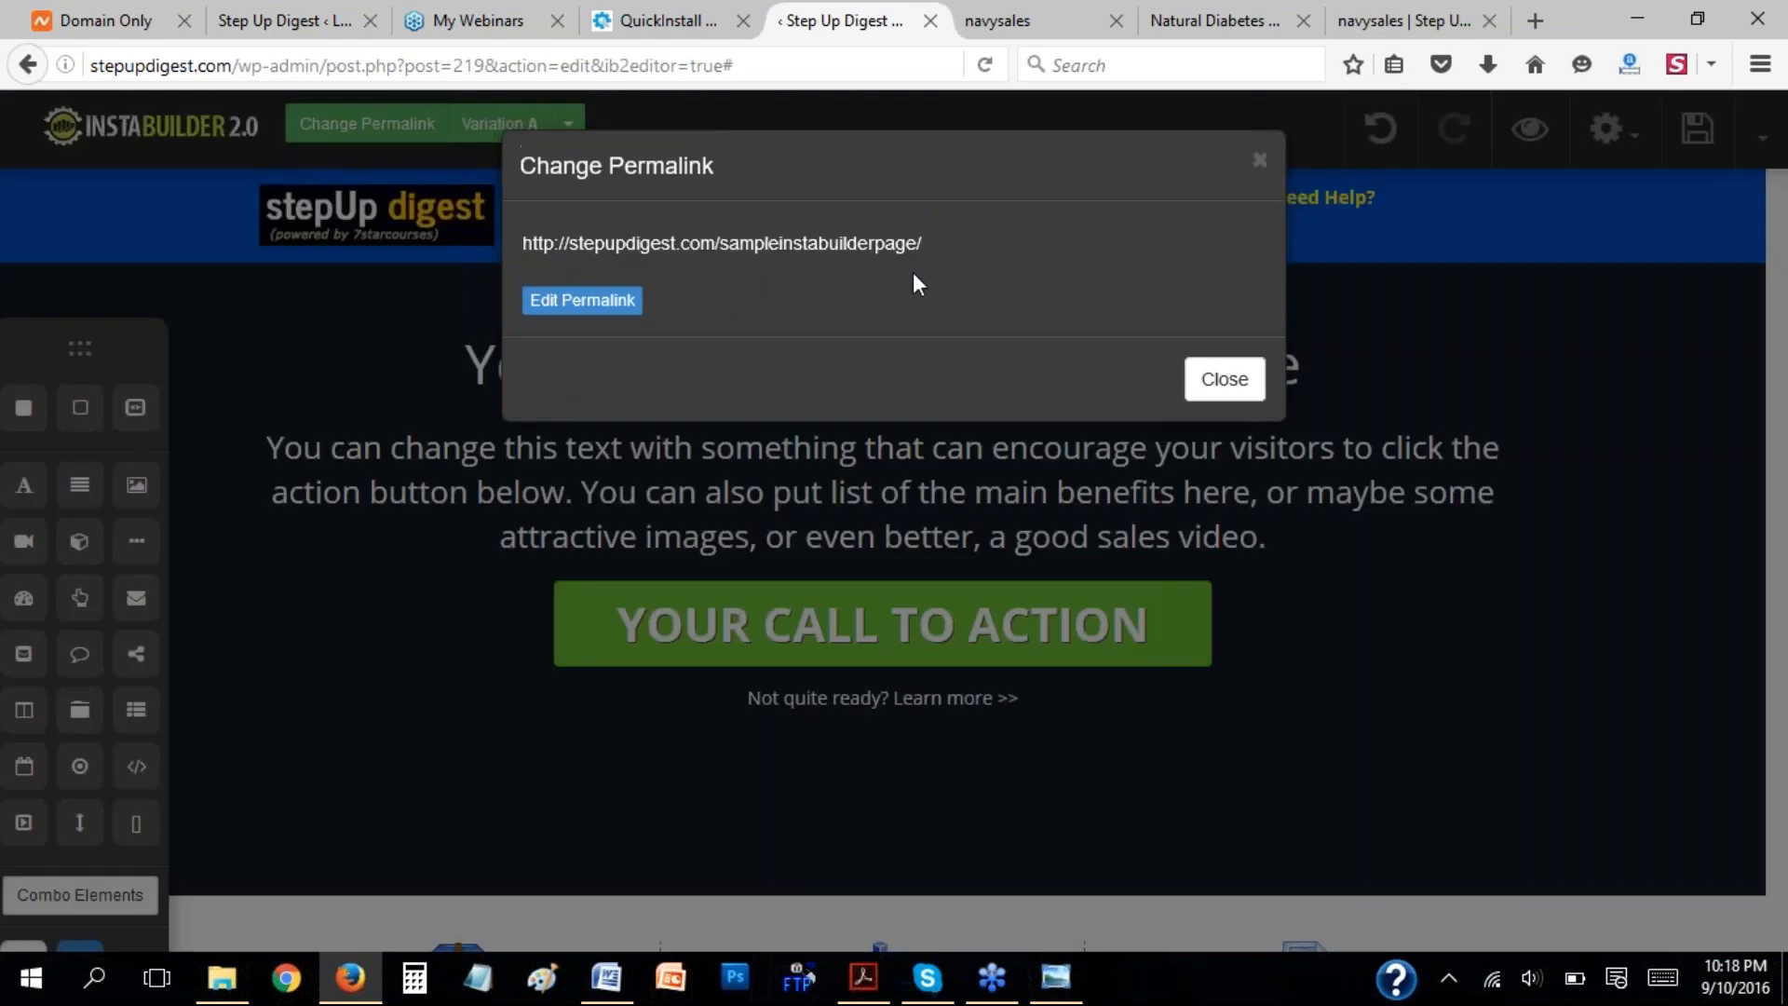
click(1352, 11)
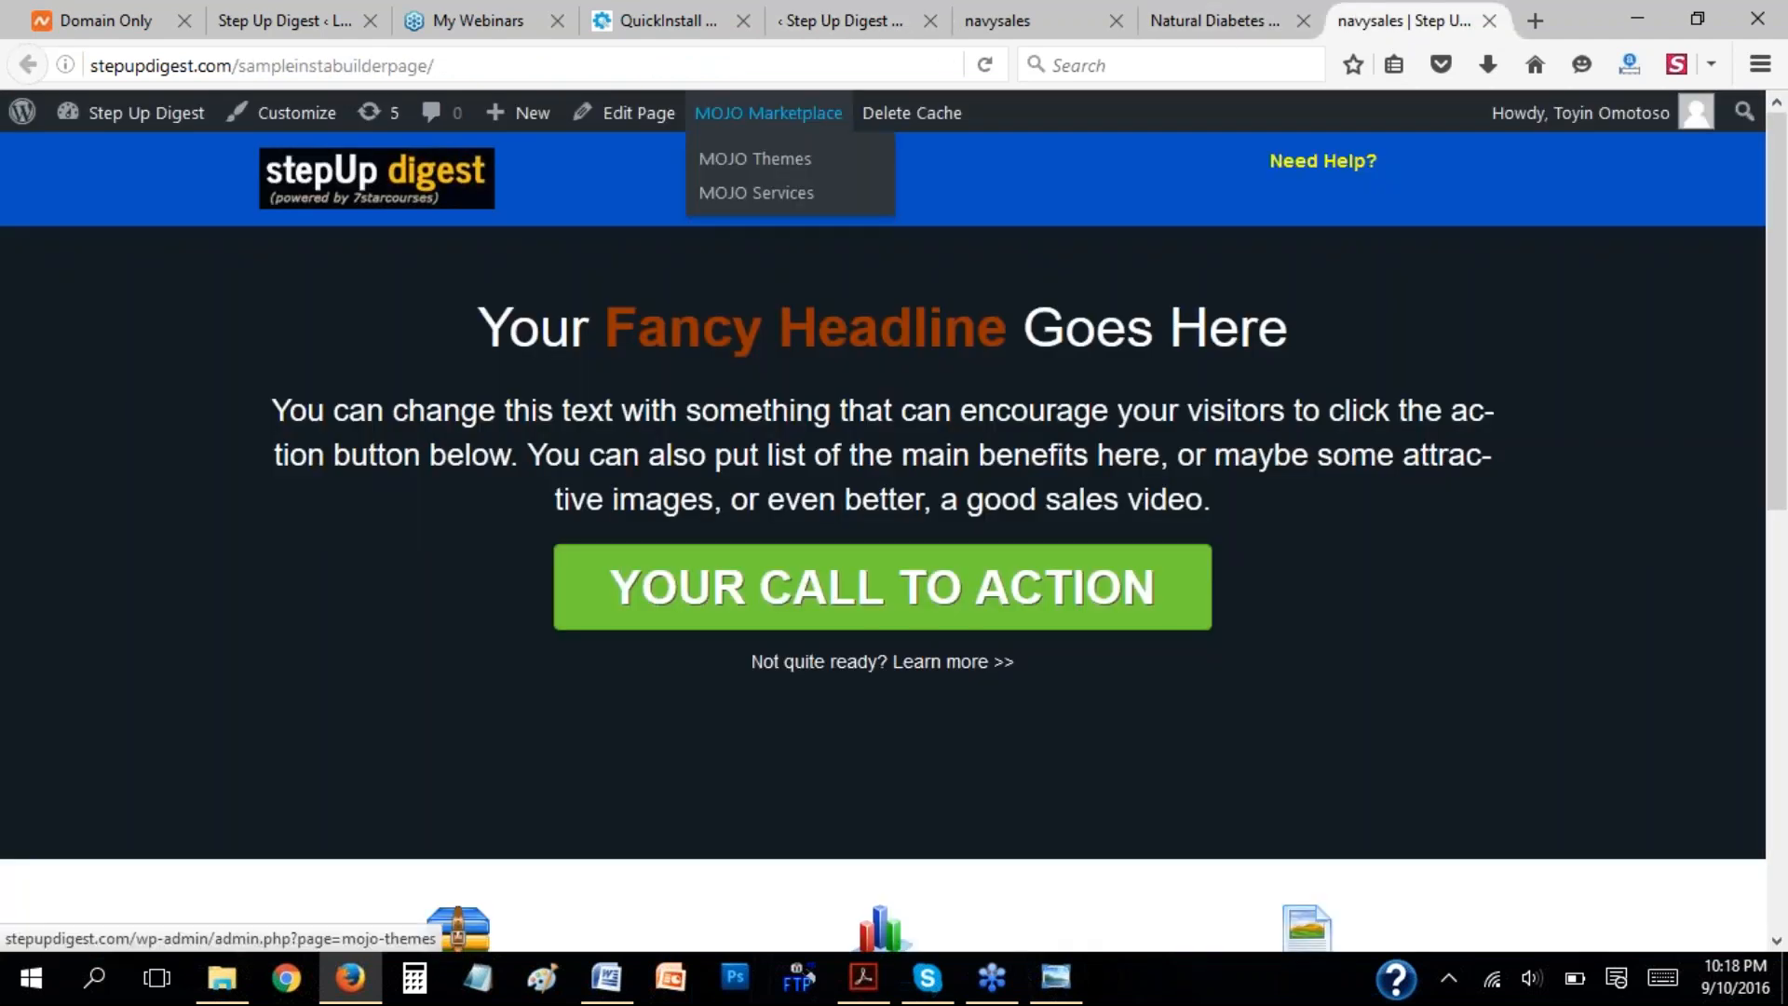
drag(455, 67, 86, 67)
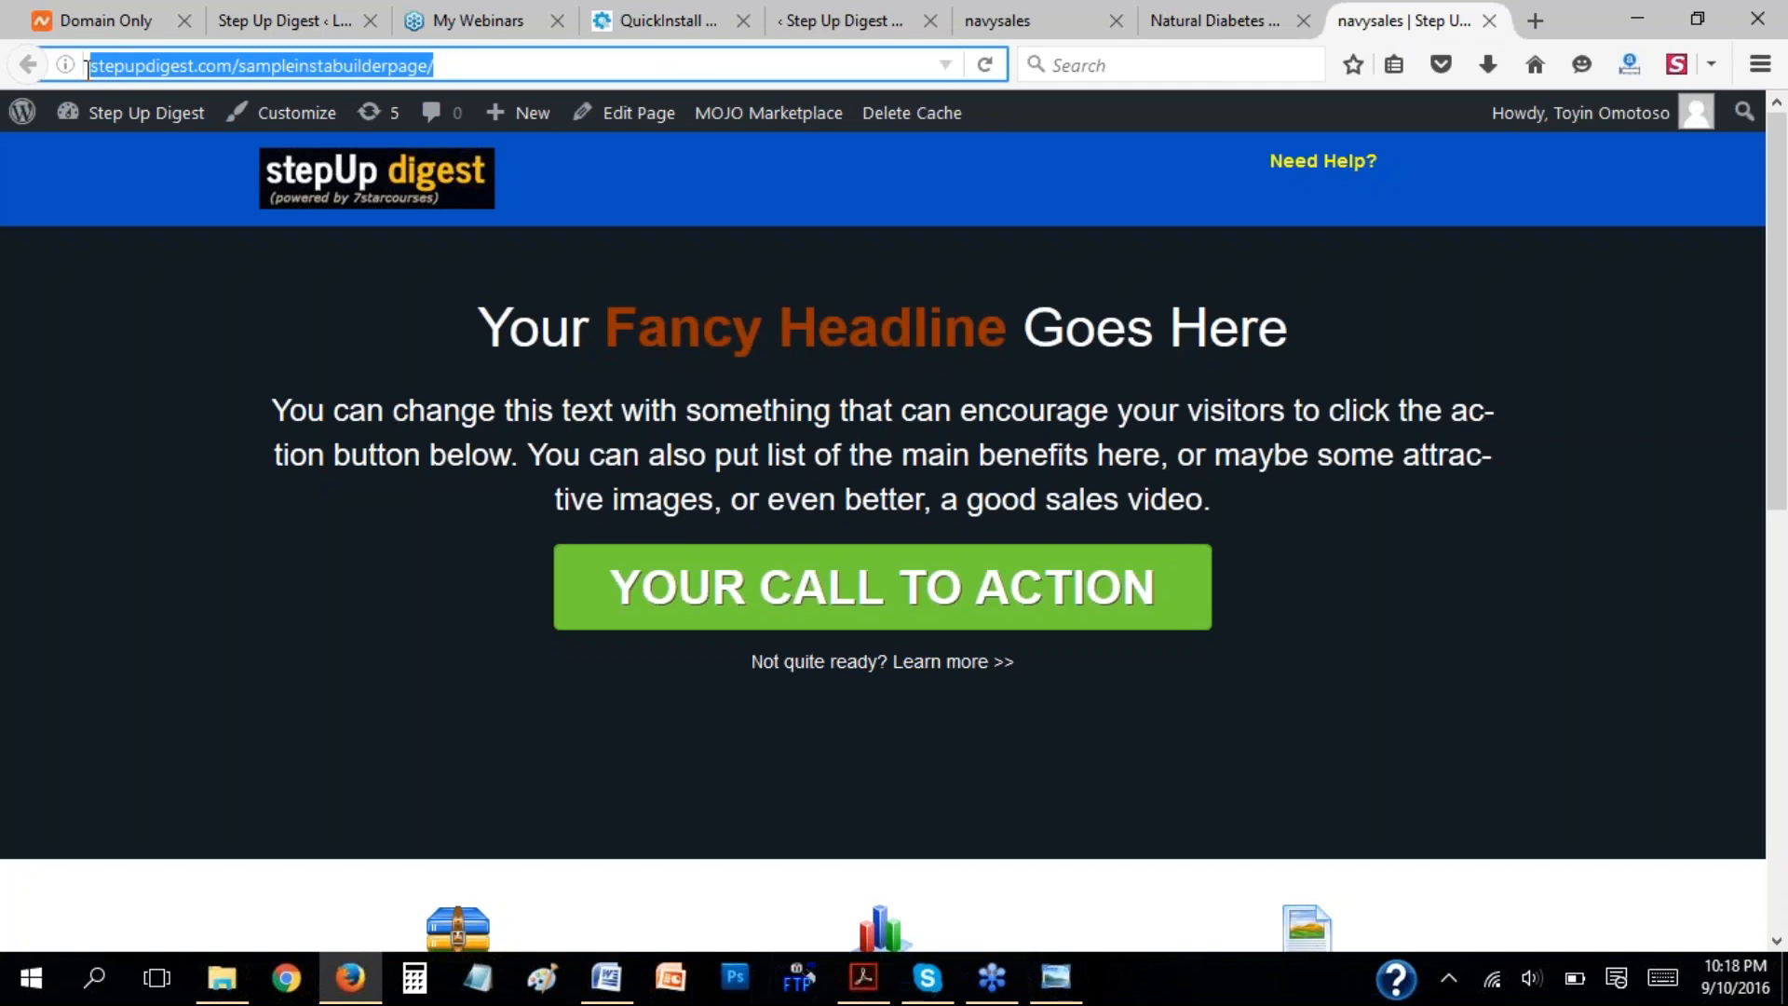
click(848, 25)
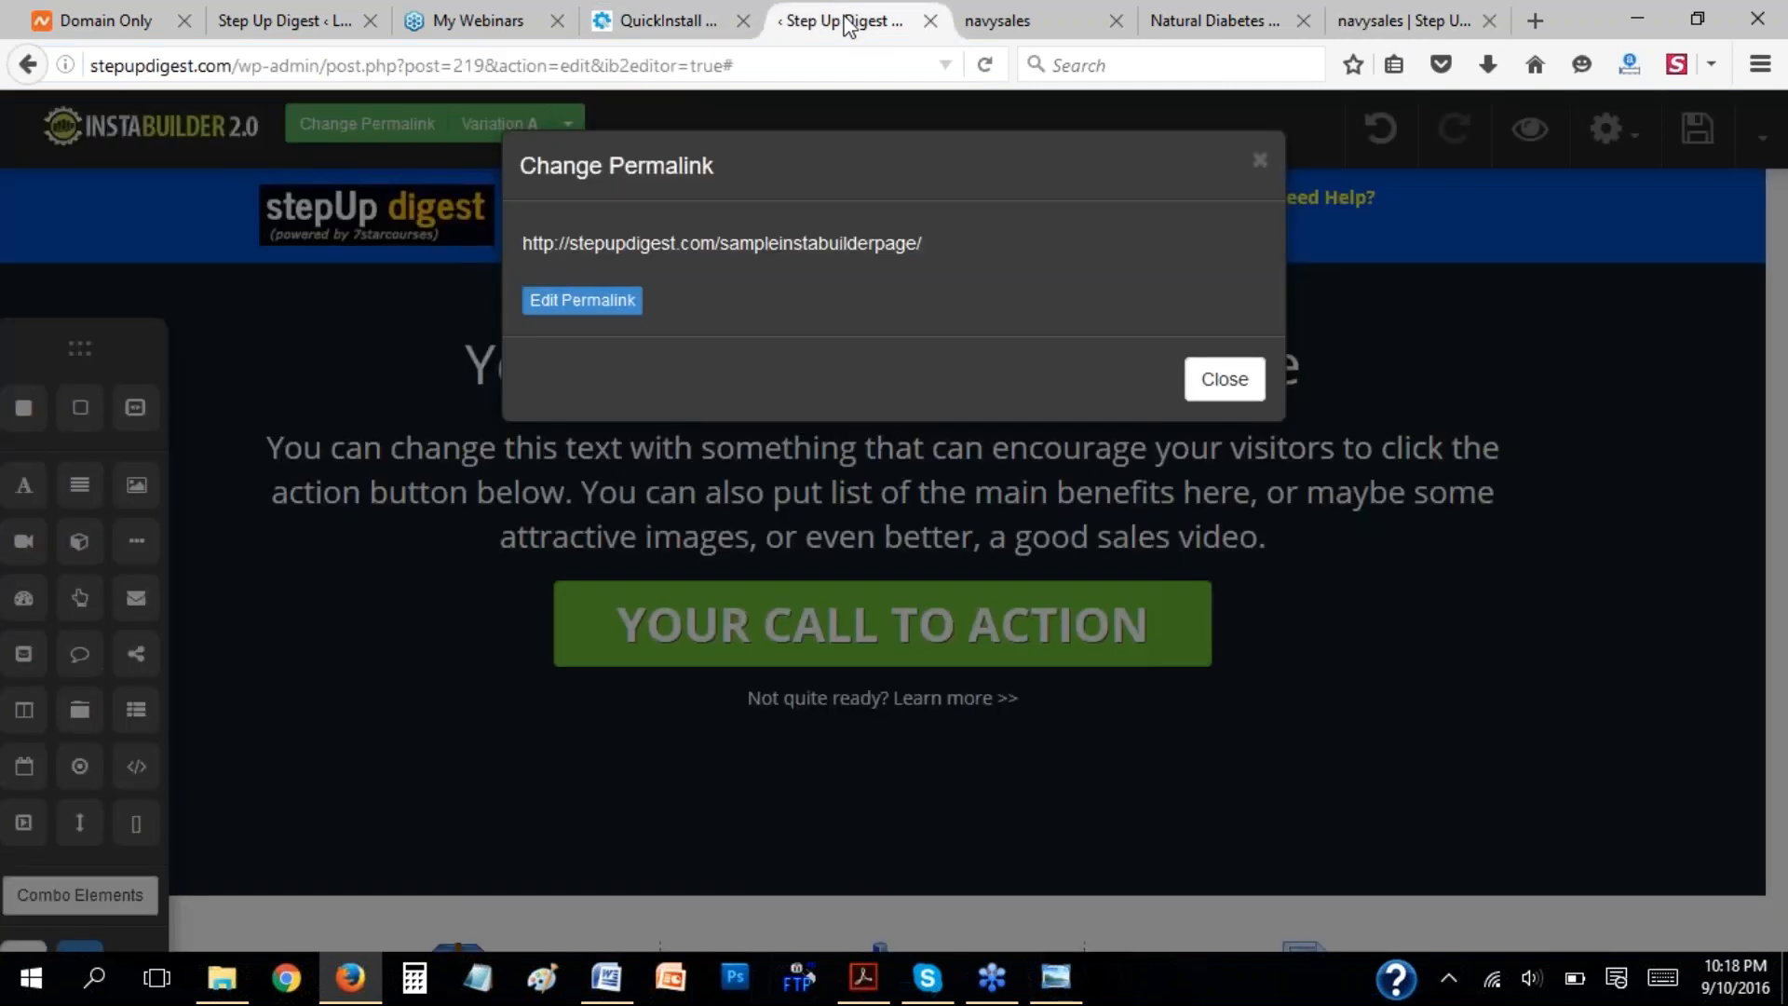
click(1210, 386)
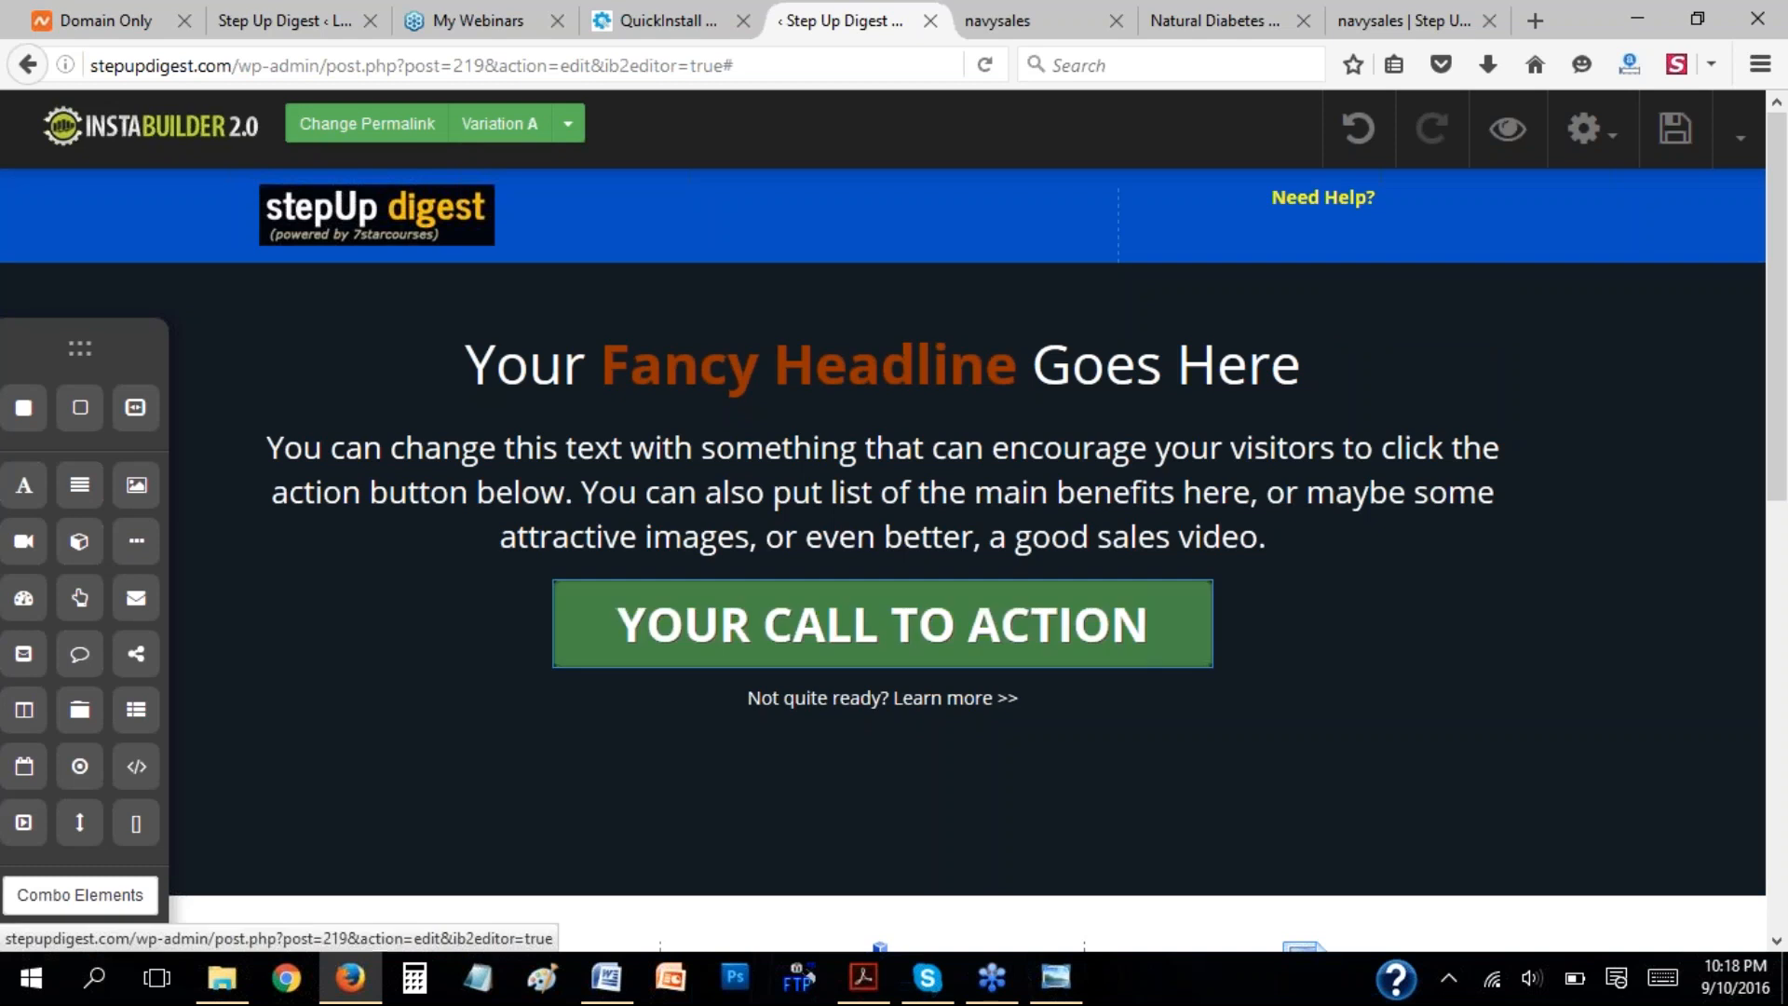
Add the words "Click Here" at the end of the paragraph below the headline.
click(866, 494)
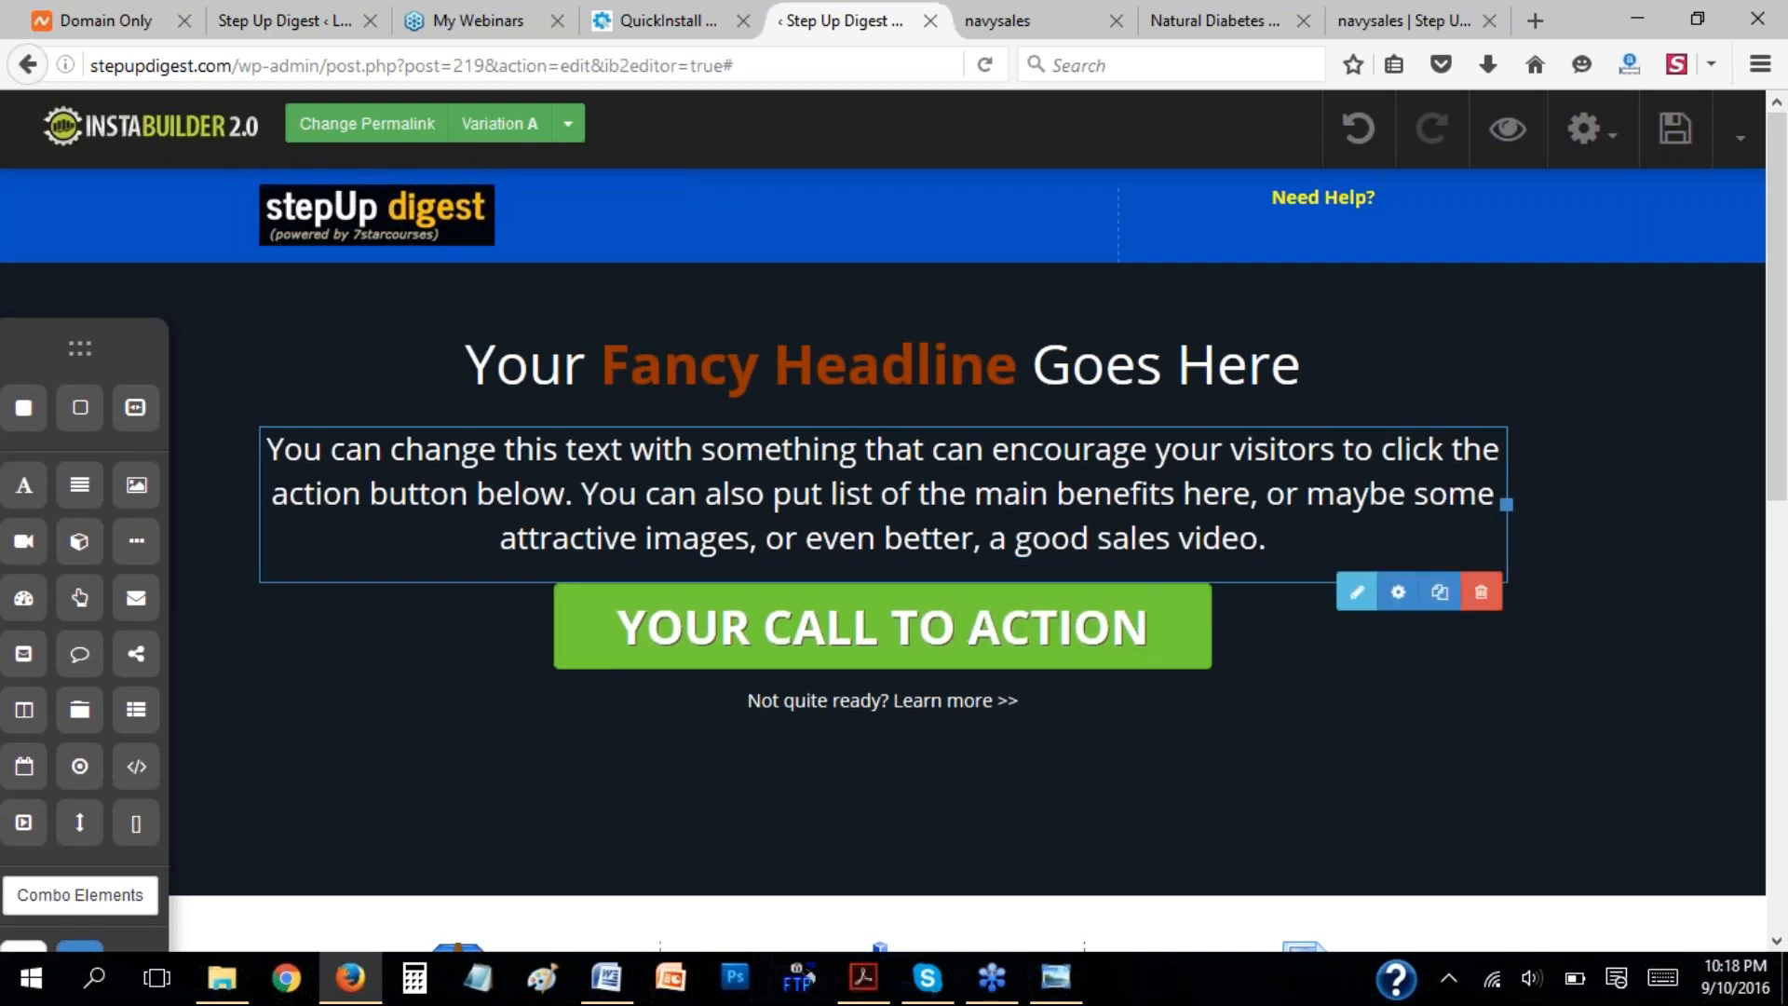
double_click(866, 494)
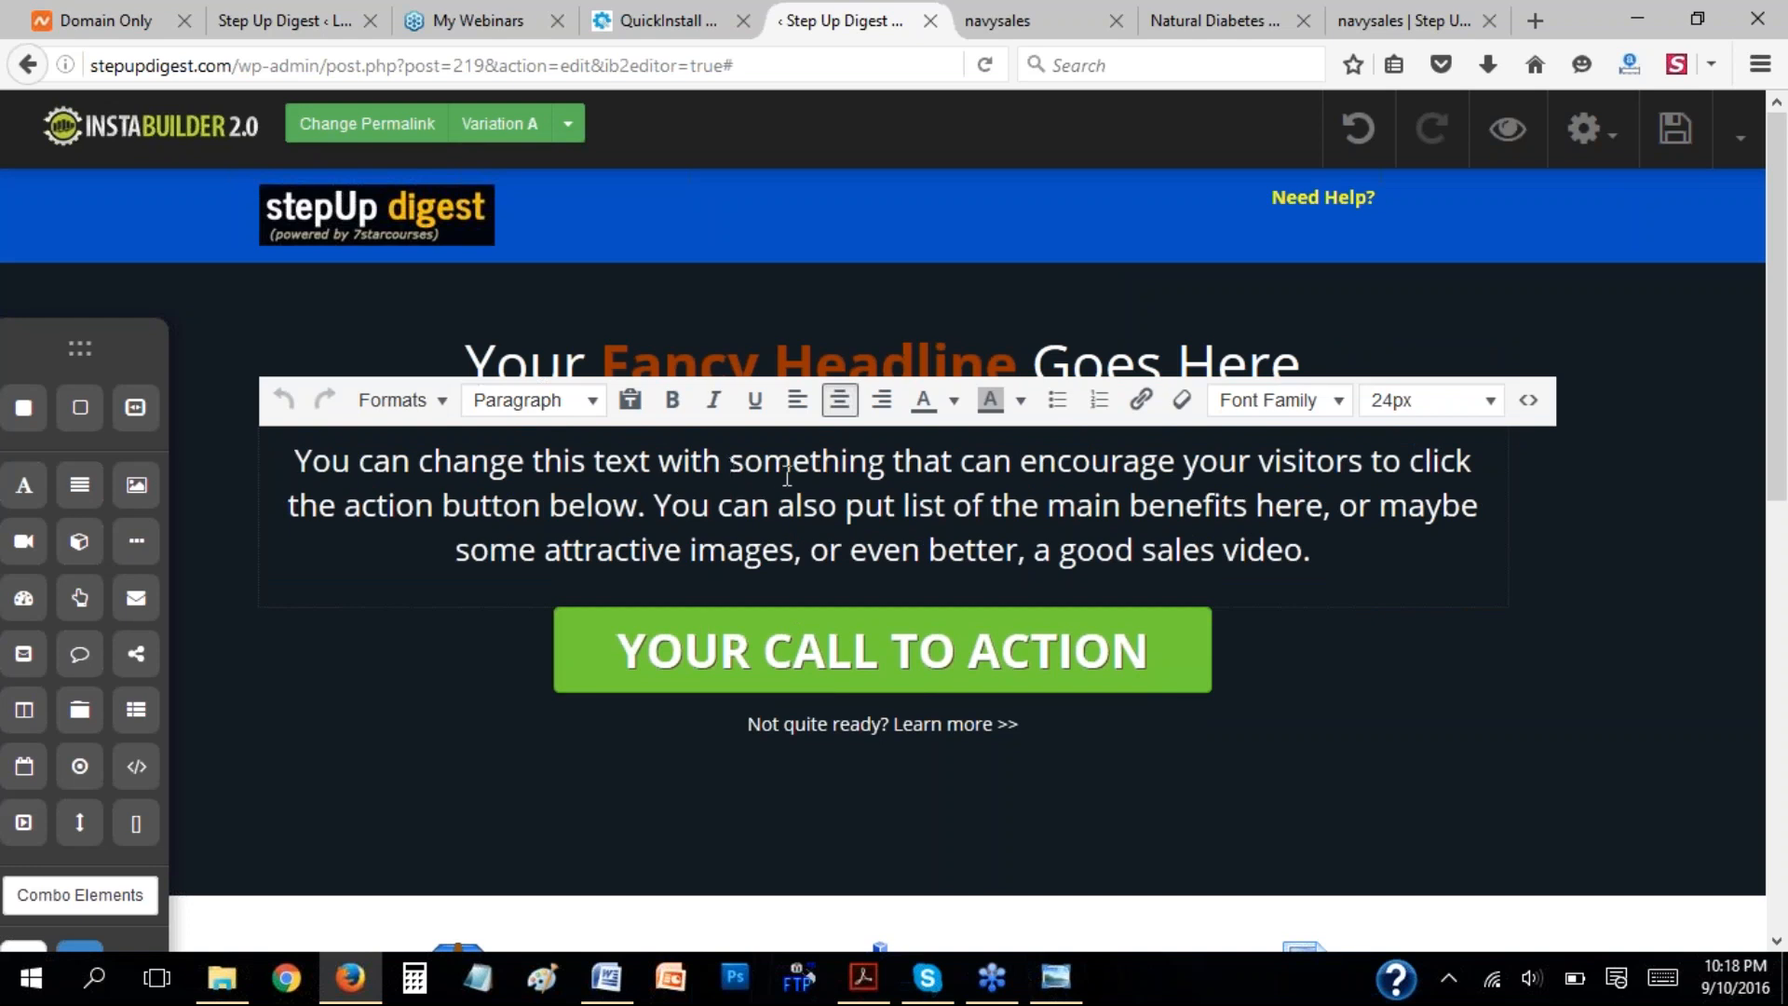
click(1313, 551)
text(Click )
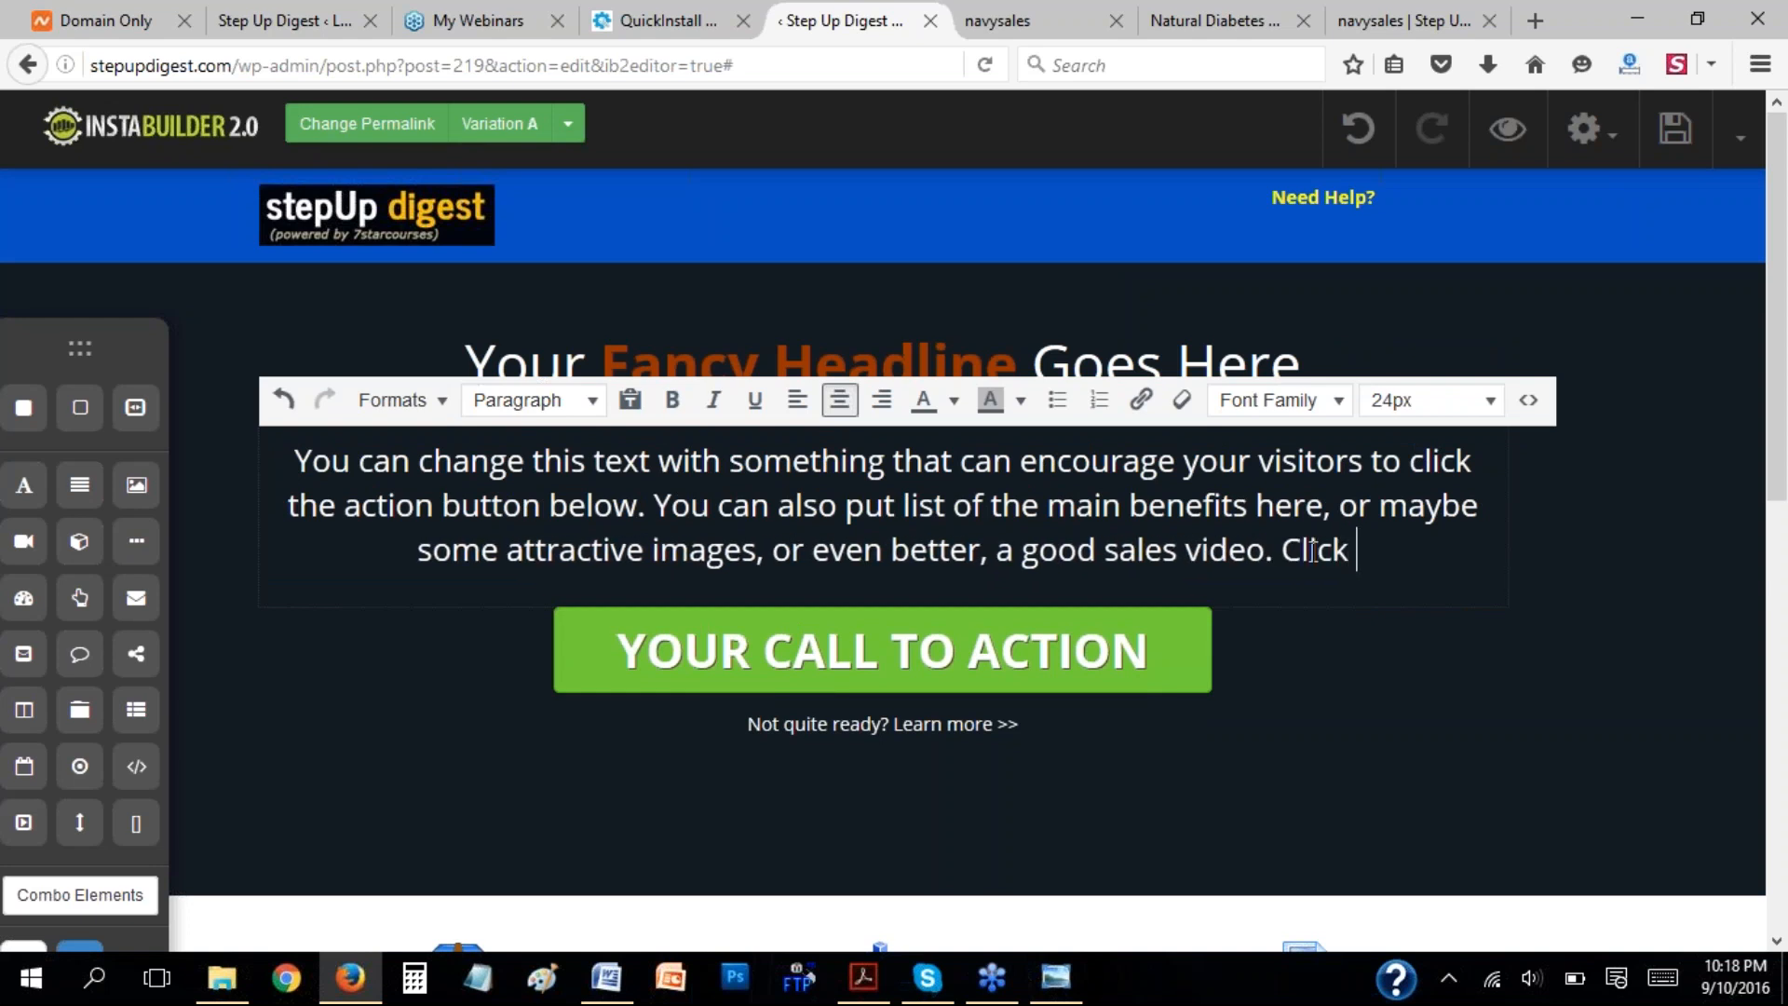
text(Here)
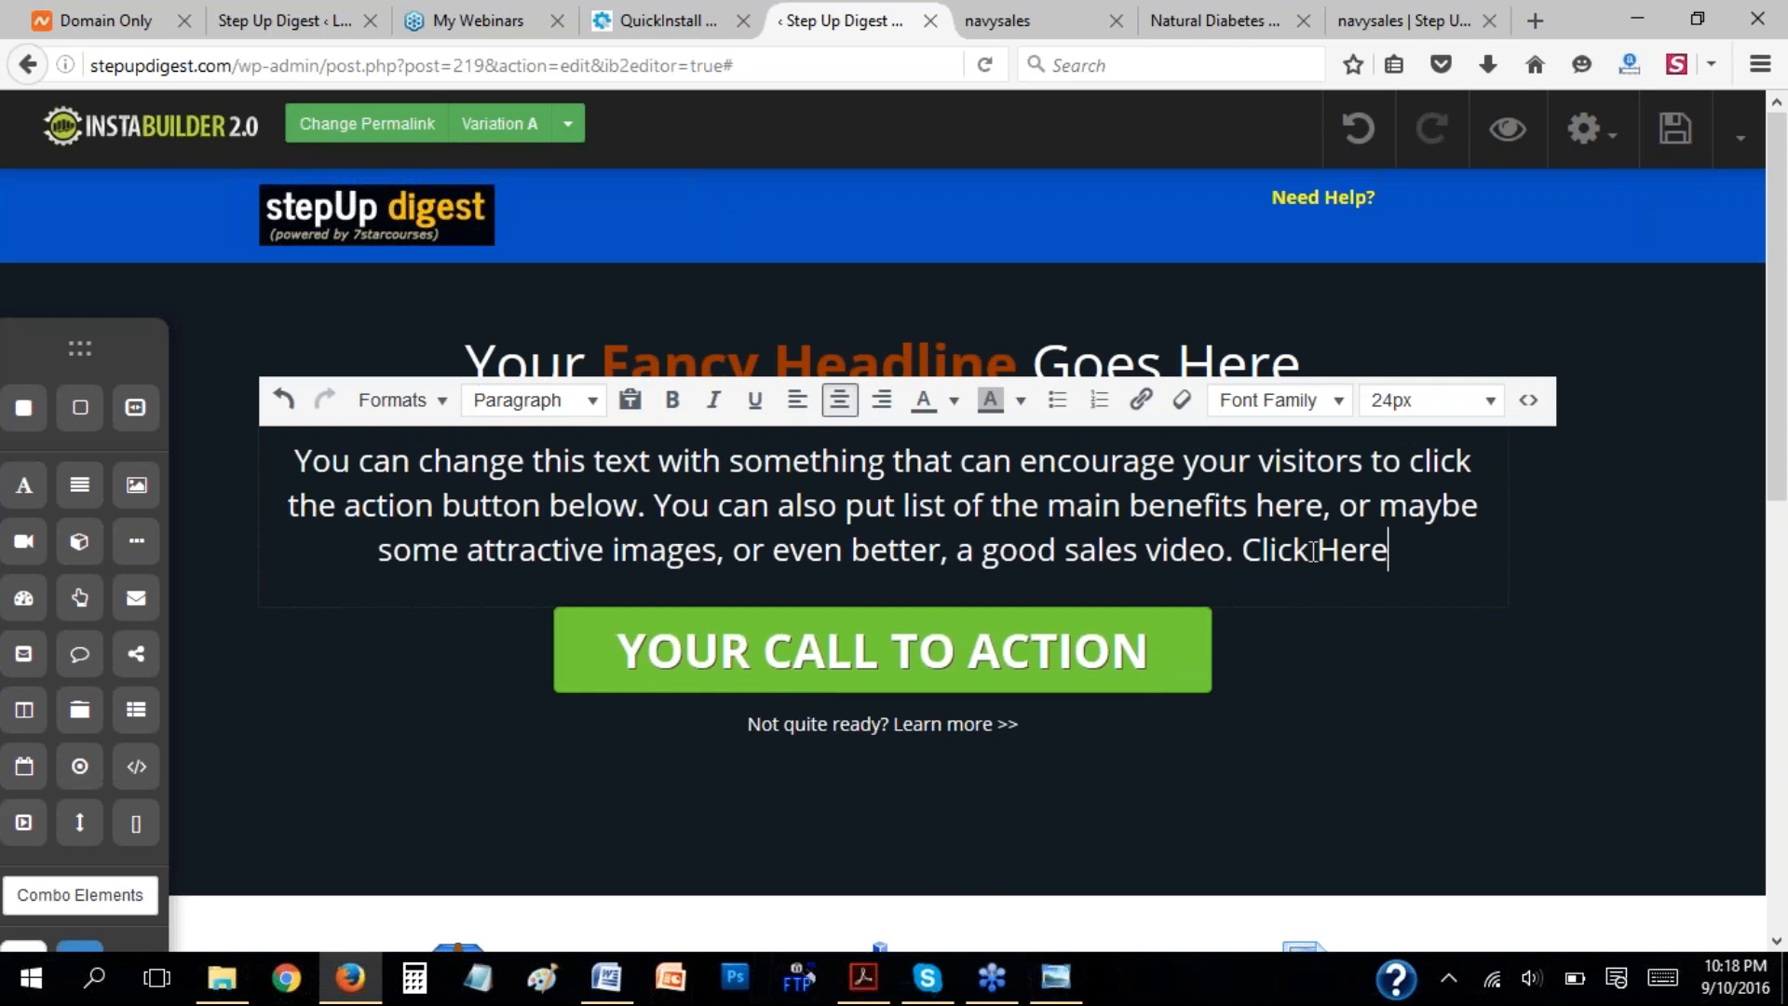
drag(1242, 551, 1408, 549)
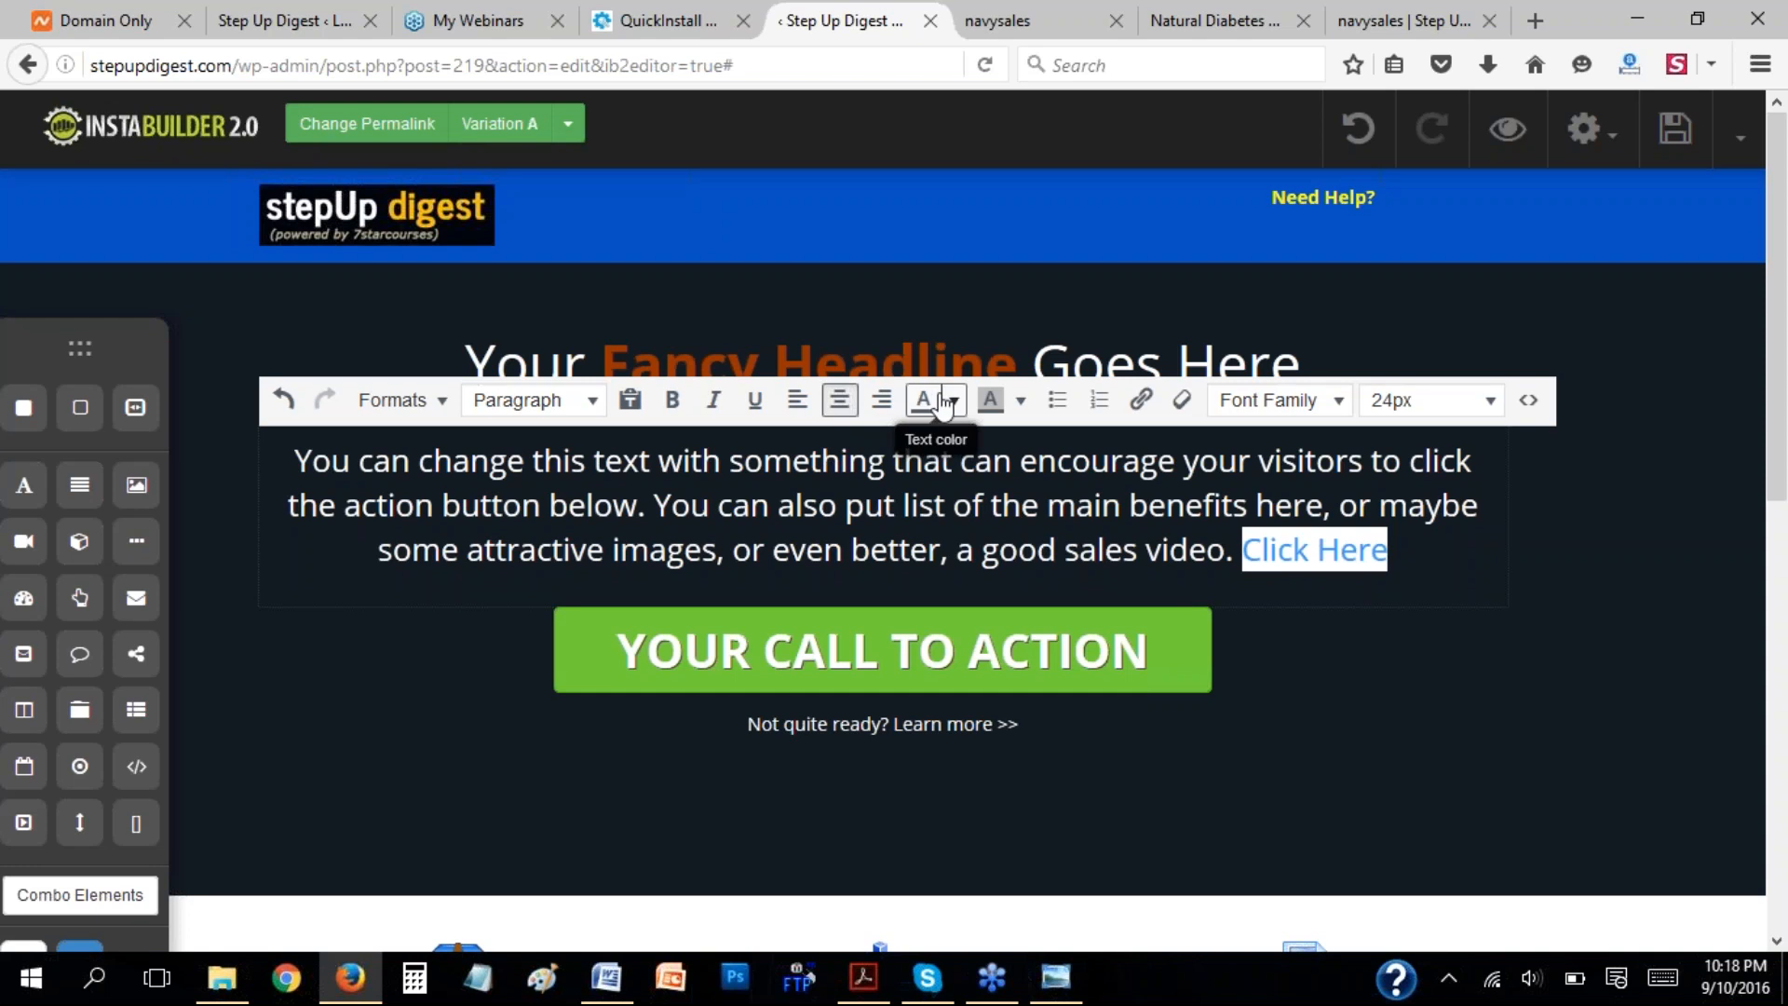
click(1139, 408)
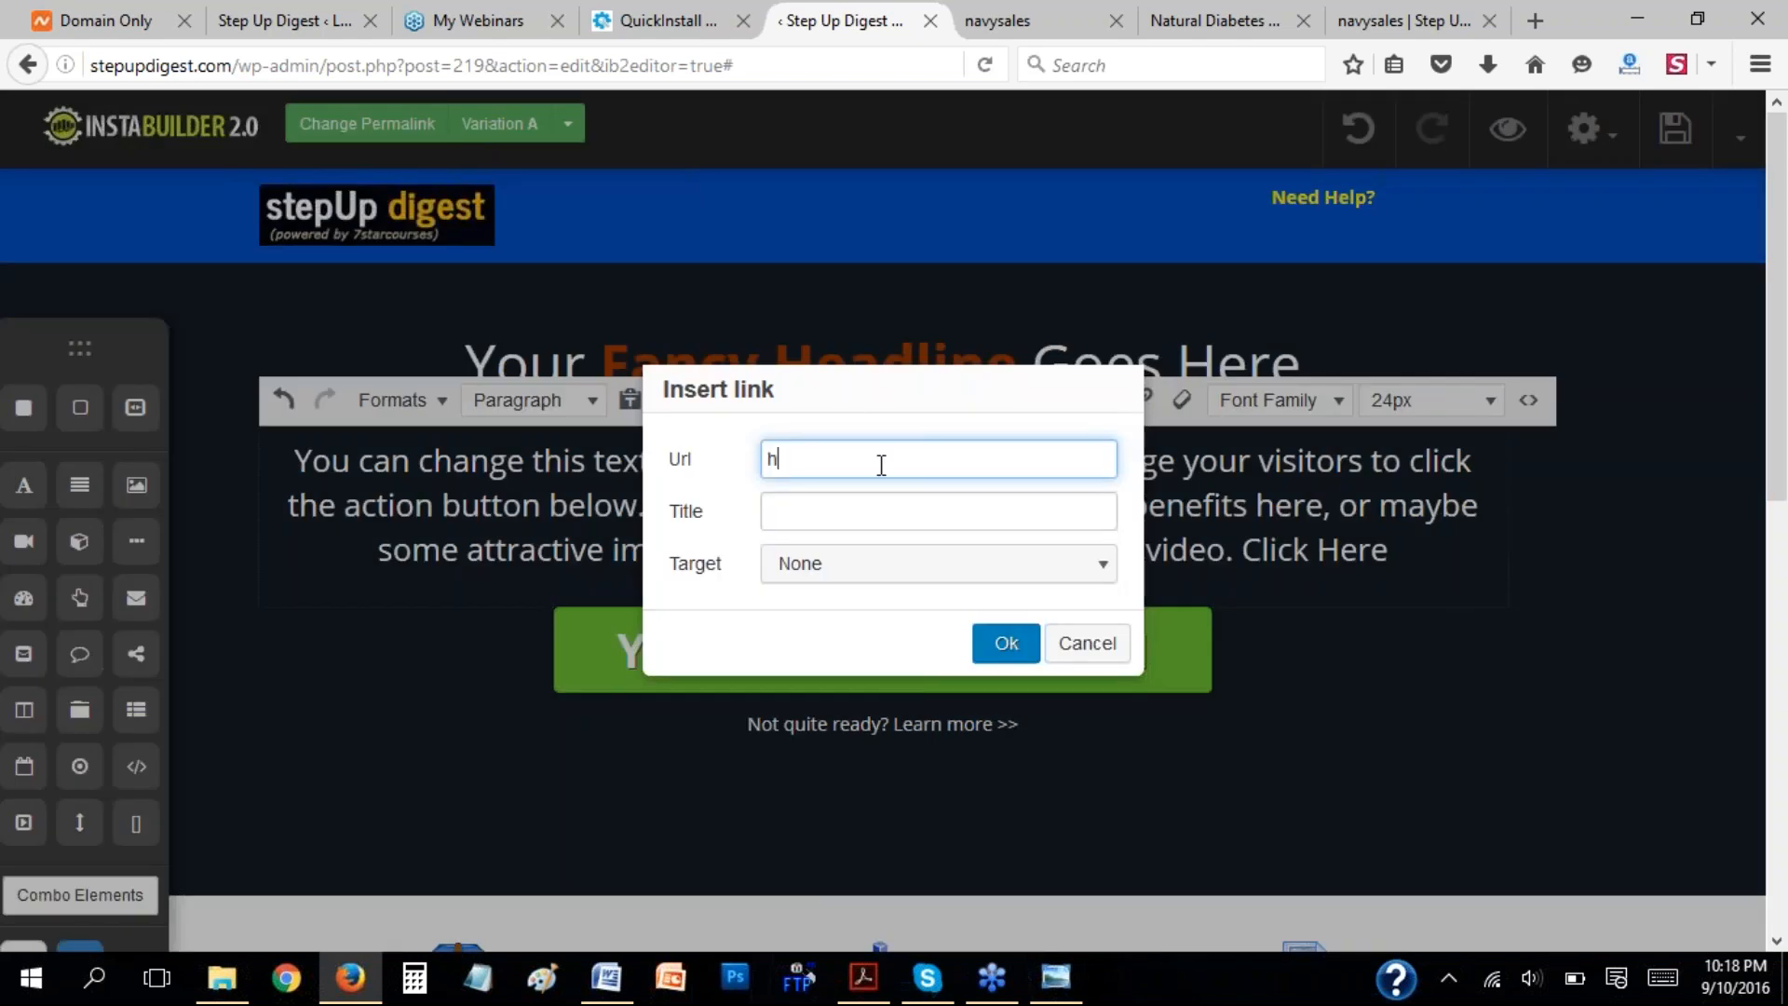
text(htp)
text(://google.com)
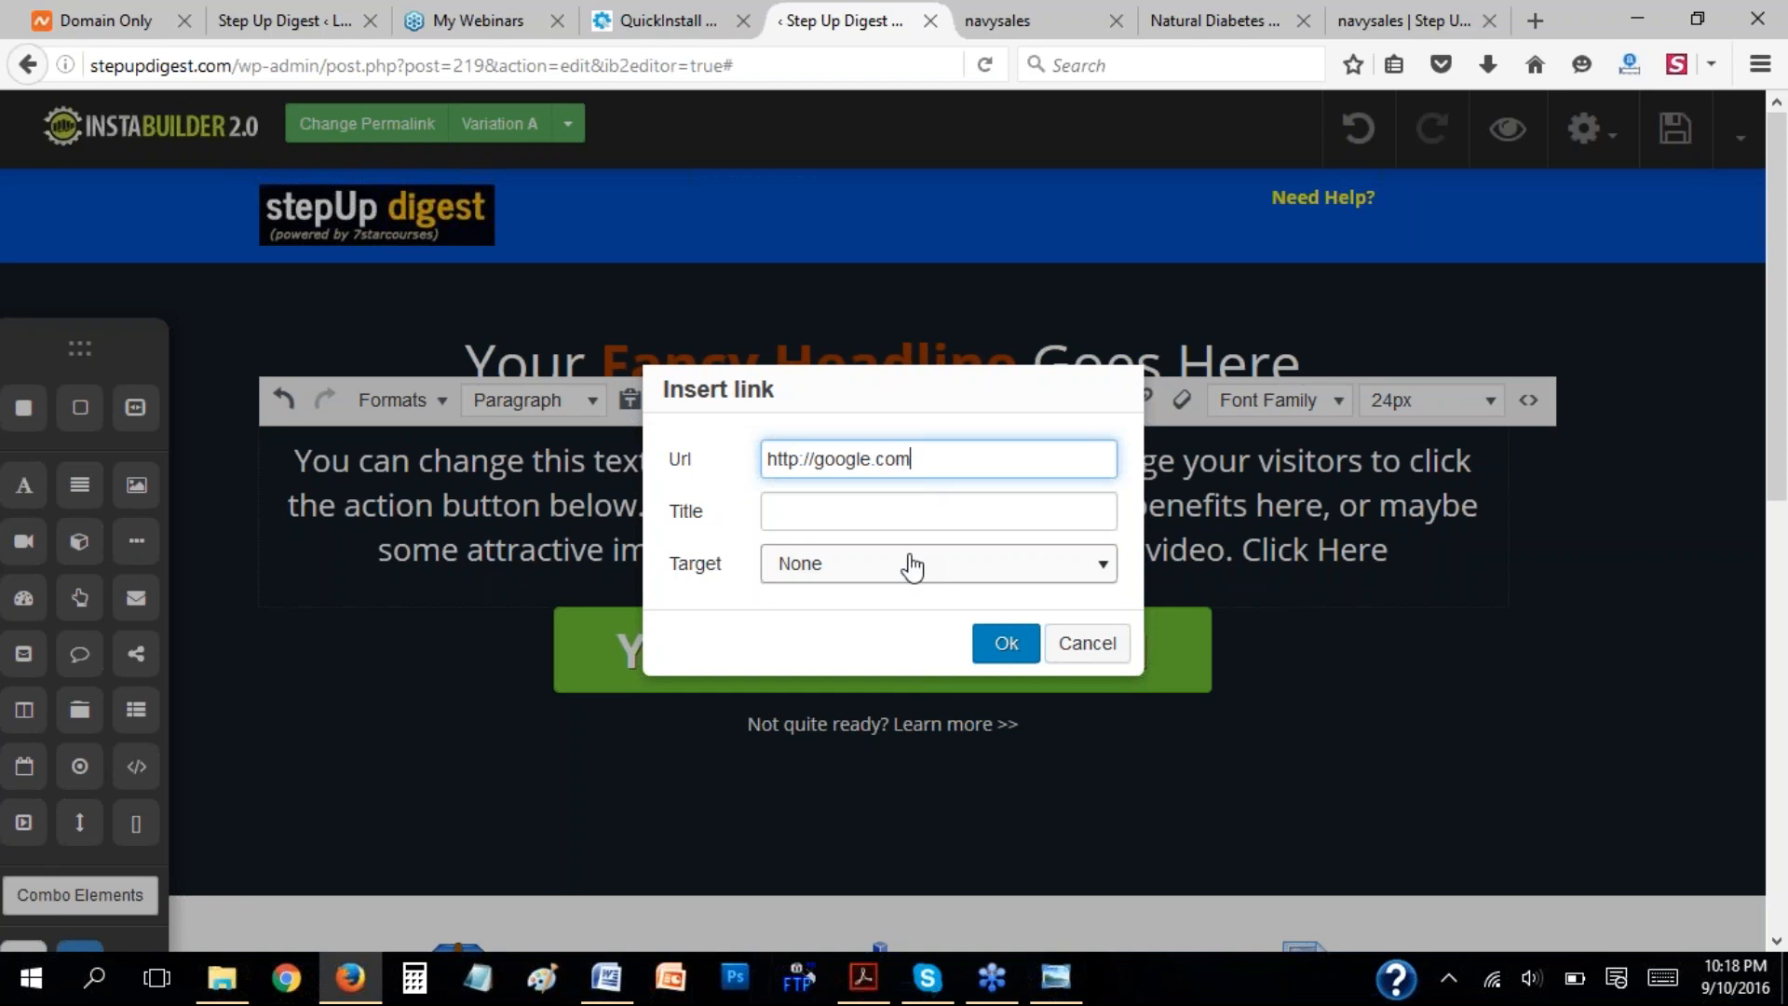
click(849, 577)
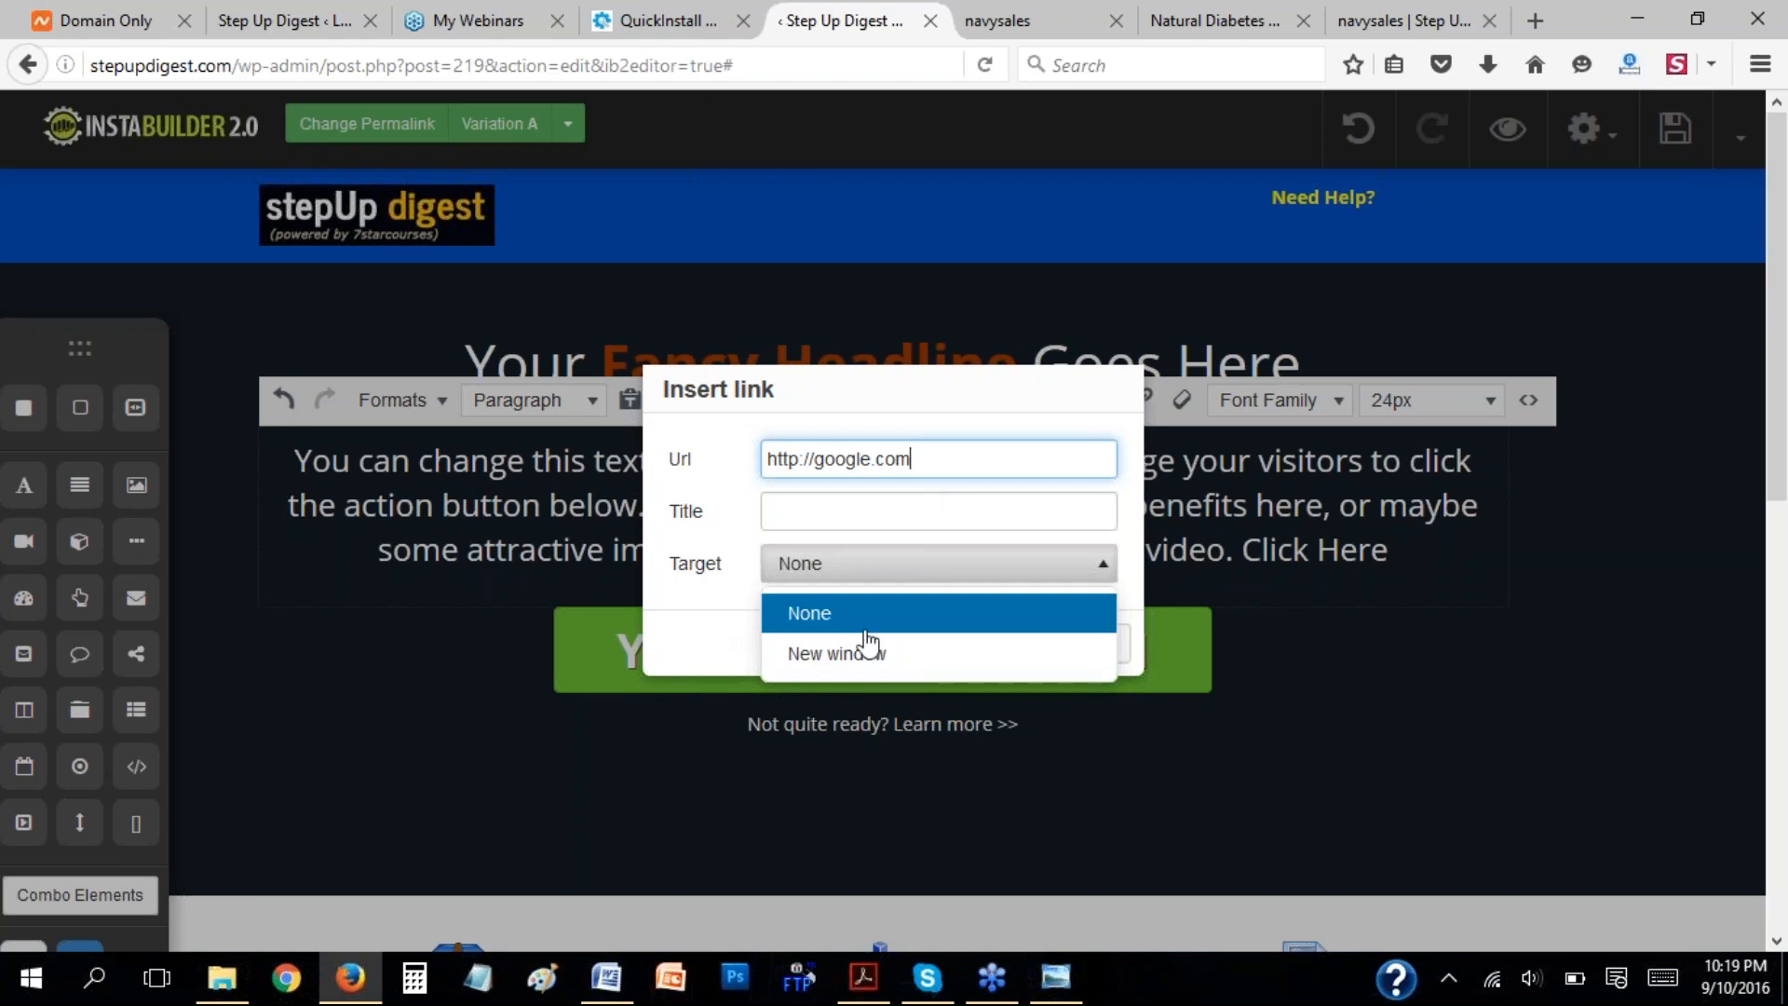
click(719, 596)
click(1005, 642)
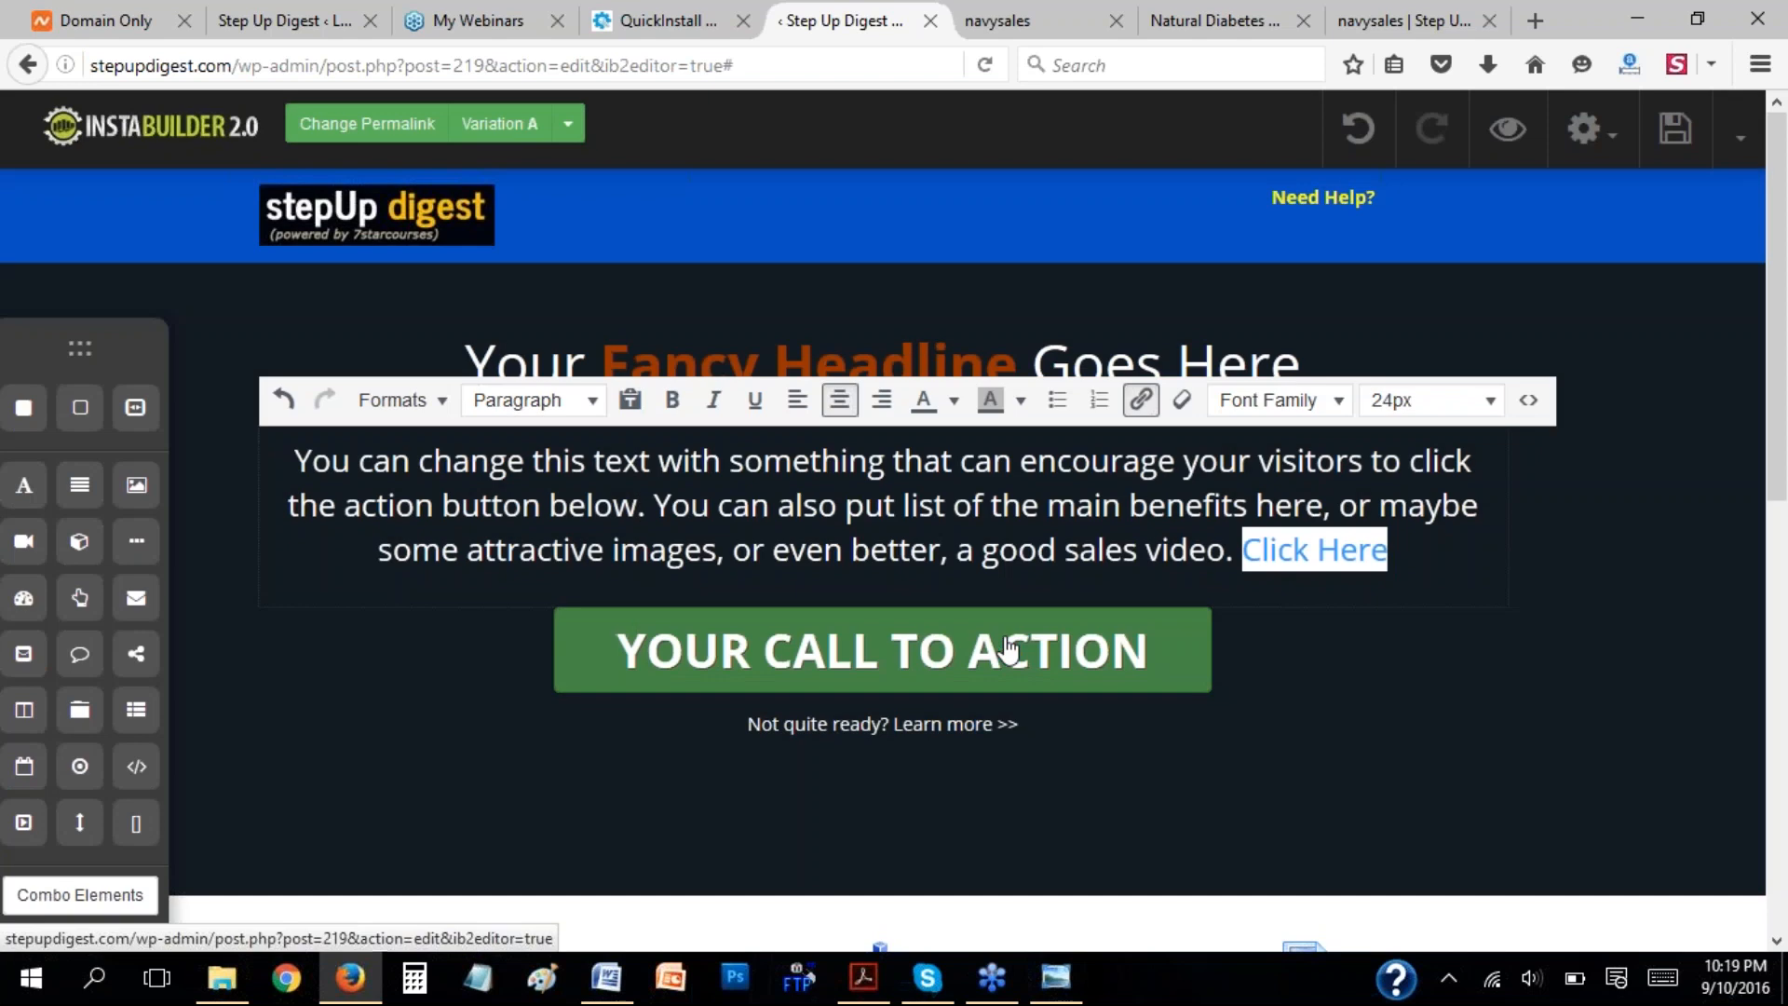
click(1257, 507)
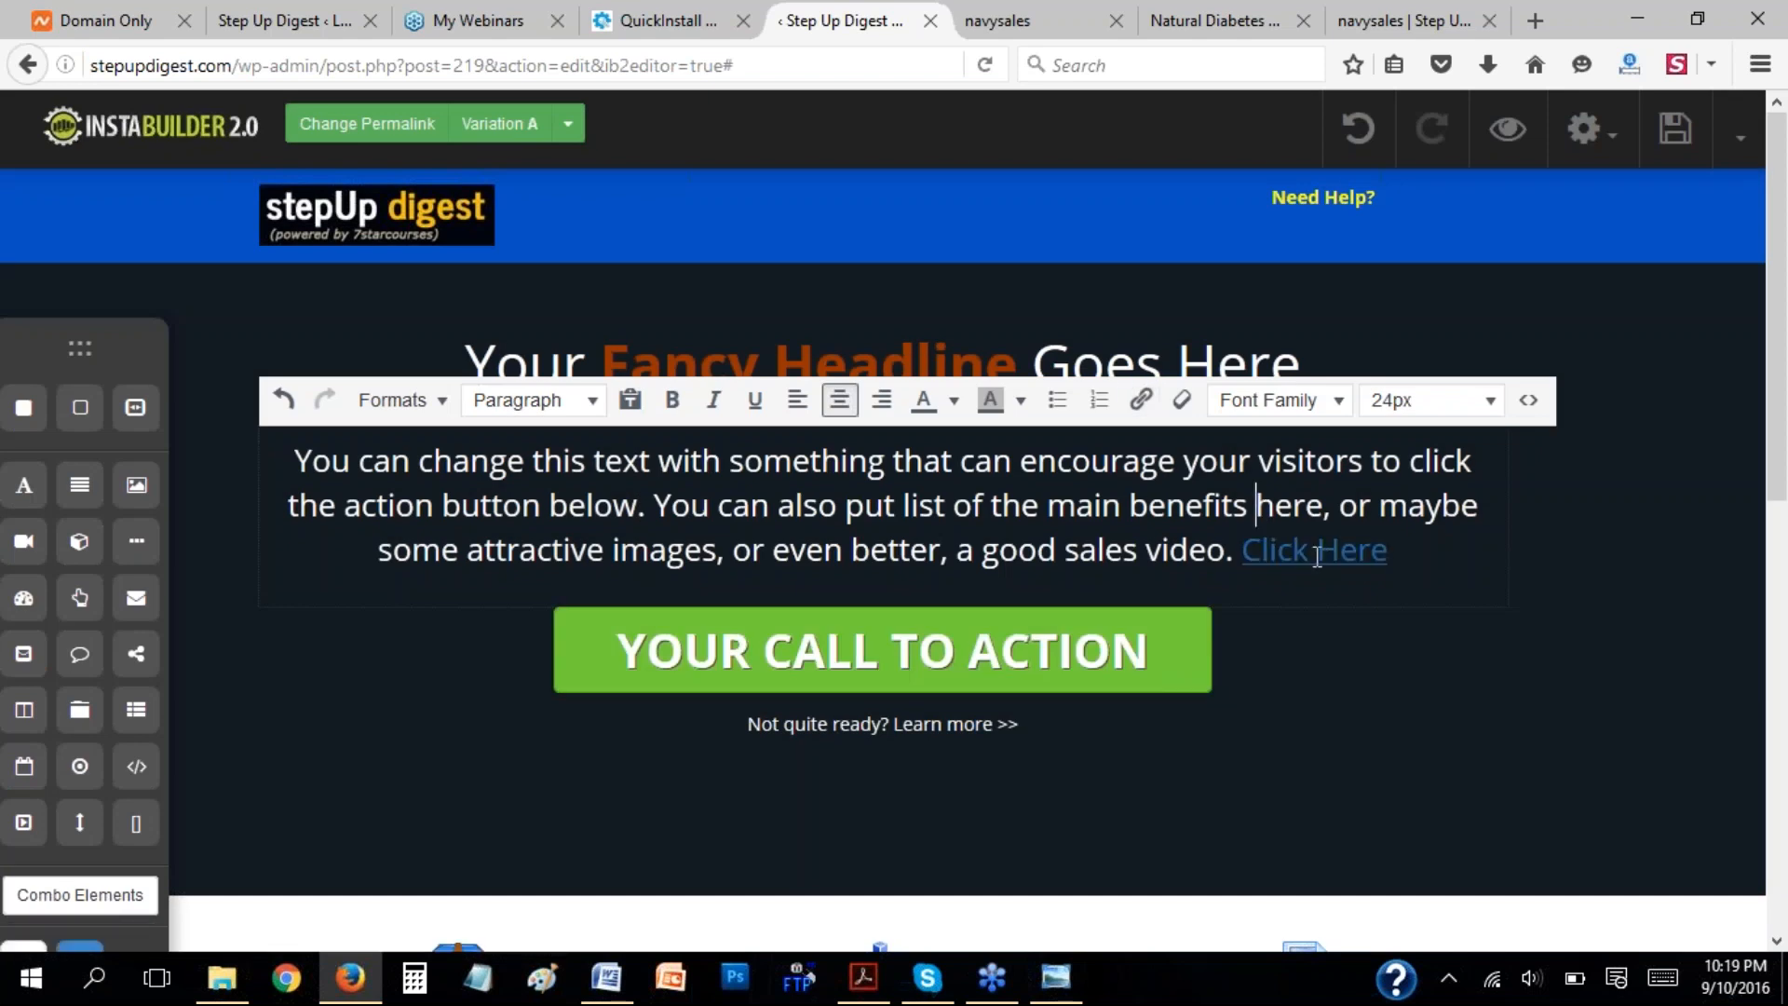
Save the page, test the "Click Here" link on the reloaded live page and return to the editor.
click(1673, 132)
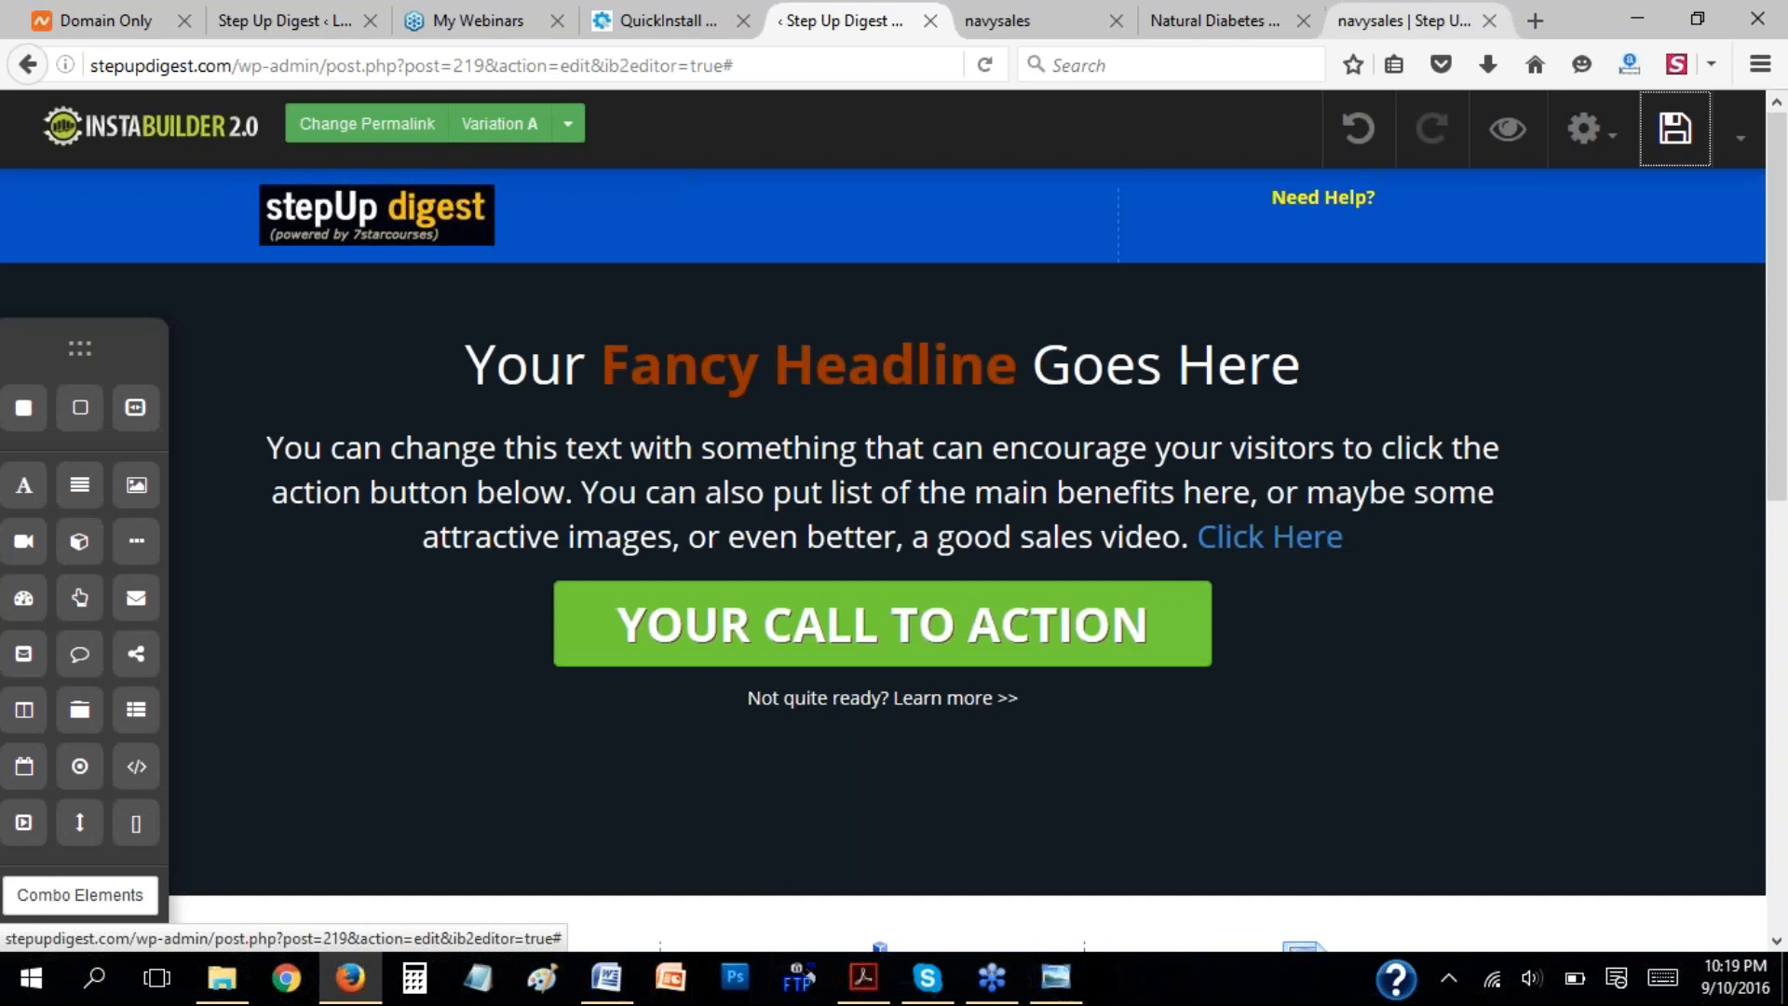
click(1406, 19)
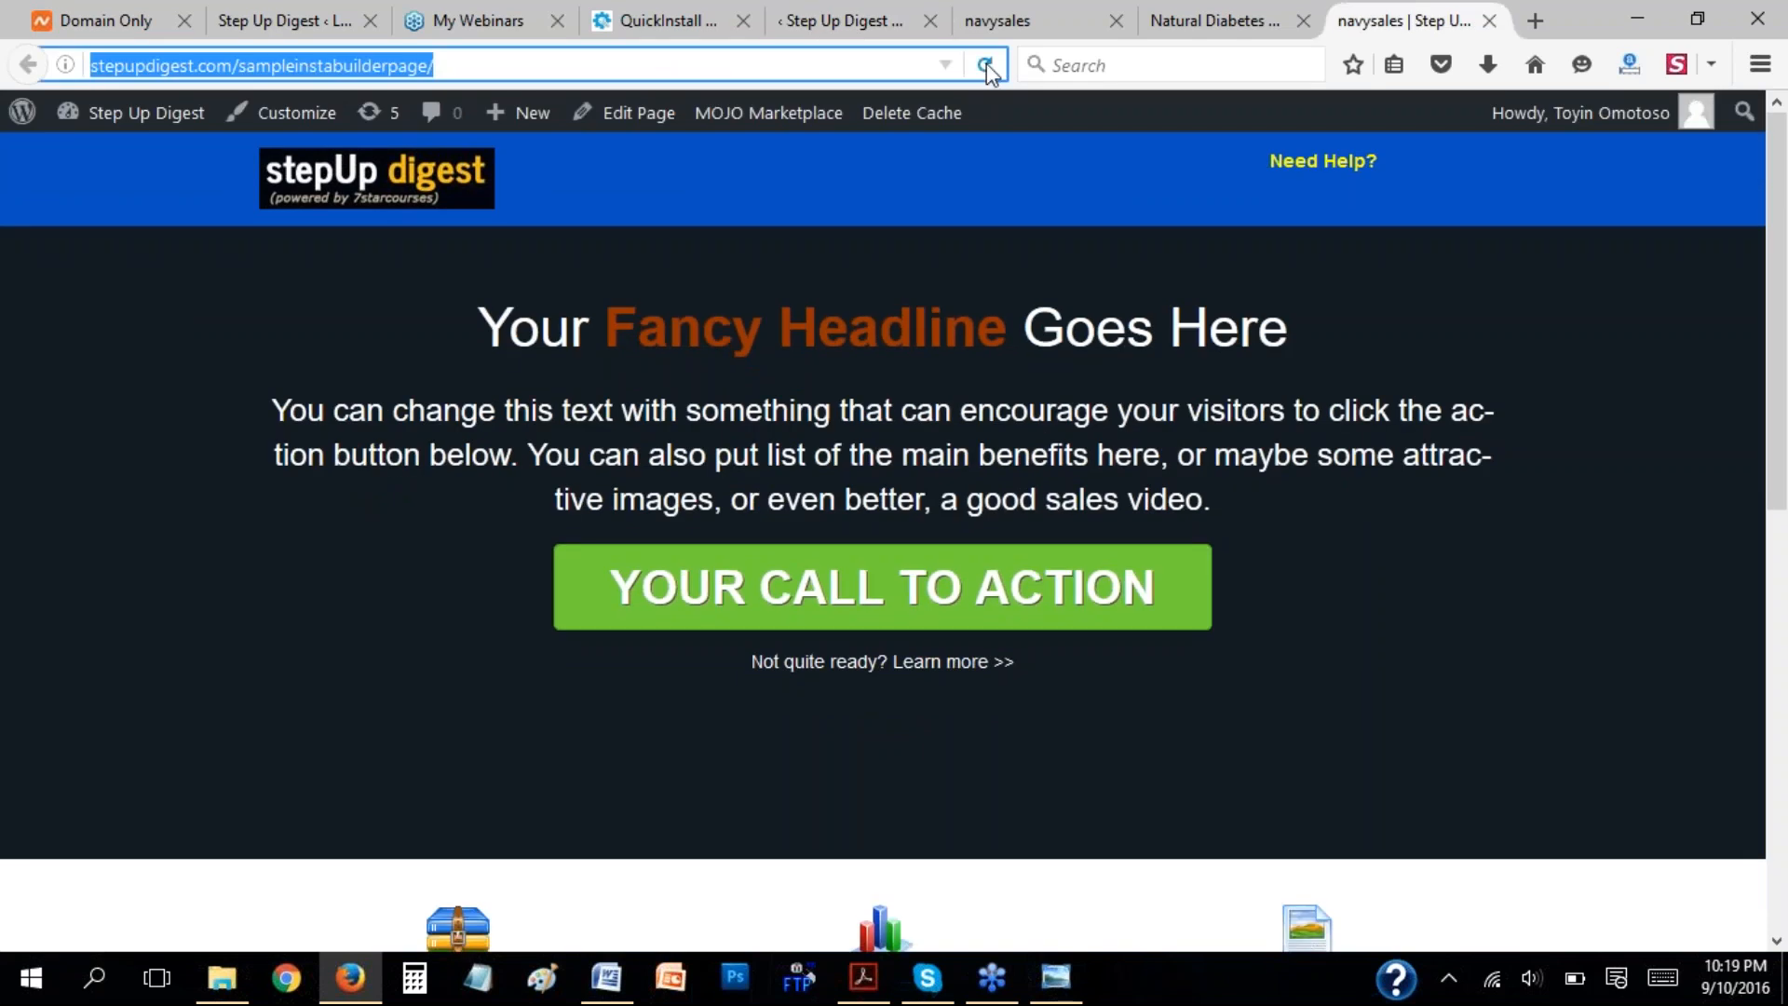
click(985, 68)
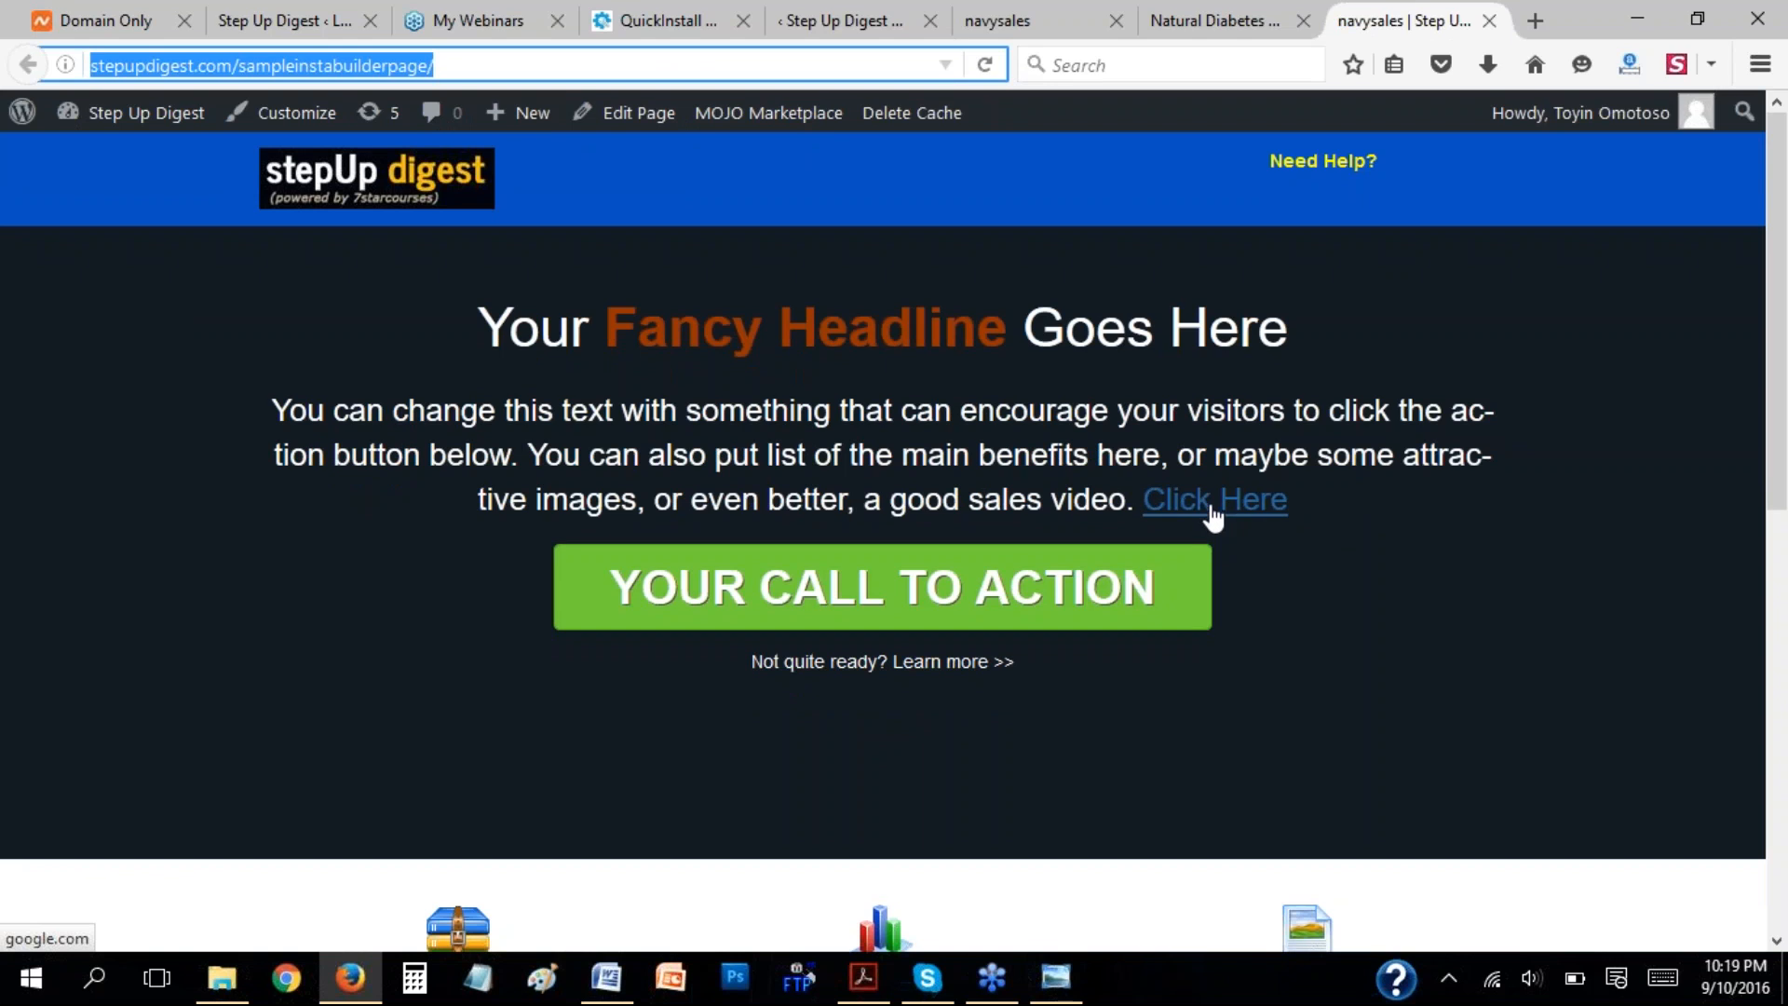
click(1211, 515)
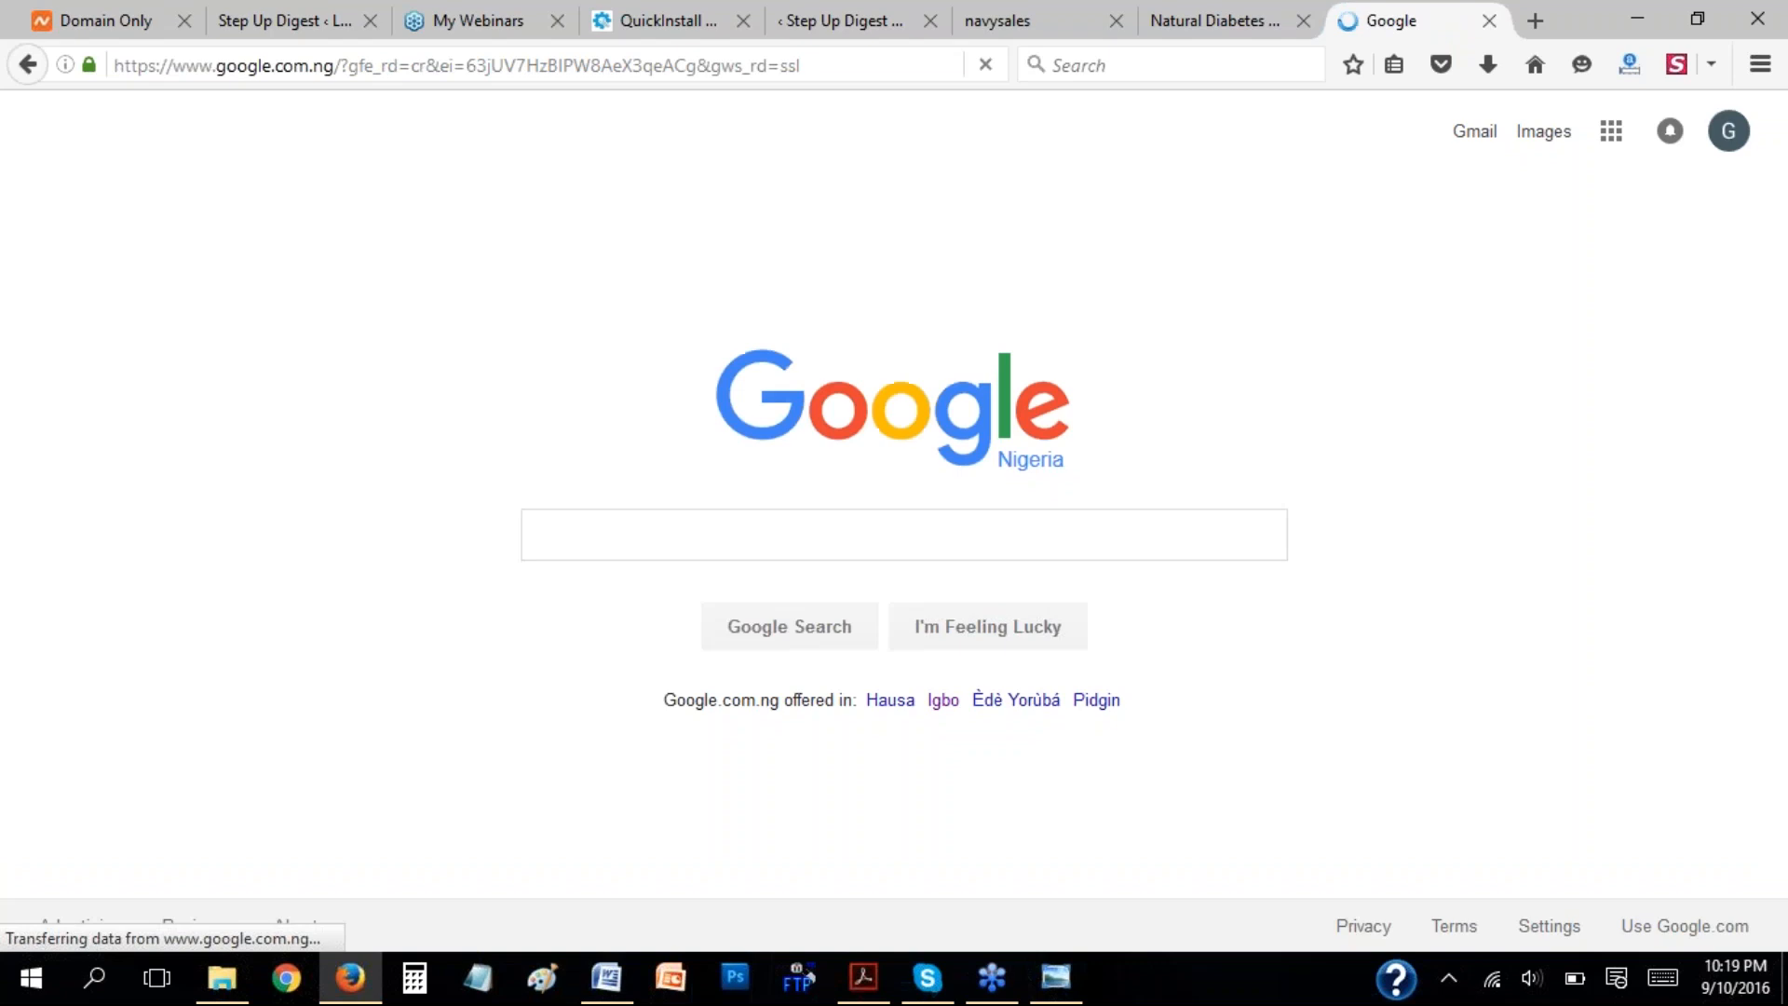
click(851, 23)
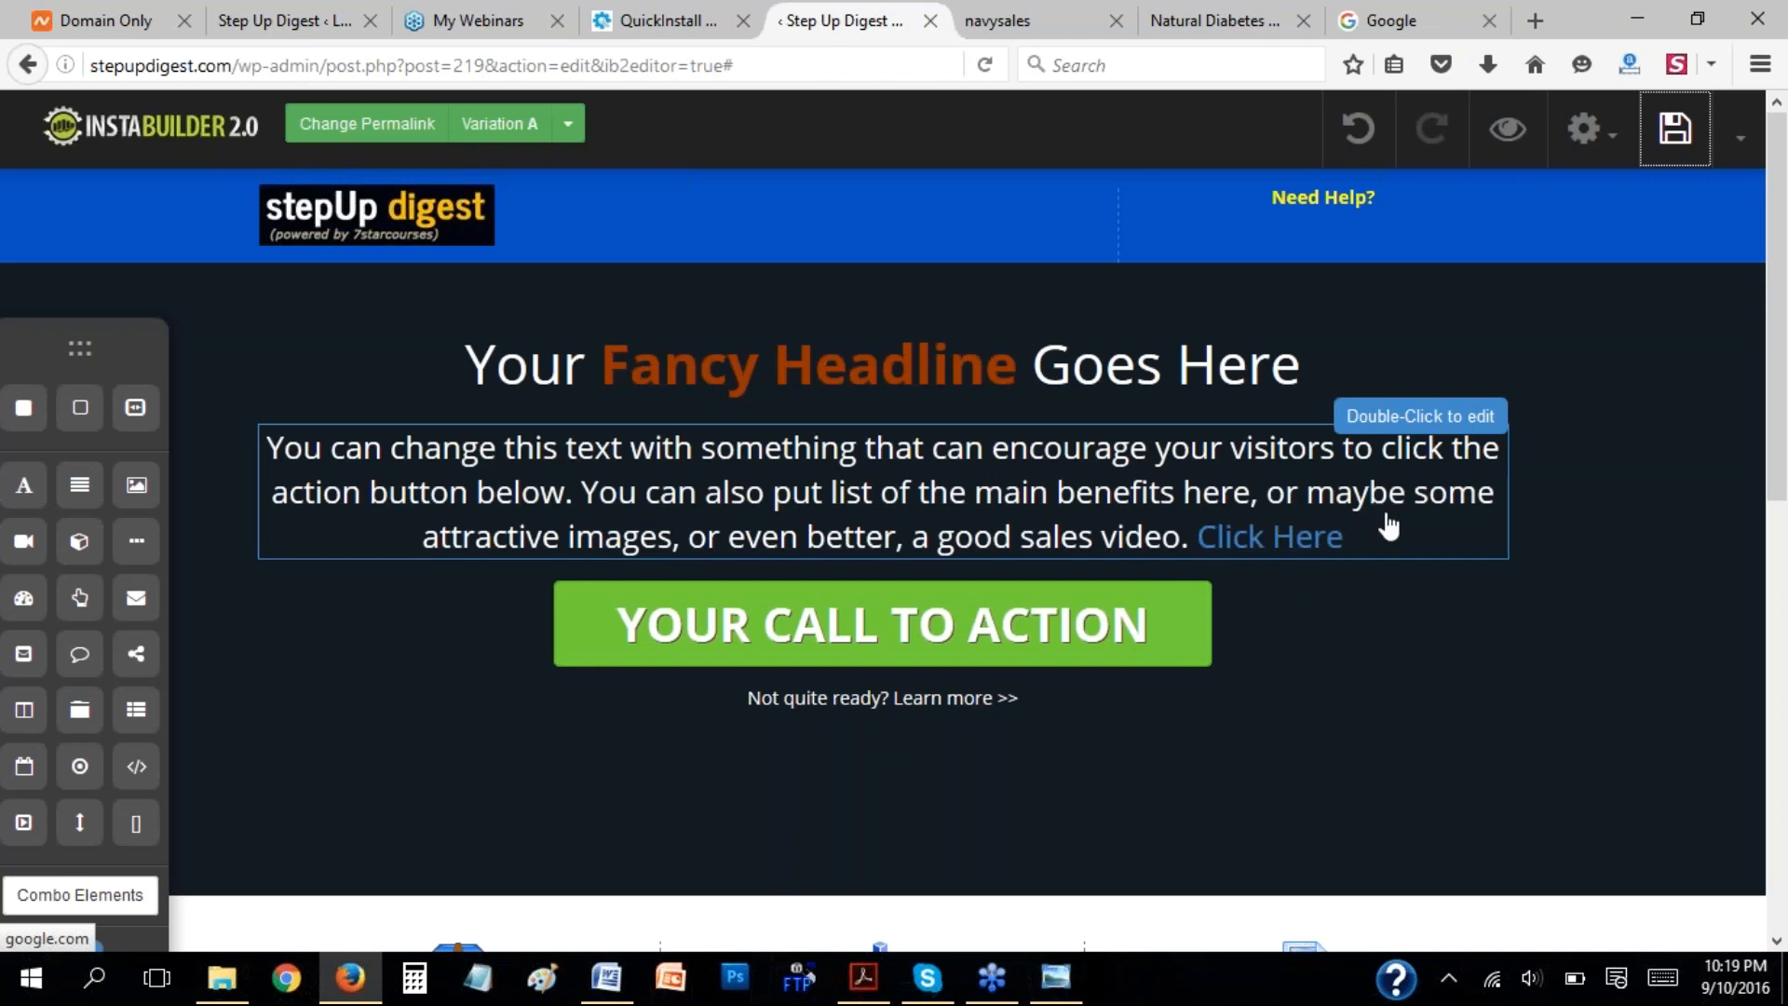
View the Variation A preview and the b3boost.com/ndiabetes sales page as an example.
click(1770, 612)
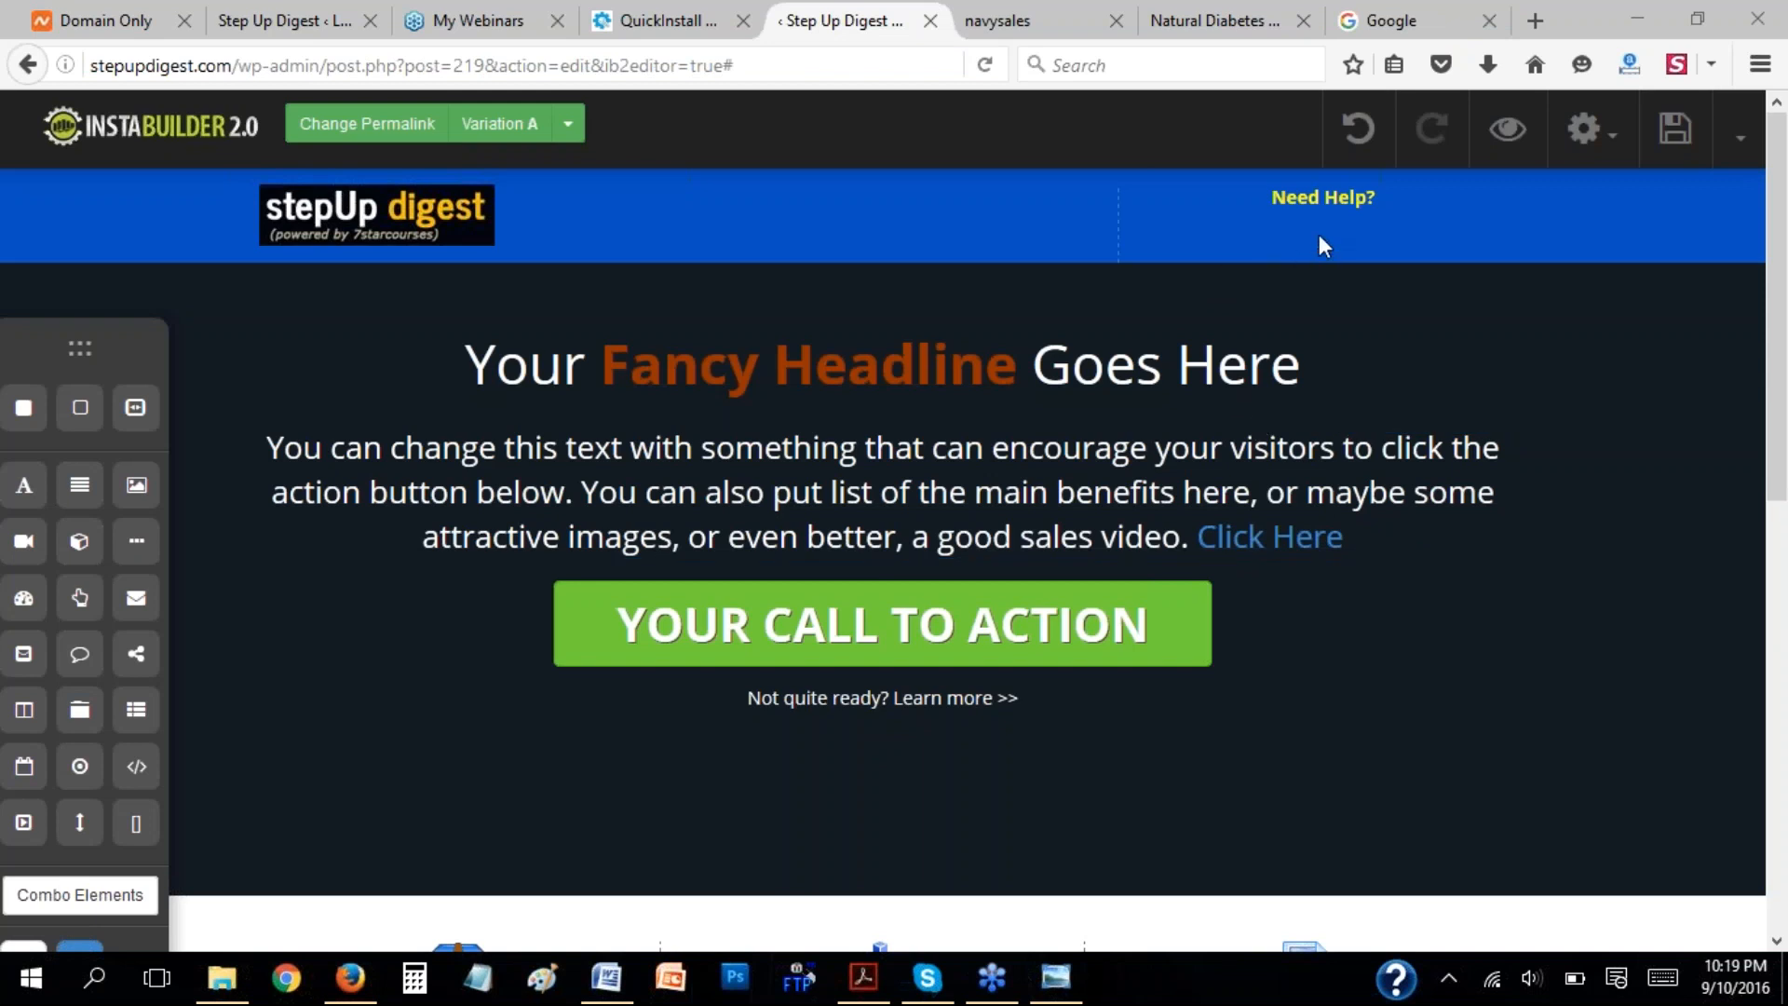
click(1206, 60)
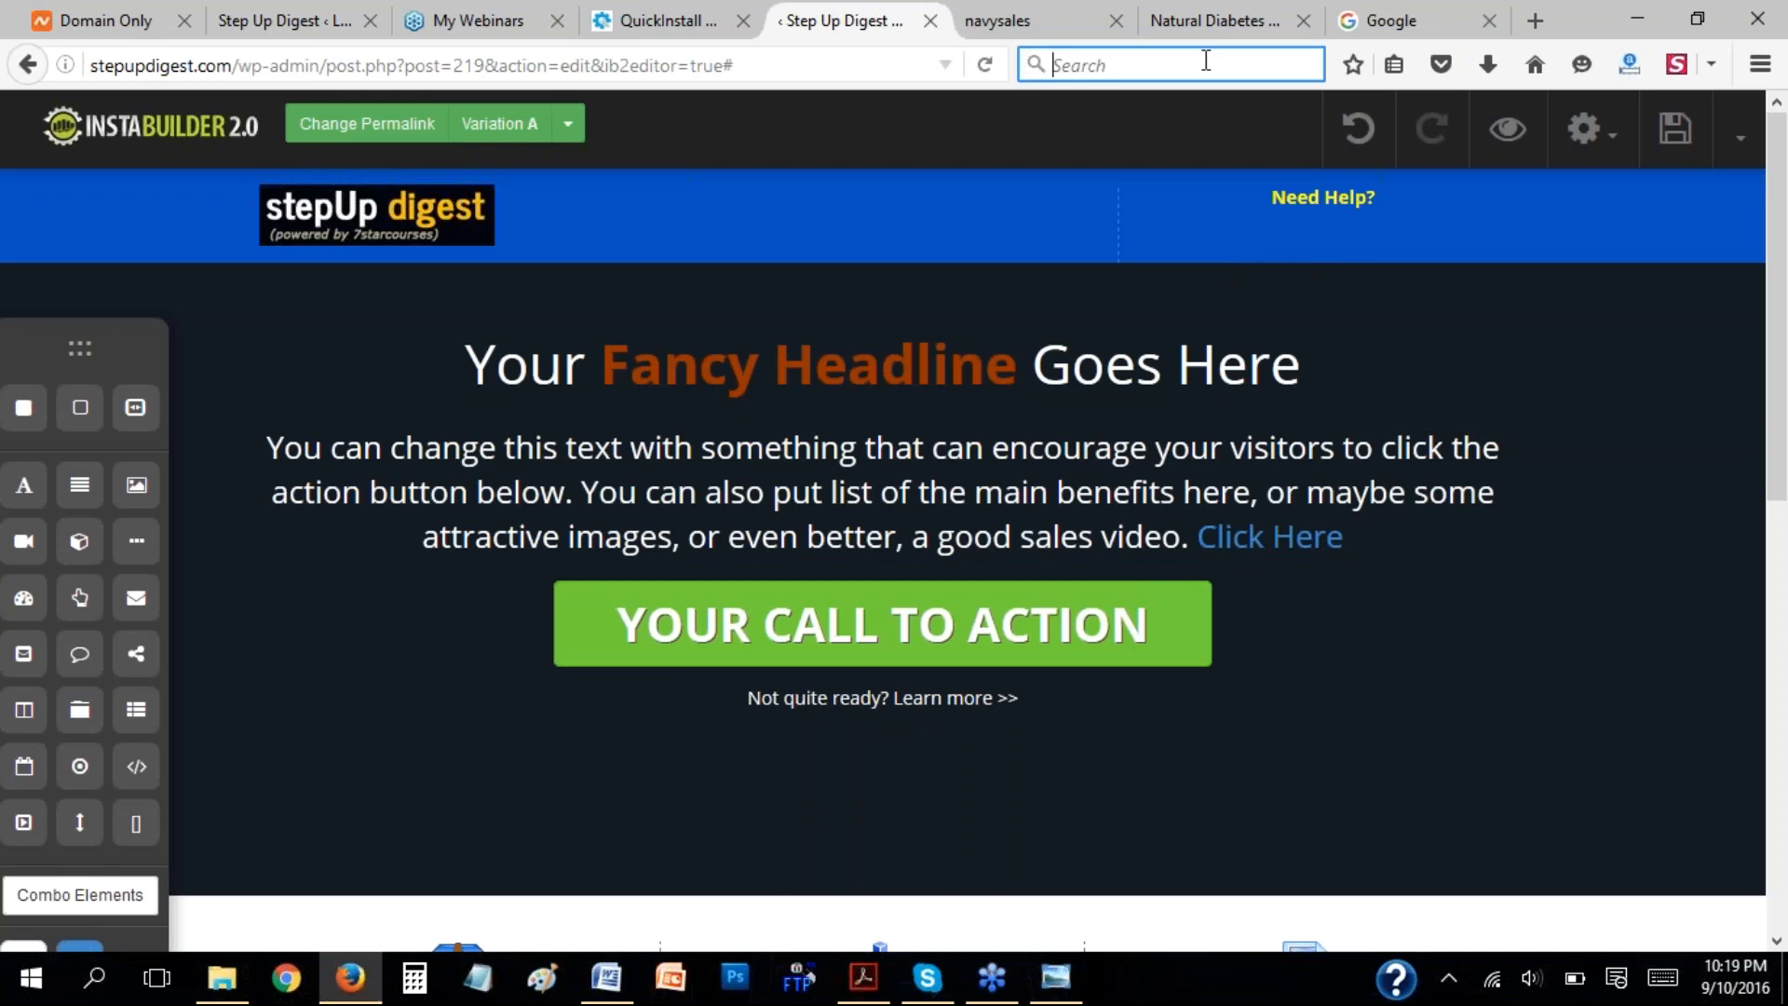
click(1071, 21)
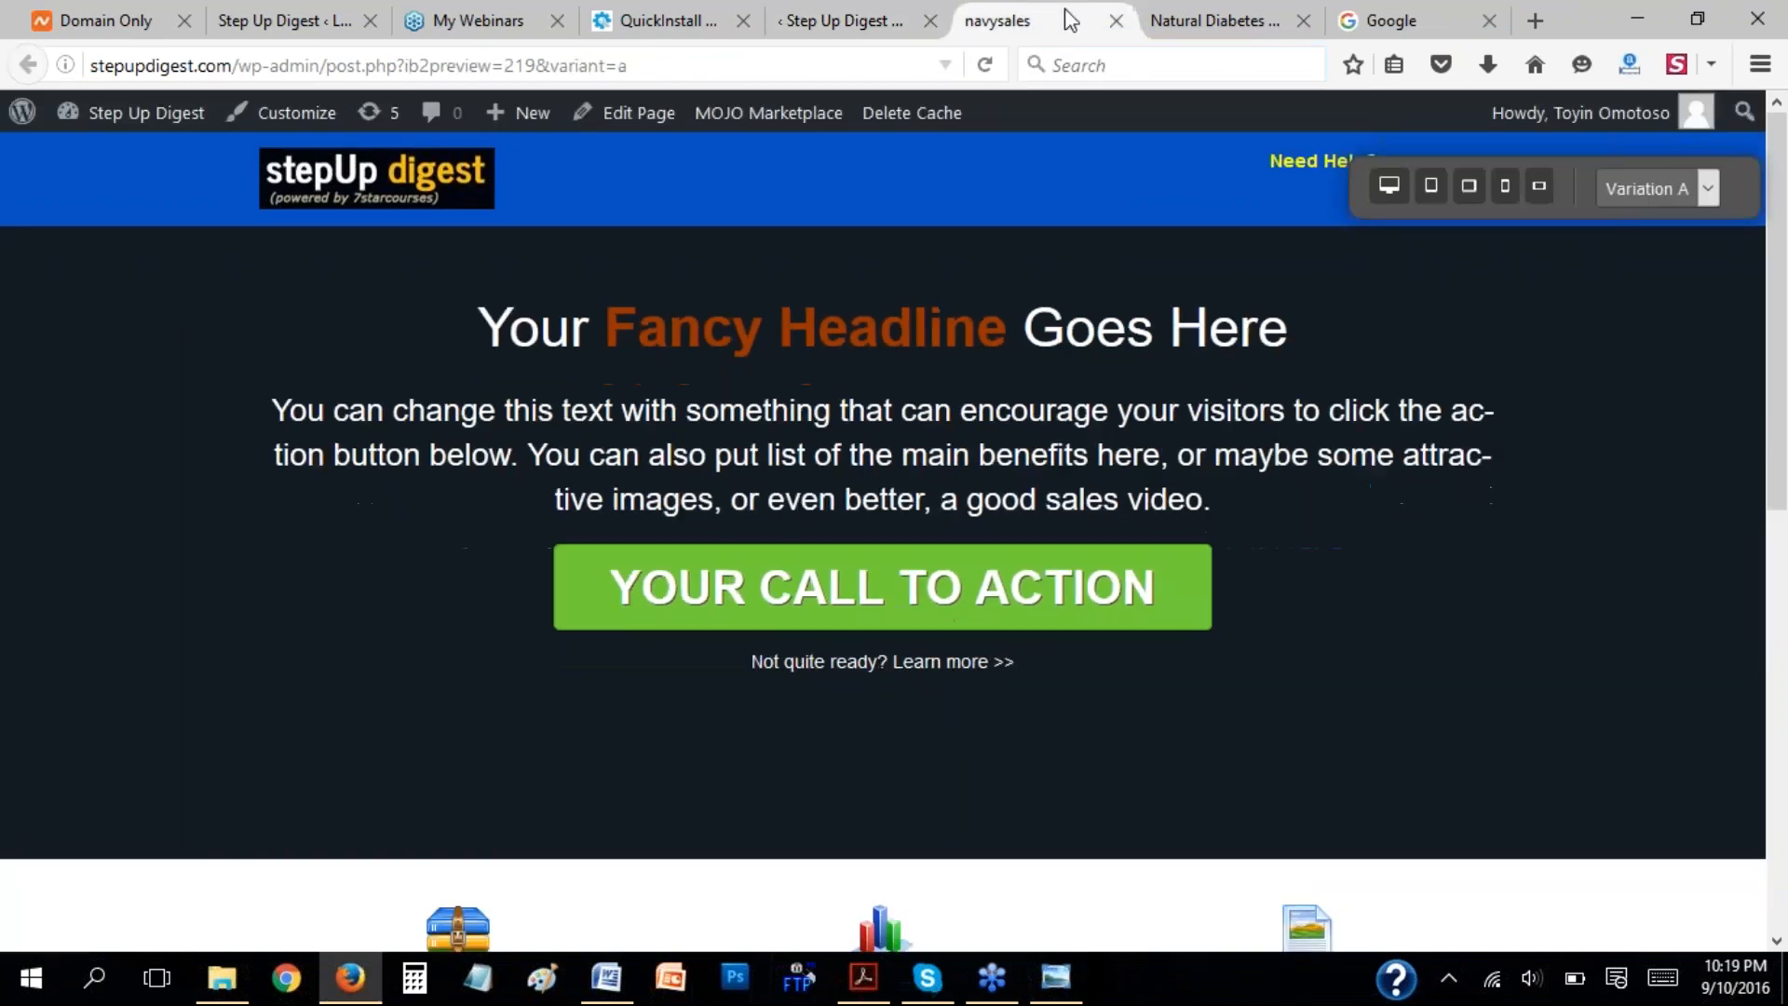
click(1220, 21)
click(1229, 65)
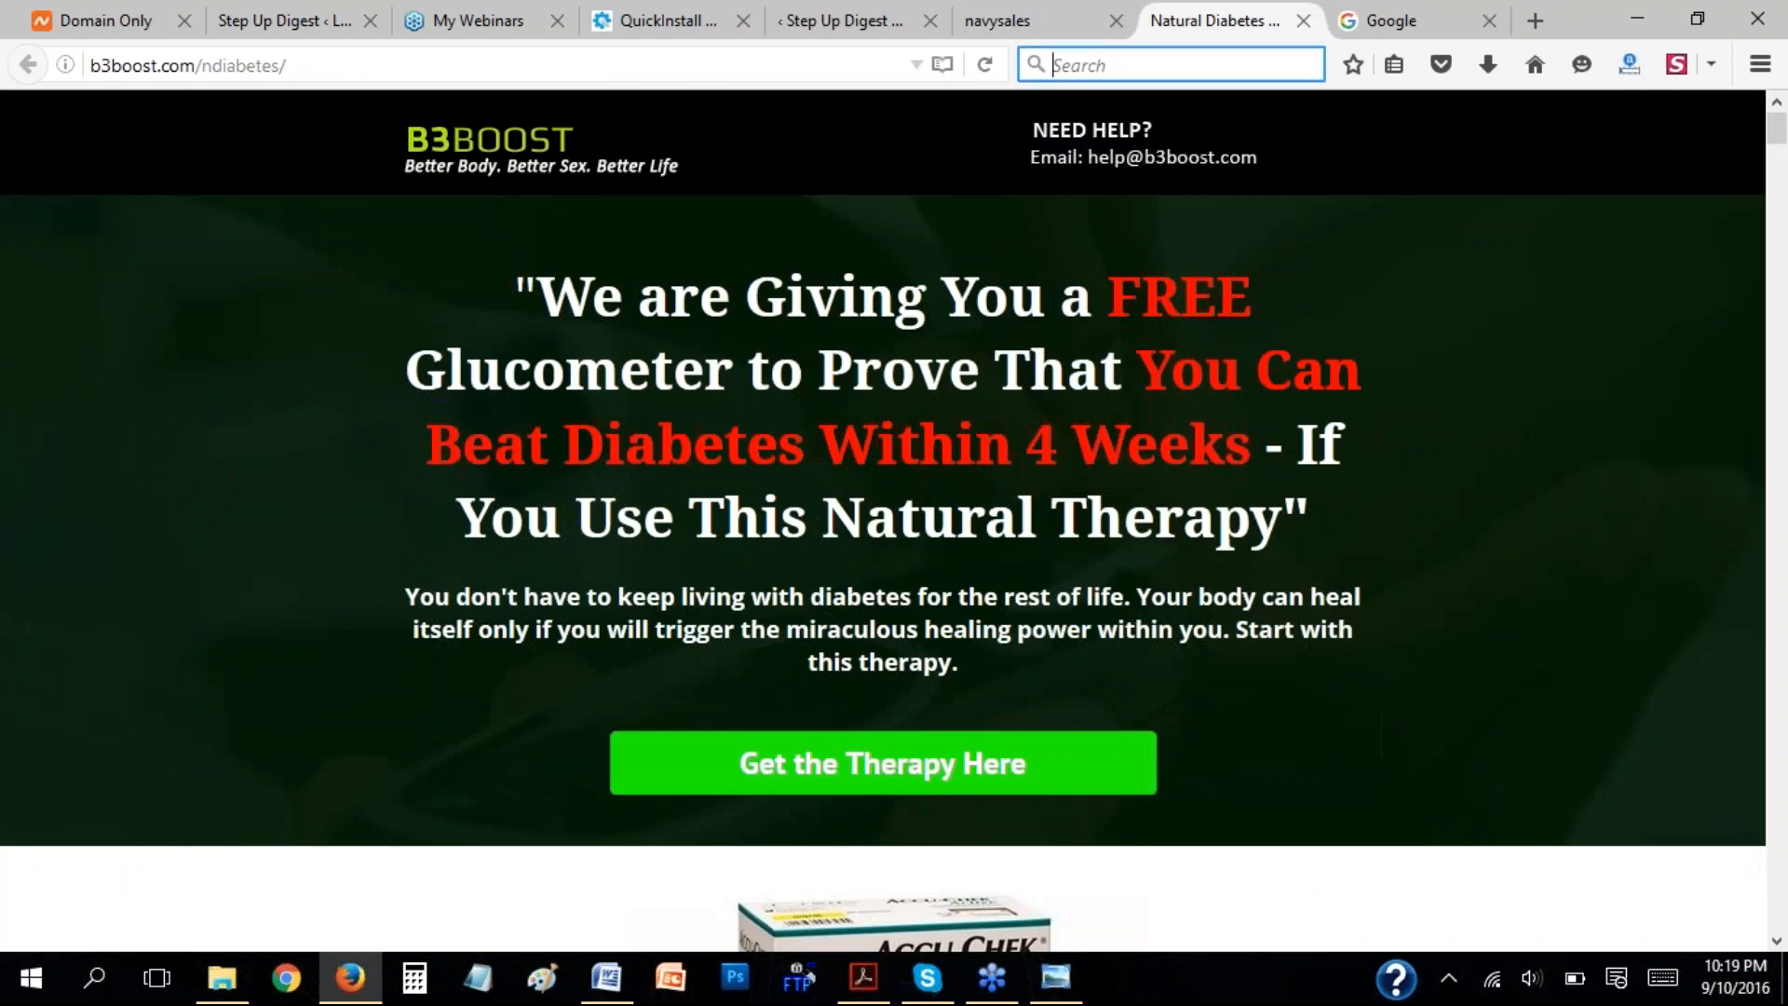
Switch to the instwebinar document in Word and review the remaining sales page steps and the "Creating an Optin Page" outline.
click(1394, 23)
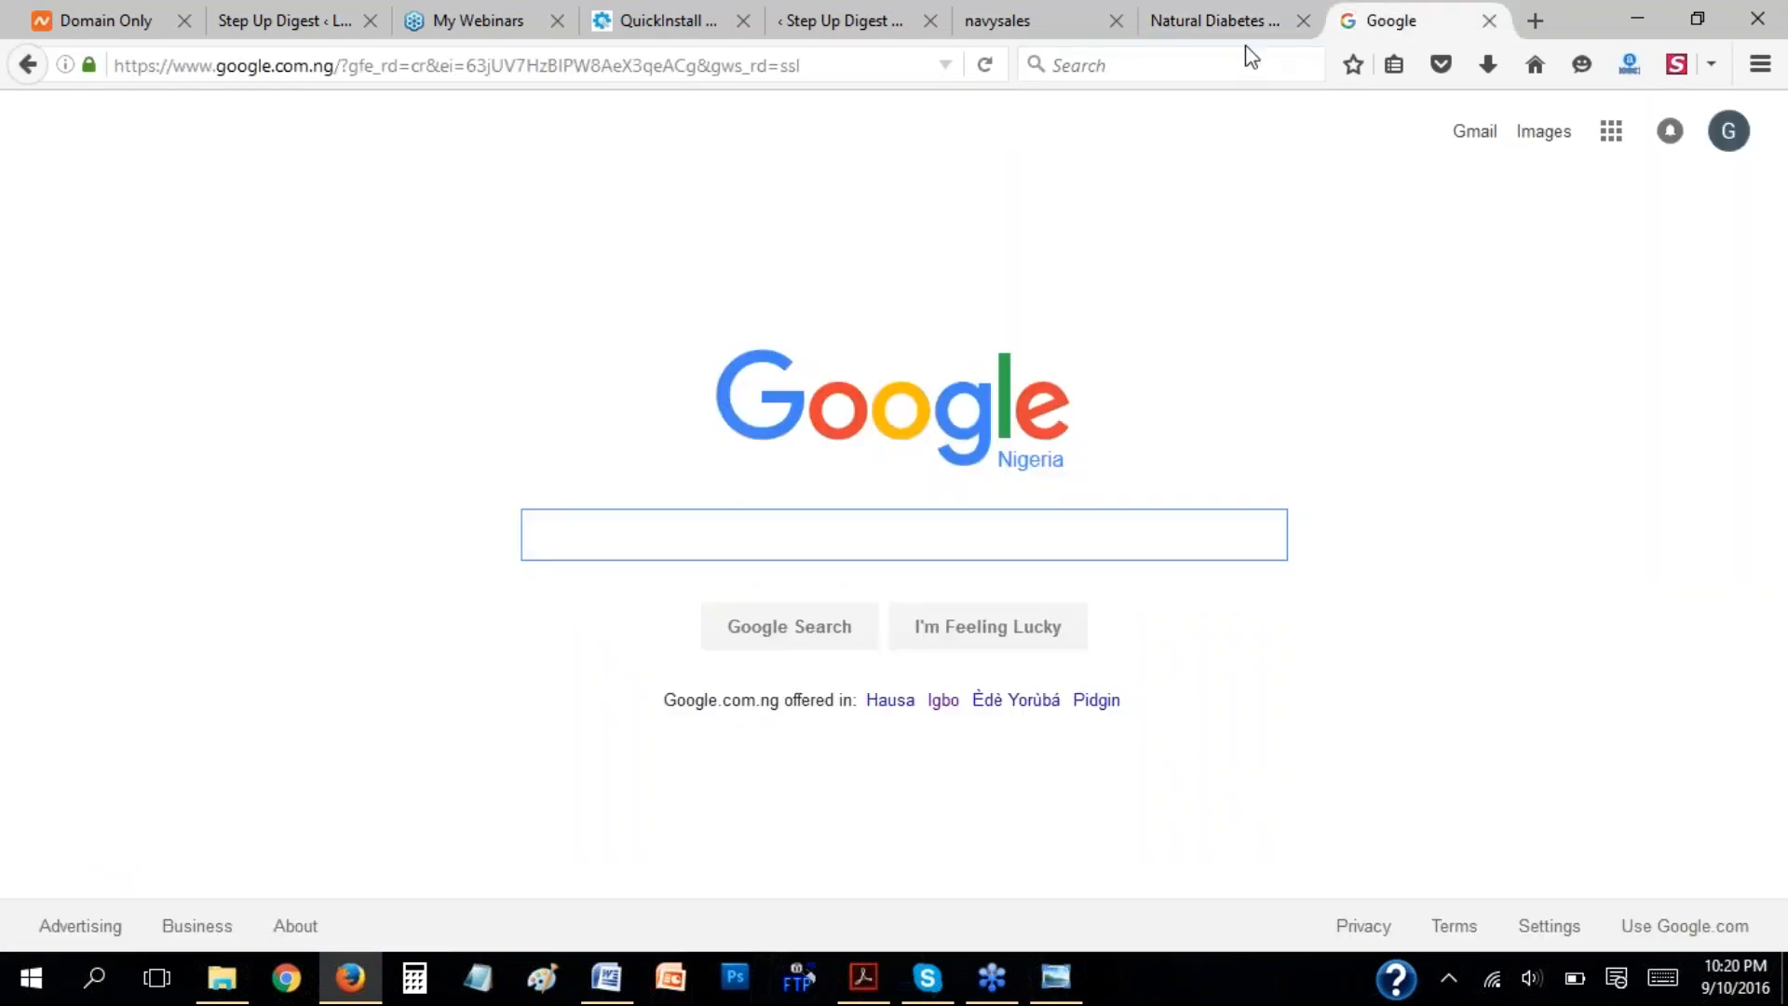
click(861, 21)
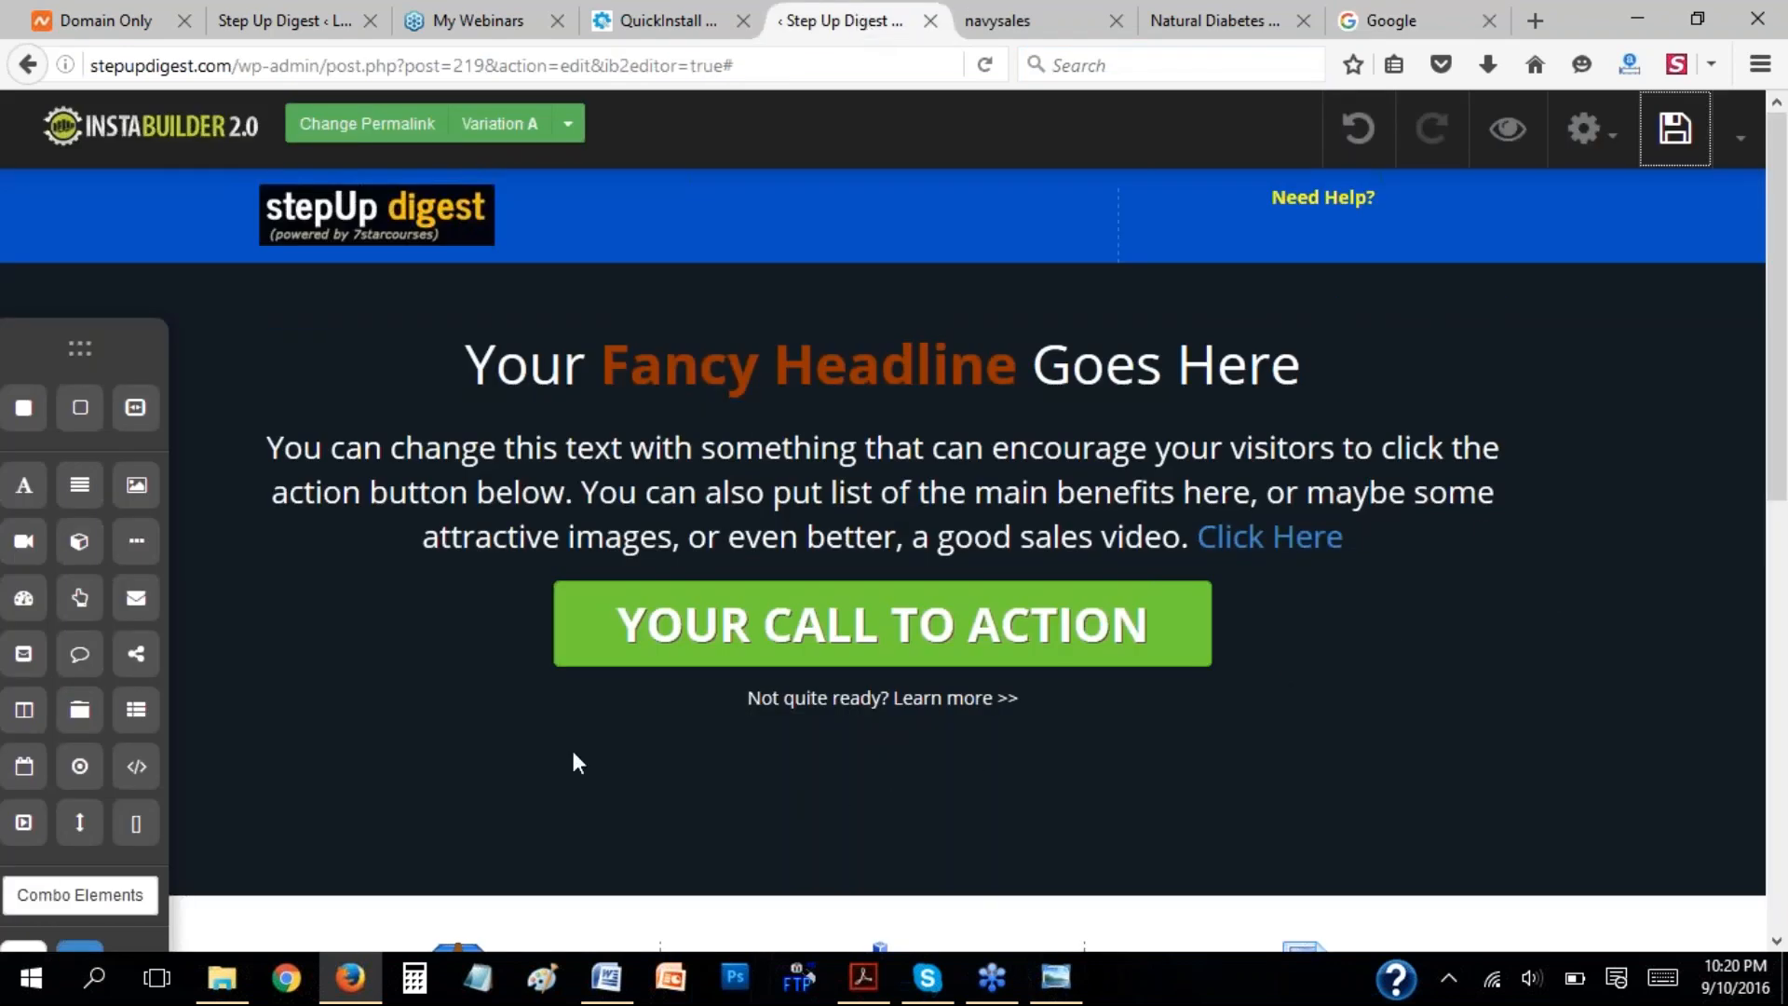
click(606, 977)
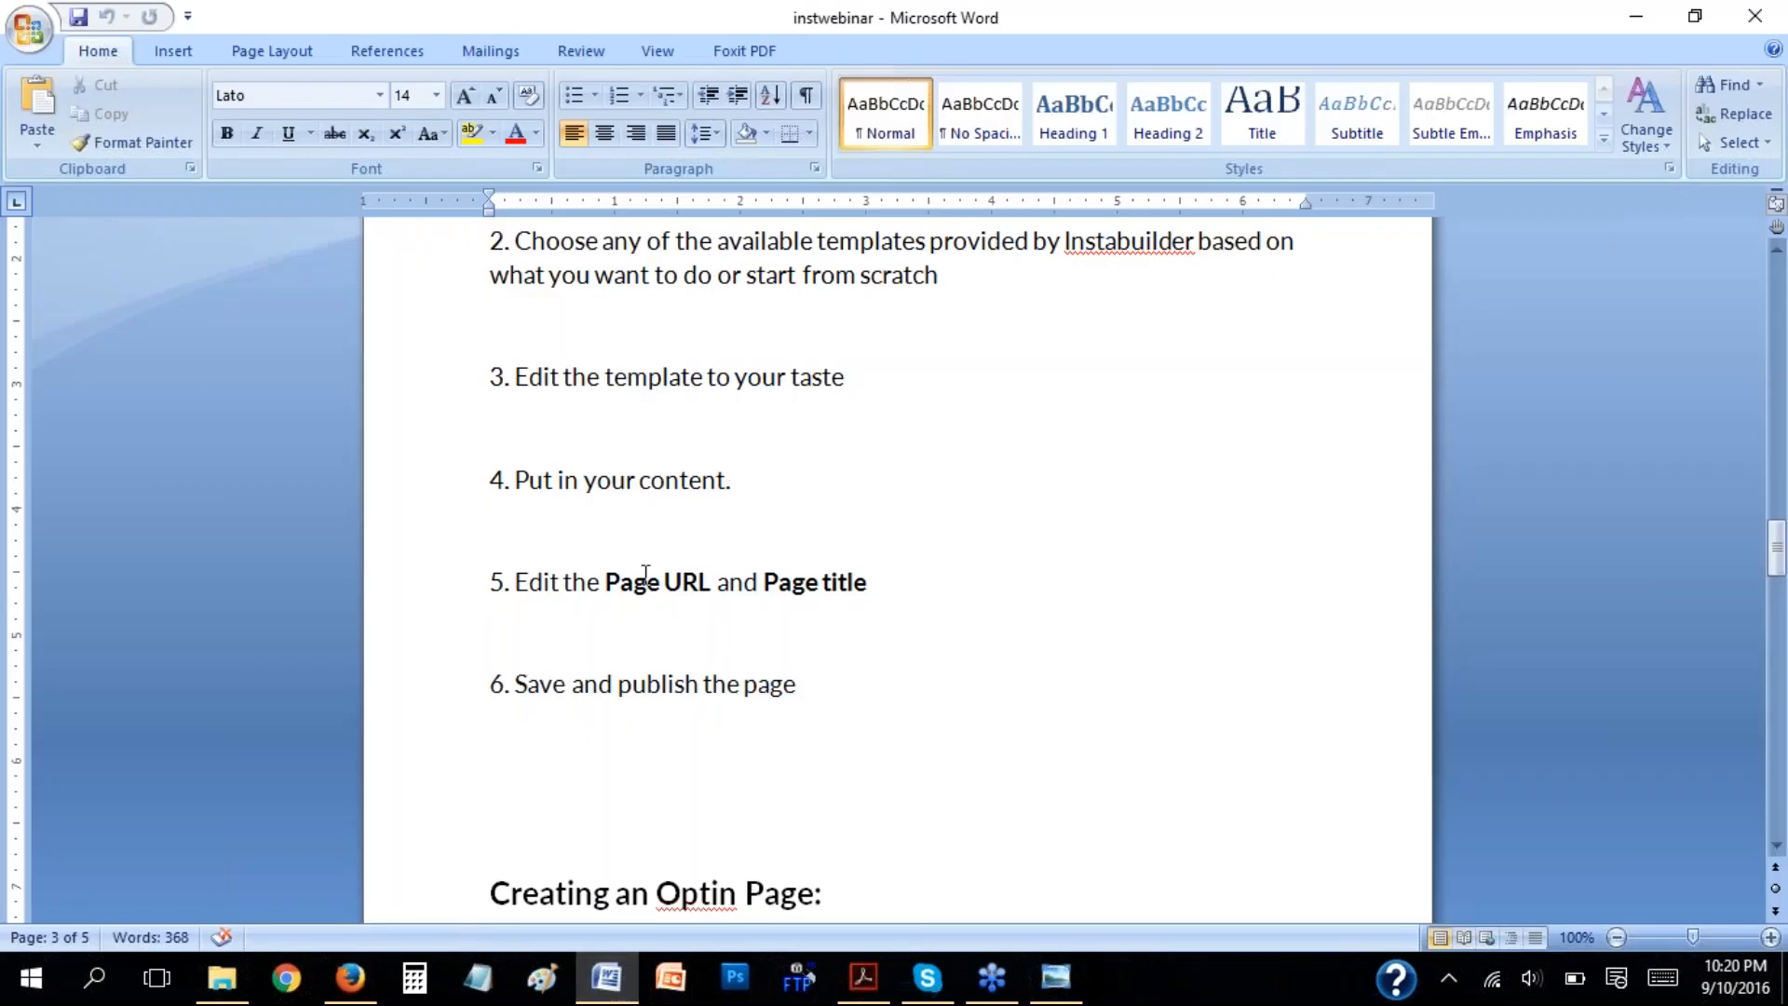
click(657, 485)
click(661, 585)
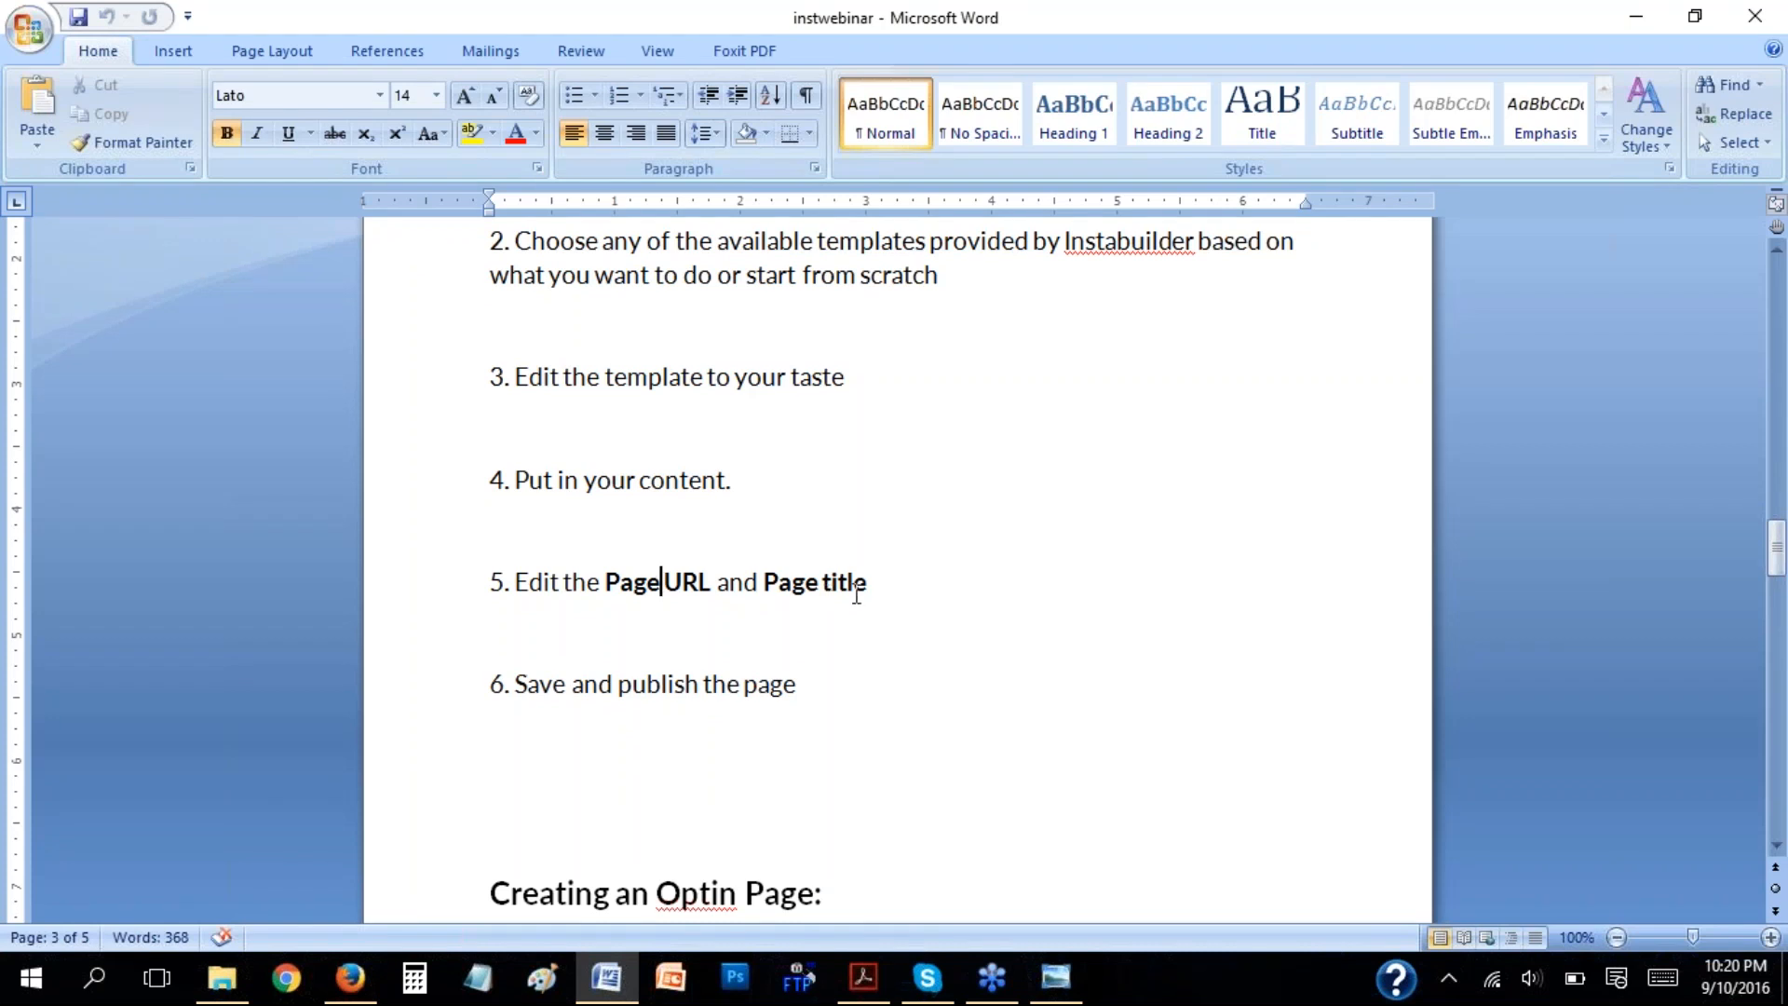
click(742, 689)
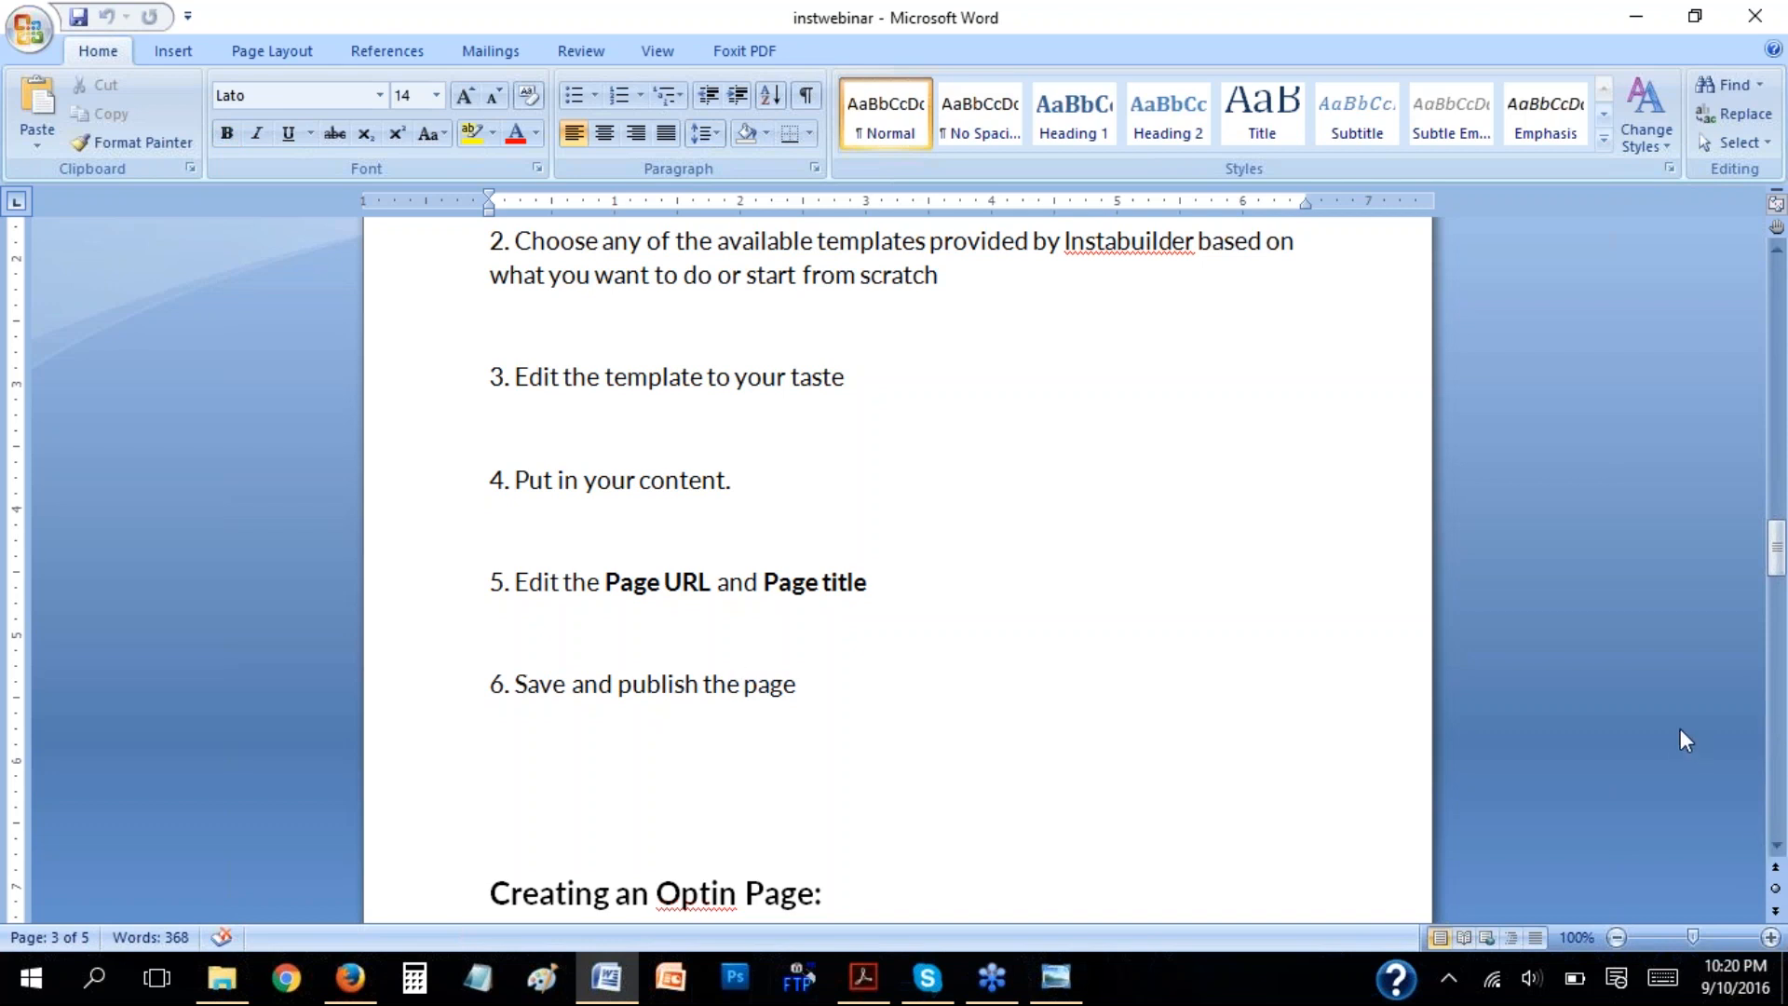
scroll(1685, 740, down, 10)
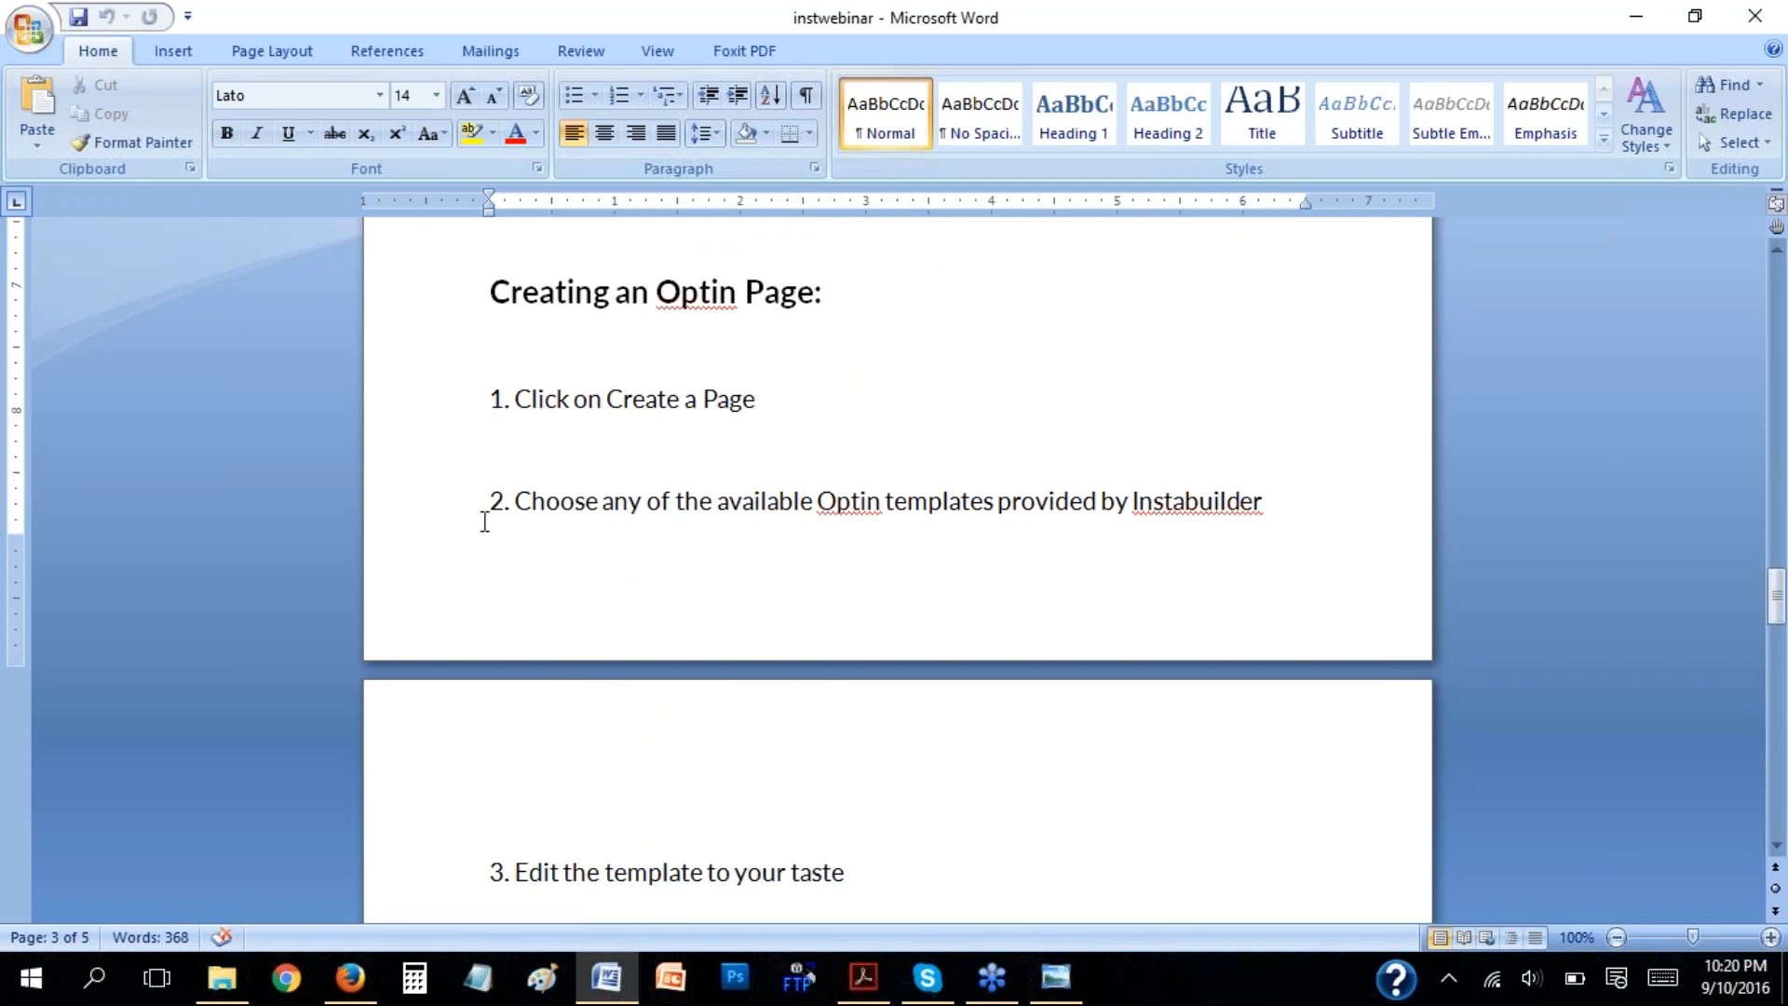
Switch back to Firefox and exit the InstaBuilder editor to its dashboard, confirming leaving the page.
click(350, 977)
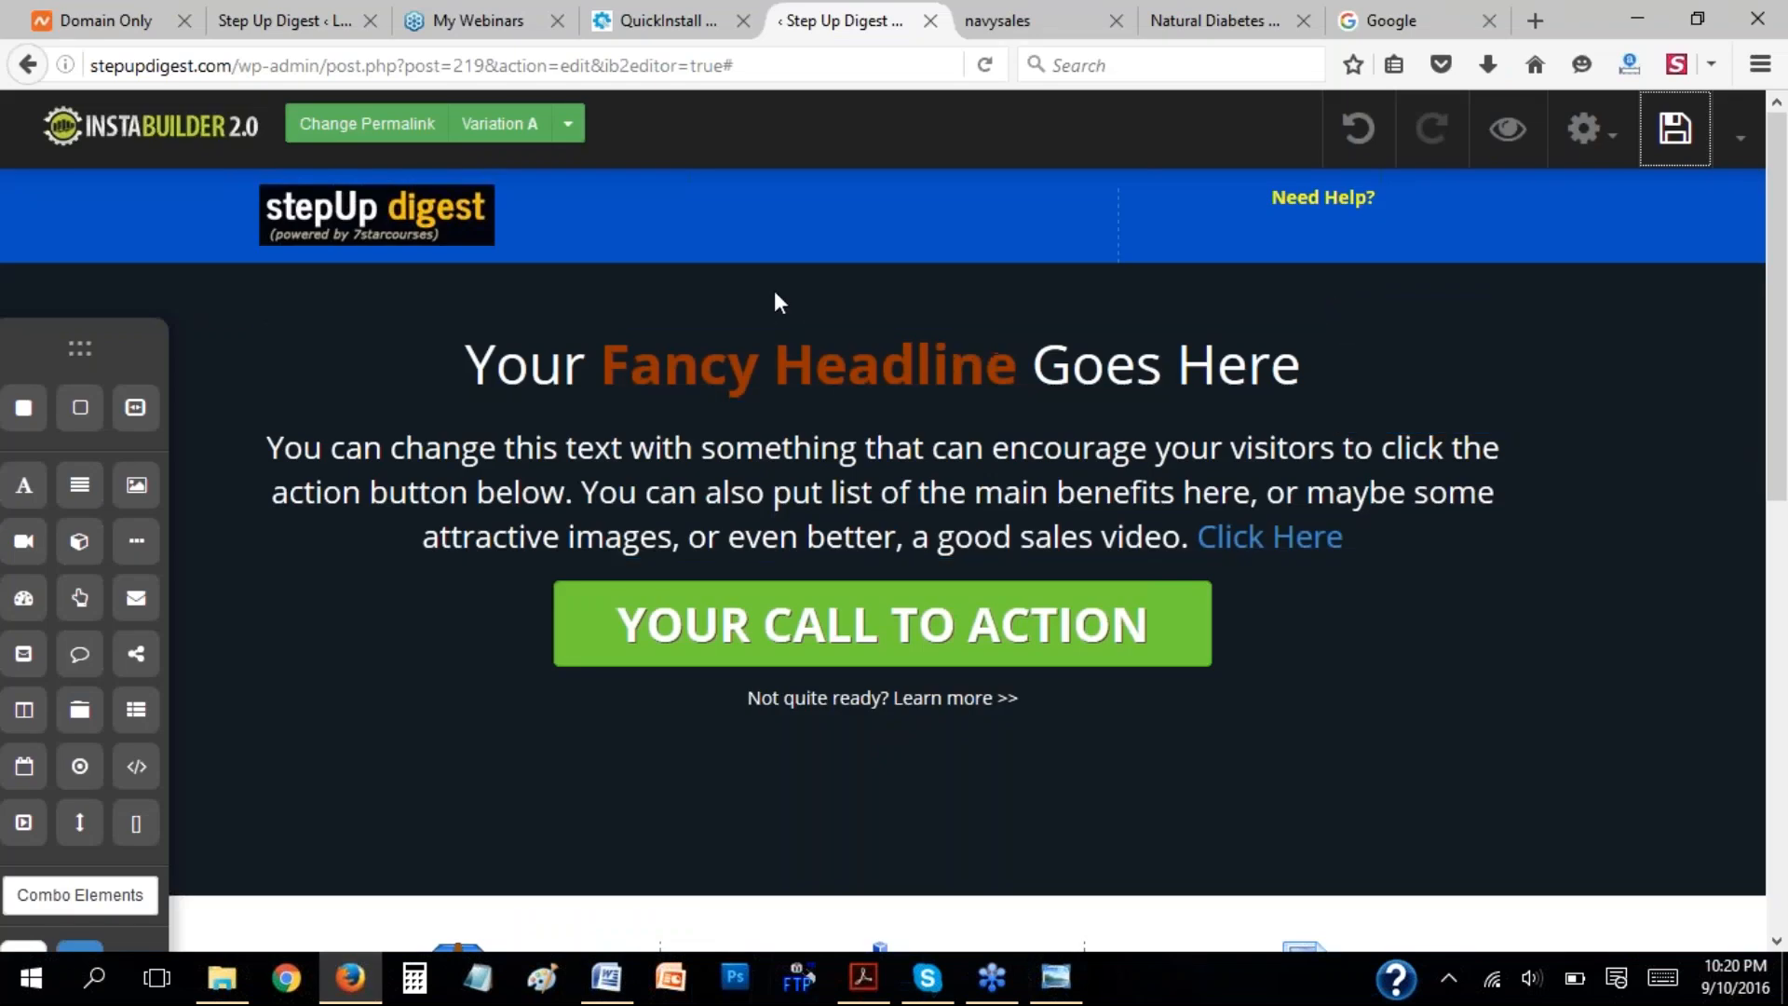
click(1741, 149)
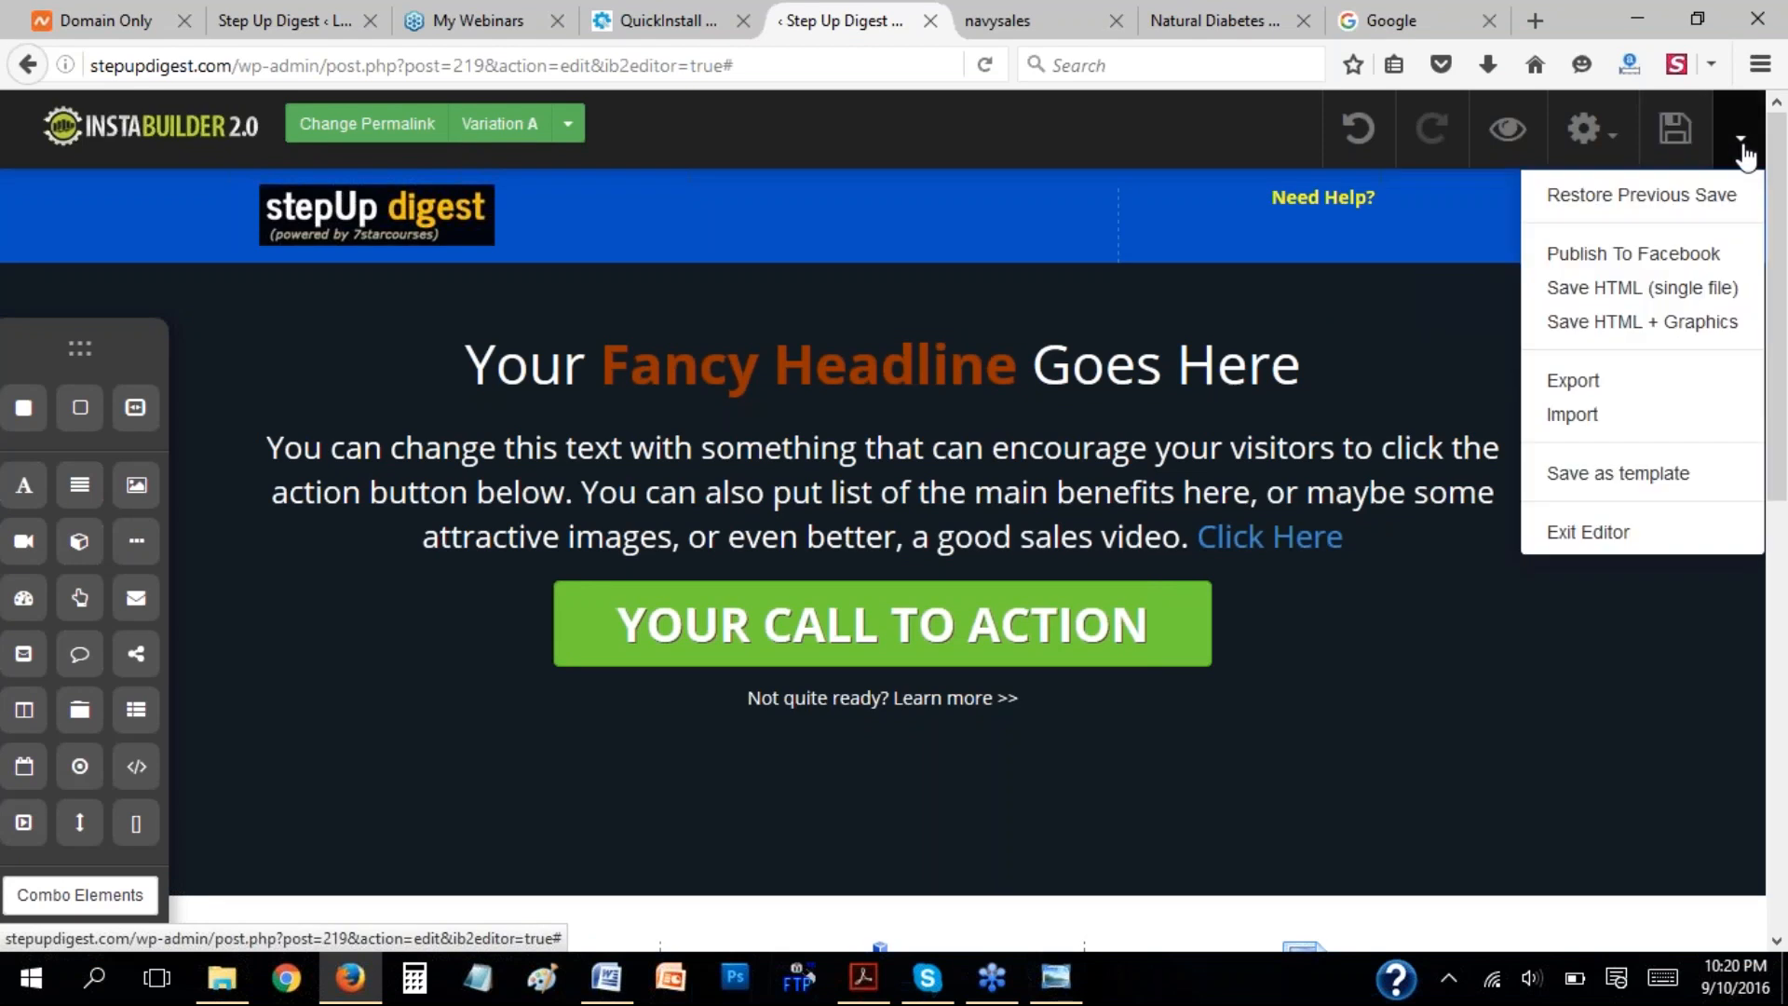
click(1592, 533)
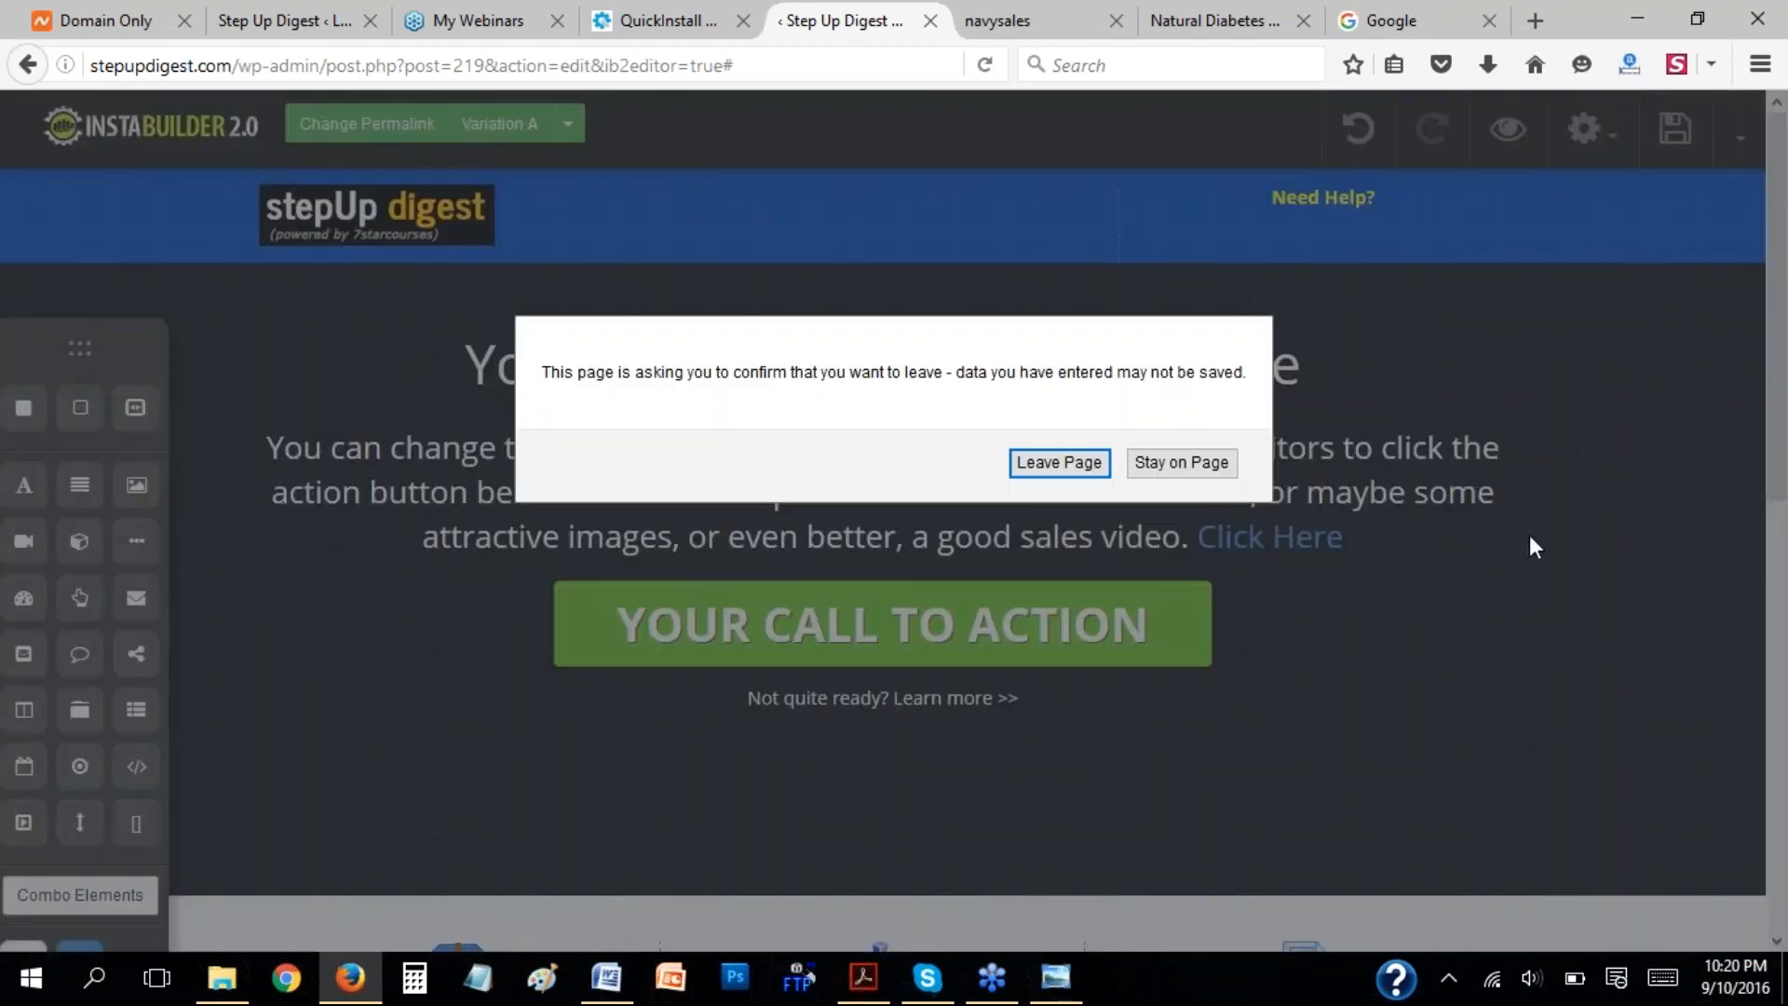
click(1069, 463)
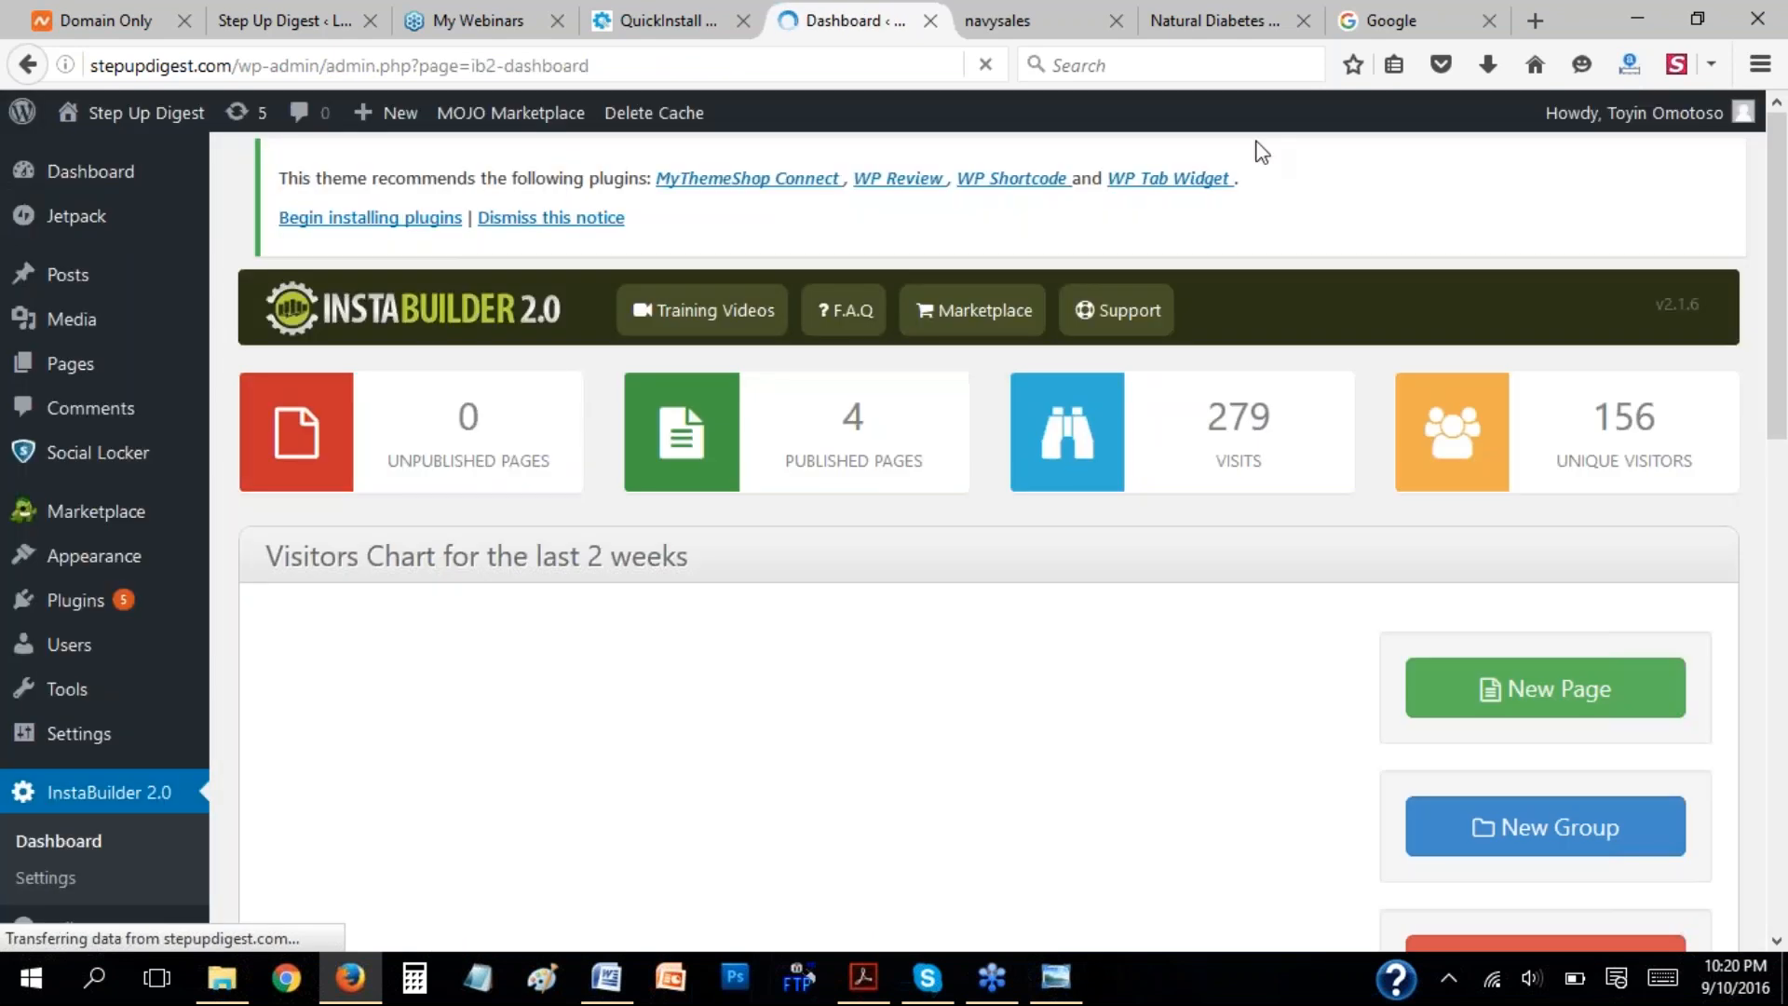
Load aweber.com in the browser tab that shows Google.
click(1422, 19)
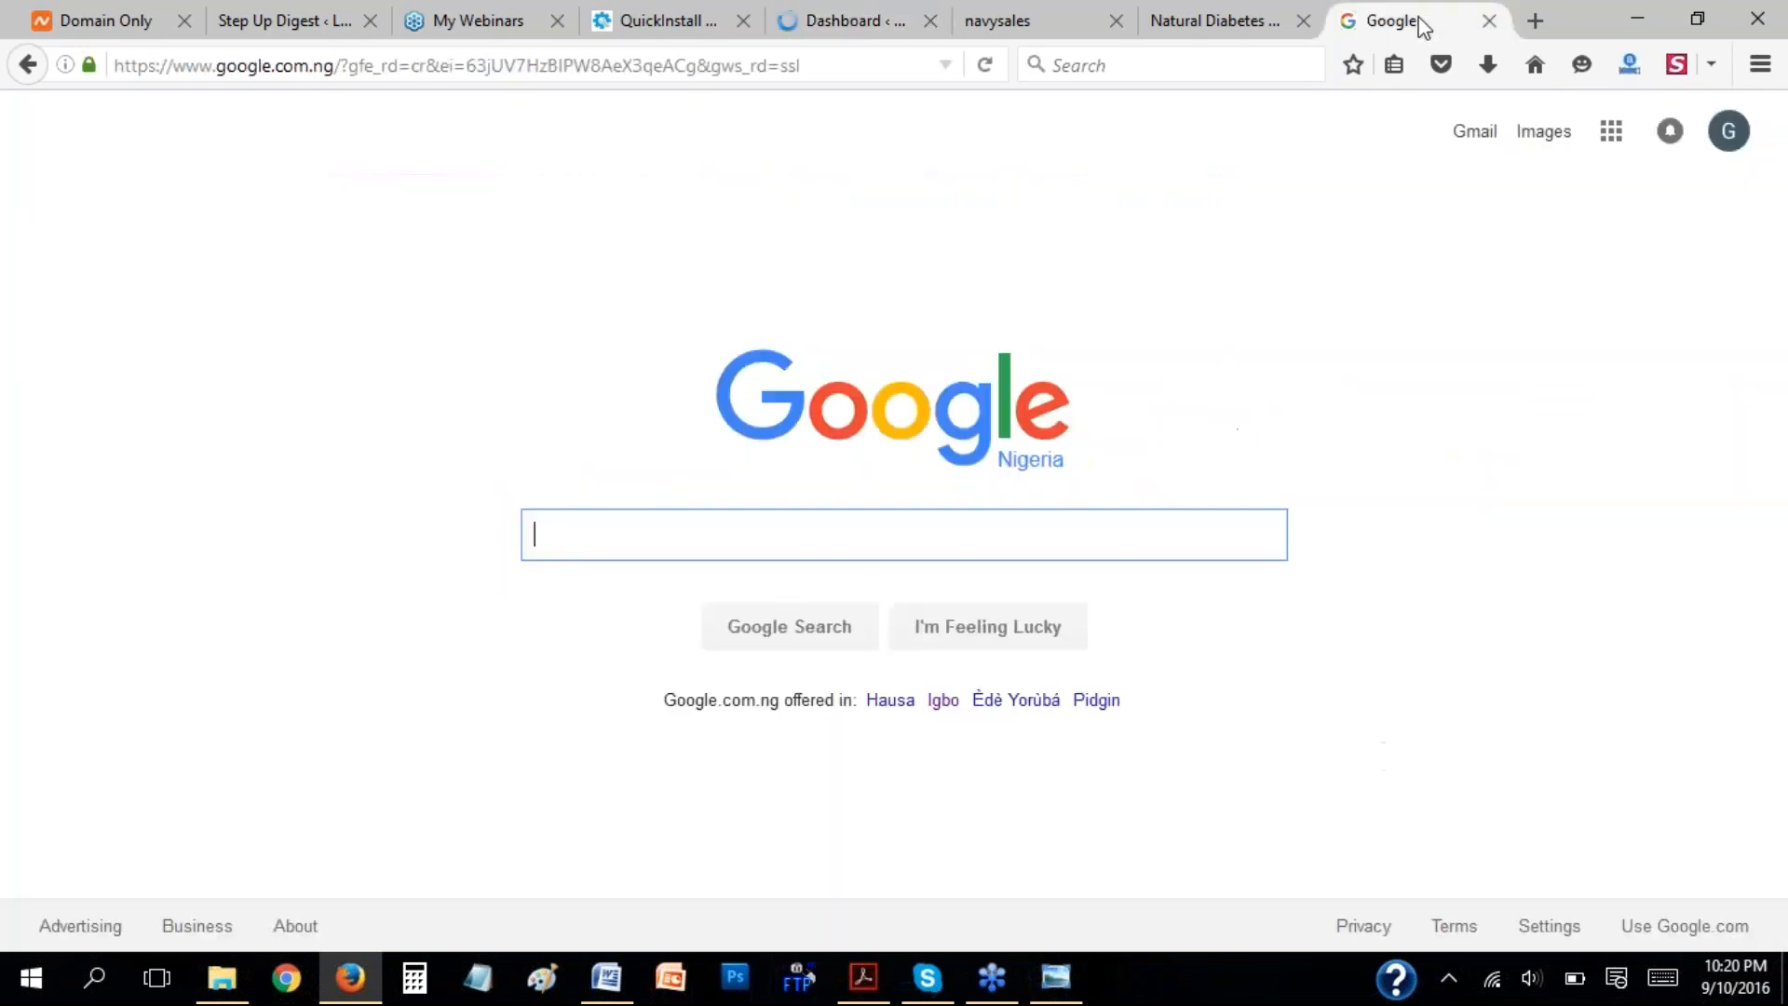
click(798, 64)
text(awe)
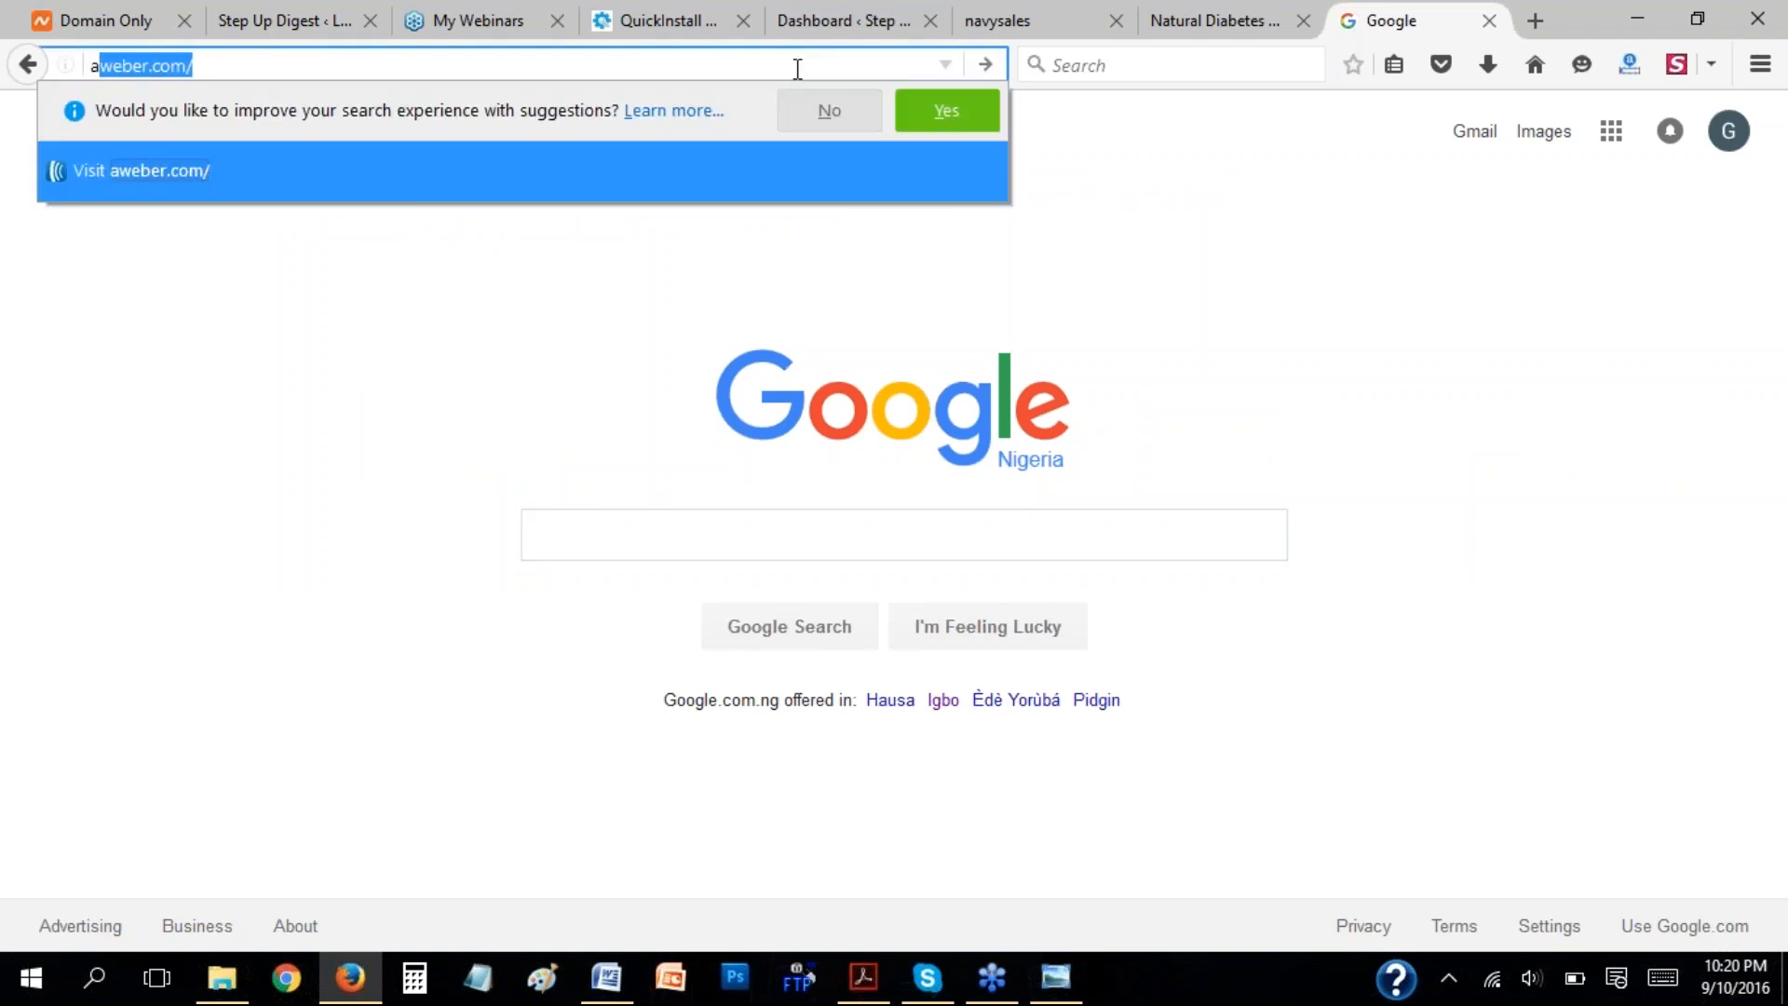
text(ber)
key(Return)
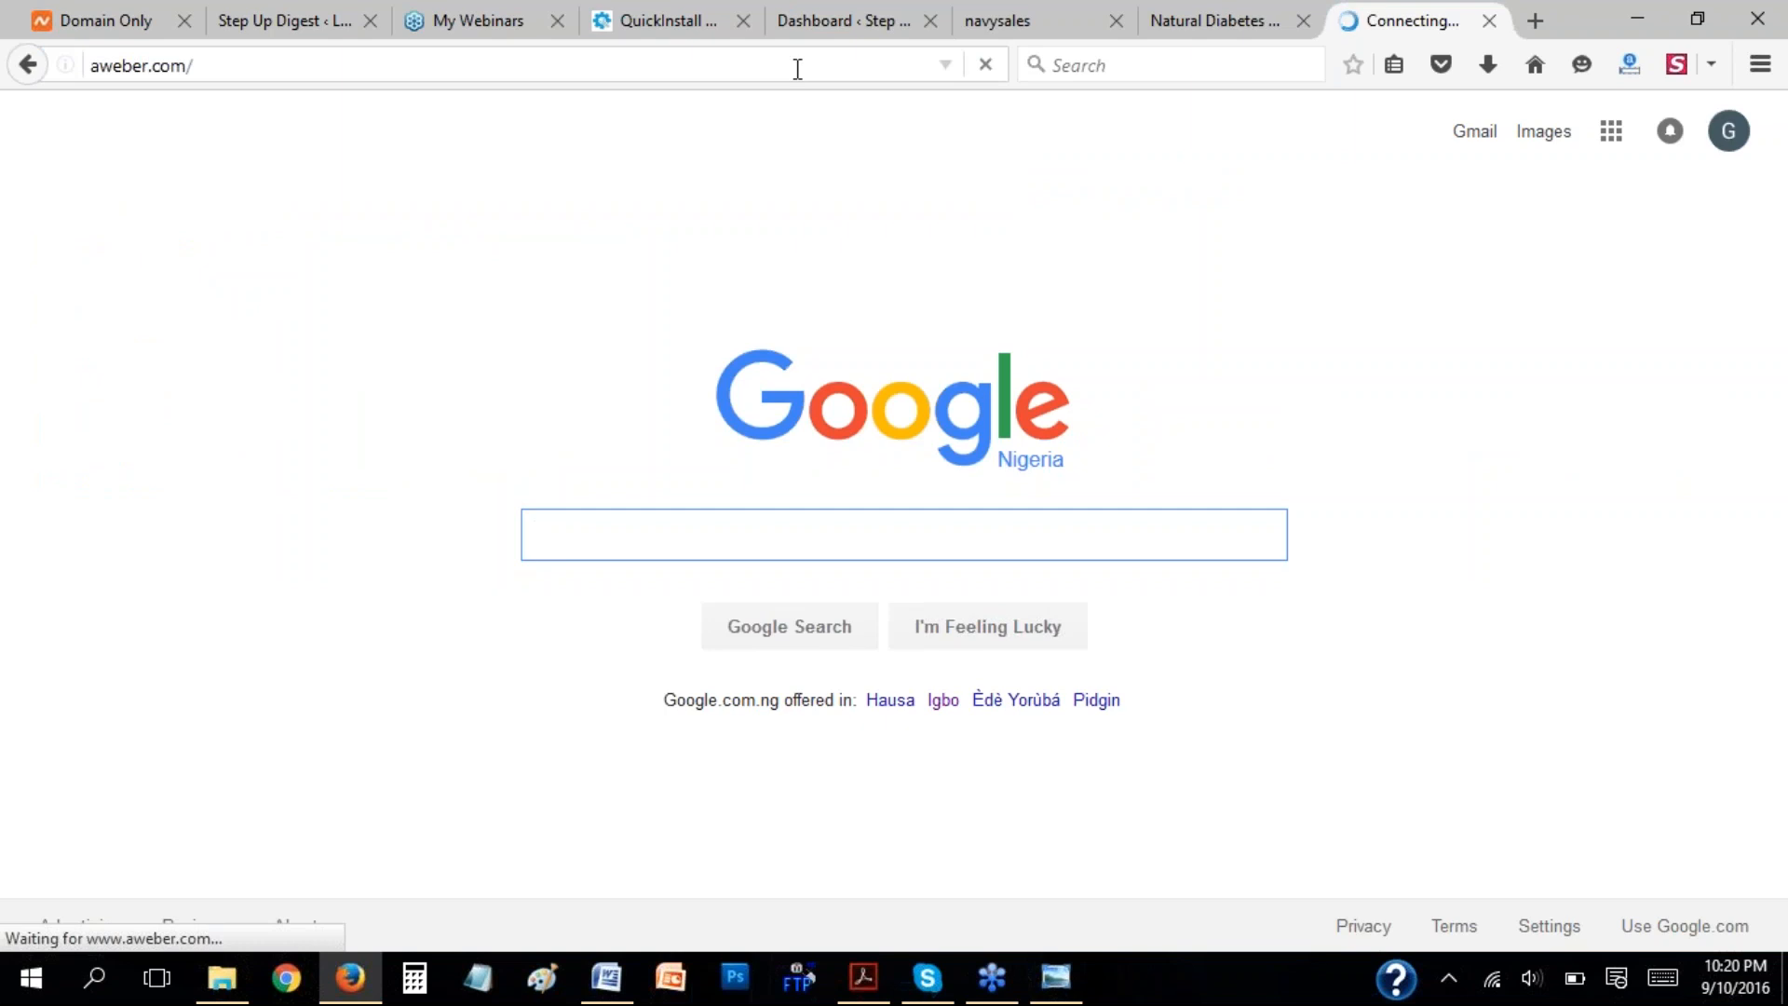
Create a new InstaBuilder page from the Squeeze Pages template with the sunset background and the "10 Easy Tricks To Get 5,000+ Subscribers" headline.
click(817, 26)
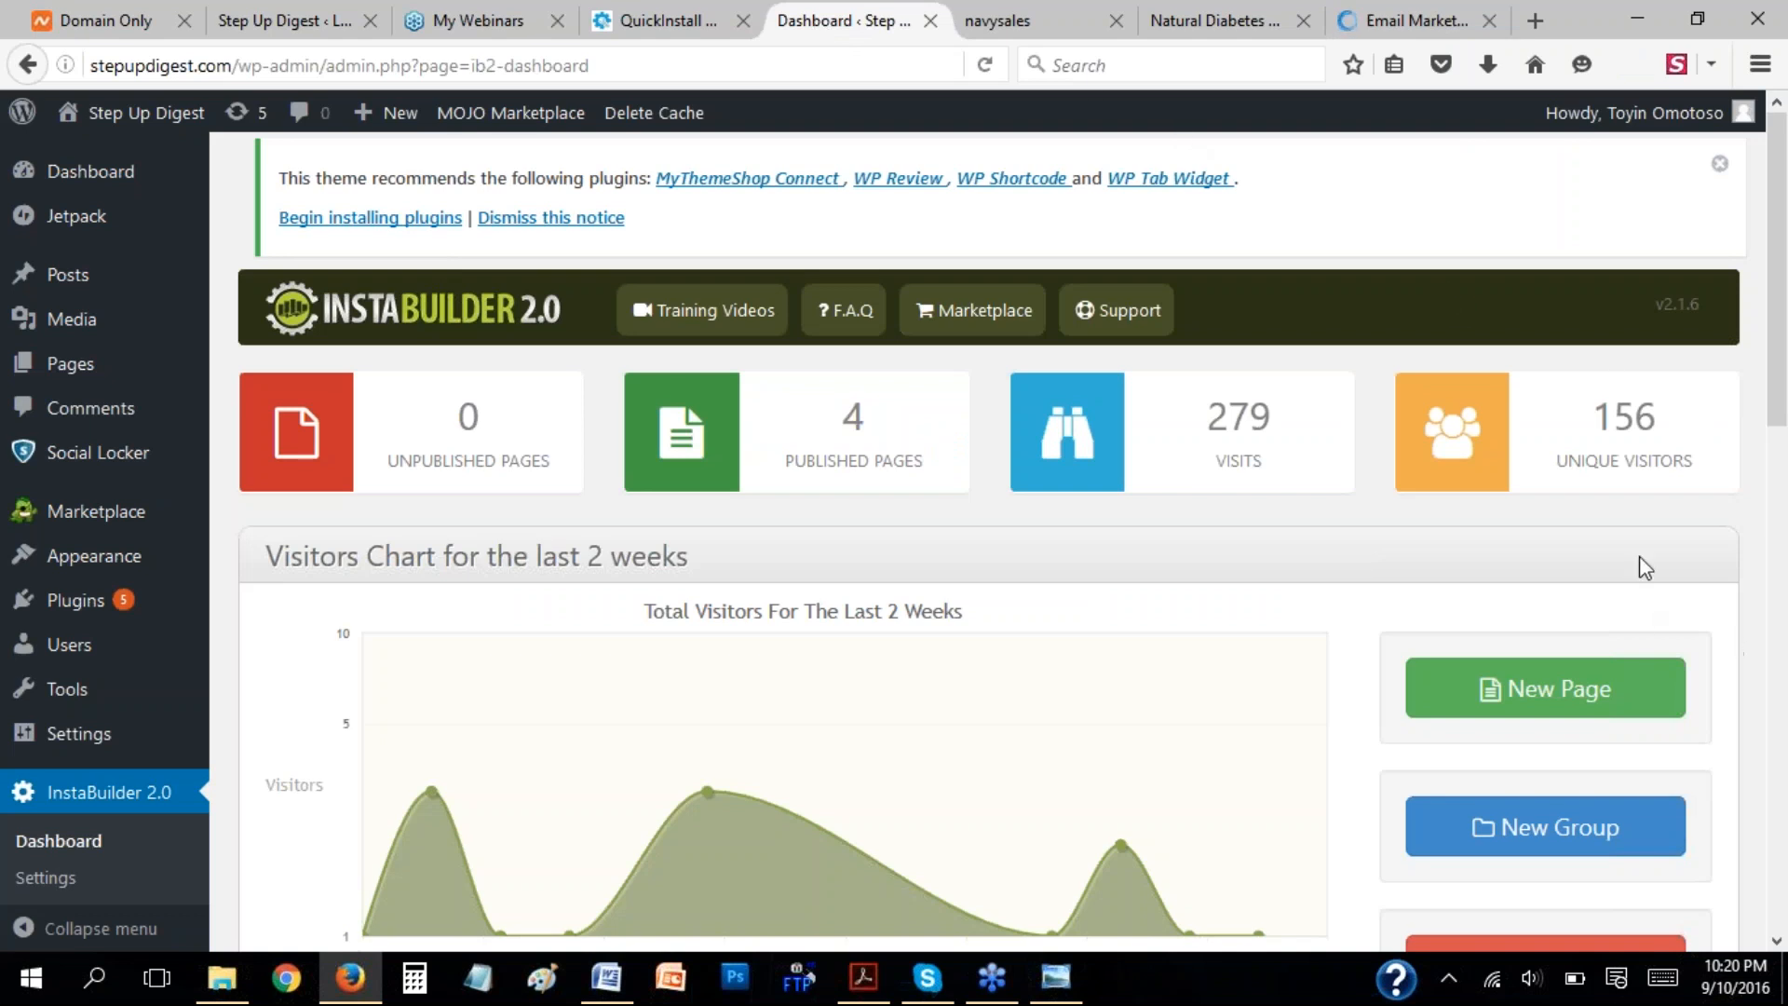
click(1518, 689)
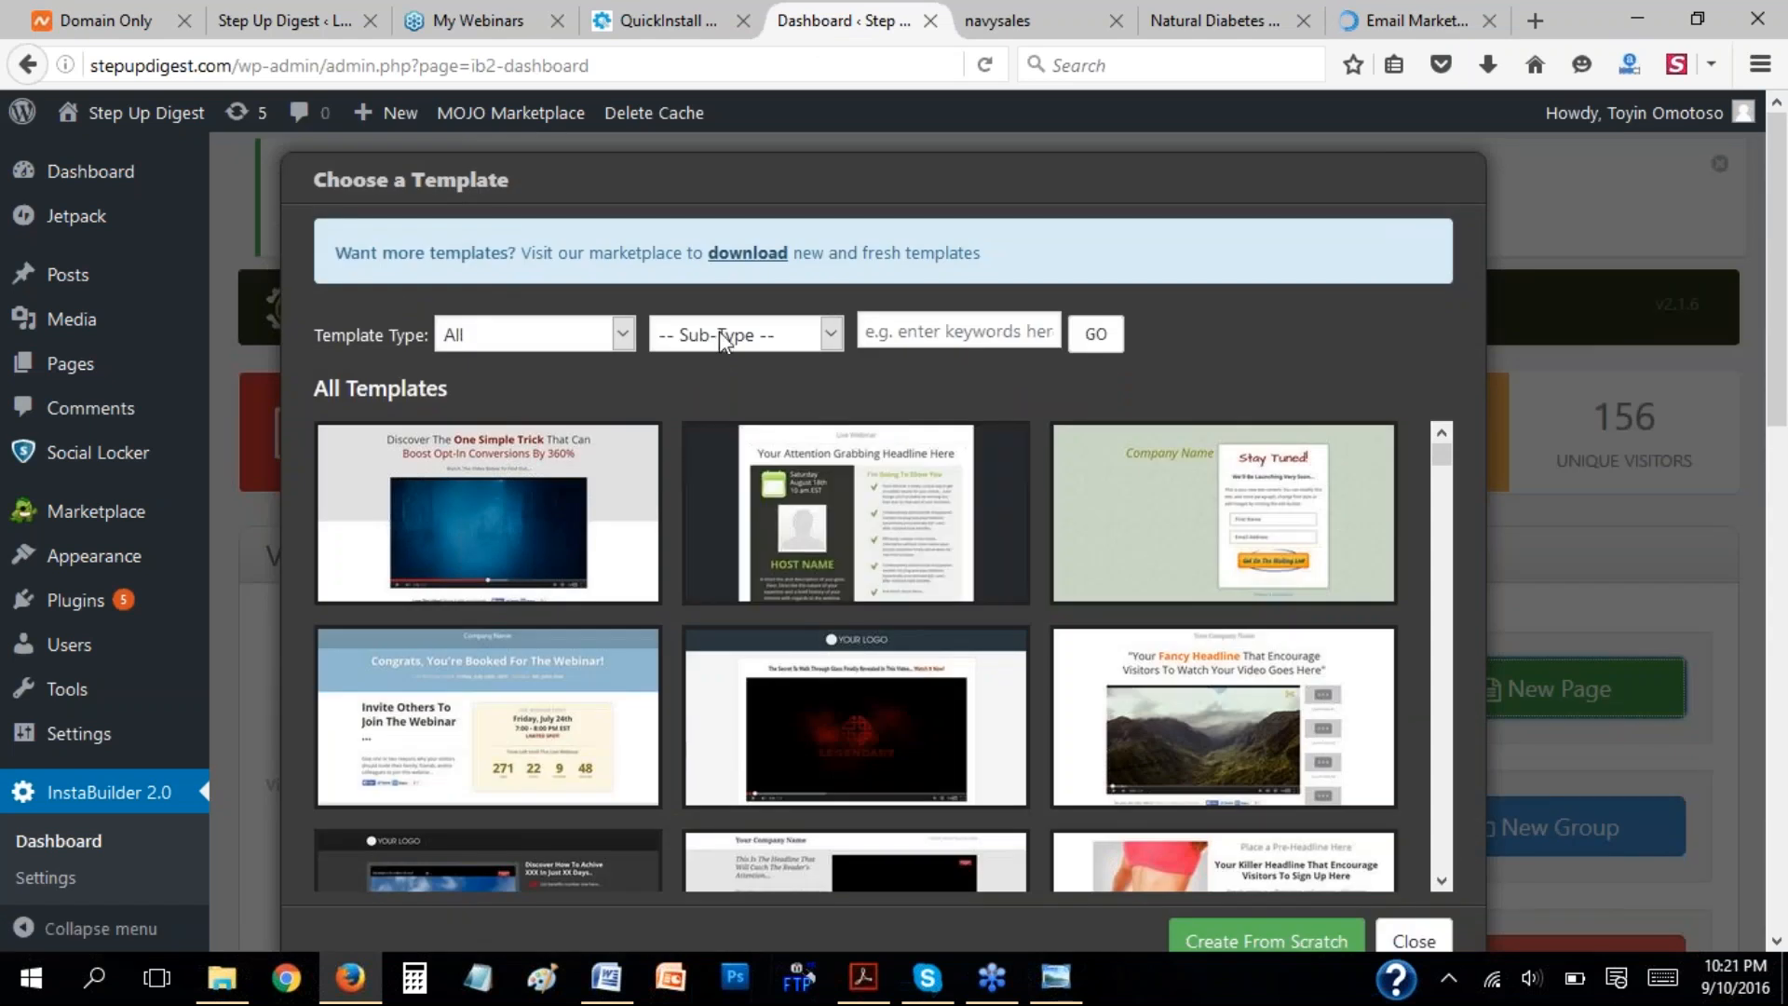
click(623, 332)
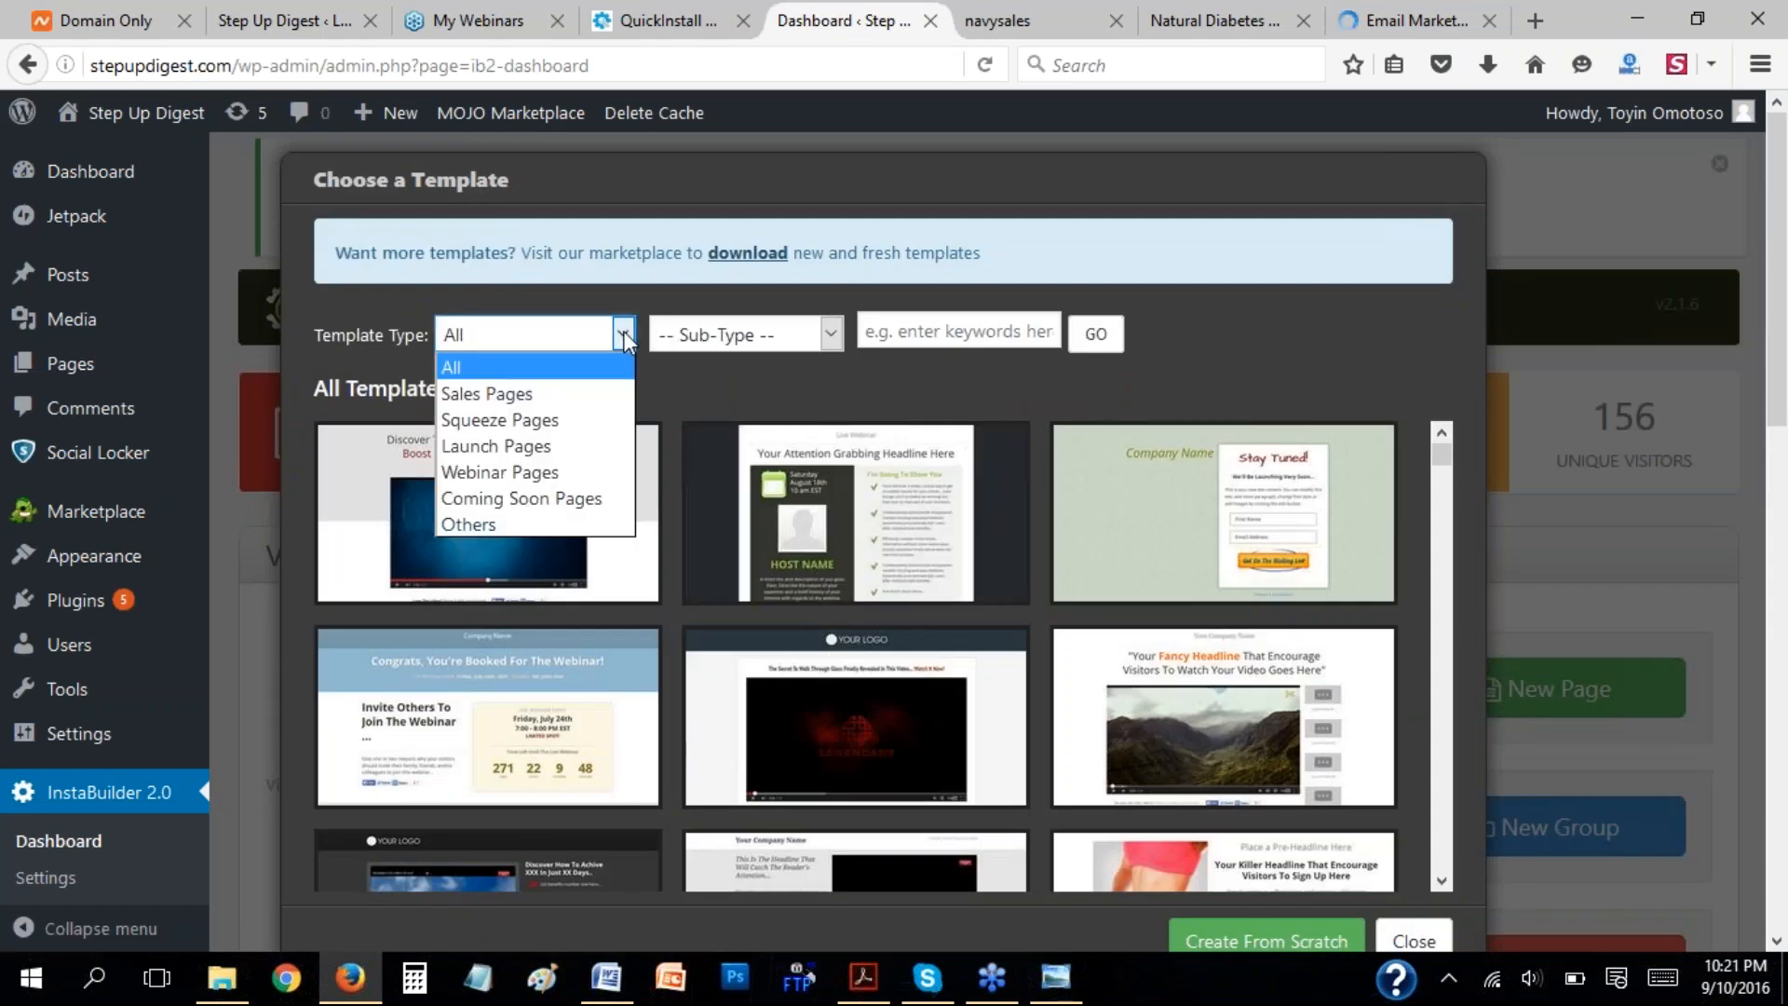
click(547, 425)
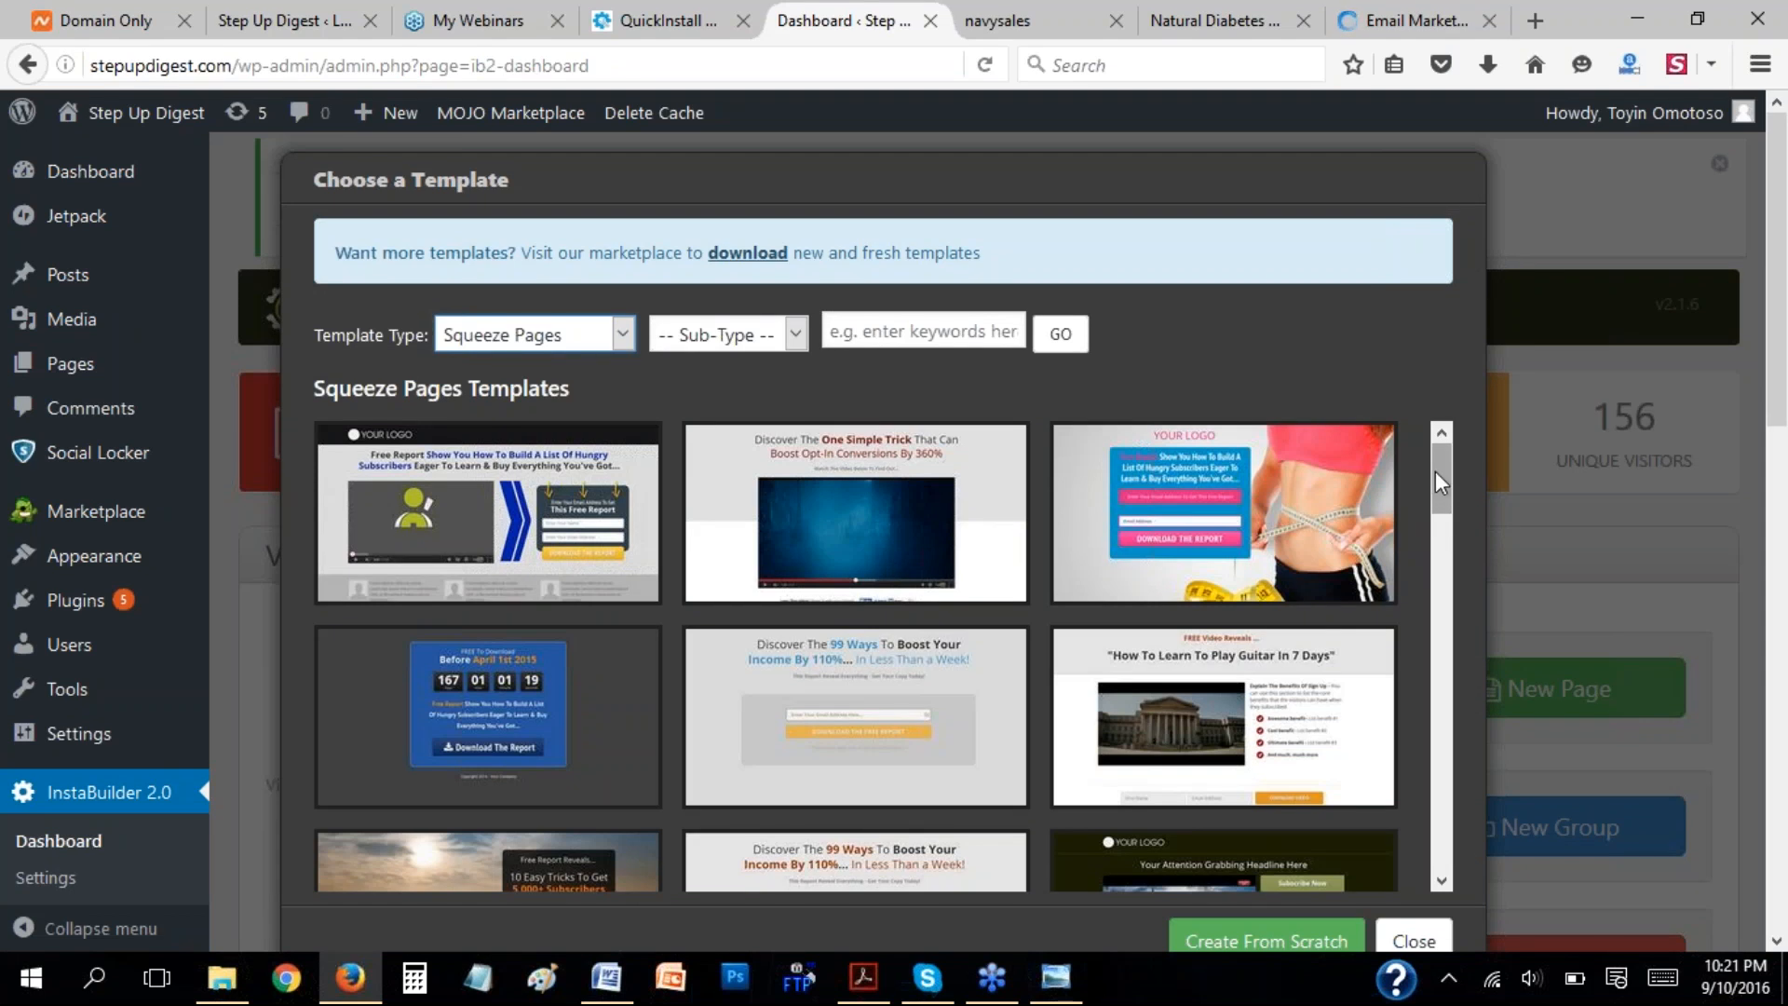
drag(1435, 472, 1437, 536)
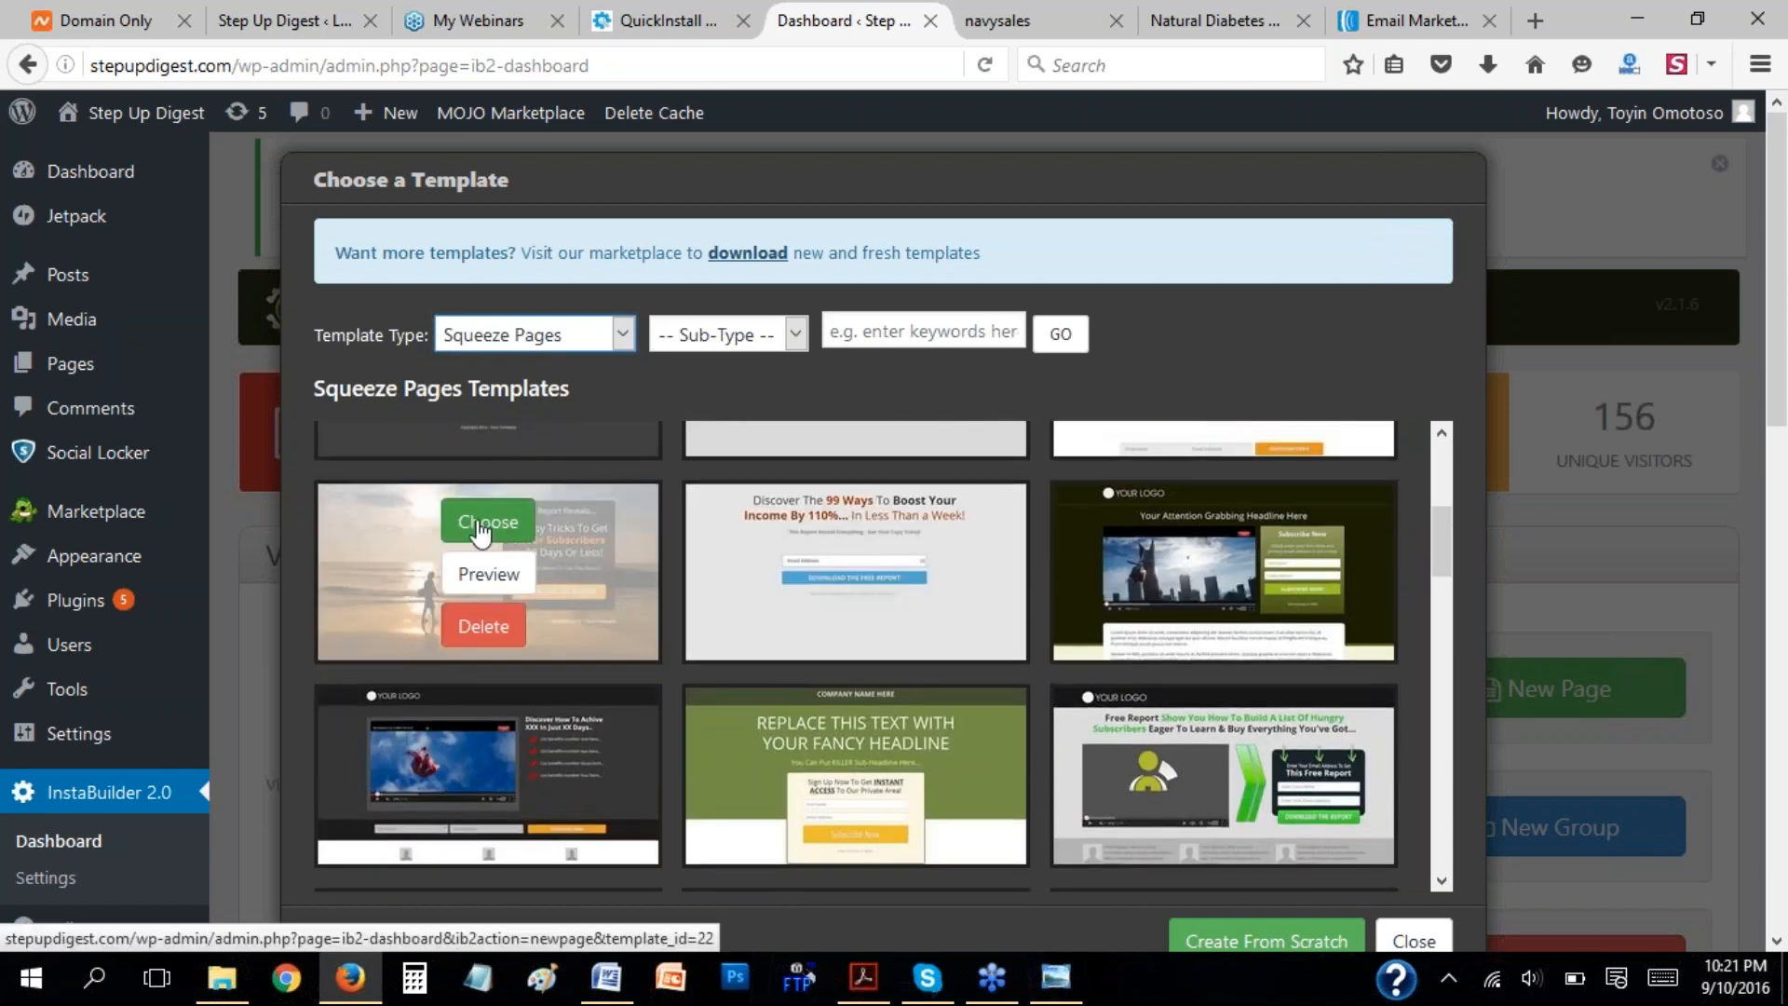
click(488, 524)
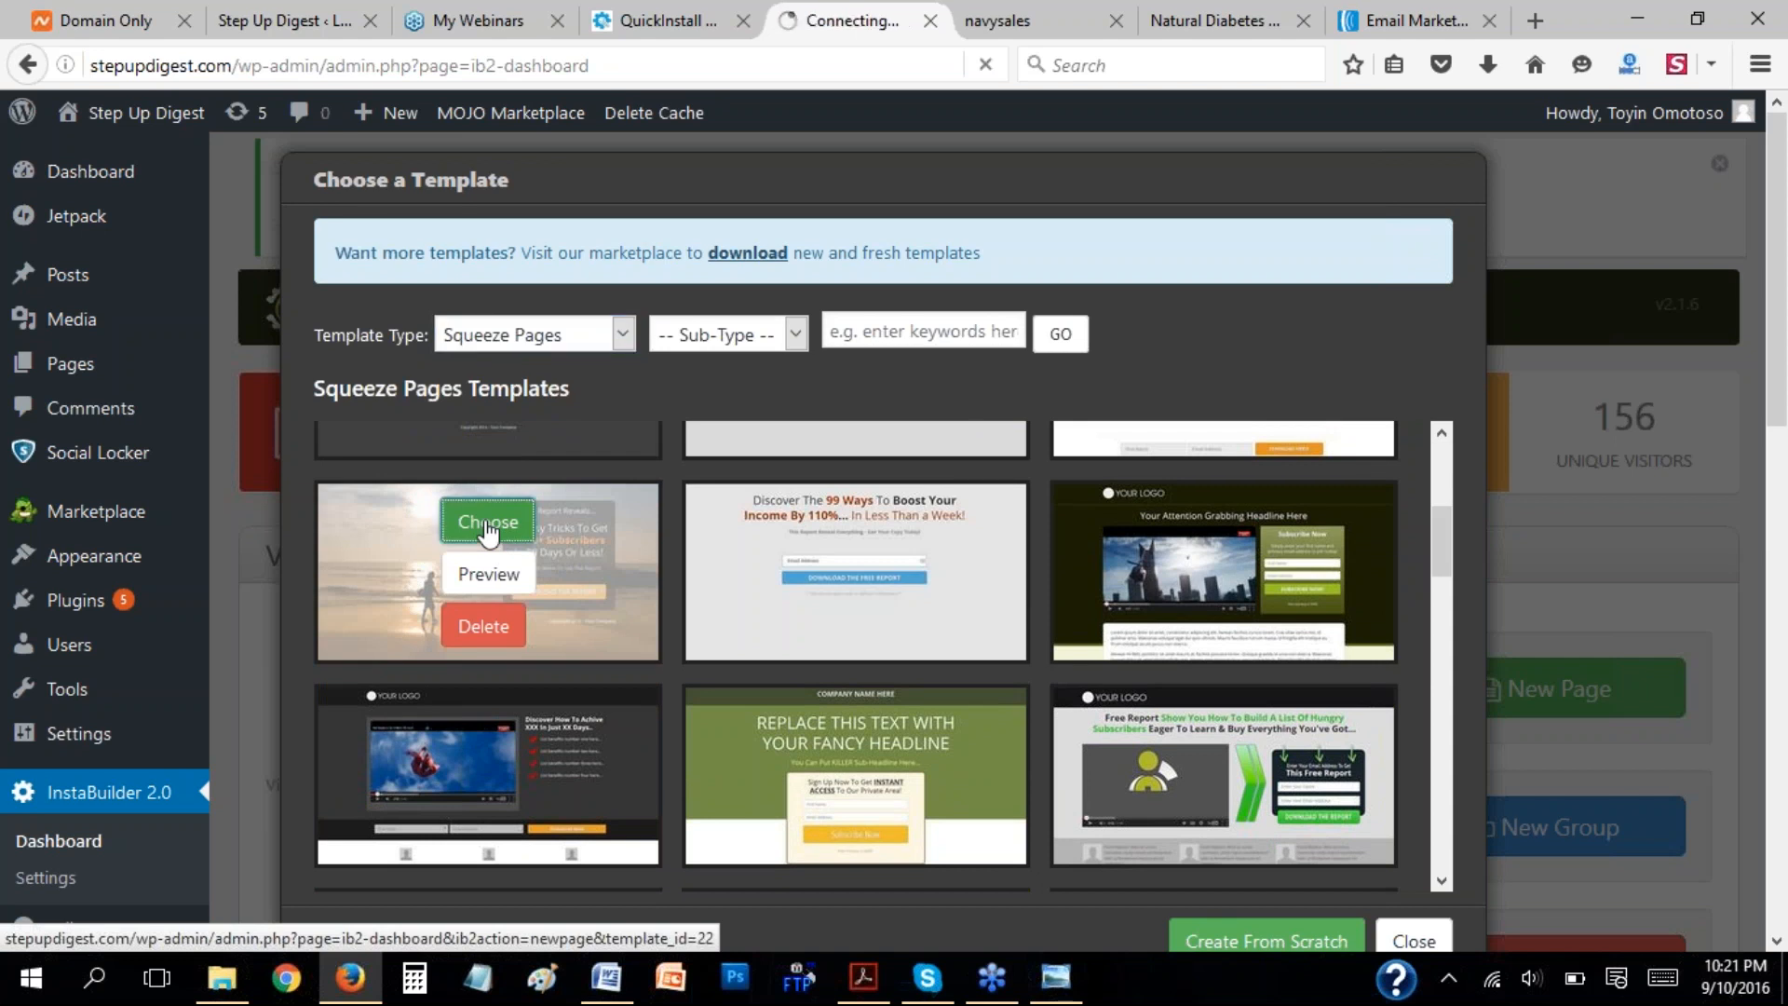
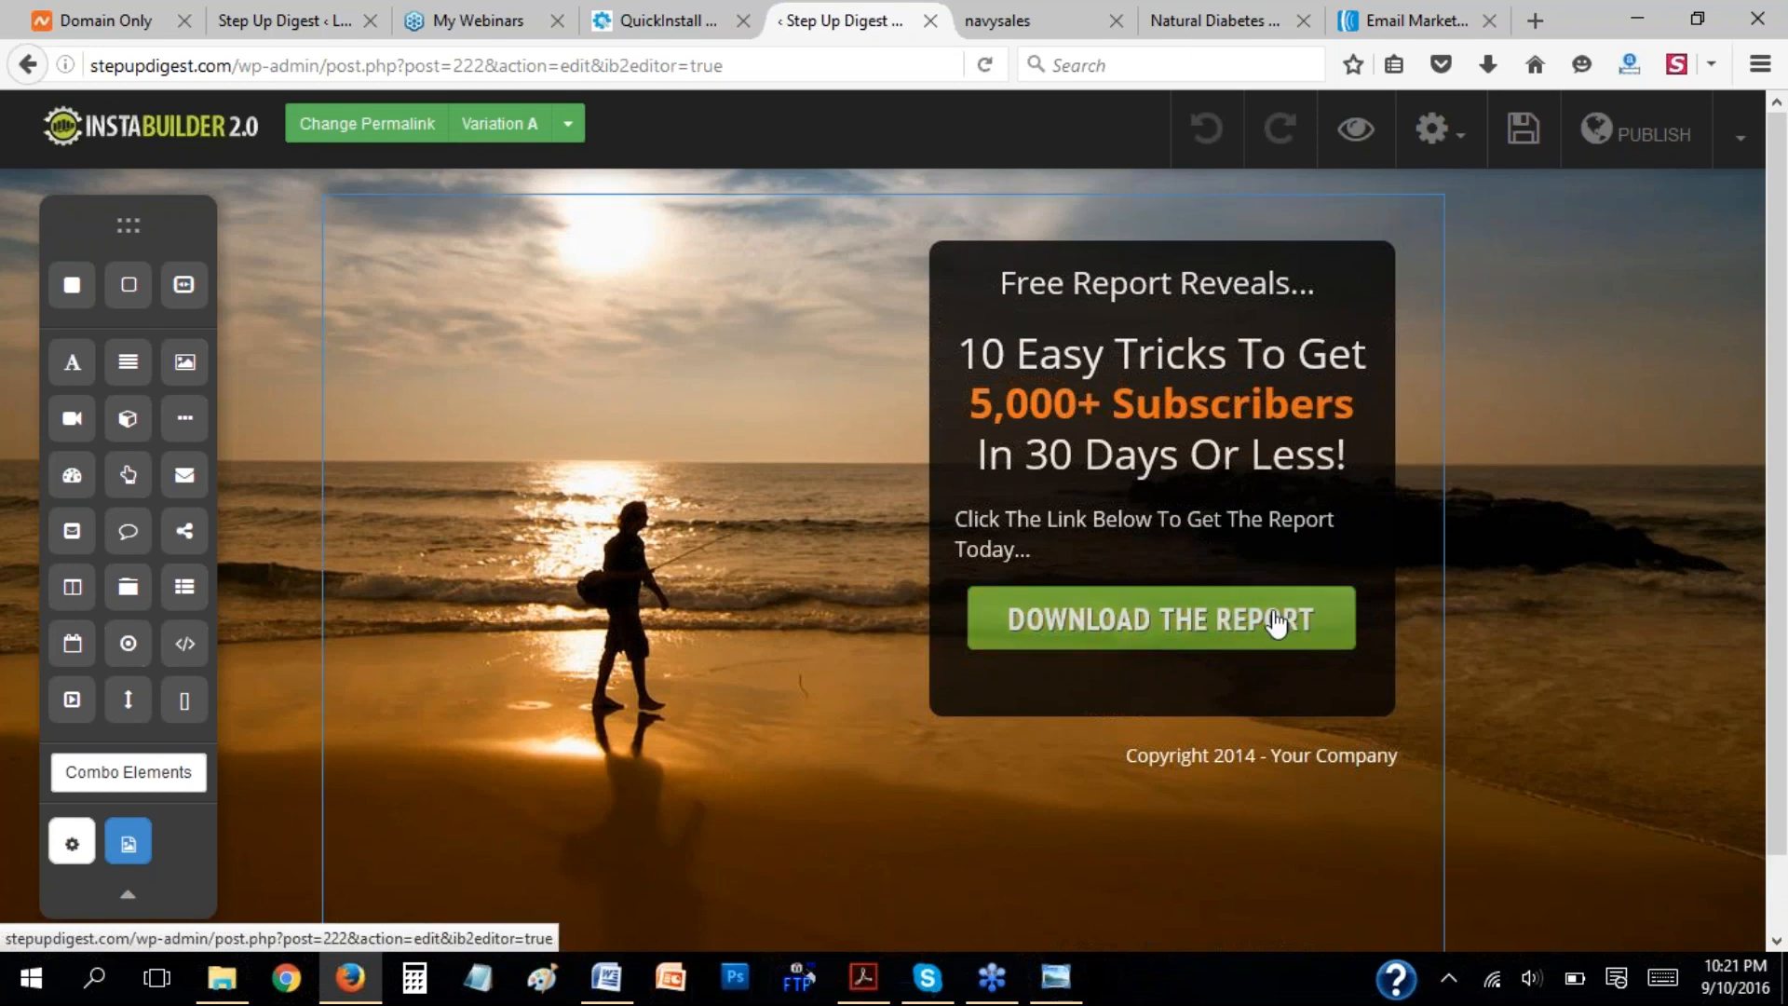
Log in to the AWeber account with the saved login ID and password.
click(1388, 25)
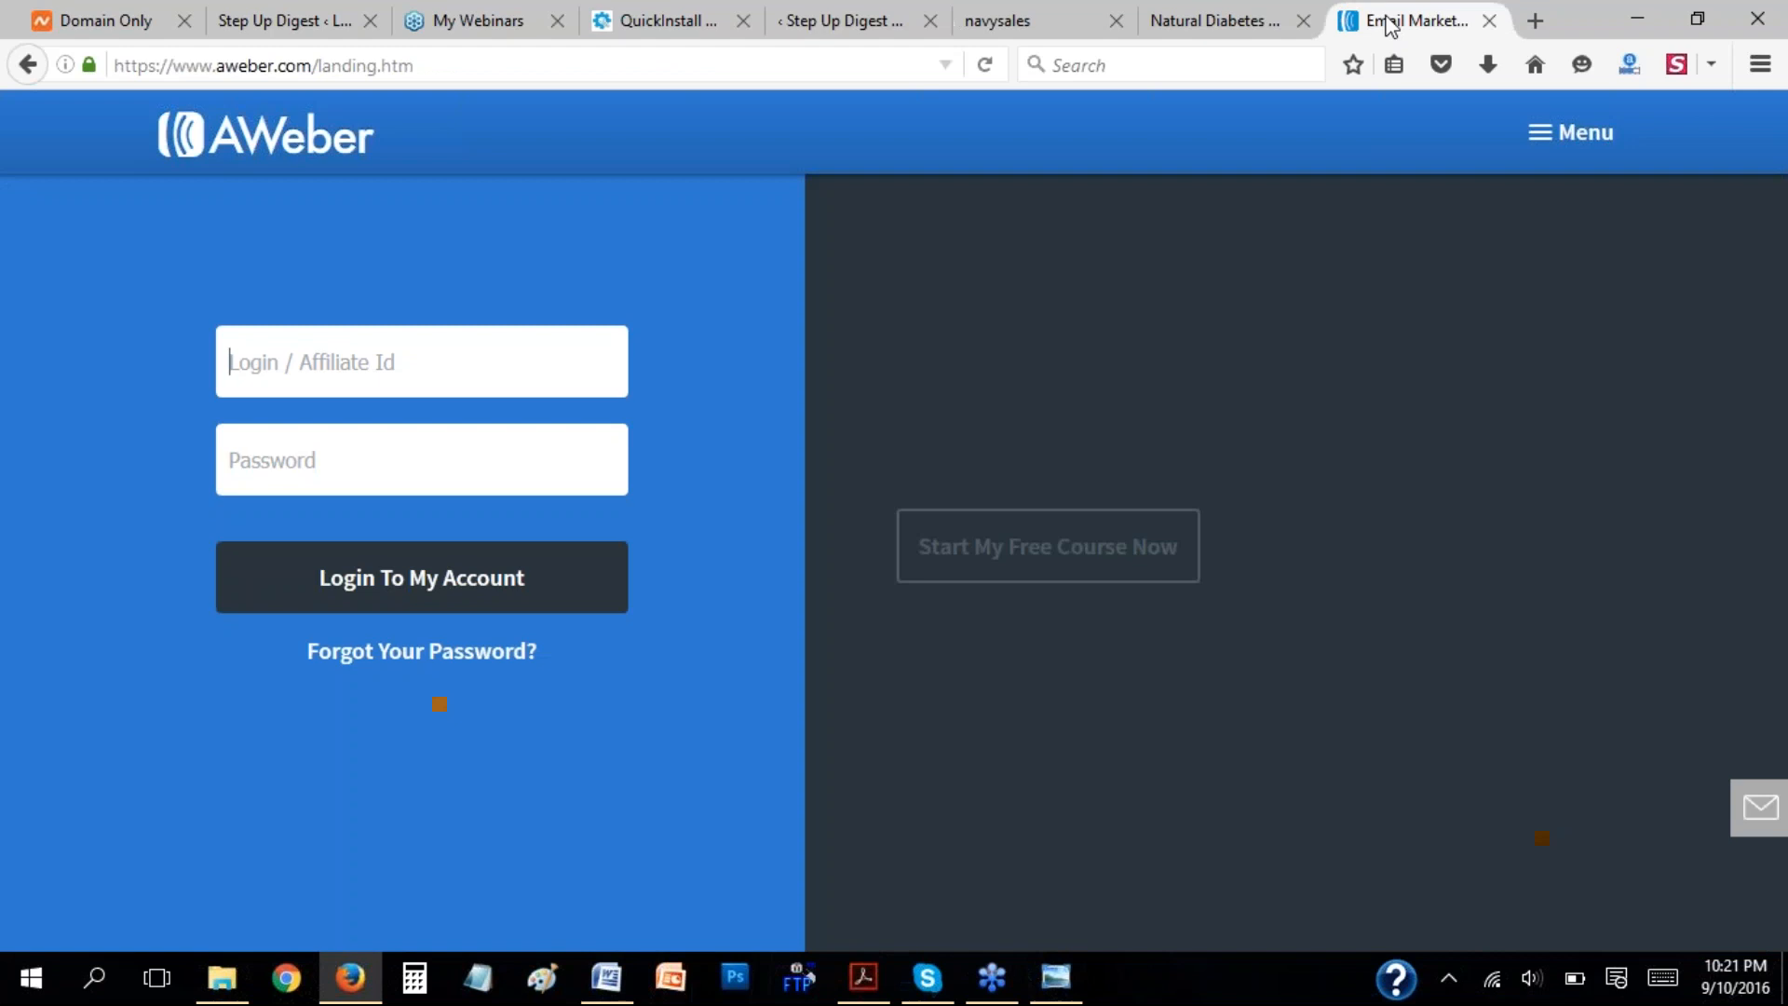
click(465, 374)
text(7)
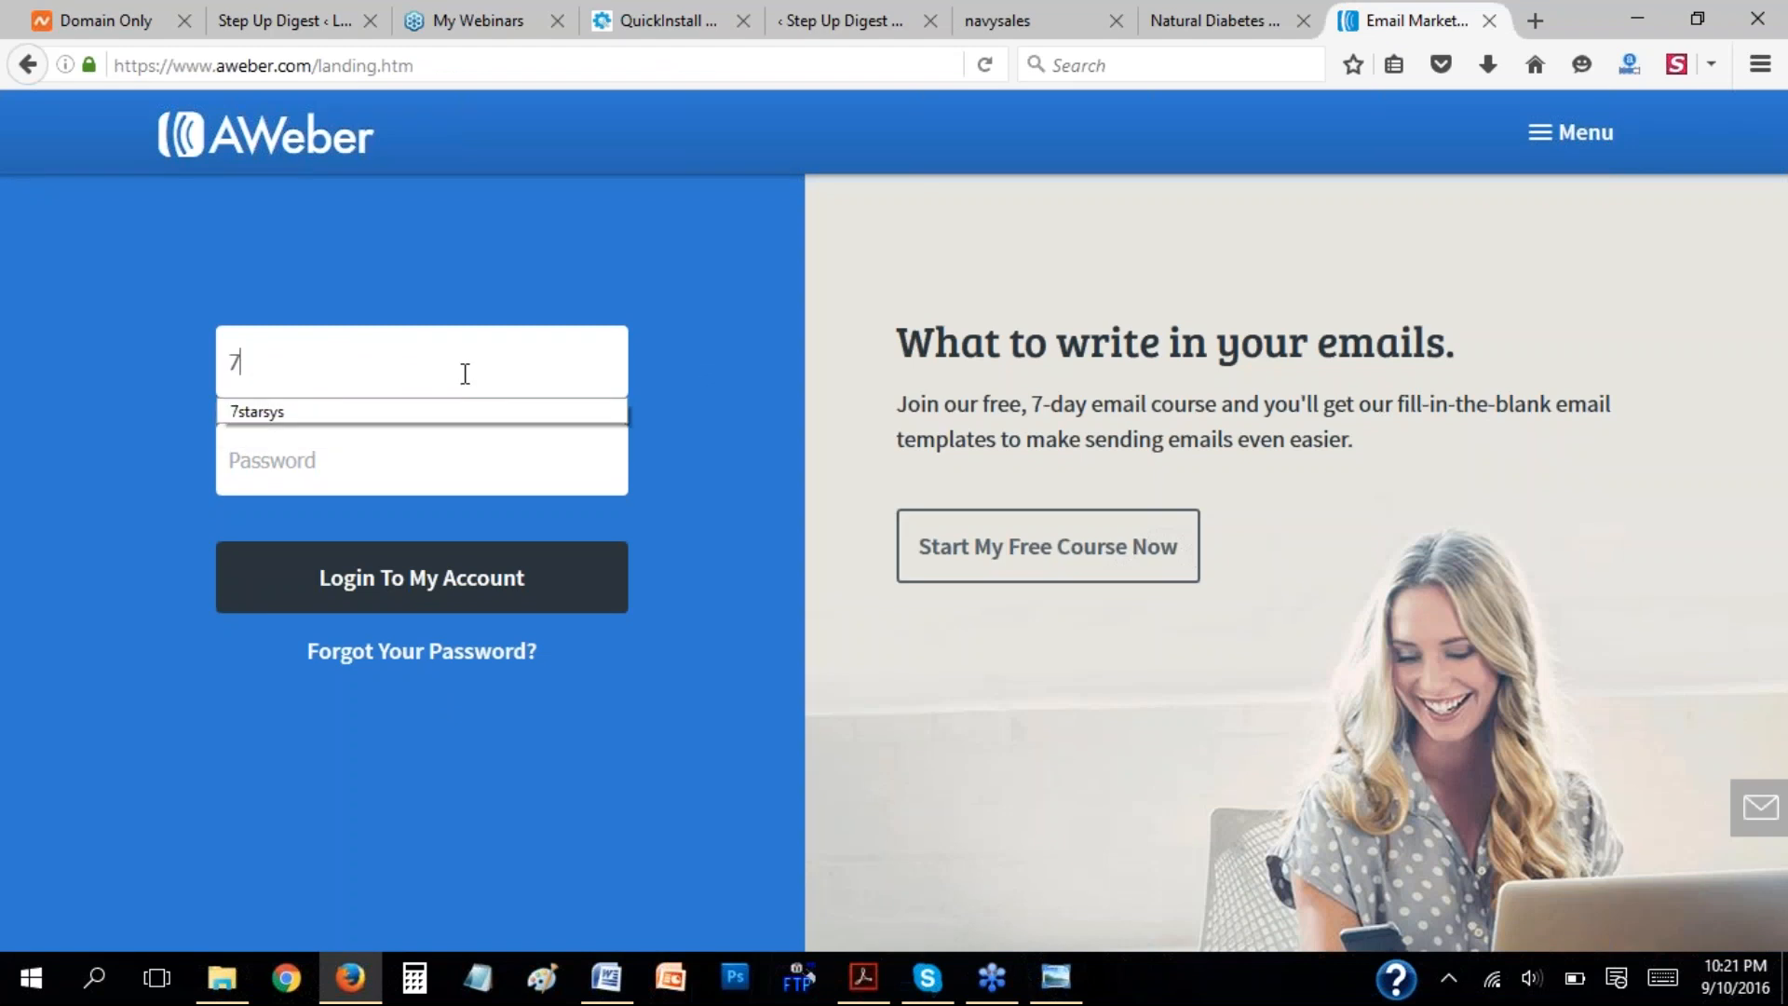
click(410, 414)
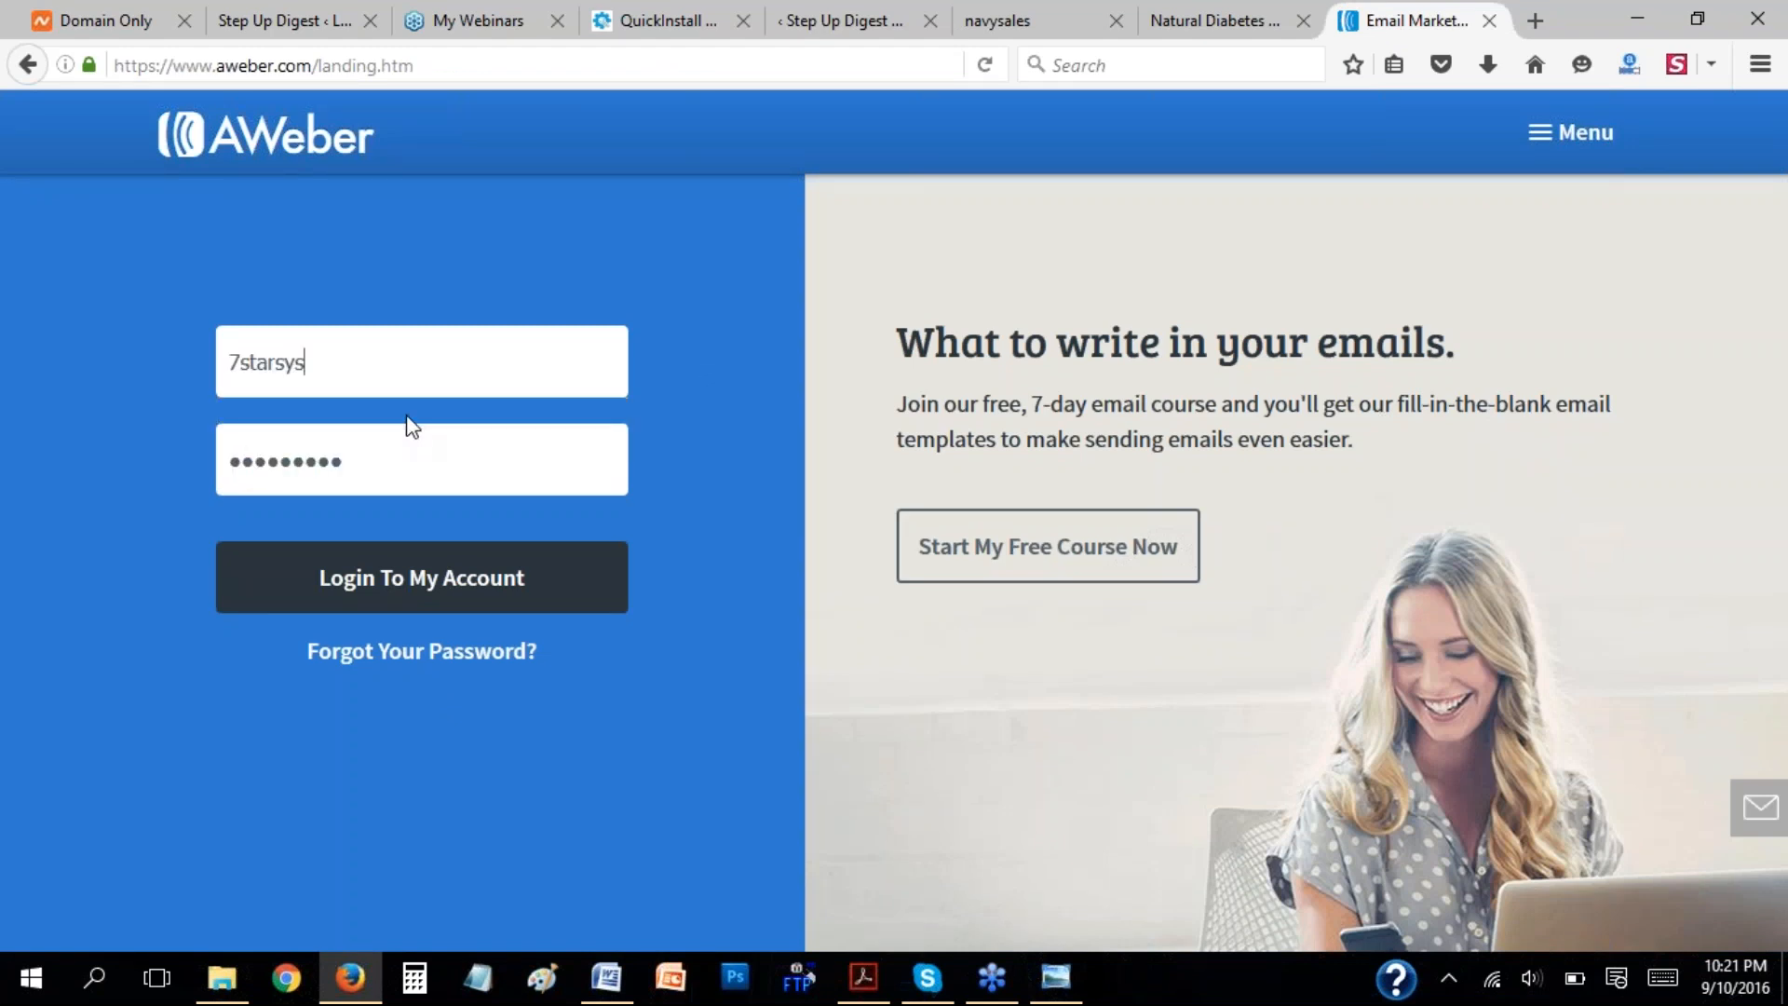
click(475, 597)
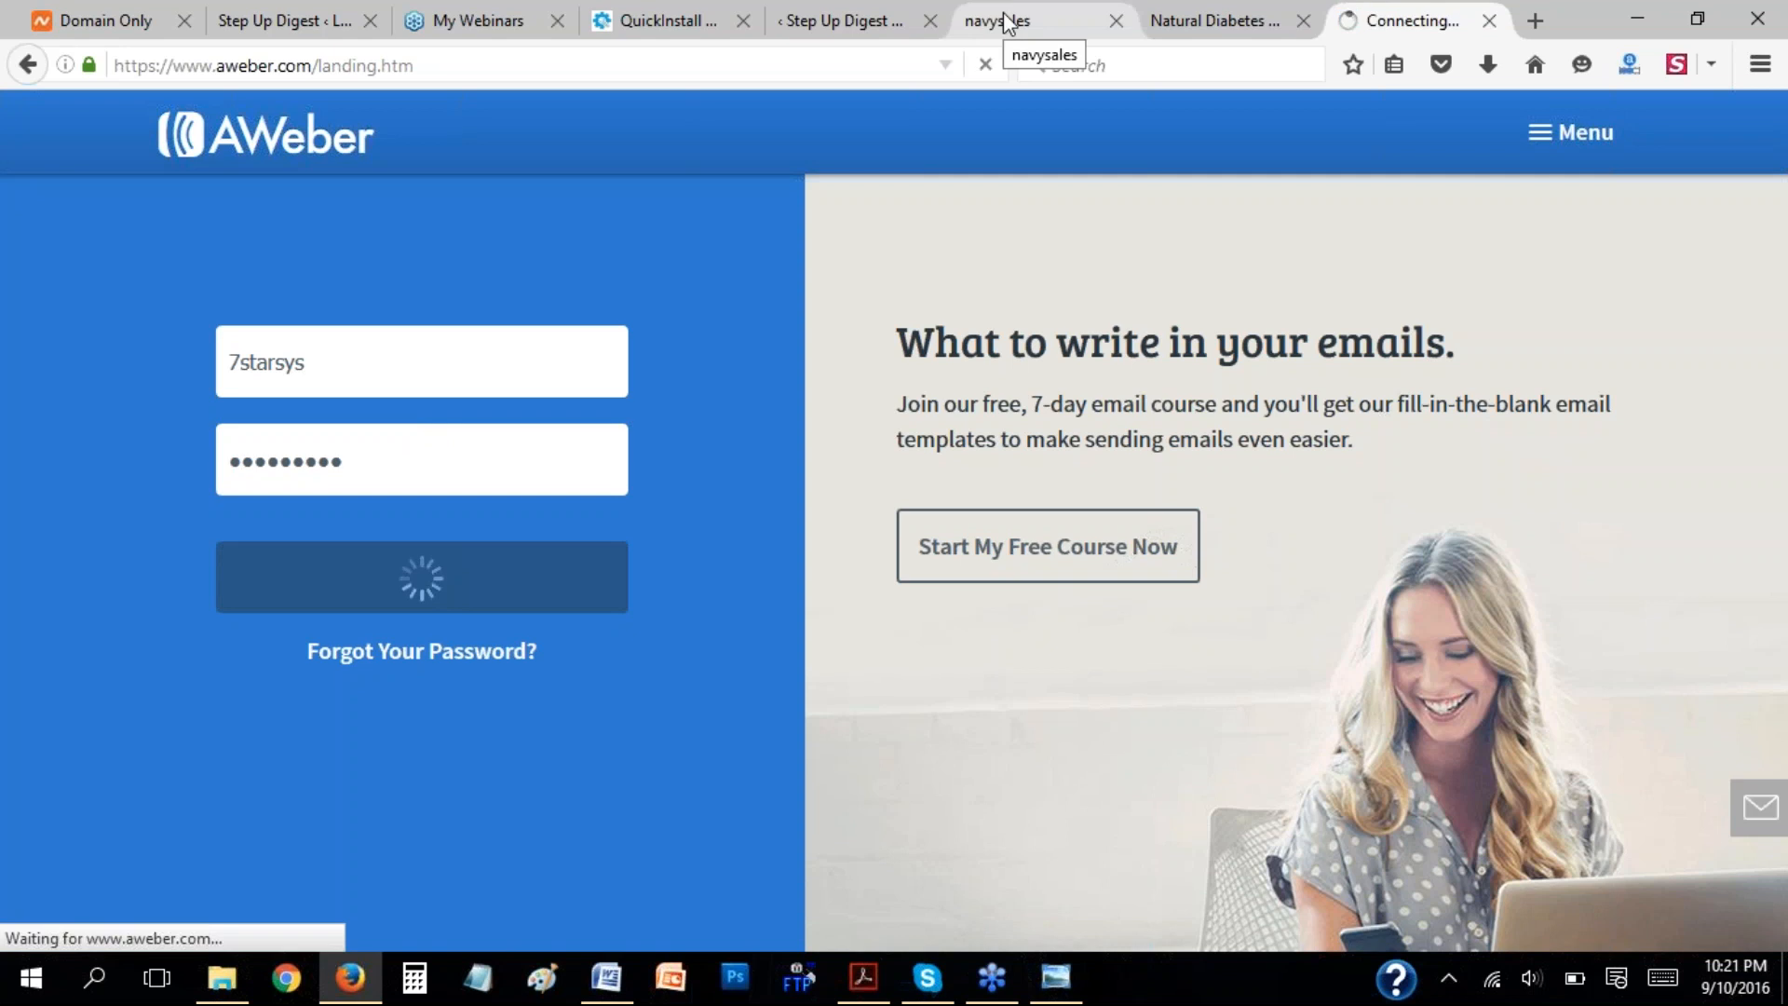
Return to the InstaBuilder page editor and change the page's permalink to sampleoptin.
click(819, 21)
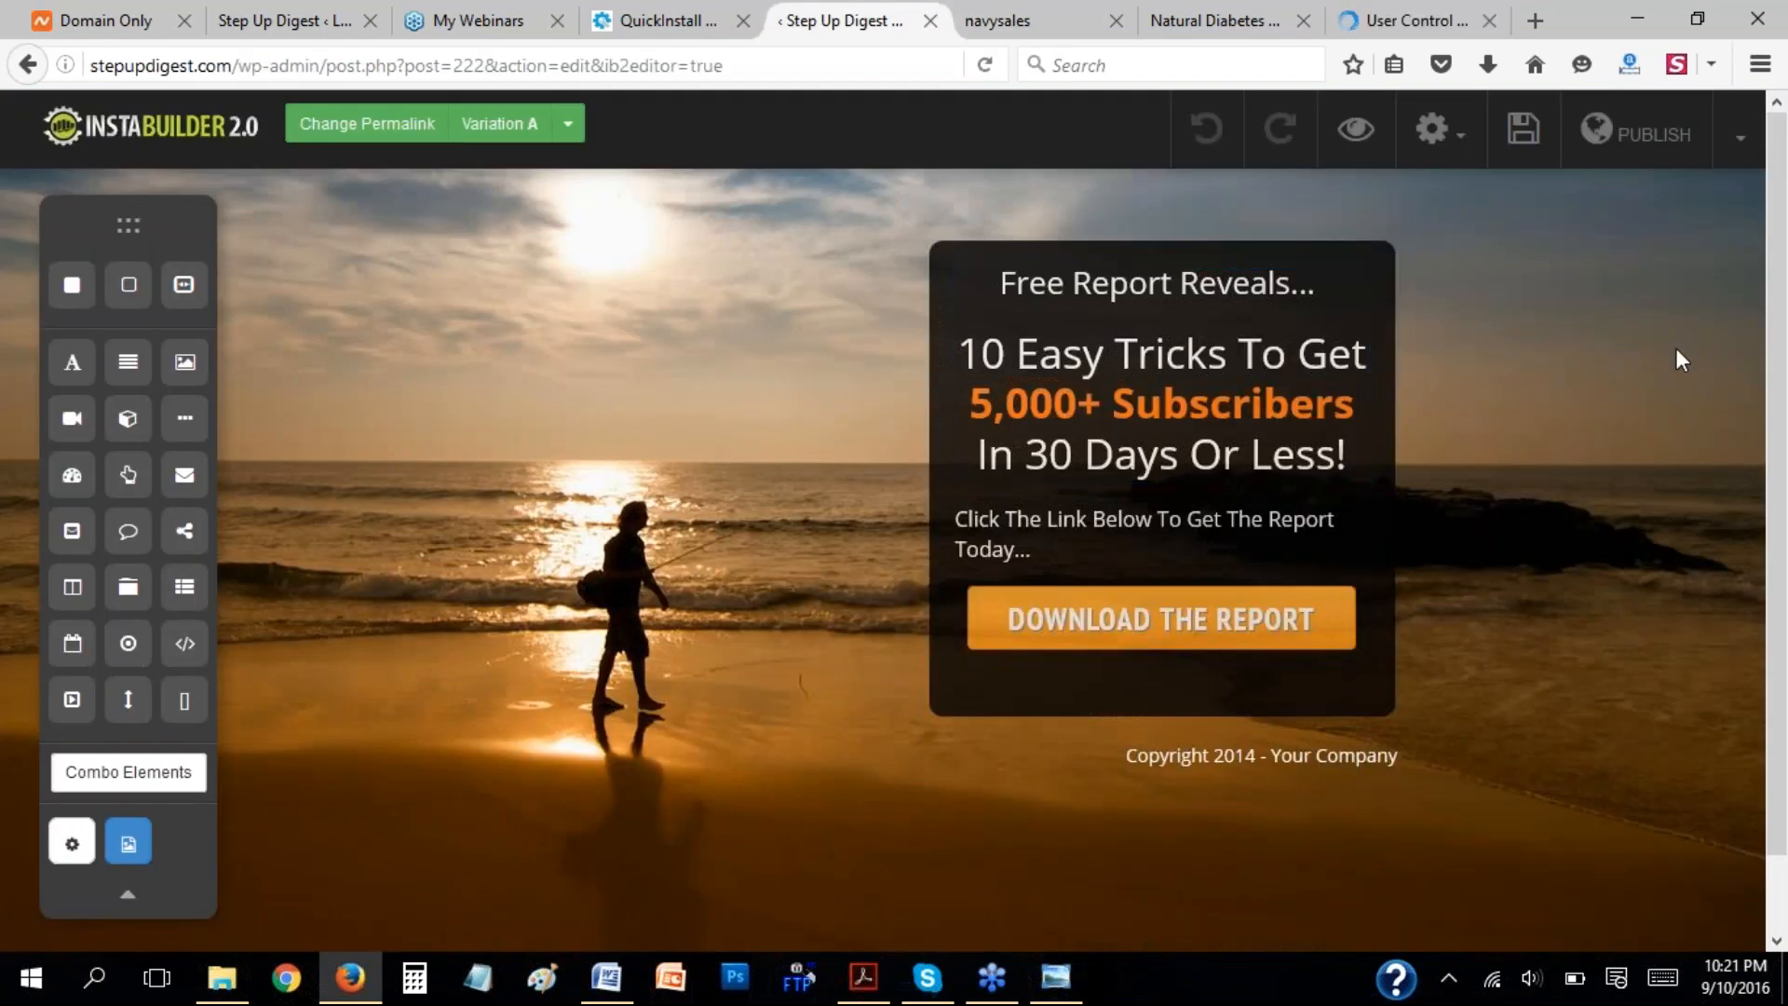
click(385, 132)
click(606, 303)
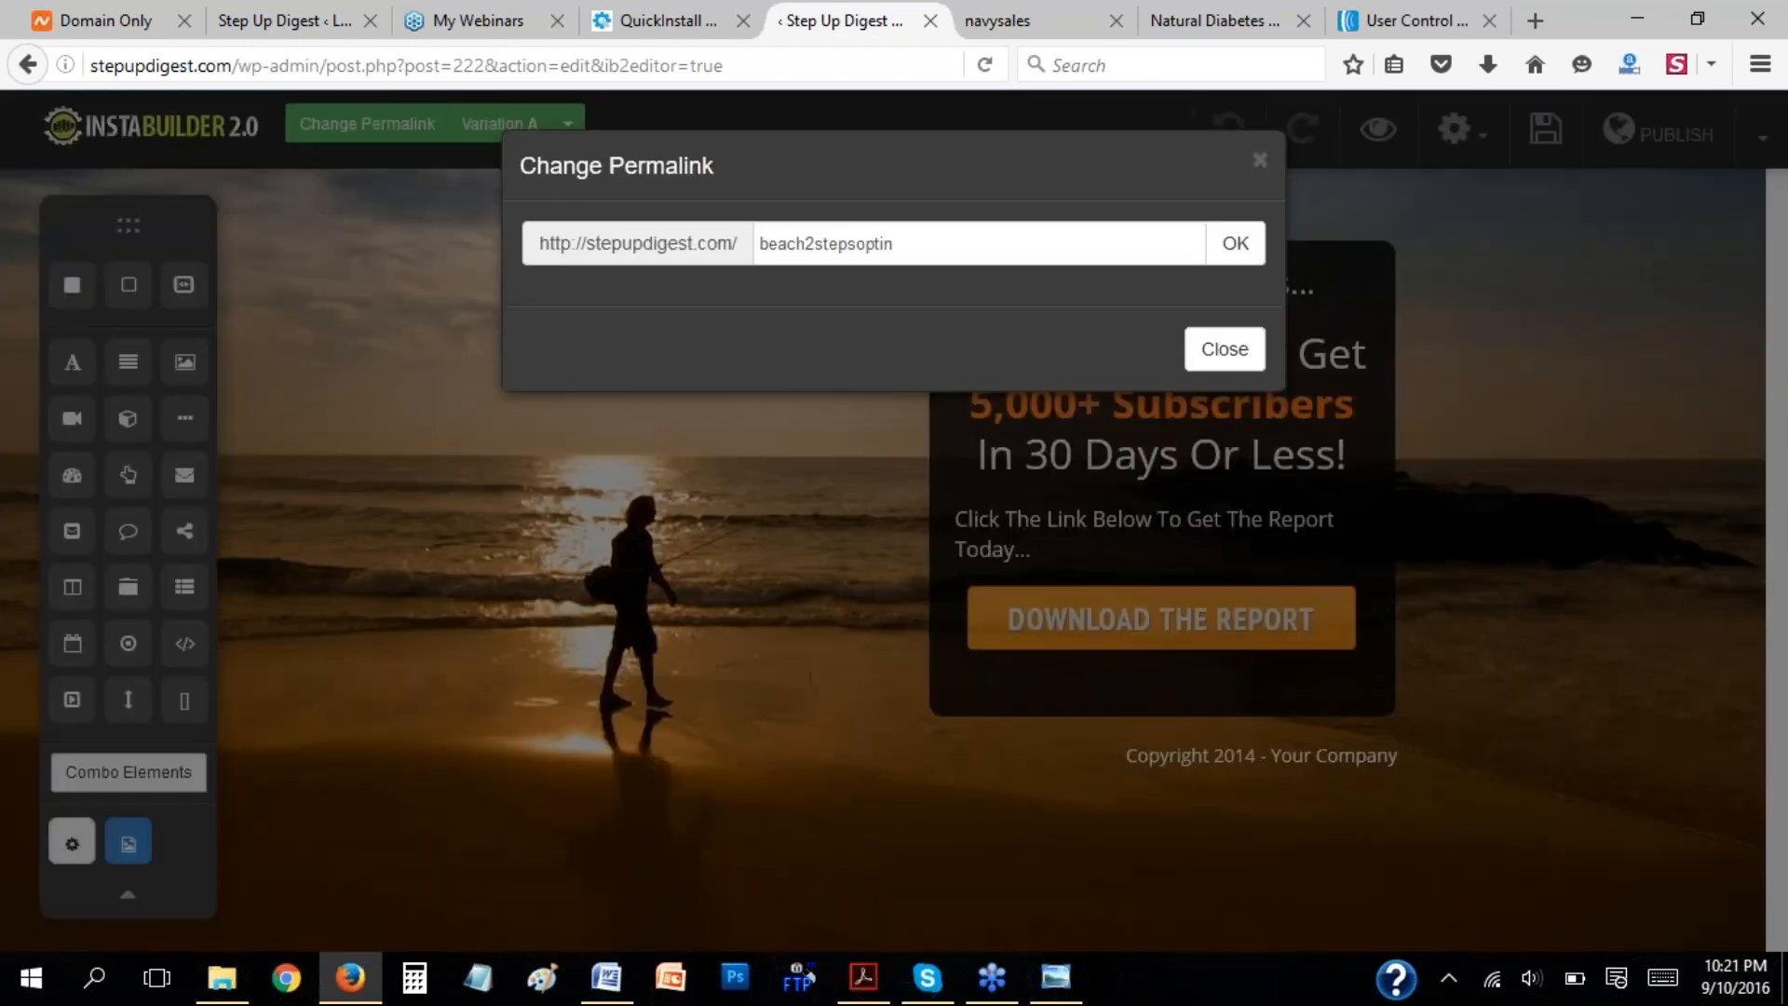
drag(941, 240, 759, 240)
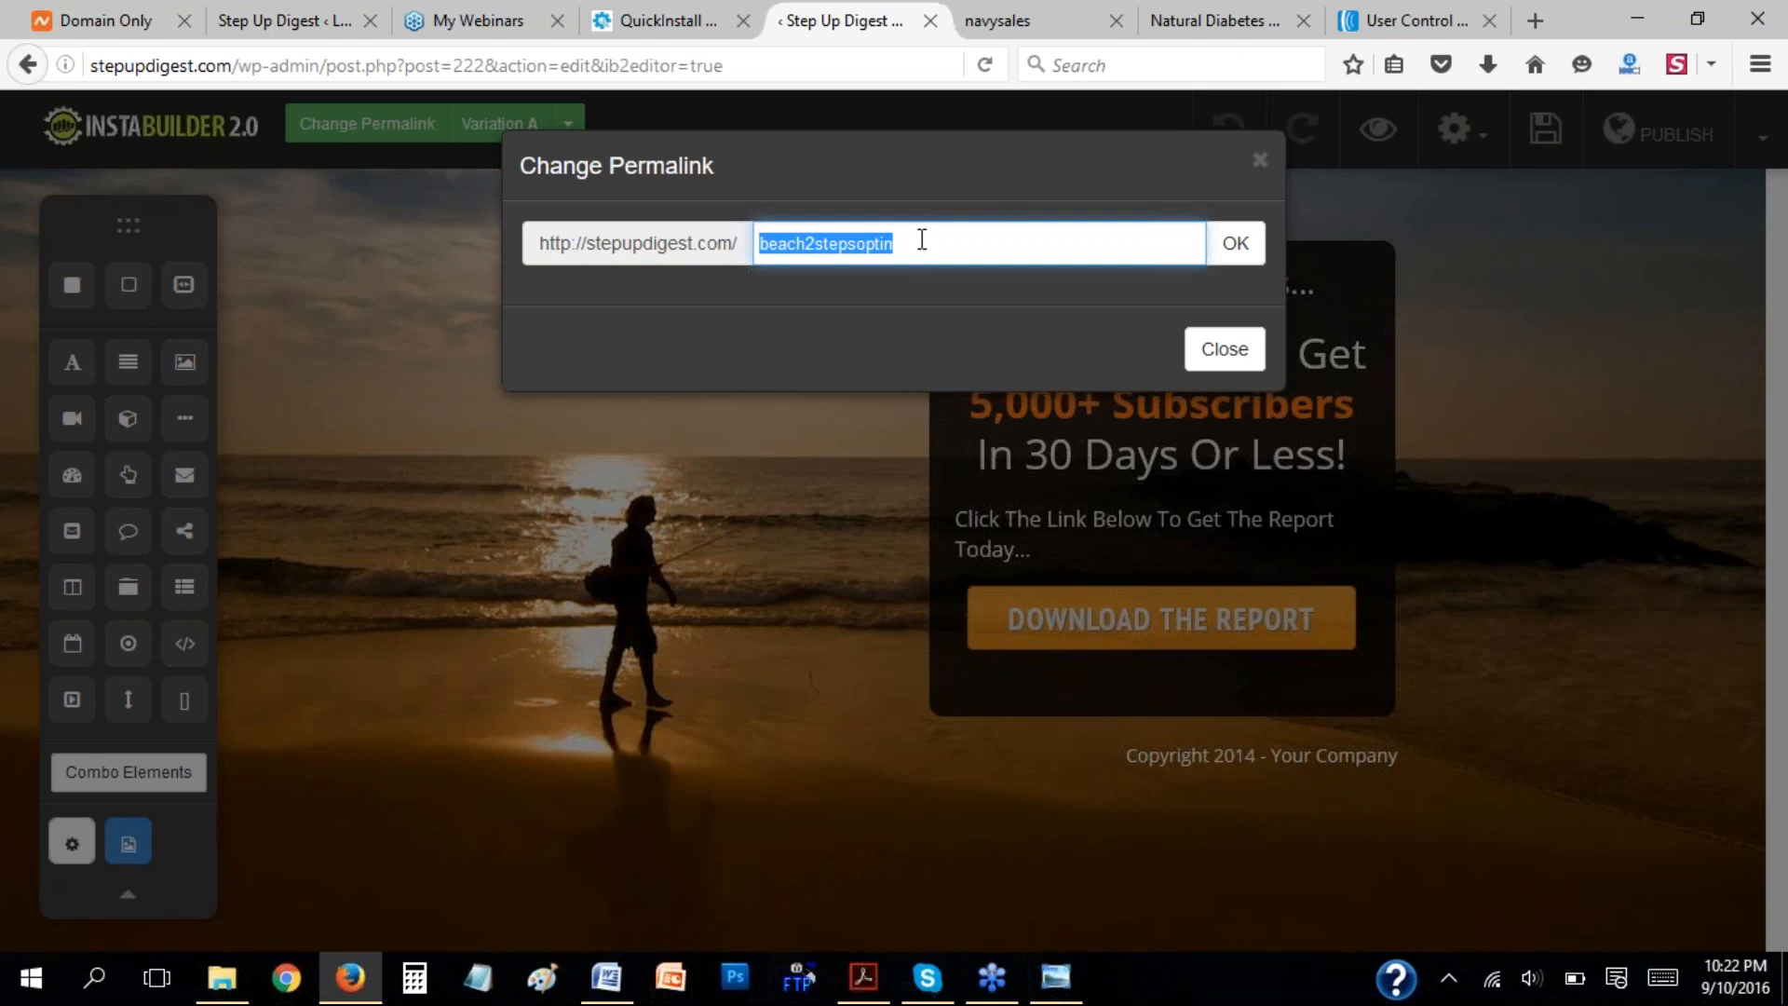
text(sampl)
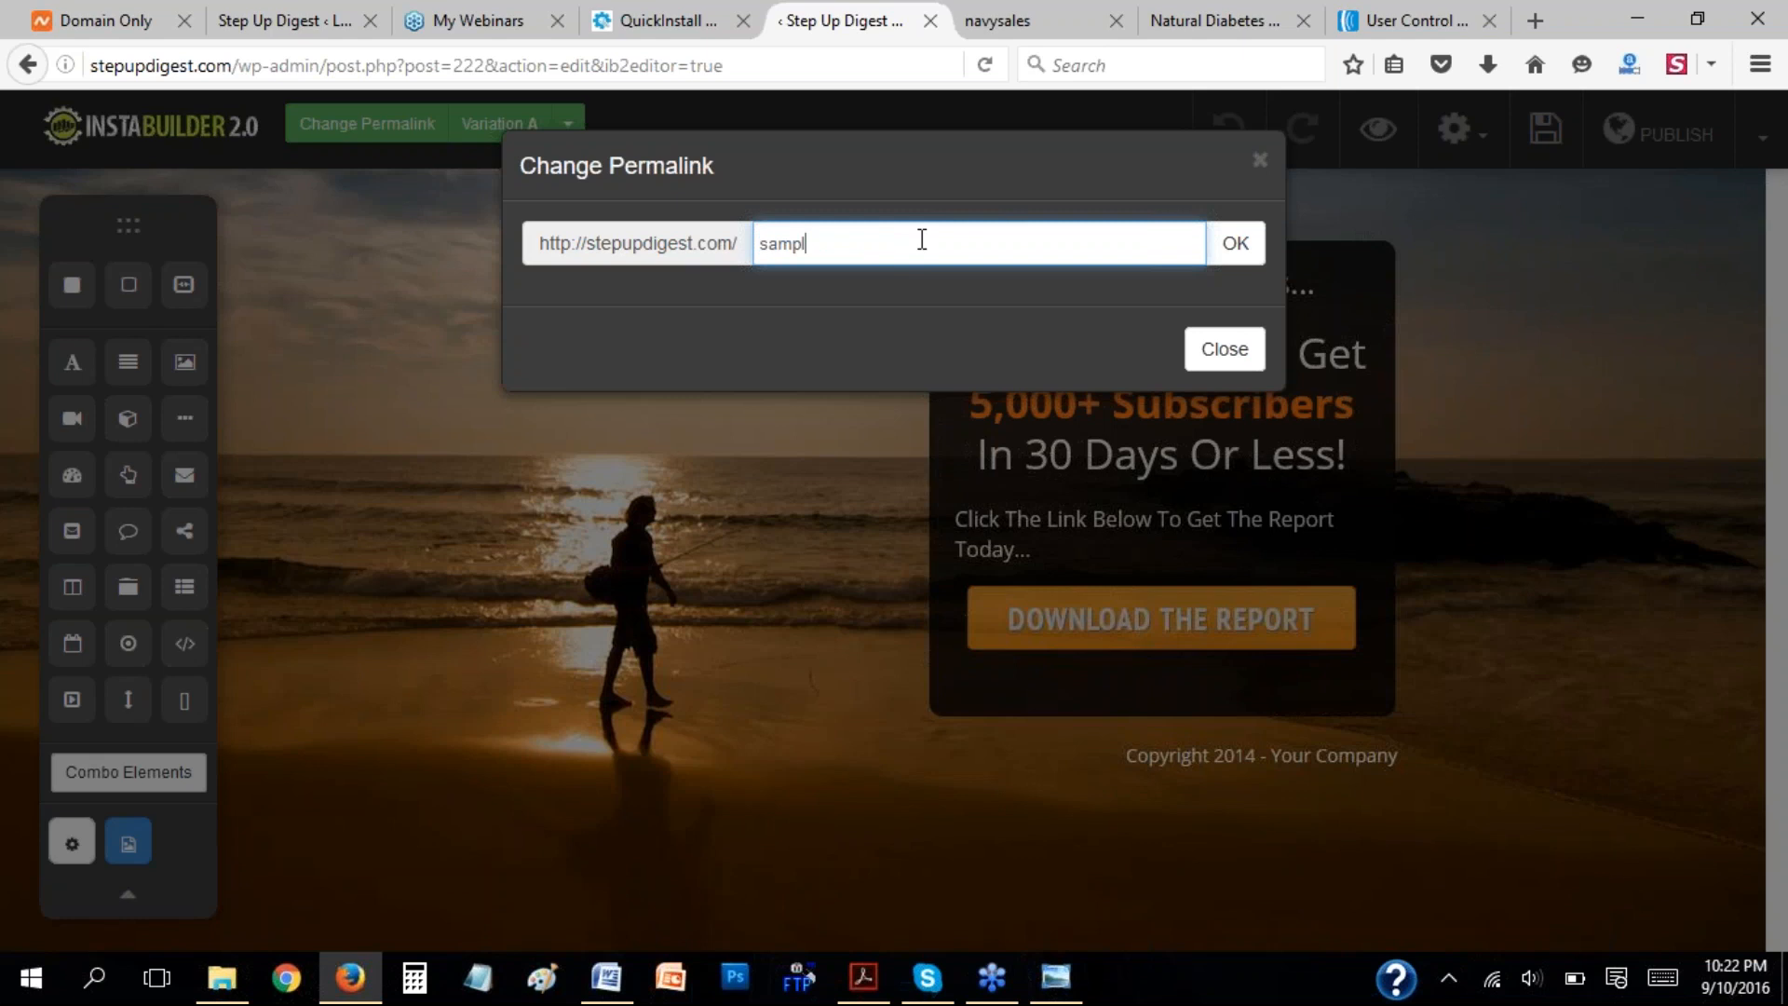
text(eoptin)
click(1235, 245)
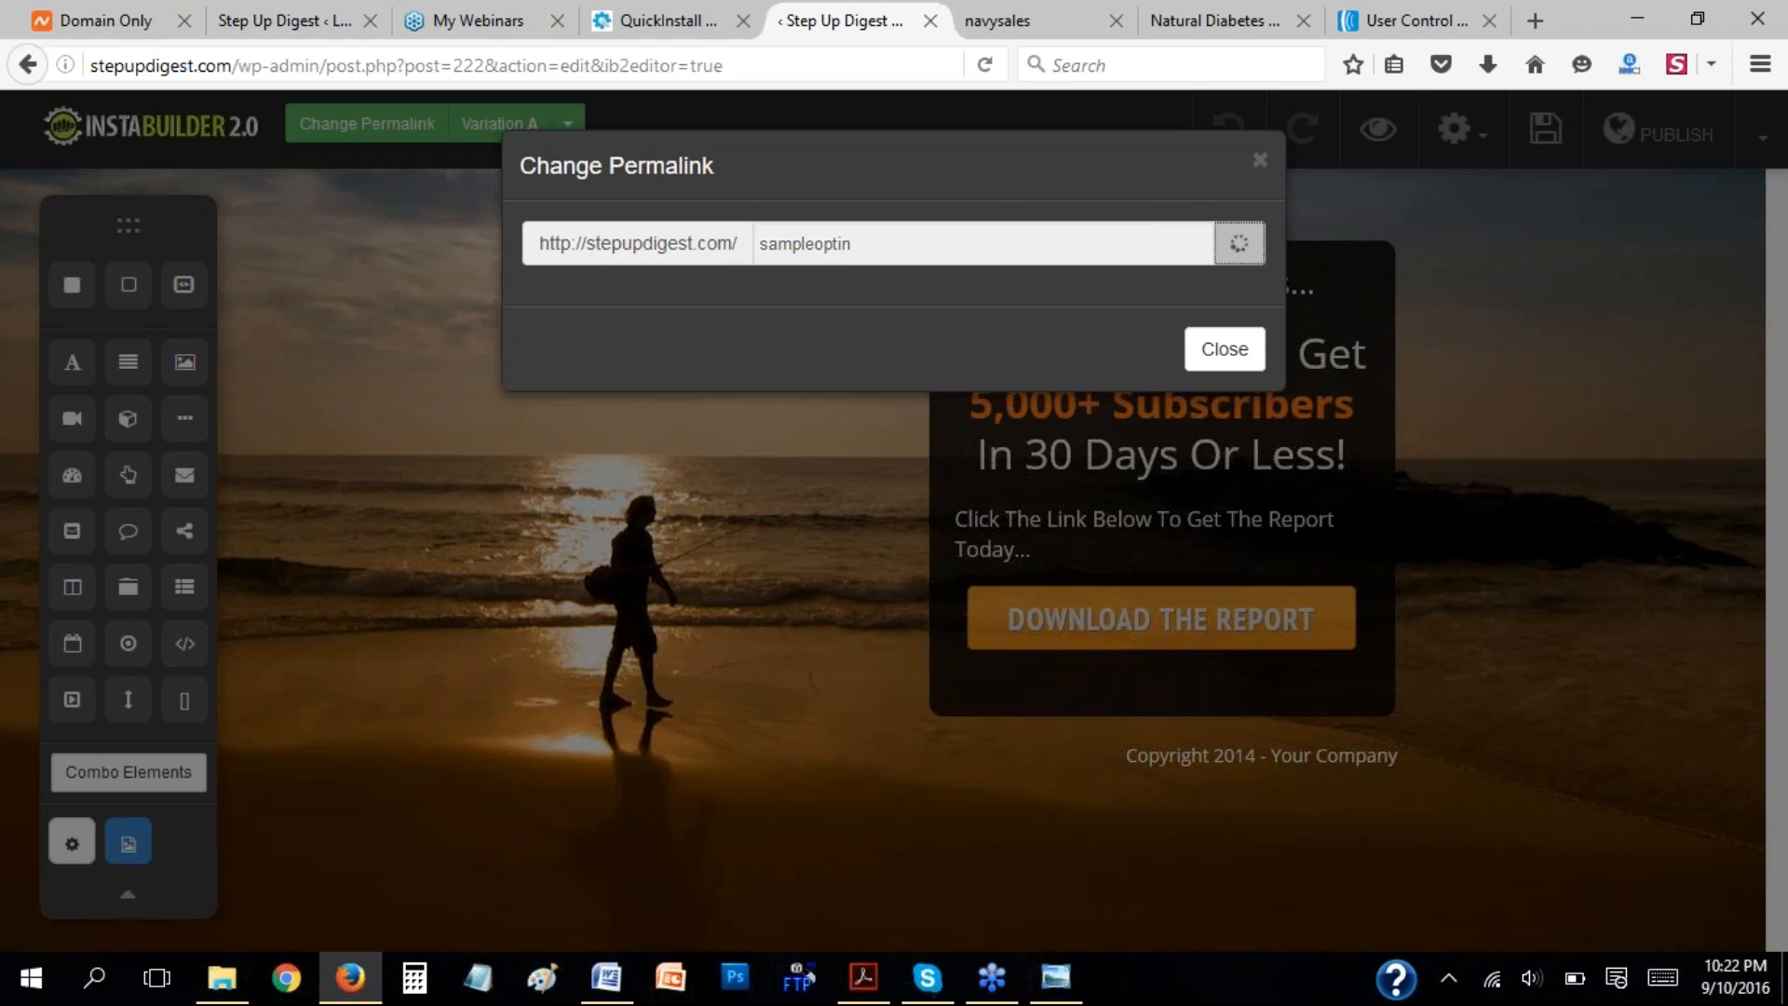
click(1223, 503)
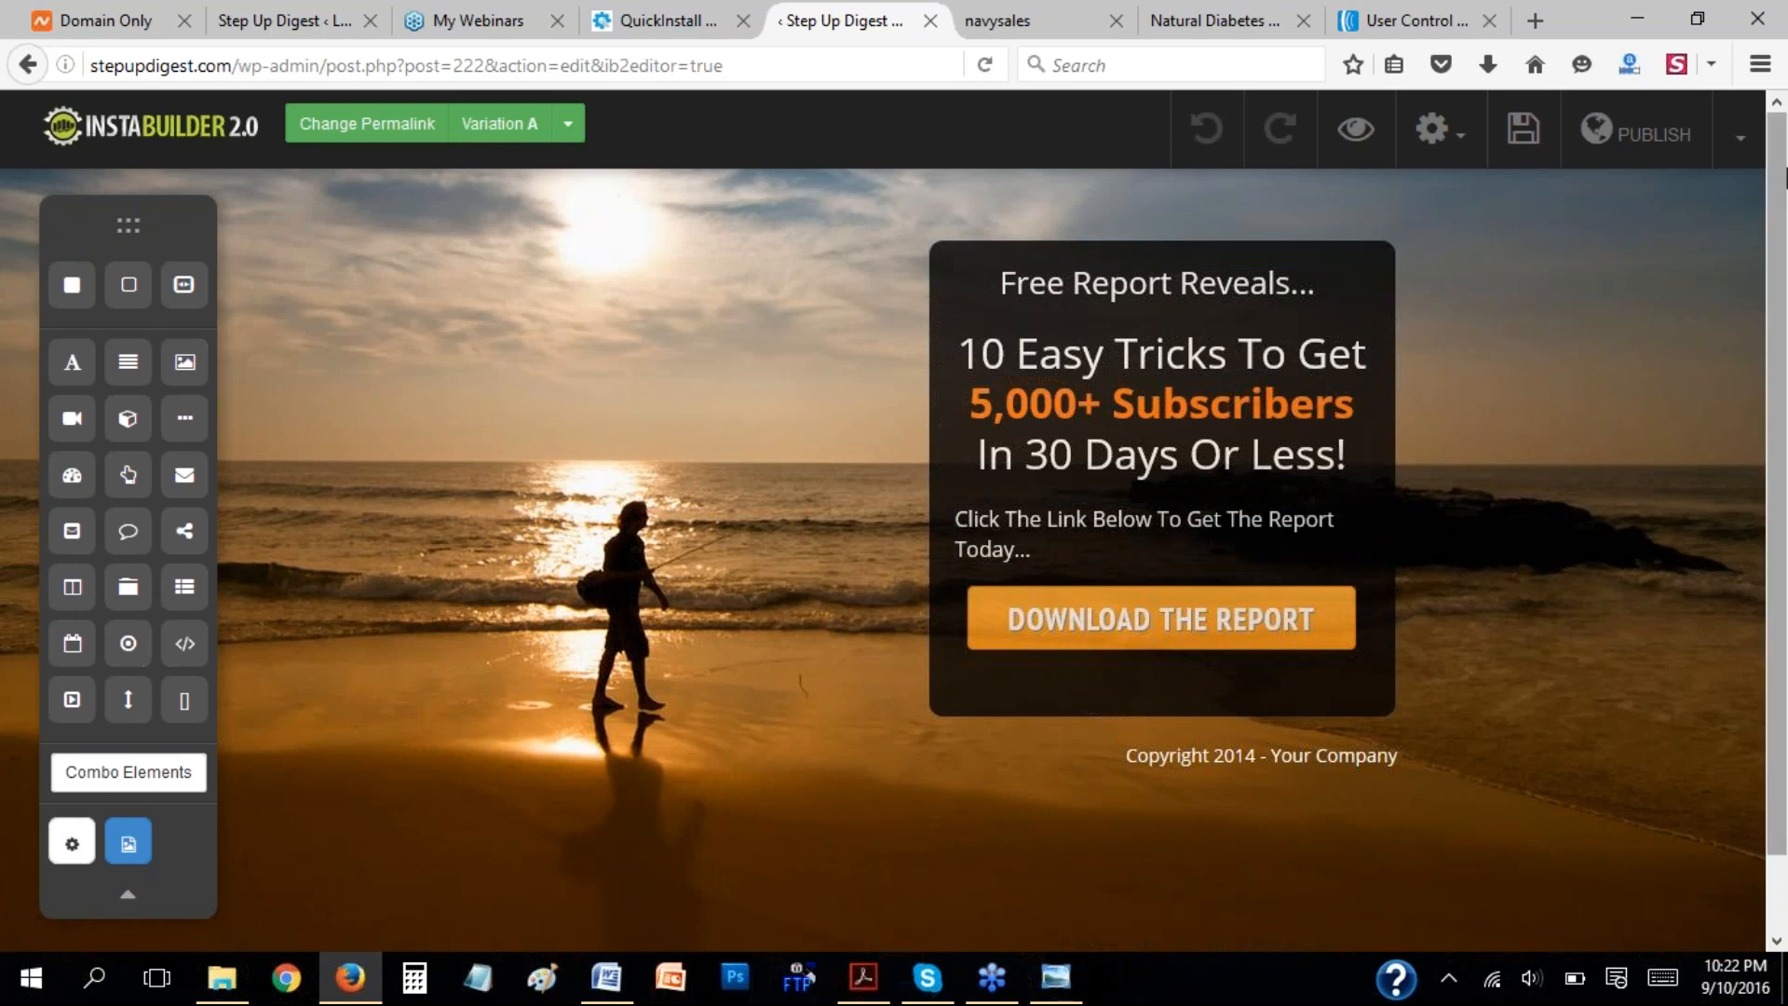
Open the page's background image settings, check the image editor for the sunset background, and close it.
scroll(1782, 166, down, 2)
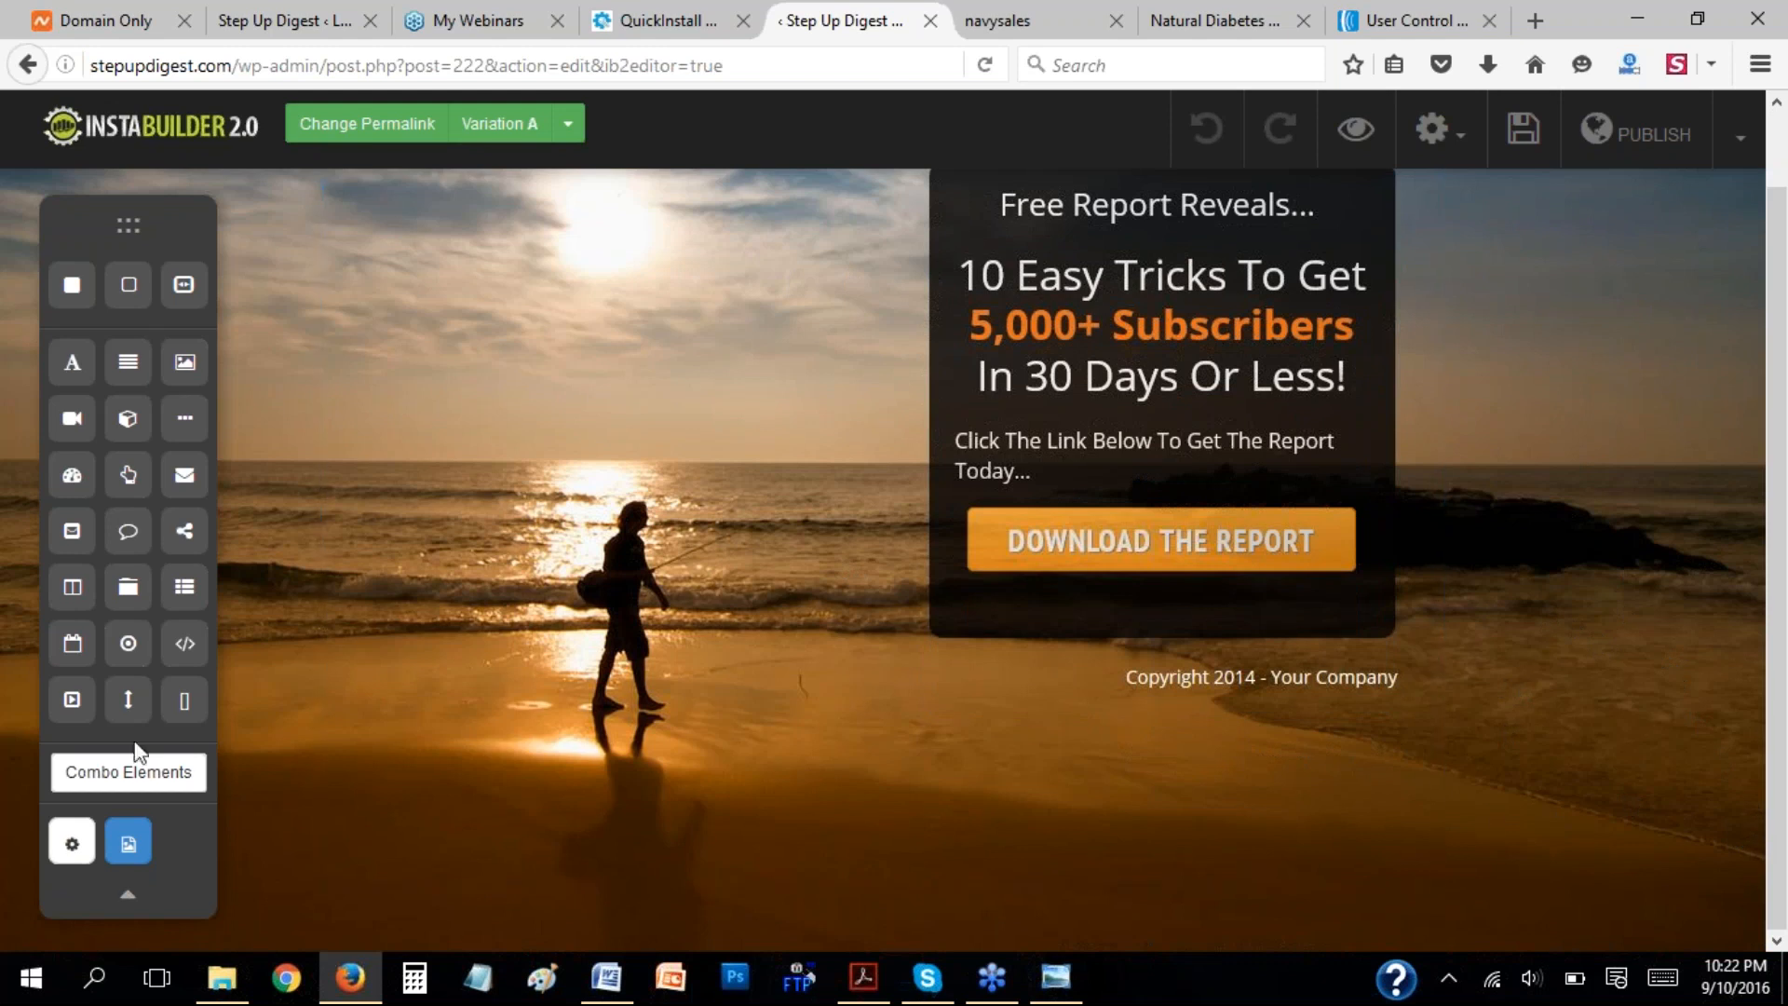
click(72, 843)
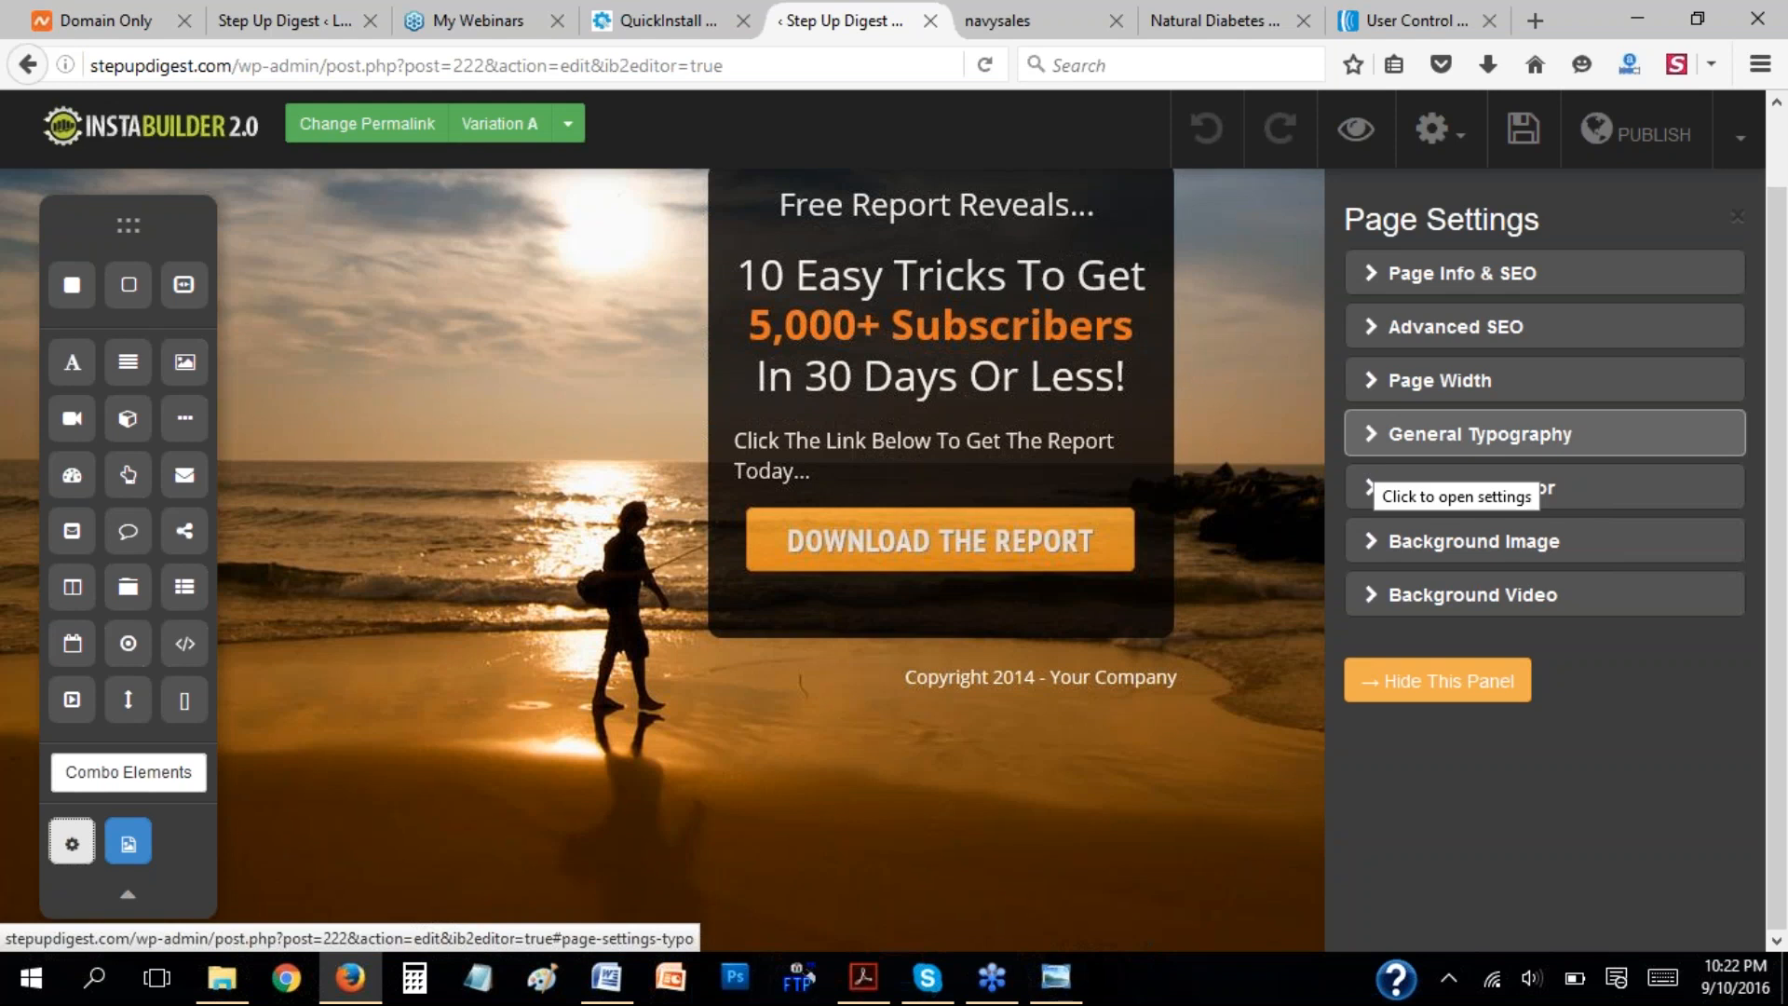
click(1383, 550)
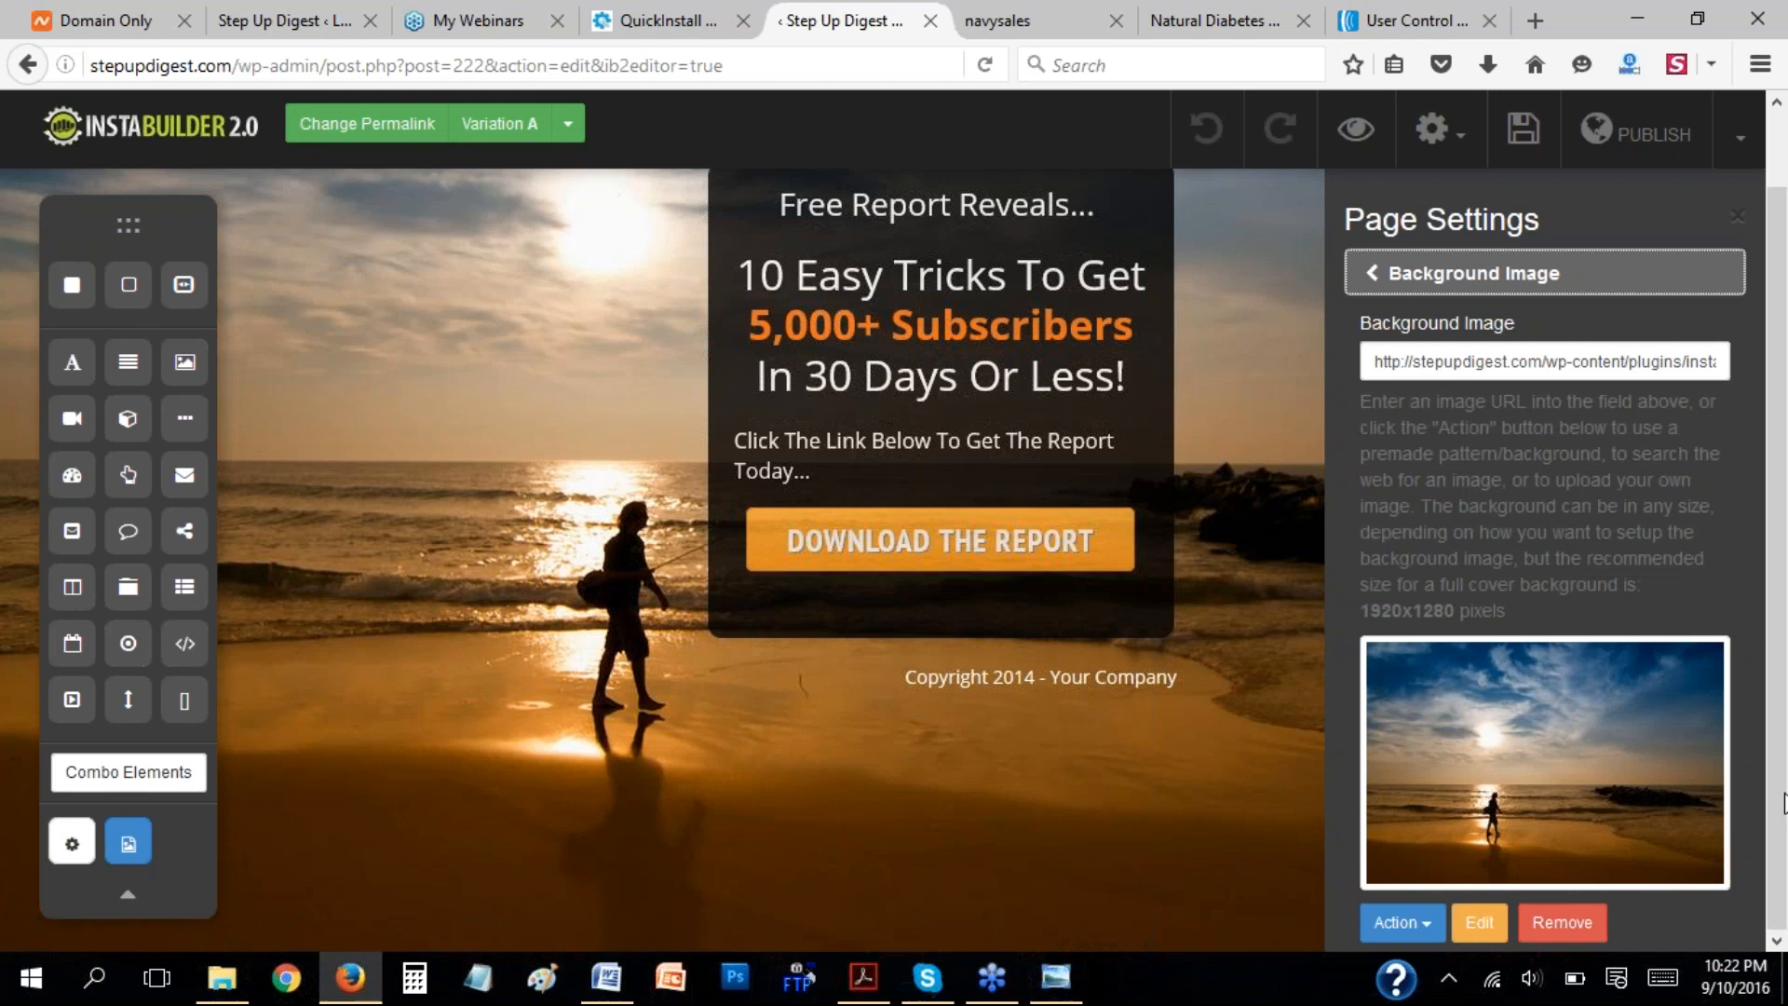
click(1432, 924)
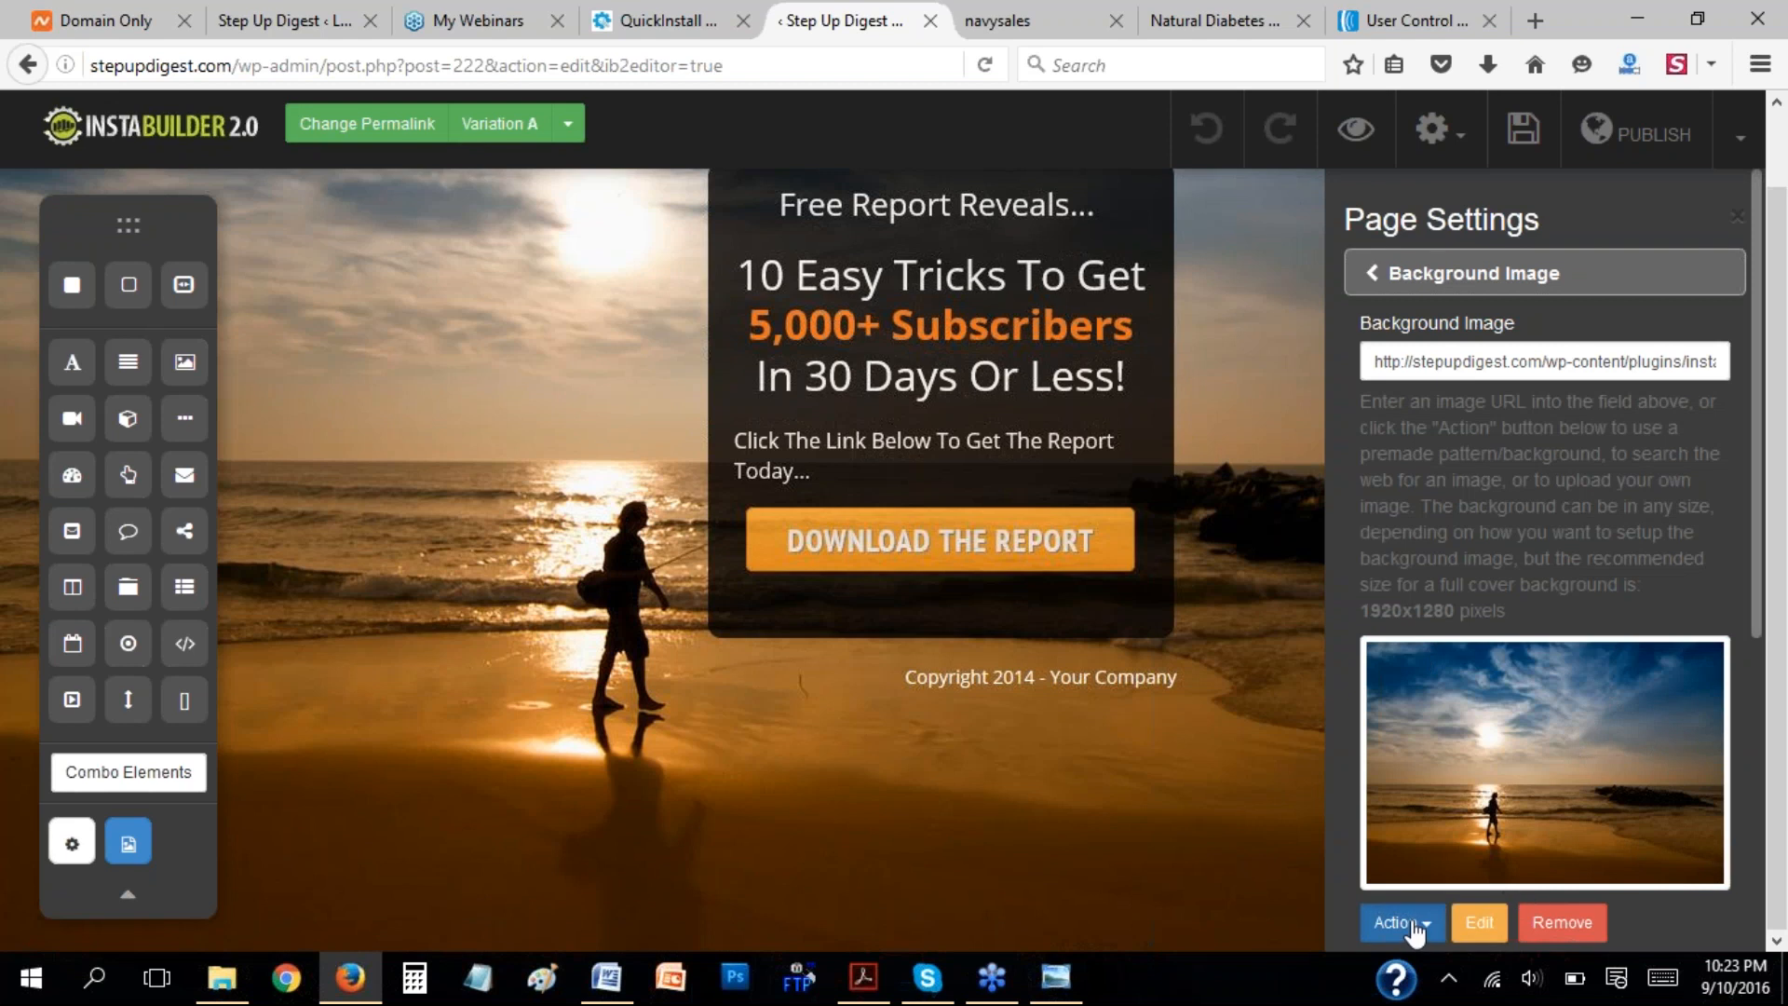
click(1487, 920)
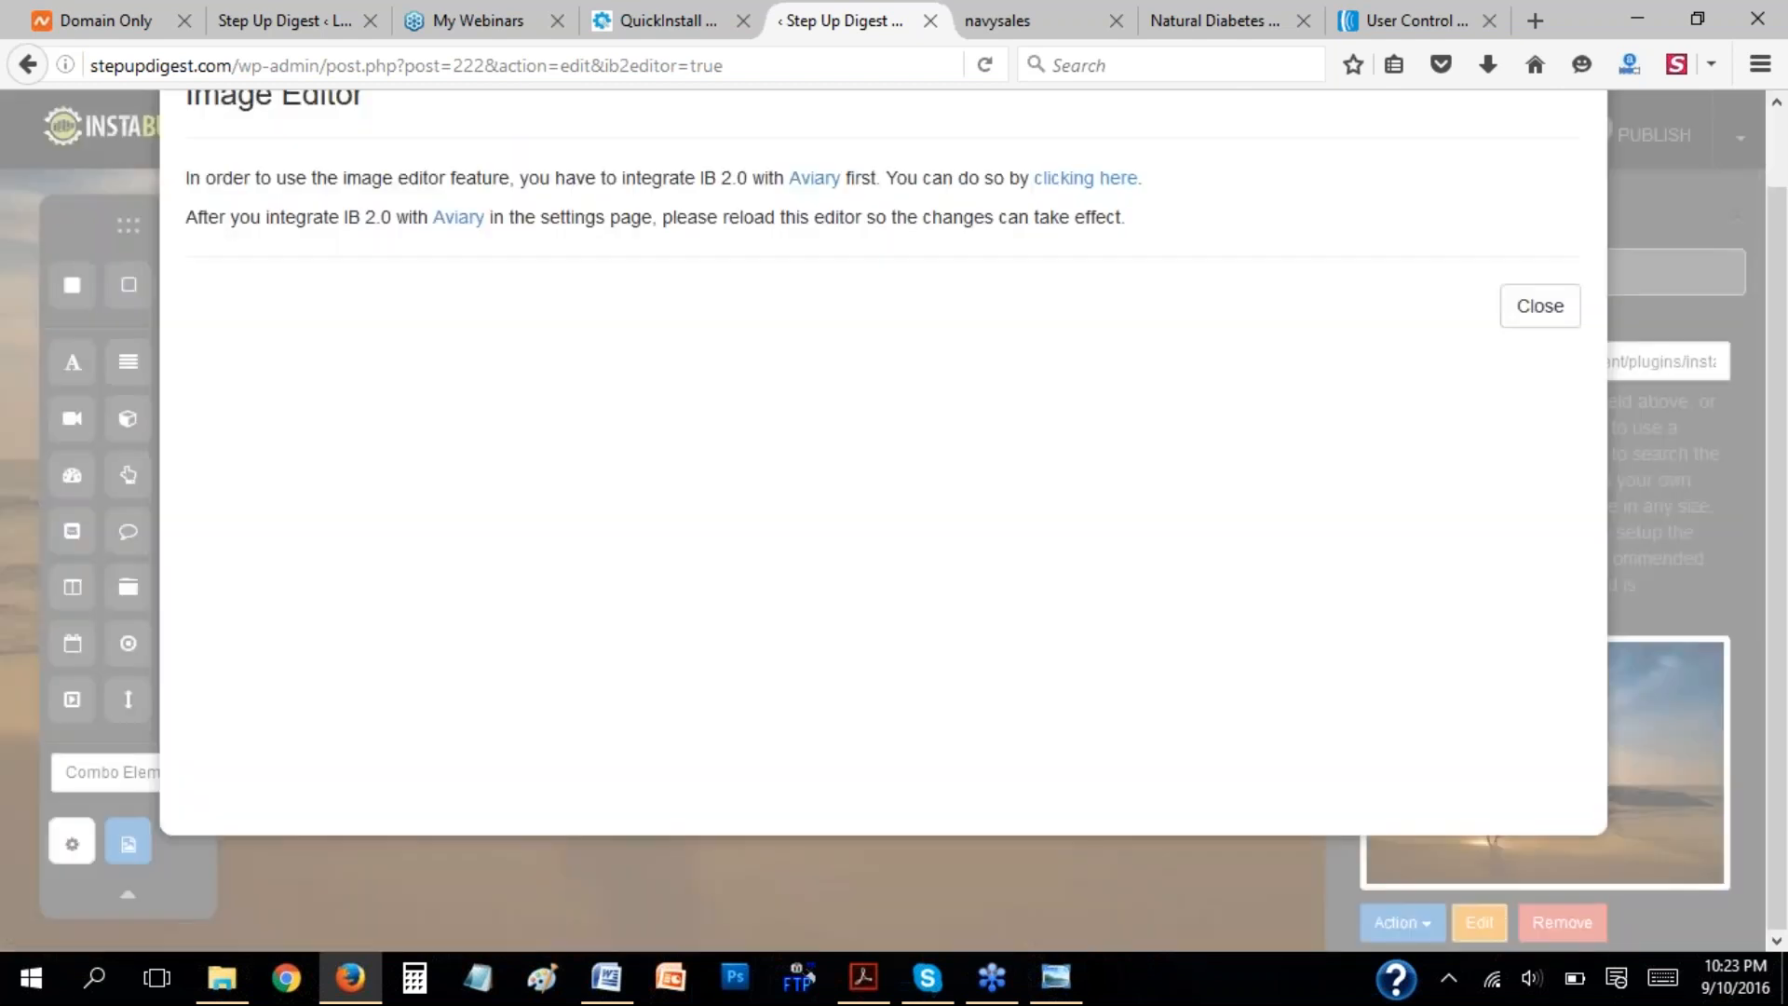
click(1530, 309)
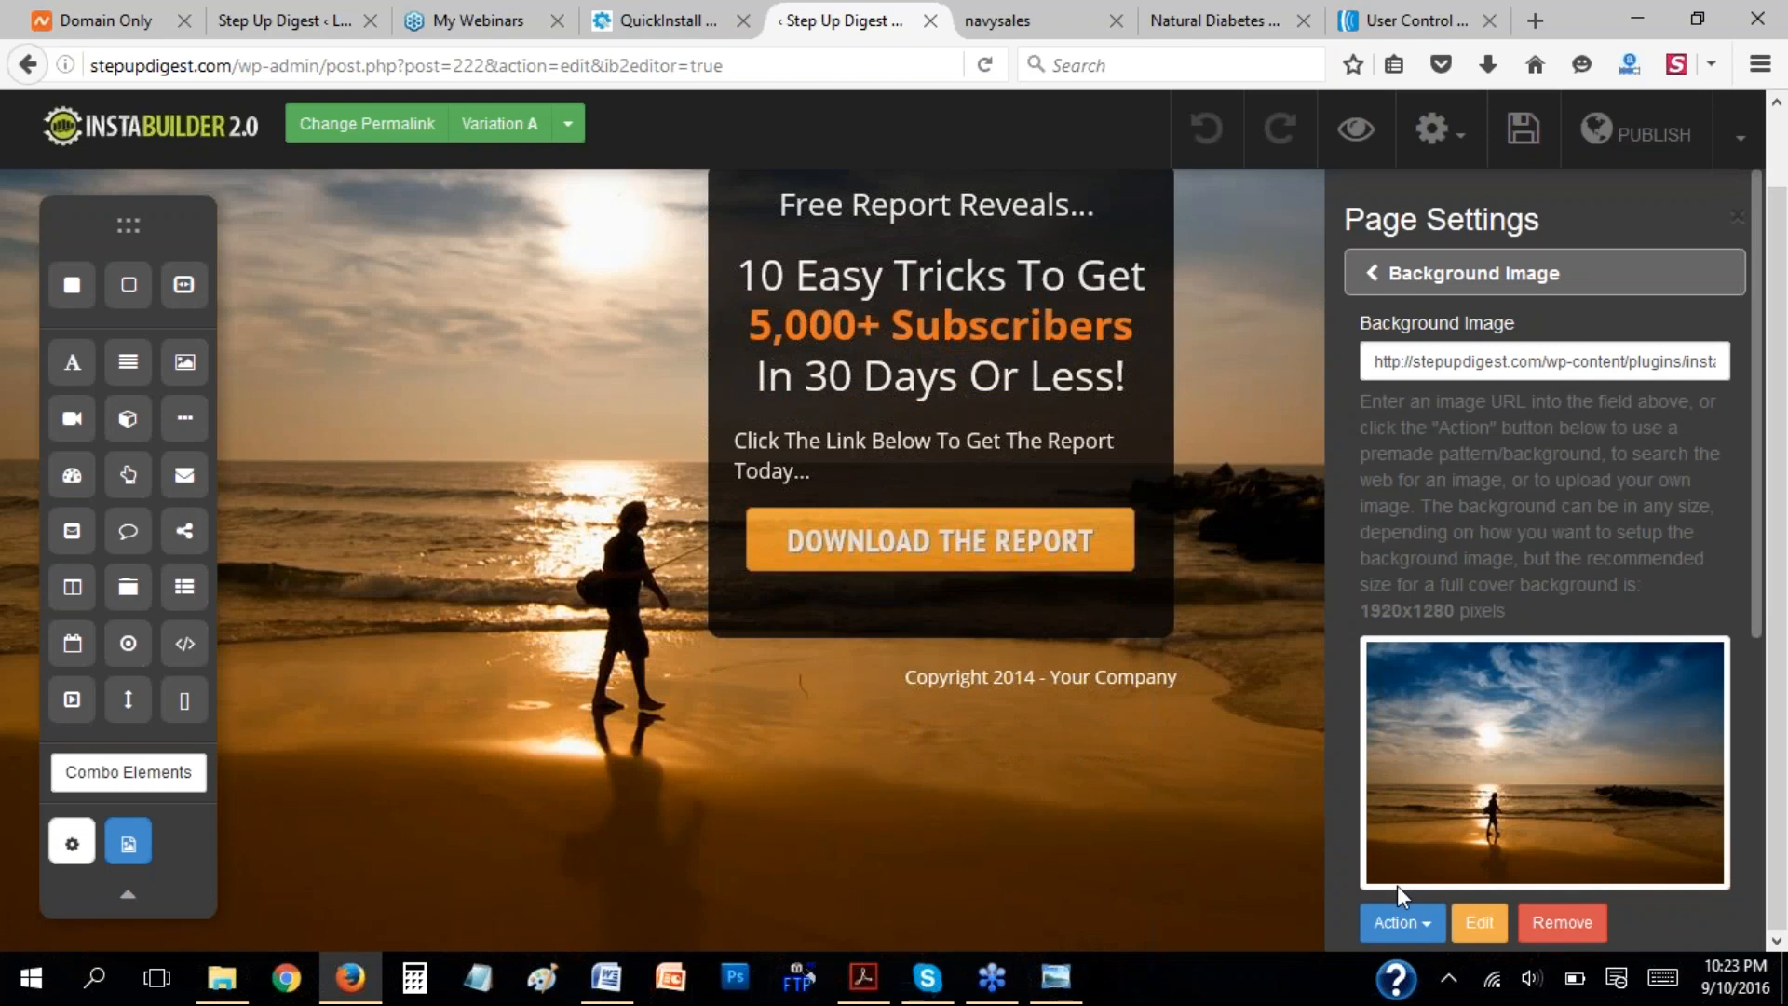
Remove the sunset background and replace it with the pre-made background of the woman pointing upward.
click(1557, 922)
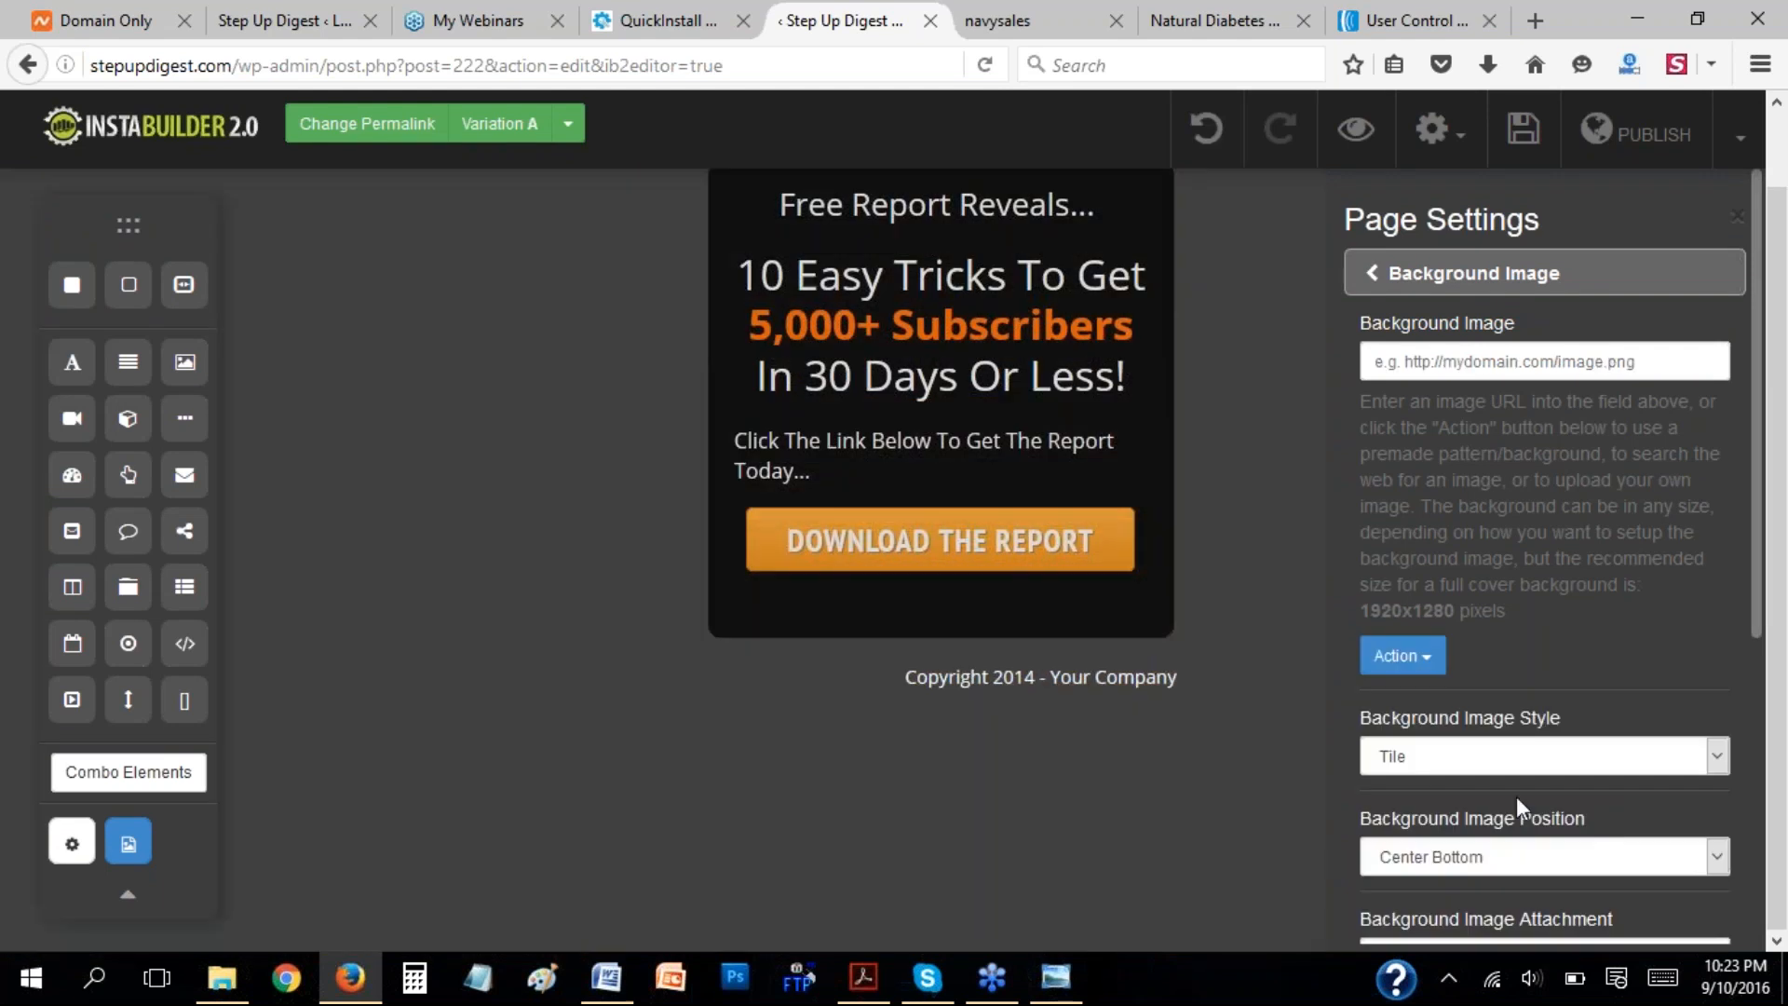
click(1429, 657)
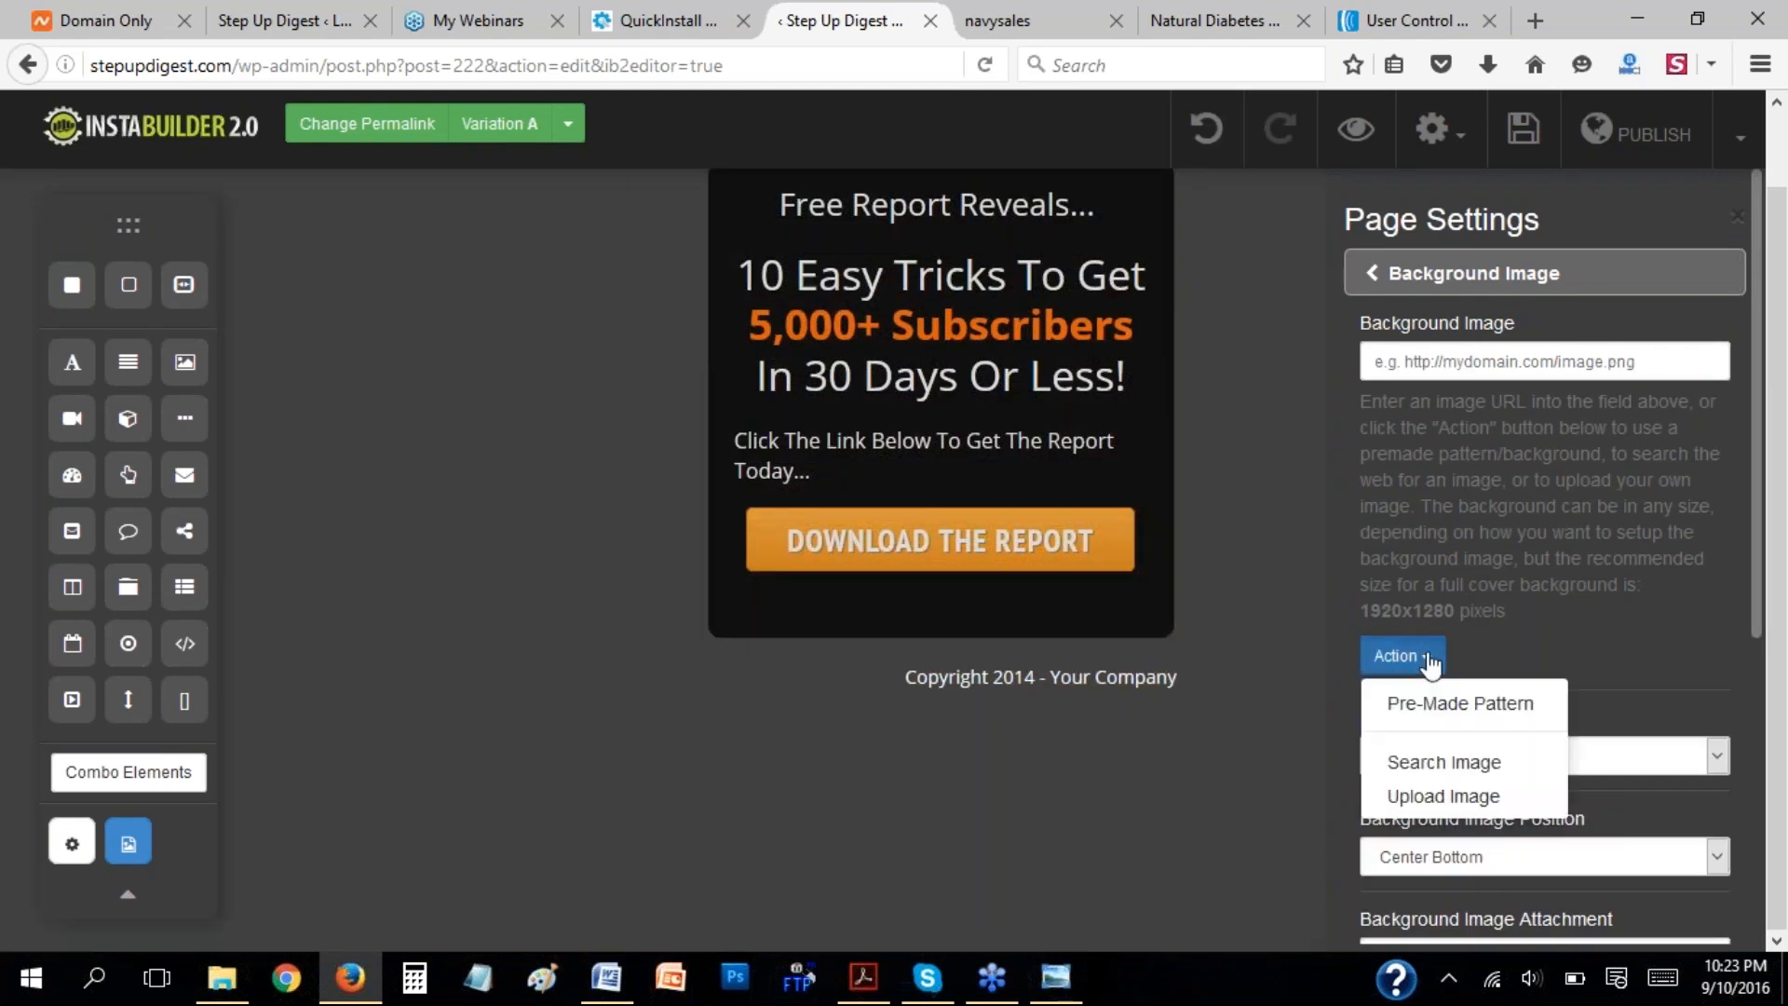
click(1462, 705)
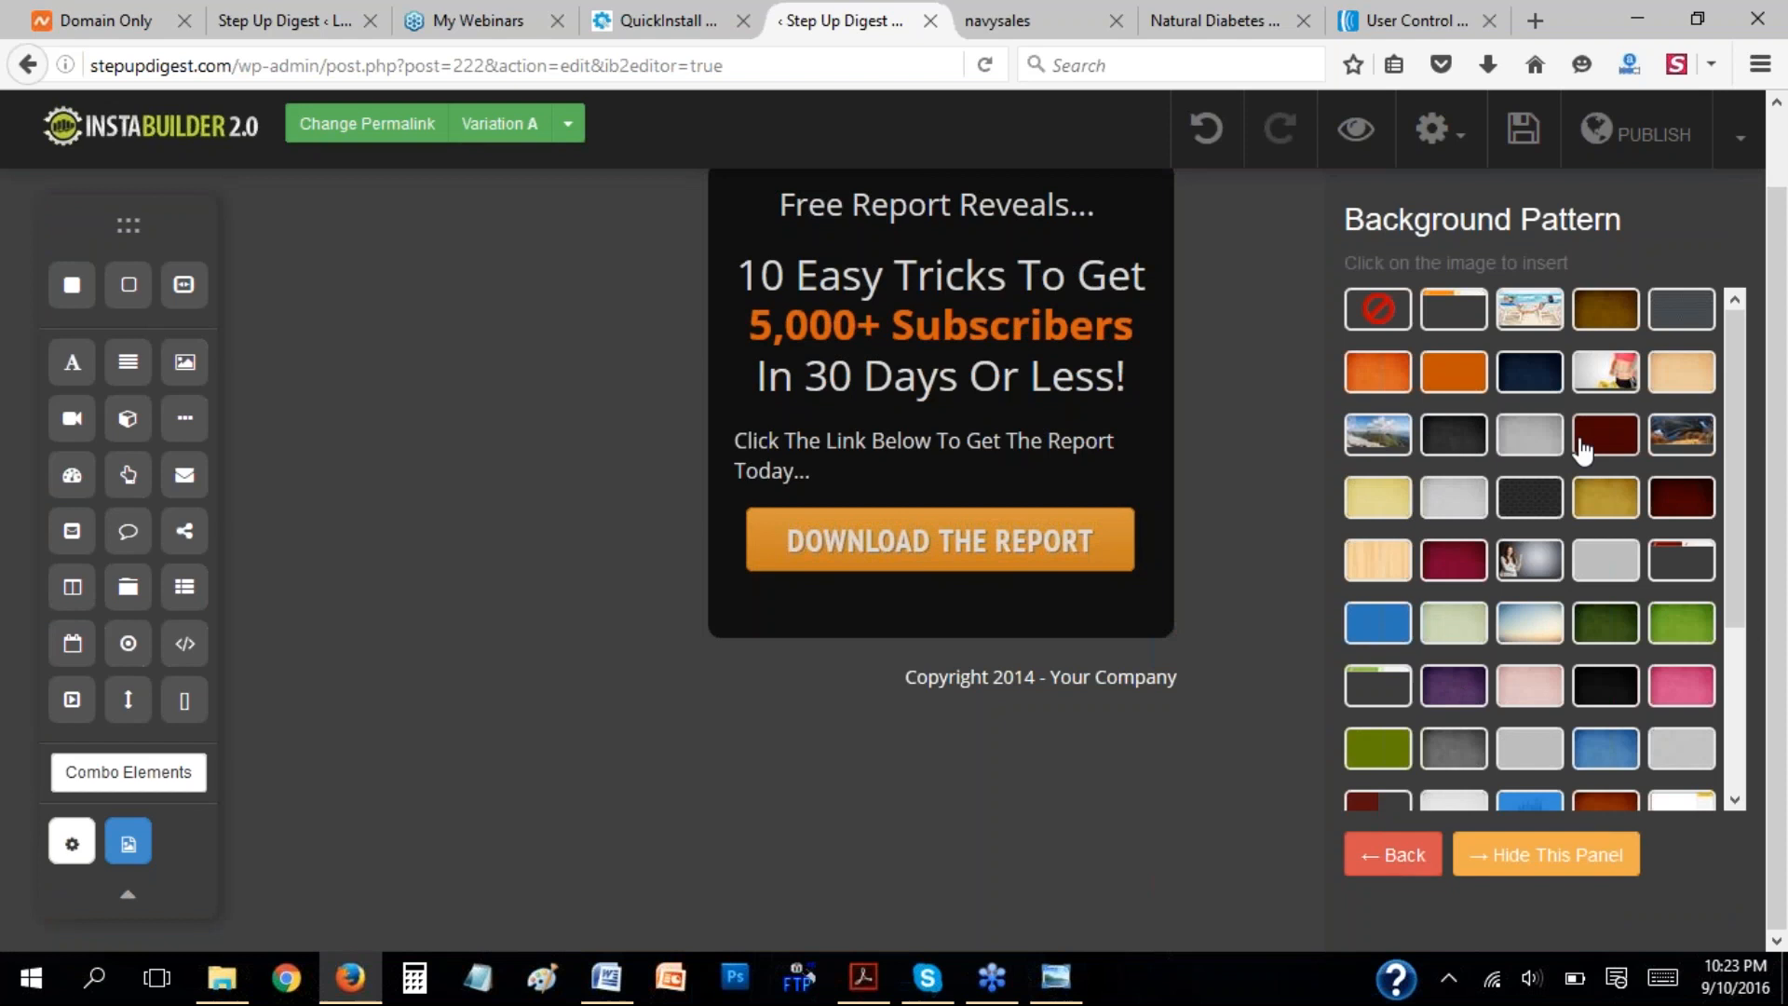
scroll(1635, 472, down, 3)
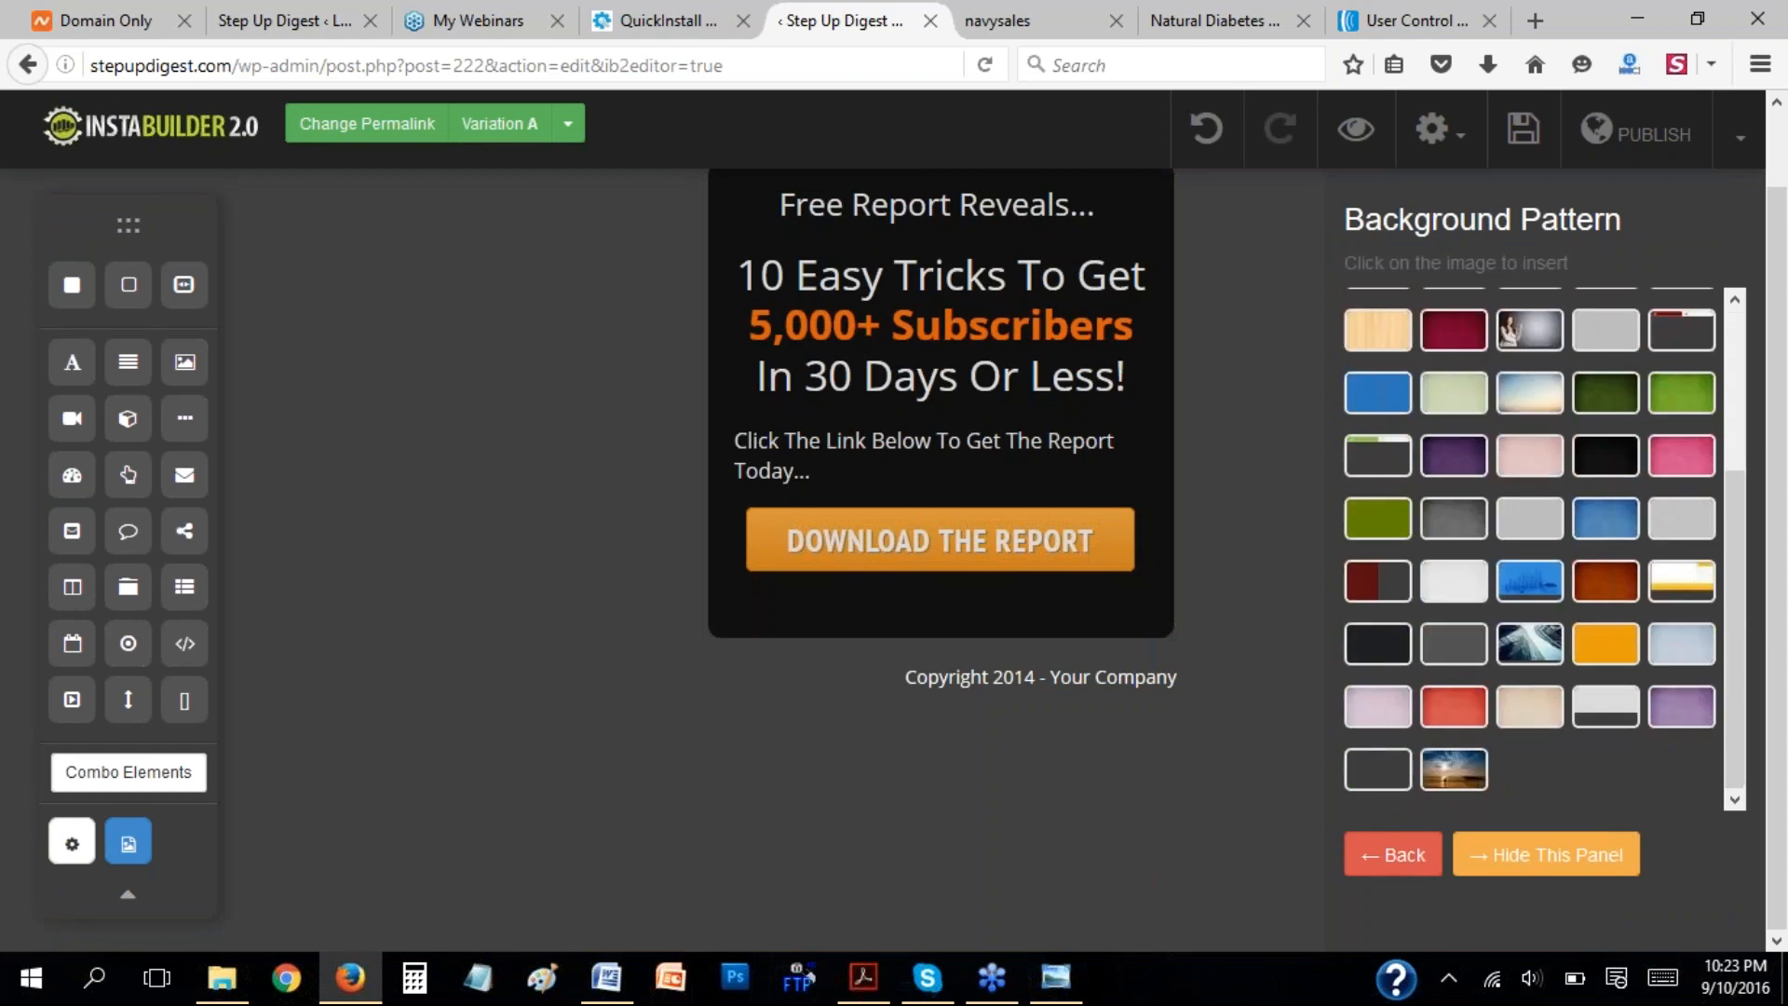
scroll(1537, 549, up, 3)
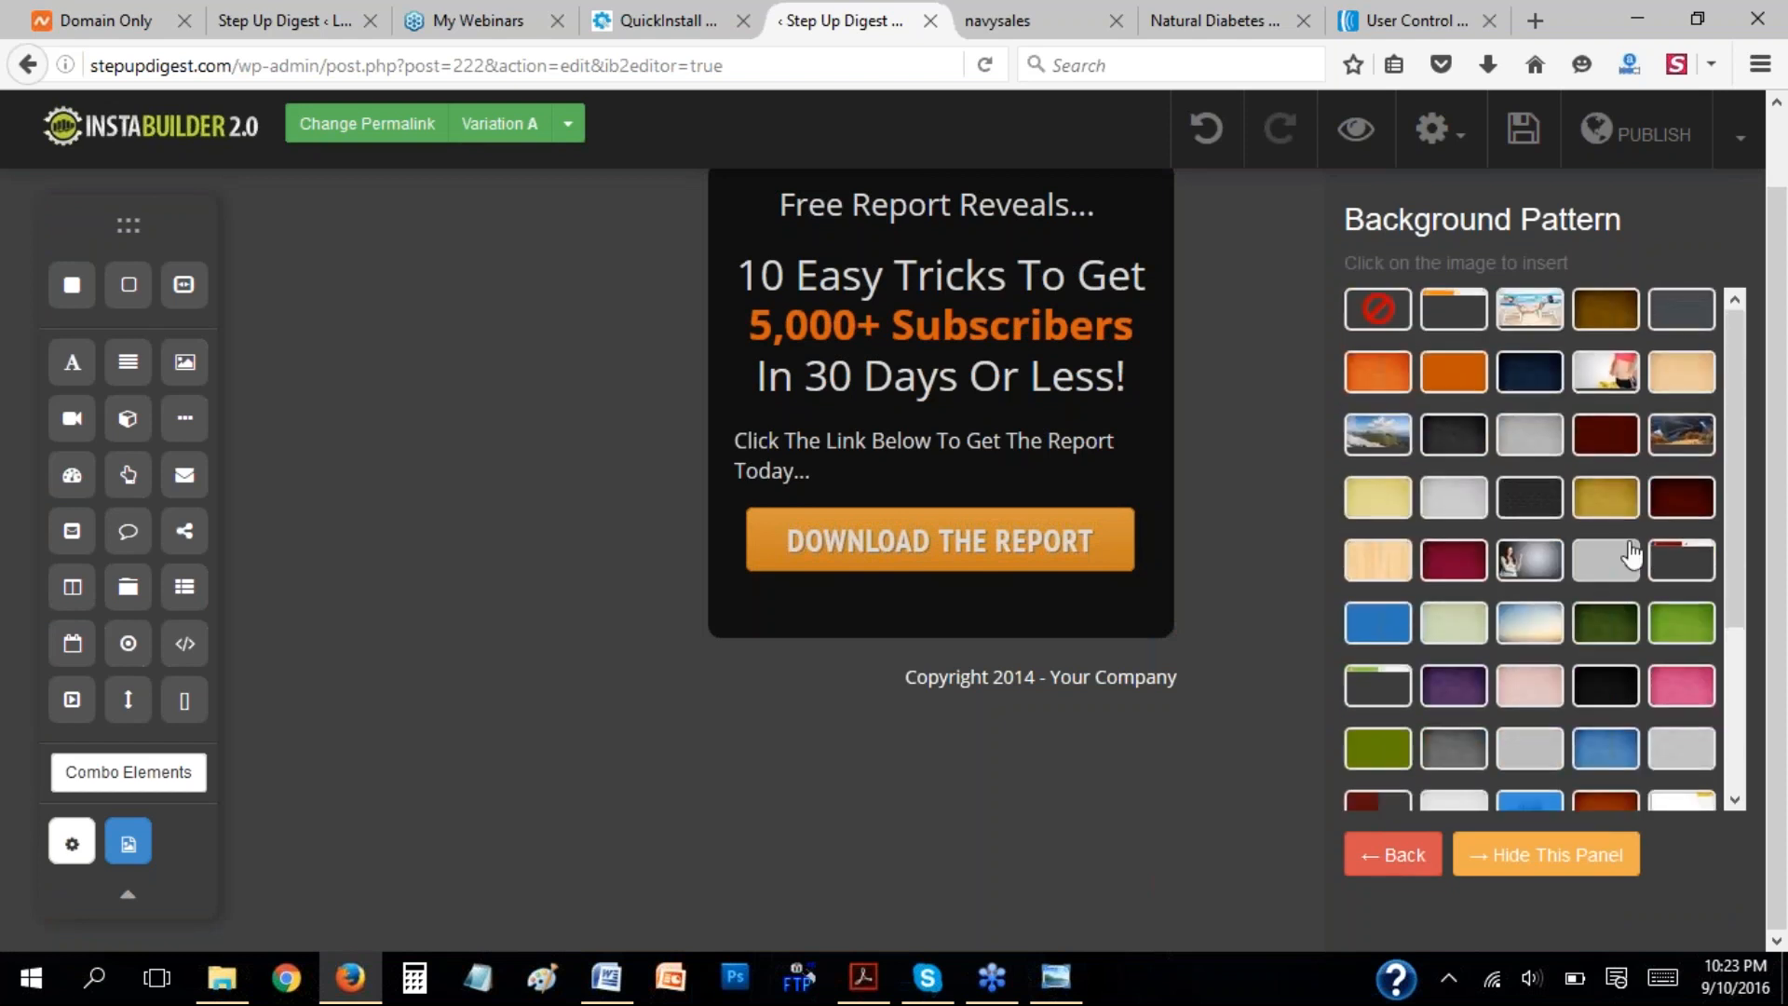
click(1527, 568)
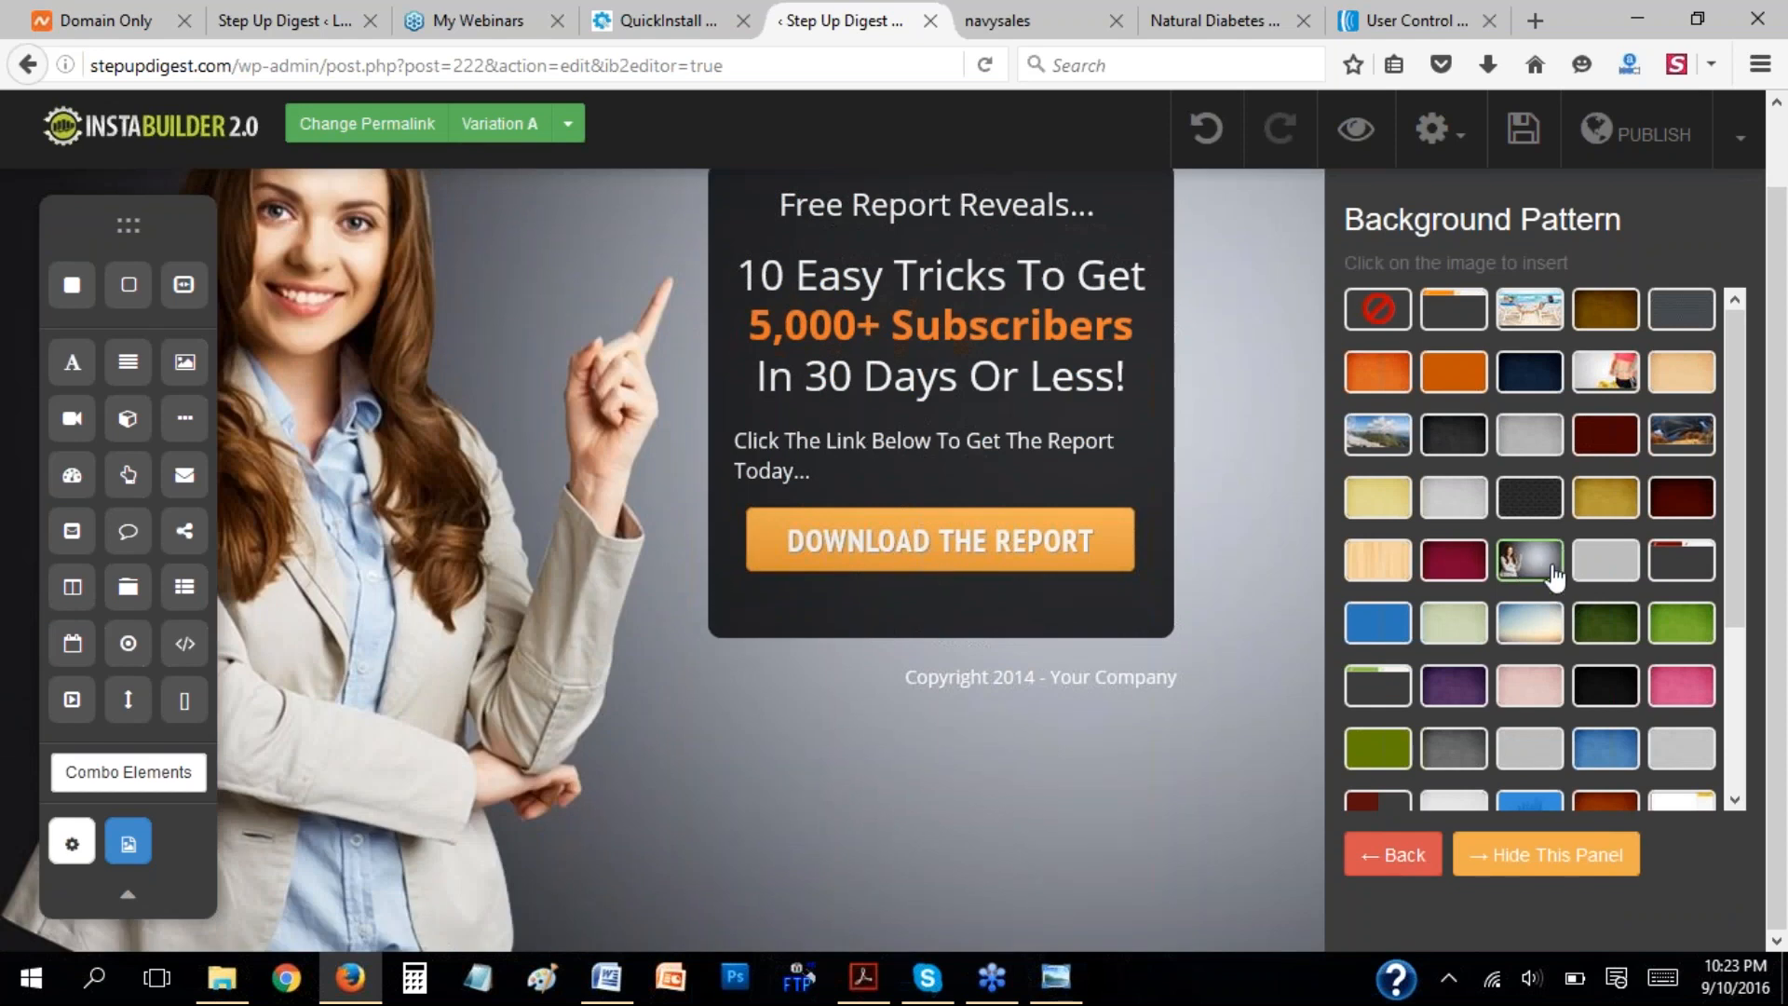
click(1402, 855)
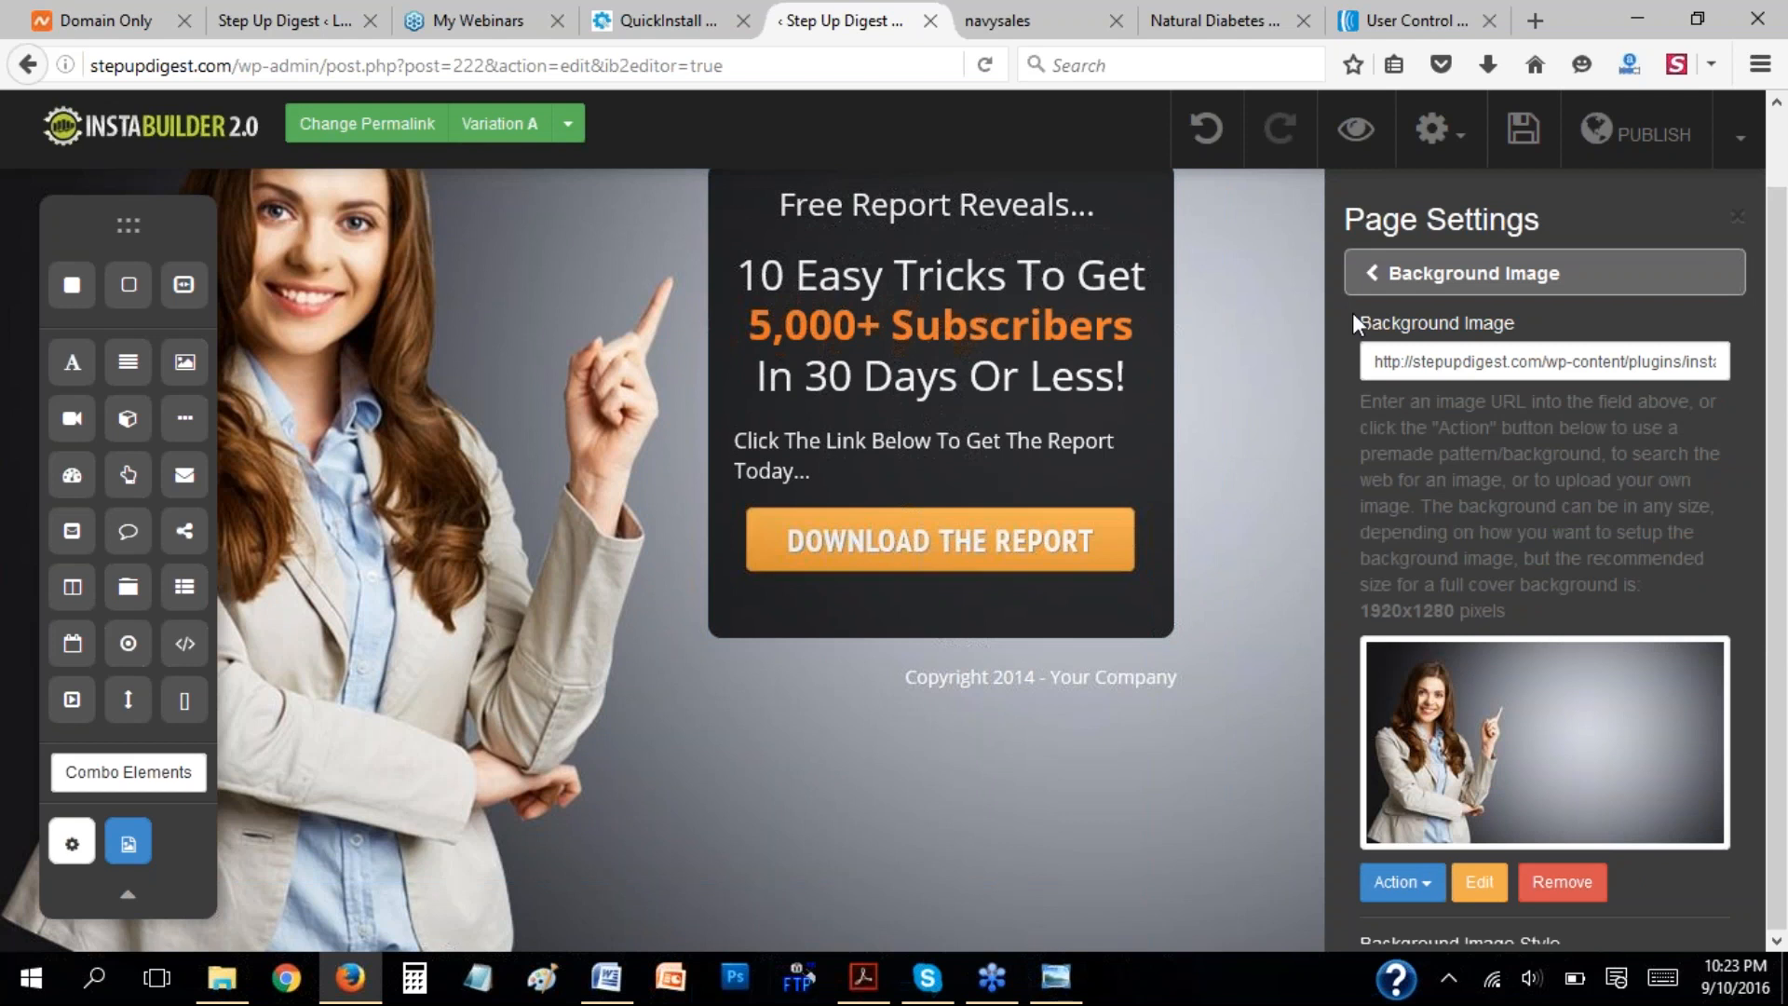
Review the page title and meta fields in Page Info & SEO and the Page Width setting.
click(1375, 283)
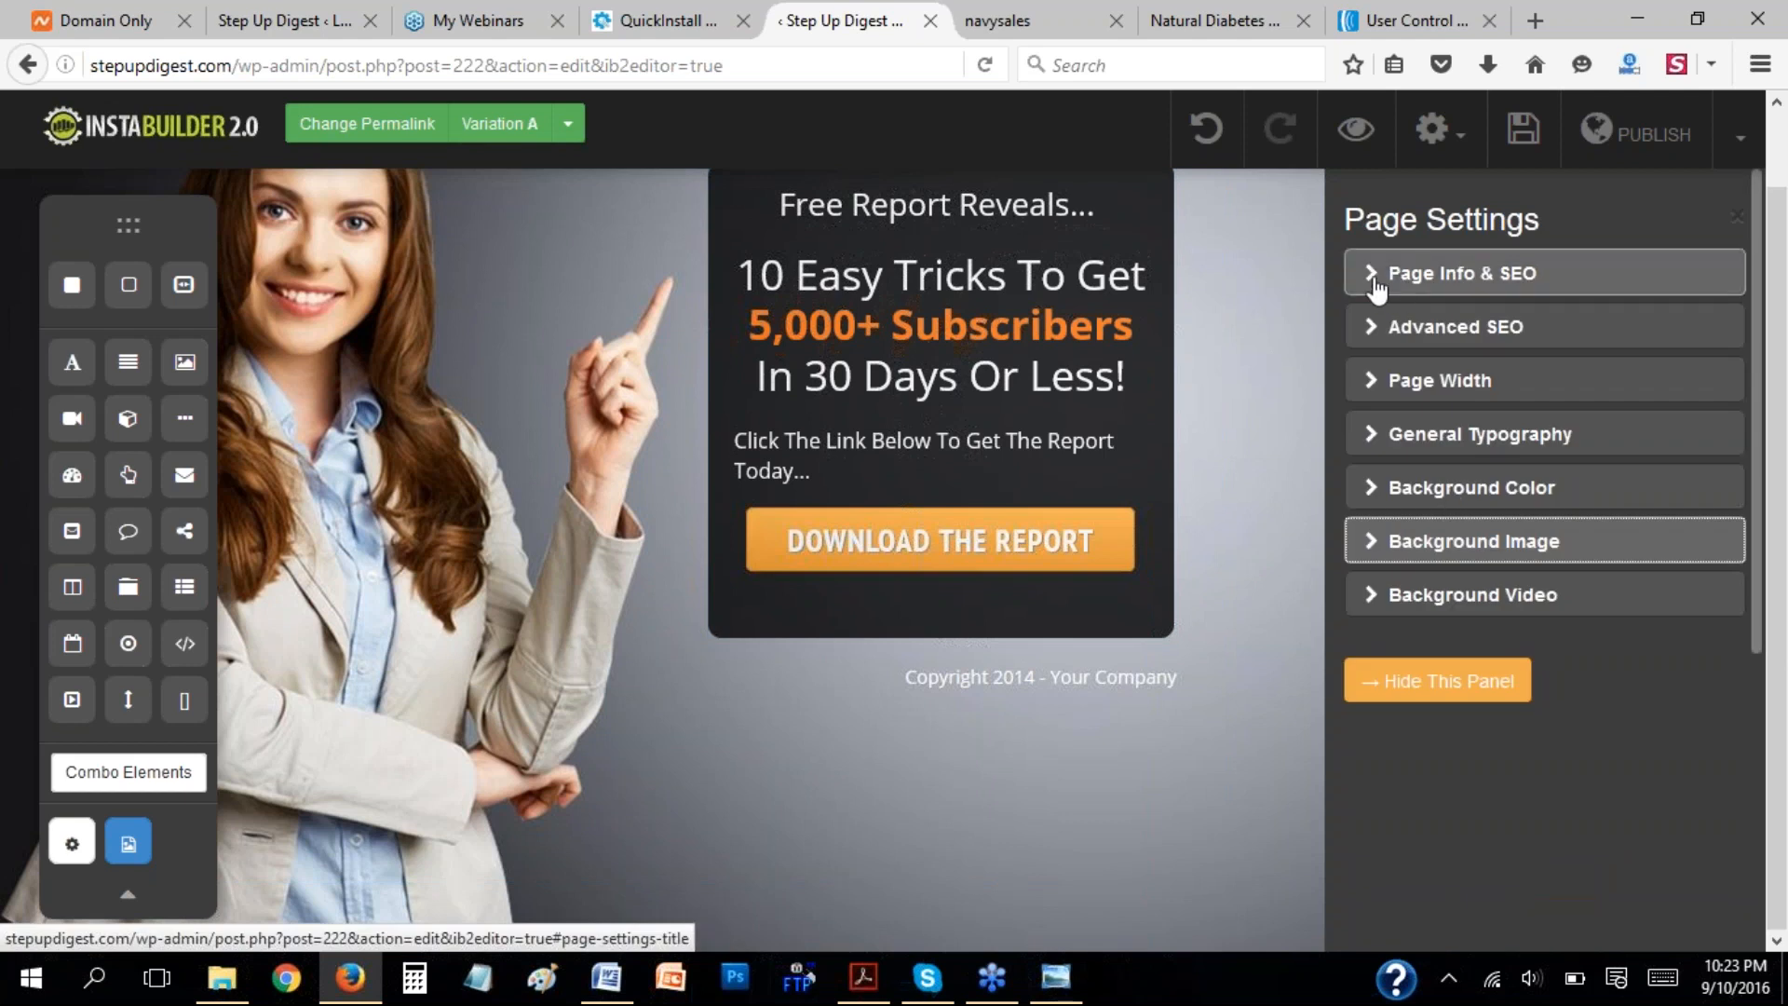
click(1377, 288)
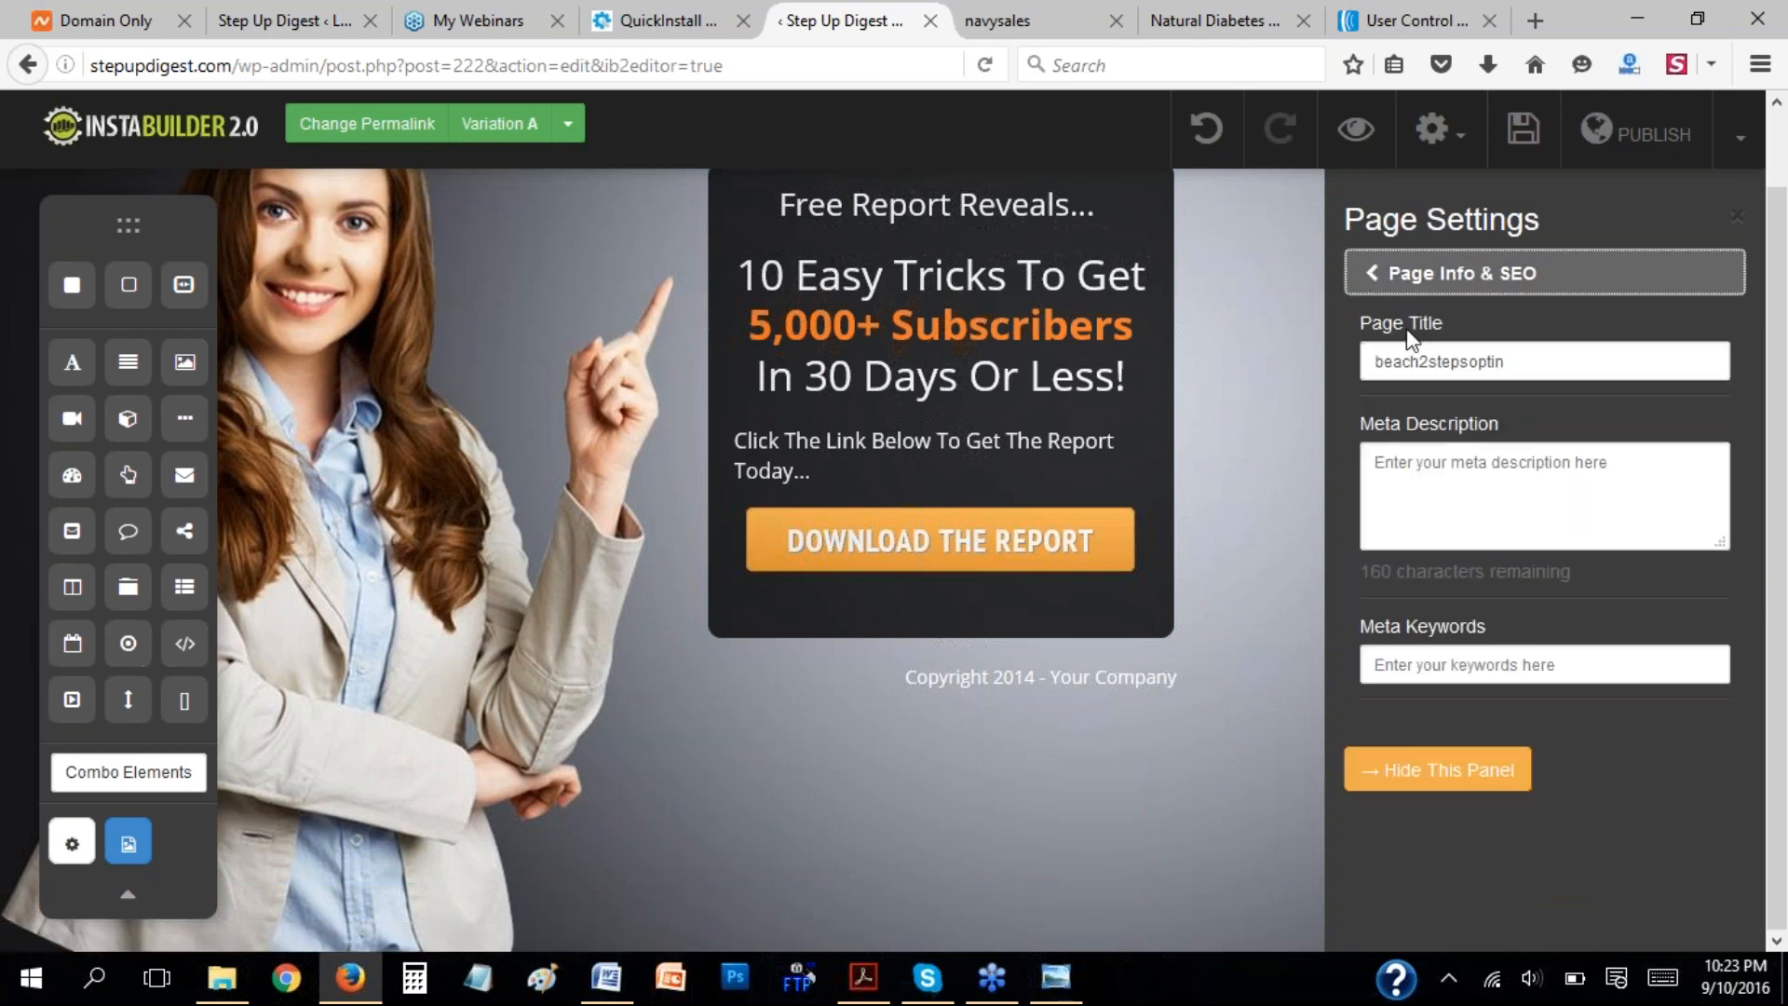
double_click(1511, 357)
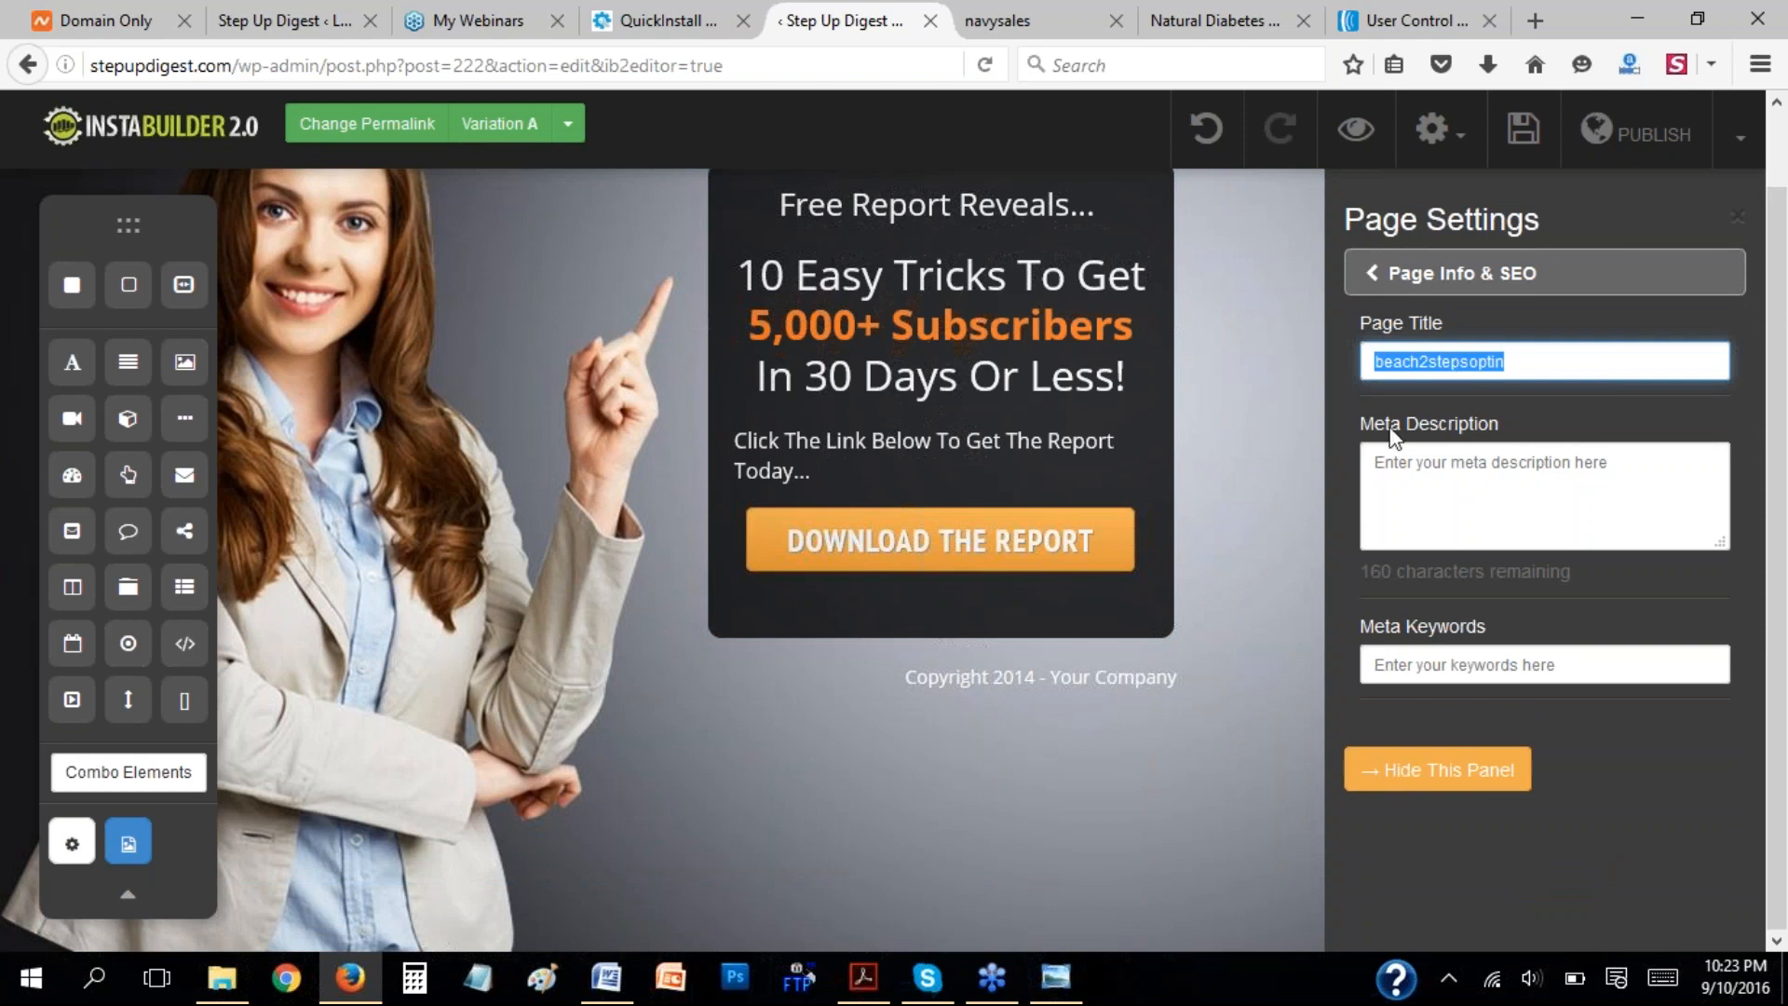
click(1372, 273)
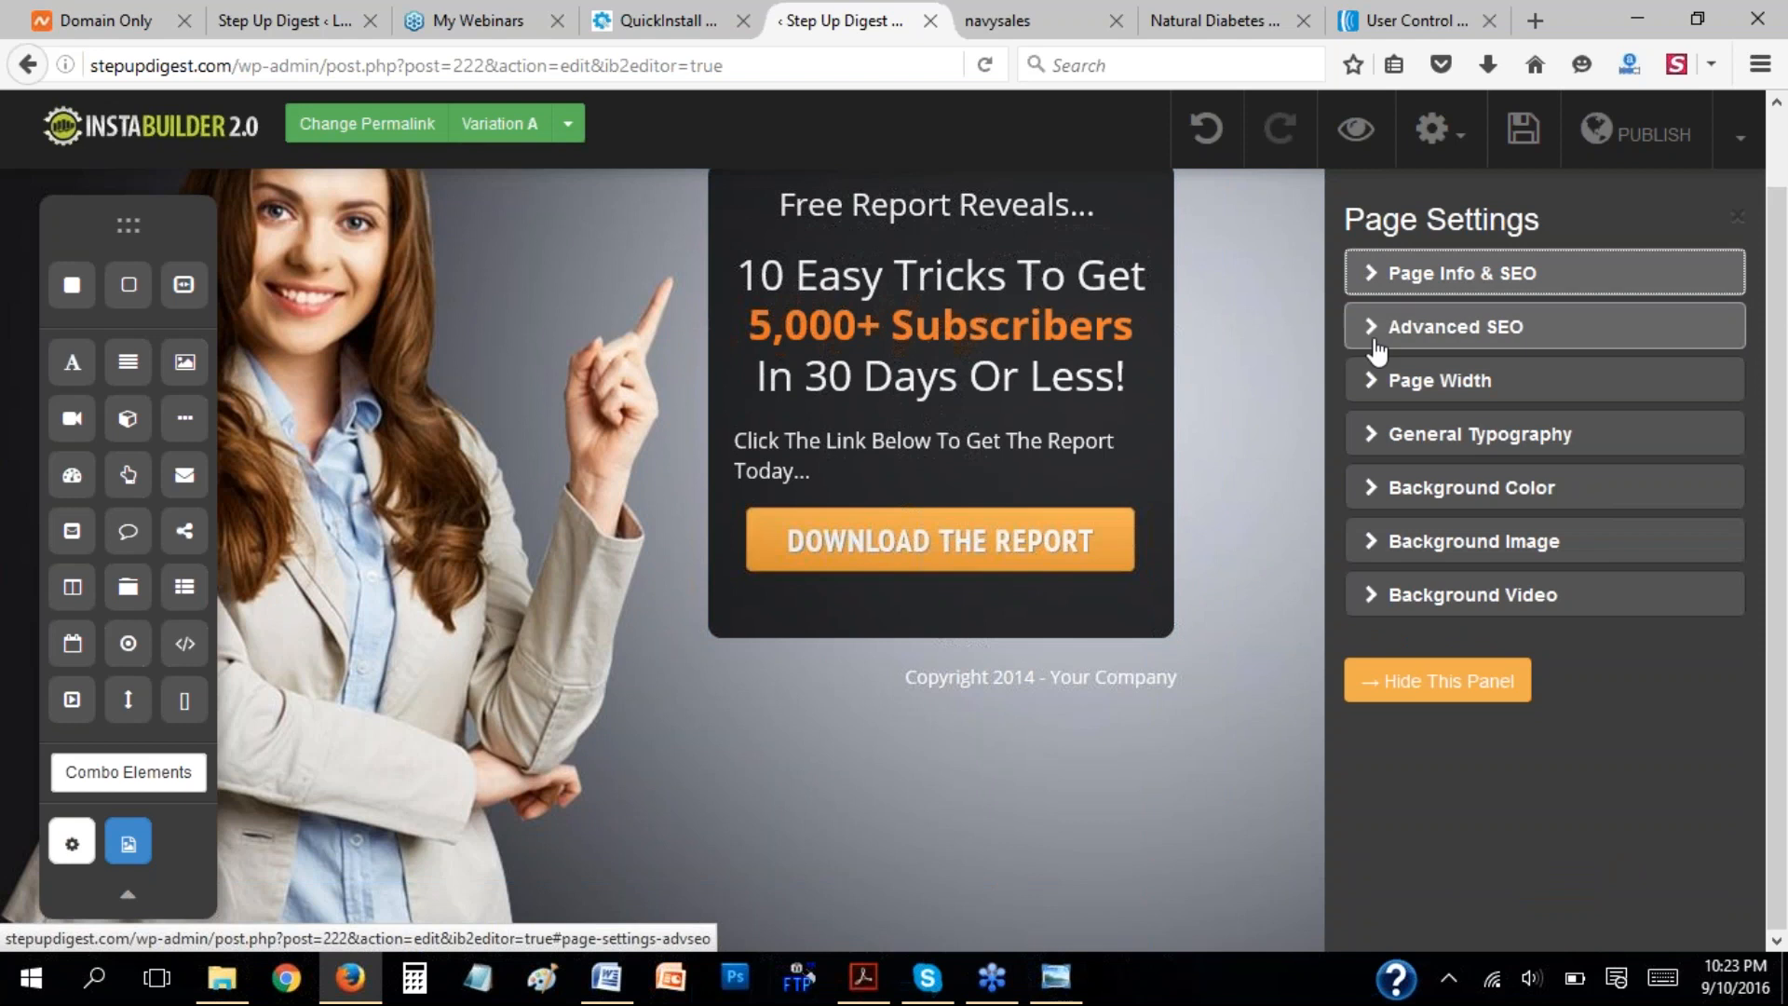
click(1374, 381)
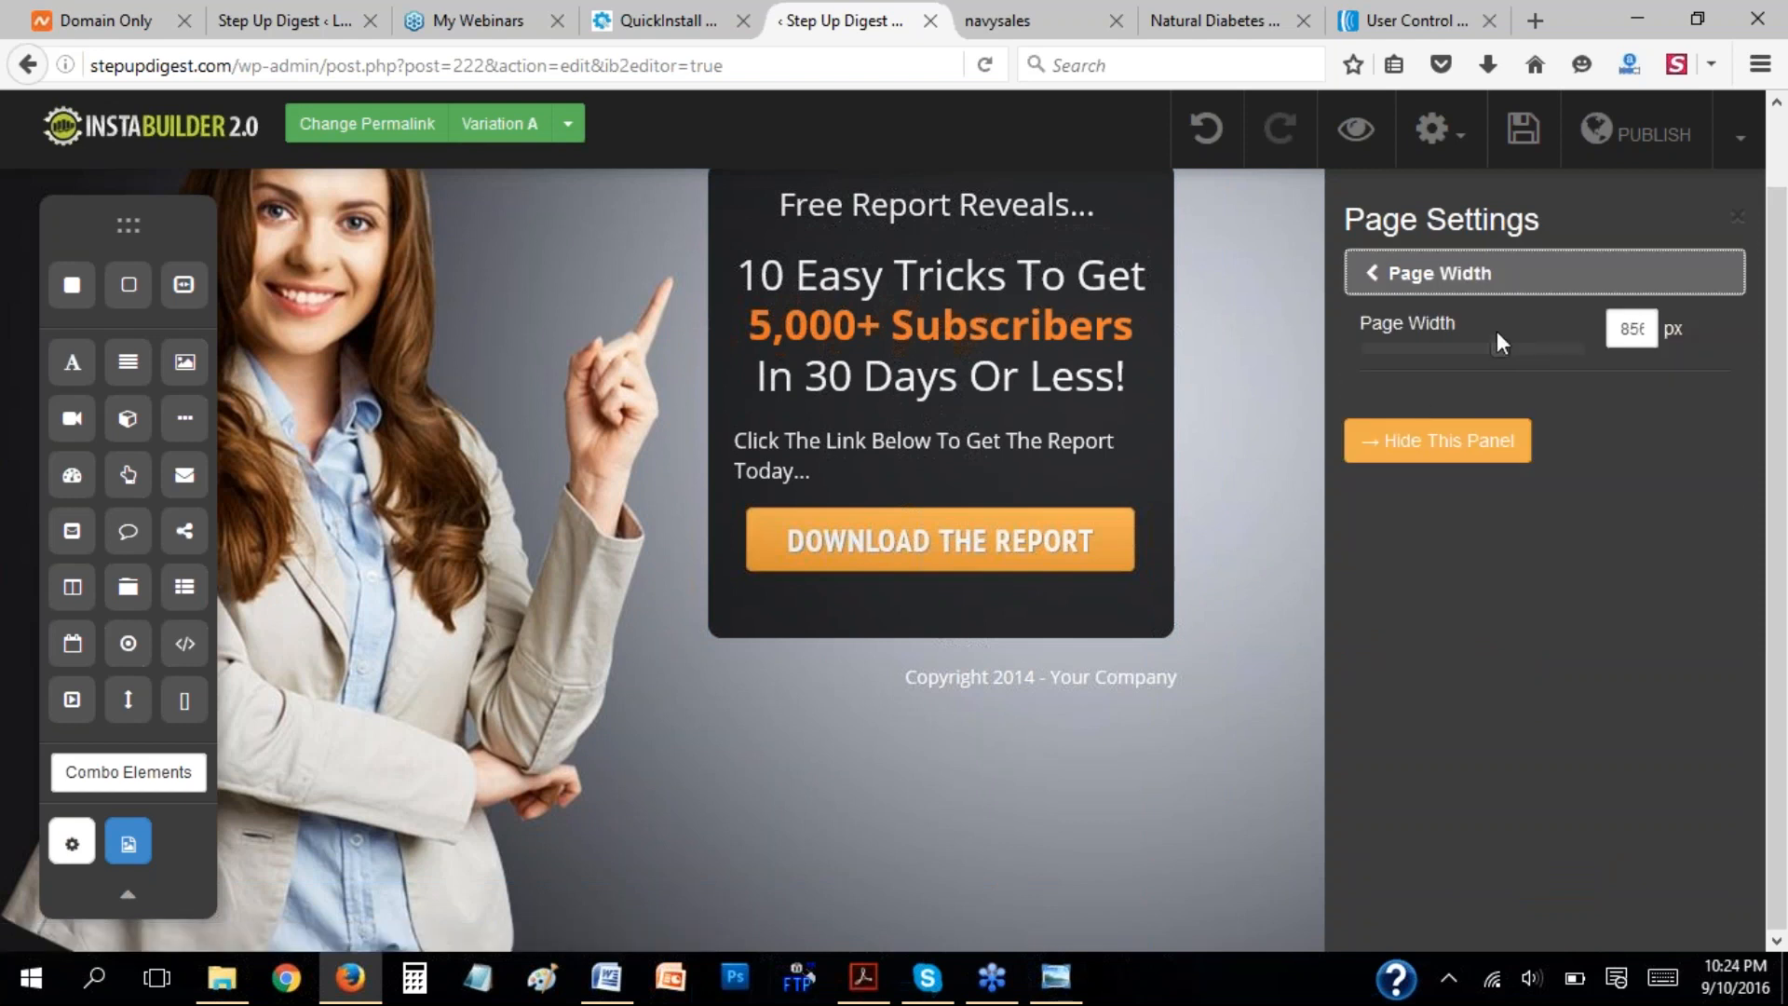
click(1387, 438)
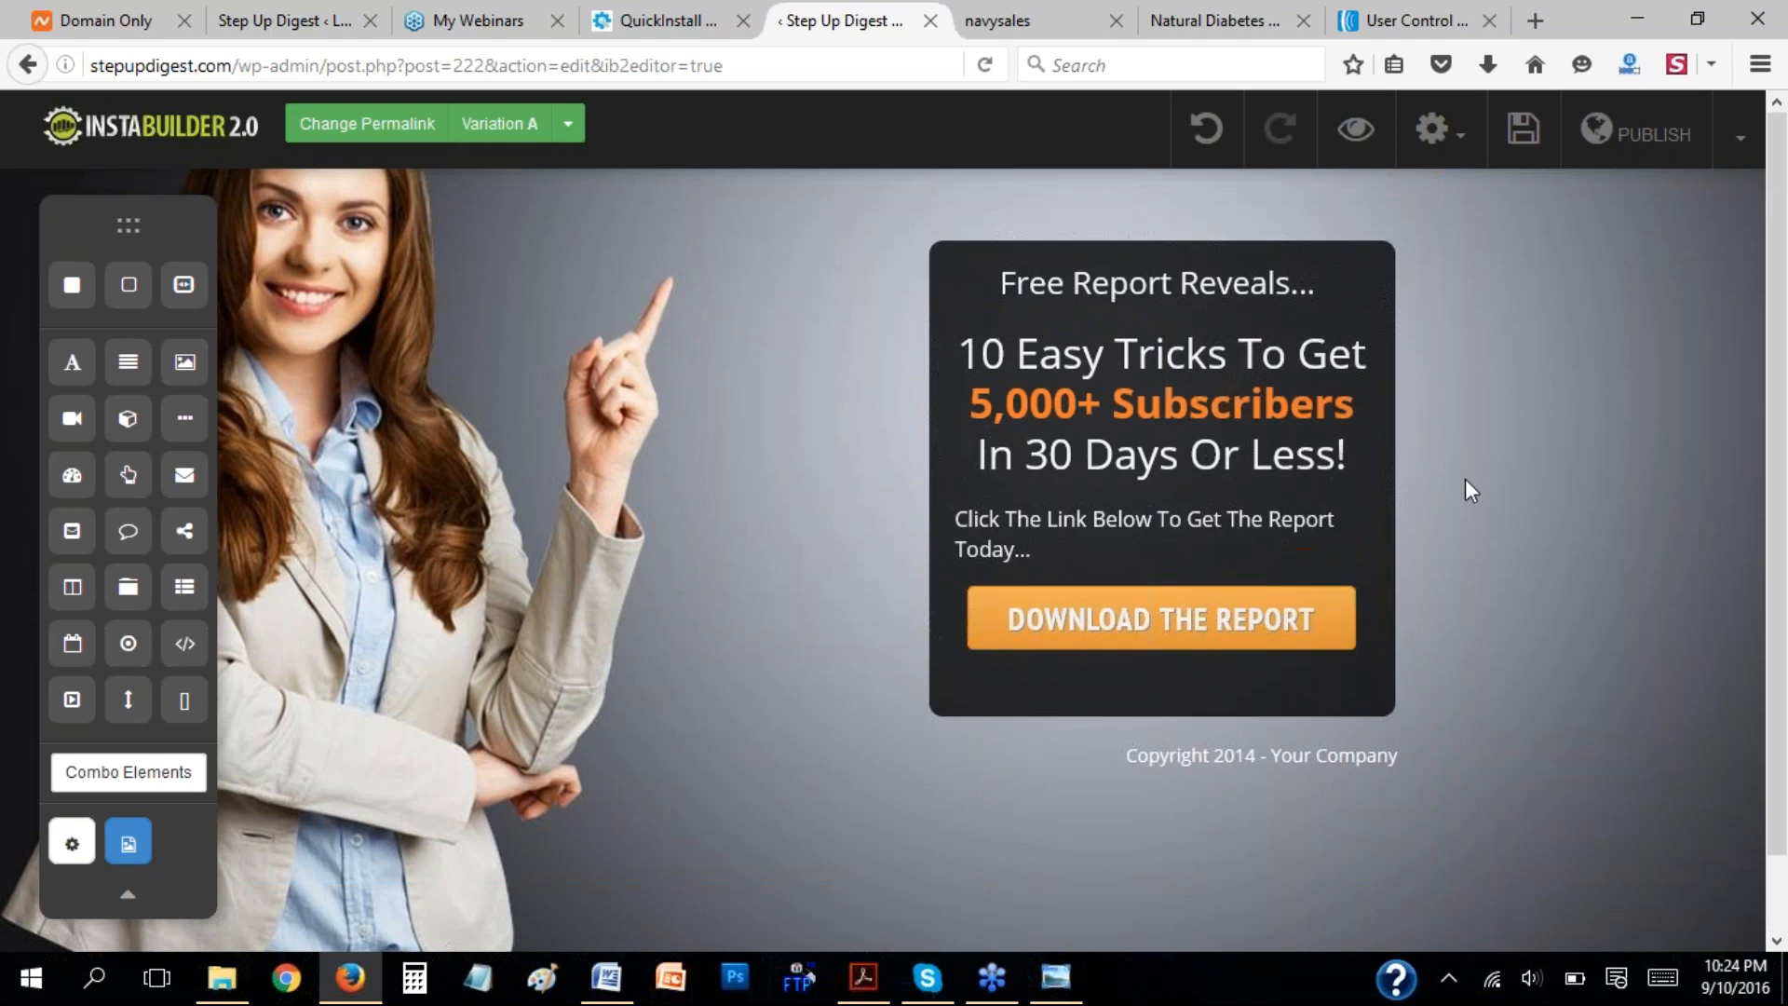
Set the left padding of the section holding the report box to 15 px and close its settings.
mouse_move(894, 443)
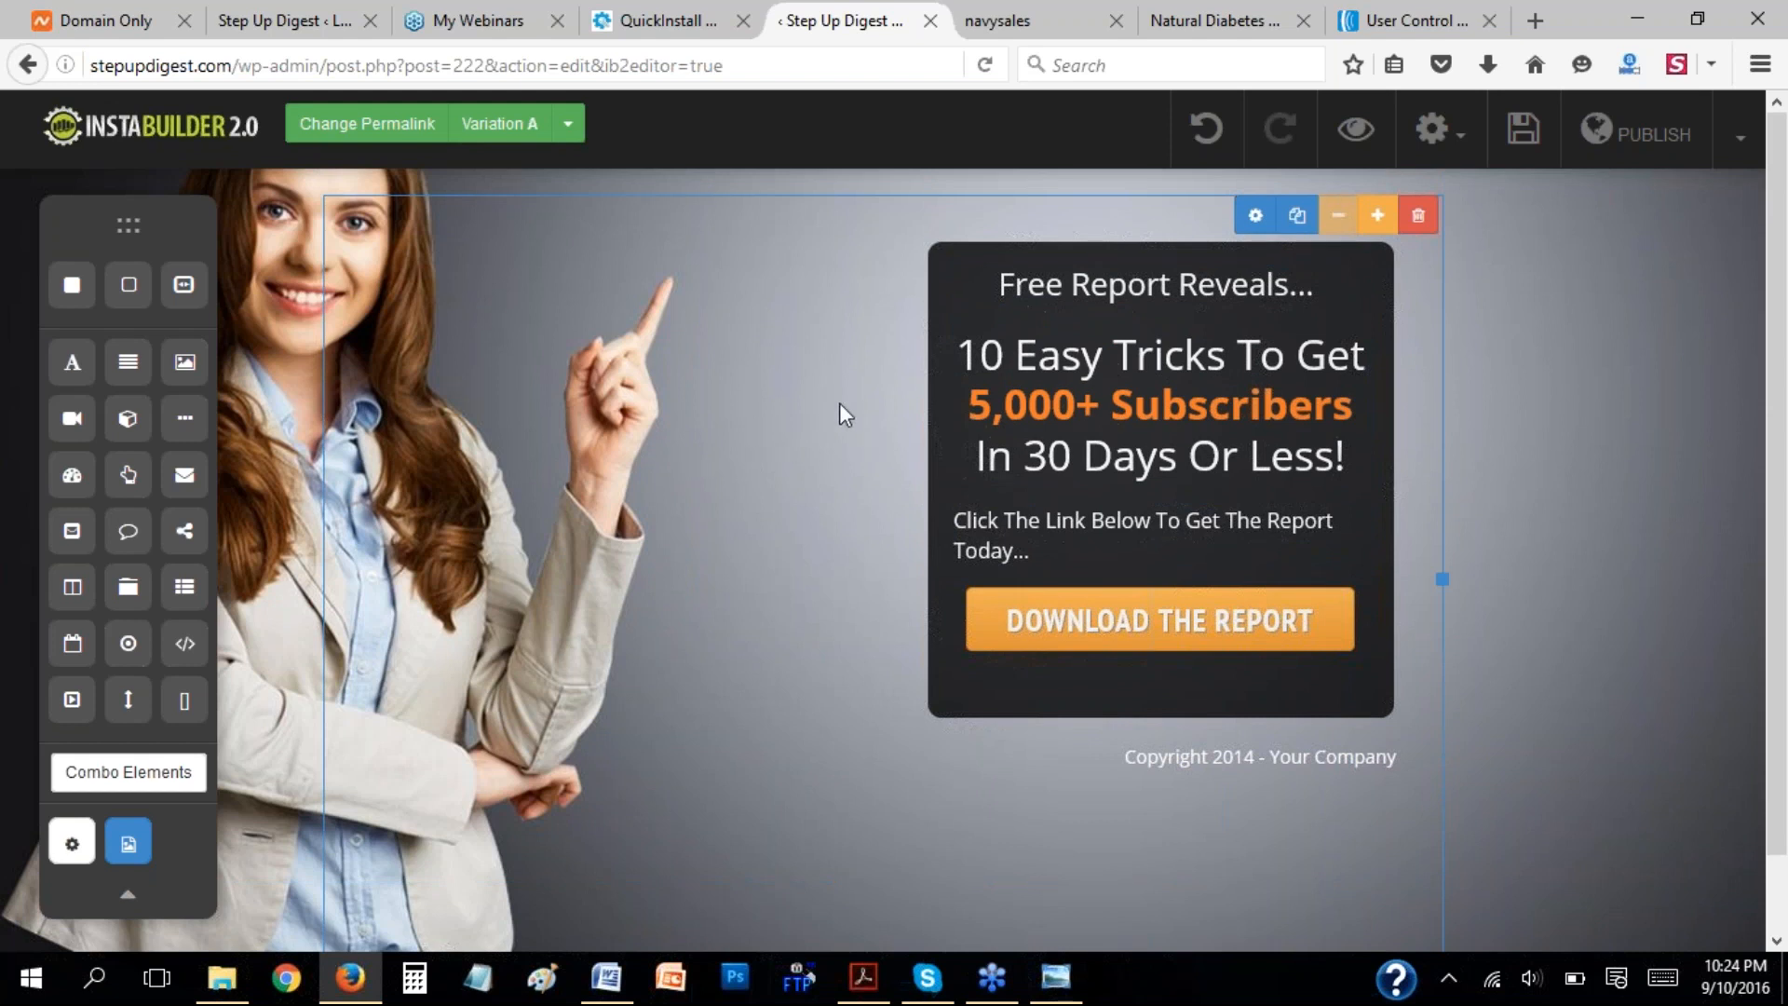
click(1254, 220)
click(1374, 279)
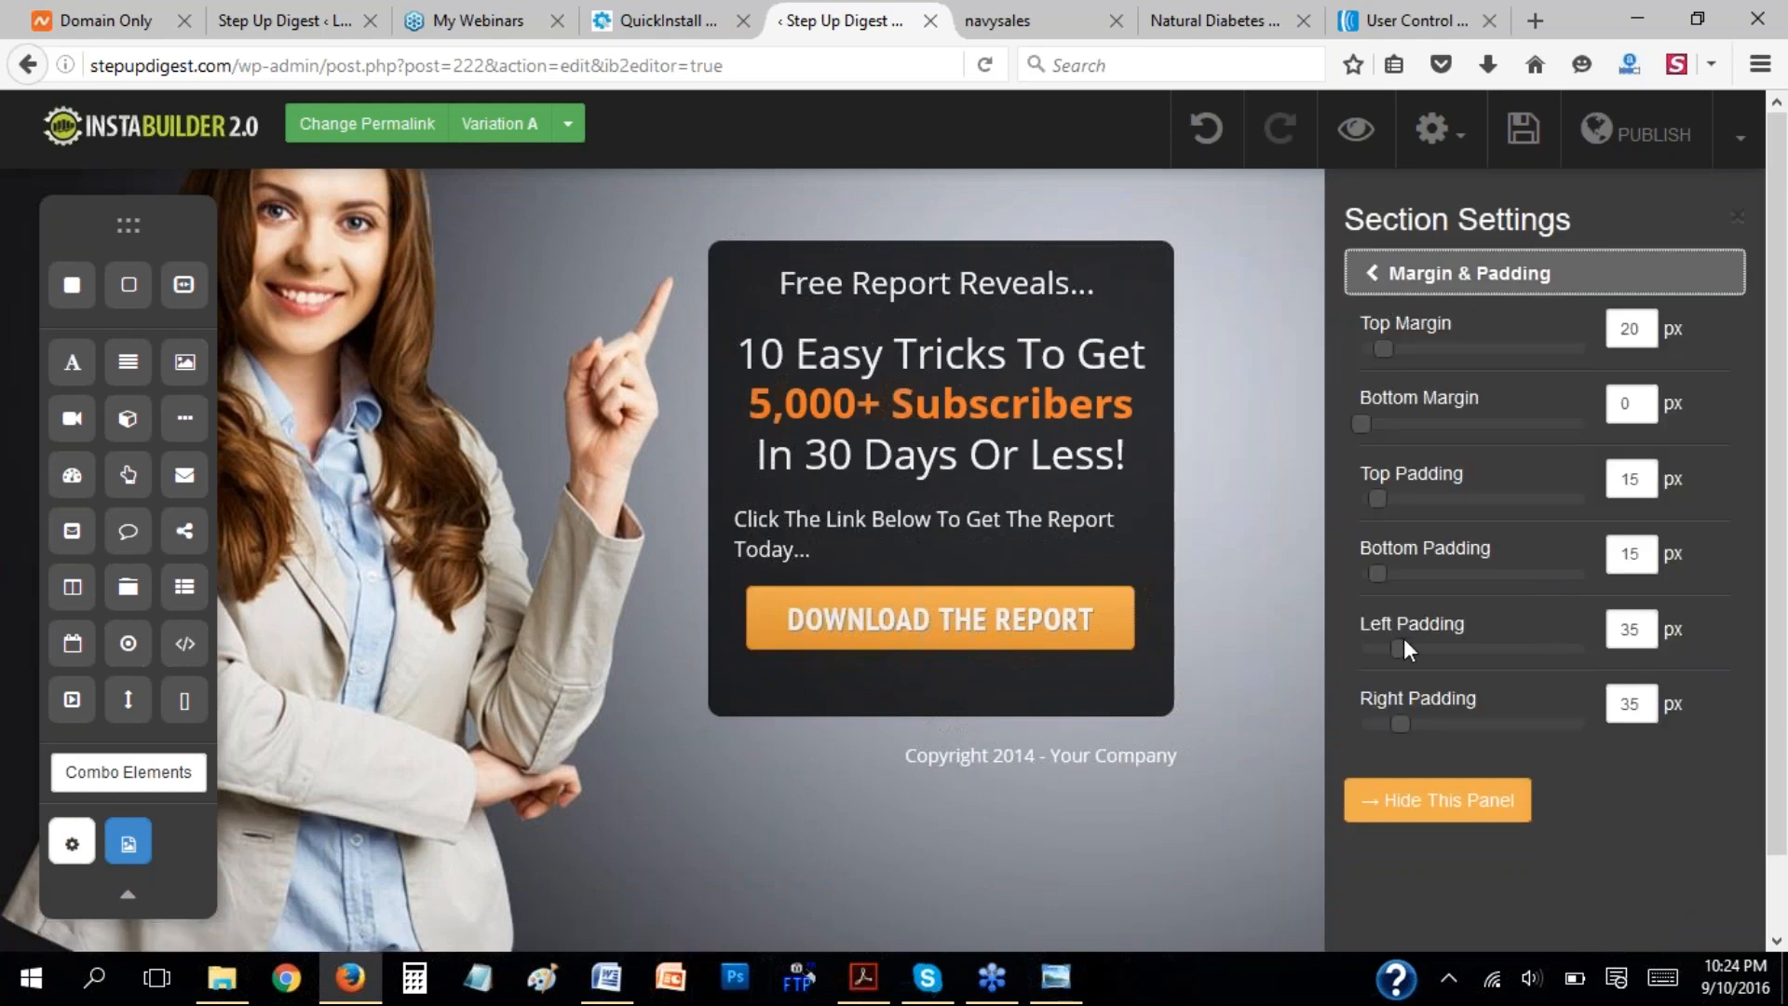
drag(1405, 644, 1382, 648)
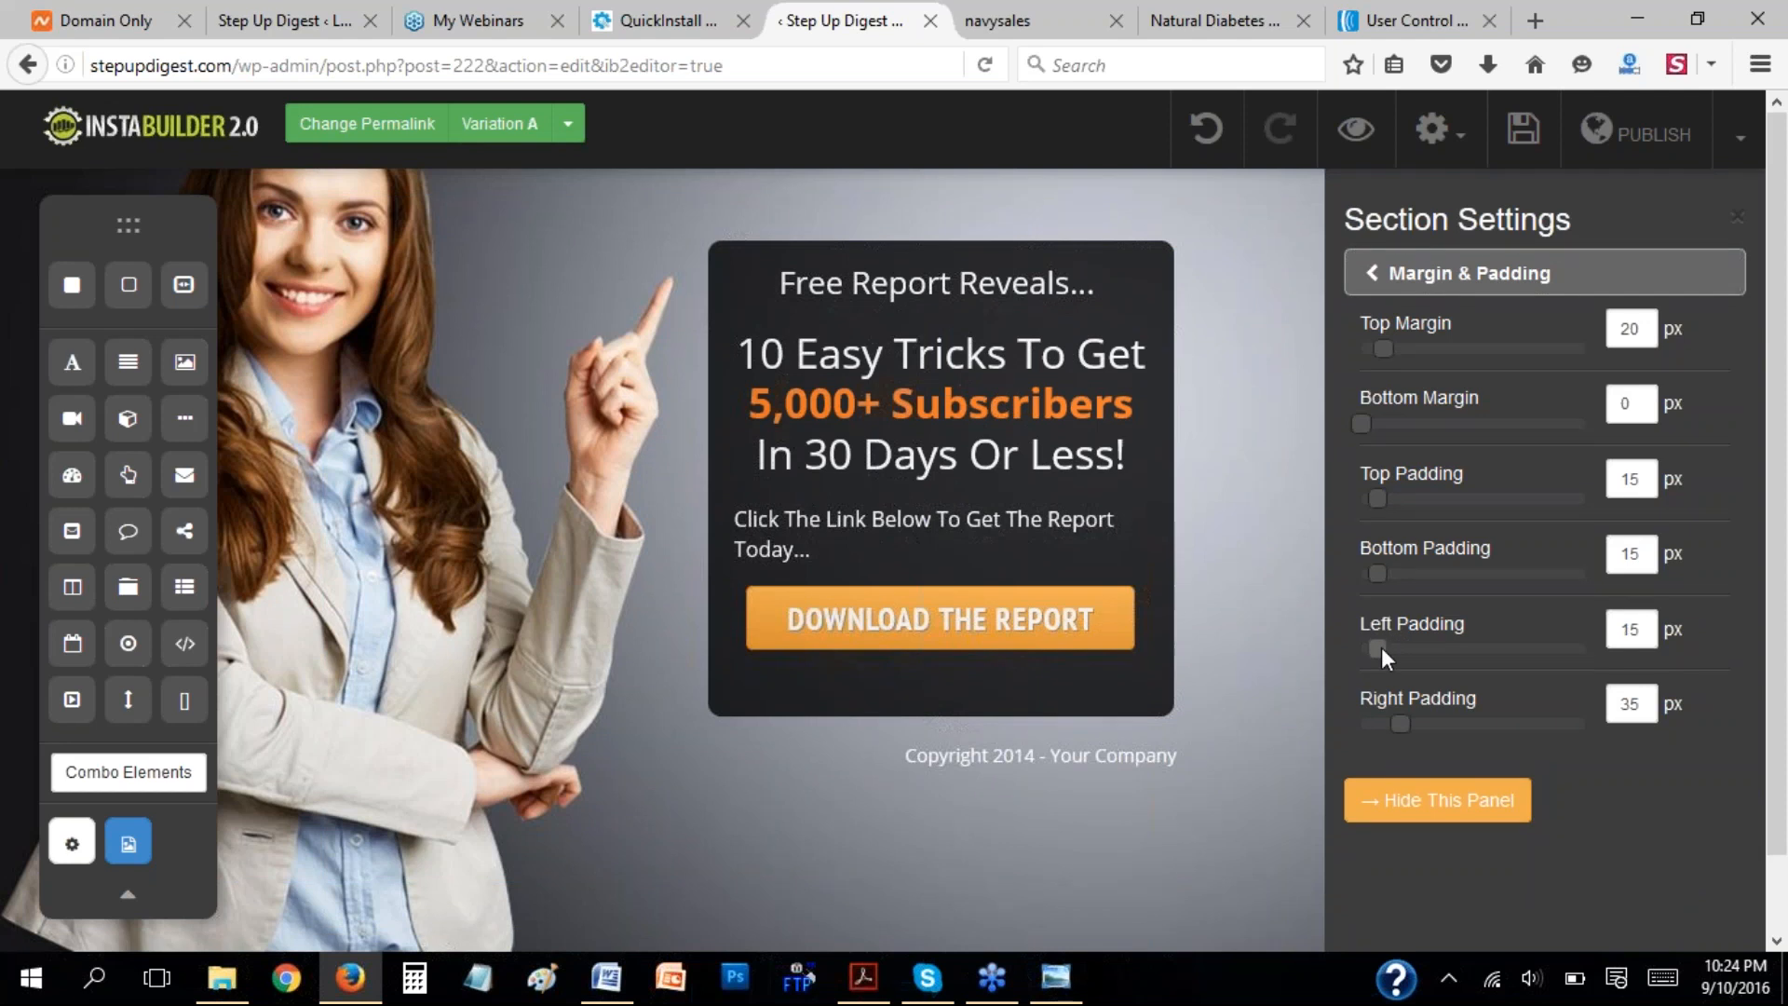
double_click(1630, 629)
click(1371, 272)
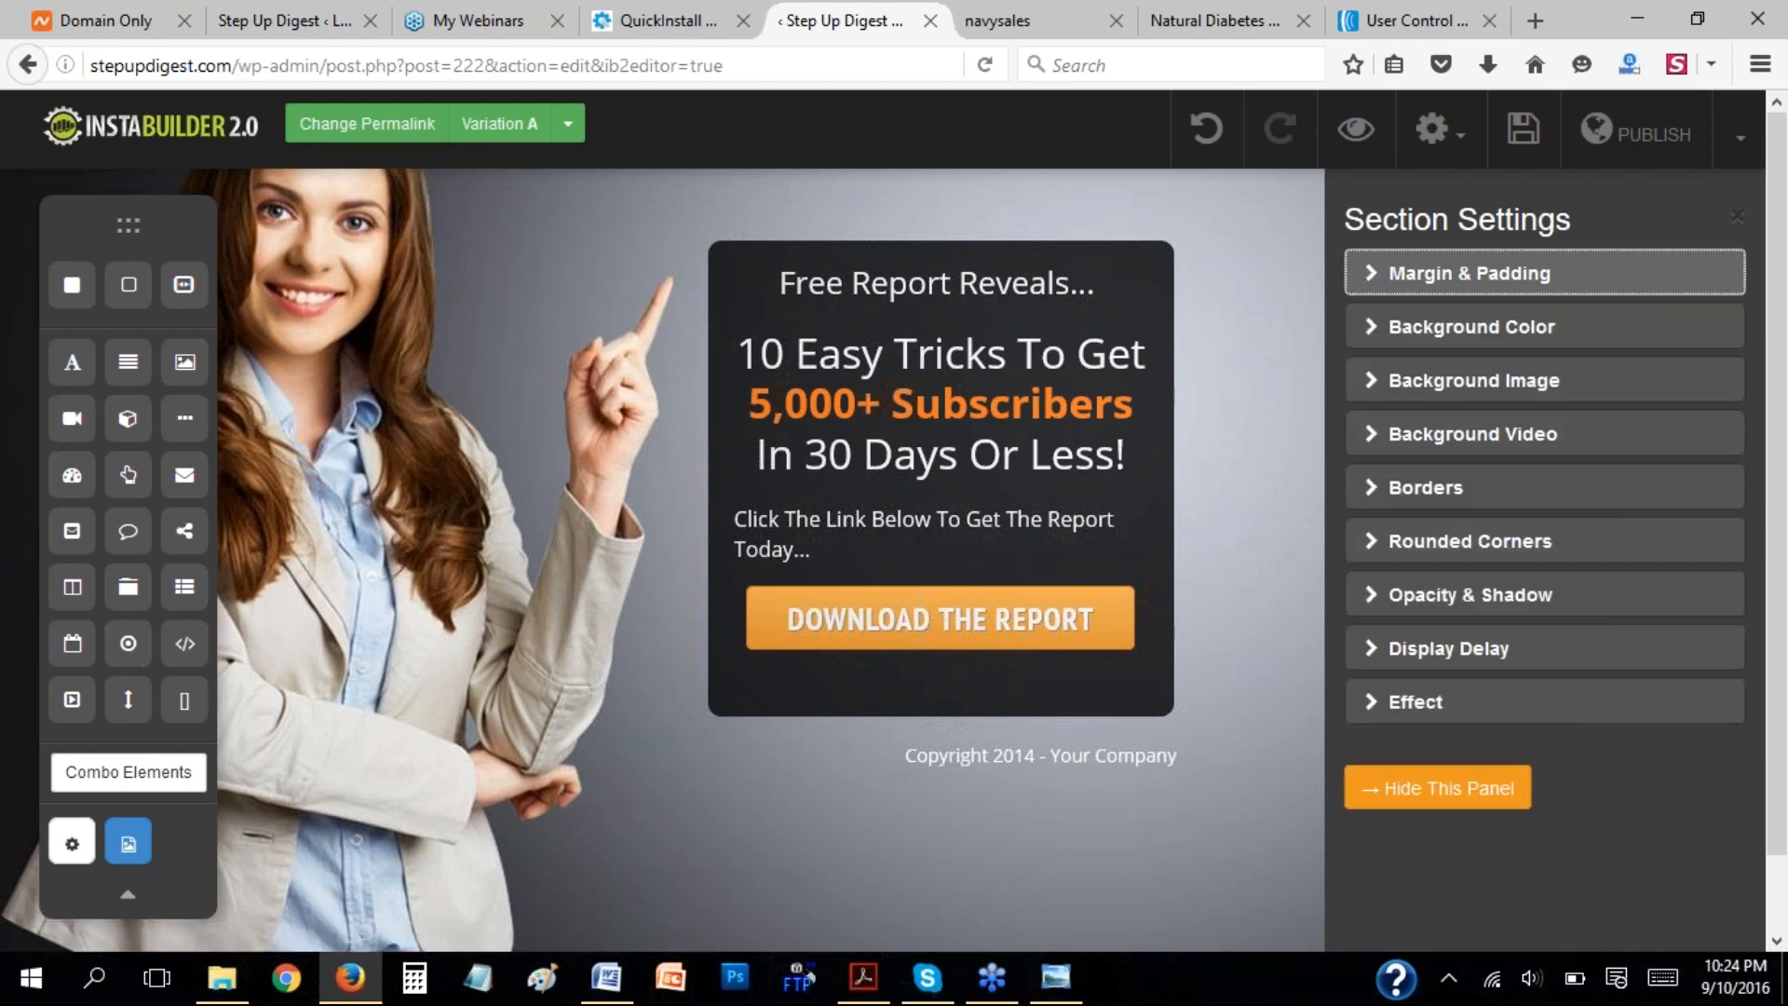
click(1448, 788)
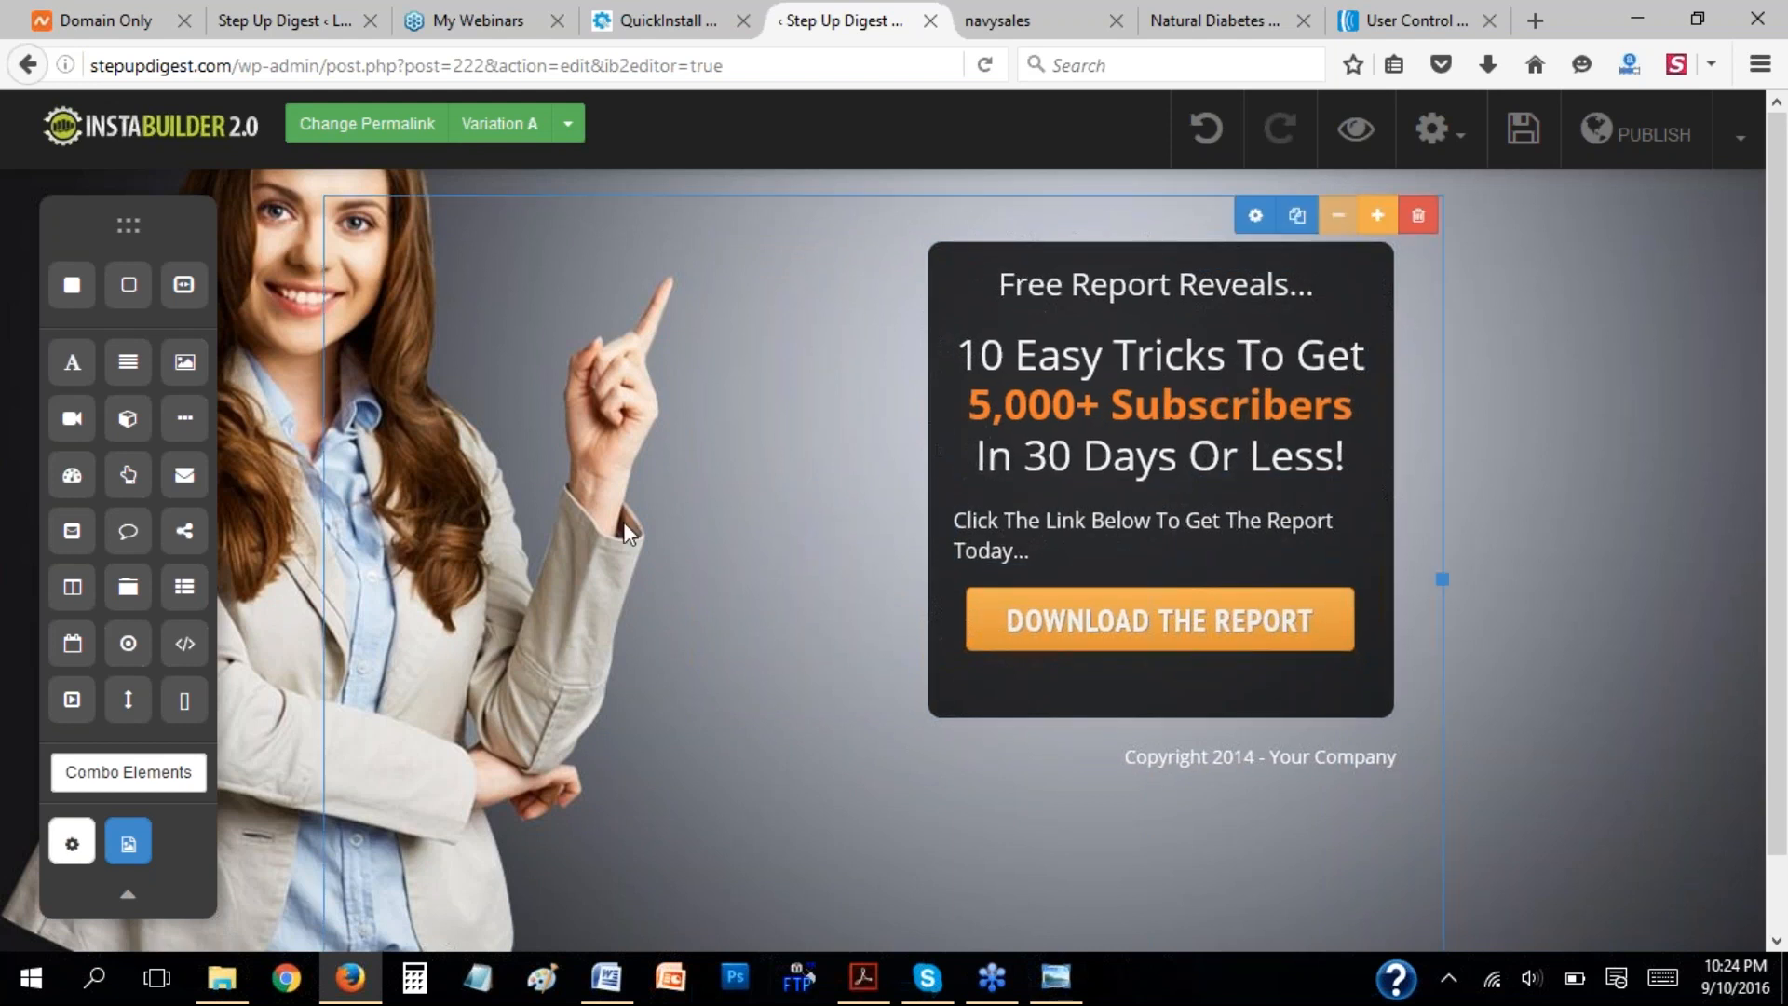
Set the right padding of the section holding the report box to 19 px and close its settings.
click(1418, 217)
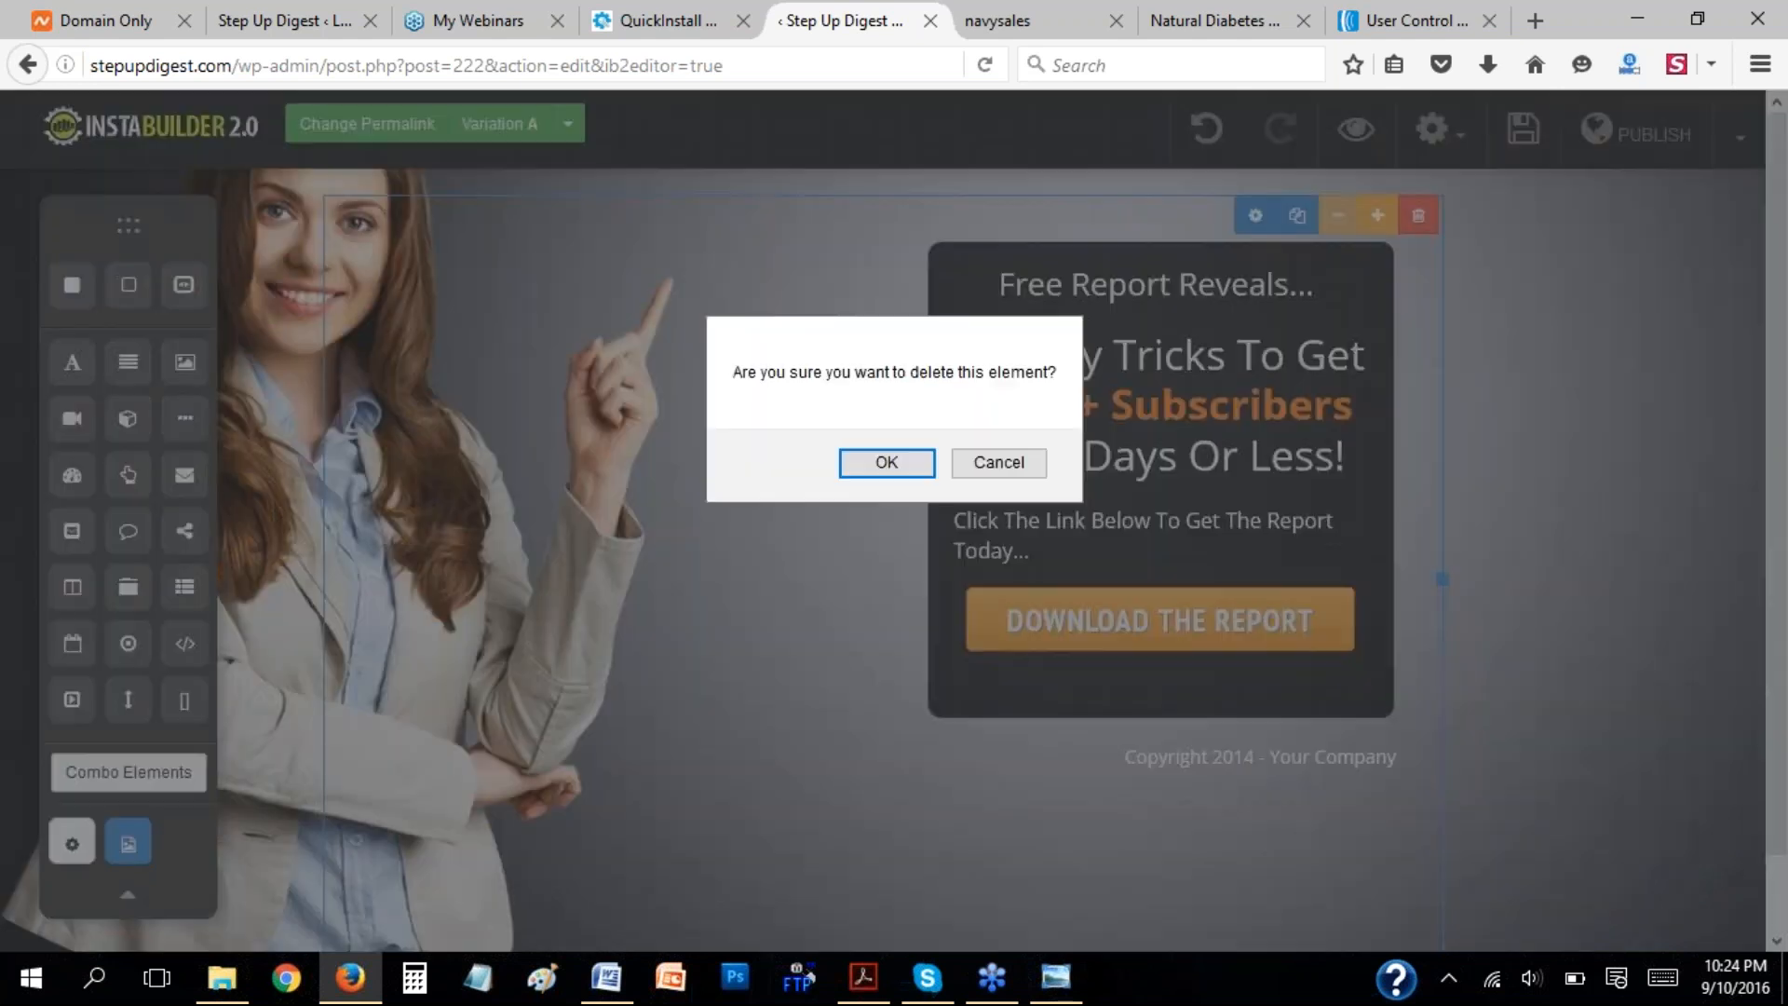
click(996, 464)
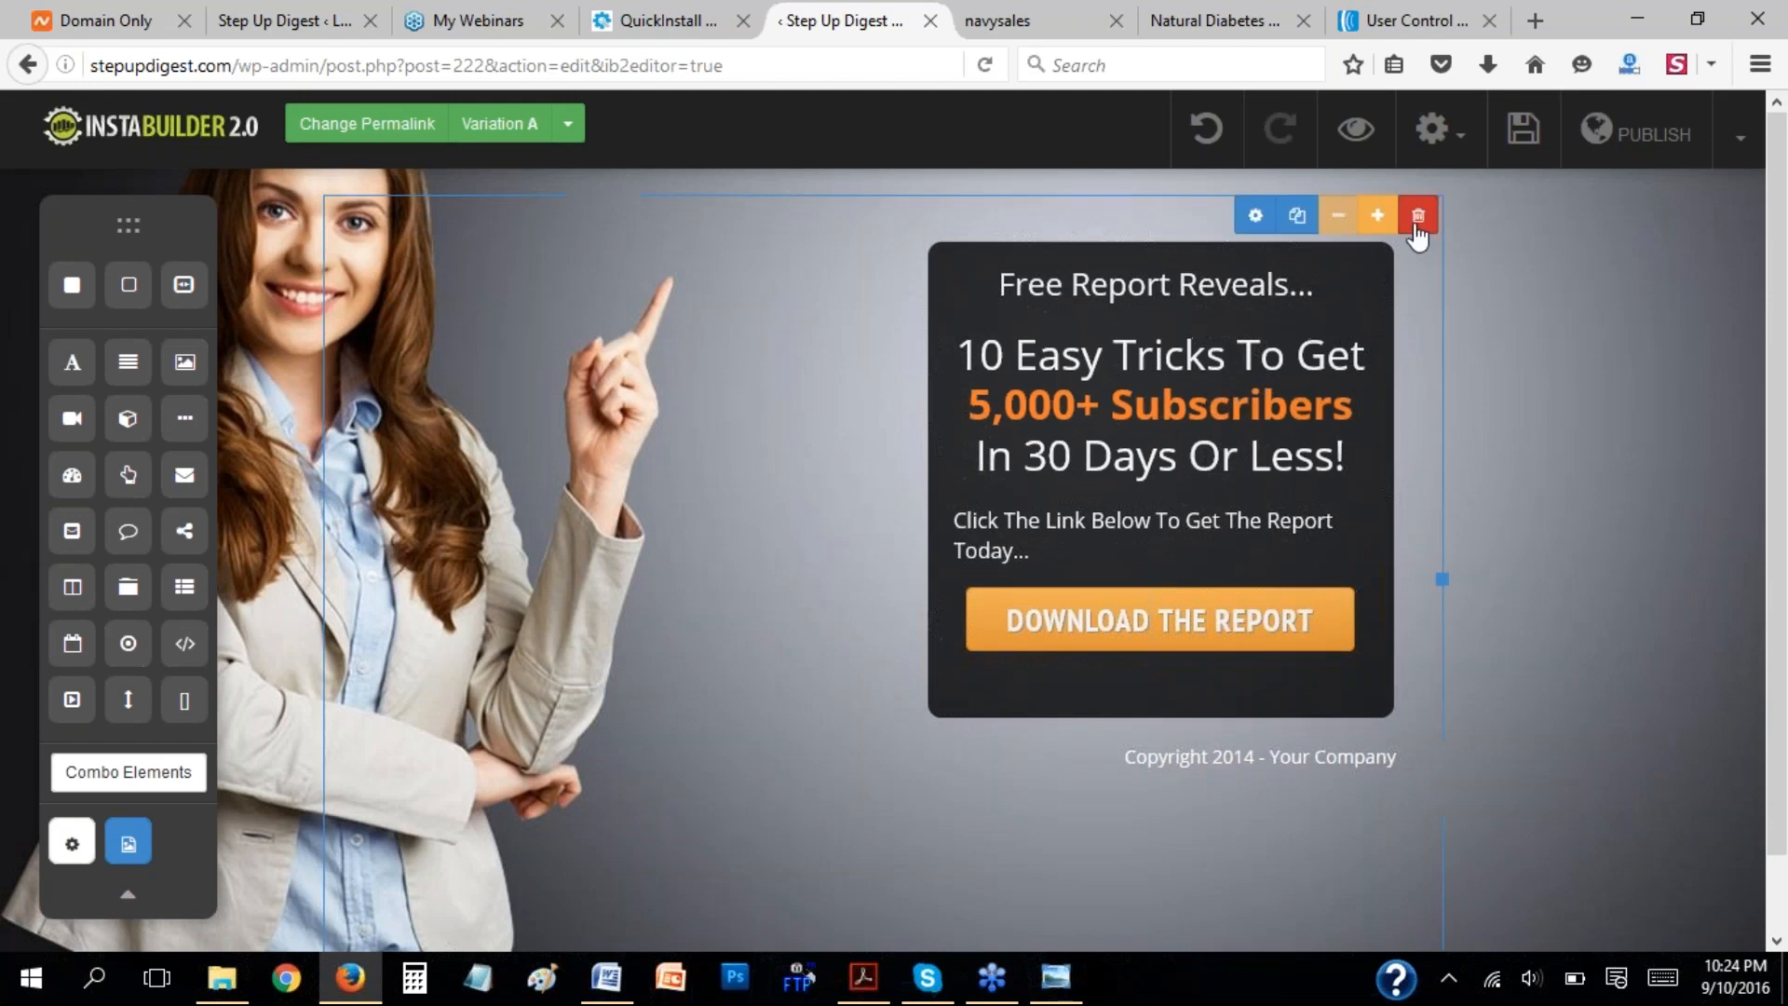
click(1301, 217)
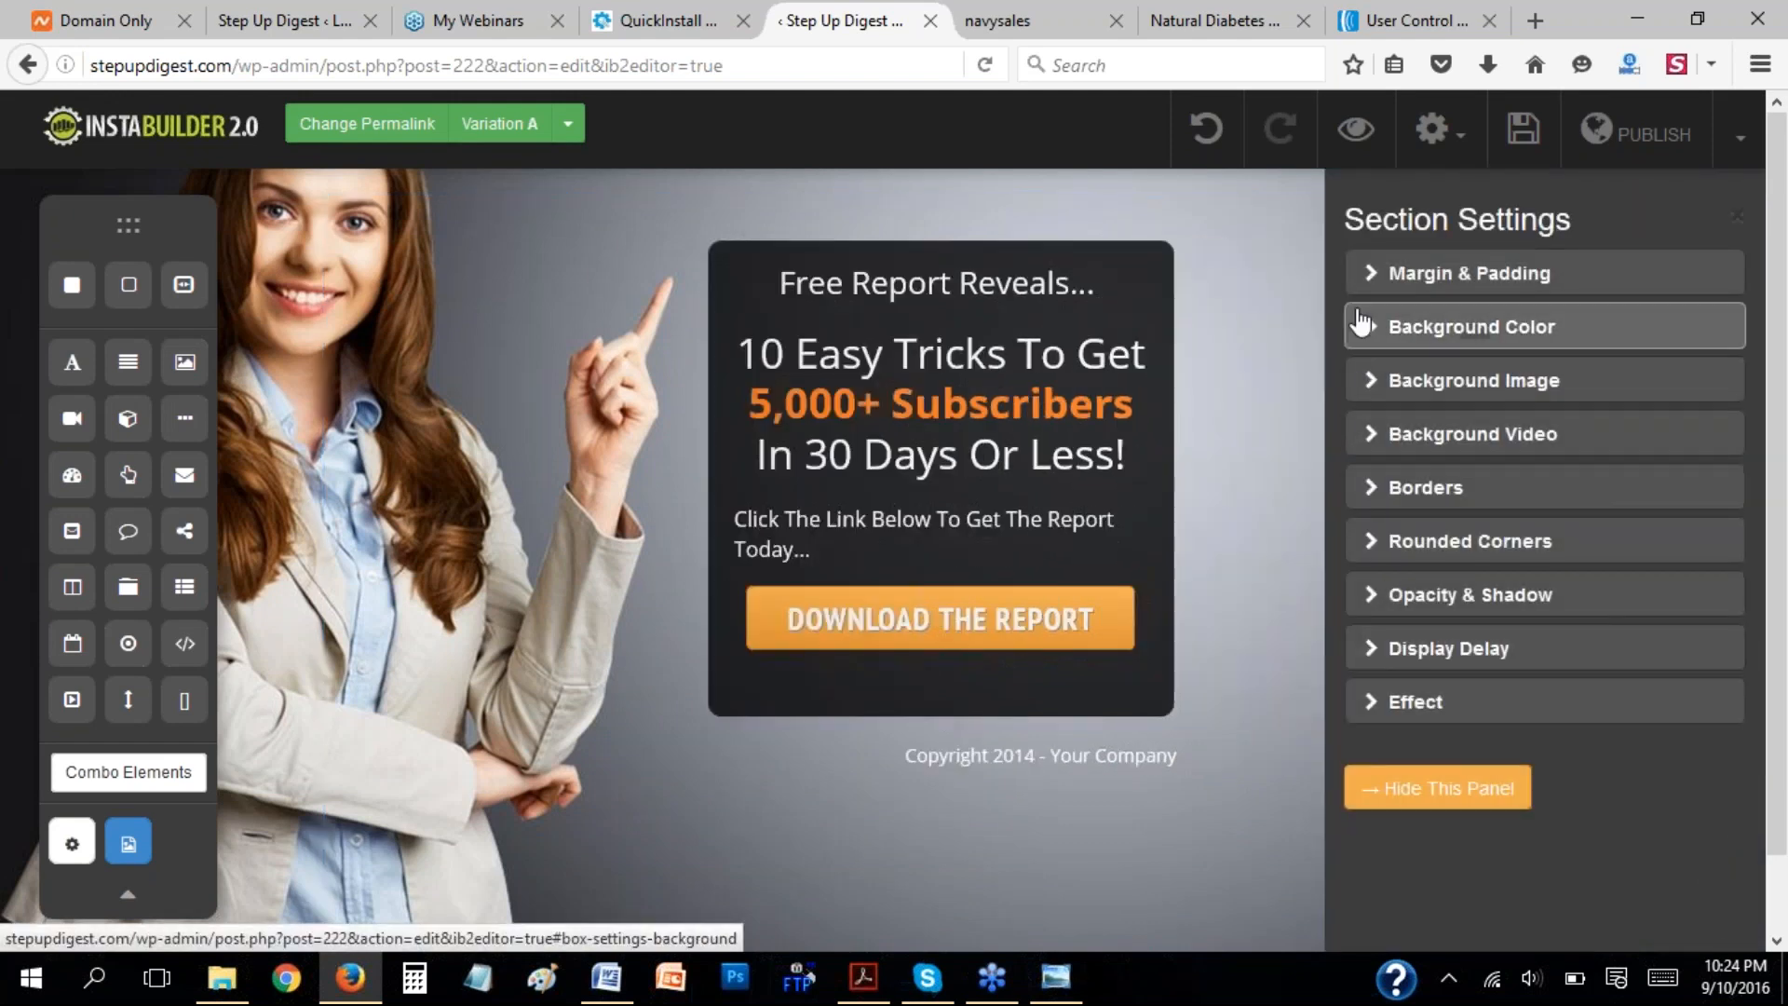
click(1368, 285)
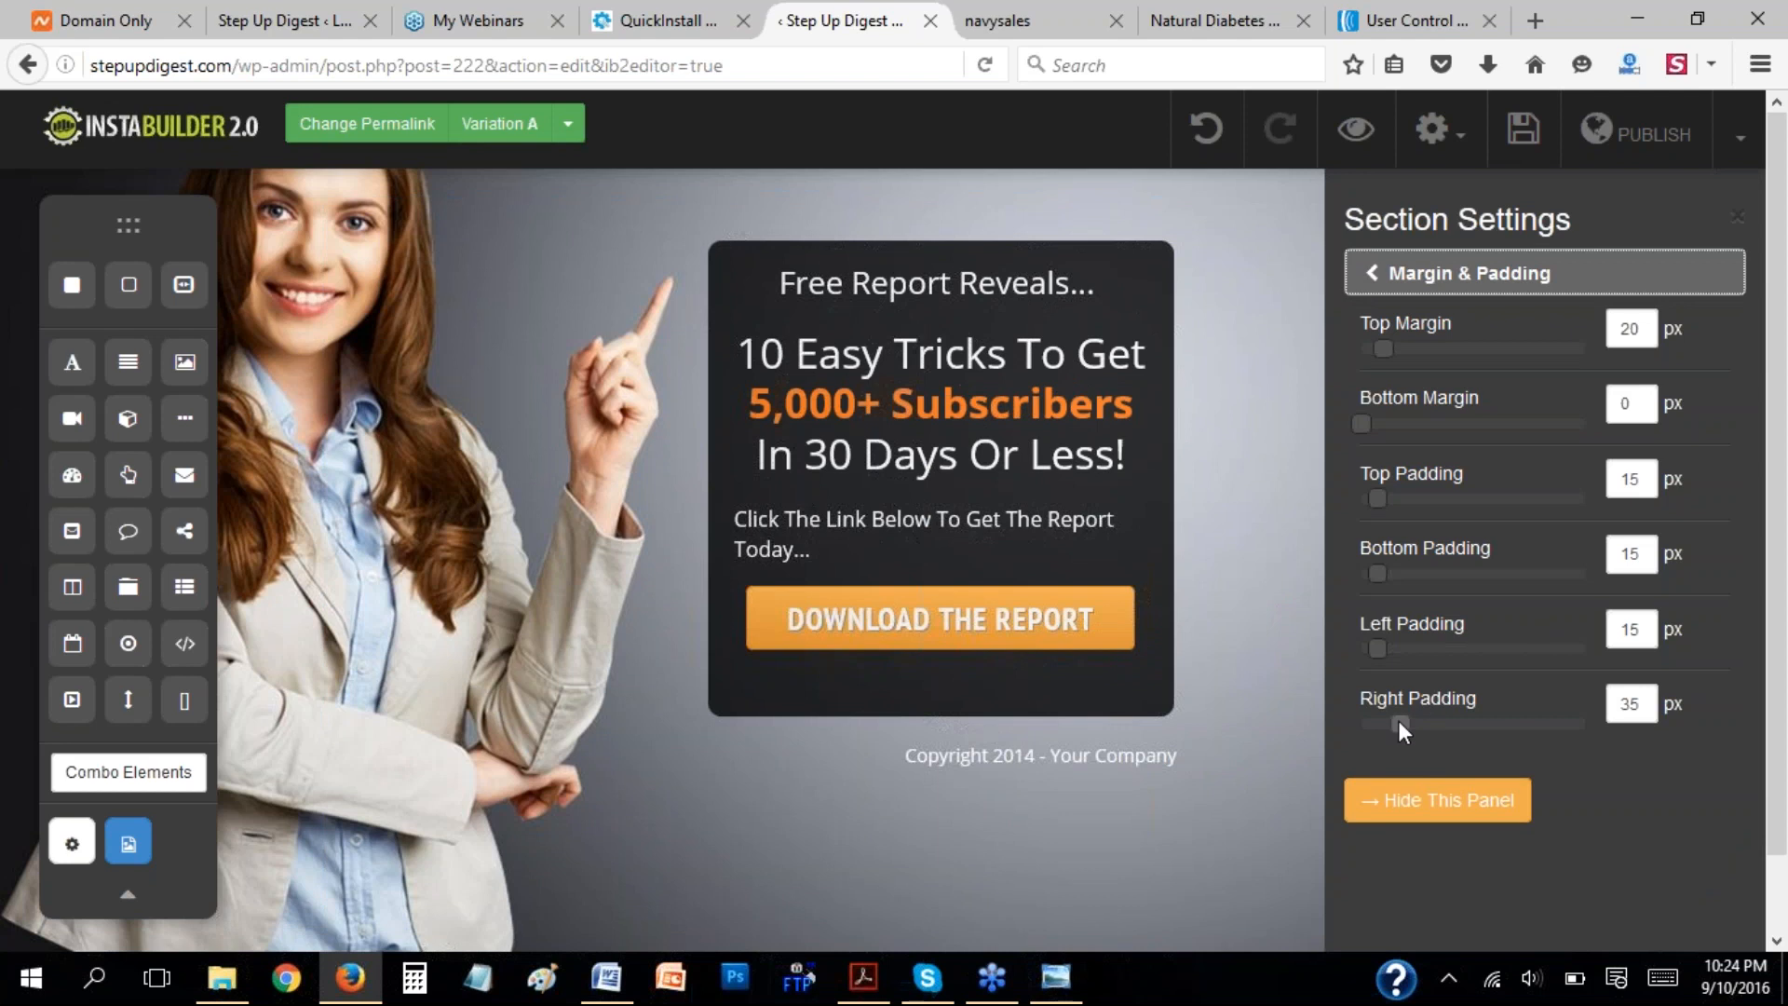
drag(1398, 719, 1383, 724)
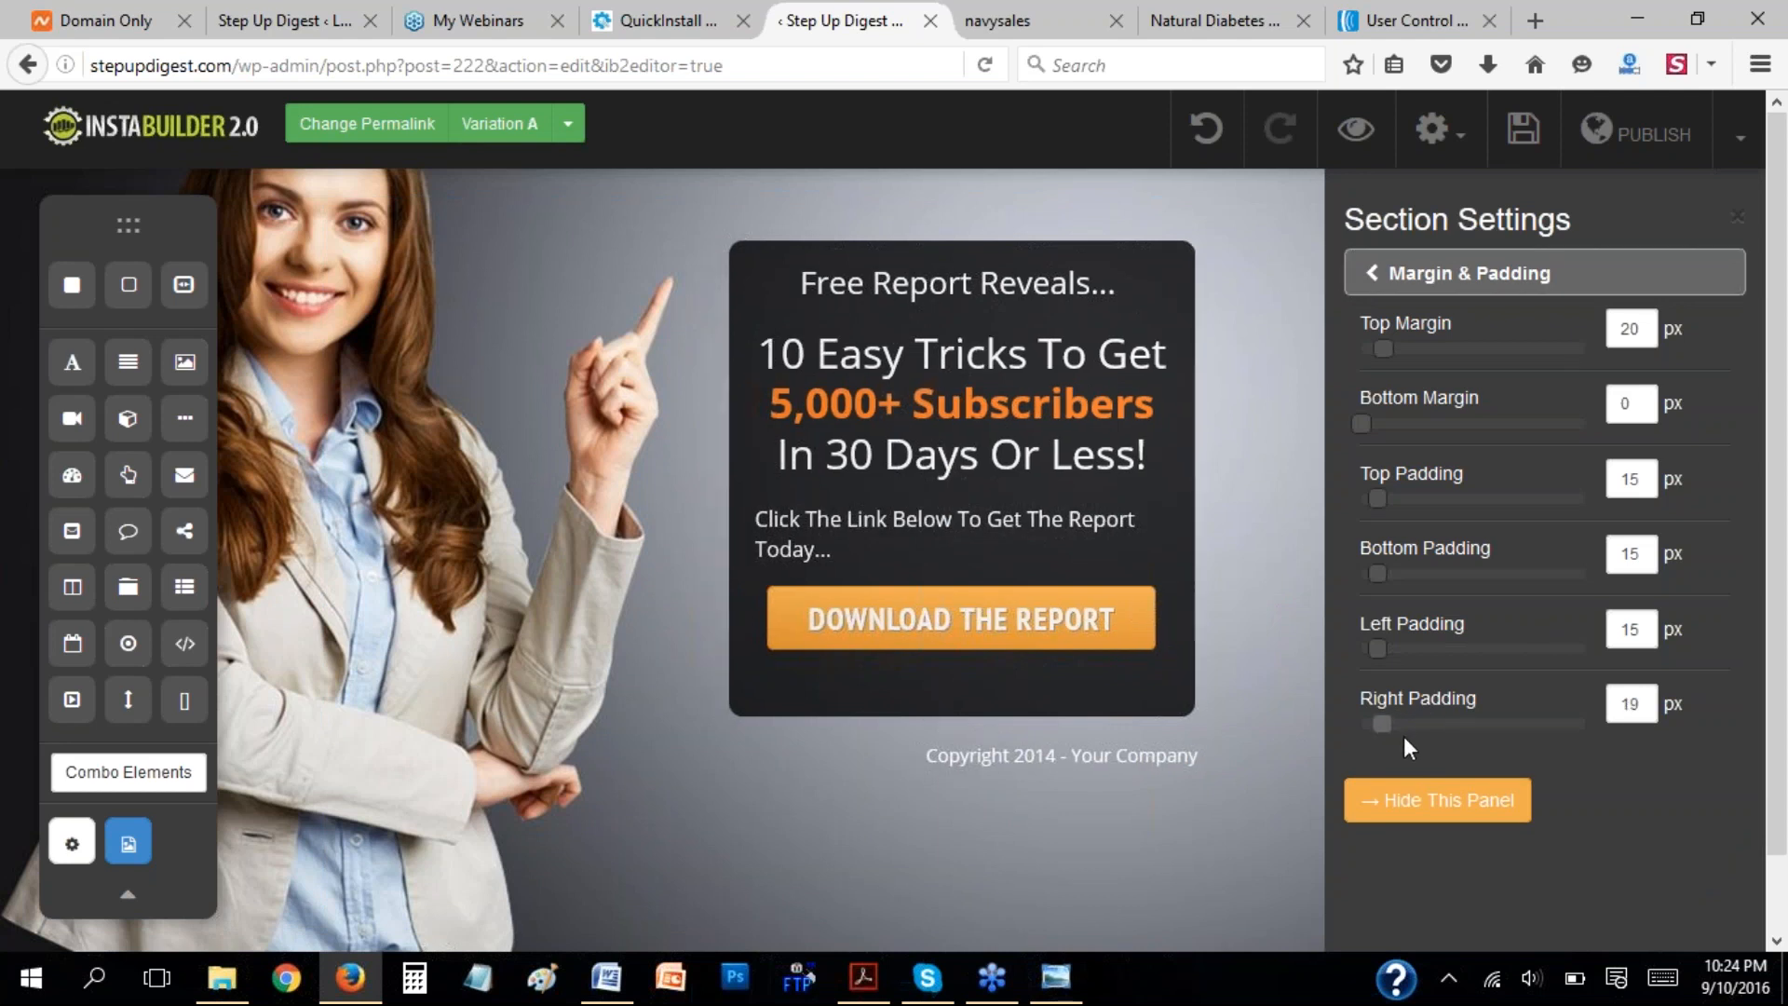
click(1380, 802)
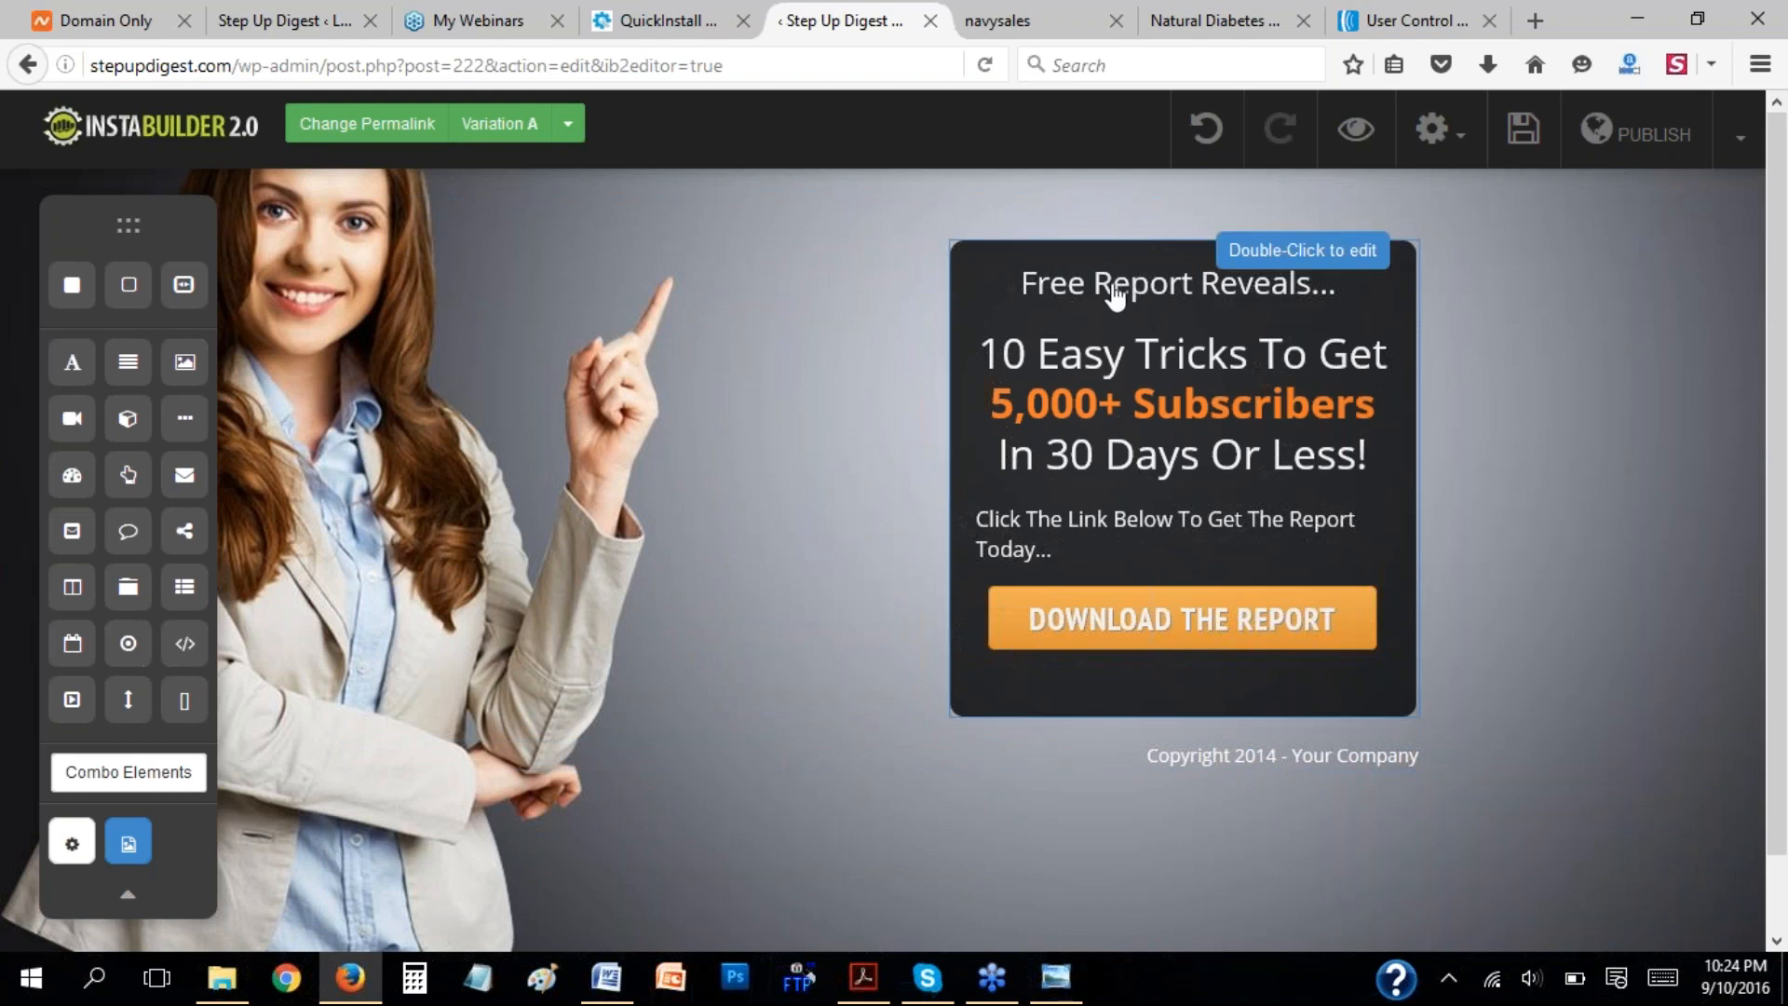
Open the report box's headline text for editing, check its text formatting options, and leave the text editor.
click(1122, 296)
double_click(1122, 296)
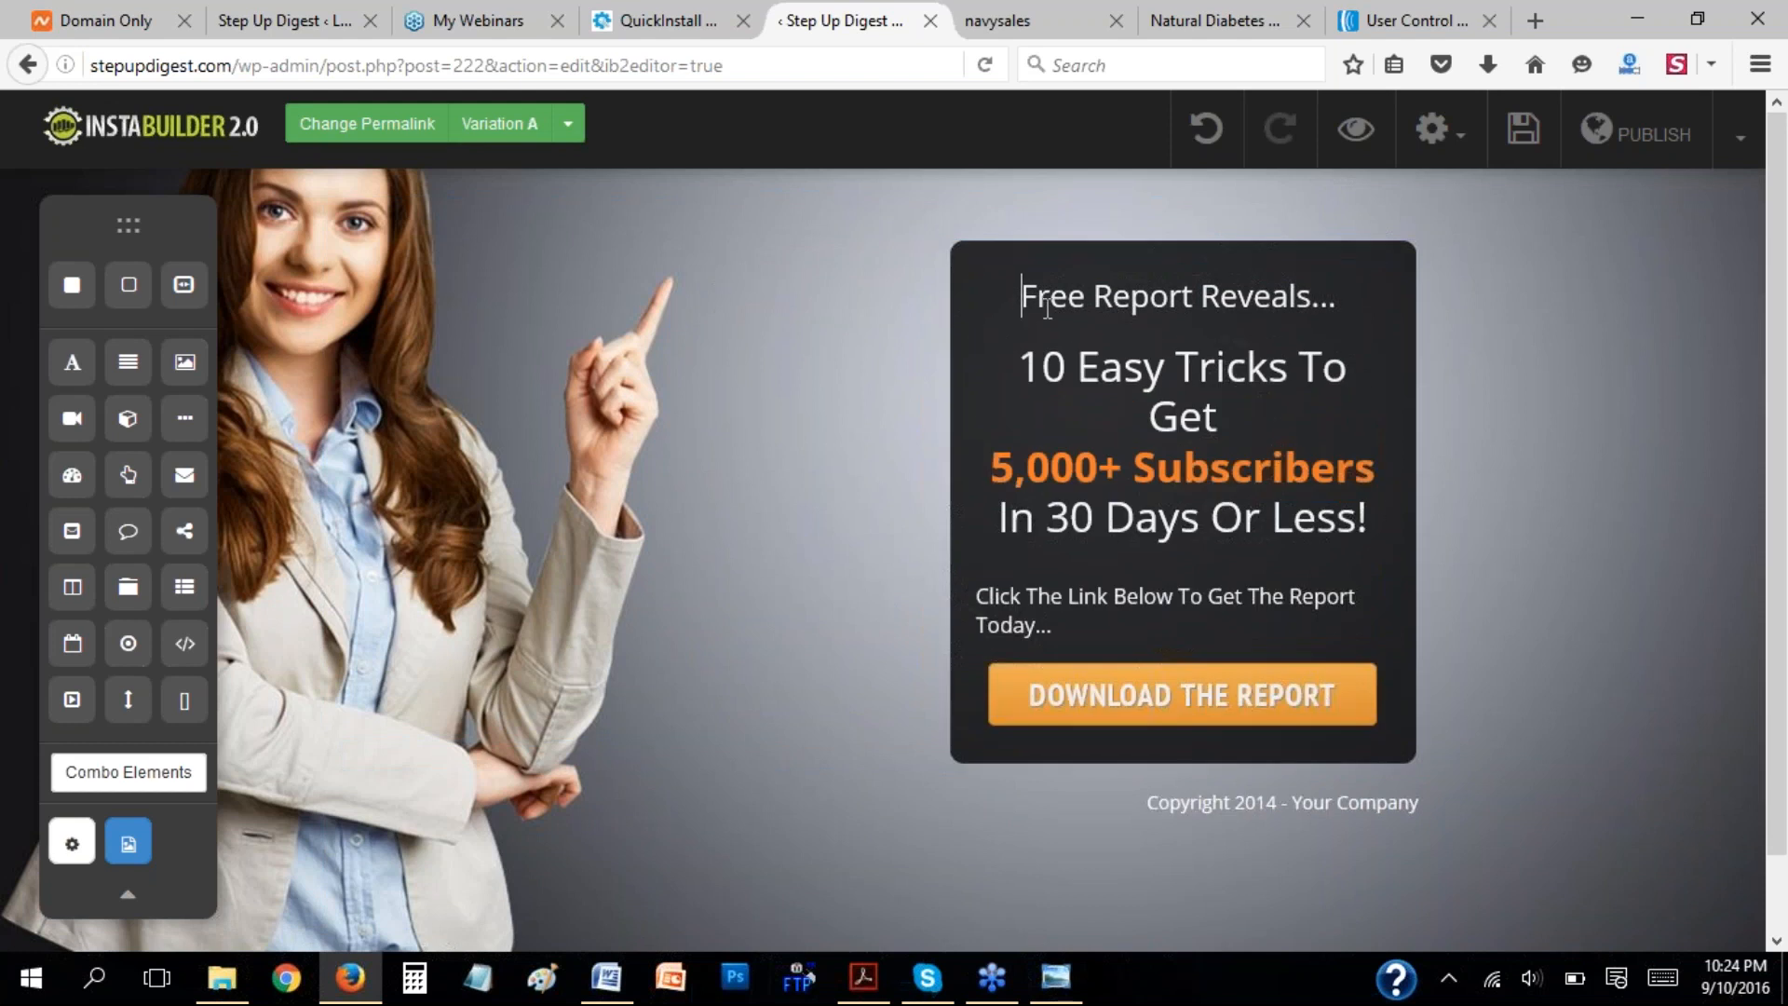
drag(1037, 296, 1311, 278)
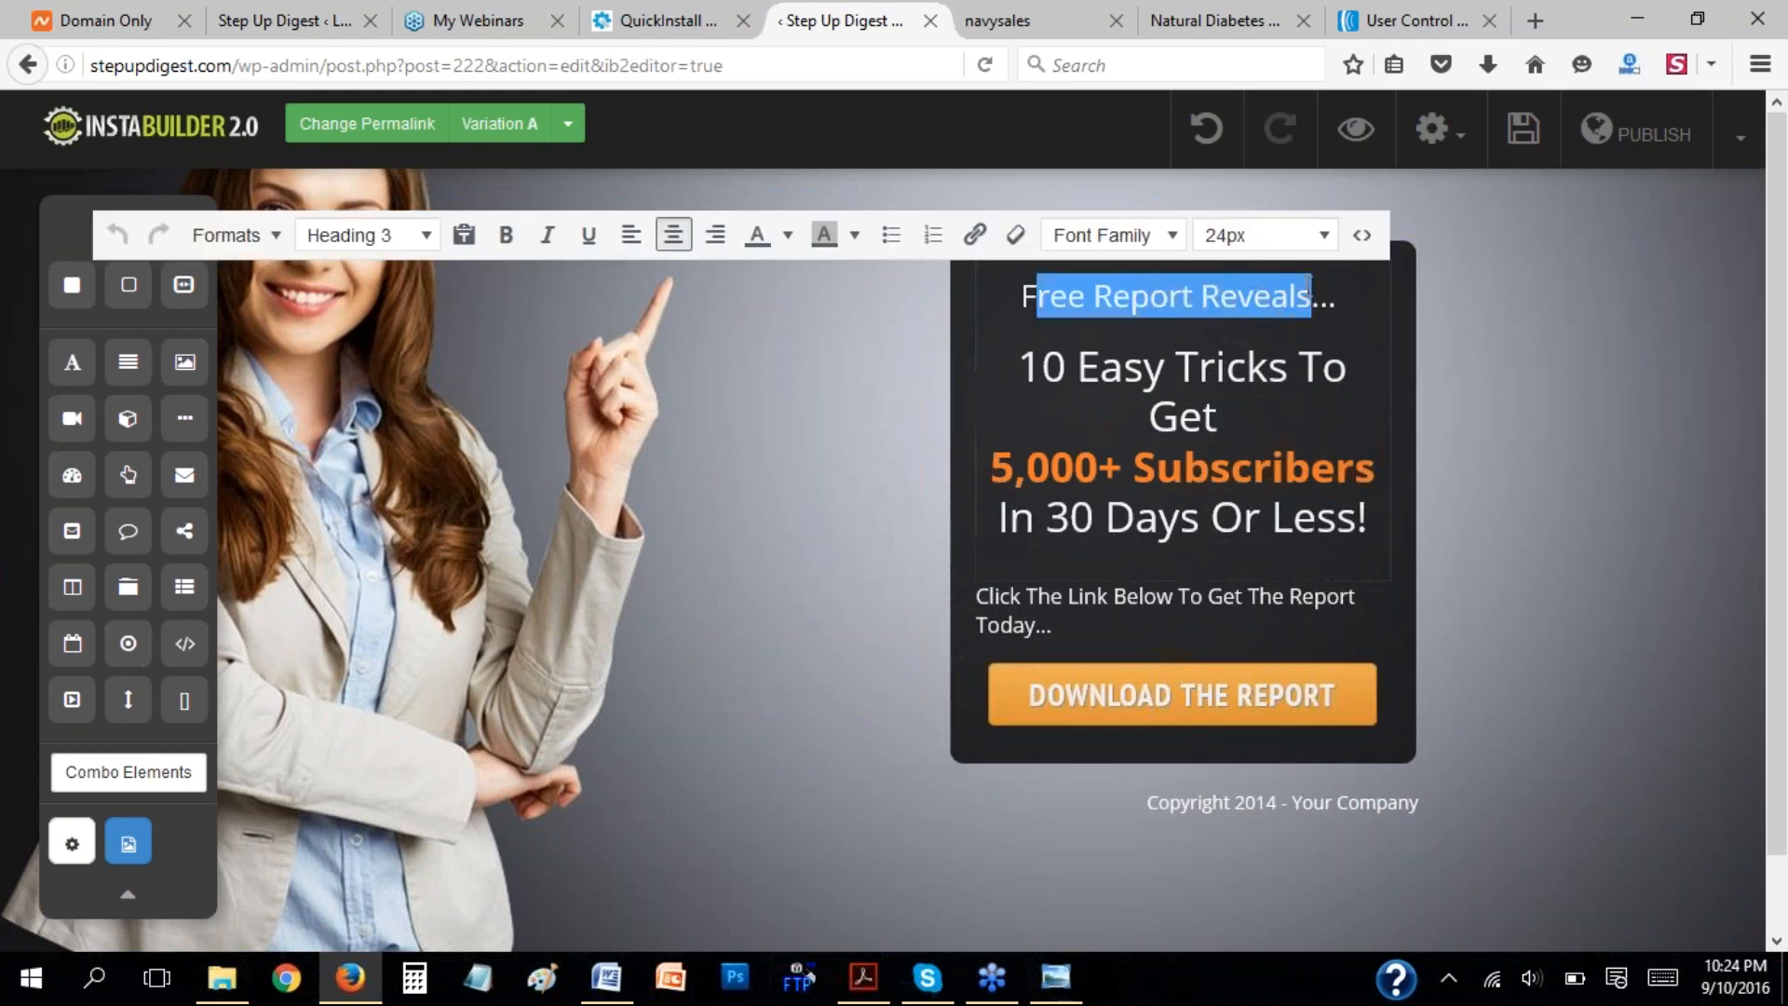
click(1278, 296)
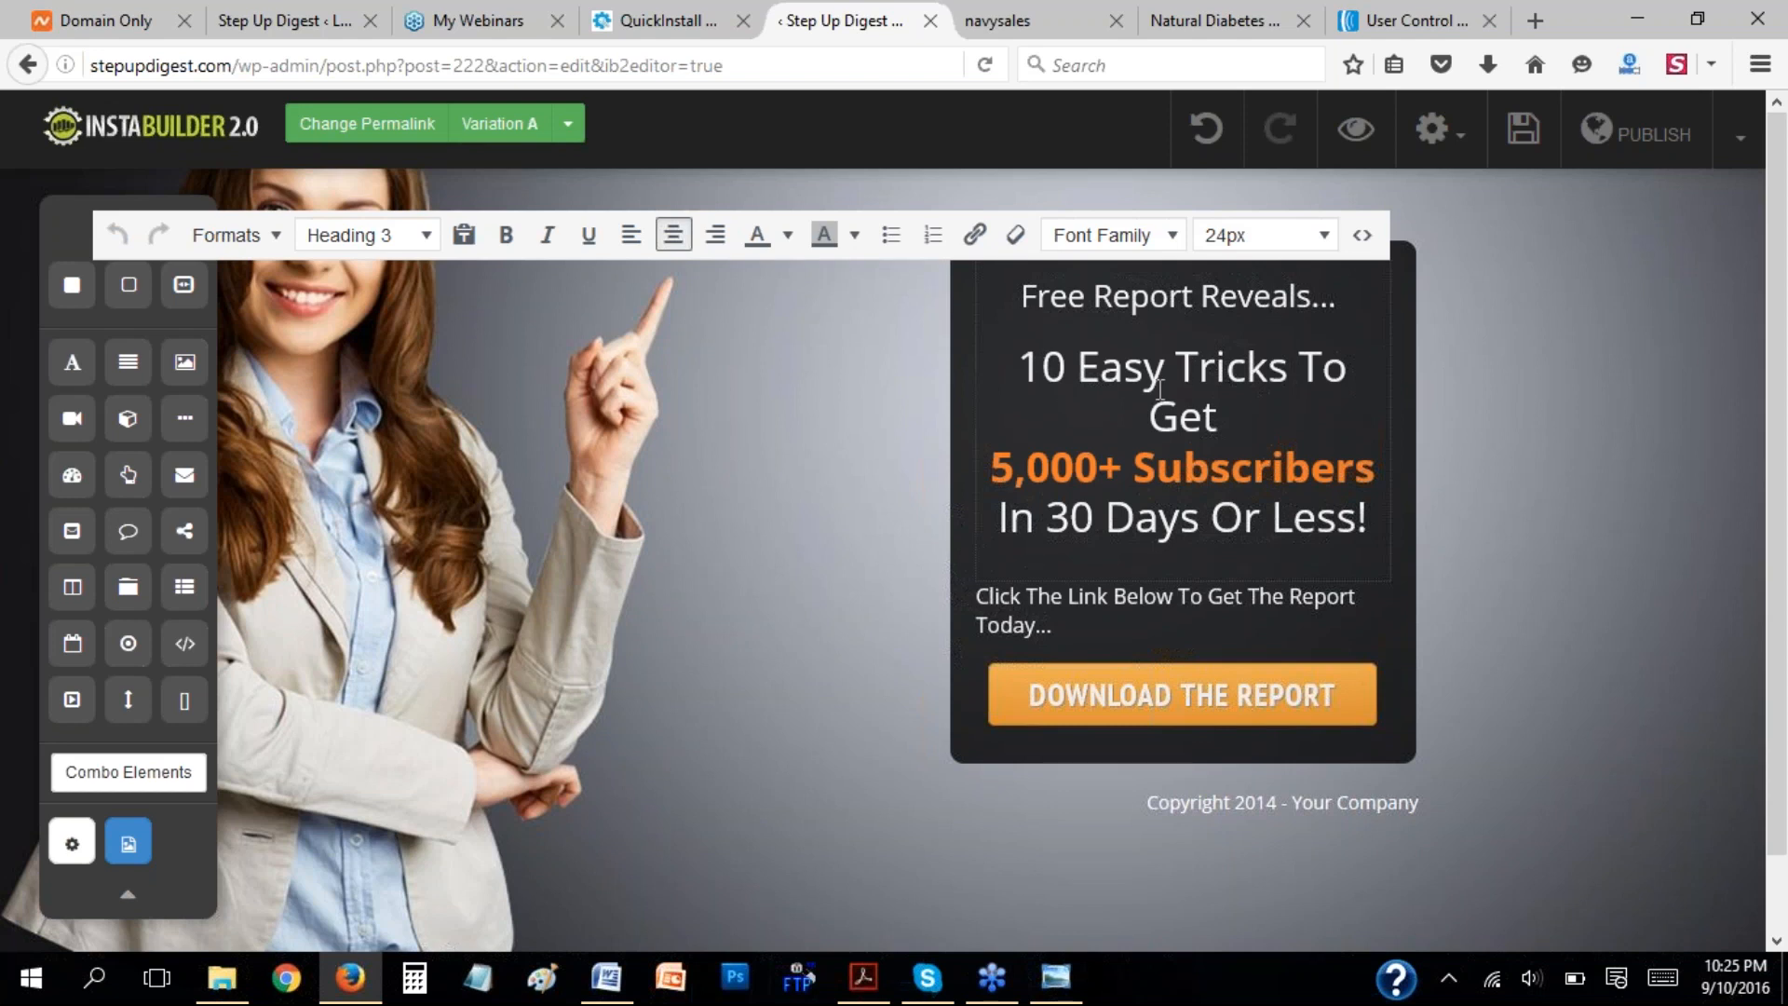
drag(1148, 417, 1356, 508)
click(787, 238)
click(1277, 402)
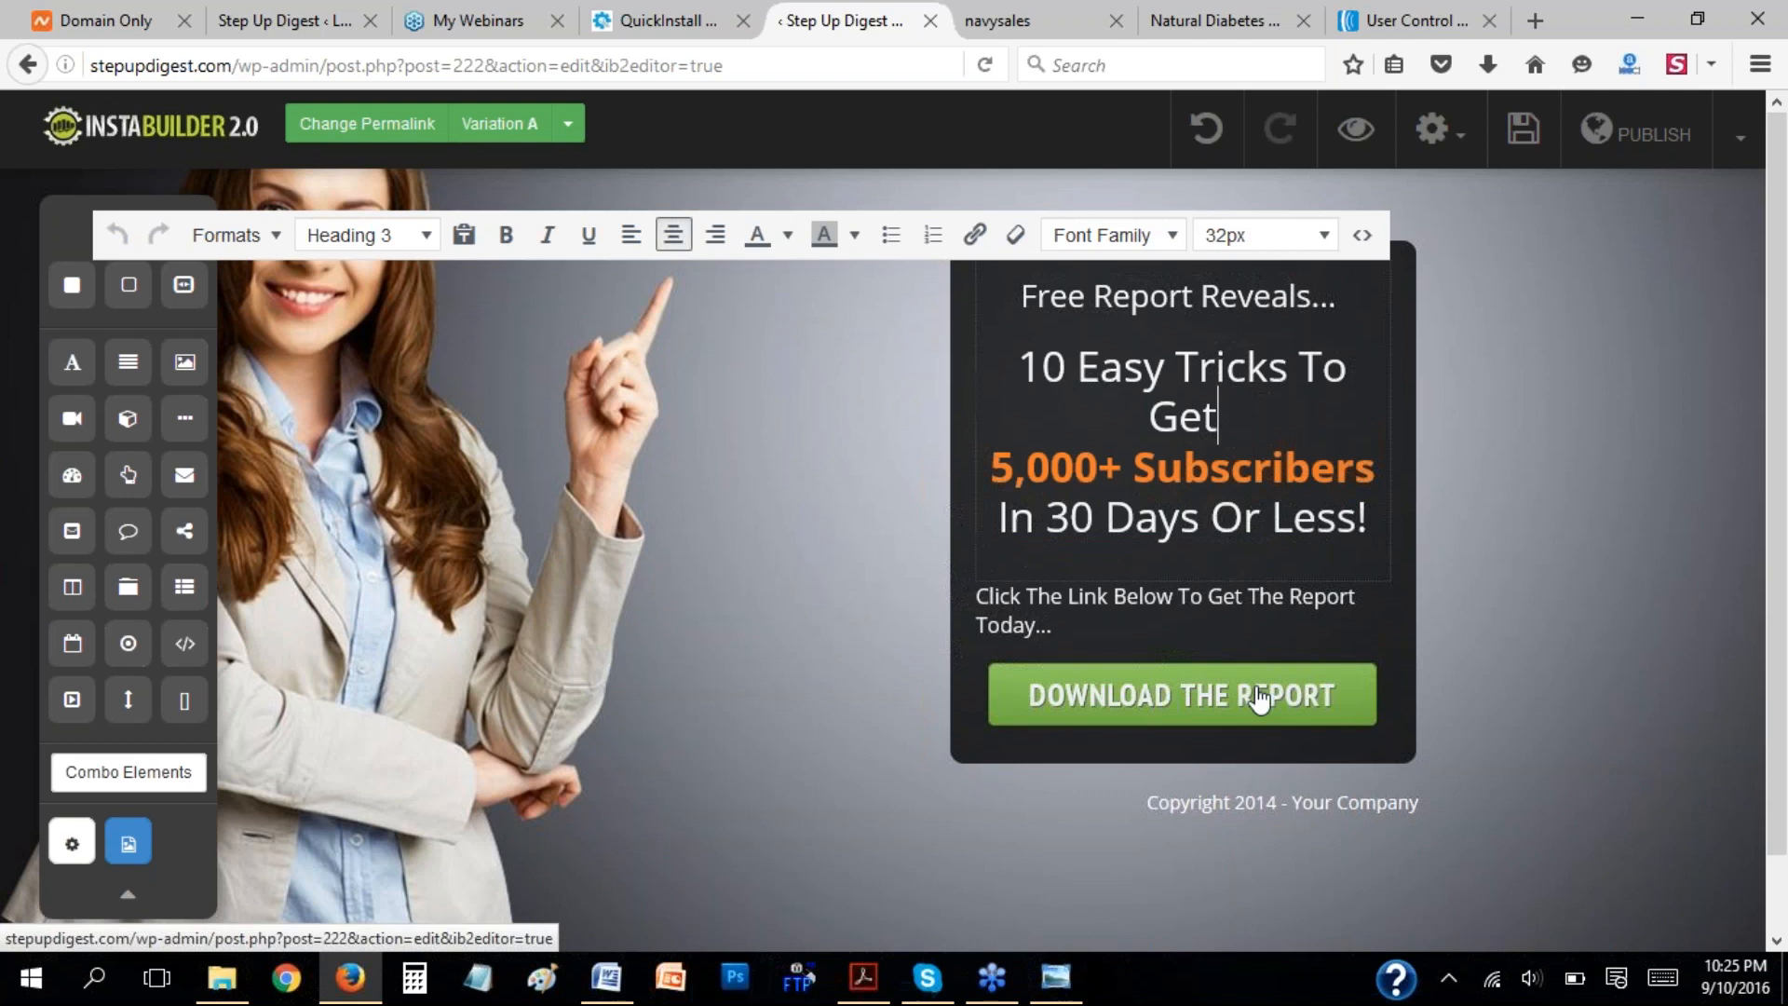
click(1526, 393)
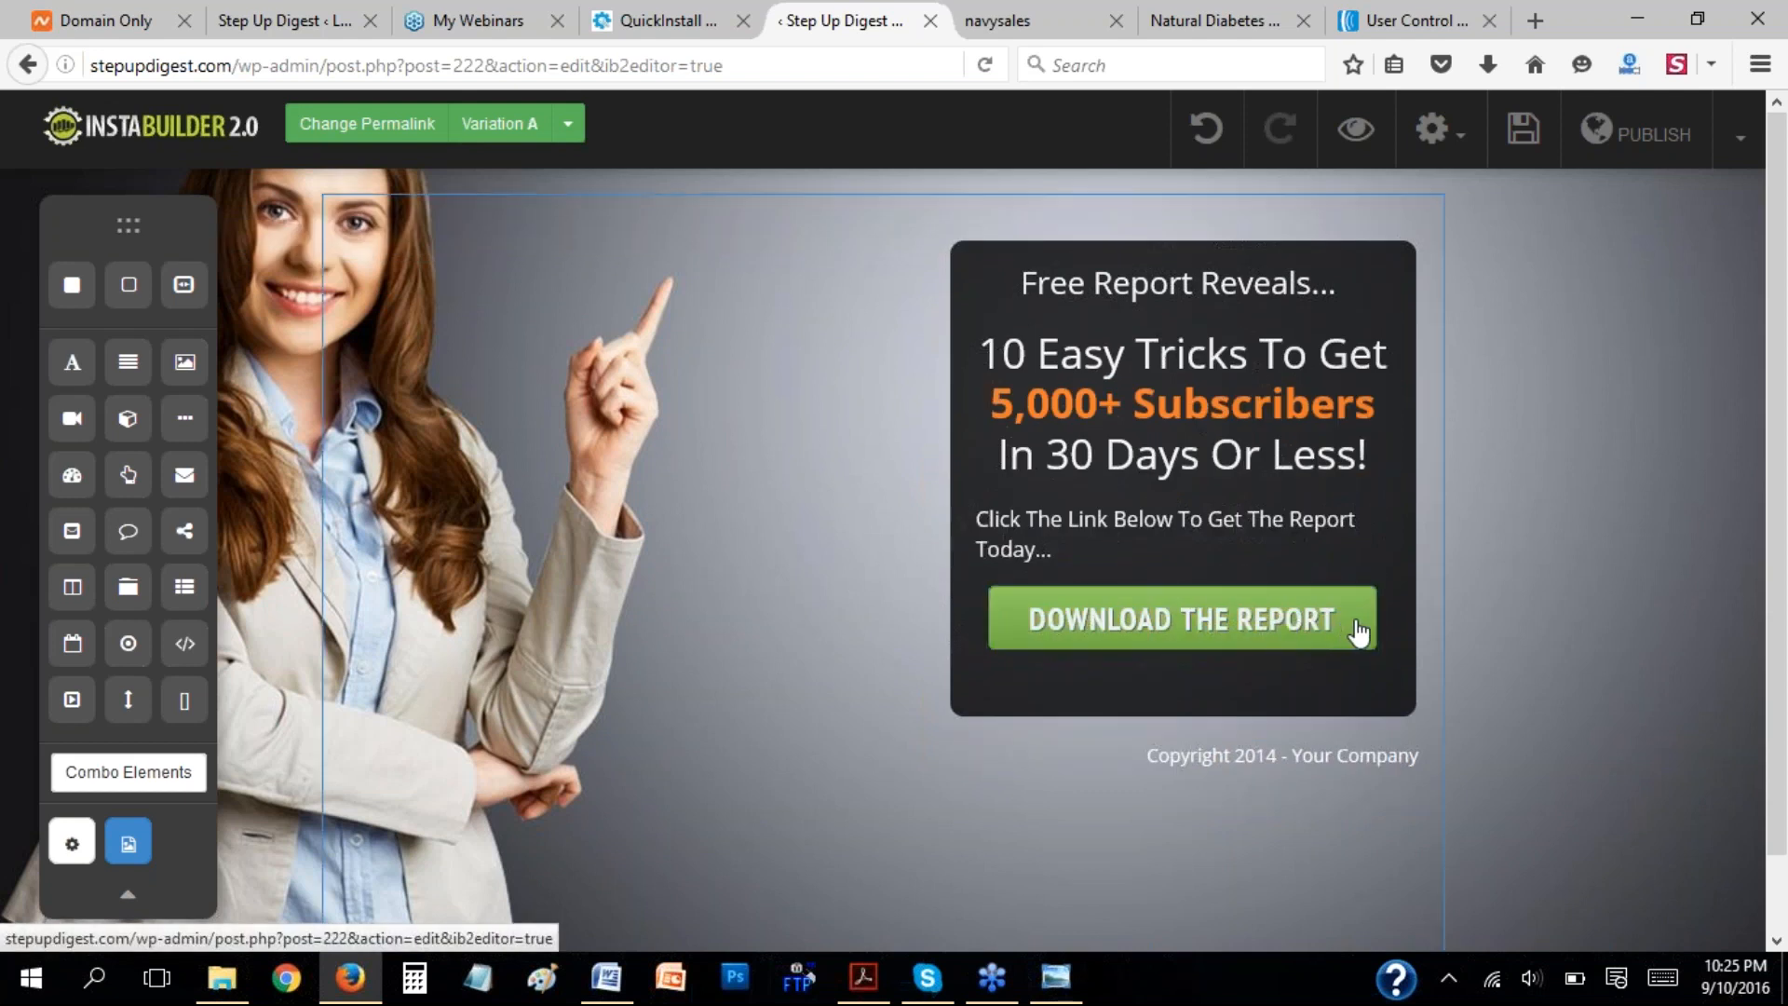
Open the settings of the Download The Report button and review its target link type.
scroll(1528, 566, down, 1)
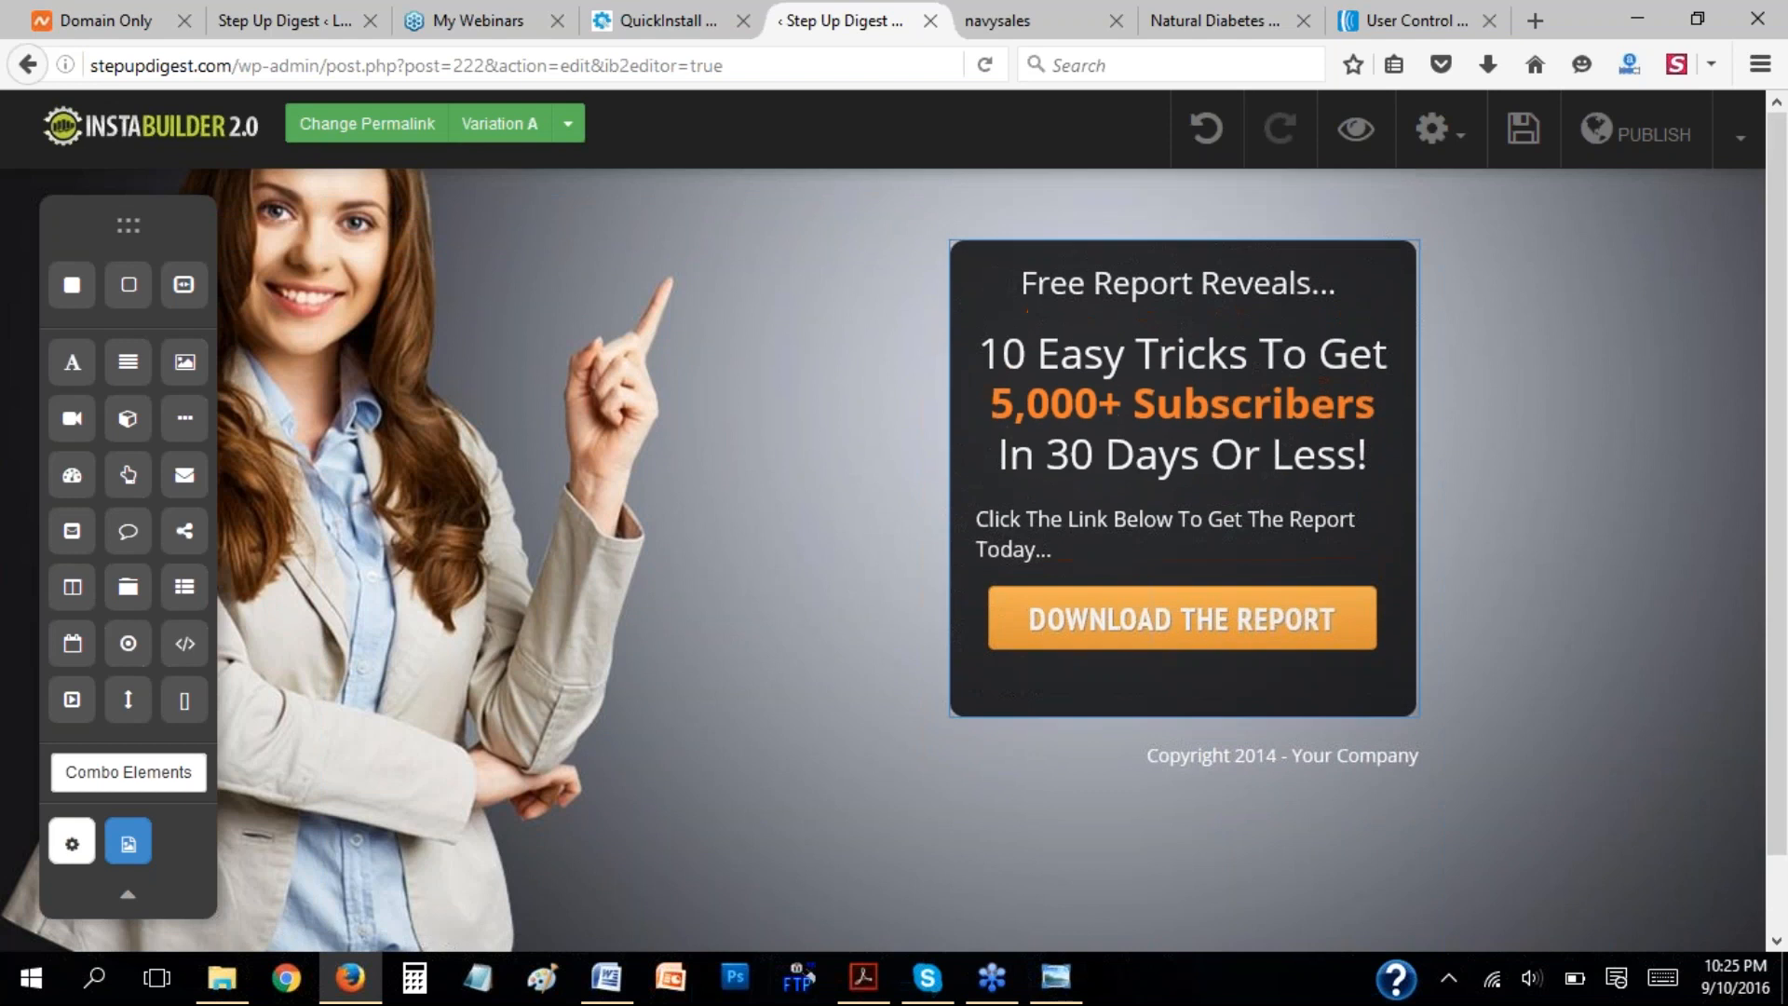
click(1339, 630)
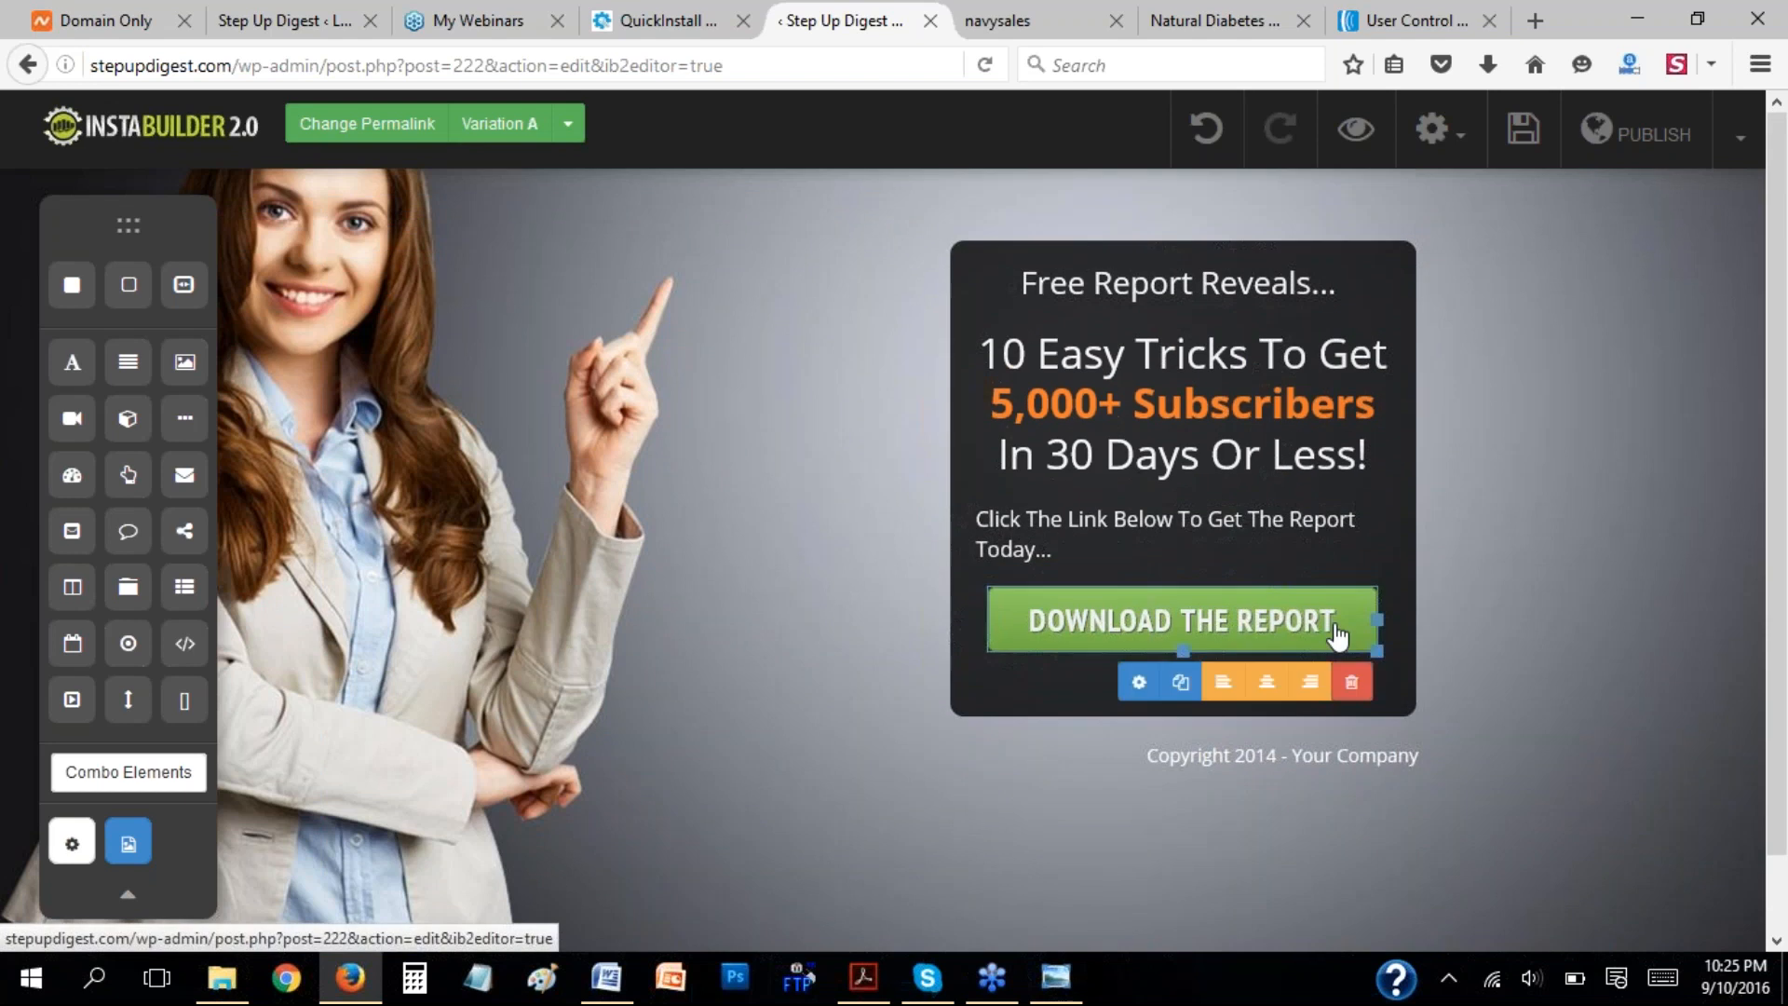
click(1153, 684)
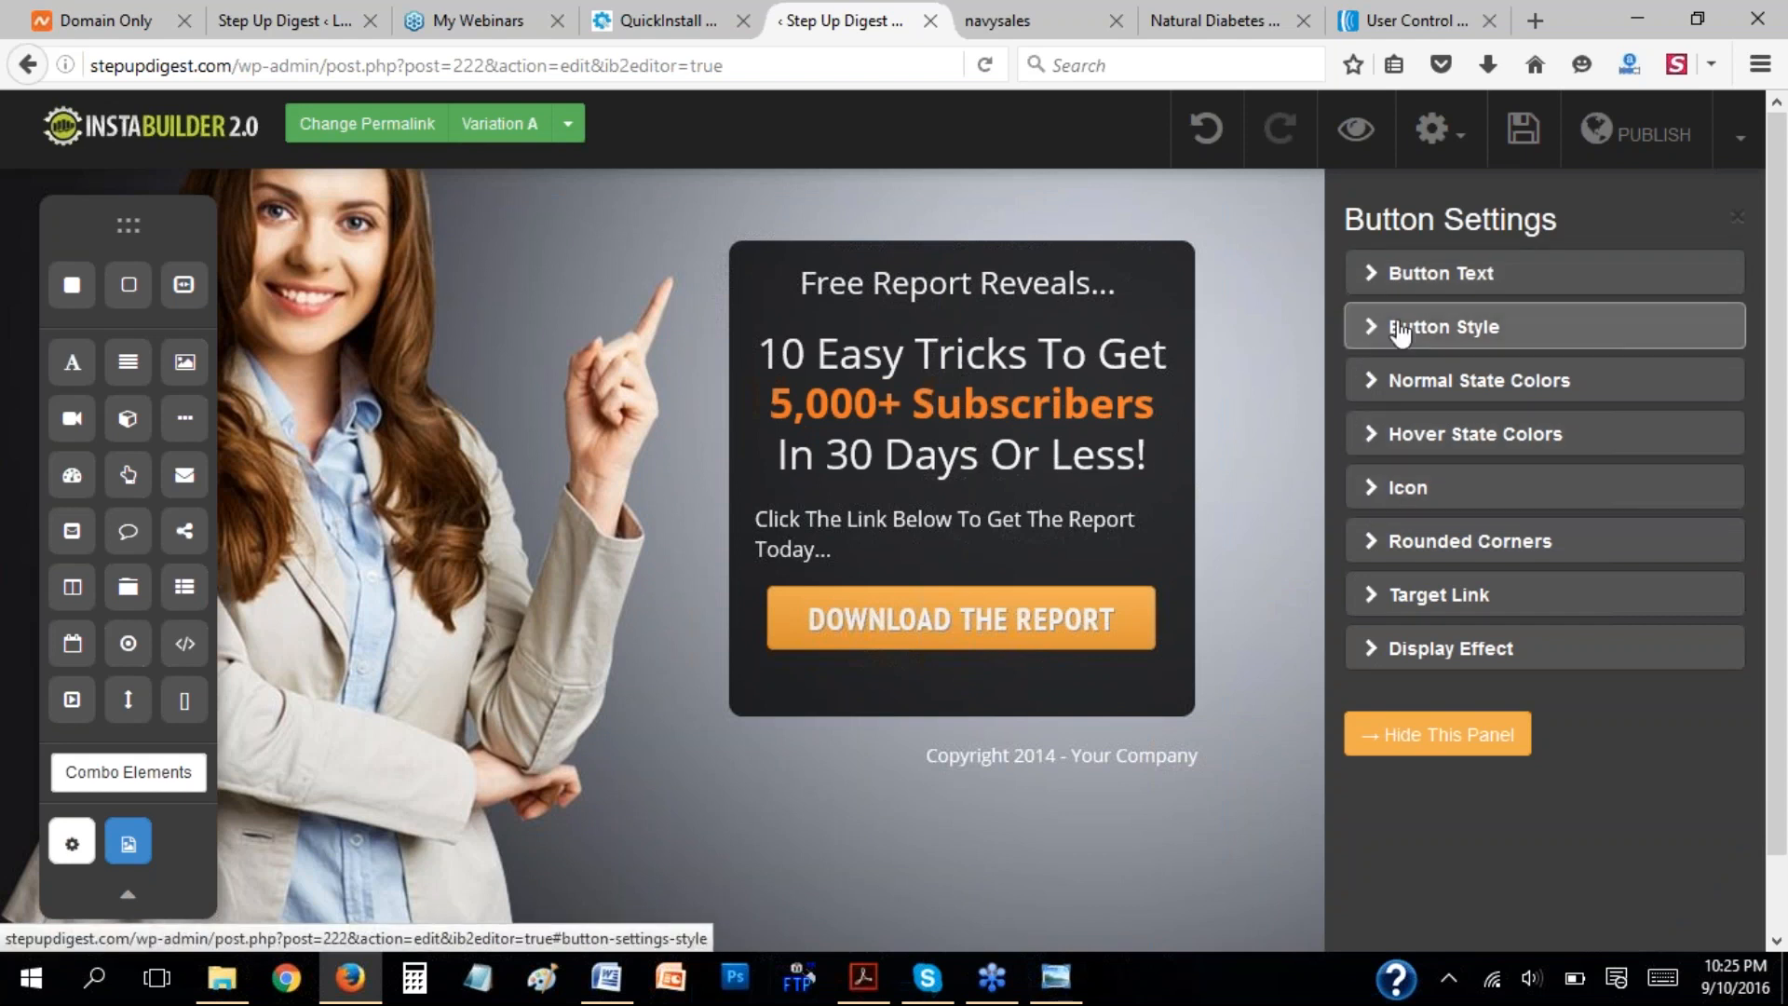
click(1375, 595)
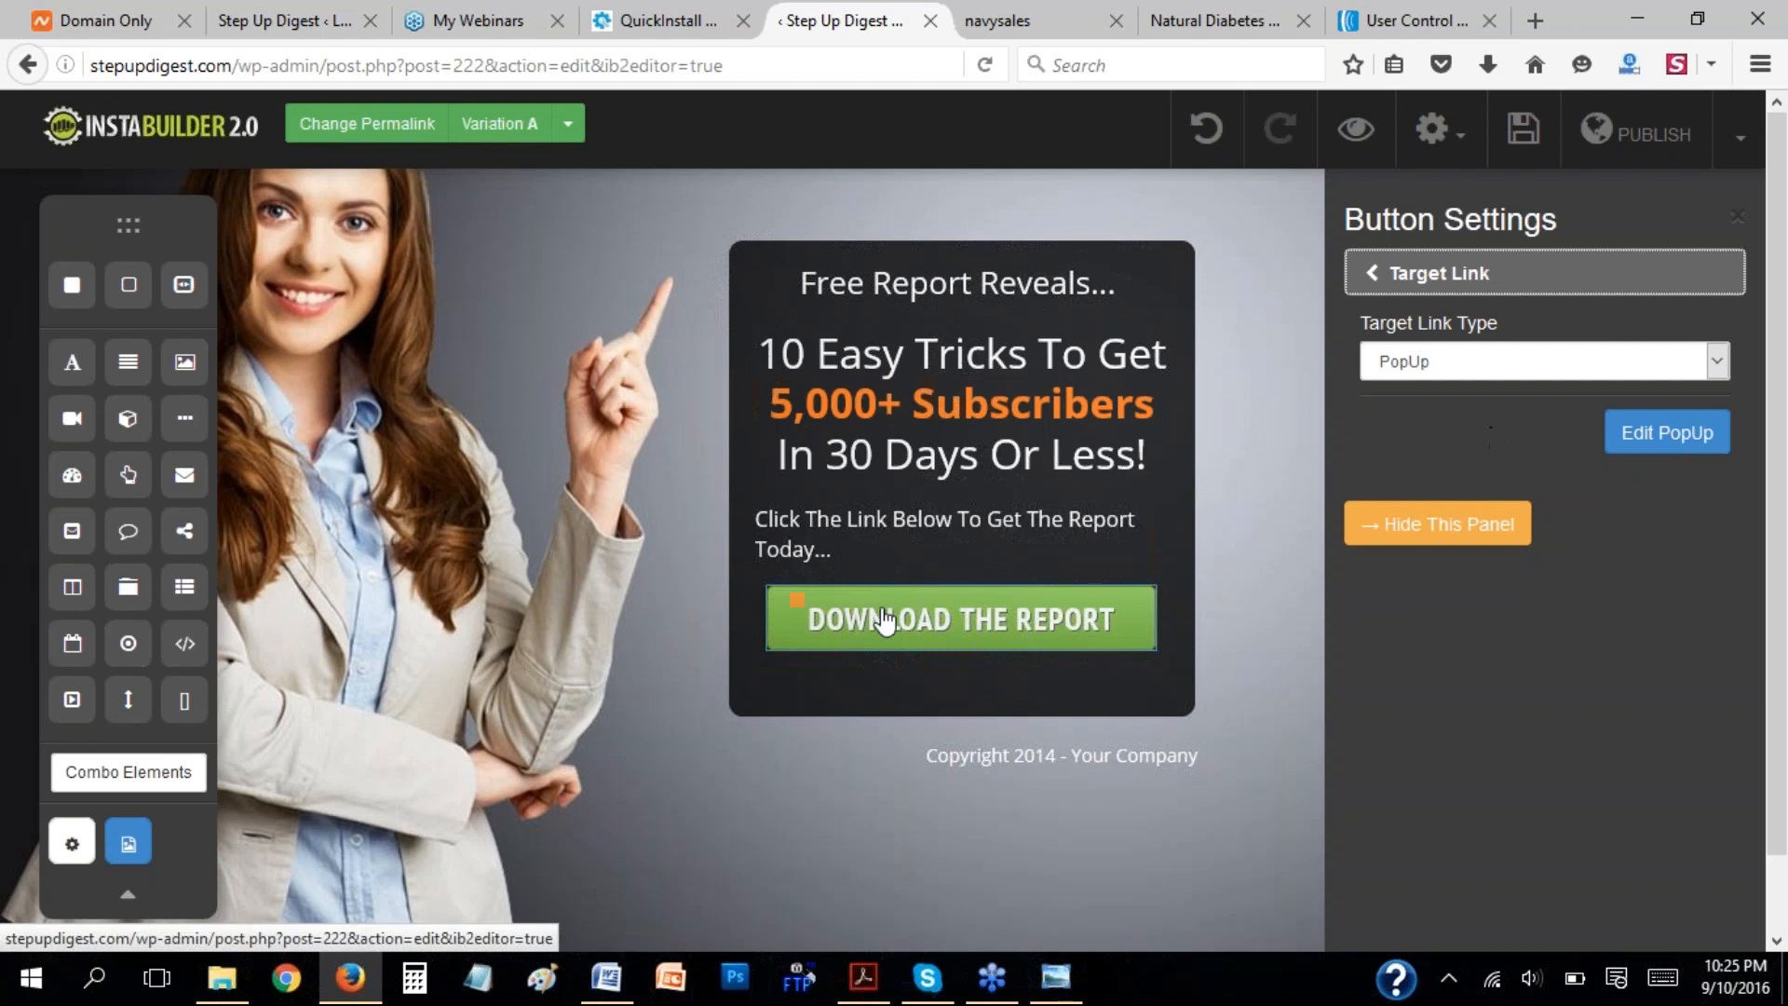
Switch to AWeber and open the hybridmembers sign up form for editing.
click(1422, 20)
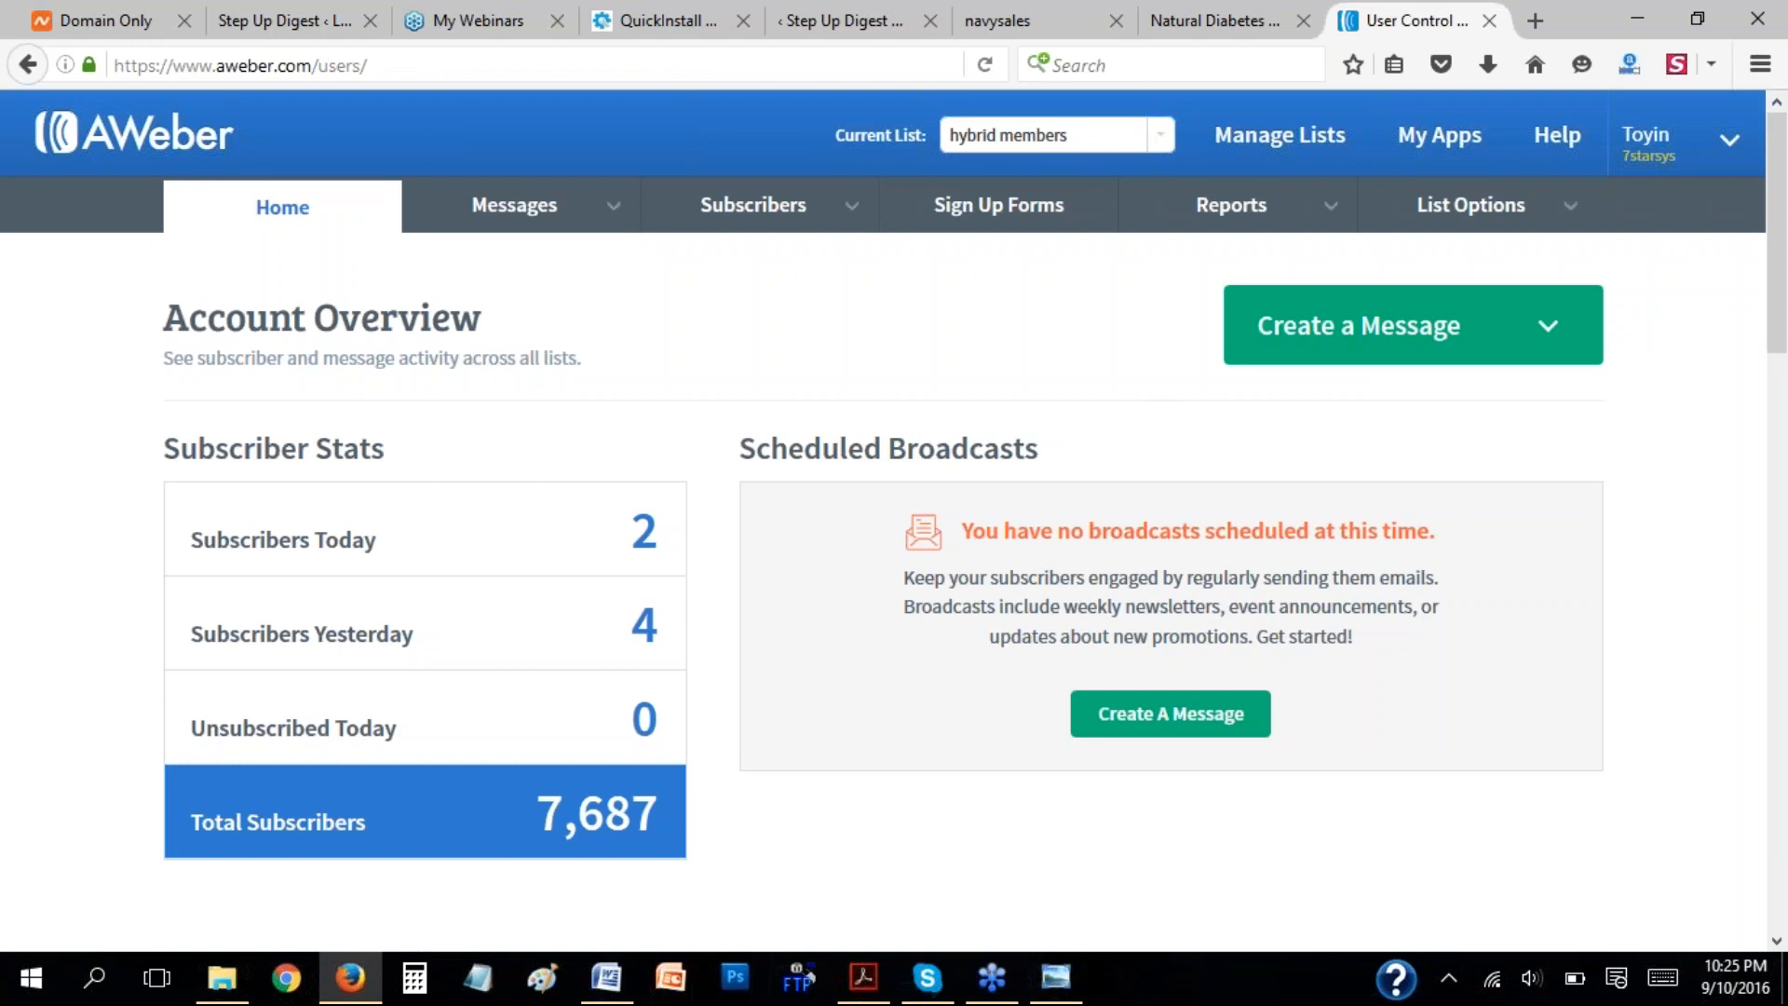
click(992, 214)
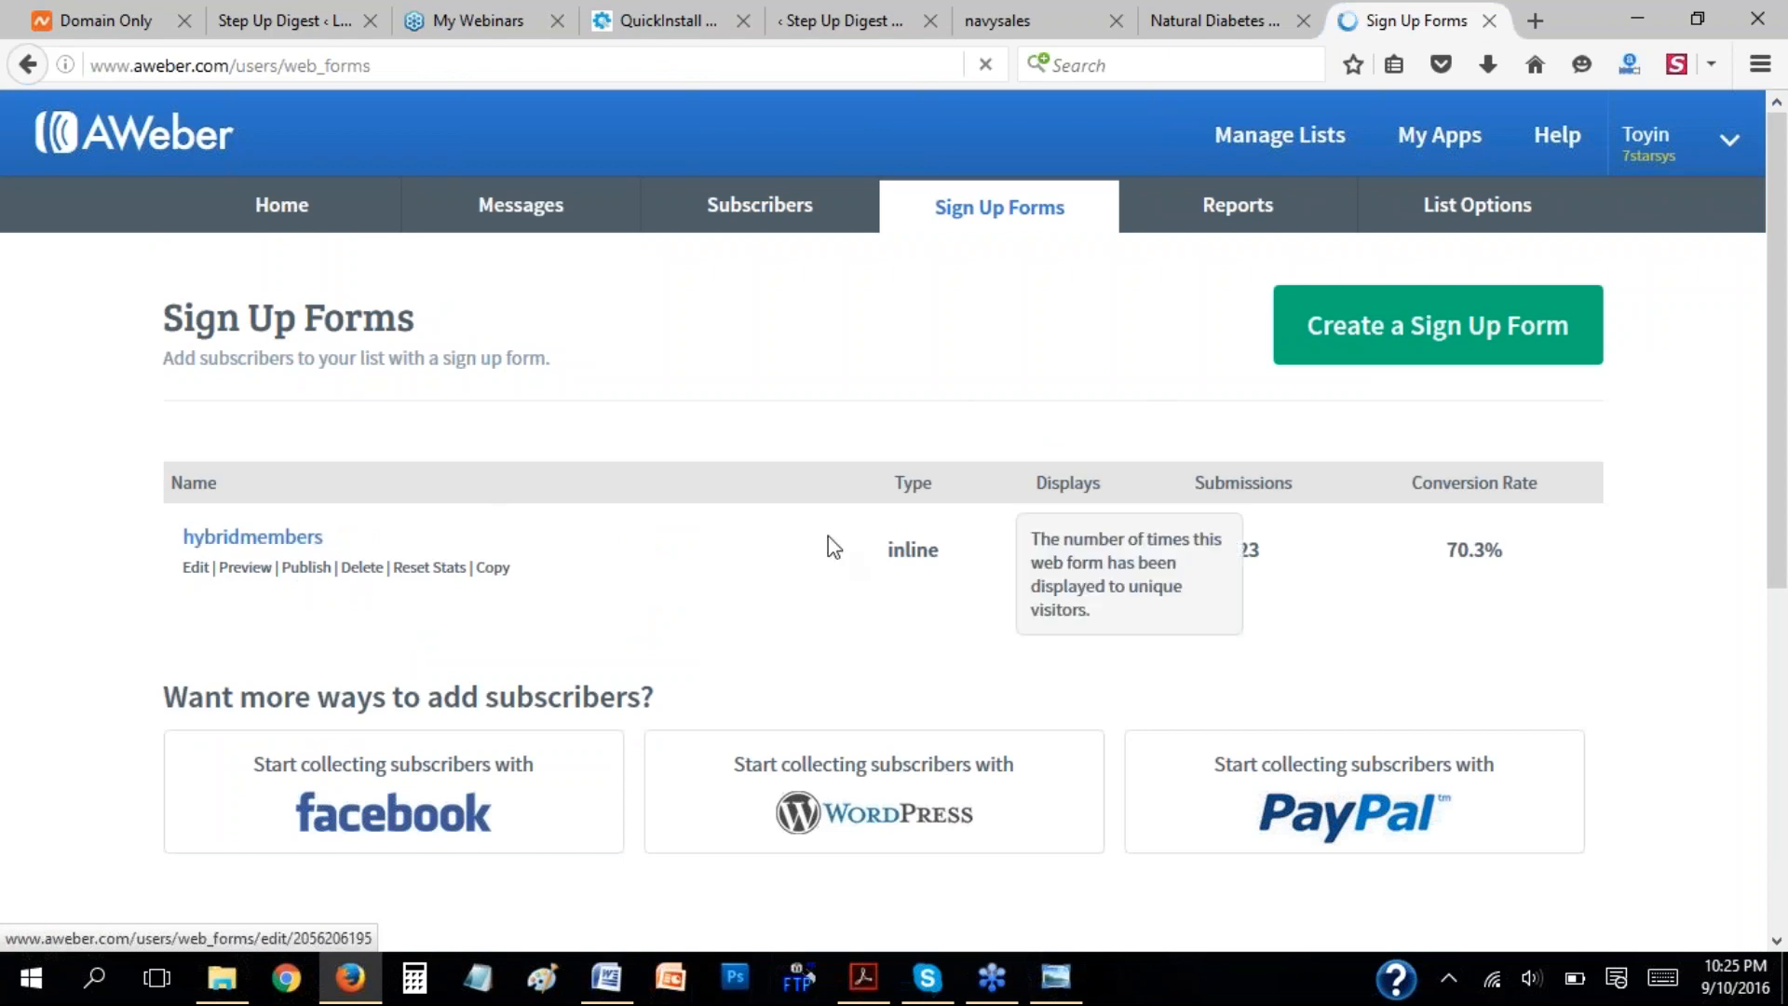
click(273, 539)
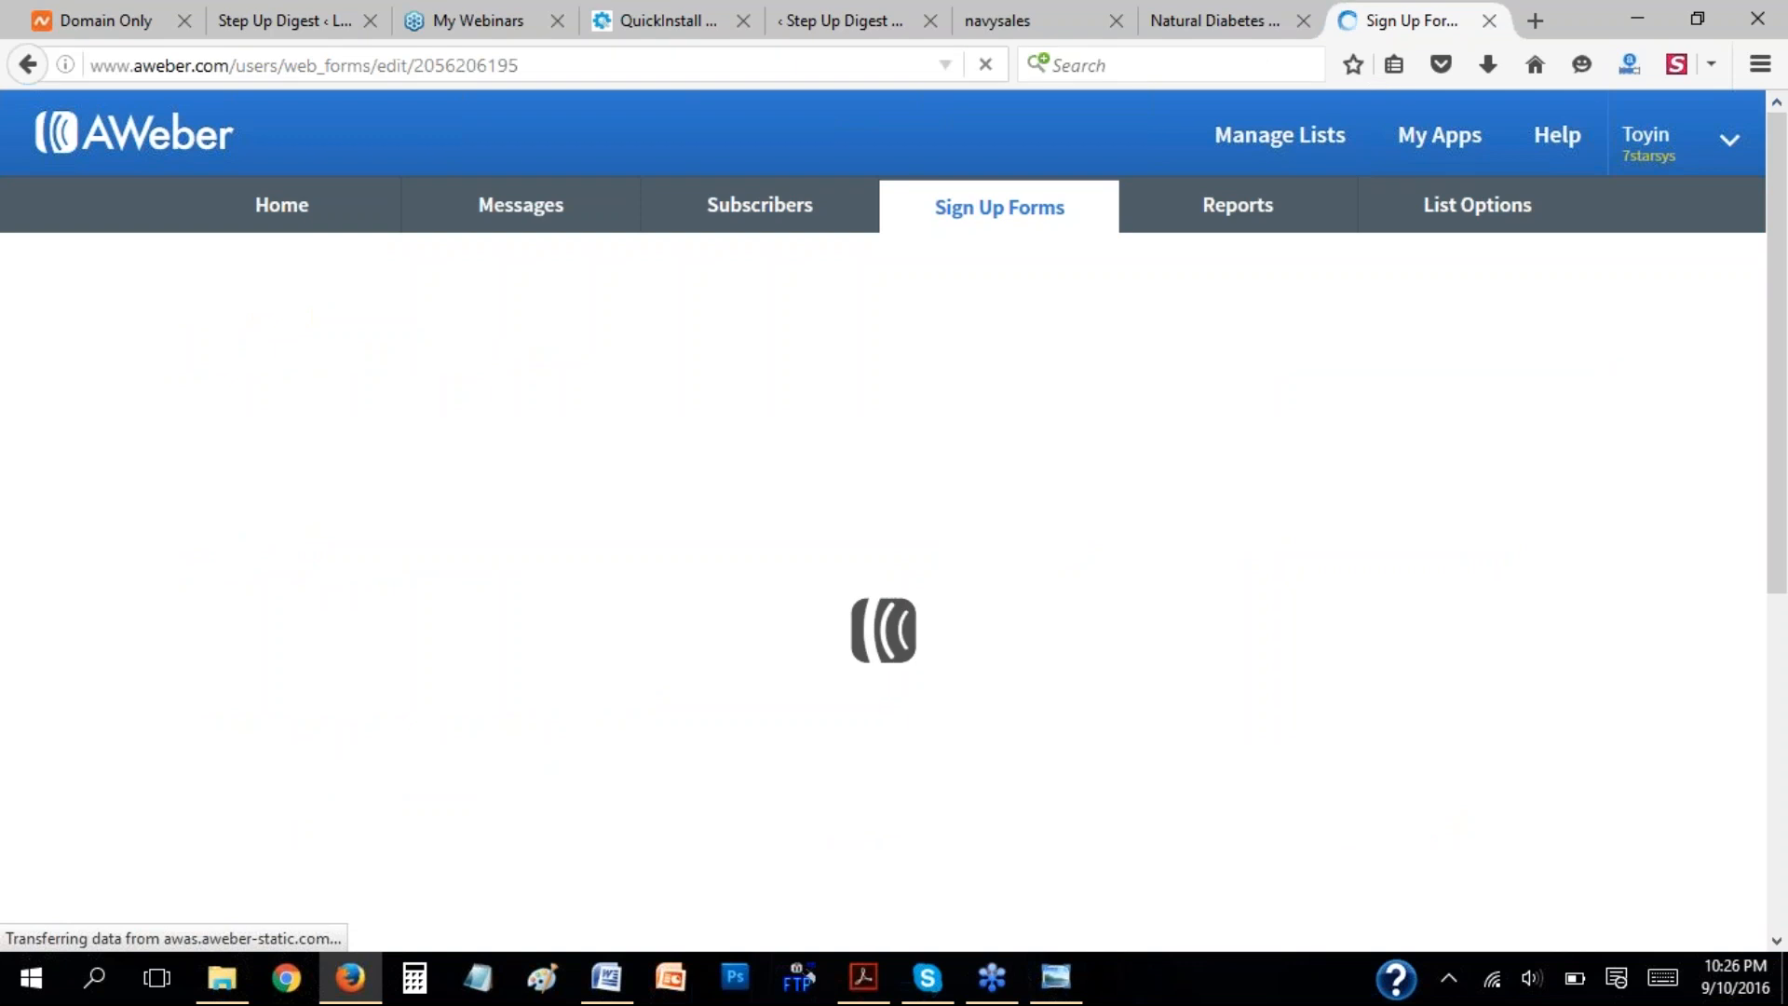
Return to the InstaBuilder page editor, close the button settings, and look over the copyright line below the report box.
click(1024, 19)
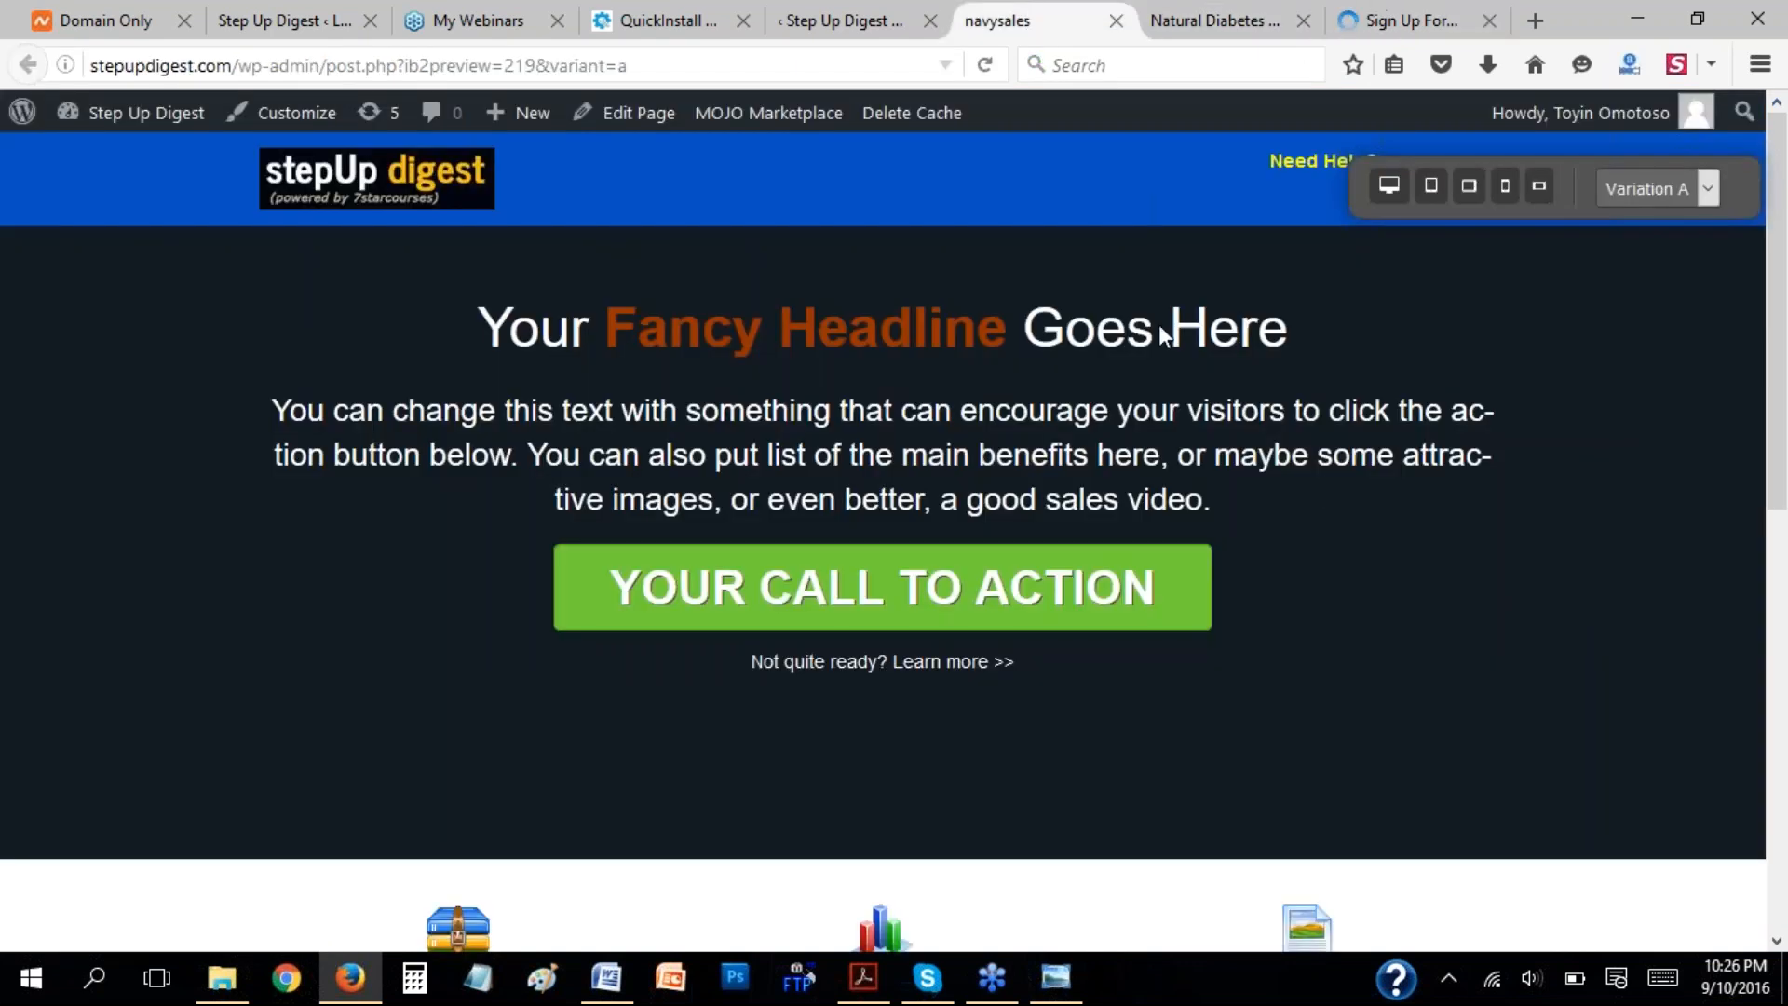
click(848, 13)
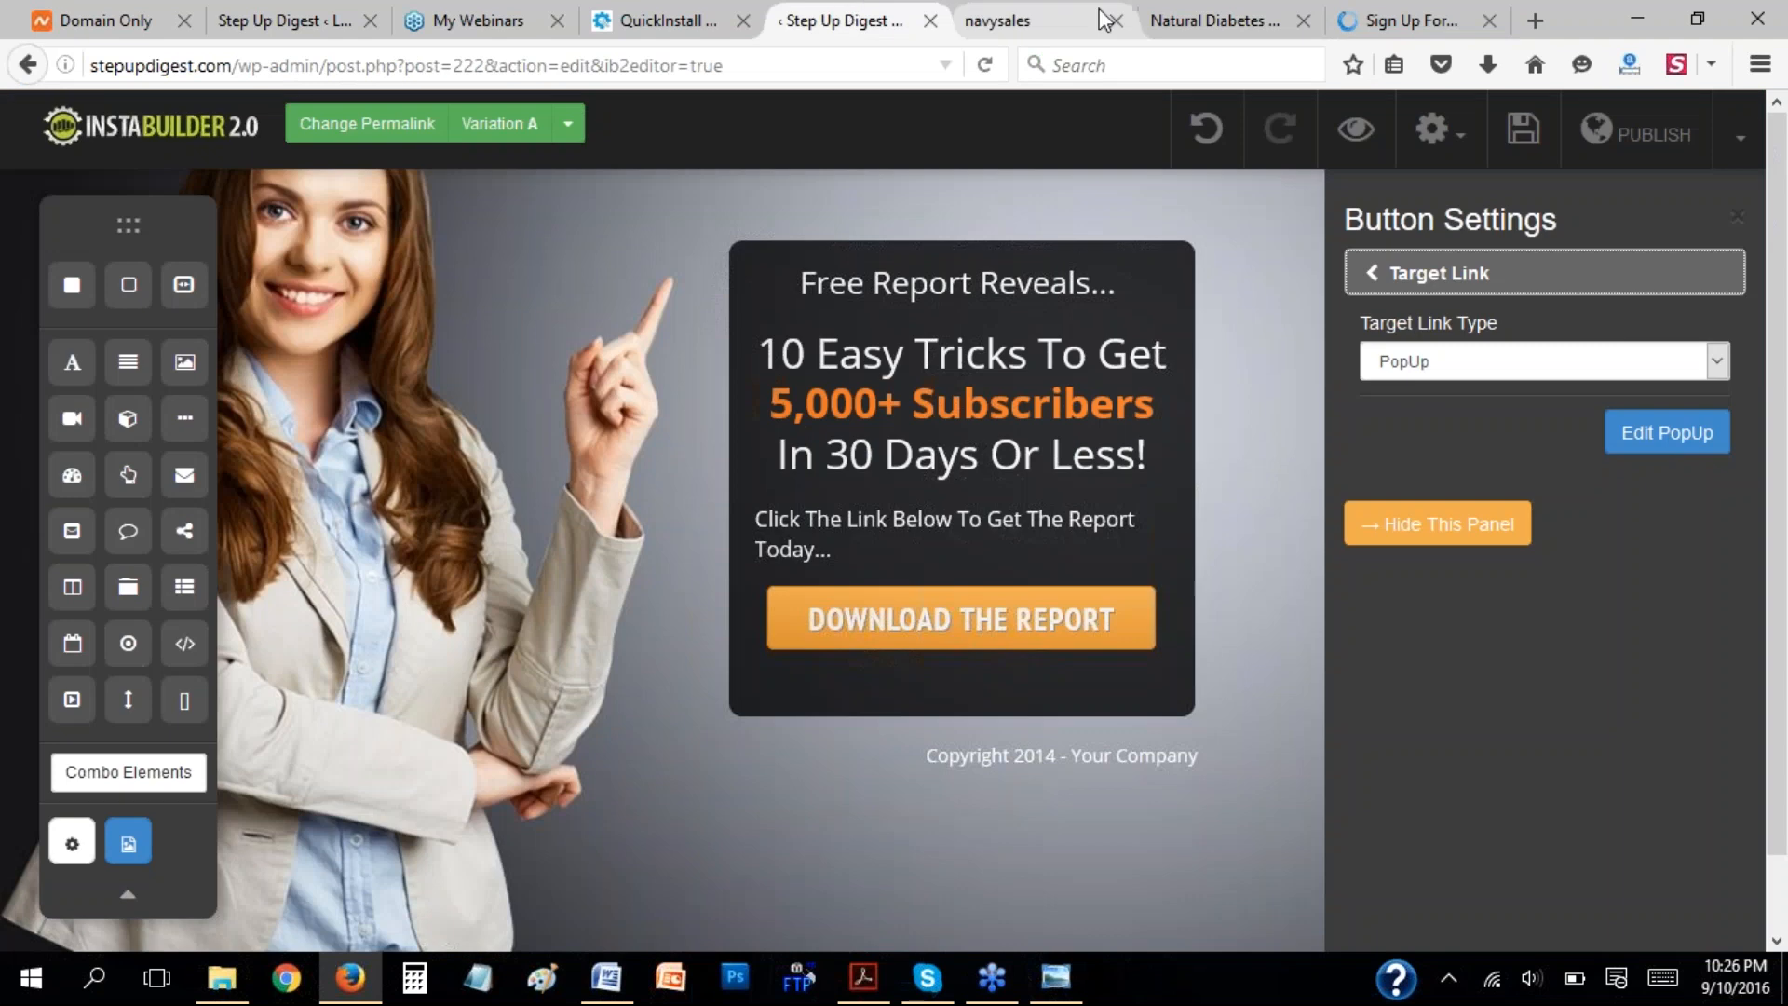
click(1393, 536)
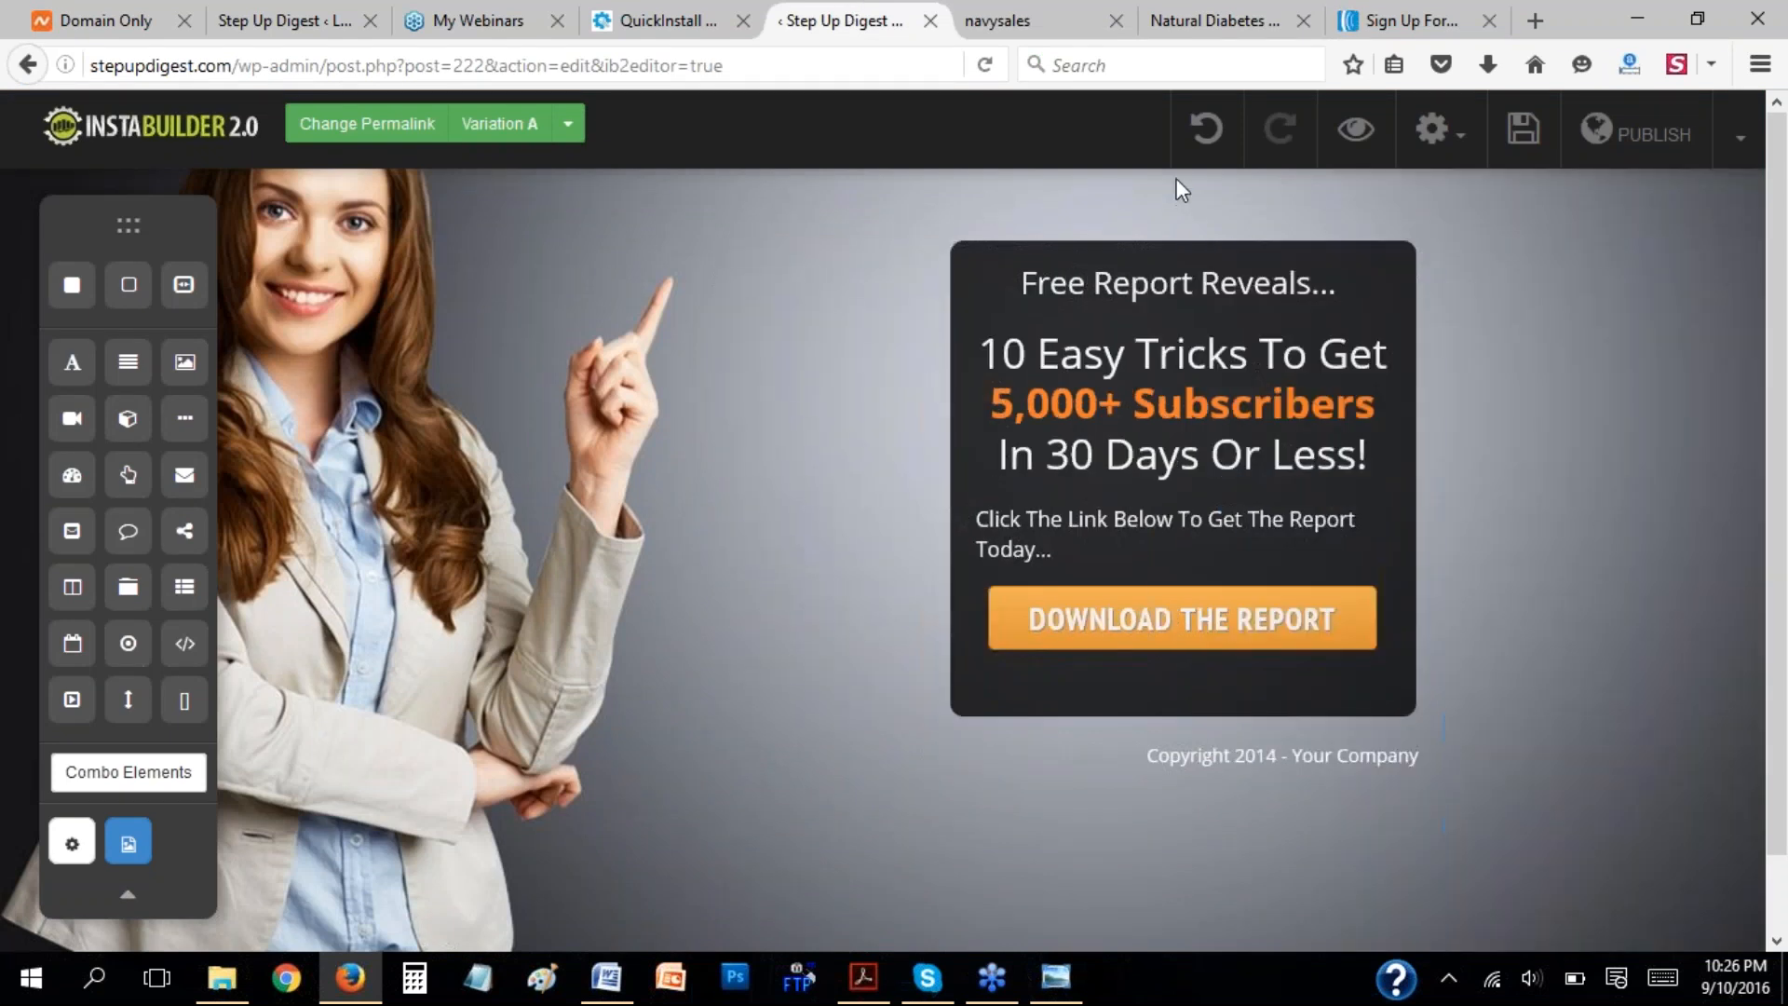
scroll(1694, 702, down, 2)
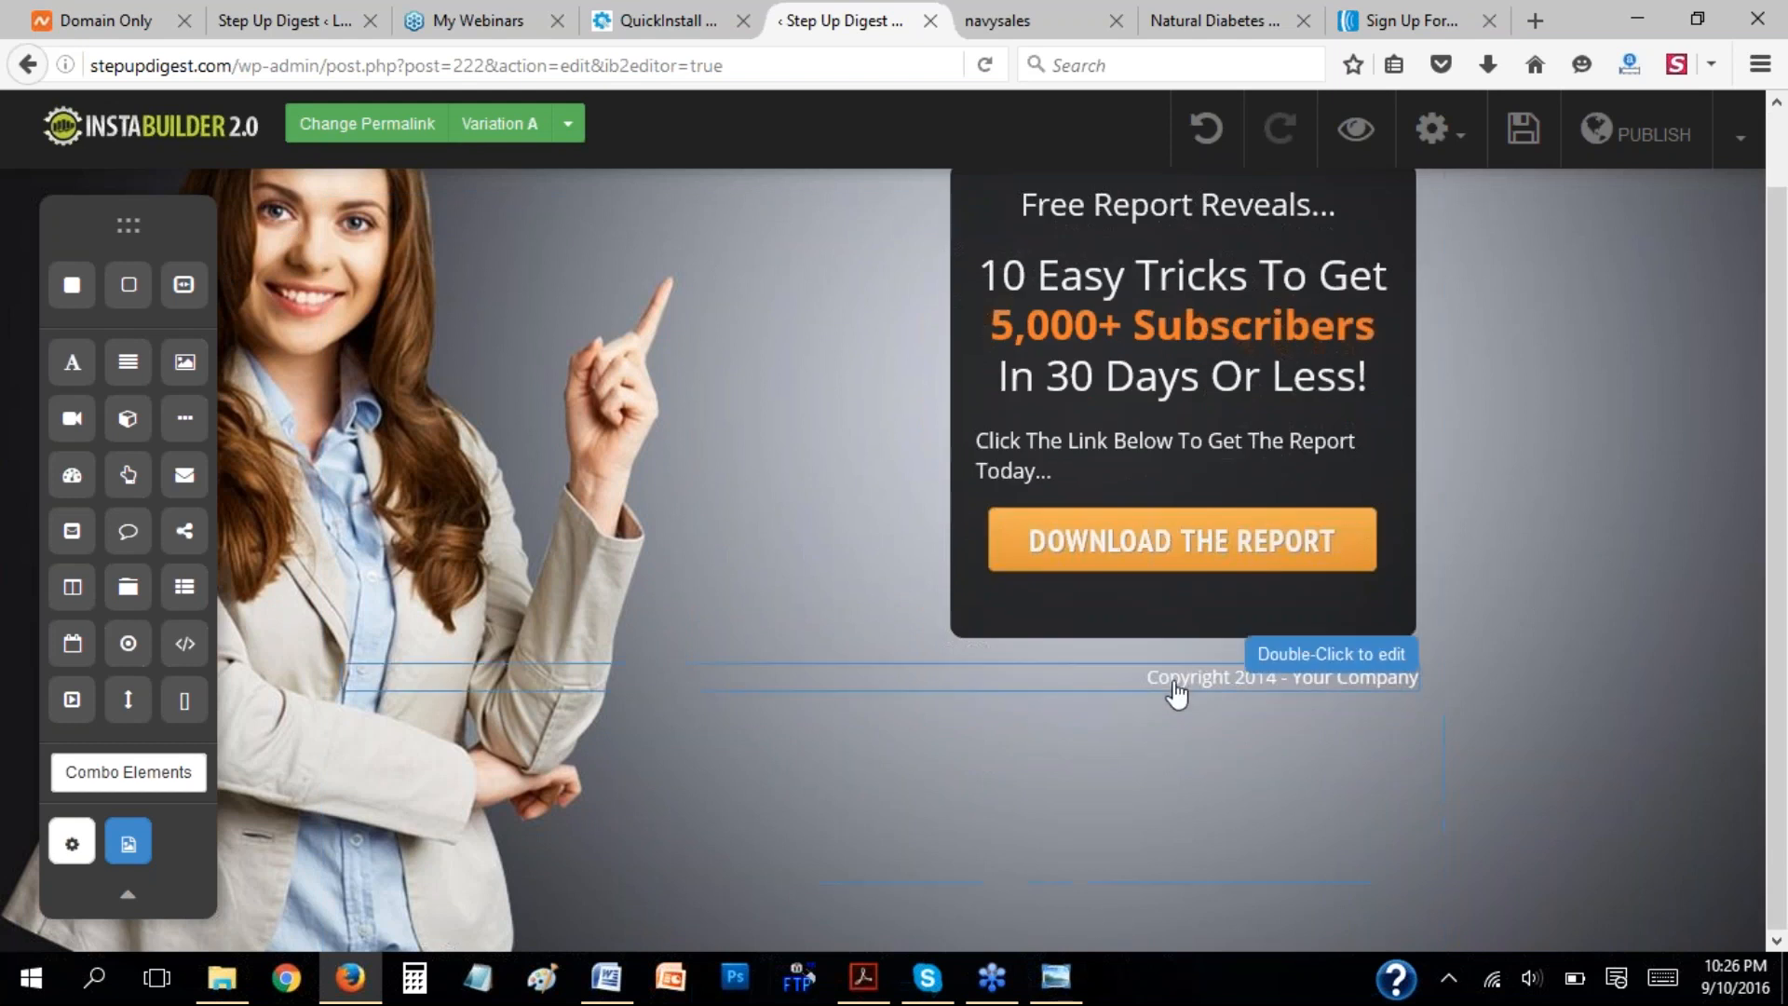
mouse_move(1253, 678)
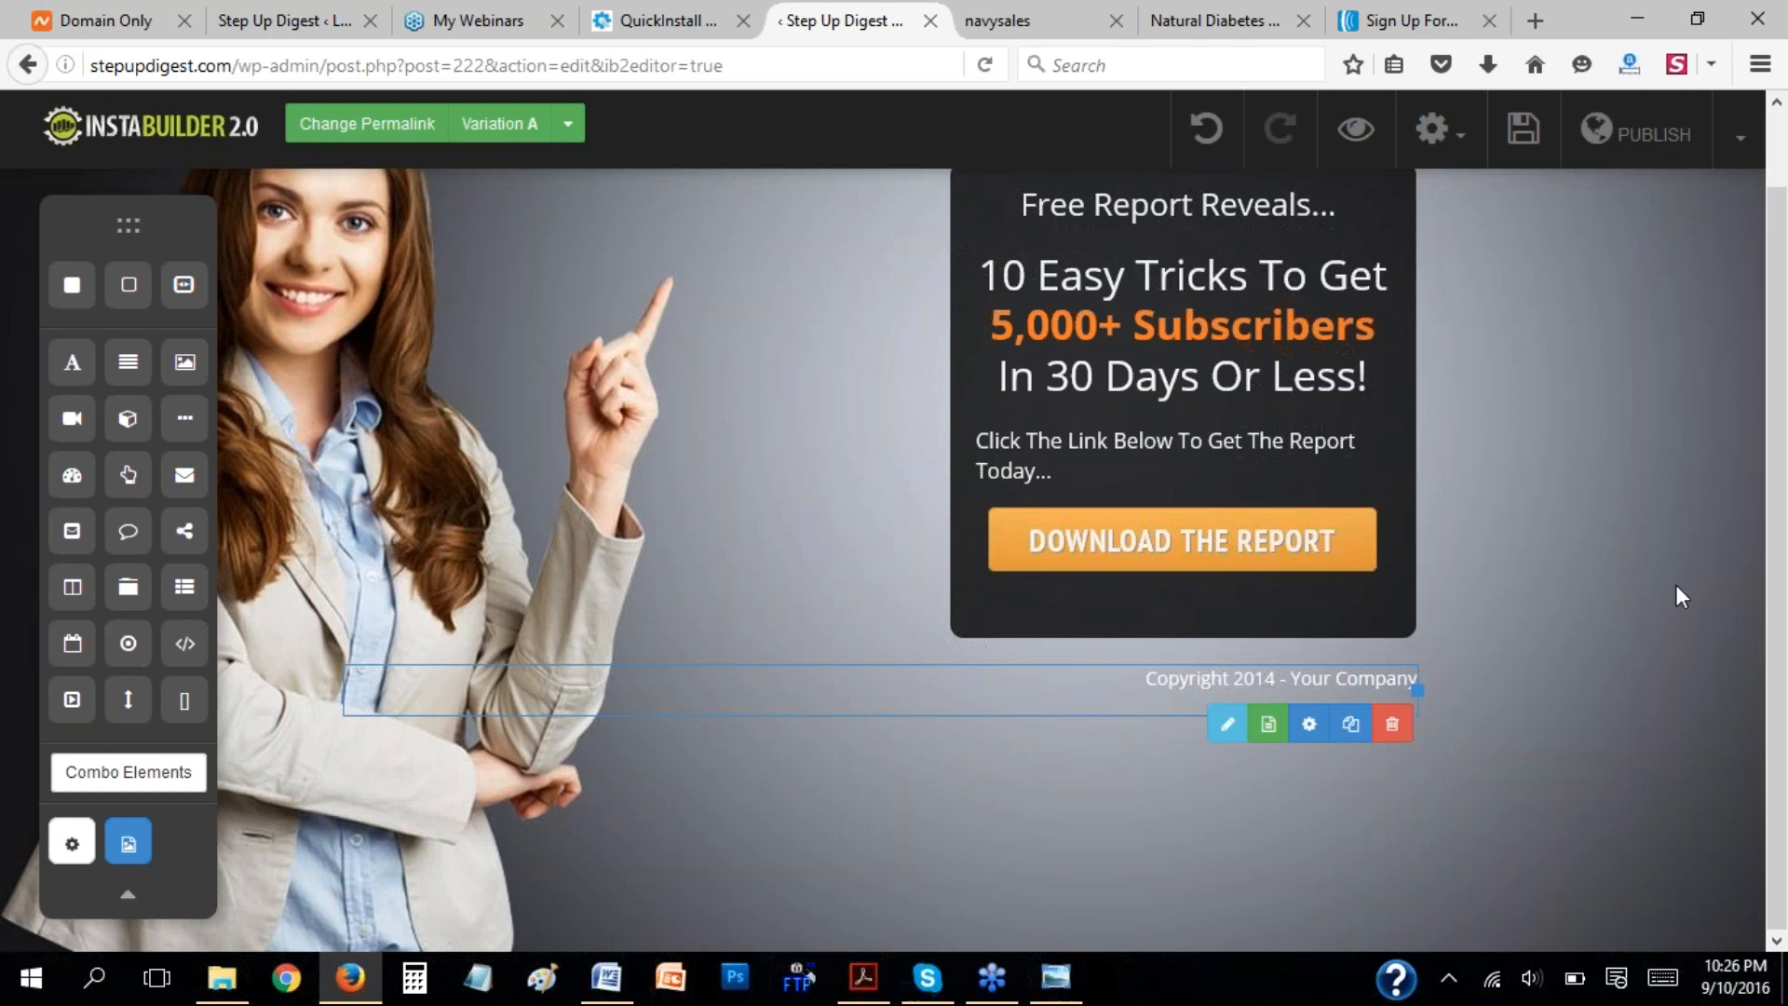
scroll(1695, 605, up, 2)
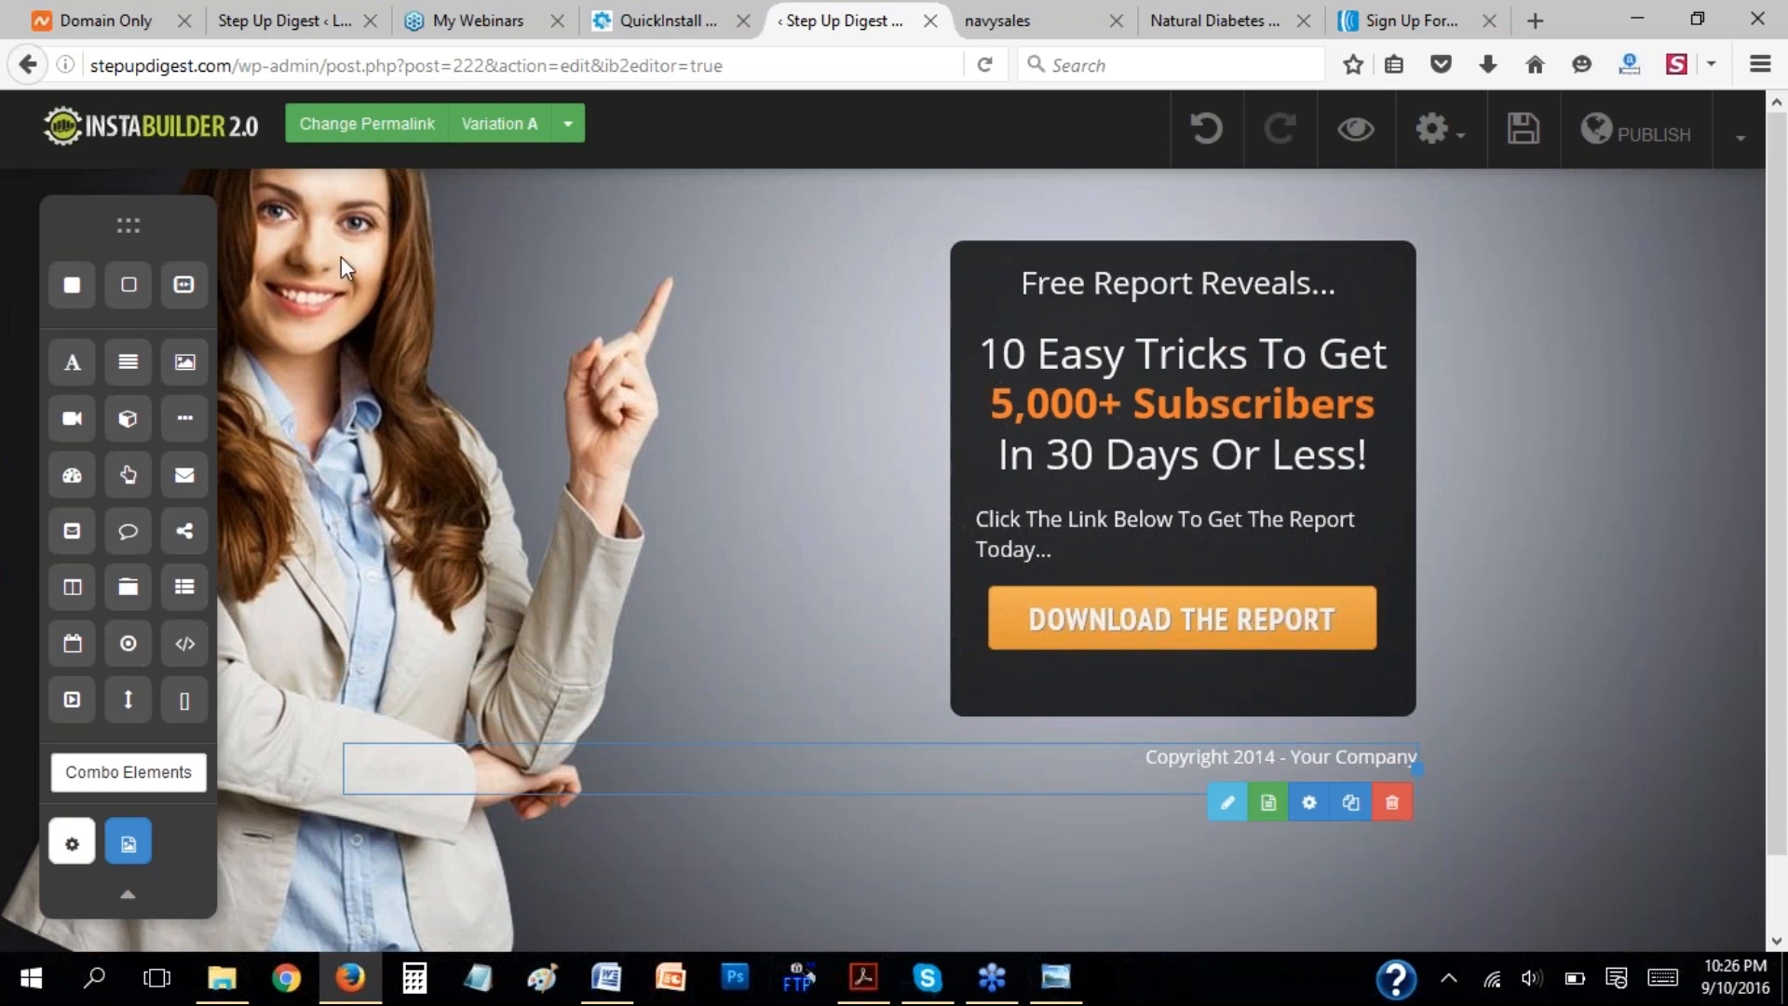
mouse_move(341, 255)
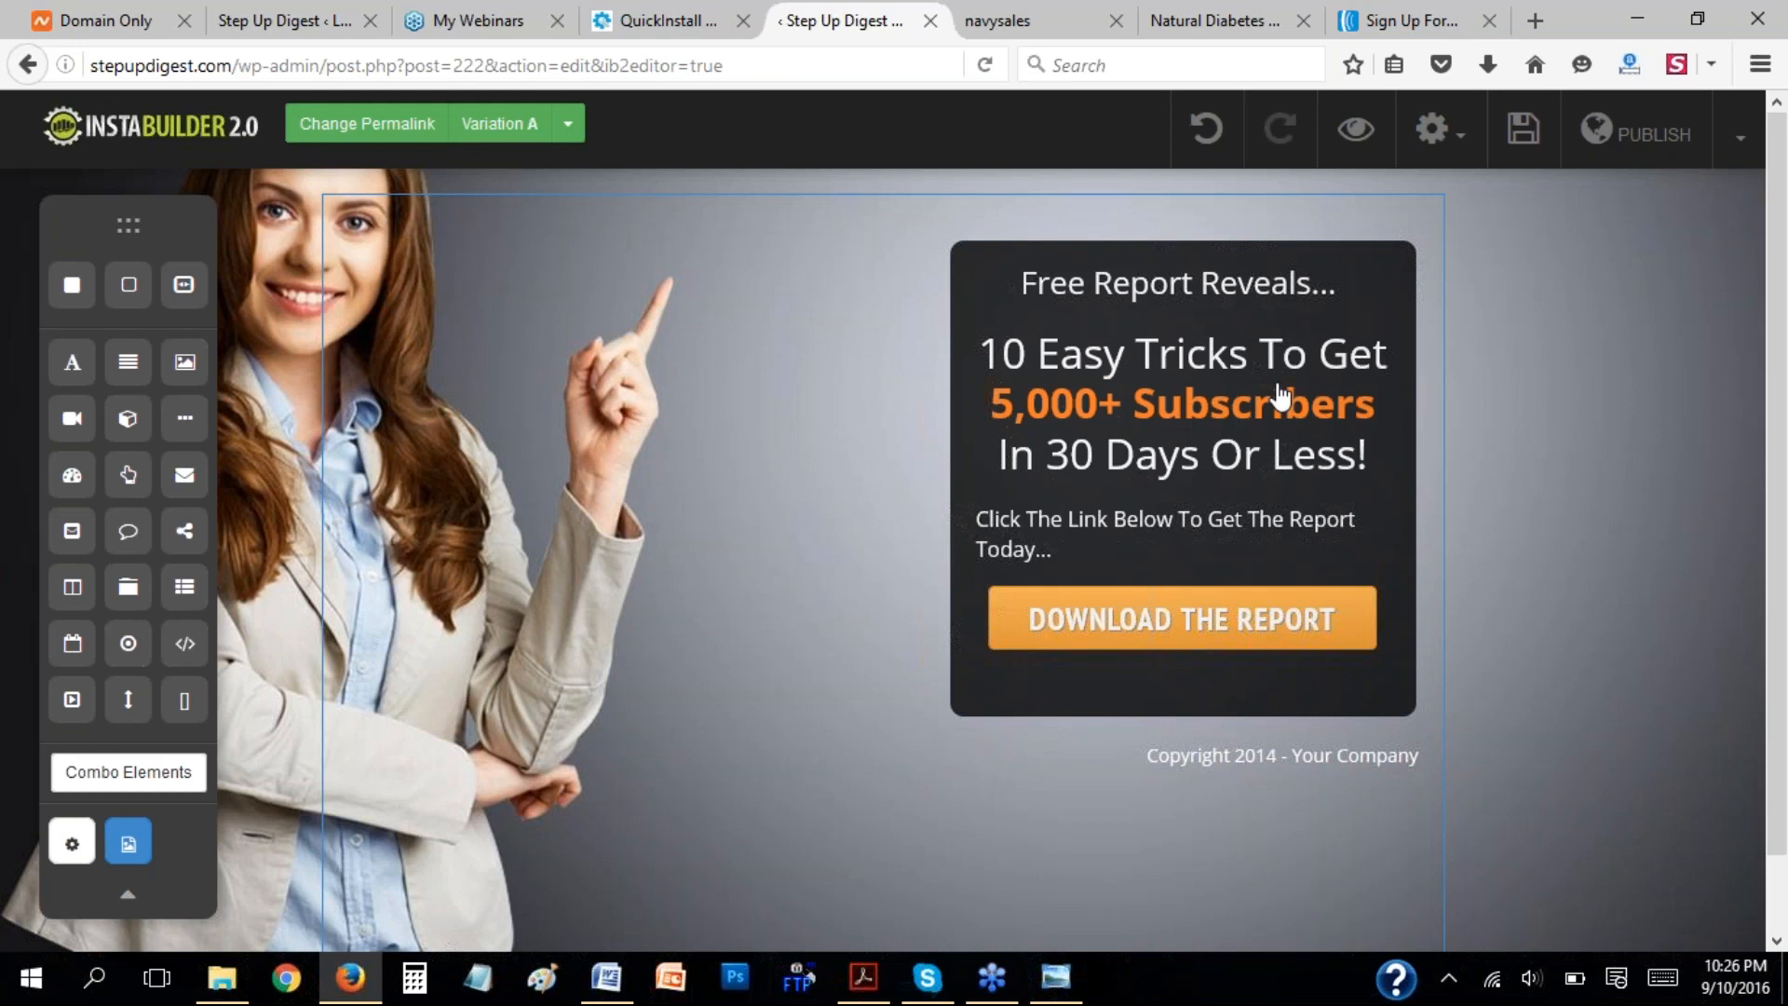
Set the report box's background color to #100d0d and review its border settings.
click(1396, 302)
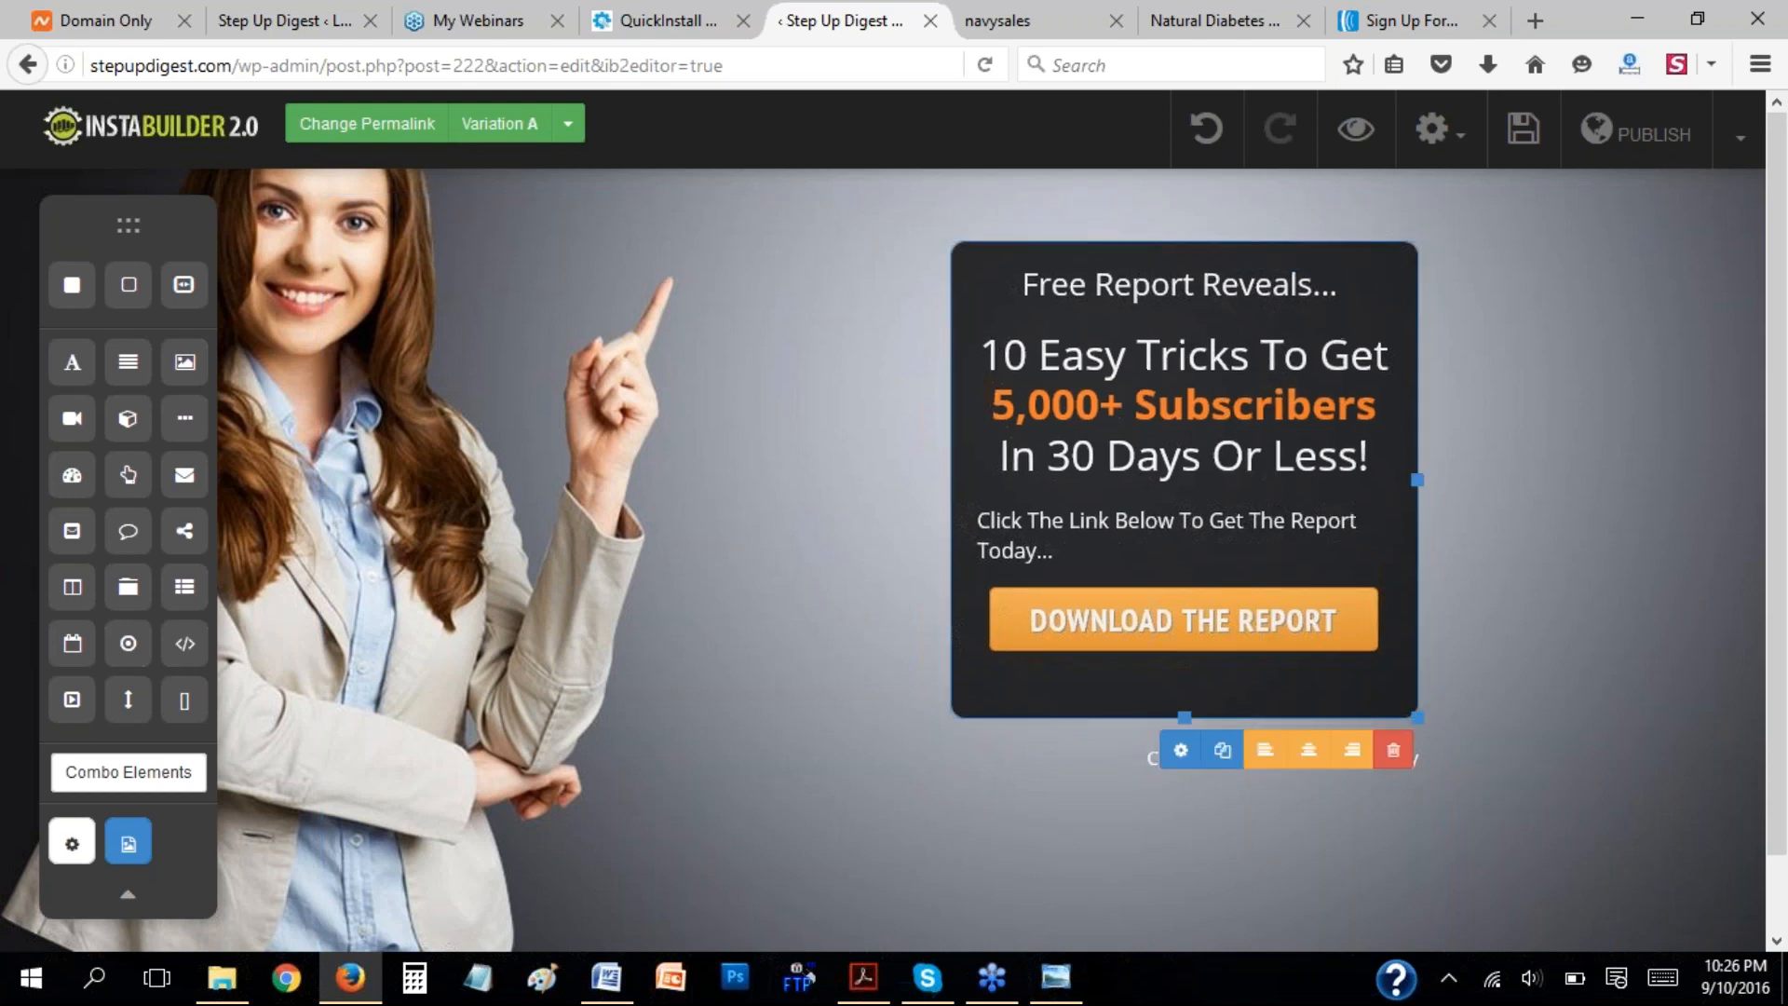
click(1185, 753)
click(1380, 277)
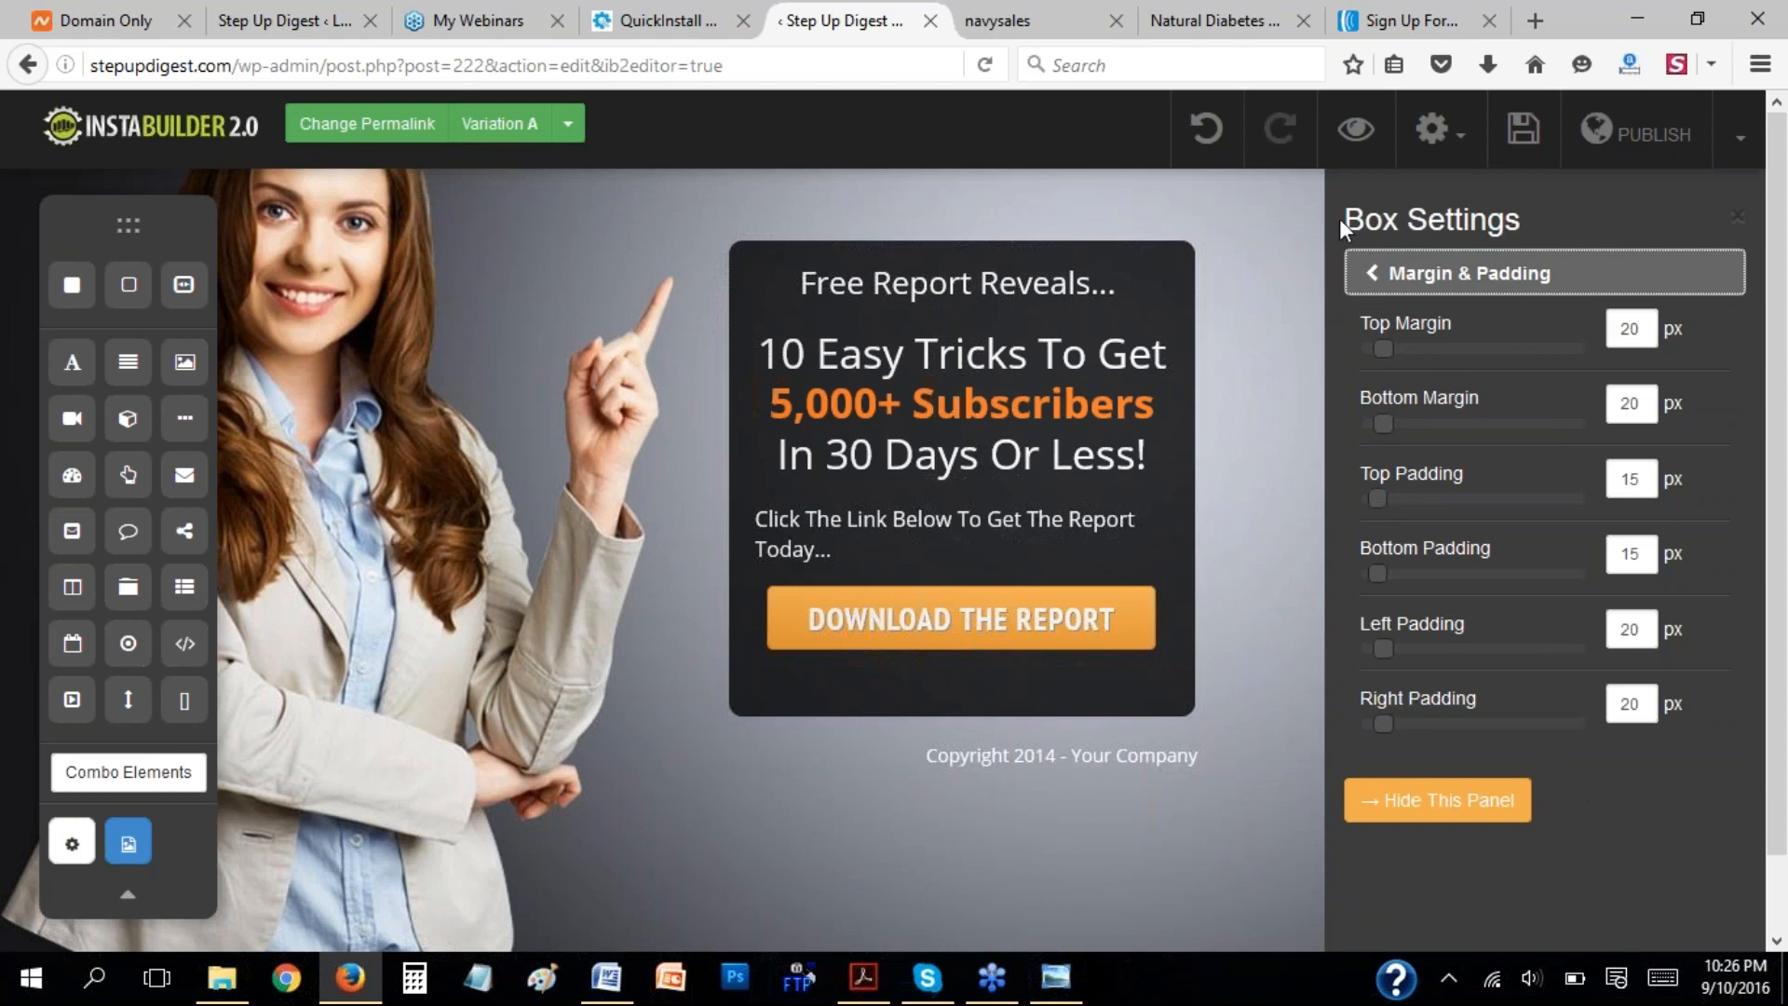
click(1378, 275)
click(1378, 324)
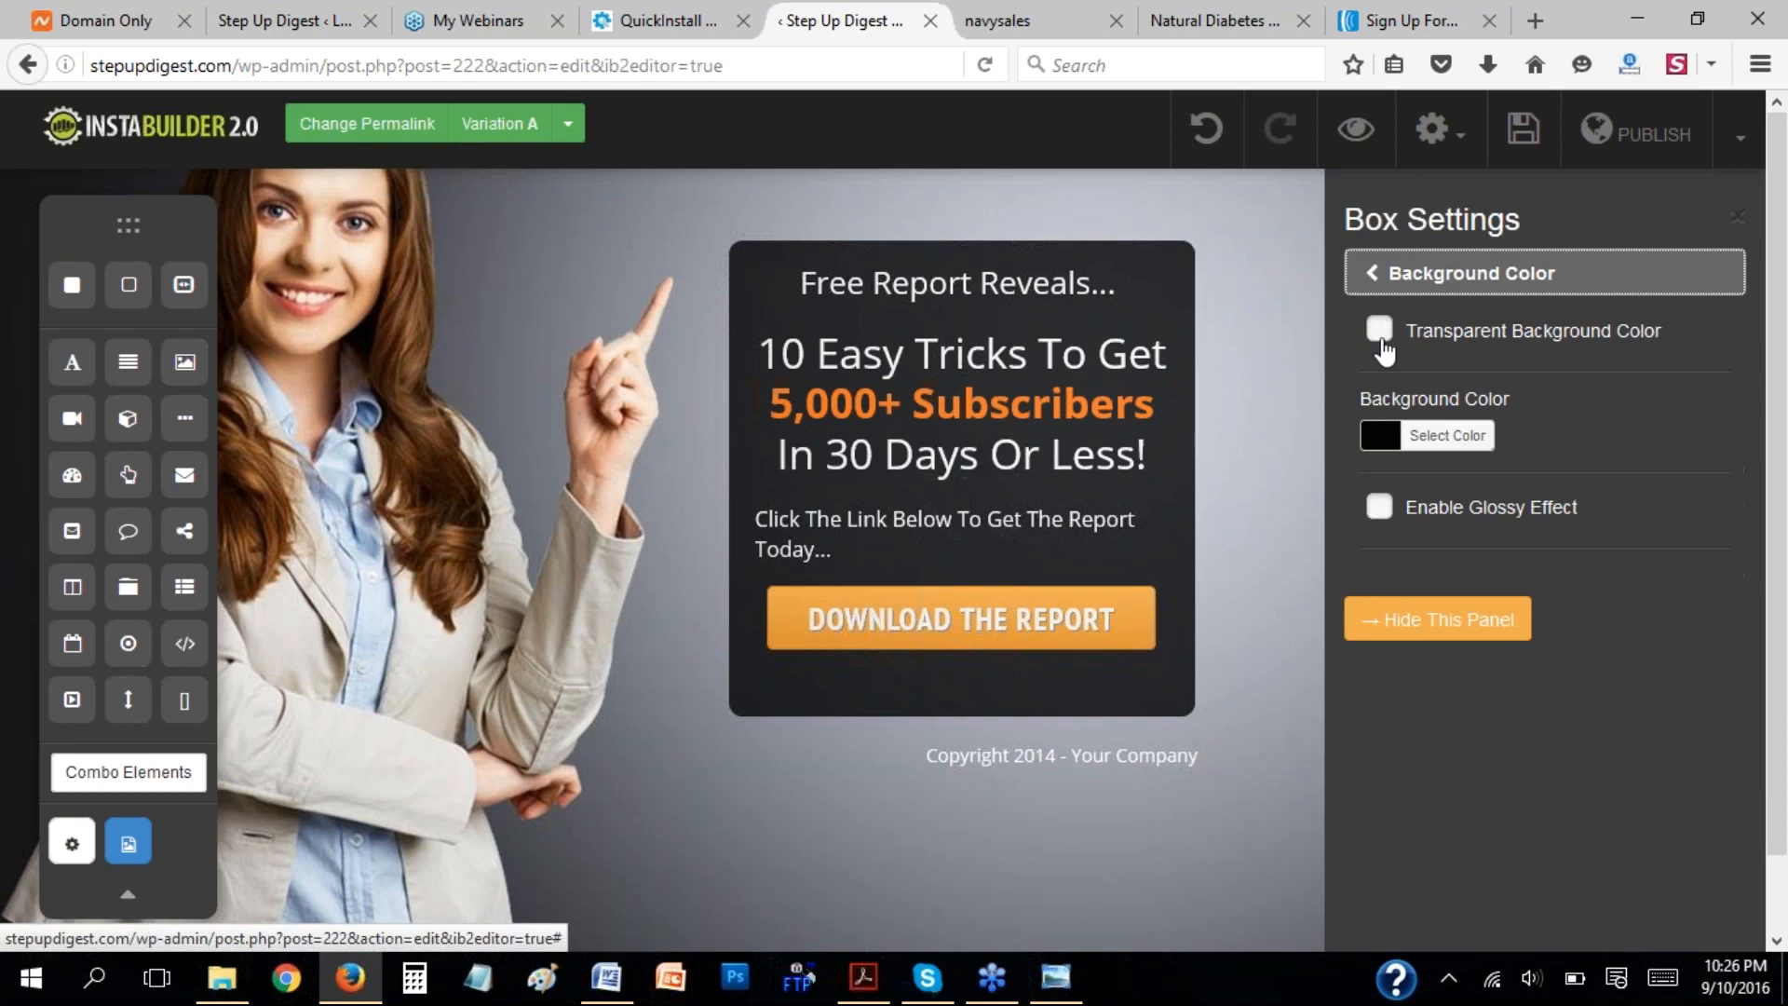
click(1377, 435)
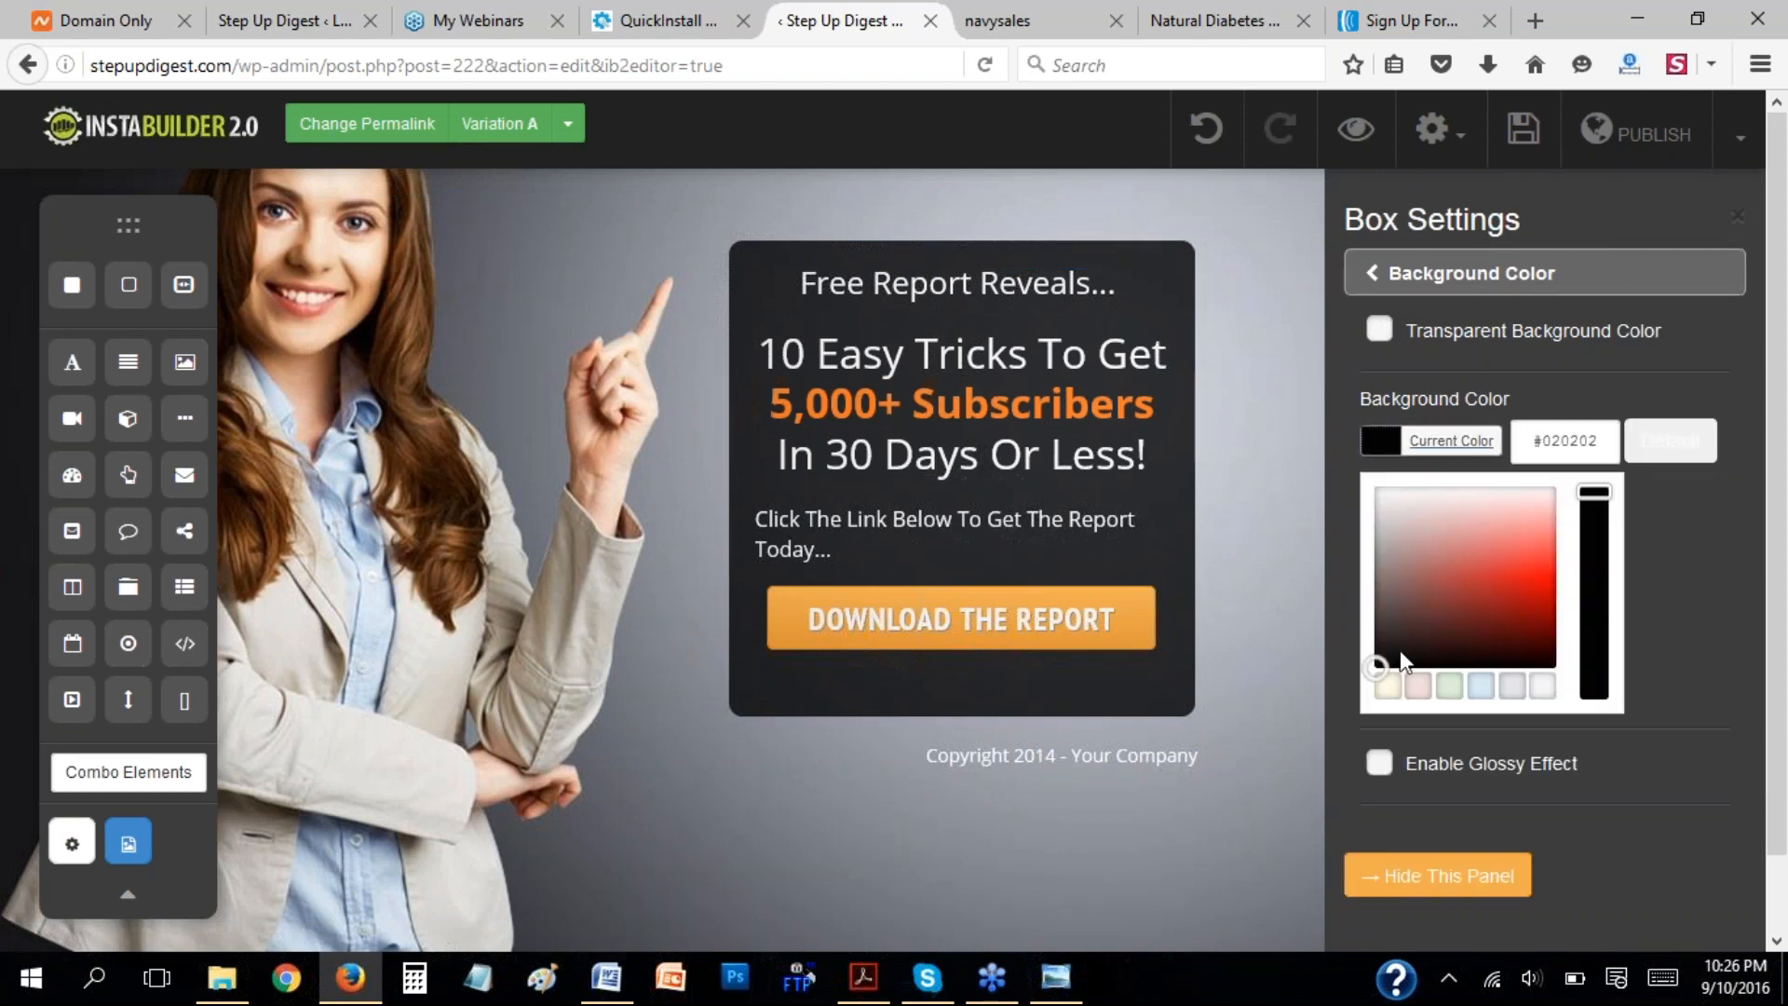
click(1508, 578)
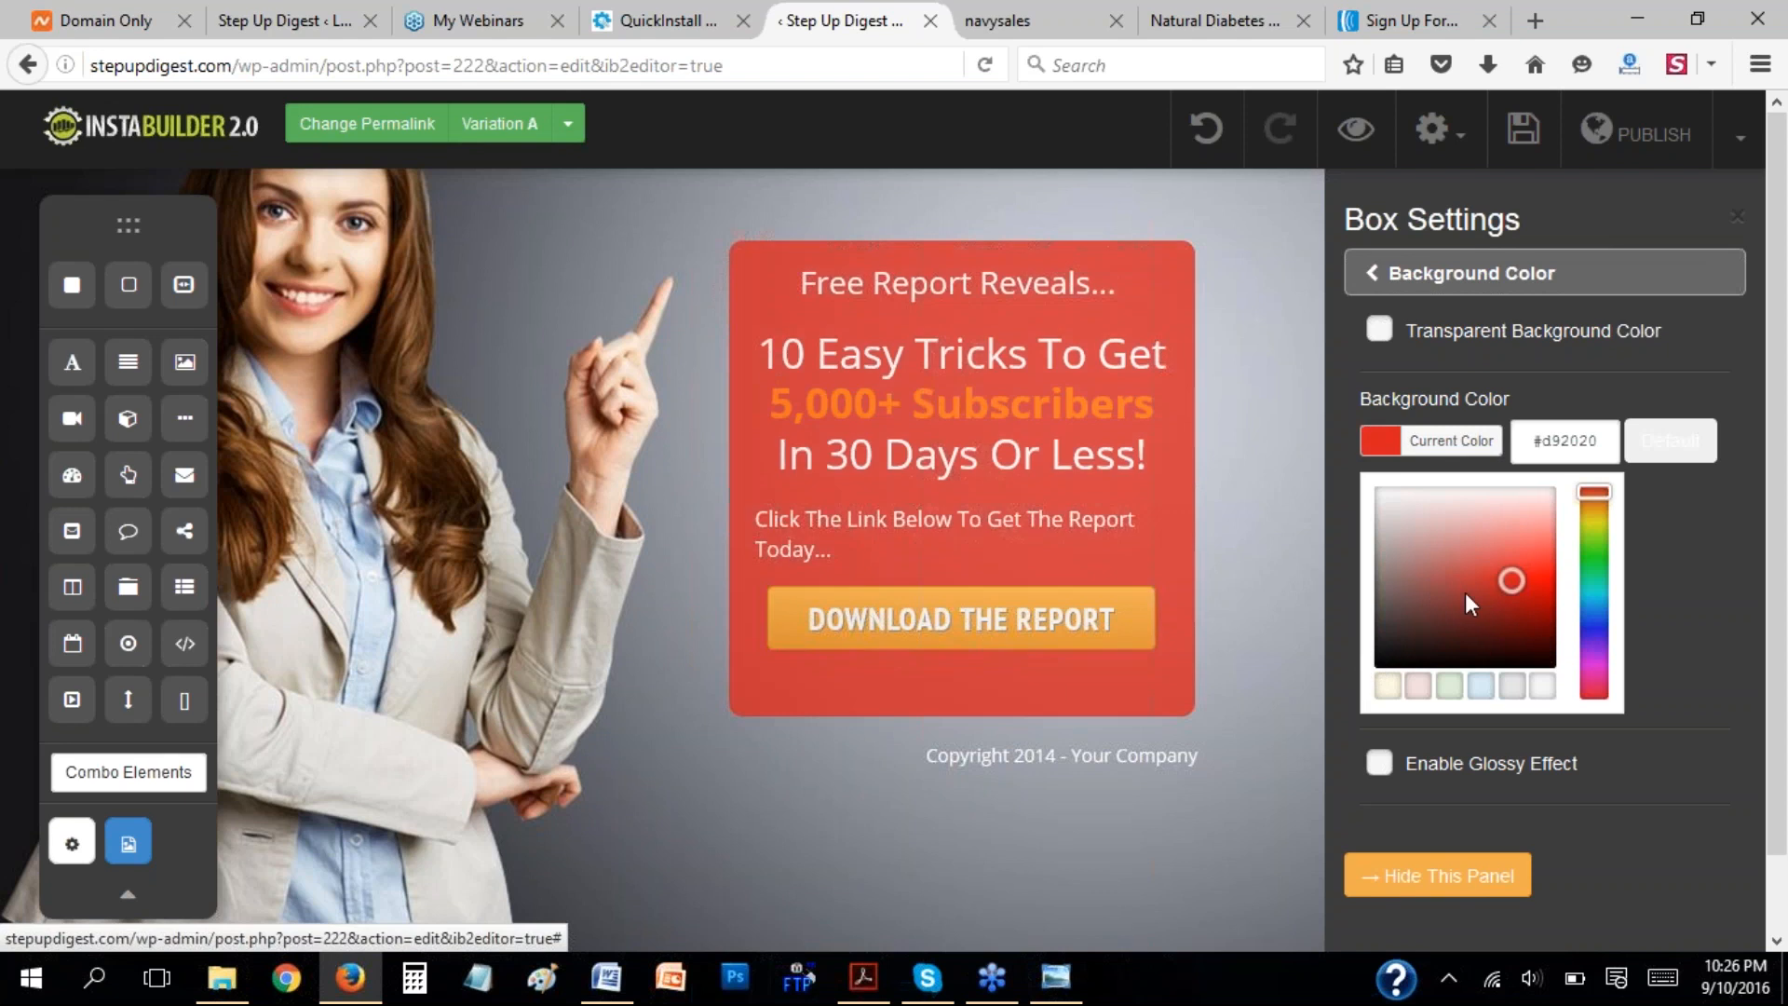
drag(1447, 621, 1391, 656)
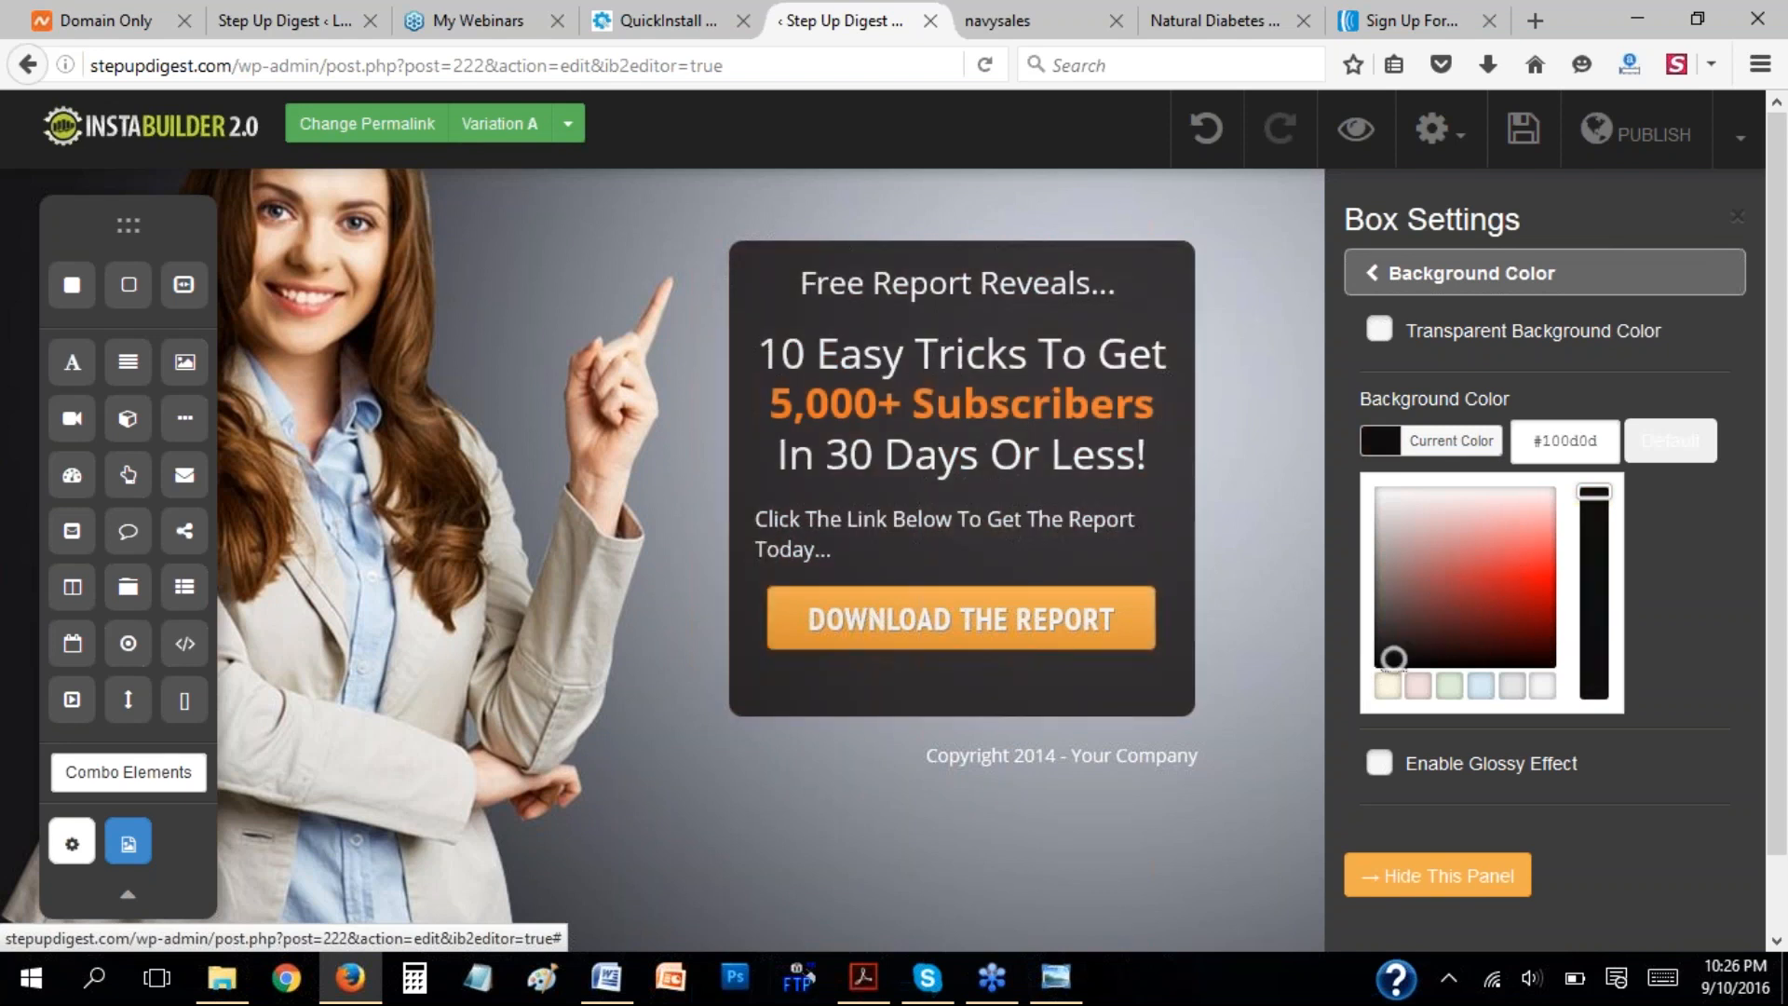
click(1374, 279)
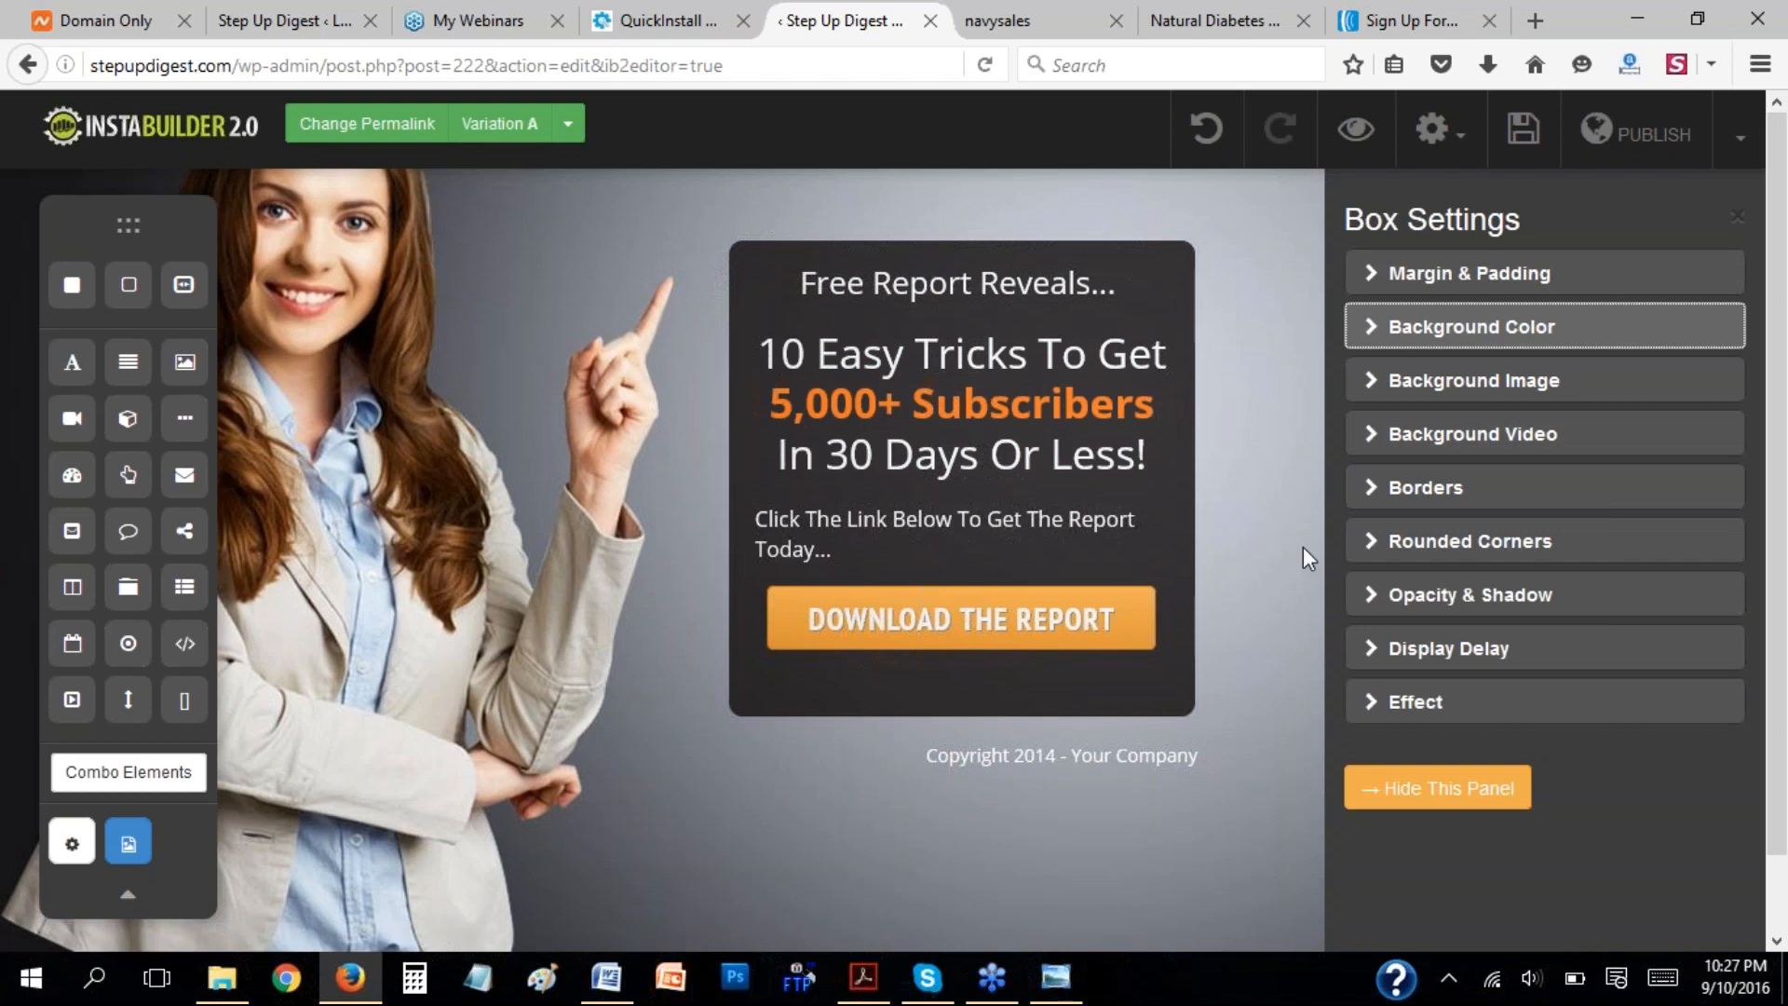
click(1471, 487)
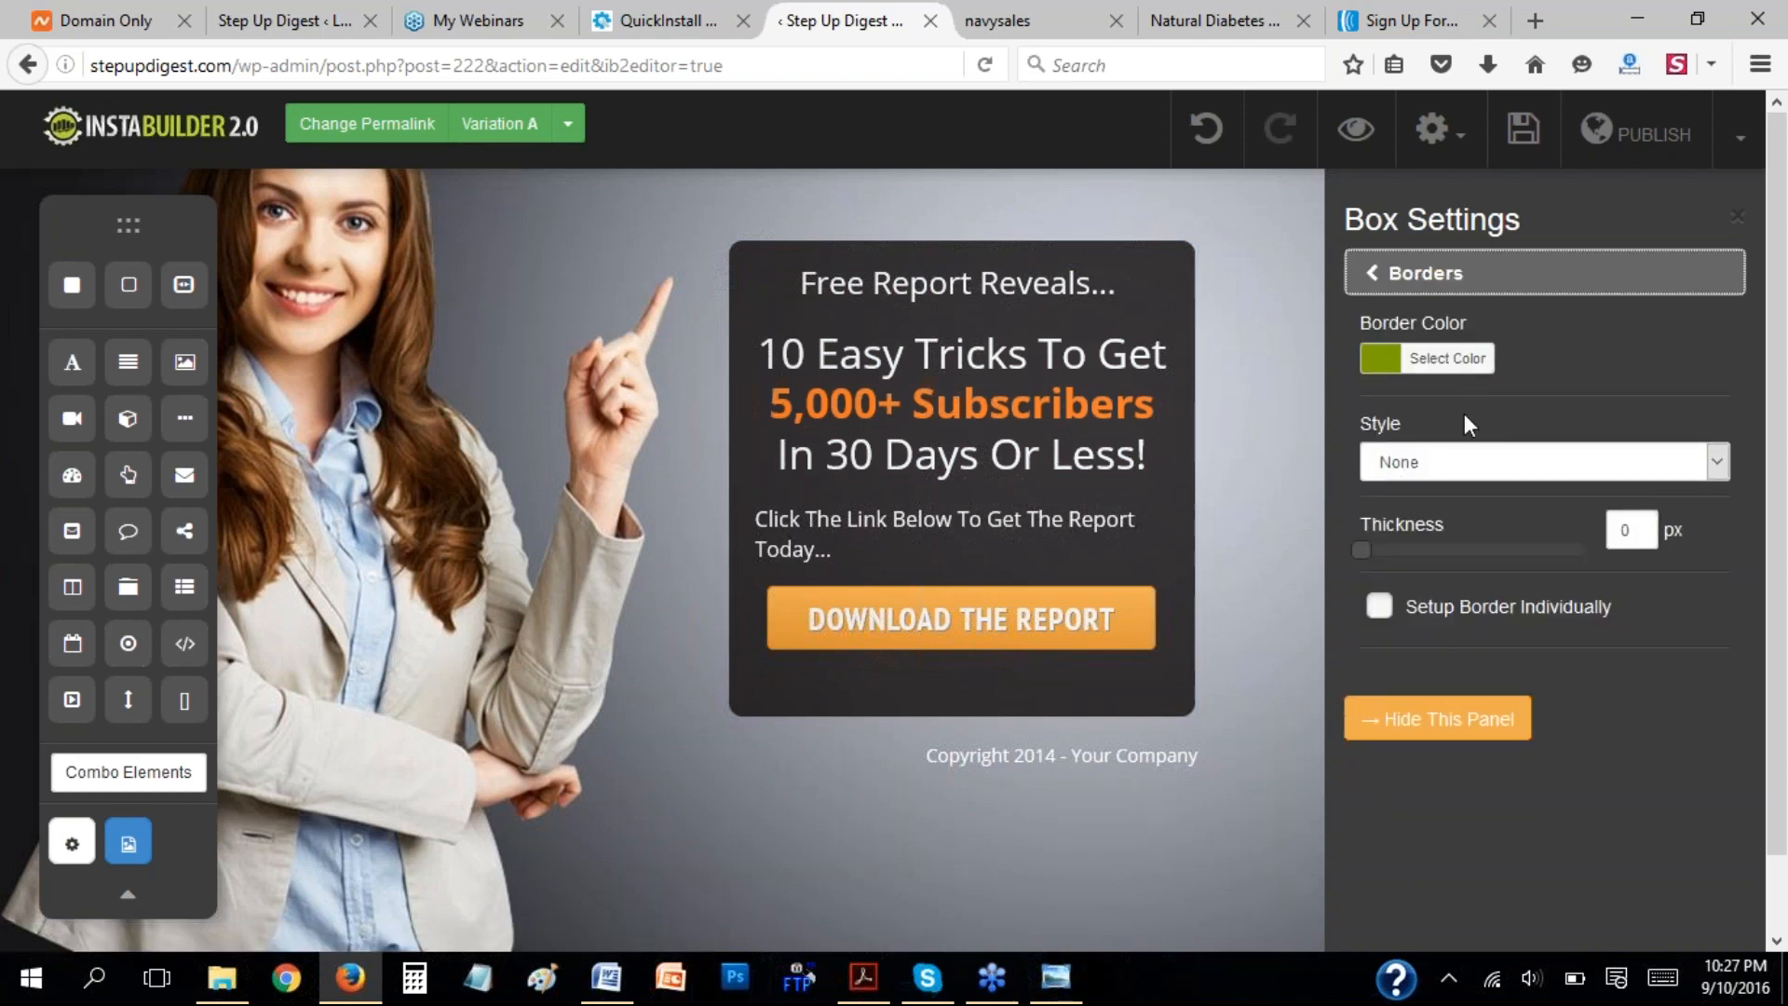
click(1383, 272)
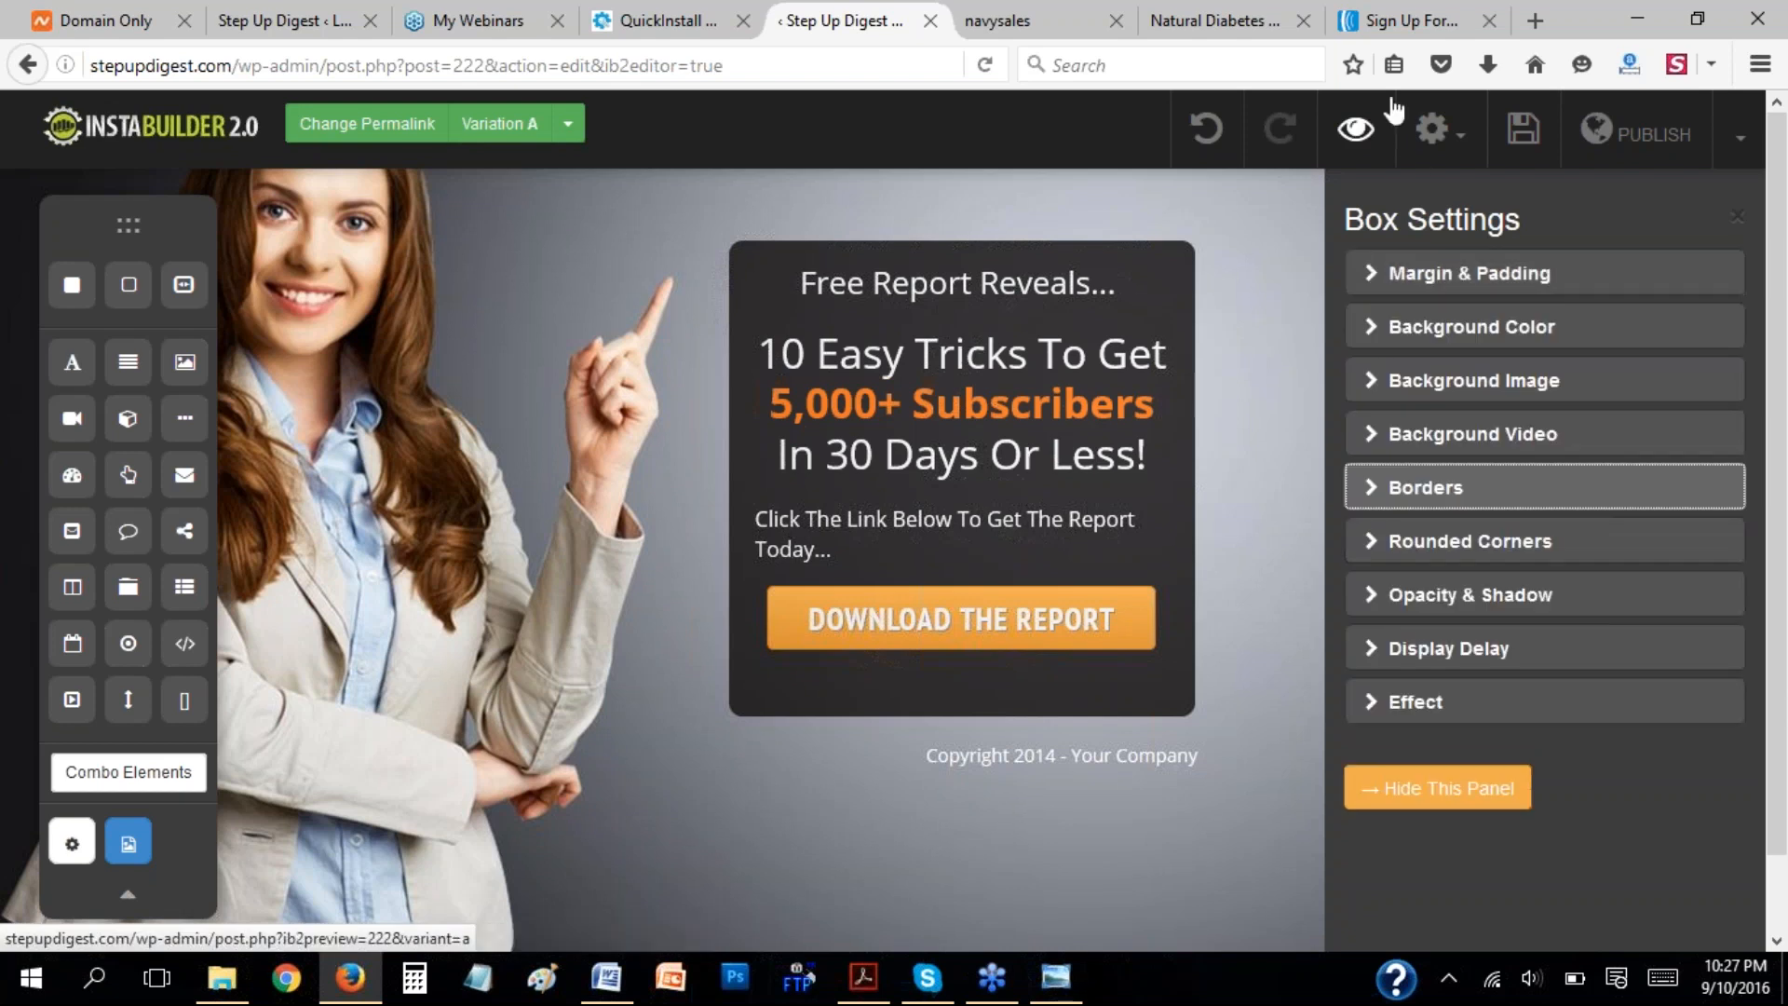
Switch to AWeber and copy the sign up form's raw HTML version from the publishing options for installing it yourself.
click(1408, 21)
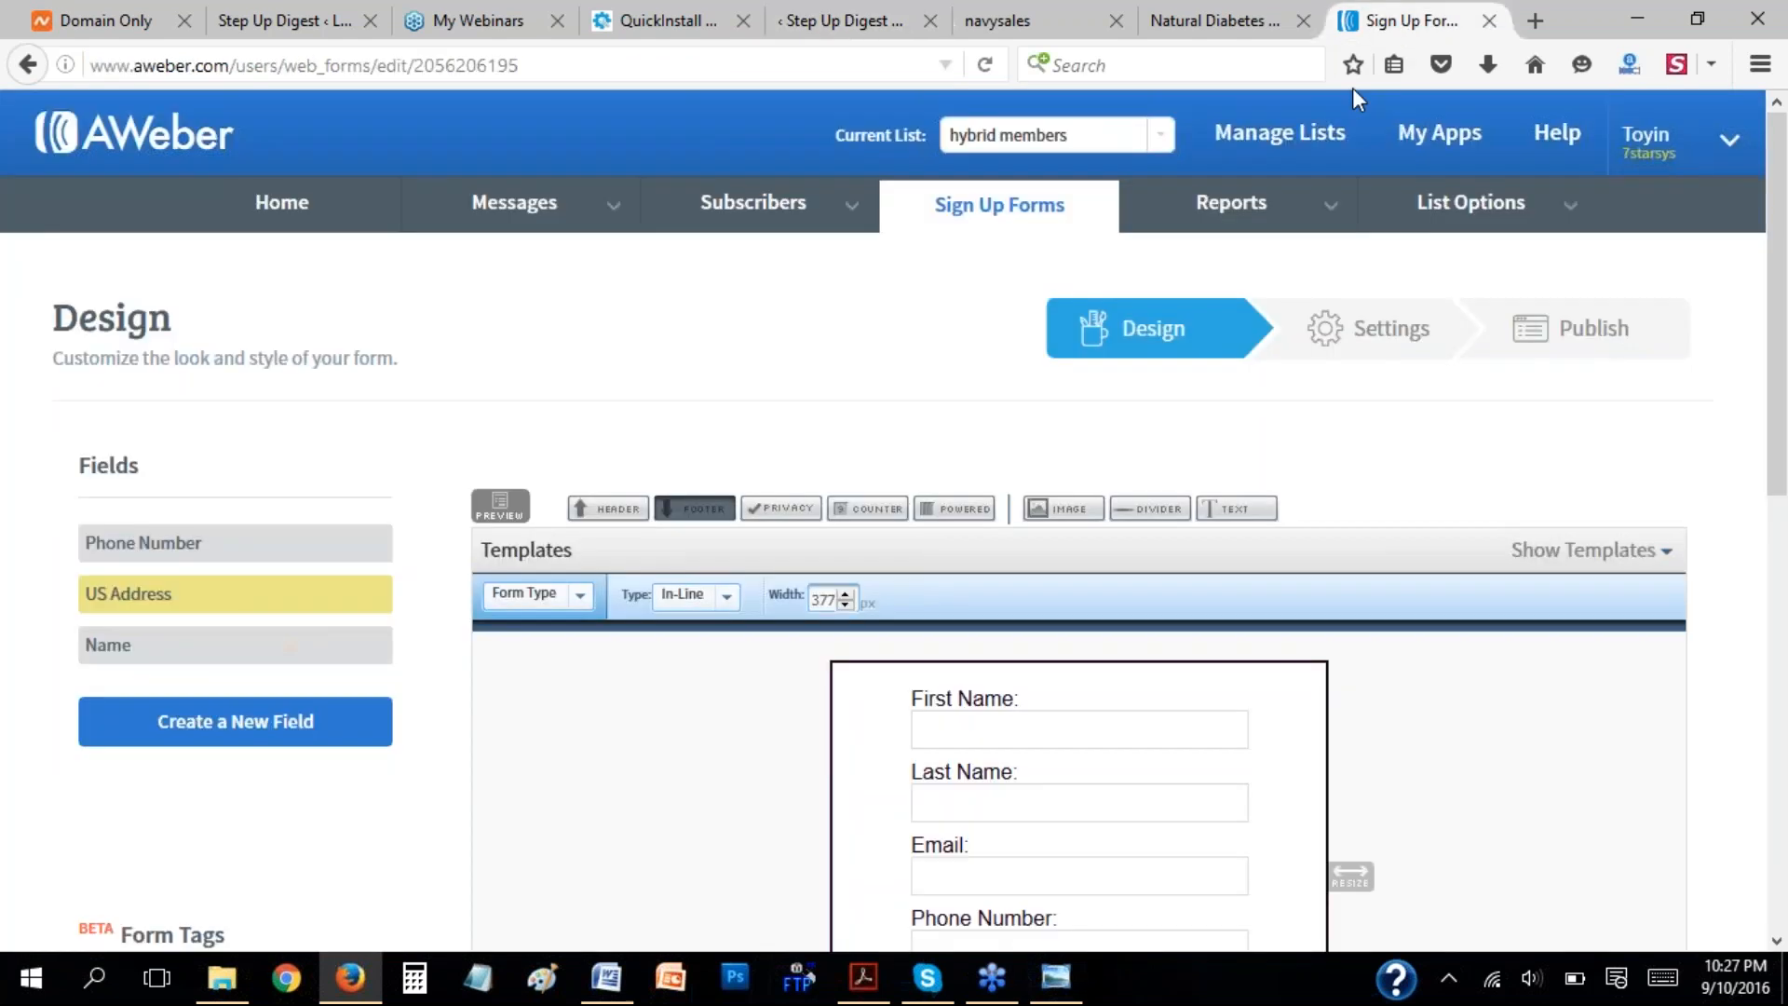
click(1616, 352)
scroll(1377, 492, down, 1)
scroll(1377, 491, down, 3)
click(453, 273)
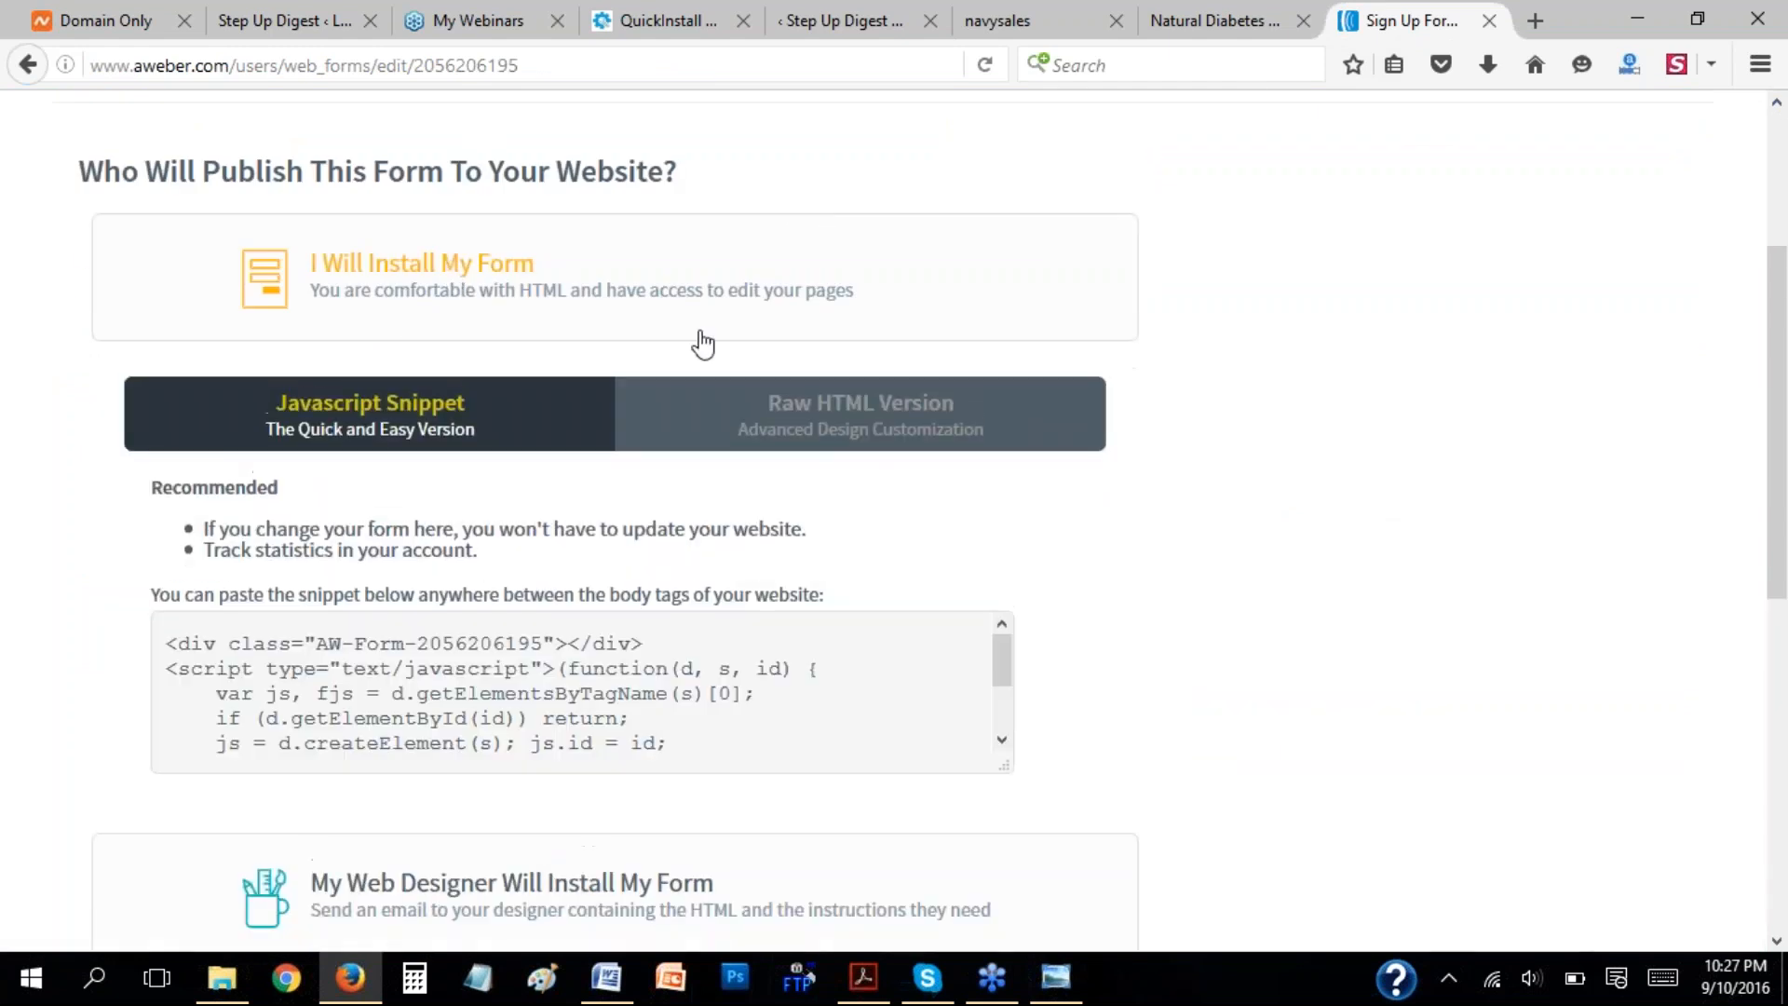
click(900, 424)
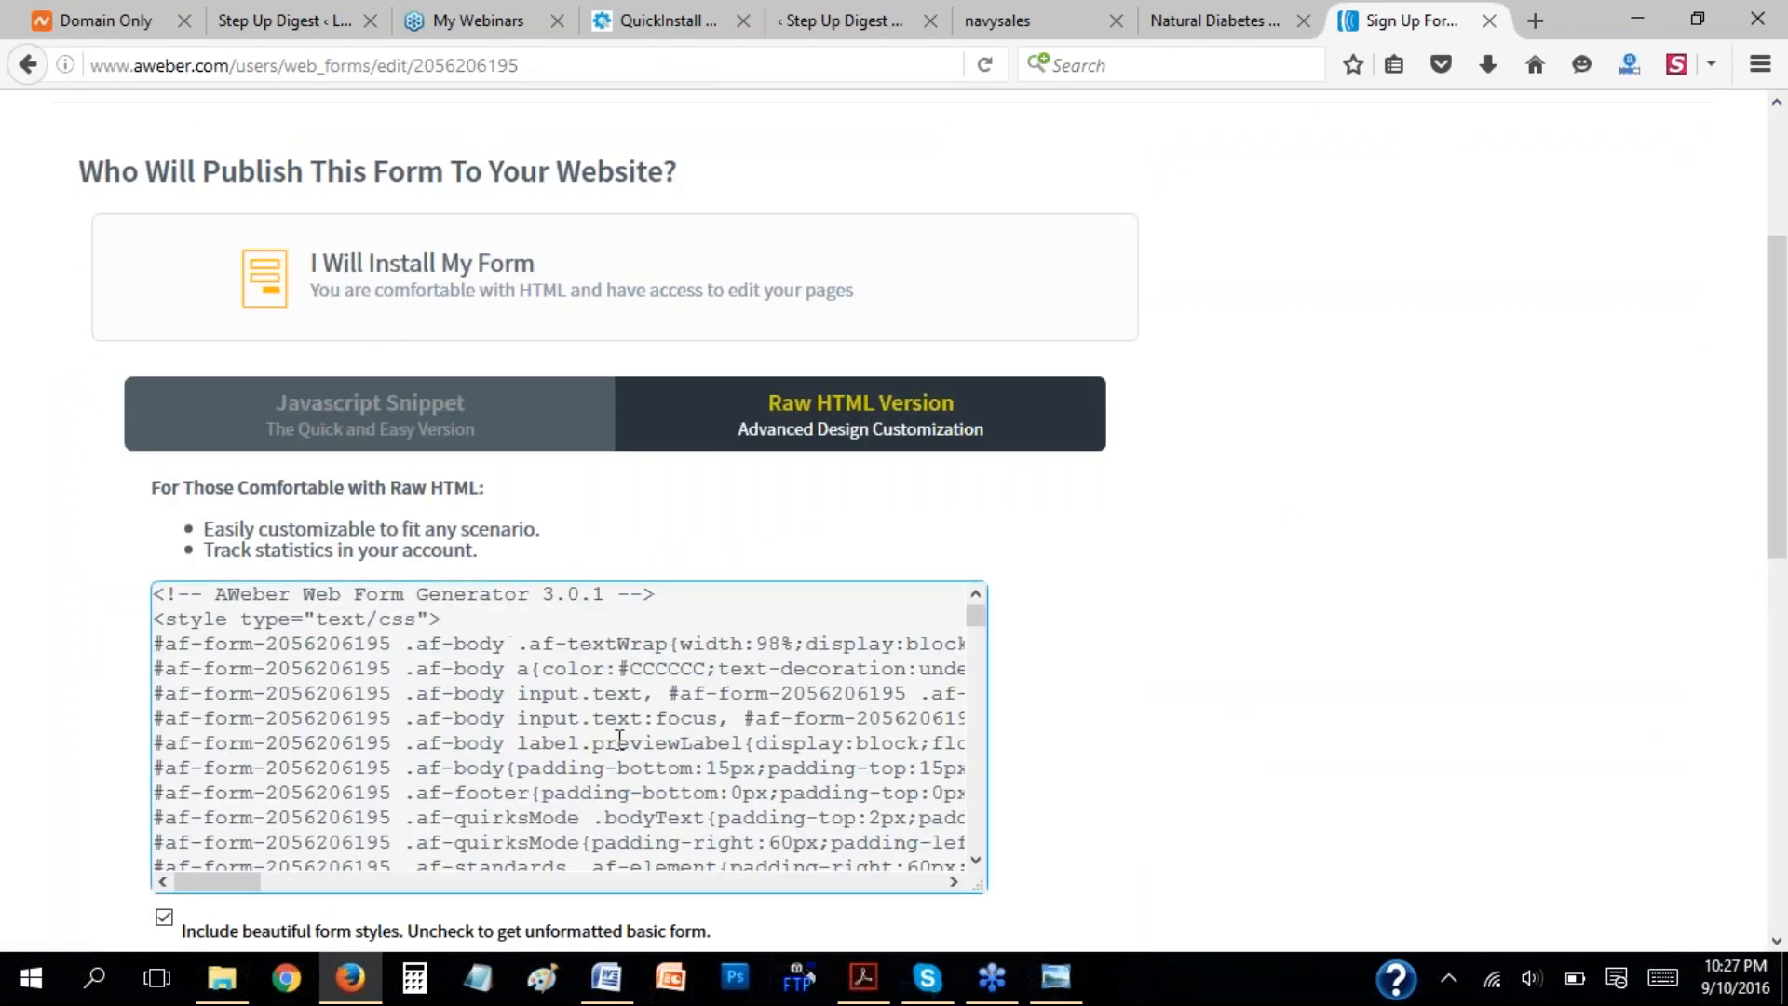
click(662, 709)
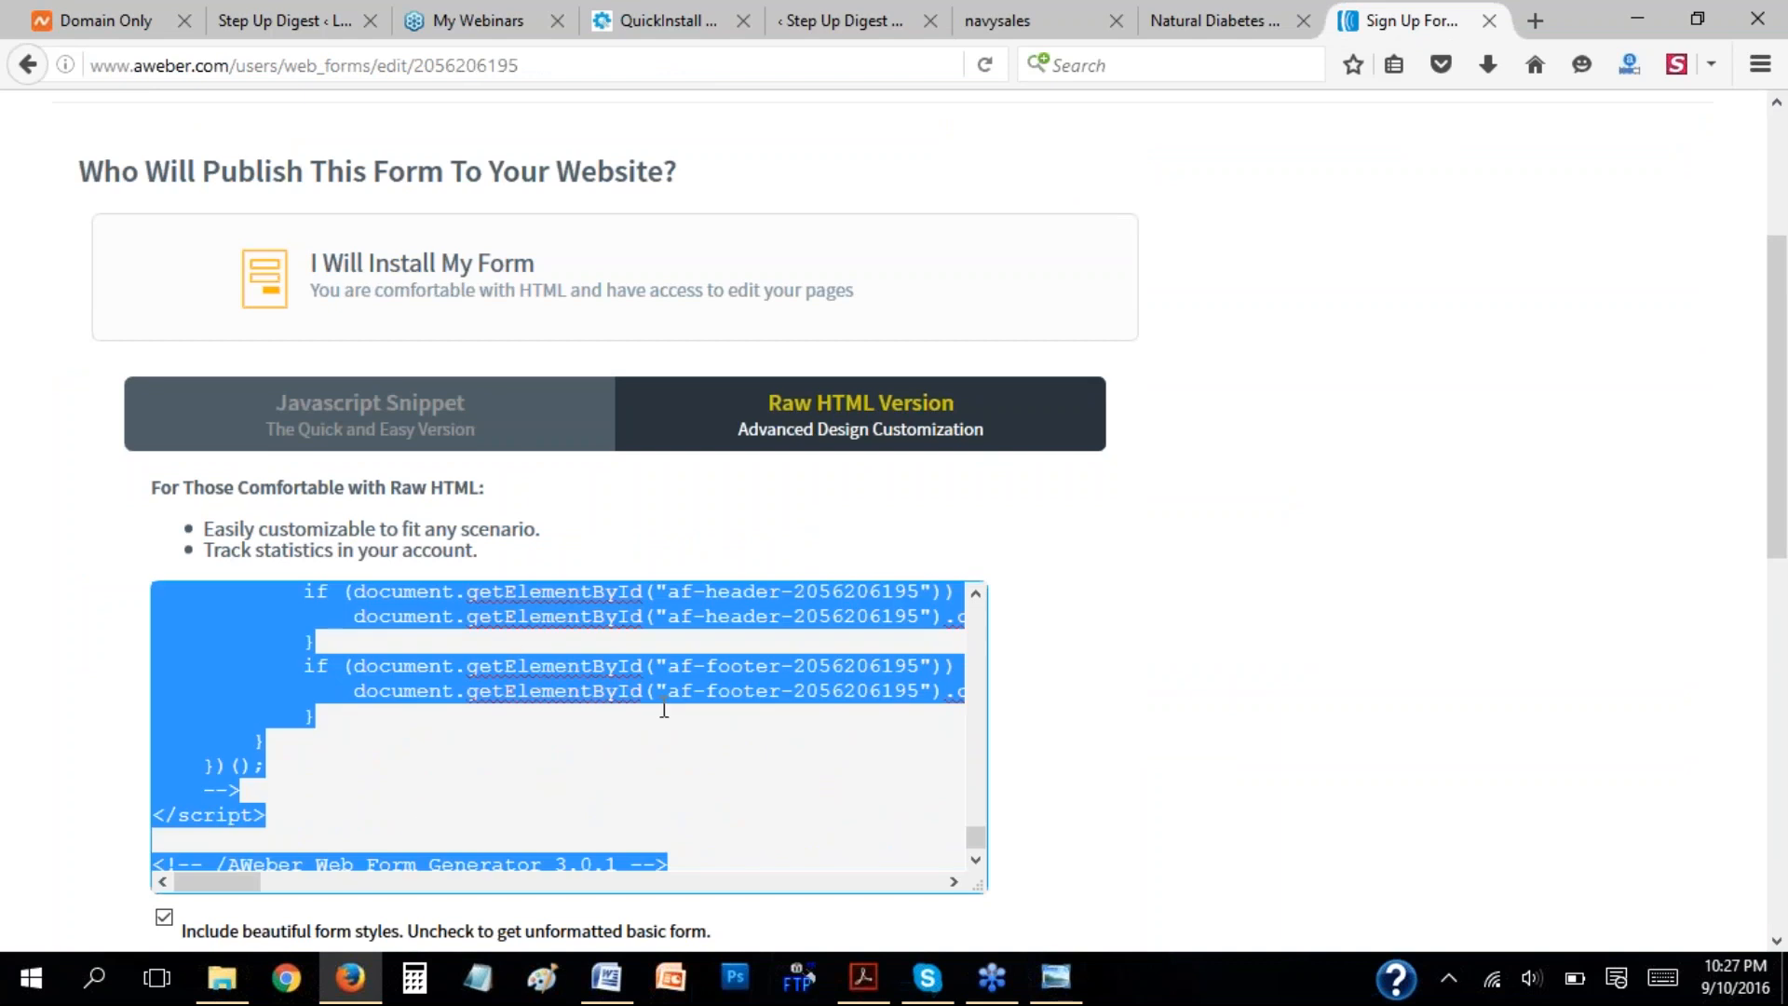
Return to the InstaBuilder page editor and open the popup linked to the Download The Report button for editing.
click(857, 18)
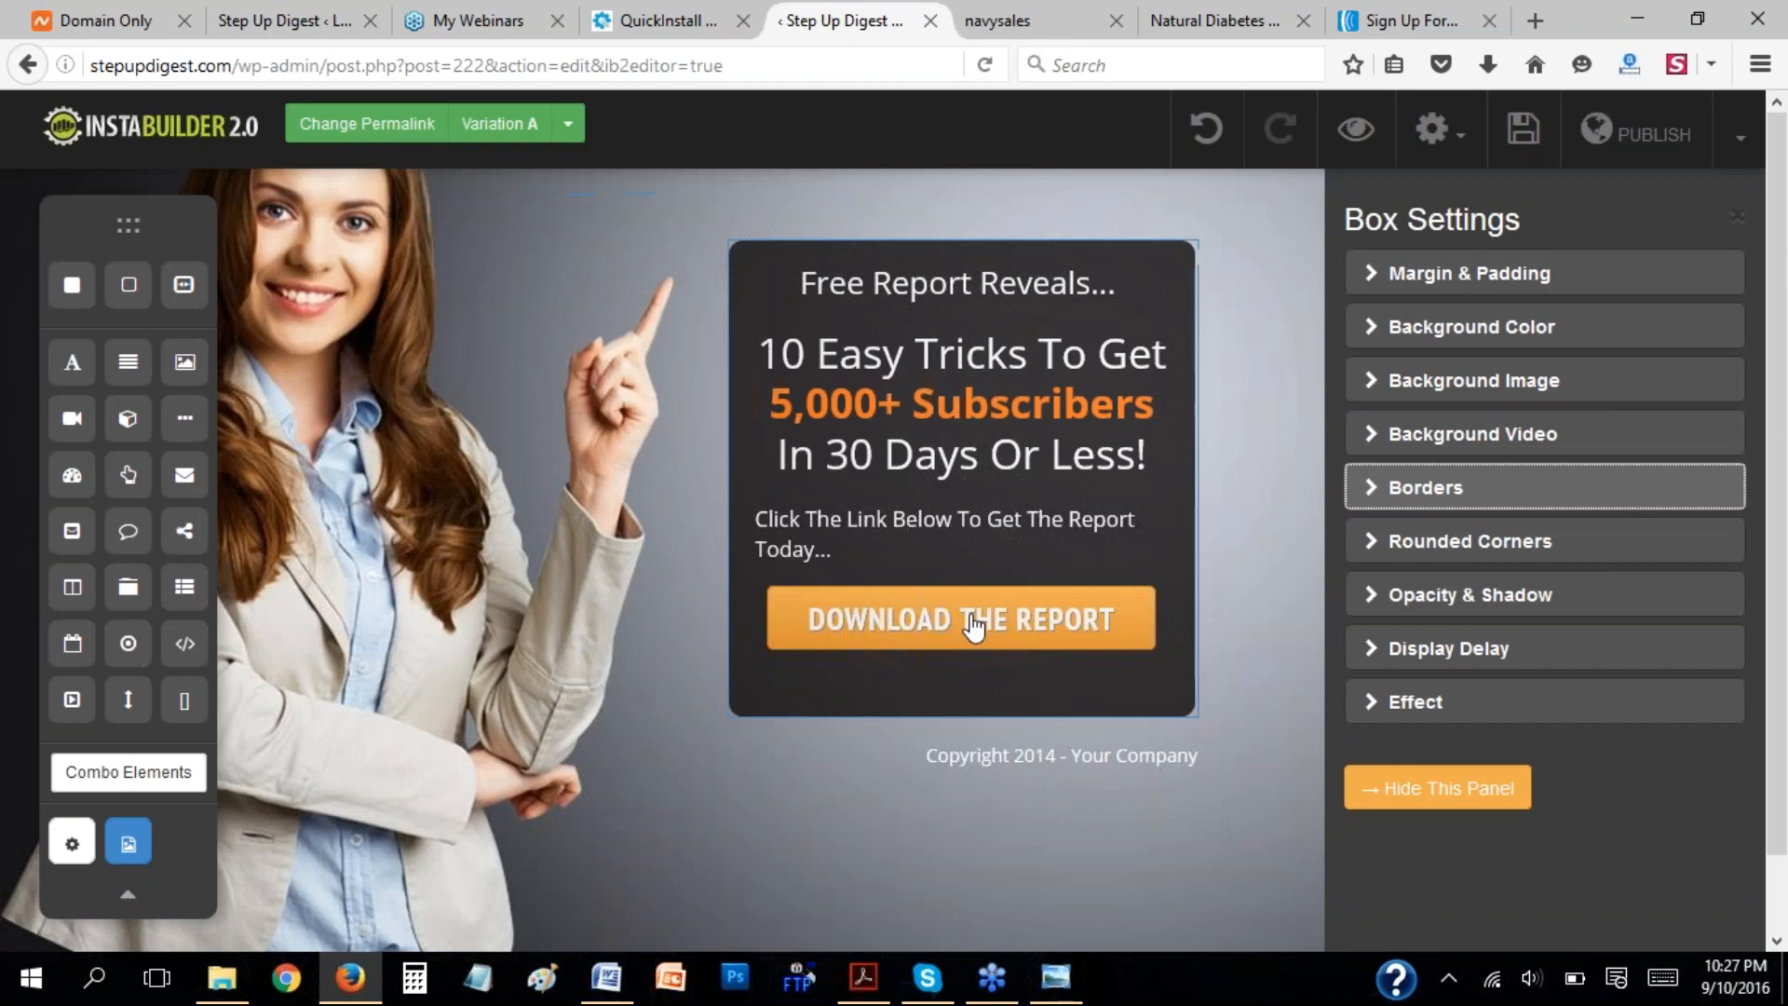
click(1141, 645)
click(1436, 788)
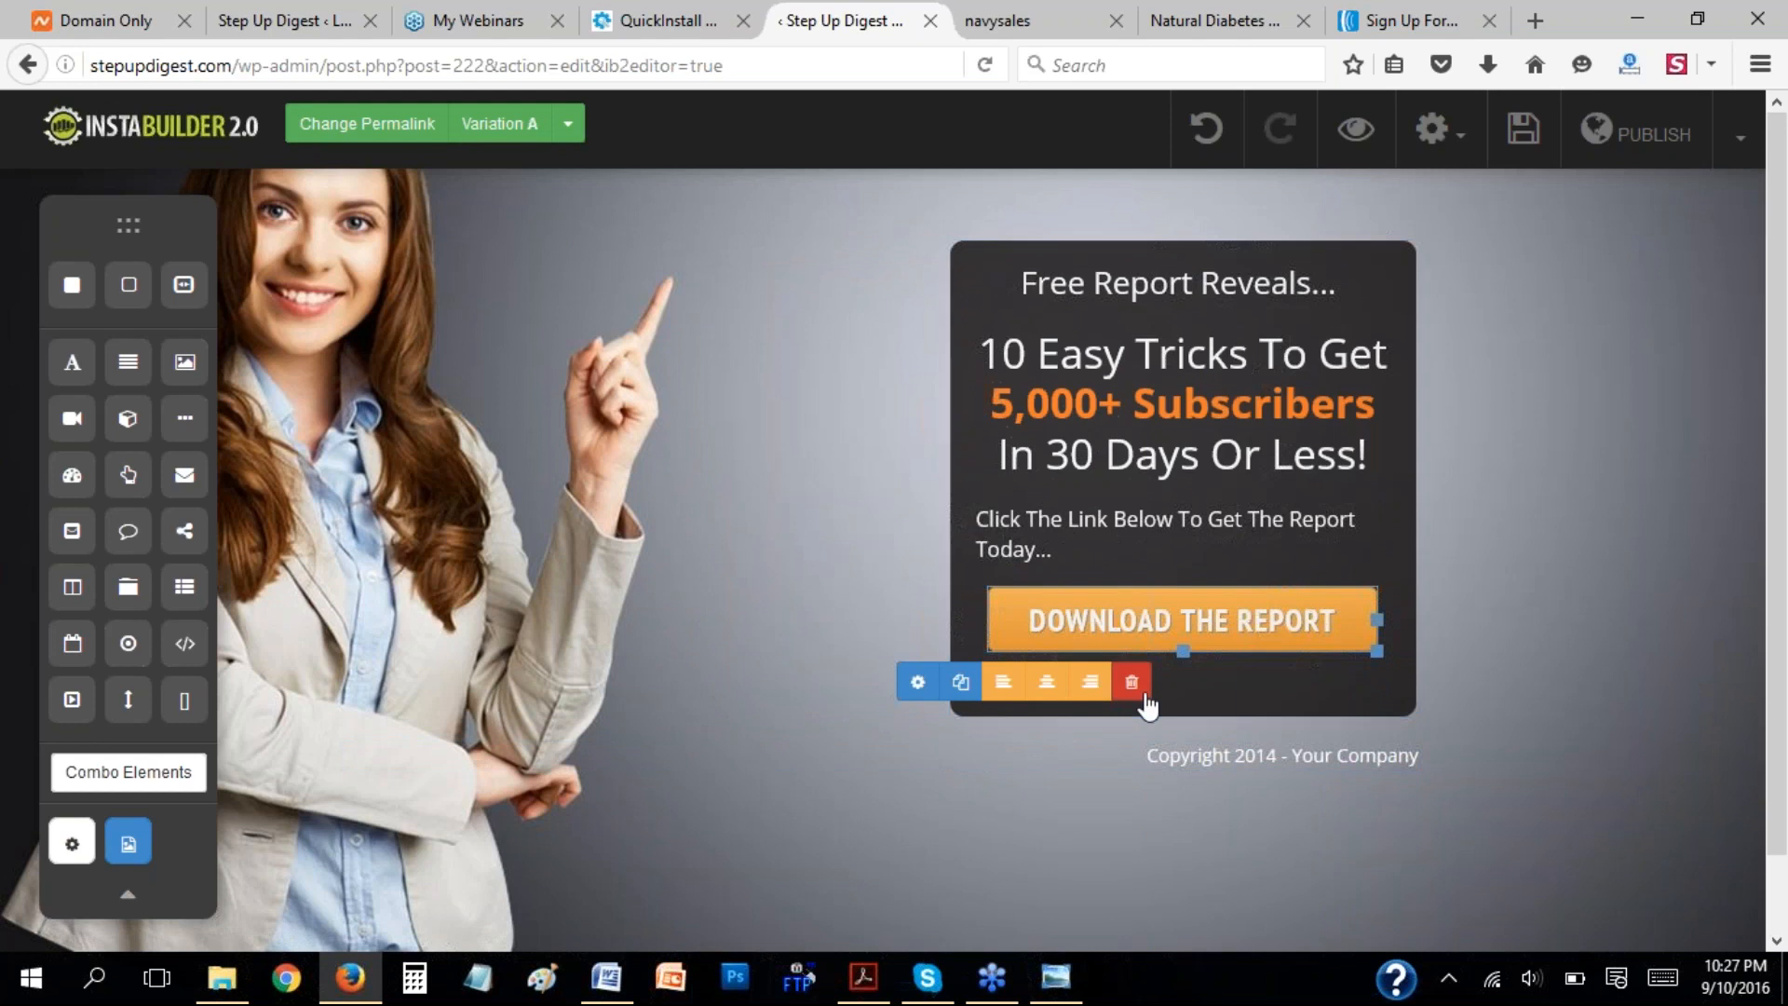
click(918, 684)
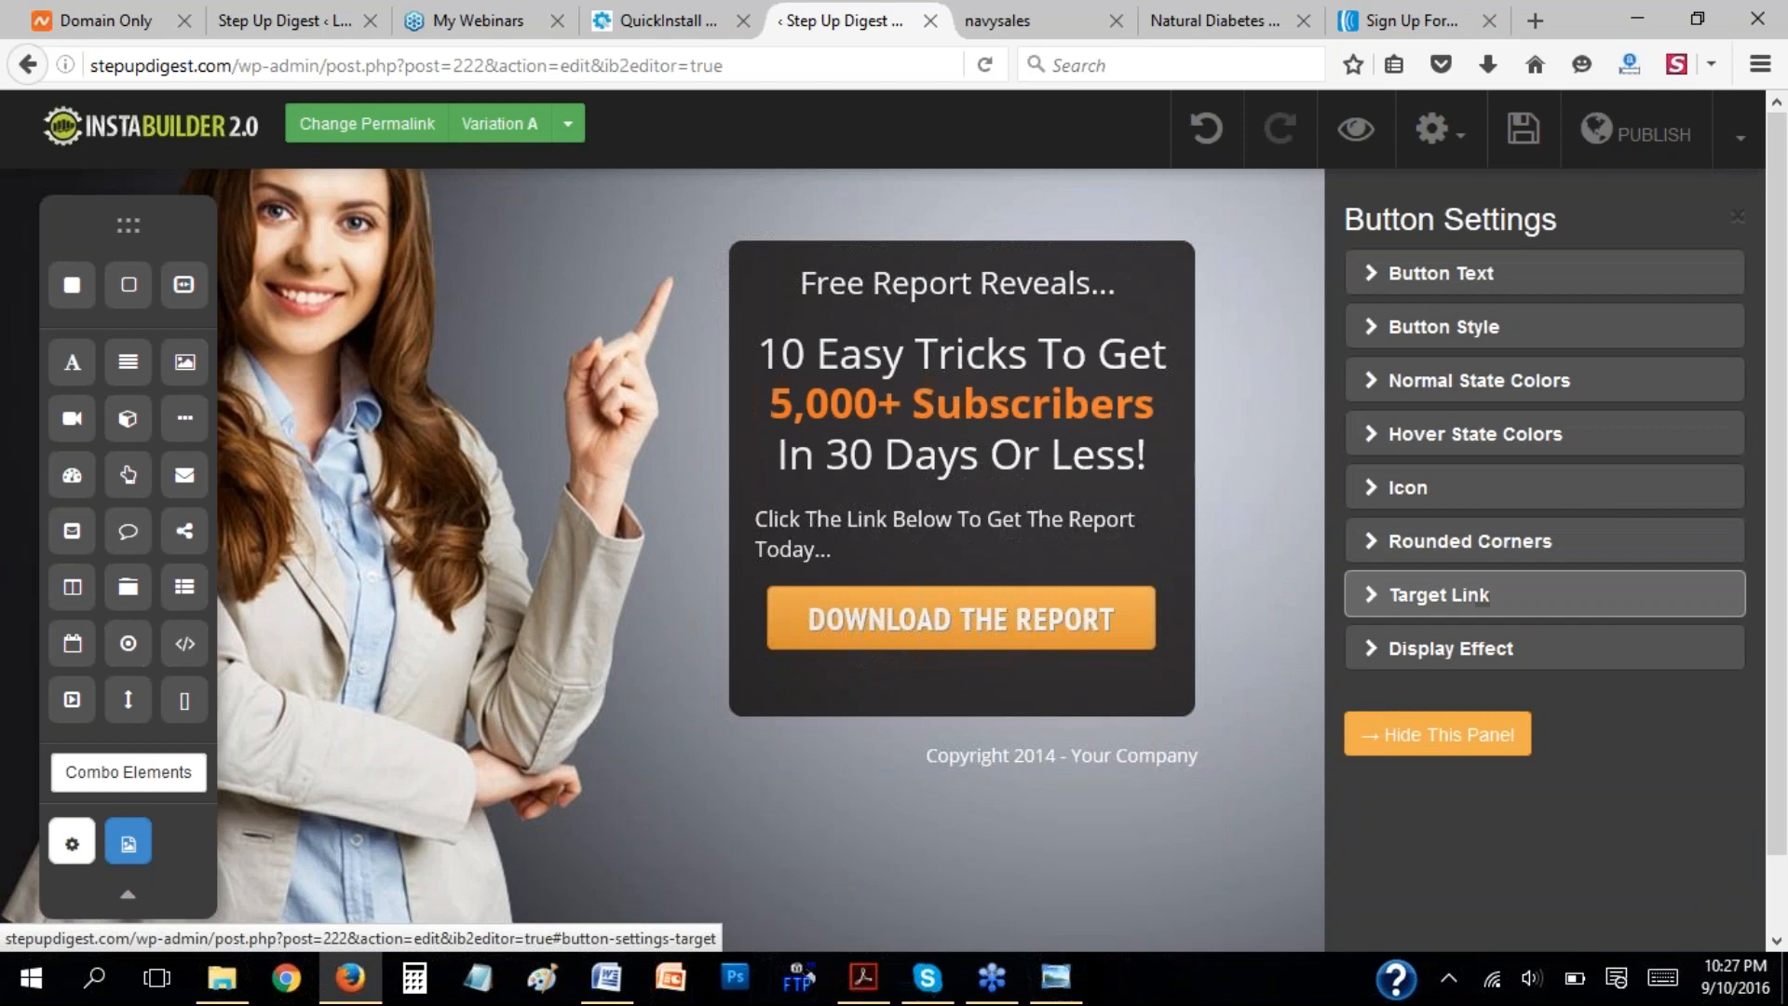
click(1374, 601)
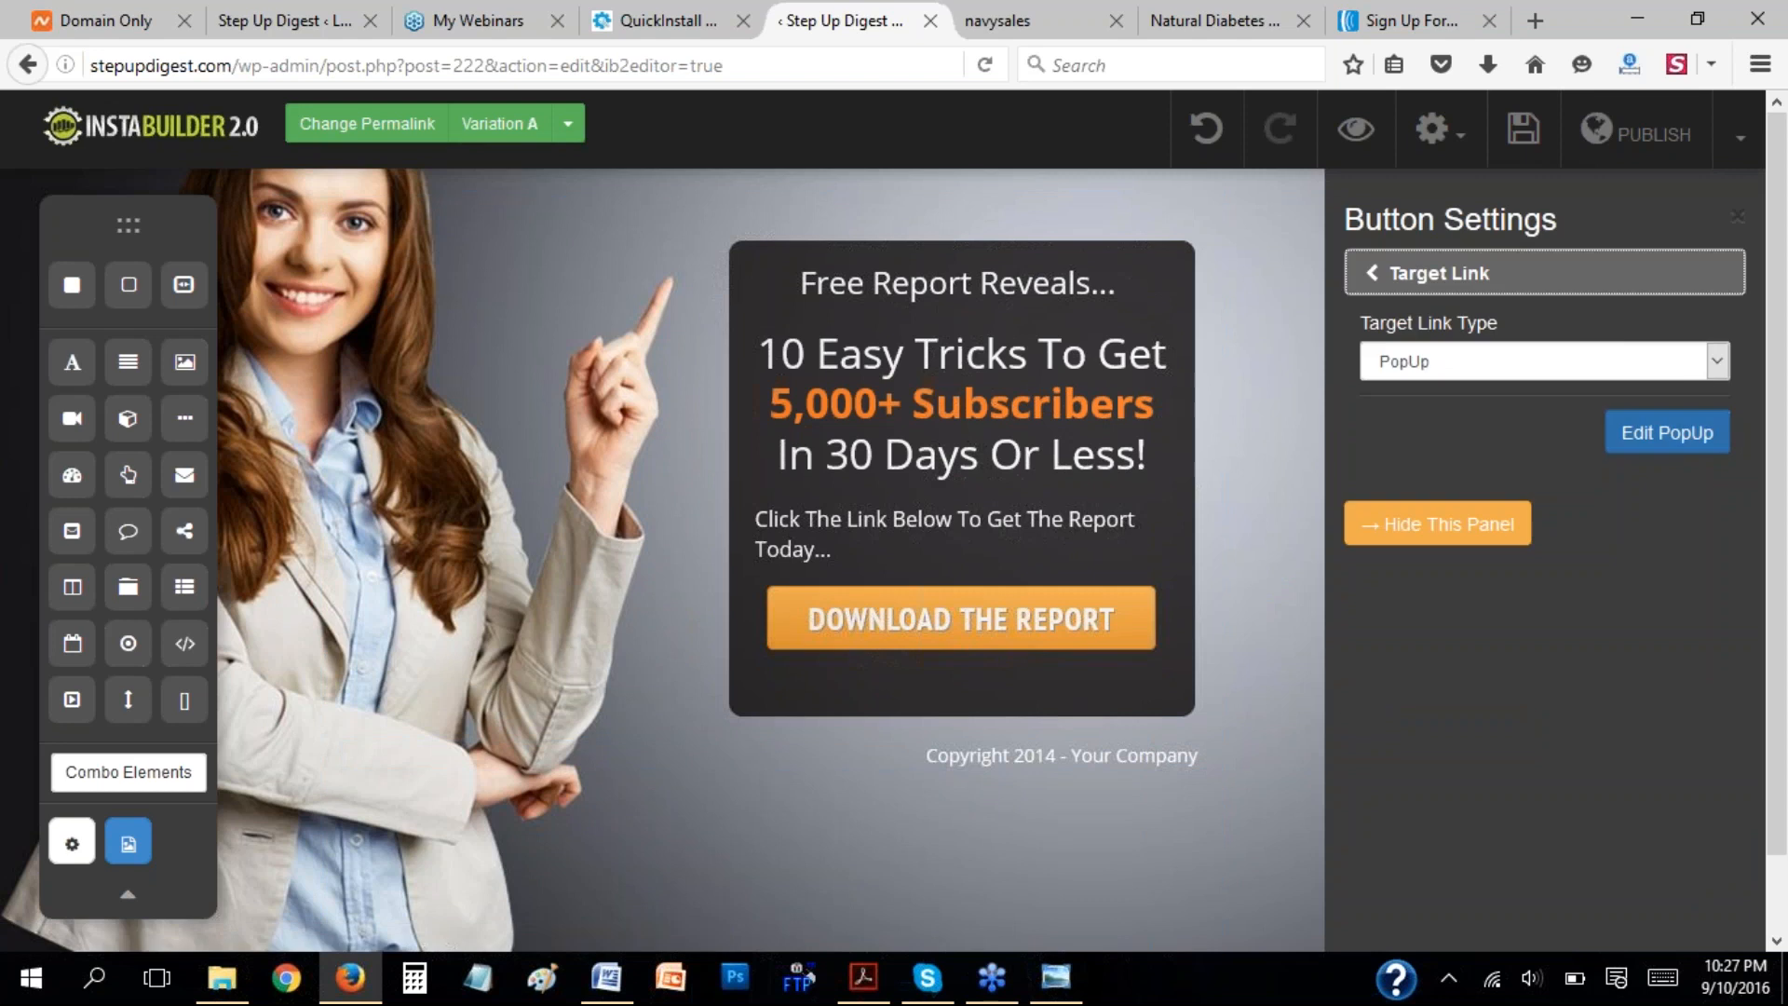
click(1671, 439)
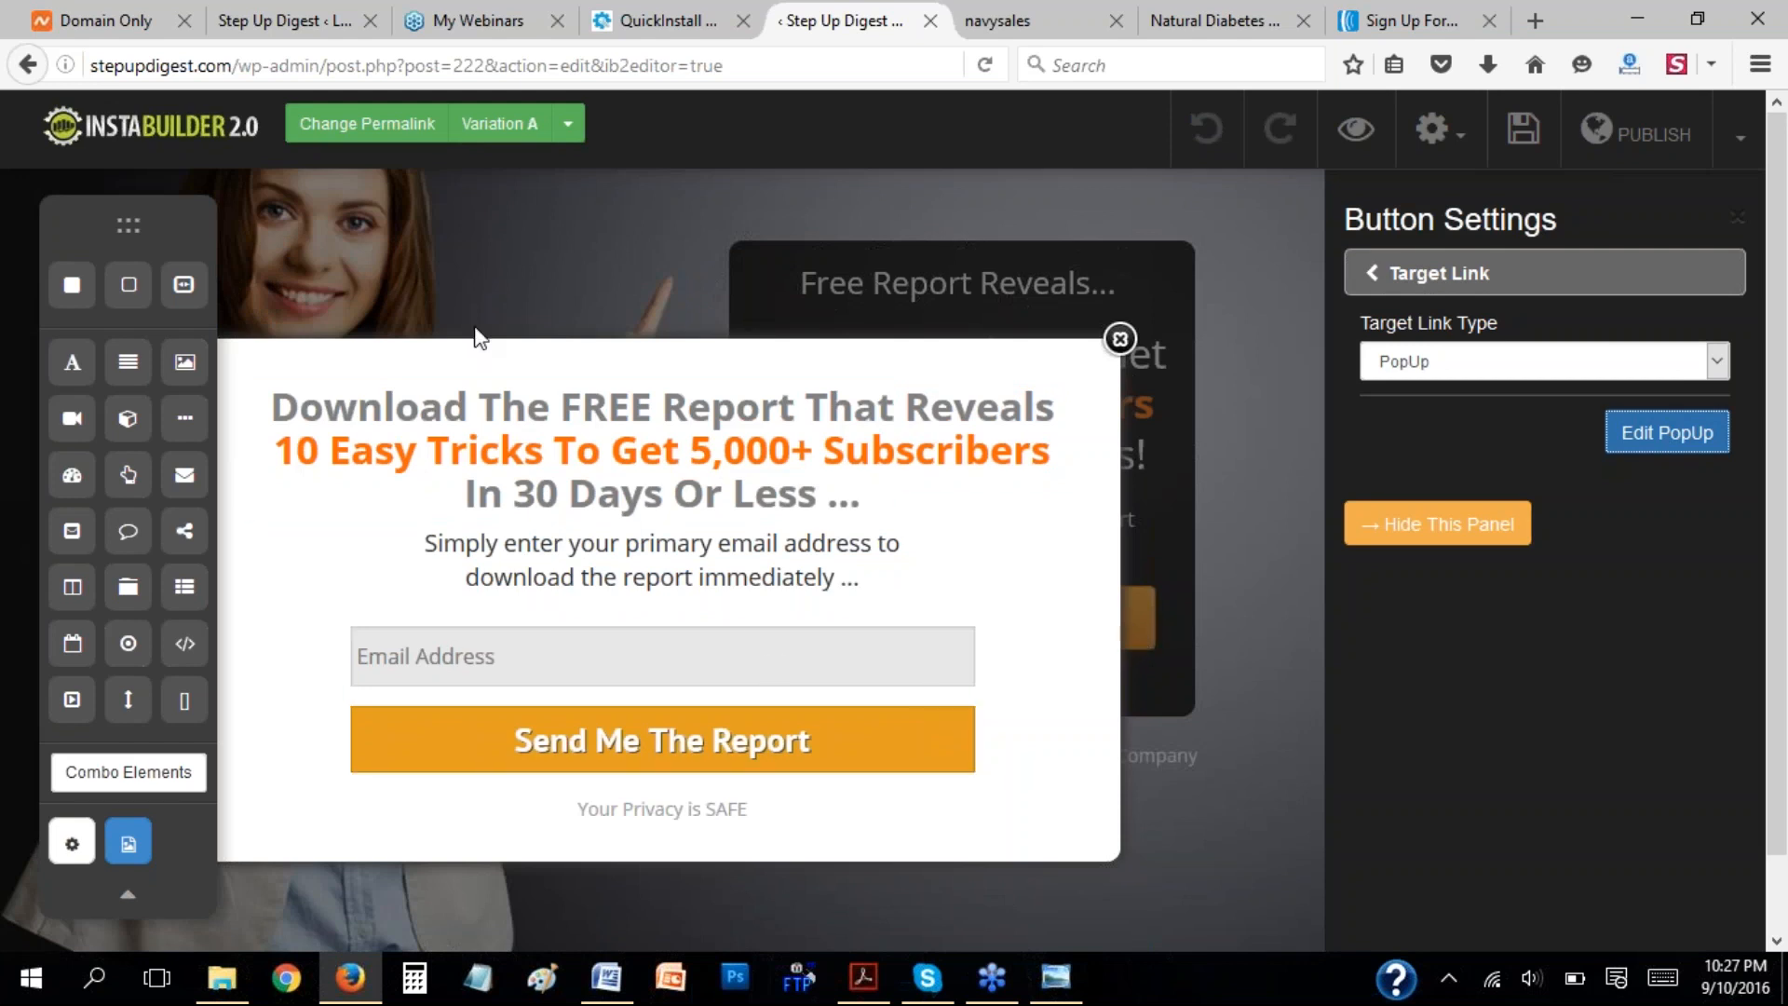
Paste the AWeber form code into the popup's opt-in form HTML code setting and process it.
click(879, 698)
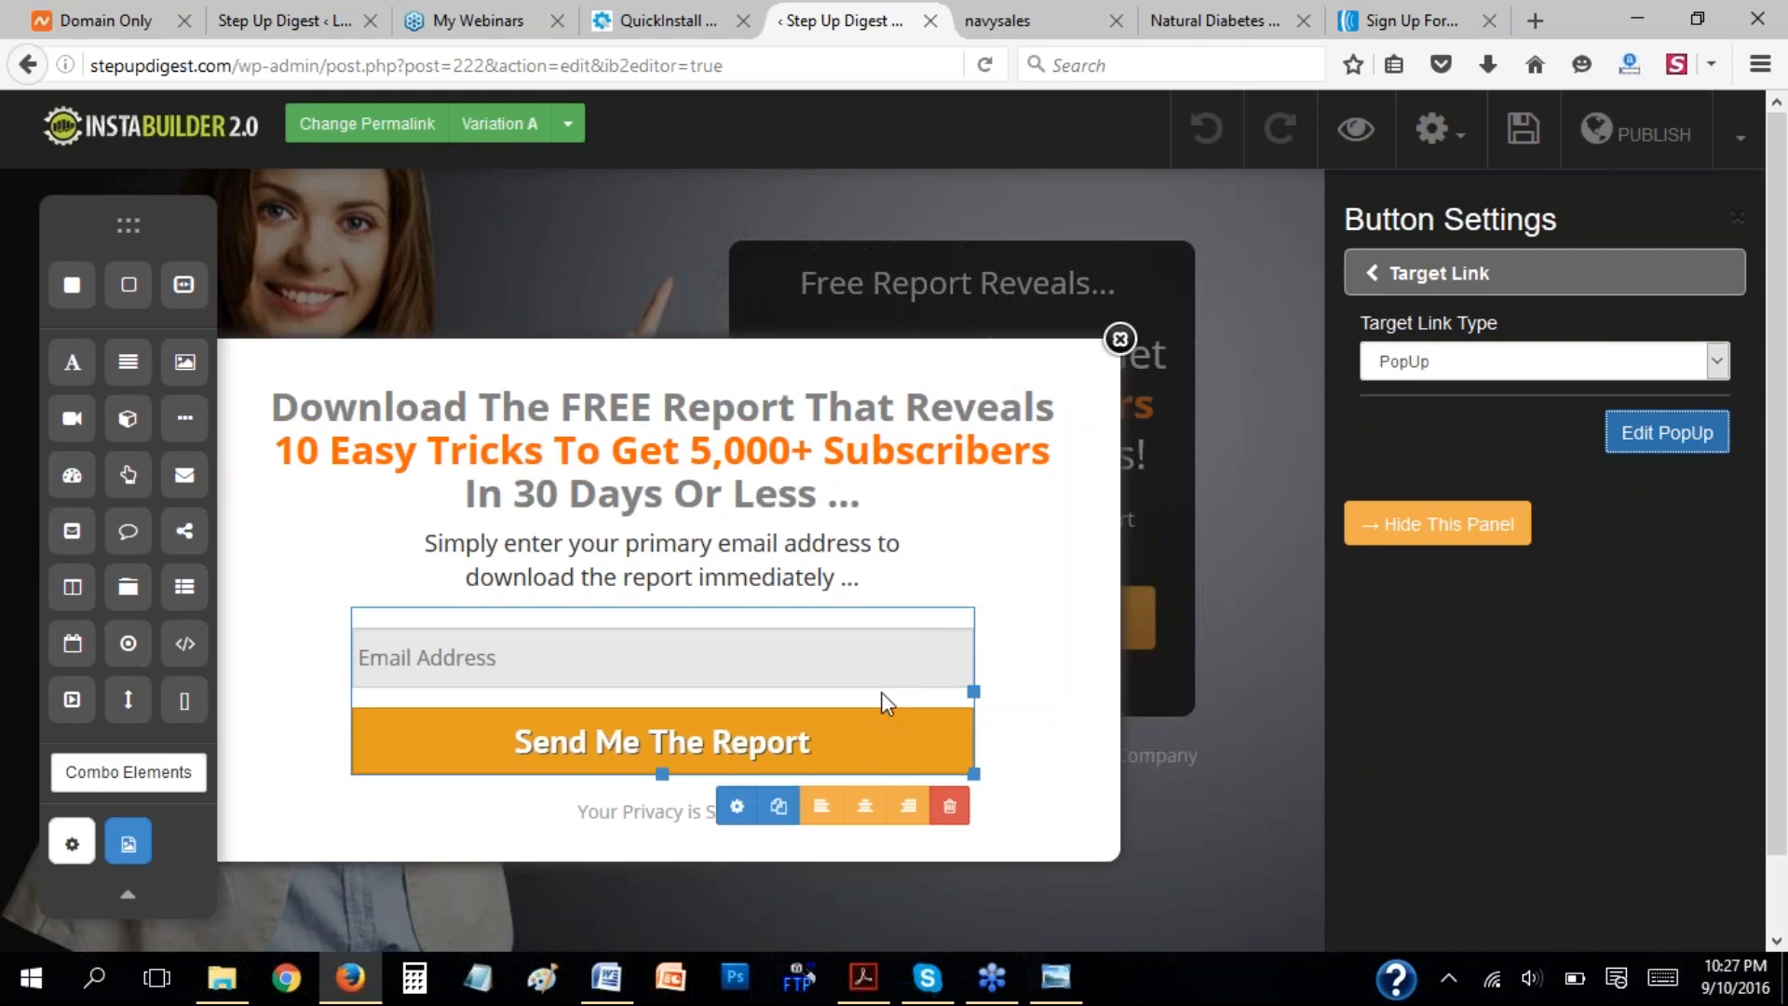
click(744, 817)
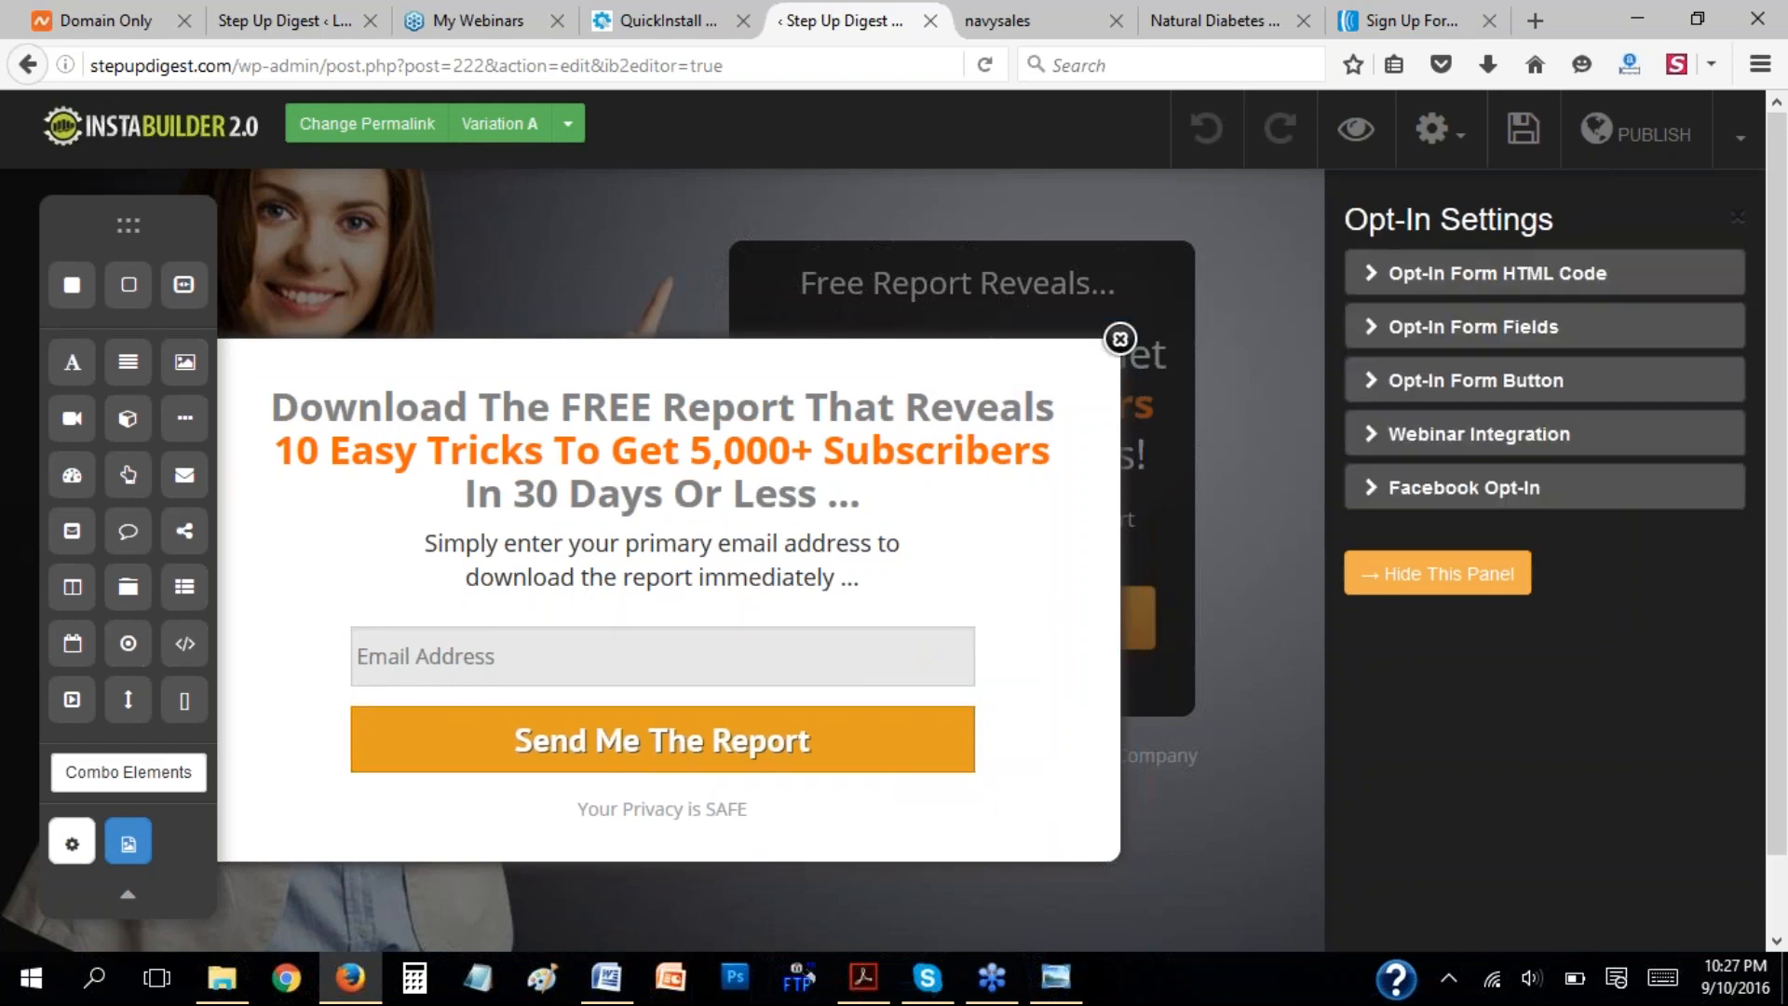
click(1379, 279)
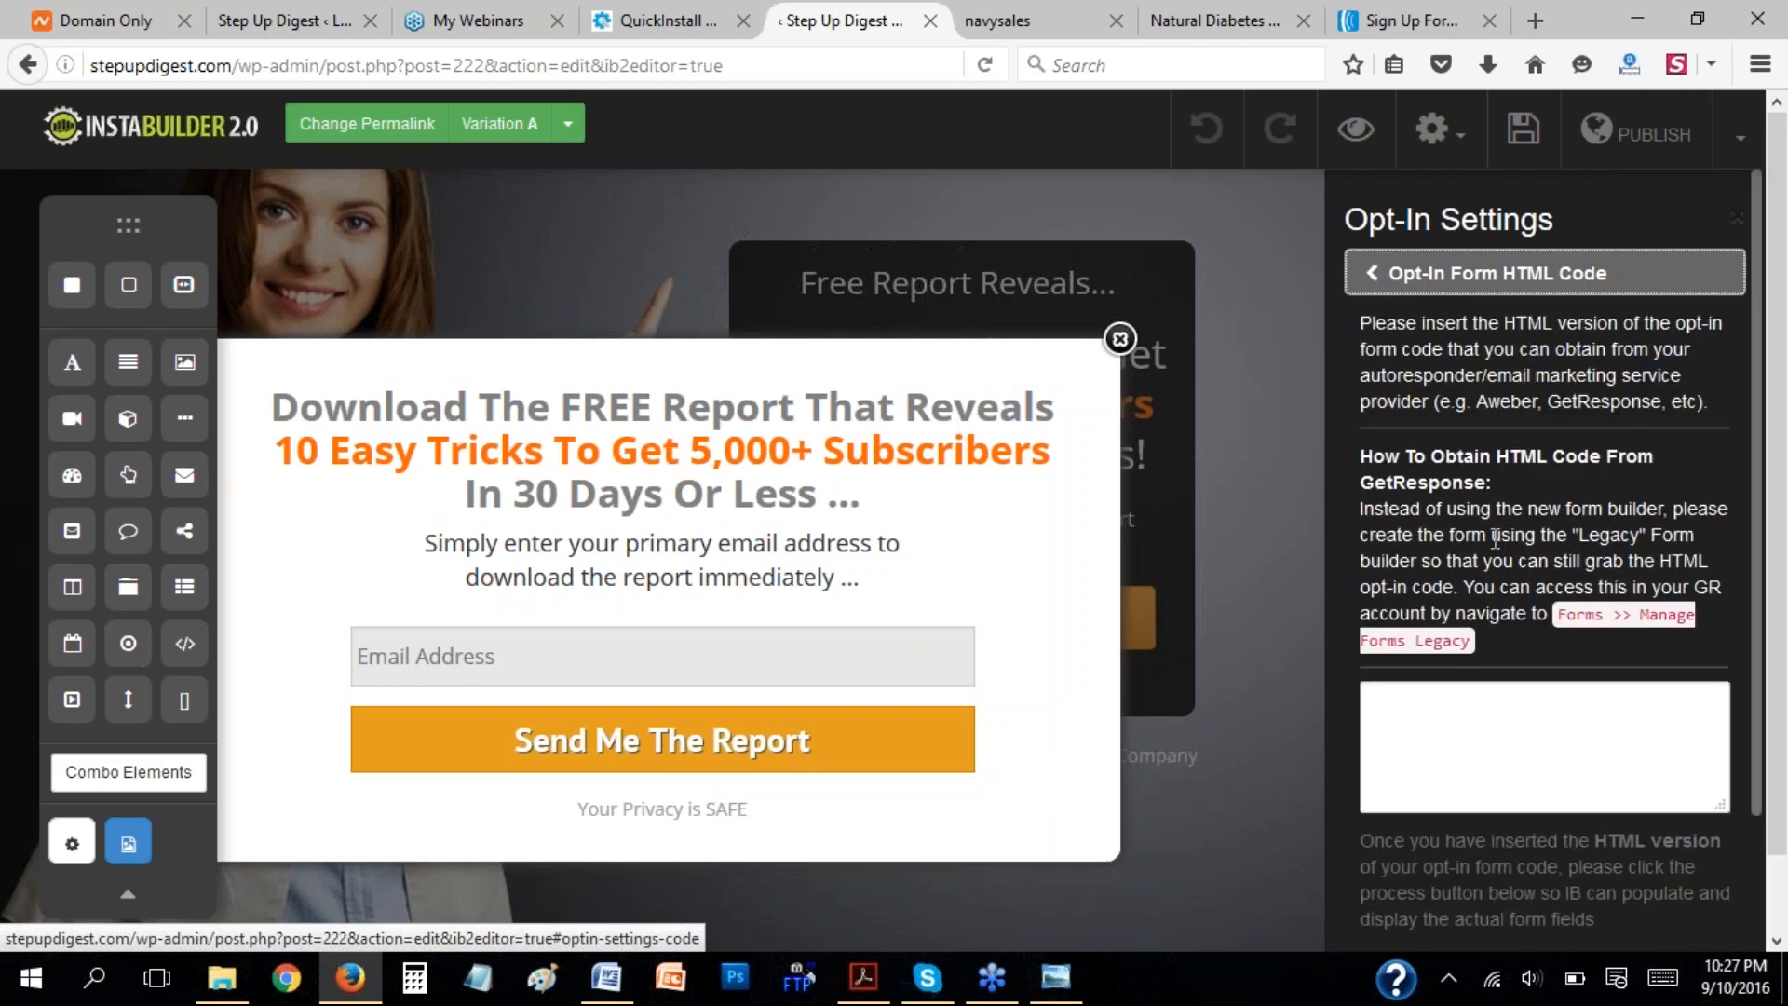
click(1416, 714)
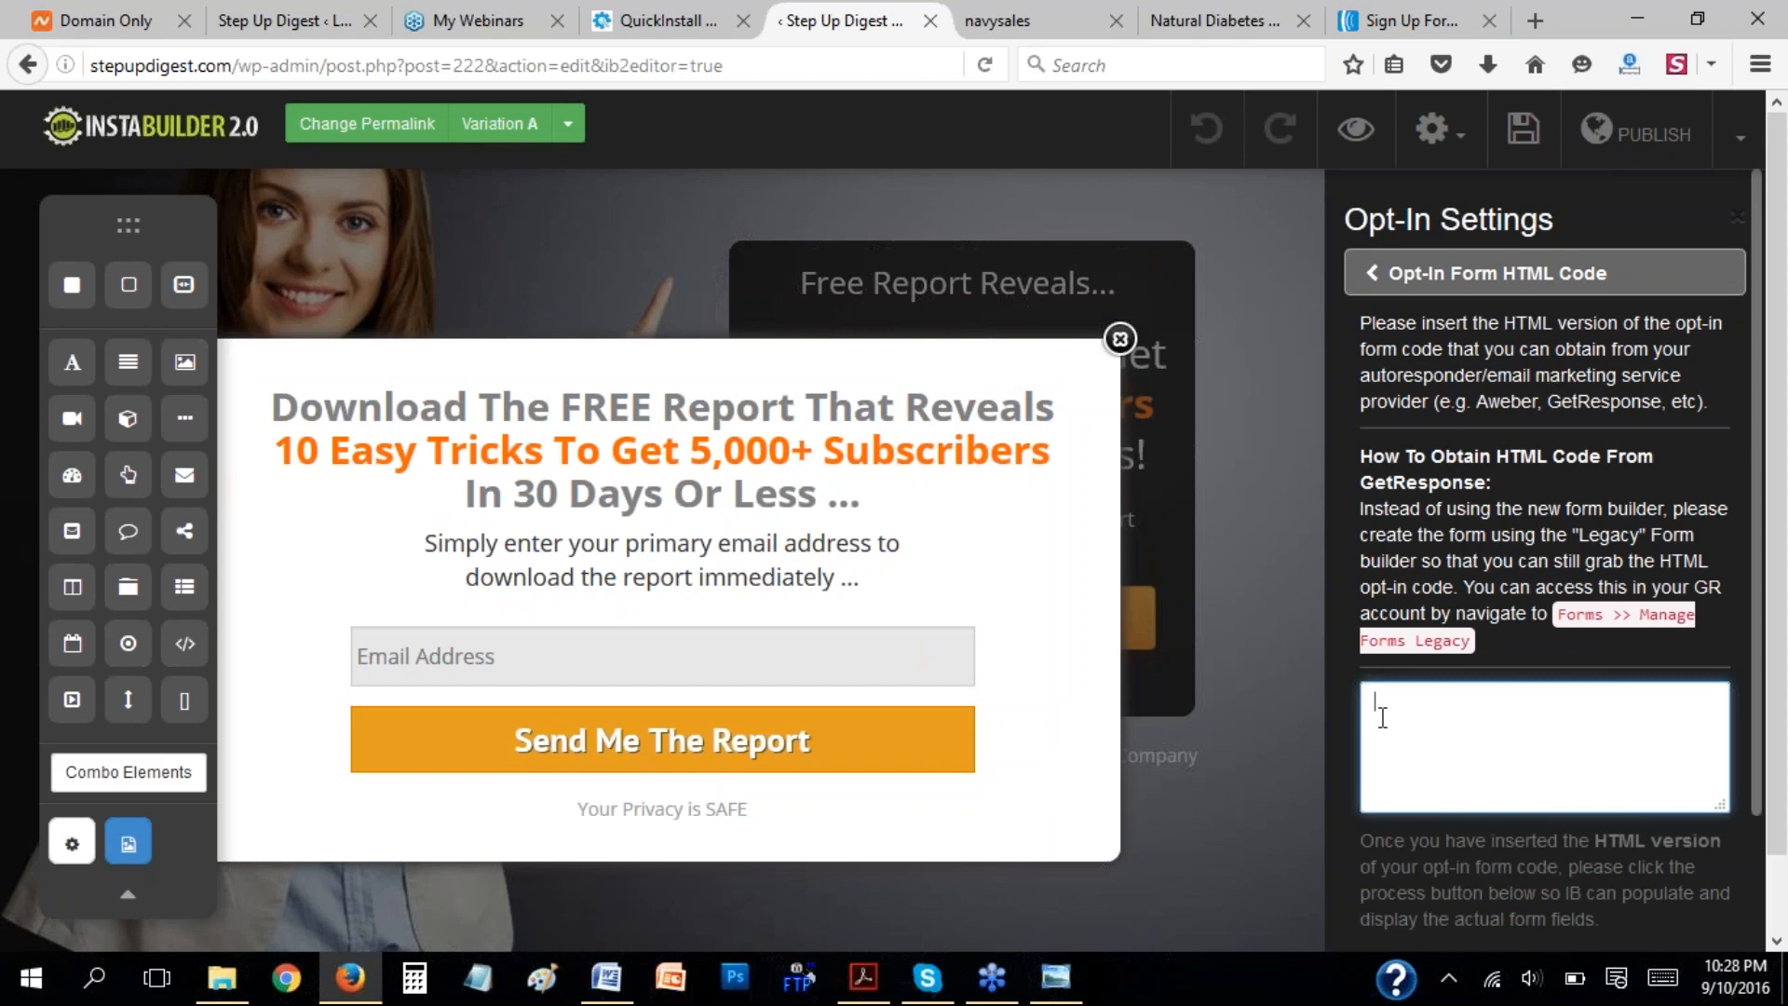
key(ctrl+v)
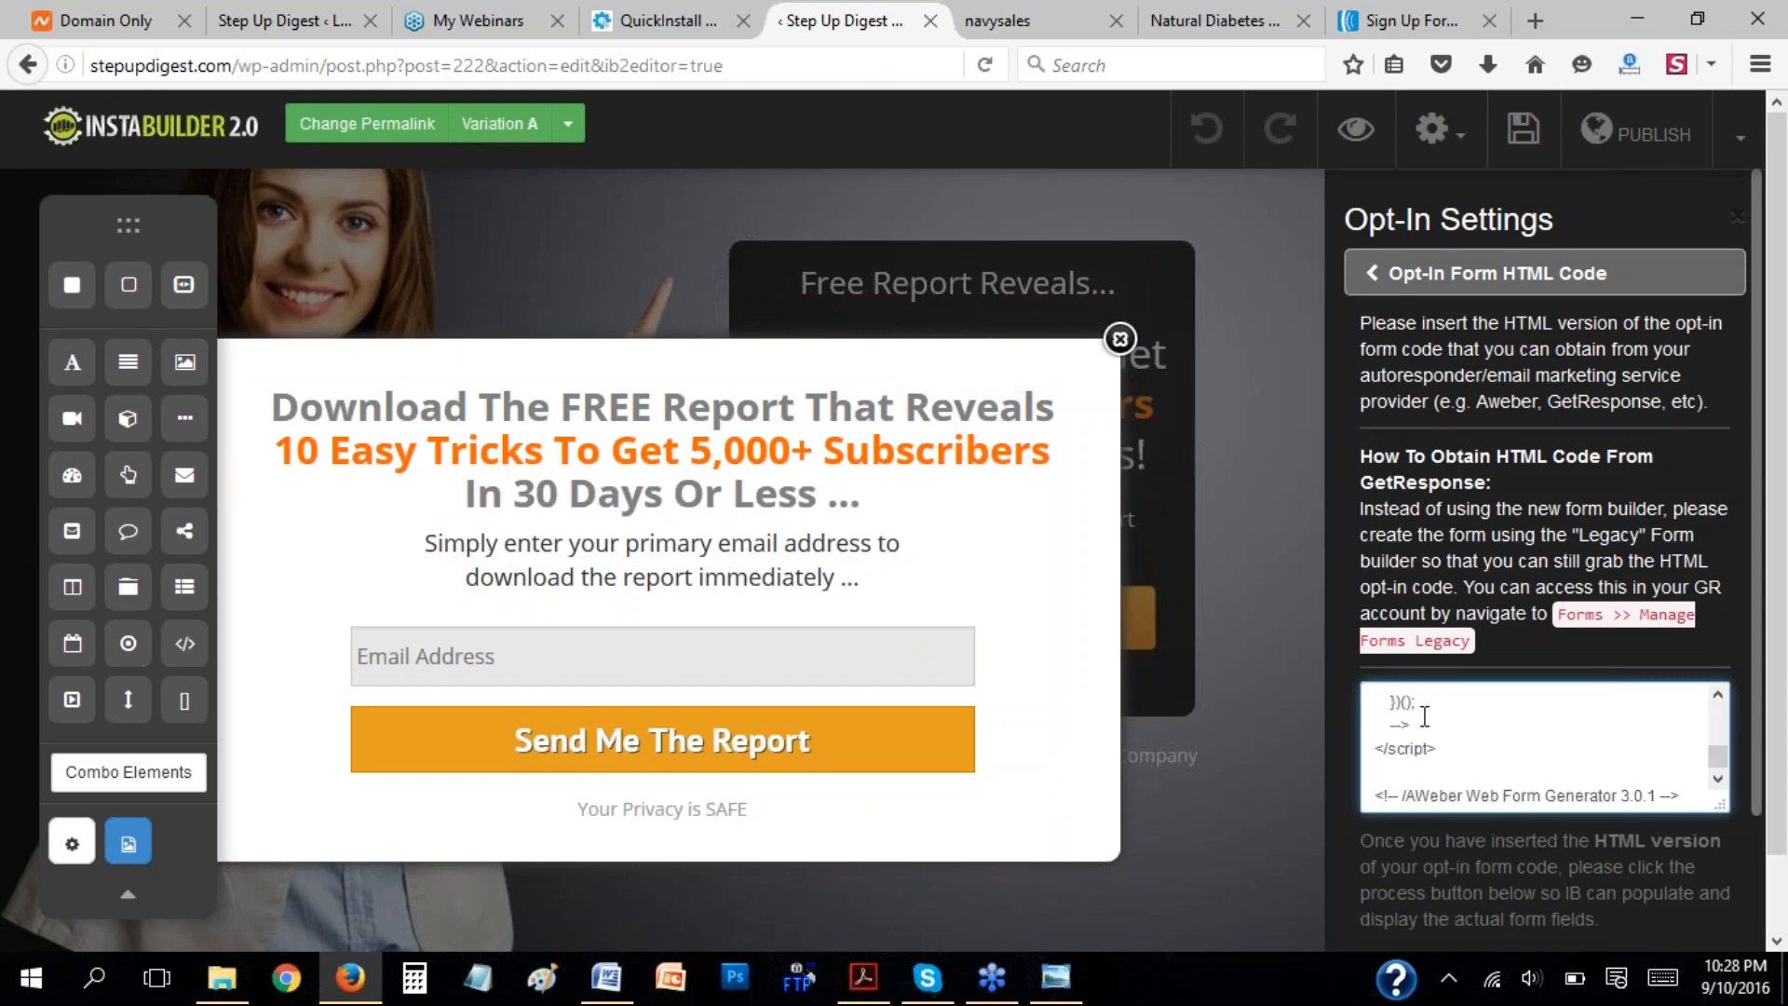
drag(1756, 724, 1739, 790)
click(1681, 885)
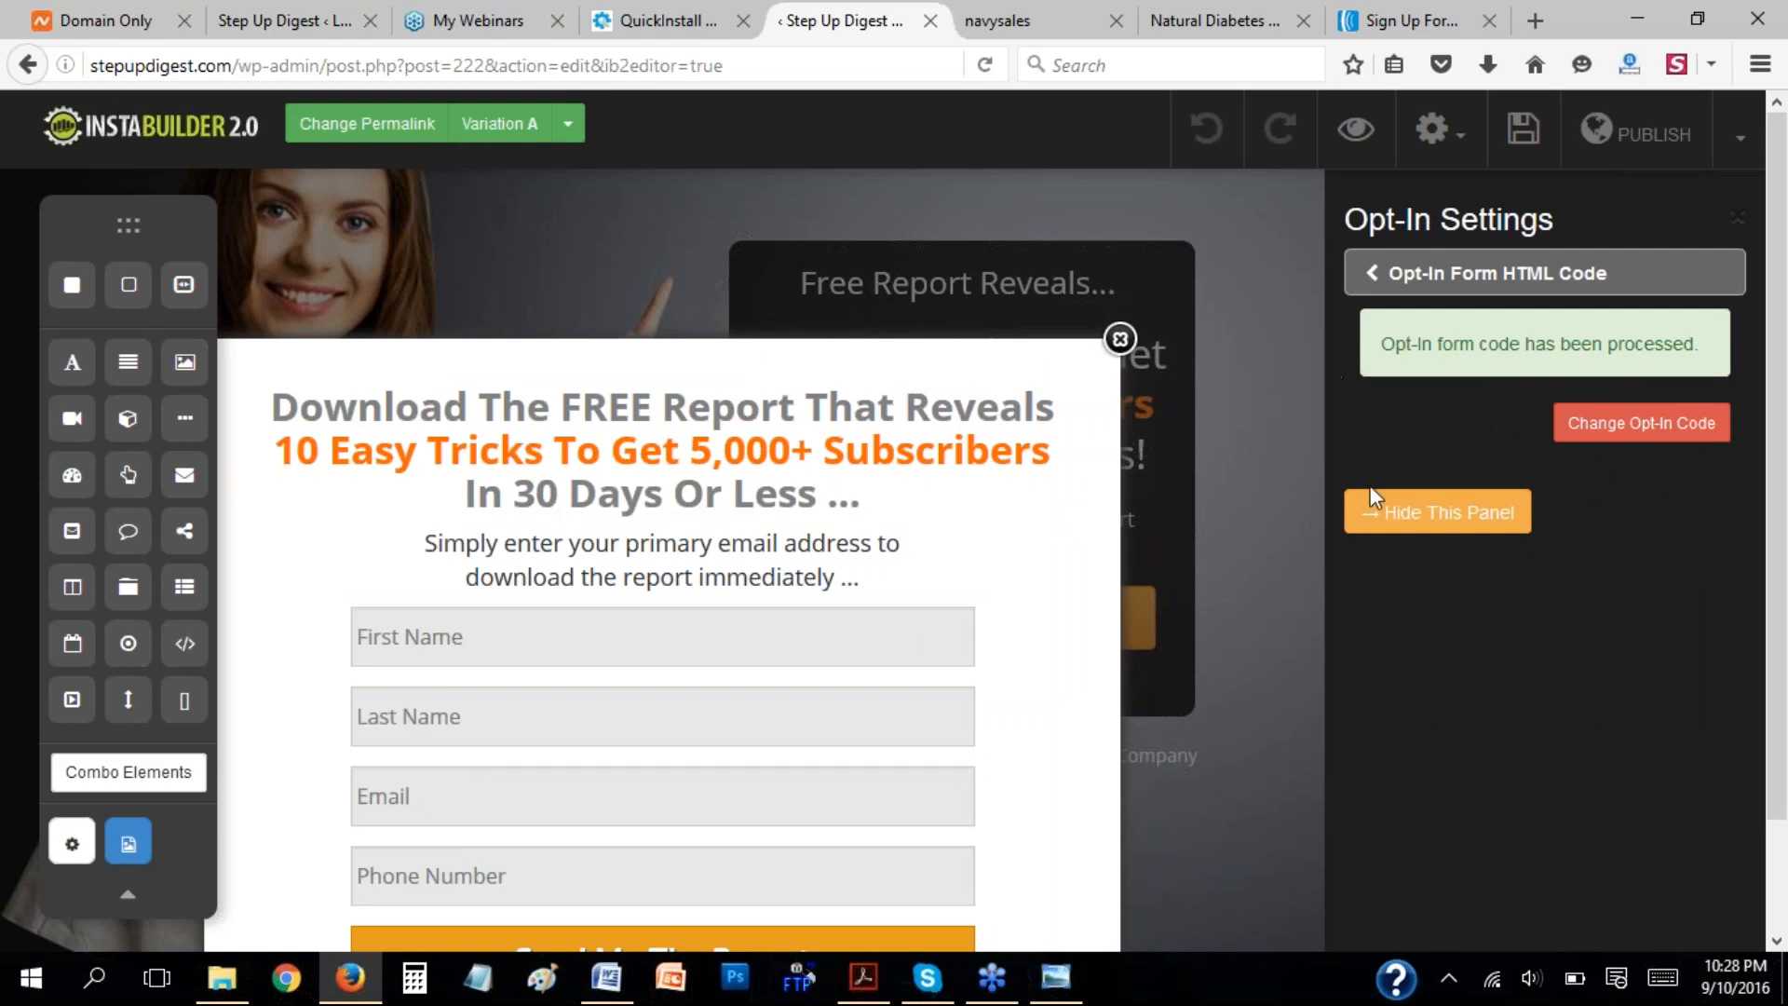
Hide the opt-in settings, close the popup and save the page.
click(1367, 525)
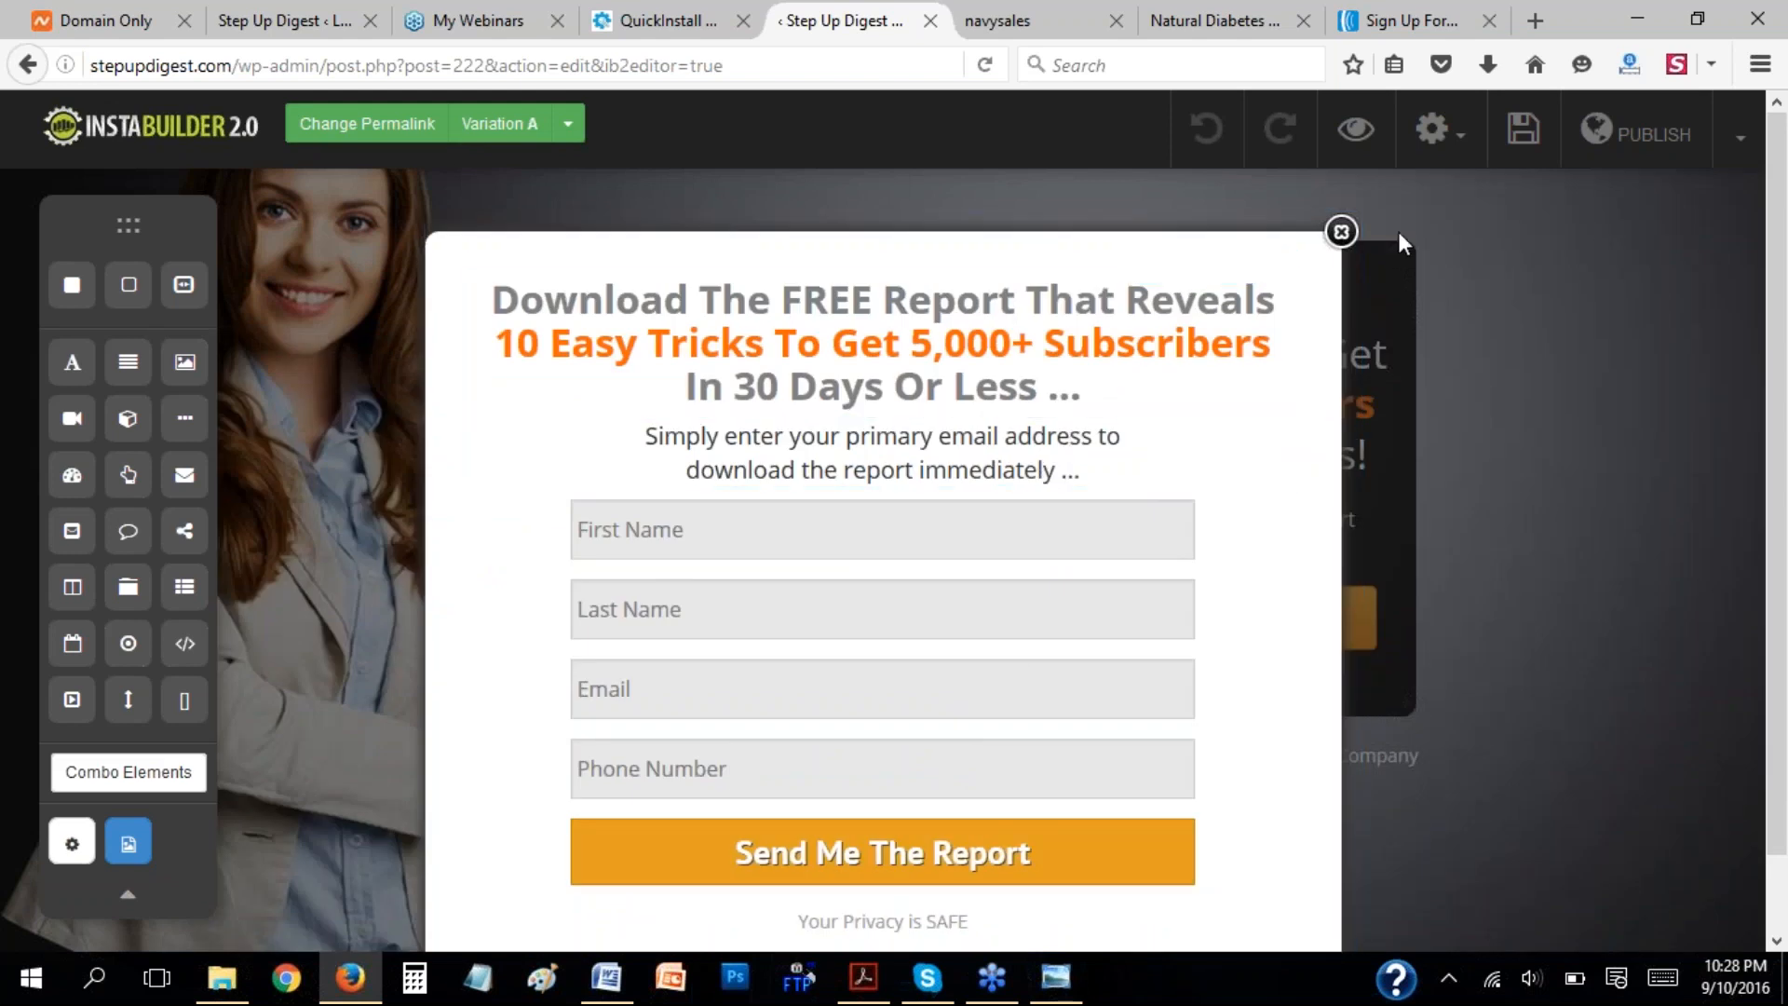
click(1341, 232)
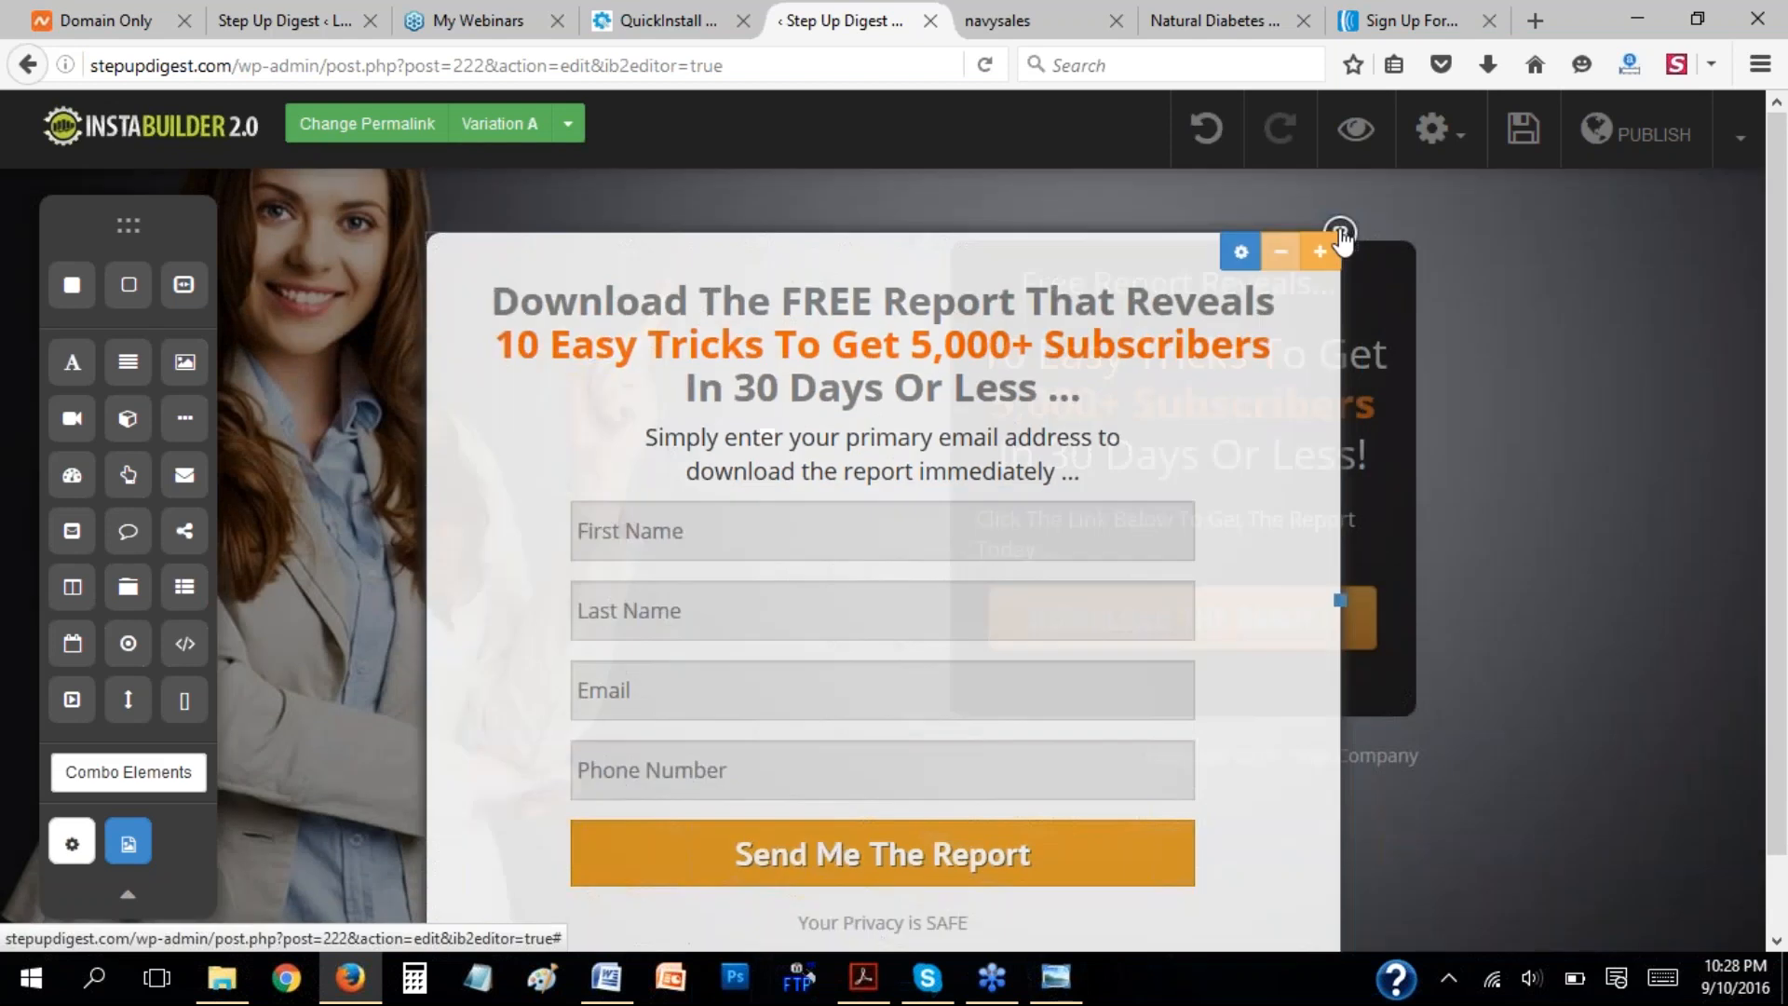
click(1524, 133)
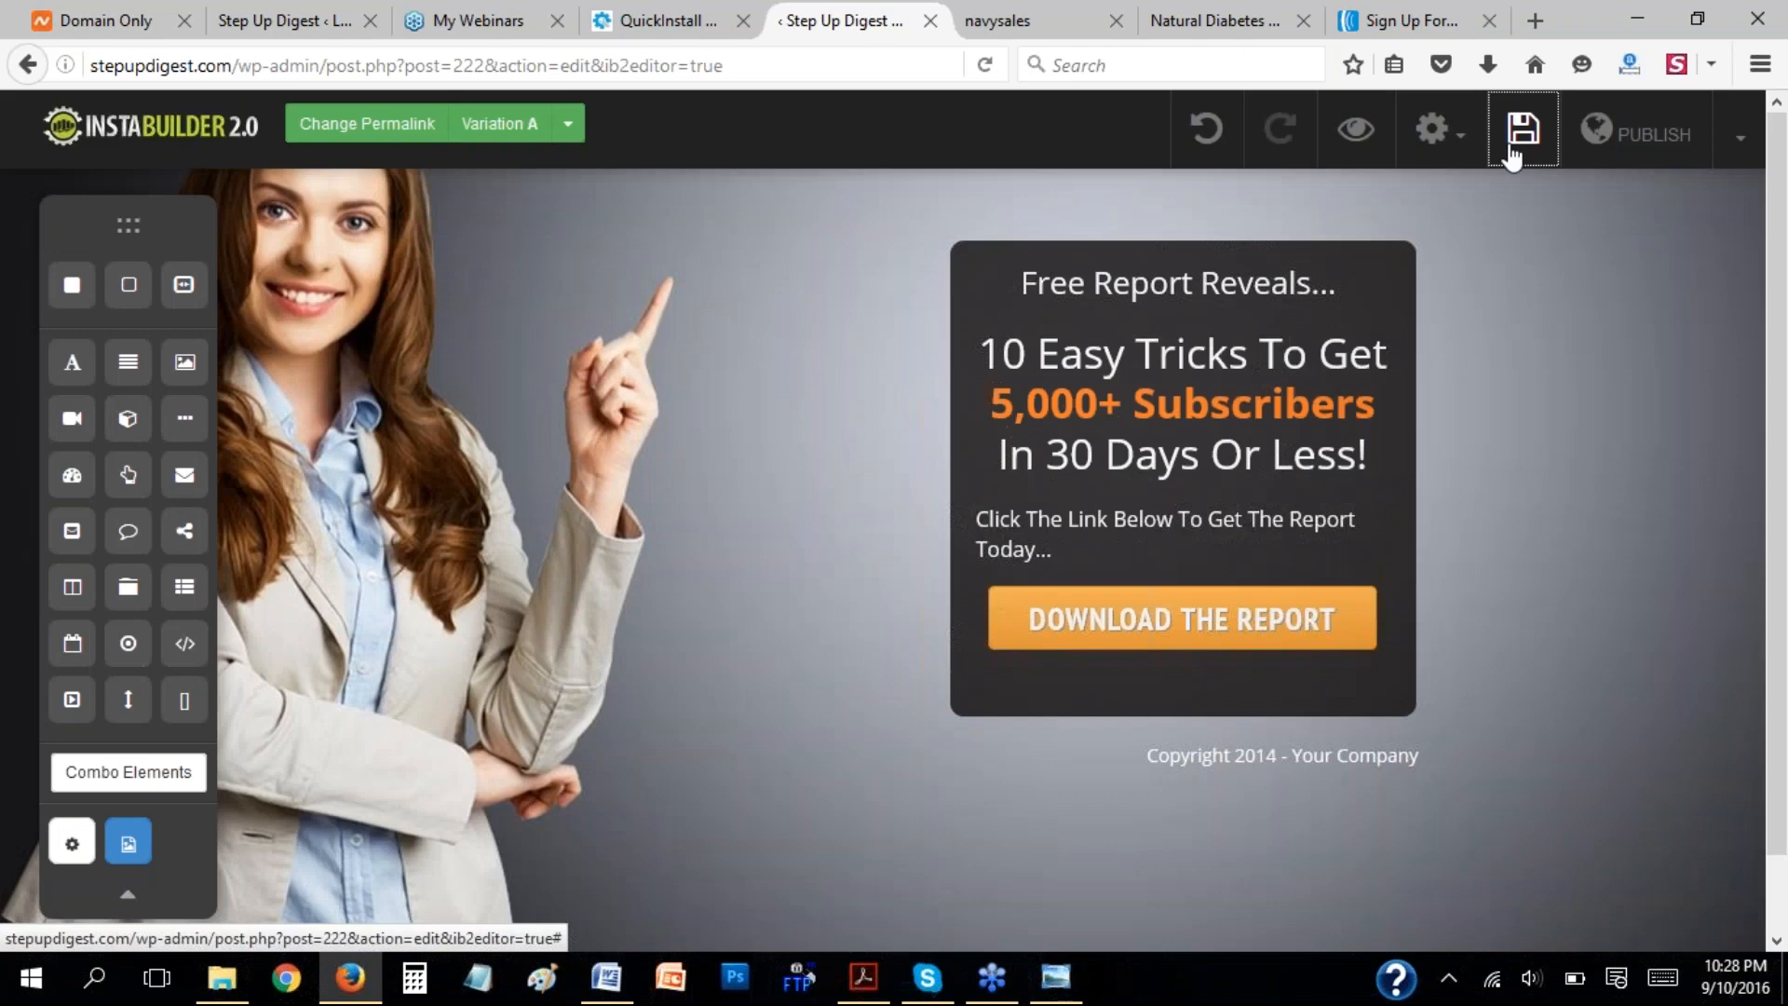
Preview the page, check the popup form behind Download The Report, and return to the page editor.
click(1352, 133)
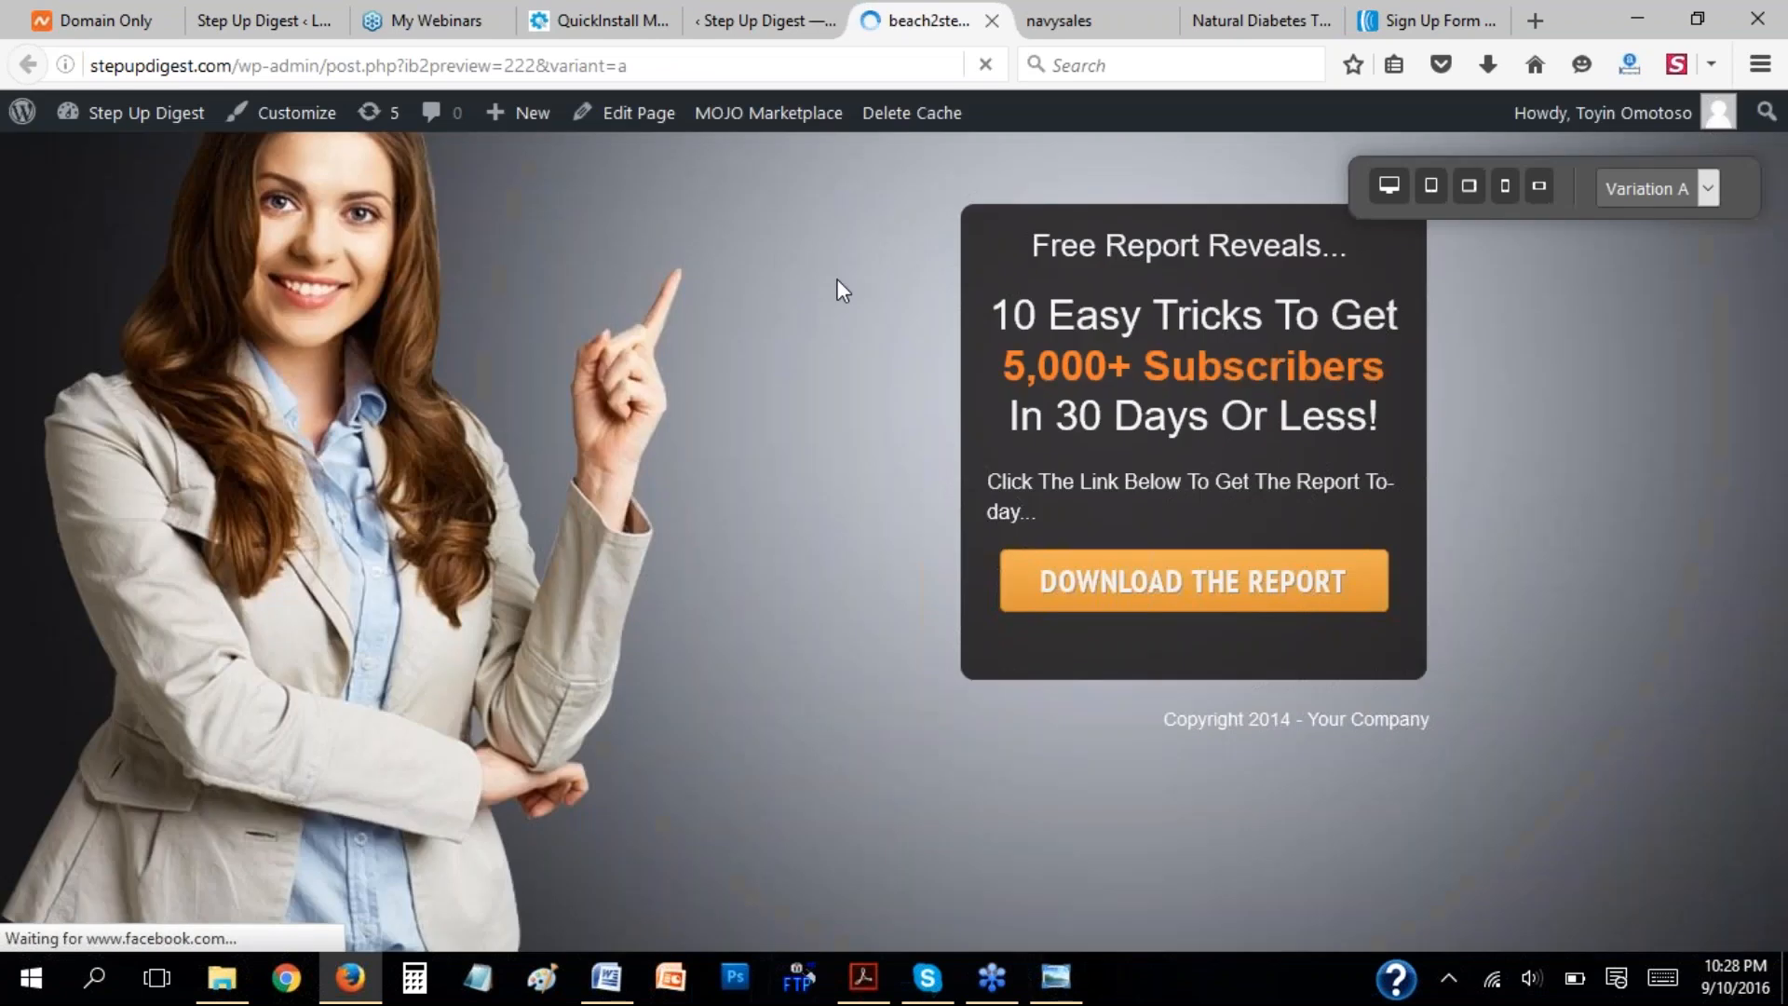
click(1175, 579)
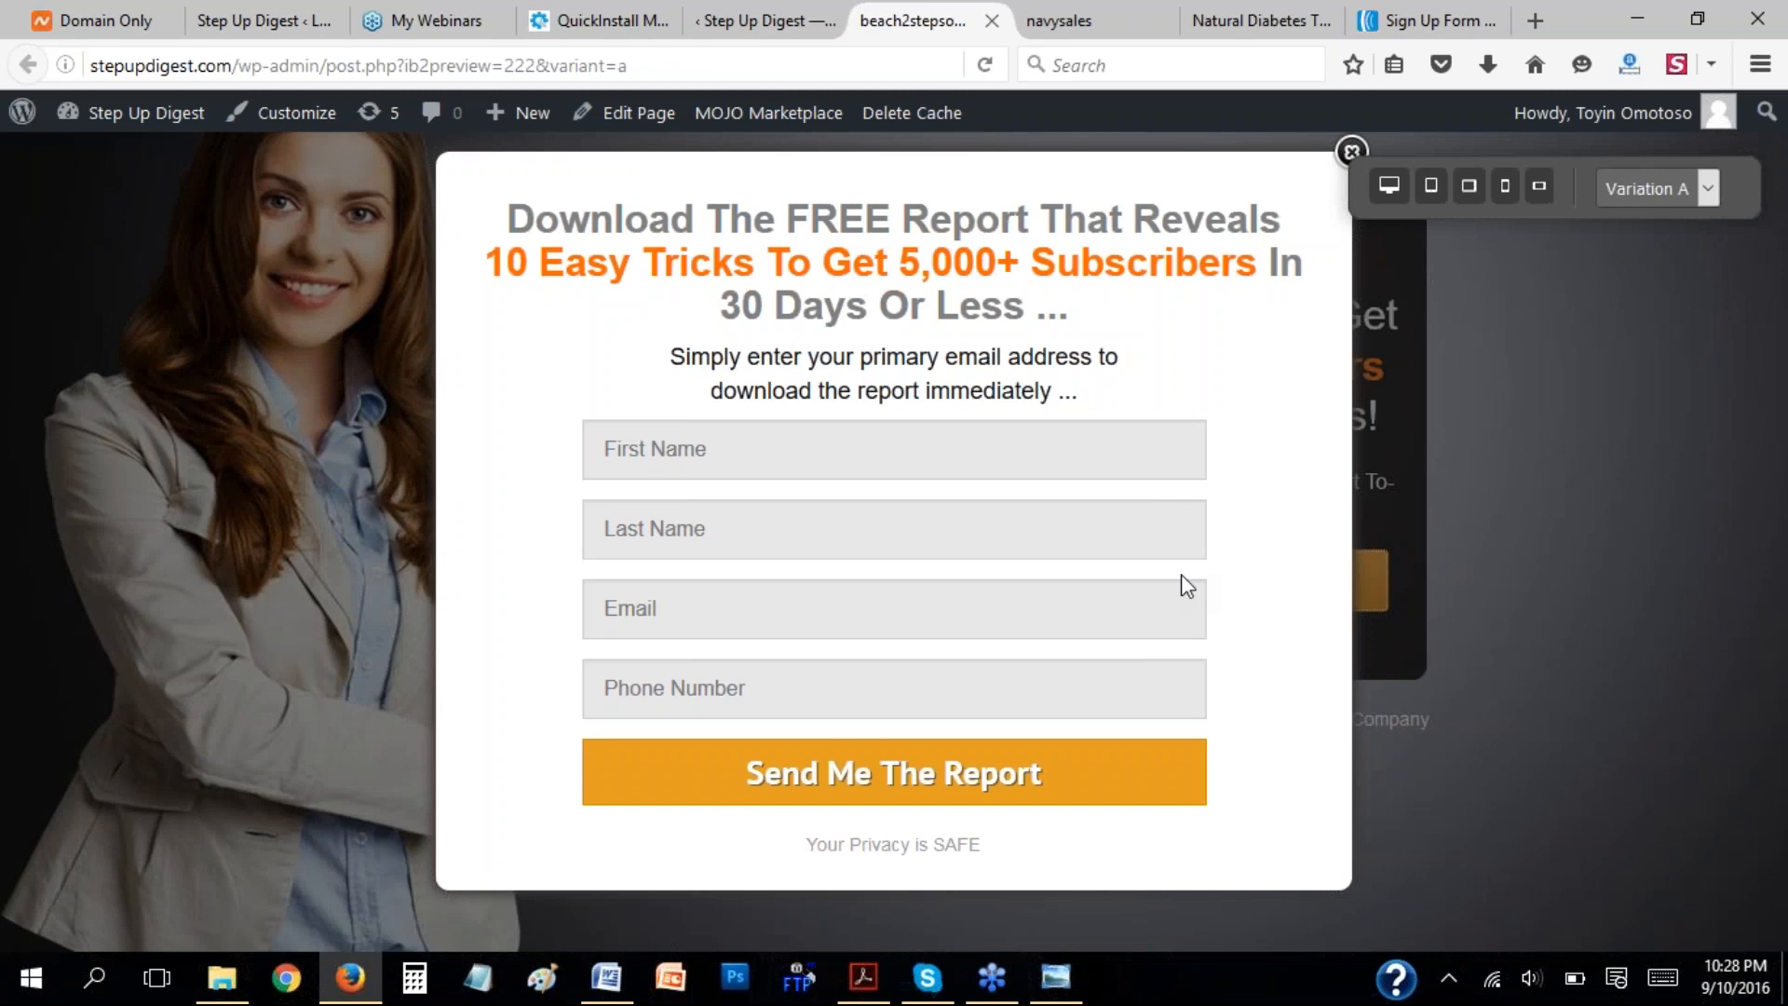
click(1350, 152)
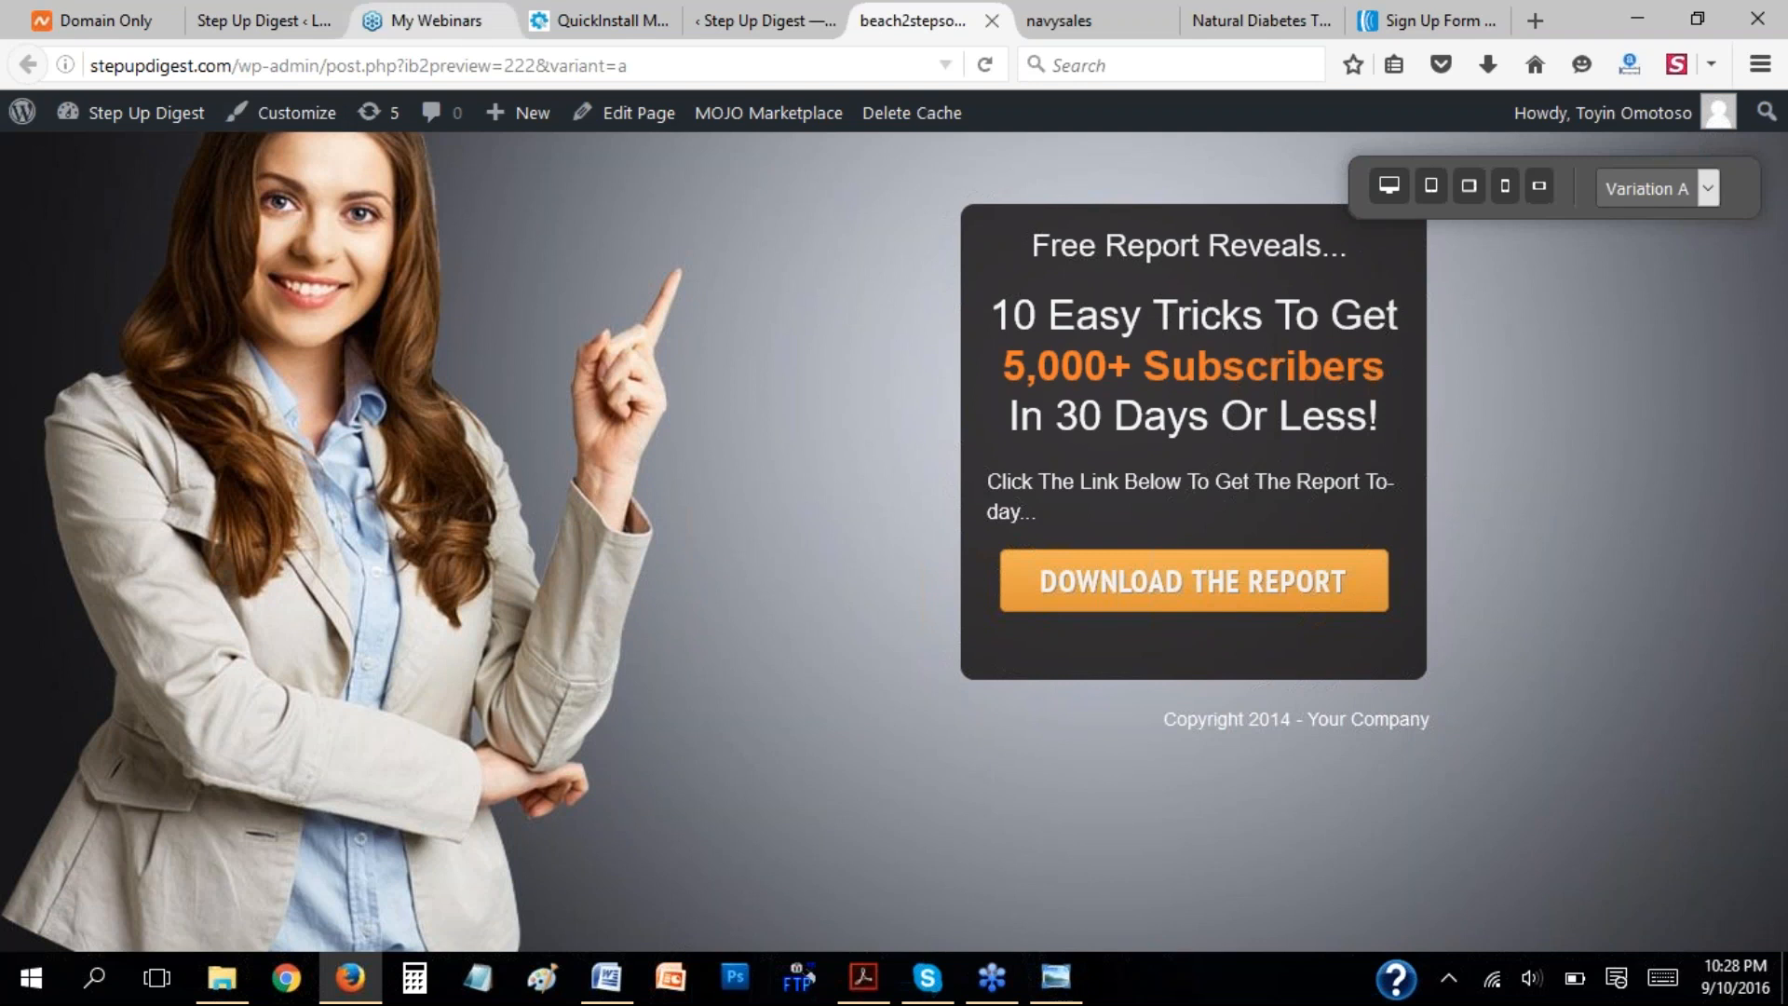
click(761, 28)
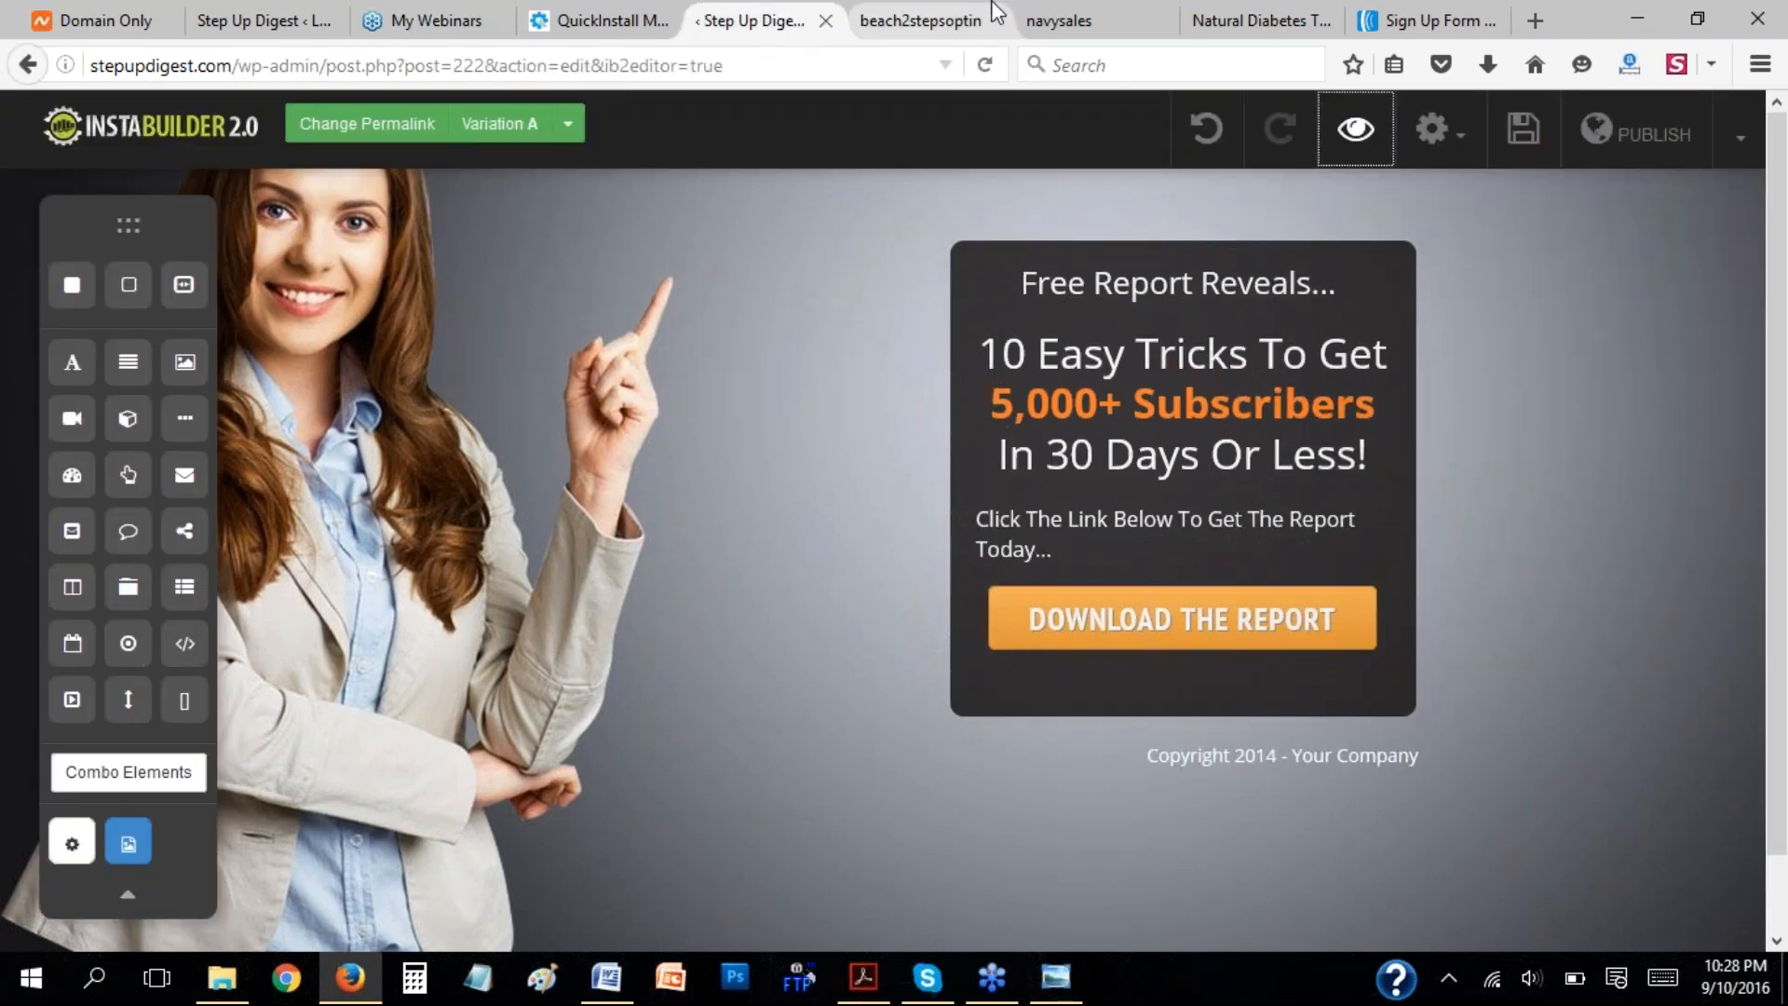
click(908, 20)
click(993, 20)
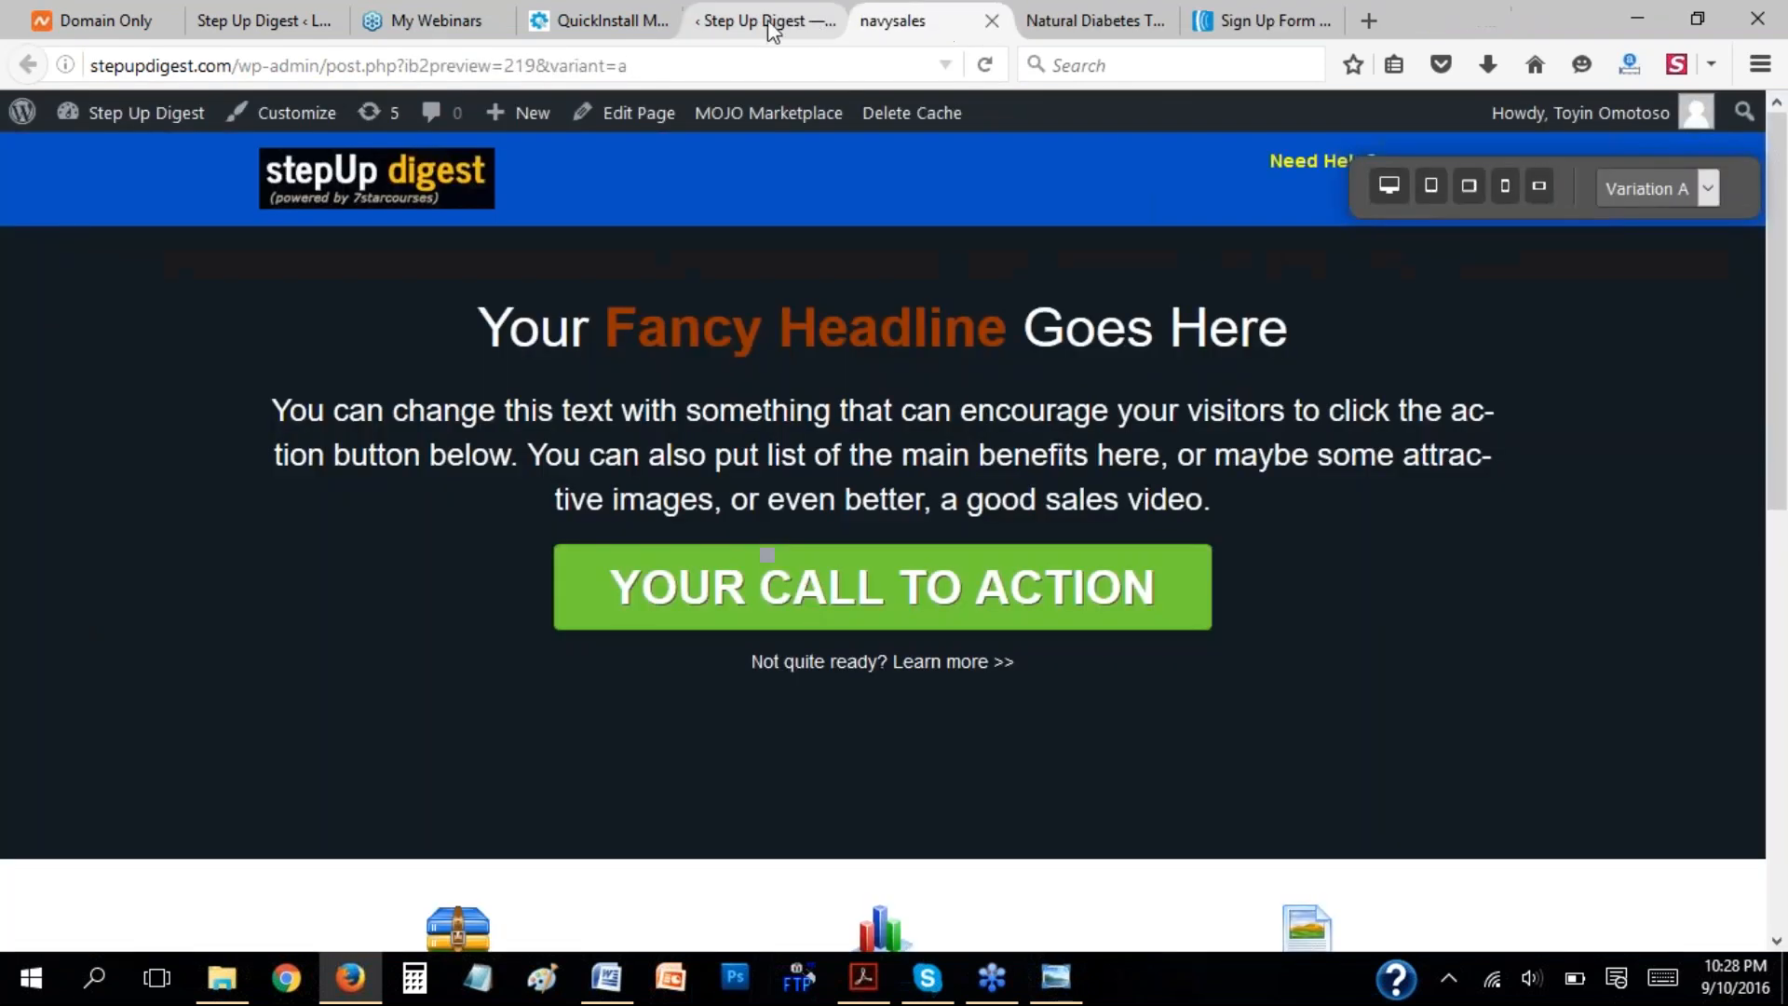
click(772, 31)
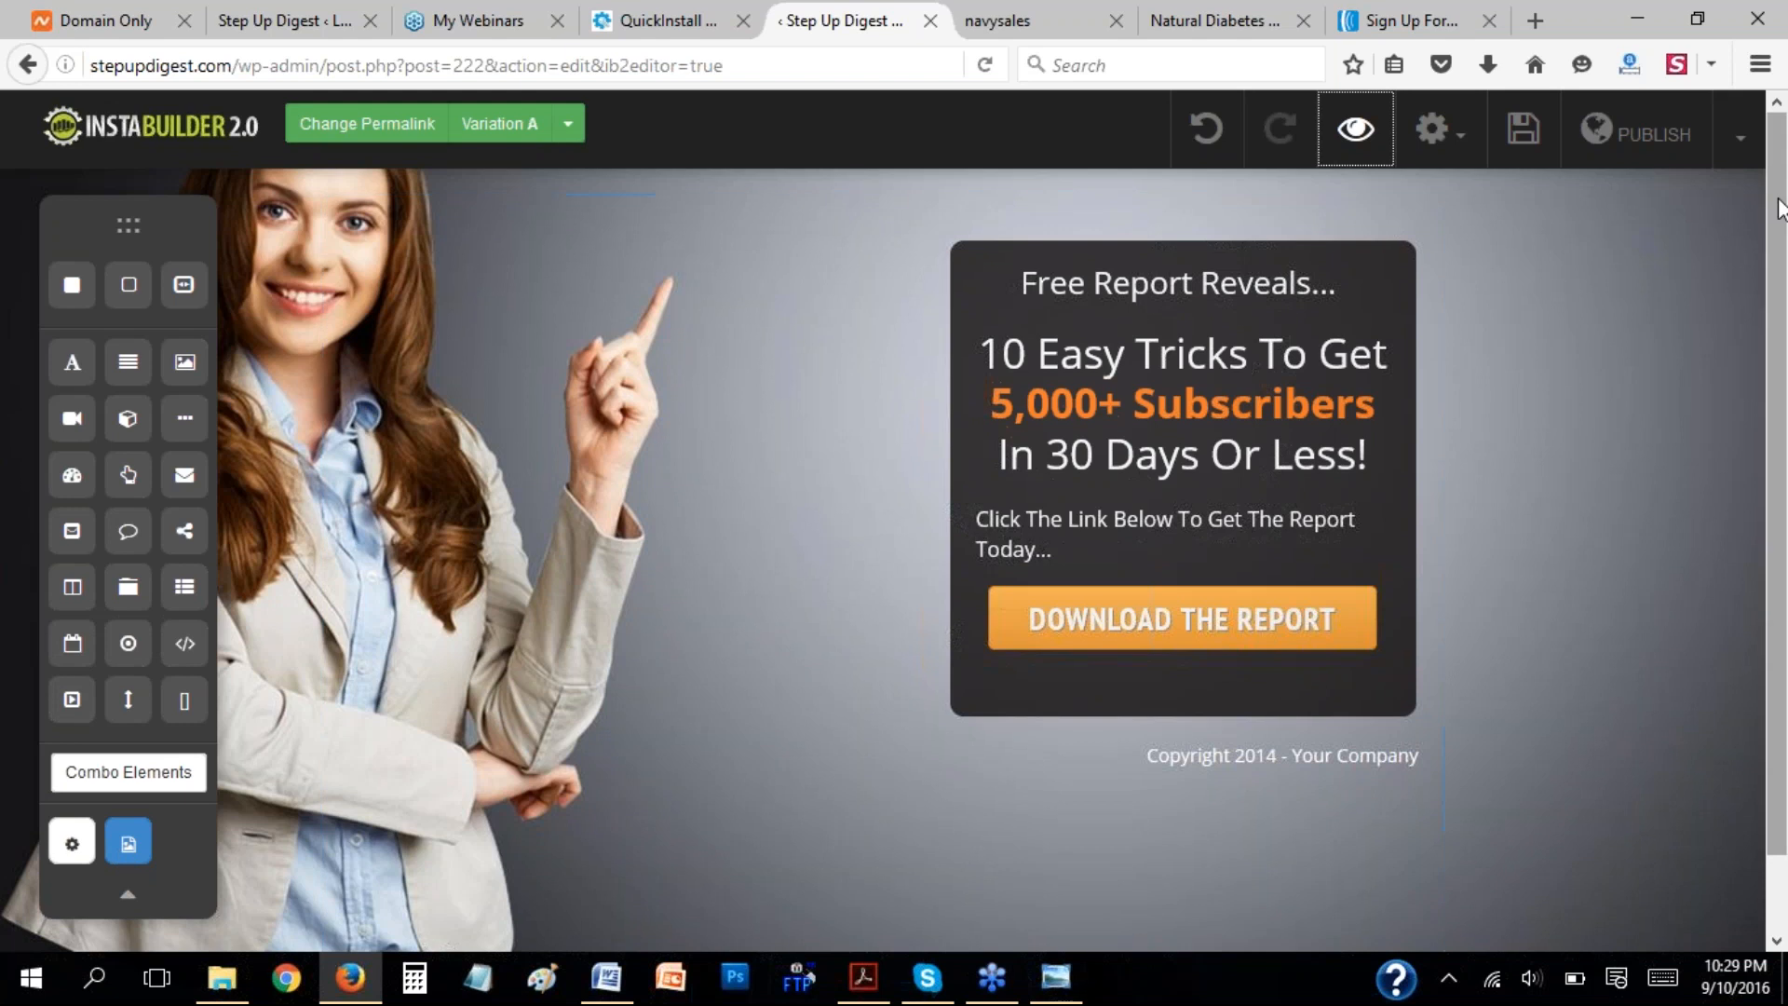
Exit the page editor to the InstaBuilder dashboard and look over the ungrouped pages.
click(1740, 137)
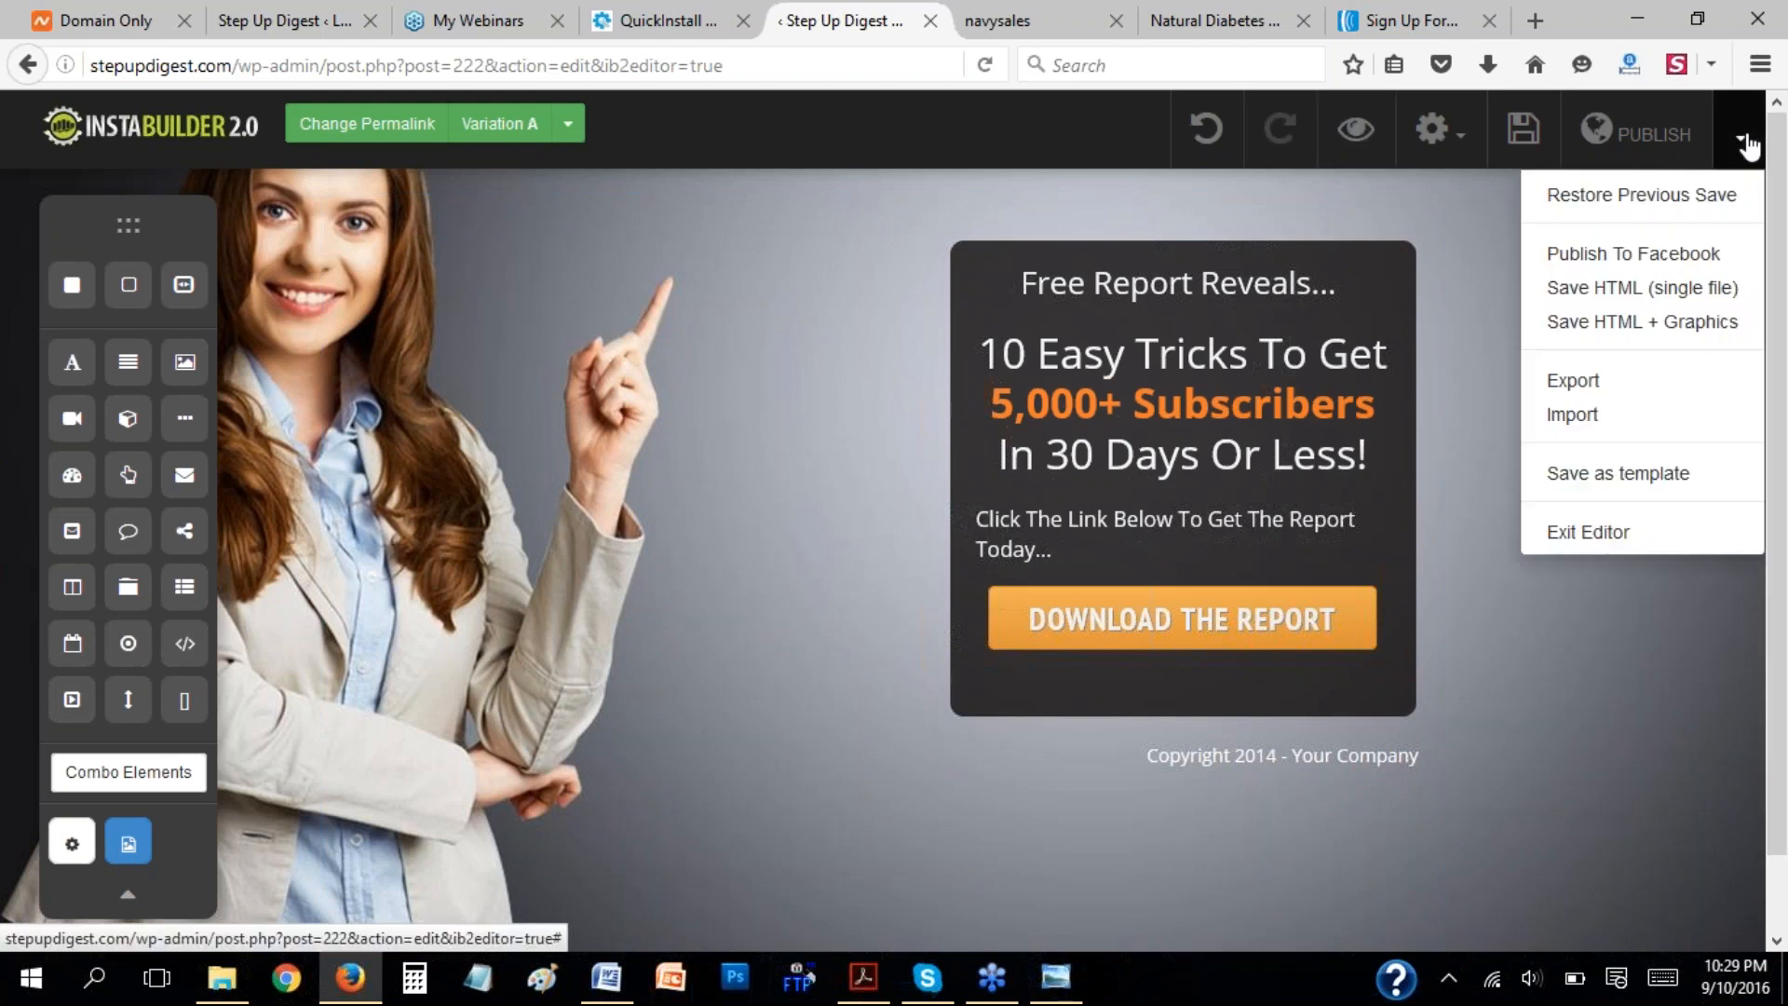
click(1576, 539)
click(1057, 463)
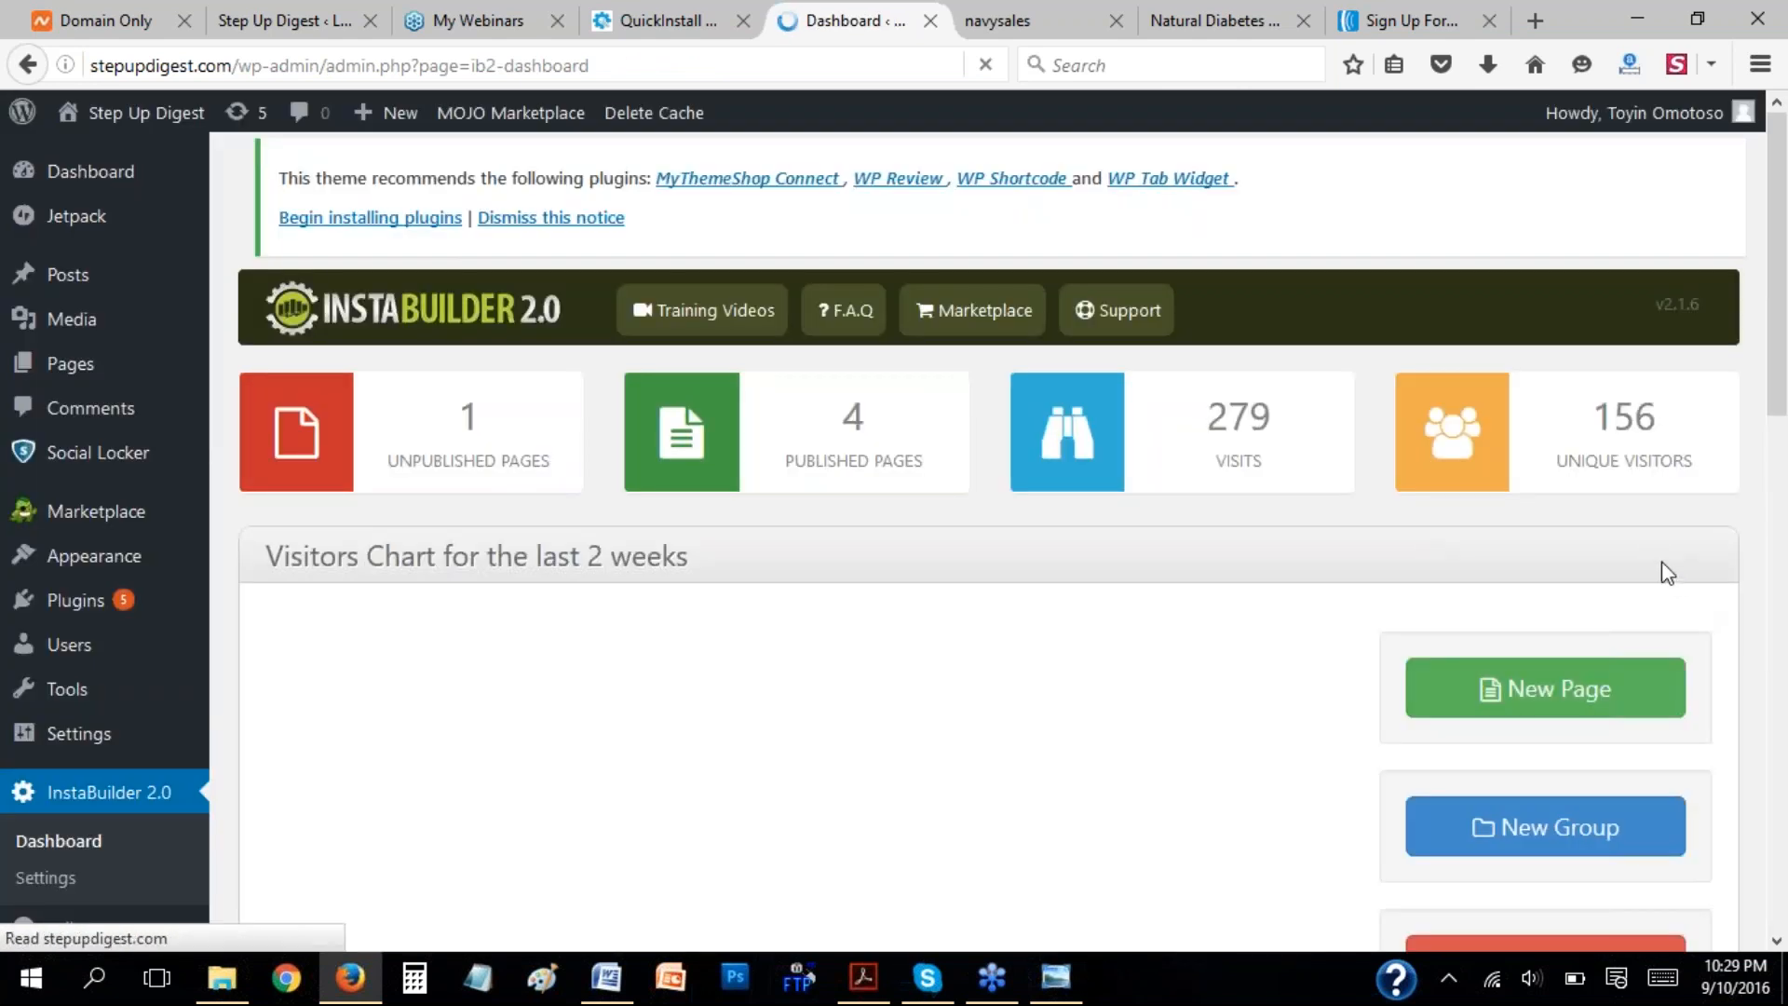
scroll(1645, 555, down, 15)
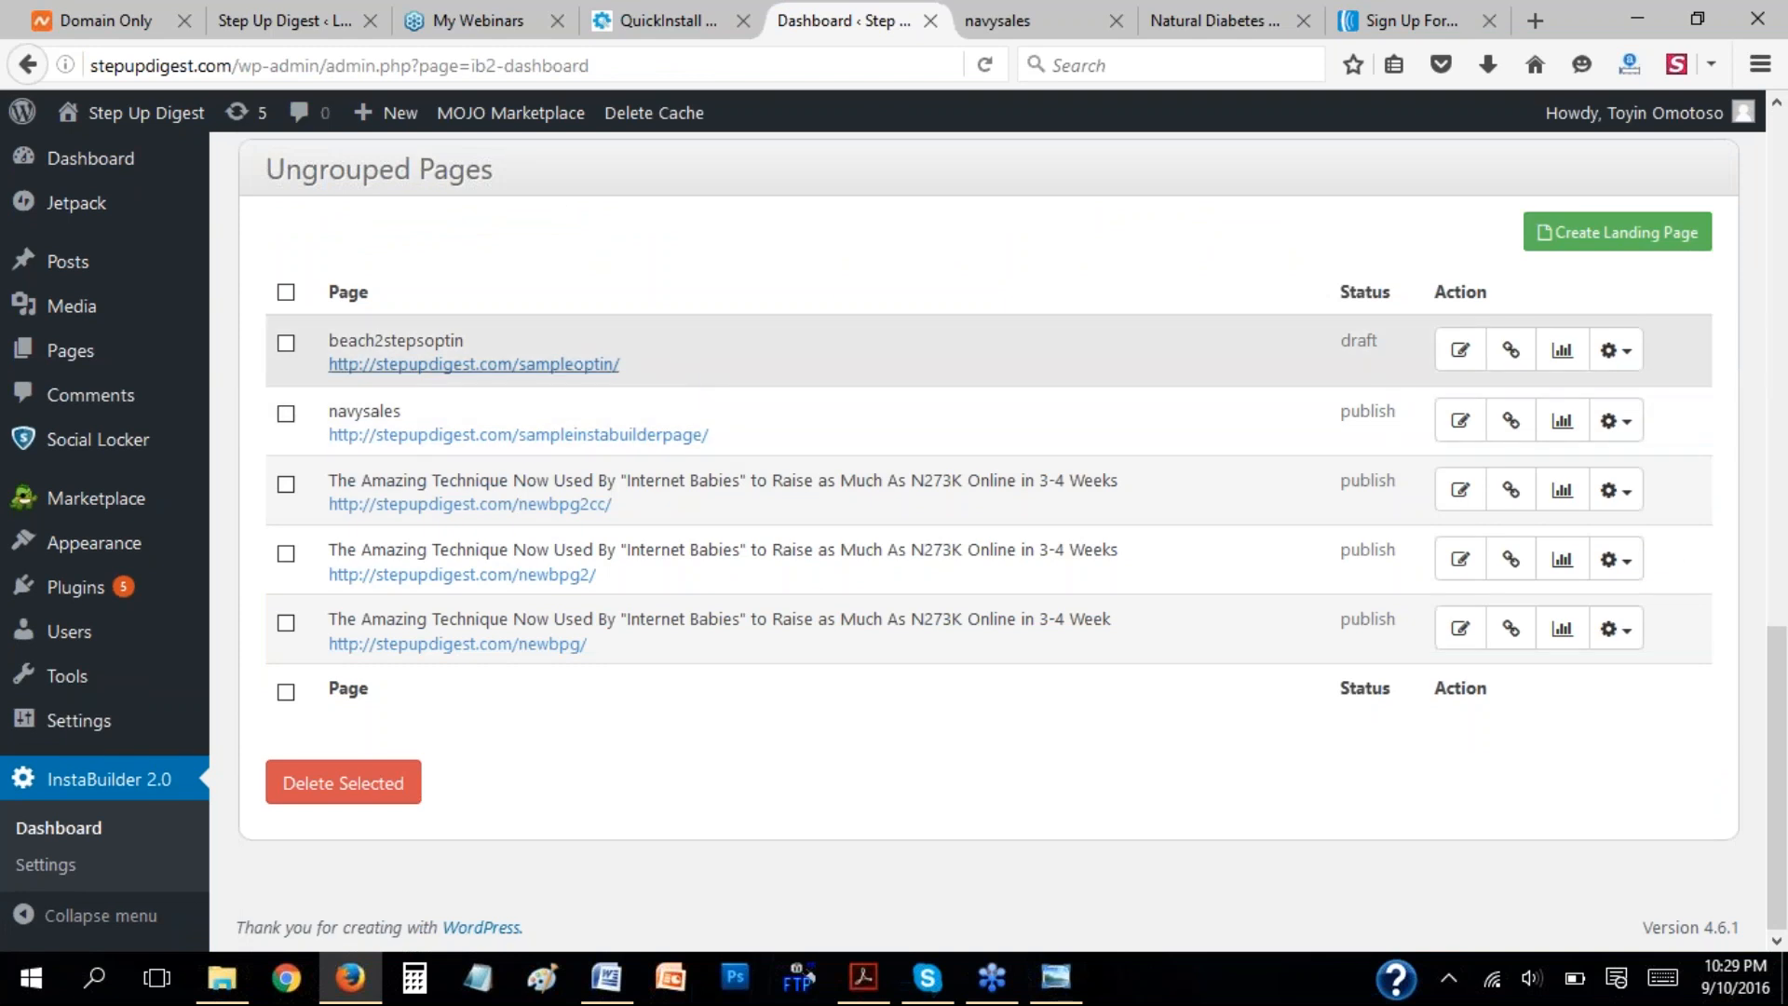
scroll(1522, 669, up, 6)
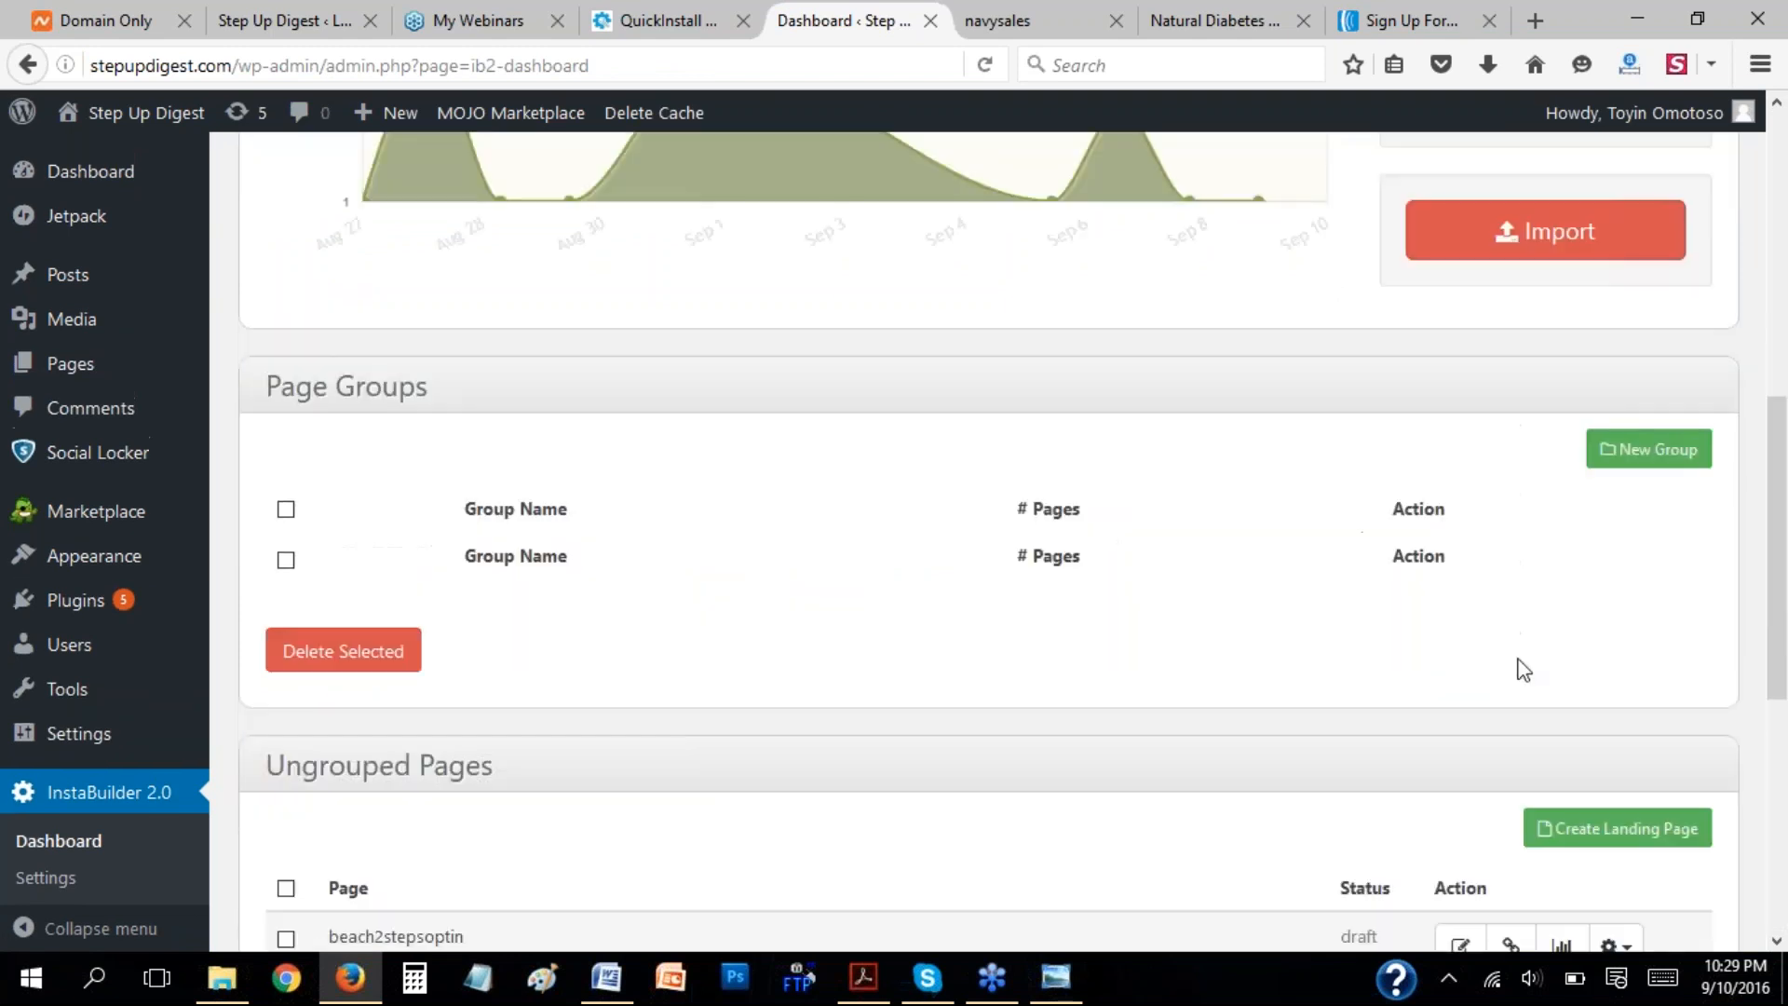
scroll(1413, 423, up, 3)
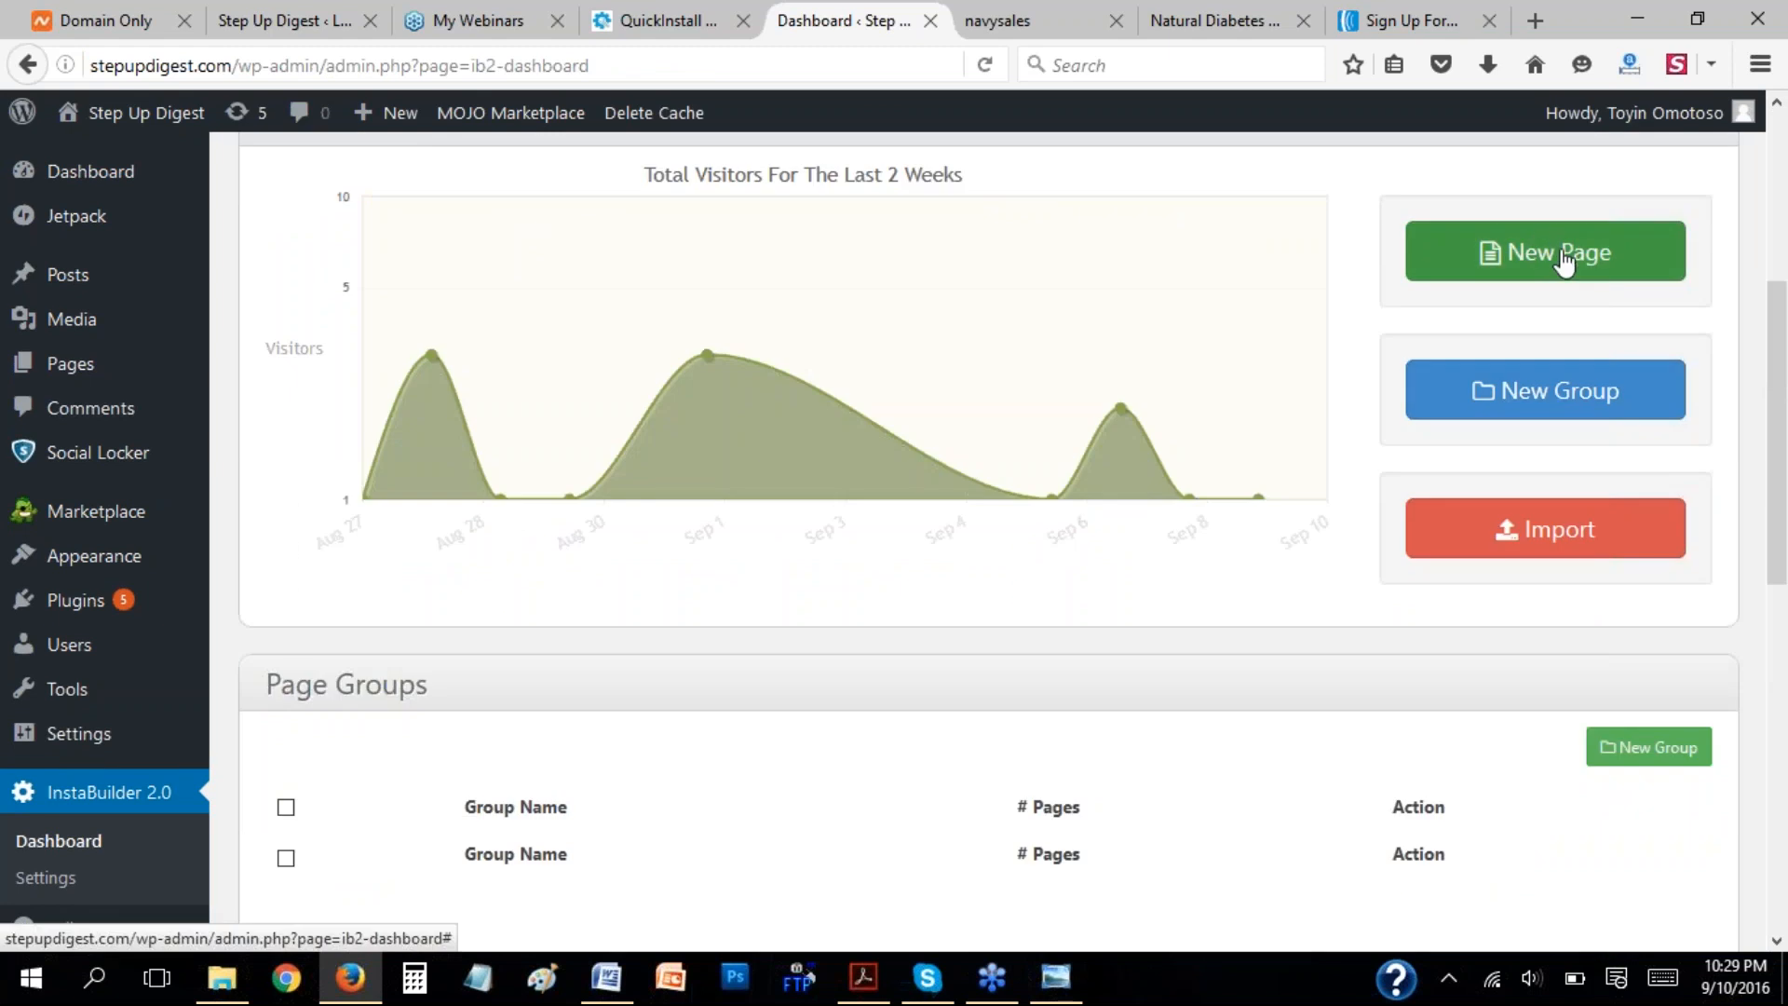
Start a new page from the Squeeze Pages template with the blue optin box and the waist-measuring photo.
click(1546, 251)
click(622, 334)
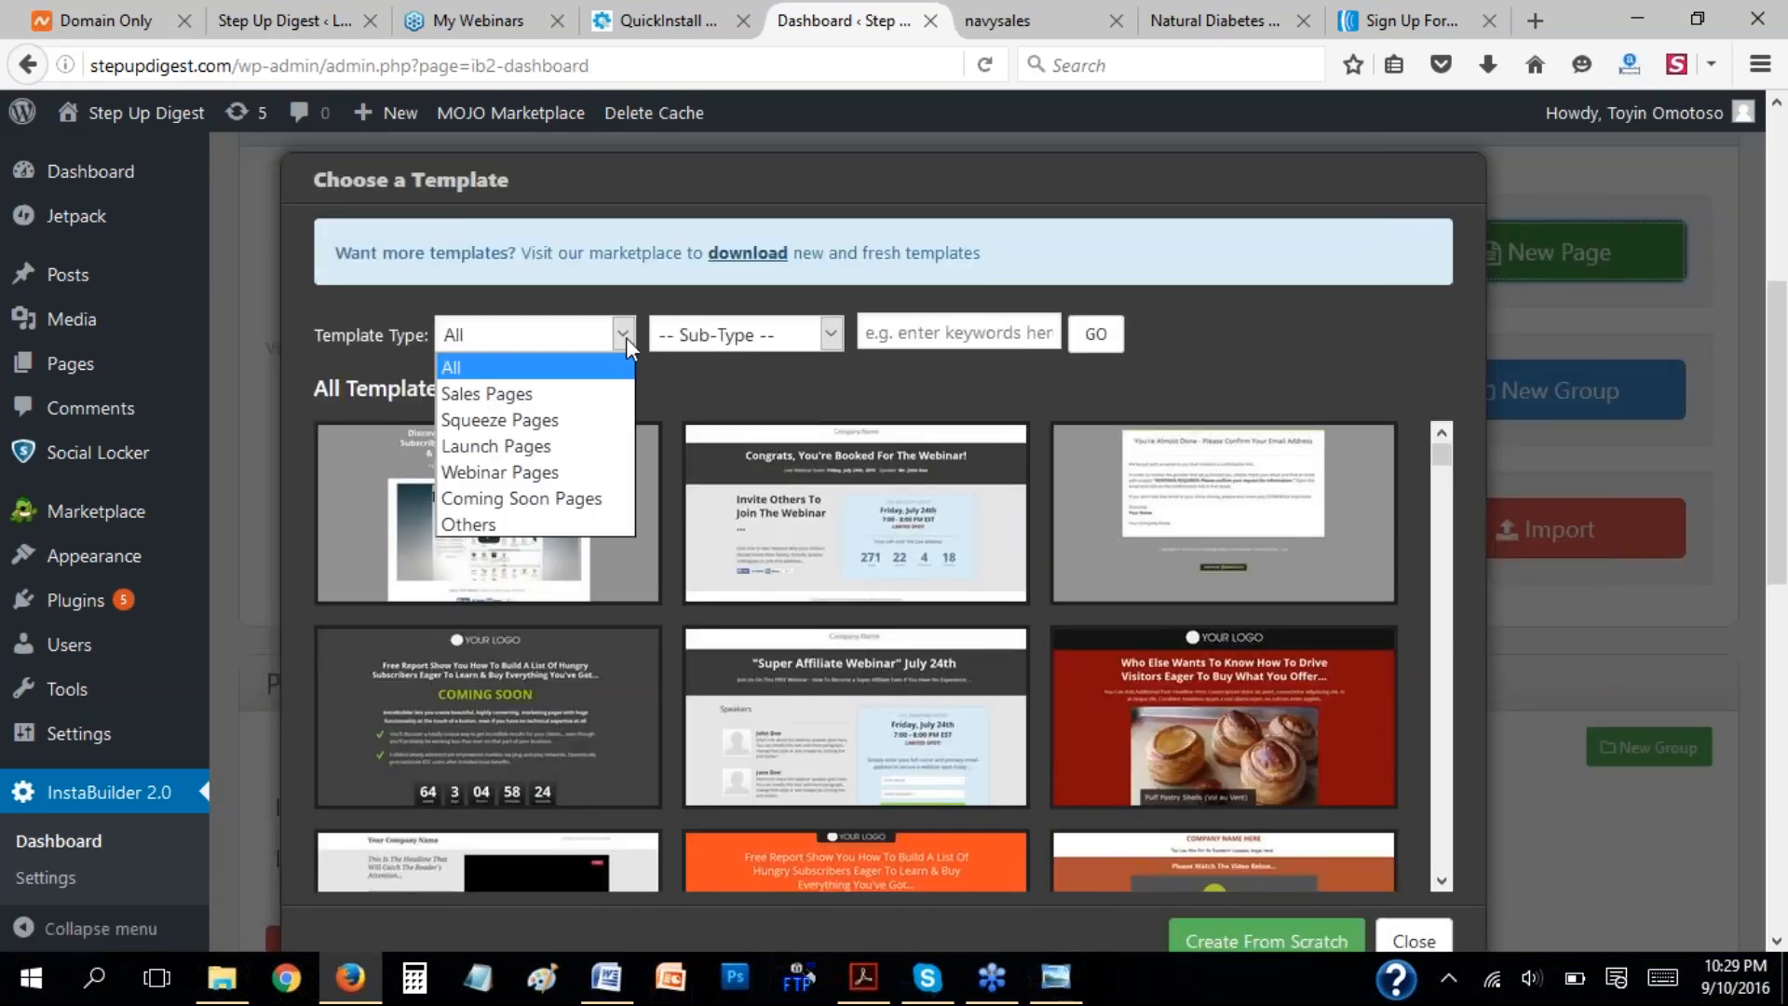
click(523, 427)
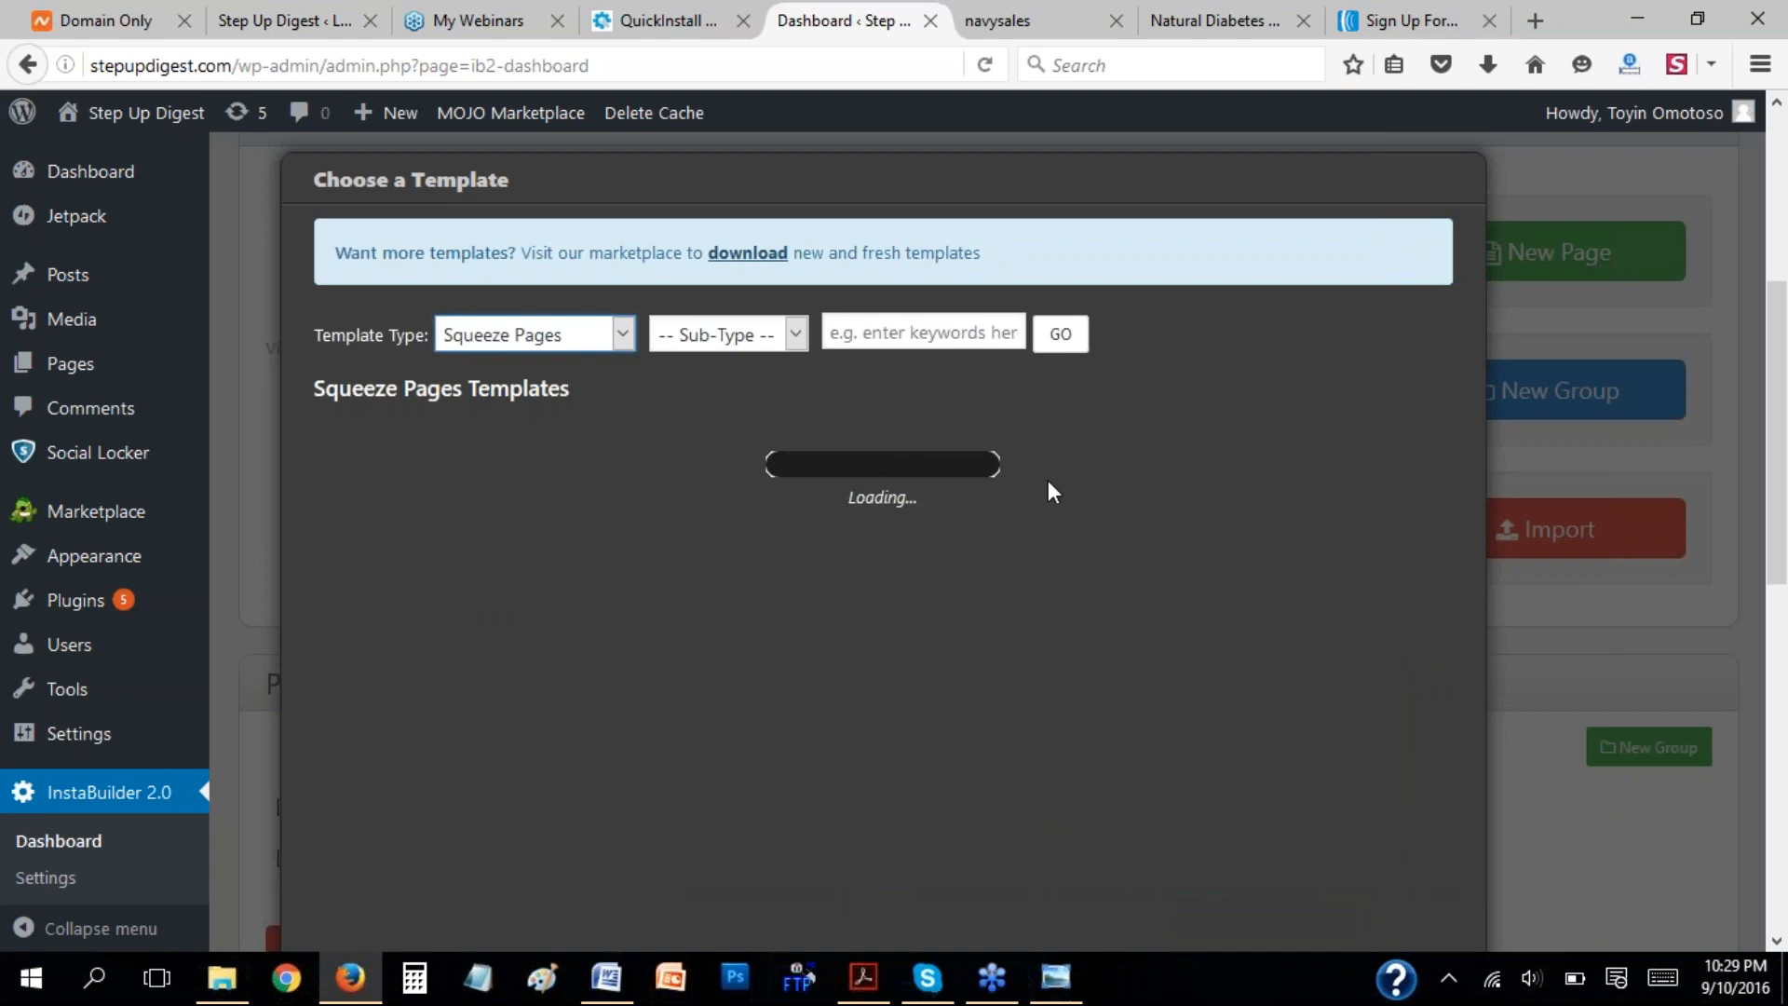
mouse_move(1369, 516)
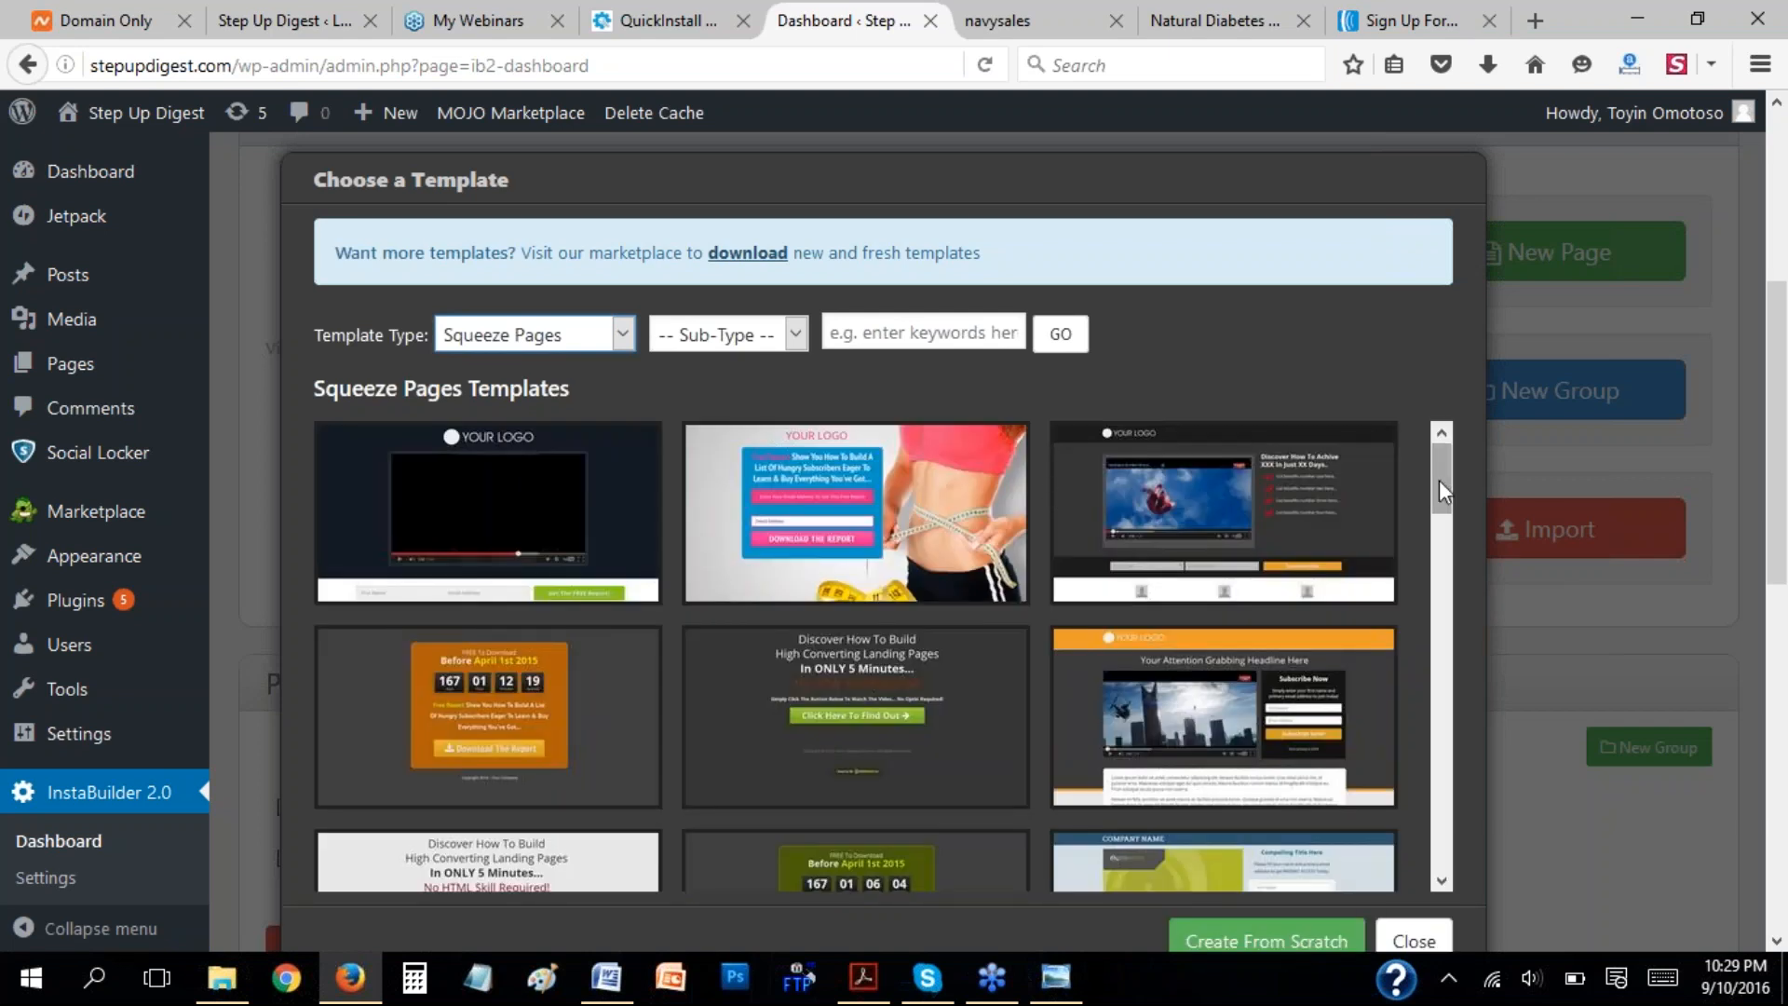
mouse_move(855, 514)
click(862, 466)
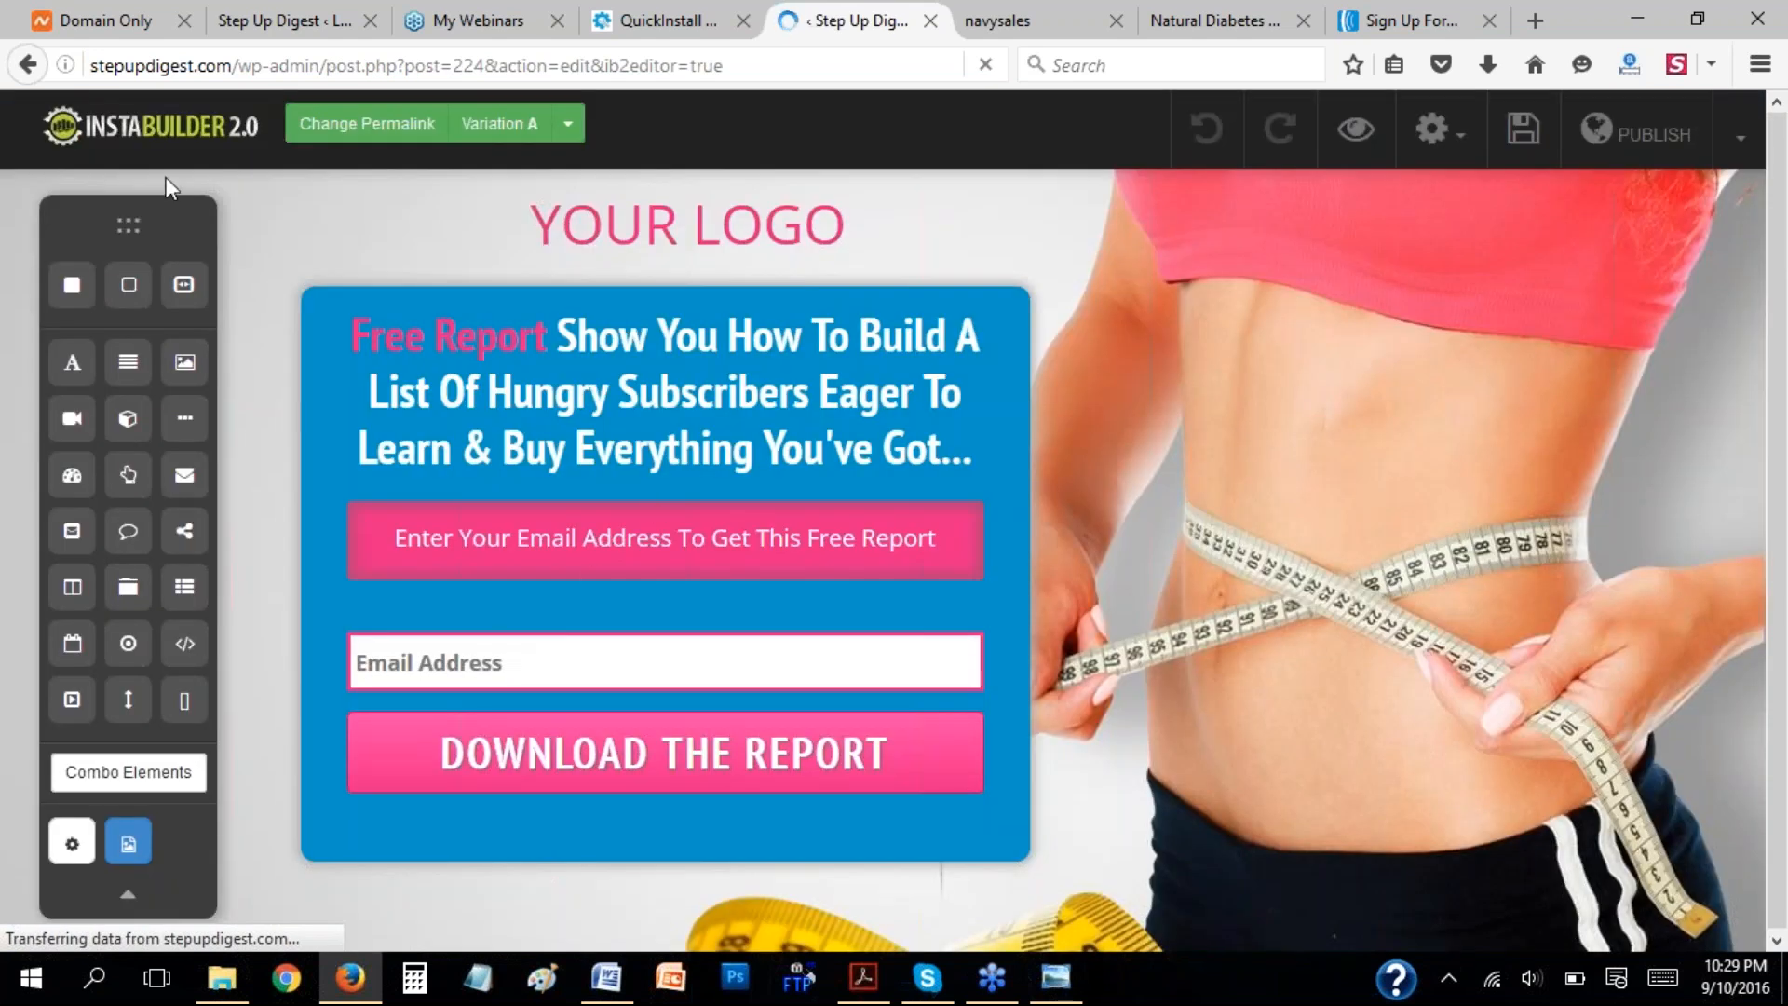
Return to the InstaBuilder dashboard, begin a new page and browse the Squeeze Pages templates.
click(31, 76)
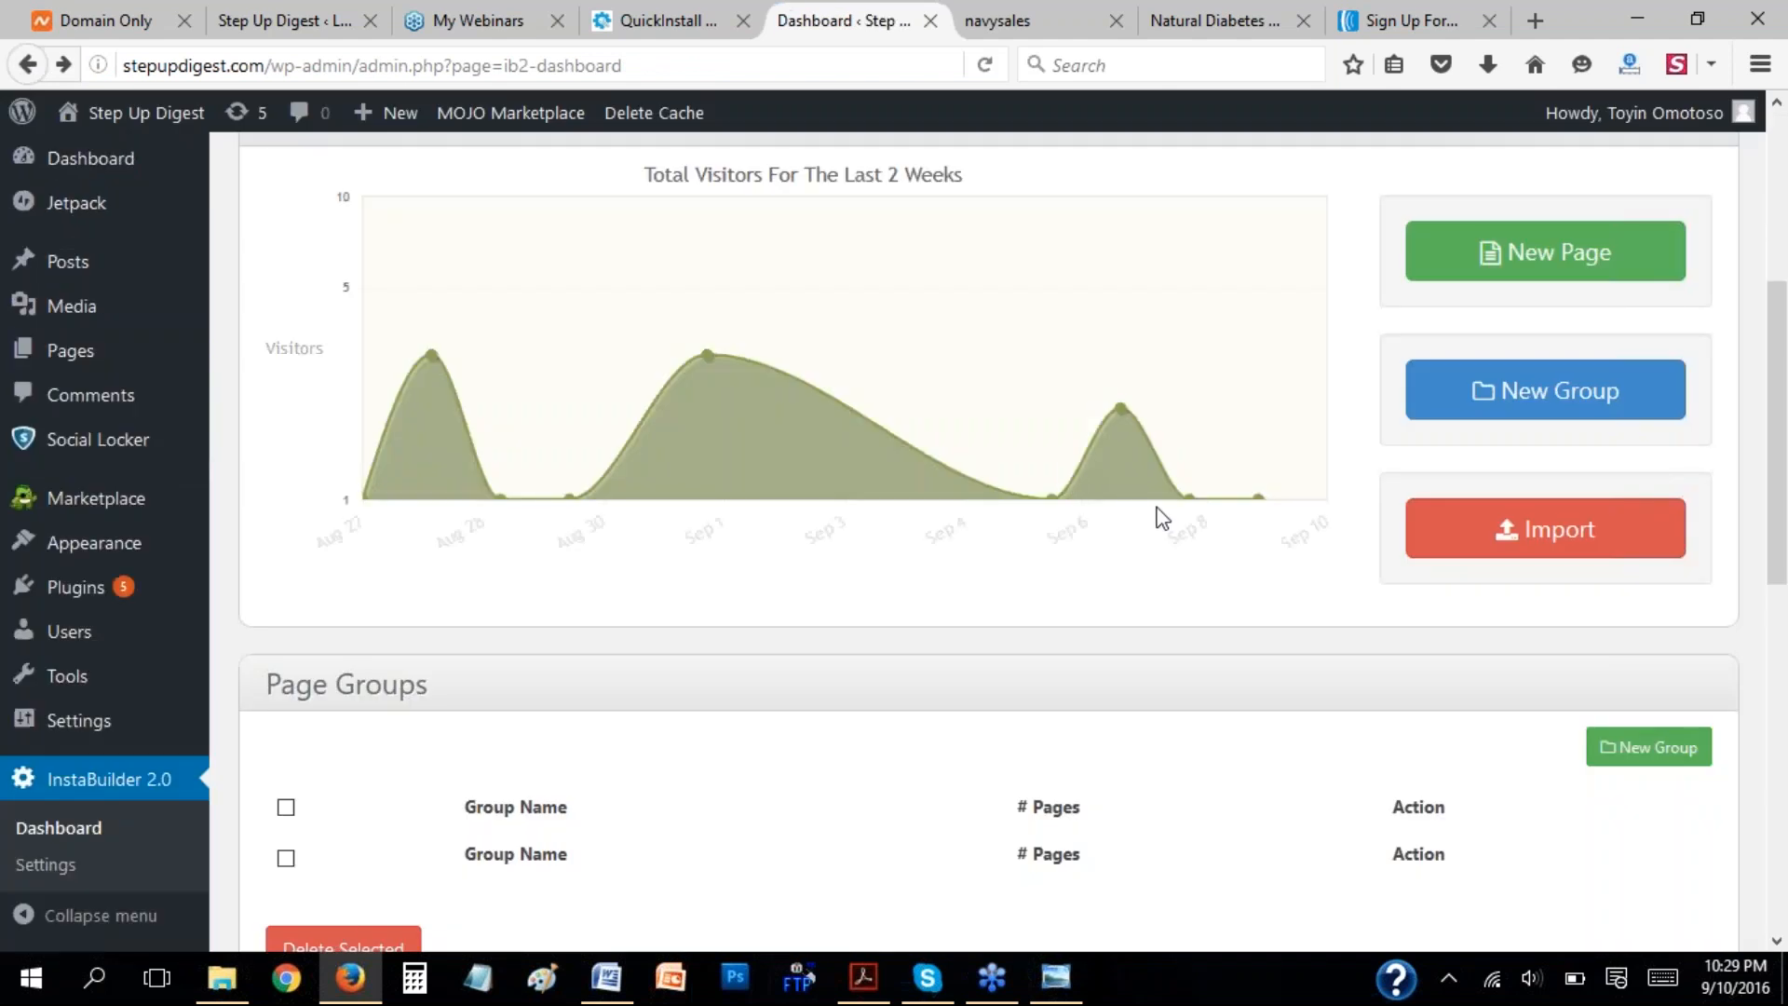
click(1521, 251)
scroll(1229, 577, down, 3)
scroll(1248, 605, down, 3)
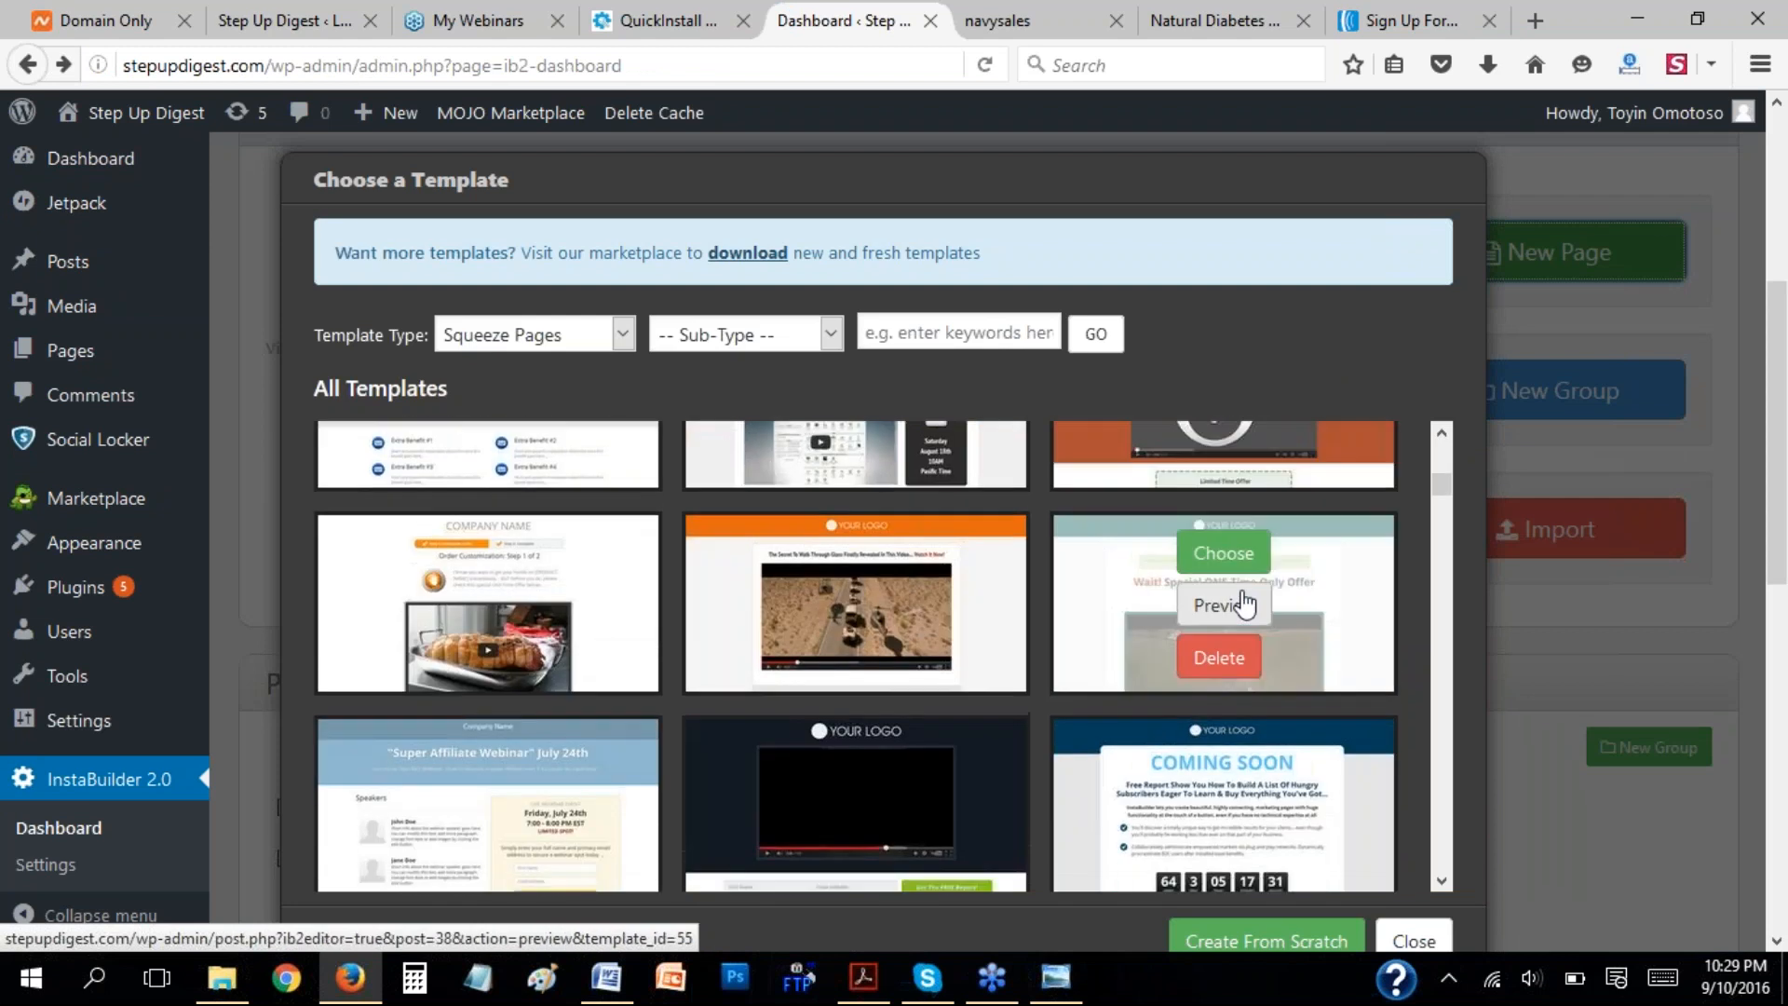
scroll(1248, 605, down, 2)
scroll(1066, 652, down, 6)
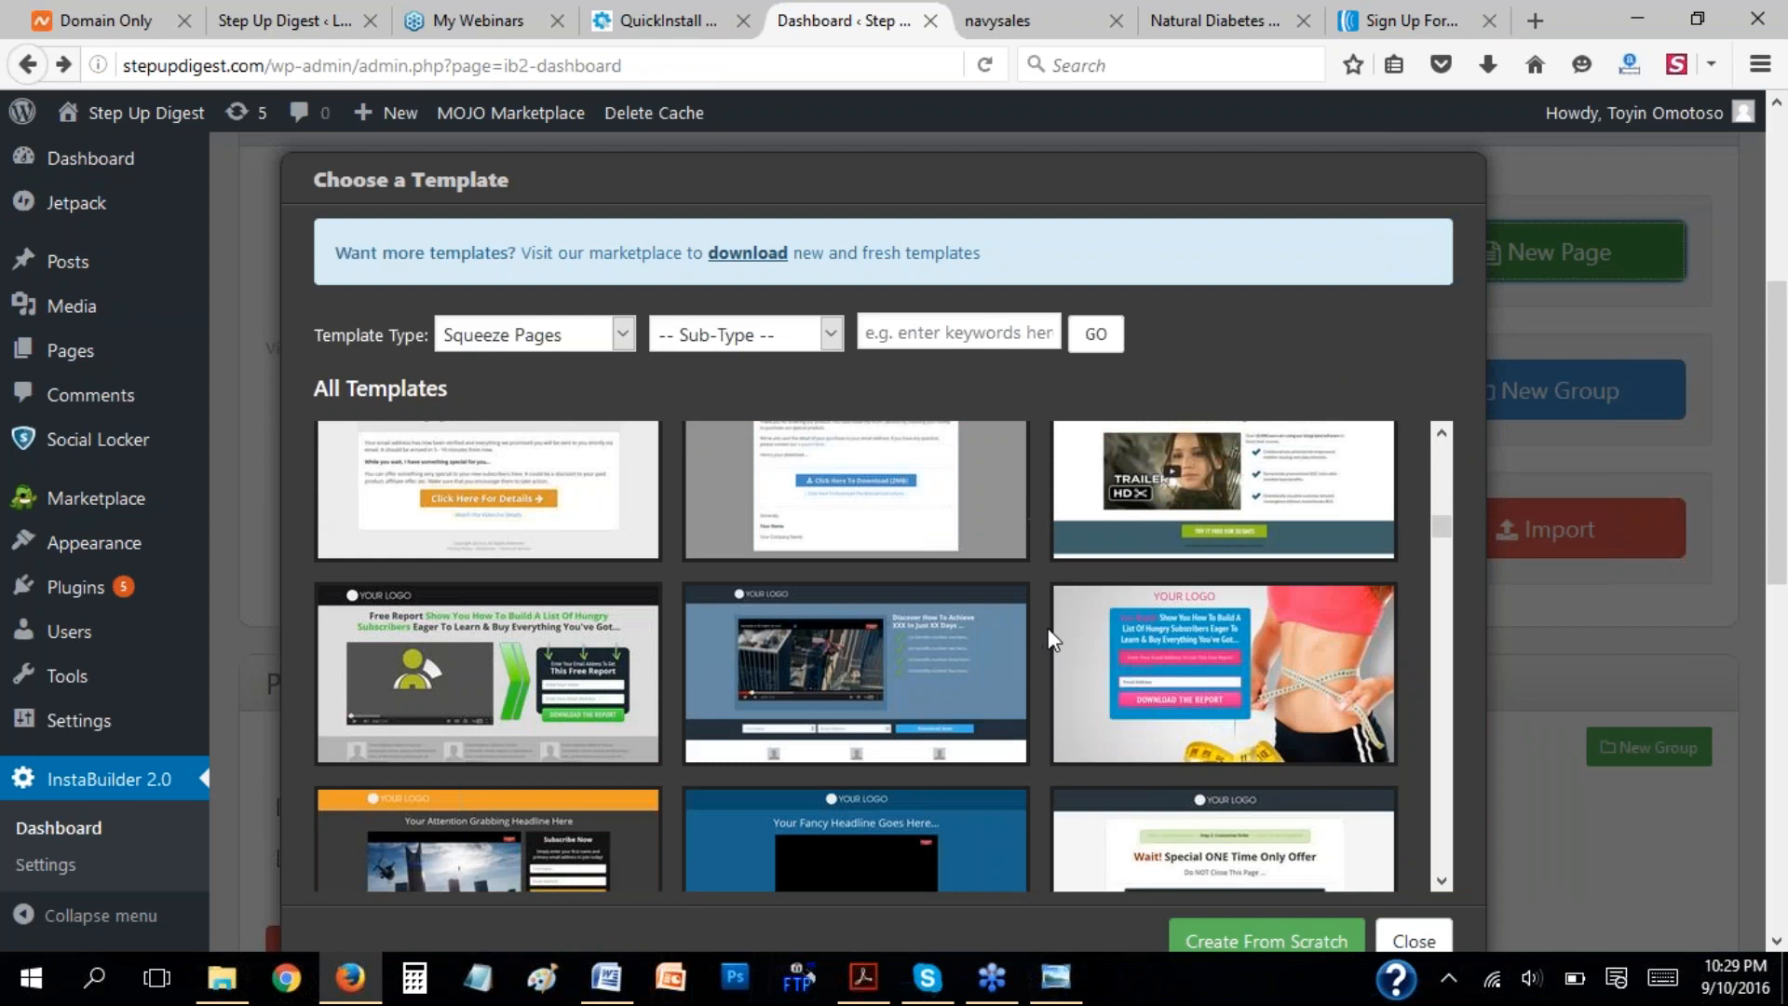
scroll(1052, 633, down, 3)
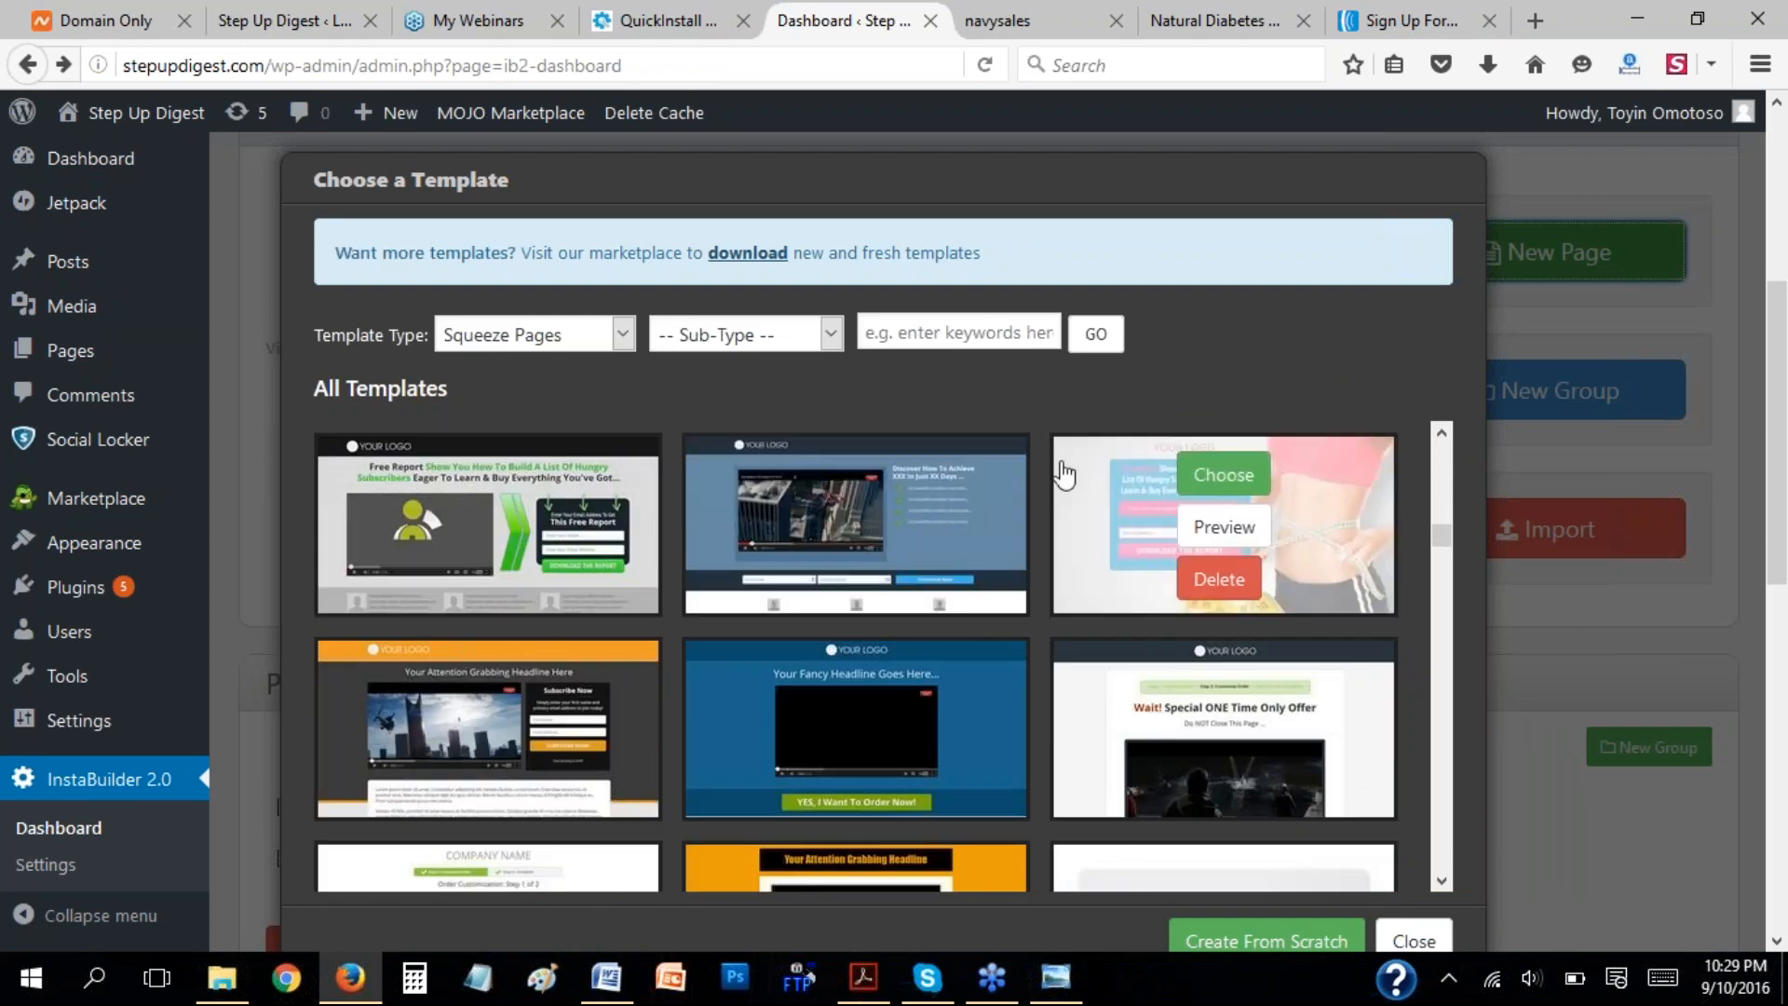
scroll(1064, 475, down, 1)
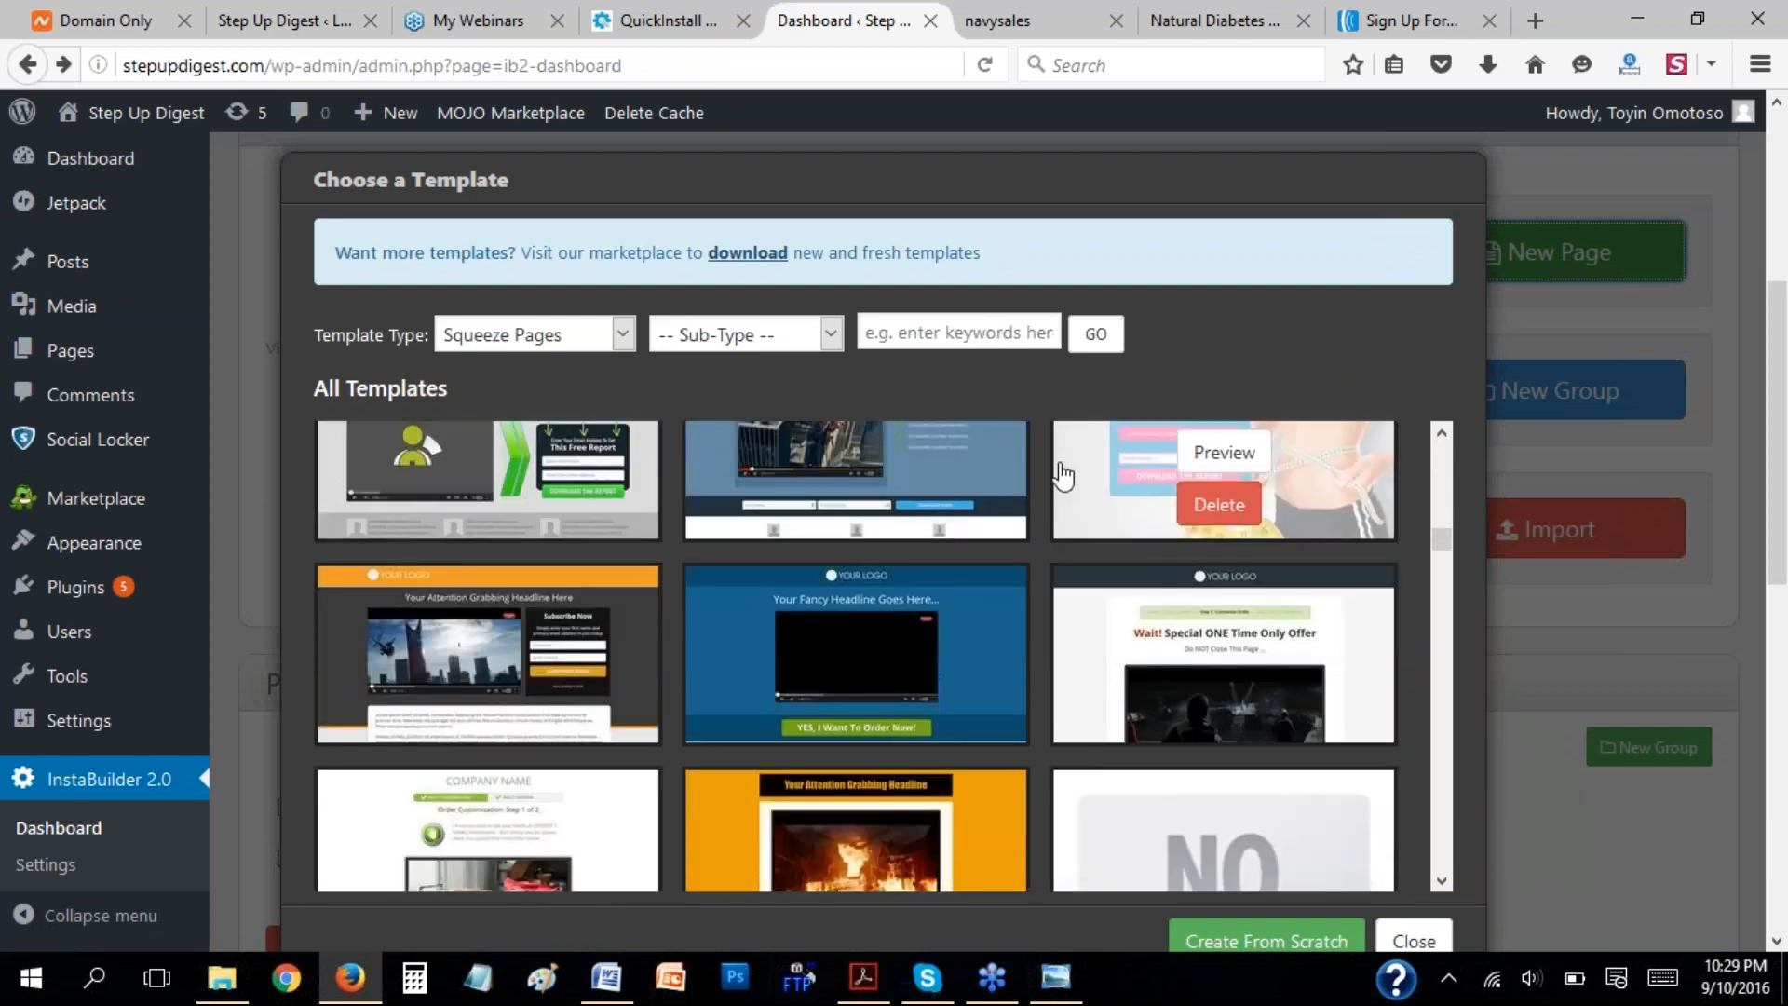
scroll(1064, 475, up, 2)
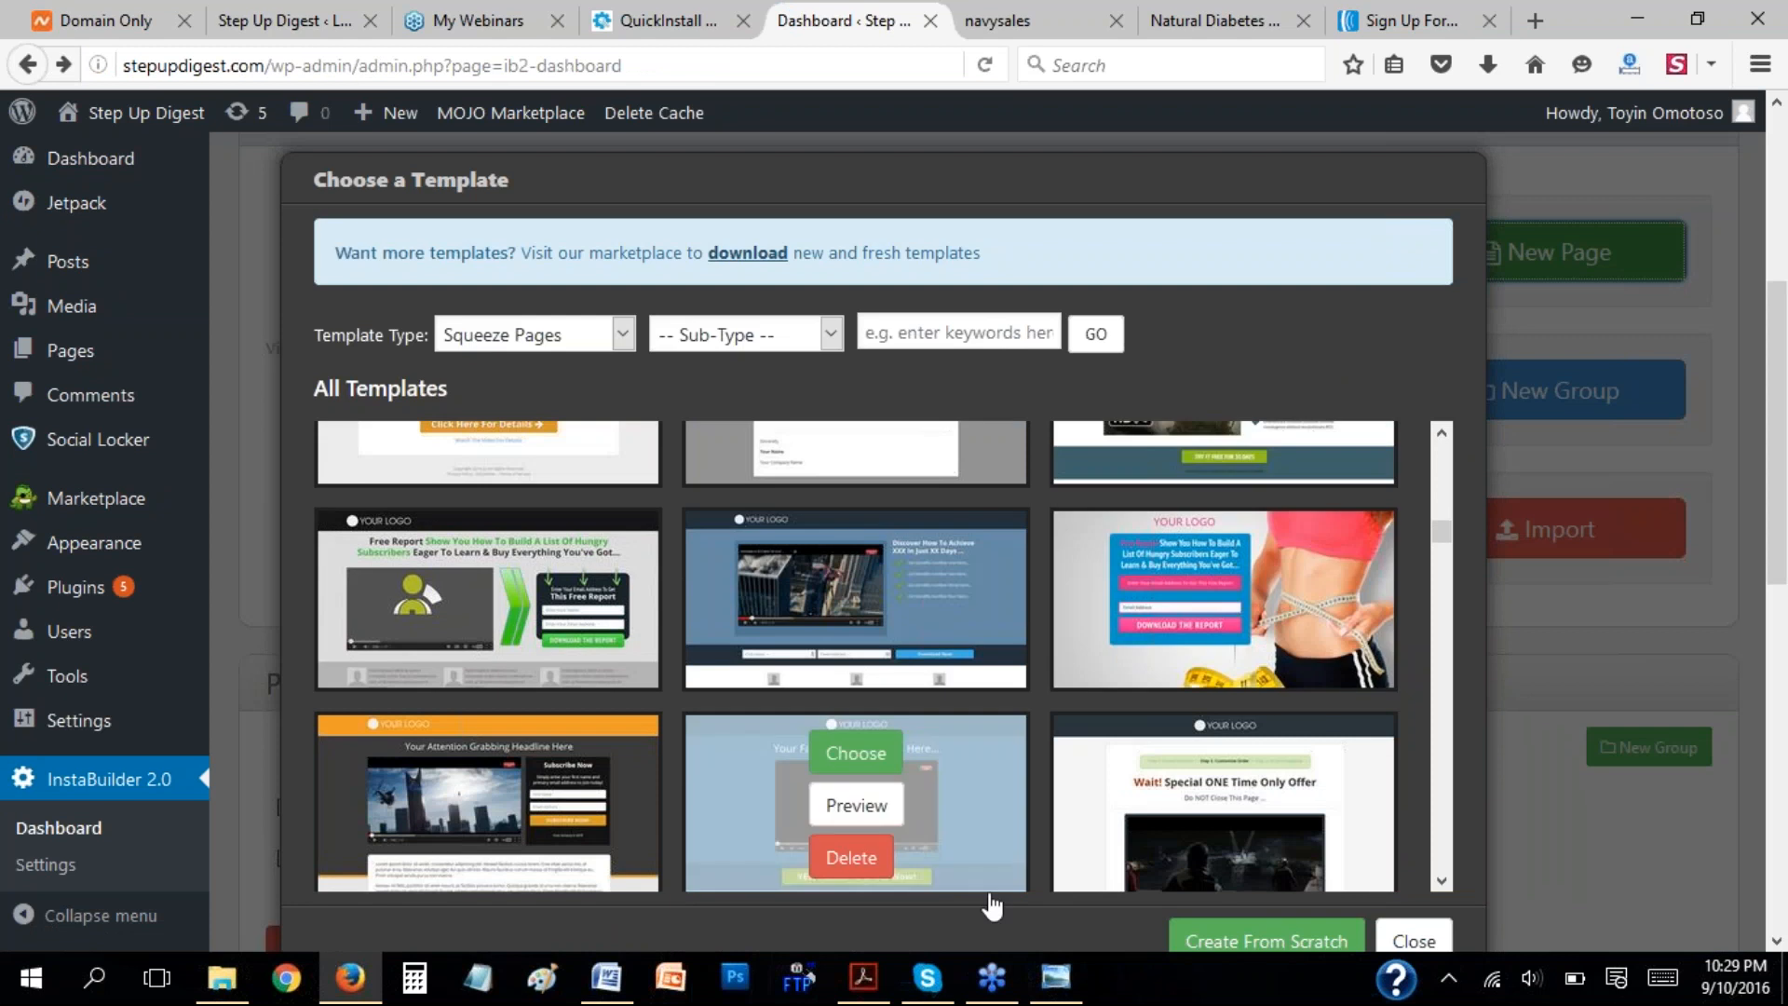
Switch to Windows Photo Viewer and look through the sample squeeze pages up to the ex-banker $2.8Million example.
click(1073, 992)
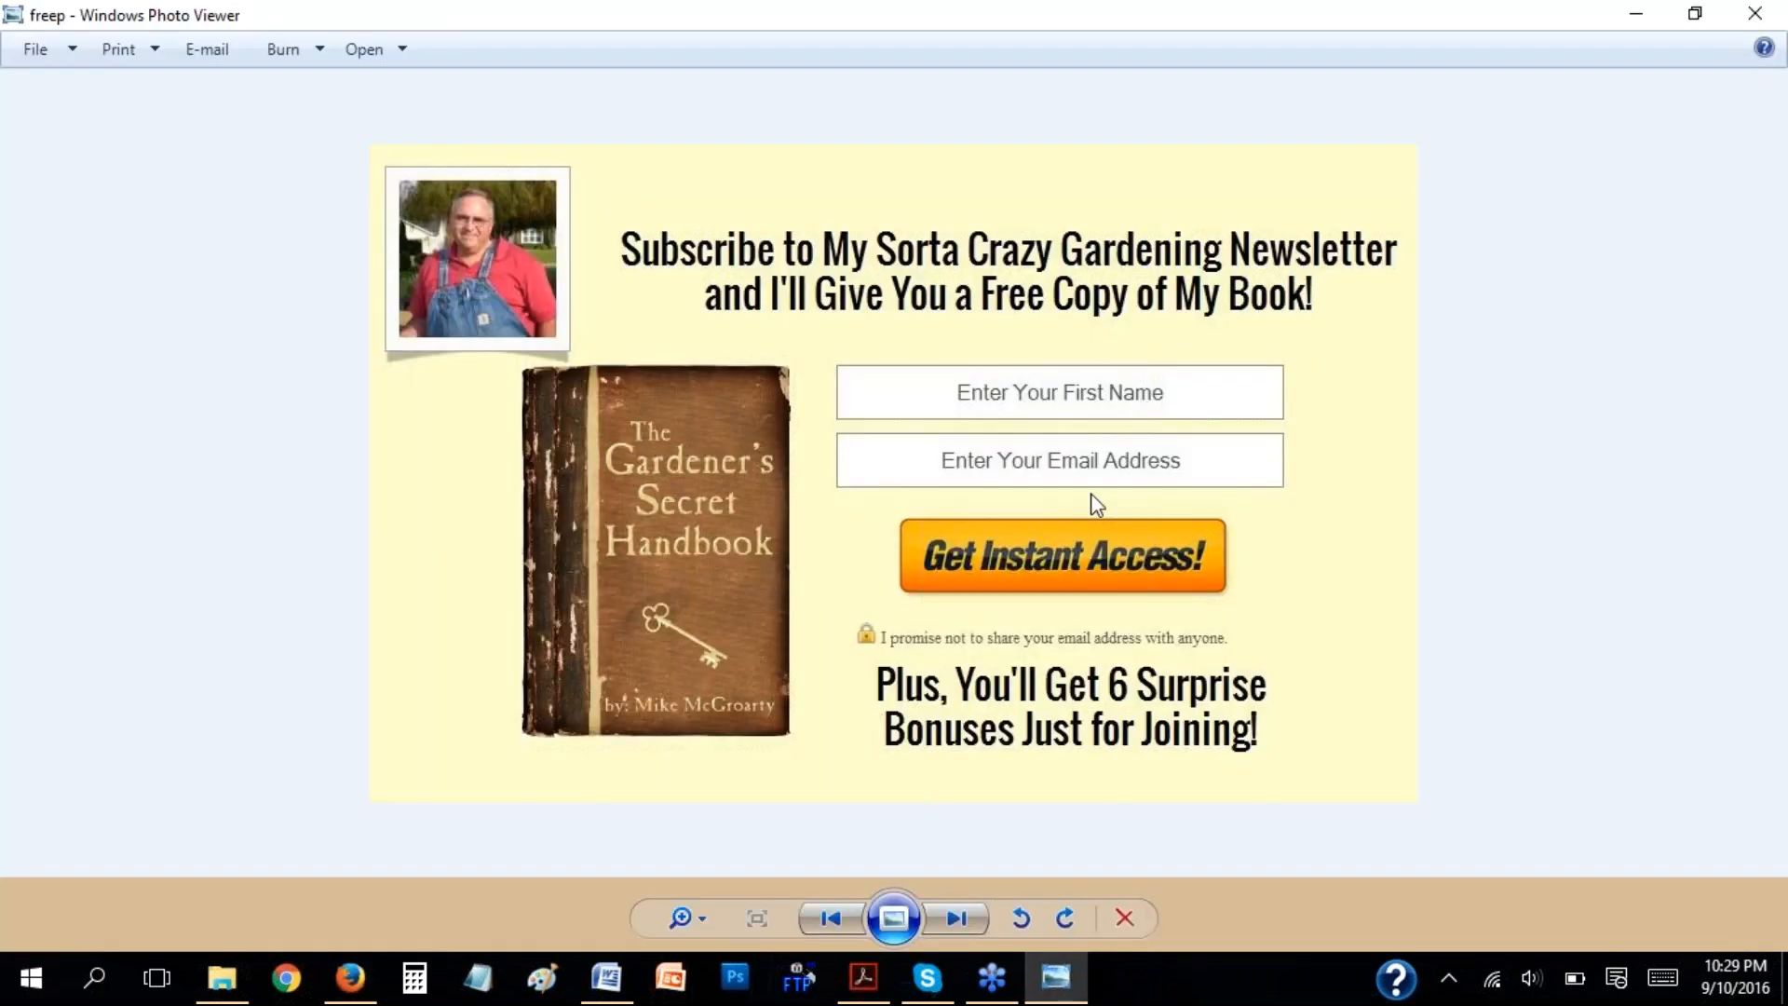
key(Right)
key(Right)
key(Right)
key(Right)
key(Right)
key(Right)
key(Right)
key(Right)
key(Right)
key(Right)
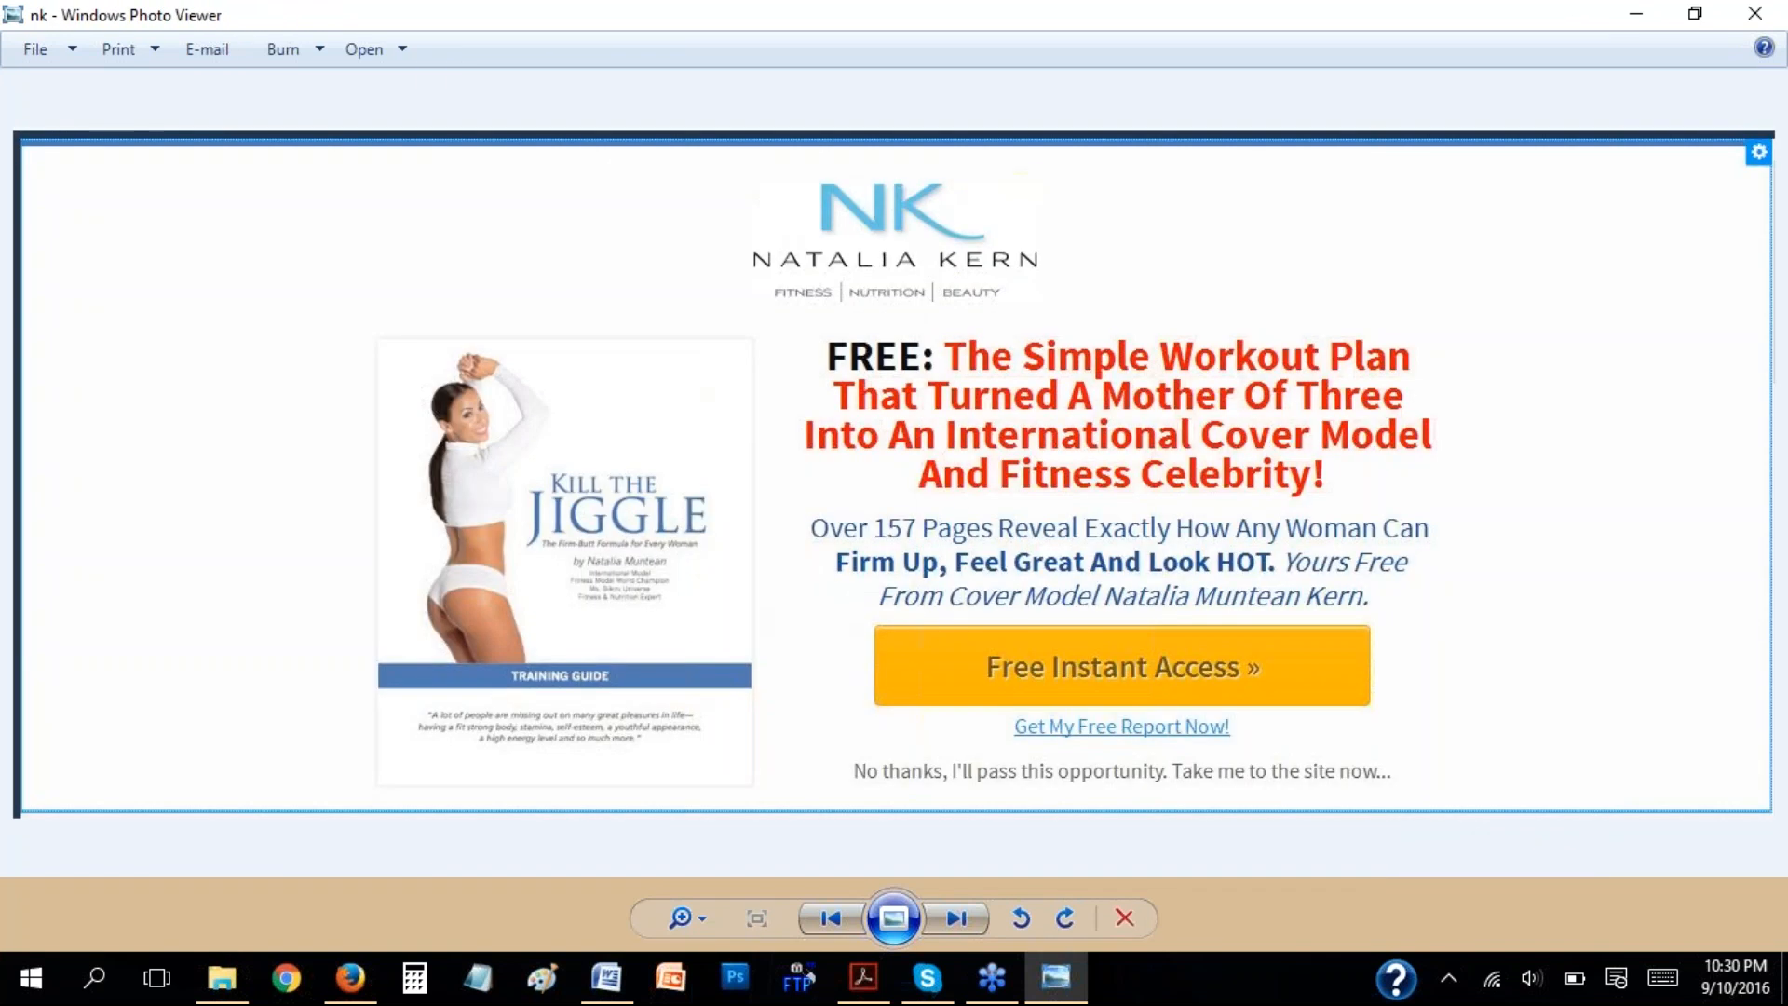
key(Right)
key(Right)
key(Right)
key(Right)
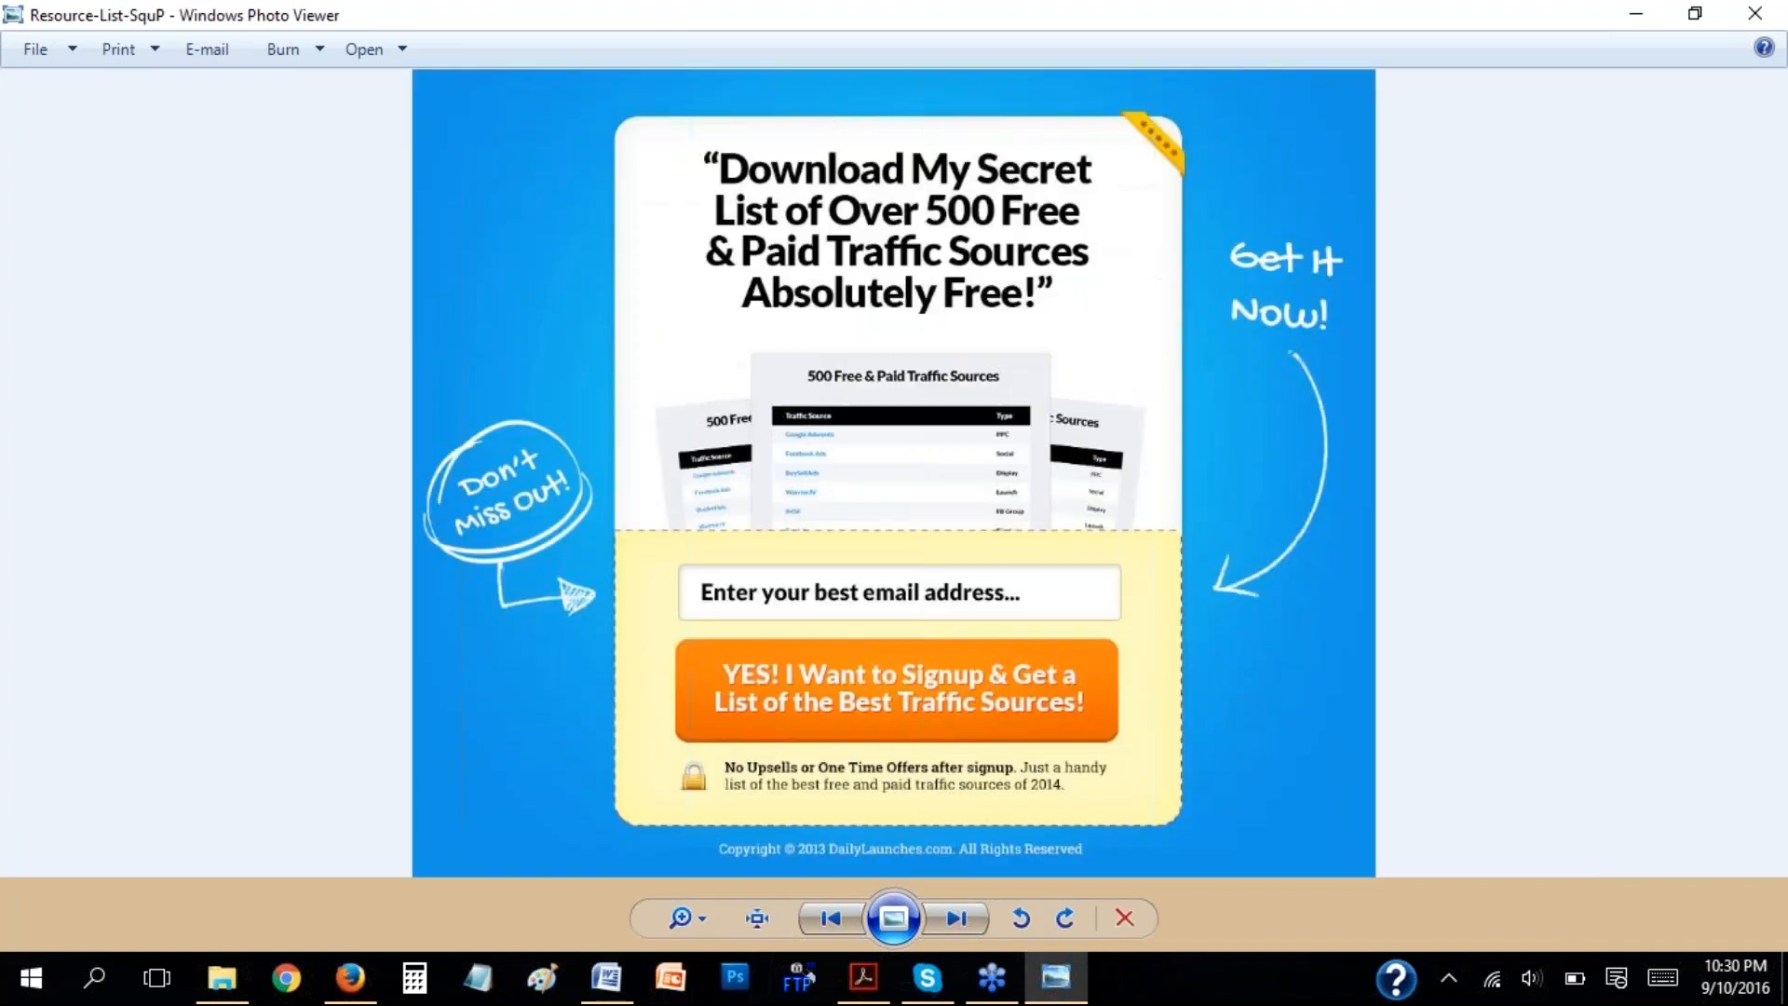
key(Right)
key(Left)
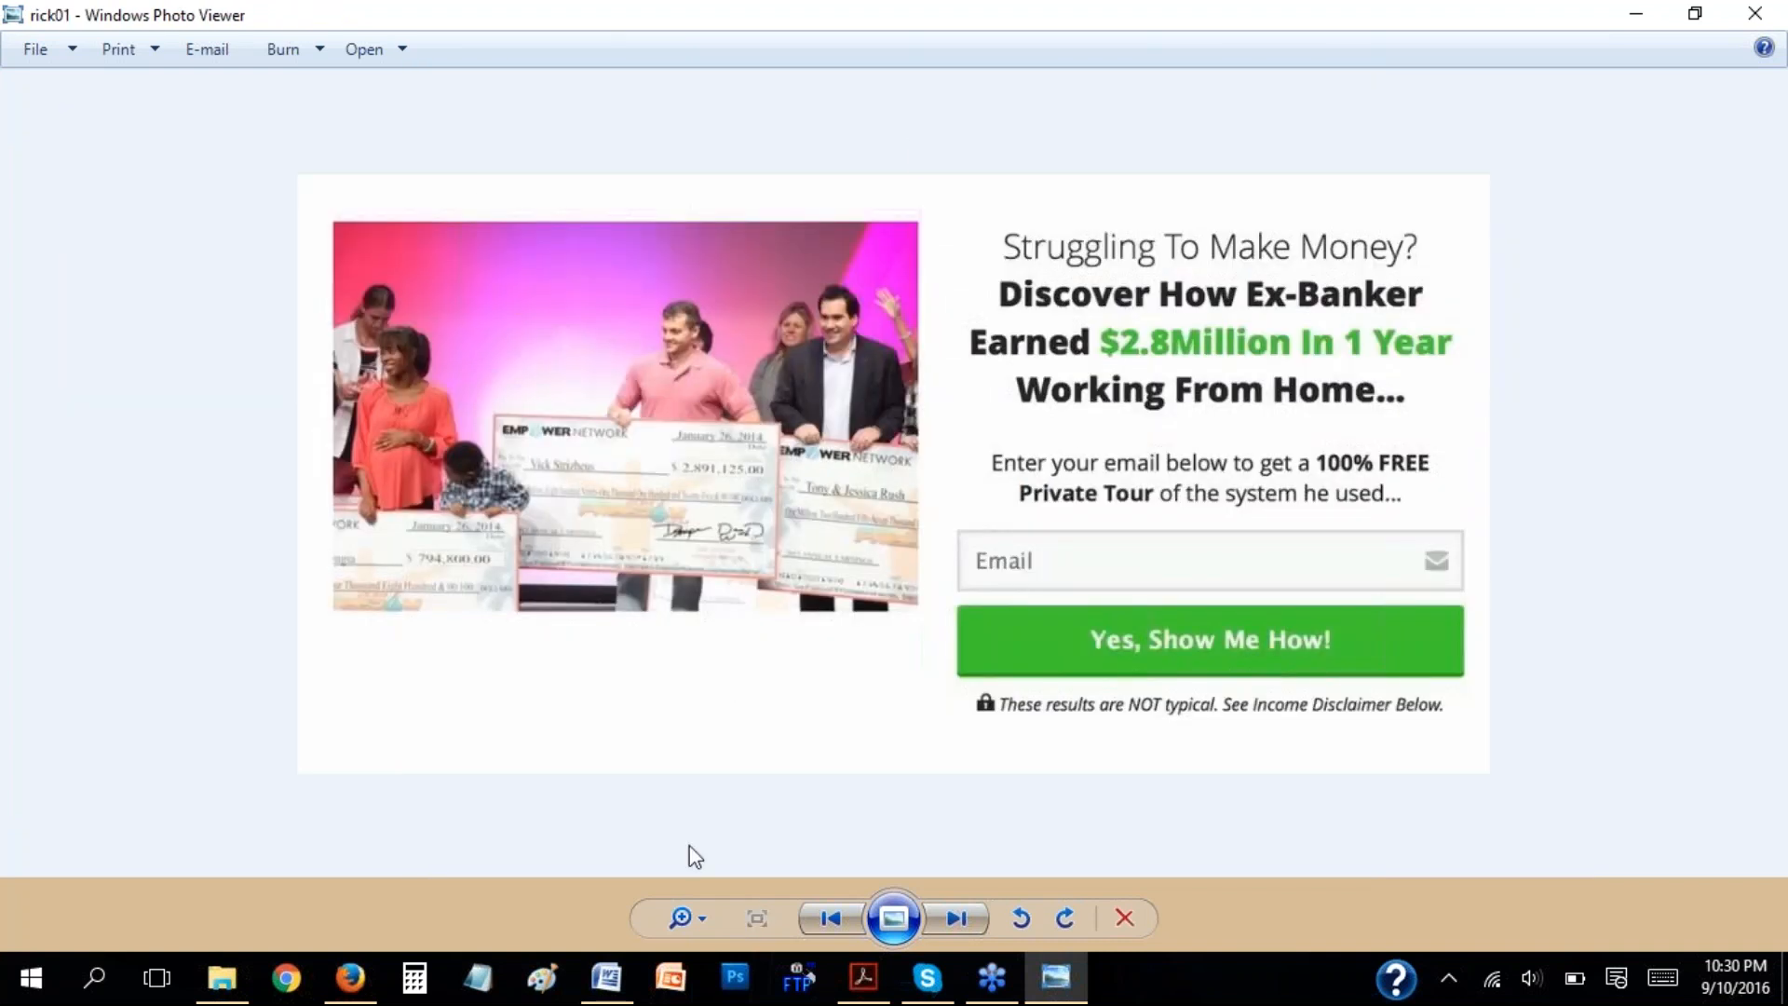
Switch back to Firefox and create the page from the template with the orange header, video and Subscribe Now box.
click(350, 978)
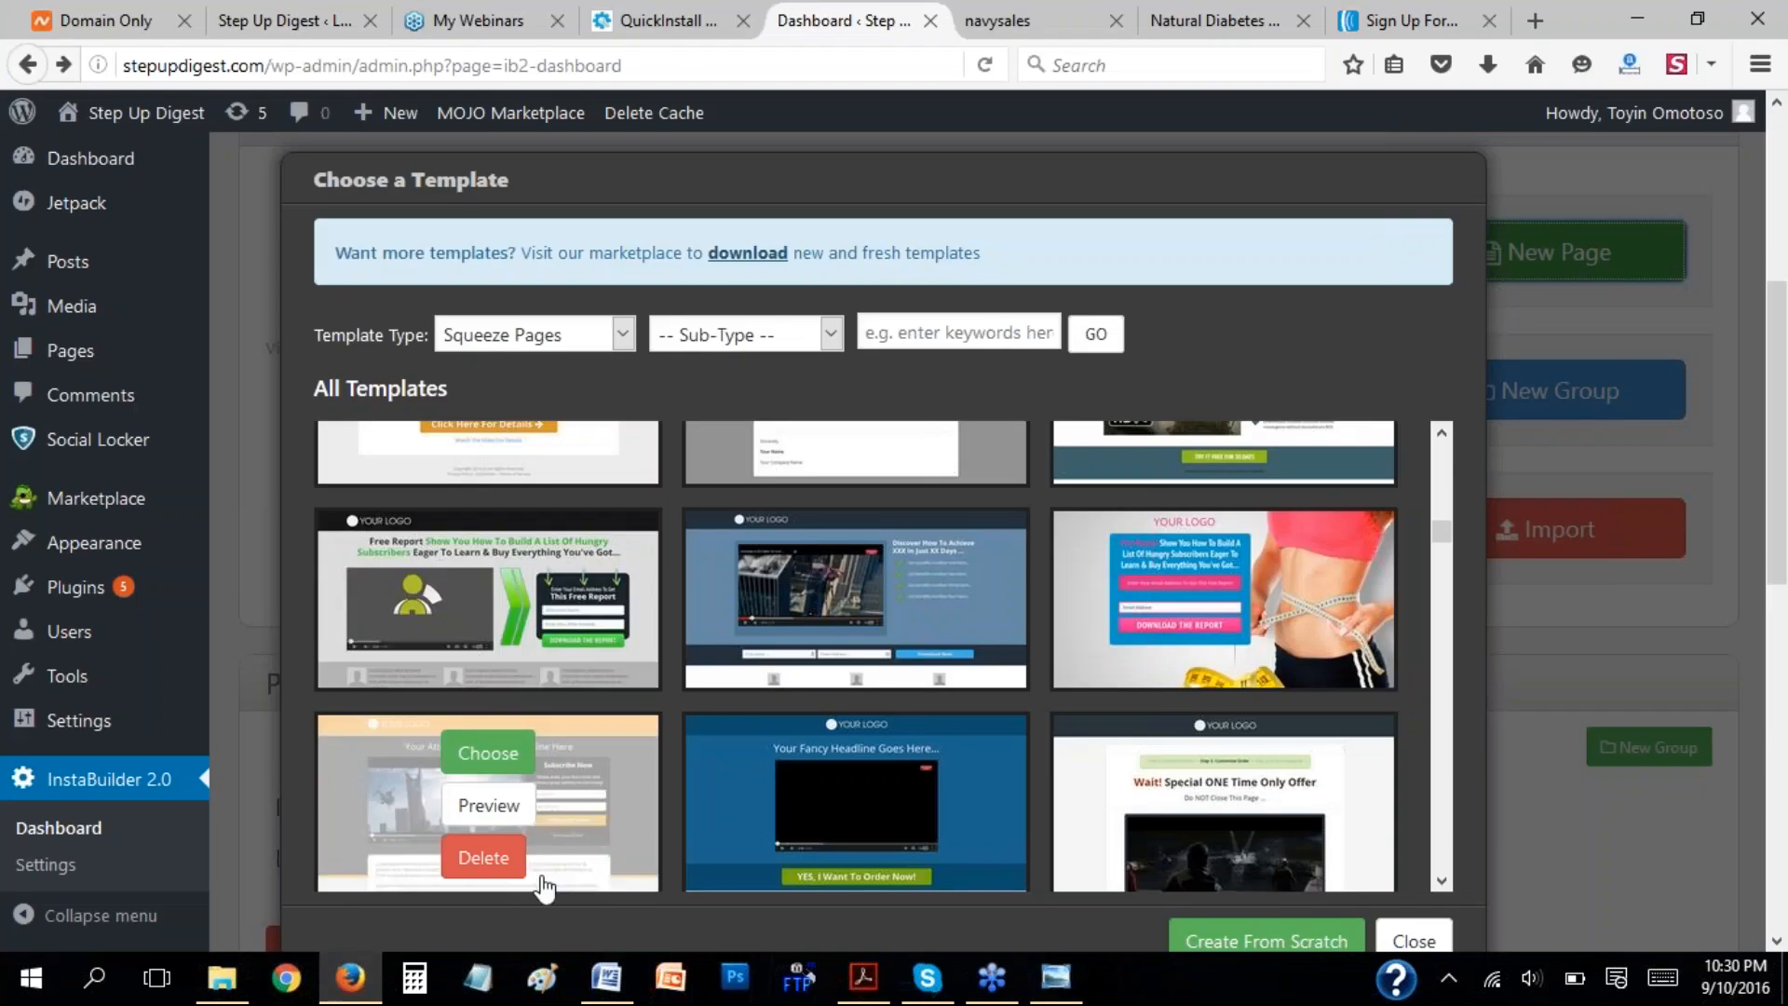
click(503, 766)
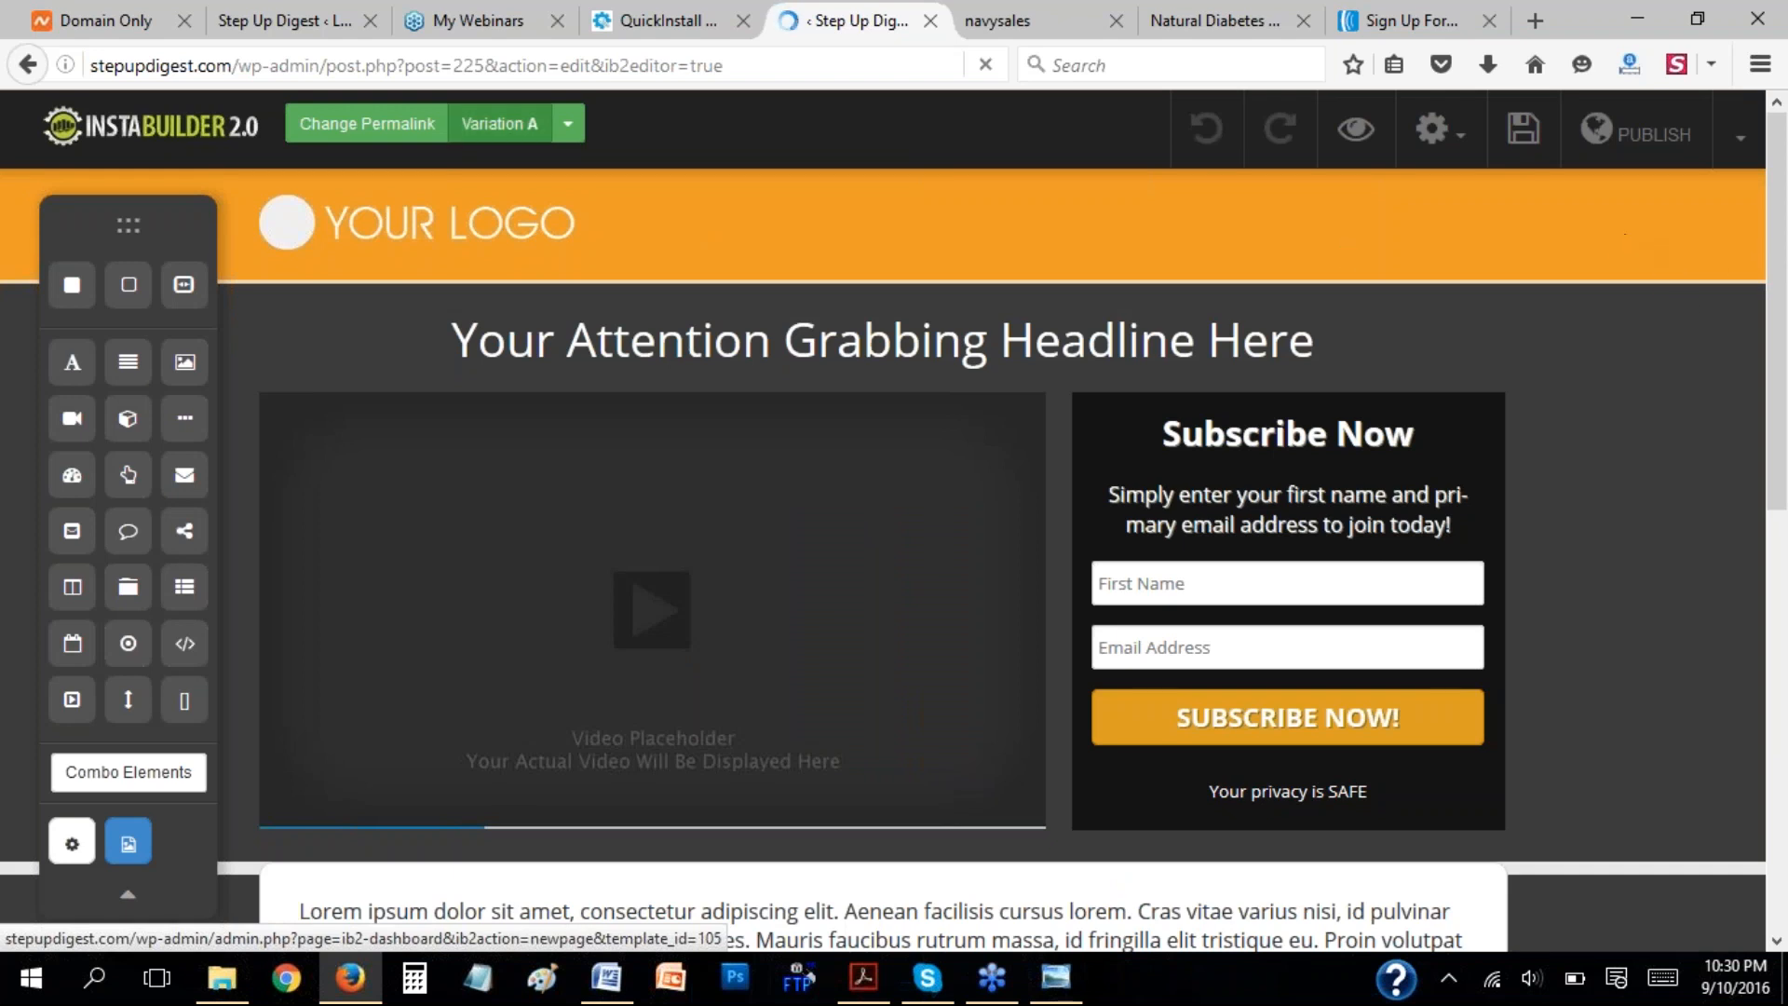
drag(127, 224, 33, 289)
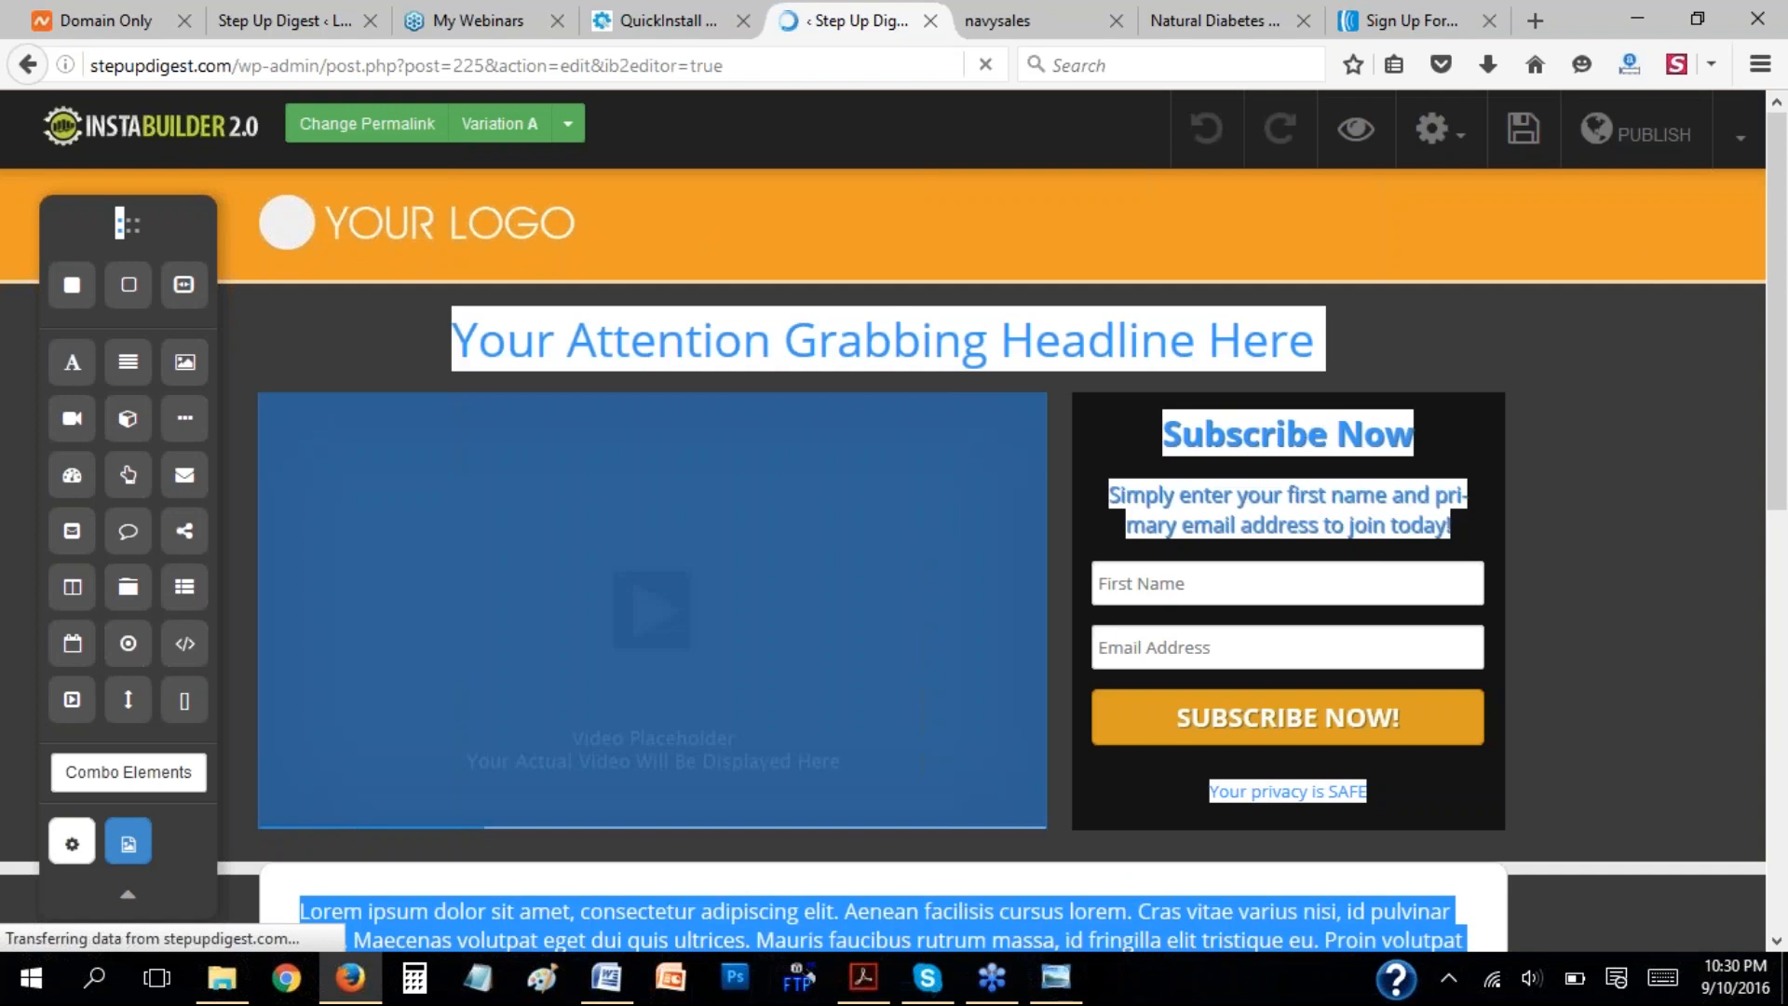
click(147, 235)
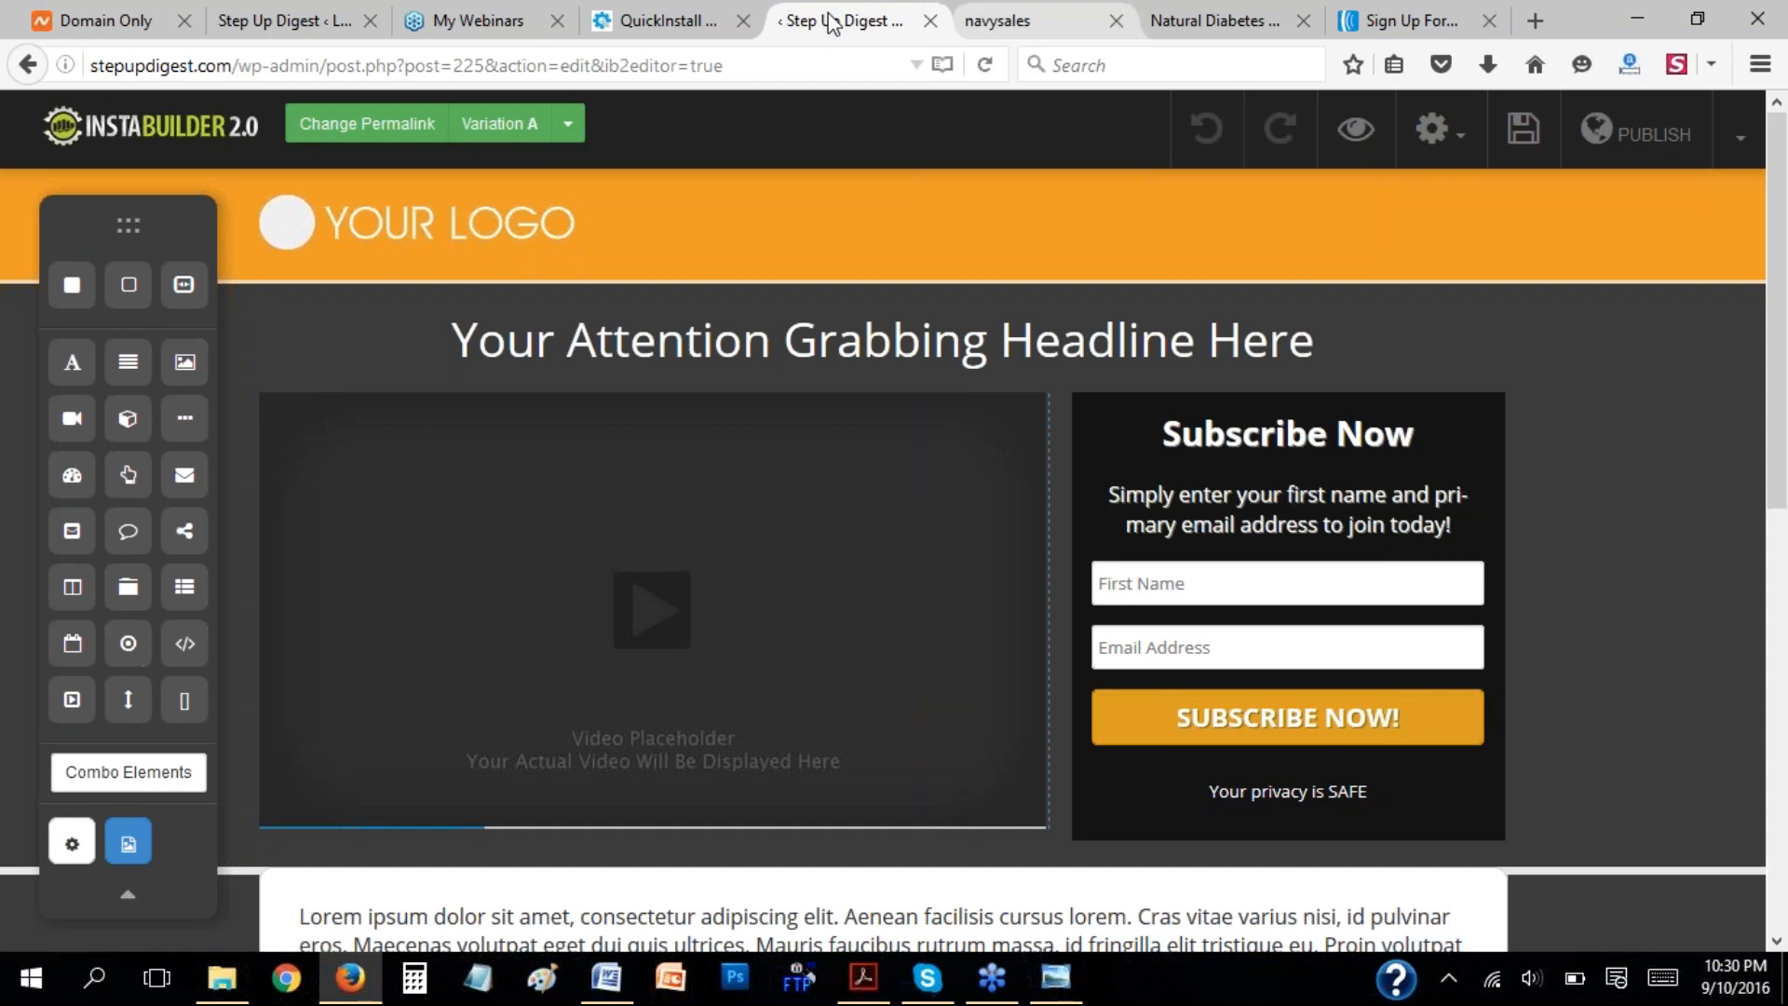
Delete the orange logo header from the top of the page.
click(1667, 250)
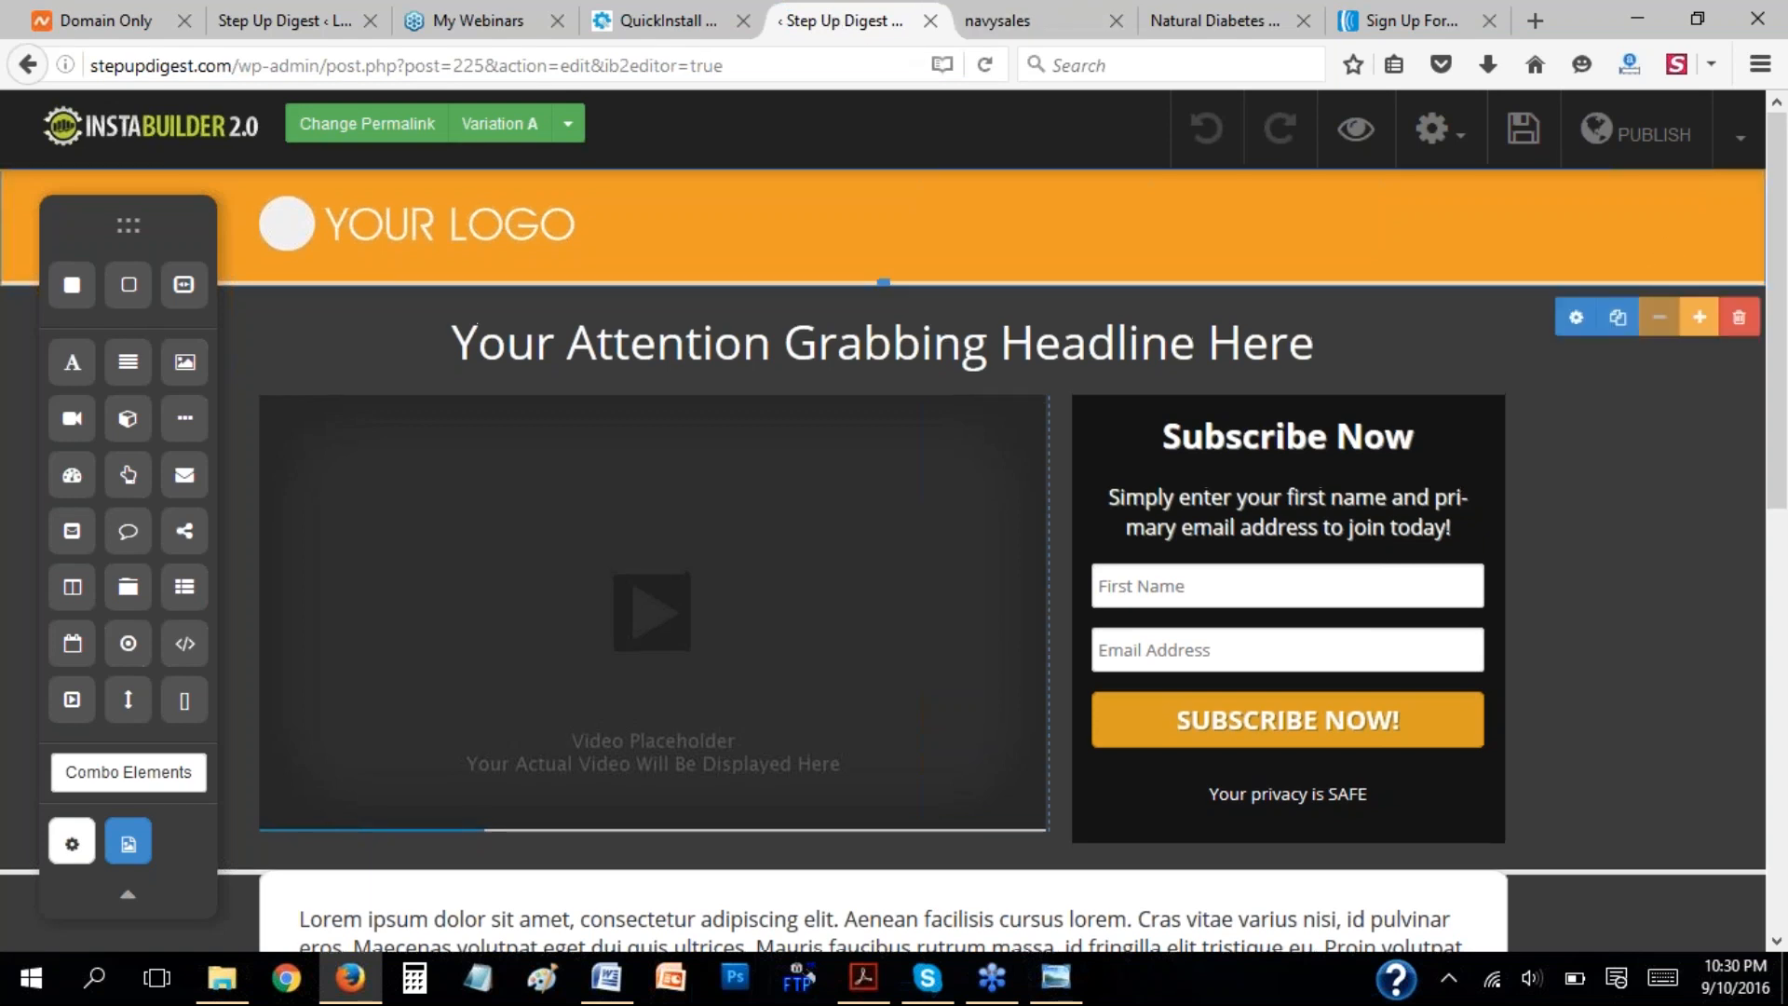
click(1739, 321)
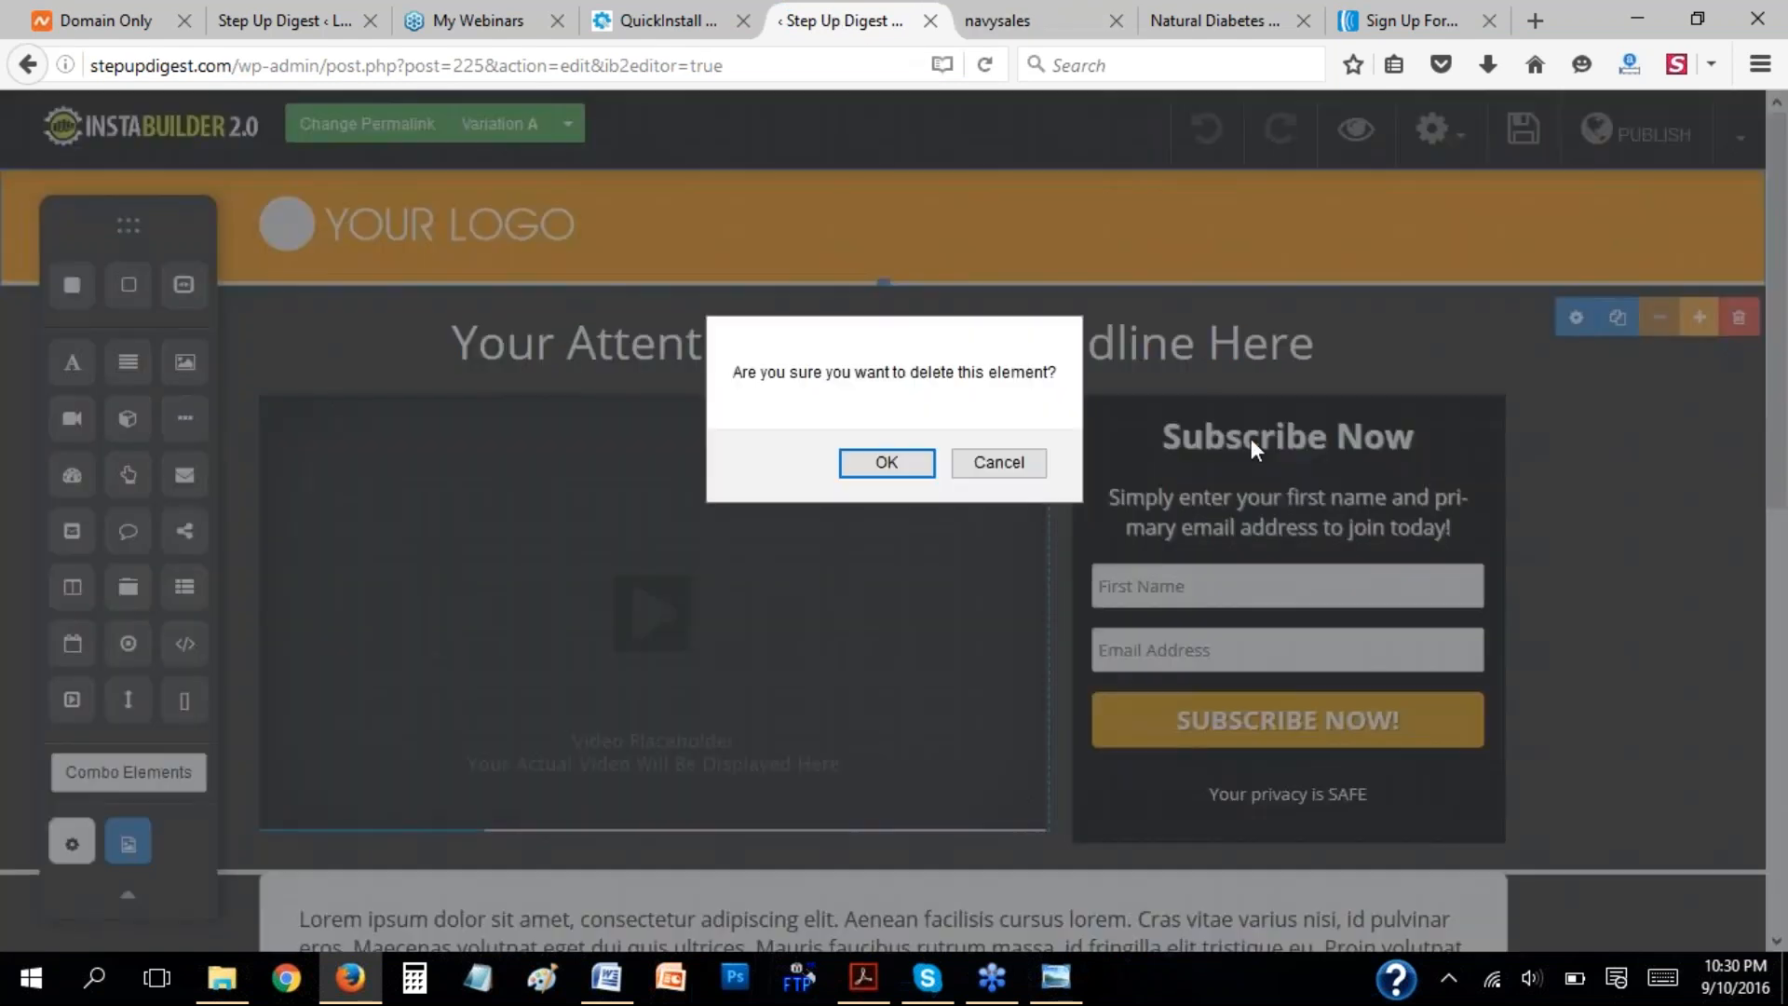
click(878, 469)
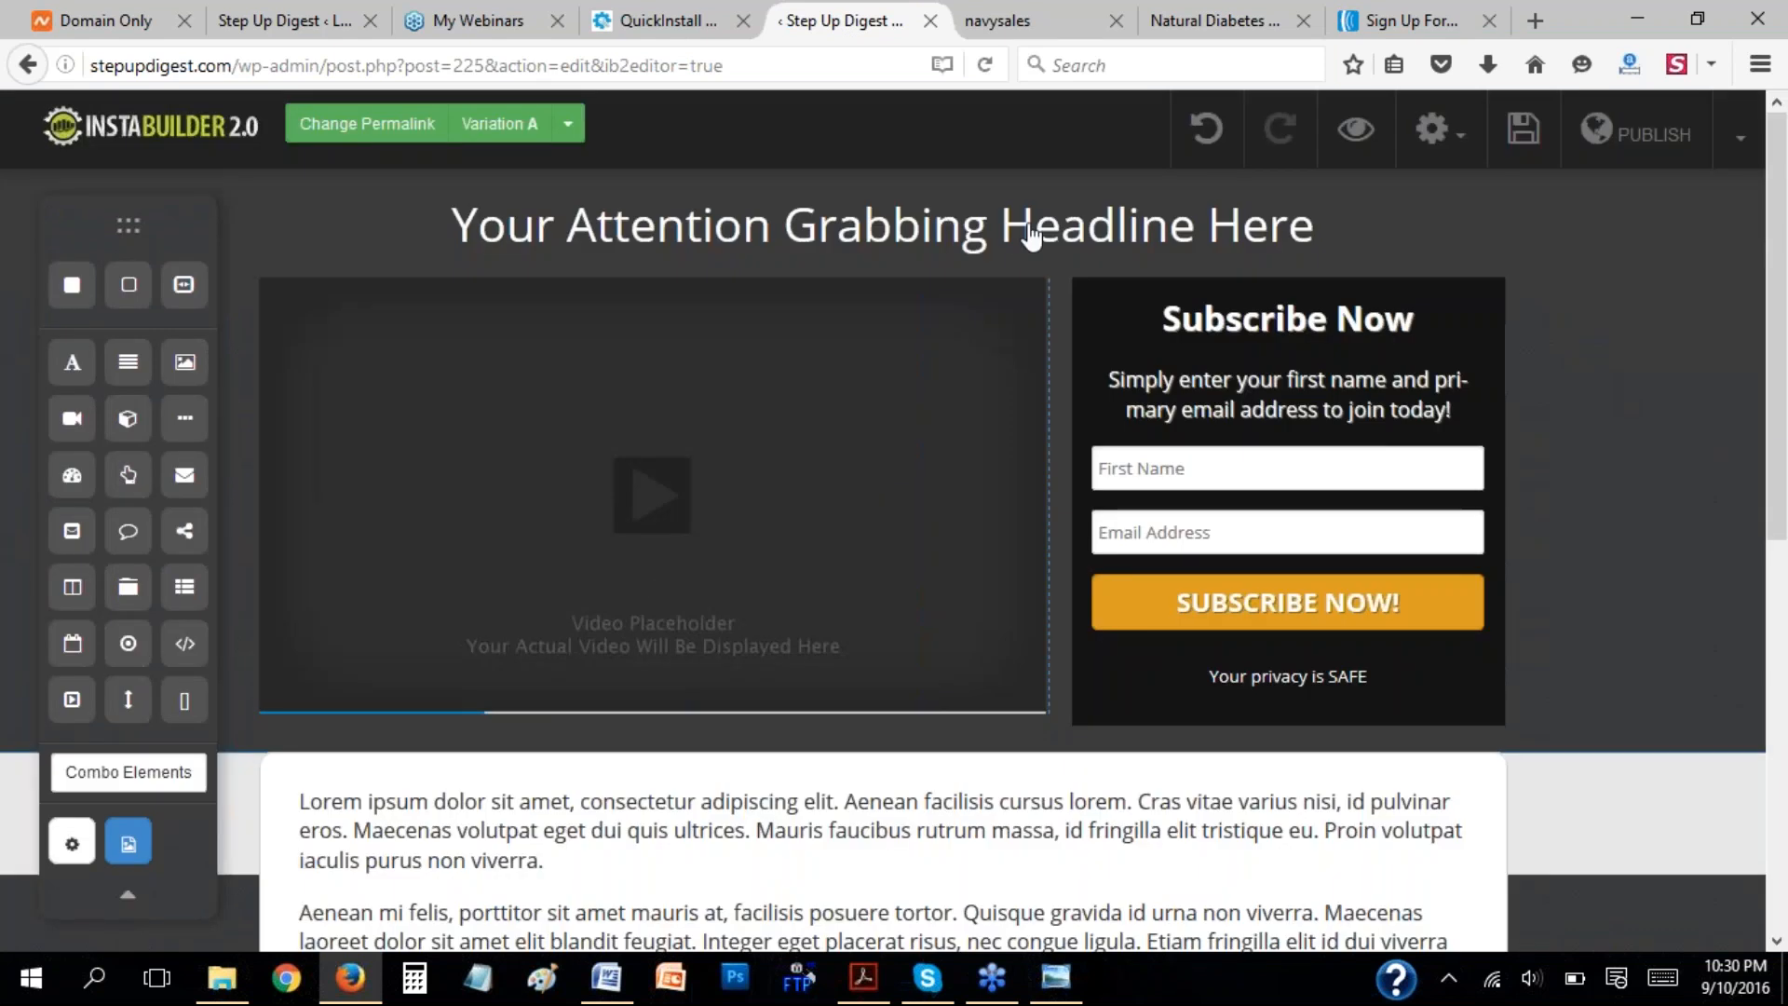
Delete the Section 1 heading and the white text section beneath it.
scroll(1672, 531, down, 8)
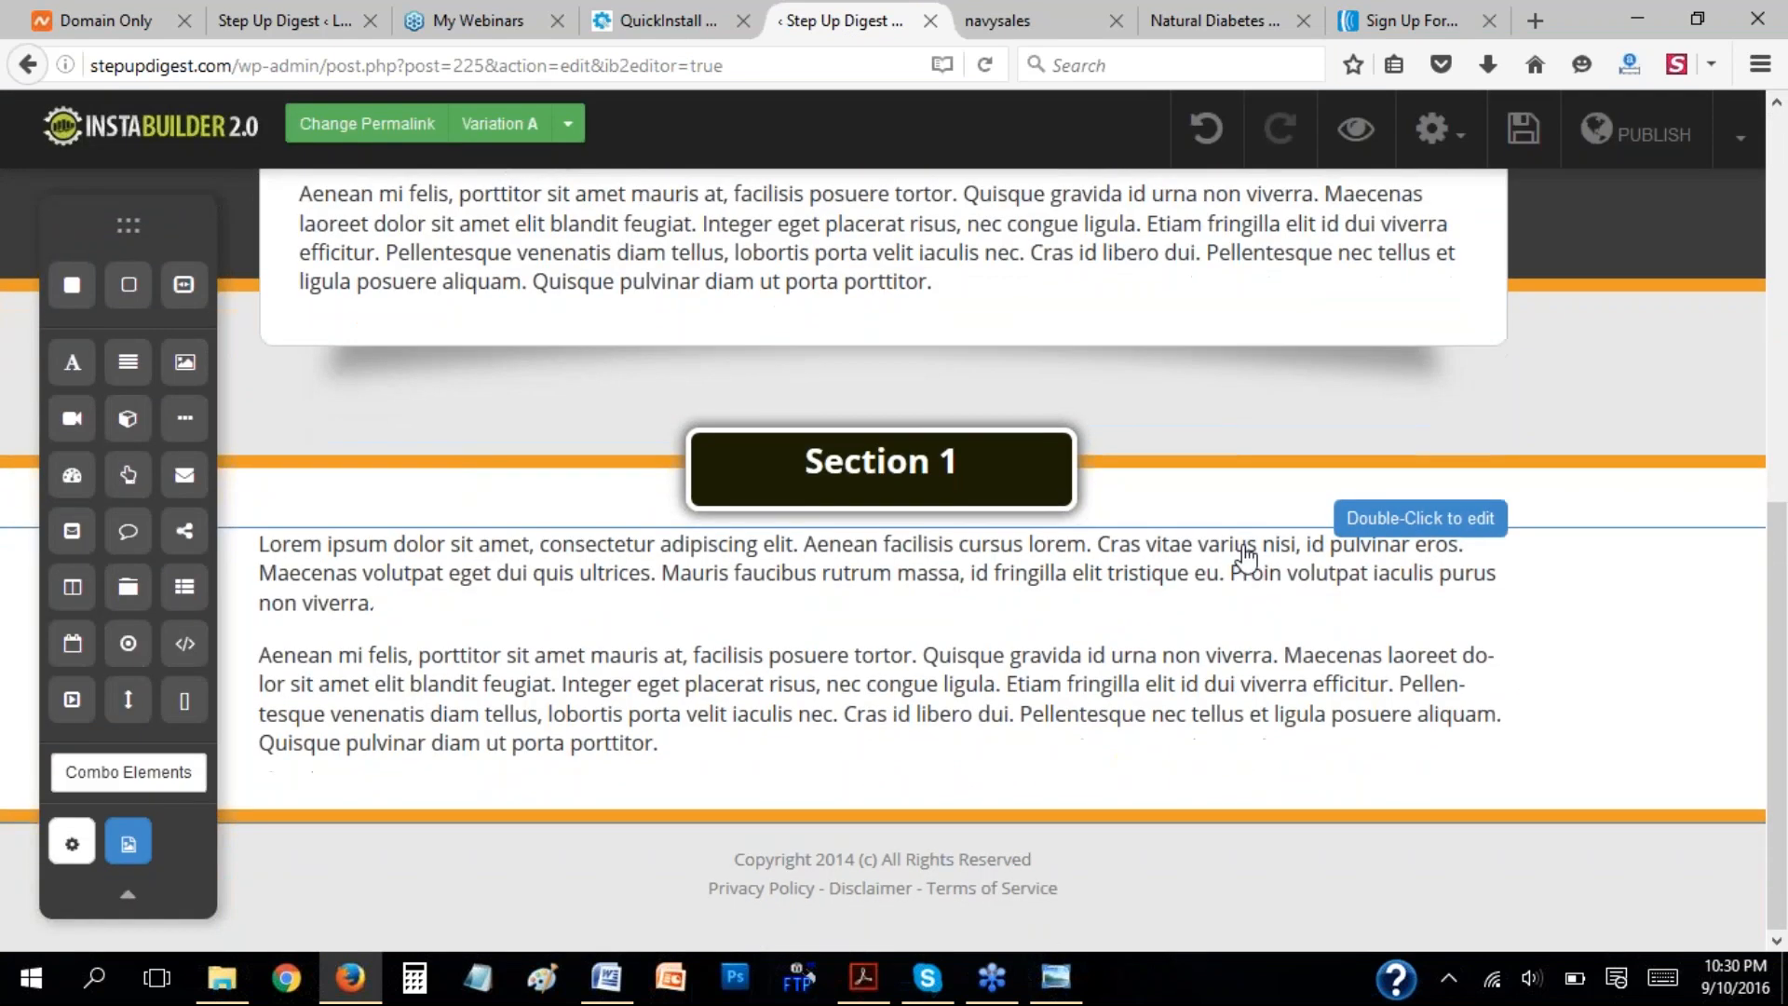
click(1570, 485)
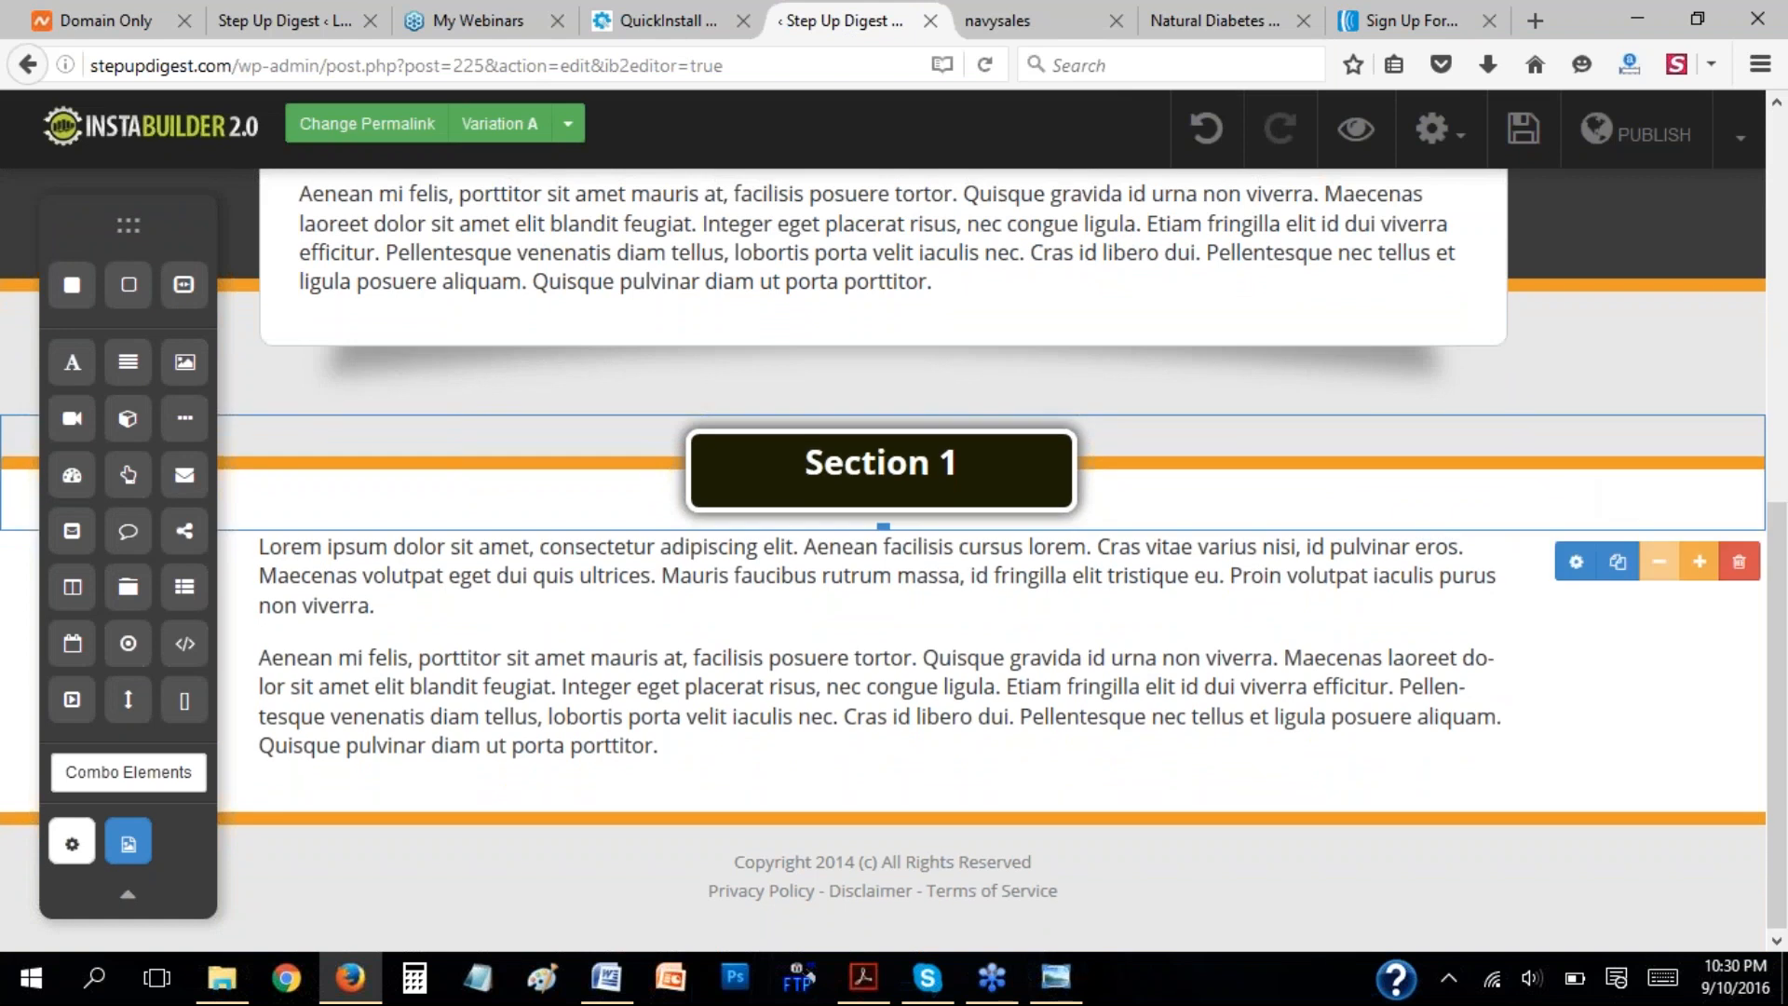
click(1737, 563)
click(886, 463)
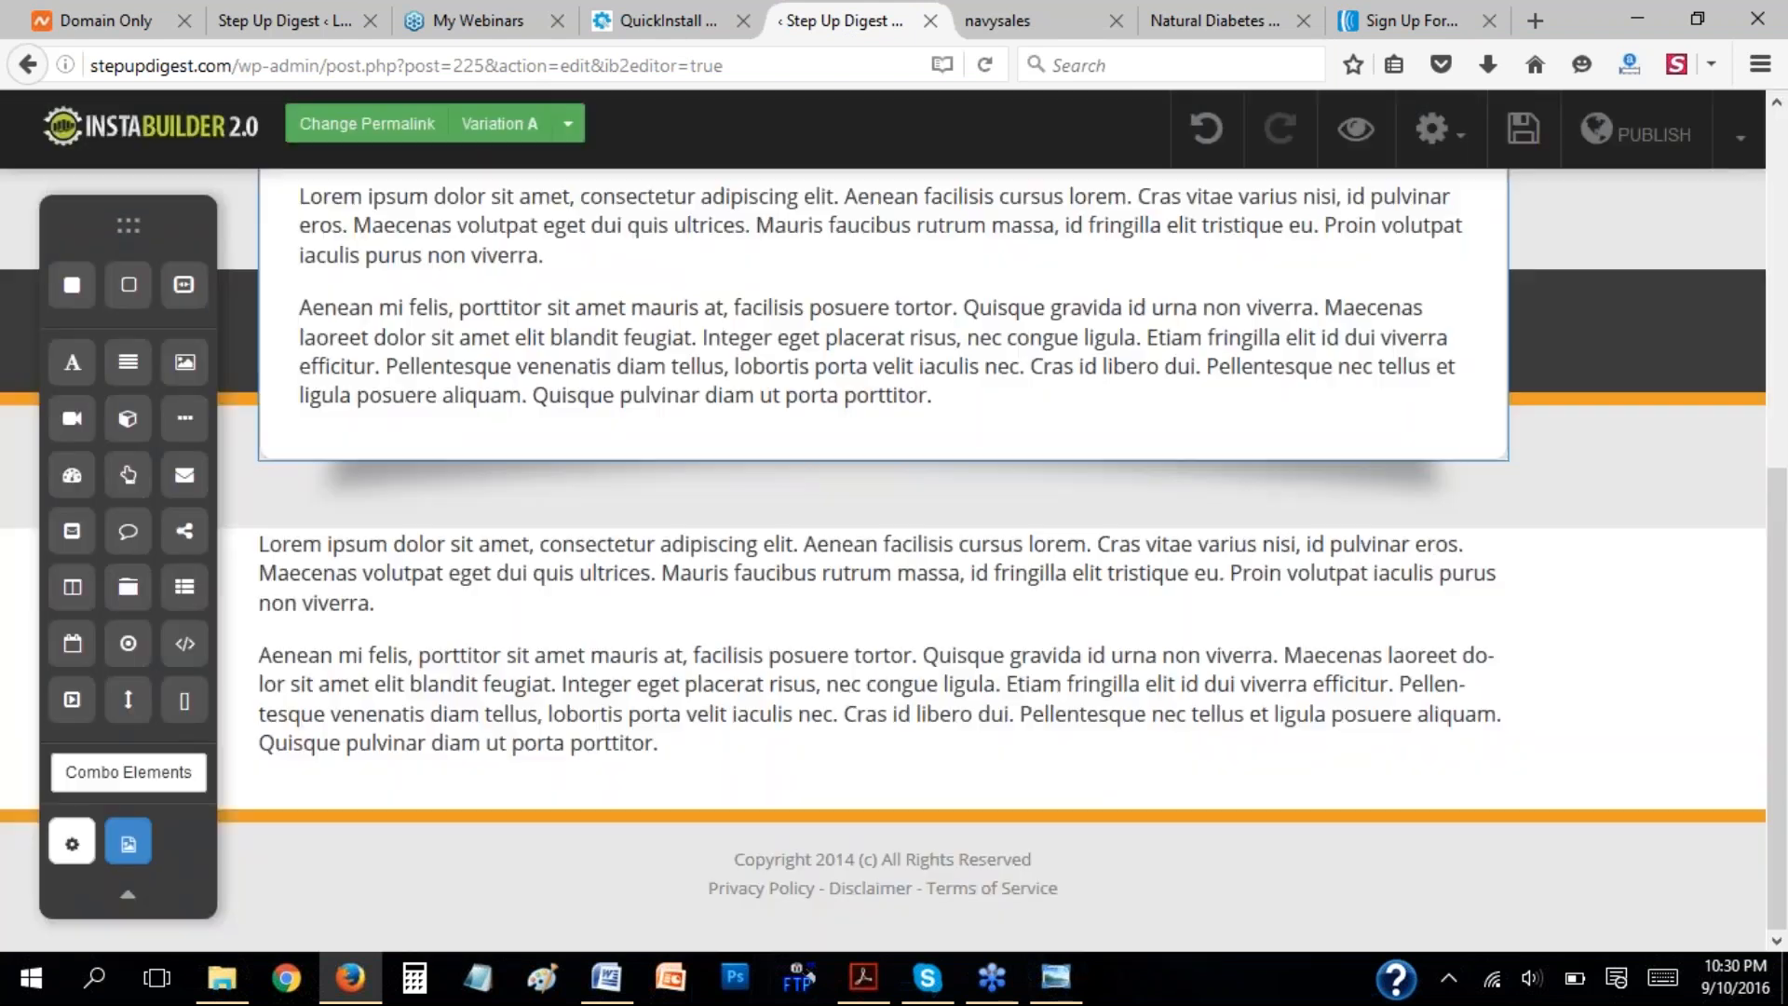
click(1618, 764)
click(1738, 855)
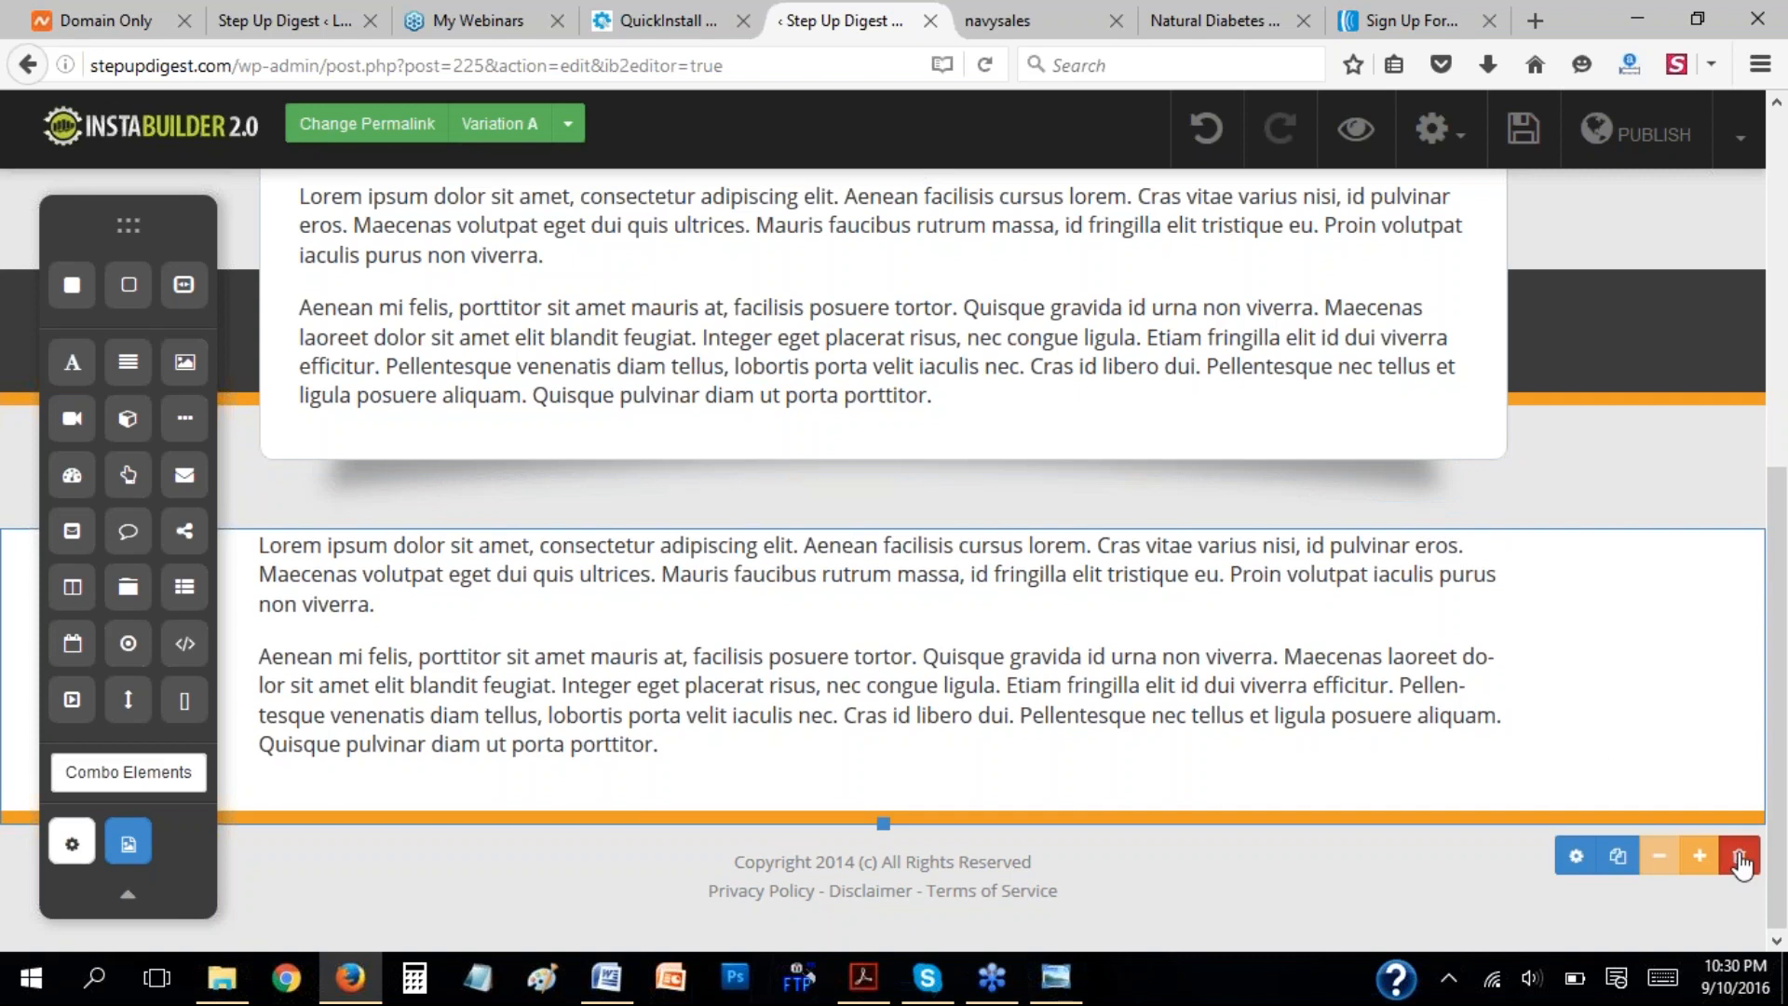
click(926, 462)
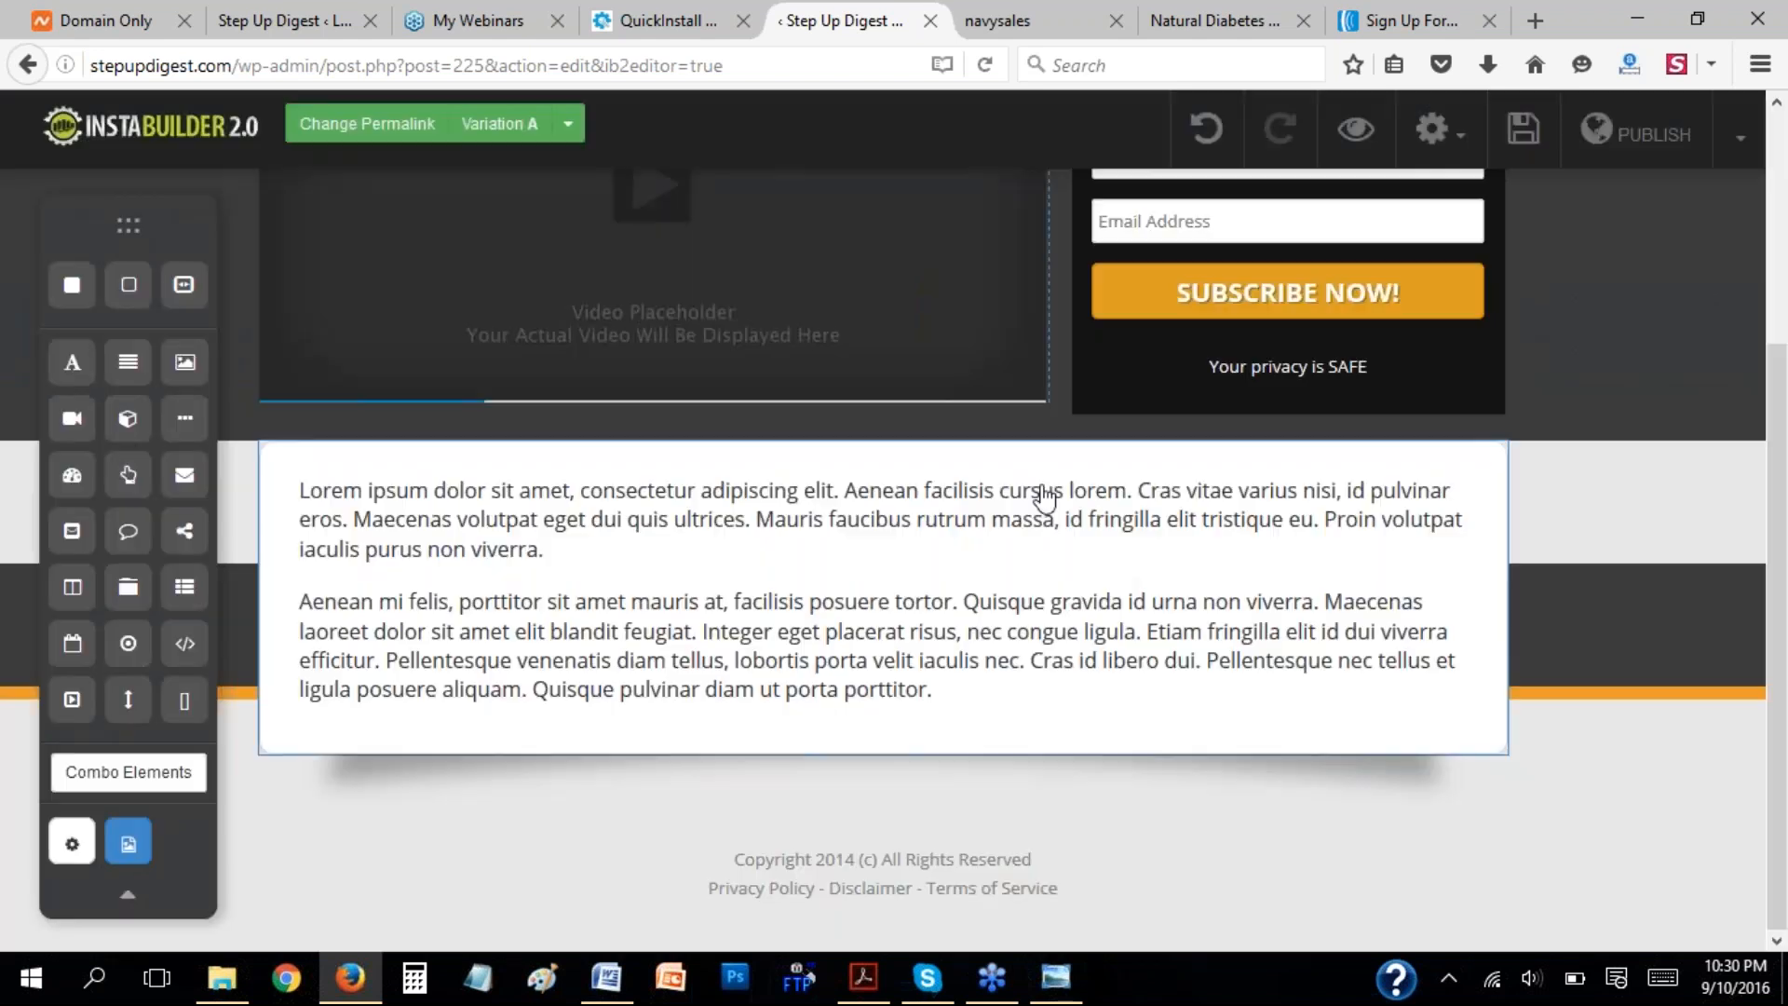
Delete the white Lorem ipsum text box and the dark band with the orange border around the footer.
click(1488, 722)
click(1481, 788)
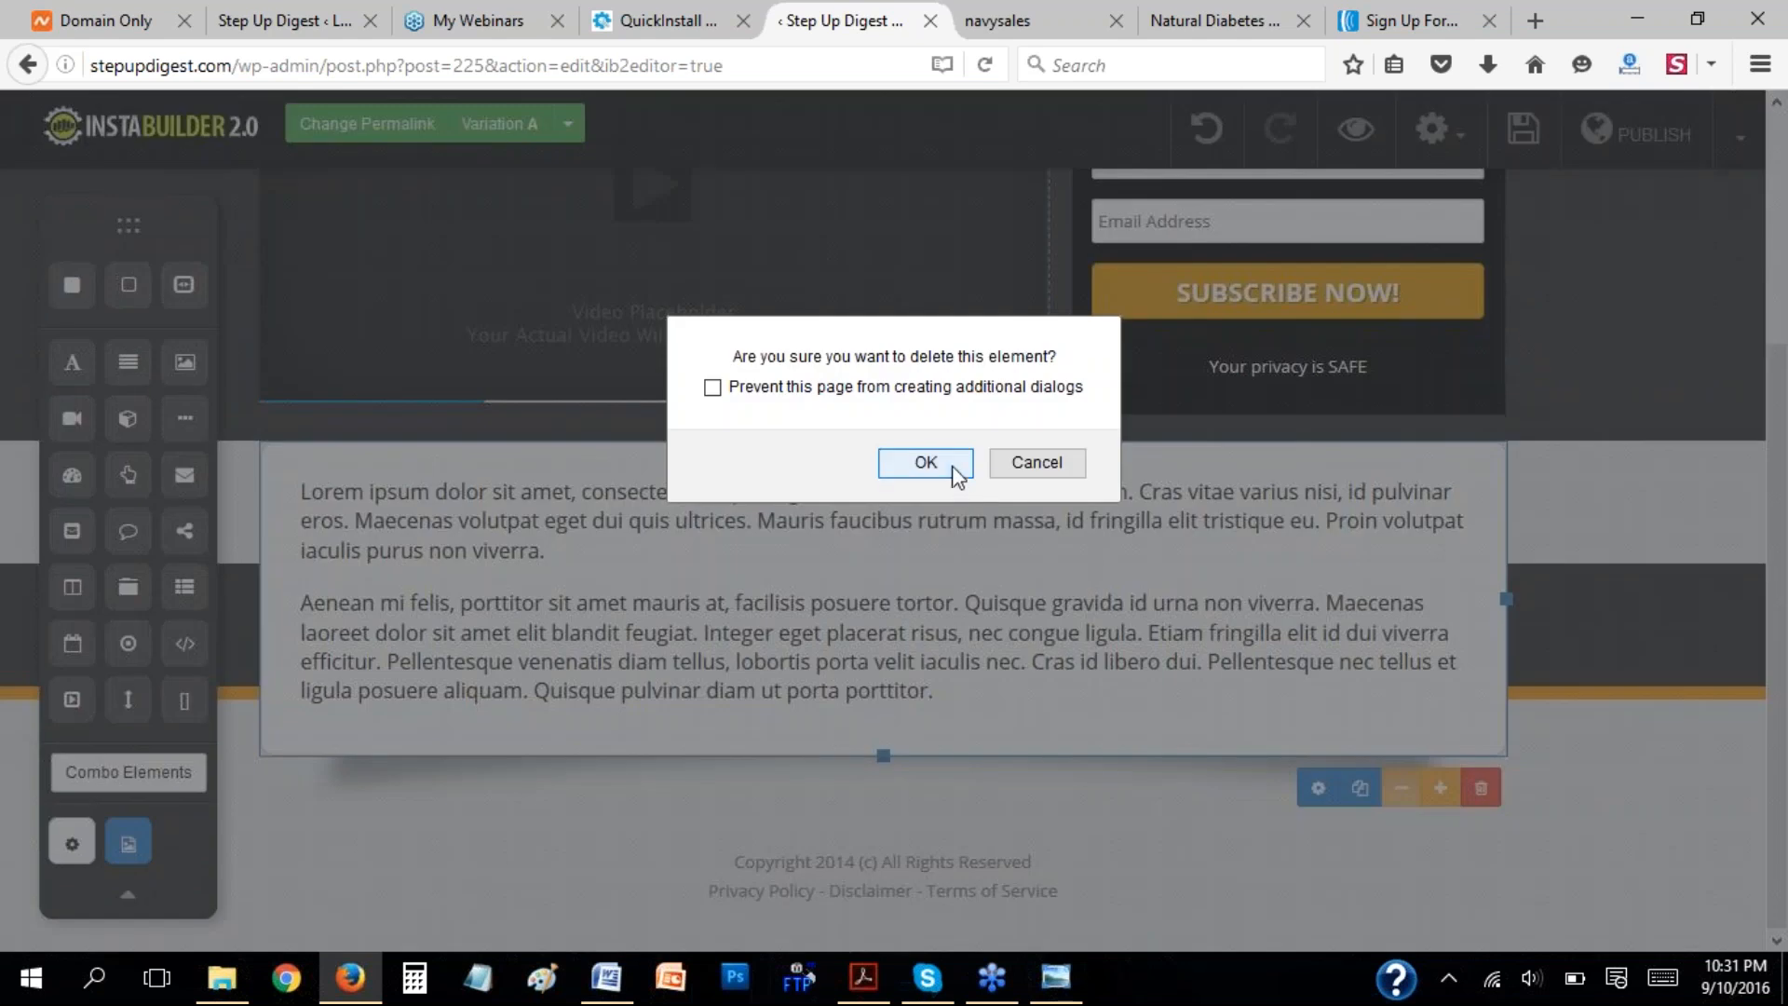
click(952, 468)
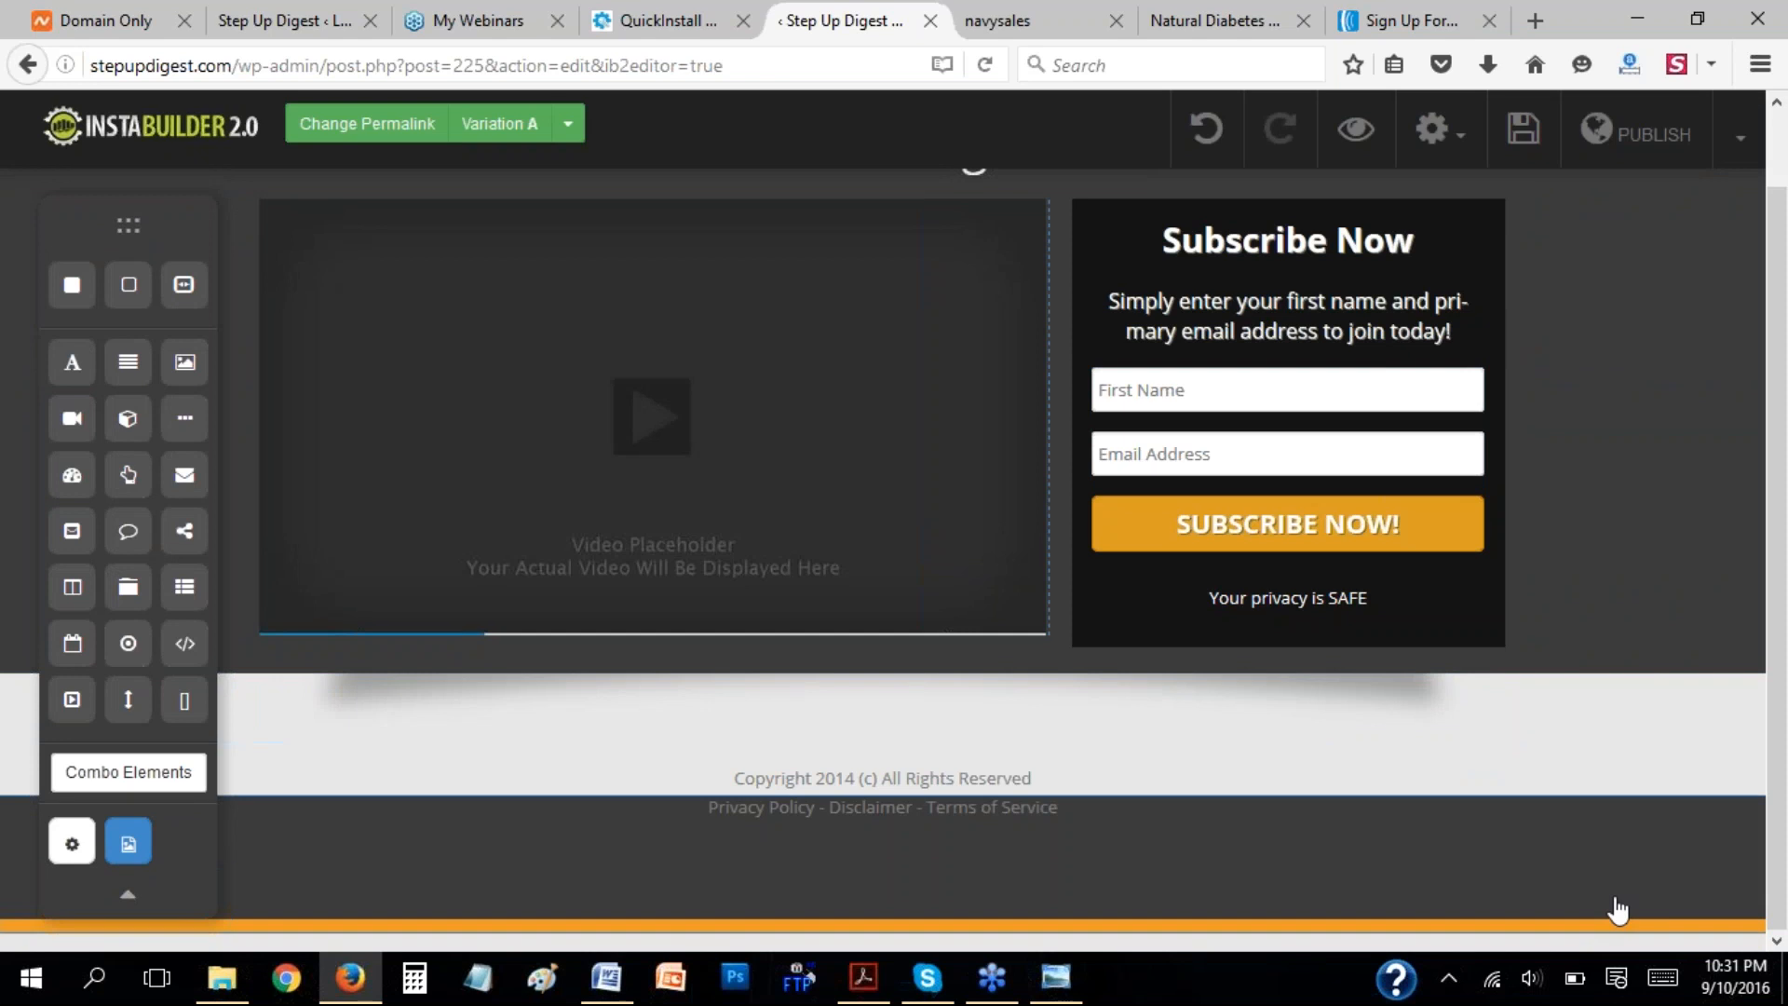
click(1643, 889)
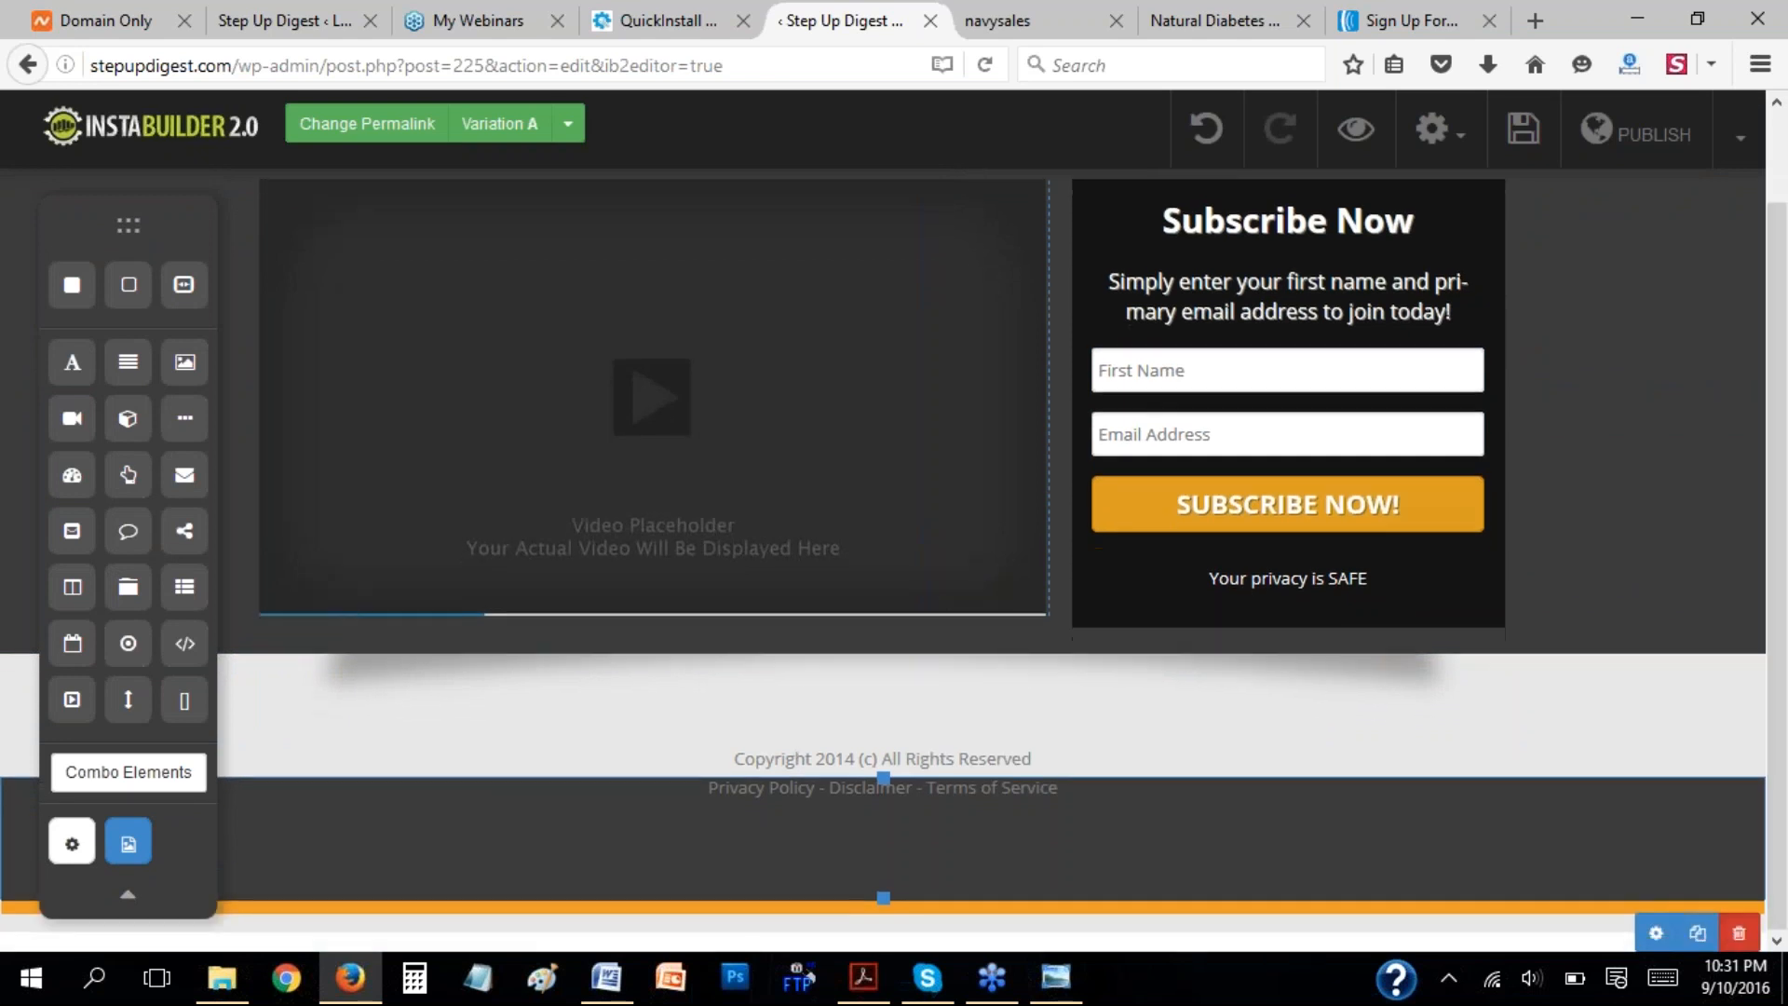
click(1737, 932)
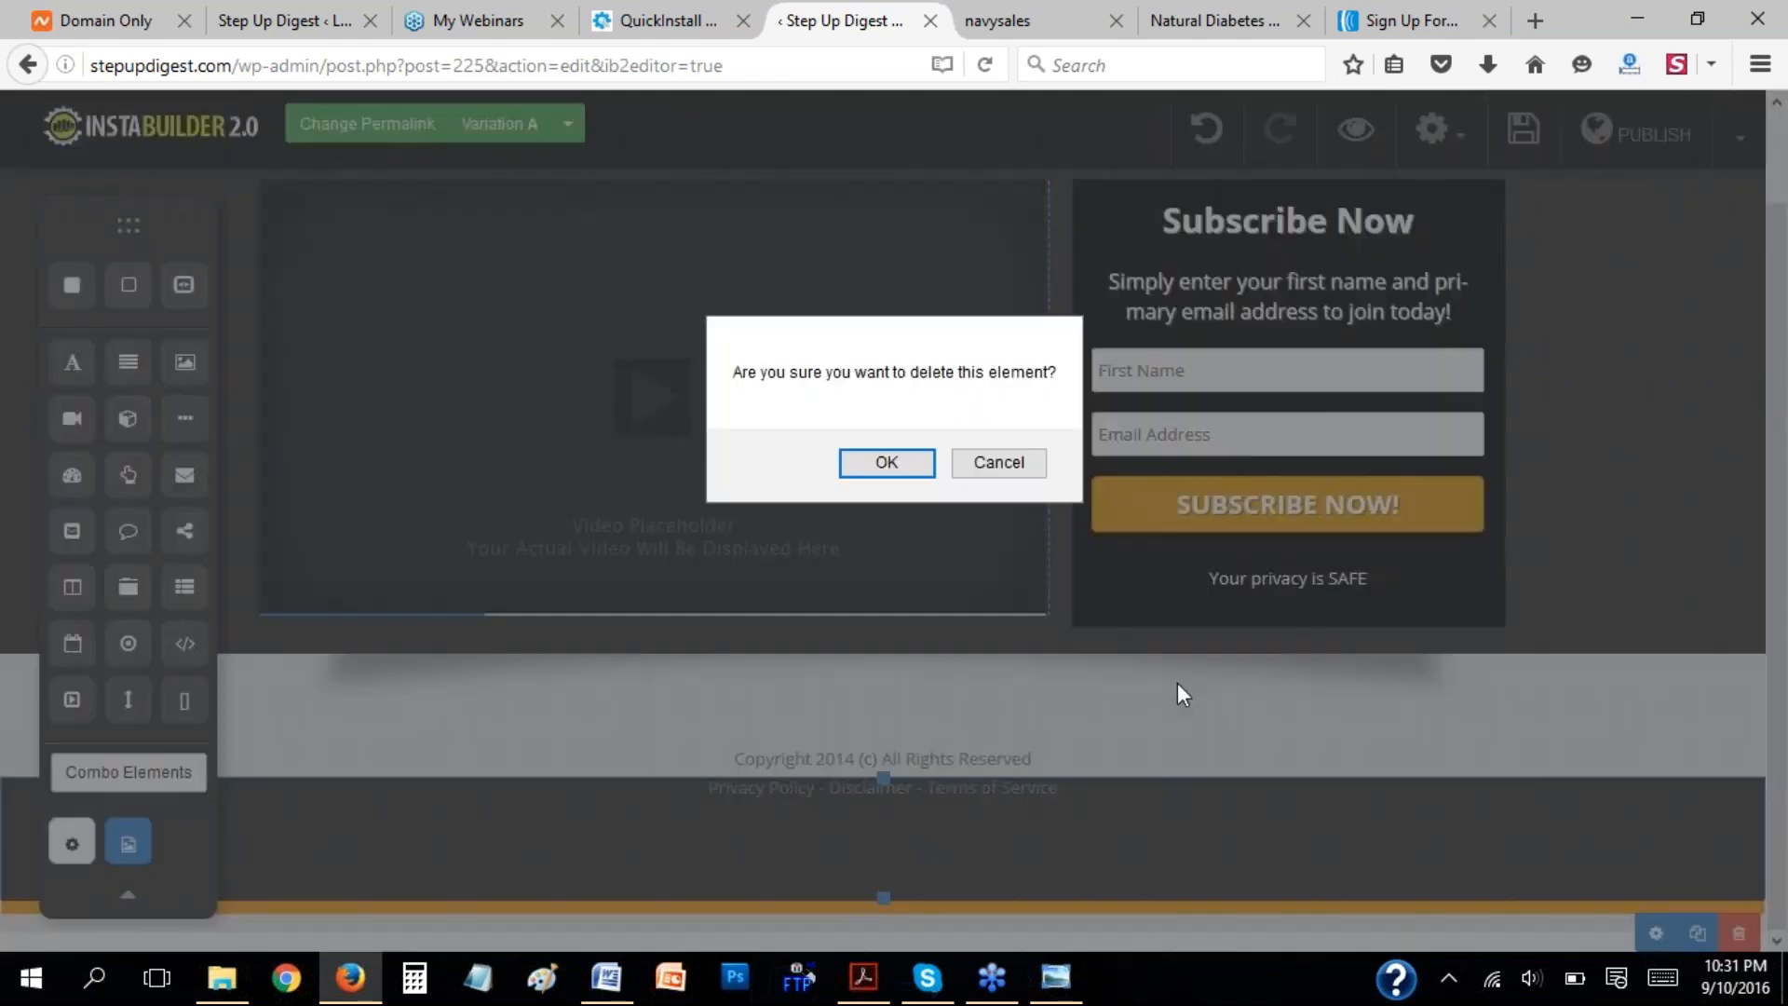
click(913, 469)
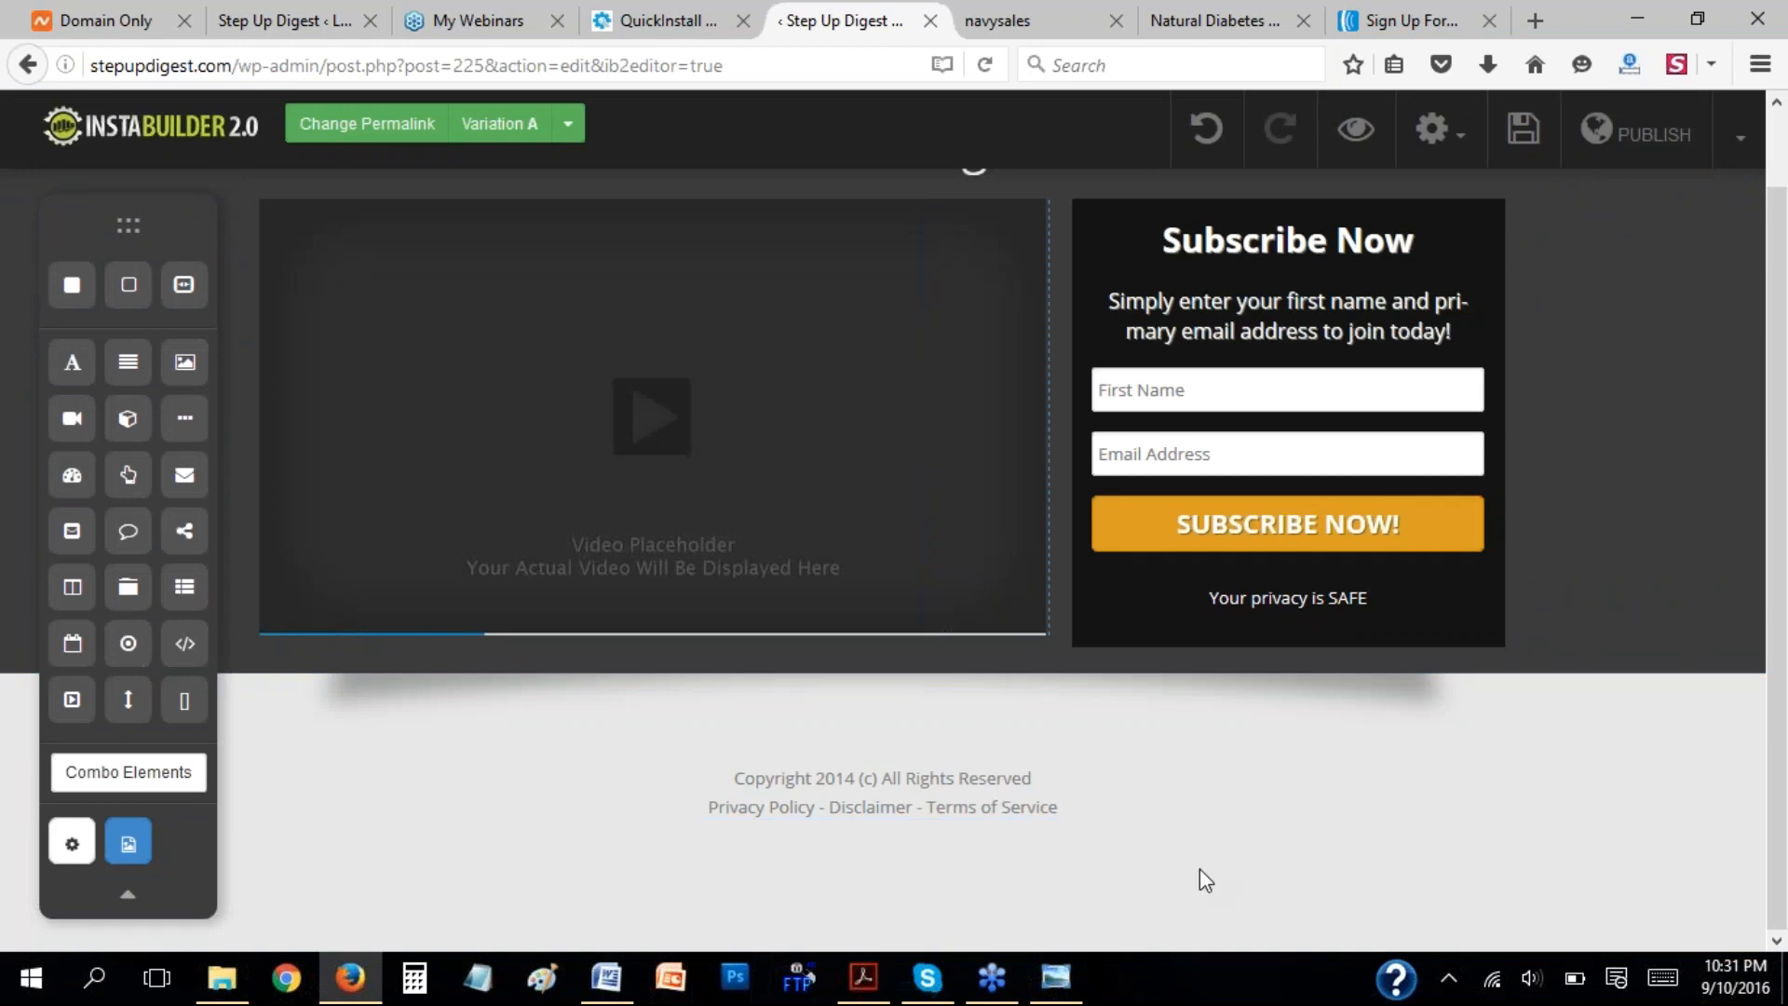
Compare the page with the ex-banker sample in Windows Photo Viewer, return to the editor and delete the video placeholder.
scroll(1501, 563, up, 2)
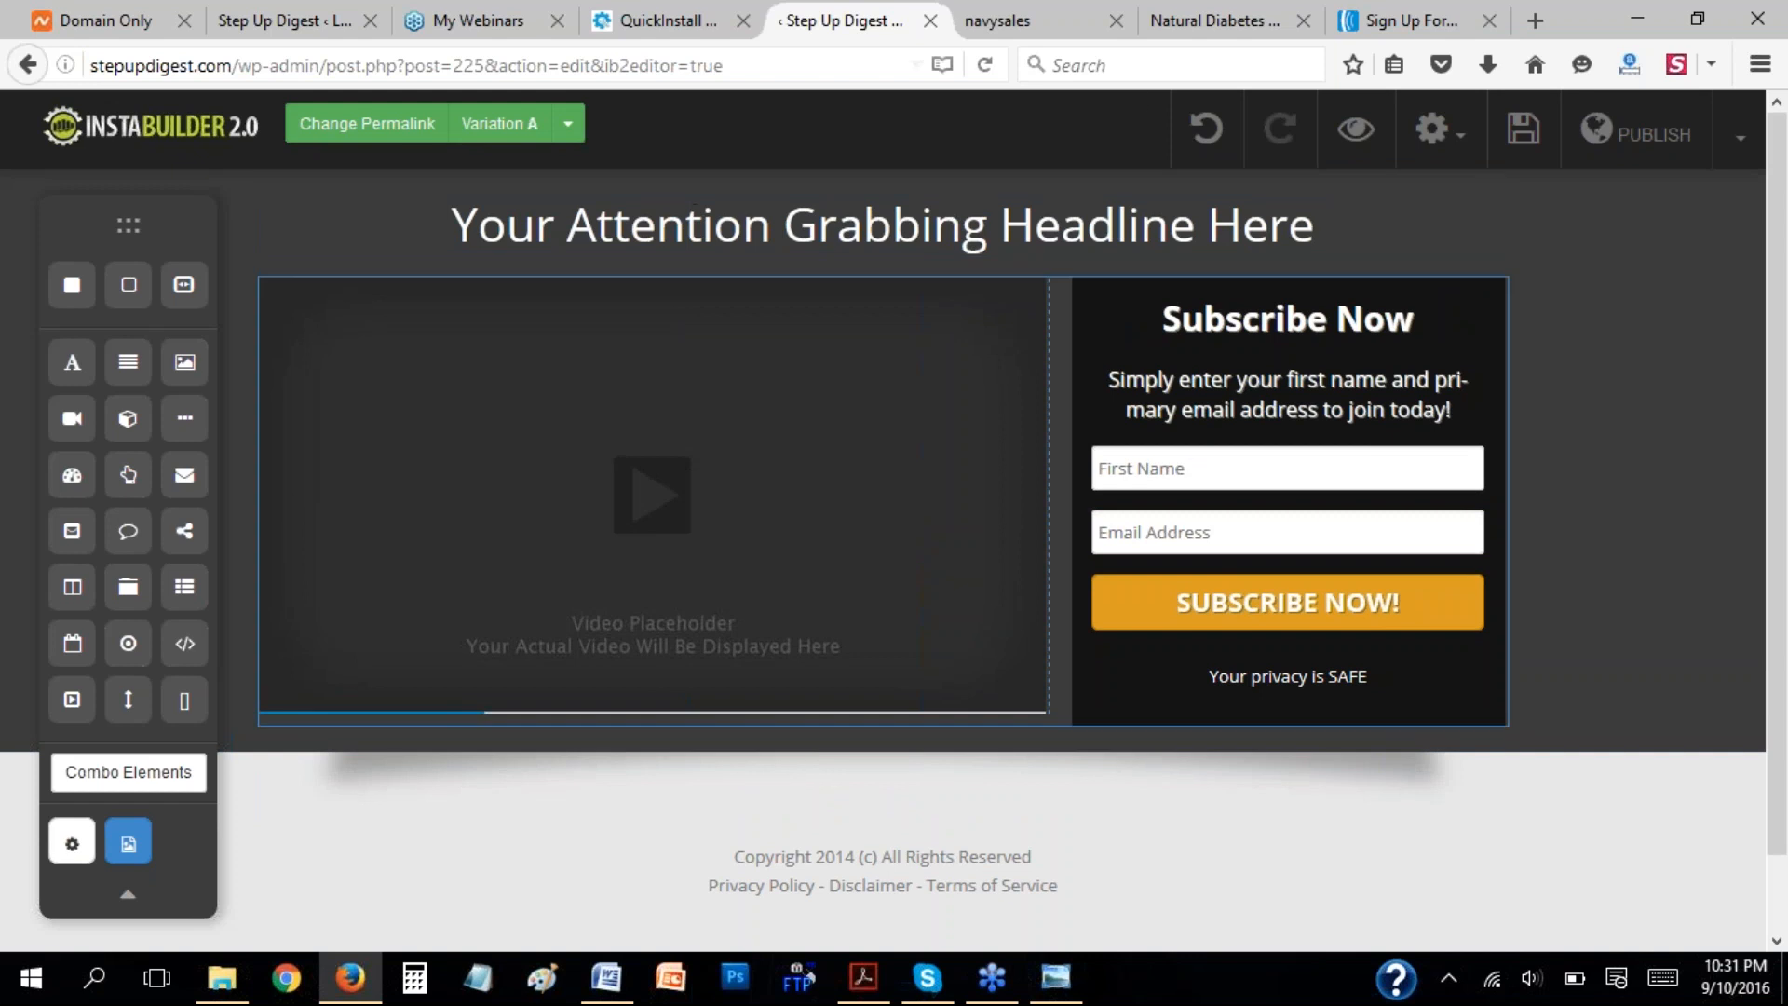
click(1053, 980)
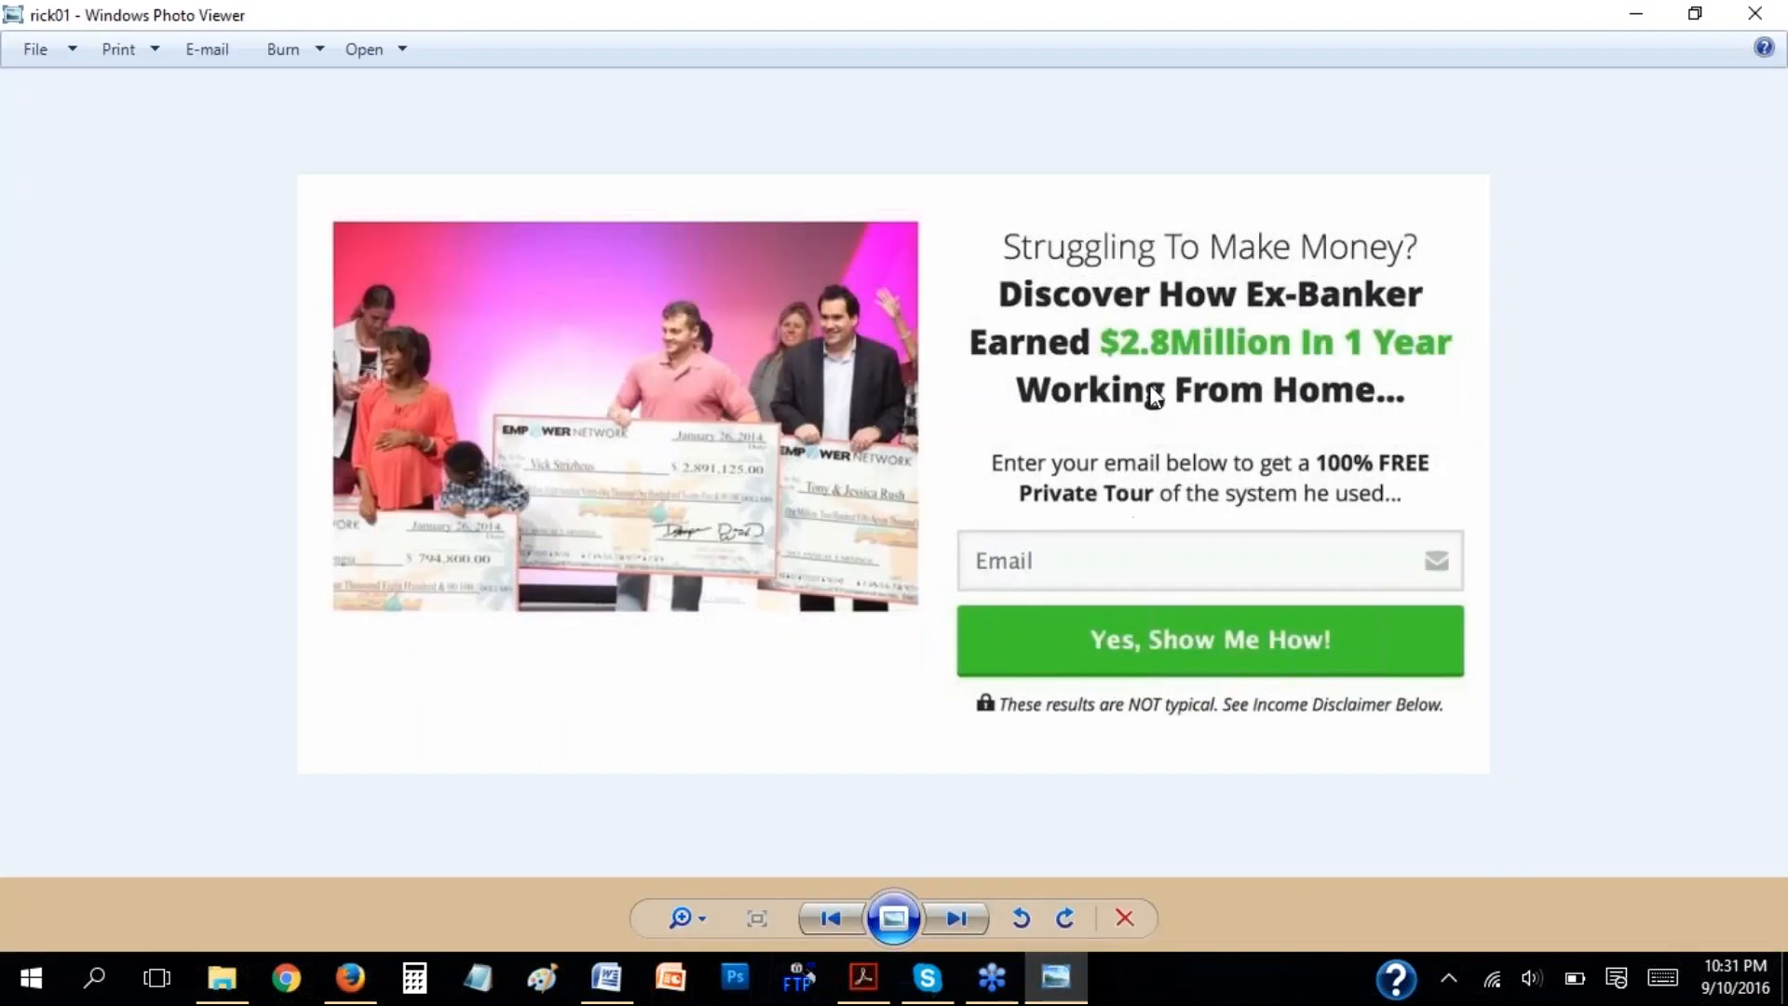
click(1055, 977)
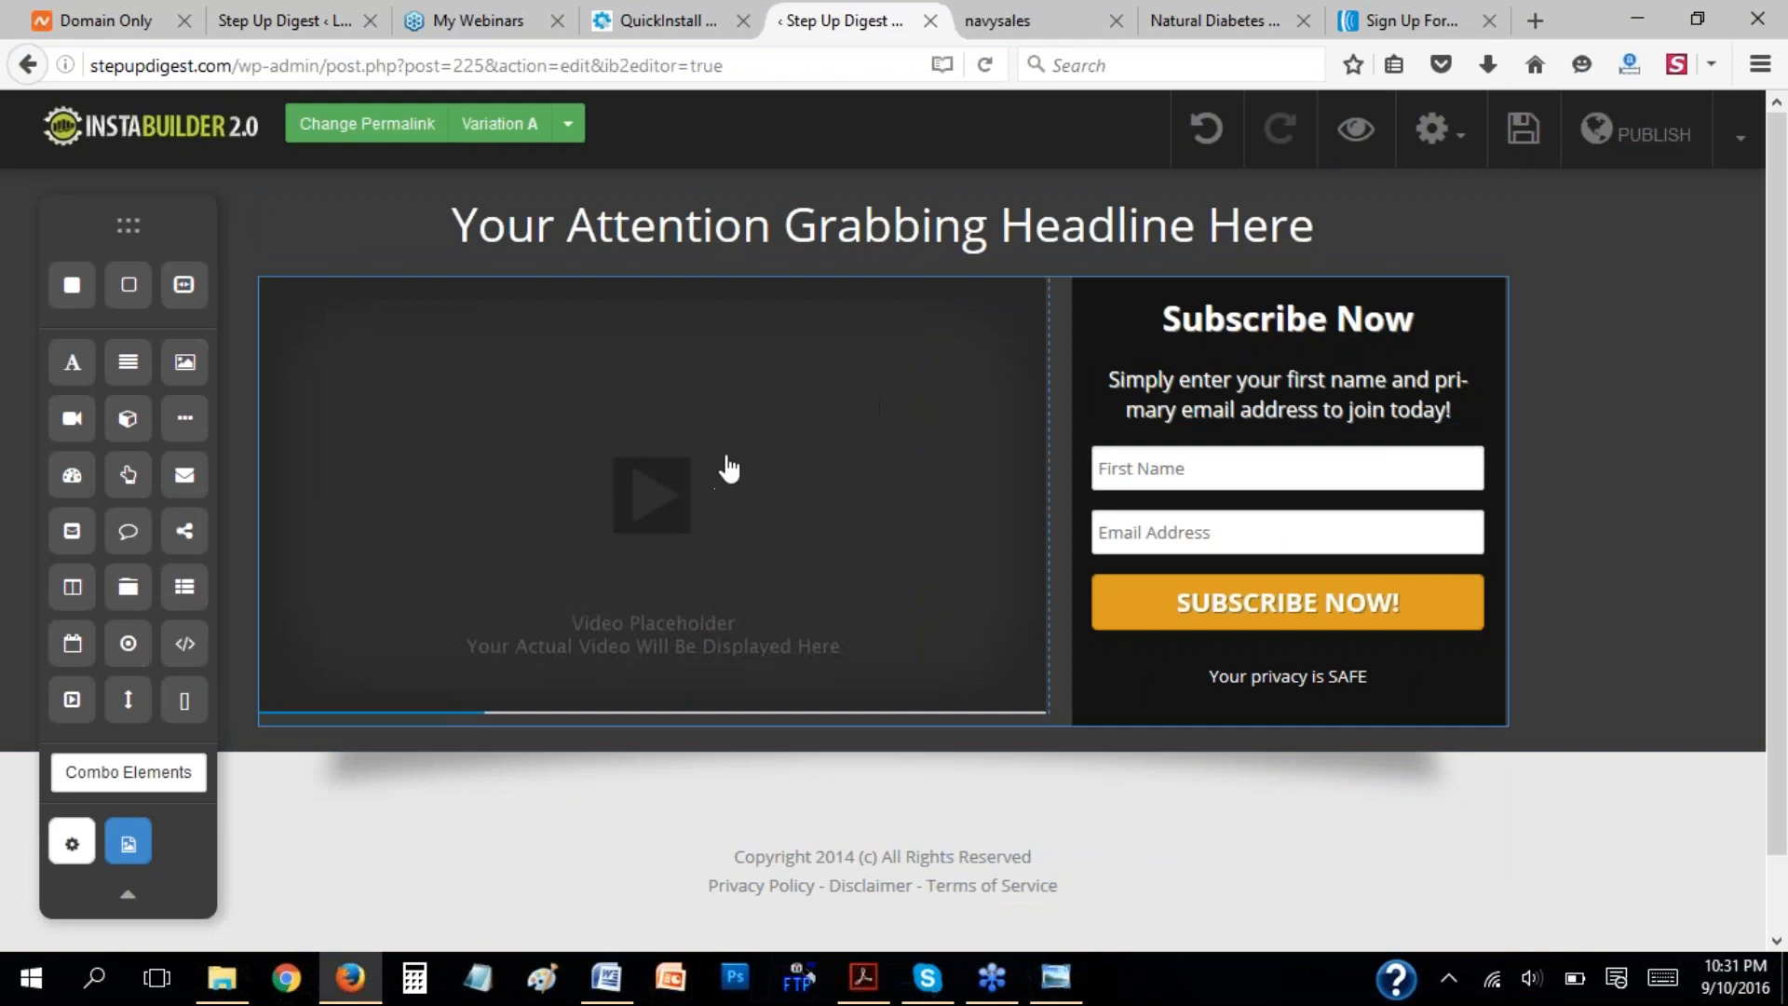
click(853, 456)
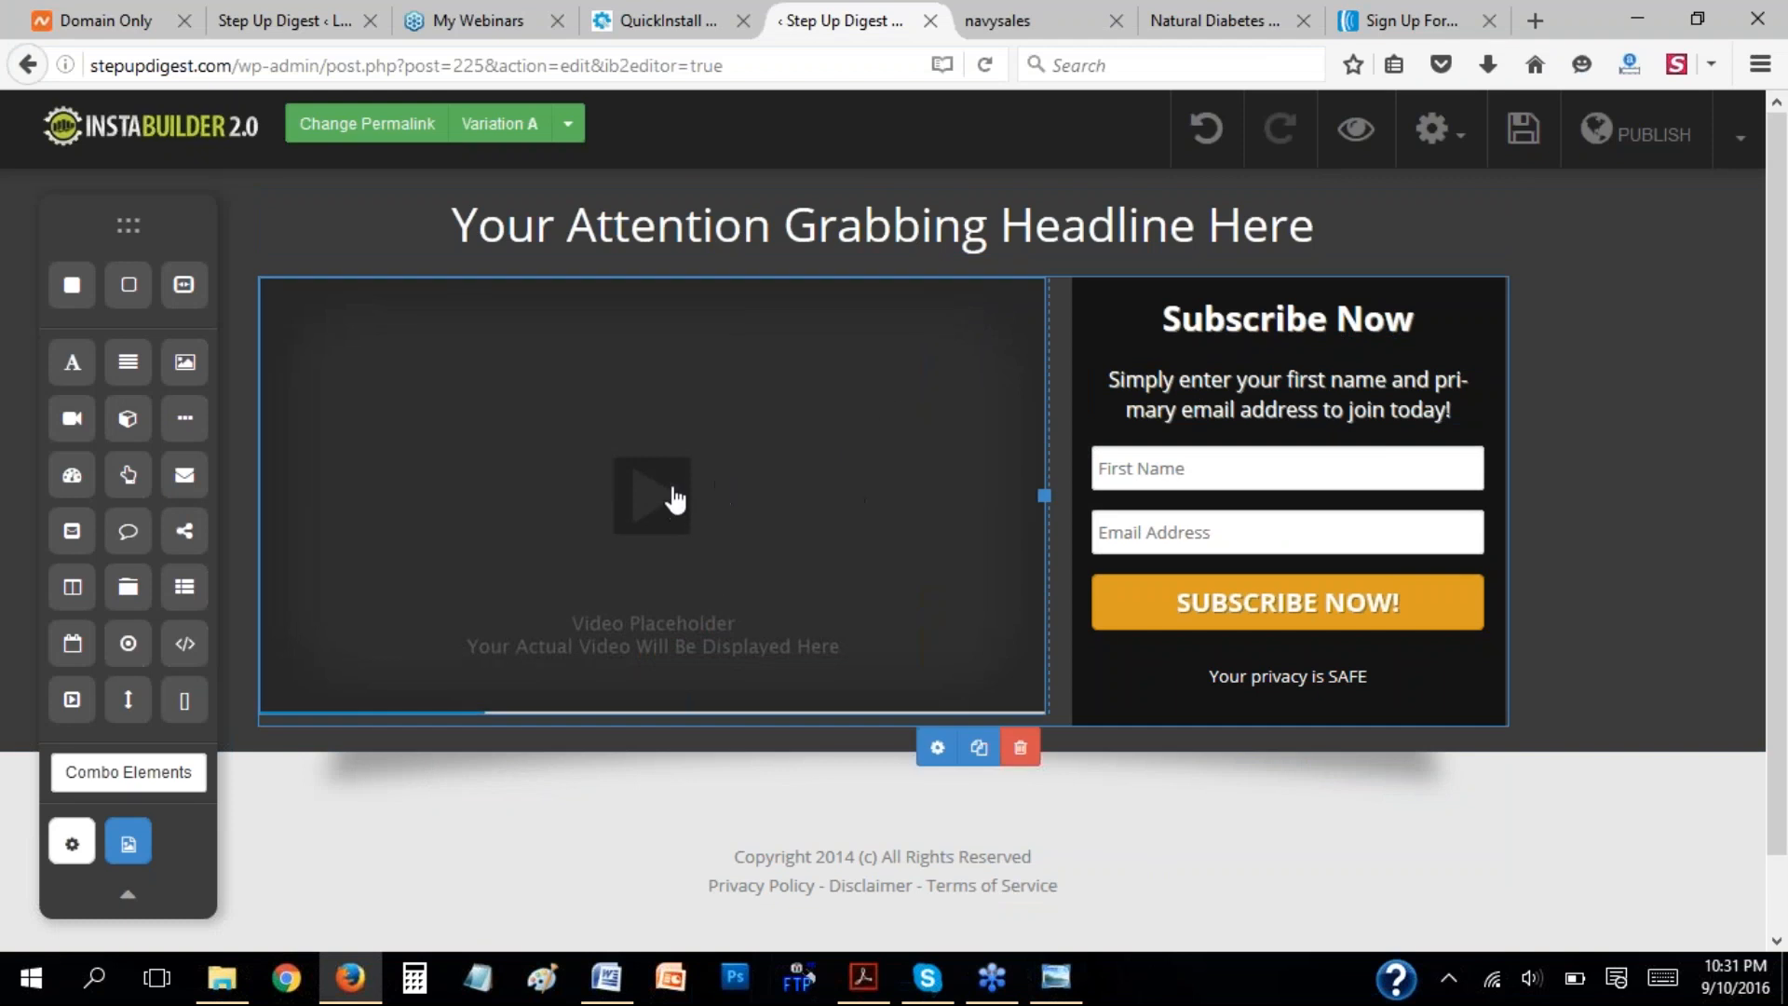
click(1021, 751)
click(906, 464)
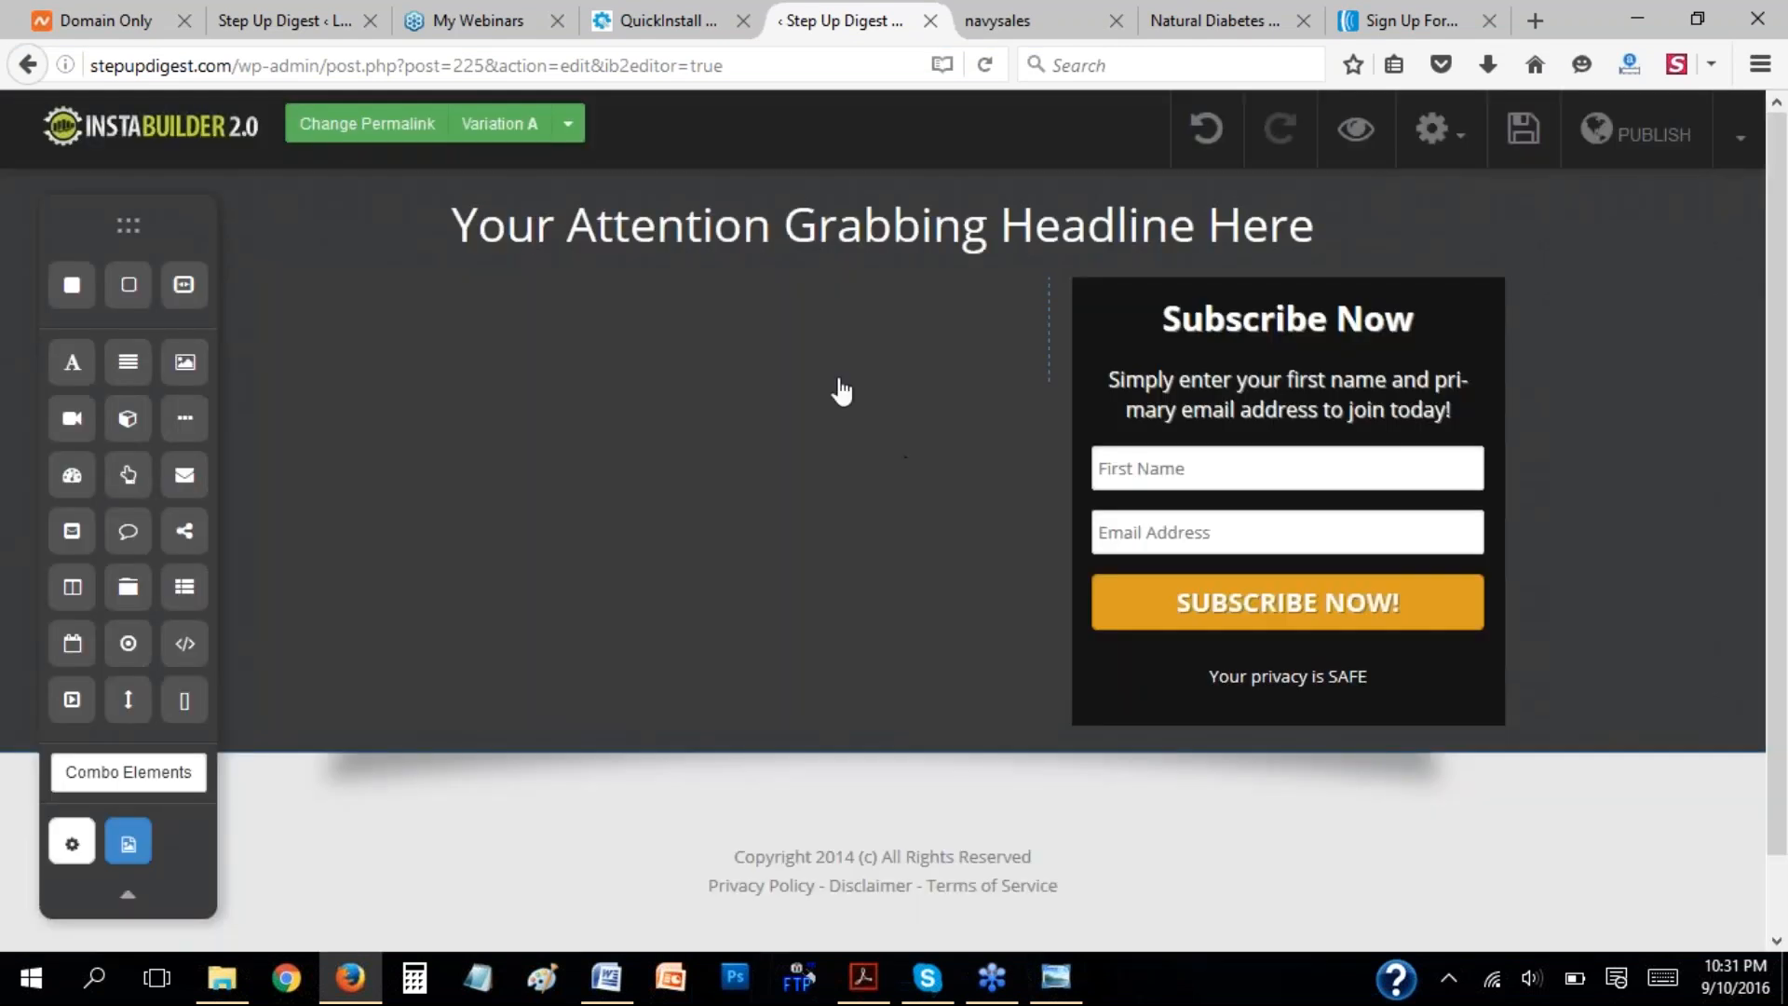
Try adding an image element to the empty column beside the Subscribe Now box, and undo the placement.
drag(185, 362, 484, 482)
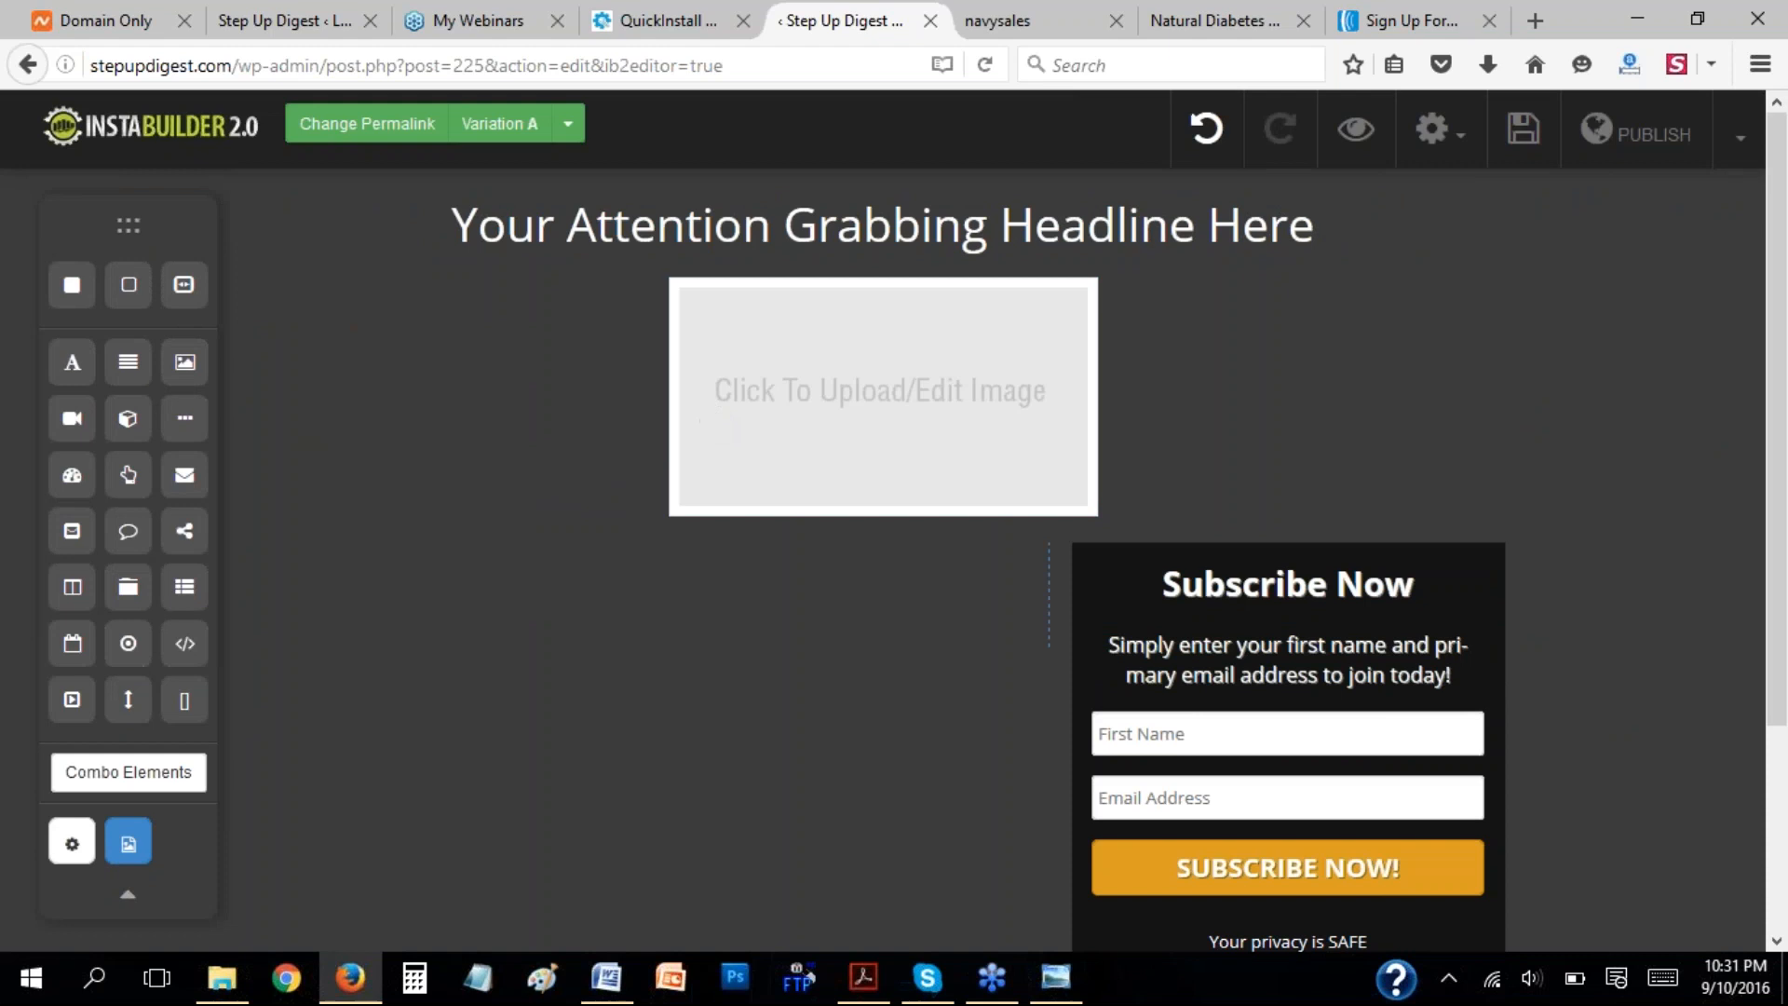
click(1214, 134)
Add an image element to the page again and move it below the two-column block with the Subscribe Now box.
click(786, 356)
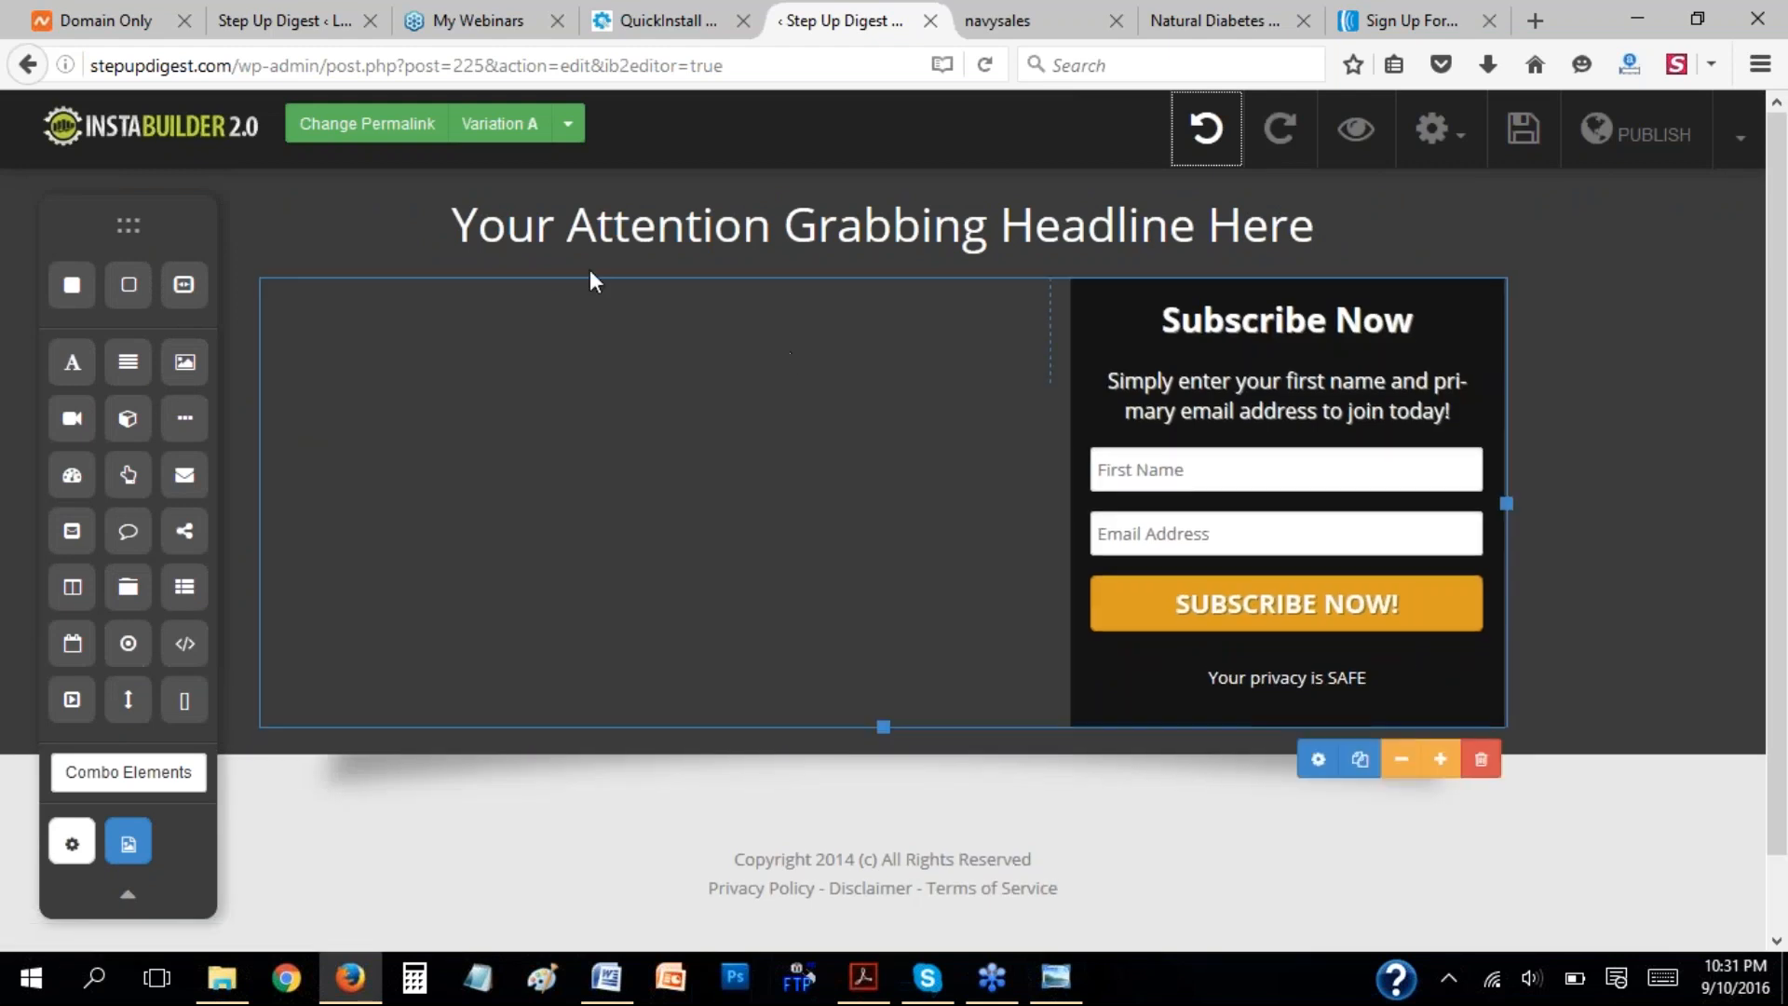
drag(183, 371, 892, 399)
drag(765, 392, 739, 721)
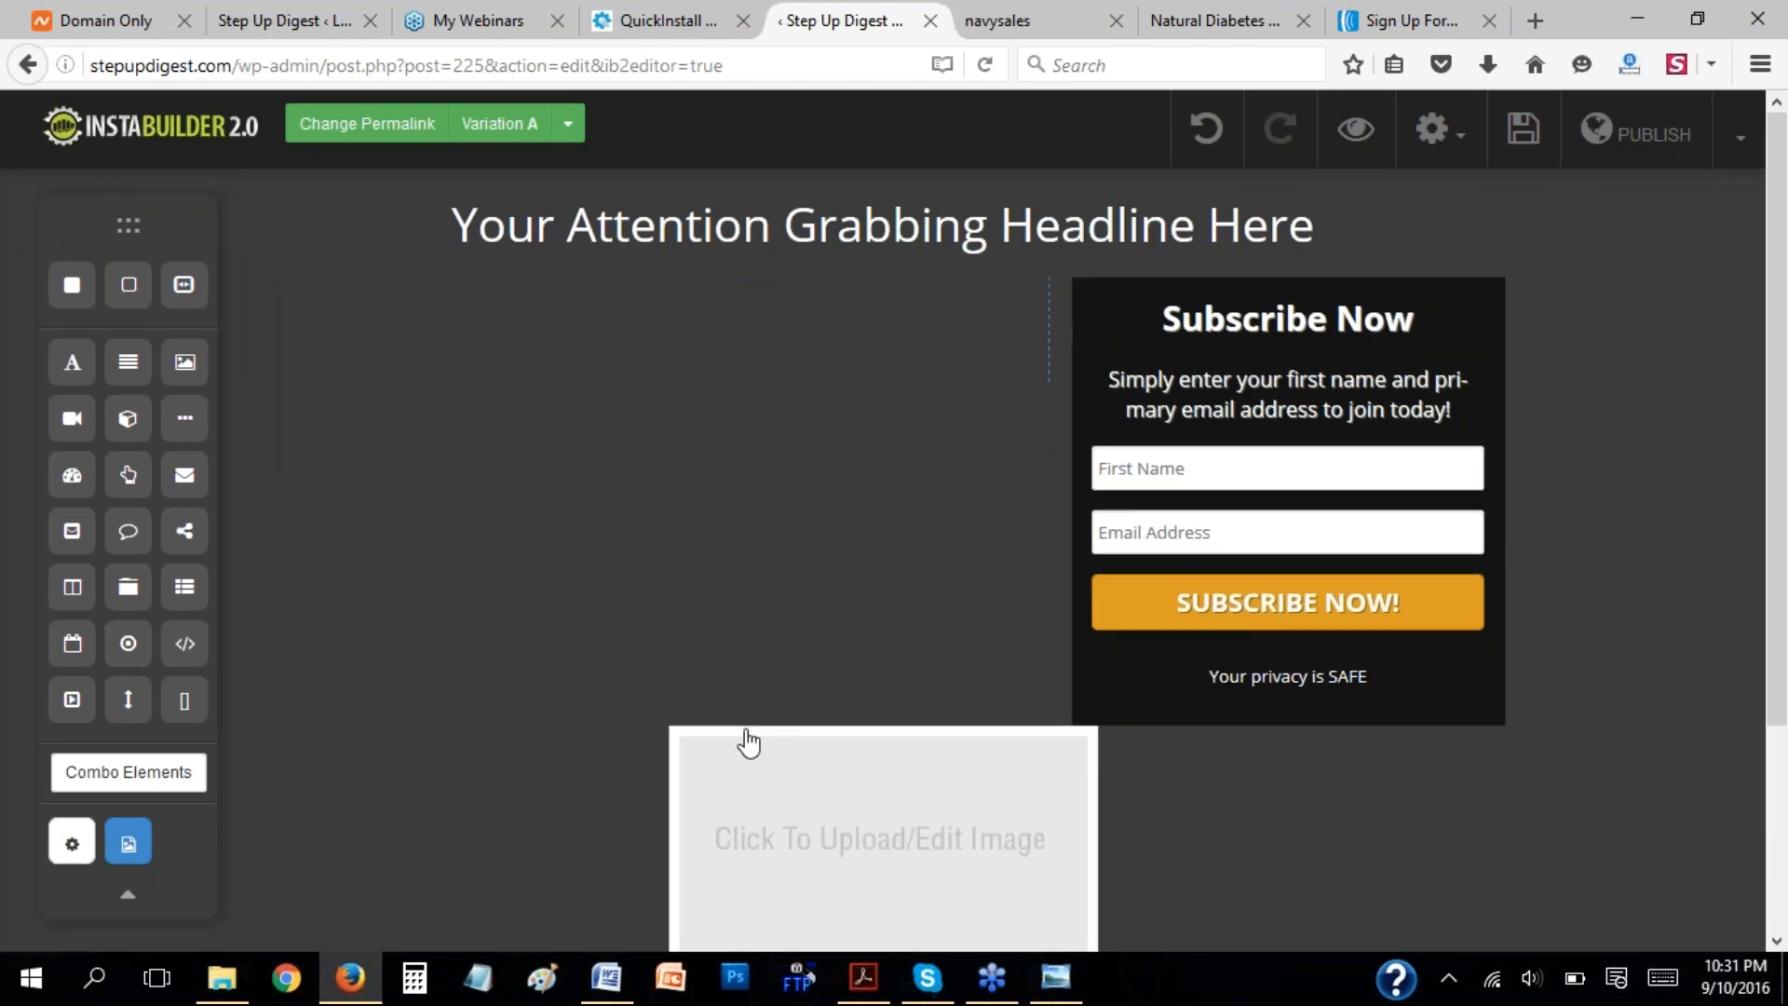
Try moving the image placeholder into the empty column beside the Subscribe Now box.
click(909, 863)
drag(914, 807, 513, 496)
drag(886, 403, 842, 372)
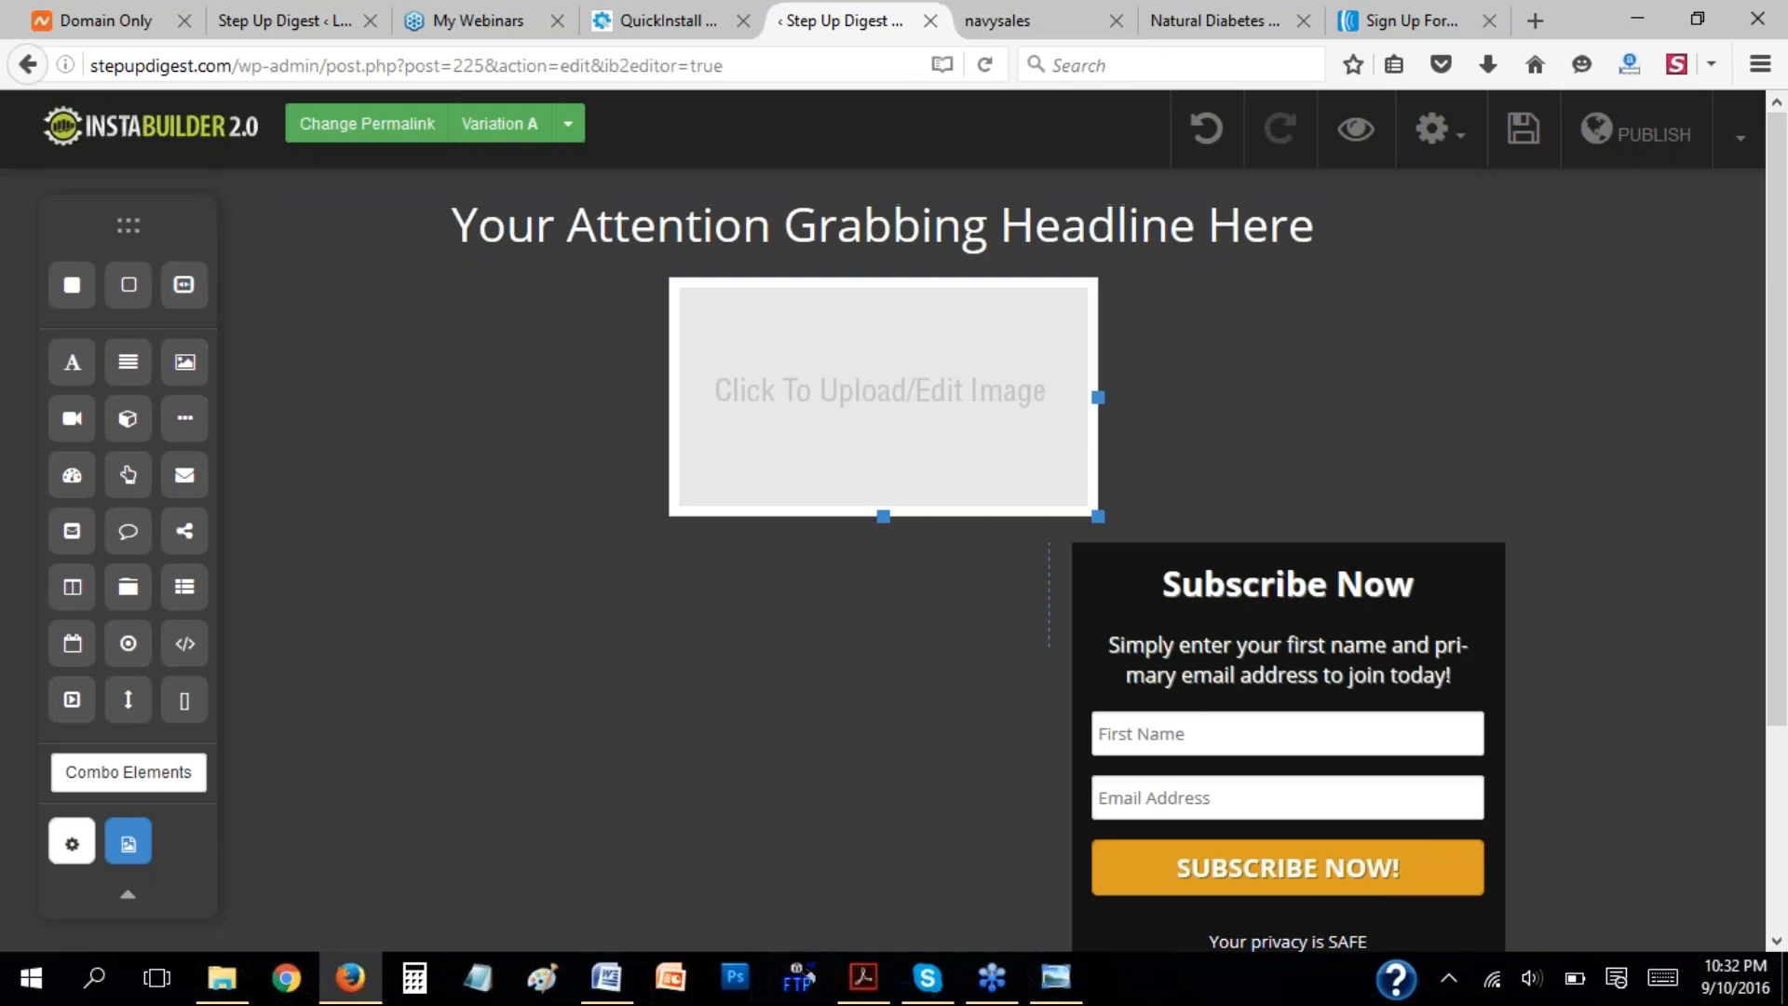
drag(874, 447, 720, 515)
Delete the image placeholder between the headline and the two-column block.
click(952, 392)
click(1071, 550)
click(885, 461)
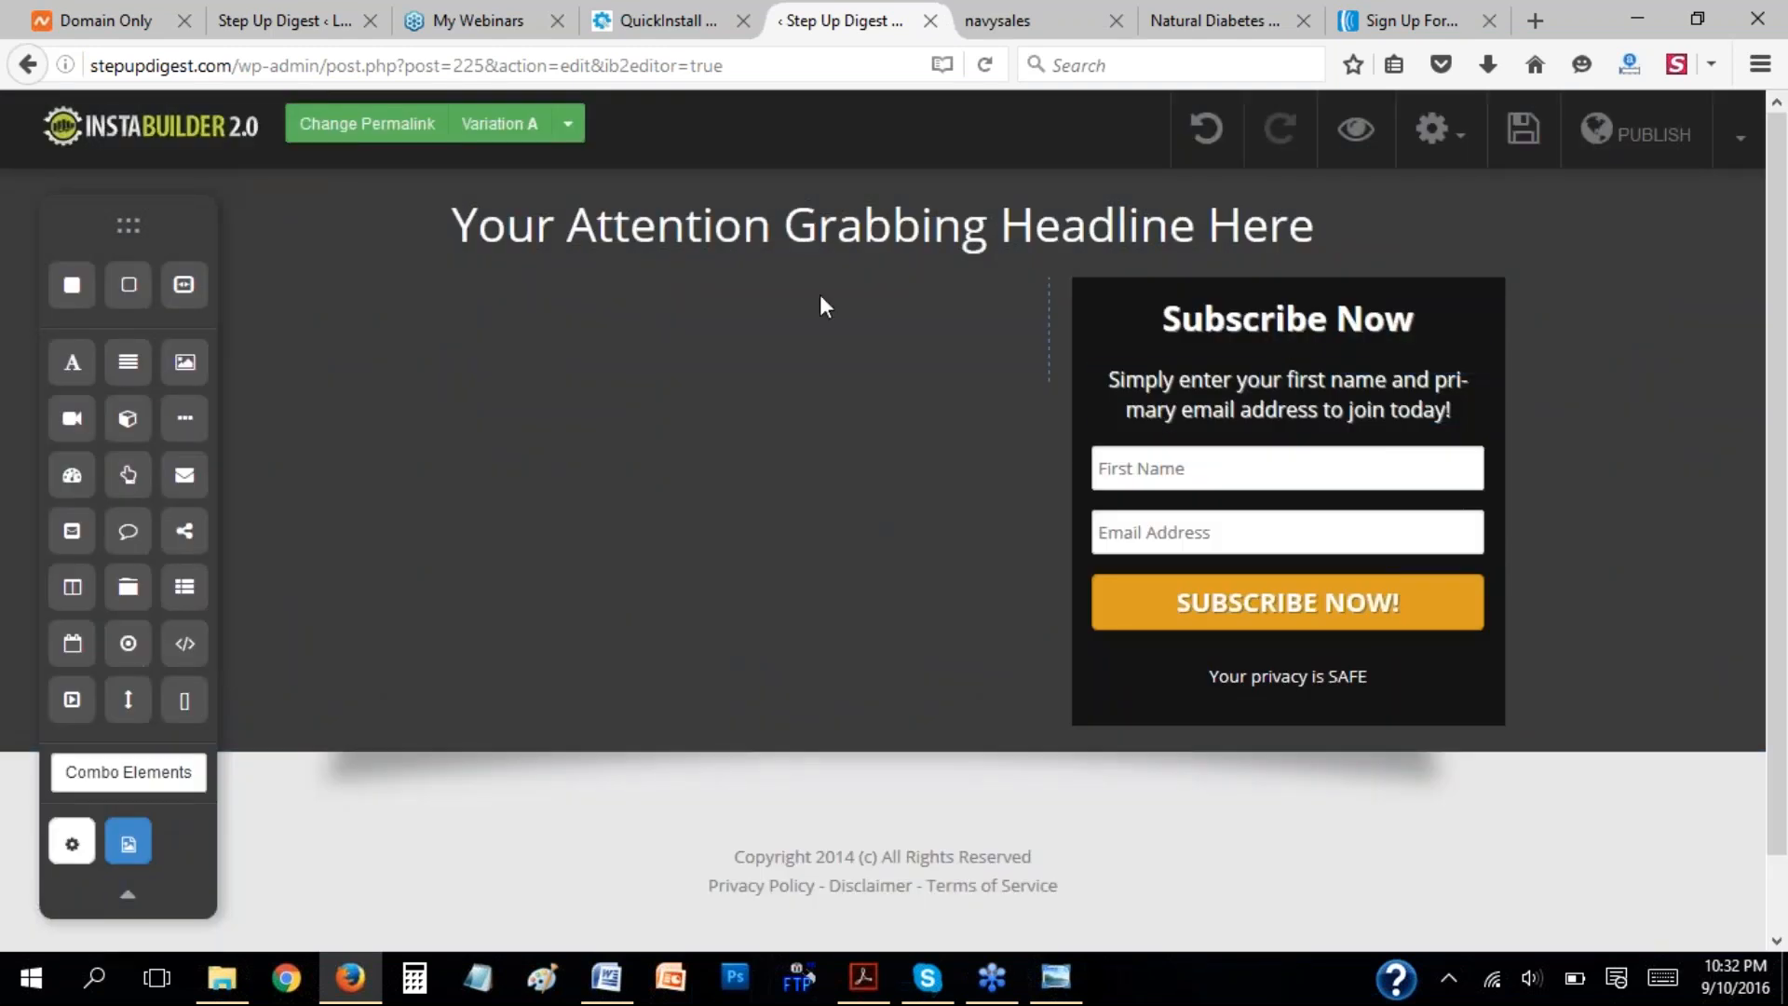
Replace the headline text with "FREE Report: How to Import Used Phones From China".
drag(479, 240, 1351, 254)
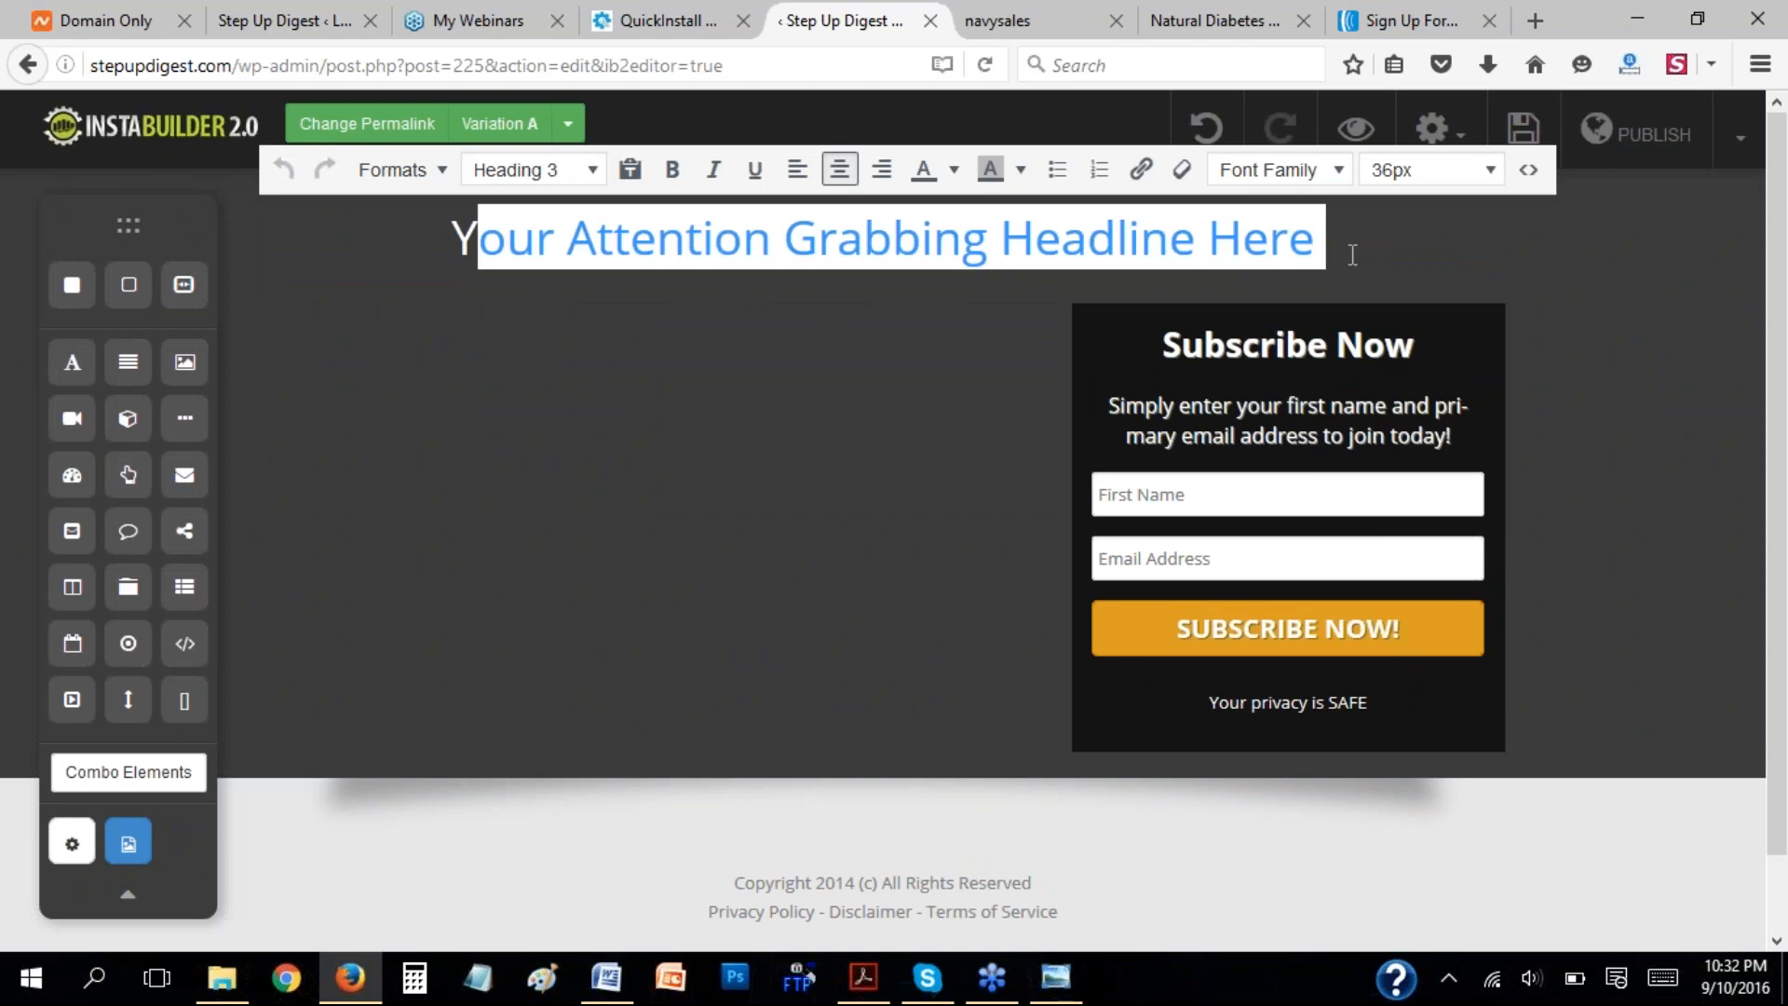
text(FREE)
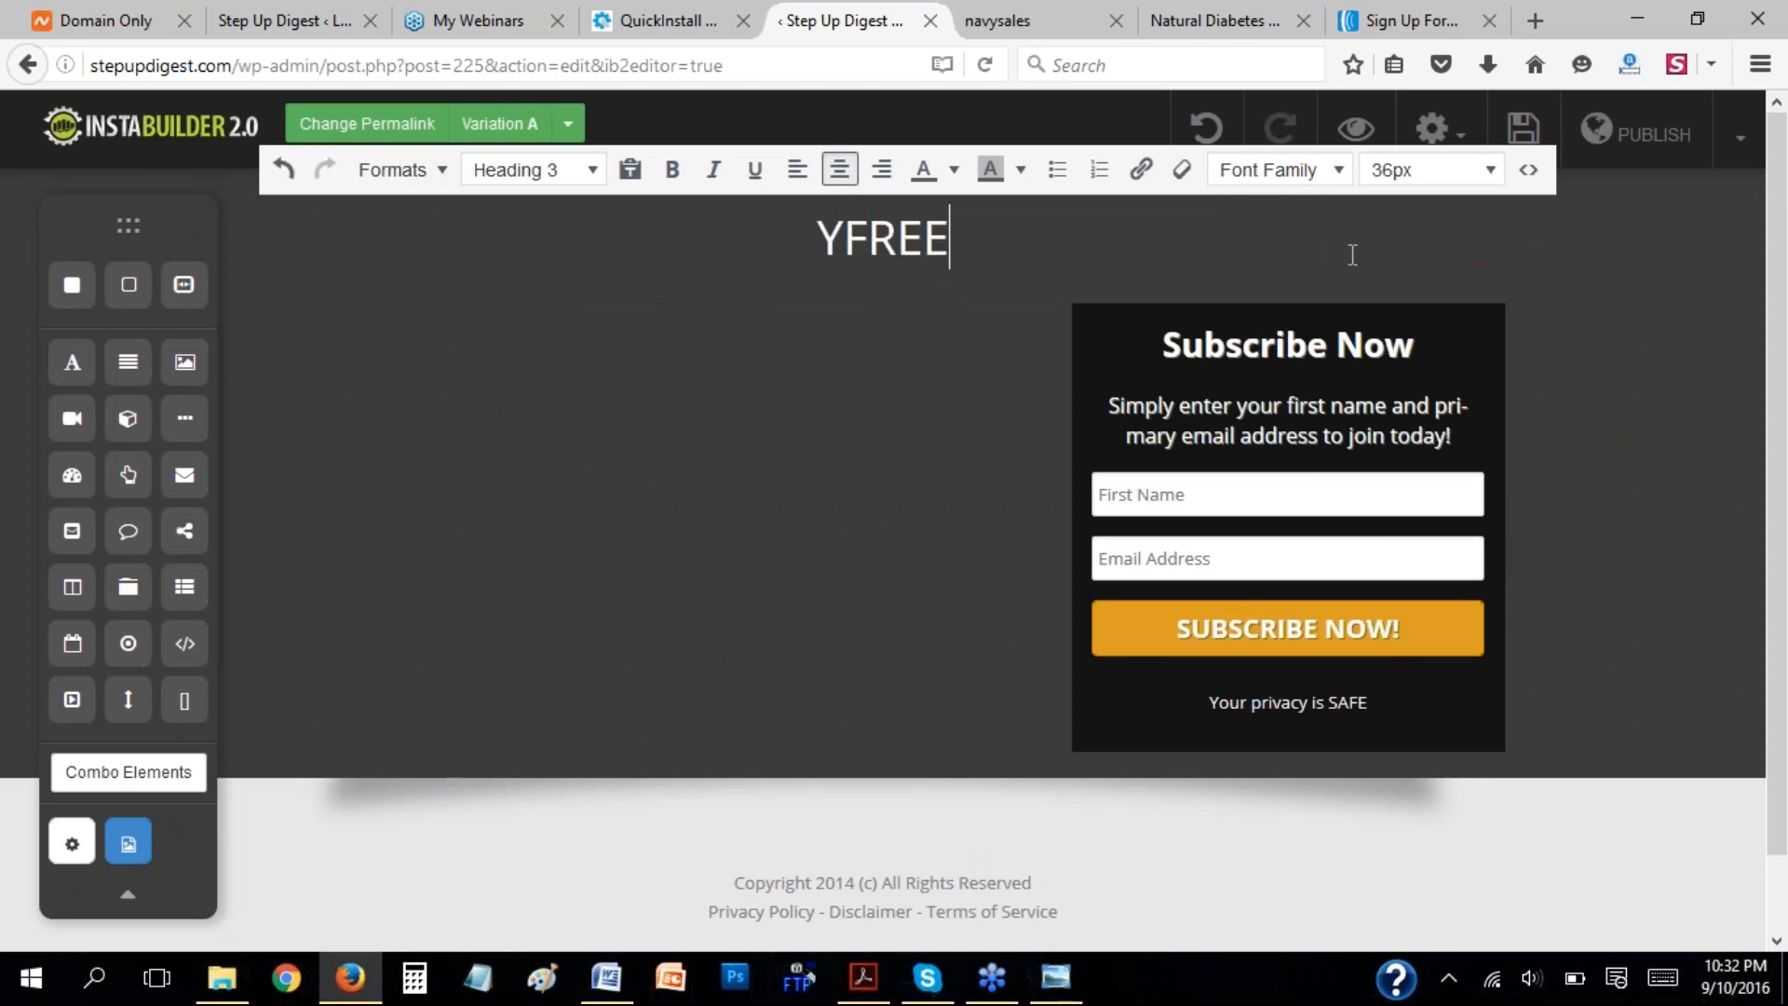
text( Report)
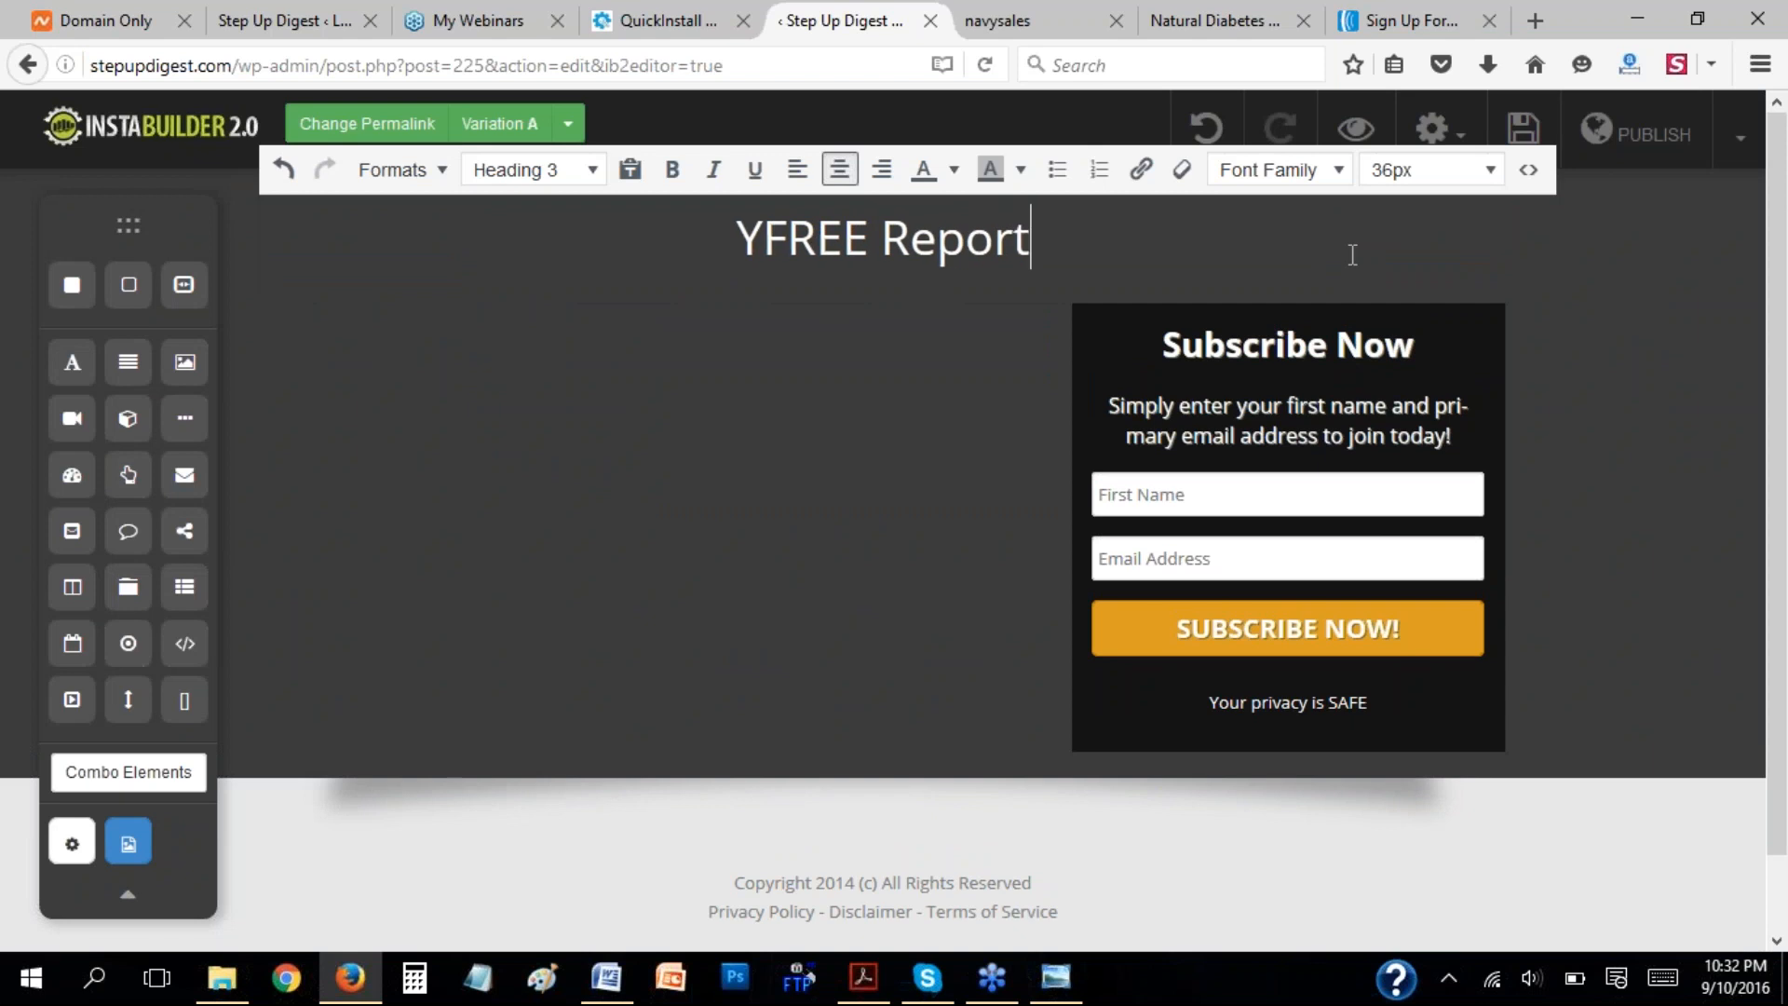
text(: Ho)
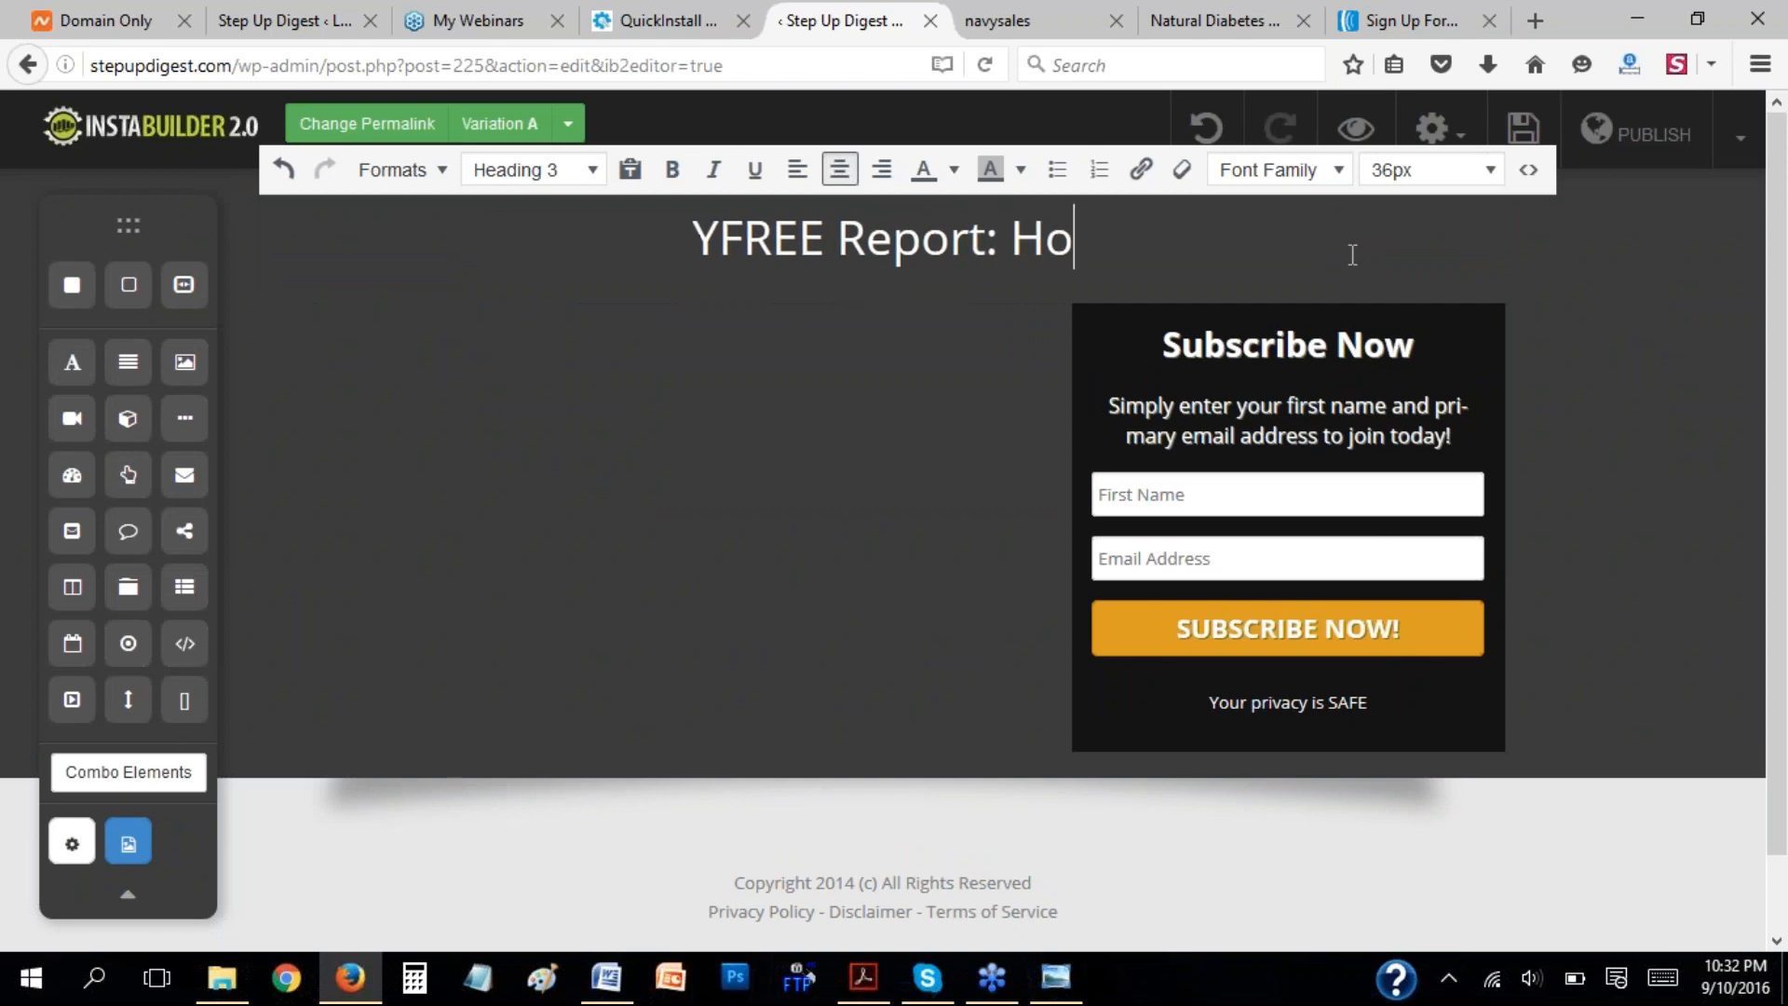
text(w to Import)
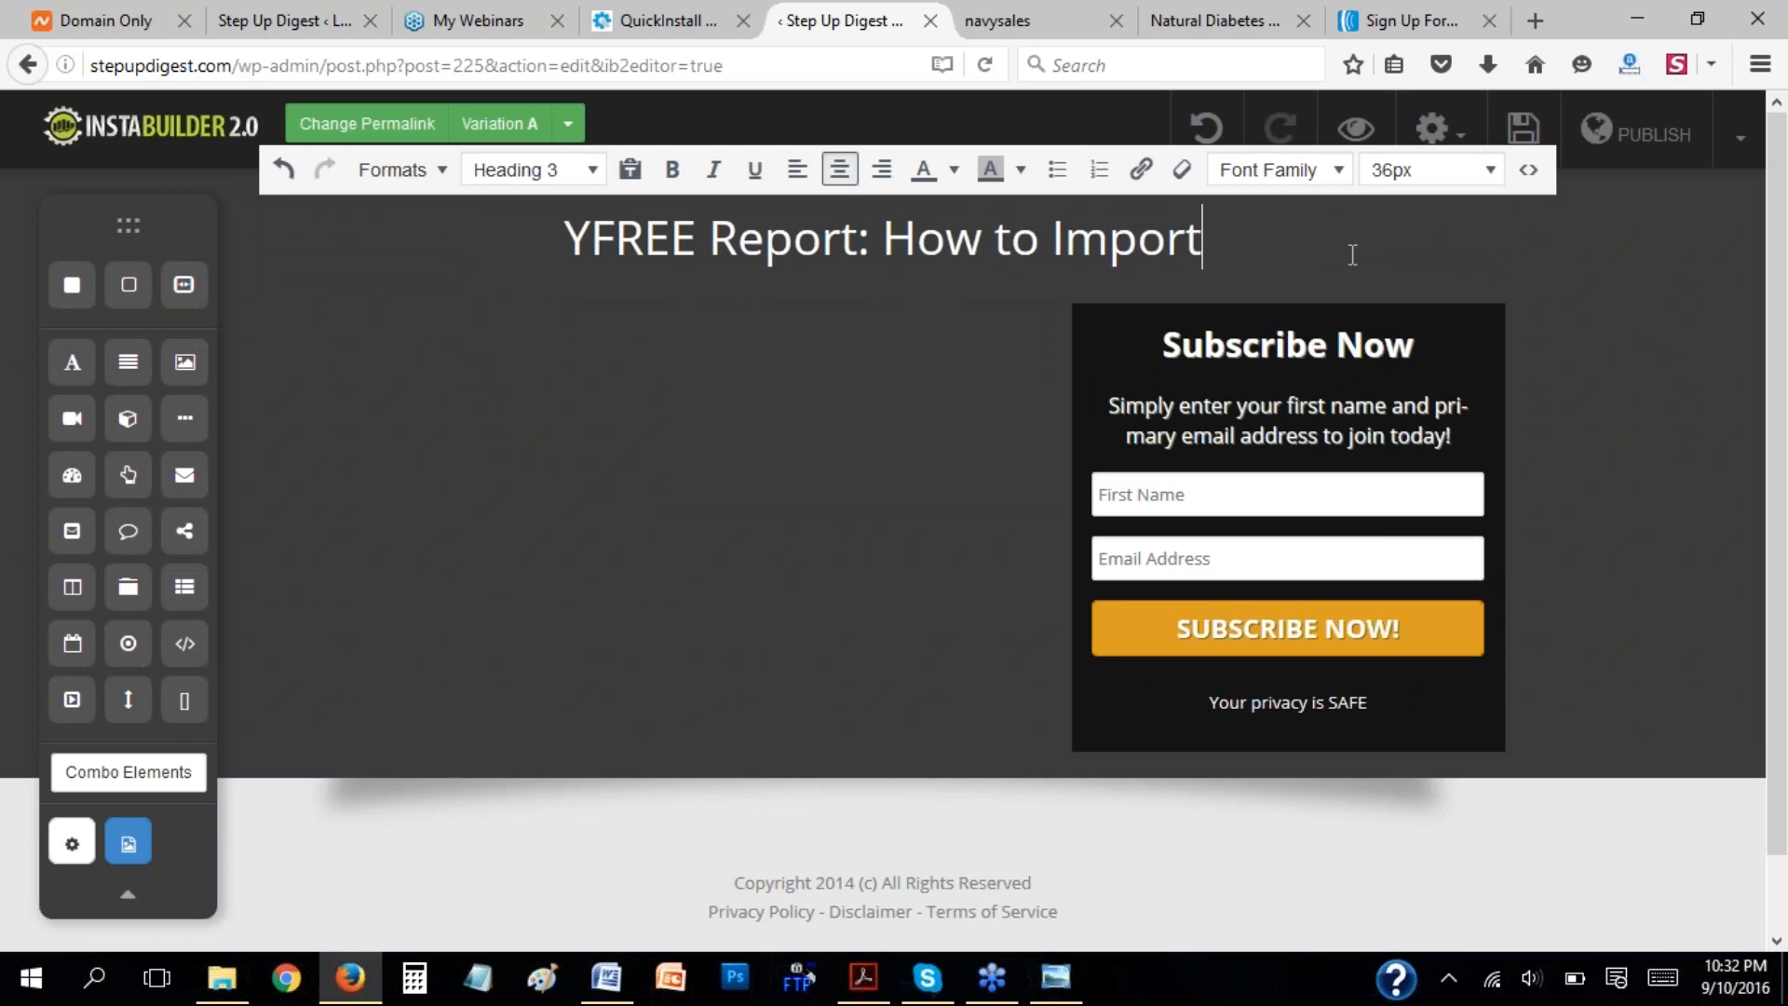
text( Used )
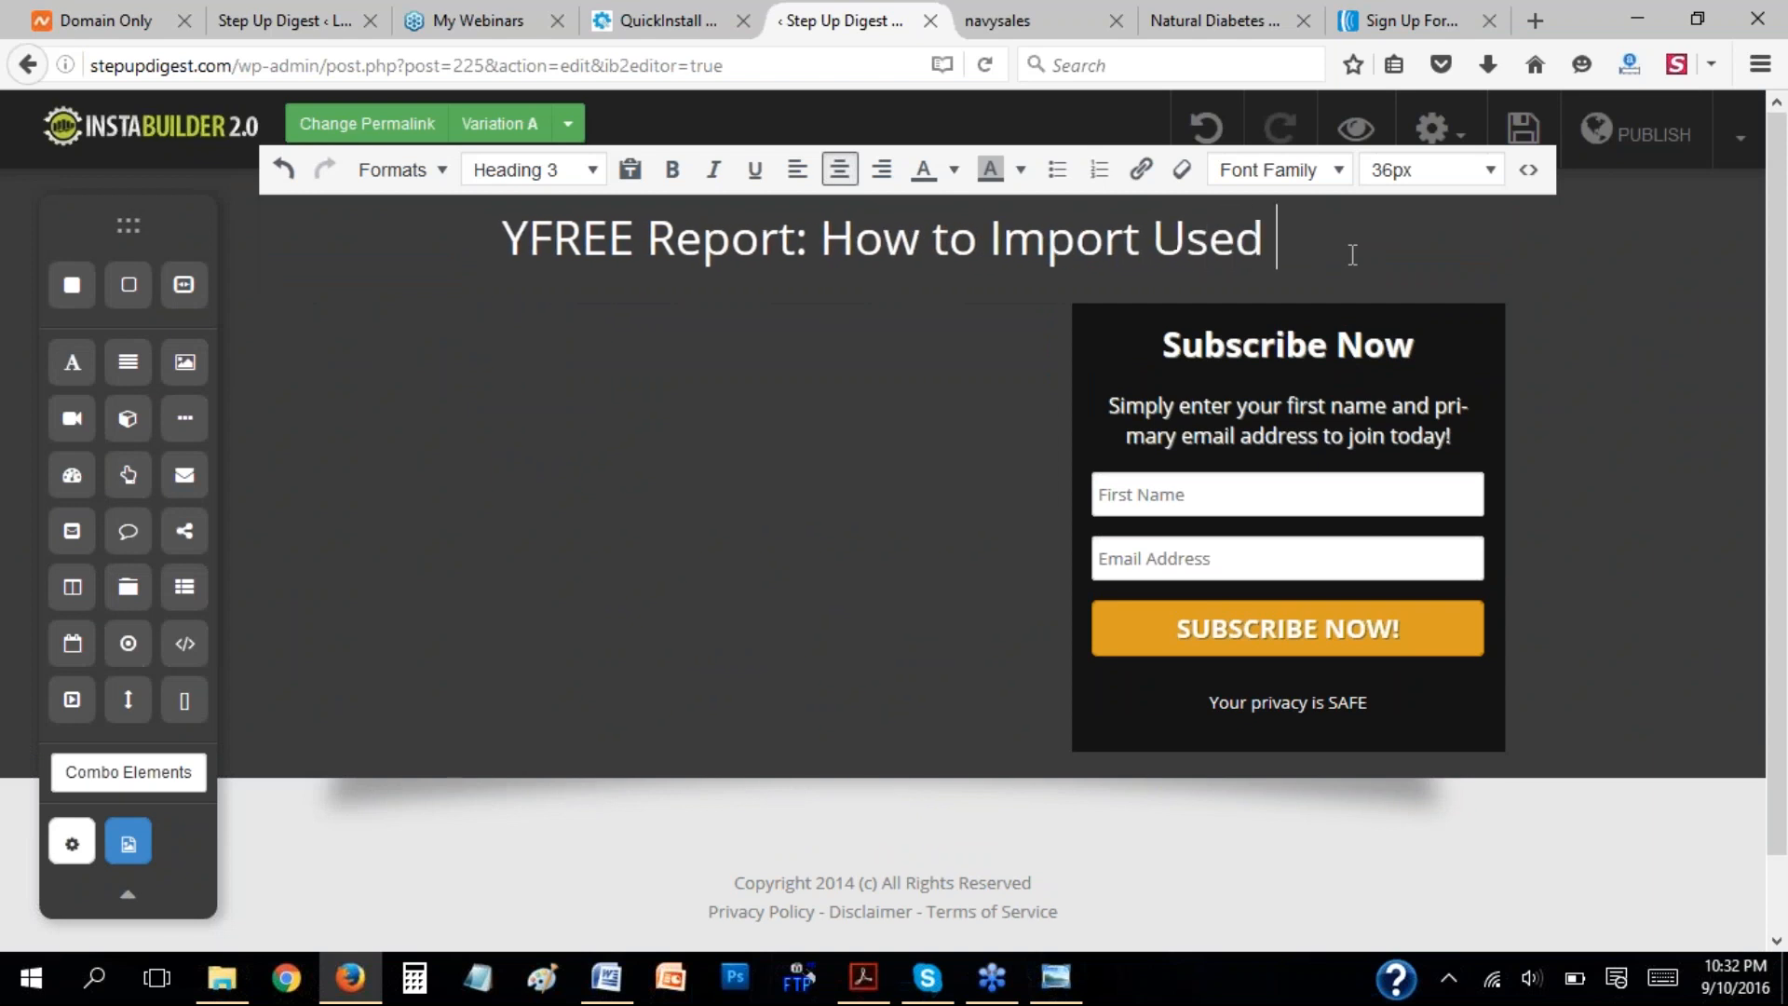
text(Phones Fr)
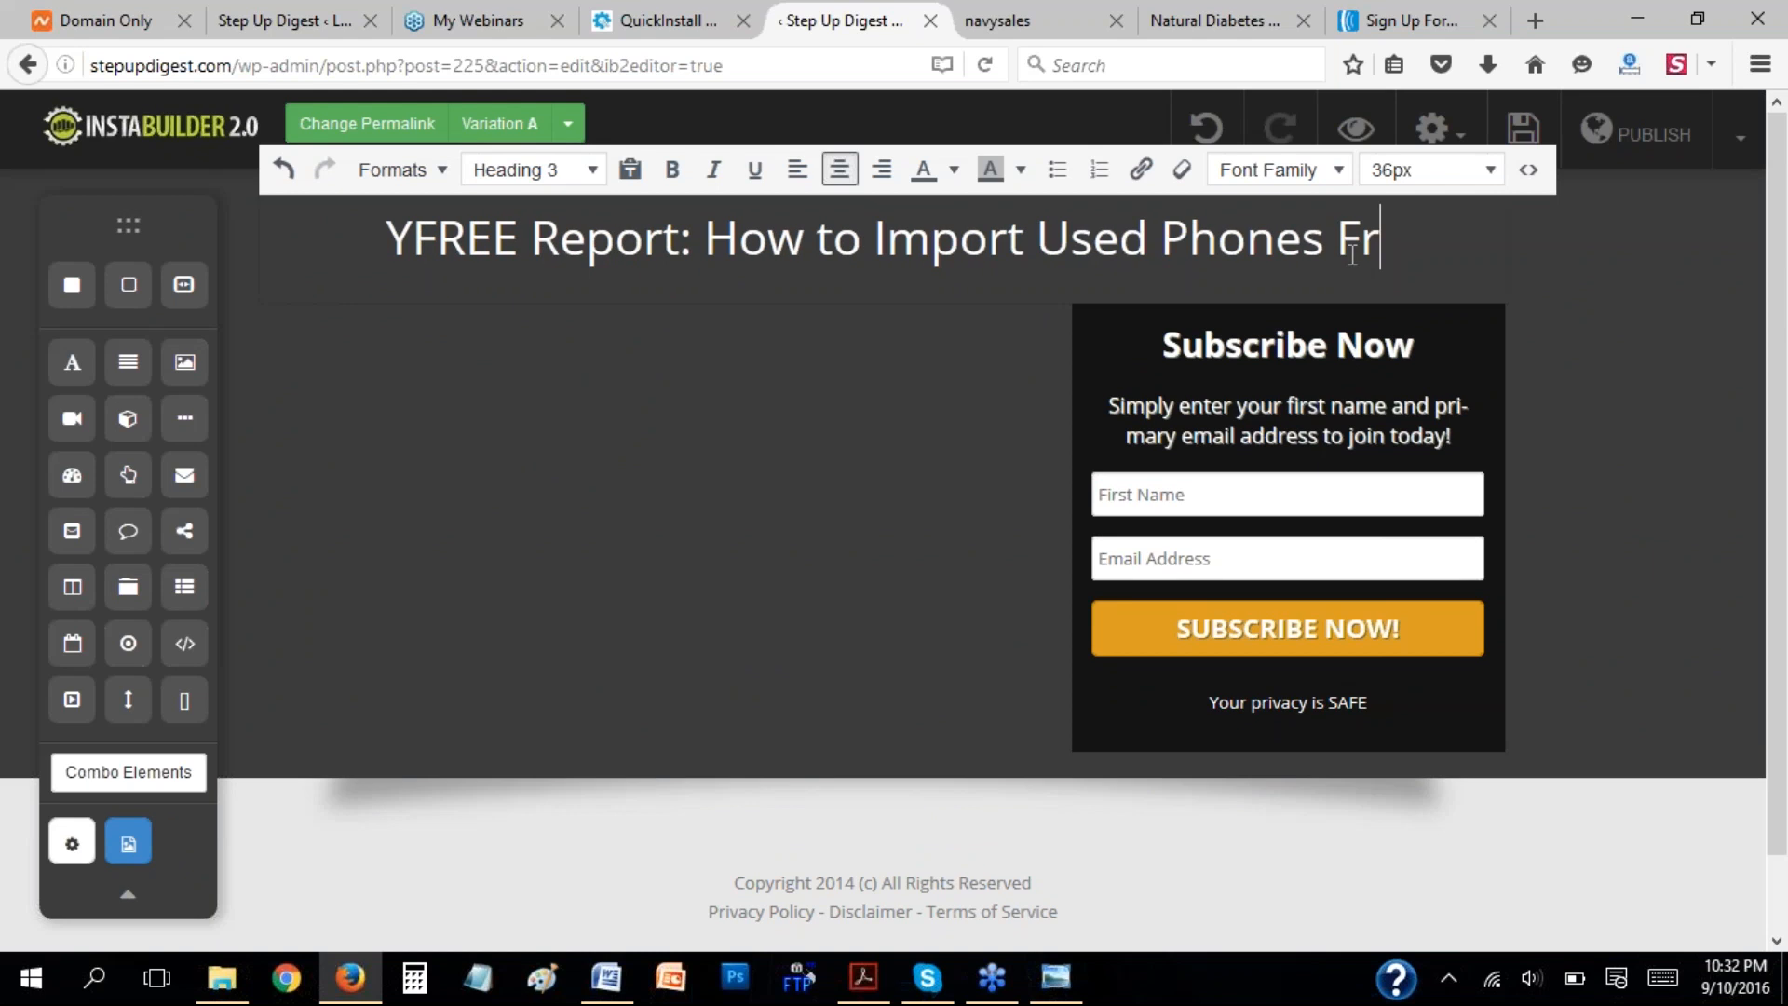
text(om China)
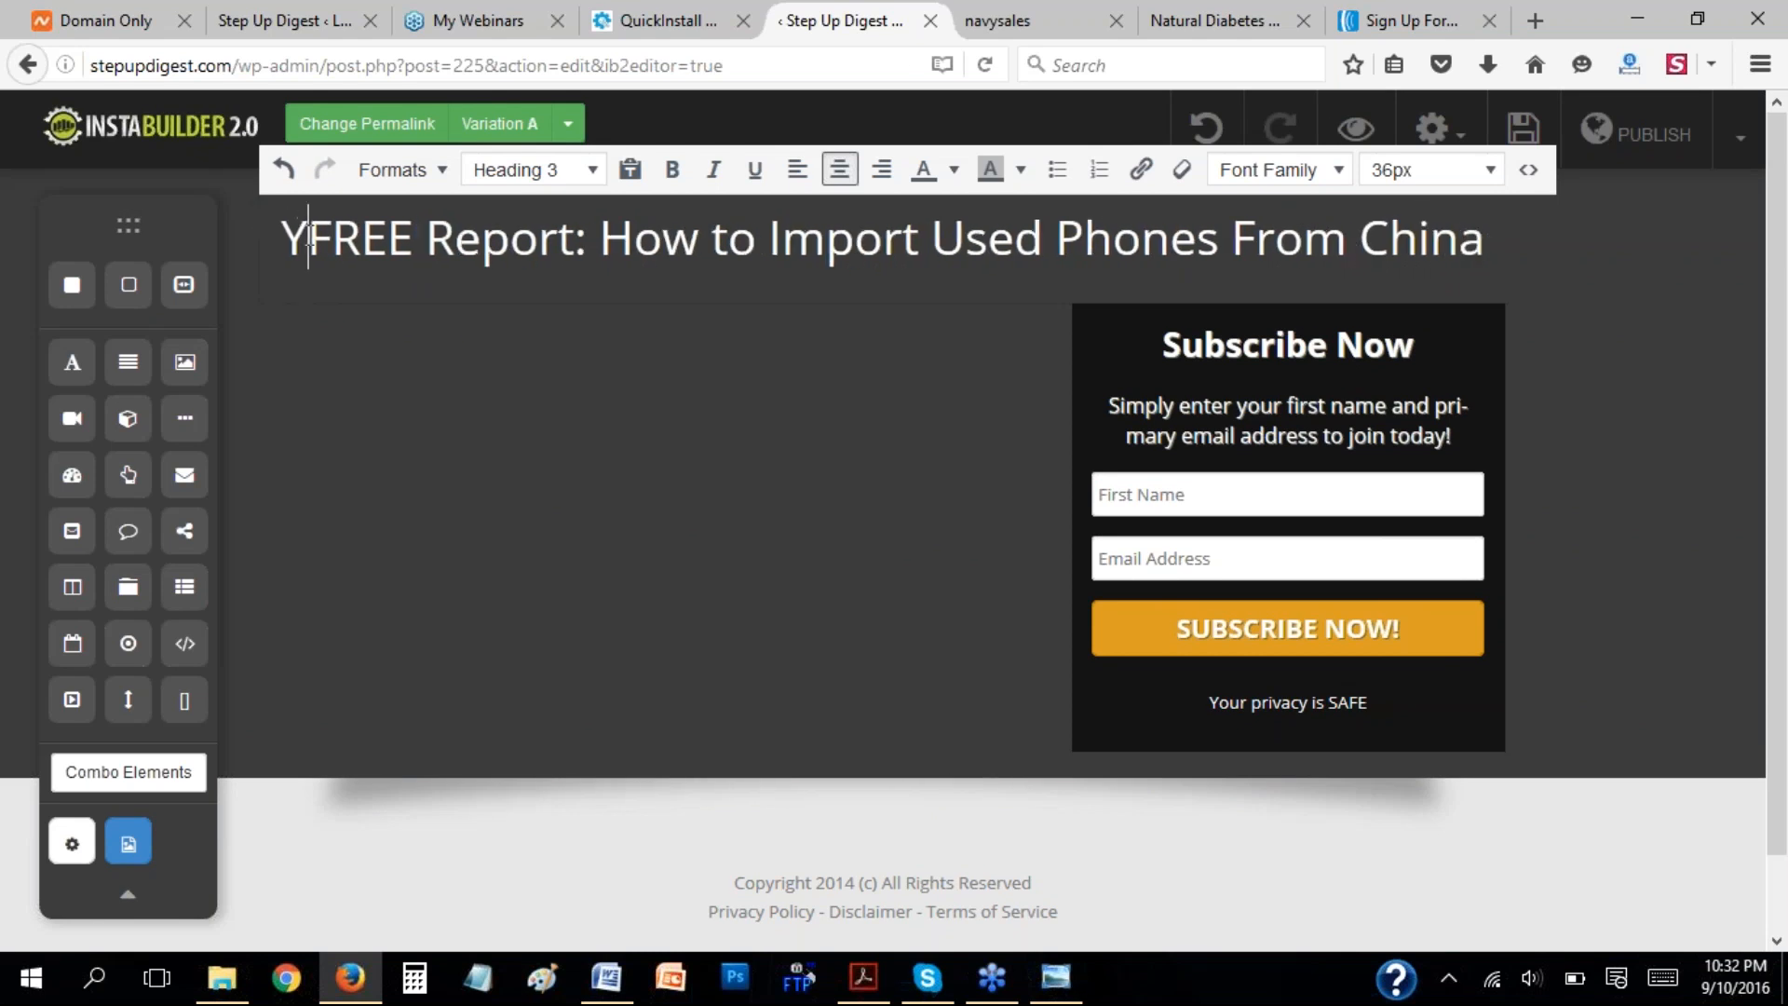
key(BackSpace)
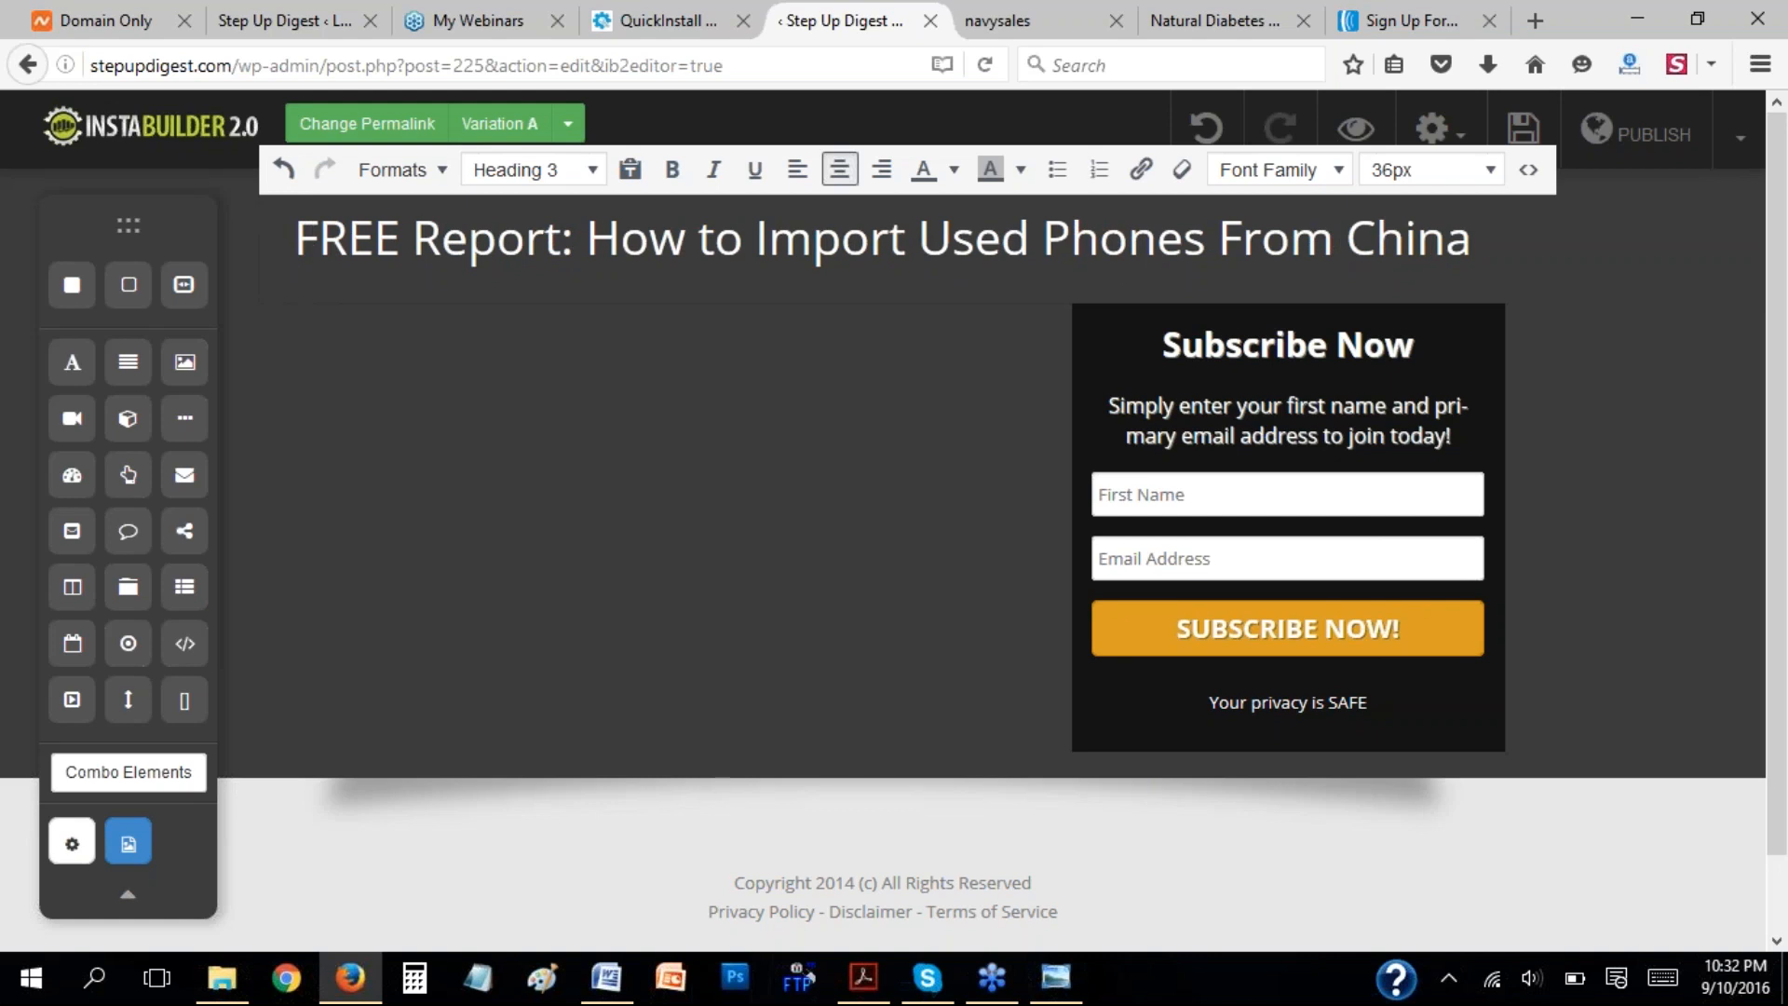
Change the text color of the whole headline to yellow.
drag(326, 239, 1341, 236)
click(1424, 246)
triple_click(1493, 247)
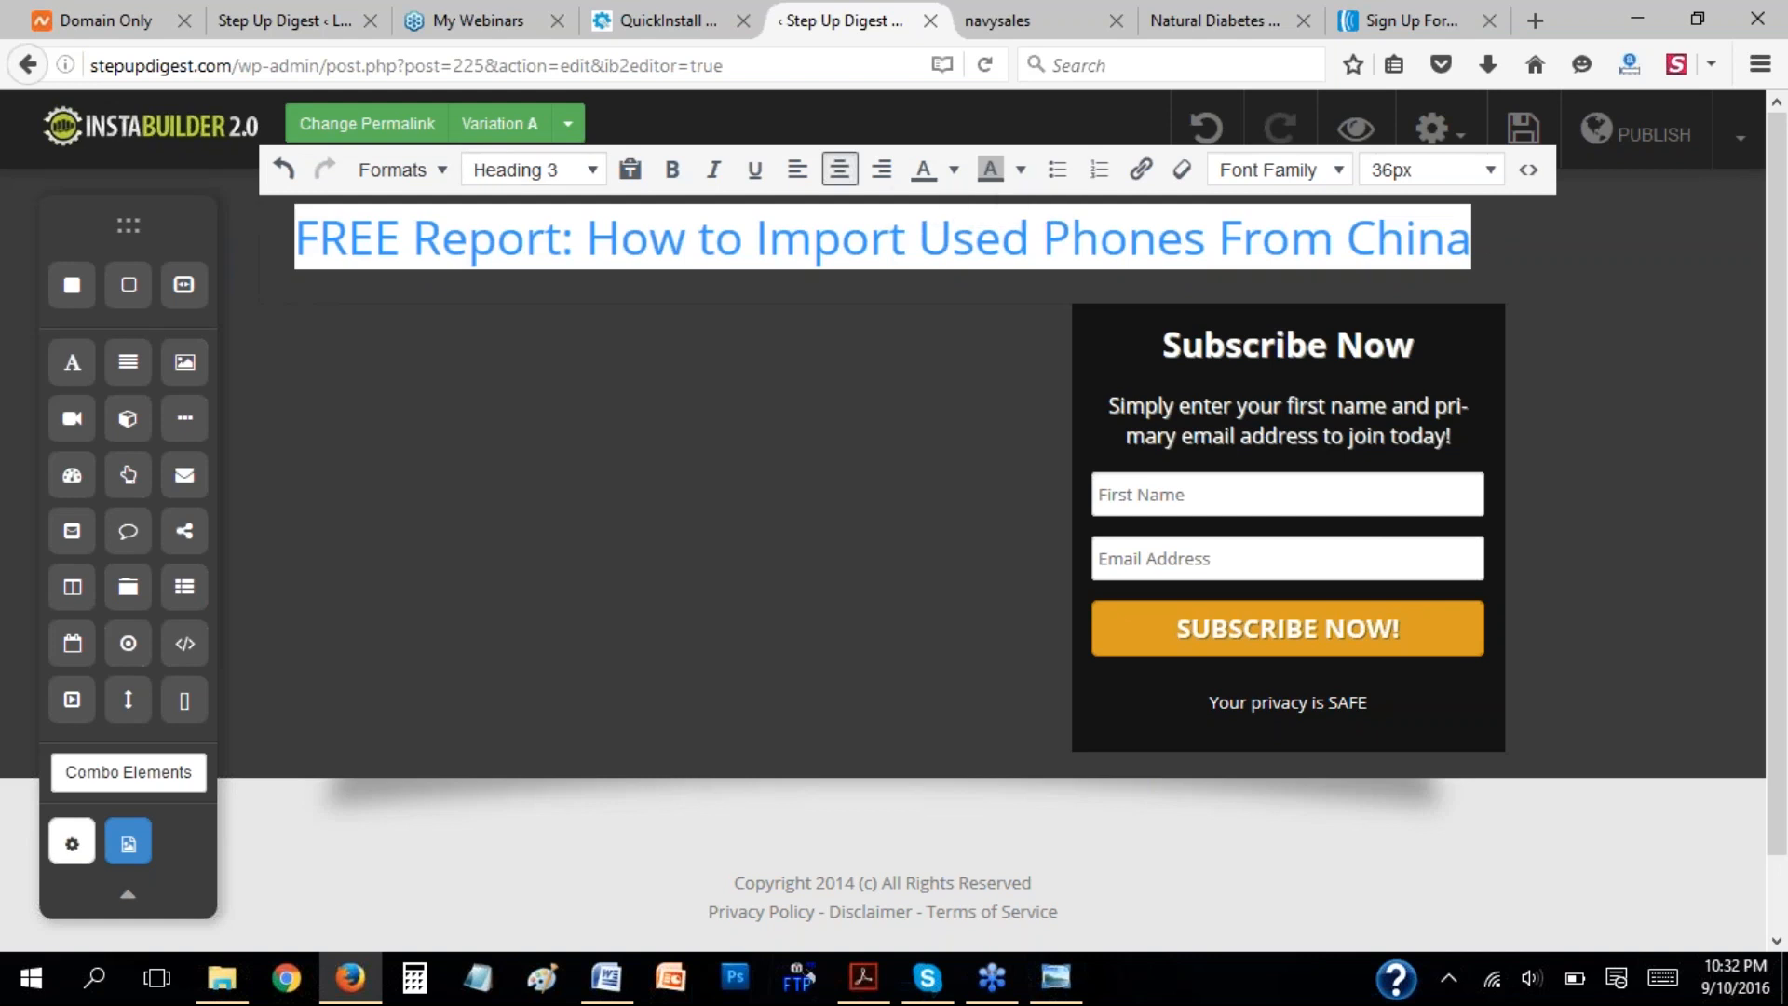
click(953, 169)
click(978, 295)
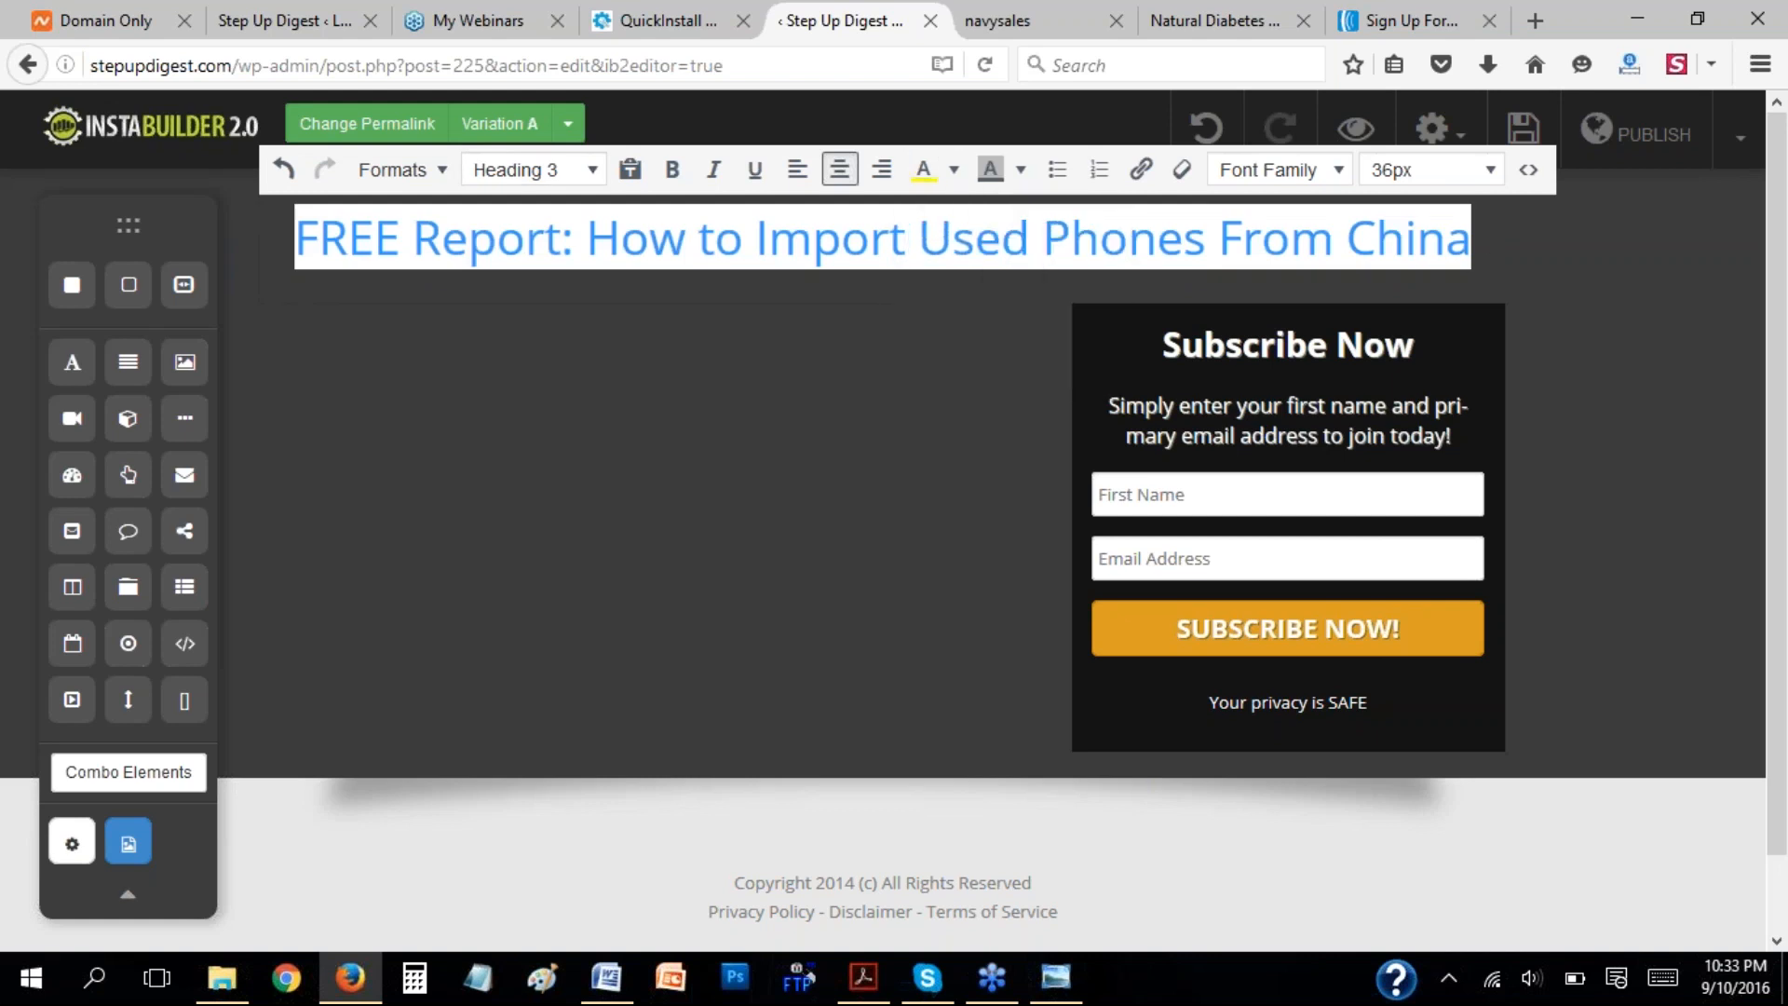
click(806, 344)
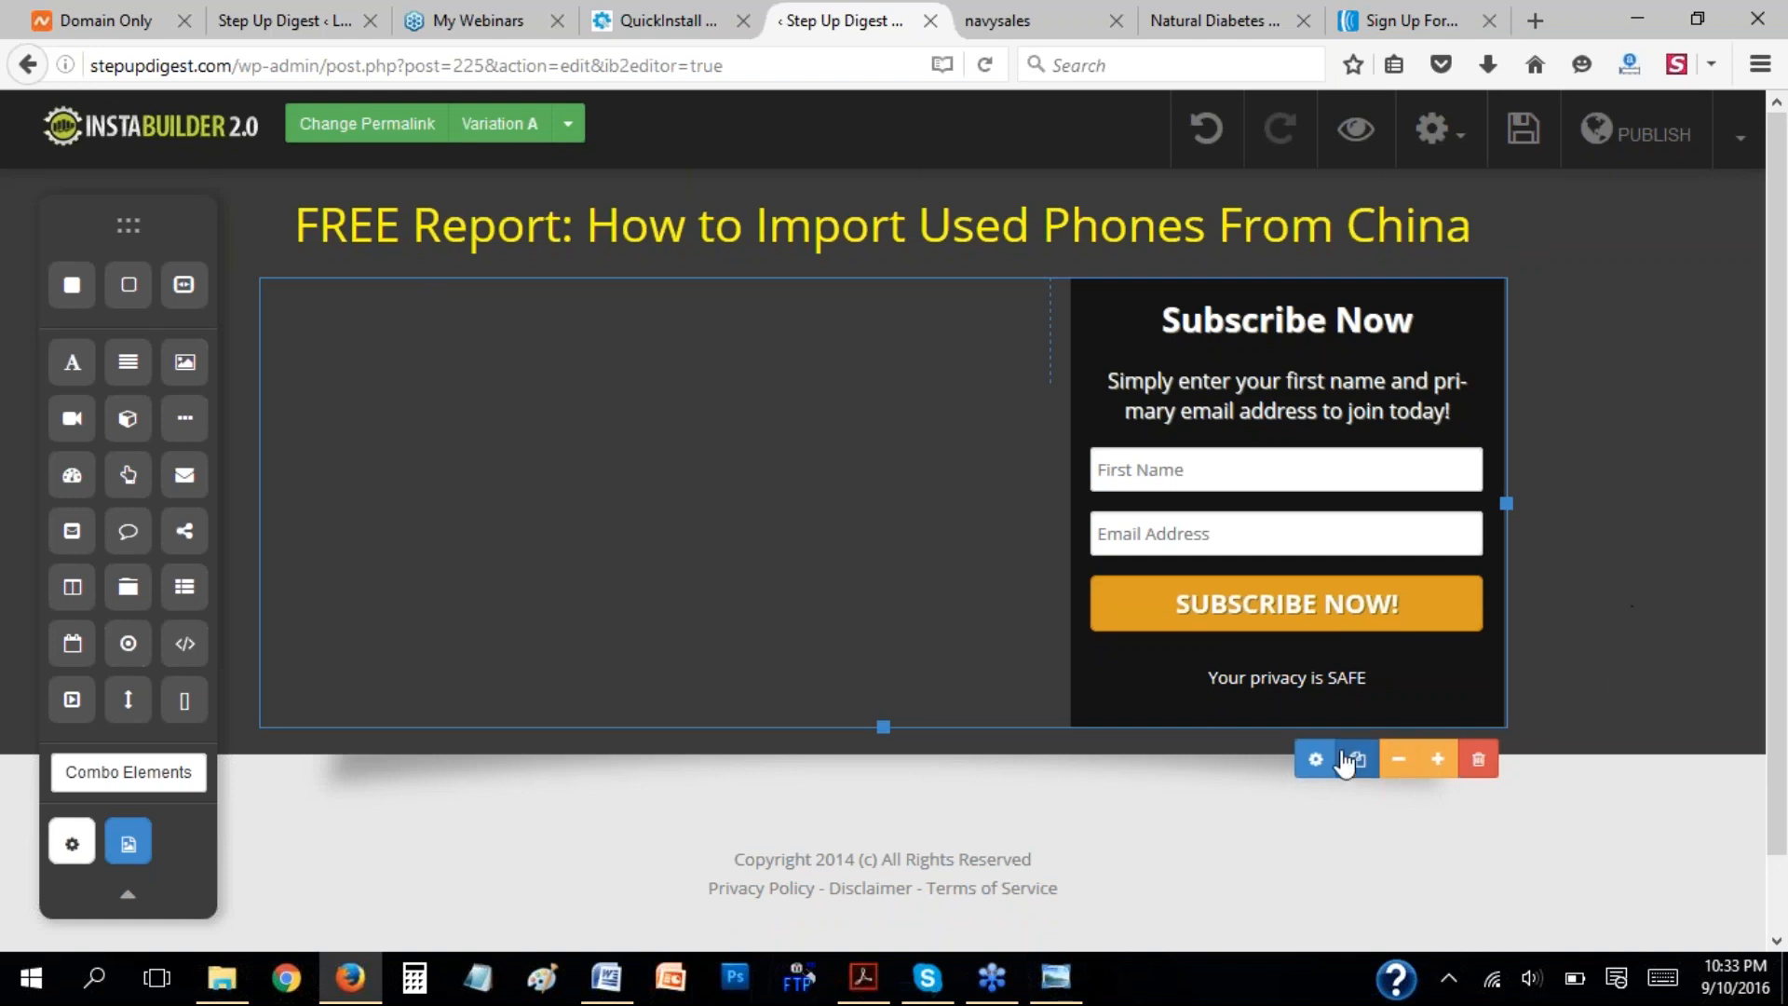
Examine the Margin & Padding settings of the two-column block, then hide the settings.
click(1316, 760)
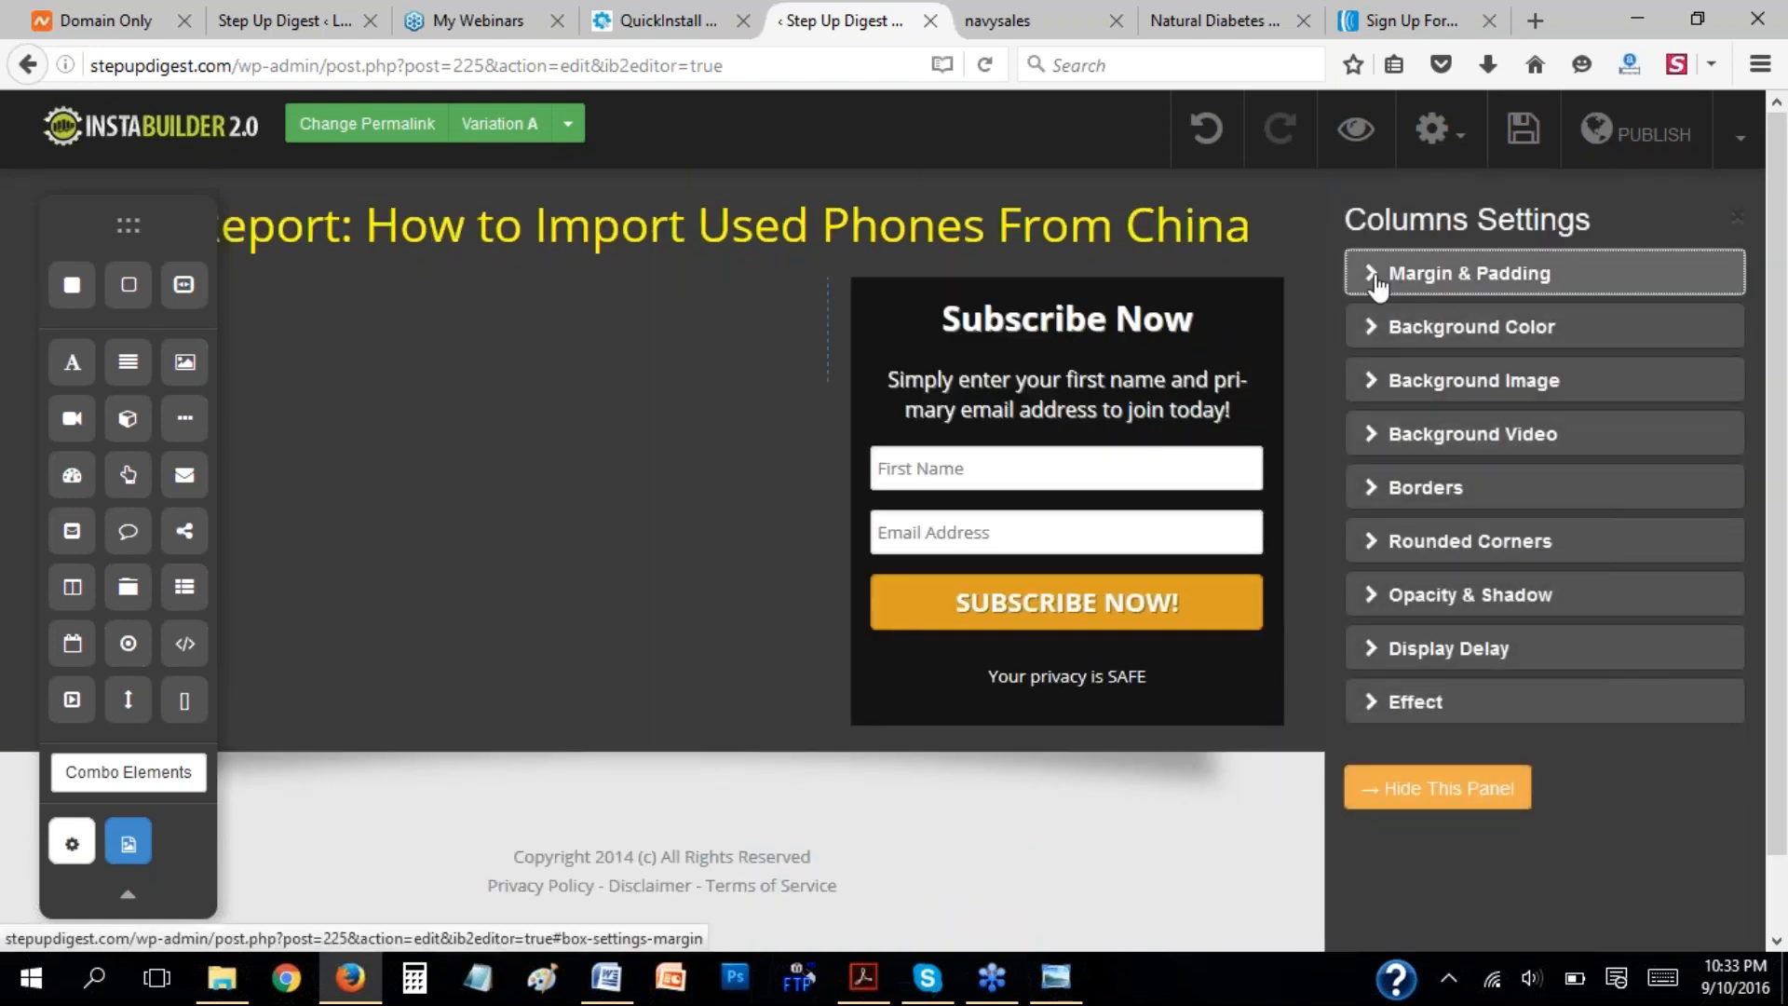
click(1373, 272)
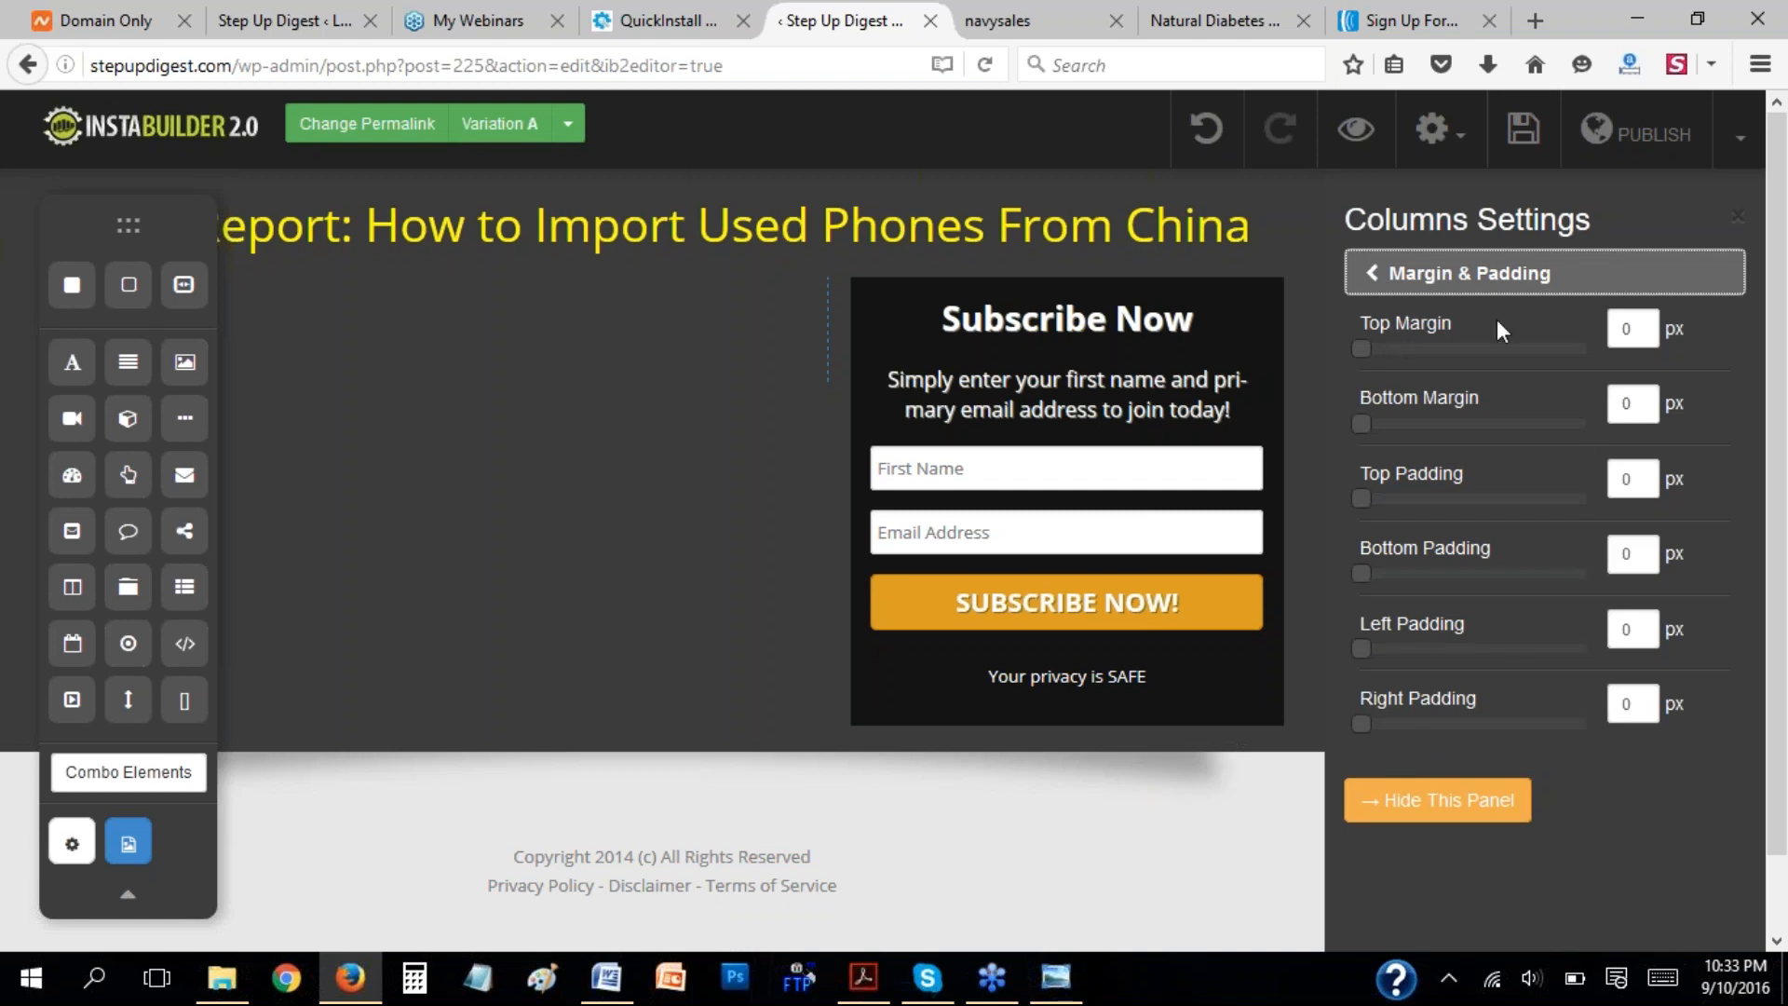
click(1378, 272)
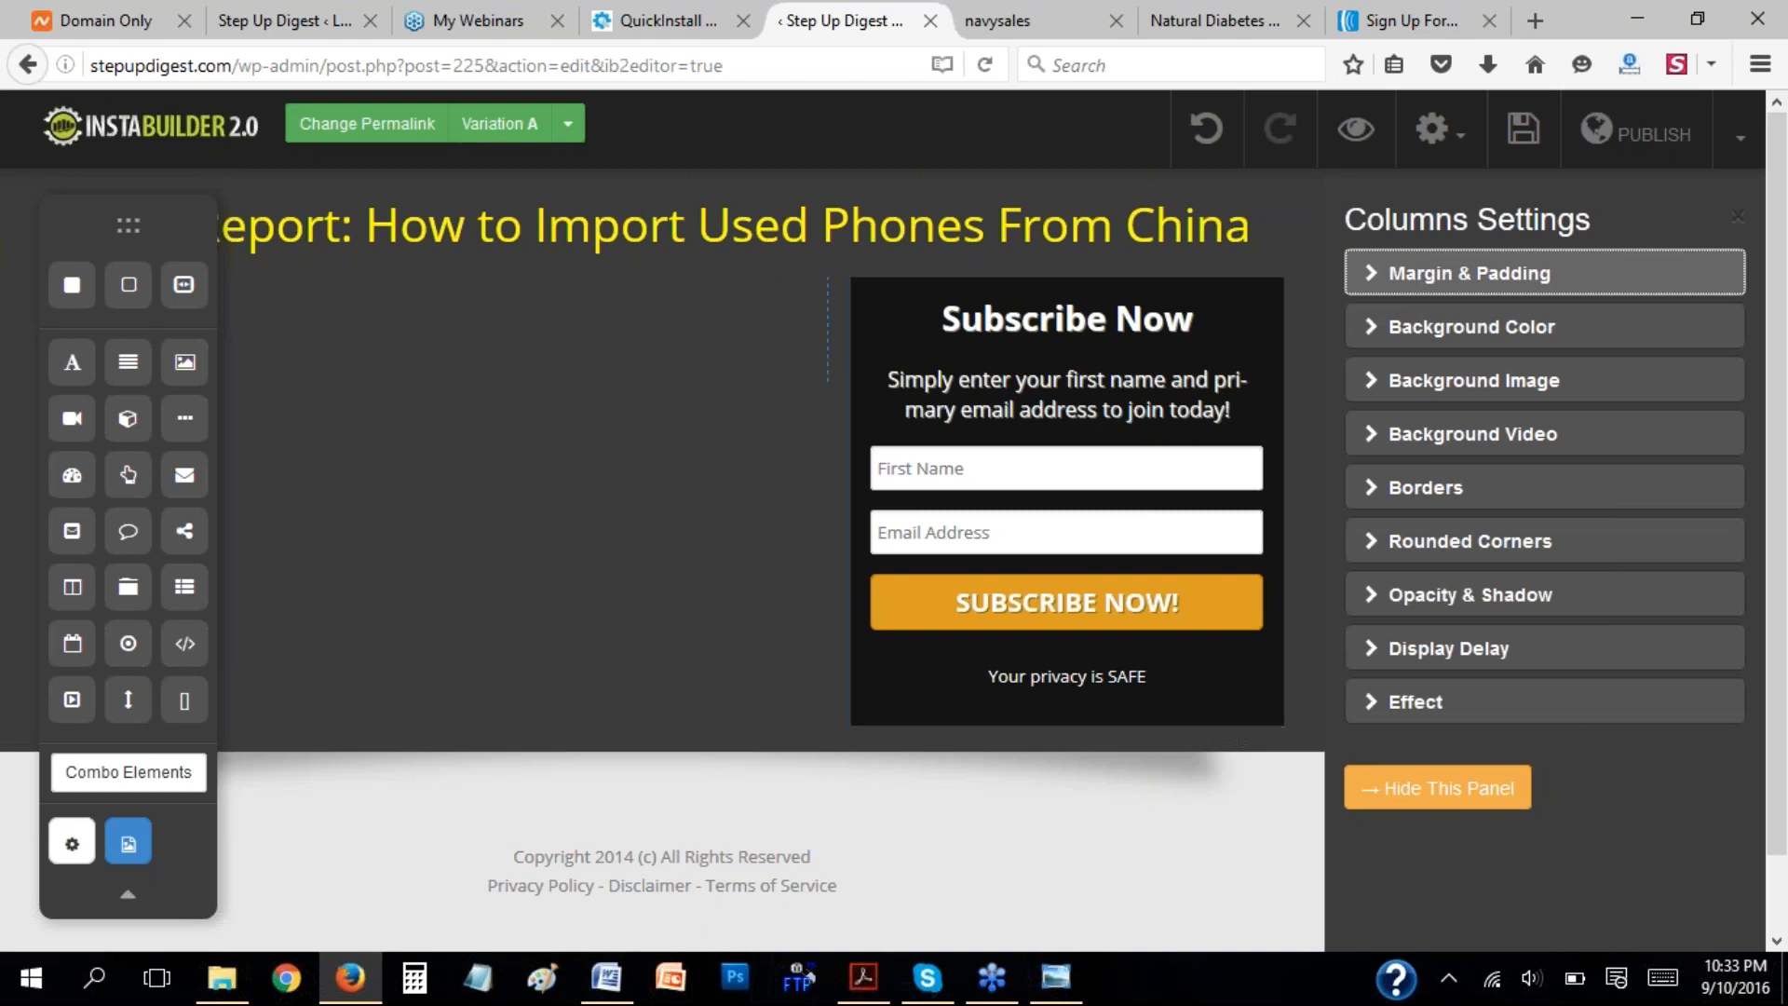
click(1369, 275)
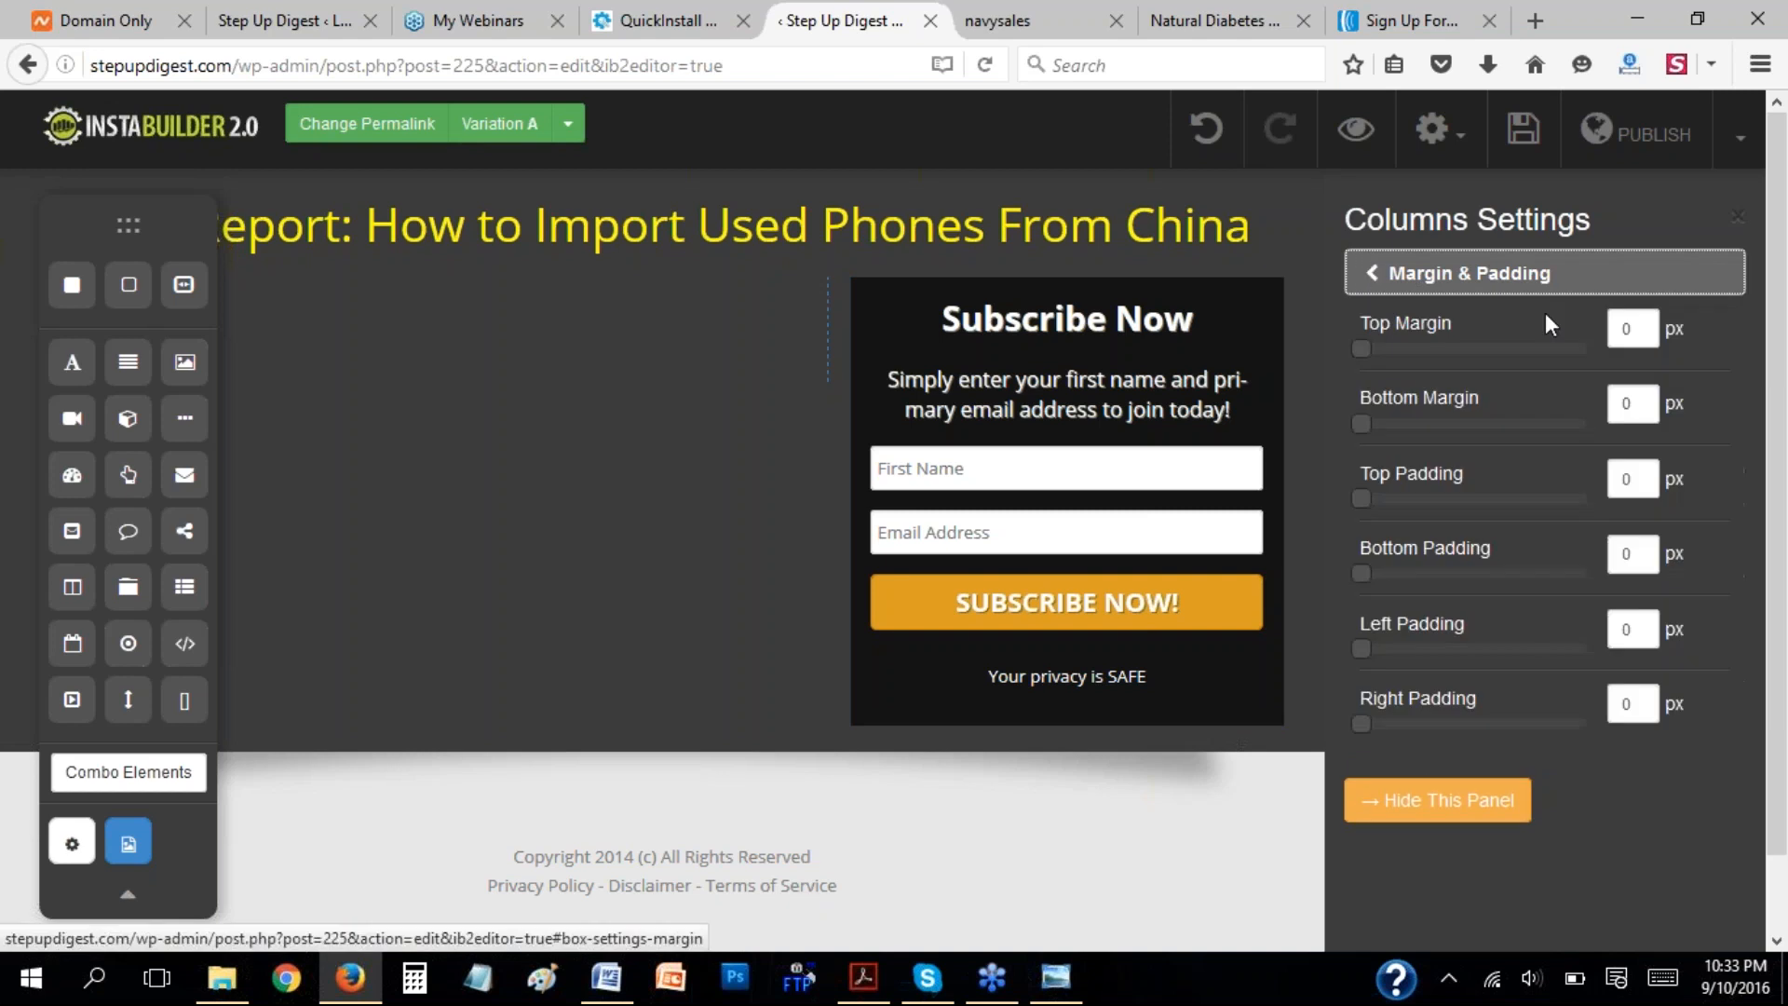
click(1370, 279)
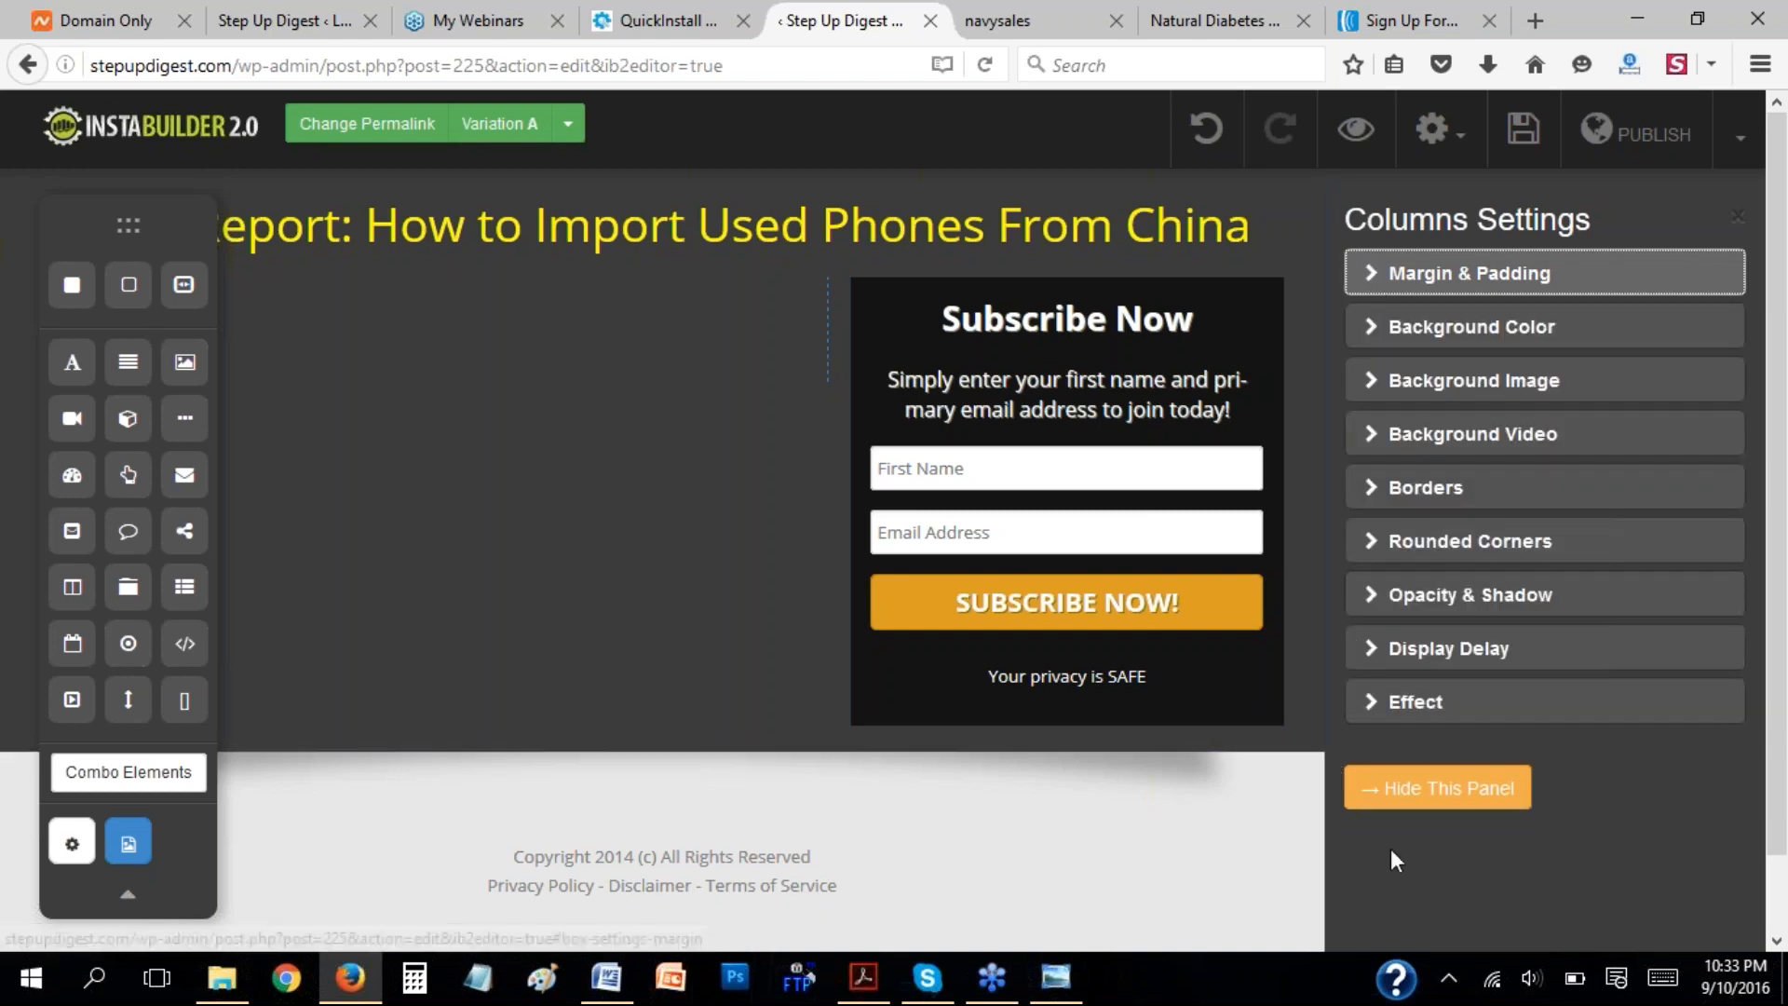
click(1439, 789)
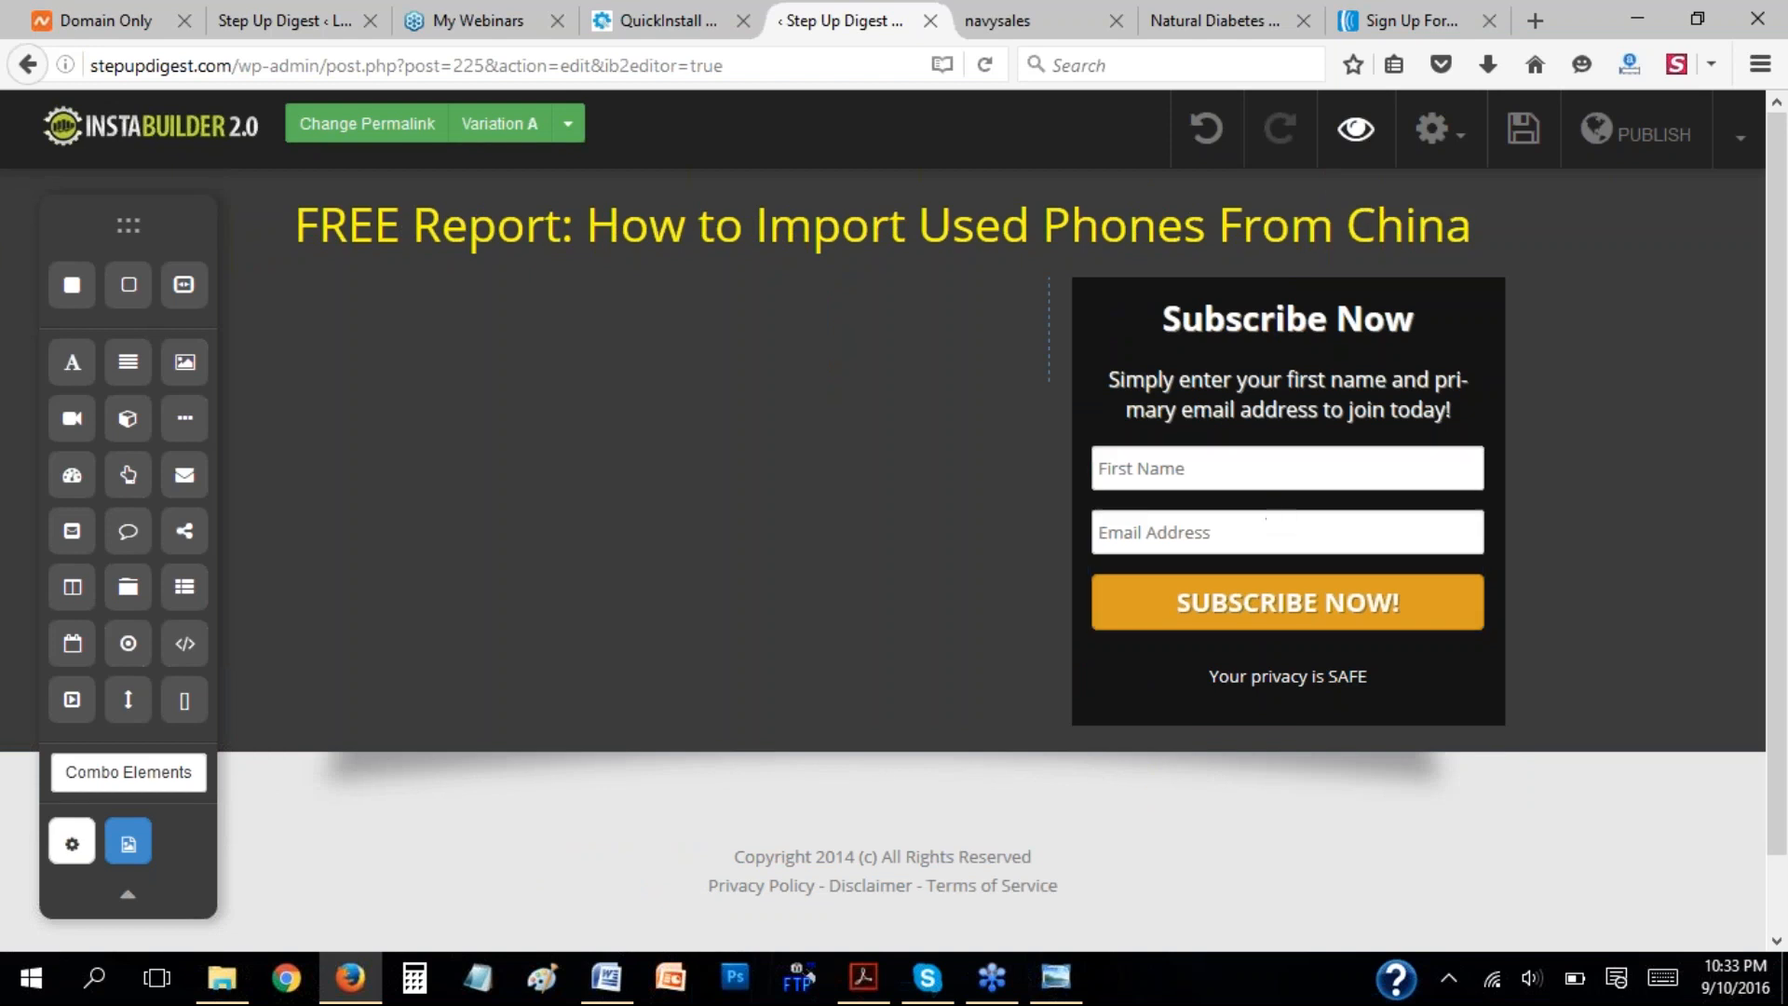
Take the raw HTML form code from AWeber, paste it as the Subscribe Now box's opt-in form code, and process it.
click(1438, 21)
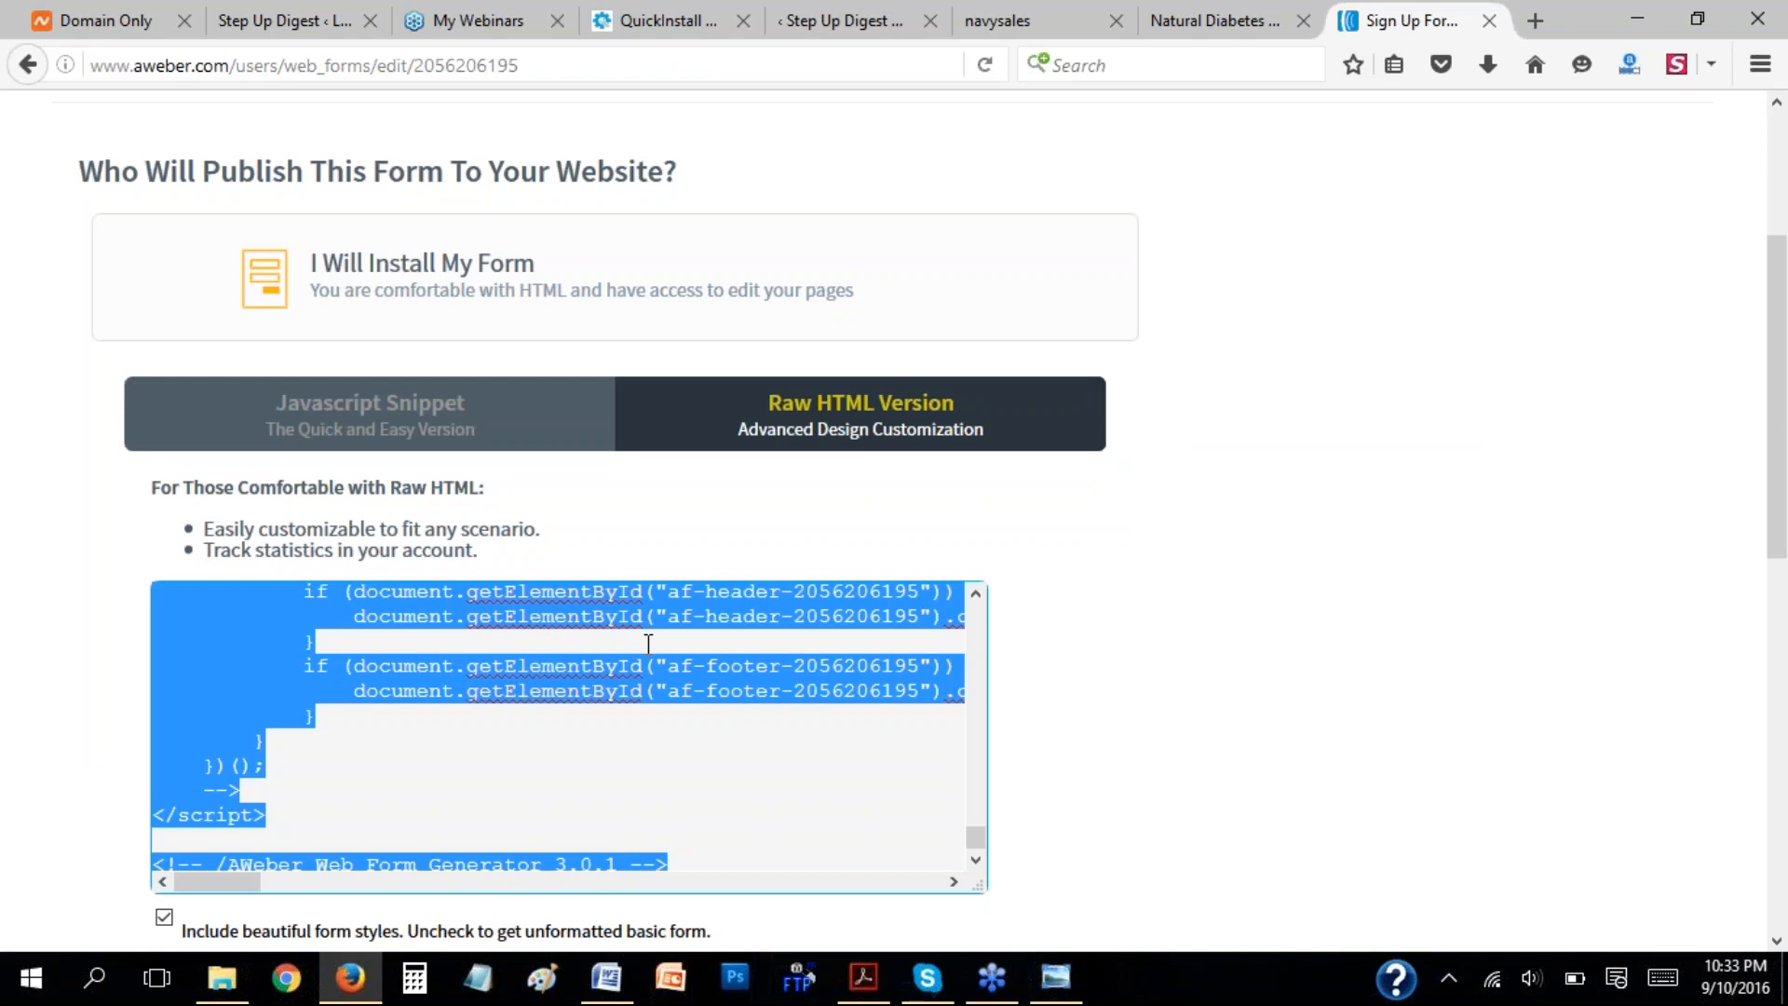
click(1006, 19)
click(838, 20)
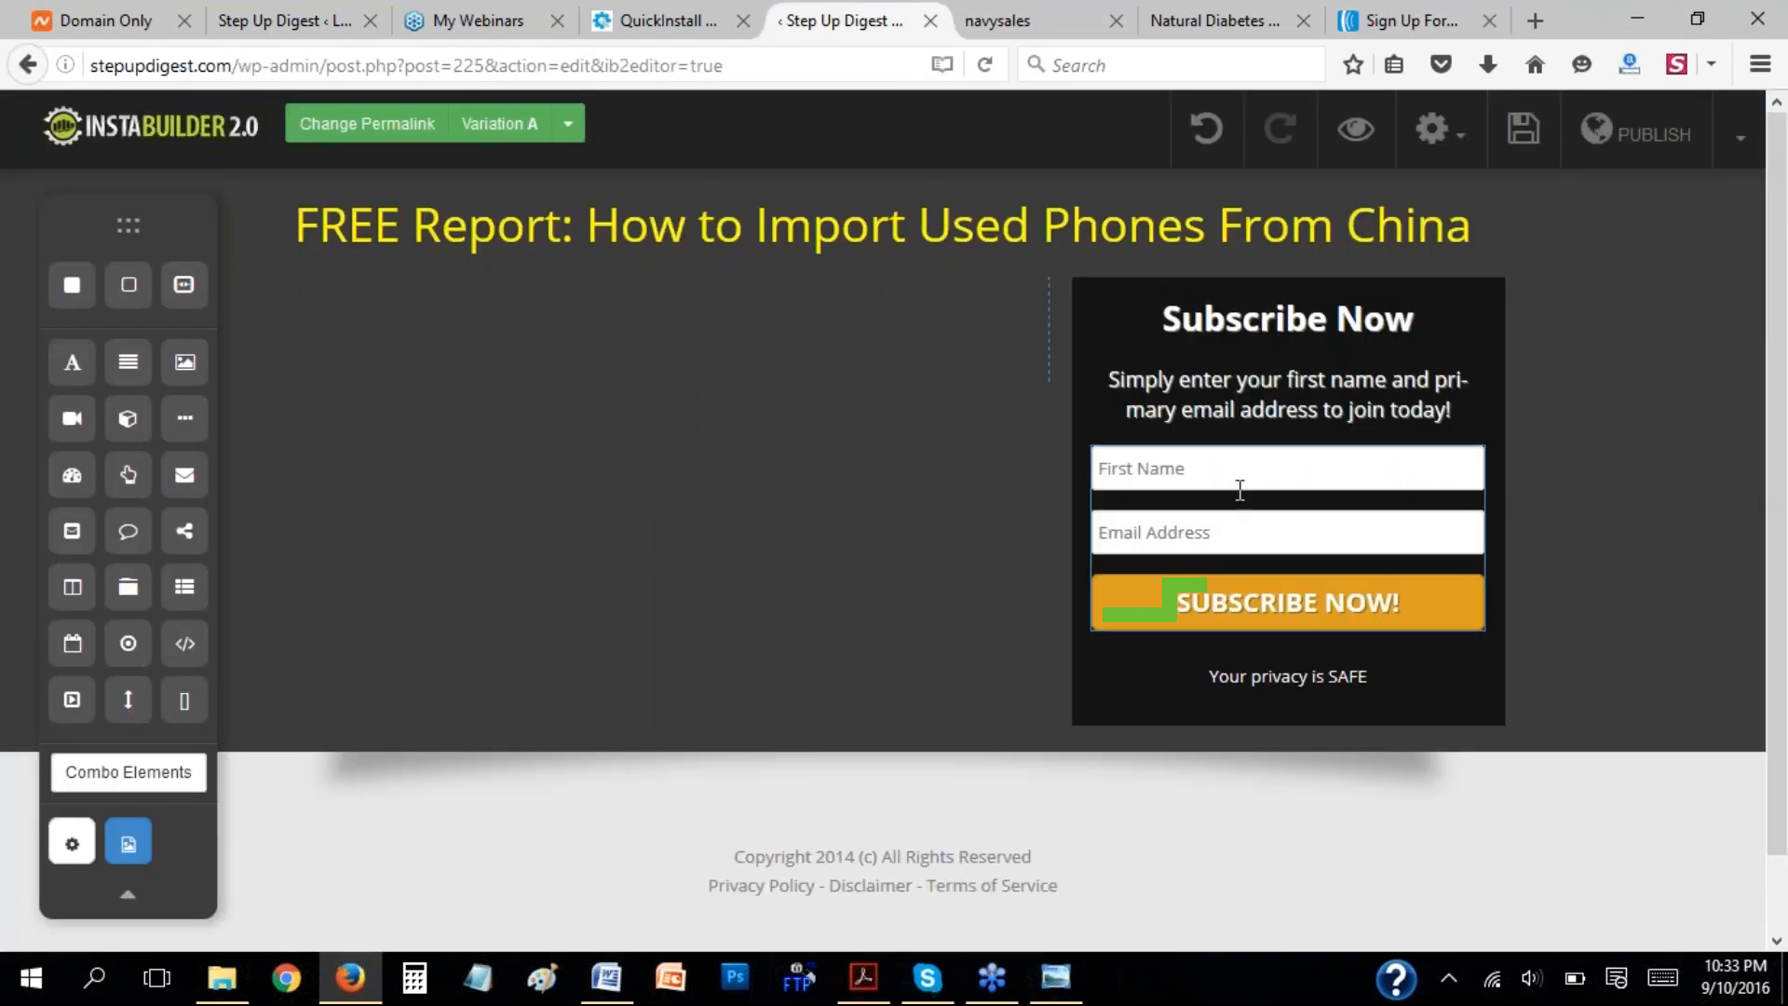
click(1411, 576)
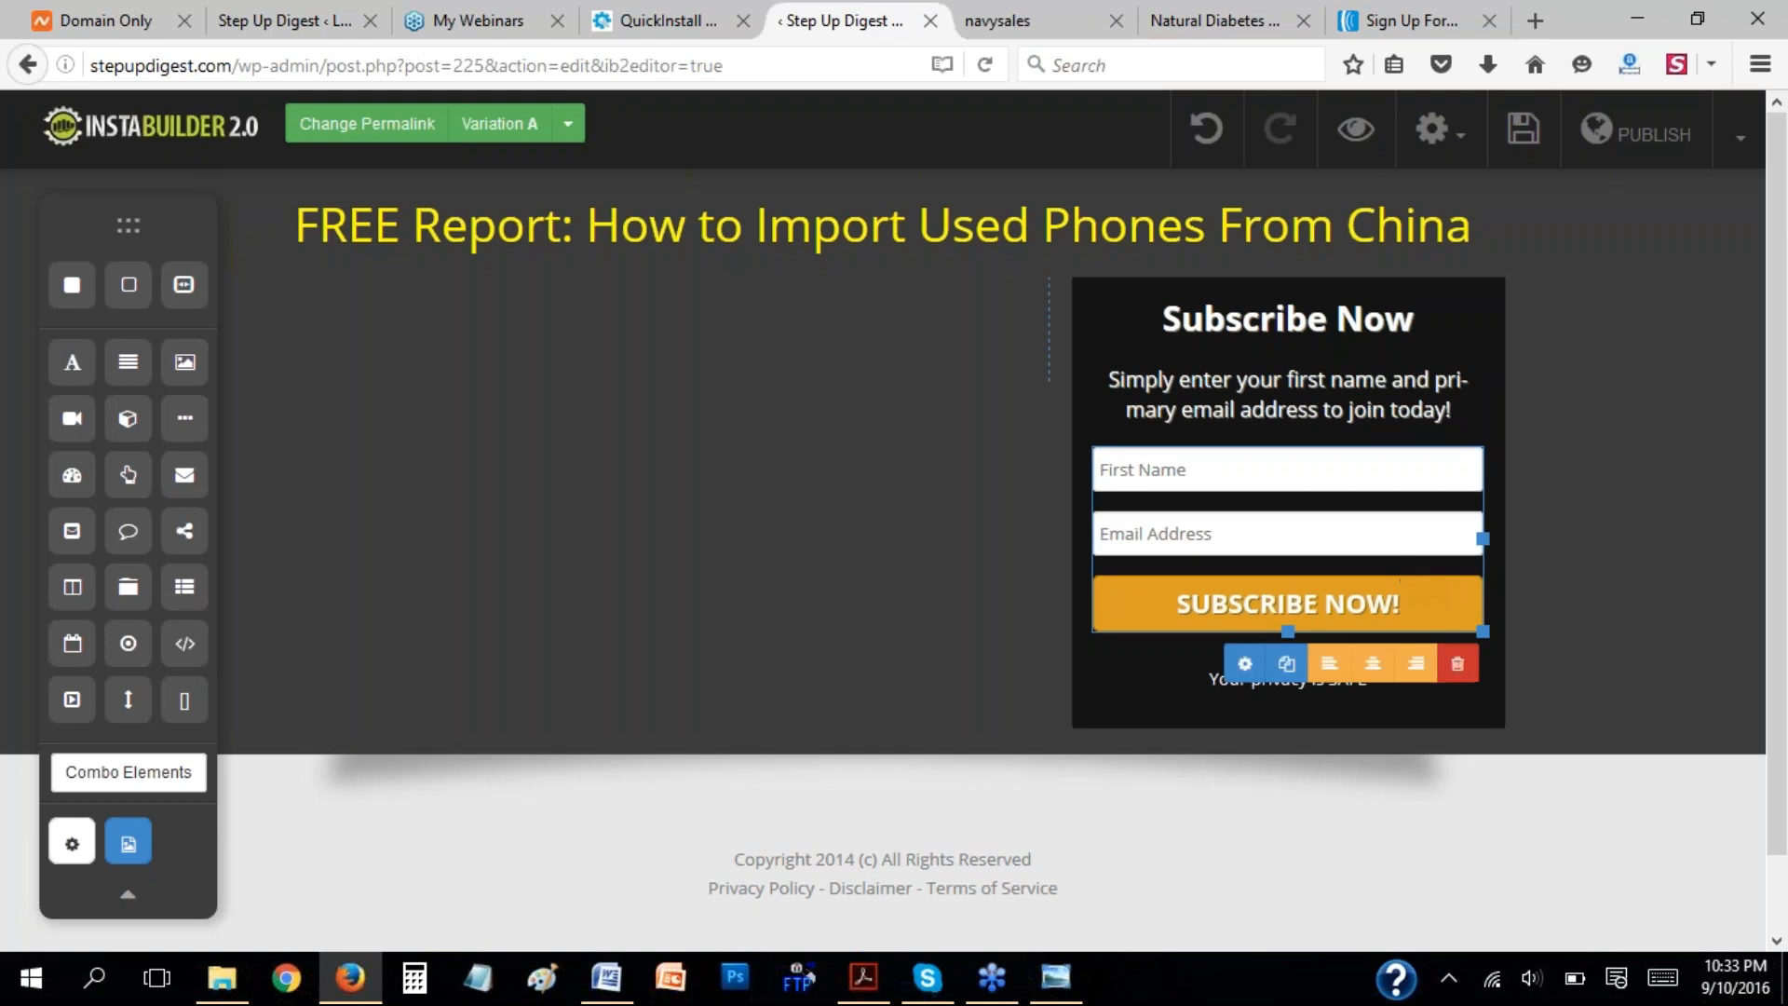
click(1246, 665)
click(1379, 279)
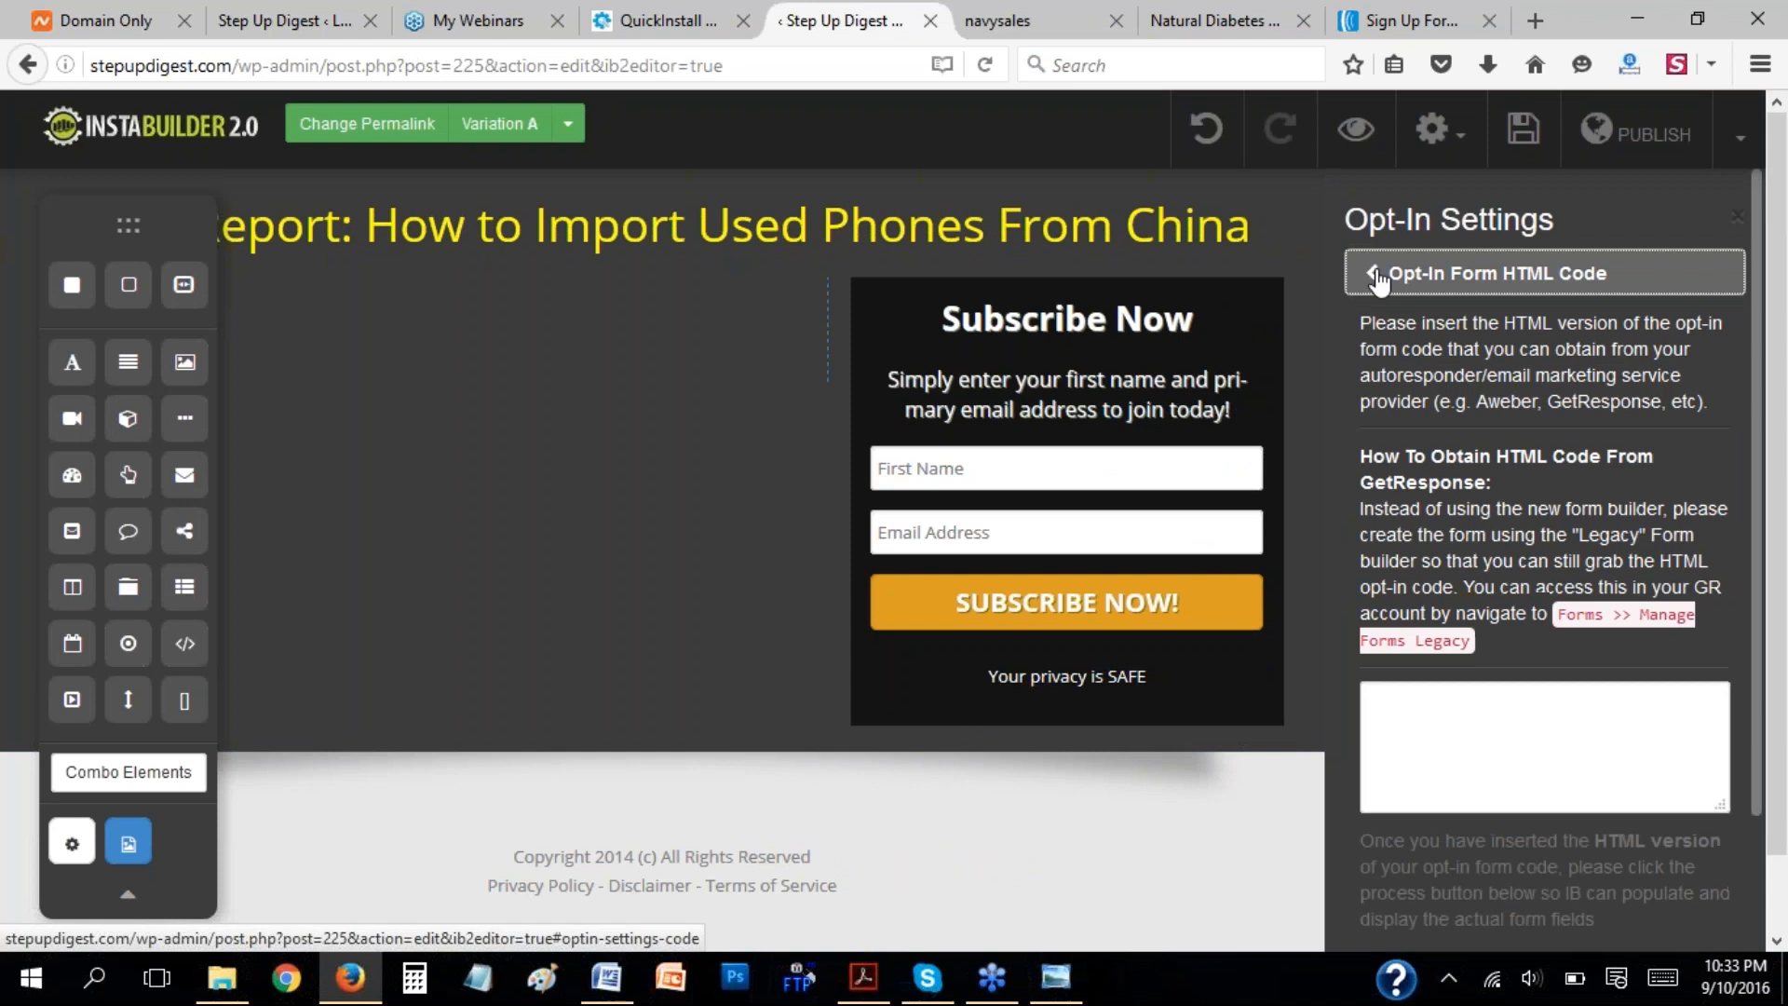
click(1425, 699)
key(ctrl+v)
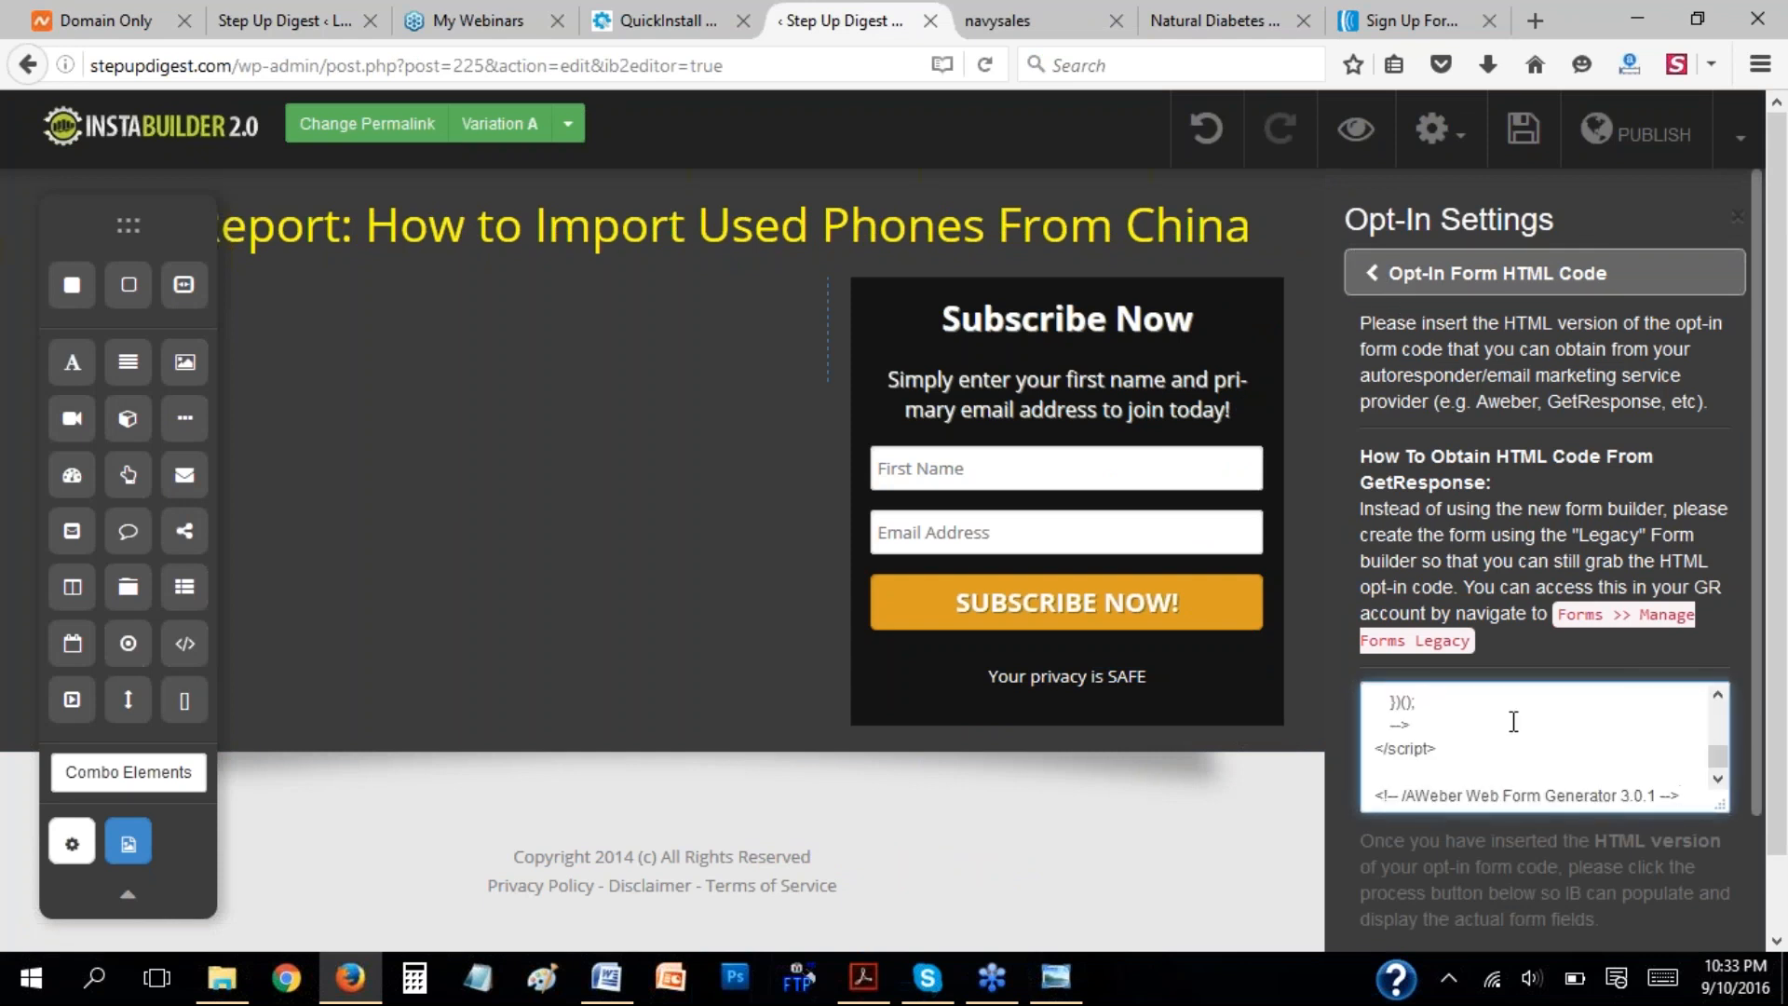
scroll(1757, 773, down, 3)
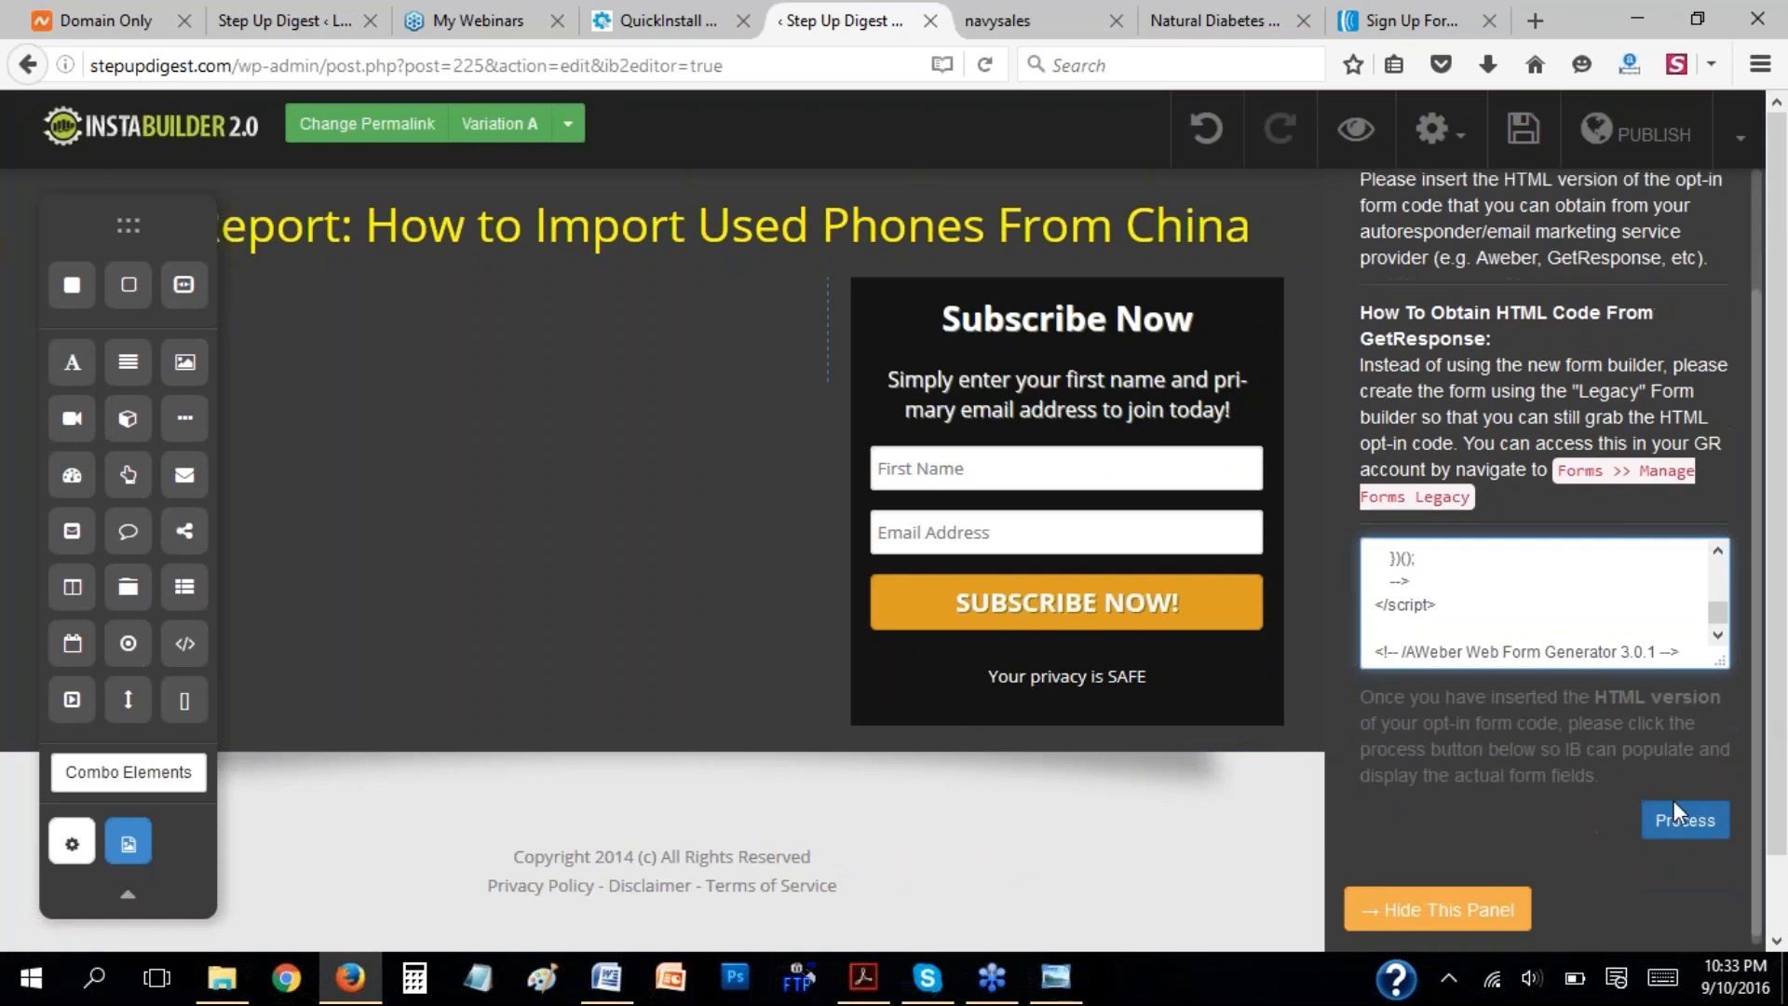
click(1681, 821)
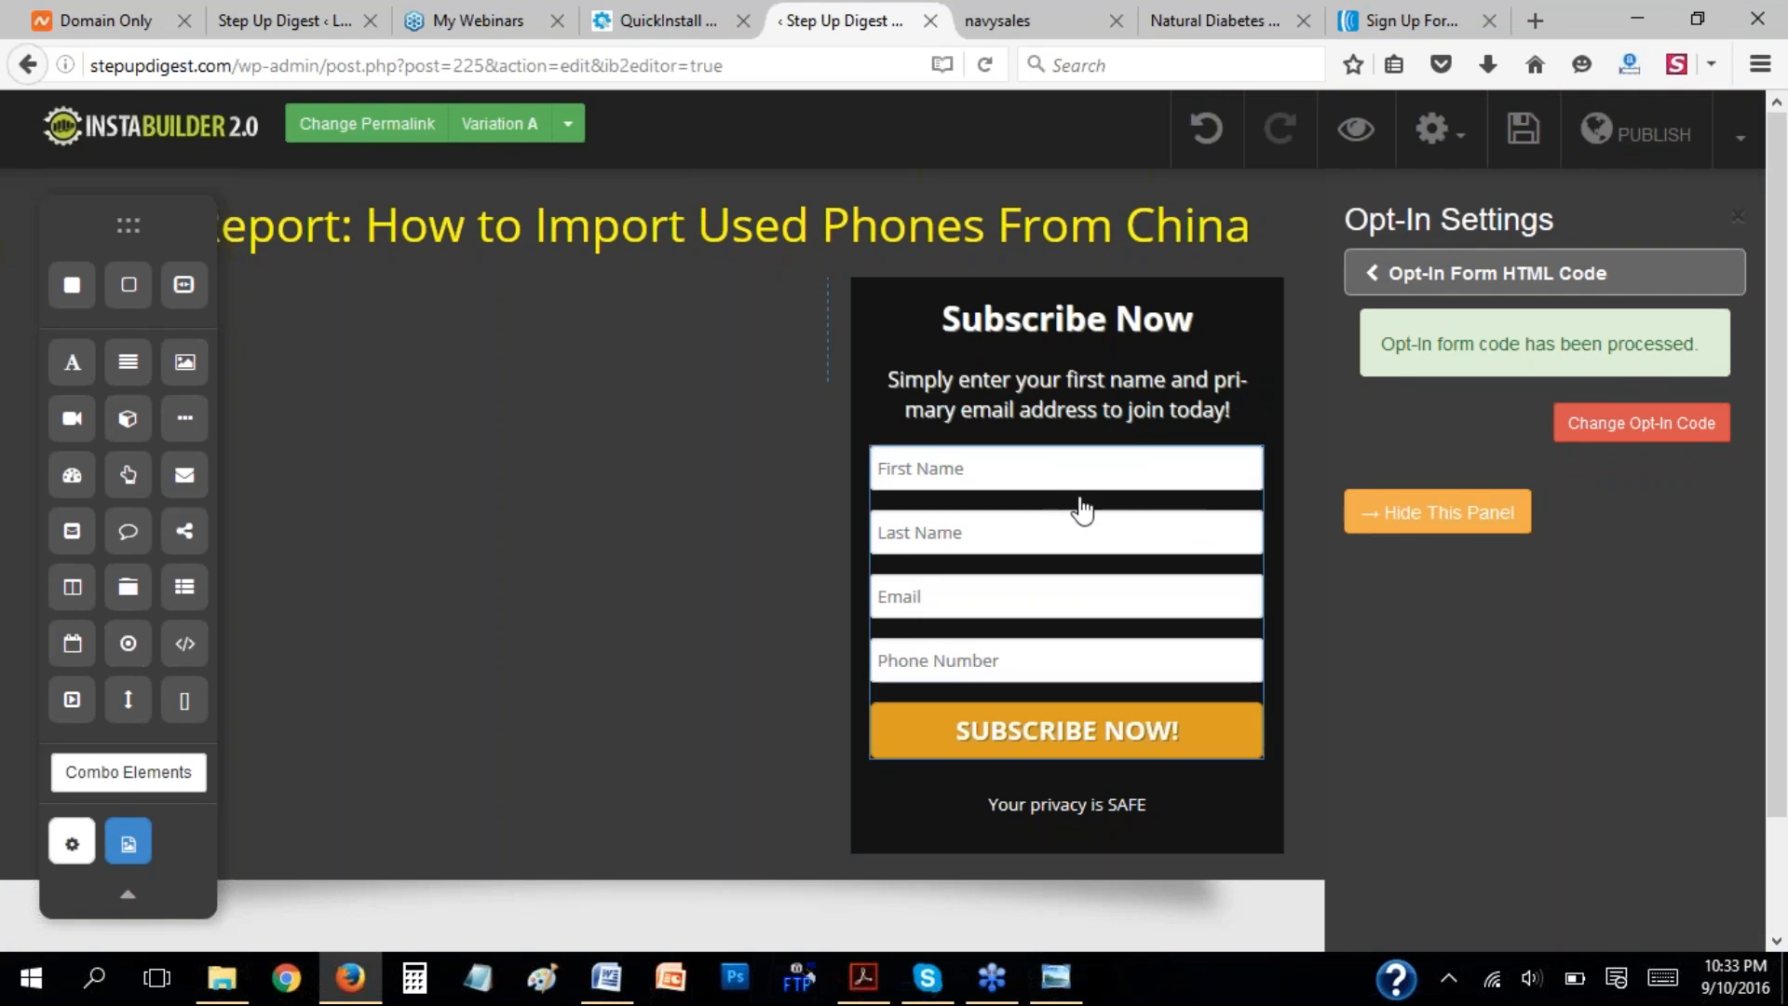
Examine the opt-in form button's text label, font face and button style settings.
click(1375, 288)
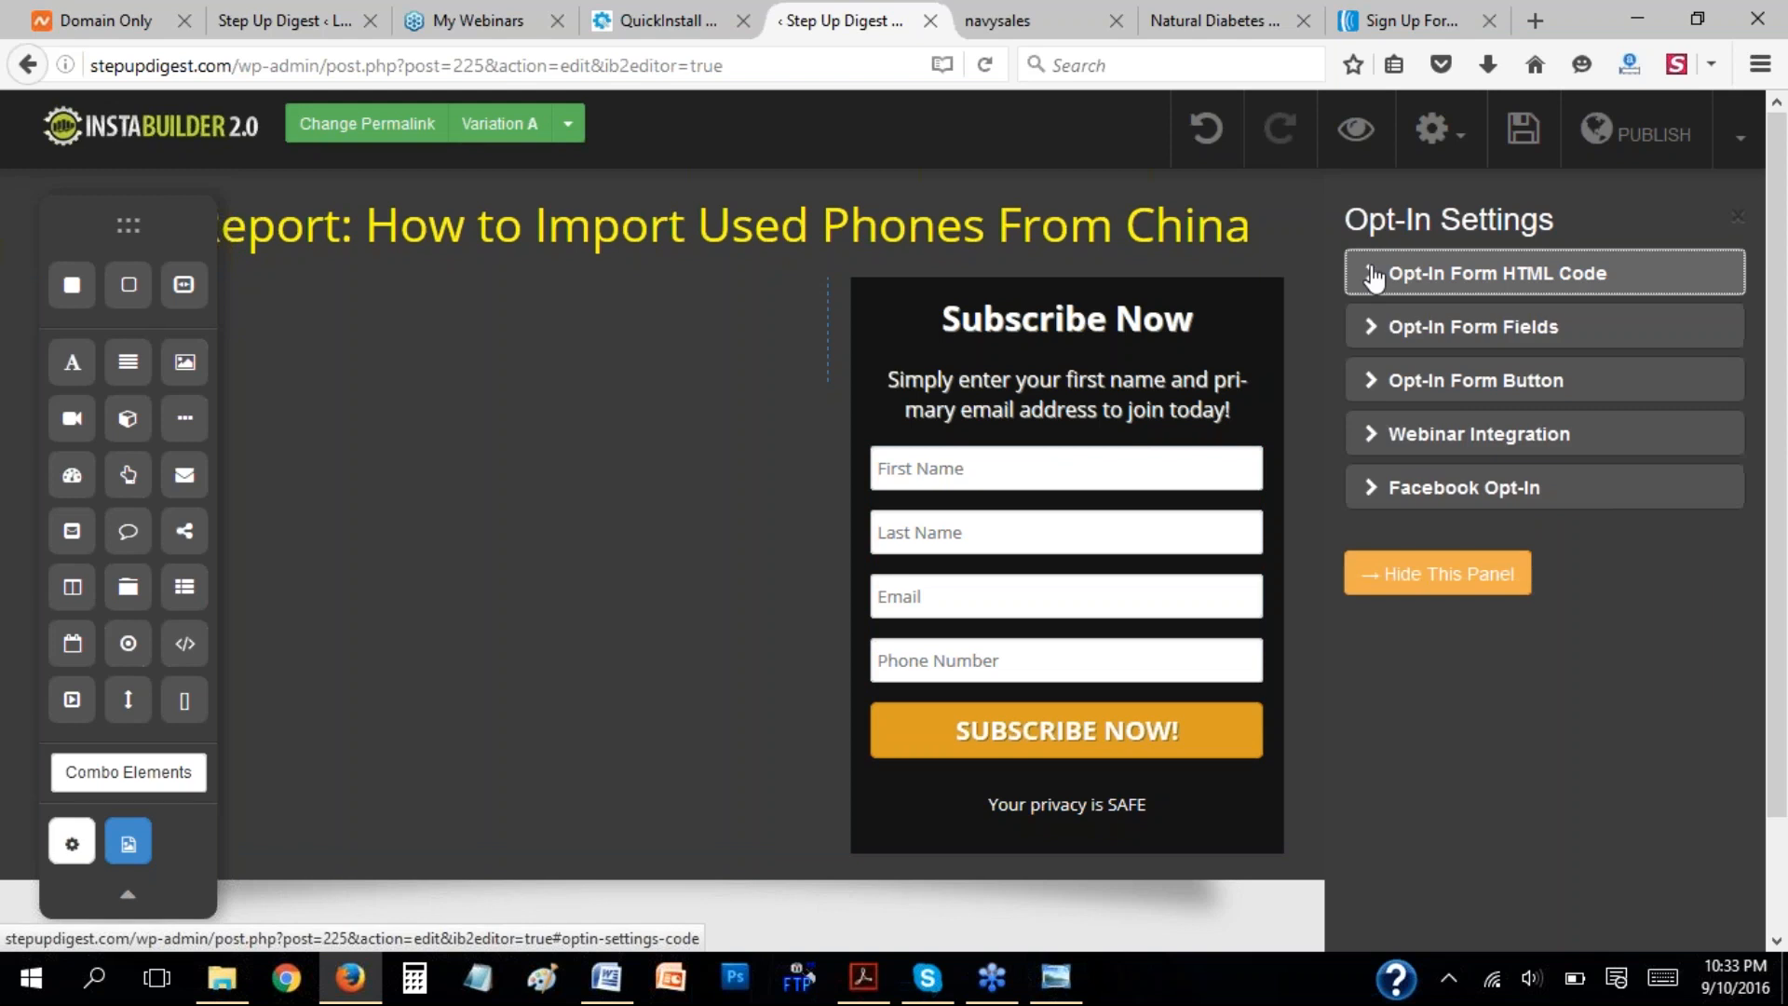
click(1370, 389)
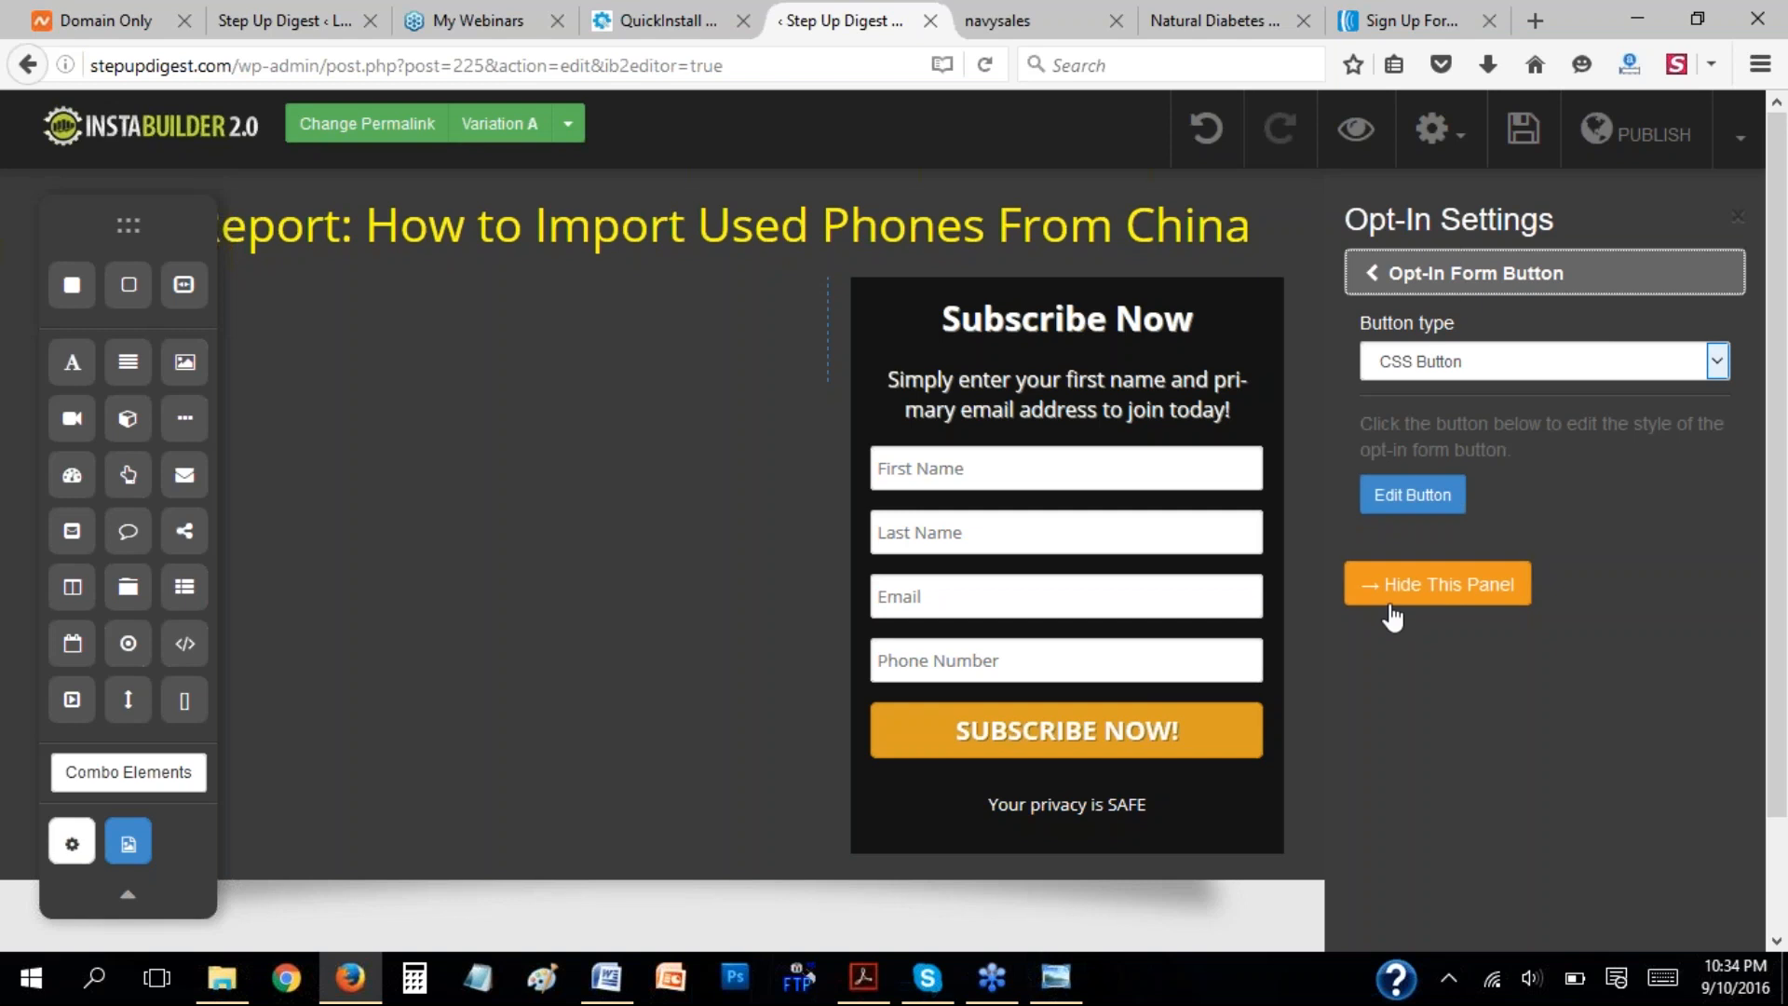
click(1404, 503)
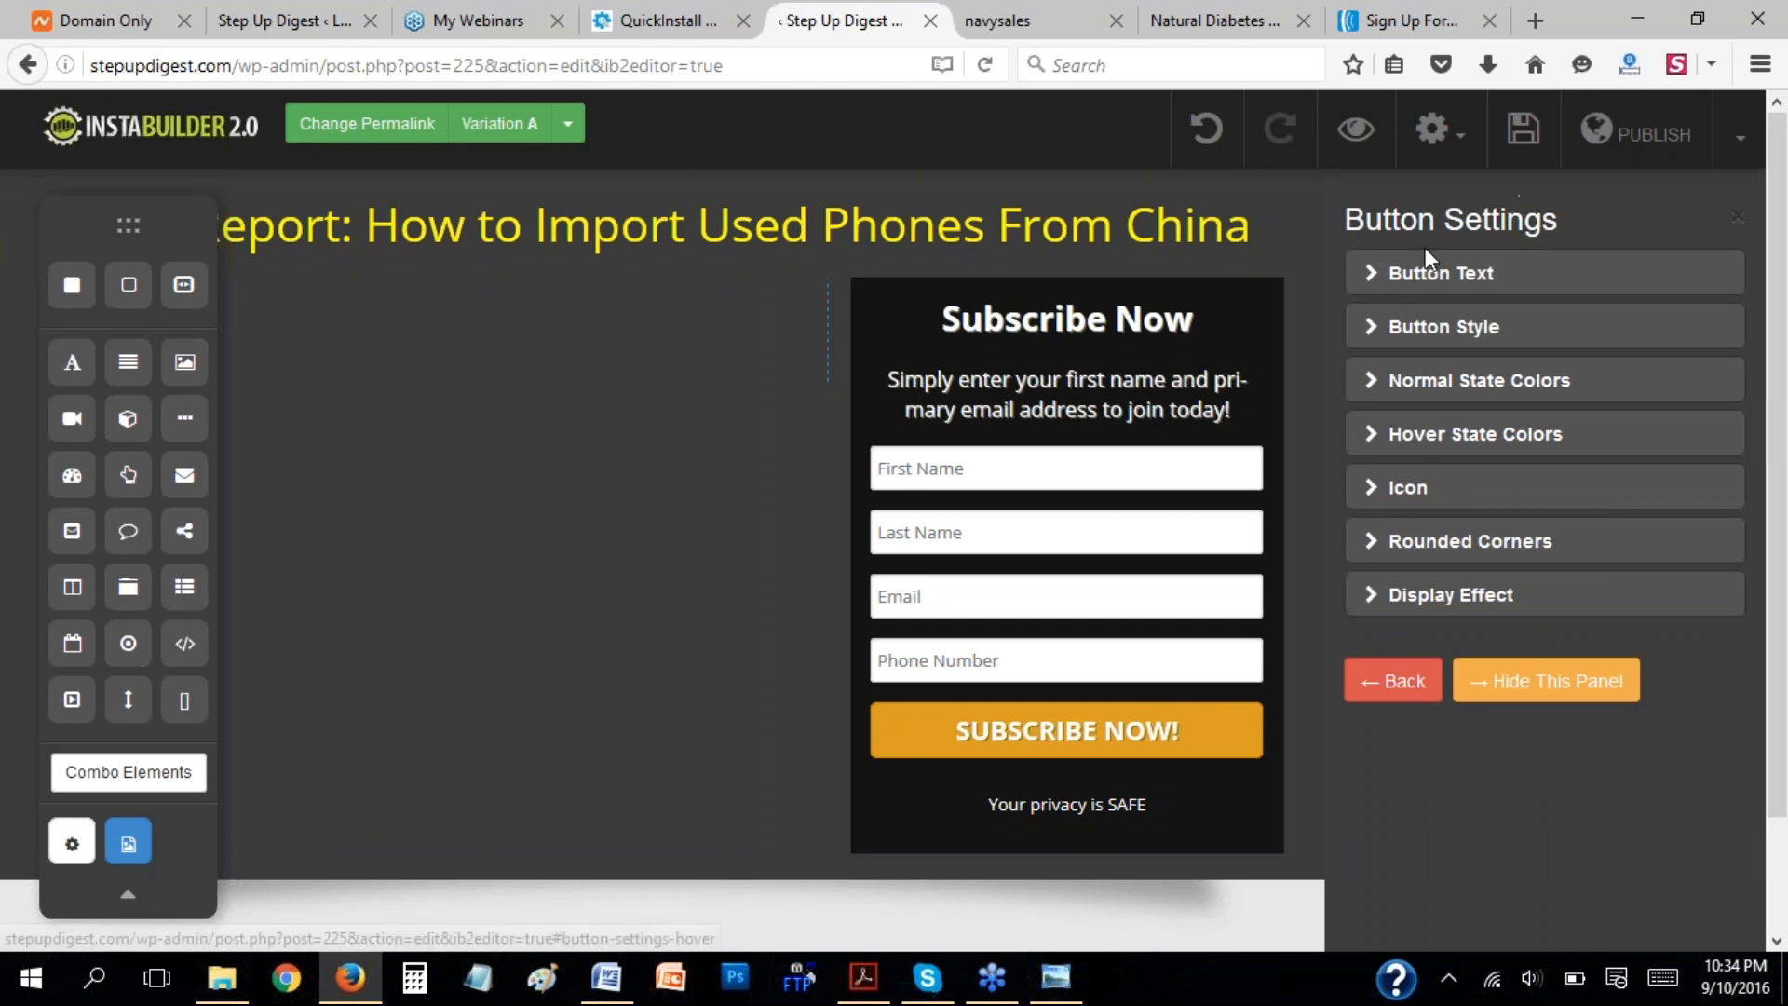
click(1386, 278)
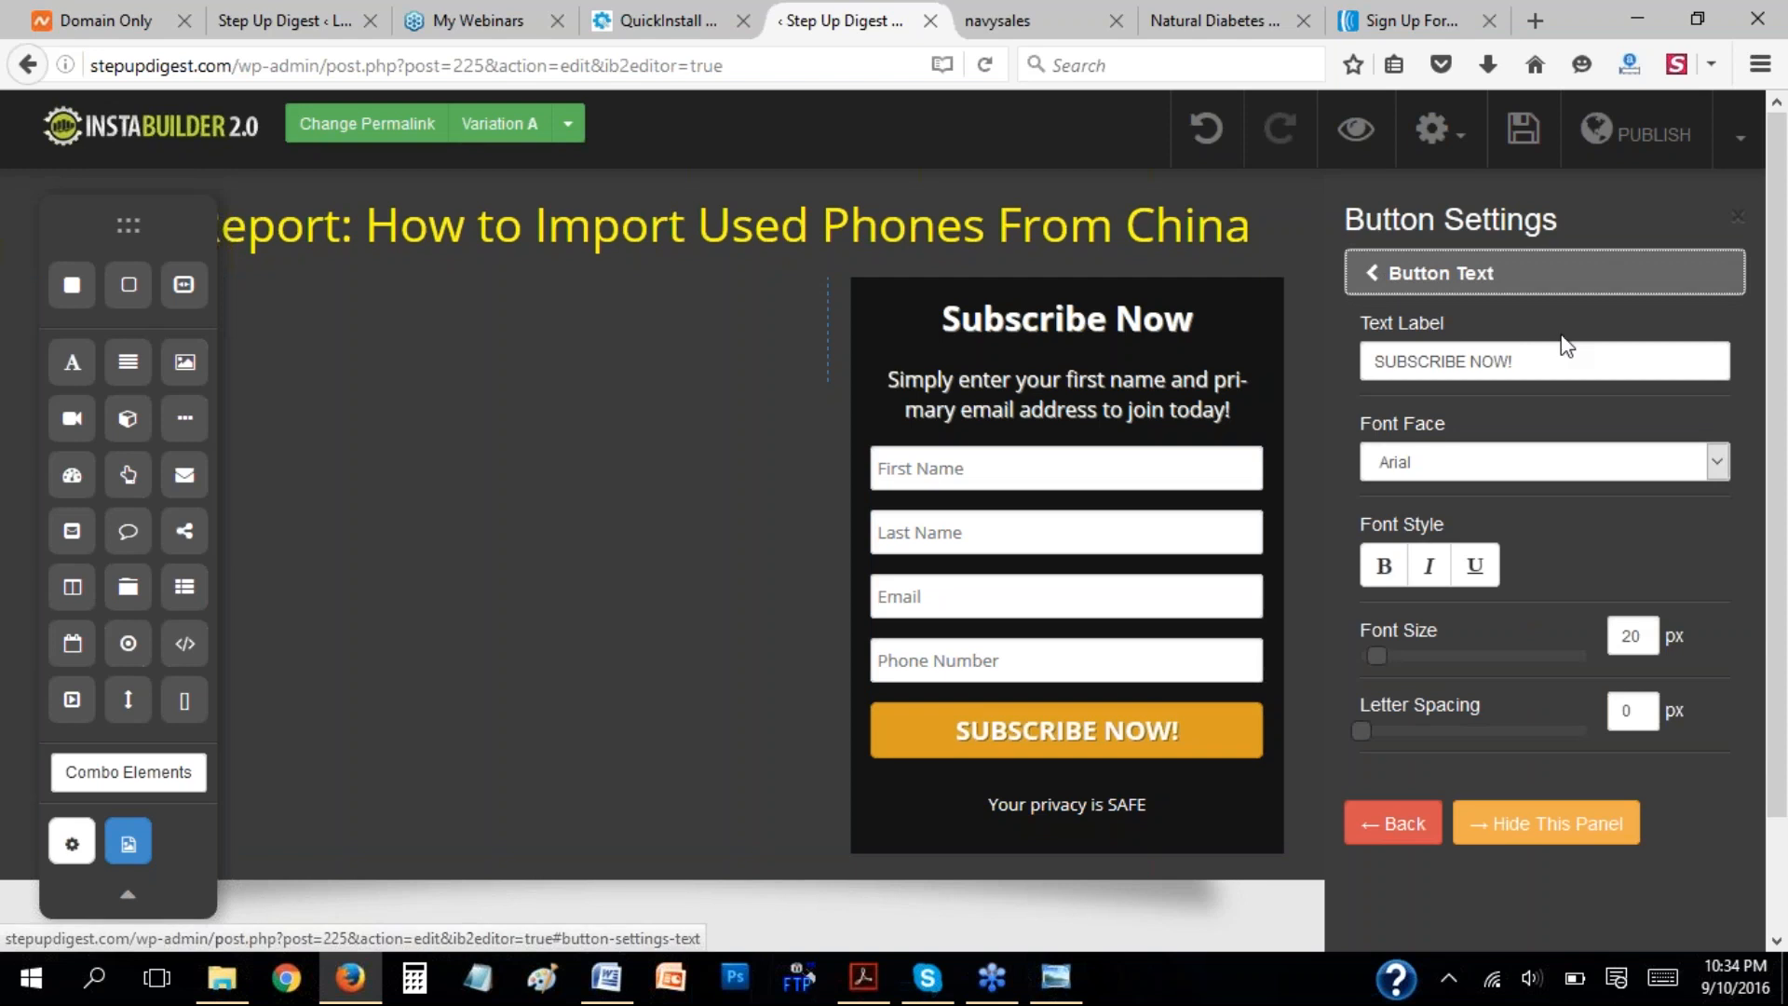
drag(1515, 375, 1275, 383)
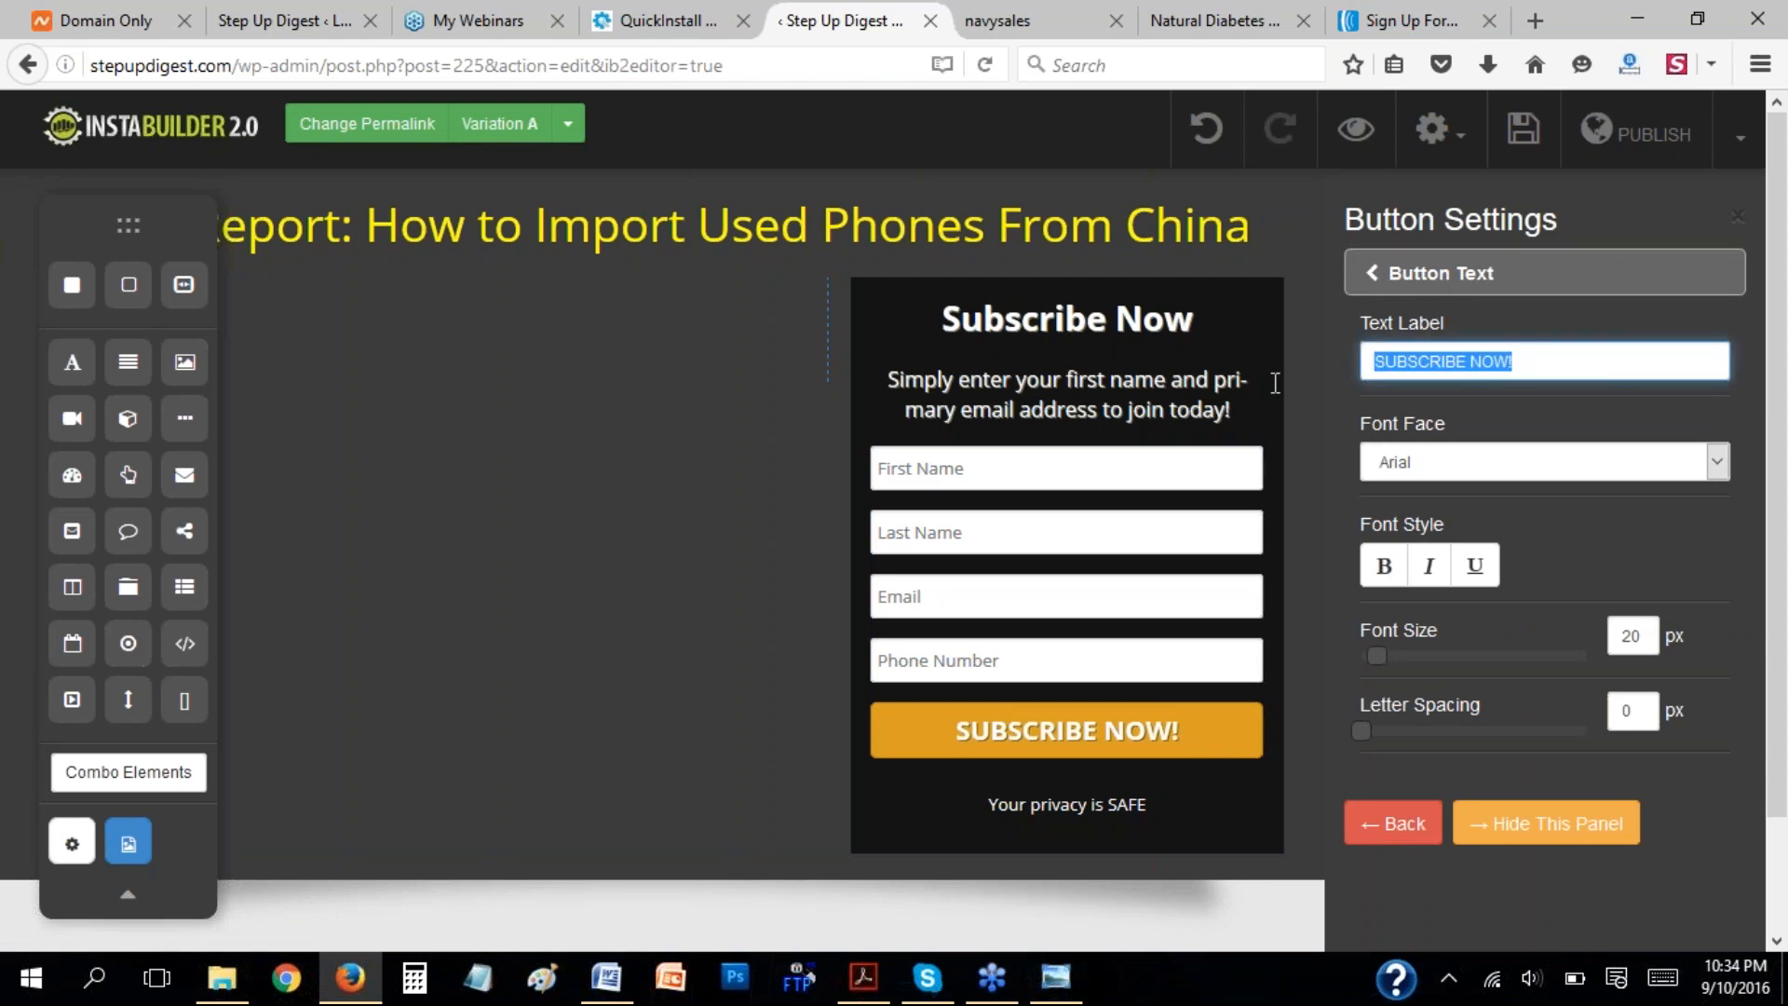
click(1431, 471)
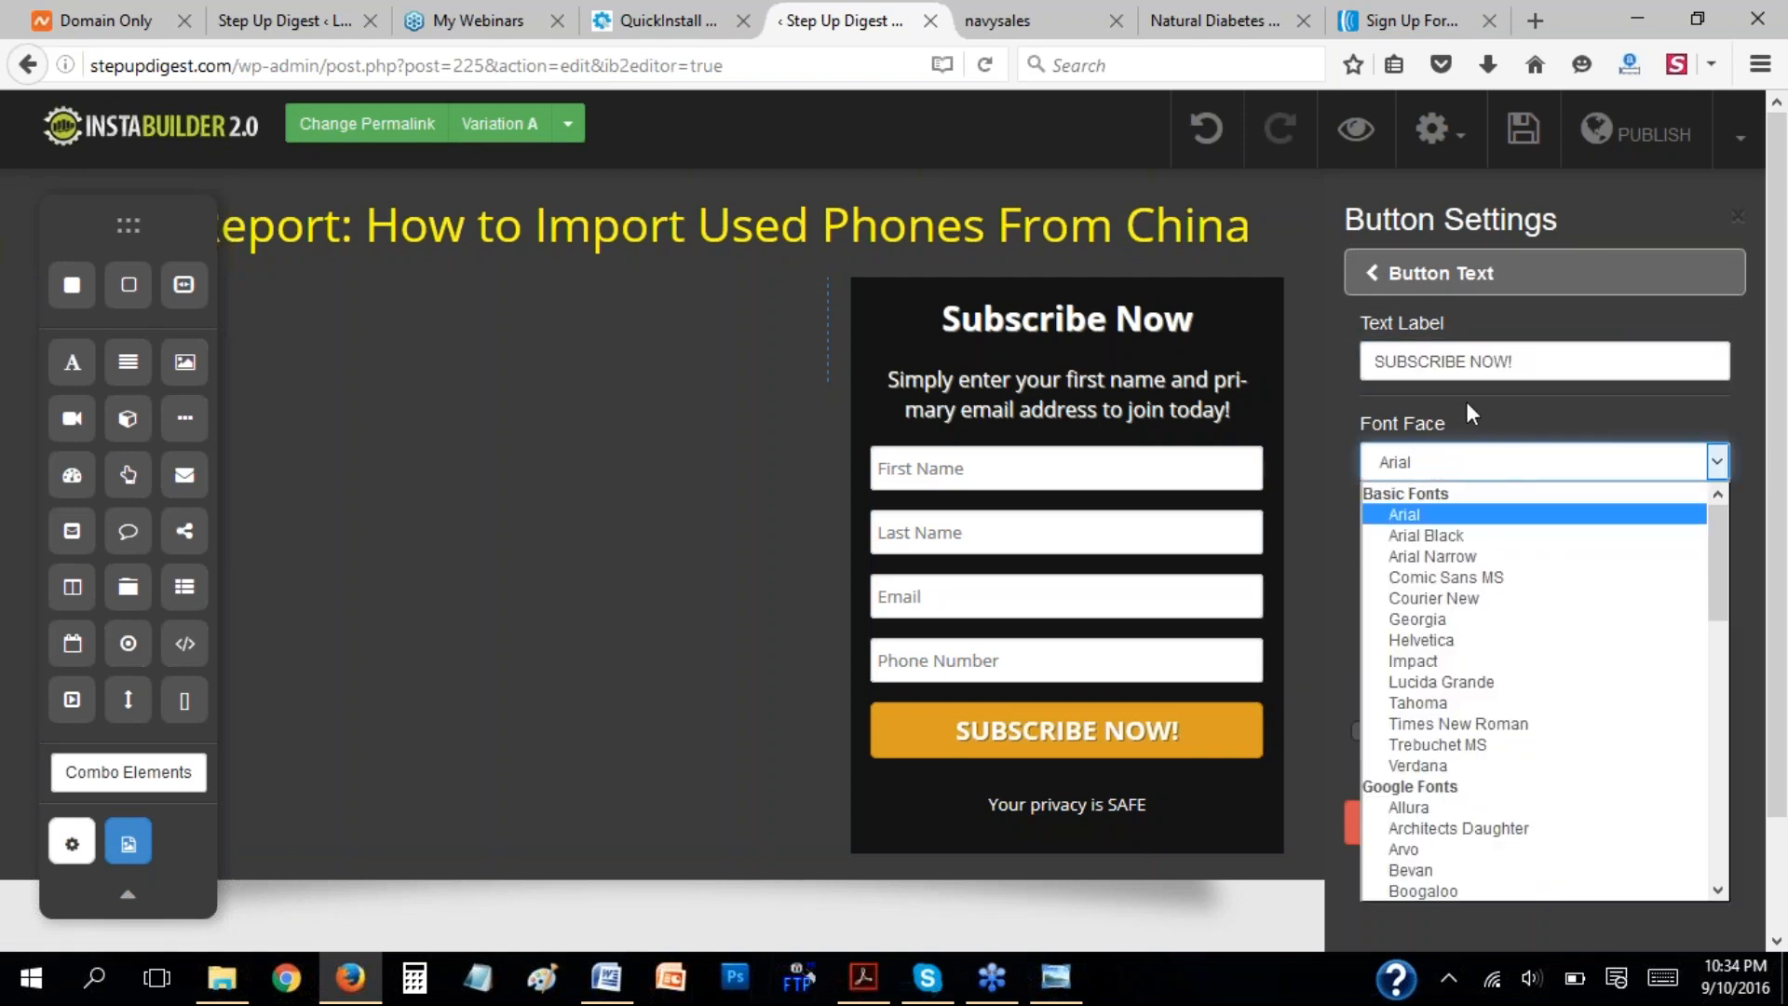
click(1438, 511)
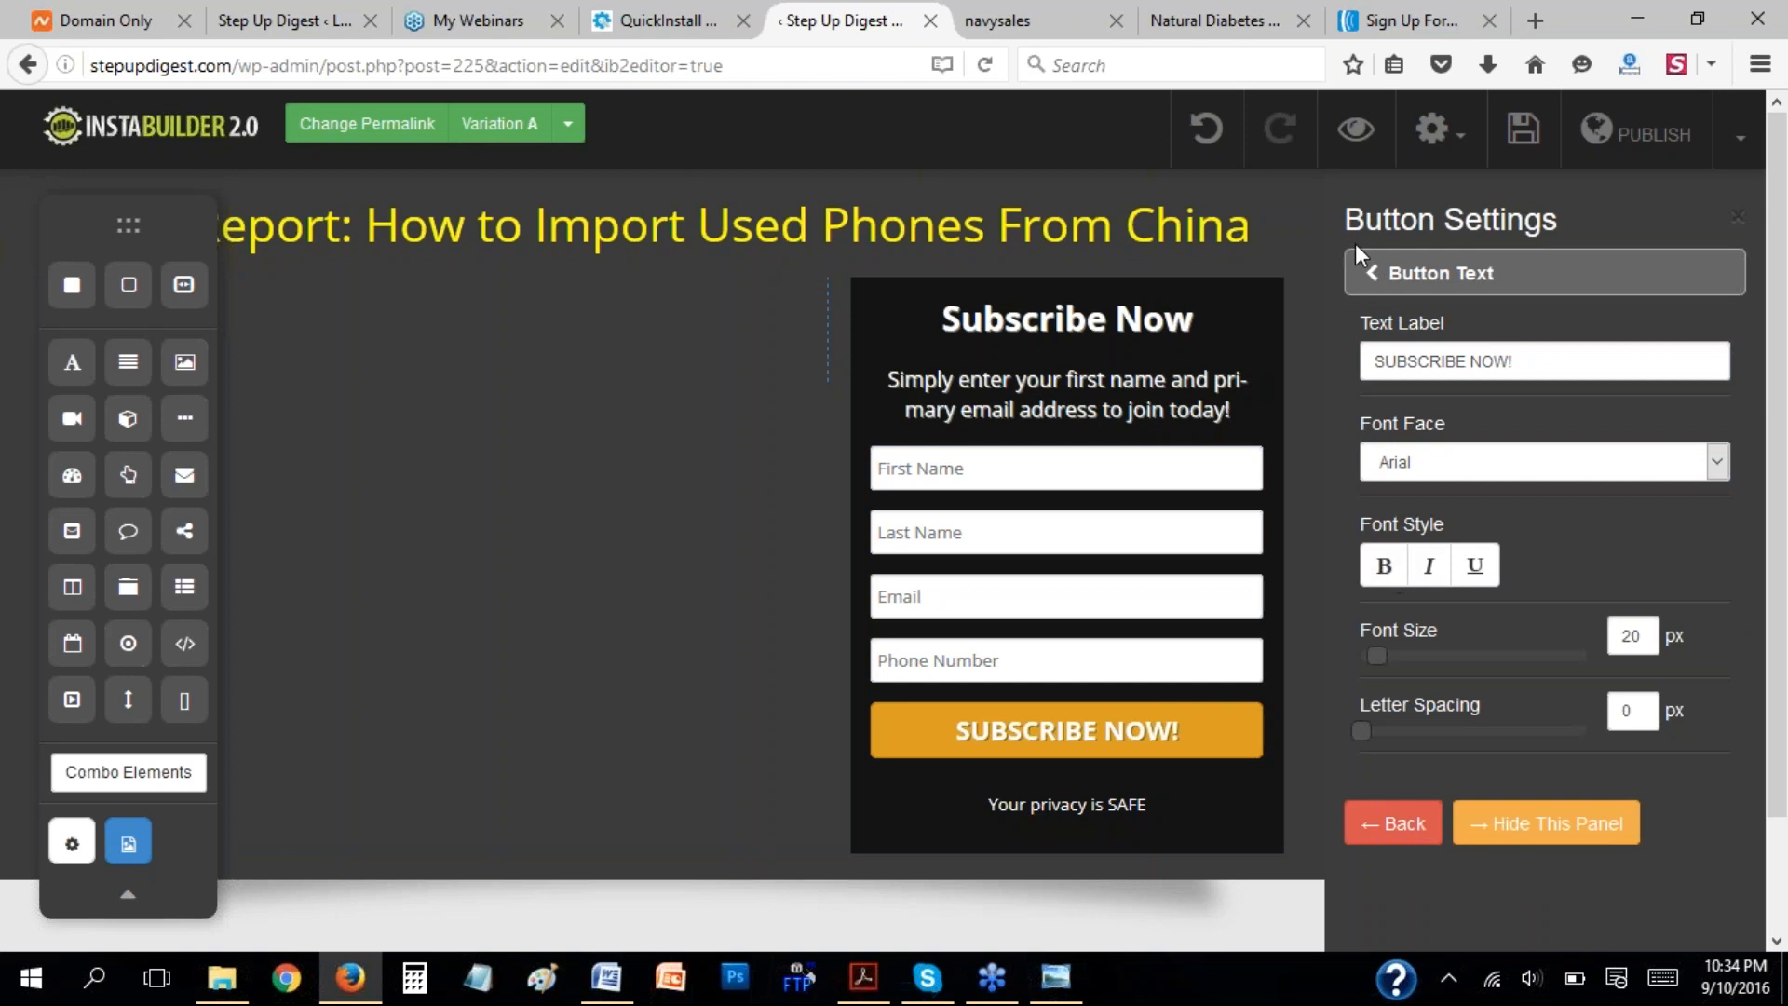
click(1392, 272)
click(1389, 331)
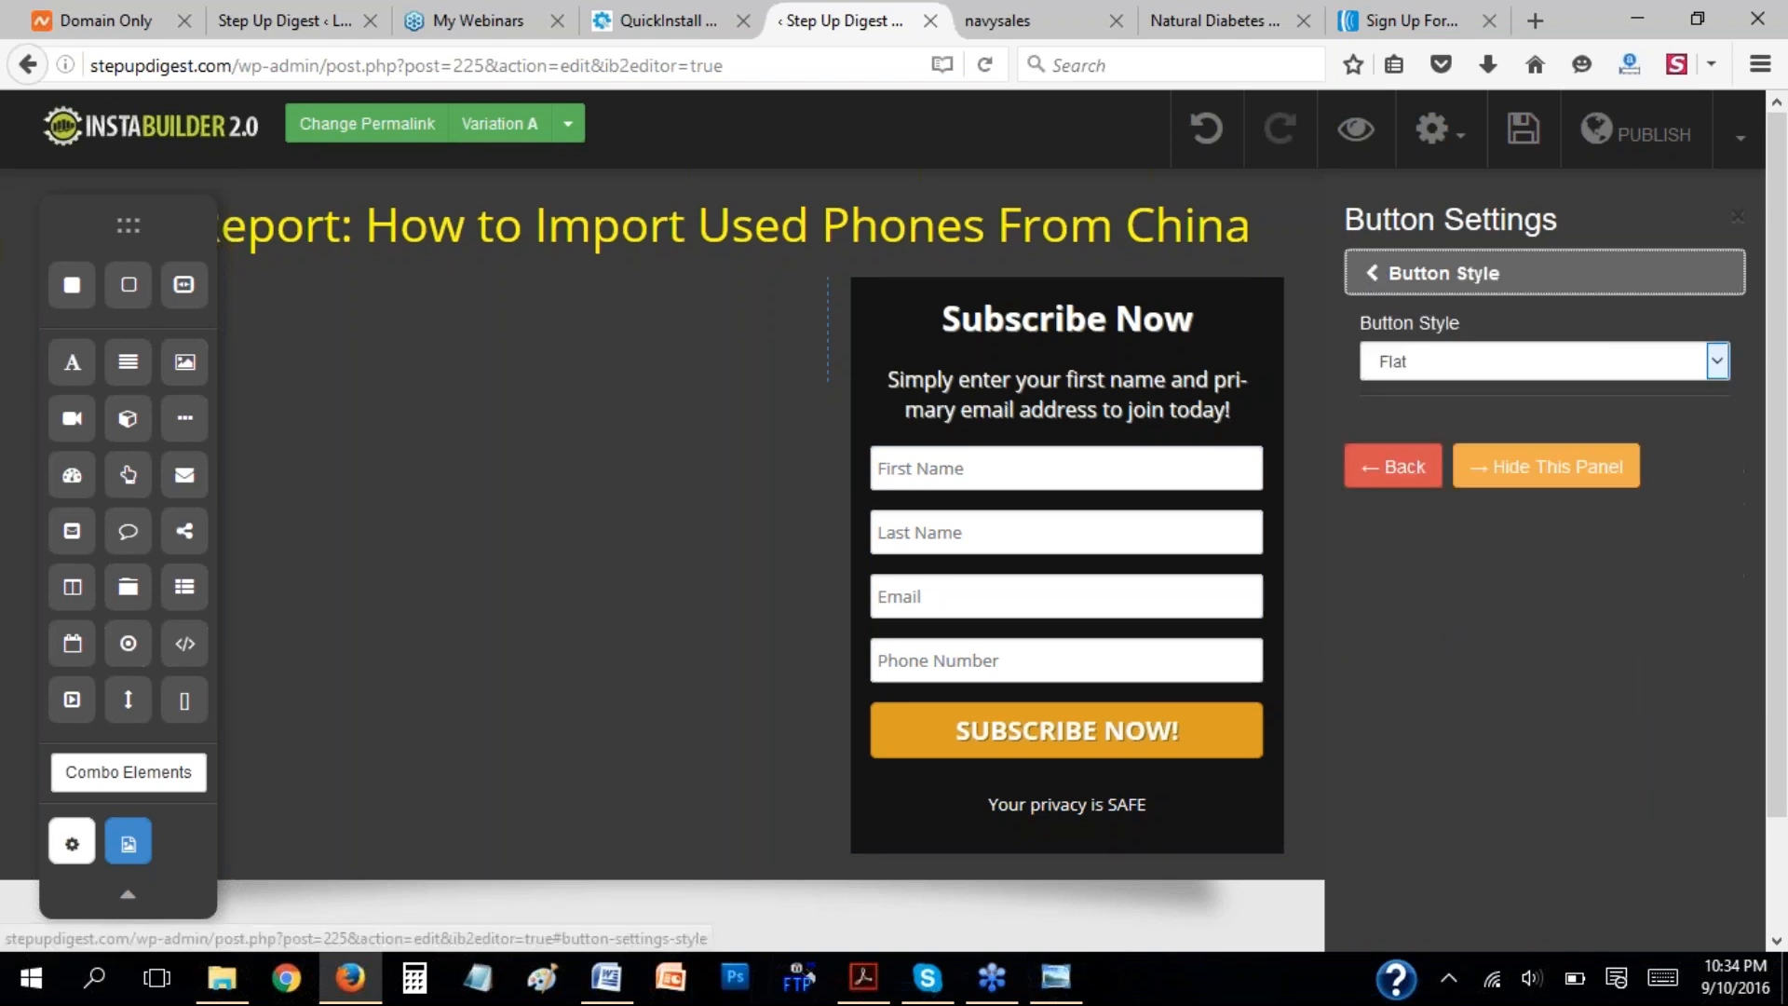
click(1455, 366)
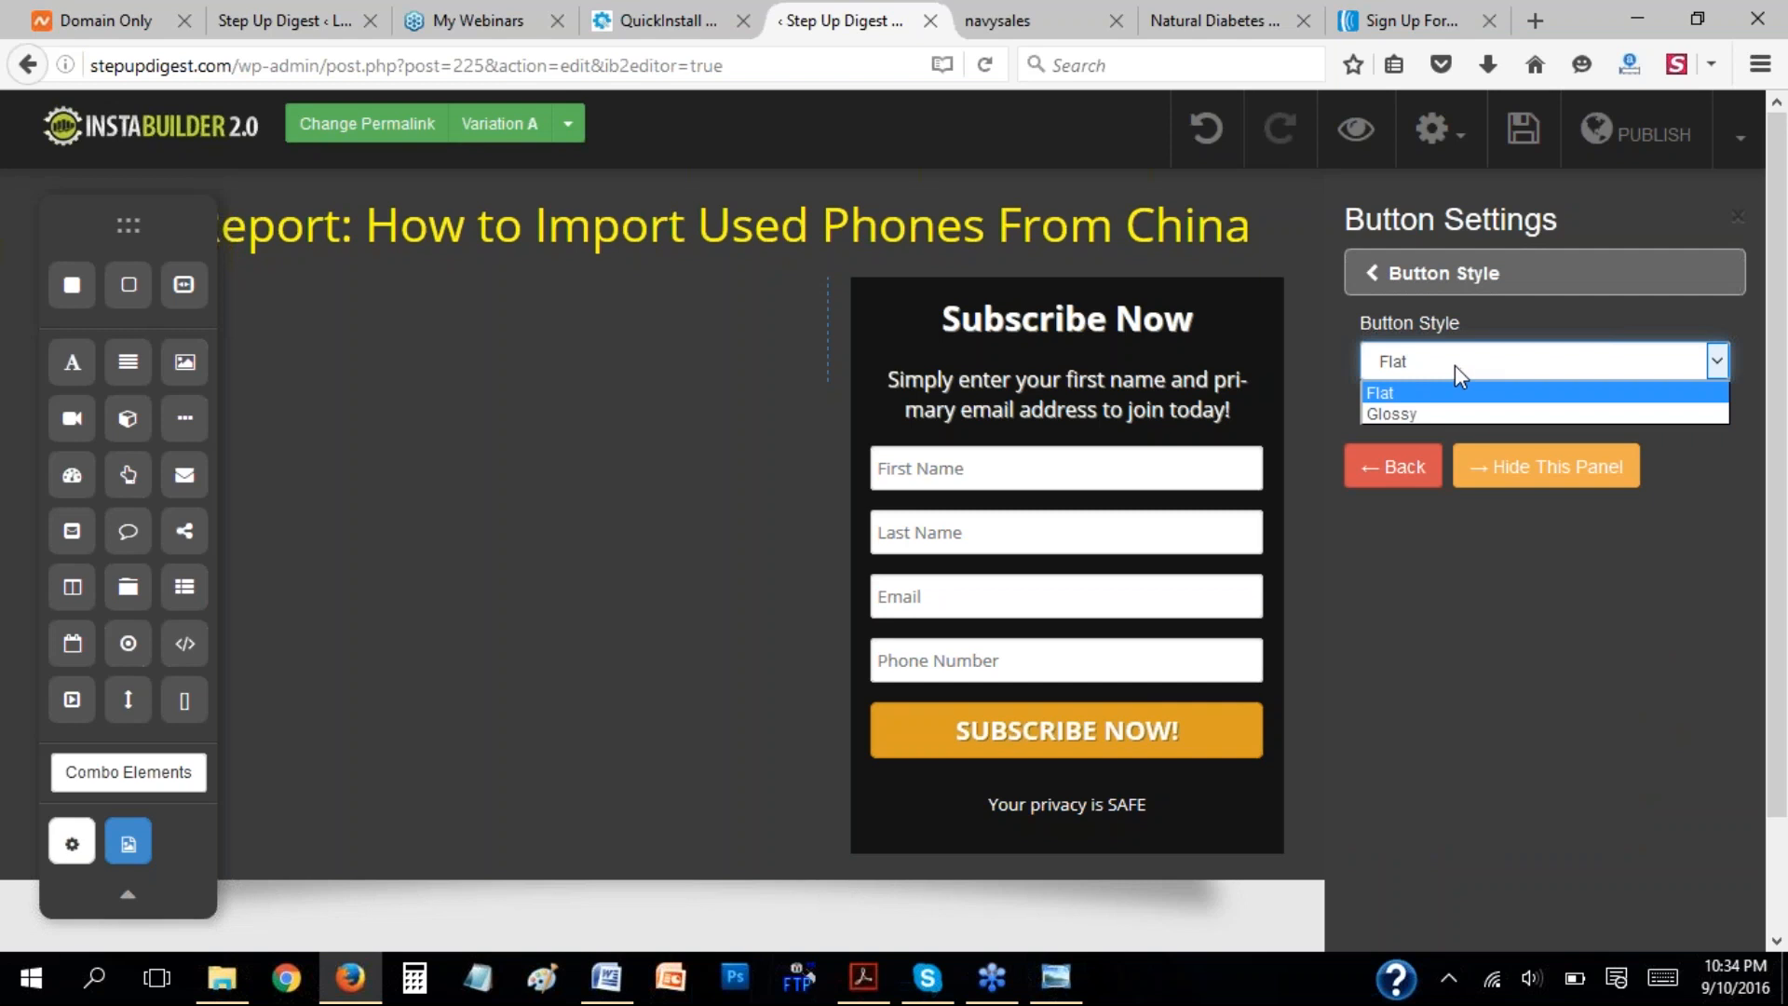
click(1468, 321)
click(1387, 284)
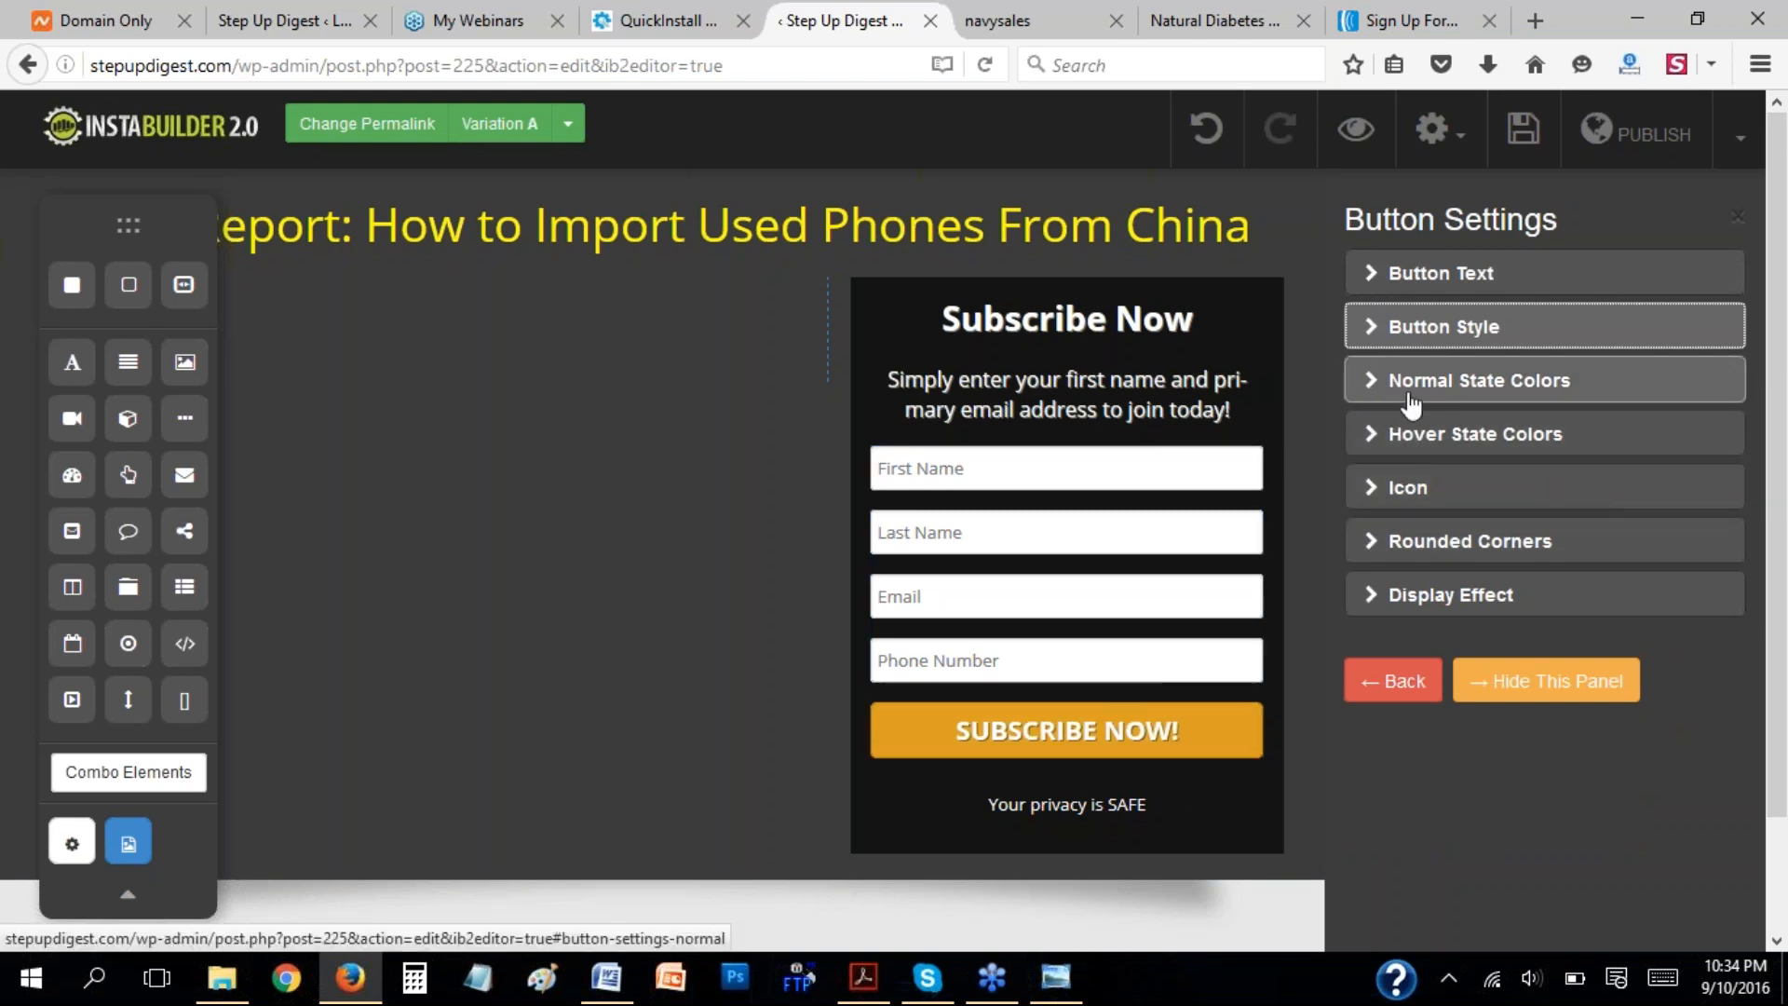
Add an open-padlock icon before the text of the Subscribe Now button.
click(1382, 489)
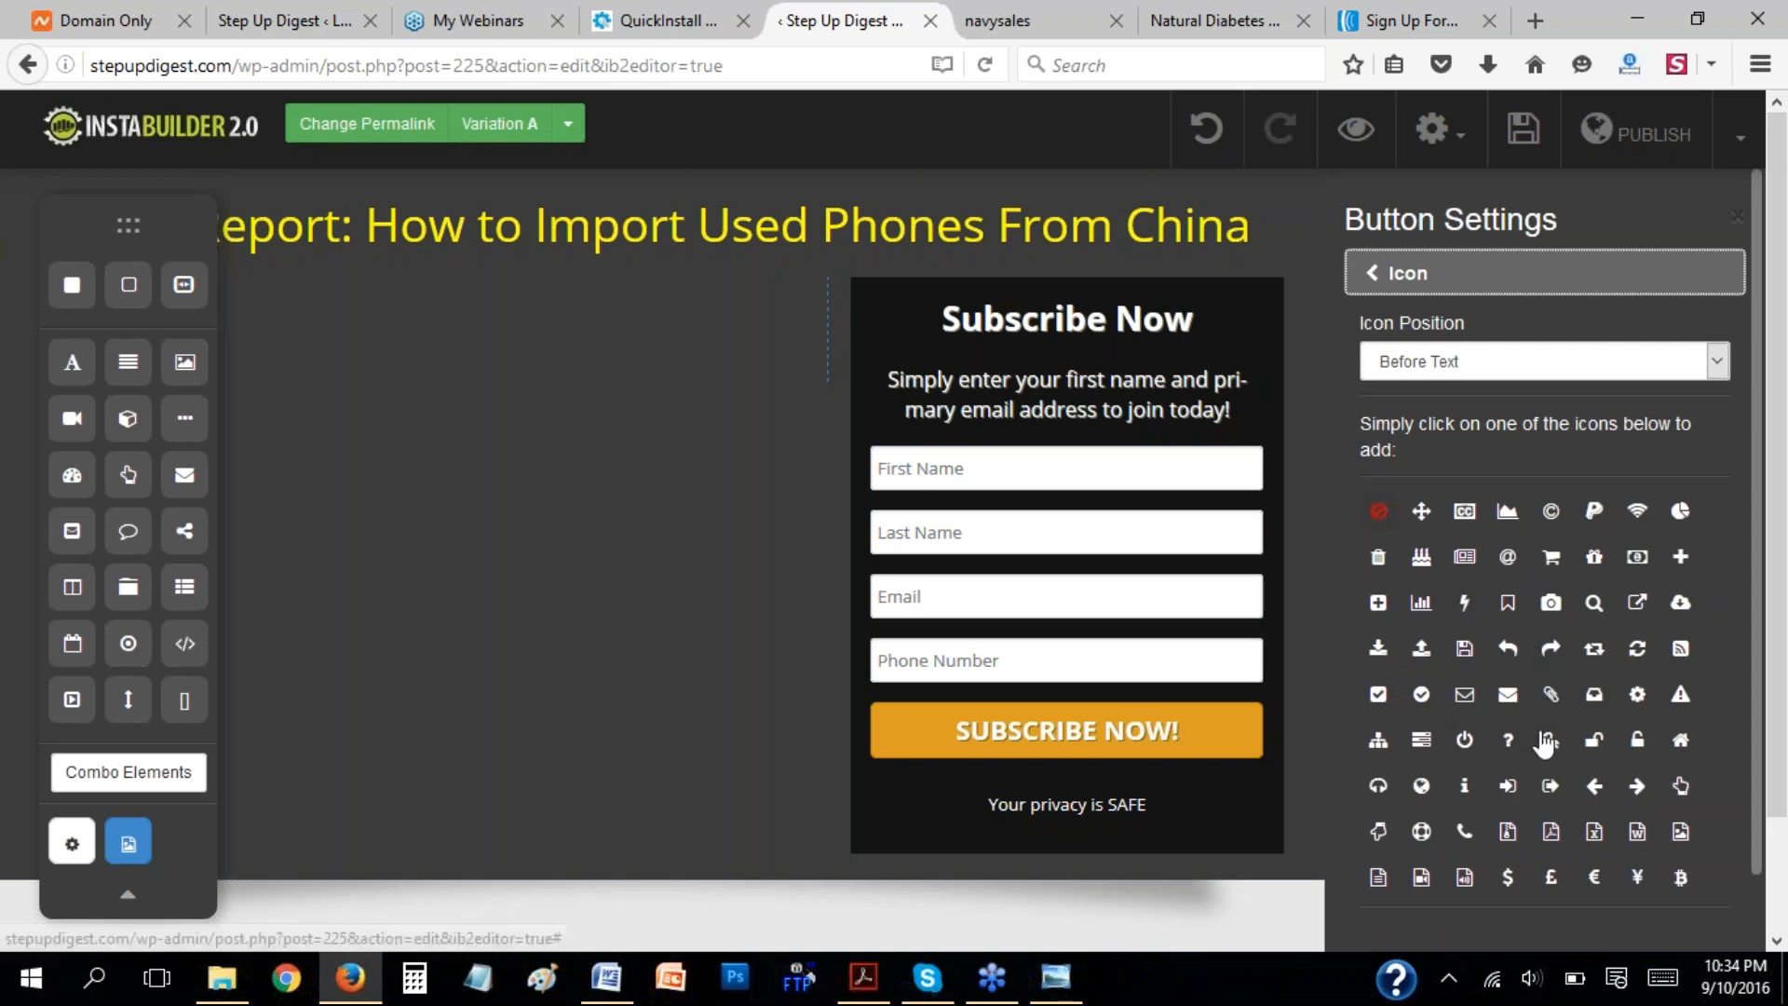
click(1593, 741)
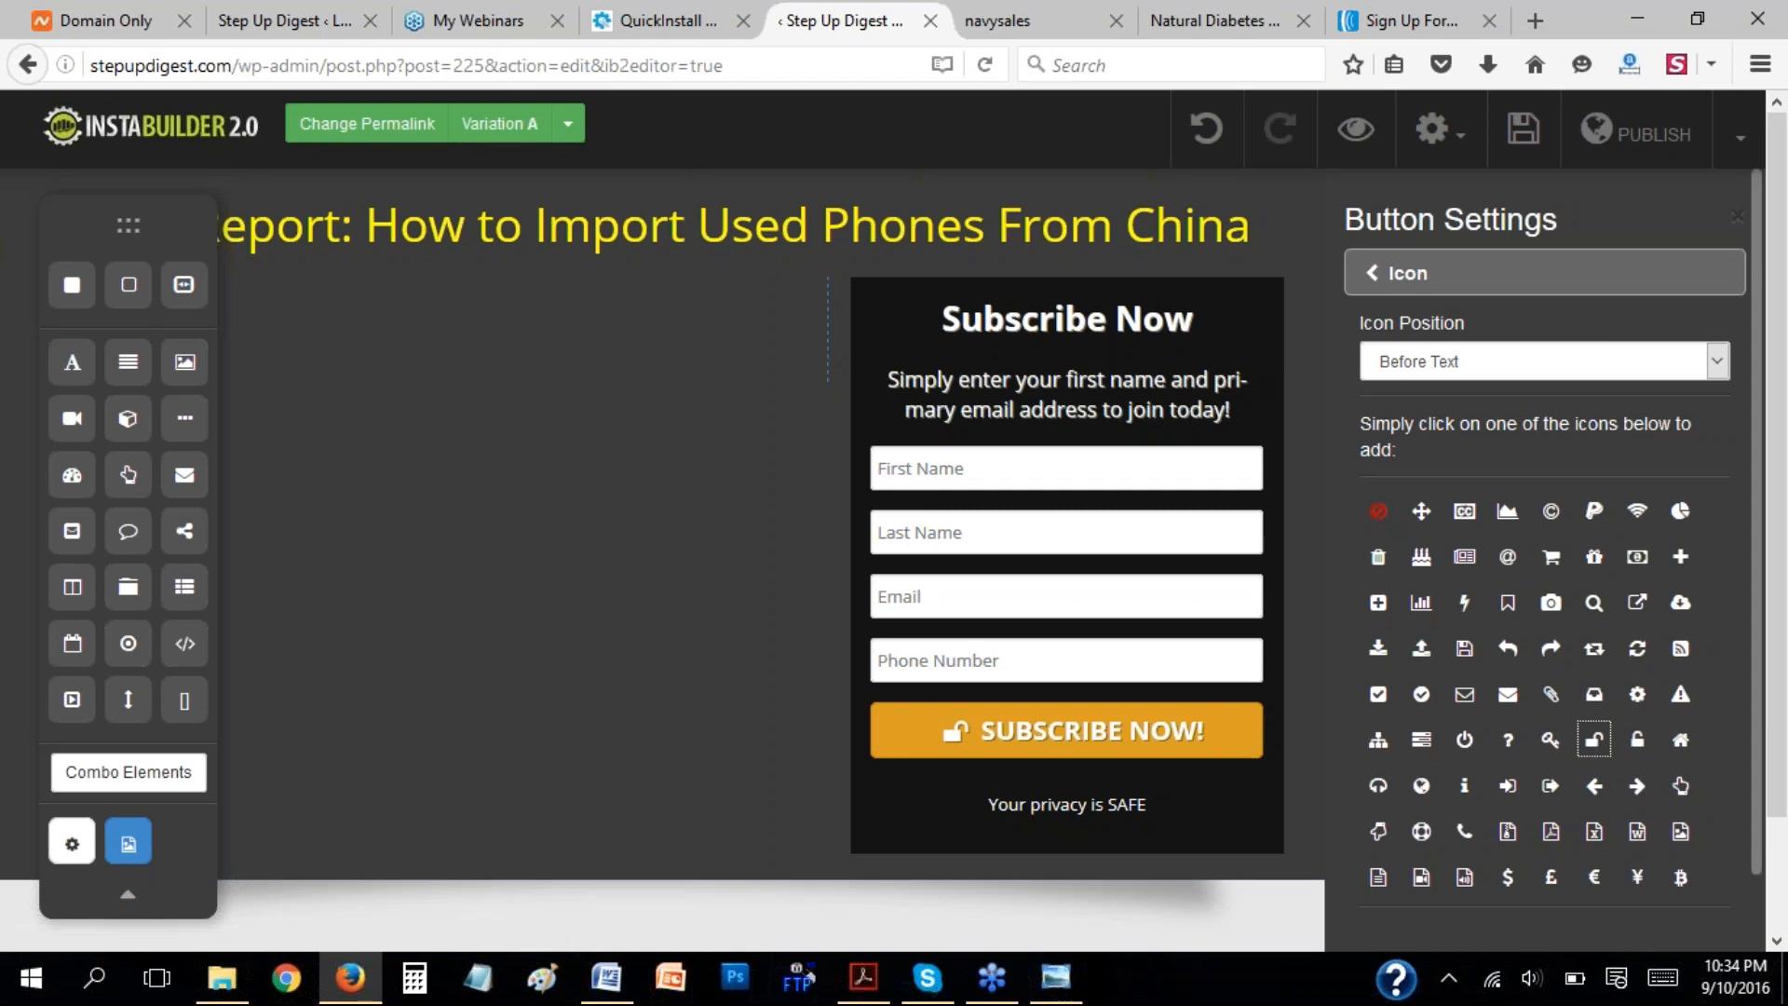
click(1452, 360)
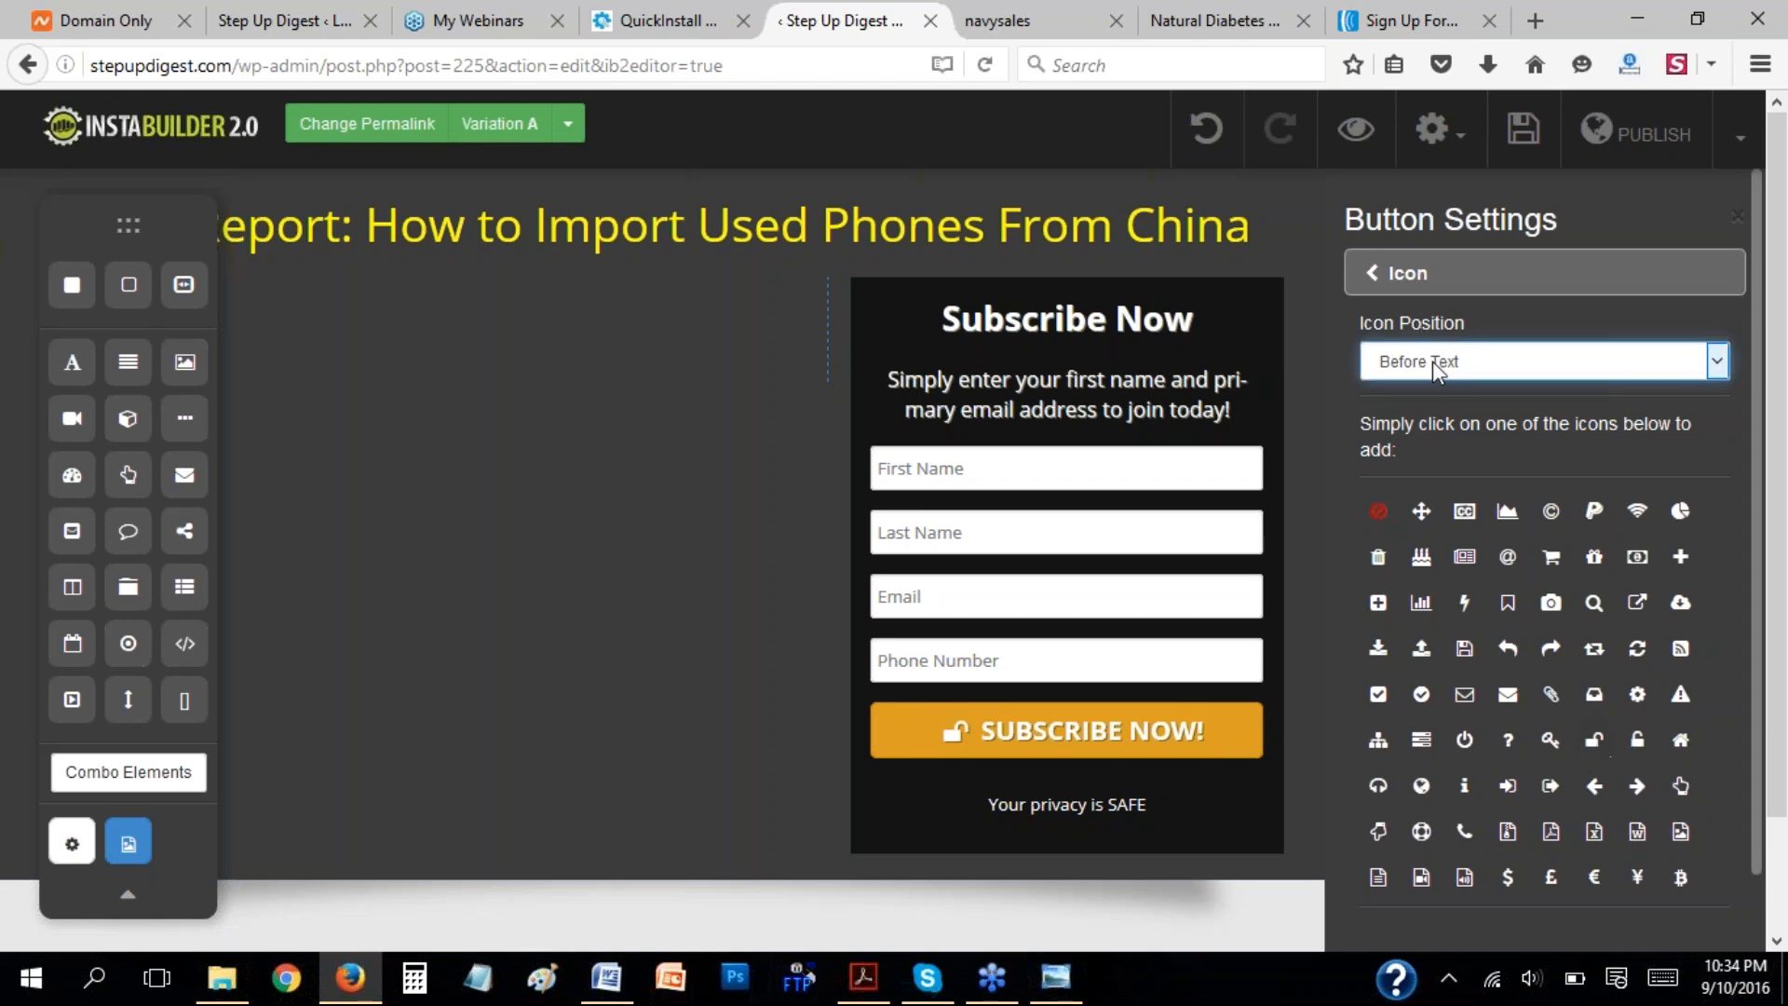
click(1431, 309)
click(1429, 274)
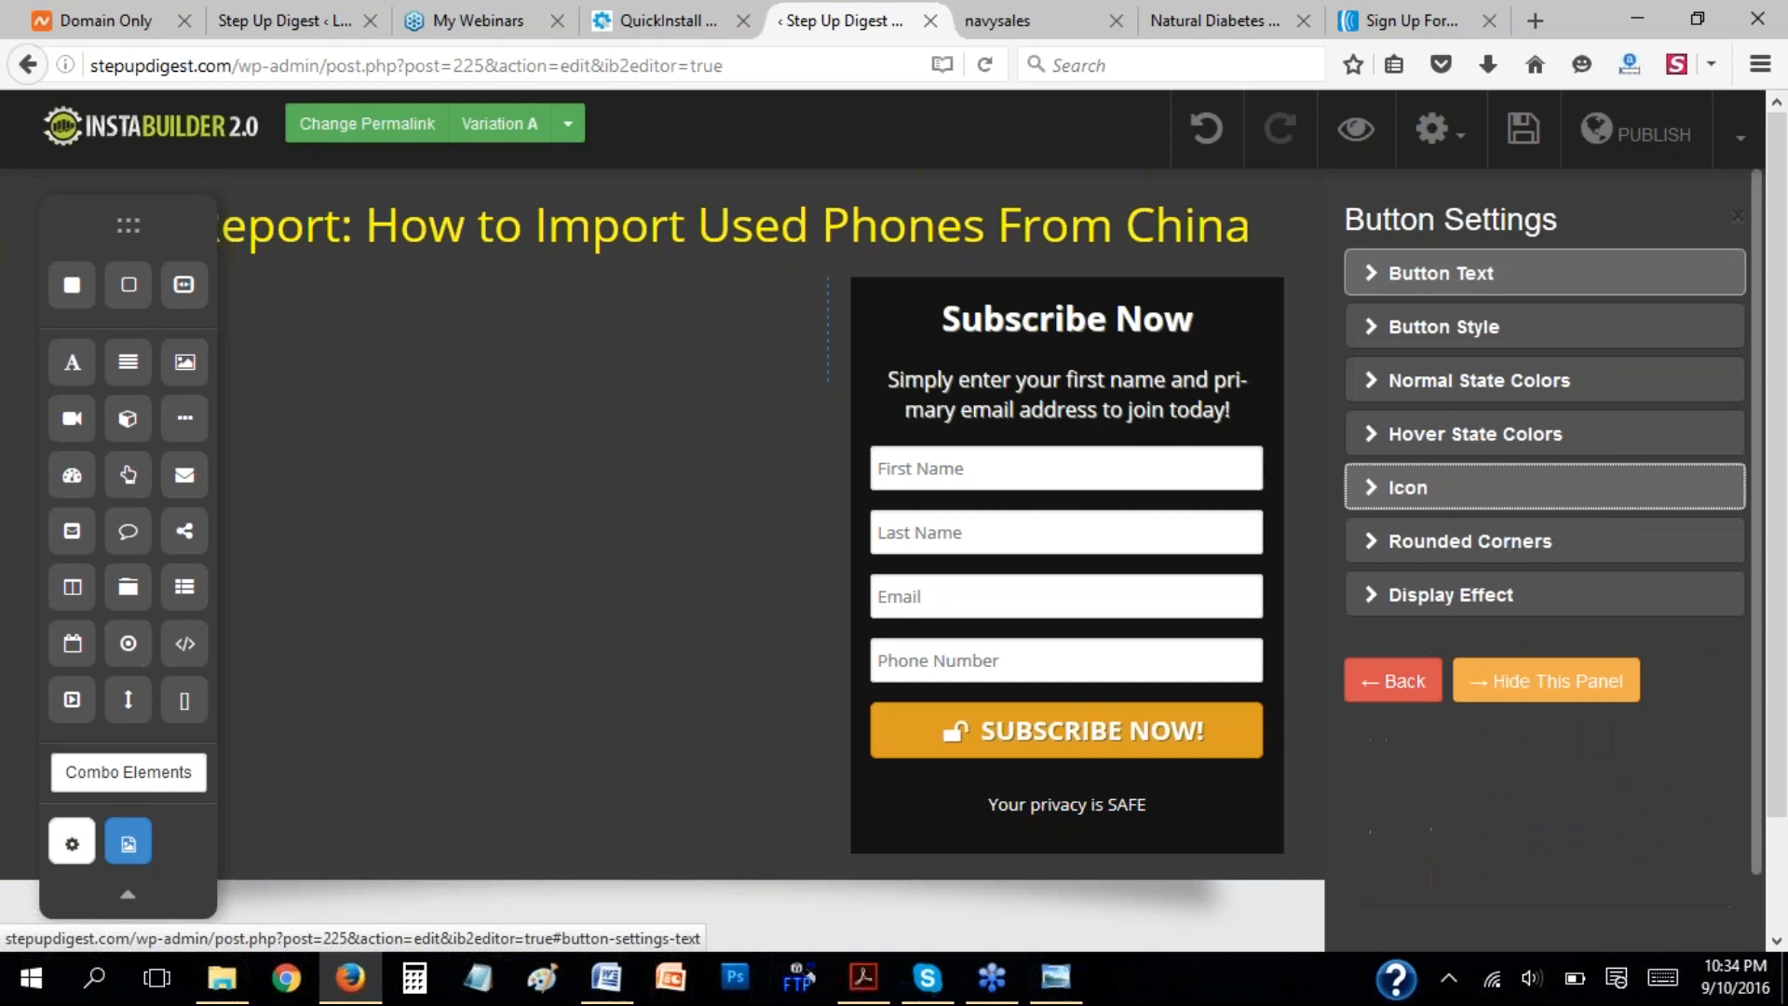
Examine the button's Rounded Corners setting and the Form Mode options for the opt-in form fields.
click(1399, 549)
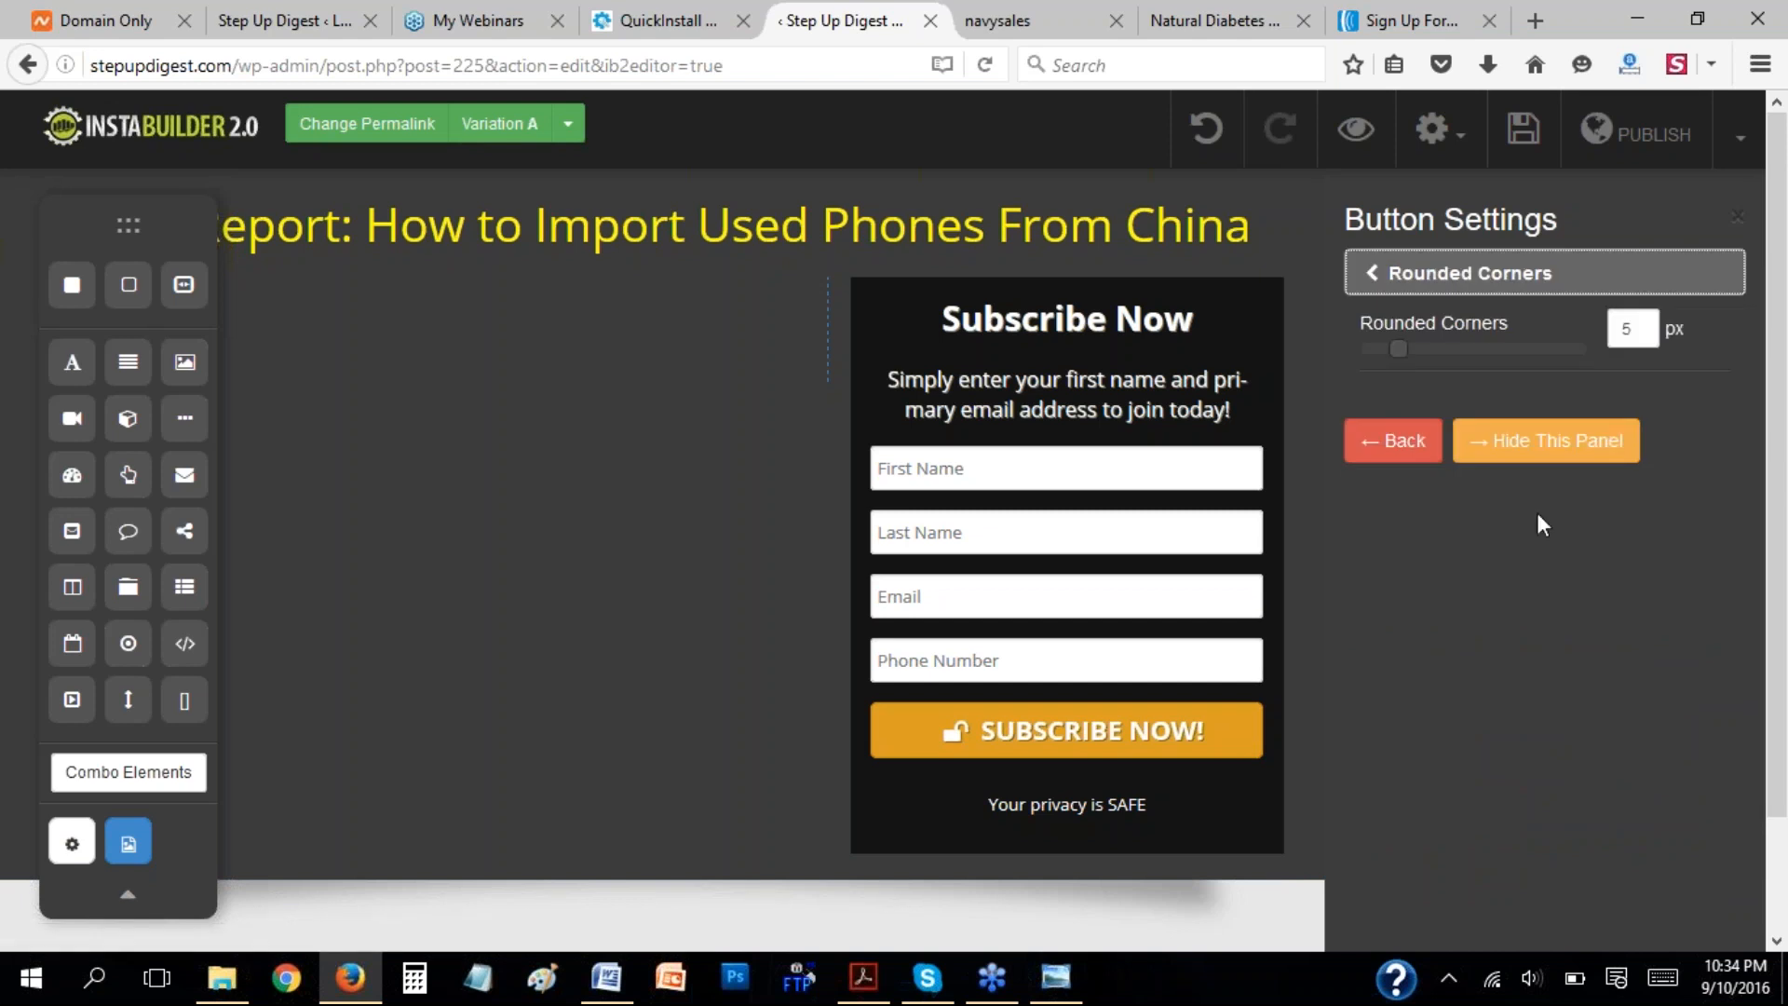
click(1376, 293)
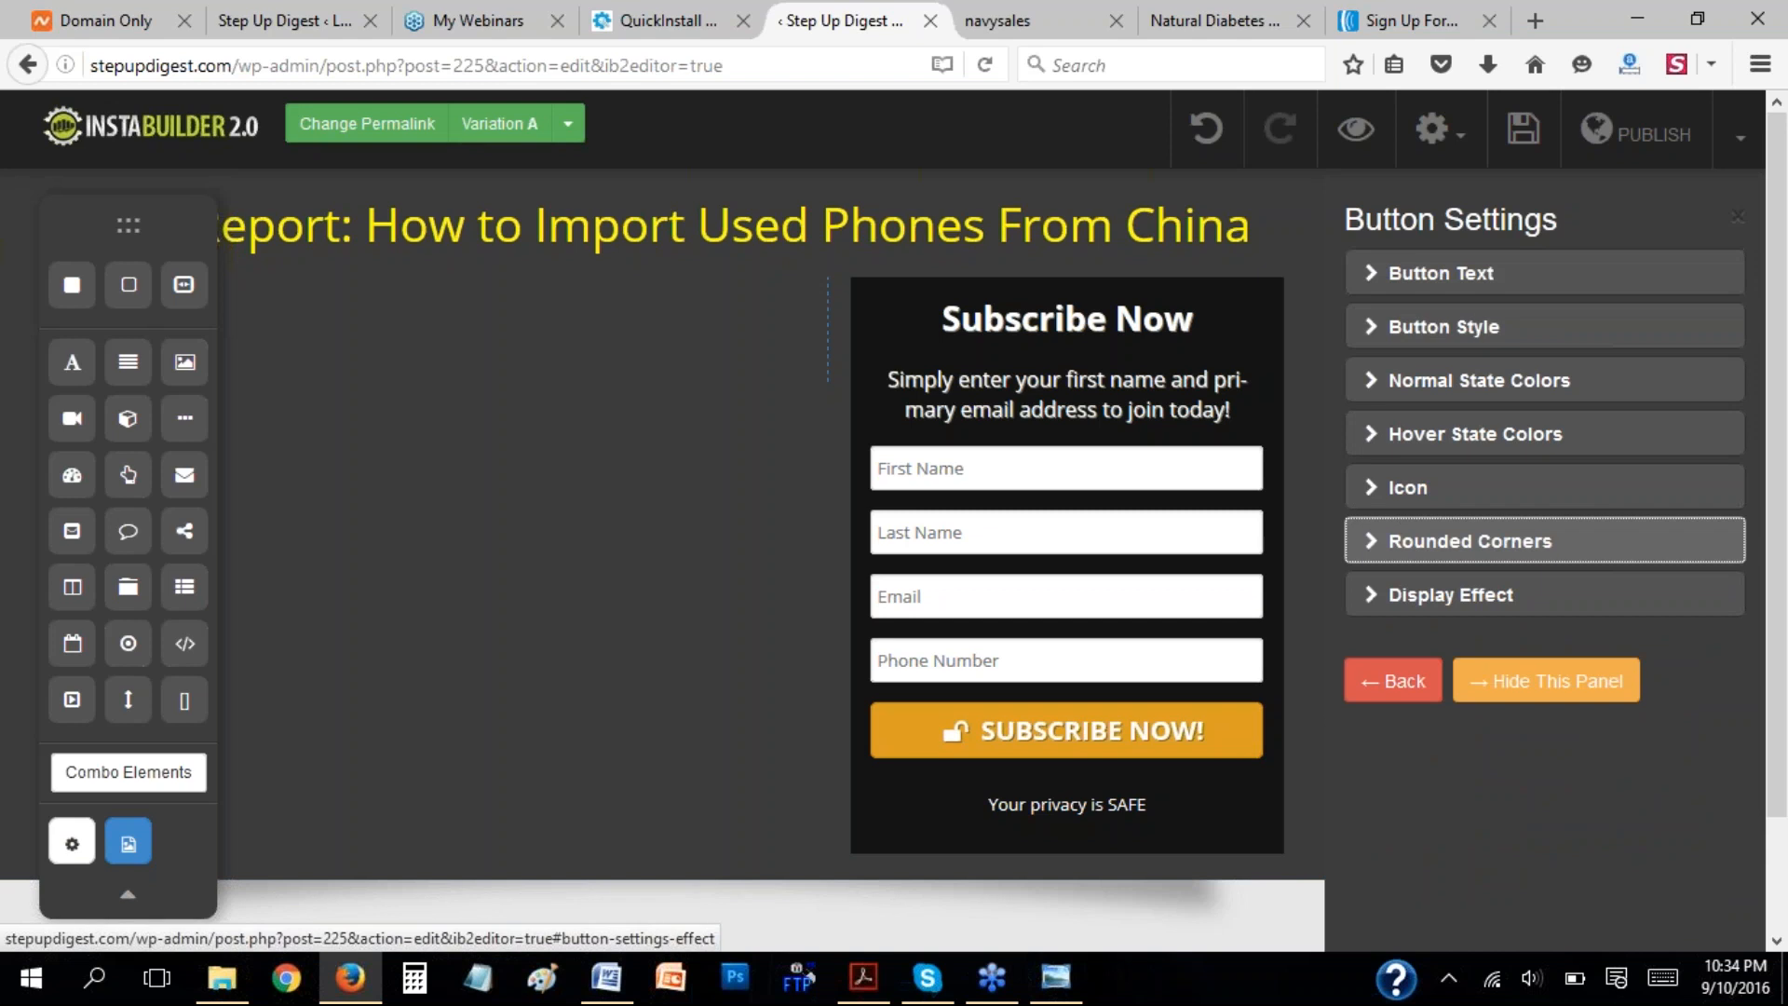
click(1394, 680)
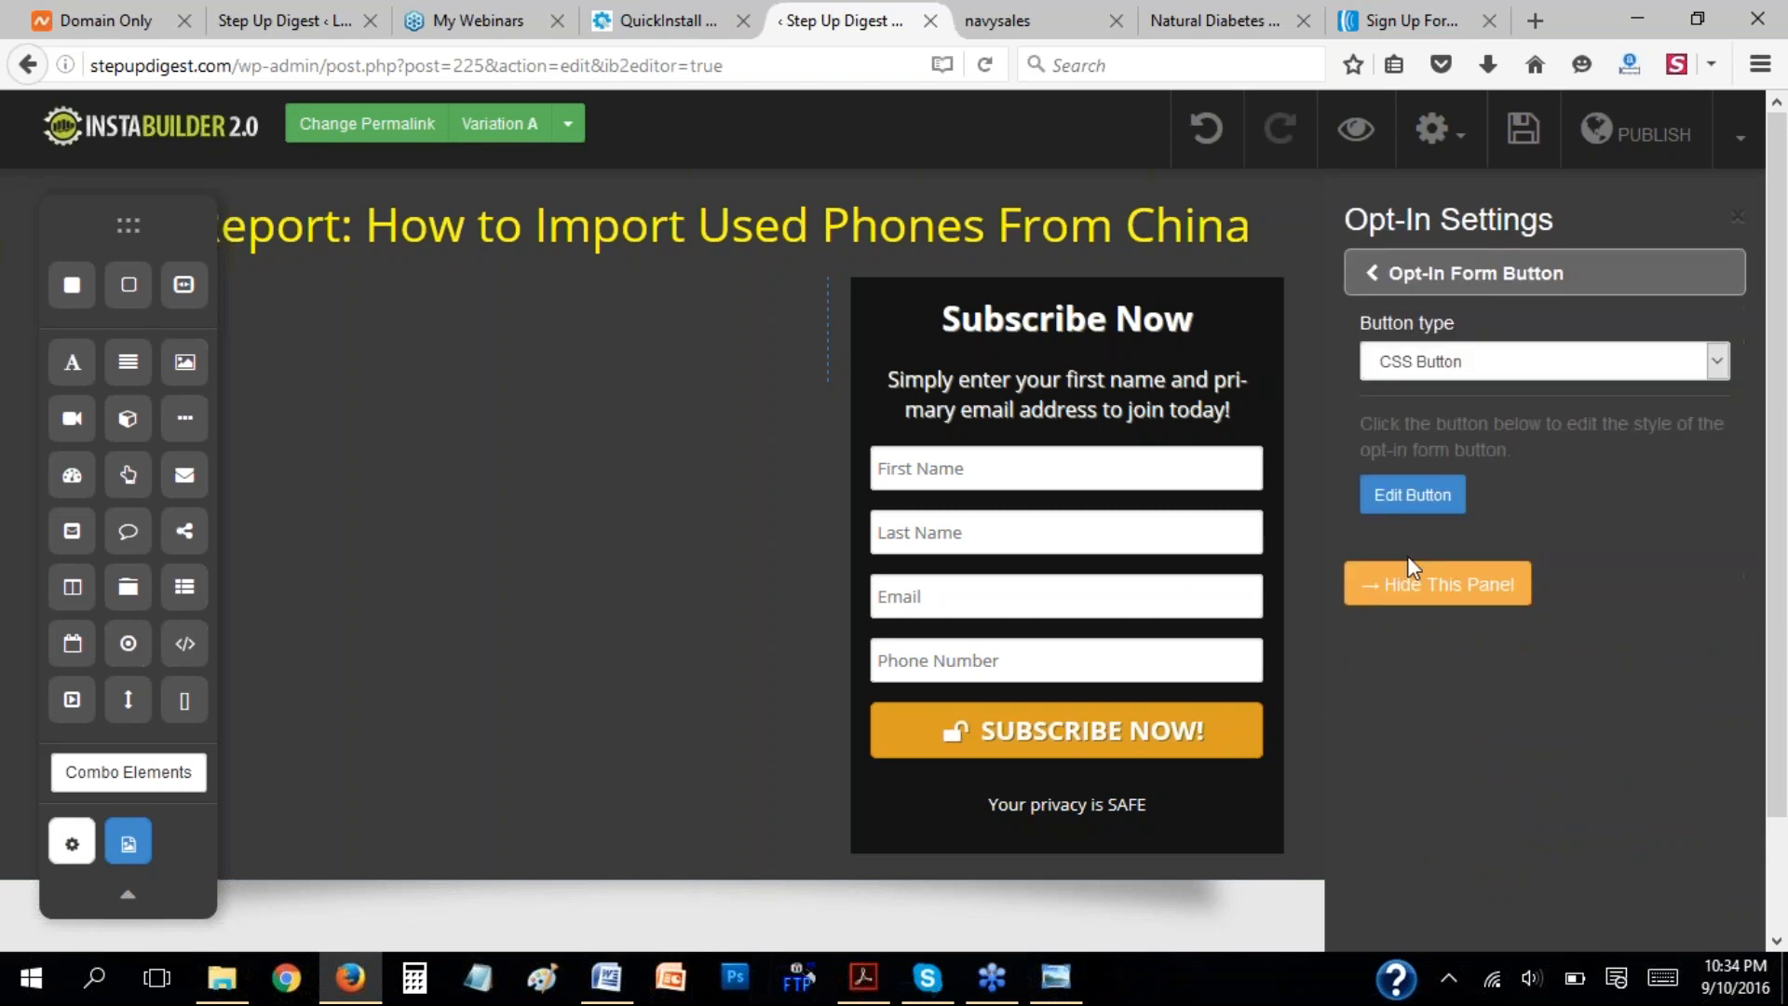
click(1375, 278)
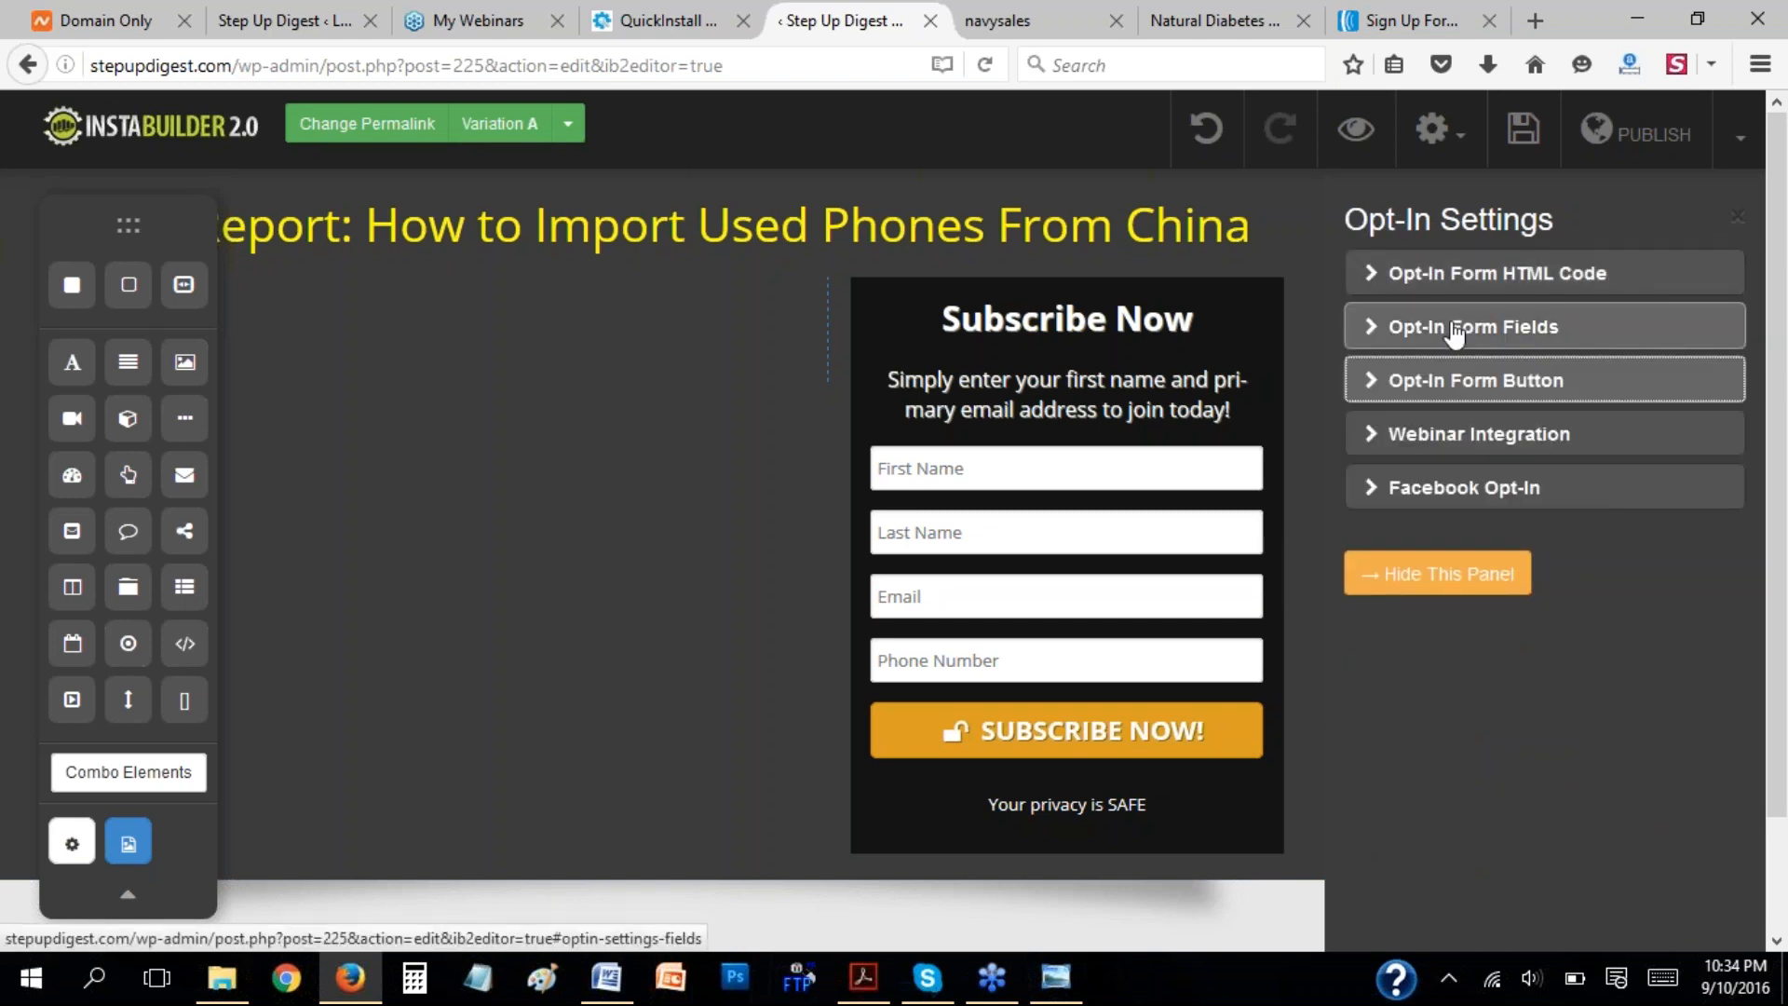
click(1373, 330)
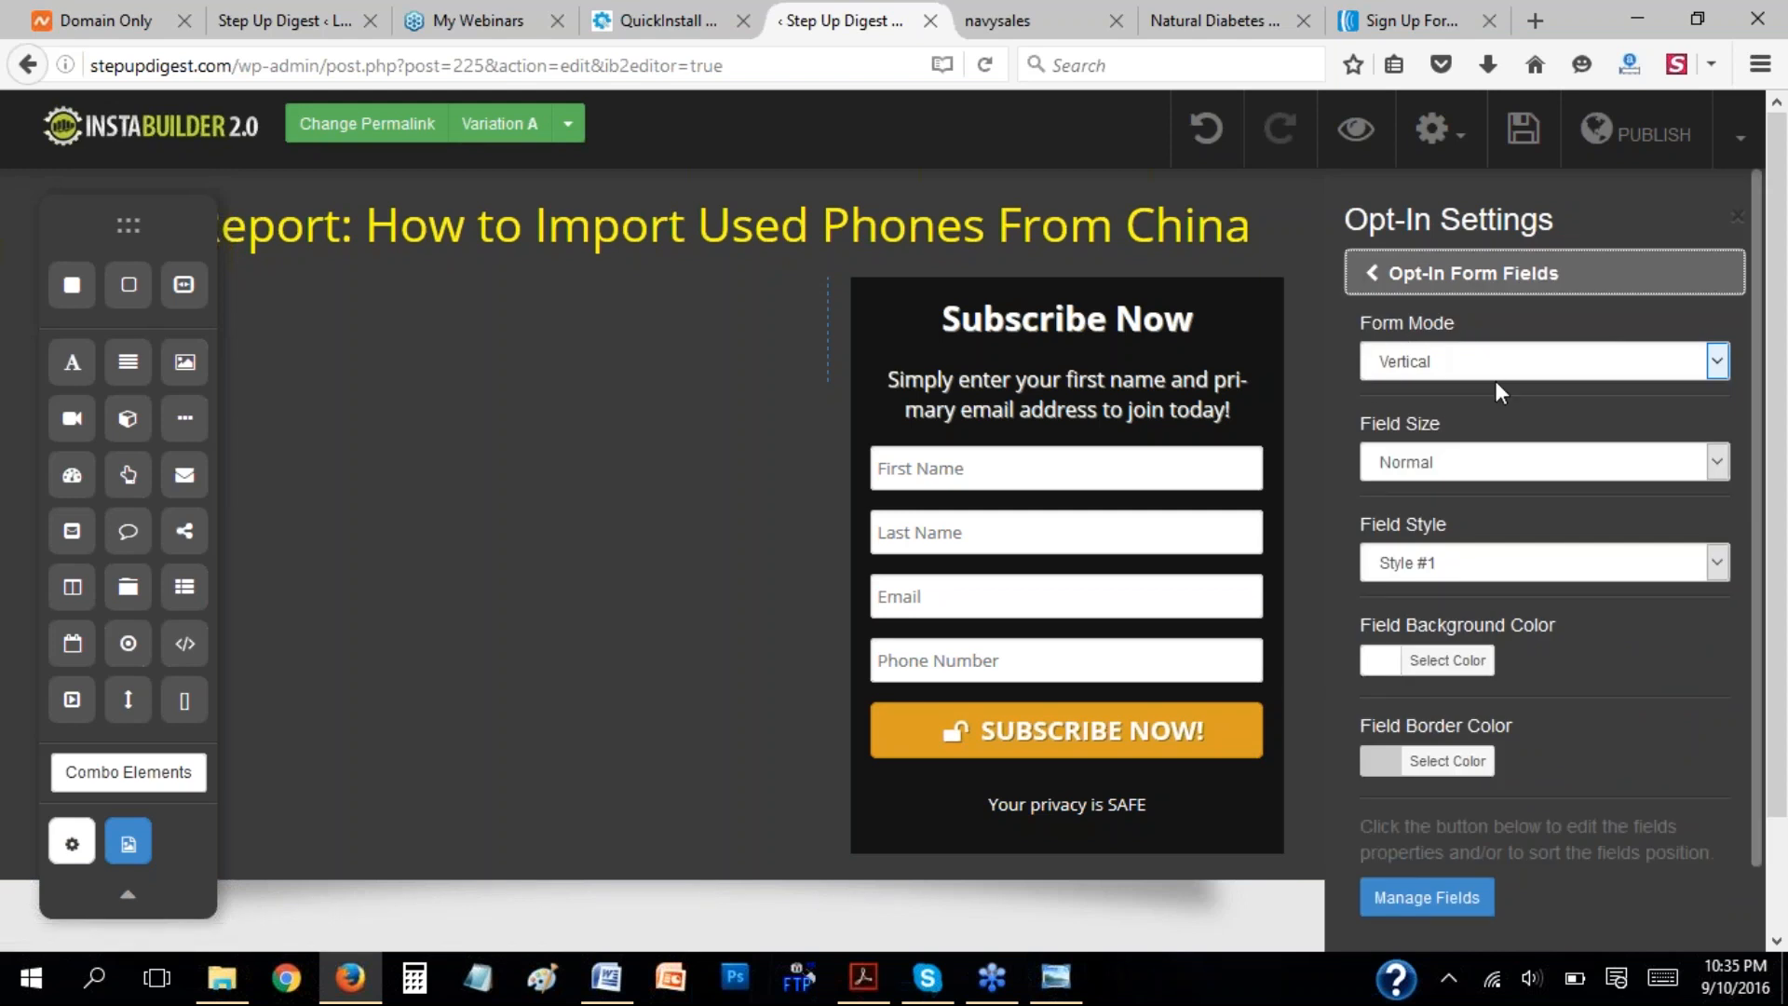
click(1444, 358)
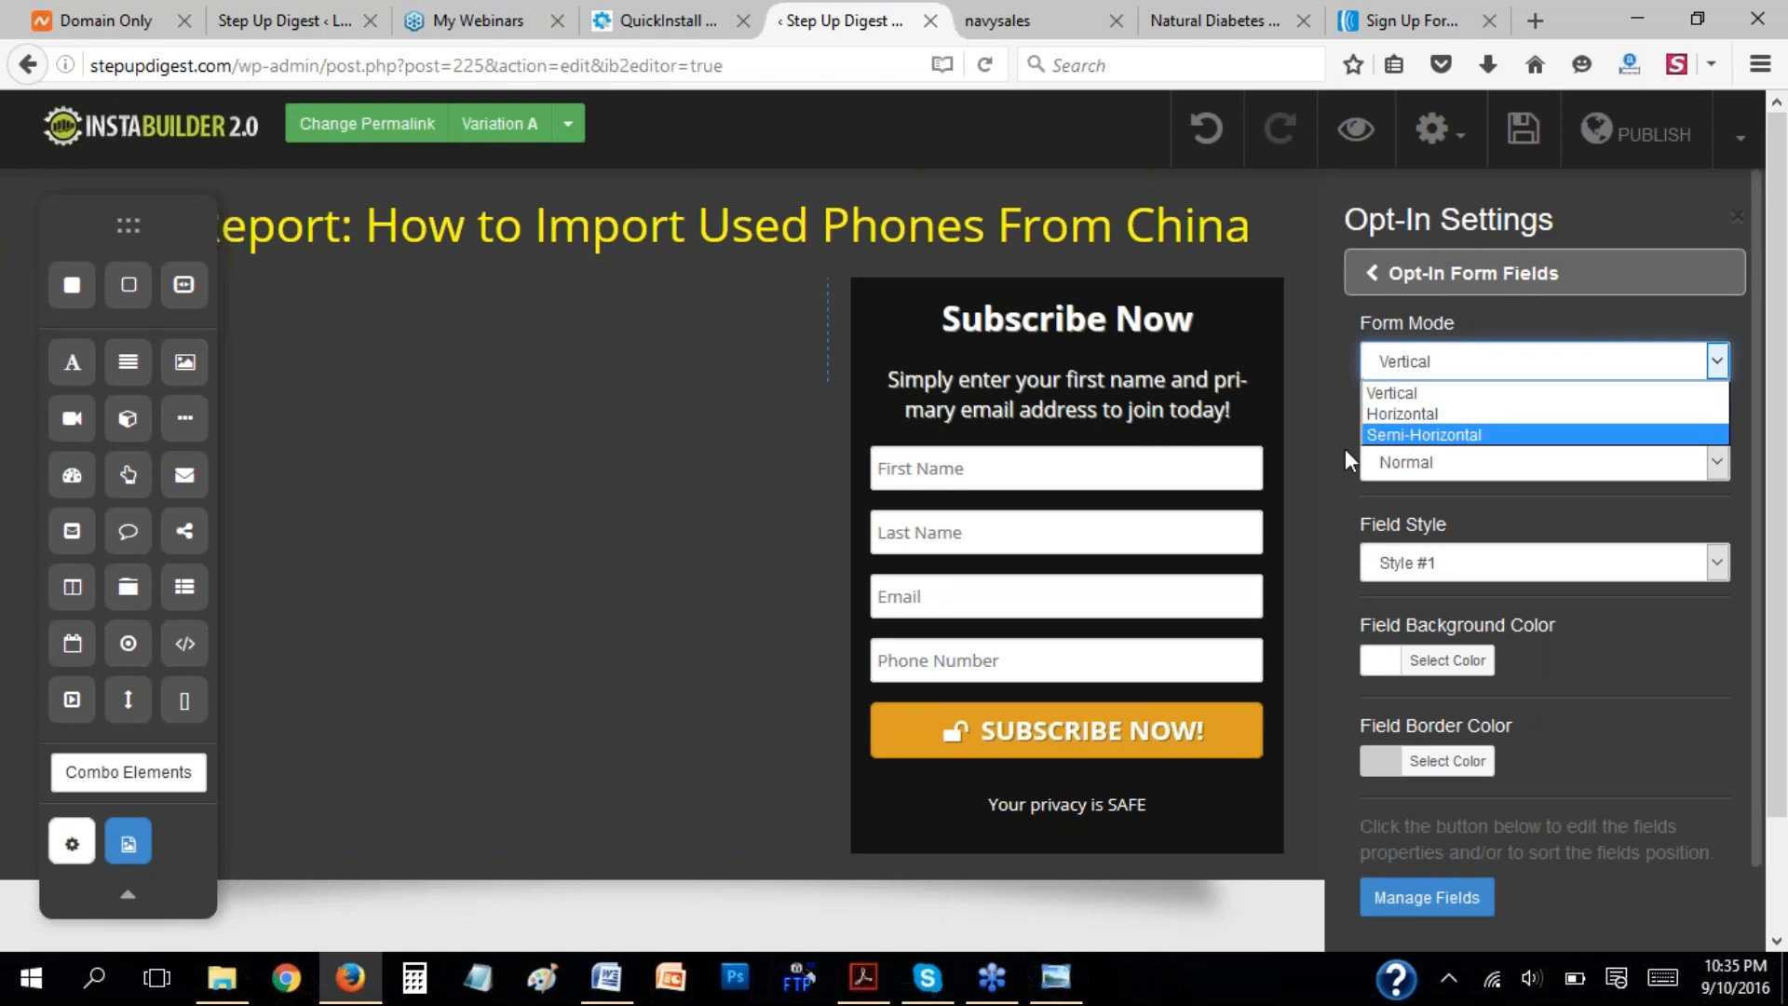
click(1443, 413)
click(1430, 384)
click(1431, 391)
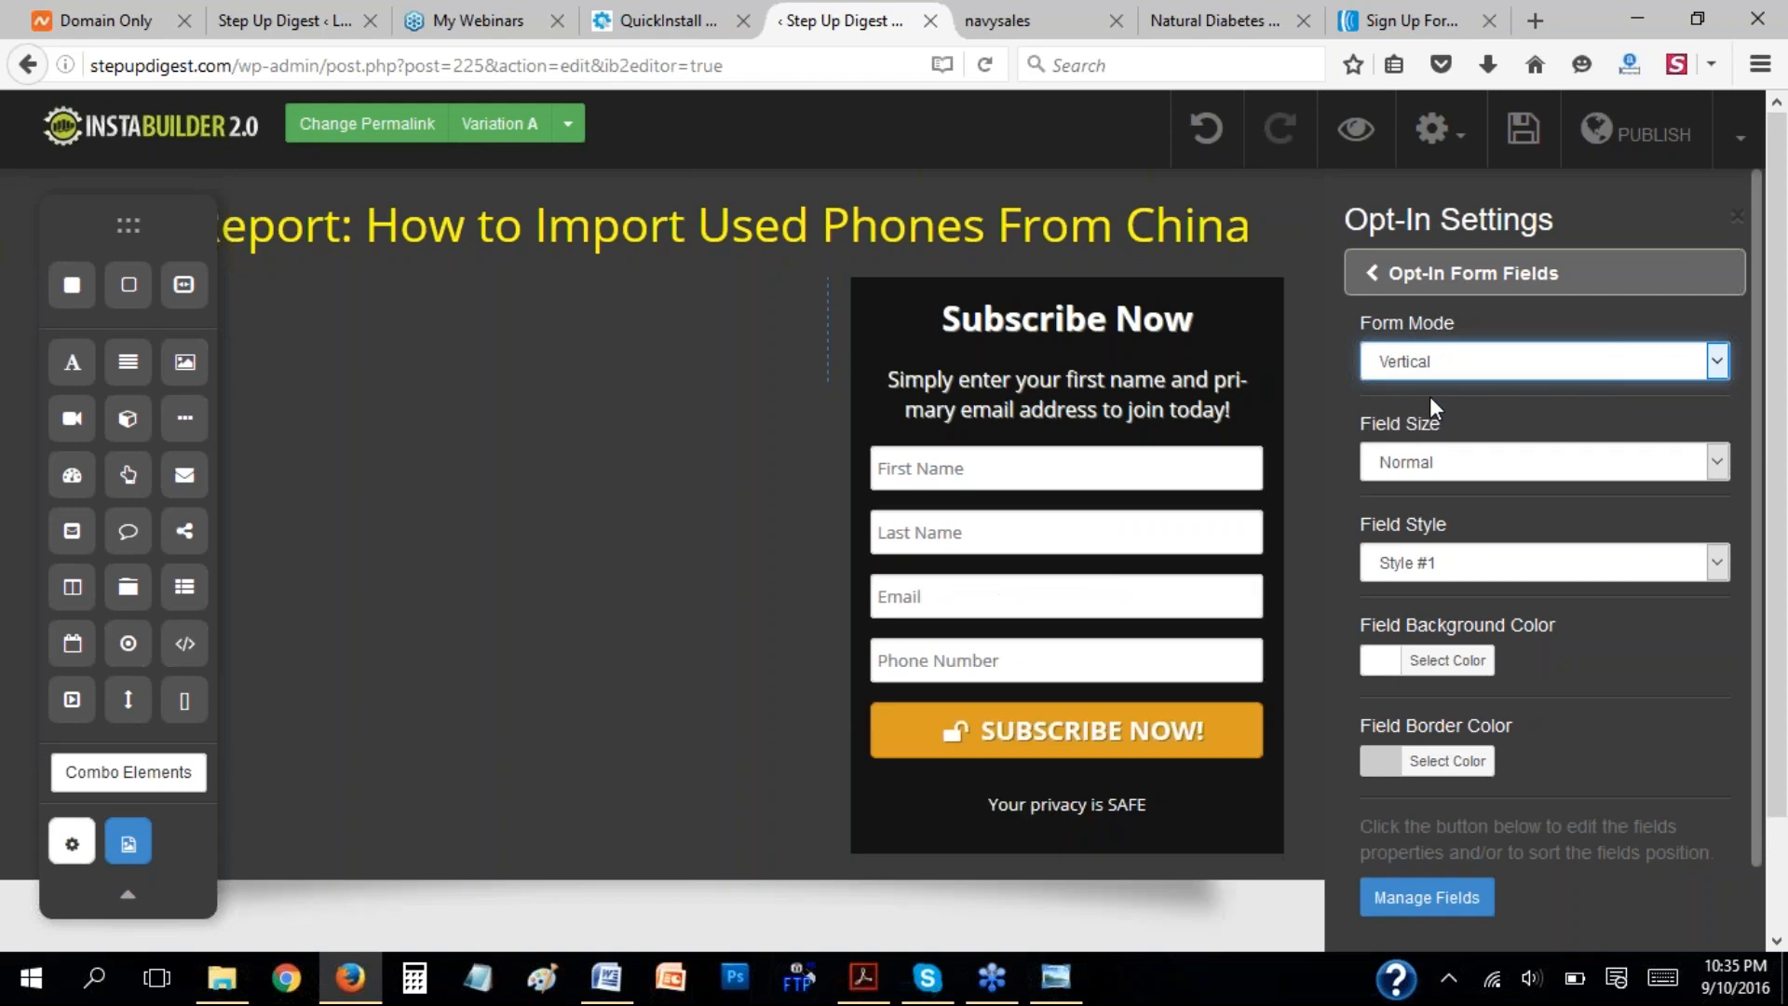
click(1512, 410)
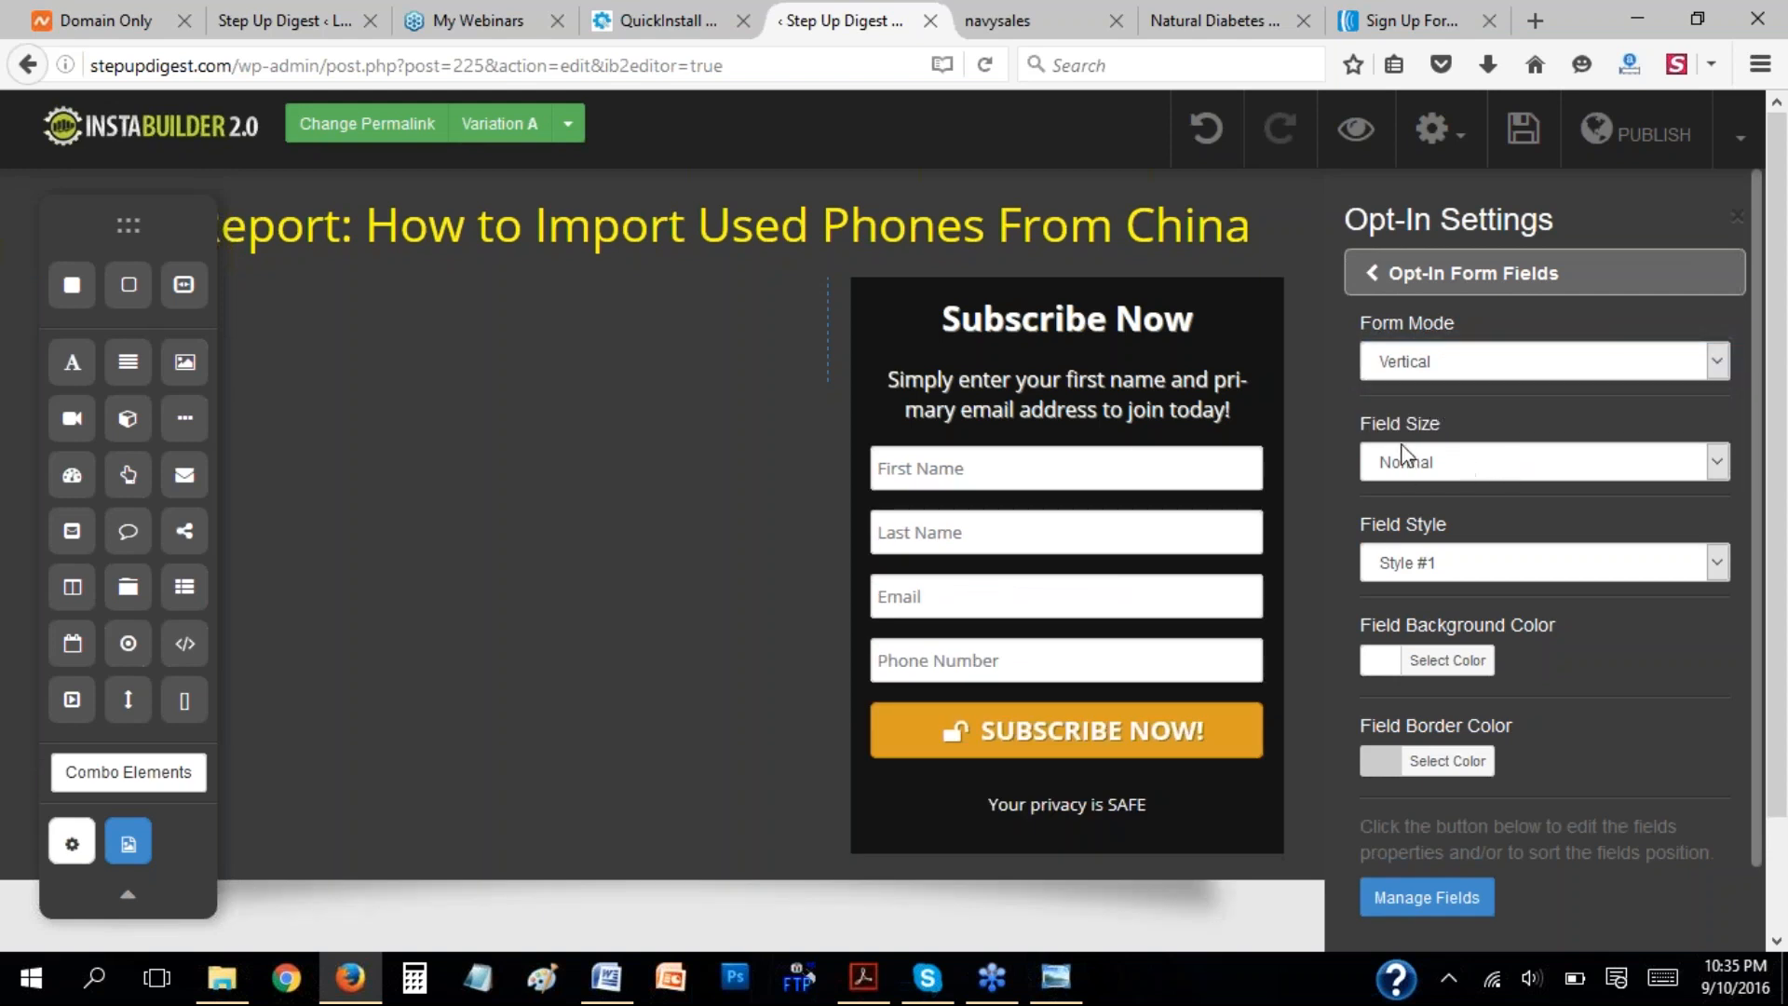
Try the Small and Big field sizes on the opt-in form, and set the field size to Normal (longer).
click(1425, 465)
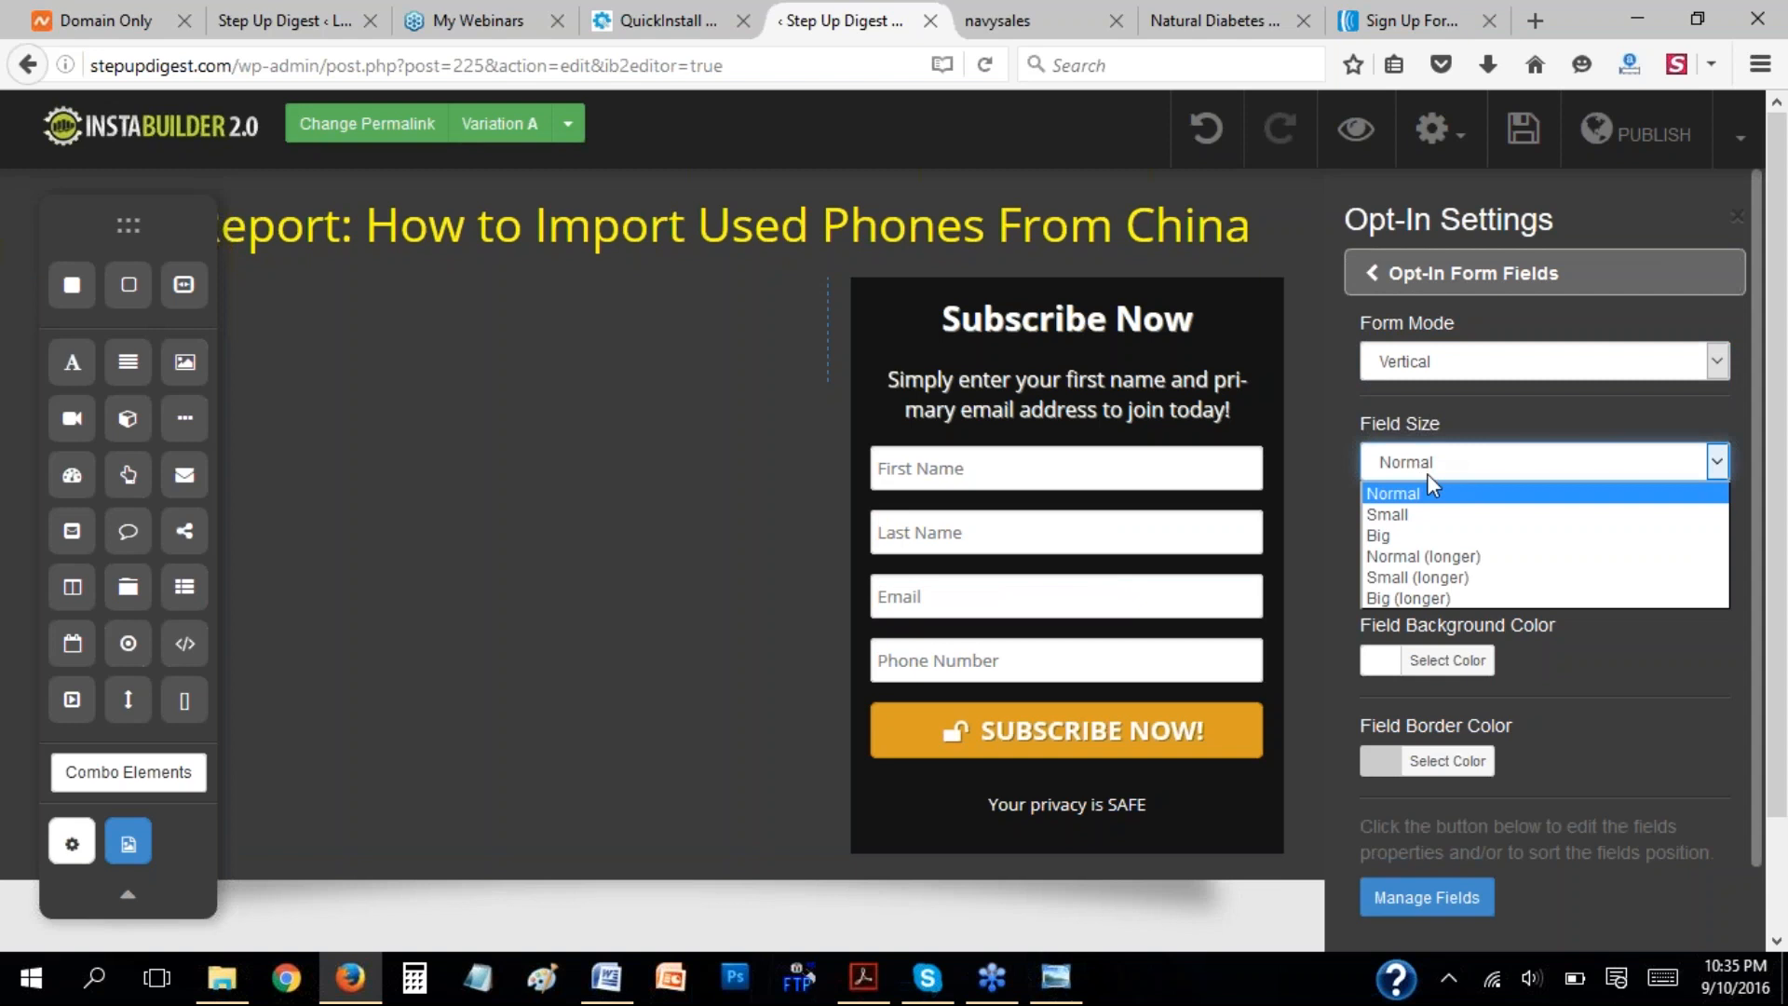
click(1422, 515)
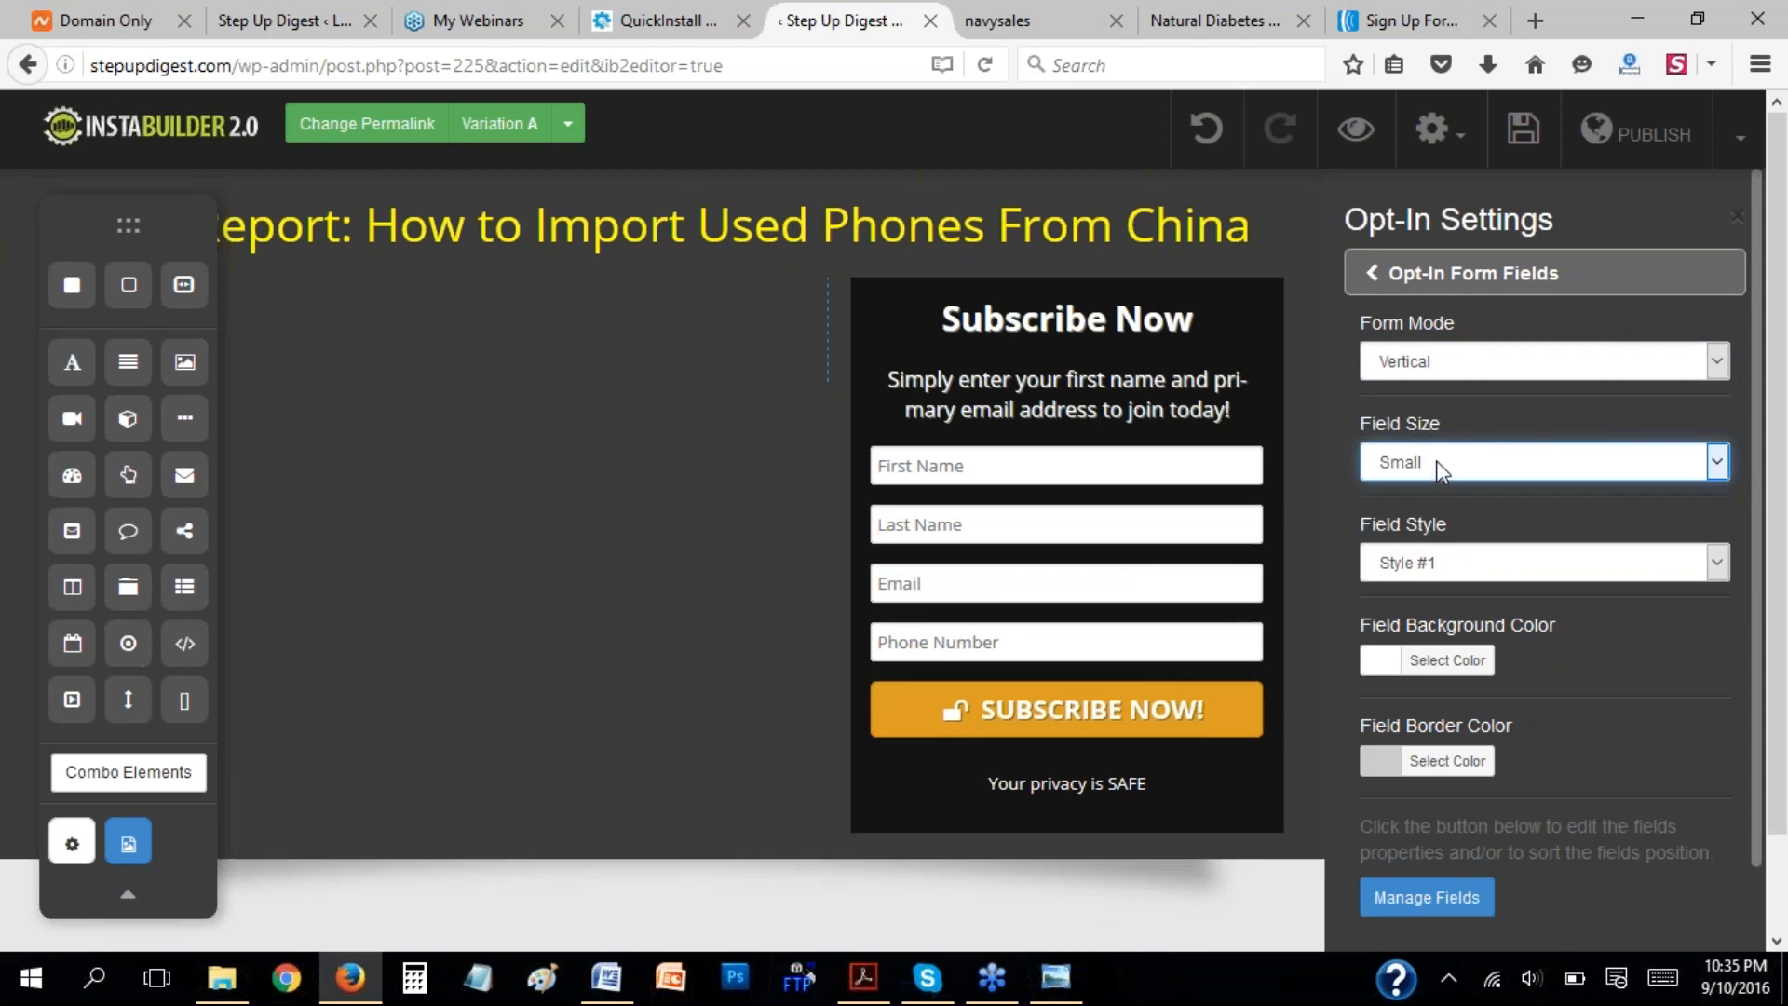
click(1434, 465)
click(1416, 536)
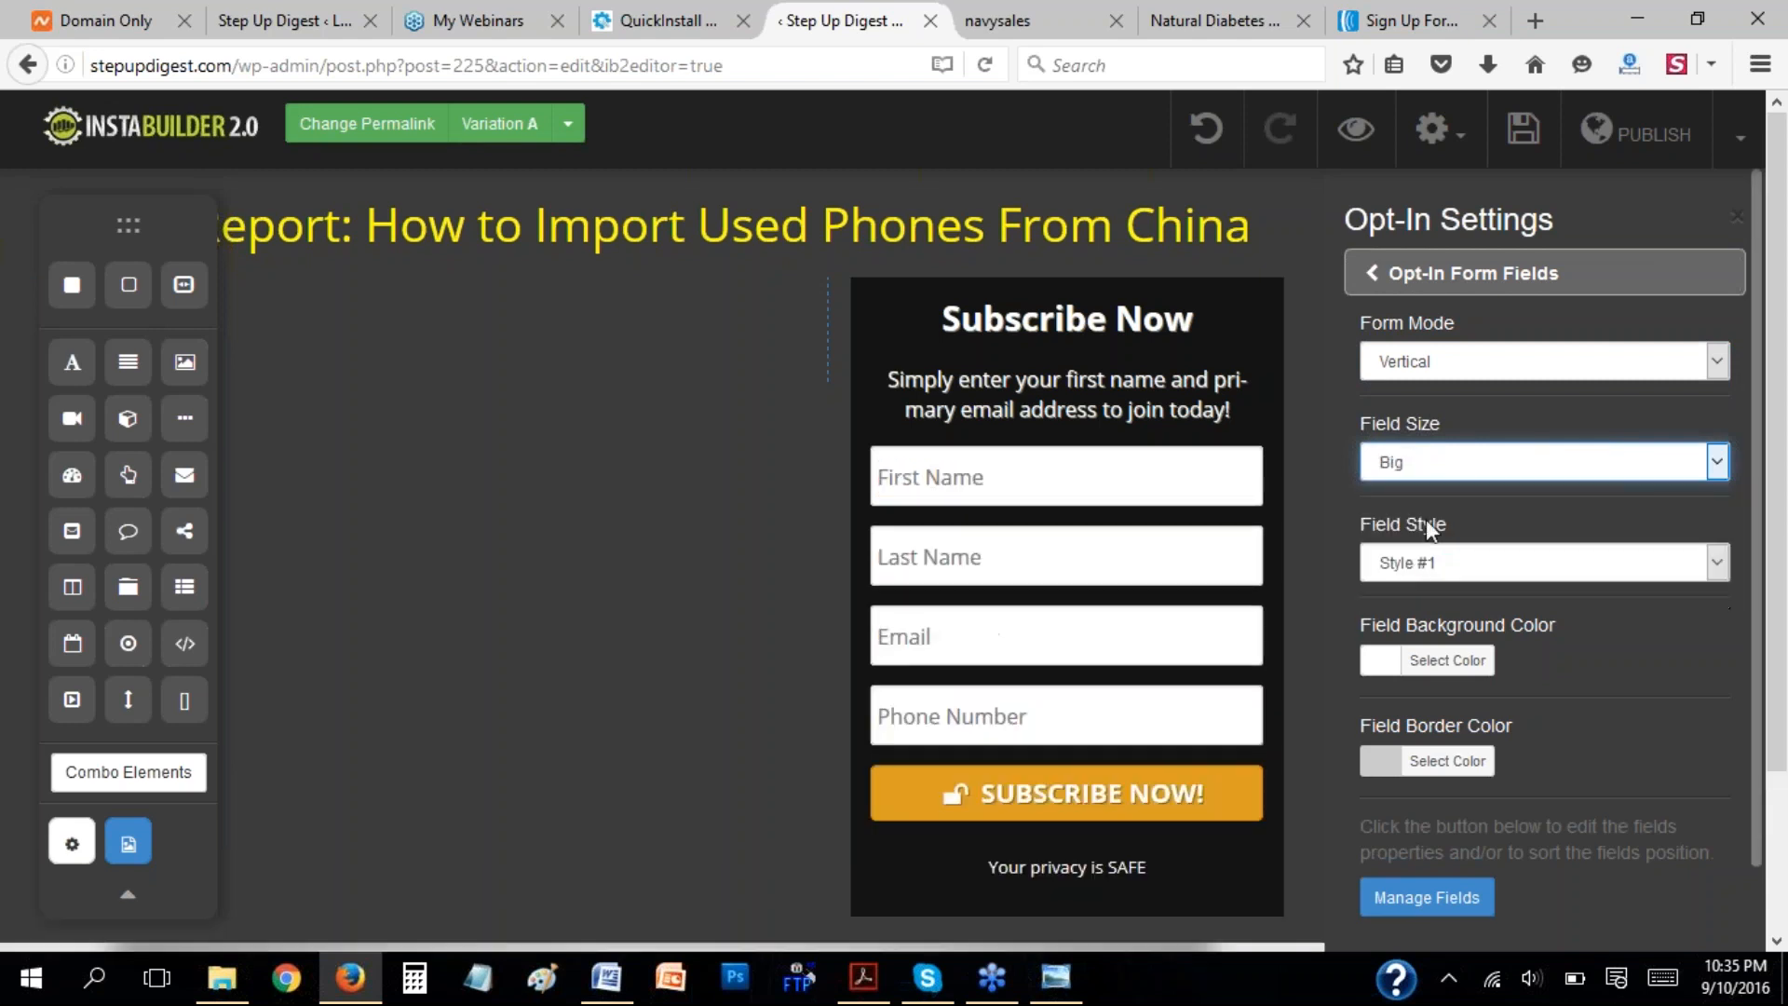
click(1442, 465)
click(1459, 557)
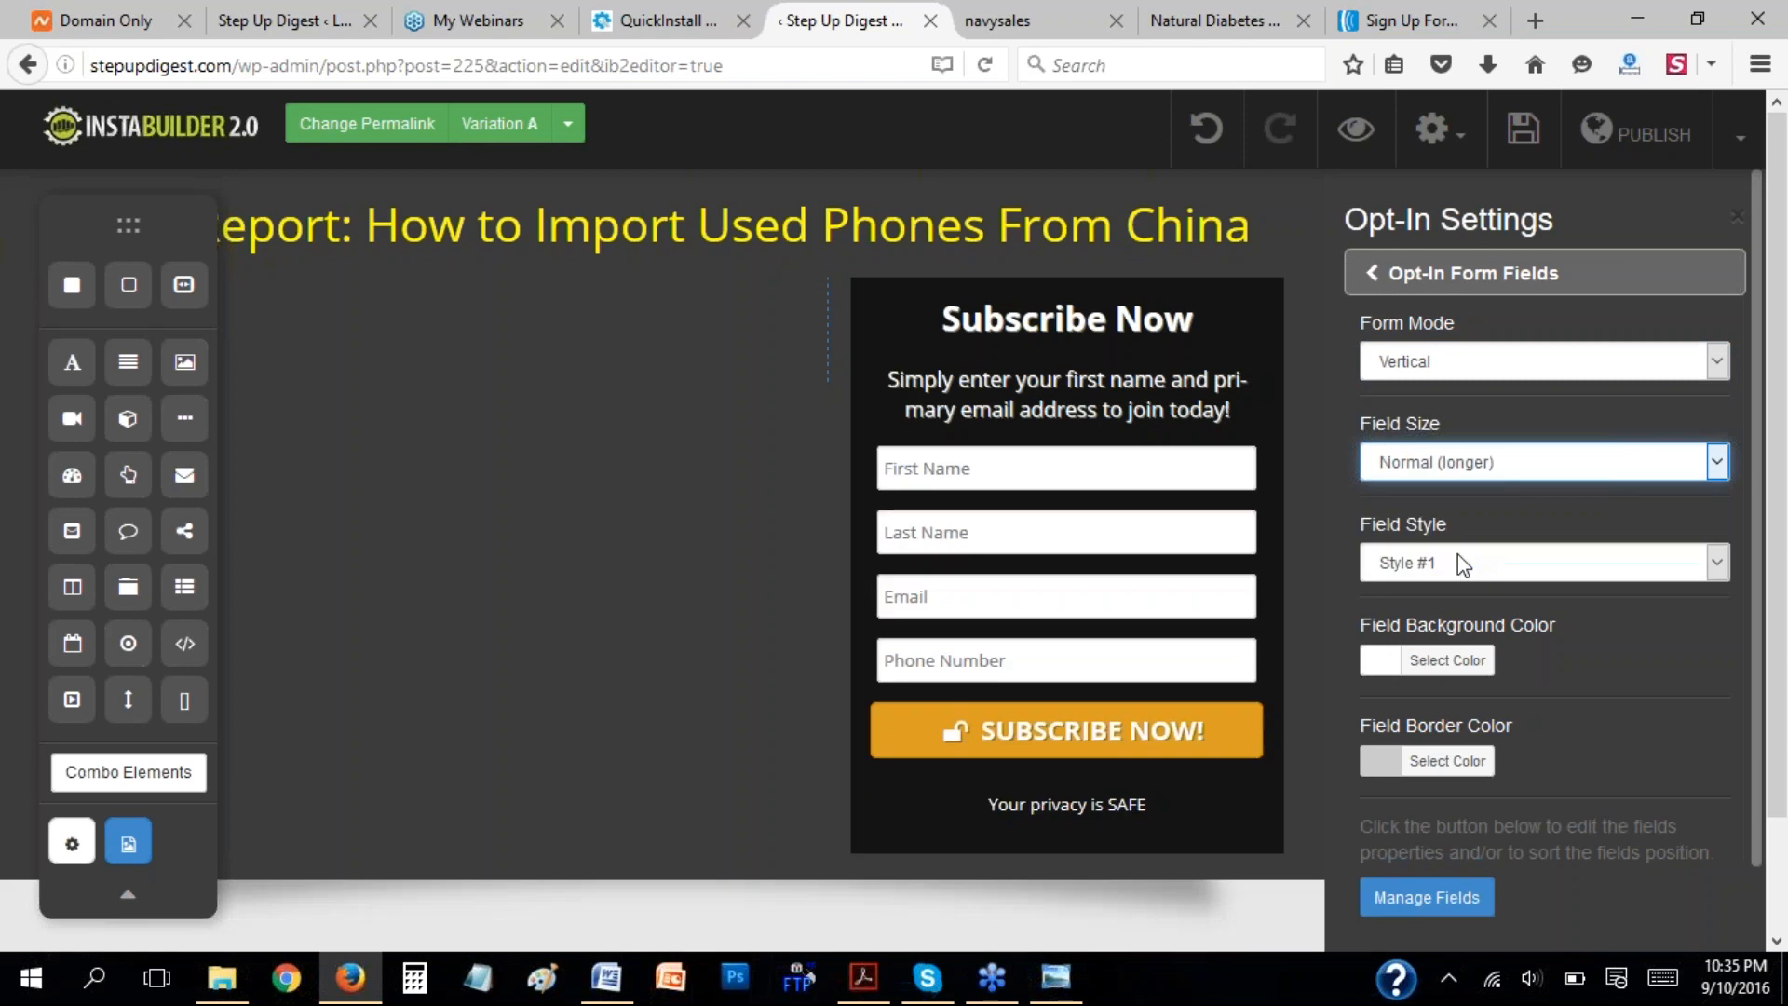
click(1494, 533)
Preview field Style #2 on the opt-in form, and set the field style to Style #3.
click(1474, 560)
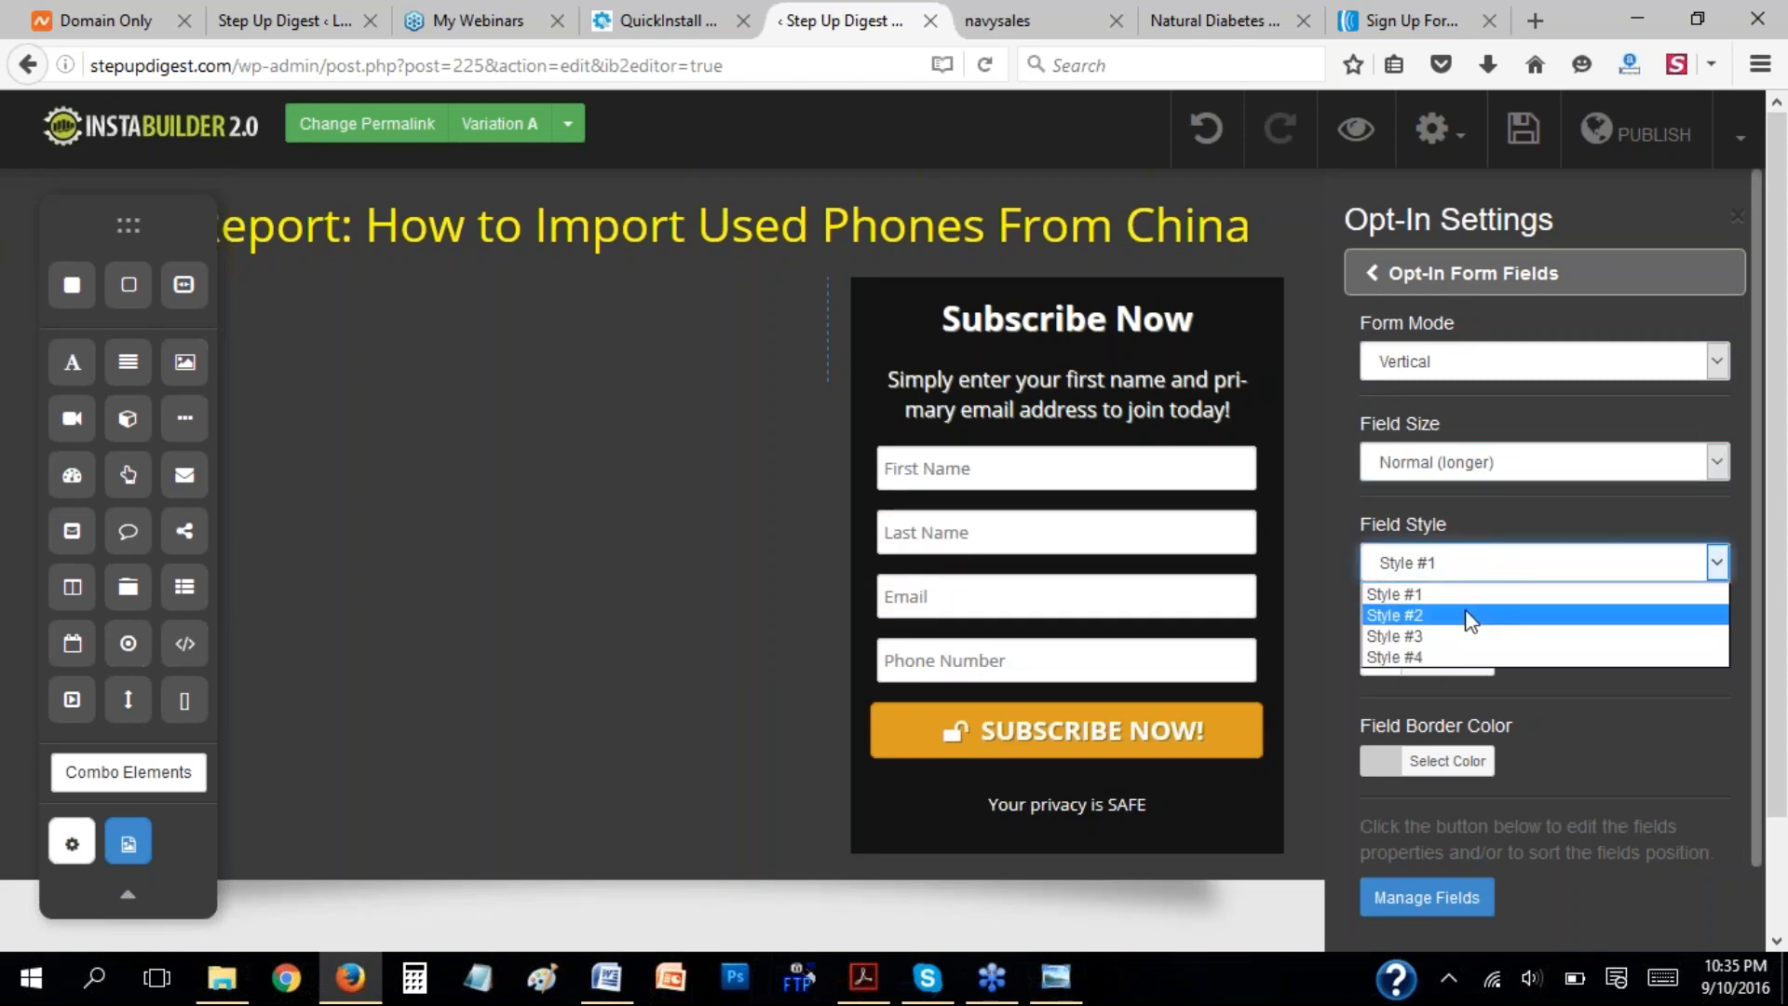
click(1466, 612)
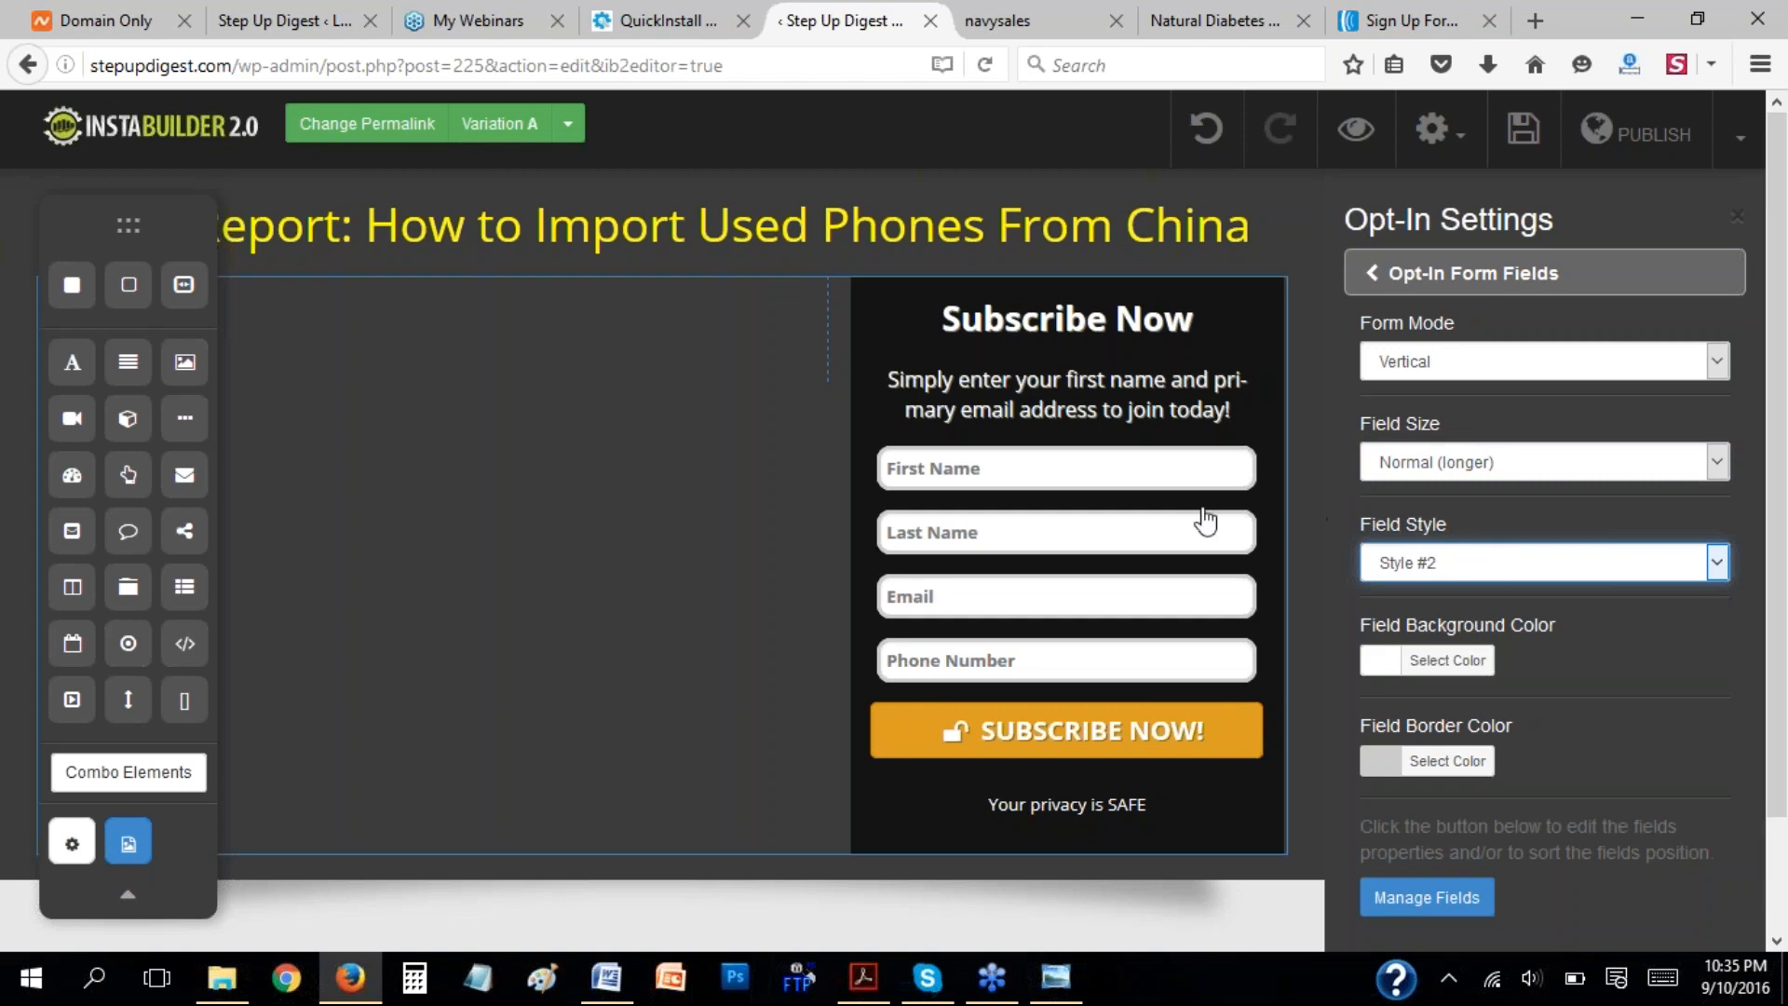
click(1424, 562)
click(1414, 633)
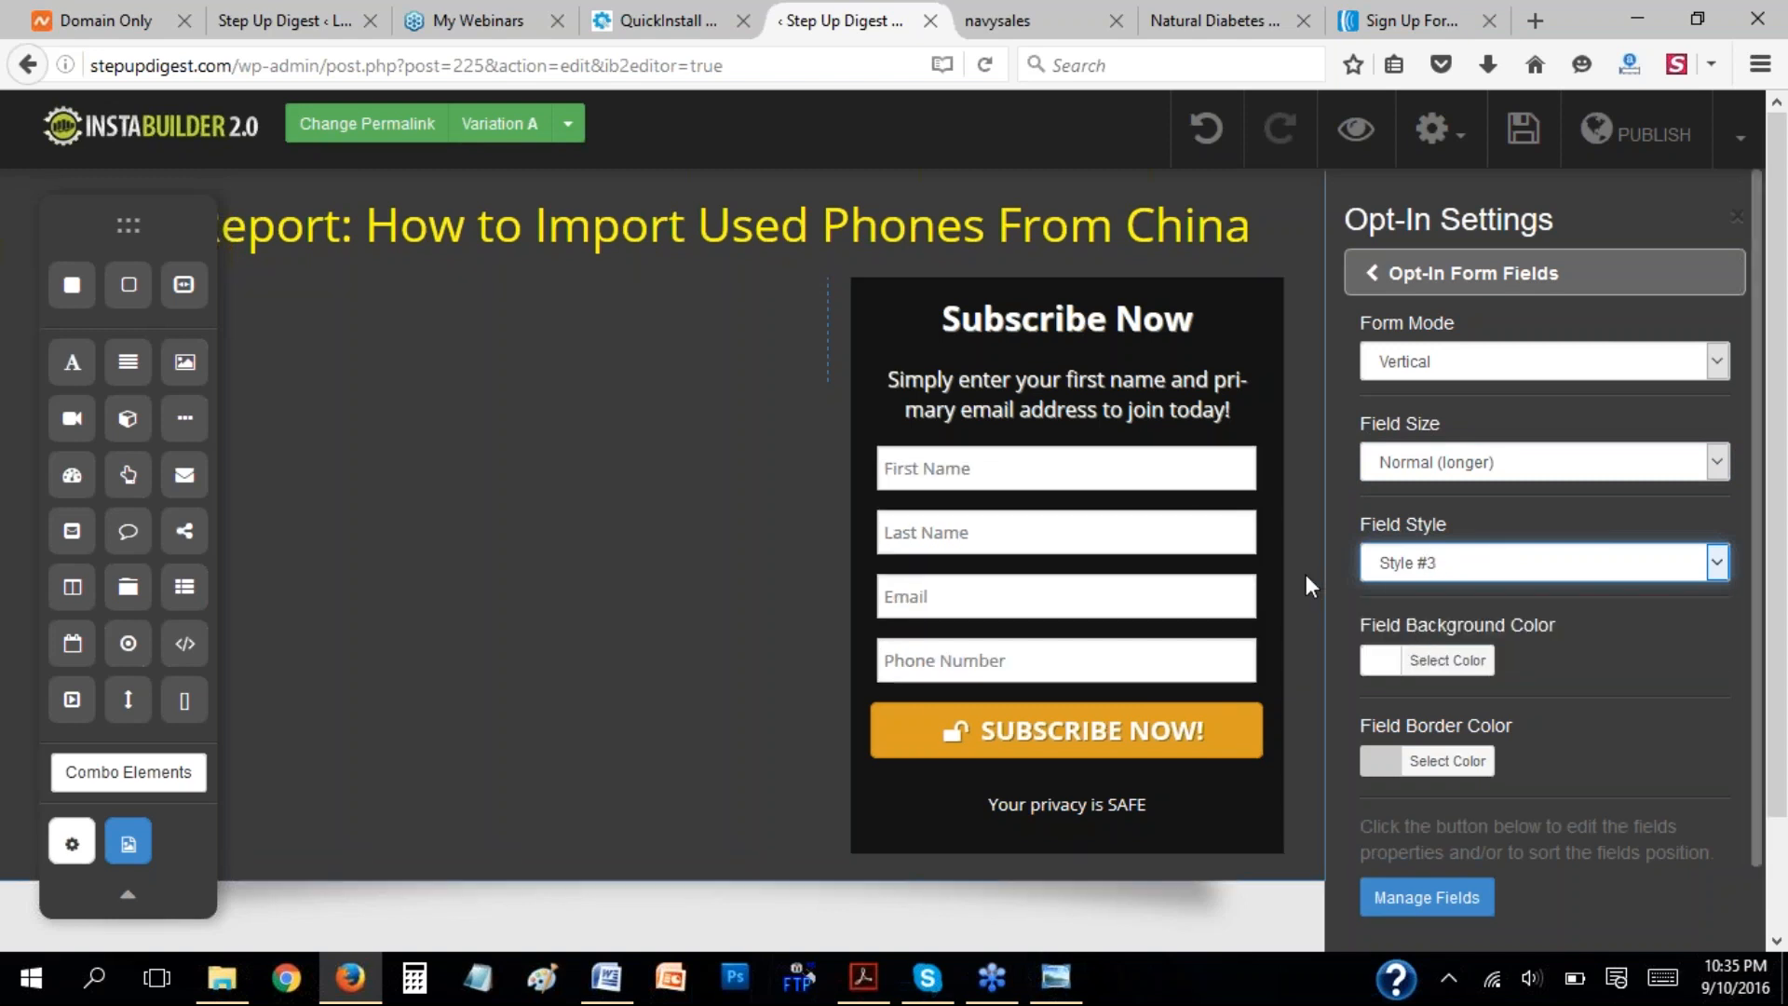
click(1416, 562)
click(1436, 637)
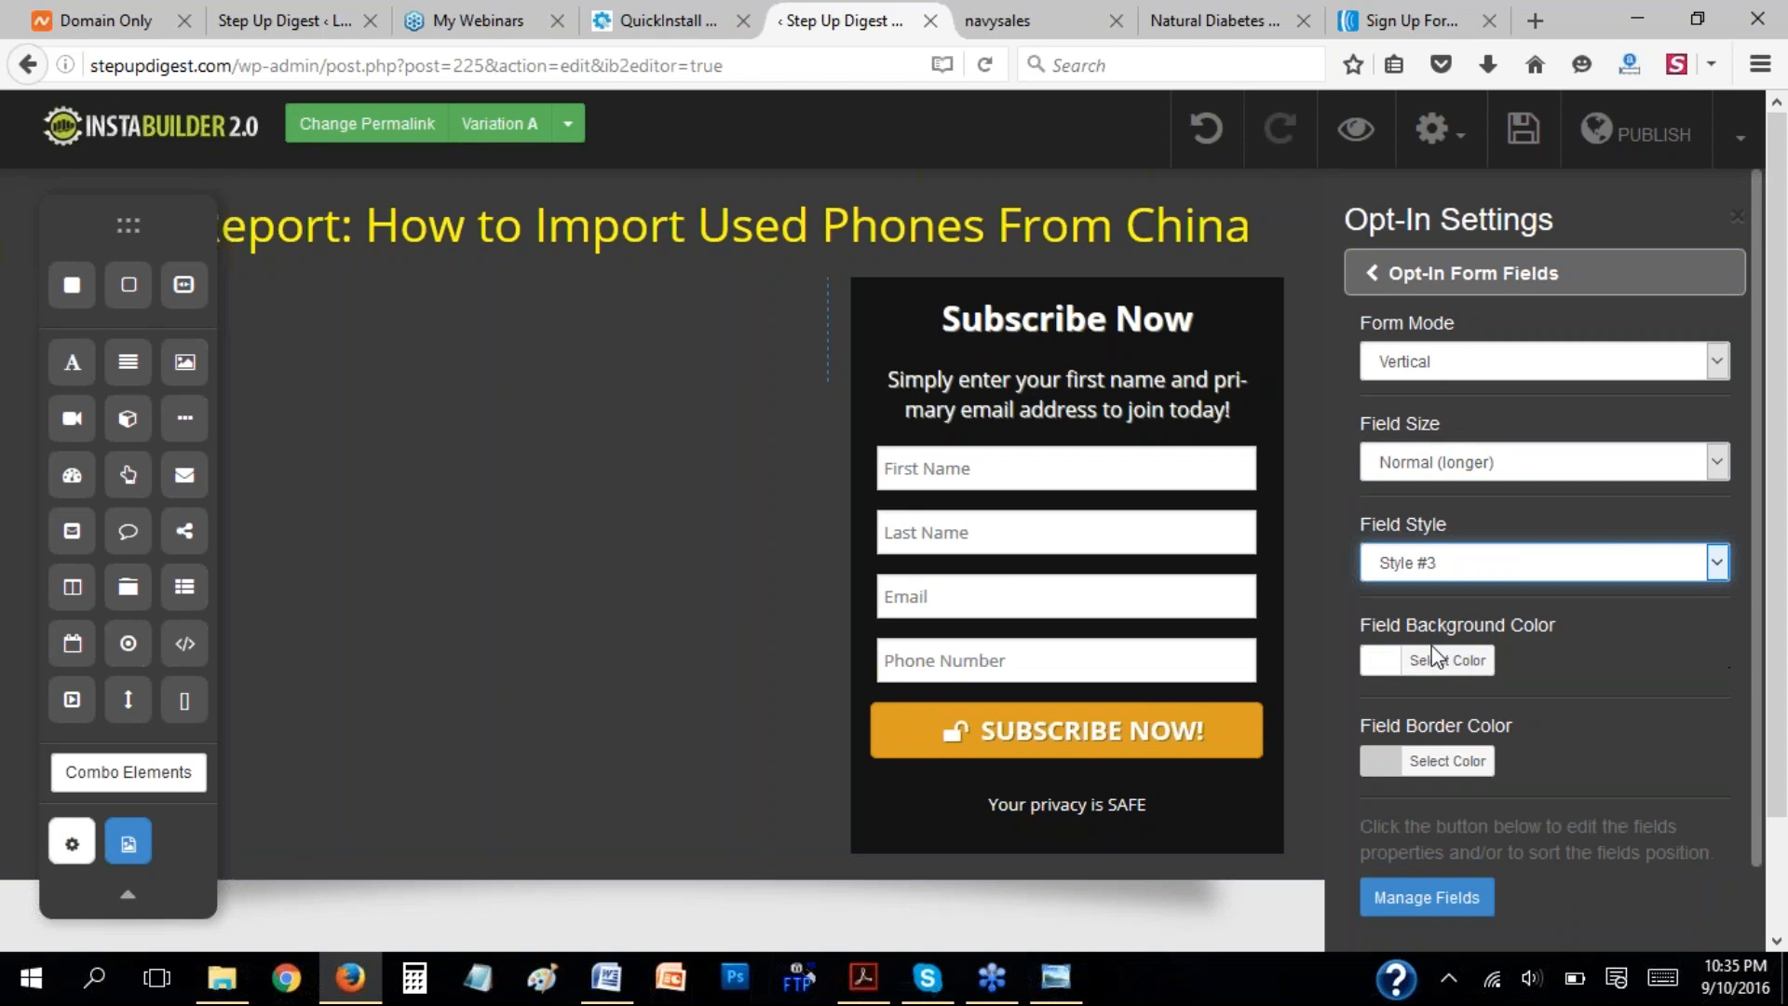
Set the border color of the opt-in form fields to red #dd4a4a.
scroll(1619, 639, down, 2)
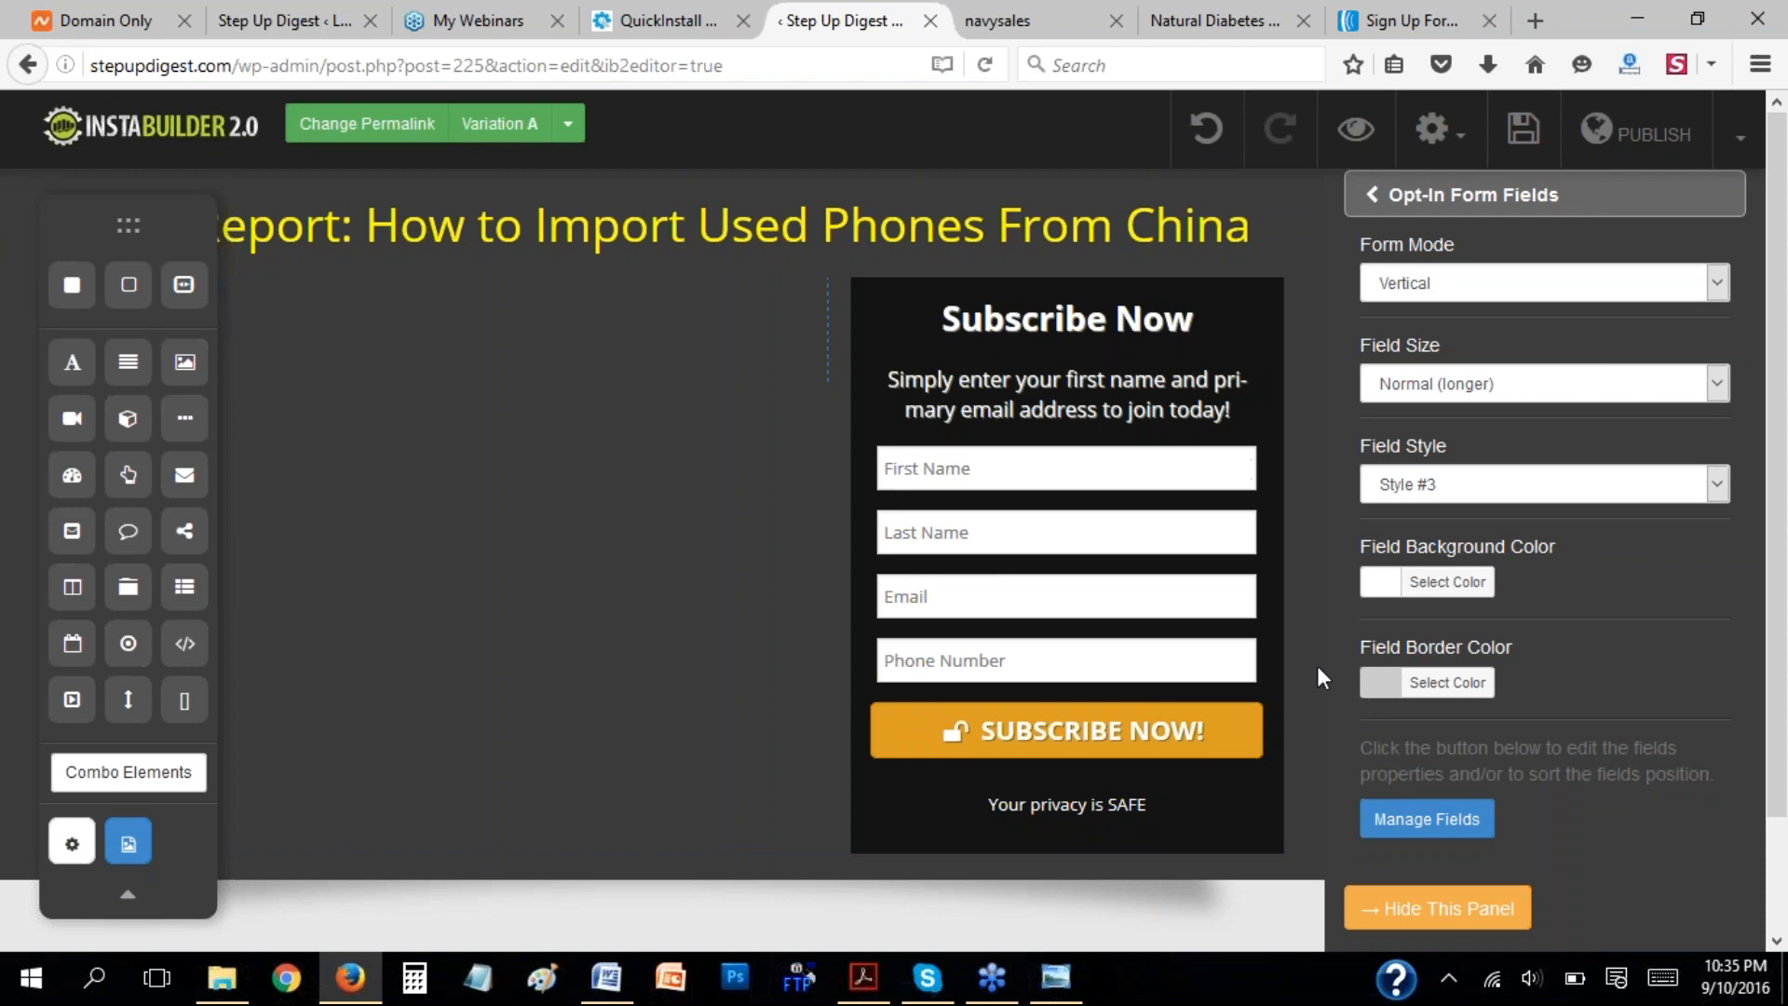
click(1373, 681)
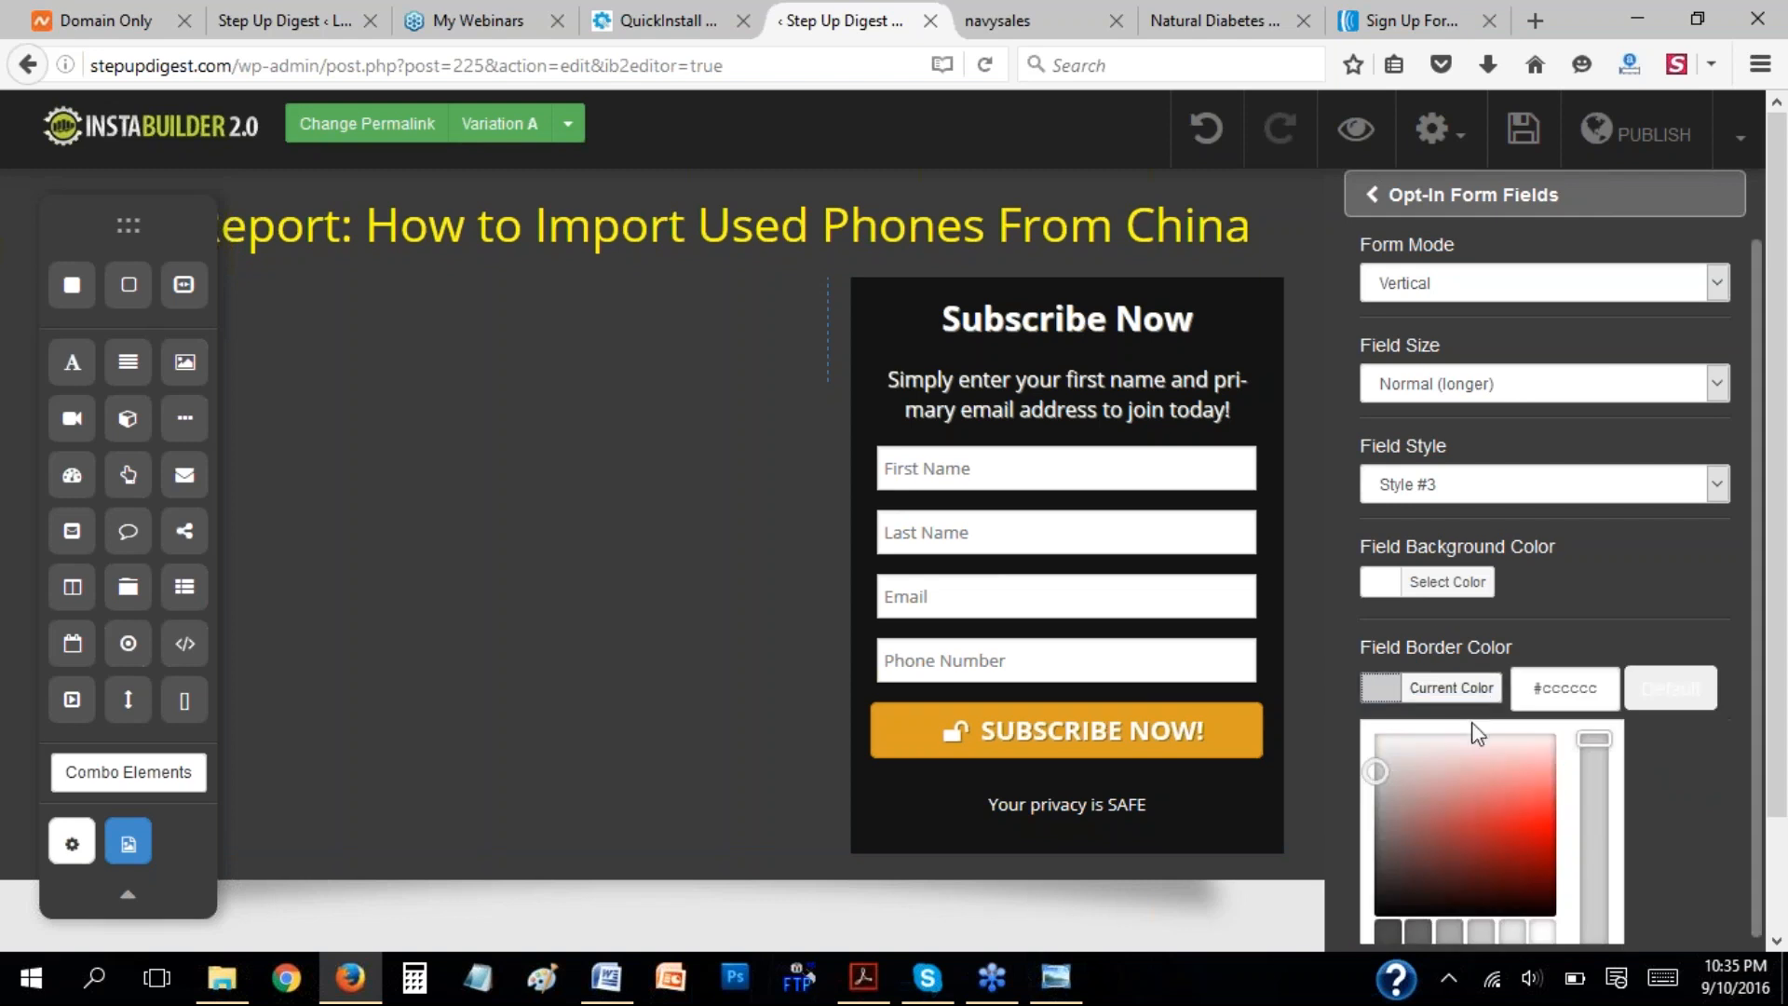
click(1502, 810)
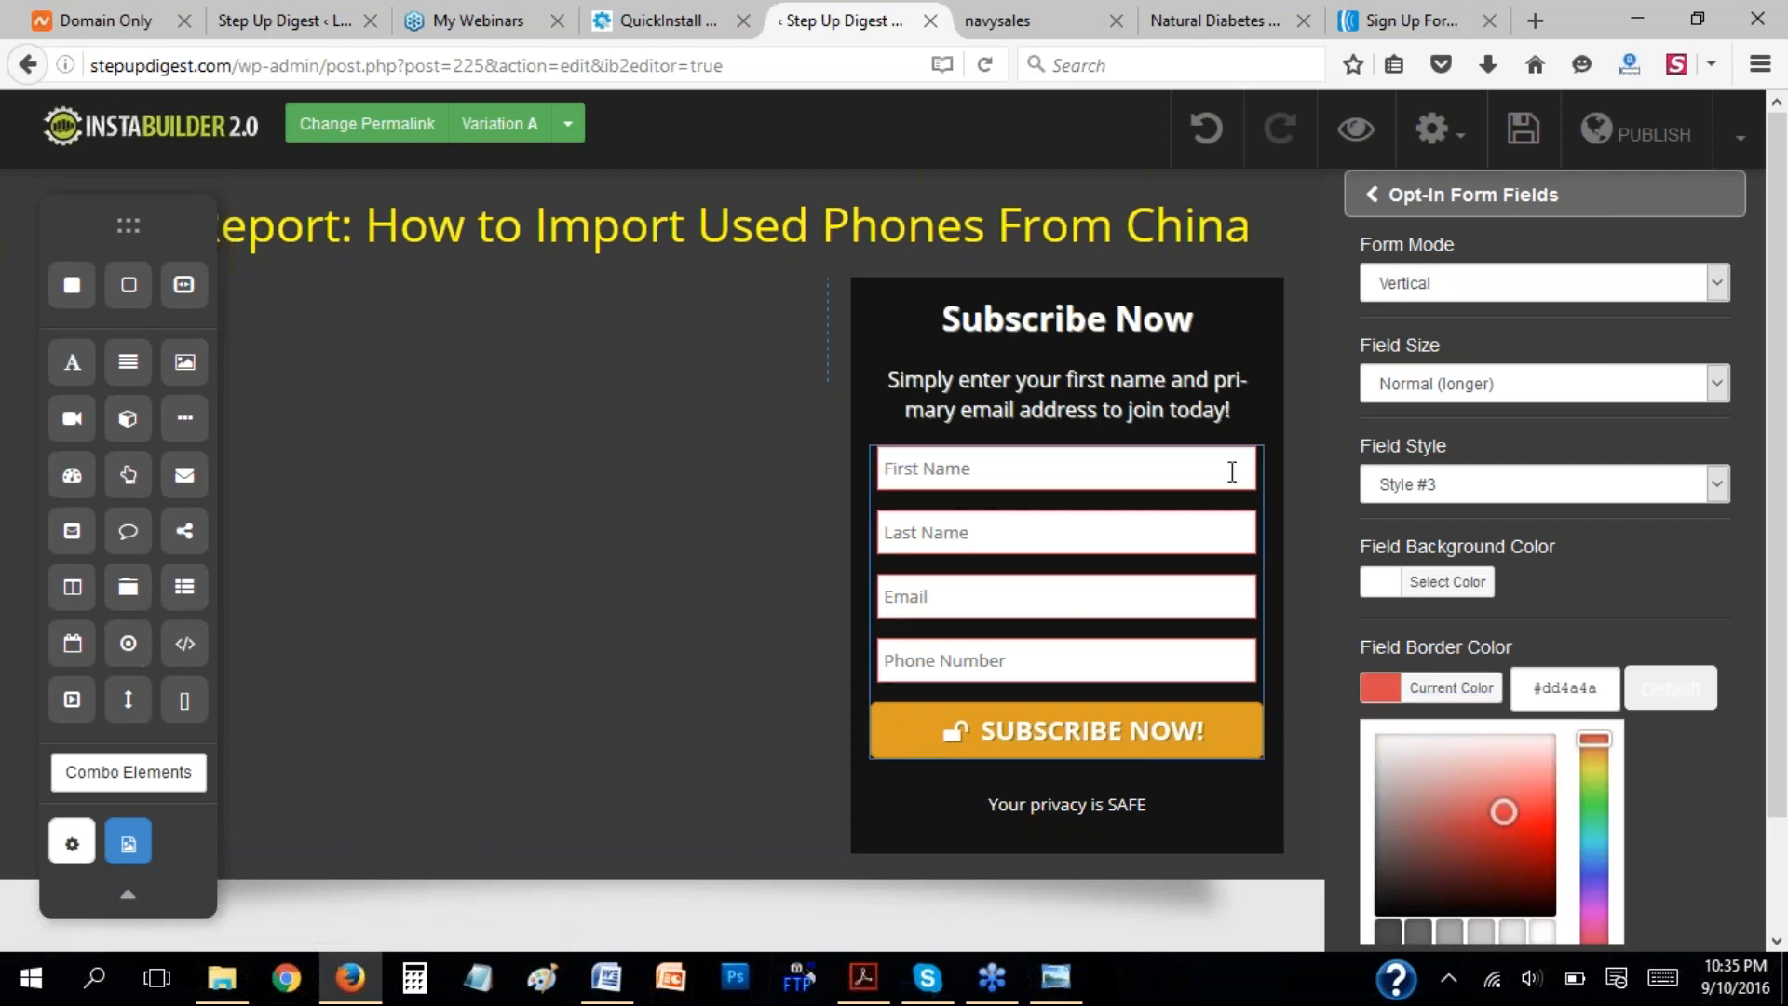
click(1625, 577)
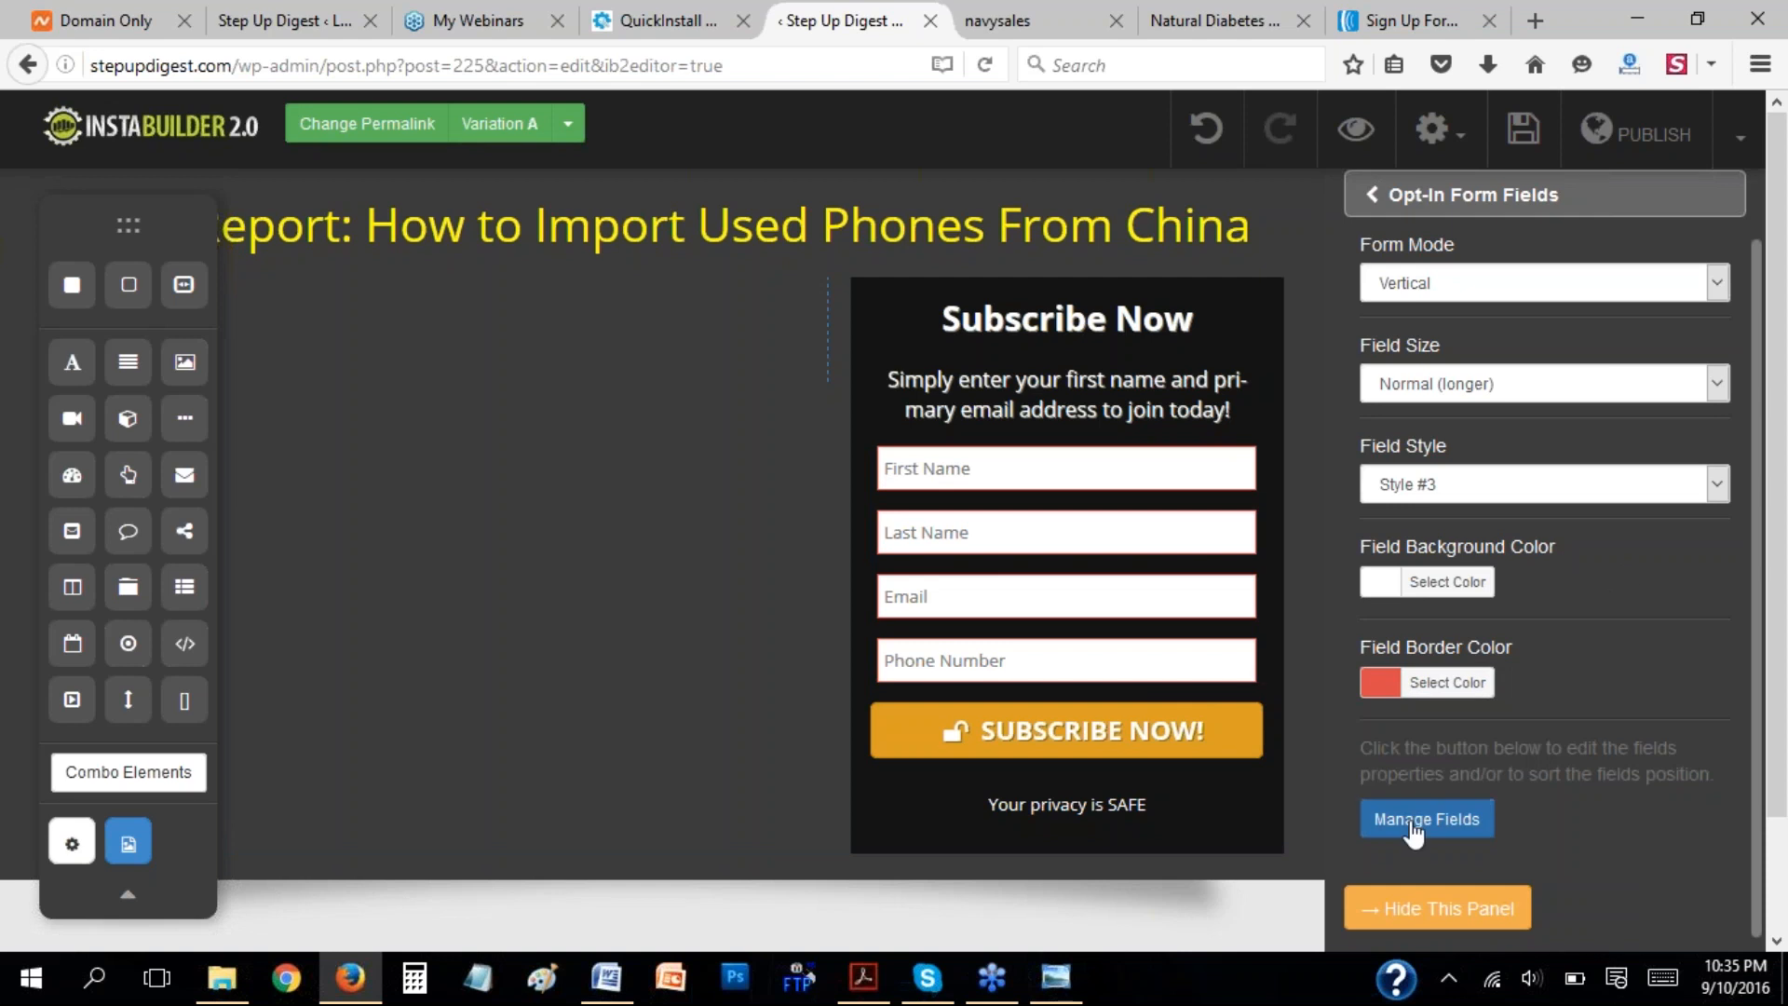
scroll(1665, 646, down, 1)
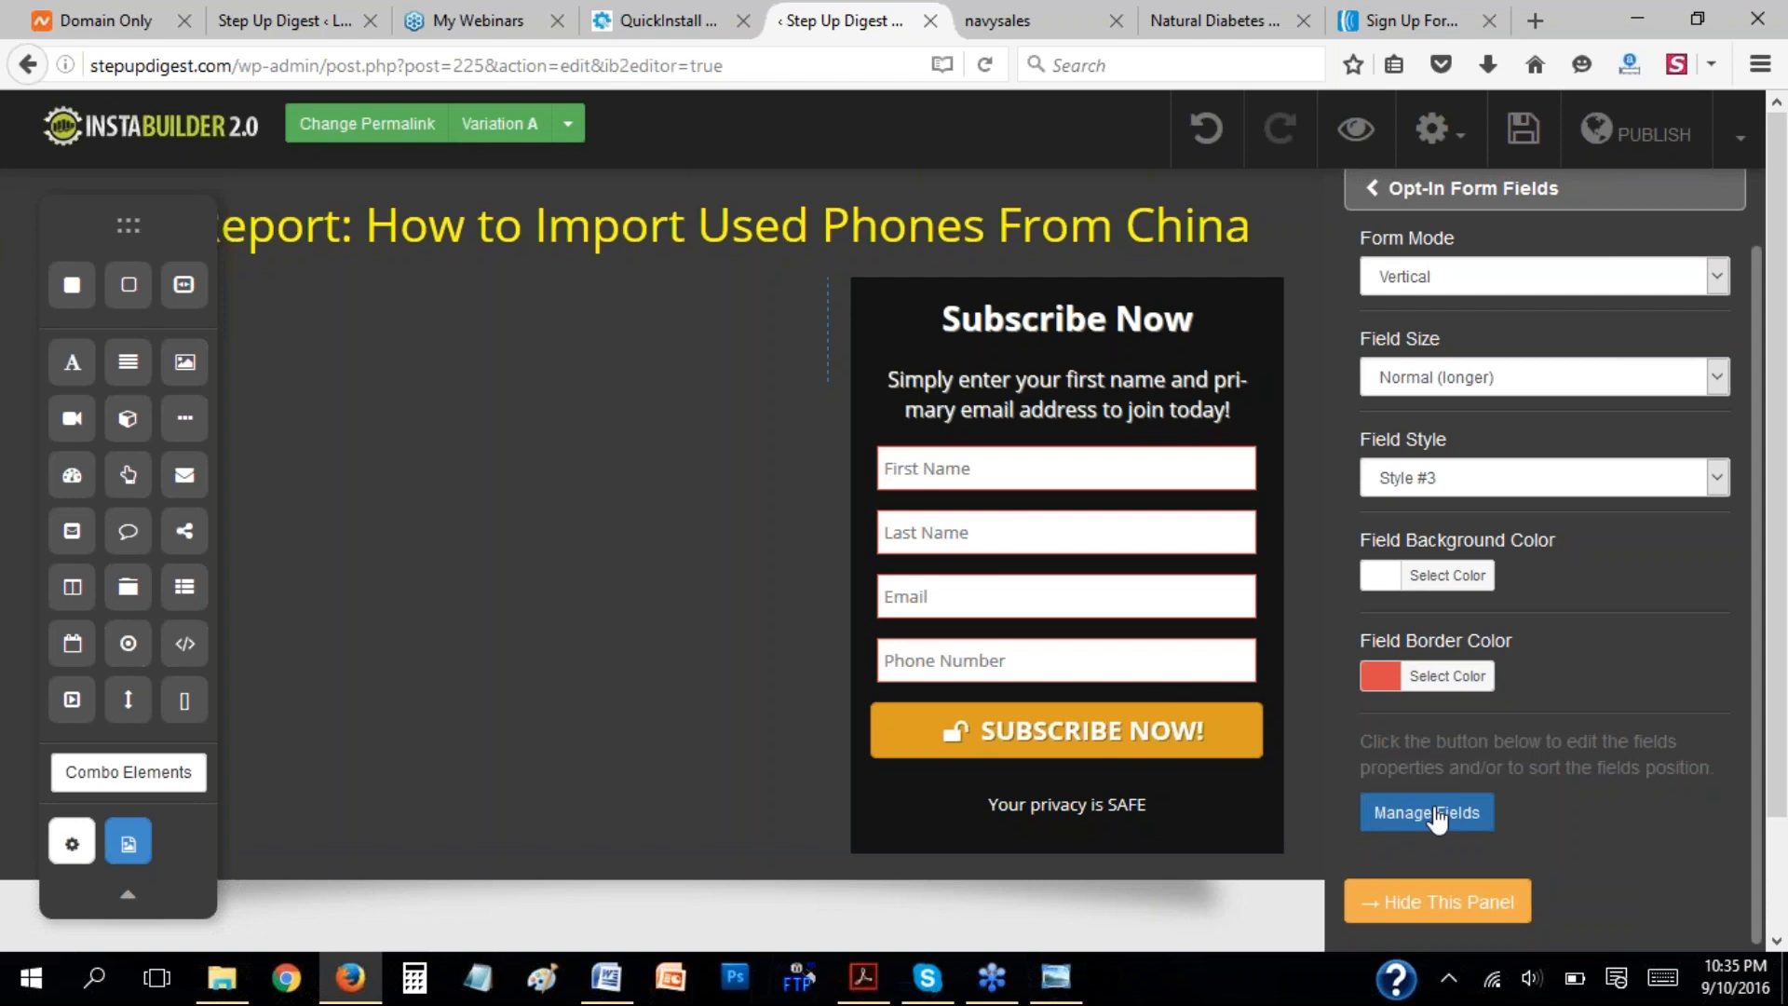
Examine the Webinar Integration and Facebook Opt-In settings of the opt-in form.
click(1383, 189)
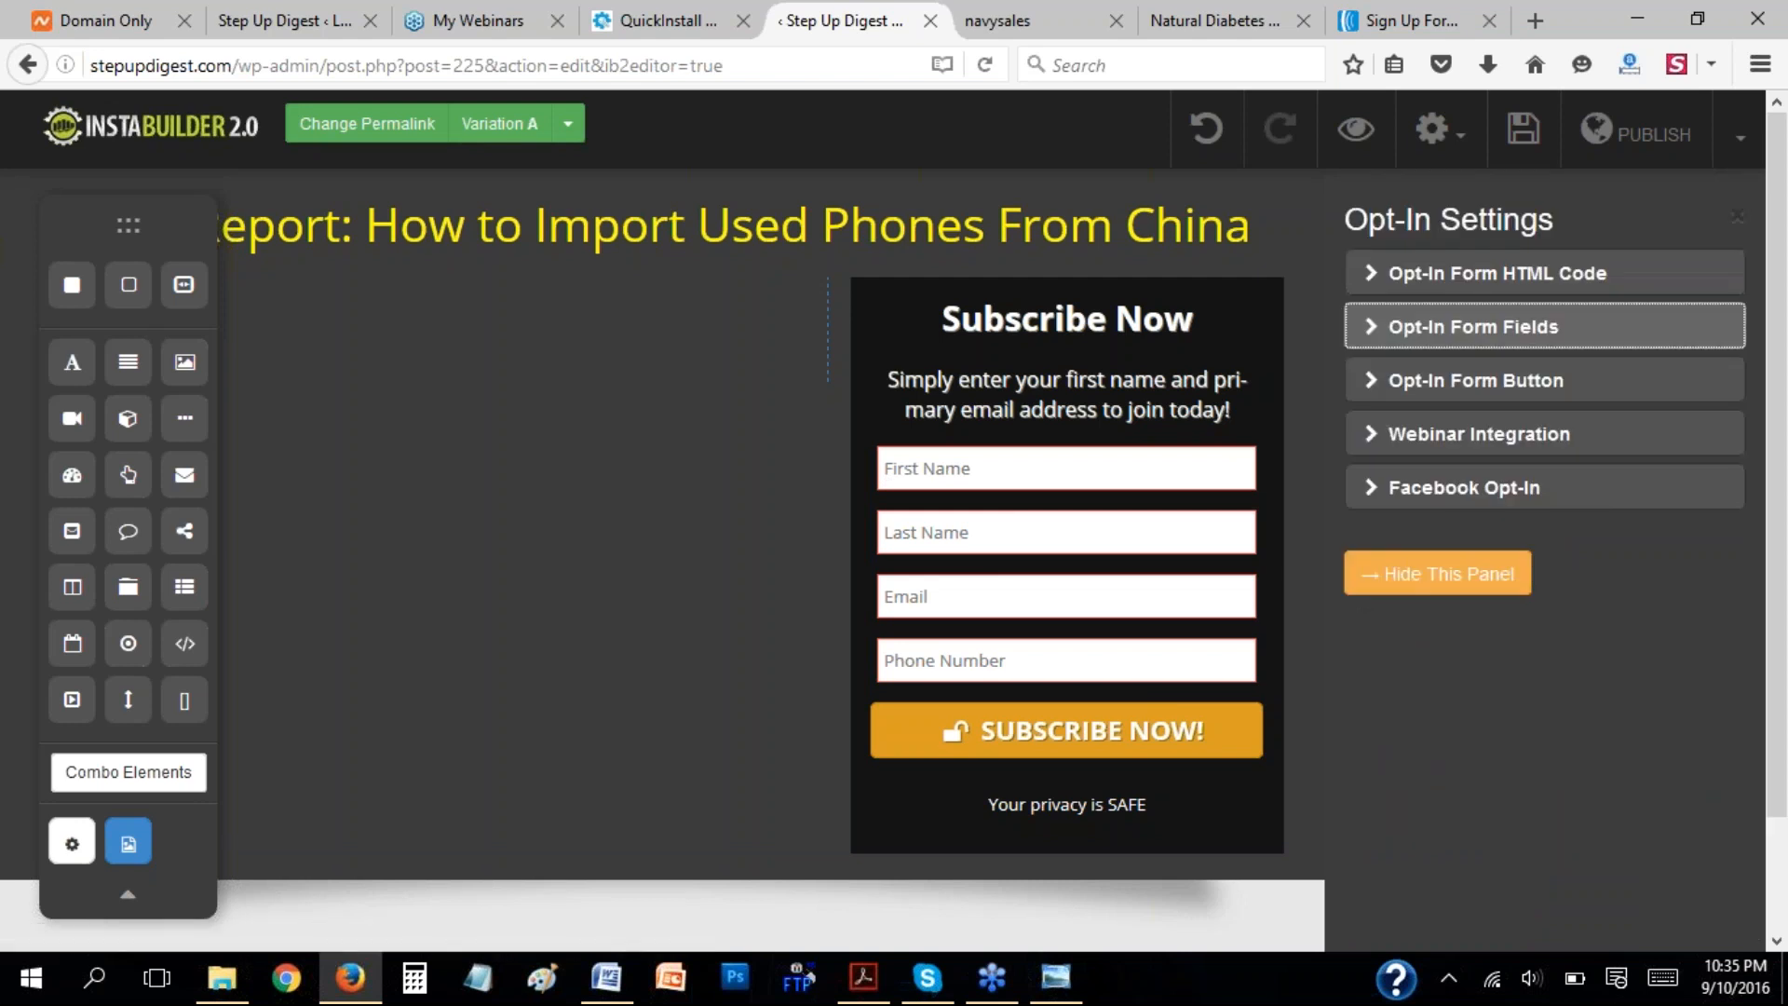
click(1381, 446)
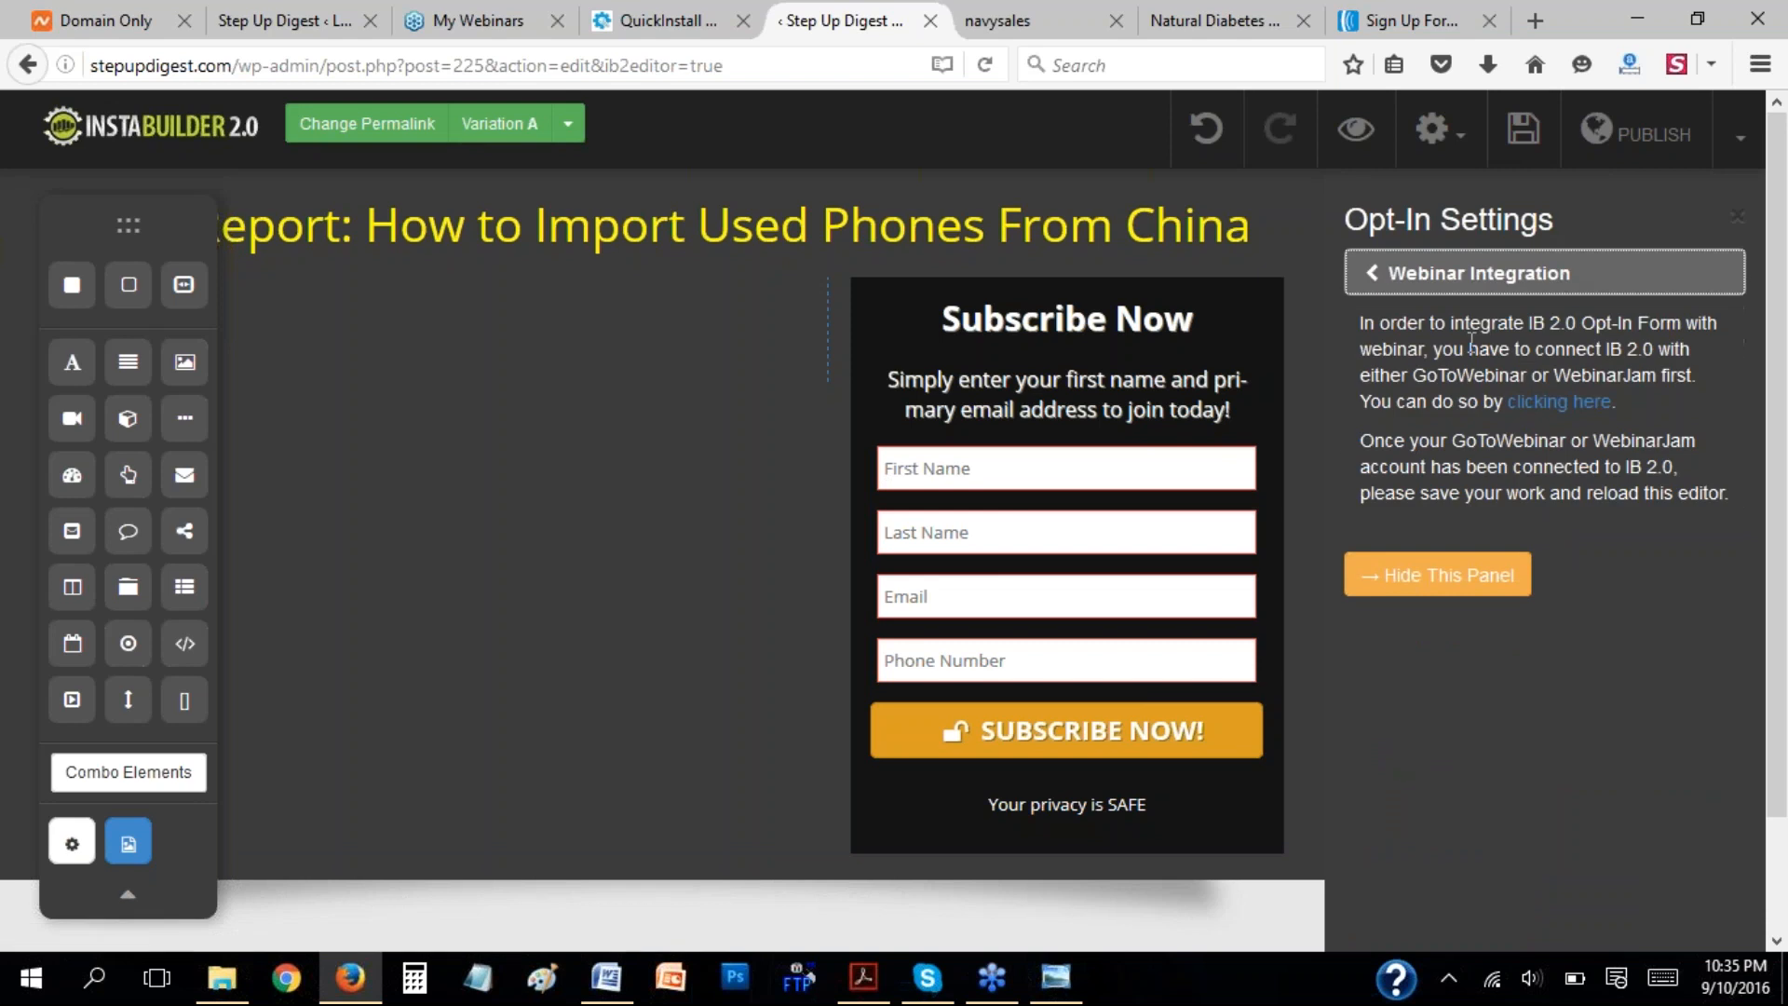
click(1371, 273)
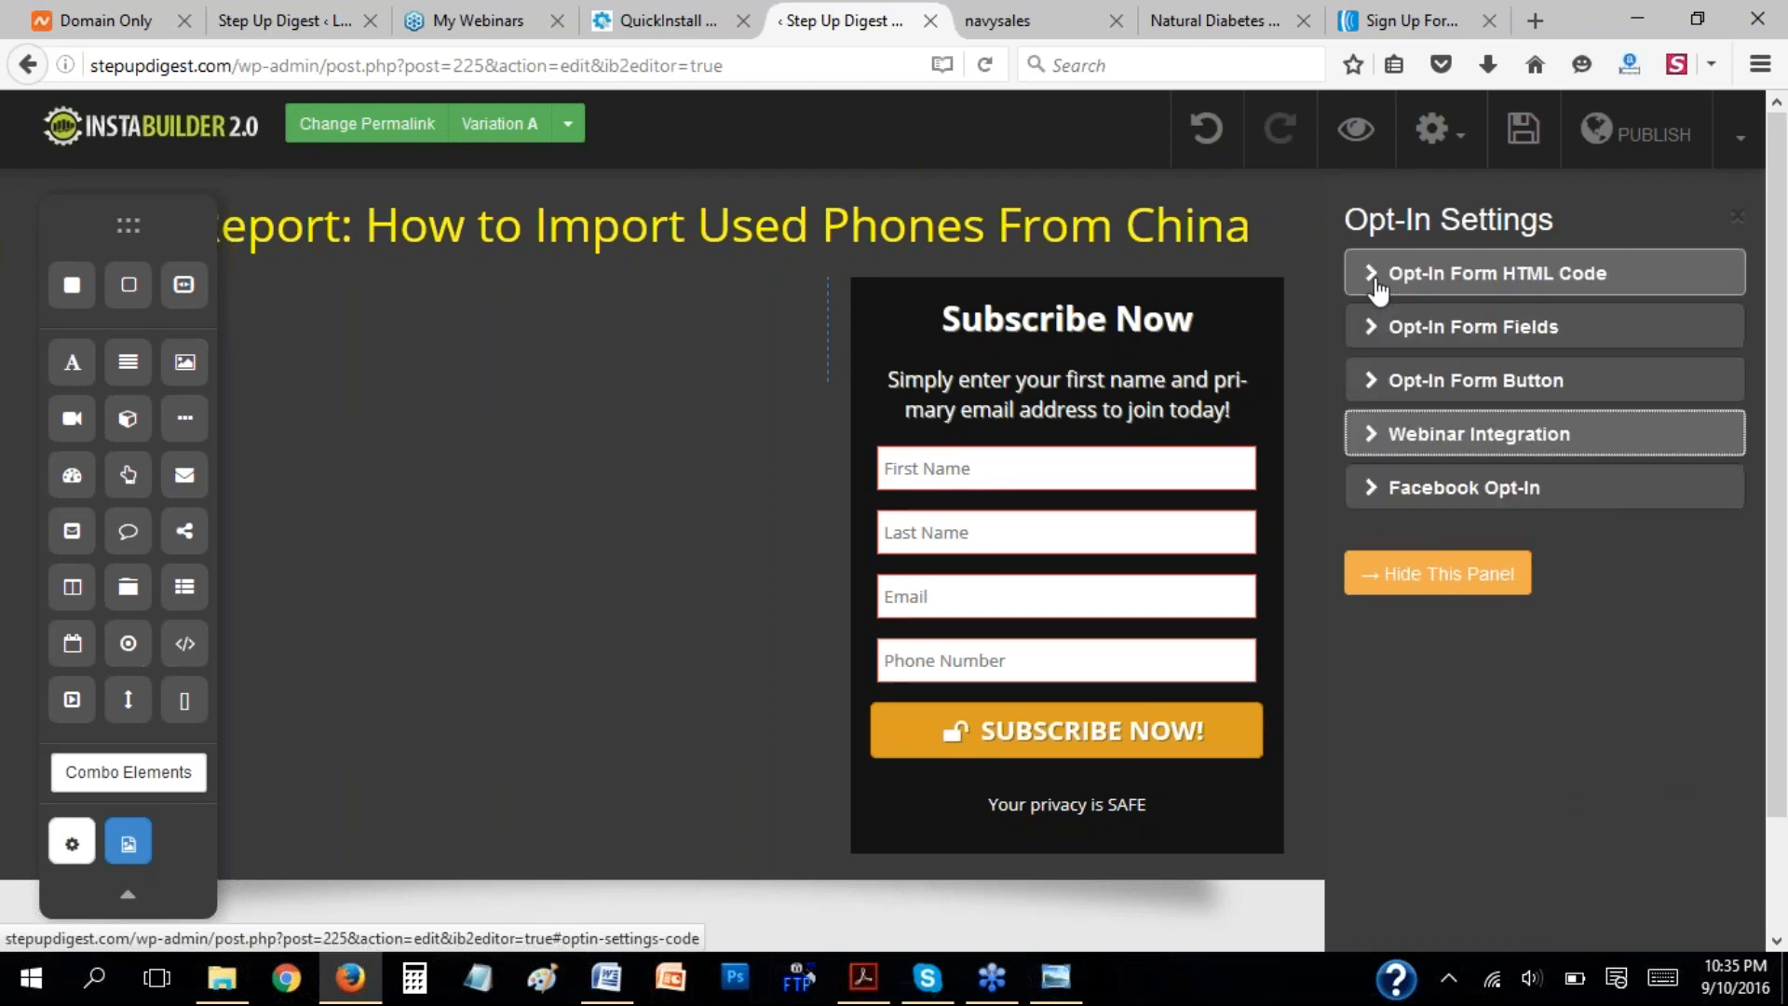
click(1378, 487)
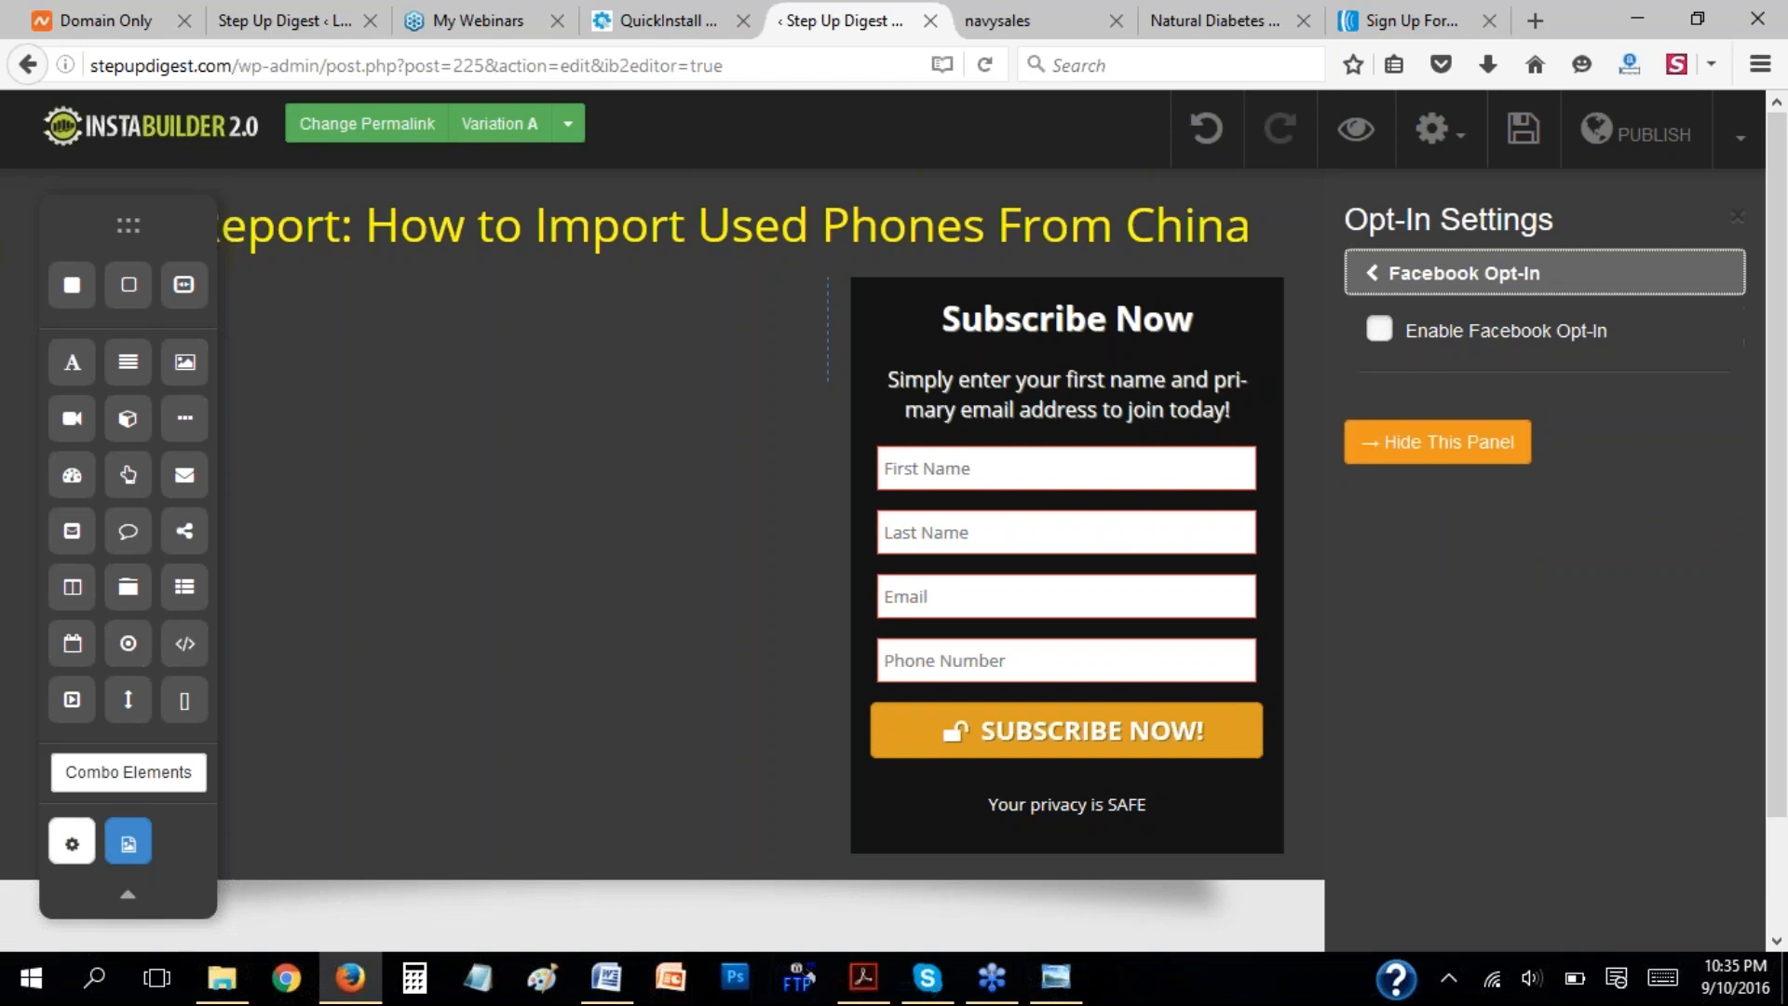
click(1378, 274)
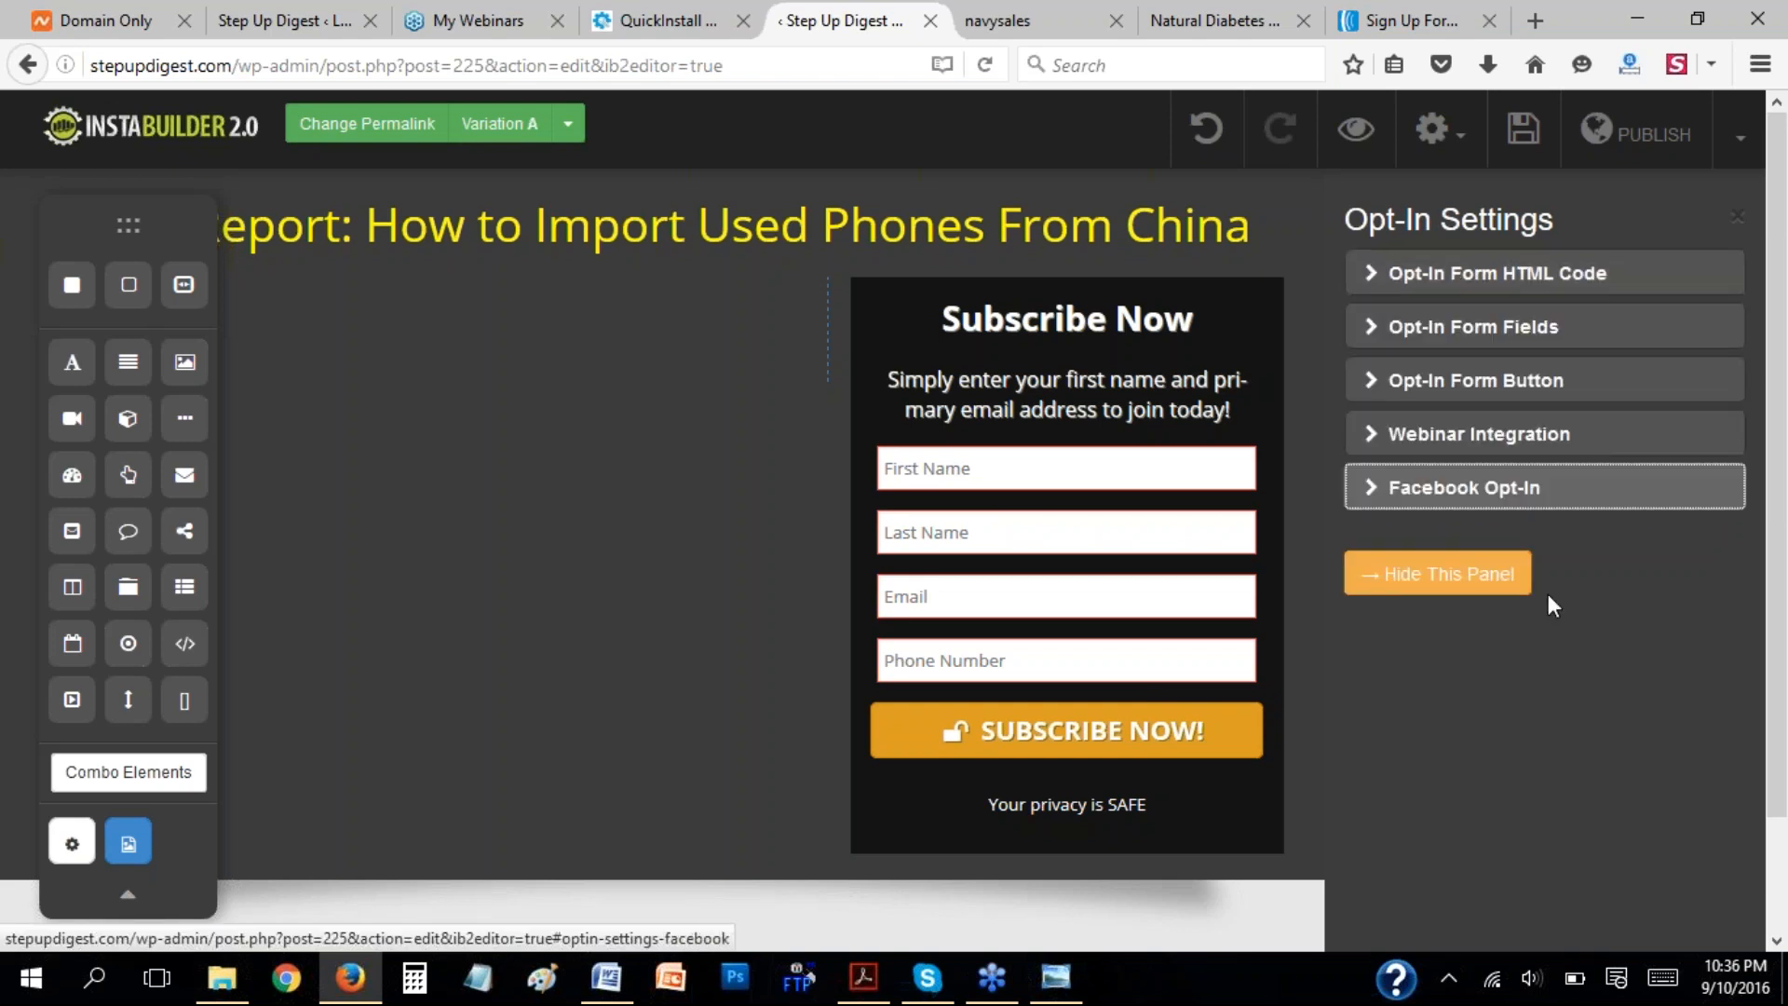
click(1388, 581)
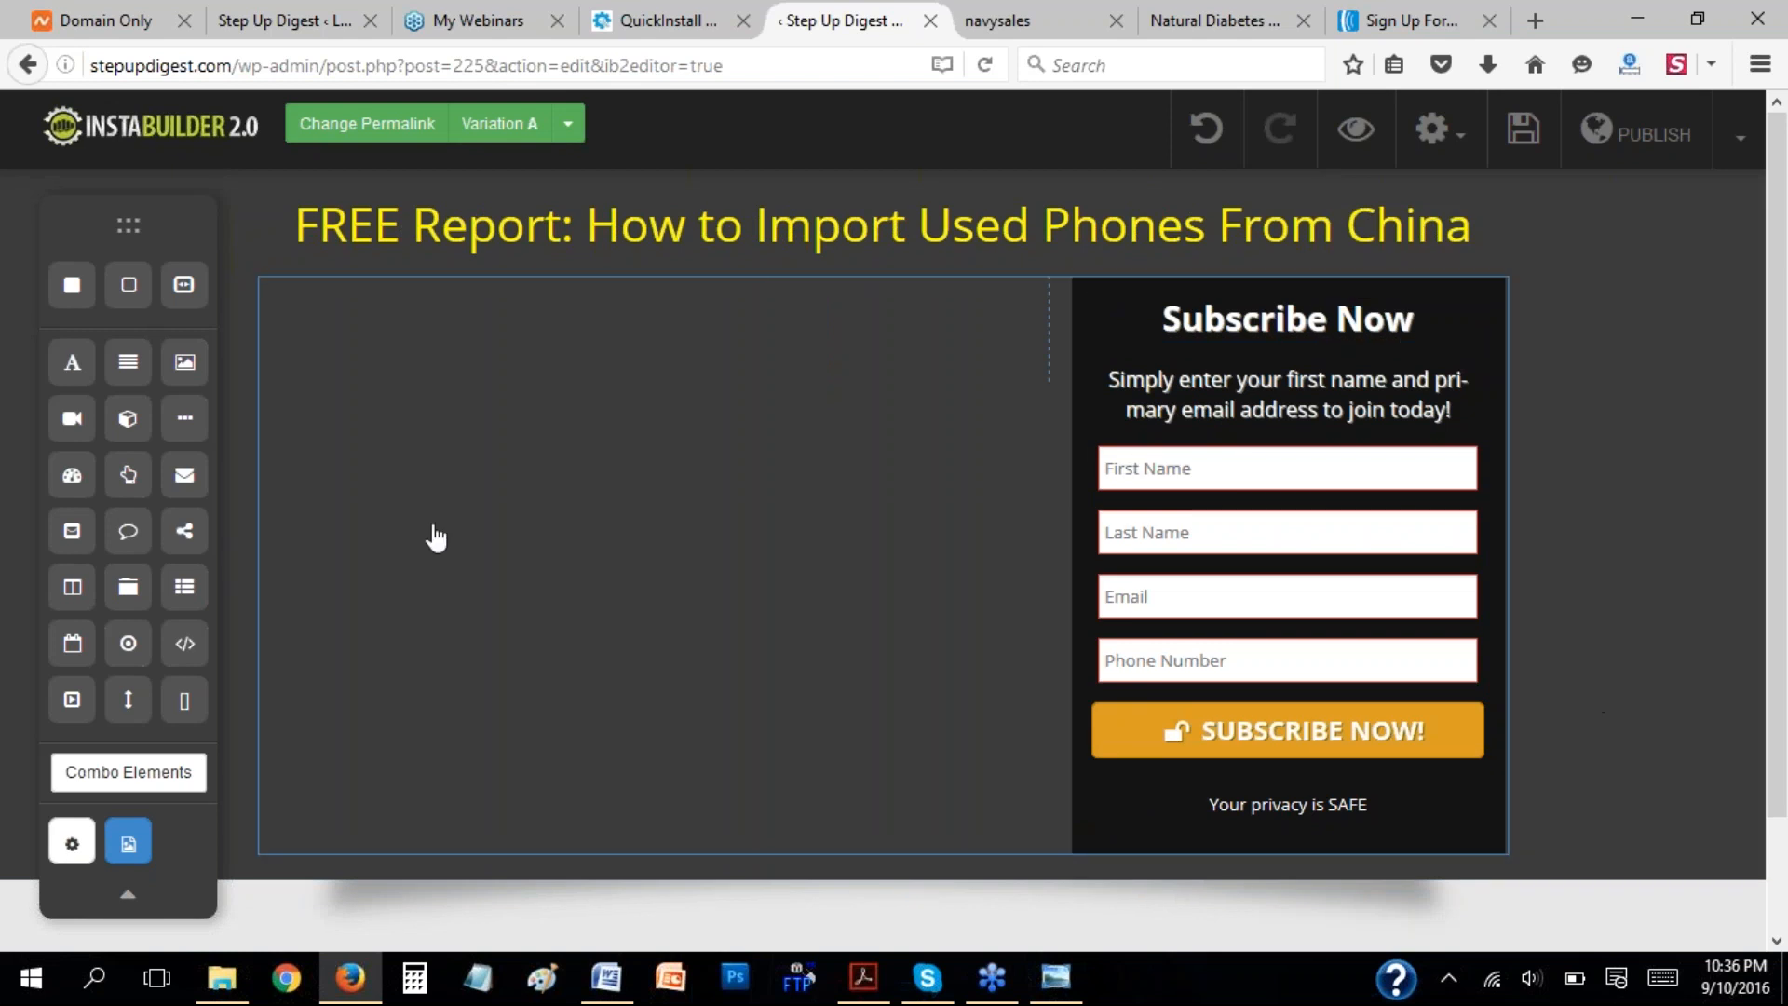
Widen the opt-in form's column slightly by shifting the divider between the two columns toward the empty column.
click(491, 522)
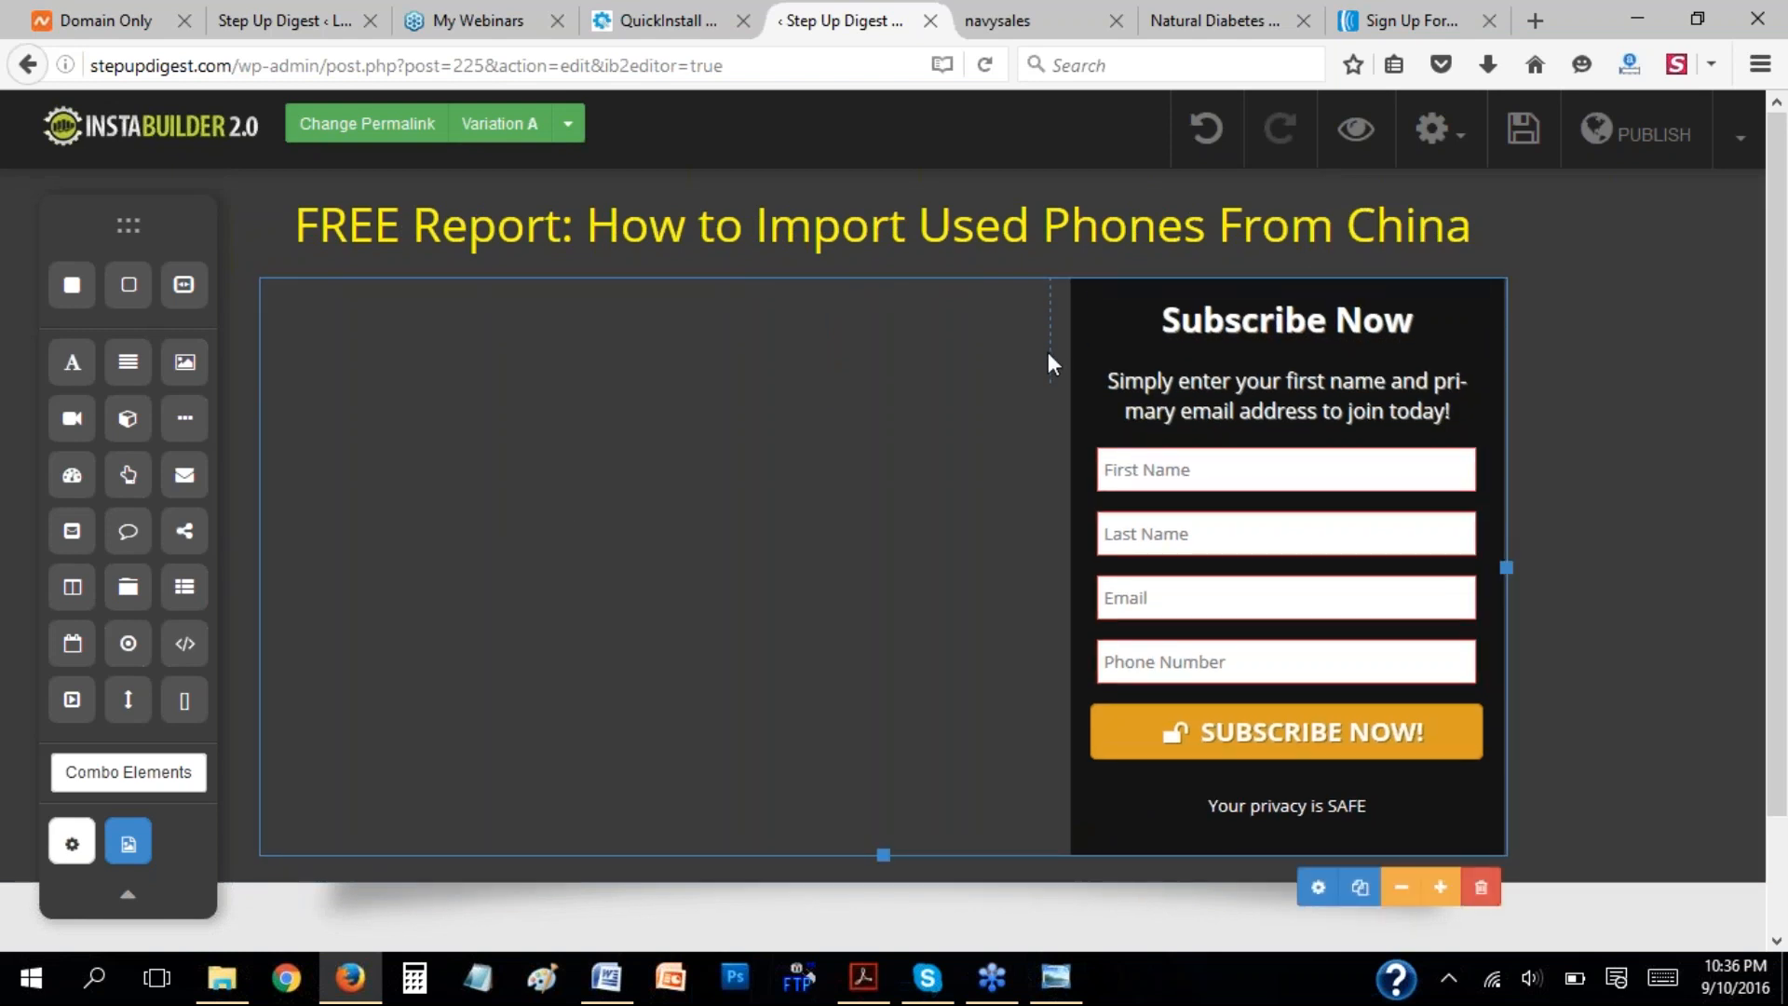
drag(1050, 350, 1019, 349)
click(684, 402)
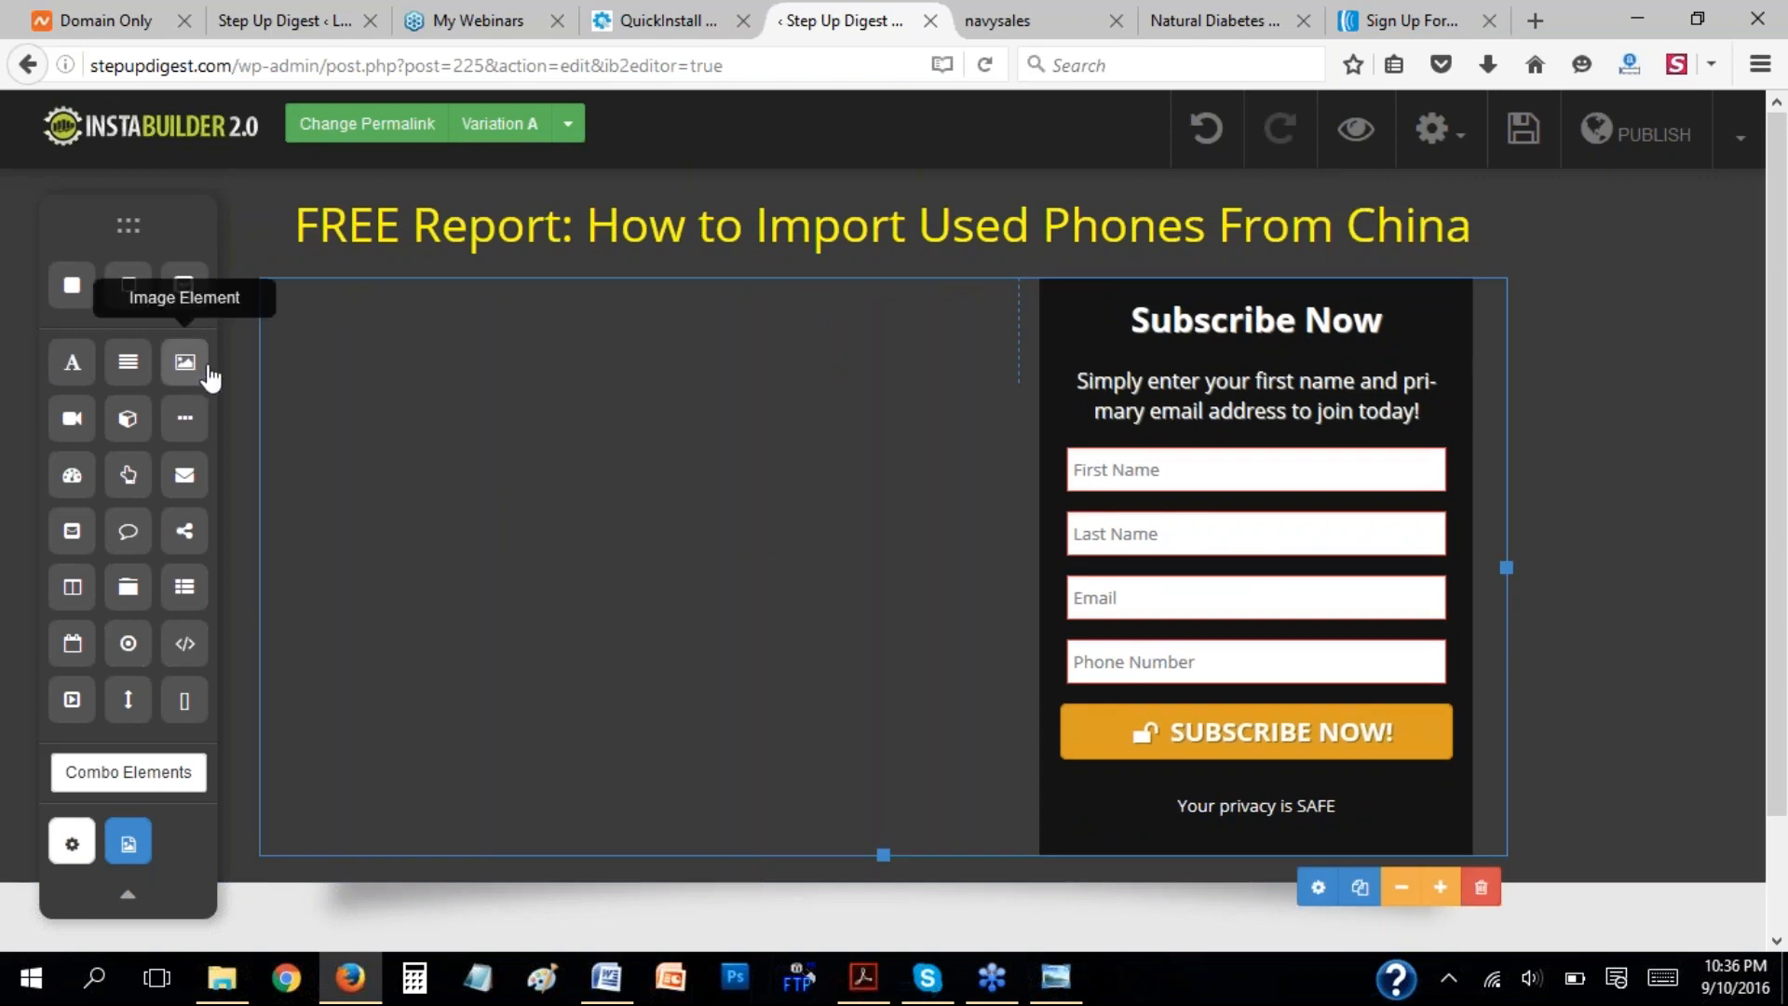
Try to place an image element directly beside the opt-in form, undo it, and try a wide section instead.
drag(210, 377, 624, 400)
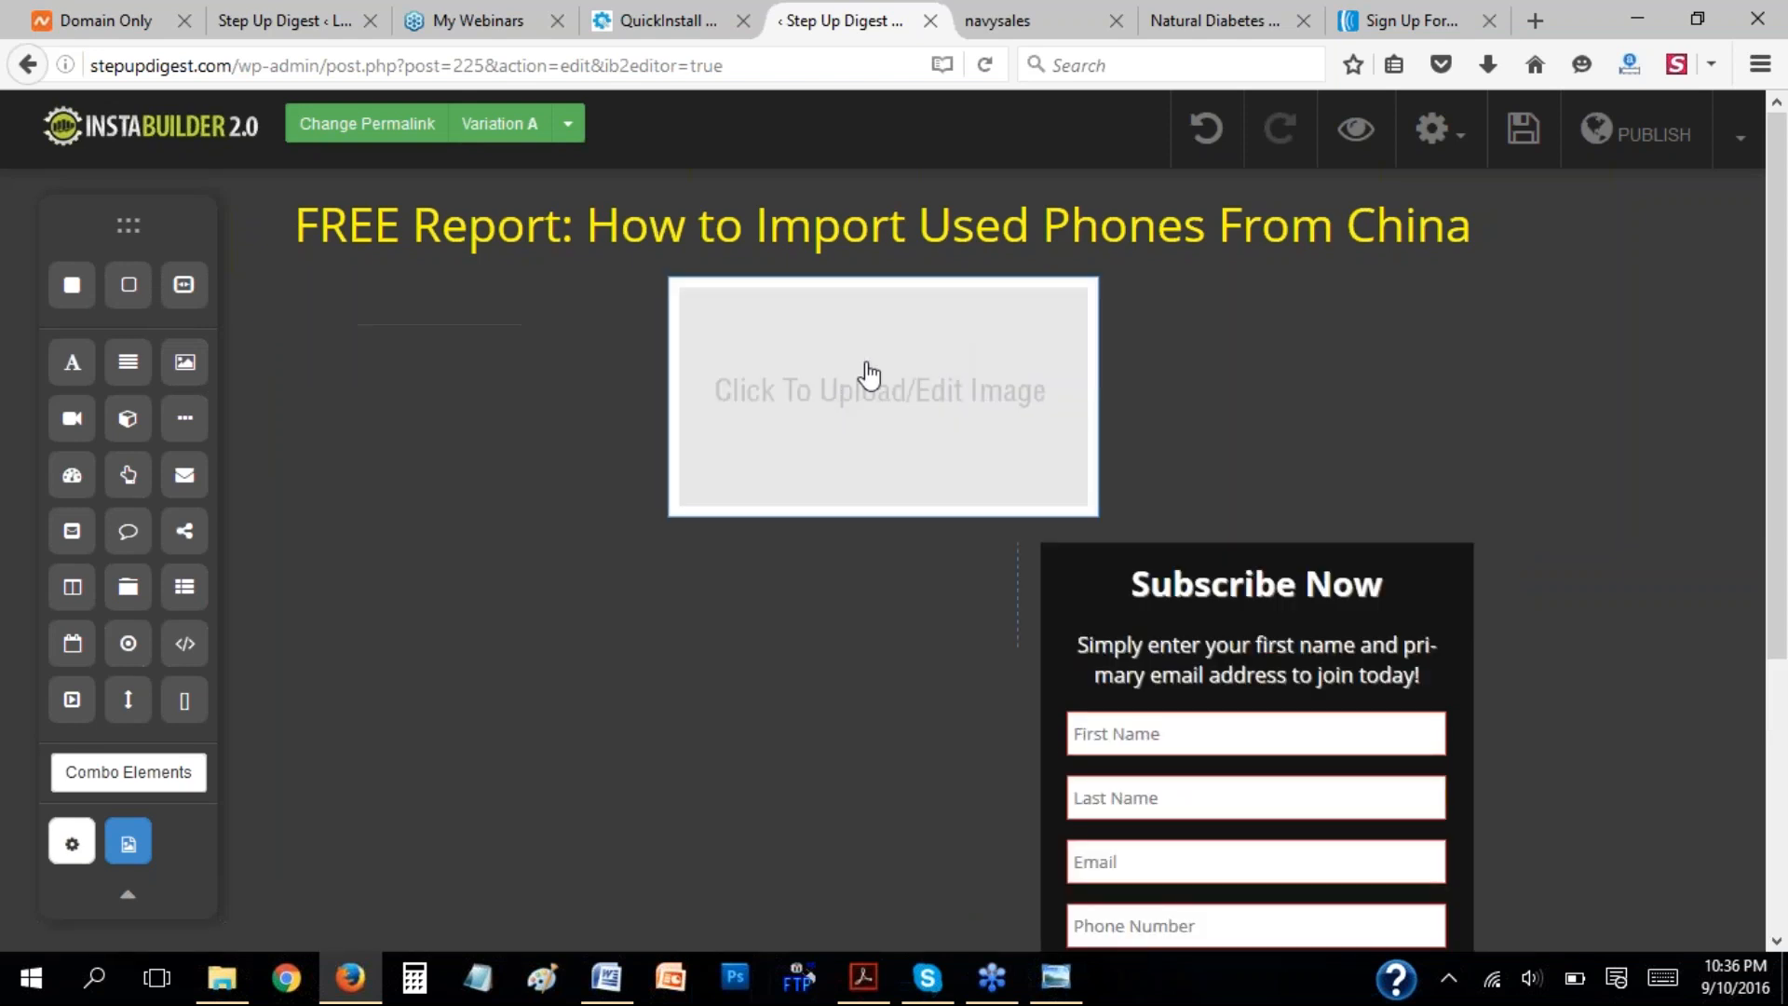
click(1206, 129)
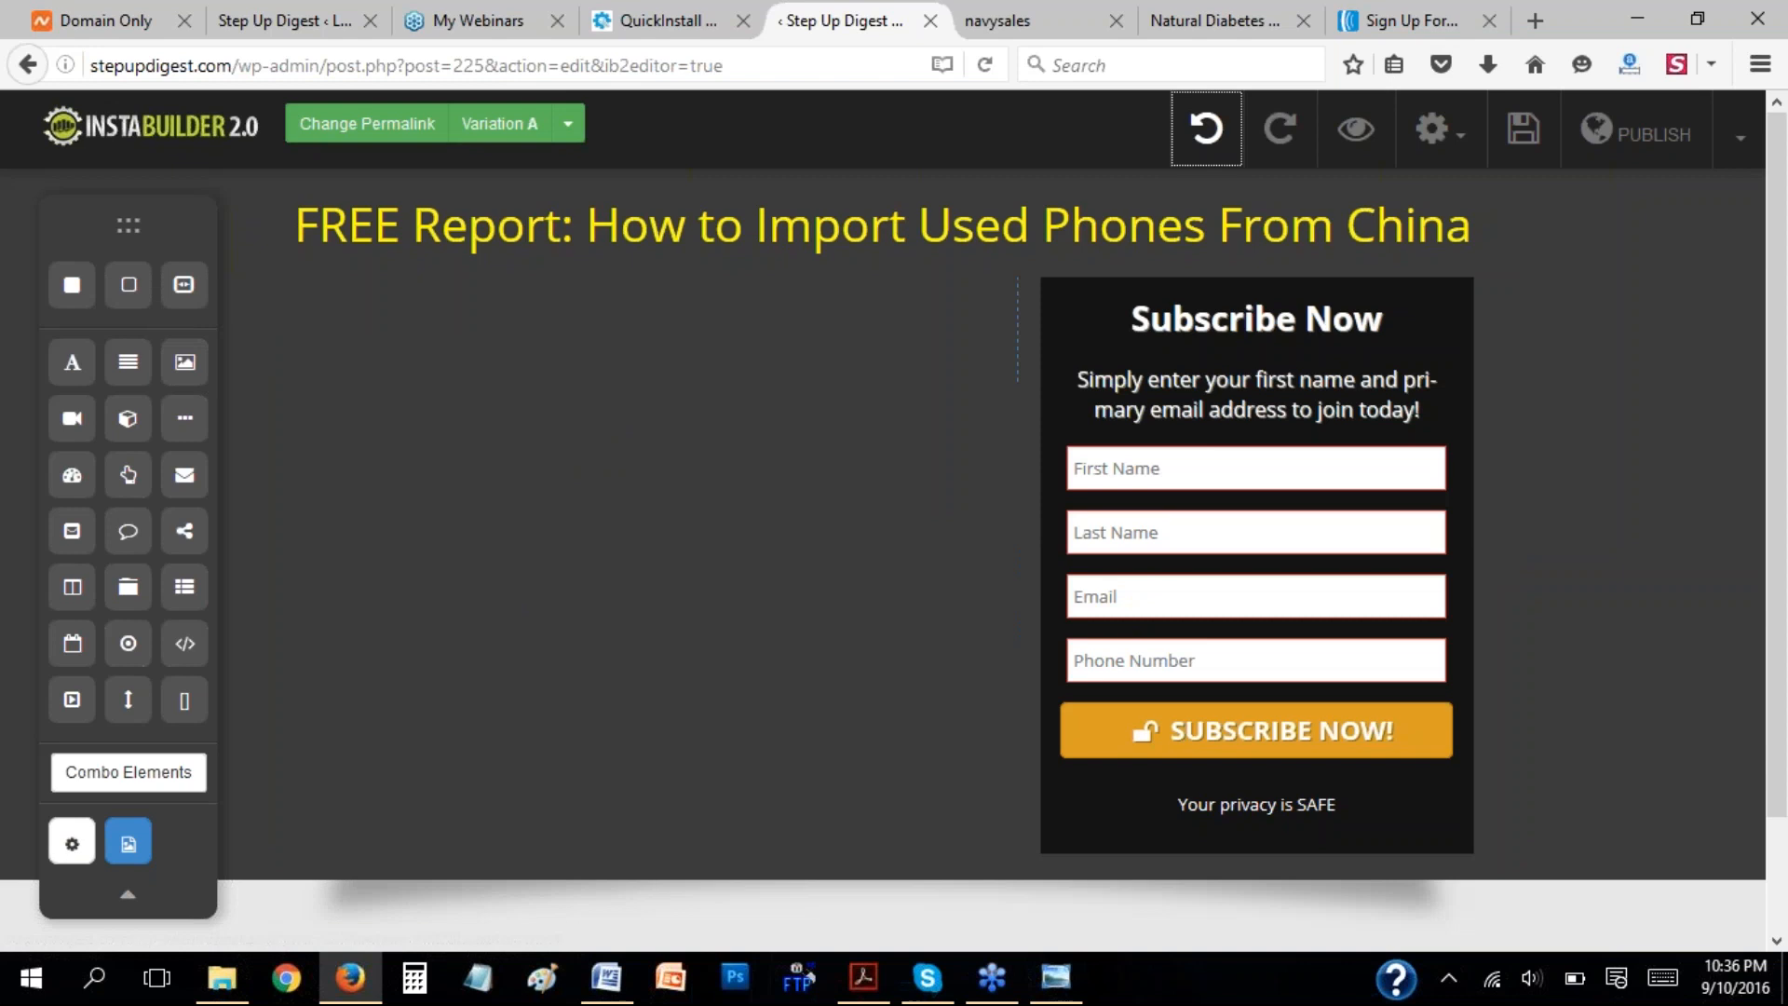
drag(129, 289, 453, 377)
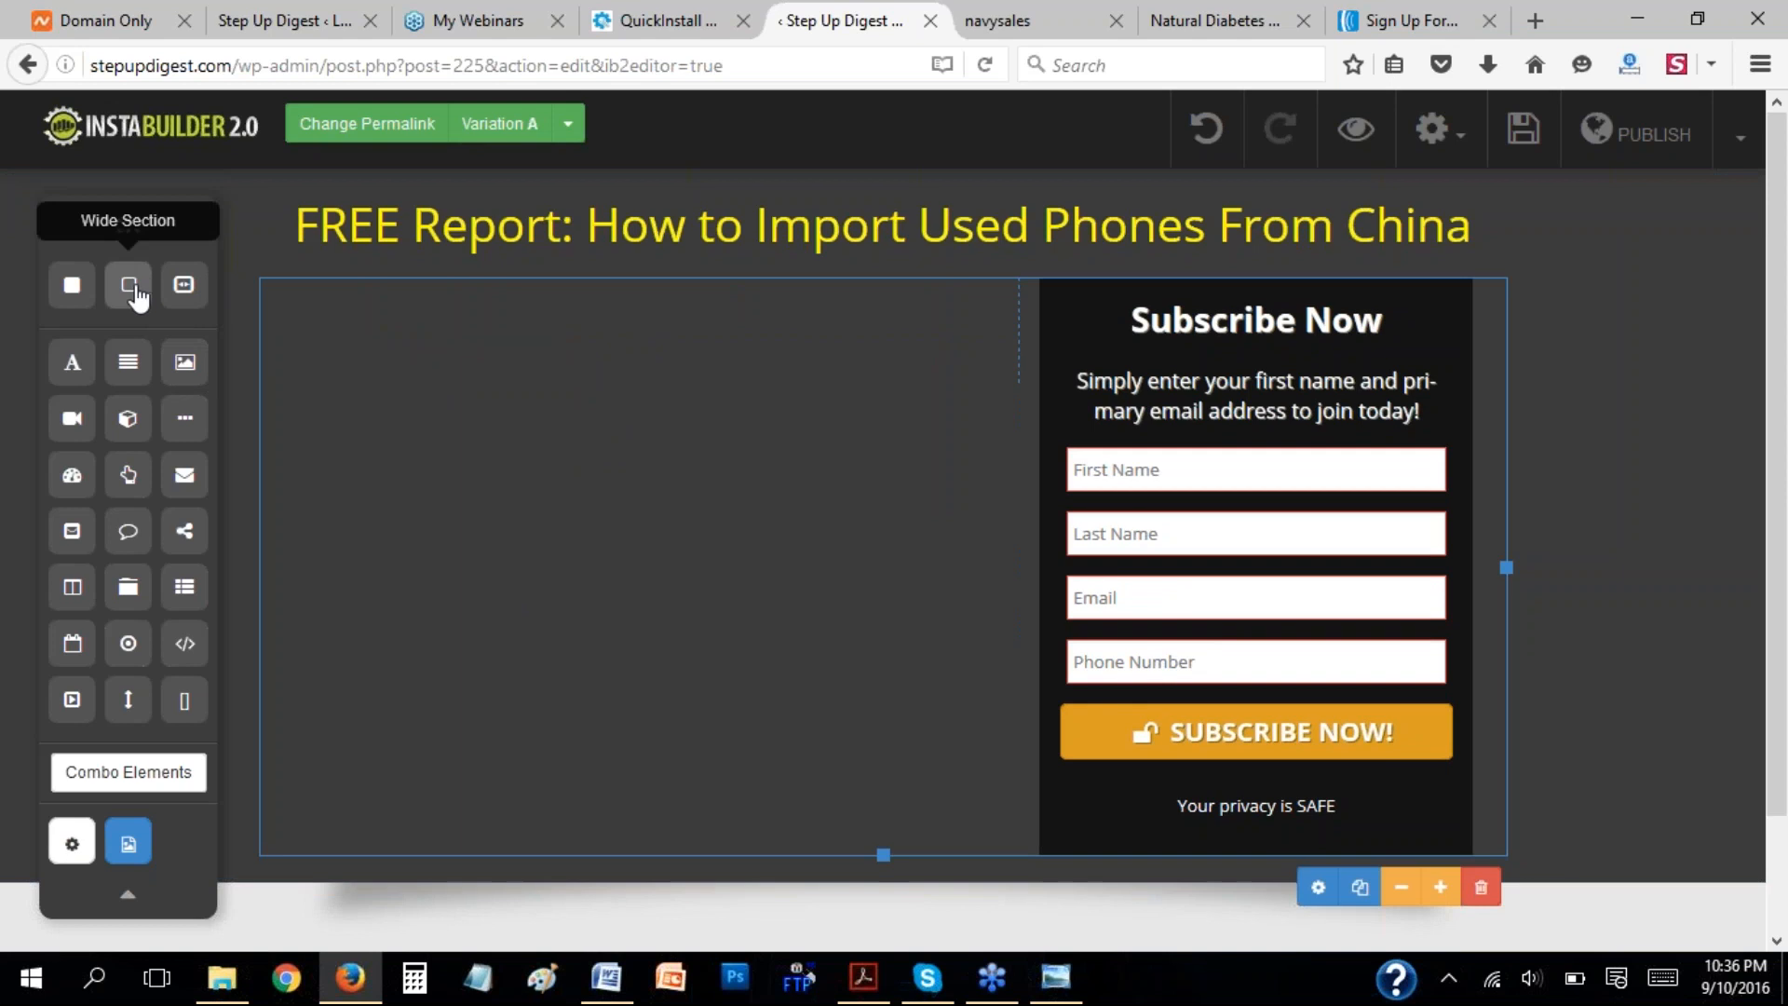
Add a regular section to the empty column beside the opt-in form and place an image element inside it.
drag(72, 287, 504, 370)
drag(181, 370, 426, 367)
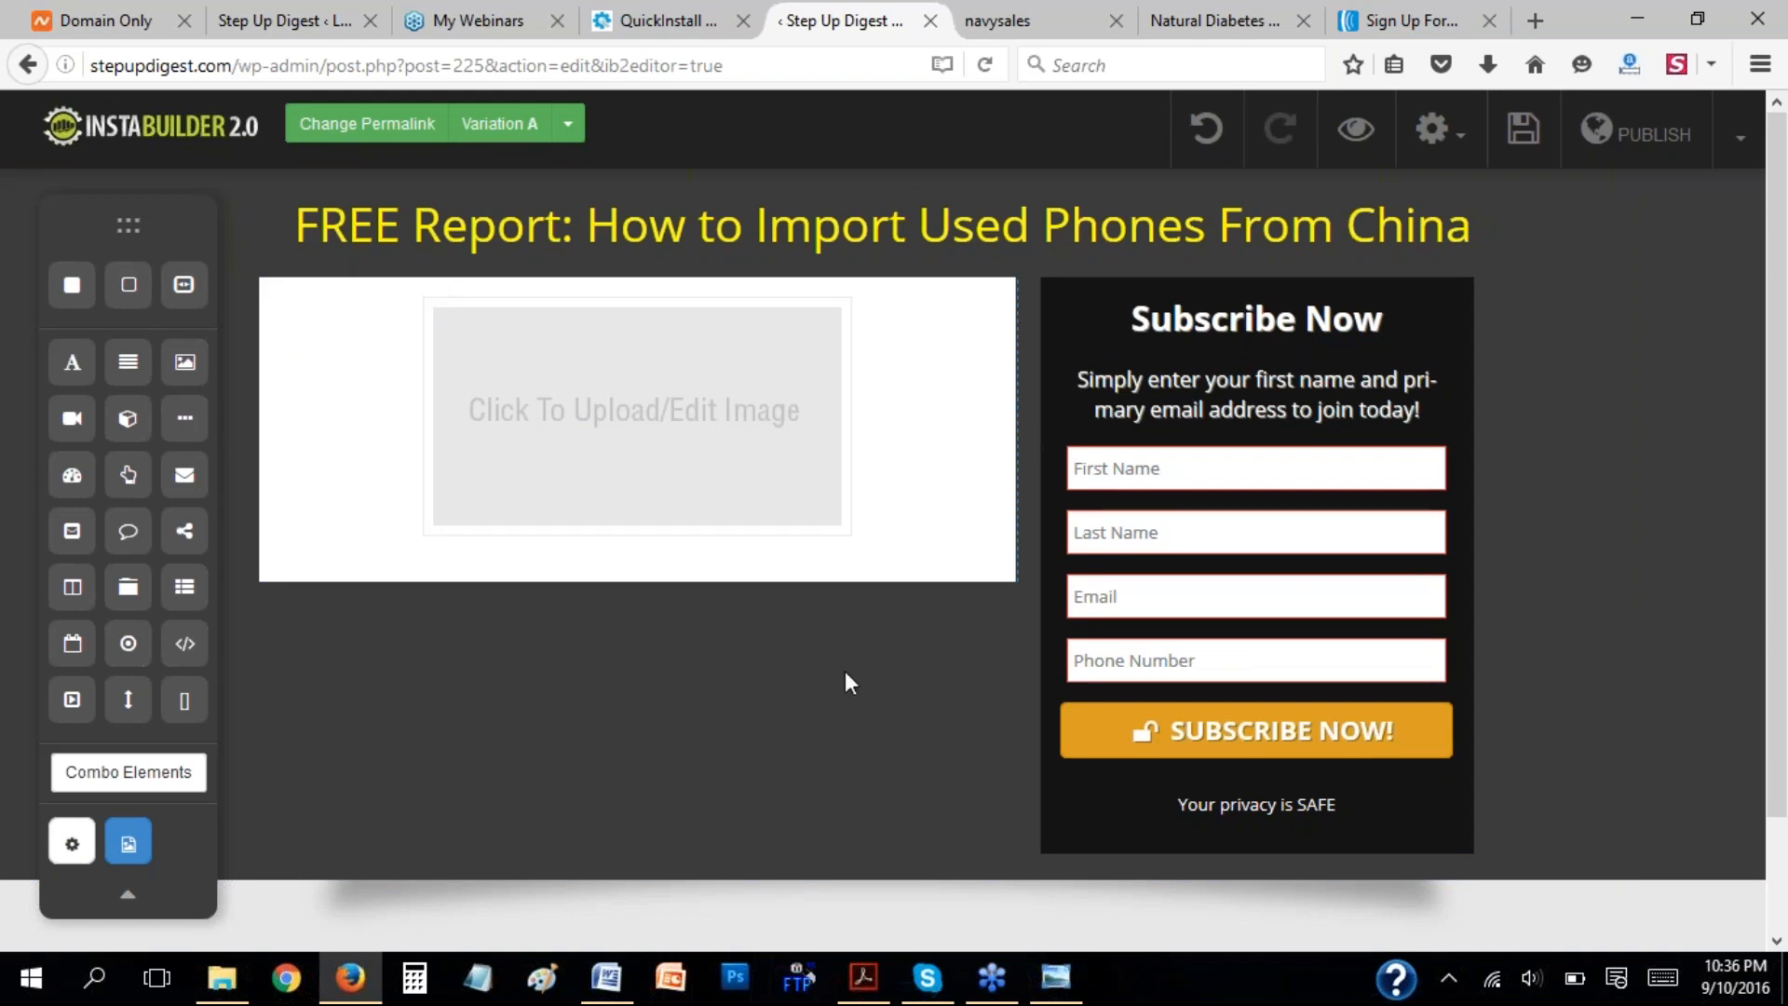
click(972, 515)
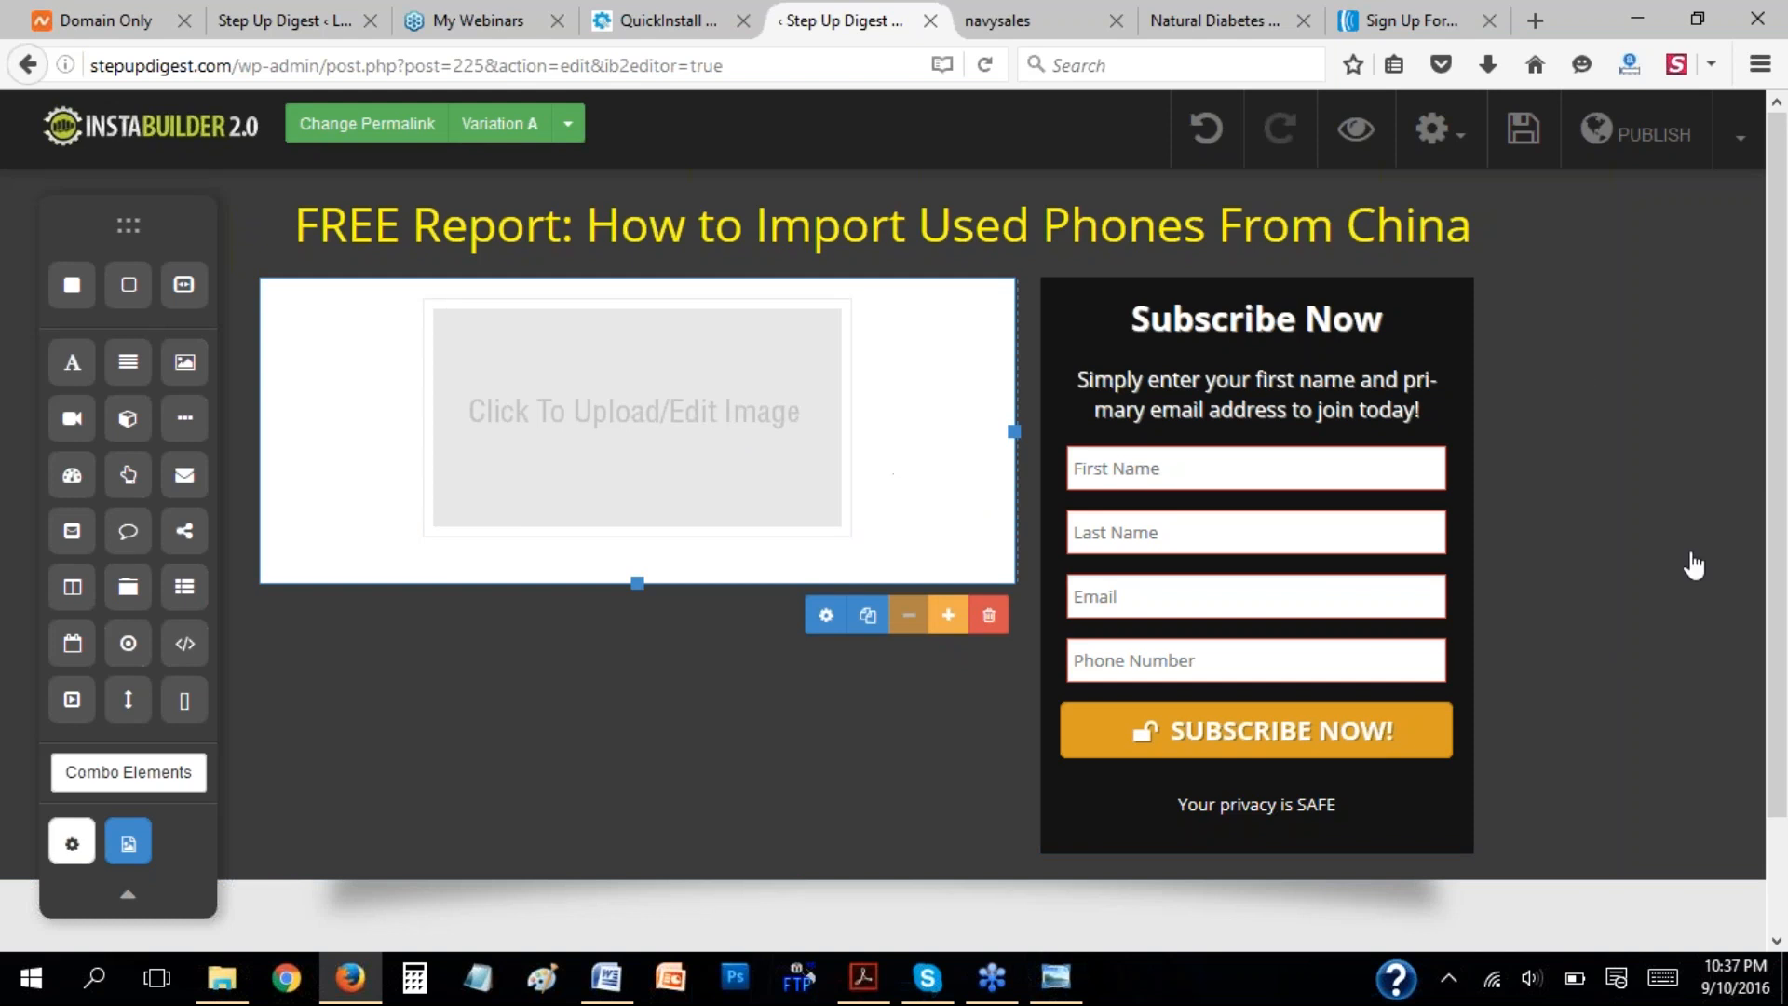
Set the background color of the main wide section to light #f4f0f0.
click(1621, 655)
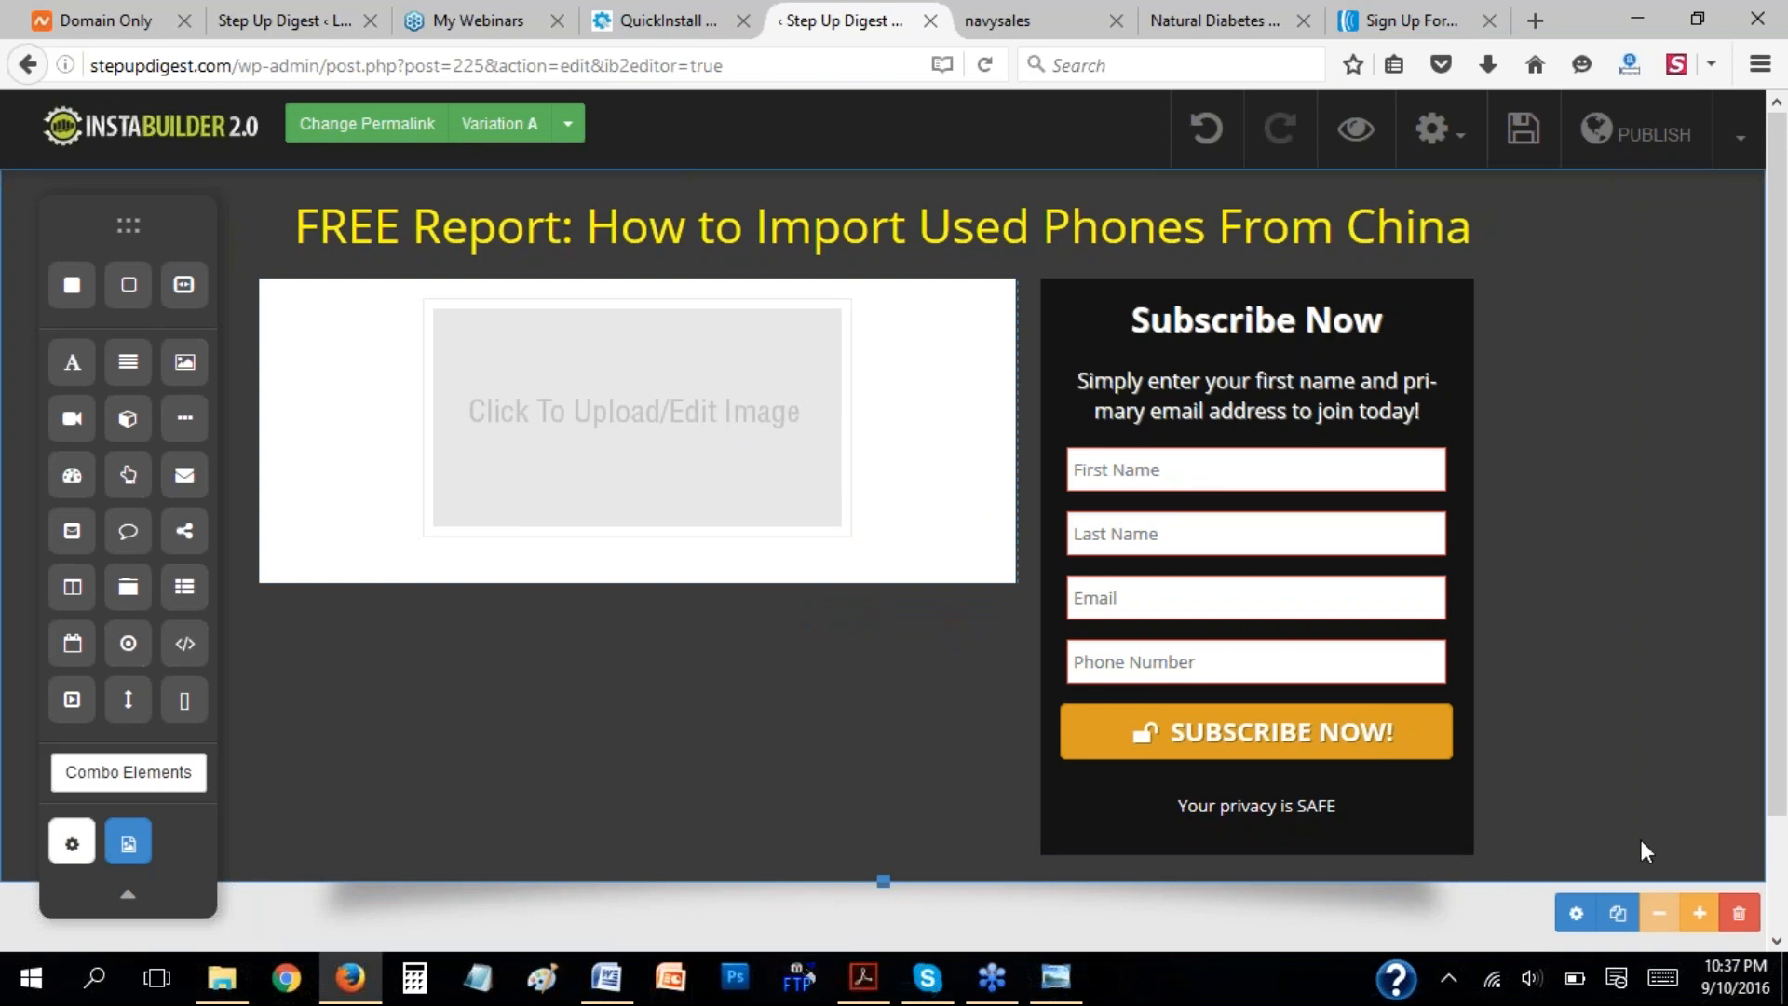
click(1575, 912)
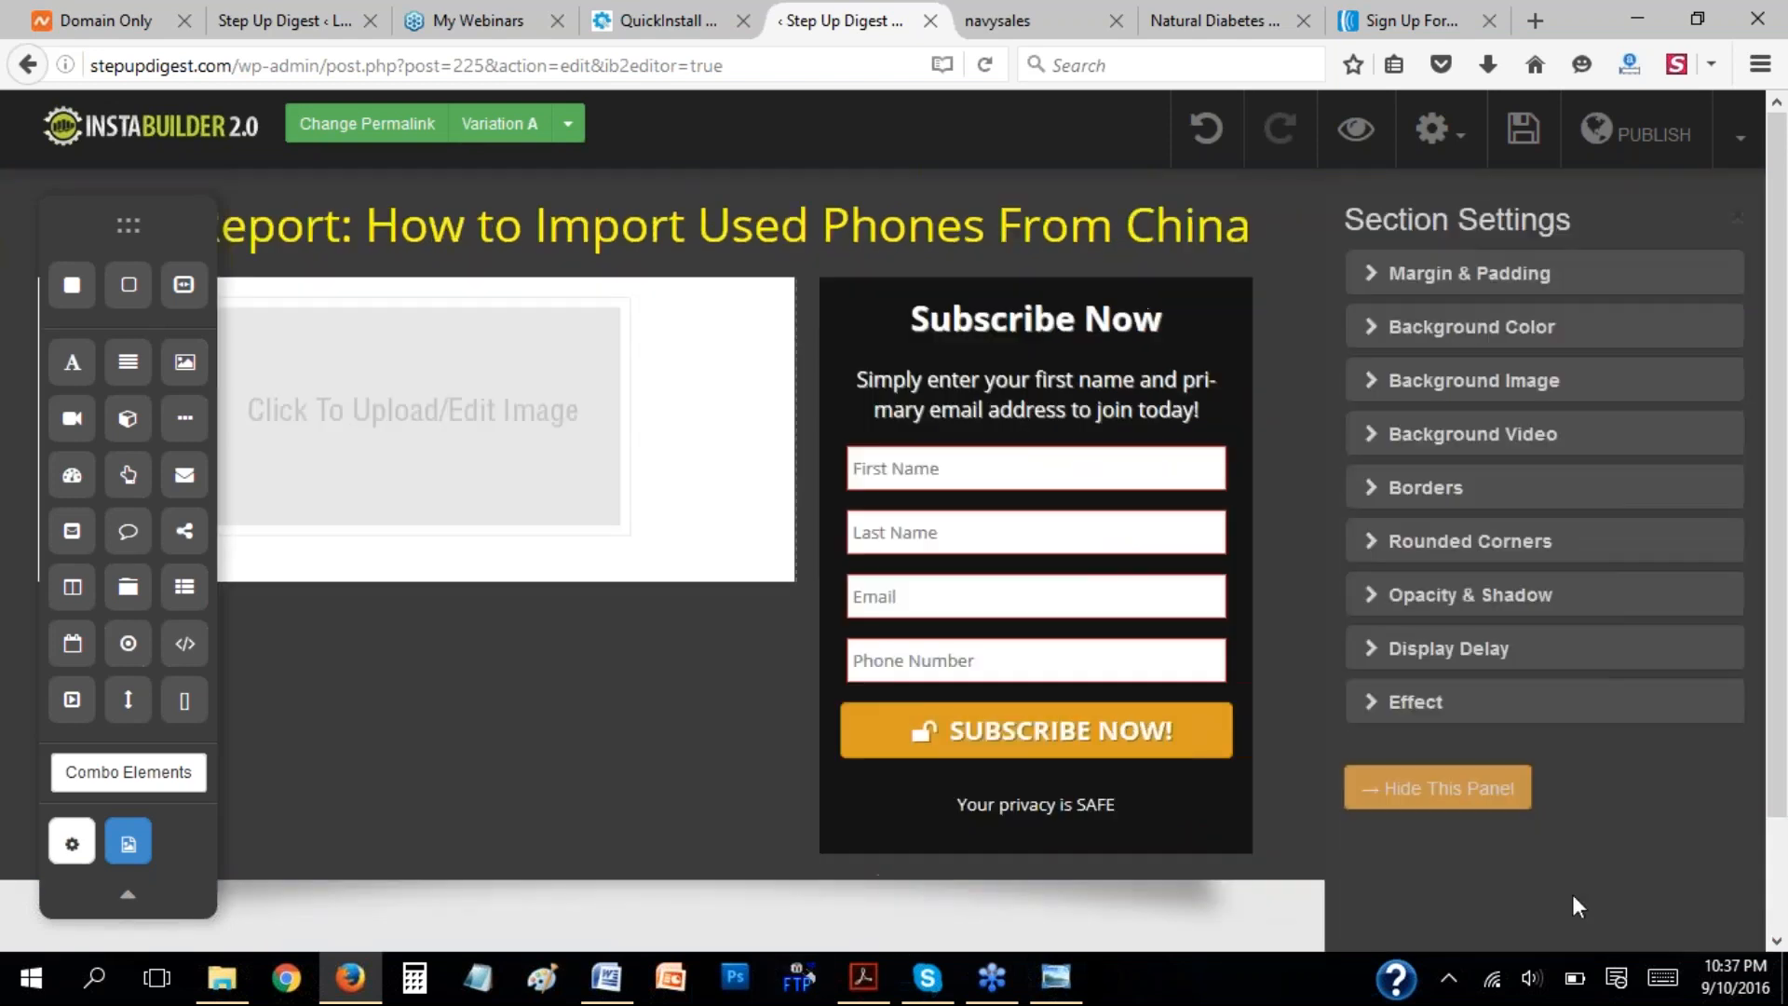
click(1393, 344)
click(1379, 439)
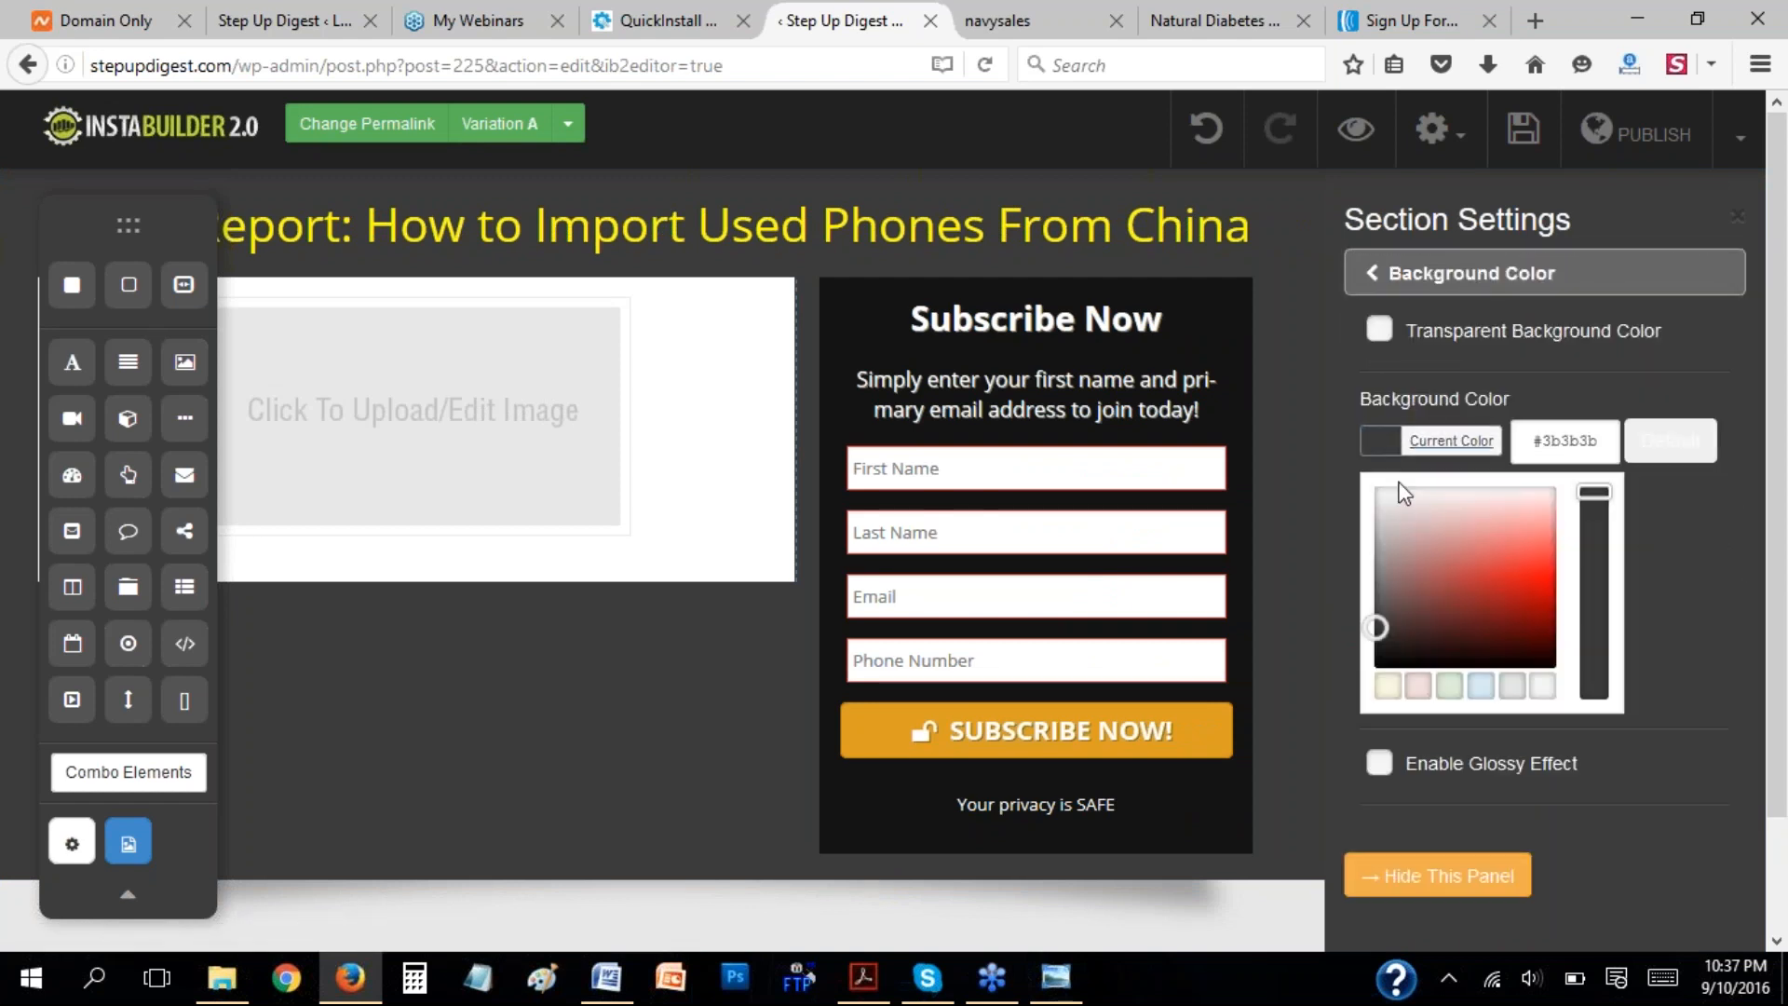
click(1397, 496)
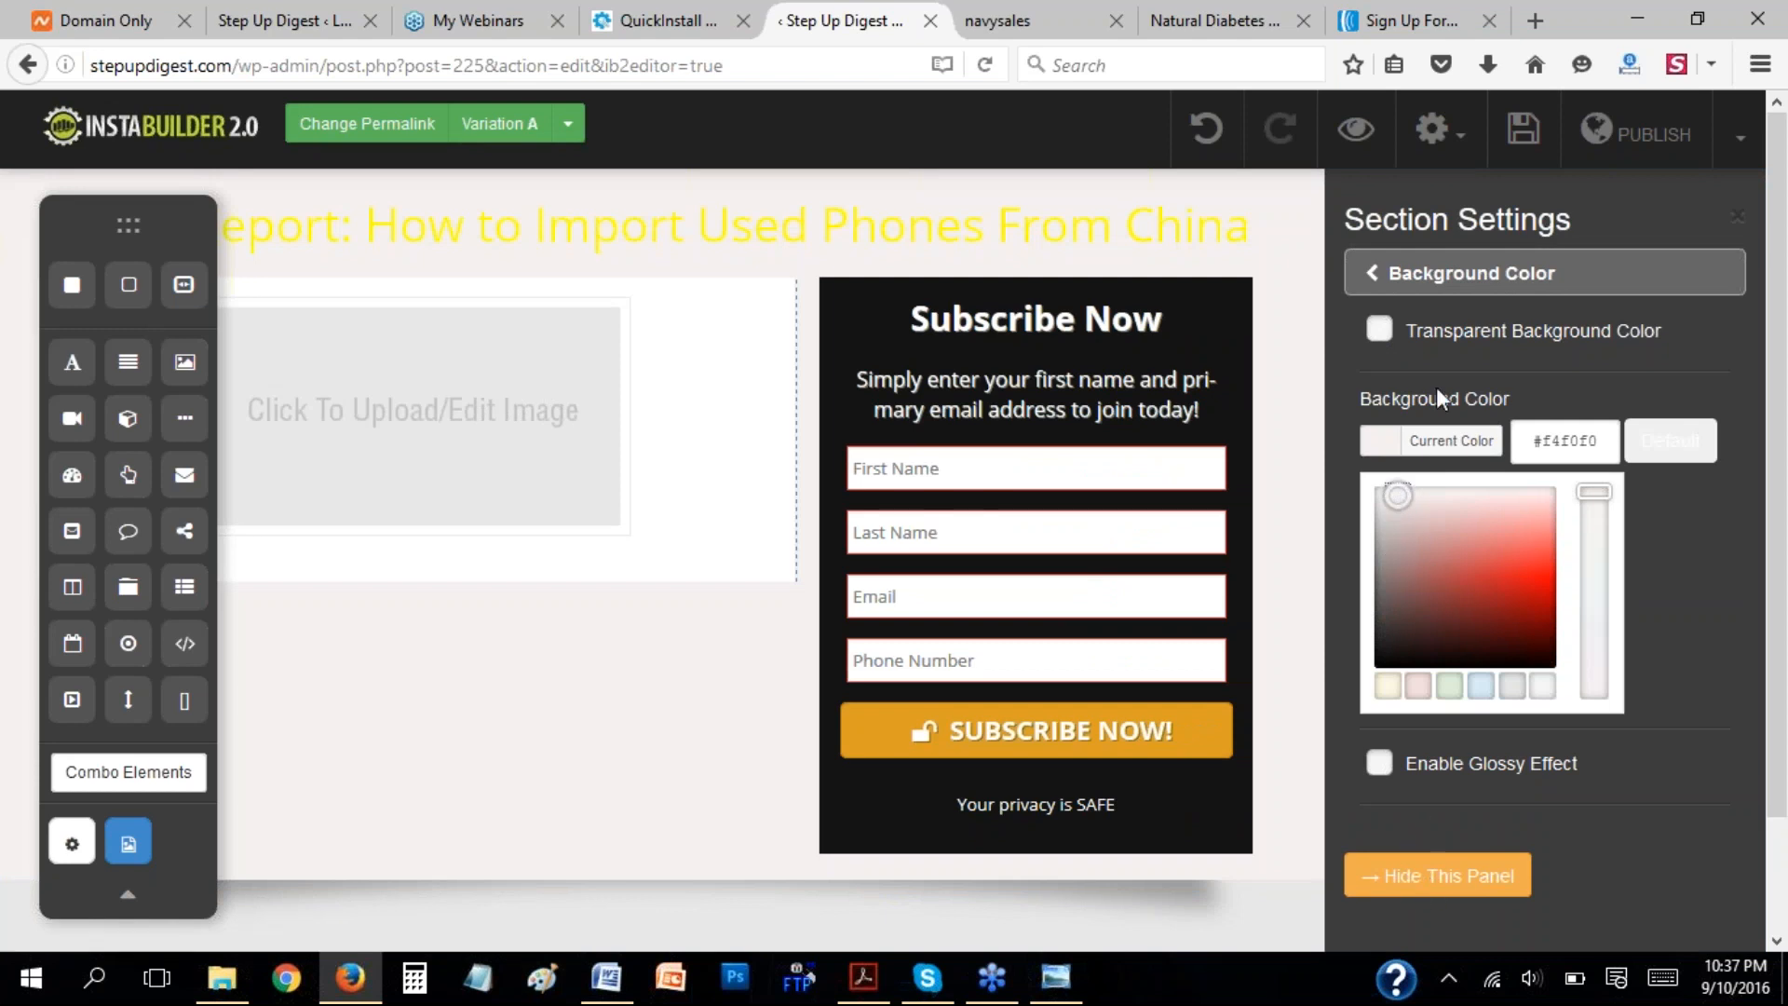
click(1470, 356)
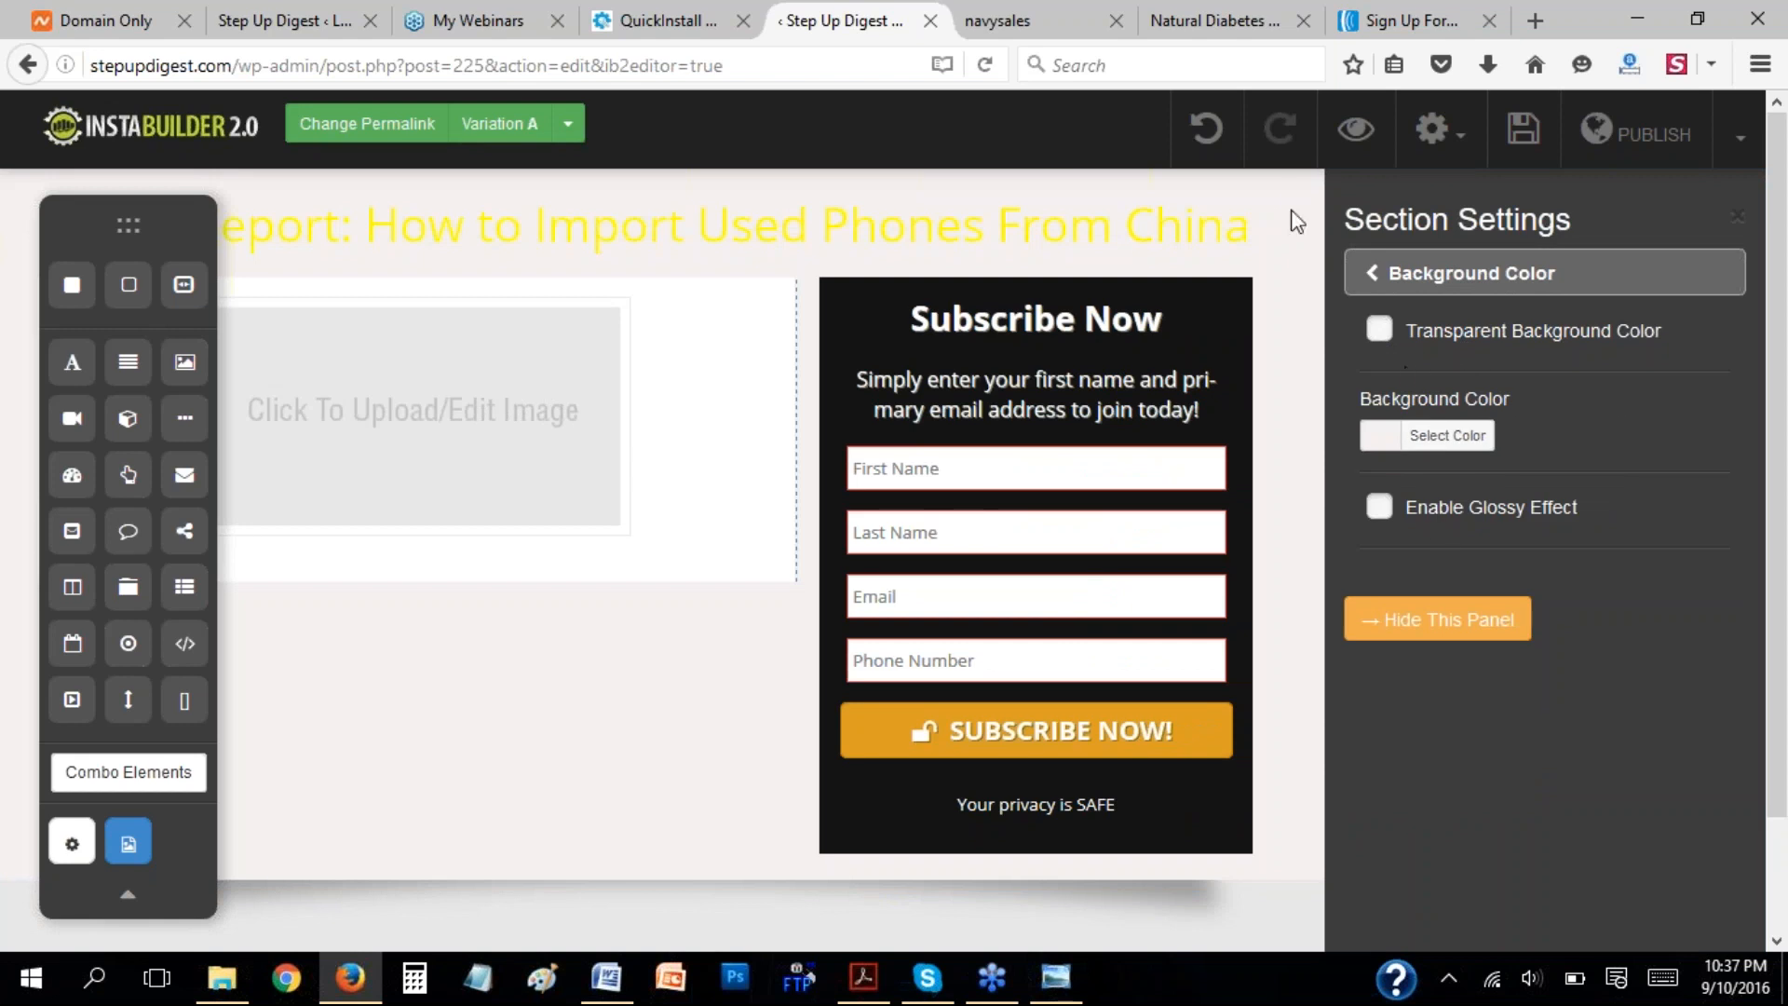
click(1495, 617)
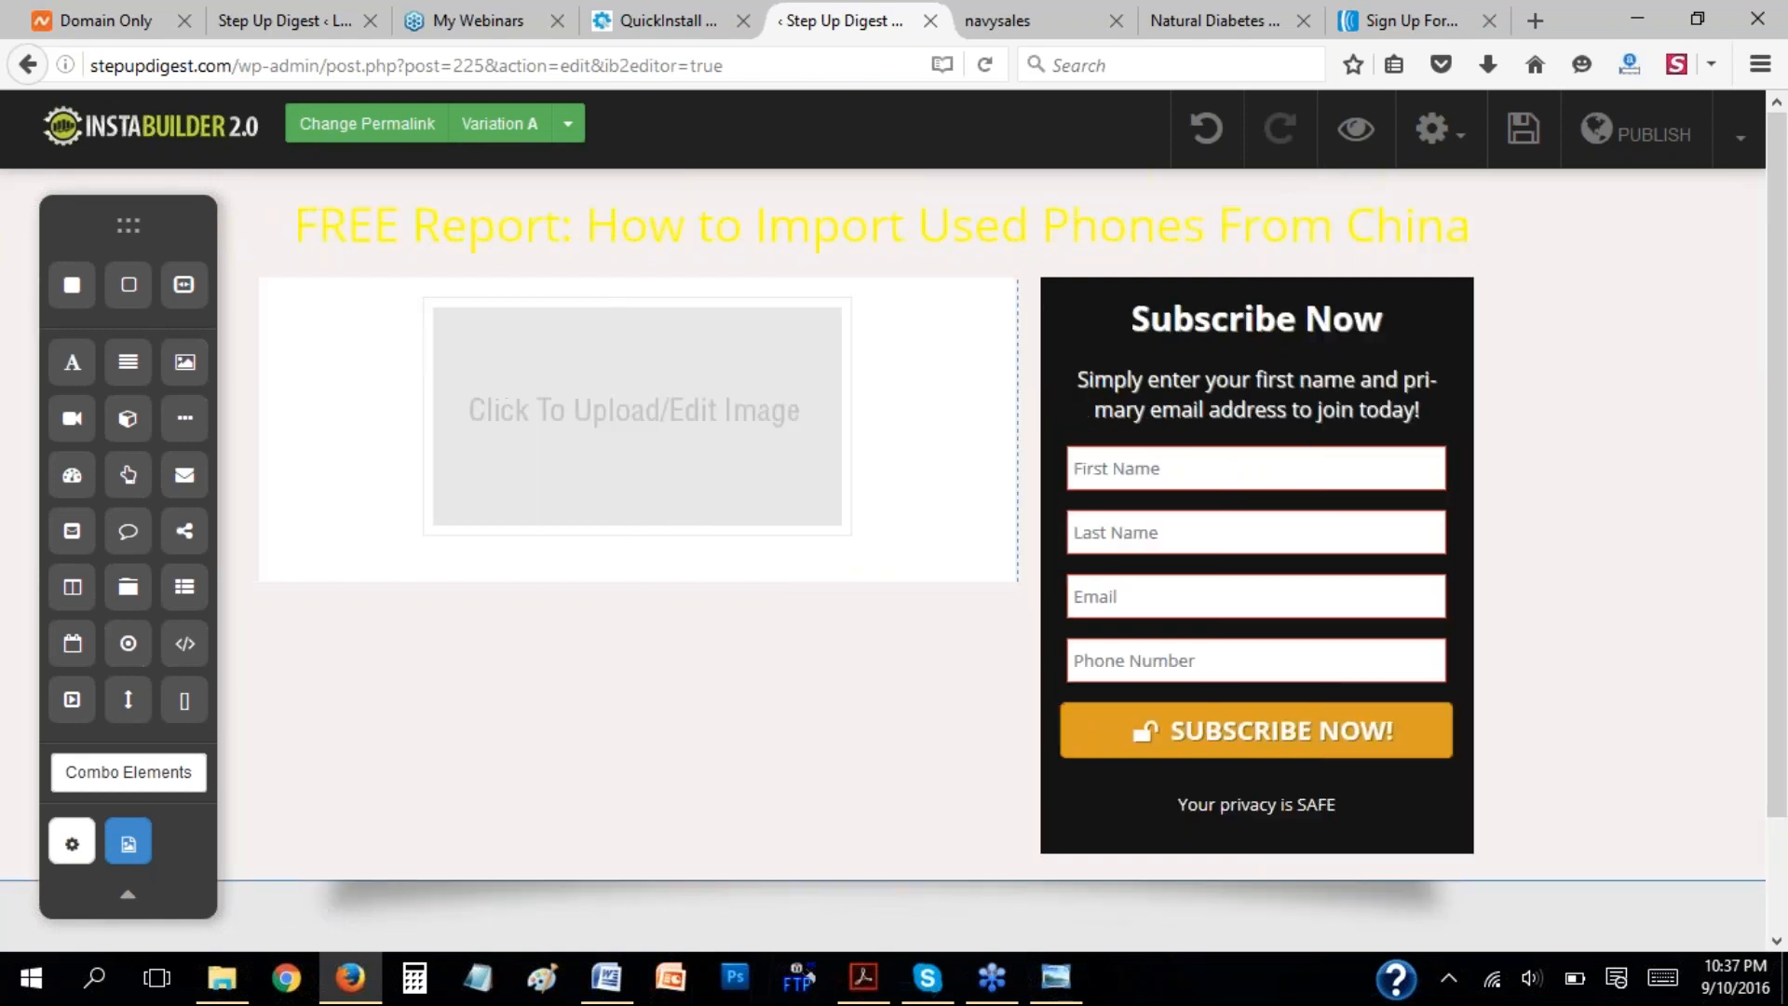
Delete the shadow section between the main section and the copyright footer.
click(1385, 901)
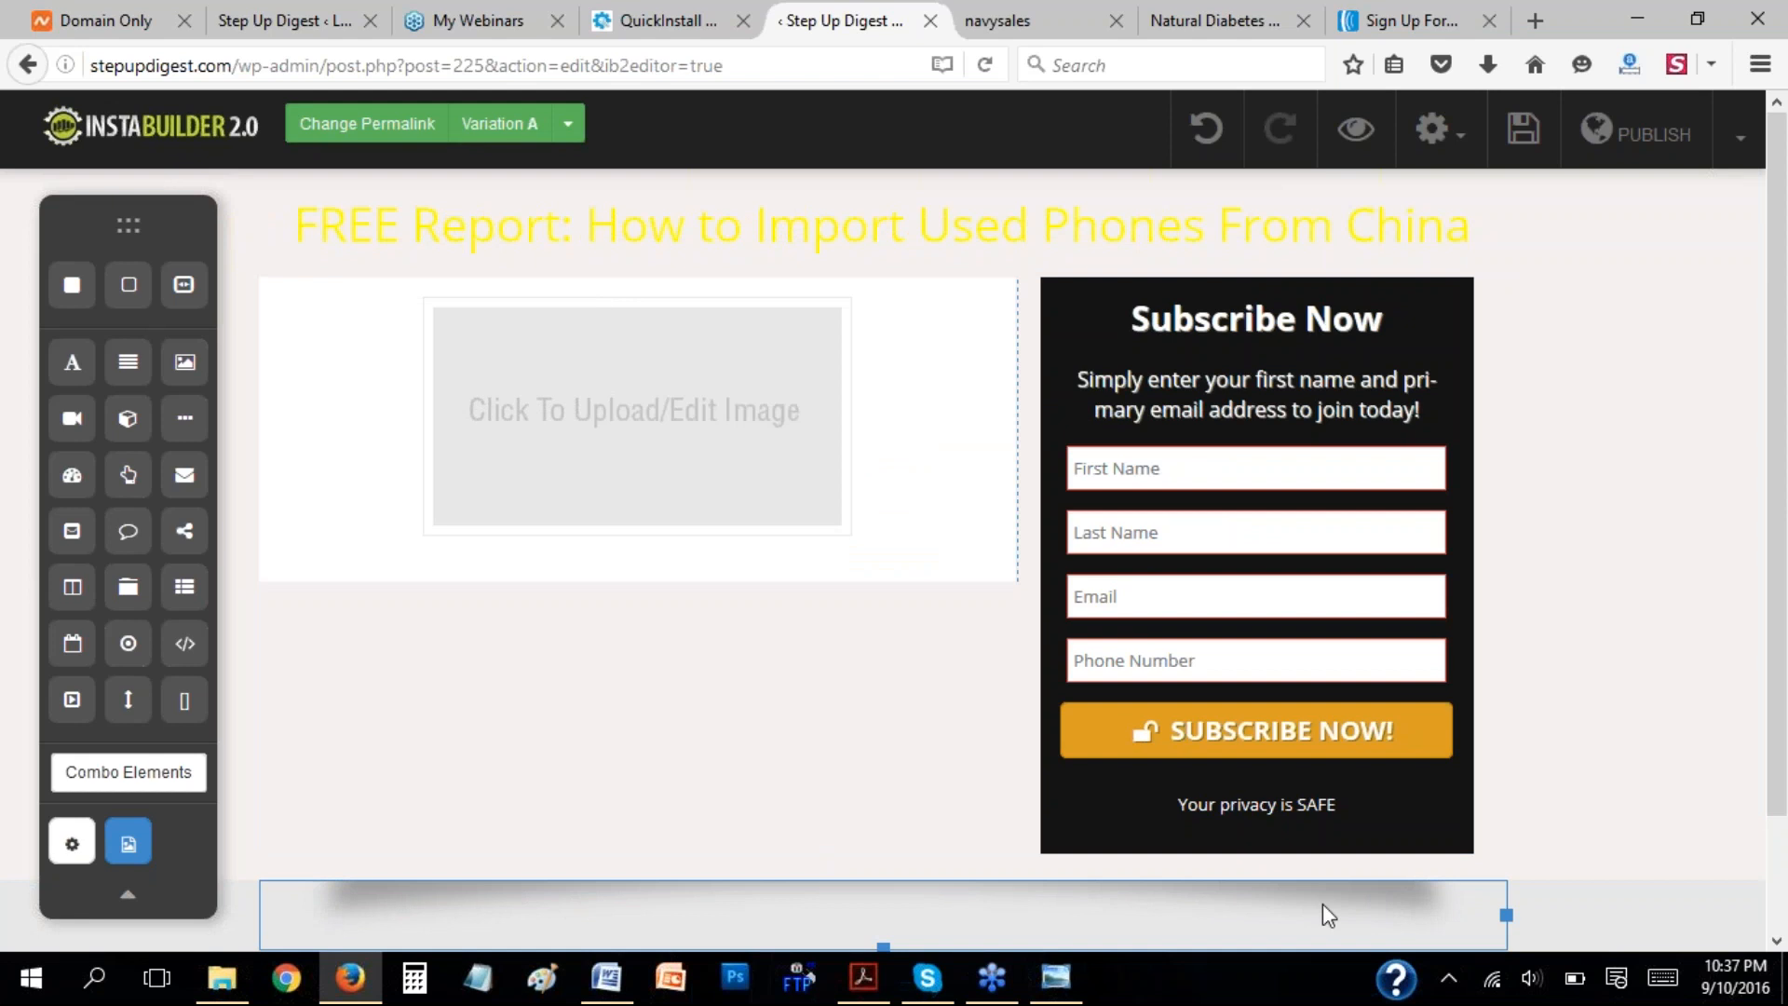
scroll(832, 803, down, 1)
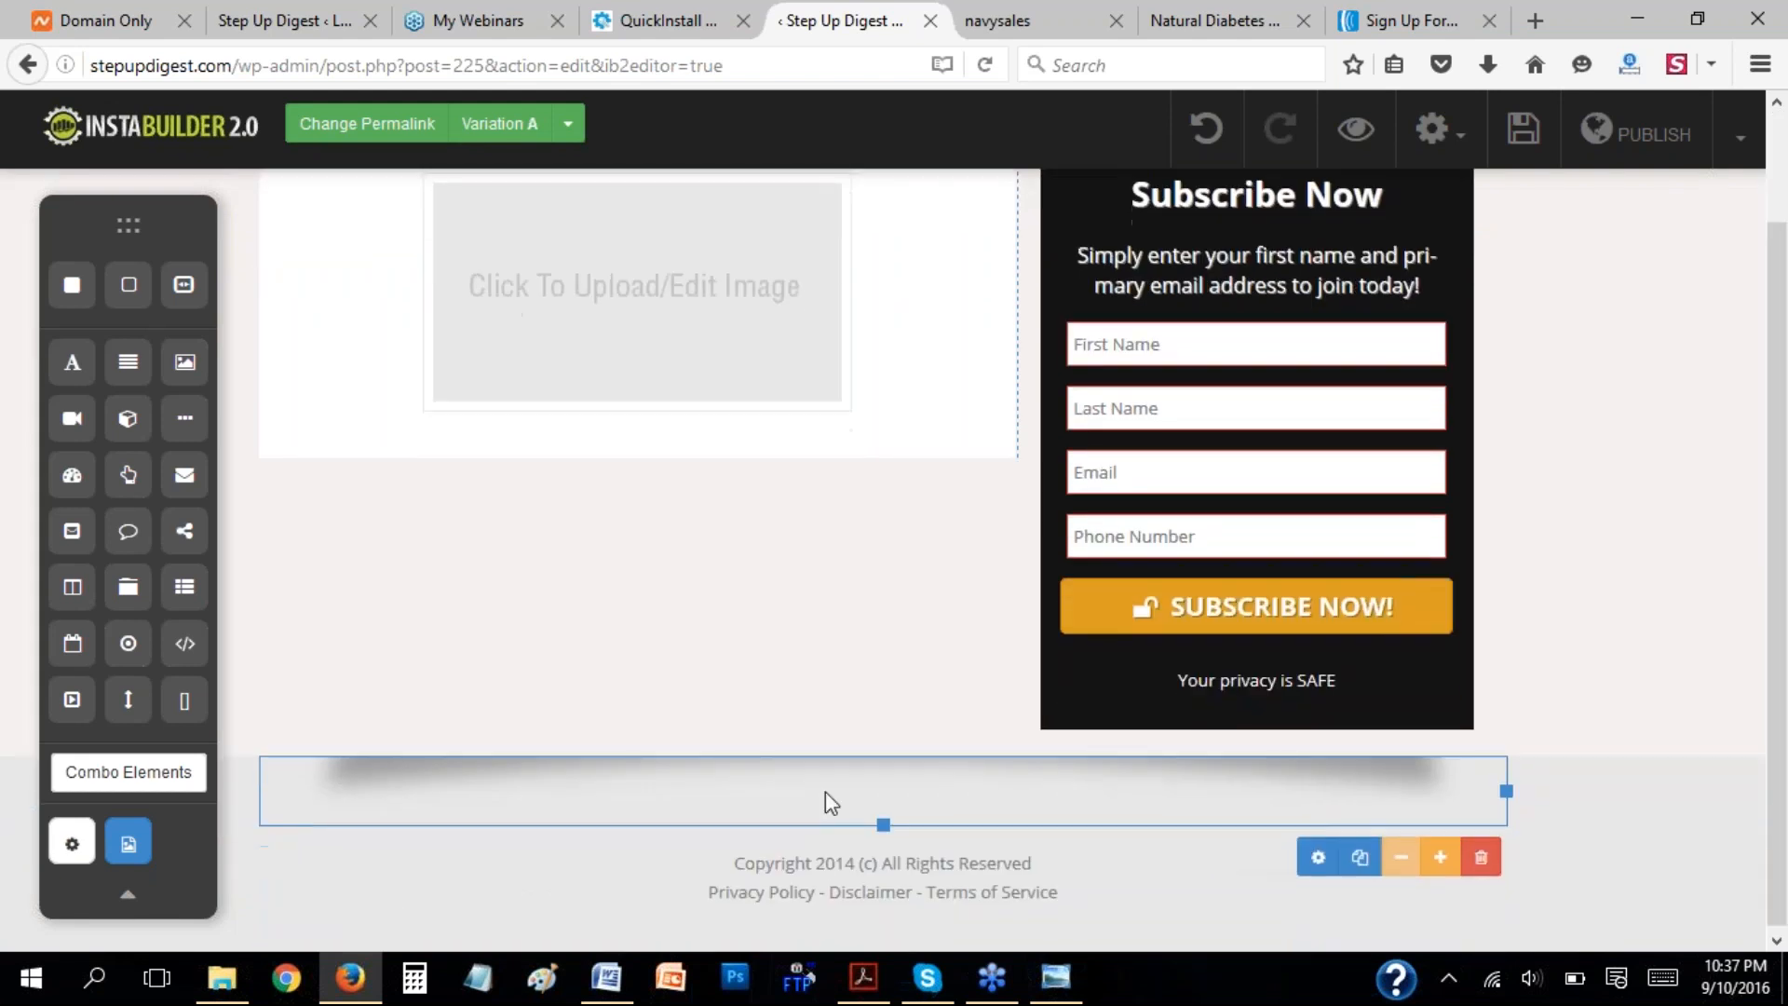
click(1479, 861)
click(870, 463)
Change the text color of the "FREE Report: How to Import Used Phones From China" headline to red.
scroll(1571, 528, up, 1)
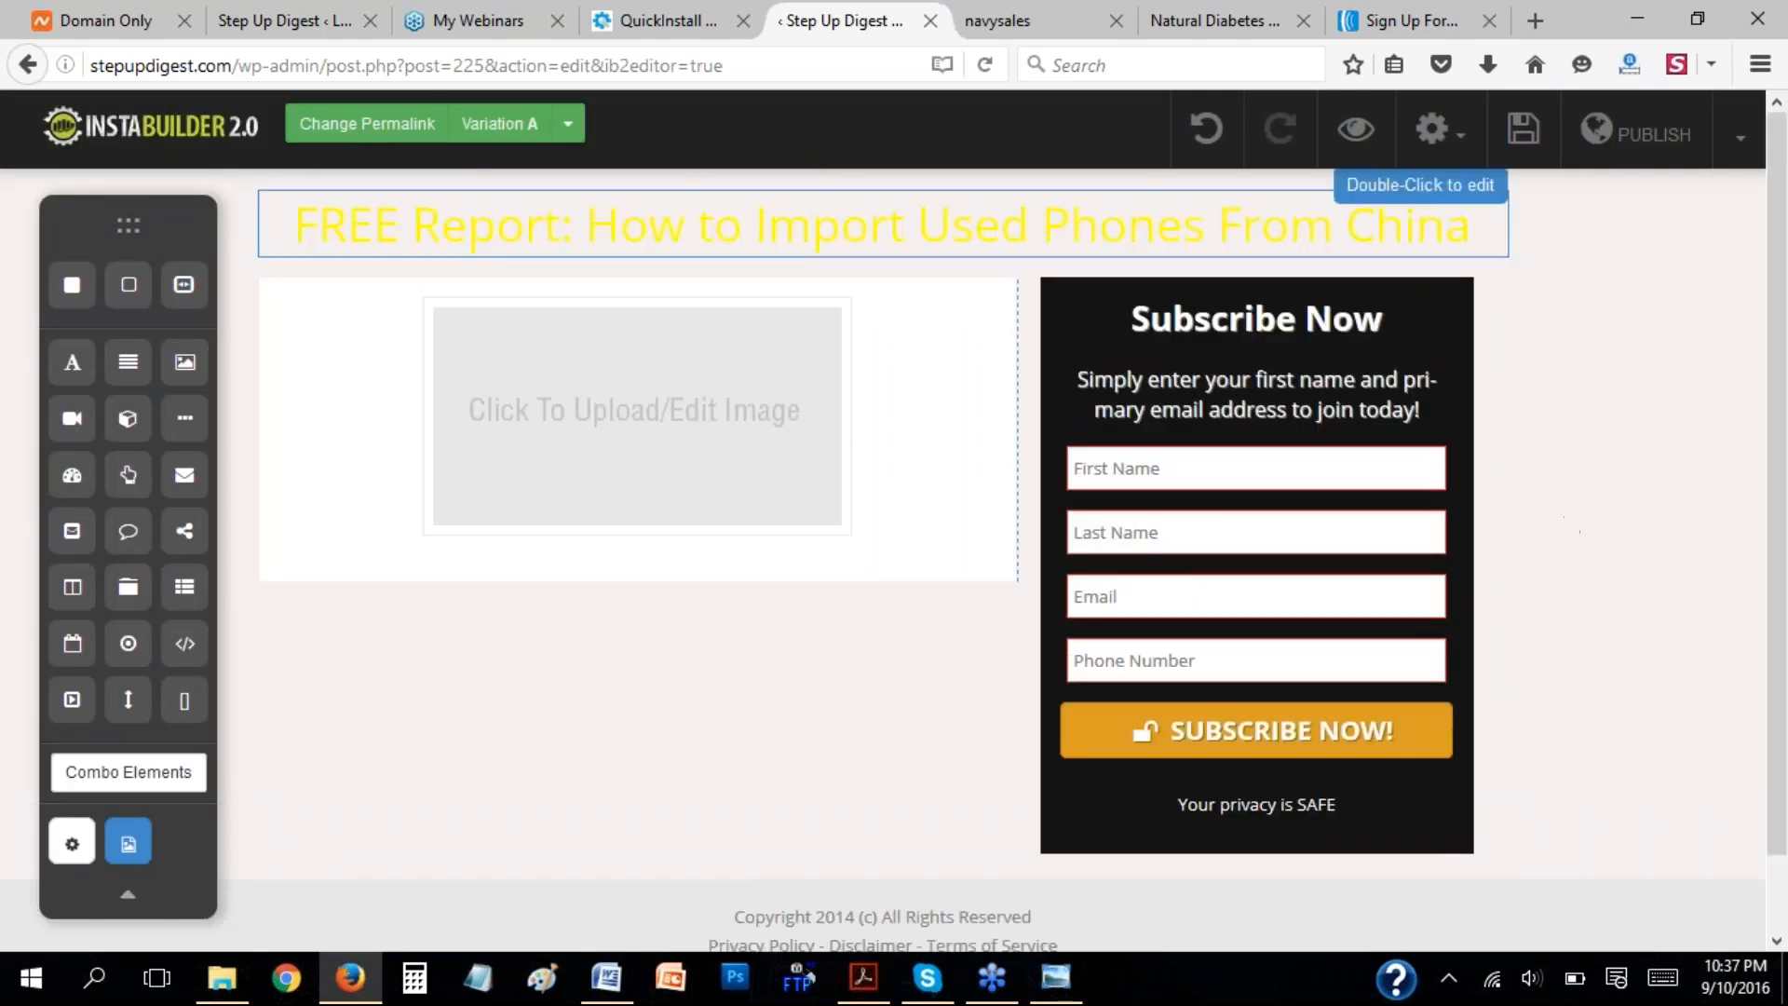
double_click(298, 234)
drag(298, 234, 1522, 326)
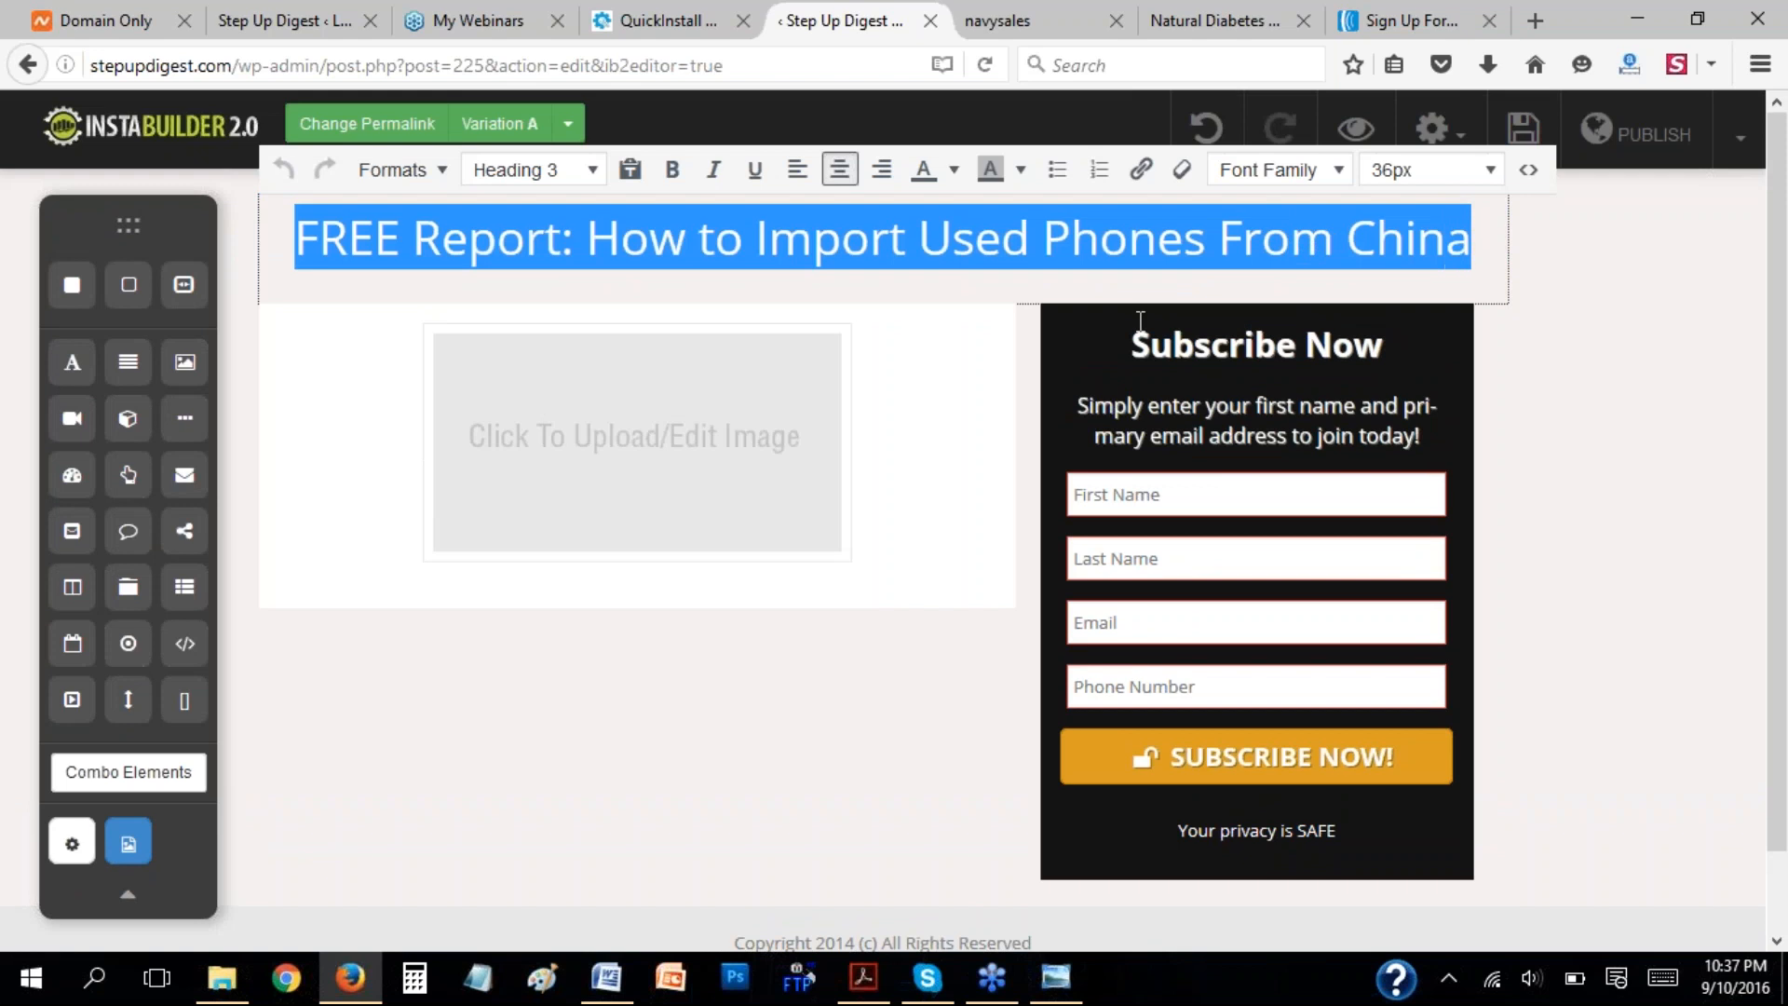
click(953, 169)
click(928, 268)
click(1103, 249)
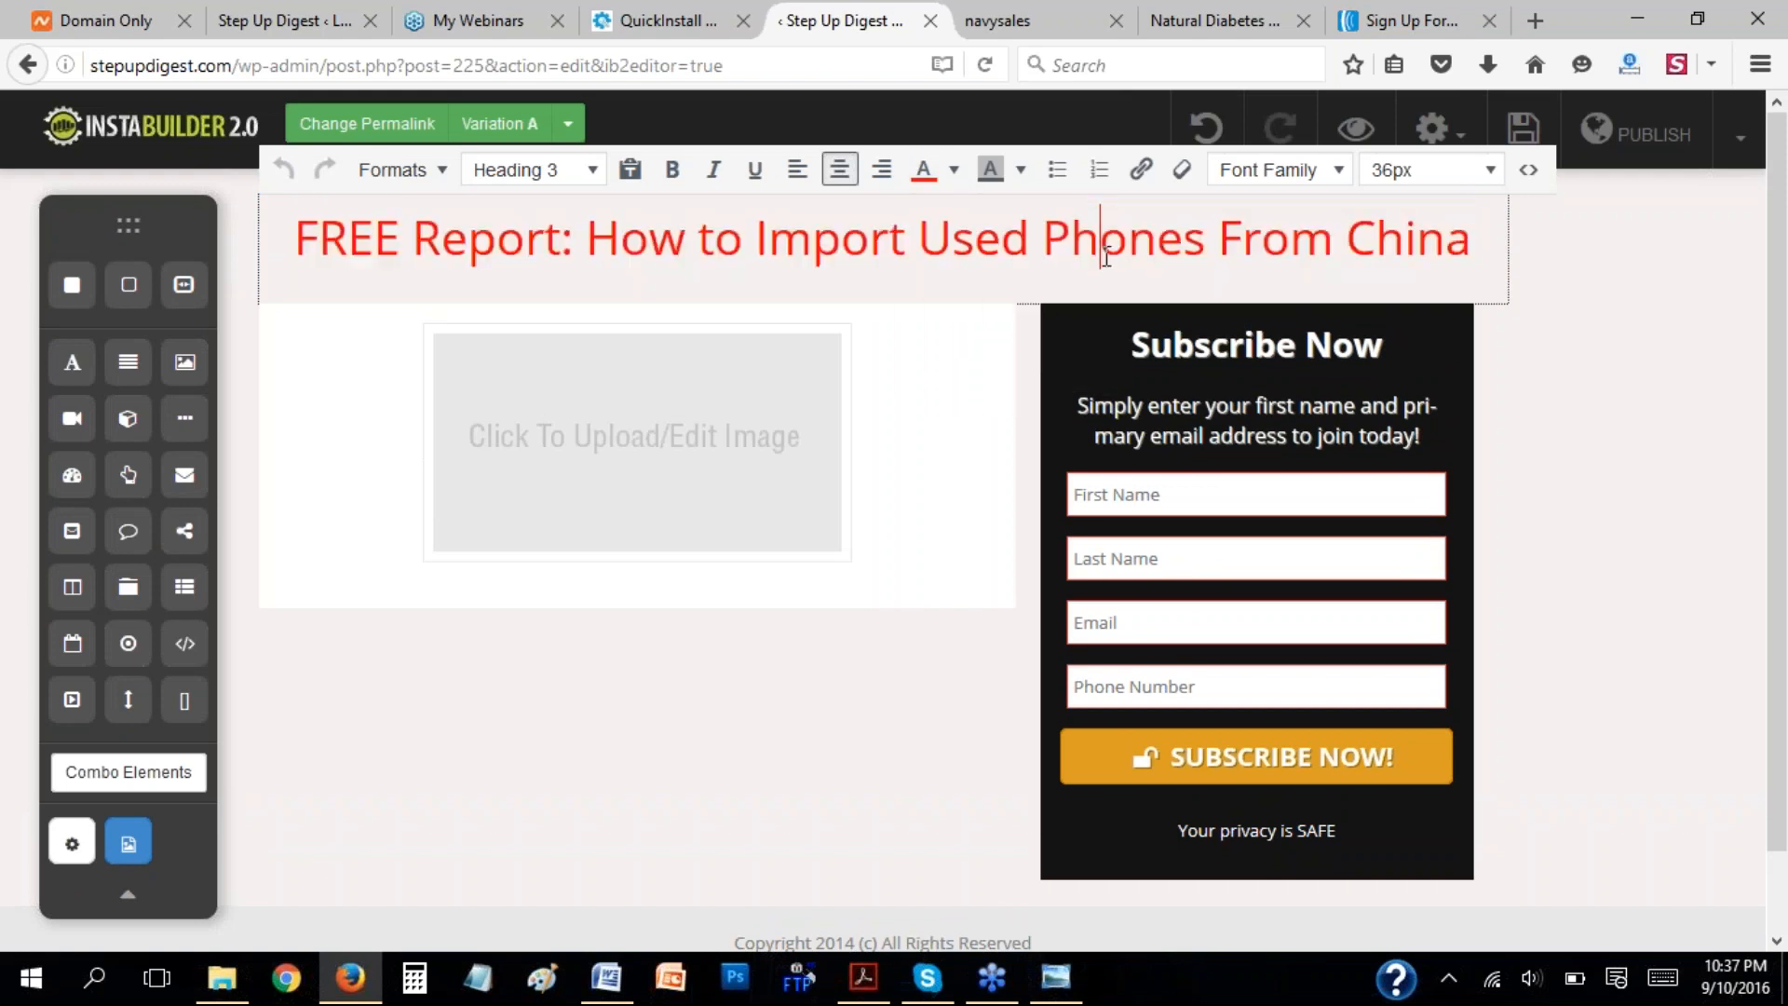
Make the headline bold and insert a line break before "Used Phones From China".
triple_click(370, 249)
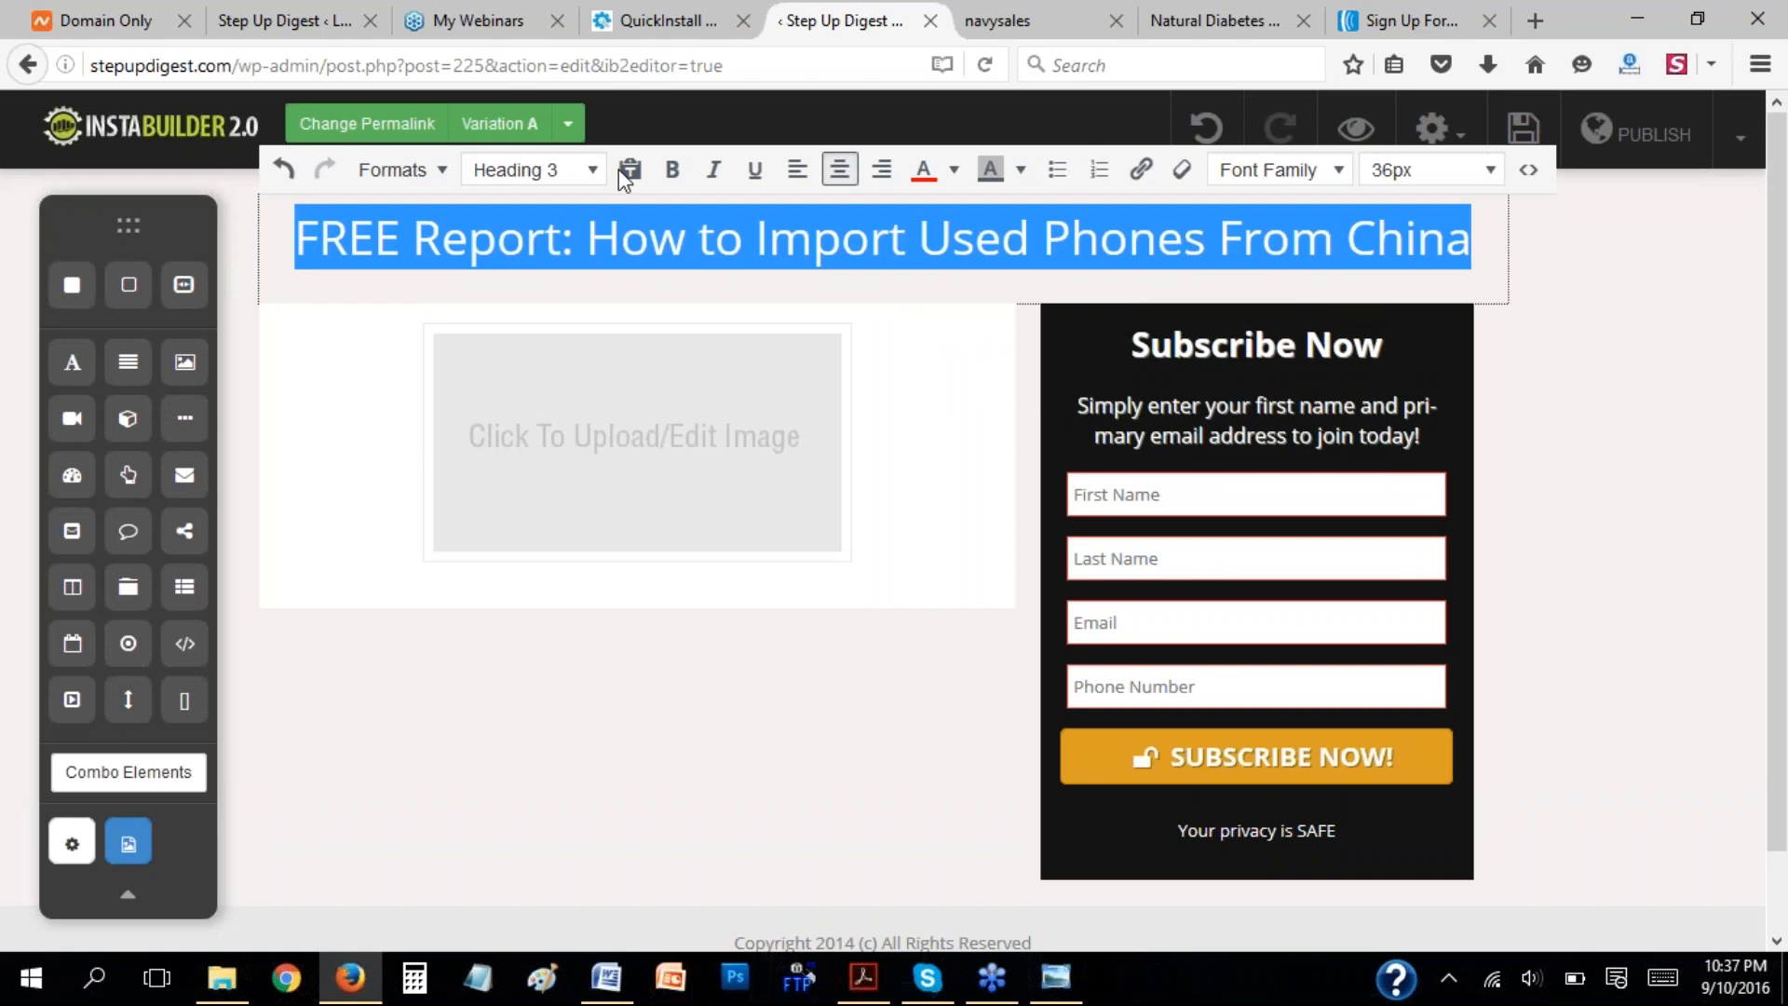
click(672, 169)
click(1019, 266)
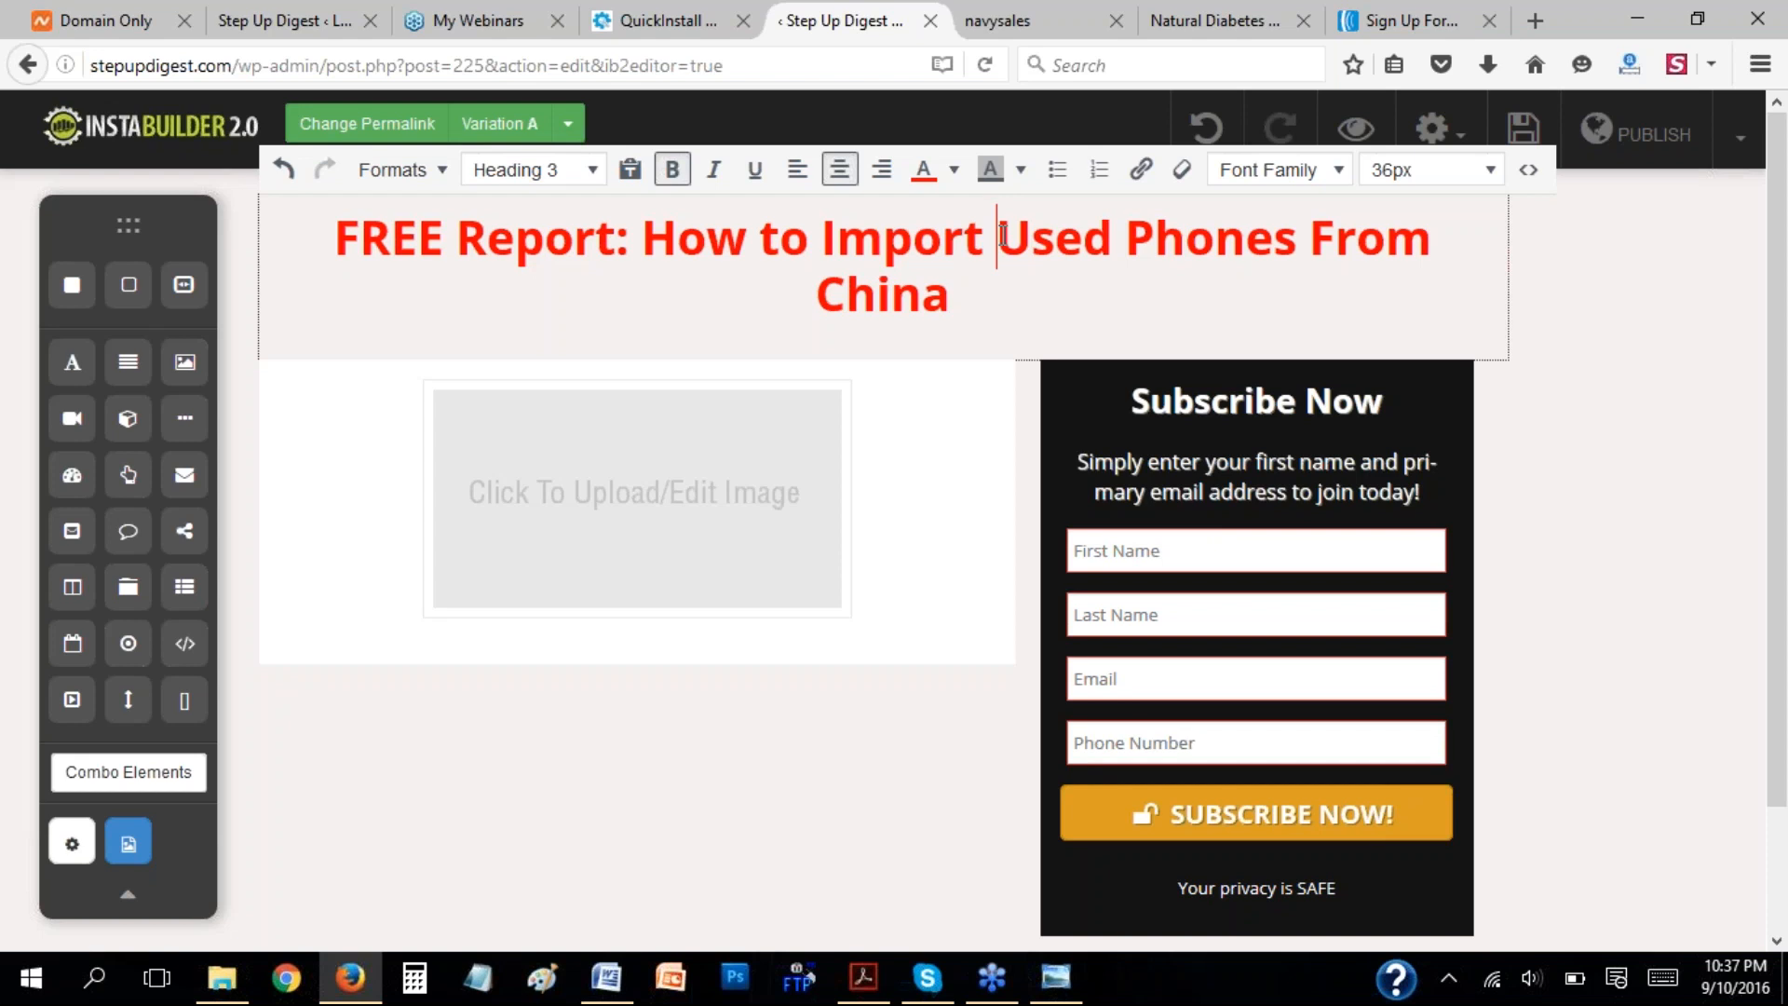
click(1003, 235)
key(shift+Return)
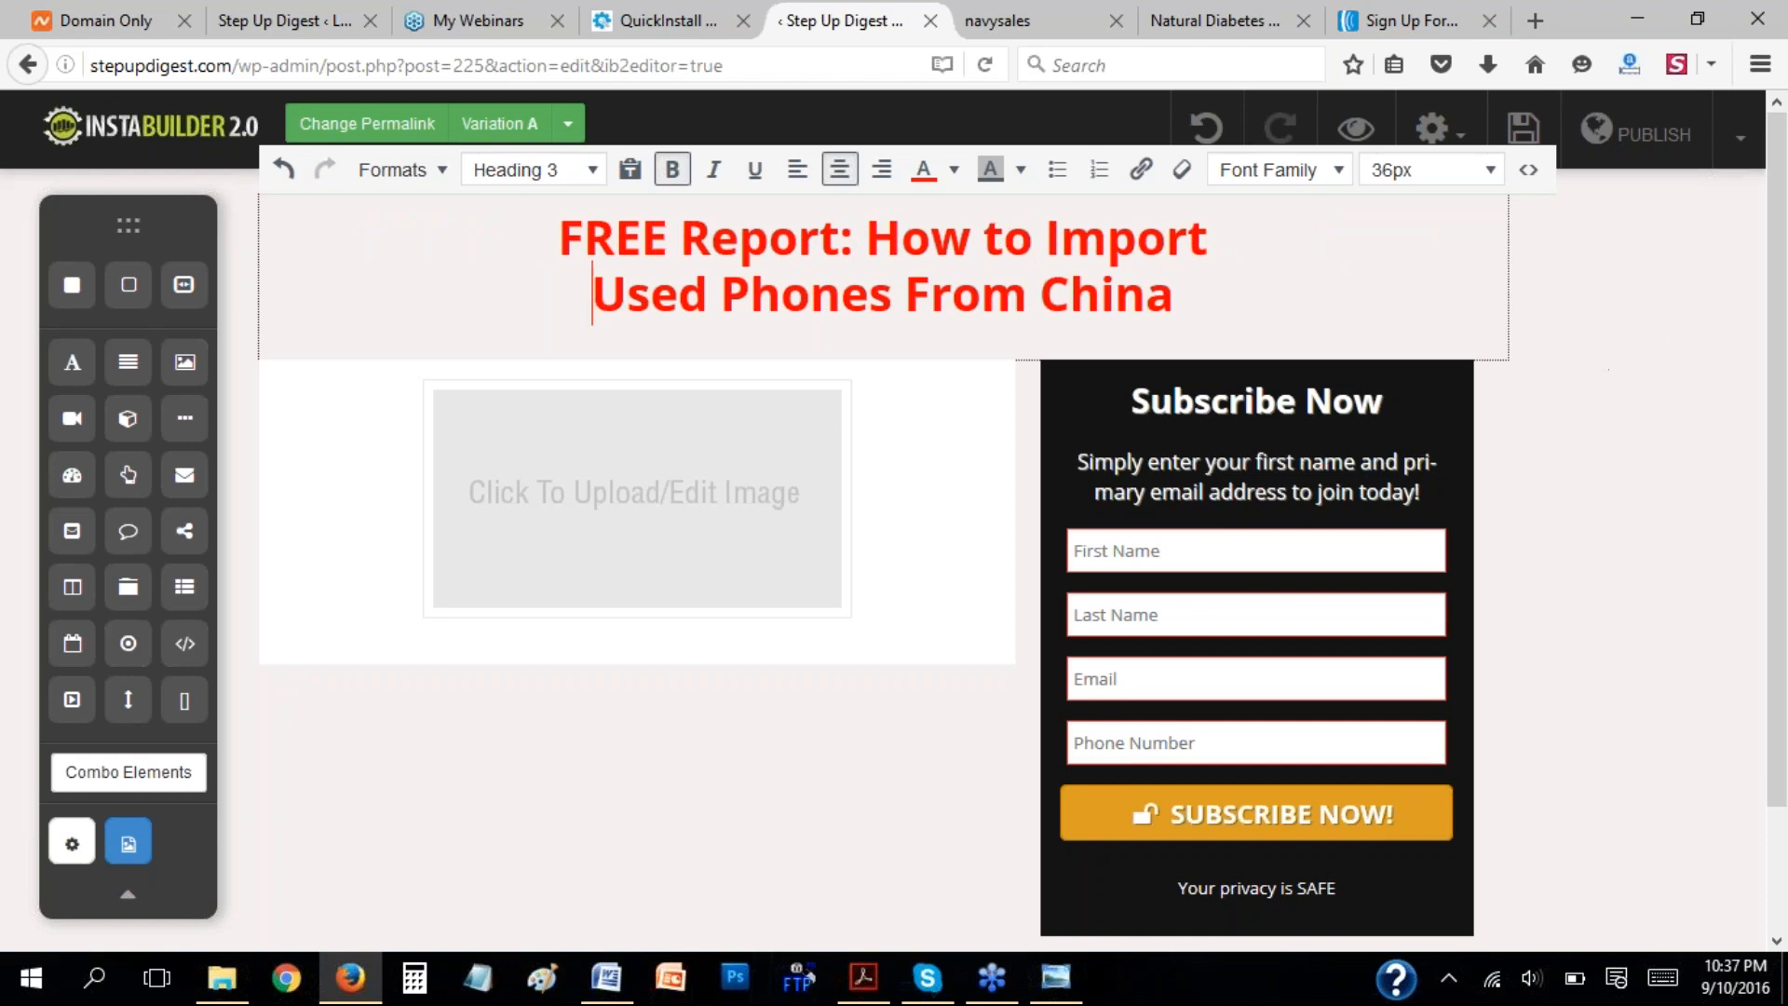
click(1567, 242)
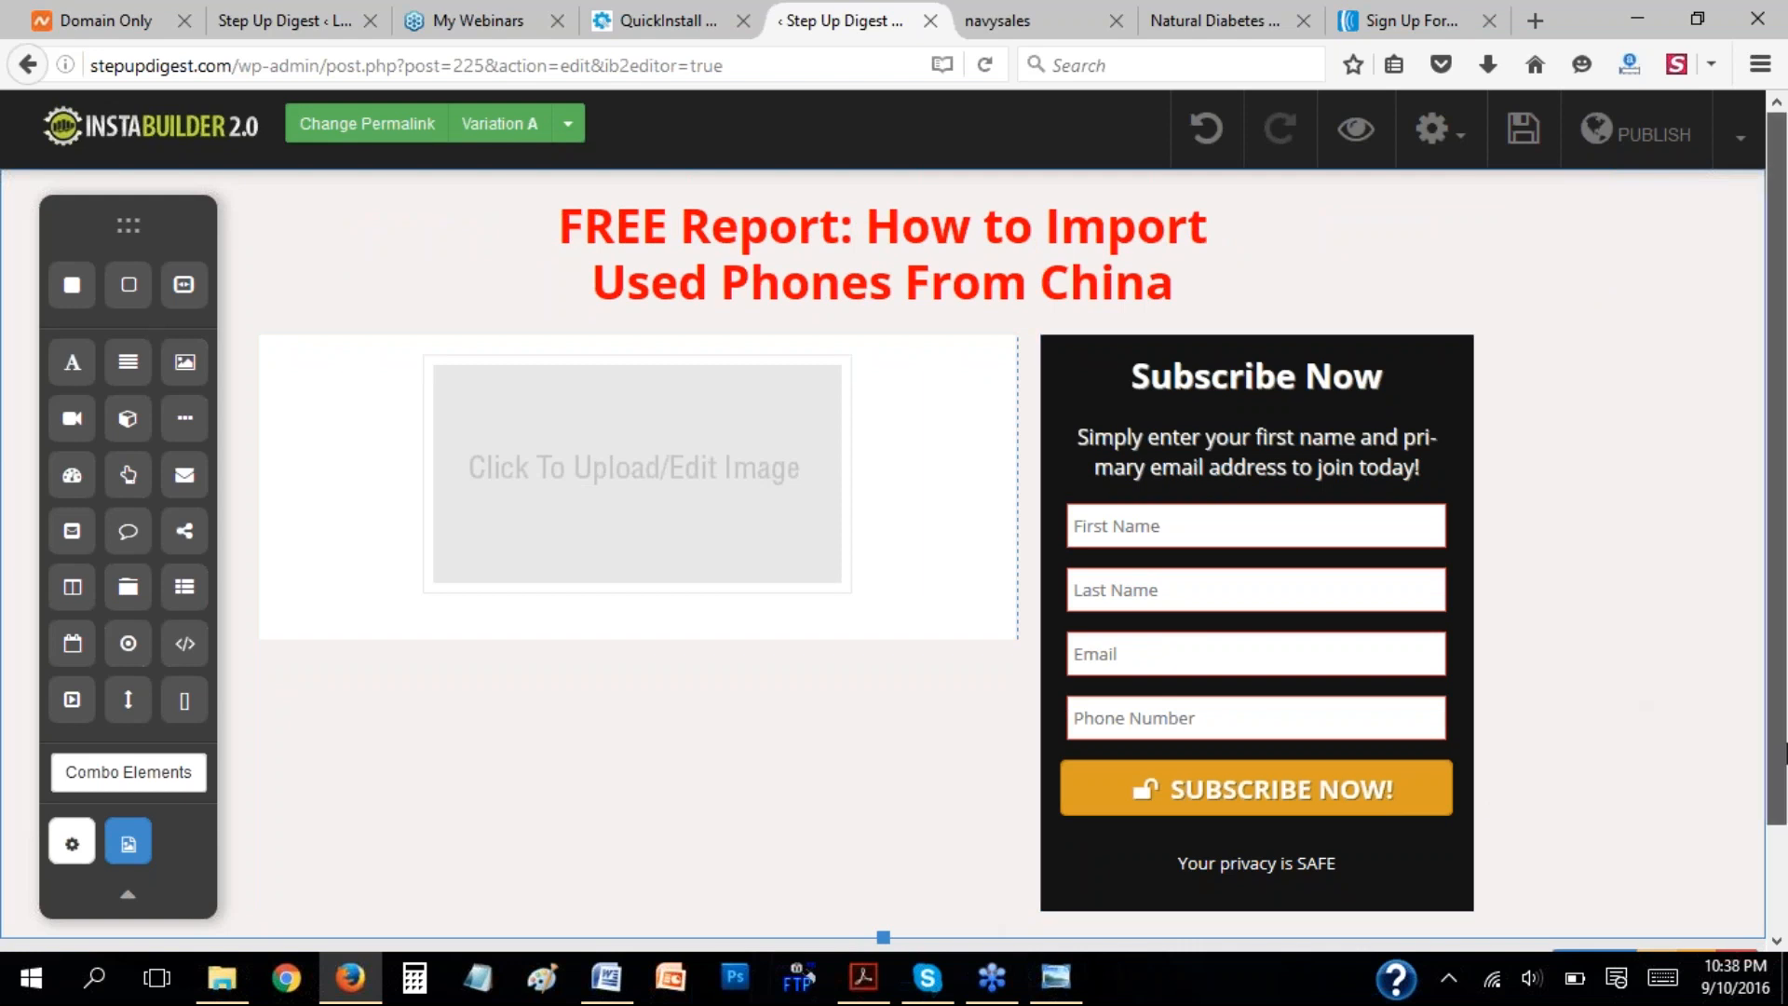
Copy the background color code from the main wide section's settings.
scroll(1691, 879, down, 2)
click(1576, 896)
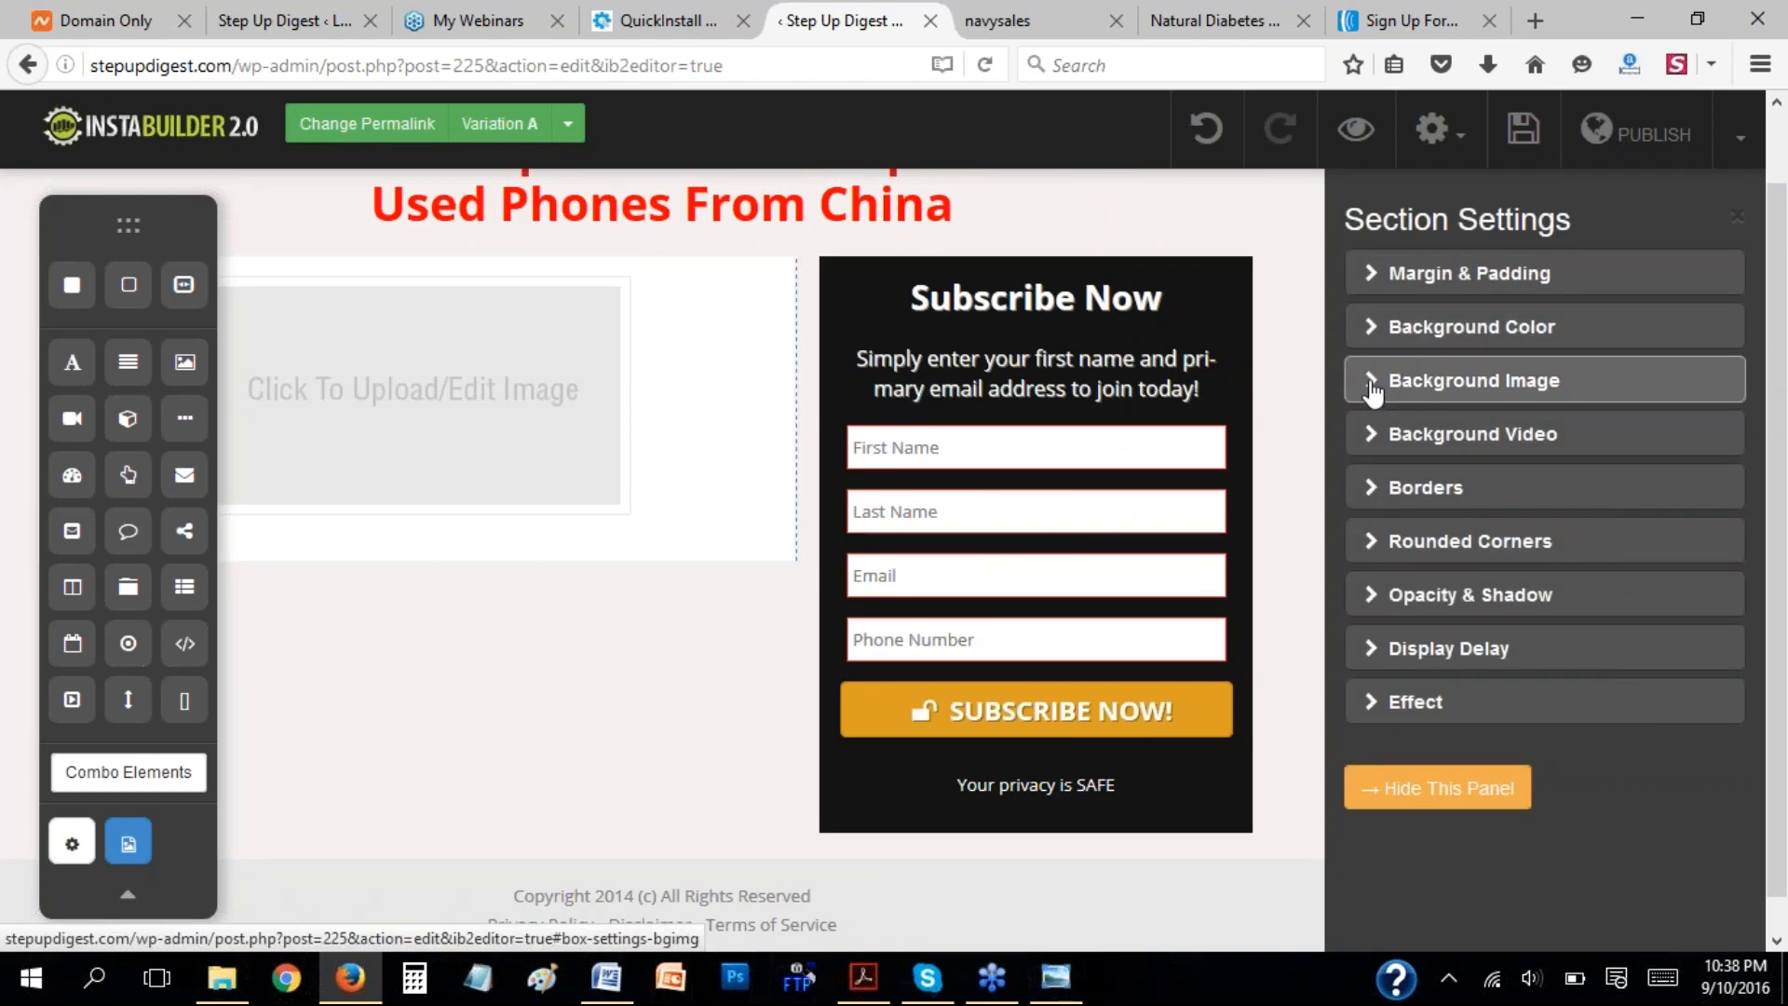
click(1377, 335)
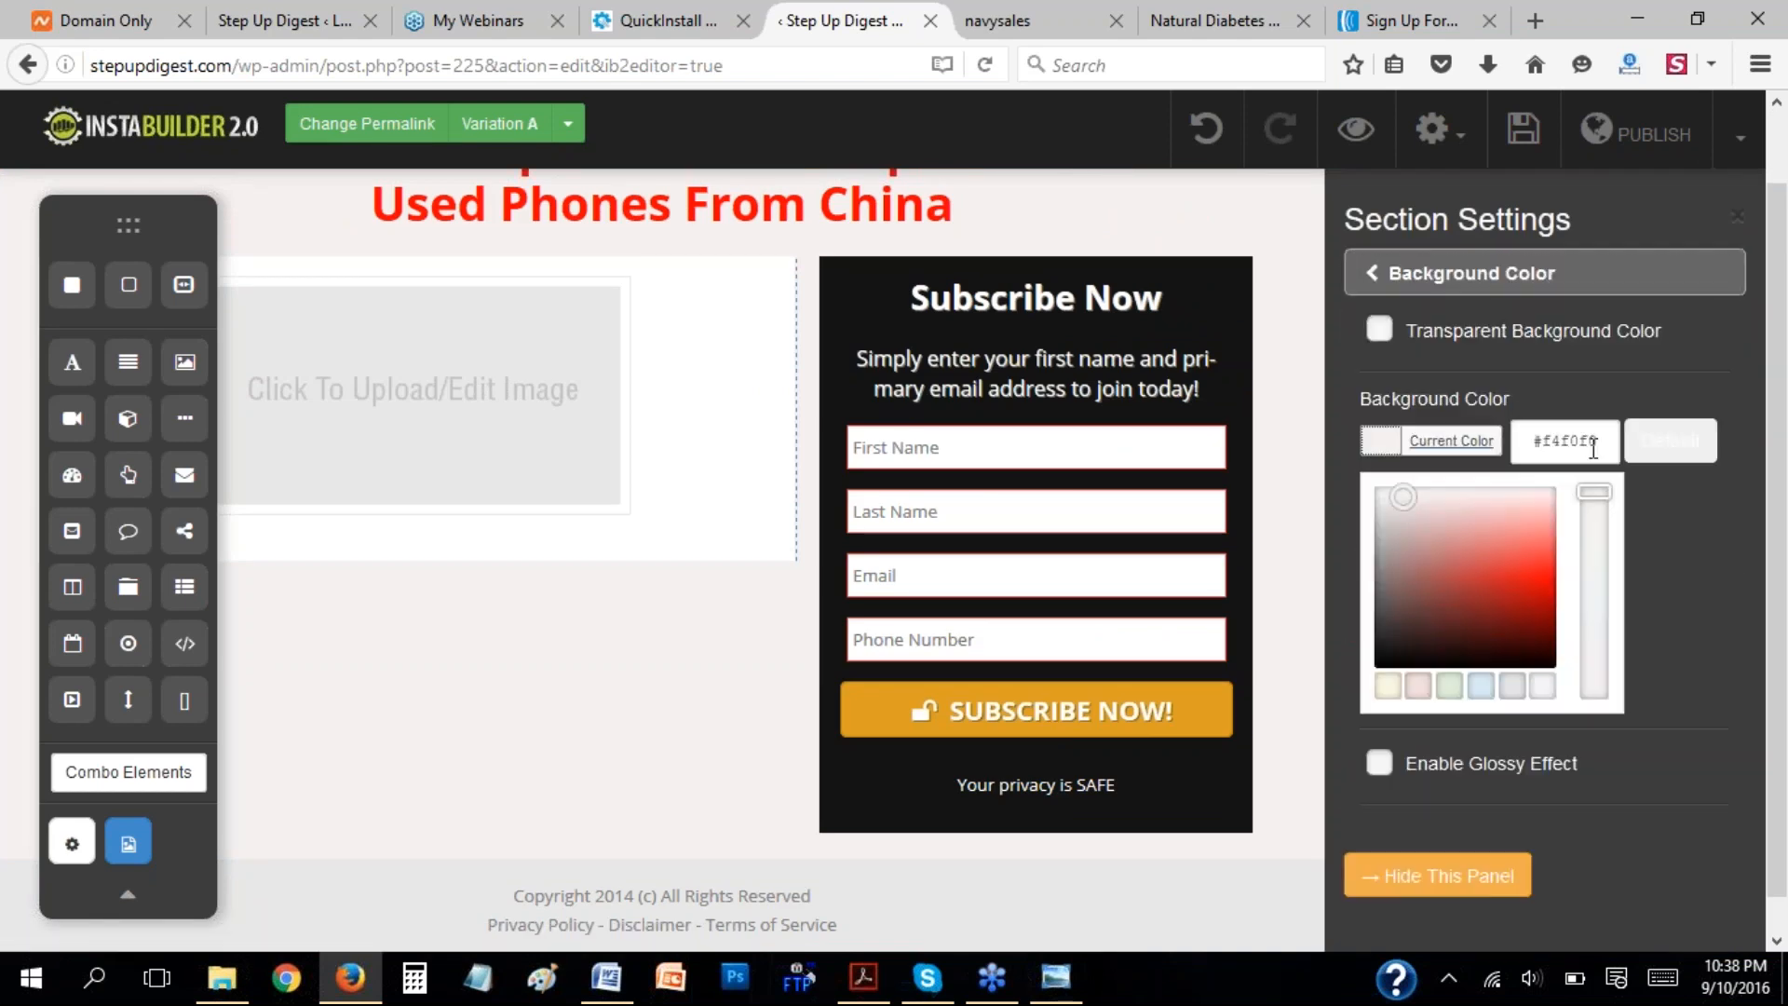
click(1531, 452)
key(ctrl+c)
click(1434, 875)
Set the background color of the section holding the image placeholder to #f4f0f0.
mouse_move(949, 459)
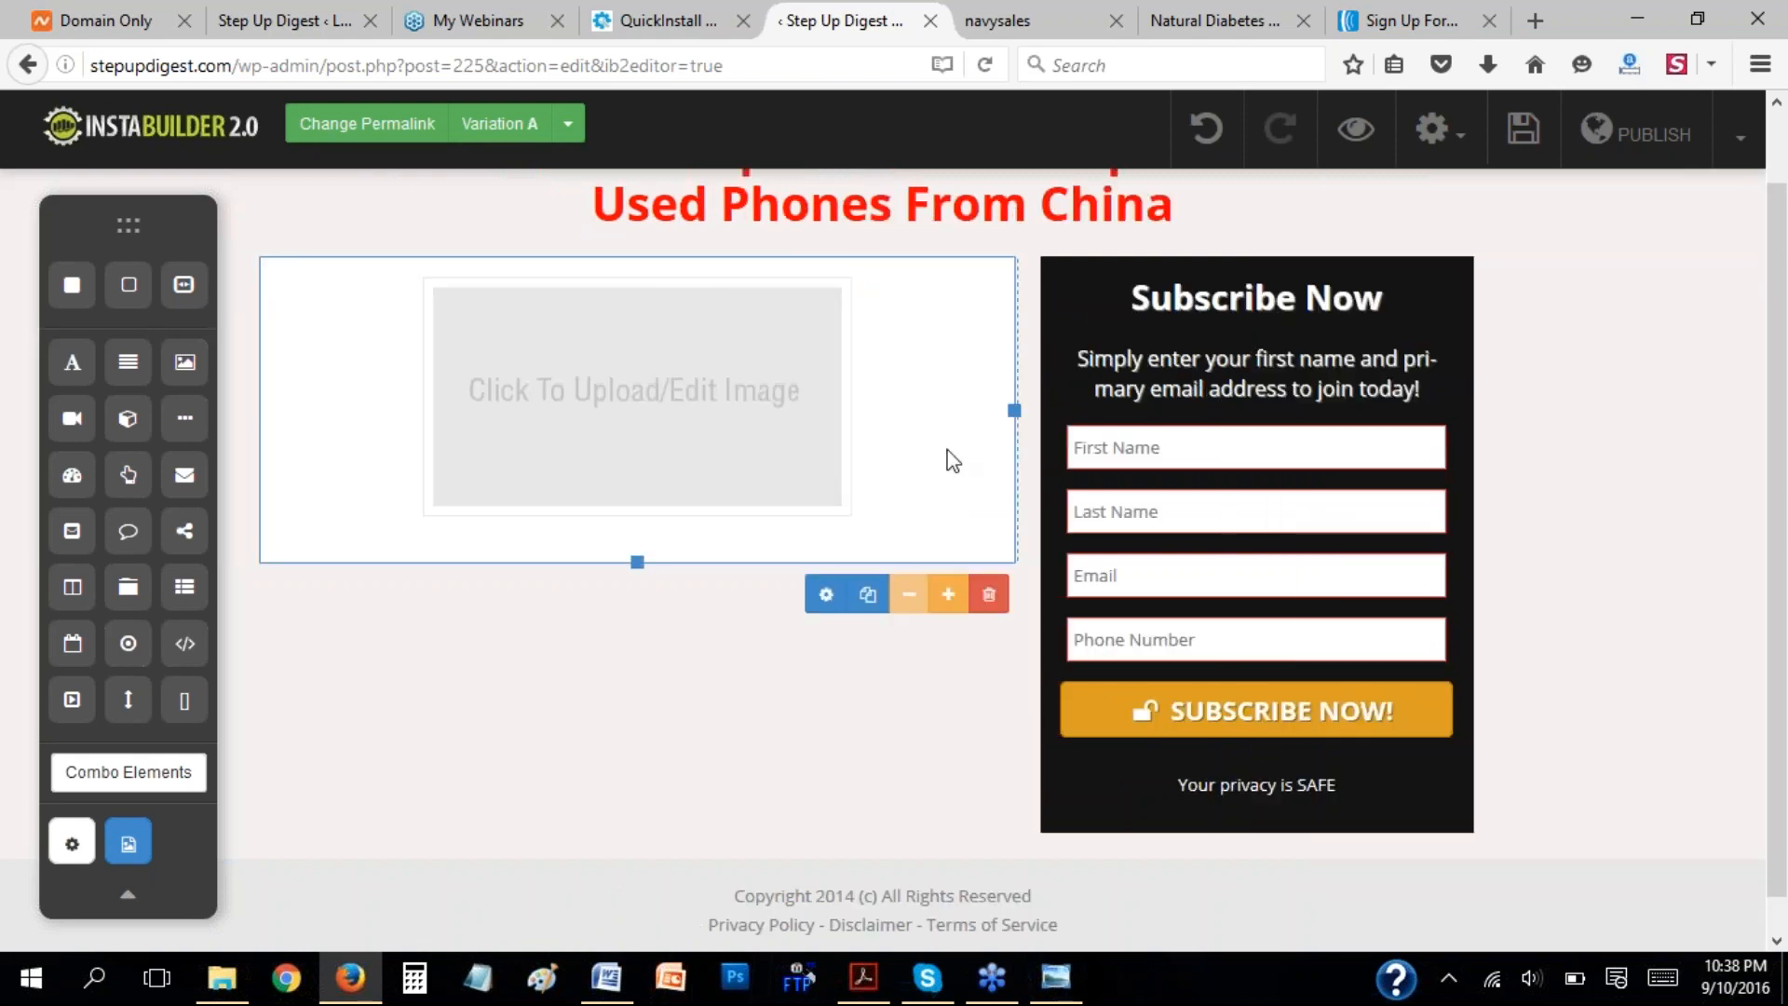
click(828, 592)
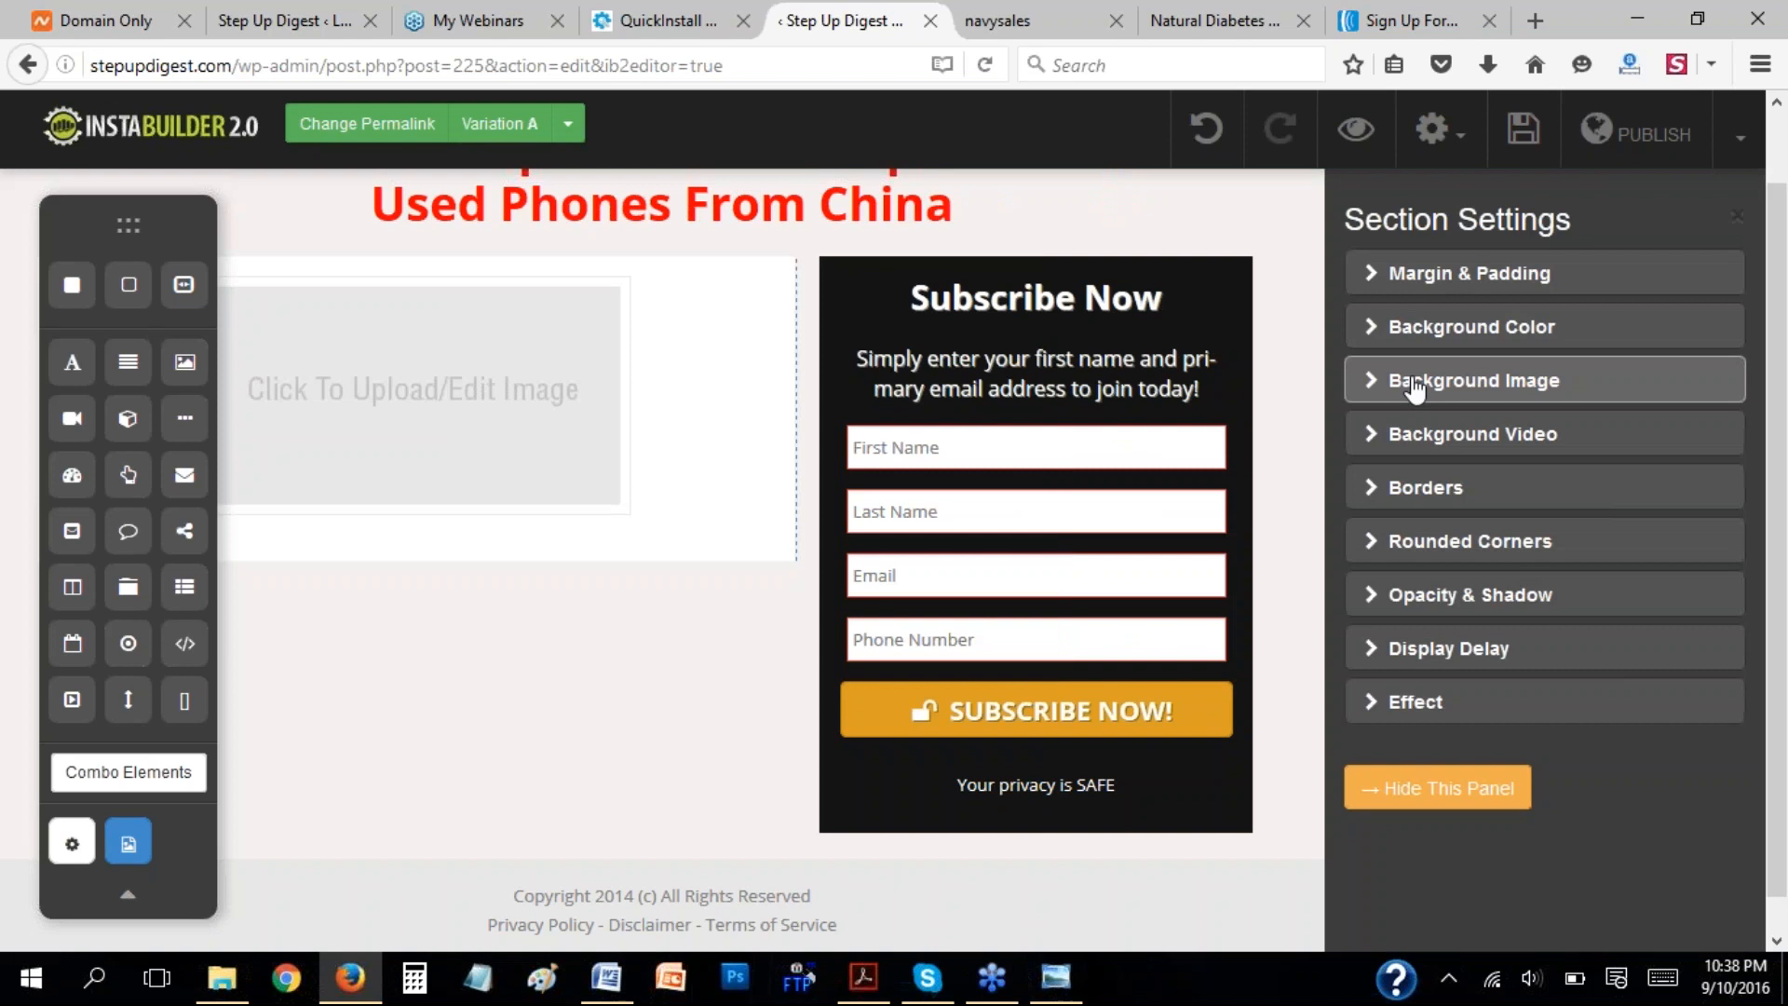
click(1370, 333)
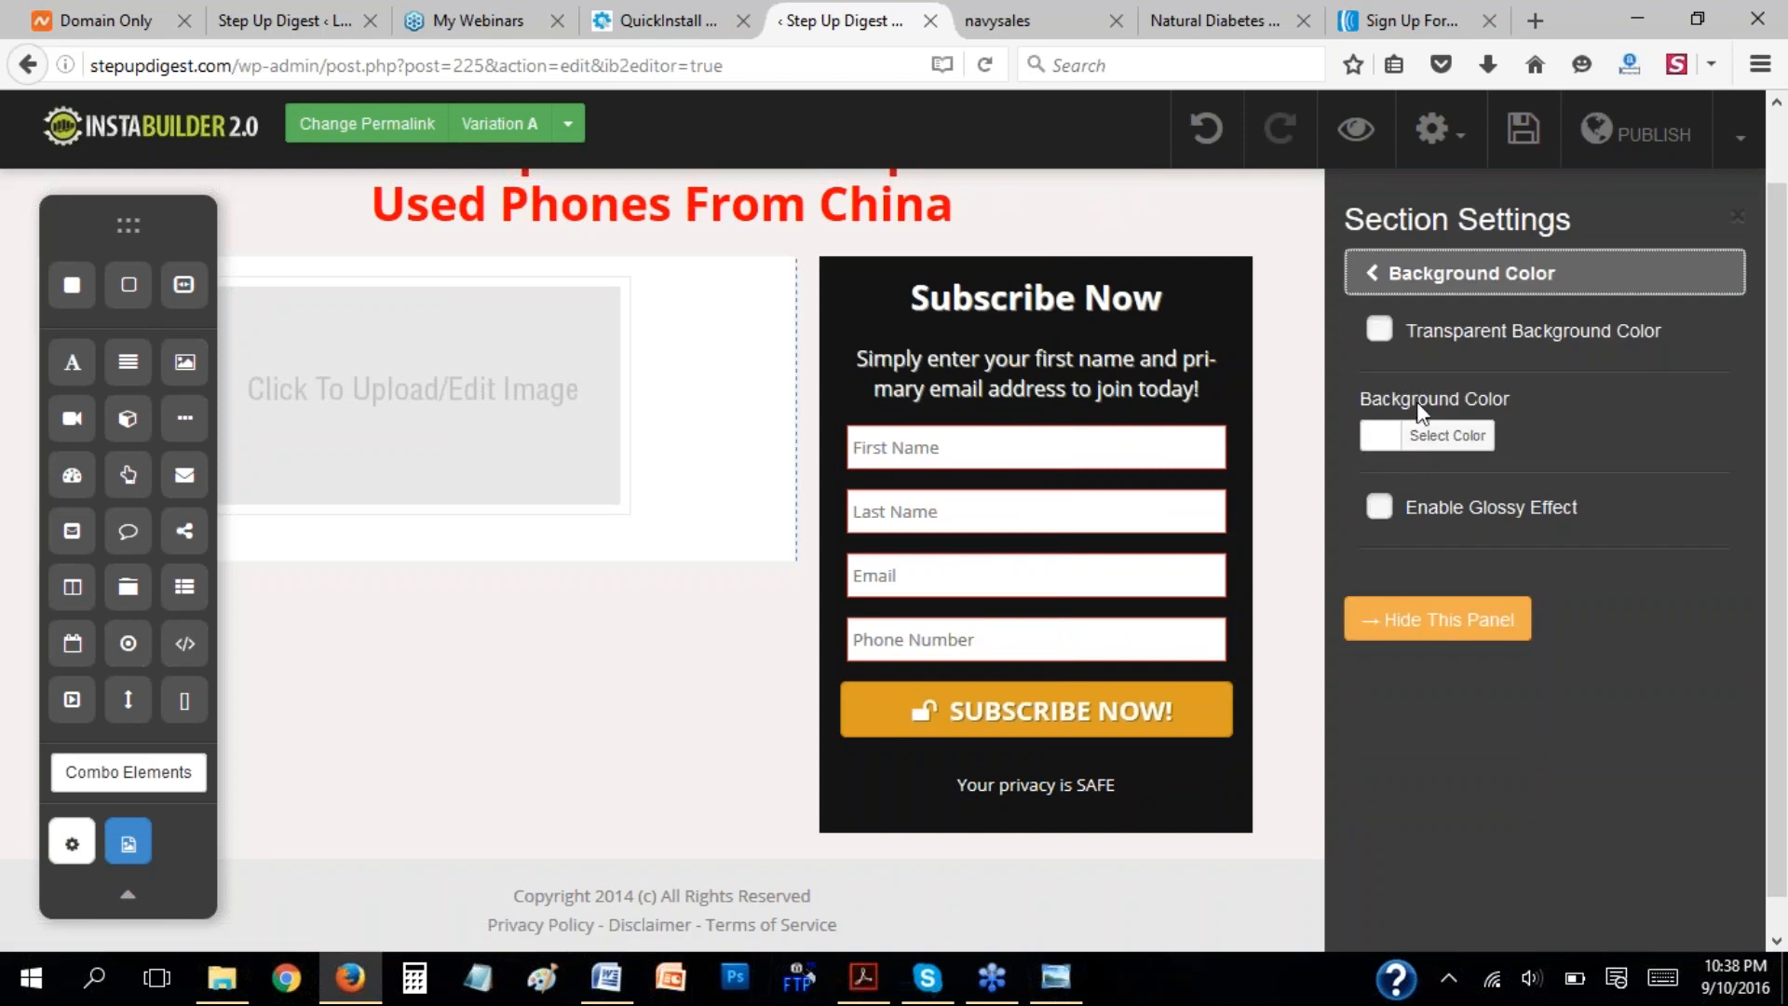
click(1443, 435)
drag(1596, 447, 1529, 442)
key(ctrl+v)
click(1658, 618)
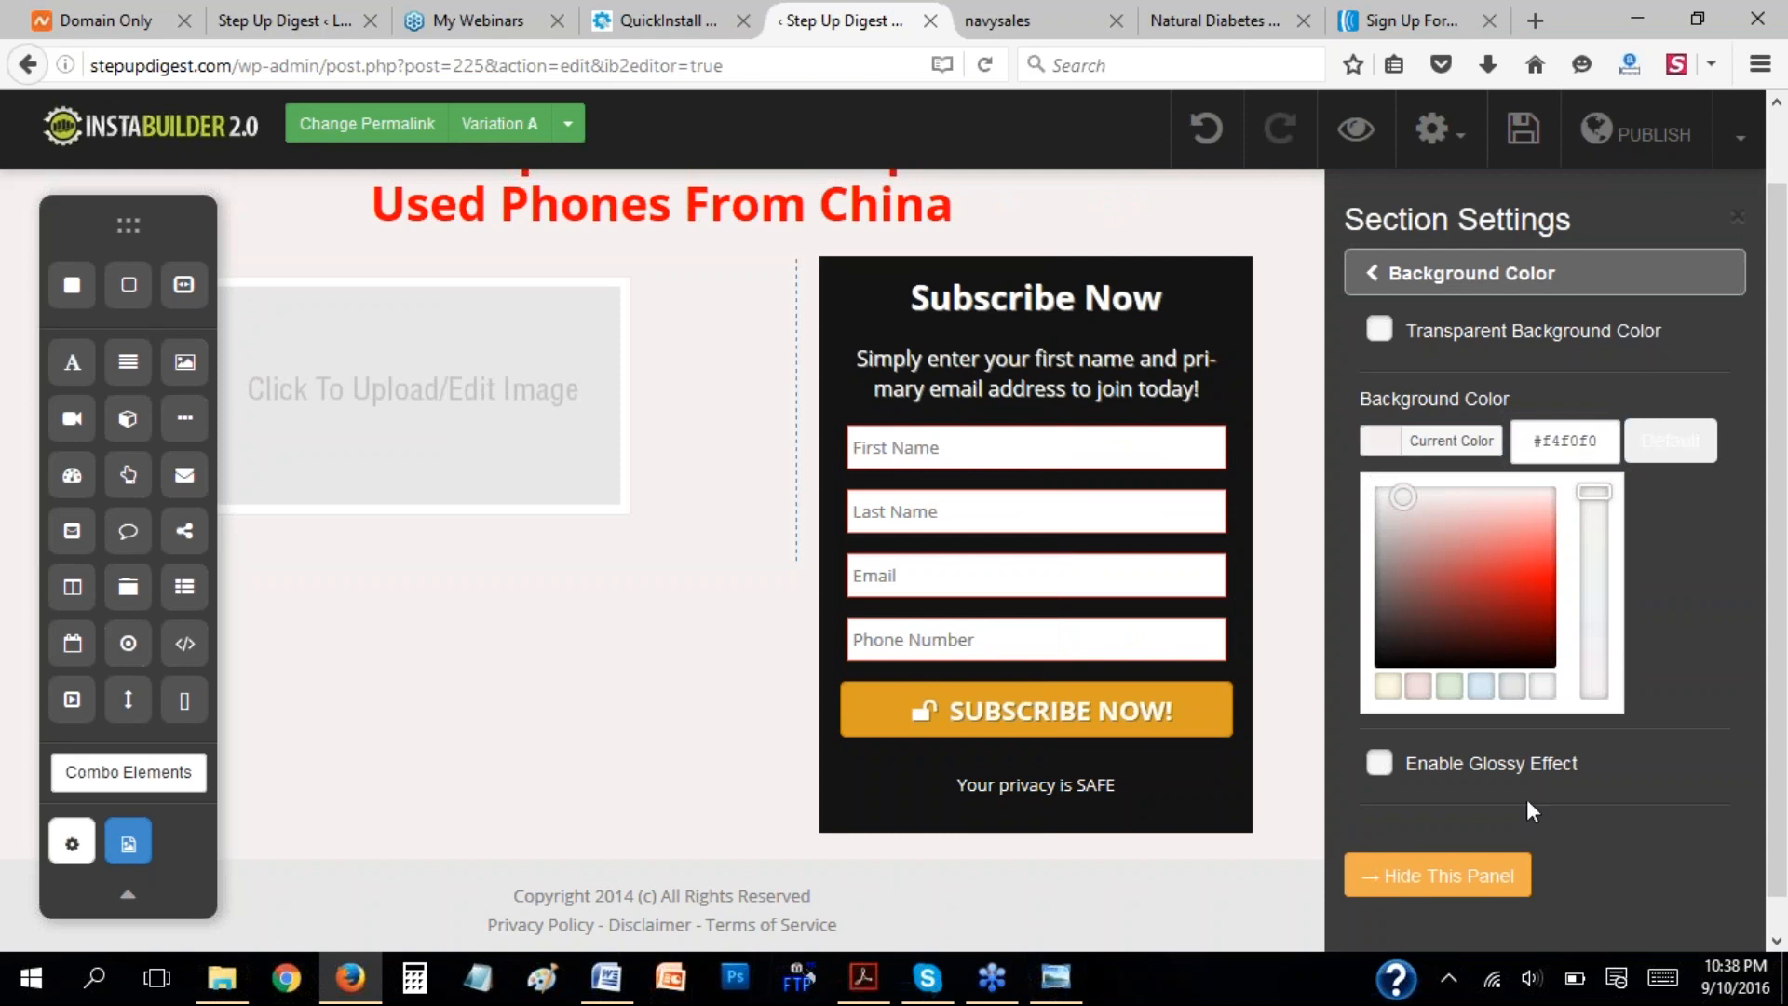
click(1394, 875)
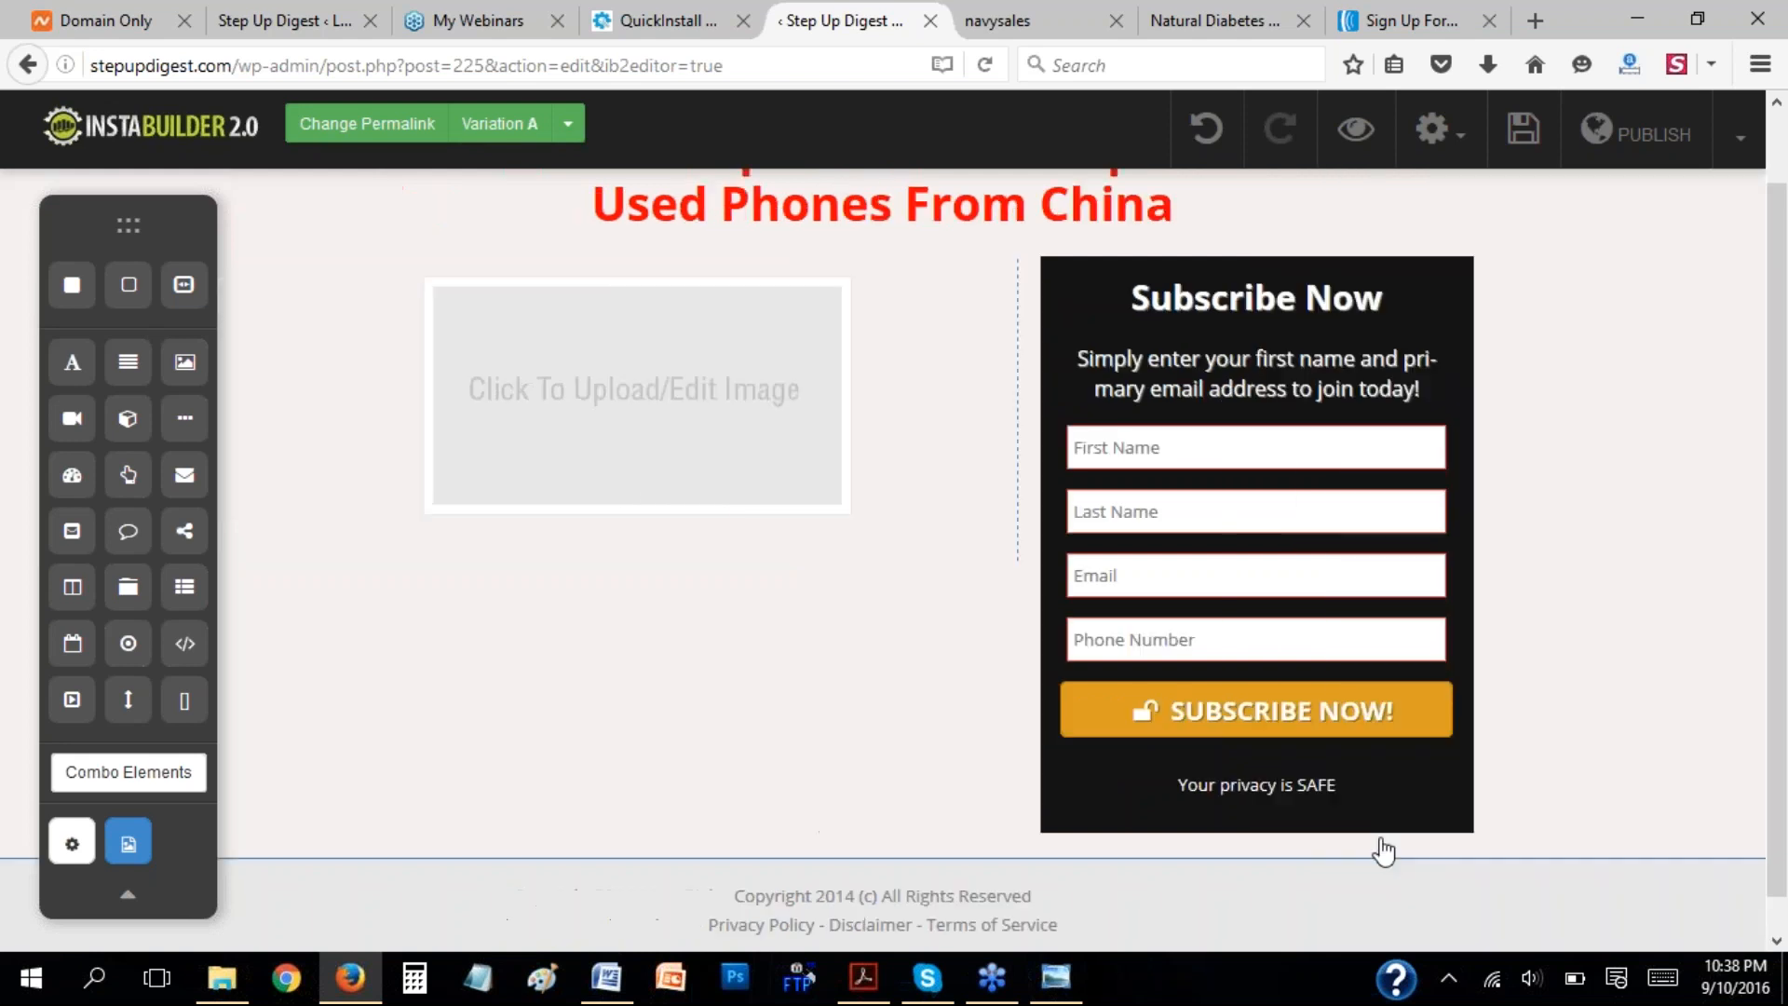
Replace the image placeholder with the kikilil picture uploaded from the Desktop folder.
click(659, 393)
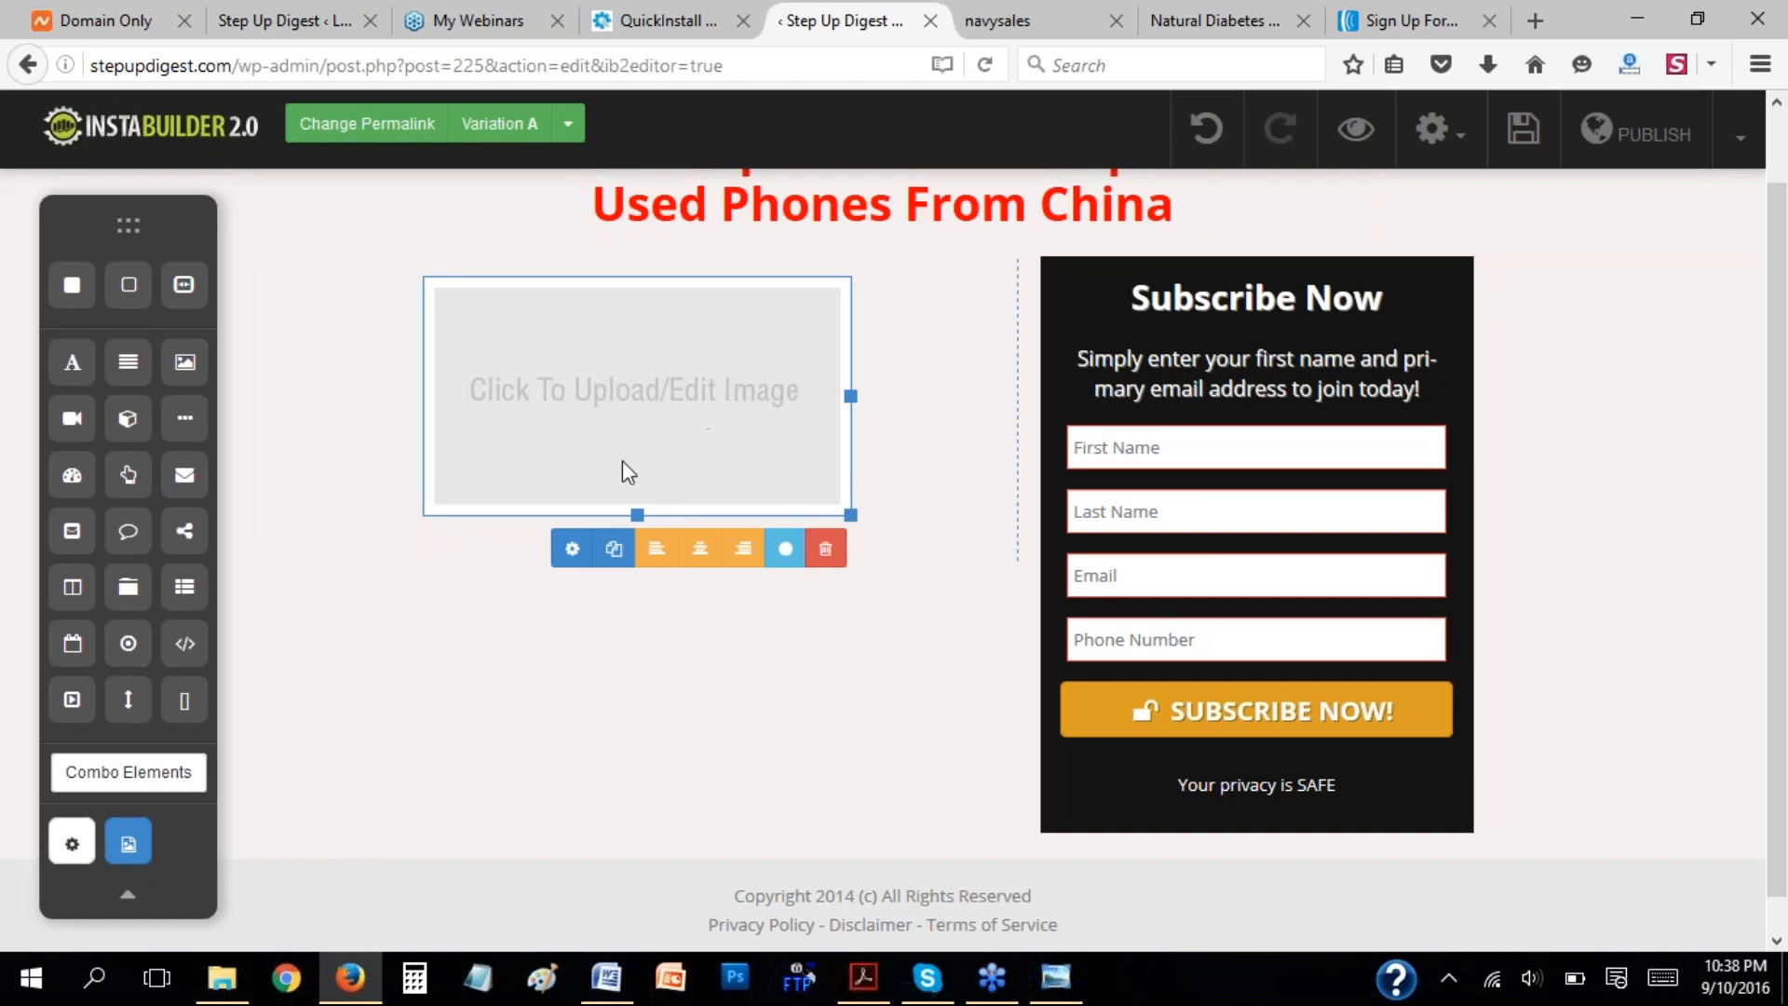
click(572, 549)
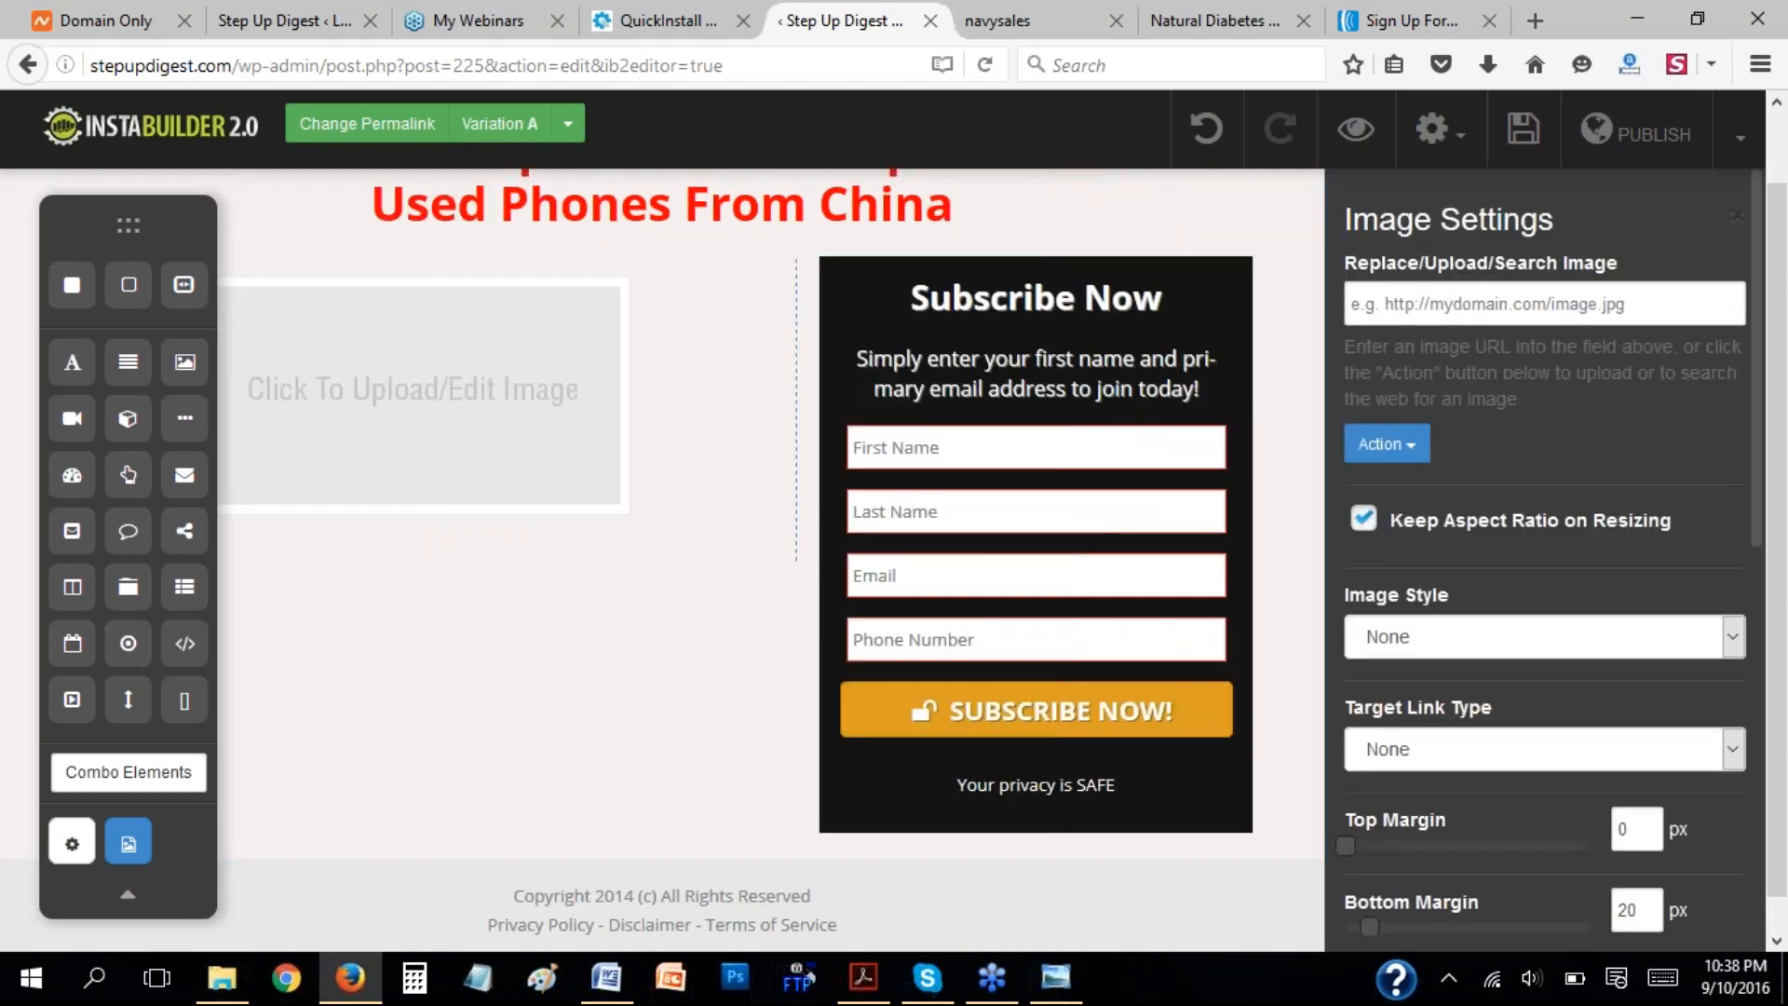
click(1414, 447)
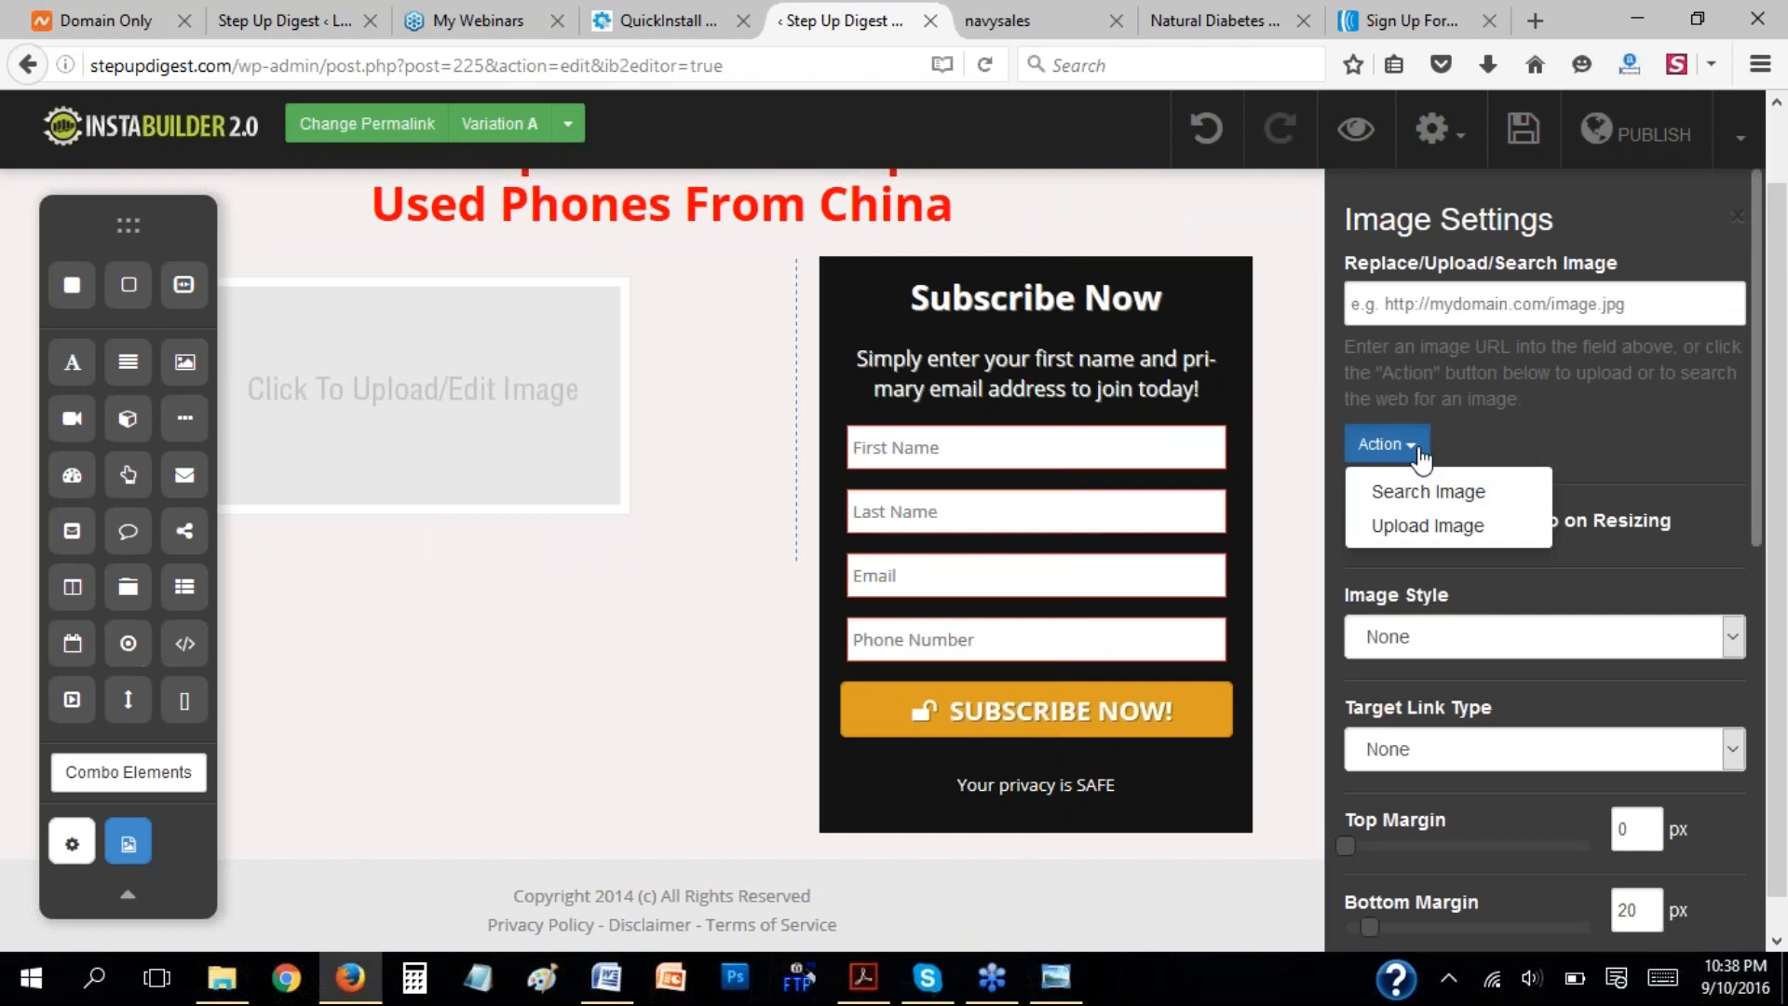
click(1423, 527)
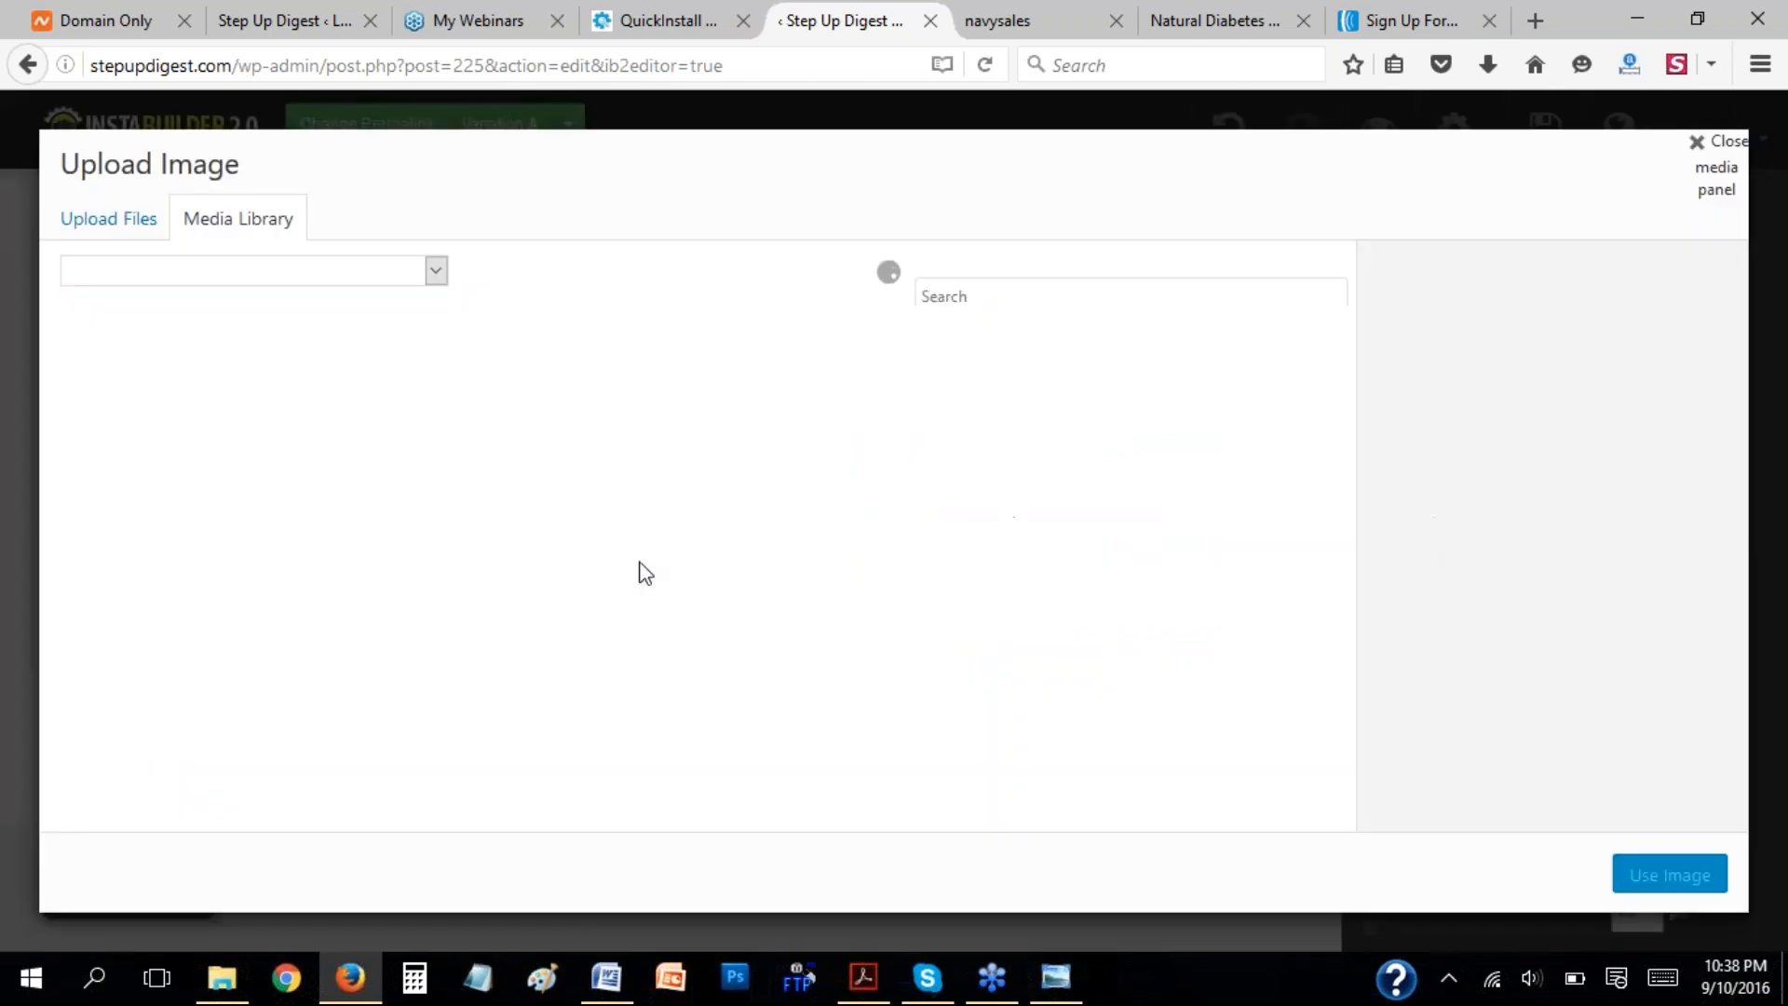
click(100, 223)
click(892, 556)
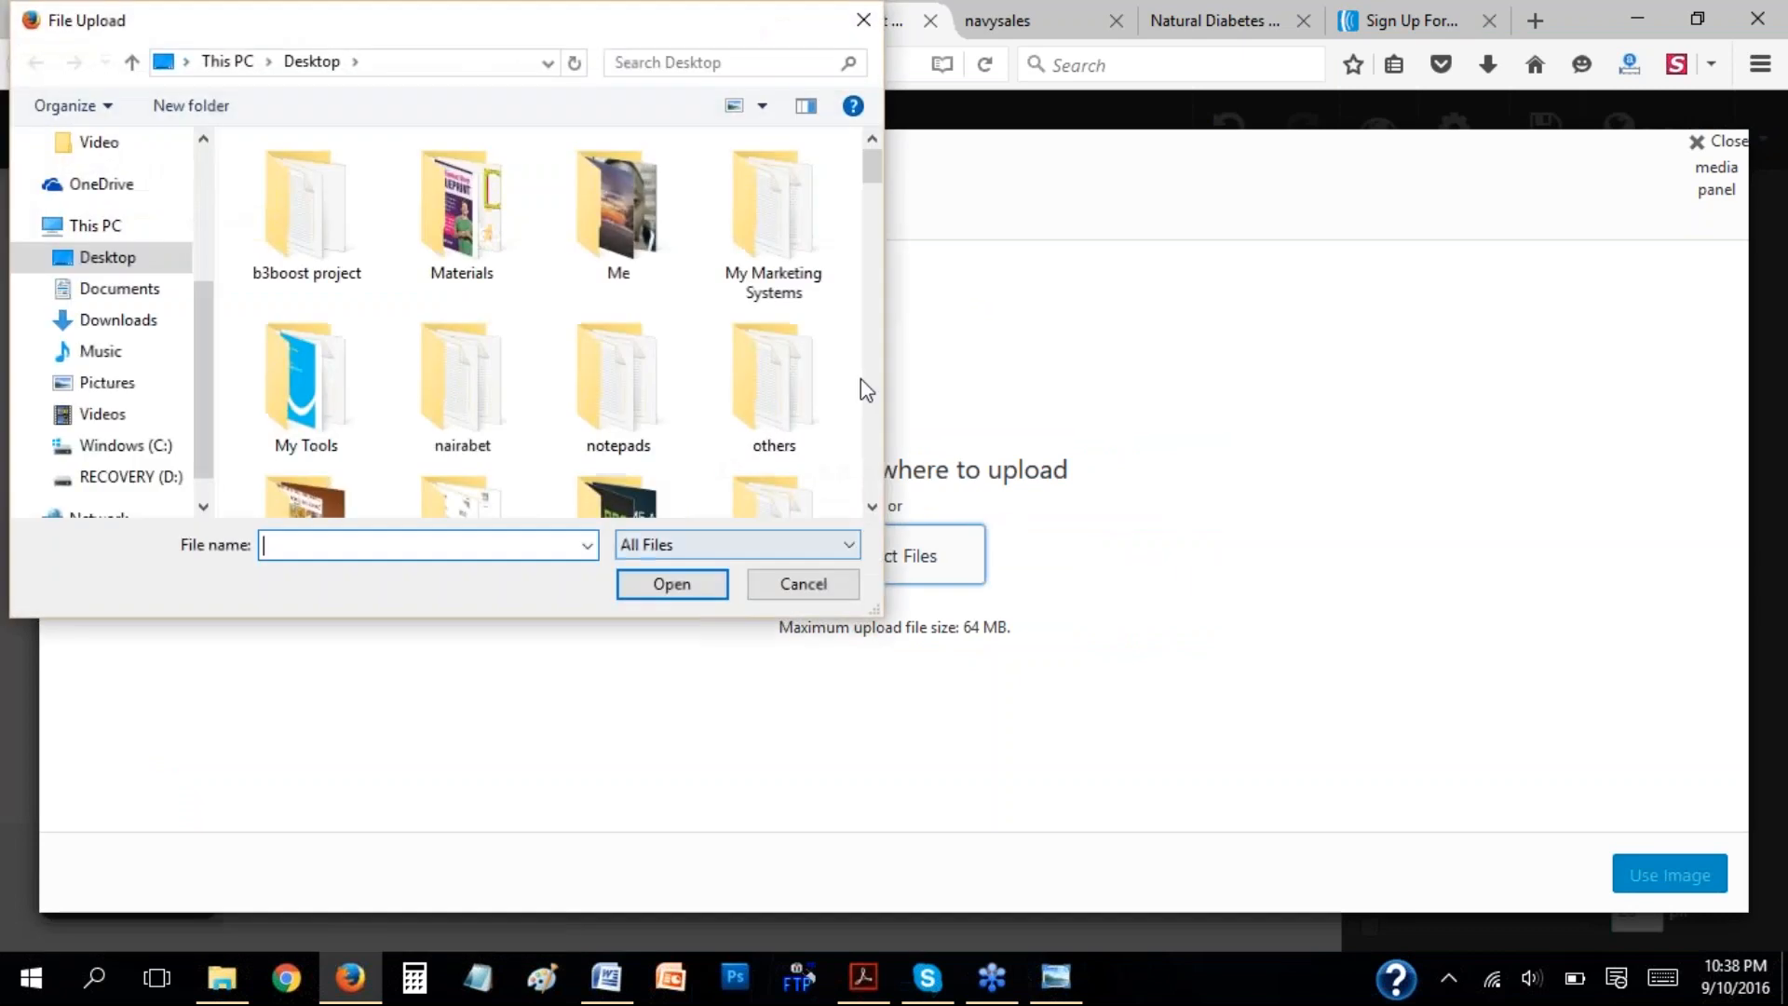
drag(855, 284, 842, 430)
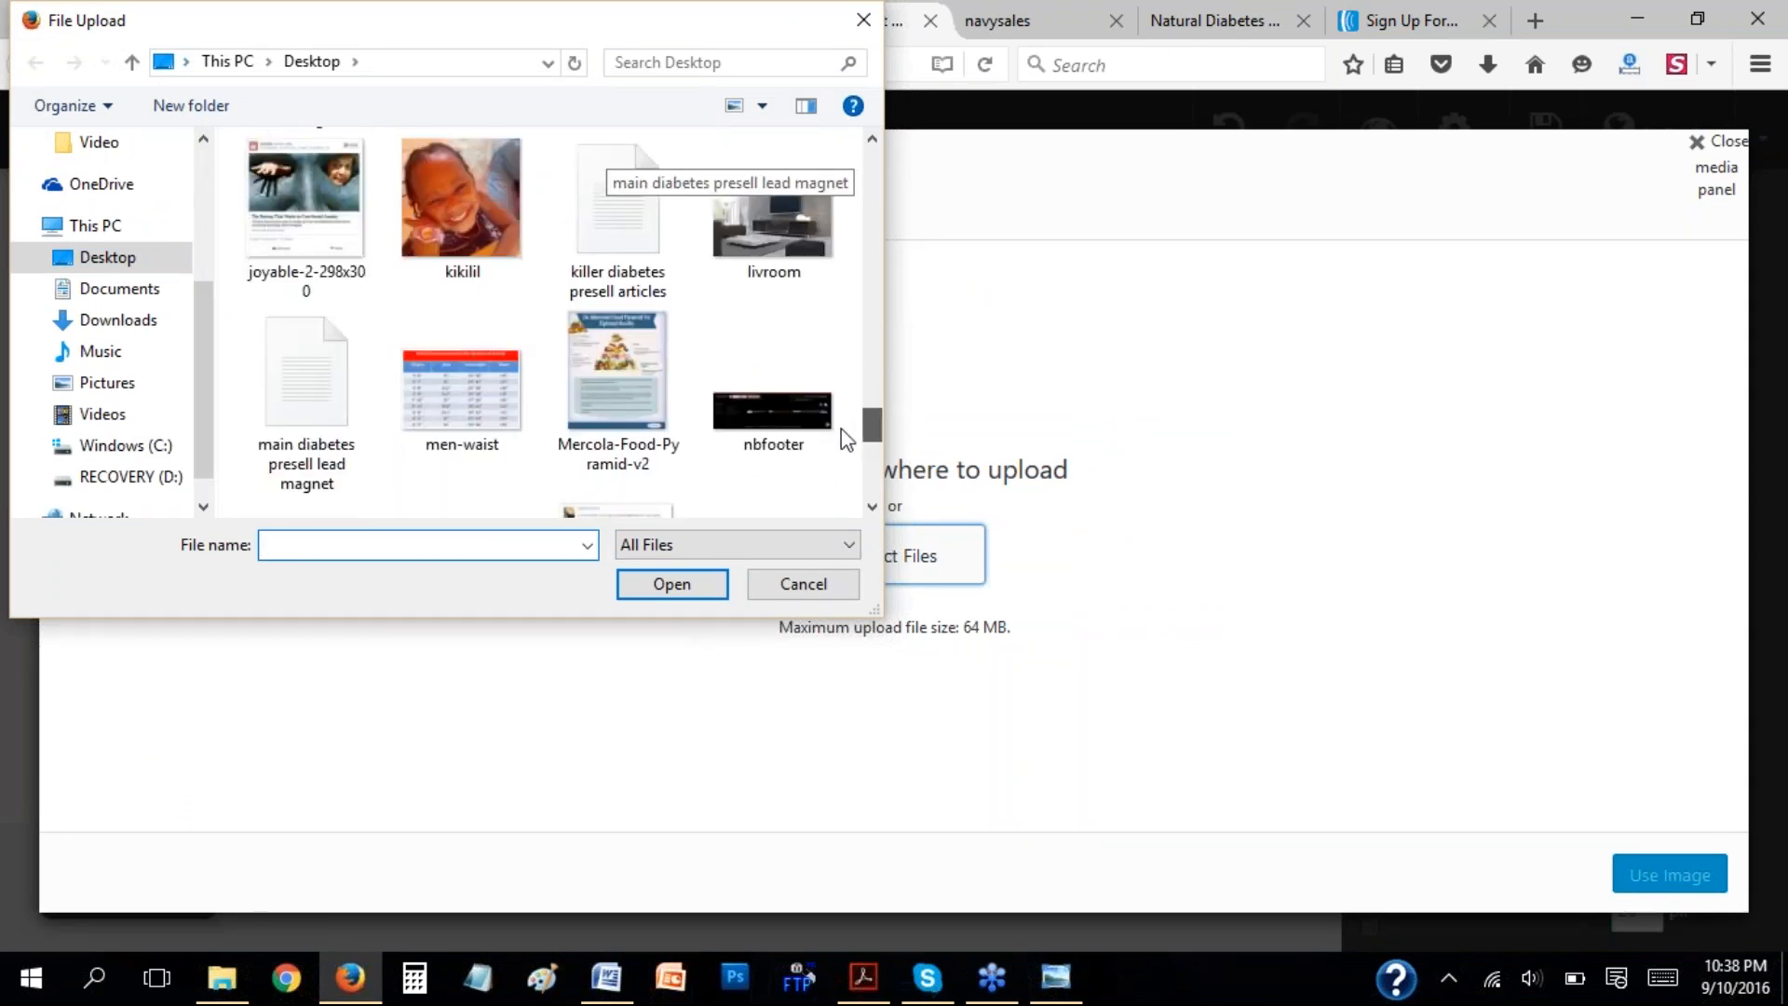
click(445, 207)
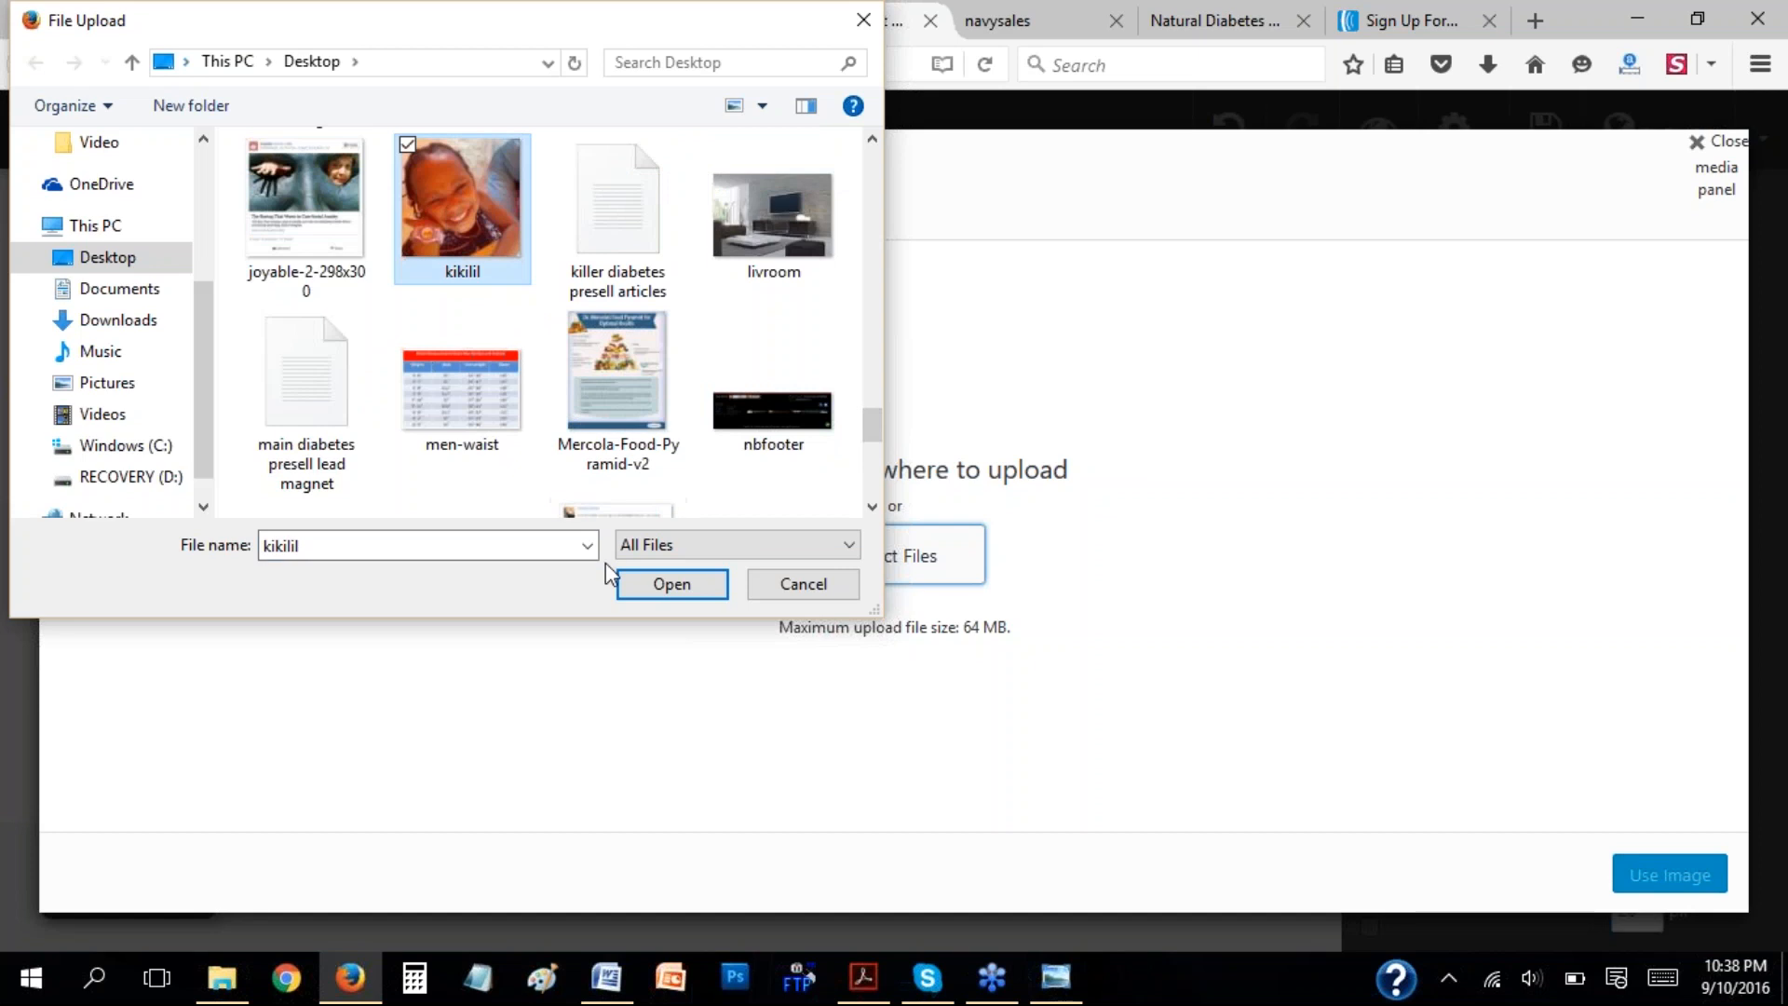
click(651, 589)
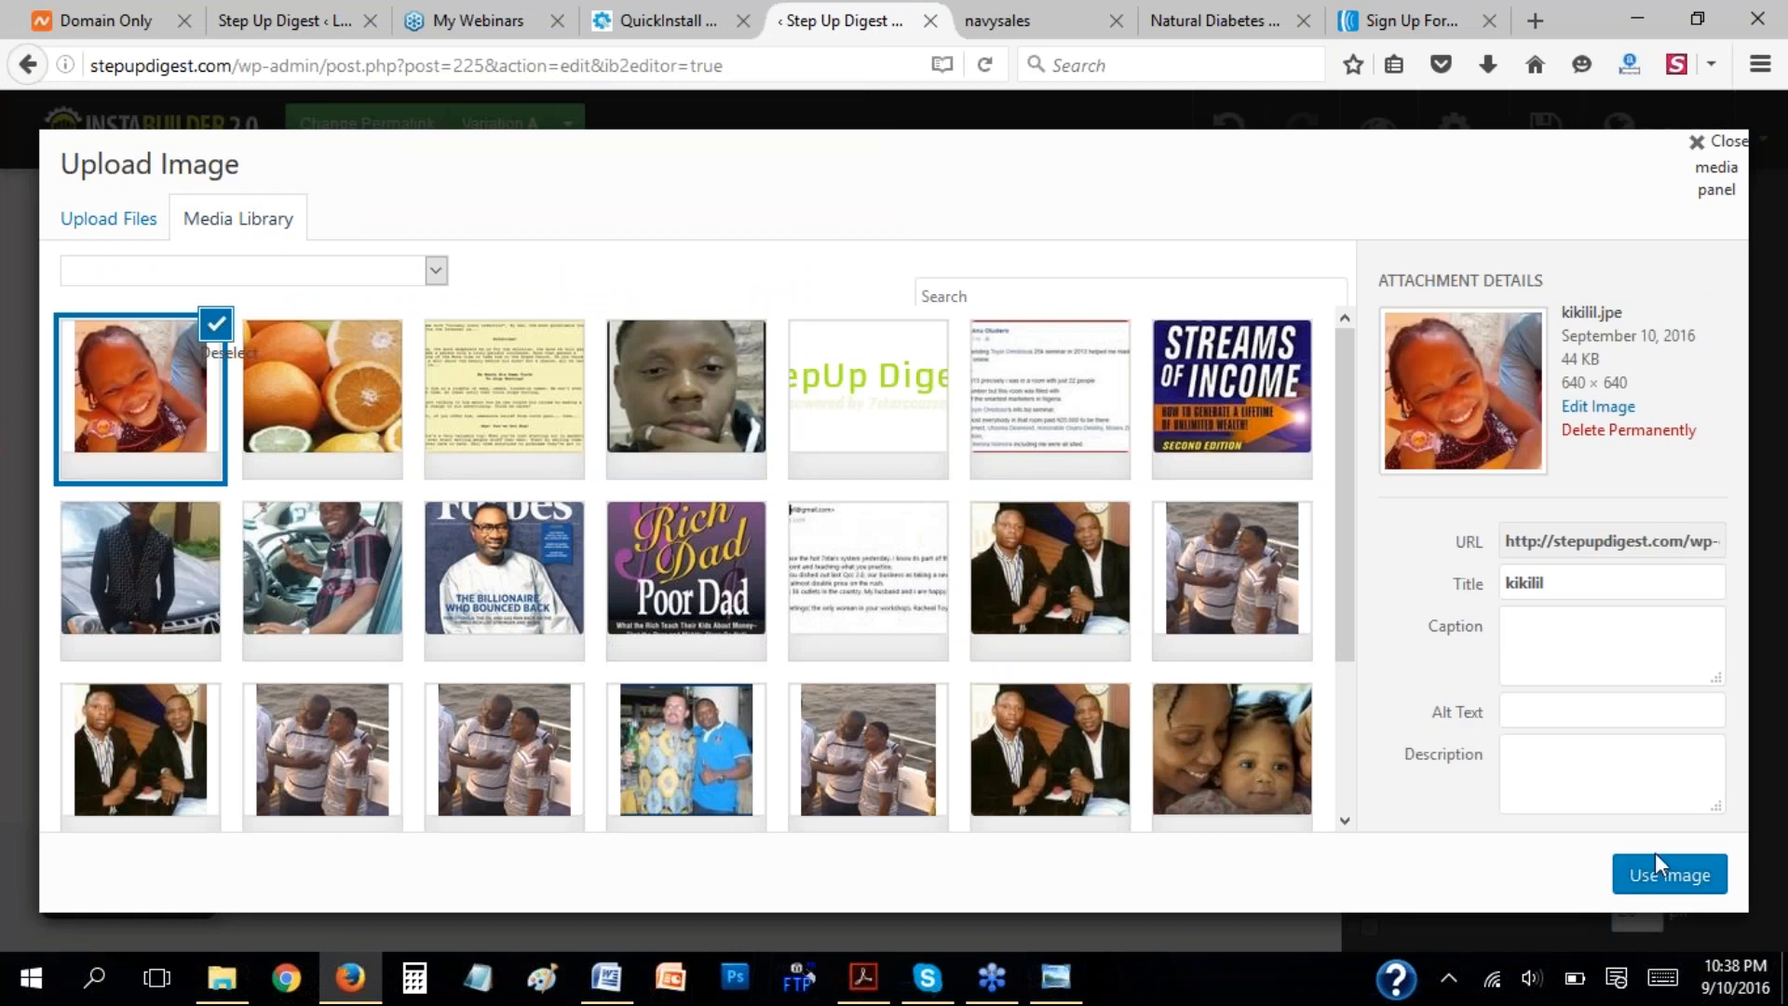
click(1639, 870)
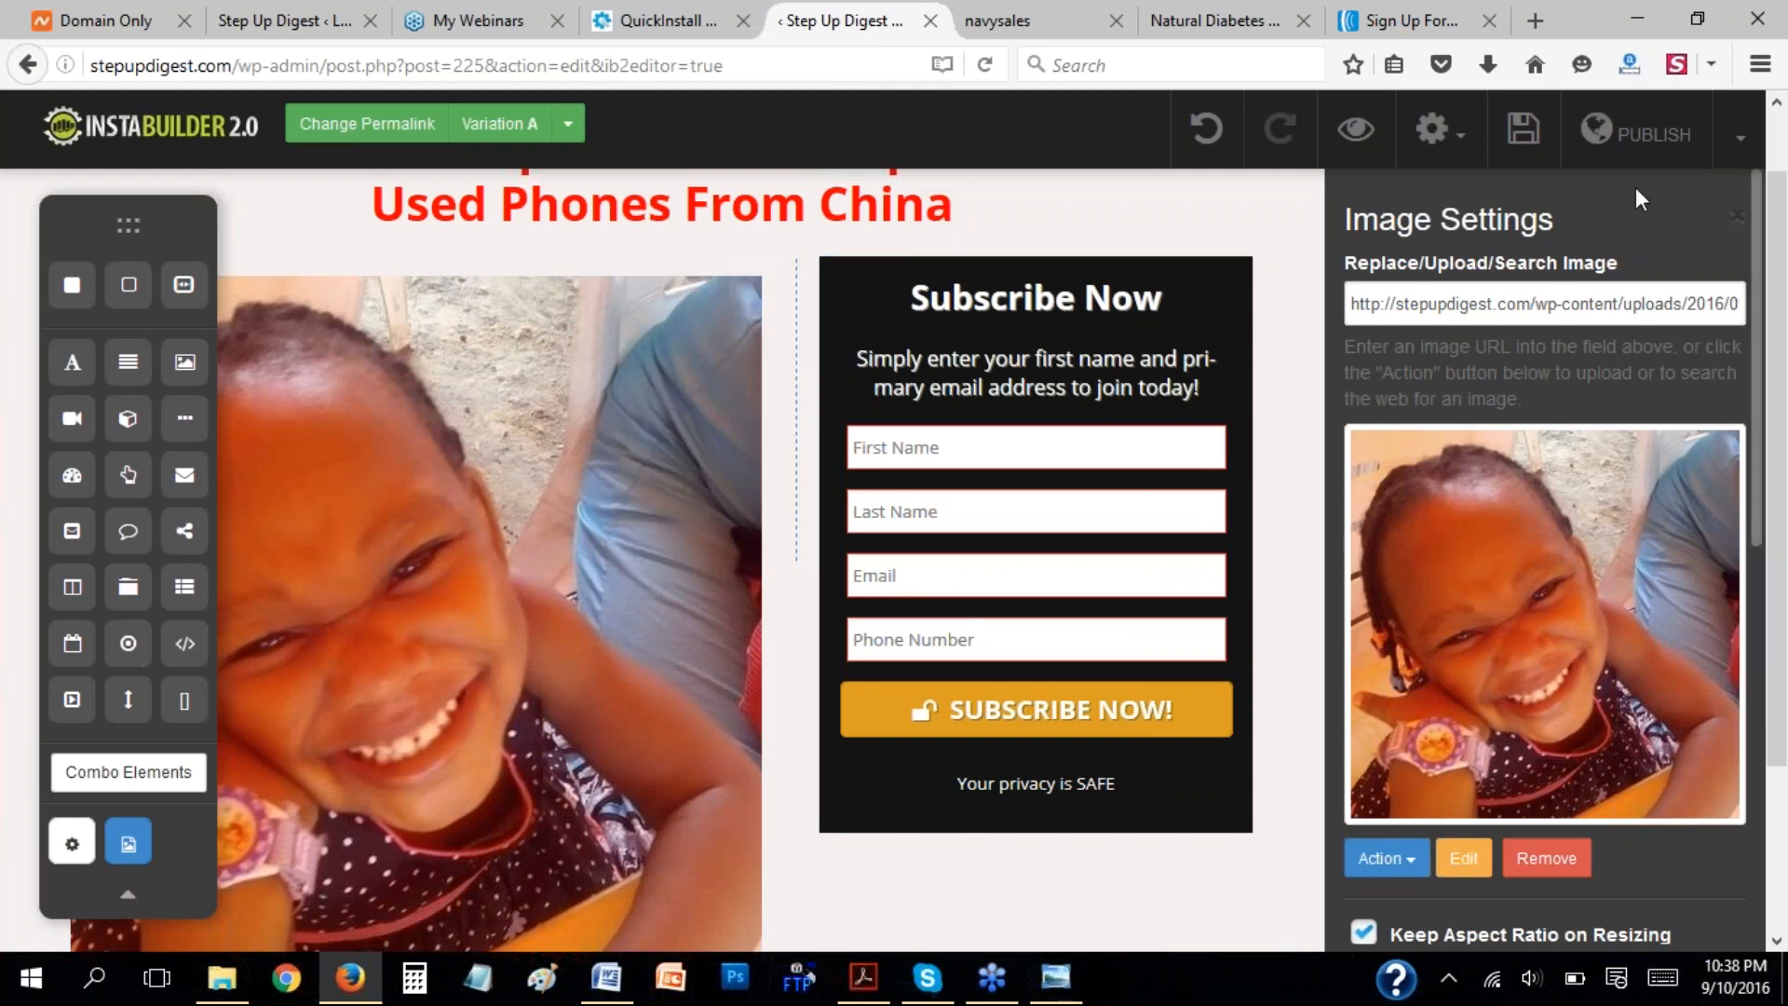
Review the inserted photo's settings for image style, target link type, margins, display animation and caption.
drag(1782, 203, 1782, 174)
scroll(1783, 181, down, 2)
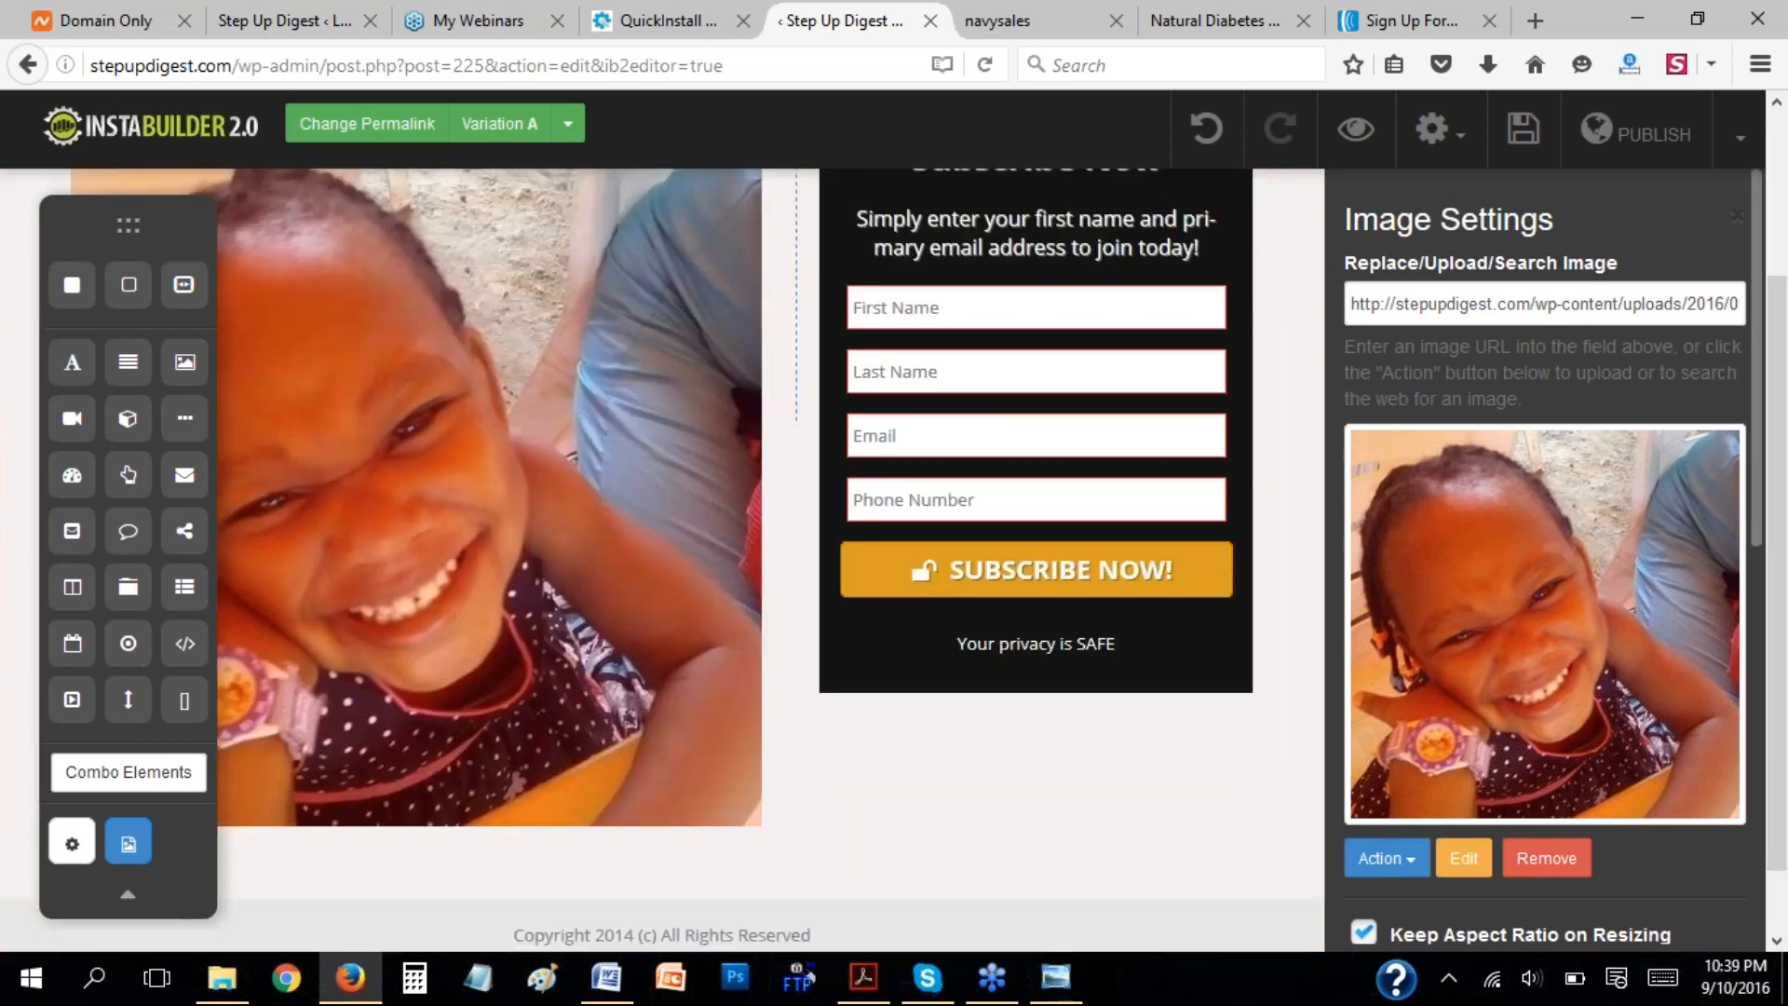
scroll(1778, 777, down, 1)
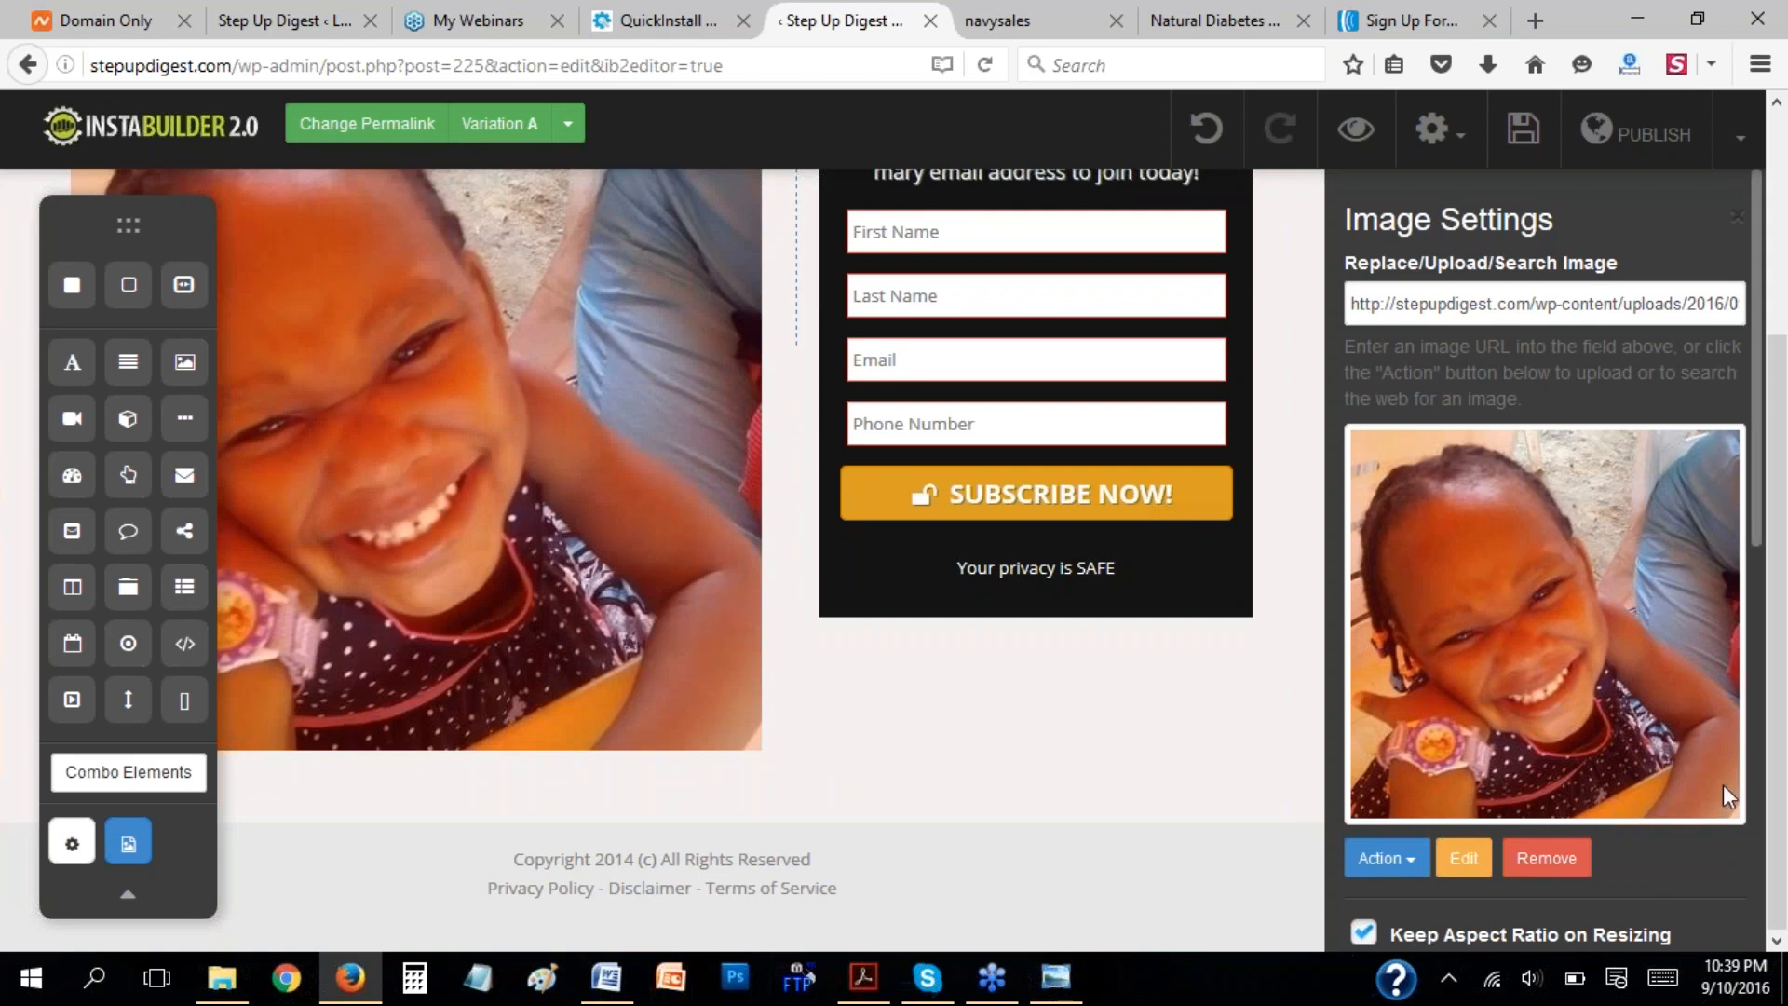
scroll(1650, 890, down, 5)
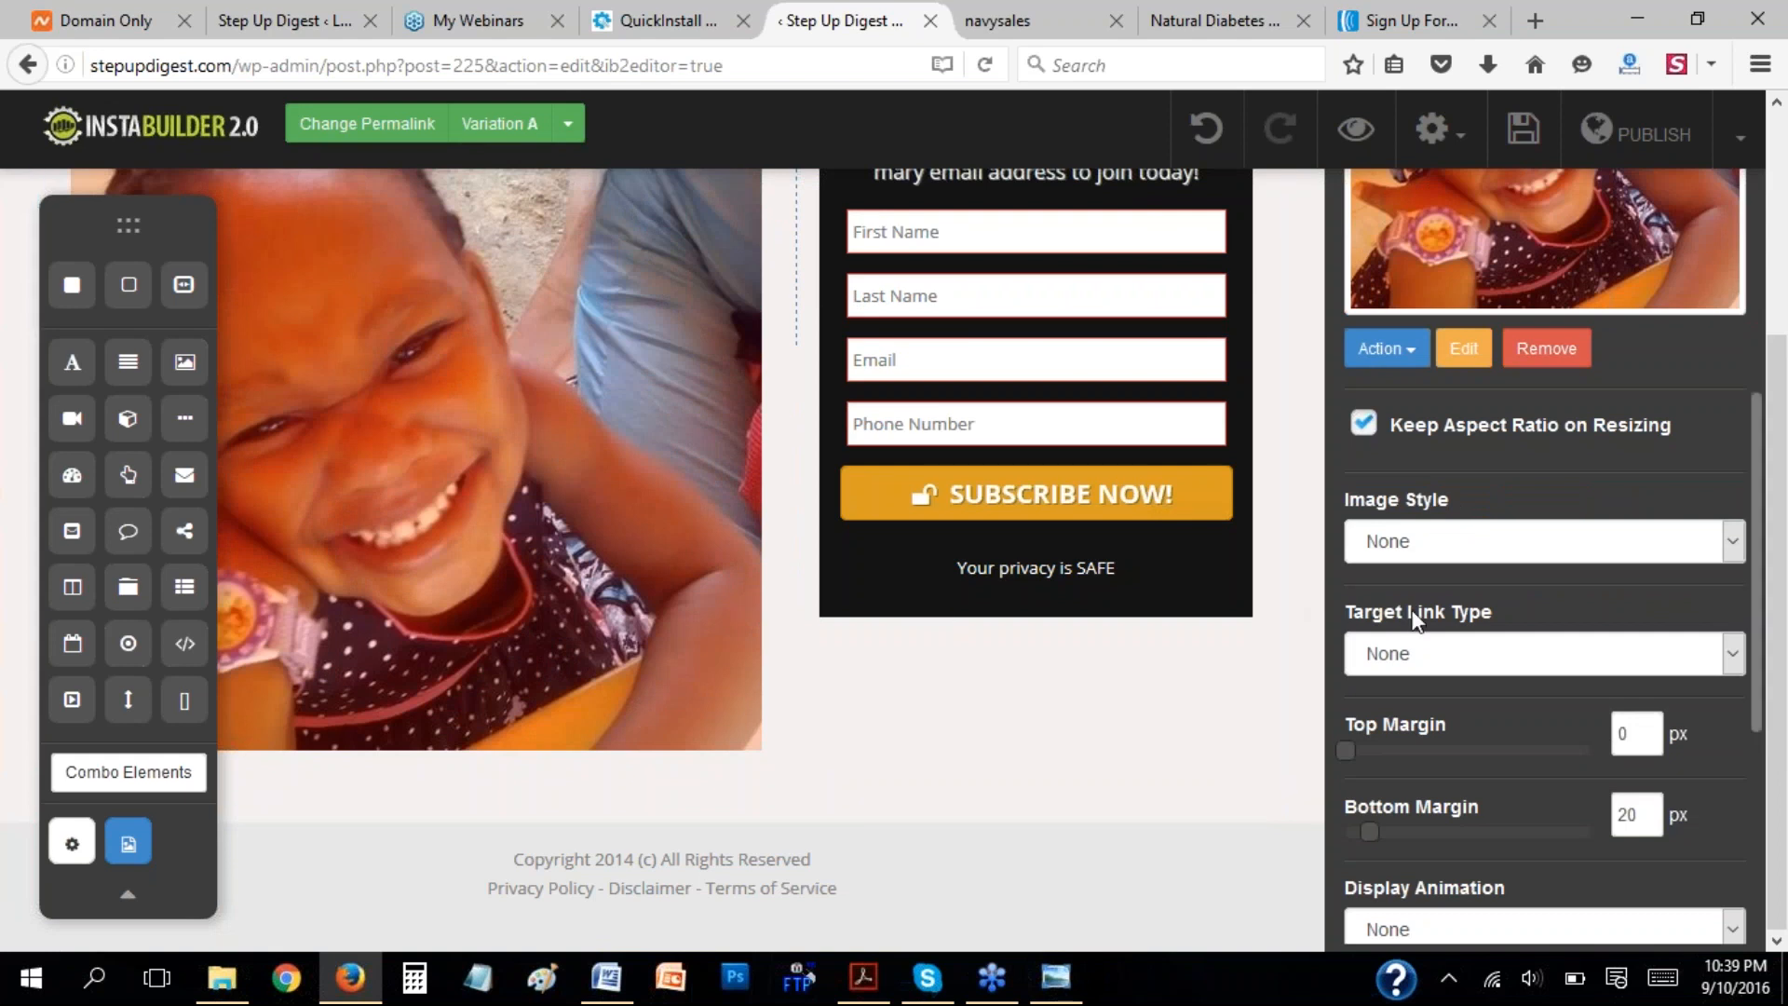
click(1453, 640)
click(1455, 784)
scroll(1471, 747, down, 5)
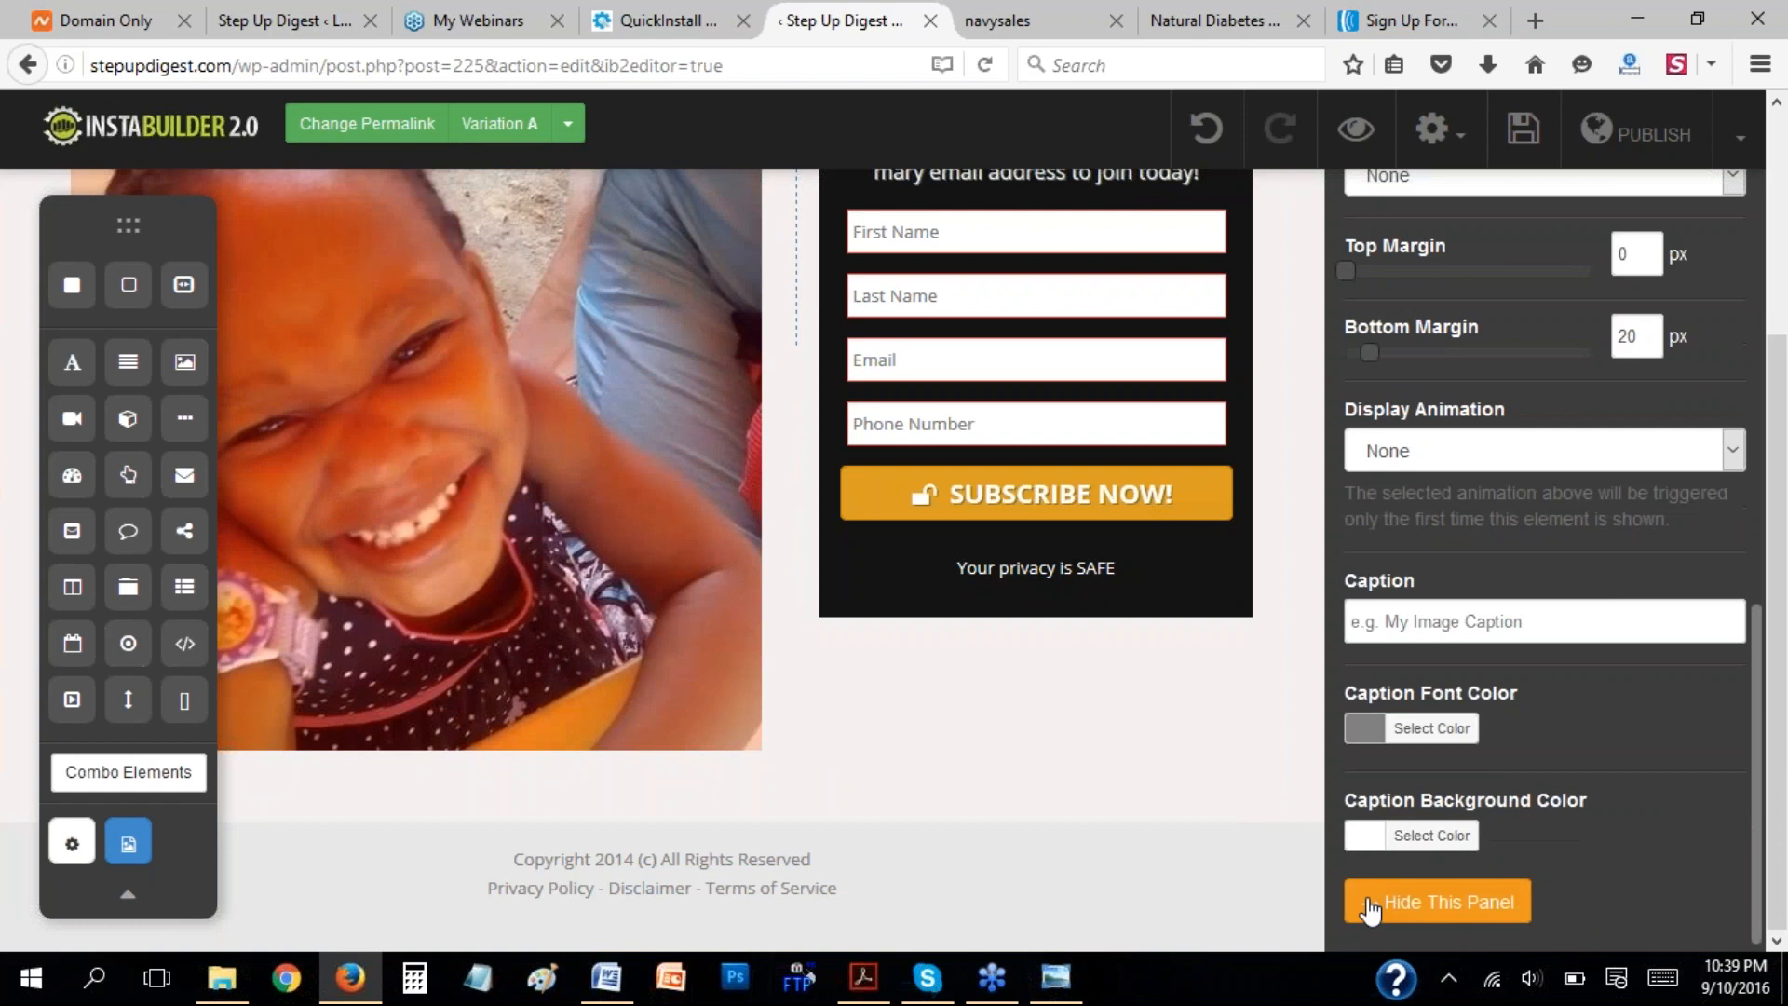
click(1369, 908)
Scale the photo down proportionally so that it fits in its column beside the subscribe form.
click(712, 505)
scroll(948, 565, down, 3)
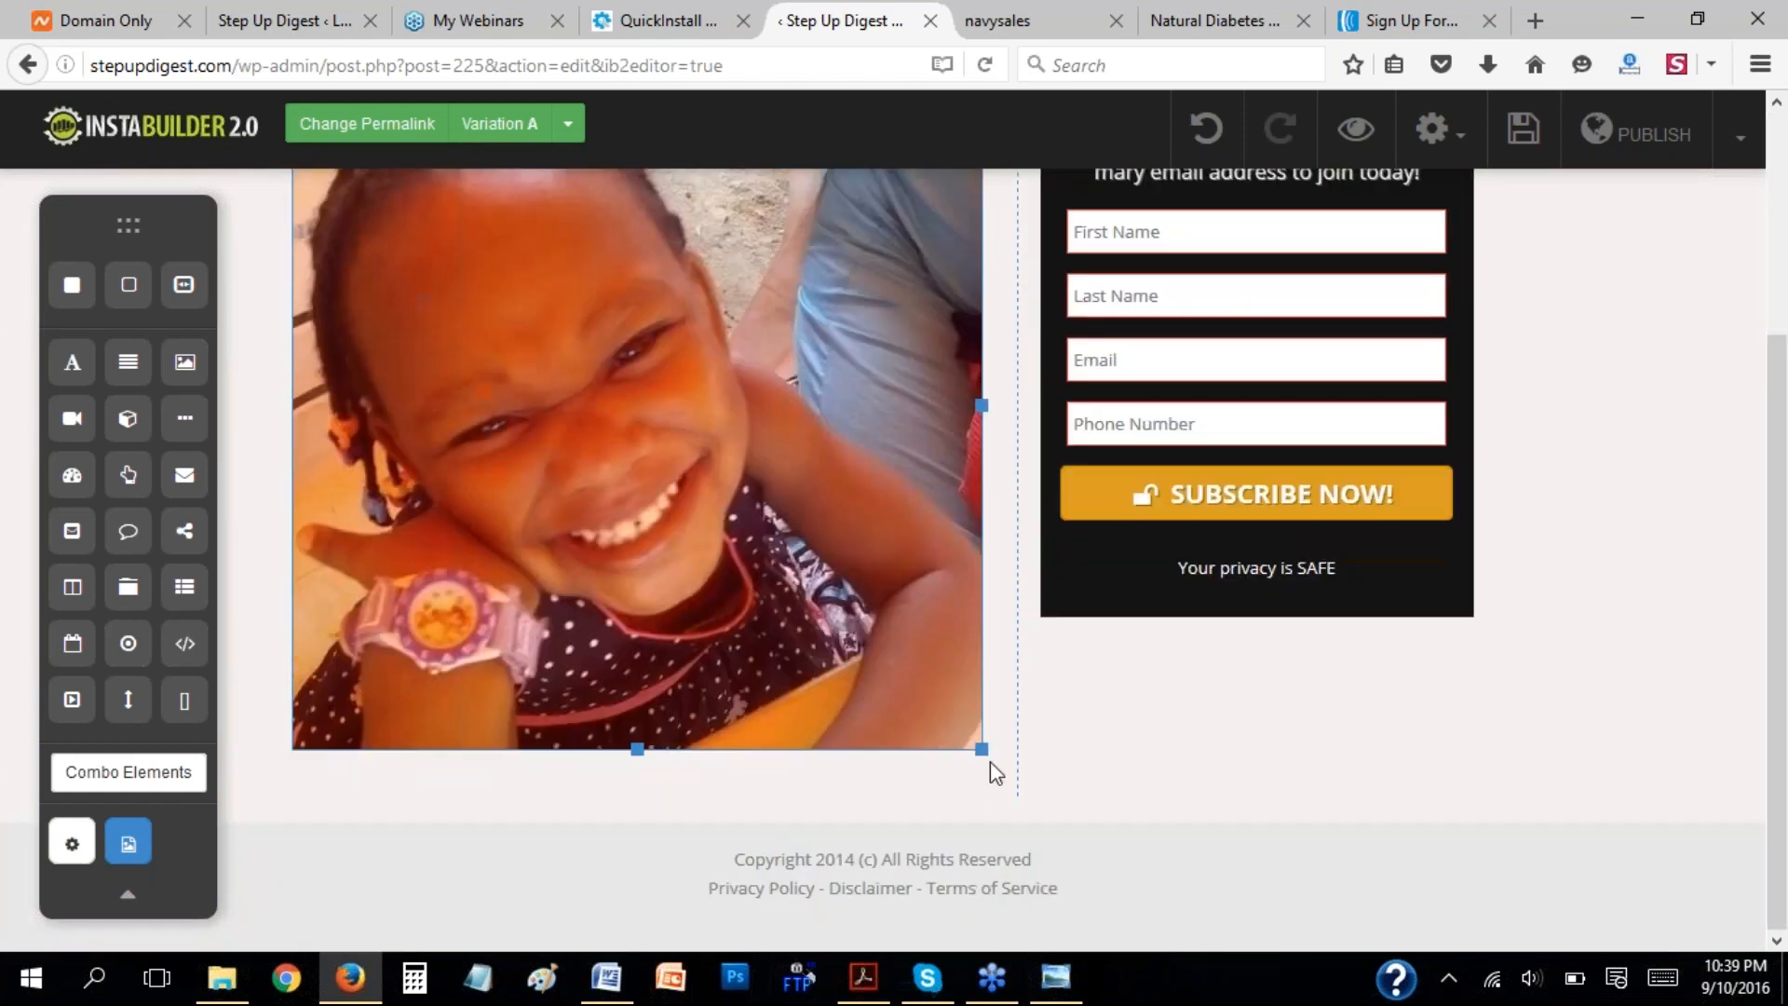
drag(984, 753, 884, 587)
scroll(1564, 518, up, 2)
click(1624, 484)
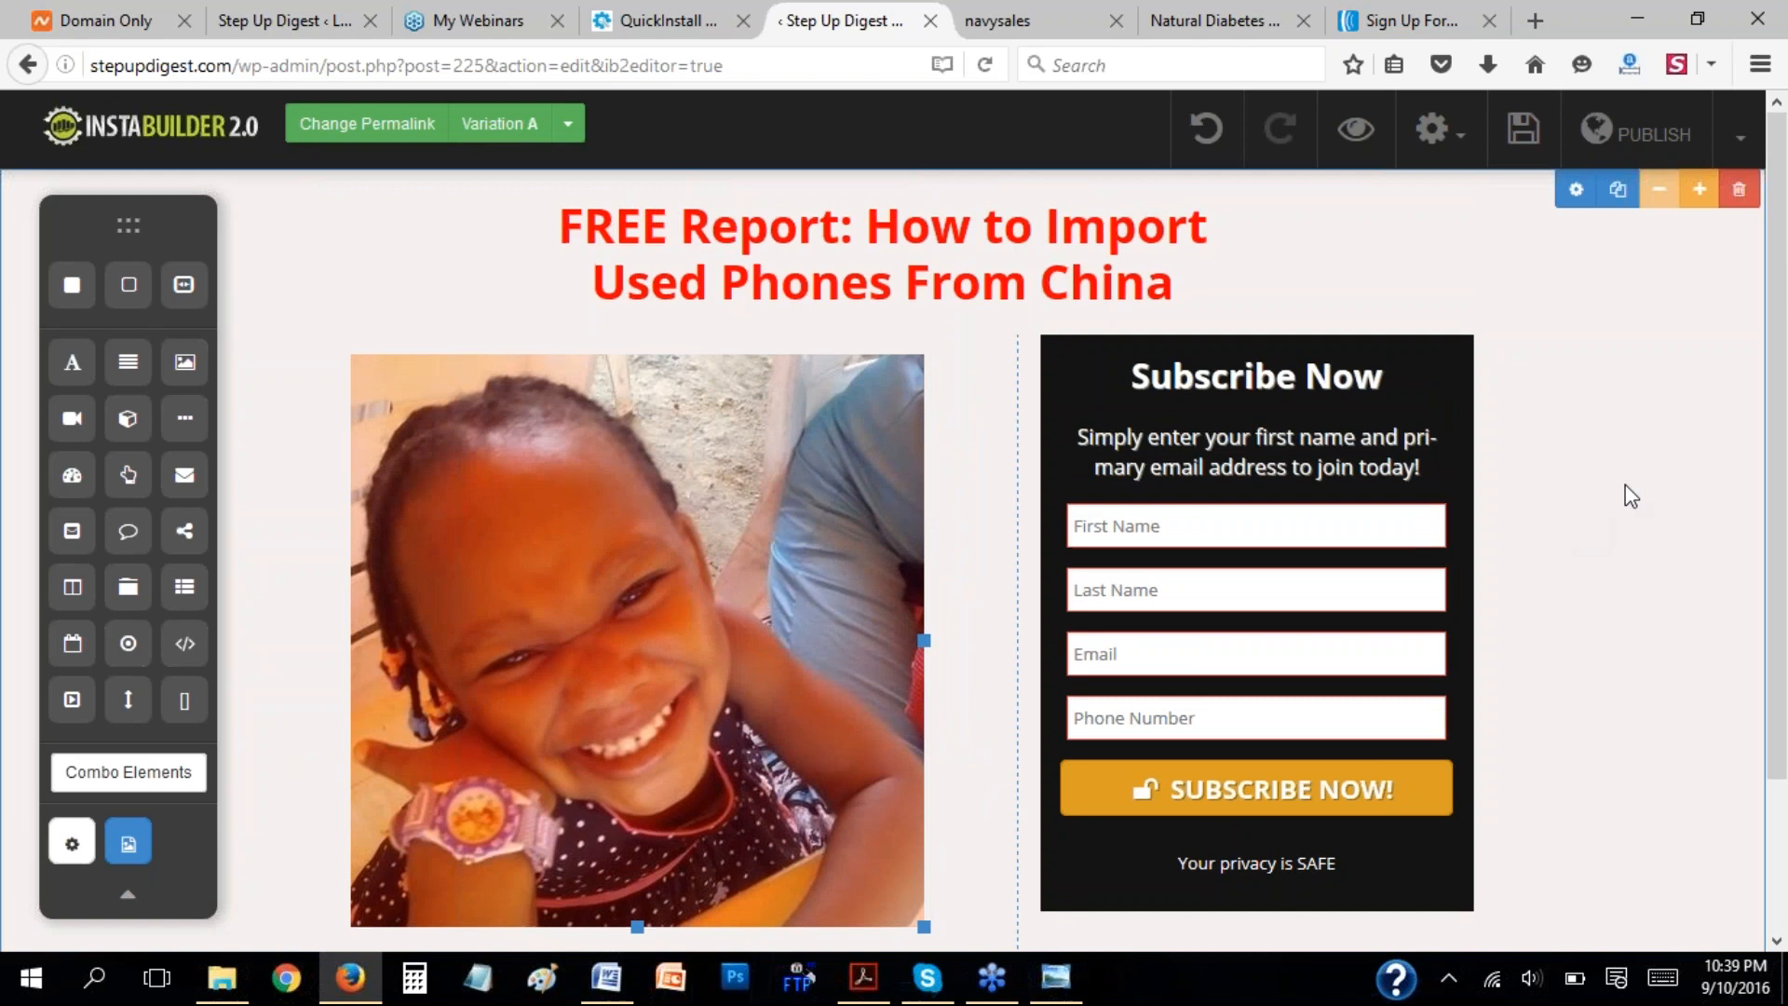
scroll(1629, 484, down, 2)
scroll(1629, 486, up, 2)
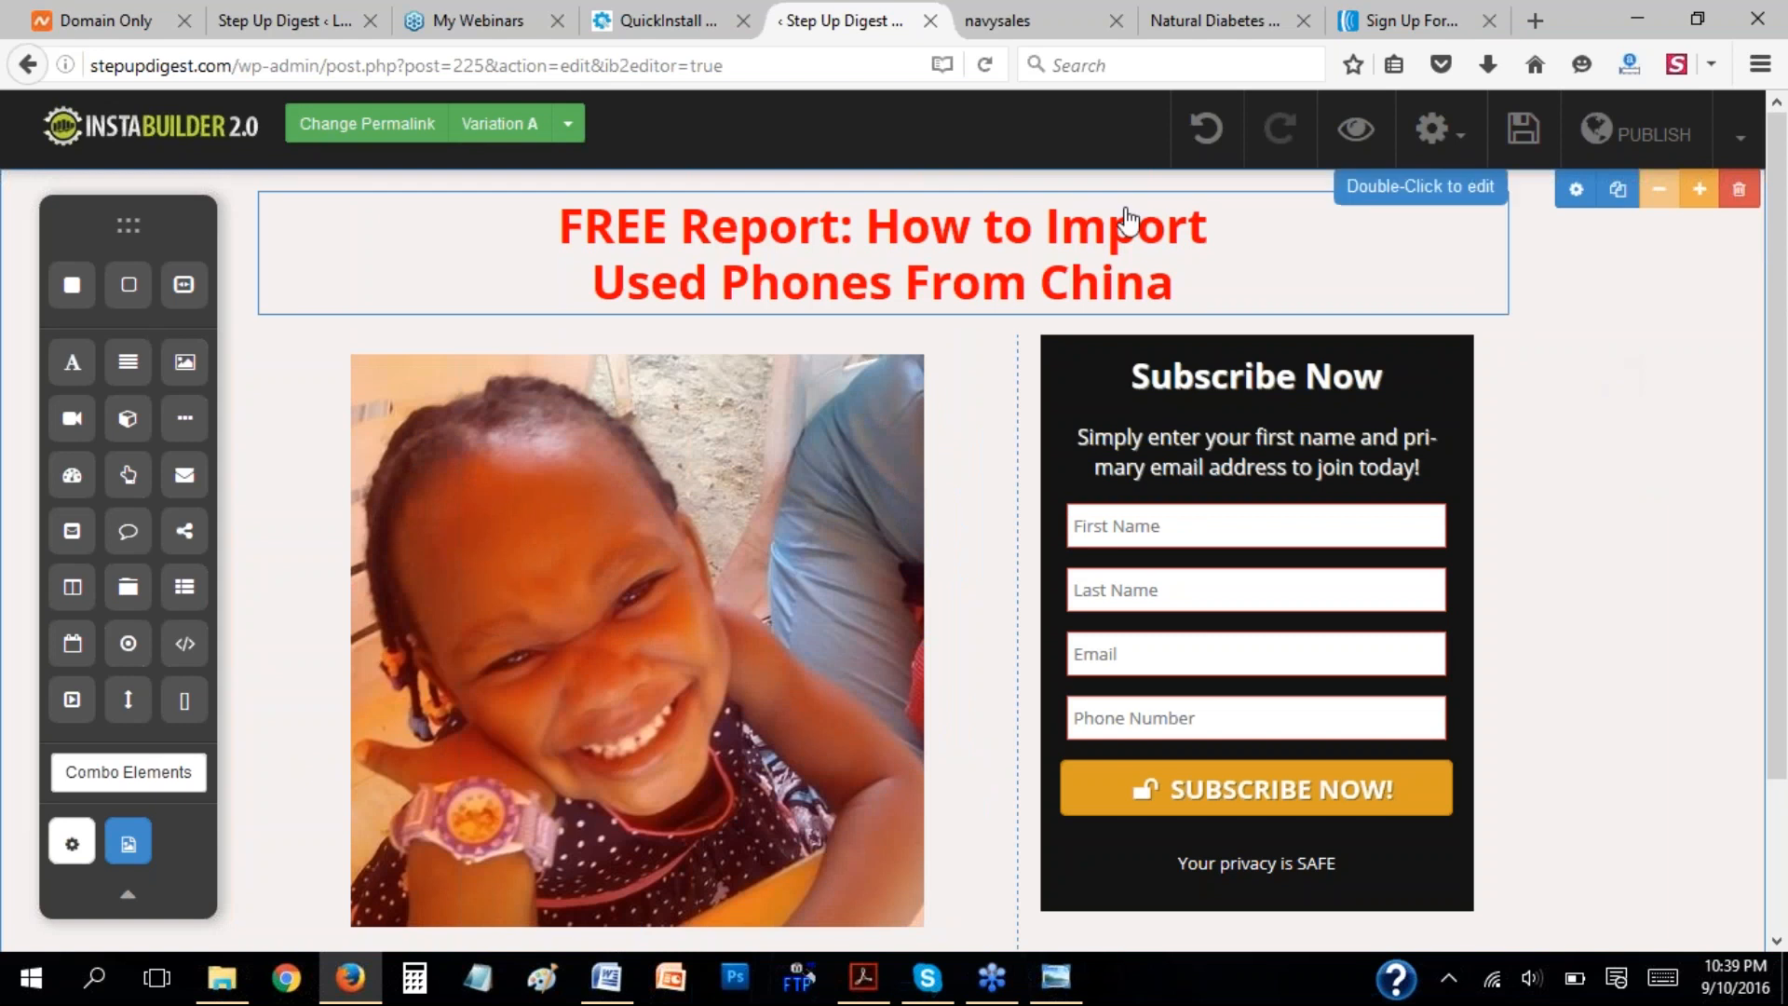
Reword the headline to "FREE Report: How to Make Your Baby Smile" and save the page.
click(989, 234)
click(989, 233)
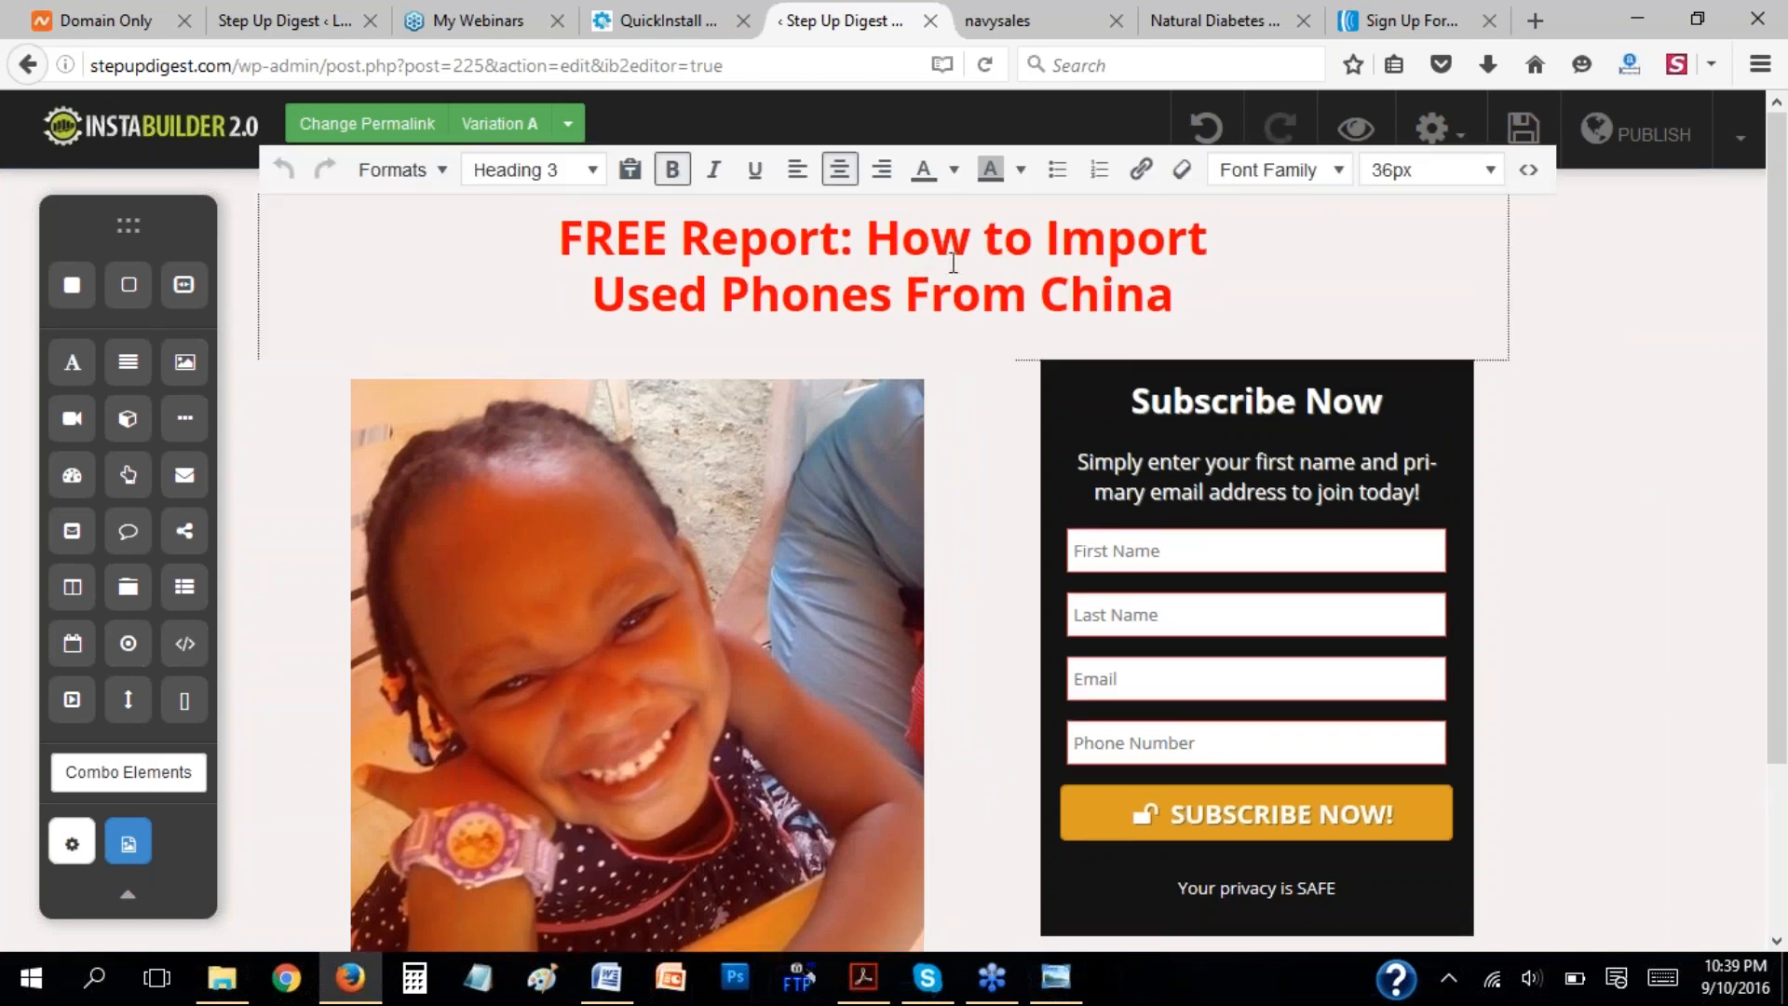
drag(1045, 237, 1166, 295)
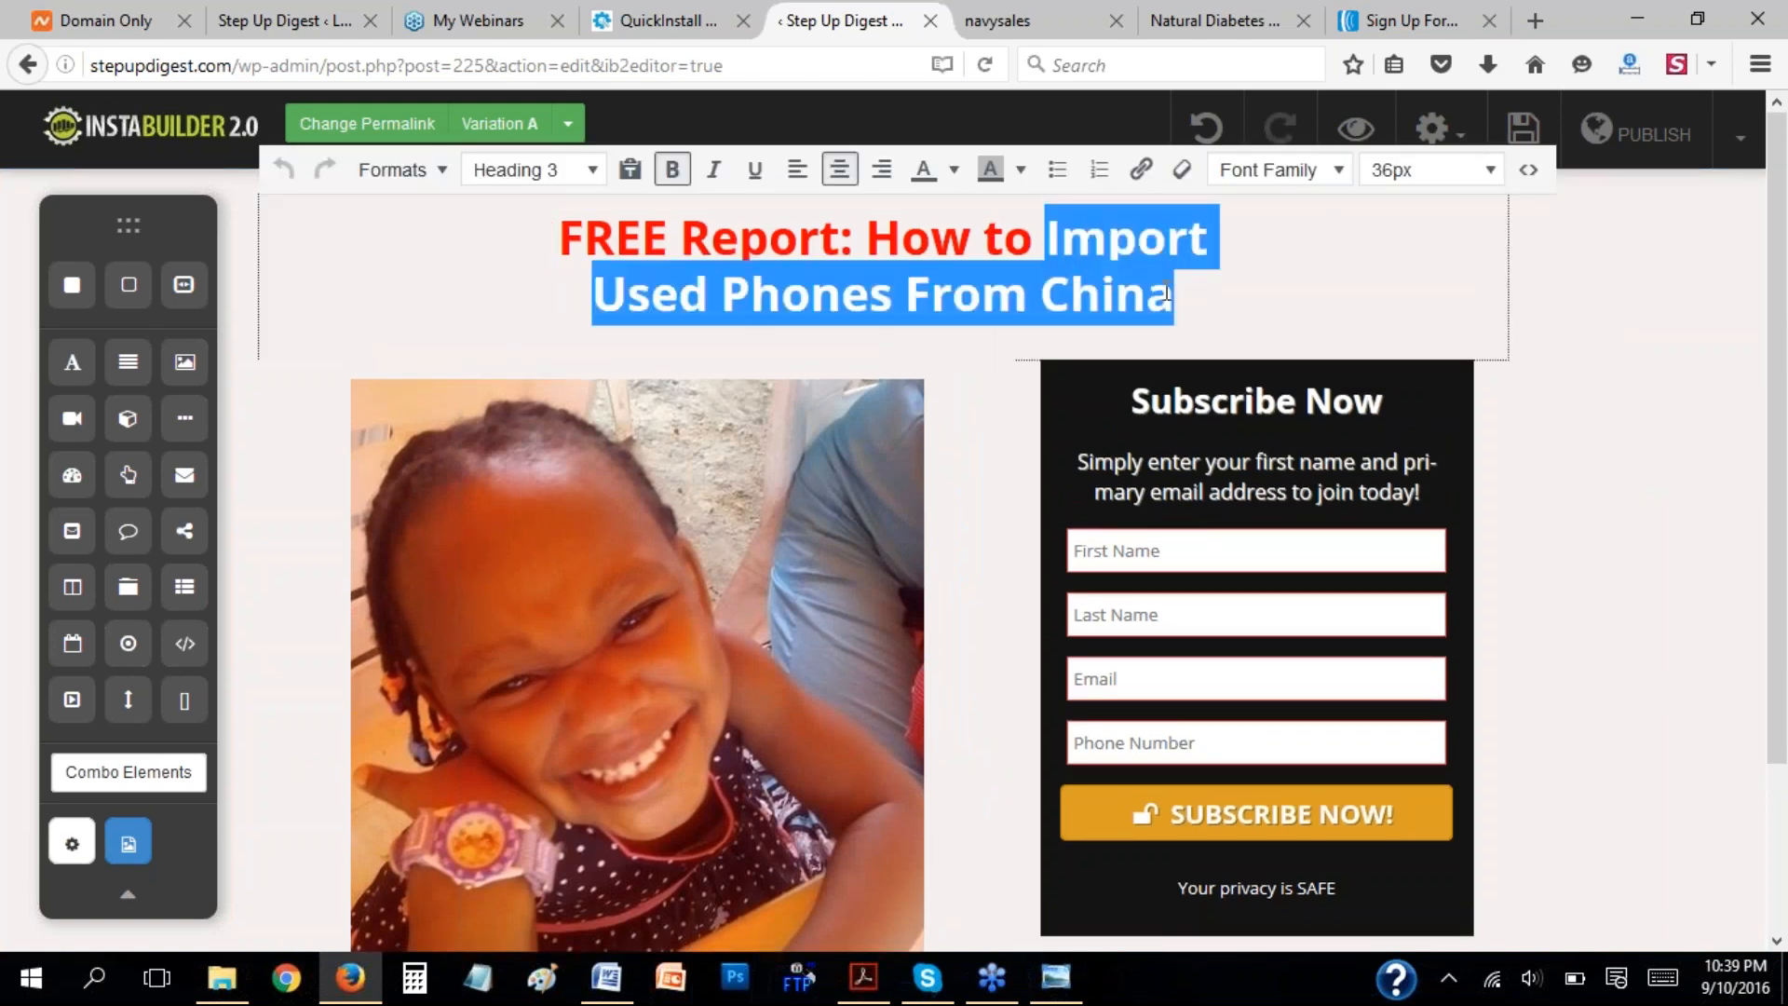
text(Make yo)
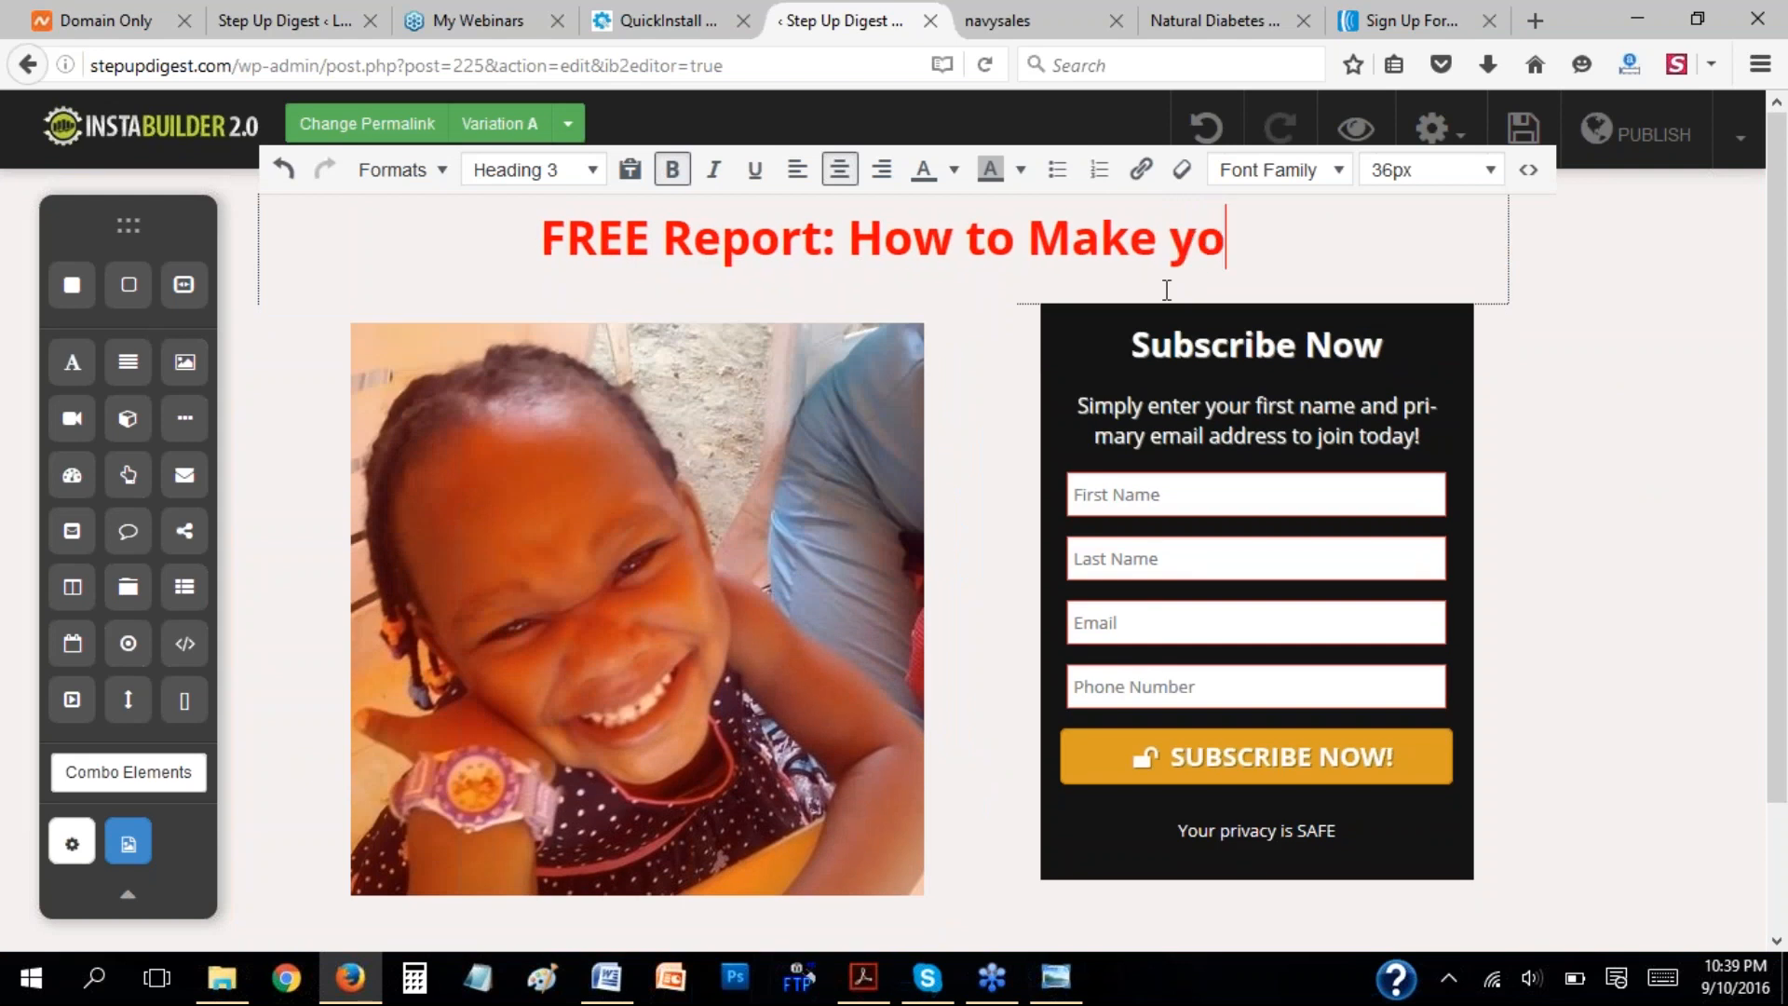
text(ur Baby )
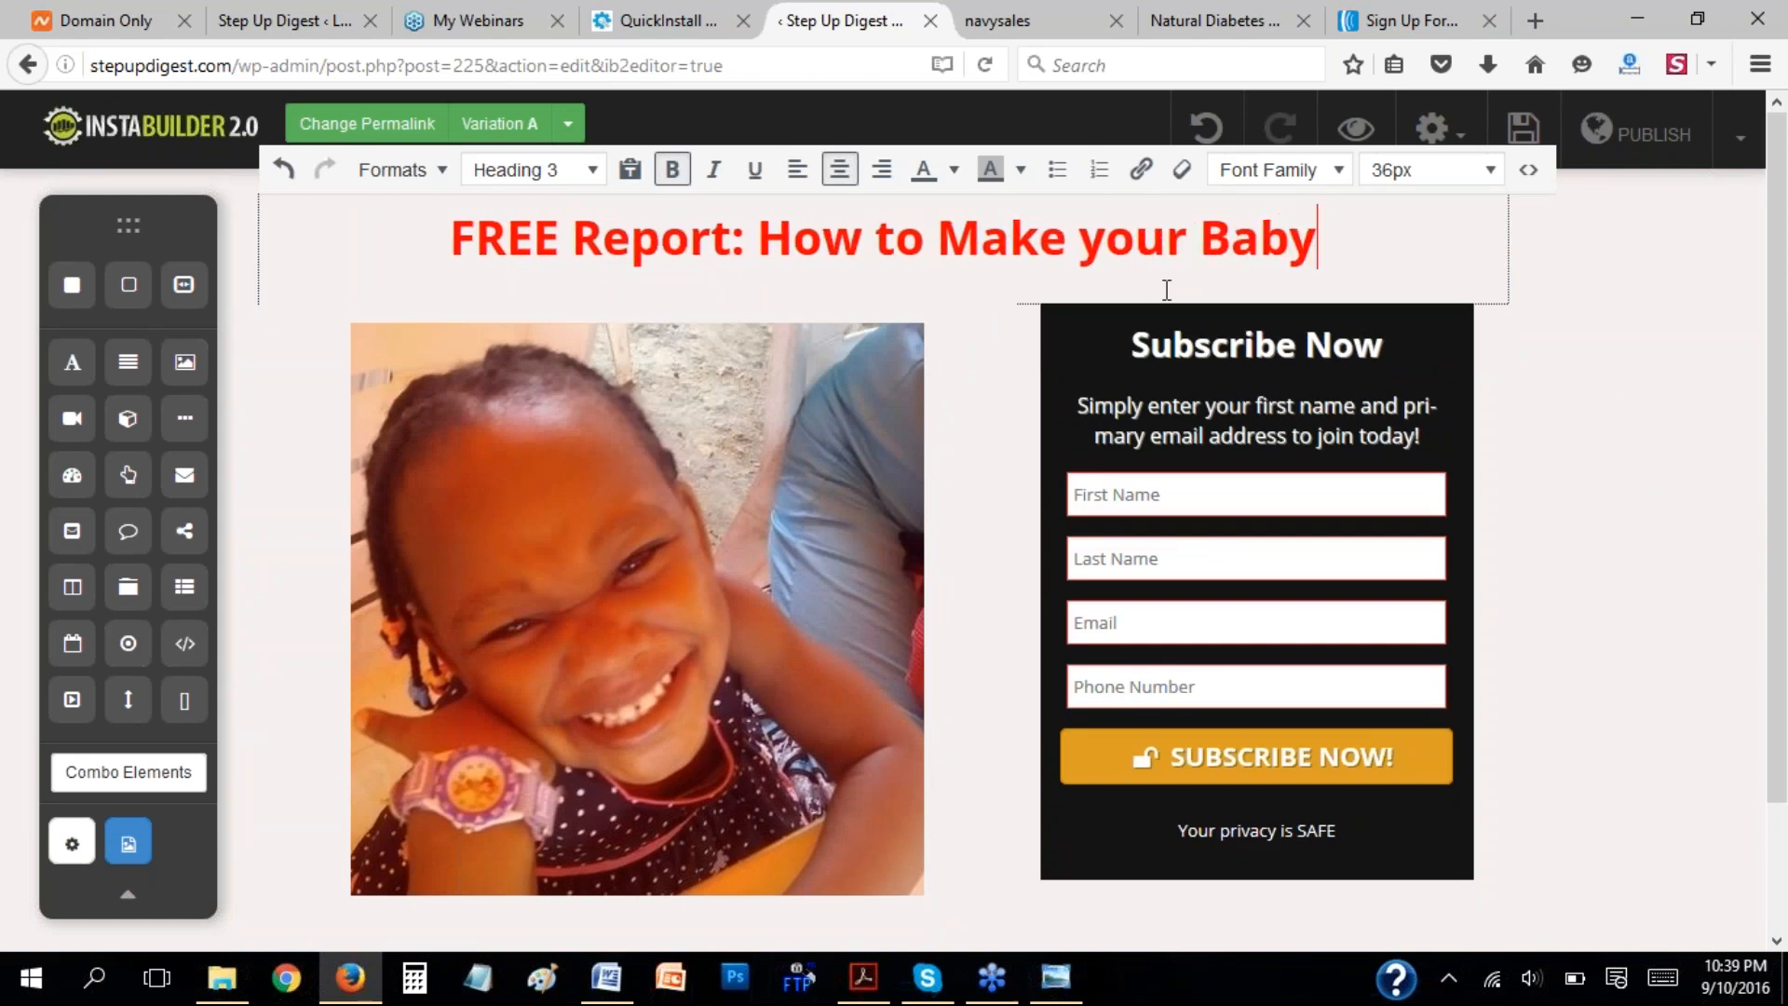
text(Smile)
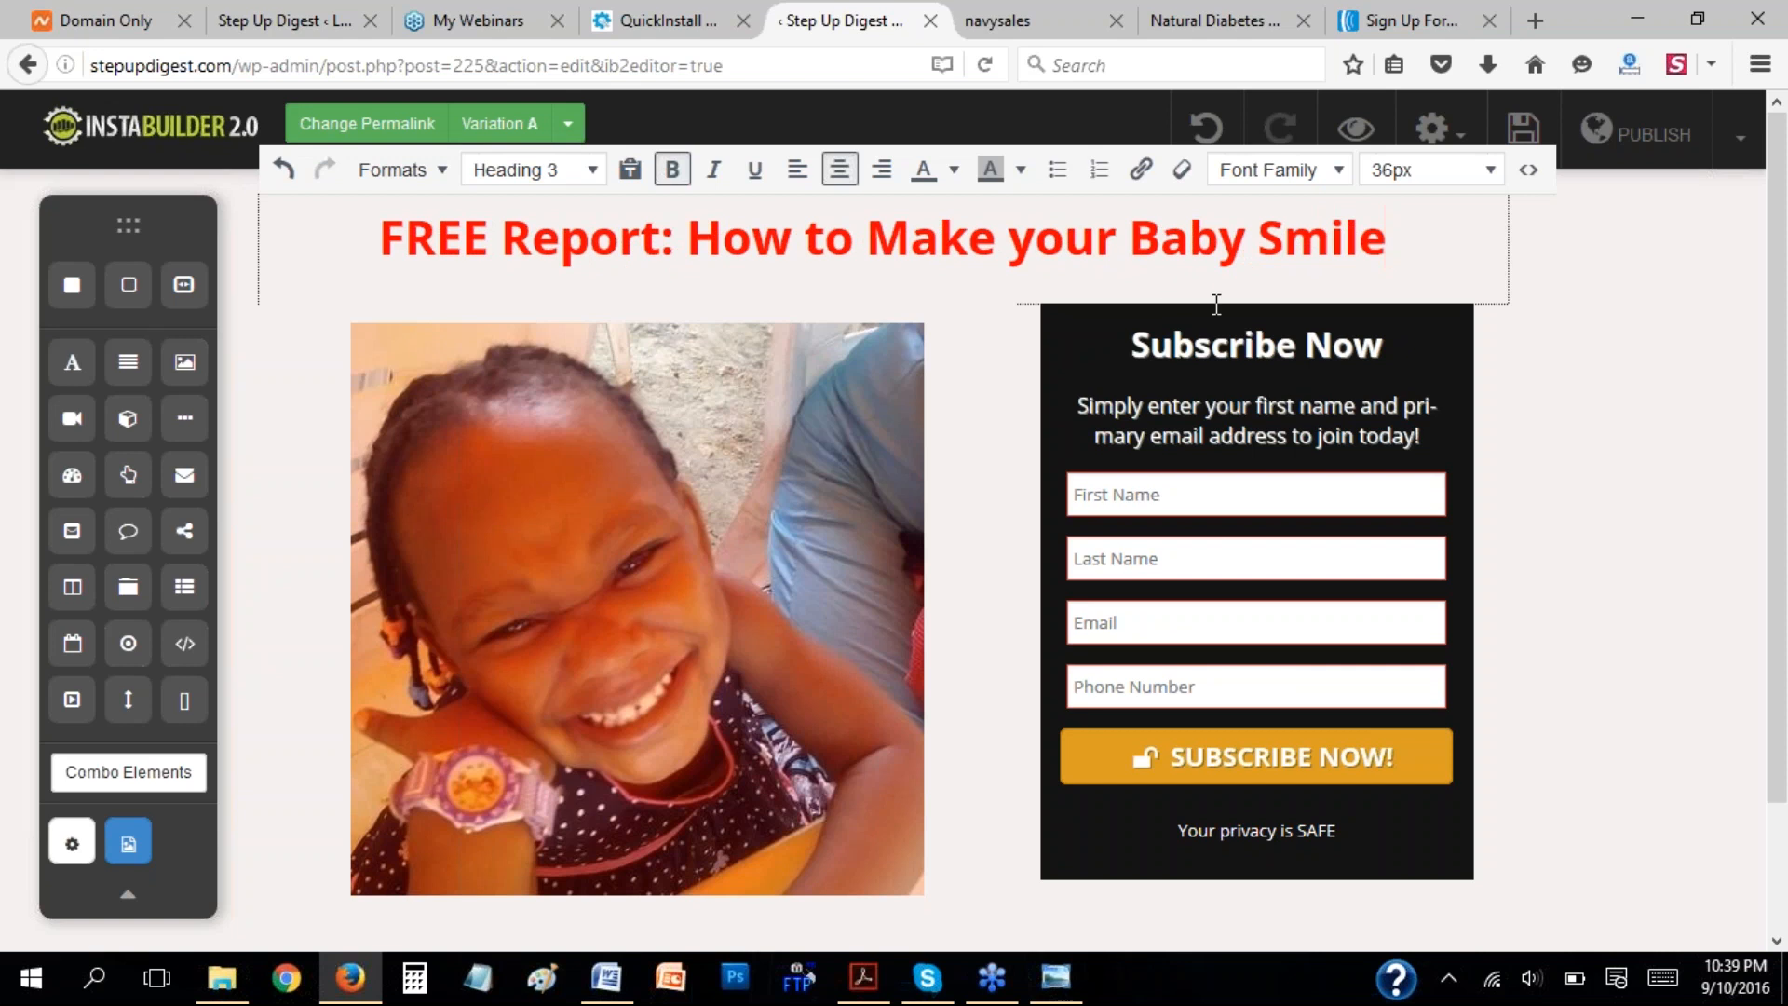
click(1041, 248)
key(BackSpace)
text(Y)
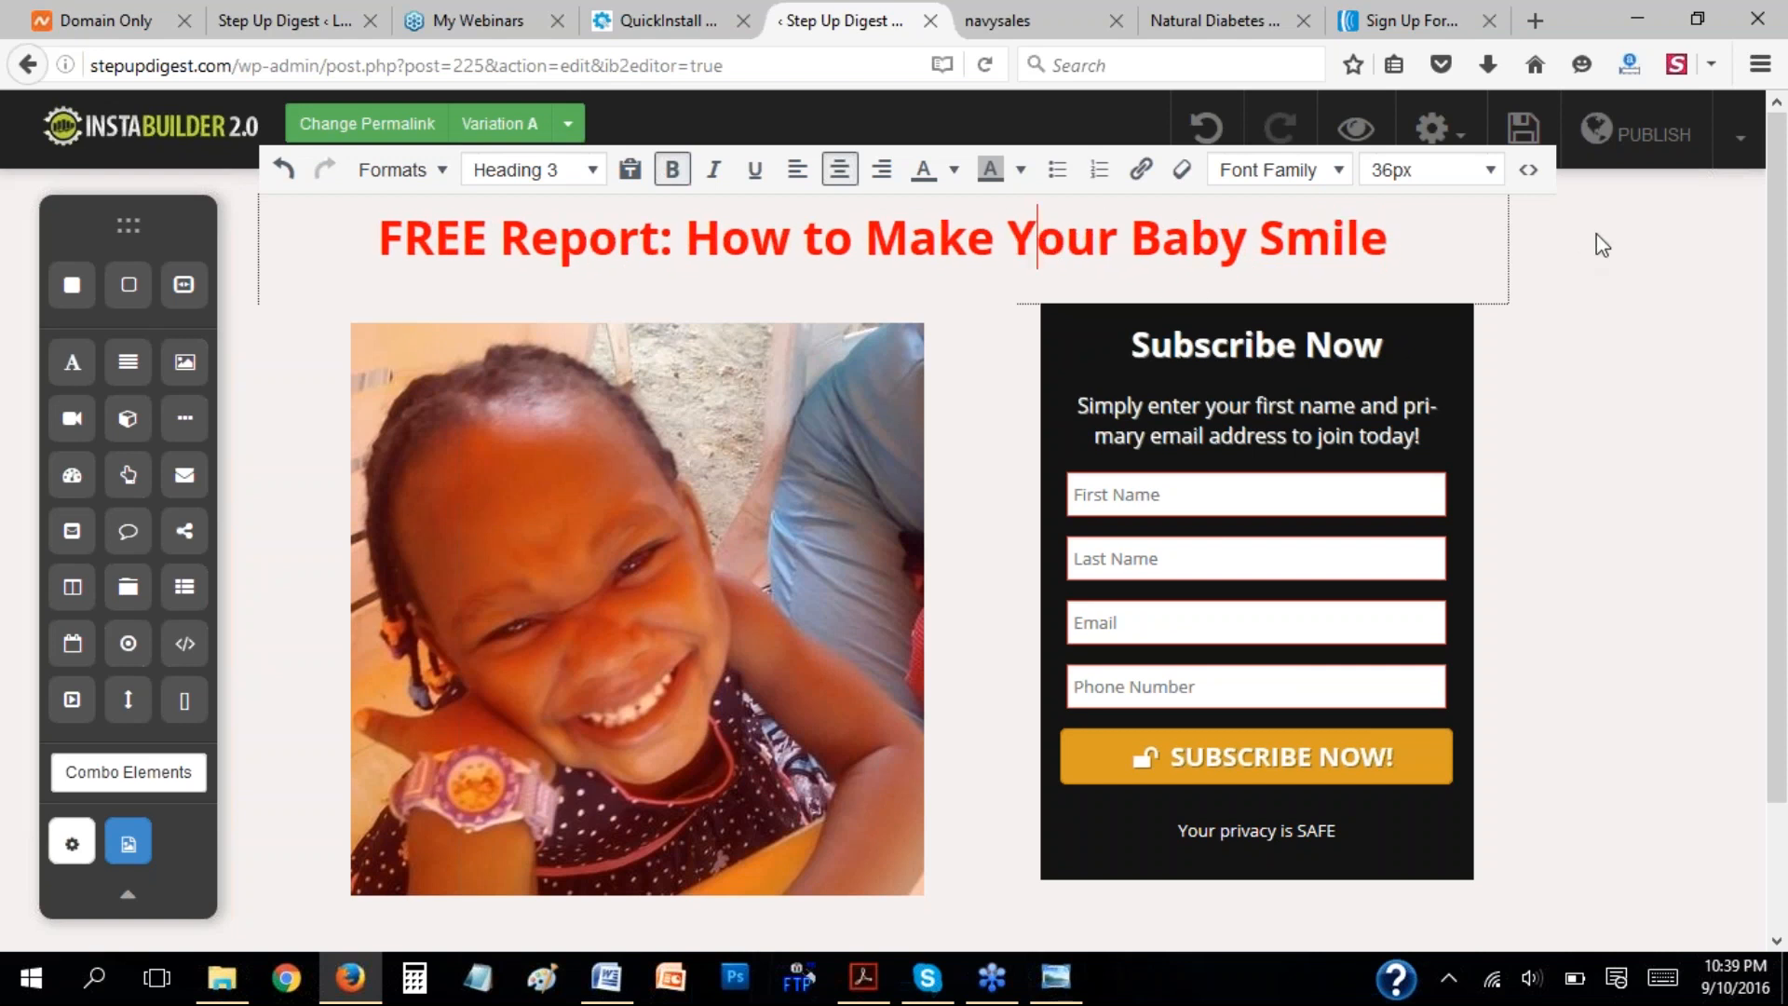
click(1580, 396)
scroll(1580, 392, down, 2)
scroll(1580, 392, up, 2)
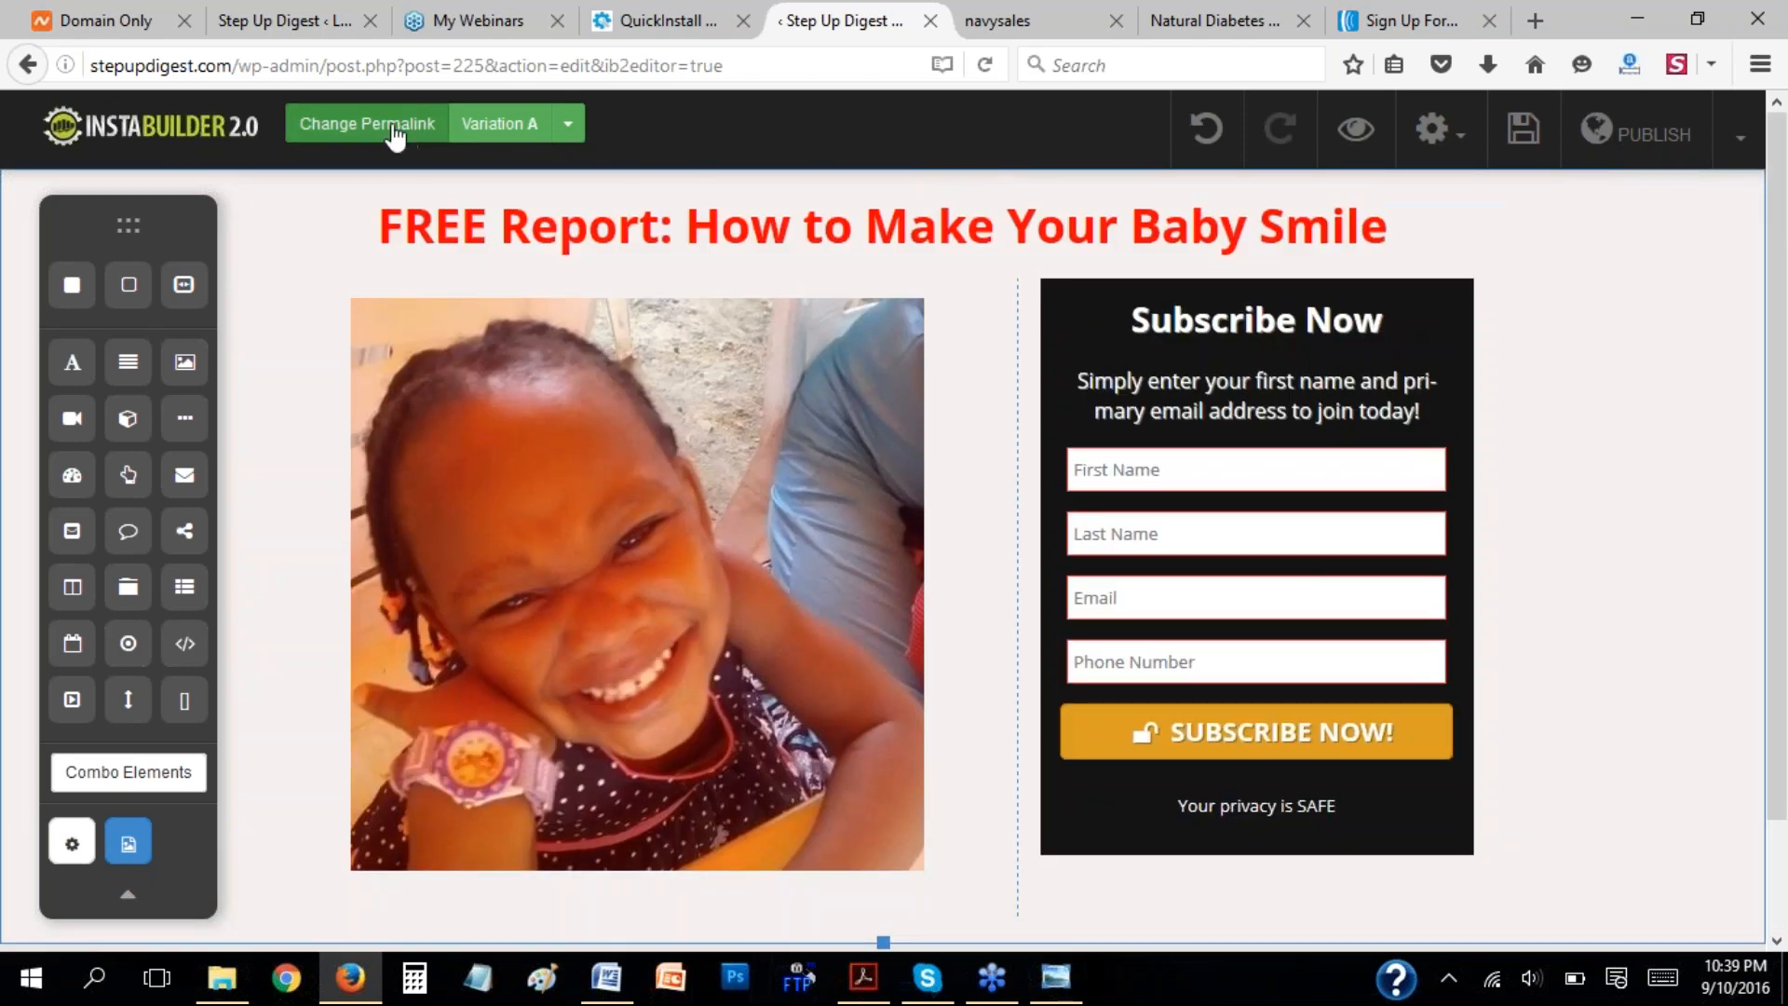
click(1525, 137)
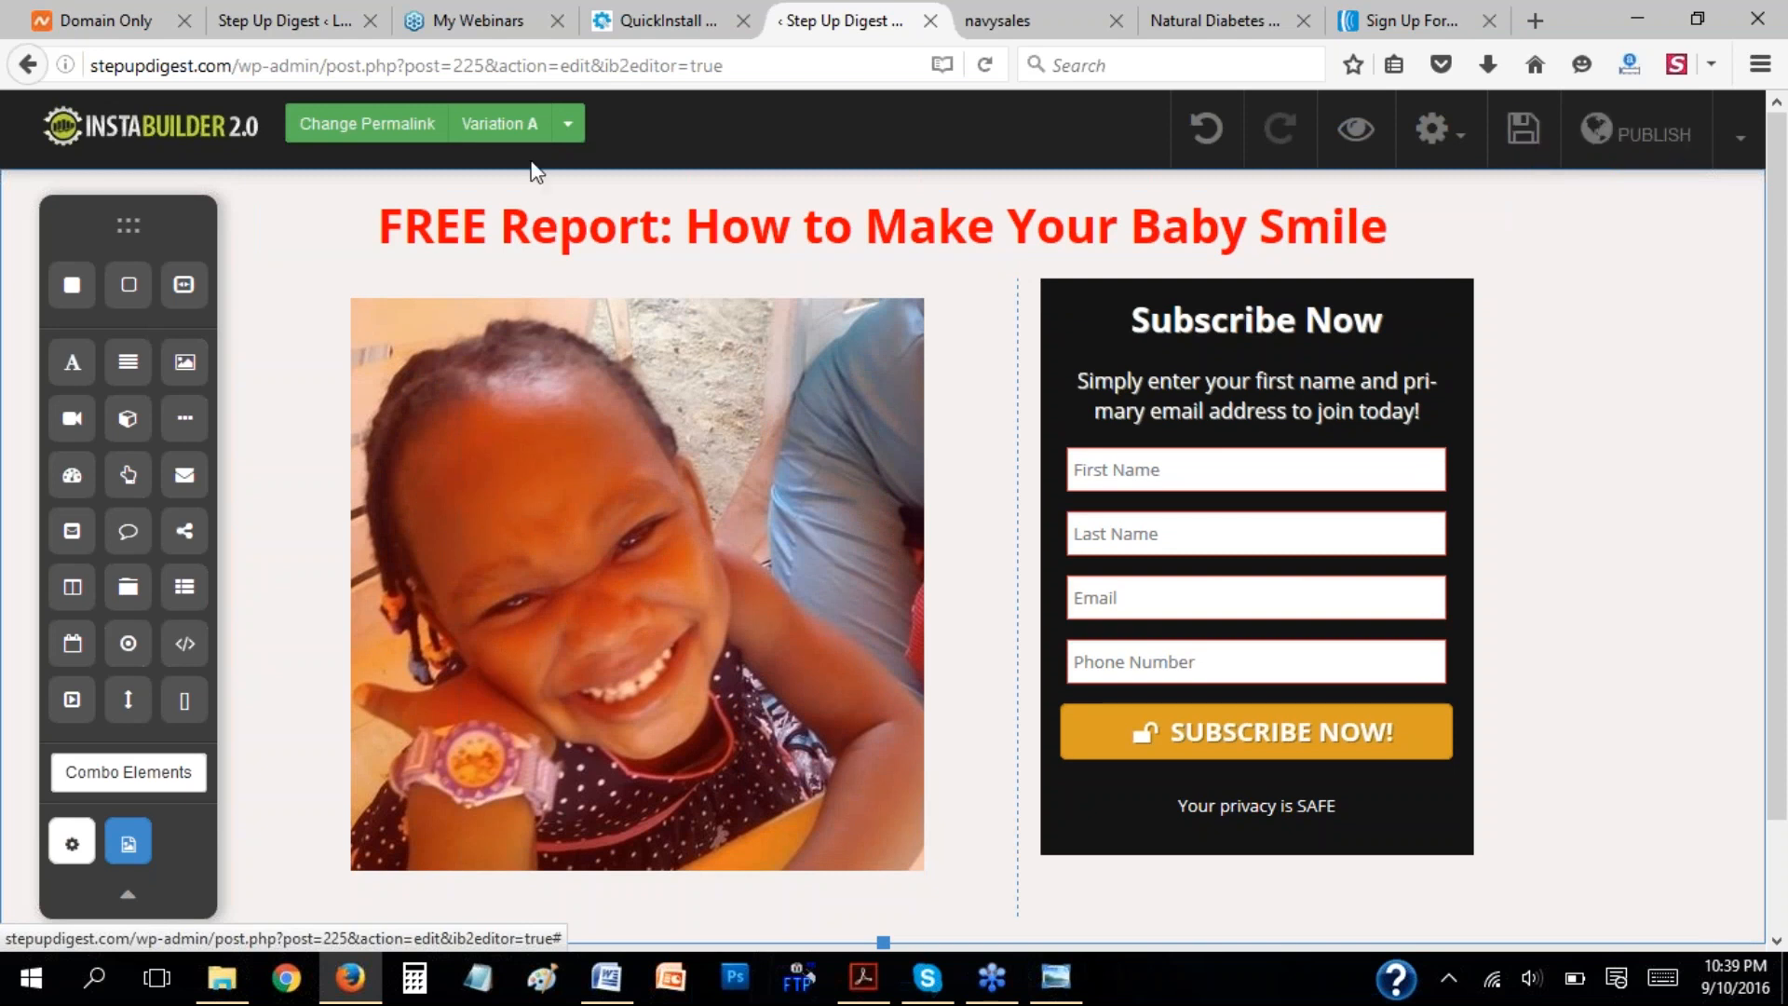
Change the page's permalink slug to babyoptin.
click(403, 130)
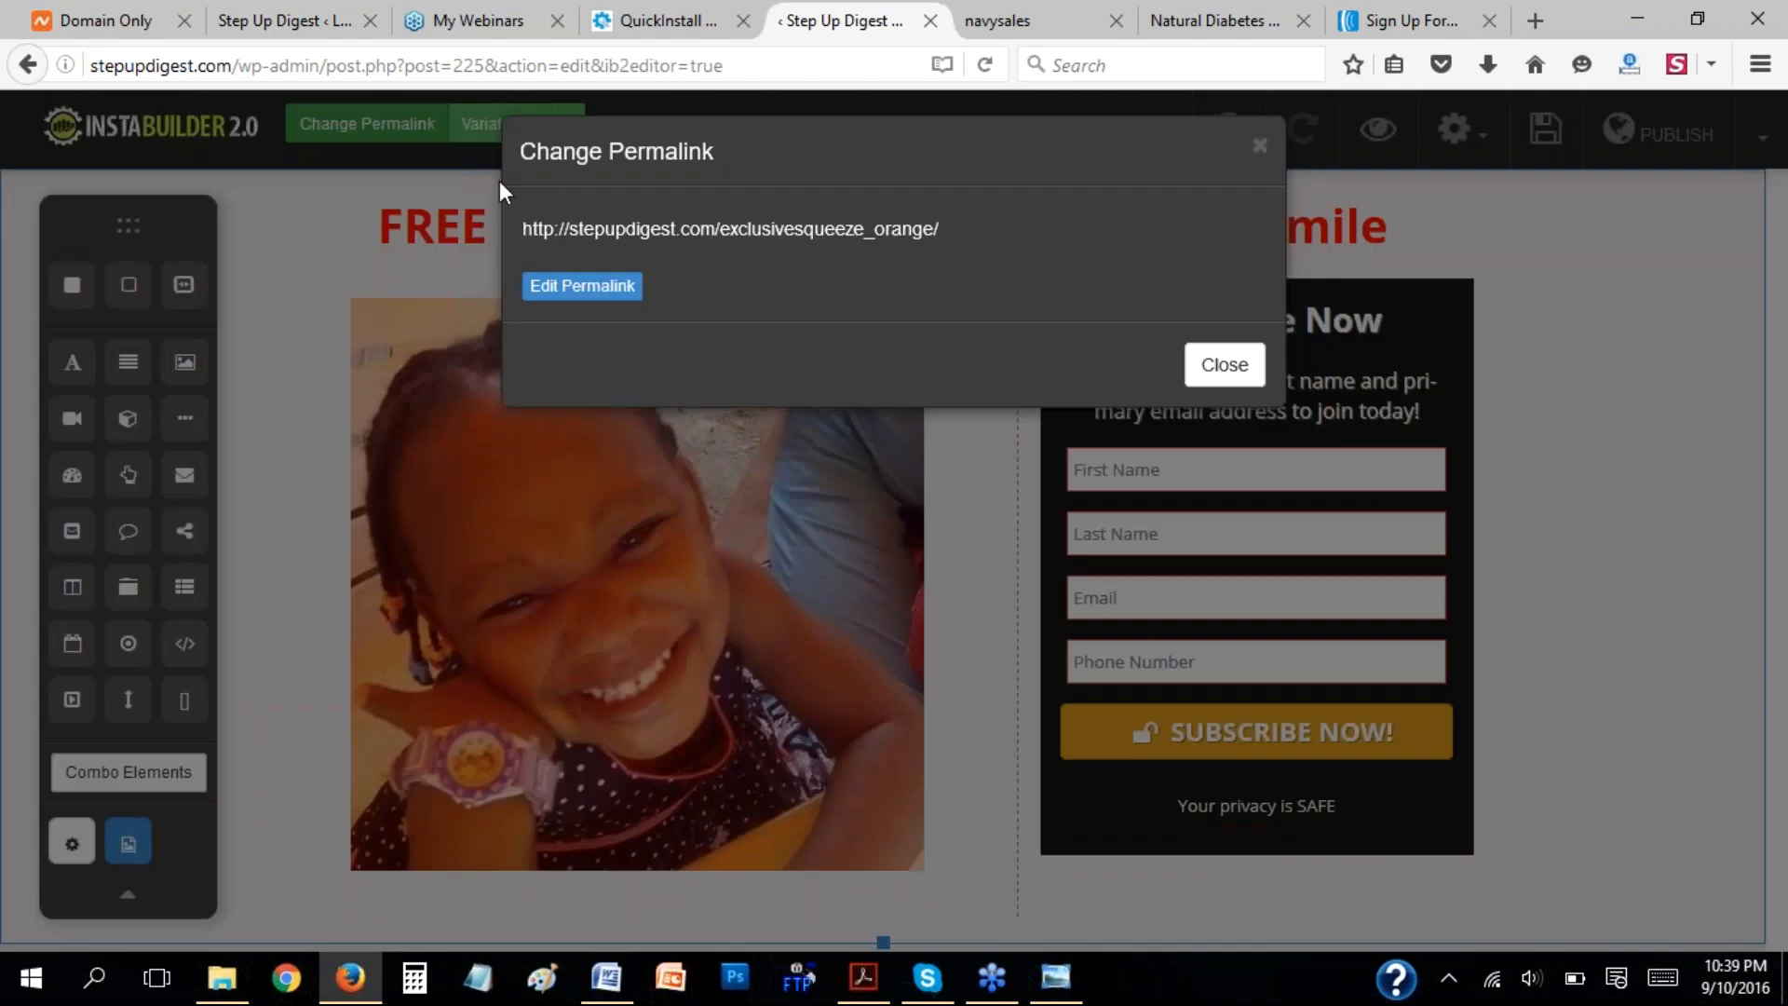
click(590, 300)
drag(959, 249, 752, 278)
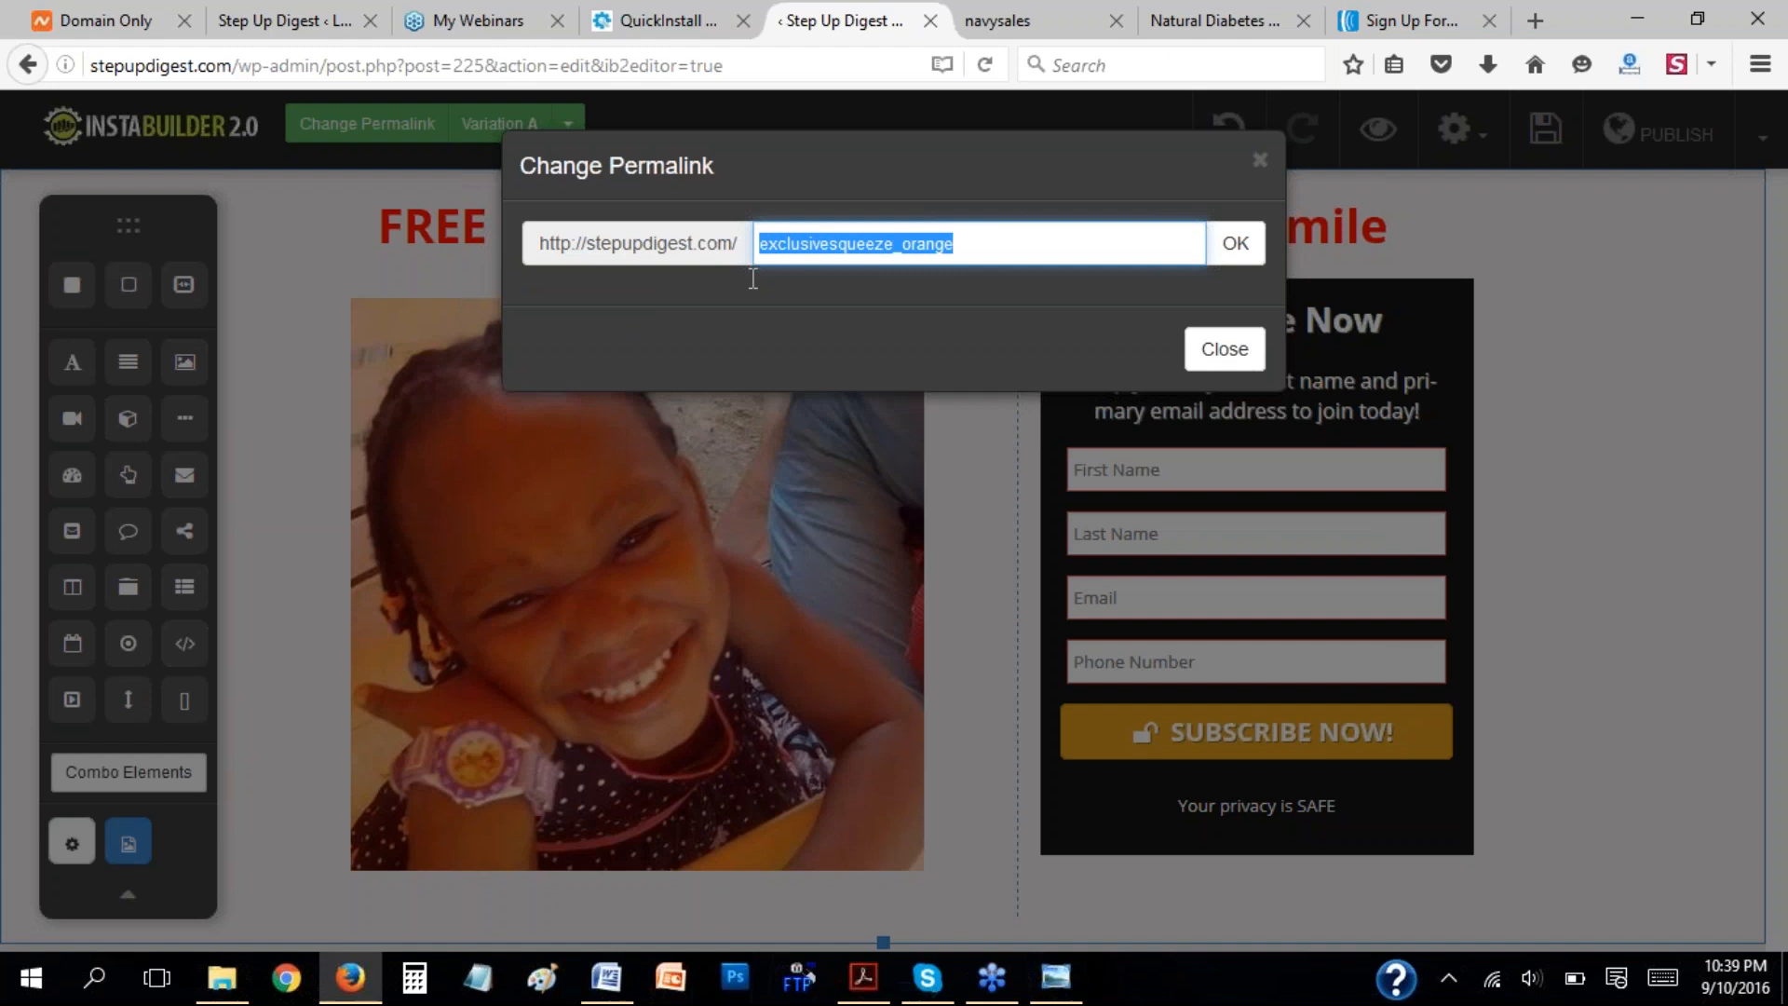
text(baby)
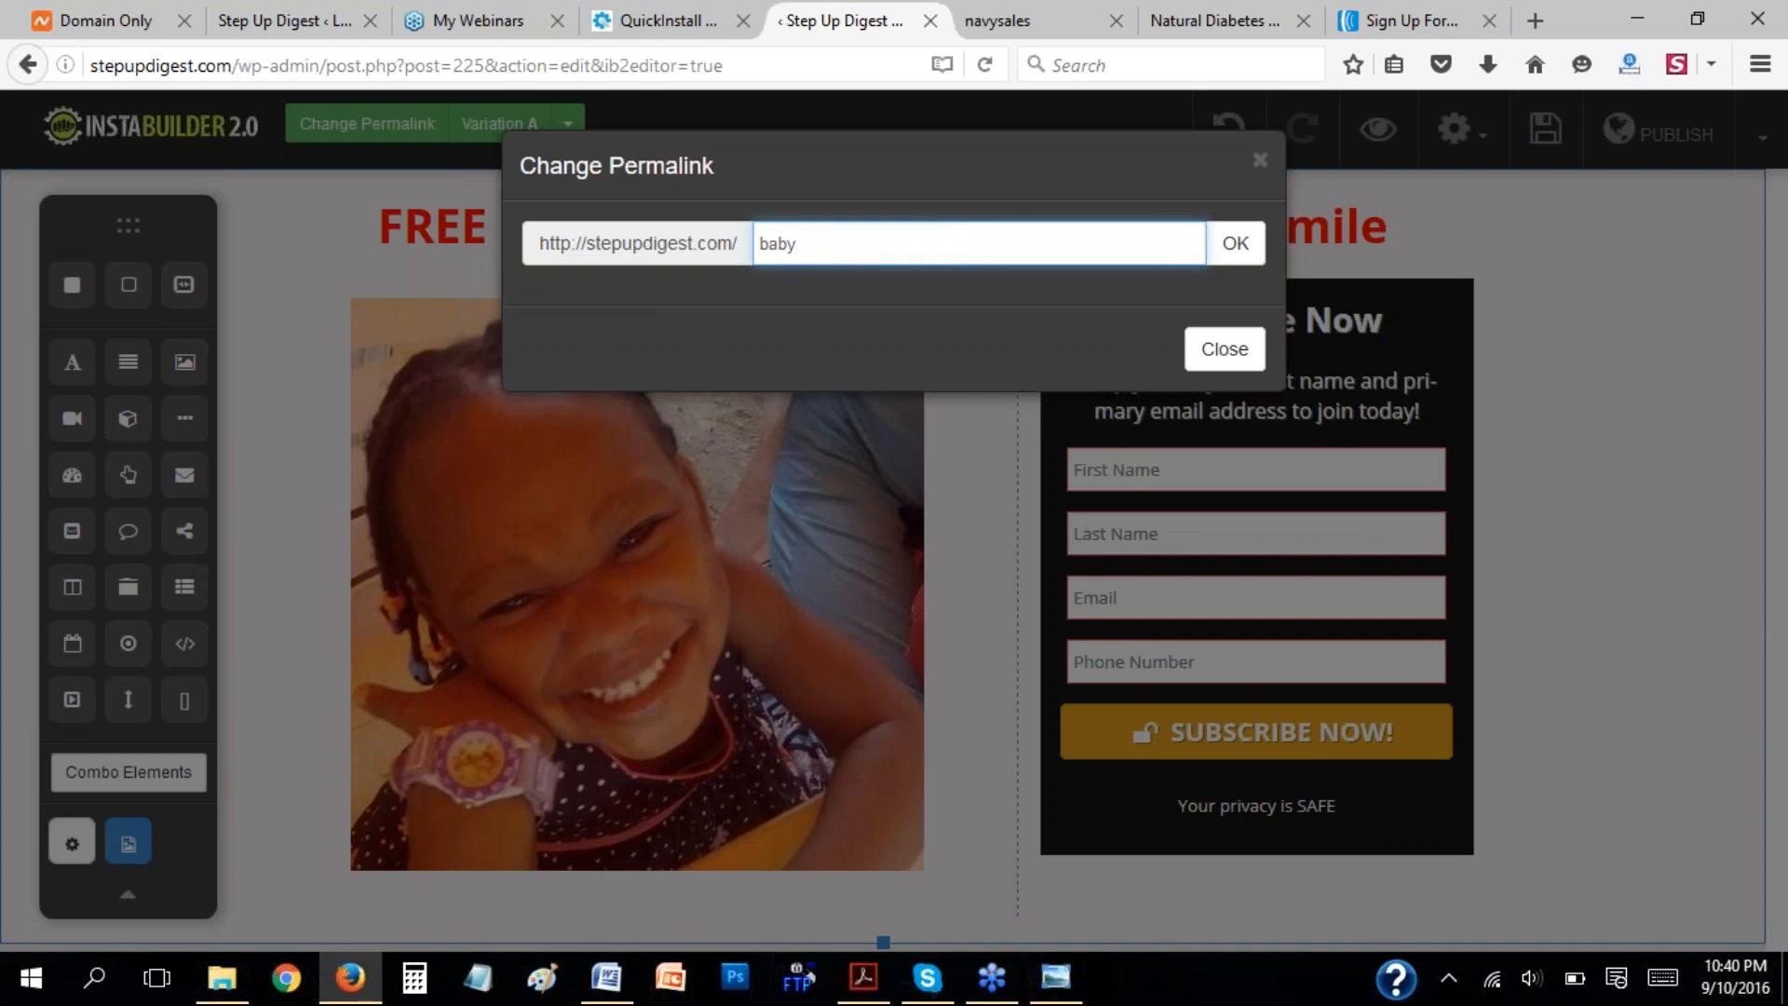
text(optin)
click(1252, 247)
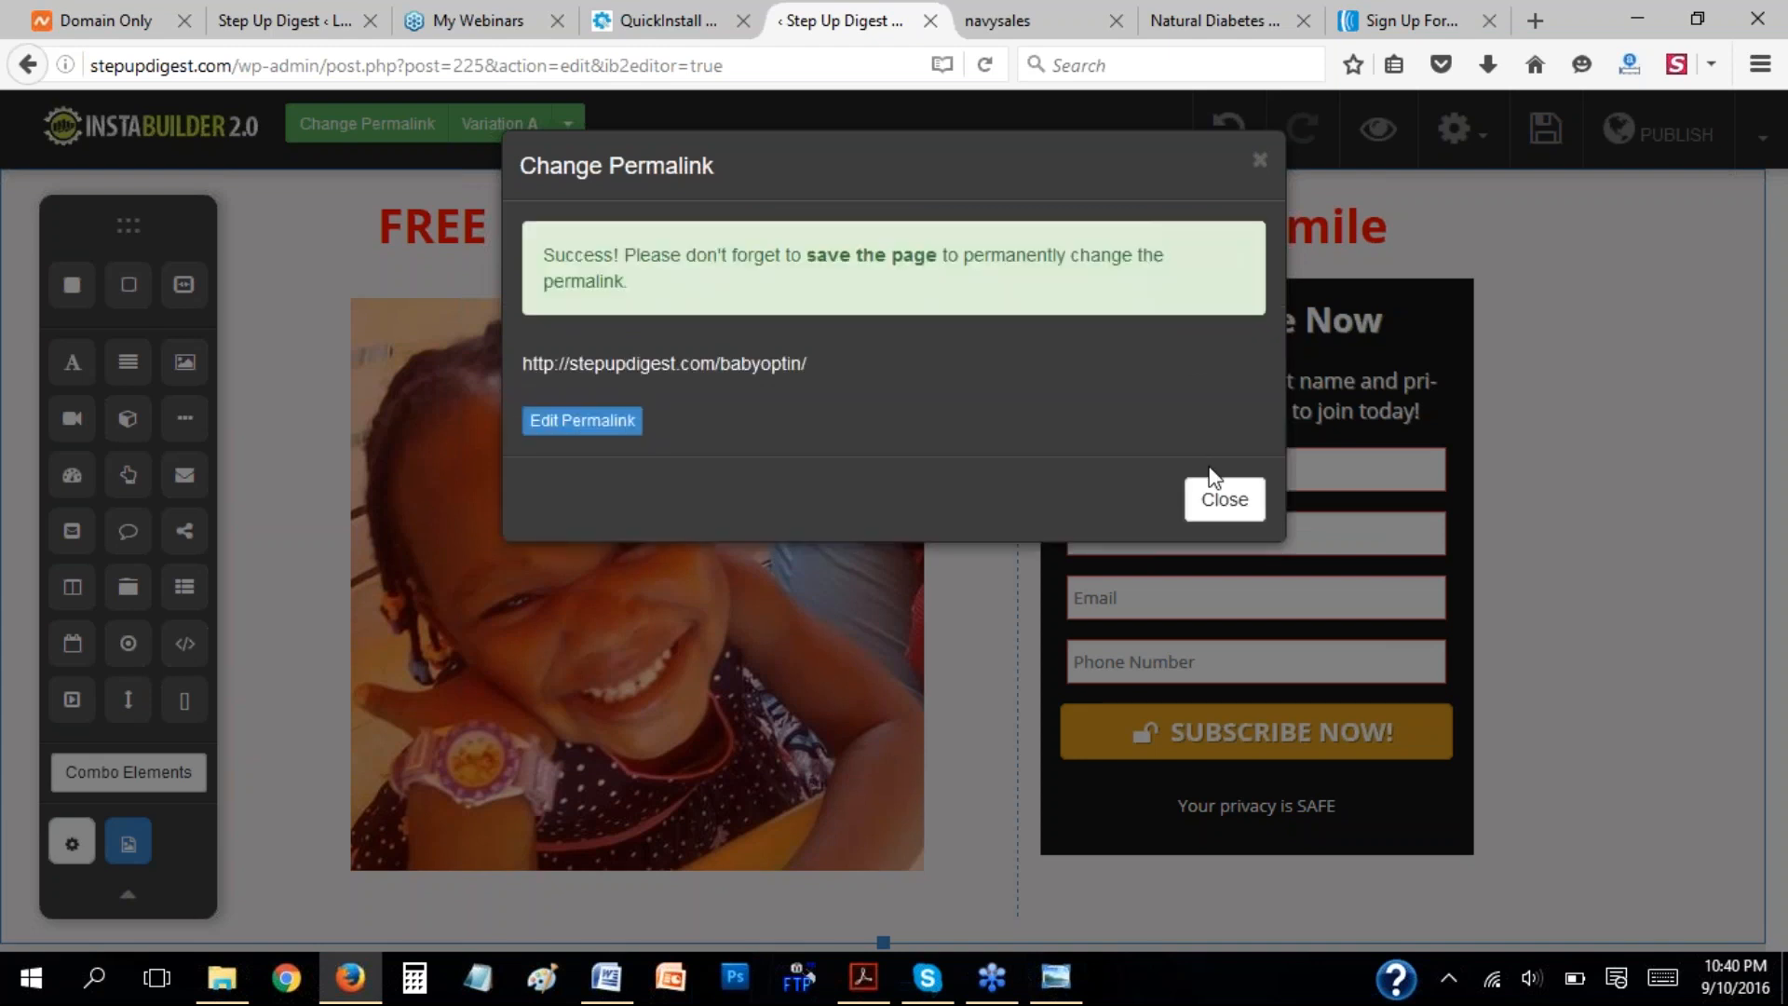
click(1231, 499)
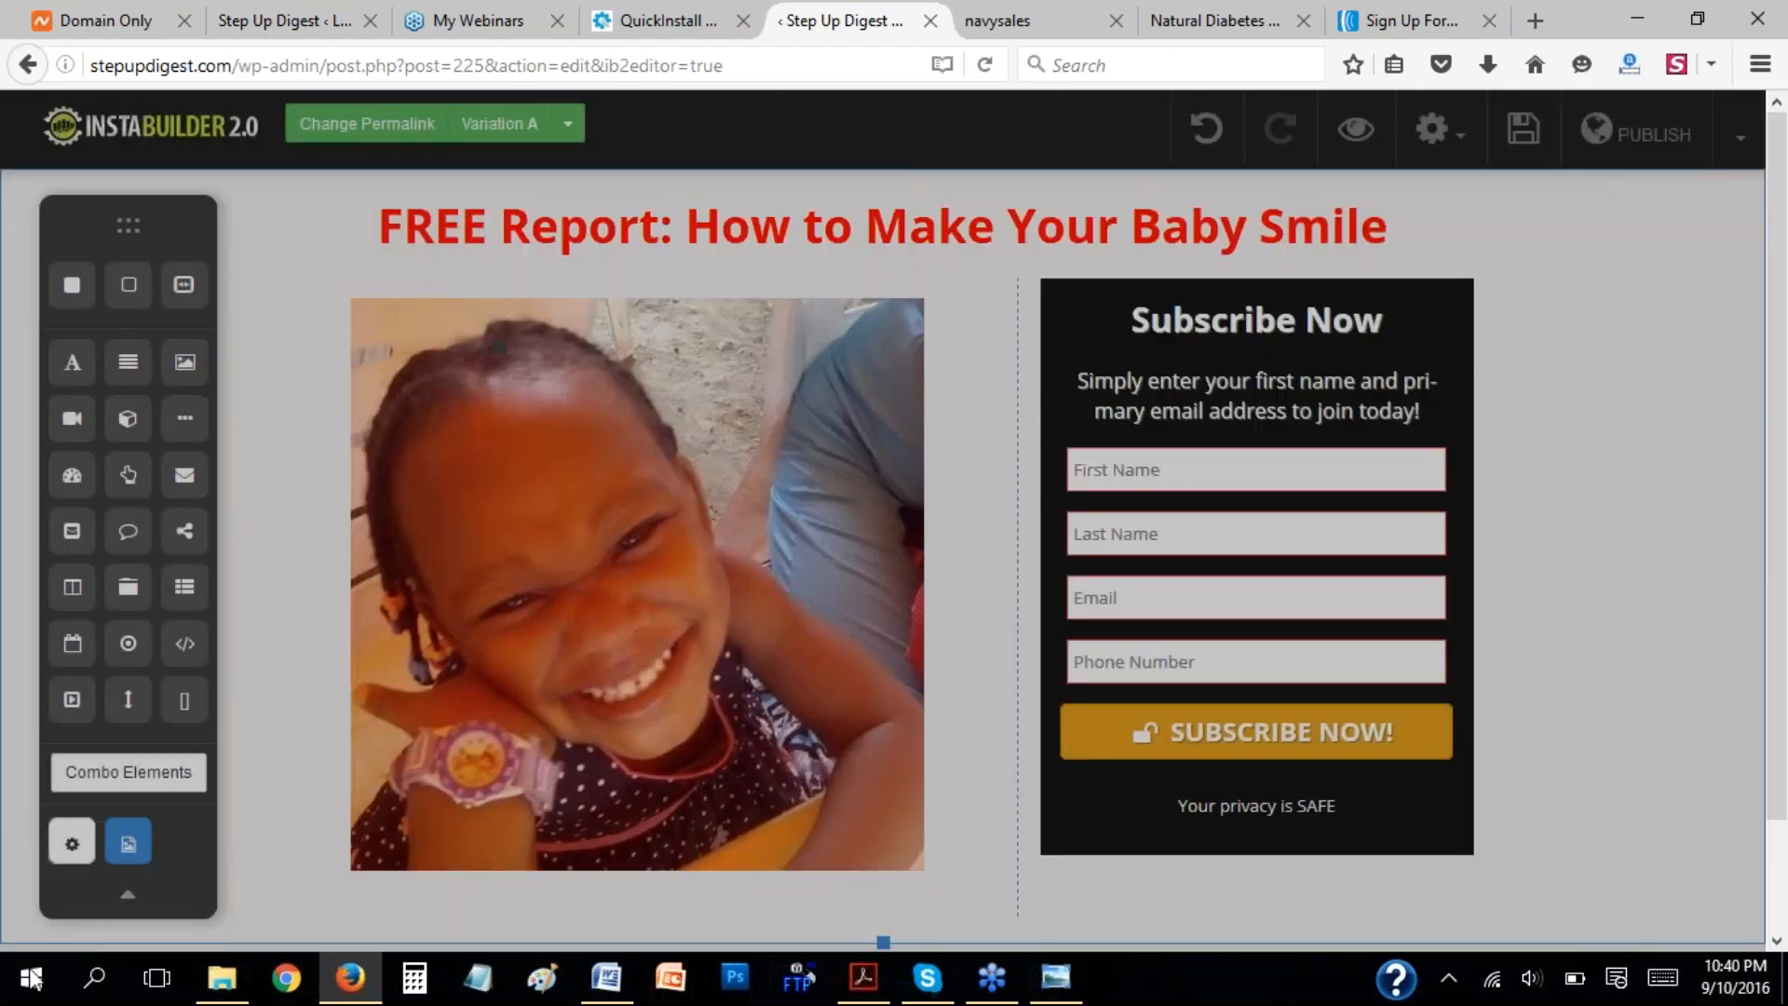
Set the page title in the page info and SEO settings to "How to make your baby smile".
click(72, 843)
click(1376, 273)
triple_click(1603, 365)
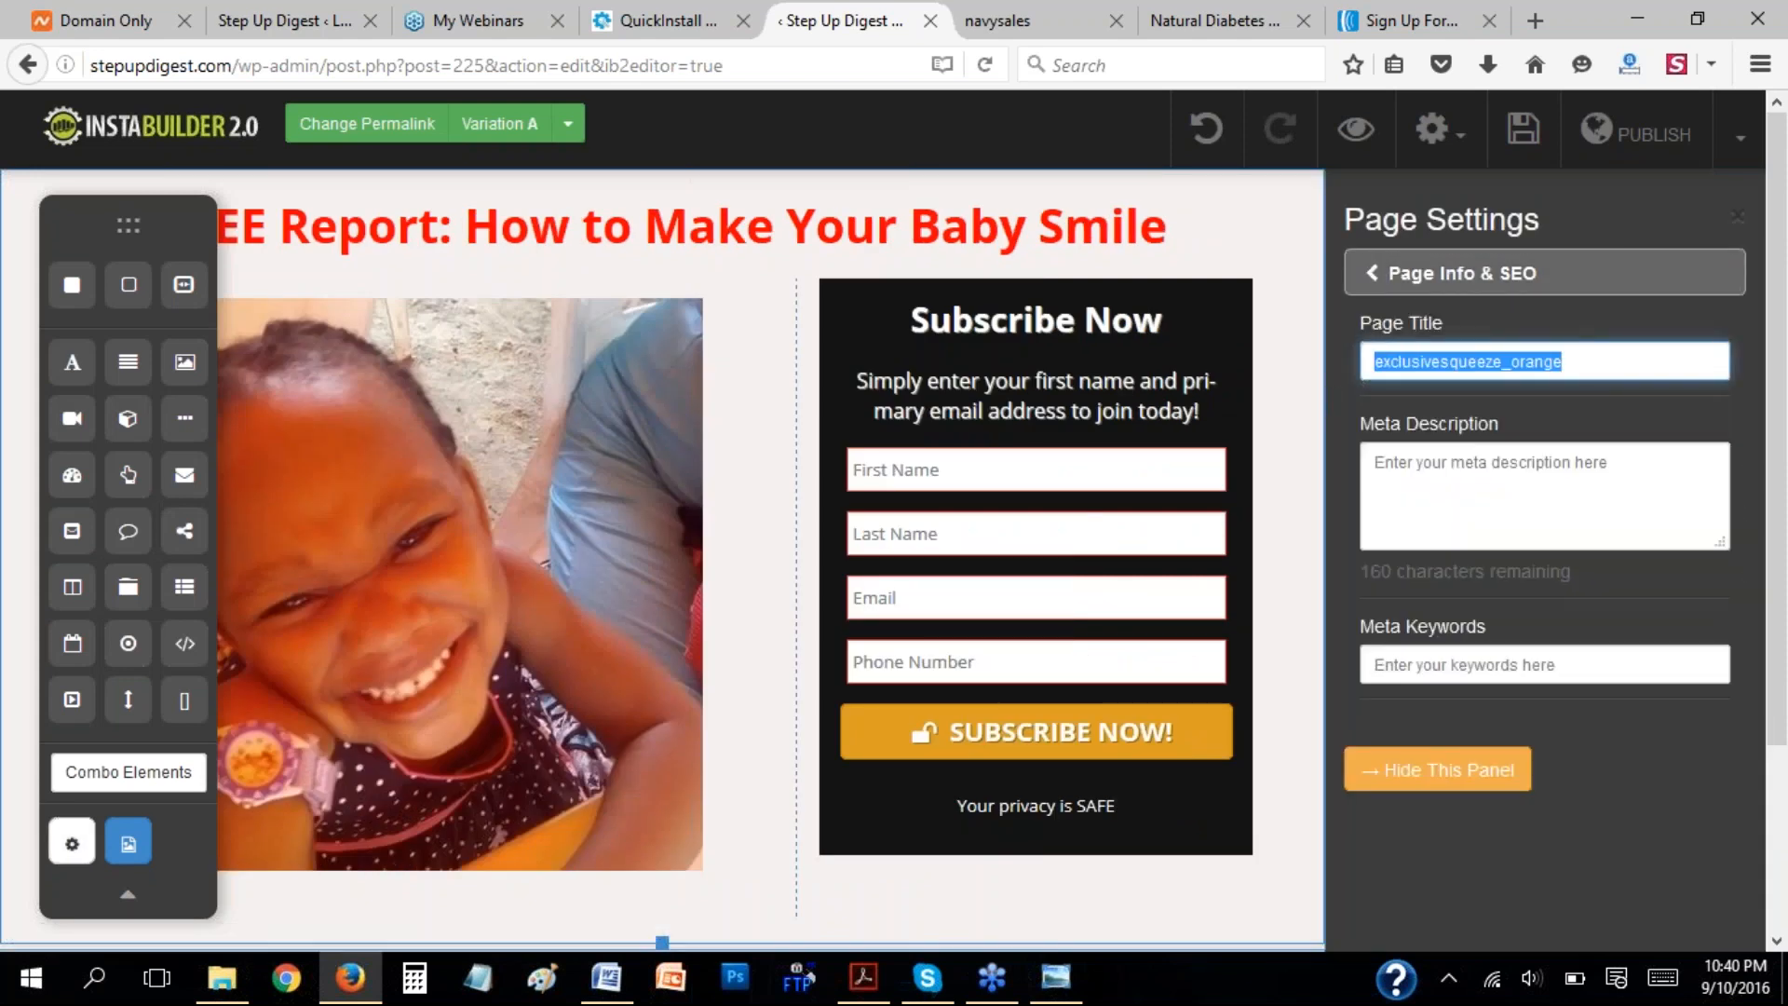
text(Baby)
key(ctrl+a)
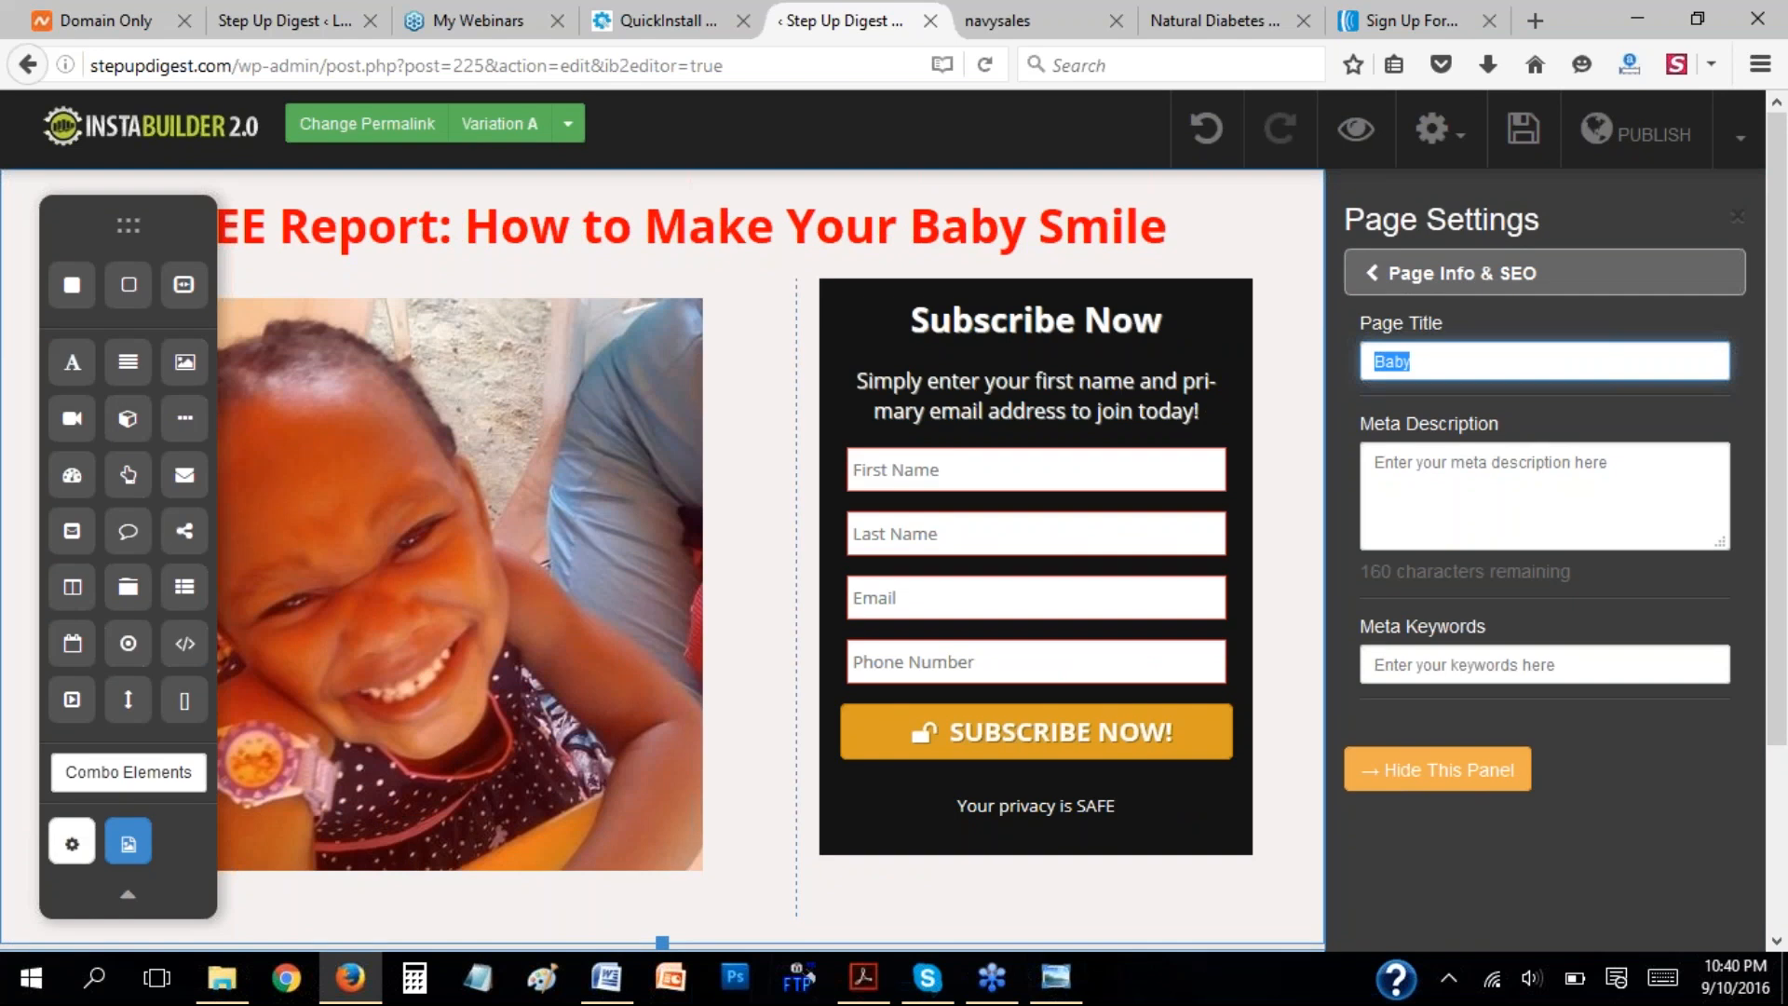
text(How to make yuor)
key(BackSpace)
text(our baby smile)
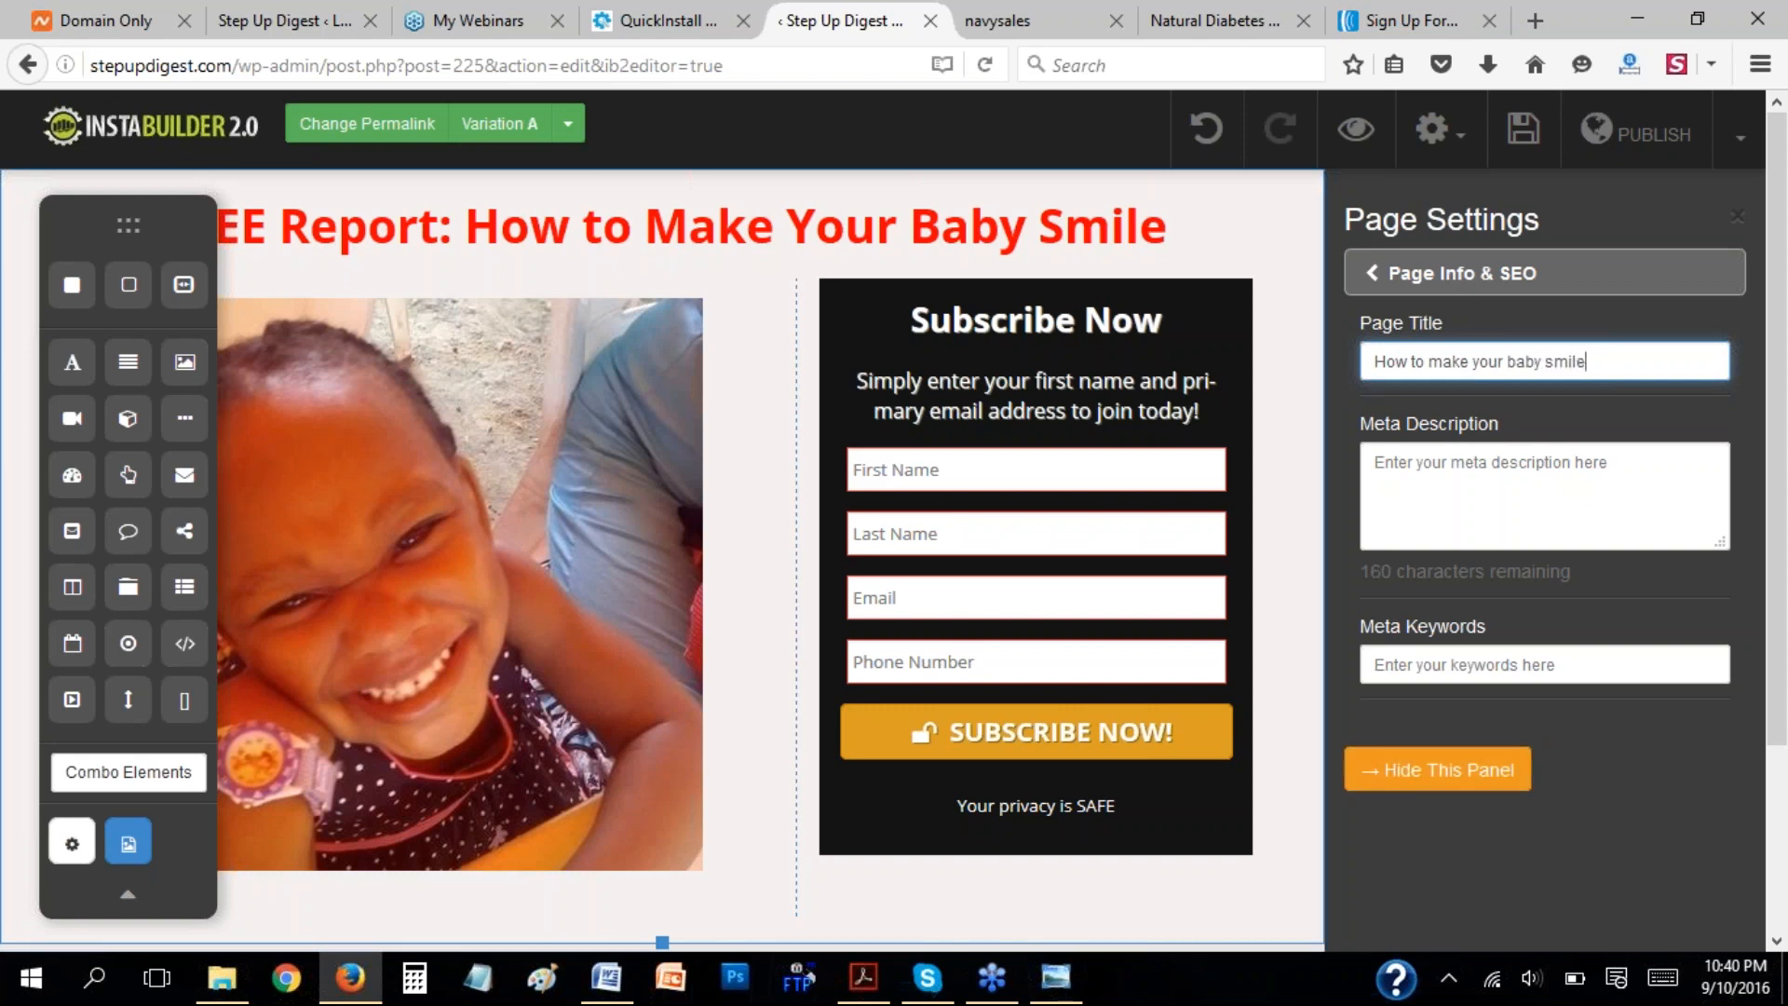
click(1436, 769)
Save the finished page and publish it.
click(1518, 139)
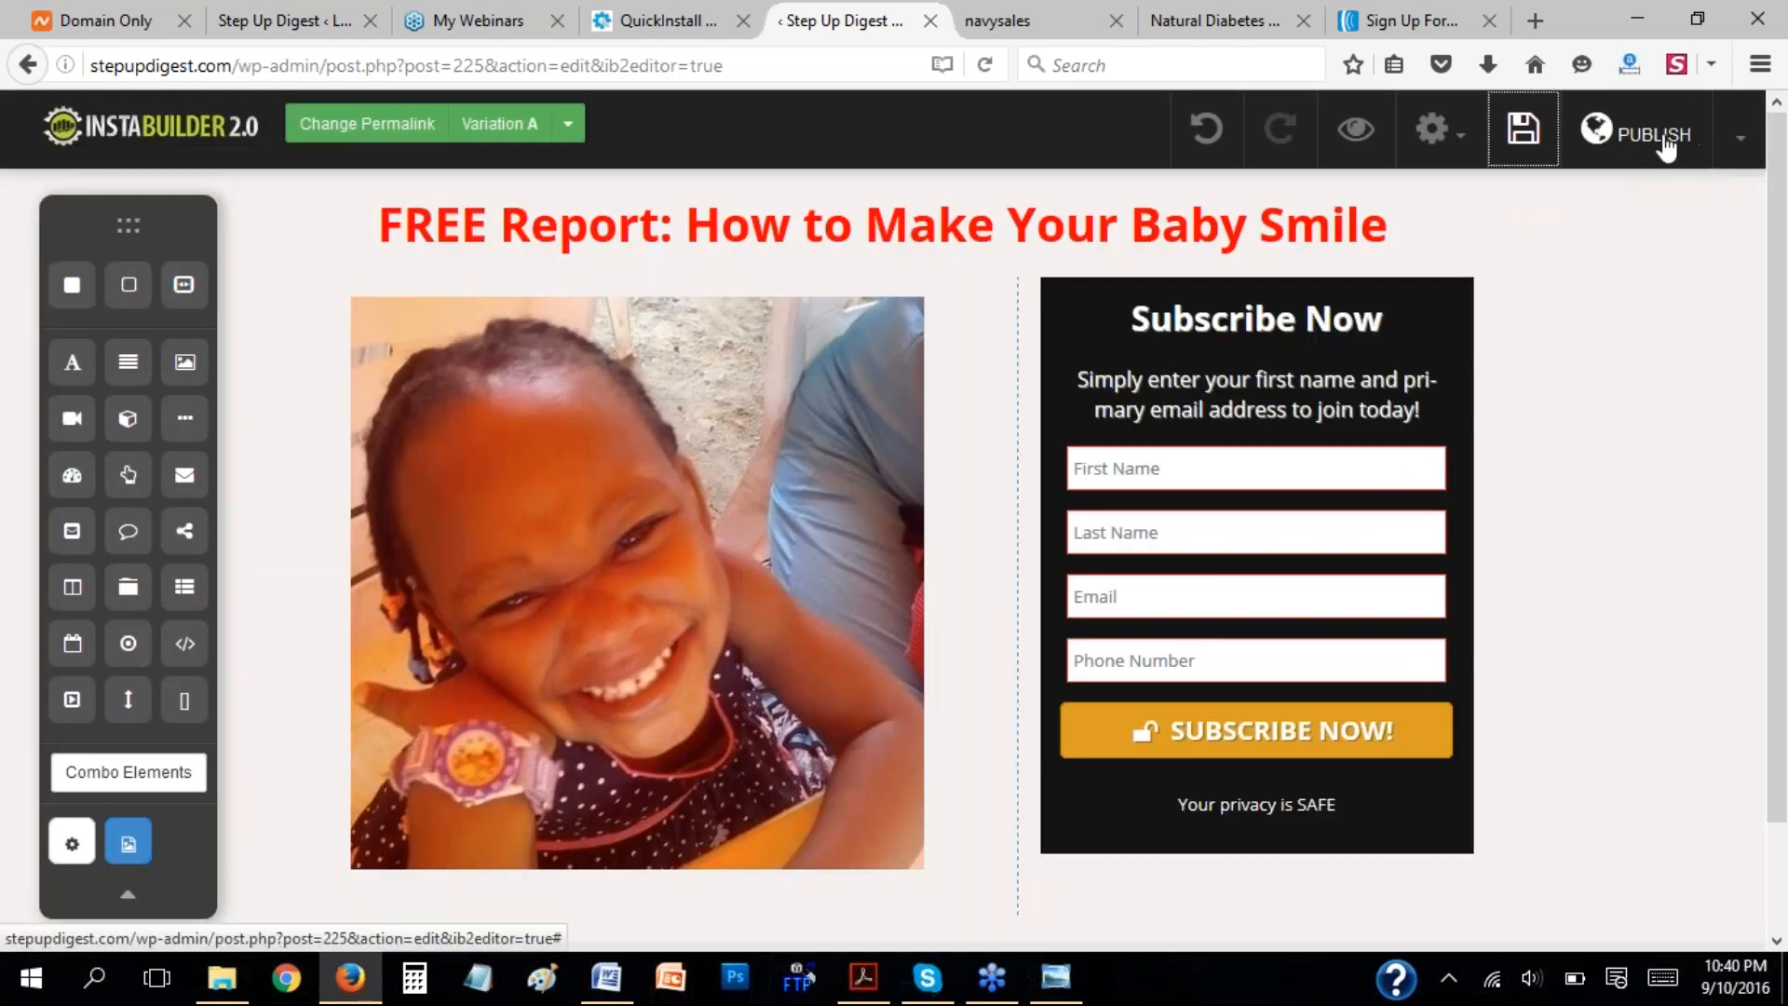
click(1658, 148)
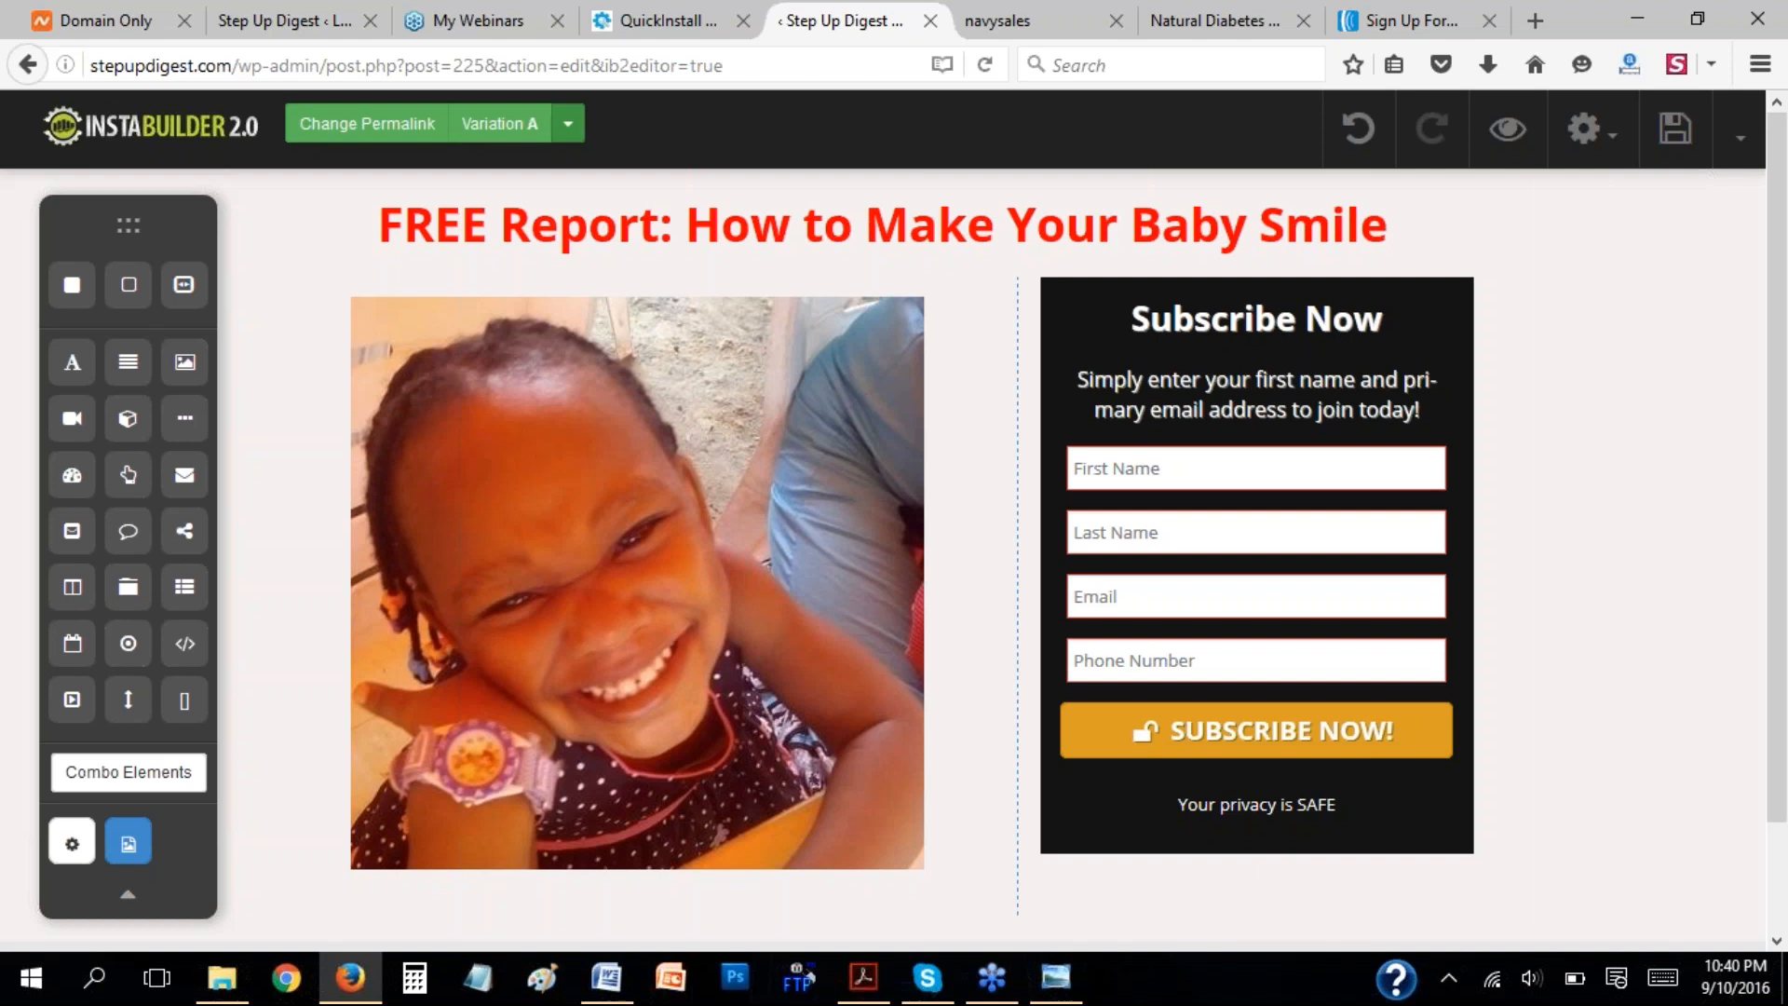
Copy the page's permalink, switch to Chrome and load stepupdigest.com/babyoptin/ to check the published optin page from headline to footer.
click(386, 124)
drag(806, 243, 473, 233)
key(ctrl+c)
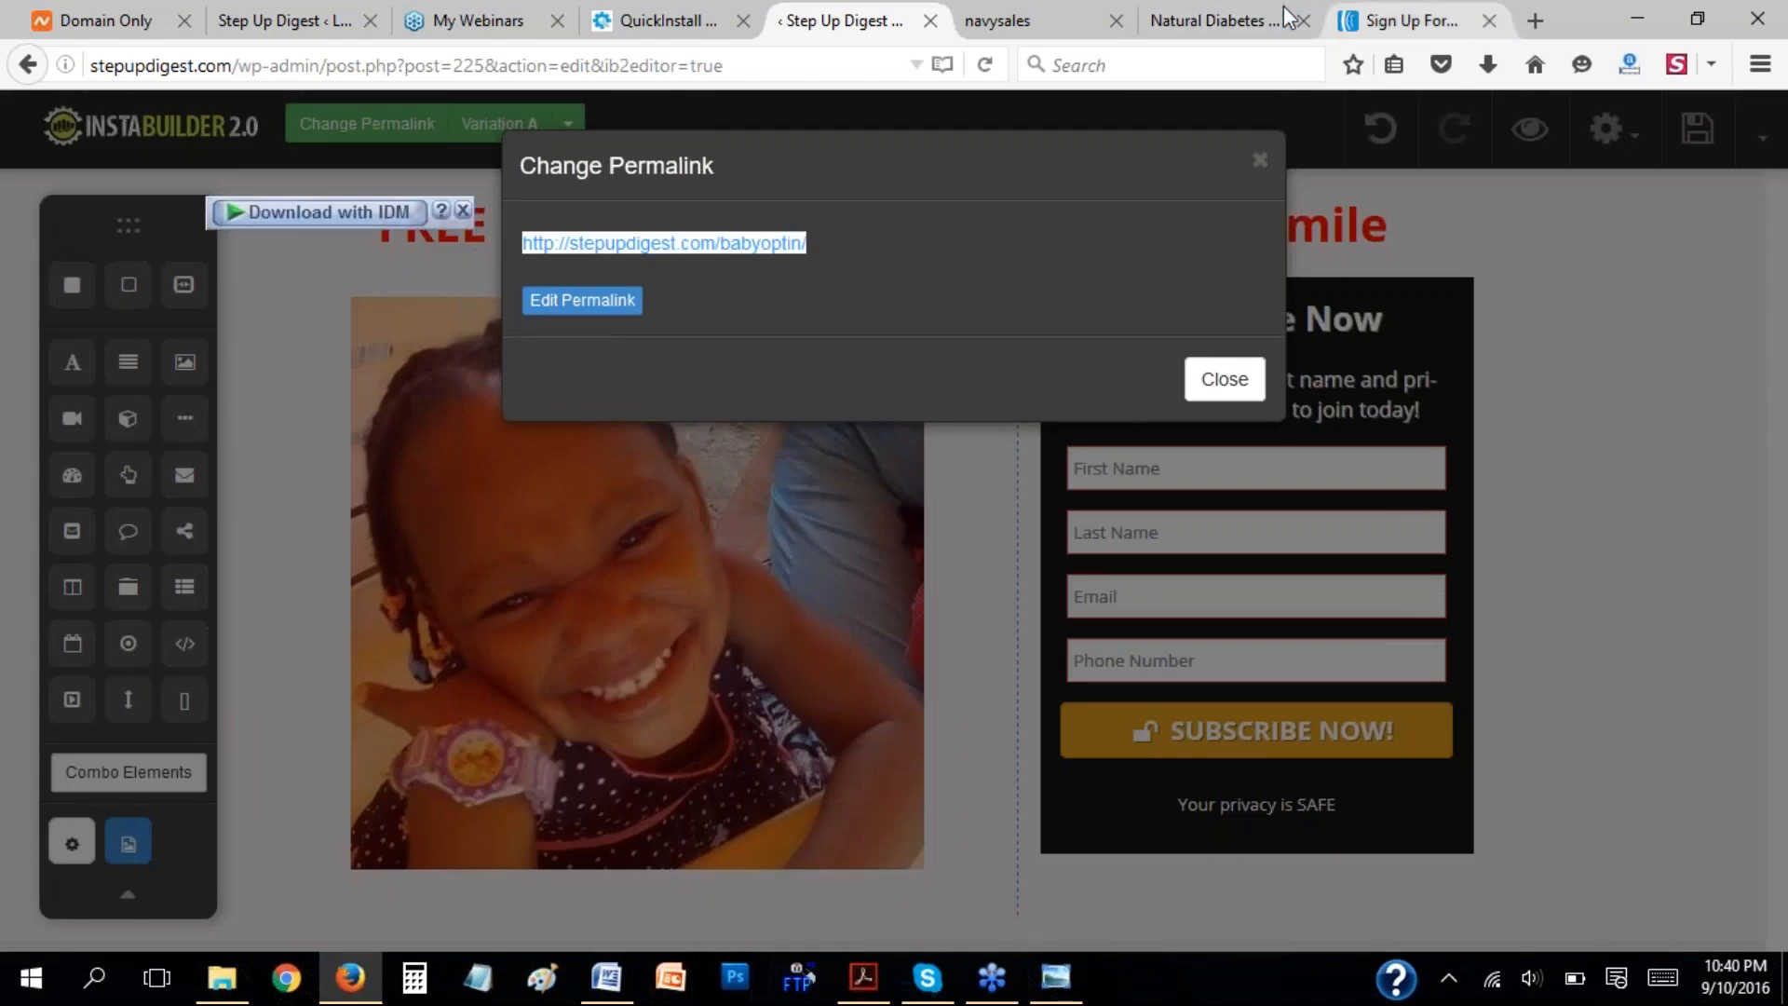
click(1252, 17)
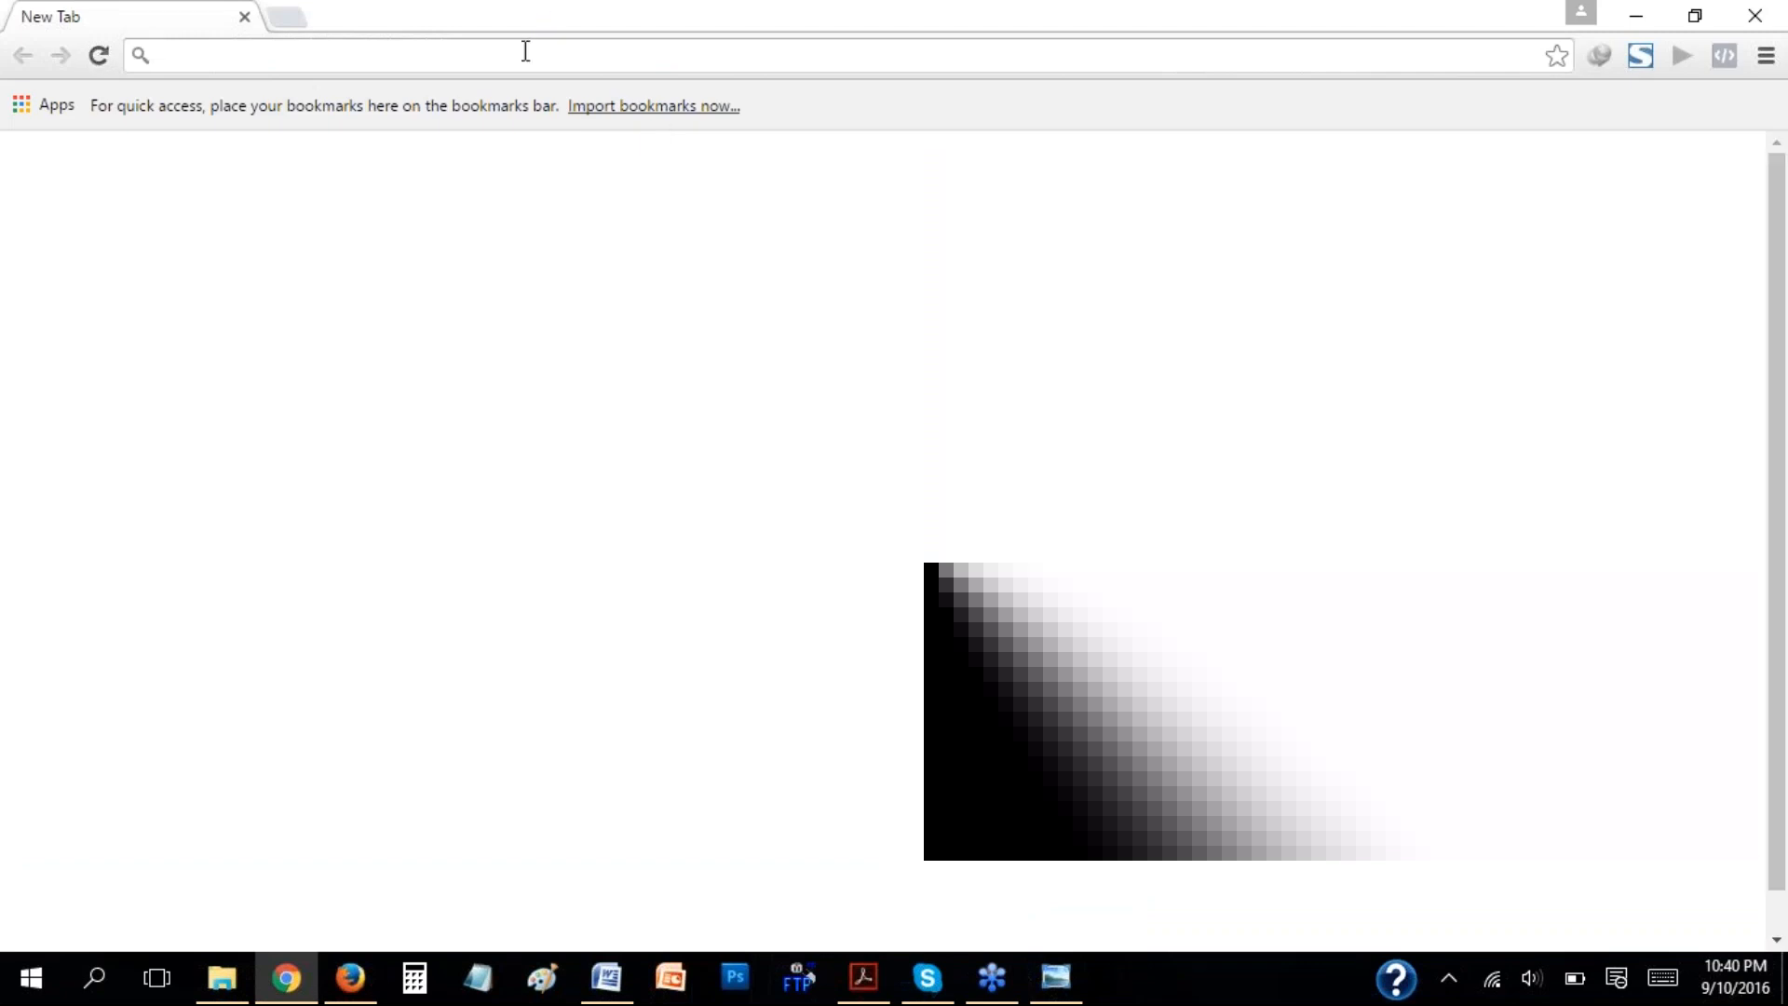
key(ctrl+v)
key(Return)
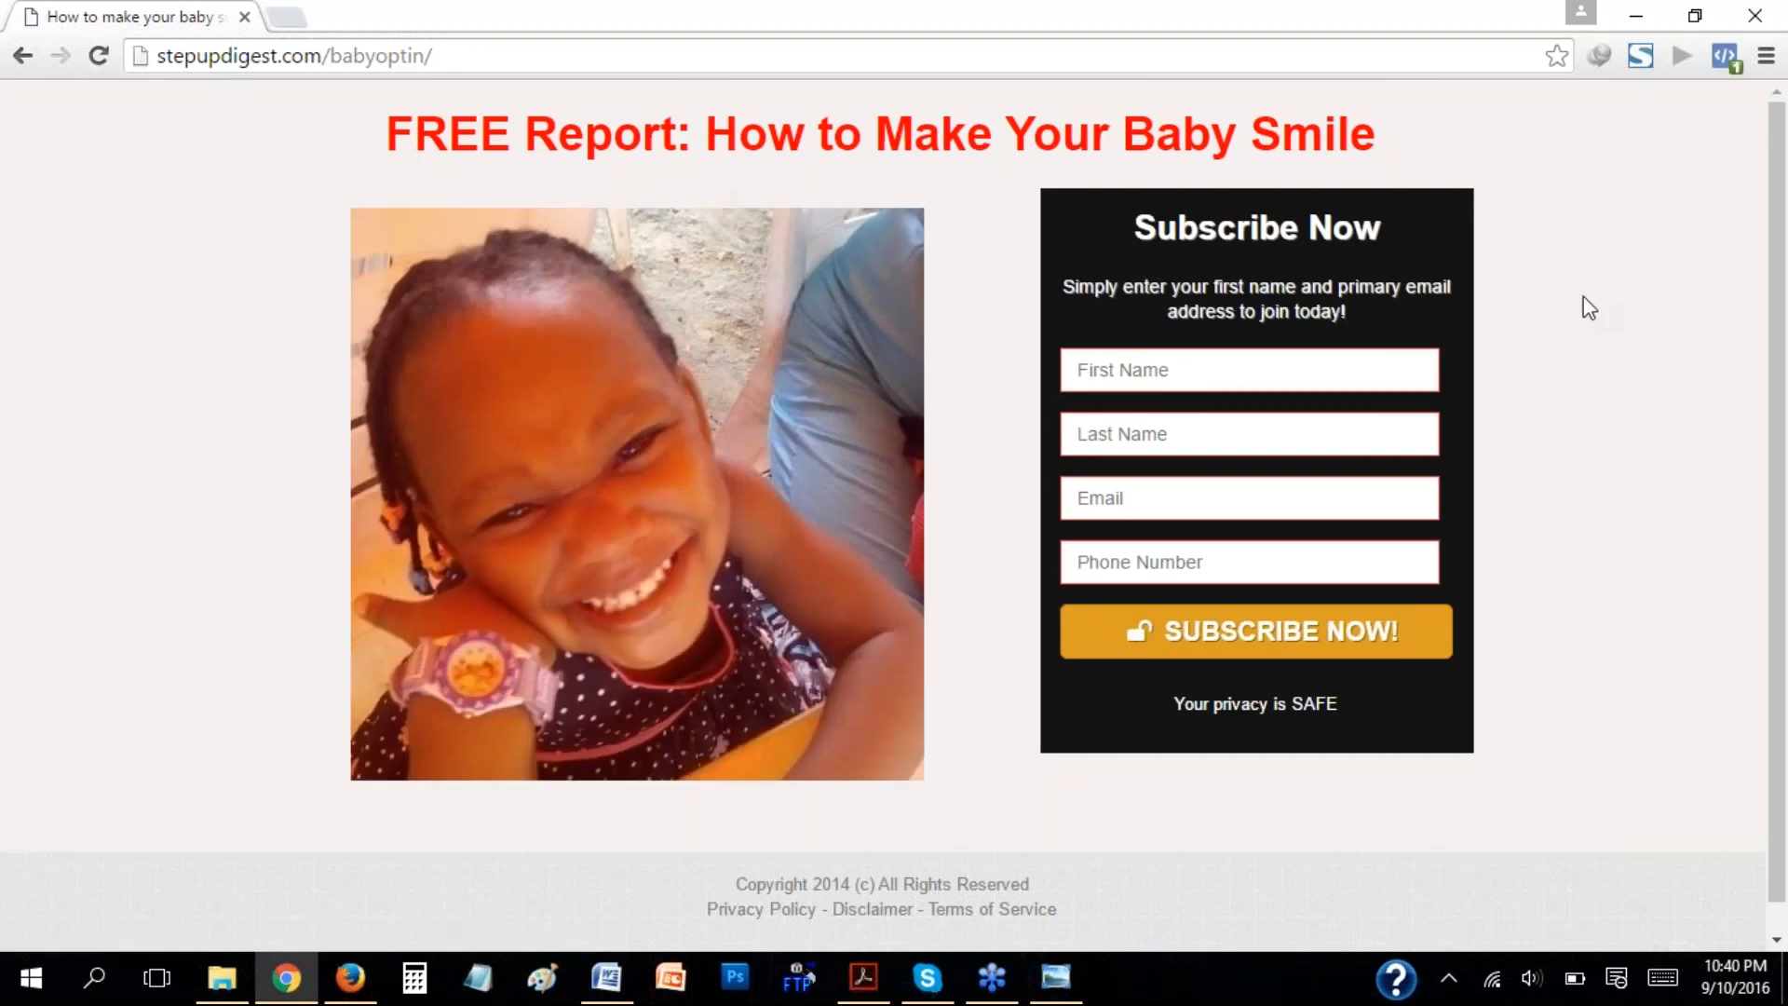
scroll(1584, 320, down, 1)
scroll(1574, 270, up, 1)
Switch back to the baby optin page's InstaBuilder editor in Firefox and dismiss the Change Permalink dialog.
click(350, 977)
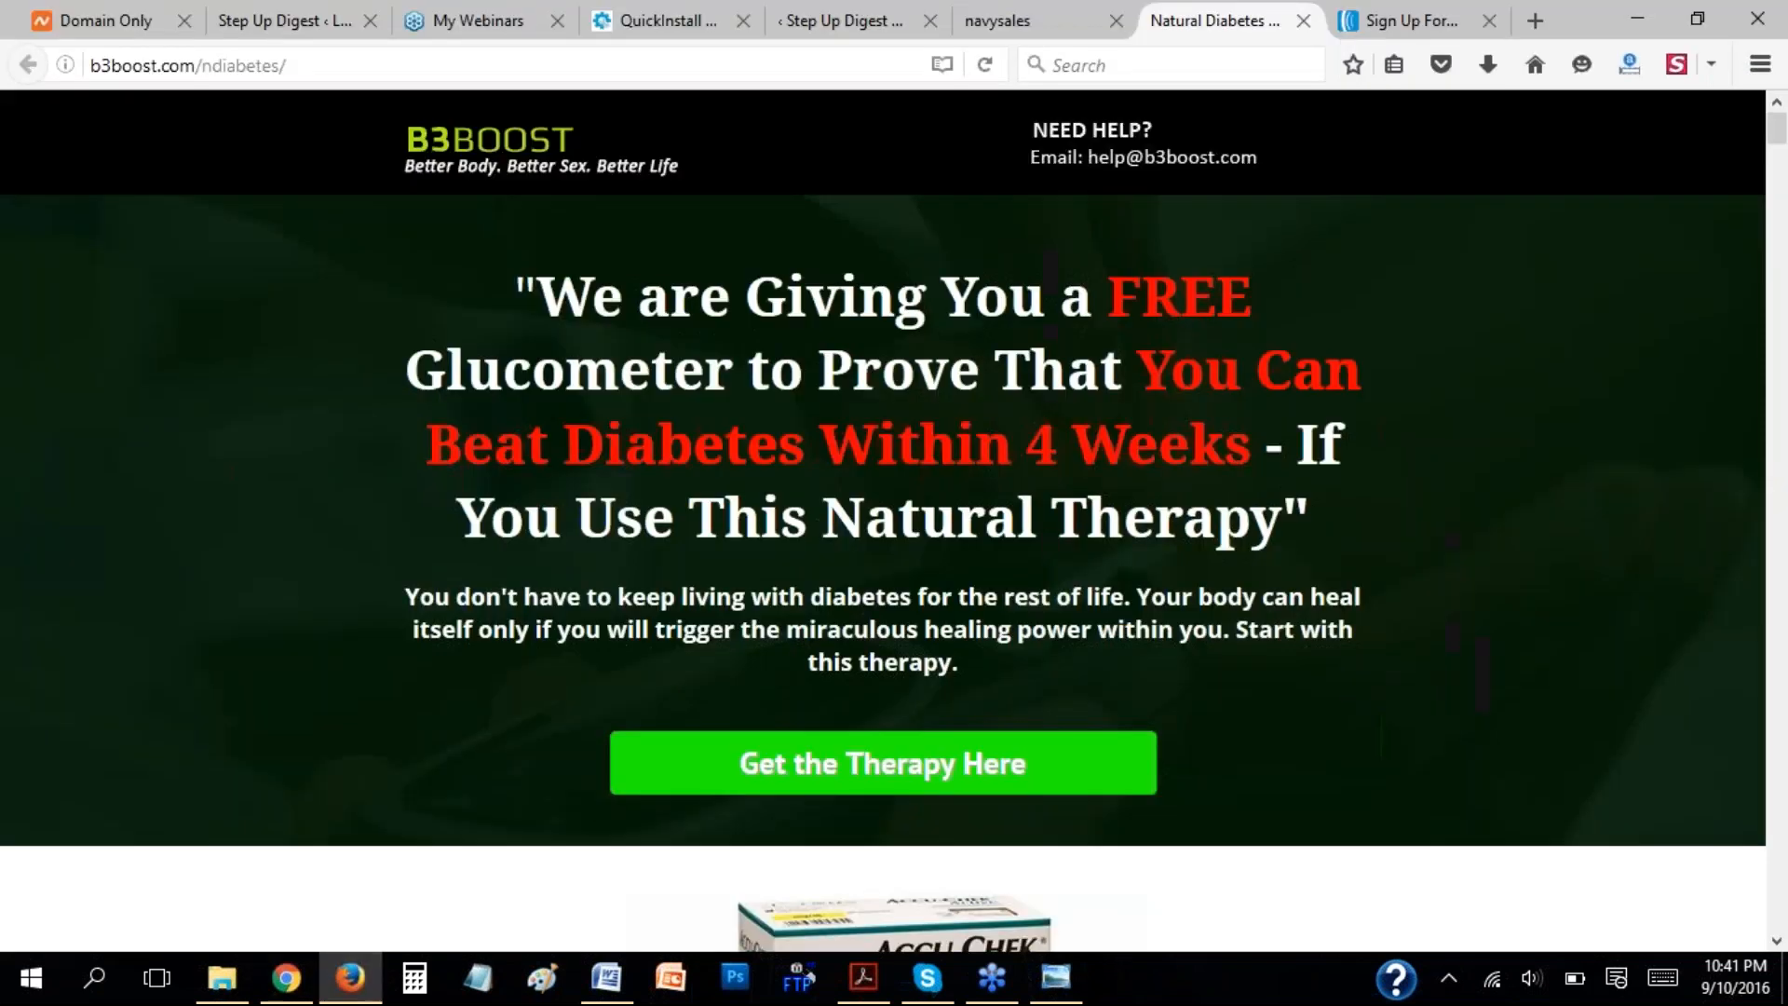
click(1038, 13)
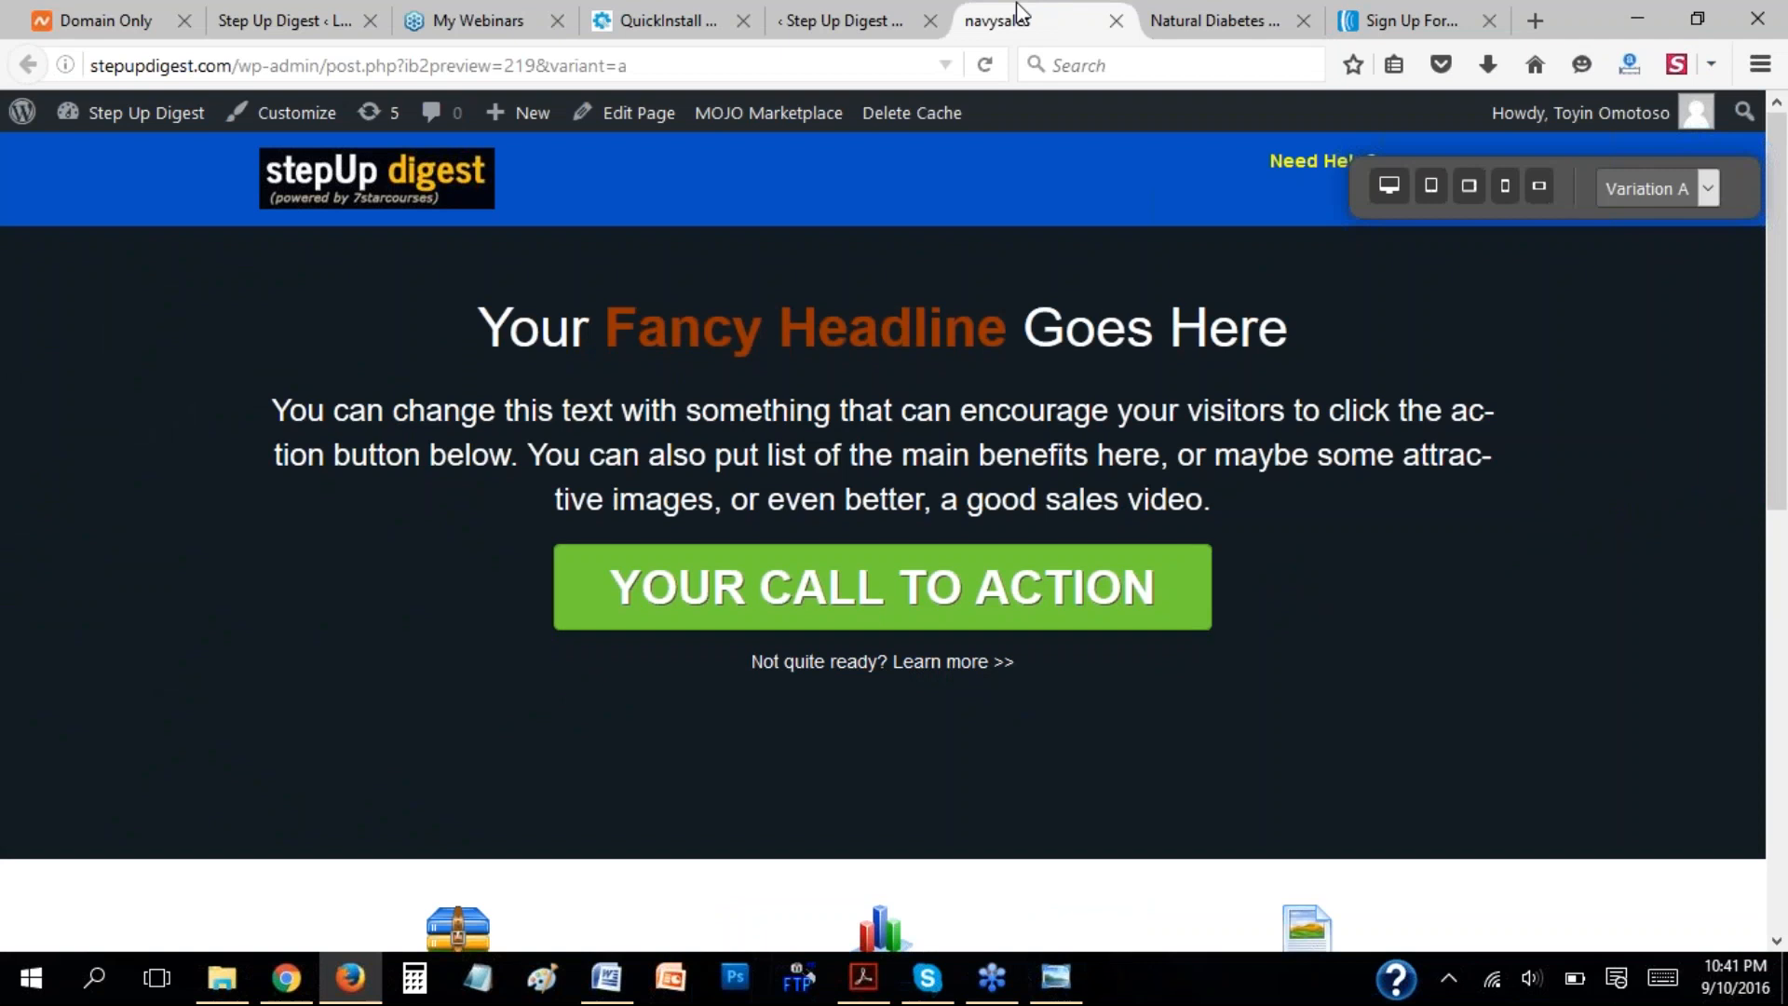
click(875, 19)
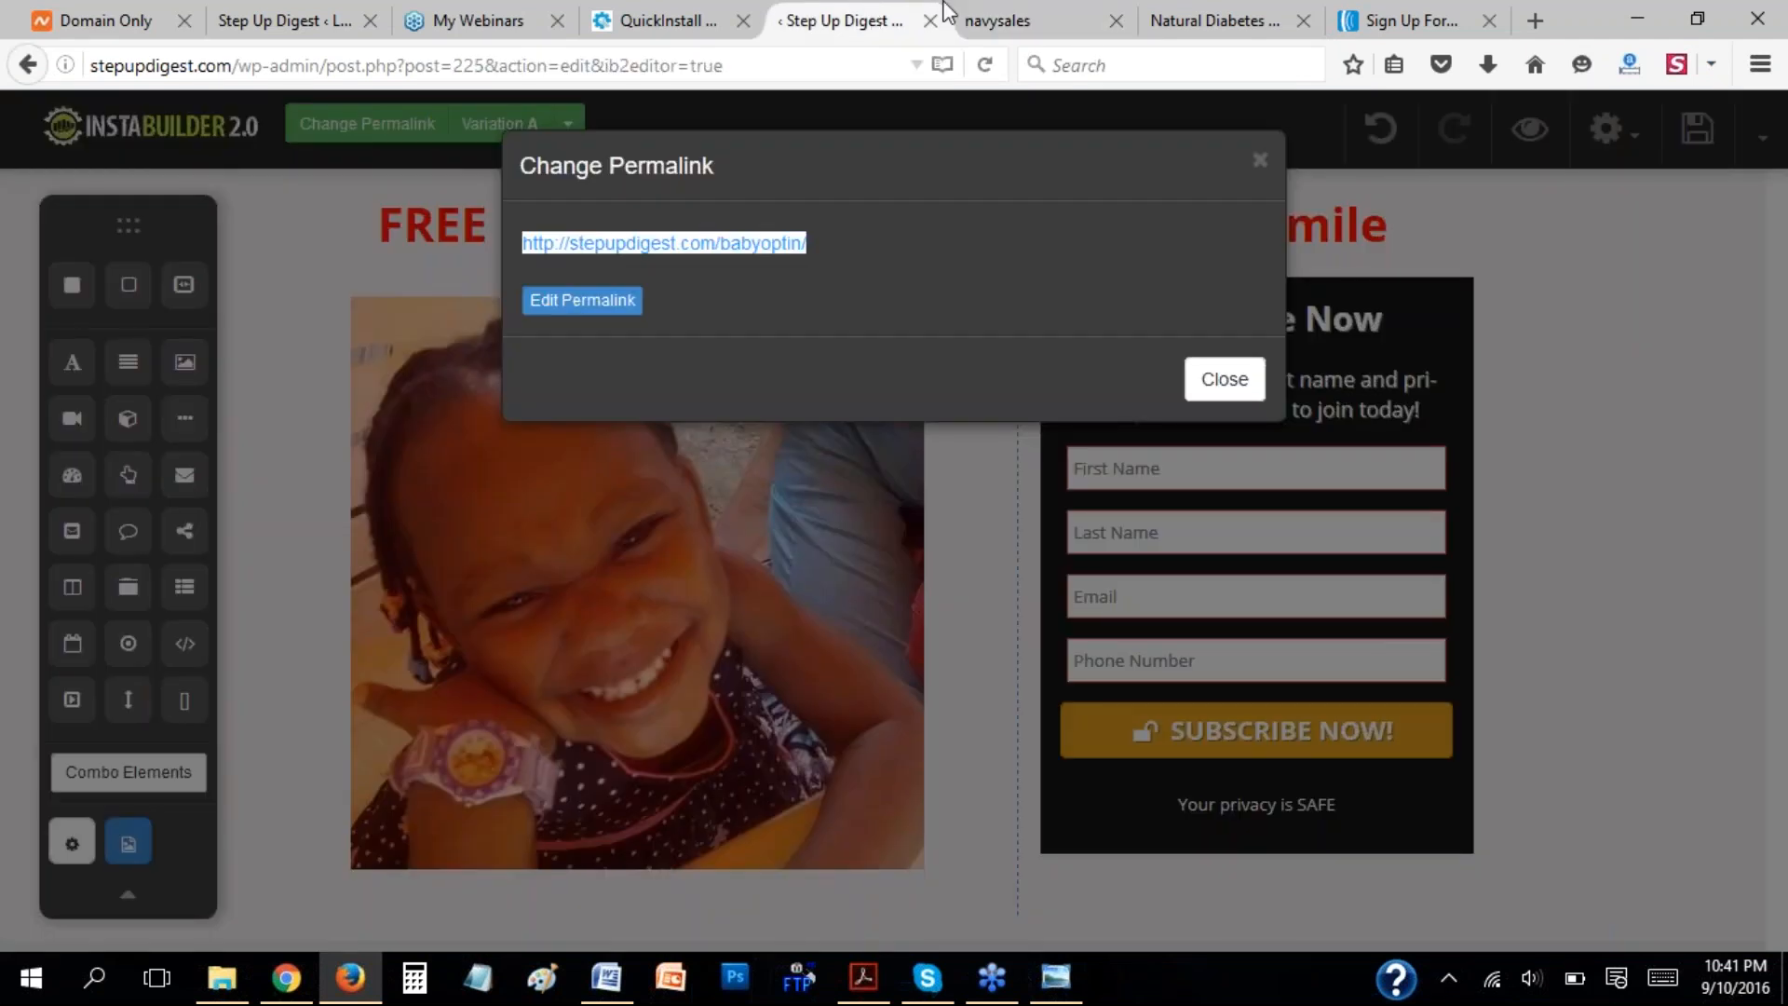
click(1261, 166)
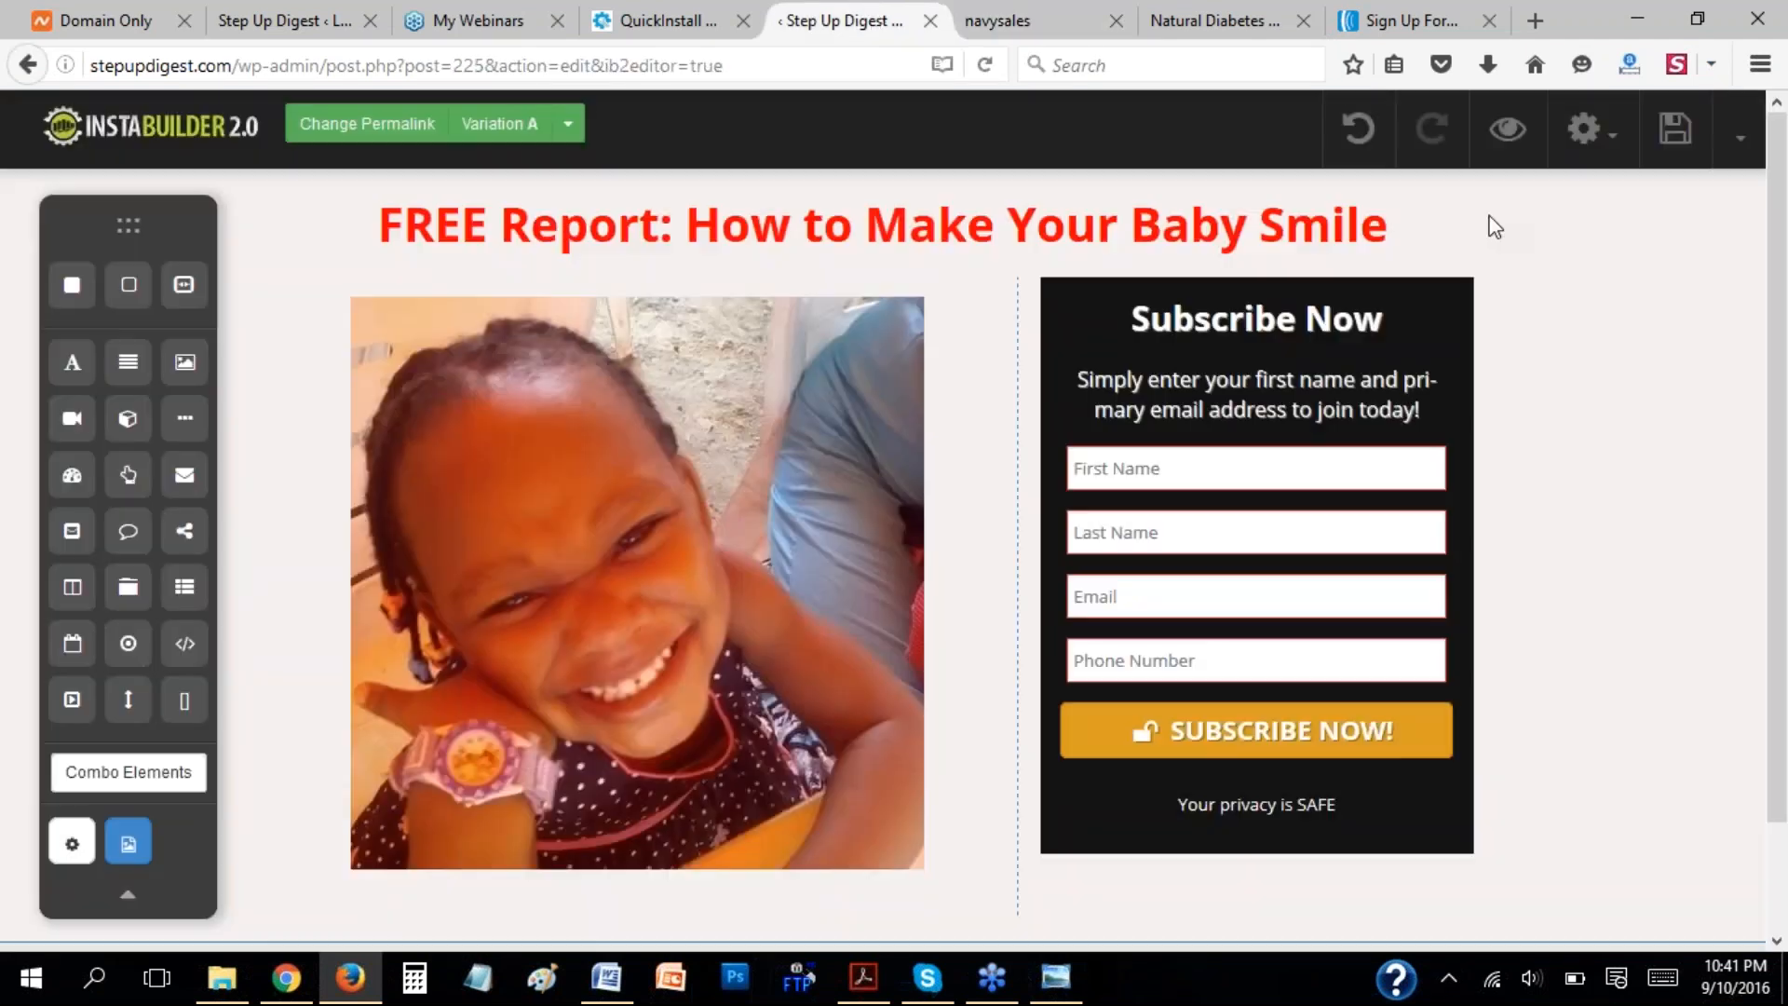
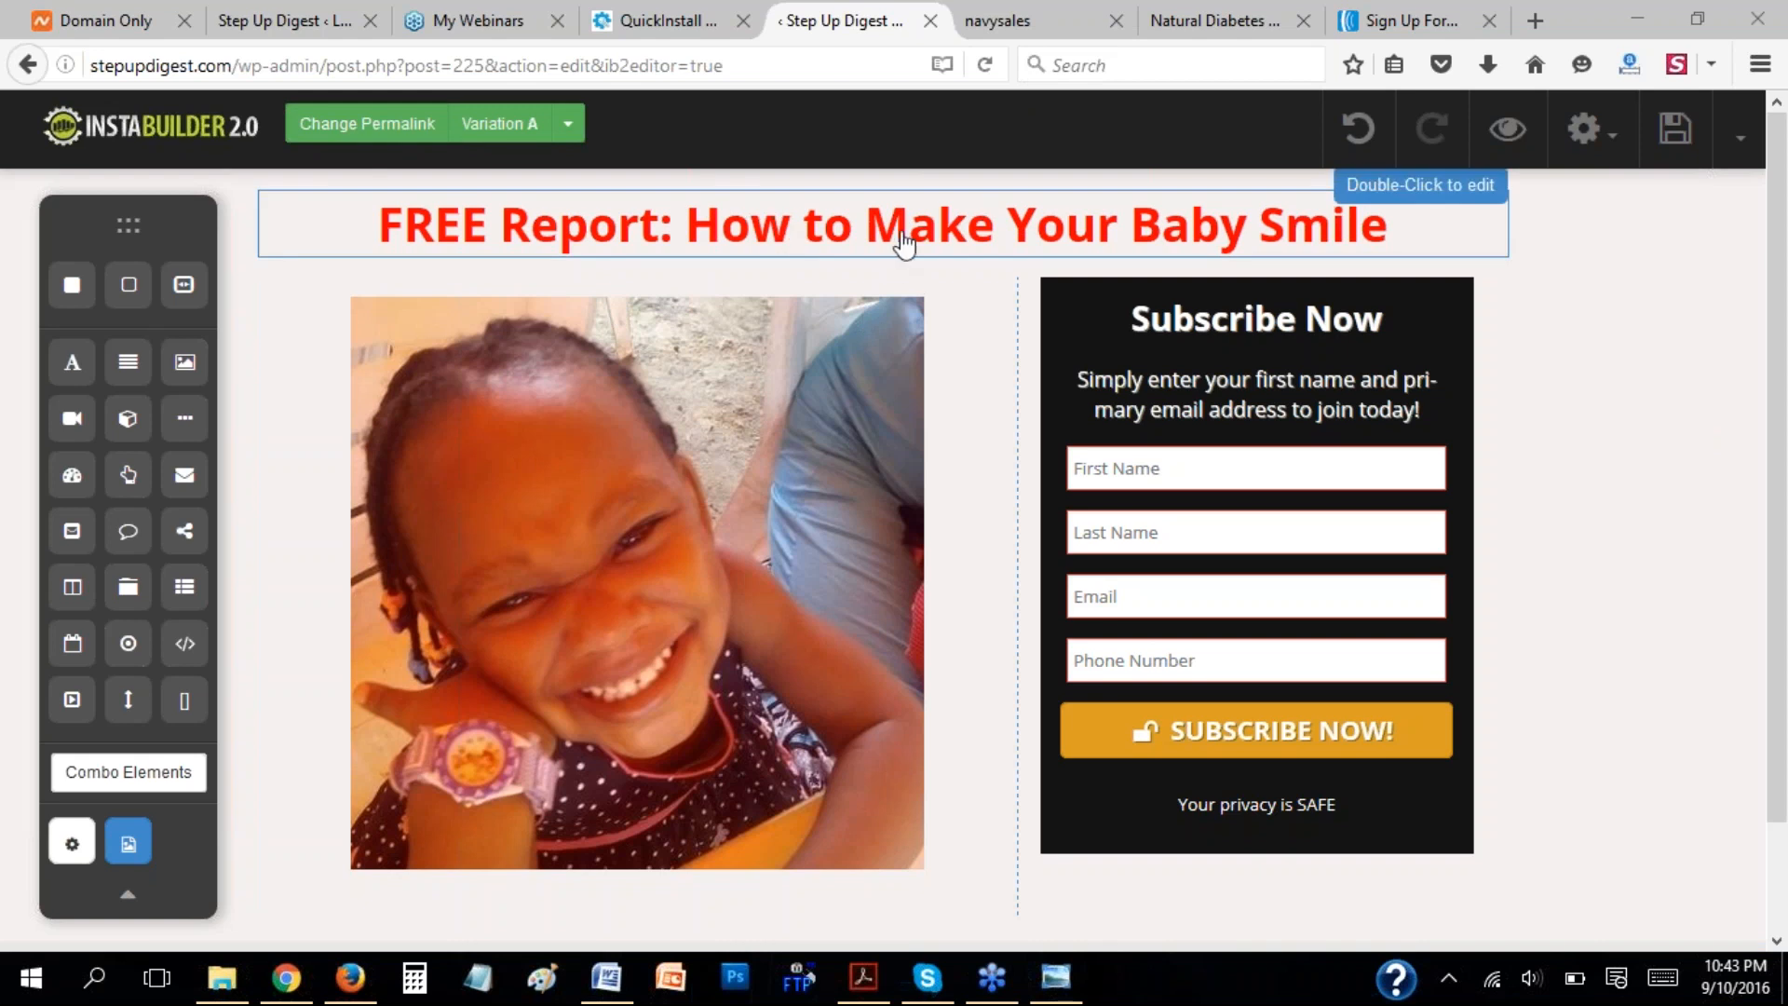
Open the Settings stage of the hybridmembers sign-up form in AWeber and highlight its custom thank-you page URL.
click(1245, 466)
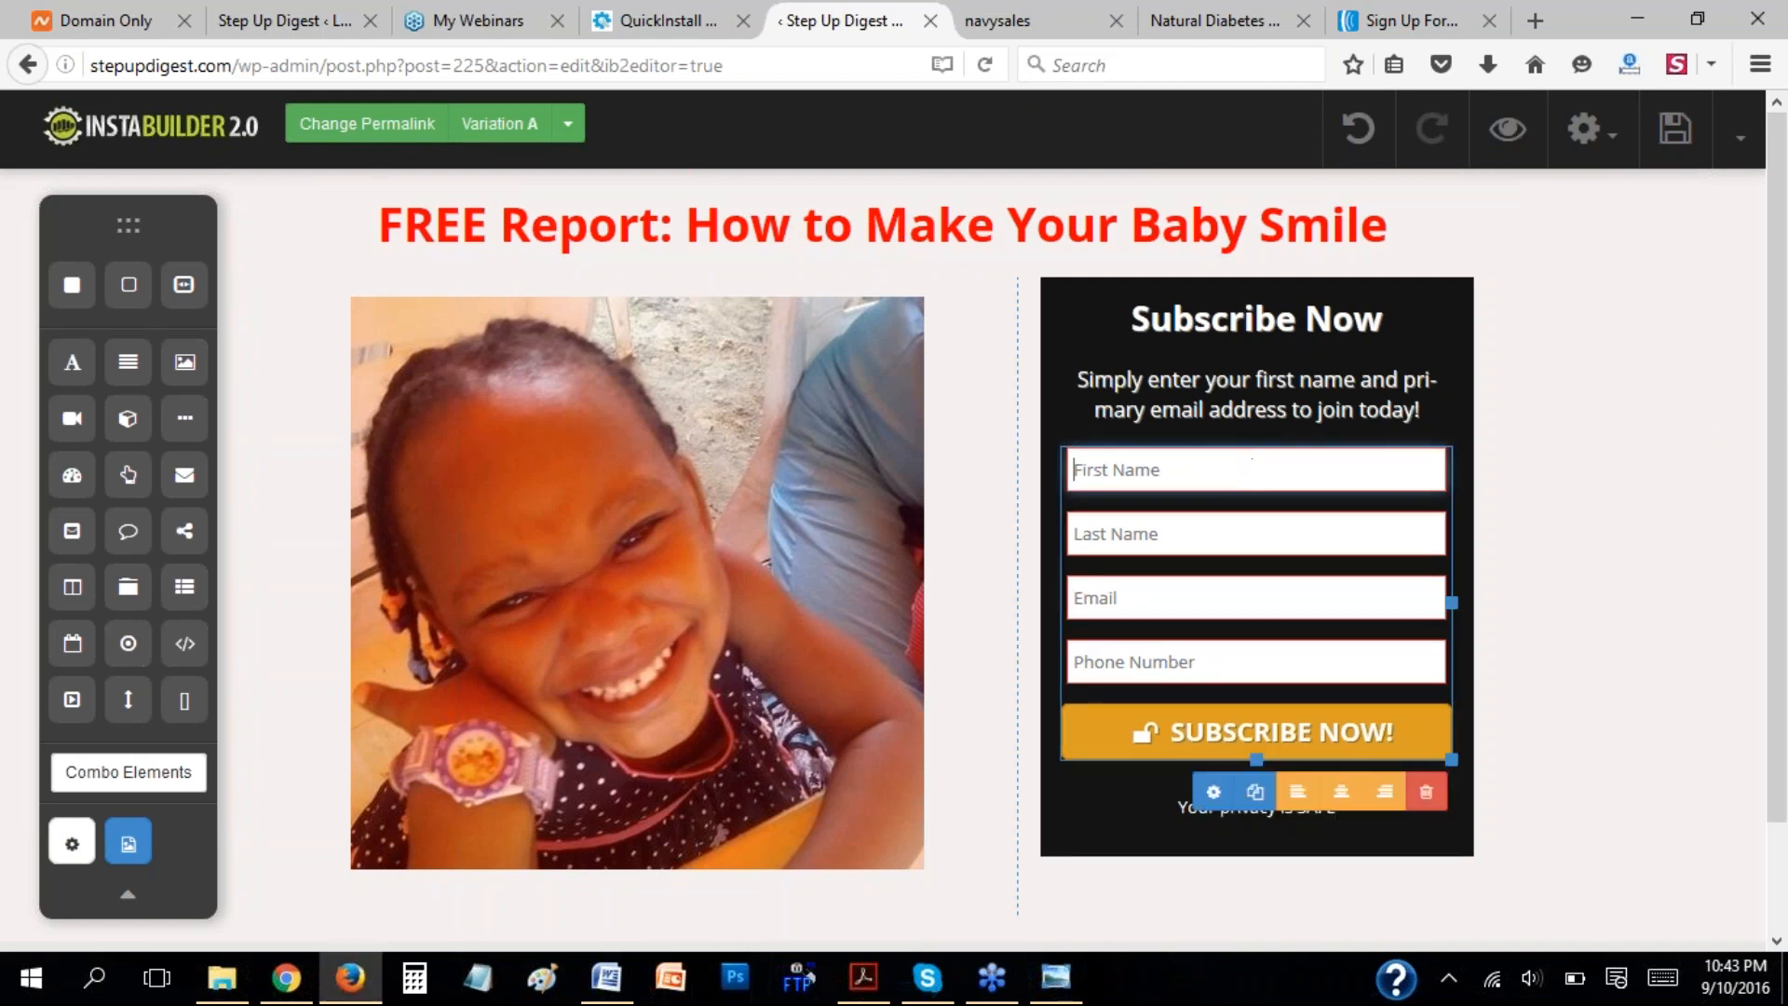
click(1410, 28)
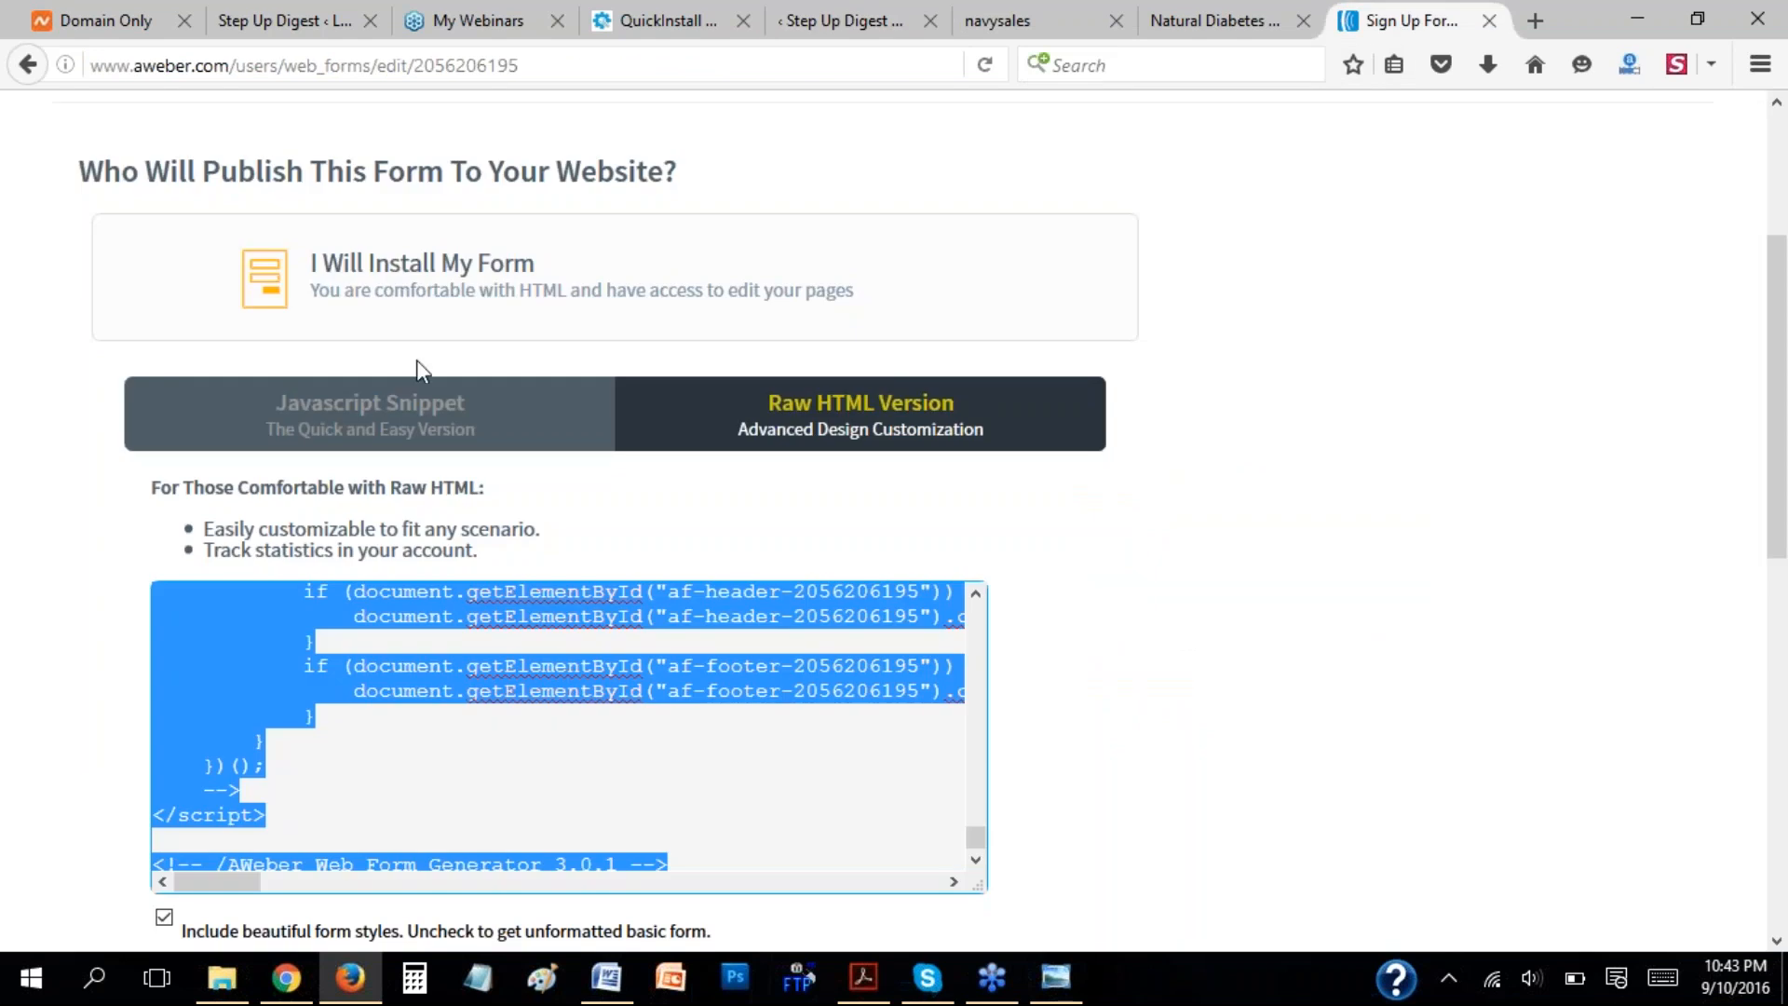
scroll(1658, 418, up, 4)
click(1373, 328)
scroll(1037, 450, down, 5)
scroll(1038, 450, up, 4)
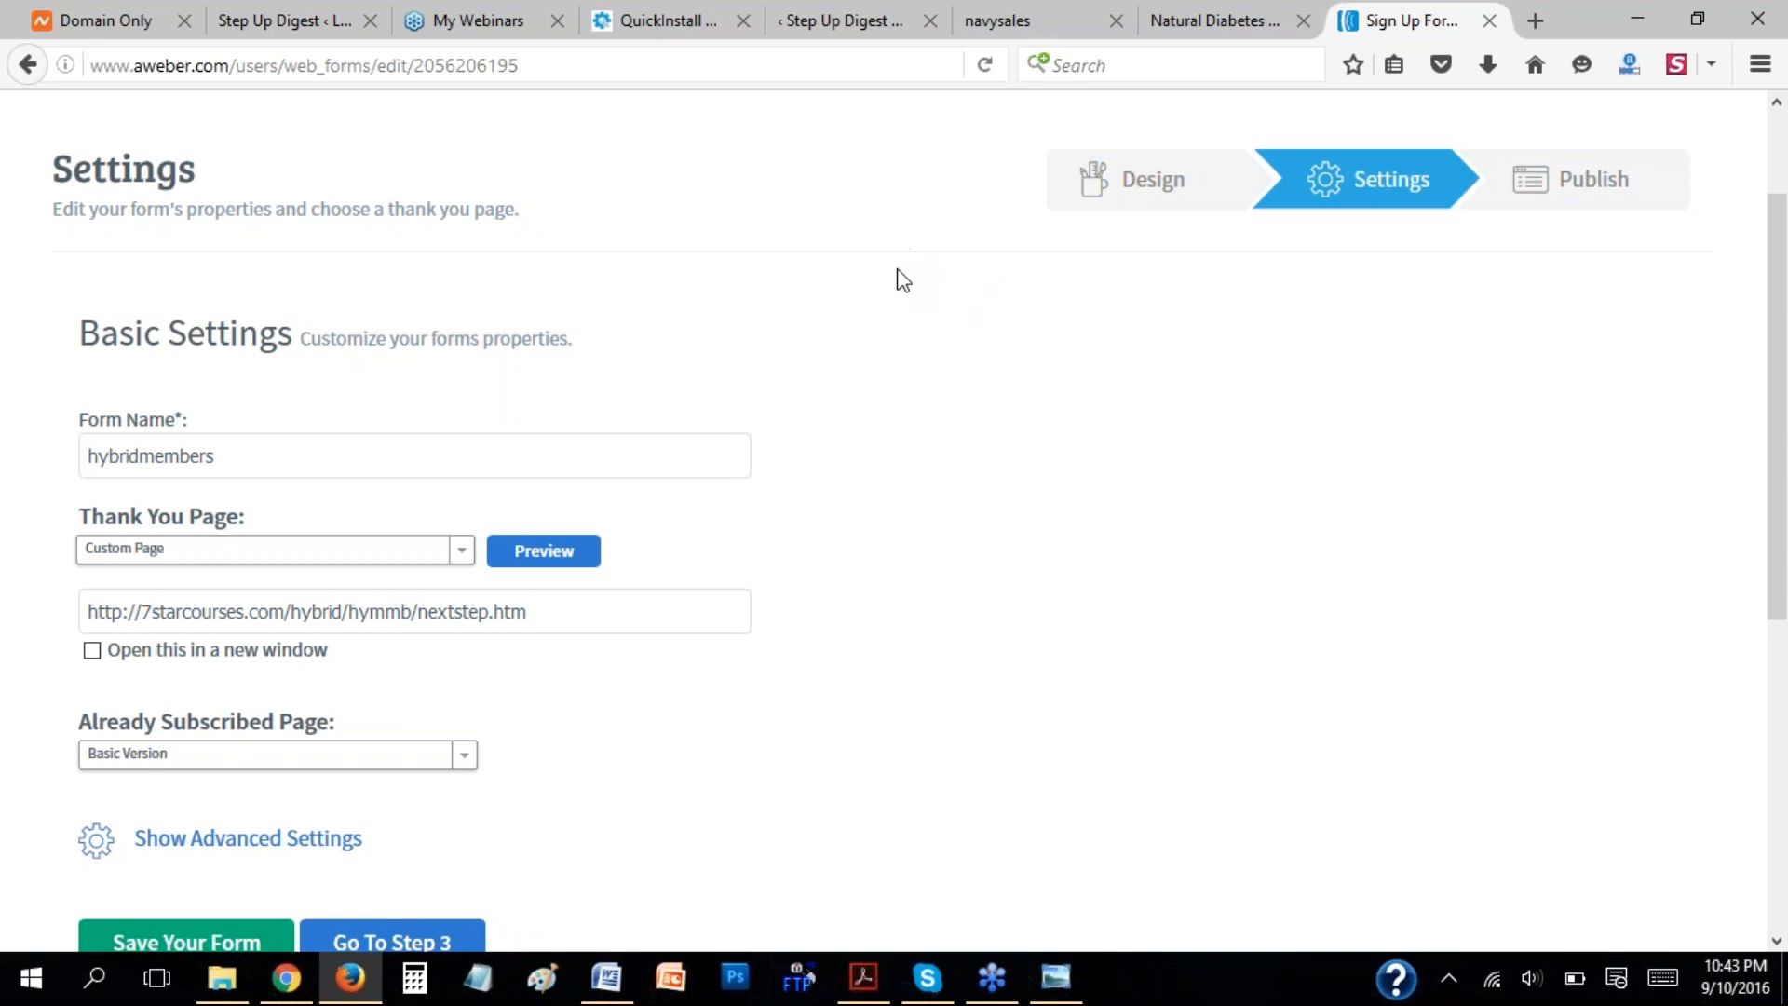
scroll(932, 284, down, 3)
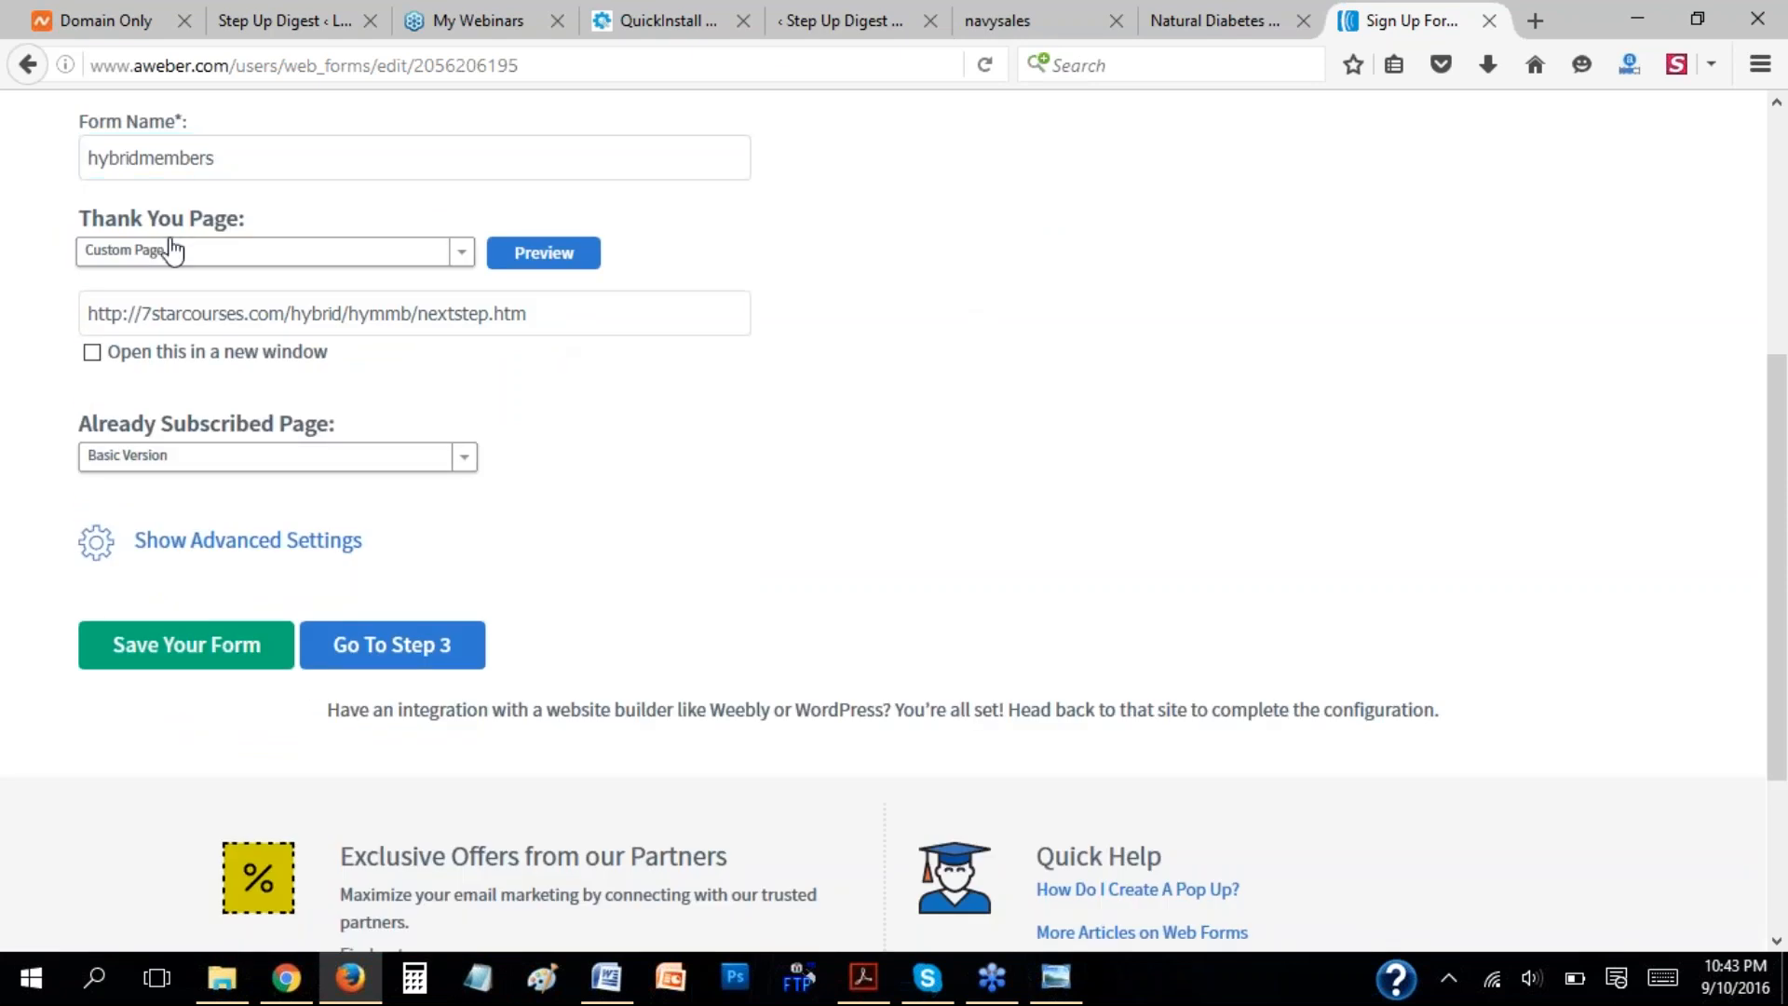
drag(84, 313, 524, 346)
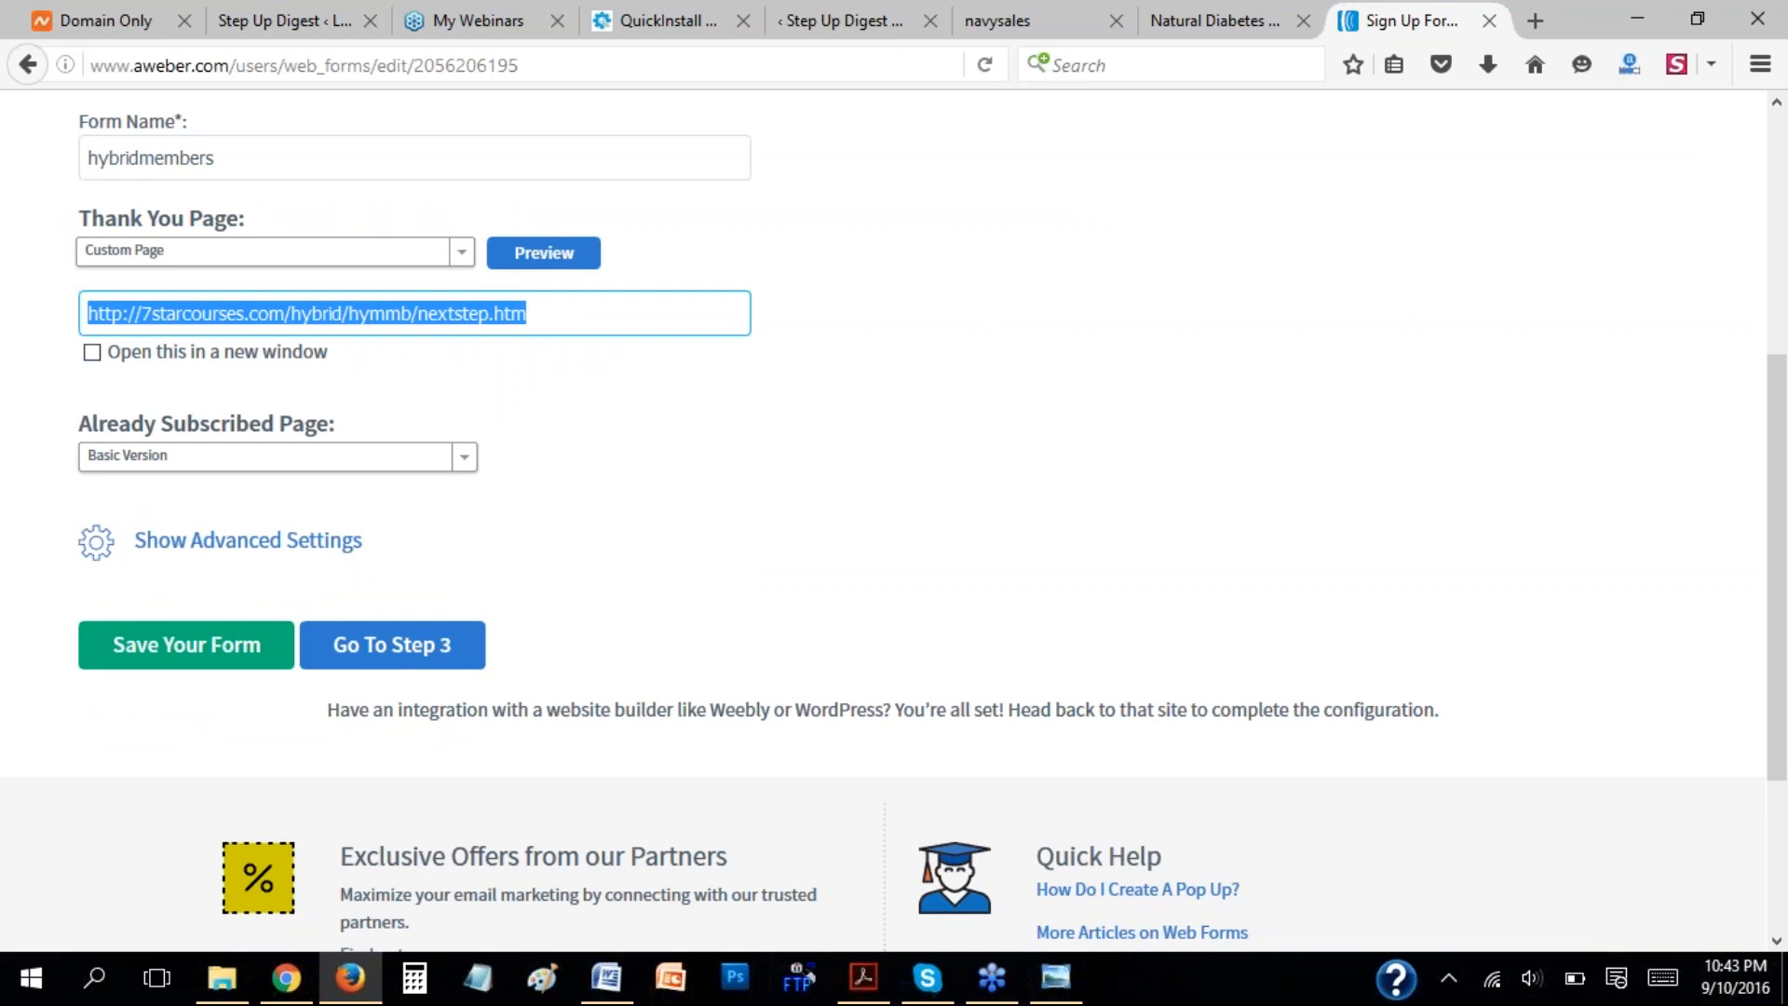
Switch to Chrome to view the published babyoptin page, and return to the AWeber form settings in Firefox.
click(292, 977)
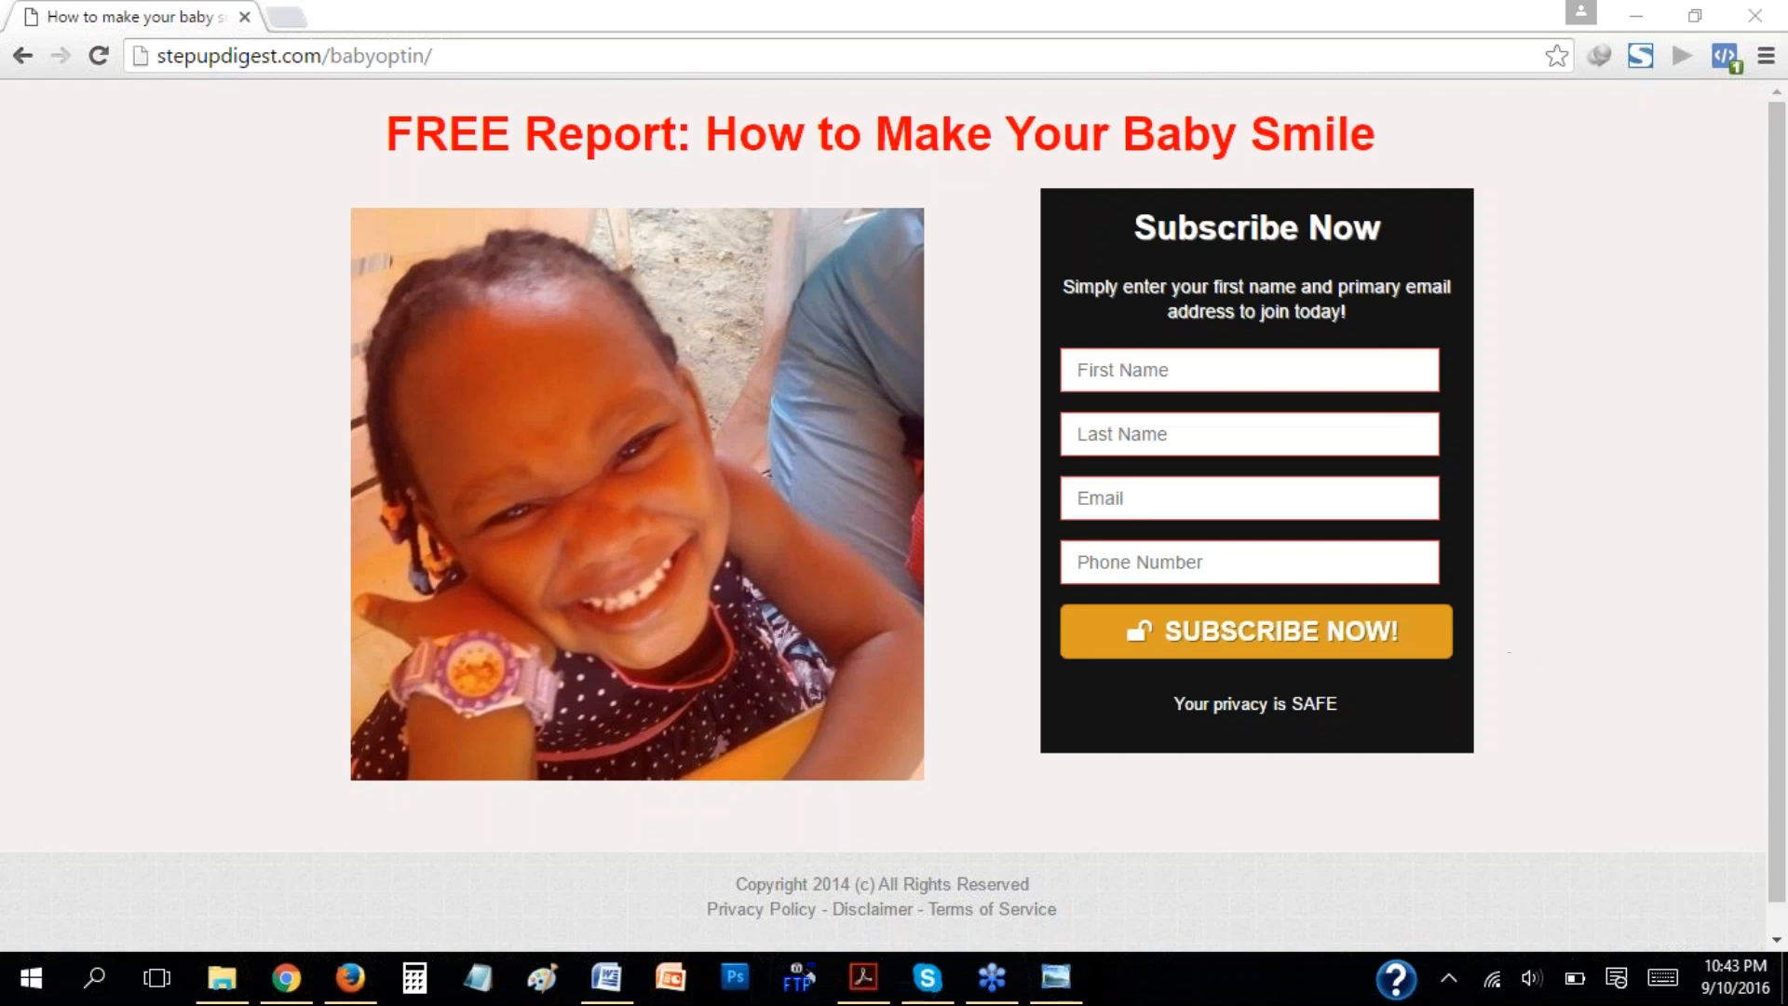
click(1581, 421)
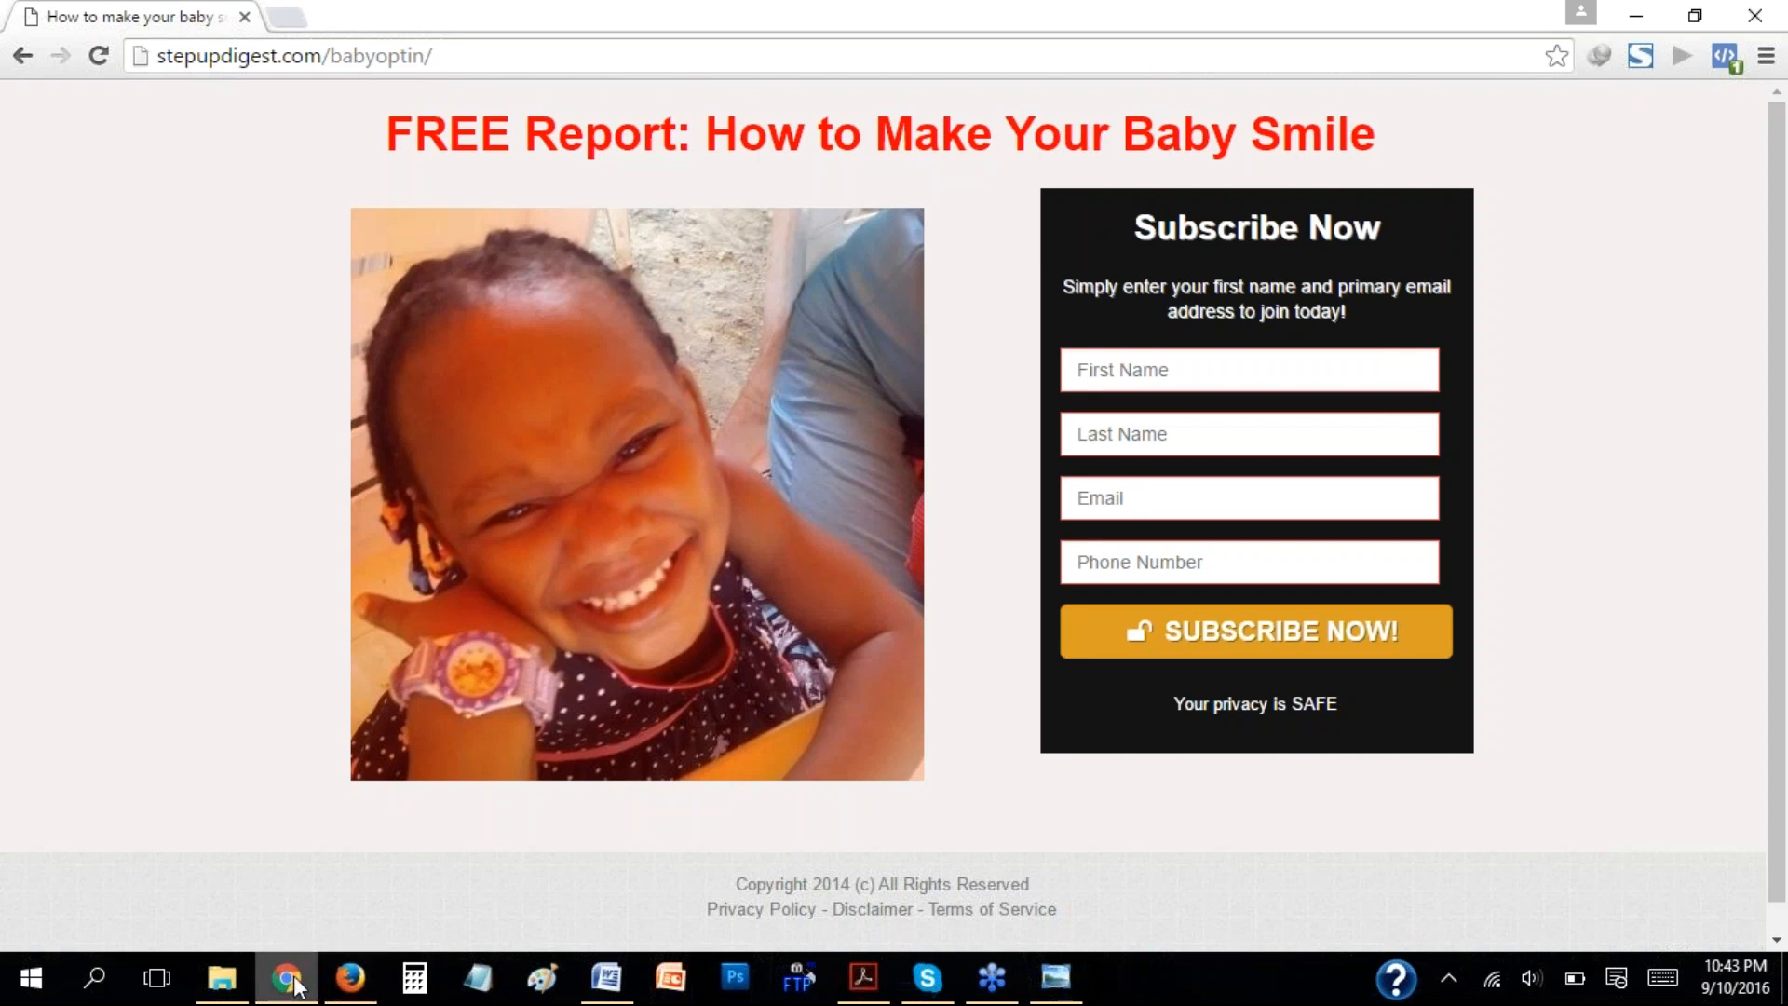
click(350, 978)
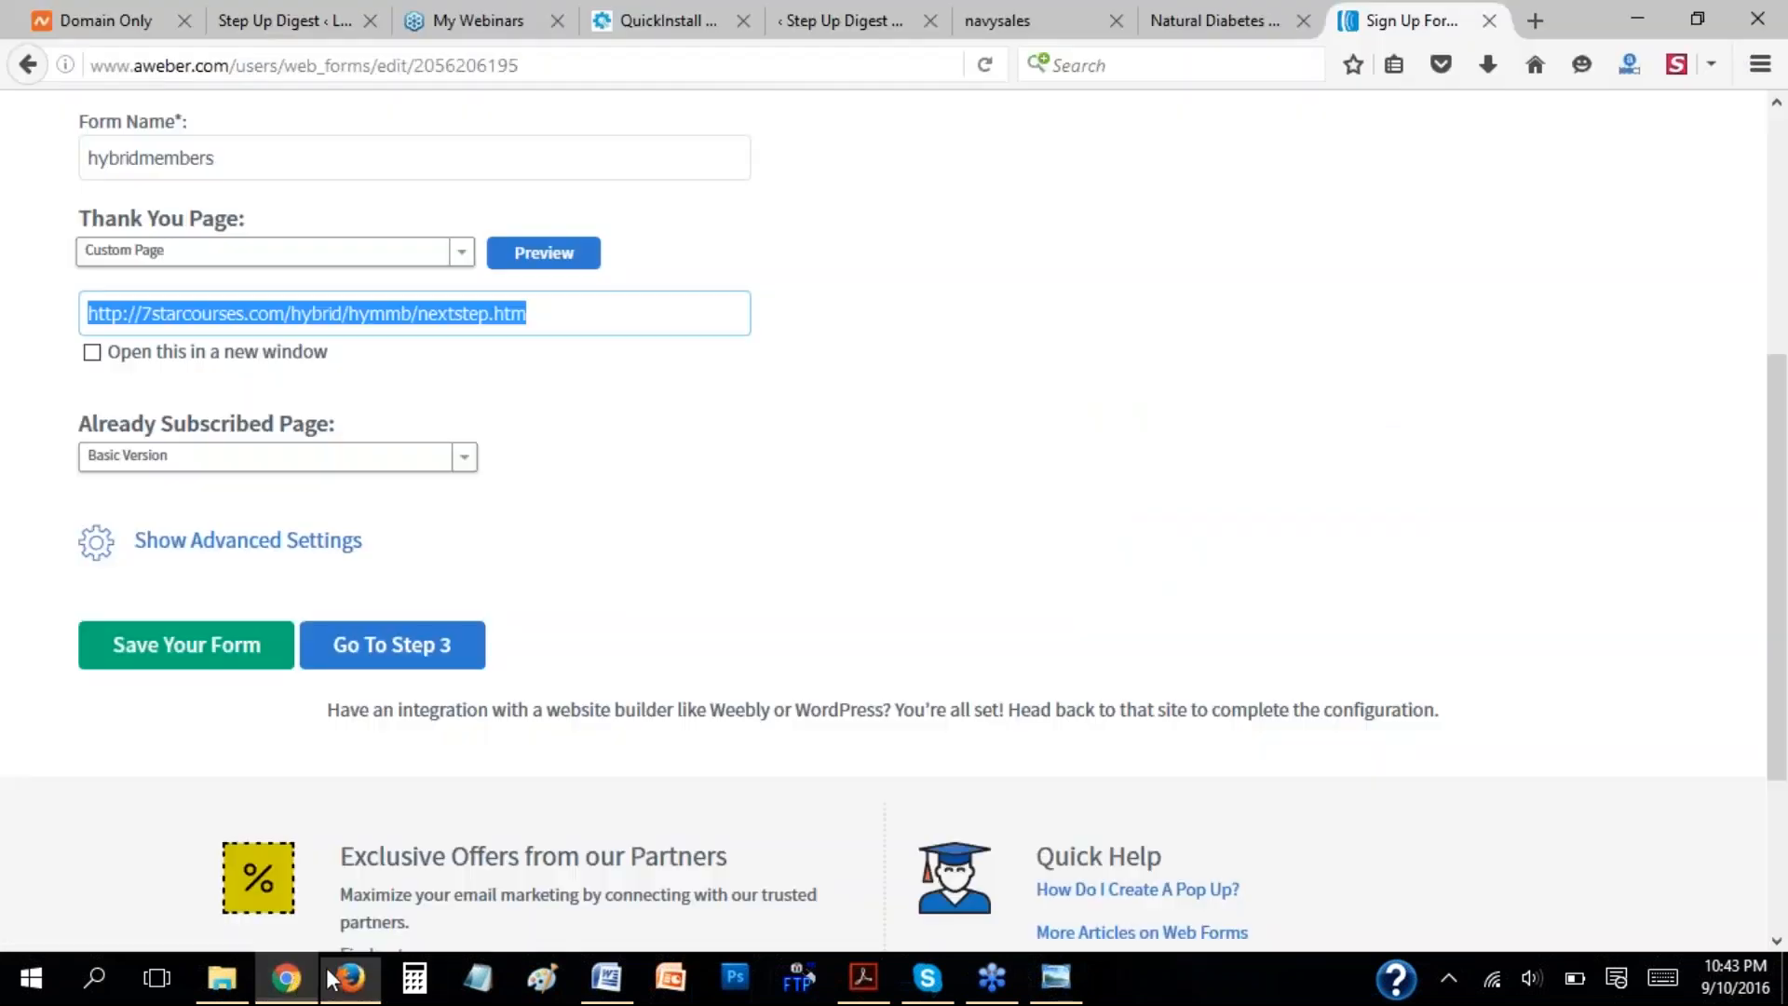
click(1319, 247)
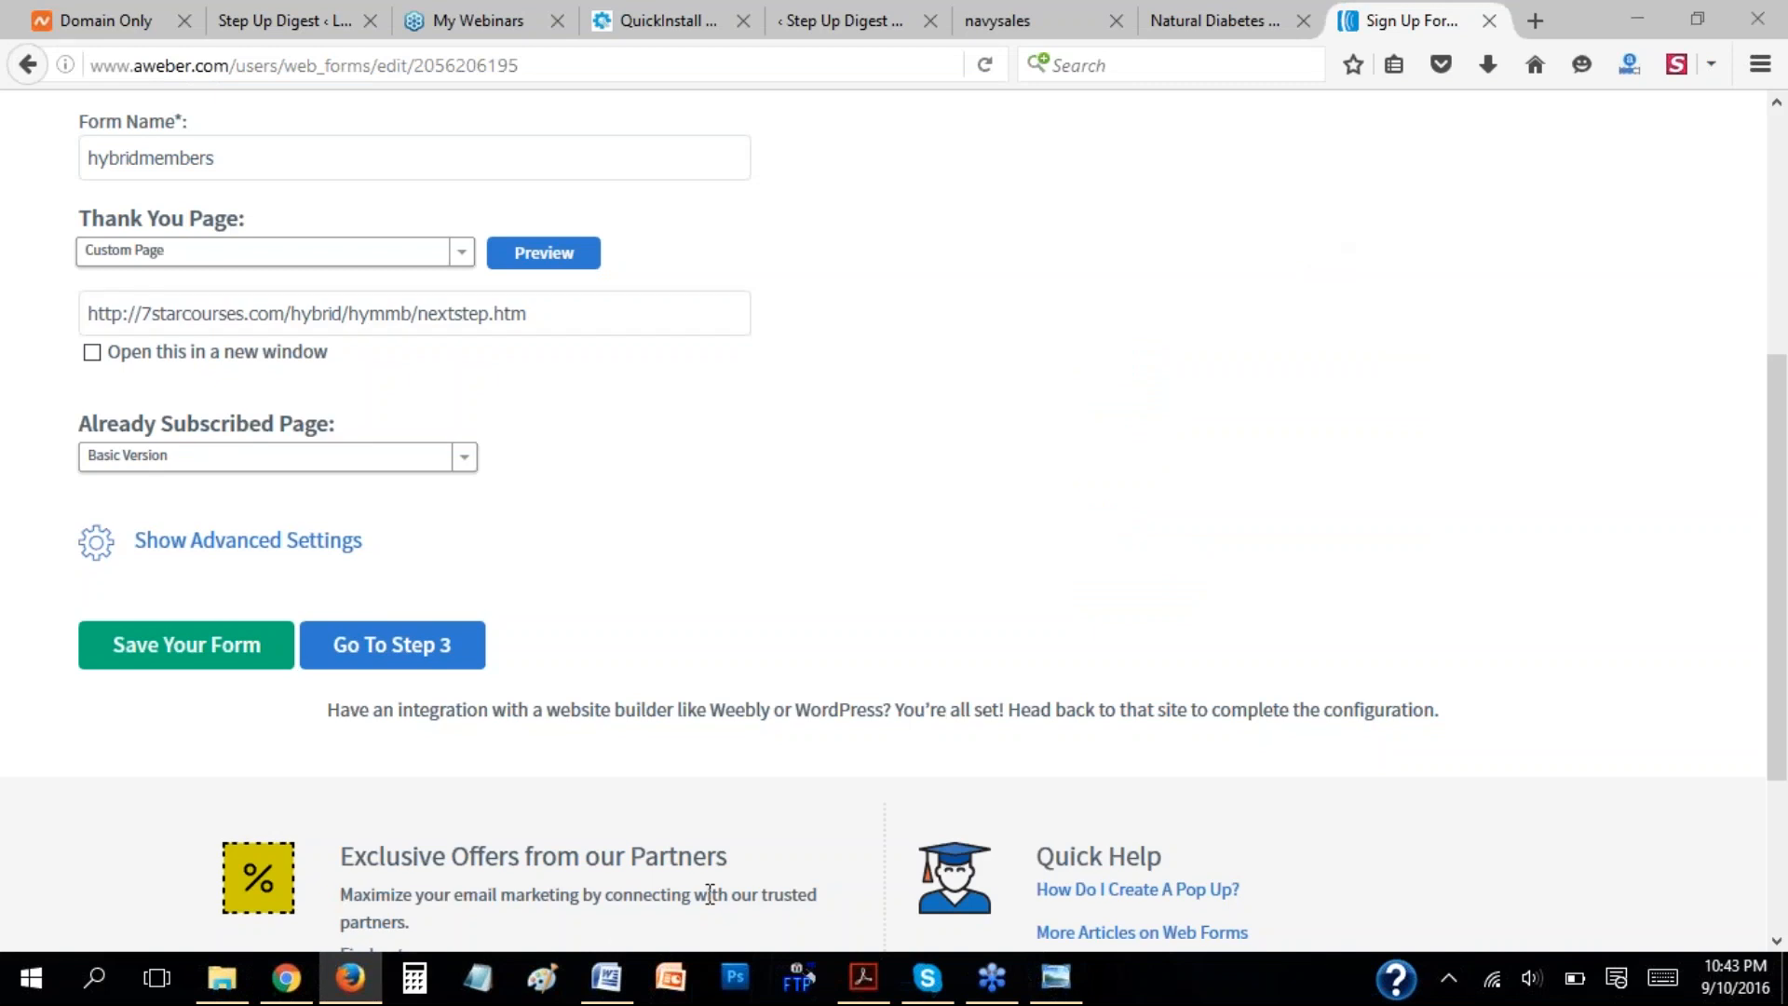
Switch to the instwebinar document in Word and review the "Creating an Optin Page" steps through saving and publishing.
click(606, 978)
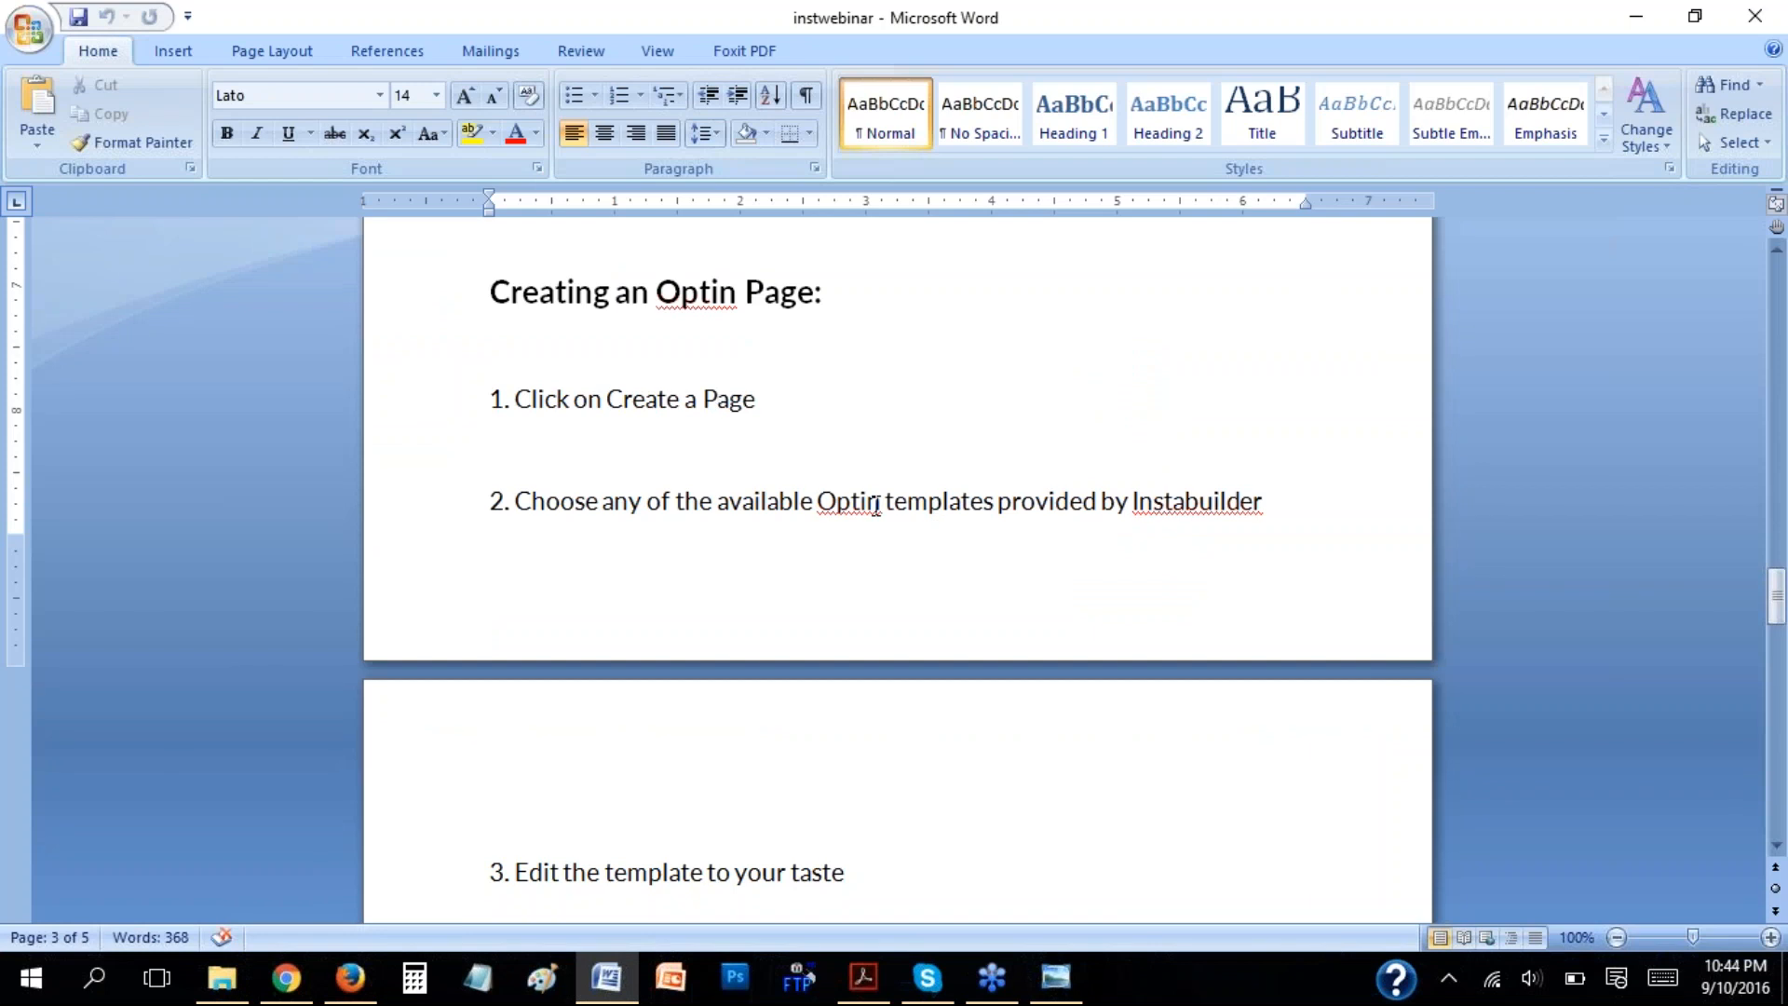
scroll(877, 507, down, 8)
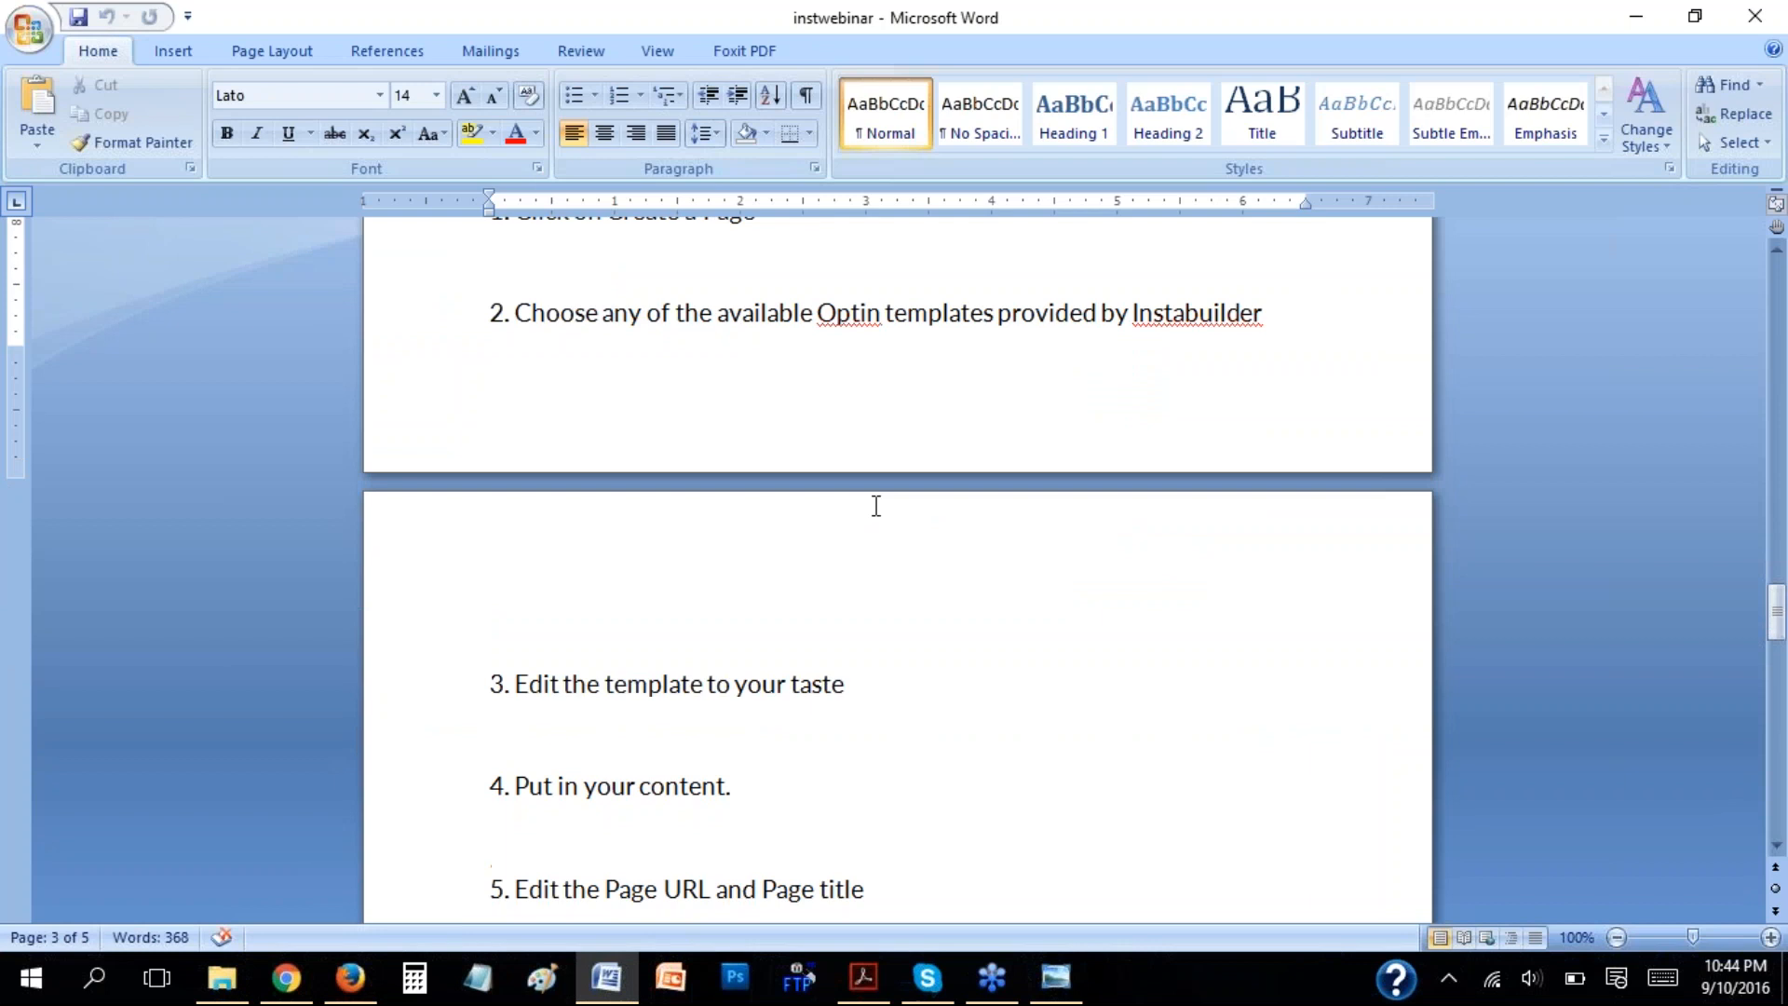
click(702, 434)
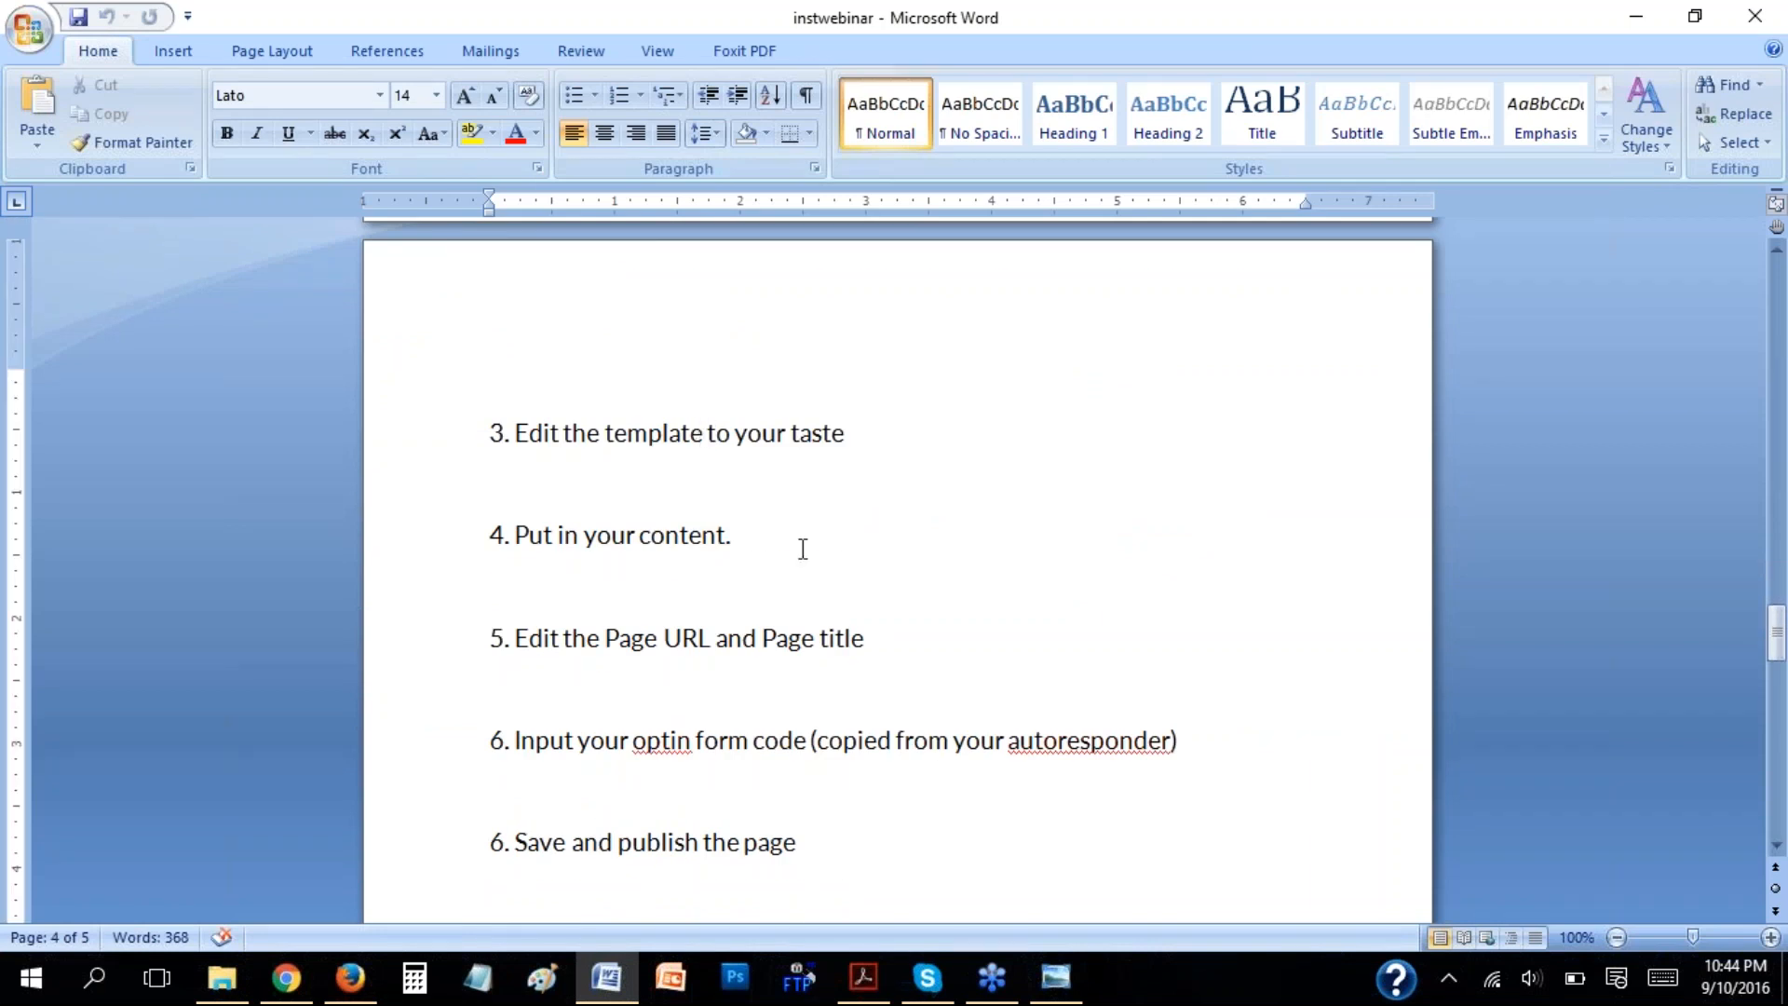
click(778, 635)
scroll(730, 445, down, 1)
click(681, 472)
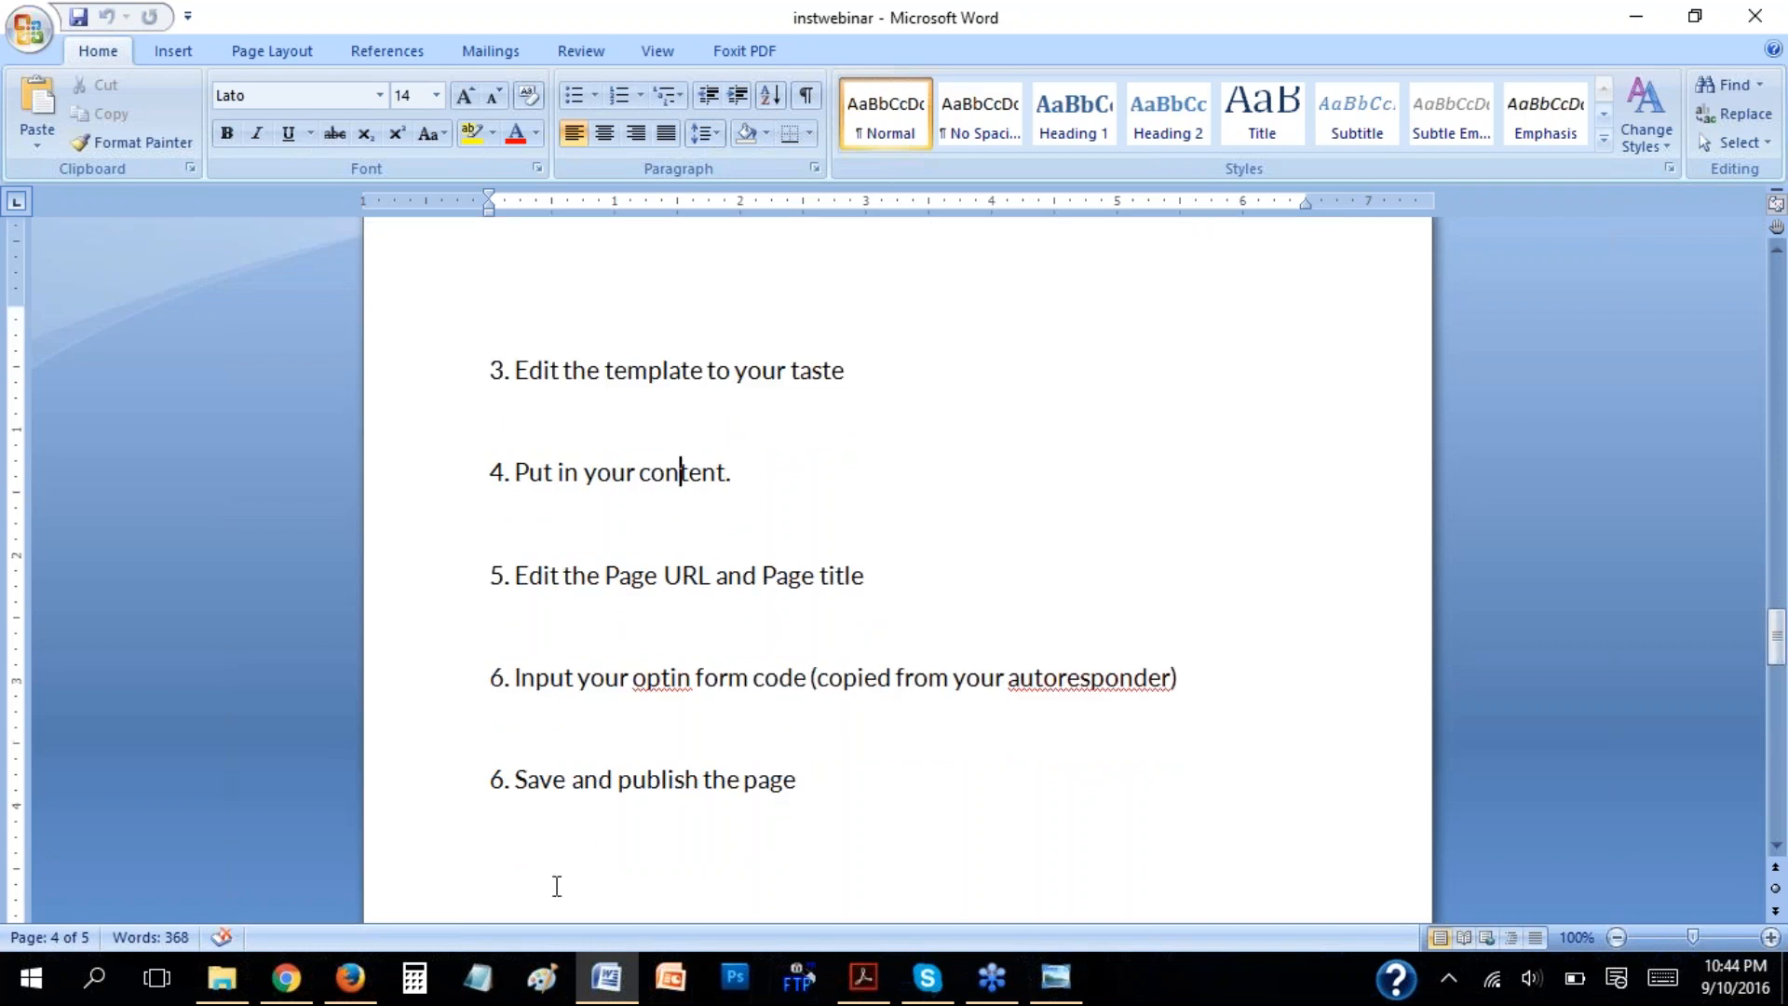
Switch back to Firefox and look over the baby smile opt-in page in the InstaBuilder editor.
click(363, 980)
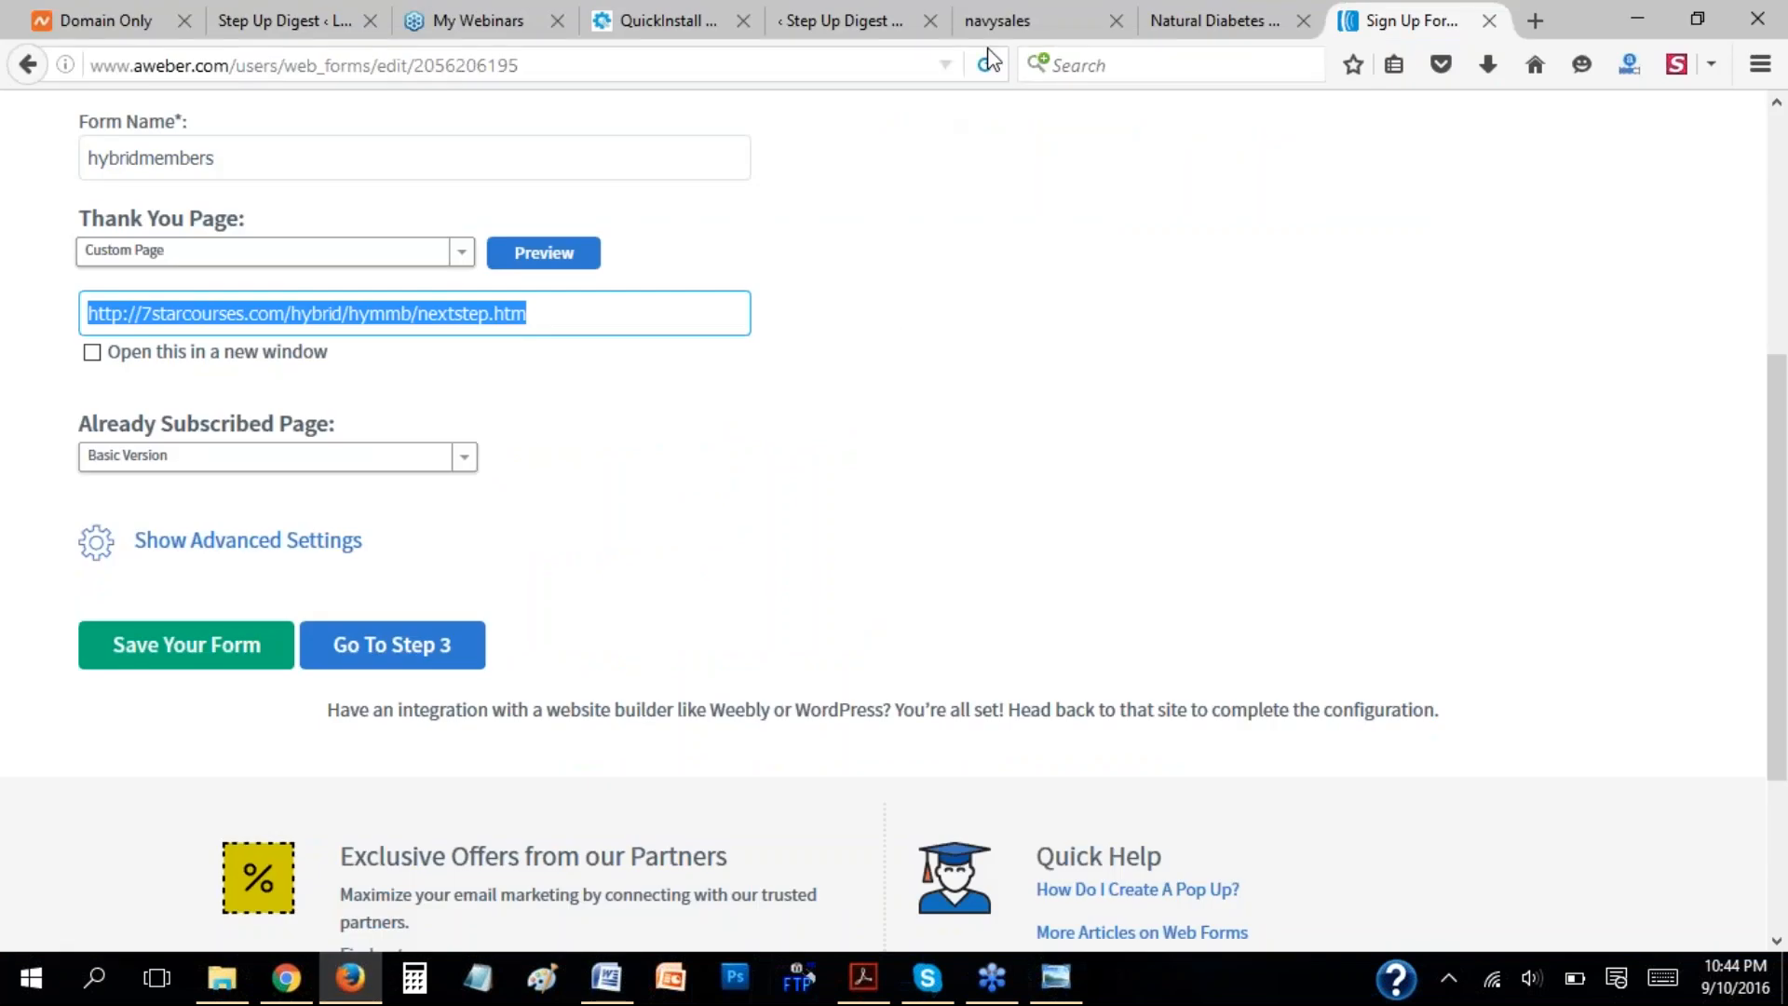
click(1000, 23)
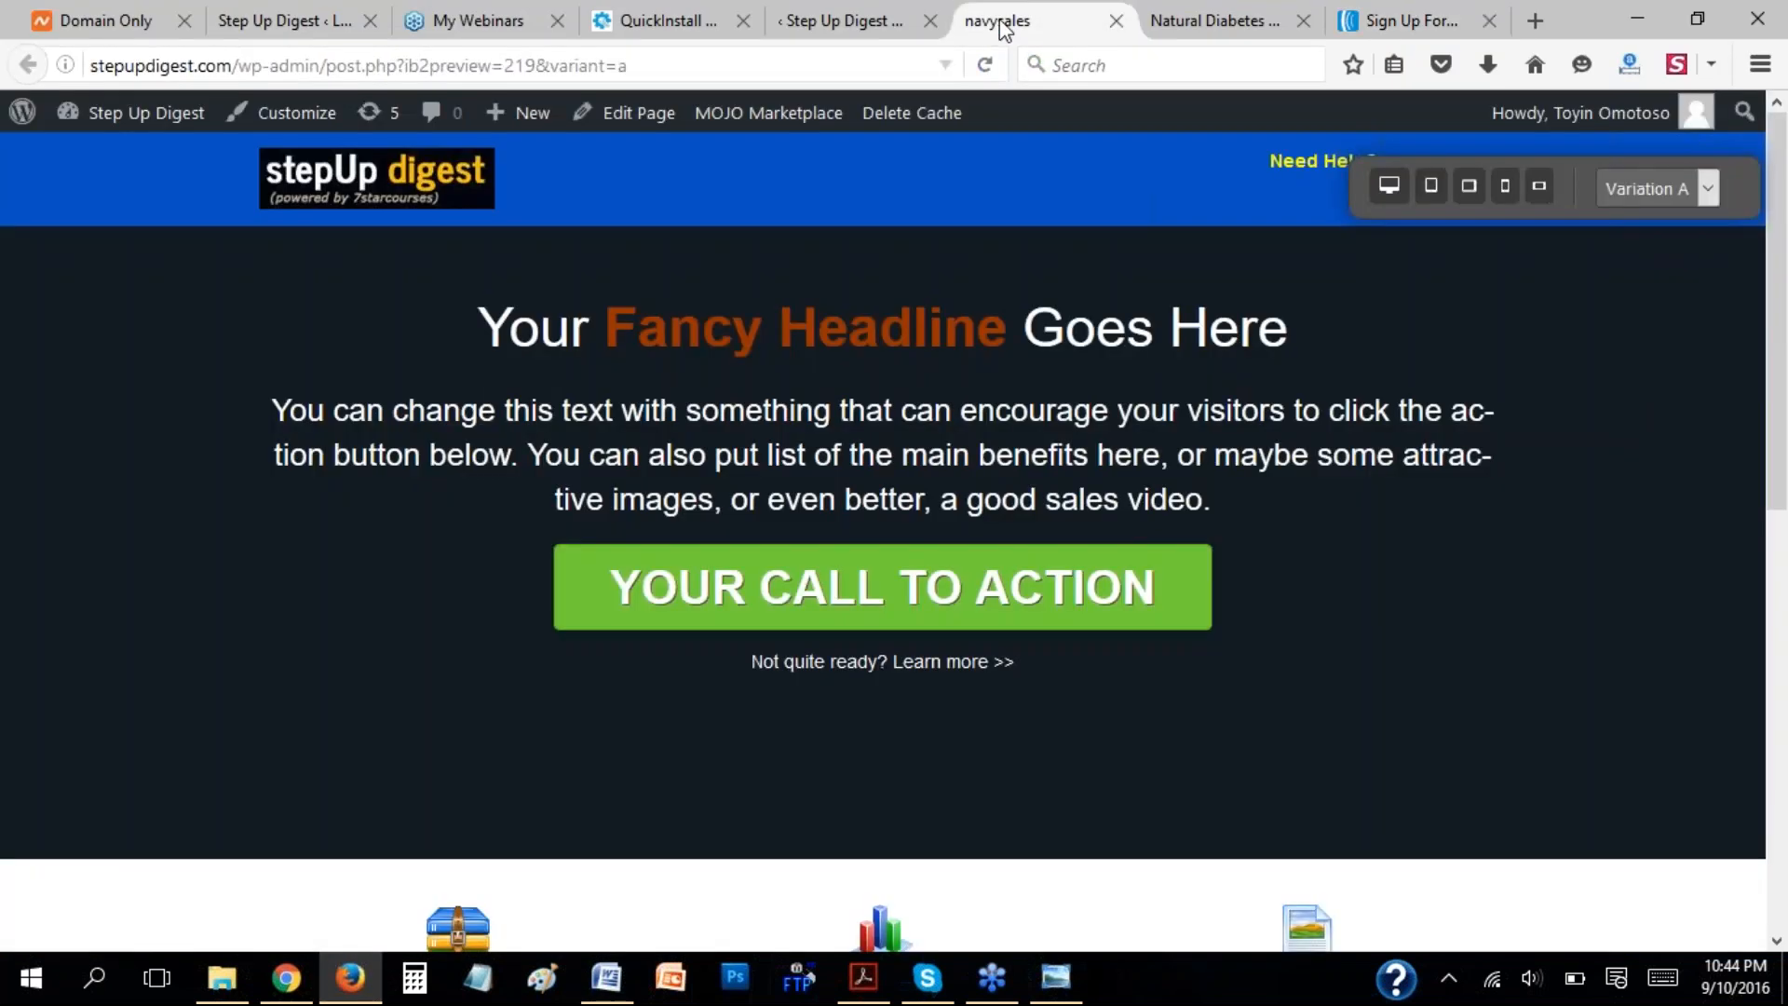
click(842, 20)
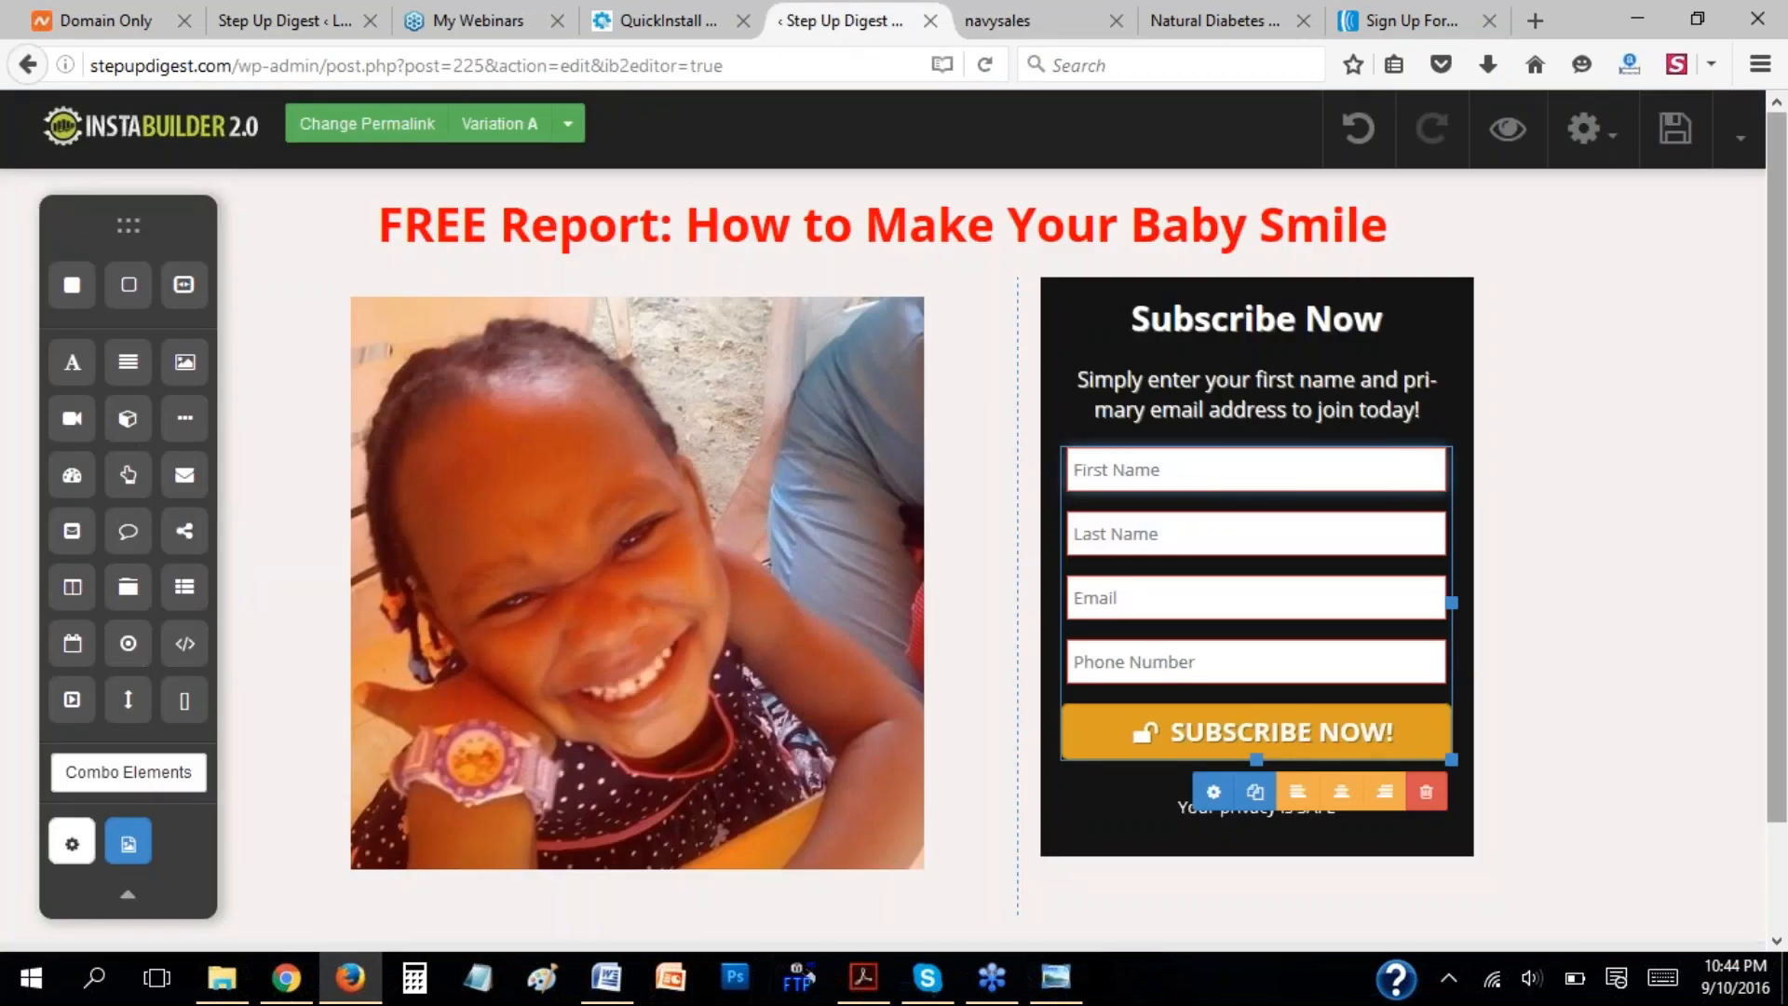
scroll(1781, 768, down, 1)
scroll(1780, 768, down, 2)
scroll(1780, 819, up, 3)
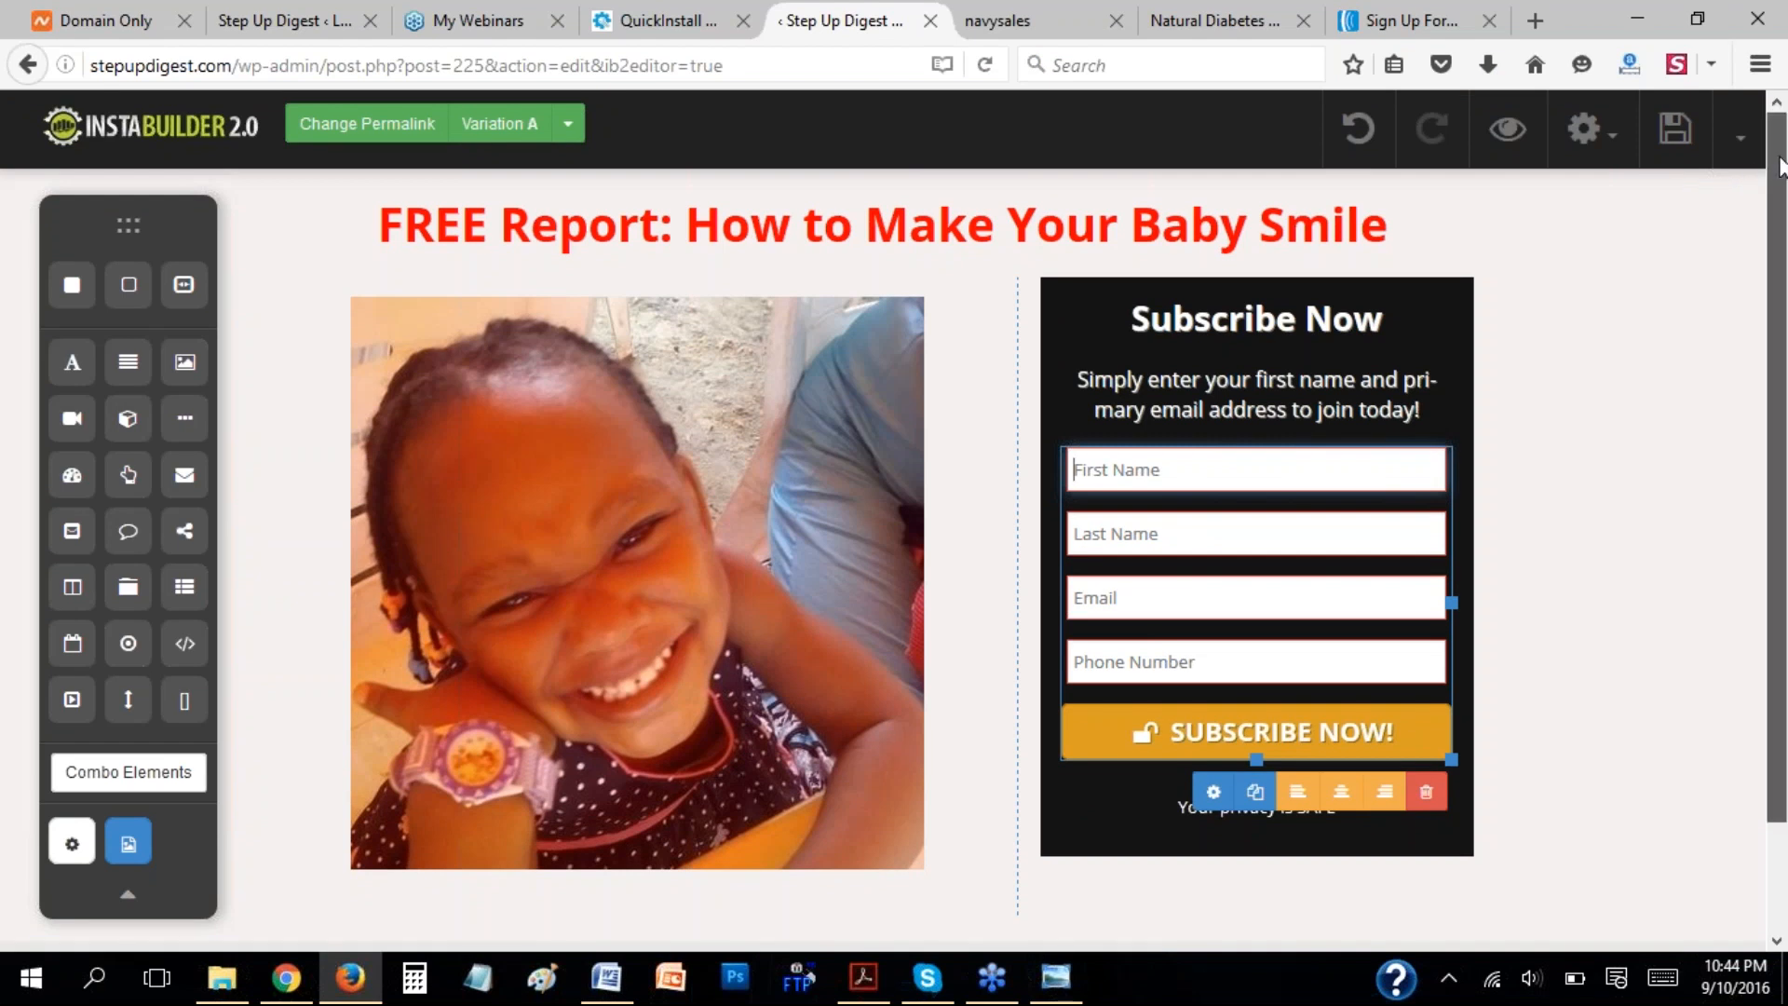
click(1258, 65)
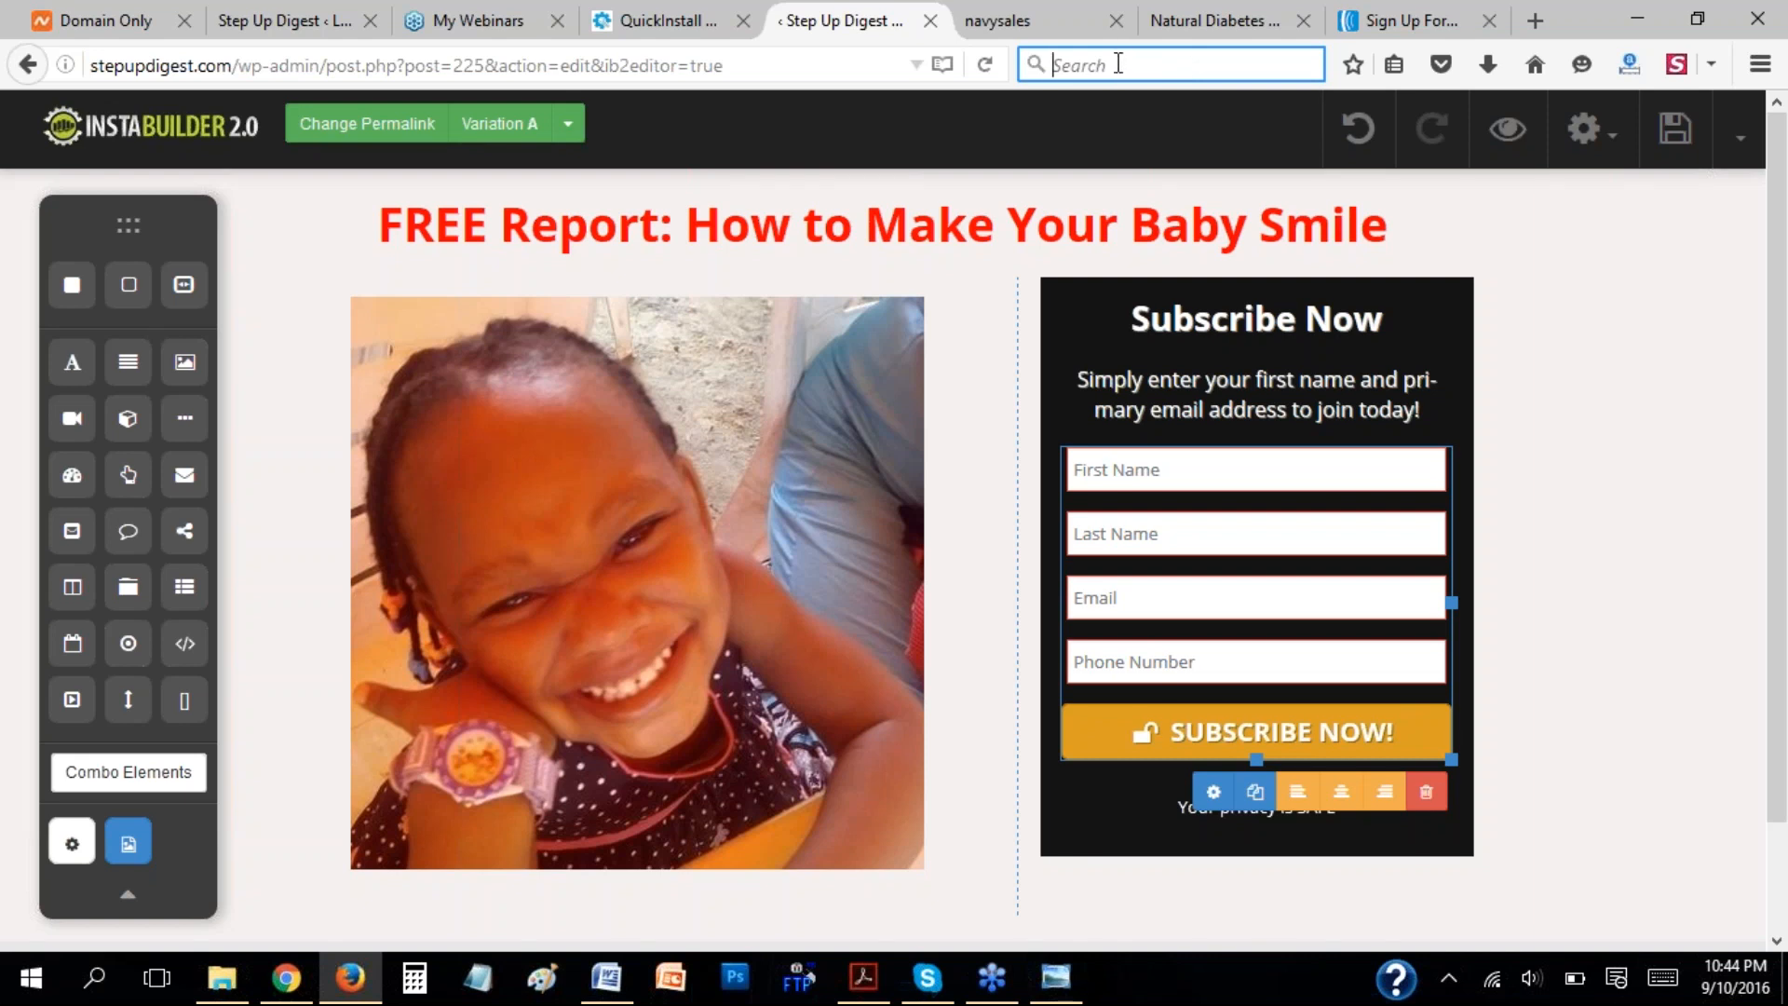
Switch to Chrome, open stepupdigest.com/newbpg in a new tab, and examine the article down to its continue link.
click(286, 978)
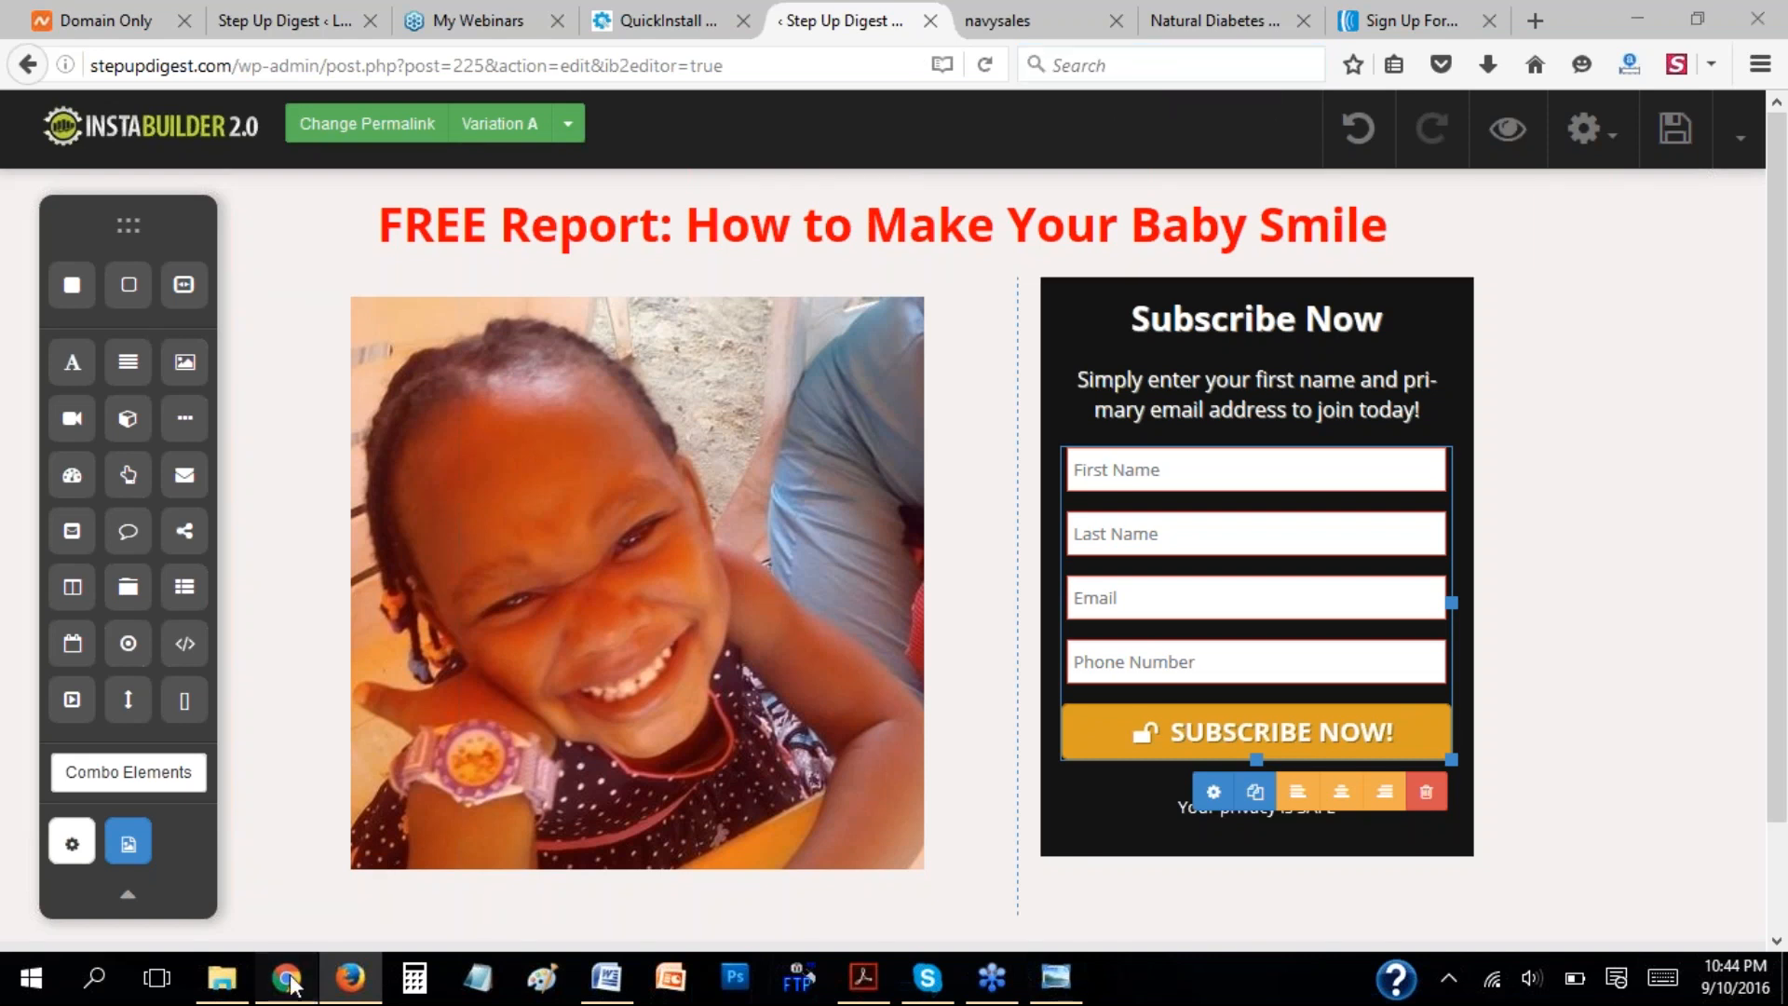
click(283, 16)
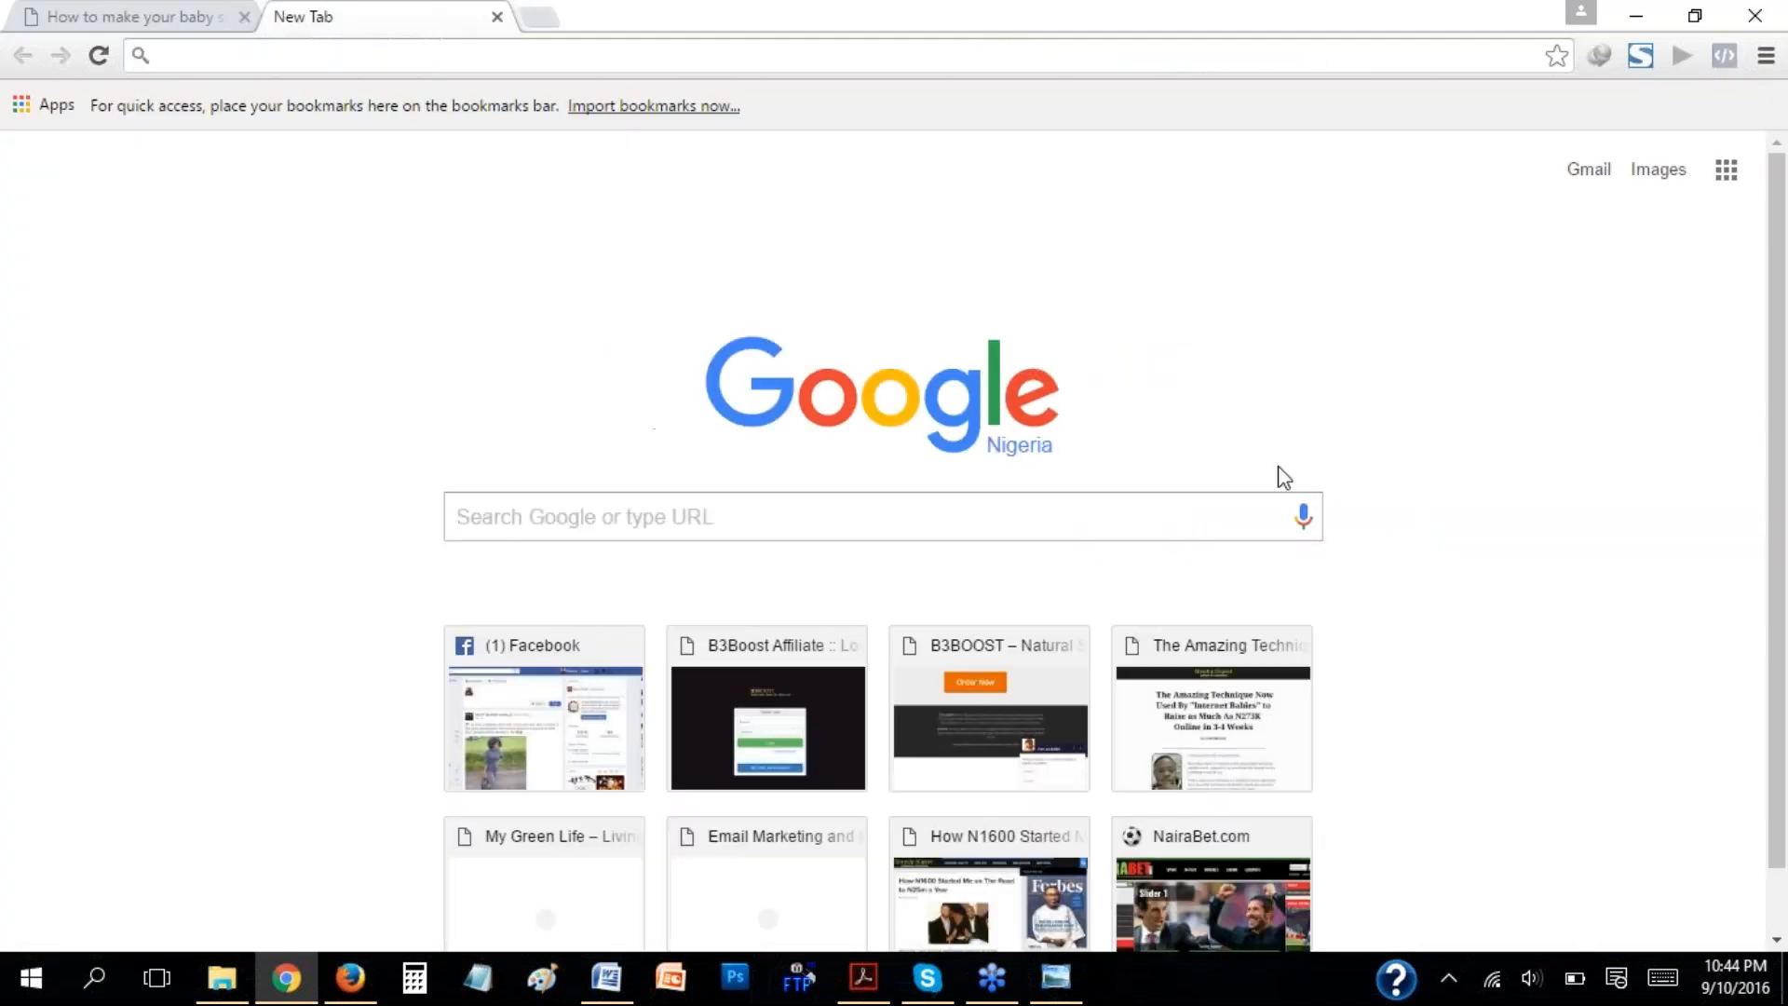
click(1232, 743)
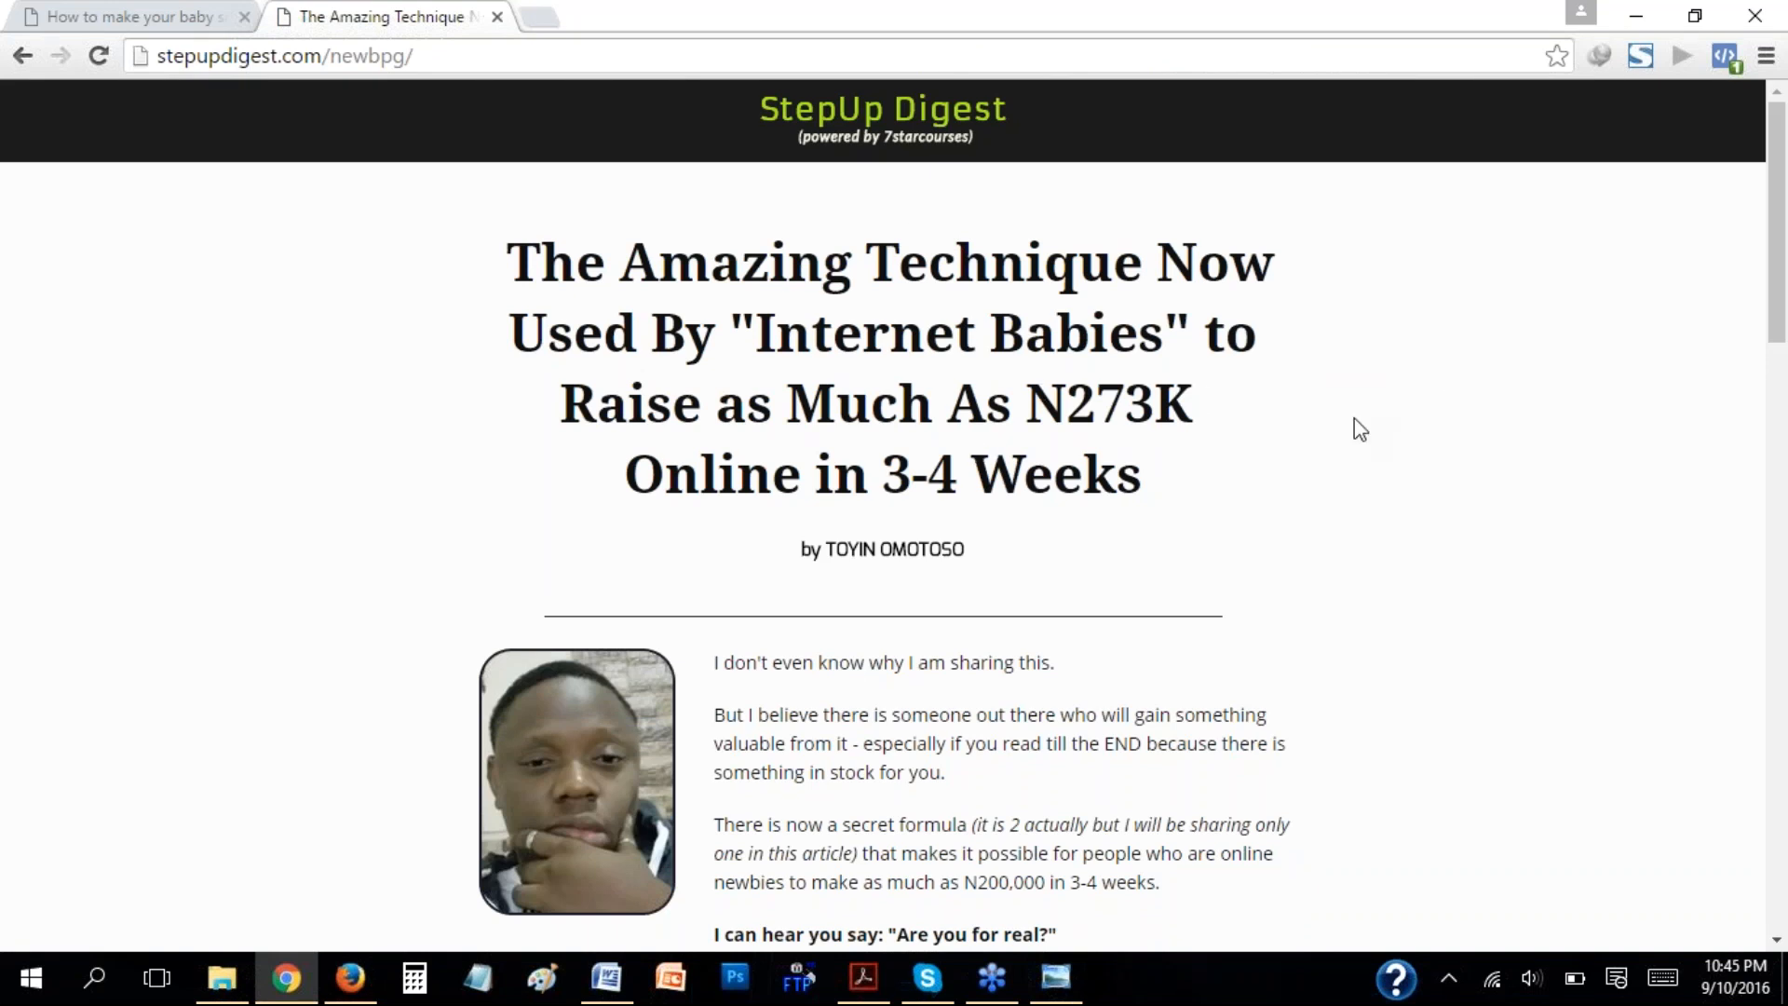
scroll(1341, 403, down, 4)
scroll(1252, 390, down, 20)
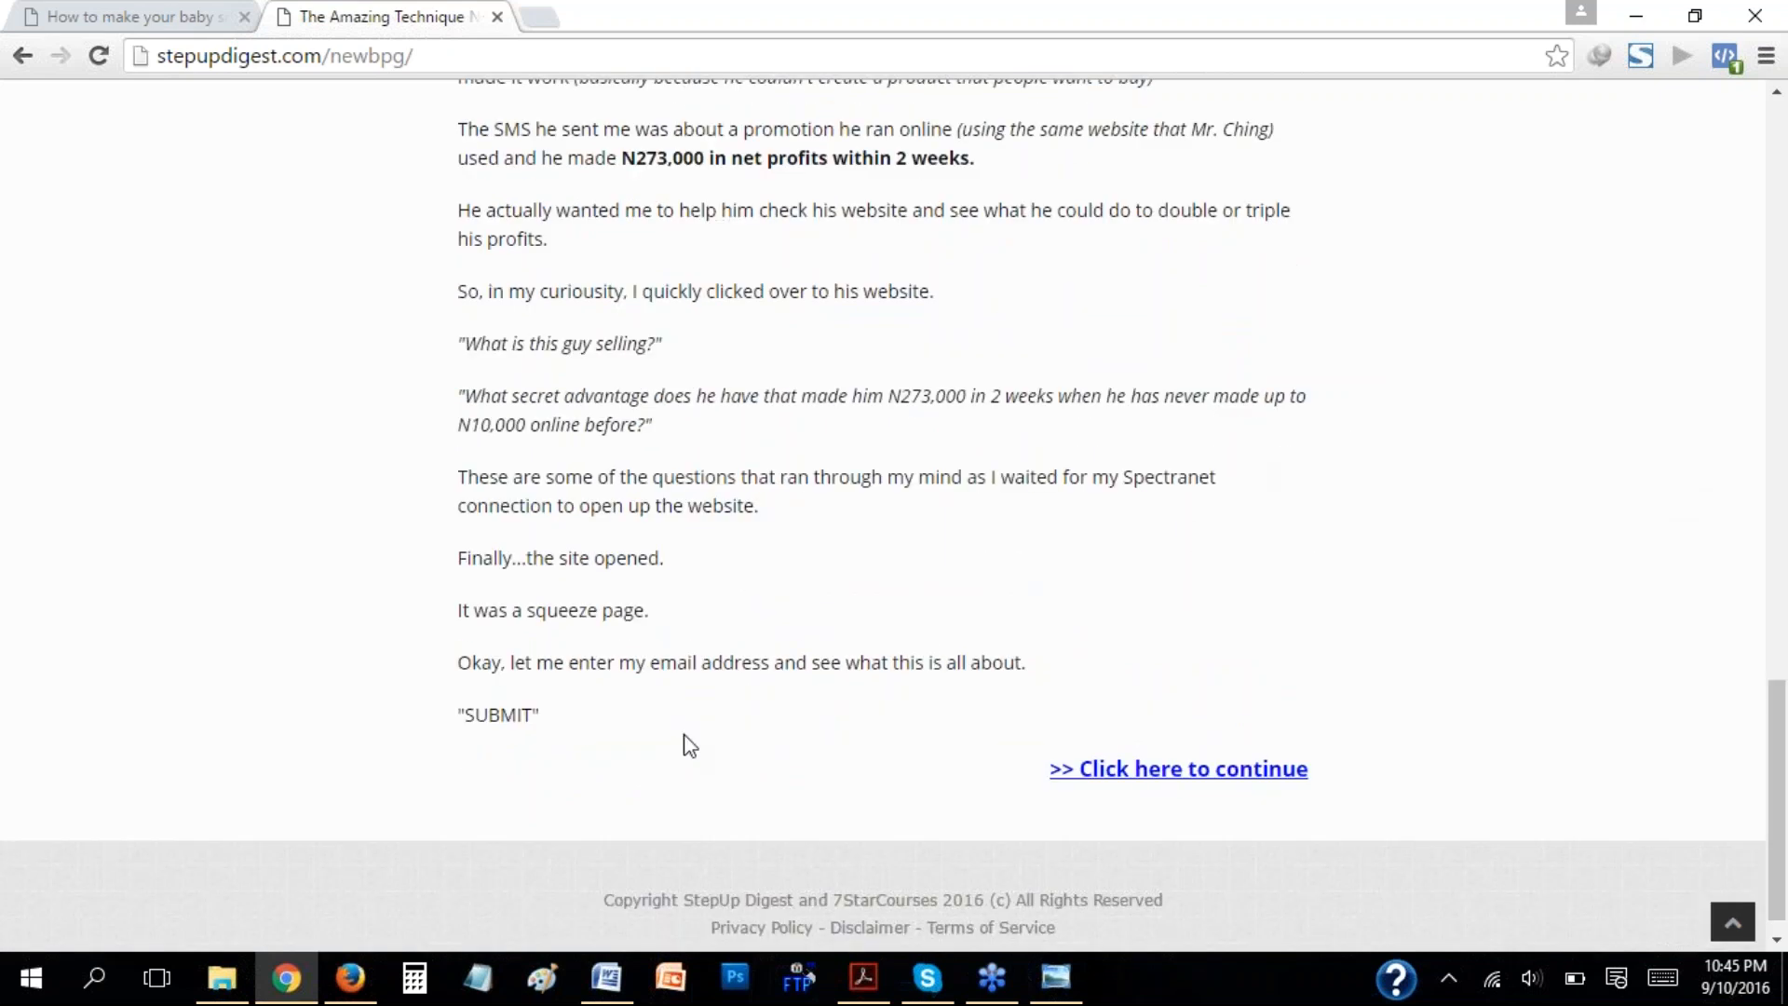
Return to the InstaBuilder editor in Firefox, view the Page Settings categories, and hide their panel.
click(352, 995)
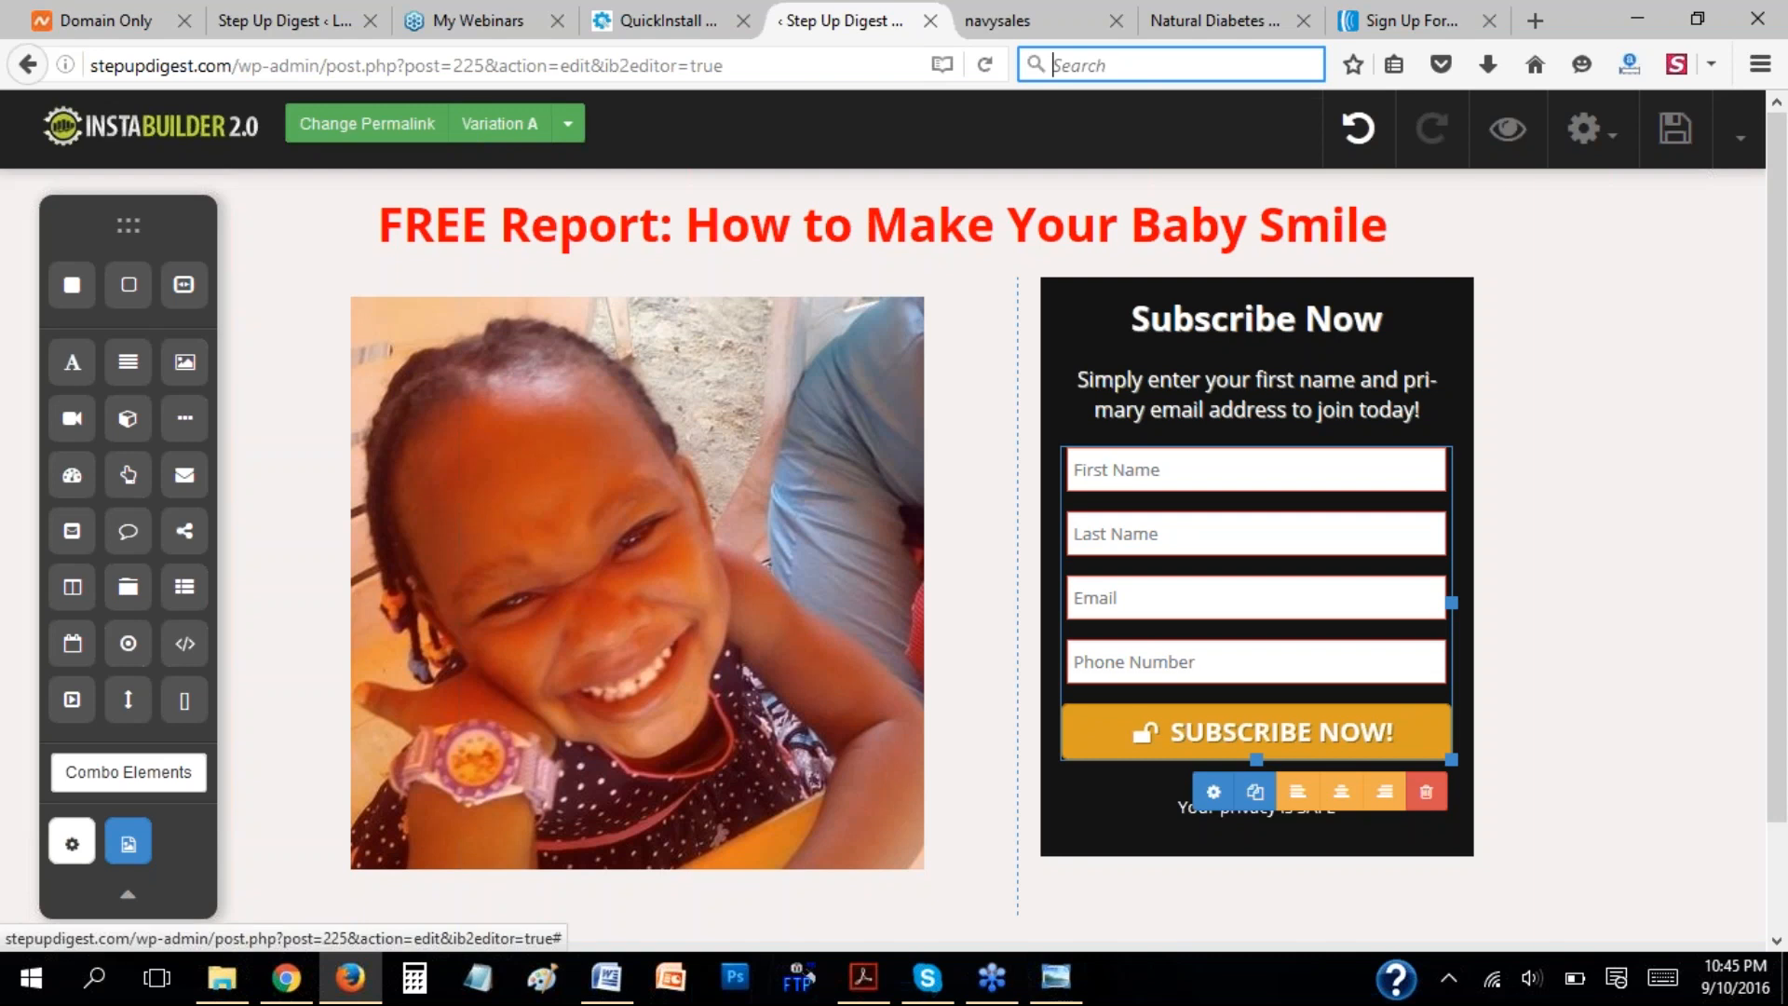
click(72, 847)
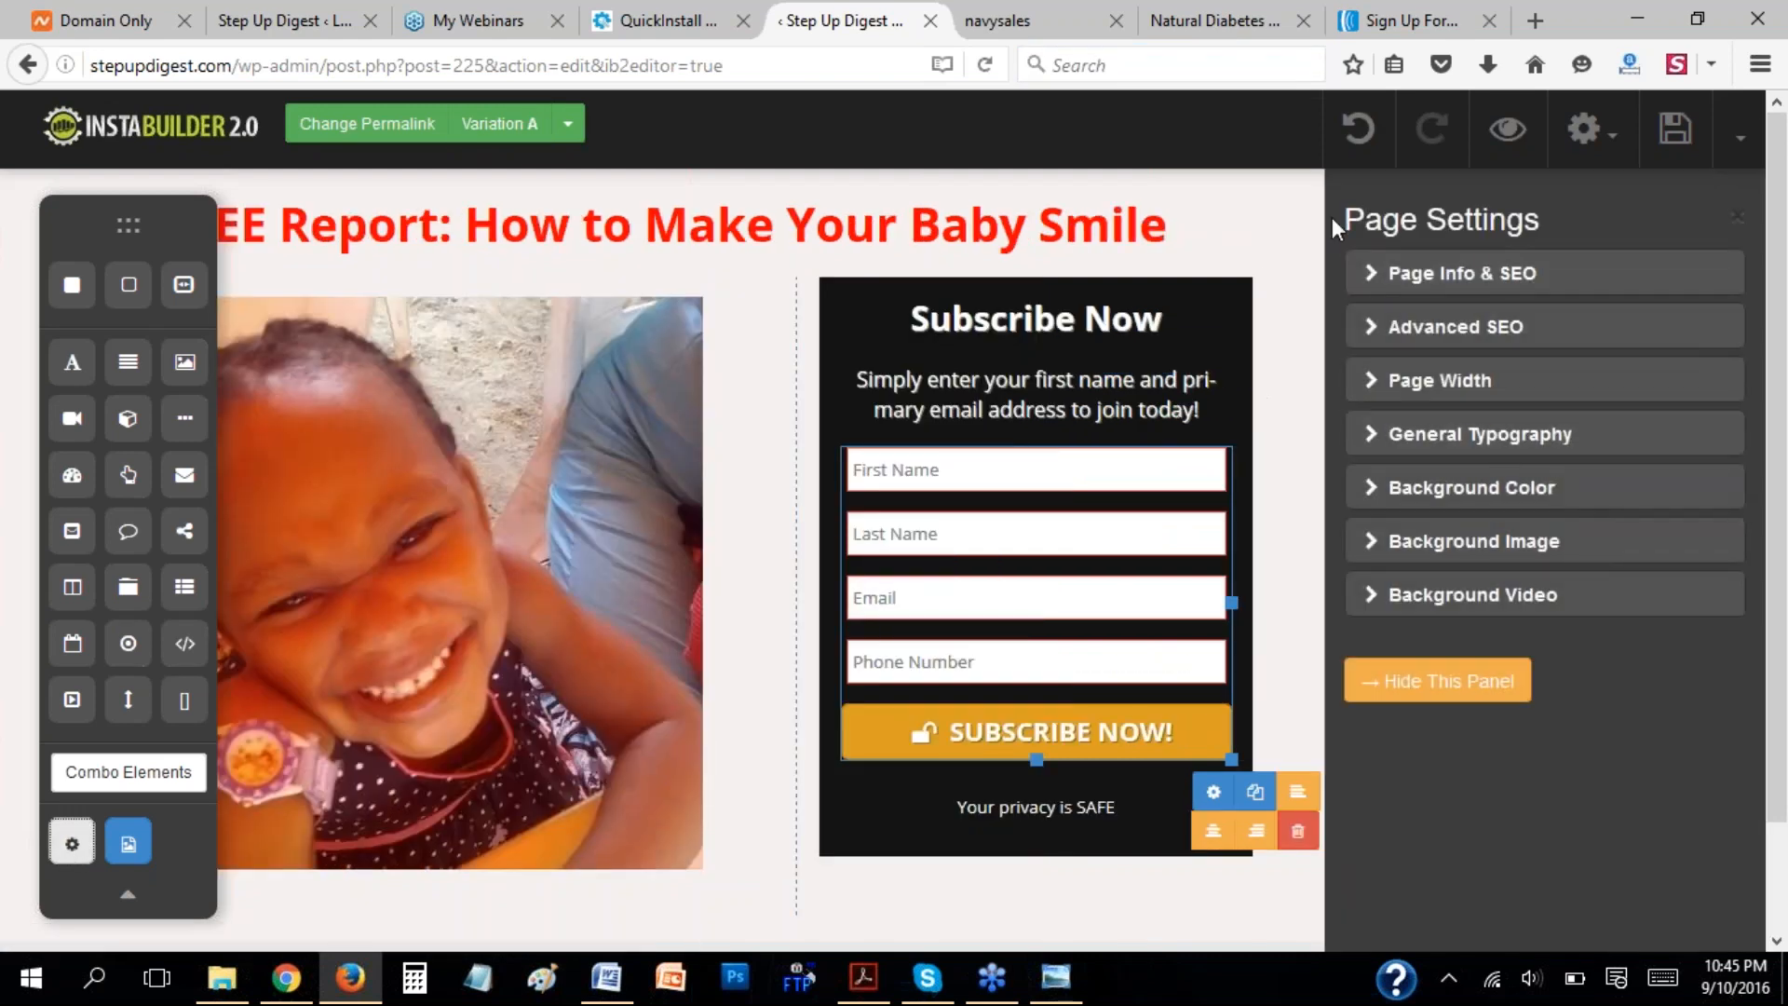
click(1293, 238)
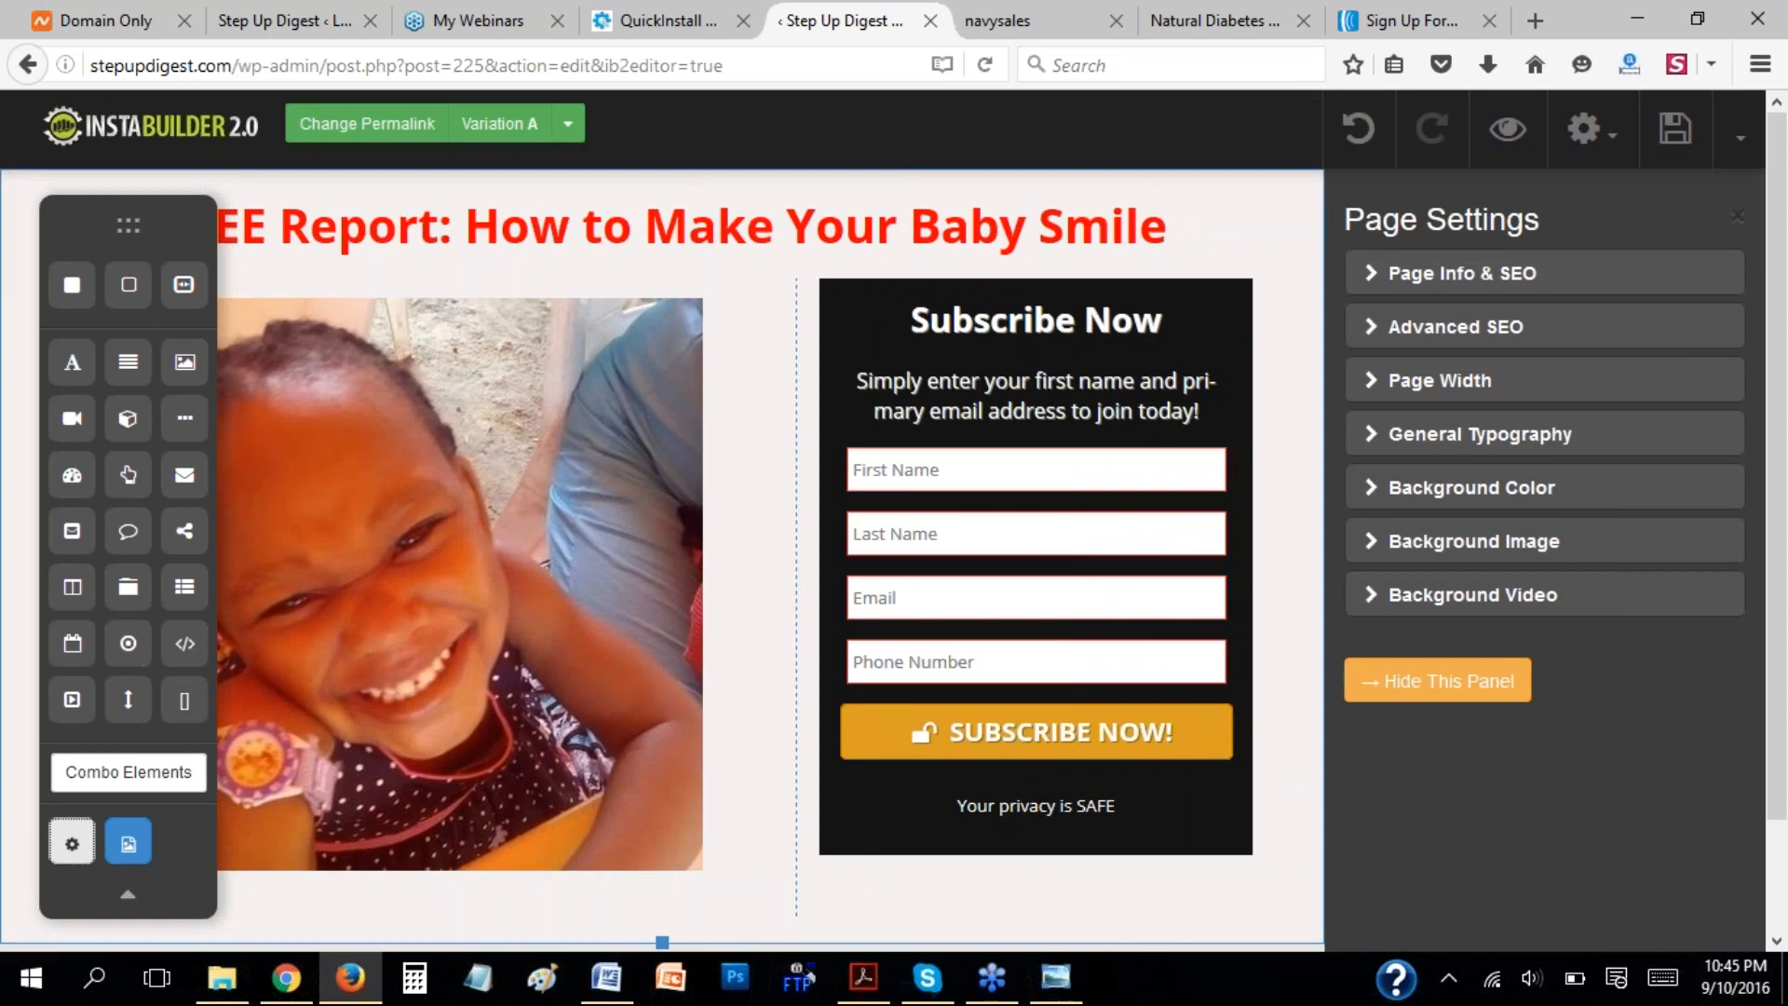
click(1395, 686)
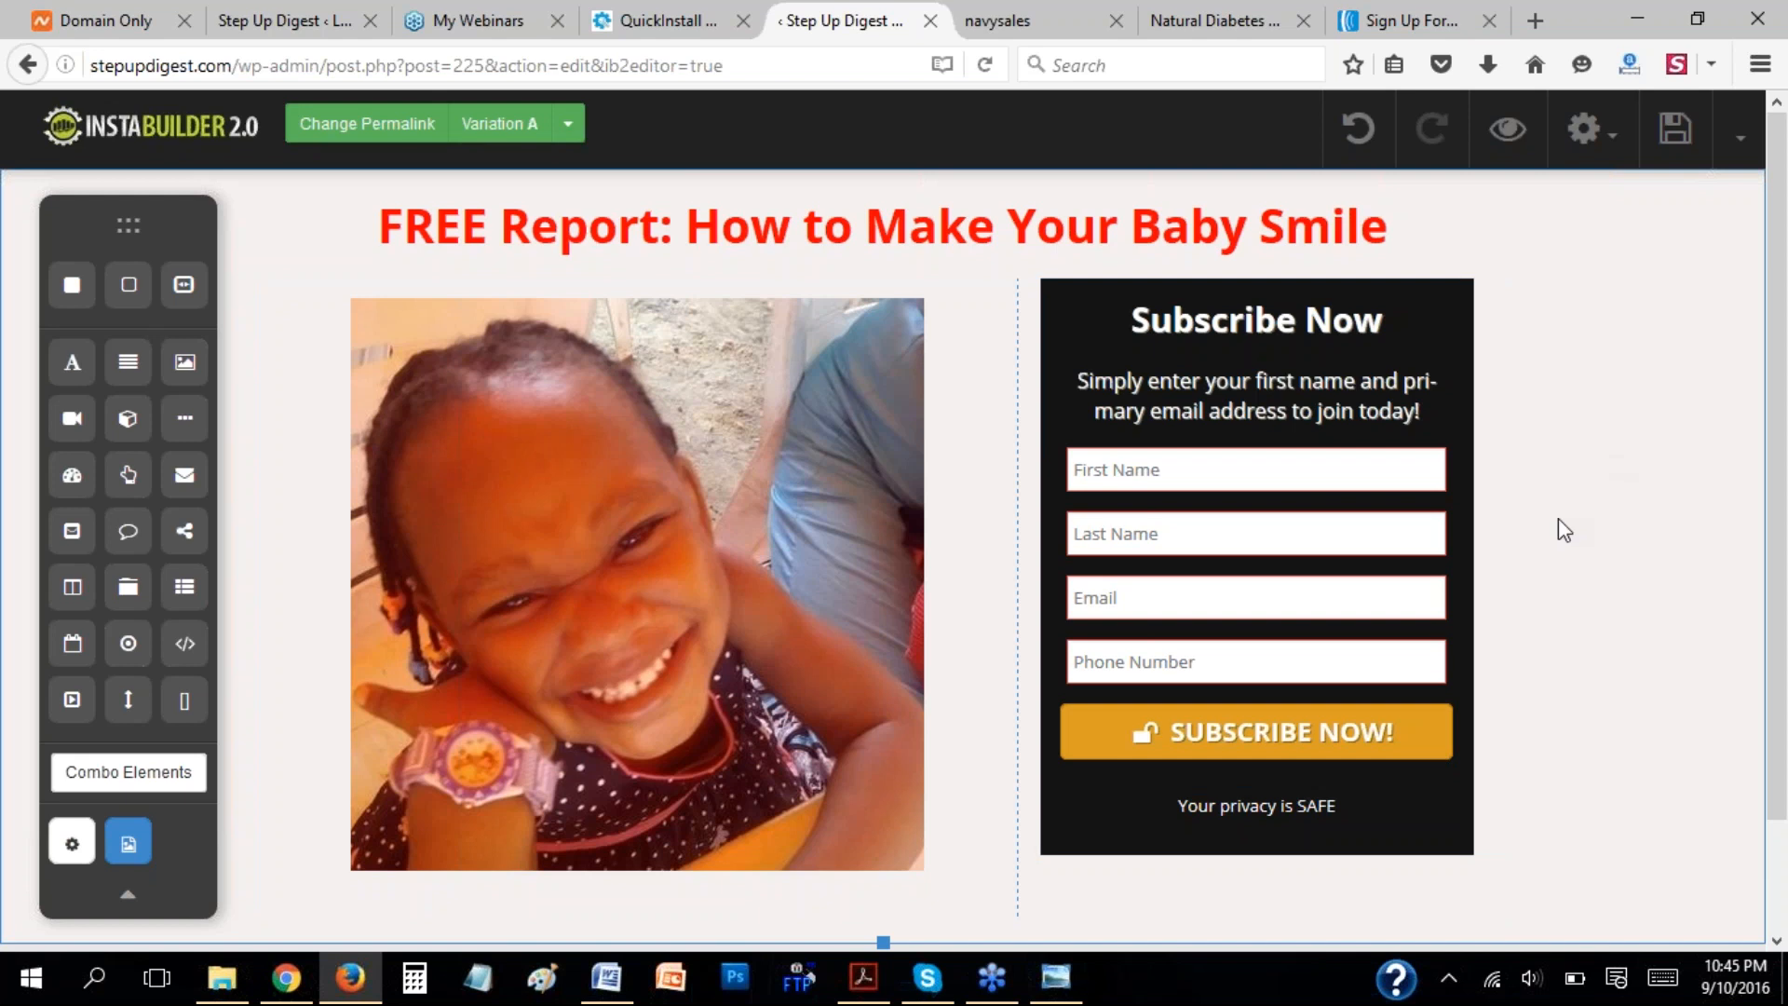
Look over the opt-in page layout and inspect the editor's extra save and export options and page-level settings options.
scroll(1565, 602, down, 3)
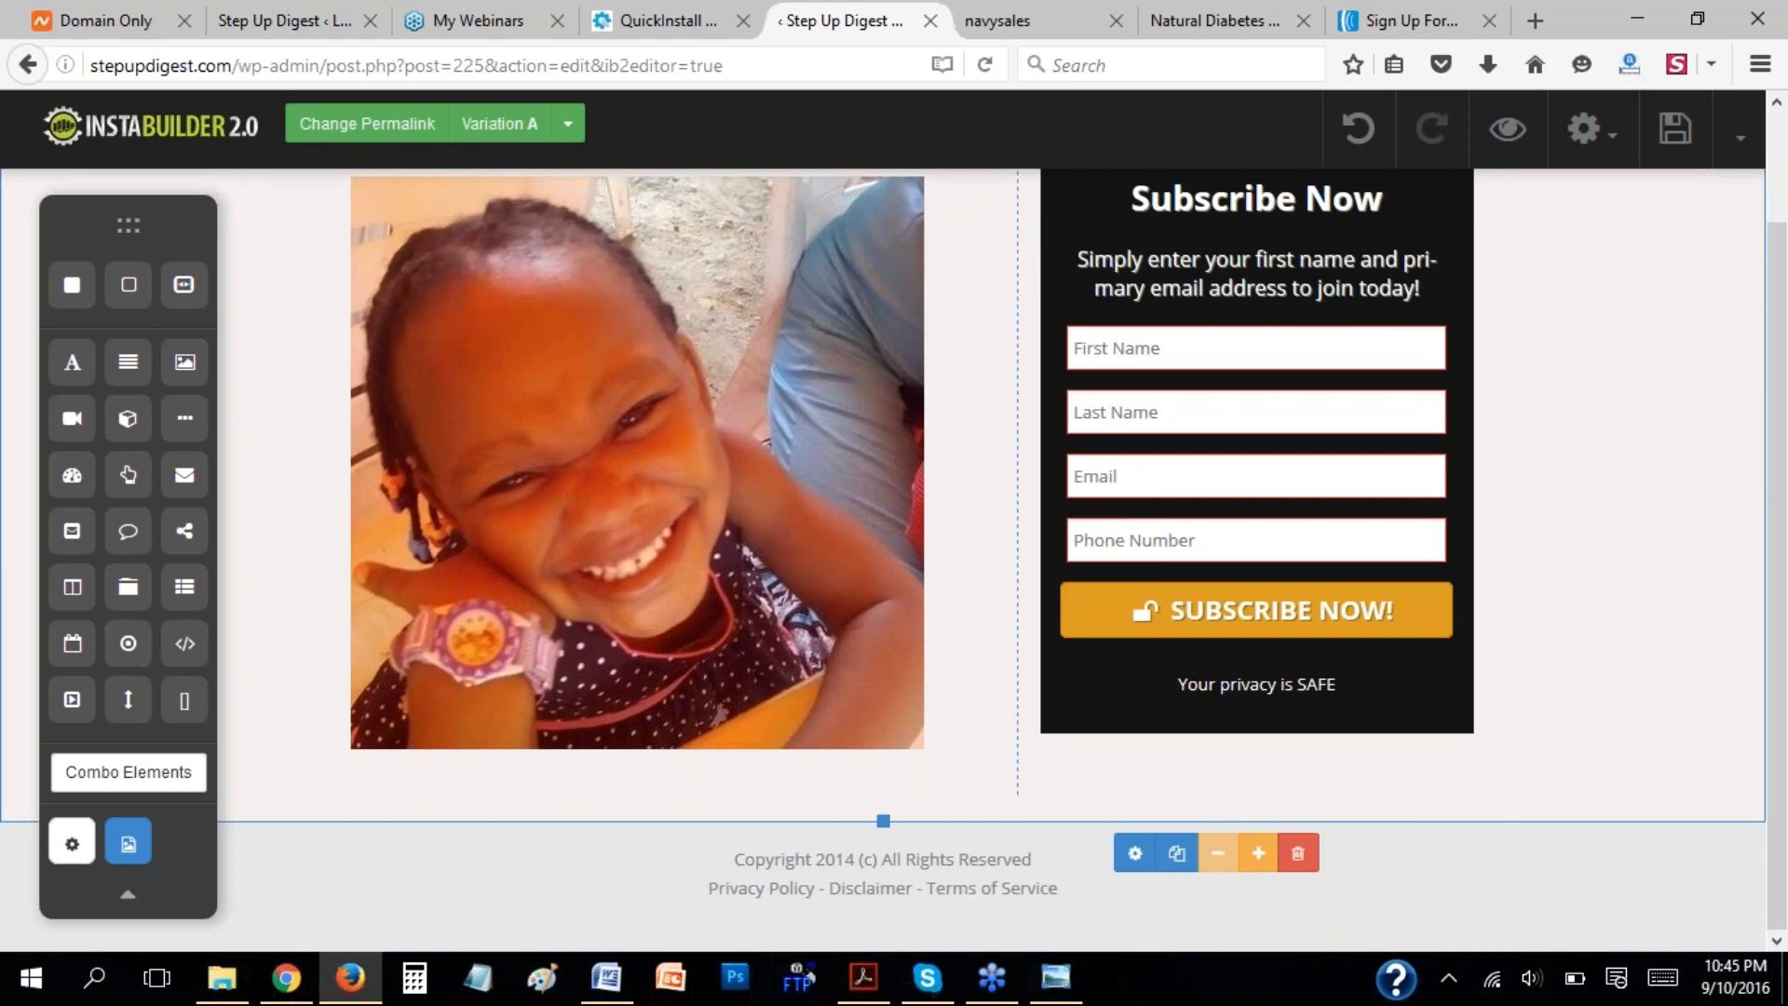
scroll(1667, 531, up, 3)
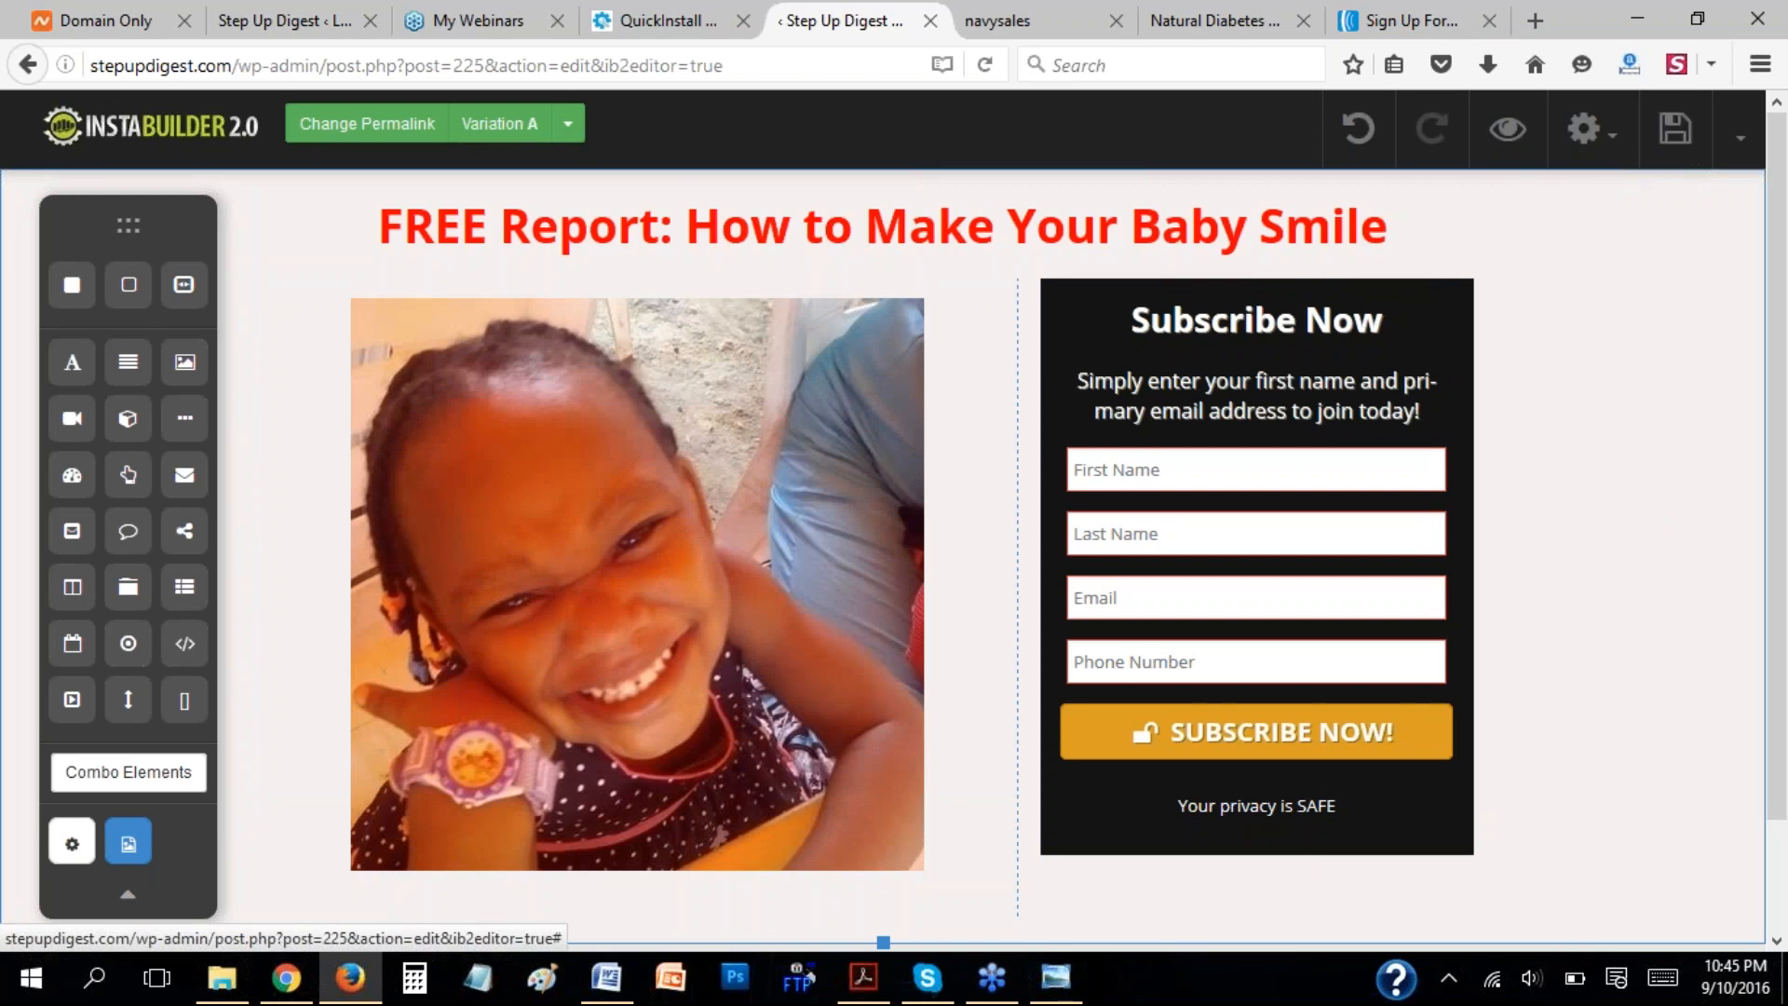
click(1741, 153)
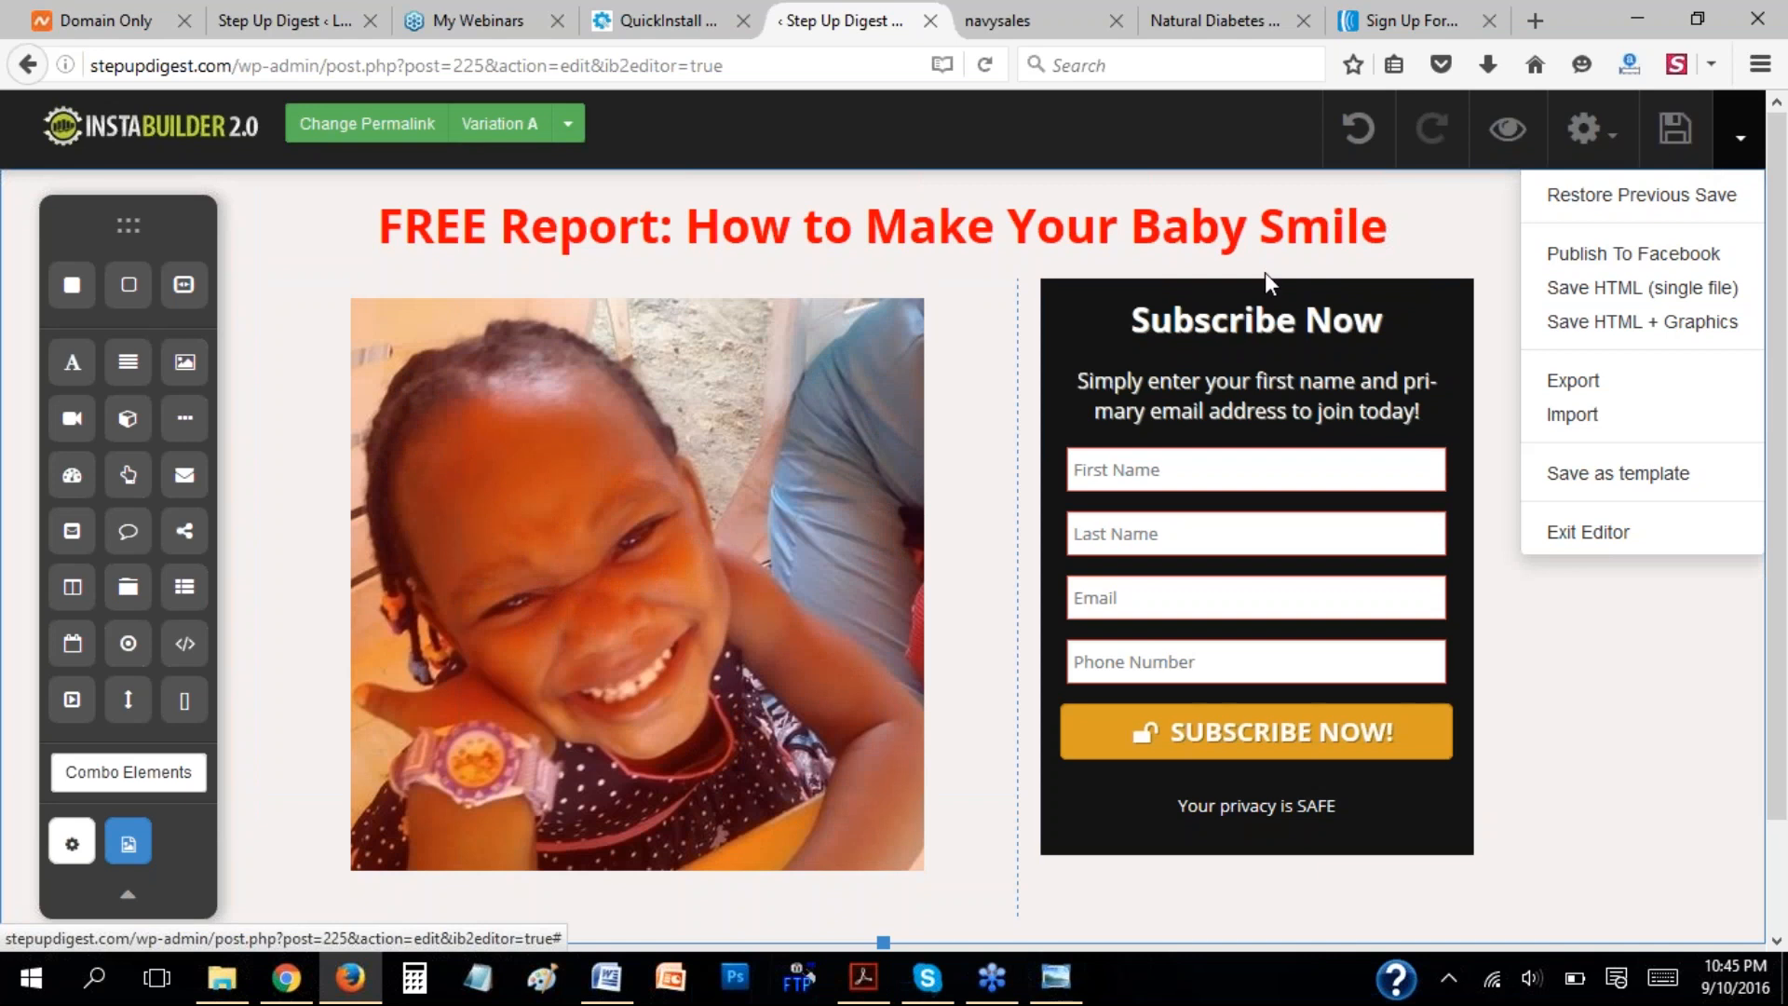
click(711, 222)
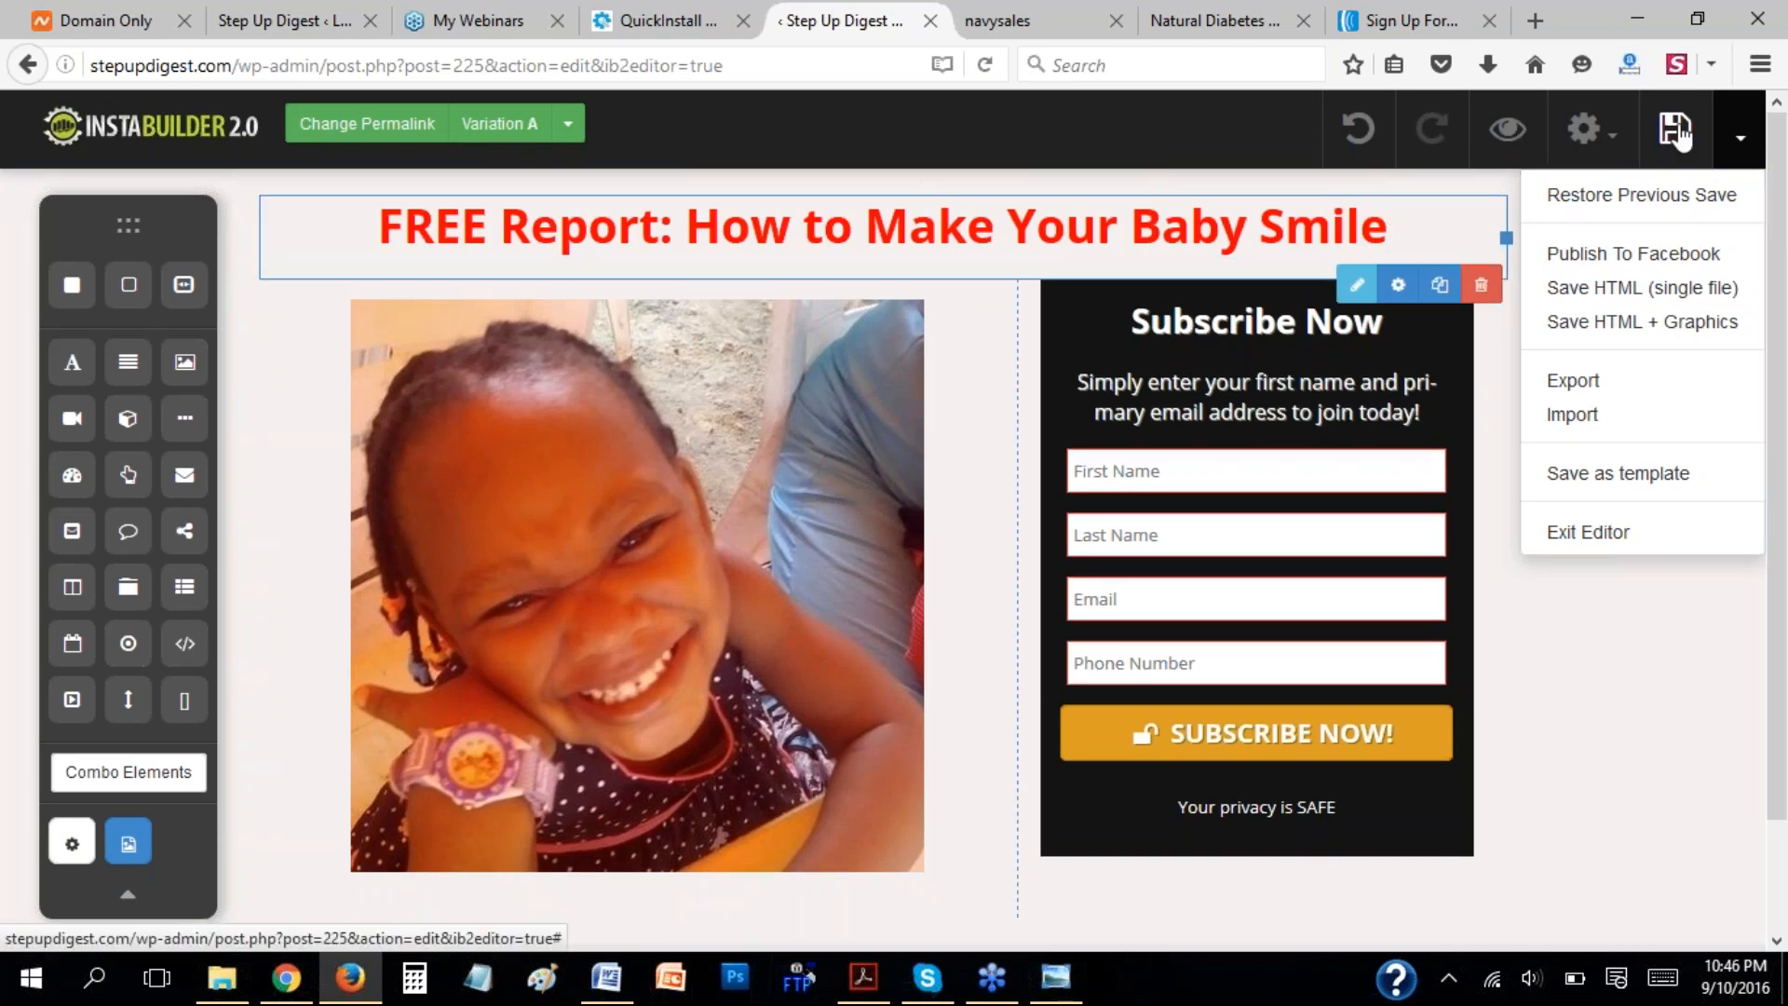
click(1614, 141)
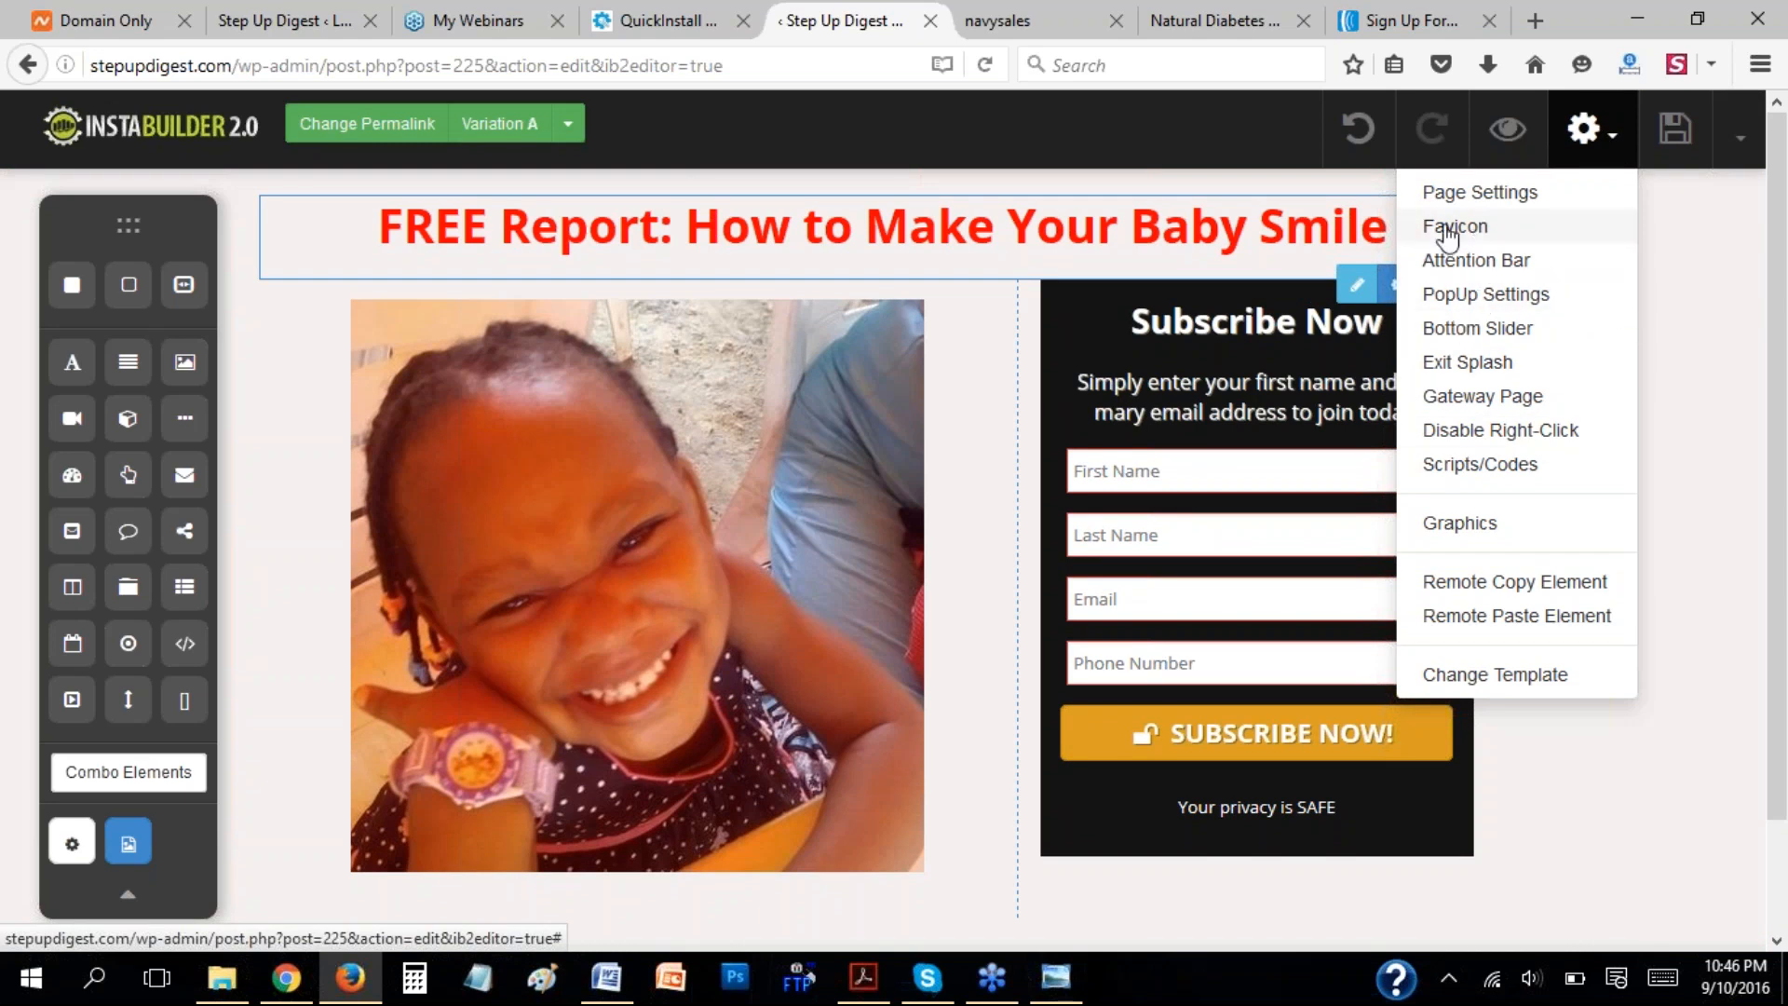
Consult the Welcome Gate instructions in the InstaBuilder manual in Acrobat Reader and return to the page editor in Firefox.
click(863, 977)
scroll(1016, 596, down, 3)
scroll(1016, 596, down, 6)
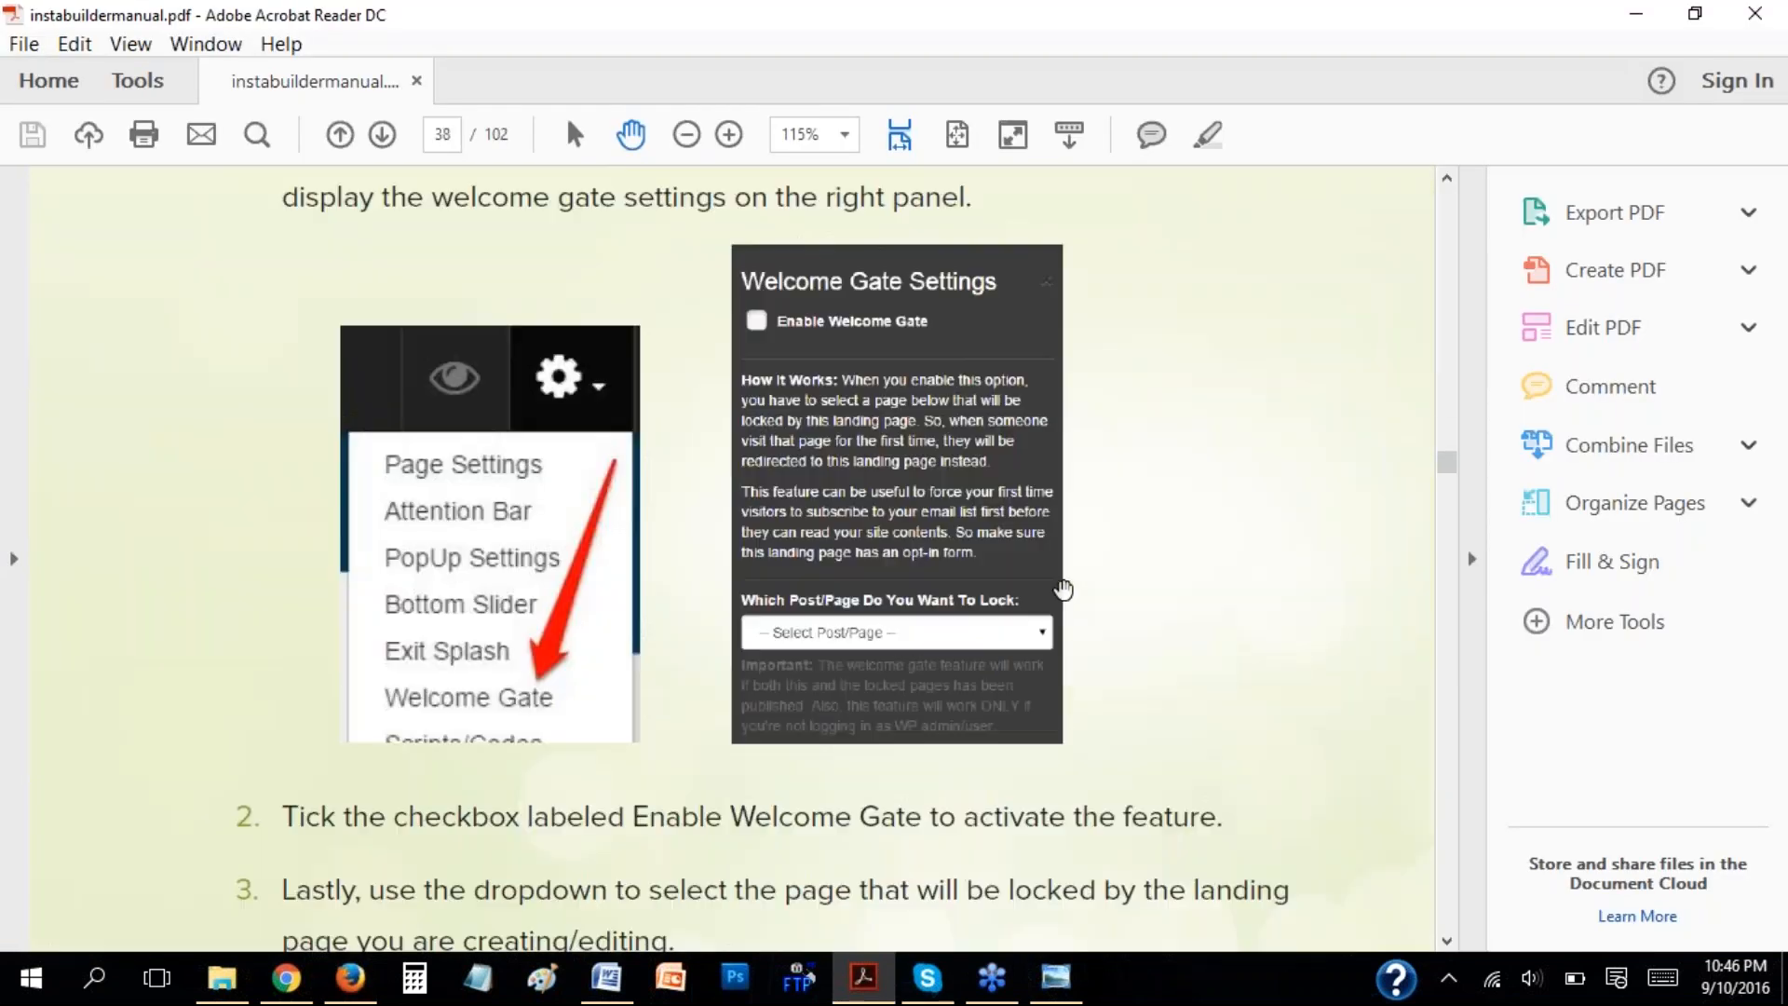
scroll(1245, 631, down, 1)
scroll(1244, 636, down, 1)
scroll(566, 304, up, 1)
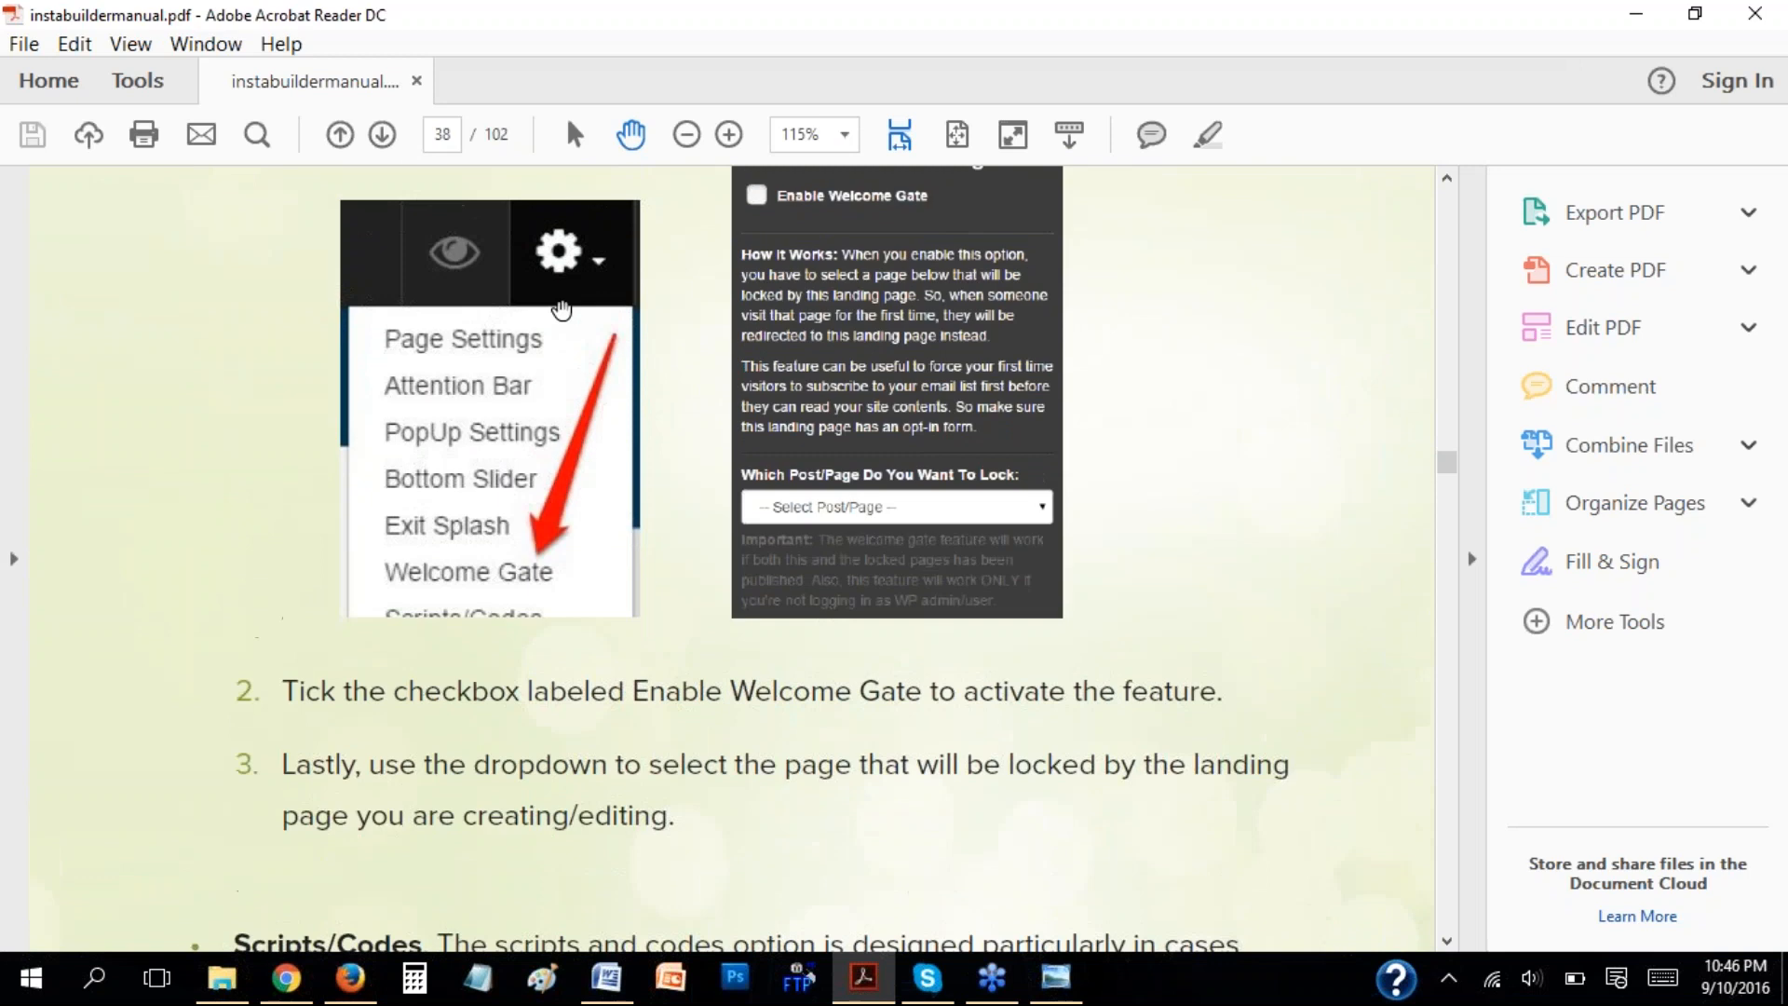
click(350, 977)
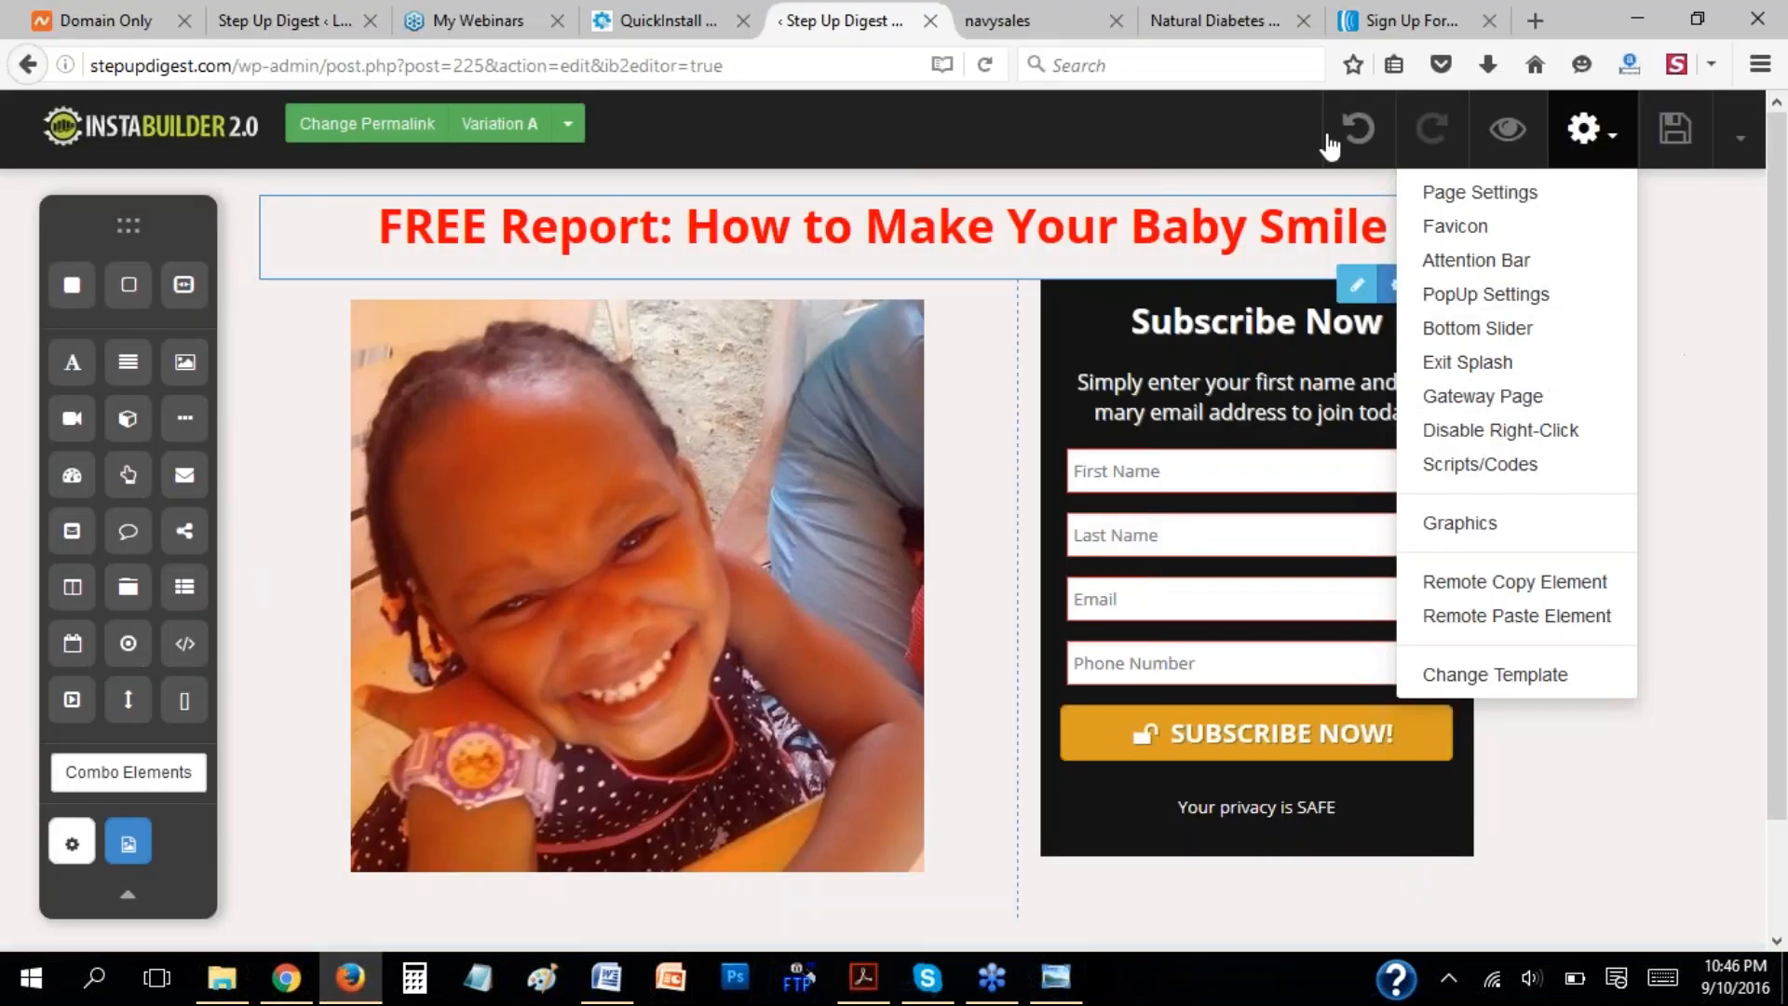
click(1249, 64)
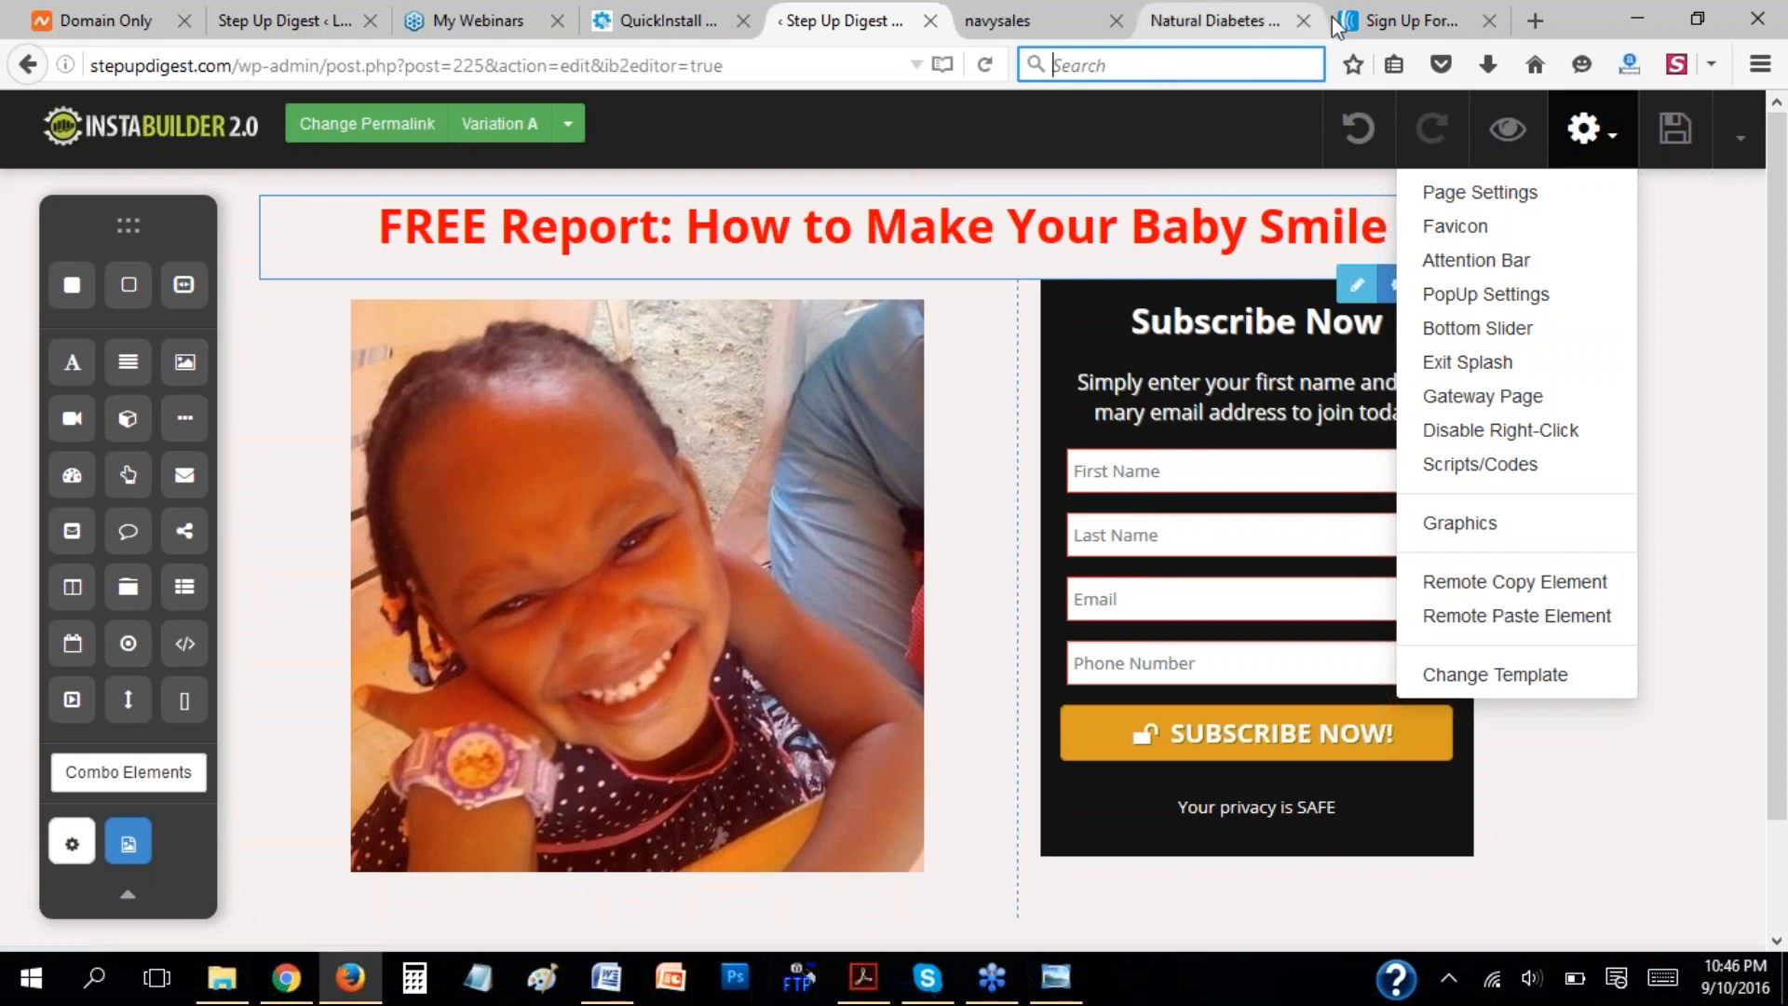
Search Google for "instabuilder video tutorials" in a new tab and look through the results.
click(1535, 21)
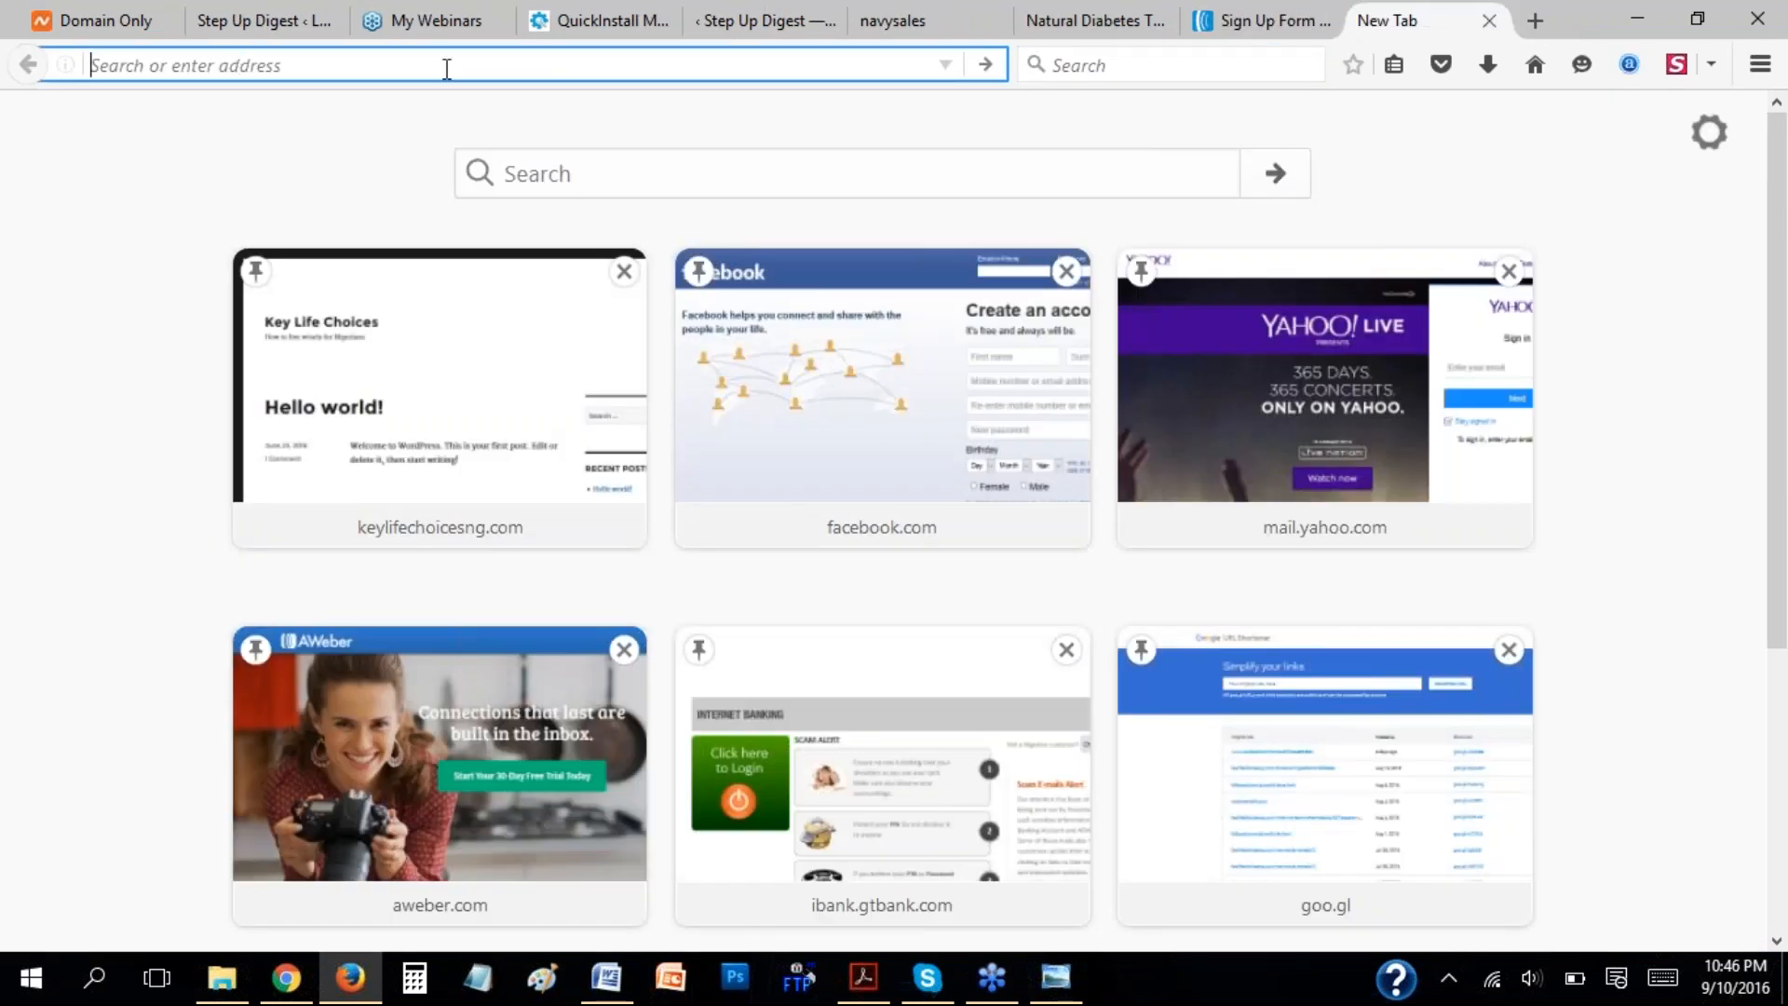
text(instabuilder)
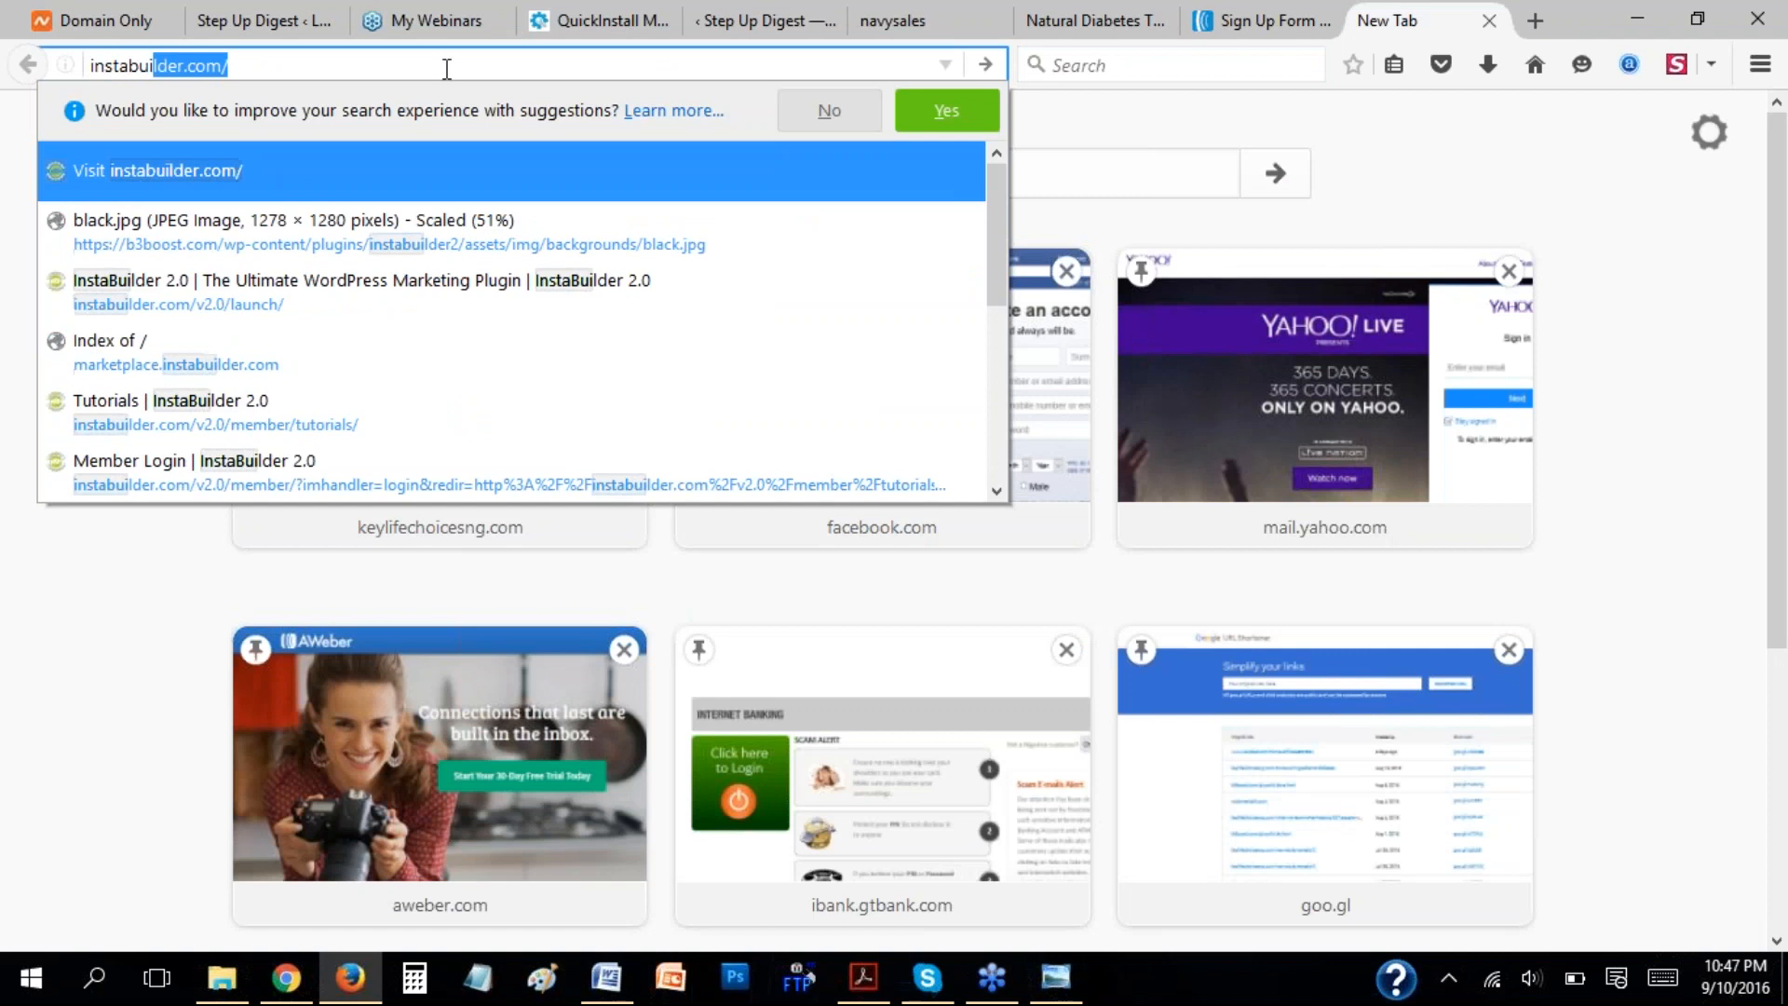
text( video )
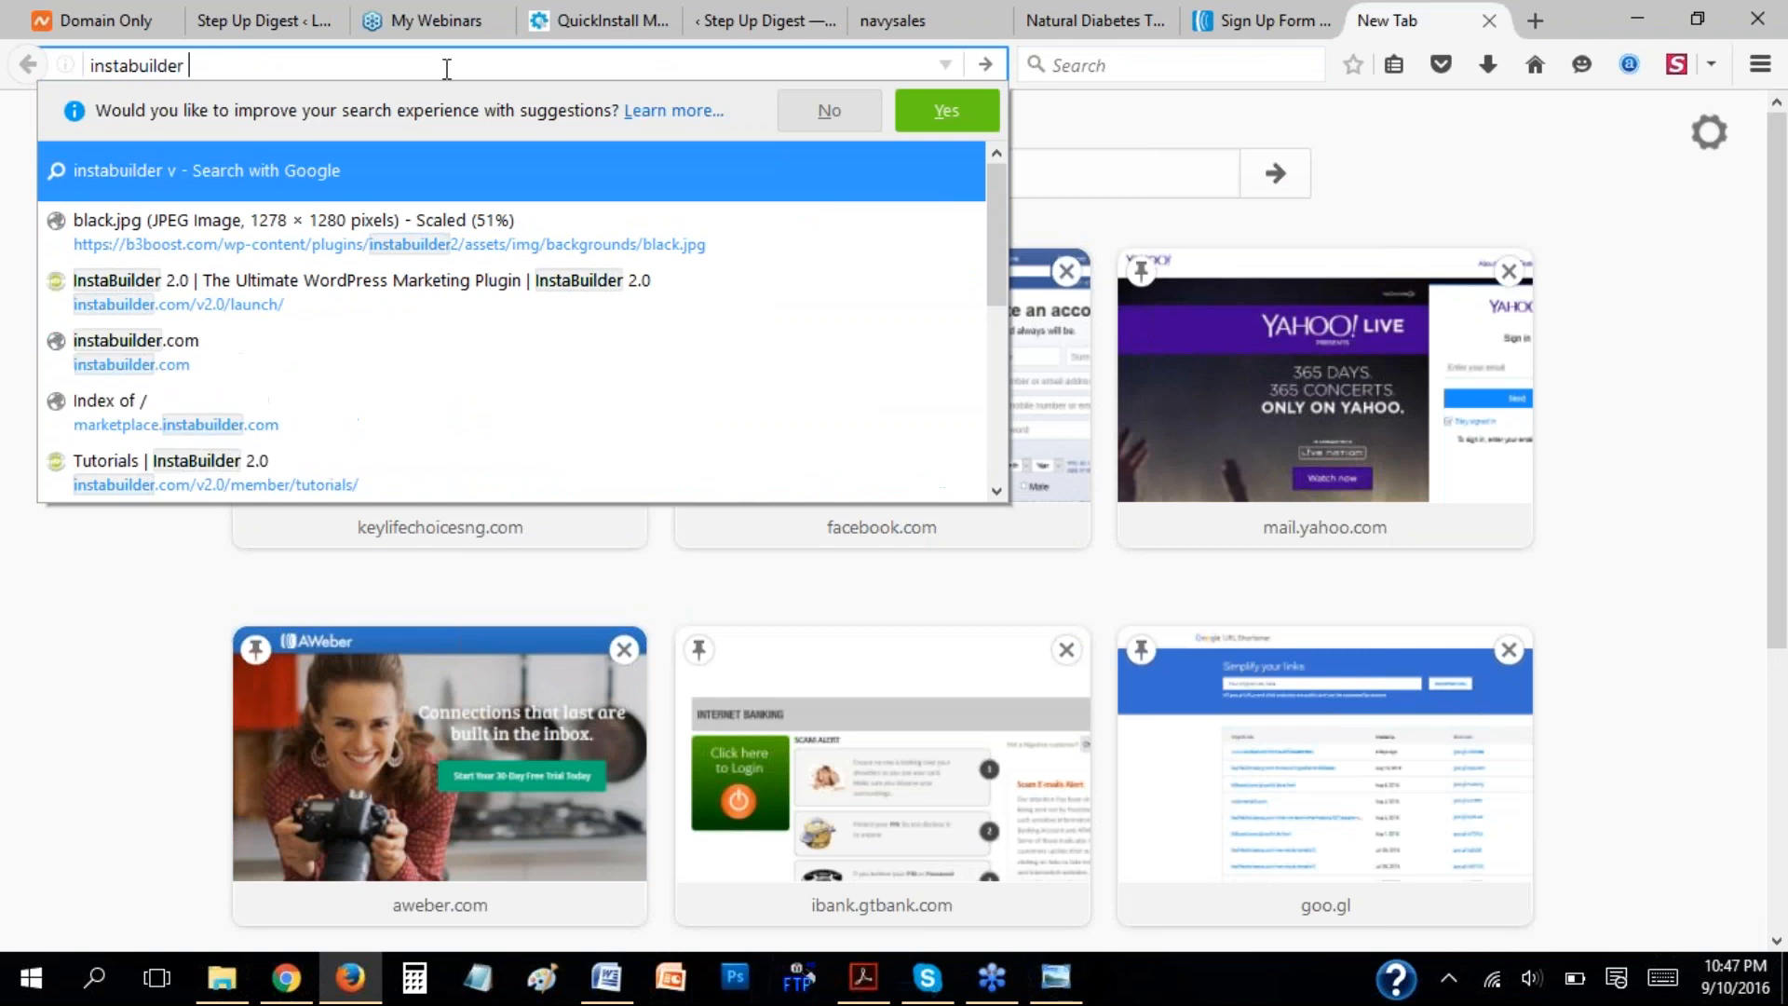
text(tu)
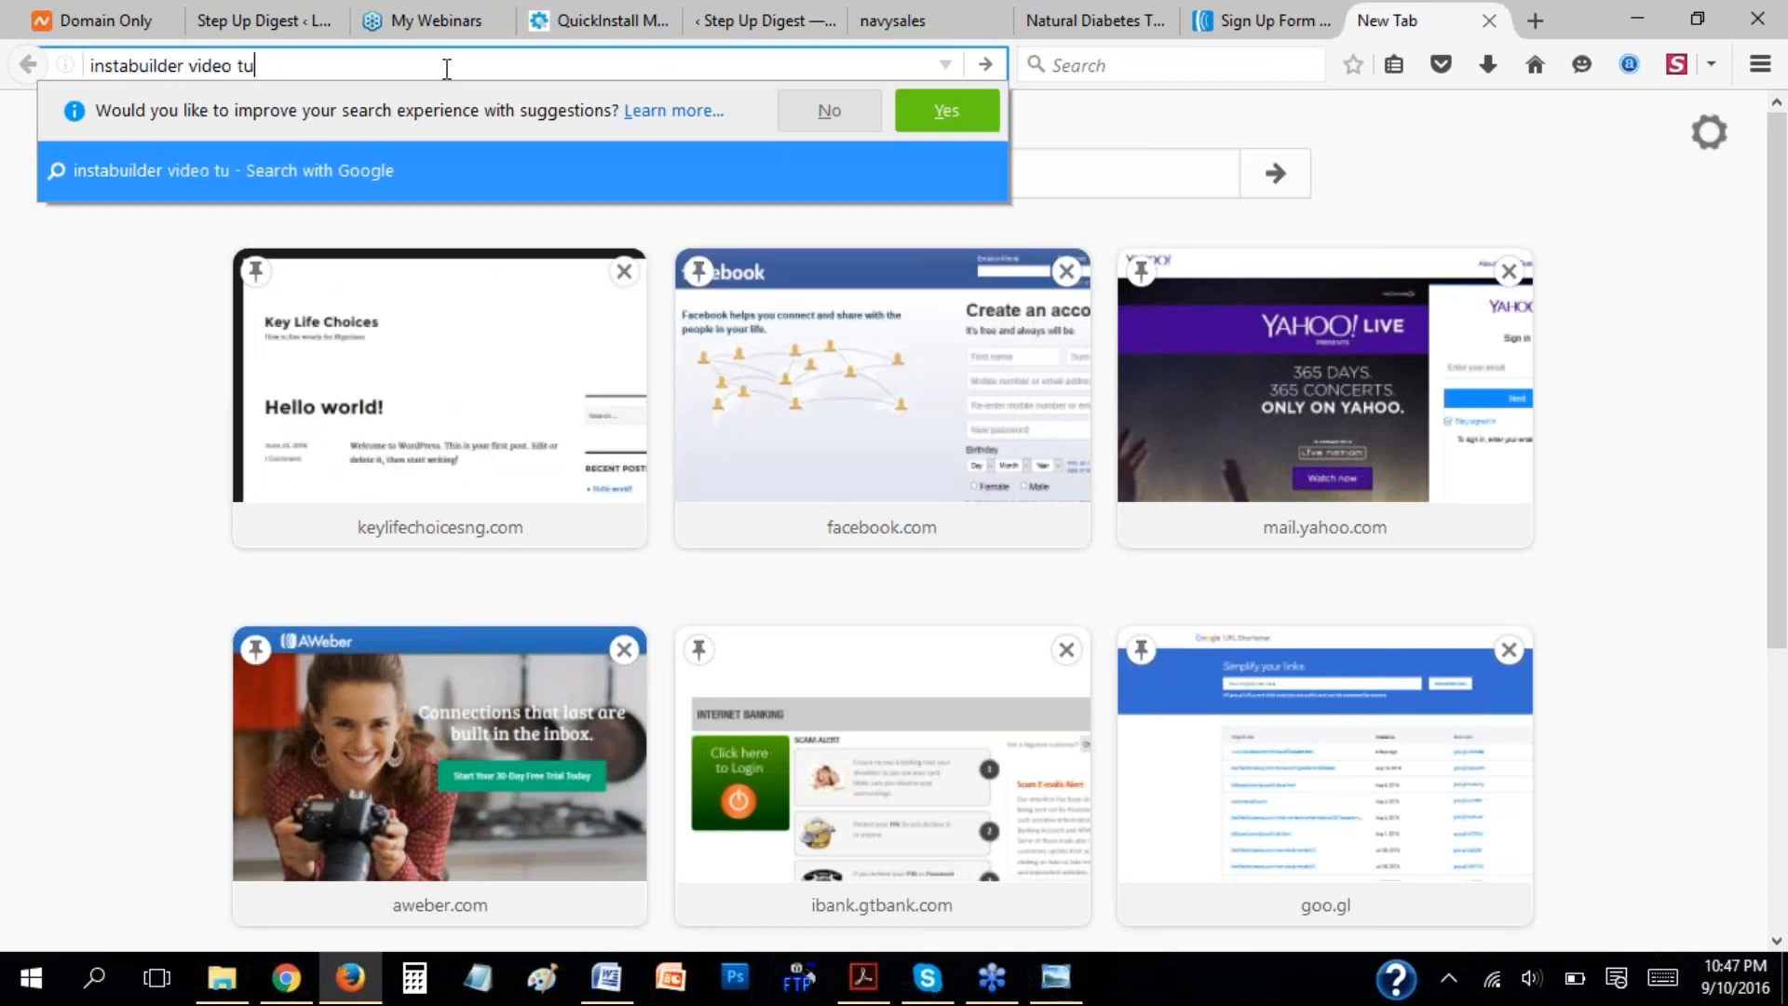
text(torials)
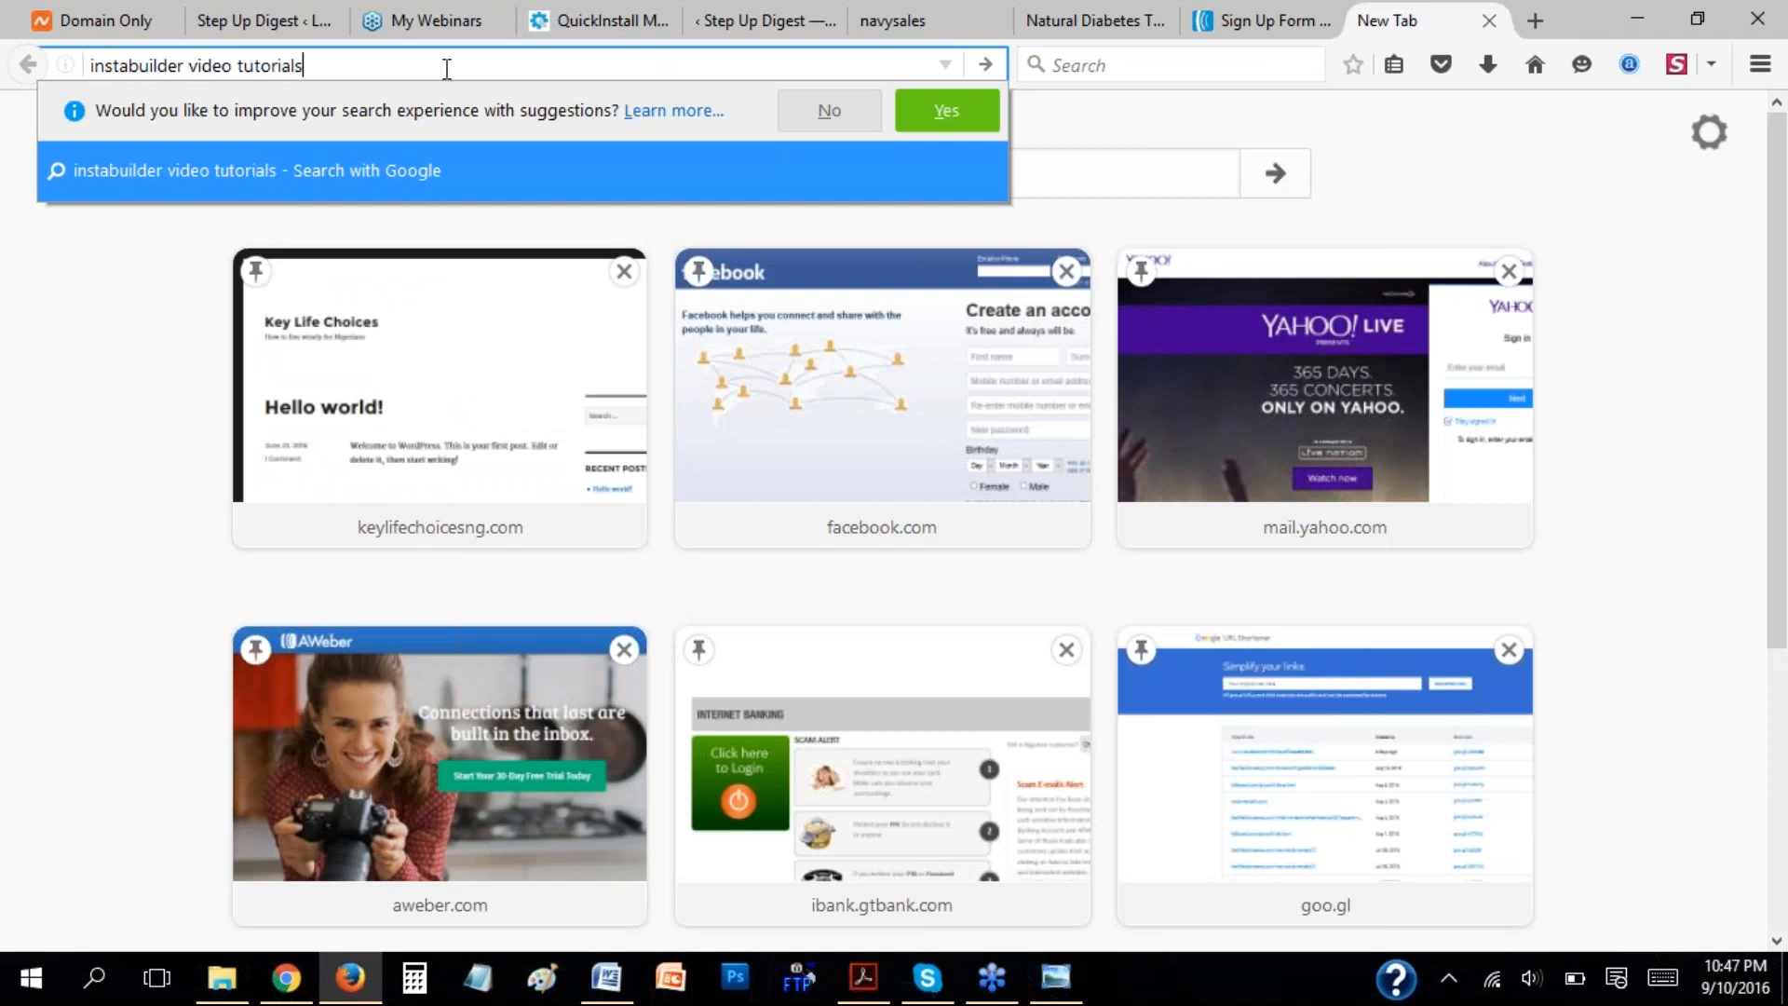
key(Return)
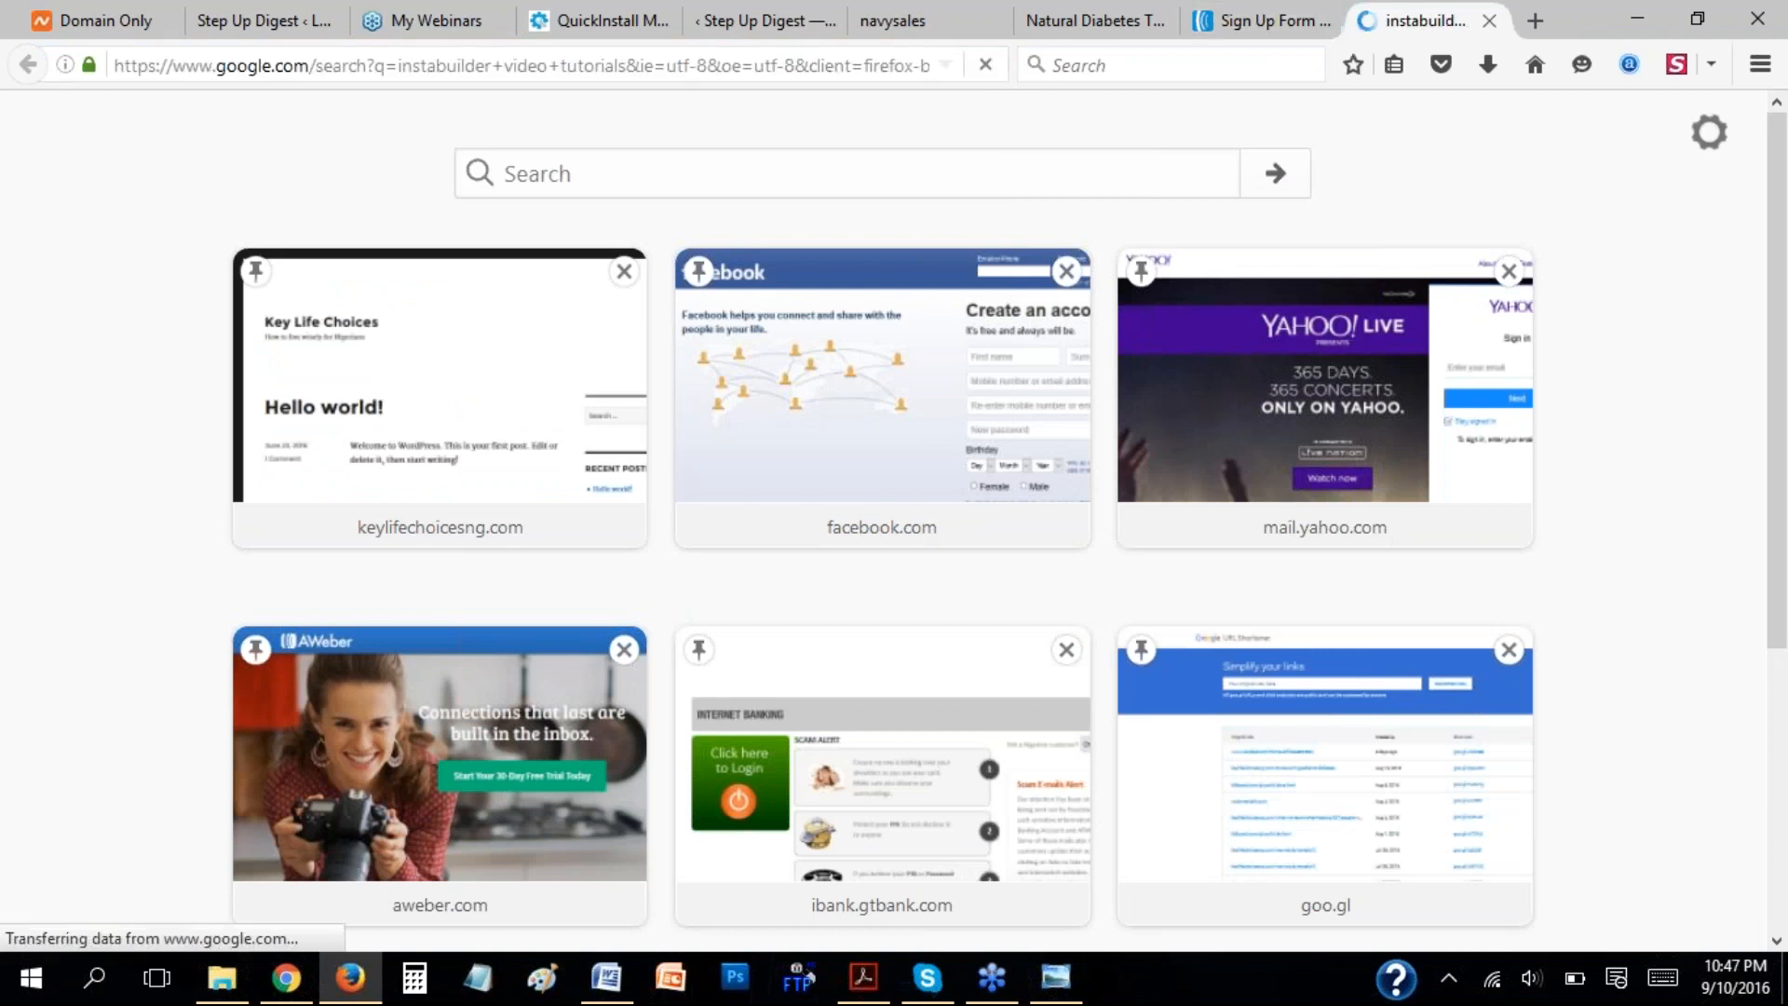
scroll(559, 401, down, 3)
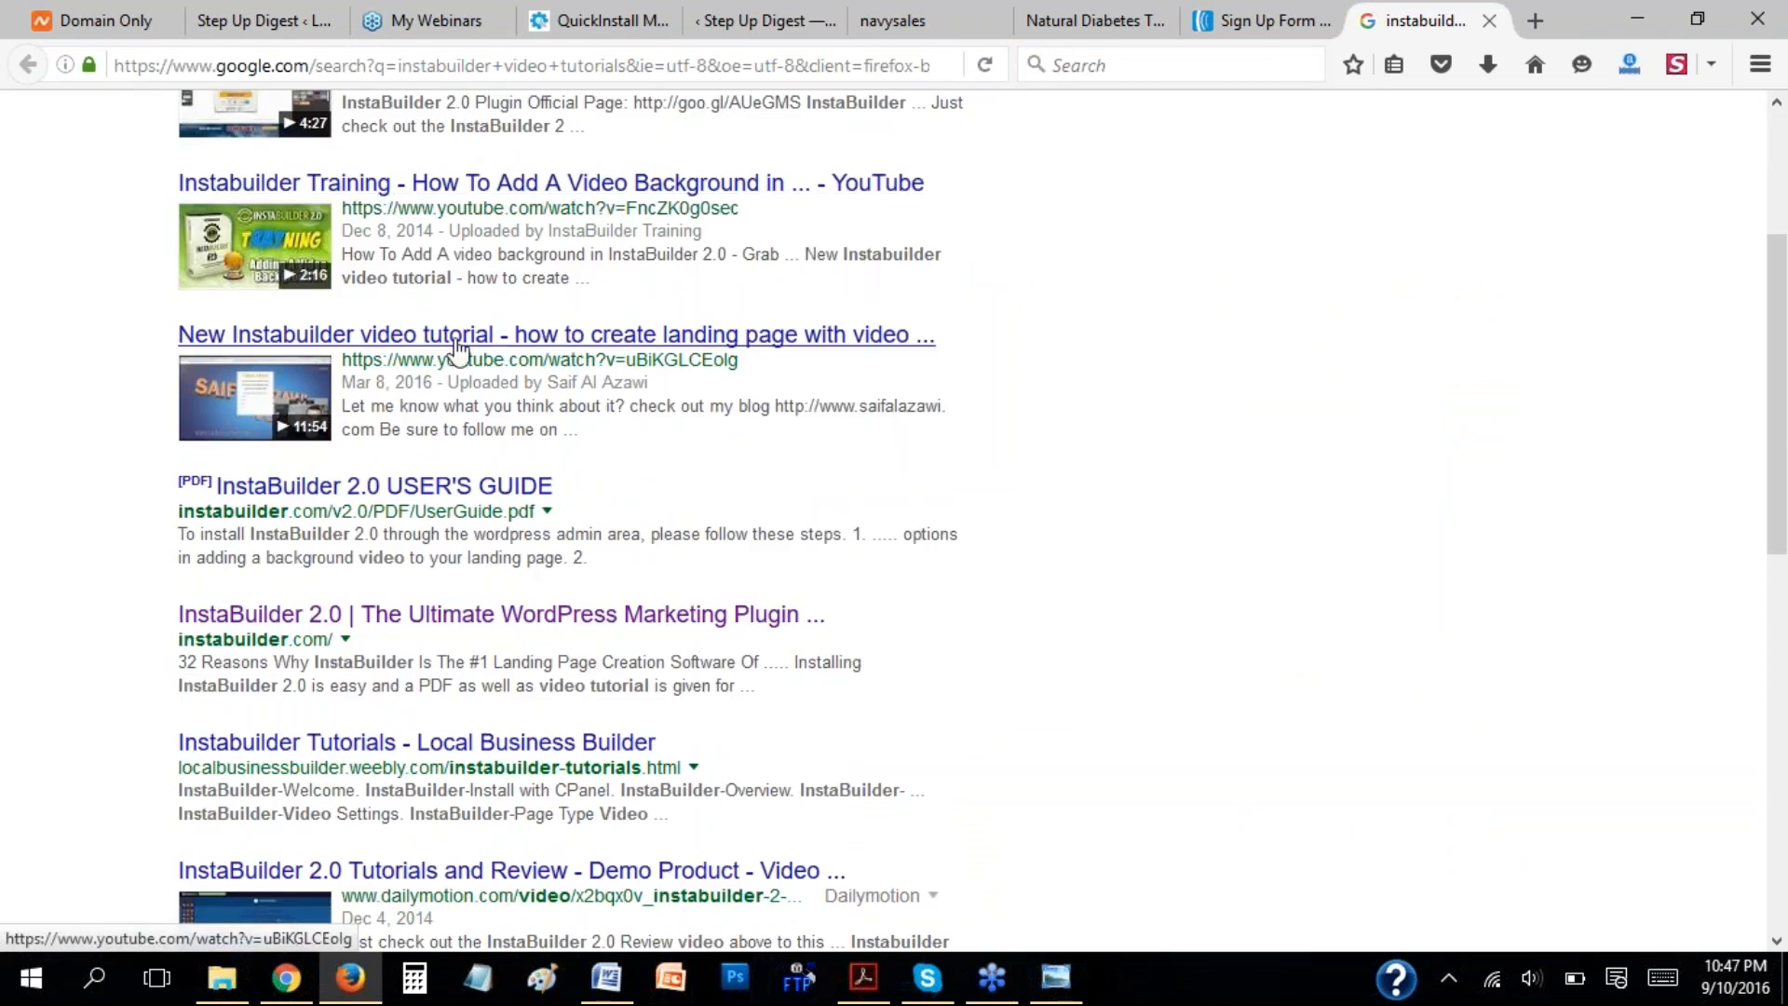
scroll(718, 471, down, 5)
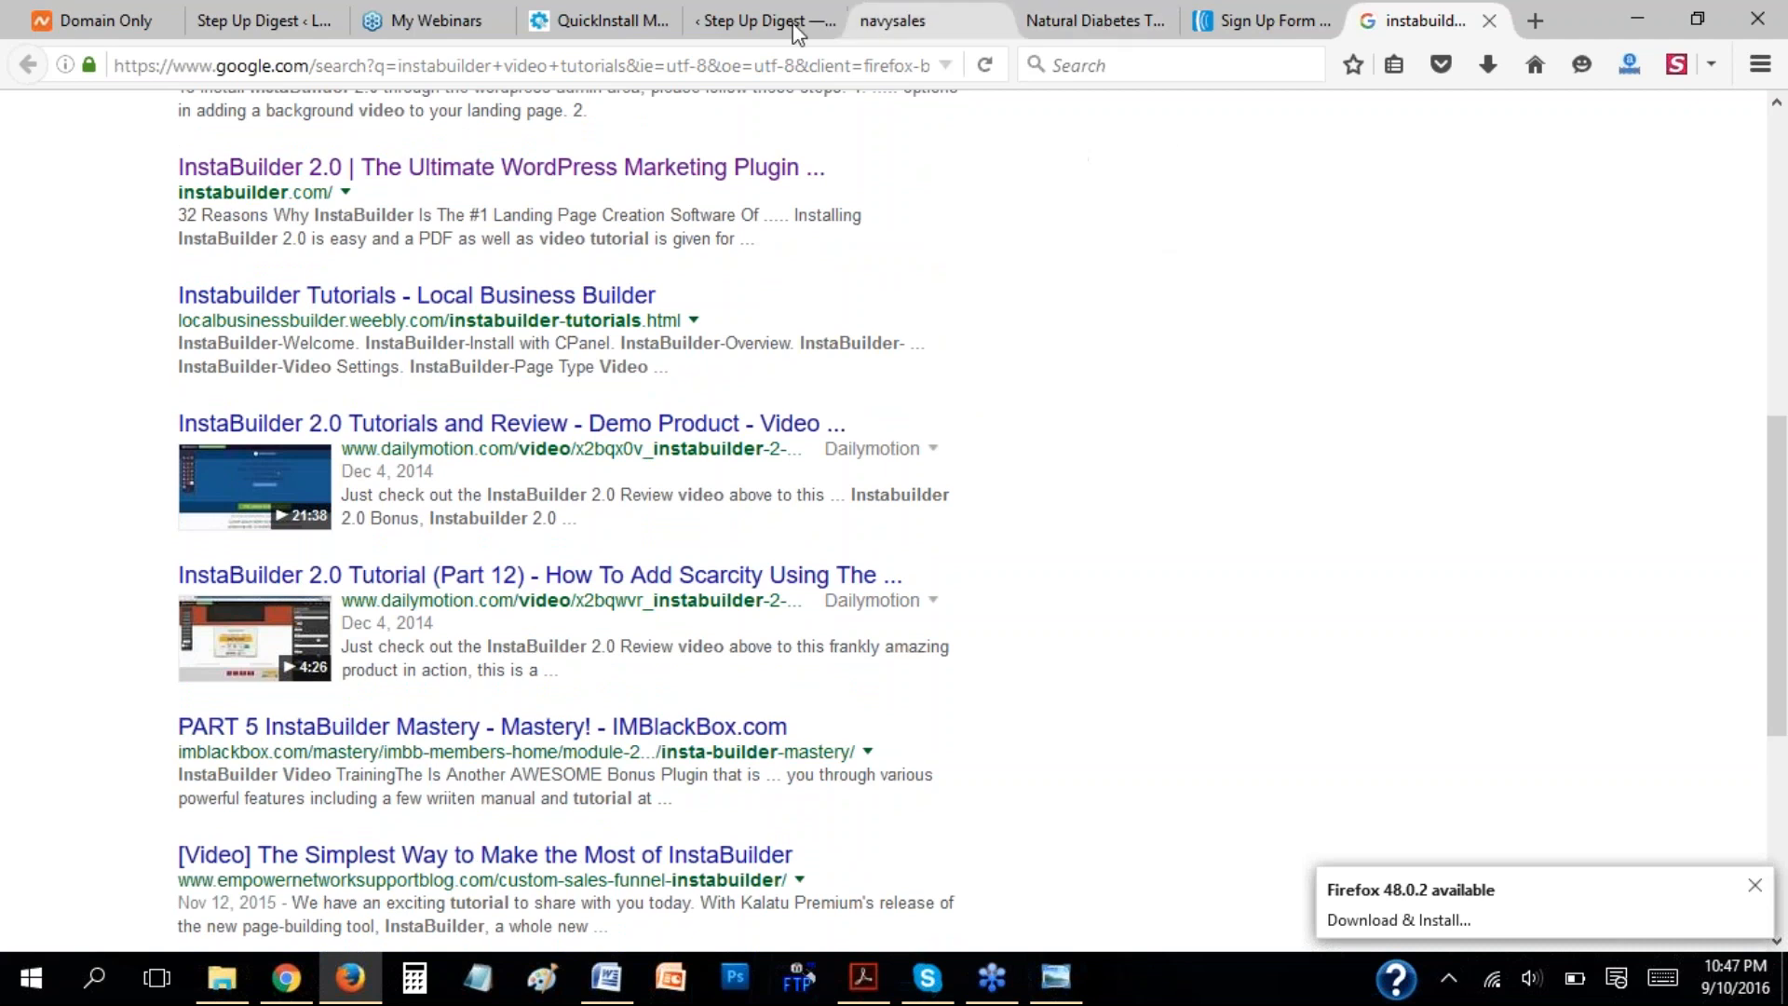
View the navysales page preview, switch to the instwebinar document in Word, and review its final steps, selecting the advice to refer to the Instabuilder manual.
click(937, 13)
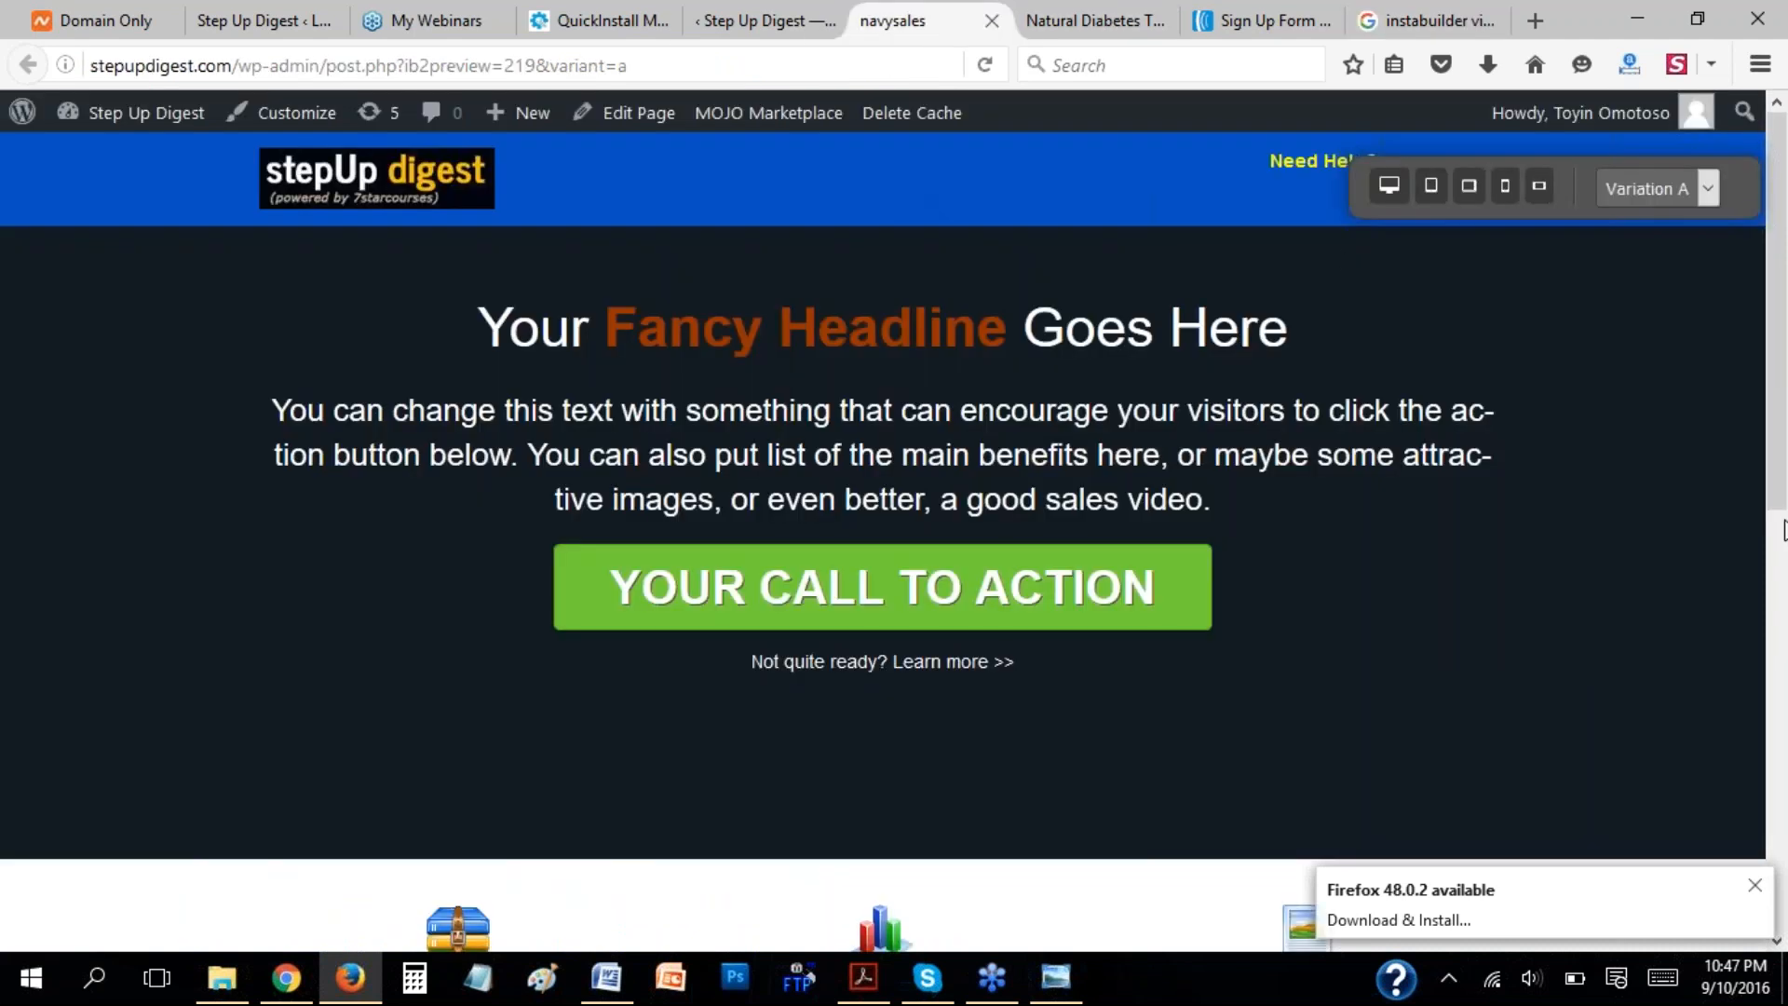
click(1769, 612)
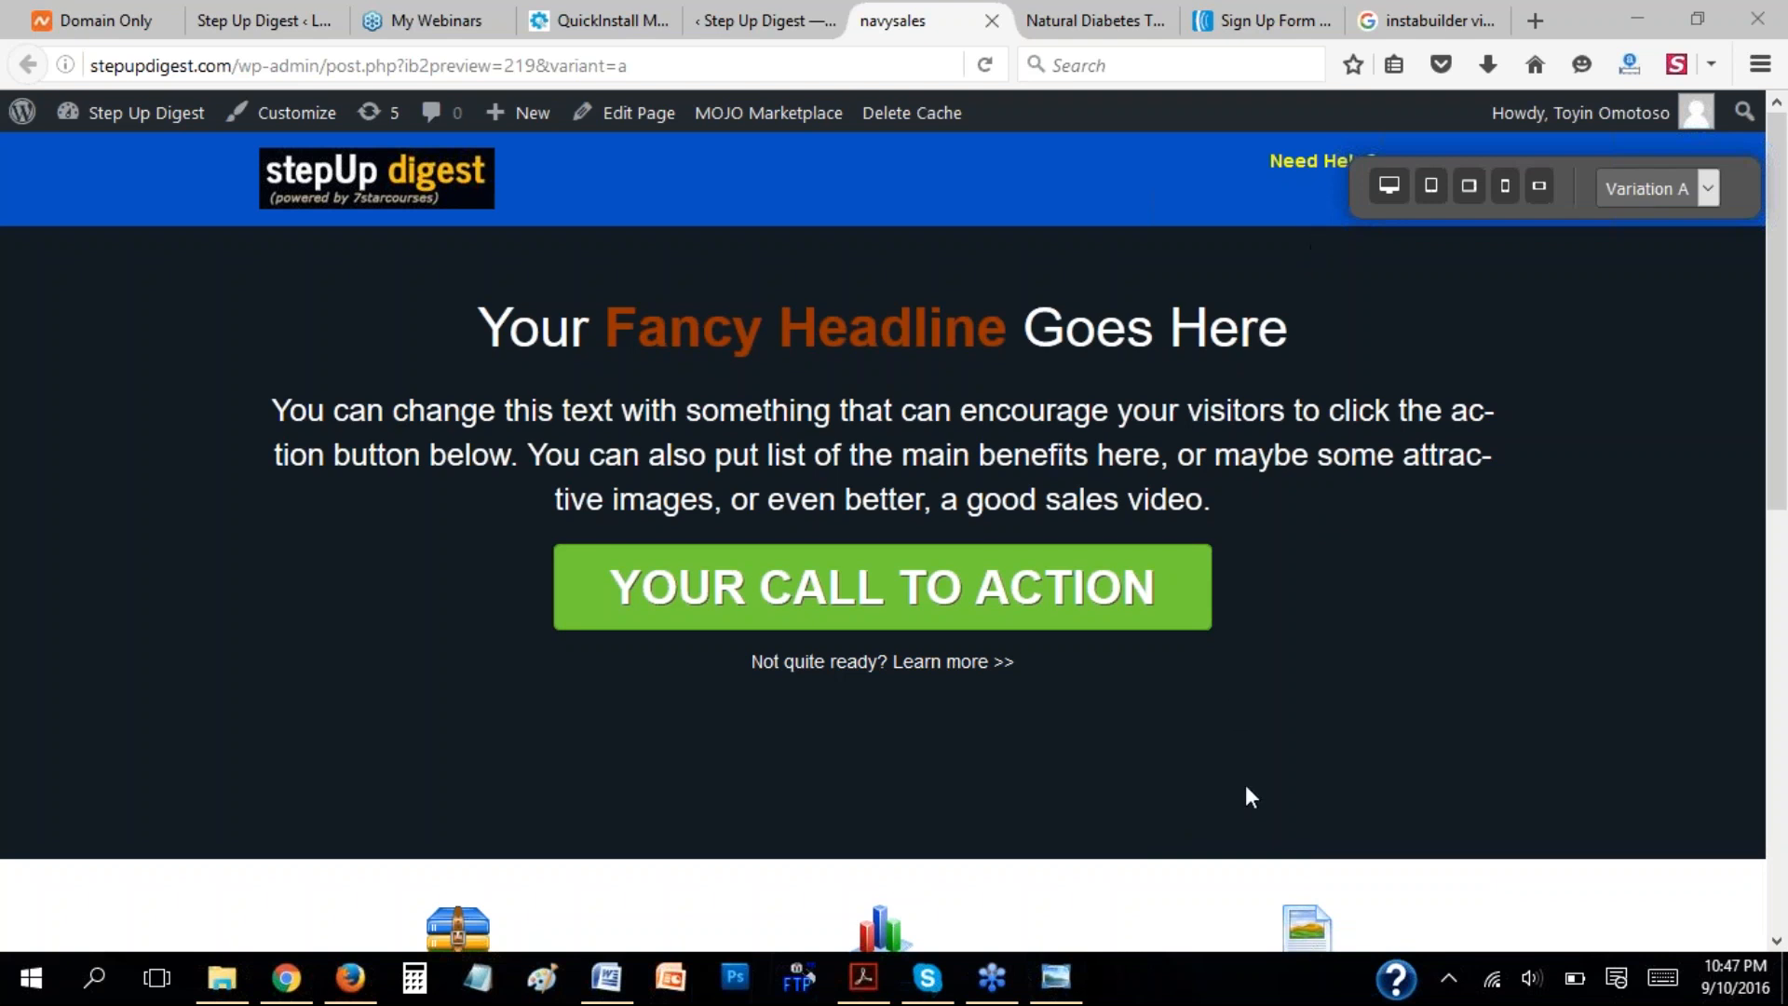
click(614, 959)
click(819, 742)
scroll(1025, 636, down, 4)
scroll(1025, 636, down, 12)
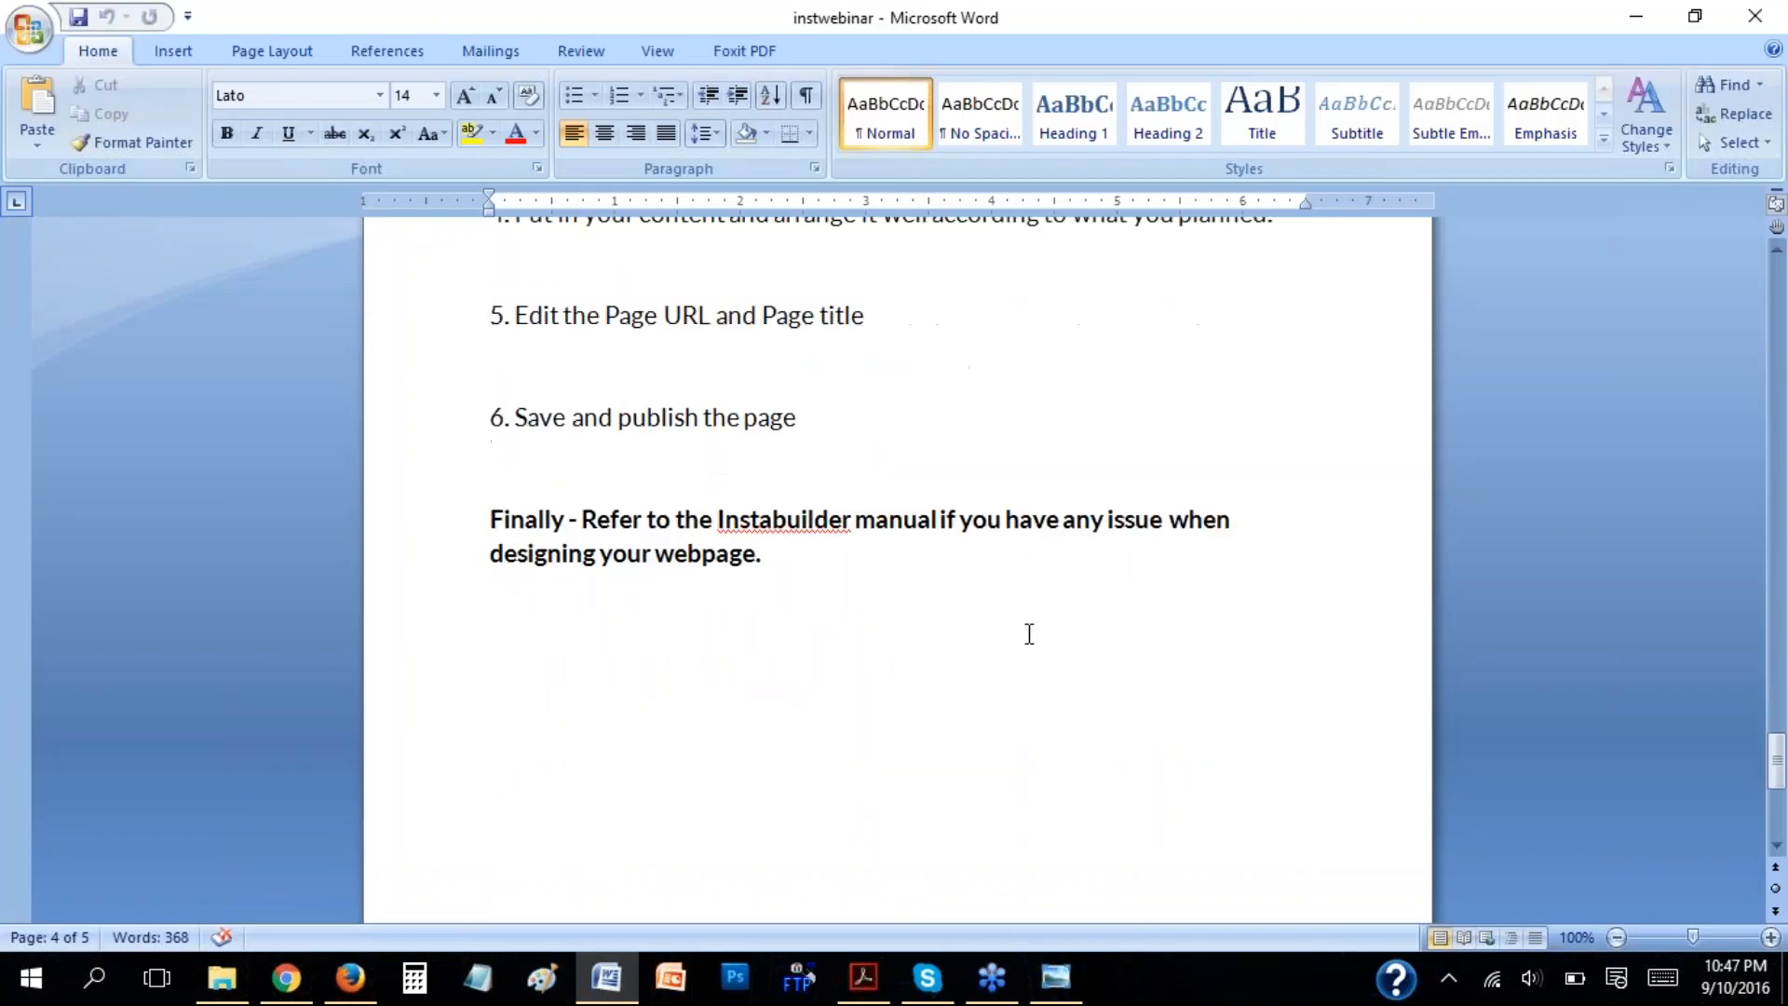
scroll(1029, 633, up, 2)
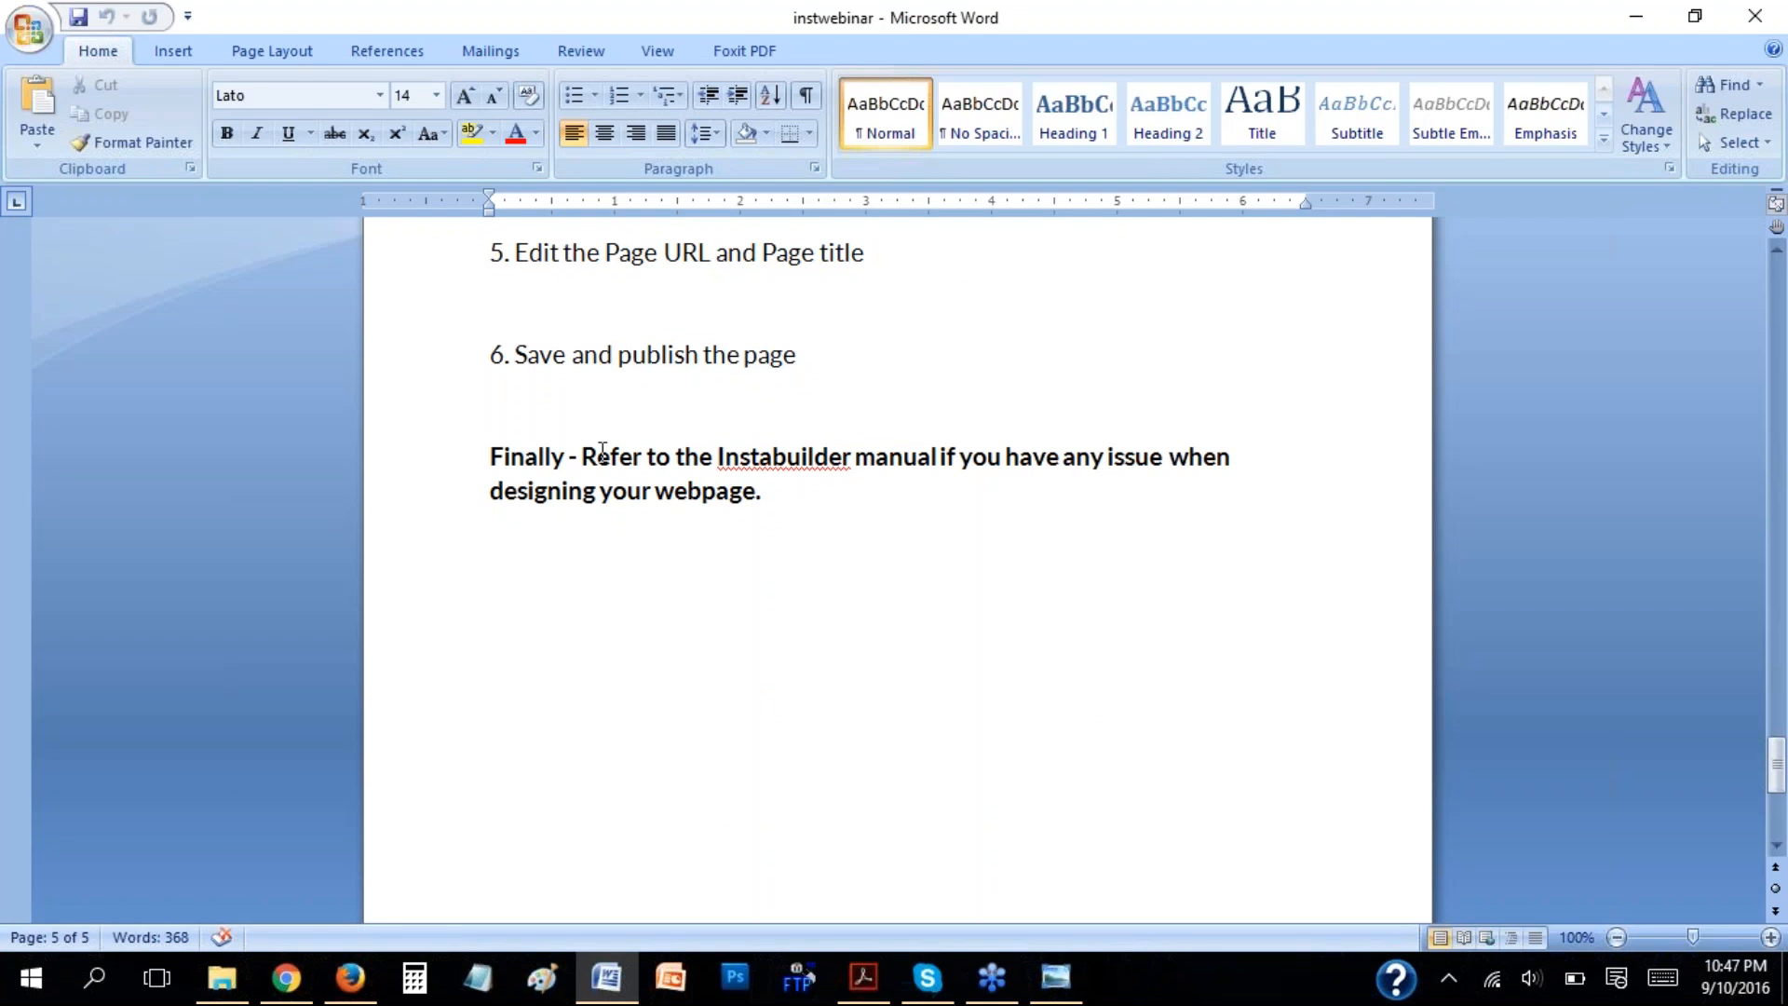
drag(597, 456, 851, 495)
scroll(902, 507, up, 3)
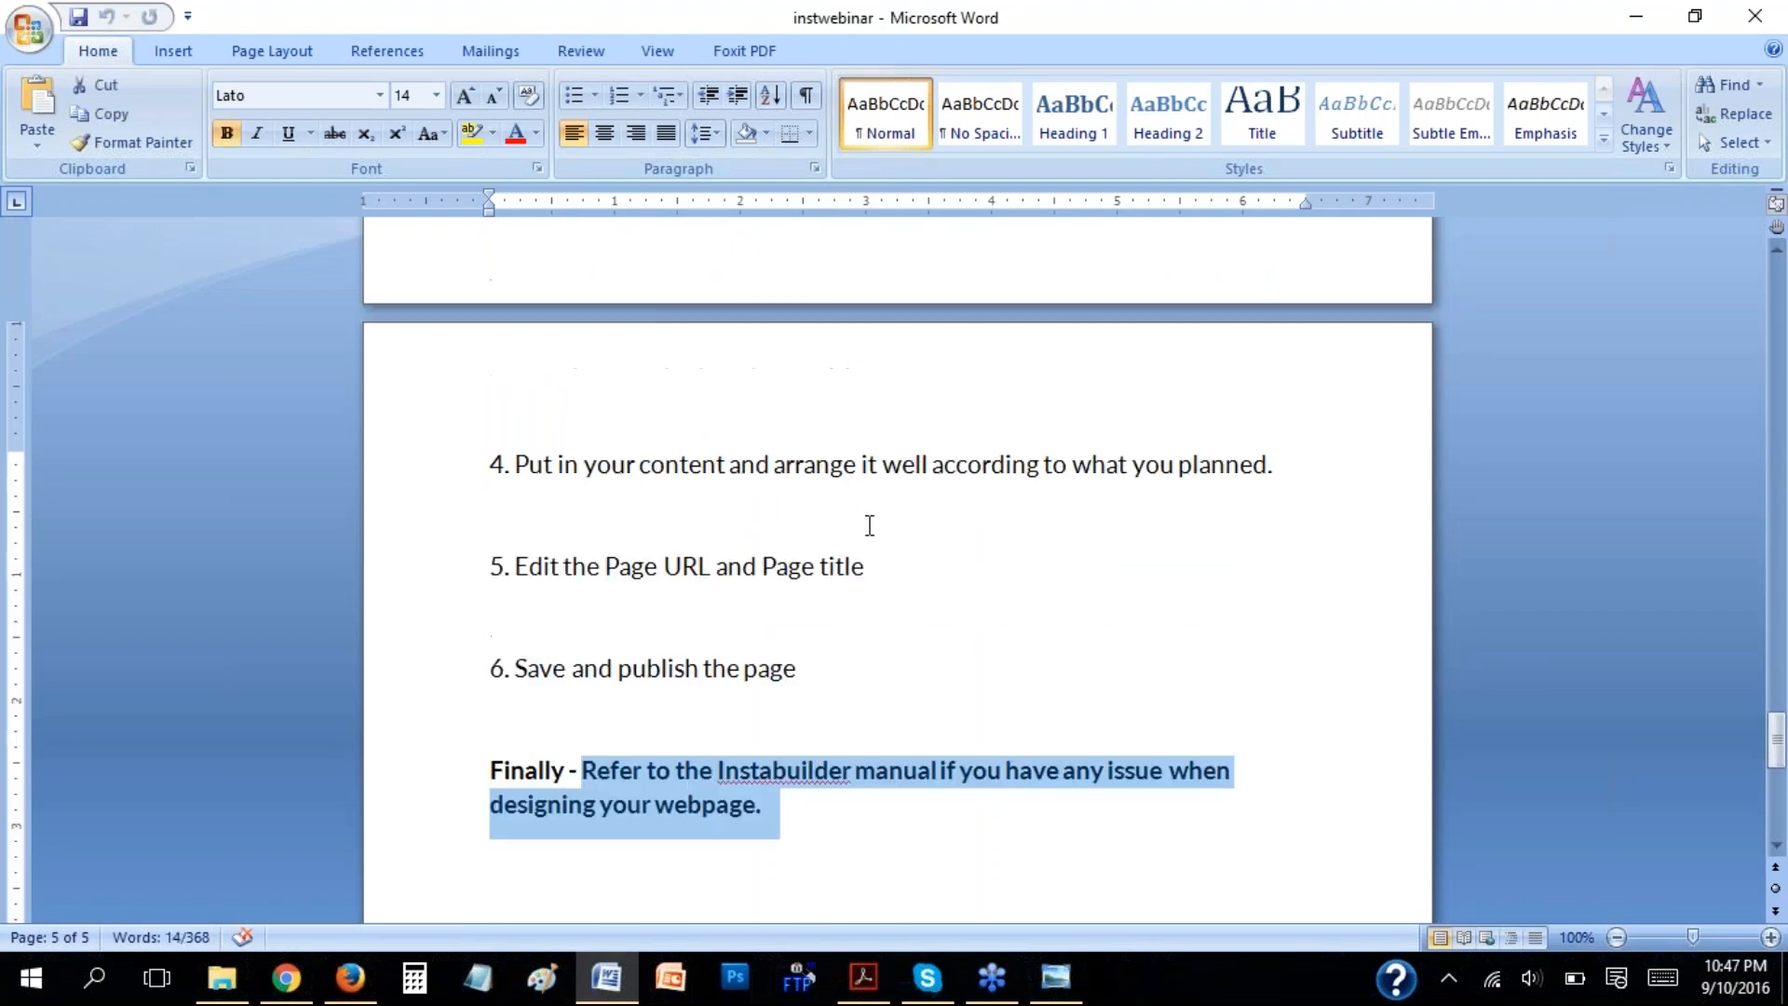
scroll(718, 619, up, 4)
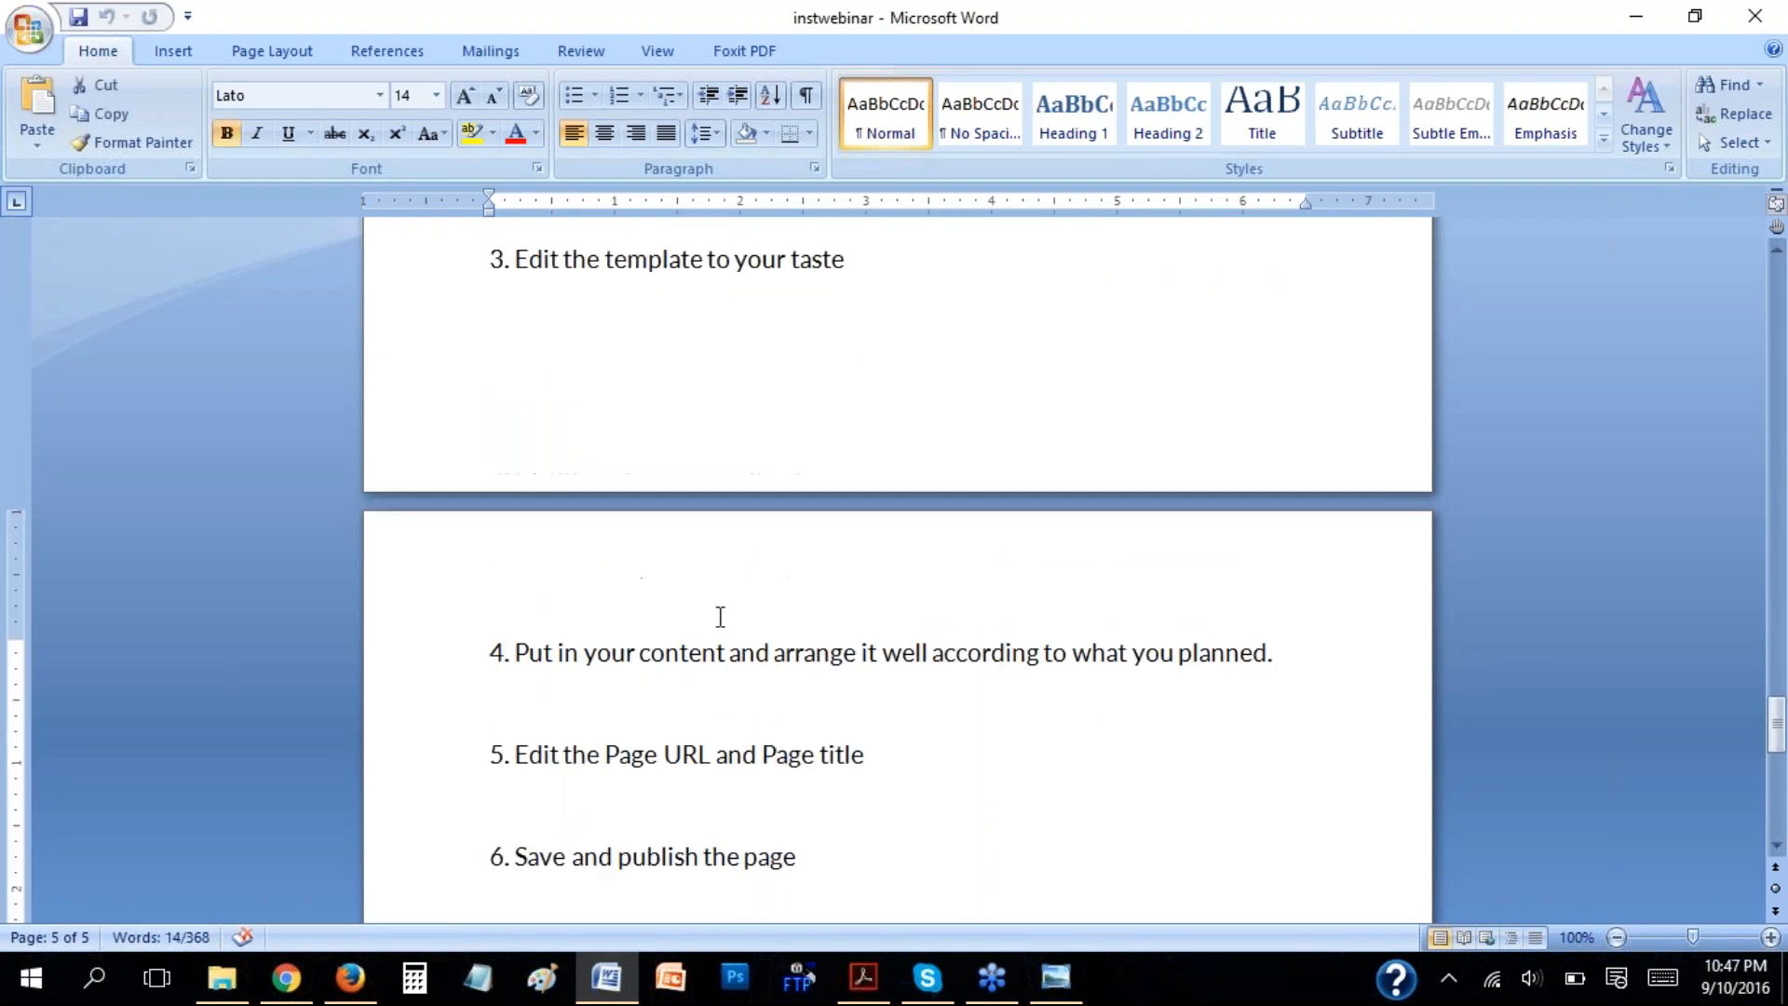
Return to the Google results for InstaBuilder video tutorials in Firefox and examine the listed tutorials from start to end.
click(350, 978)
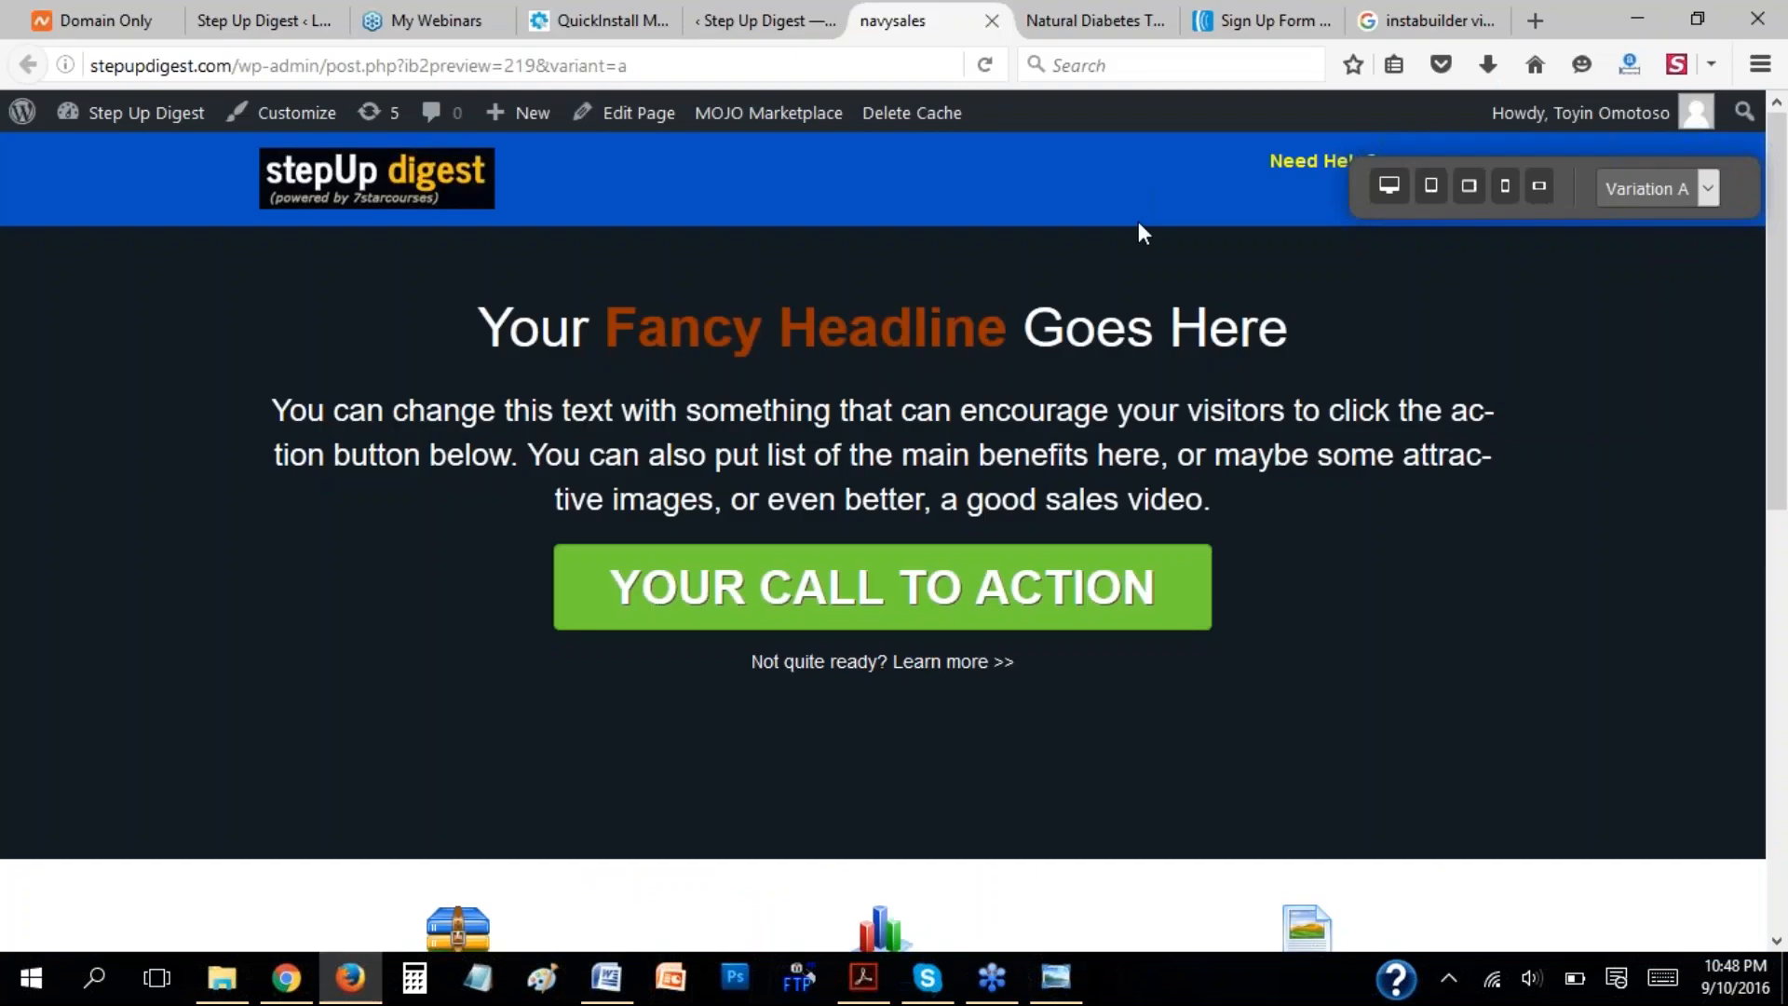
click(1412, 5)
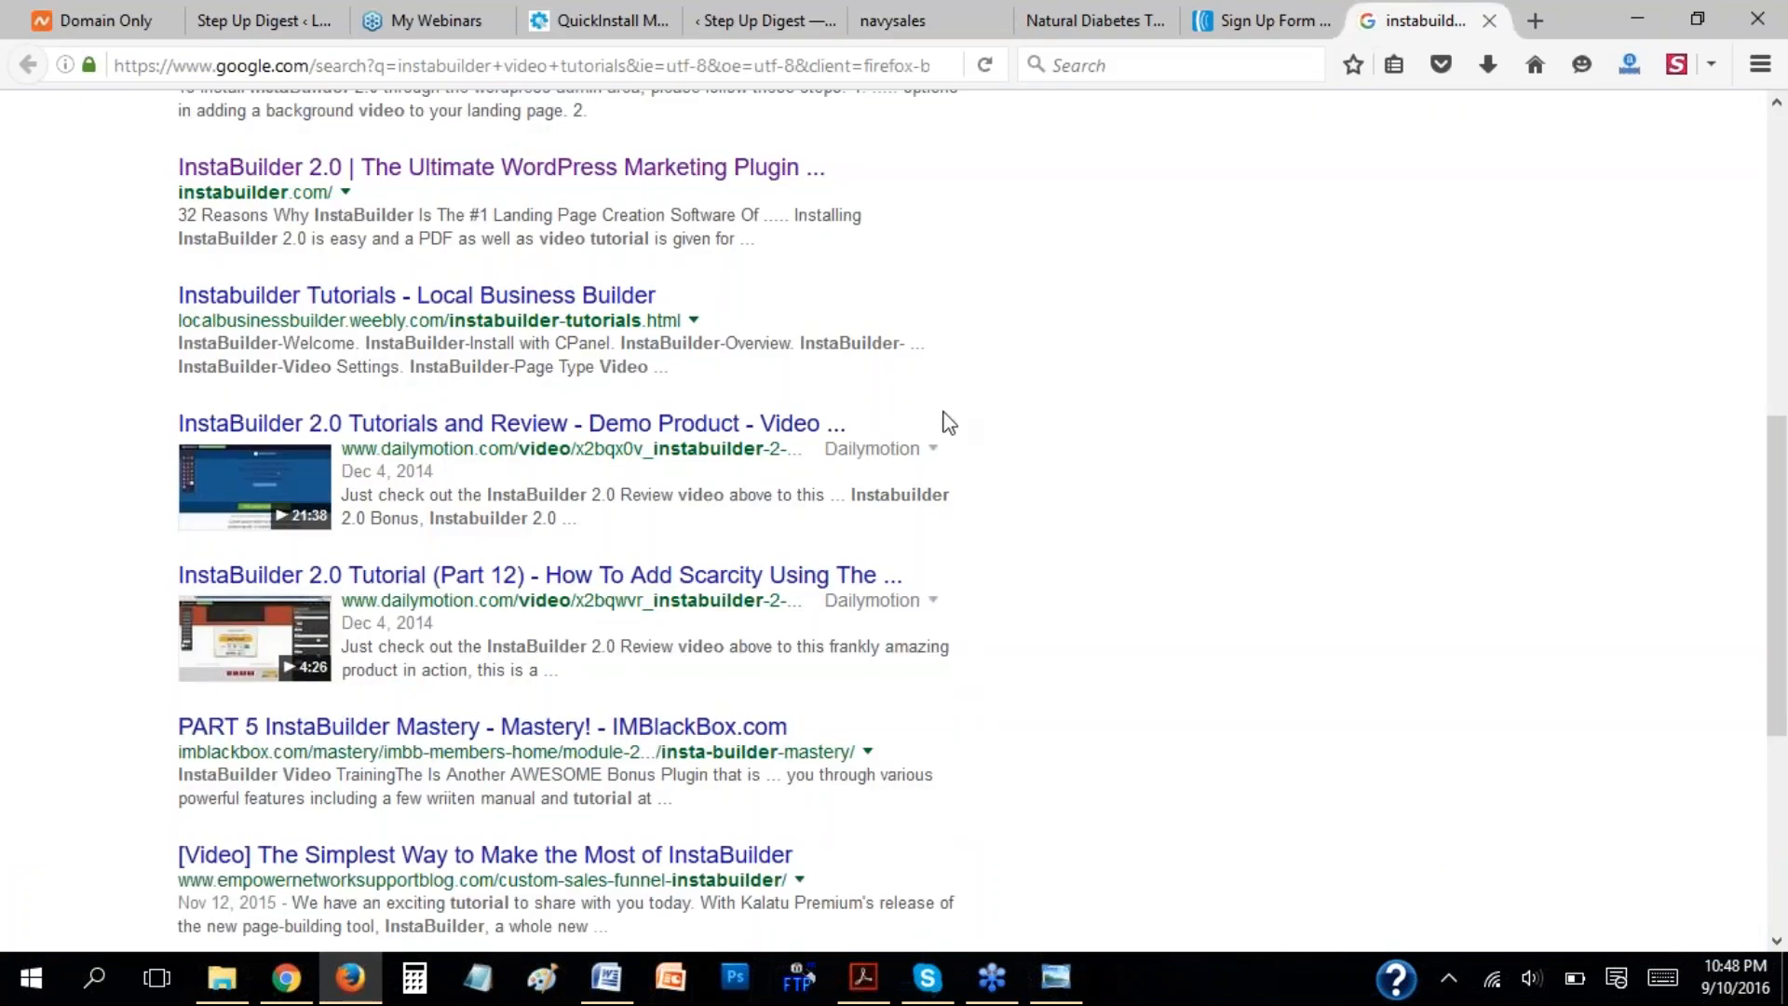
scroll(948, 422, up, 2)
scroll(948, 422, up, 6)
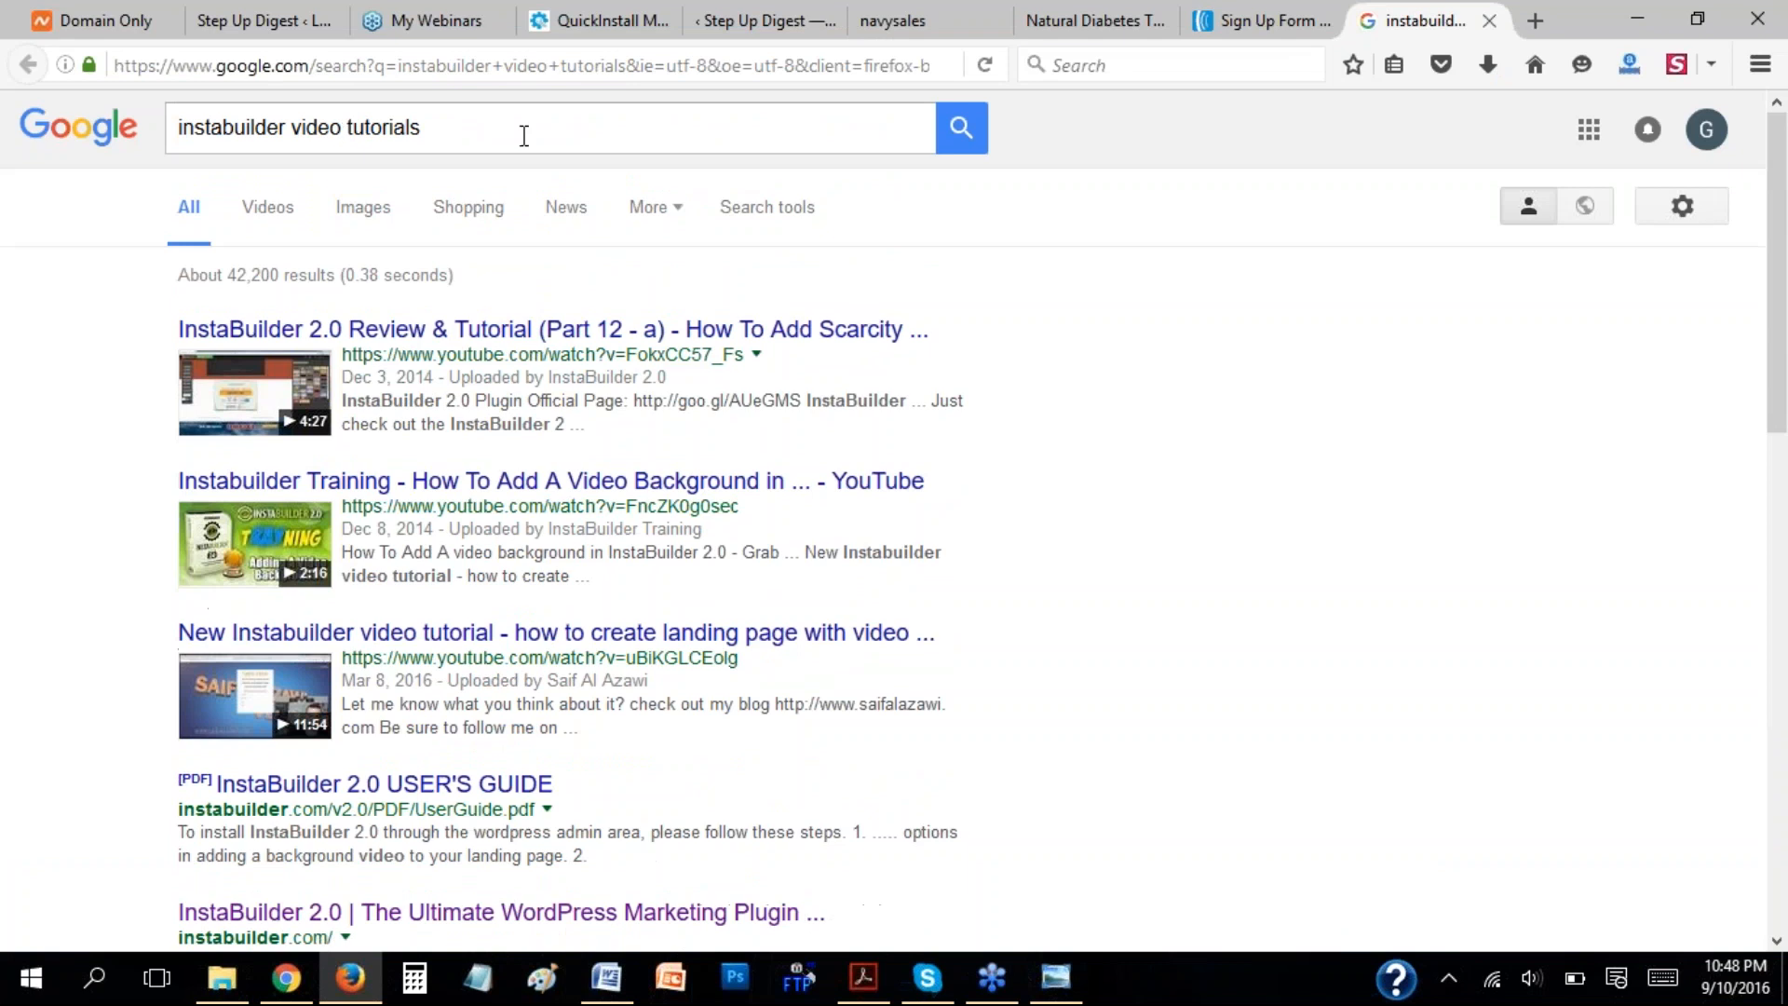
scroll(624, 546, down, 12)
scroll(624, 547, down, 1)
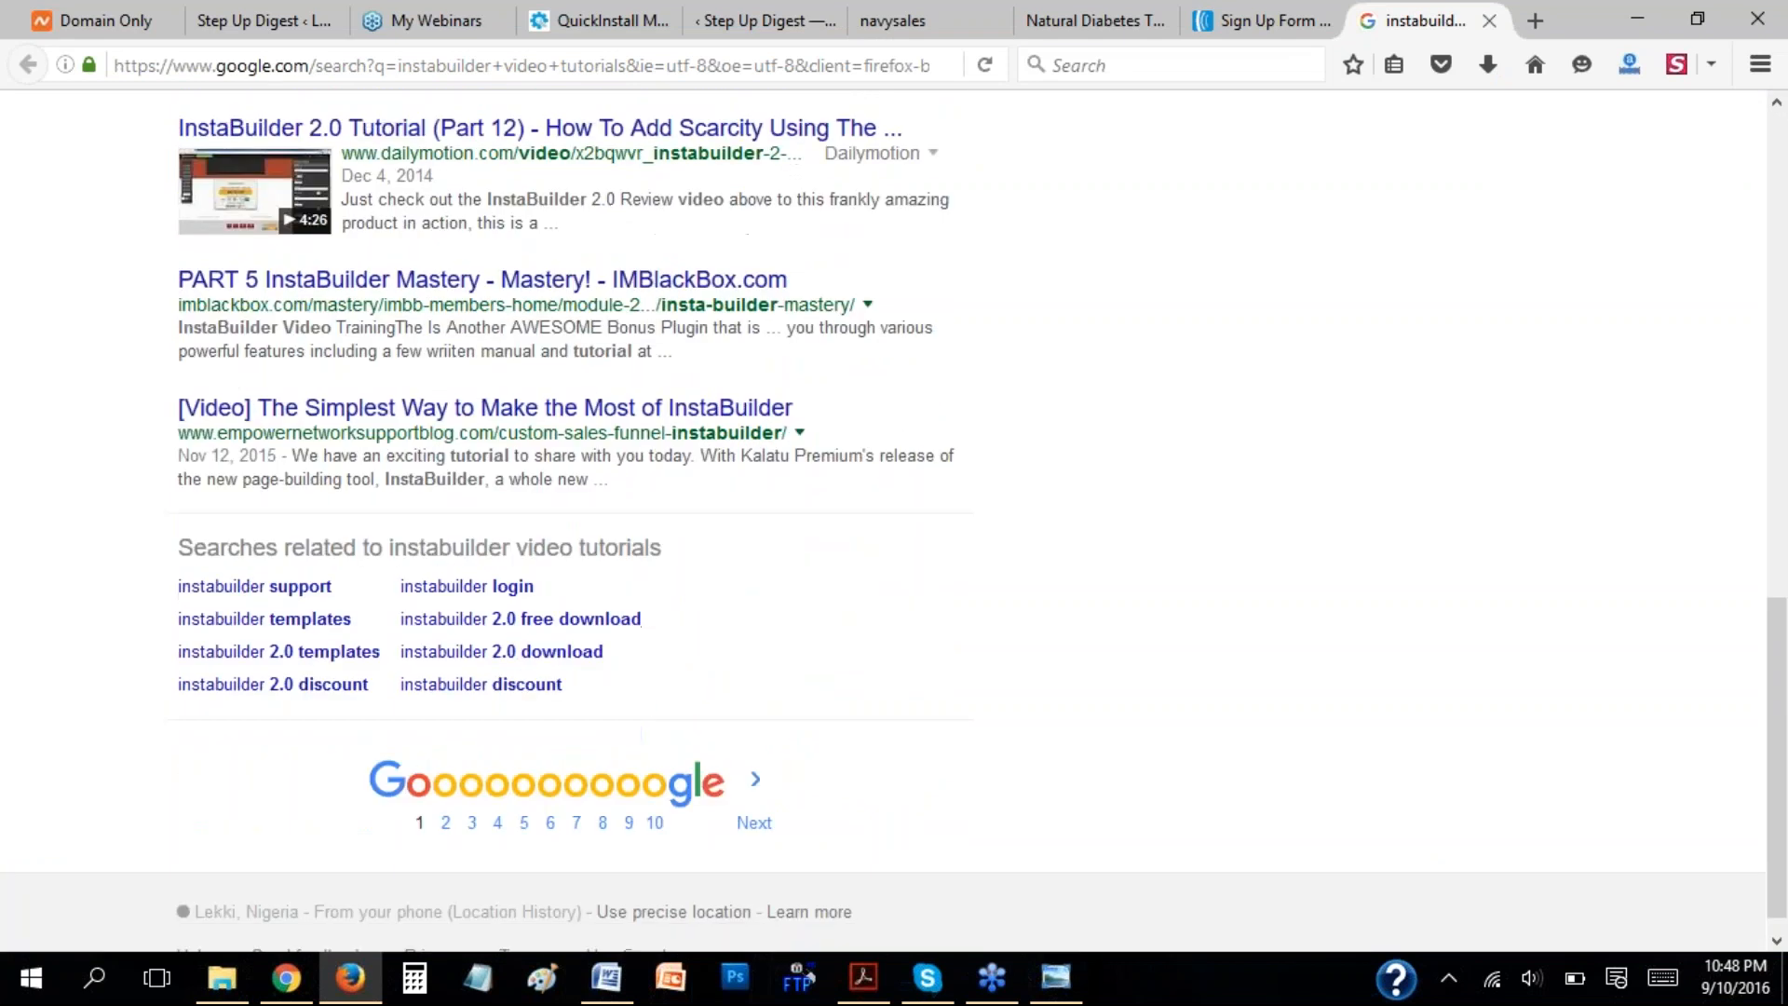
scroll(587, 410, up, 3)
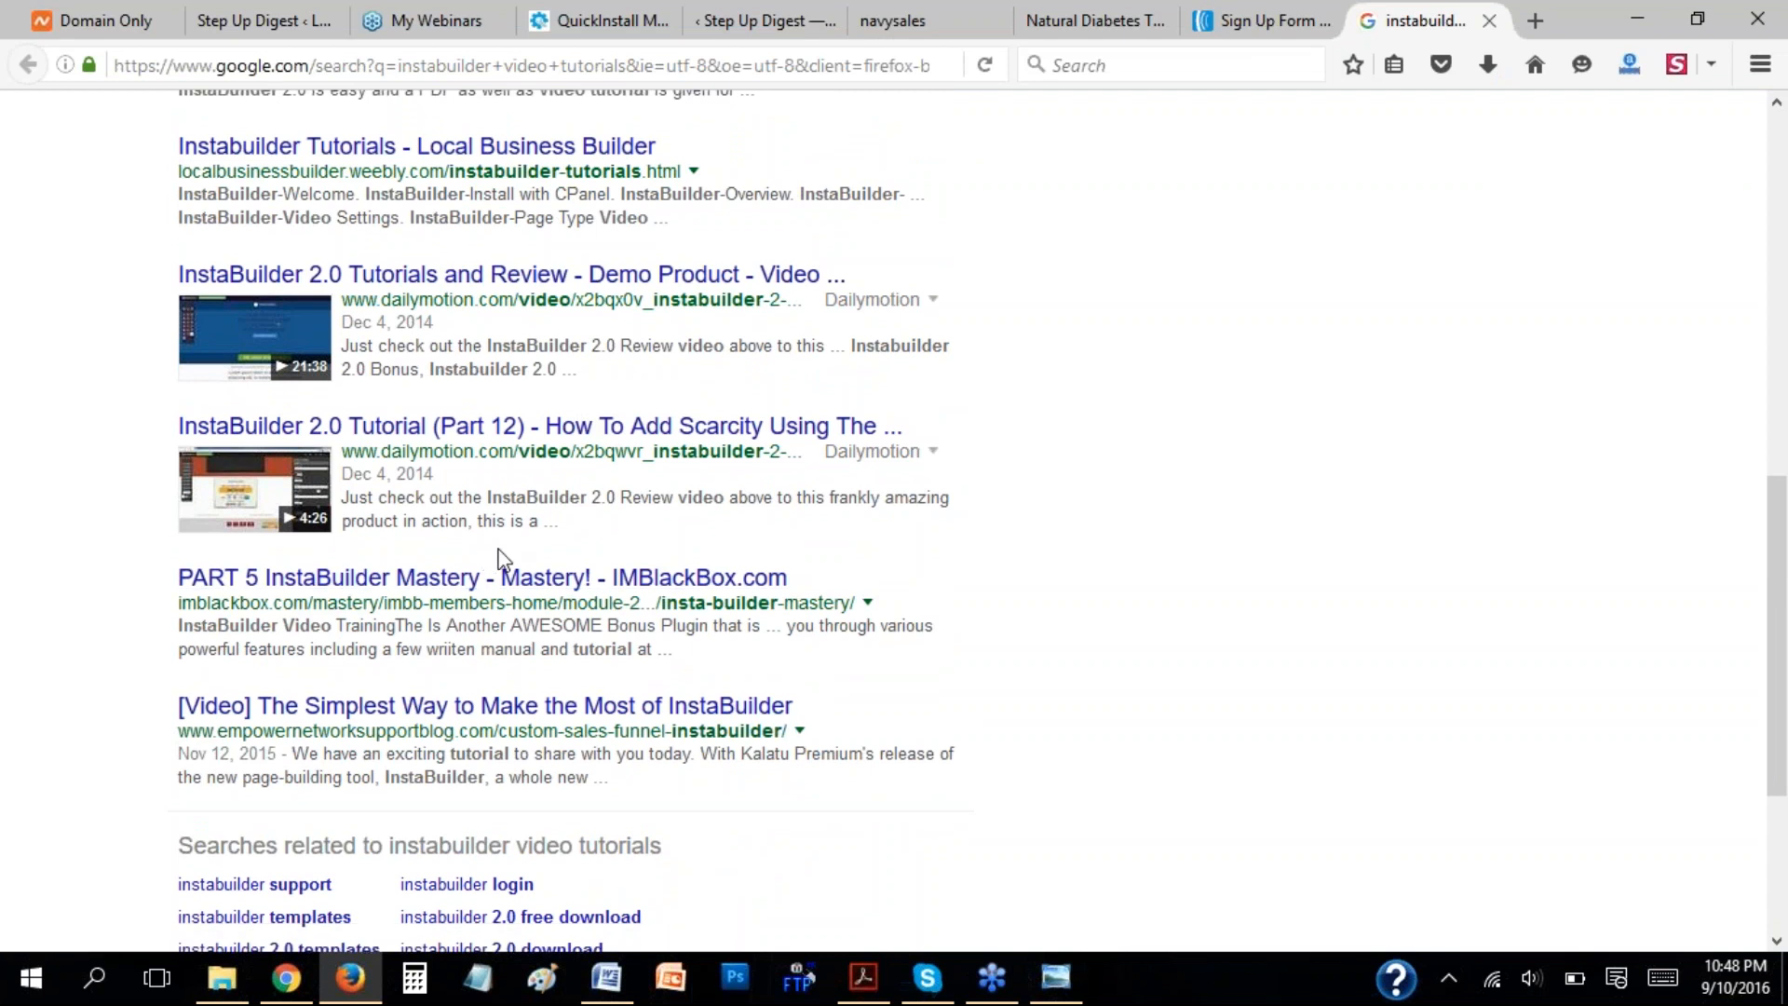
scroll(1443, 463, up, 6)
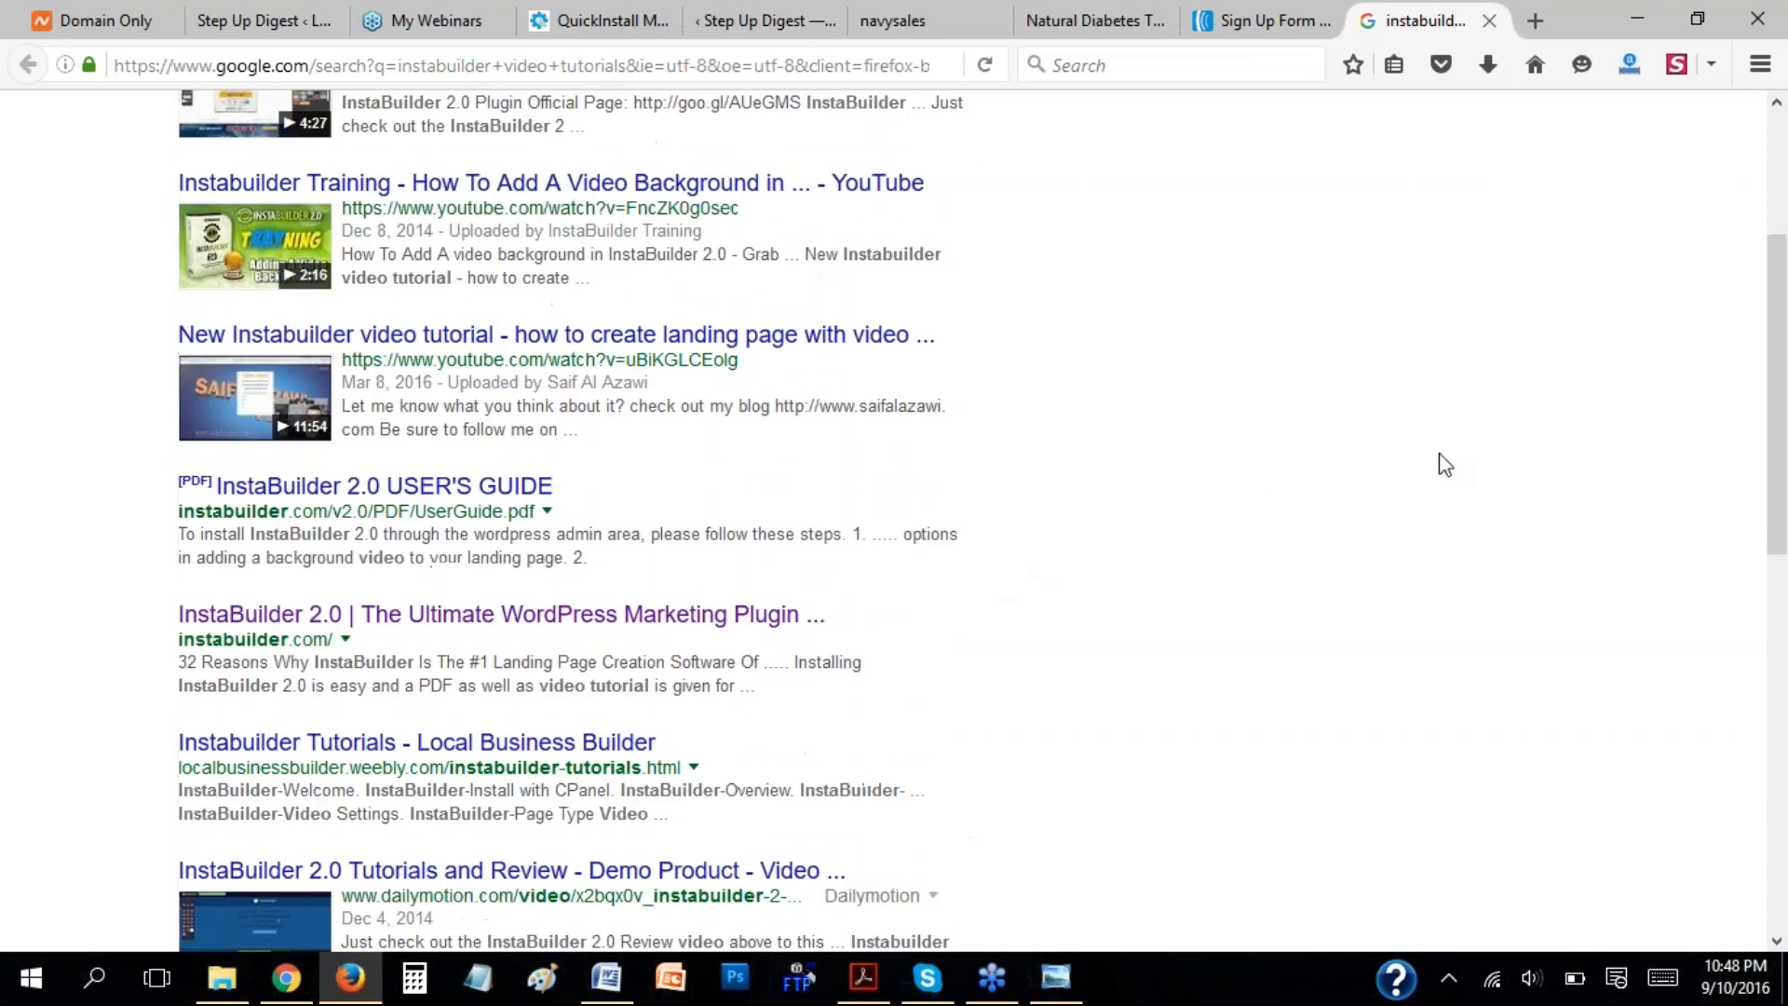
scroll(1218, 428, up, 3)
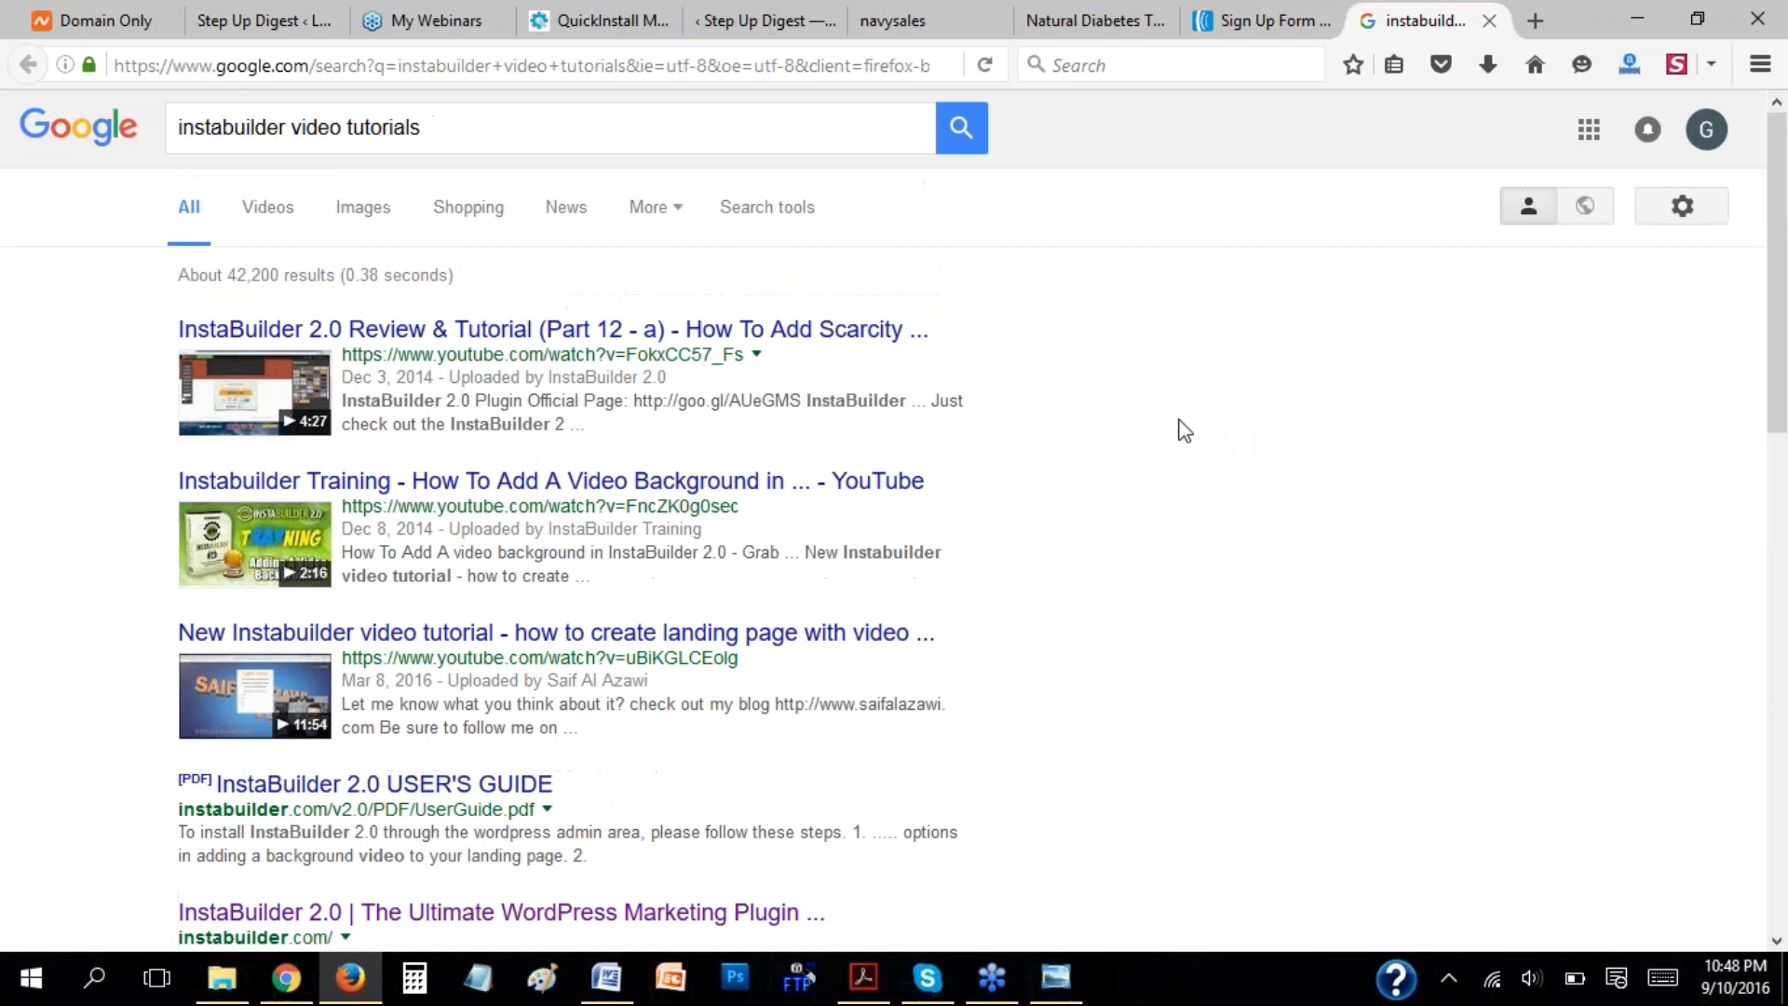